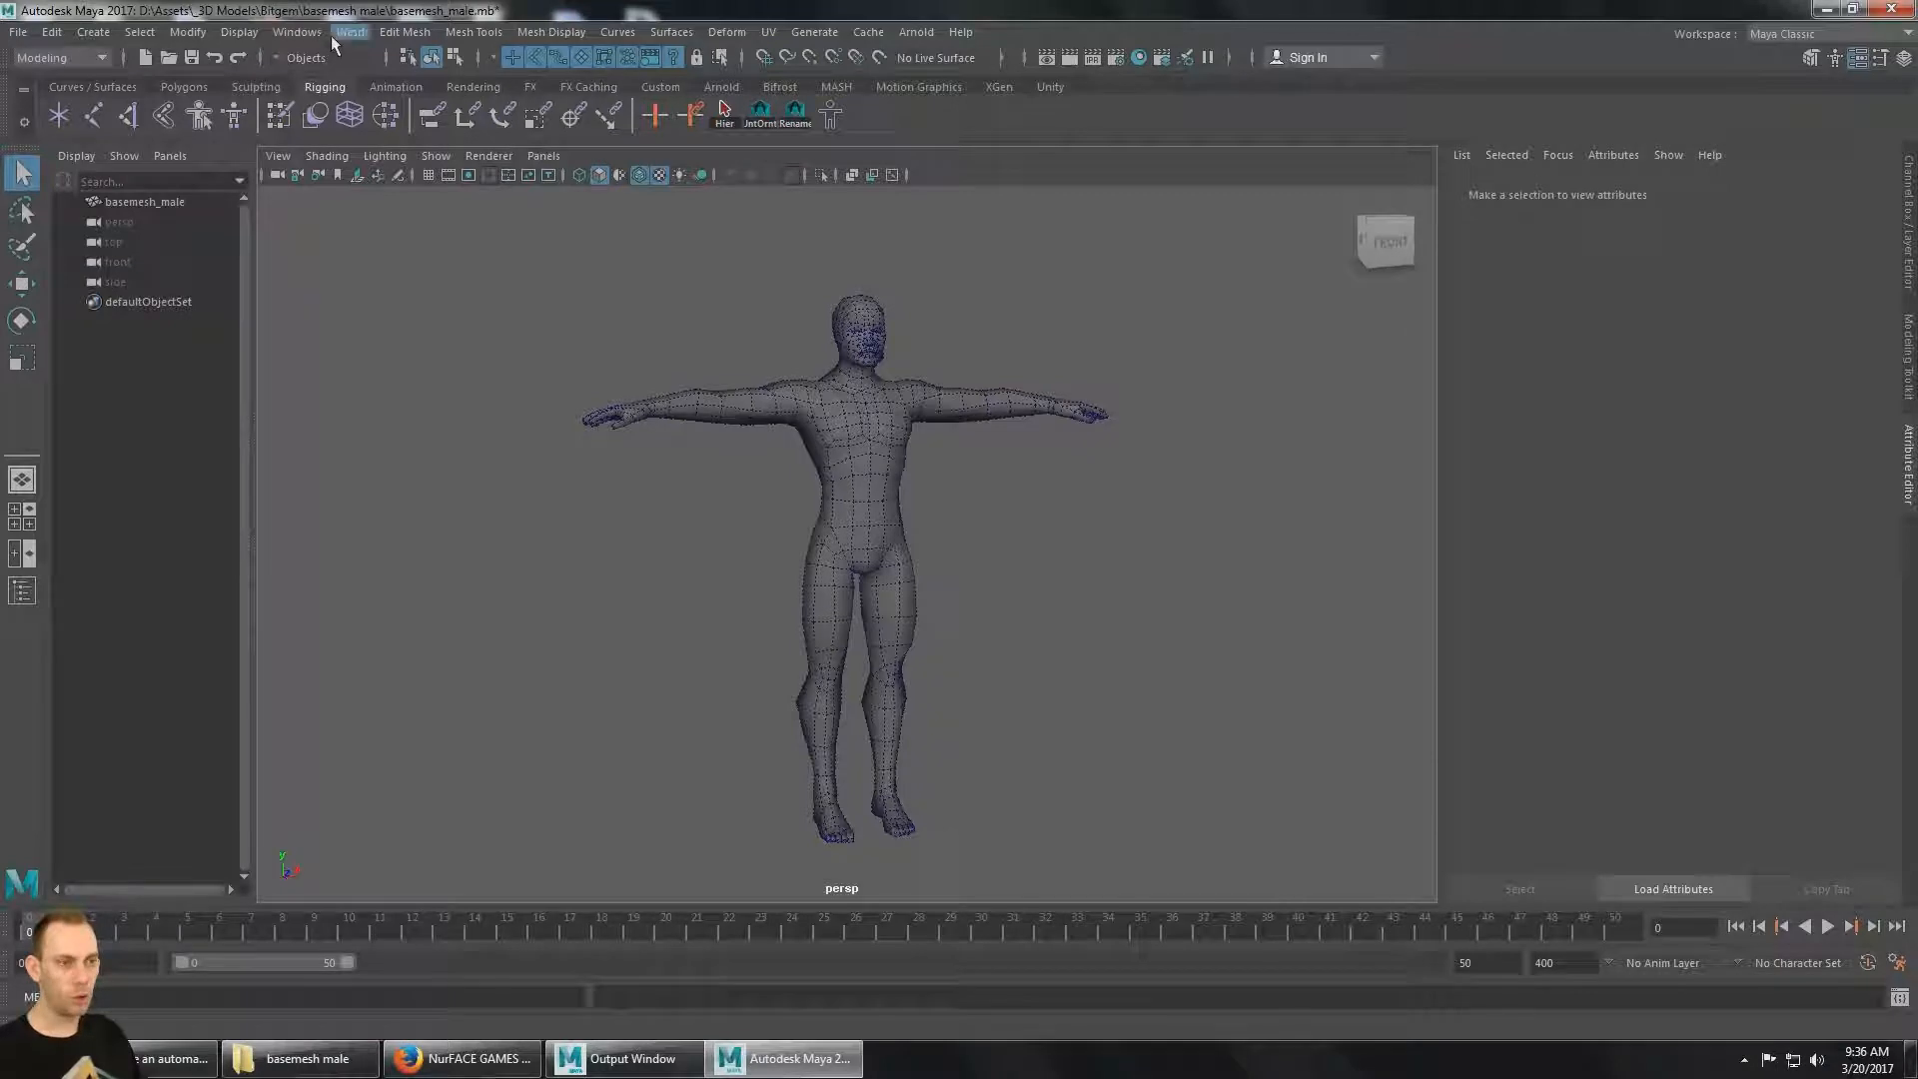
Open the HumanIK editor and dock it beside the viewport with the Attribute Editor.
{"action": "left_click", "coordinate": [308, 33]}
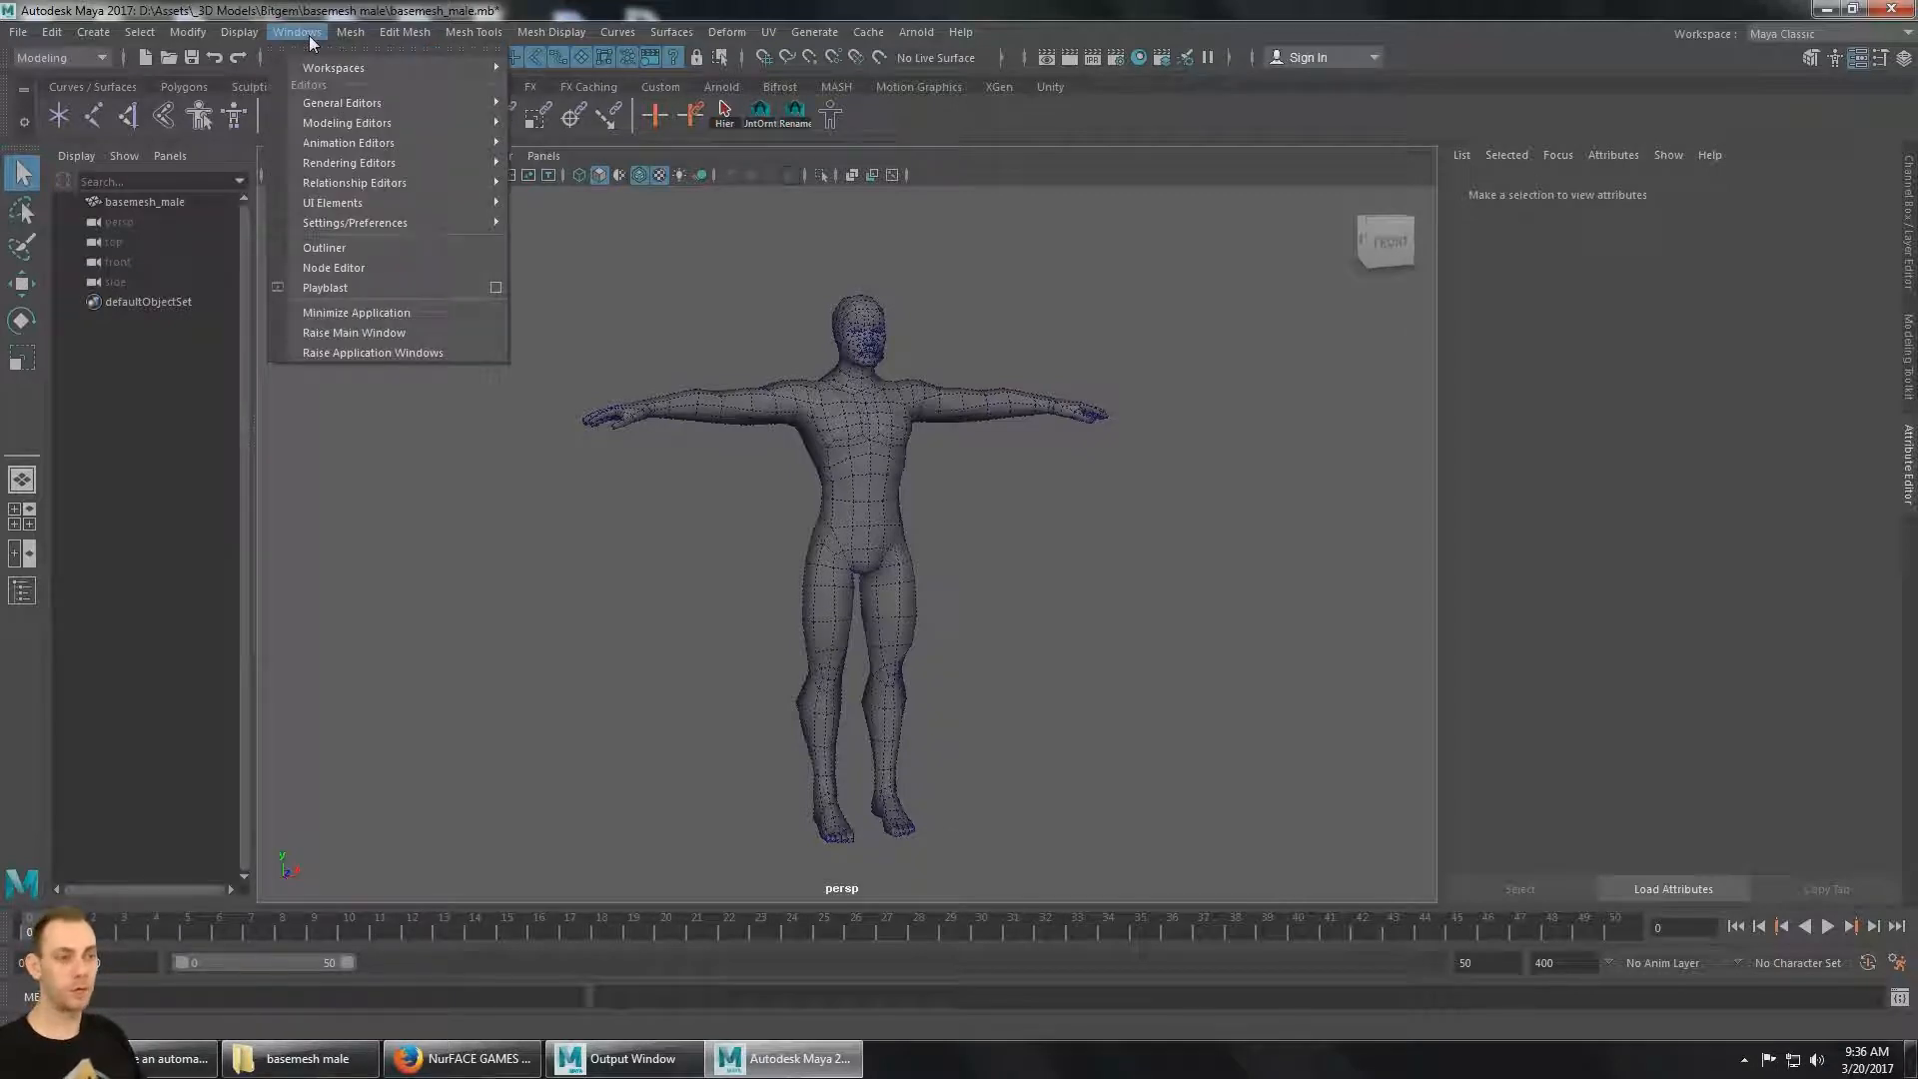
{"action": "mouse_move", "coordinate": [371, 144]}
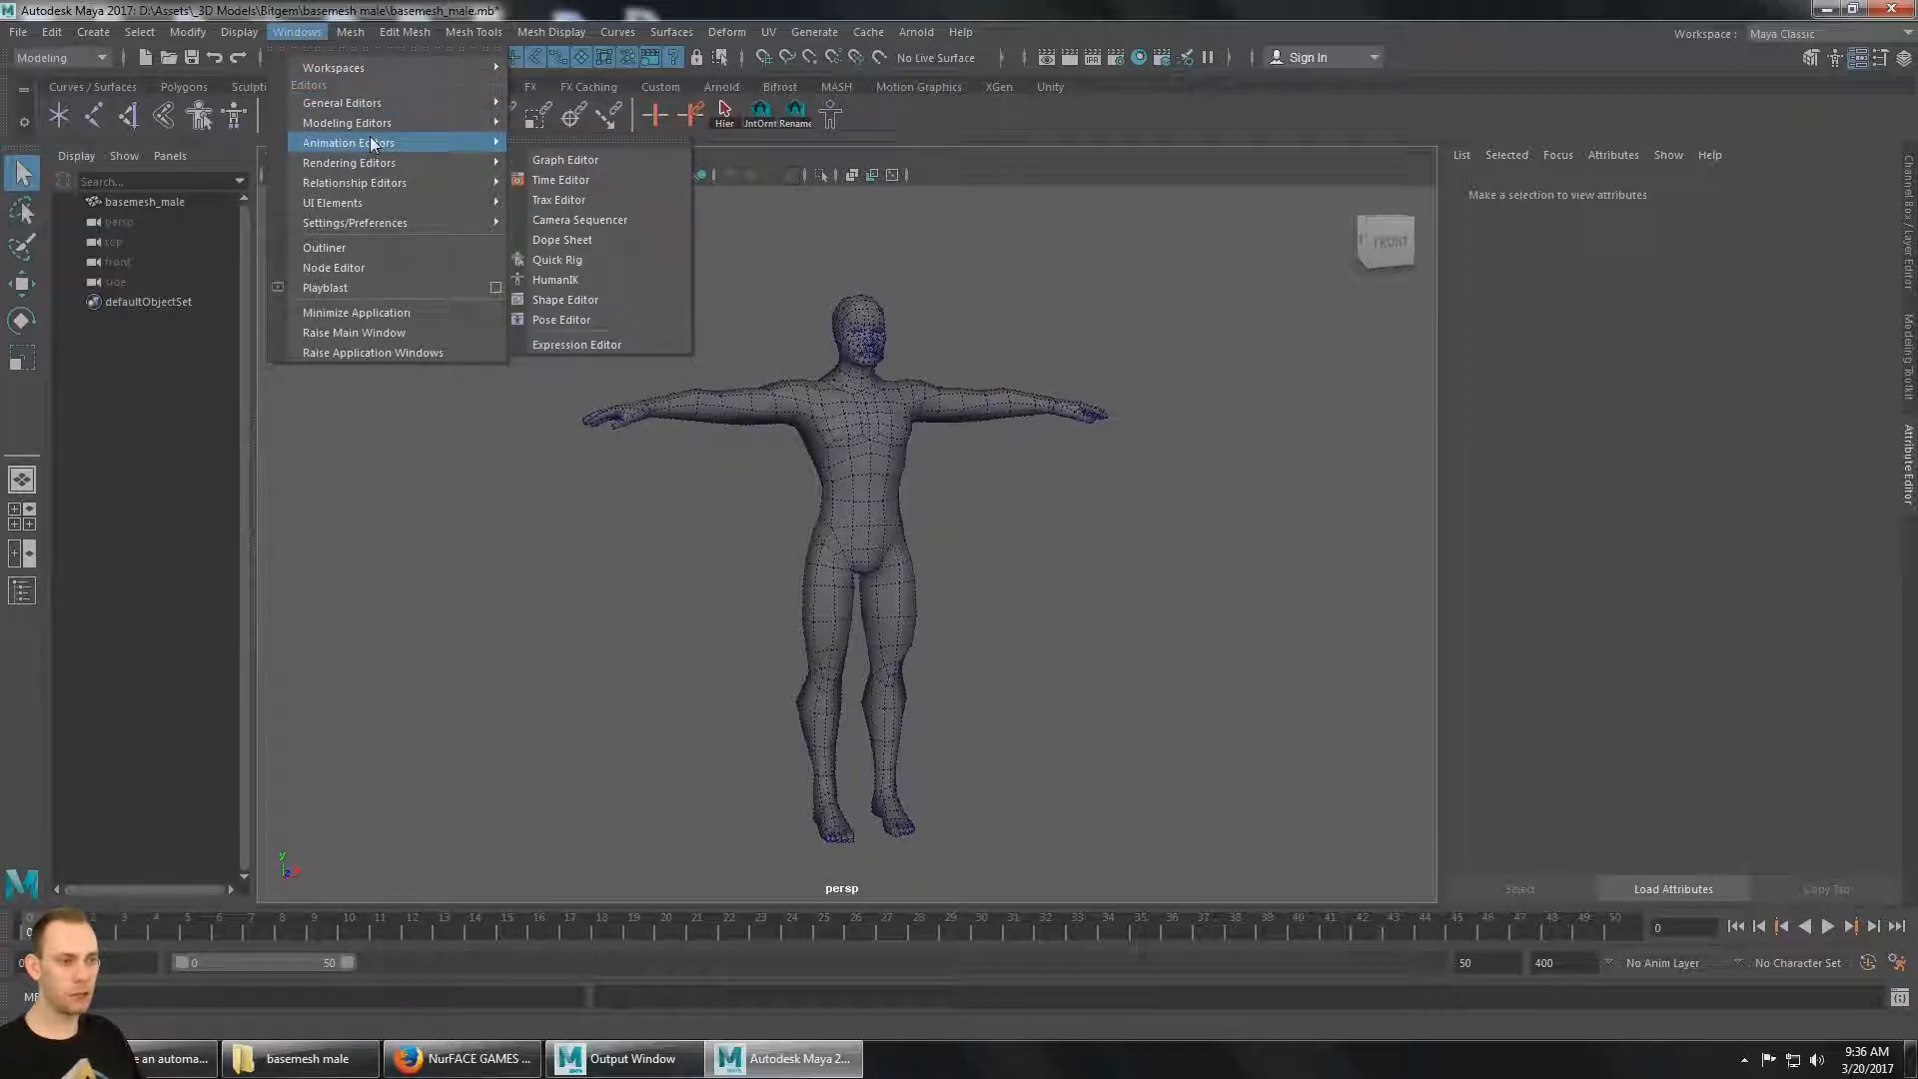
{"action": "left_click", "coordinate": [571, 282]}
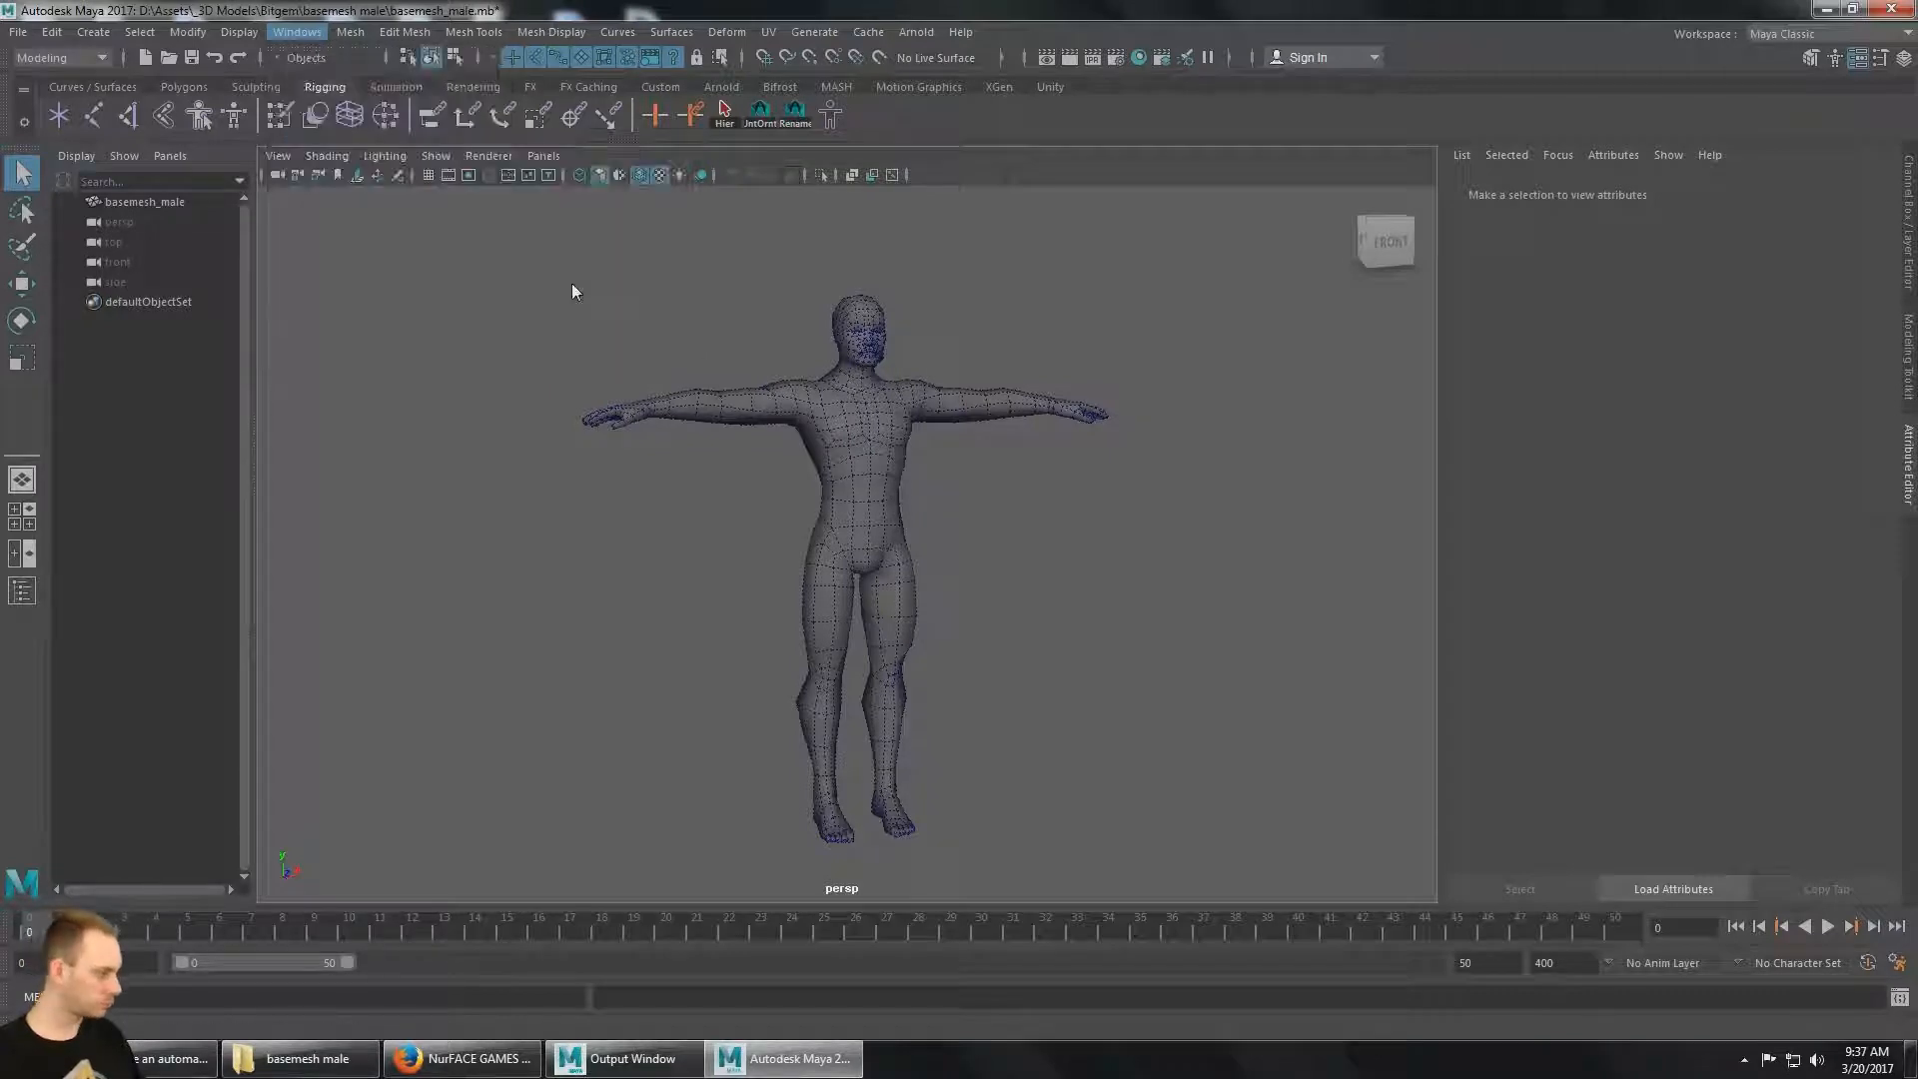
{"action": "left_click_drag", "start_coordinate": [1910, 451], "coordinate": [1910, 552]}
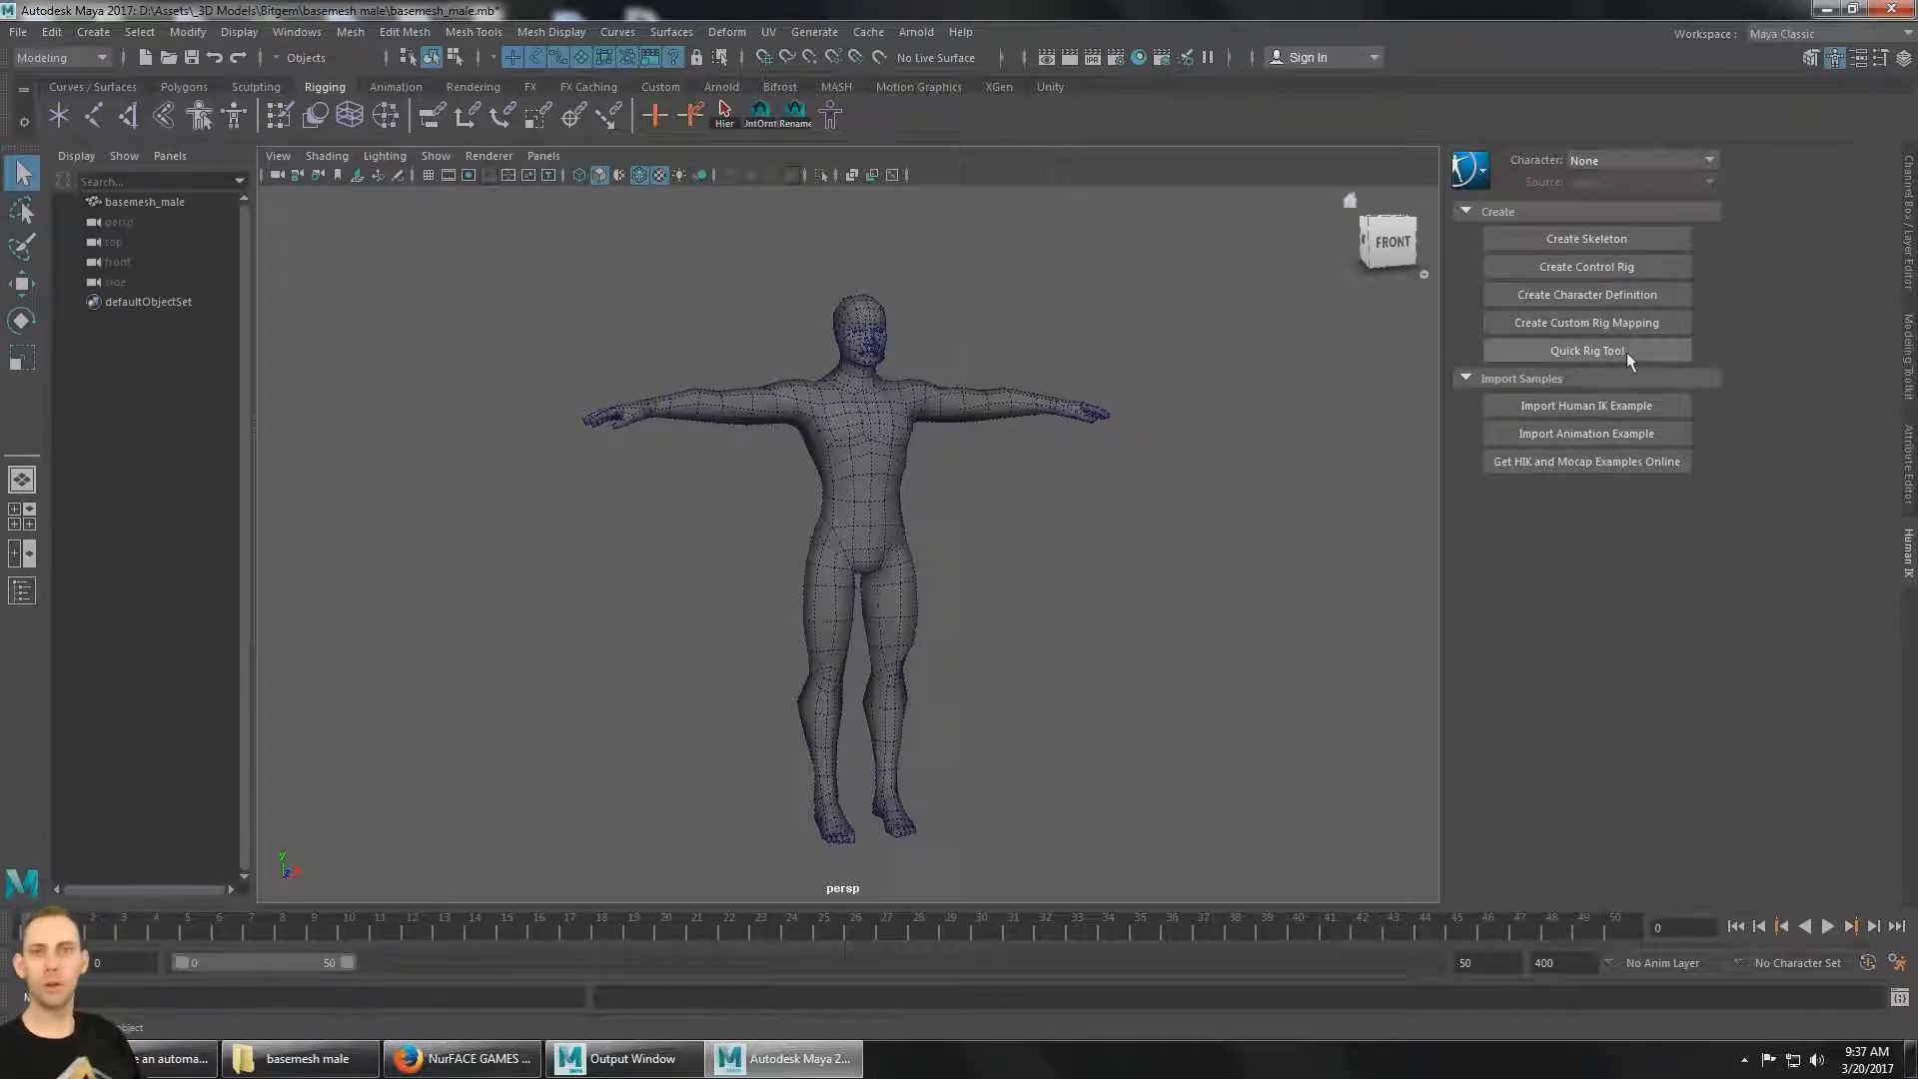
Create a HumanIK skeleton for the male base mesh.
{"action": "left_click", "coordinate": [1575, 238]}
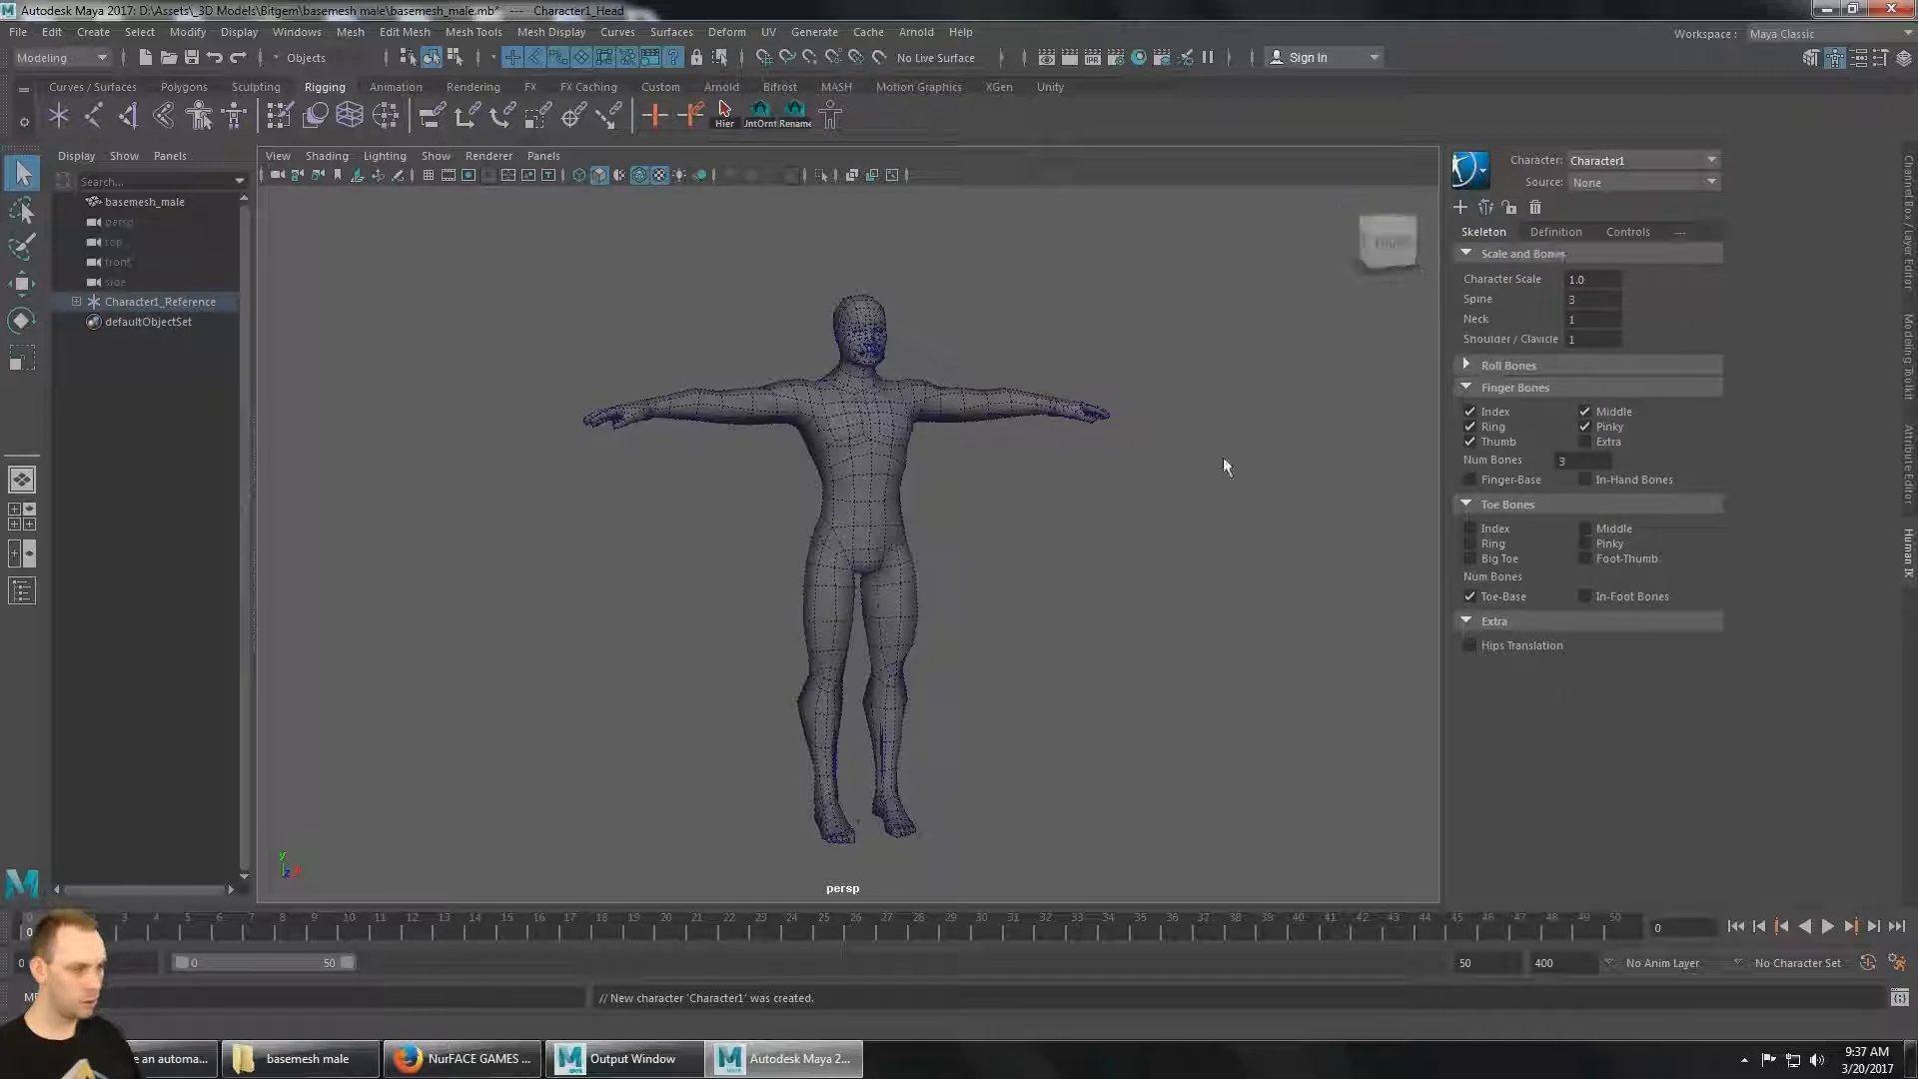
{"action": "left_click_drag", "start_coordinate": [1224, 460], "coordinate": [1171, 473], "text": "alt"}
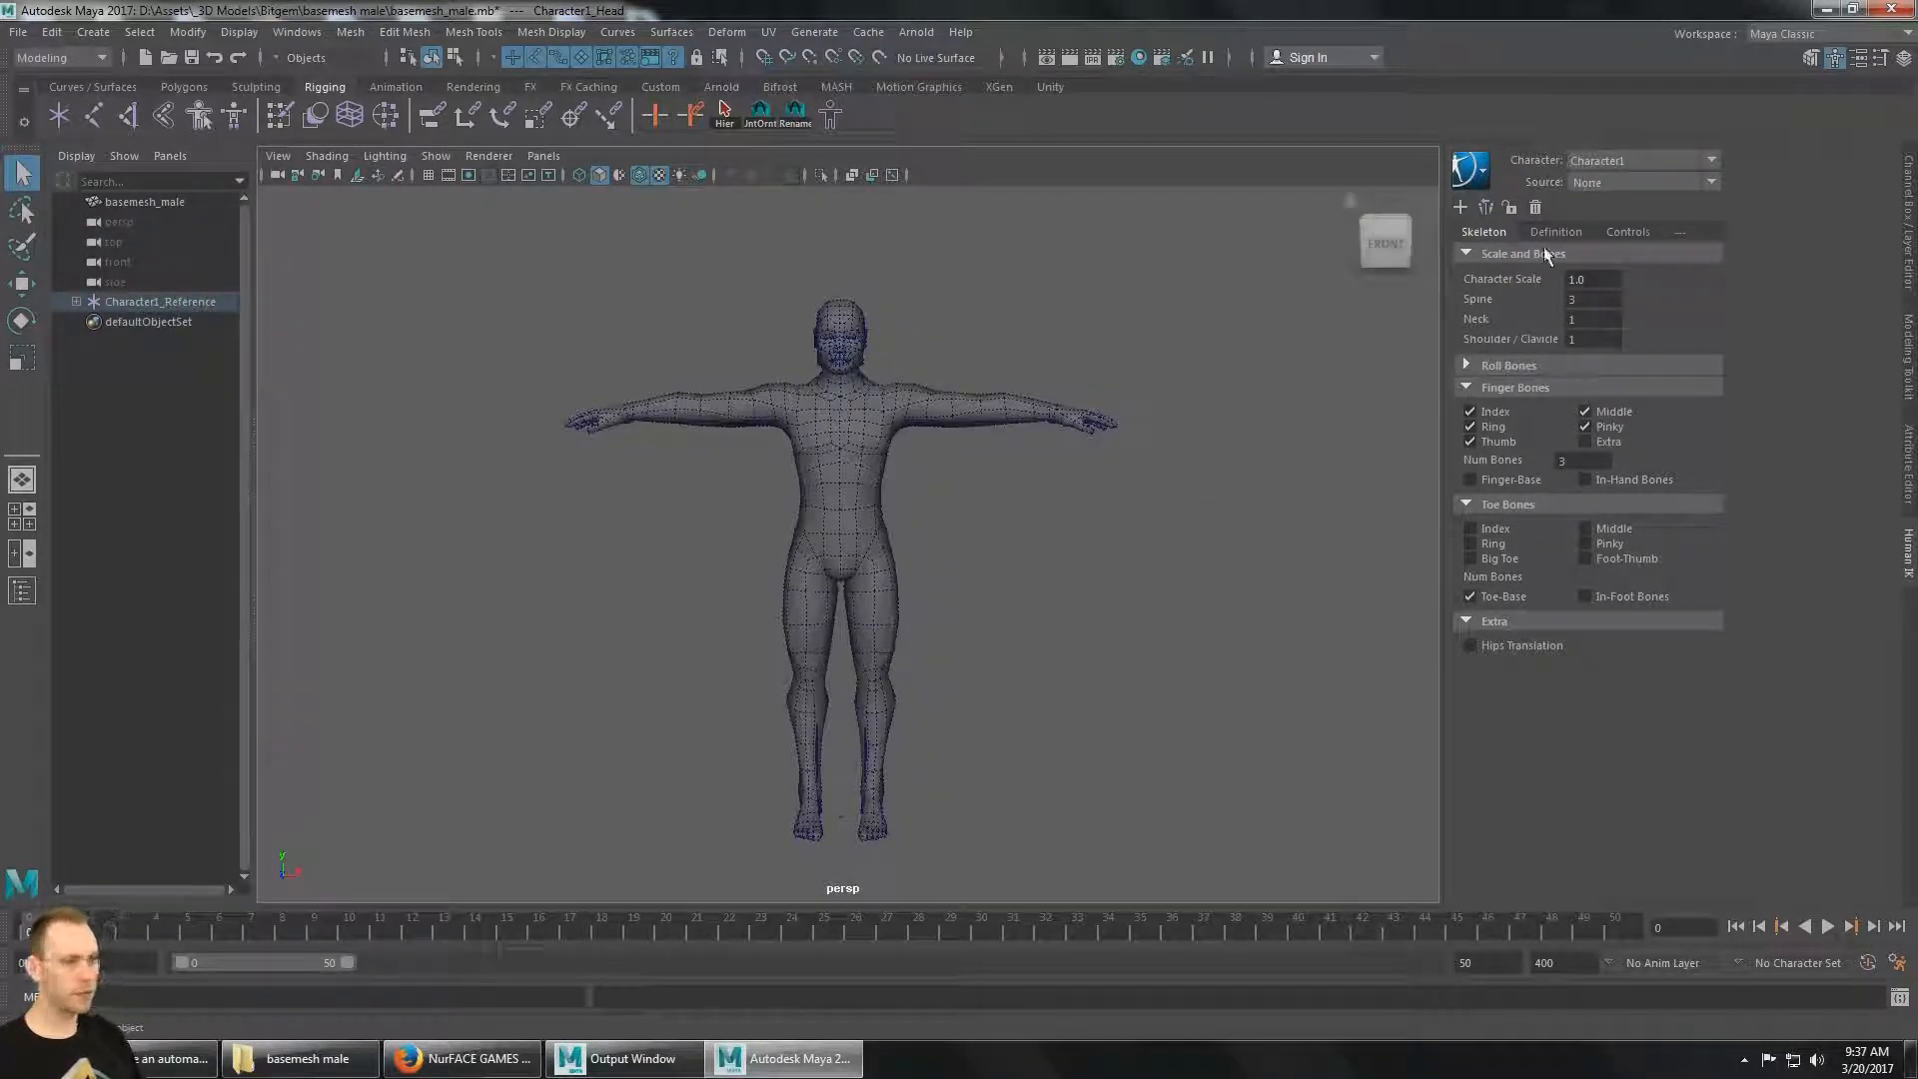
Turn on X-Ray Joints shading in the perspective view so the bones show through the mesh.
{"action": "left_click", "coordinate": [307, 160]}
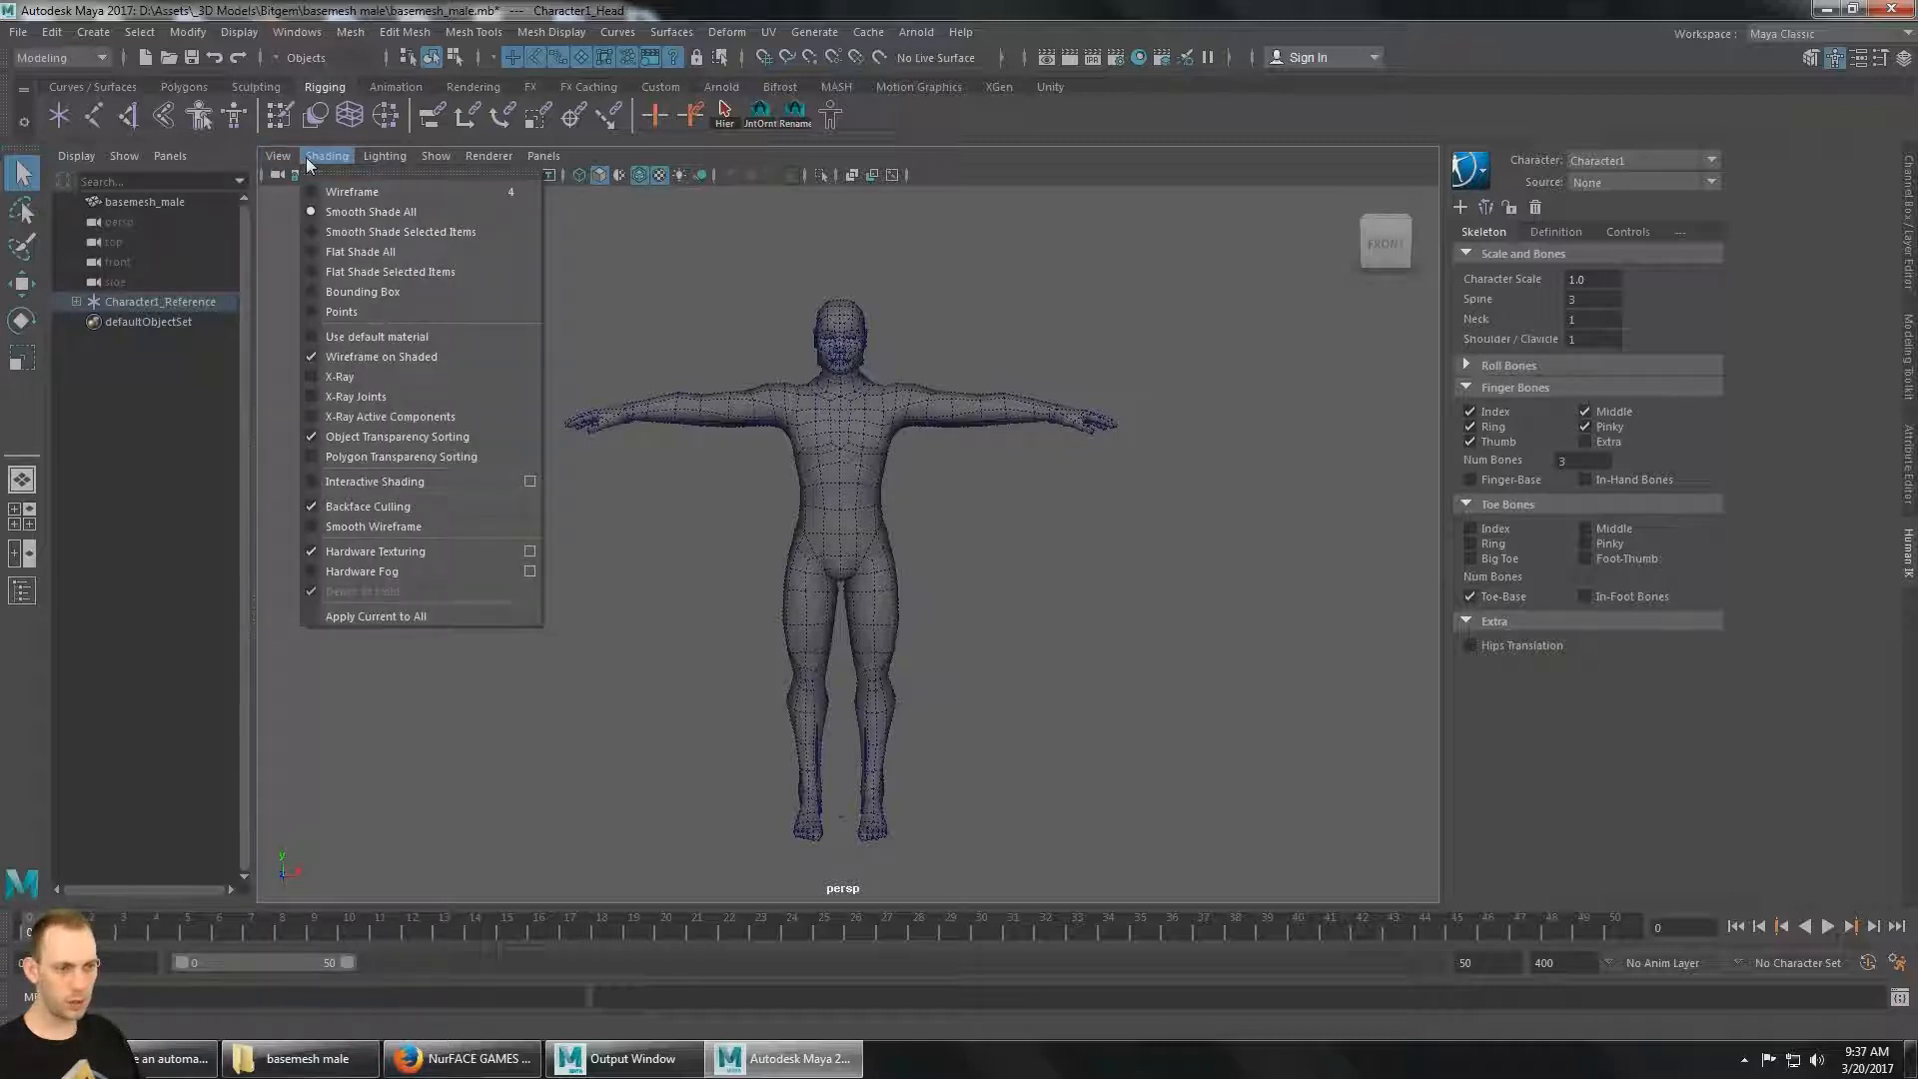
{"action": "left_click", "coordinate": [383, 399]}
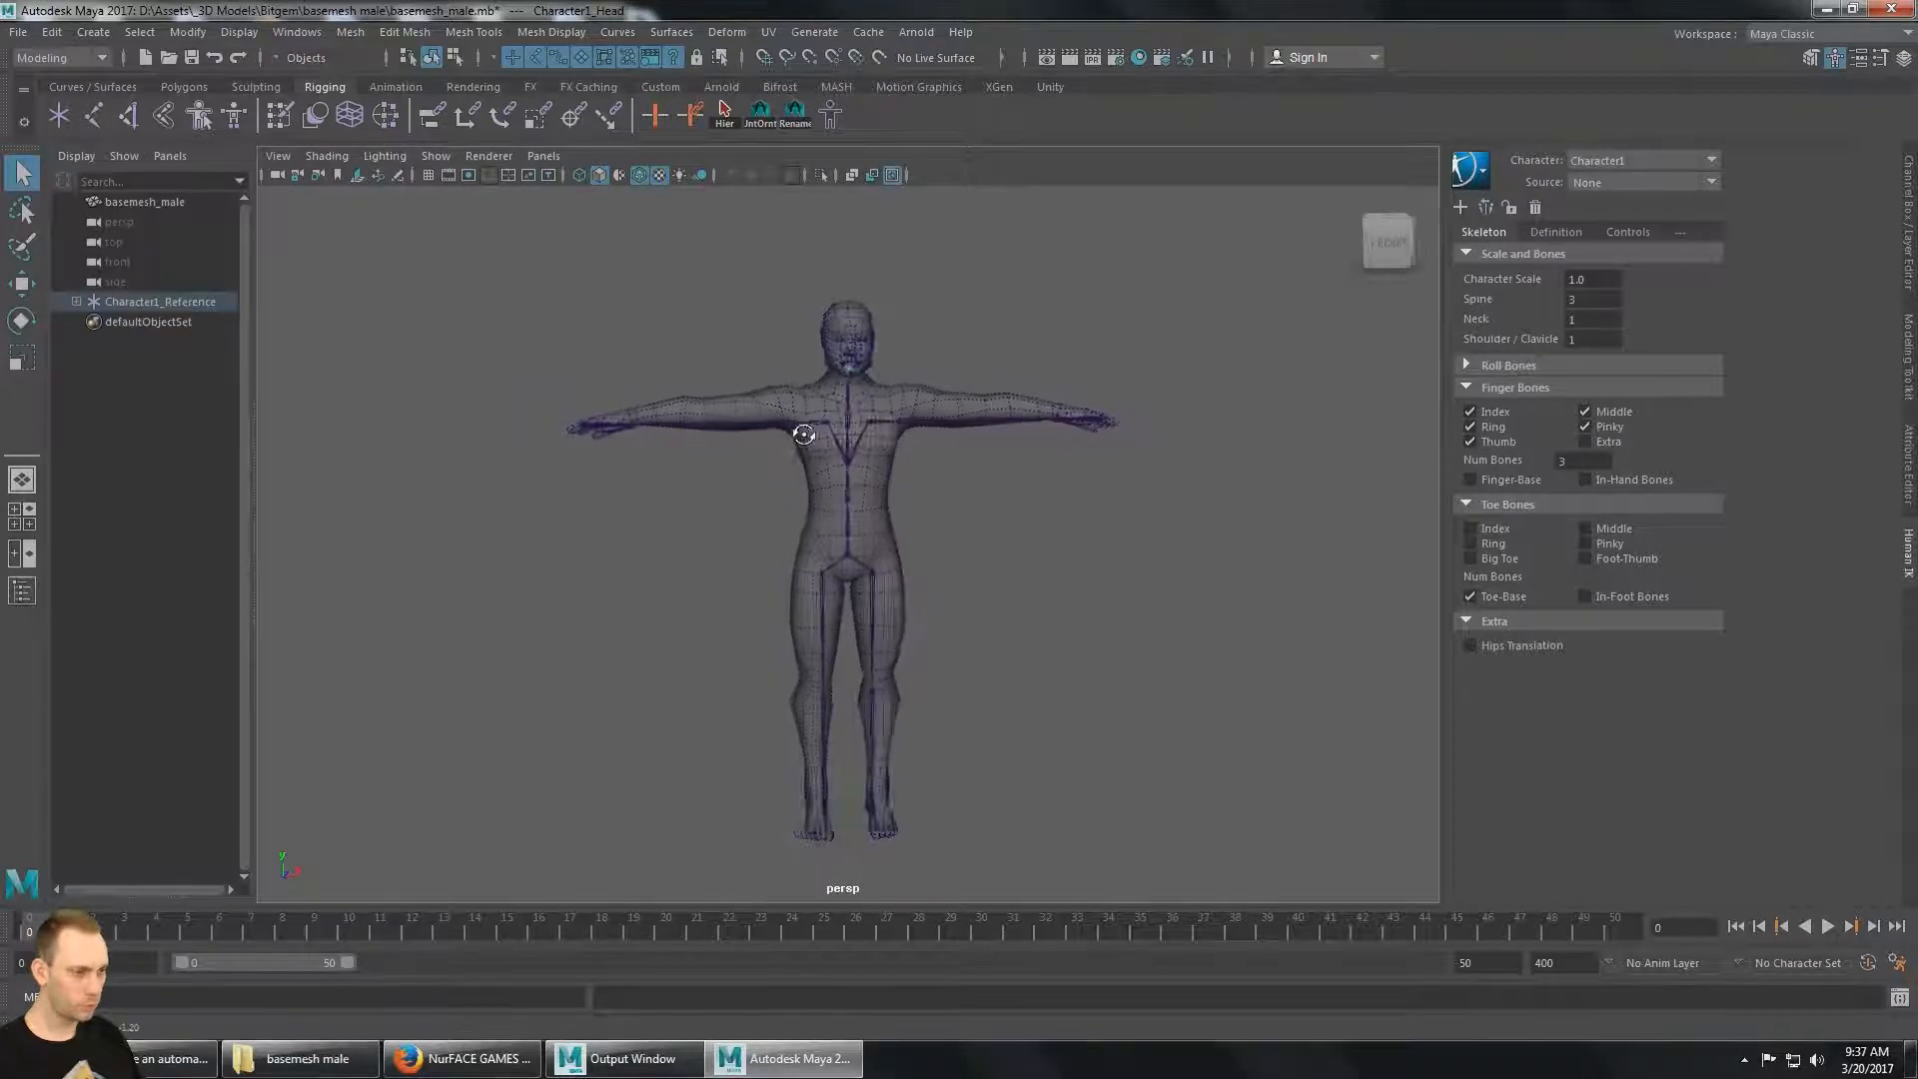
{"action": "mouse_move", "coordinate": [805, 435]}
{"action": "left_mouse_down", "text": "alt"}
{"action": "mouse_move", "coordinate": [805, 416]}
{"action": "mouse_move", "coordinate": [785, 431]}
{"action": "left_mouse_up", "text": "alt"}
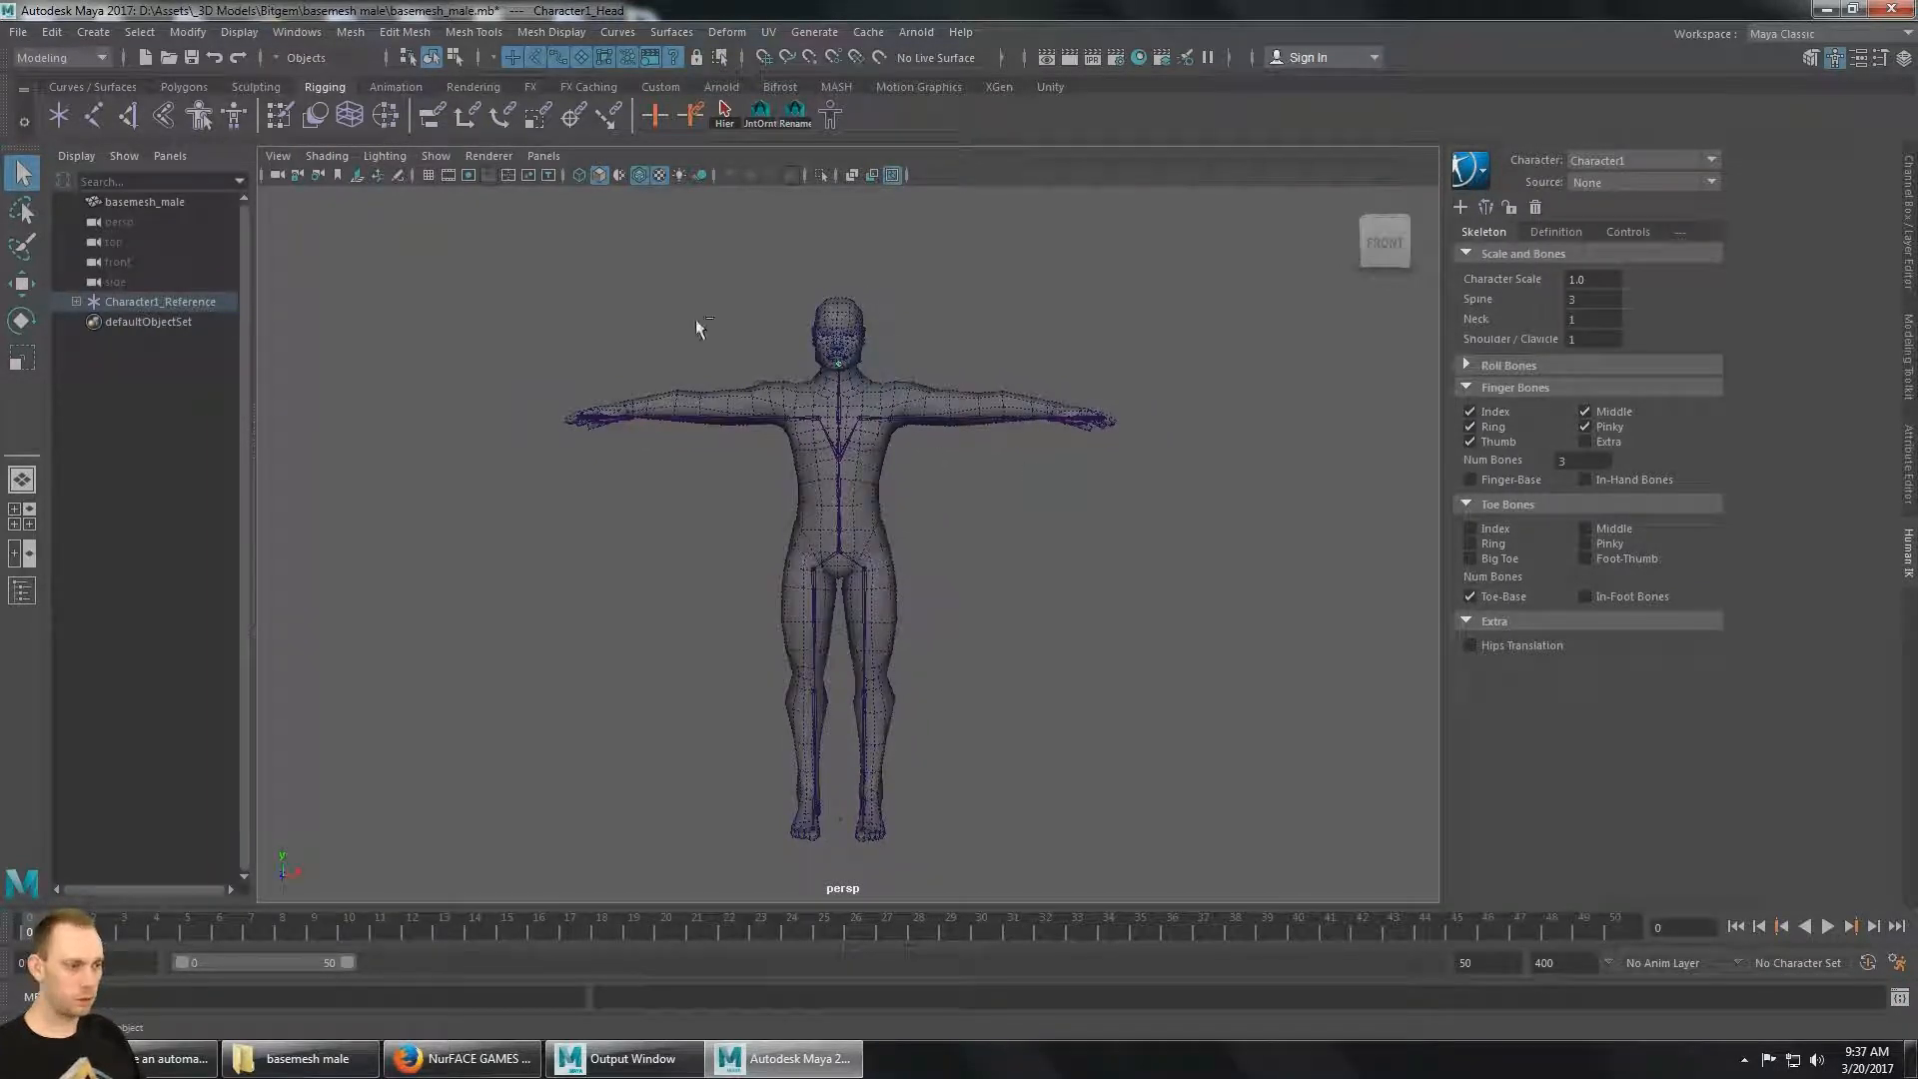
Undo the skeleton creation and select the basemesh_male mesh.
{"action": "key", "text": "ctrl+z"}
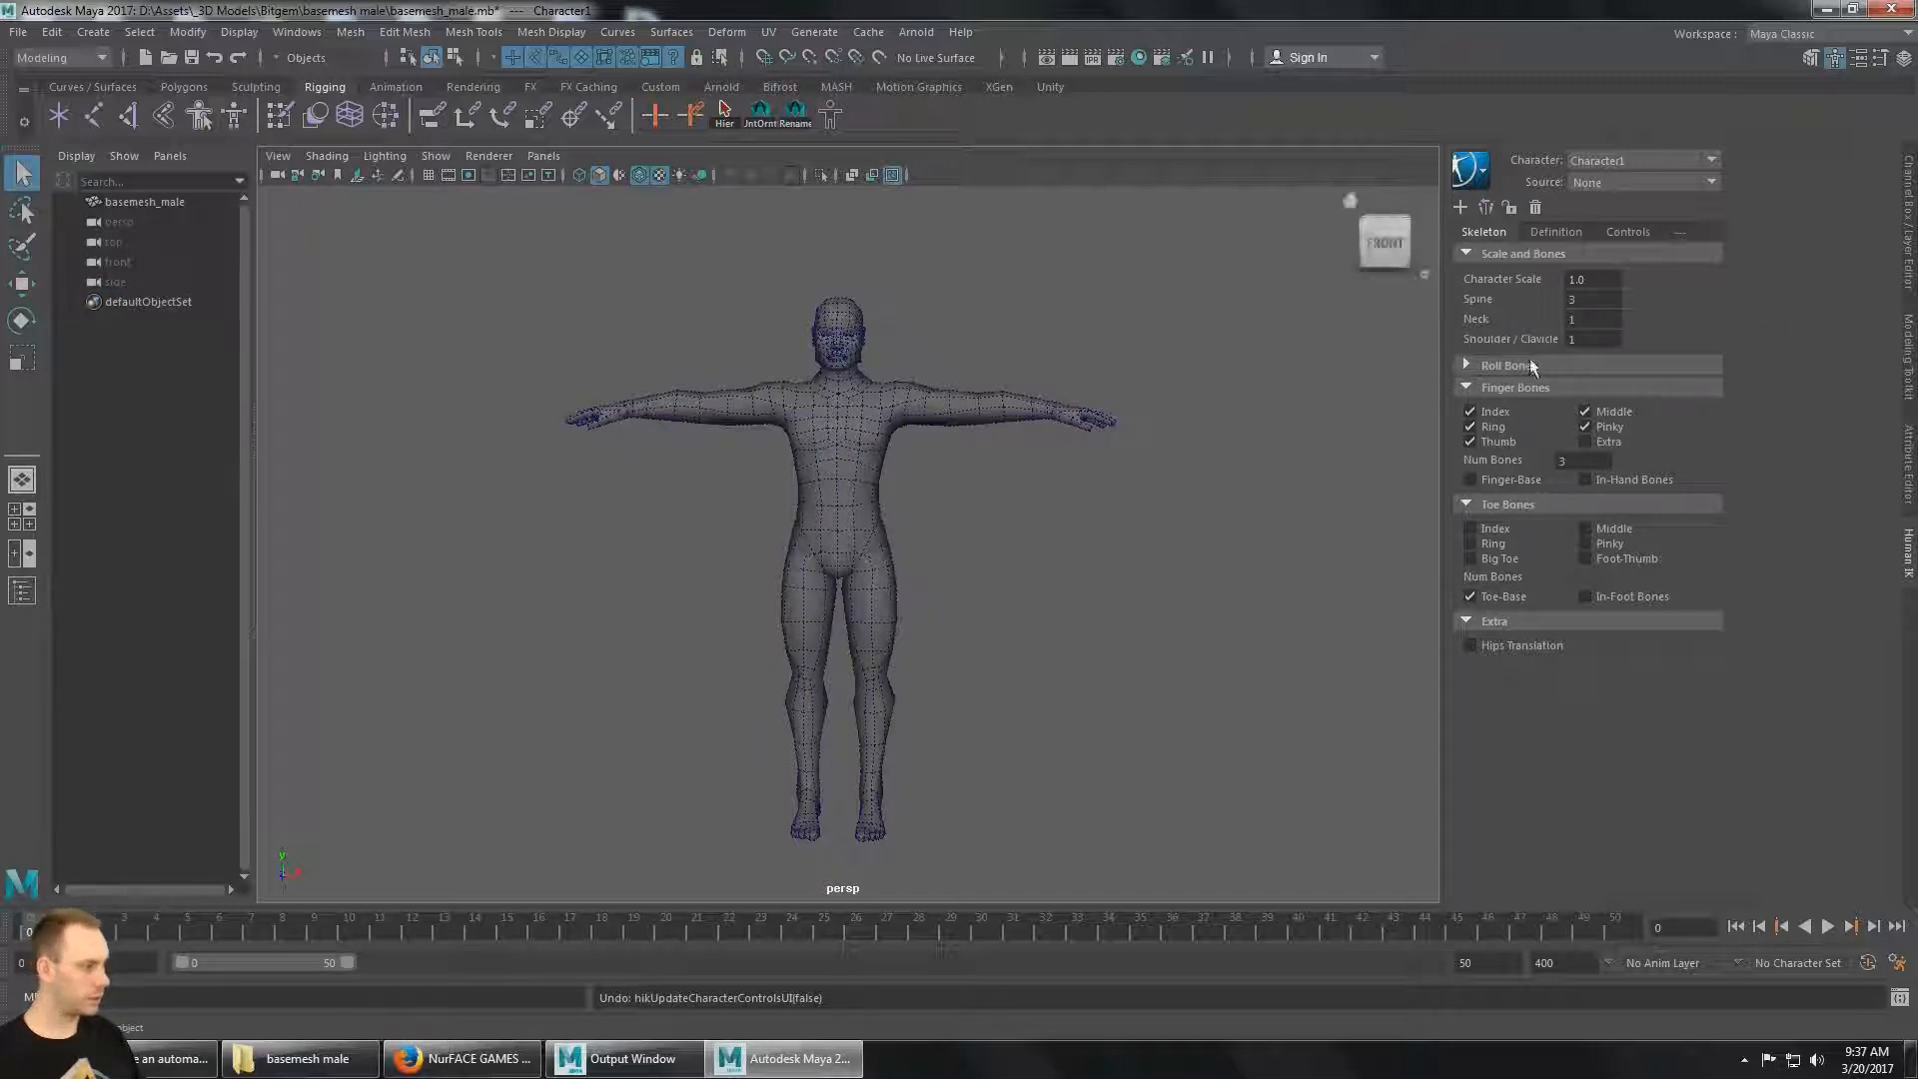
{"action": "left_click", "coordinate": [1909, 462]}
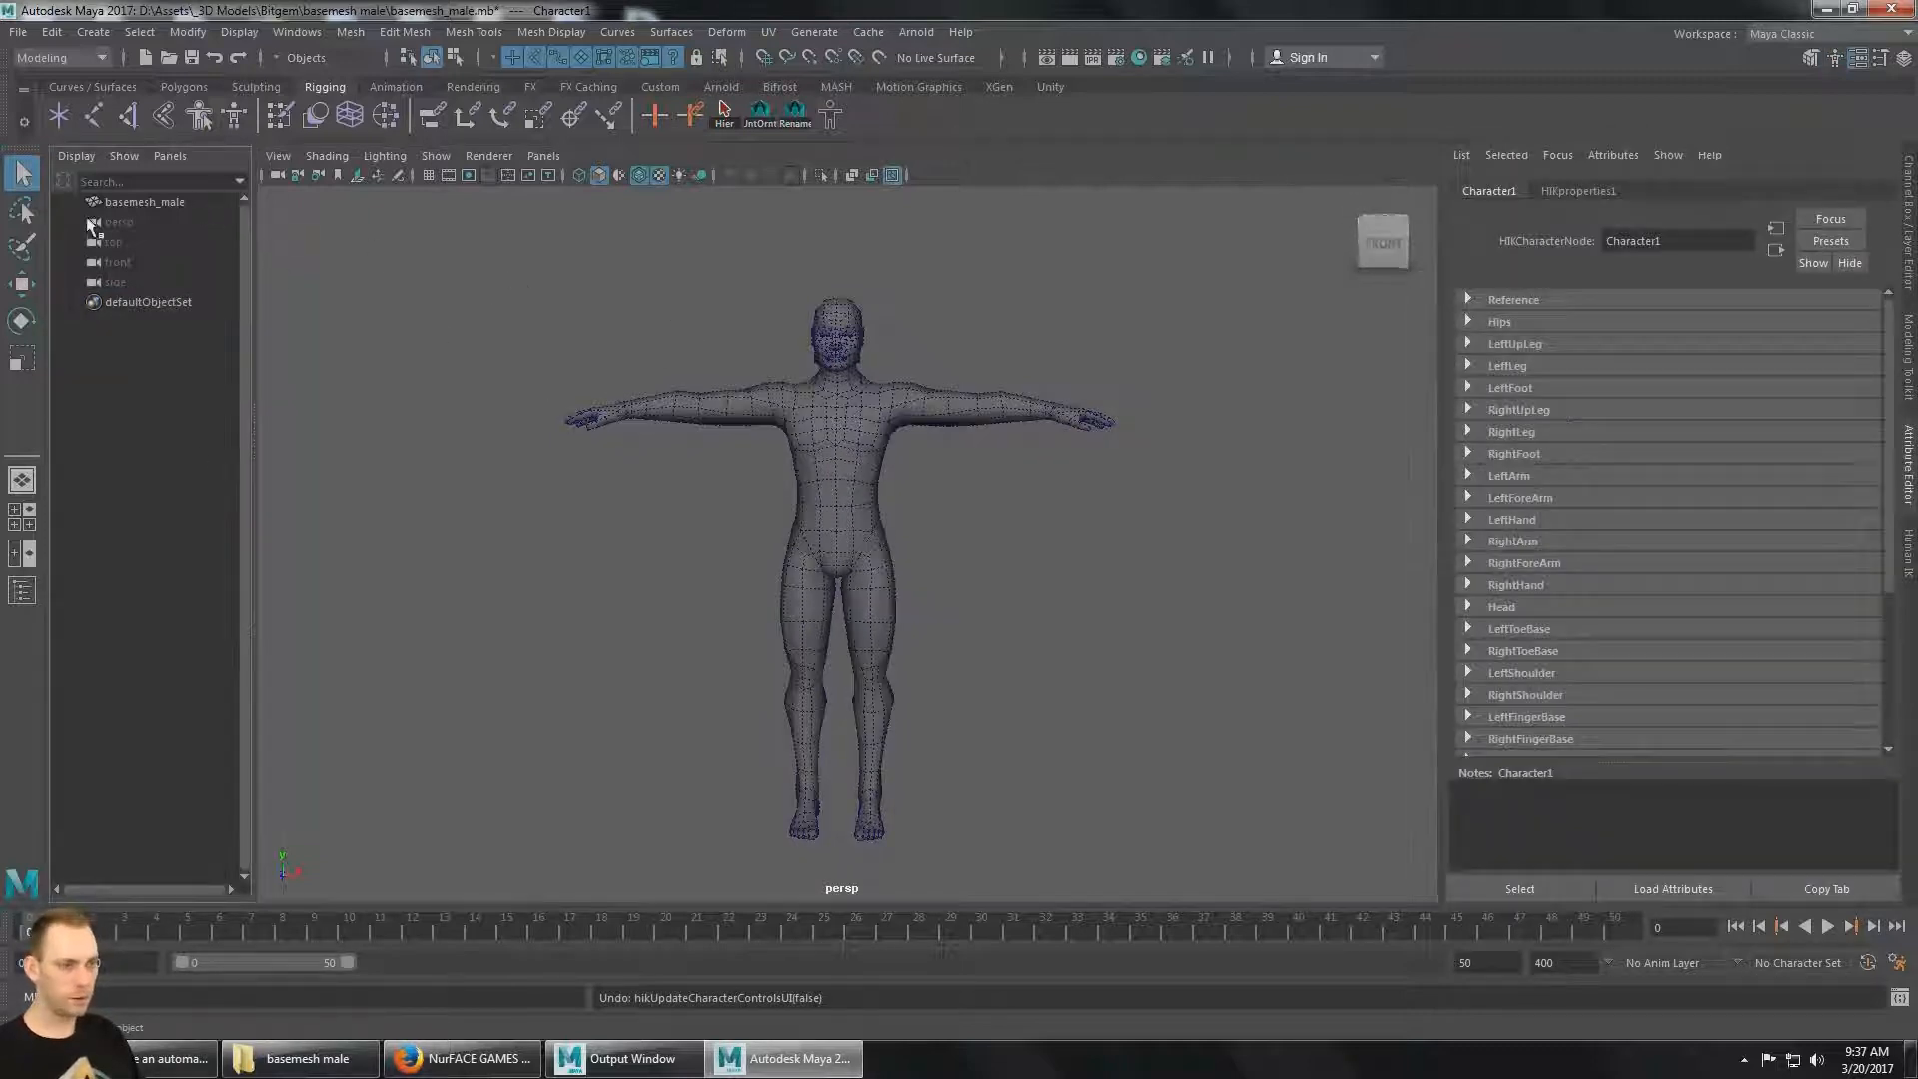
{"action": "left_click", "coordinate": [129, 203]}
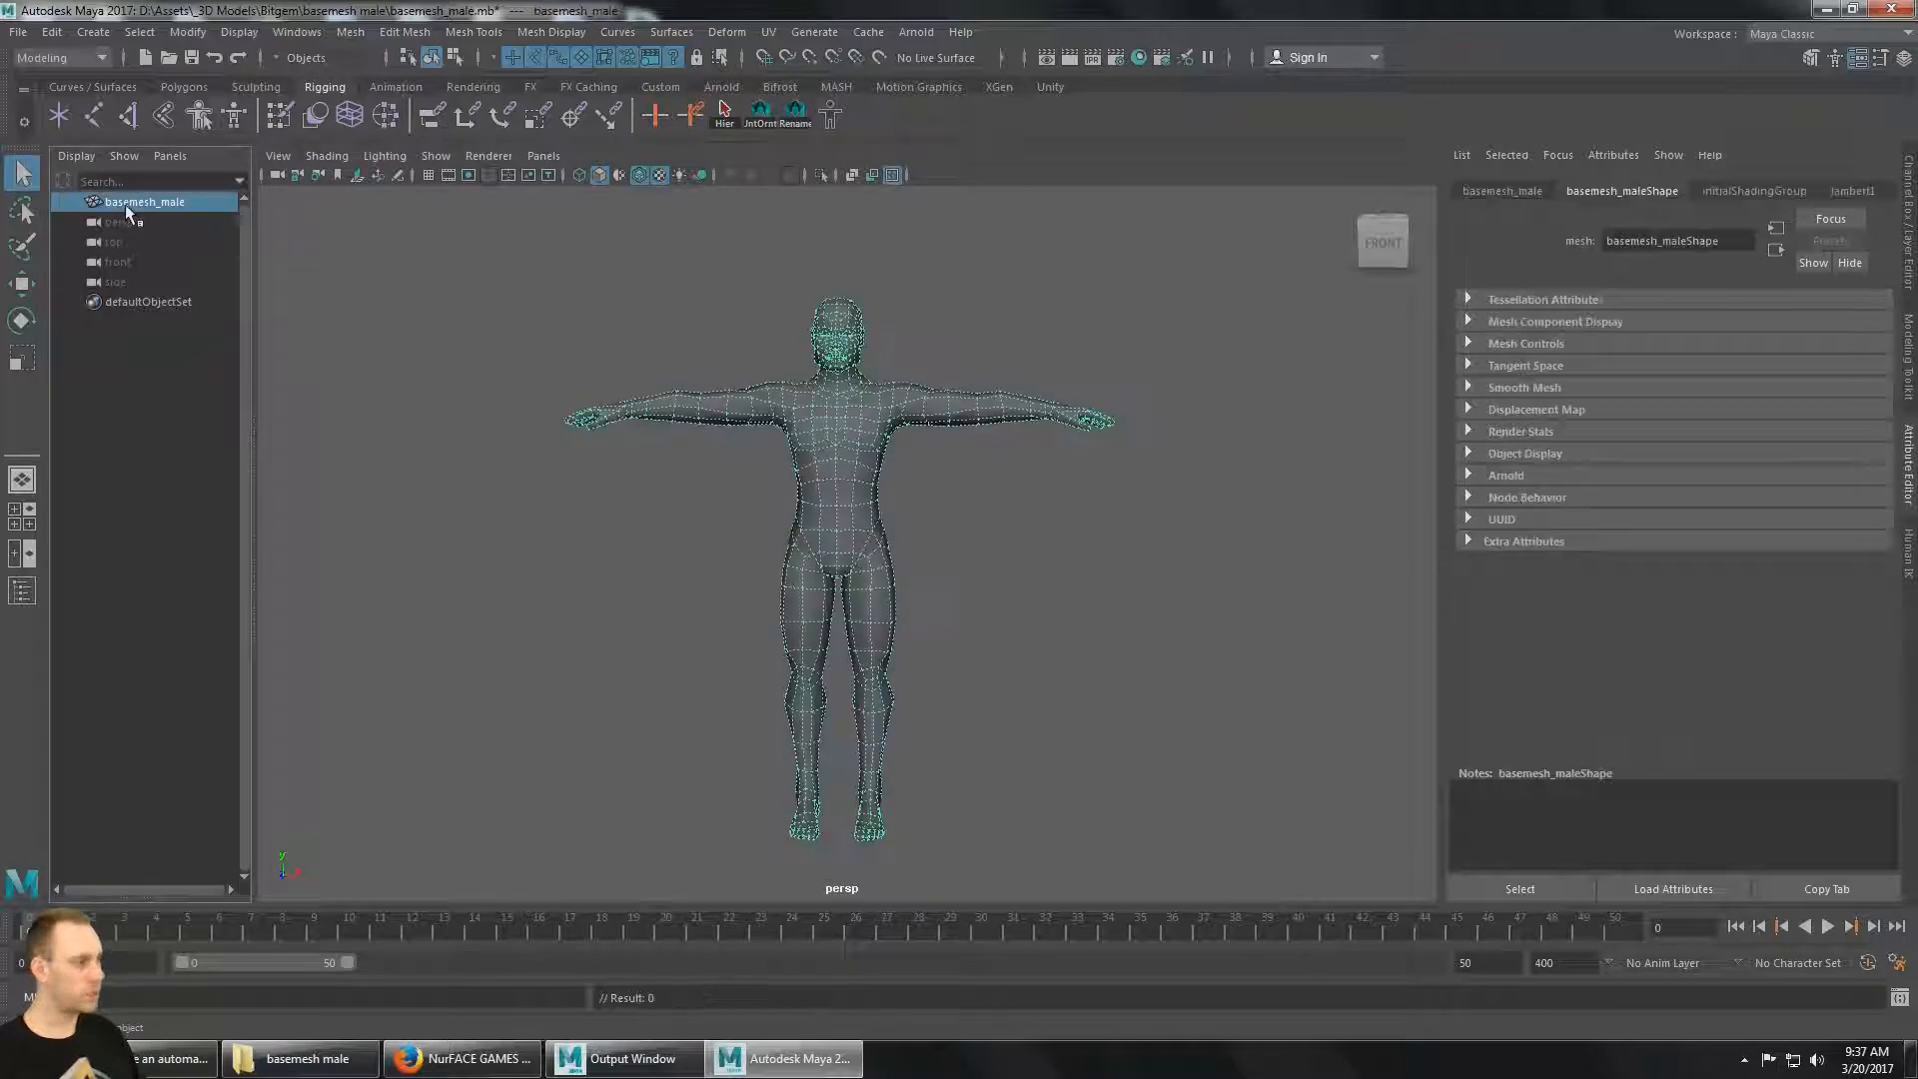
Check the HumanIK definition and controls of Character1 and try to create its skeleton again.
{"action": "left_click", "coordinate": [1909, 548]}
{"action": "left_click", "coordinate": [1556, 232]}
{"action": "left_click", "coordinate": [1627, 232]}
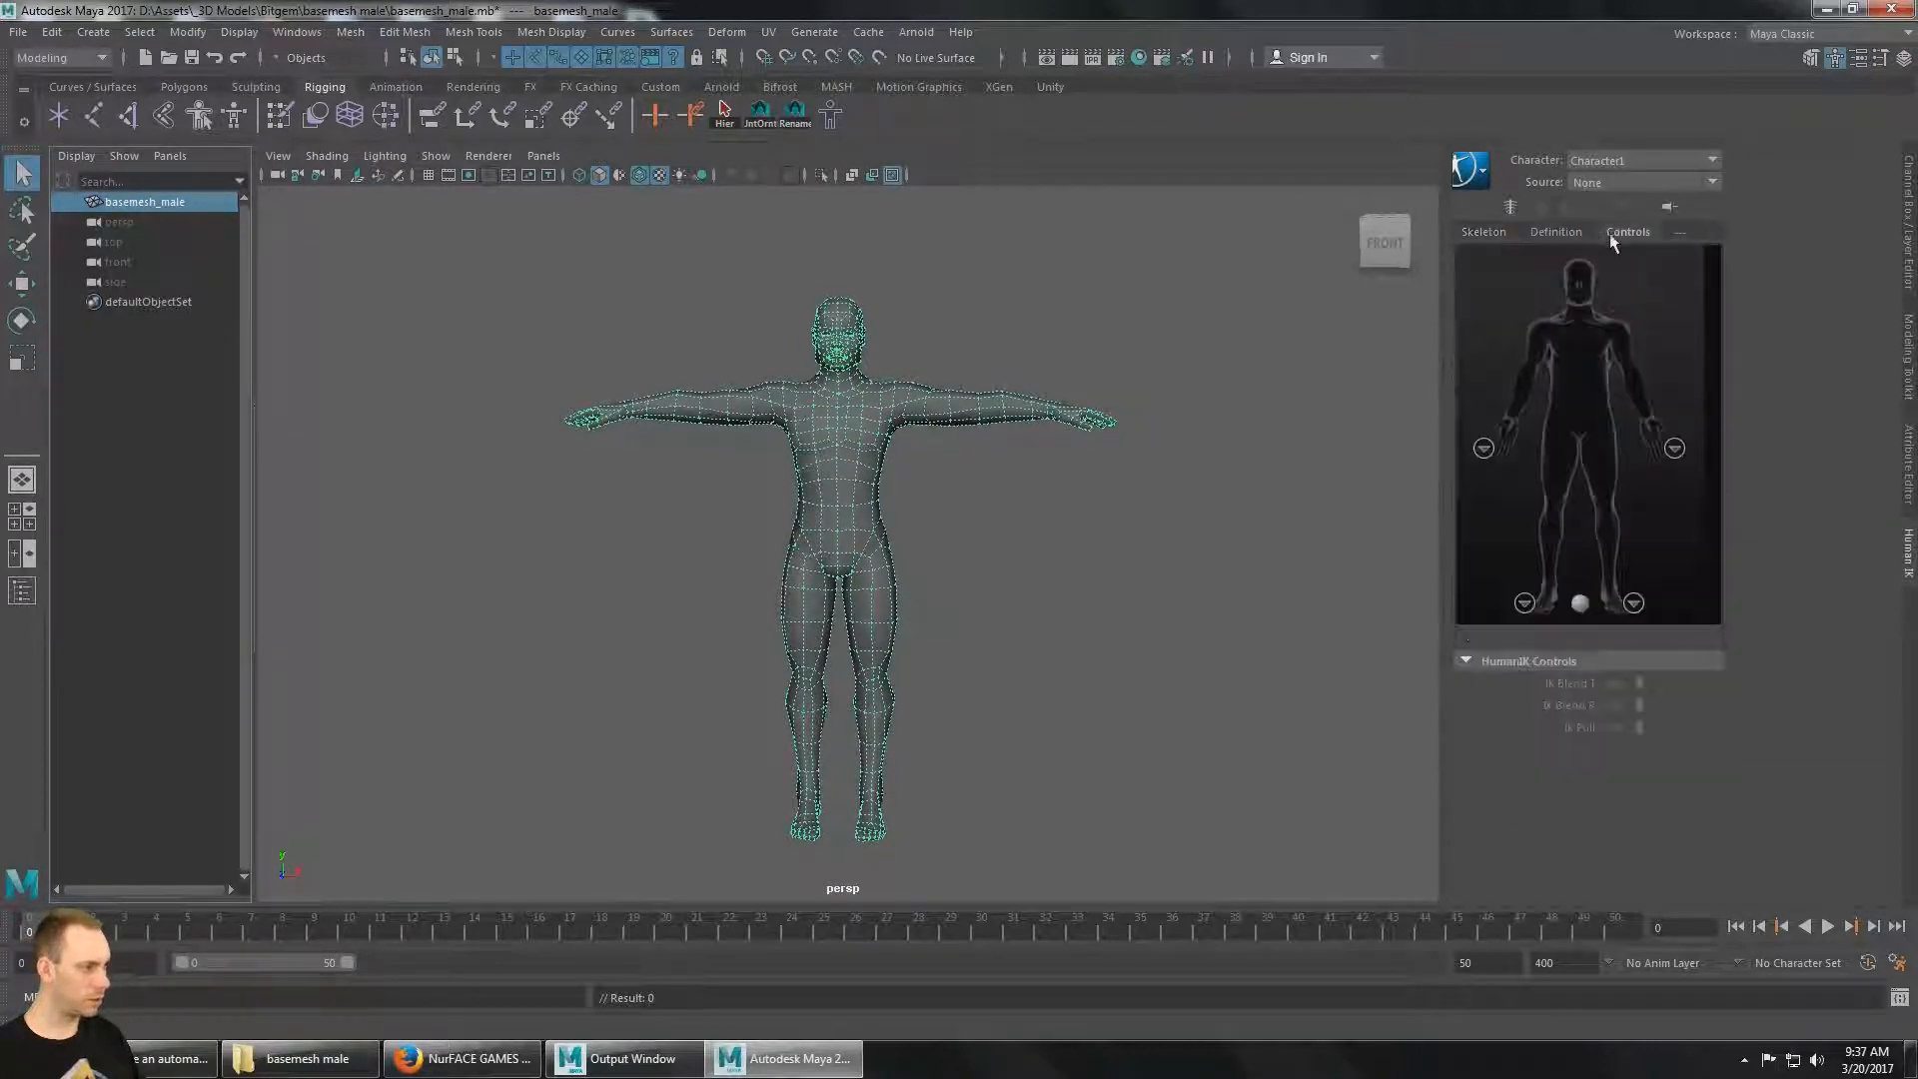
{"action": "left_click", "coordinate": [1502, 232]}
{"action": "left_click_drag", "start_coordinate": [984, 426], "coordinate": [1075, 420], "text": "alt"}
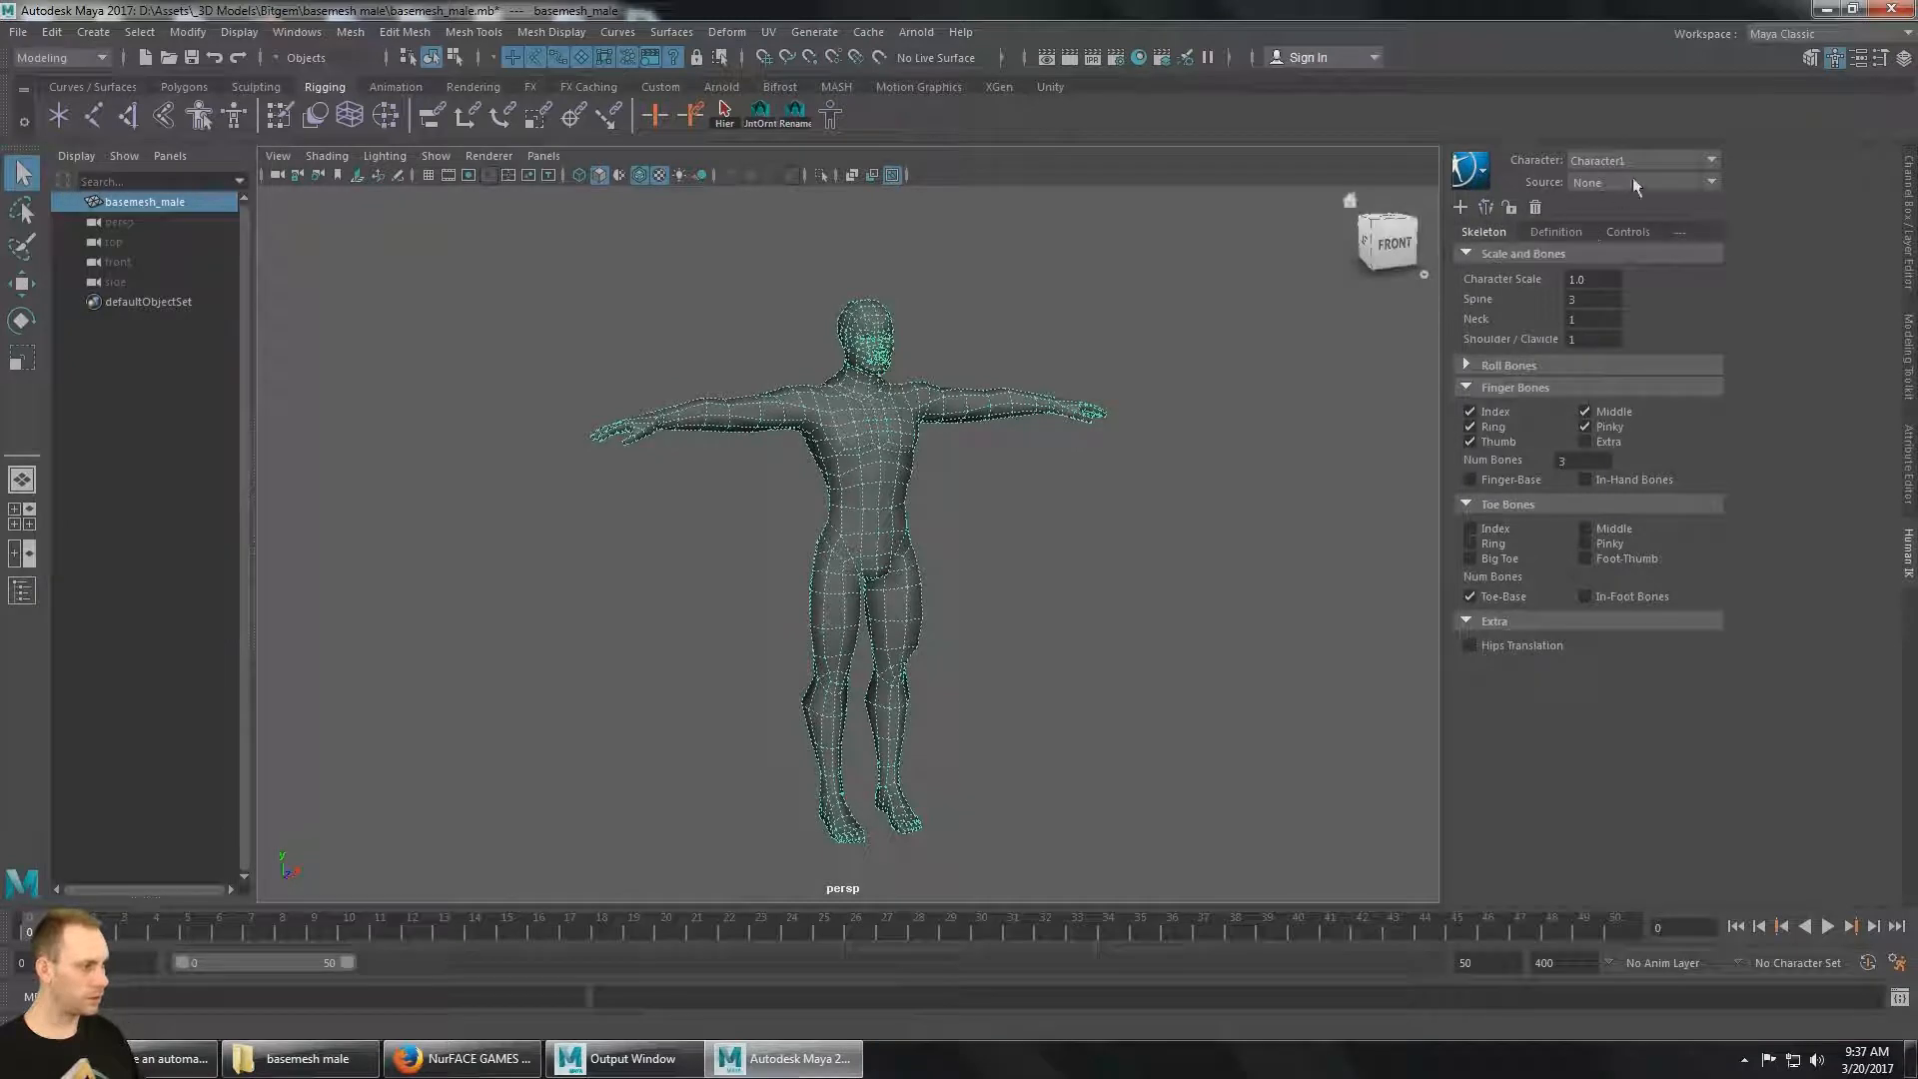
{"action": "left_click", "coordinate": [1485, 174]}
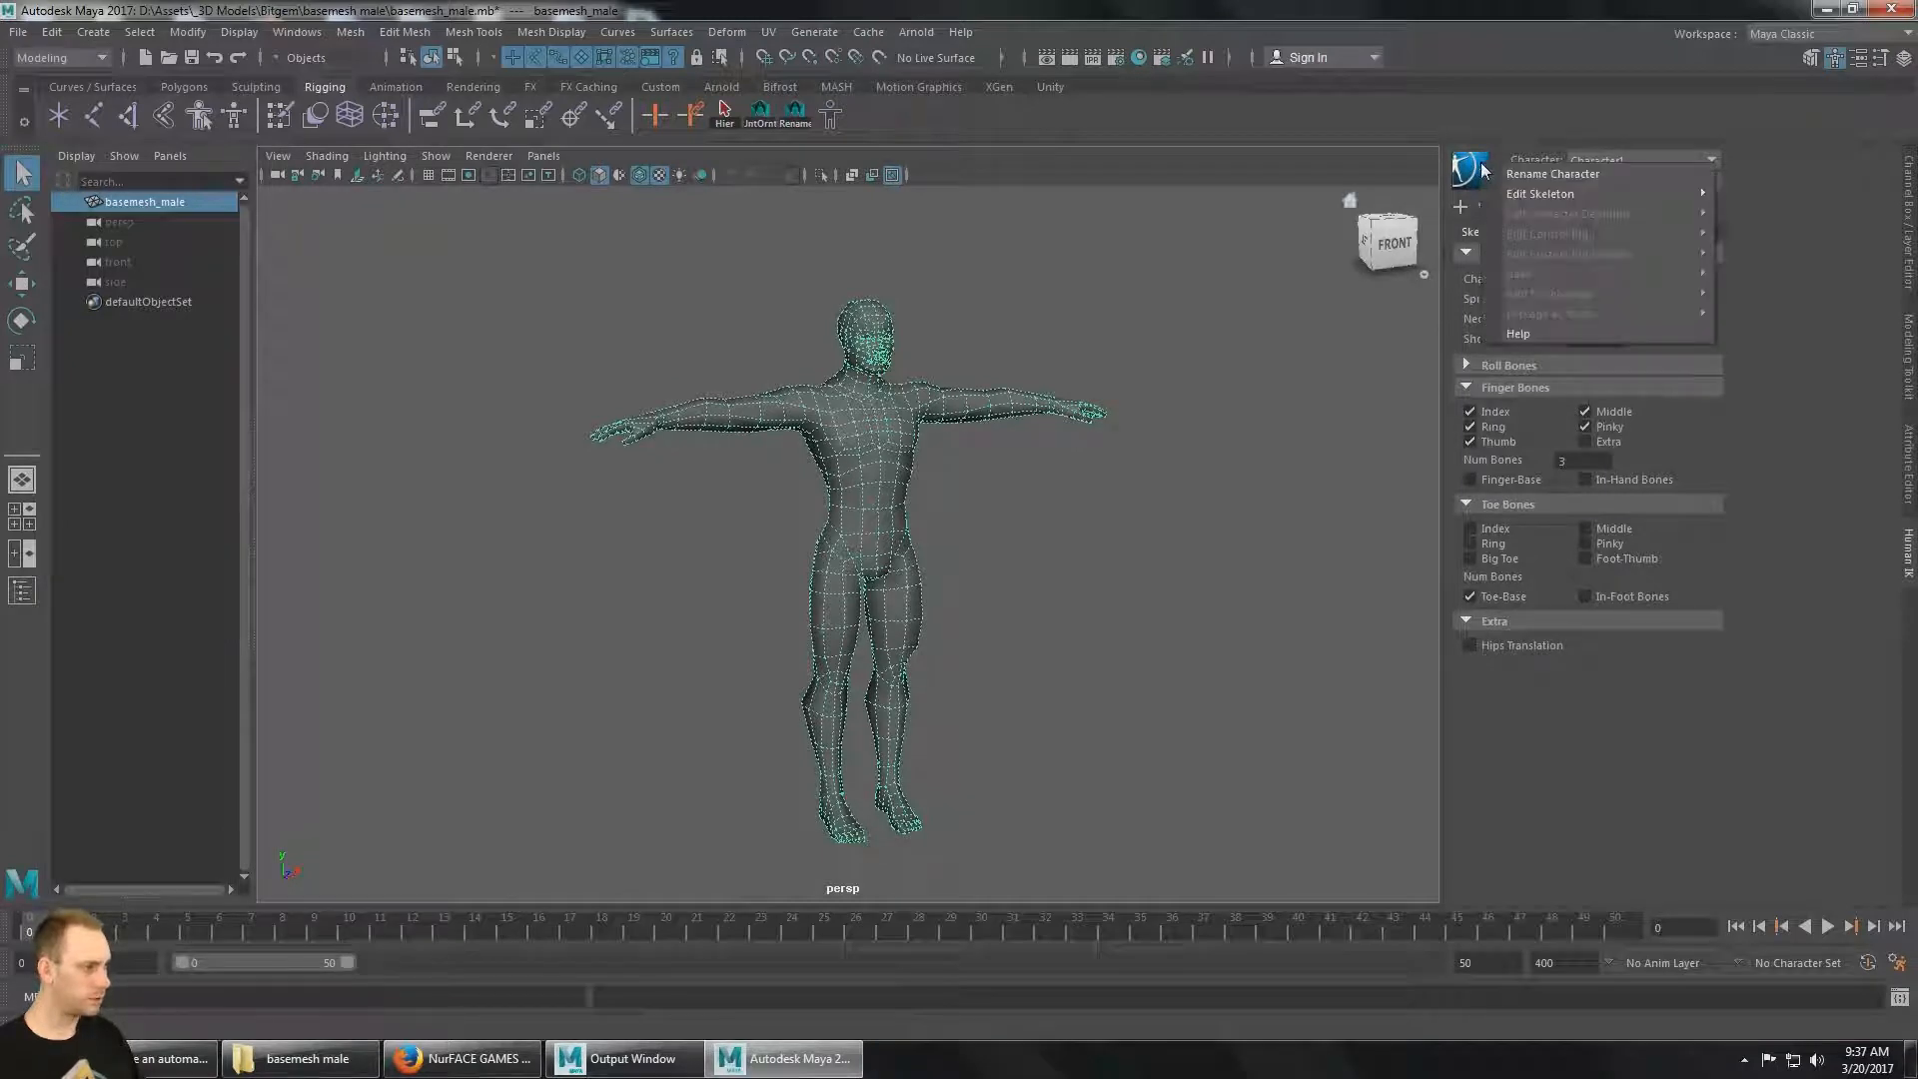
{"action": "mouse_move", "coordinate": [1561, 194]}
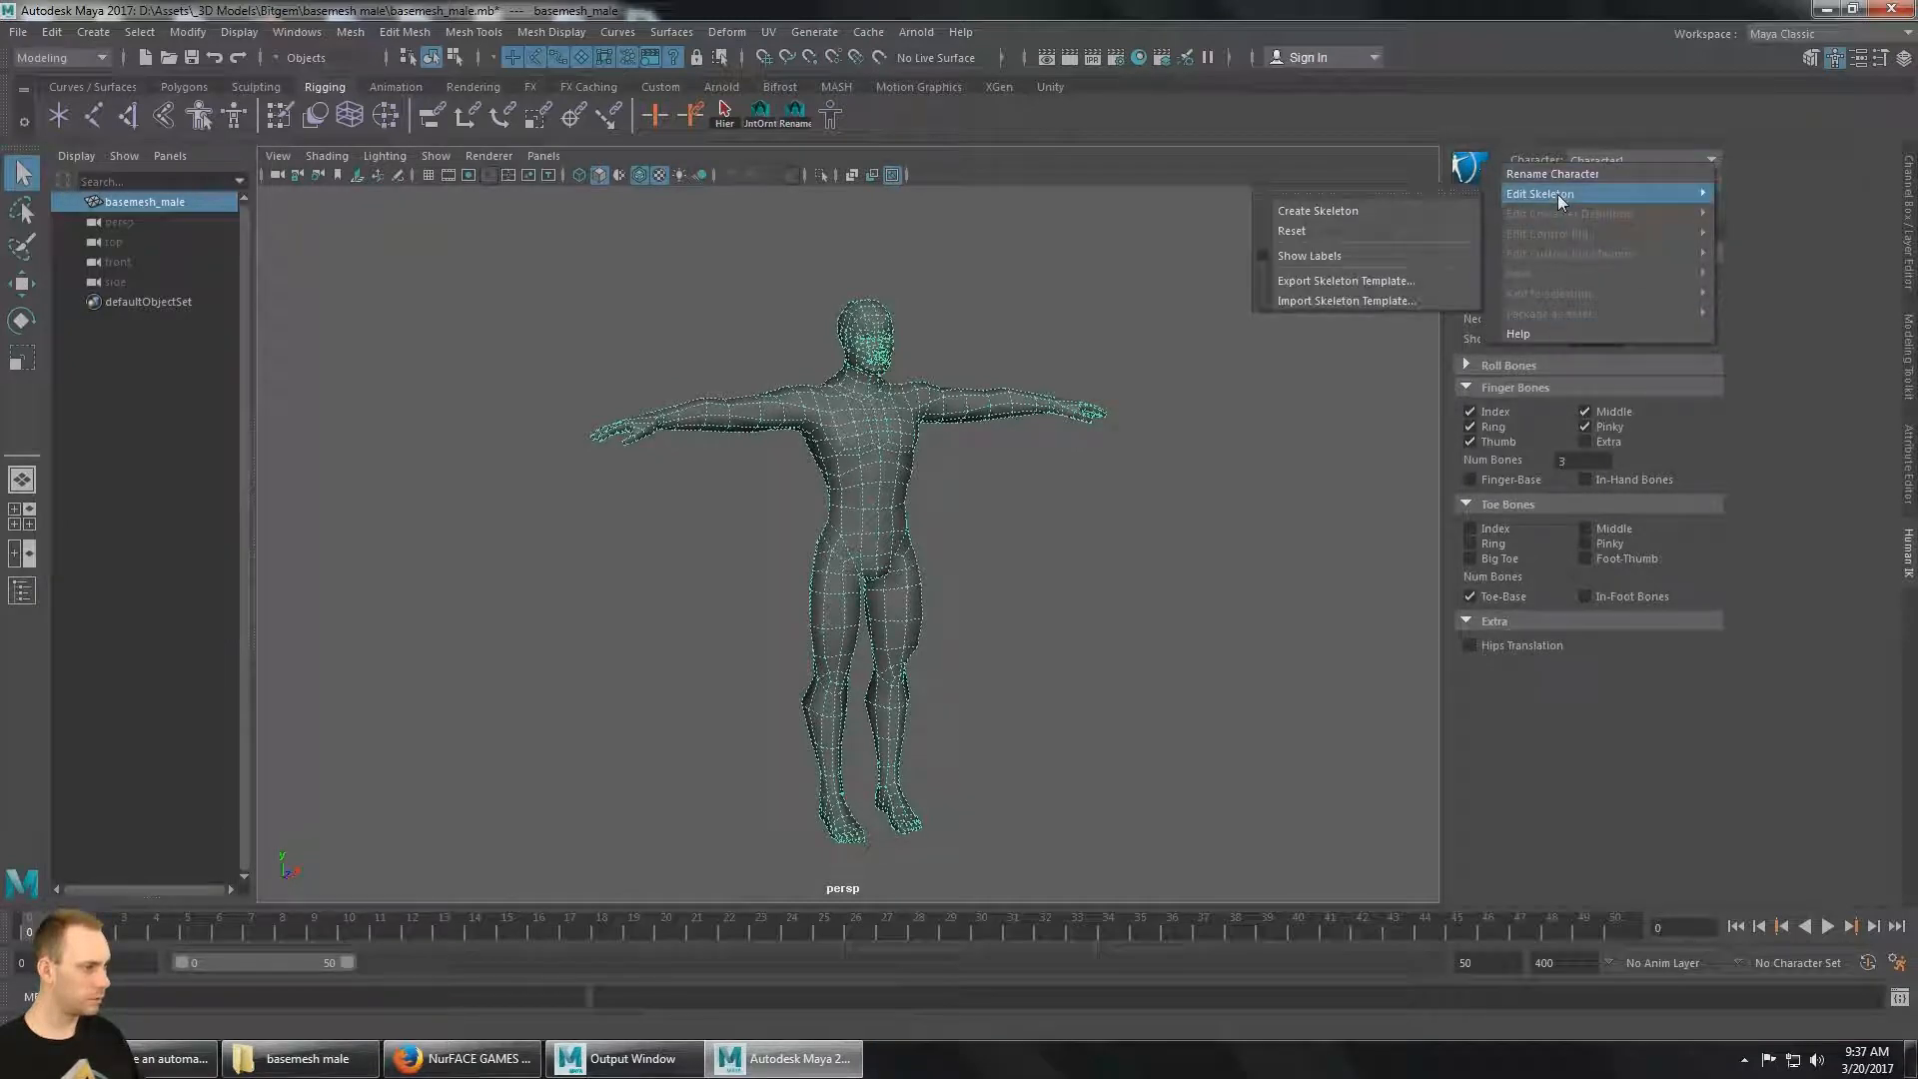
{"action": "left_click", "coordinate": [1388, 214]}
Delete the Character1 skeleton together with its character definition.
{"action": "left_click", "coordinate": [1711, 182]}
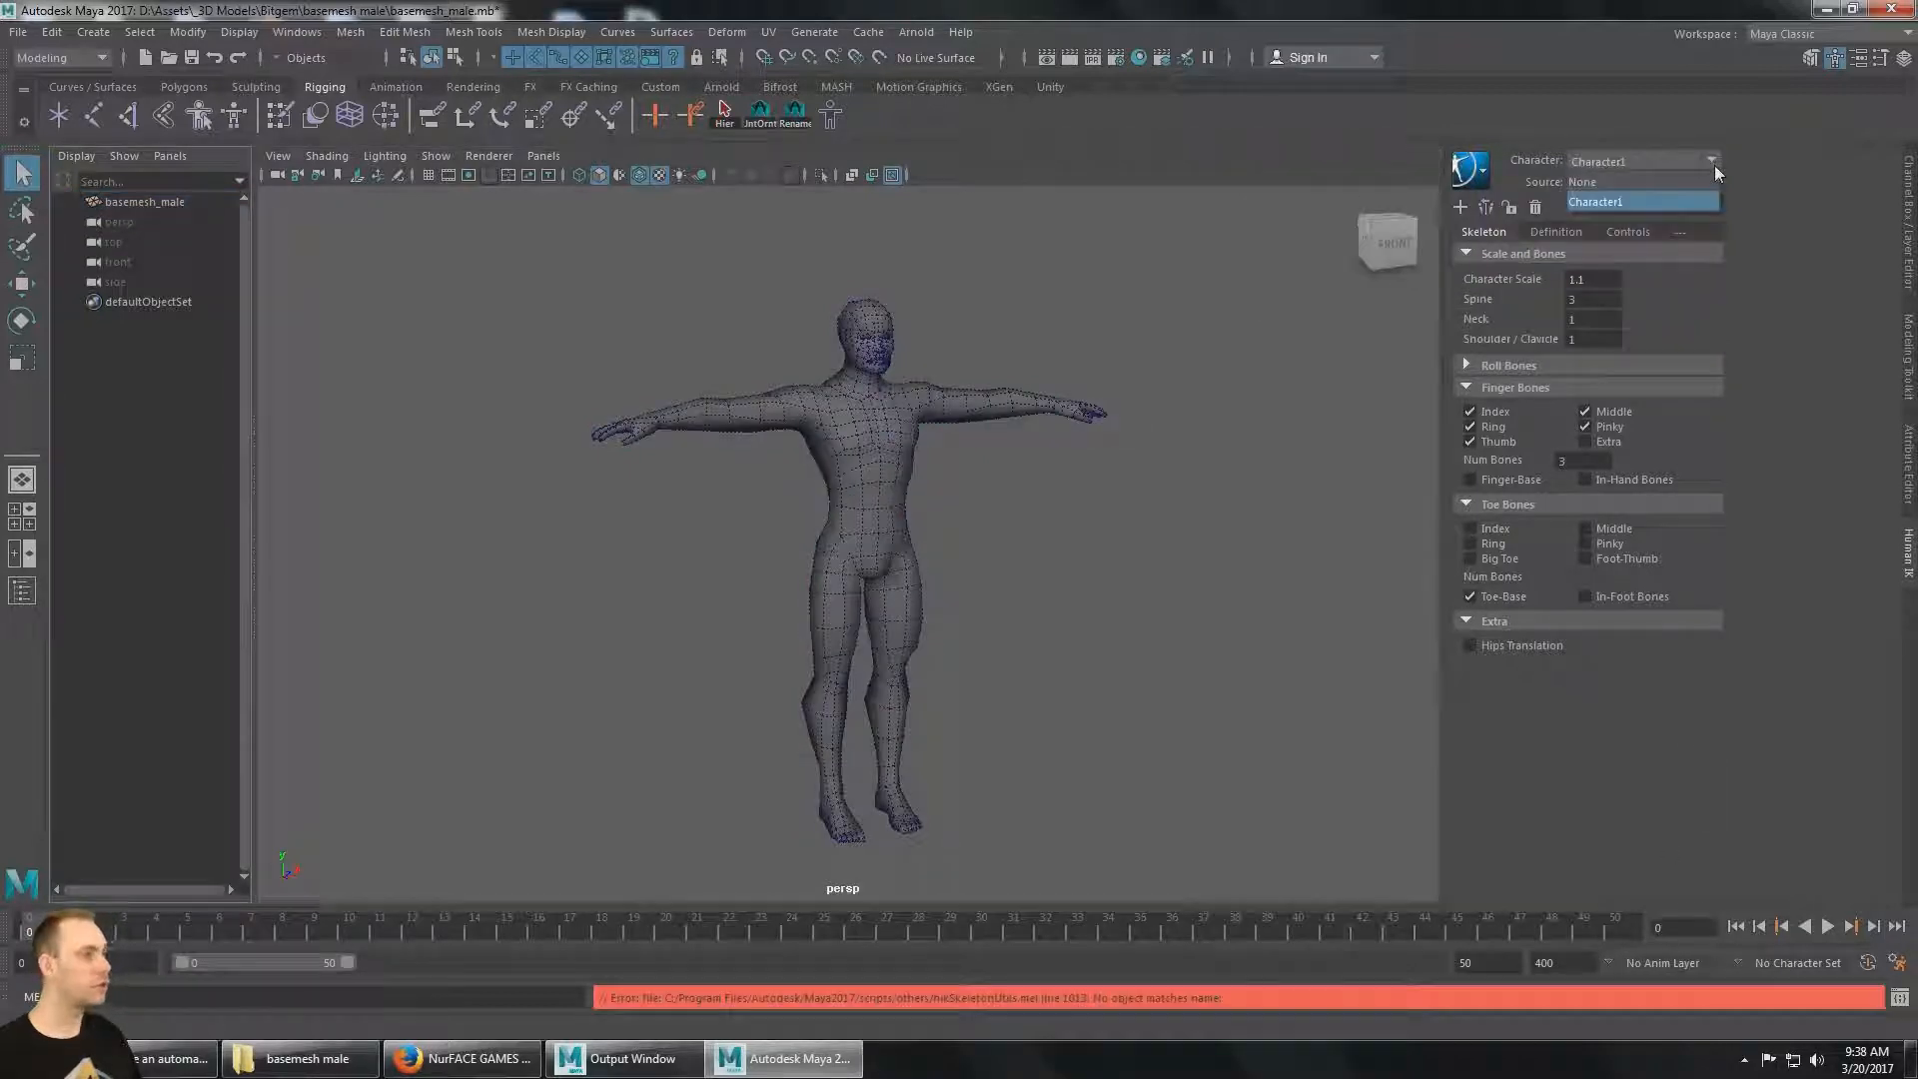
{"action": "left_click", "coordinate": [1784, 205]}
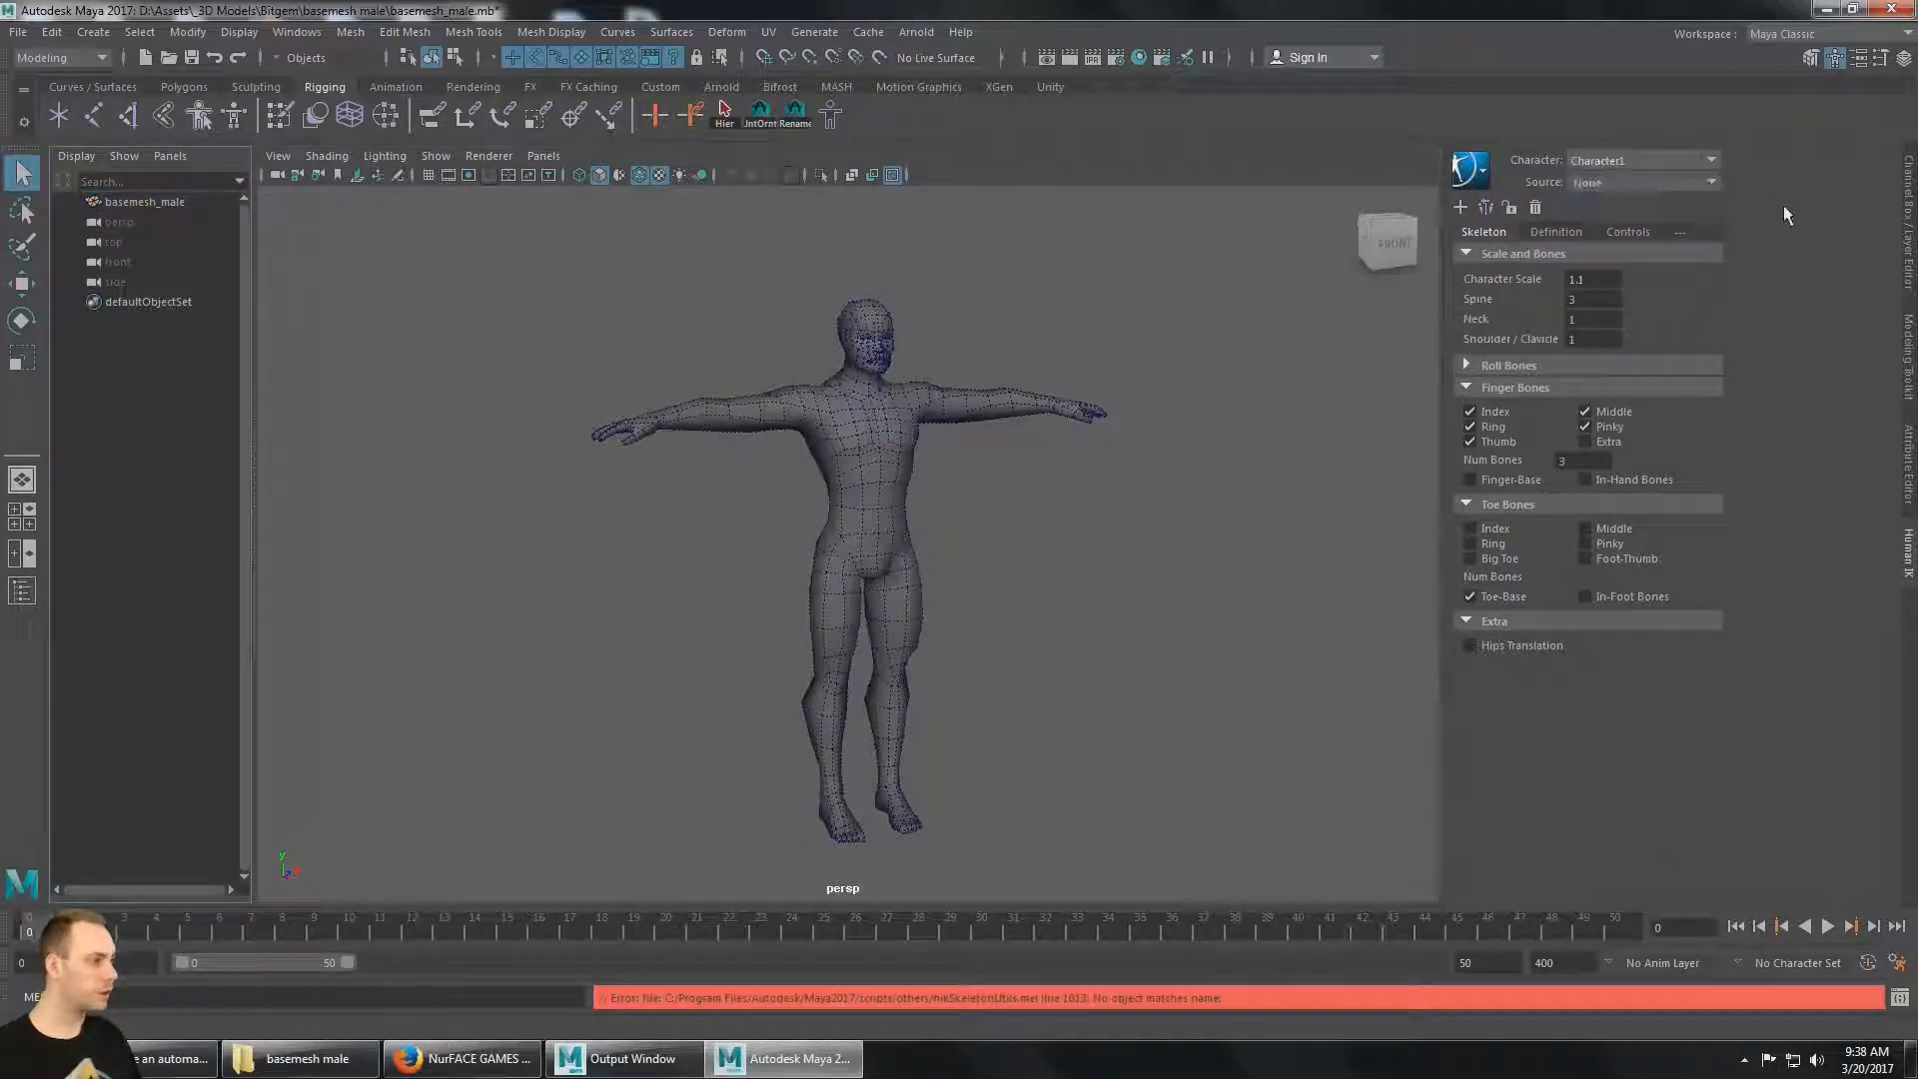
{"action": "left_click", "coordinate": [1709, 181]}
{"action": "left_click", "coordinate": [1708, 181]}
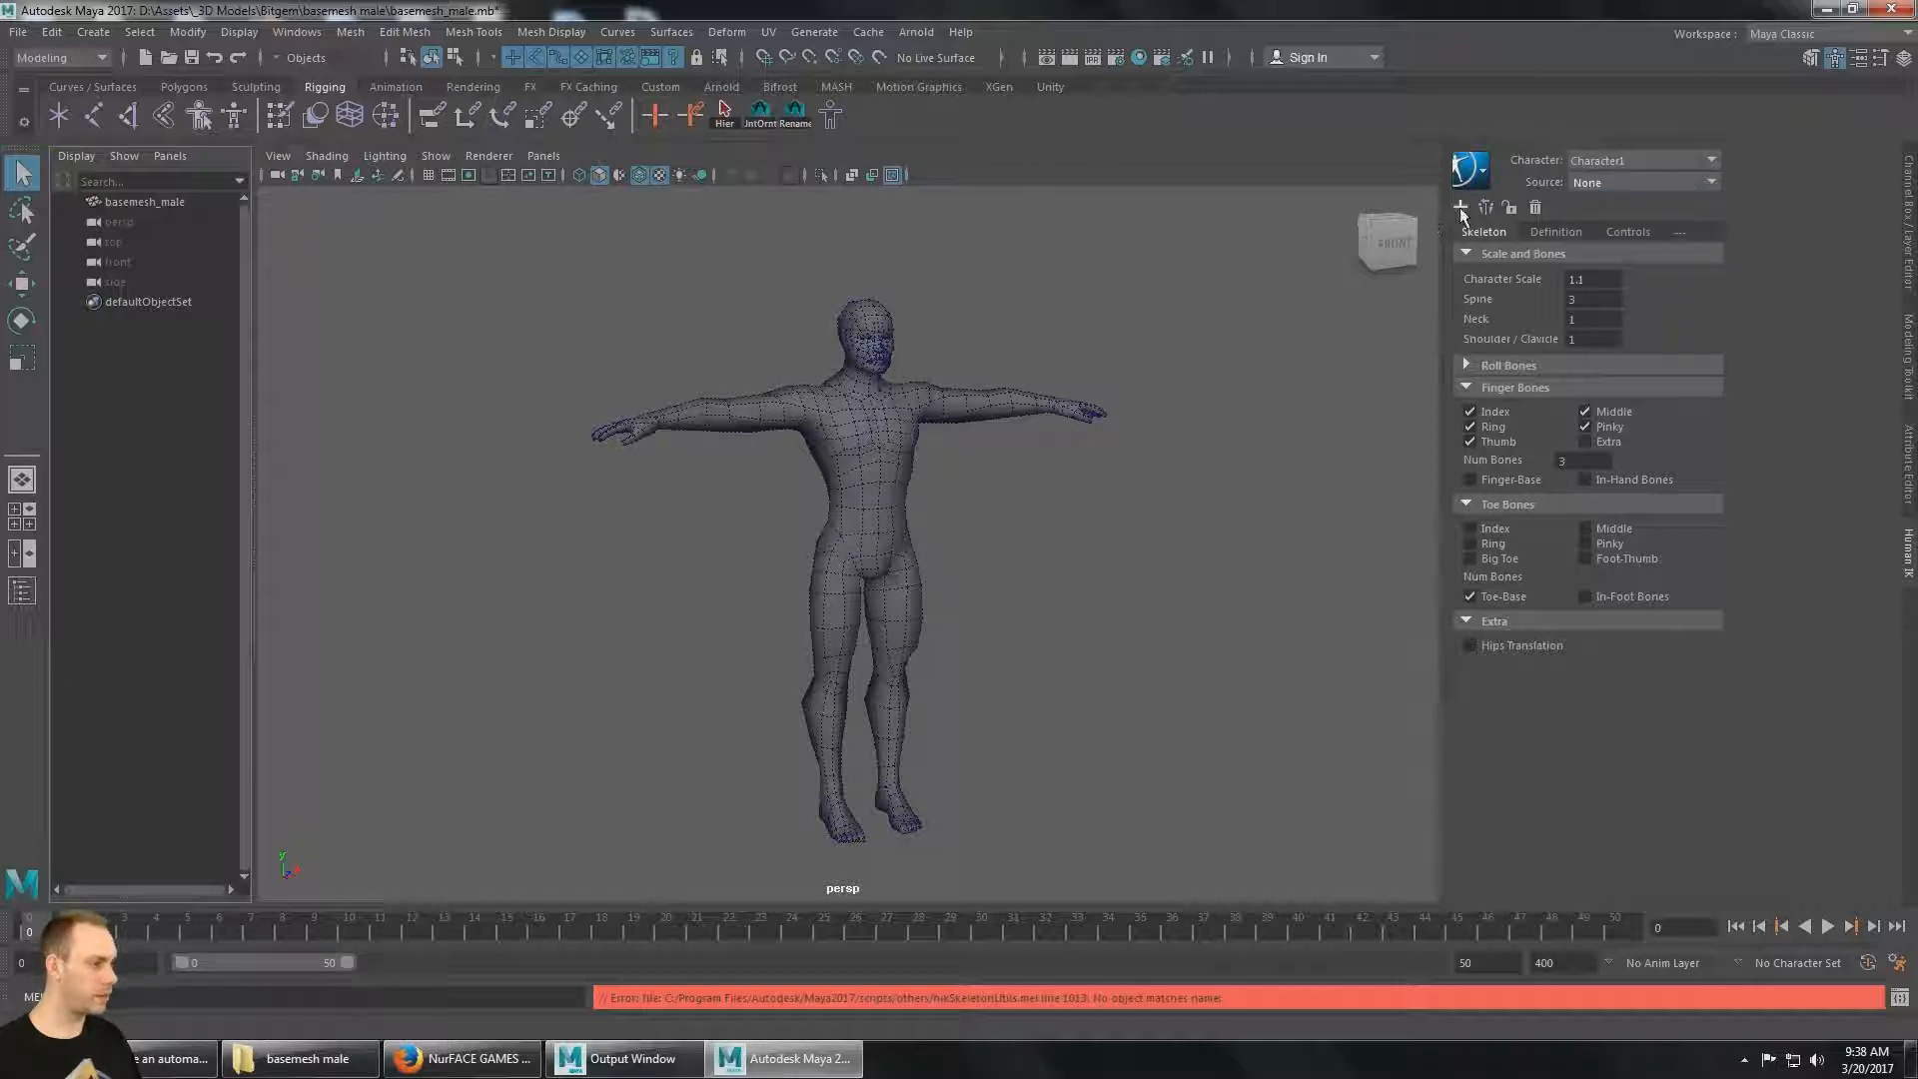
{"action": "left_click", "coordinate": [1536, 210]}
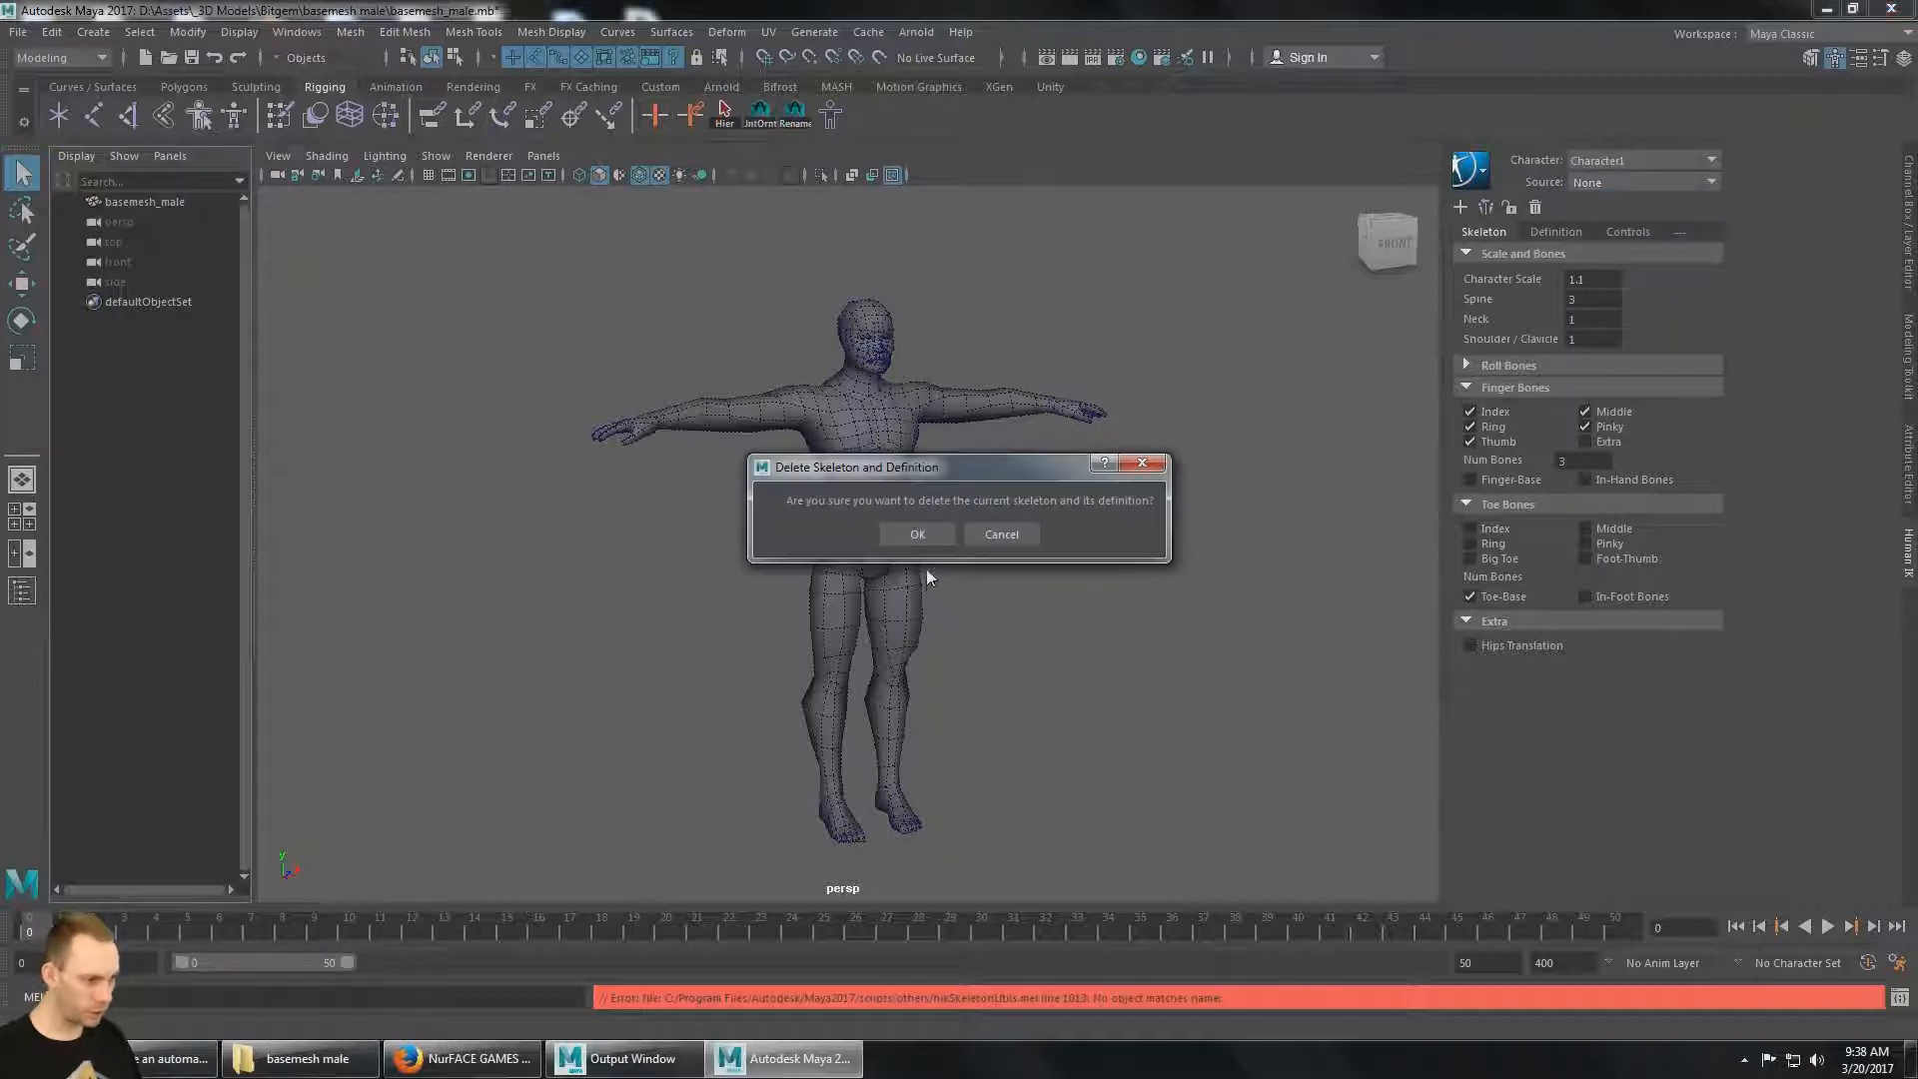
{"action": "left_click", "coordinate": [923, 533]}
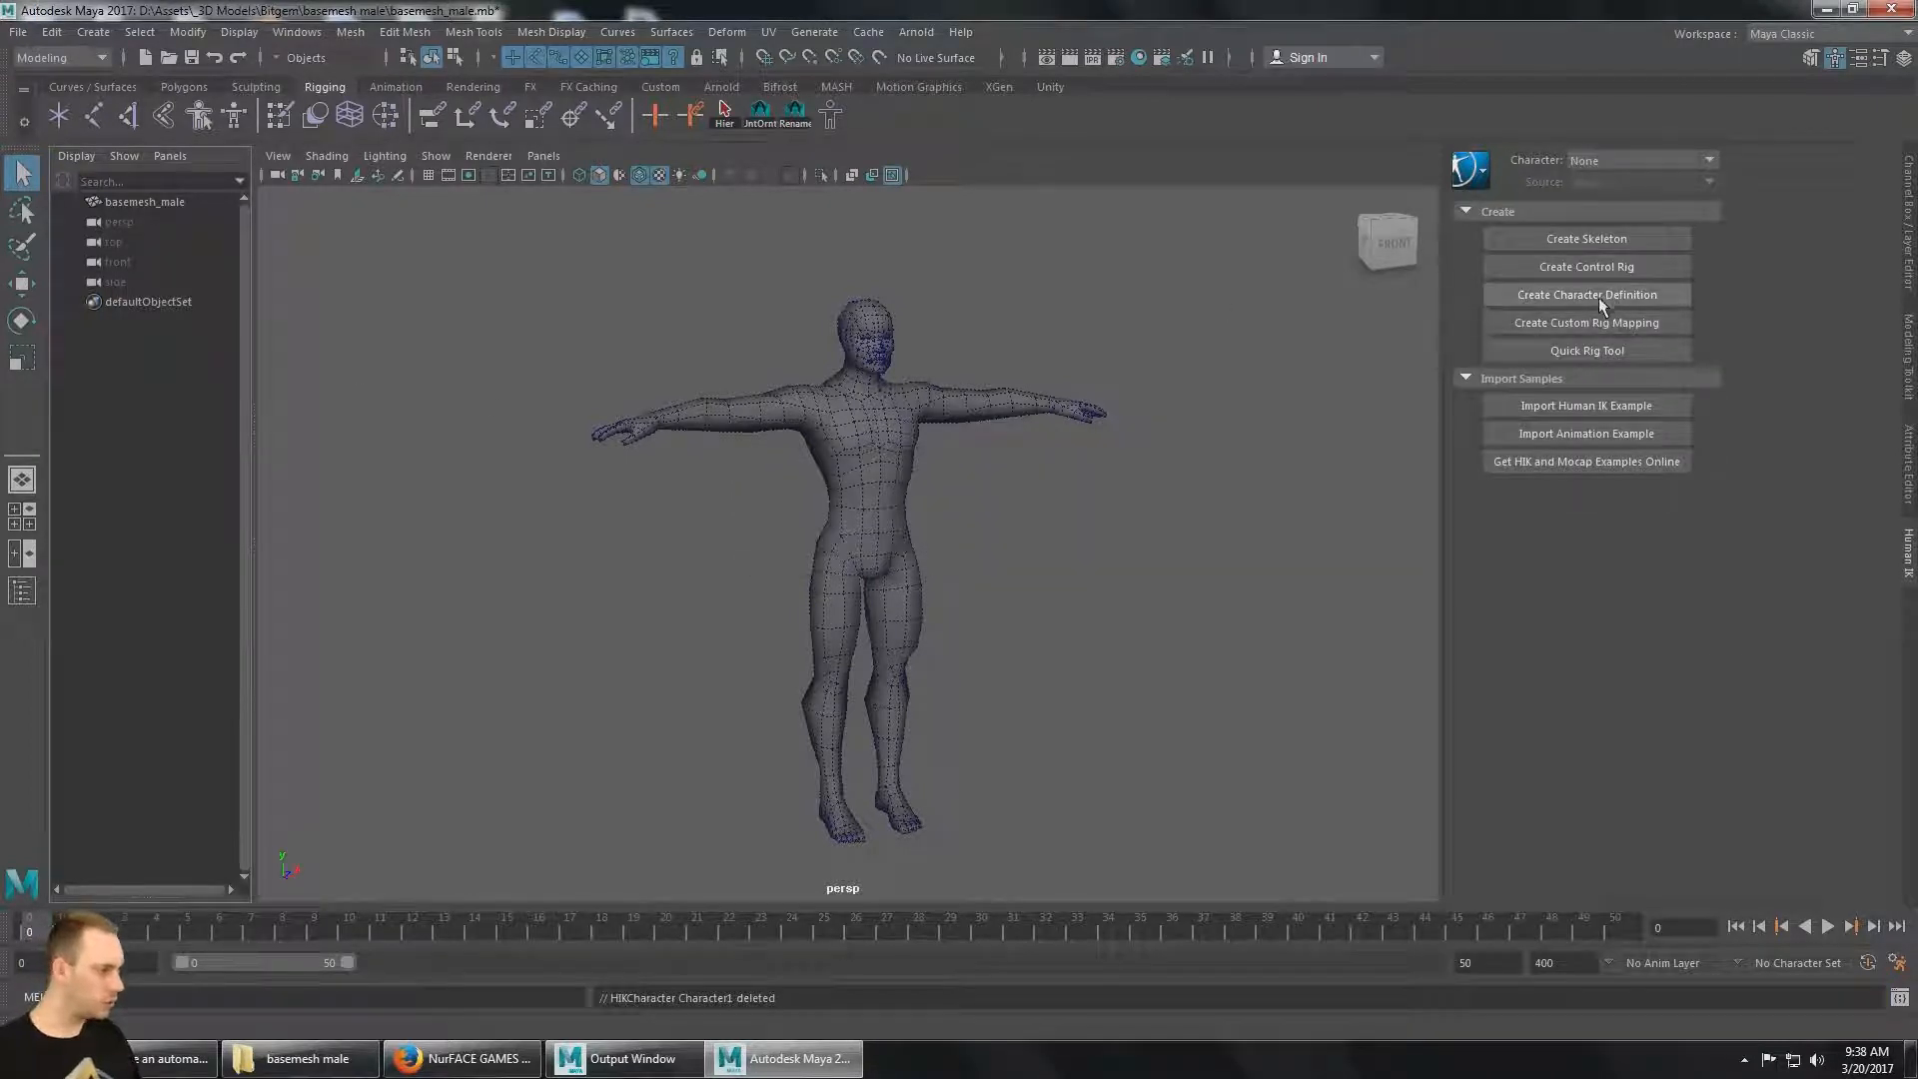
Create a new HumanIK skeleton inside the male base mesh.
{"action": "left_click", "coordinate": [1591, 237]}
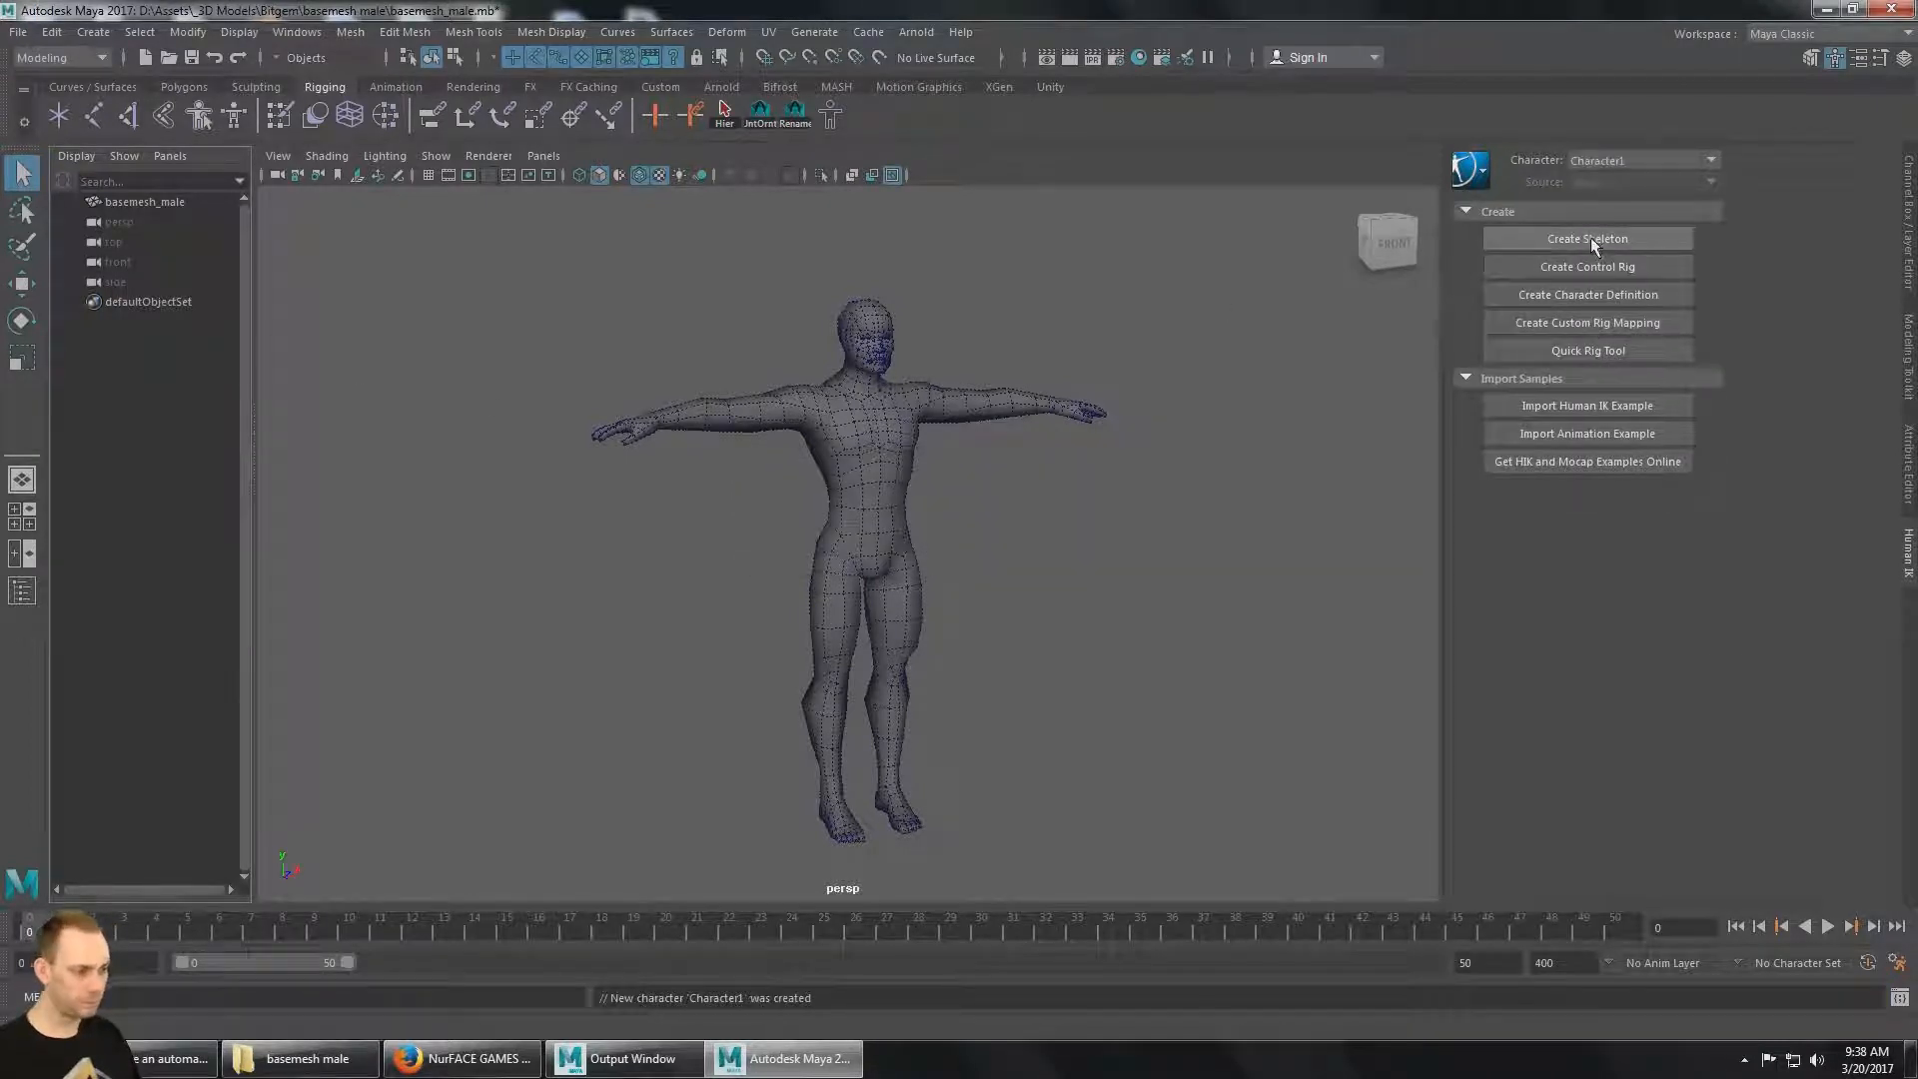
{"action": "left_click_drag", "start_coordinate": [1050, 357], "coordinate": [950, 410], "text": "alt"}
{"action": "left_click_drag", "start_coordinate": [1077, 589], "coordinate": [1000, 596], "text": "alt"}
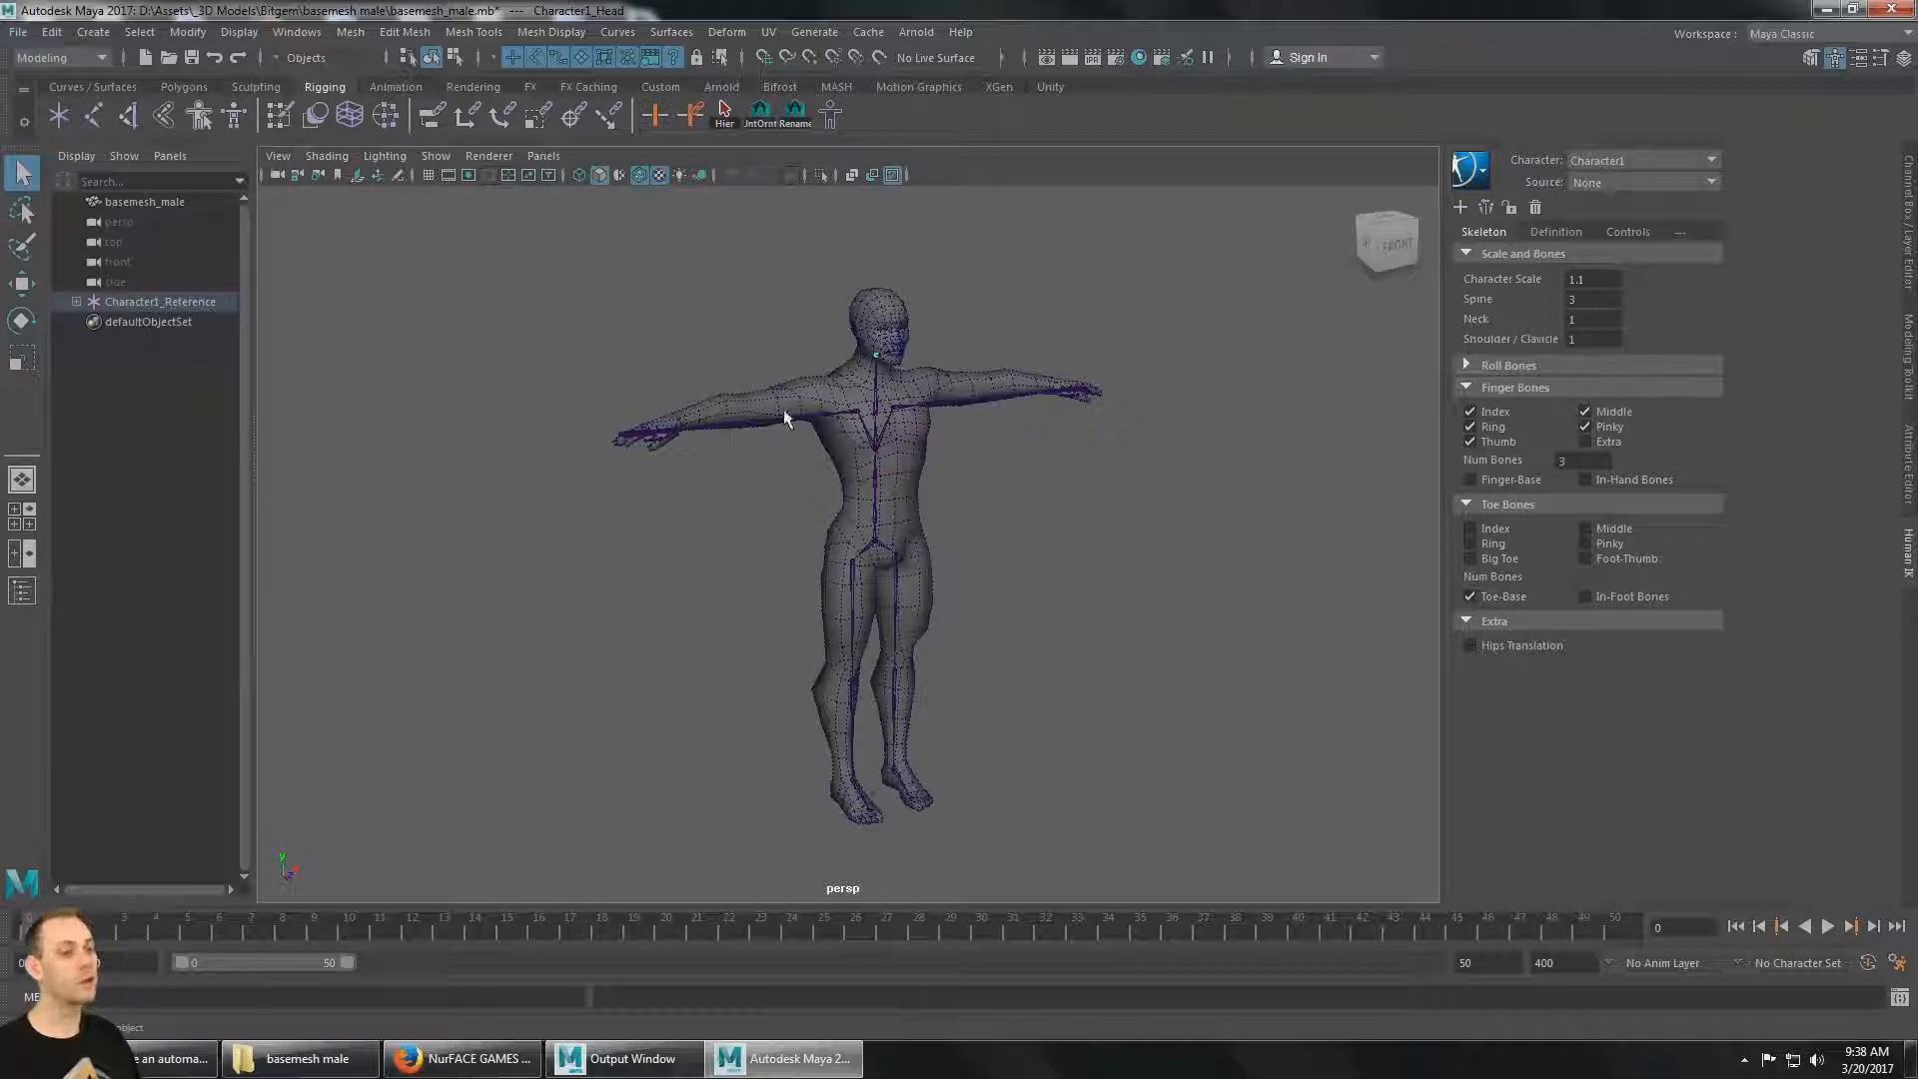
Try scaling the basemesh_male mesh against the skeleton and undo the changes.
{"action": "left_click", "coordinate": [182, 203]}
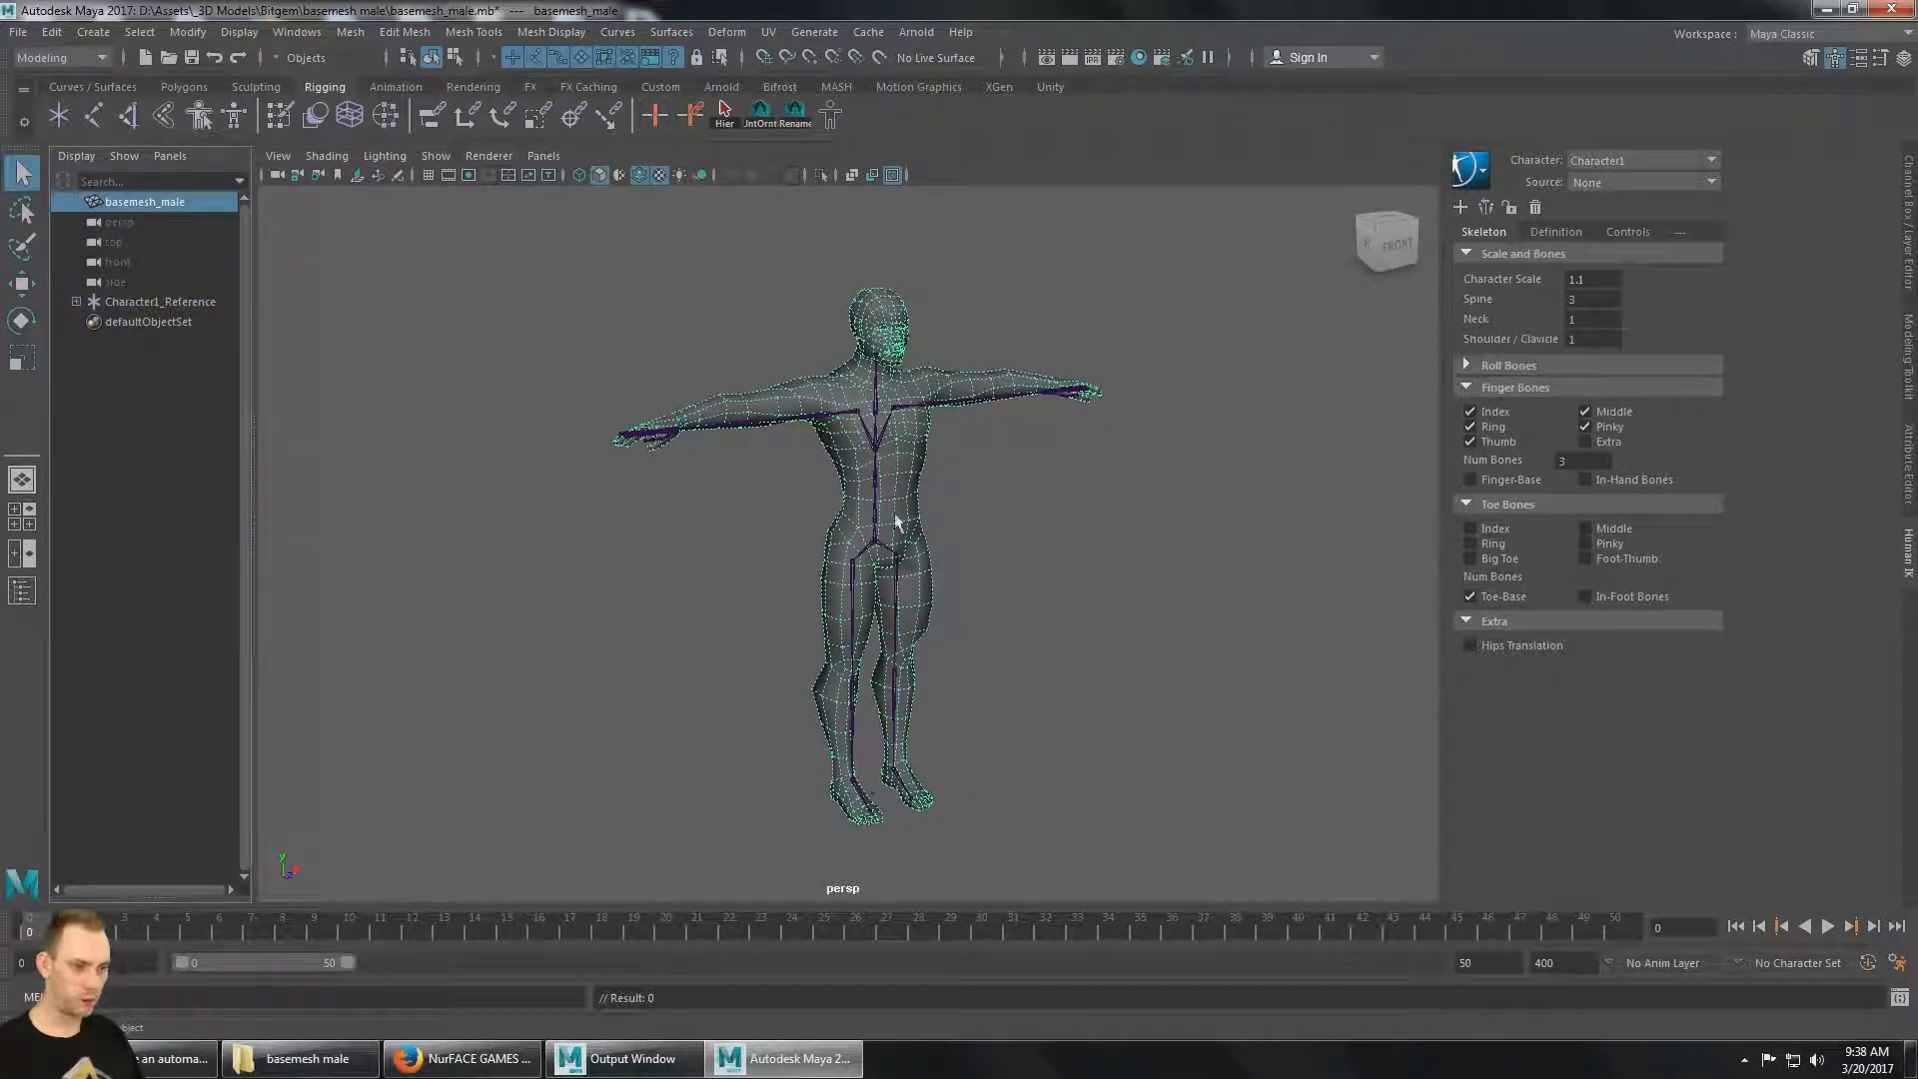
{"action": "left_click_drag", "start_coordinate": [937, 616], "coordinate": [897, 633], "text": "alt"}
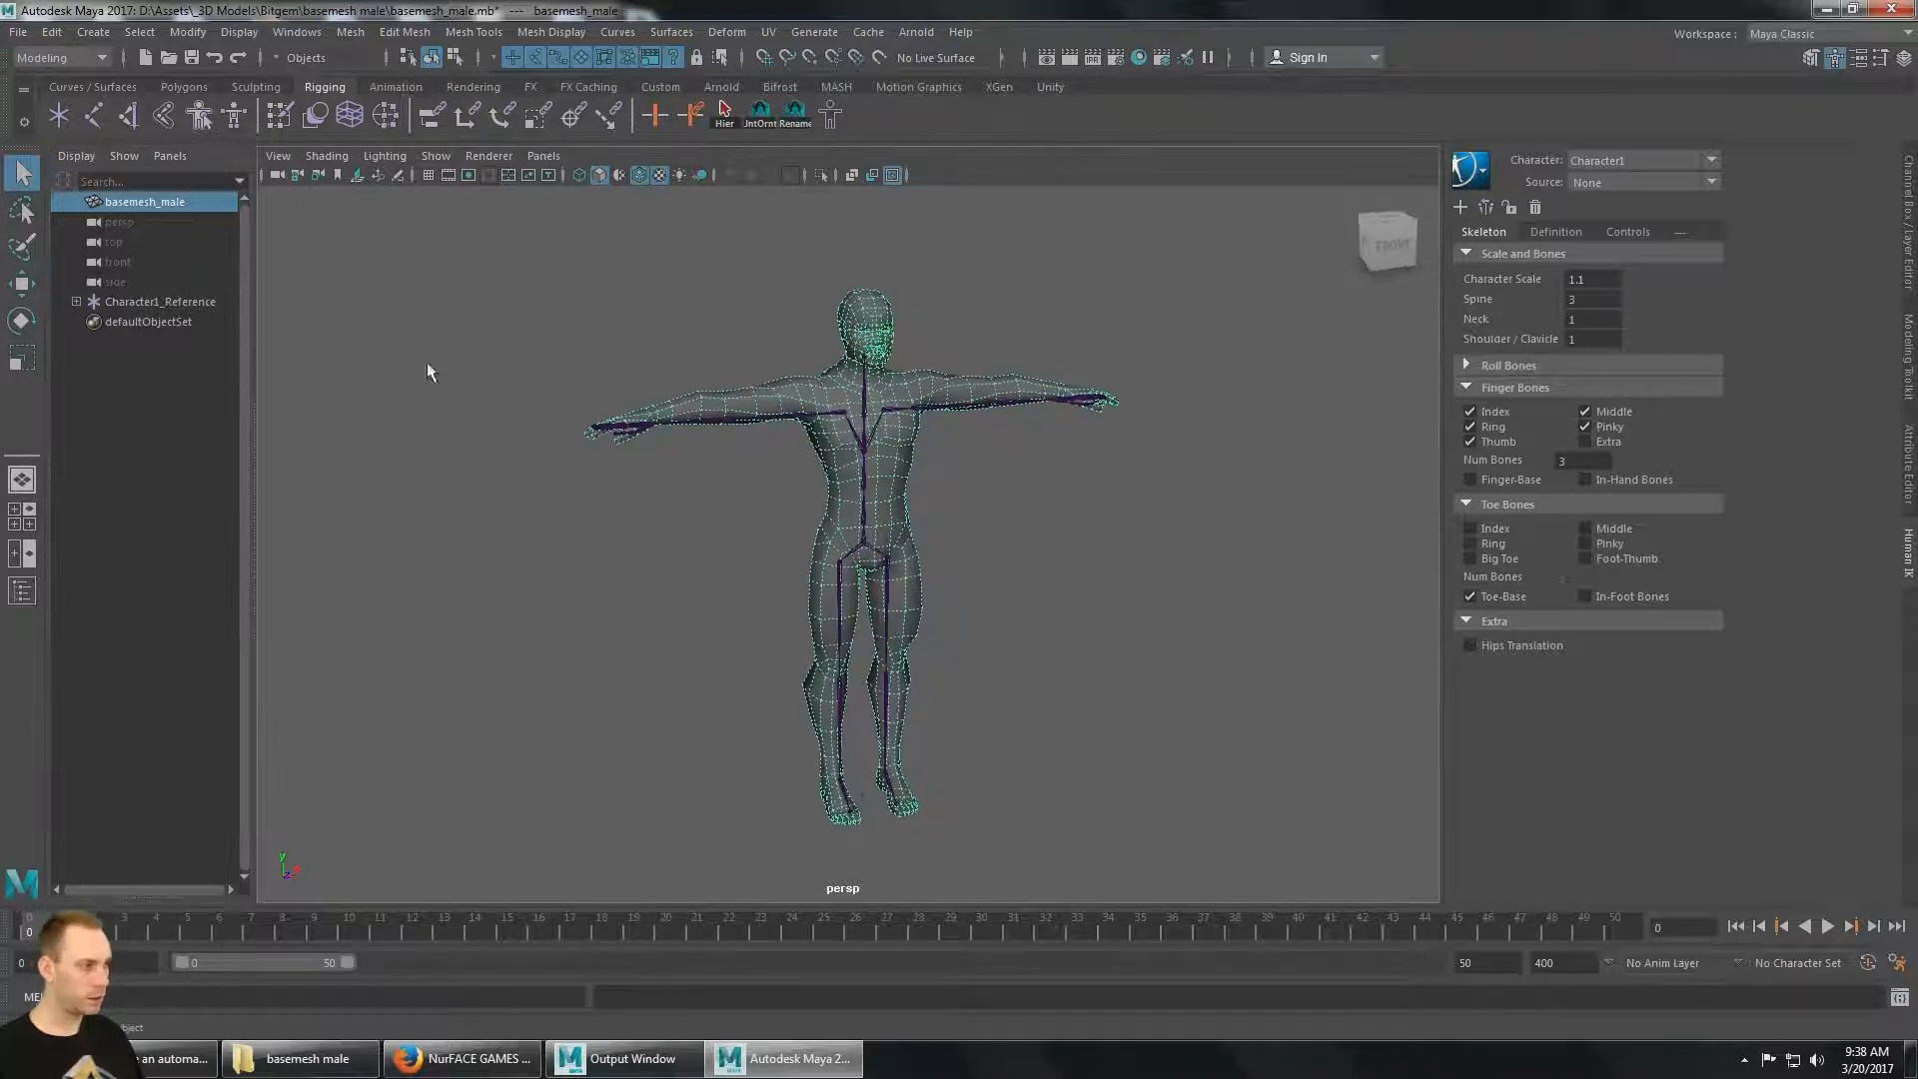
{"action": "key", "text": "r"}
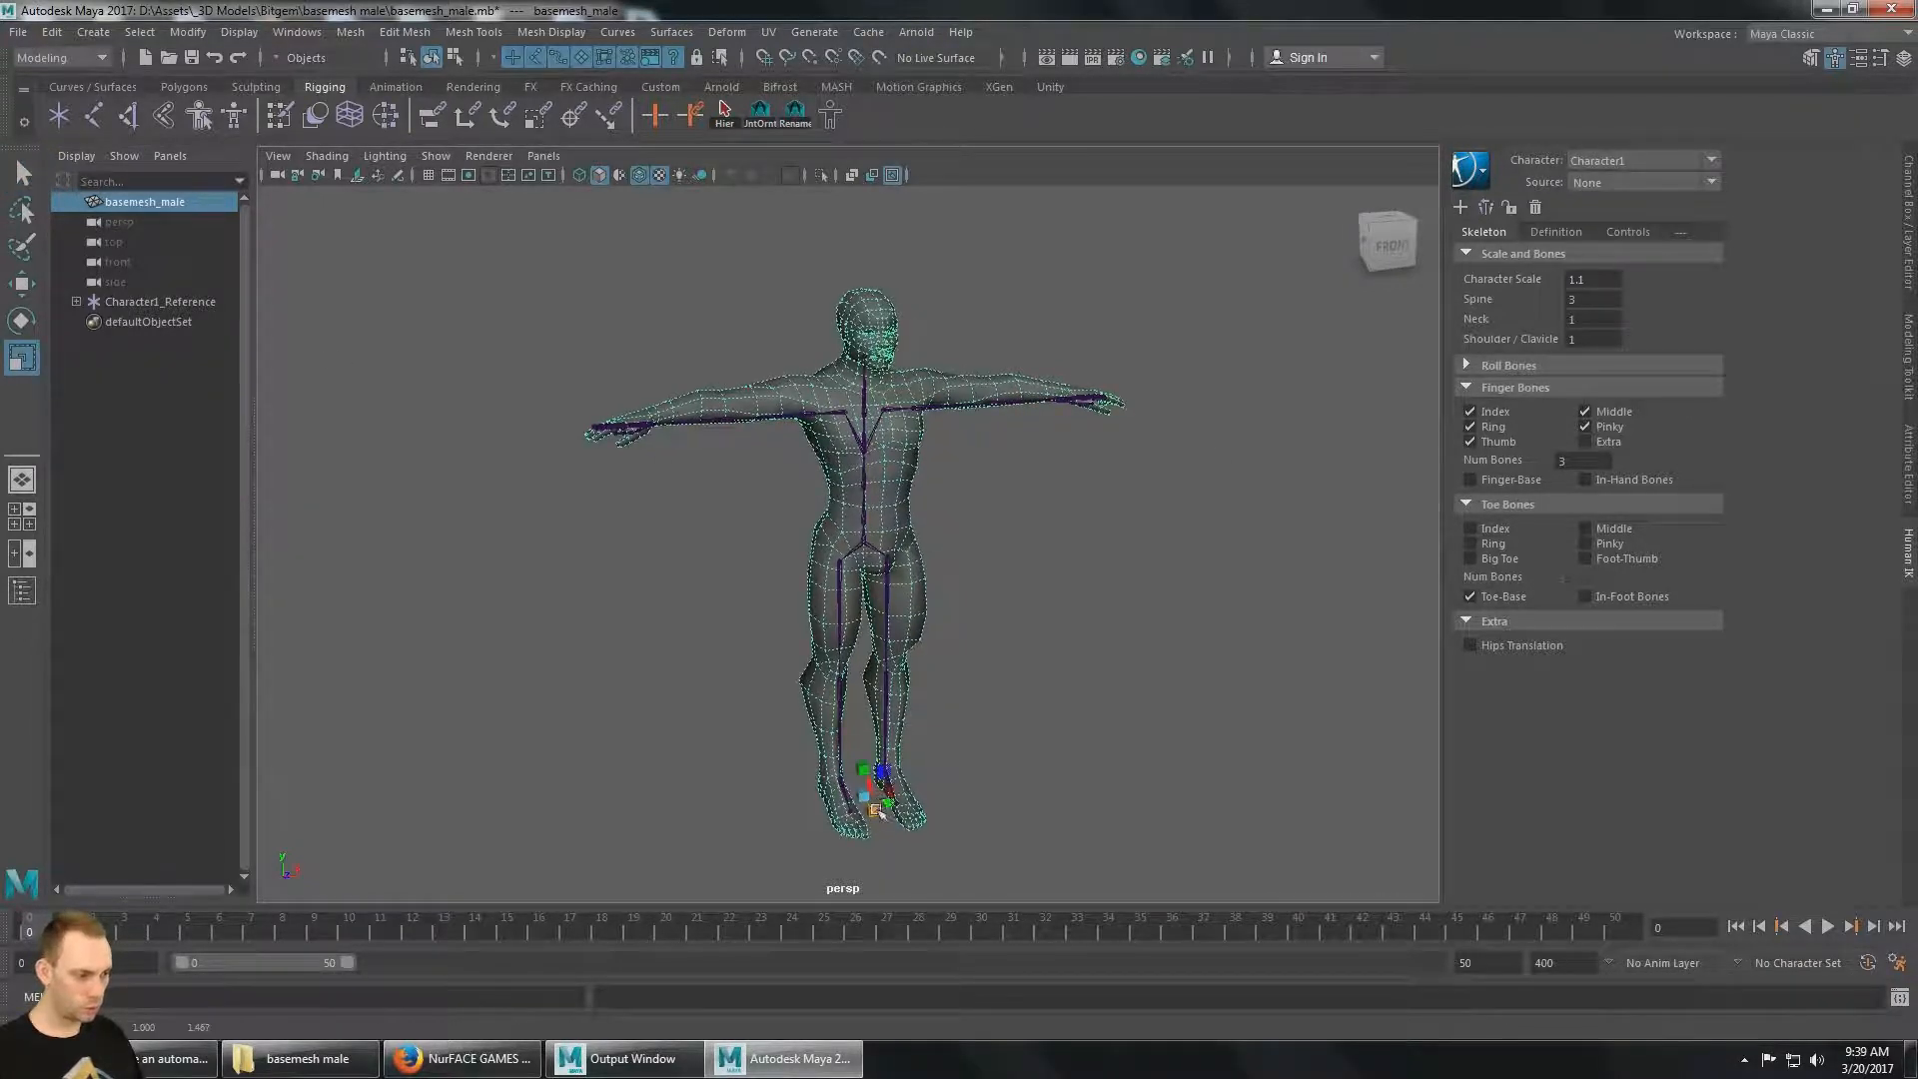
{"action": "key", "text": "ctrl+z"}
{"action": "left_click_drag", "start_coordinate": [856, 801], "coordinate": [857, 689]}
{"action": "key", "text": "ctrl+z"}
{"action": "key", "text": "ctrl+z"}
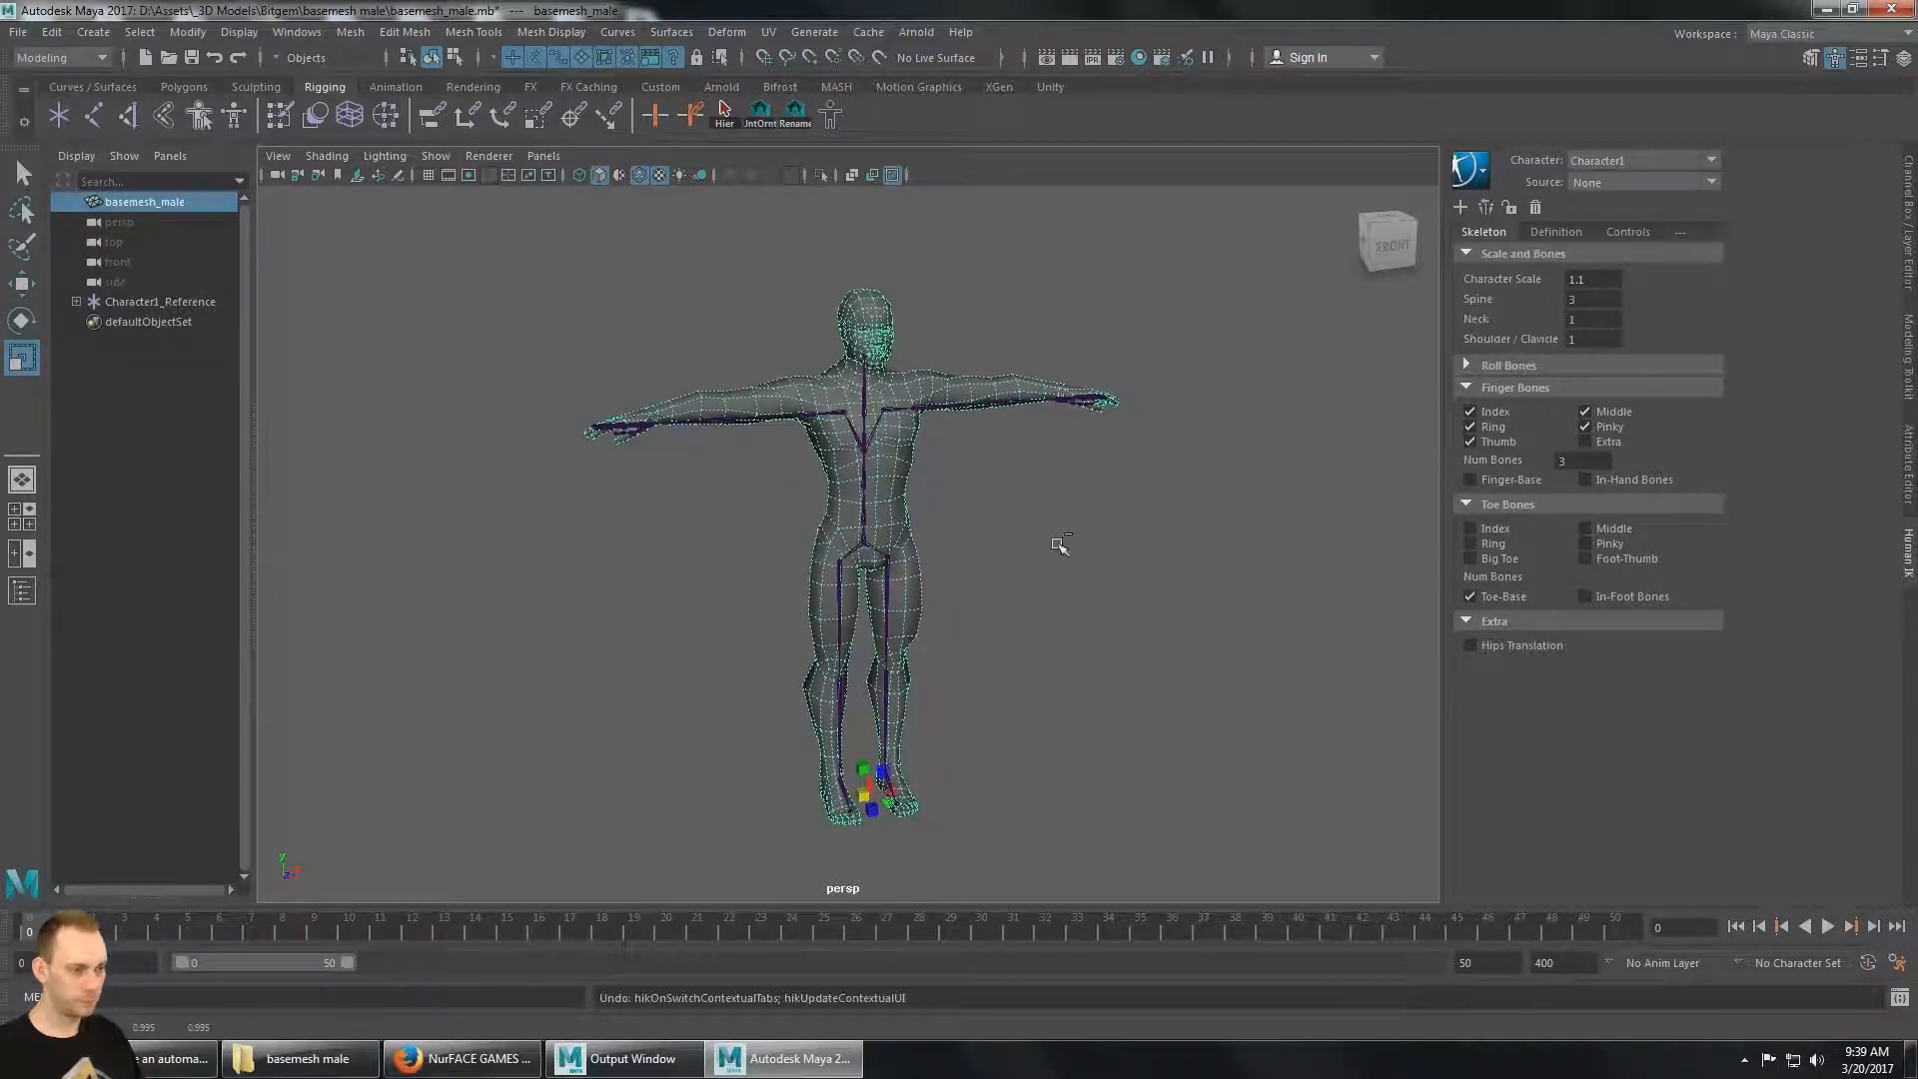
Set the HumanIK skeleton's Character Scale to 1.1.
{"action": "left_click_drag", "start_coordinate": [747, 493], "coordinate": [878, 484], "text": "alt"}
{"action": "middle_click_drag", "start_coordinate": [879, 480], "coordinate": [889, 515], "text": "alt"}
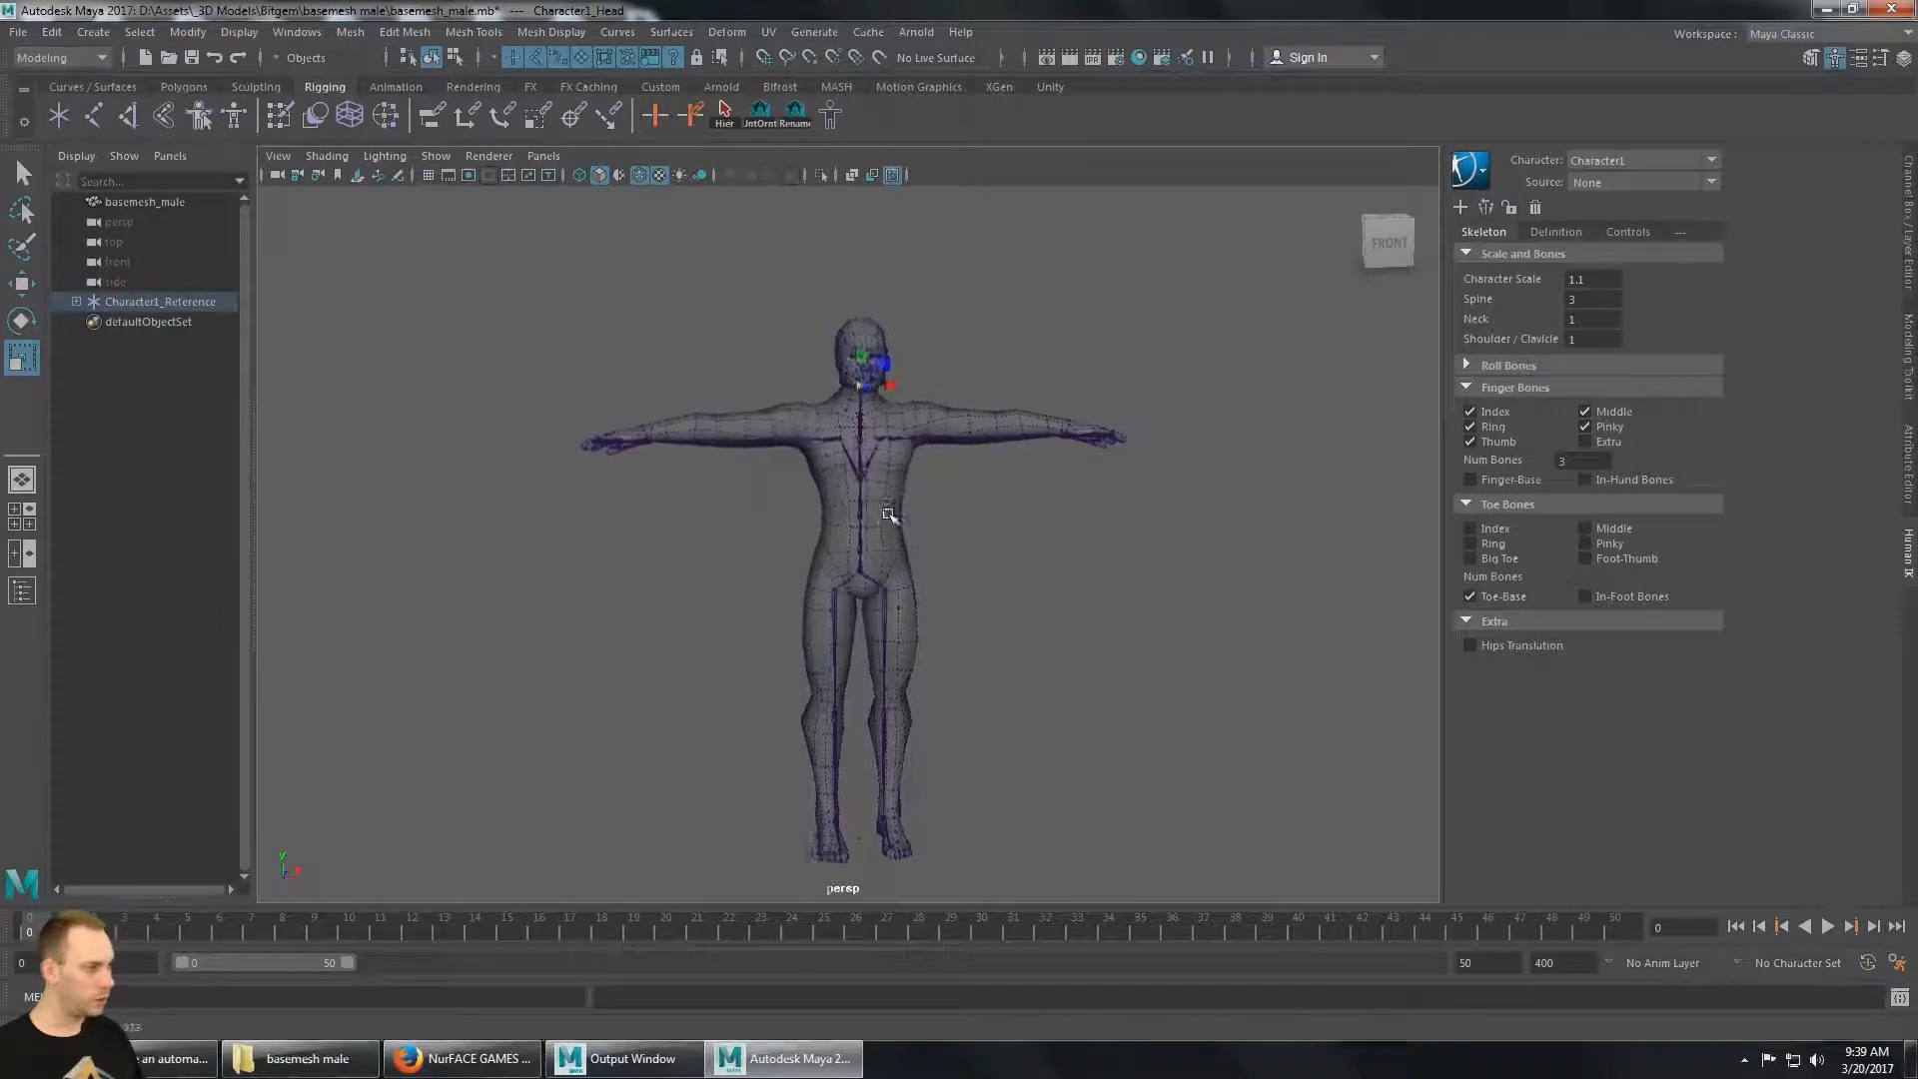
{"action": "left_click", "coordinate": [1612, 285]}
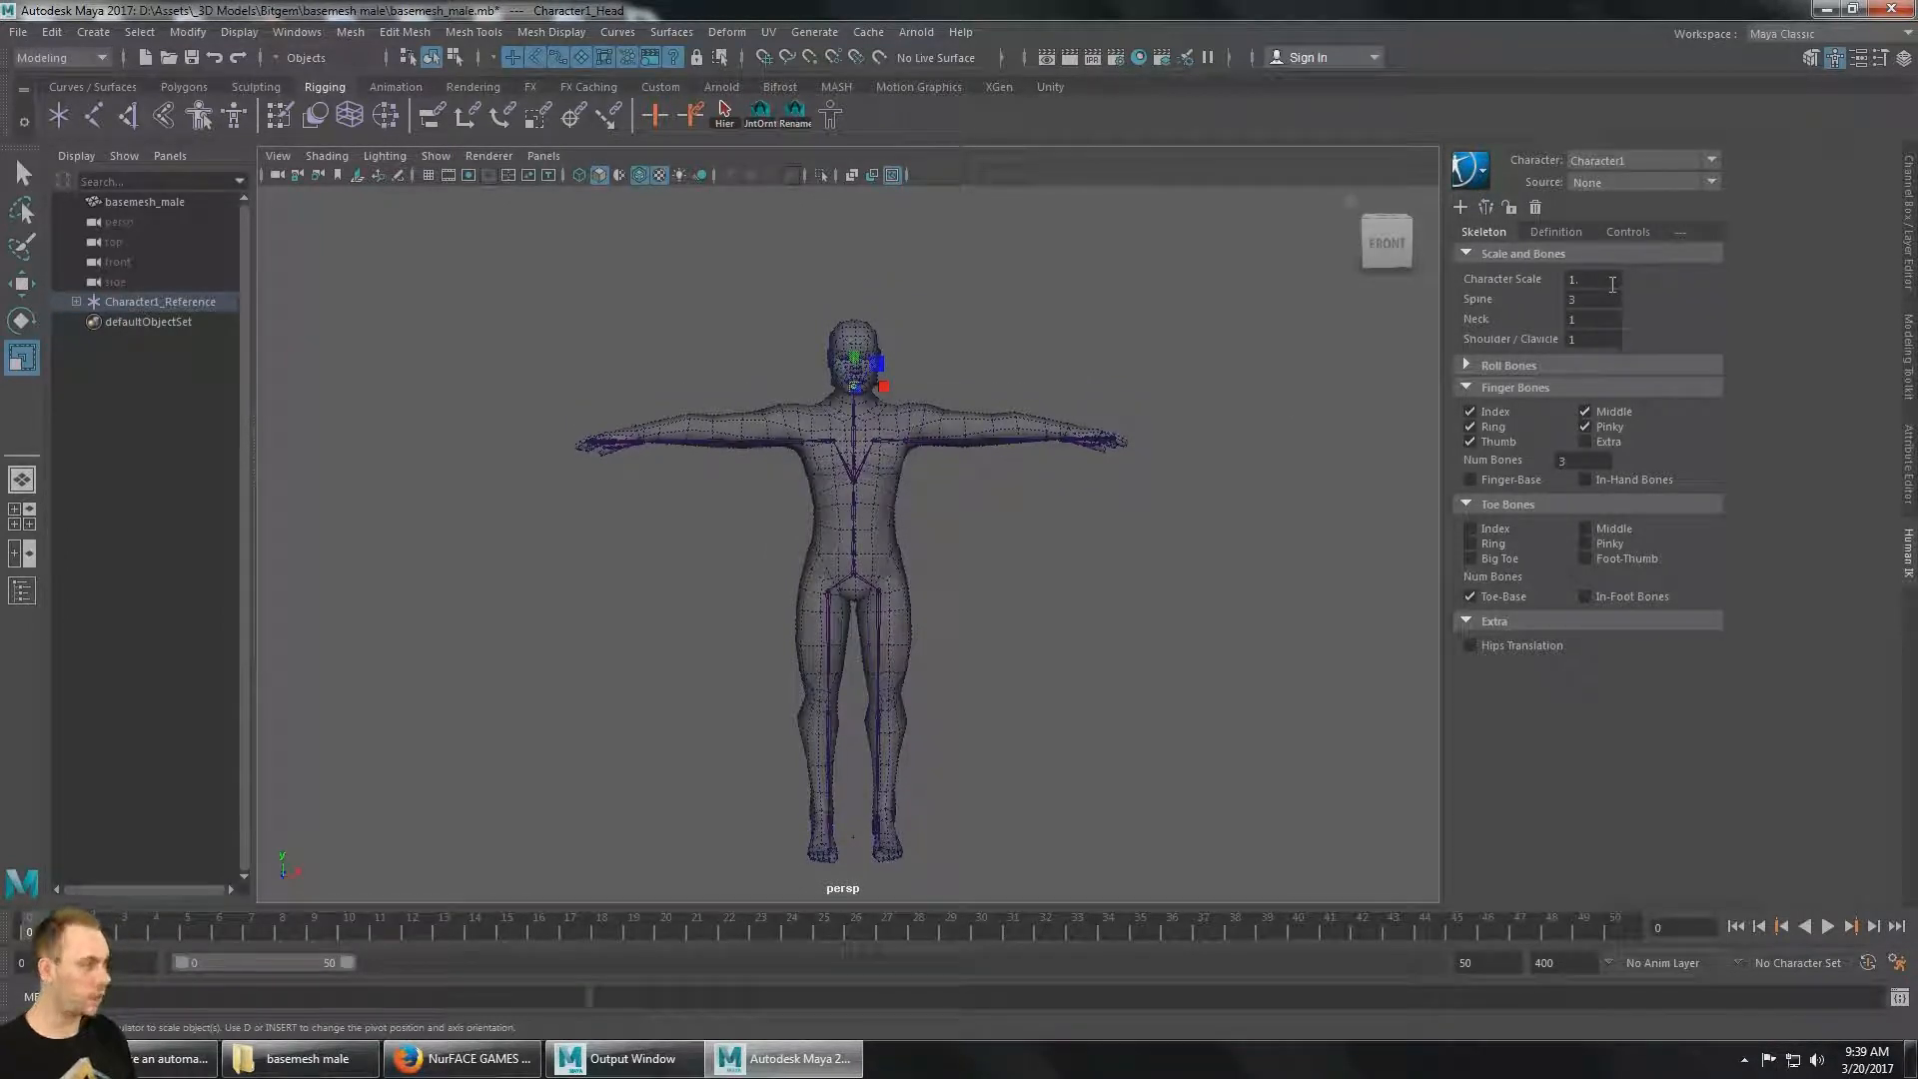
{"action": "type", "text": "1"}
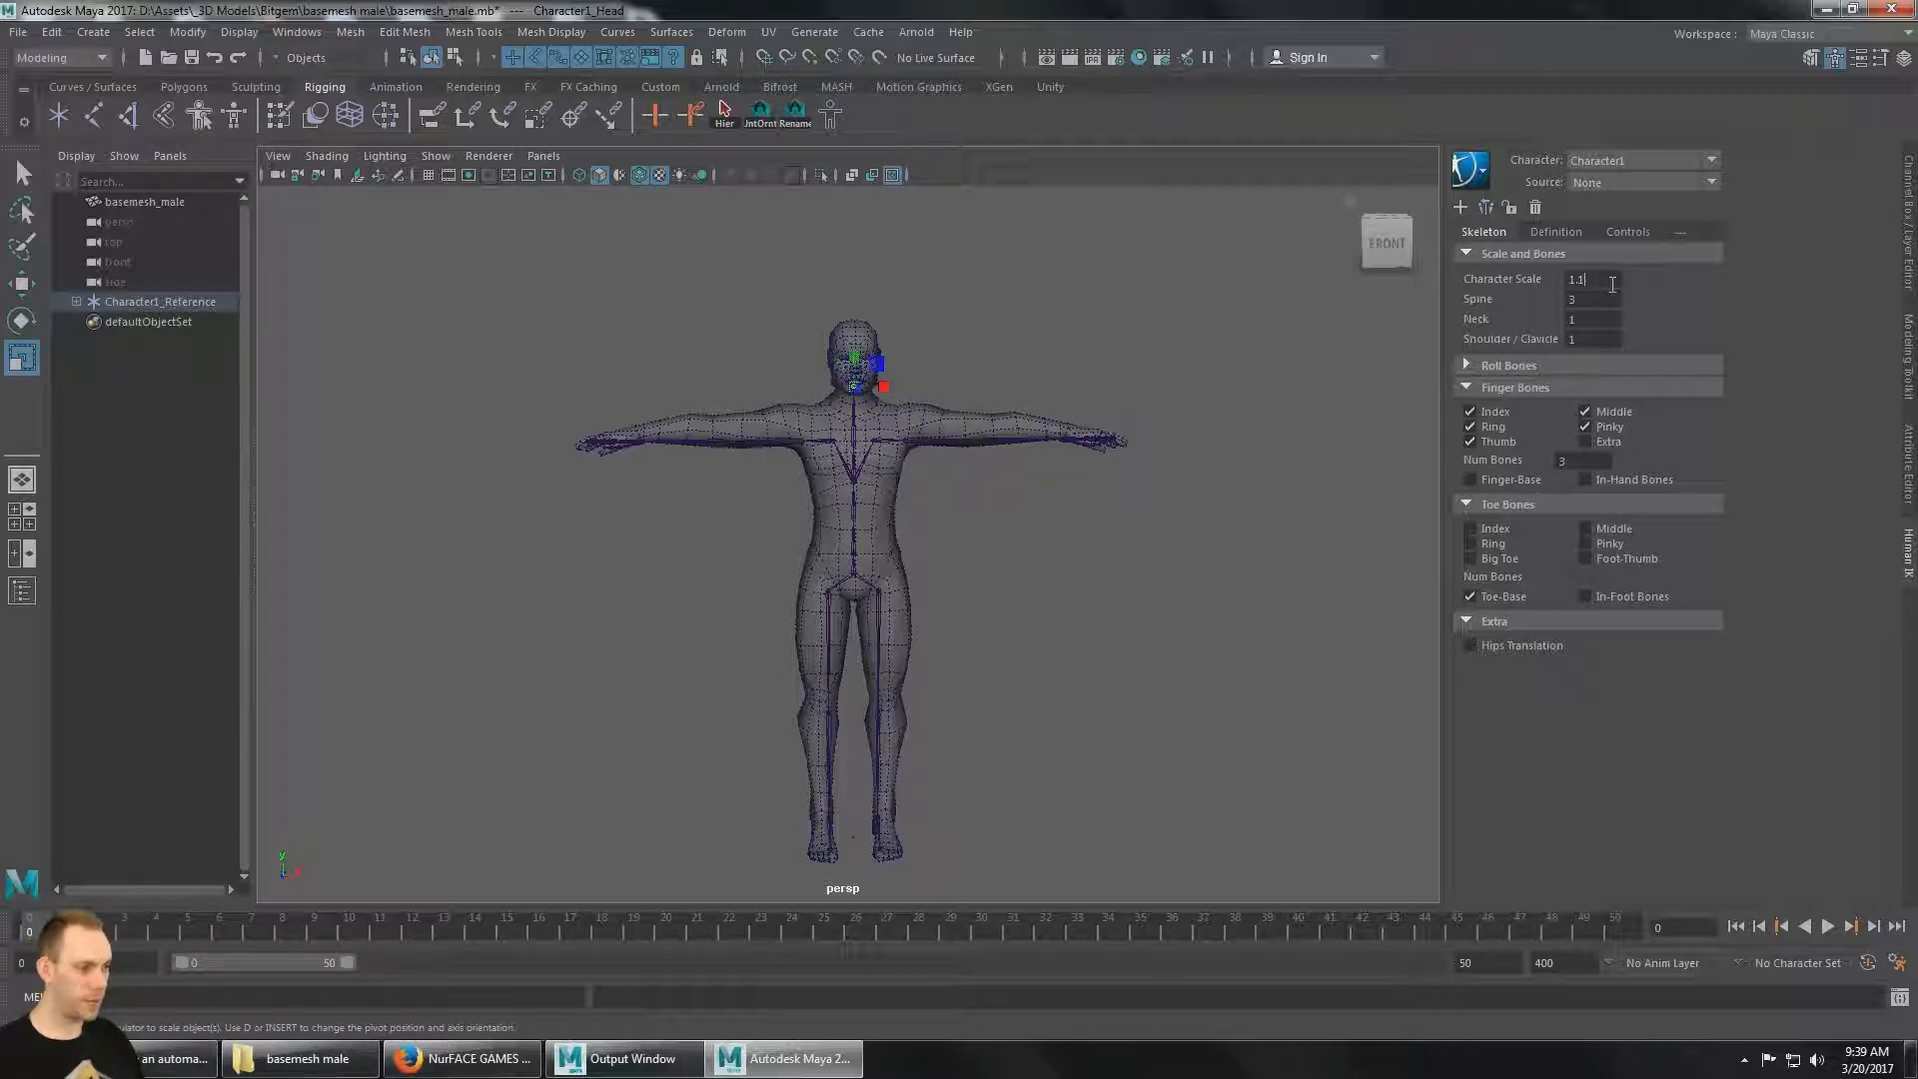
{"action": "key", "text": "Return"}
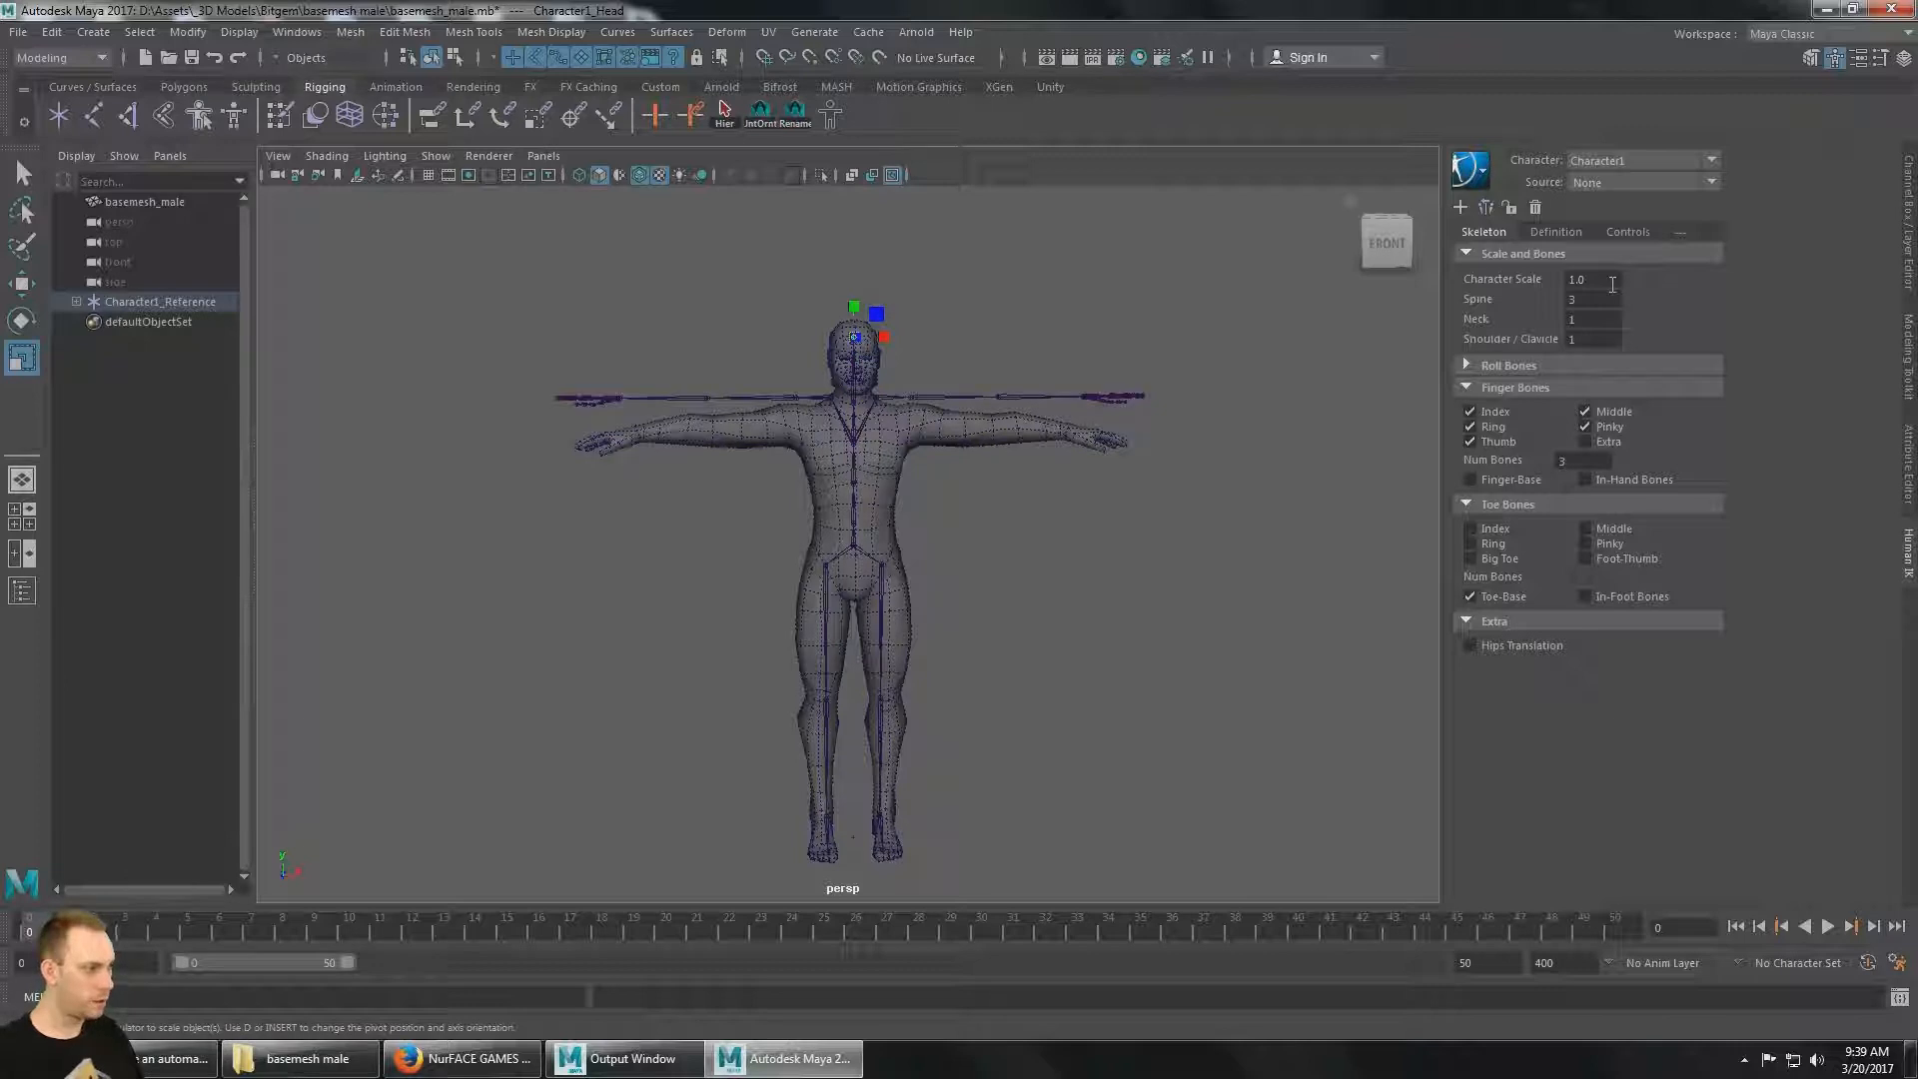
Enlarge the skeleton once more through its Character Scale, and shrink it with a scale value of 0.9.
{"action": "left_click", "coordinate": [1603, 279]}
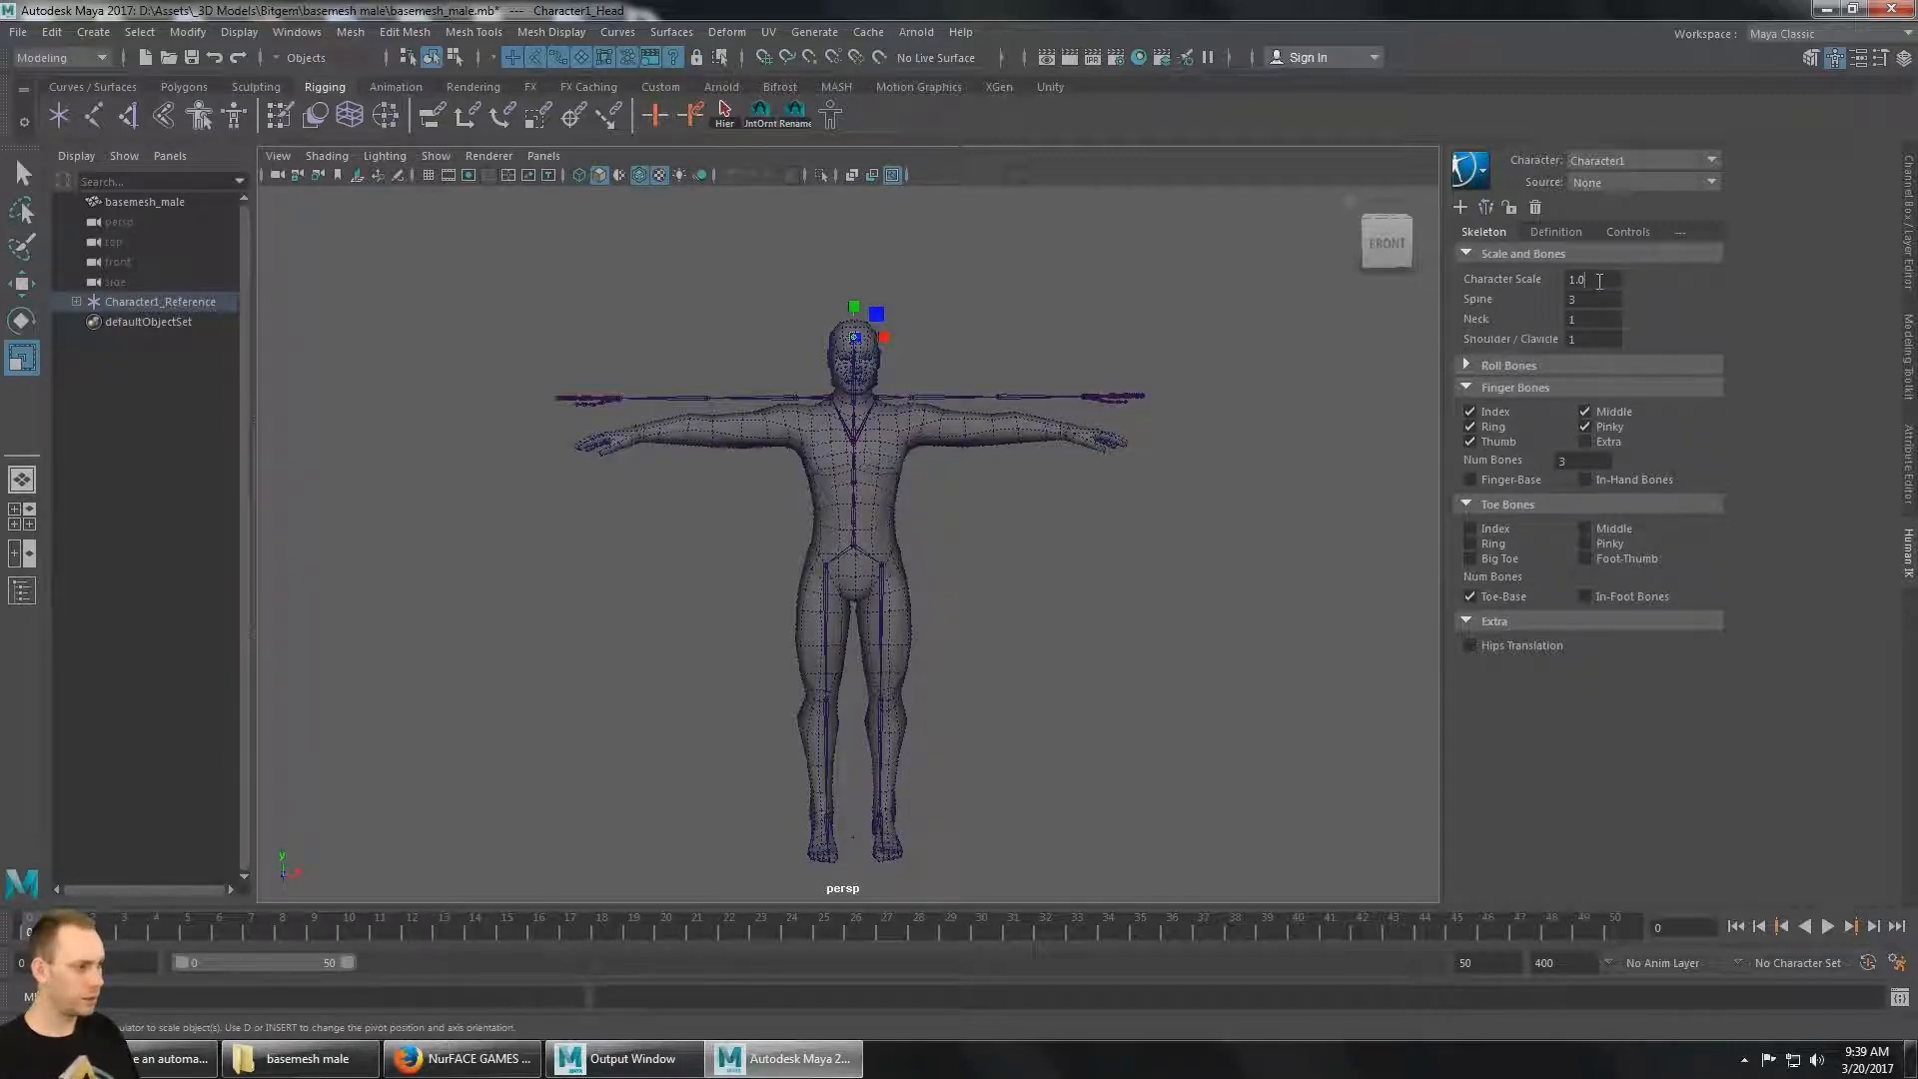
{"action": "double_click", "coordinate": [1600, 281]}
{"action": "left_click", "coordinate": [1599, 282]}
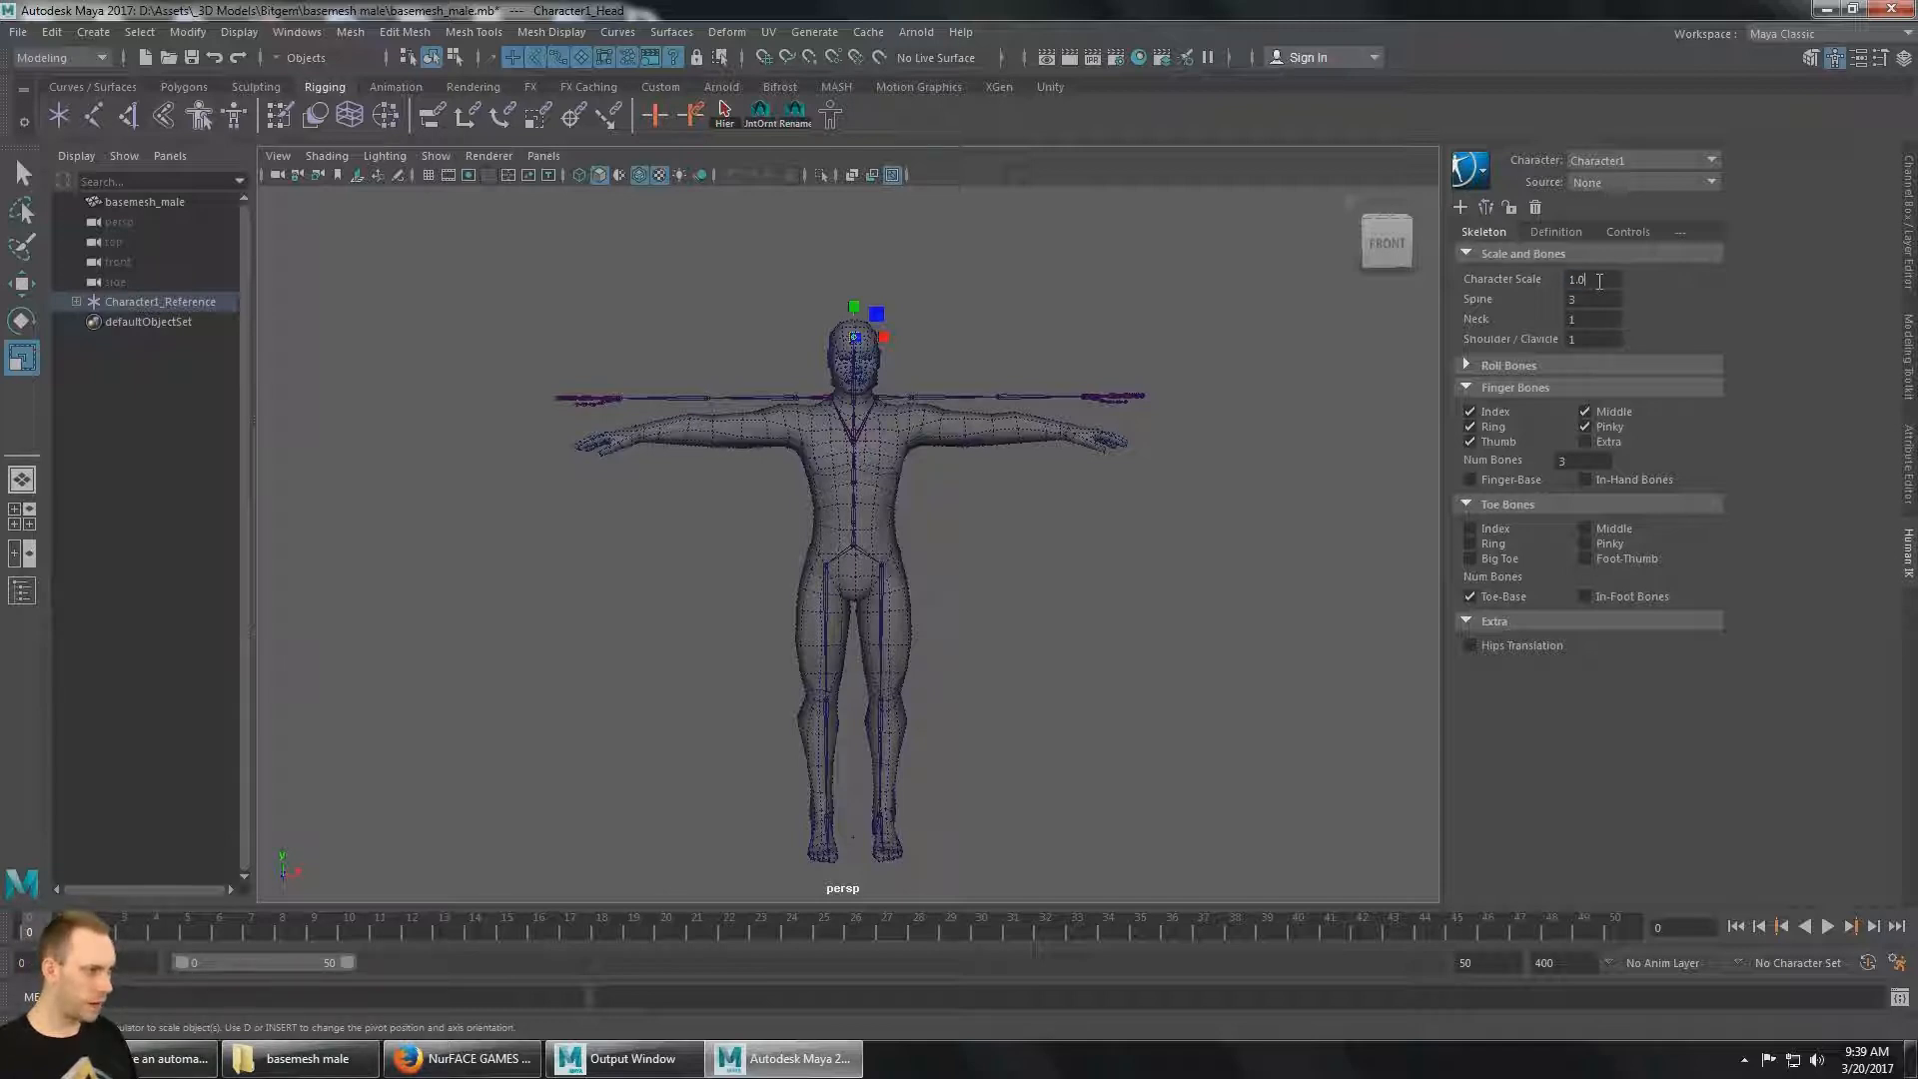
{"action": "key", "text": "Return"}
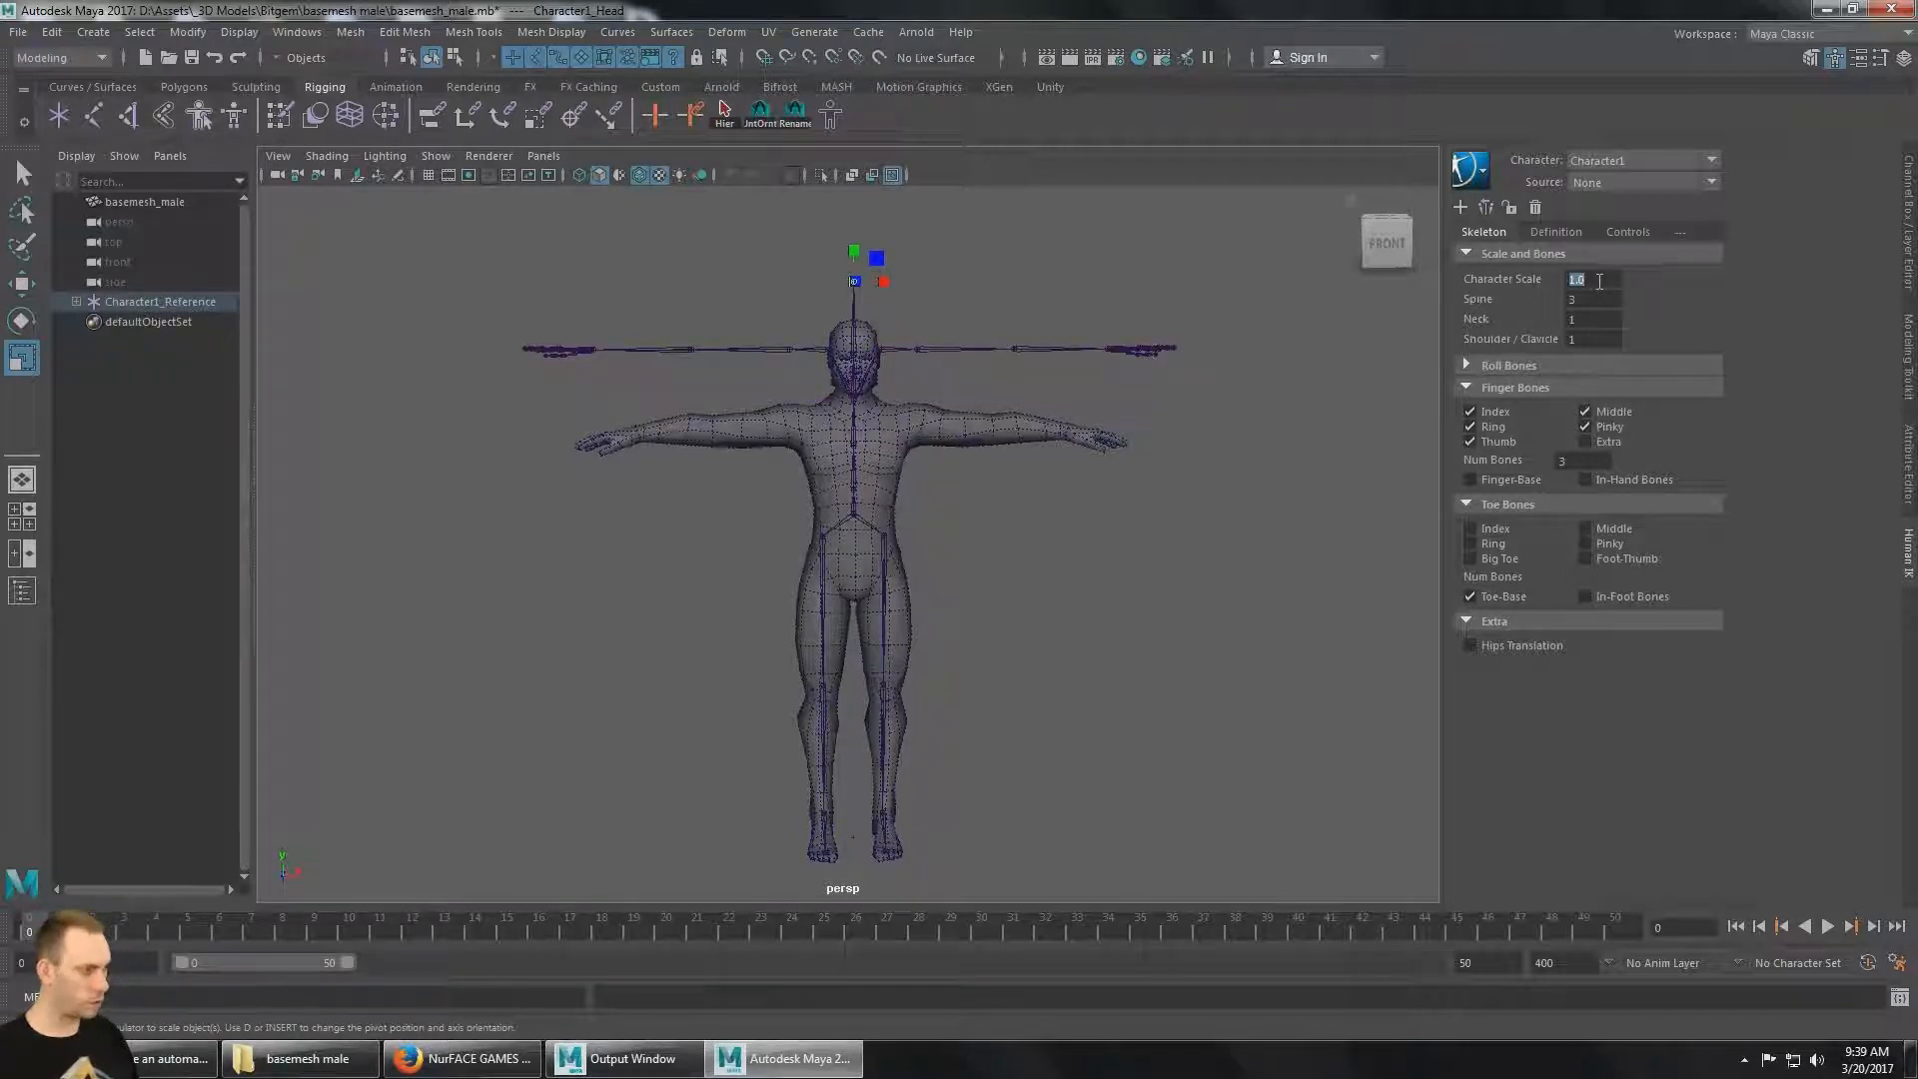
{"action": "type", "text": "0.9"}
{"action": "key", "text": "Return"}
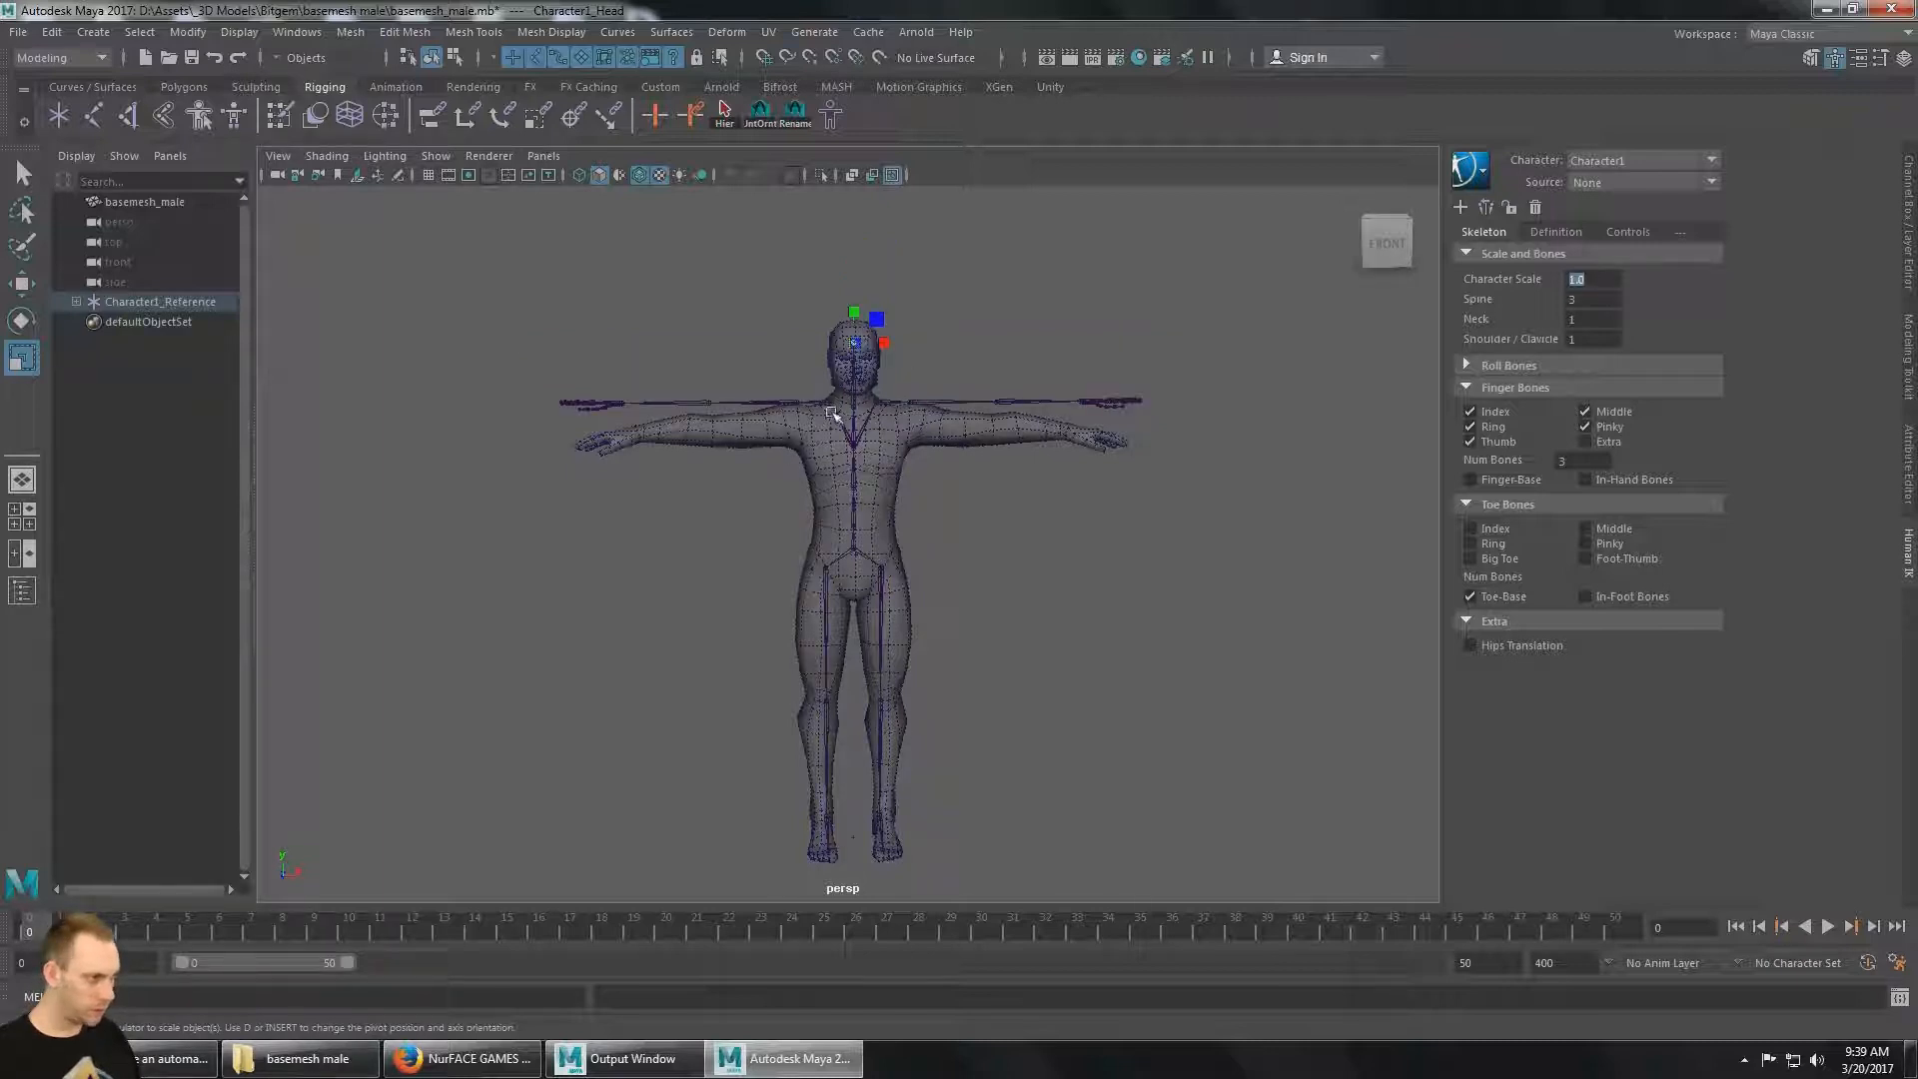
Try shrinking the HumanIK skeleton further through its Character Scale.
{"action": "left_click", "coordinate": [1604, 286]}
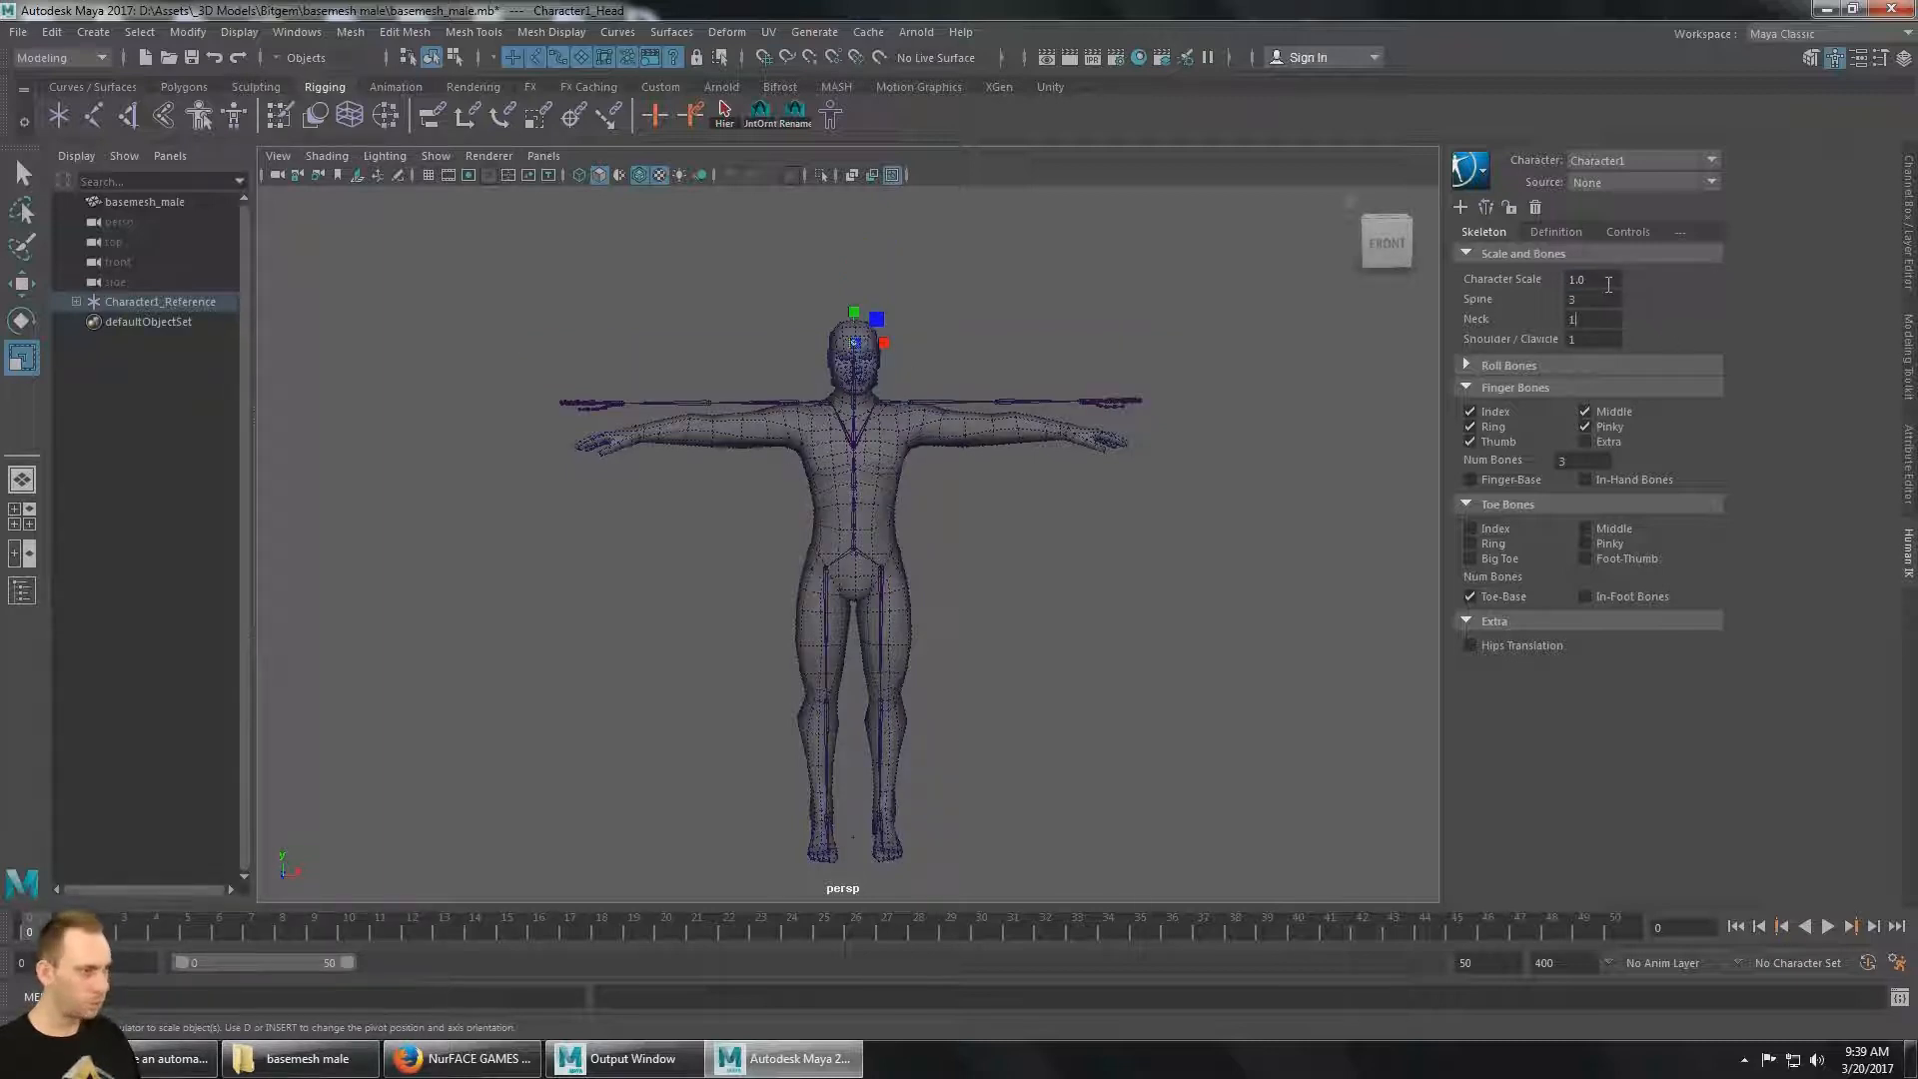
{"action": "left_click_drag", "start_coordinate": [1608, 284], "coordinate": [1540, 280]}
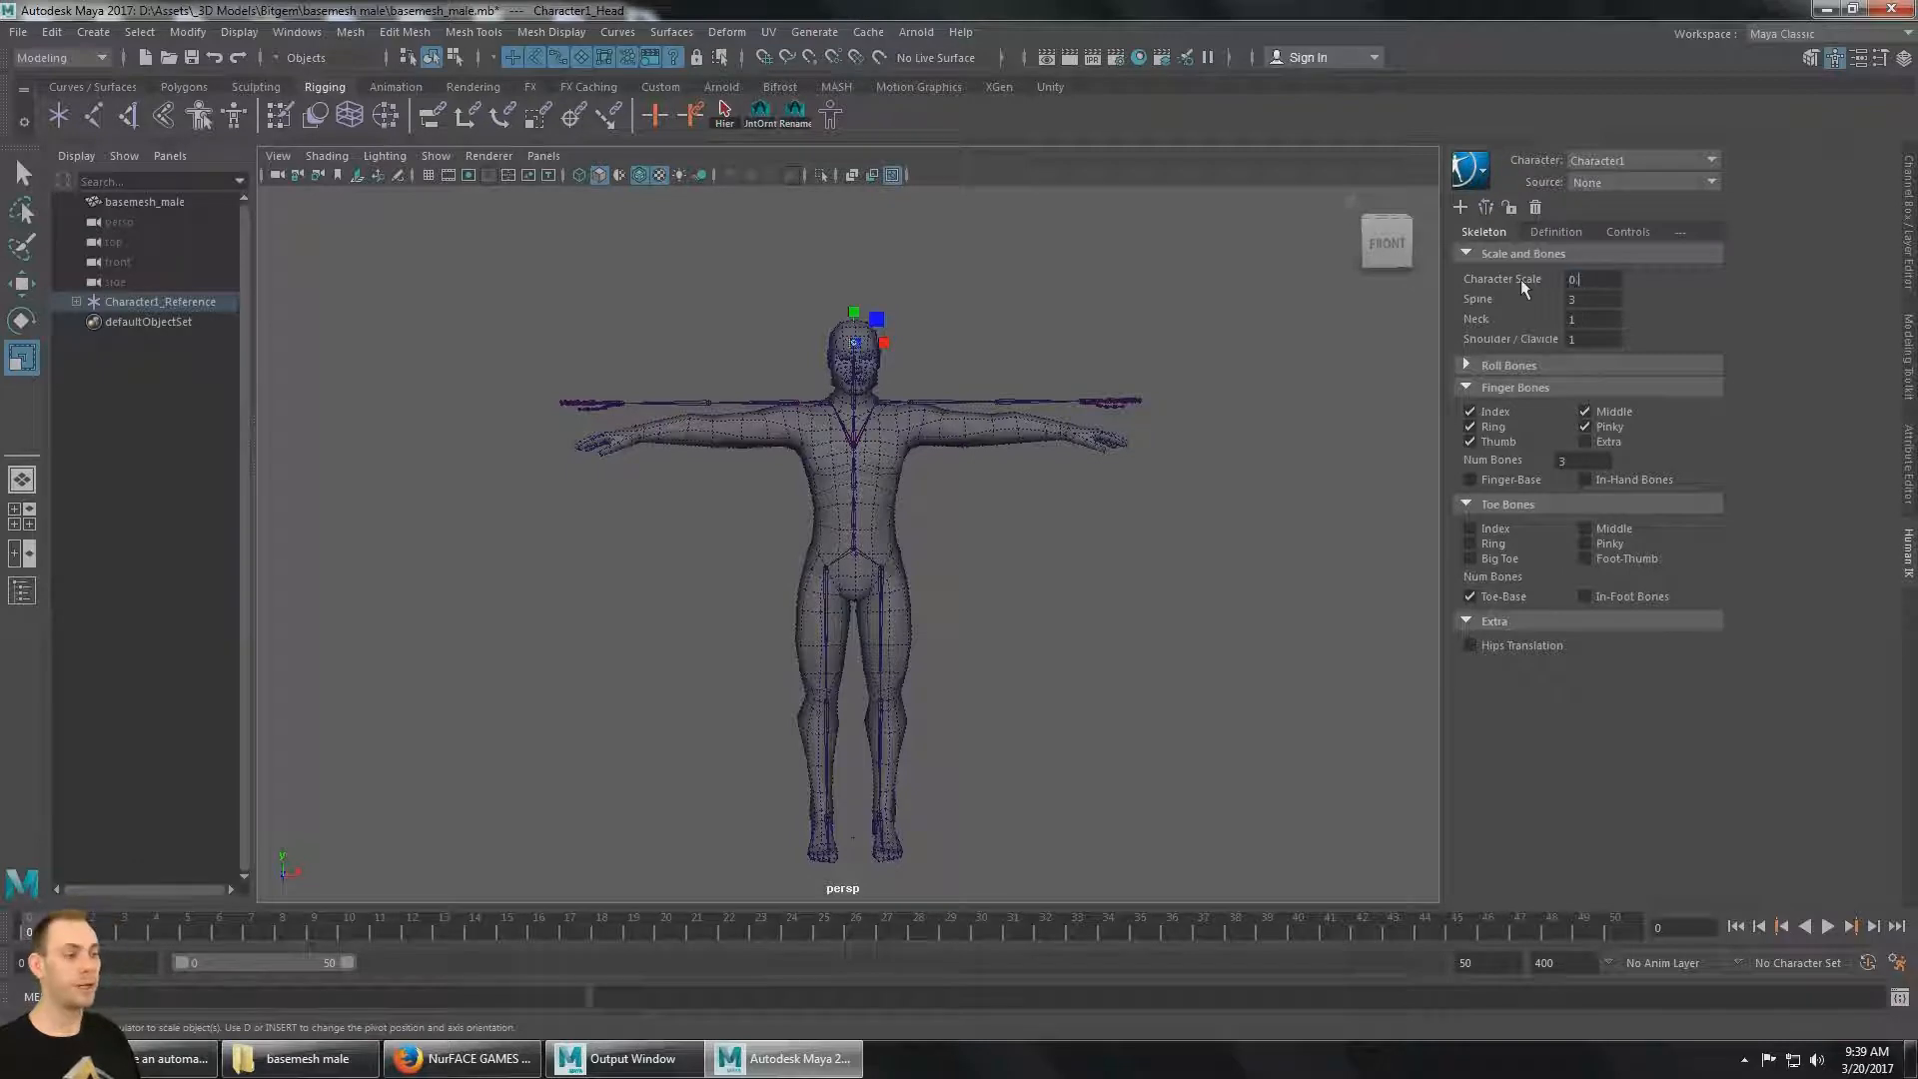
{"action": "key", "text": "Return"}
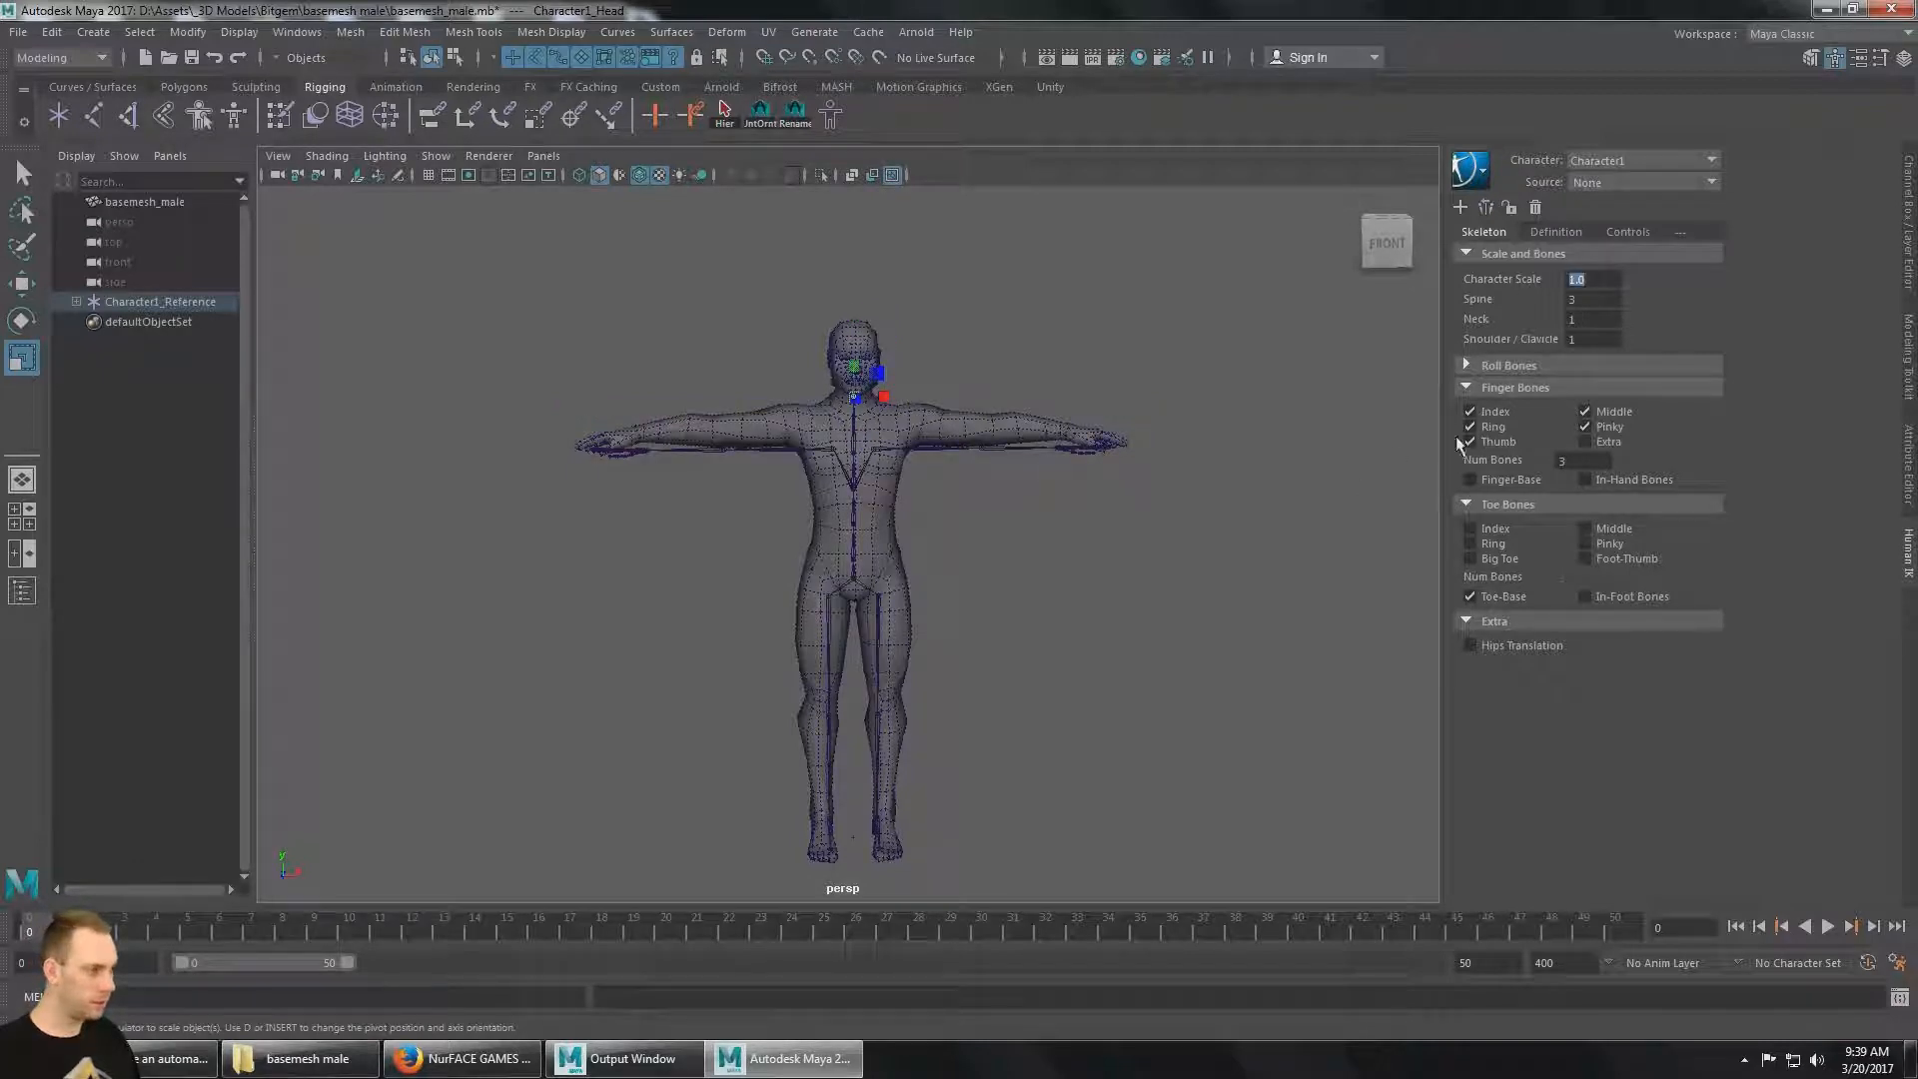
{"action": "left_click", "coordinate": [1602, 280]}
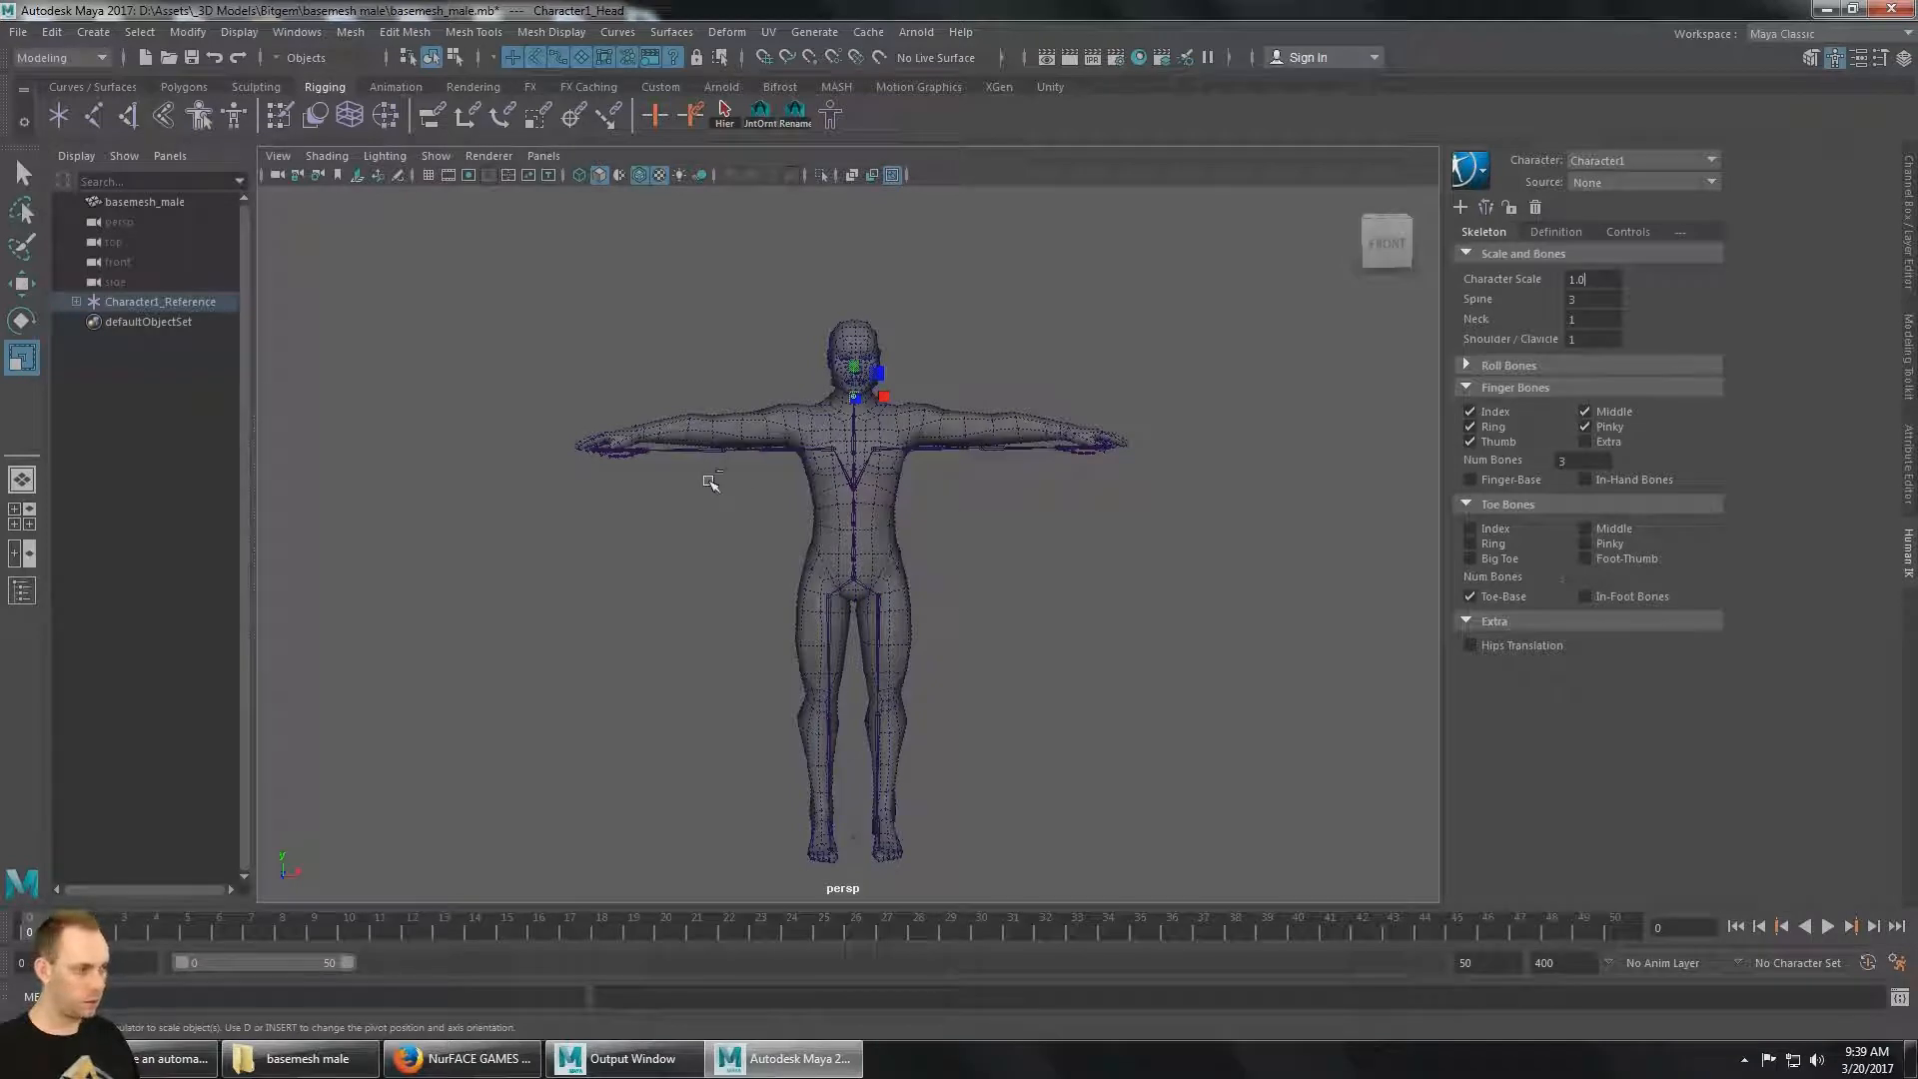
Undo the latest Character Scale changes back to the skeleton size that fits the male mesh, and check the fit.
{"action": "key", "text": "ctrl+z"}
{"action": "key", "text": "ctrl+z"}
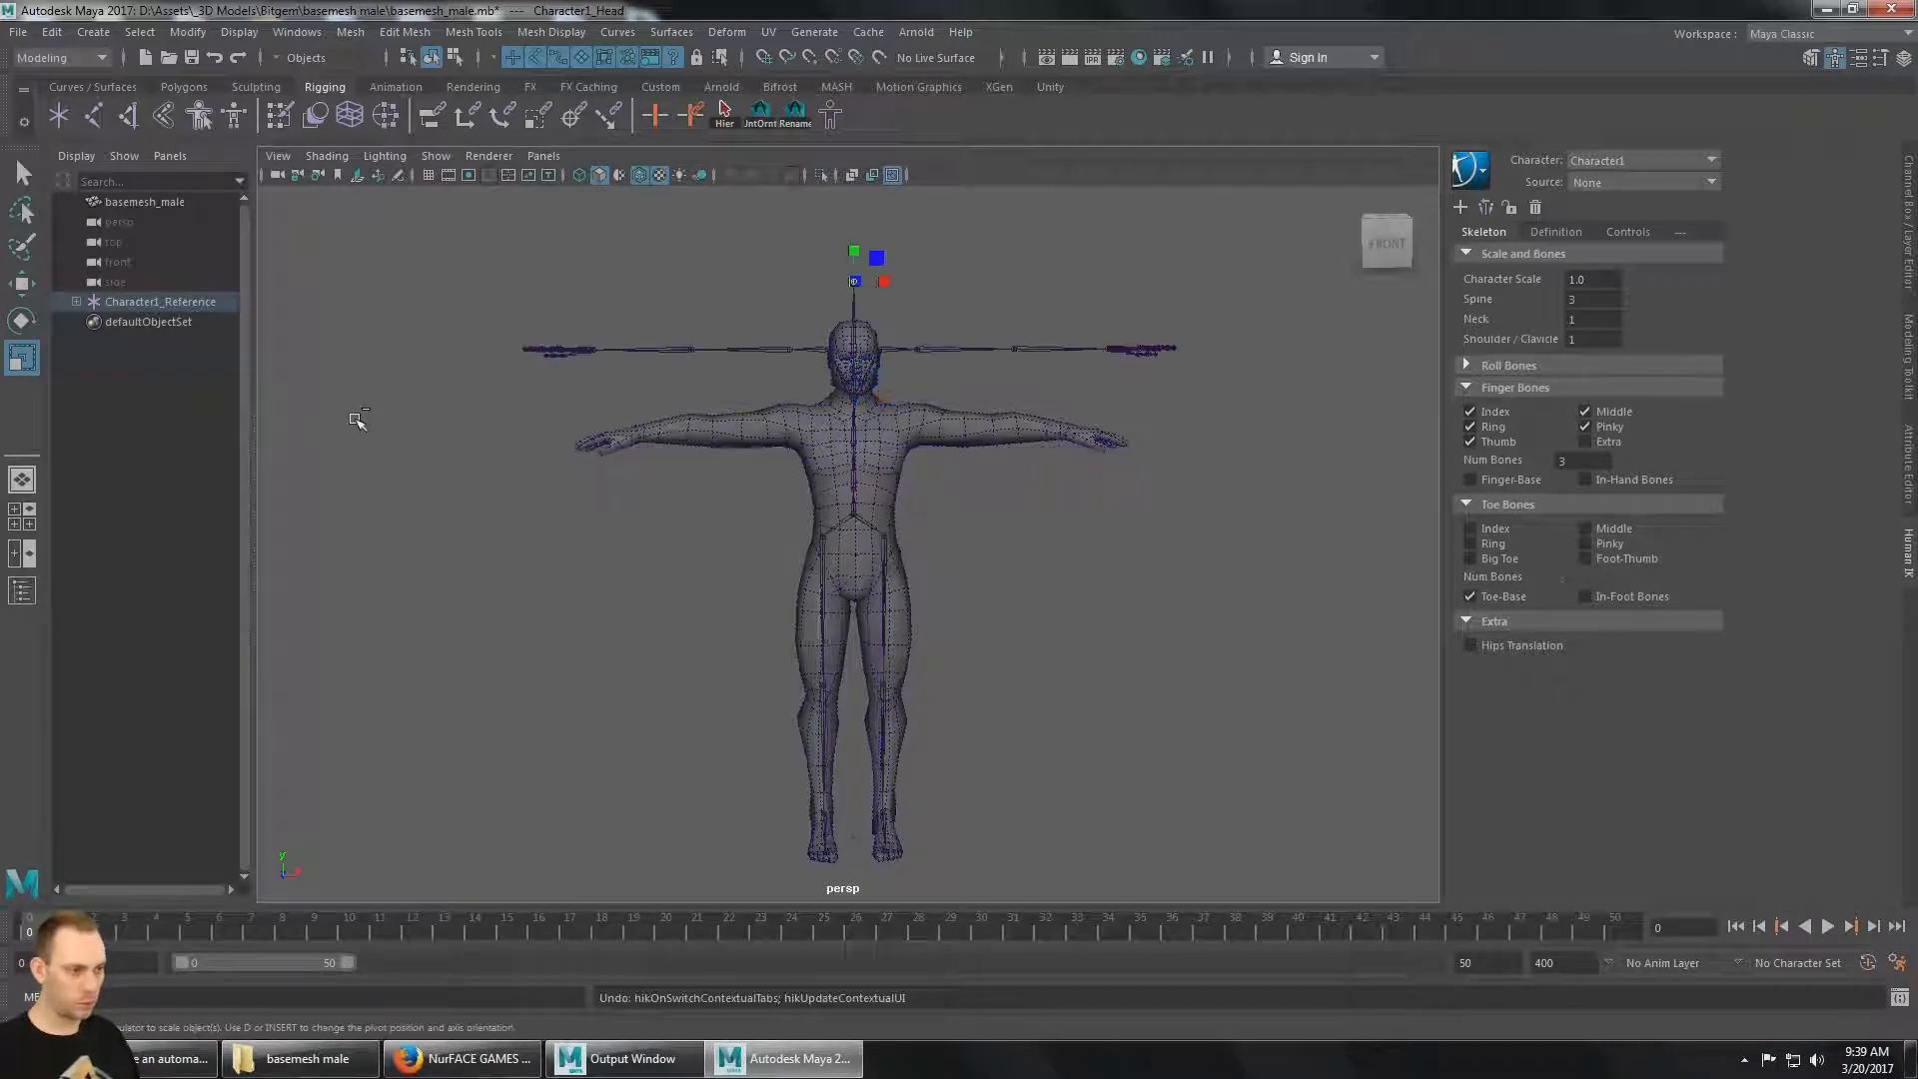
{"action": "key", "text": "ctrl+z"}
{"action": "key", "text": "ctrl+z"}
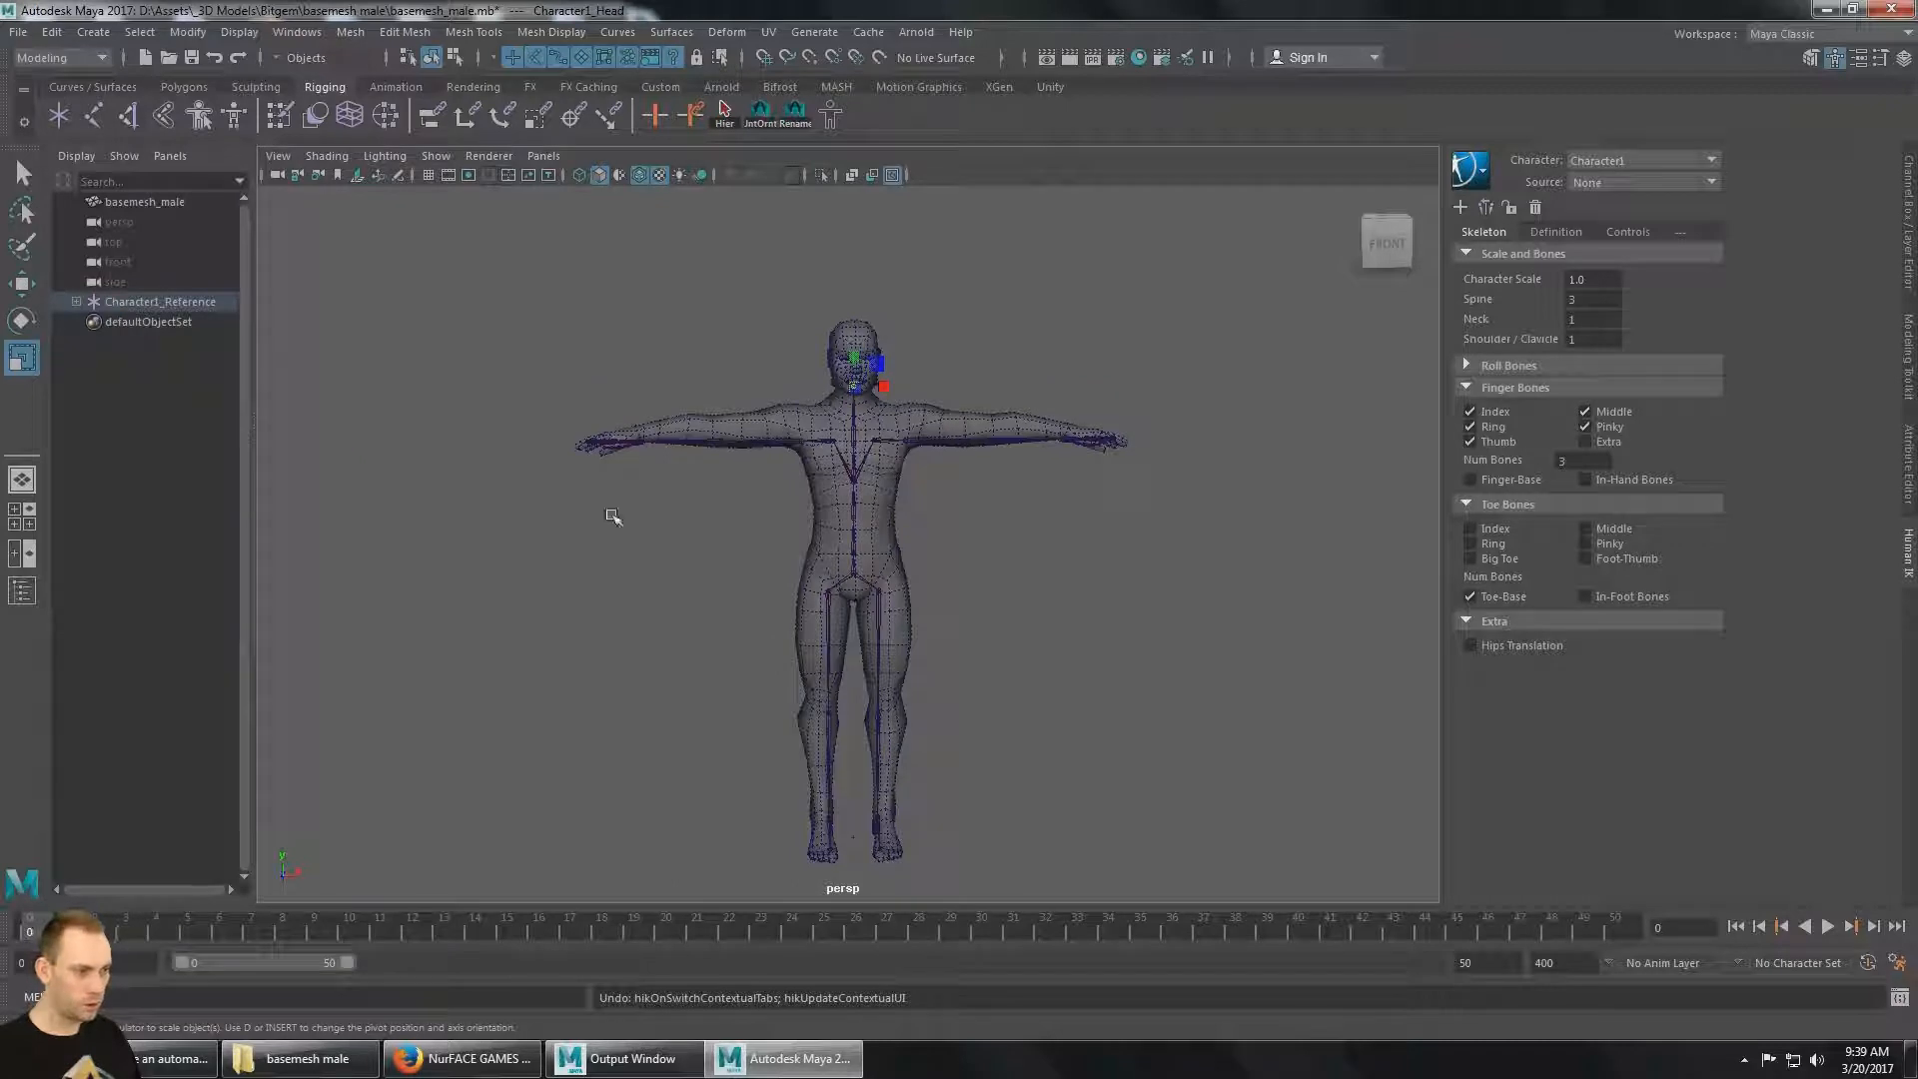
{"action": "left_click_drag", "start_coordinate": [614, 515], "coordinate": [672, 484], "text": "alt"}
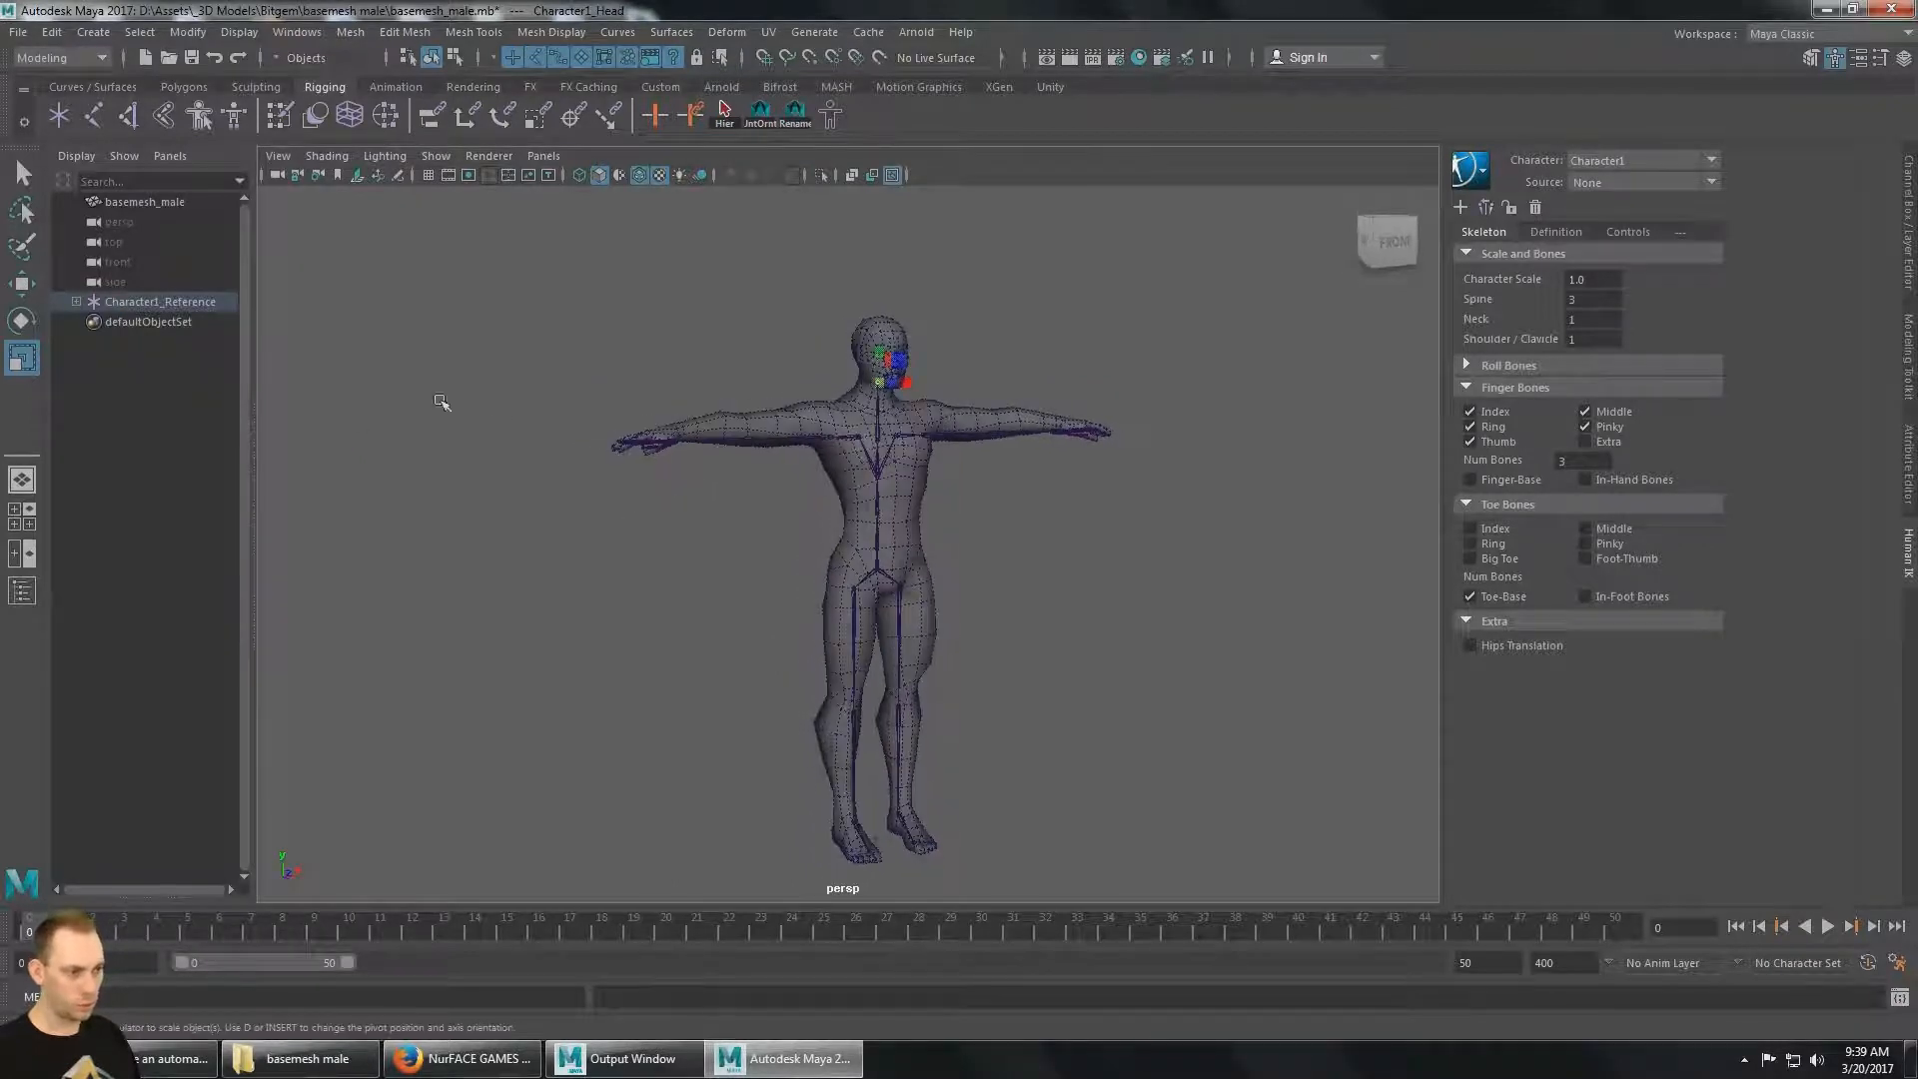
{"action": "left_click_drag", "start_coordinate": [441, 402], "coordinate": [587, 420], "text": "alt"}
{"action": "left_click_drag", "start_coordinate": [689, 466], "coordinate": [908, 502], "text": "alt"}
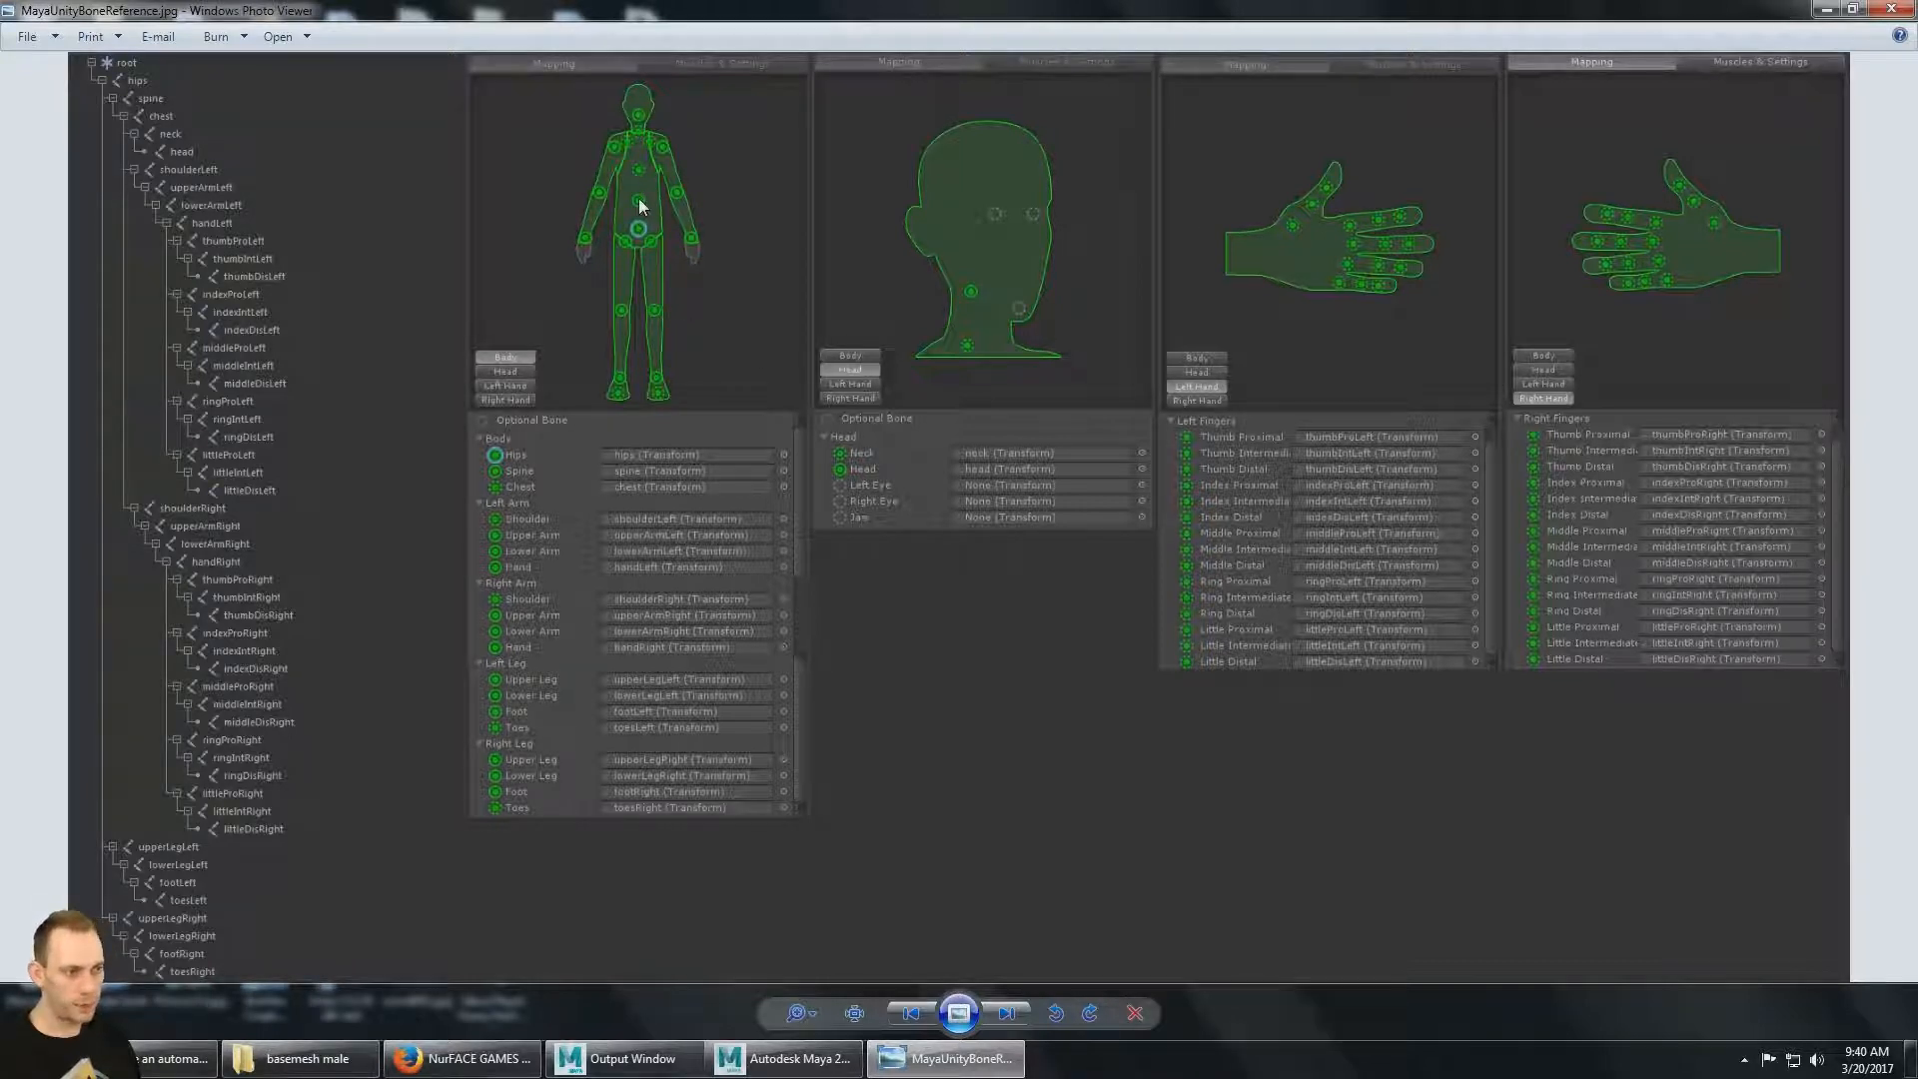
Return from the bone reference image to Maya and set the HumanIK skeleton's Spine bone count to 2.
{"action": "left_click", "coordinate": [1828, 8]}
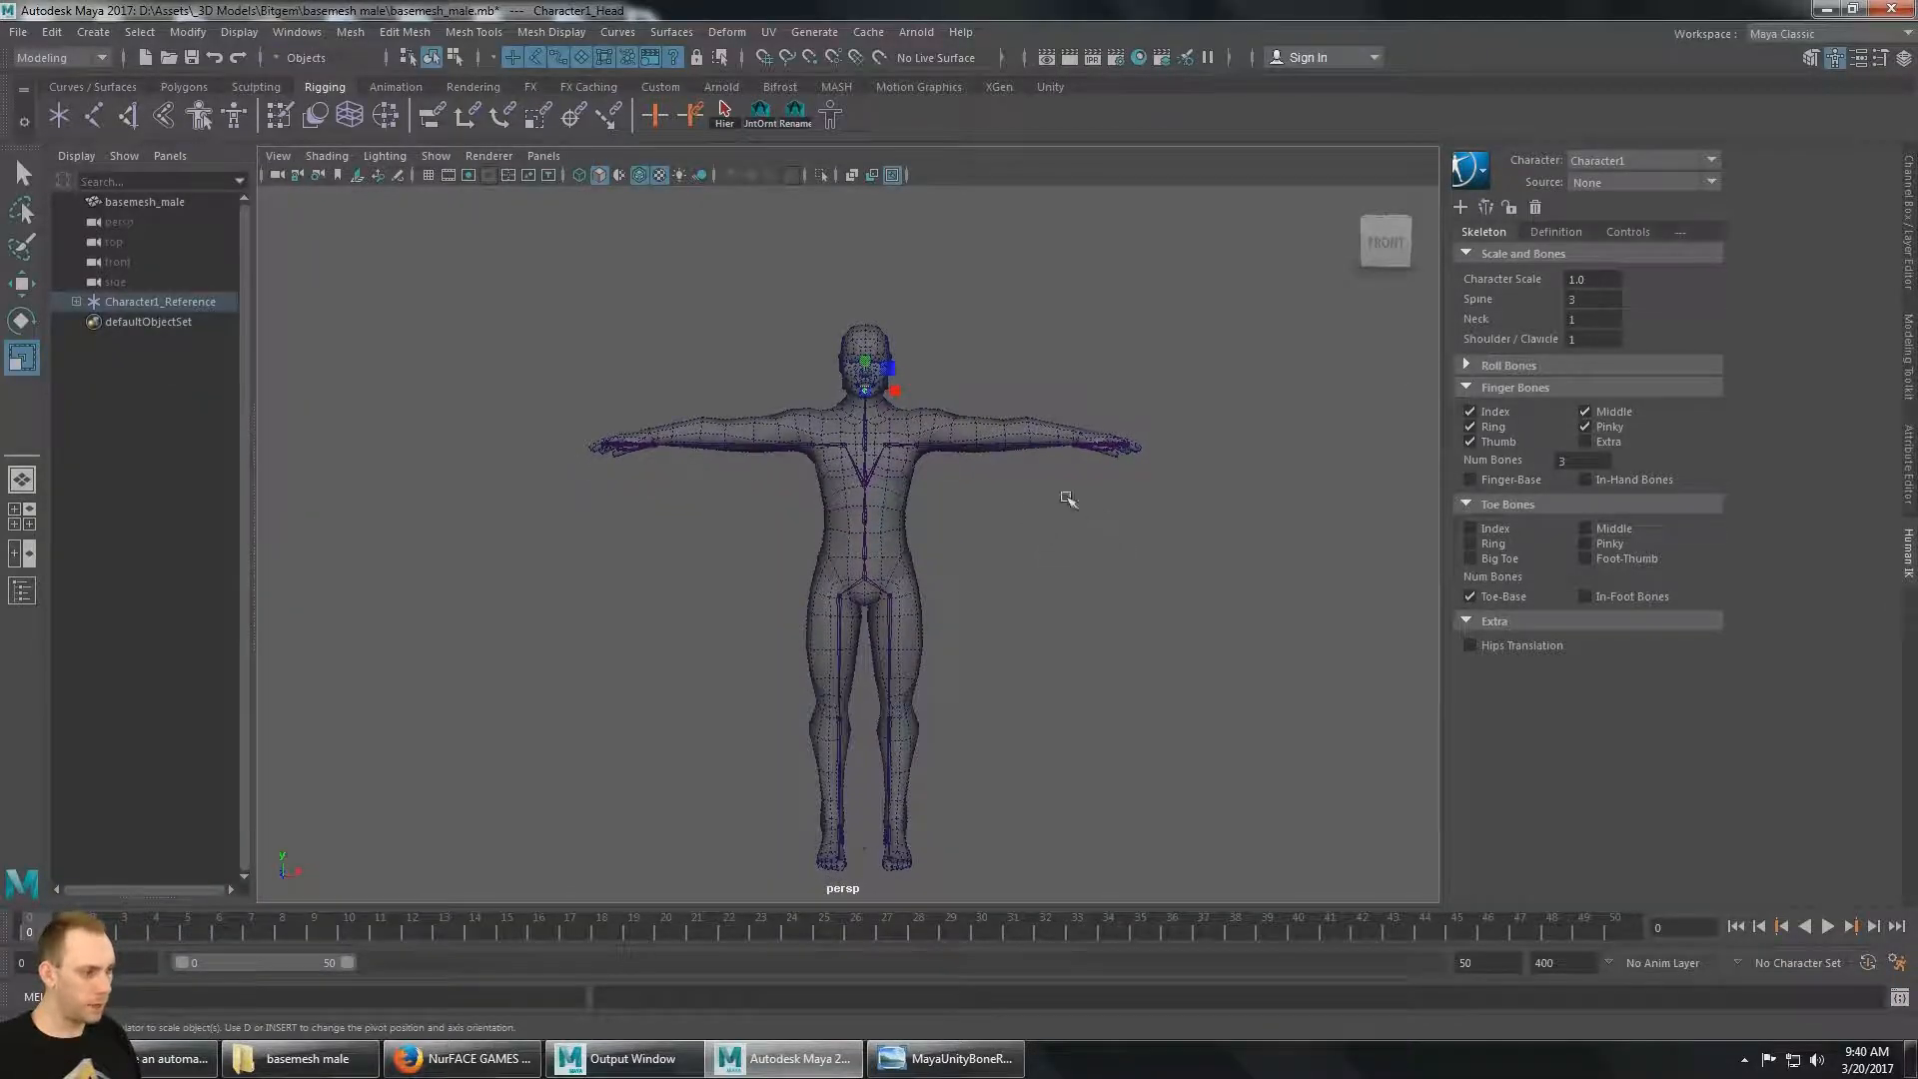
{"action": "mouse_move", "coordinate": [1066, 496]}
{"action": "left_mouse_down", "text": "alt"}
{"action": "mouse_move", "coordinate": [1010, 471]}
{"action": "mouse_move", "coordinate": [1049, 464]}
{"action": "left_mouse_up", "text": "alt"}
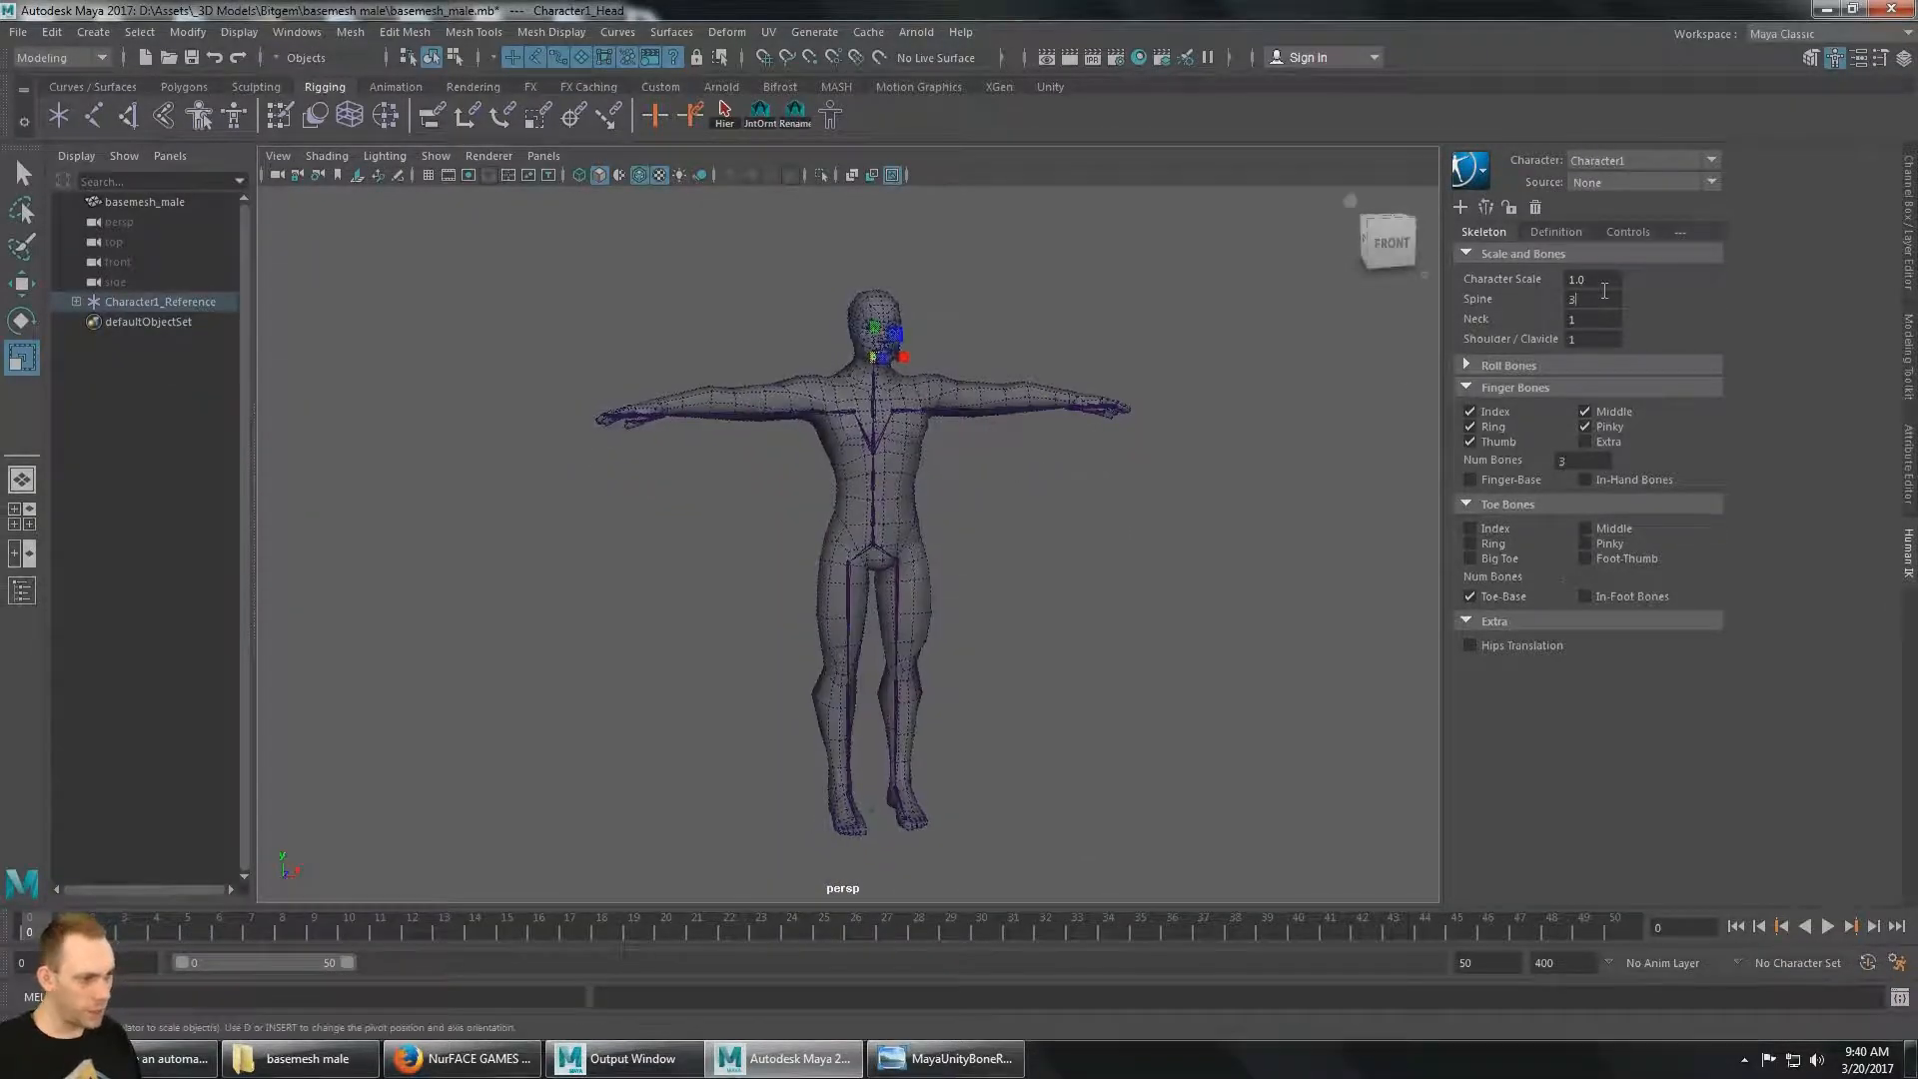
{"action": "scroll", "coordinate": [878, 613], "scroll_direction": "up", "scroll_amount": 6}
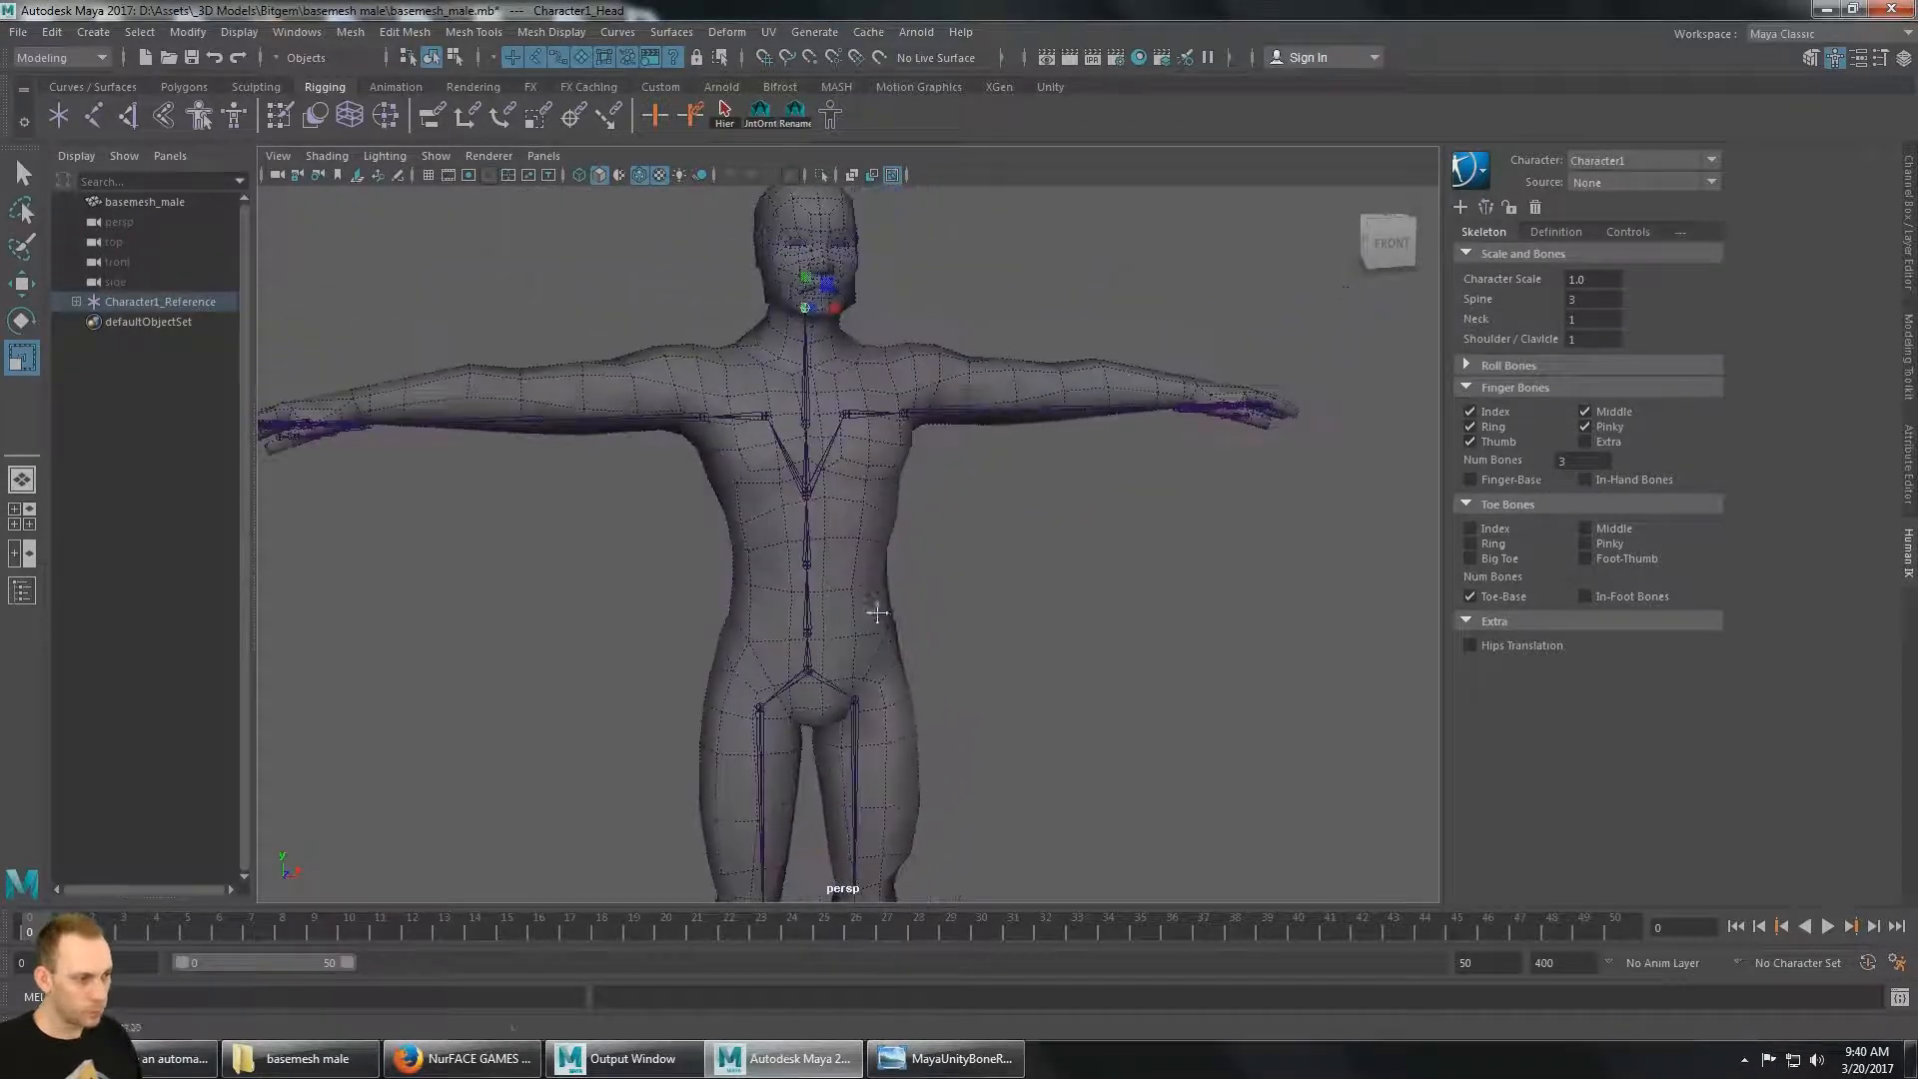
{"action": "left_click_drag", "start_coordinate": [877, 610], "coordinate": [899, 608], "text": "alt"}
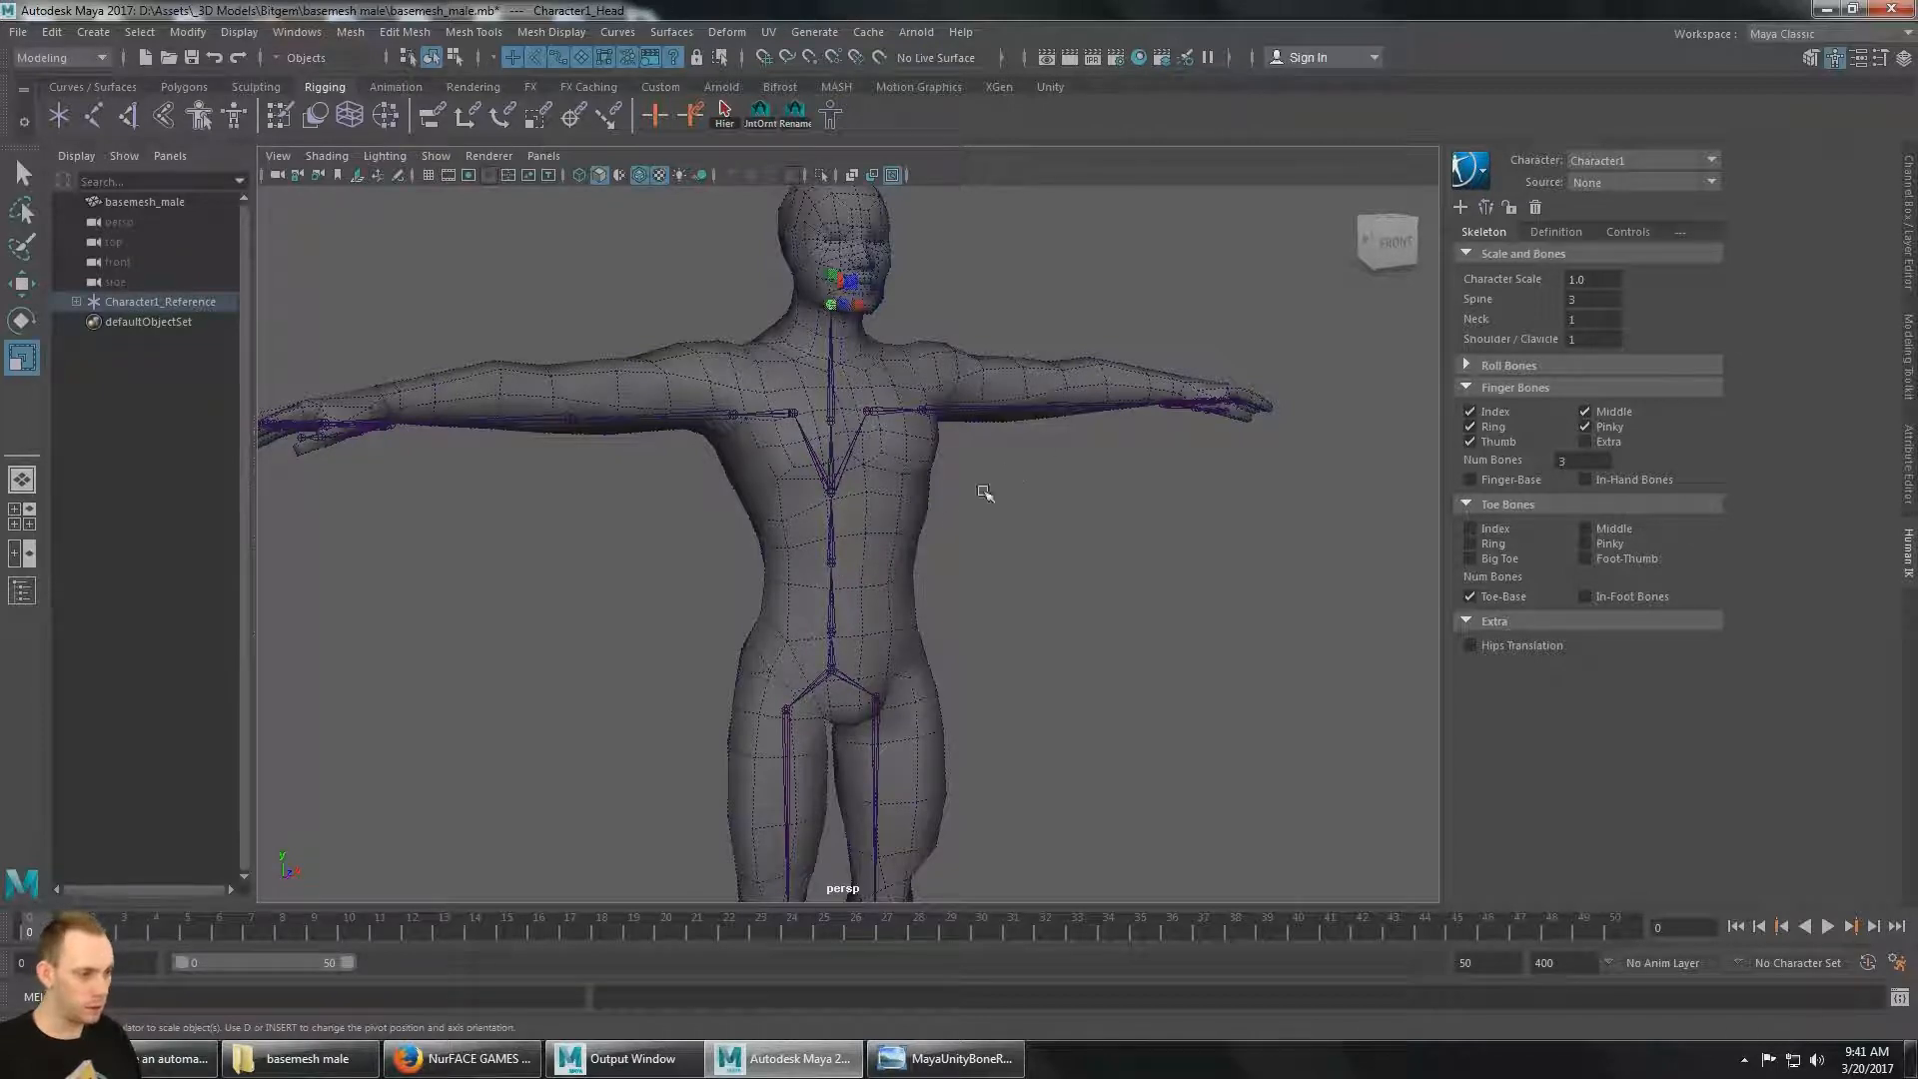
{"action": "left_click_drag", "start_coordinate": [985, 500], "coordinate": [945, 539], "text": "alt"}
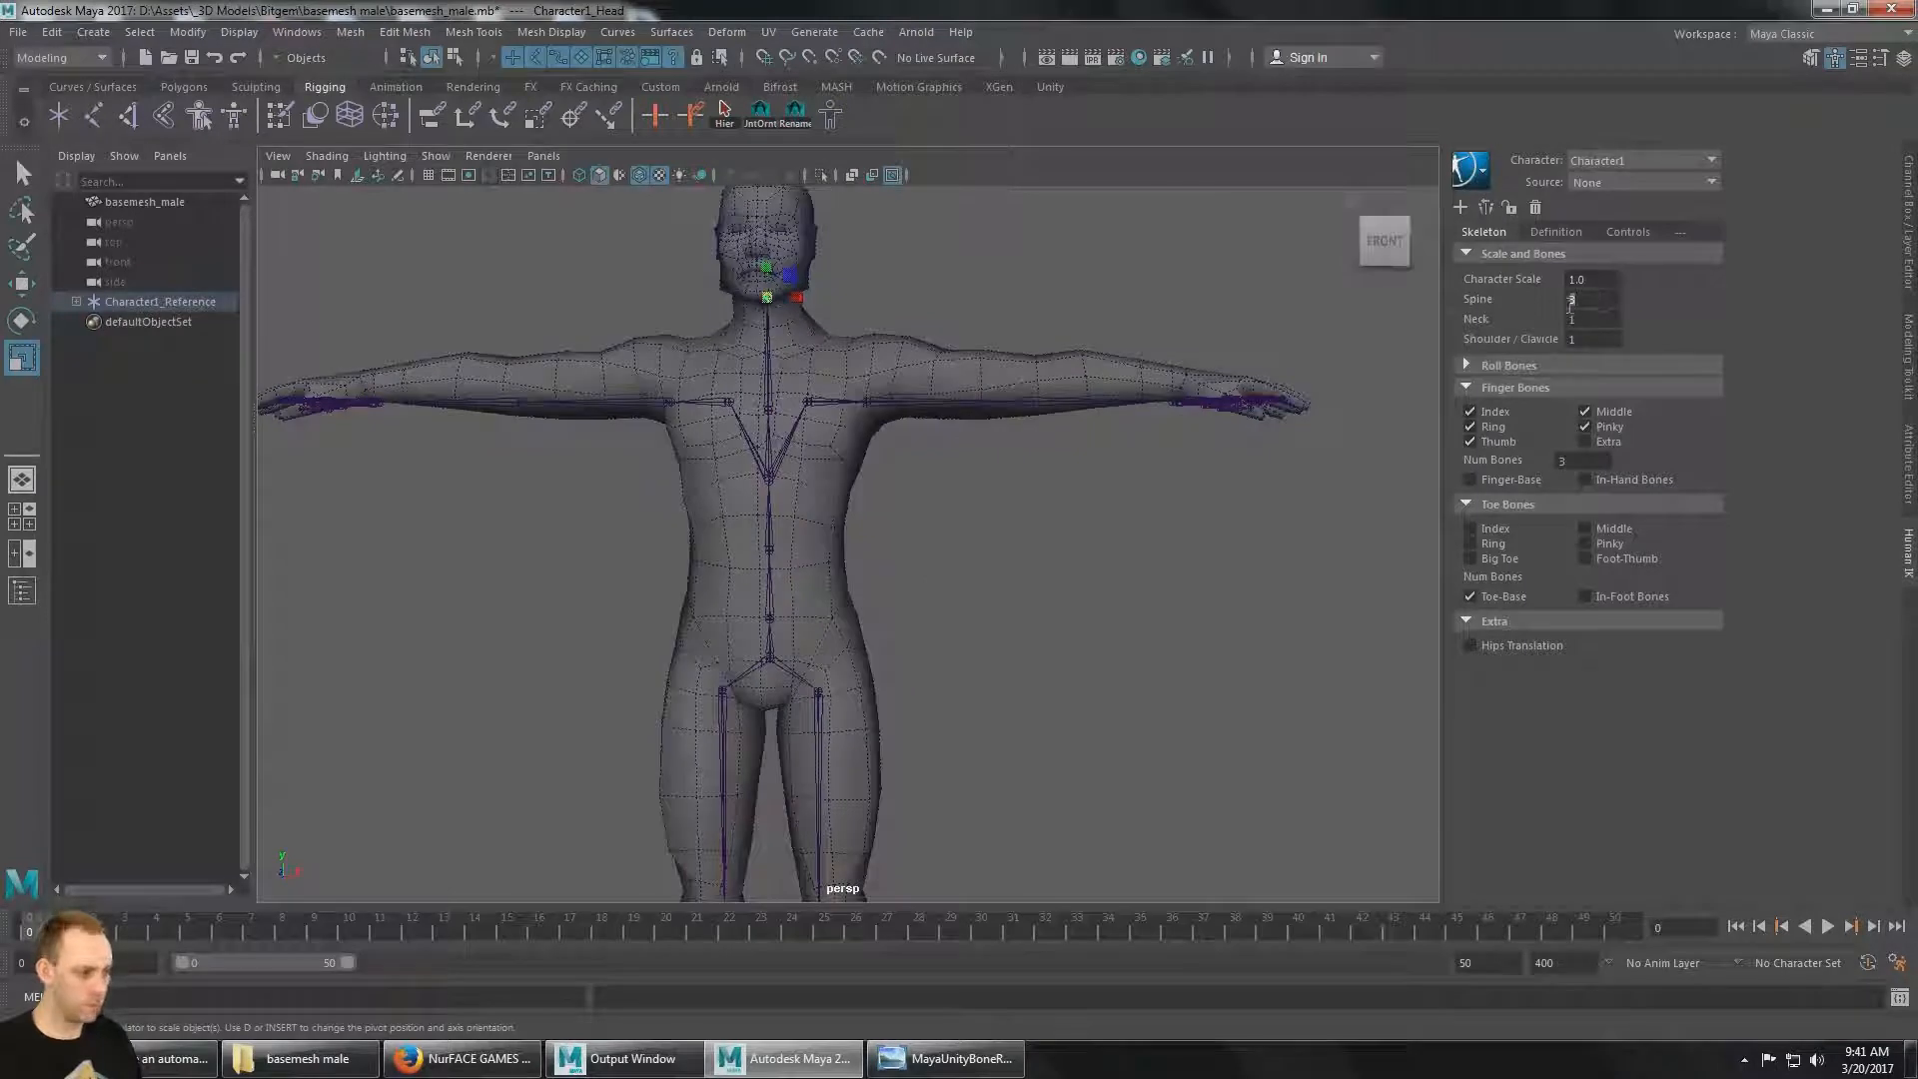
{"action": "type", "text": "2"}
{"action": "key", "text": "Return"}
{"action": "left_click_drag", "start_coordinate": [900, 463], "coordinate": [922, 469], "text": "alt"}
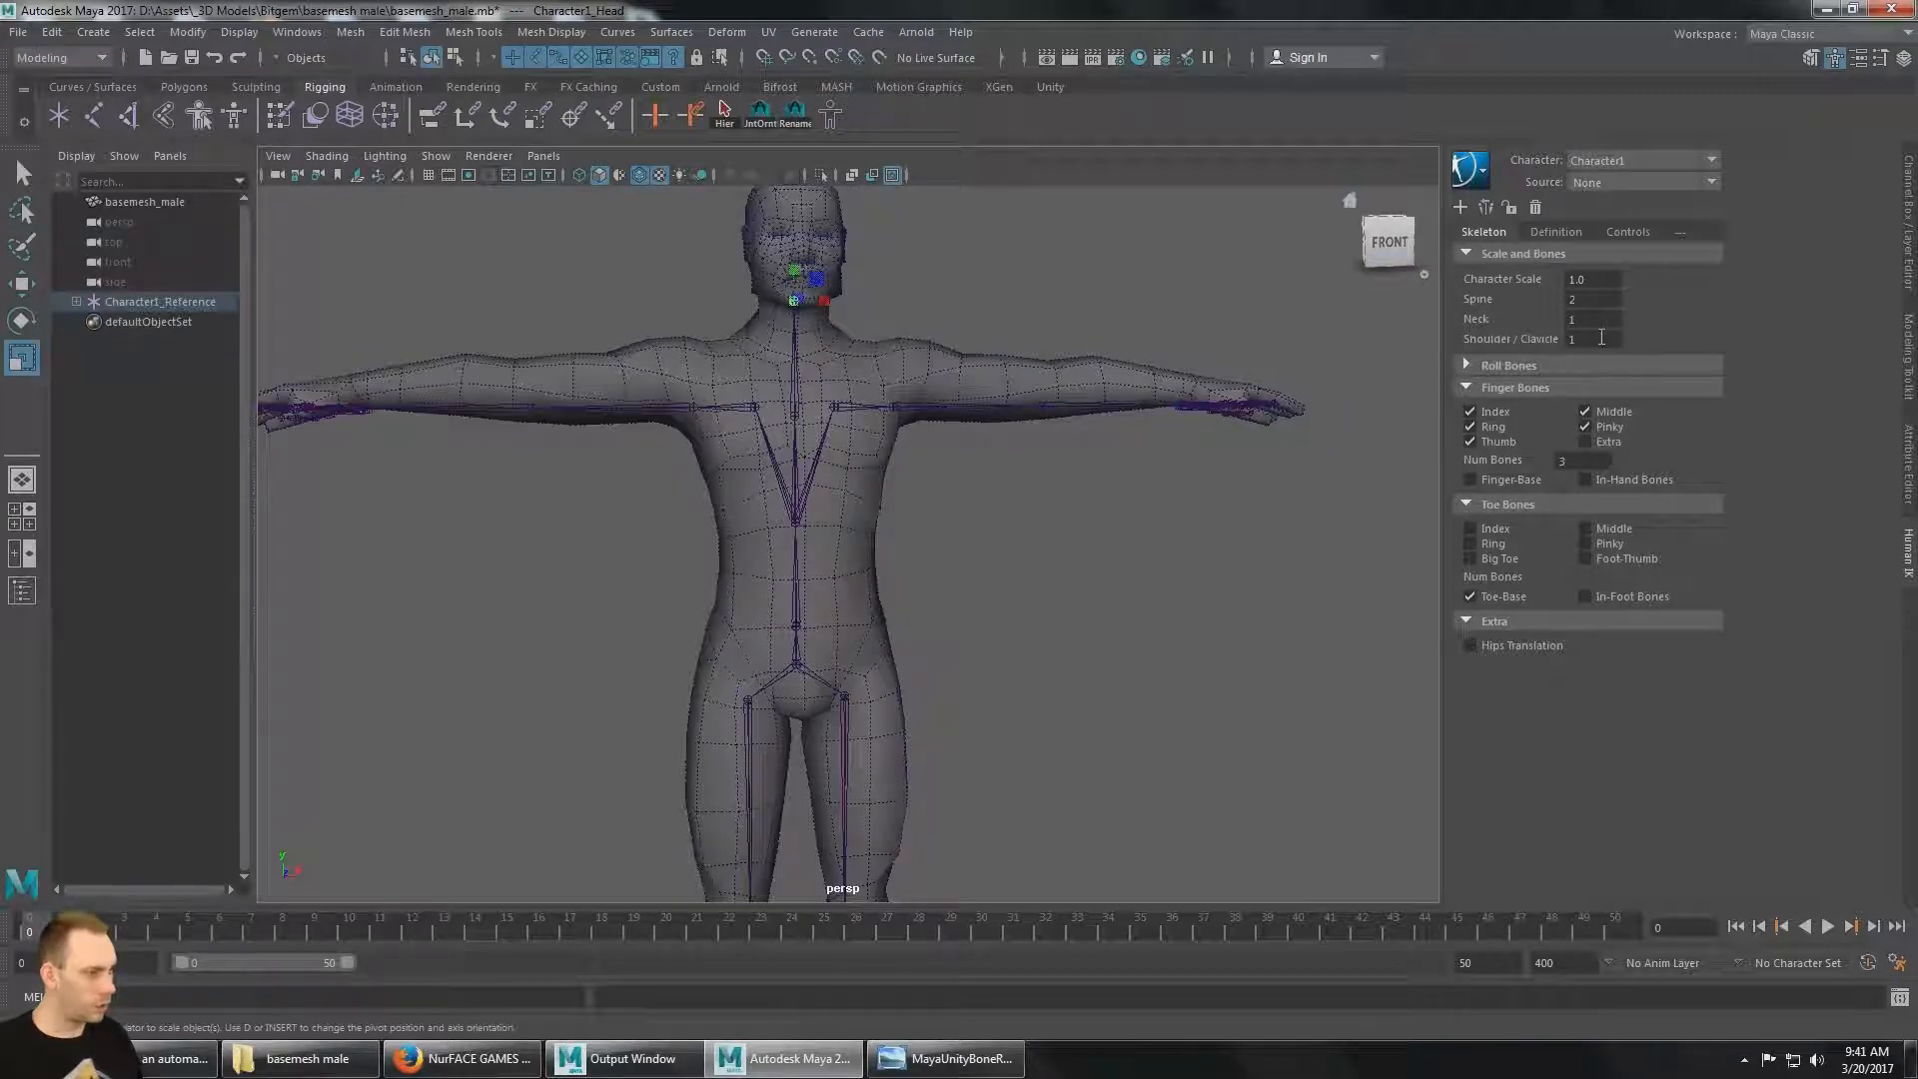
Compare the hand bones with the MayaUnityBoneReference image and set Num Bones under Finger Bones to 2.
{"action": "left_click_drag", "start_coordinate": [944, 421], "coordinate": [870, 433], "text": "alt"}
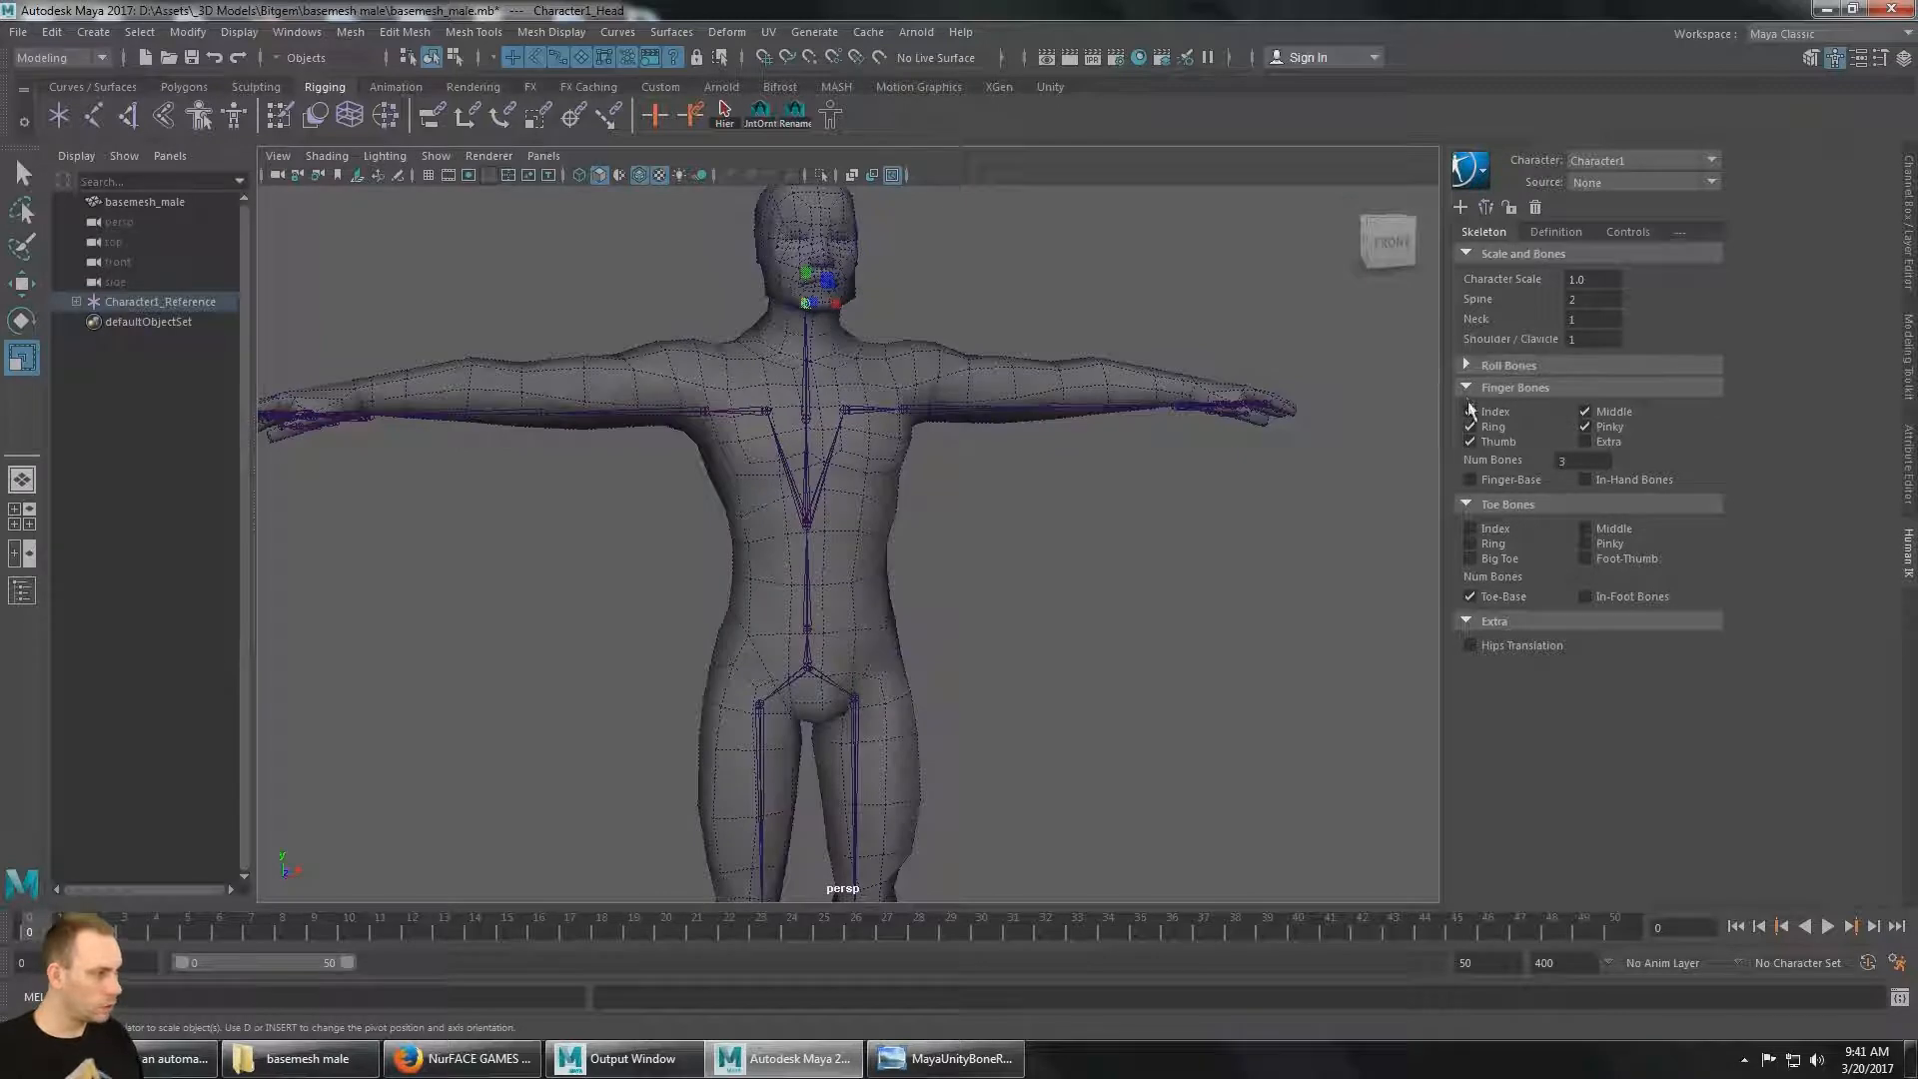
{"action": "left_click_drag", "start_coordinate": [1212, 471], "coordinate": [1044, 411], "text": "alt"}
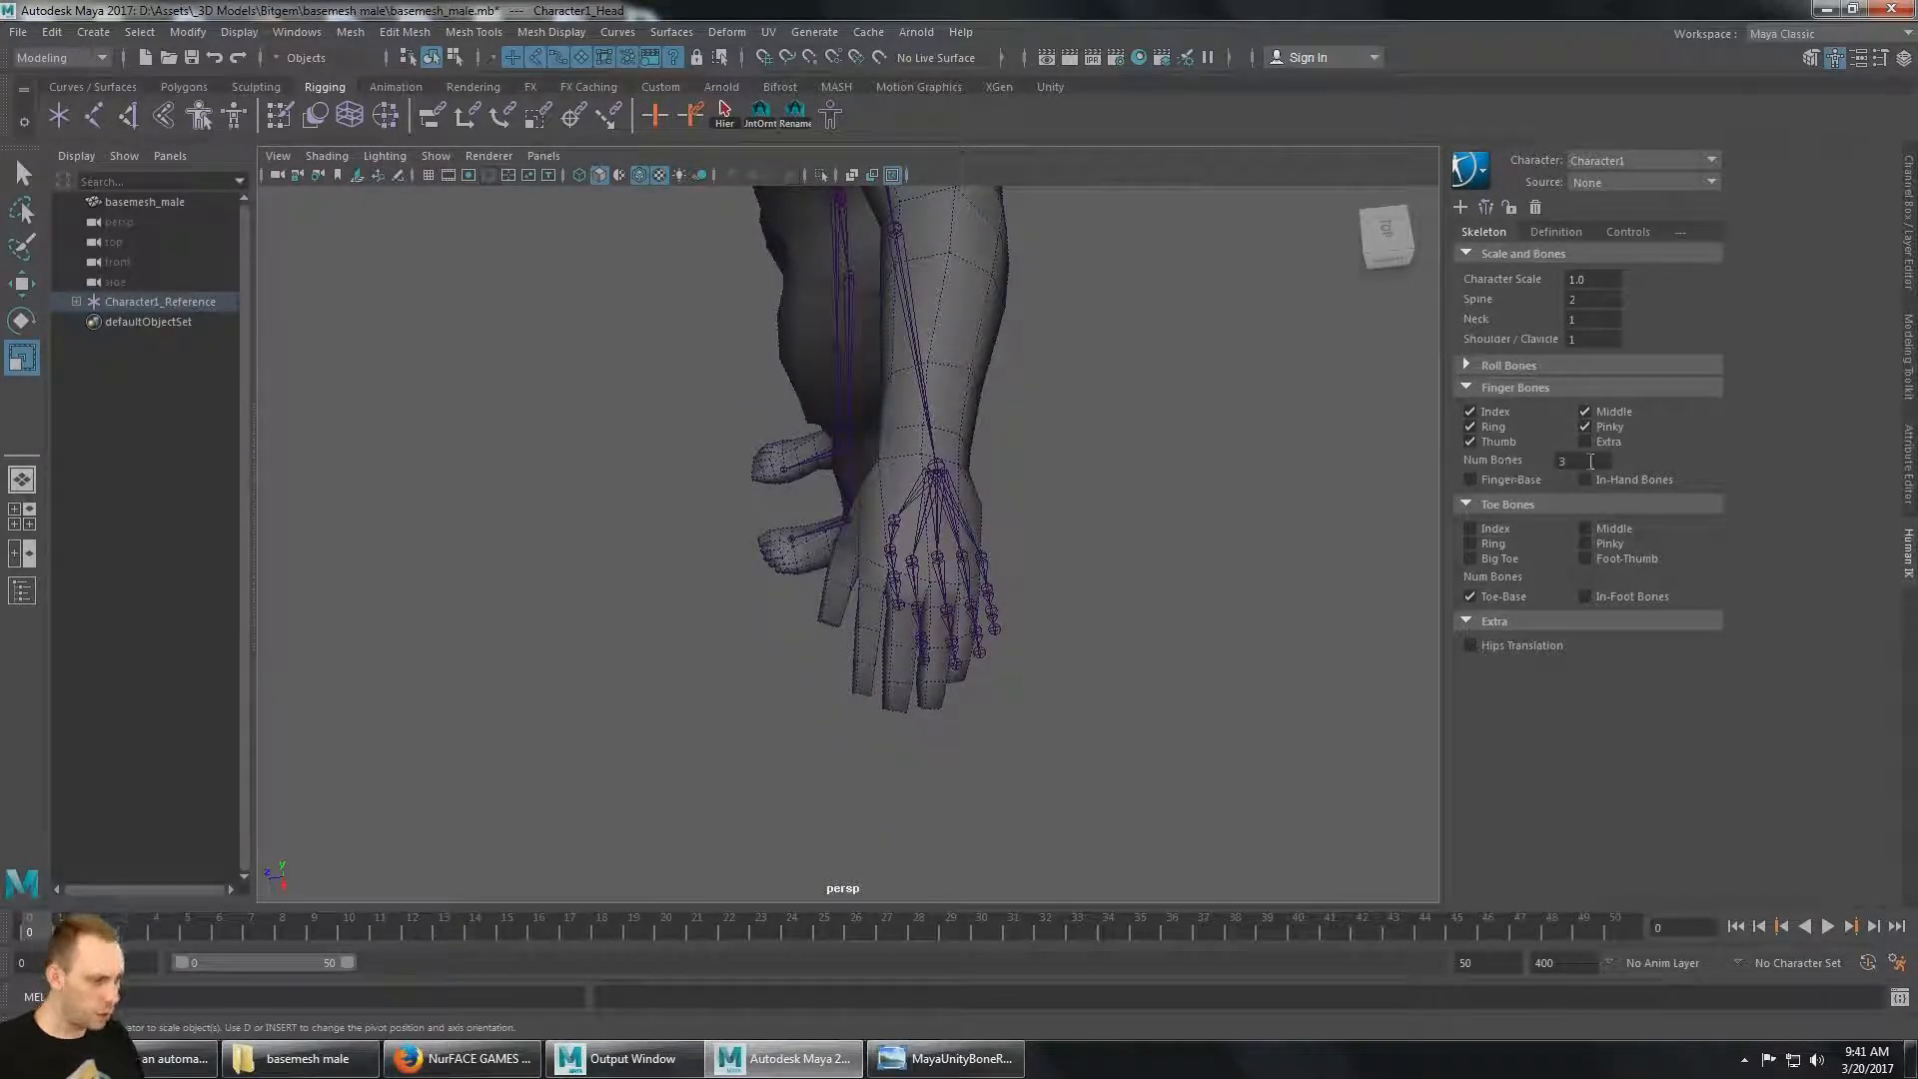
{"action": "left_click_drag", "start_coordinate": [1035, 544], "coordinate": [1036, 604], "text": "alt"}
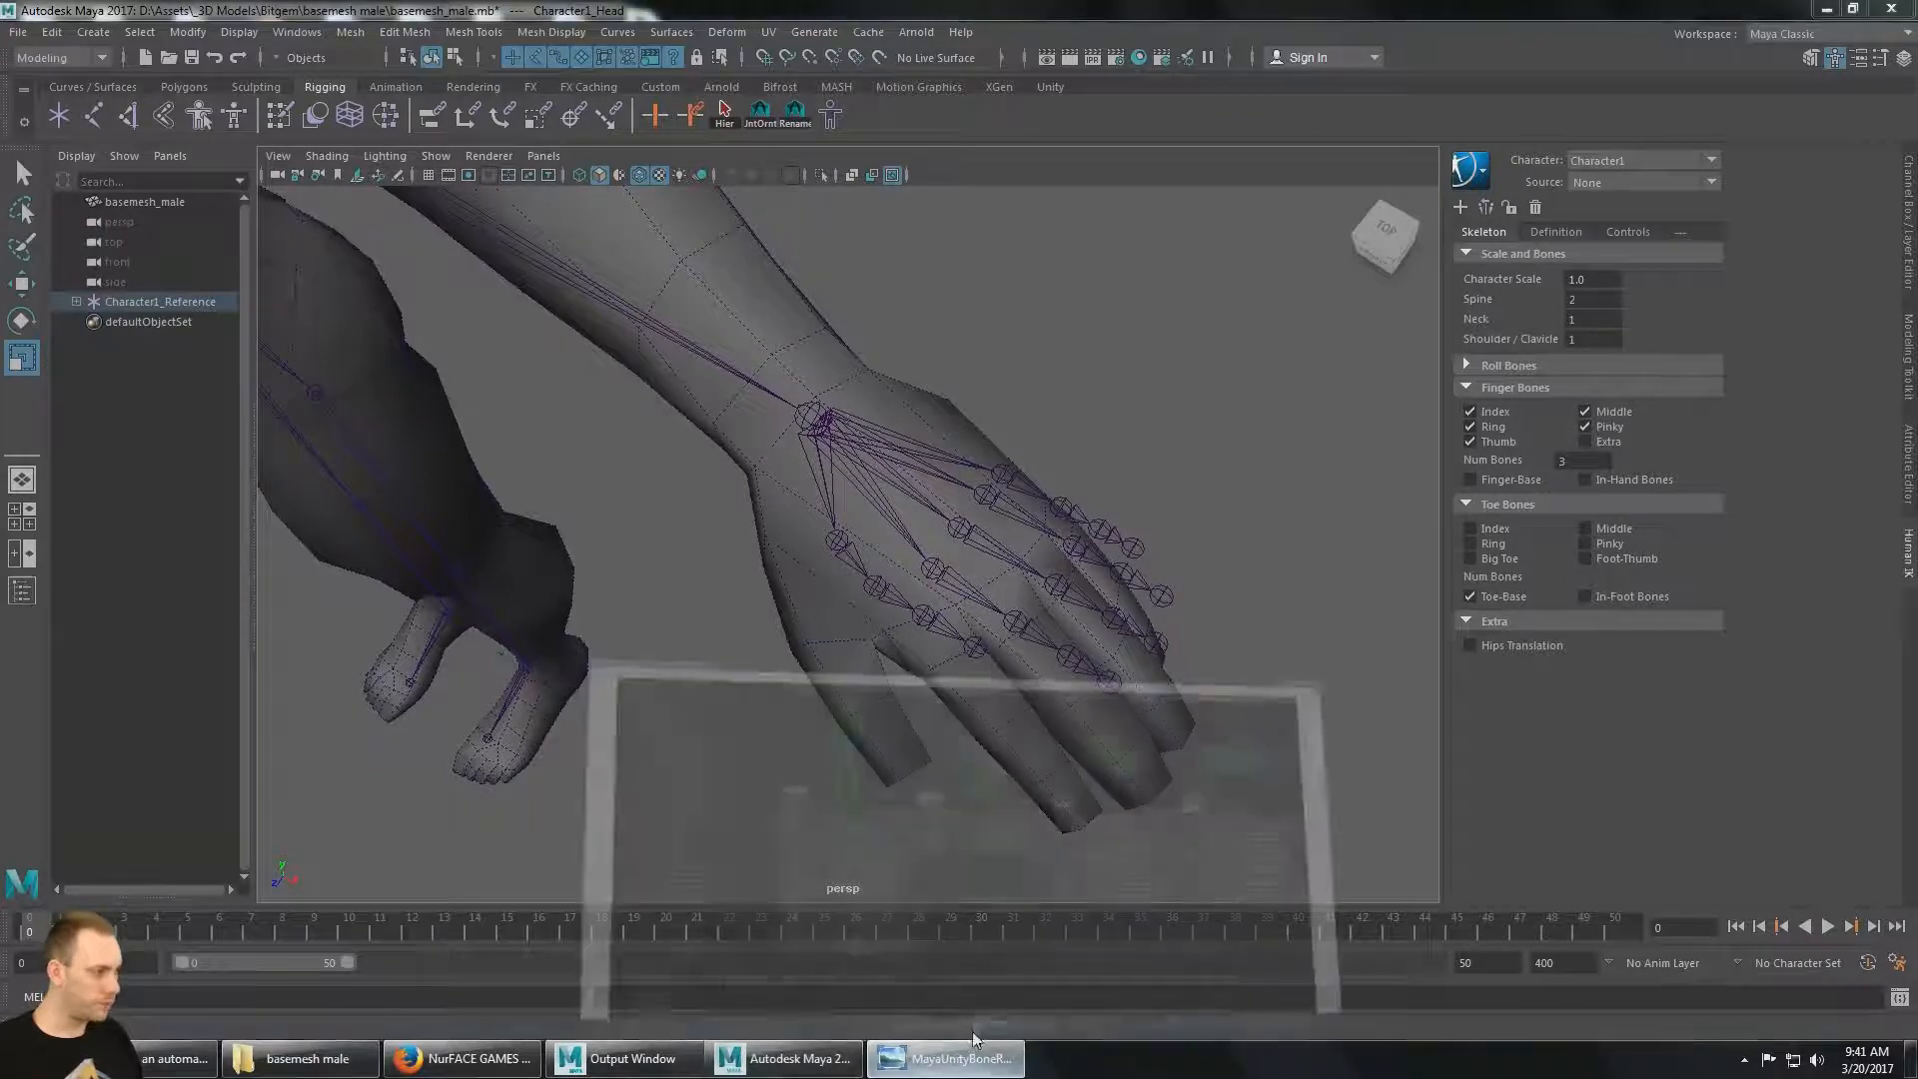
{"action": "left_click", "coordinate": [949, 1058]}
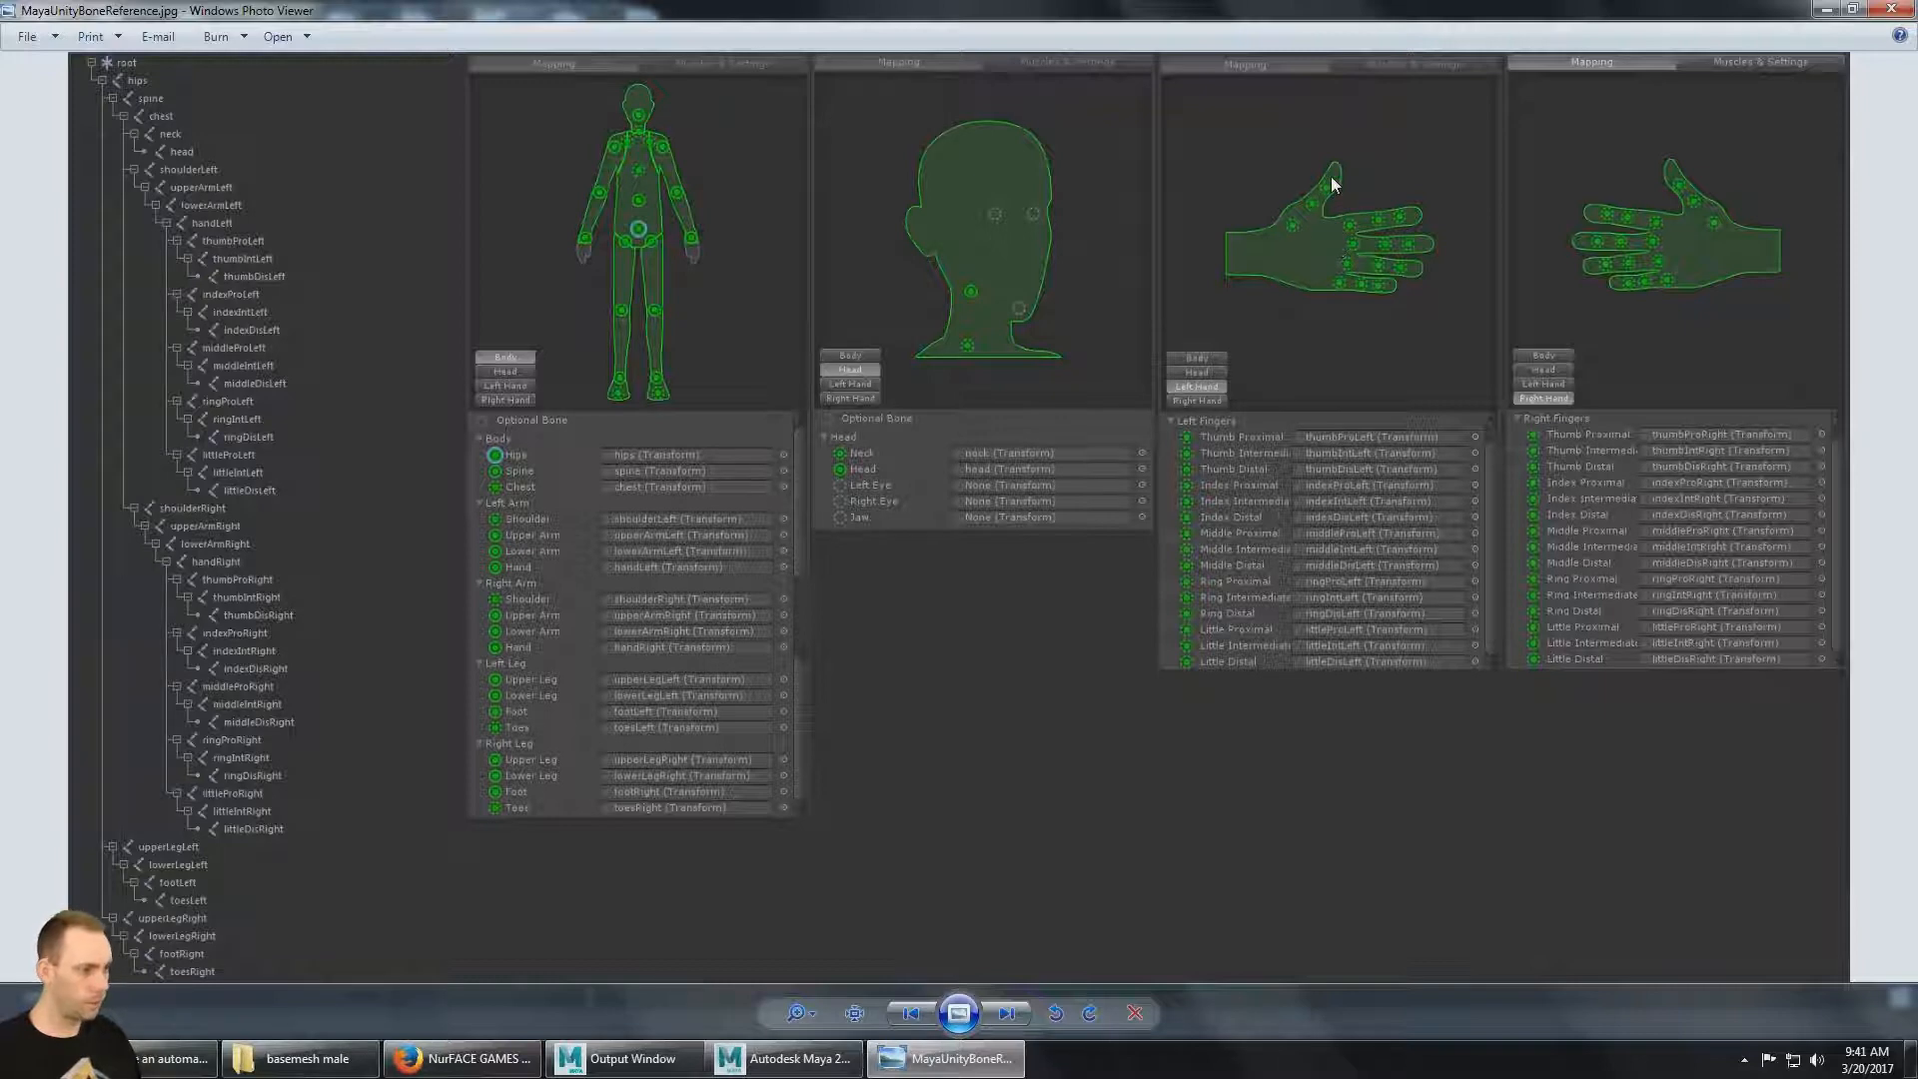
{"action": "left_click", "coordinate": [784, 1059]}
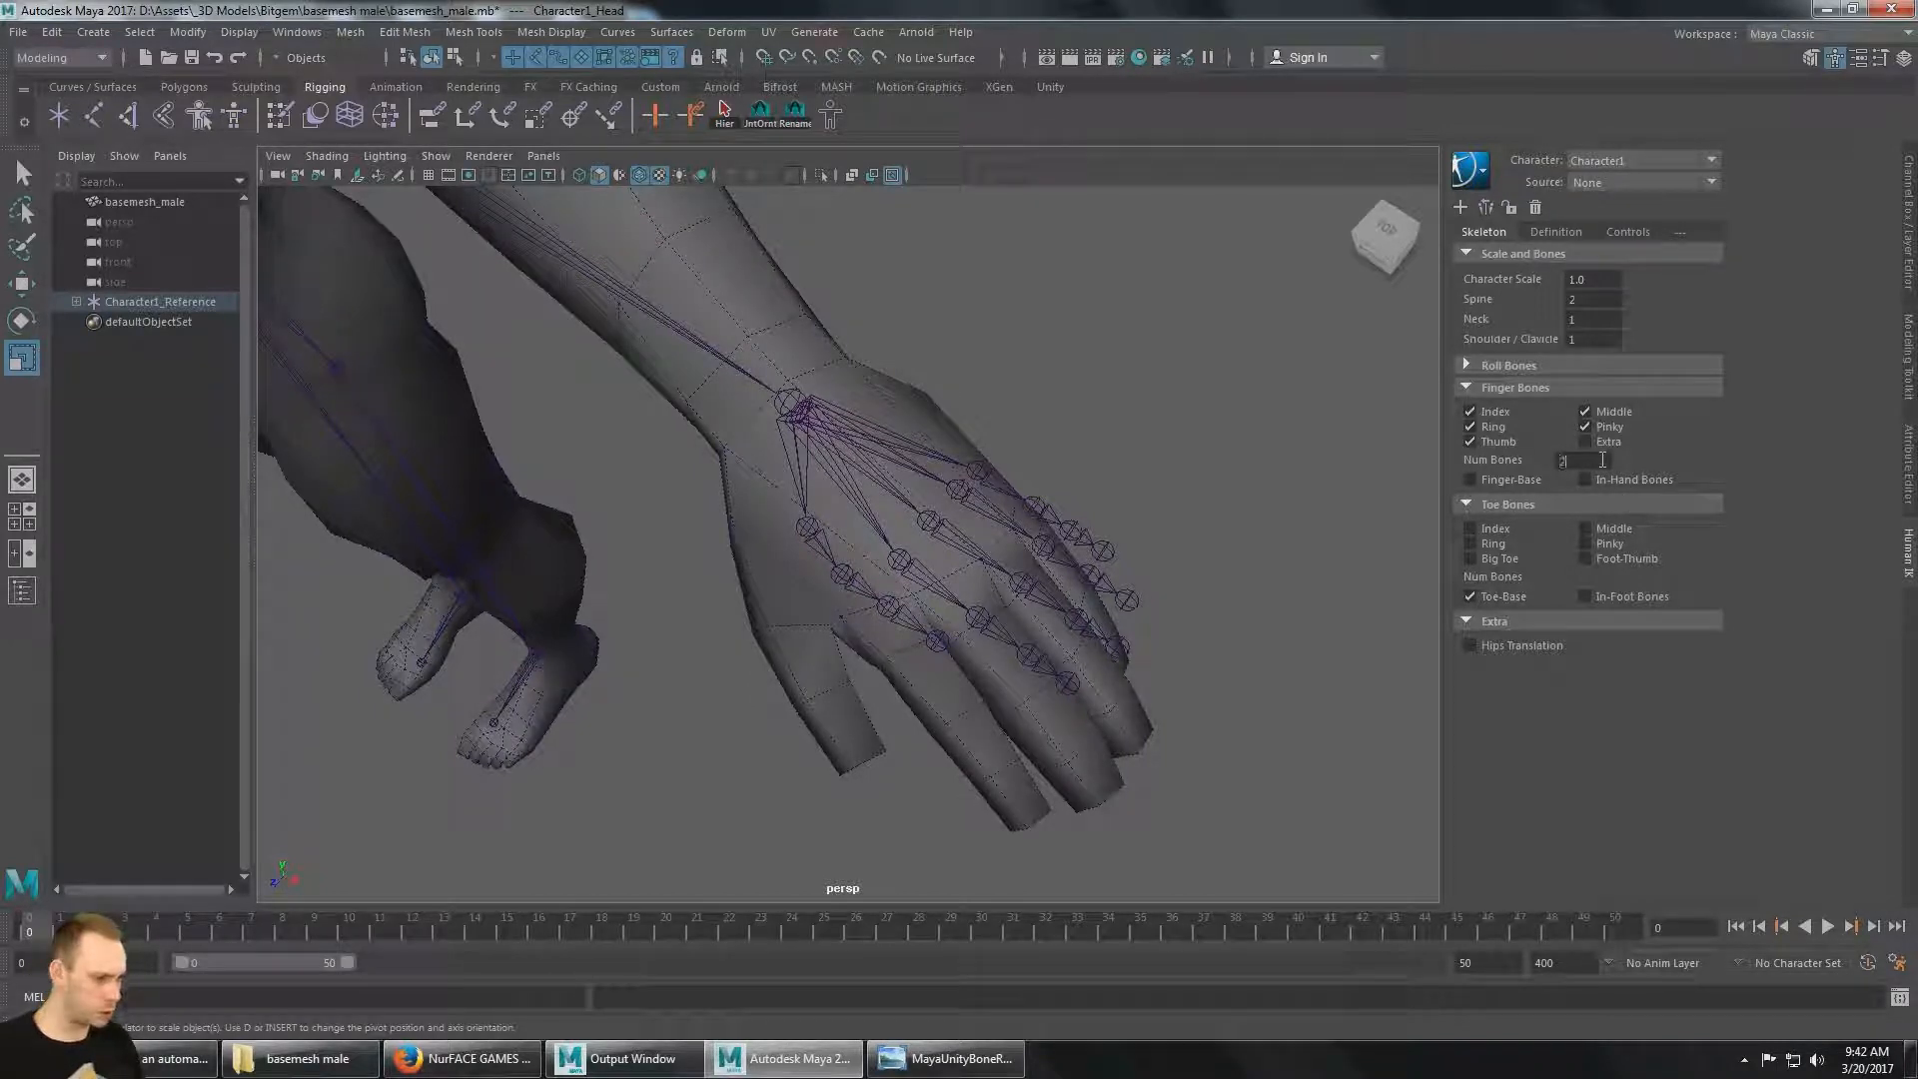
{"action": "key", "text": "Return"}
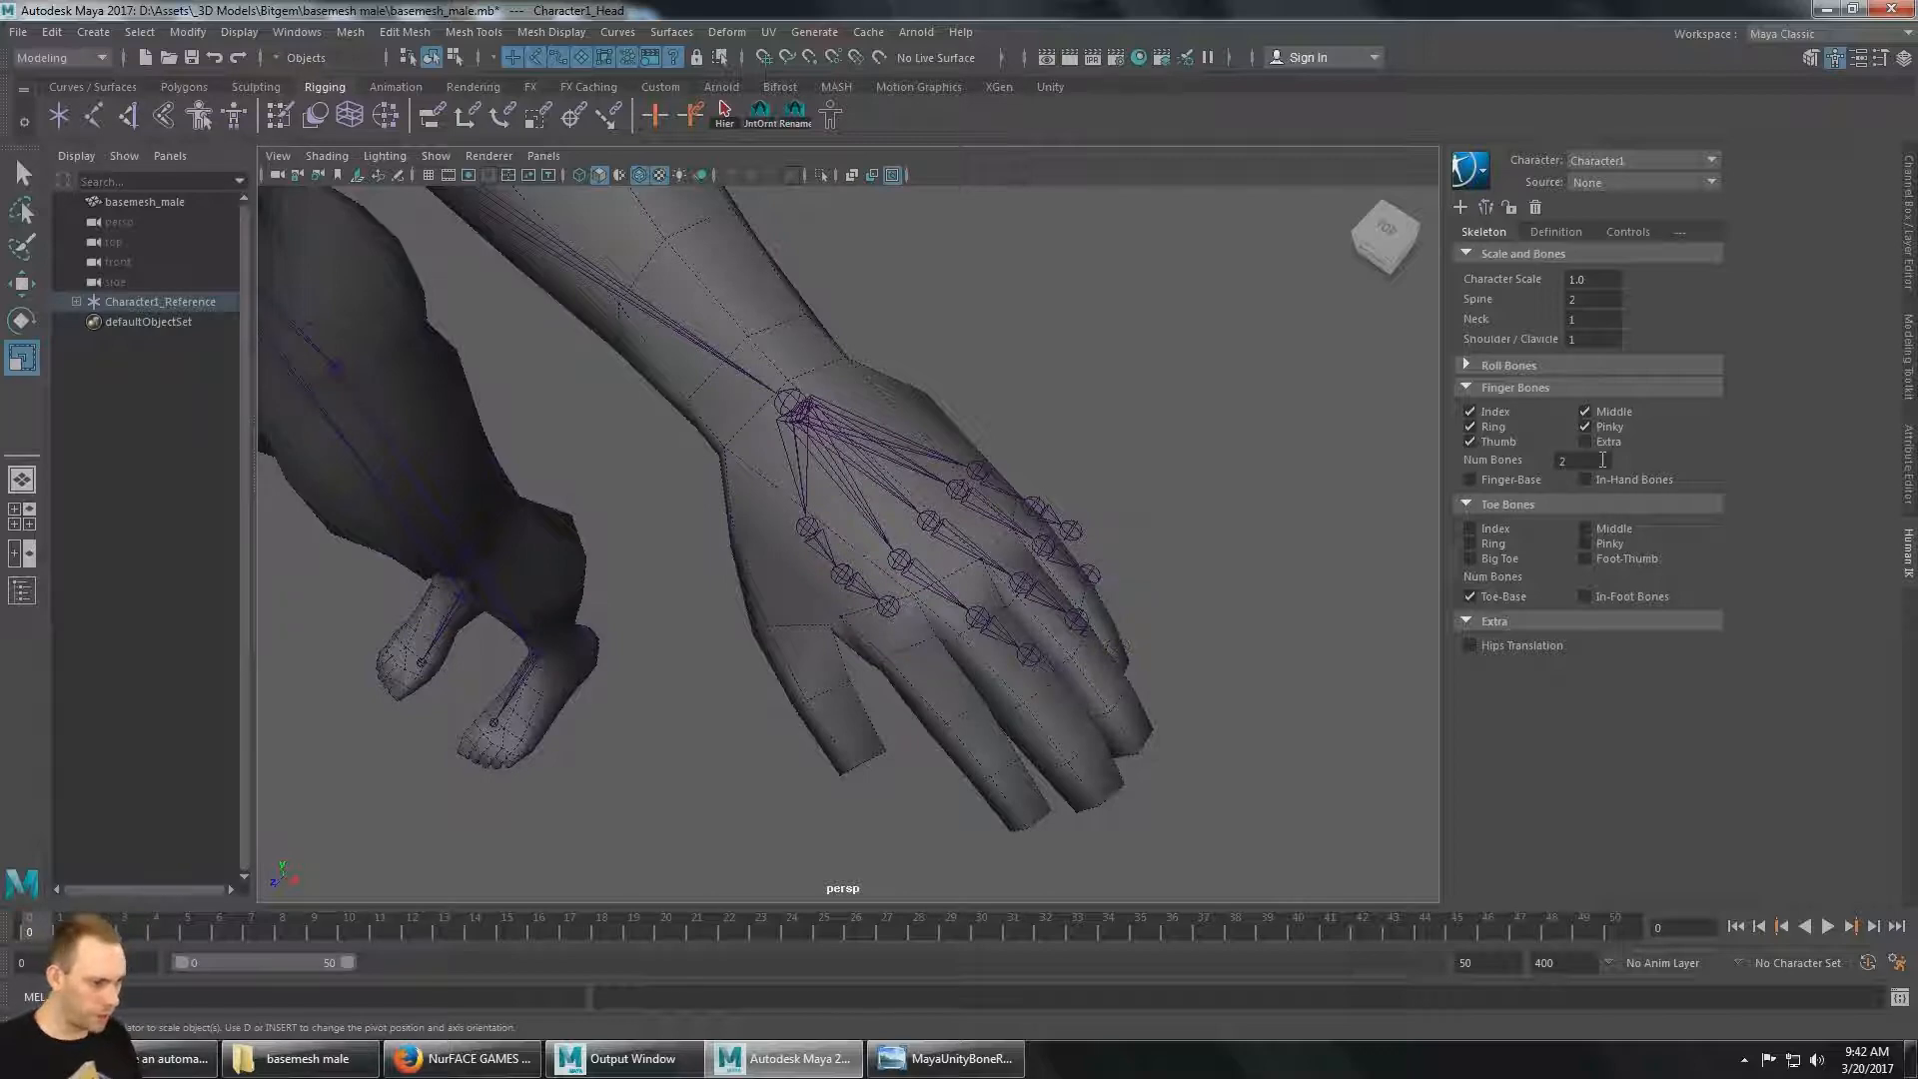
Examine the finger, leg and foot bones inside the mesh from several angles, consulting the bone reference image.
{"action": "left_click_drag", "start_coordinate": [1147, 504], "coordinate": [786, 513], "text": "alt"}
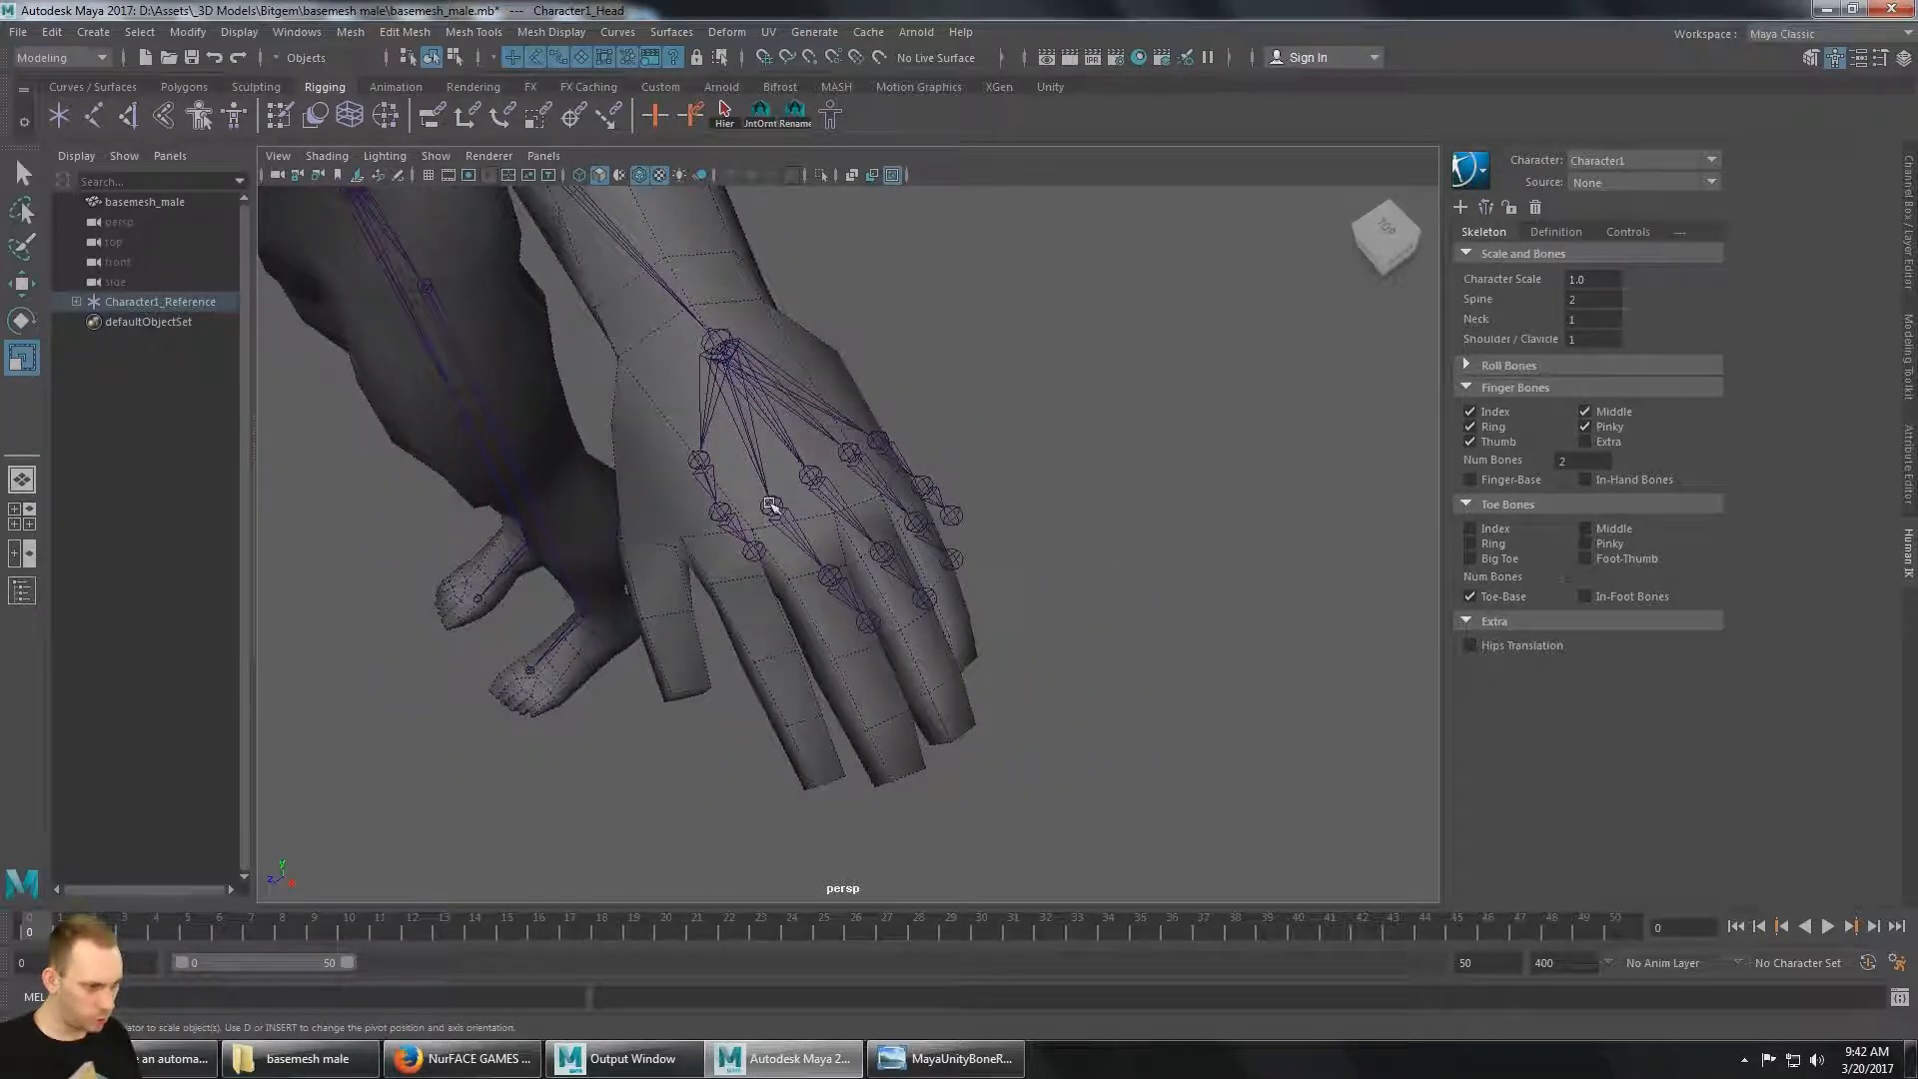
{"action": "left_click_drag", "start_coordinate": [835, 582], "coordinate": [1034, 604], "text": "alt"}
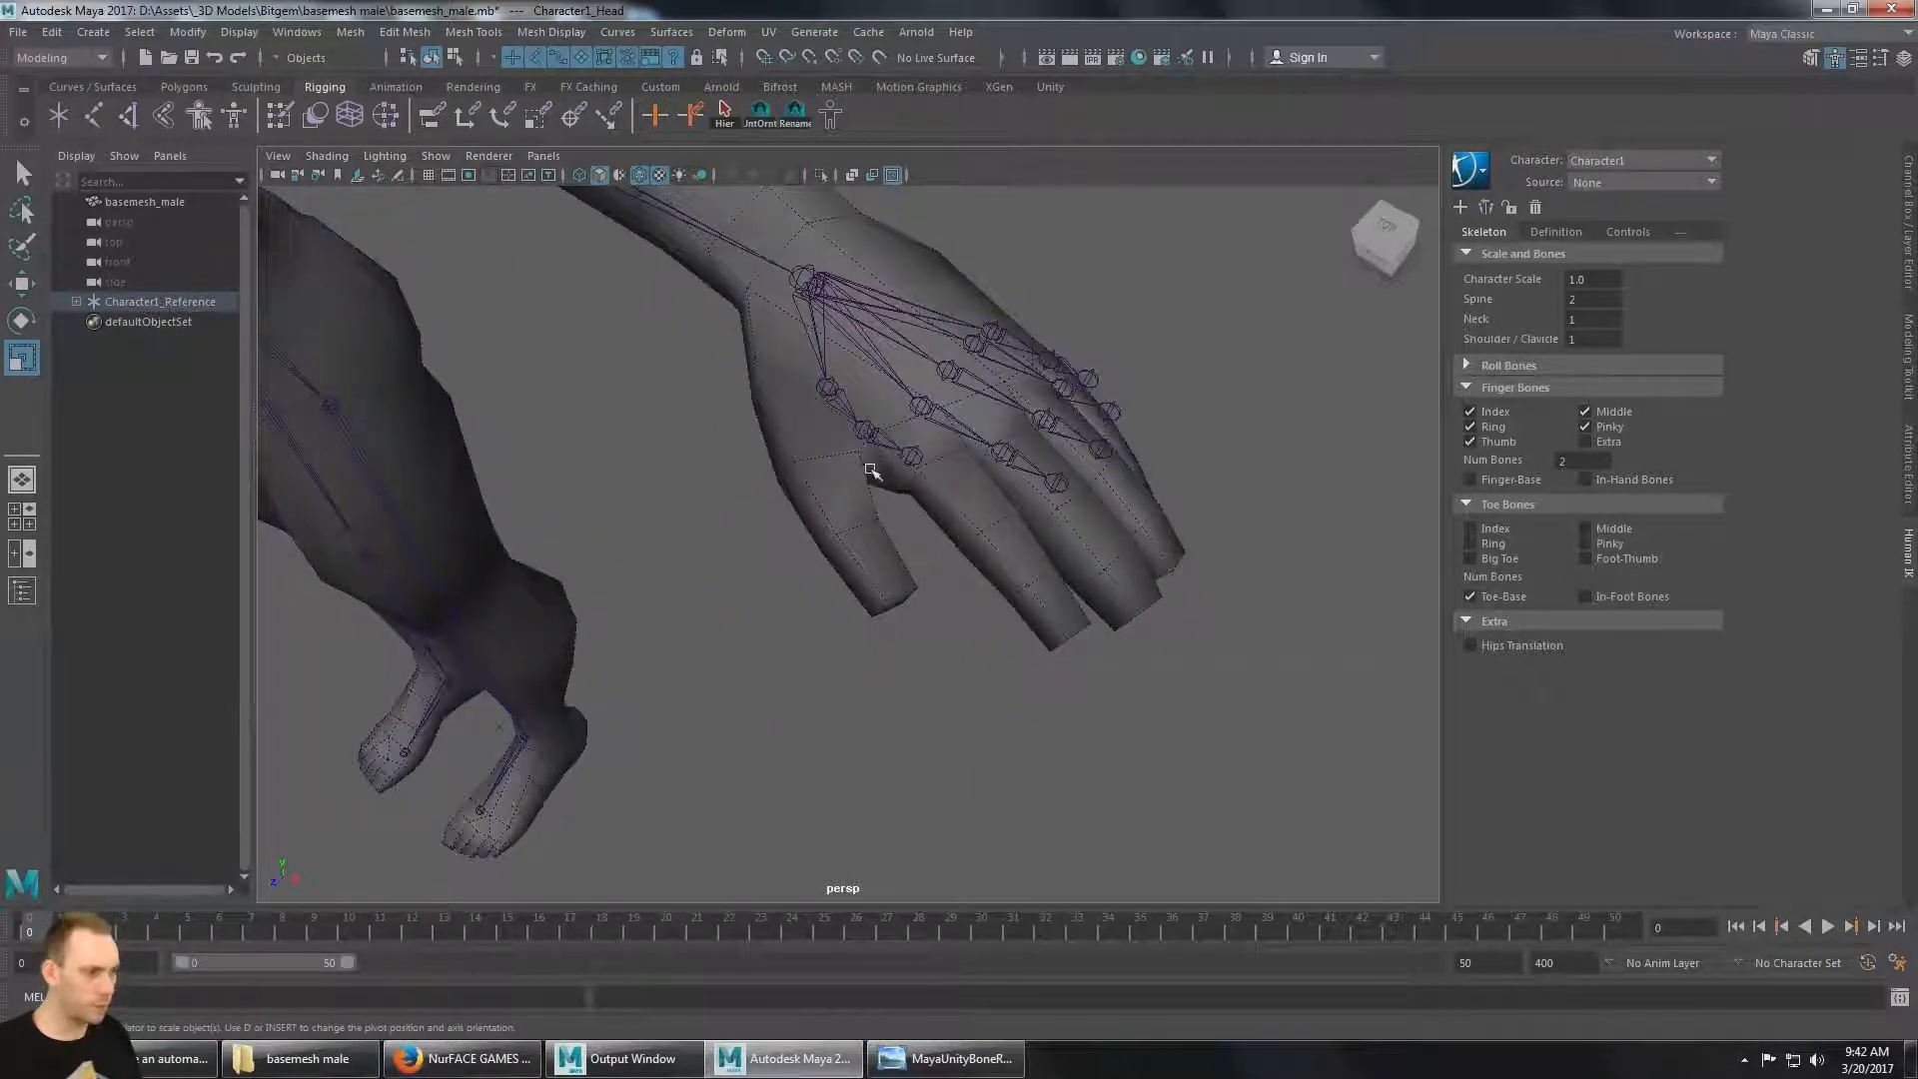
{"action": "middle_click_drag", "start_coordinate": [907, 480], "coordinate": [938, 536], "text": "alt"}
{"action": "right_click_drag", "start_coordinate": [939, 536], "coordinate": [834, 534], "text": "alt"}
{"action": "left_click_drag", "start_coordinate": [834, 535], "coordinate": [908, 481], "text": "alt"}
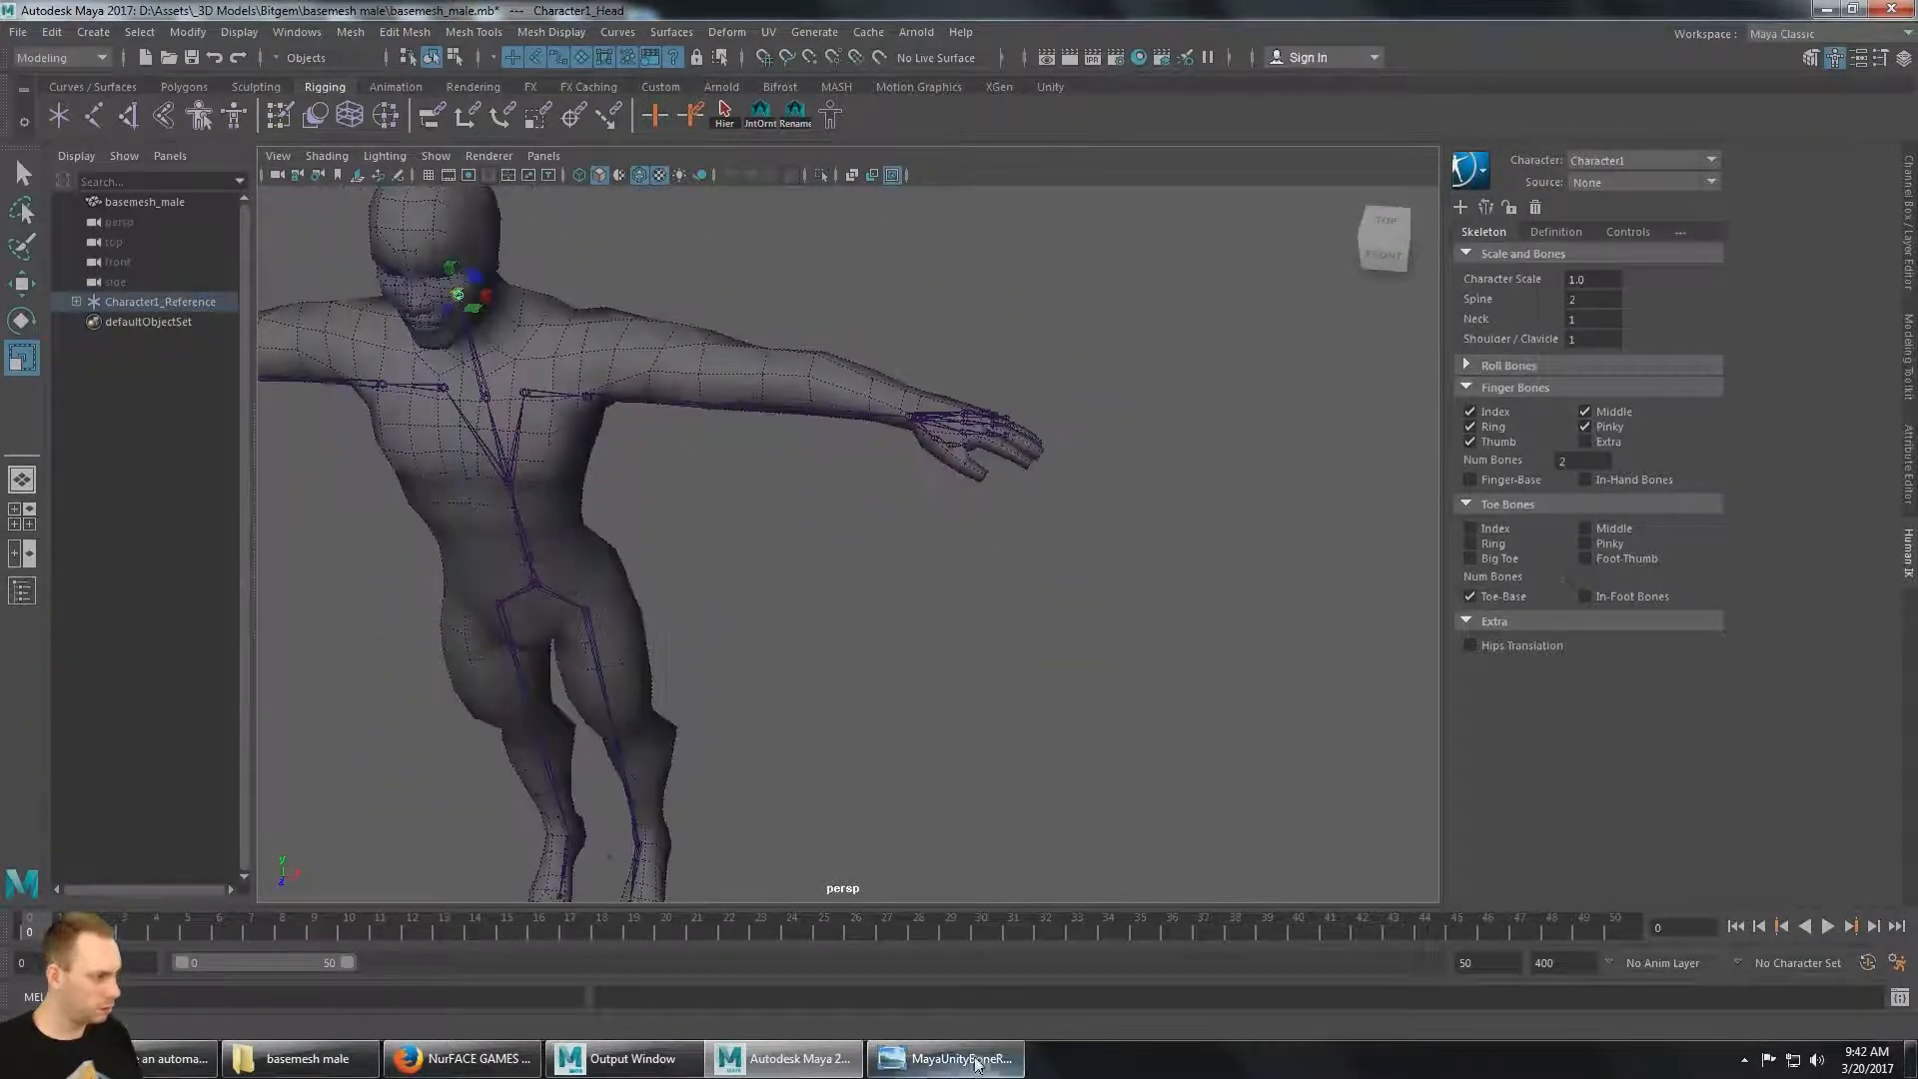
{"action": "left_click", "coordinate": [976, 1061]}
{"action": "left_click", "coordinate": [1827, 9]}
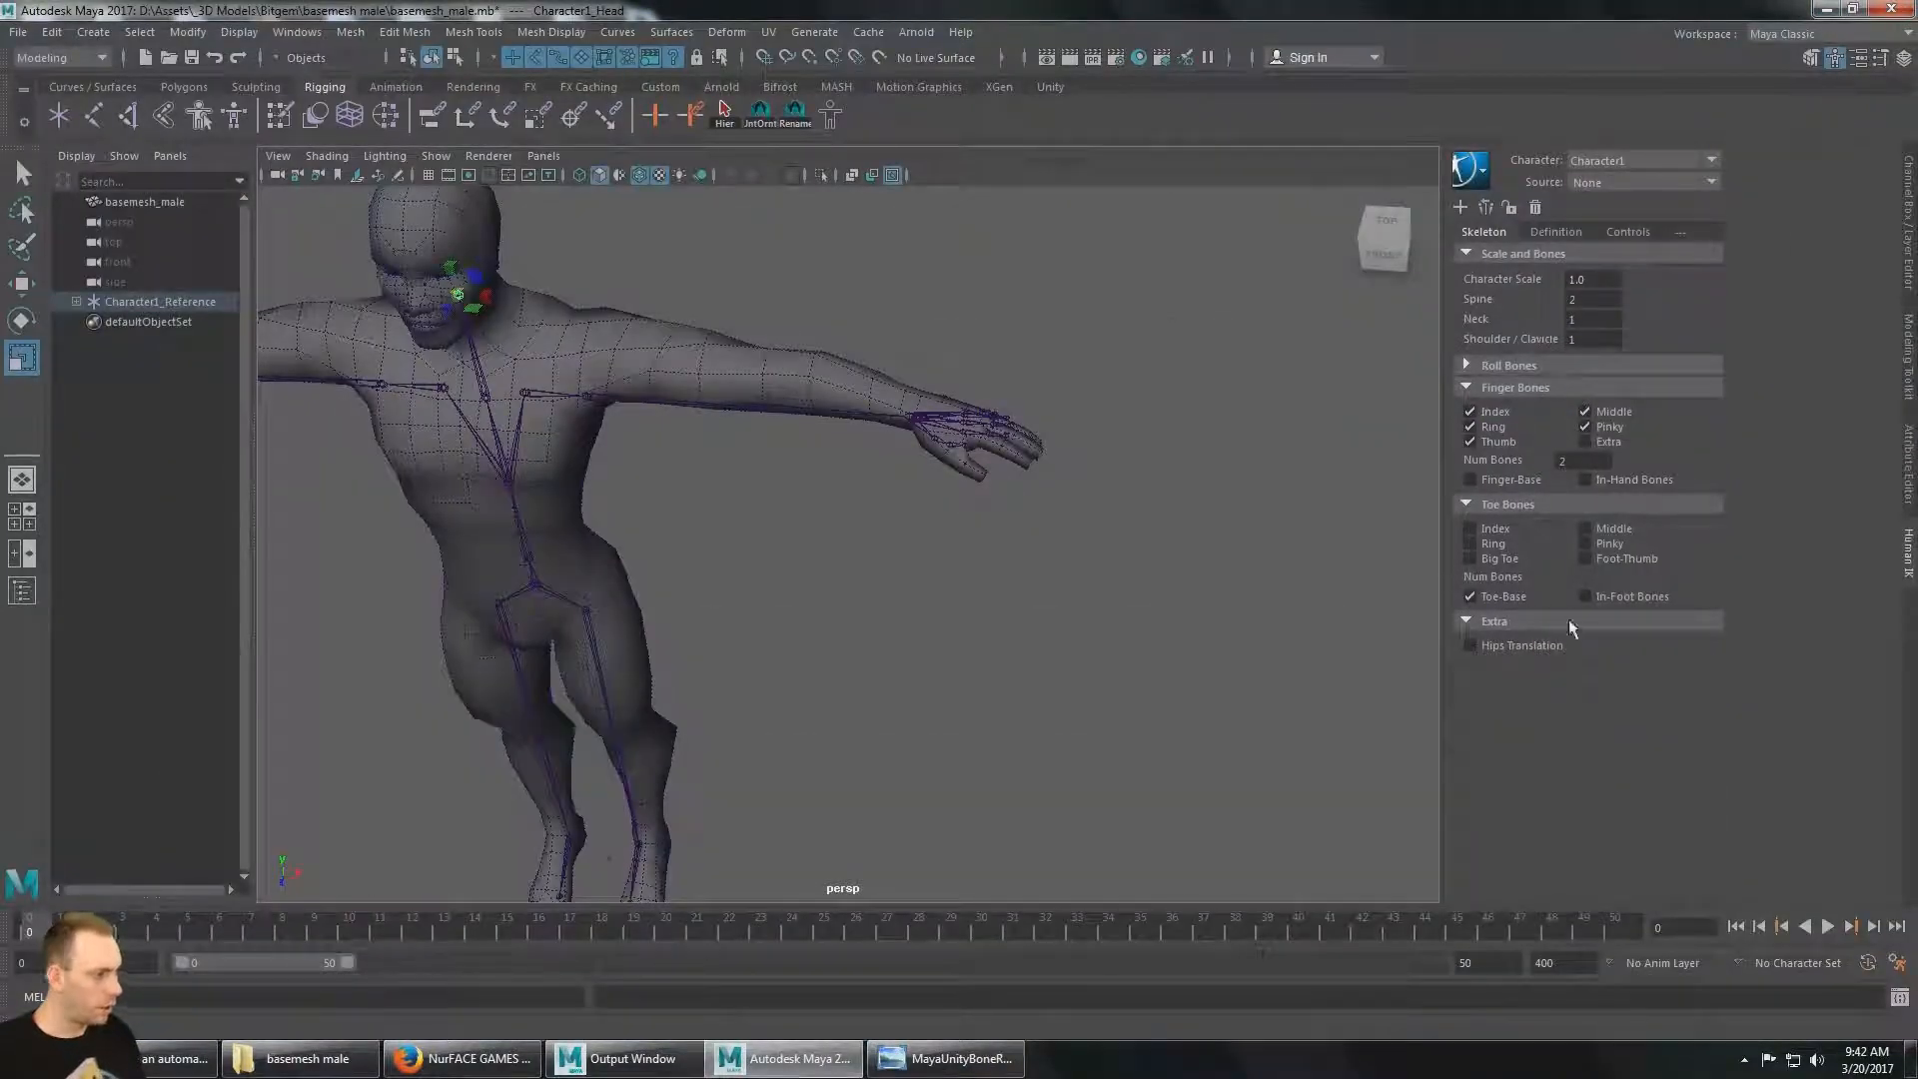
{"action": "middle_click_drag", "start_coordinate": [1141, 566], "coordinate": [1261, 402], "text": "alt"}
{"action": "left_click_drag", "start_coordinate": [1178, 570], "coordinate": [774, 690], "text": "alt"}
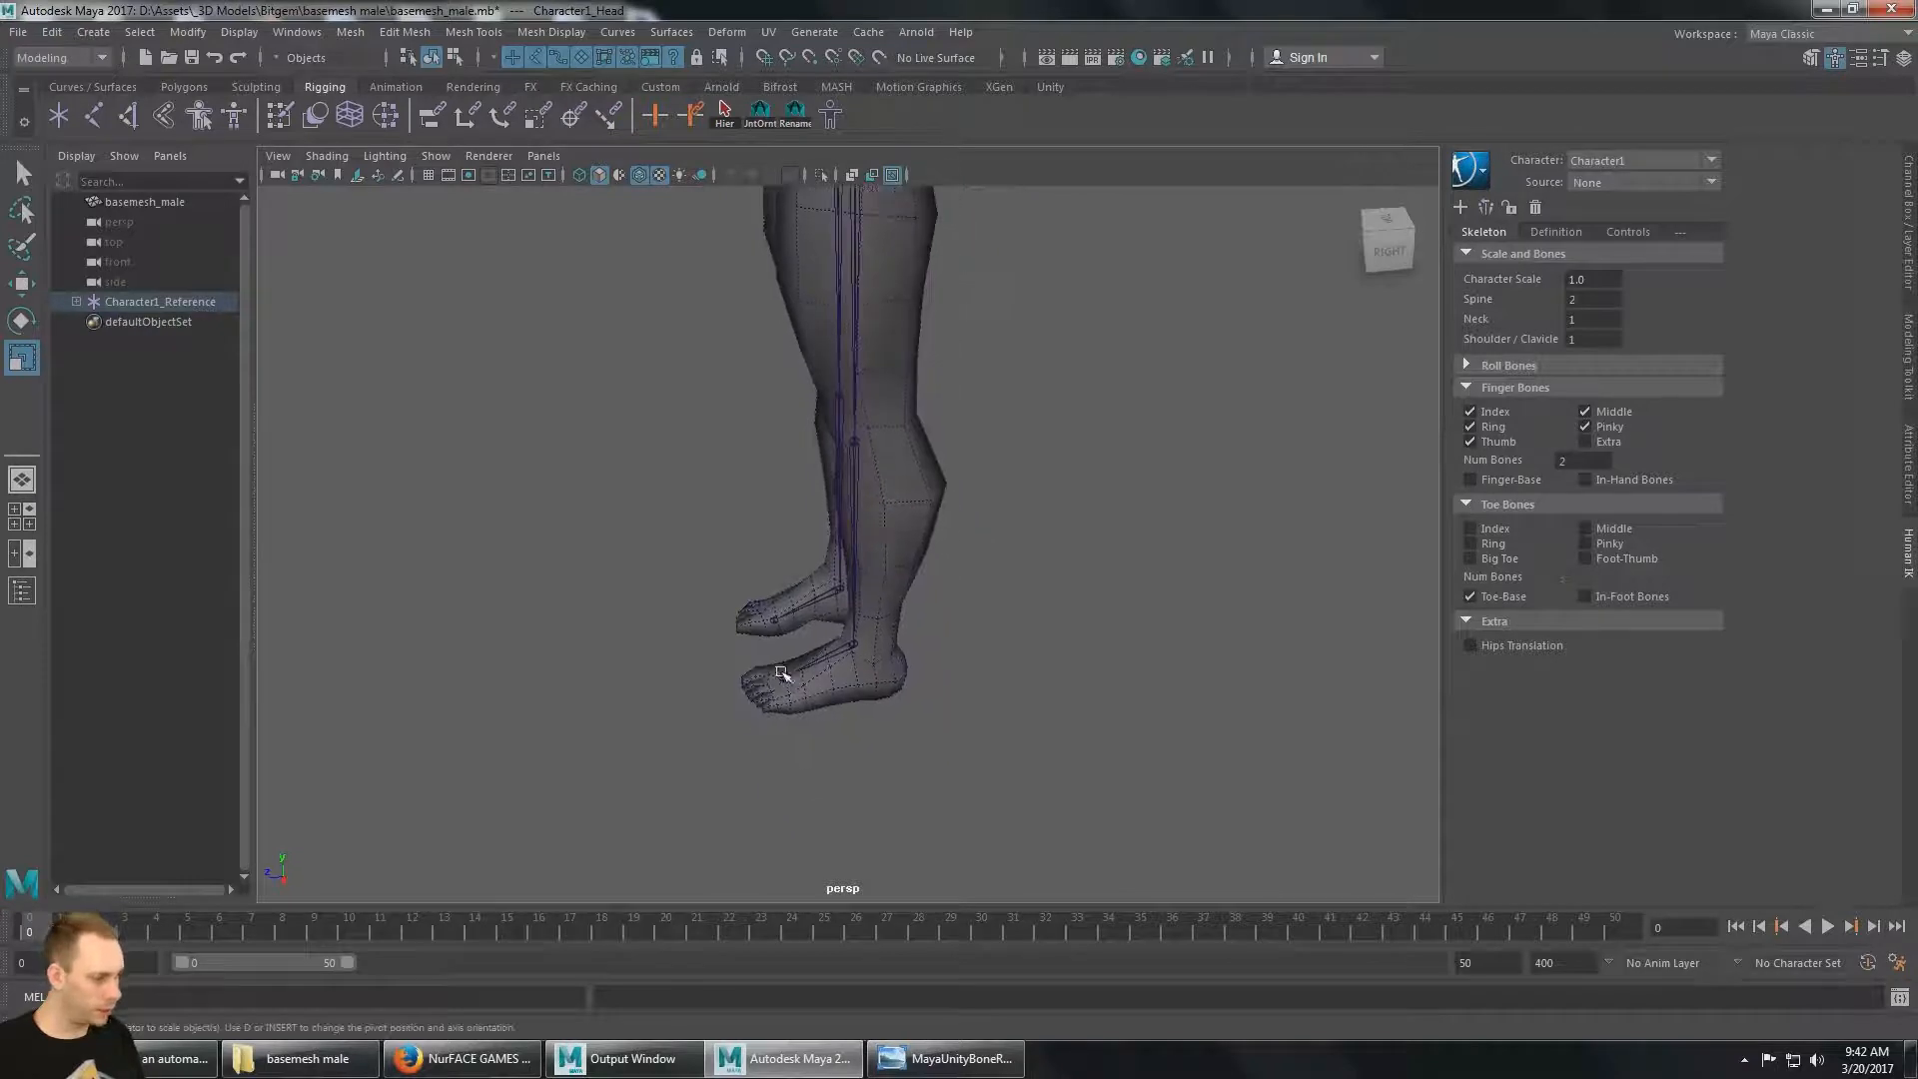
{"action": "left_click_drag", "start_coordinate": [1214, 530], "coordinate": [1316, 523], "text": "alt"}
{"action": "right_click_drag", "start_coordinate": [1186, 557], "coordinate": [999, 616], "text": "alt"}
{"action": "mouse_move", "coordinate": [998, 616]}
{"action": "left_mouse_down", "text": "alt"}
{"action": "mouse_move", "coordinate": [1097, 644]}
{"action": "mouse_move", "coordinate": [1049, 642]}
{"action": "mouse_move", "coordinate": [1036, 620]}
{"action": "left_mouse_up", "text": "alt"}
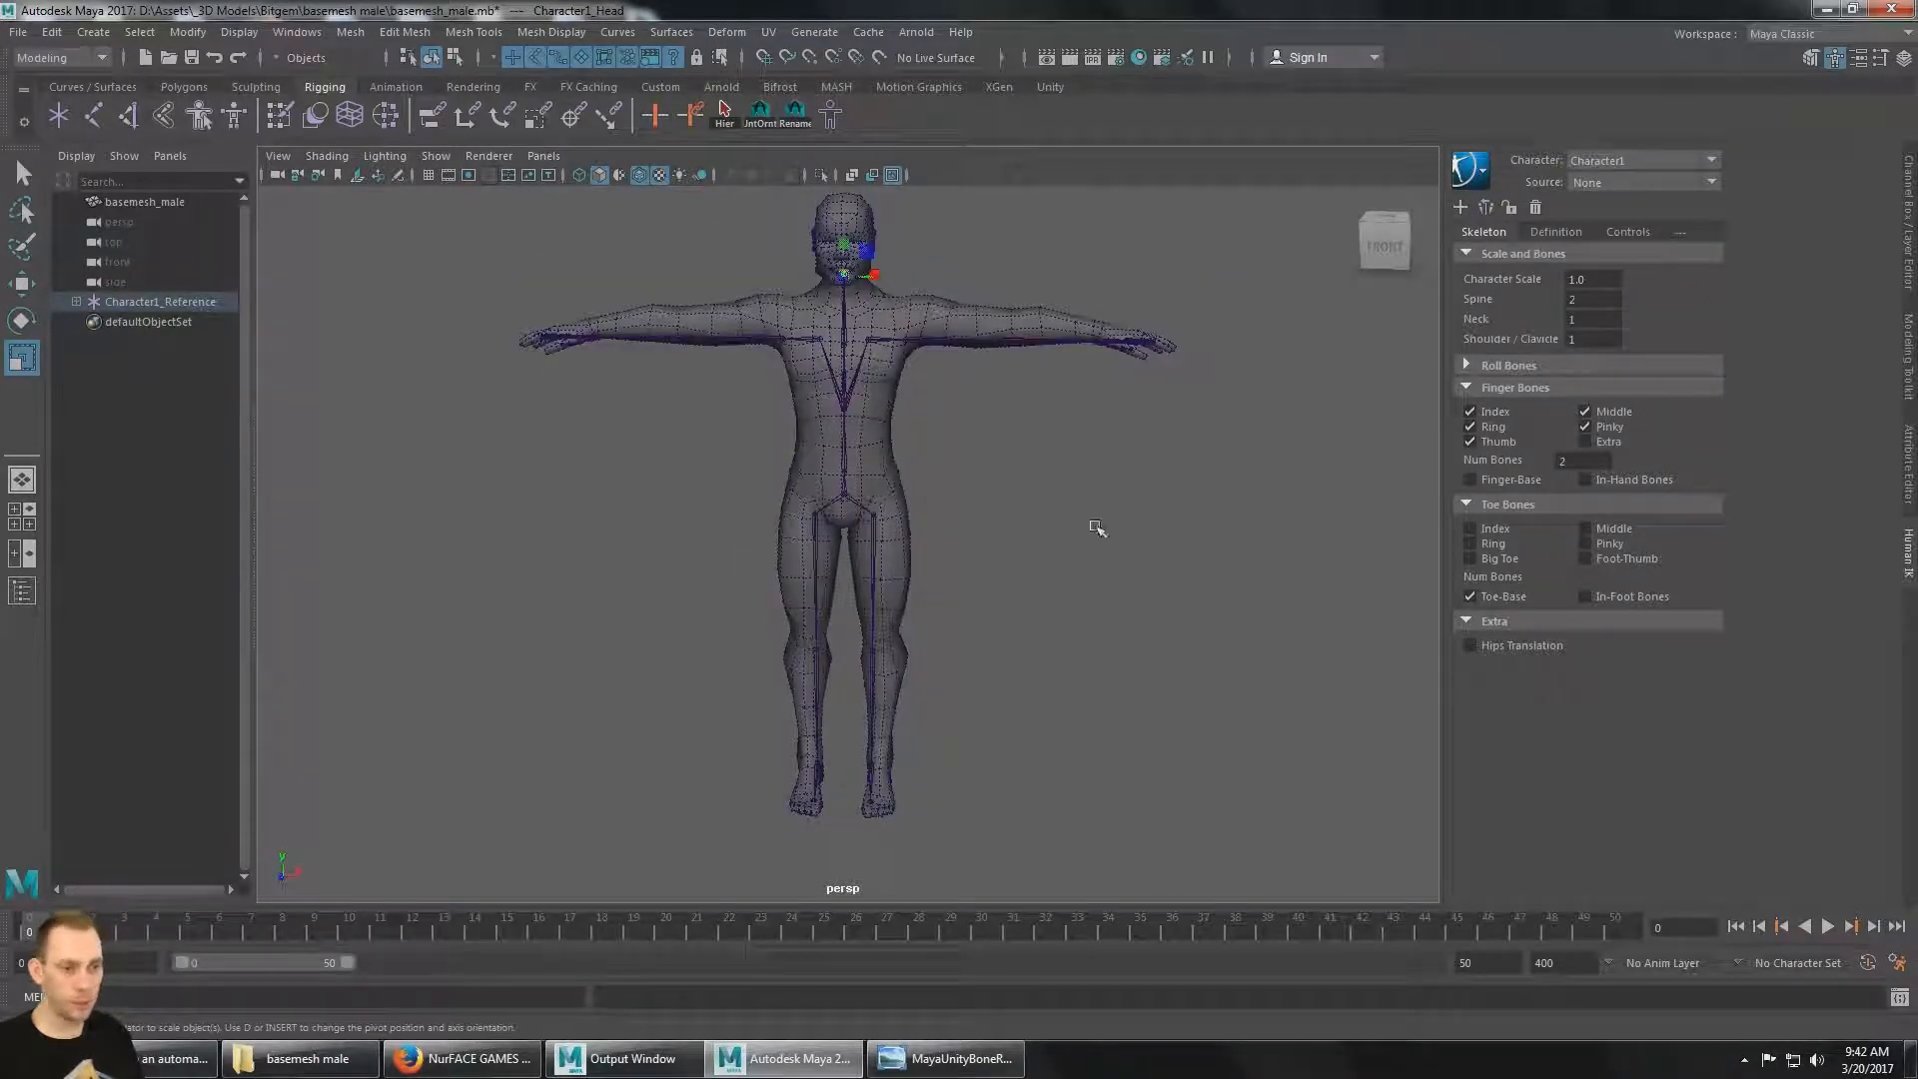
Expand the Character1_Reference hierarchy down to the left leg joints to examine the joint names.
{"action": "left_click", "coordinate": [77, 302]}
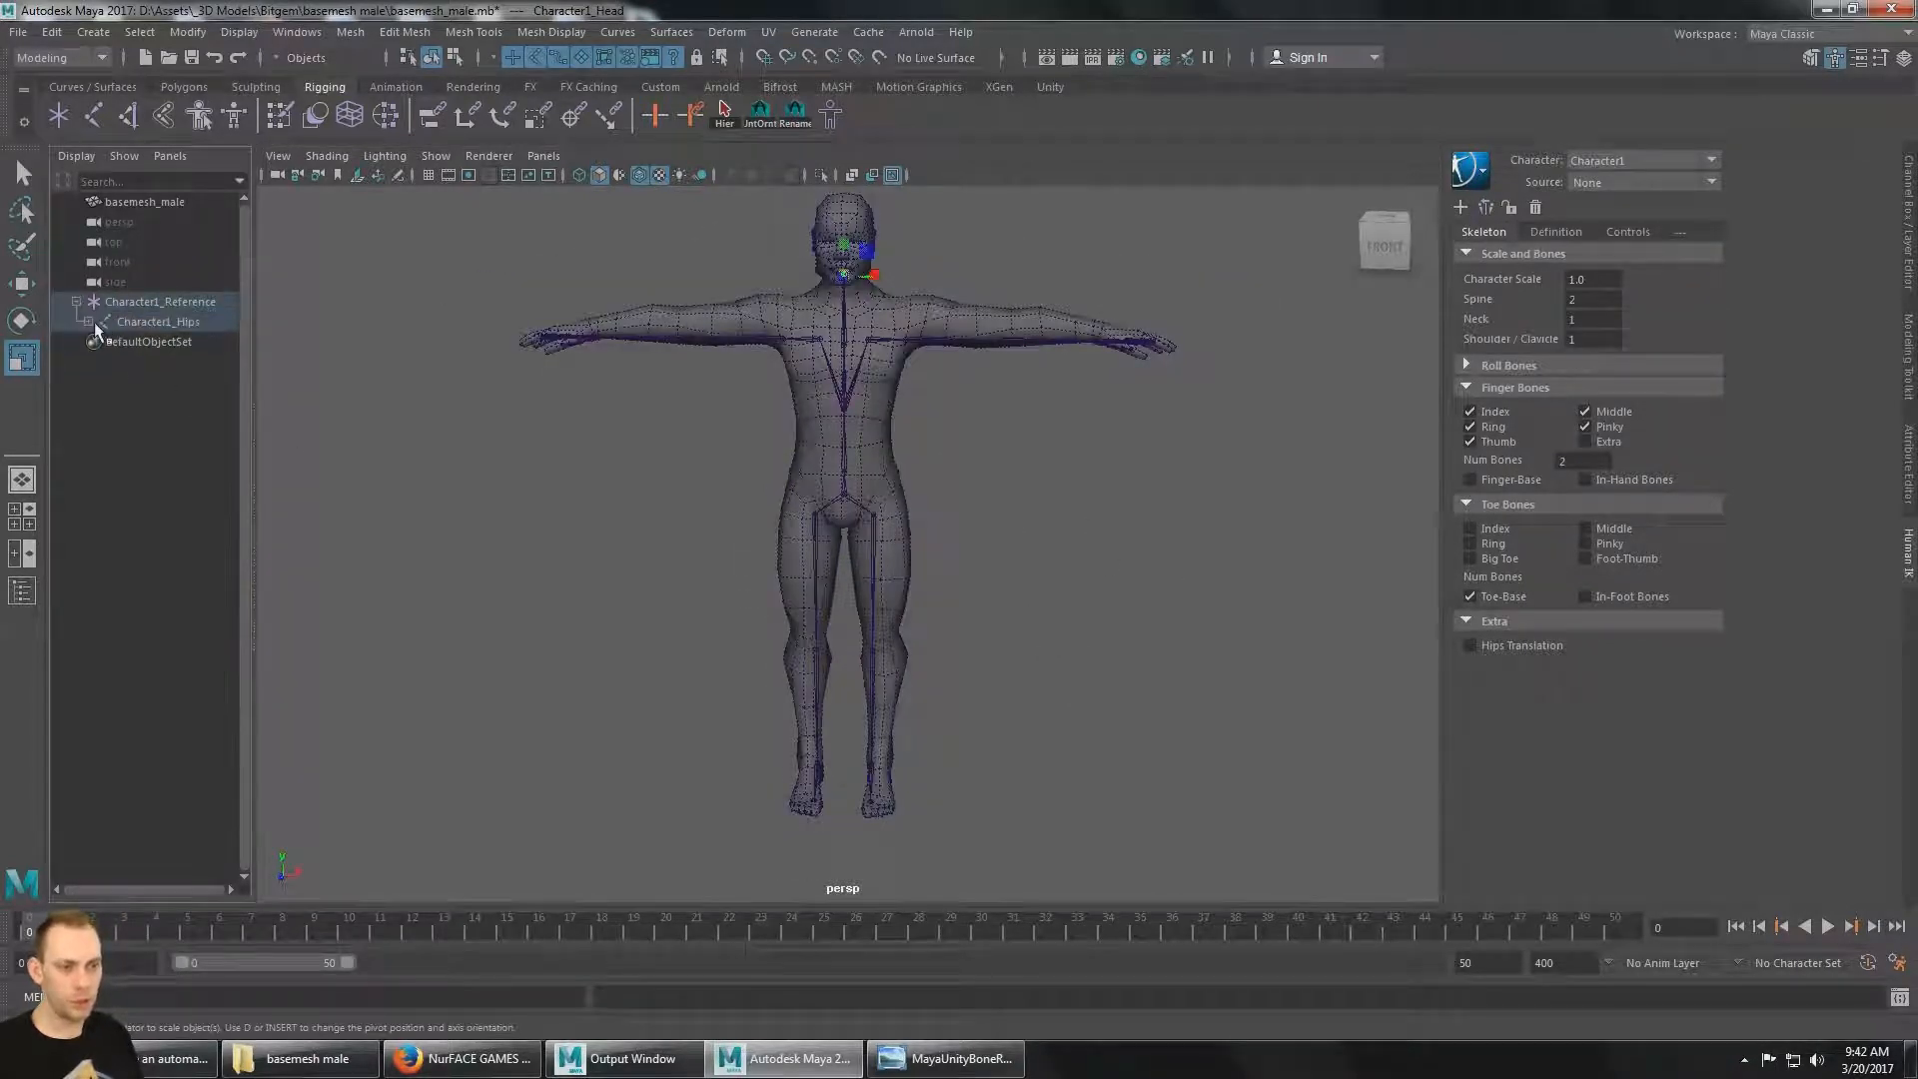
{"action": "left_click", "coordinate": [89, 322]}
{"action": "left_click", "coordinate": [100, 342]}
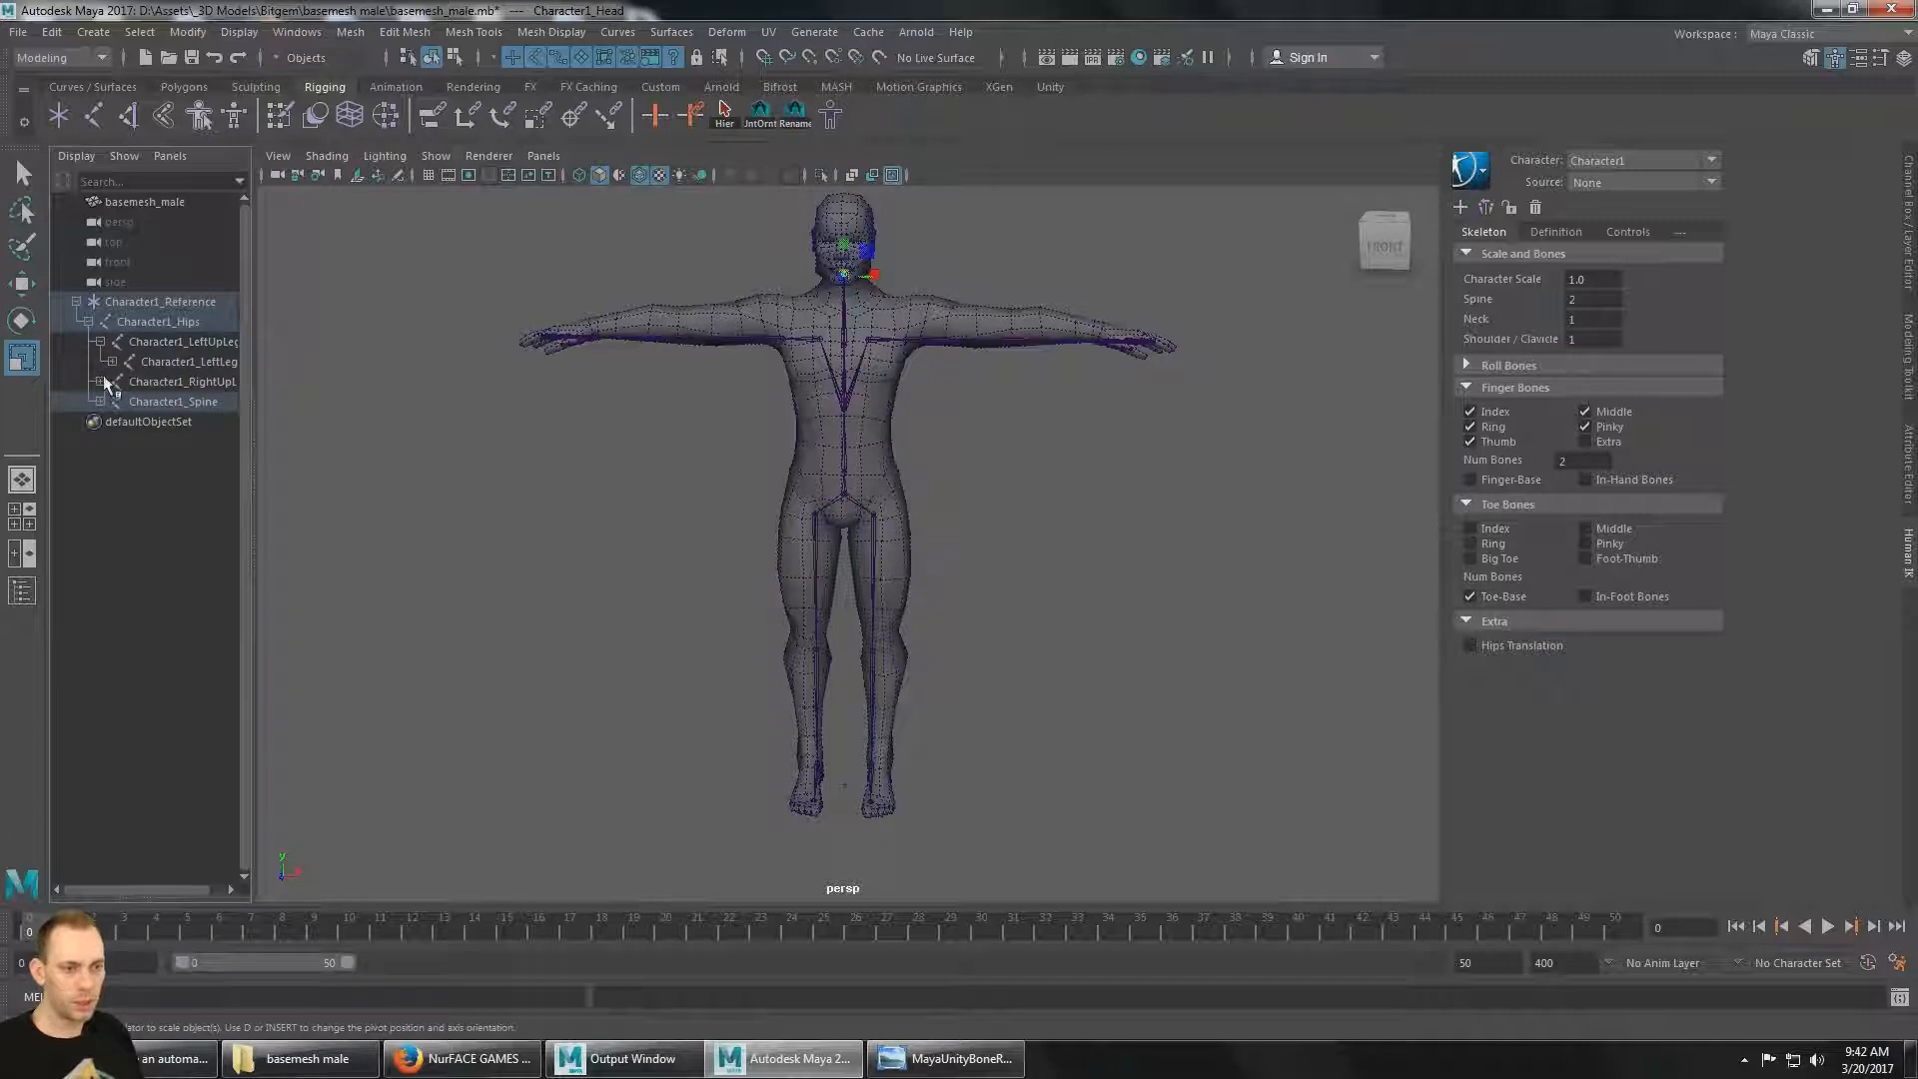
{"action": "left_click", "coordinate": [111, 362]}
{"action": "left_click", "coordinate": [100, 342]}
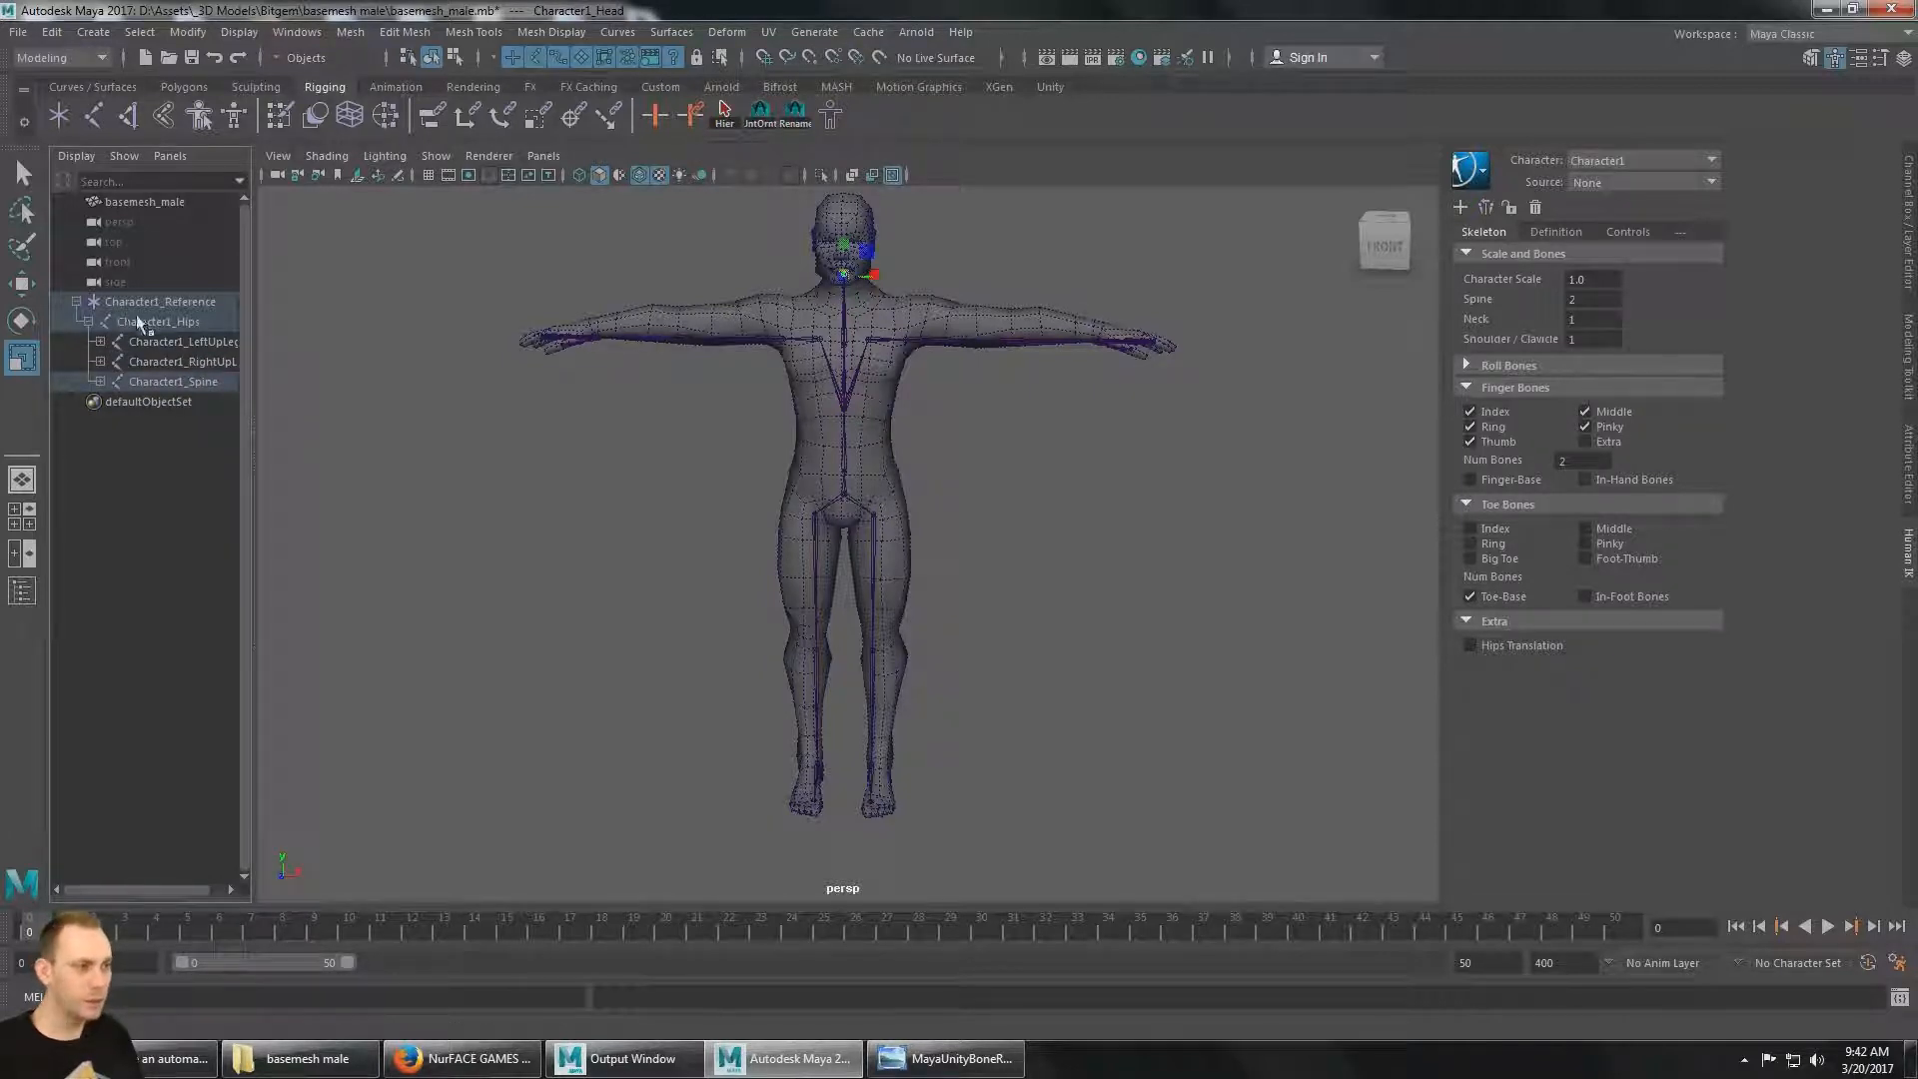
Replace "Character1" with "Male" in the names of the whole skeleton hierarchy using cometRename.
{"action": "left_click", "coordinate": [796, 114]}
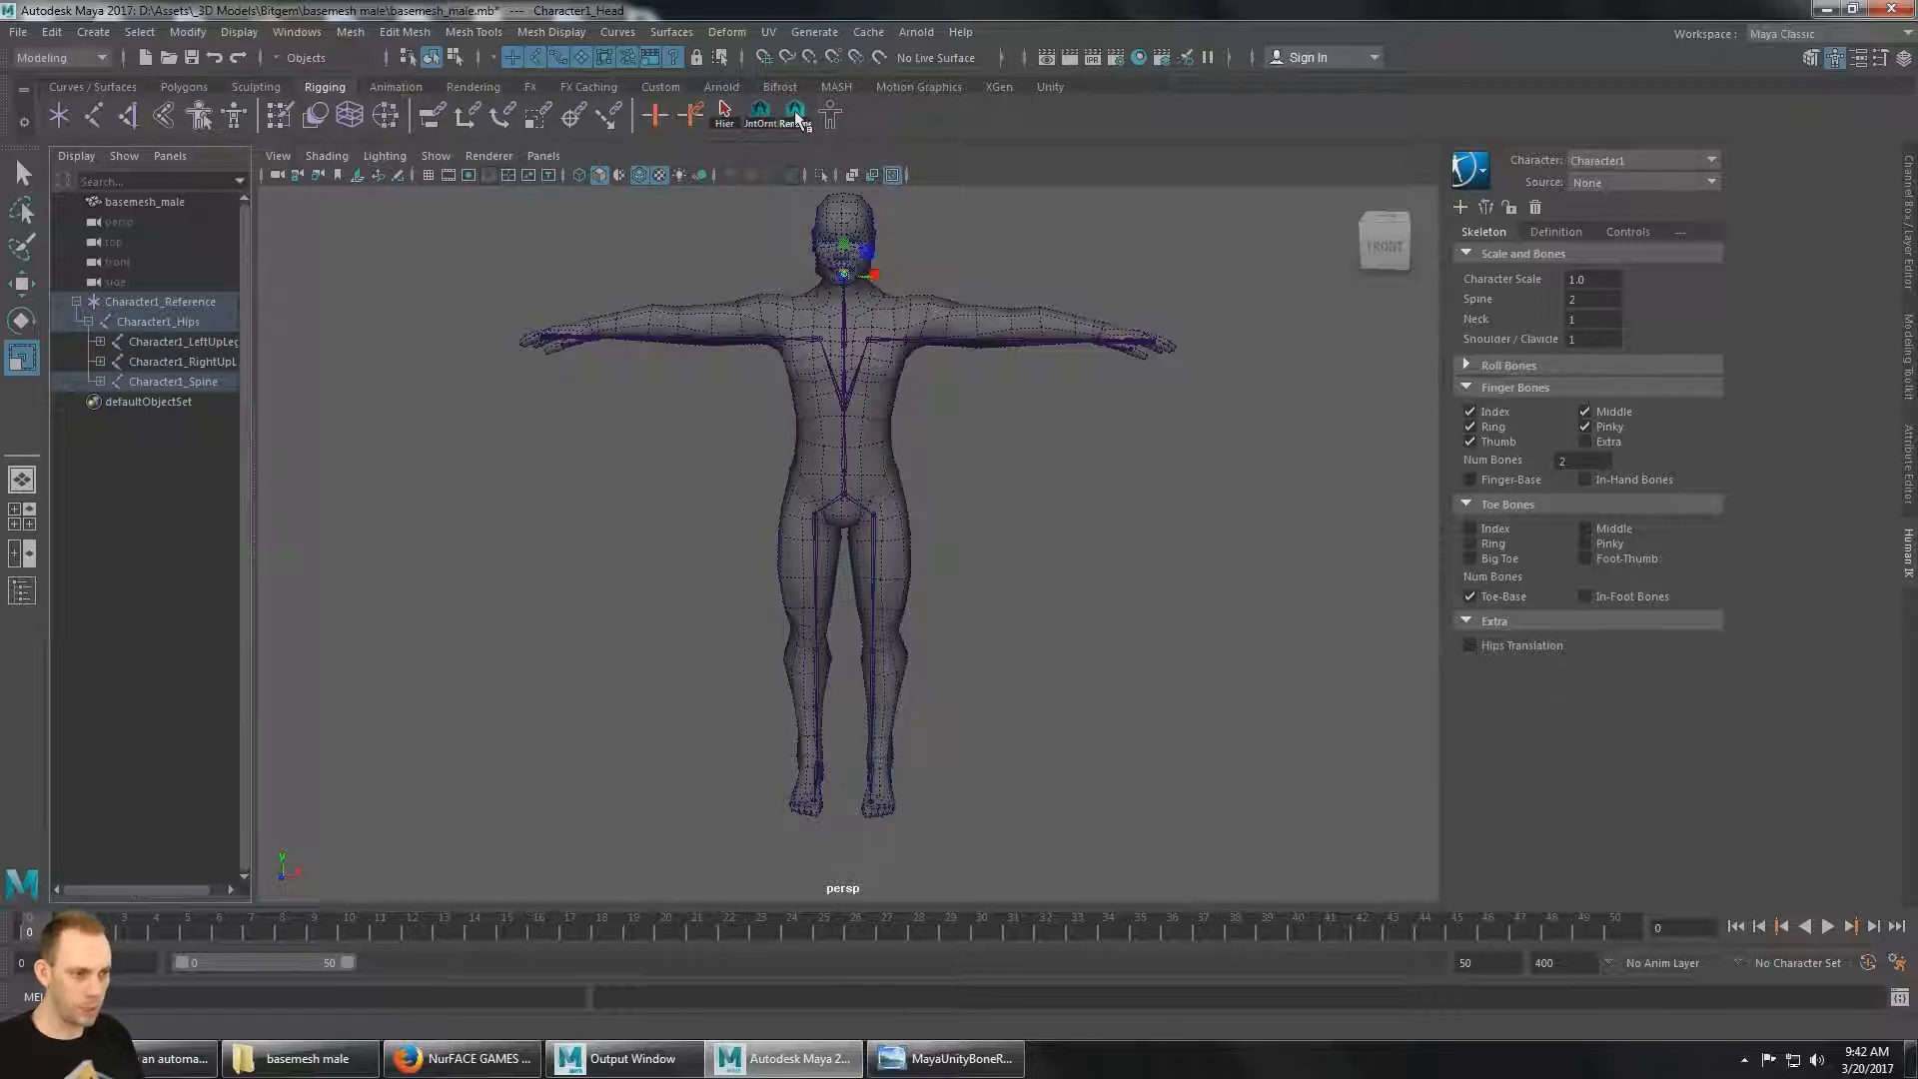
{"action": "left_click", "coordinate": [160, 301]}
{"action": "left_click_drag", "start_coordinate": [440, 132], "coordinate": [750, 306]}
{"action": "left_click", "coordinate": [726, 110]}
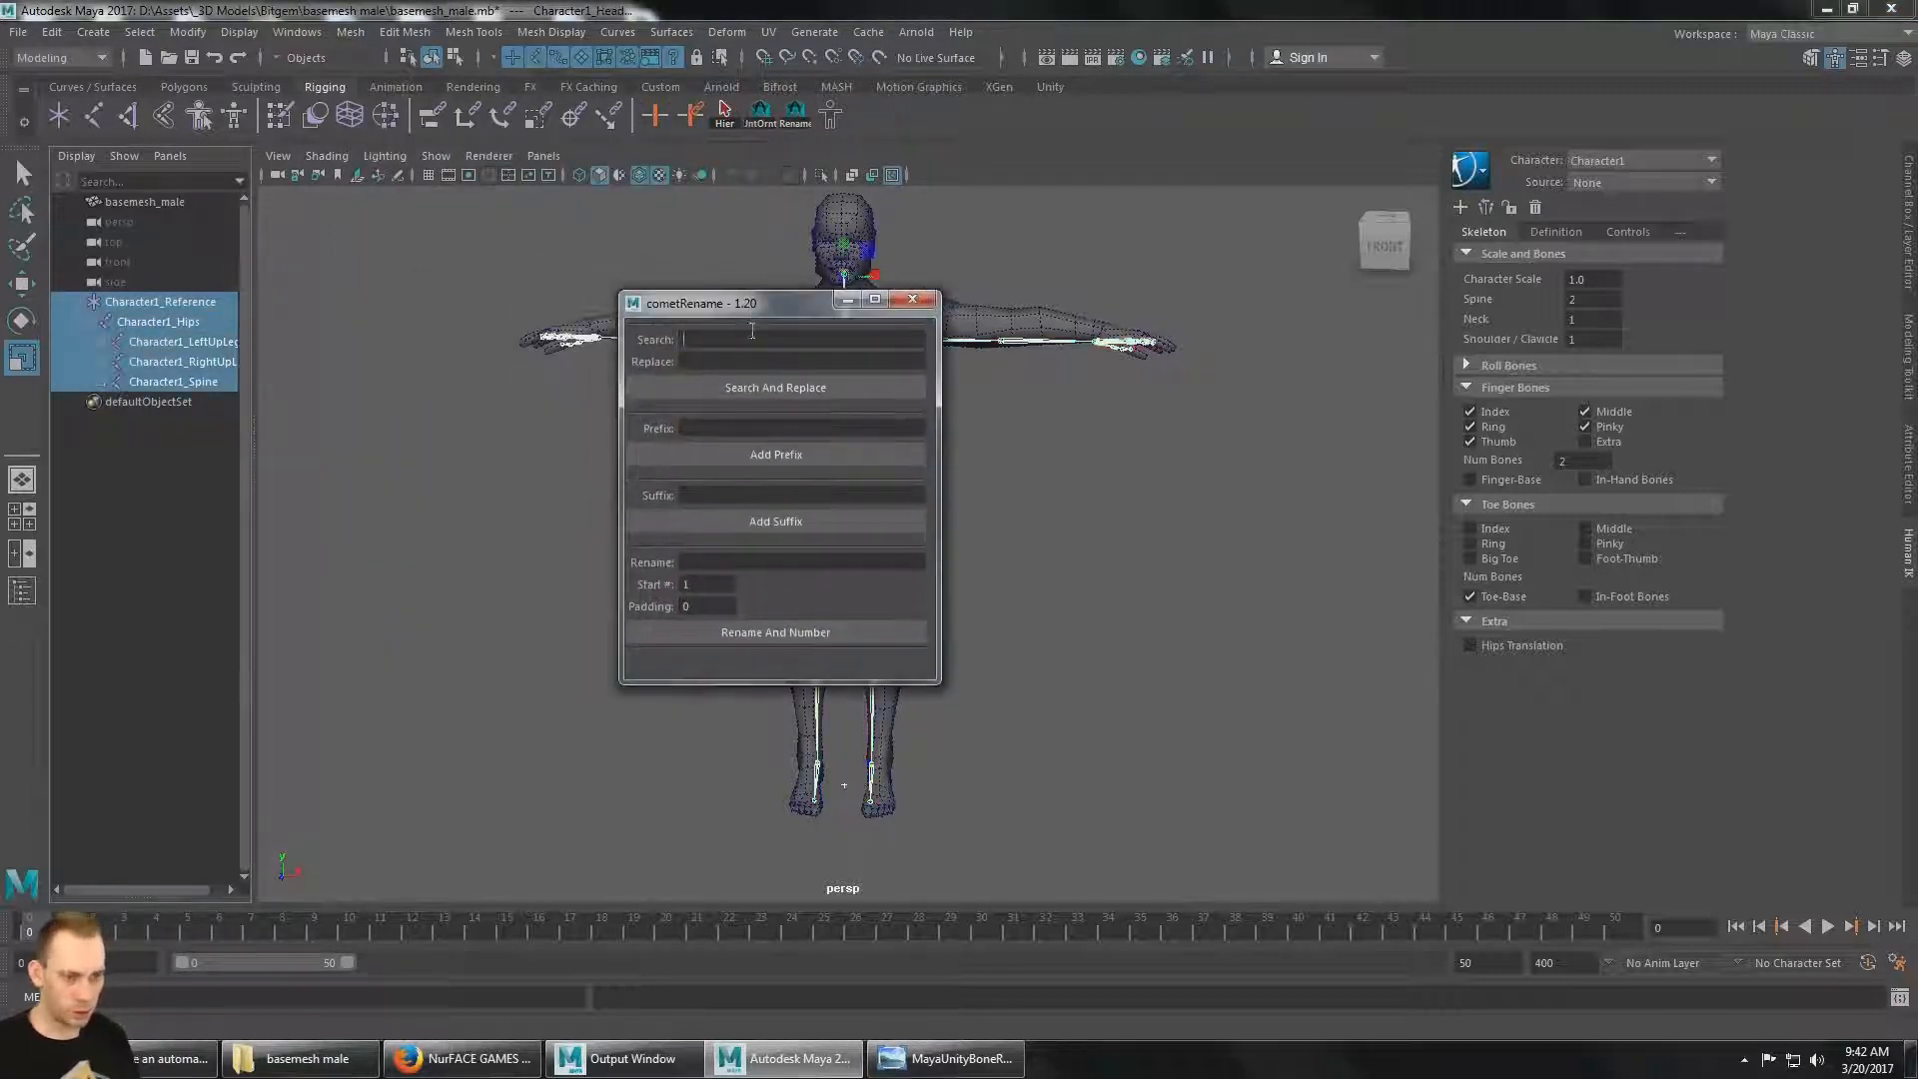
{"action": "left_click", "coordinate": [747, 342]}
{"action": "type", "text": "Character1"}
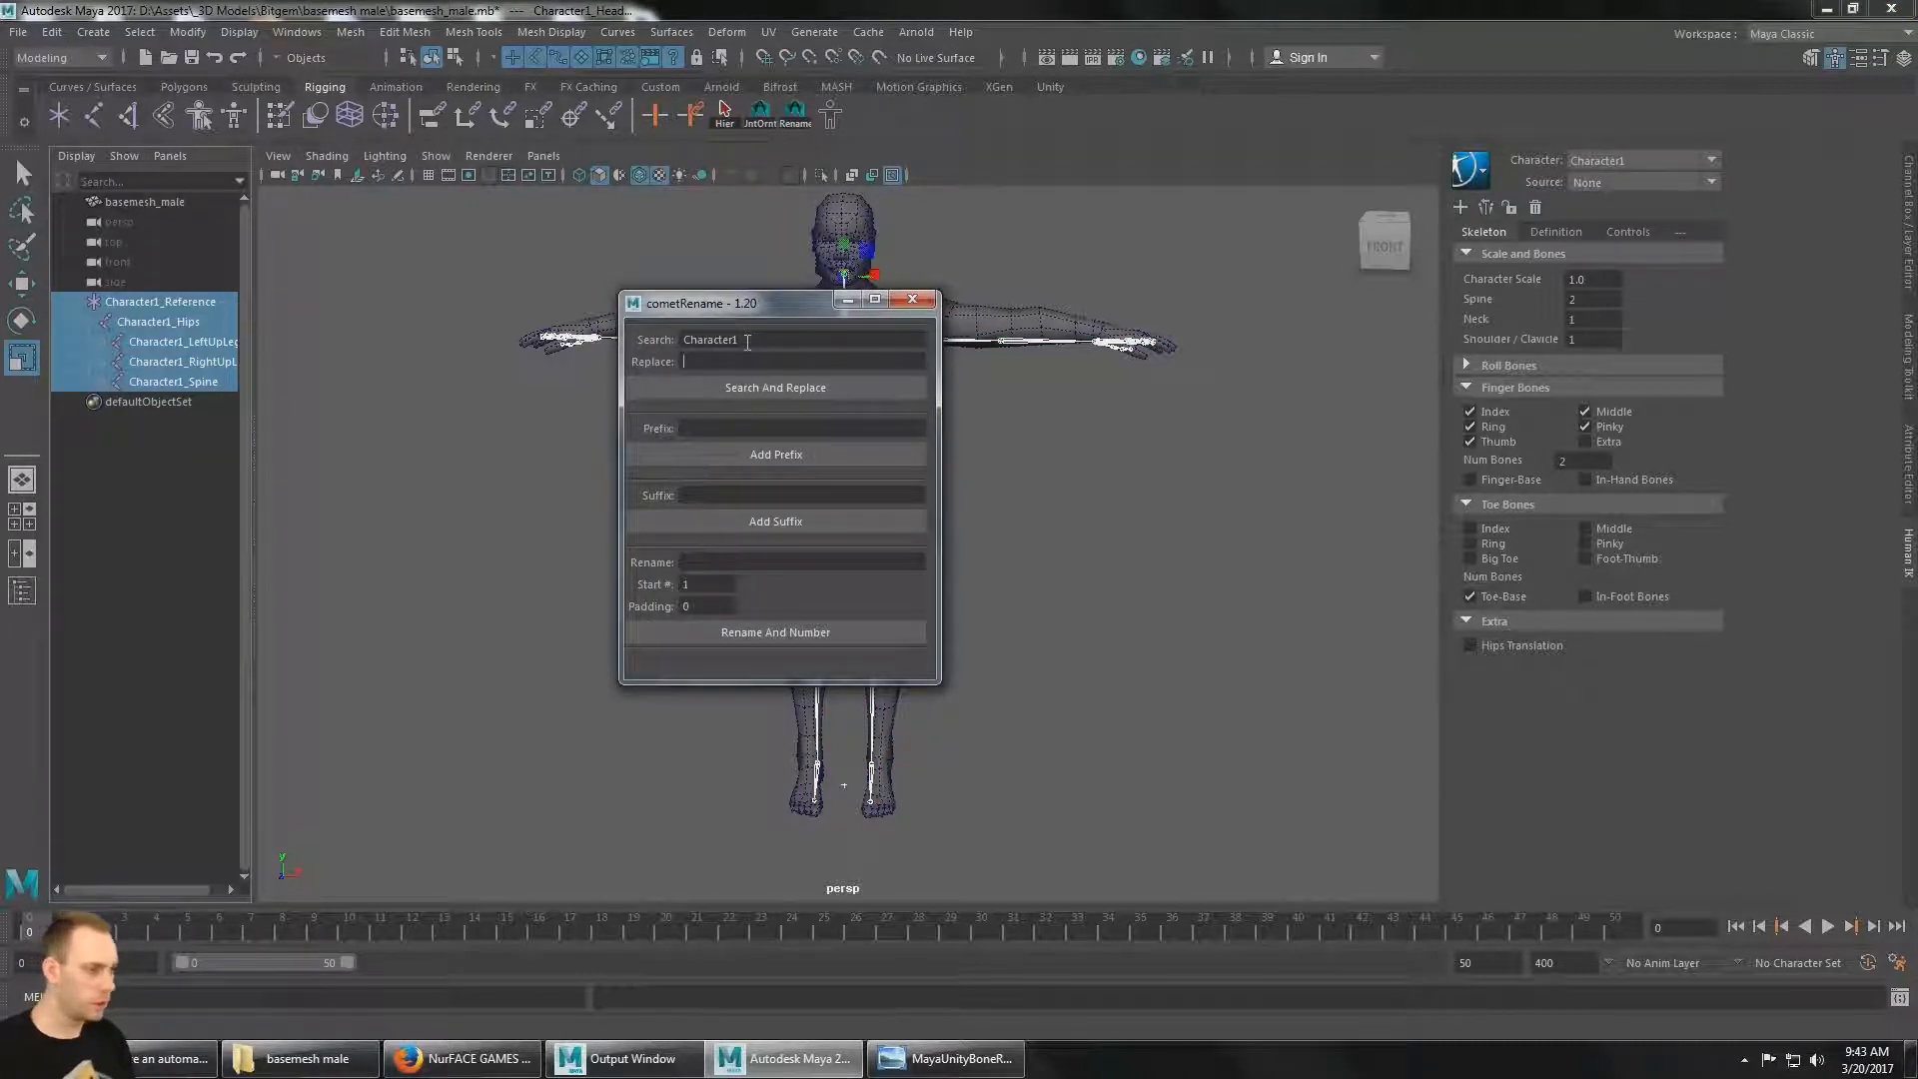
{"action": "left_click", "coordinate": [789, 393]}
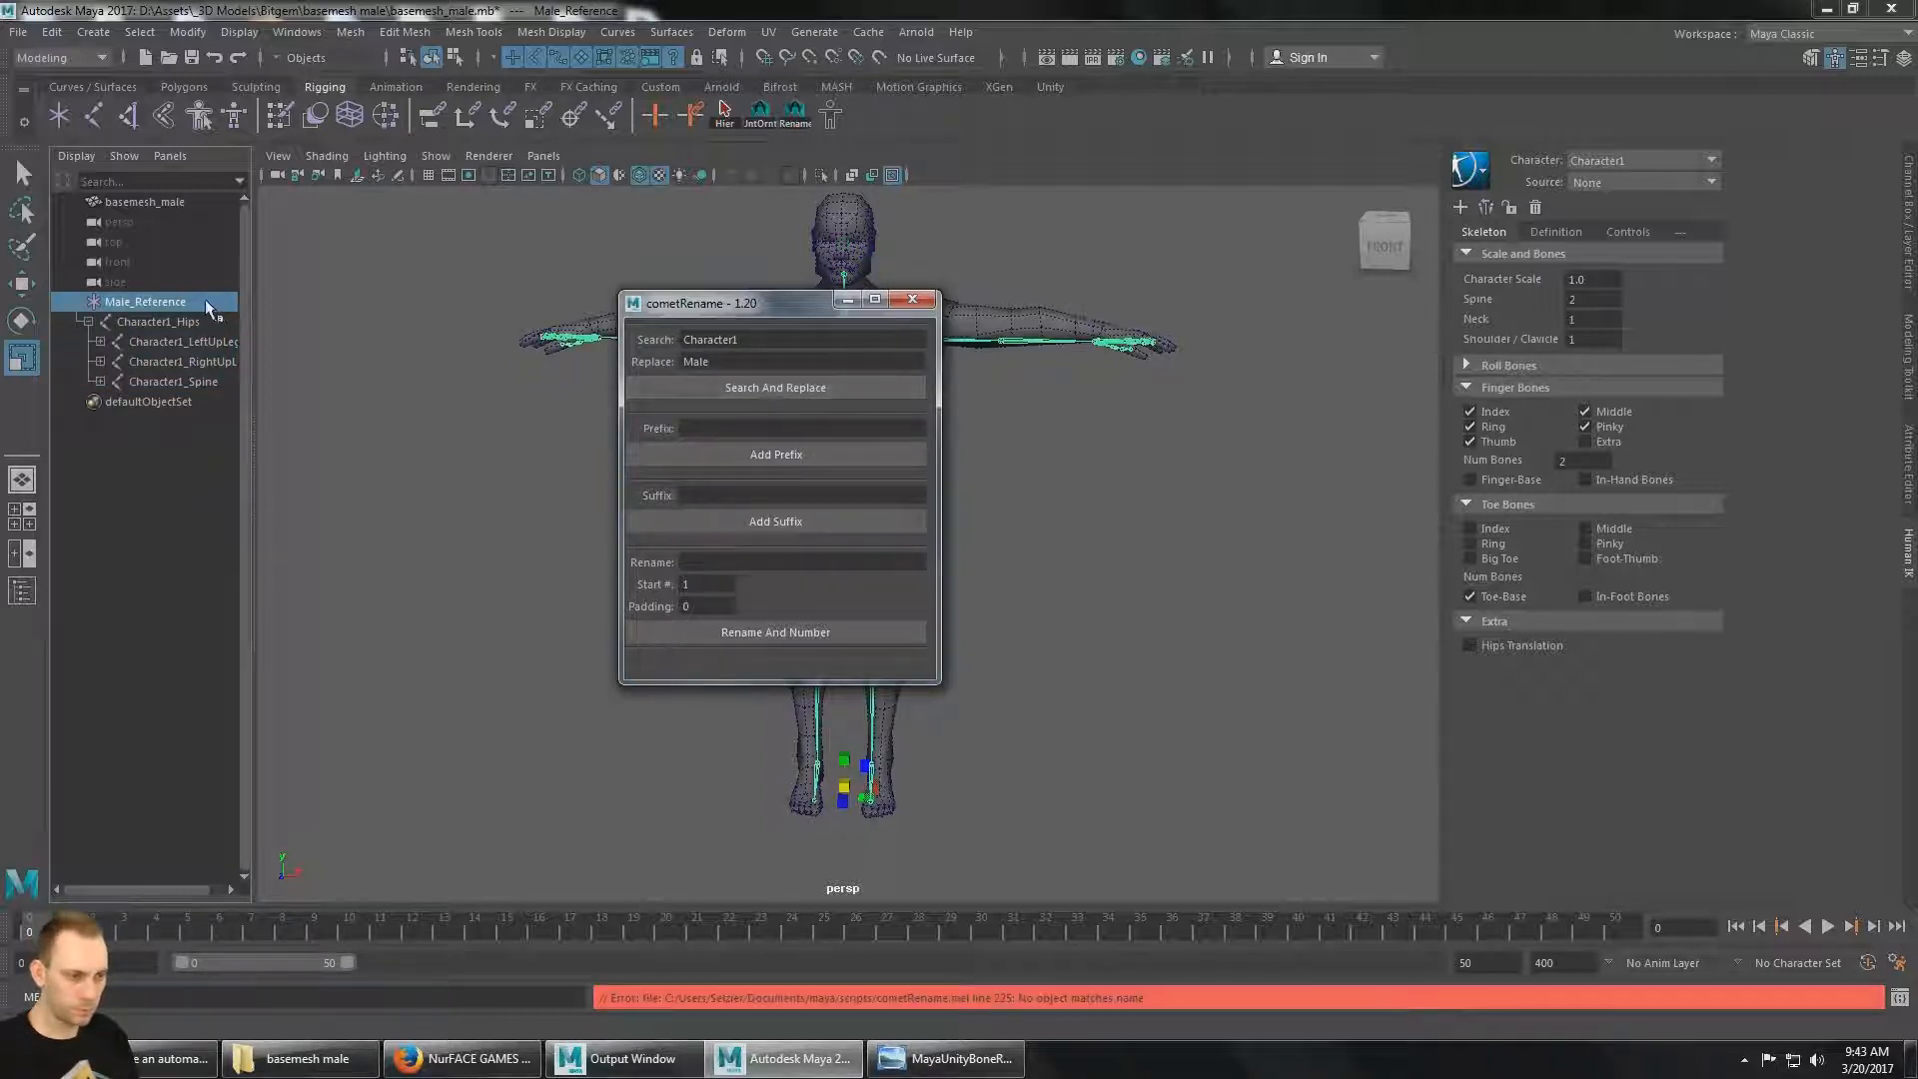
{"action": "left_click", "coordinate": [724, 112]}
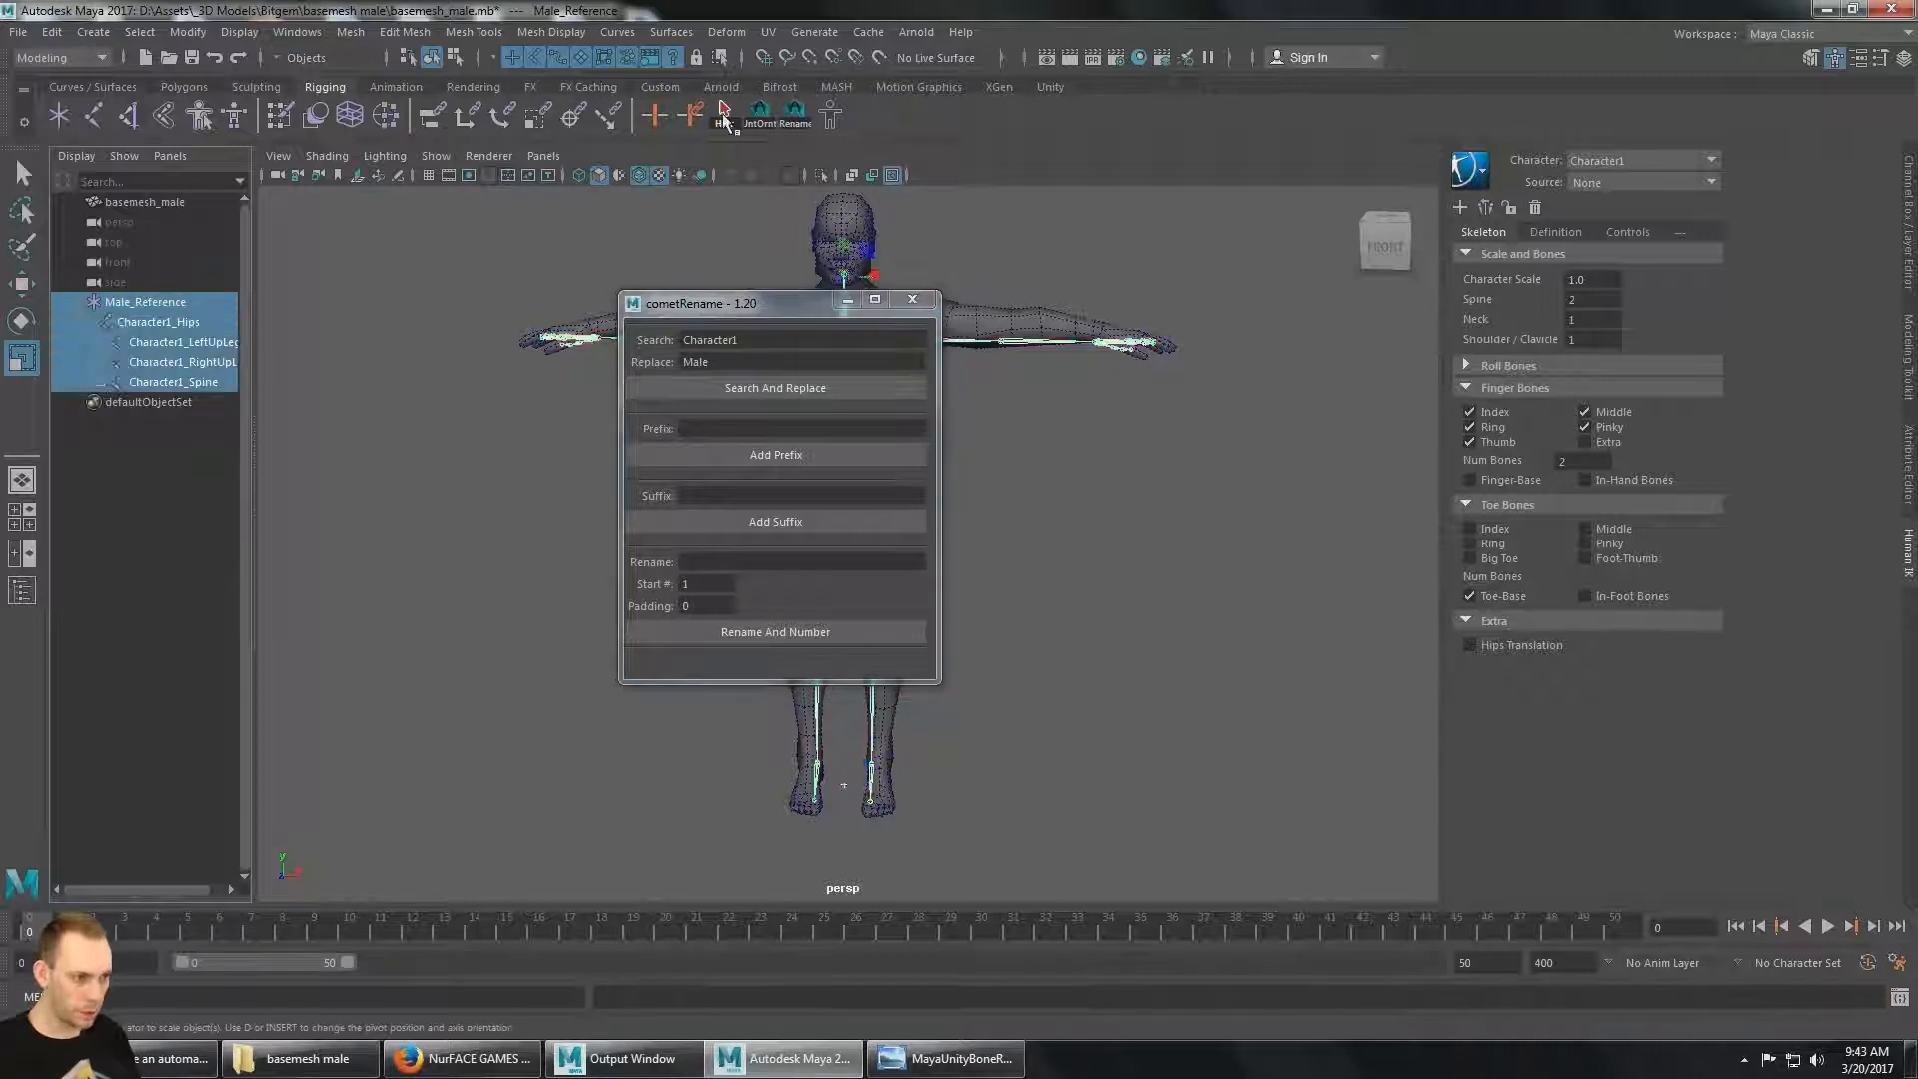
{"action": "left_click", "coordinate": [718, 389]}
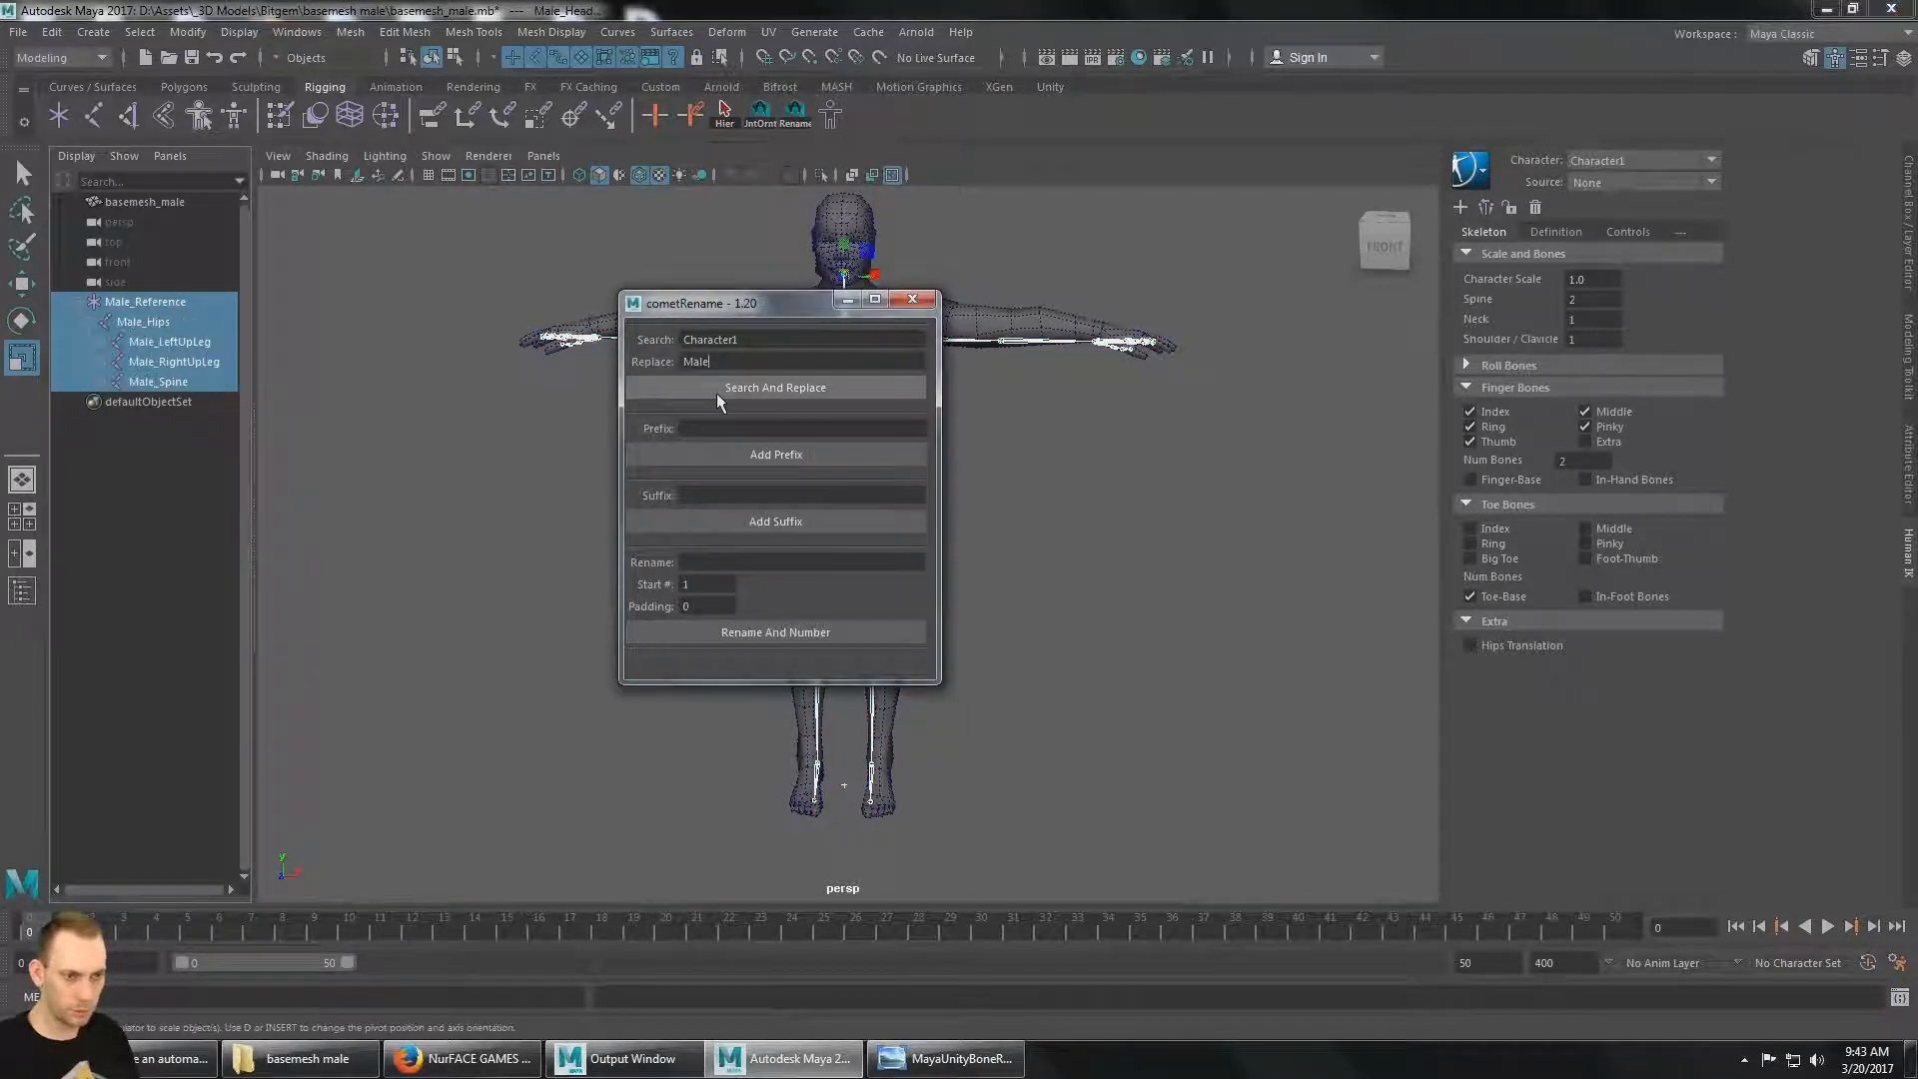
Close cometRename and examine the renamed joints under Male_Reference, including the left leg chain.
{"action": "left_click", "coordinate": [914, 302]}
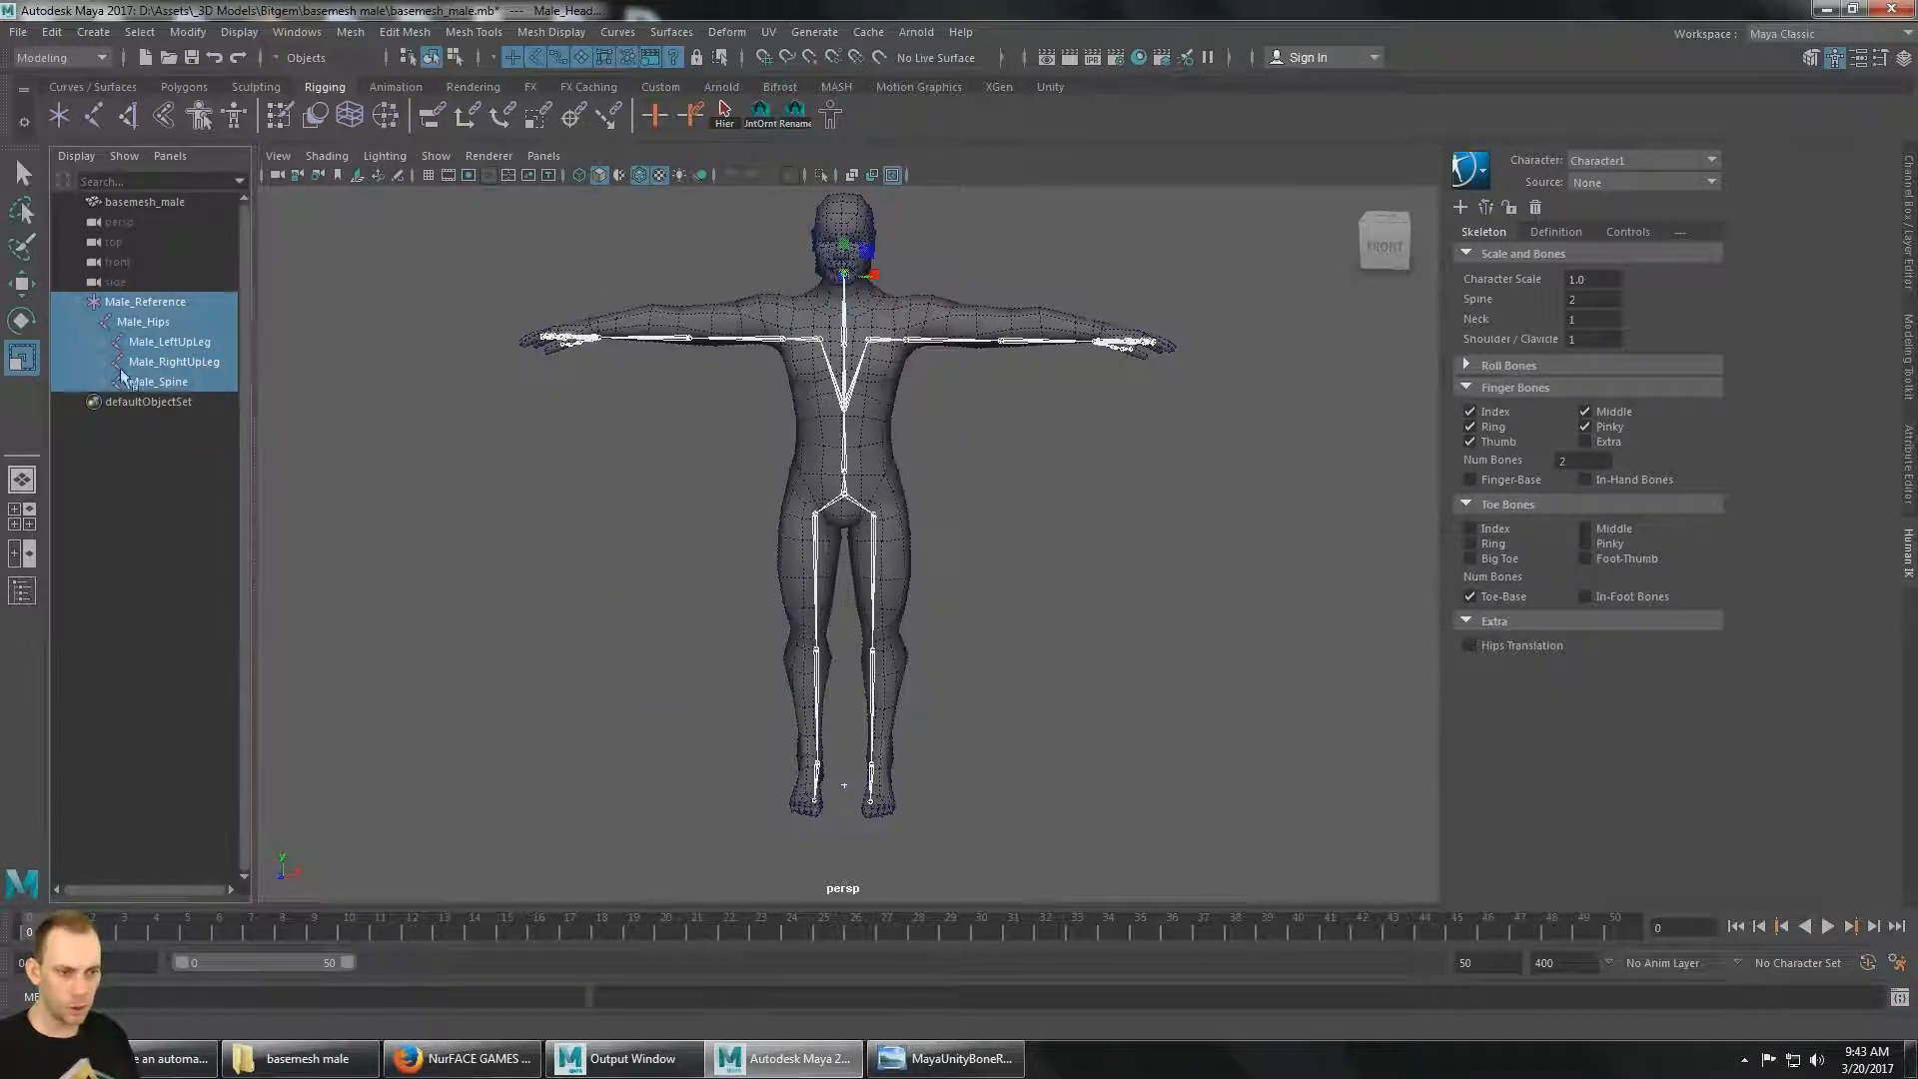
{"action": "left_click", "coordinate": [165, 342]}
{"action": "left_click", "coordinate": [142, 300]}
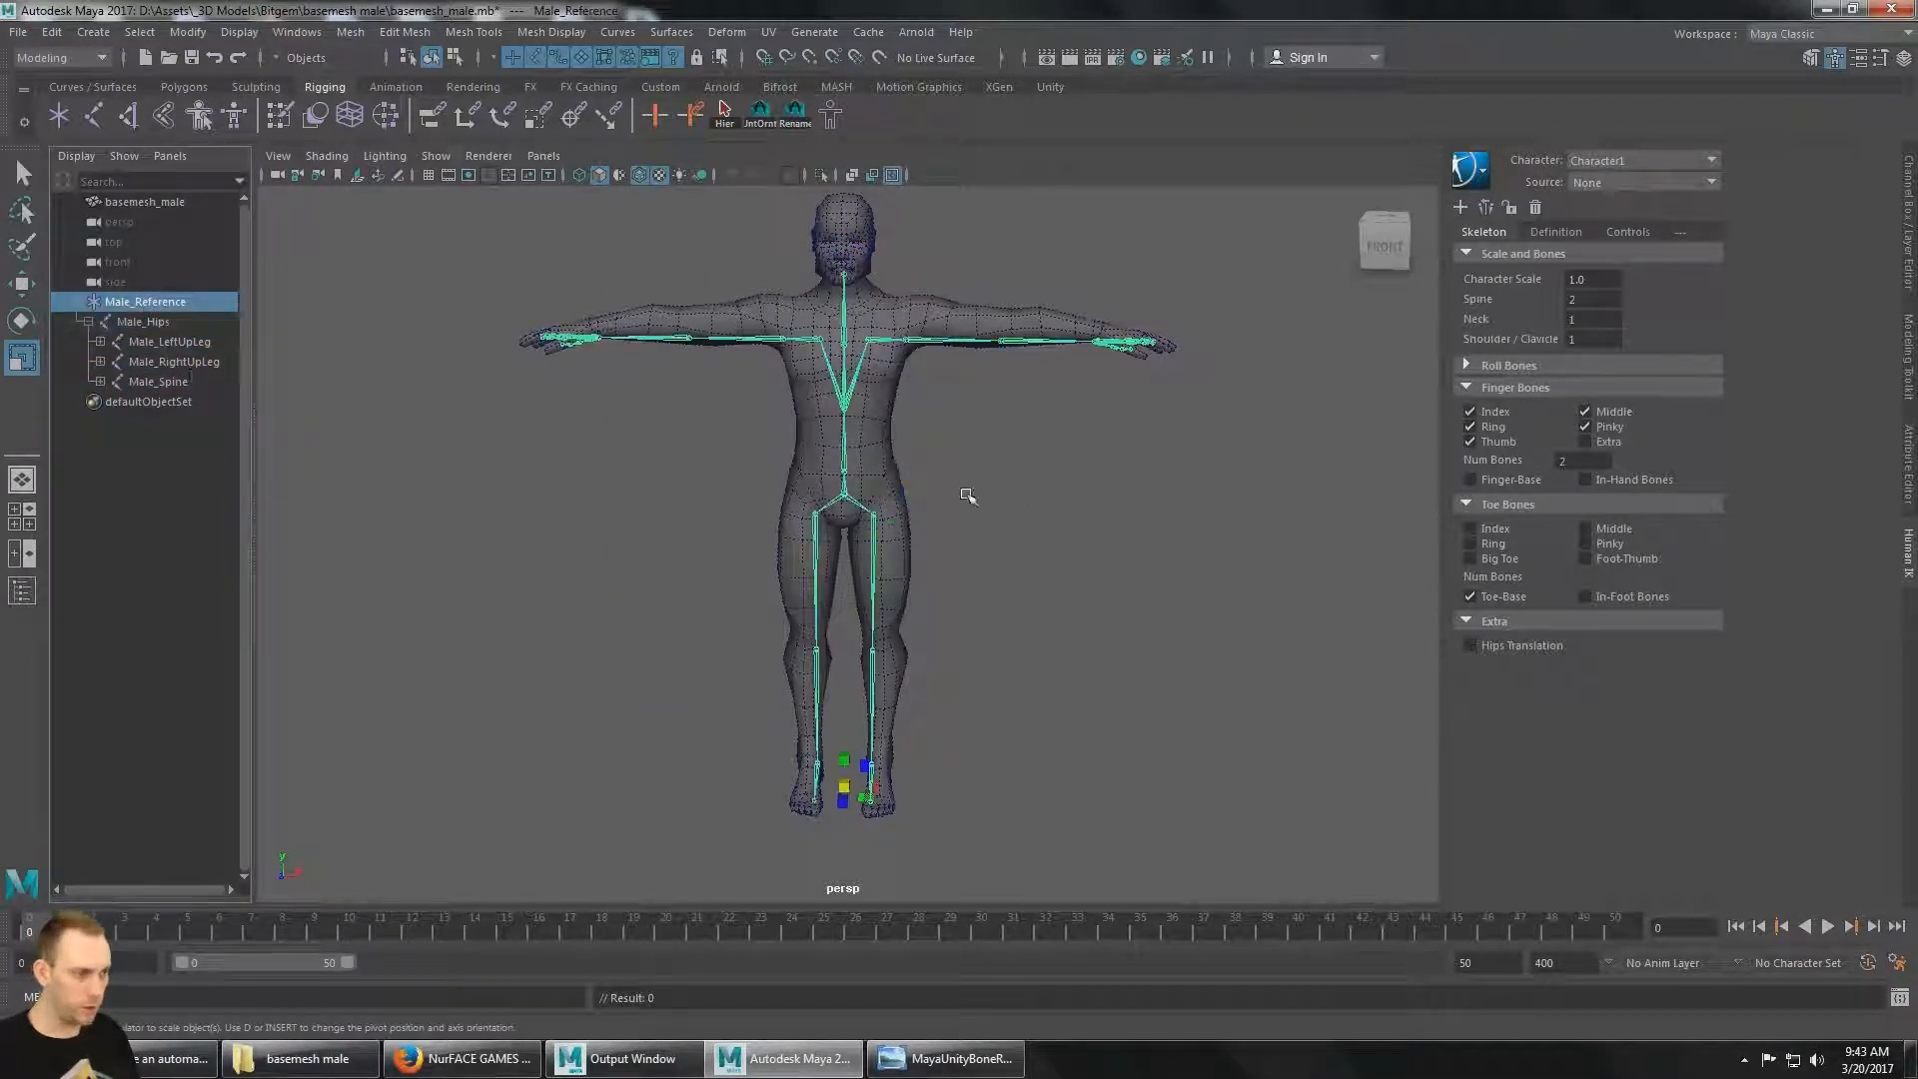
{"action": "left_click_drag", "start_coordinate": [964, 496], "coordinate": [943, 448], "text": "alt"}
{"action": "scroll", "coordinate": [957, 449], "scroll_direction": "up", "scroll_amount": 5}
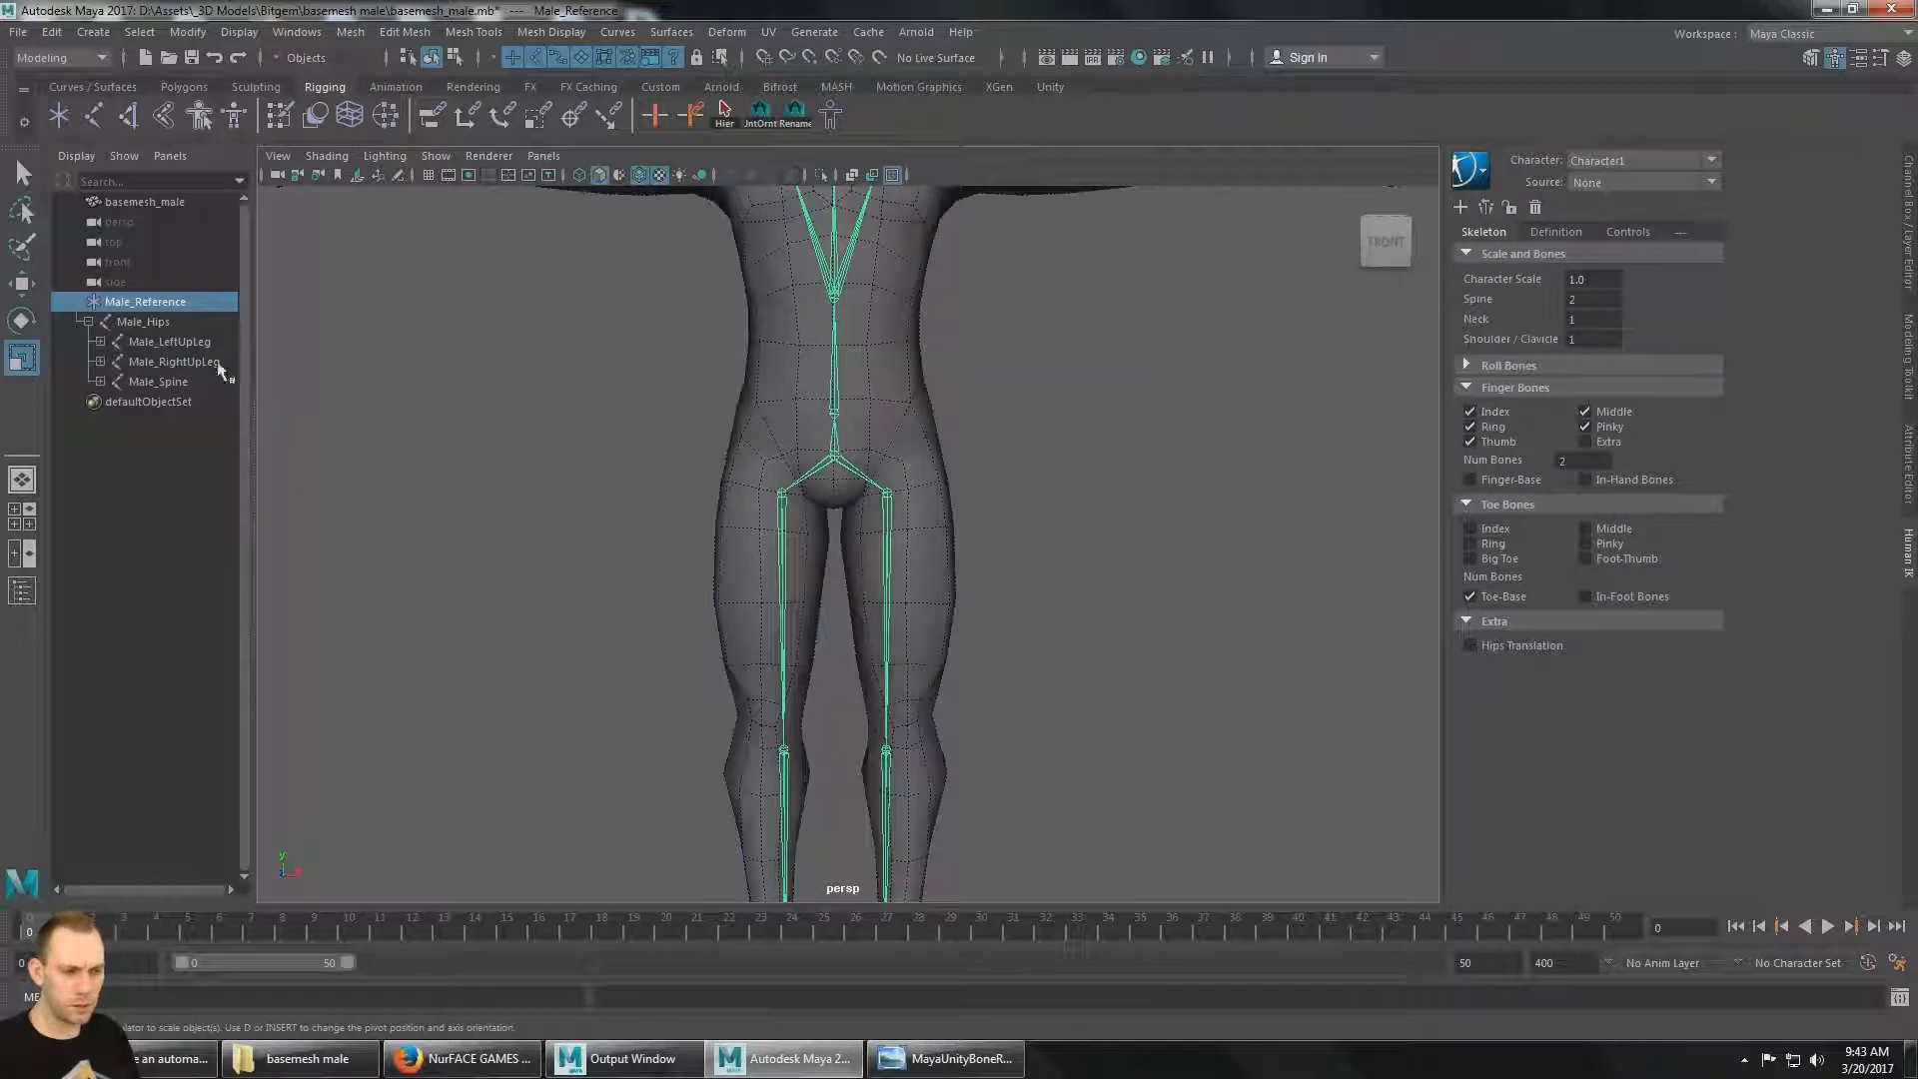
{"action": "left_click", "coordinate": [99, 342]}
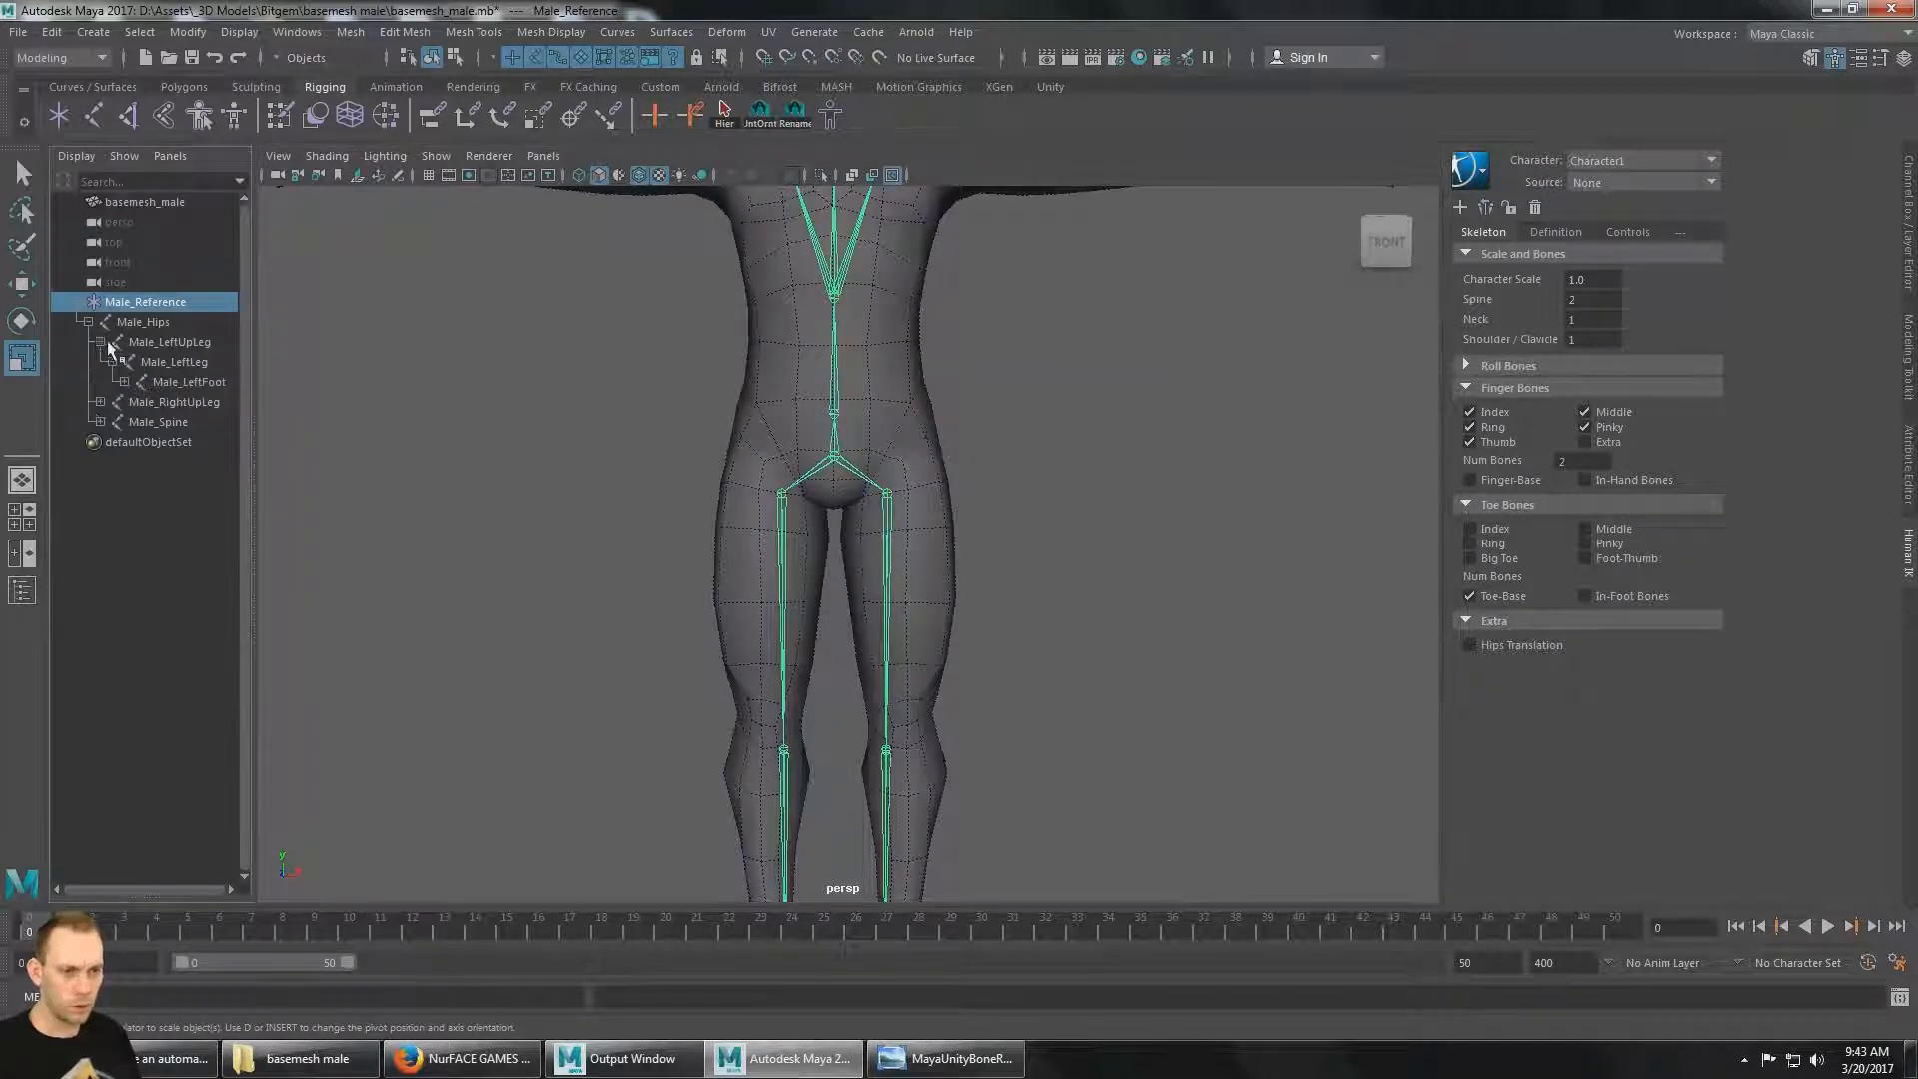
{"action": "left_click", "coordinate": [99, 342]}
{"action": "left_click", "coordinate": [160, 322]}
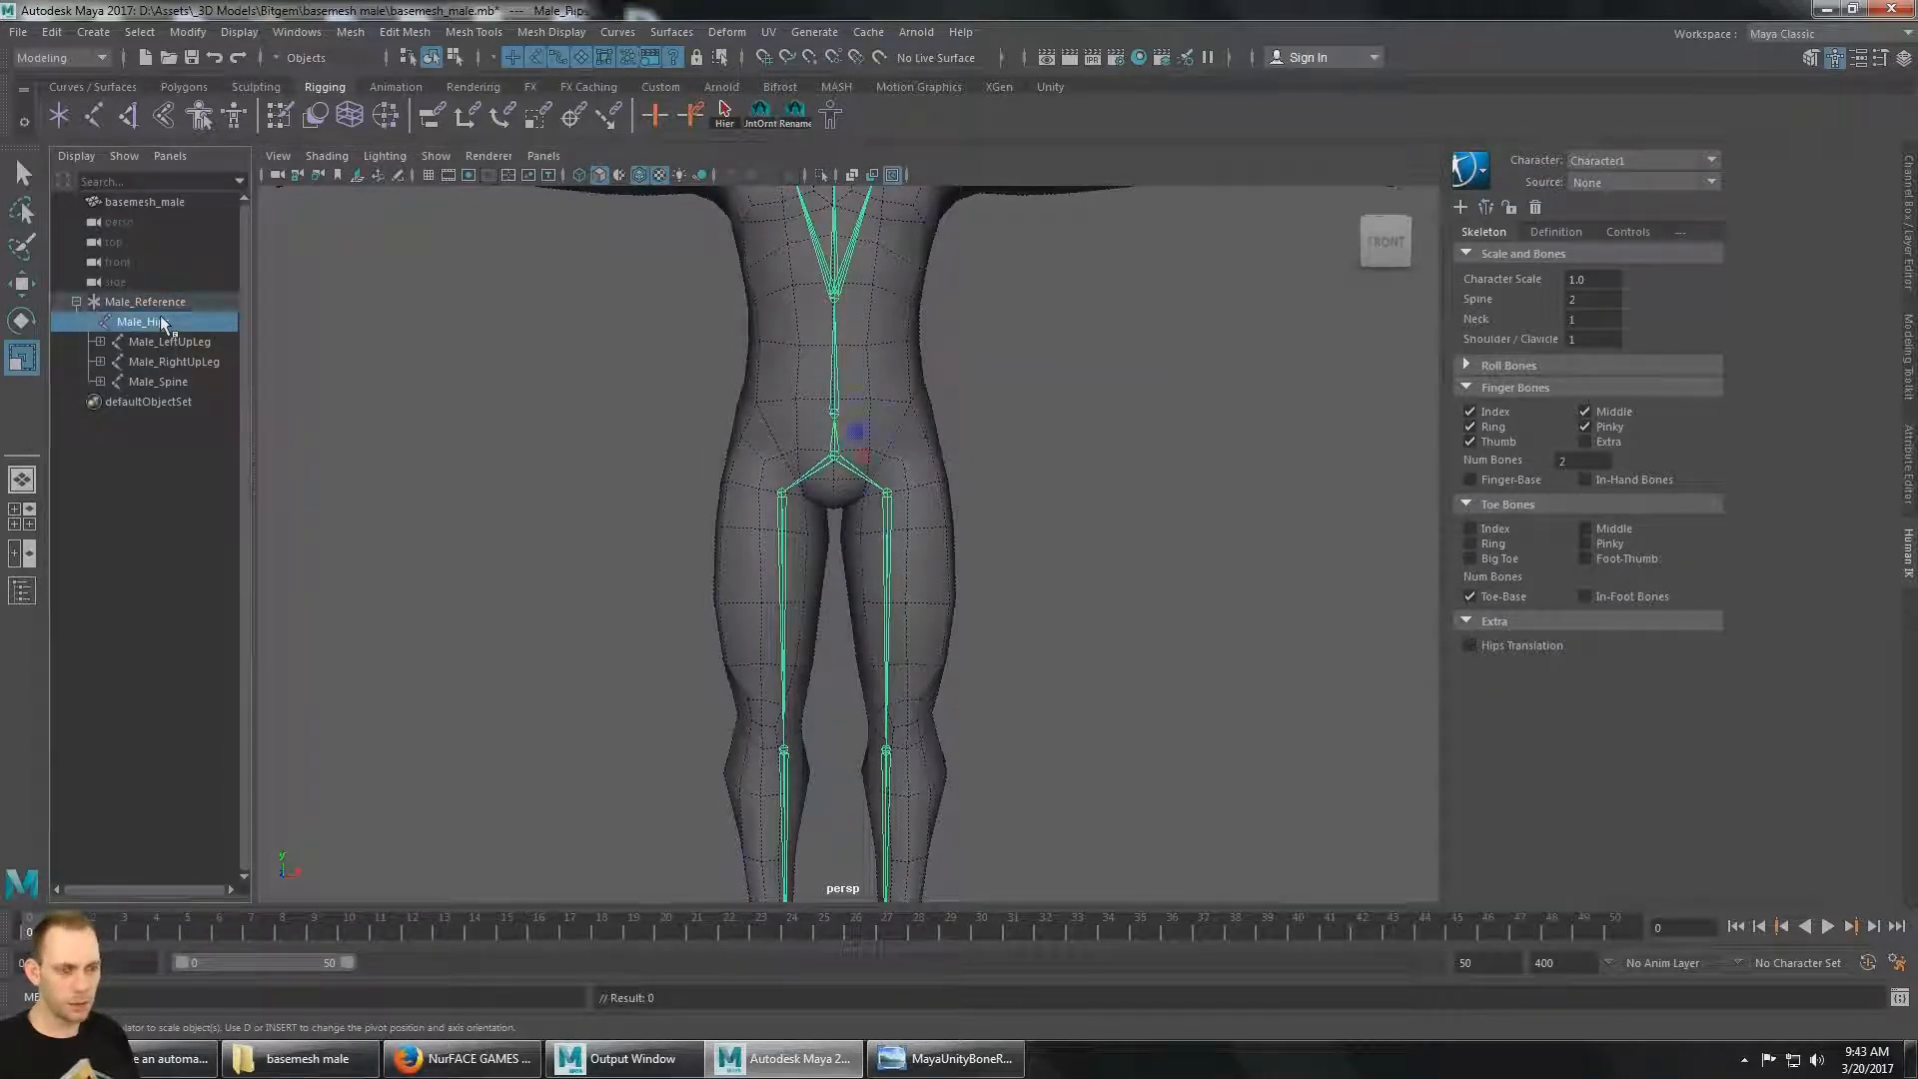
{"action": "key", "text": "Up"}
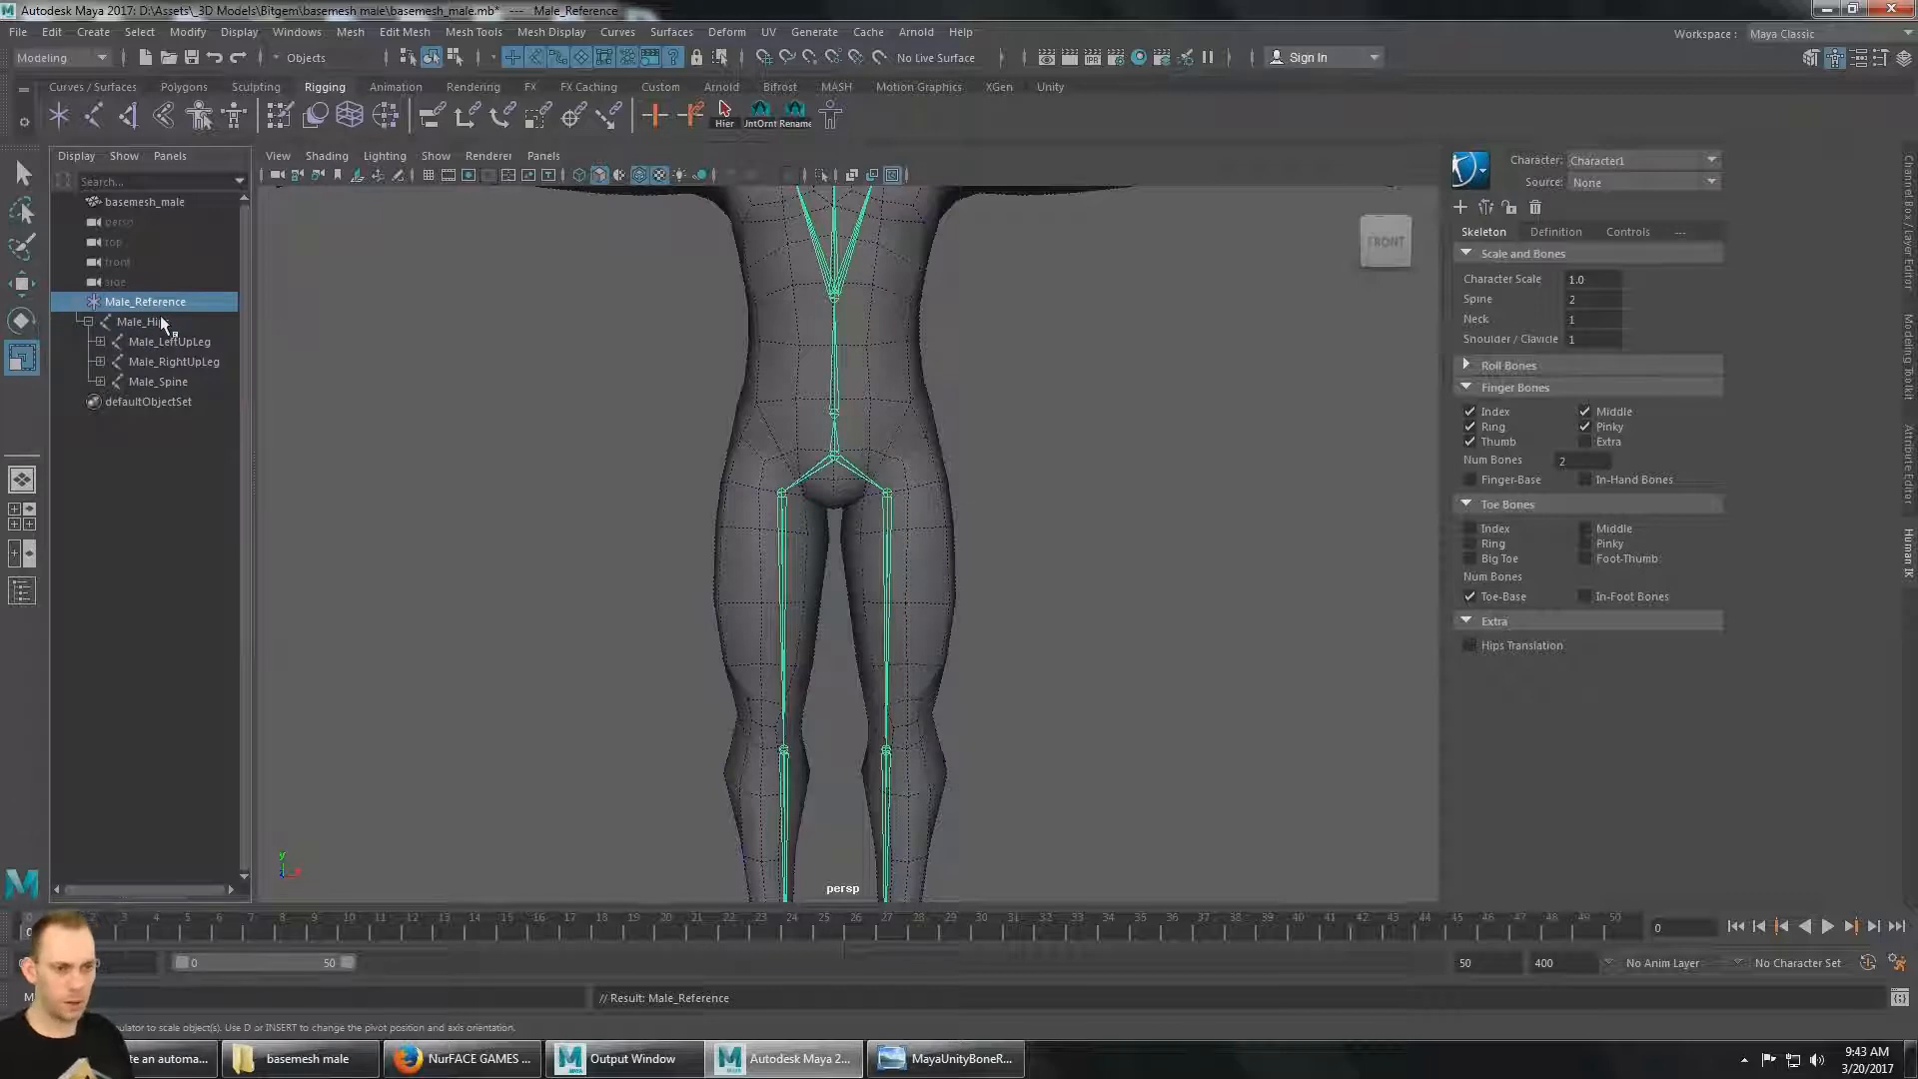
Rename the top-level Male_Reference node as Root.
{"action": "right_click", "coordinate": [133, 298]}
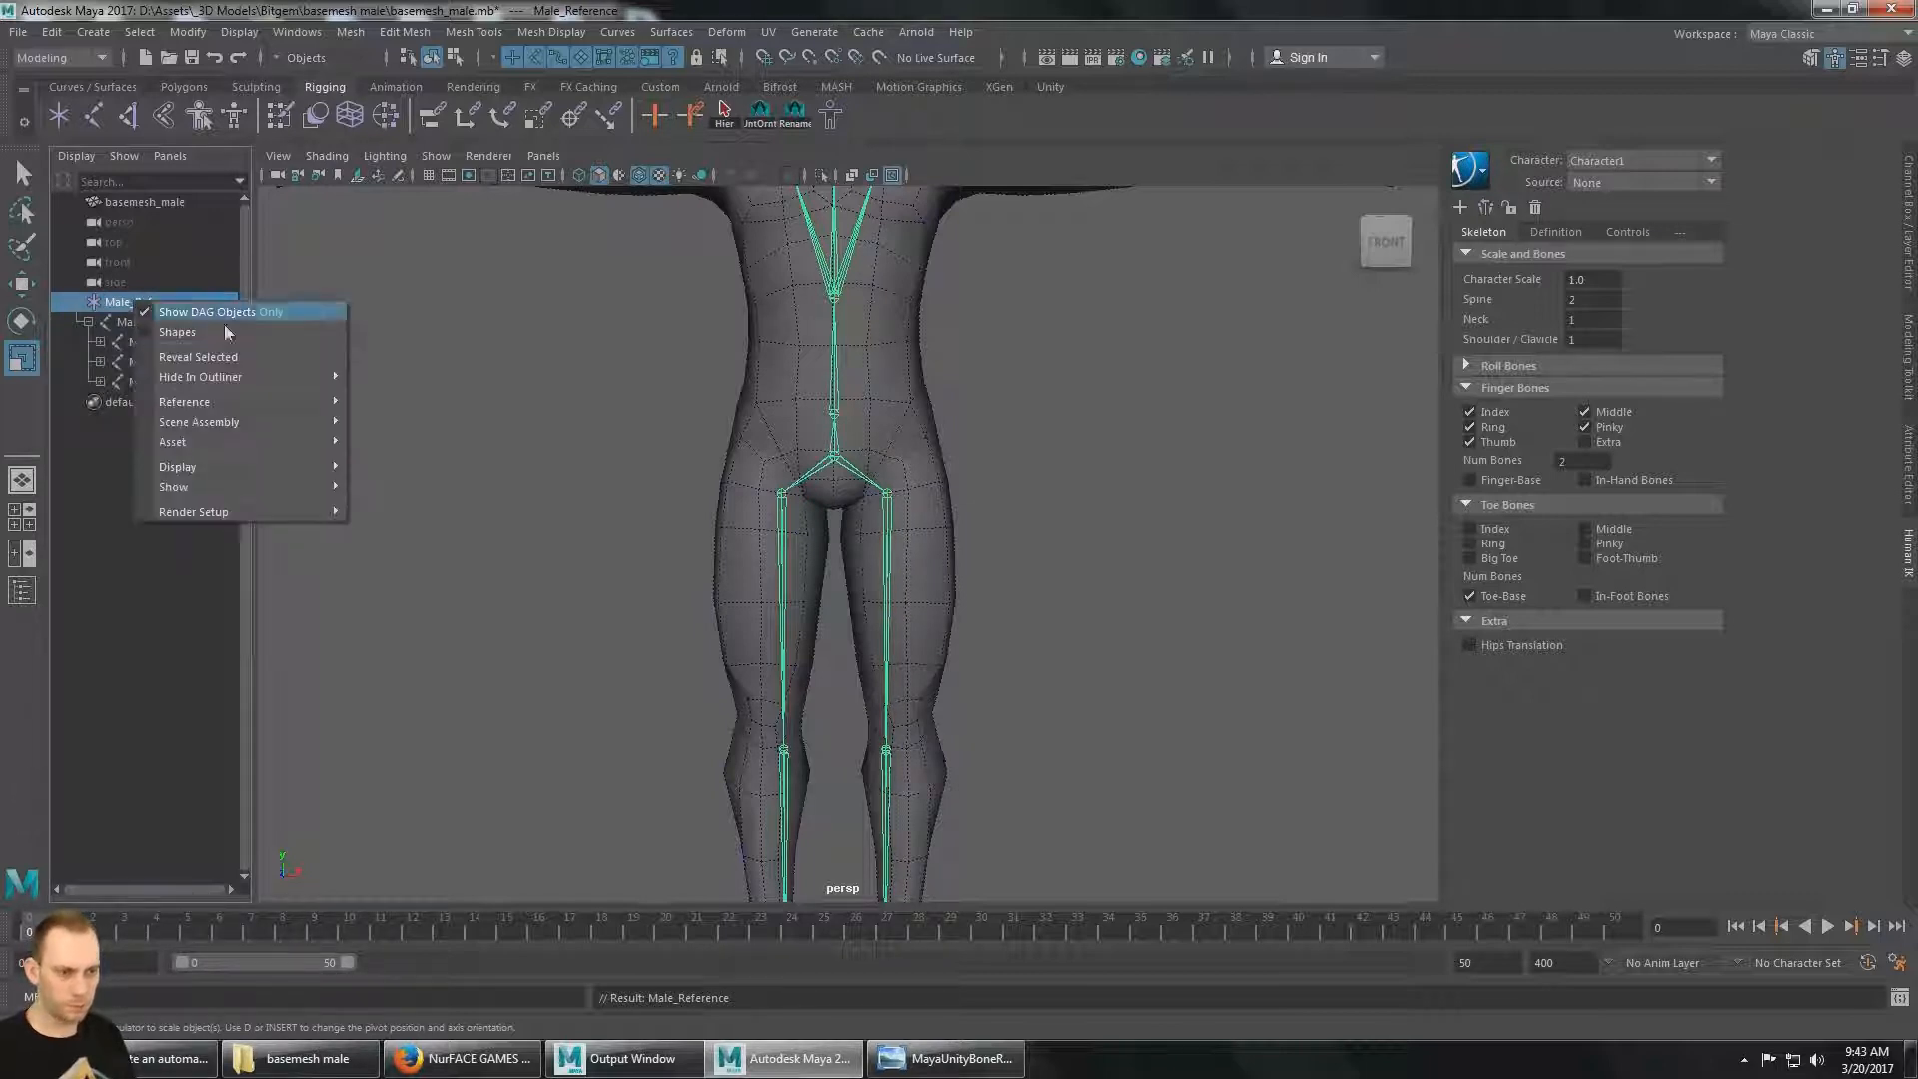
{"action": "left_click", "coordinate": [183, 303]}
{"action": "double_click", "coordinate": [183, 302]}
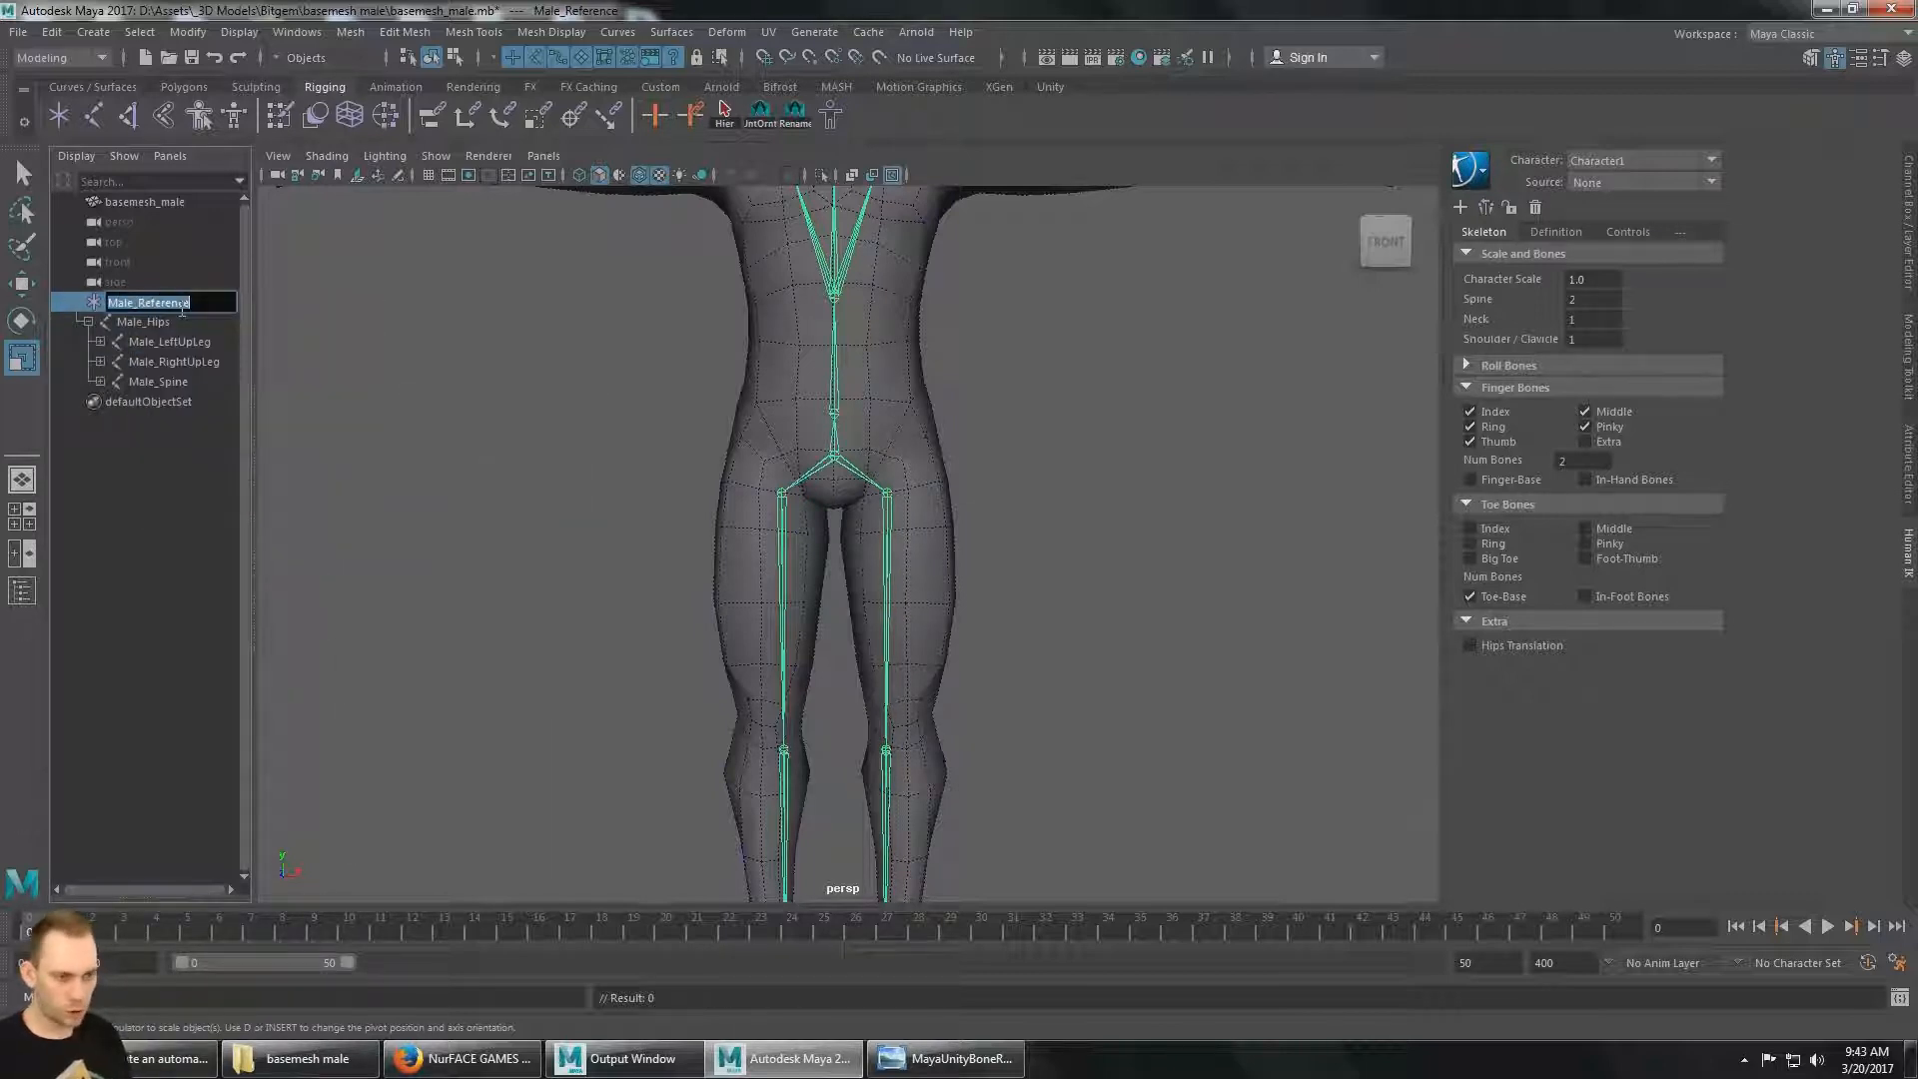
{"action": "type", "text": "Root"}
{"action": "key", "text": "Return"}
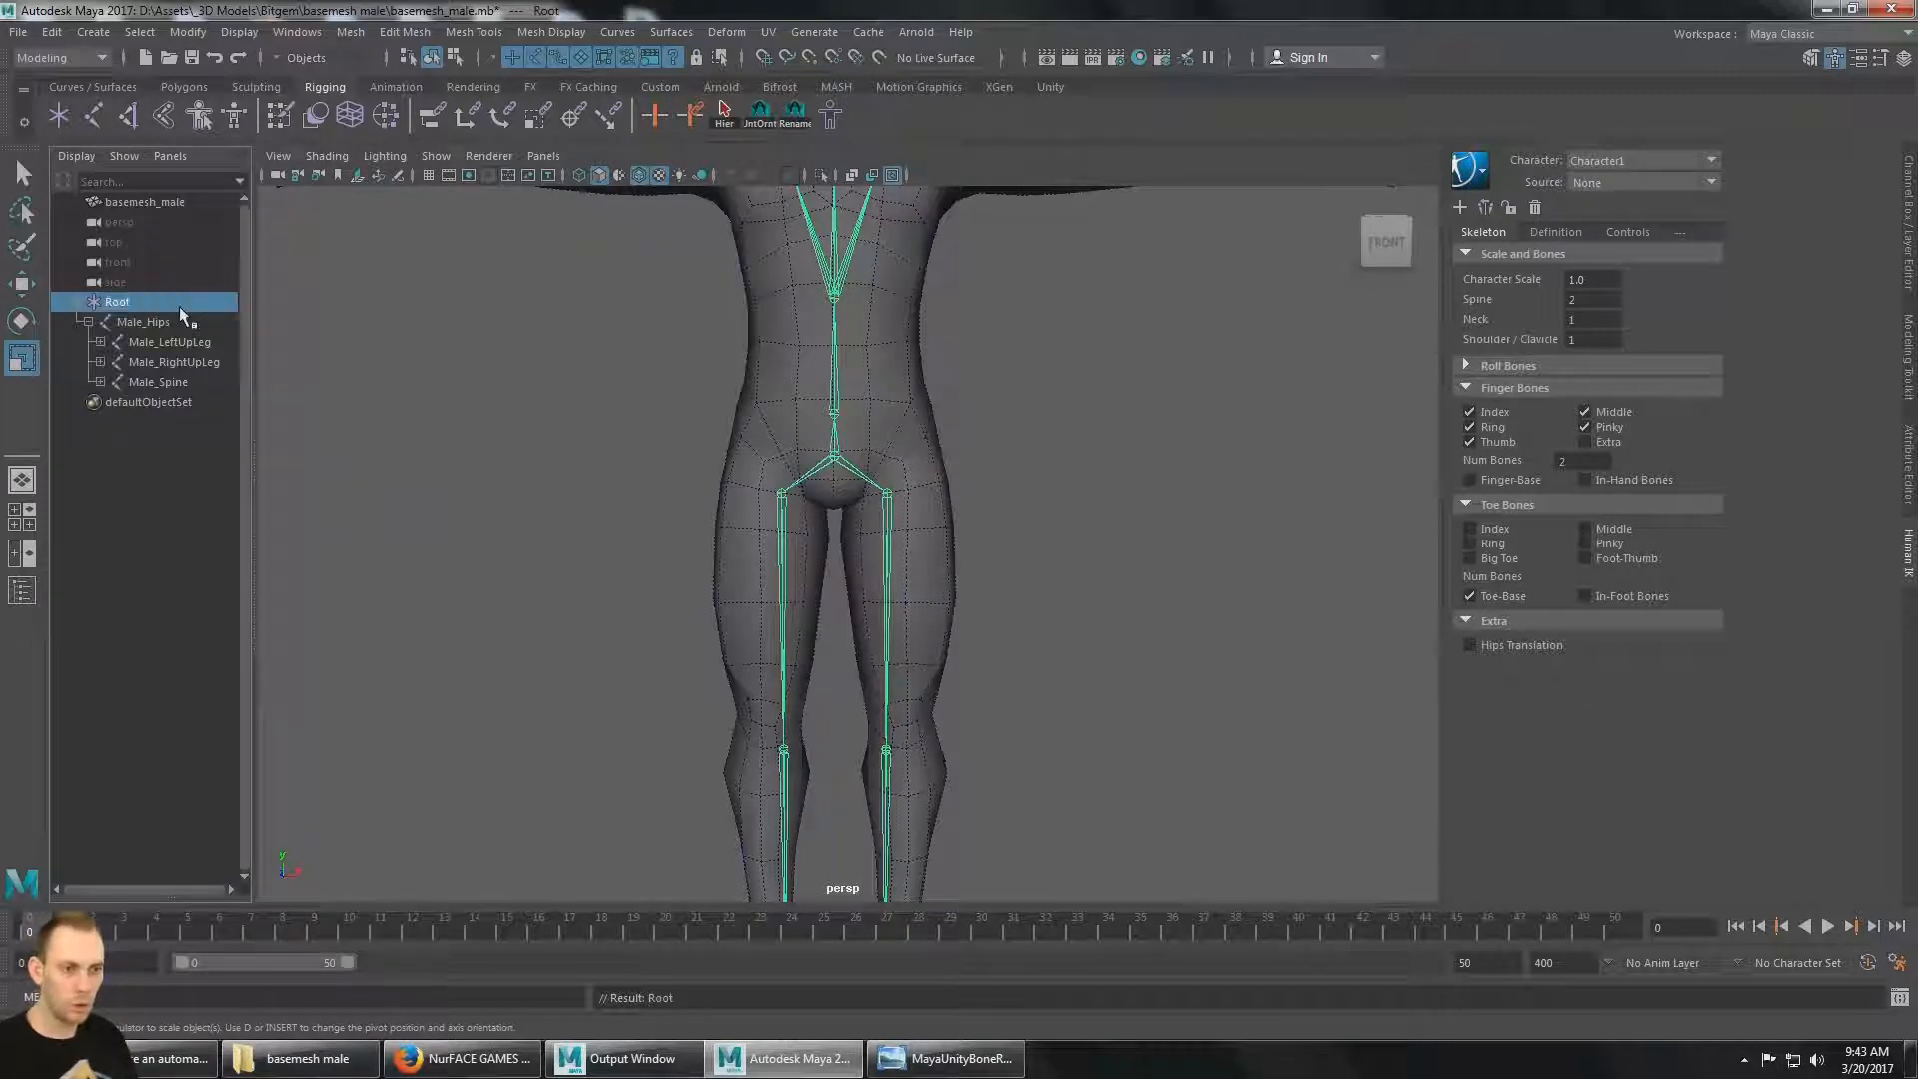
Compare the joint names and order under Male_Hips with the MayaUnityBoneReference image.
{"action": "left_click", "coordinate": [170, 328]}
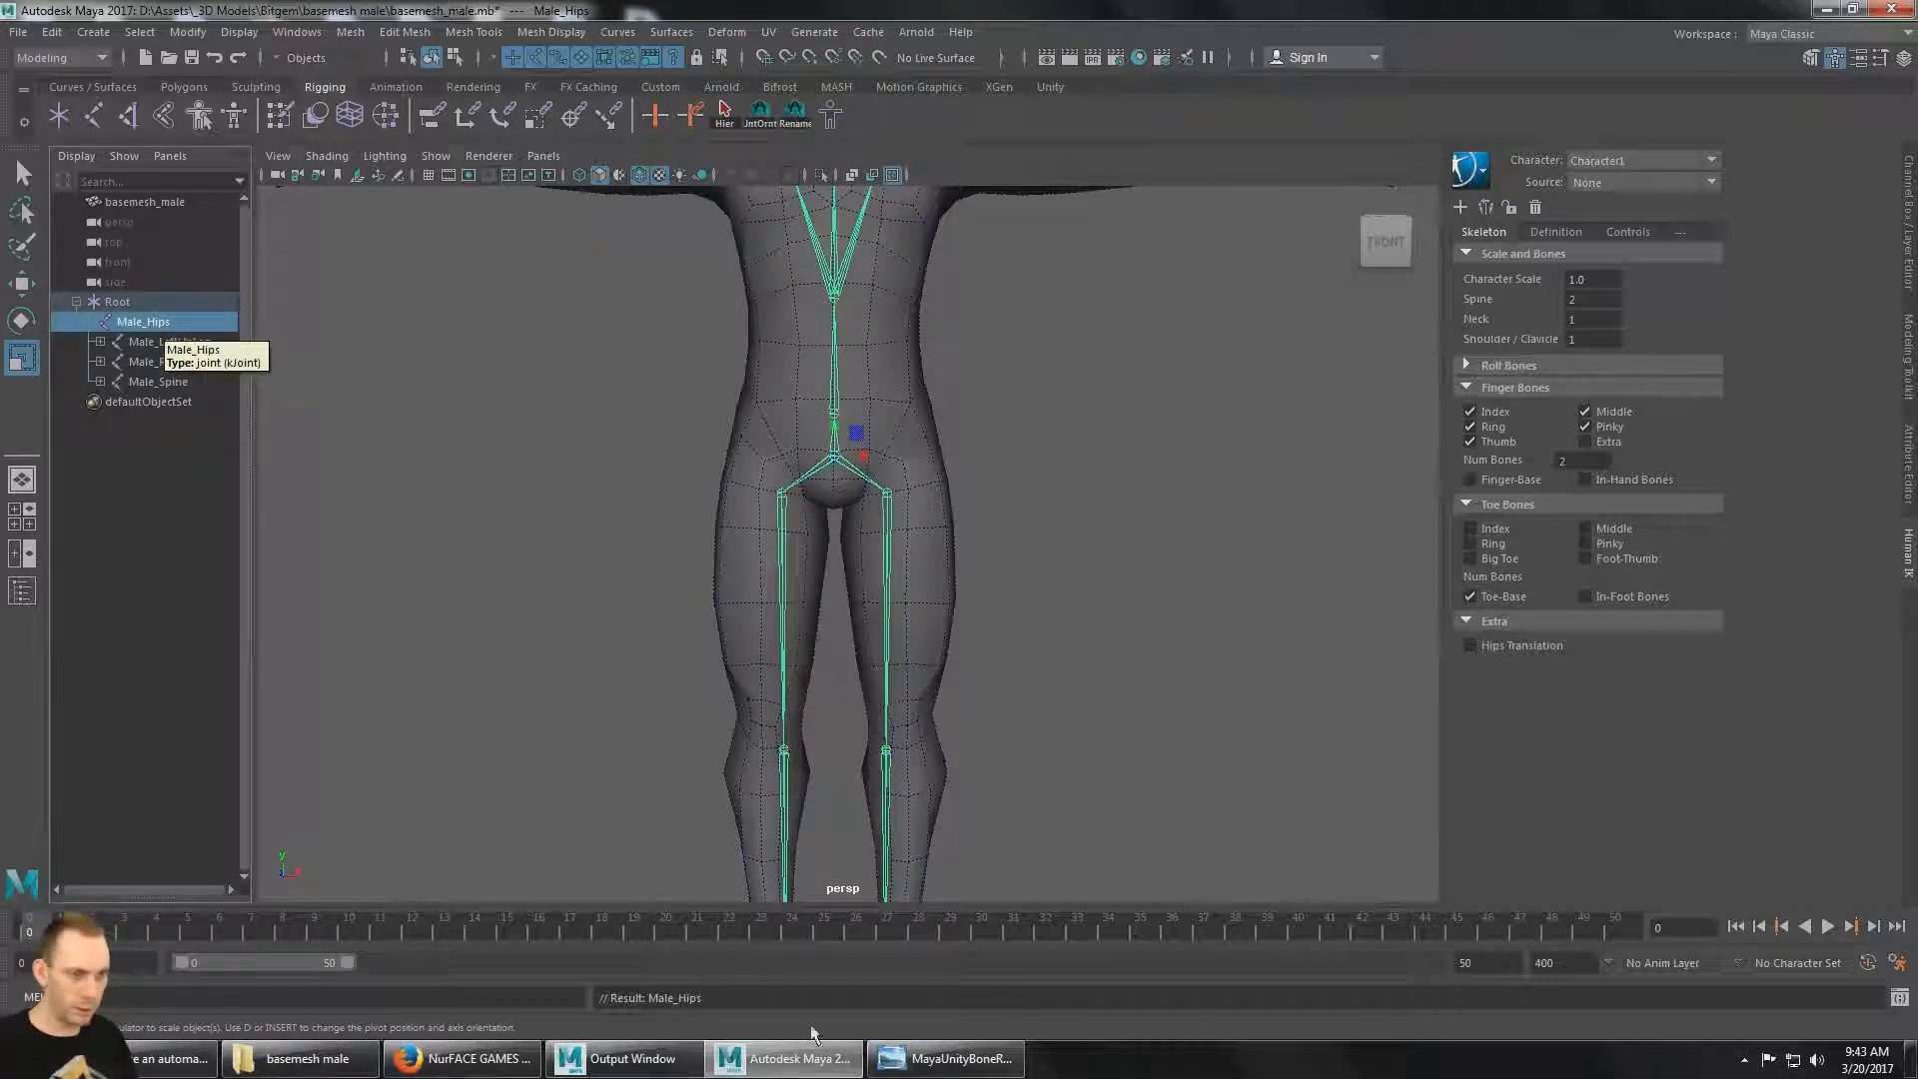
{"action": "left_click", "coordinate": [944, 1059]}
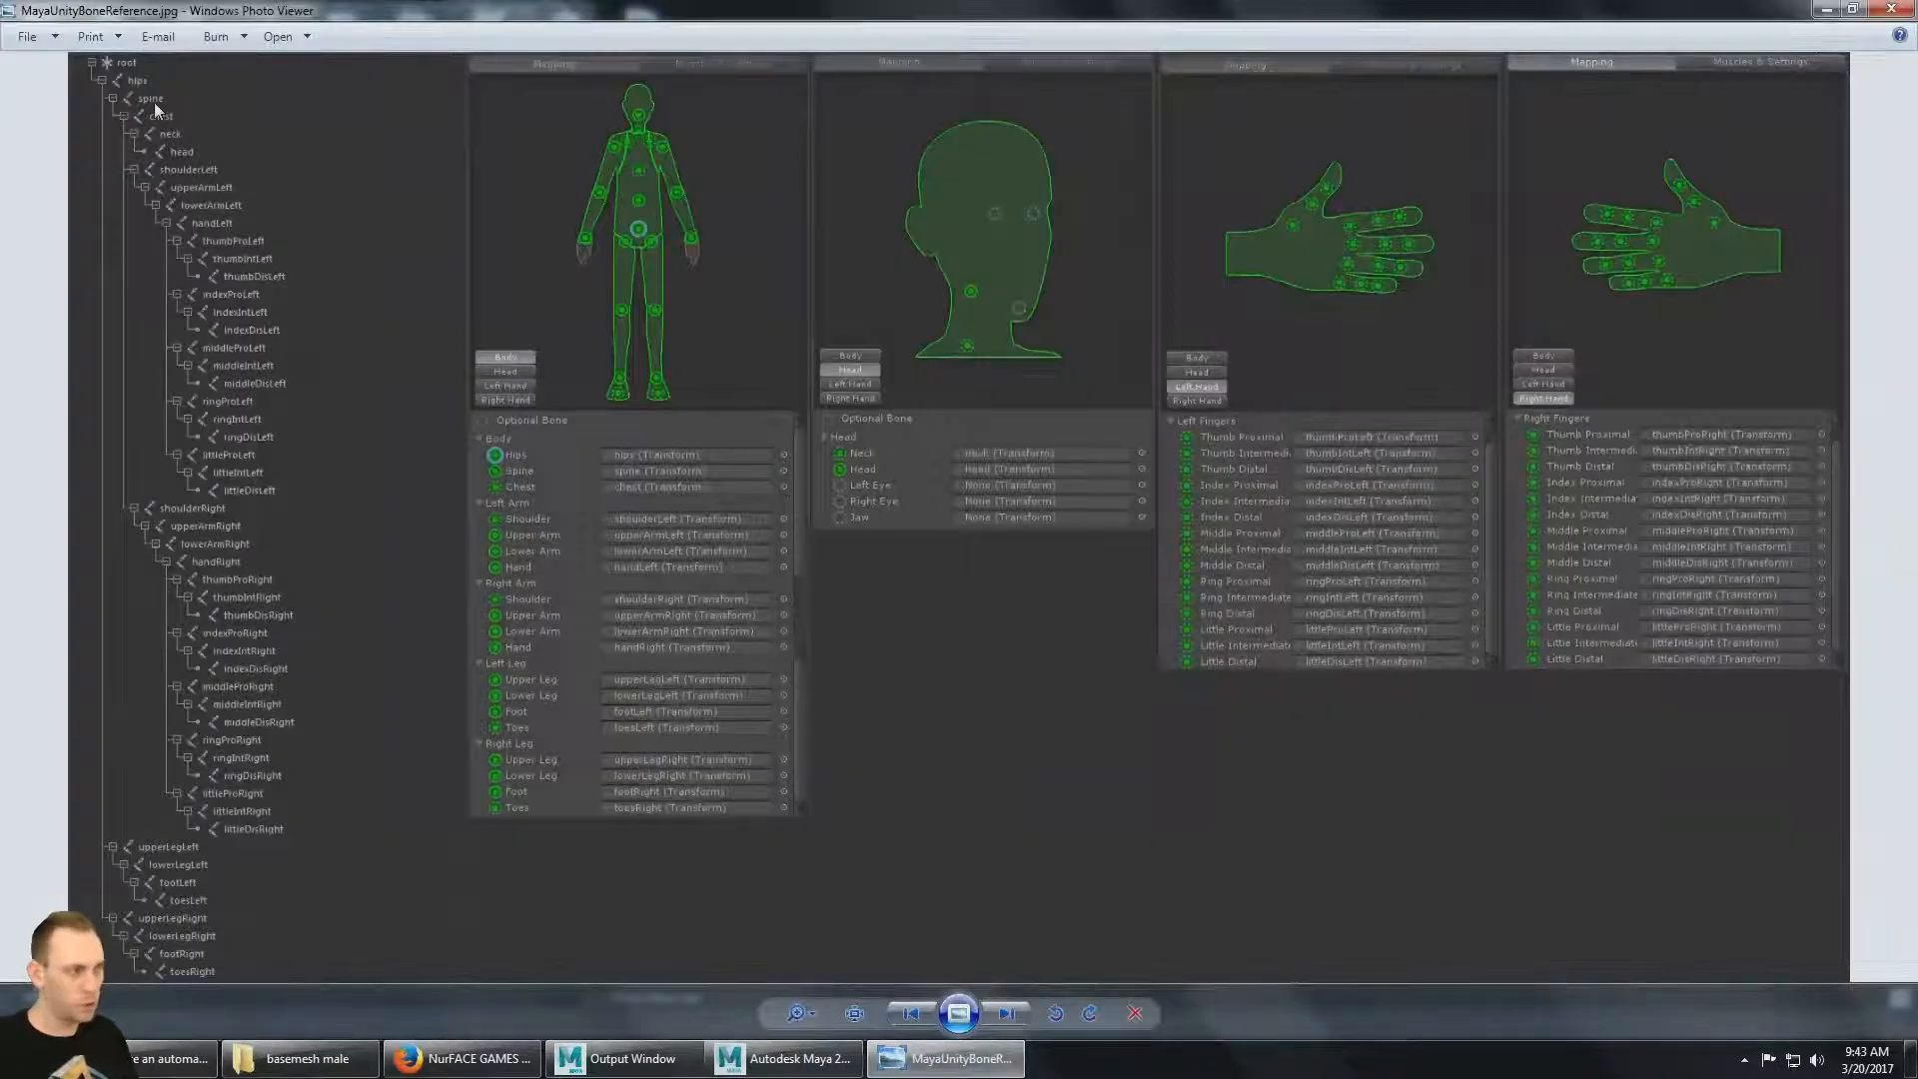
{"action": "key", "text": "alt+Tab"}
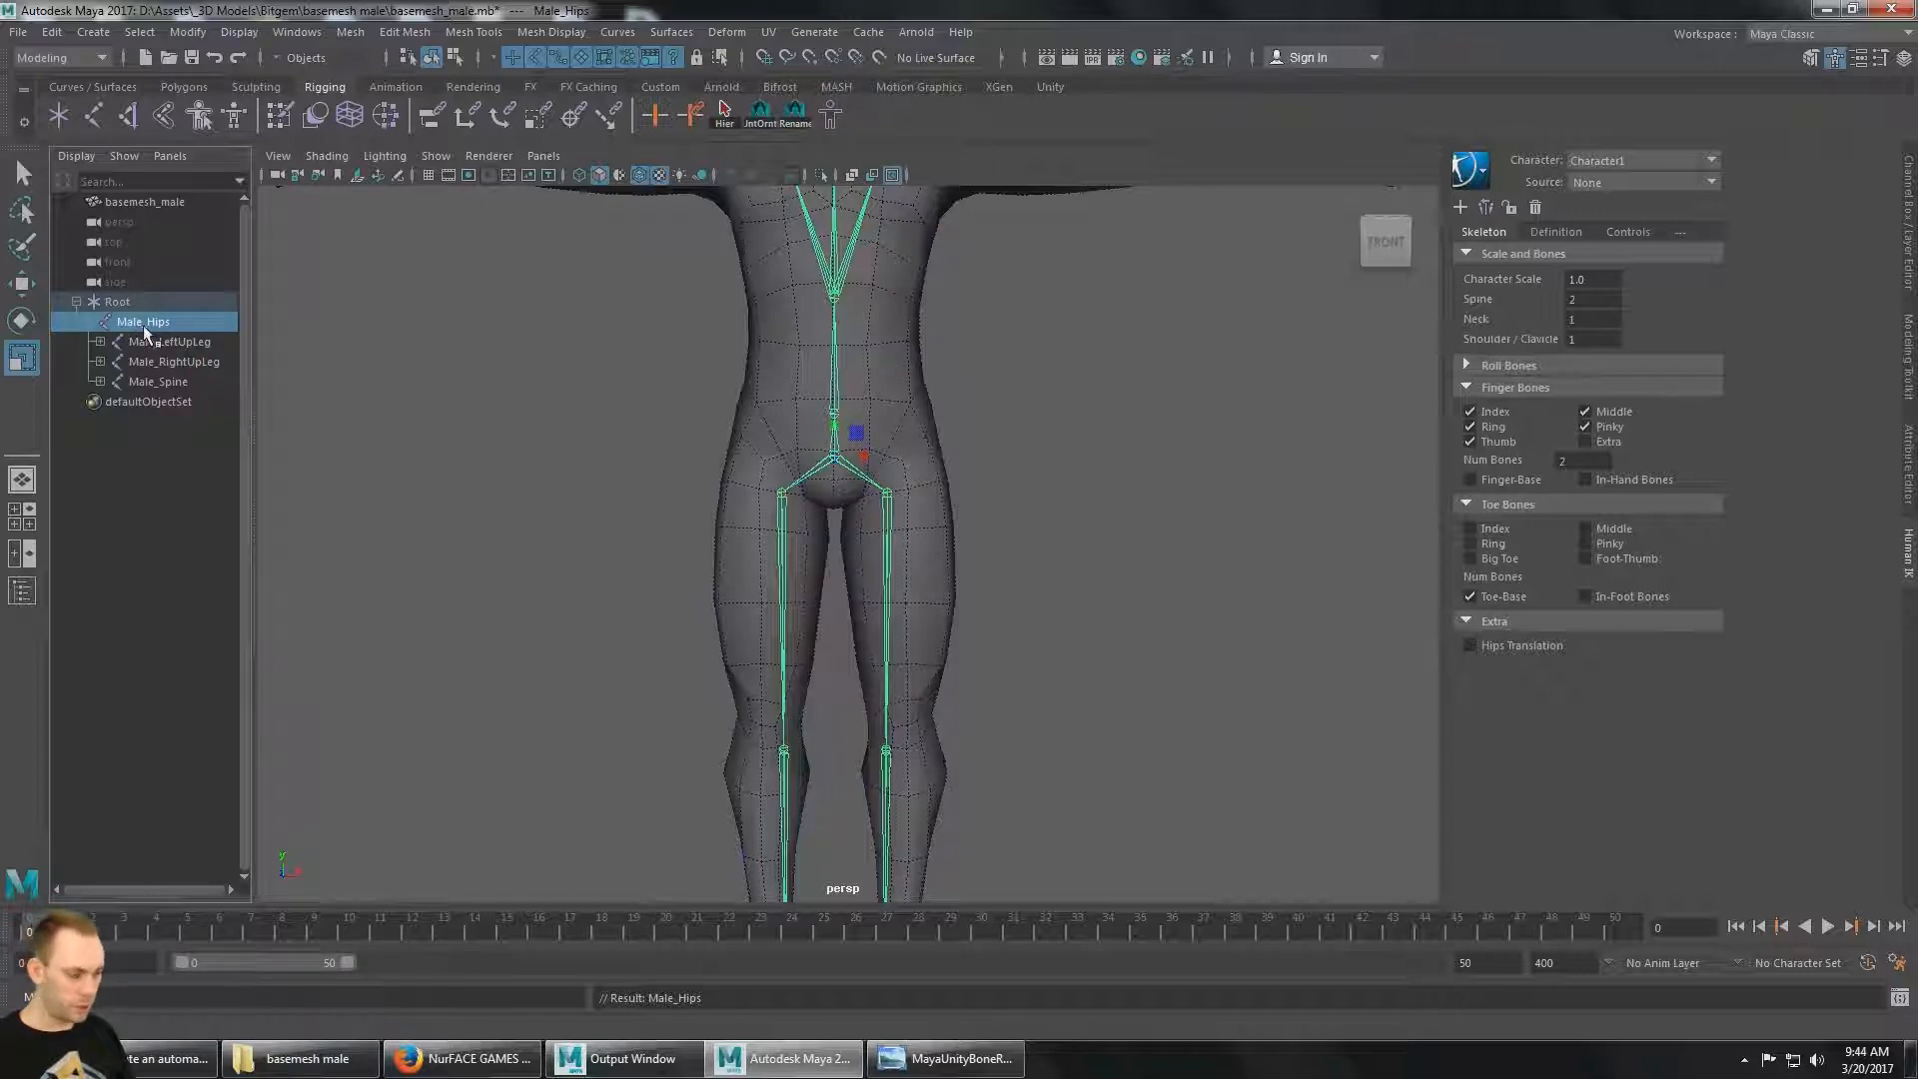
{"action": "left_click", "coordinate": [949, 1059]}
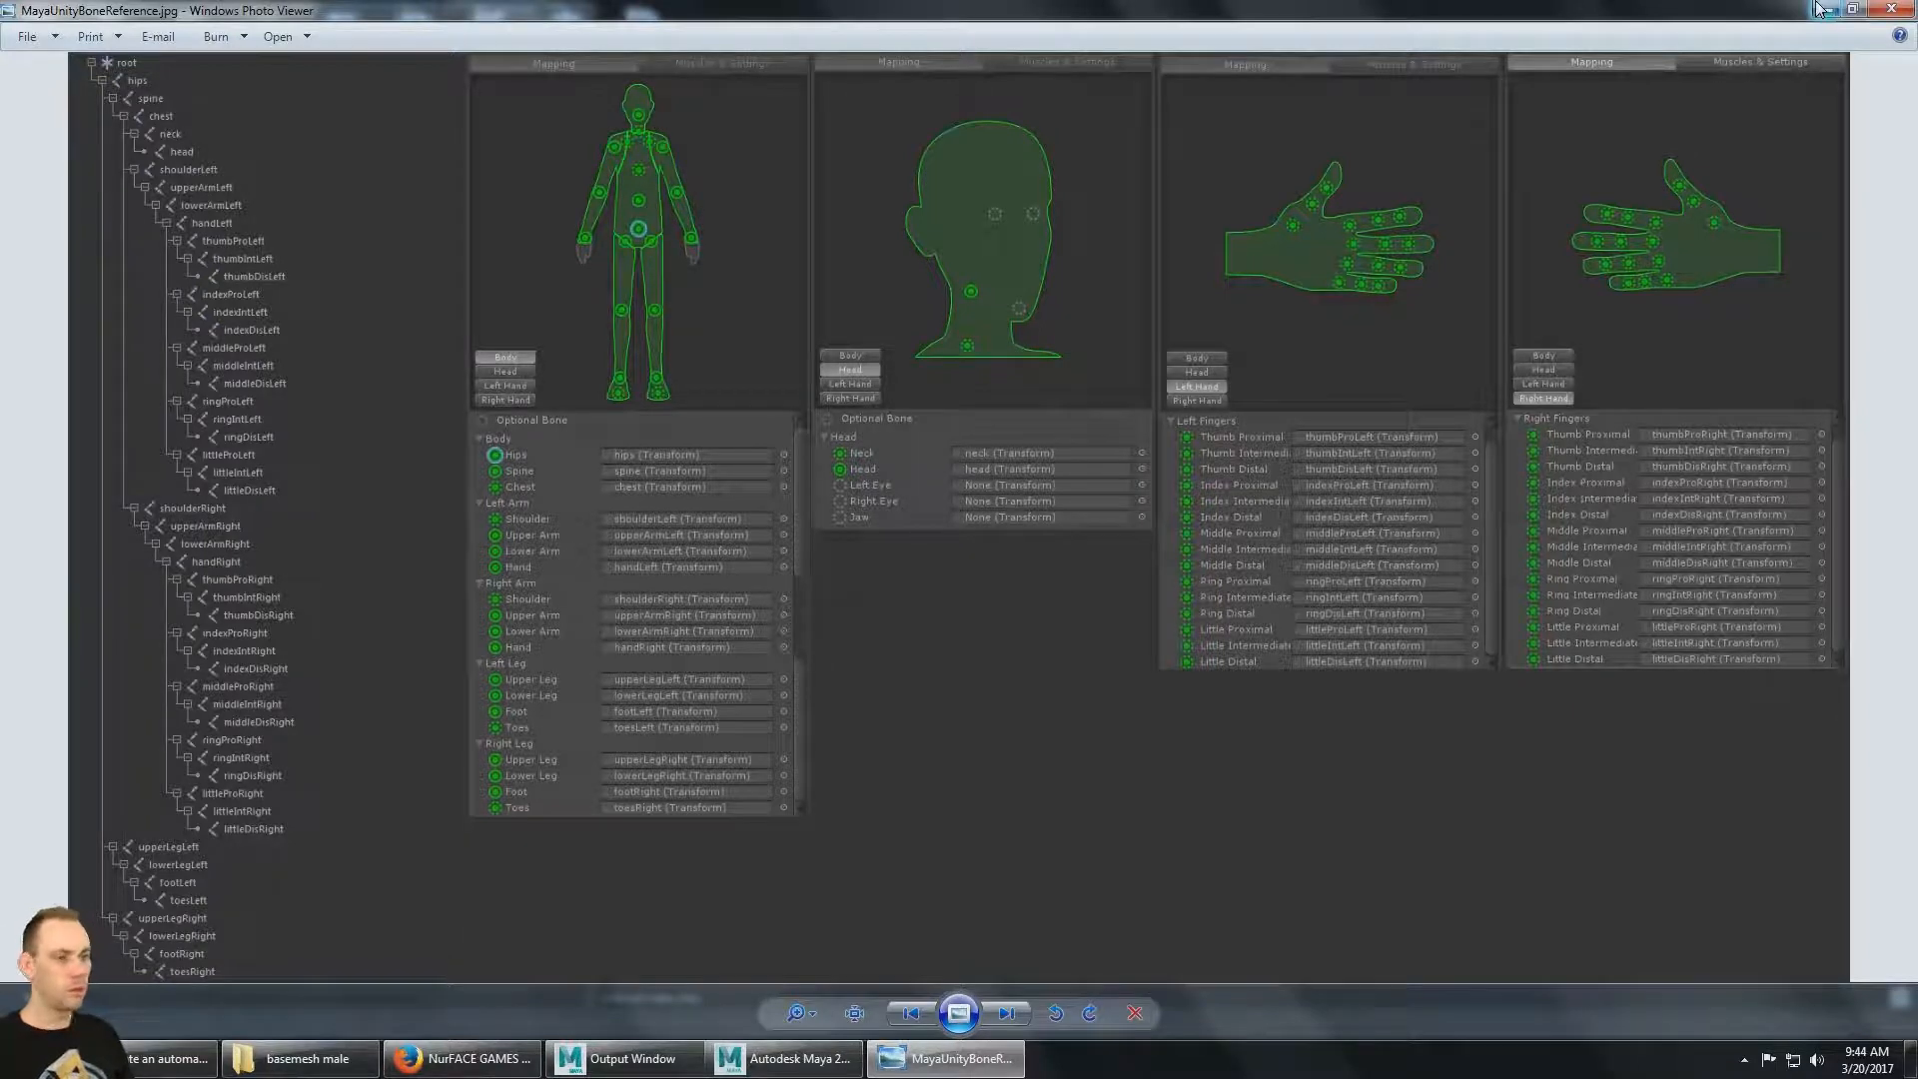
{"action": "key", "text": "alt+Tab"}
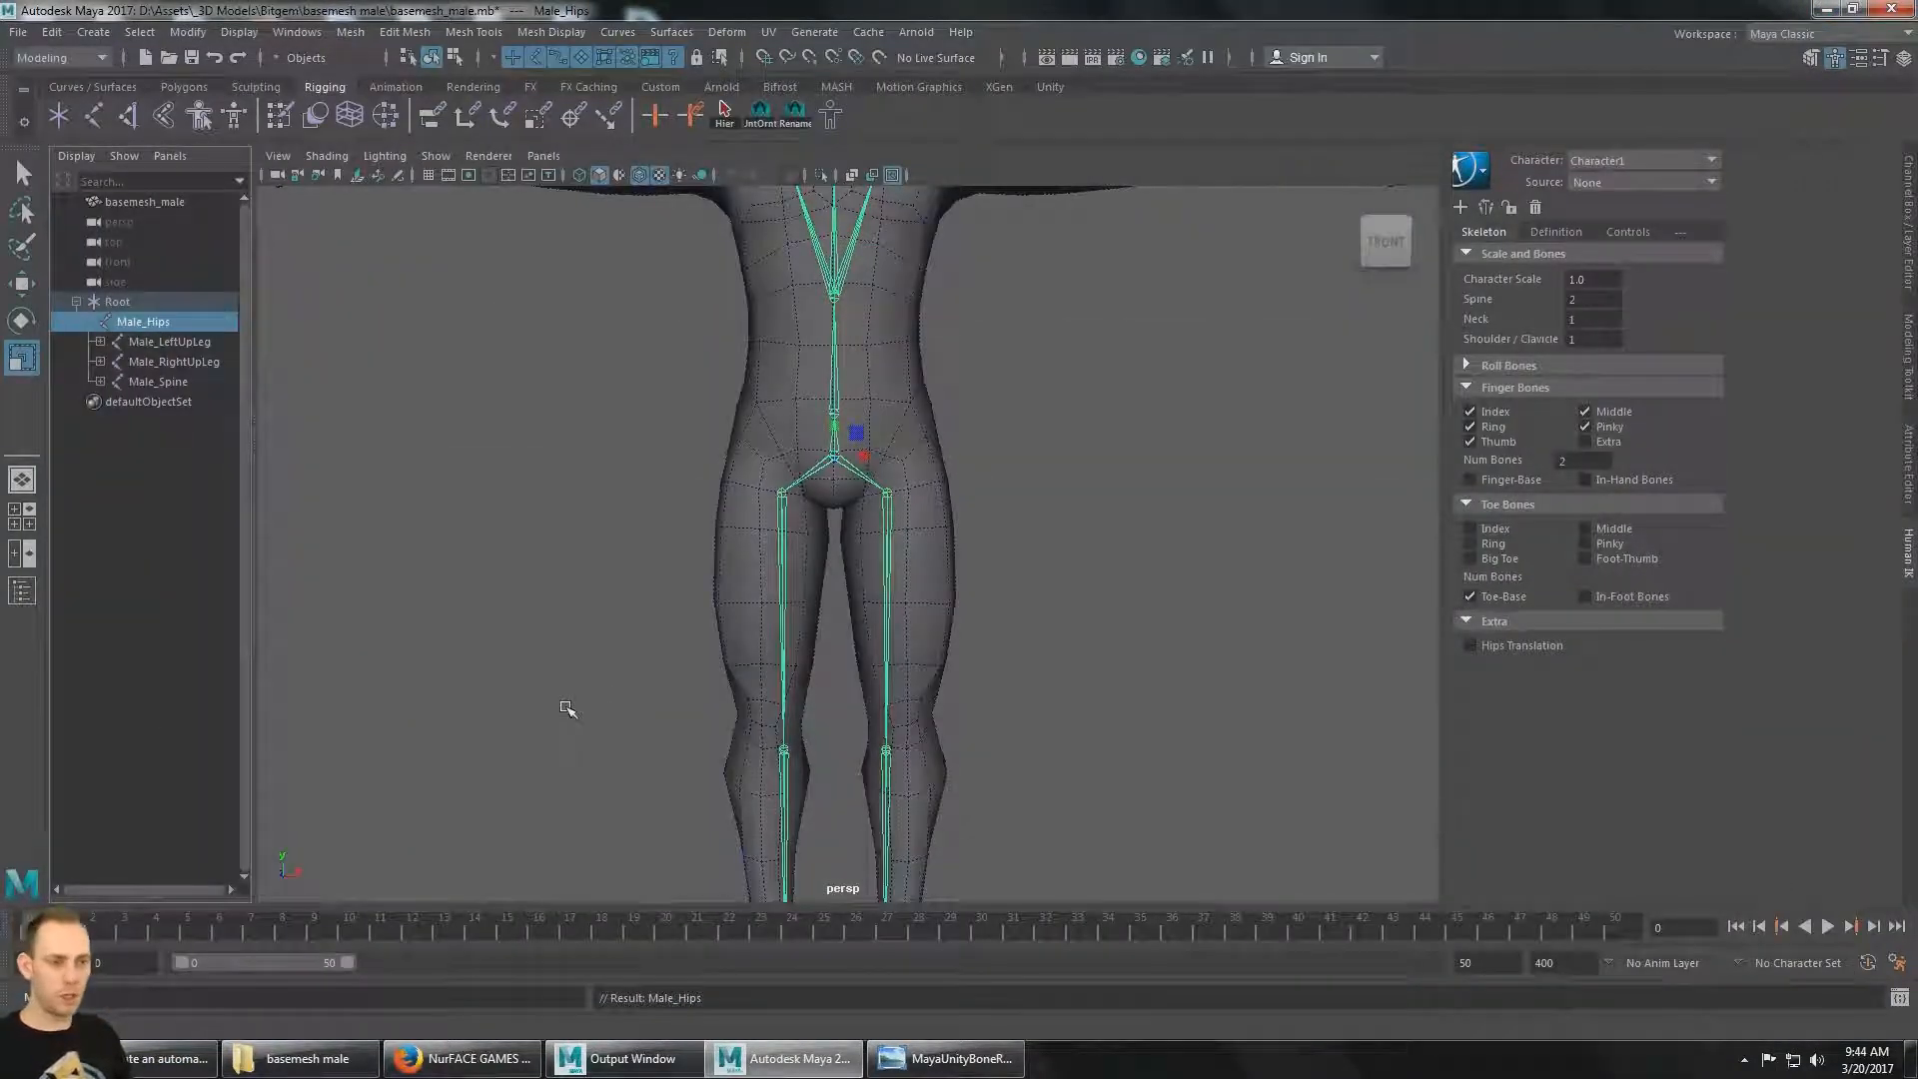
Add the prefix Male_ to the Root node's name, making it Male_Root.
{"action": "left_click", "coordinate": [115, 302]}
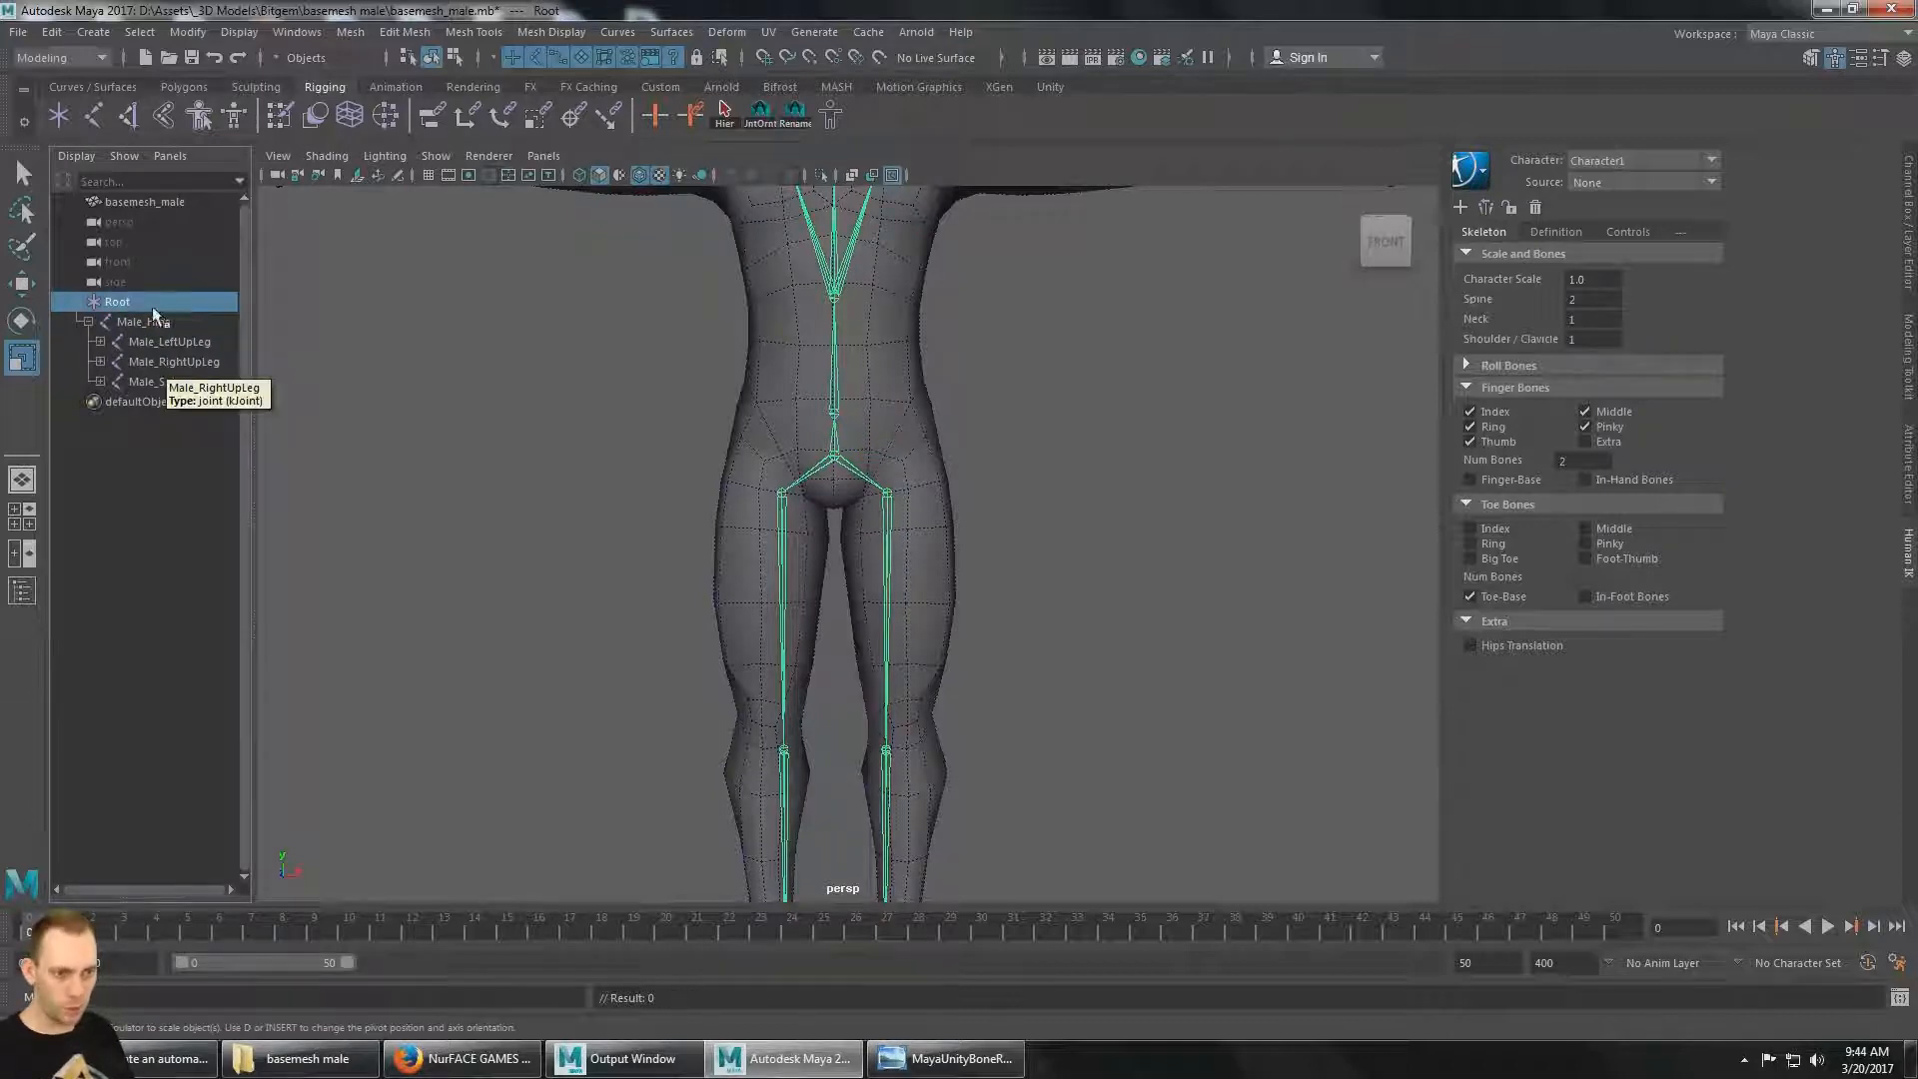
{"action": "right_click", "coordinate": [115, 296]}
{"action": "left_click", "coordinate": [136, 308]}
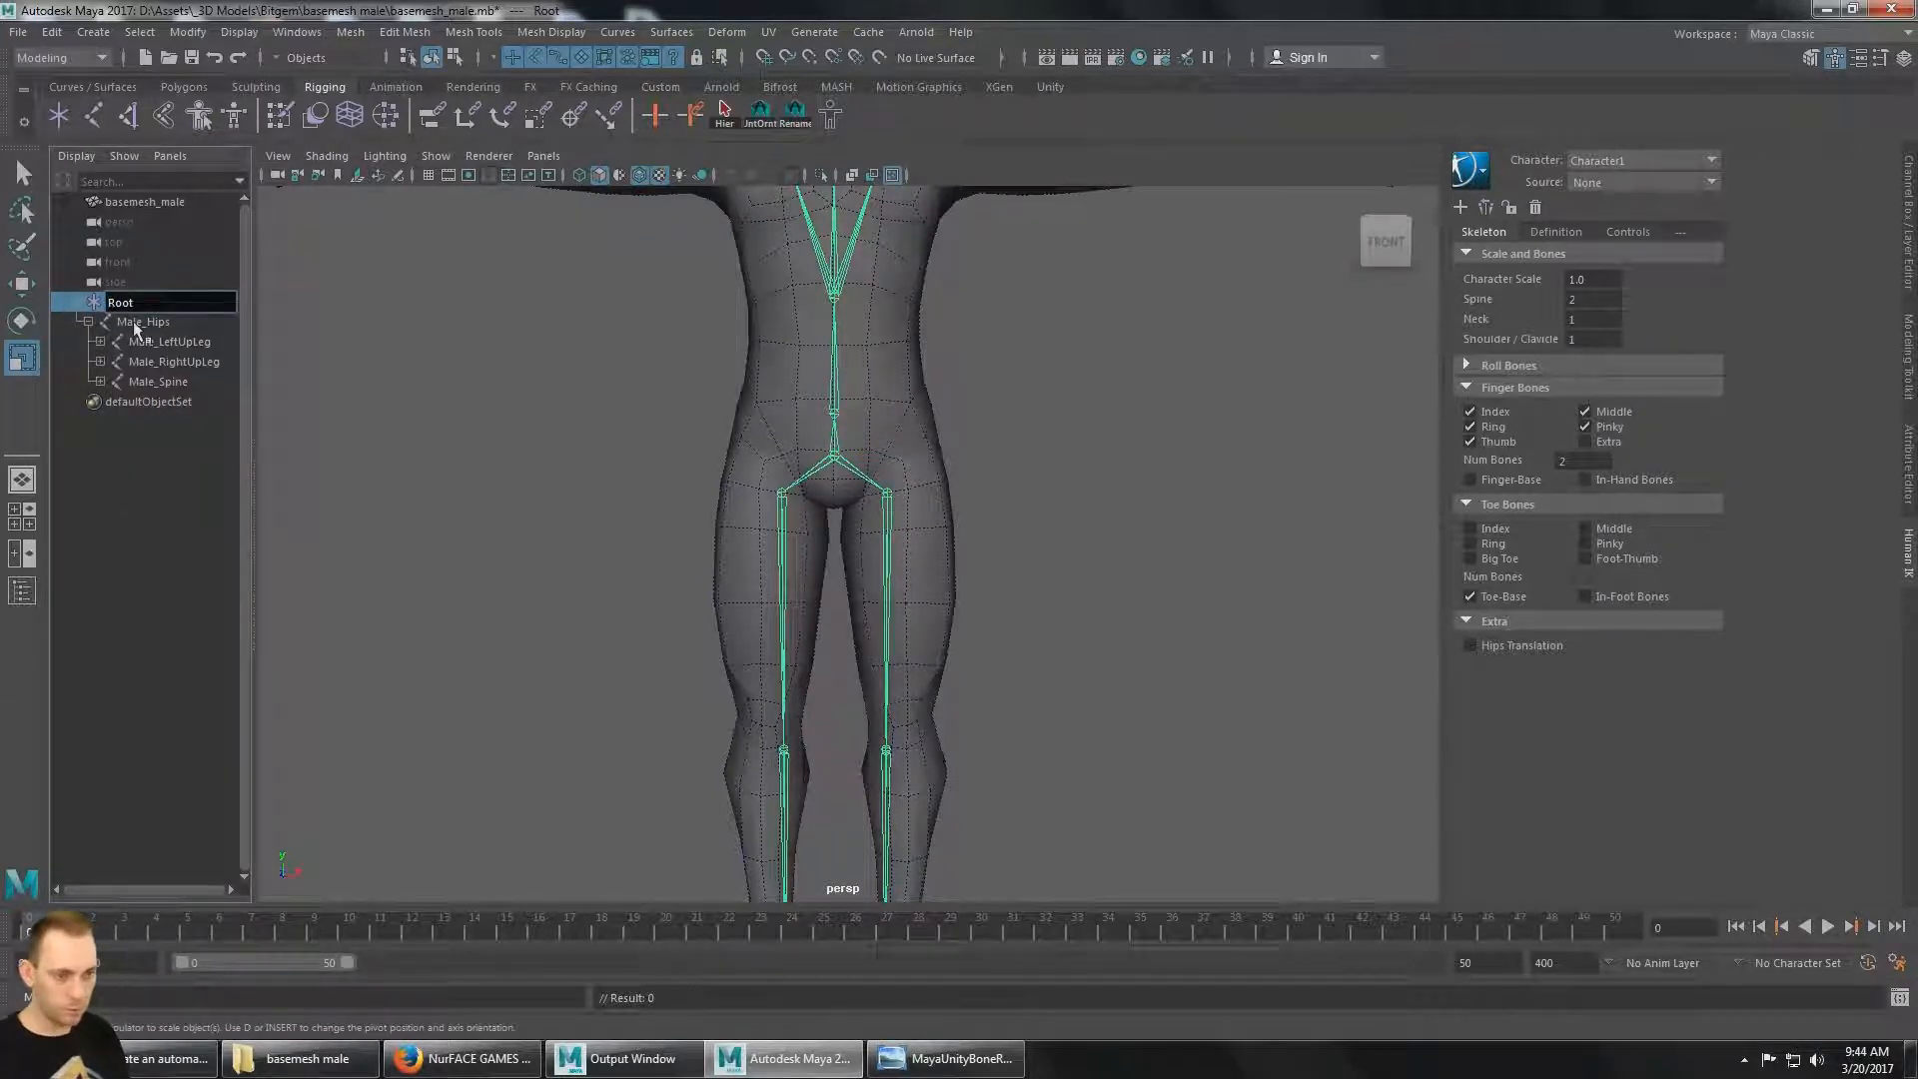
{"action": "type", "text": "Male_"}
{"action": "key", "text": "Return"}
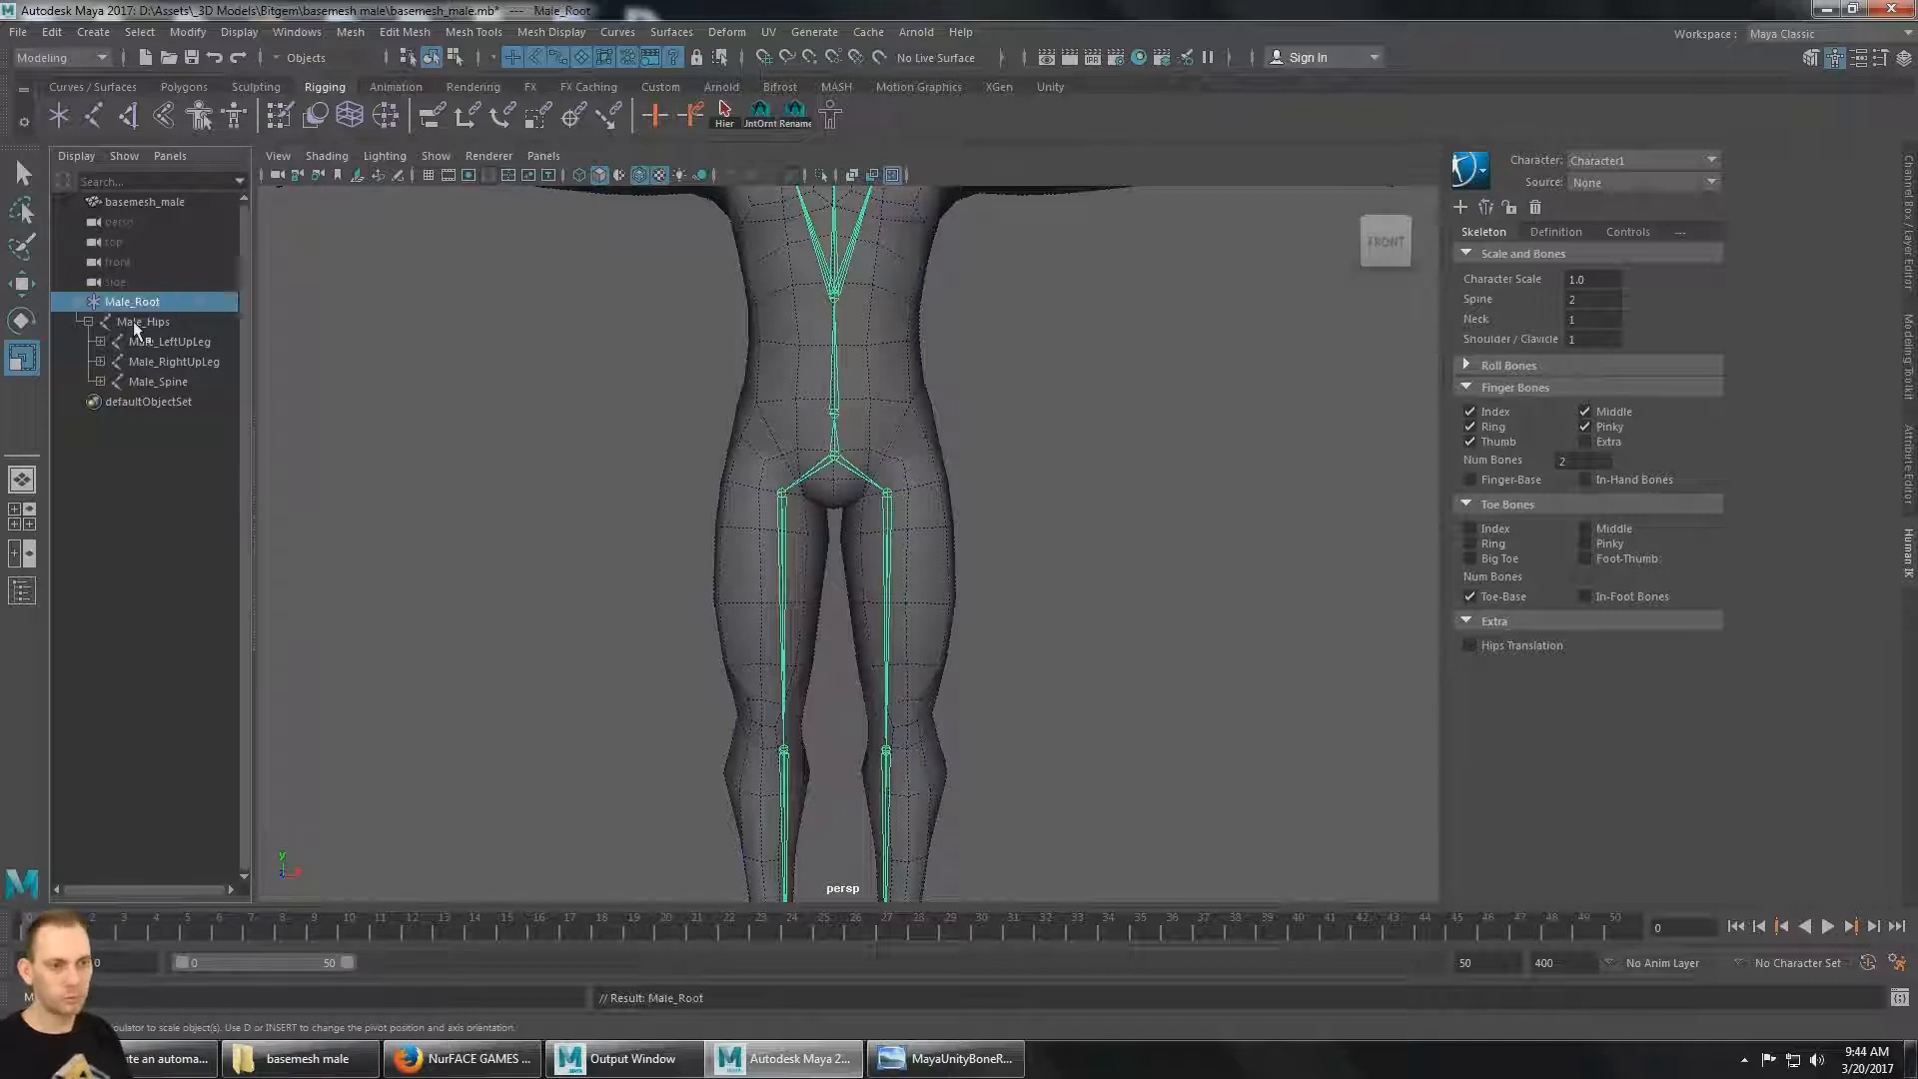
Reorder the children of Male_Hips so that Male_Spine comes before the left and right leg joints.
{"action": "left_click", "coordinate": [134, 321]}
{"action": "left_click", "coordinate": [160, 382]}
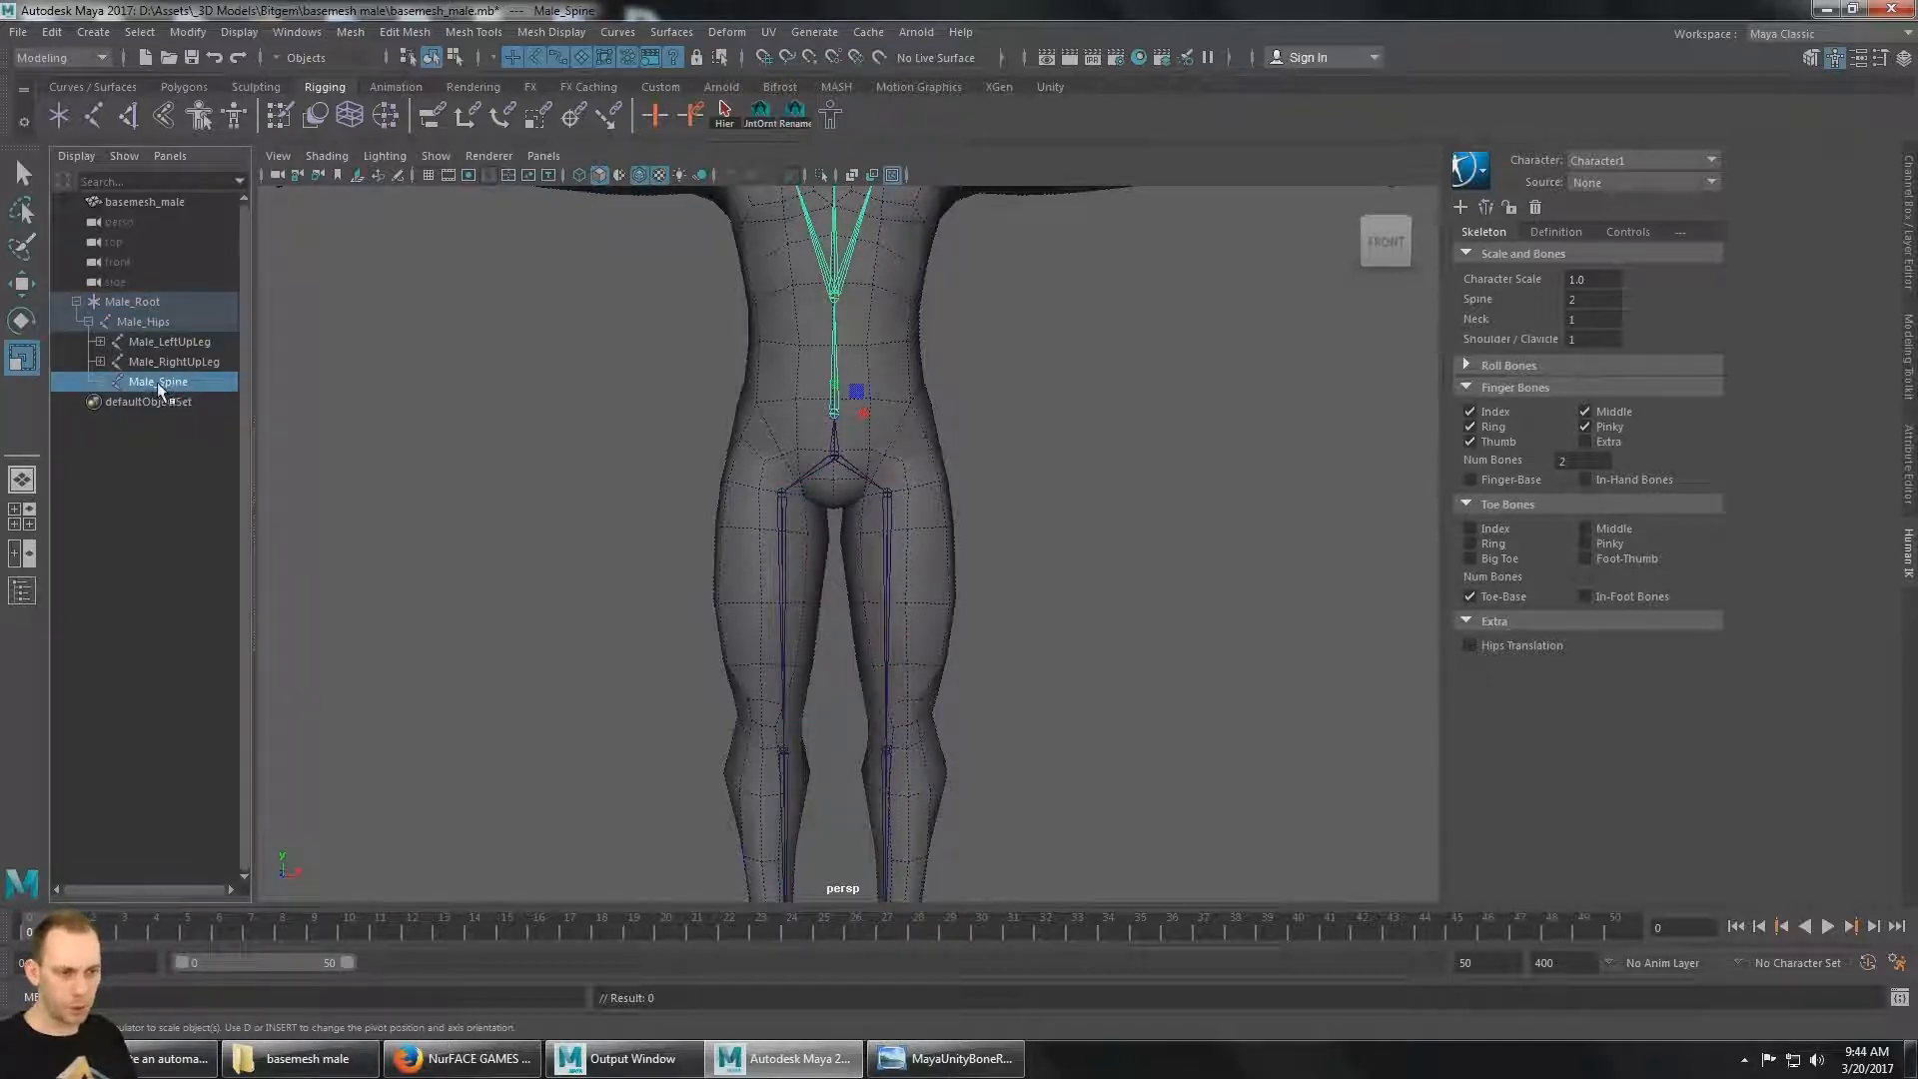
{"action": "middle_click_drag", "start_coordinate": [151, 335], "coordinate": [152, 333]}
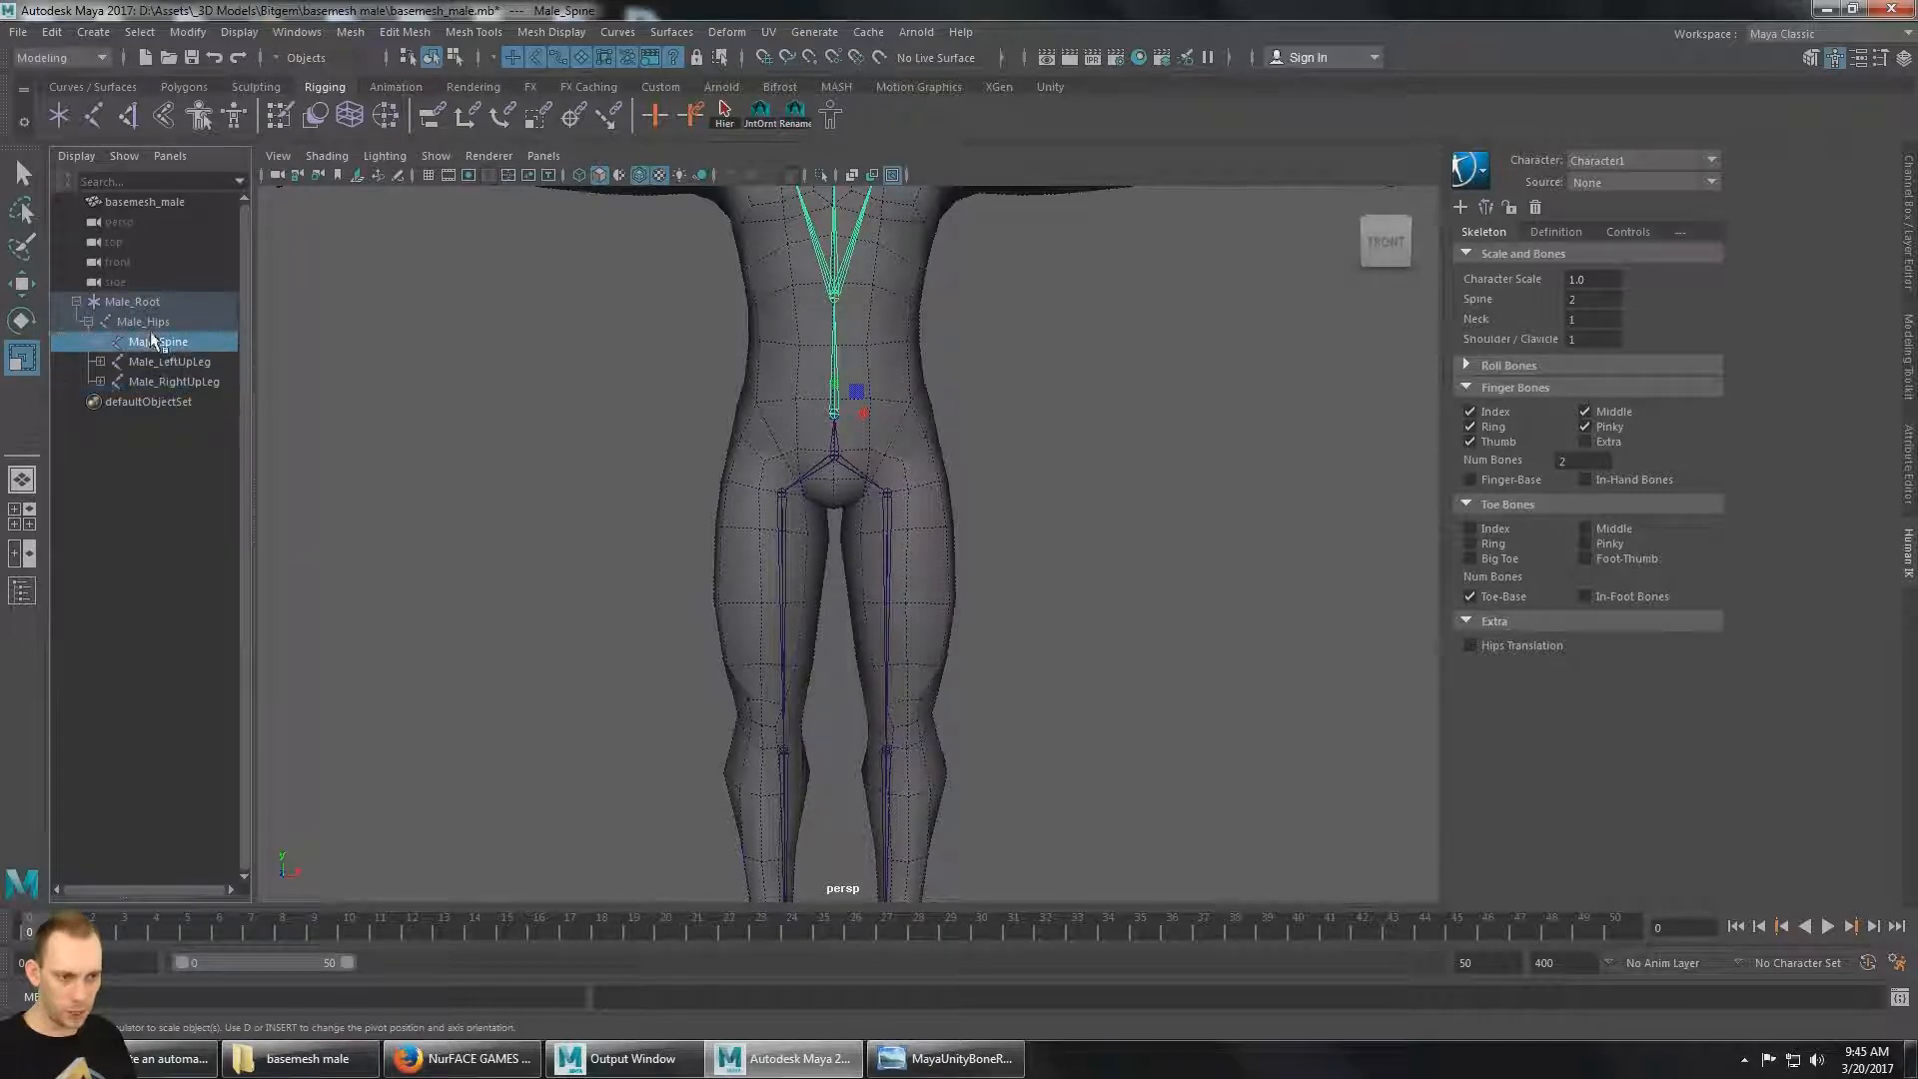
{"action": "left_click", "coordinate": [183, 366]}
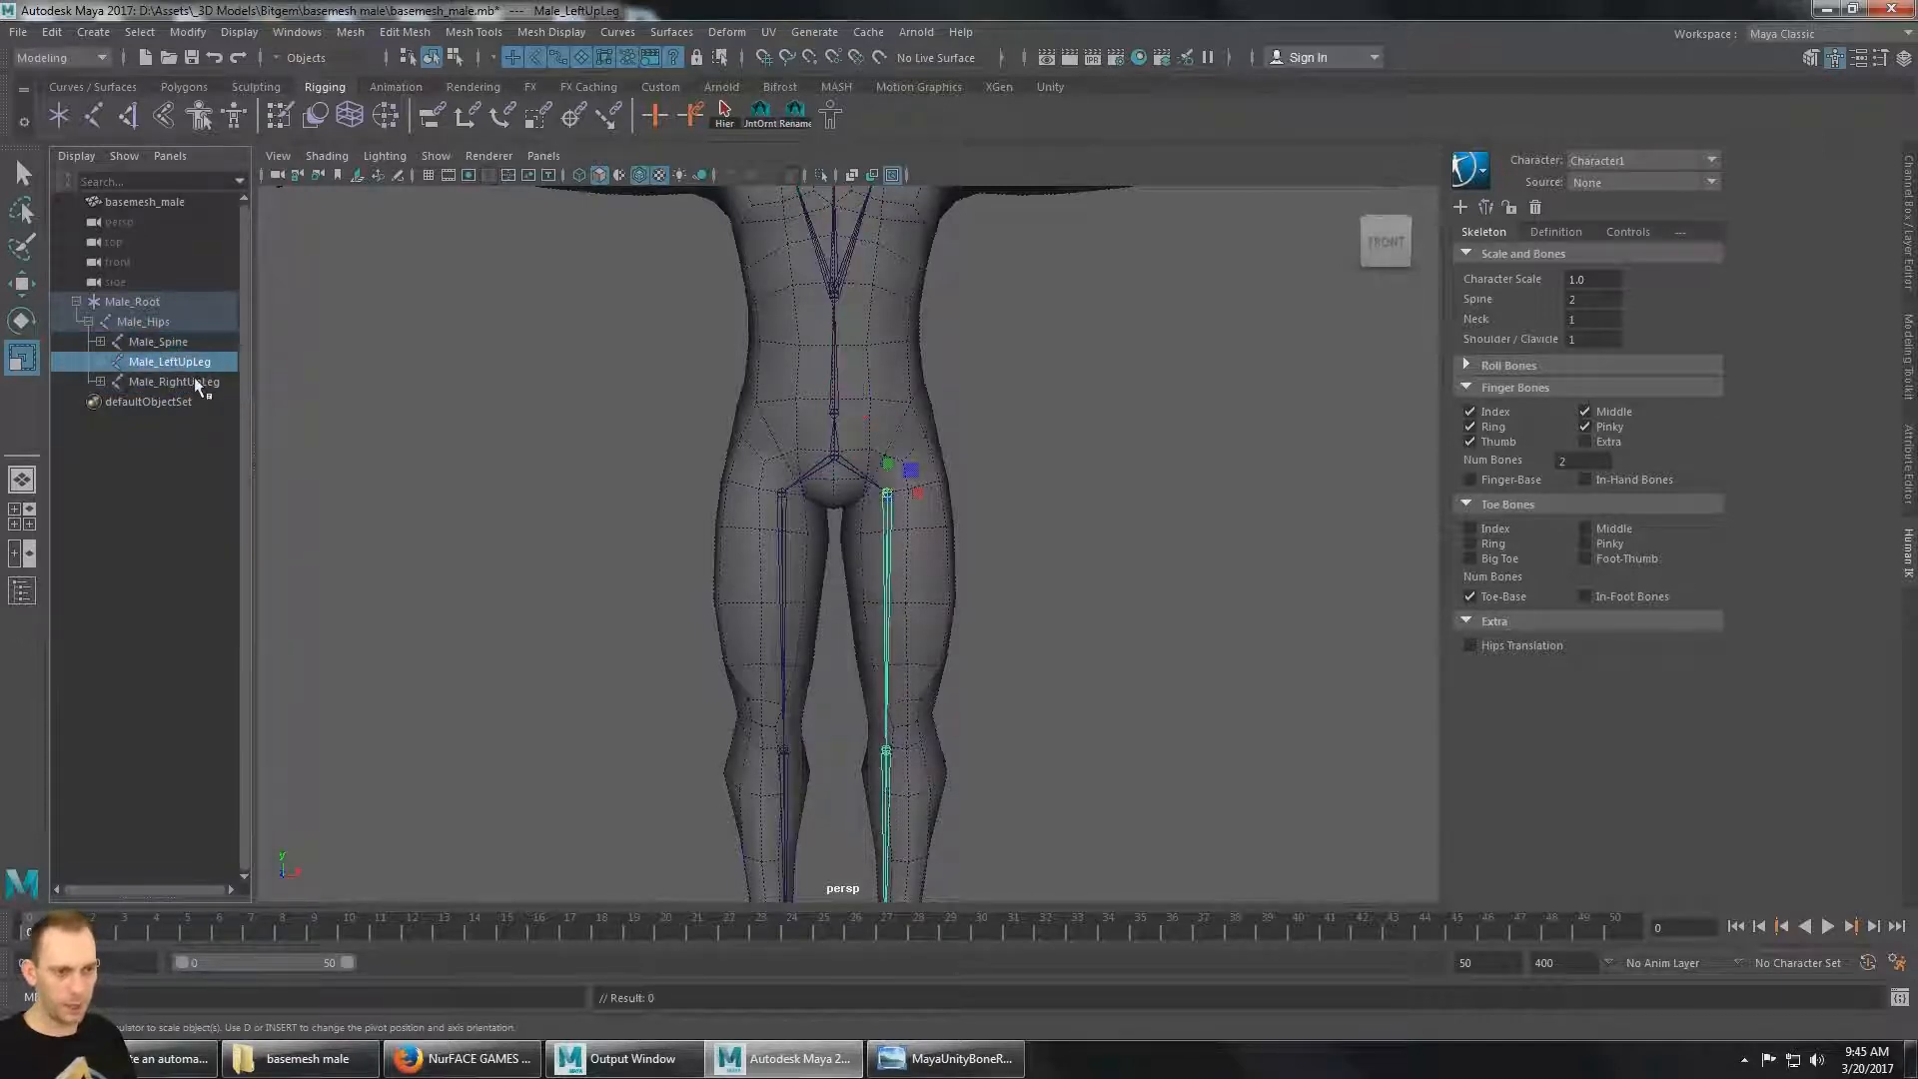
{"action": "left_click", "coordinate": [193, 376]}
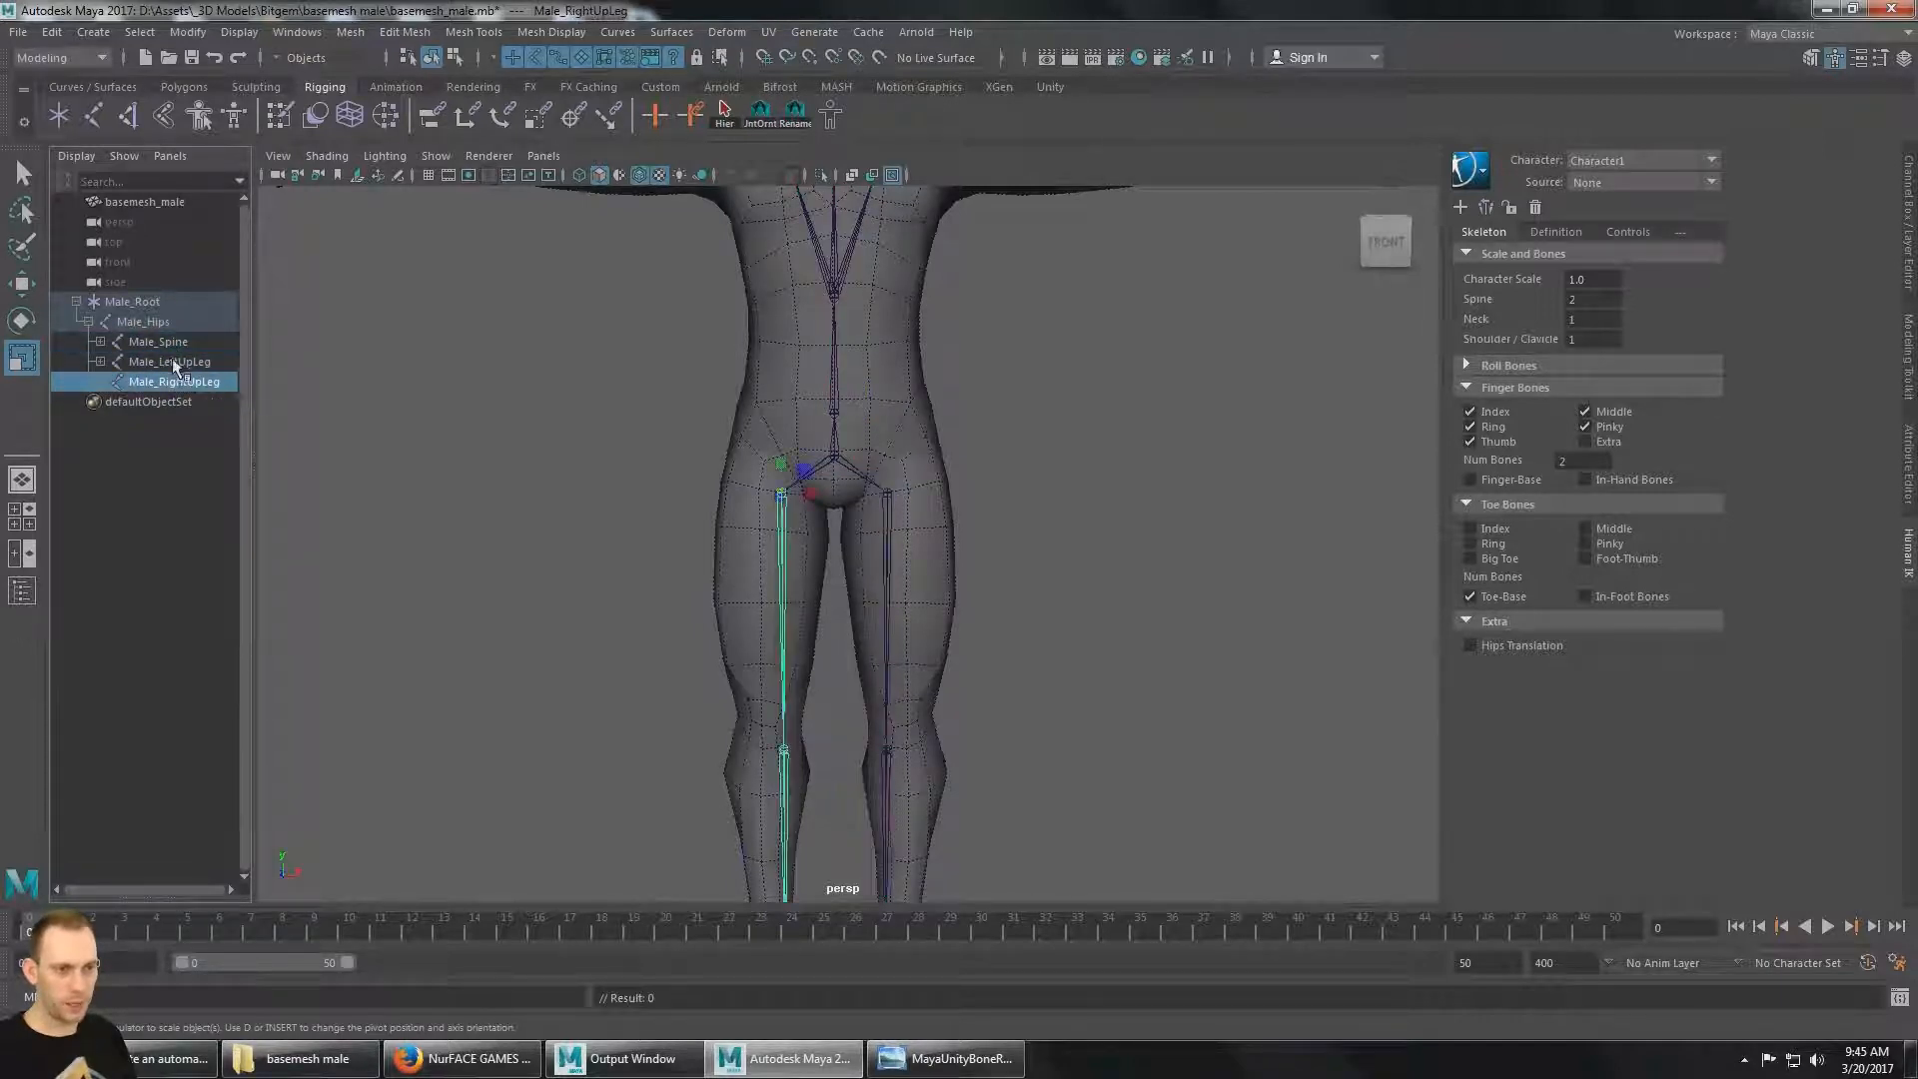
Expand the spine joints and move Male_Neck ahead of the shoulder joints under Male_Spine1.
{"action": "left_click", "coordinate": [100, 341]}
{"action": "left_click", "coordinate": [112, 361]}
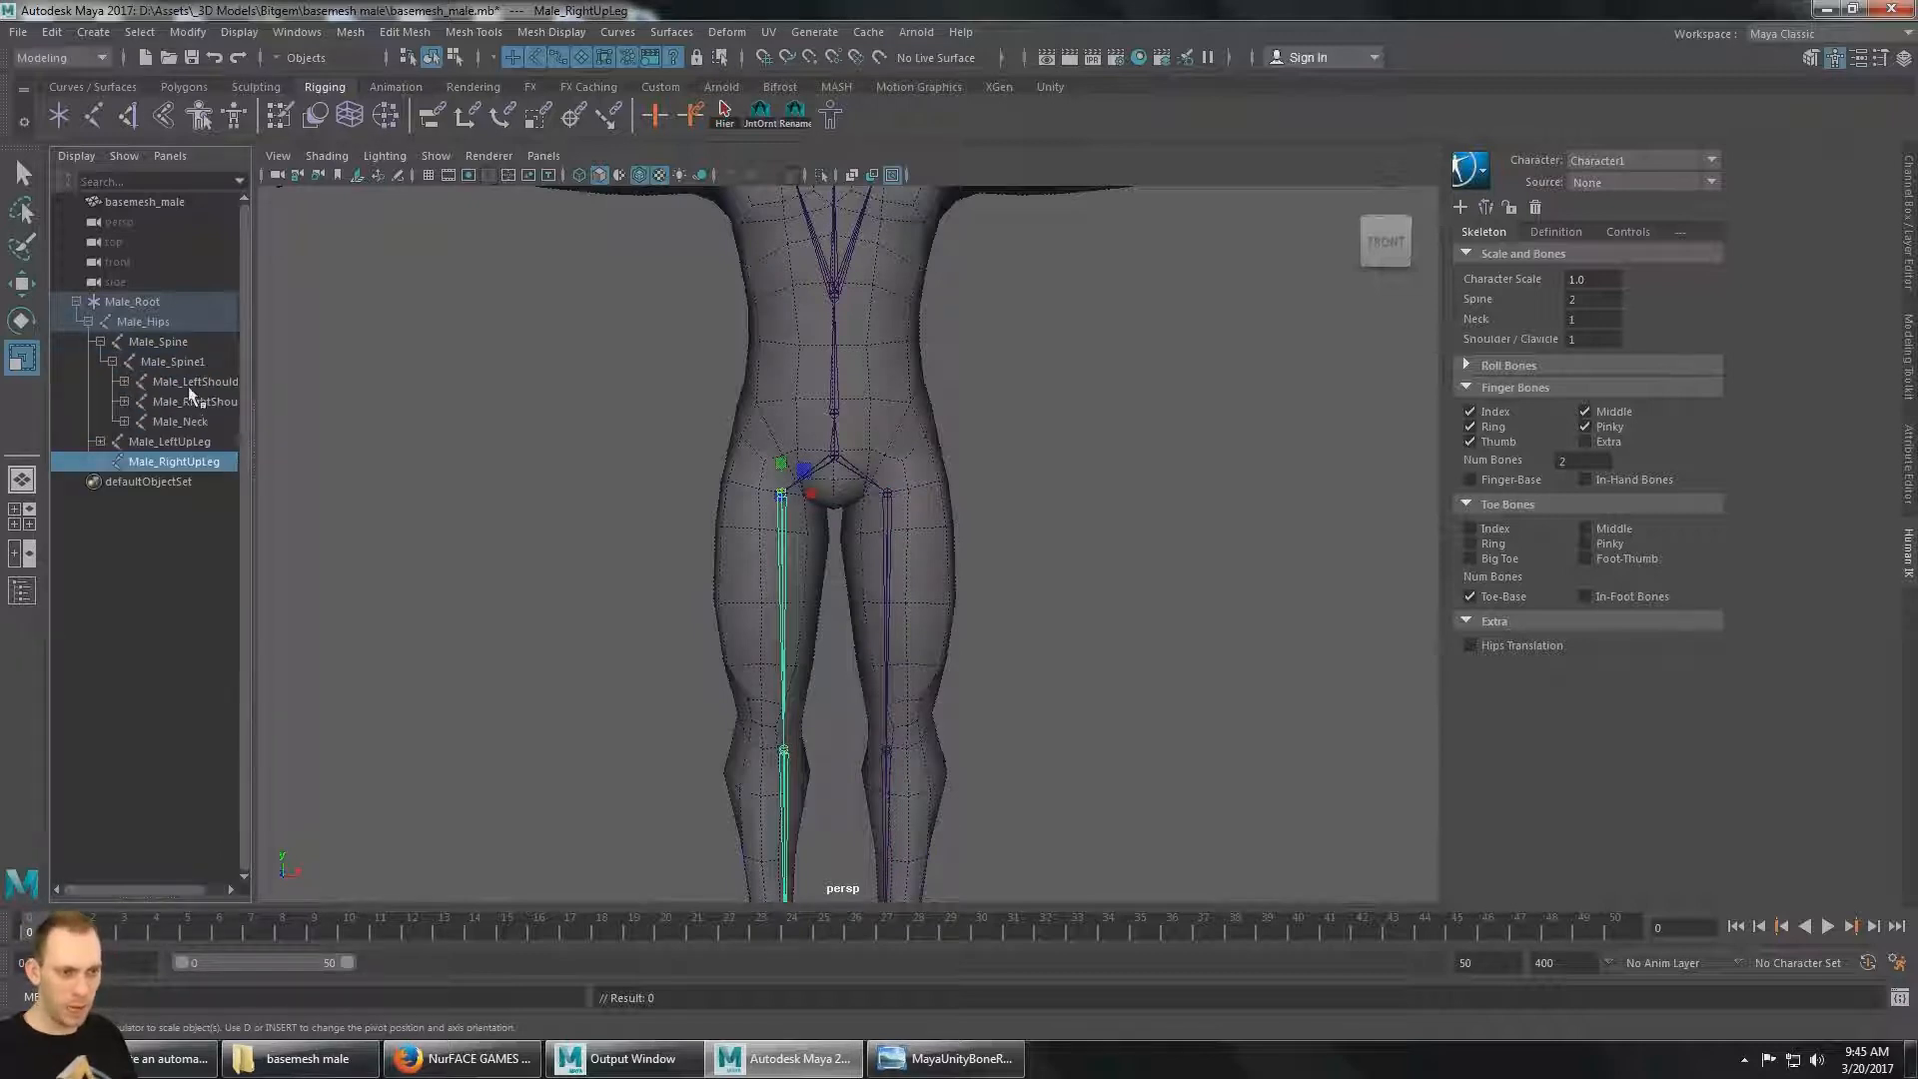
{"action": "left_click", "coordinate": [177, 421]}
{"action": "left_click_drag", "start_coordinate": [186, 423], "coordinate": [178, 372]}
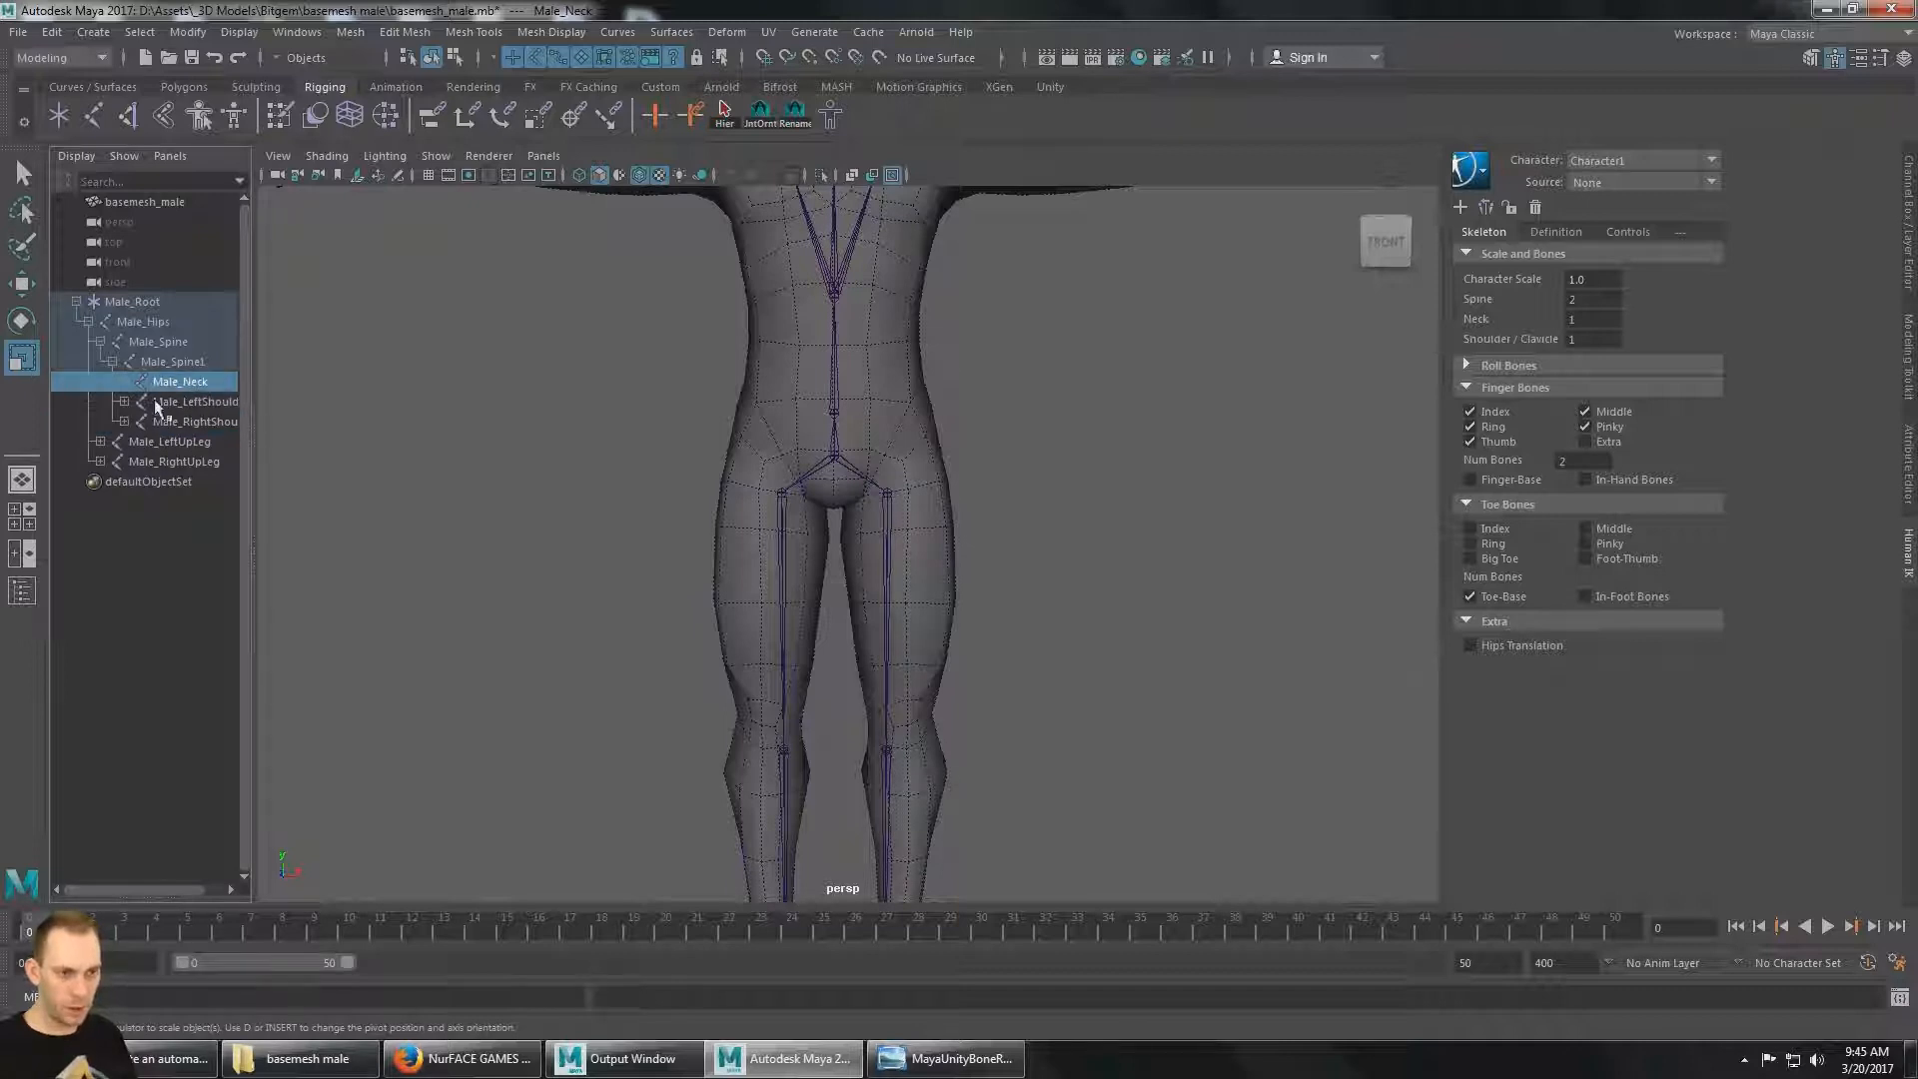
Rename the Male_Spine1 joint as Male_Chest.
{"action": "left_click", "coordinate": [145, 322]}
{"action": "left_click", "coordinate": [158, 344]}
{"action": "left_click", "coordinate": [176, 363]}
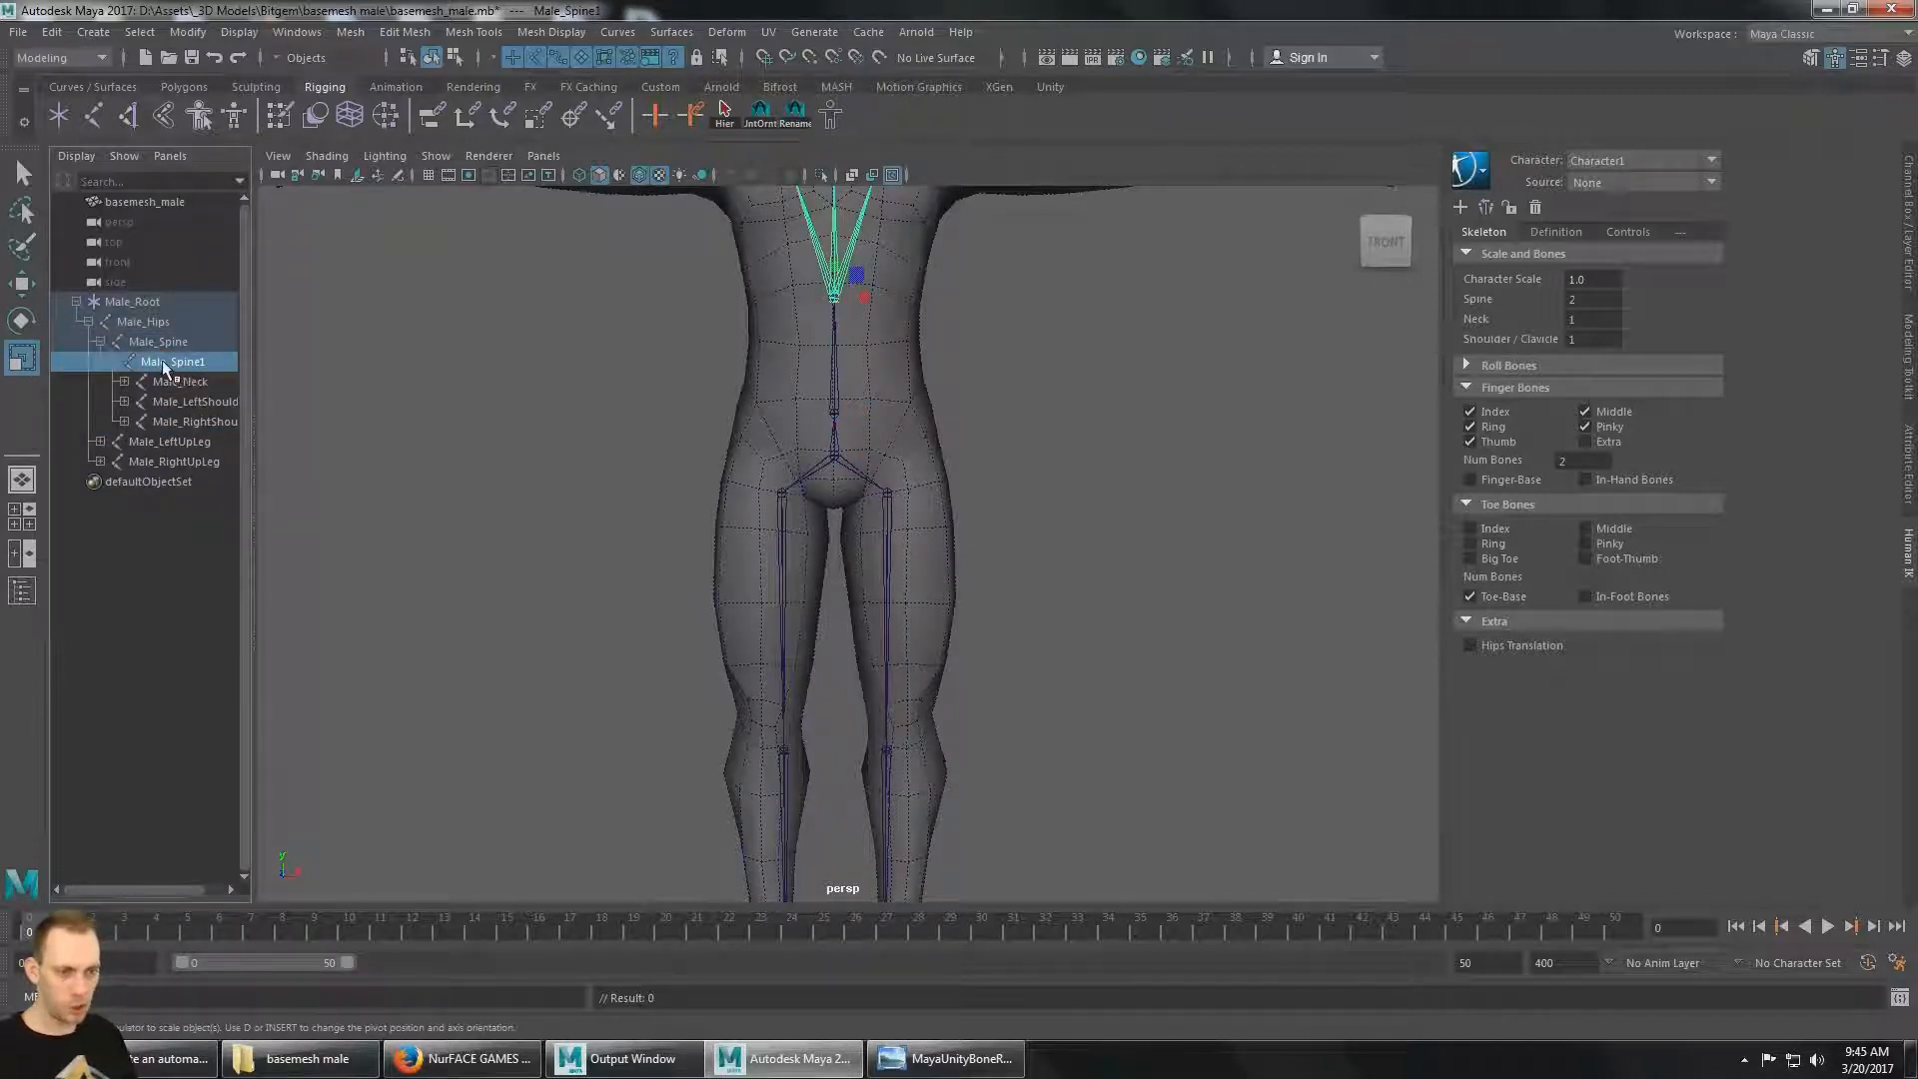
{"action": "right_click", "coordinate": [166, 372]}
{"action": "left_click", "coordinate": [225, 540]}
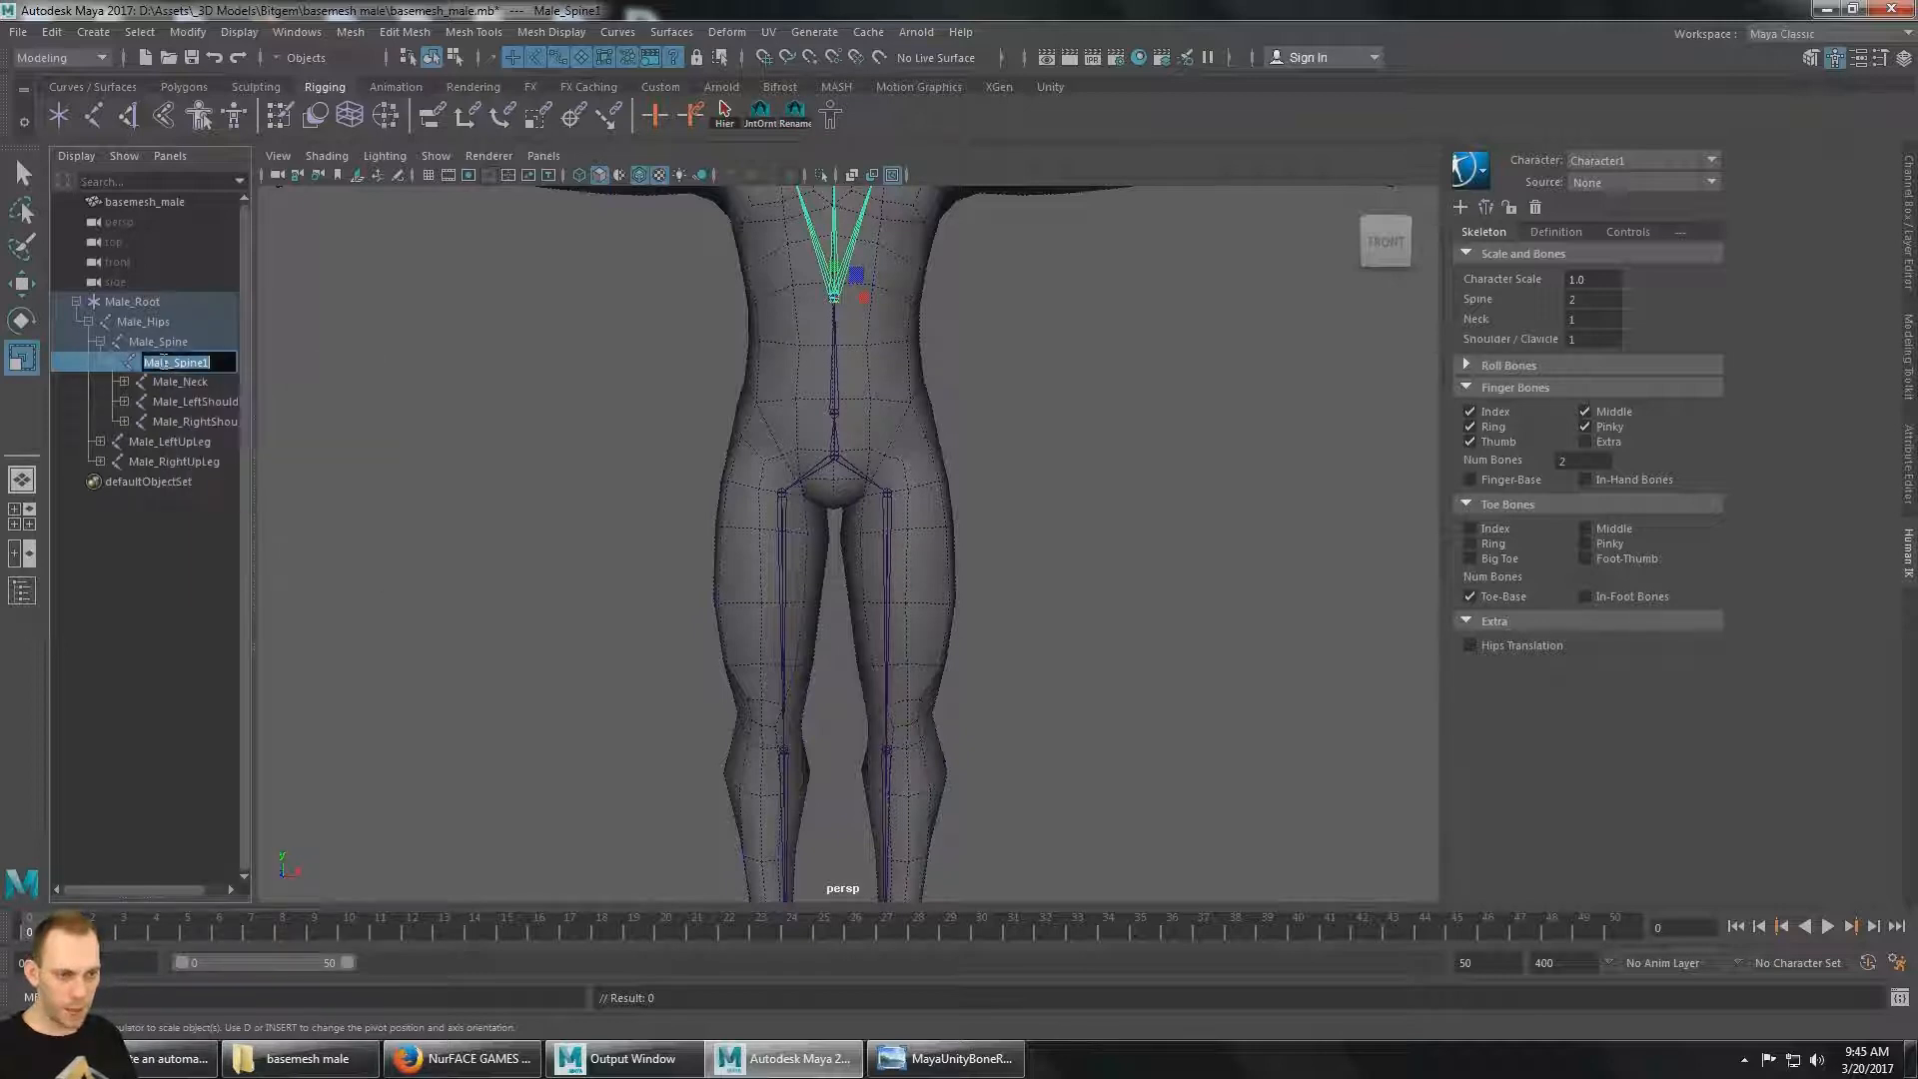
{"action": "left_click", "coordinate": [232, 362]}
{"action": "key", "text": "BackSpace"}
{"action": "key", "text": "BackSpace"}
{"action": "key", "text": "BackSpace"}
{"action": "key", "text": "BackSpace"}
{"action": "key", "text": "BackSpace"}
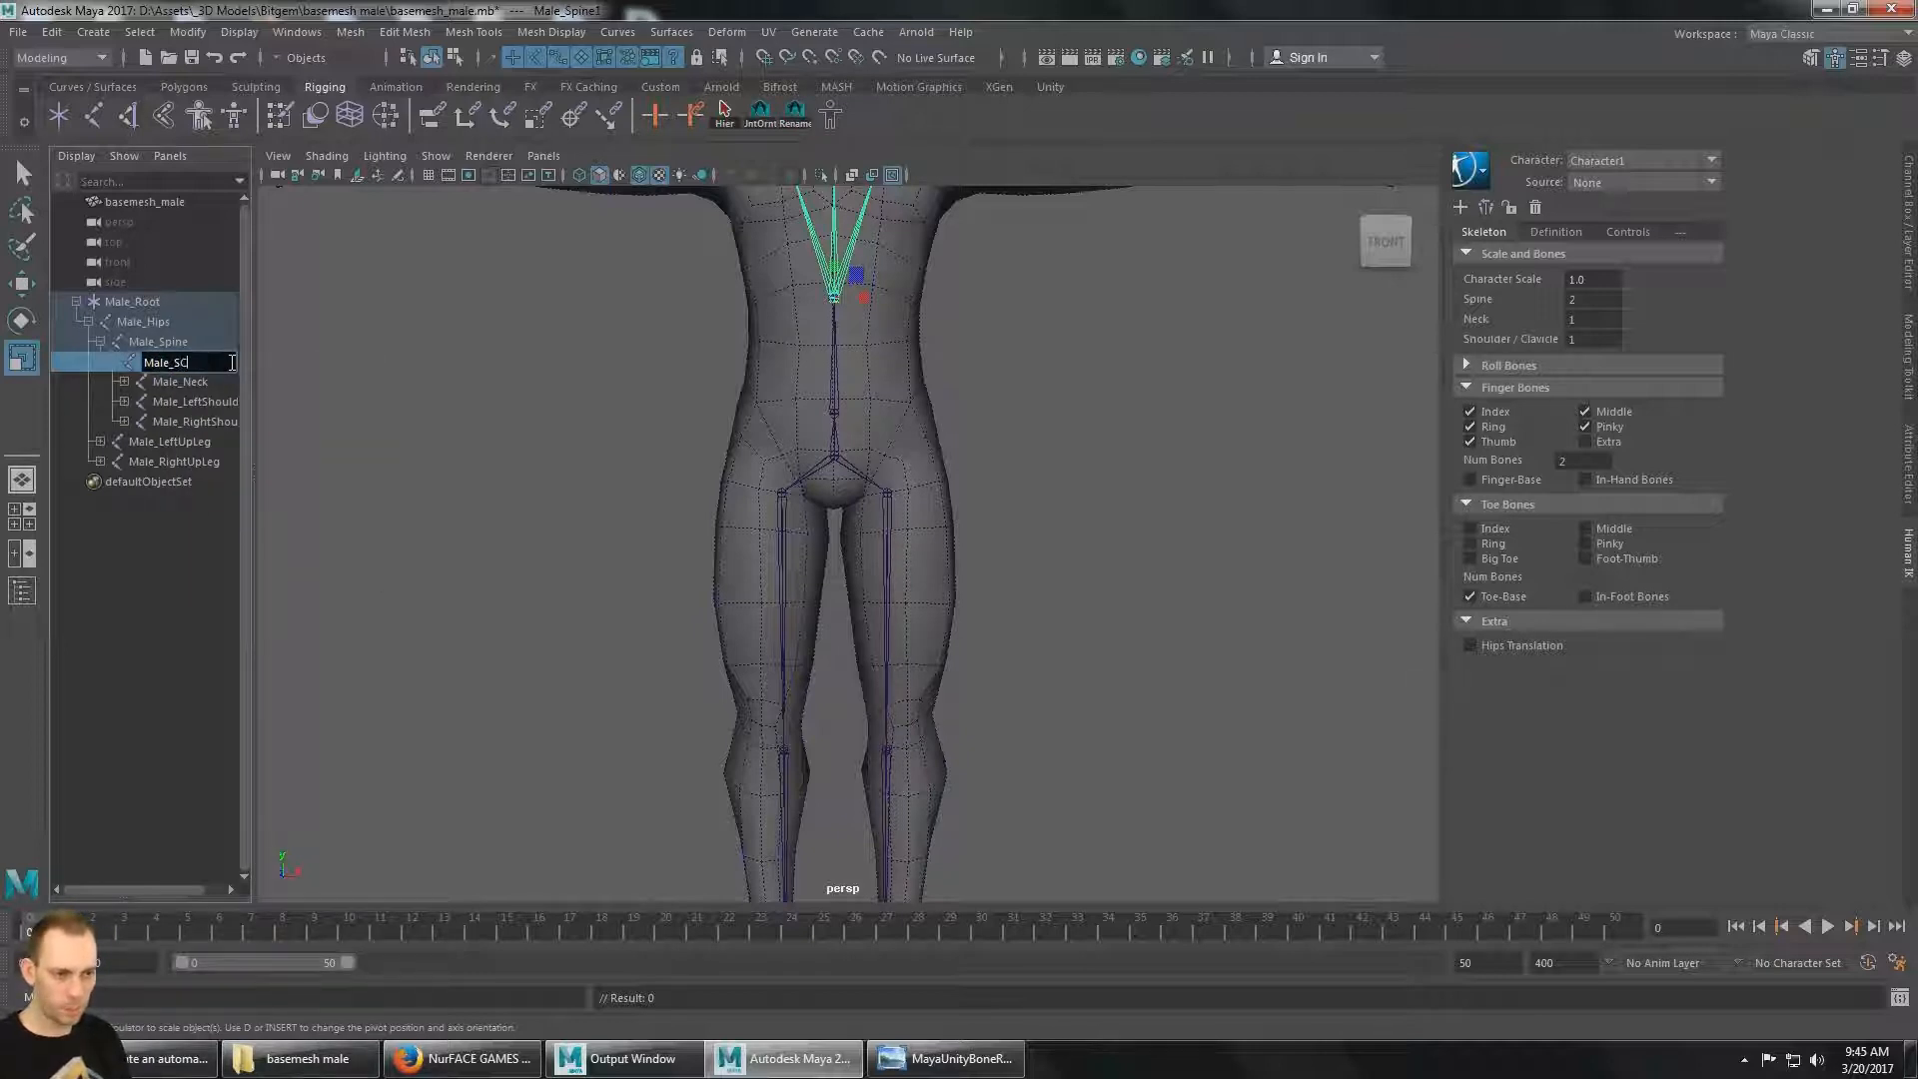
{"action": "type", "text": "Chest"}
{"action": "key", "text": "Return"}
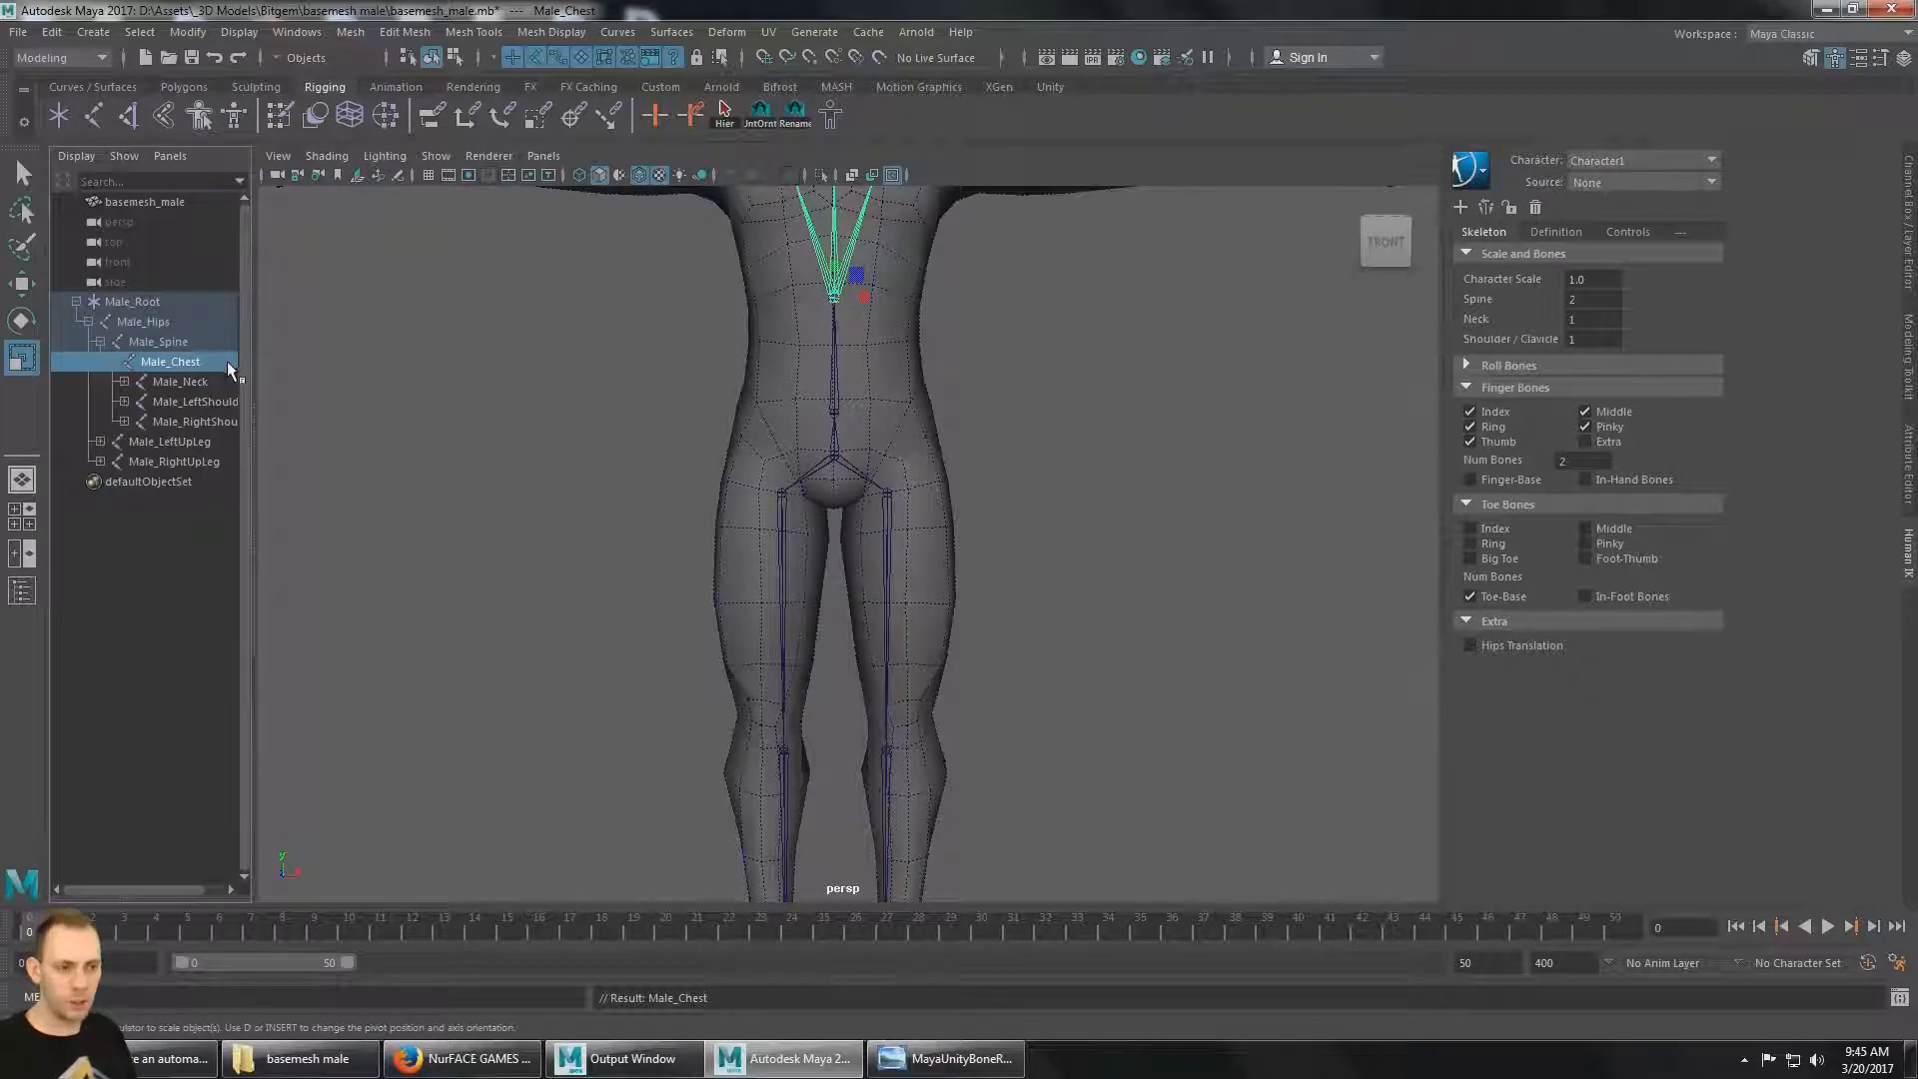
Expand Male_Neck and check the joint chain from Male_Hips through spine, chest and neck to Male_Head.
{"action": "left_click", "coordinate": [178, 382]}
{"action": "left_click", "coordinate": [124, 380]}
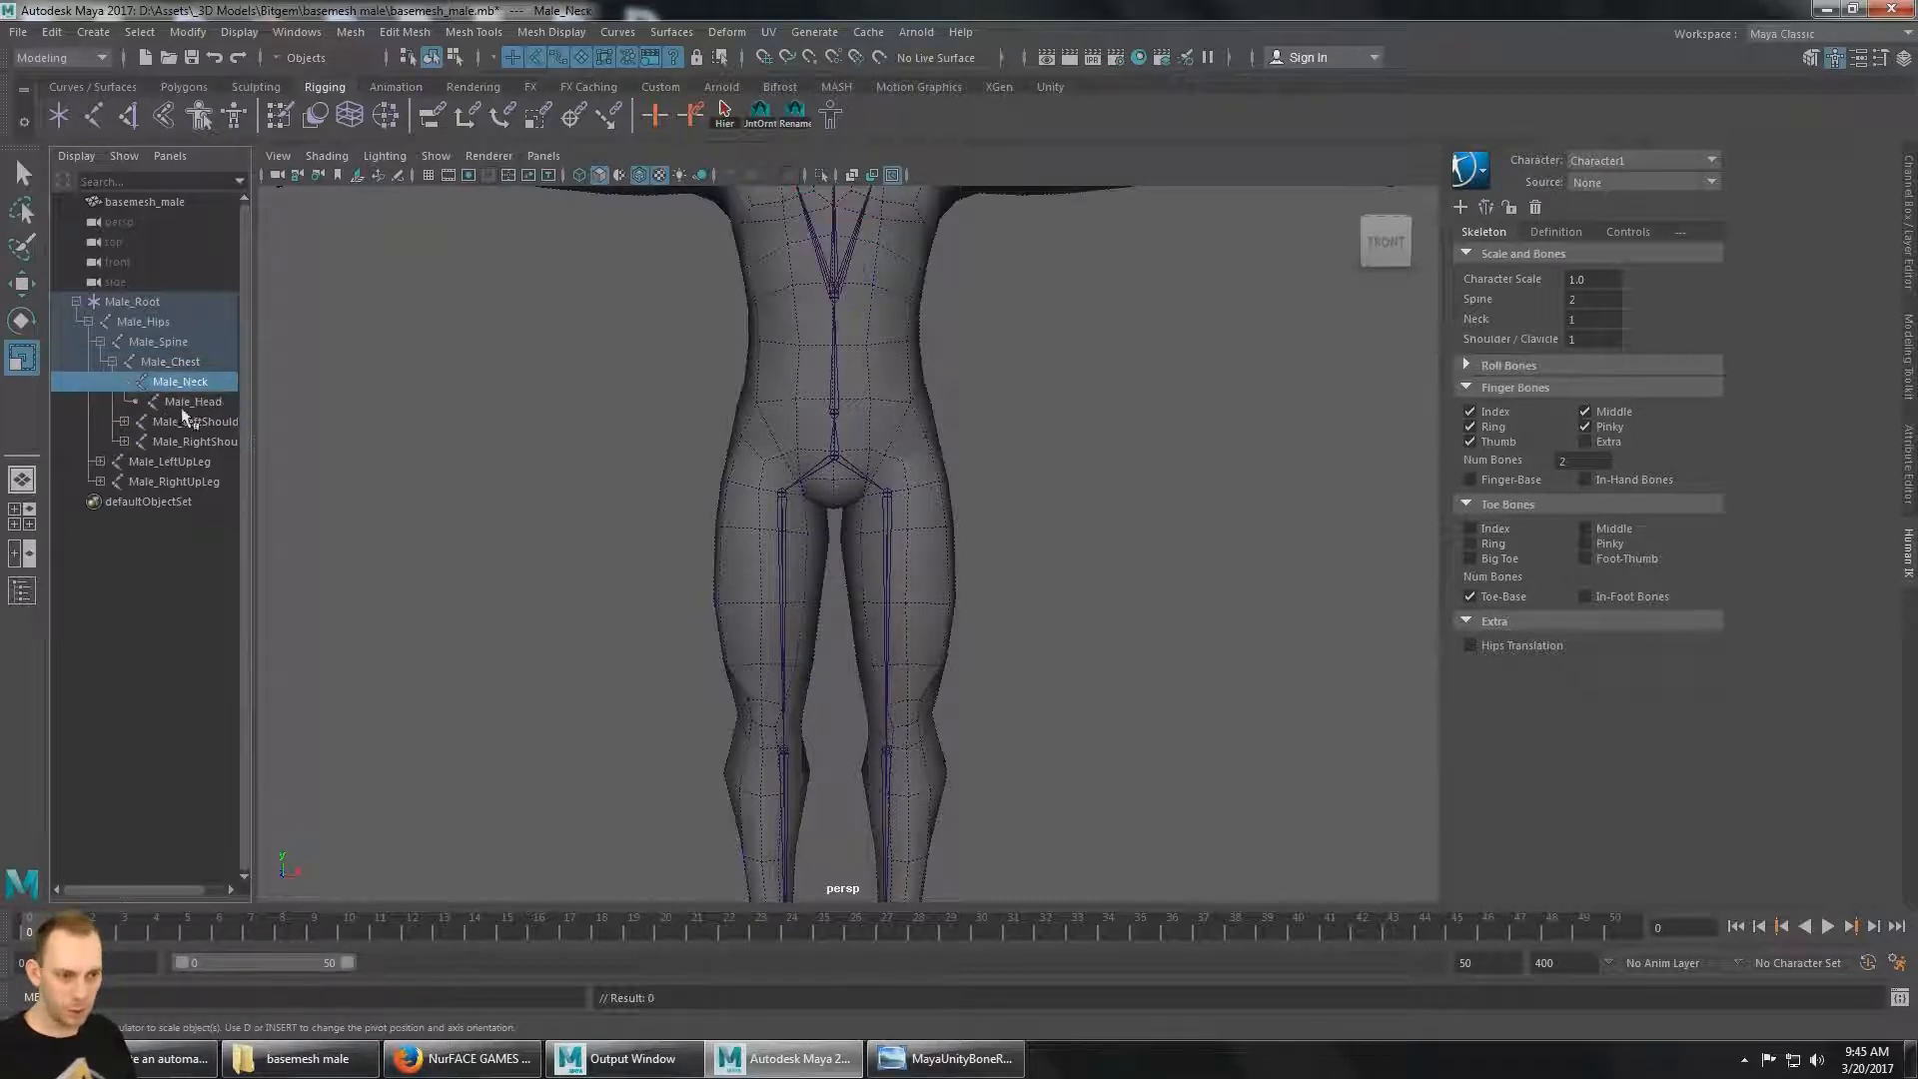
{"action": "left_click", "coordinate": [153, 327]}
{"action": "left_click", "coordinate": [176, 343]}
{"action": "left_click", "coordinate": [190, 363]}
{"action": "left_click", "coordinate": [206, 382]}
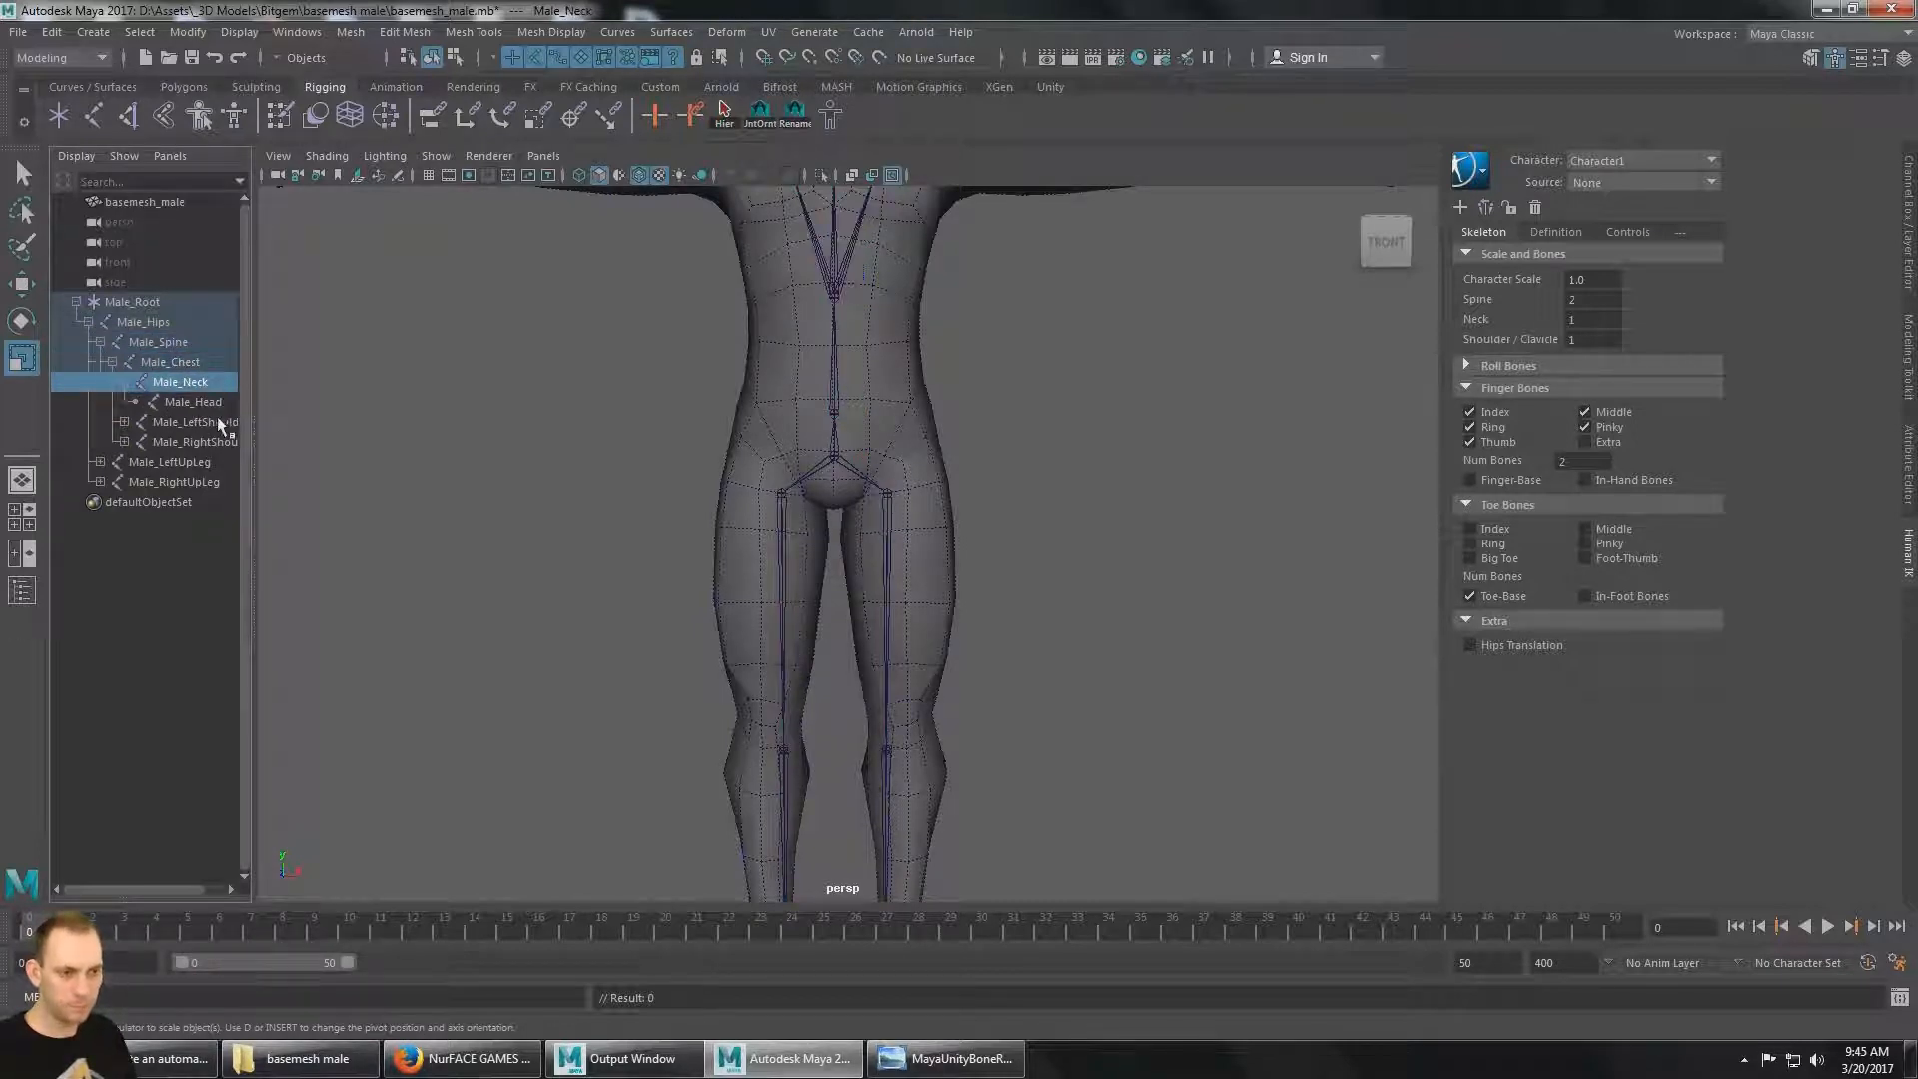
{"action": "left_click", "coordinate": [214, 403]}
Widen the Outliner, expand Male_LeftShoulder down to the finger joints, and compare the arm's names with the bone reference image.
{"action": "left_click_drag", "start_coordinate": [252, 436], "coordinate": [313, 437]}
{"action": "left_click", "coordinate": [124, 421]}
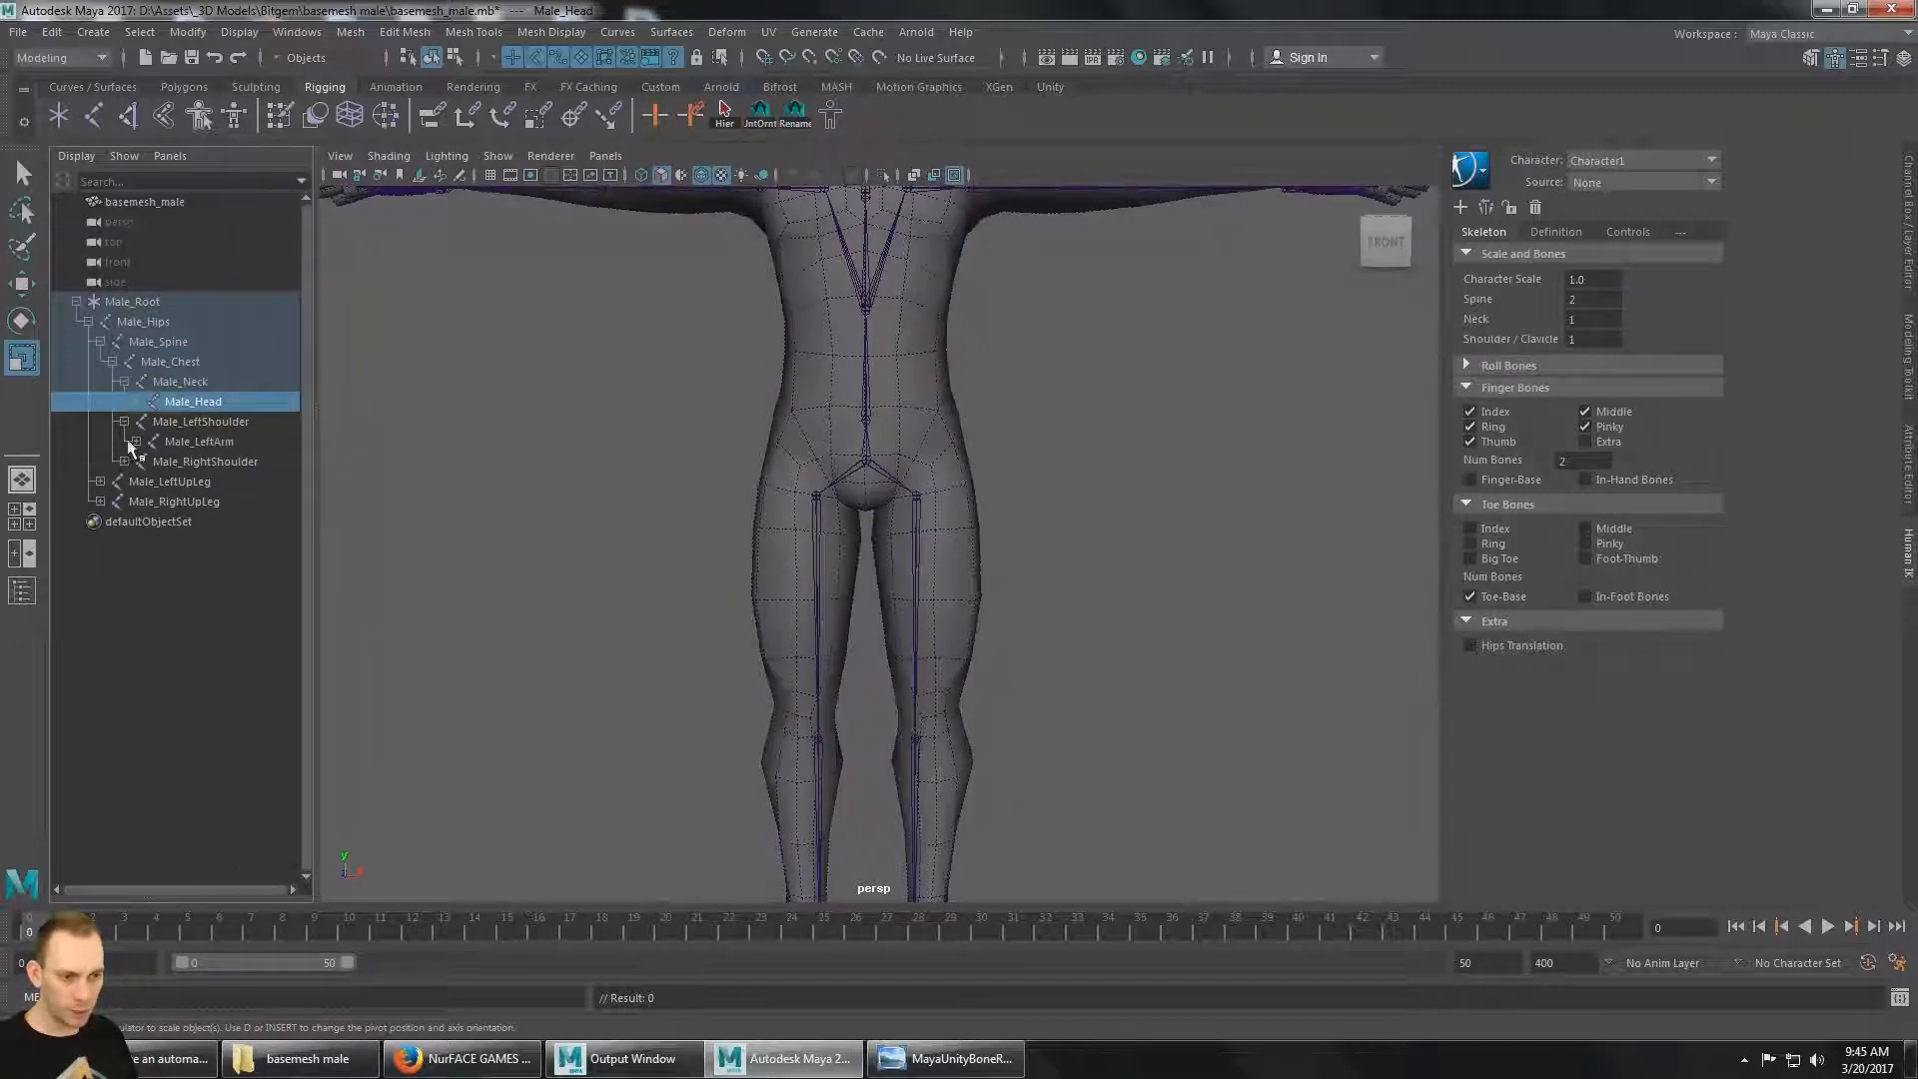
{"action": "left_click", "coordinate": [136, 442]}
{"action": "left_click", "coordinate": [148, 462]}
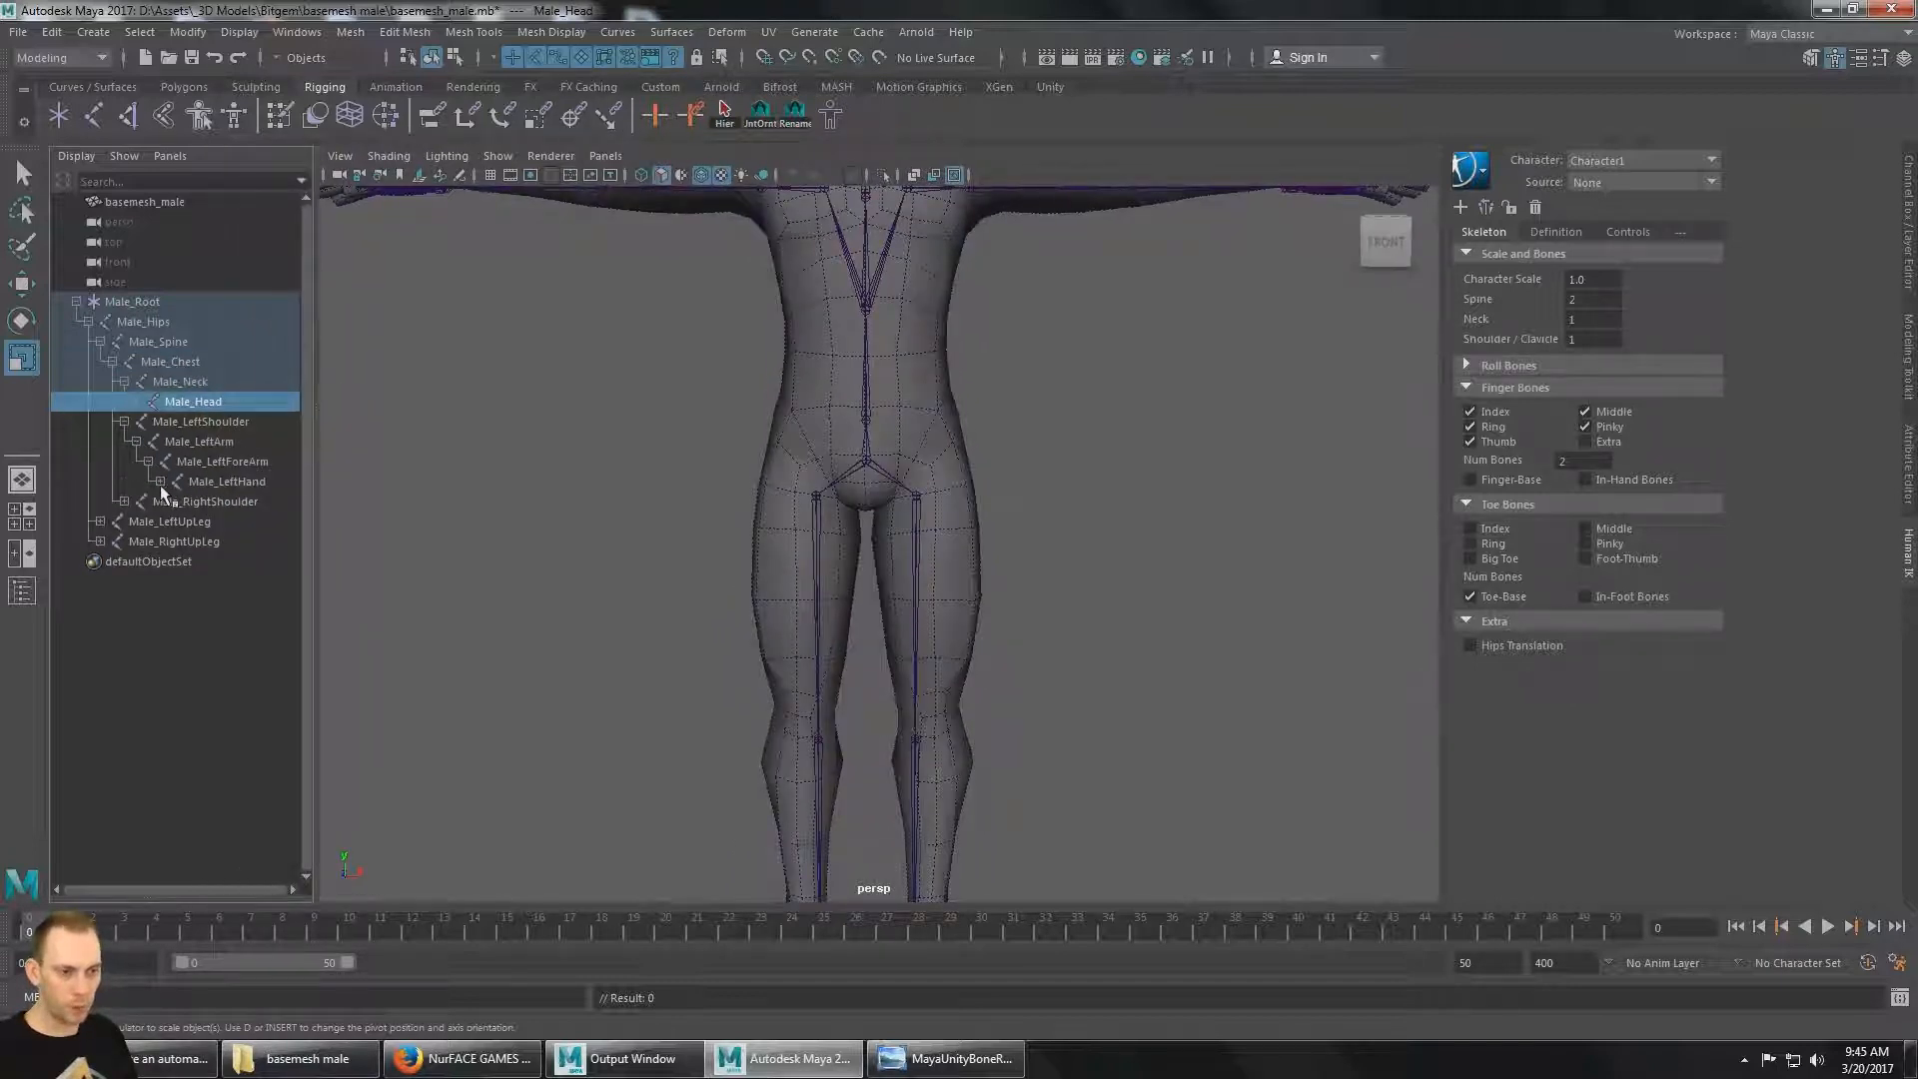
{"action": "left_click", "coordinate": [160, 482]}
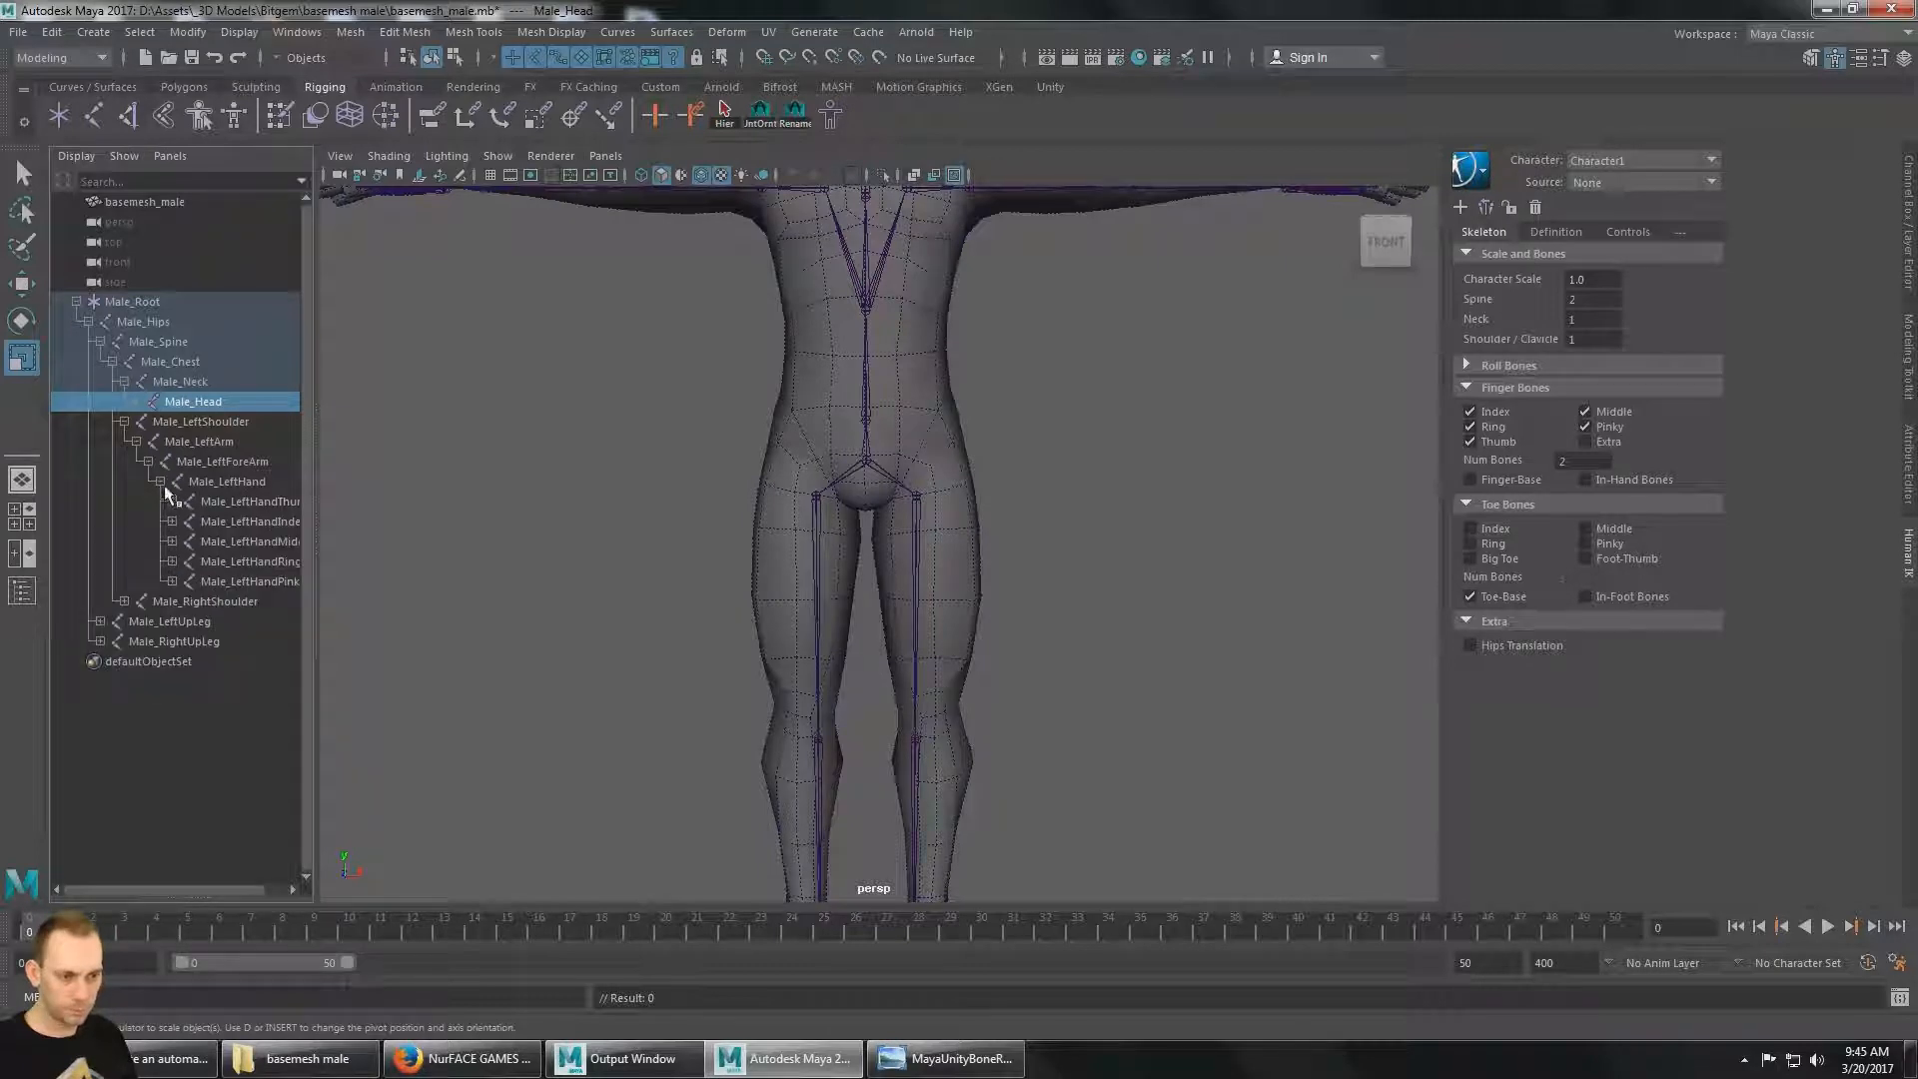
{"action": "left_click_drag", "start_coordinate": [318, 508], "coordinate": [383, 530]}
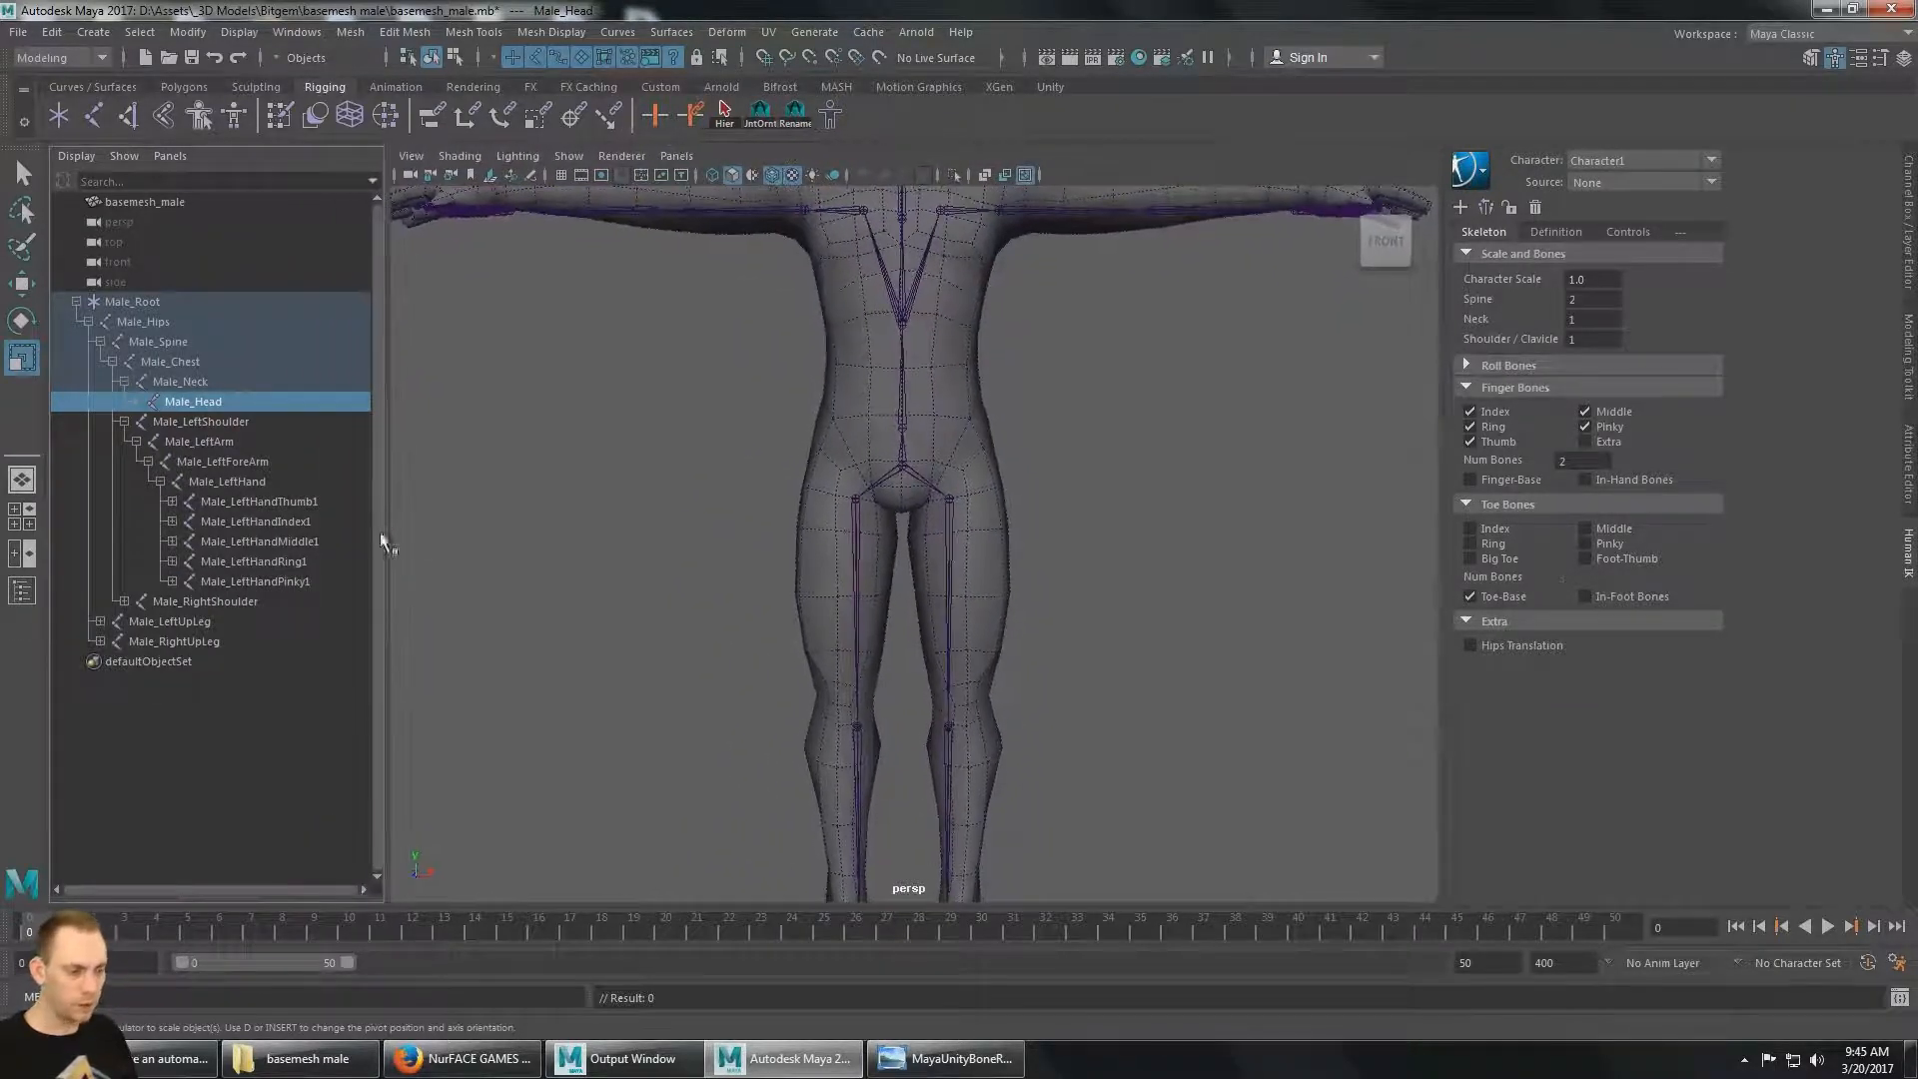
{"action": "left_click", "coordinate": [949, 1058]}
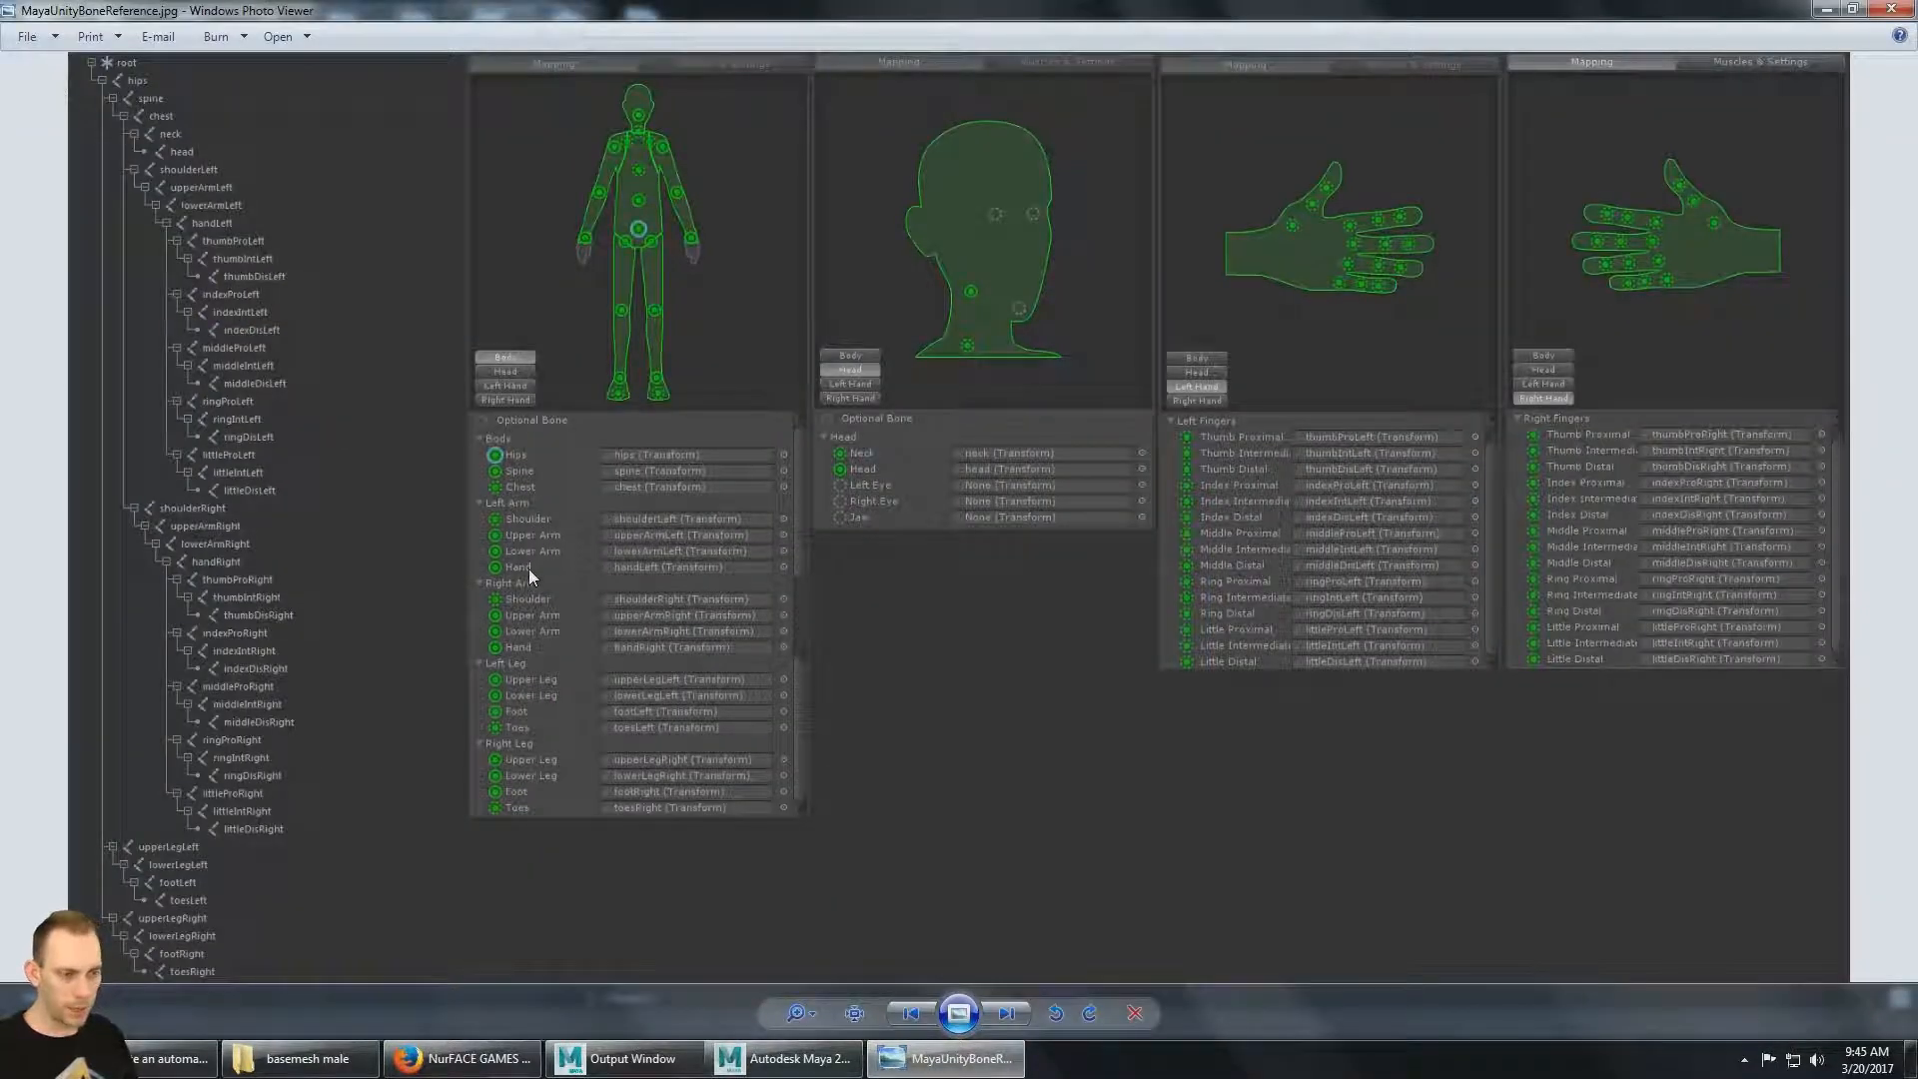
{"action": "key", "text": "alt+Tab"}
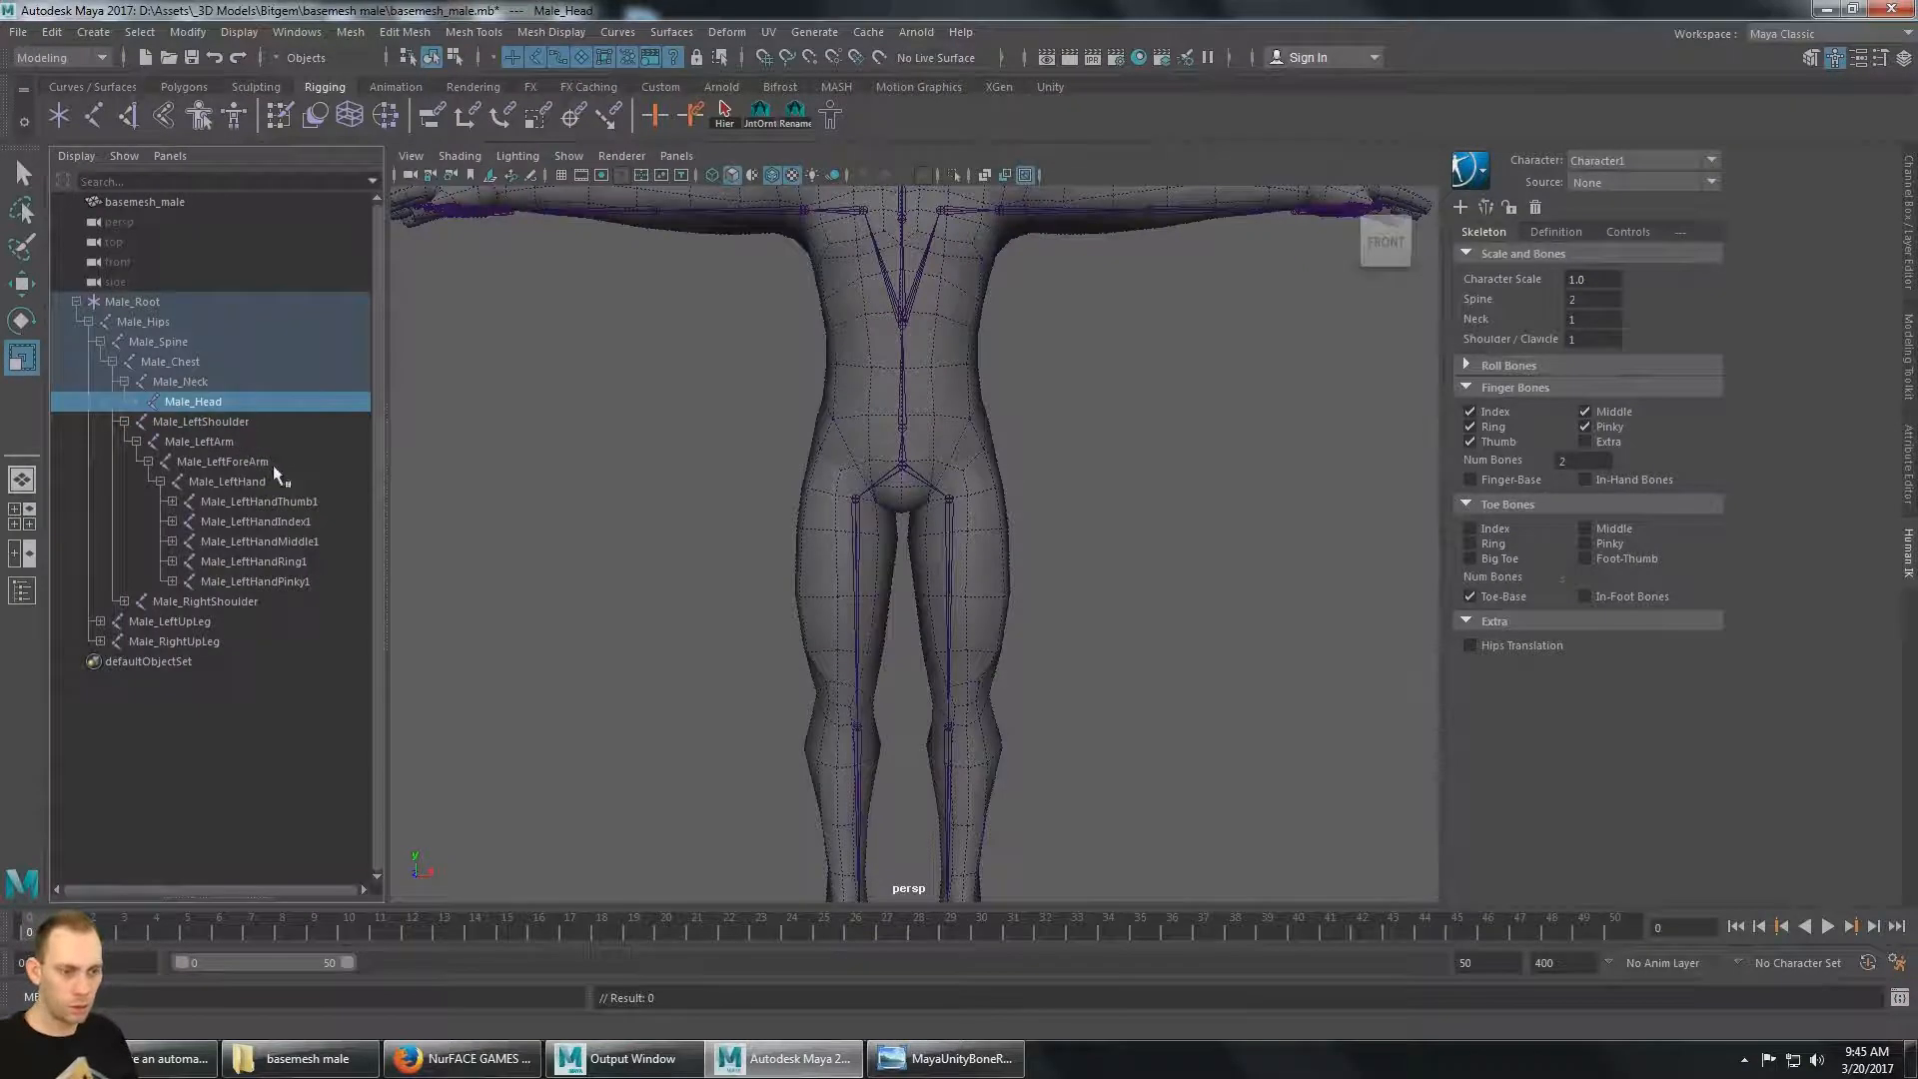
Select the full joint hierarchy under Male_Root and use cometRename to replace LeftShoulder with ShoulderLeft in the joint names.
{"action": "left_click", "coordinate": [152, 302]}
{"action": "left_click", "coordinate": [725, 113]}
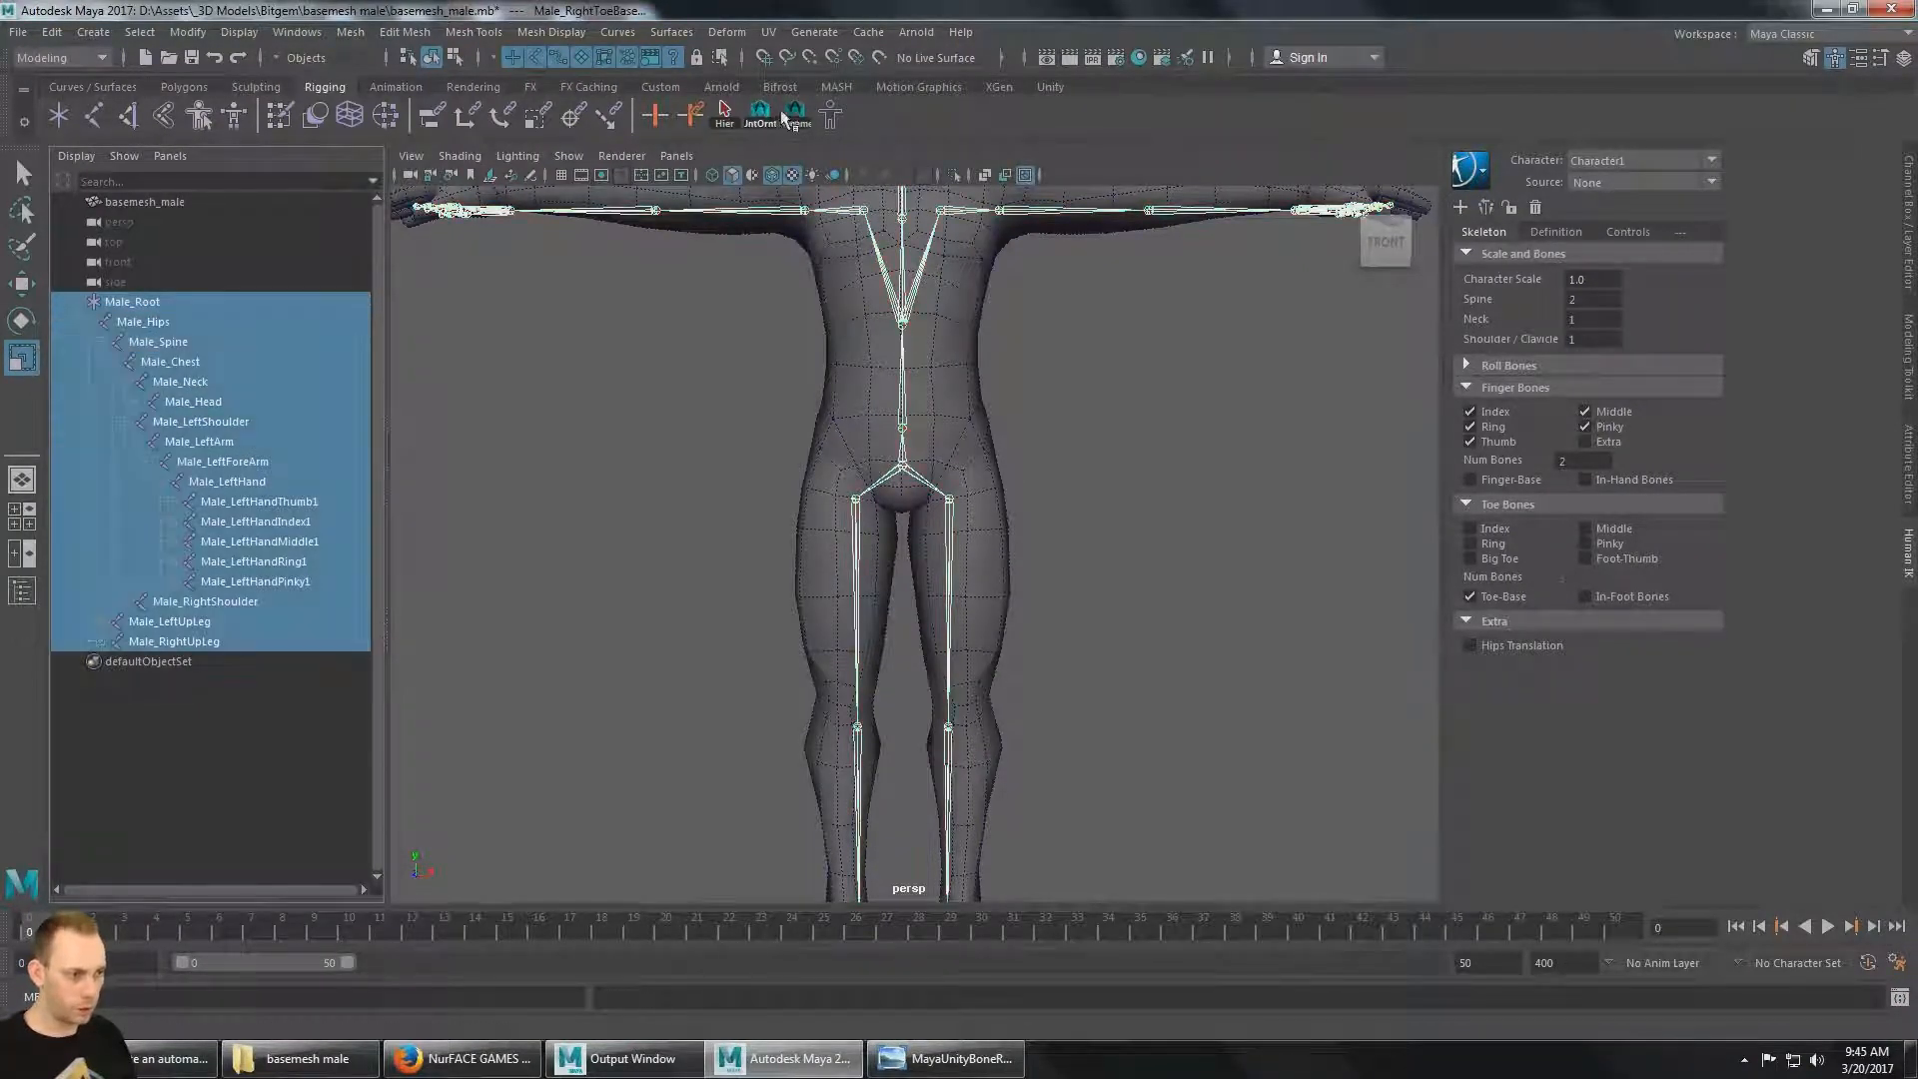
{"action": "left_click", "coordinate": [788, 115]}
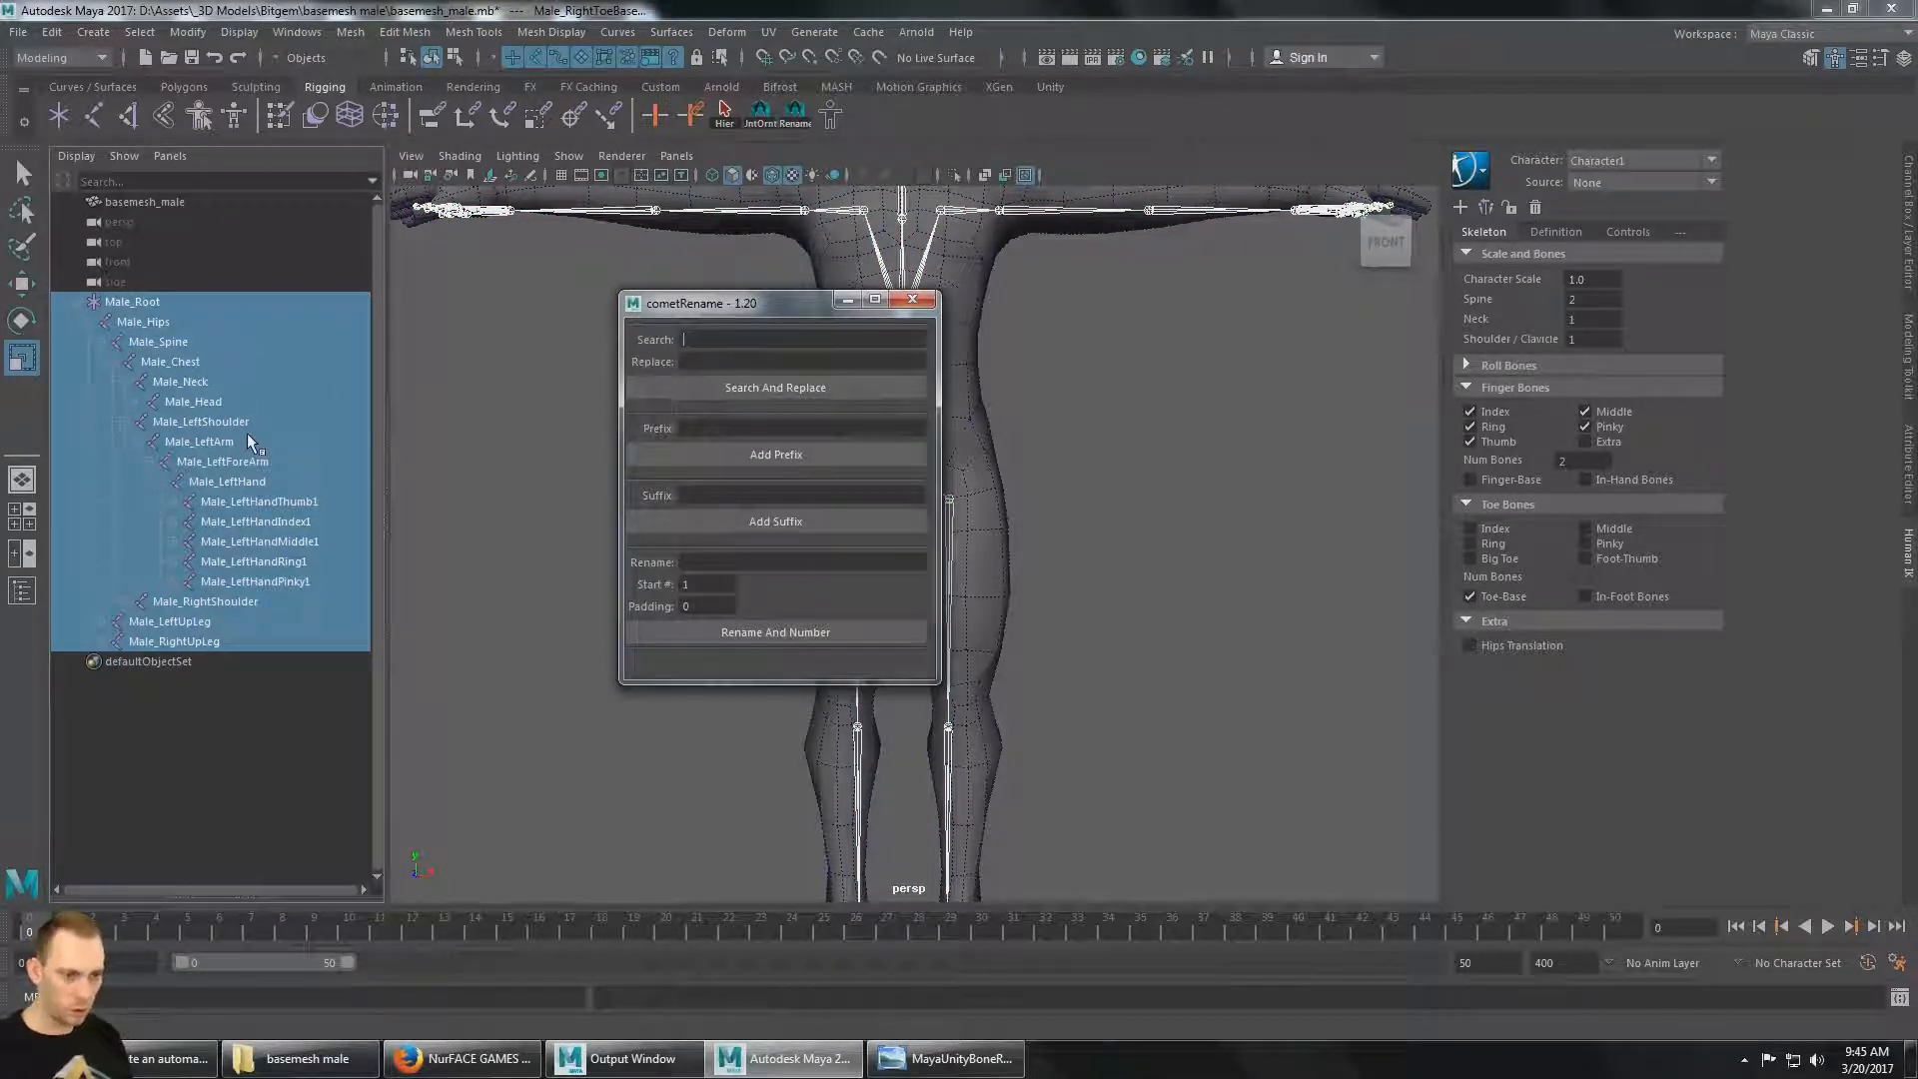
{"action": "type", "text": "LeftShoulder"}
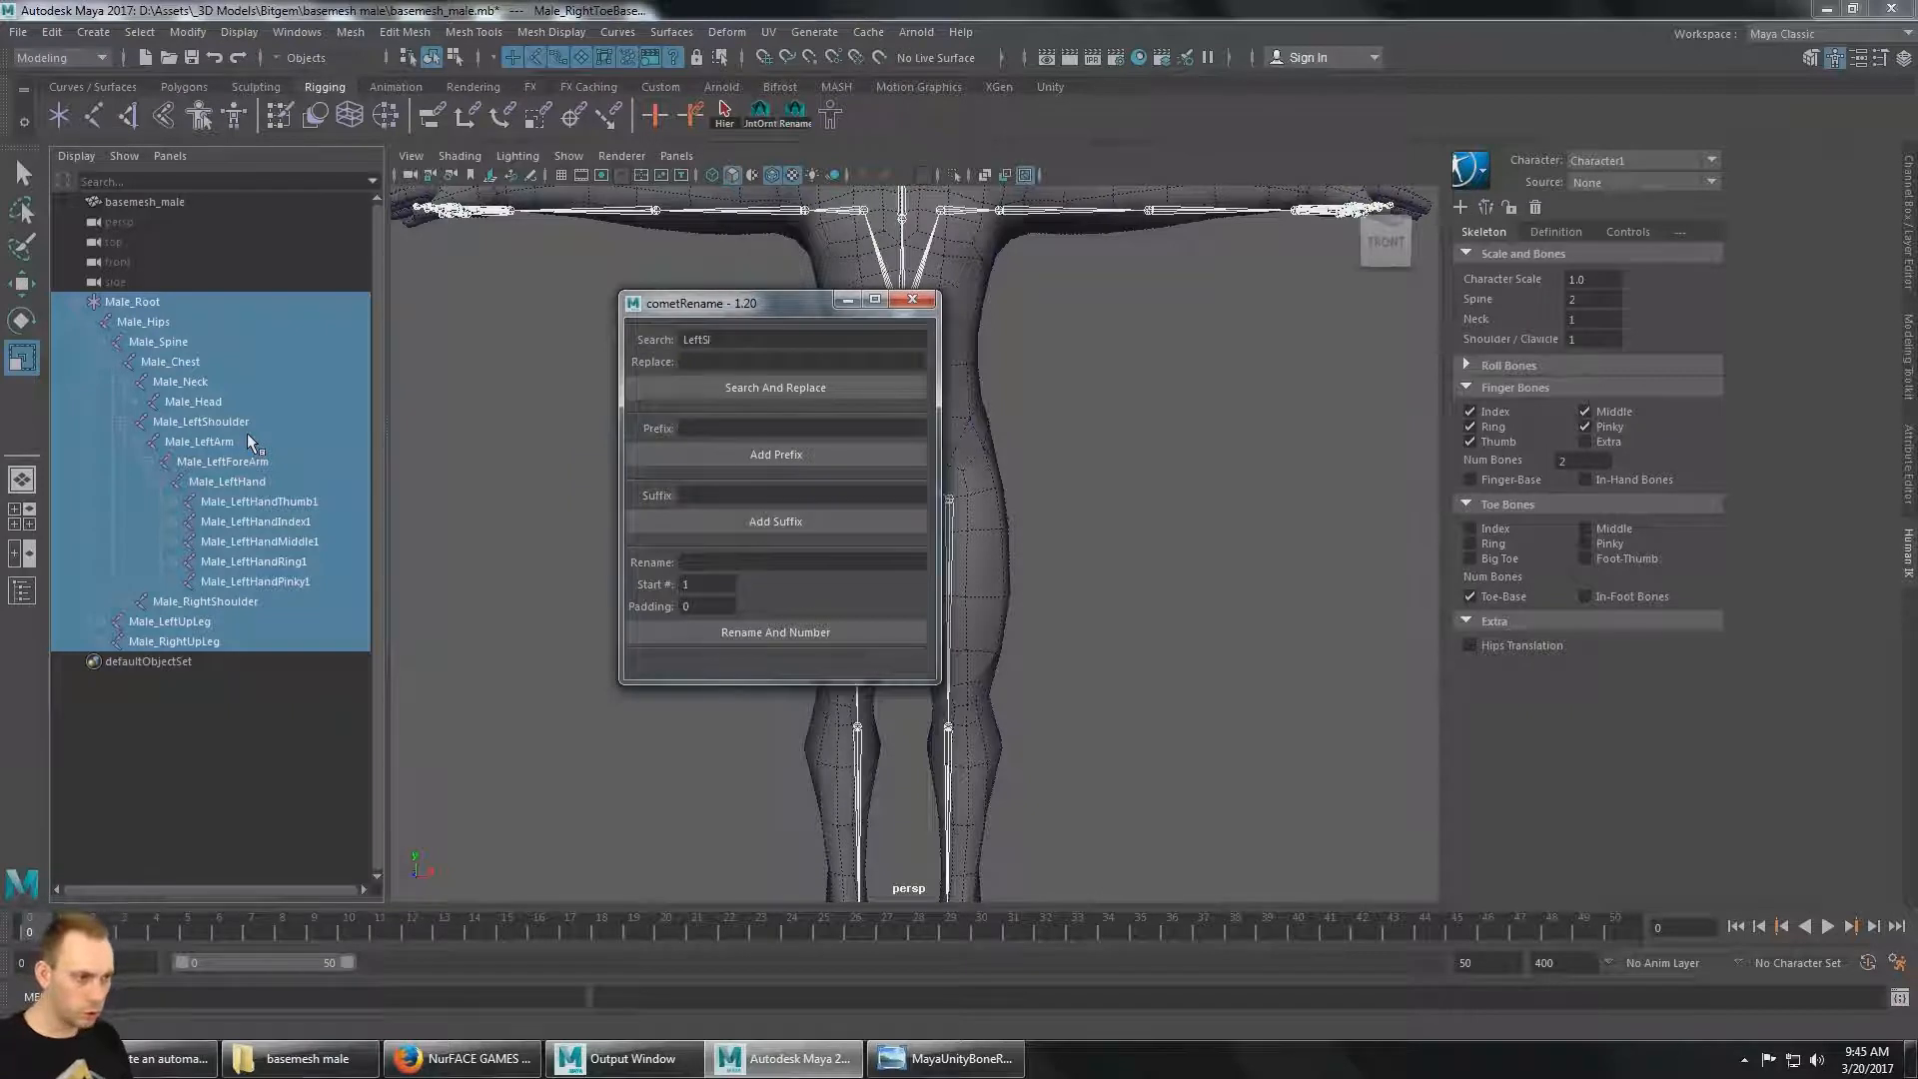
{"action": "type", "text": "ShoulderLeft"}
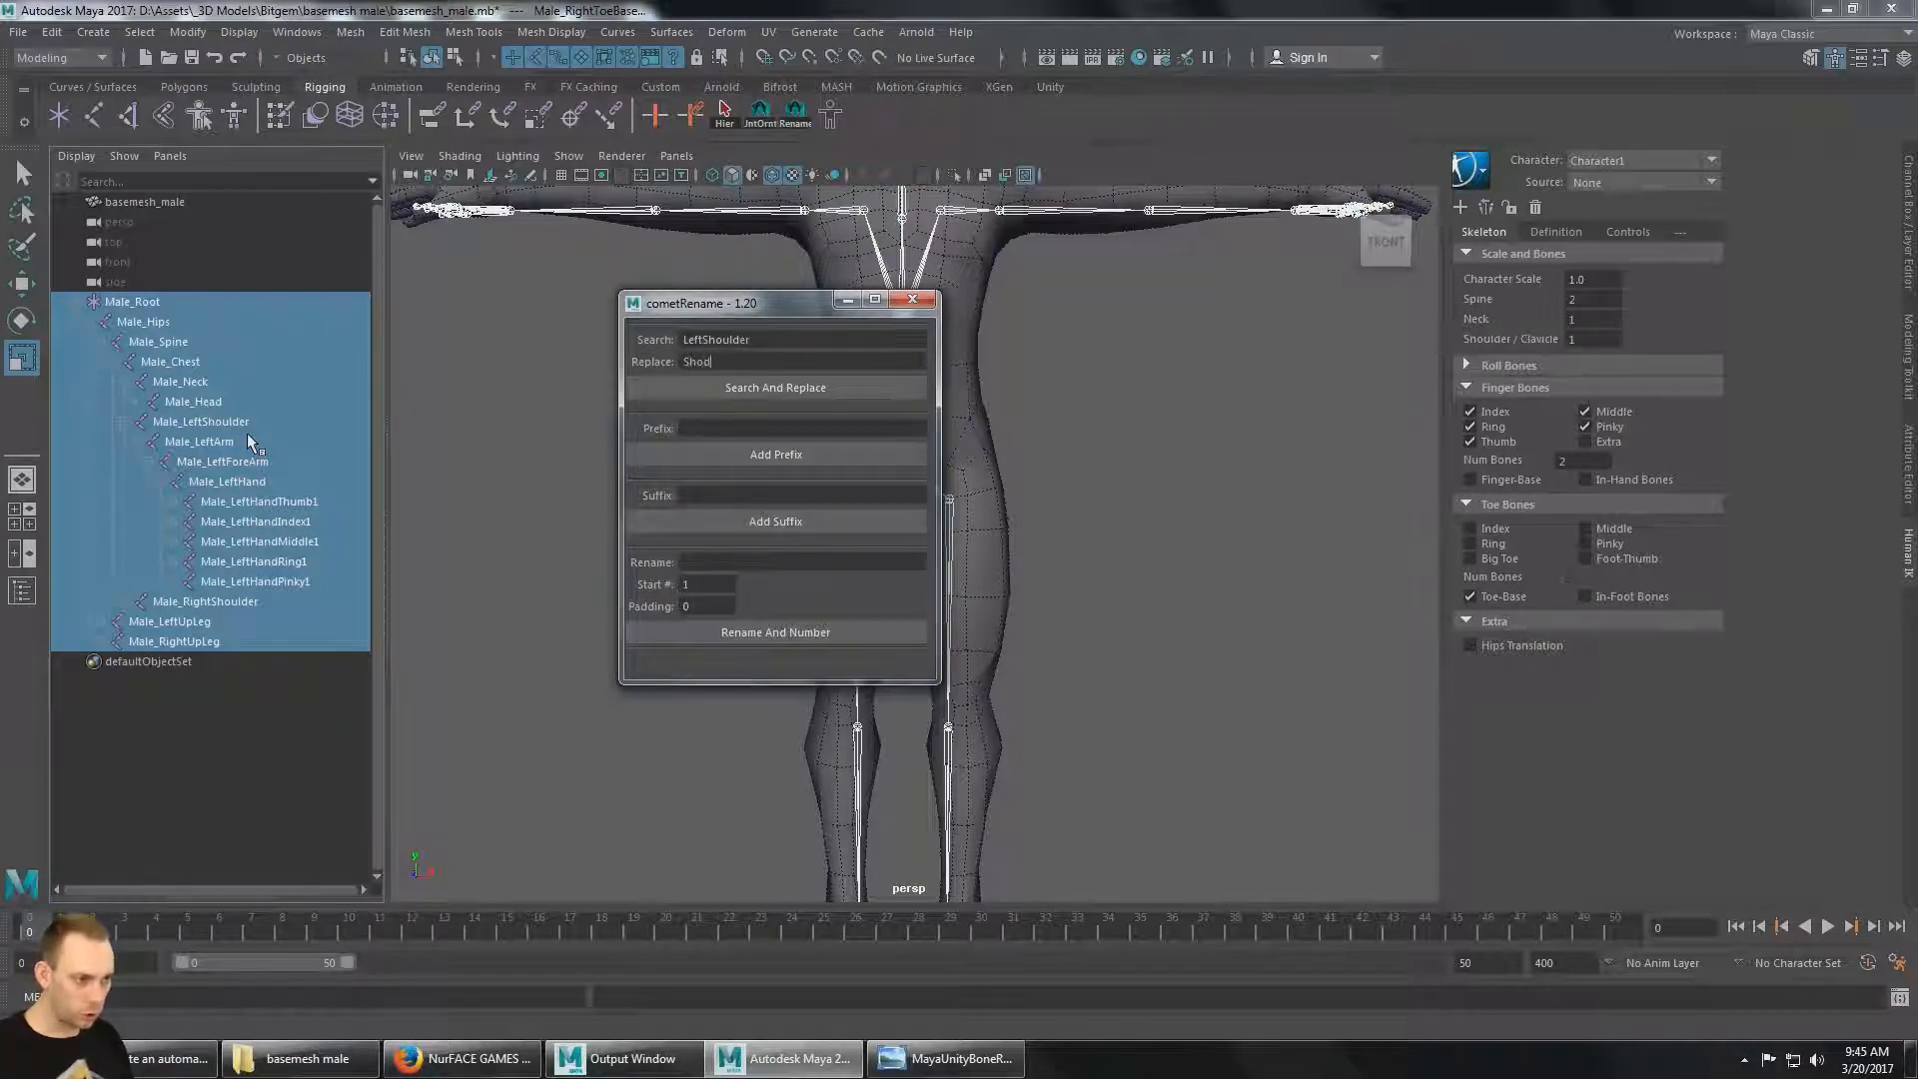
{"action": "left_click", "coordinate": [724, 388]}
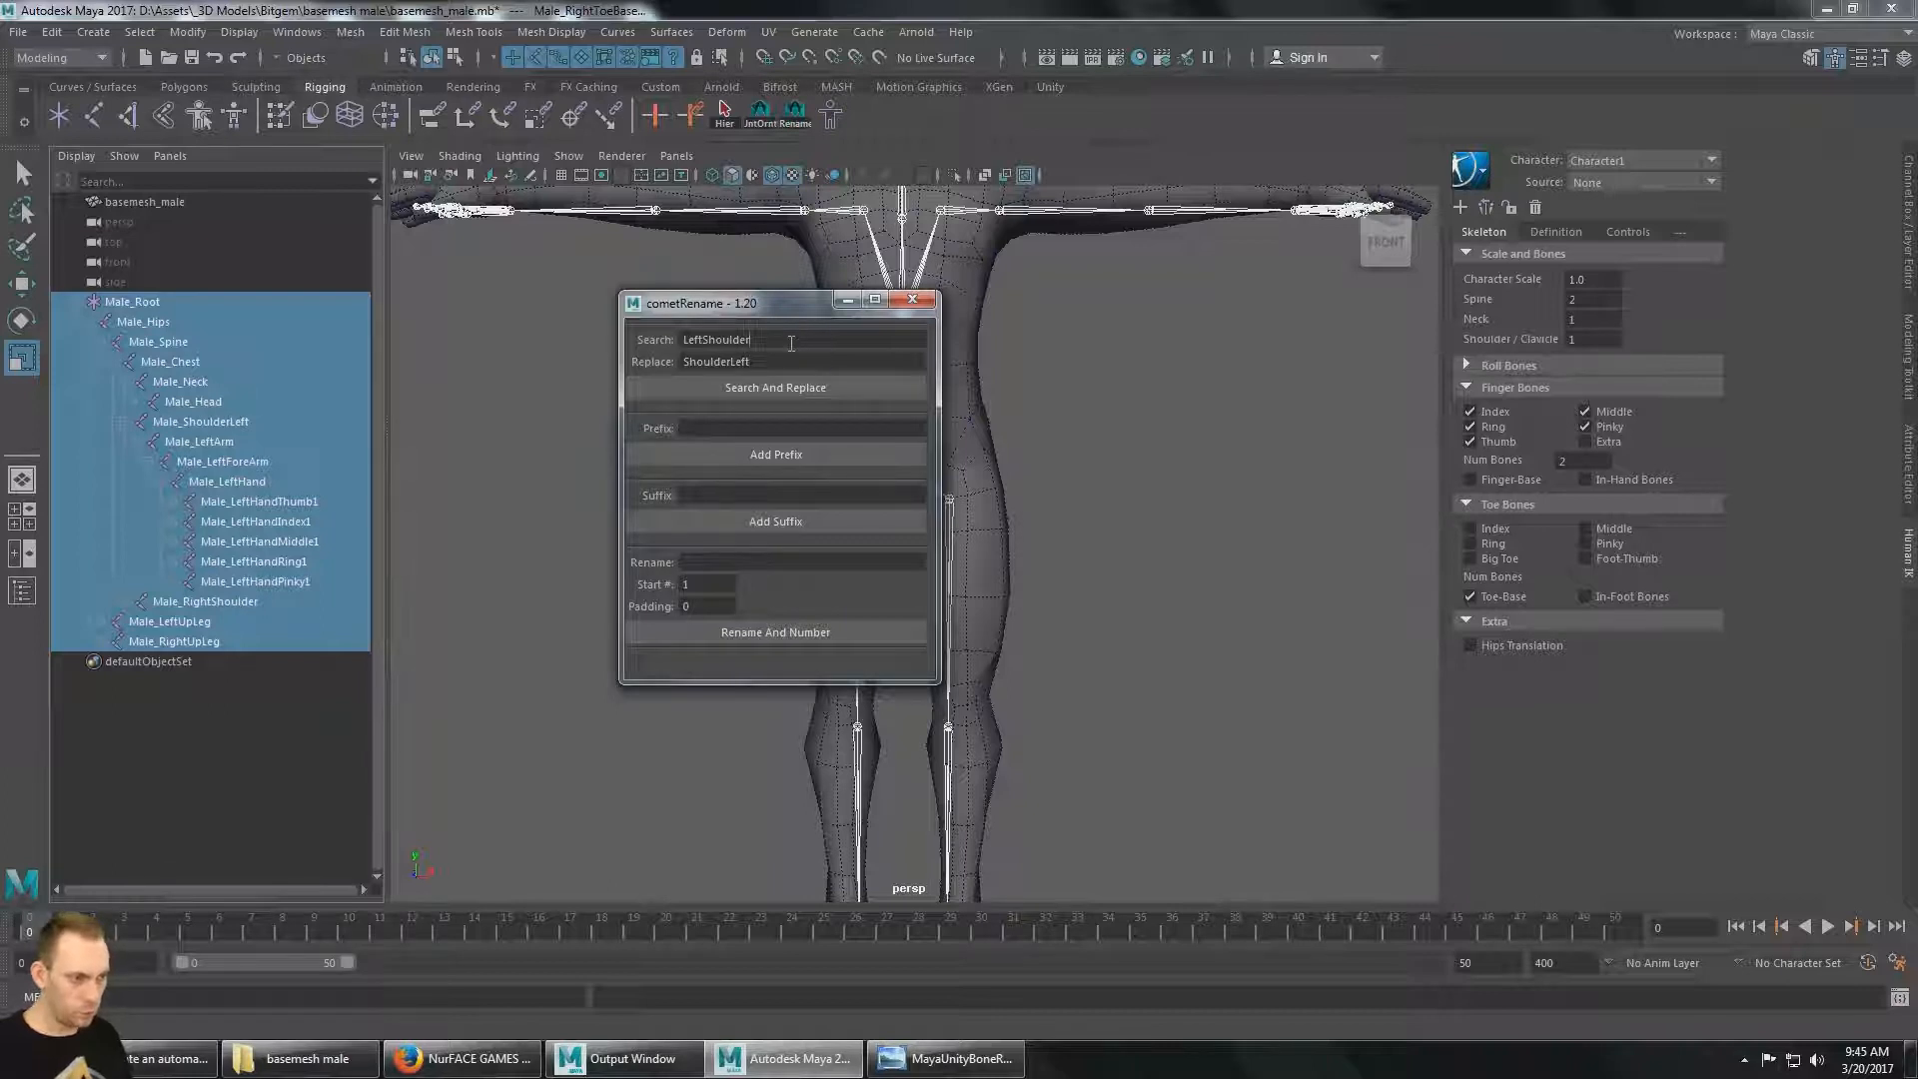
Replace RightShoulder with ShoulderR in the selected joints' names.
{"action": "type", "text": "Right"}
{"action": "key", "text": "Delete"}
{"action": "key", "text": "Delete"}
{"action": "key", "text": "Delete"}
{"action": "key", "text": "Delete"}
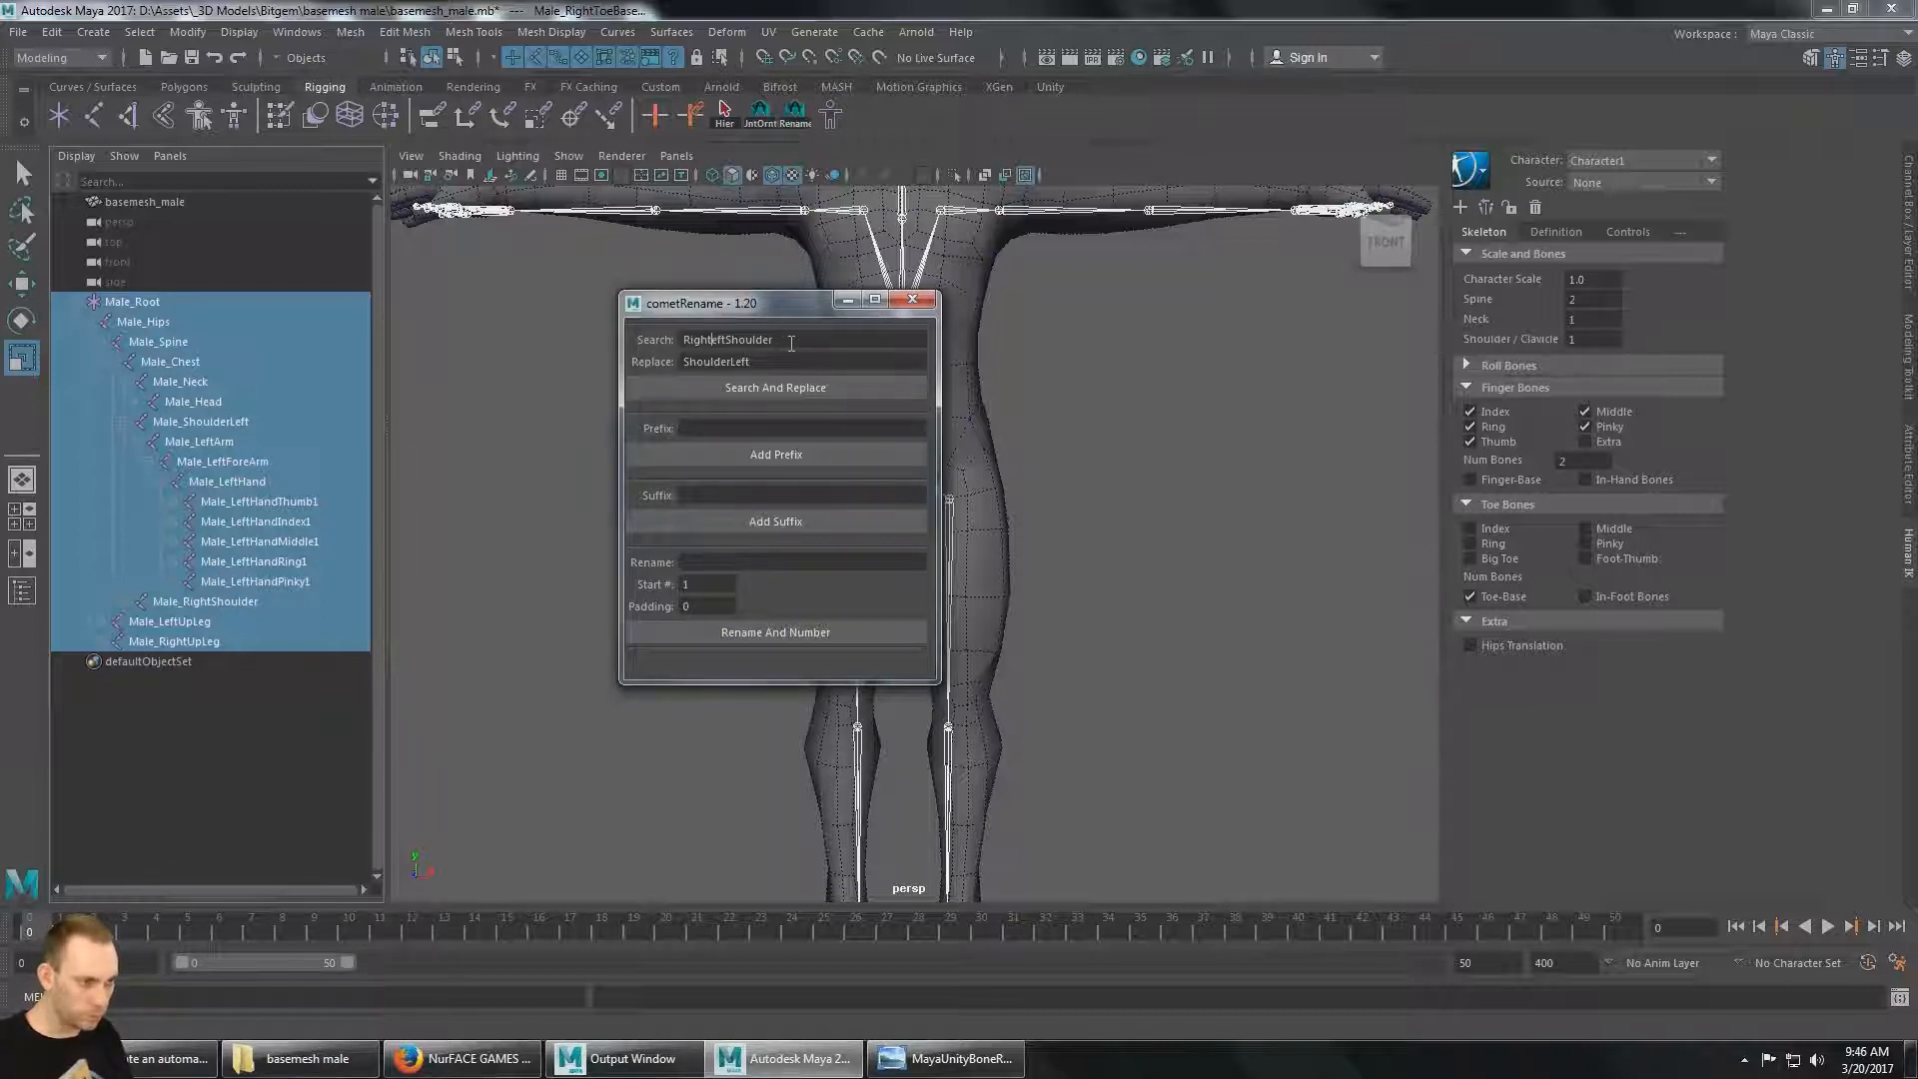
{"action": "key", "text": "Tab"}
{"action": "key", "text": "End"}
{"action": "key", "text": "BackSpace"}
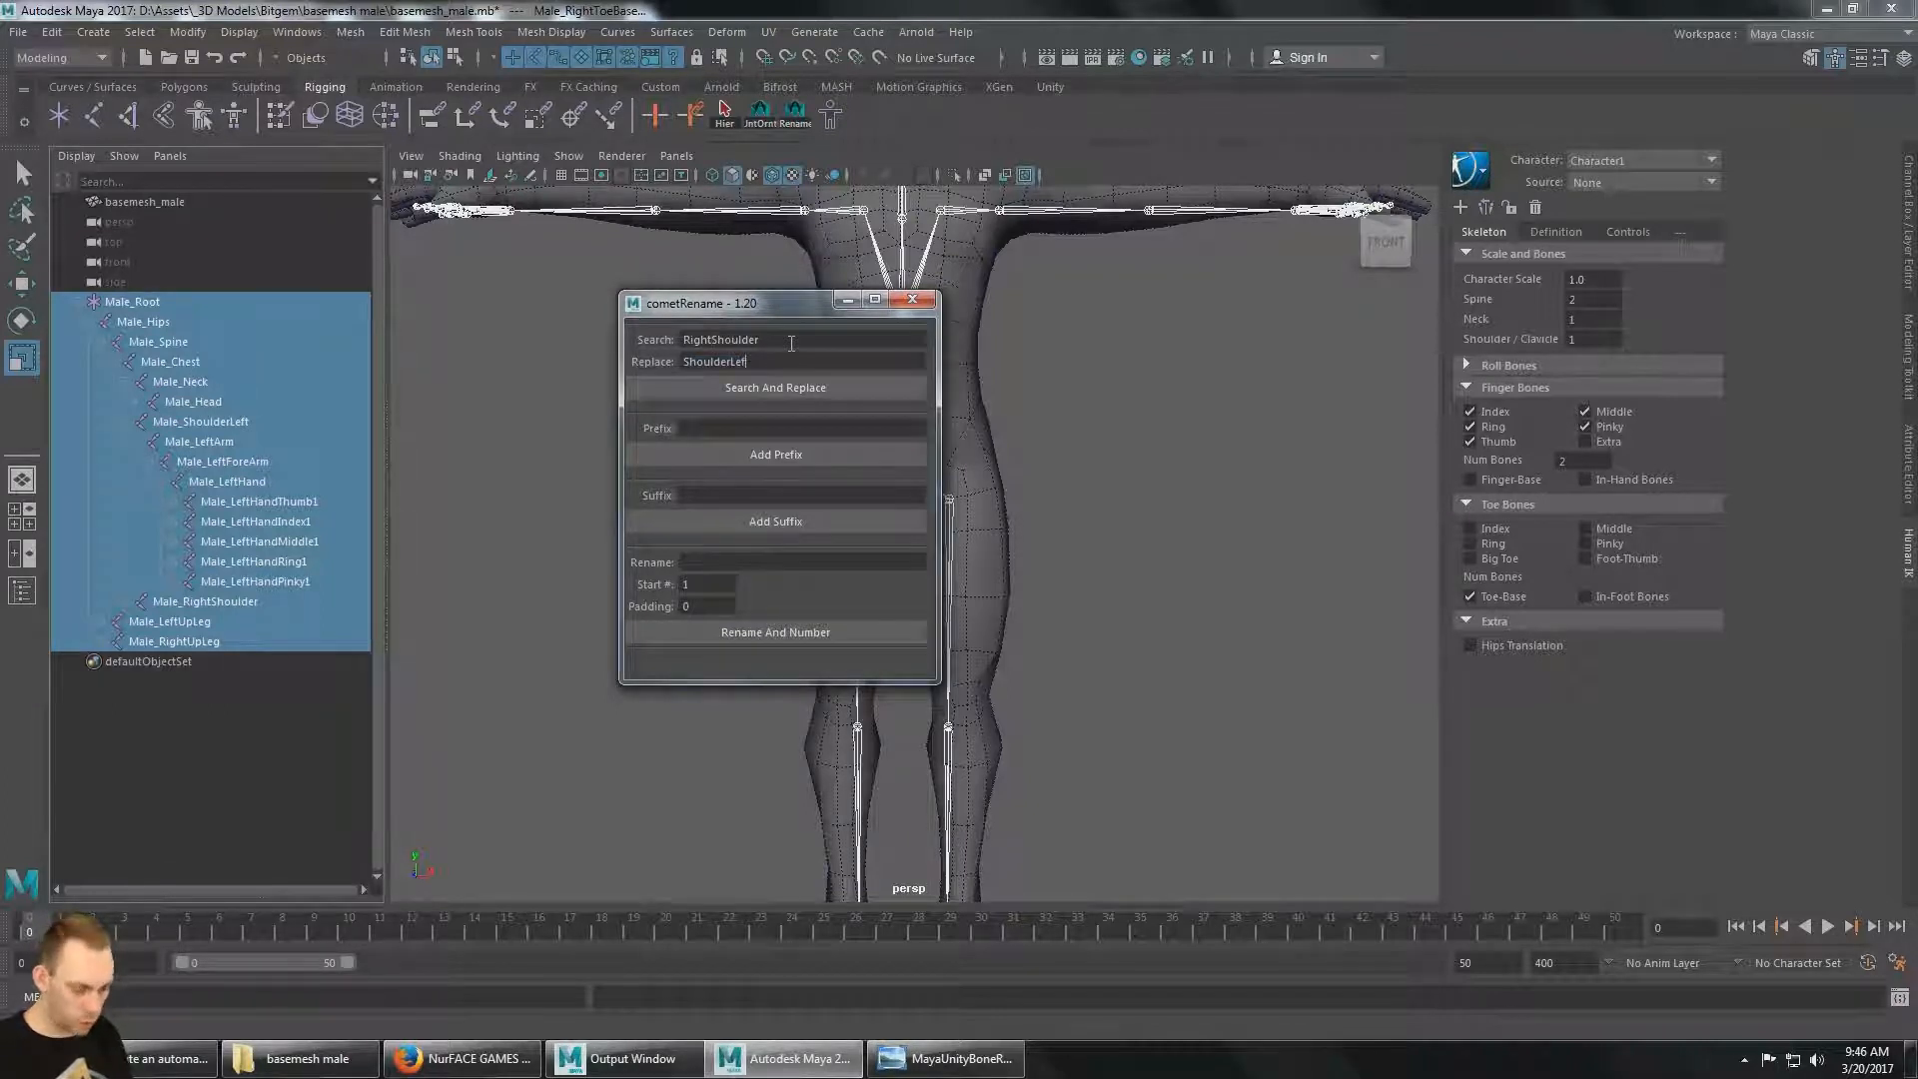
{"action": "type", "text": "R"}
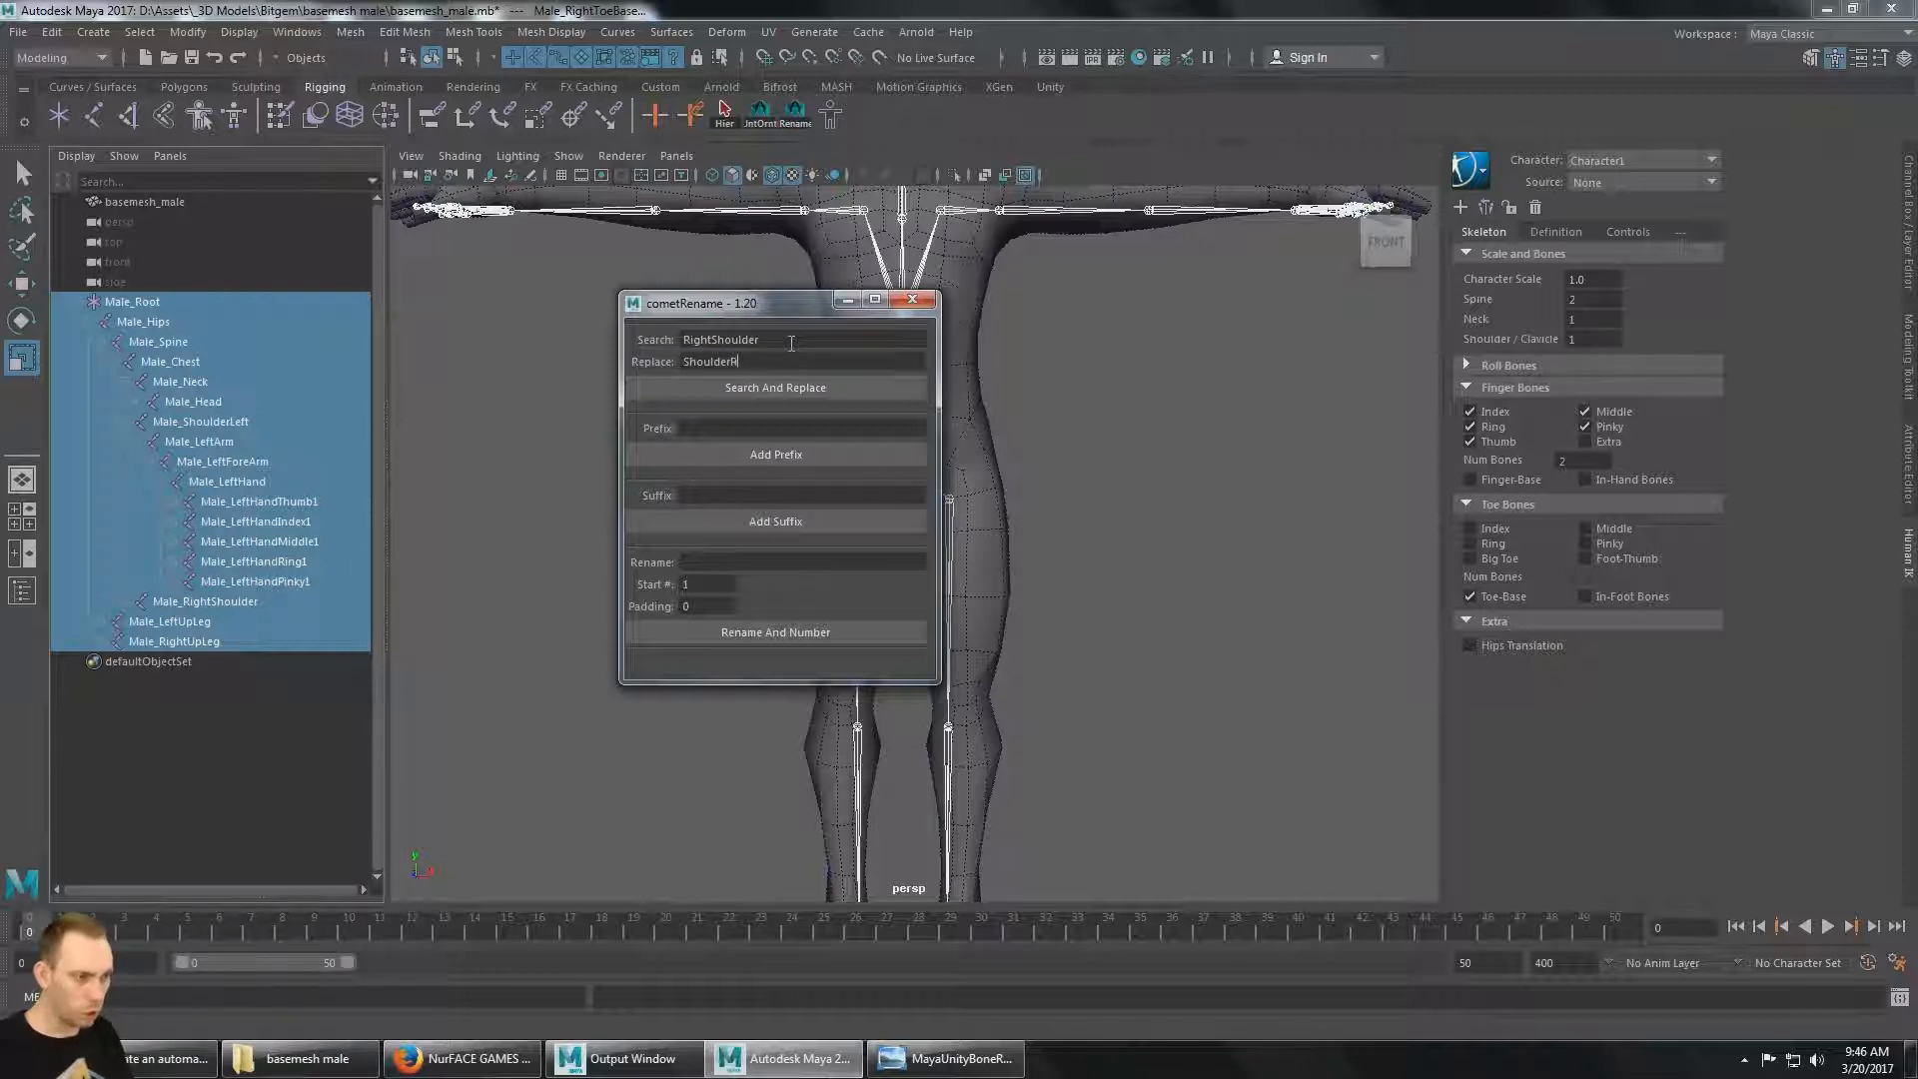
{"action": "double_click", "coordinate": [791, 343]}
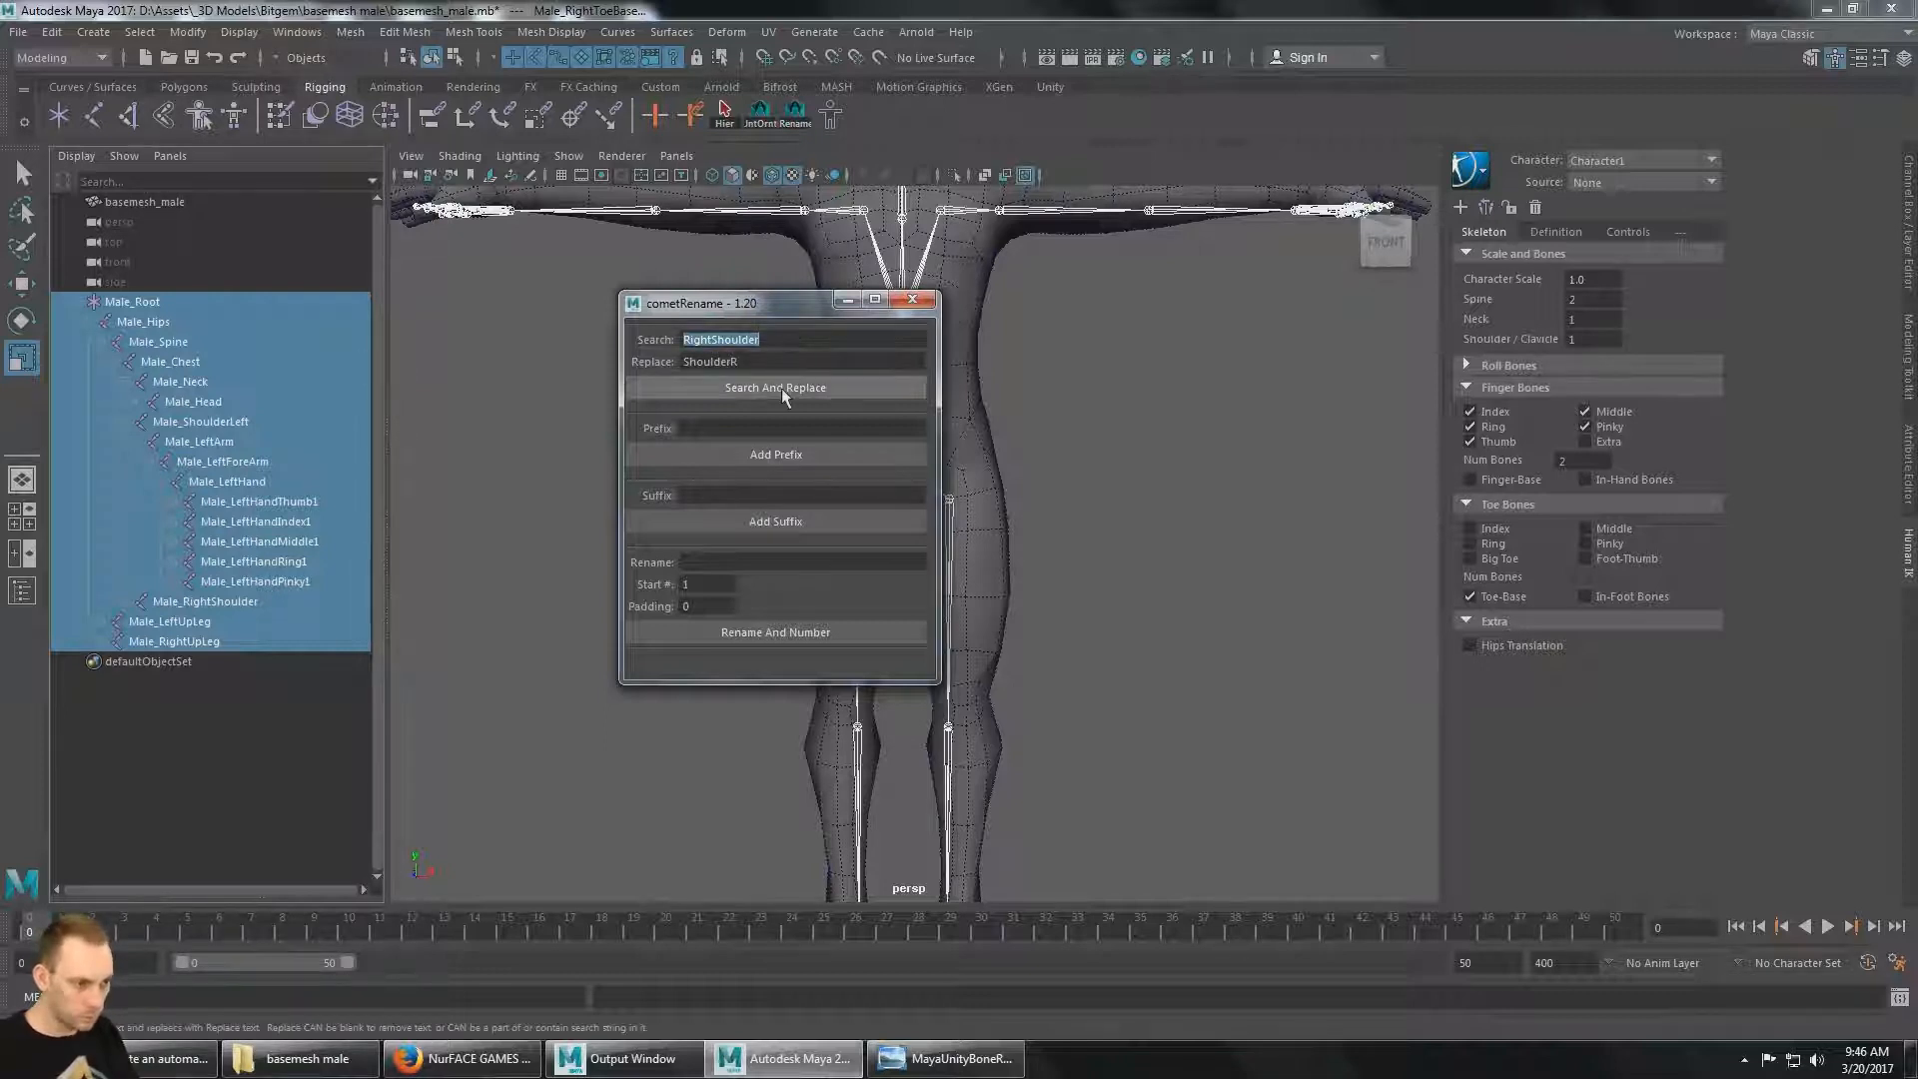
{"action": "left_click", "coordinate": [782, 388]}
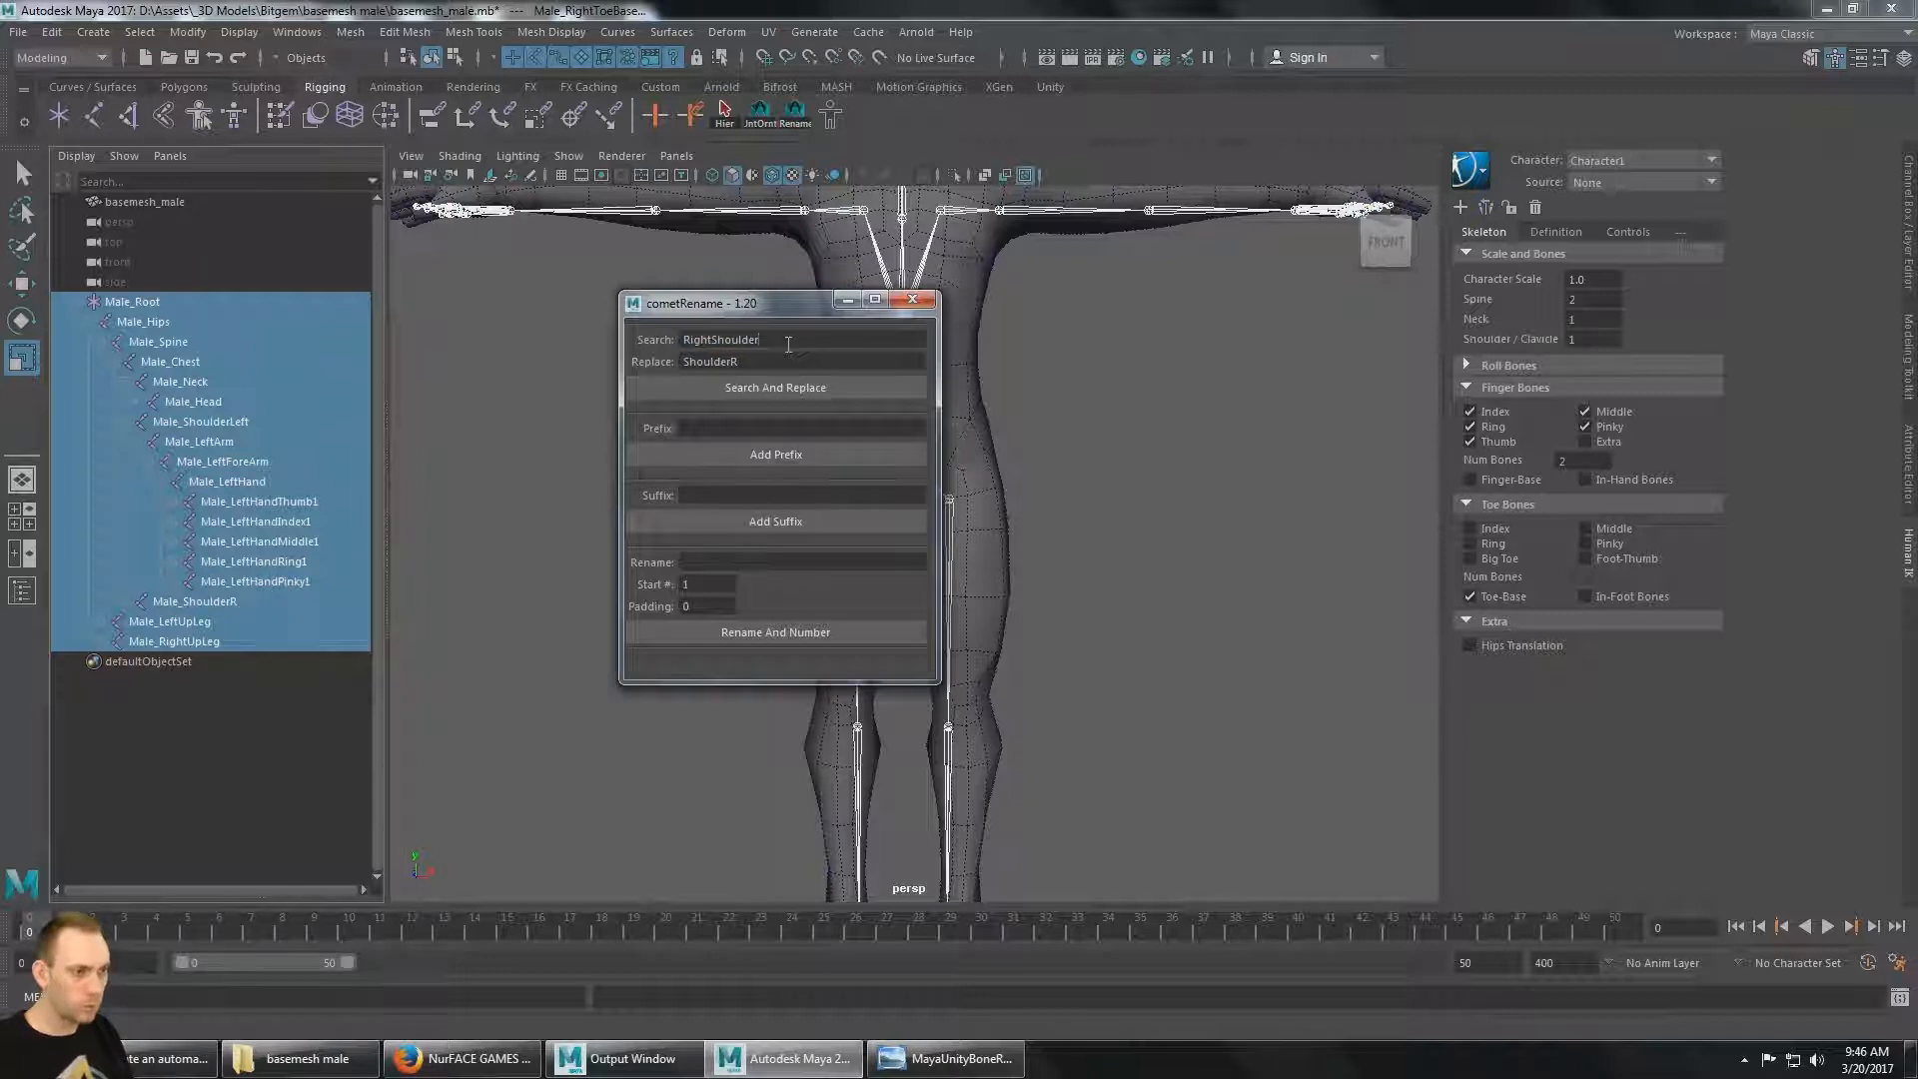
Replace ShoulderLeft with ShoulderL in the selected joints' names.
{"action": "key", "text": "Delete"}
{"action": "key", "text": "Delete"}
{"action": "key", "text": "Delete"}
{"action": "key", "text": "Delete"}
{"action": "key", "text": "Delete"}
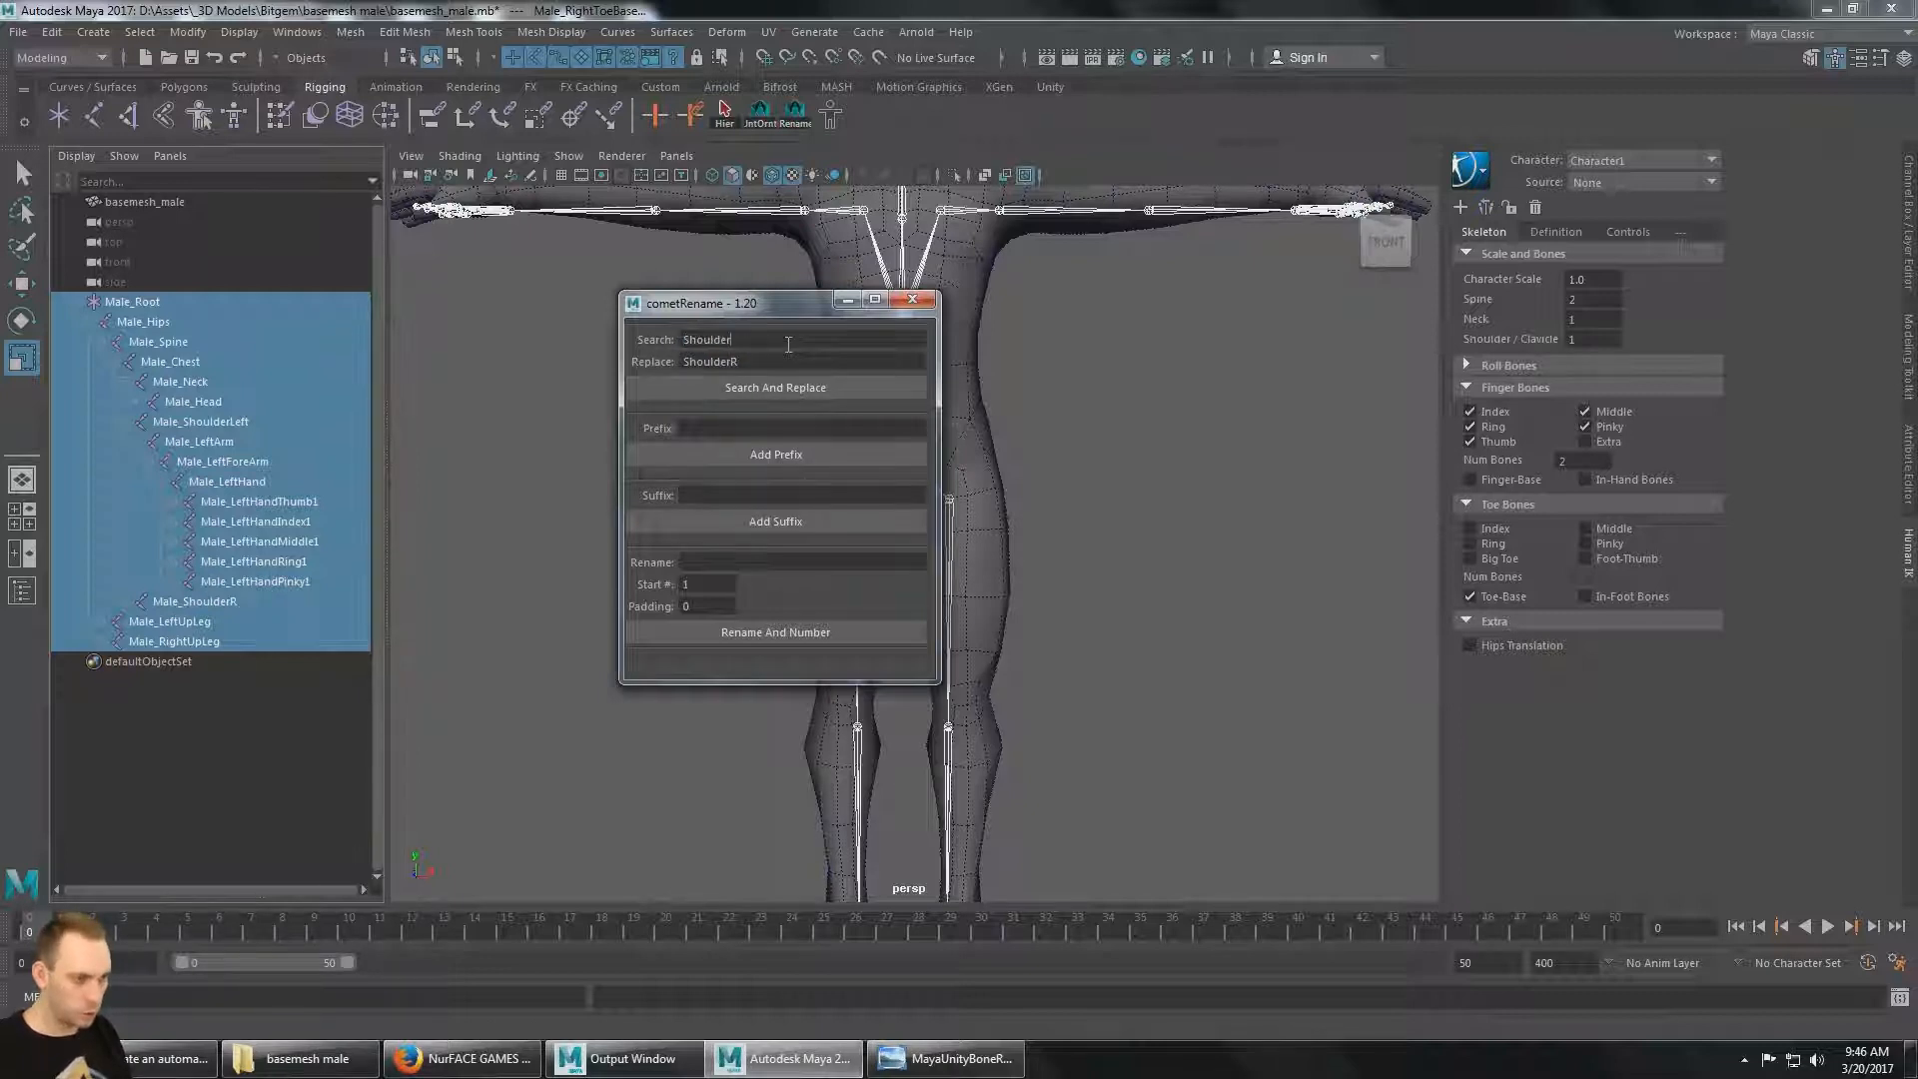
{"action": "type", "text": "Left"}
{"action": "key", "text": "Tab"}
{"action": "key", "text": "End"}
{"action": "key", "text": "BackSpace"}
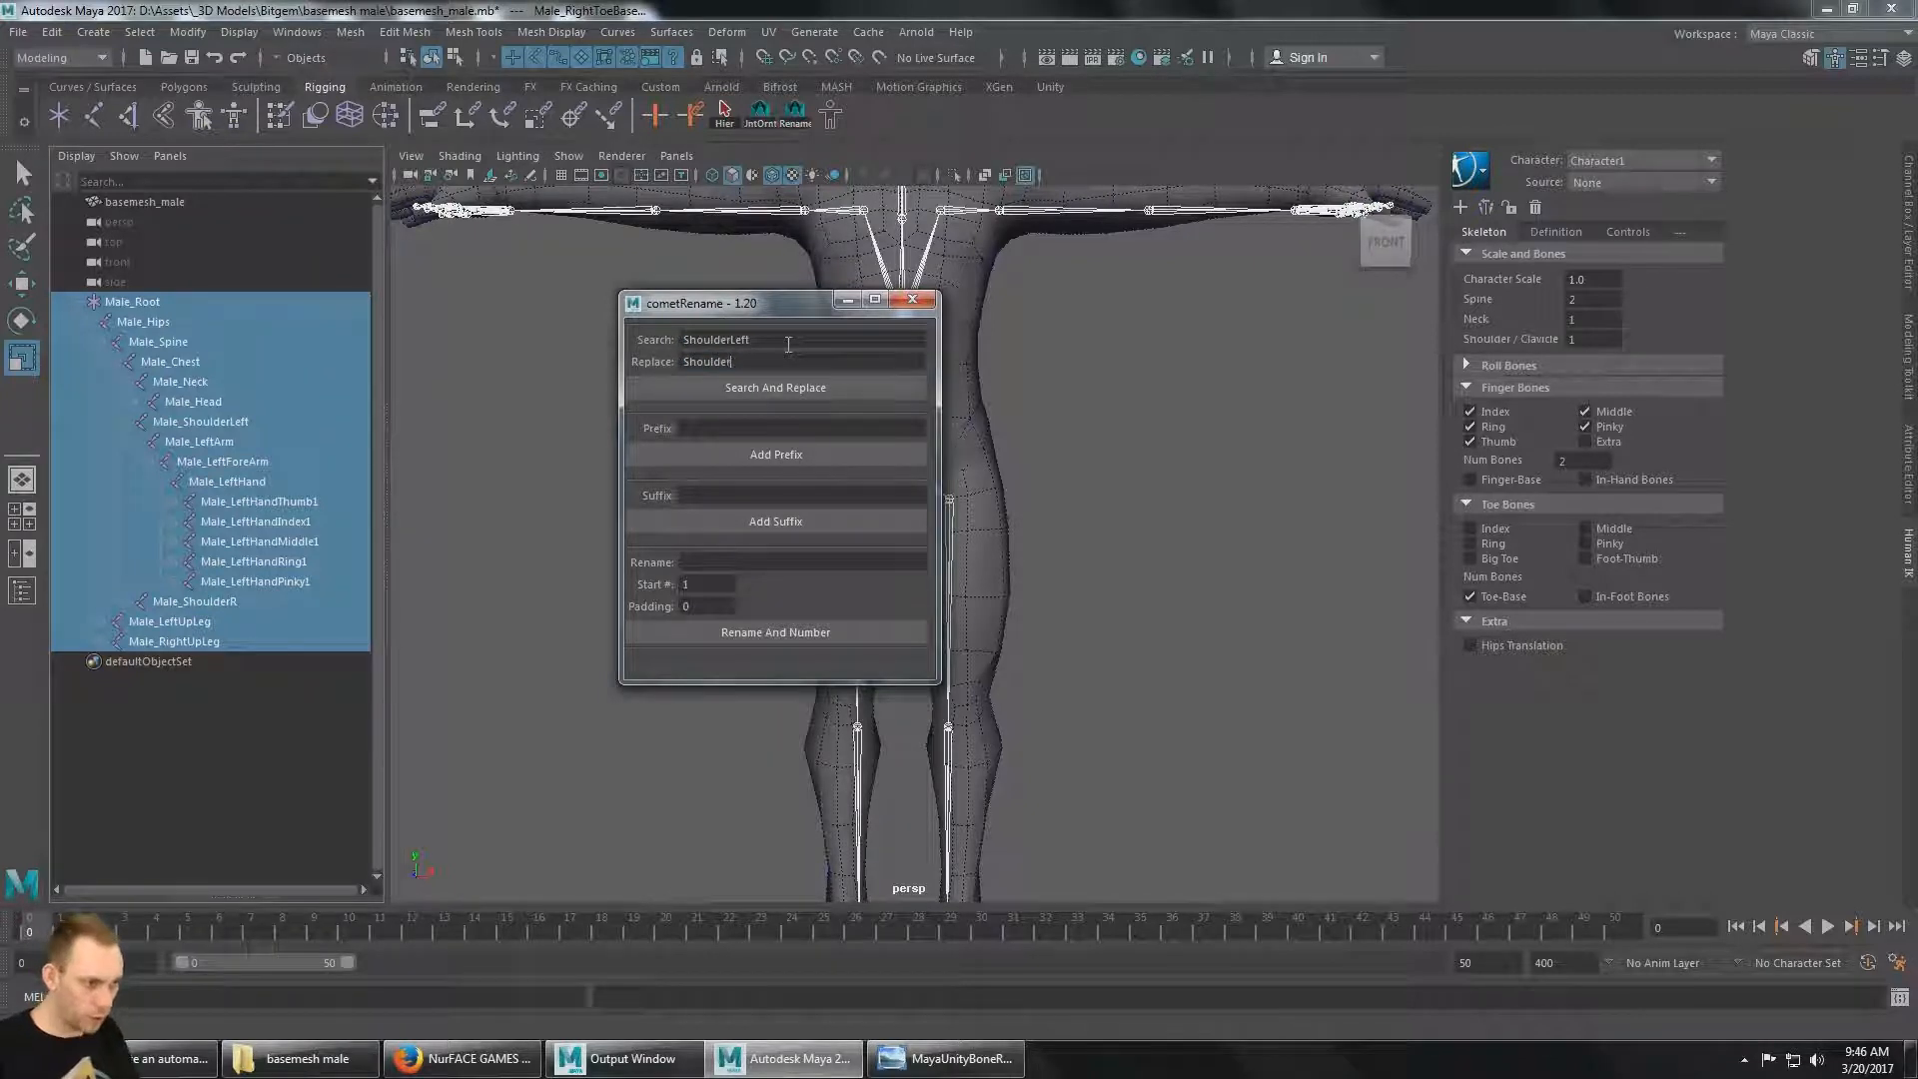
{"action": "type", "text": "L"}
{"action": "left_click", "coordinate": [802, 386]}
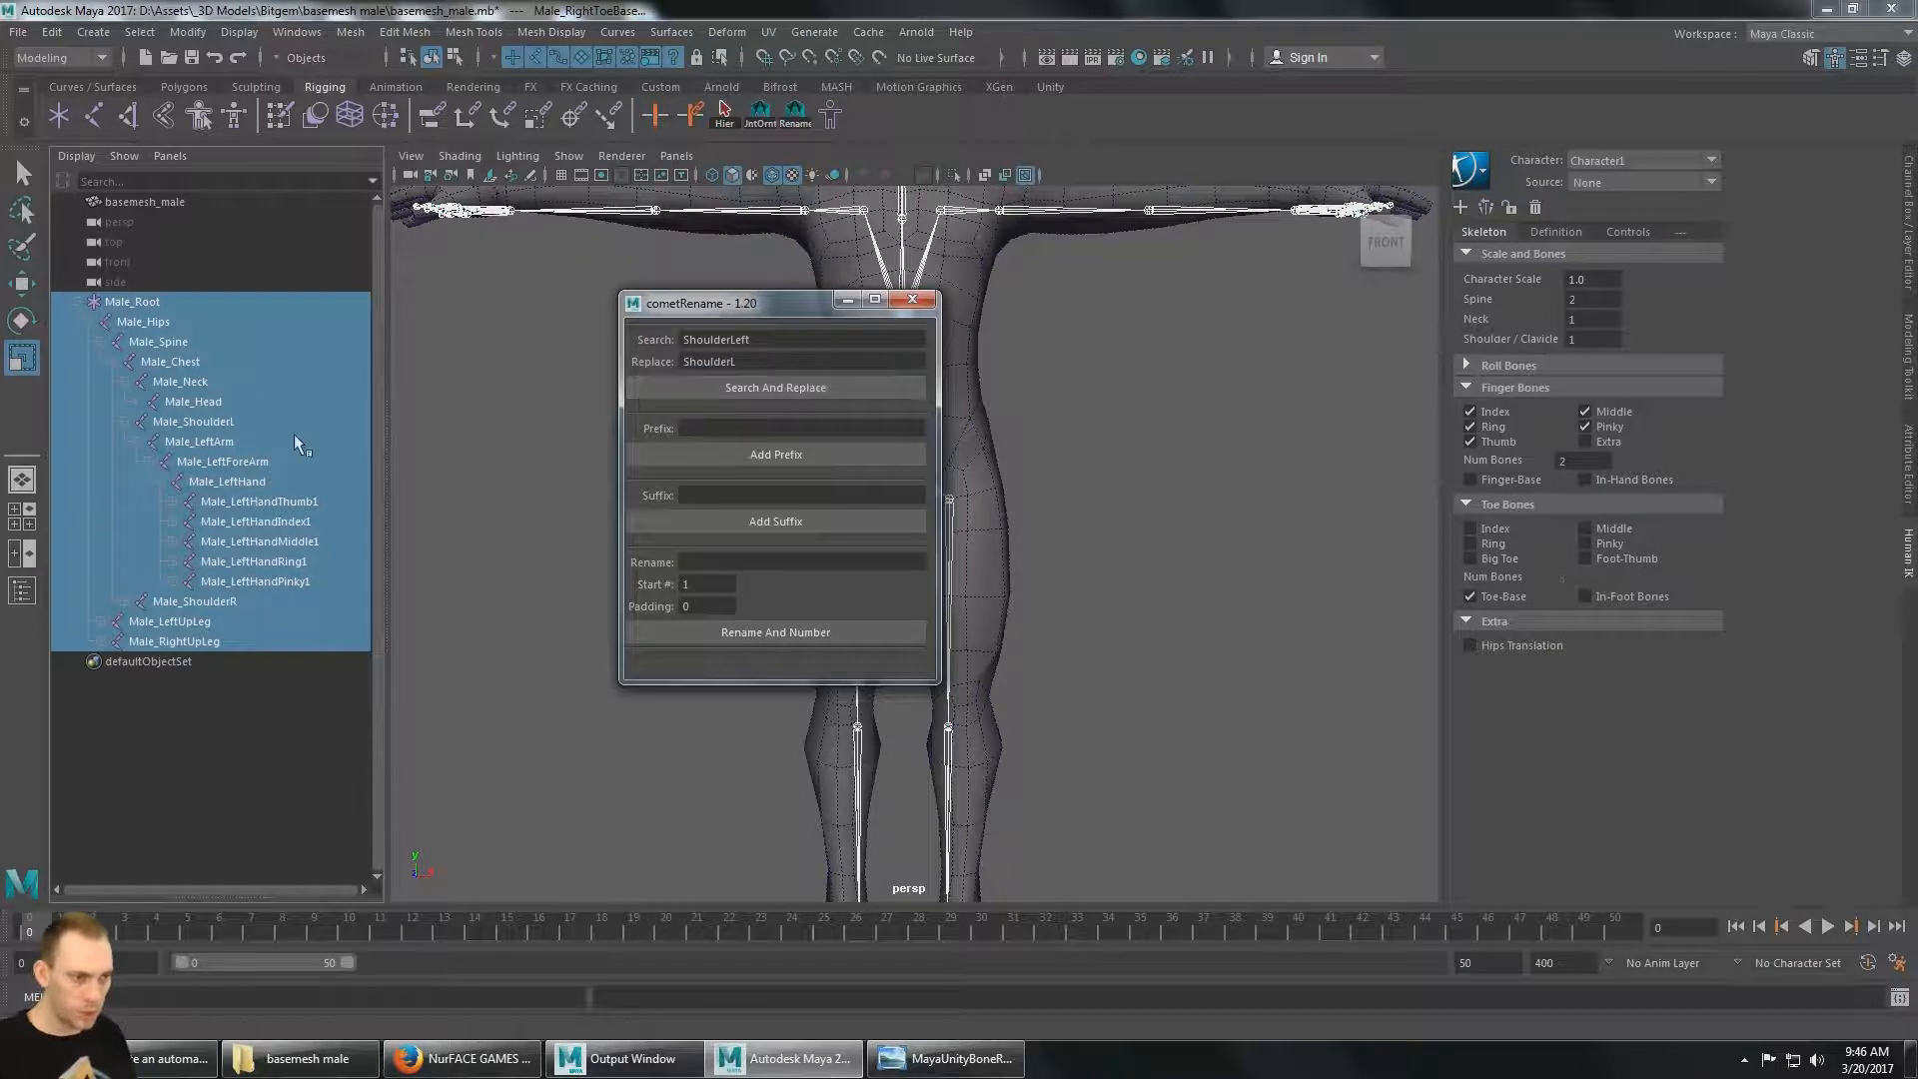
Replace Arm with UpperArm in the names of all selected joints.
{"action": "left_click", "coordinate": [803, 339]}
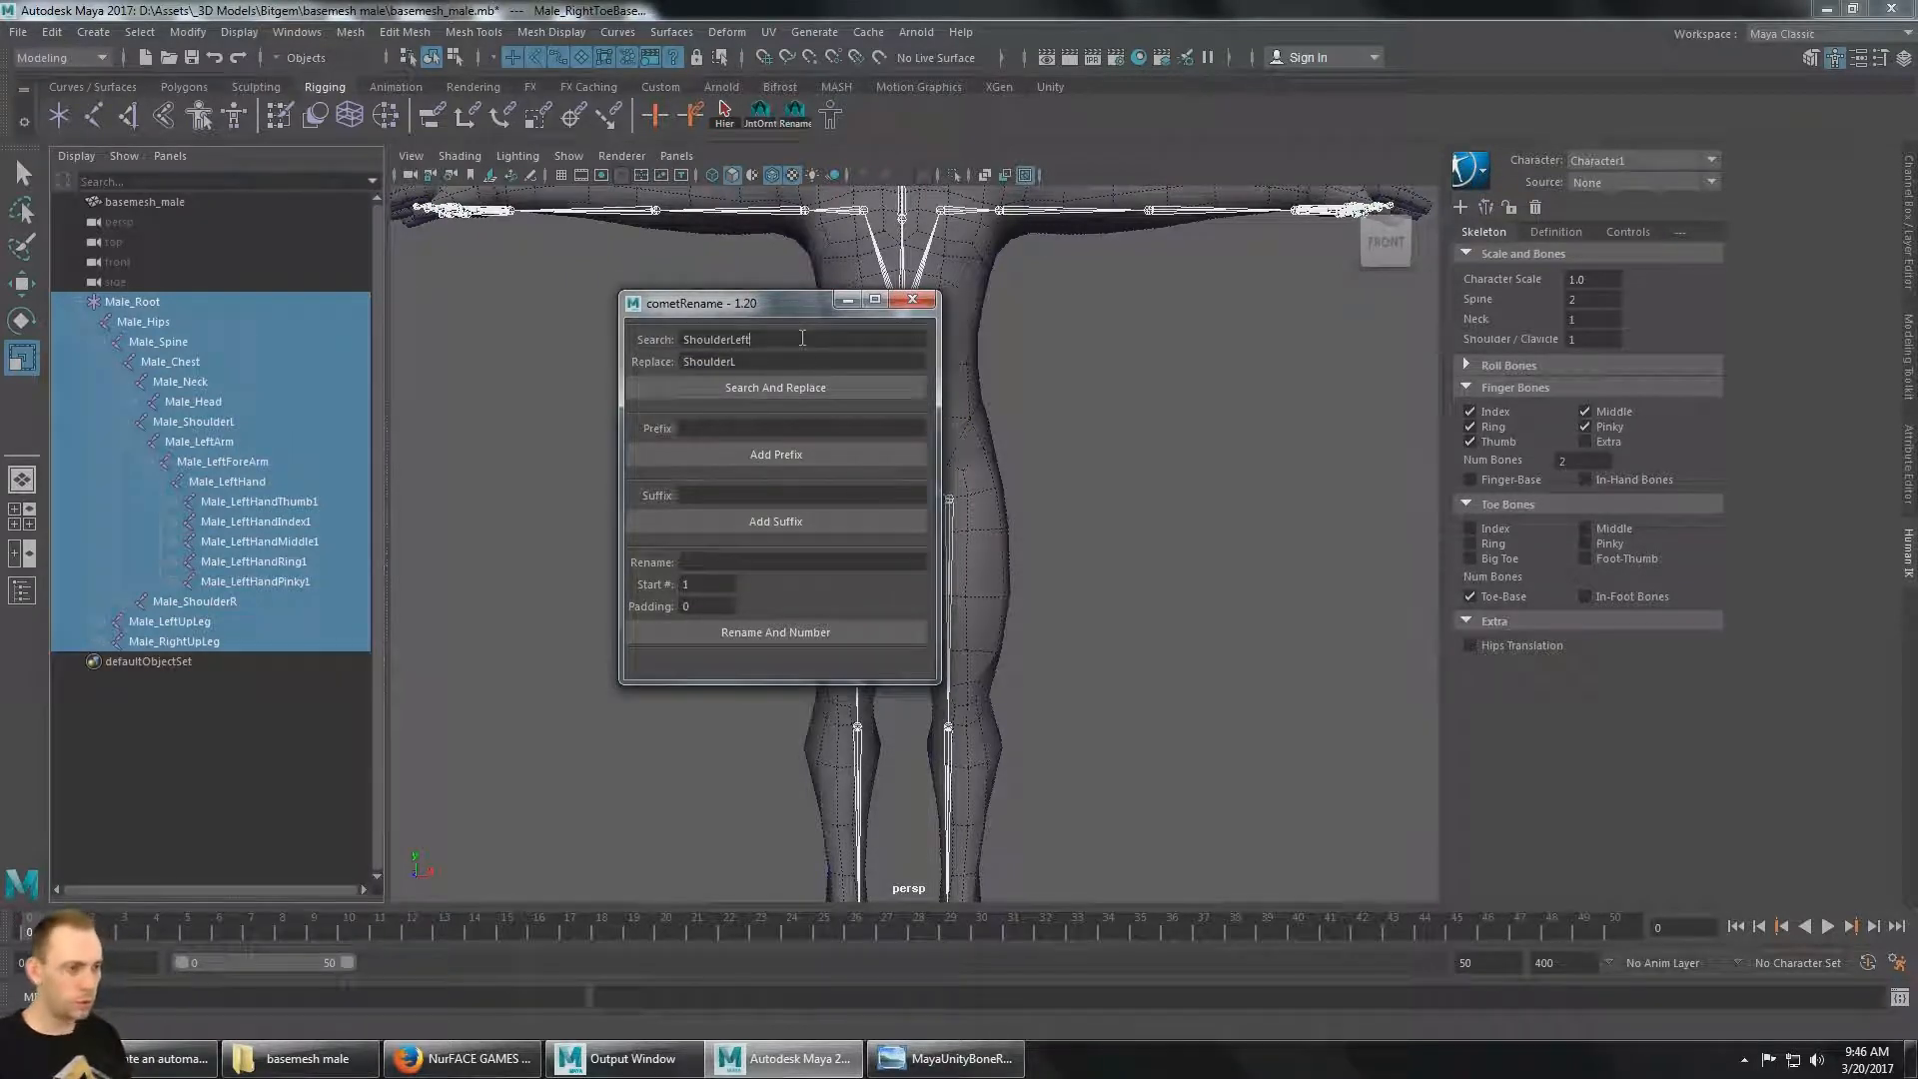
{"action": "double_click", "coordinate": [803, 339]}
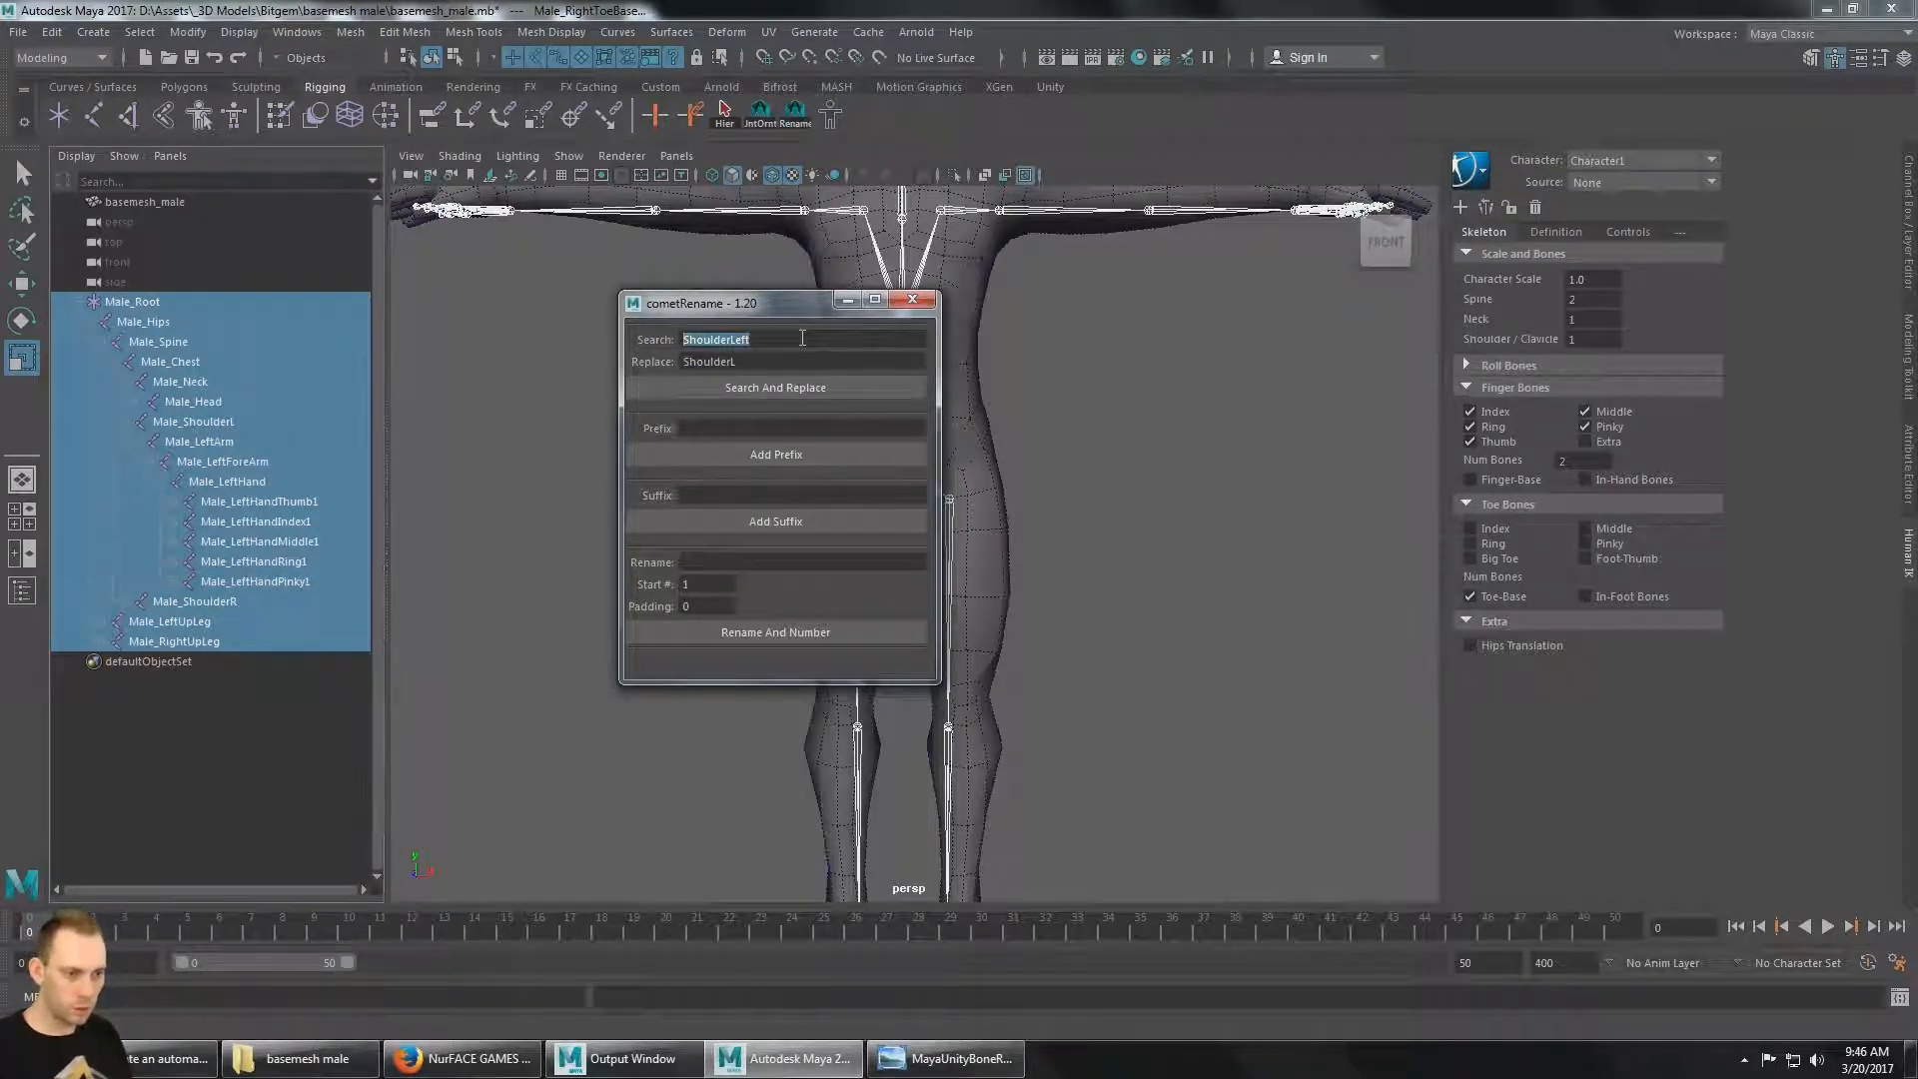
{"action": "type", "text": "Le"}
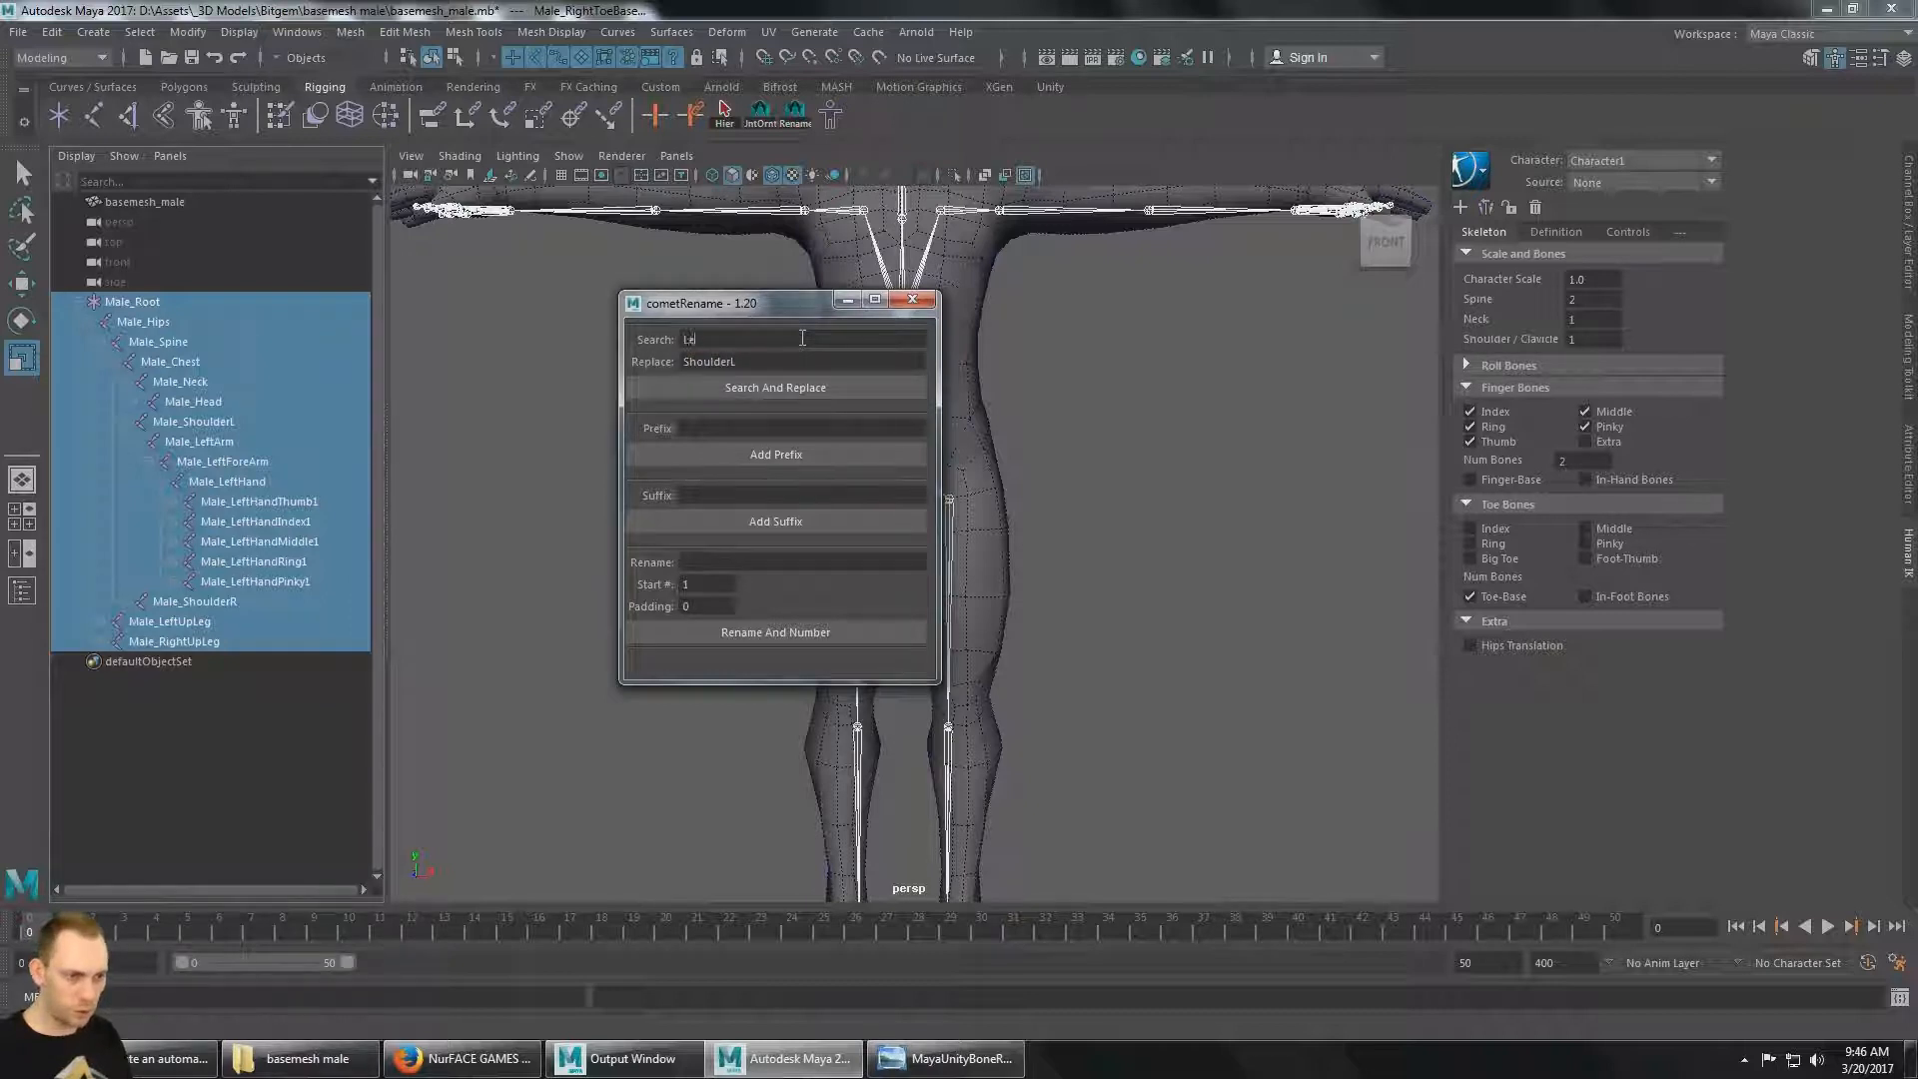
{"action": "type", "text": "ftArm"}
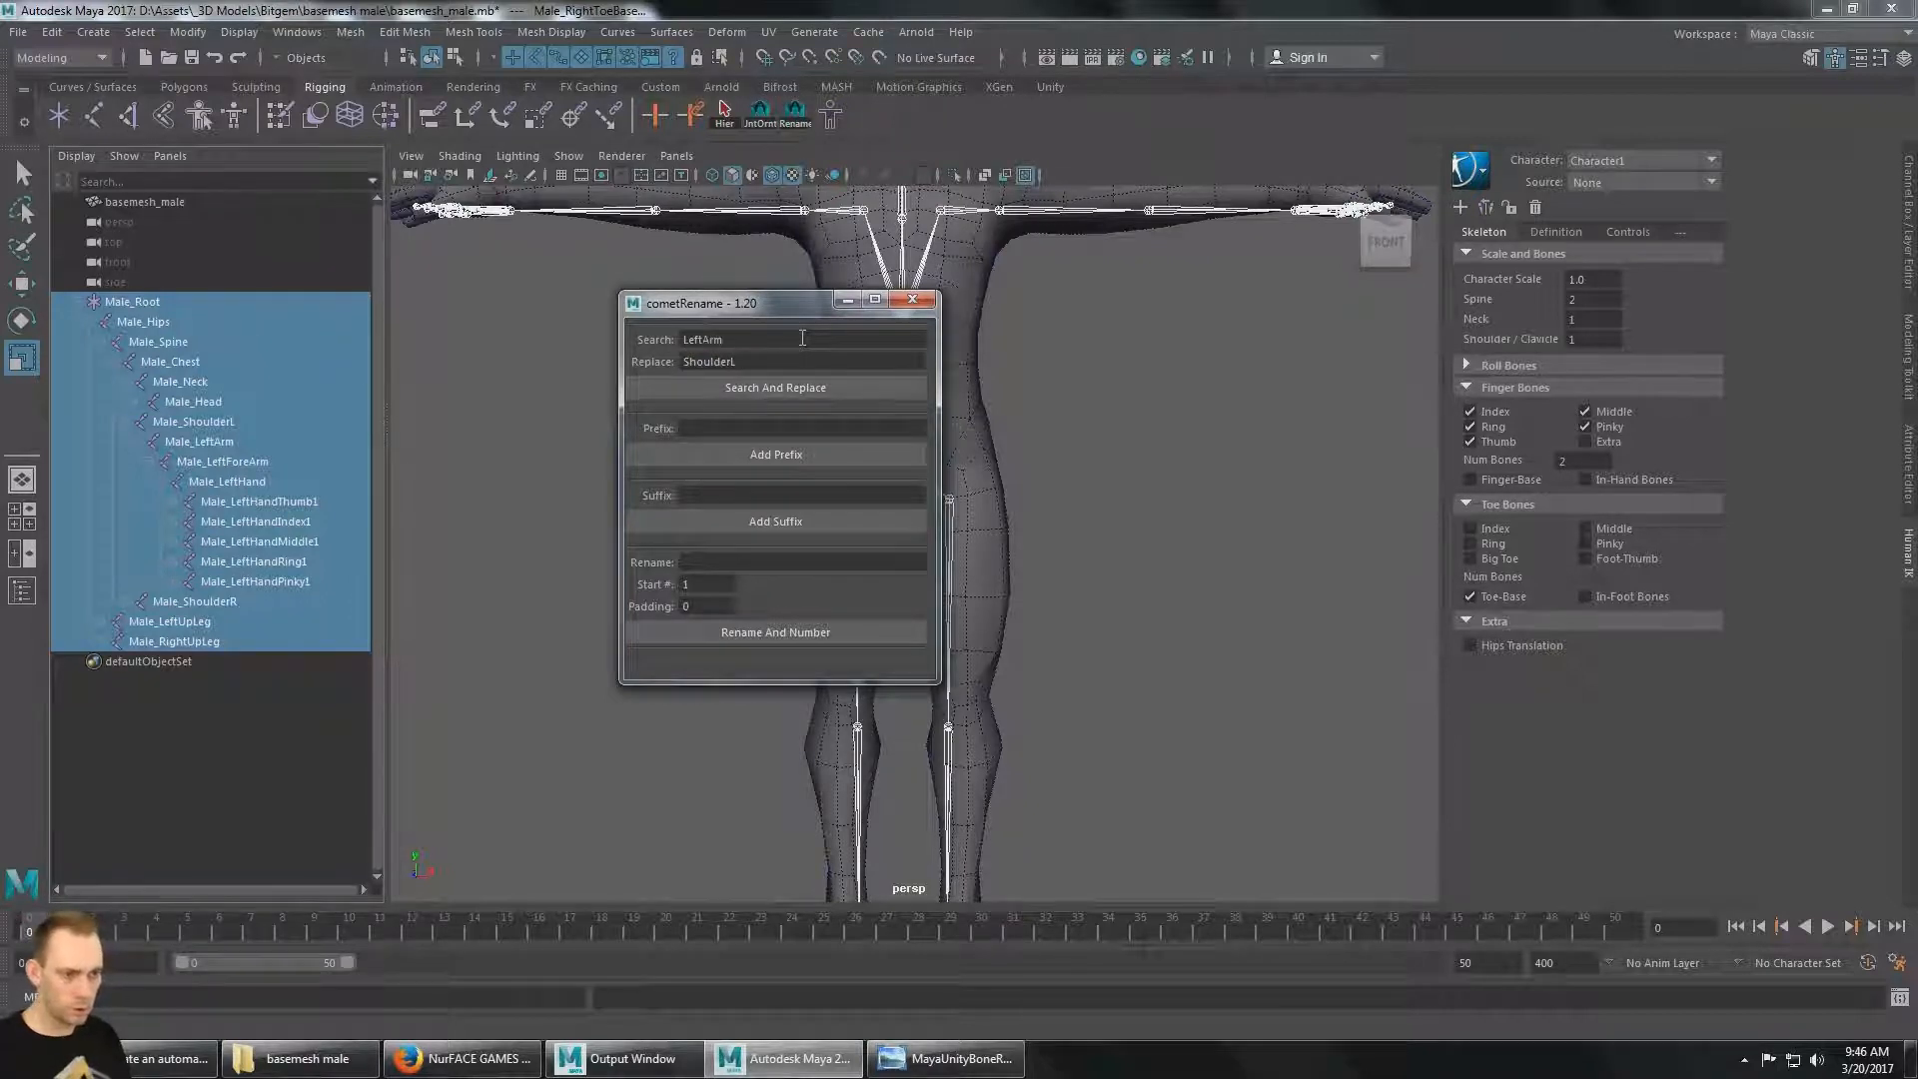
{"action": "key", "text": "Home"}
{"action": "key", "text": "Delete"}
{"action": "key", "text": "Delete"}
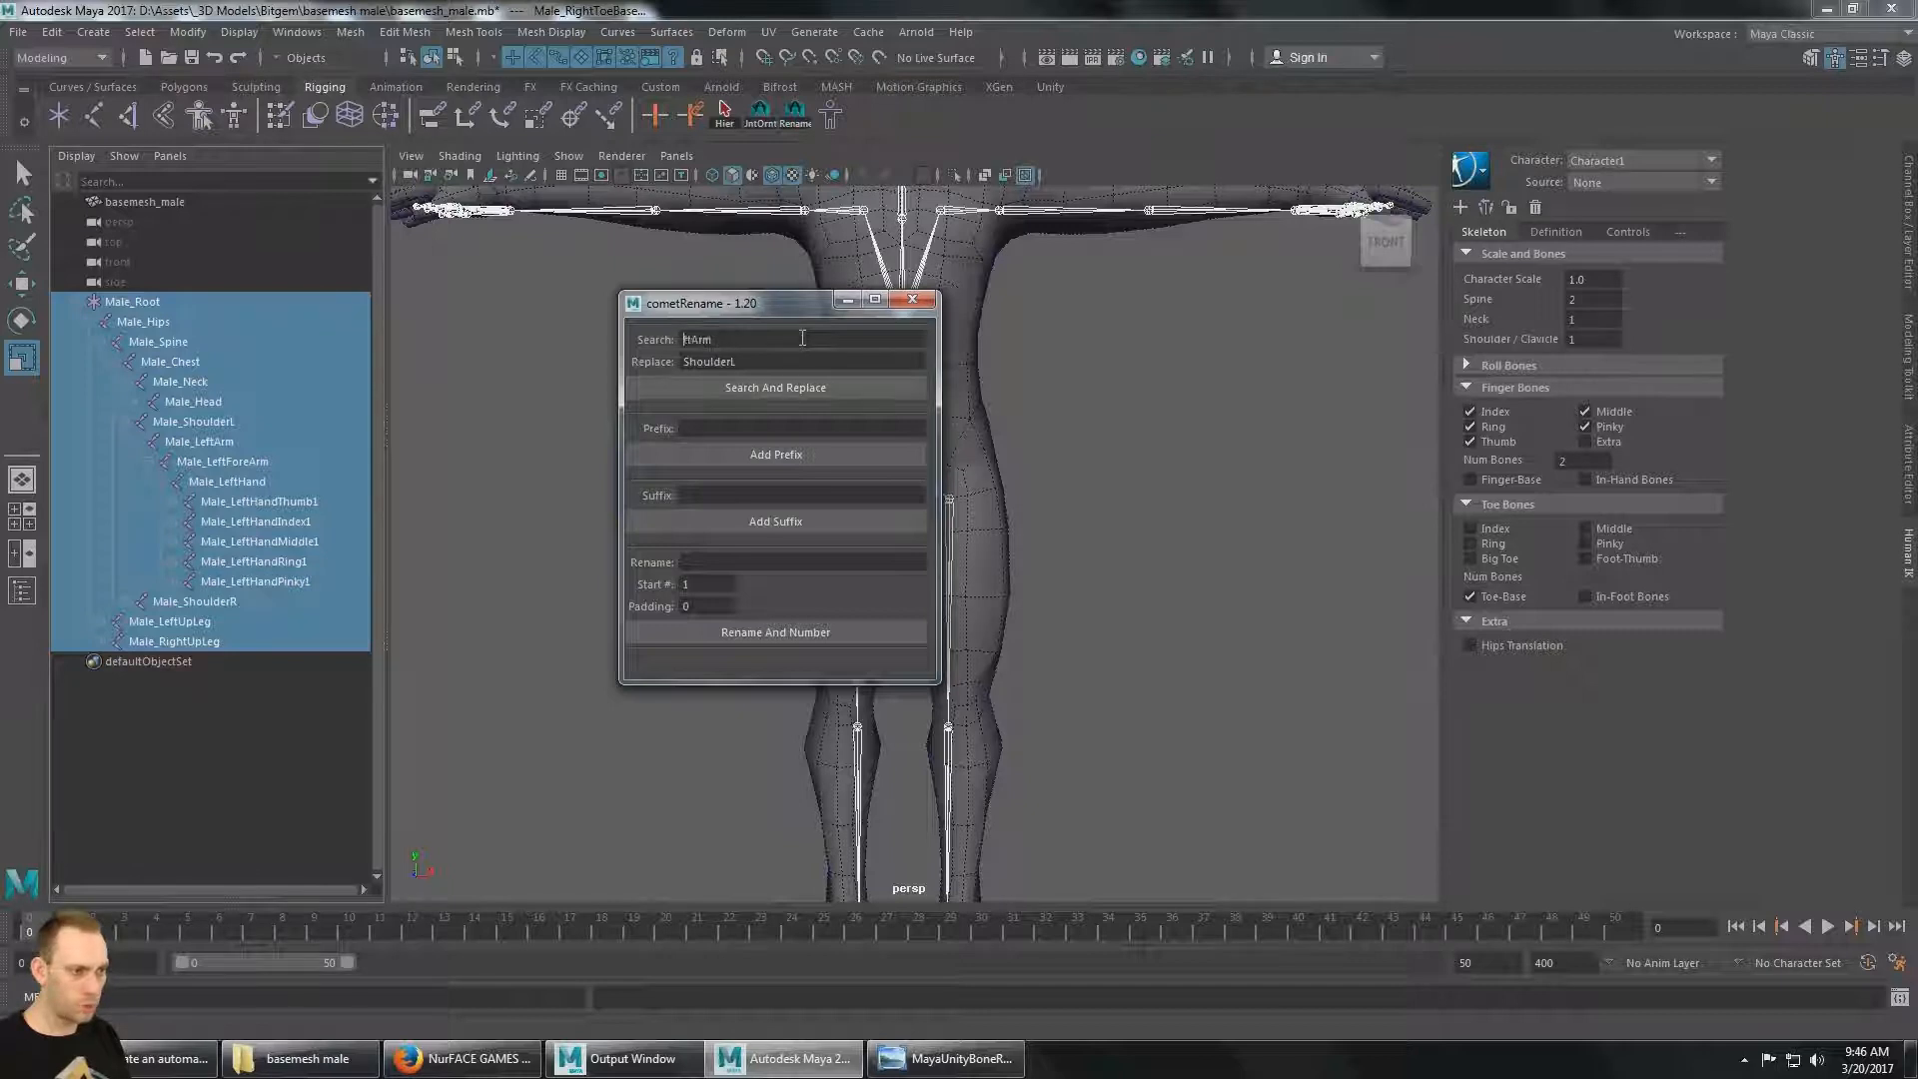
{"action": "key", "text": "Tab"}
{"action": "type", "text": "Uppe"}
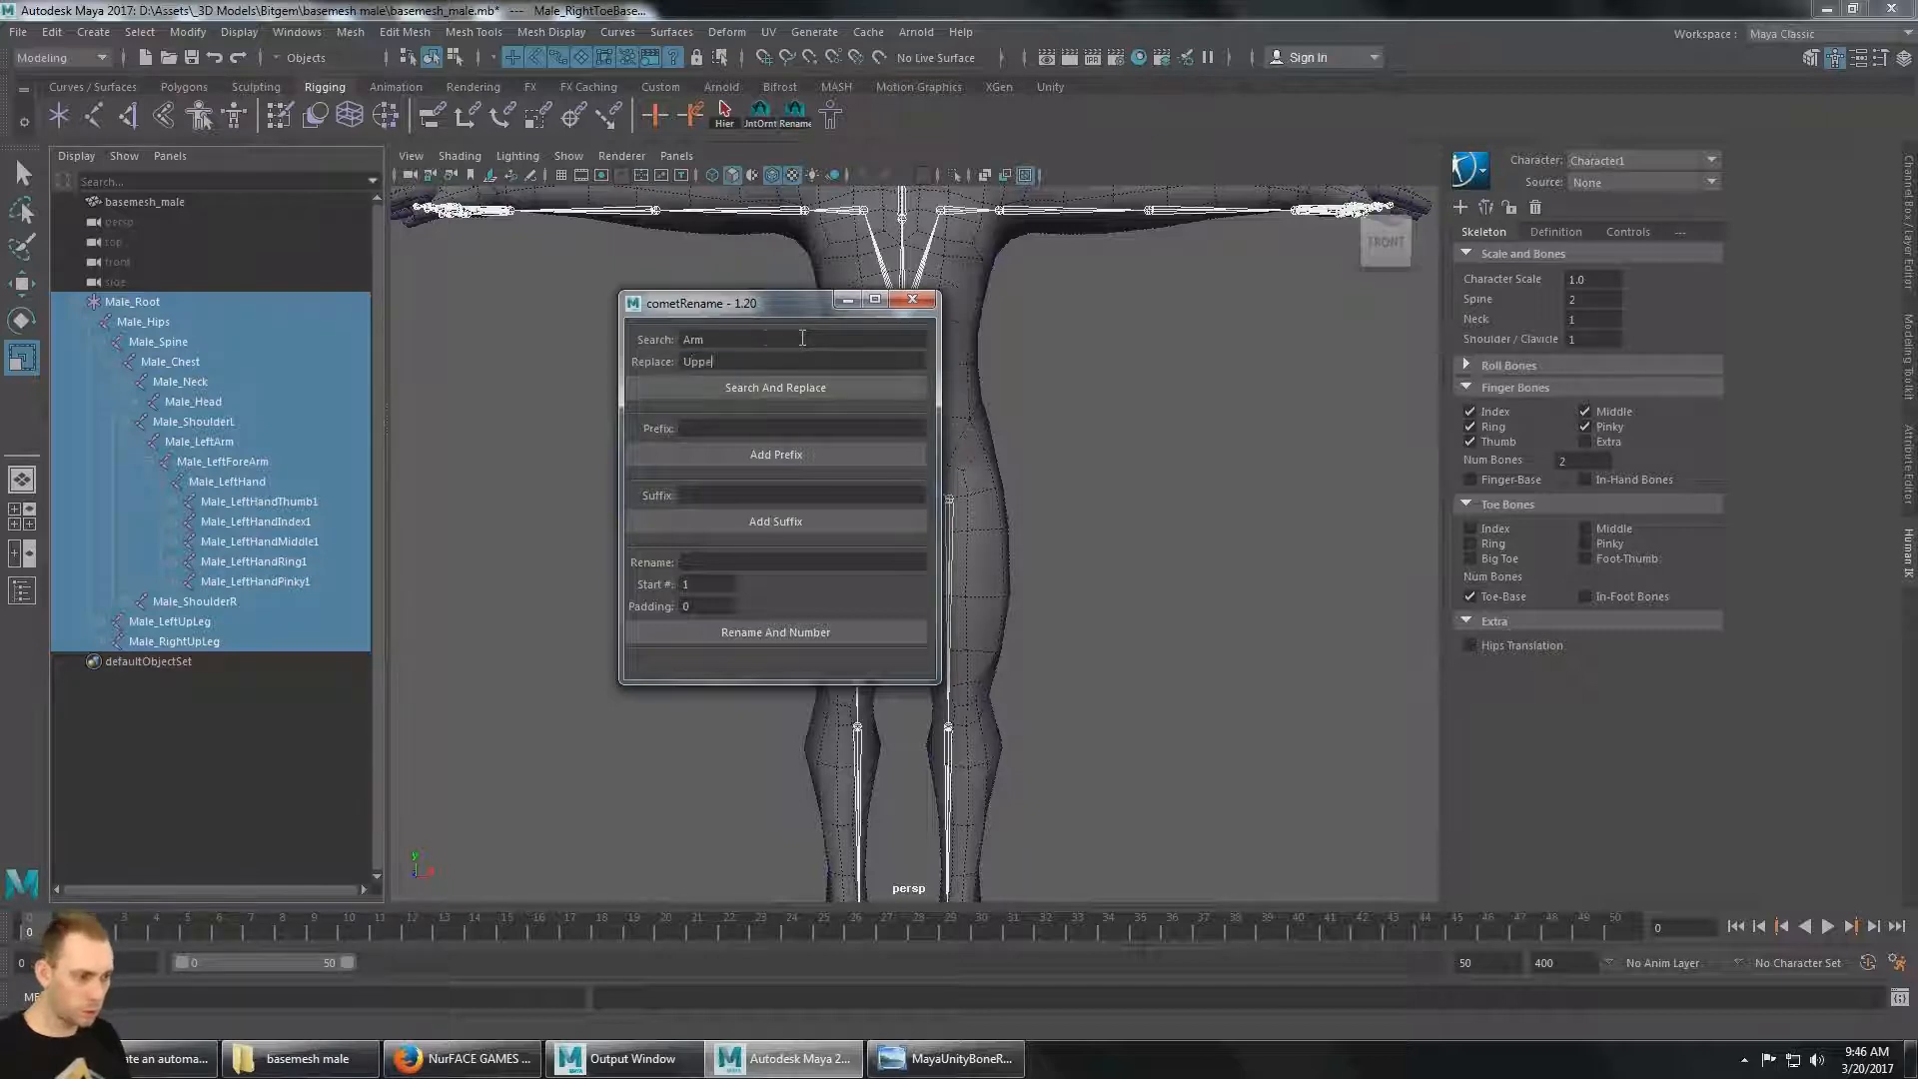
{"action": "type", "text": "a"}
{"action": "key", "text": "BackSpace"}
{"action": "type", "text": "rArm"}
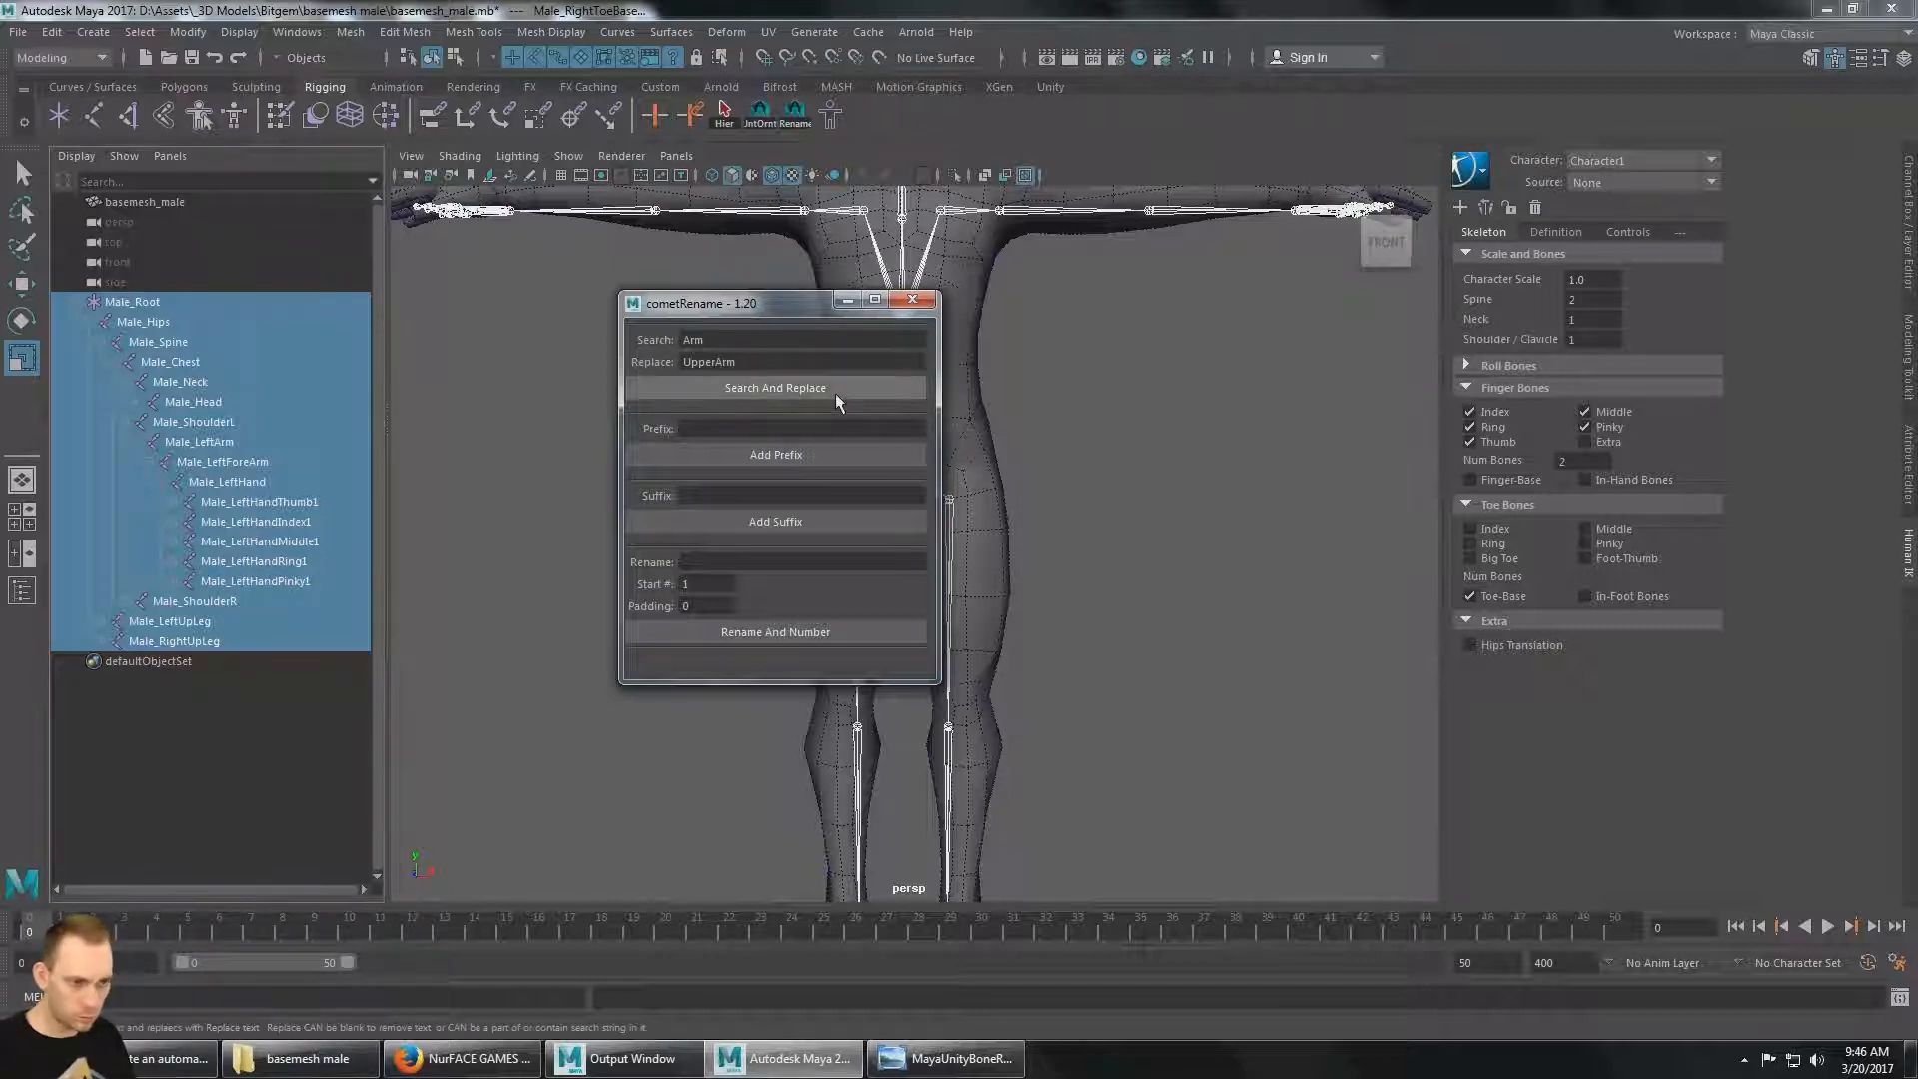
{"action": "left_click", "coordinate": [836, 398]}
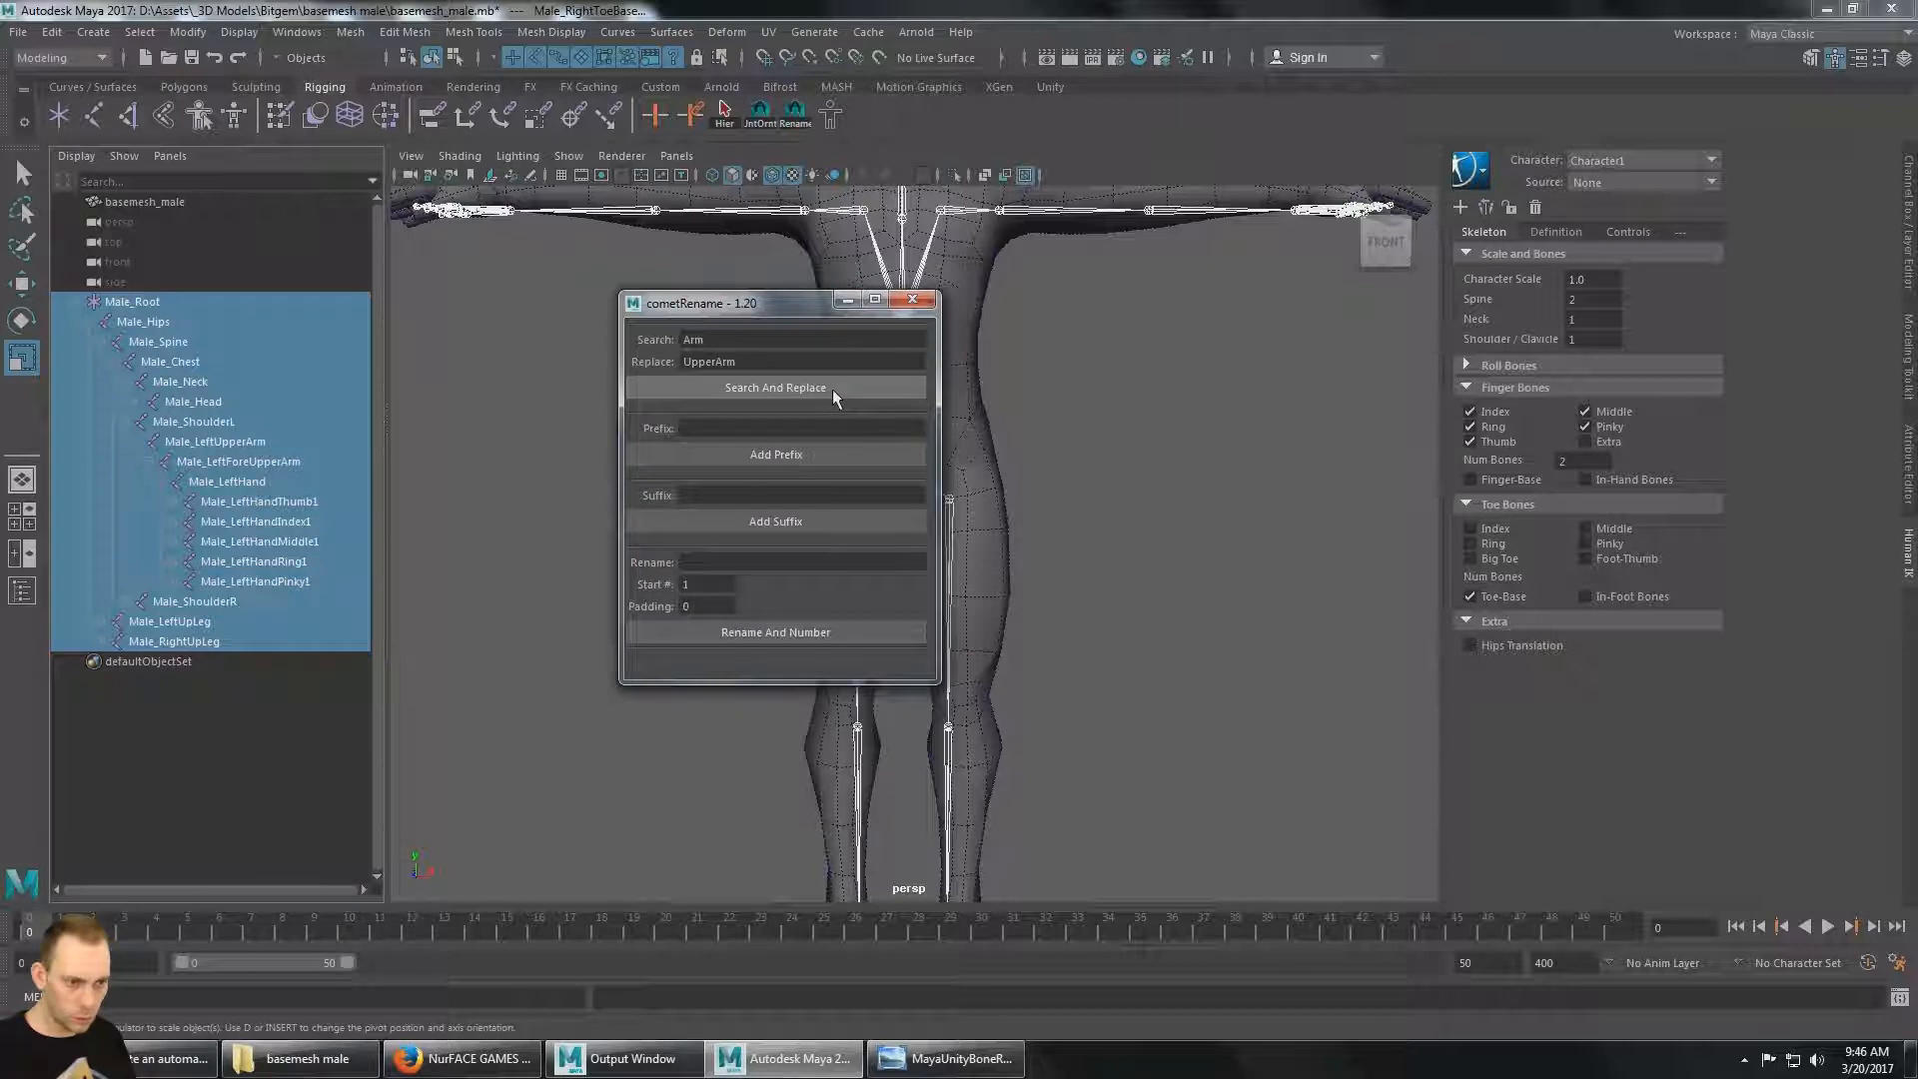
Replace LeftUpperArm with UpperArmL in the selected joints' names.
{"action": "double_click", "coordinate": [786, 343]}
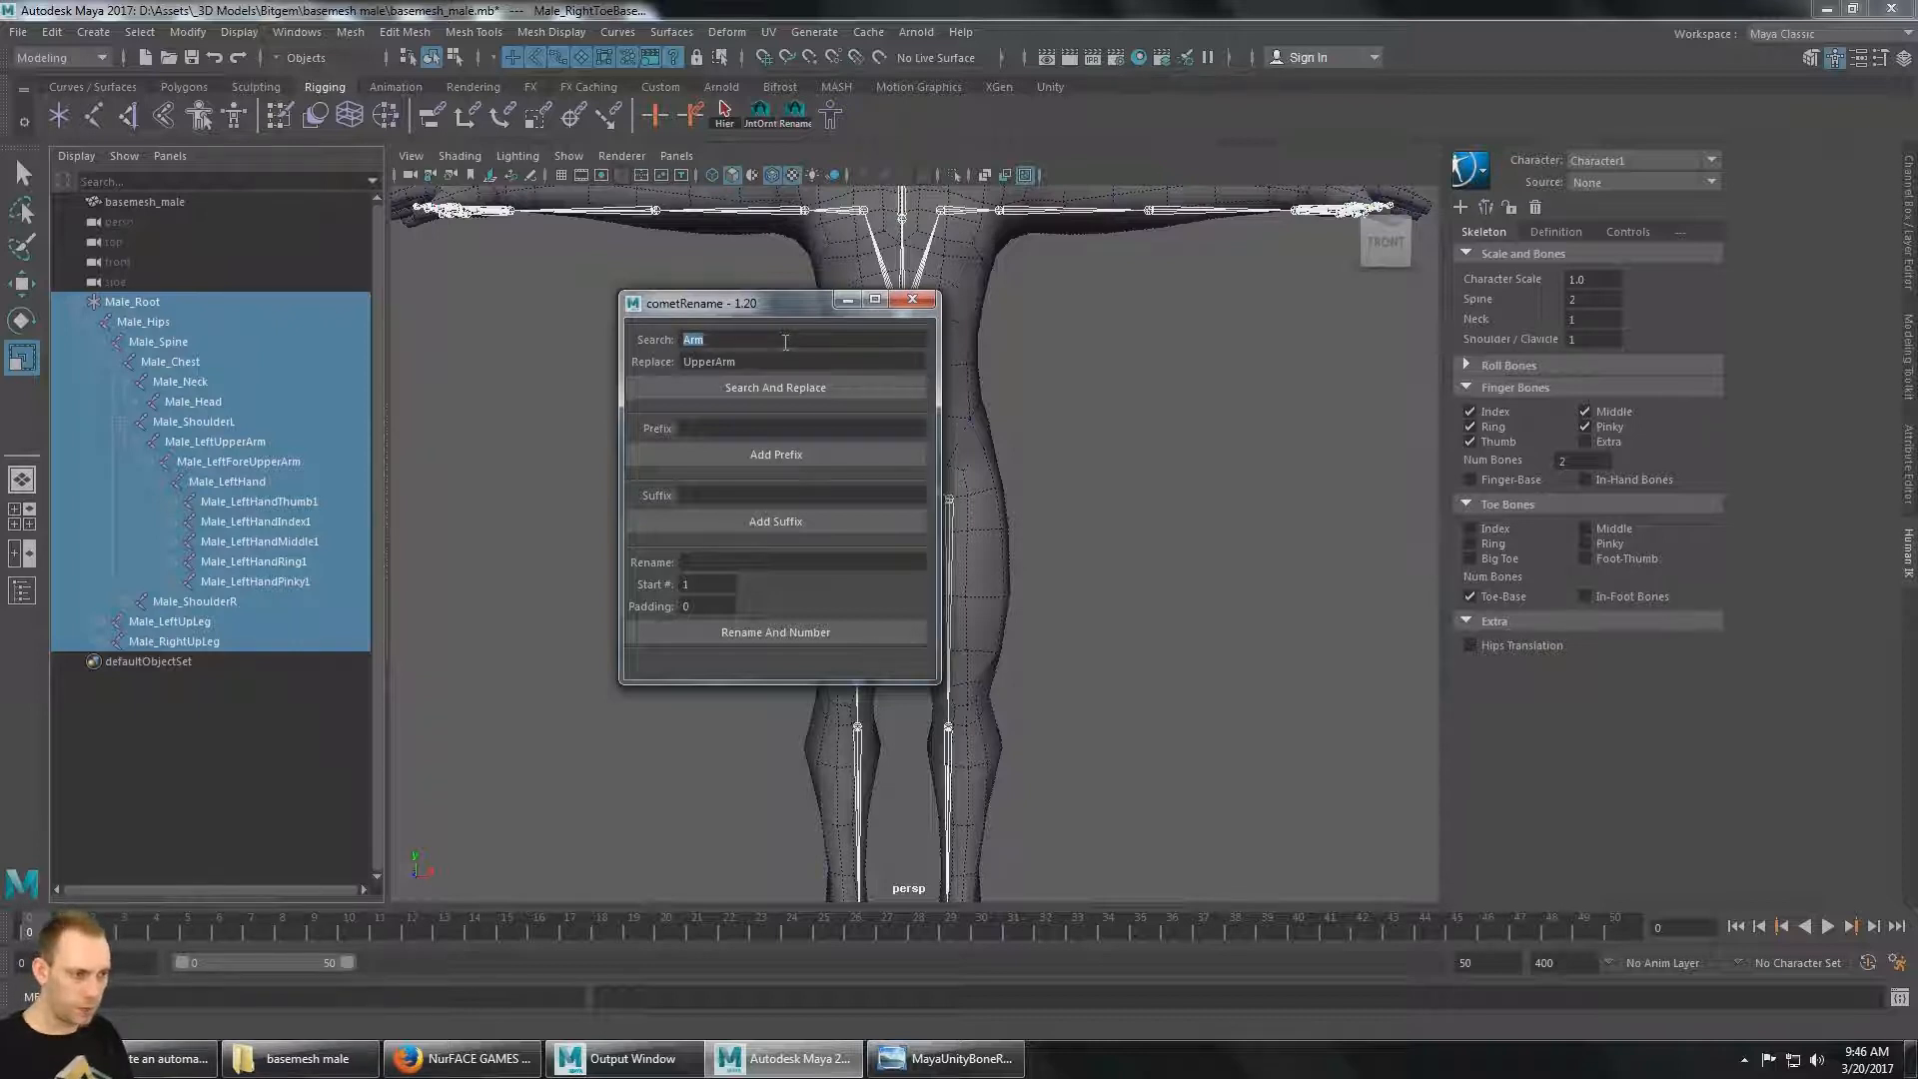
{"action": "type", "text": "LeftUpperAr"}
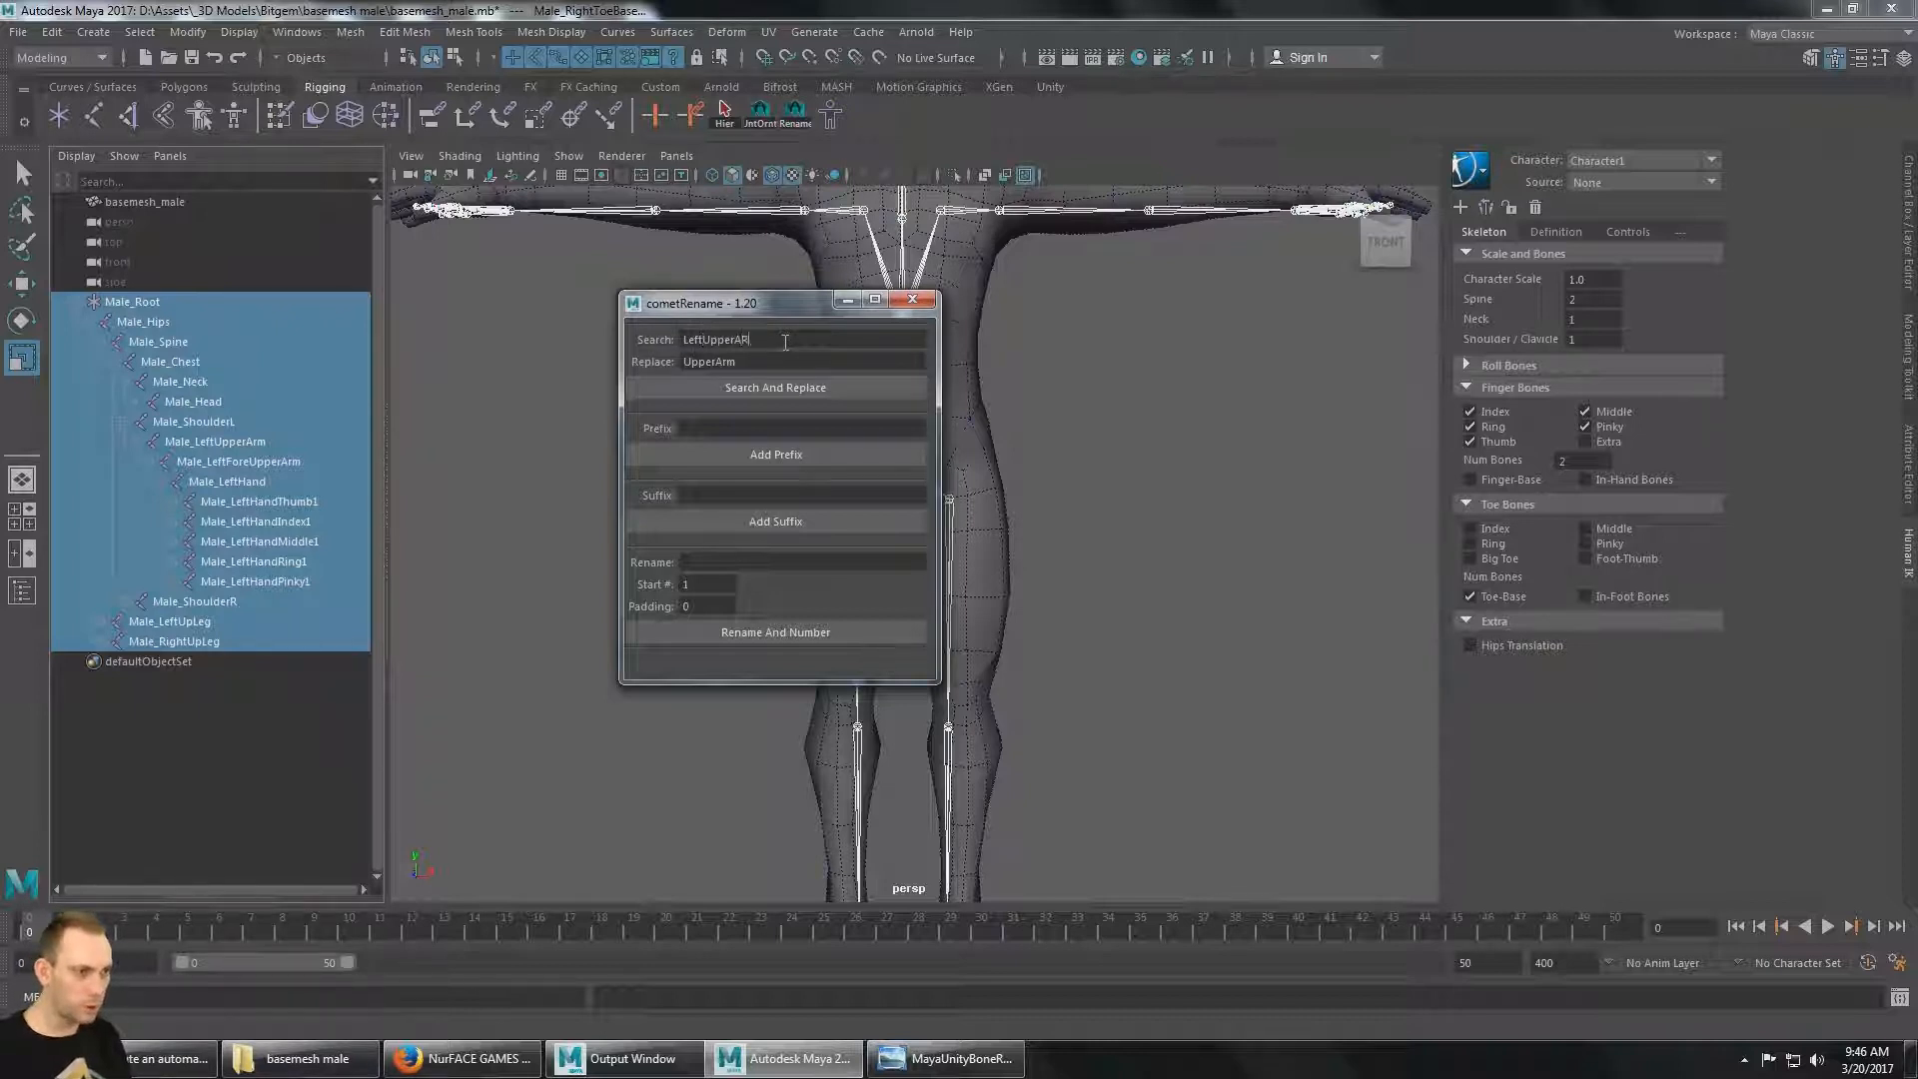
{"action": "type", "text": "m"}
{"action": "key", "text": "Tab"}
{"action": "left_click", "coordinate": [786, 343]}
{"action": "key", "text": "BackSpace"}
{"action": "key", "text": "BackSpace"}
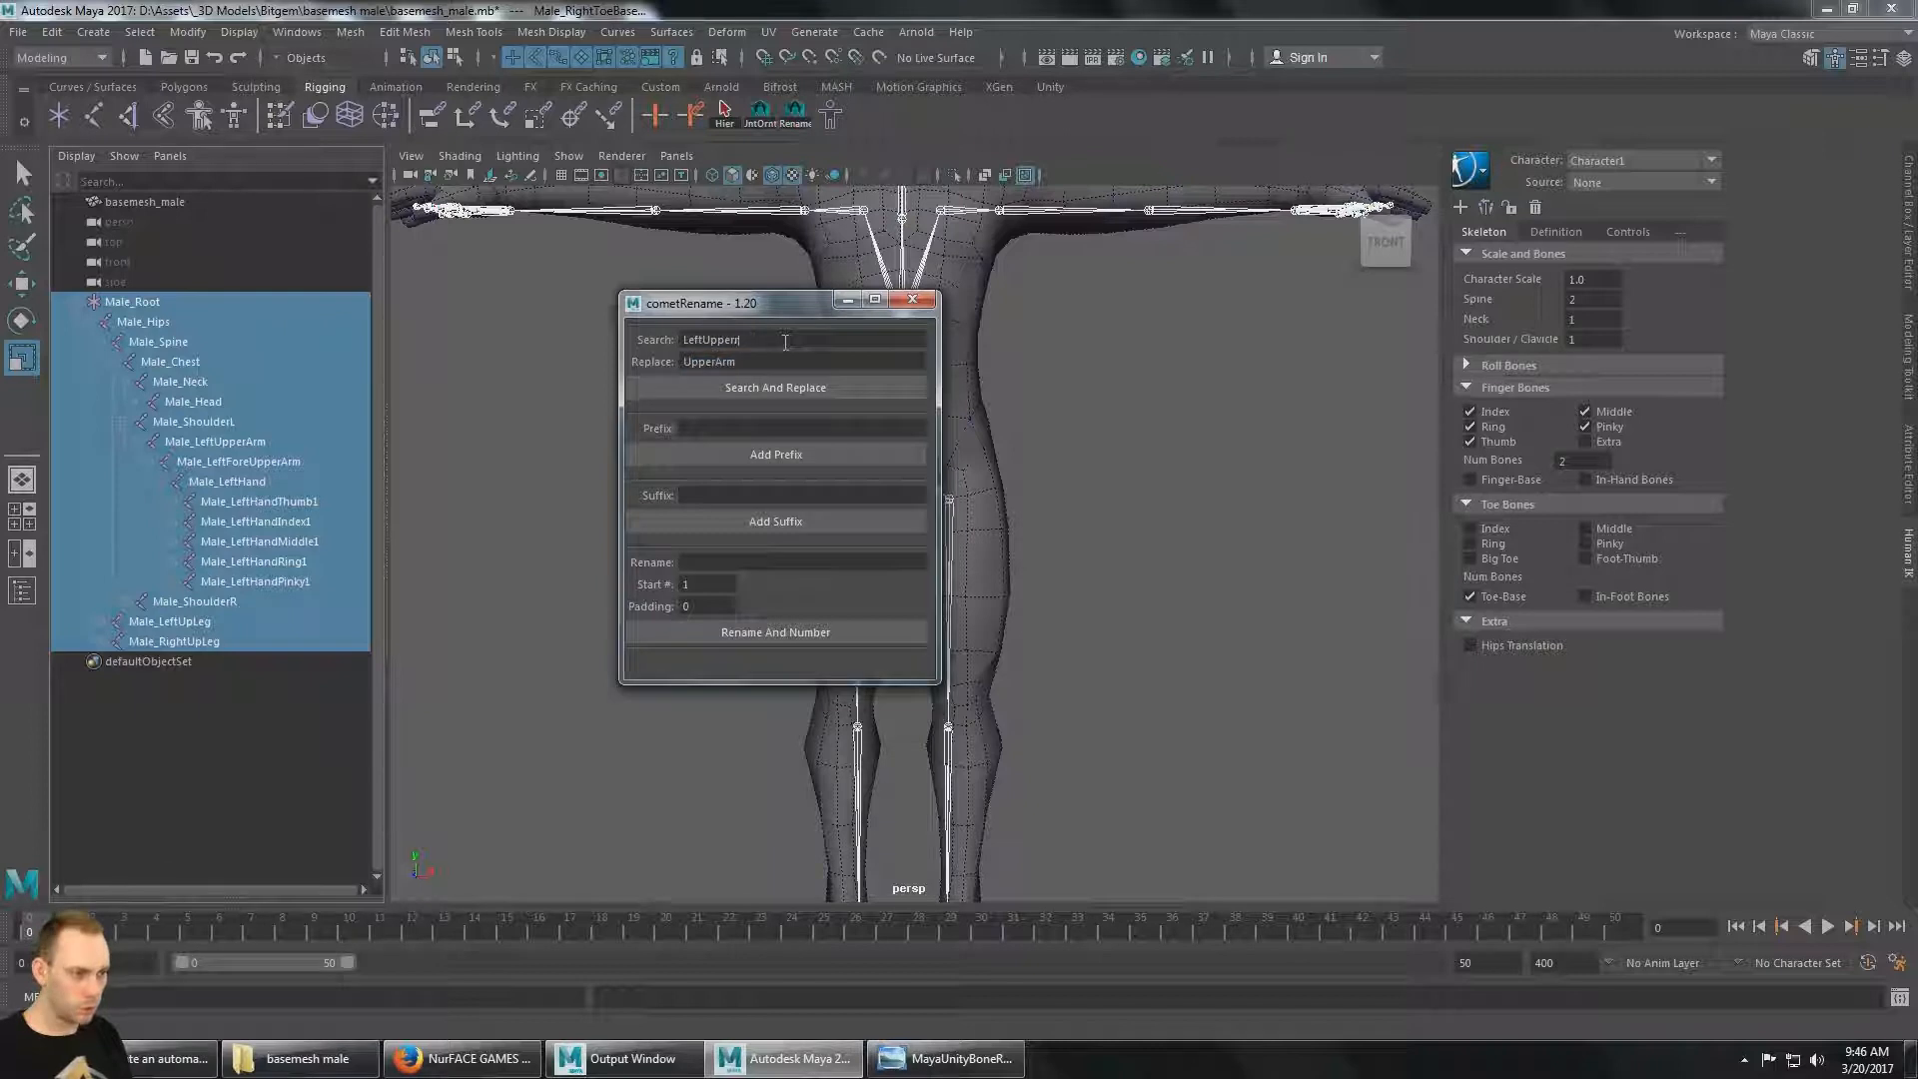
{"action": "type", "text": "rm"}
{"action": "key", "text": "Tab"}
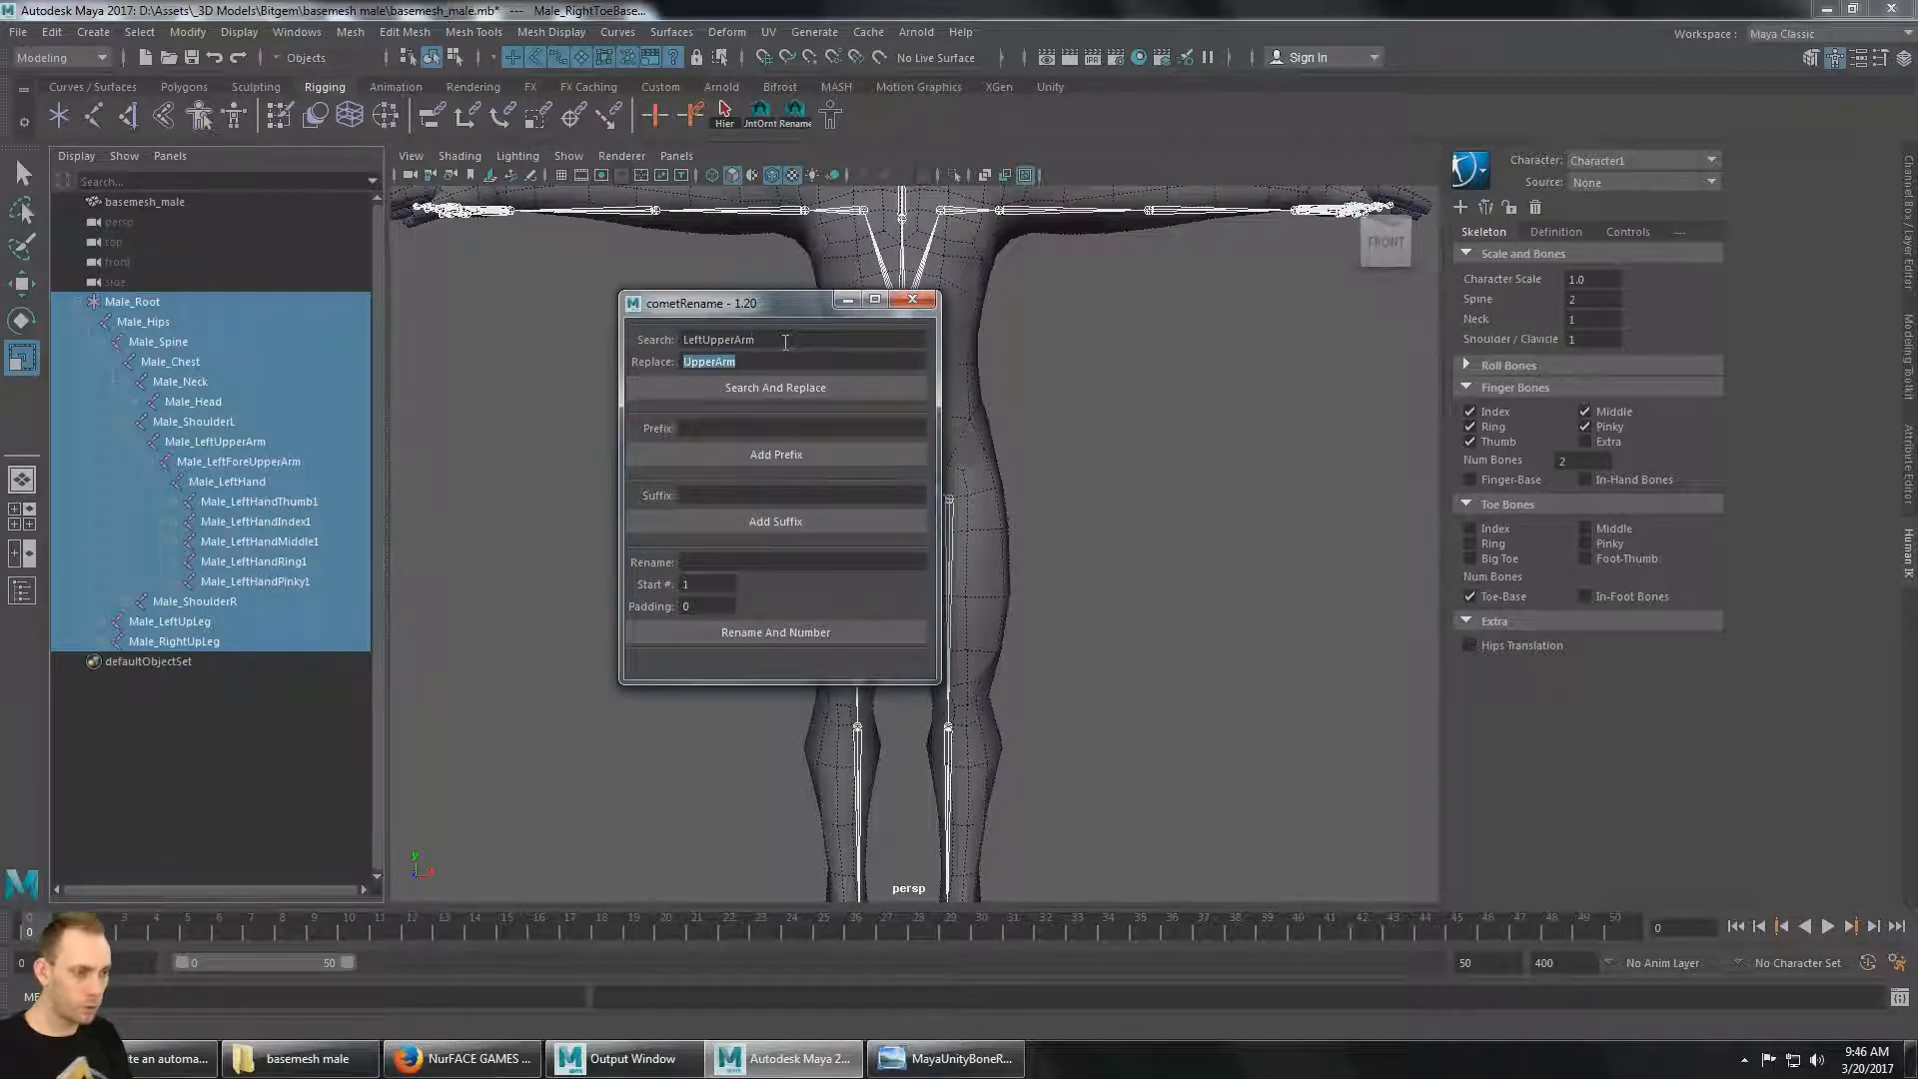
{"action": "type", "text": "Upper"}
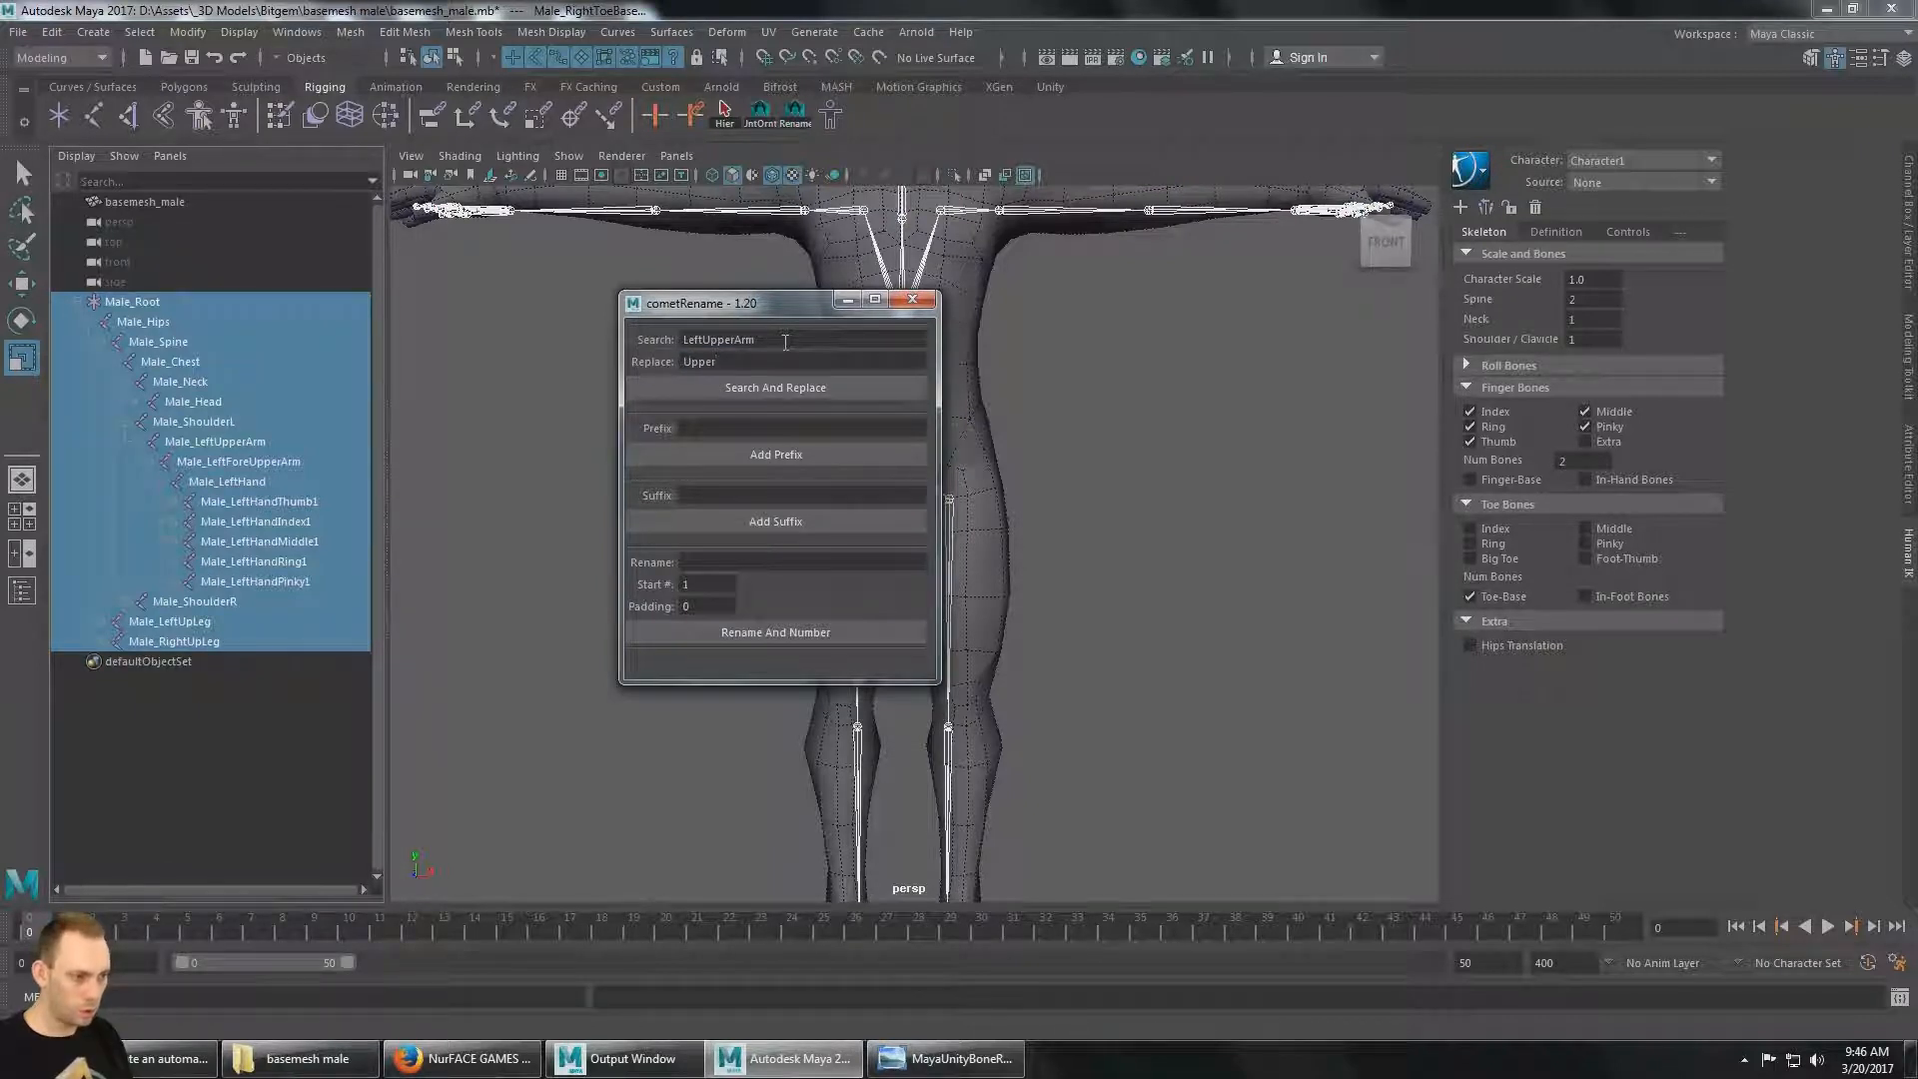
{"action": "type", "text": "ArmL"}
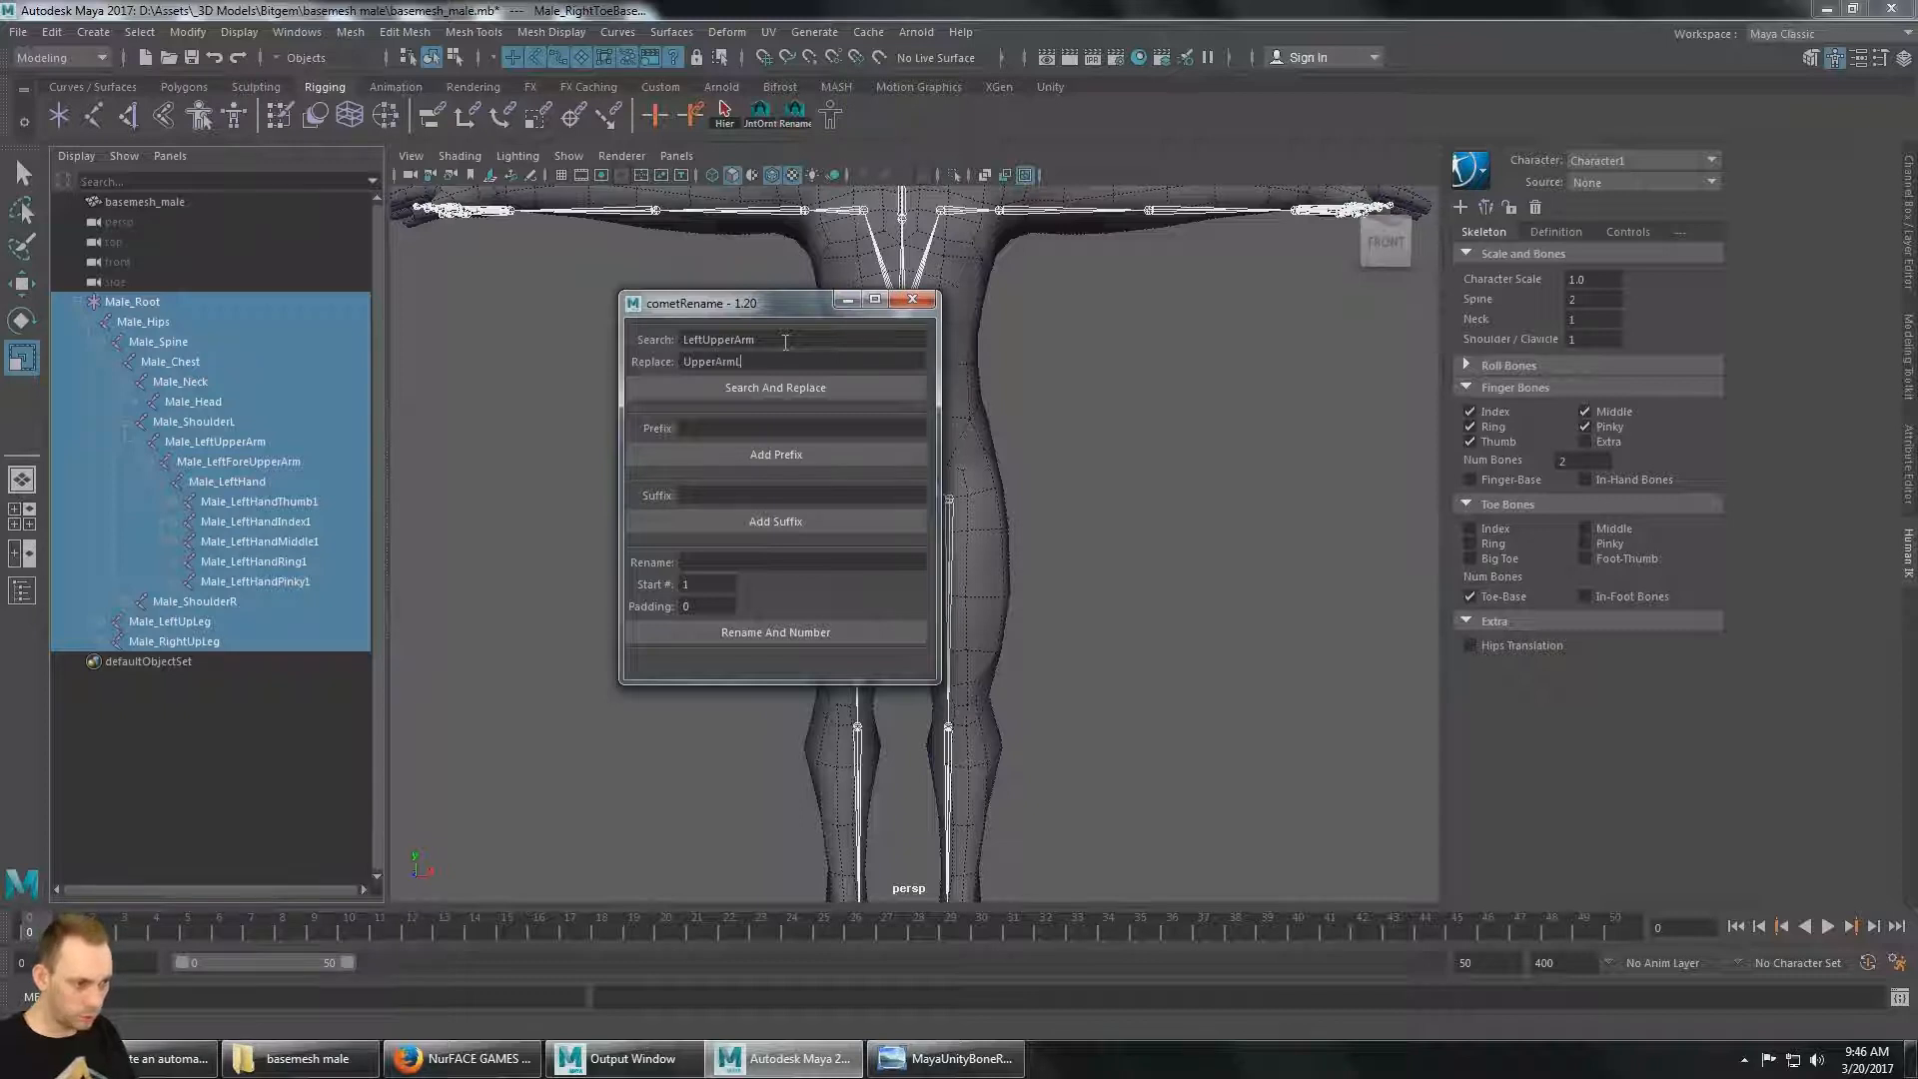
{"action": "left_click", "coordinate": [785, 388]}
Replace RightUpperArm with UpperArmR in the selected joints' names.
{"action": "left_click", "coordinate": [707, 341]}
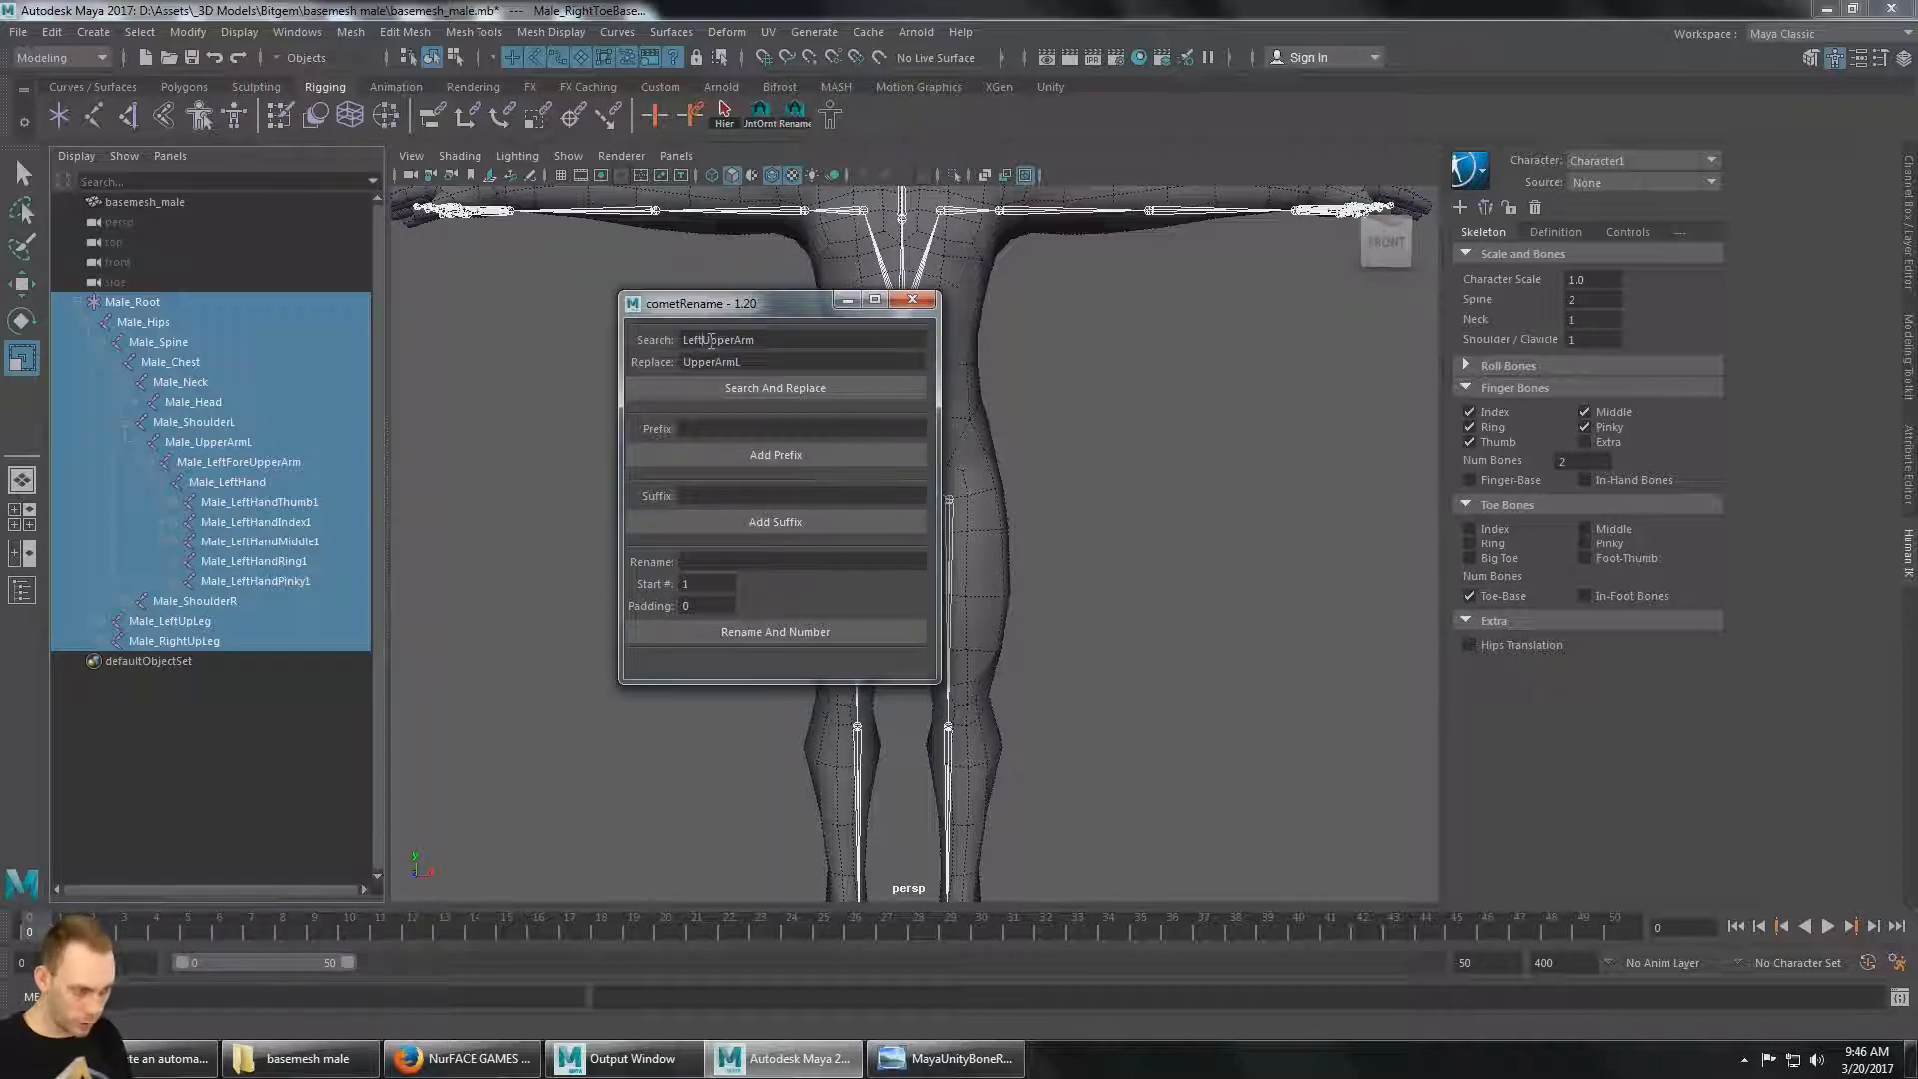
{"action": "key", "text": "BackSpace"}
{"action": "key", "text": "BackSpace"}
{"action": "key", "text": "BackSpace"}
{"action": "key", "text": "BackSpace"}
{"action": "type", "text": "Right"}
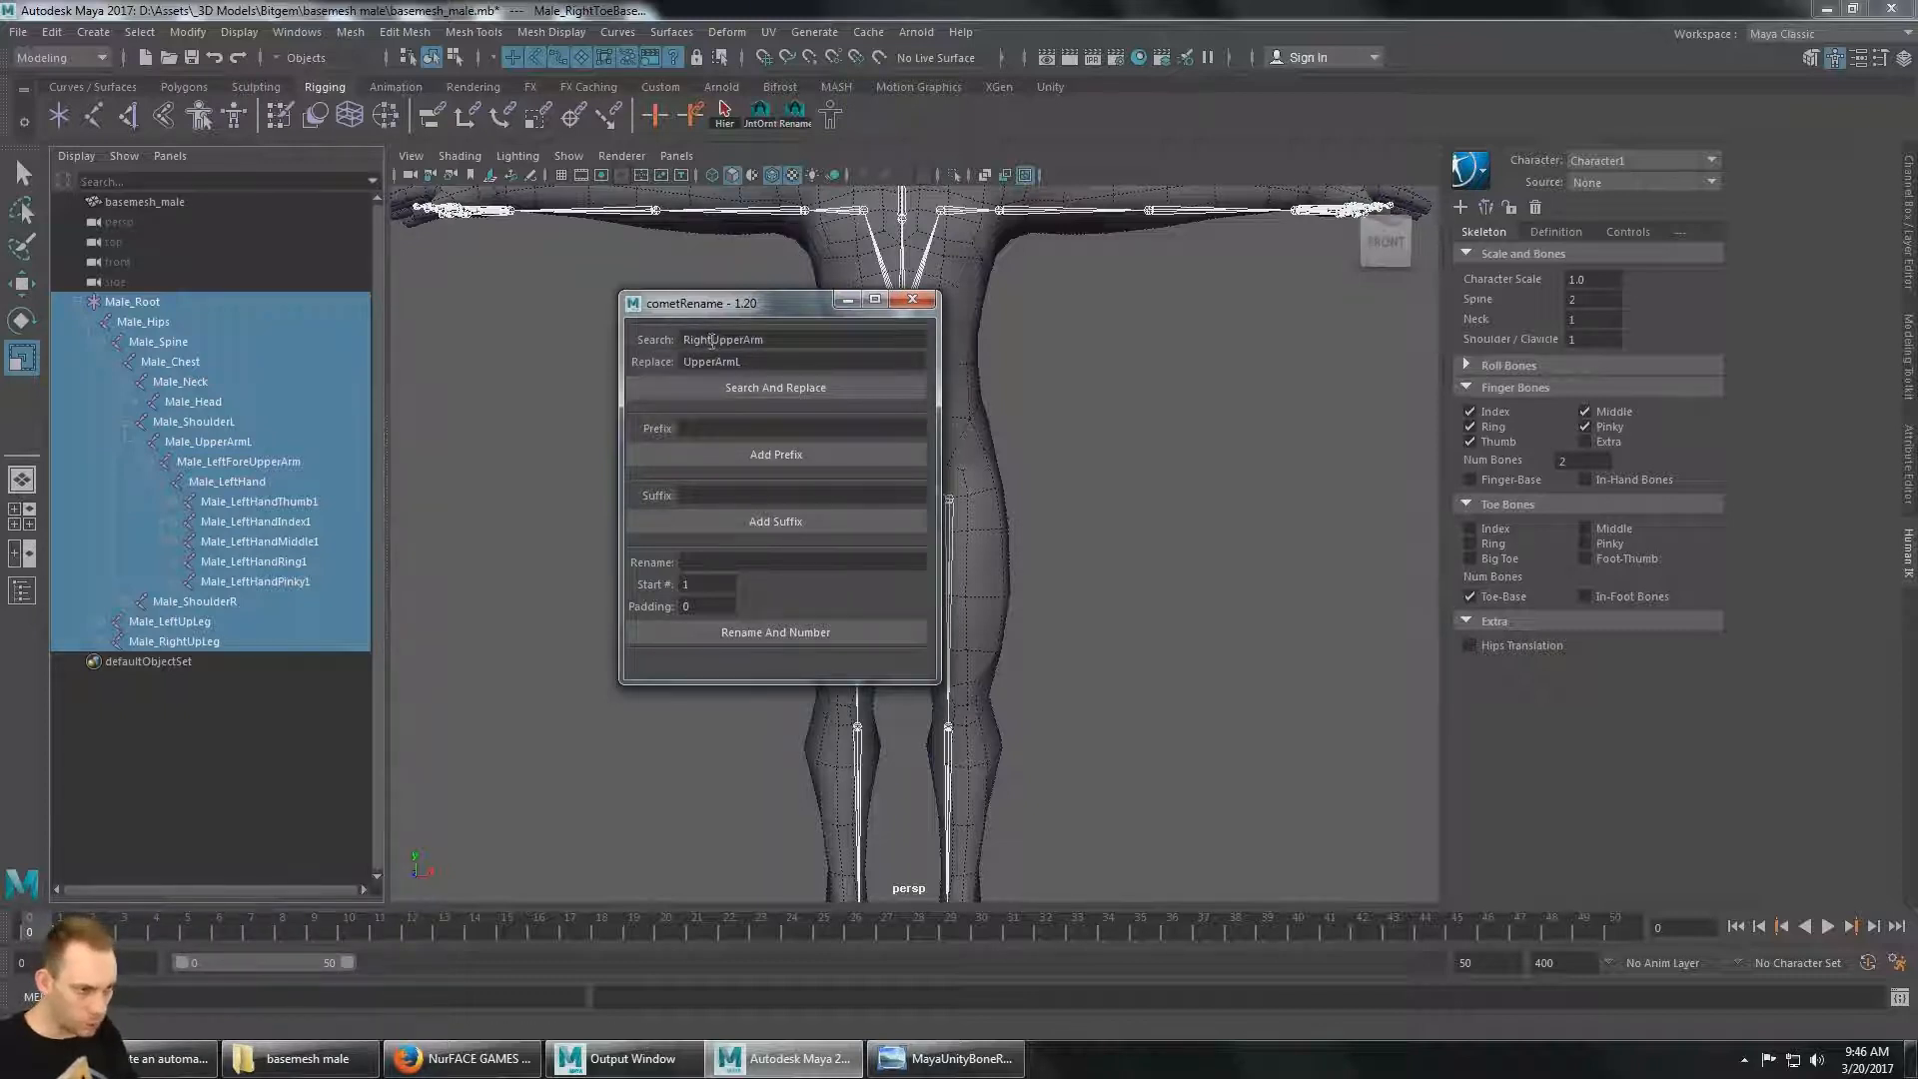
{"action": "left_click", "coordinate": [762, 362]}
{"action": "type", "text": "R"}
{"action": "left_click", "coordinate": [805, 390]}
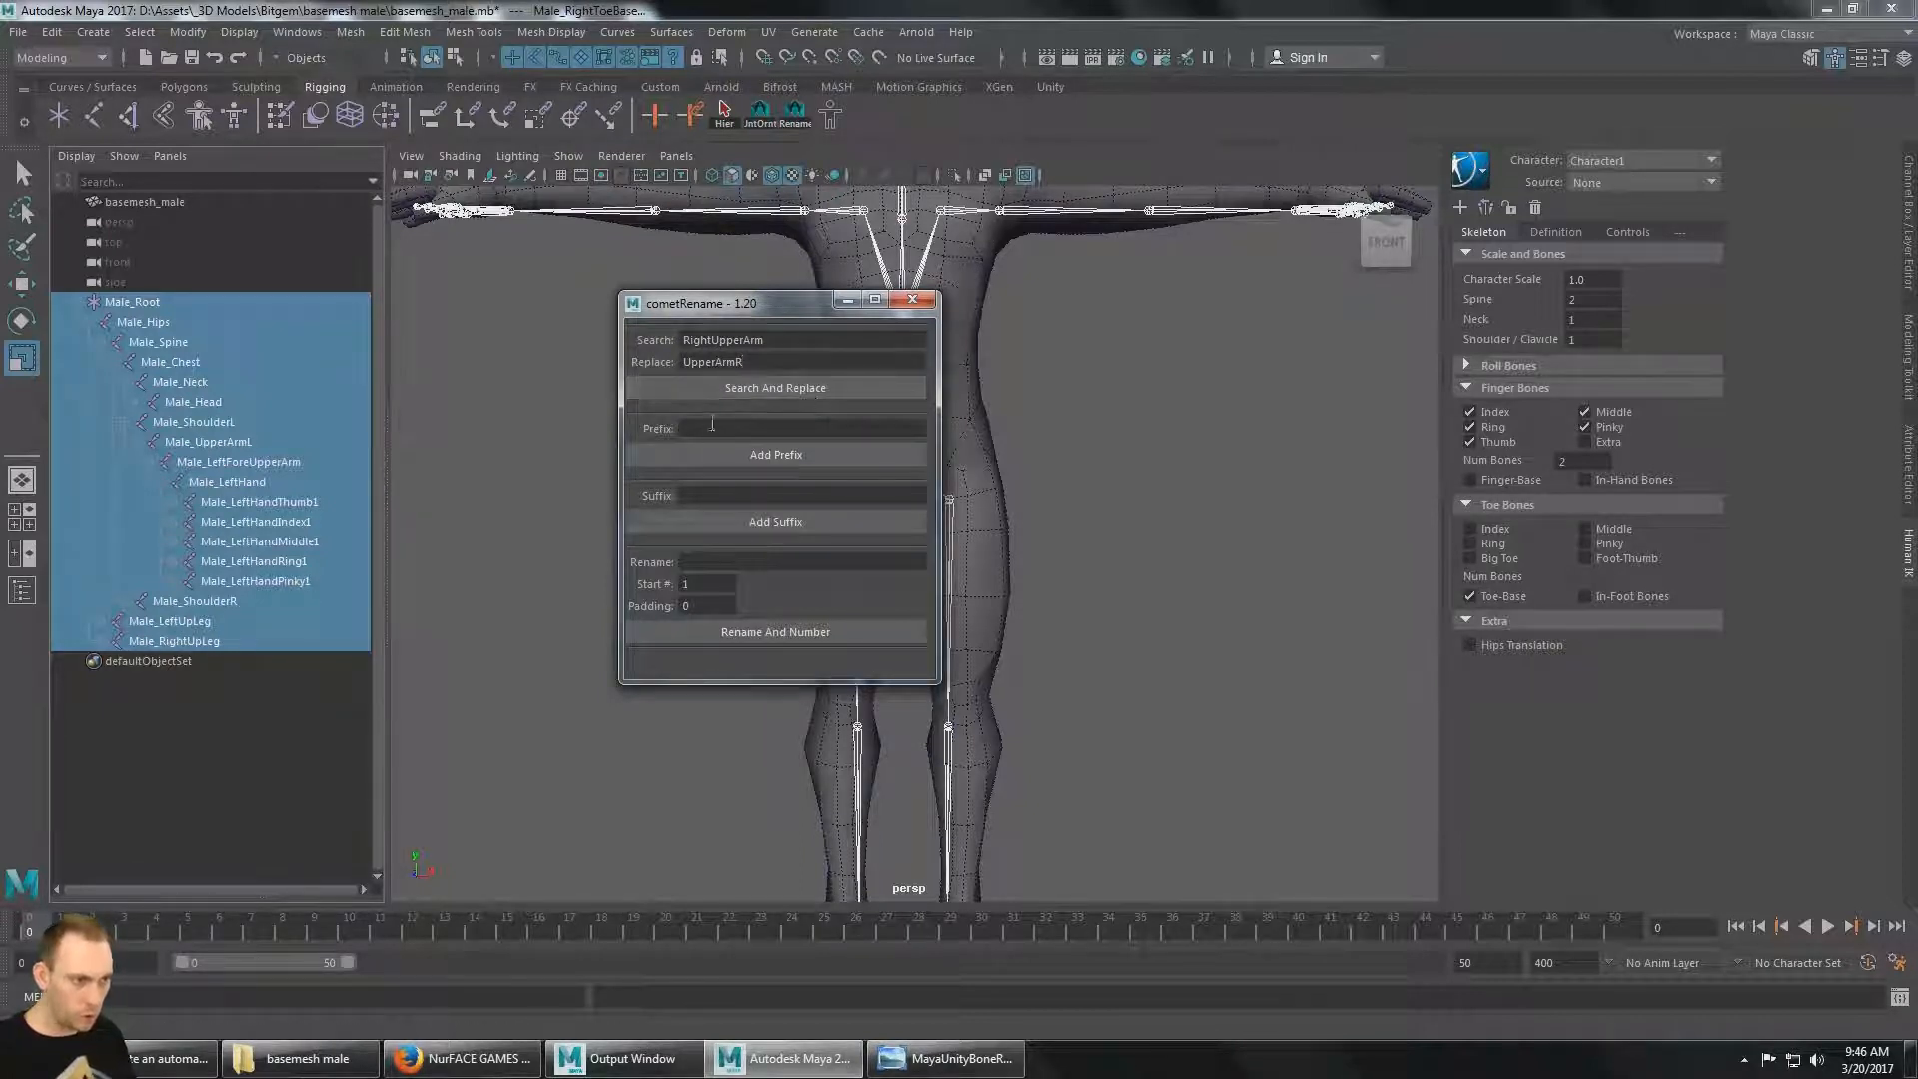
Replace ForeUpperArm with LowerArm in the names of all selected joints.
{"action": "left_click", "coordinate": [800, 341]}
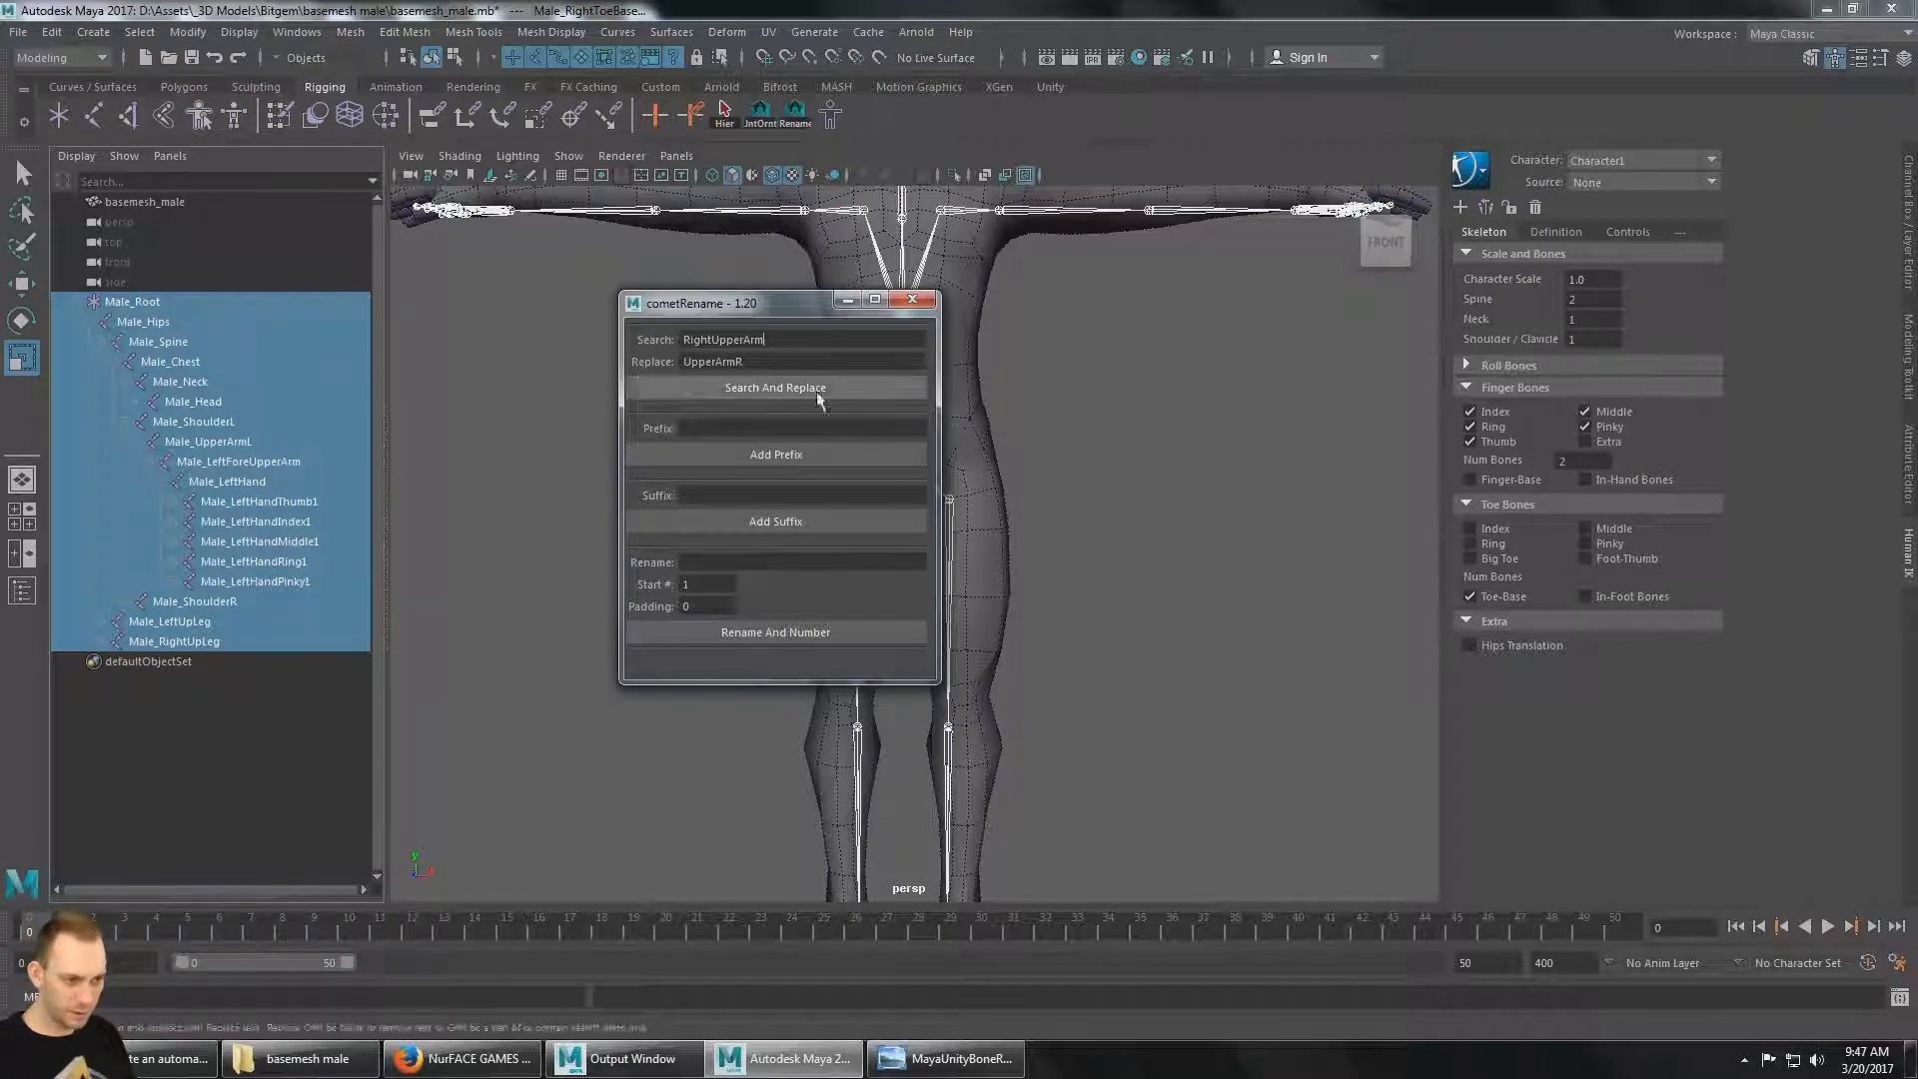
{"action": "left_click", "coordinate": [804, 359]}
{"action": "left_click", "coordinate": [804, 340]}
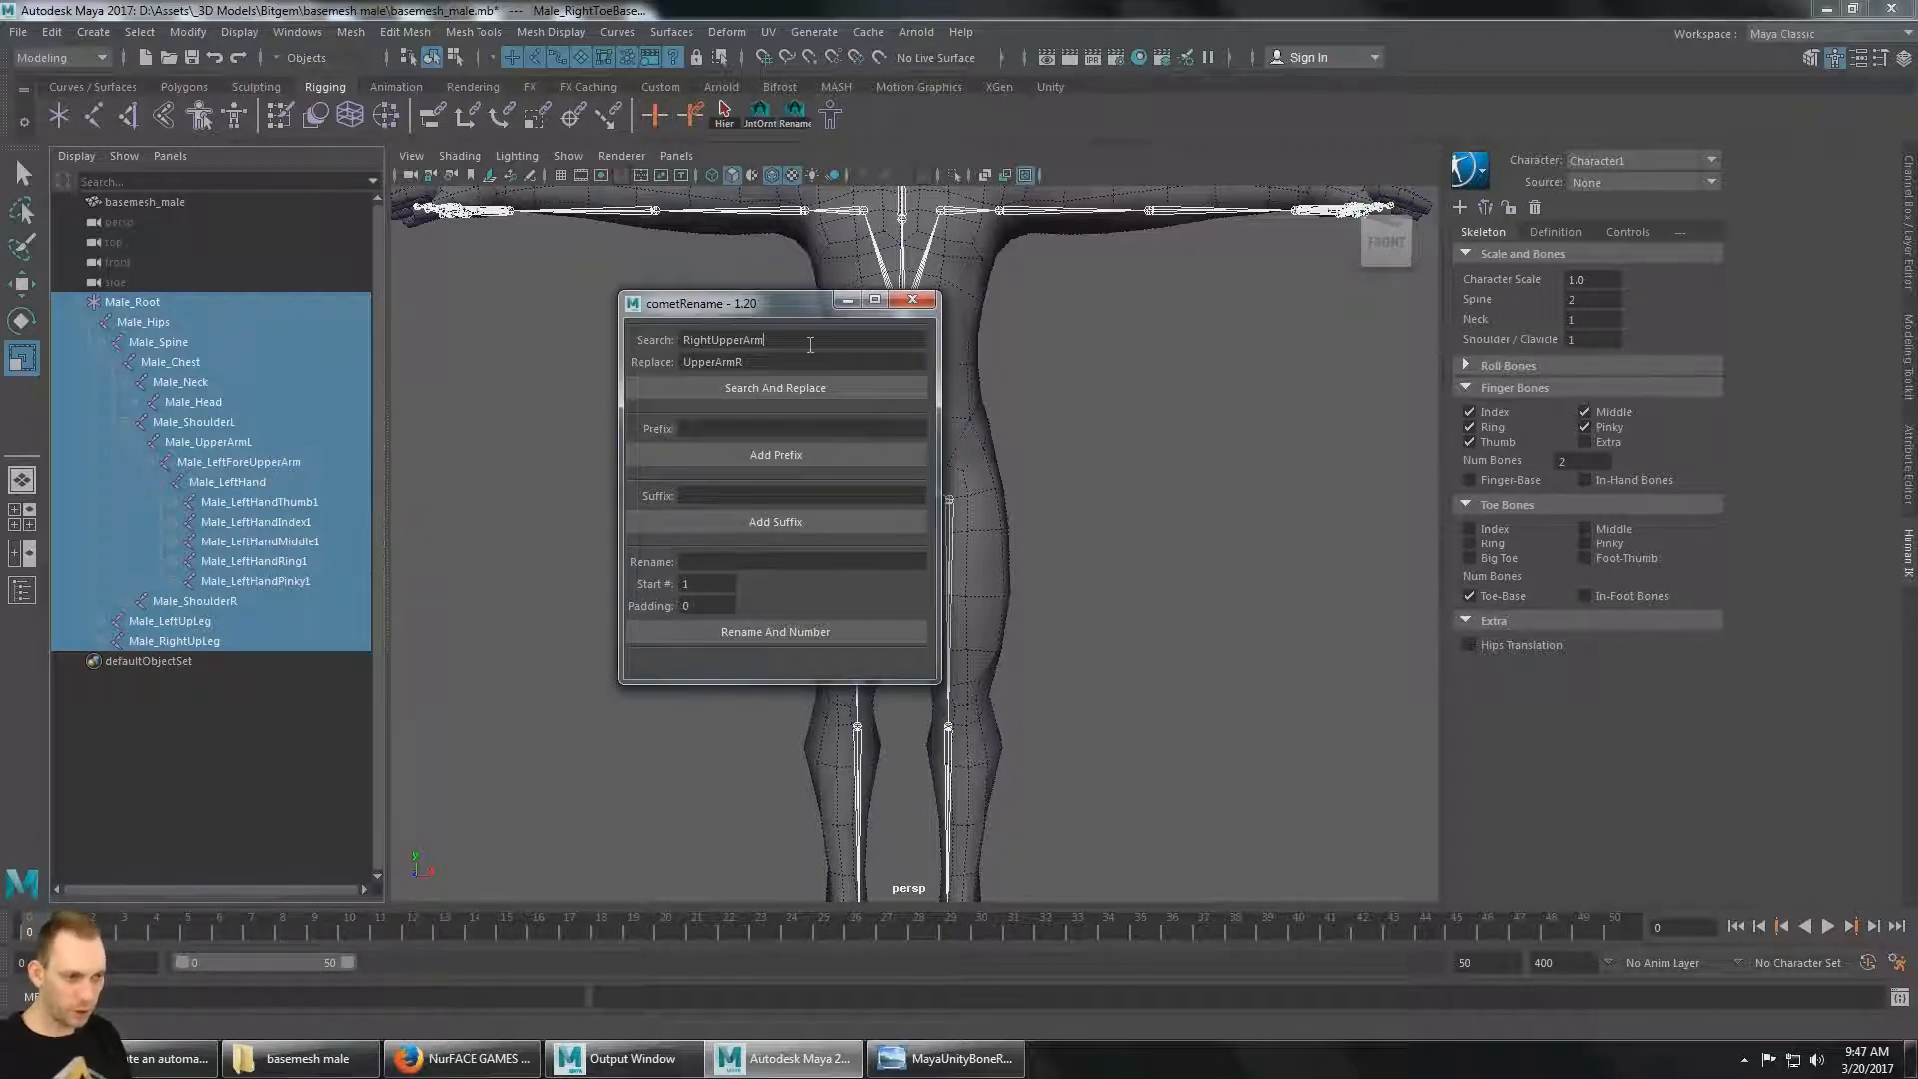
{"action": "key", "text": "BackSpace"}
{"action": "key", "text": "BackSpace"}
{"action": "key", "text": "BackSpace"}
{"action": "key", "text": "BackSpace"}
{"action": "key", "text": "BackSpace"}
{"action": "key", "text": "BackSpace"}
{"action": "key", "text": "BackSpace"}
{"action": "key", "text": "BackSpace"}
{"action": "key", "text": "BackSpace"}
{"action": "key", "text": "BackSpace"}
{"action": "key", "text": "BackSpace"}
{"action": "key", "text": "BackSpace"}
{"action": "key", "text": "BackSpace"}
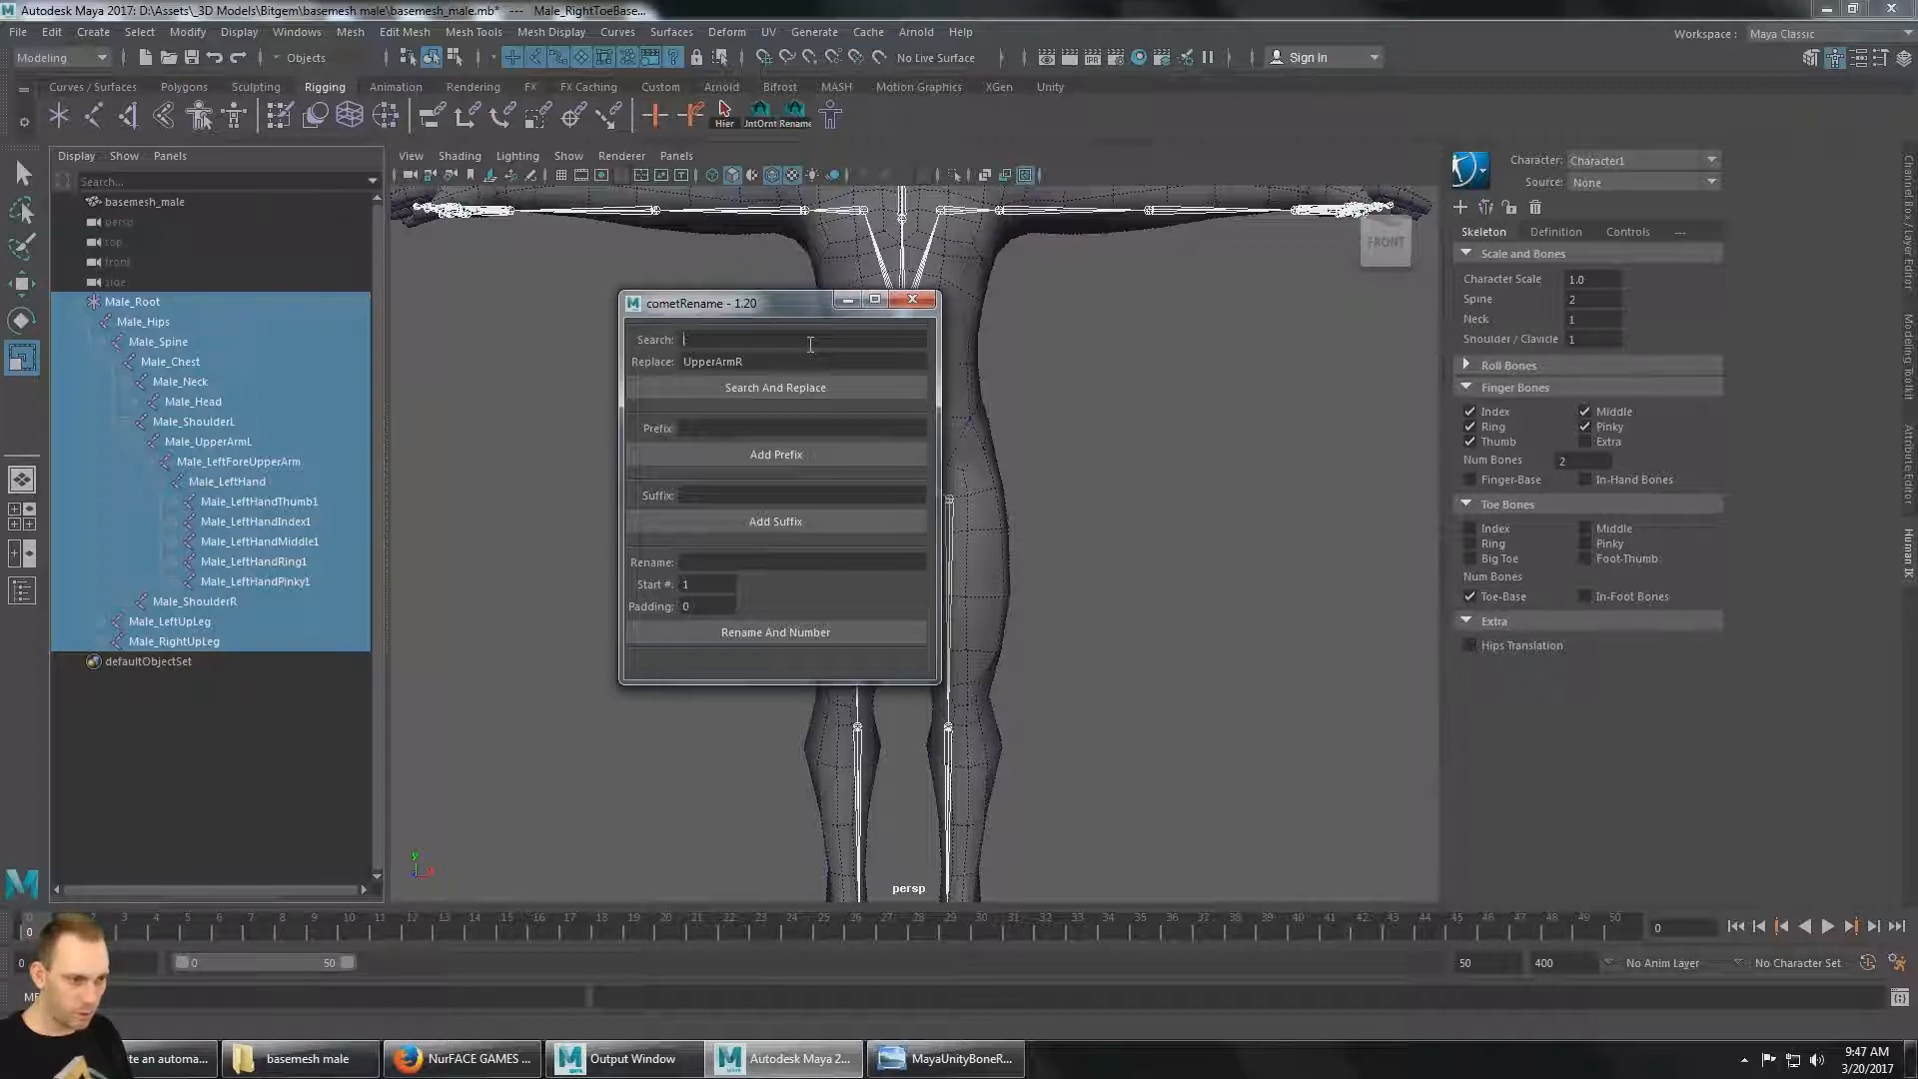
{"action": "type", "text": "Fire"}
{"action": "key", "text": "BackSpace"}
{"action": "key", "text": "BackSpace"}
{"action": "type", "text": "re"}
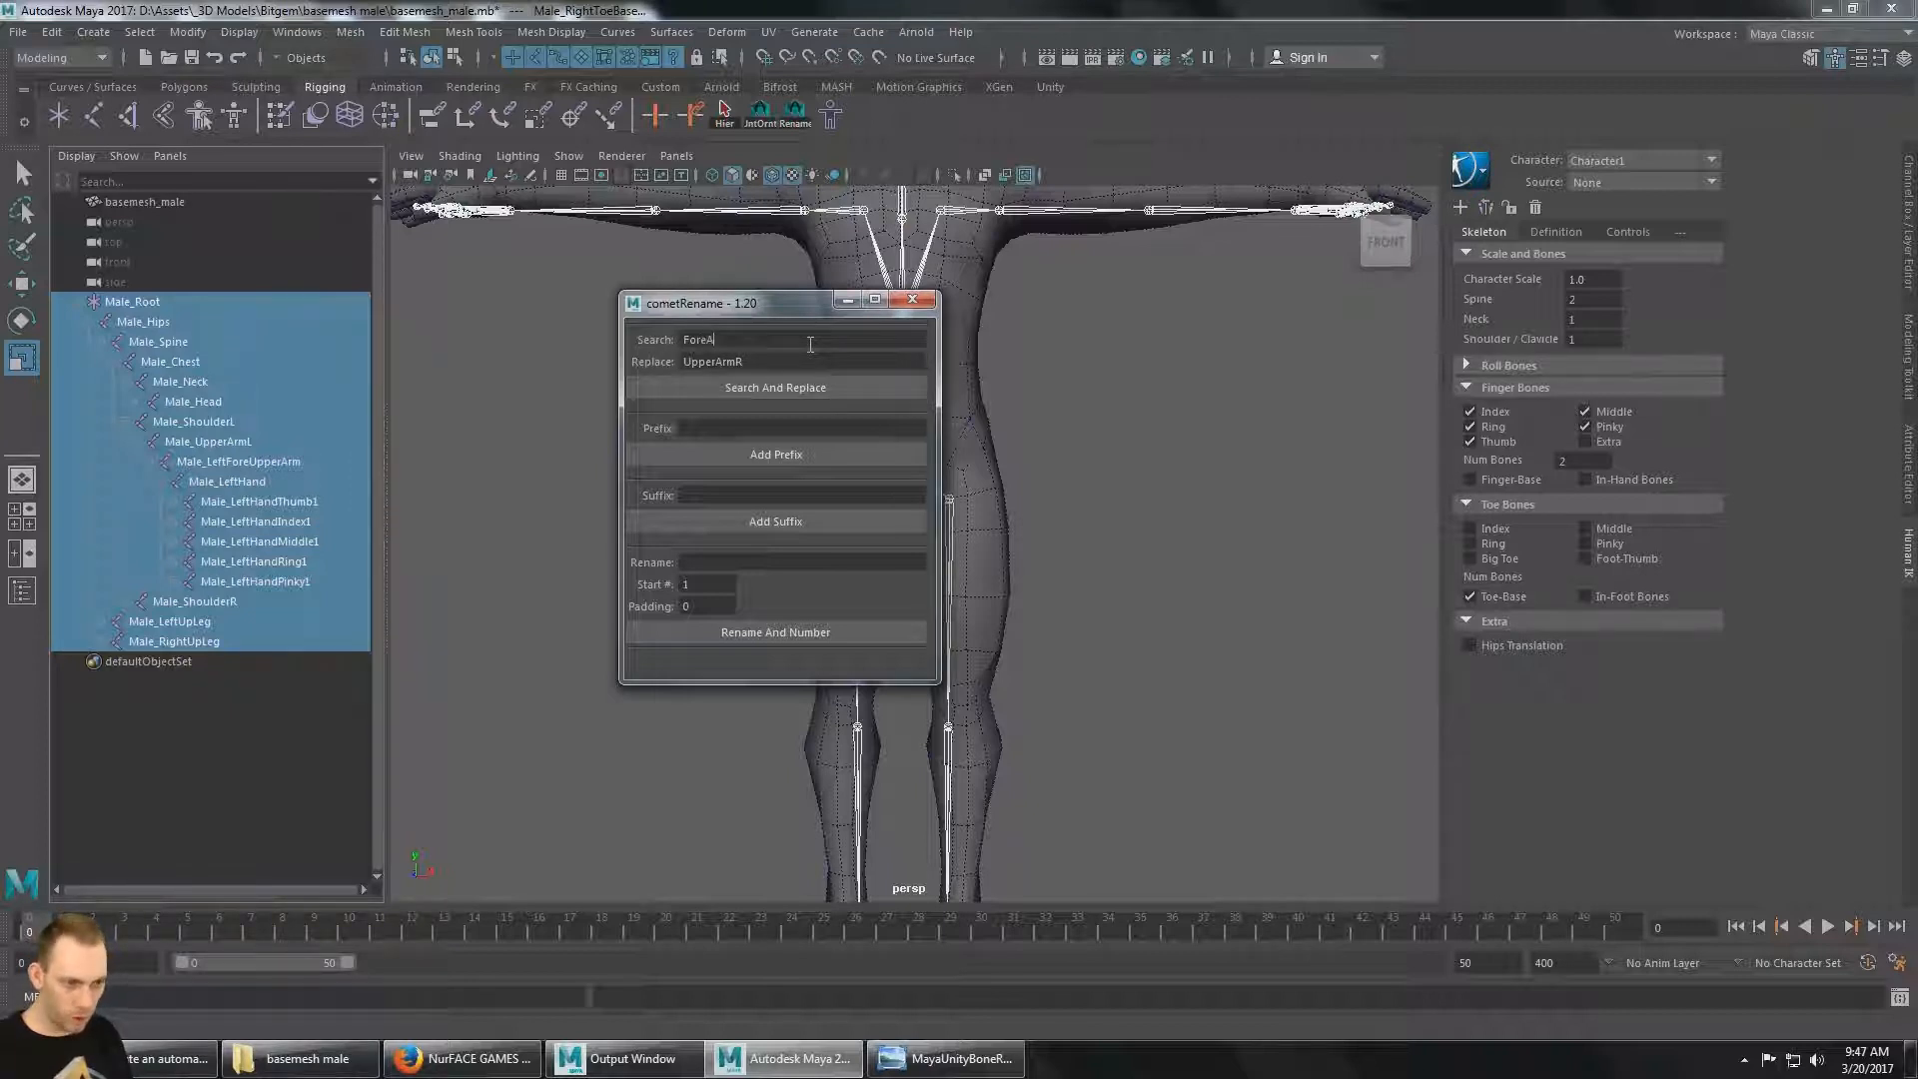
{"action": "type", "text": "arm"}
{"action": "key", "text": "BackSpace"}
{"action": "key", "text": "BackSpace"}
{"action": "key", "text": "BackSpace"}
{"action": "type", "text": "UpperArm"}
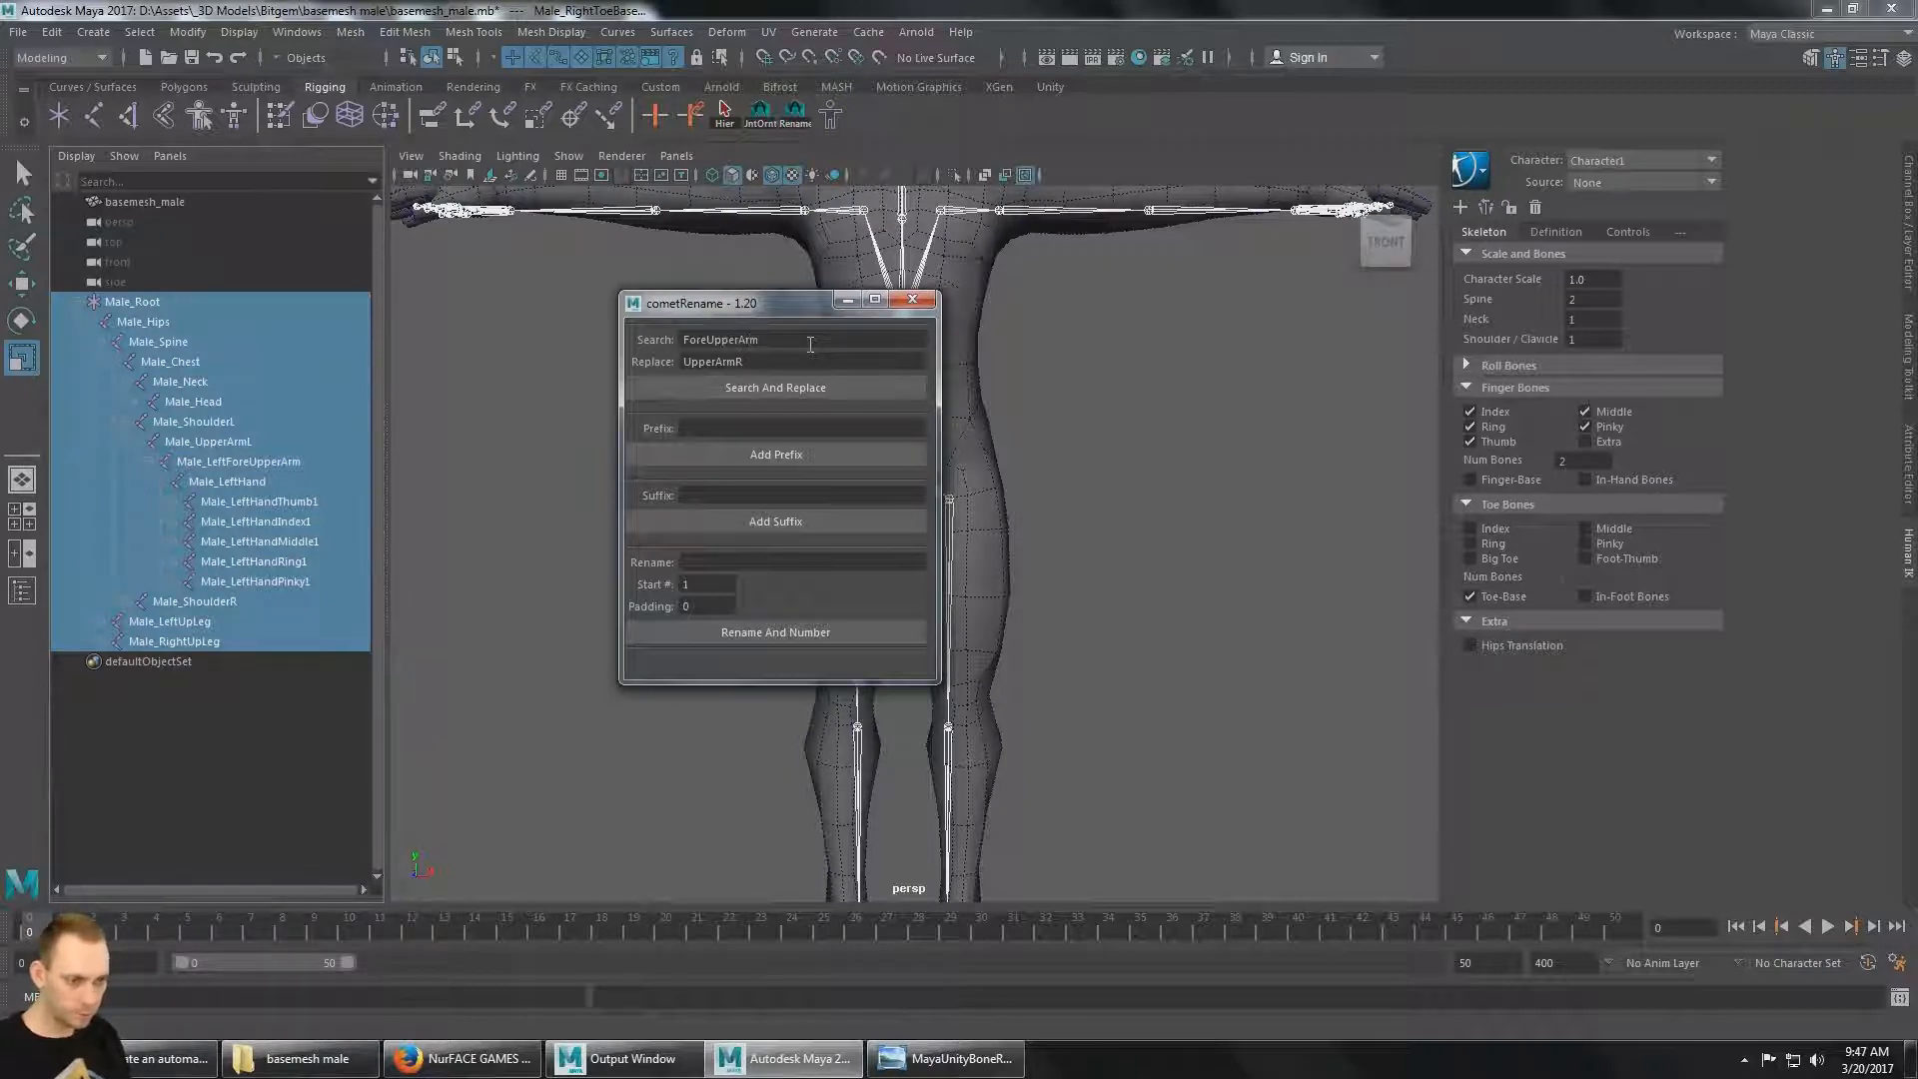
{"action": "key", "text": "Tab"}
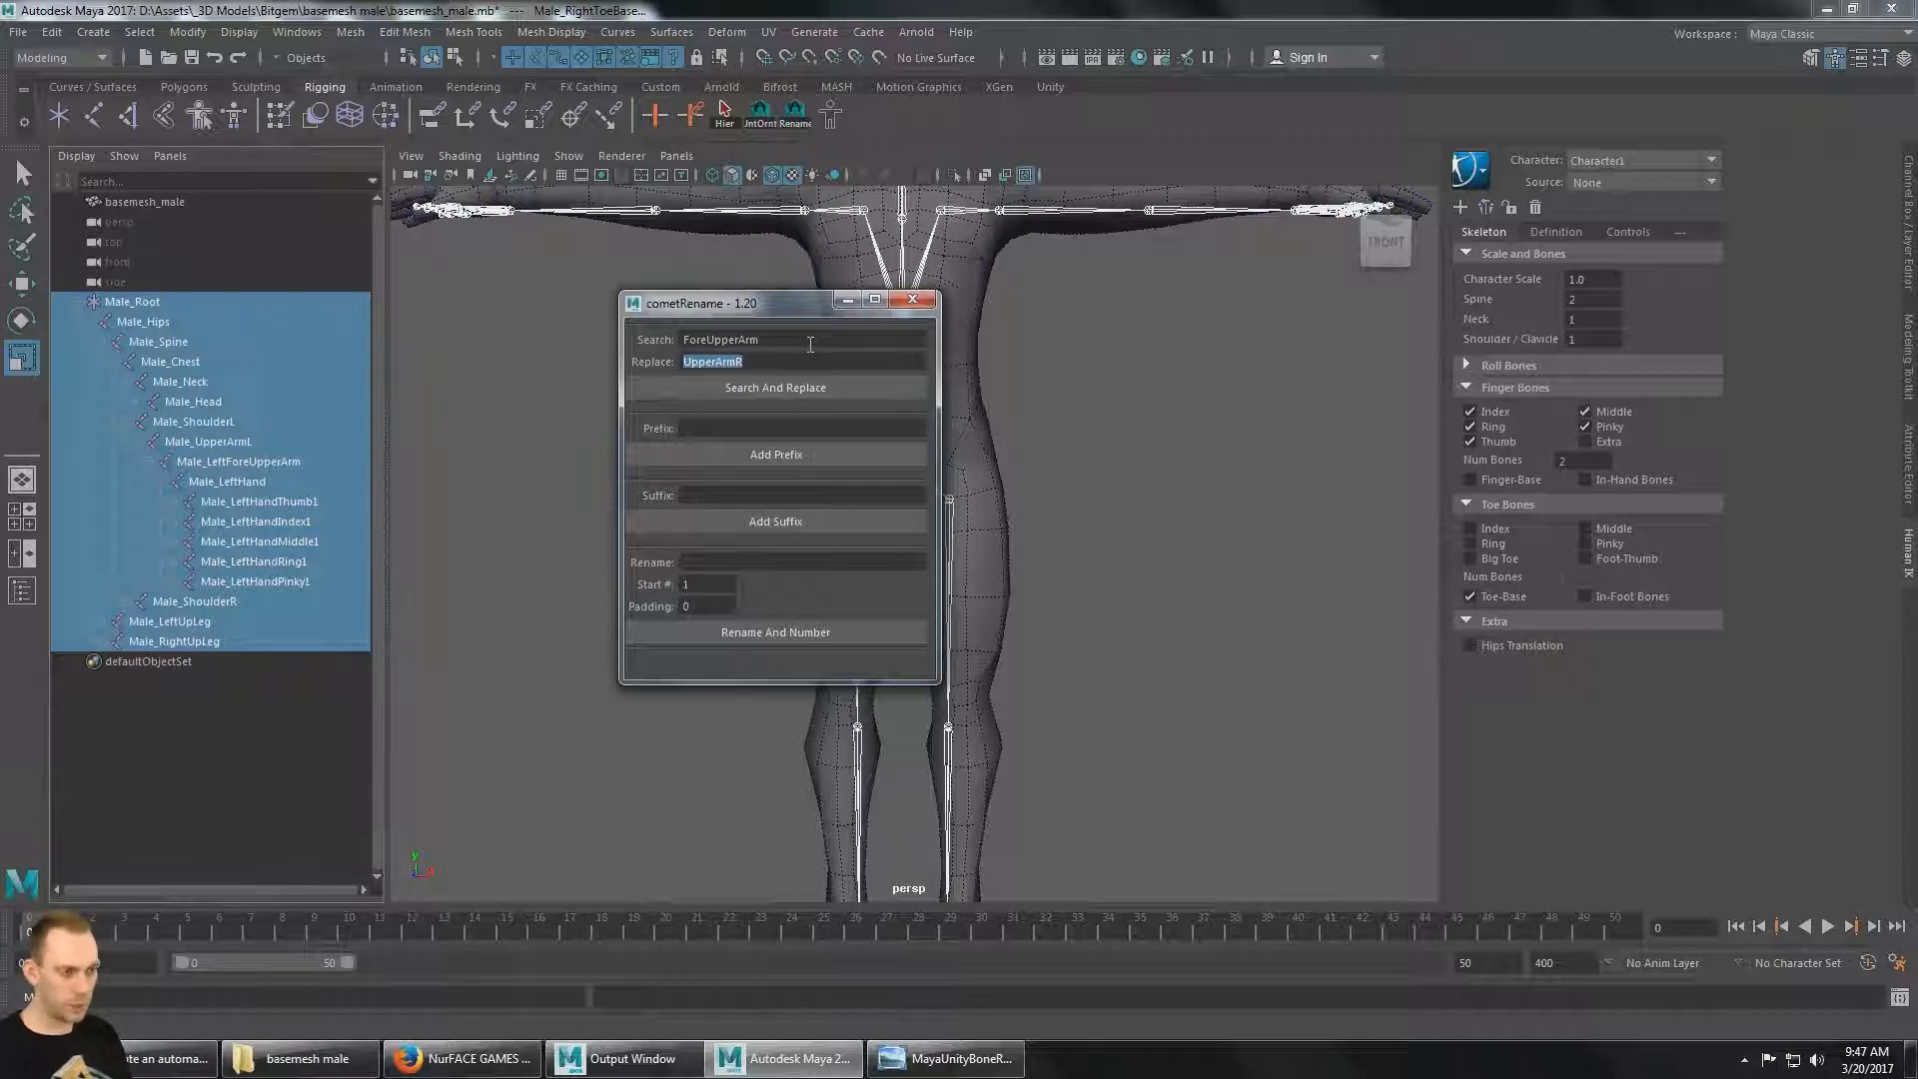
{"action": "key", "text": "BackSpace"}
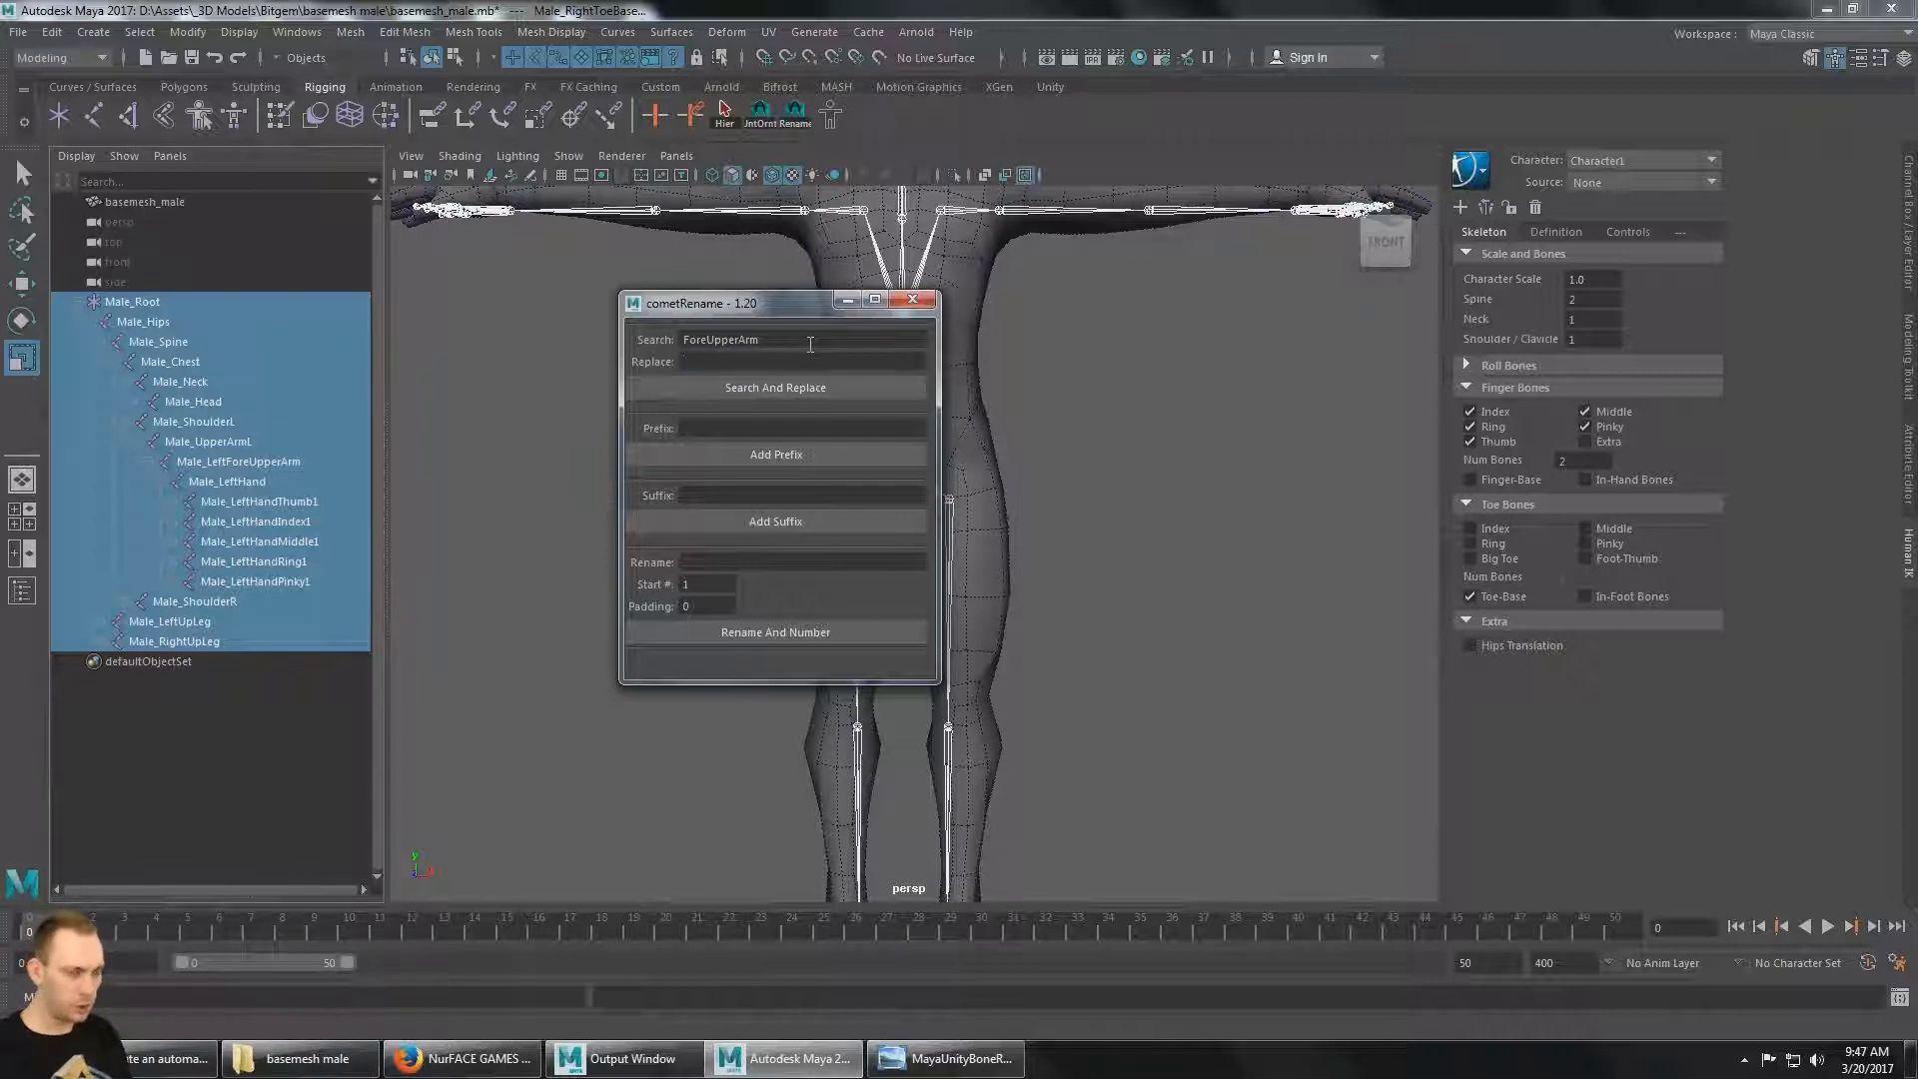
{"action": "type", "text": "LowerArm"}
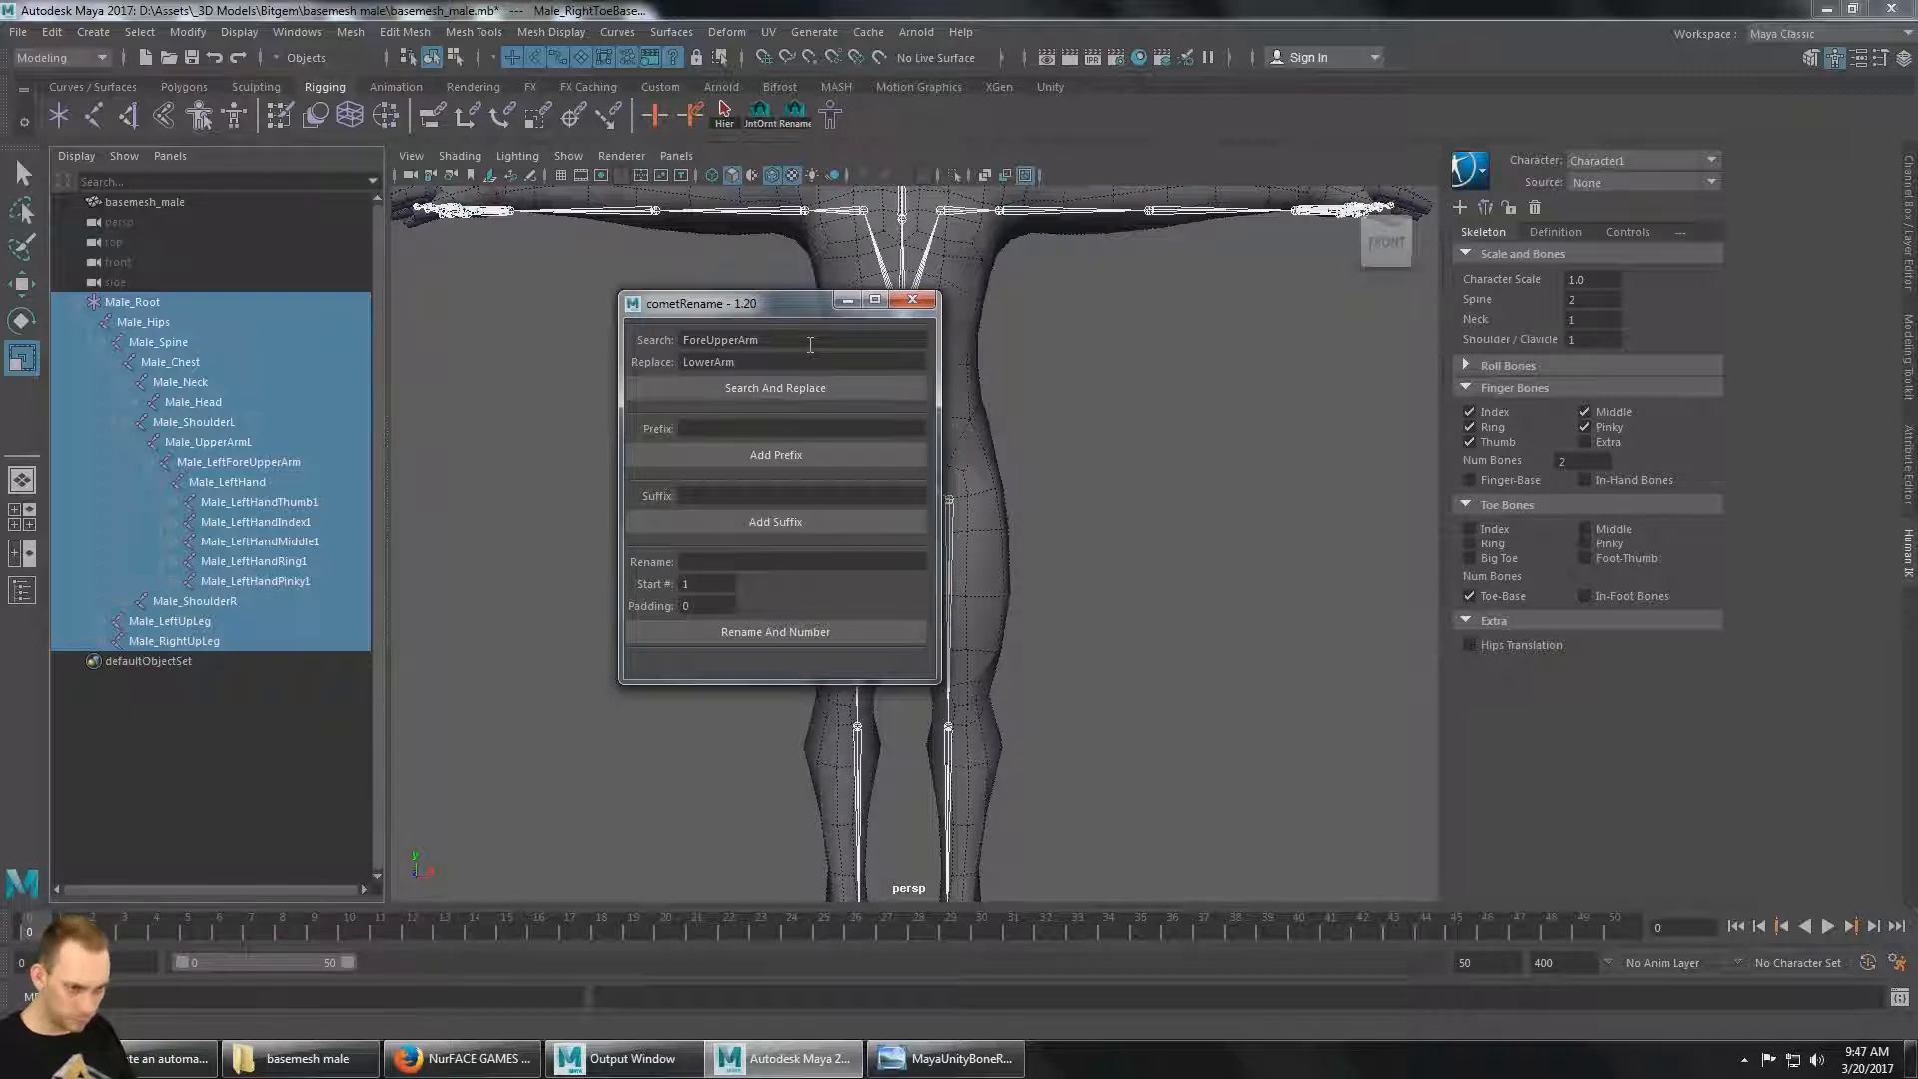
{"action": "left_click", "coordinate": [768, 390]}
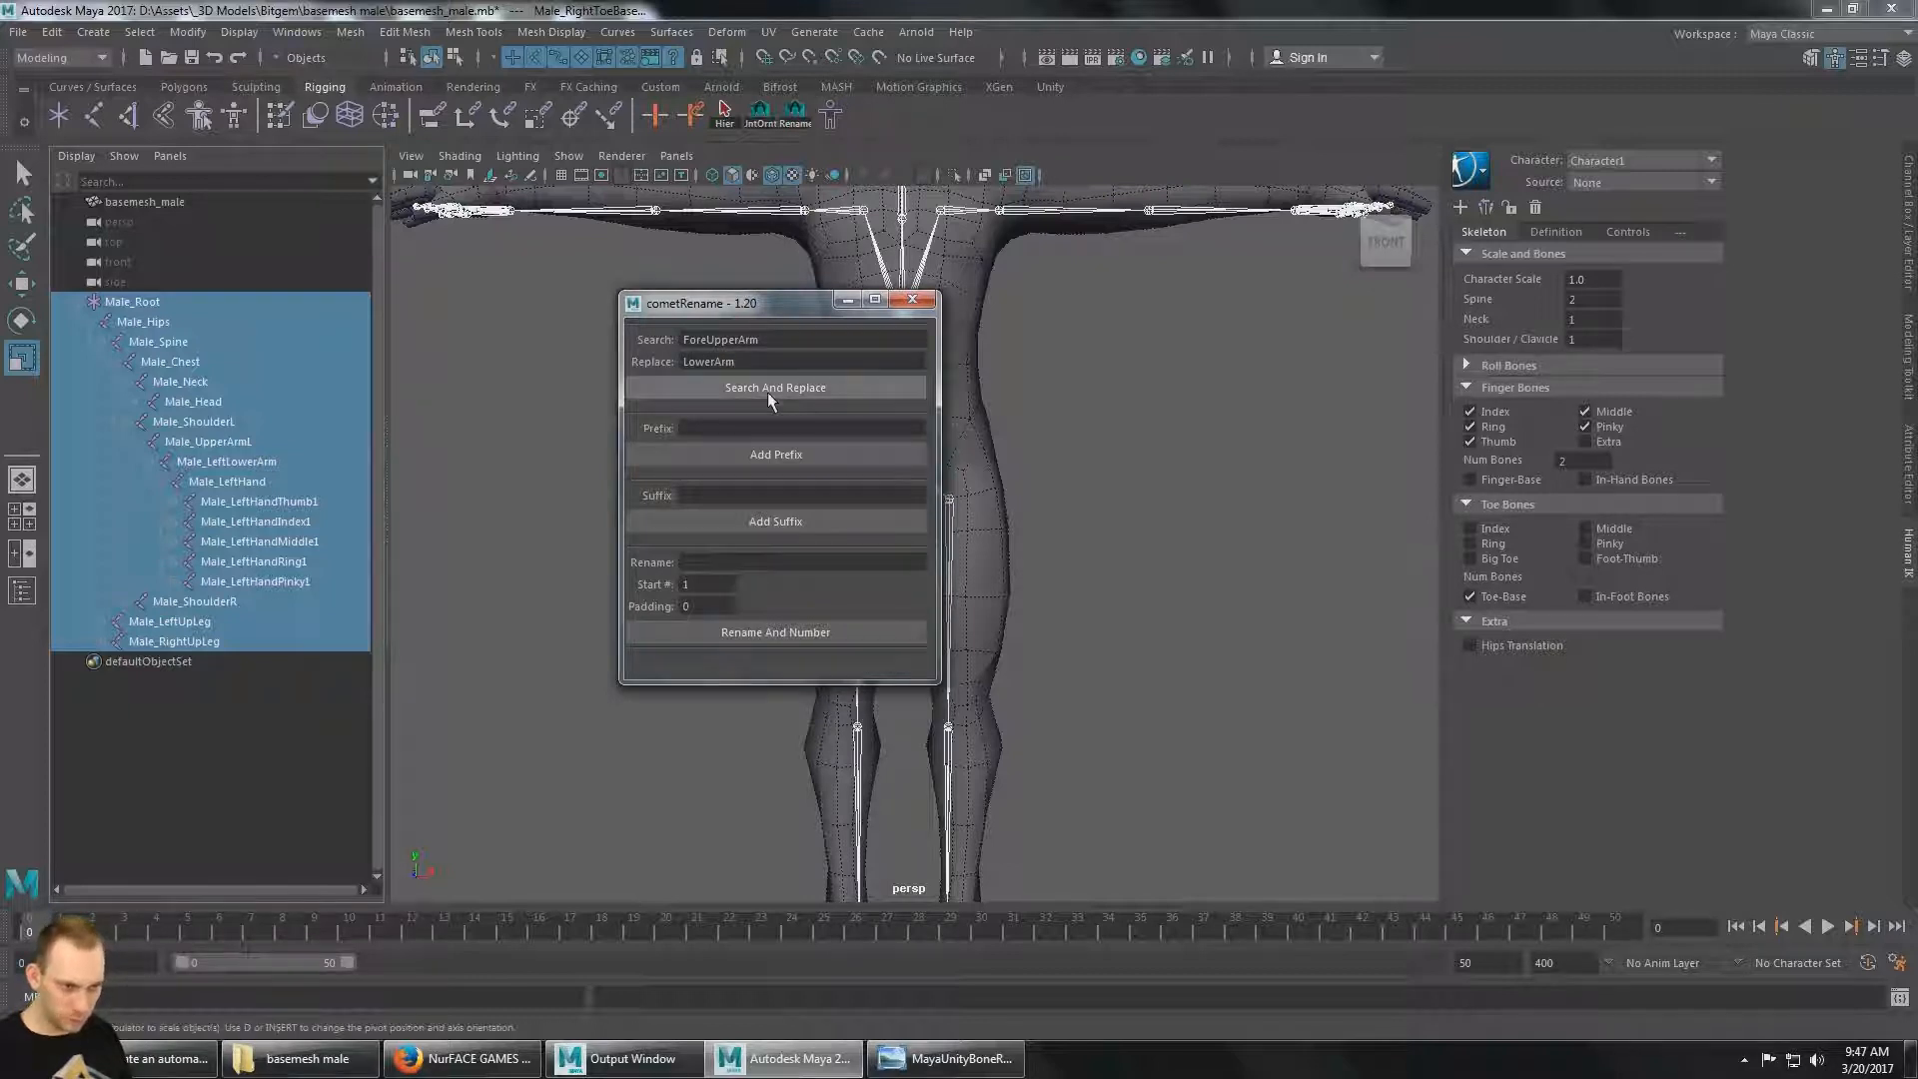
Replace LeftLowerArm with LowerArmL in the selected joints' names.
{"action": "left_click", "coordinate": [814, 339]}
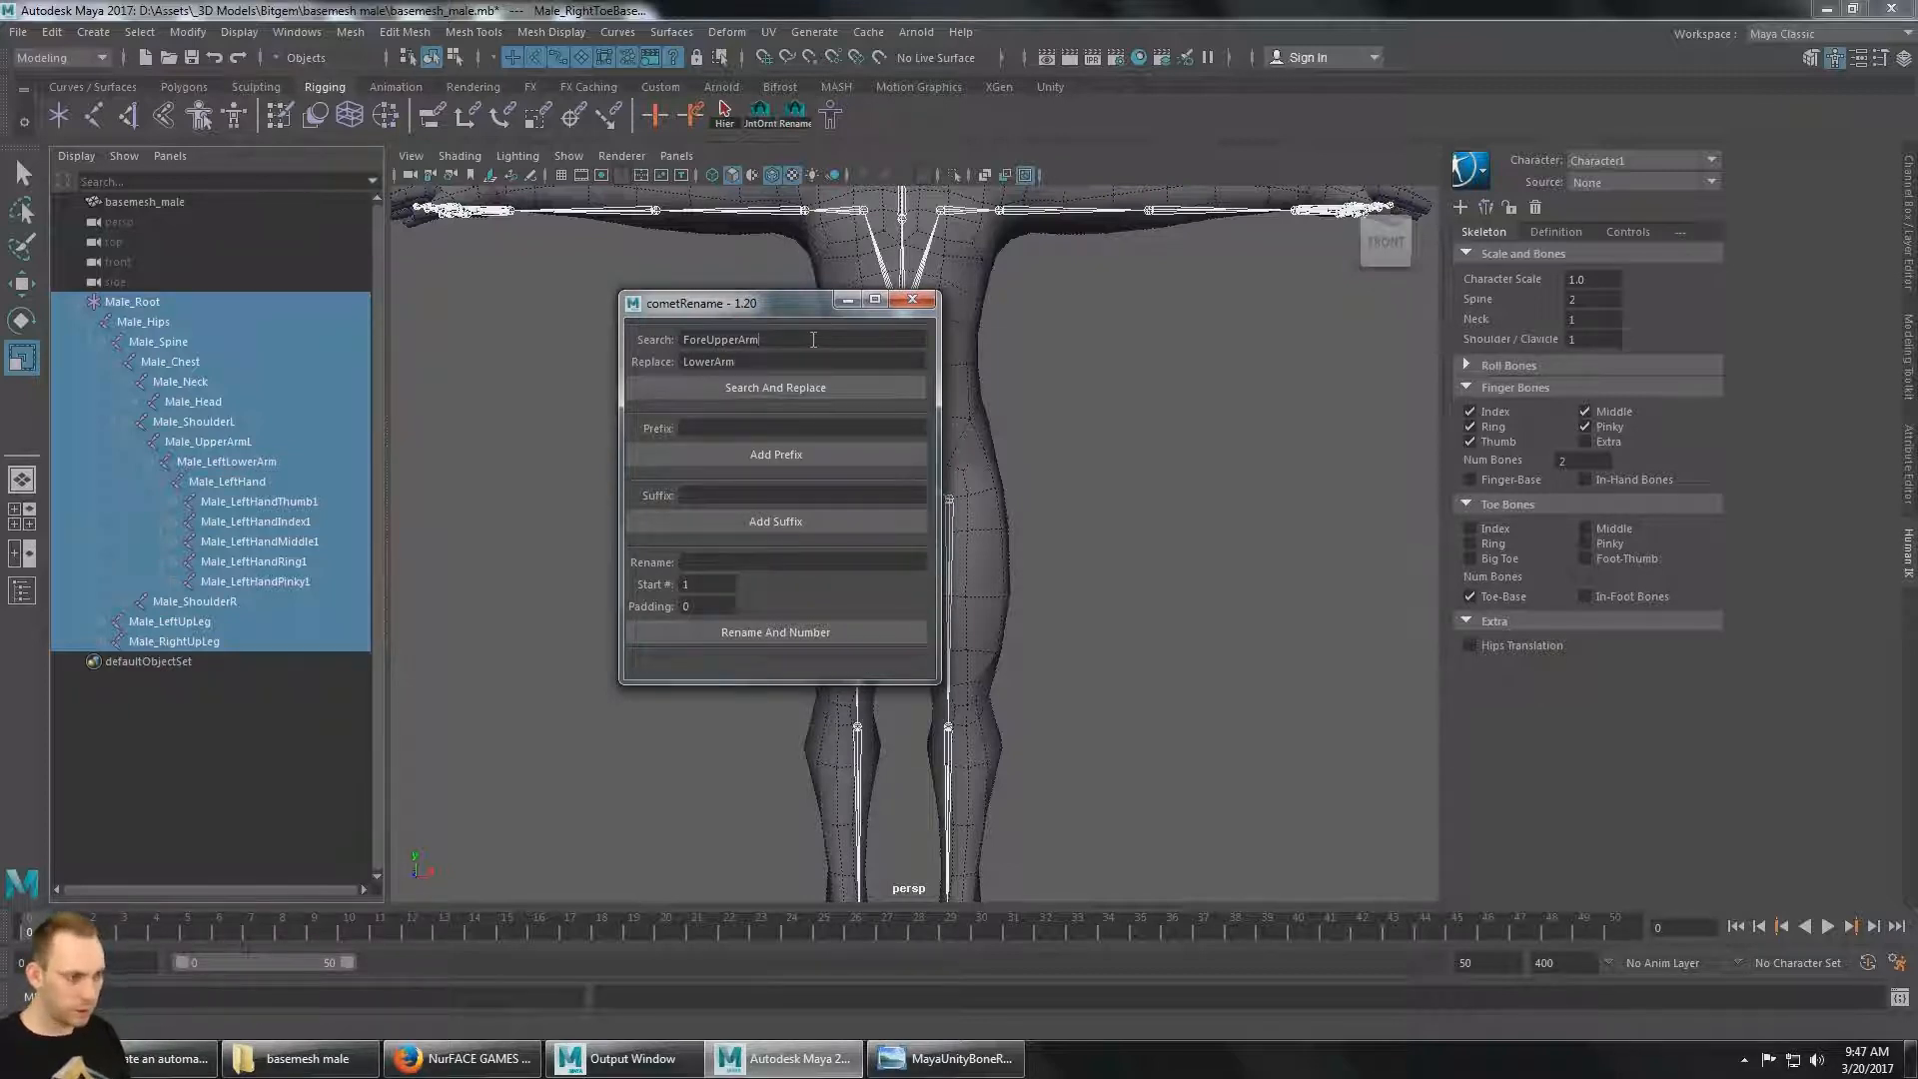
{"action": "key", "text": "ctrl+a"}
{"action": "key", "text": "BackSpace"}
{"action": "type", "text": "LeftLowerAr"}
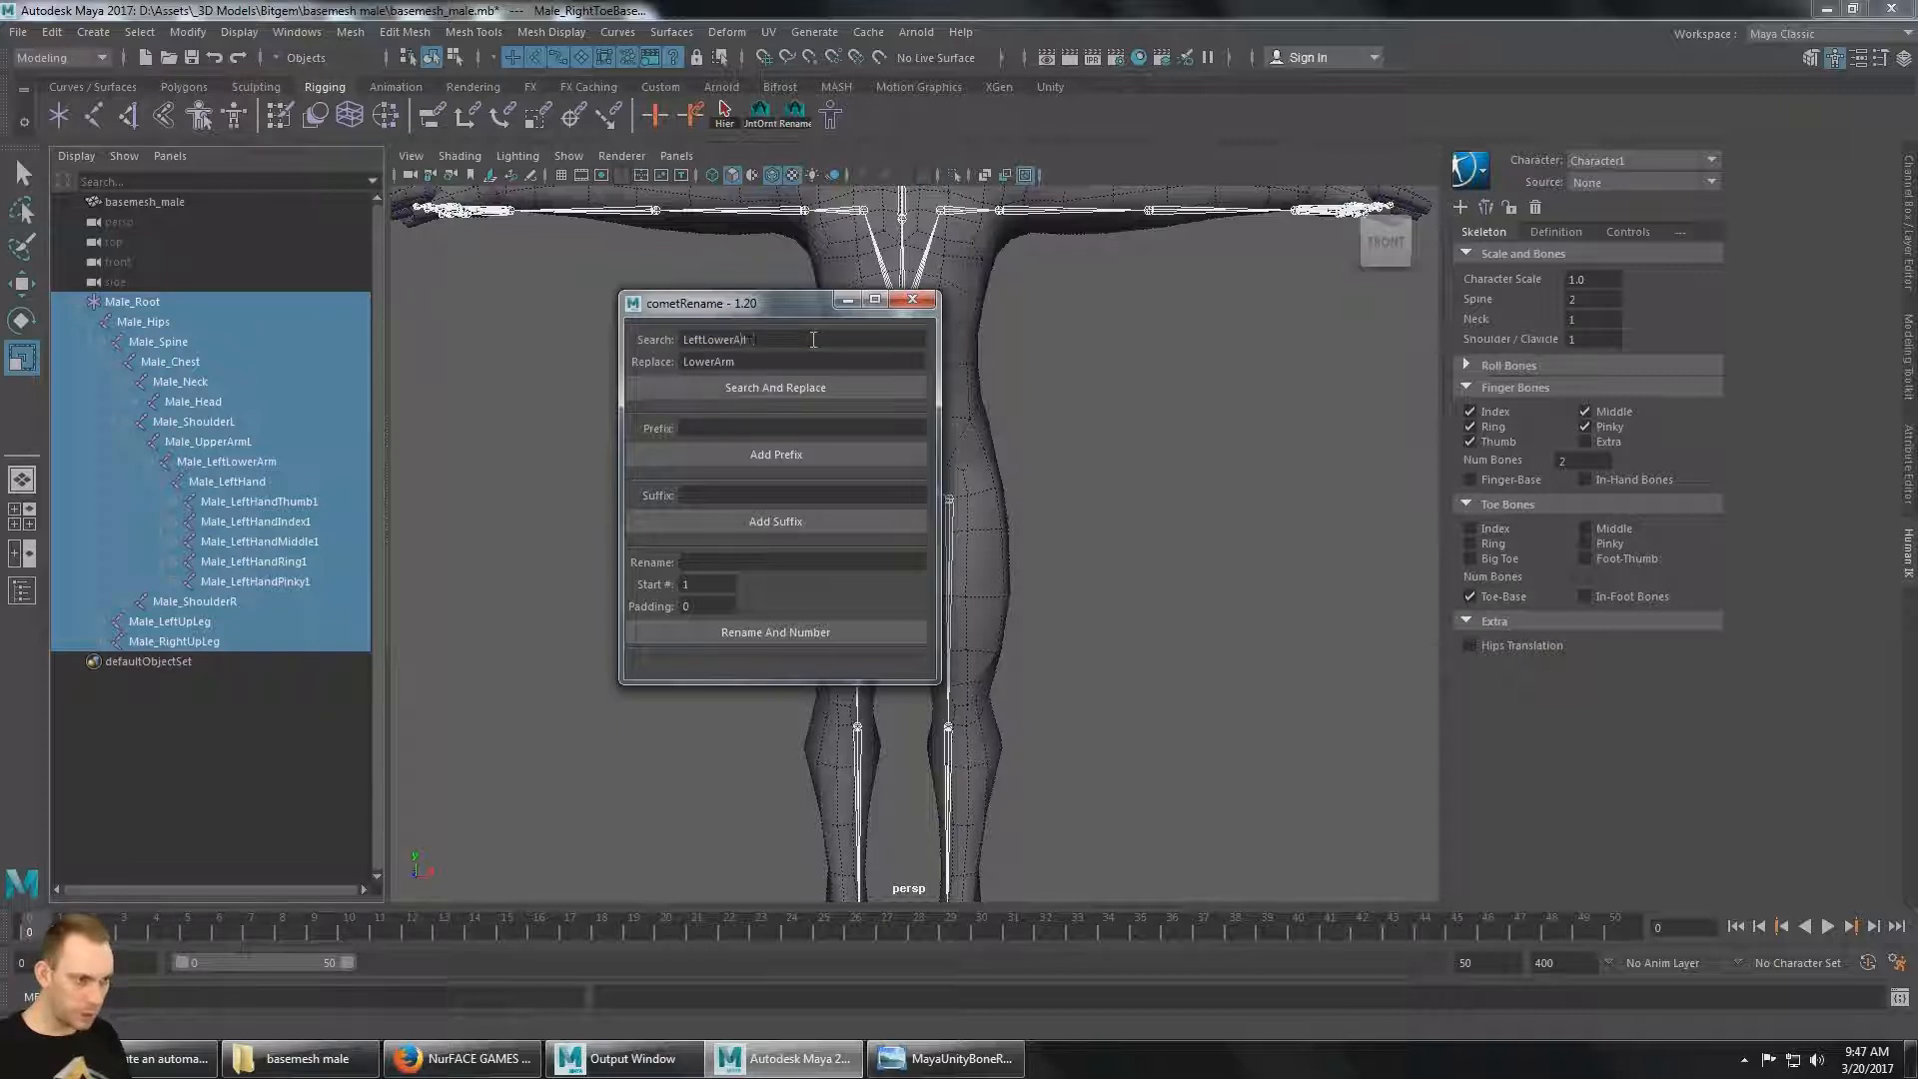
{"action": "type", "text": "m"}
{"action": "key", "text": "Tab"}
{"action": "key", "text": "BackSpace"}
{"action": "type", "text": "LowerA"}
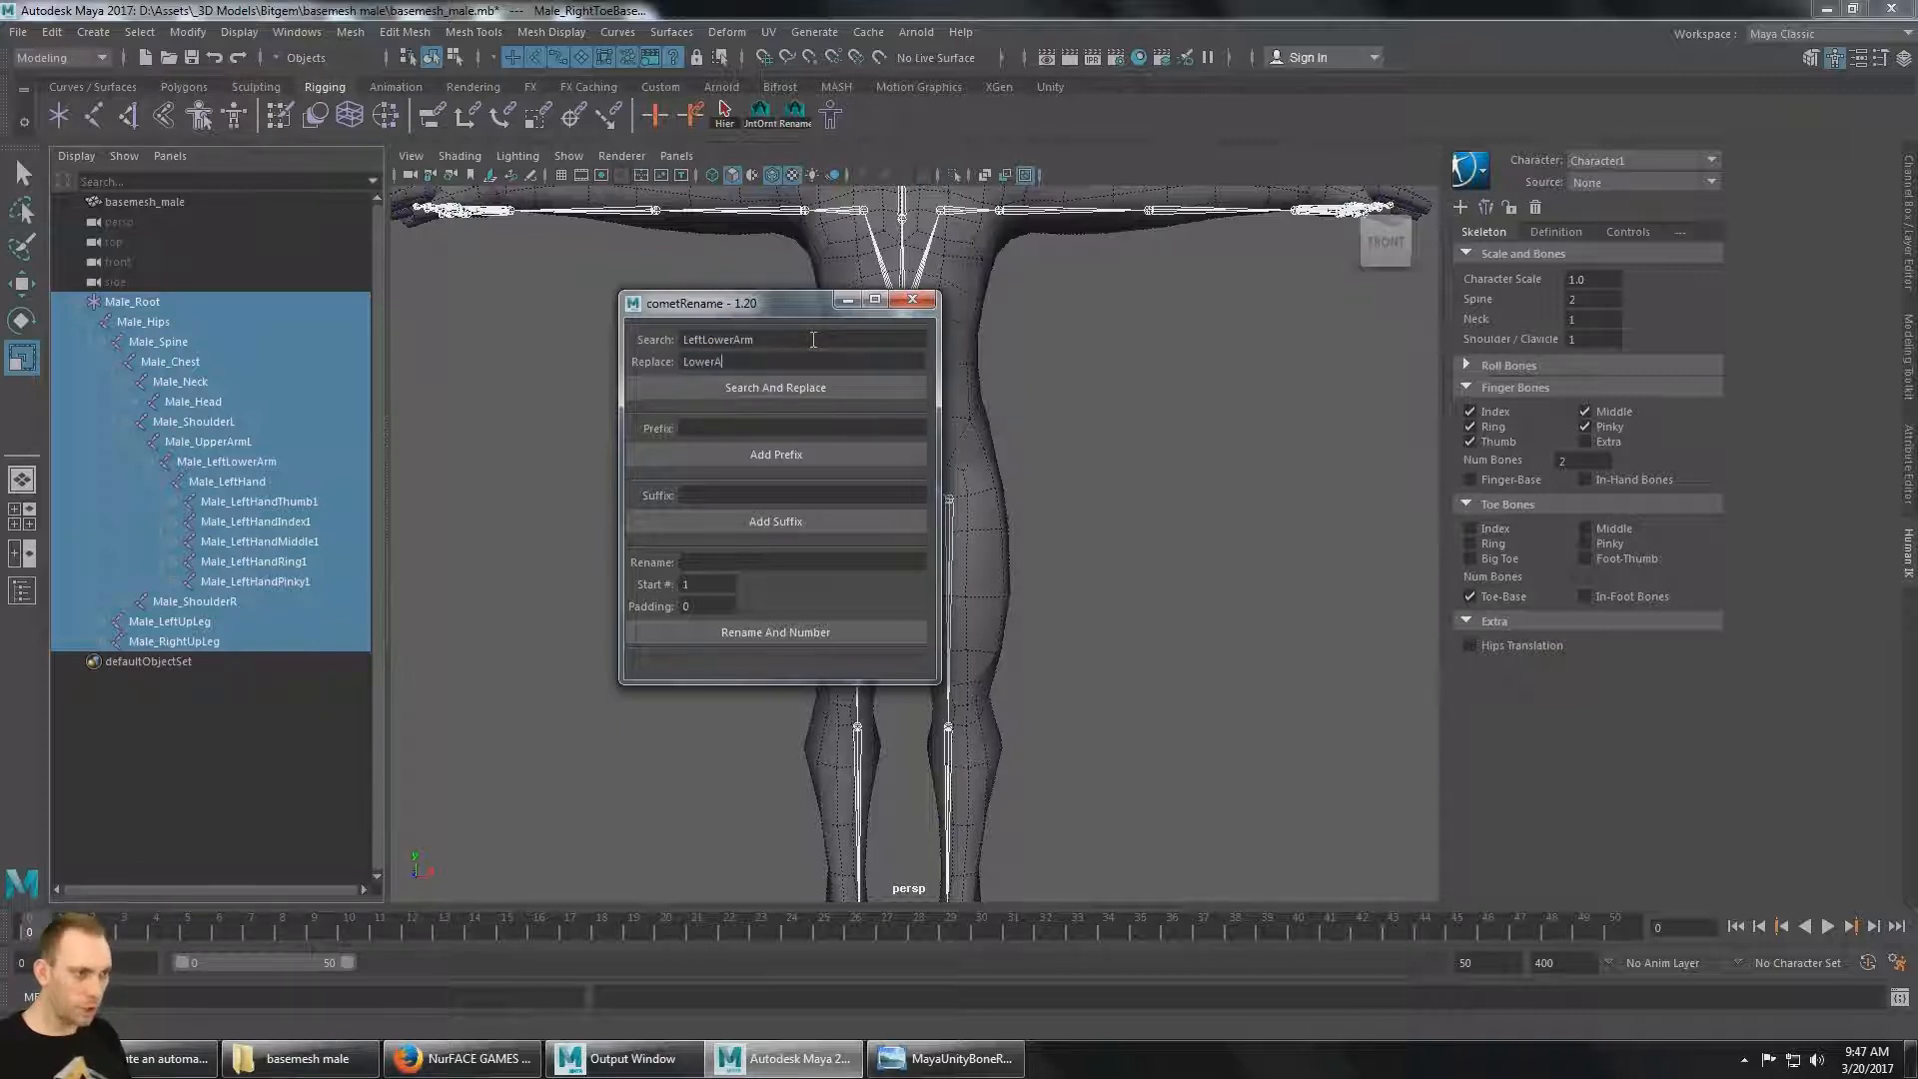
{"action": "type", "text": "rmL"}
{"action": "left_click", "coordinate": [780, 390]}
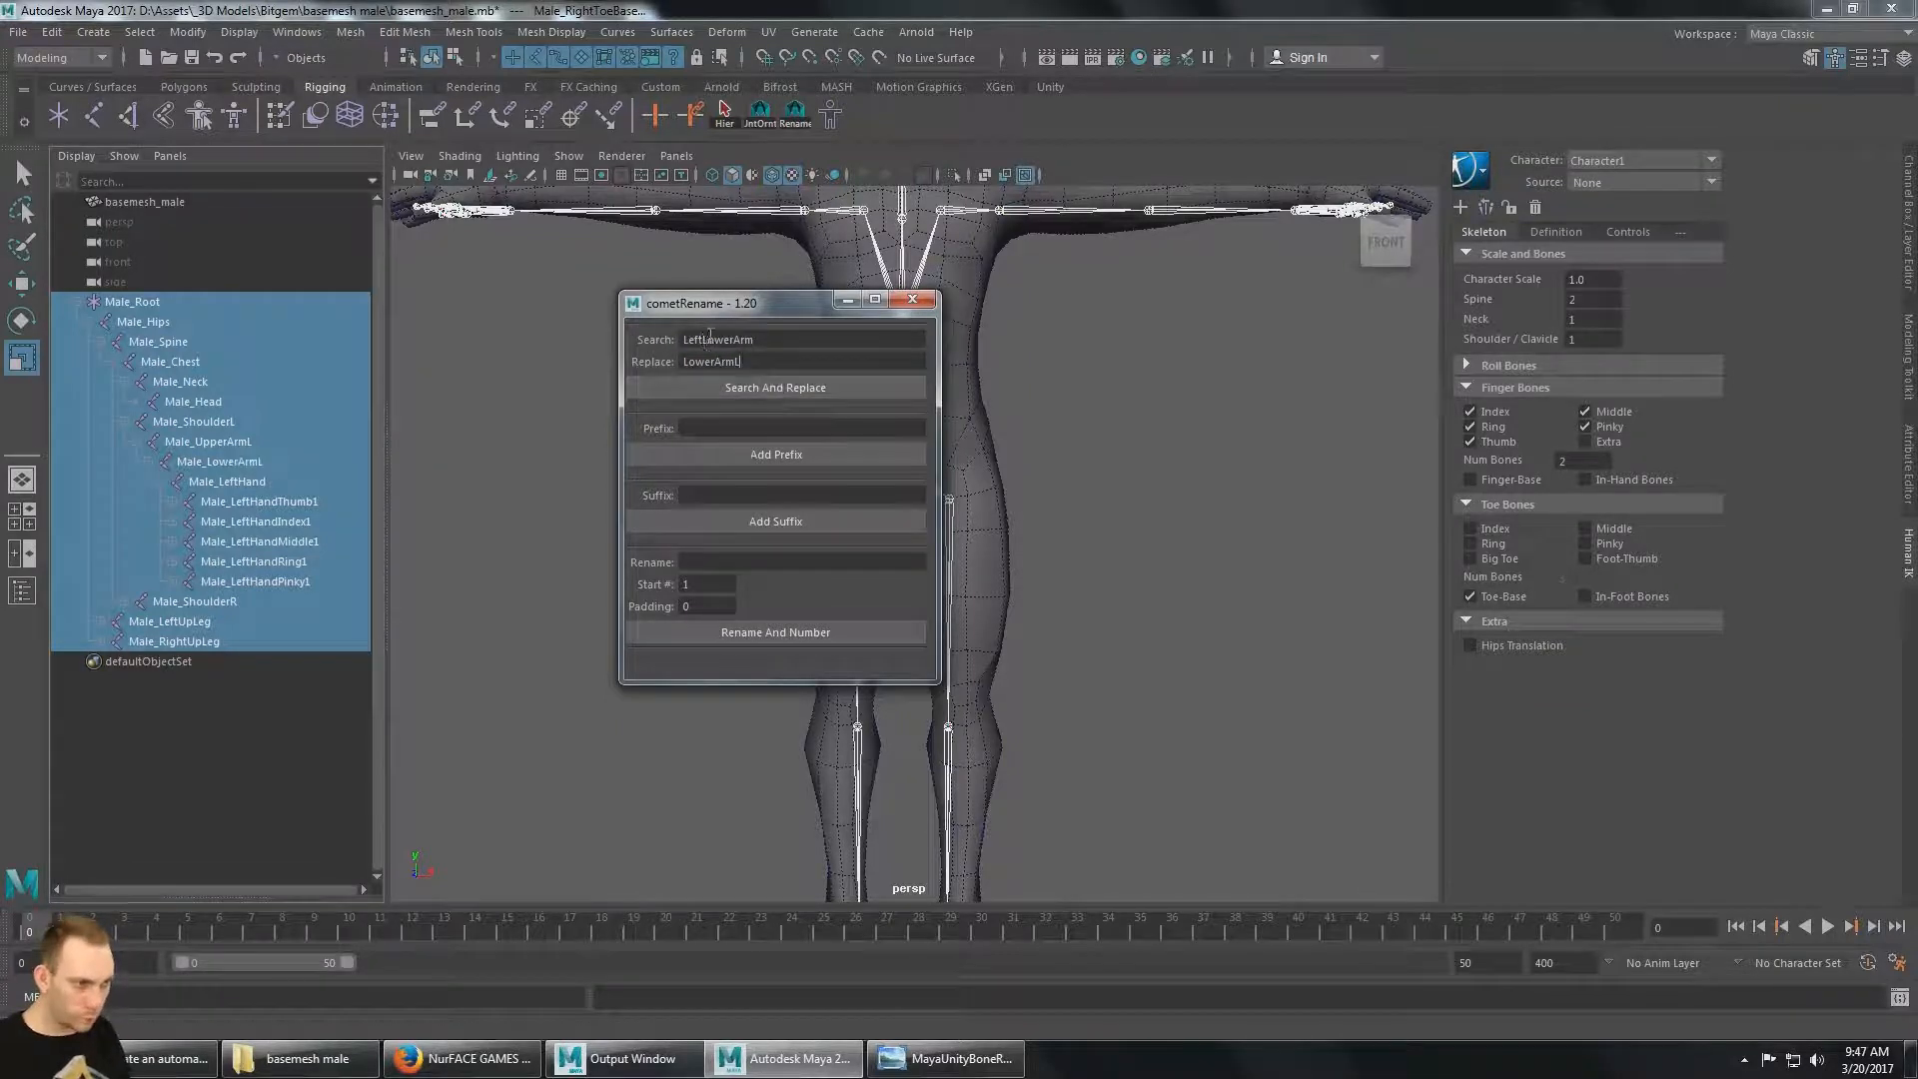
Replace RightLowerArm with LowerArmR in the selected joints' names.
{"action": "left_click", "coordinate": [699, 340]}
{"action": "key", "text": "BackSpace"}
{"action": "key", "text": "BackSpace"}
{"action": "key", "text": "BackSpace"}
{"action": "key", "text": "BackSpace"}
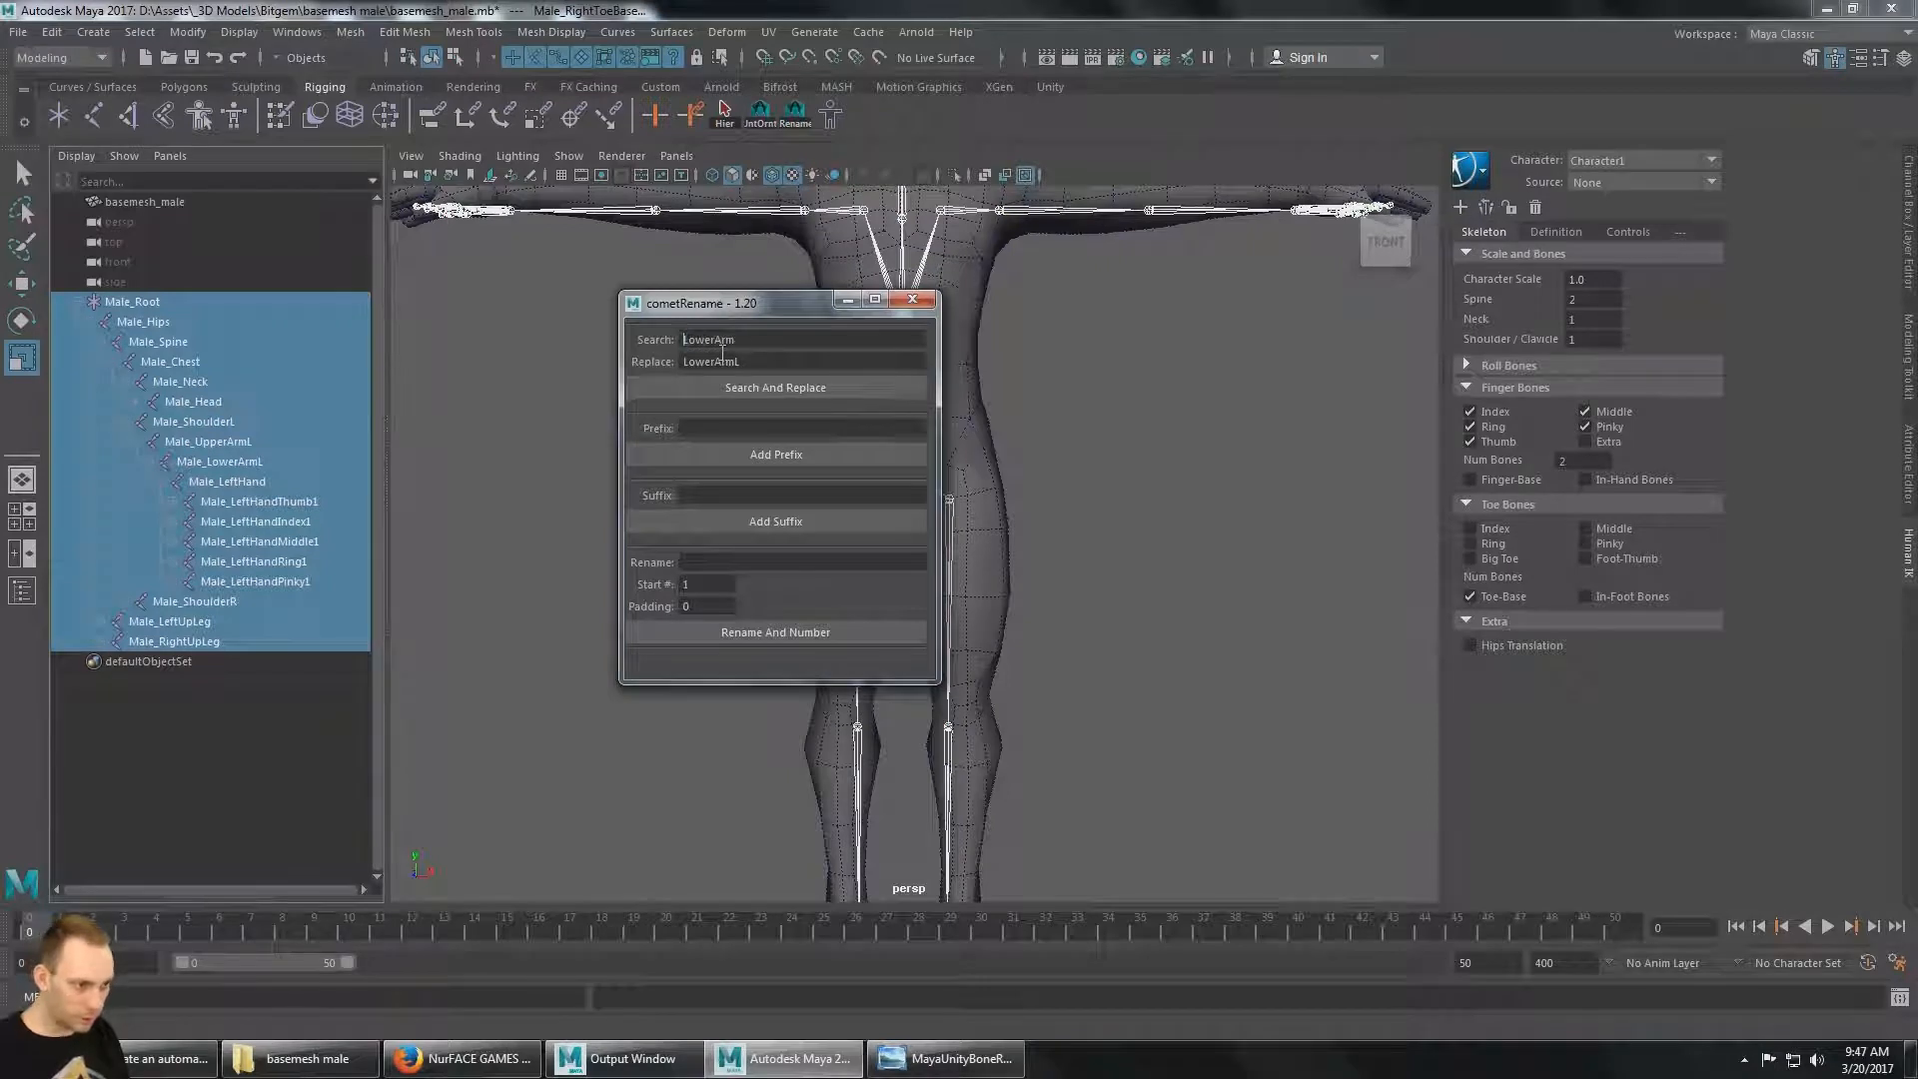
{"action": "type", "text": "Right"}
{"action": "key", "text": "Tab"}
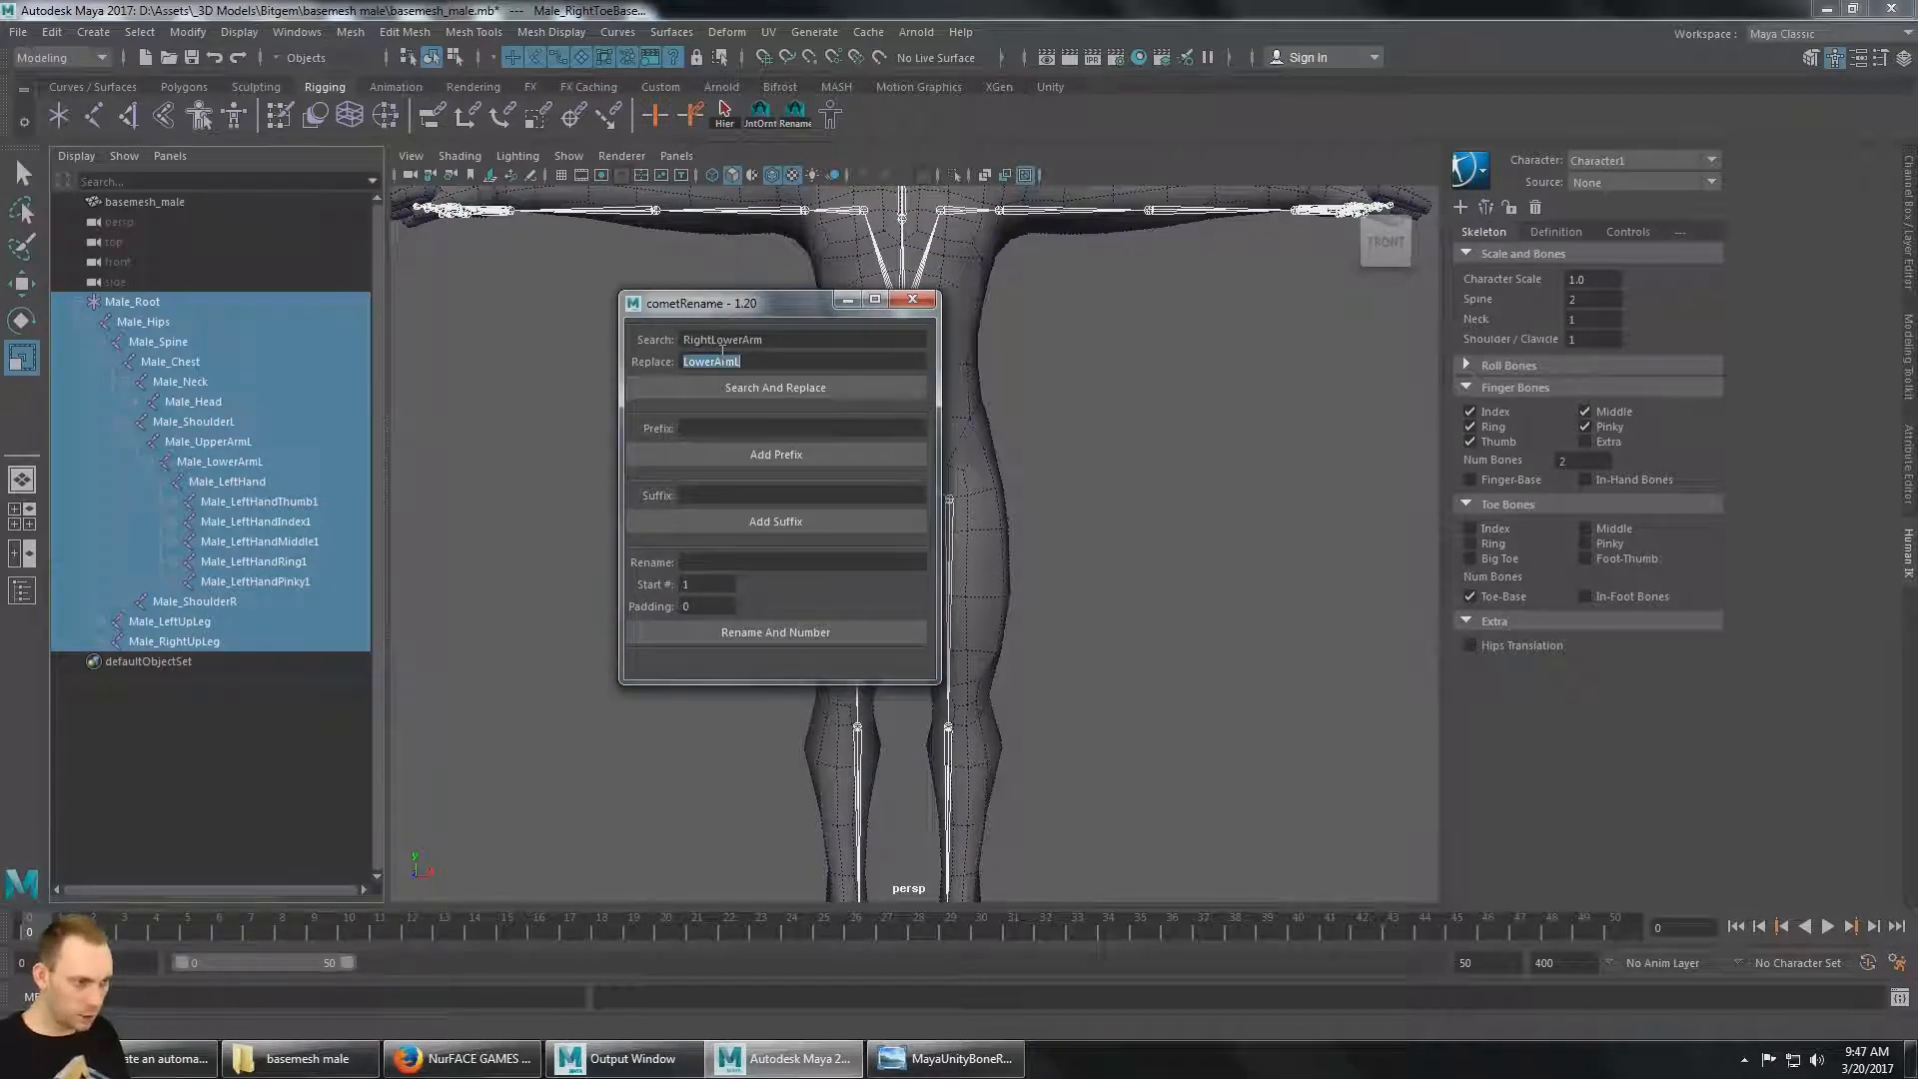
{"action": "key", "text": "End"}
{"action": "key", "text": "BackSpace"}
{"action": "type", "text": "R"}
{"action": "left_click", "coordinate": [777, 389]}
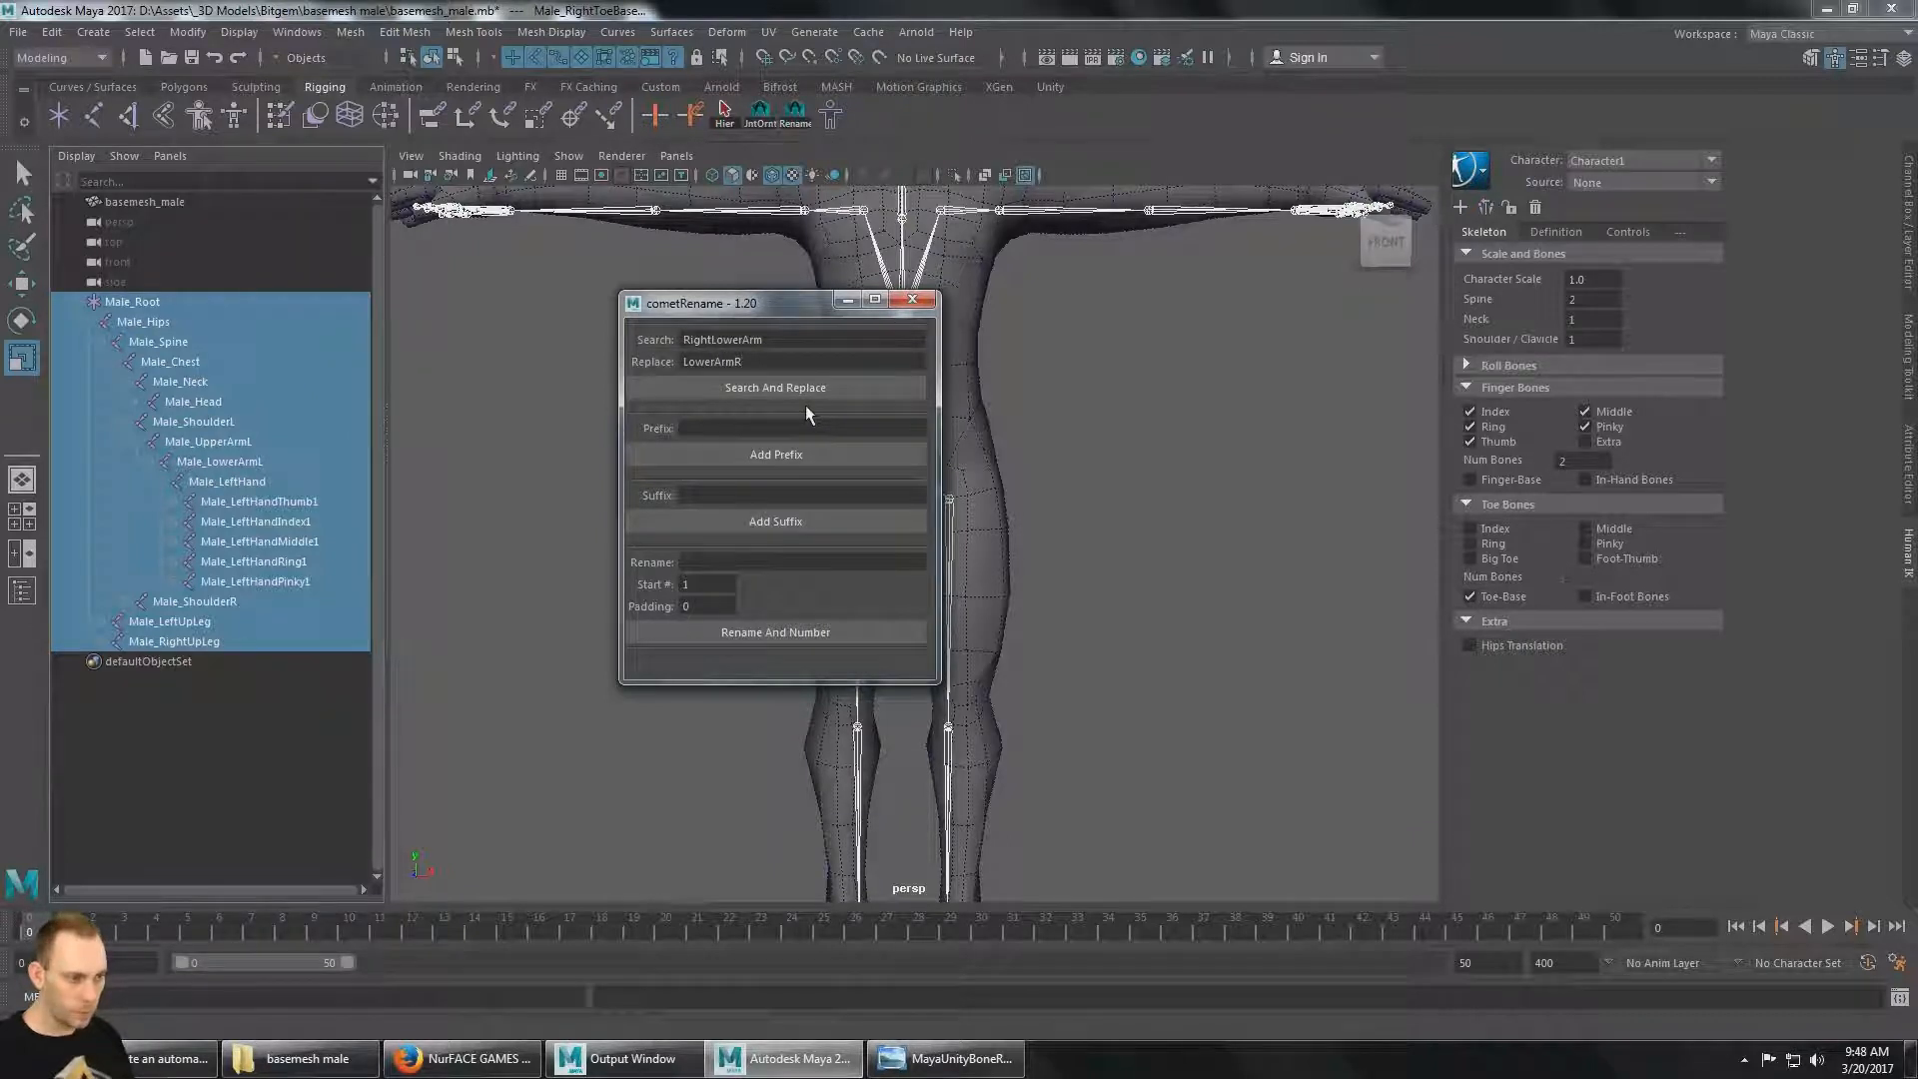
Replace LeftHand with HandL in the names of the selected hand and finger joints.
{"action": "double_click", "coordinate": [793, 340]}
{"action": "type", "text": "Left"}
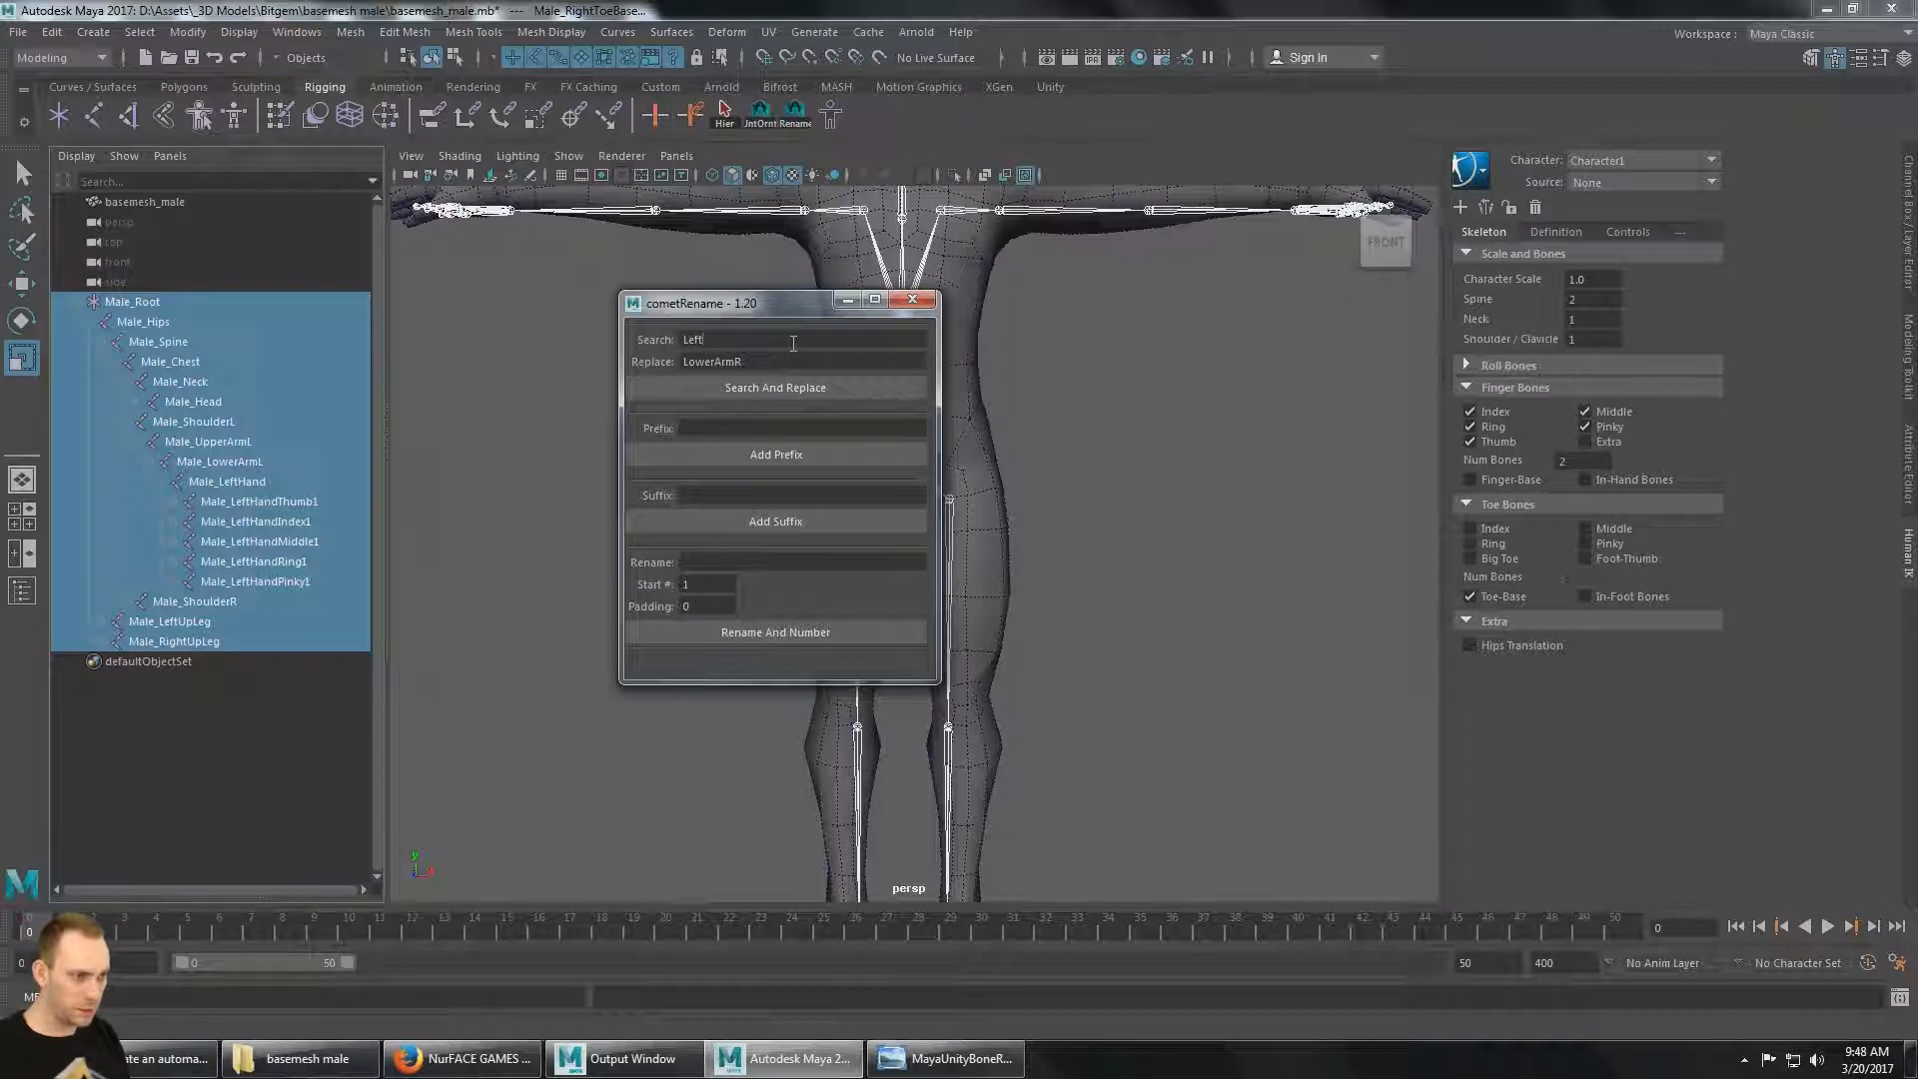
{"action": "type", "text": "Hand"}
{"action": "key", "text": "Tab"}
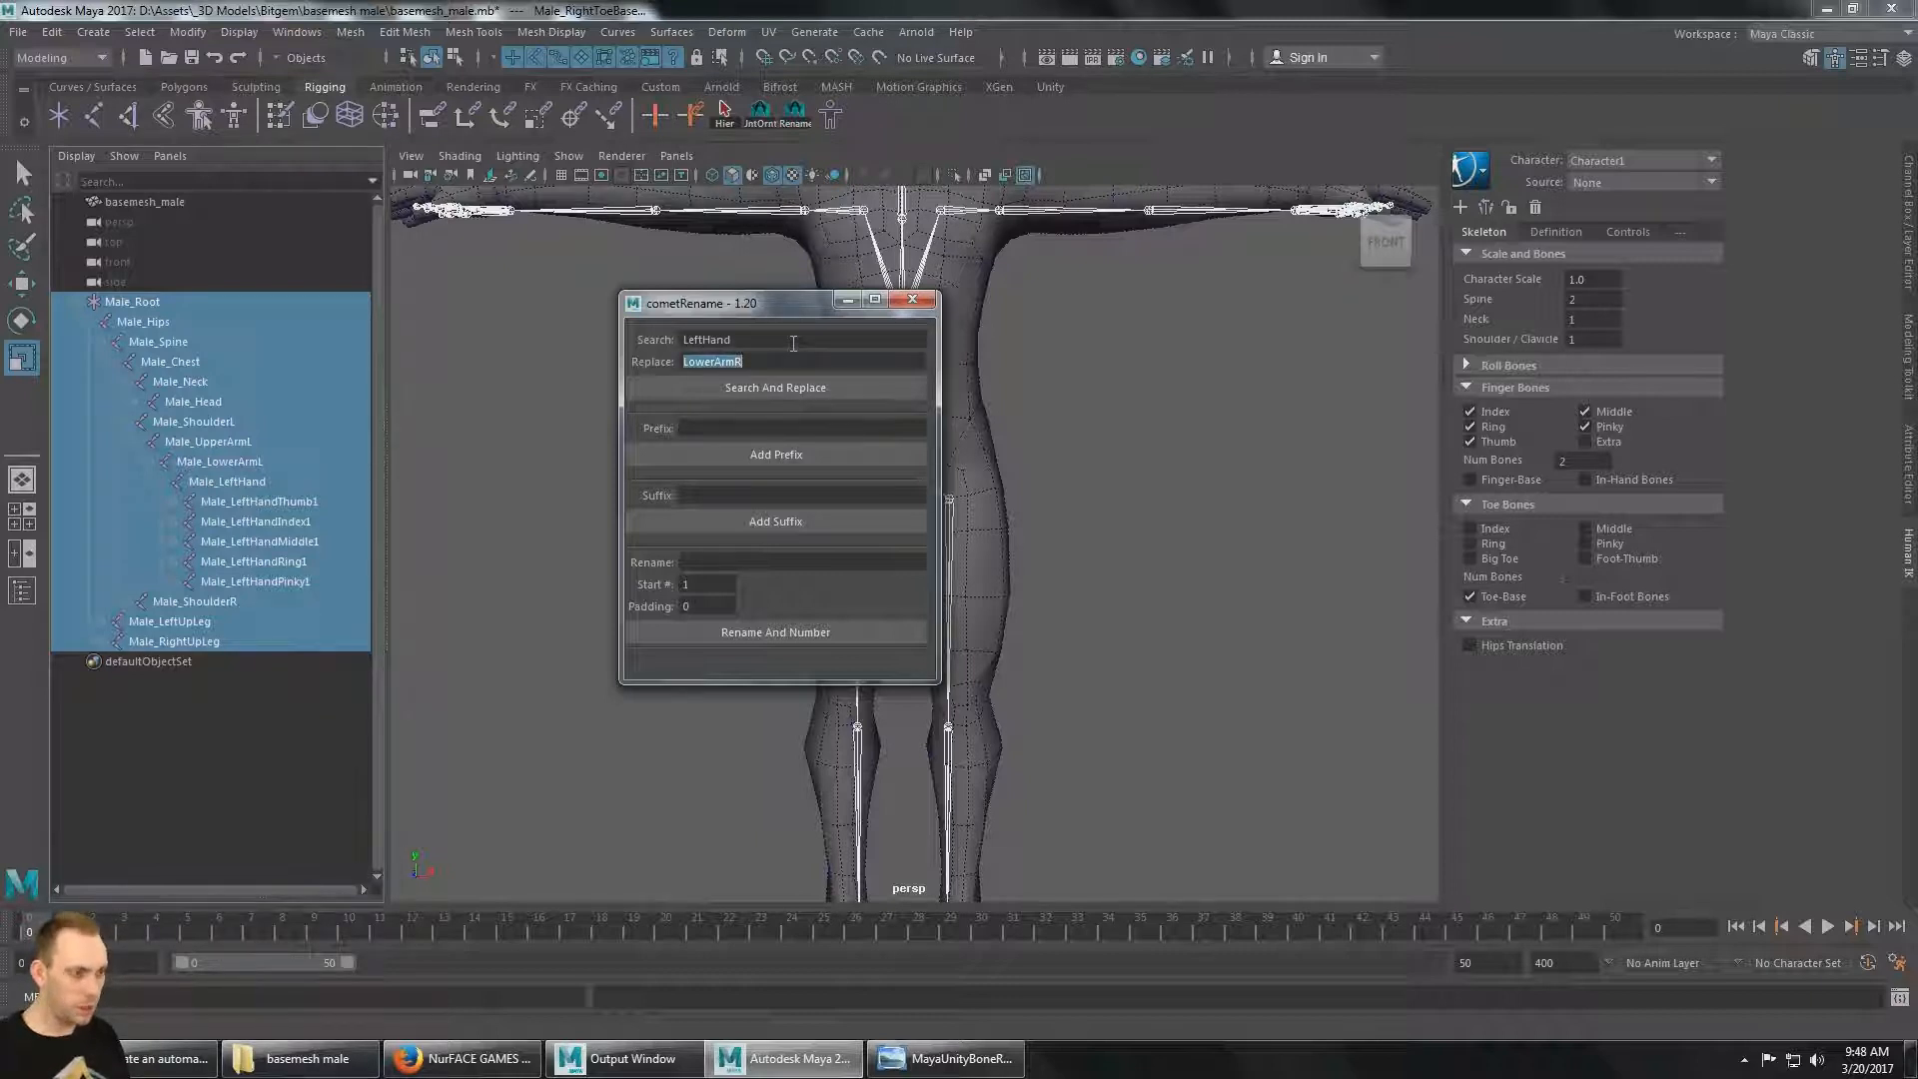
{"action": "type", "text": "HandL"}
{"action": "left_click", "coordinate": [800, 388]}
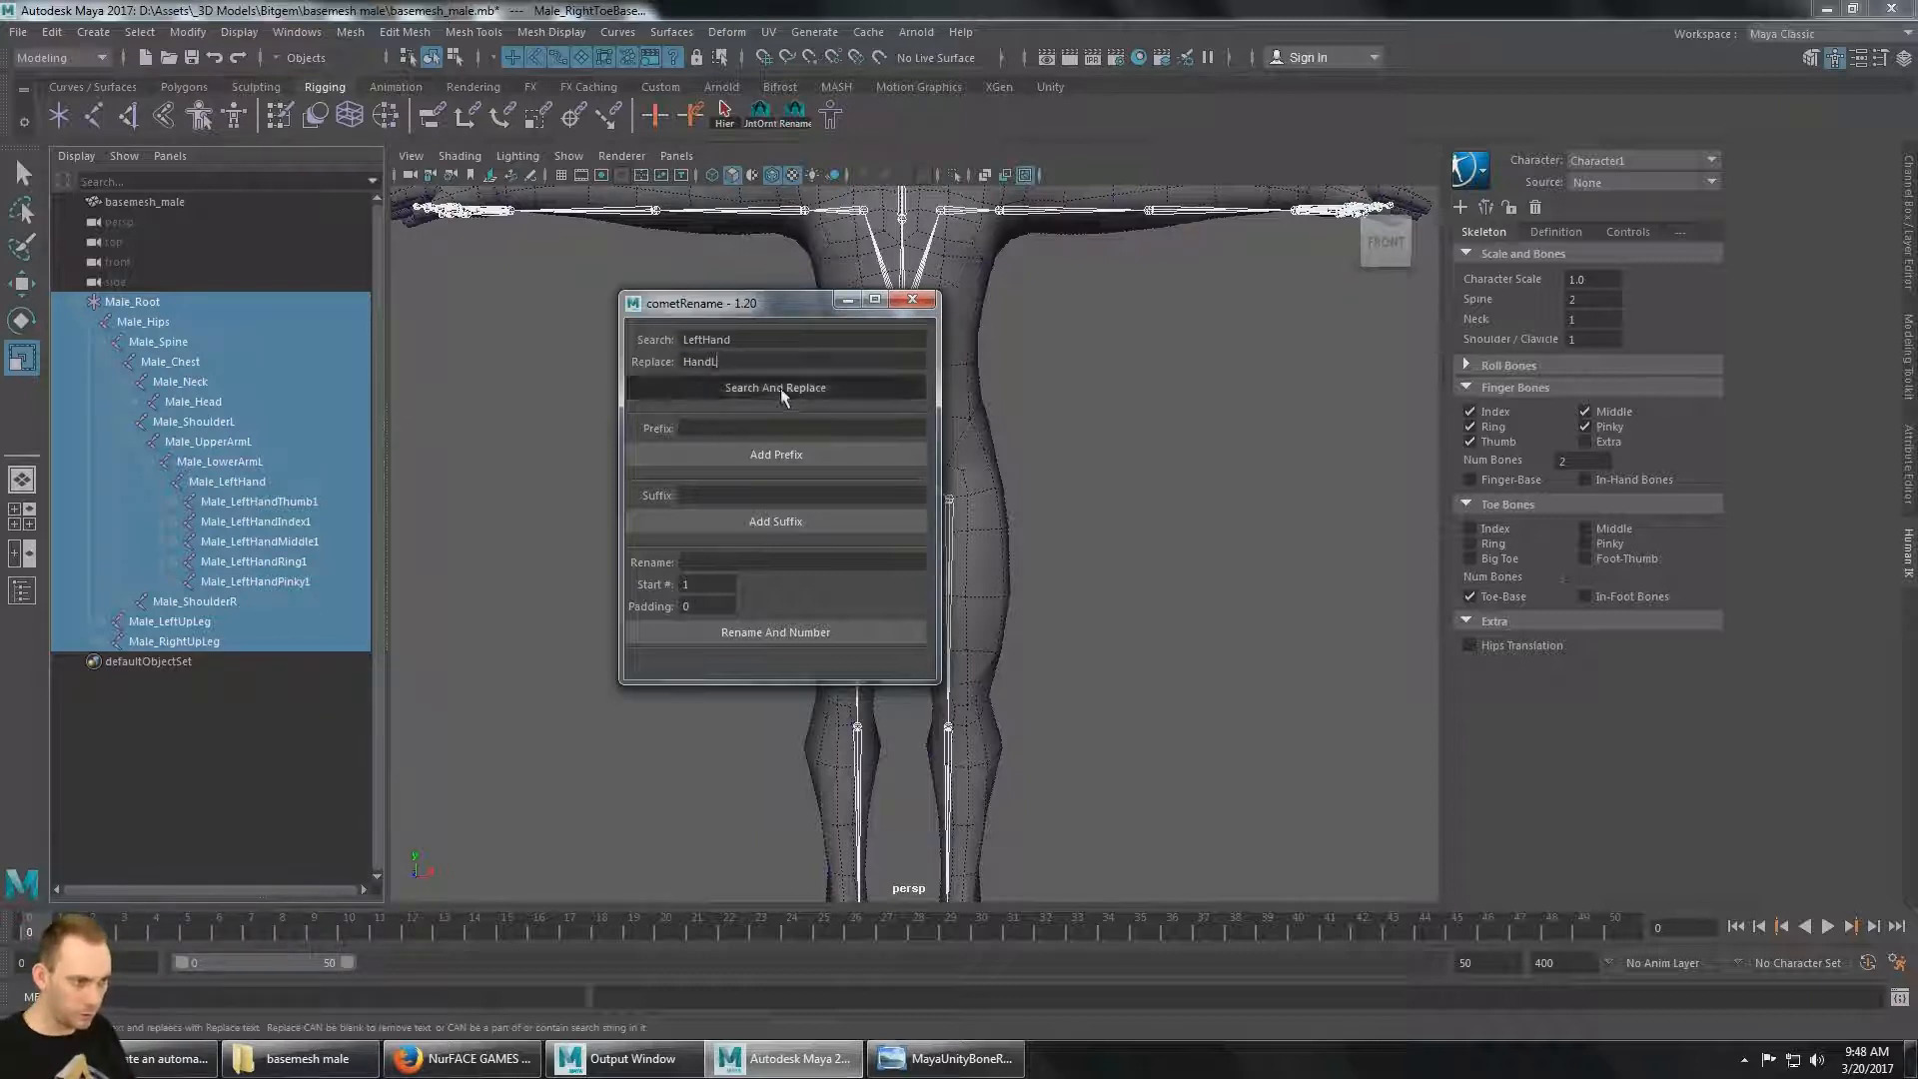
Replace RightHand with HandR in the names of the selected hand and finger joints.
{"action": "left_click", "coordinate": [762, 340]}
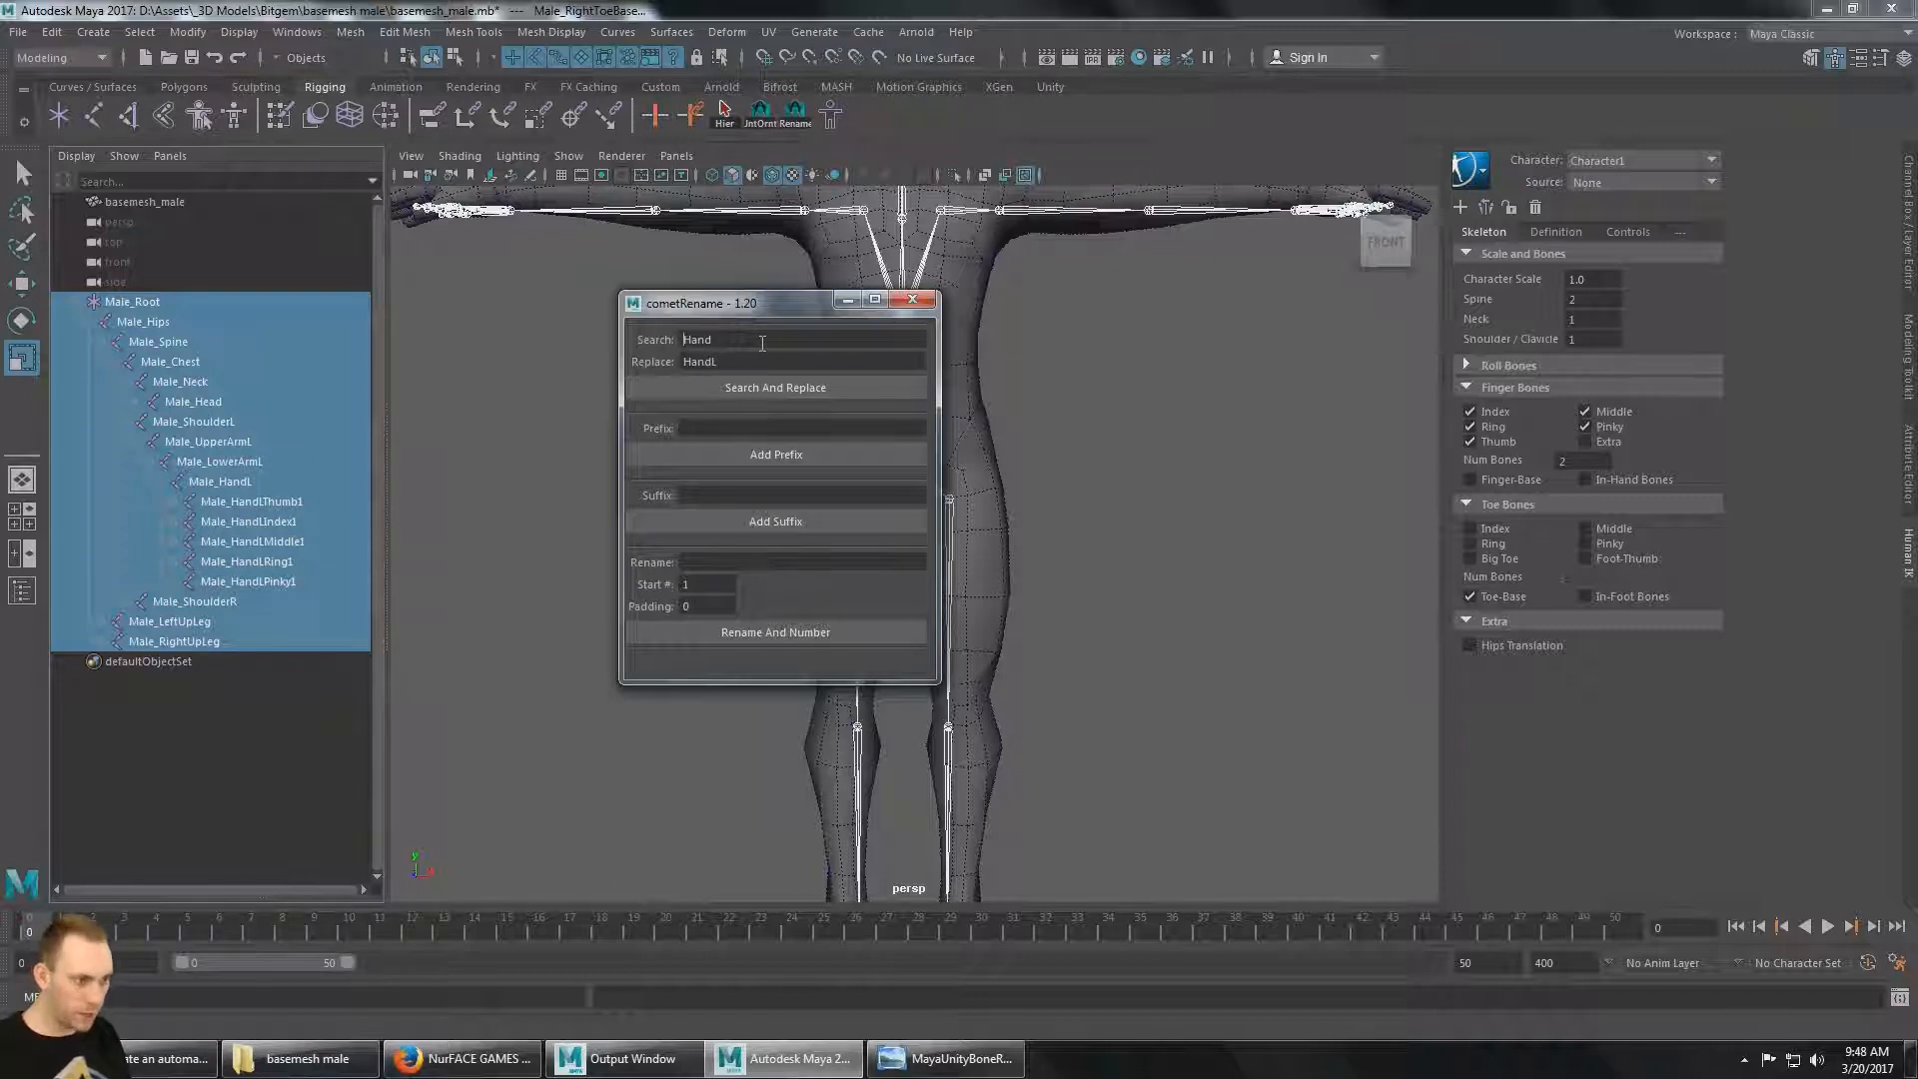
{"action": "key", "text": "End"}
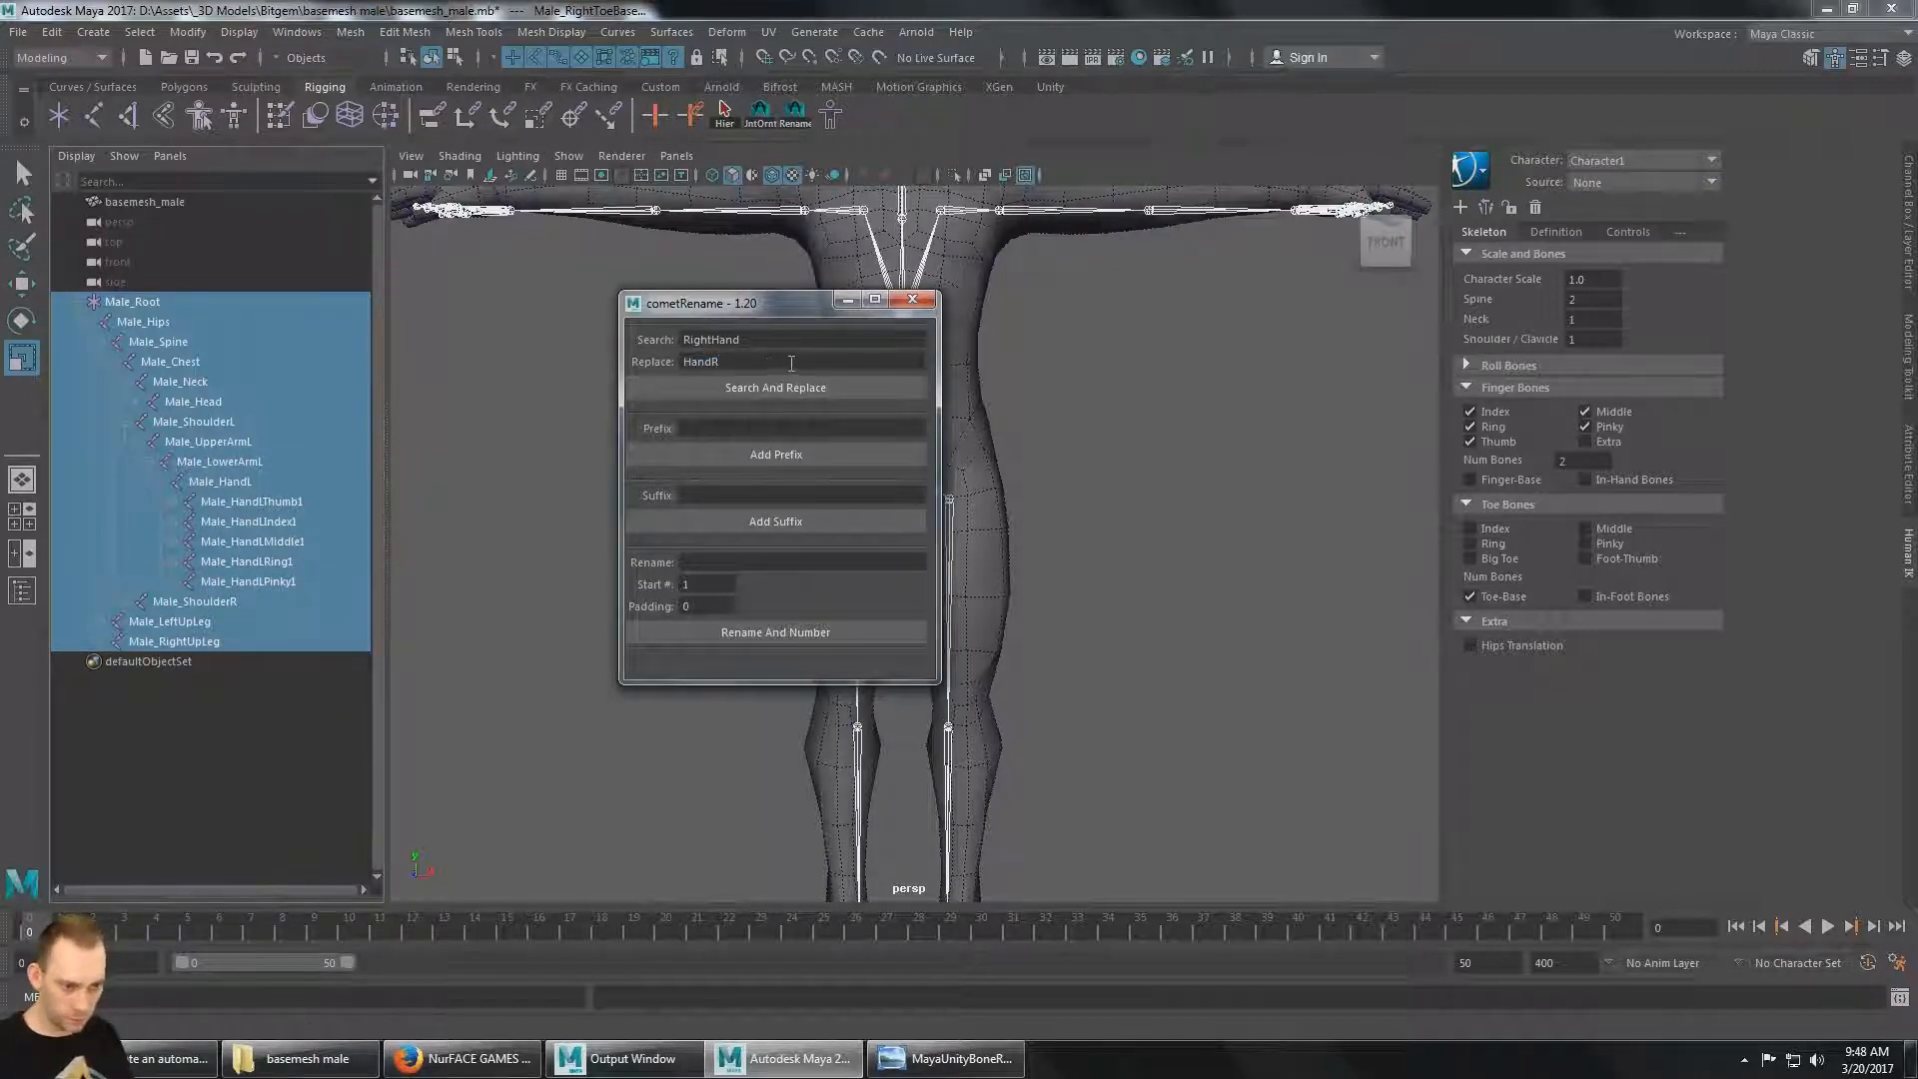
Compare the hips, spine, chest, neck, head and arm joint names with the bone mapping in MayaUnityBoneReference.jpg.
{"action": "left_click", "coordinate": [255, 422]}
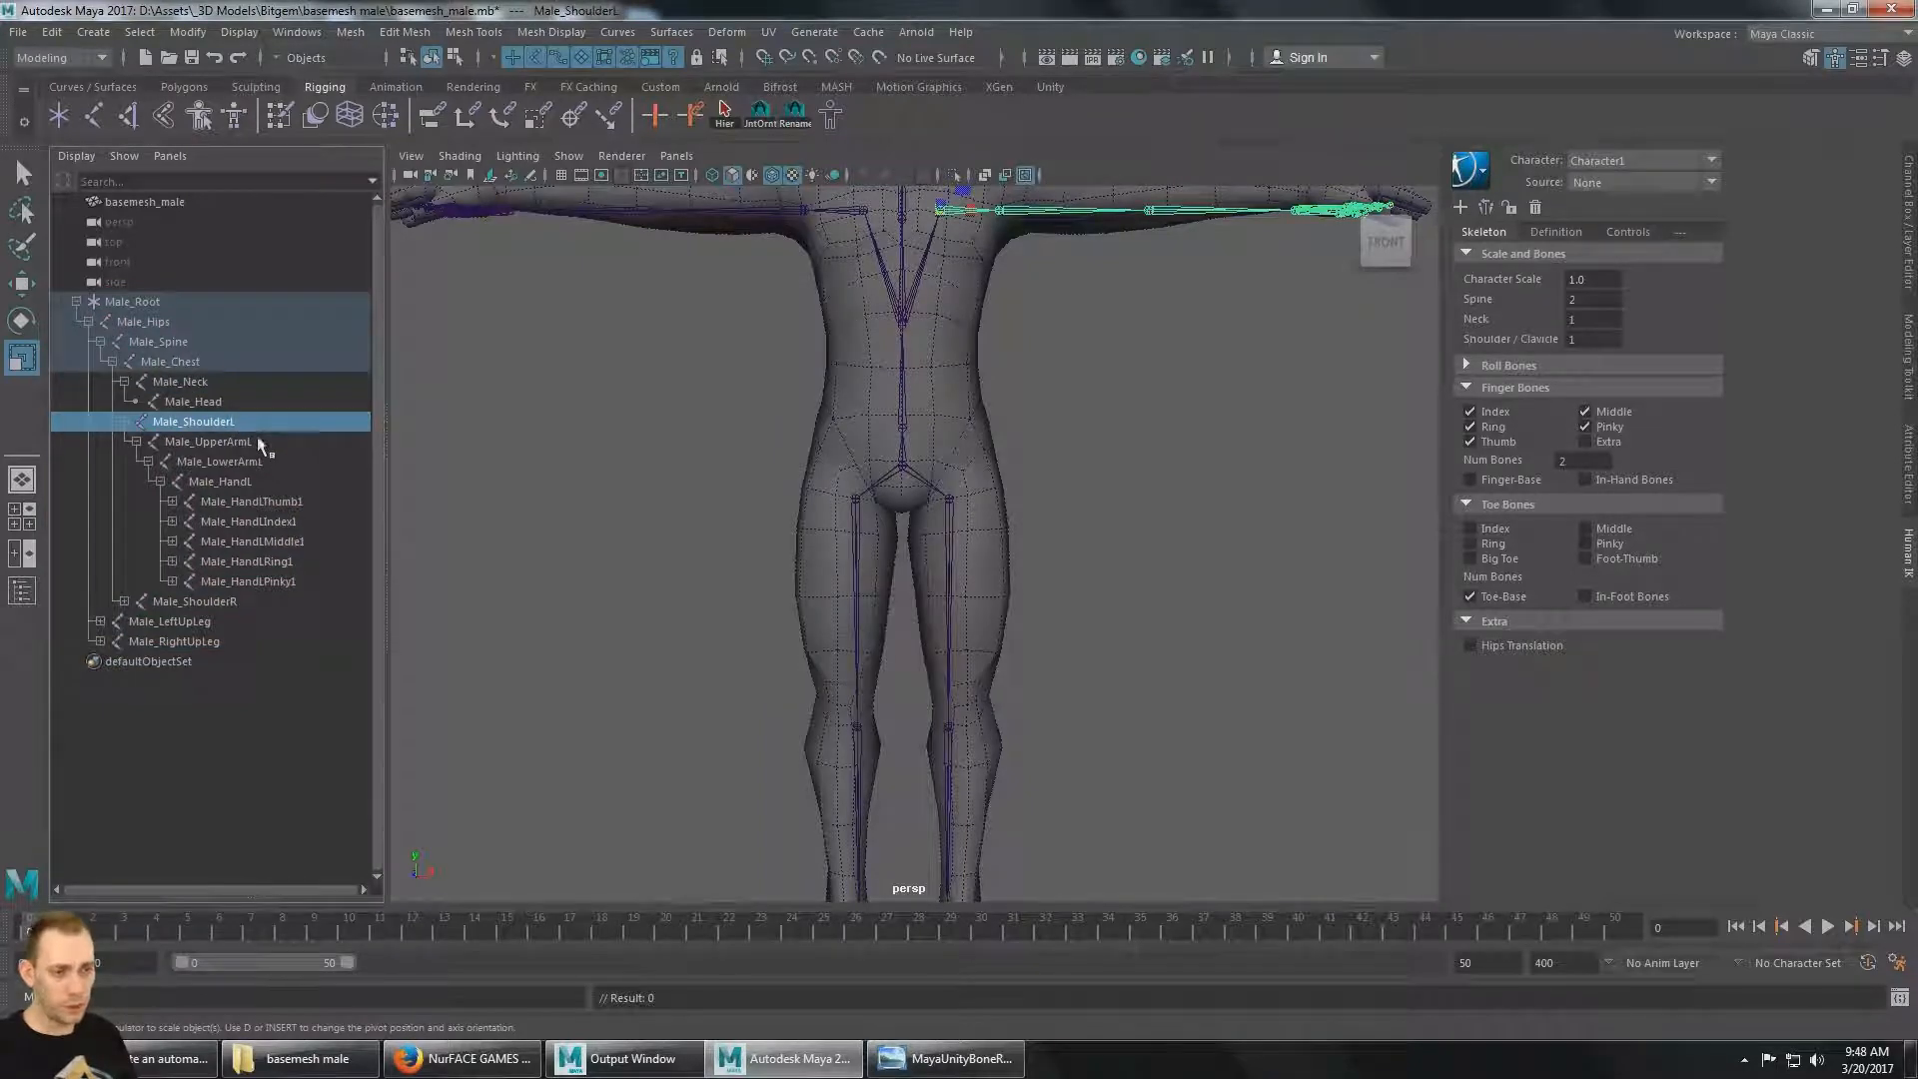
{"action": "left_click", "coordinate": [200, 400]}
{"action": "left_click", "coordinate": [160, 341]}
{"action": "left_click", "coordinate": [176, 320]}
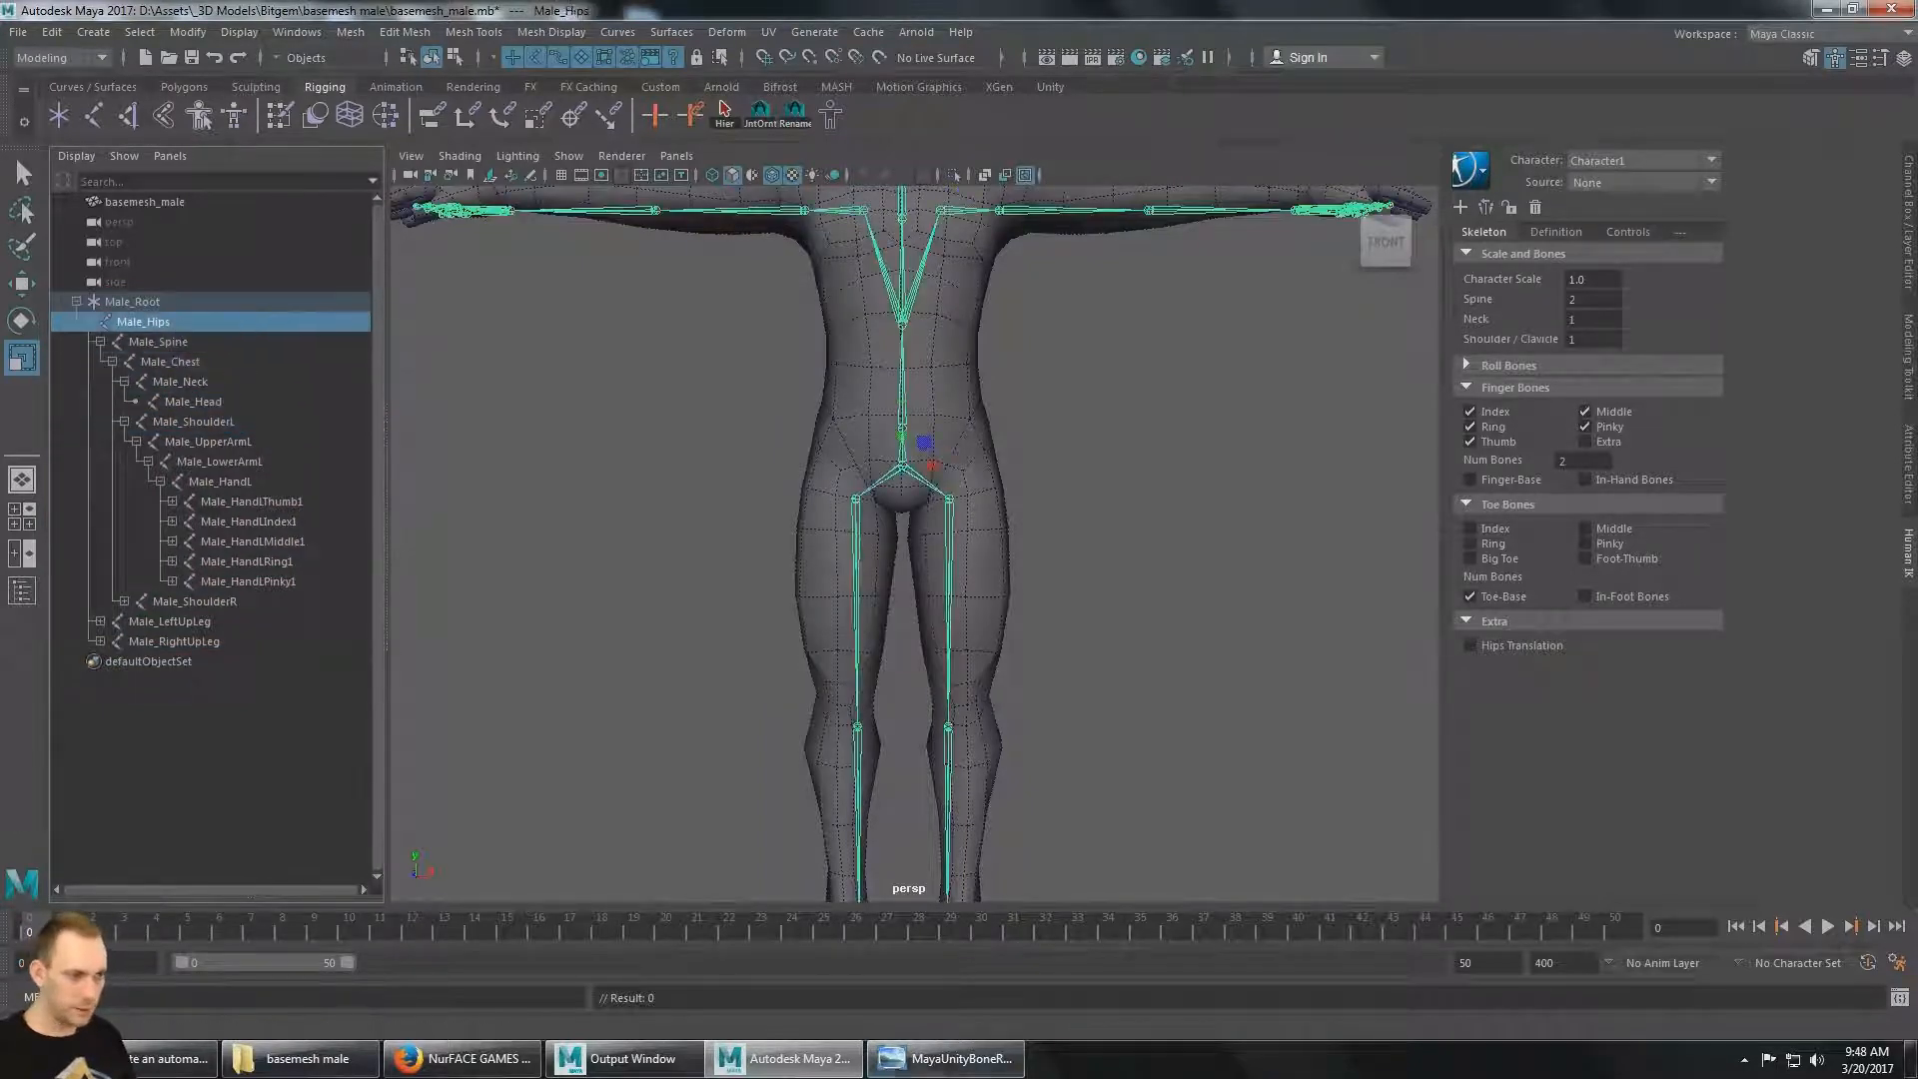
{"action": "left_click", "coordinate": [949, 1058]}
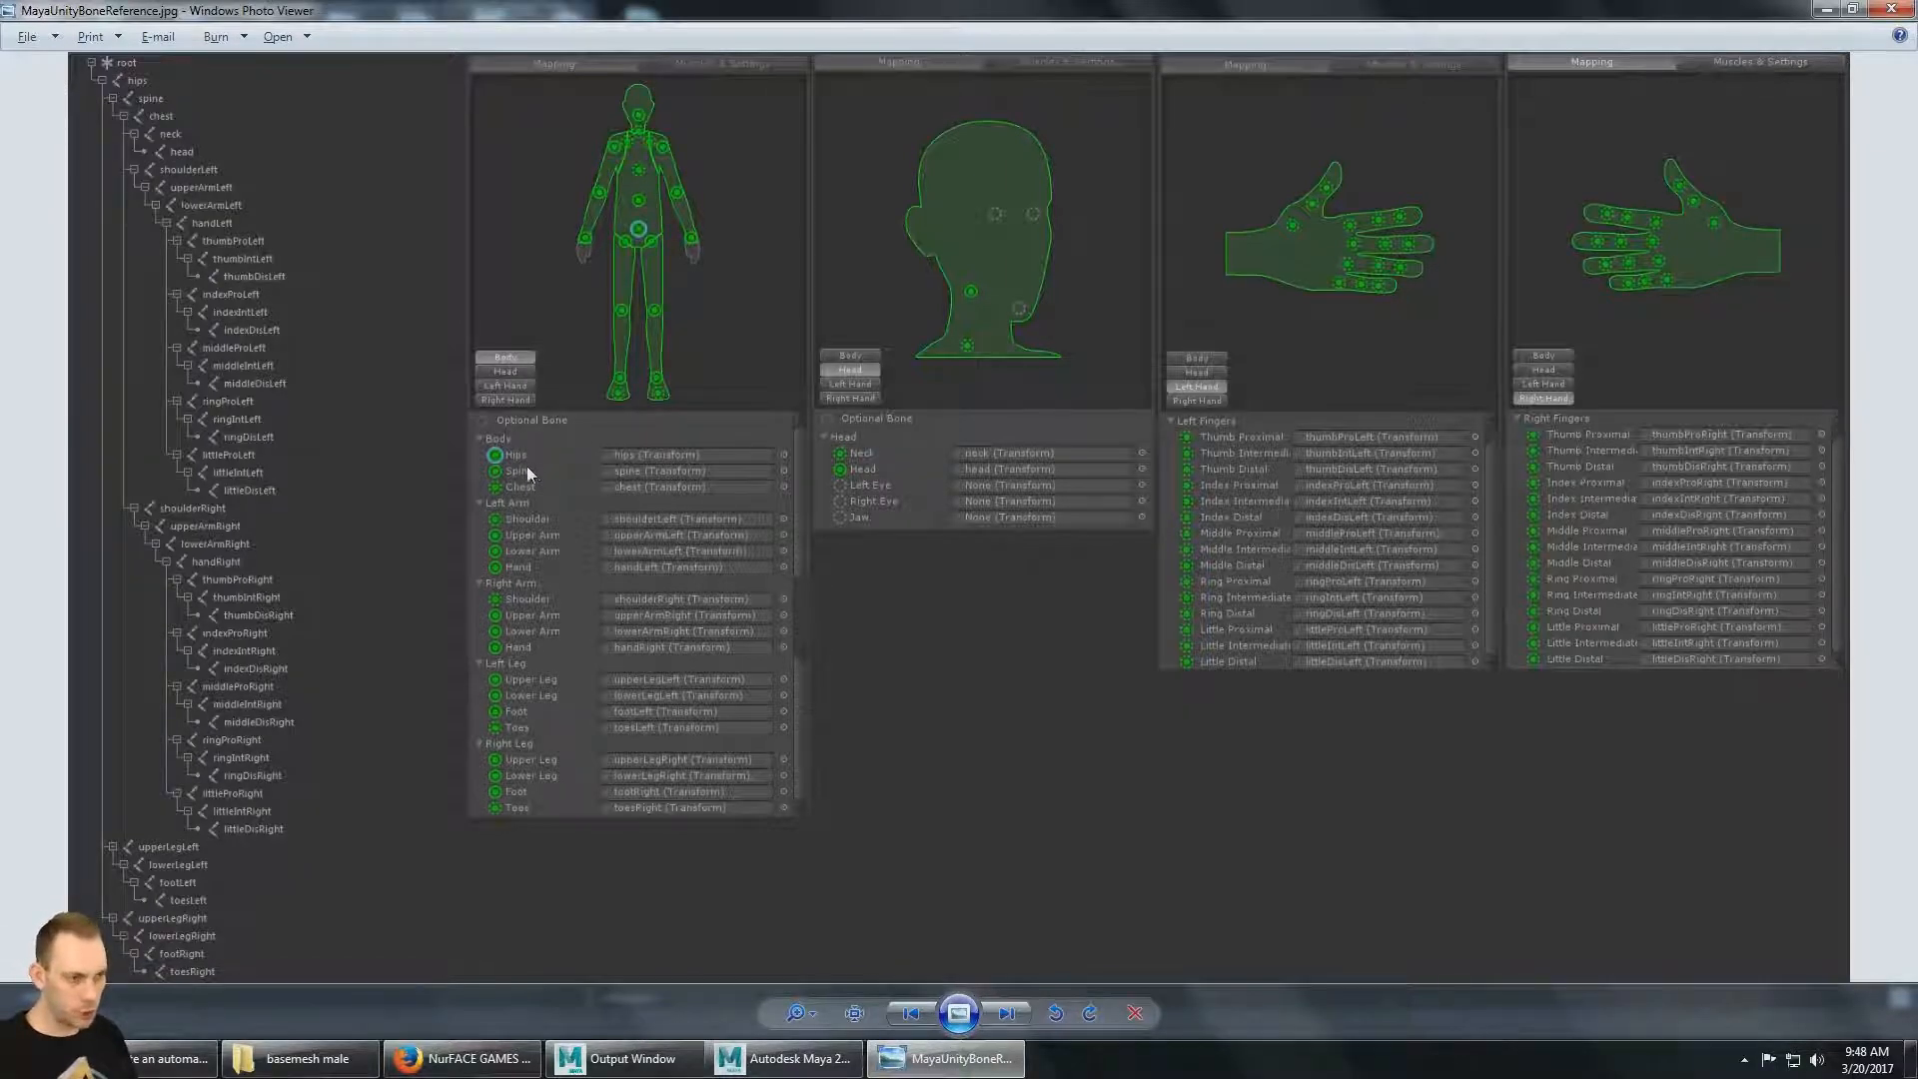
{"action": "key", "text": "alt+Tab"}
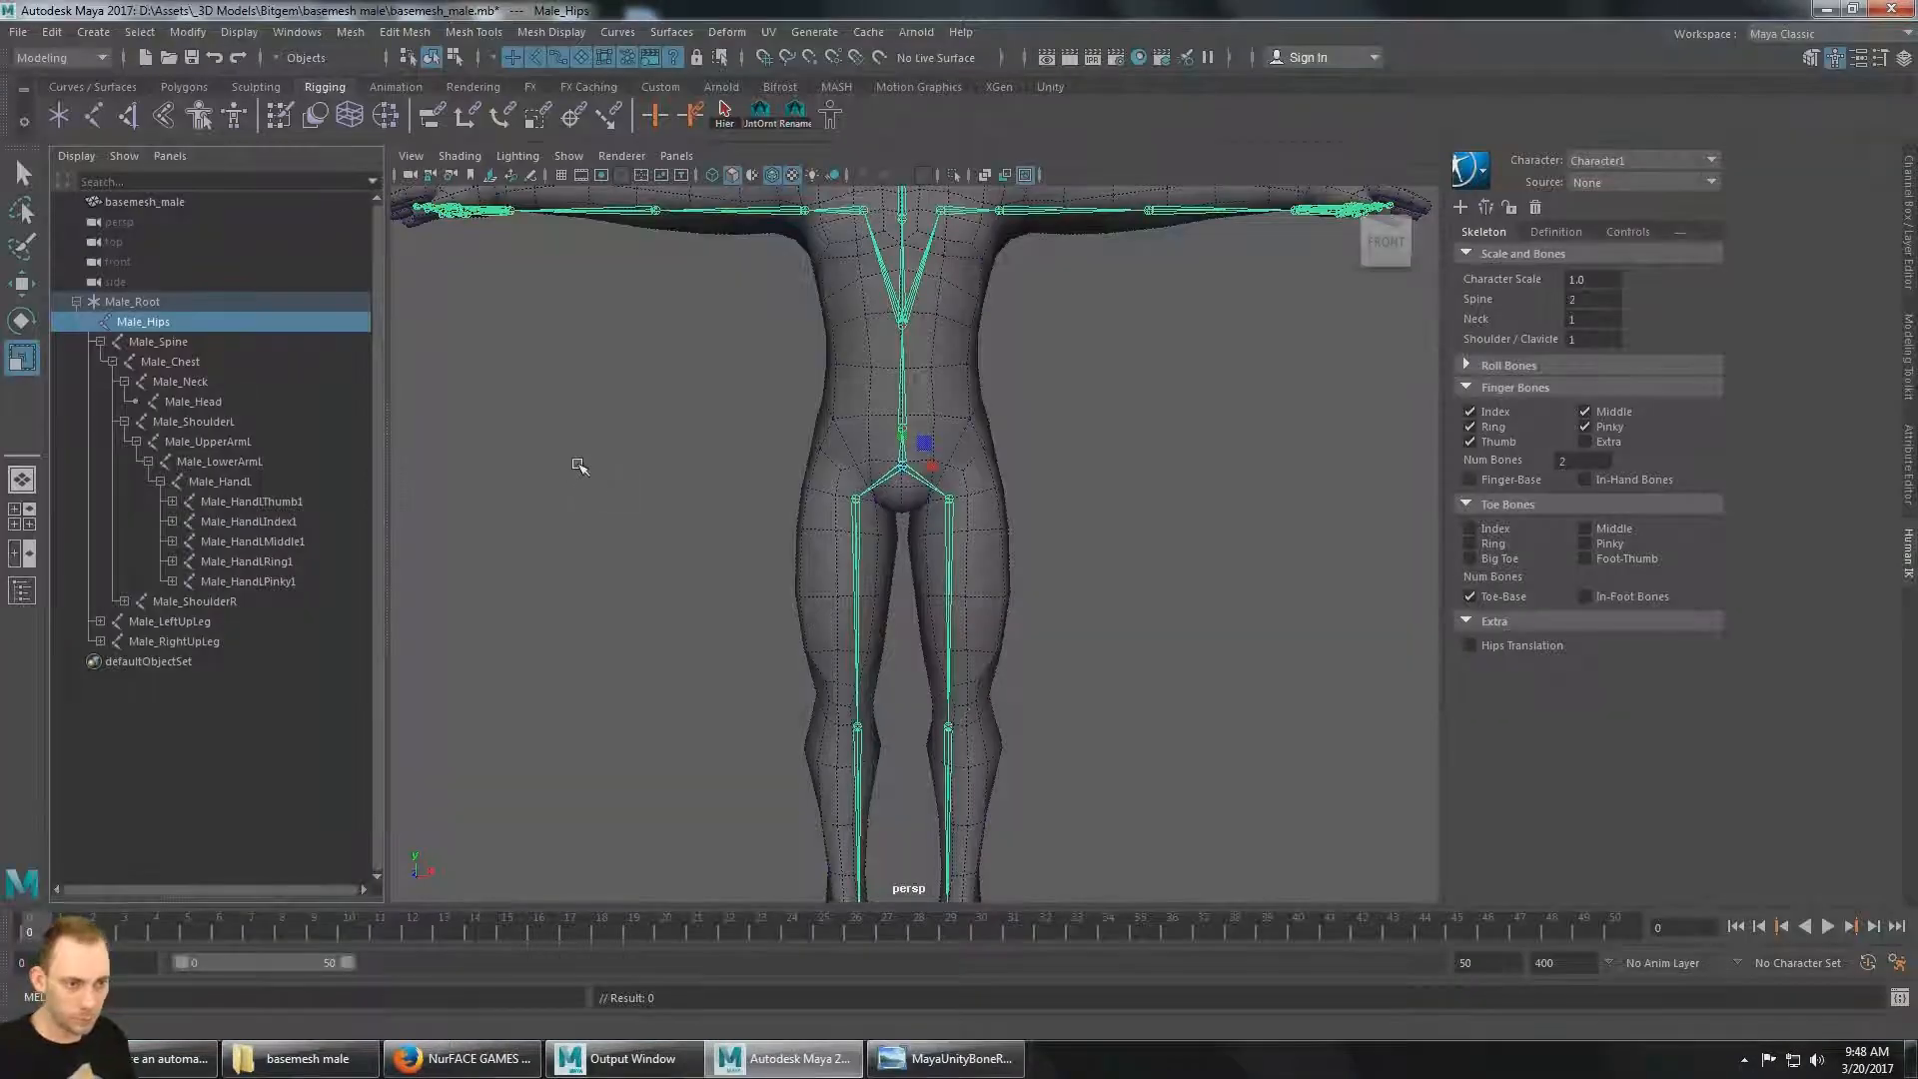
{"action": "left_click", "coordinate": [194, 341]}
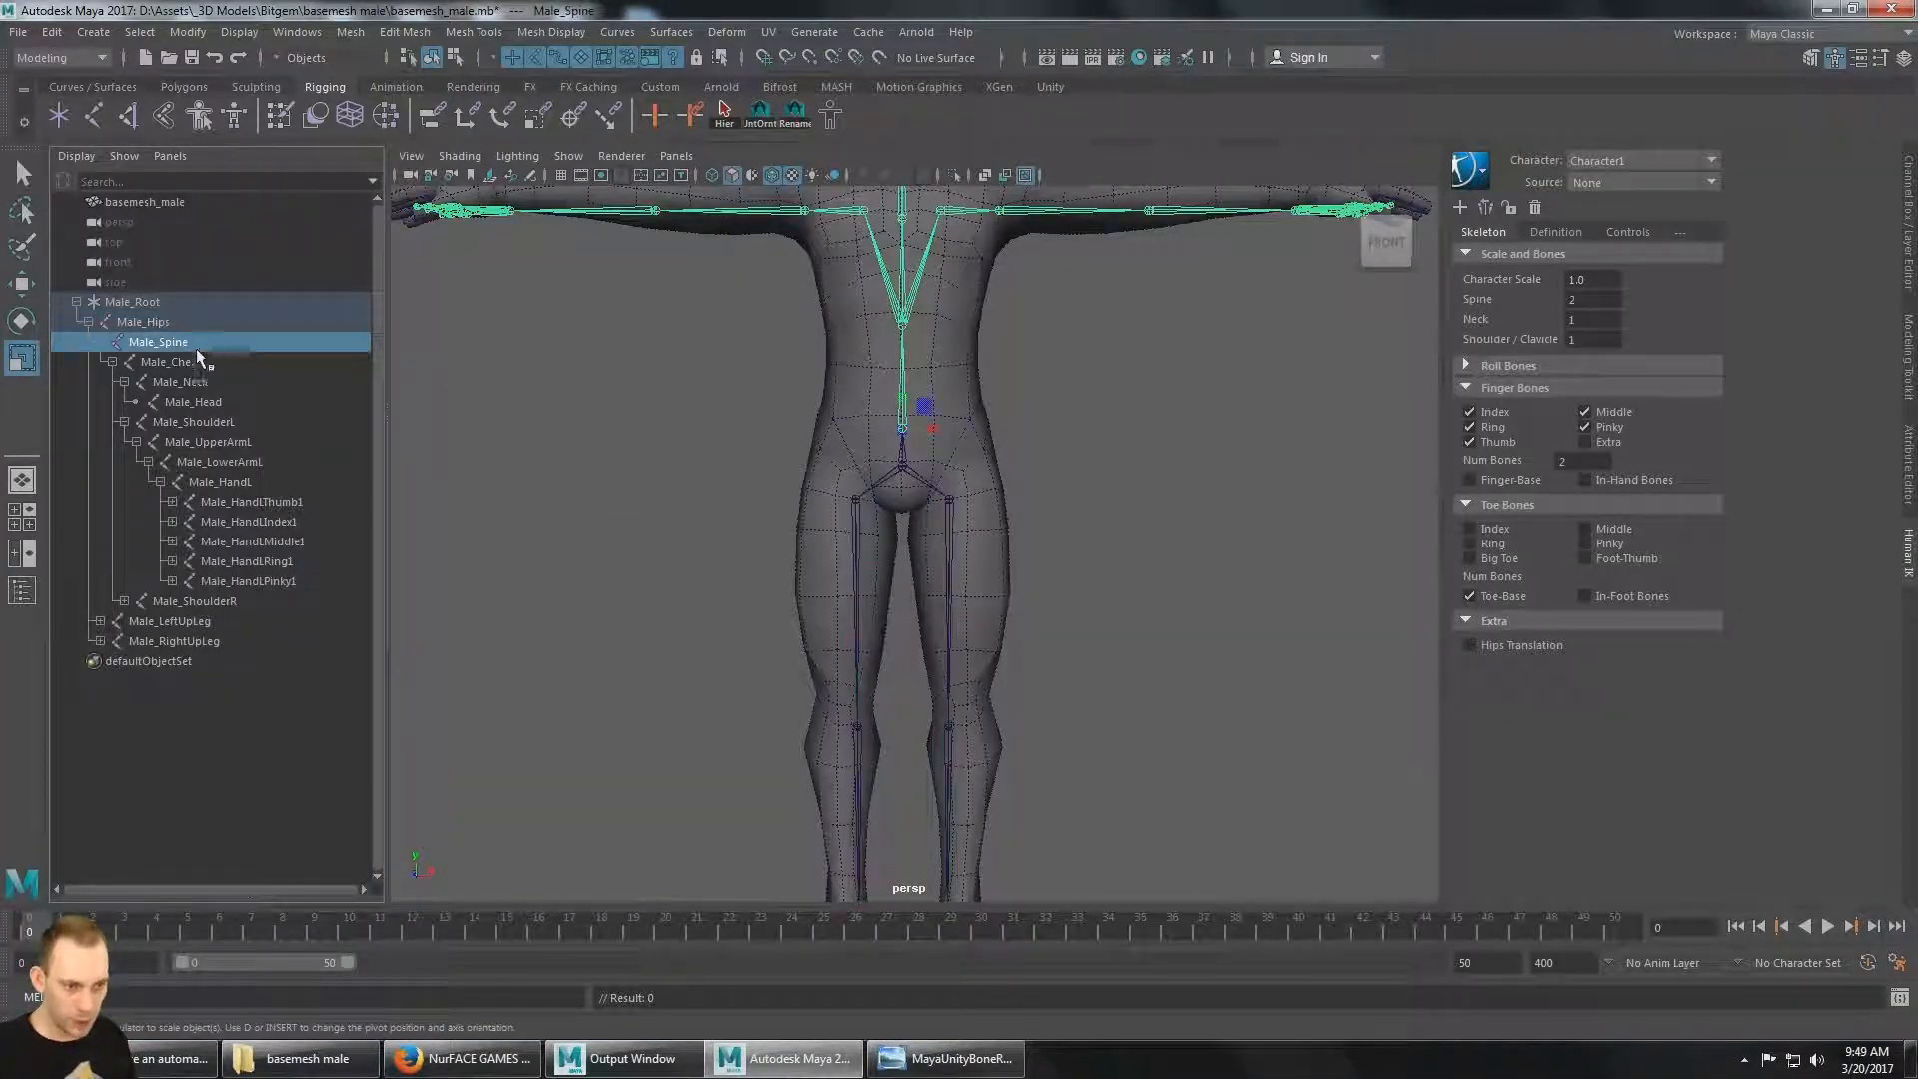
{"action": "left_click", "coordinate": [205, 362]}
{"action": "left_click", "coordinate": [216, 382]}
{"action": "left_click", "coordinate": [222, 406]}
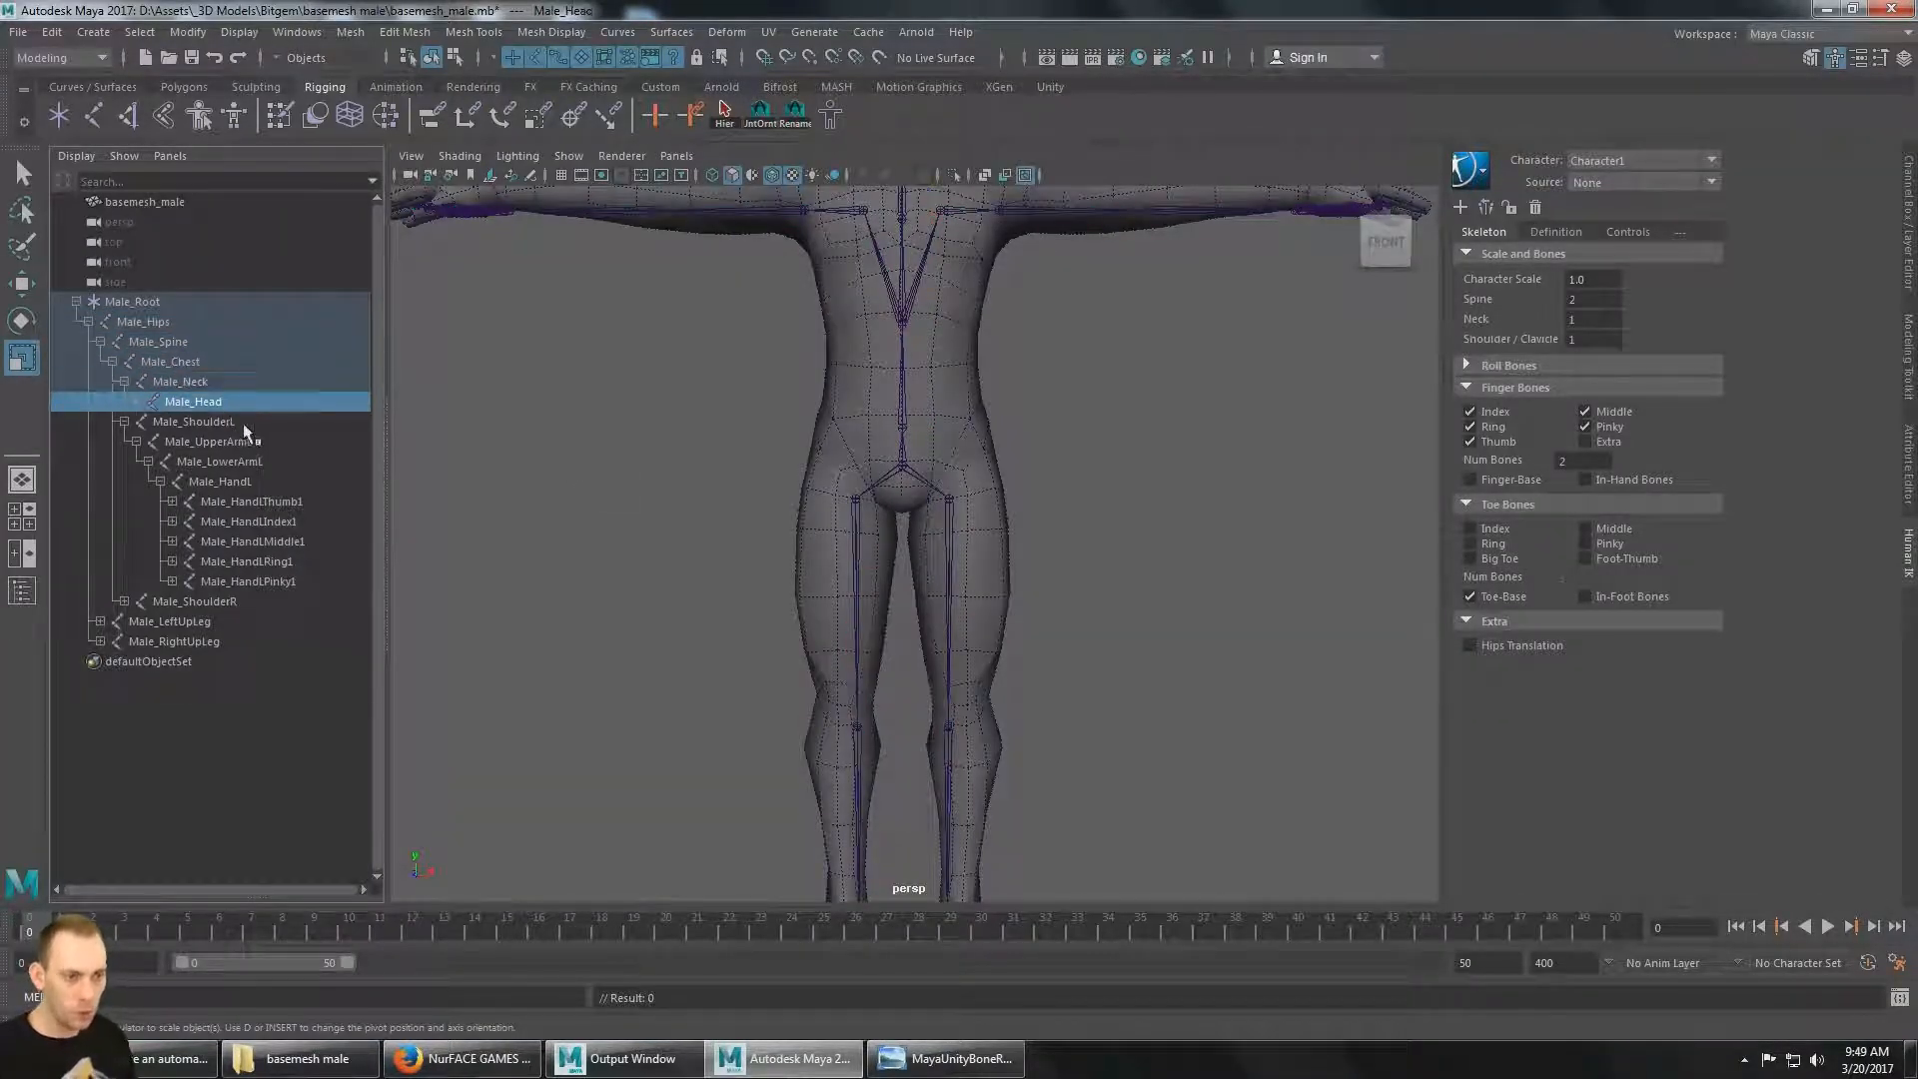
{"action": "key", "text": "alt+Tab"}
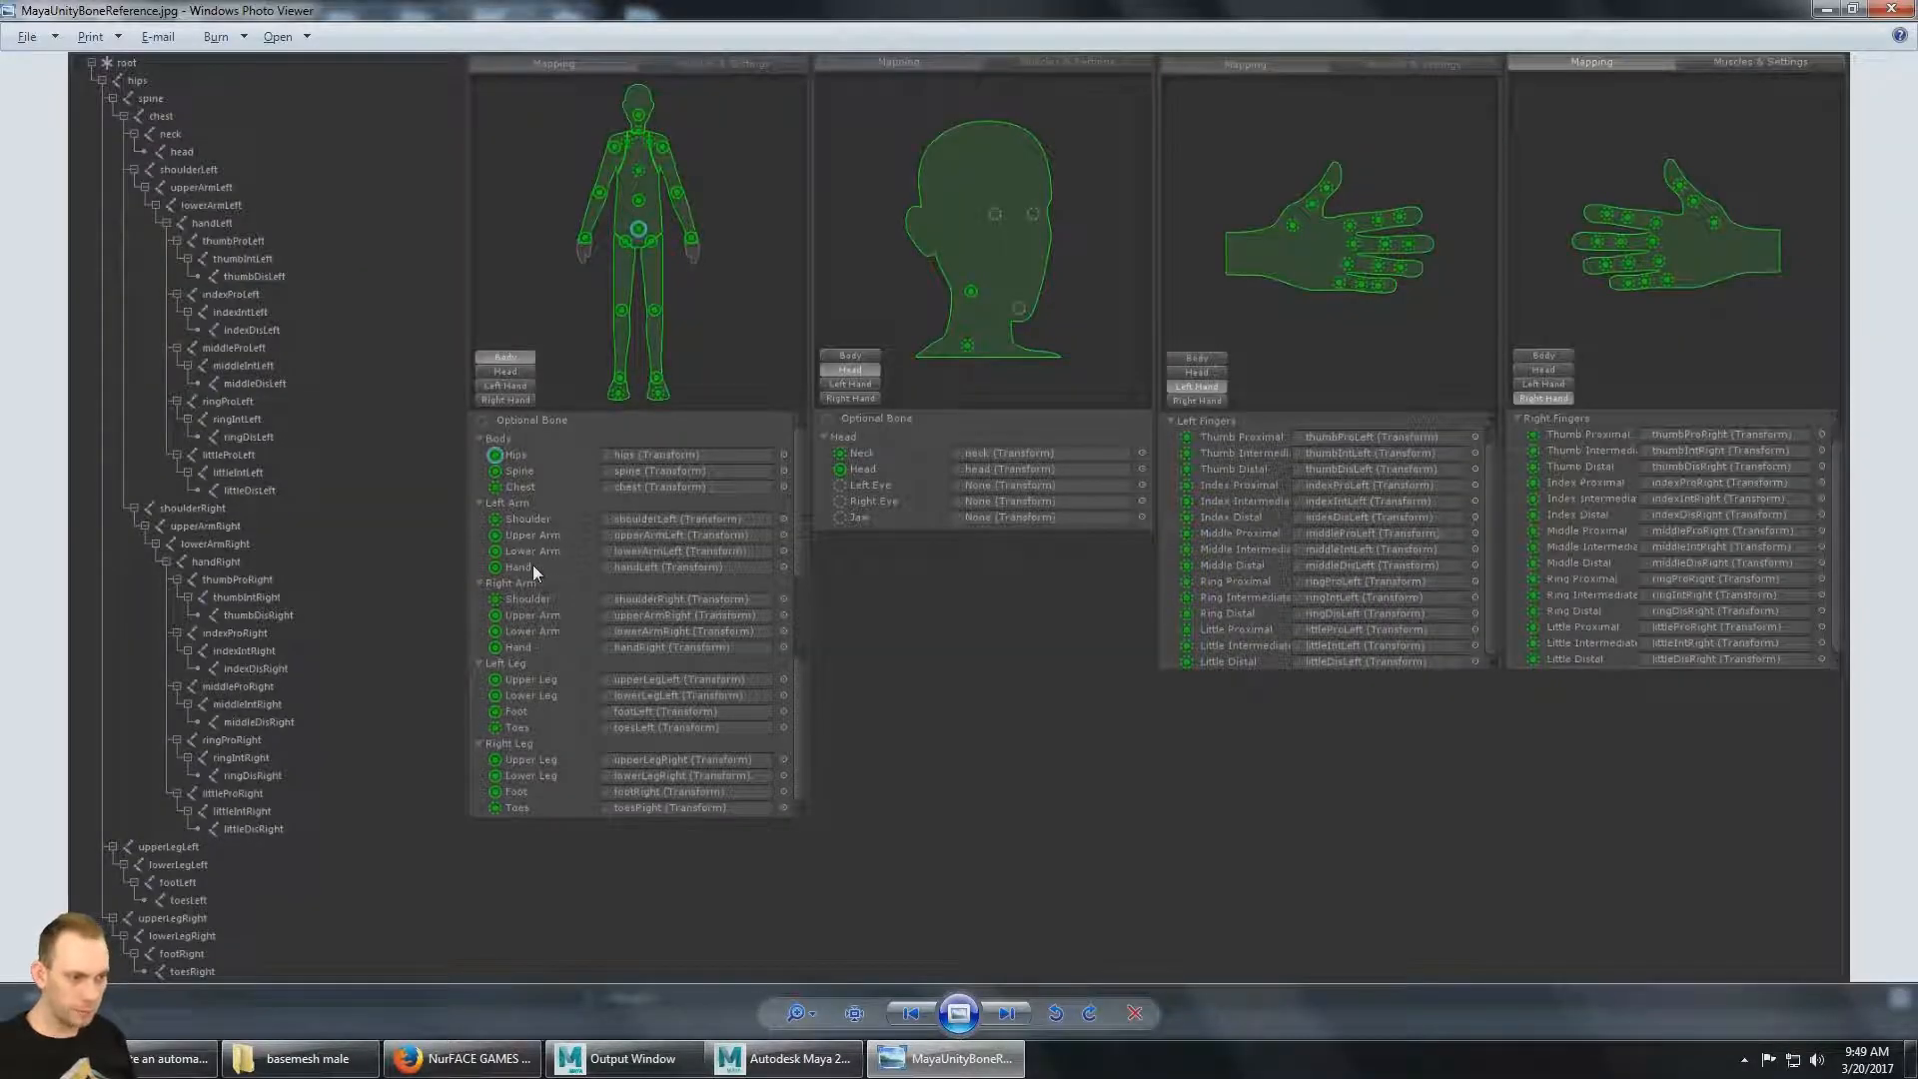
{"action": "key", "text": "alt+Tab"}
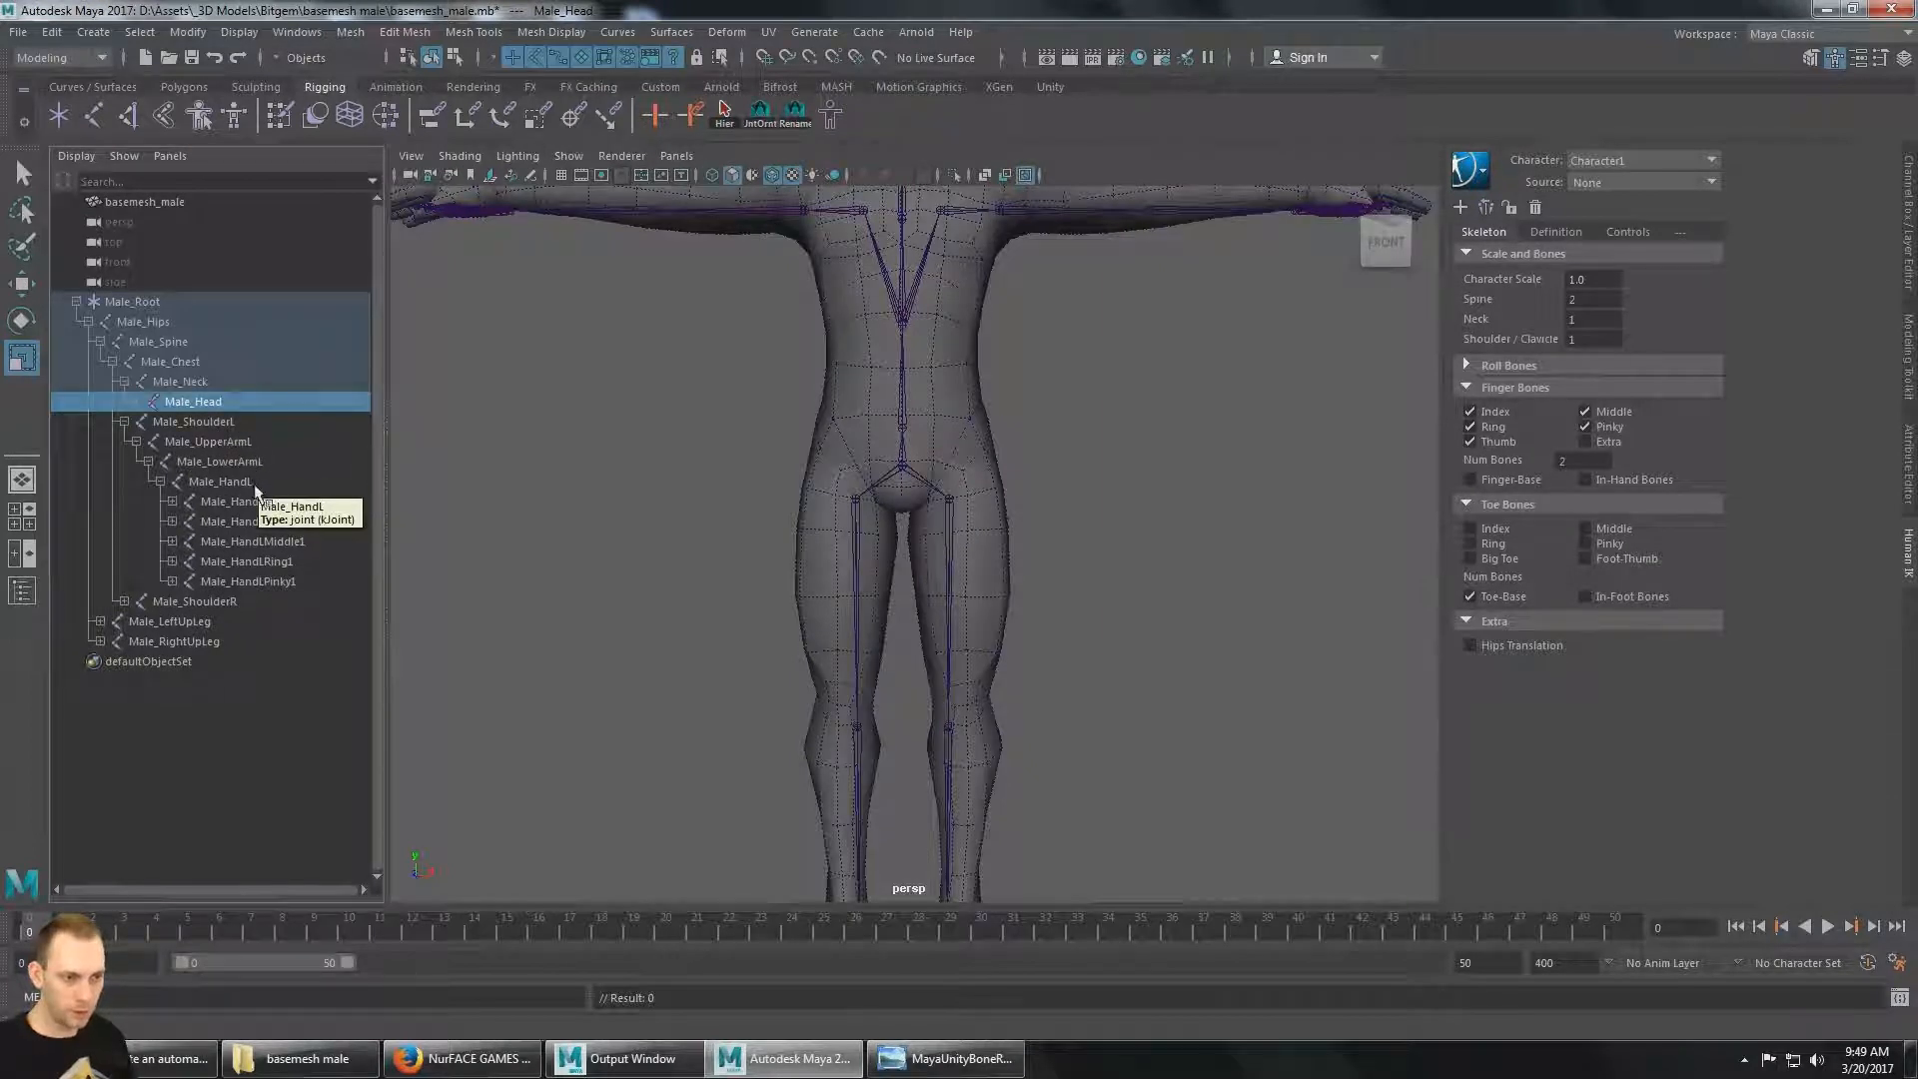
Expand the right arm hierarchy down to Male_HandR and both leg hierarchies down to their foot joints.
{"action": "left_click", "coordinate": [124, 602]}
{"action": "left_click", "coordinate": [137, 620]}
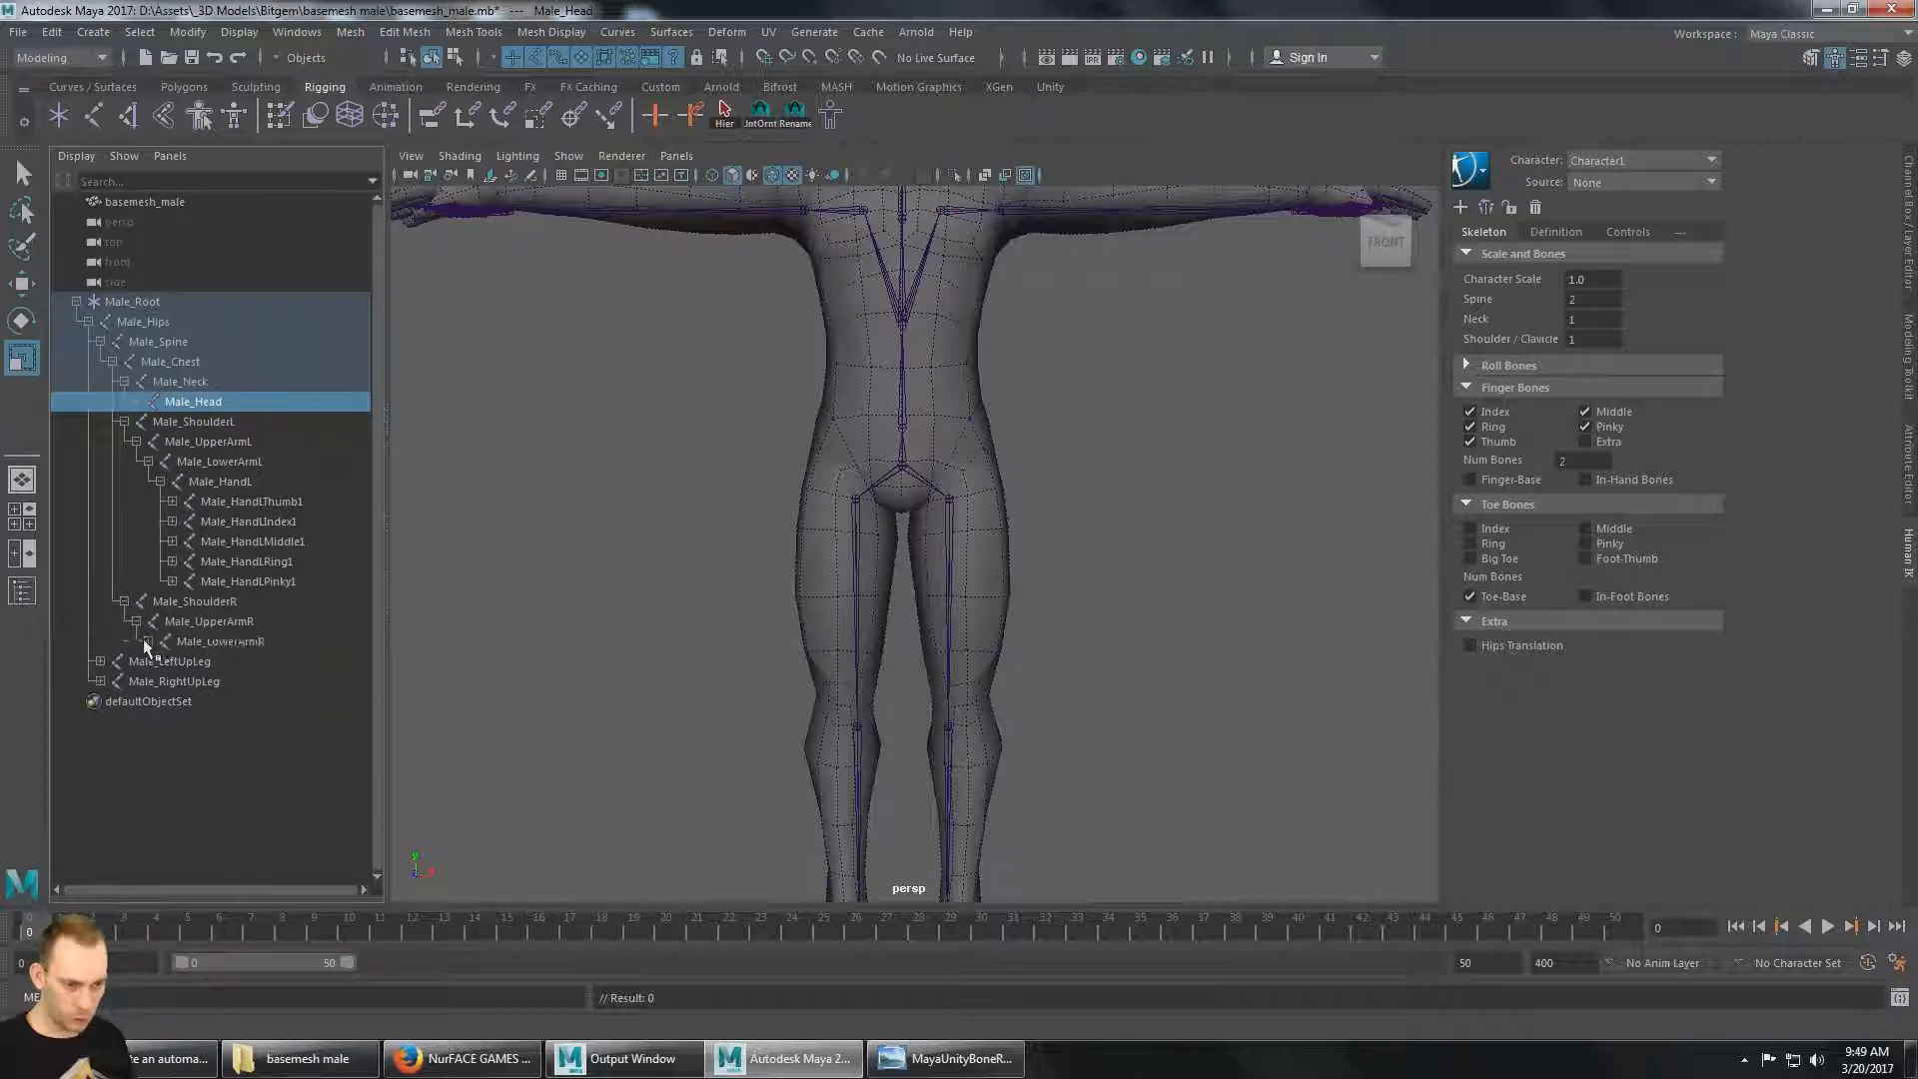
{"action": "left_click", "coordinate": [148, 642]}
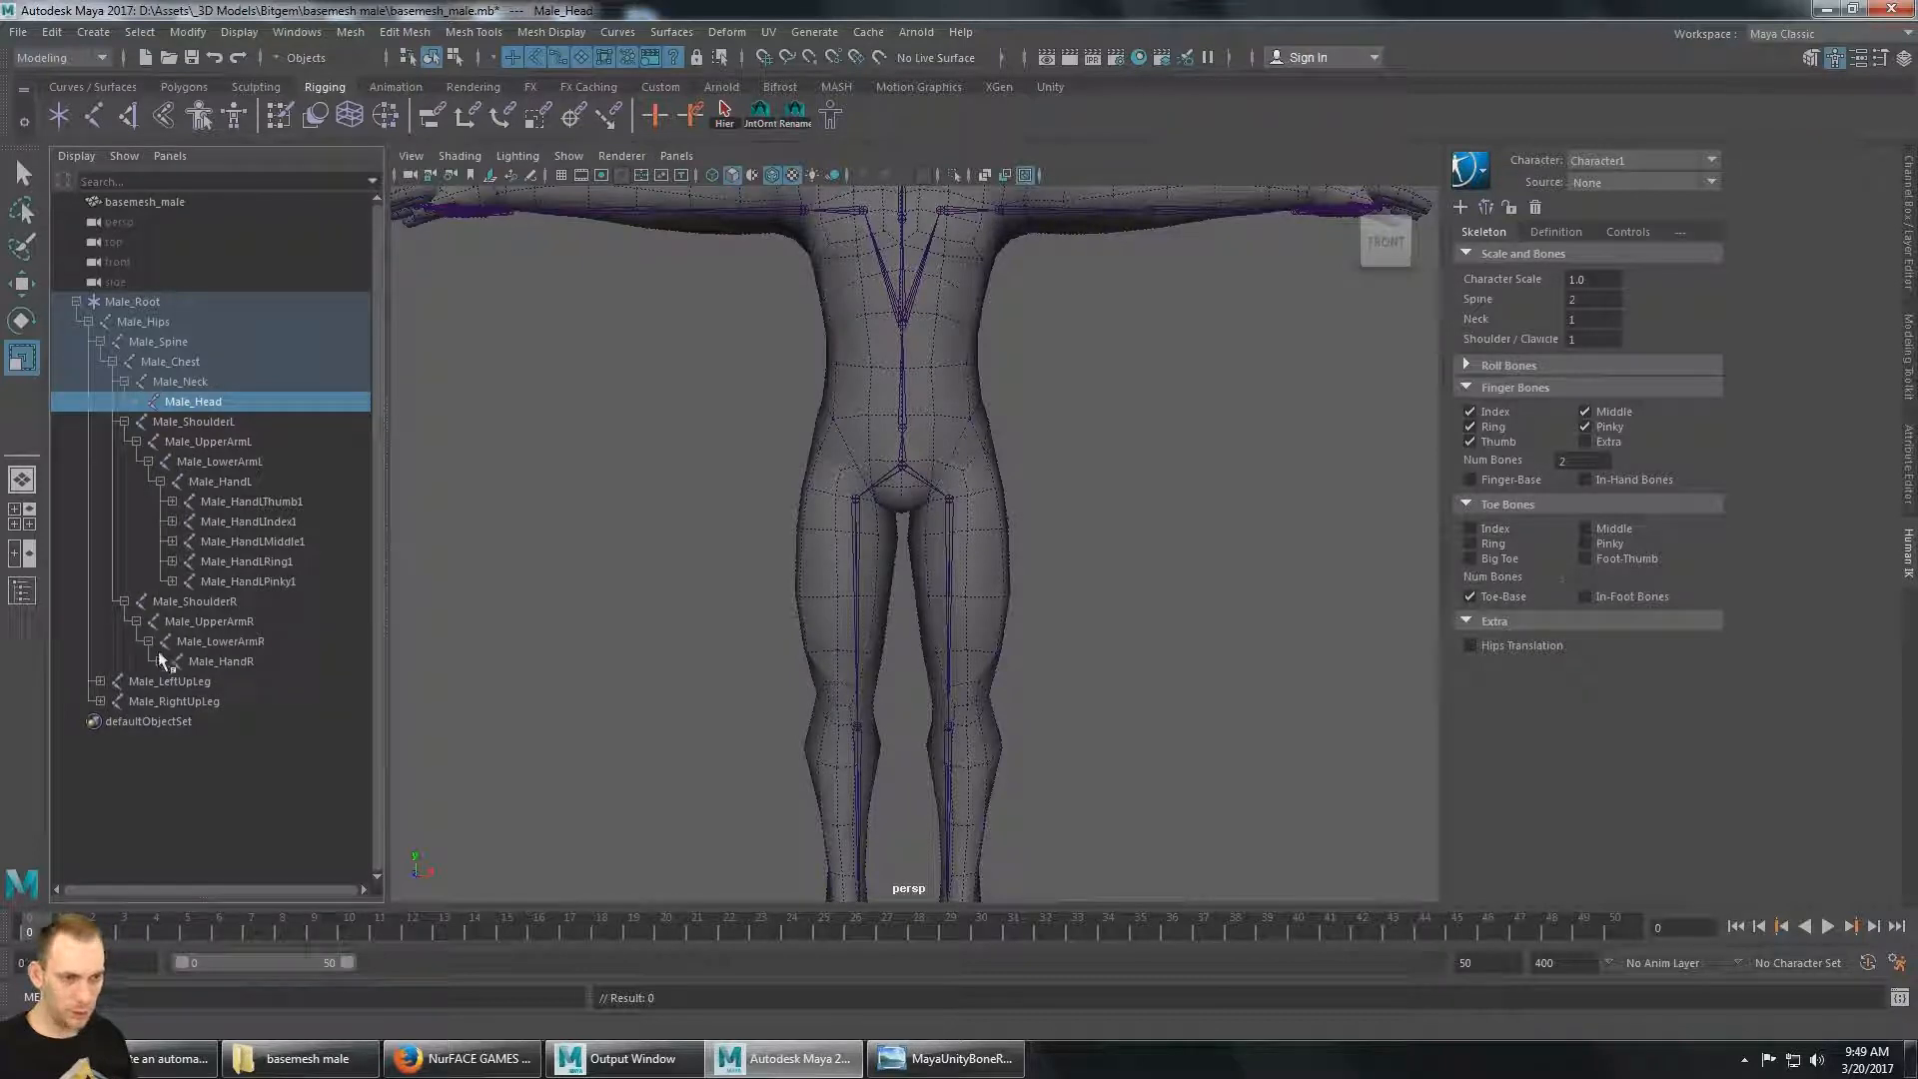
{"action": "left_click", "coordinate": [100, 681]}
{"action": "left_click", "coordinate": [112, 702]}
{"action": "left_click", "coordinate": [100, 741]}
{"action": "left_click", "coordinate": [124, 721]}
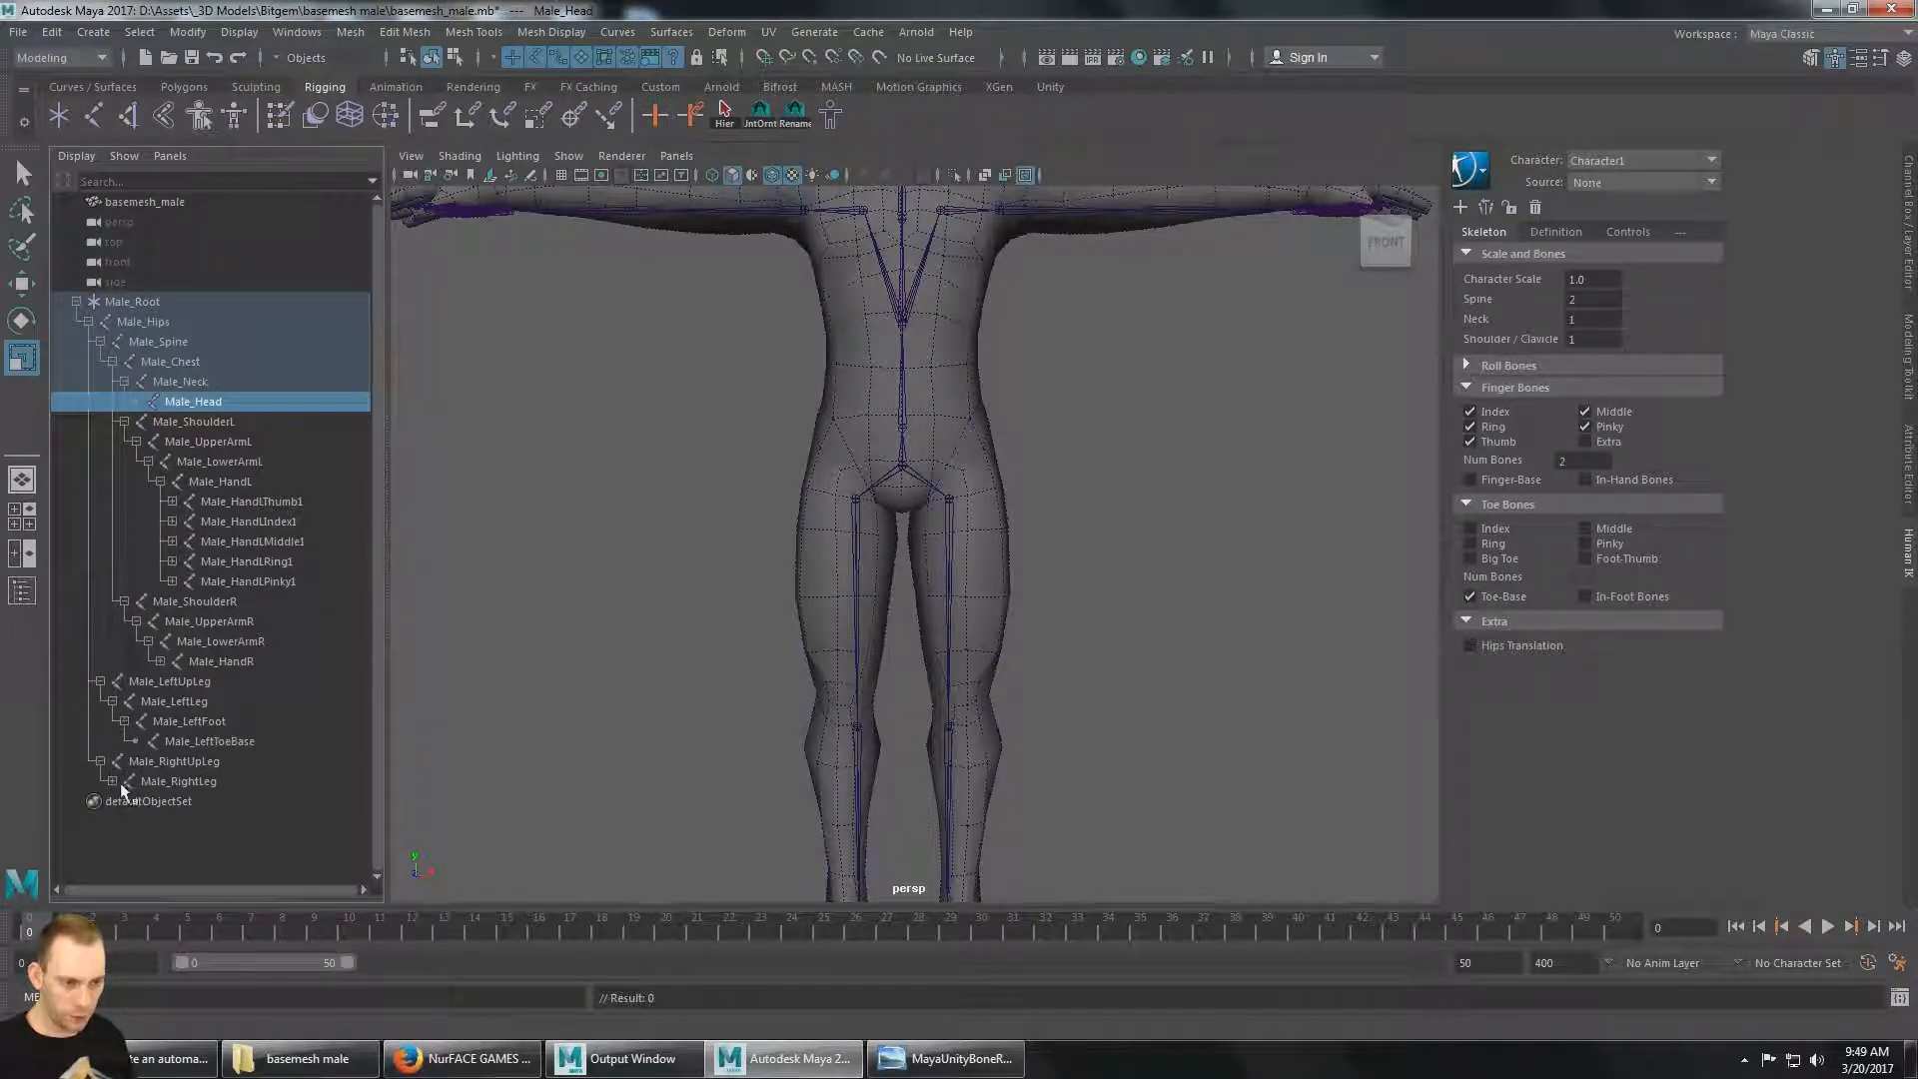
{"action": "left_click", "coordinate": [112, 781]}
Check the leg bone names in the Unity bone reference image, and select the Male_LeftUpLeg joint in Maya.
{"action": "key", "text": "alt+Tab"}
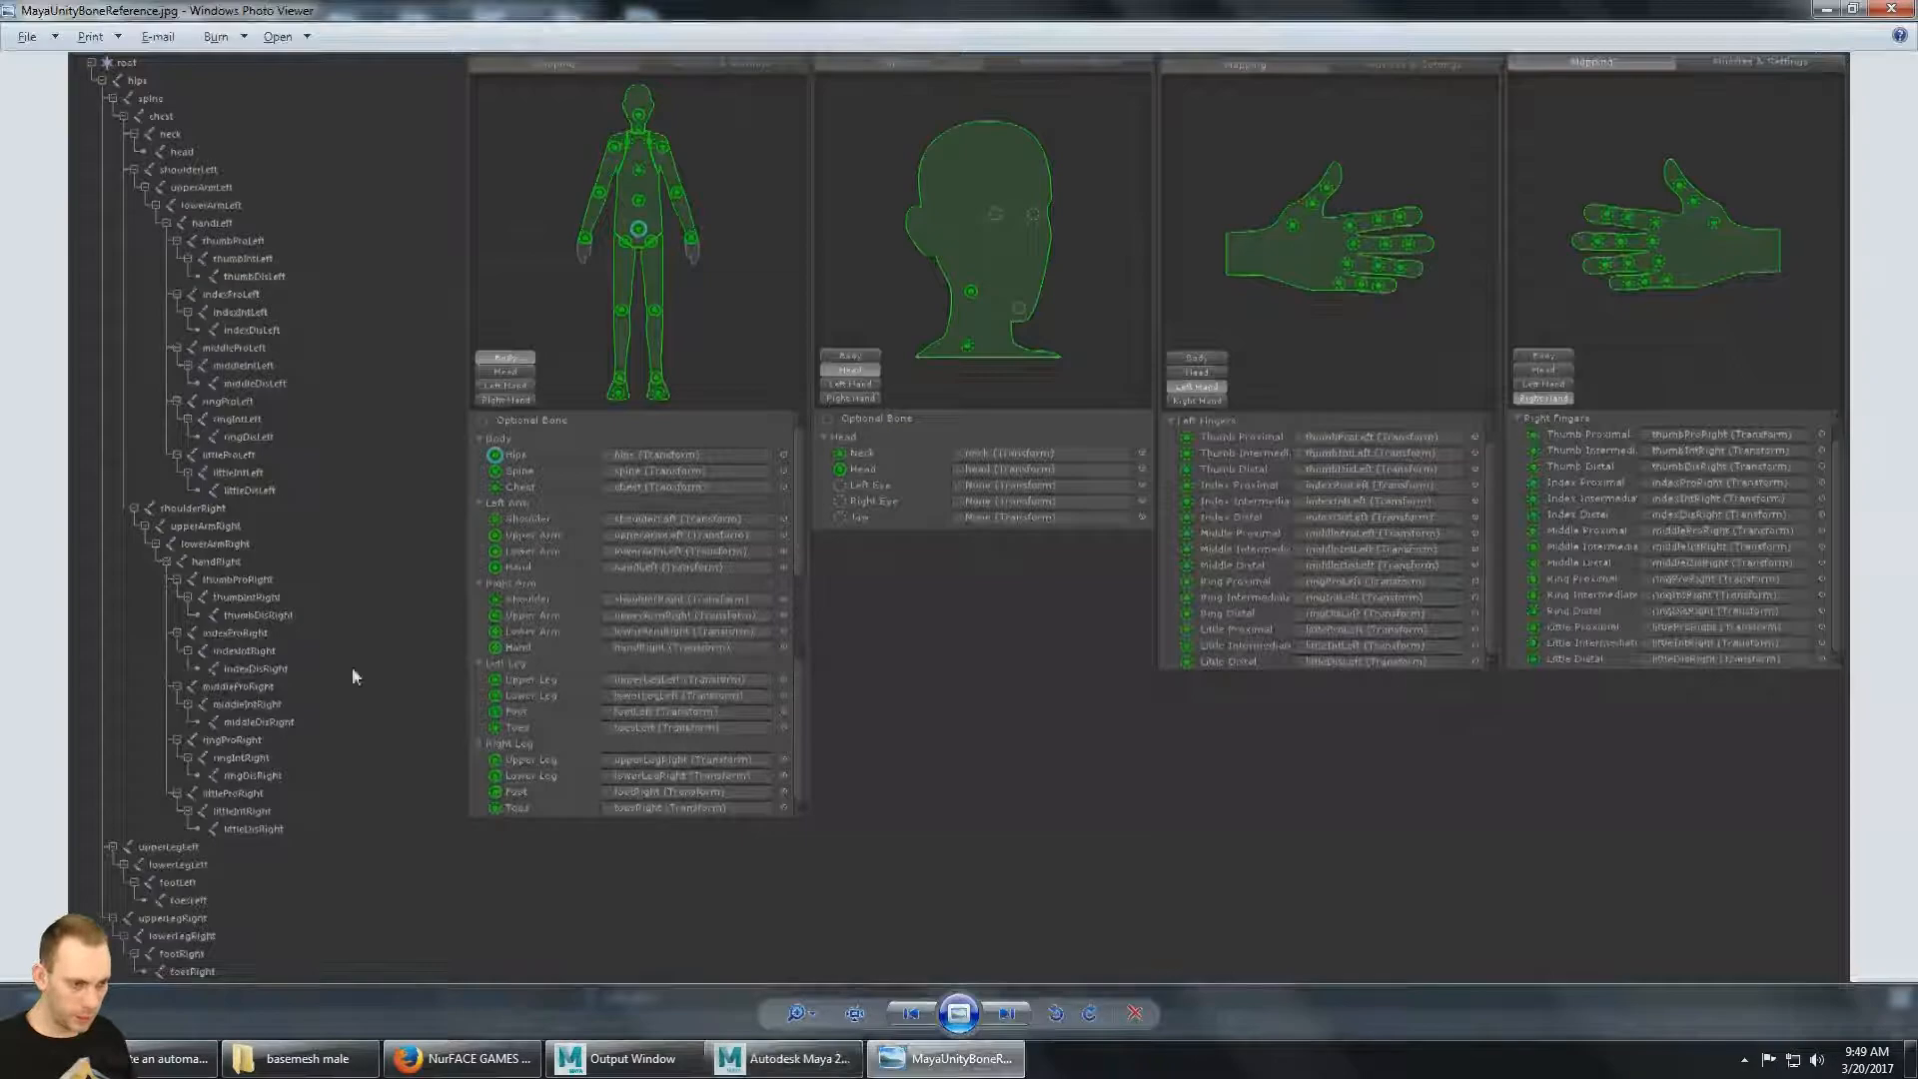
{"action": "key", "text": "alt+Tab"}
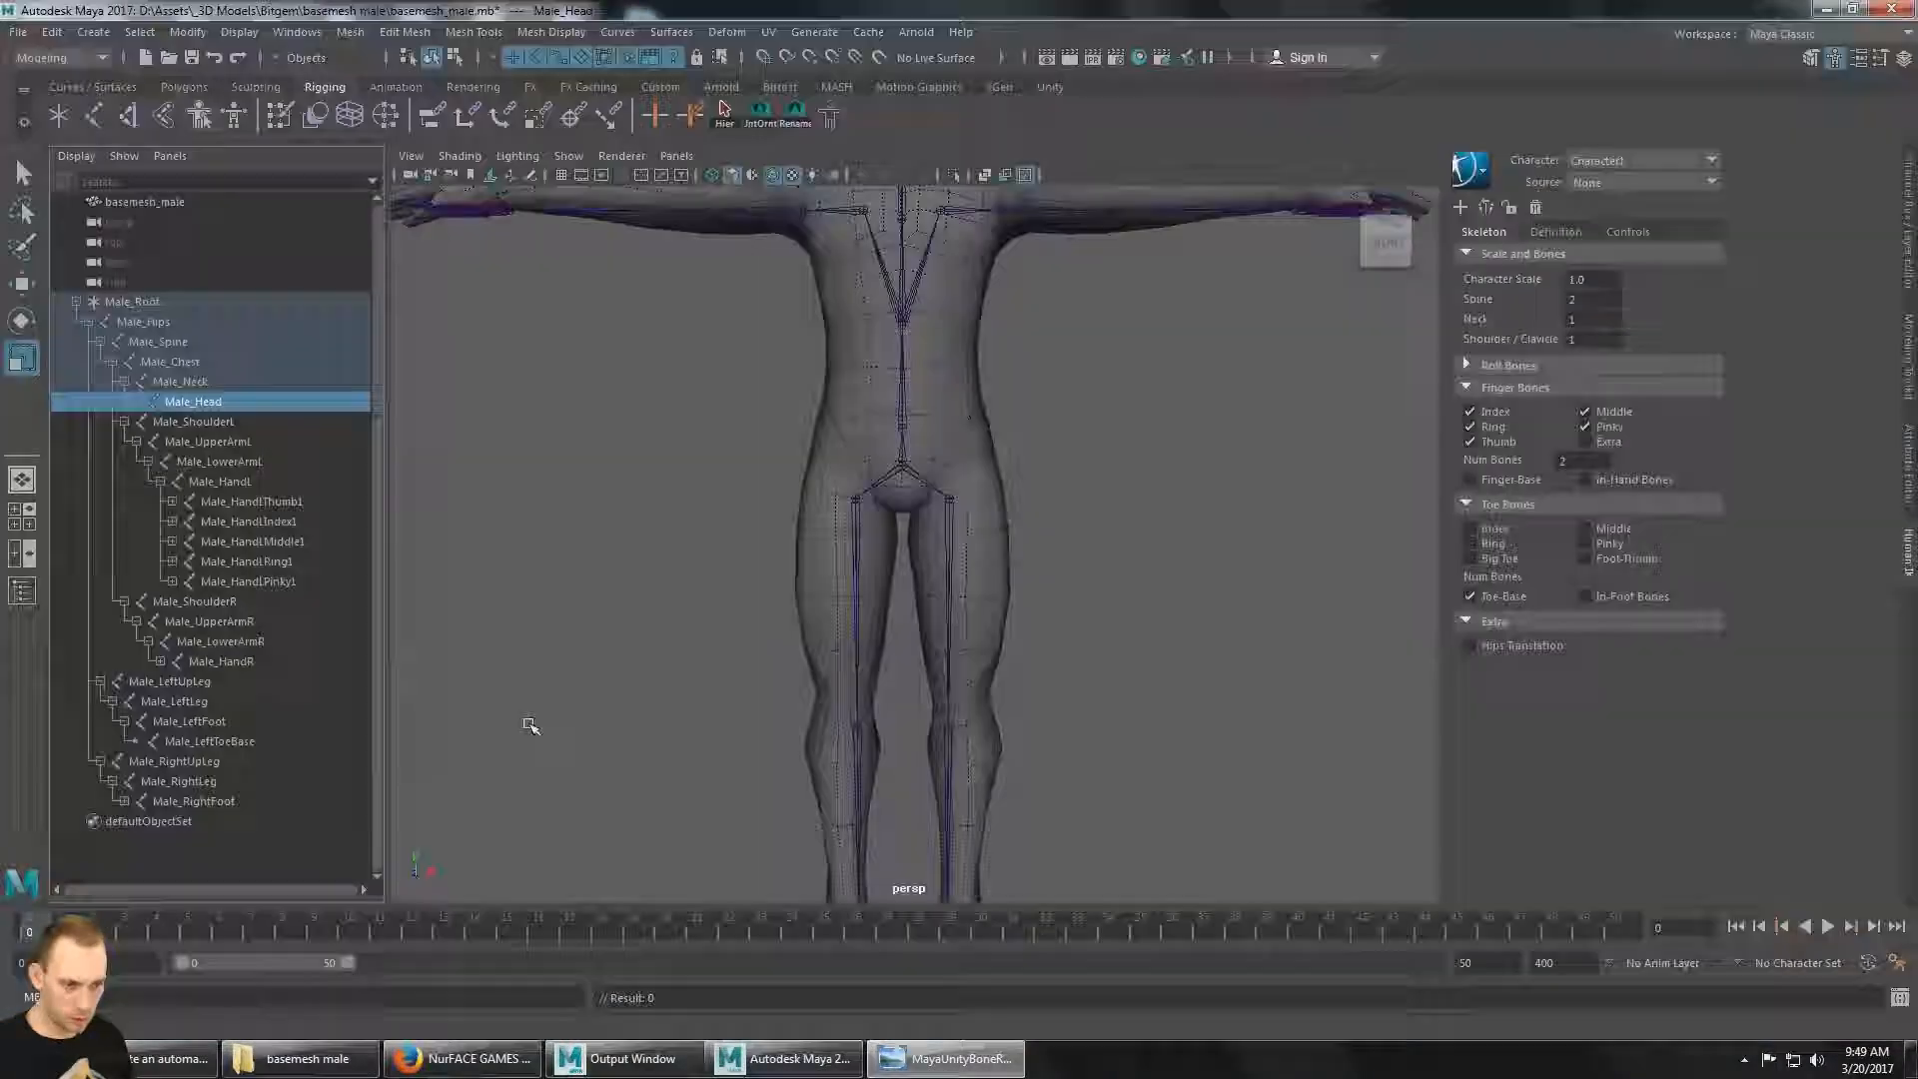
{"action": "left_click", "coordinate": [196, 682]}
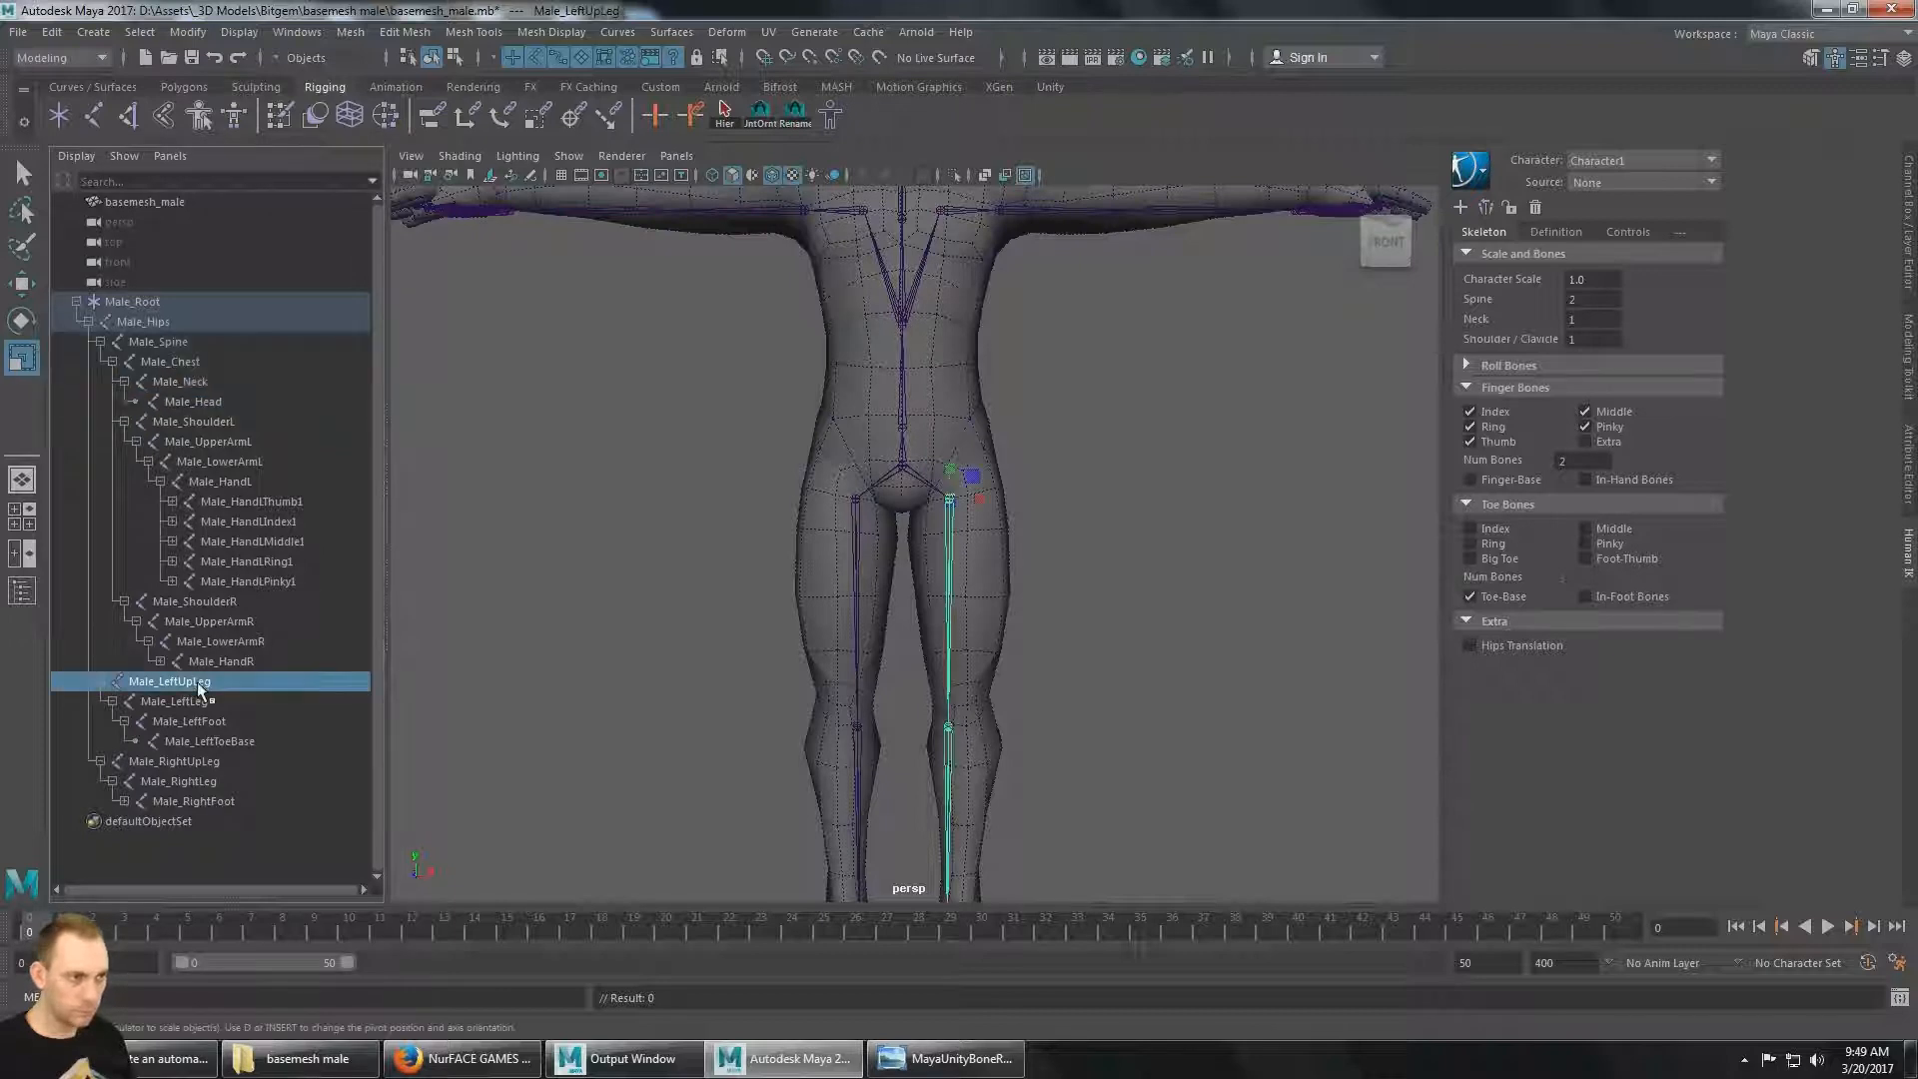
Select the whole Male_Root joint hierarchy and use cometRename to replace LeftUpLeg with UpperLegL in the names.
{"action": "left_click", "coordinate": [188, 300]}
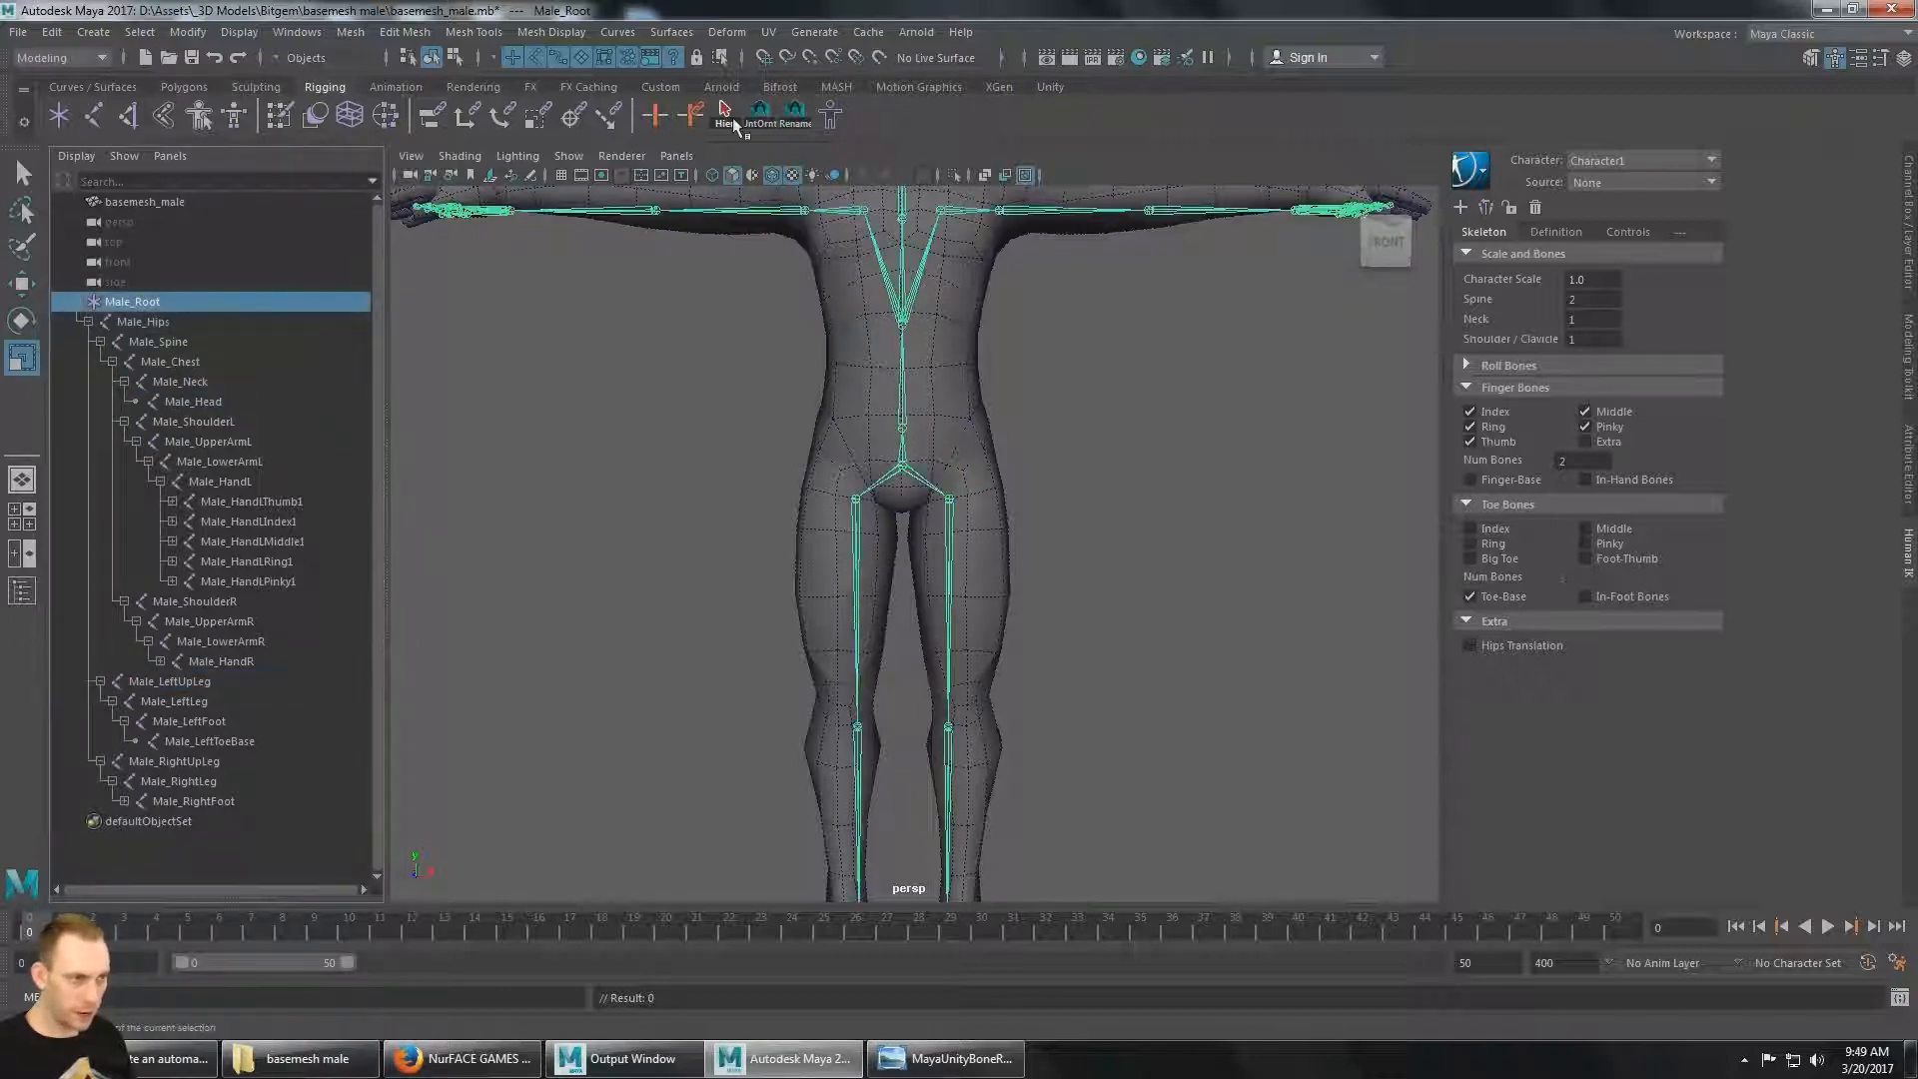
{"action": "left_click", "coordinate": [726, 113]}
{"action": "left_click", "coordinate": [795, 113]}
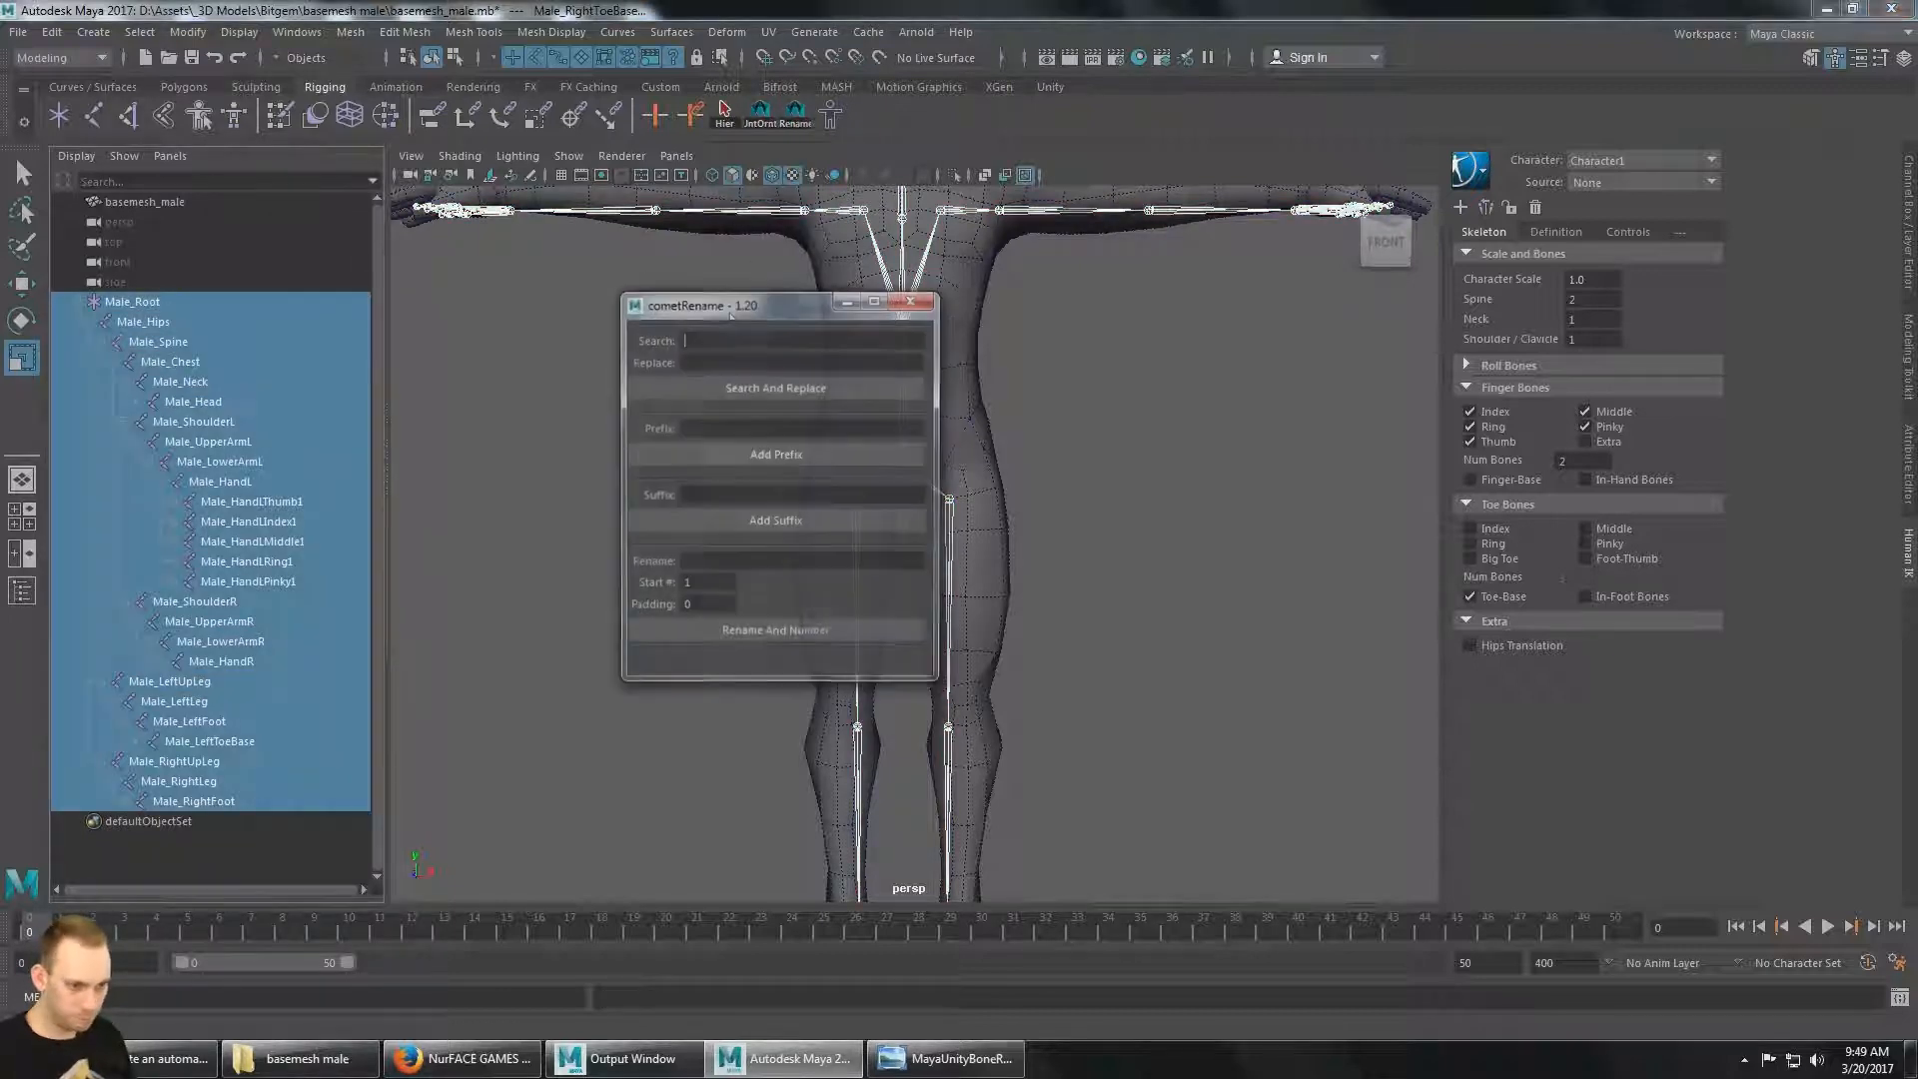
{"action": "left_click_drag", "start_coordinate": [717, 304], "coordinate": [557, 330]}
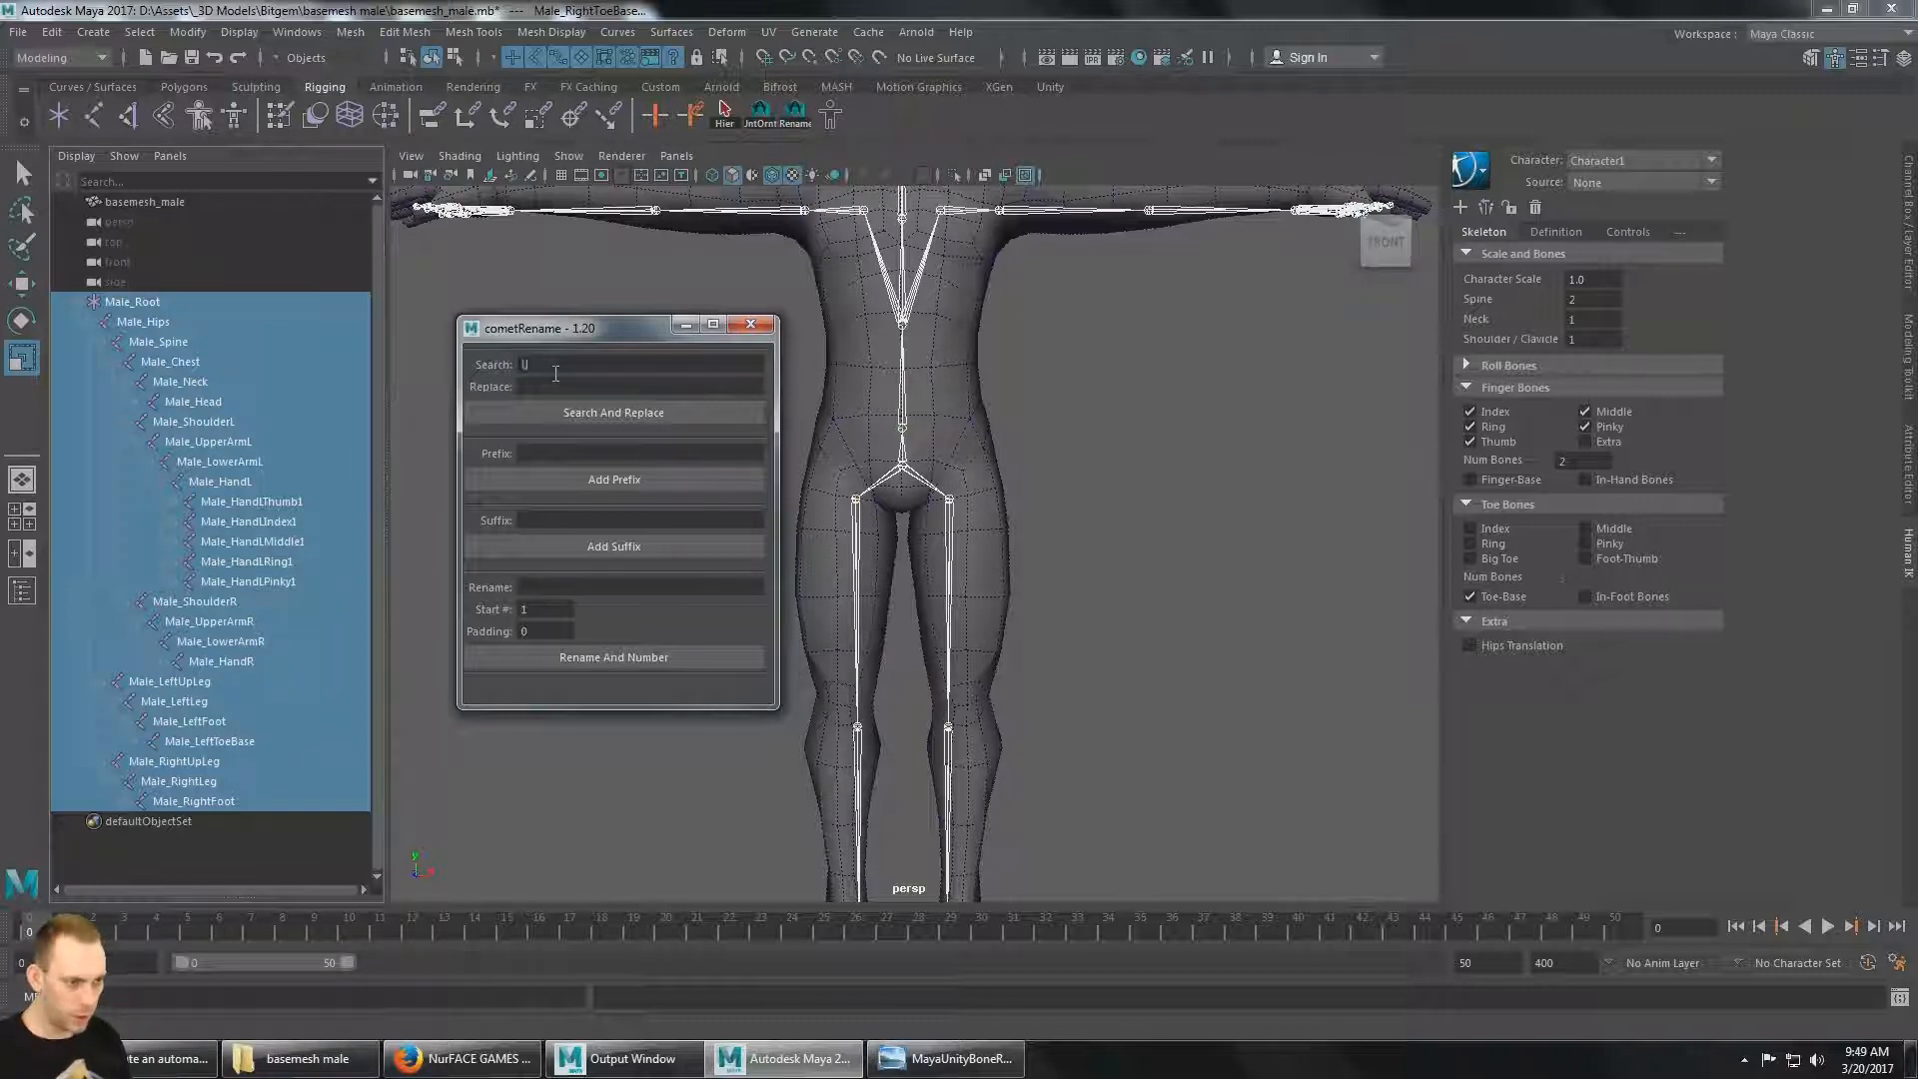
{"action": "type", "text": "LeftUpLegUpperLeg"}
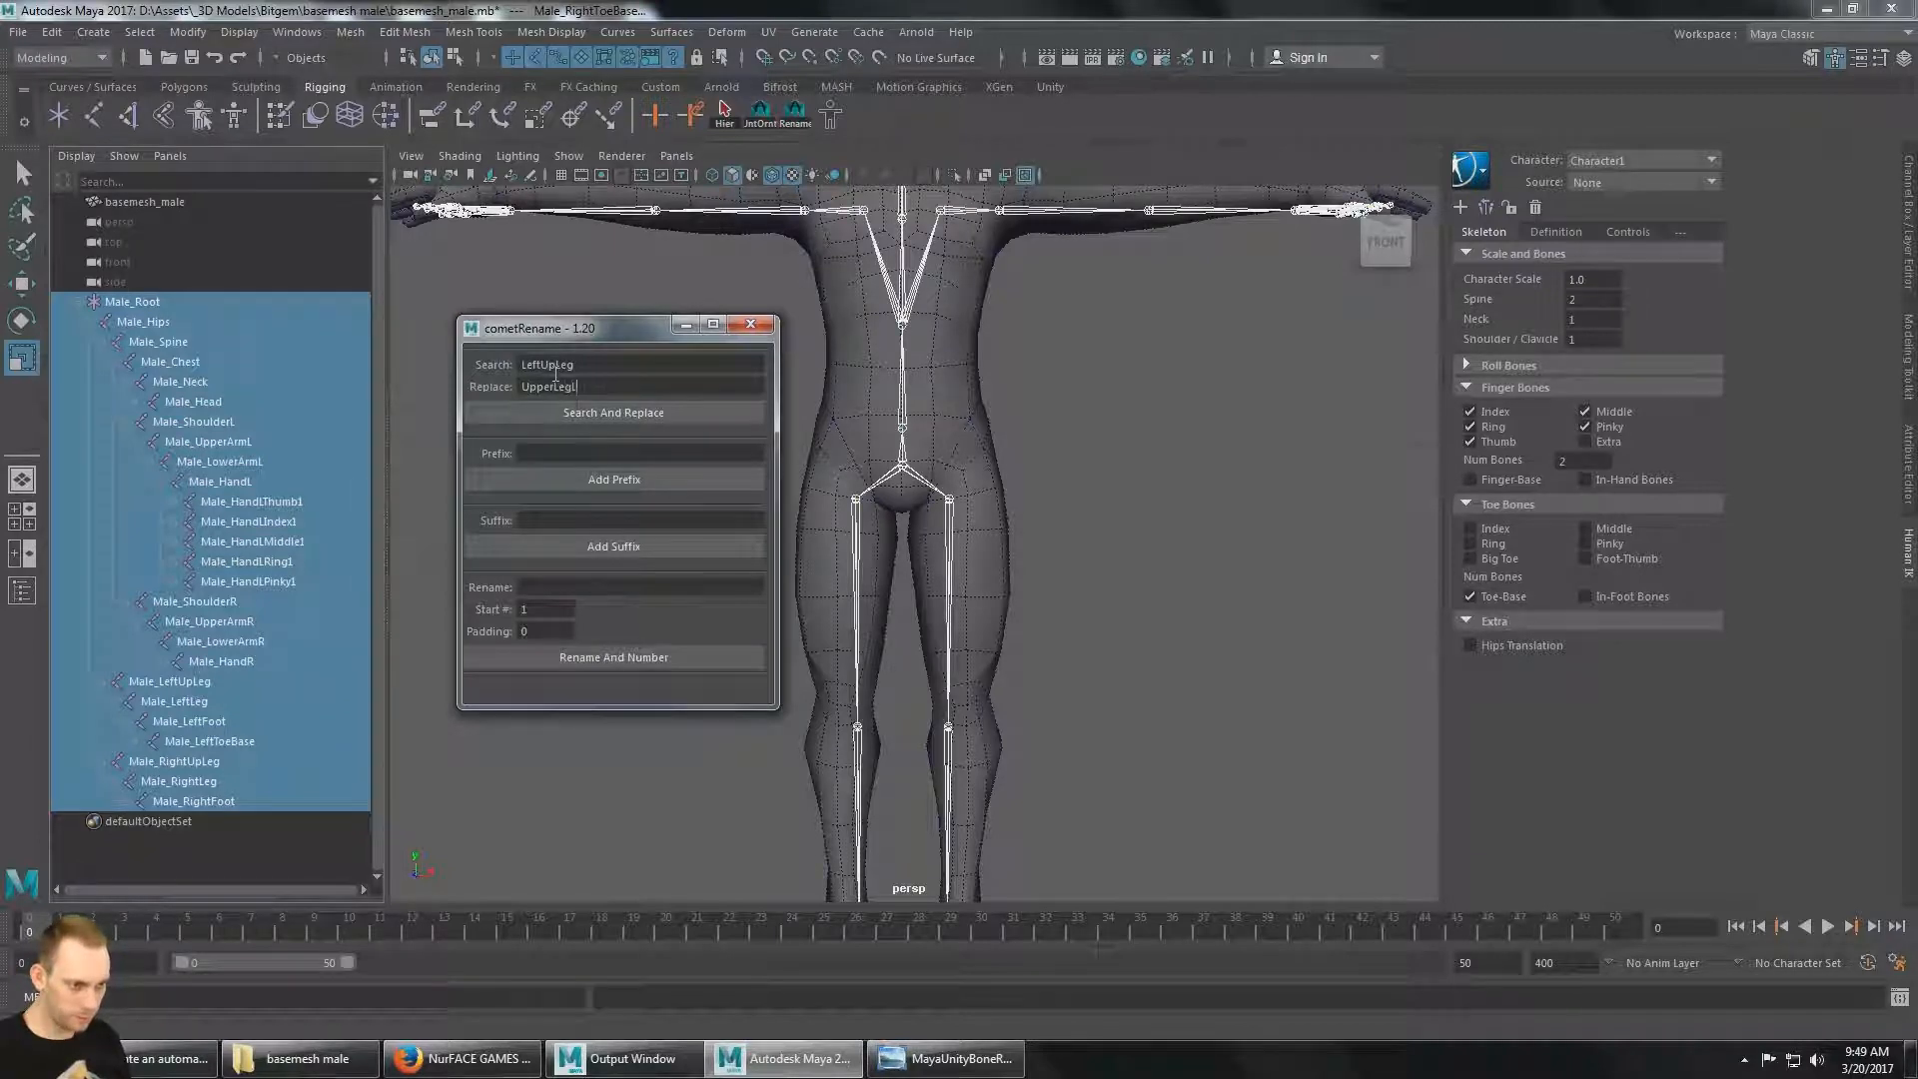
{"action": "key", "text": "alt+Tab"}
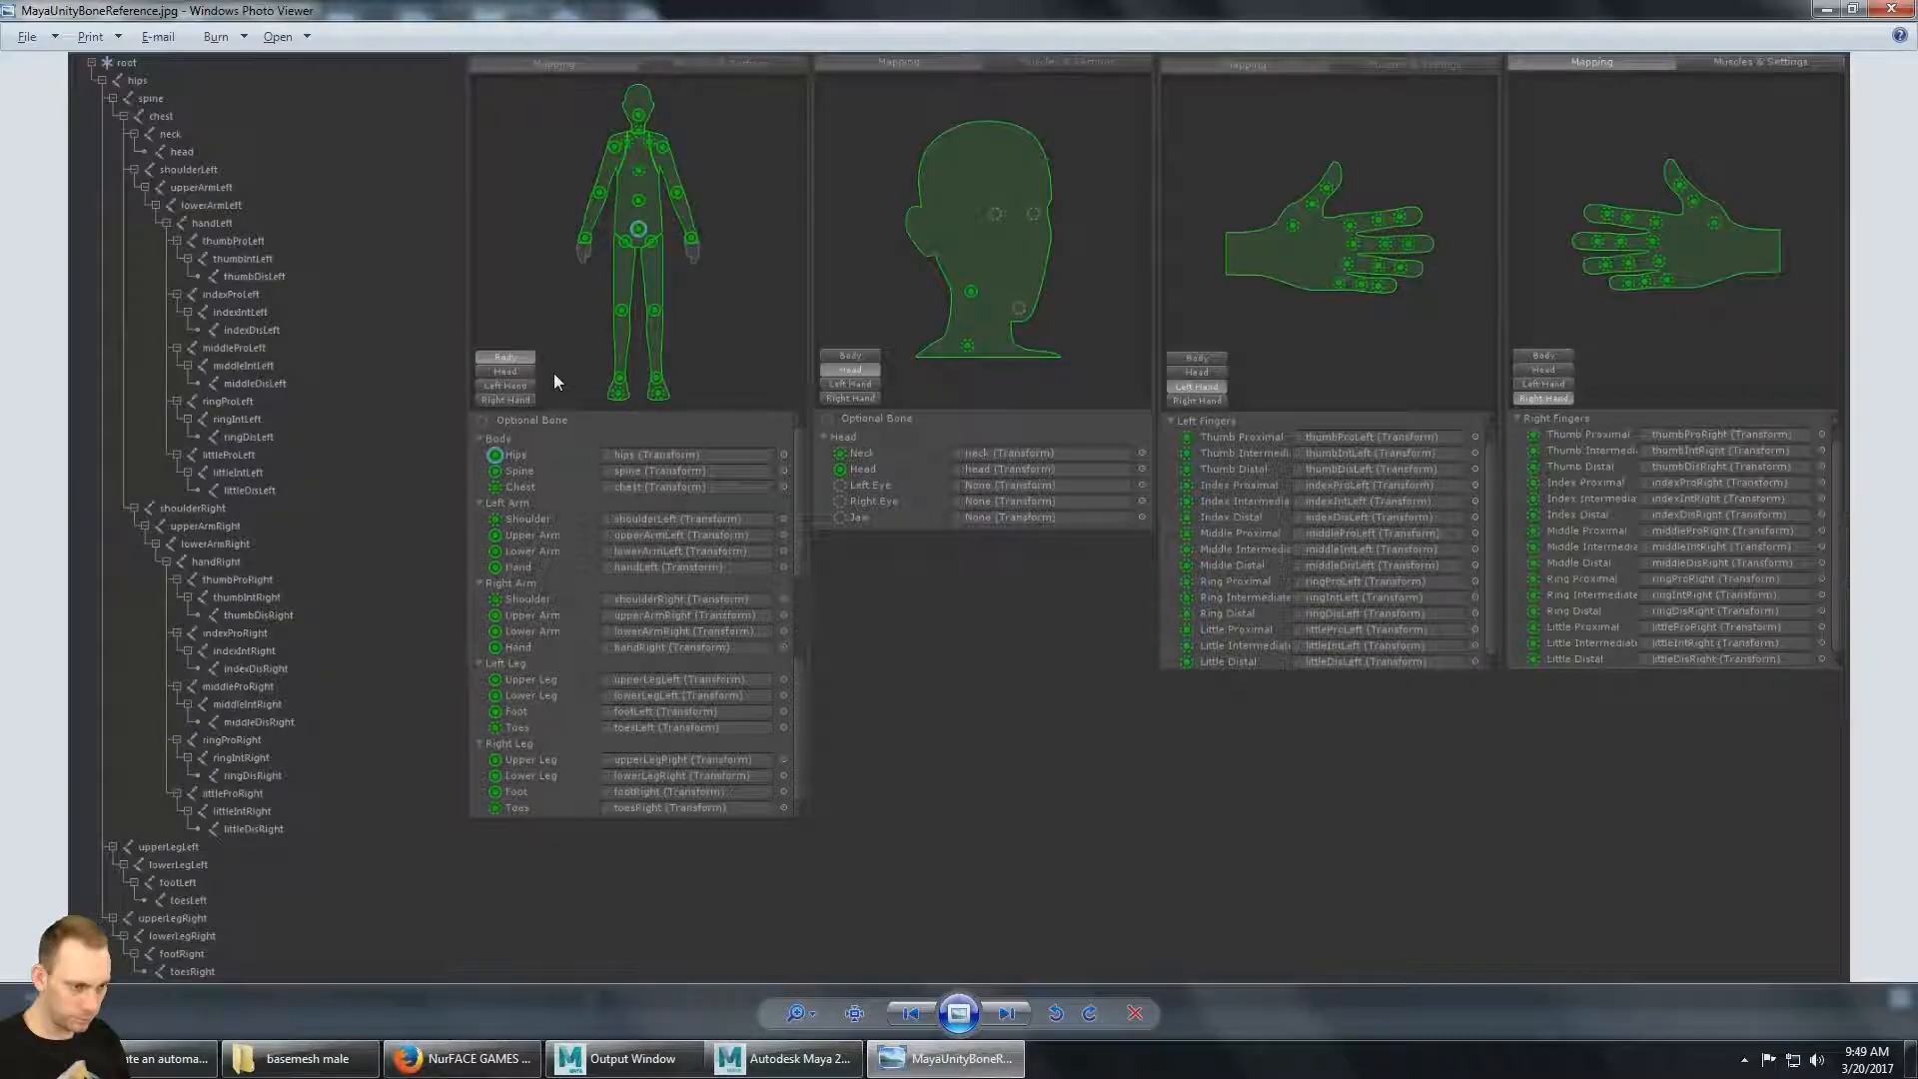
{"action": "key", "text": "alt+Tab"}
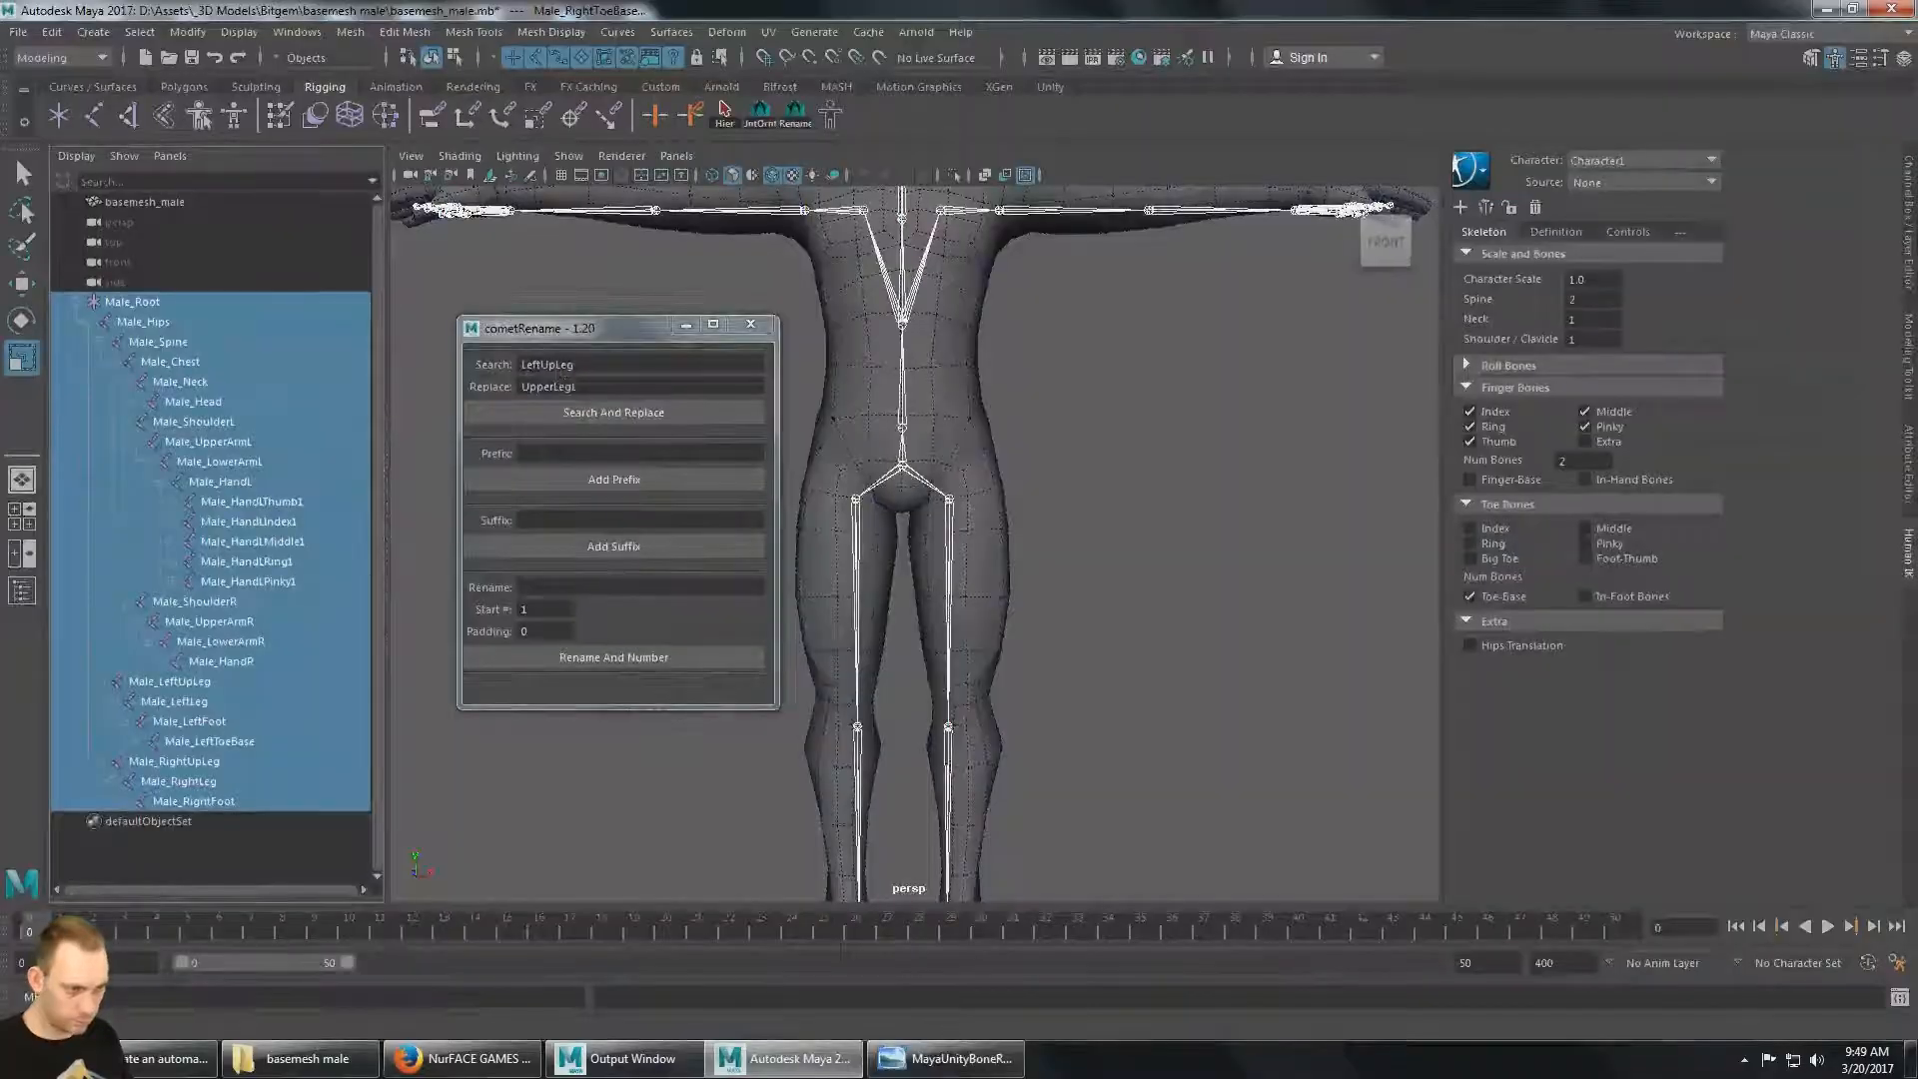
{"action": "left_click", "coordinate": [602, 410]}
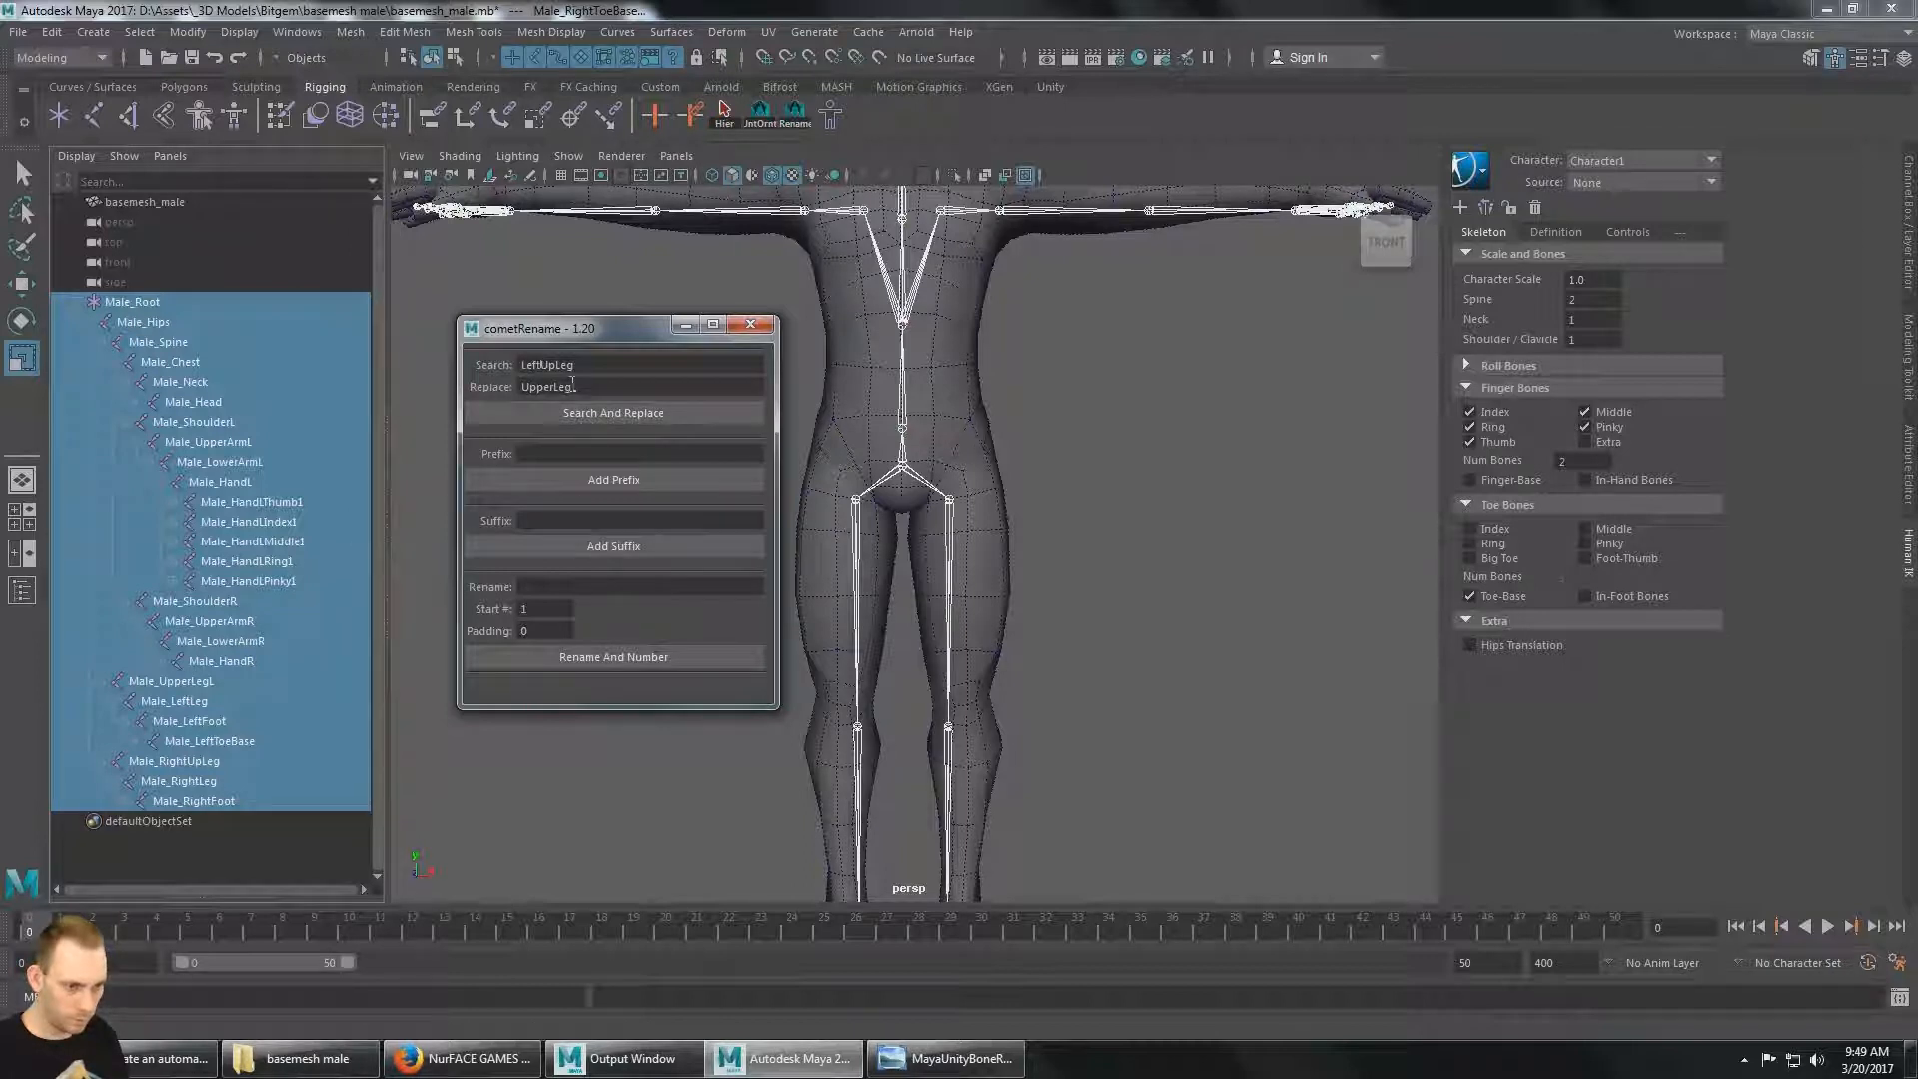
Replace RightUpLeg with UpperLegR in the names of the selected joints.
{"action": "key", "text": "BackSpace"}
{"action": "key", "text": "BackSpace"}
{"action": "key", "text": "BackSpace"}
{"action": "key", "text": "BackSpace"}
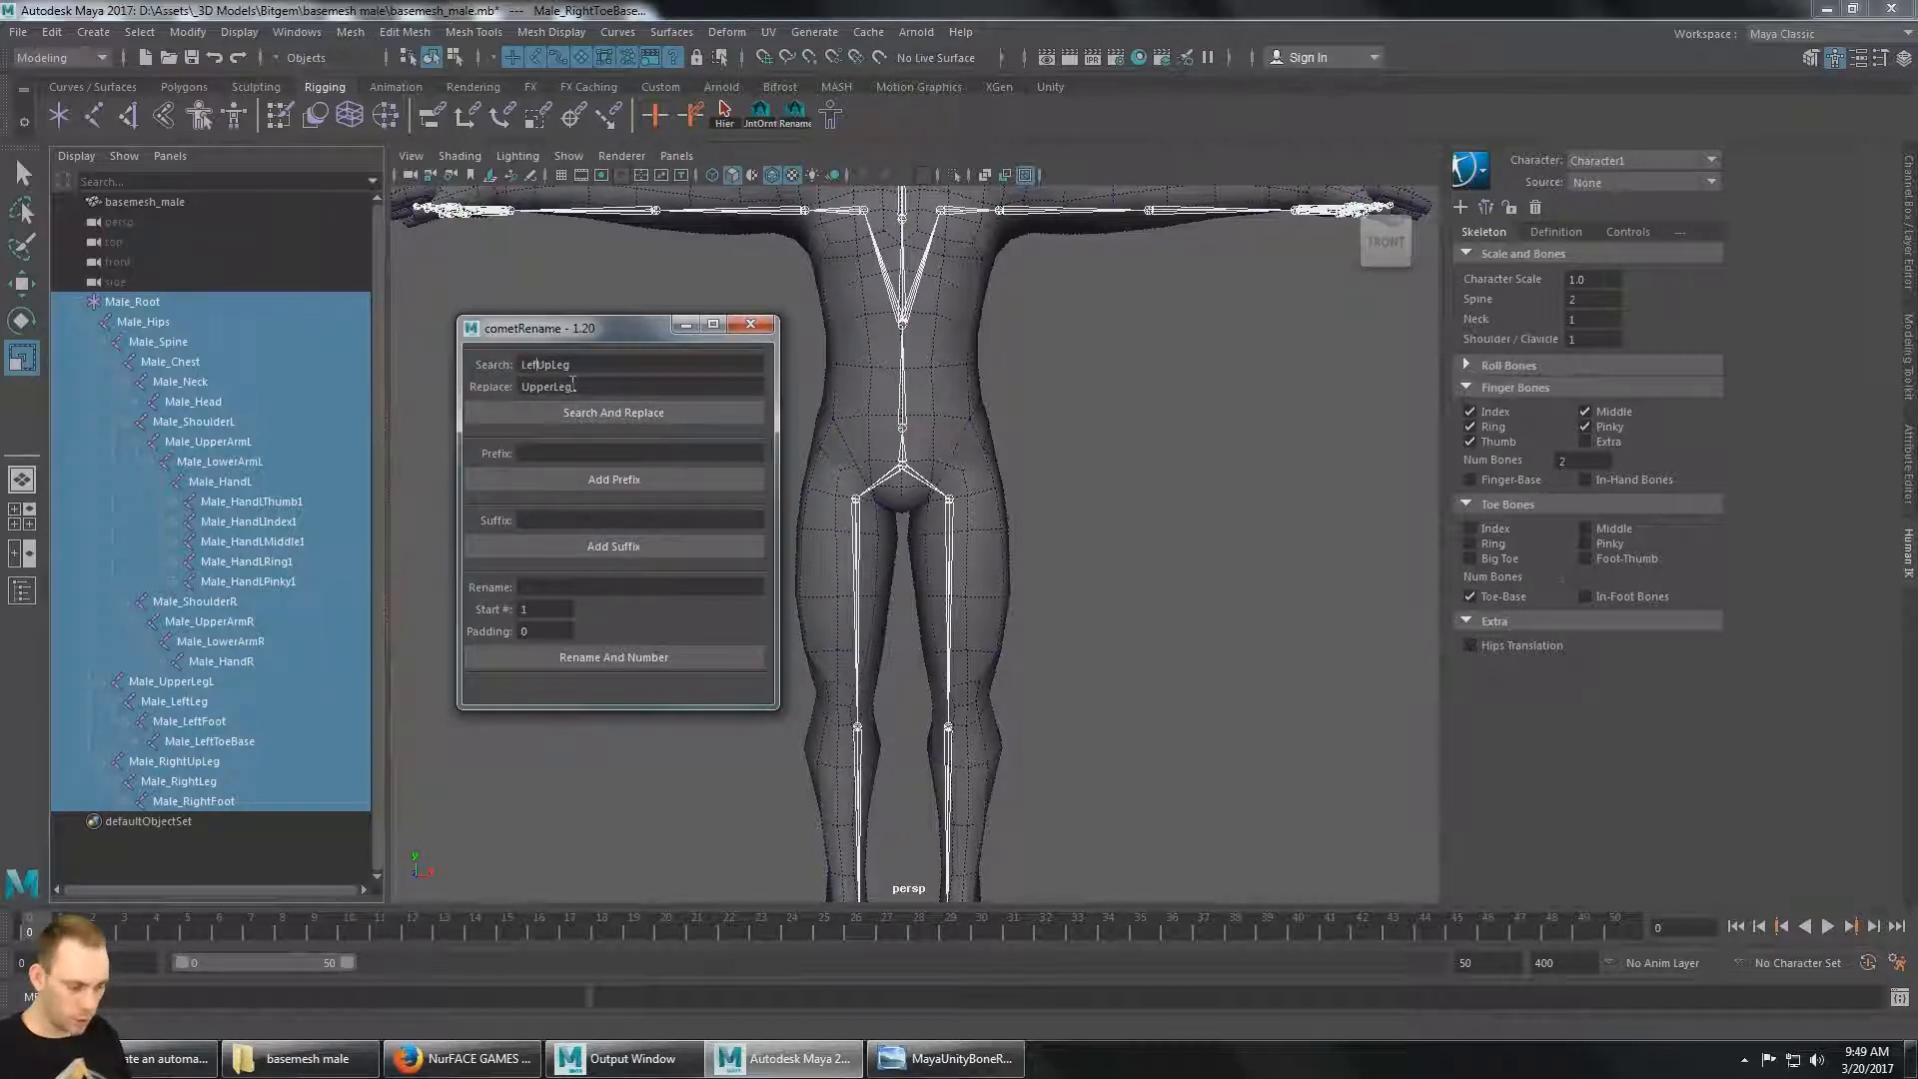
{"action": "type", "text": "Right"}
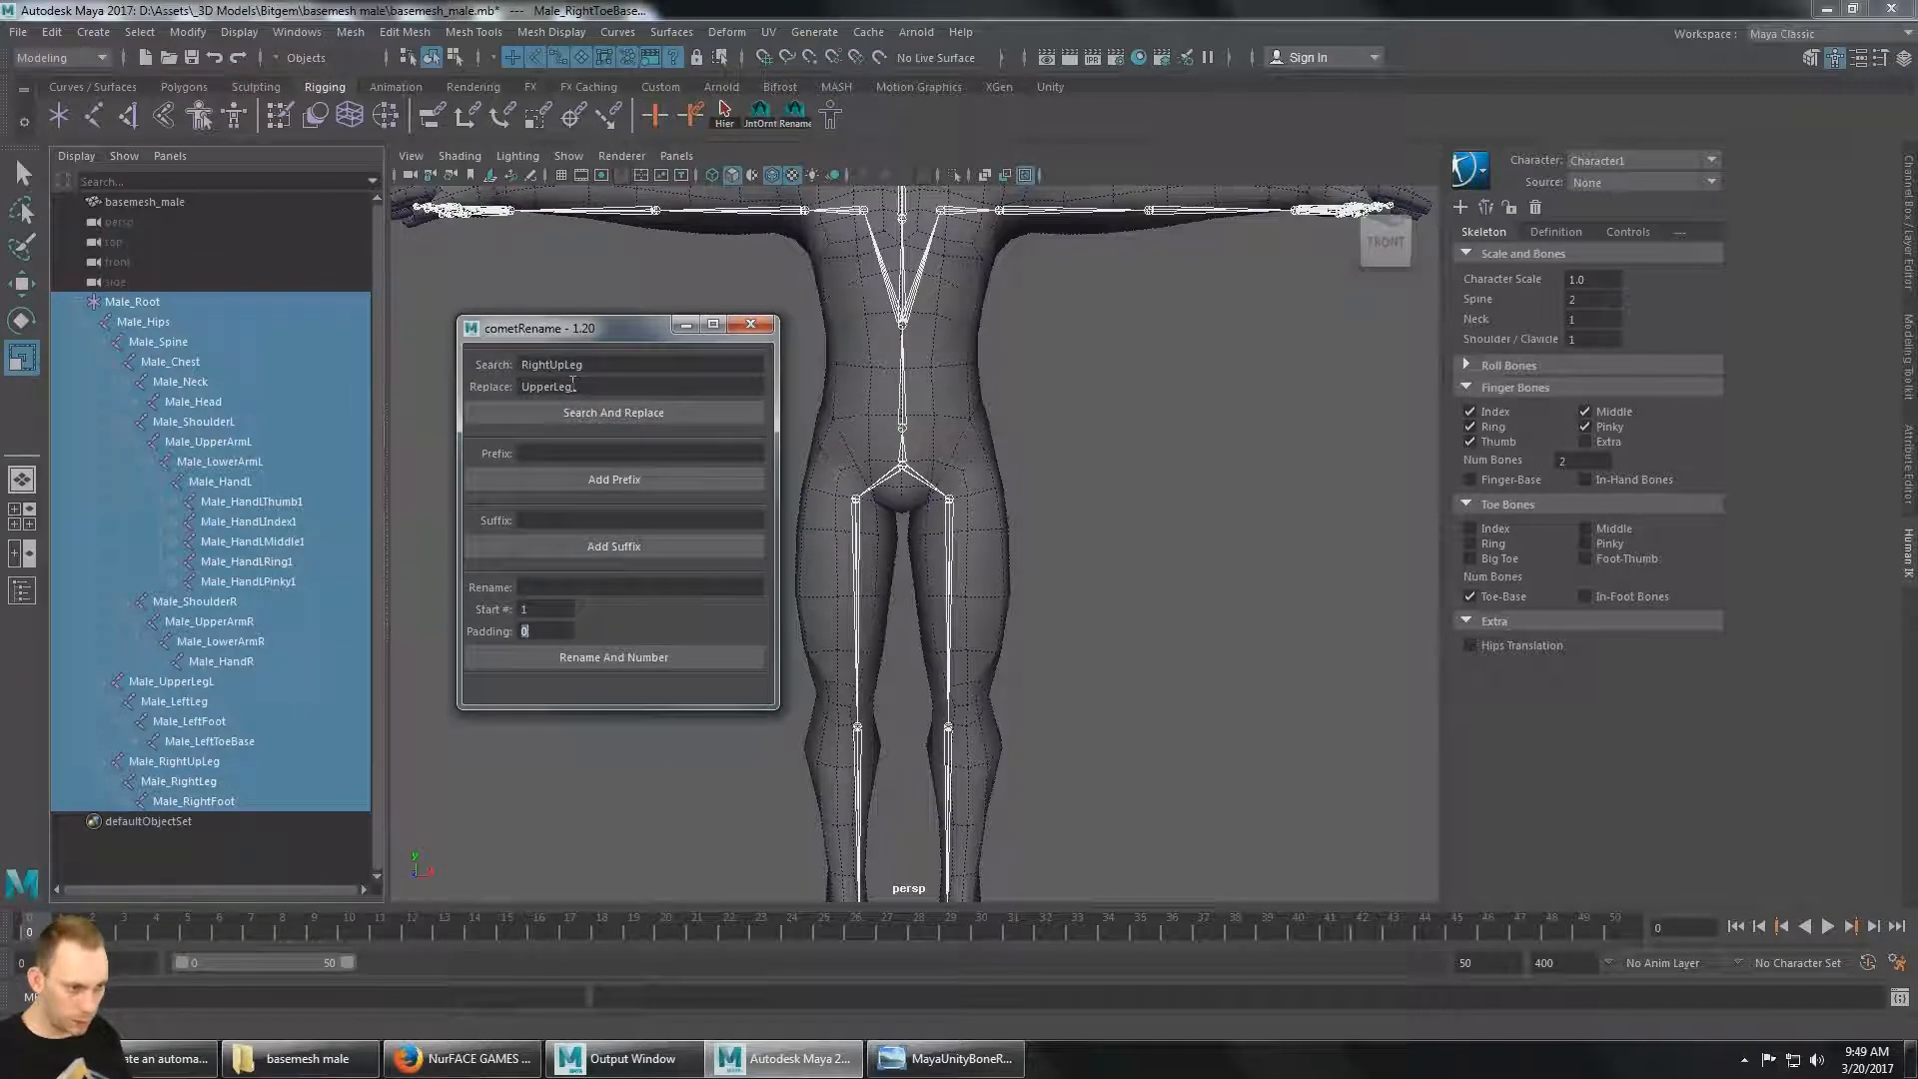
{"action": "type", "text": "R"}
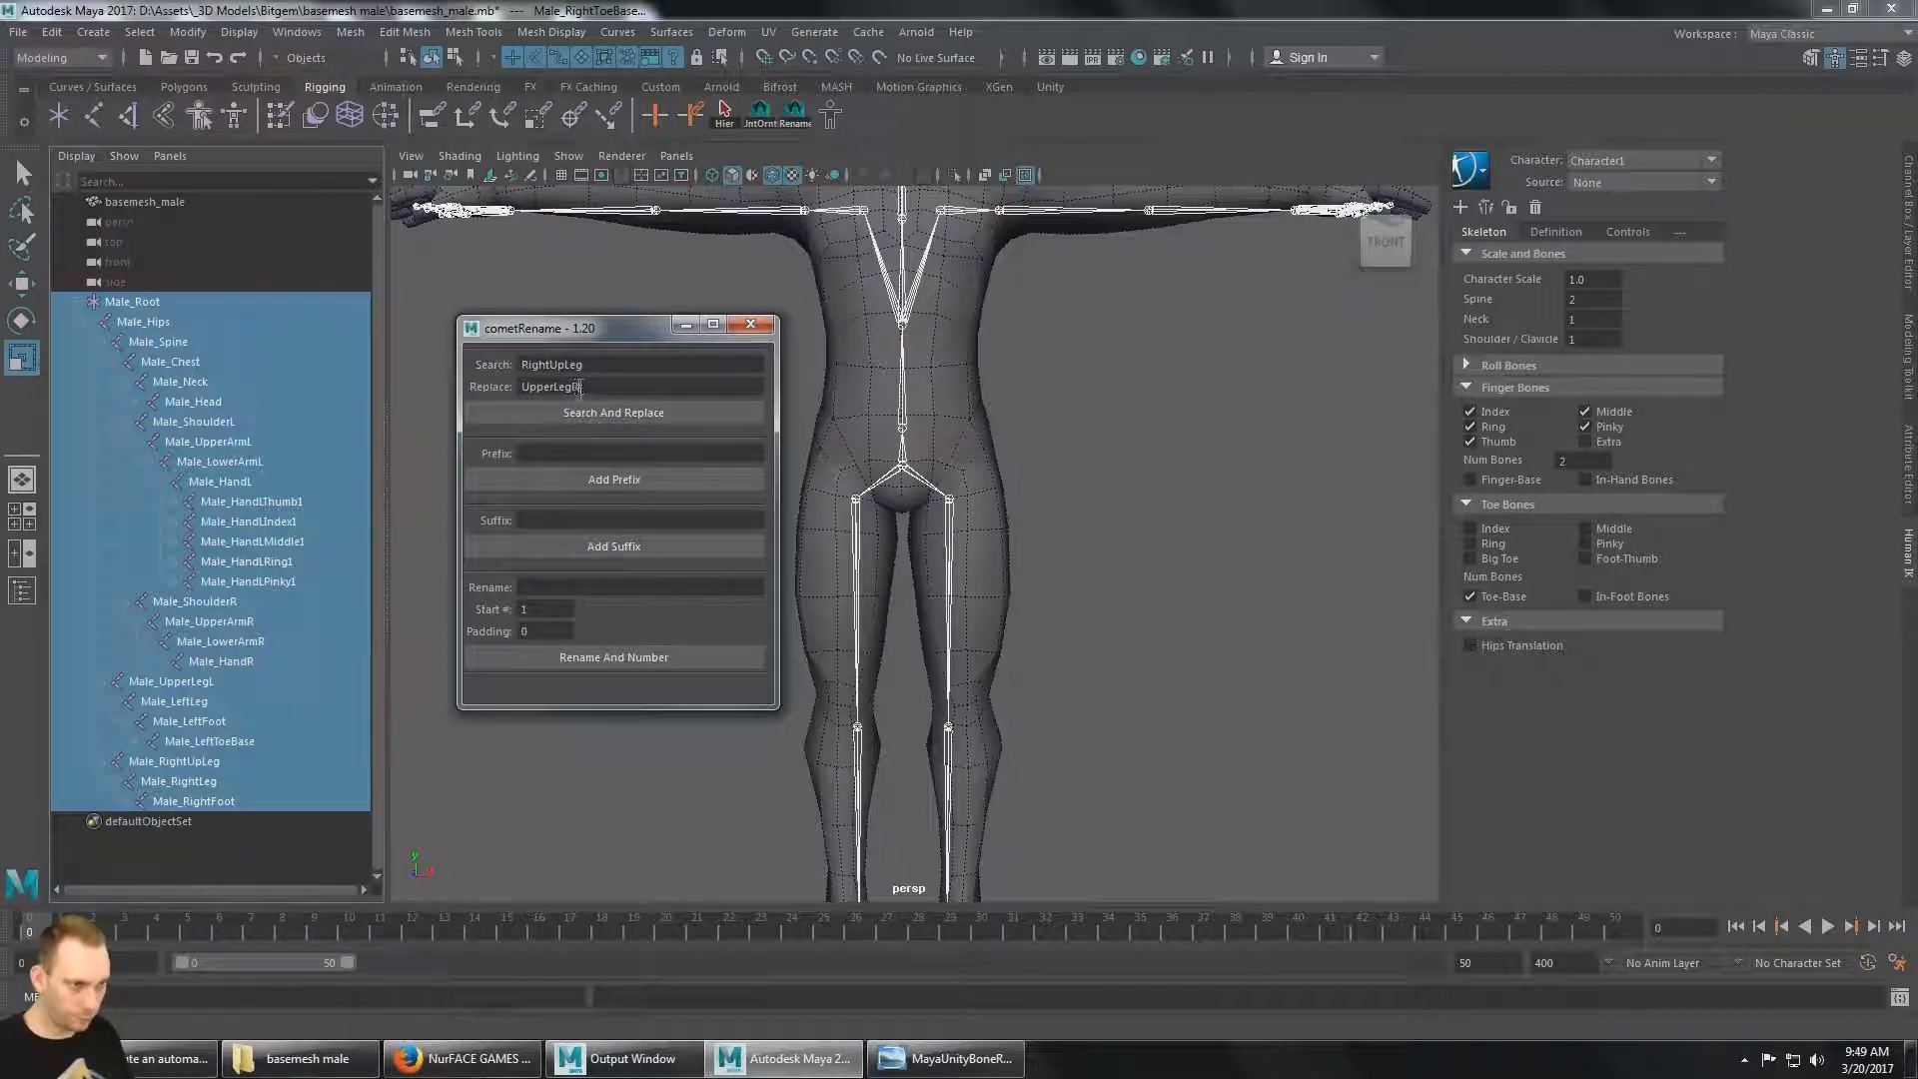
{"action": "left_click", "coordinate": [596, 405]}
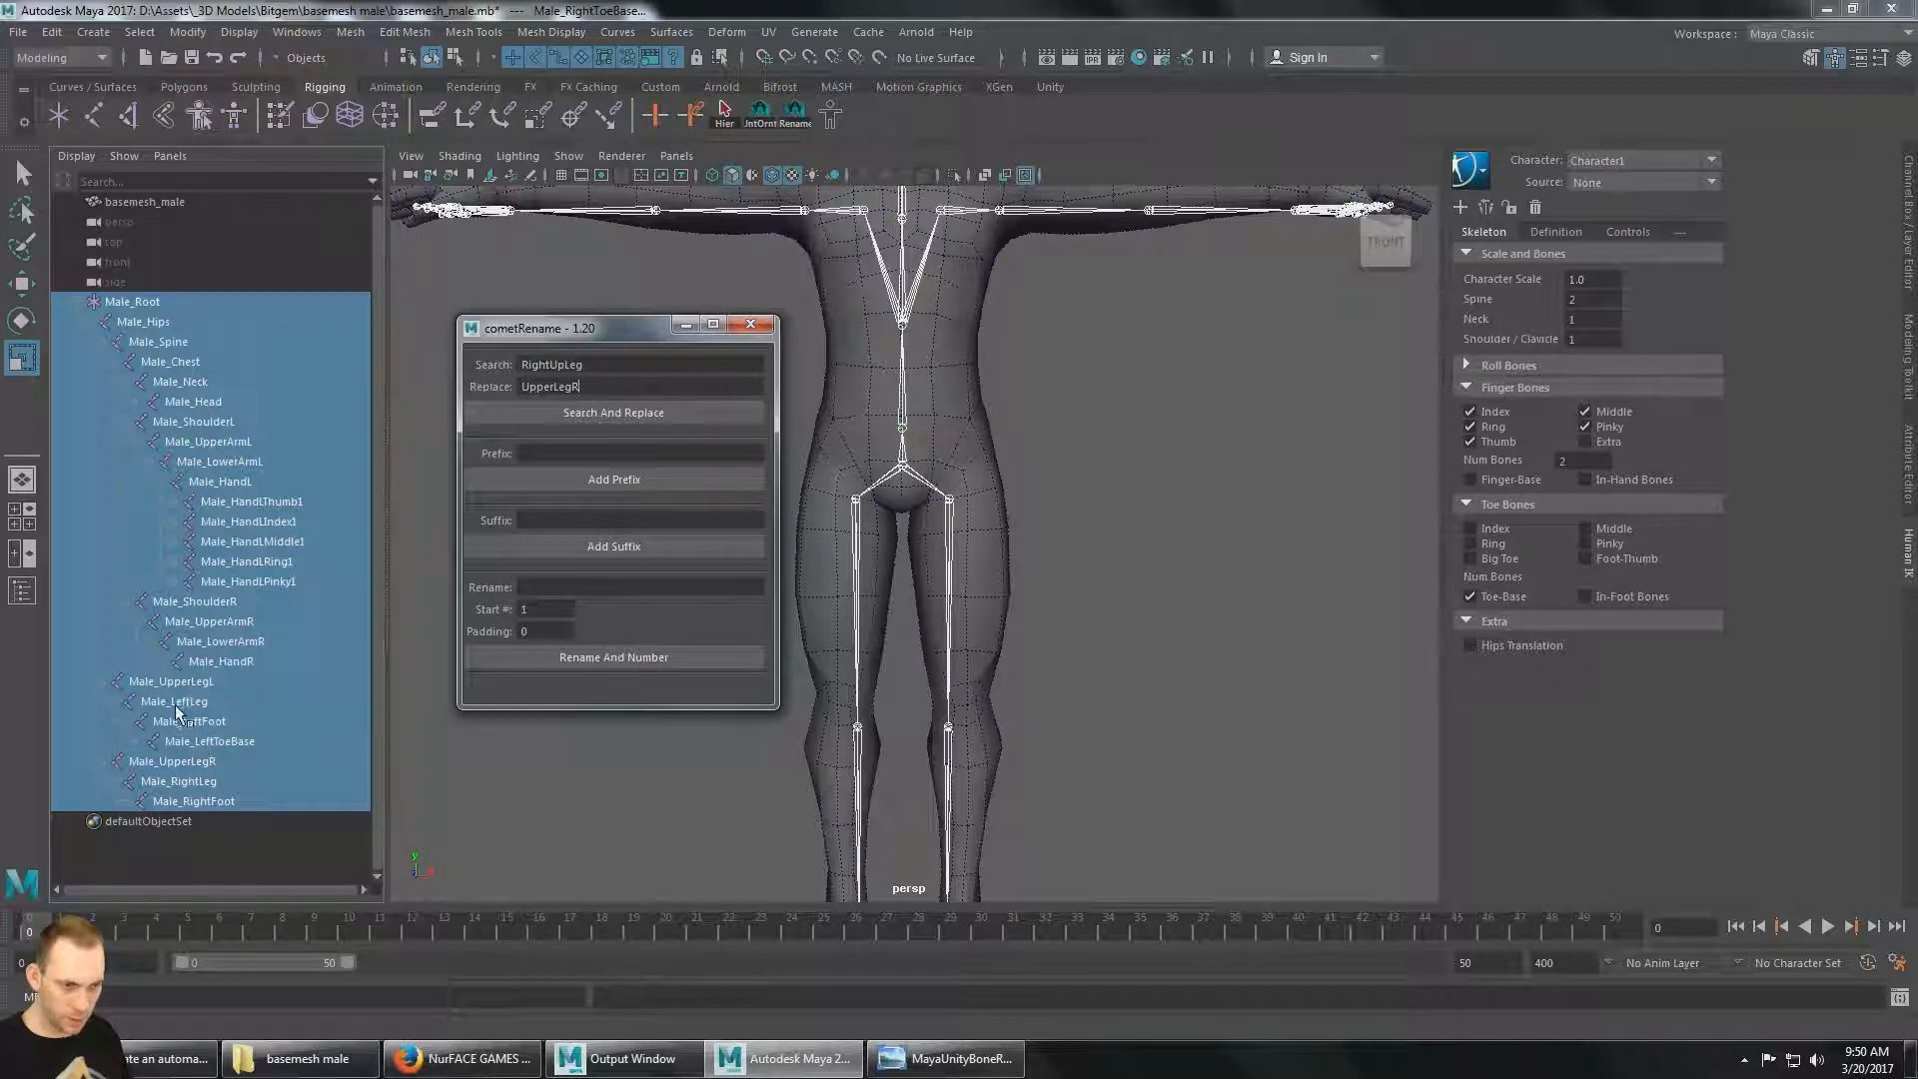
Replace LeftLeg with LowerLegL in the names of the selected joints.
{"action": "double_click", "coordinate": [604, 362]}
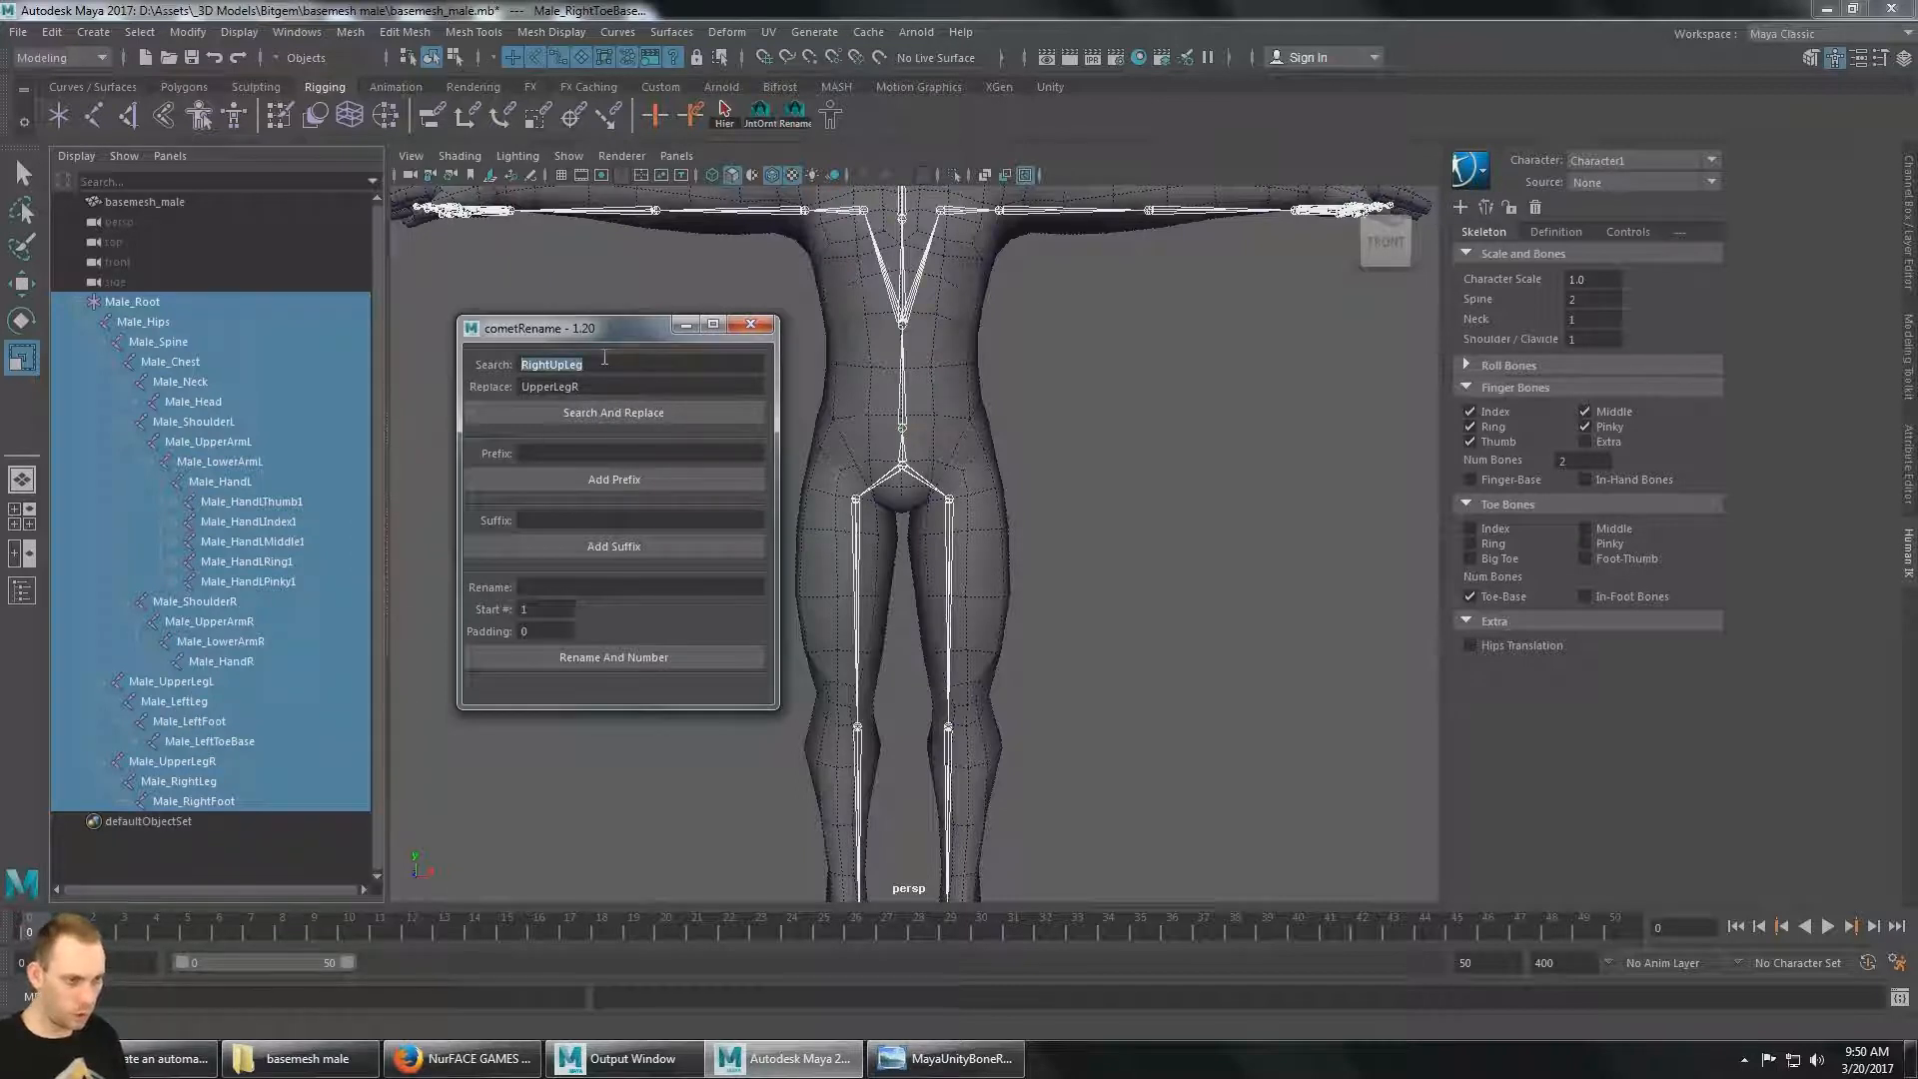
{"action": "type", "text": "LeftLeg"}
{"action": "key", "text": "Tab"}
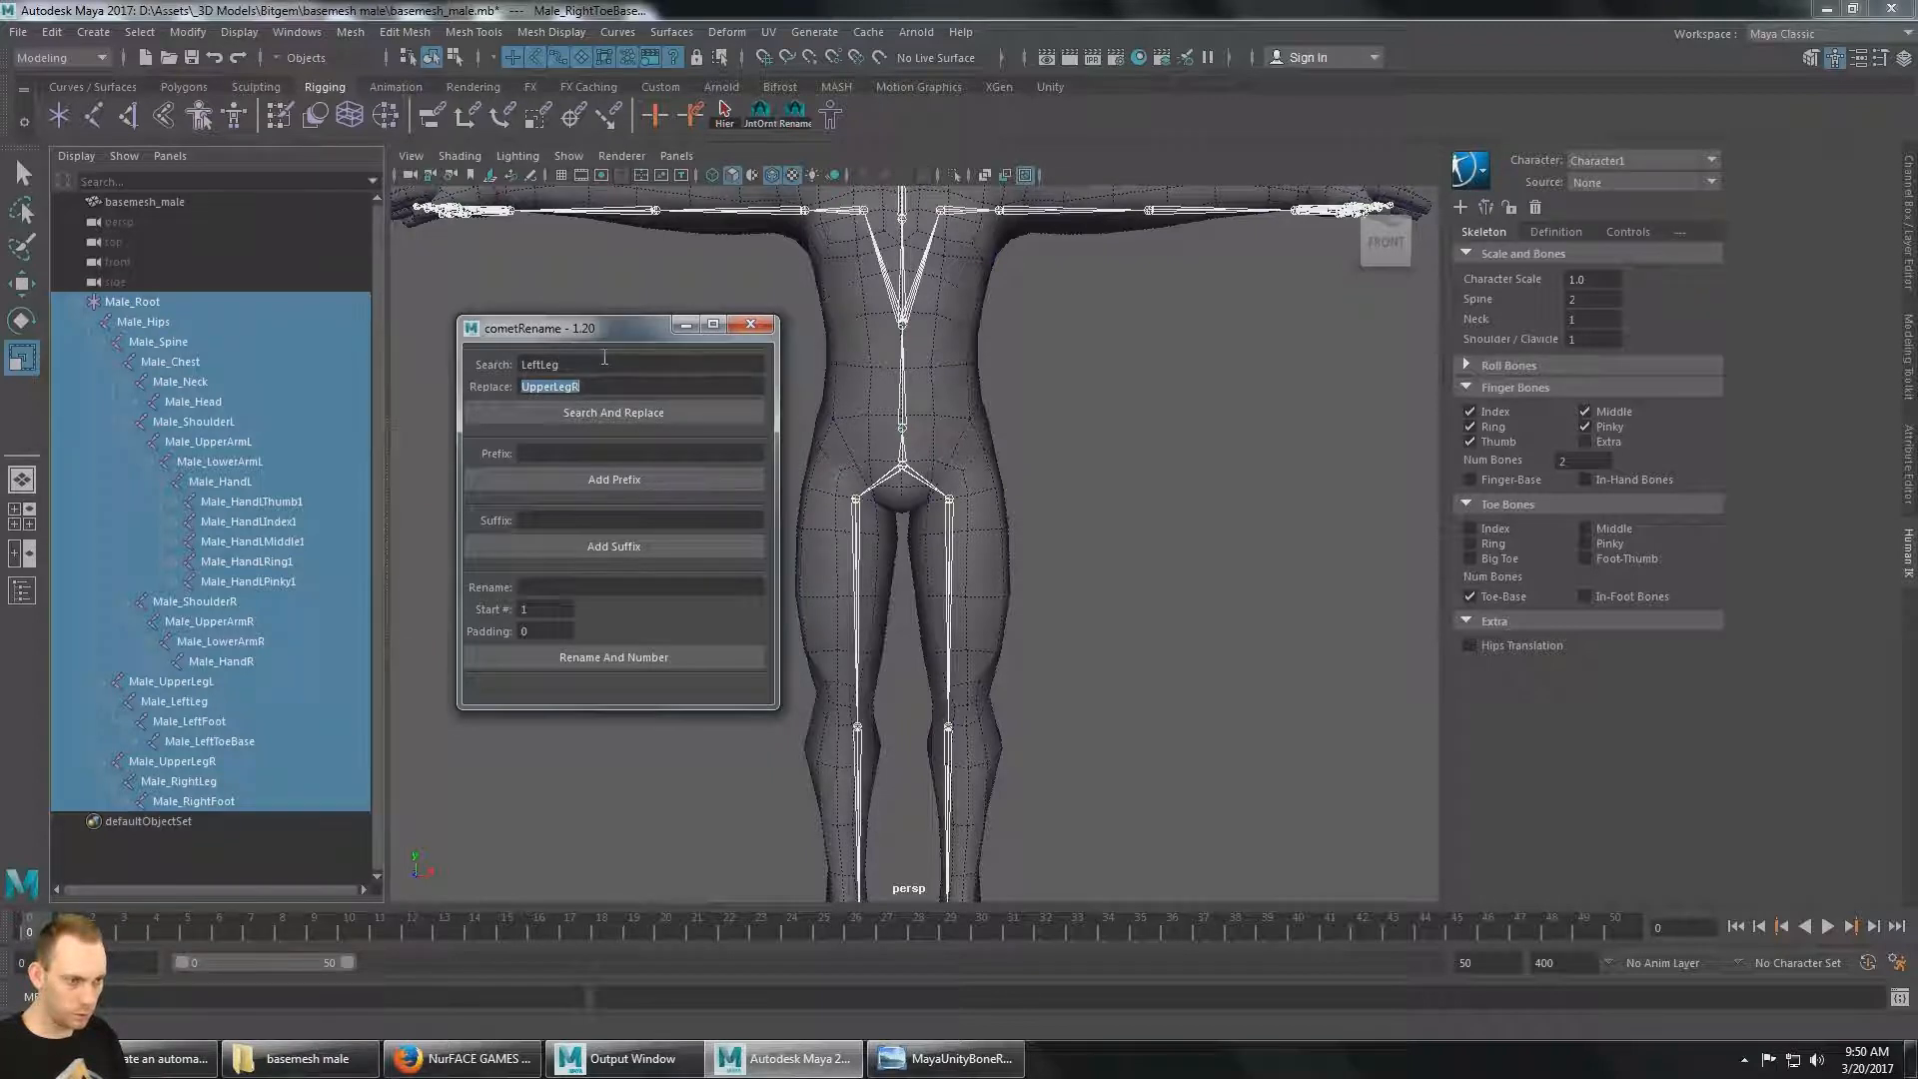
{"action": "type", "text": "Lo"}
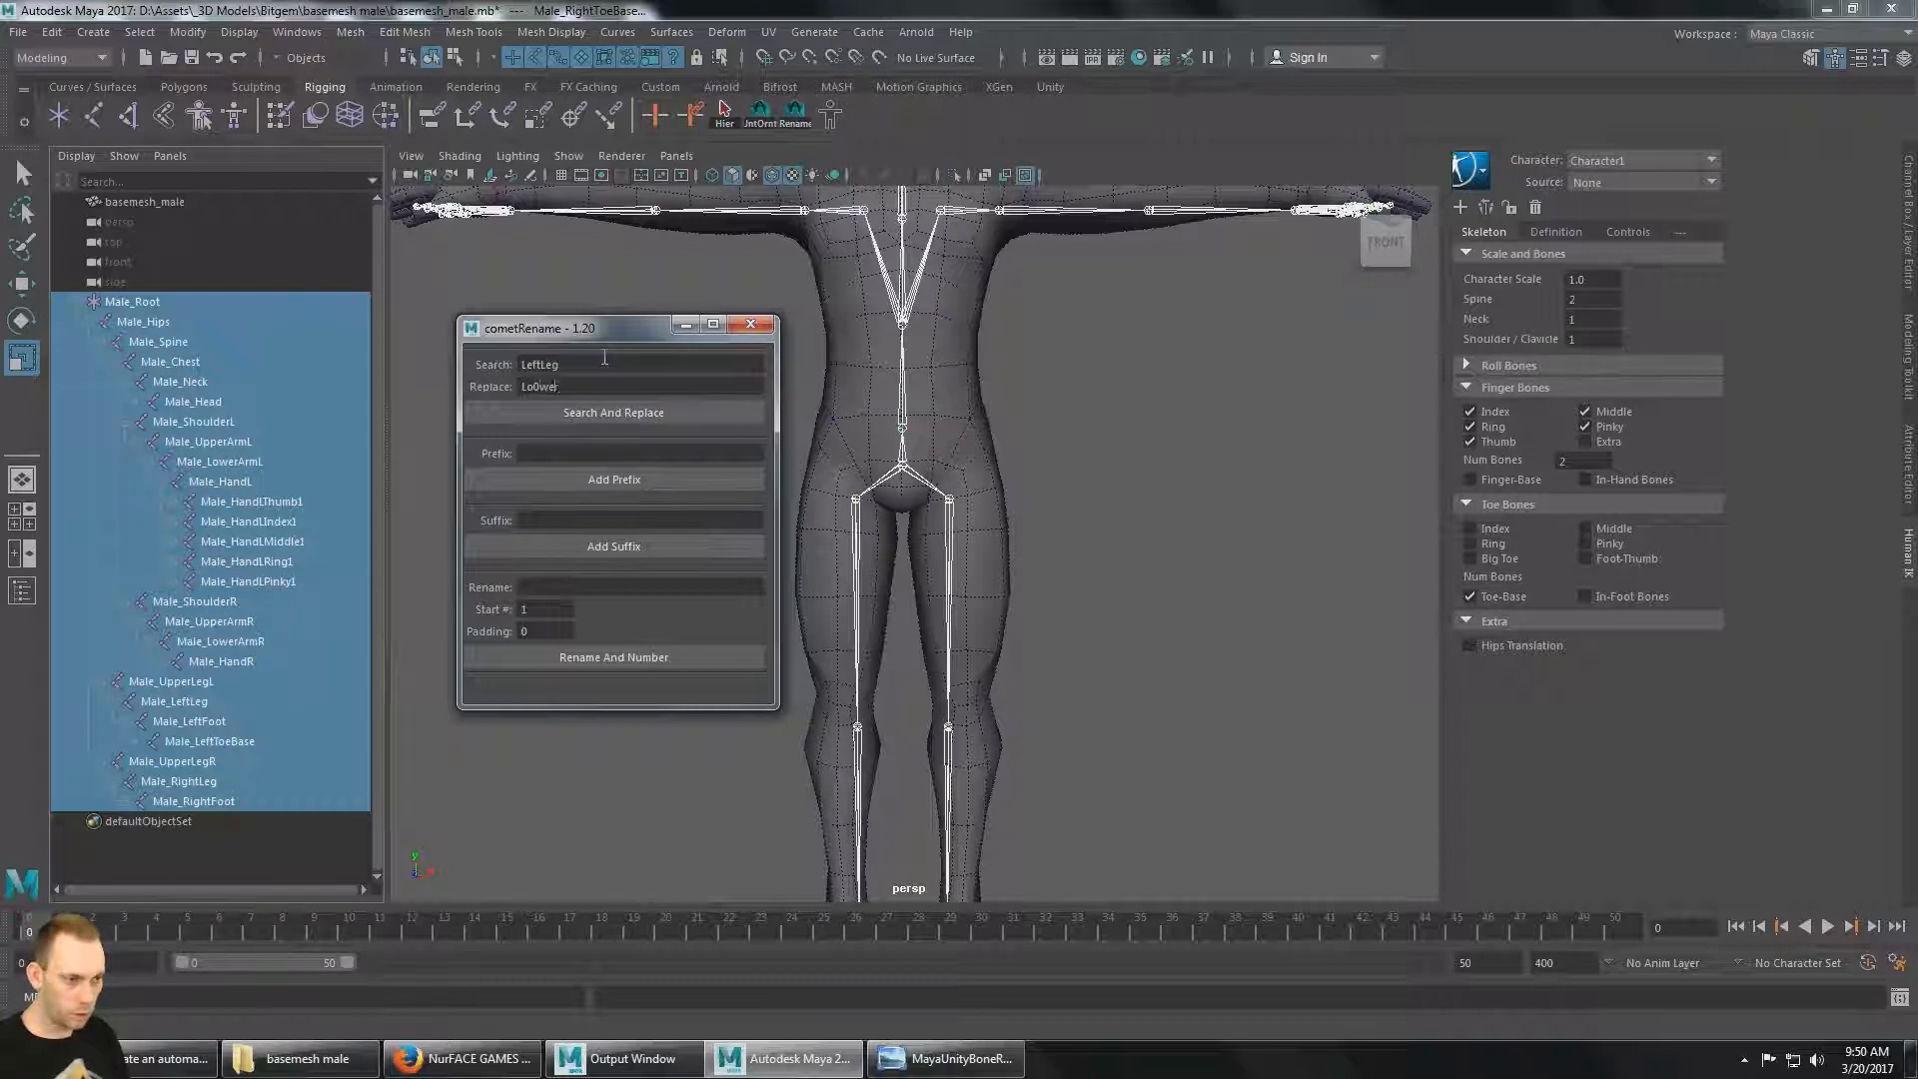
{"action": "type", "text": "werLegL"}
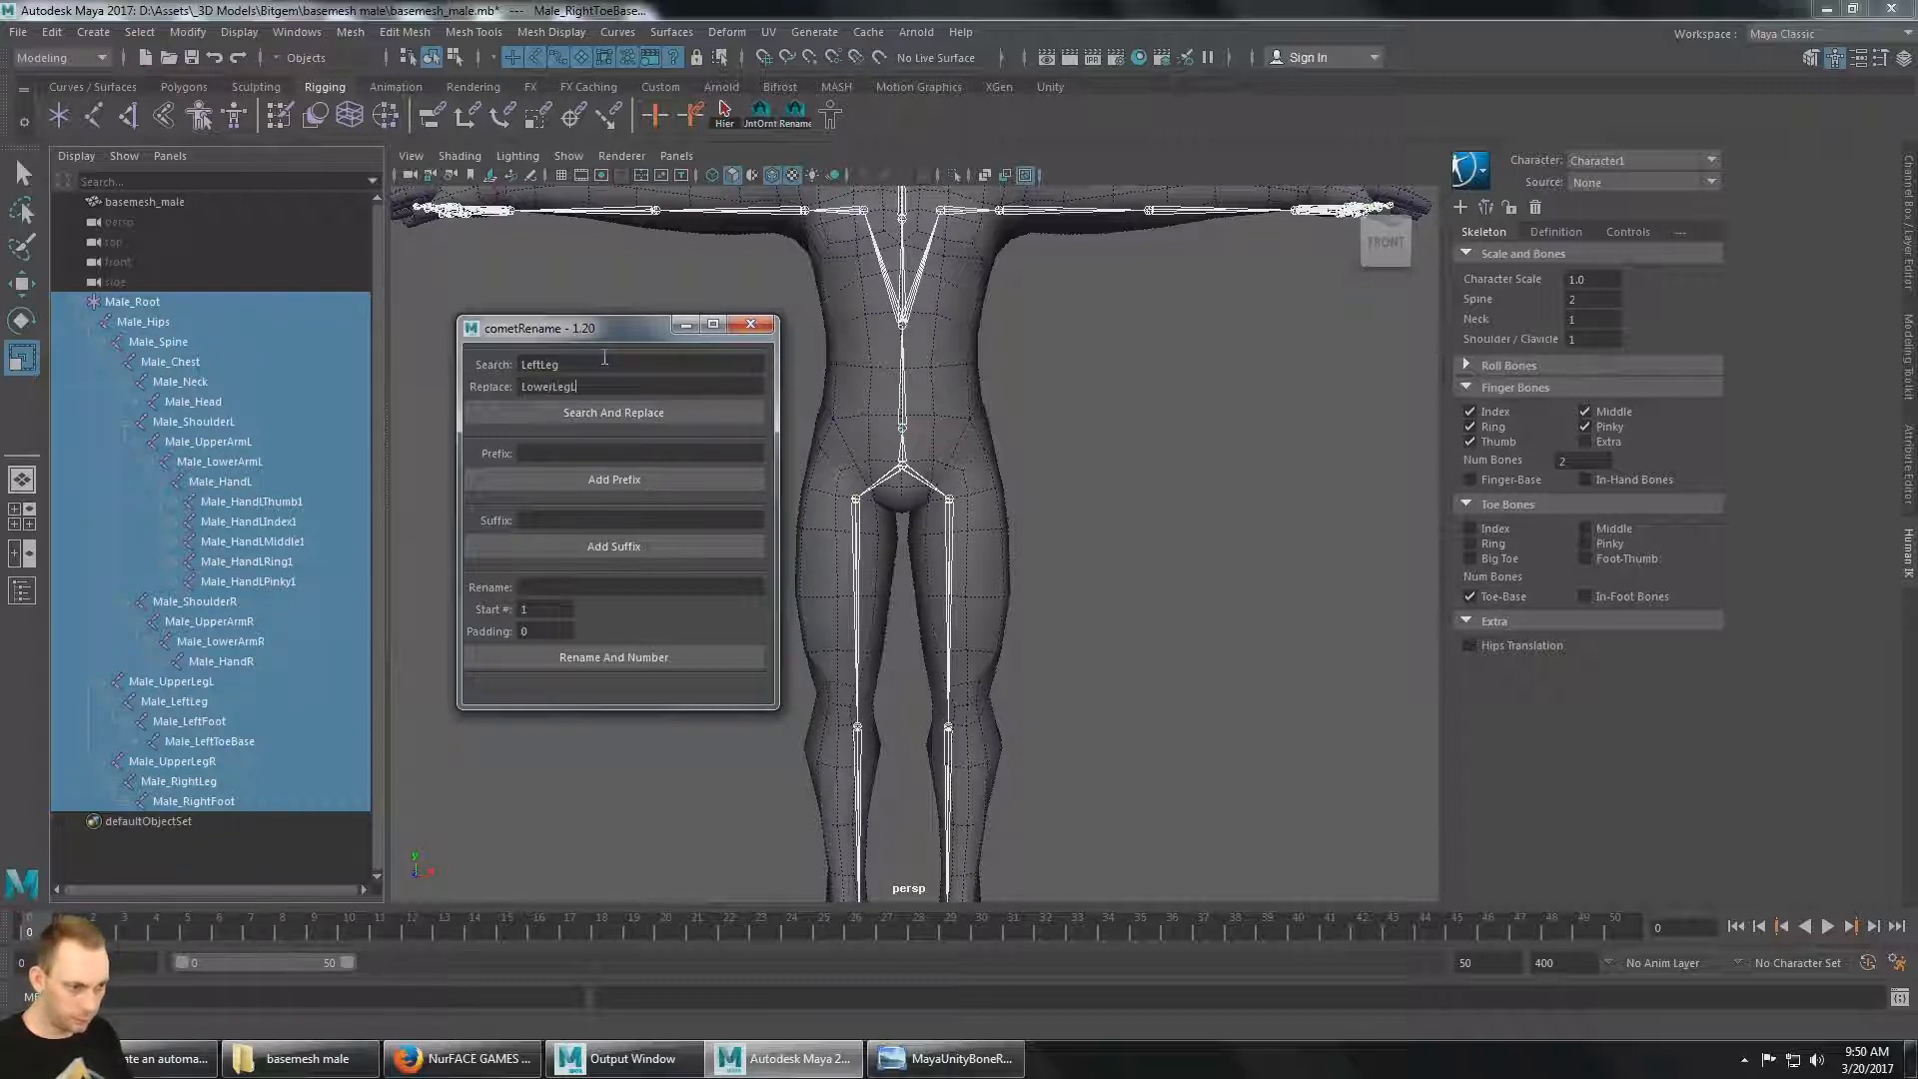
{"action": "left_click", "coordinate": [611, 411]}
Replace RightLeg with LowerLegR in the names of the selected joints.
{"action": "left_click", "coordinate": [533, 362]}
{"action": "key", "text": "BackSpace"}
{"action": "key", "text": "BackSpace"}
{"action": "key", "text": "BackSpace"}
{"action": "key", "text": "BackSpace"}
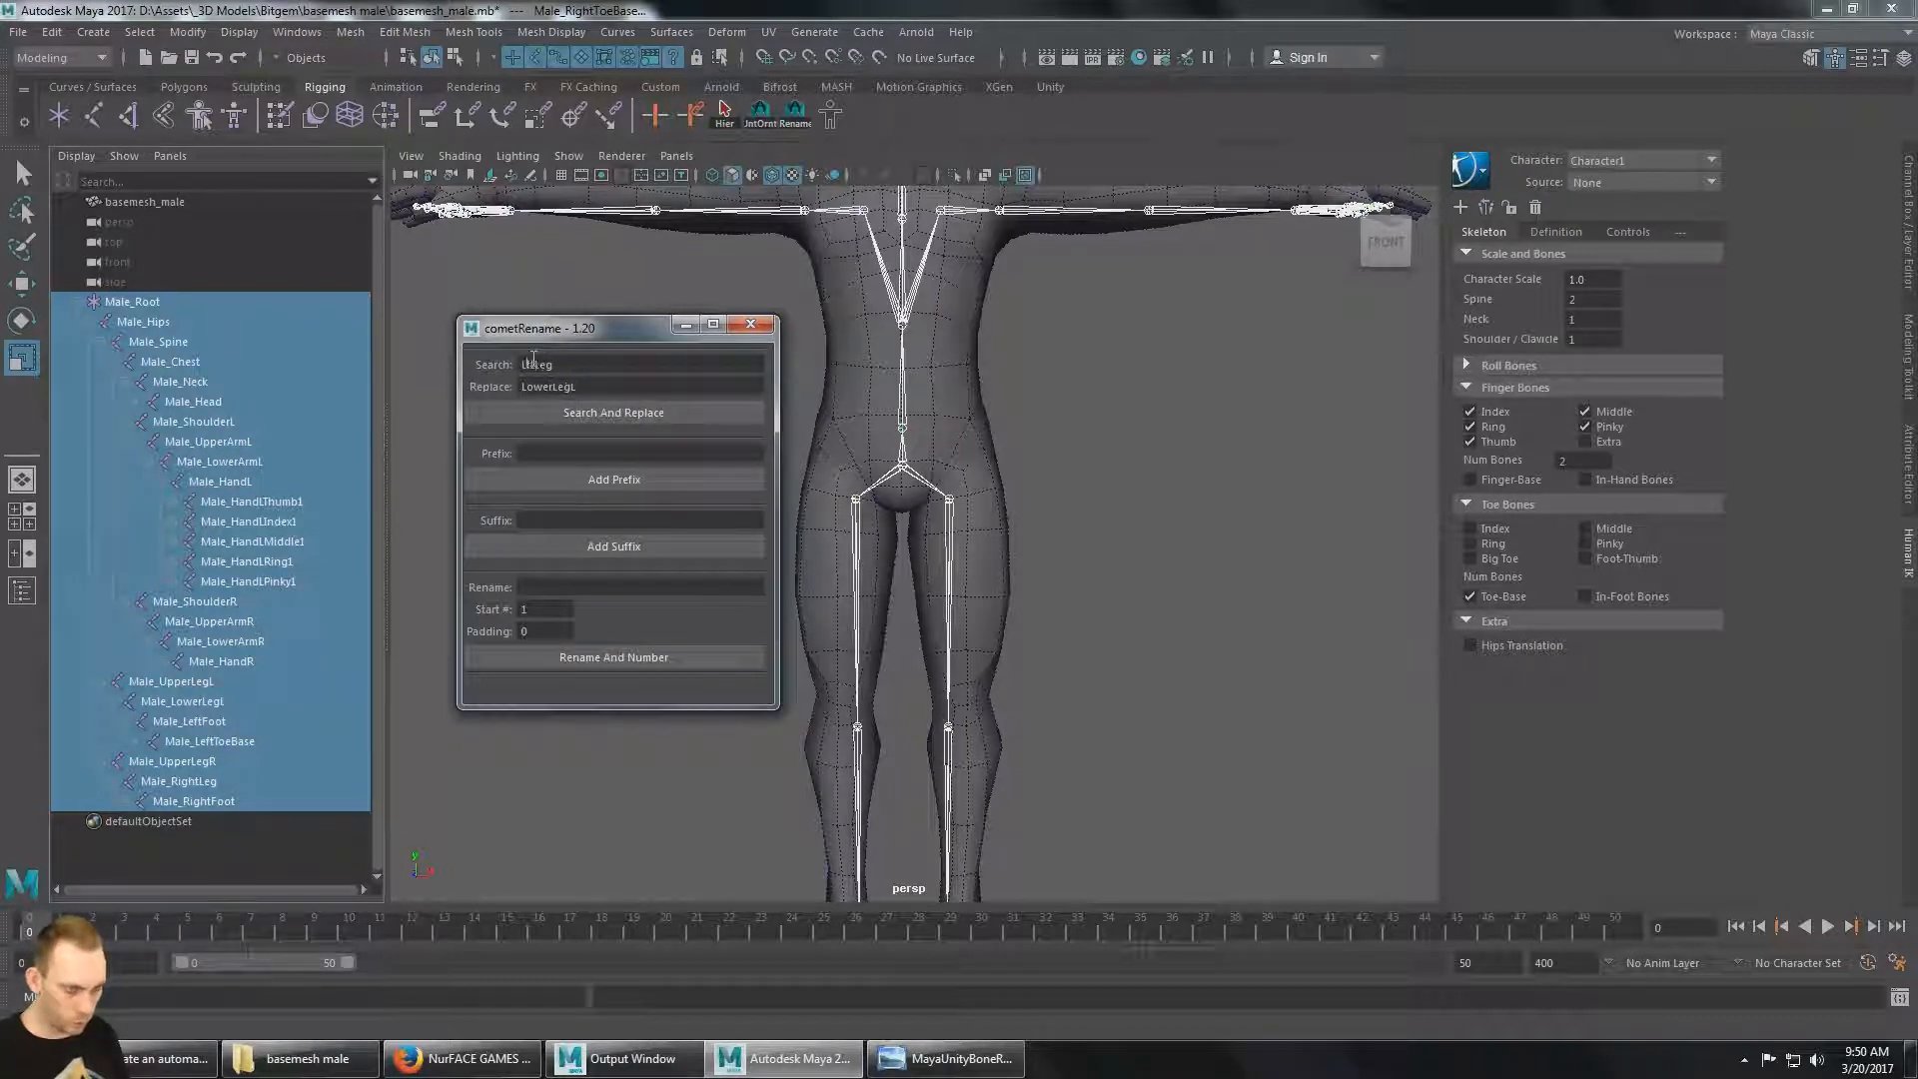
{"action": "type", "text": "Right"}
{"action": "key", "text": "Tab"}
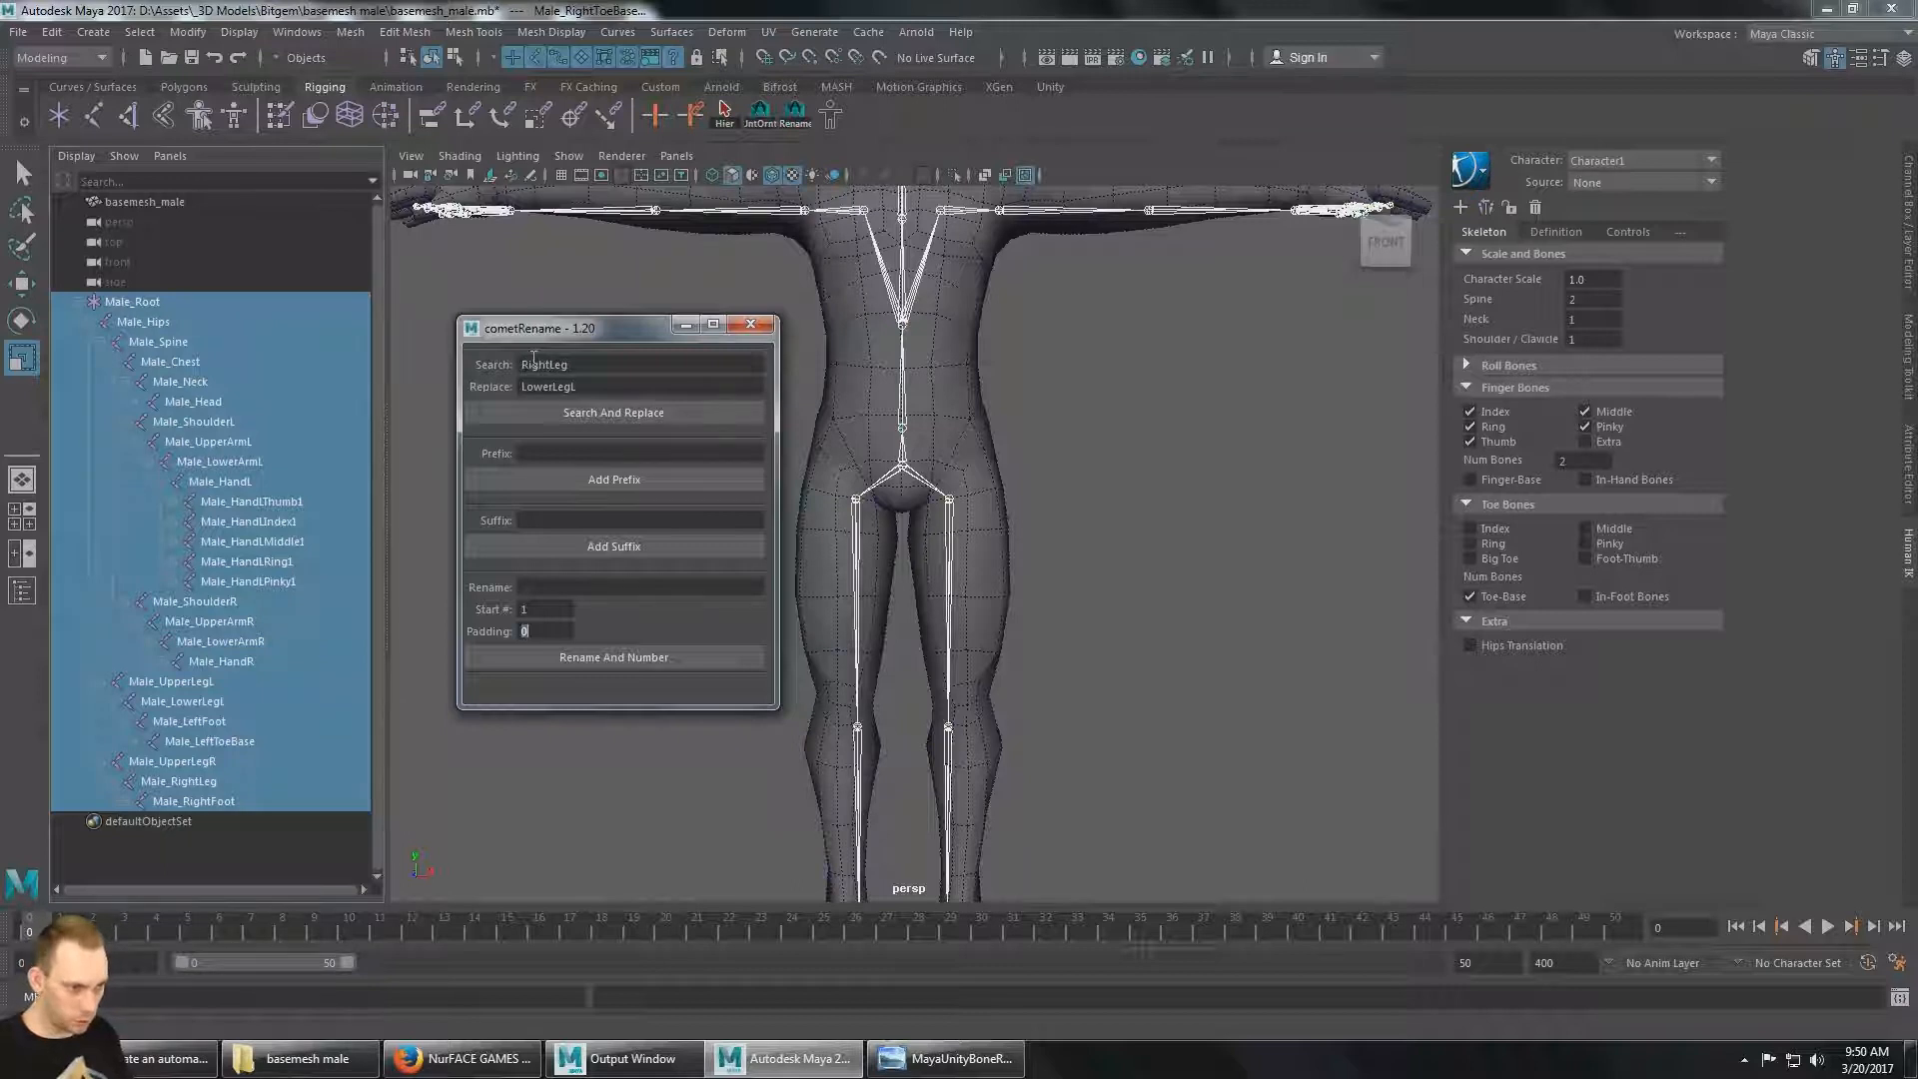
{"action": "left_click", "coordinate": [661, 385]}
{"action": "key", "text": "BackSpace"}
{"action": "type", "text": "R"}
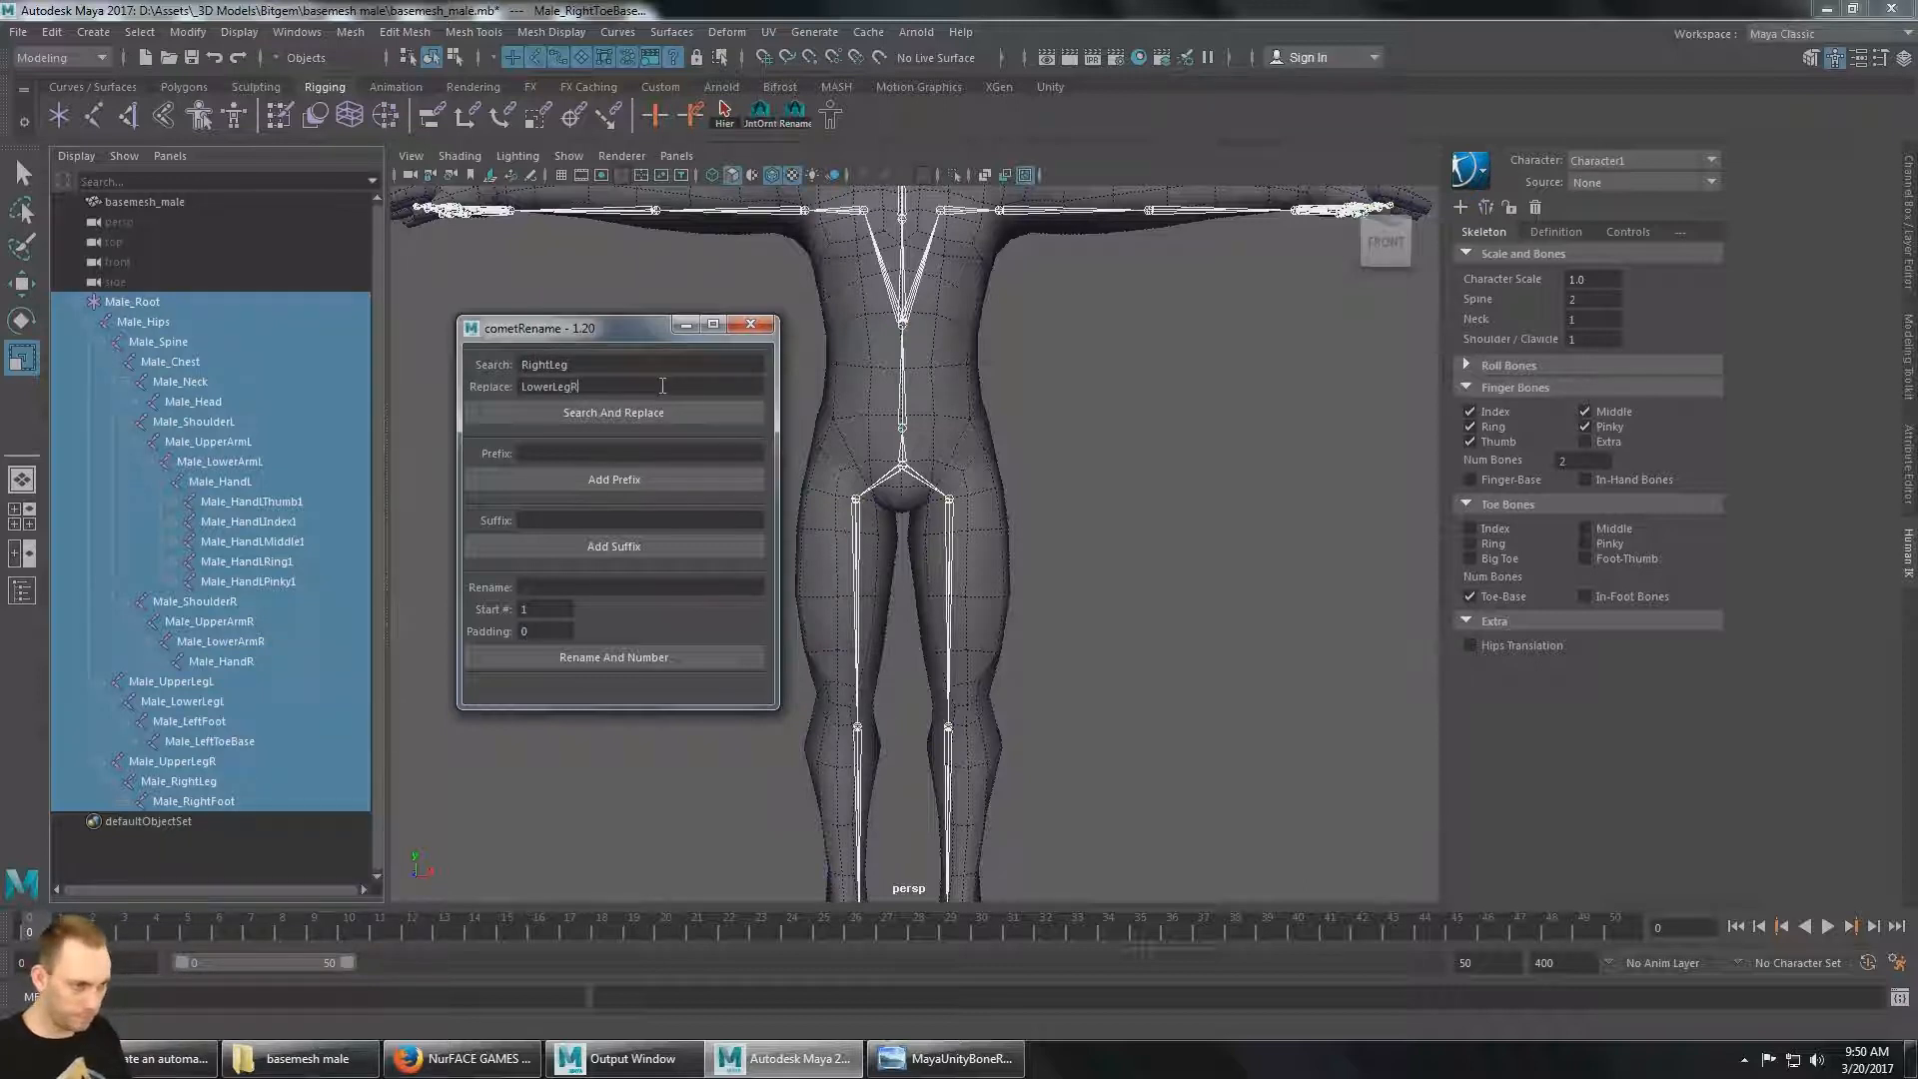
{"action": "left_click", "coordinate": [658, 420]}
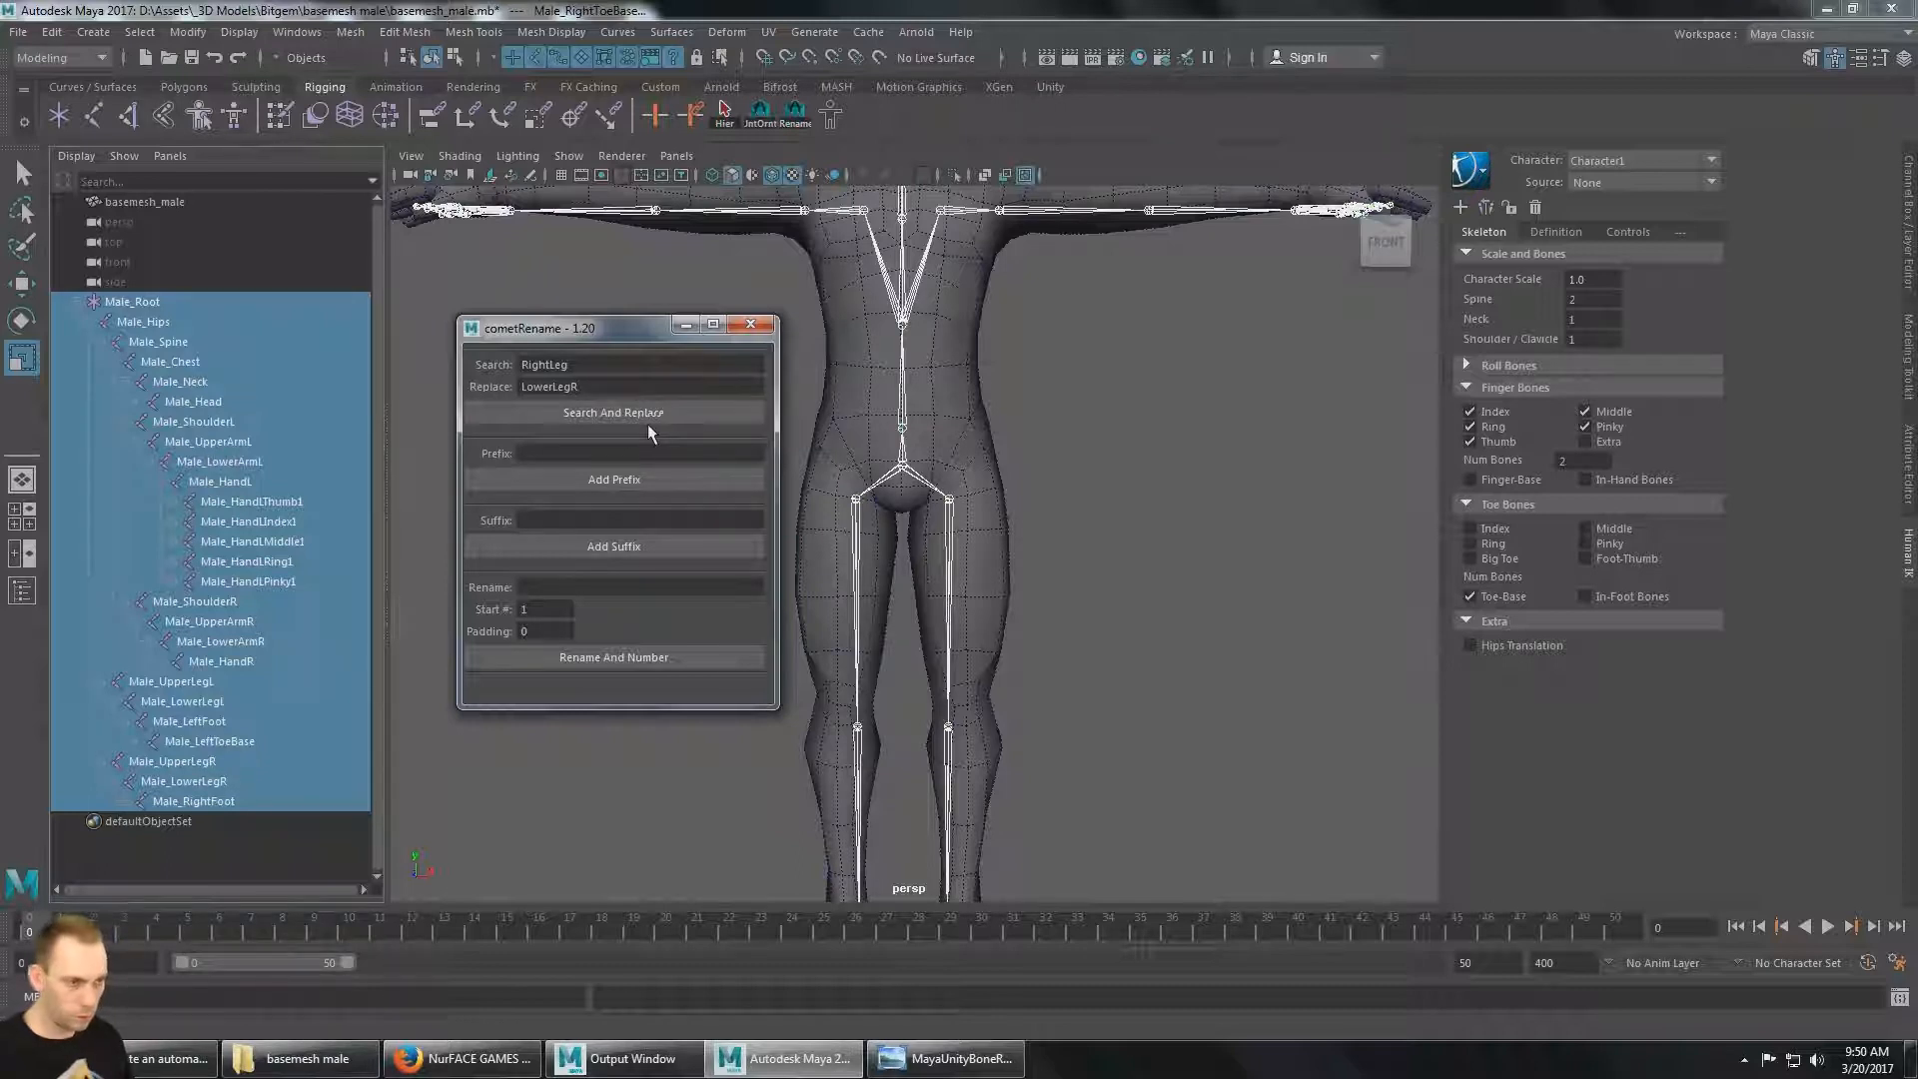
Replace LeftFoot with FootL in the names of the selected joints.
{"action": "double_click", "coordinate": [606, 366]}
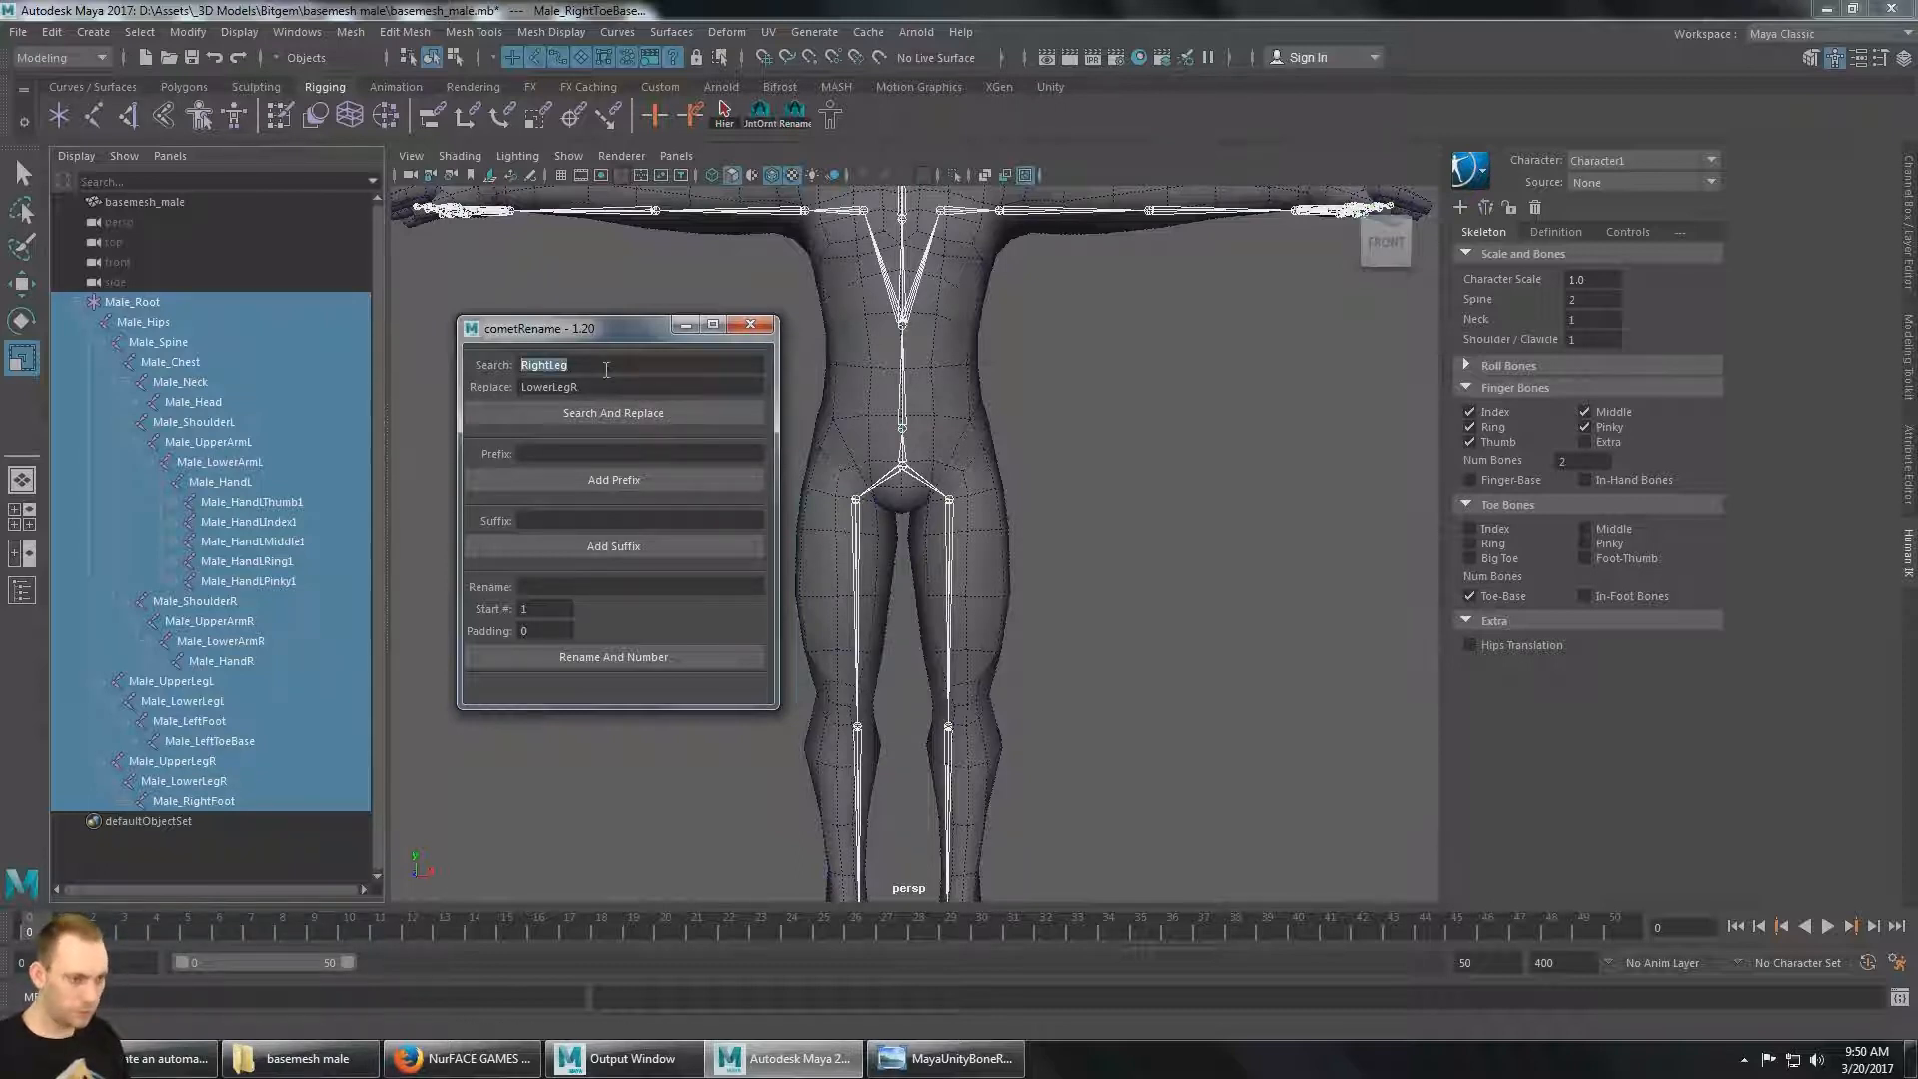
{"action": "type", "text": "LeftFoot"}
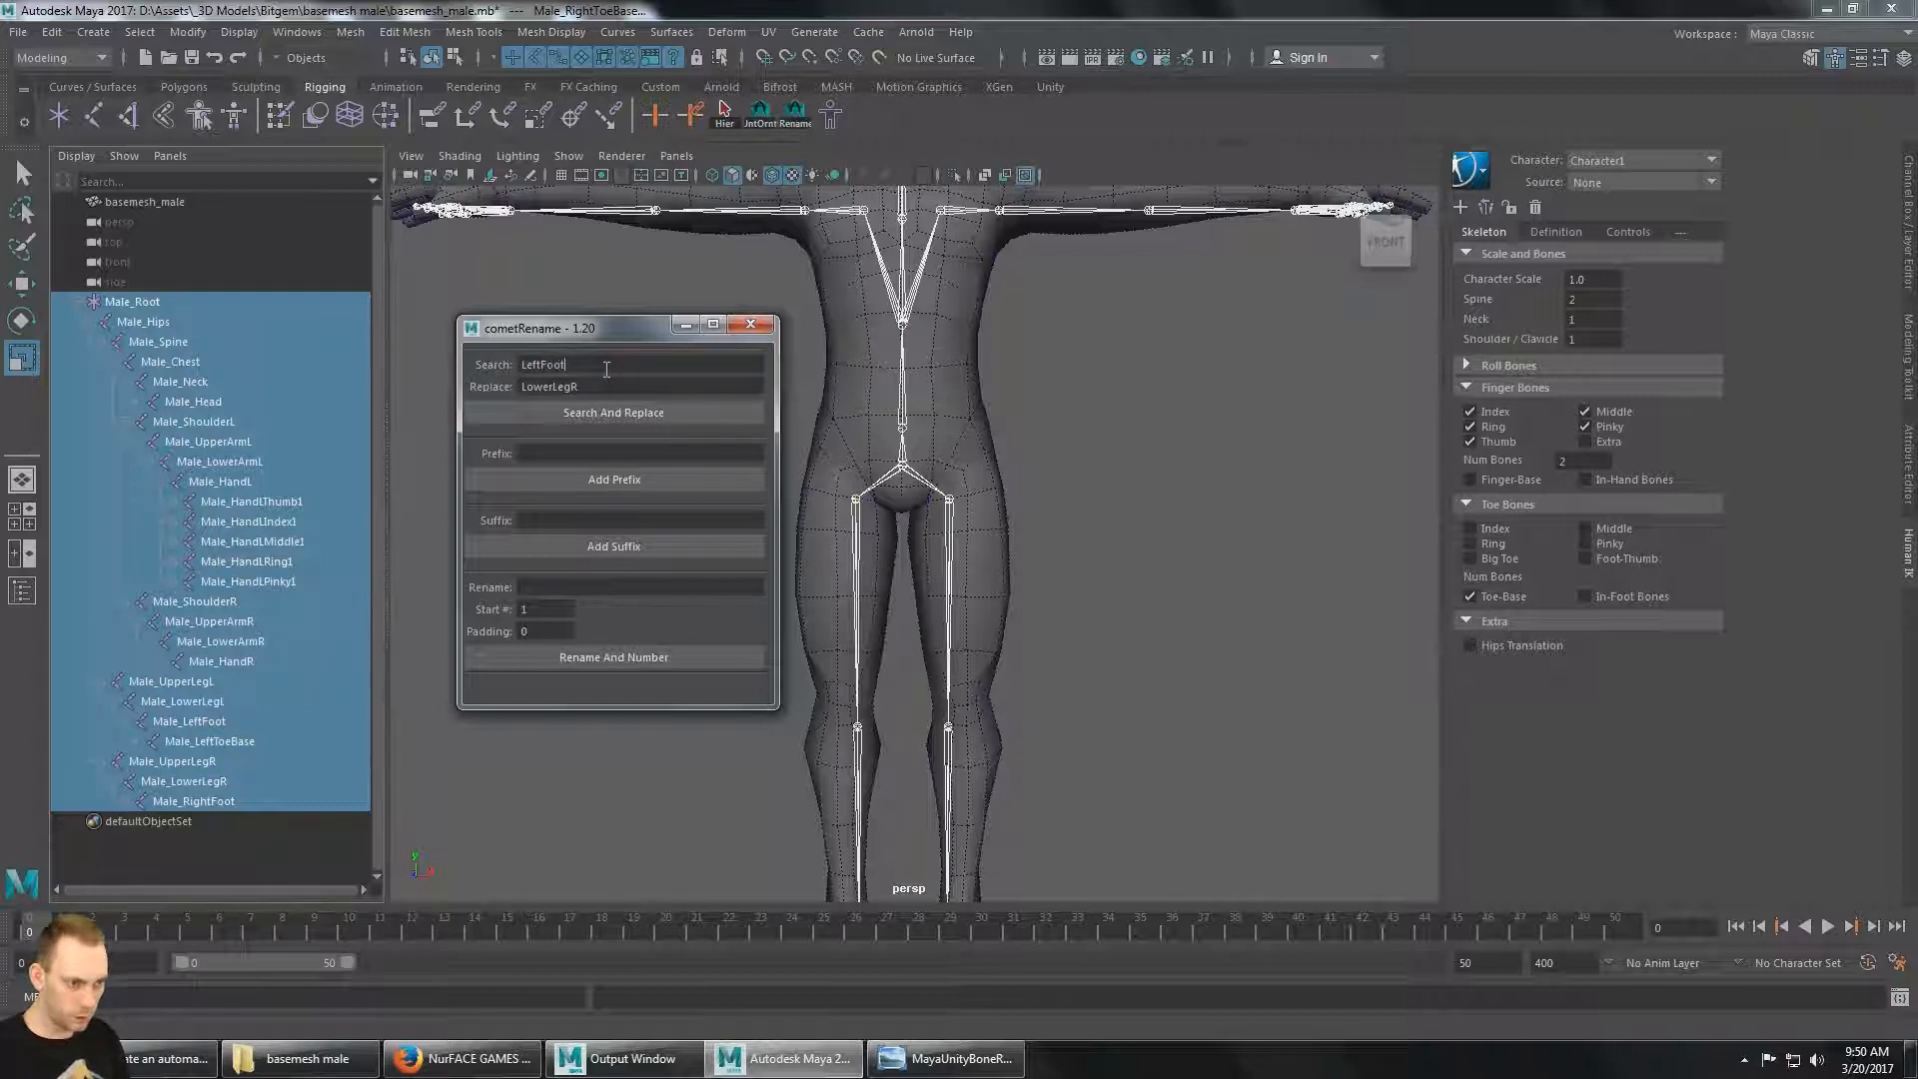
{"action": "key", "text": "Tab"}
{"action": "type", "text": "Fo"}
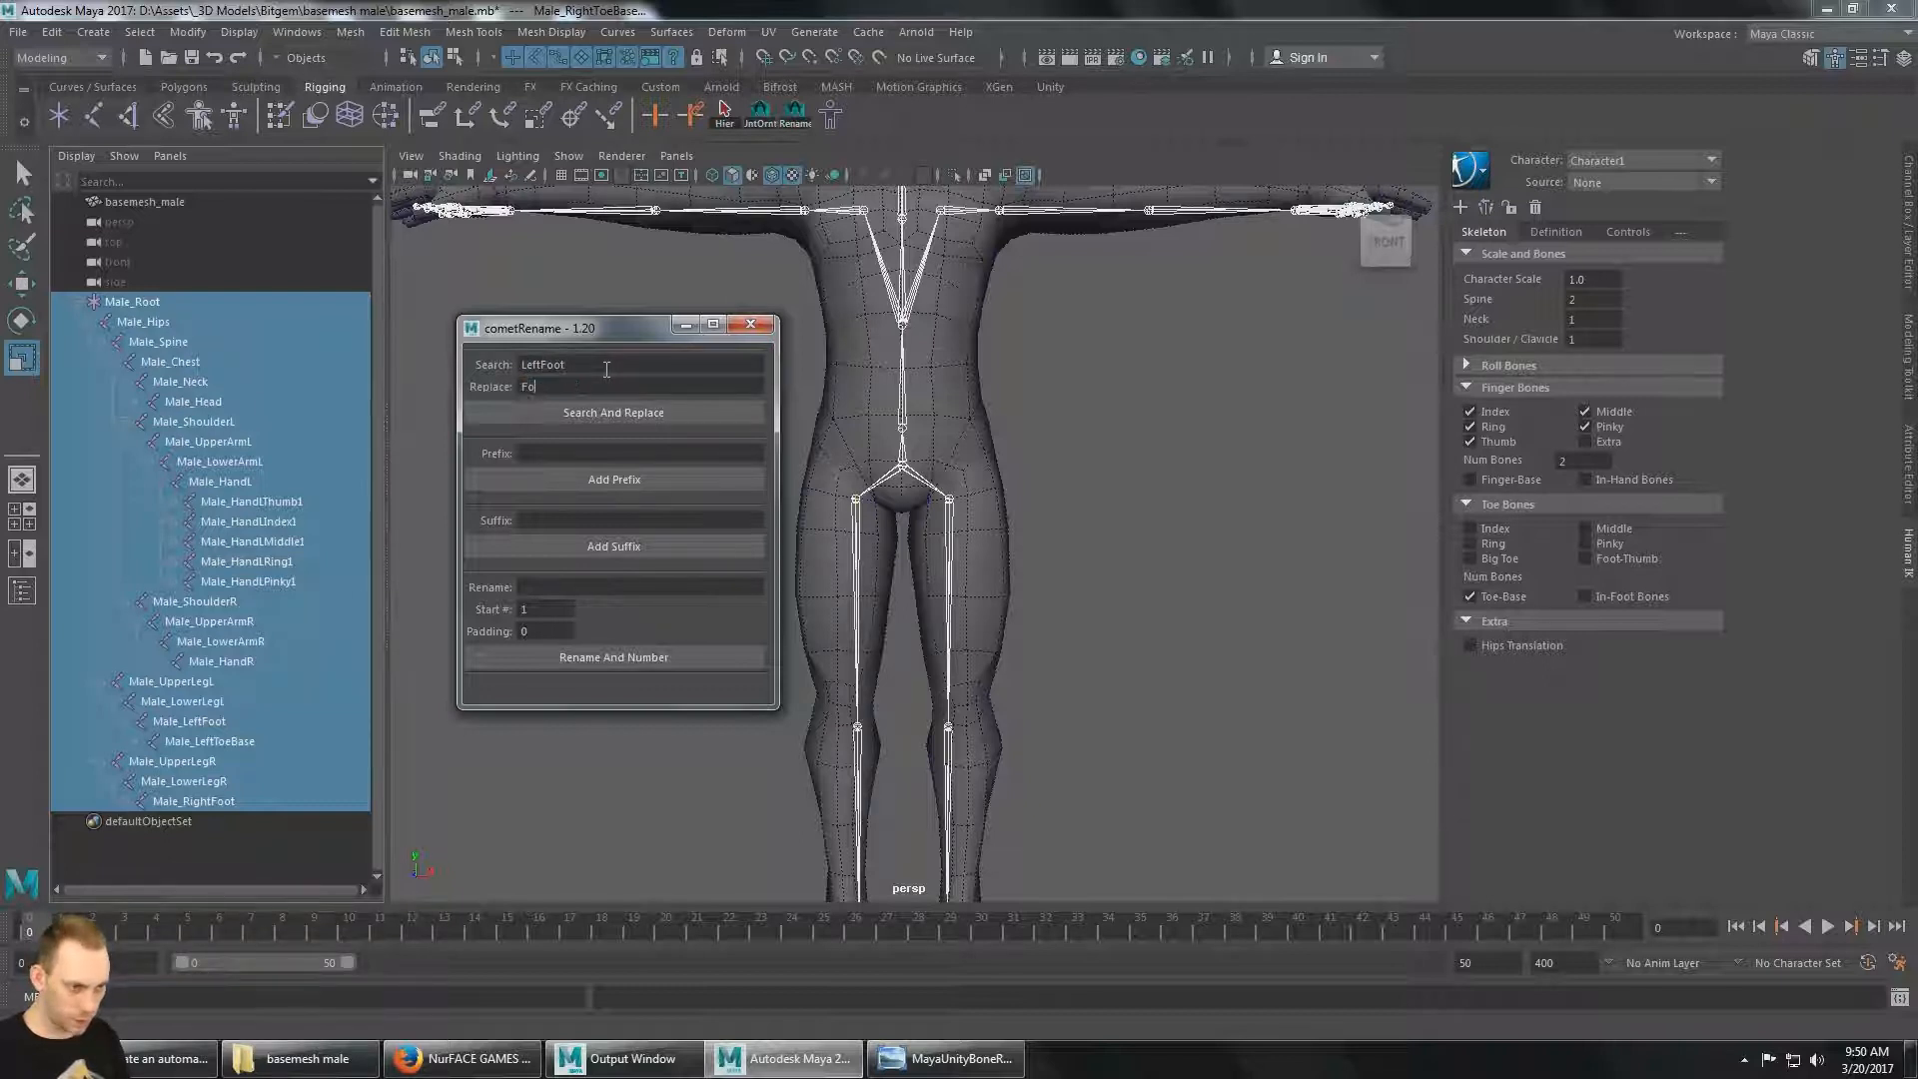
{"action": "type", "text": "otL"}
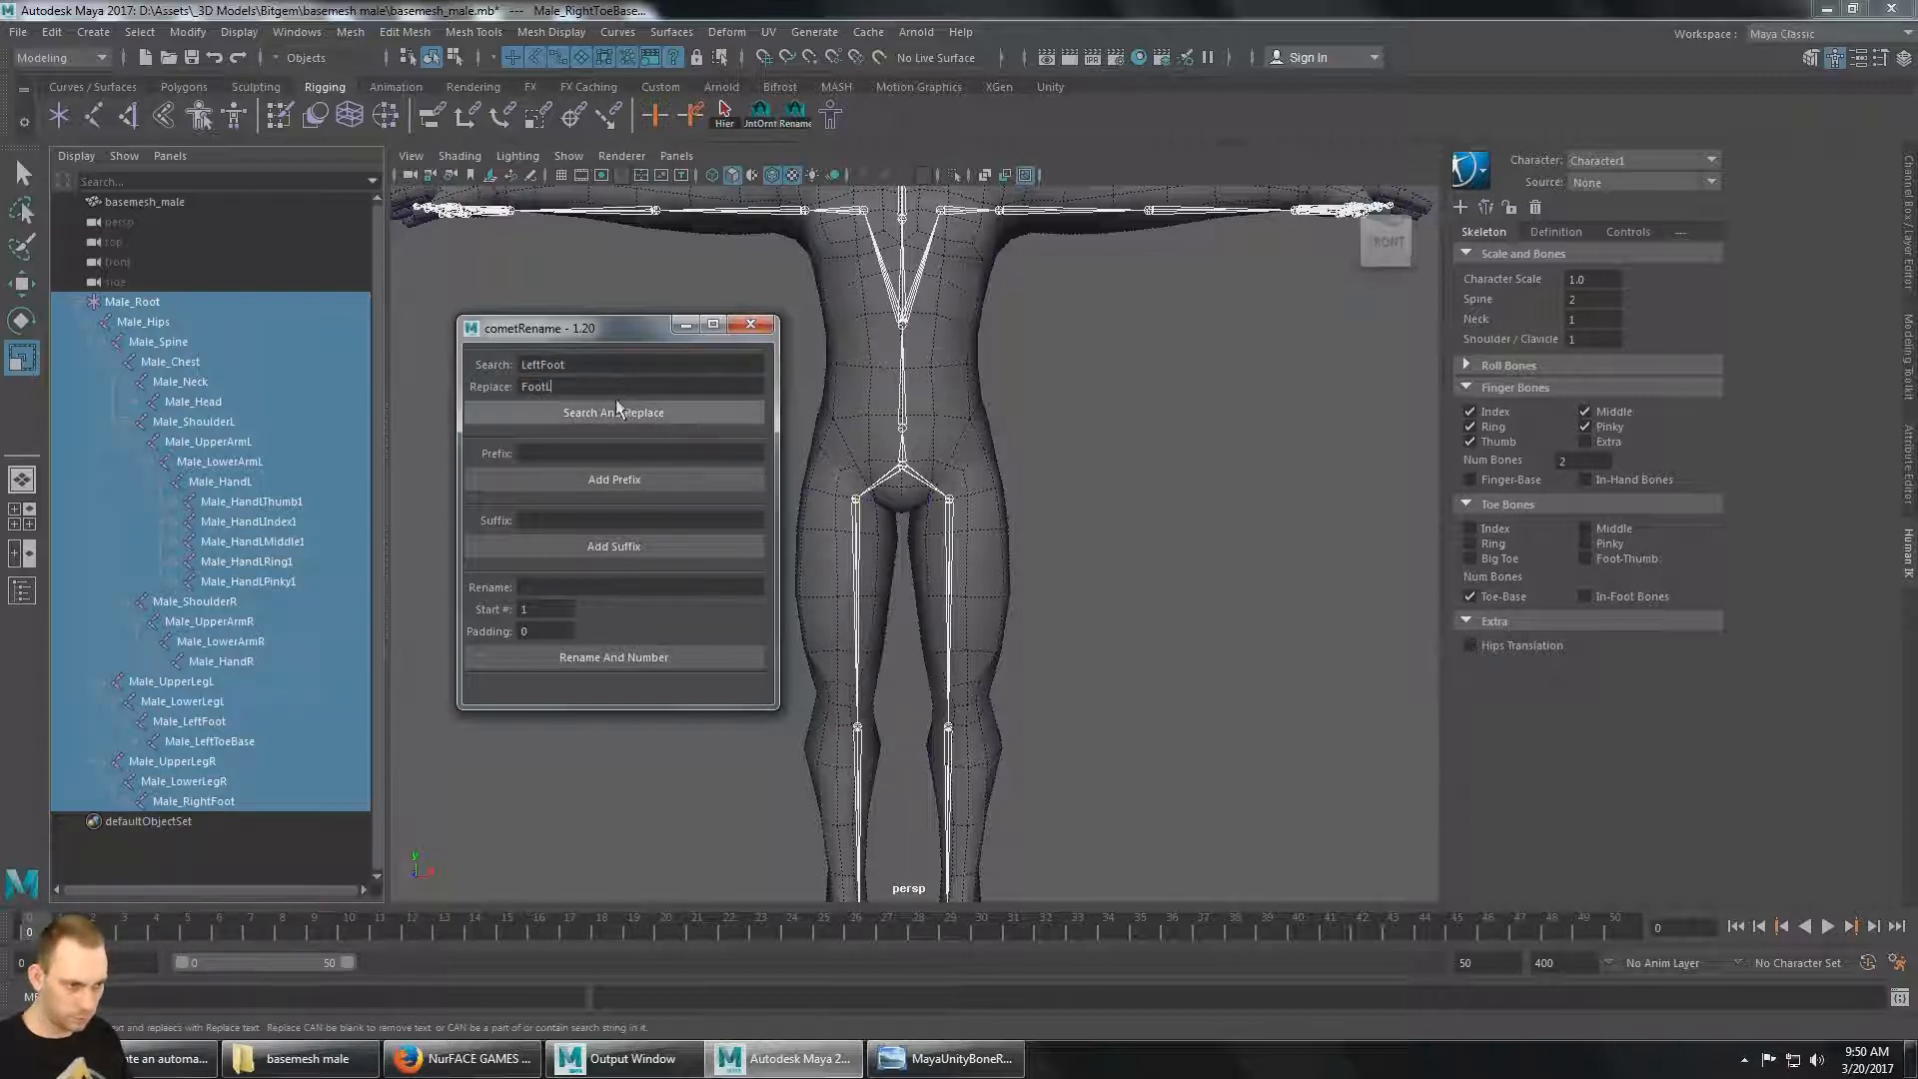
{"action": "left_click", "coordinate": [604, 412]}
Replace RightFoot with FootR in the names of the selected joints.
{"action": "left_click", "coordinate": [542, 366]}
{"action": "key", "text": "BackSpace"}
{"action": "key", "text": "BackSpace"}
{"action": "key", "text": "BackSpace"}
{"action": "key", "text": "BackSpace"}
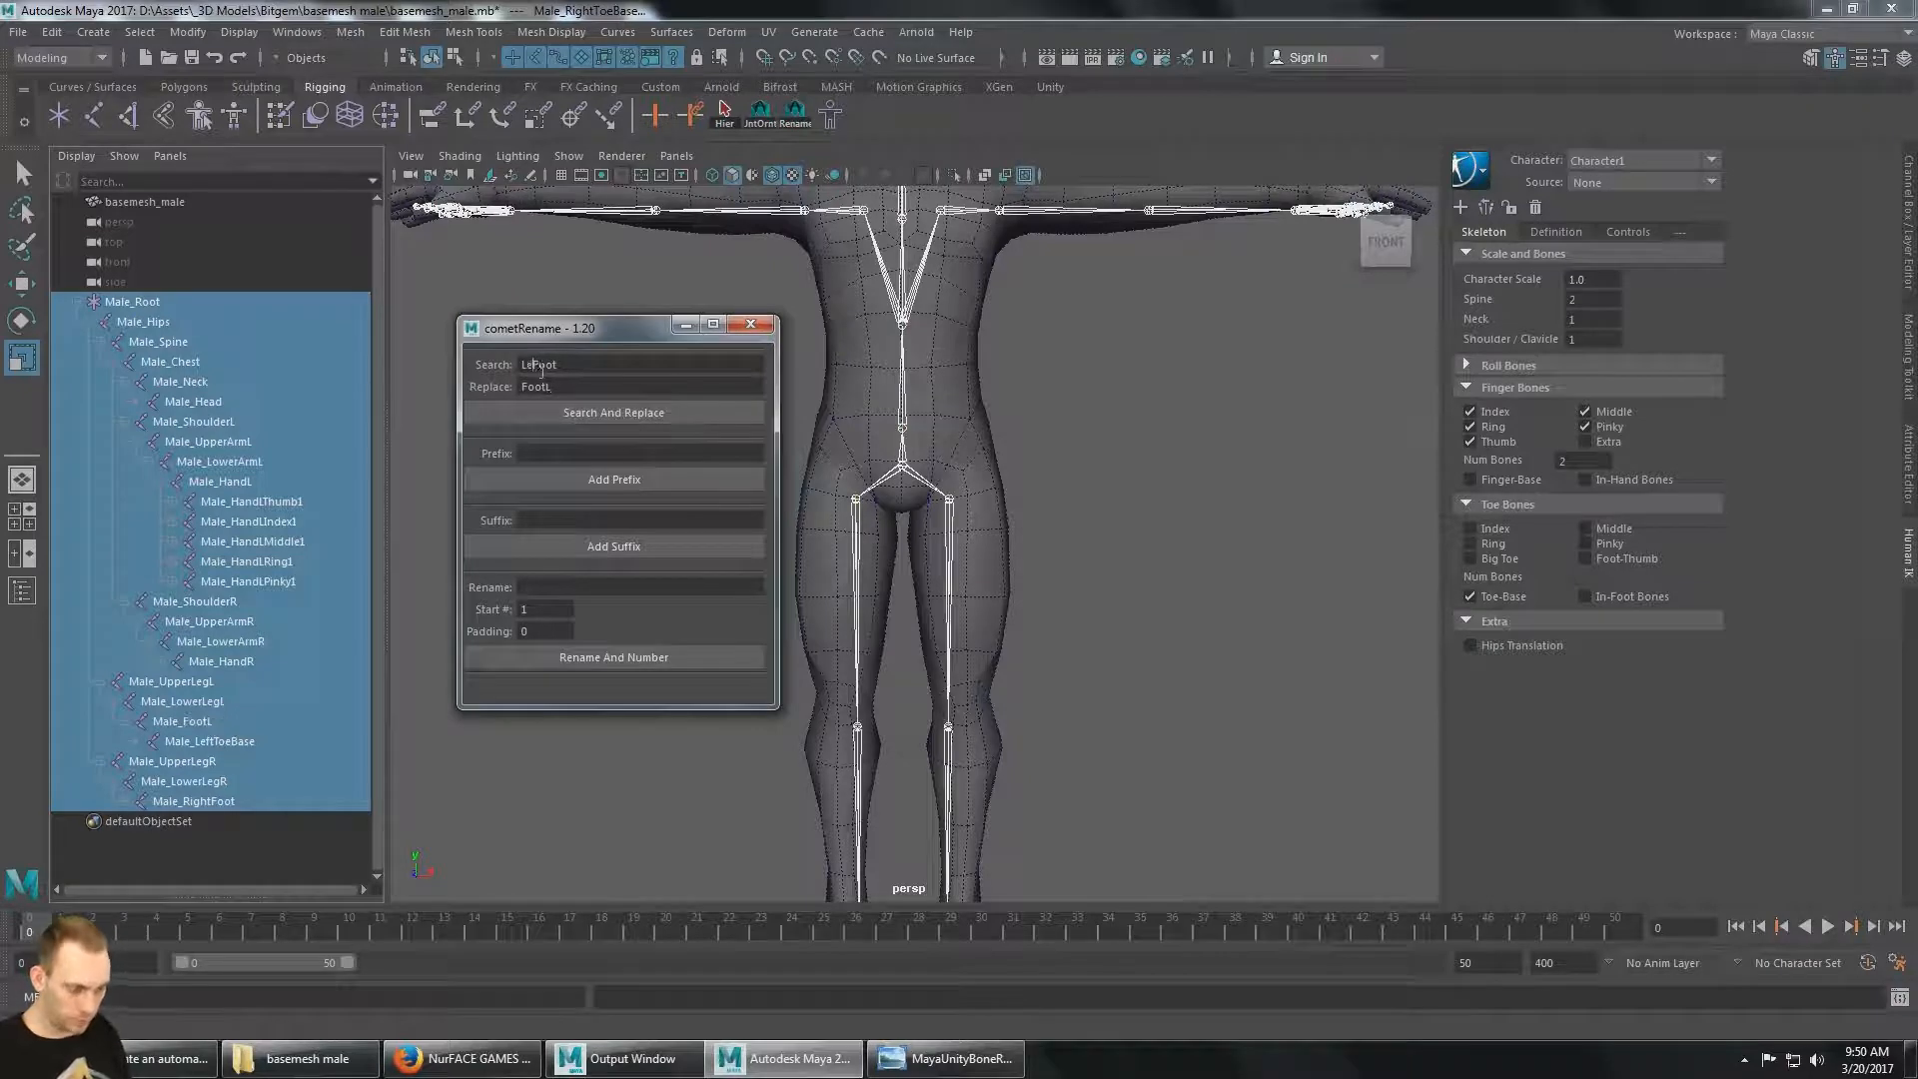
{"action": "type", "text": "Right"}
{"action": "left_click", "coordinate": [591, 386]}
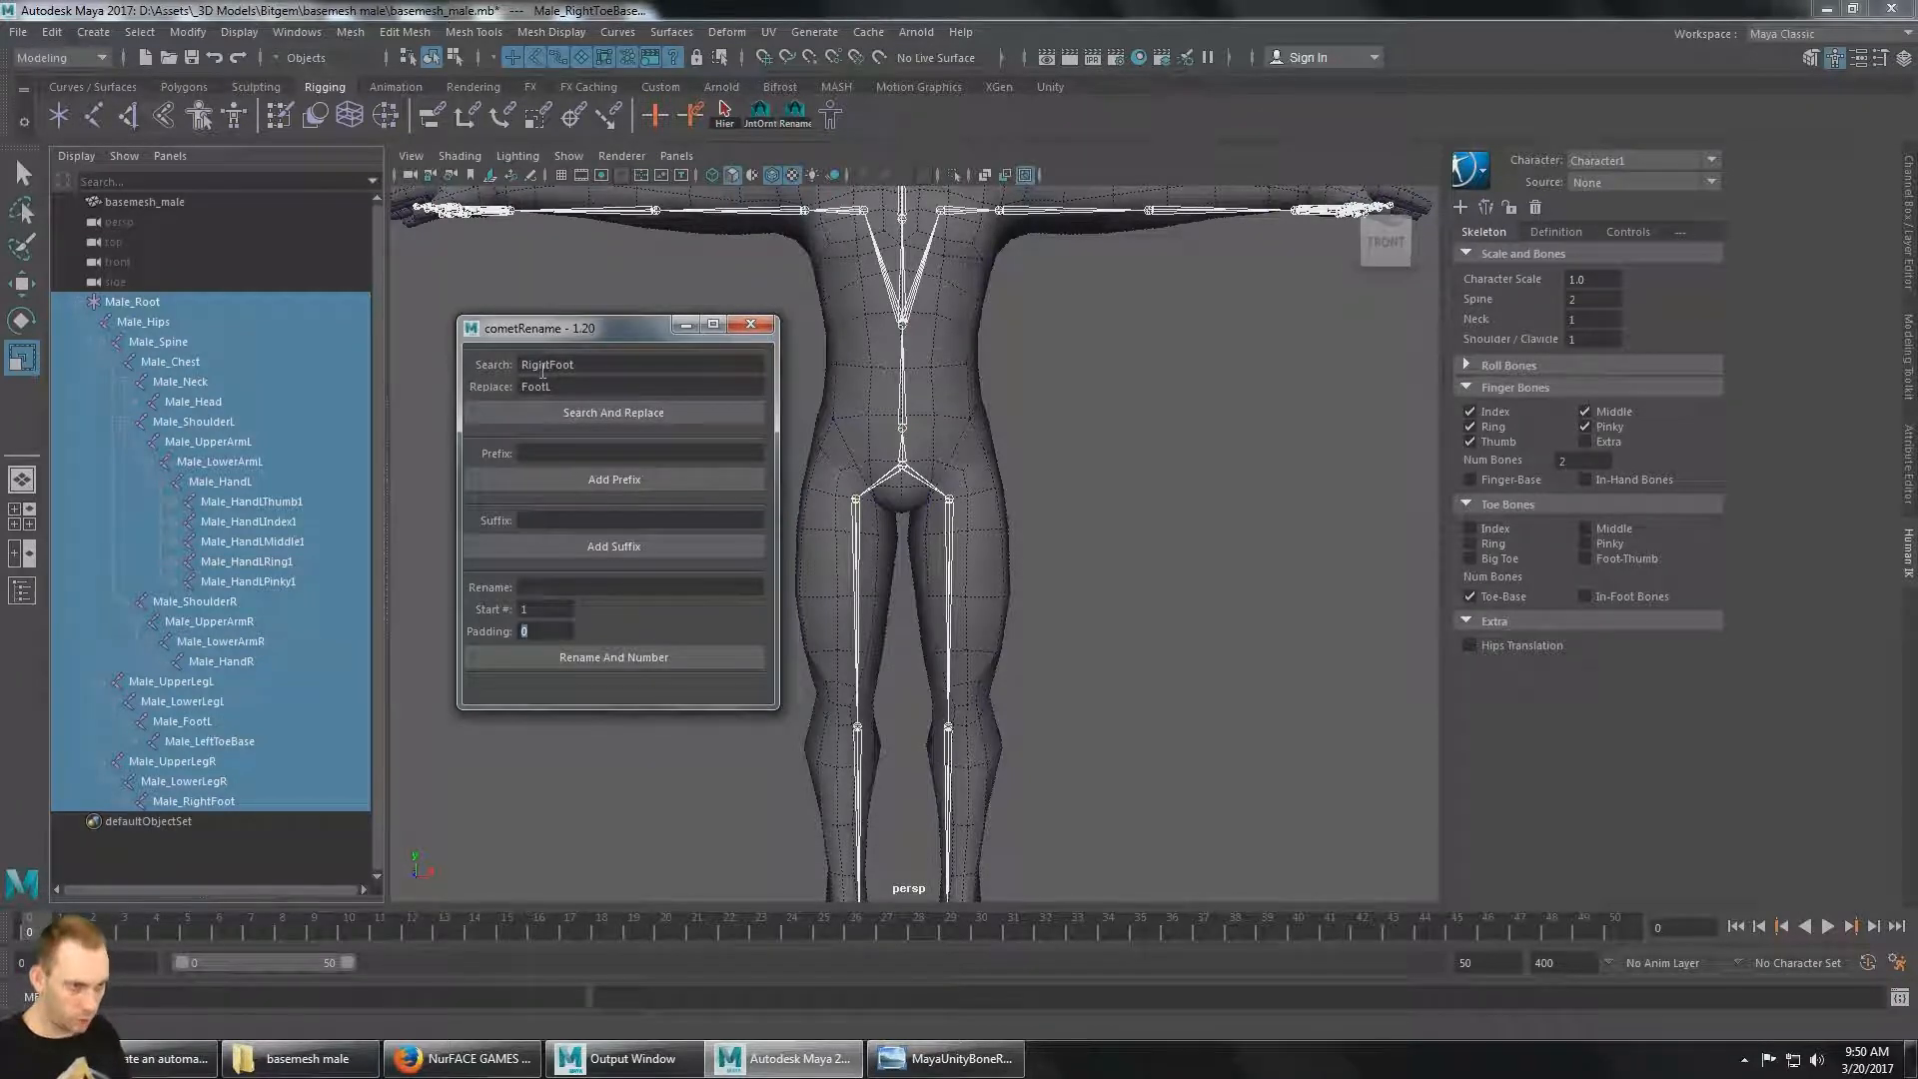
{"action": "key", "text": "BackSpace"}
{"action": "type", "text": "R"}
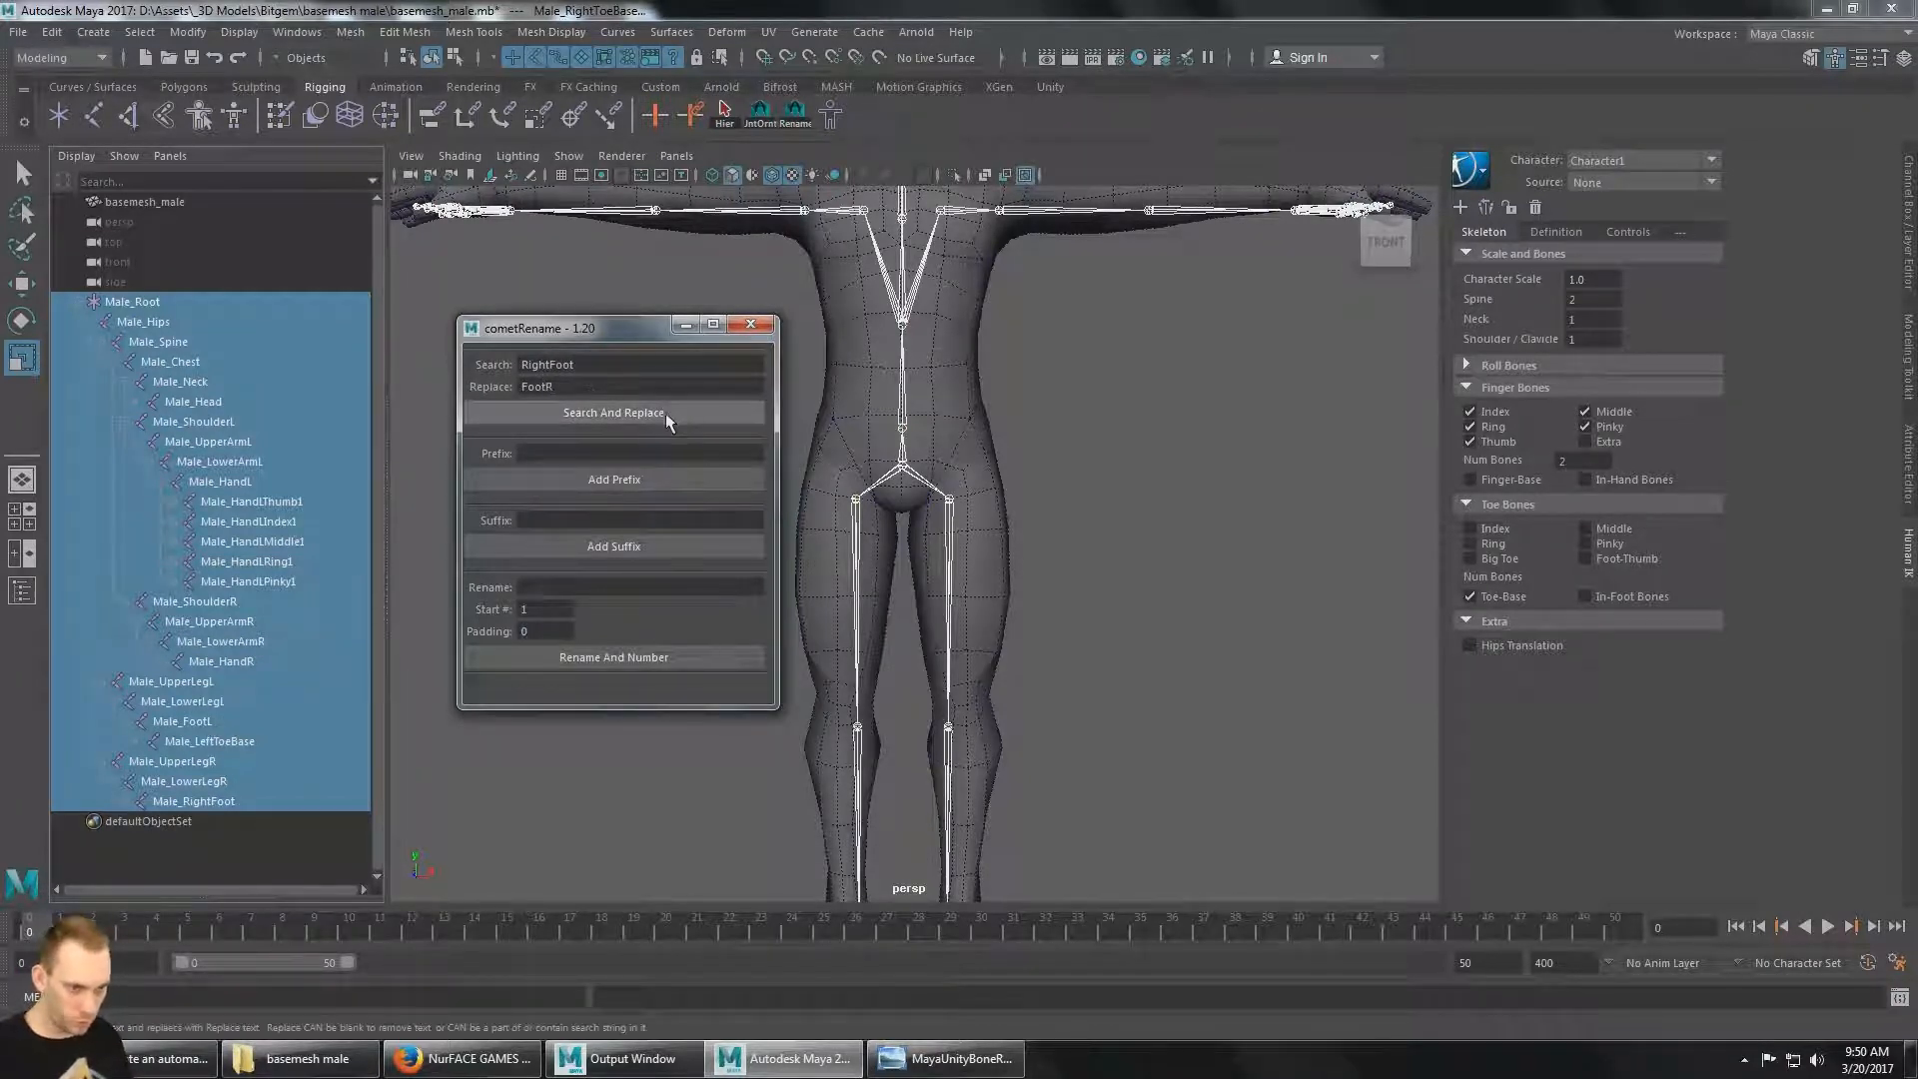
{"action": "left_click", "coordinate": [642, 414]}
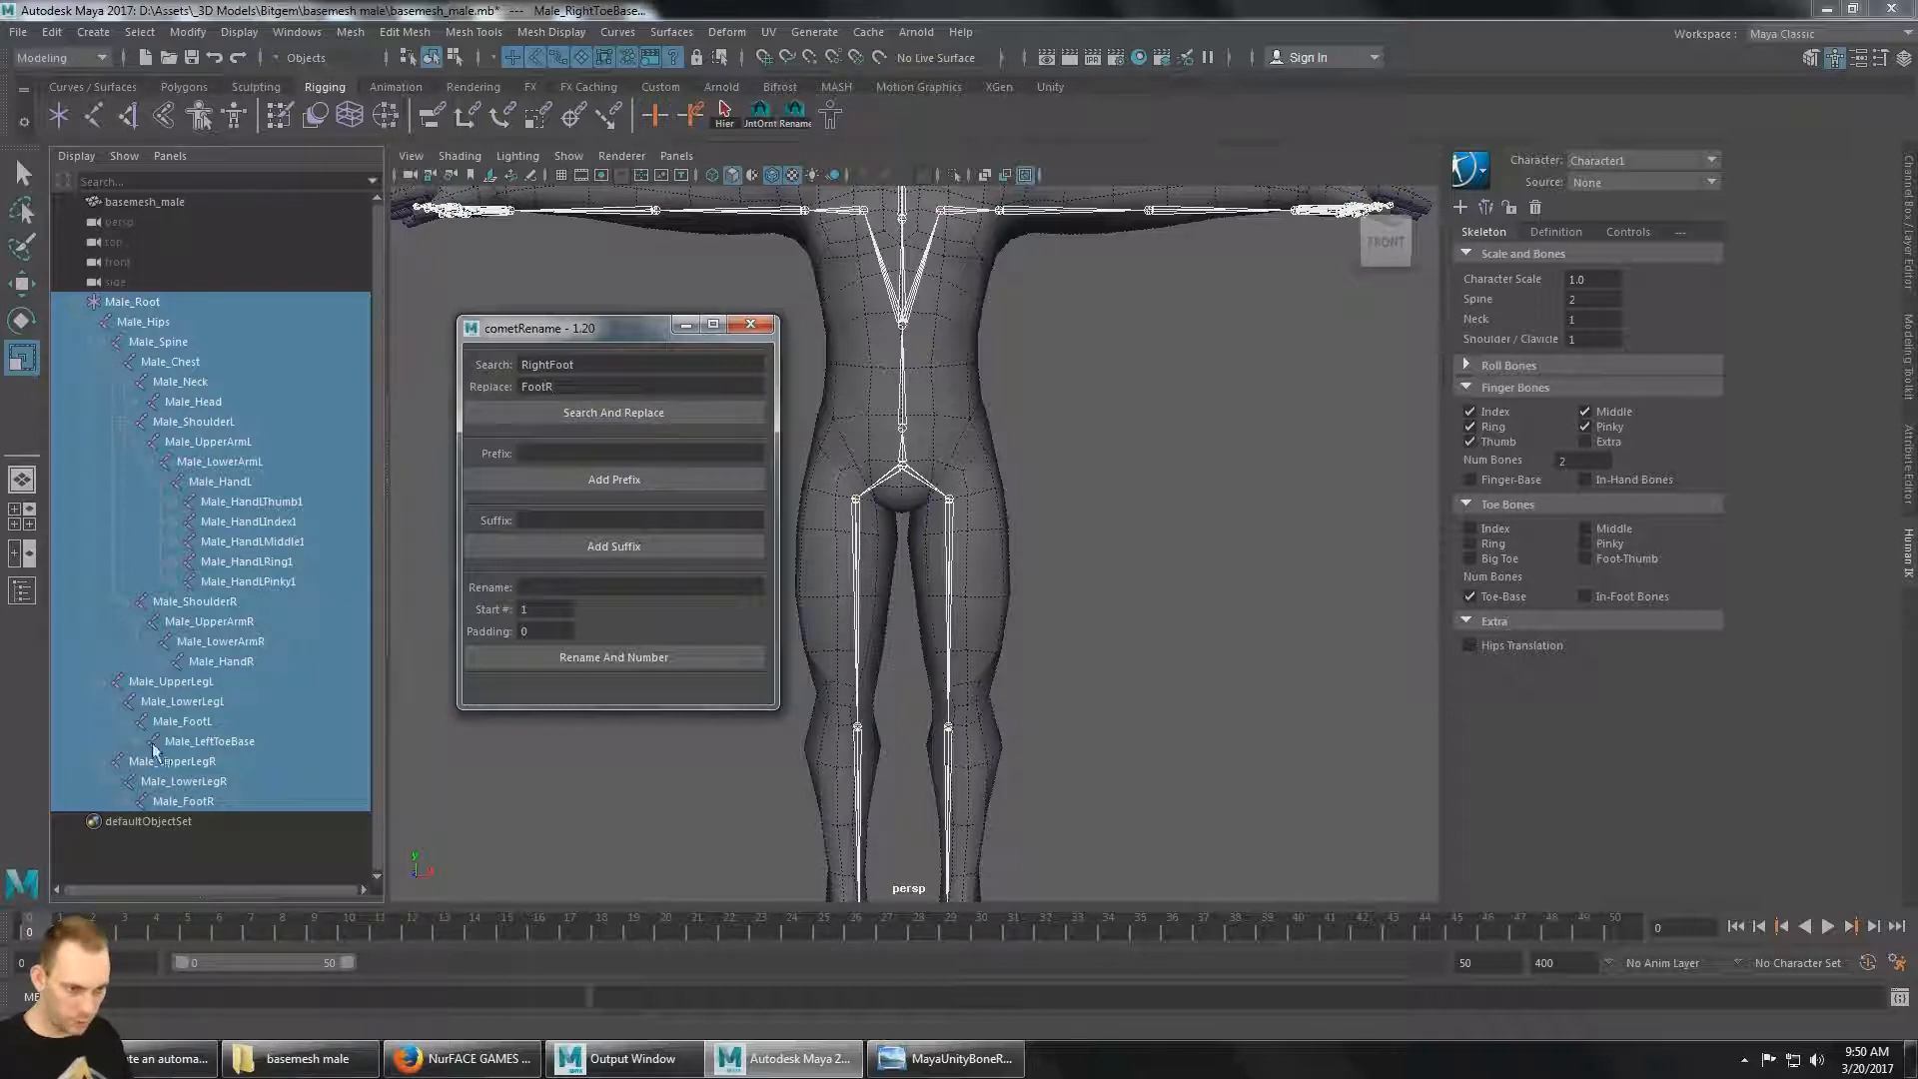
Replace LeftToeBase with ToesL in the names of the selected joints.
{"action": "double_click", "coordinate": [596, 356]}
{"action": "type", "text": "LeftToeBase"}
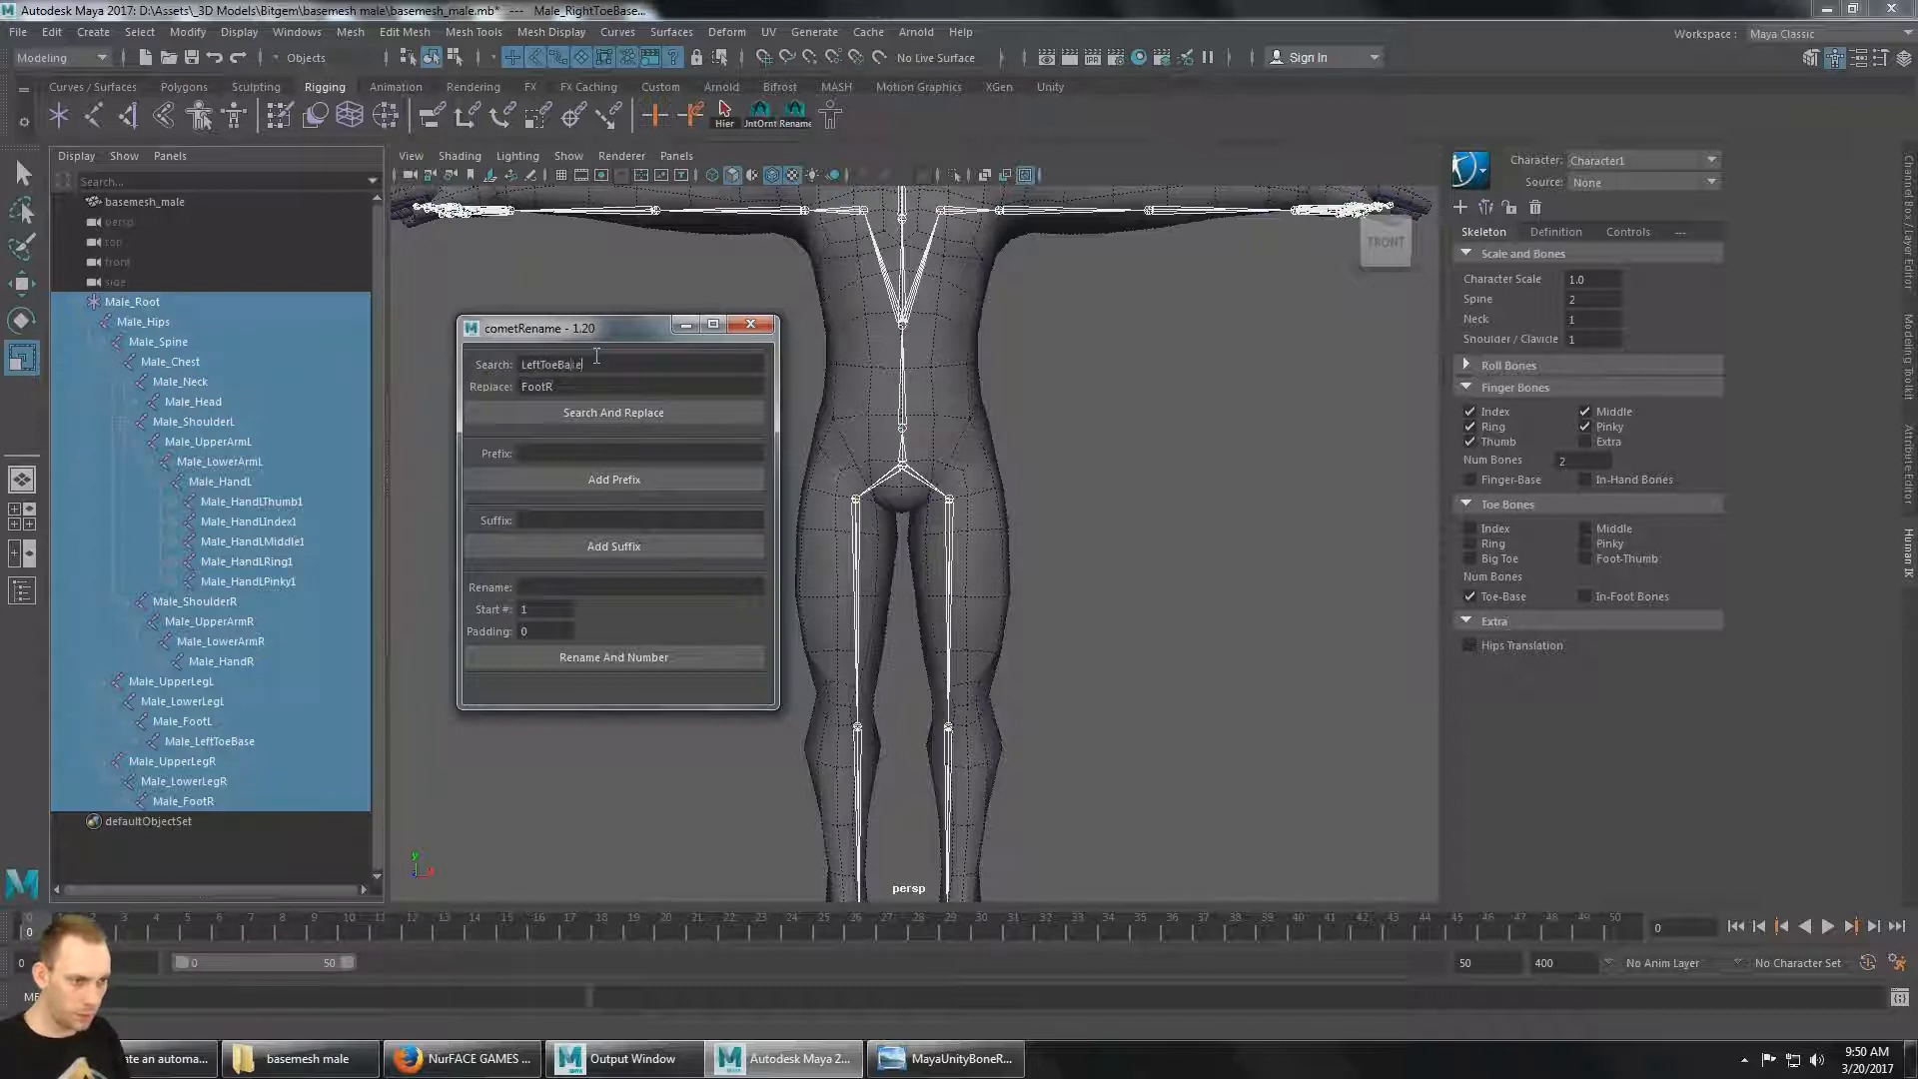
{"action": "key", "text": "Tab"}
{"action": "type", "text": "ToesL"}
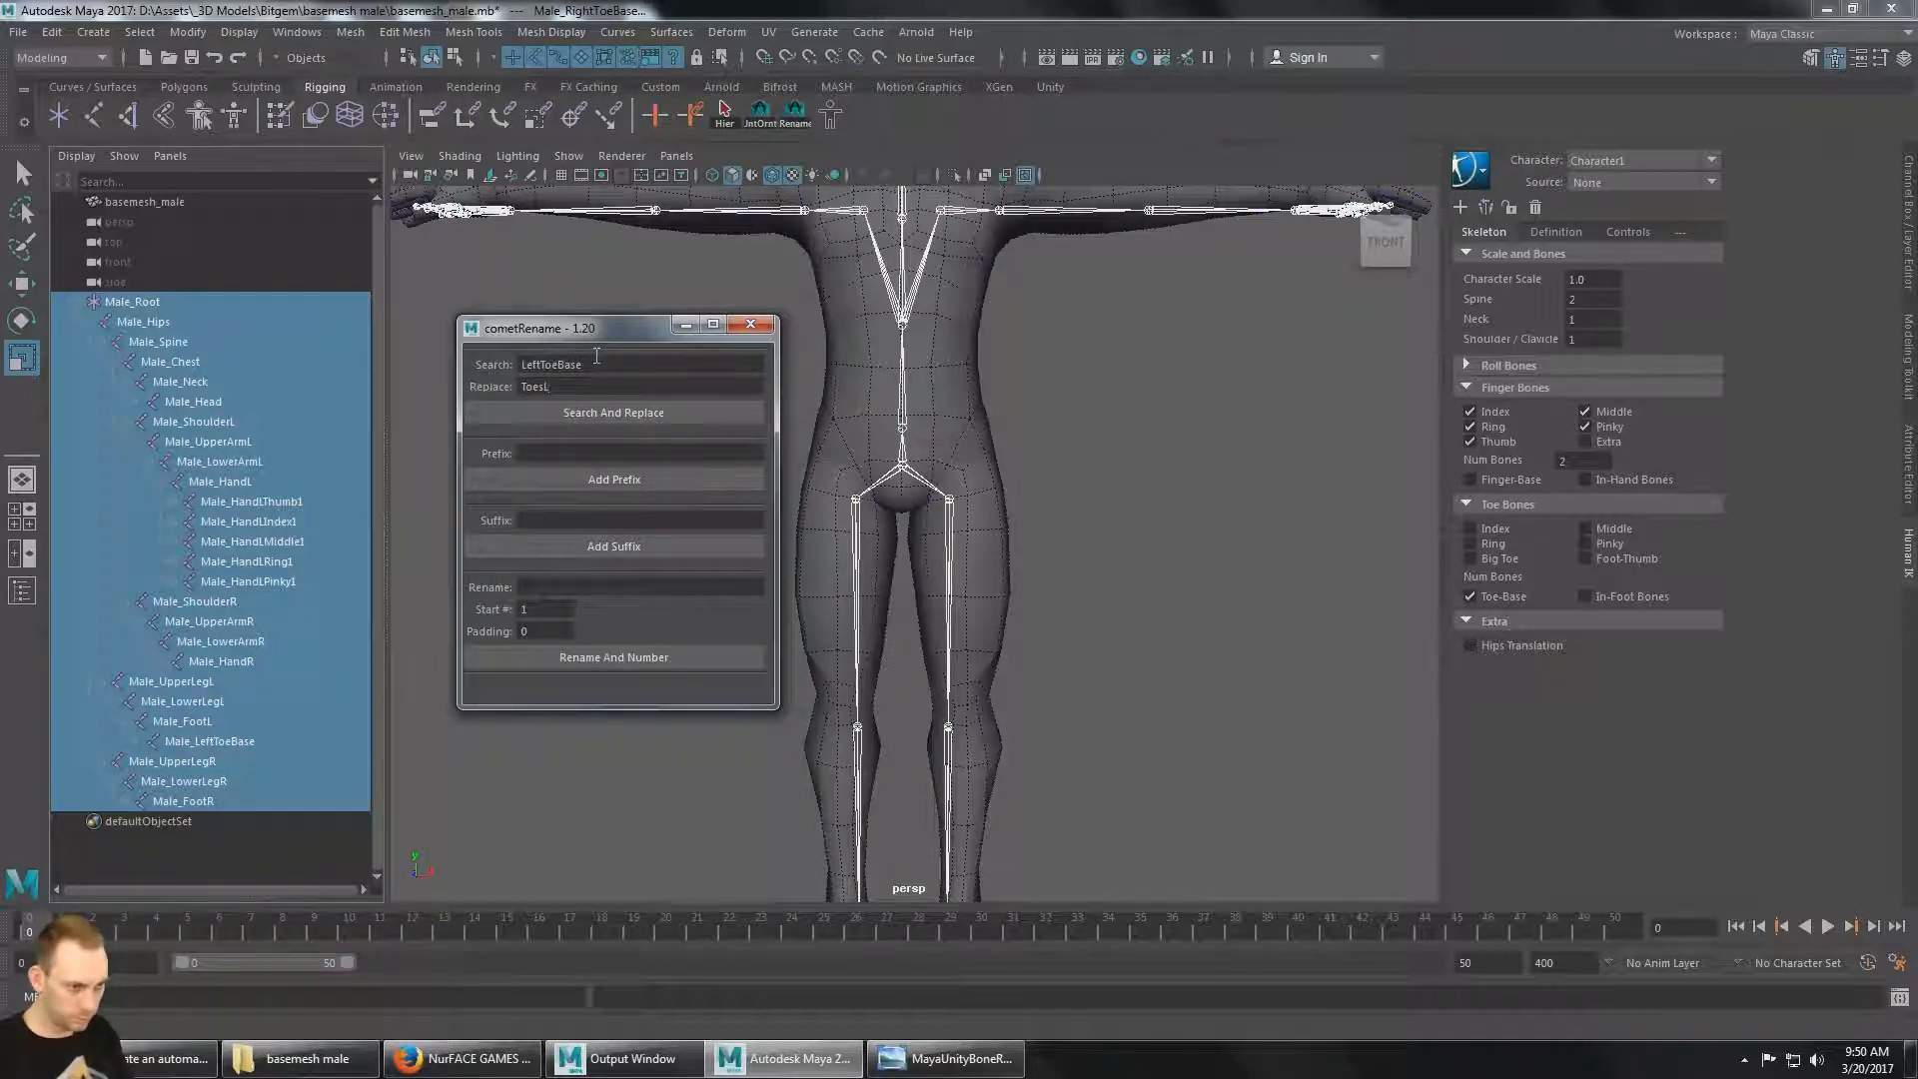
{"action": "left_click", "coordinate": [613, 412]}
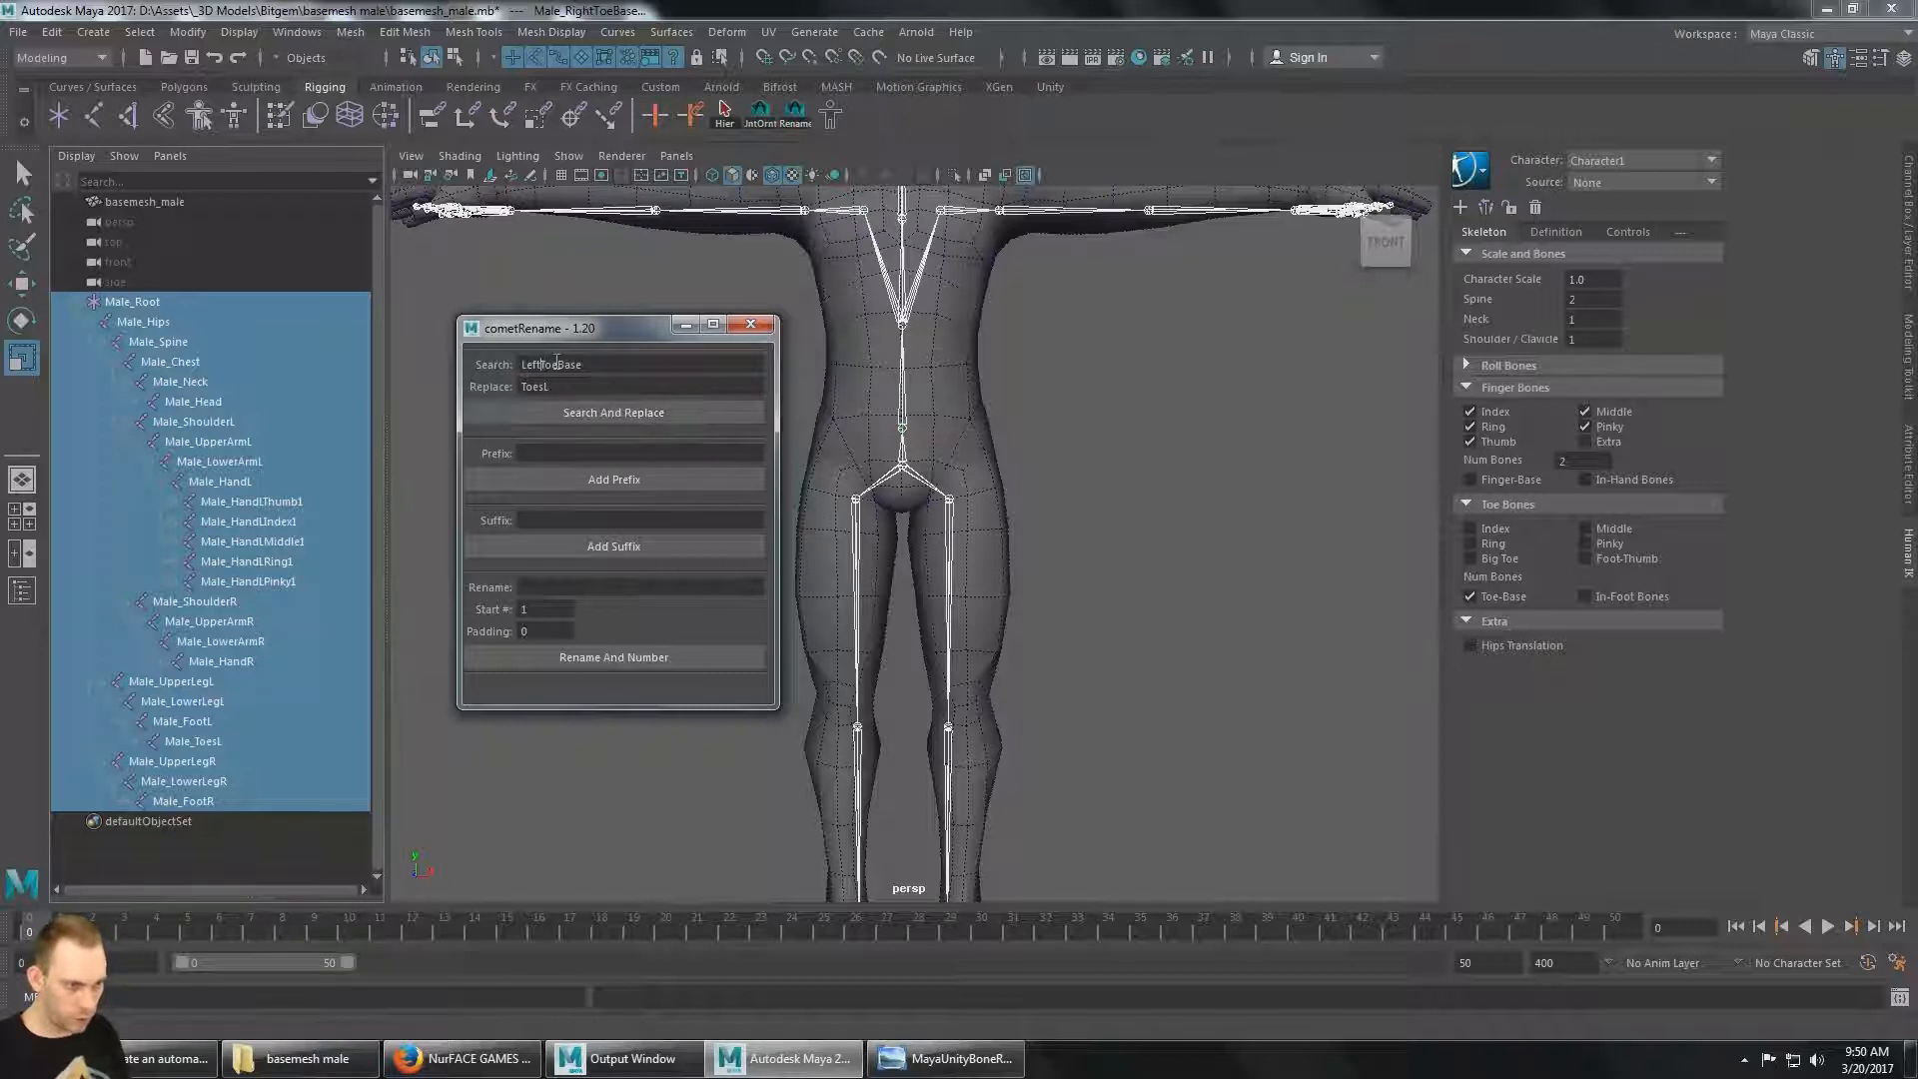
Replace RightToeBase with ToesR in the names of the selected joints.
{"action": "double_click", "coordinate": [555, 364]}
{"action": "type", "text": "RightToeBase"}
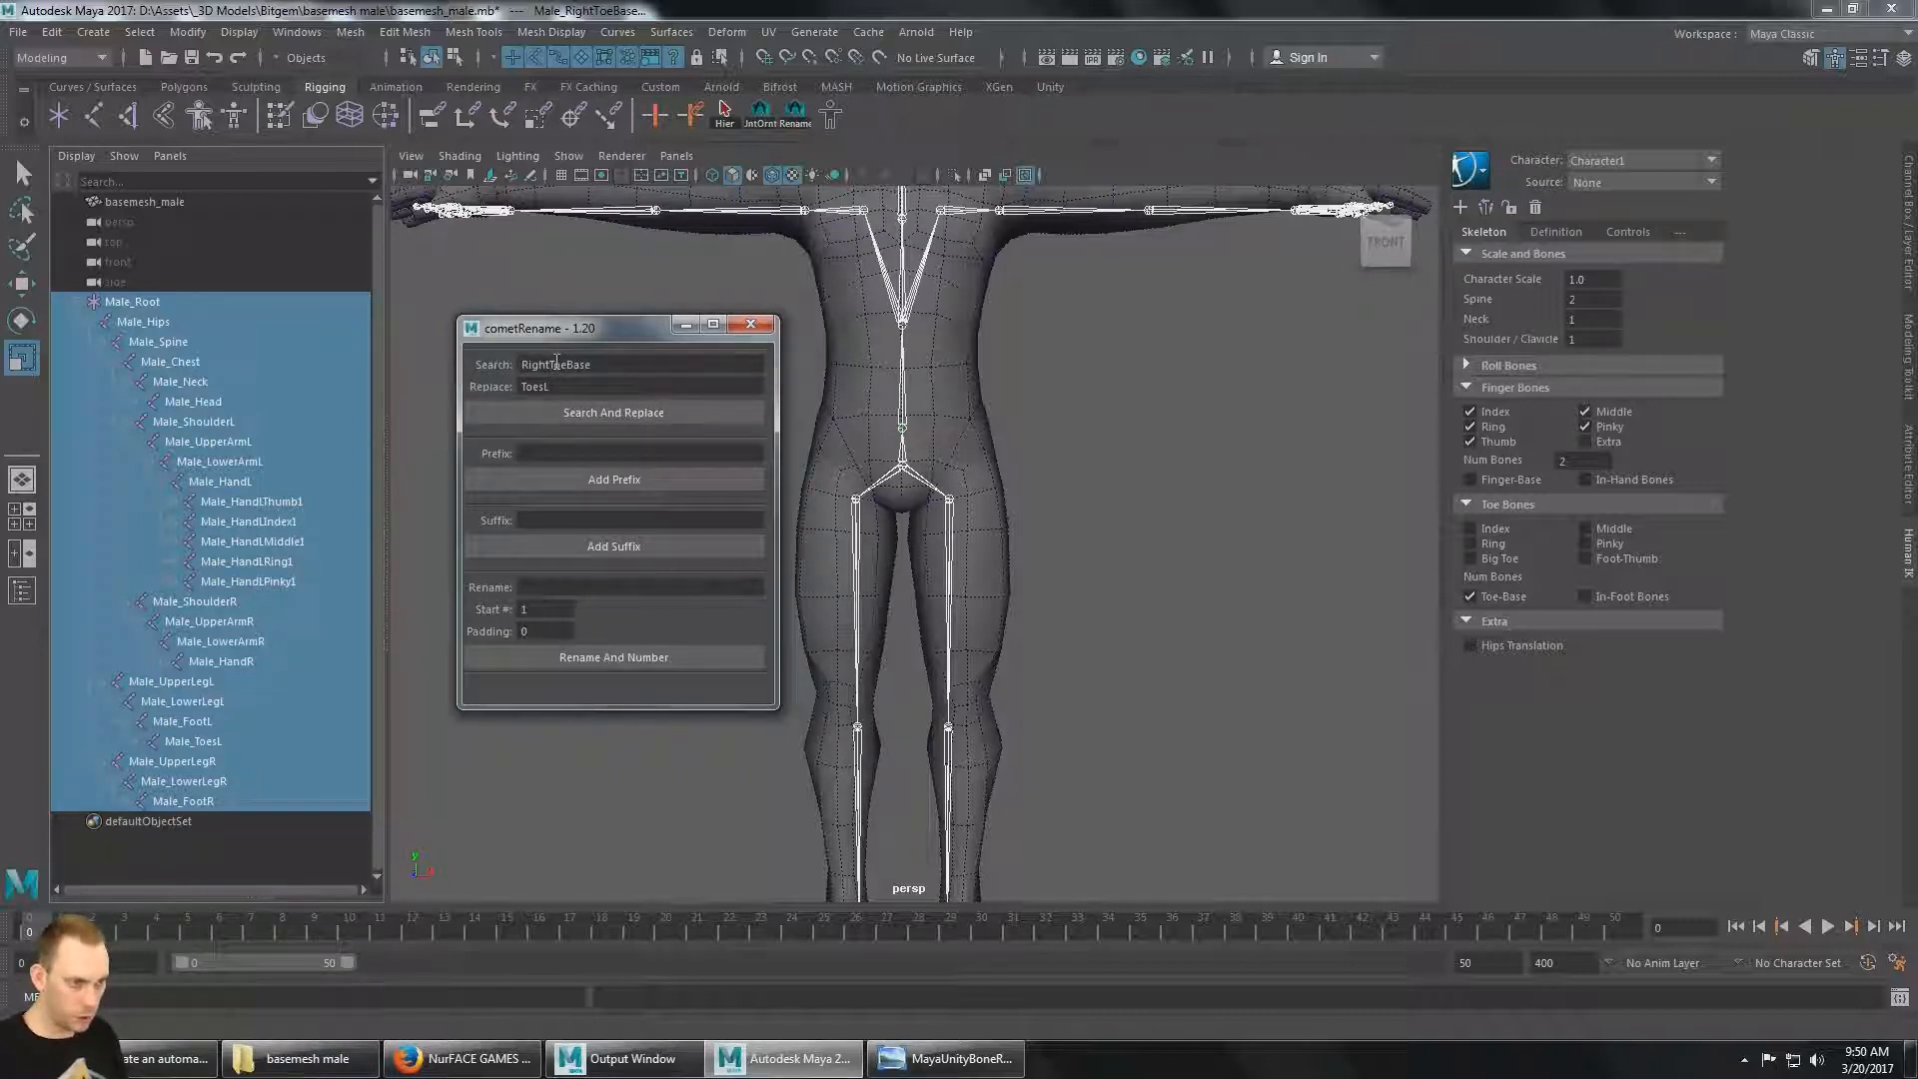
{"action": "key", "text": "Tab"}
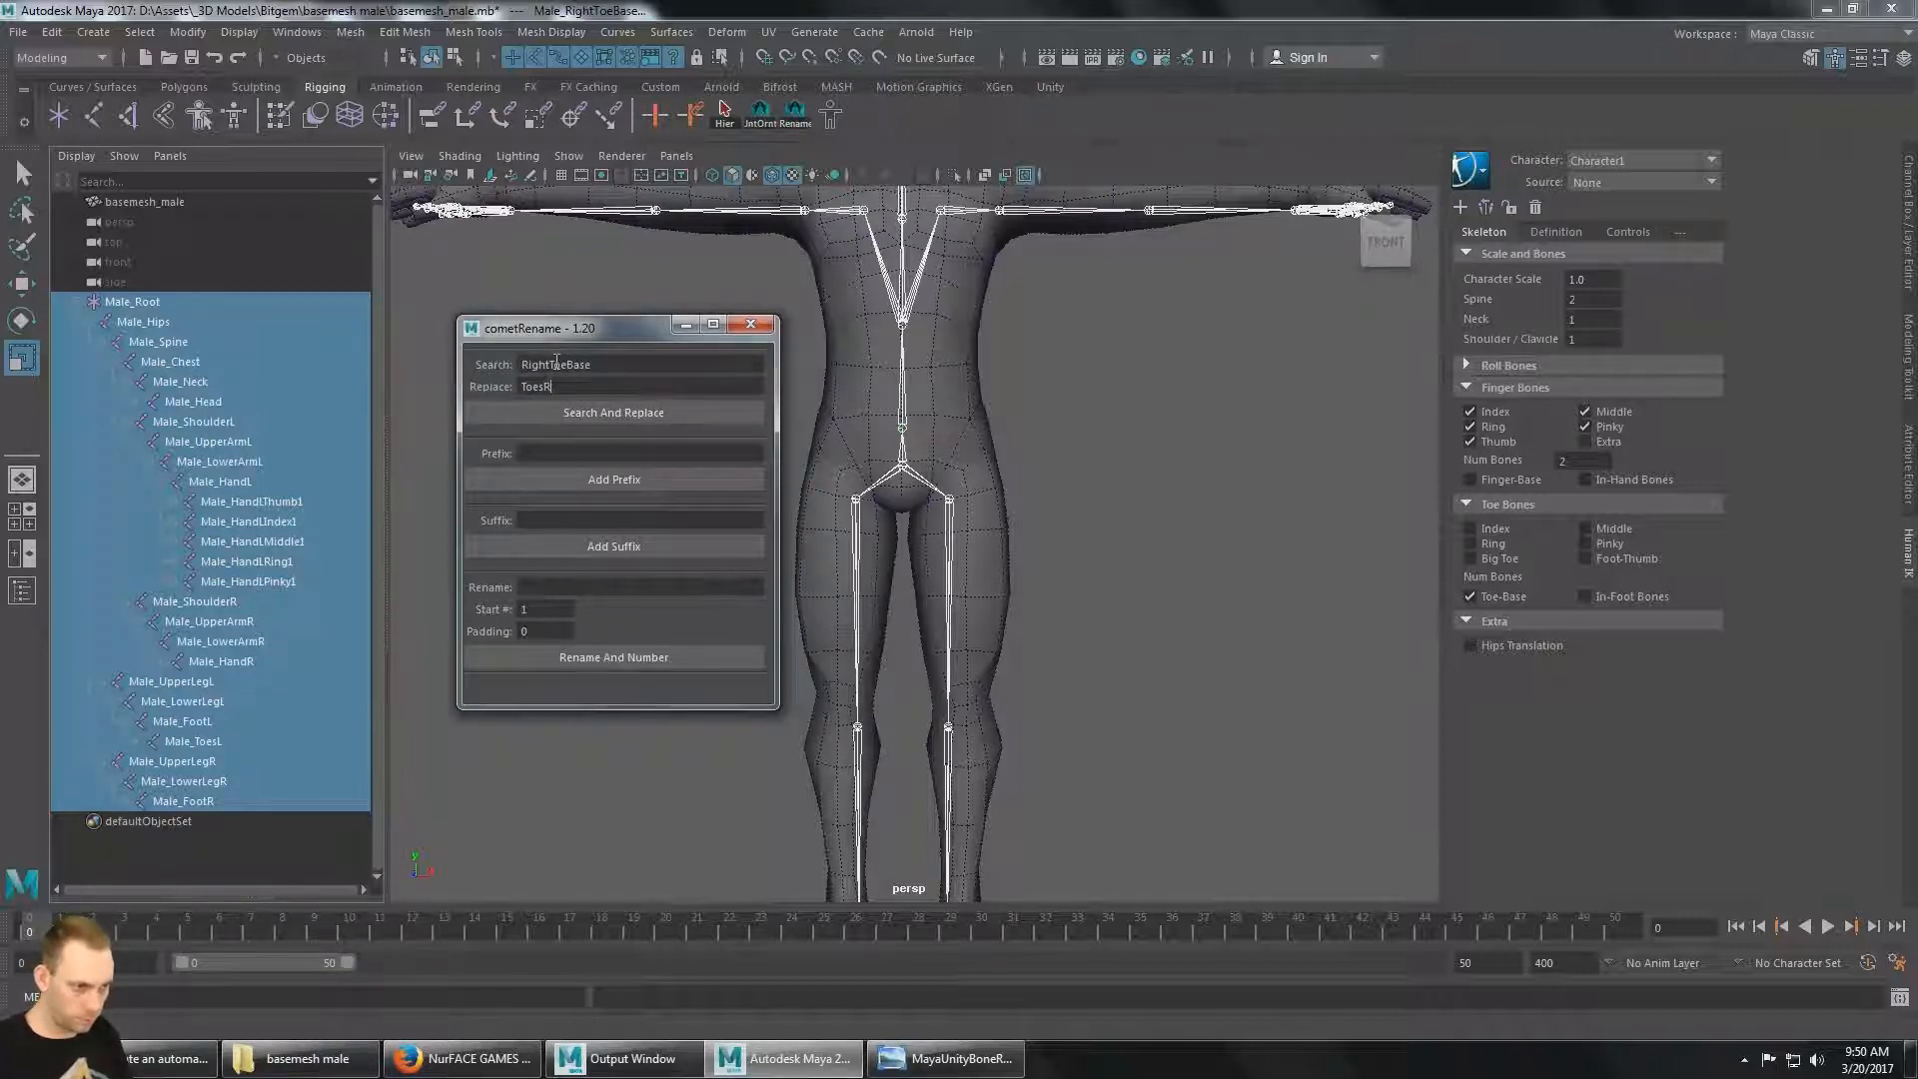
Compare the leg bone names in MayaUnityBoneReference.jpg with the renamed joints, selecting the upper leg, lower leg and foot joints in Maya.
{"action": "key", "text": "alt+Tab"}
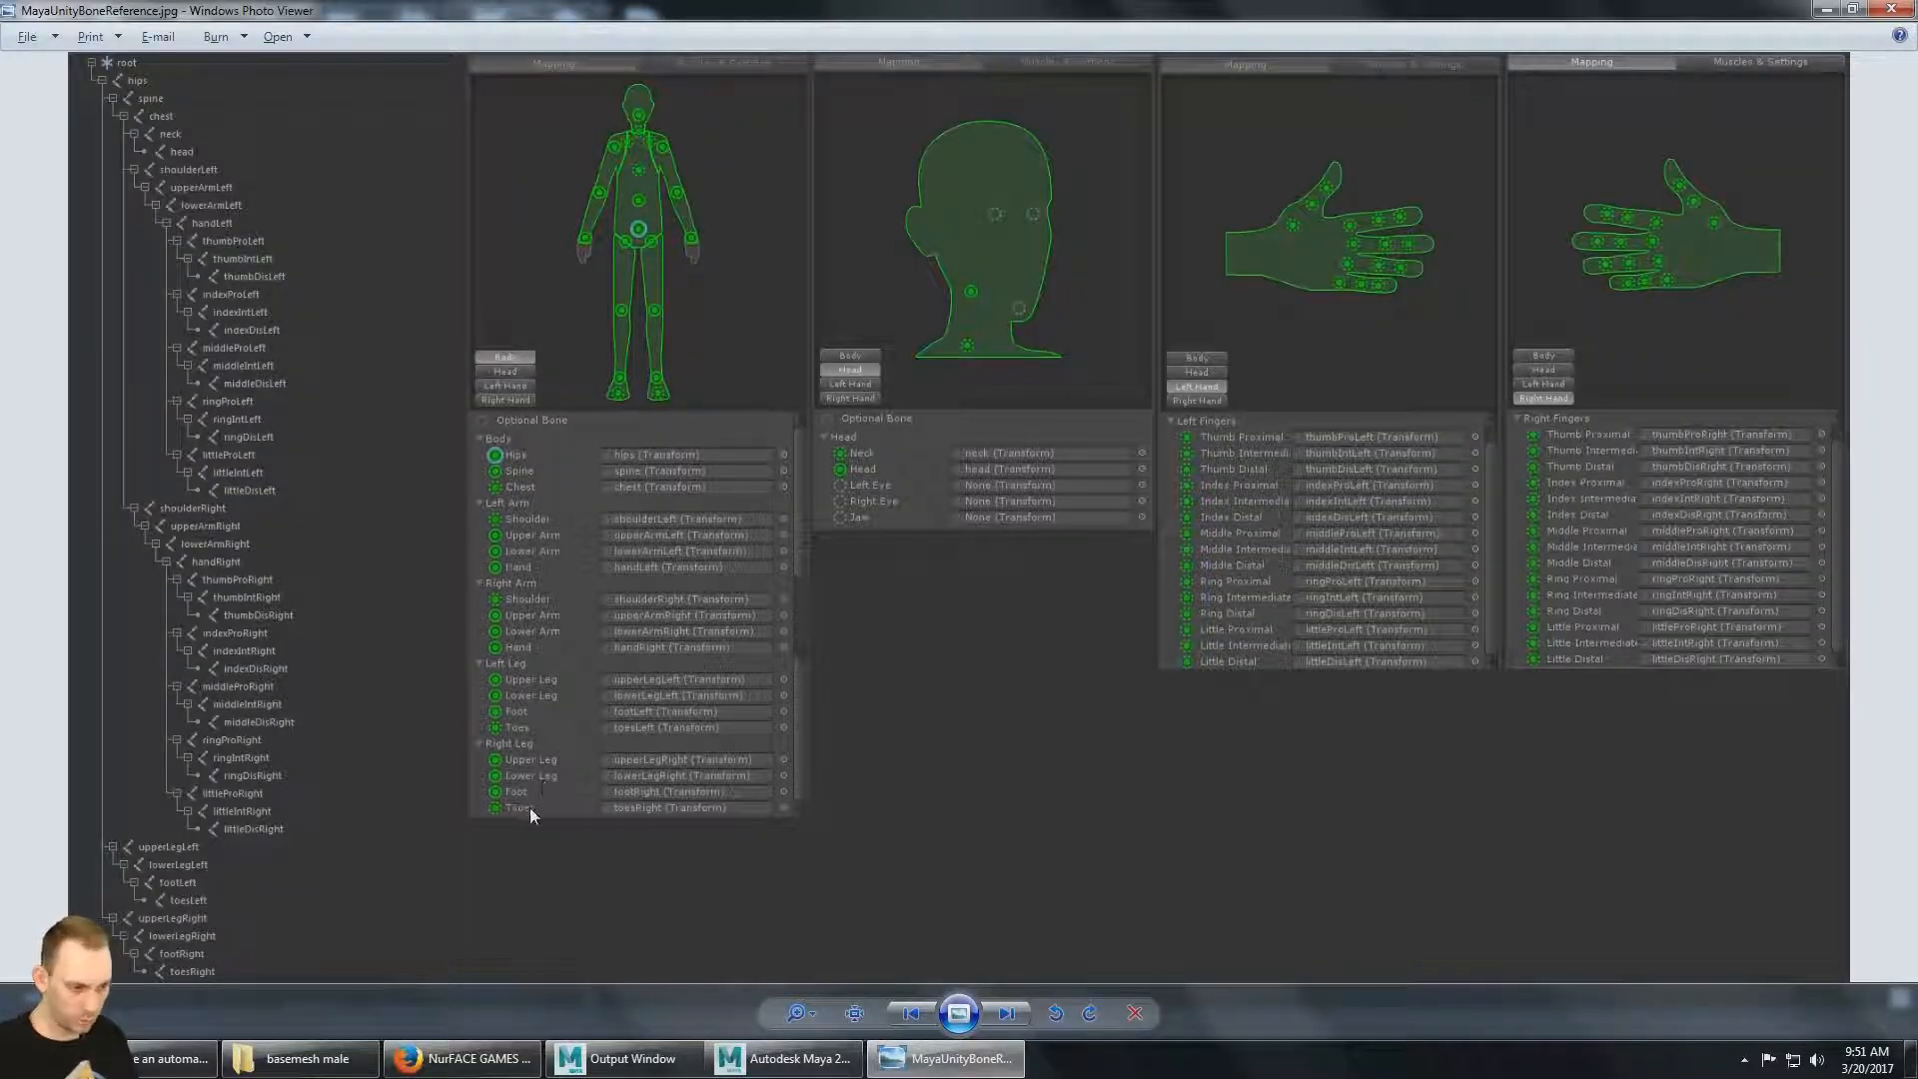
{"action": "key", "text": "alt+Tab"}
{"action": "left_click", "coordinate": [160, 762]}
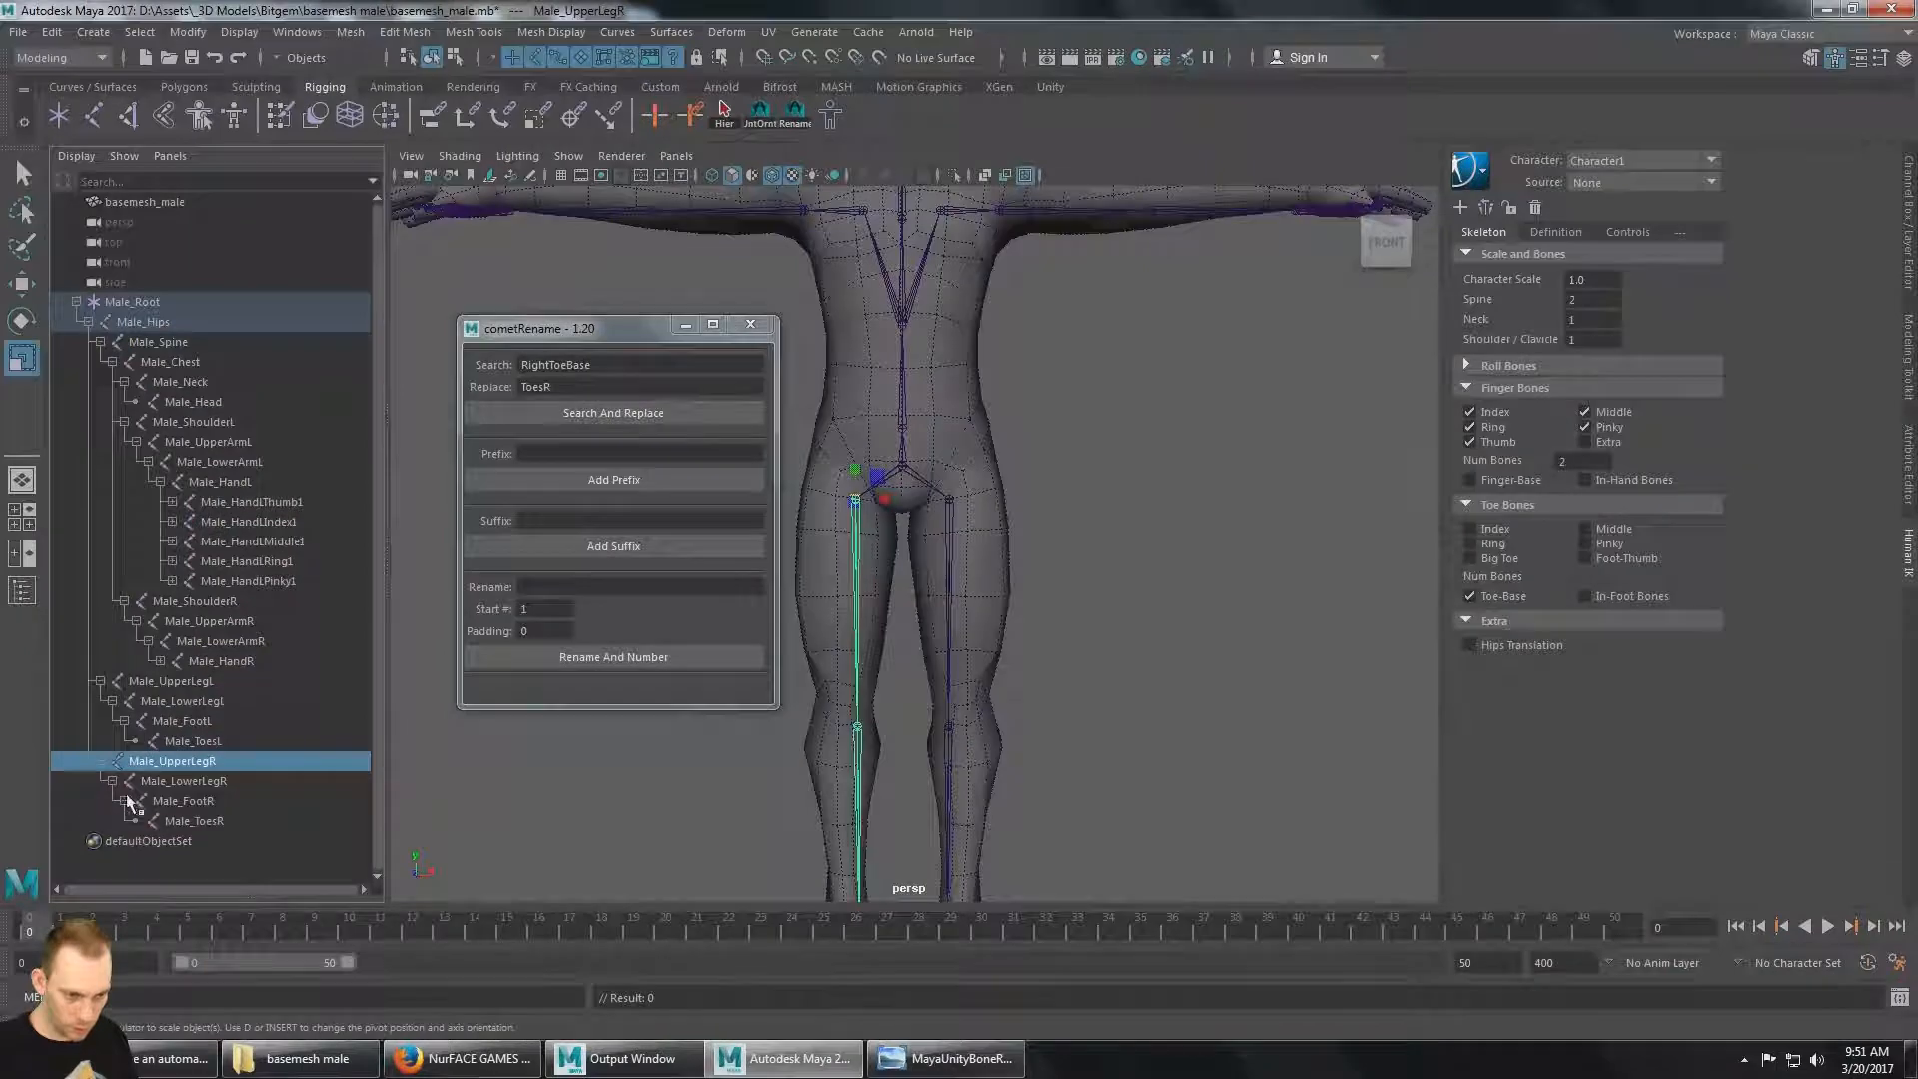
{"action": "left_click", "coordinate": [211, 687]}
{"action": "left_click", "coordinate": [219, 702]}
{"action": "left_click", "coordinate": [230, 722]}
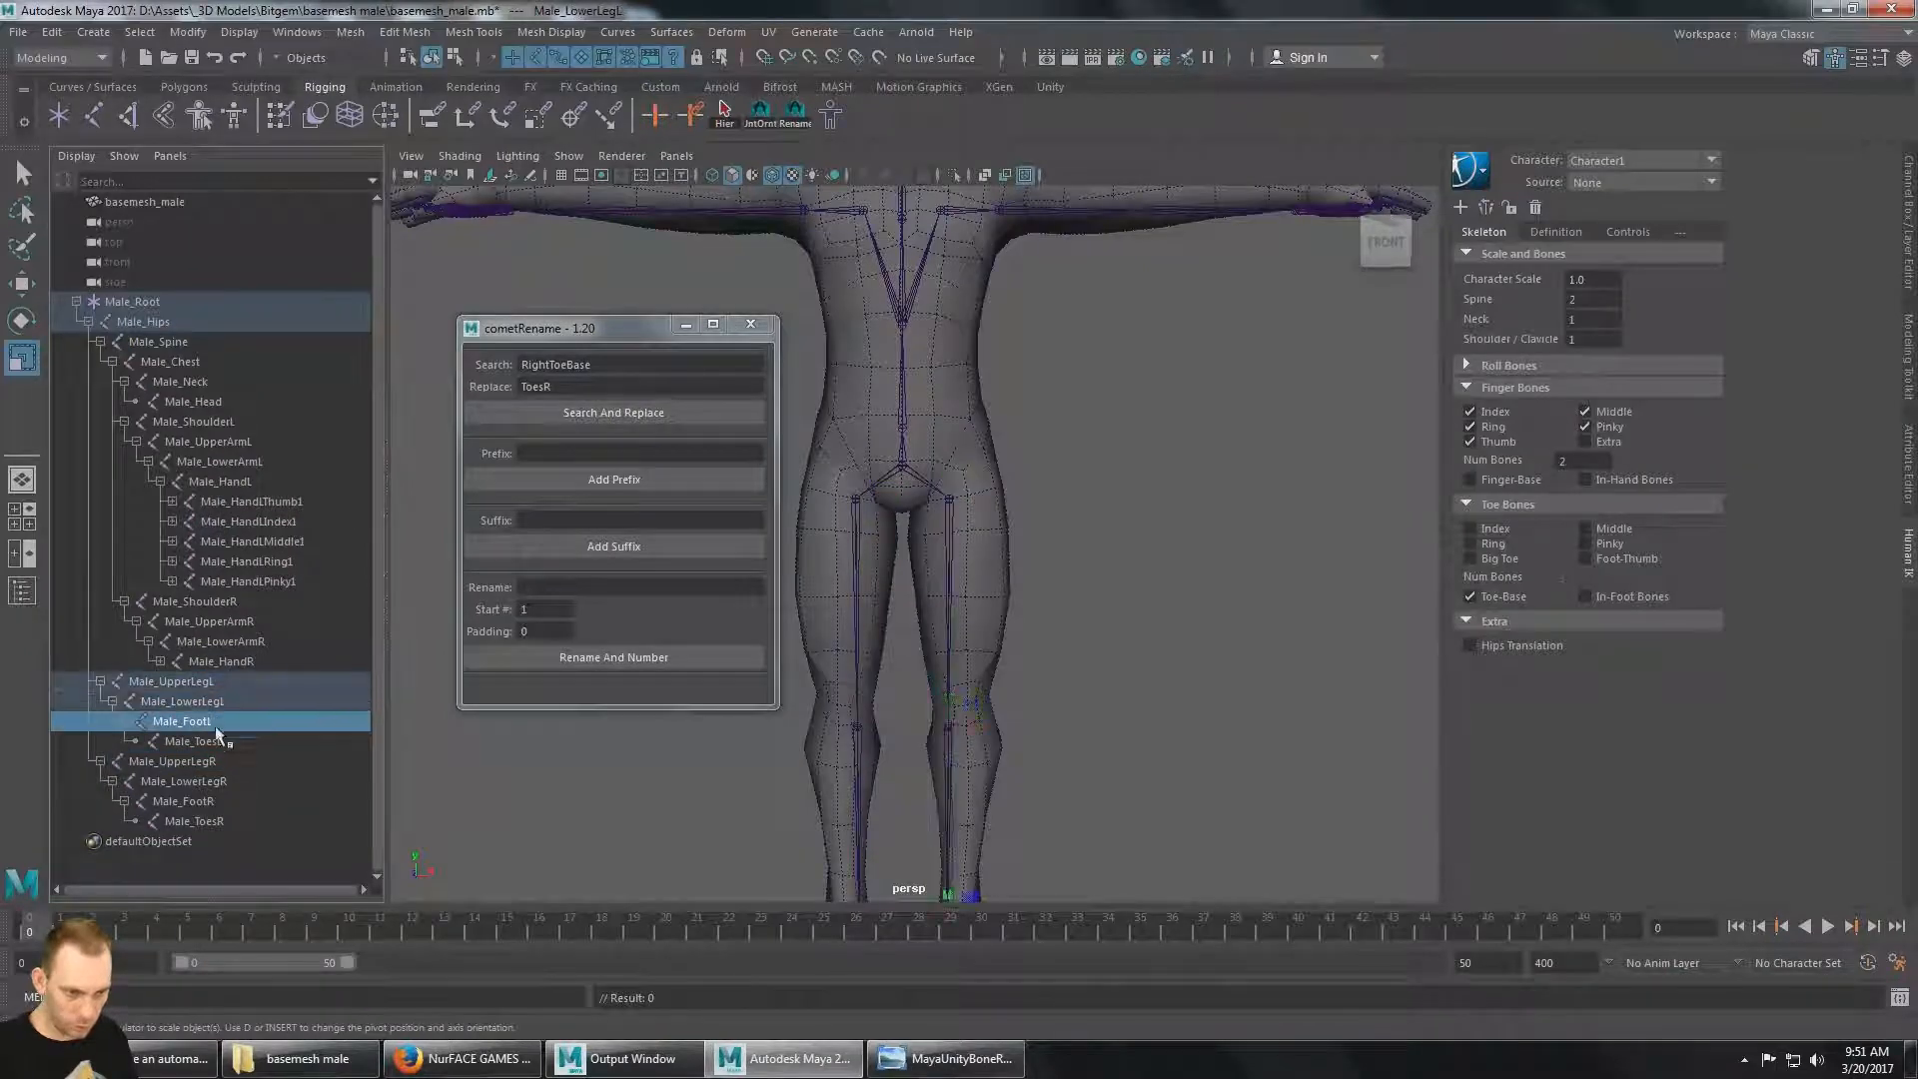
Check the names of the left toe joint and the right leg joints, selecting each from Male_ToesL to Male_ToesR.
{"action": "left_click", "coordinate": [231, 741]}
{"action": "left_click", "coordinate": [225, 763]}
{"action": "left_click", "coordinate": [222, 782]}
{"action": "left_click", "coordinate": [219, 801]}
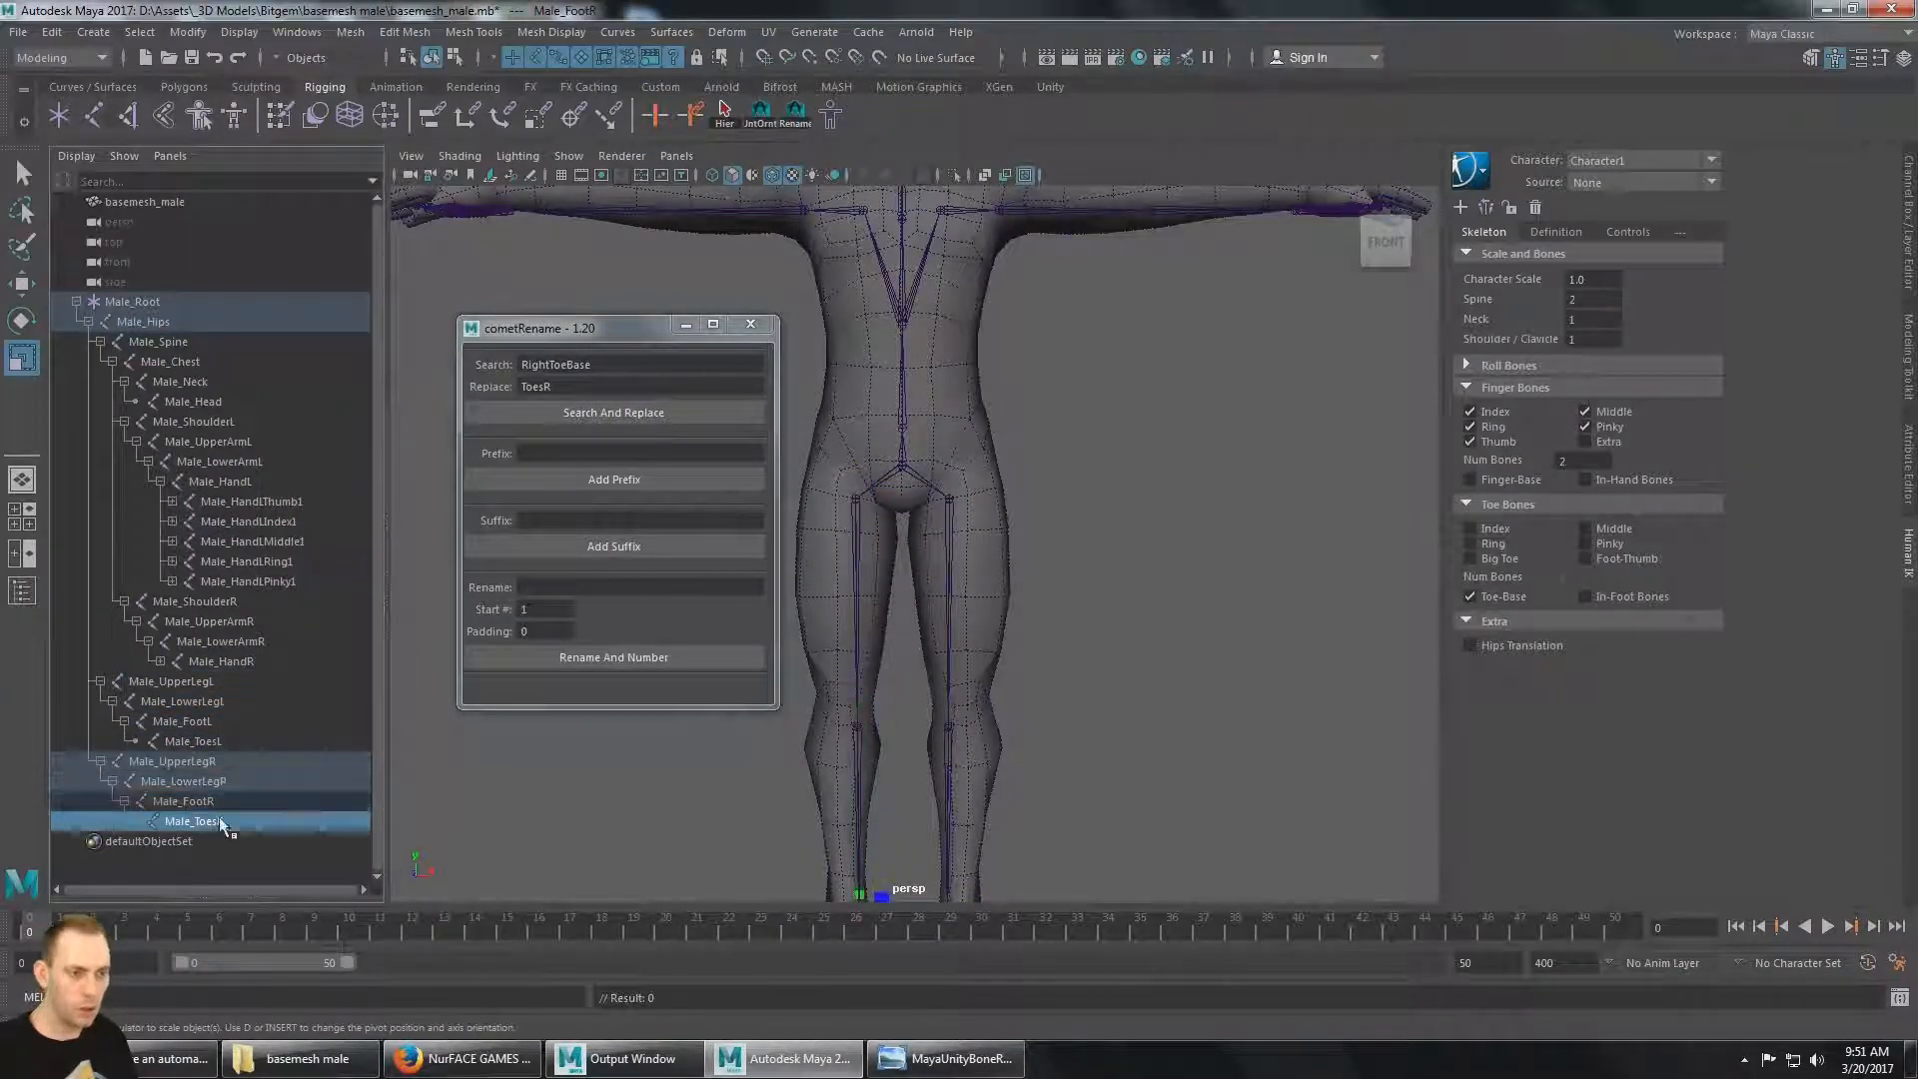
{"action": "left_click", "coordinate": [218, 819]}
Examine the names of the left hand's finger joints, expanding the thumb and index chains and selecting joints through to the pinky.
{"action": "left_click", "coordinate": [260, 500]}
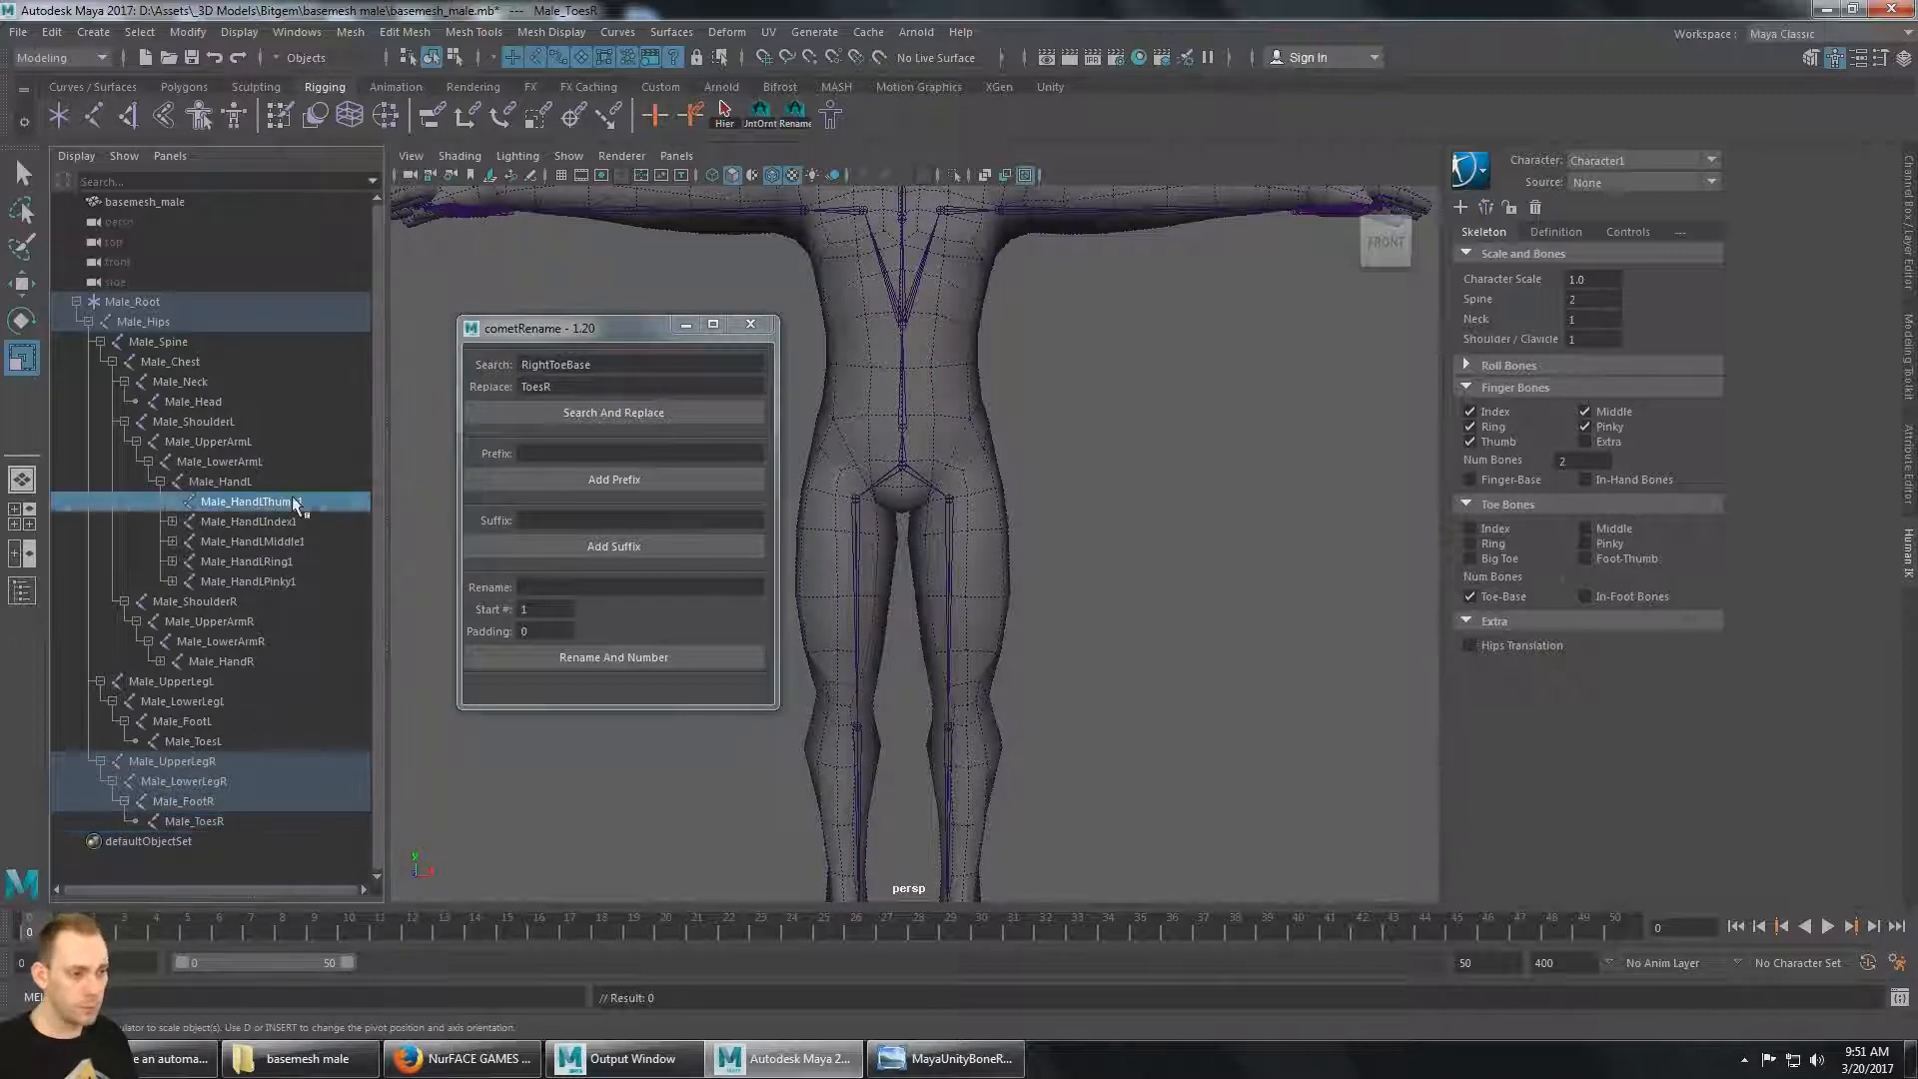
{"action": "left_click_drag", "start_coordinate": [611, 332], "coordinate": [580, 274]}
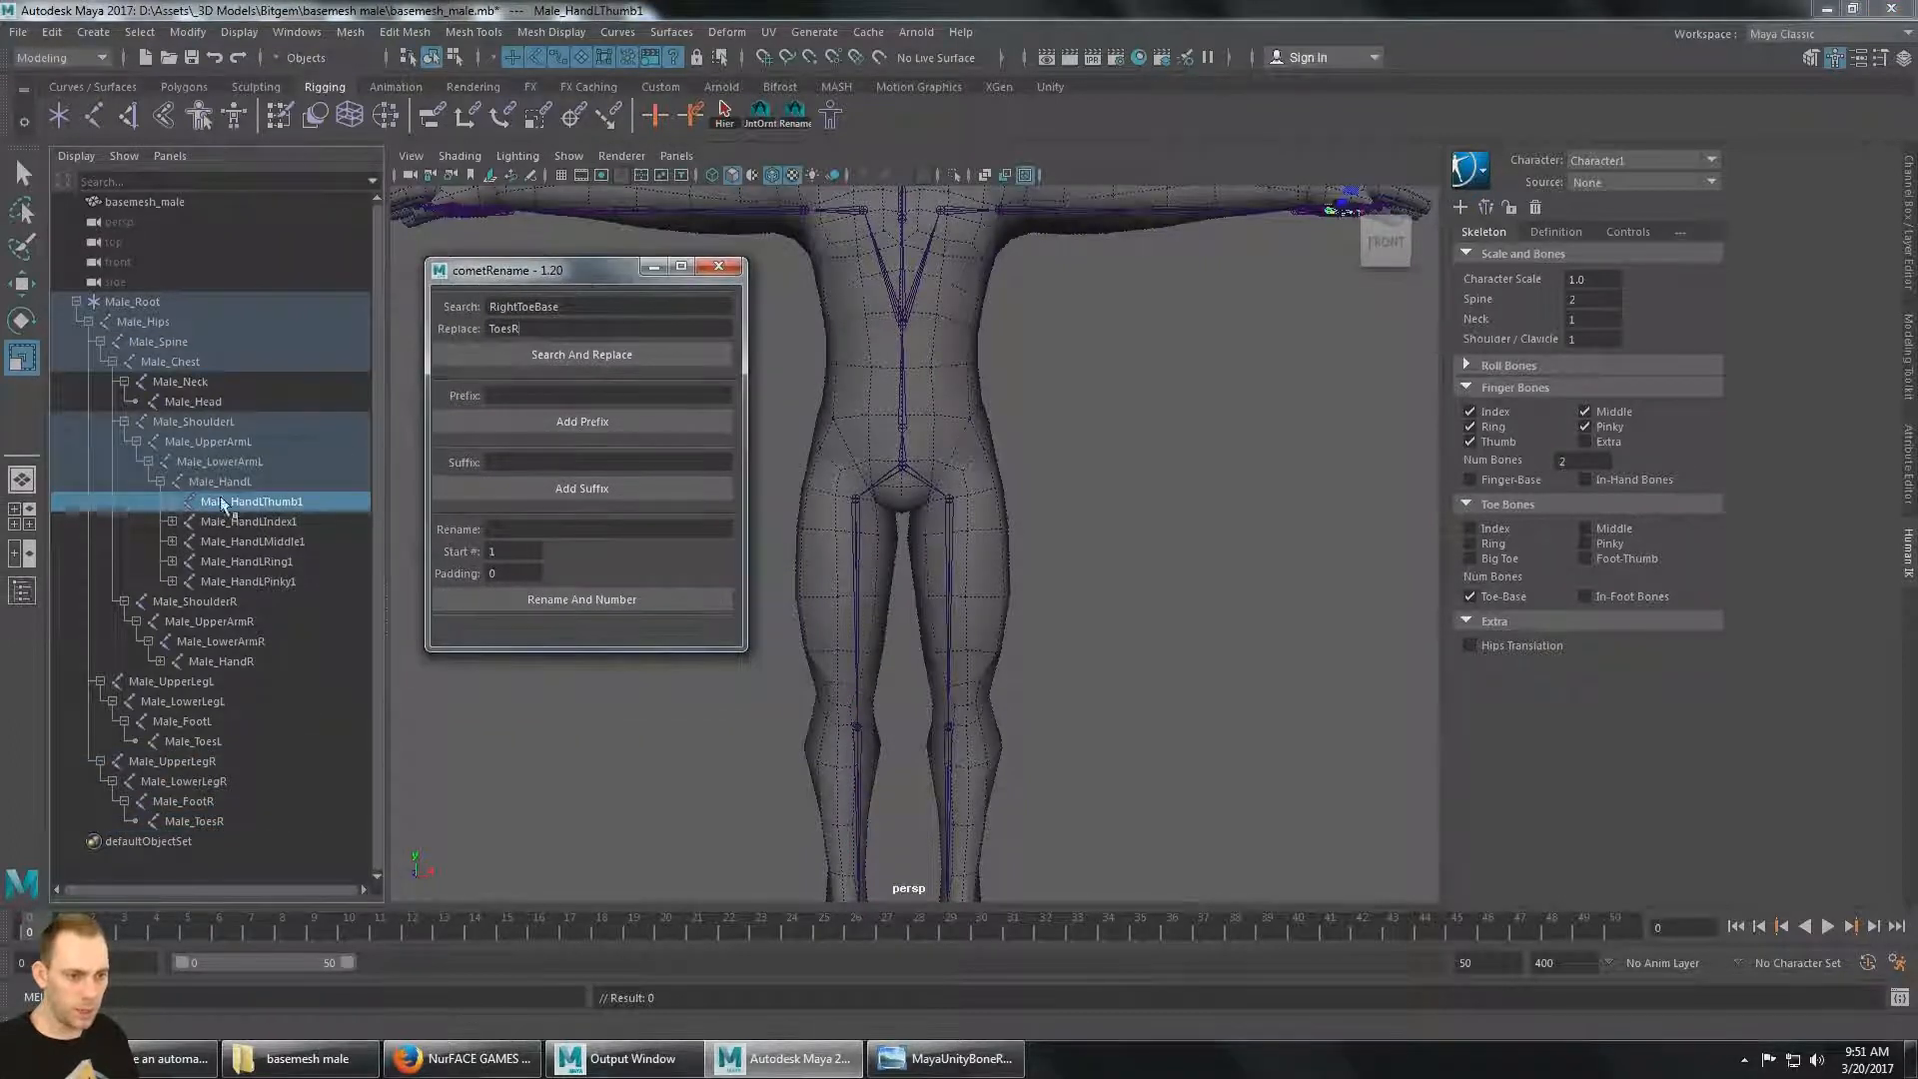
{"action": "left_click", "coordinate": [172, 502]}
{"action": "left_click", "coordinate": [184, 522]}
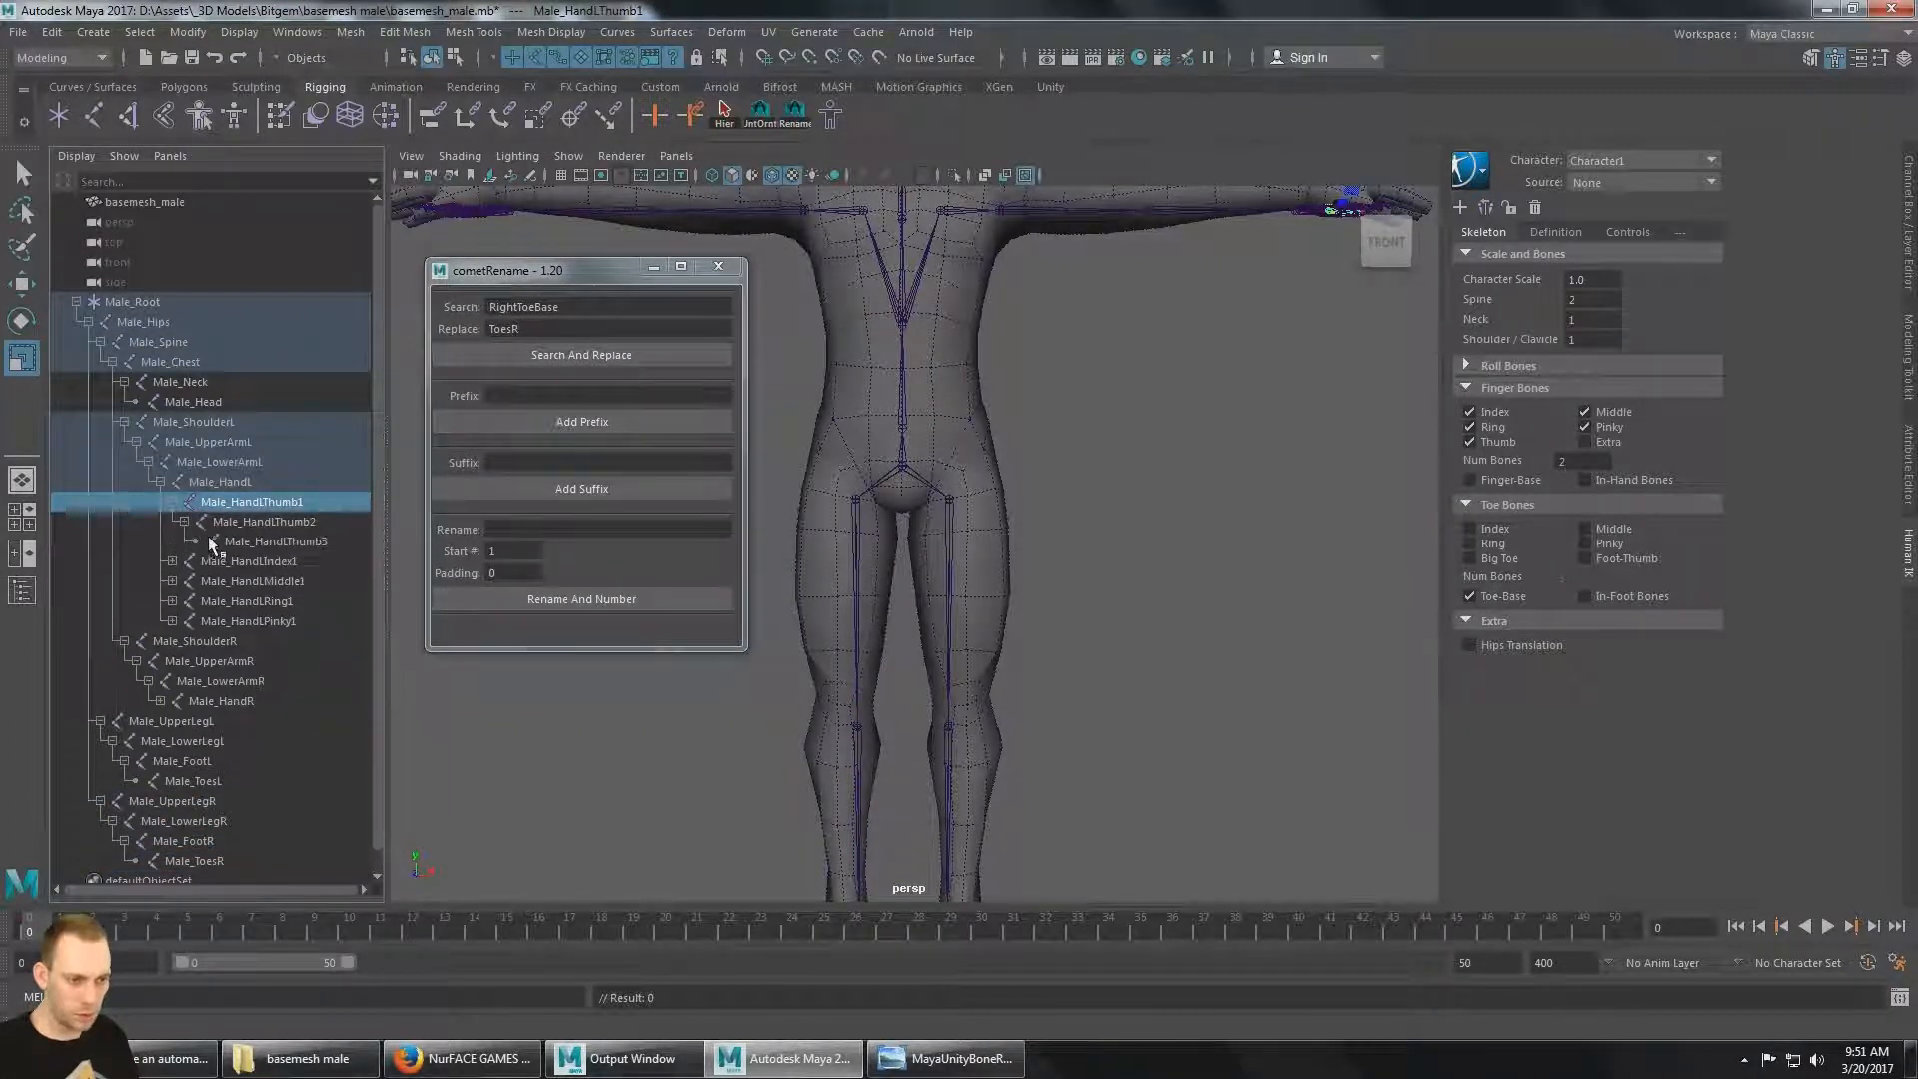
{"action": "left_click", "coordinate": [286, 520]}
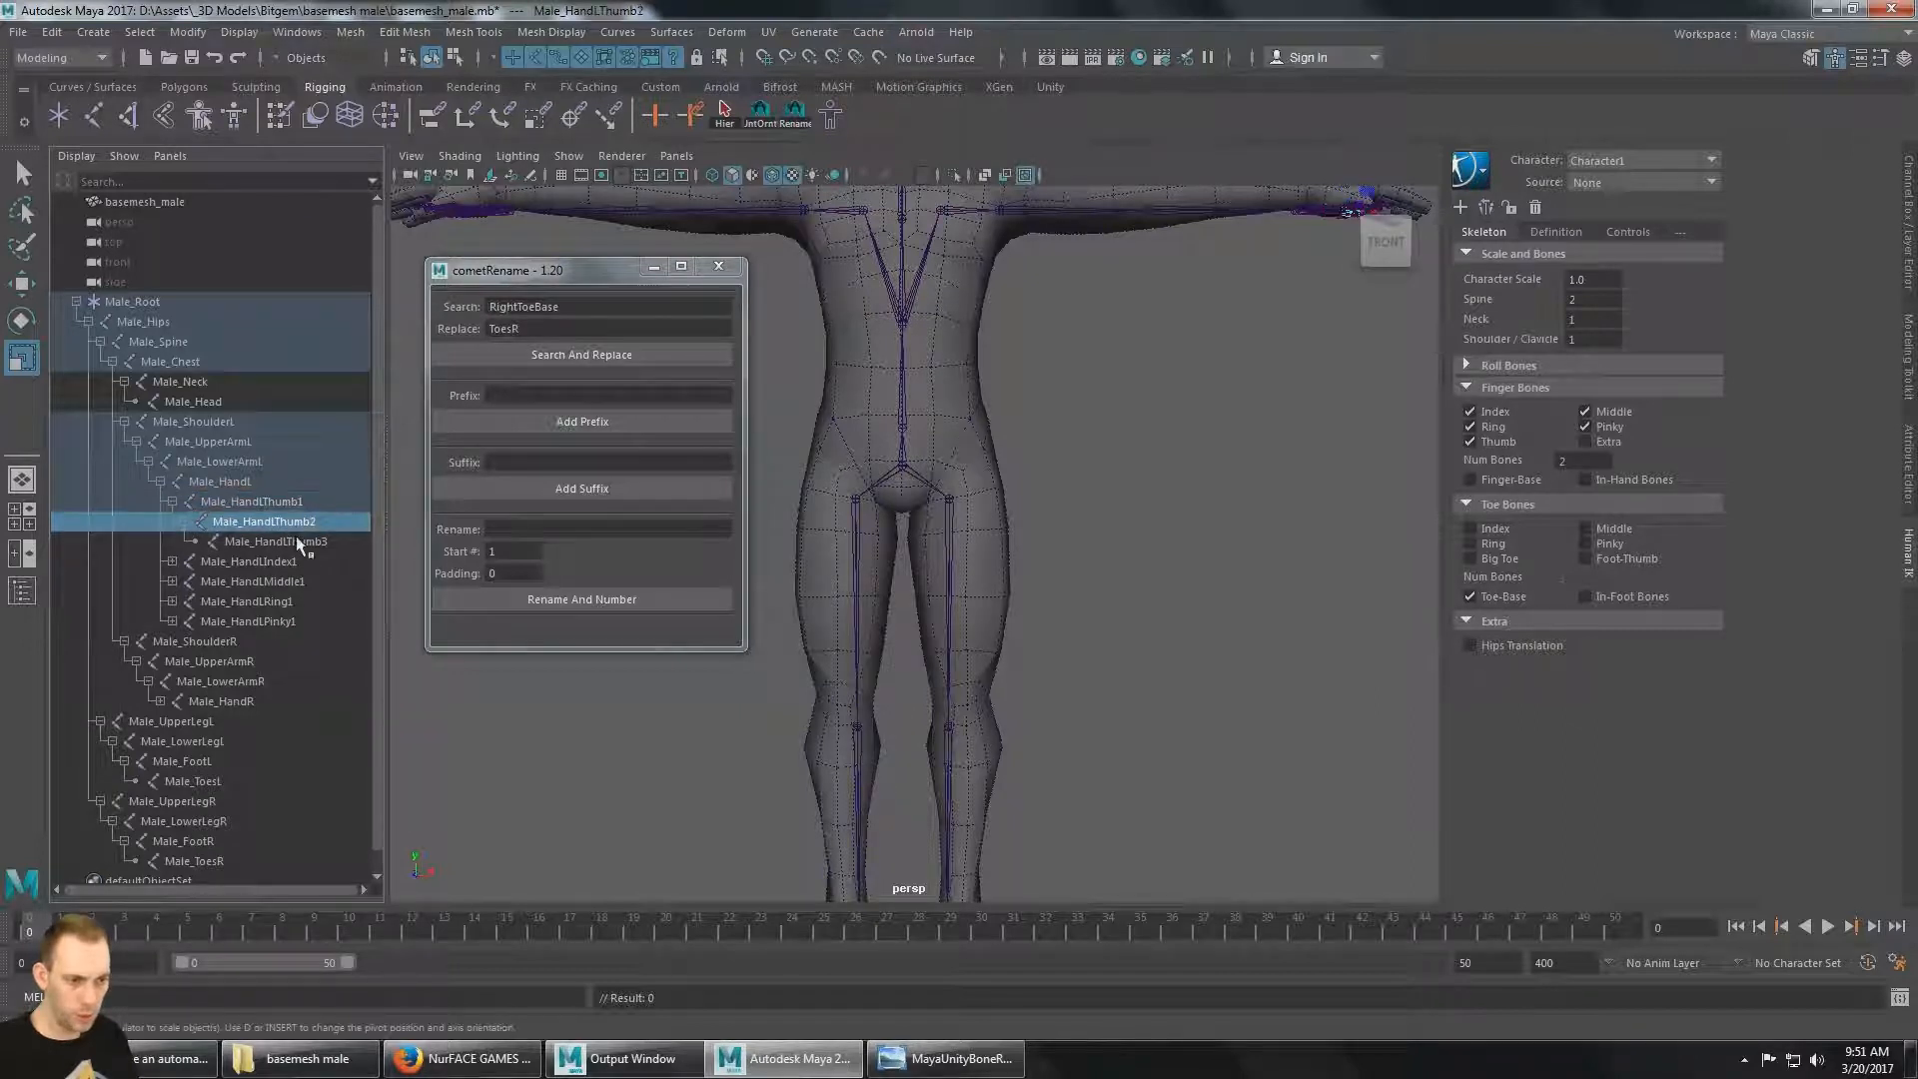
{"action": "left_click", "coordinate": [262, 540]}
{"action": "left_click", "coordinate": [172, 561]}
{"action": "left_click", "coordinate": [240, 562]}
{"action": "left_click", "coordinate": [265, 582]}
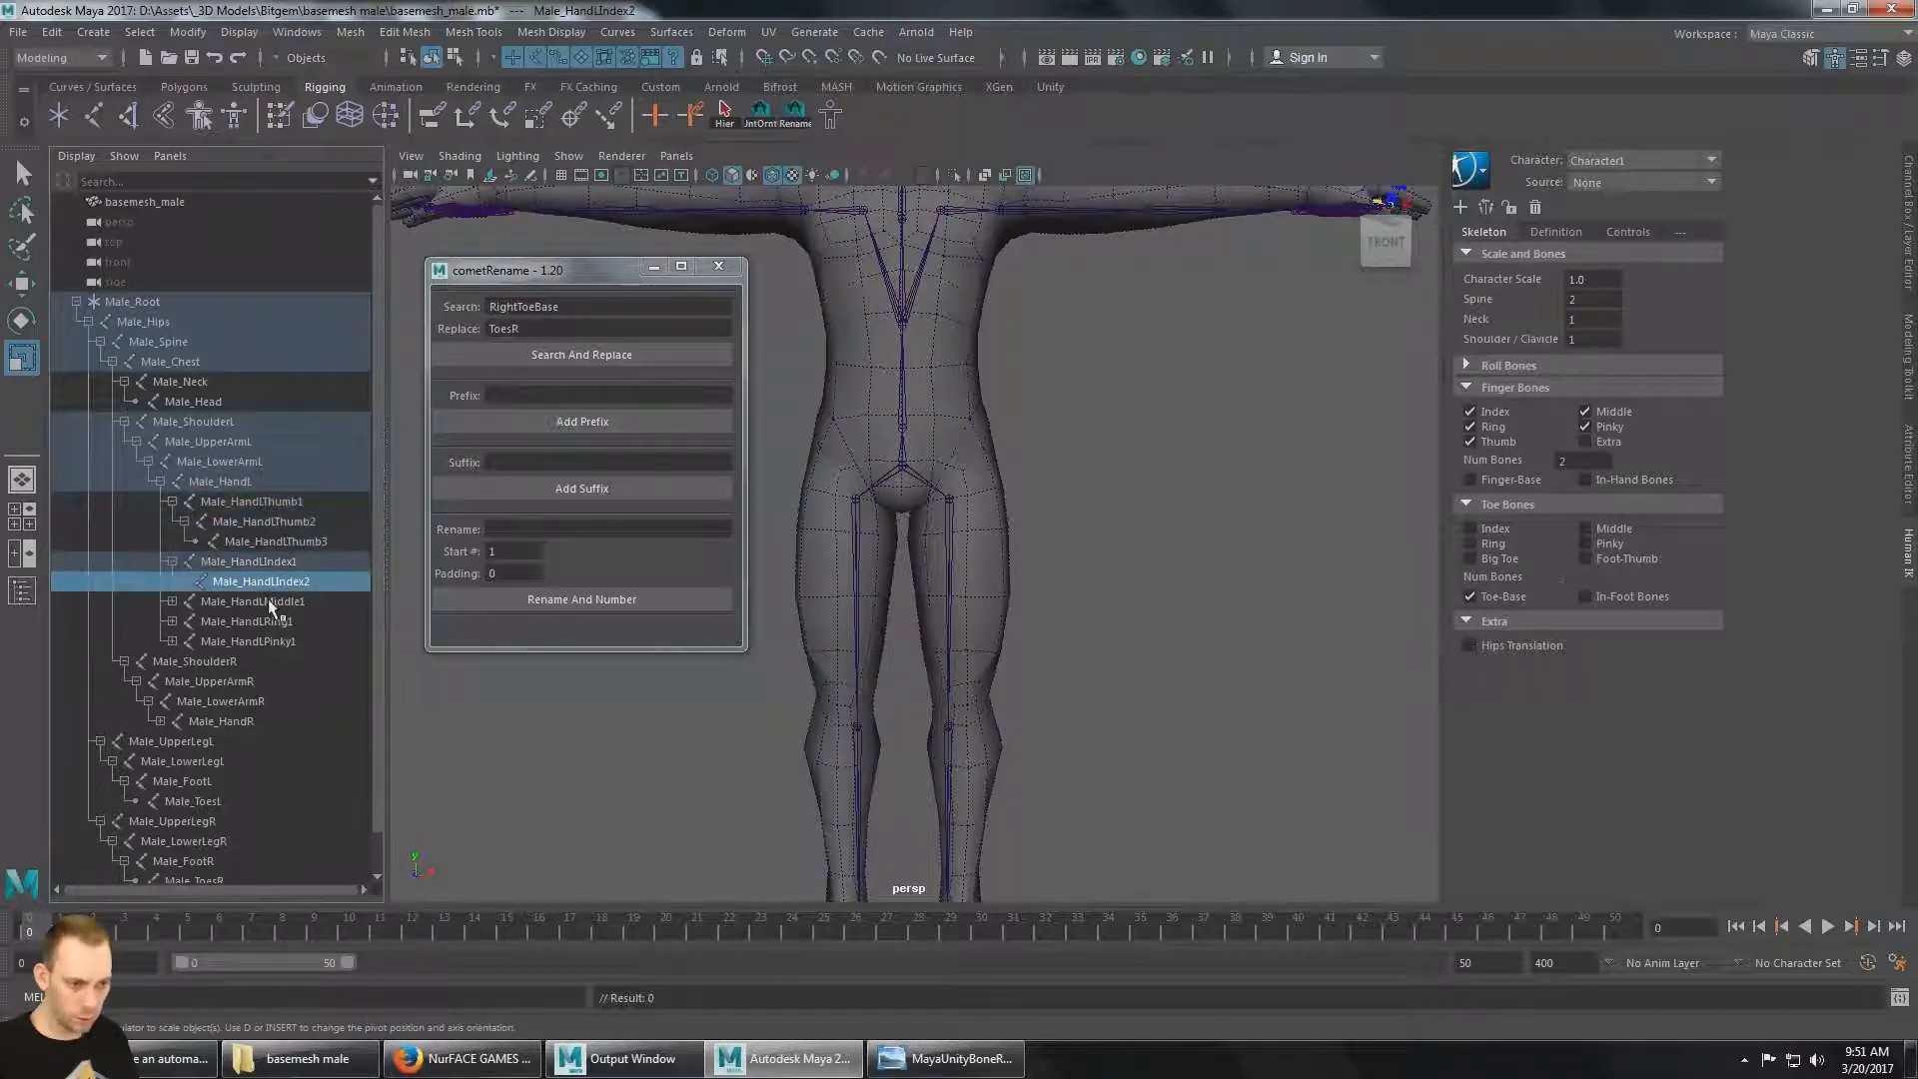
{"action": "left_click", "coordinate": [262, 604]}
{"action": "left_click", "coordinate": [280, 624]}
{"action": "left_click", "coordinate": [278, 641]}
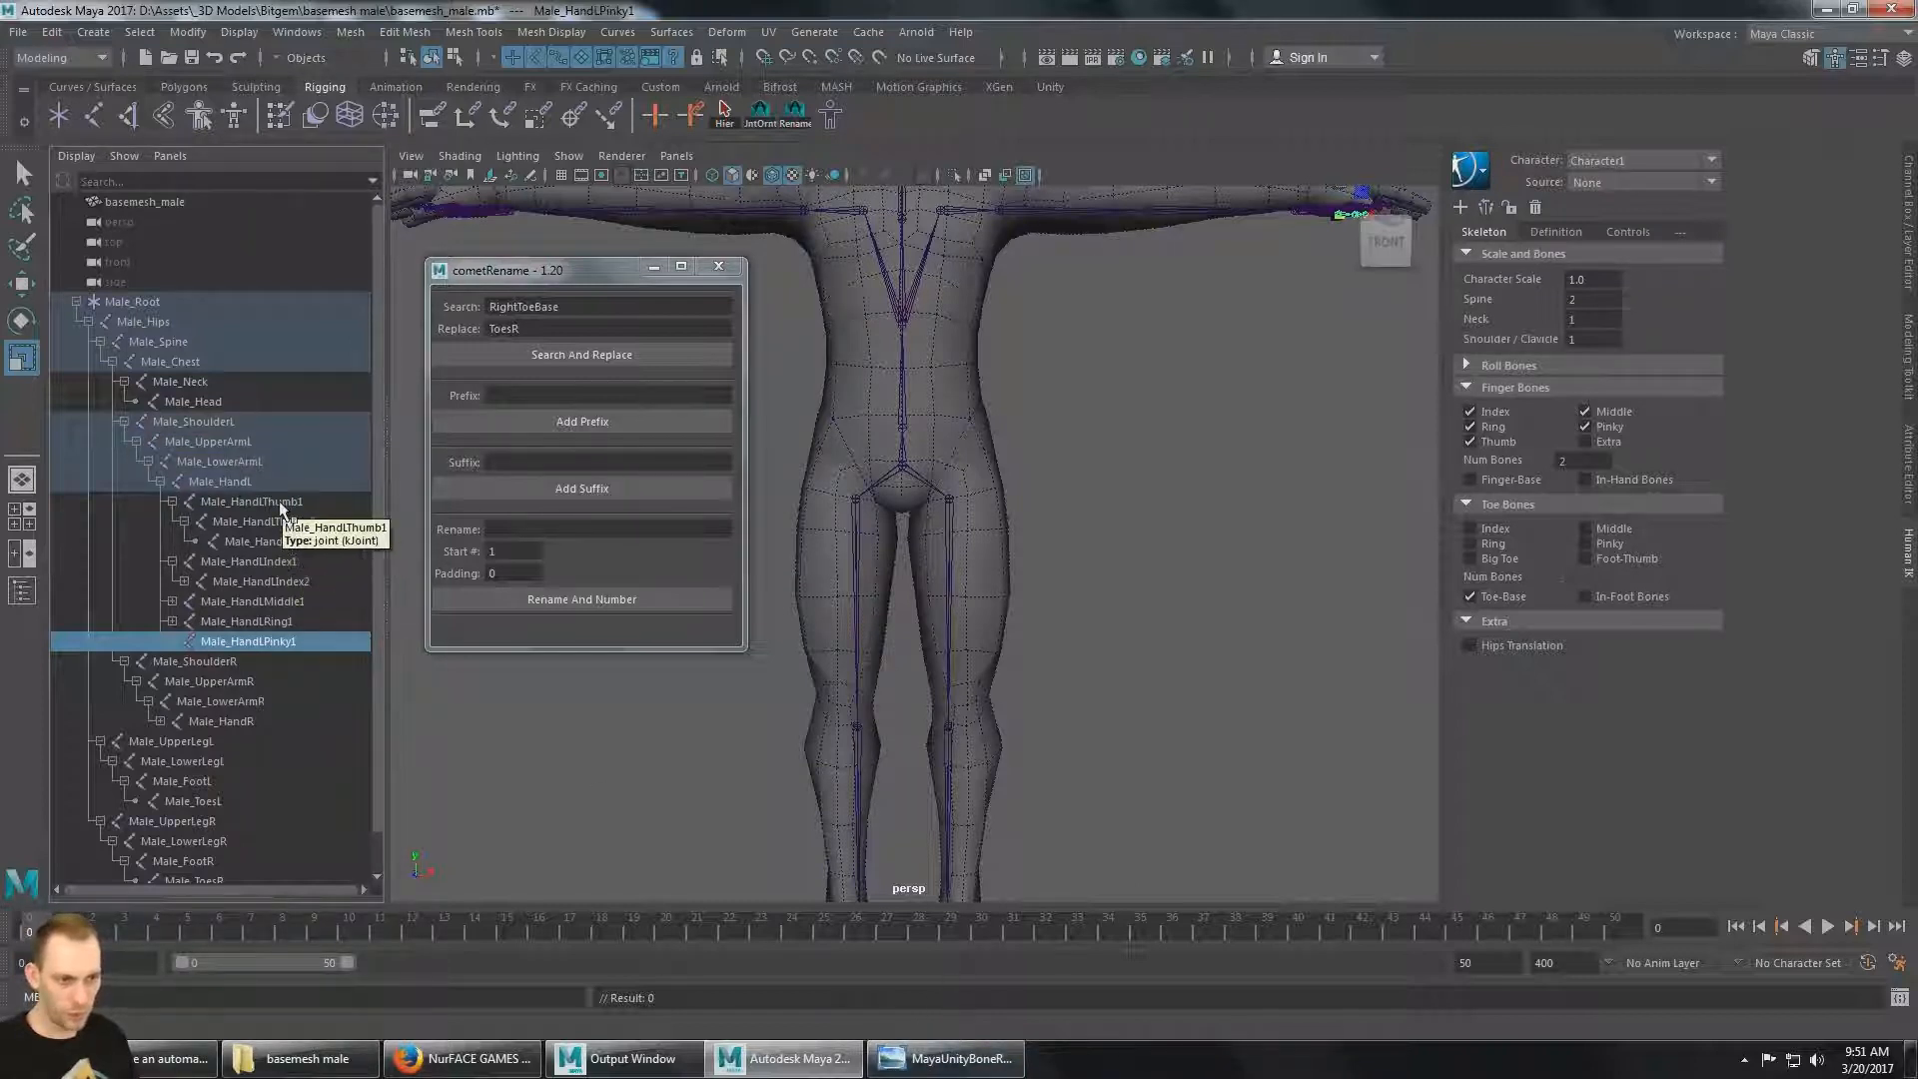
Collapse the left thumb and index chains and check the finger bone mapping in MayaUnityBoneReference.jpg, returning to Maya.
{"action": "left_click", "coordinate": [189, 501]}
{"action": "left_click", "coordinate": [172, 502]}
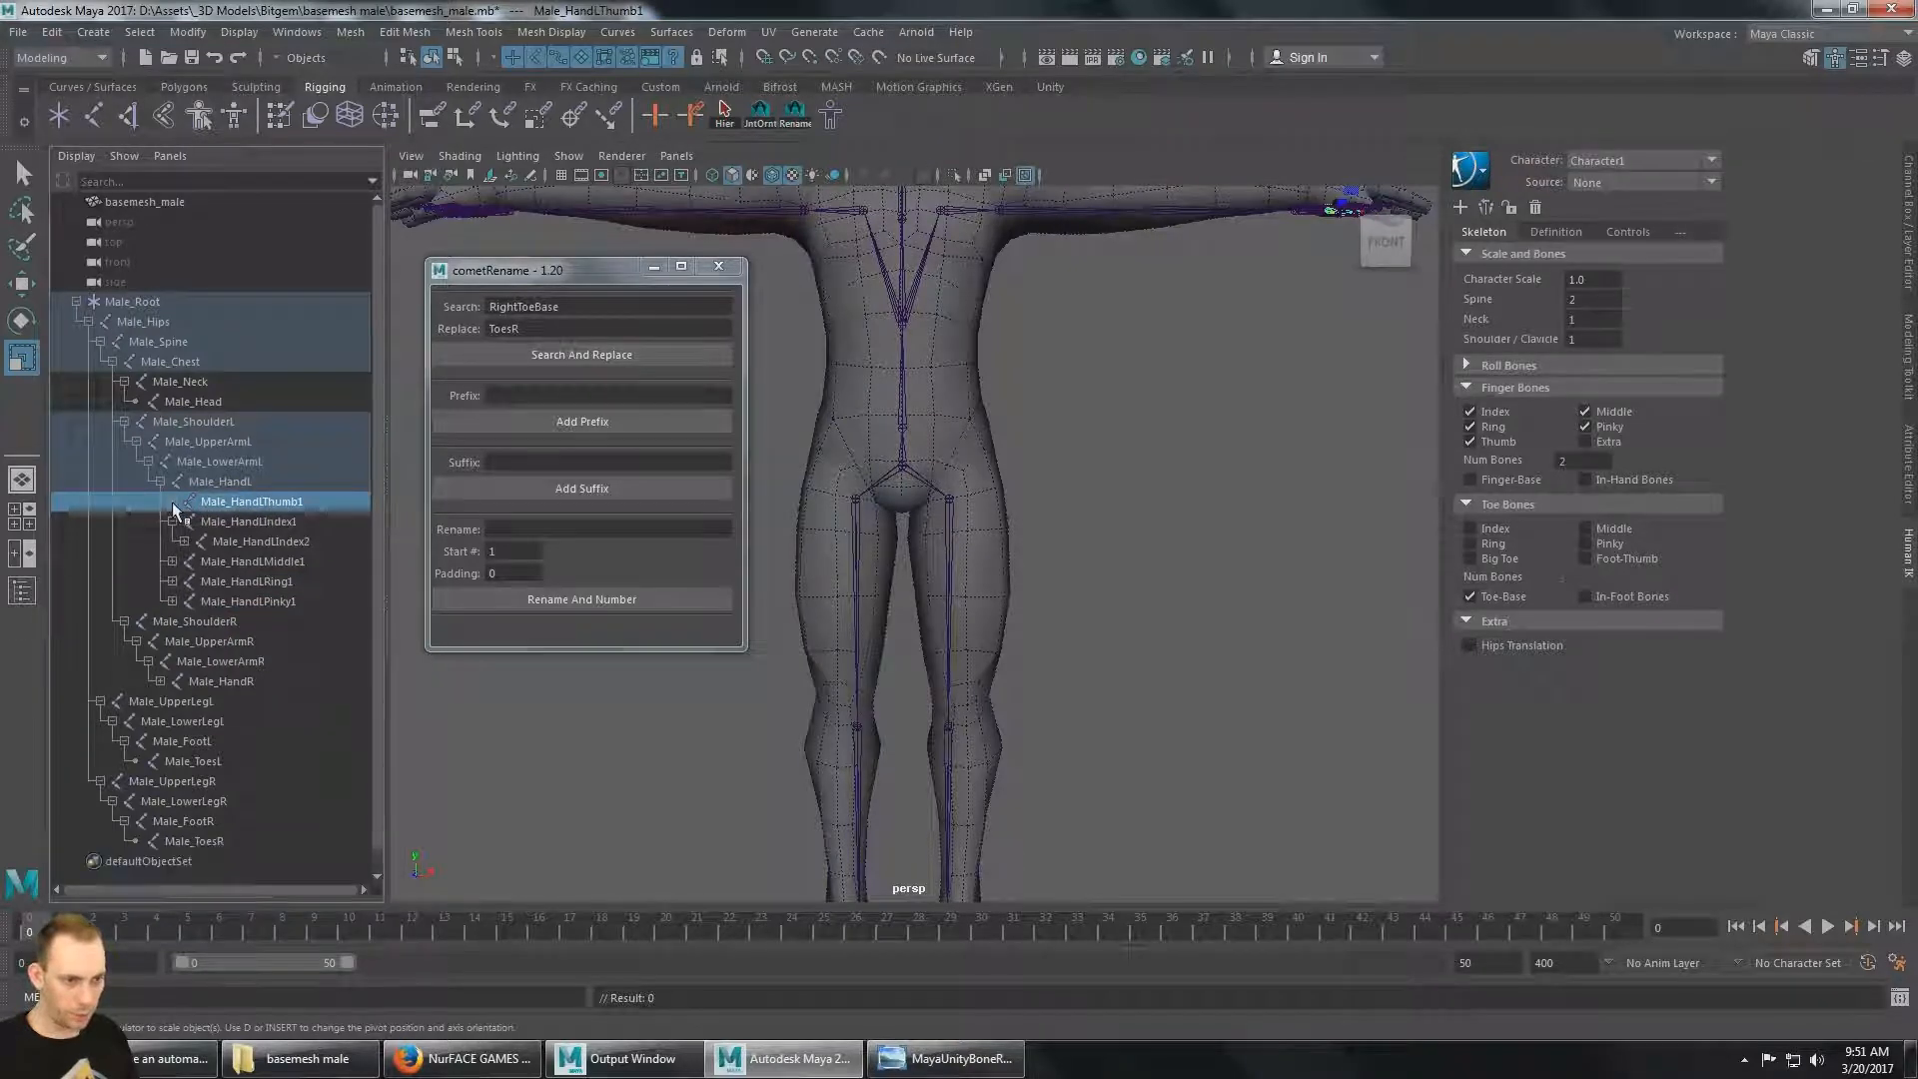
{"action": "left_click", "coordinate": [172, 521]}
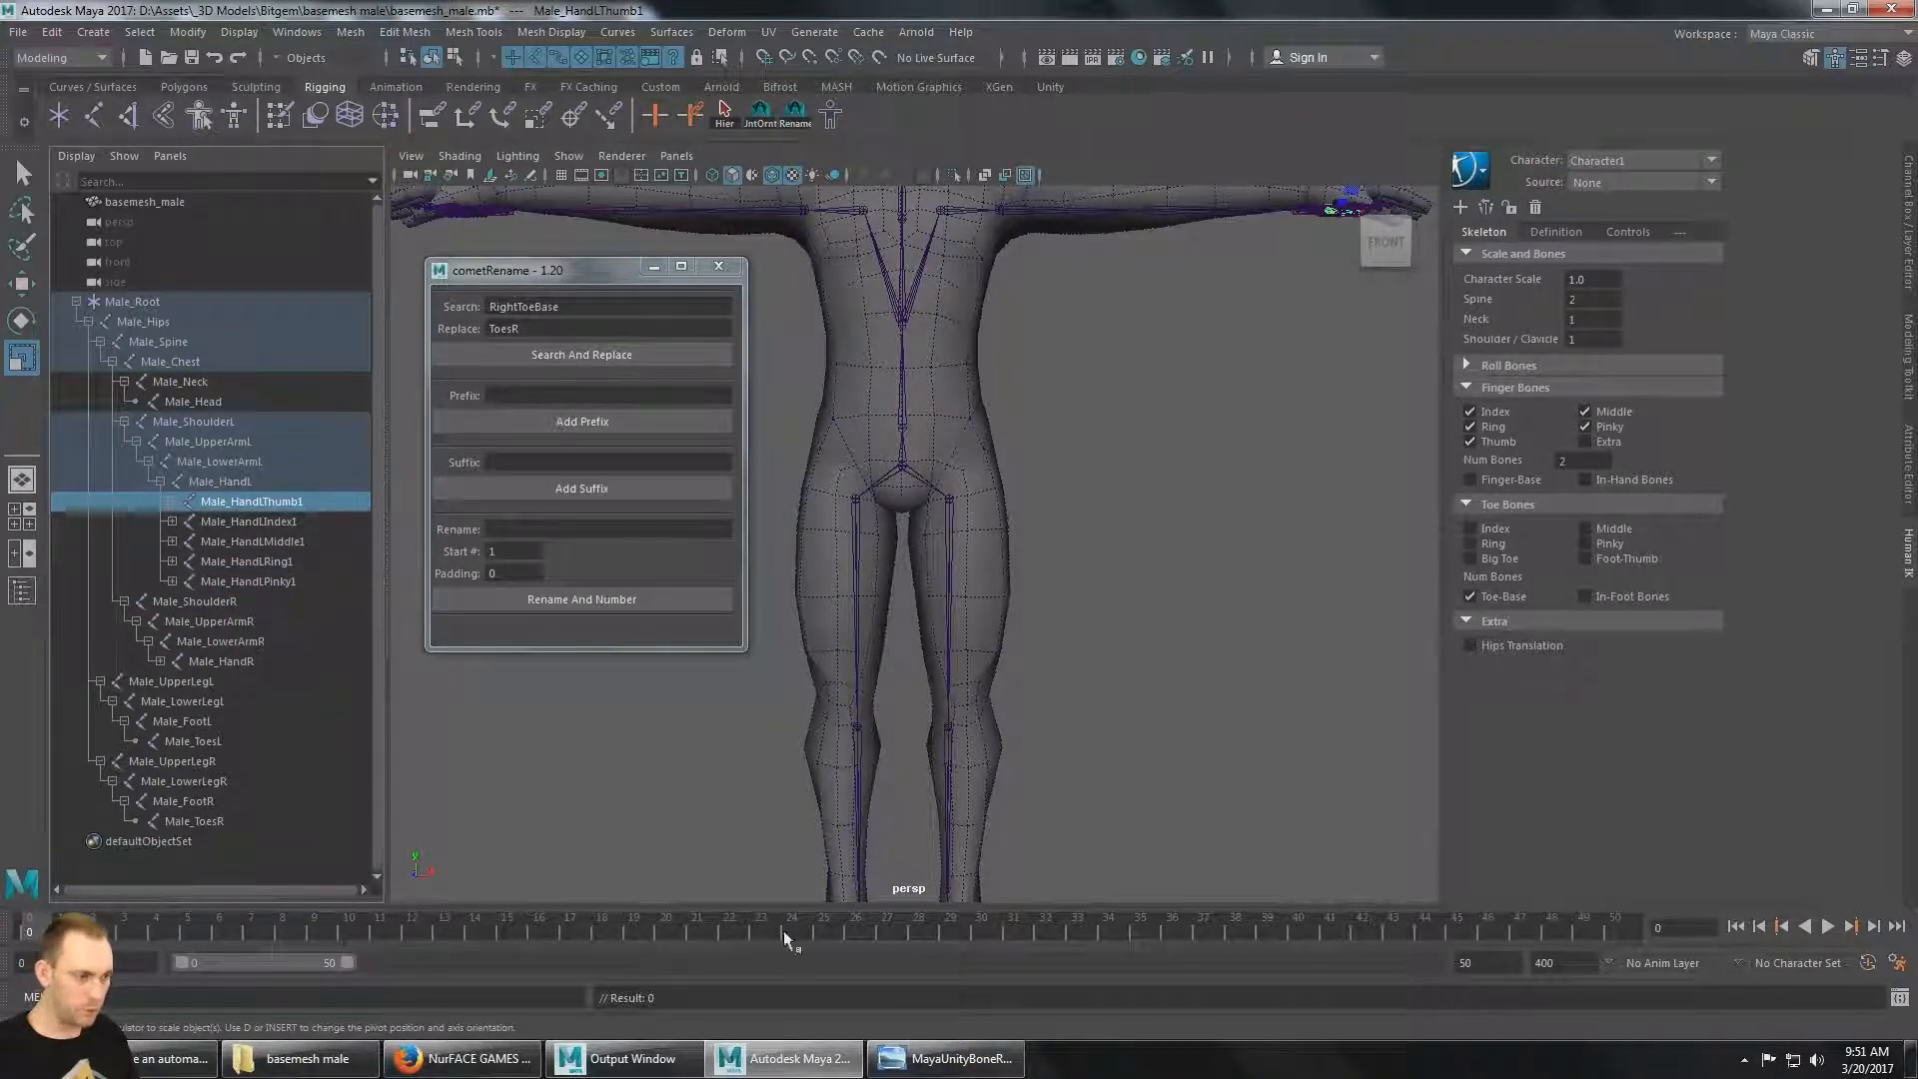
{"action": "left_click", "coordinate": [992, 1064]}
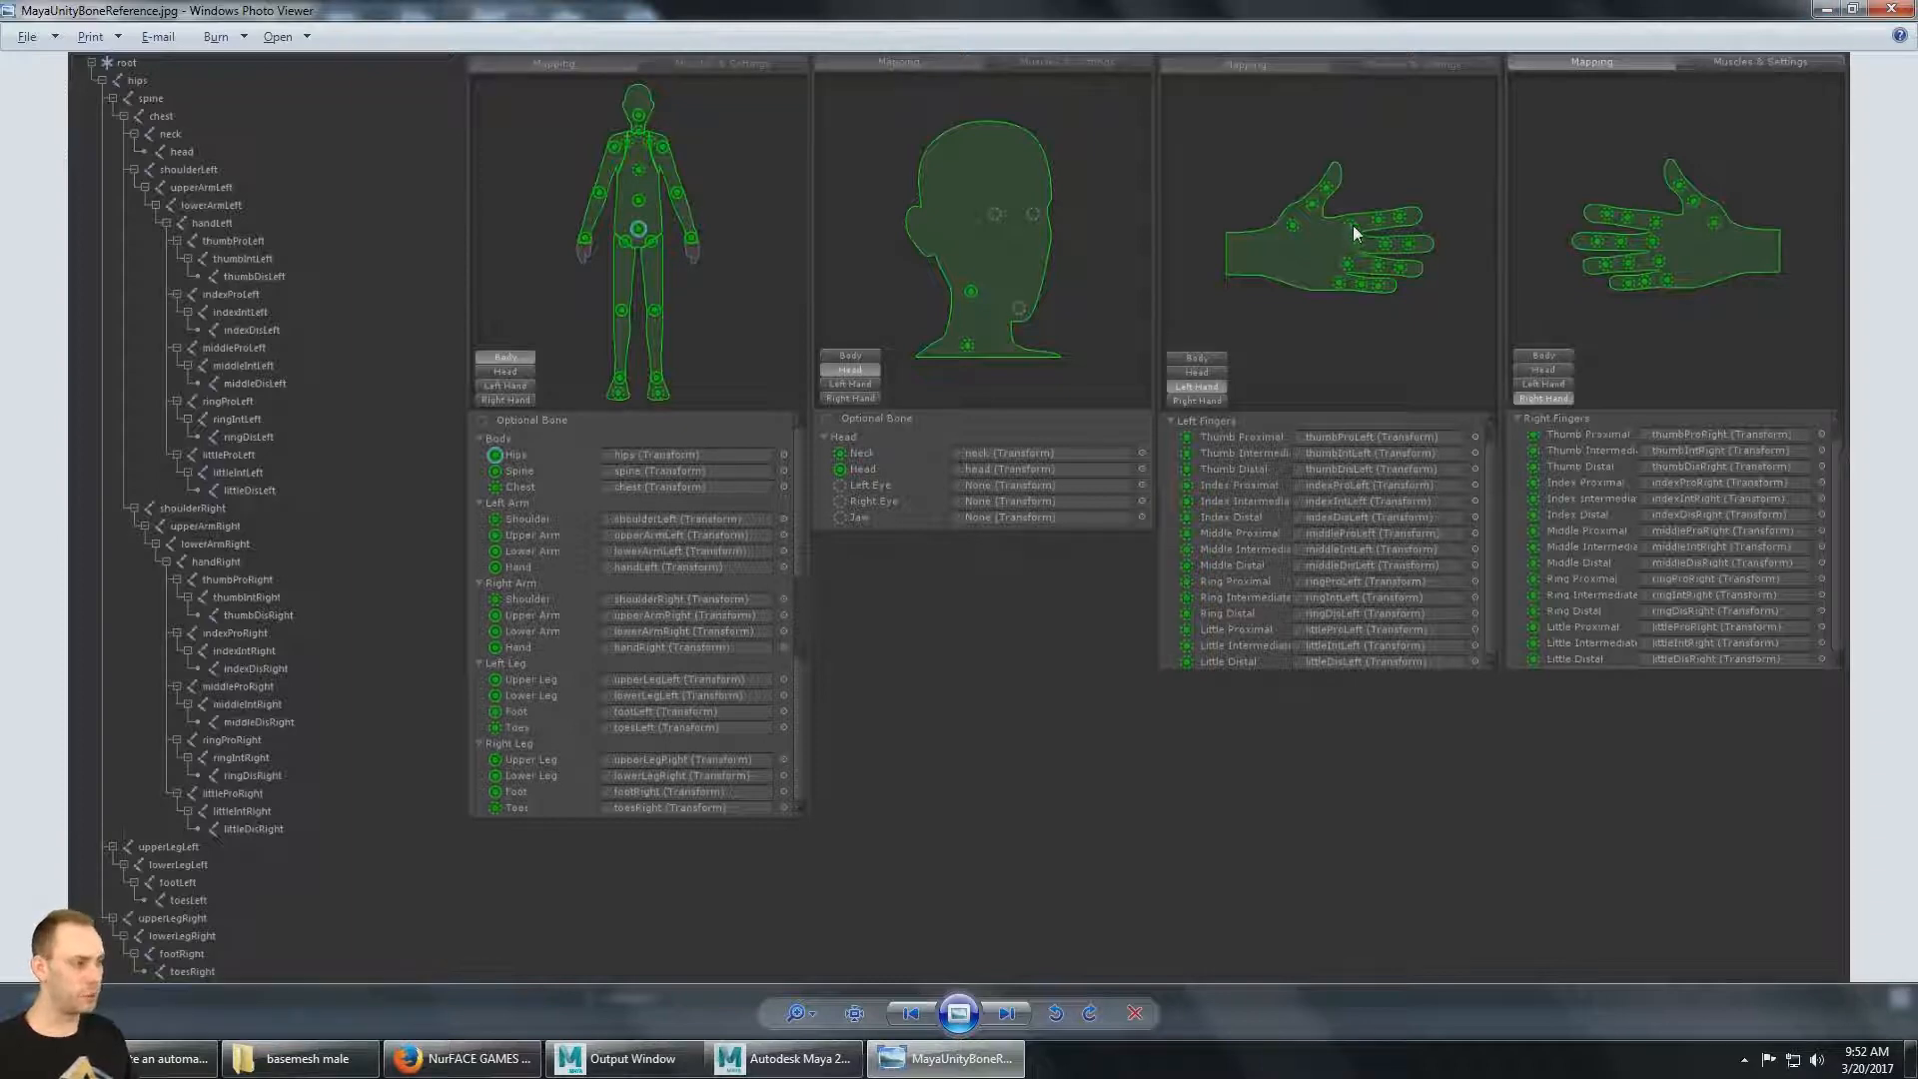
{"action": "left_click", "coordinate": [1827, 9]}
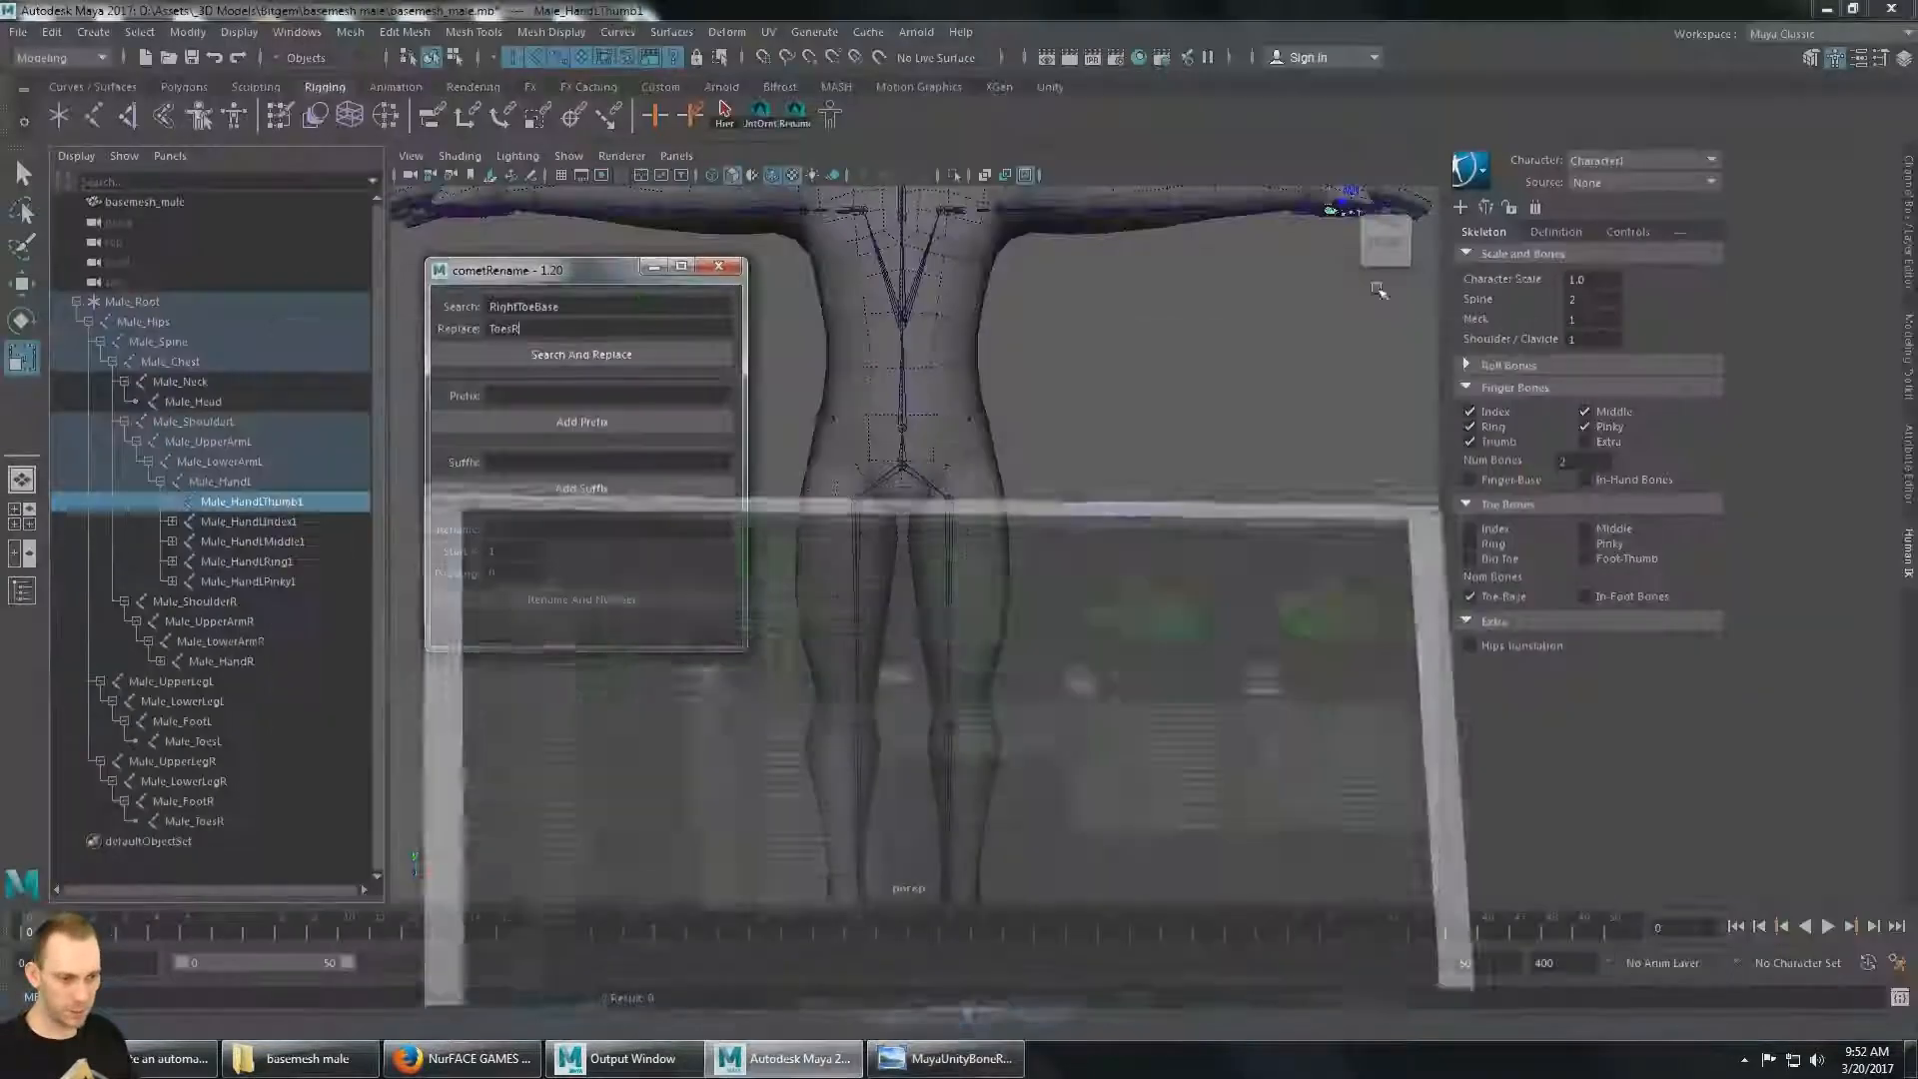
Close cometRename and collapse the spine branch and both upper leg branches under Male_Hips in the joint hierarchy.
{"action": "left_click", "coordinate": [718, 266]}
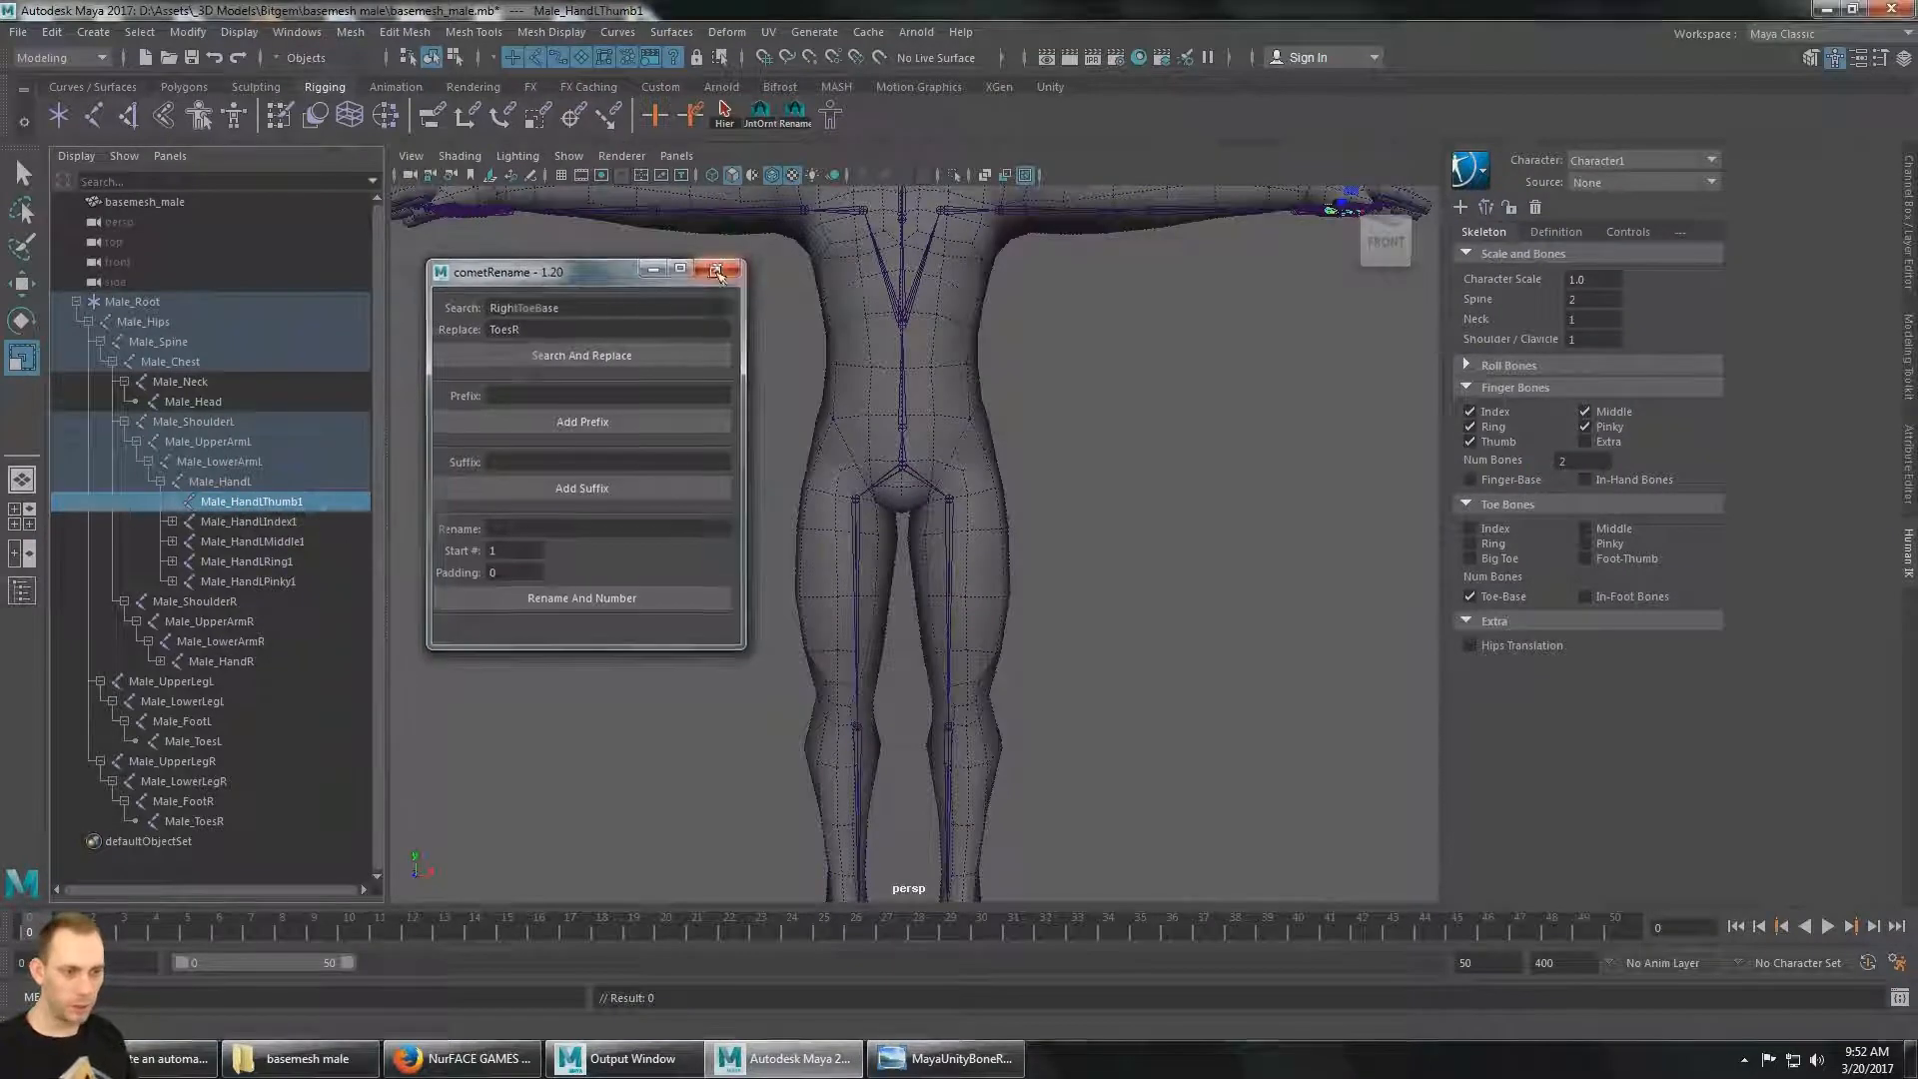
{"action": "left_click", "coordinate": [160, 480]}
{"action": "left_click", "coordinate": [149, 461]}
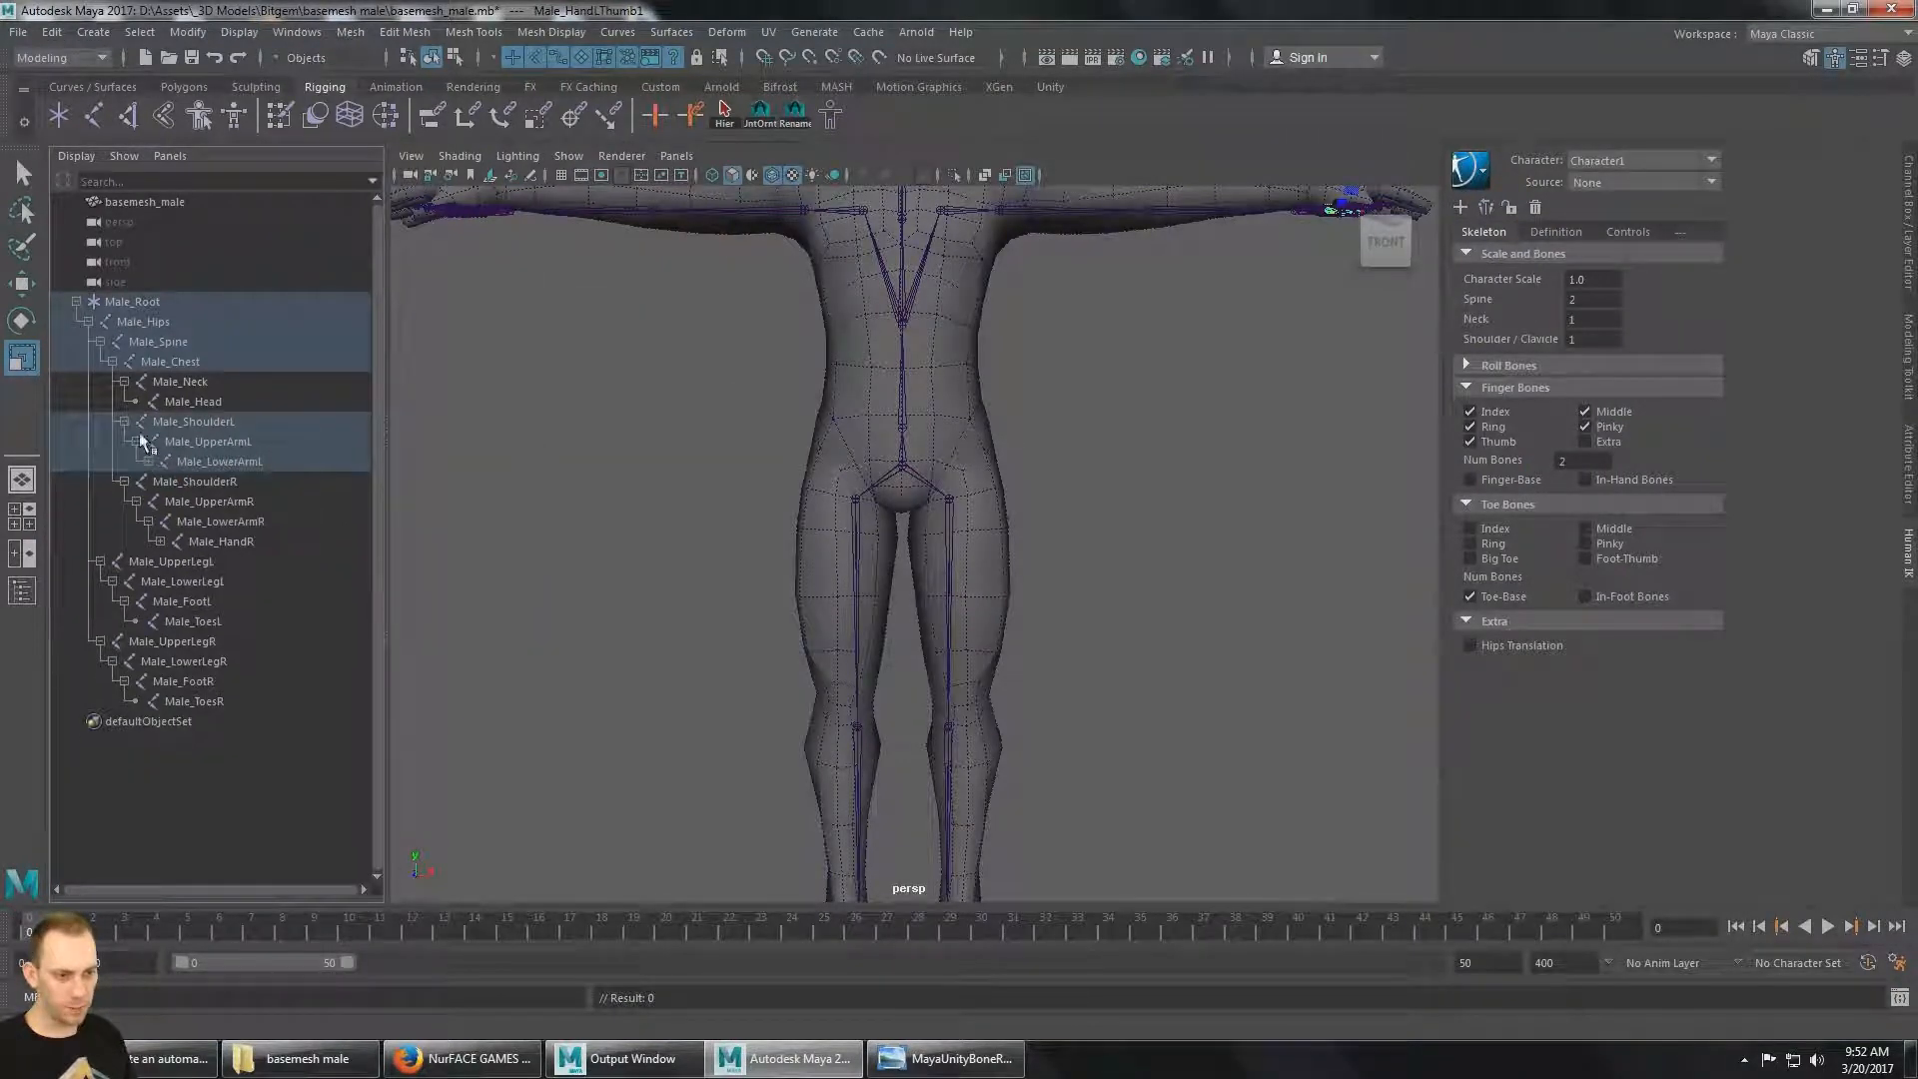
{"action": "left_click", "coordinate": [137, 442]}
{"action": "left_click", "coordinate": [125, 421]}
{"action": "left_click", "coordinate": [124, 382]}
{"action": "left_click", "coordinate": [113, 361]}
{"action": "left_click", "coordinate": [101, 342]}
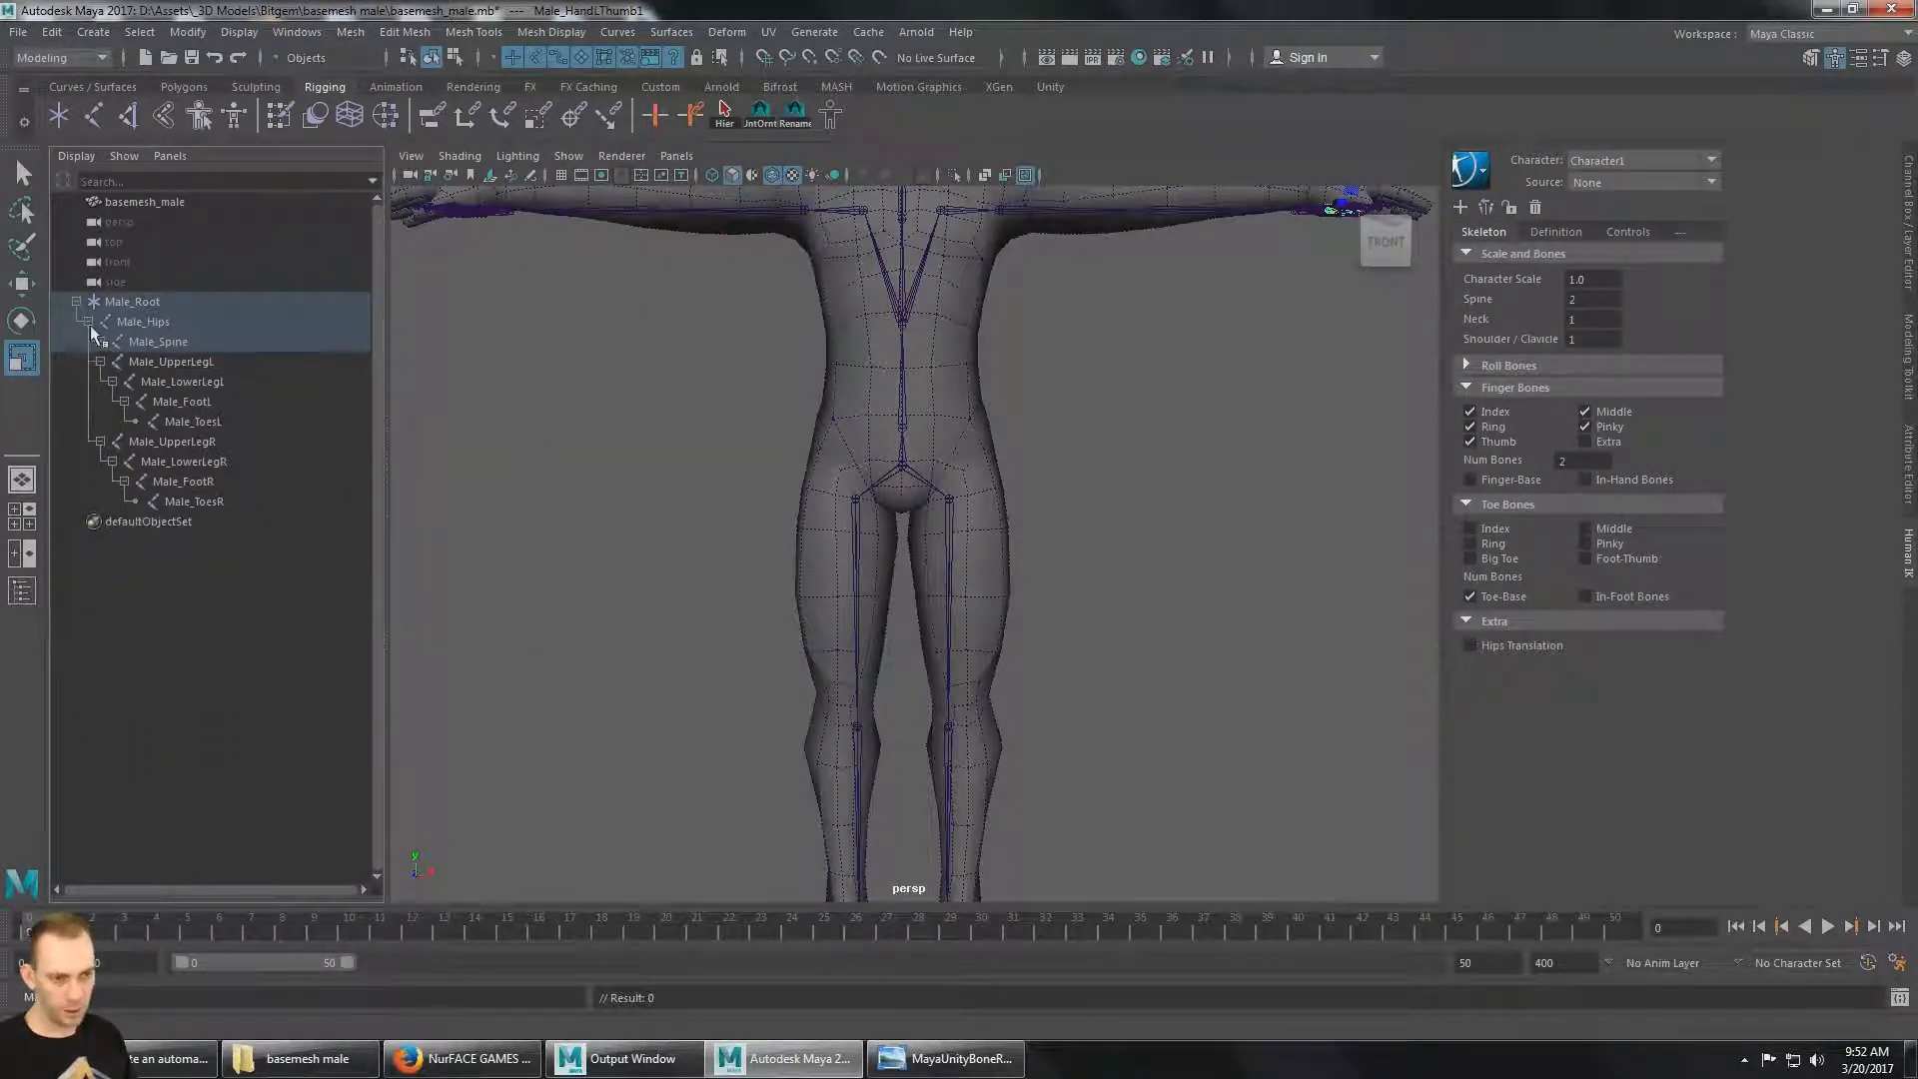
{"action": "left_click", "coordinate": [89, 322]}
{"action": "left_click", "coordinate": [89, 321]}
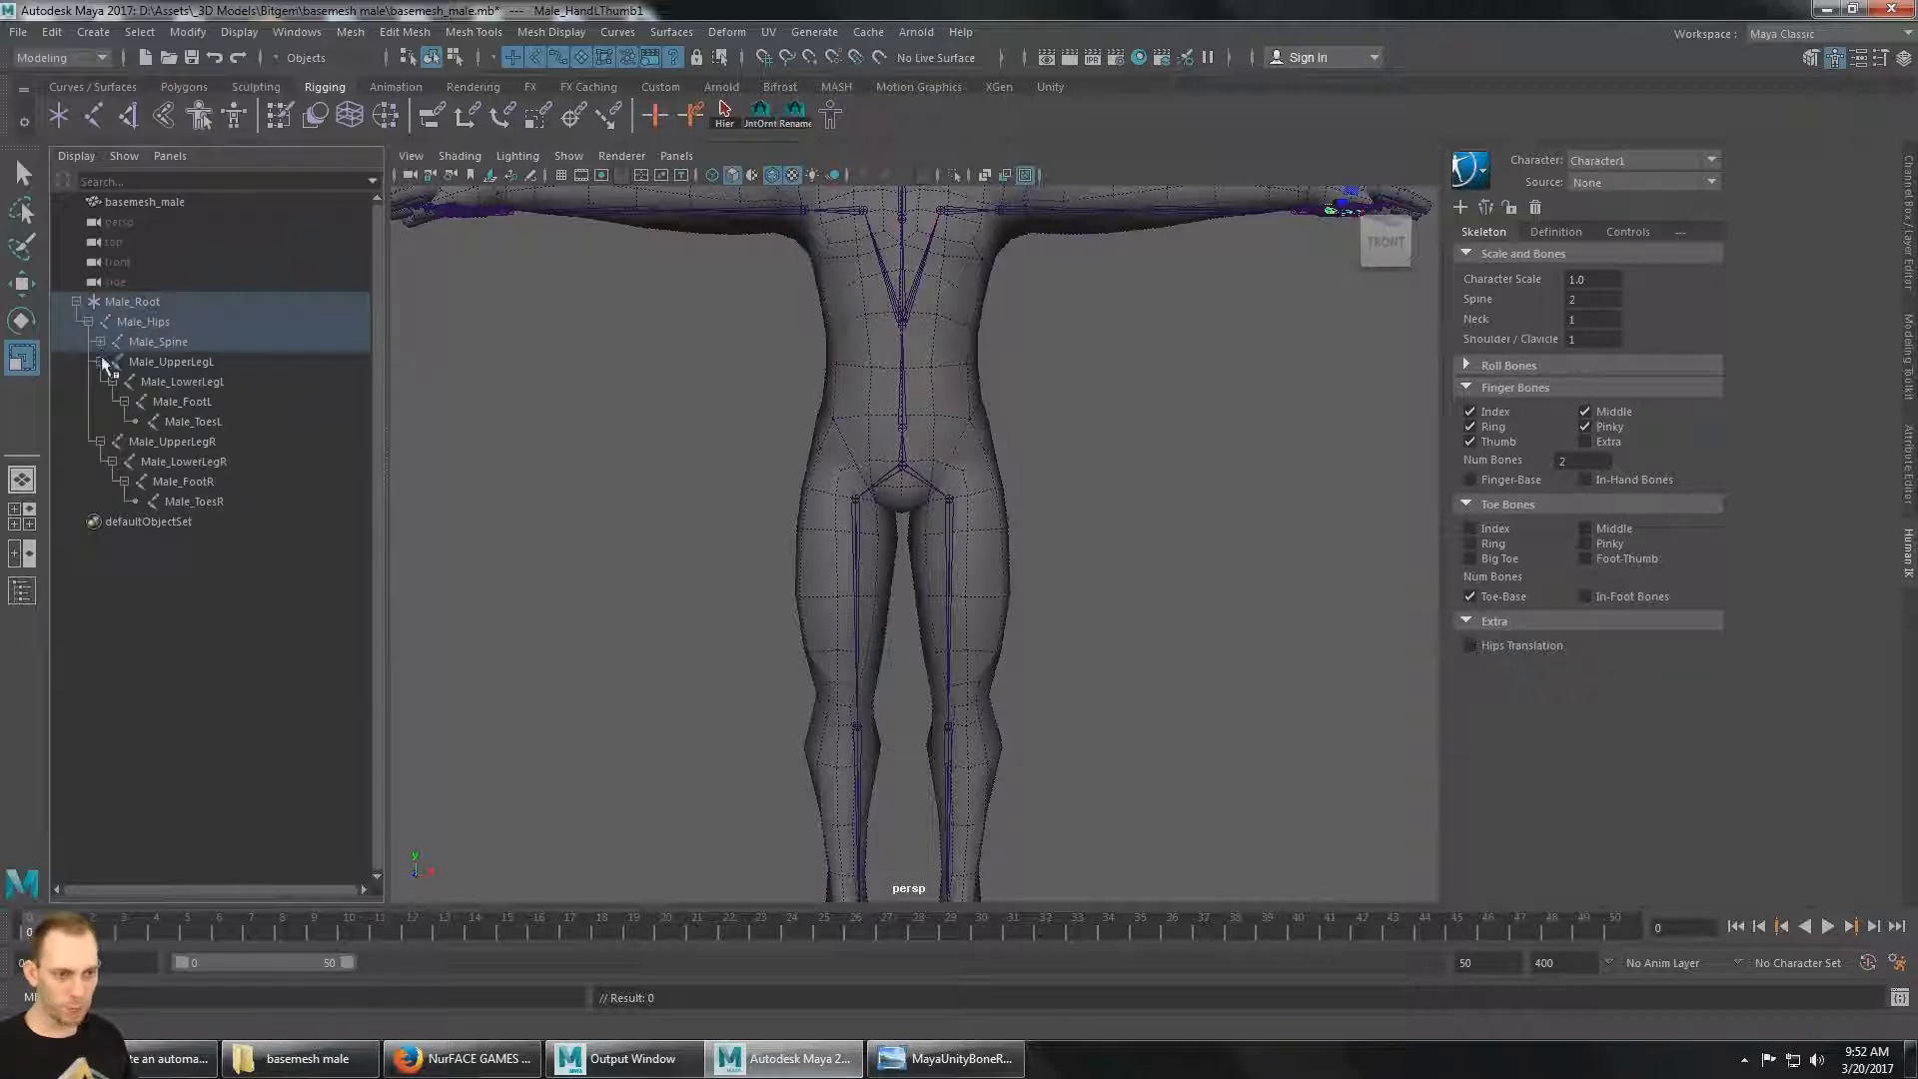
{"action": "left_click", "coordinate": [101, 362]}
{"action": "left_click", "coordinate": [102, 381]}
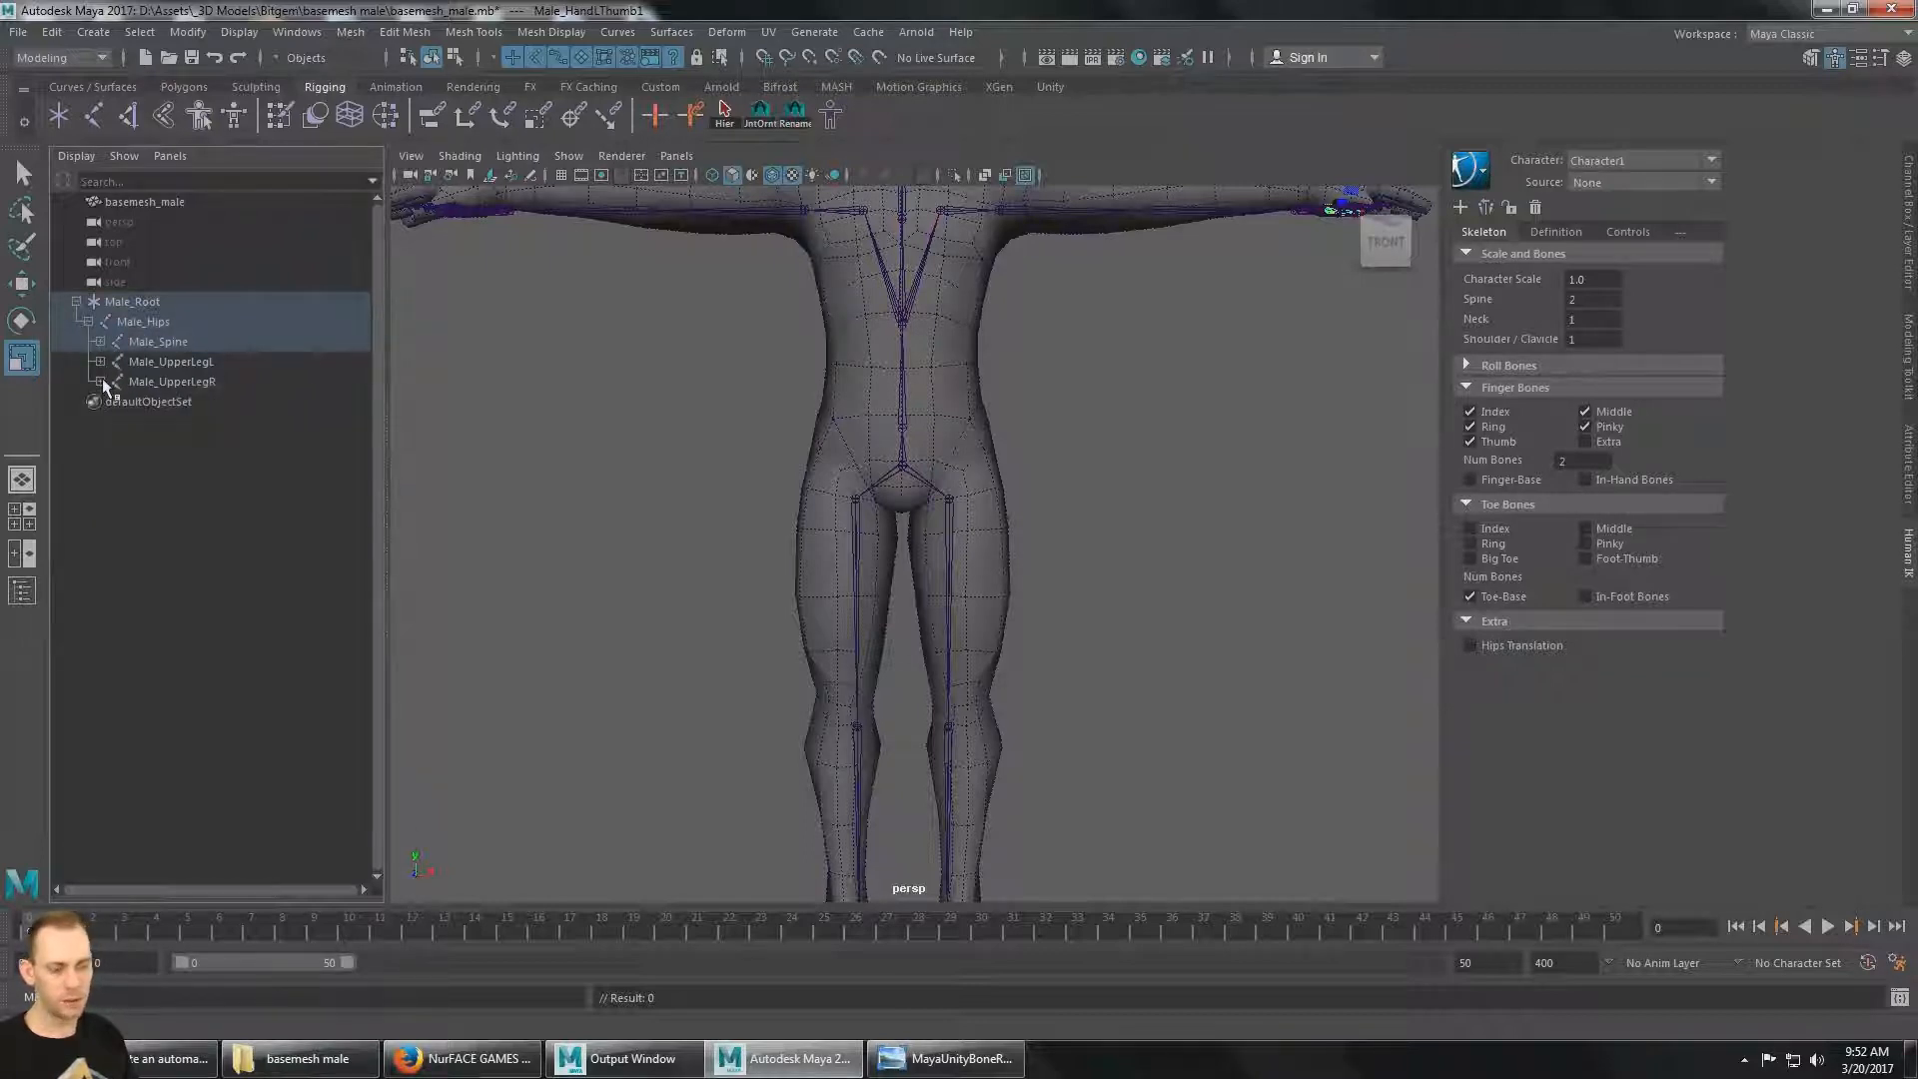
Select the Male_UpperLegR joint and compare the skeleton with the body mapping in MayaUnityBoneReference.jpg, returning to Maya.
{"action": "left_click", "coordinate": [152, 381]}
{"action": "scroll", "coordinate": [944, 579], "scroll_direction": "down", "scroll_amount": 3}
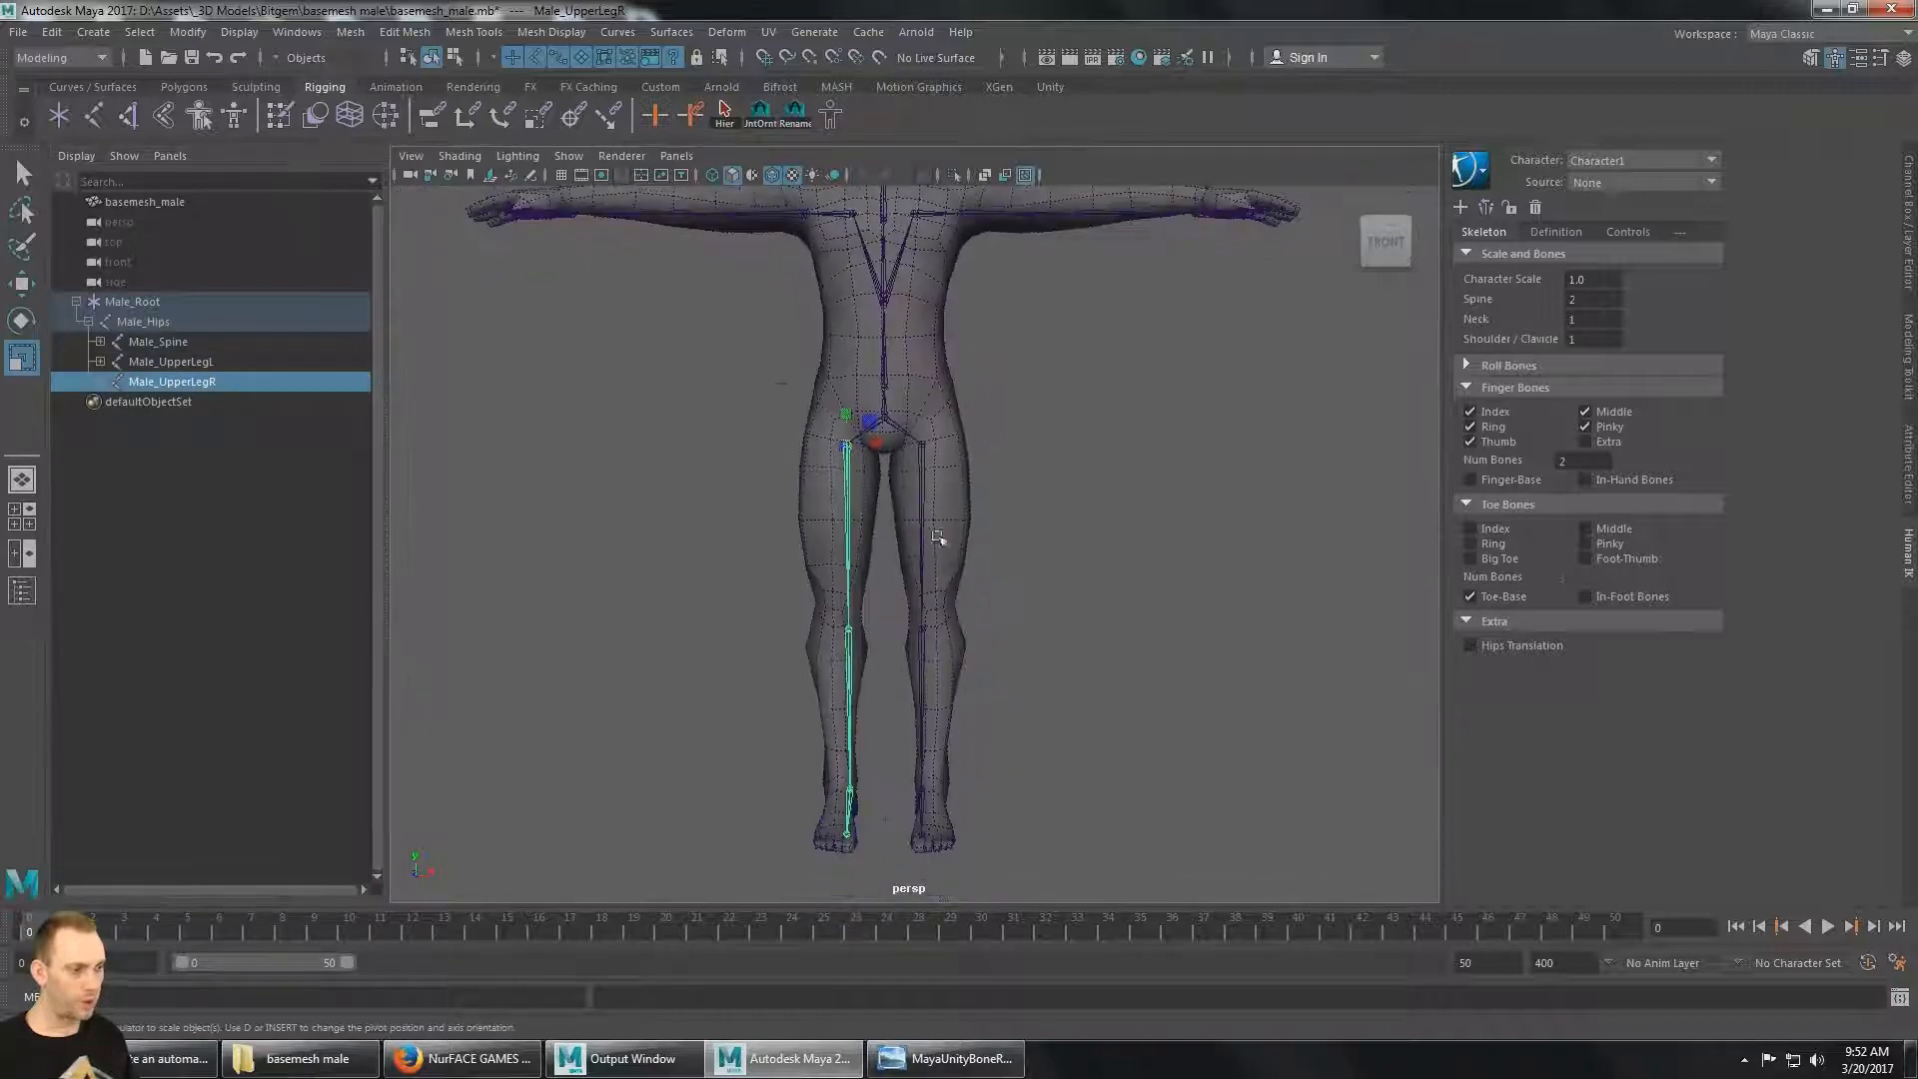
{"action": "middle_click_drag", "start_coordinate": [1134, 390], "coordinate": [1149, 556], "text": "alt"}
{"action": "left_click", "coordinate": [999, 1058]}
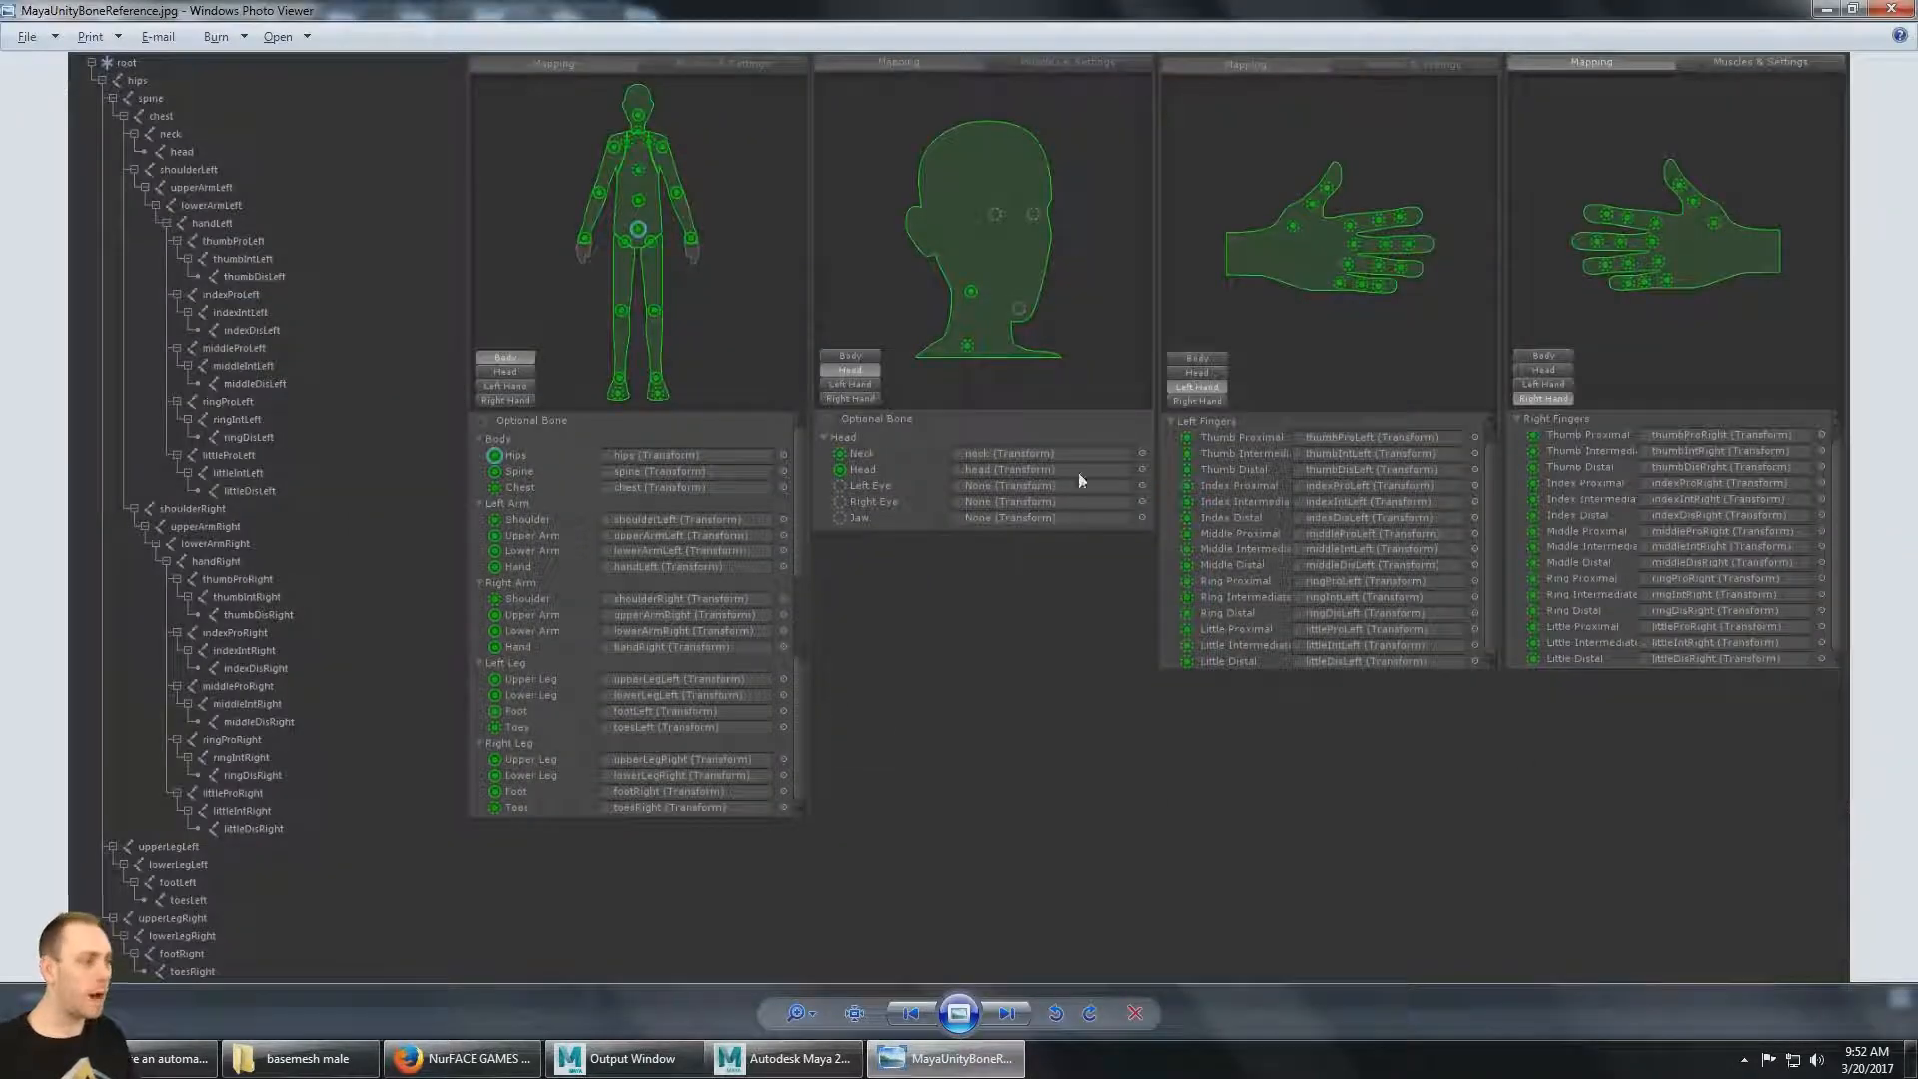
{"action": "key", "text": "alt+Tab"}
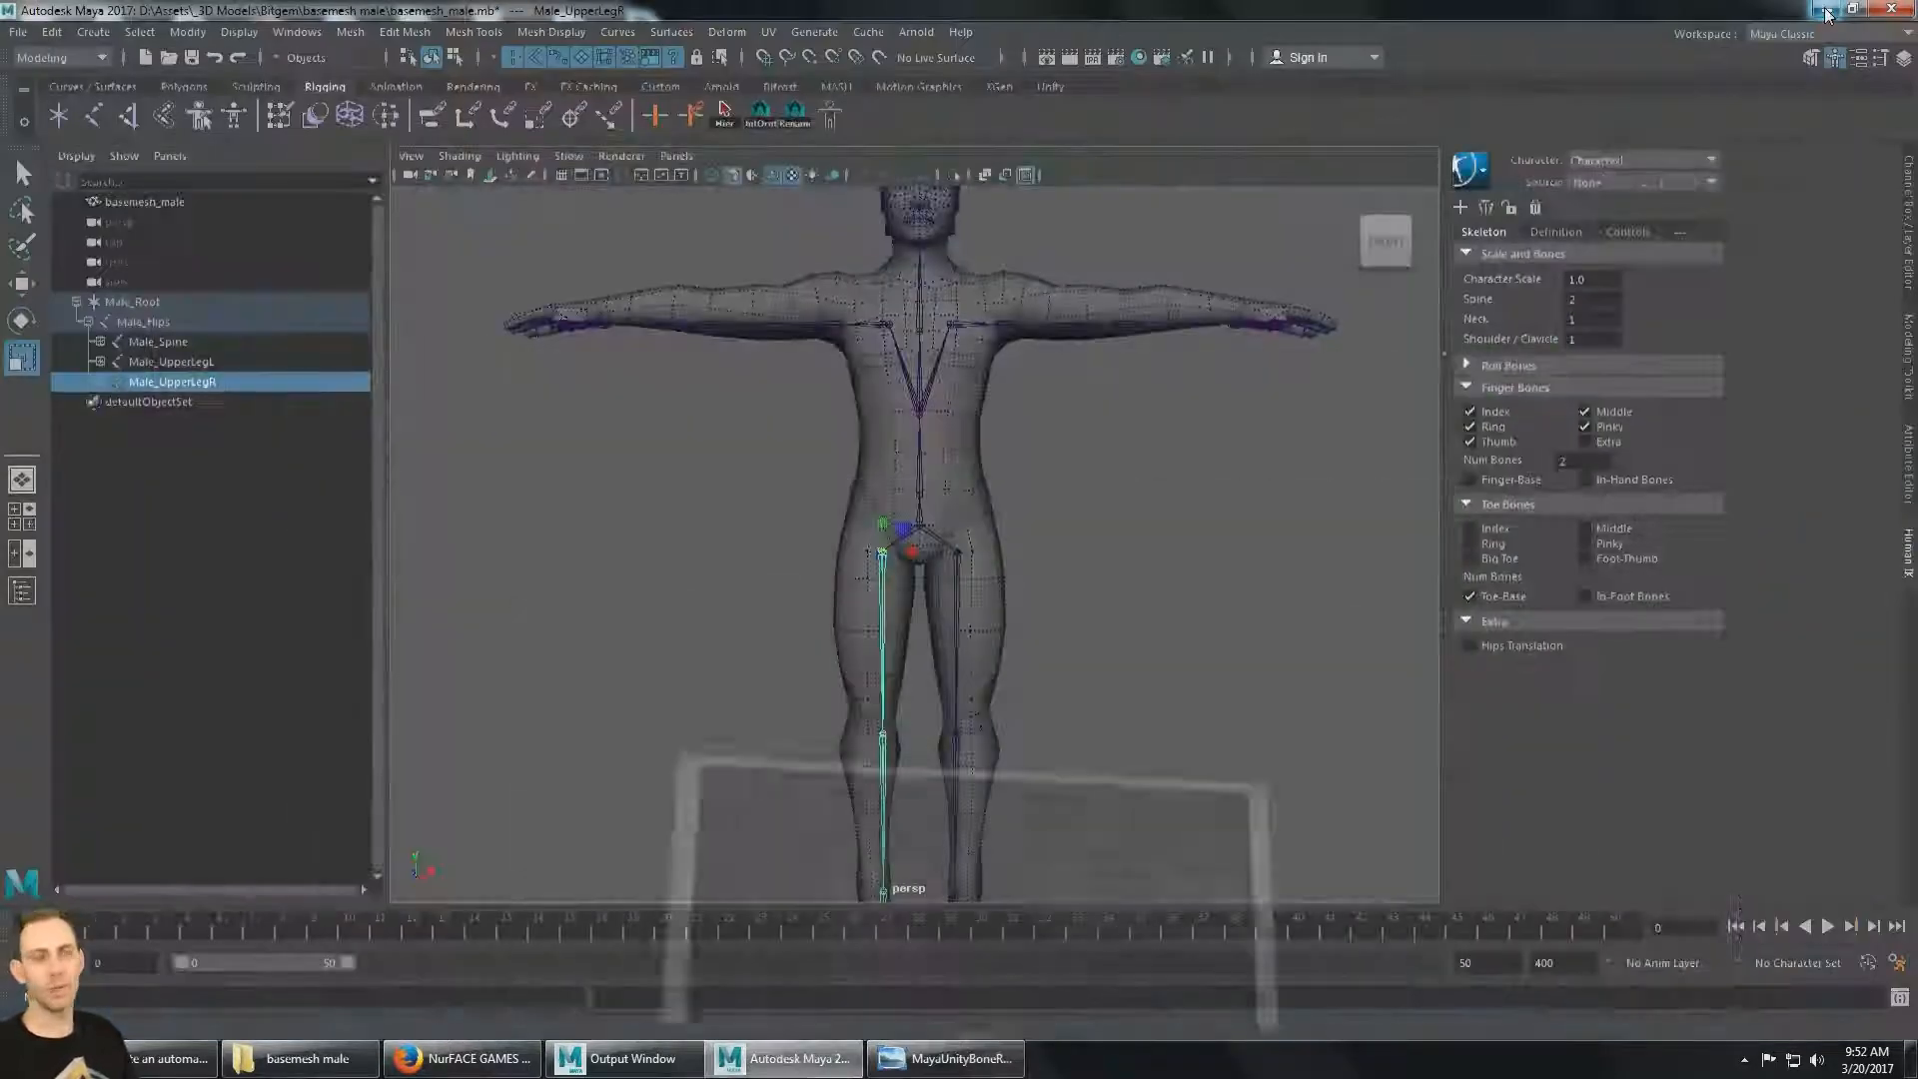
{"action": "left_click_drag", "start_coordinate": [1220, 430], "coordinate": [759, 584], "text": "alt"}
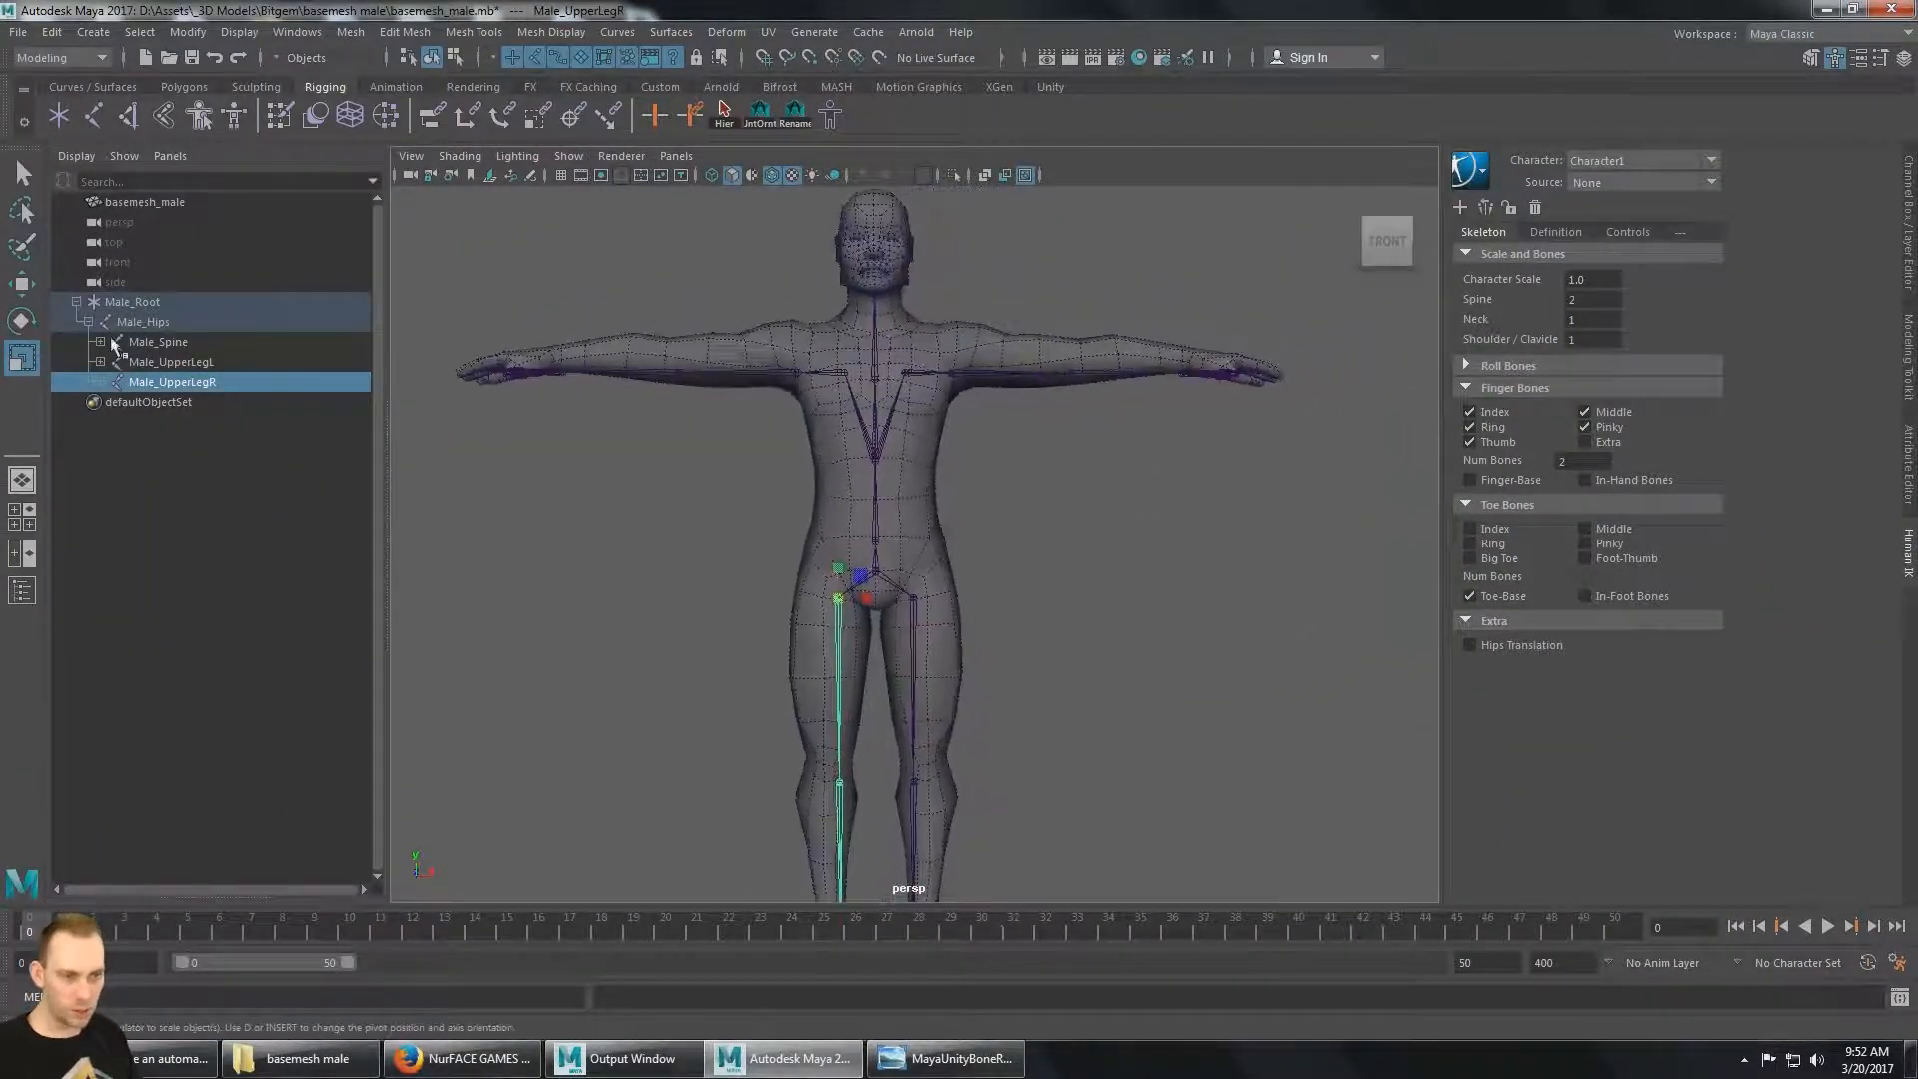
Expand the spine branch, select the Male_Chest joint and activate the Move tool on it.
{"action": "left_click", "coordinate": [100, 342]}
{"action": "left_click", "coordinate": [160, 362]}
{"action": "left_click", "coordinate": [111, 361]}
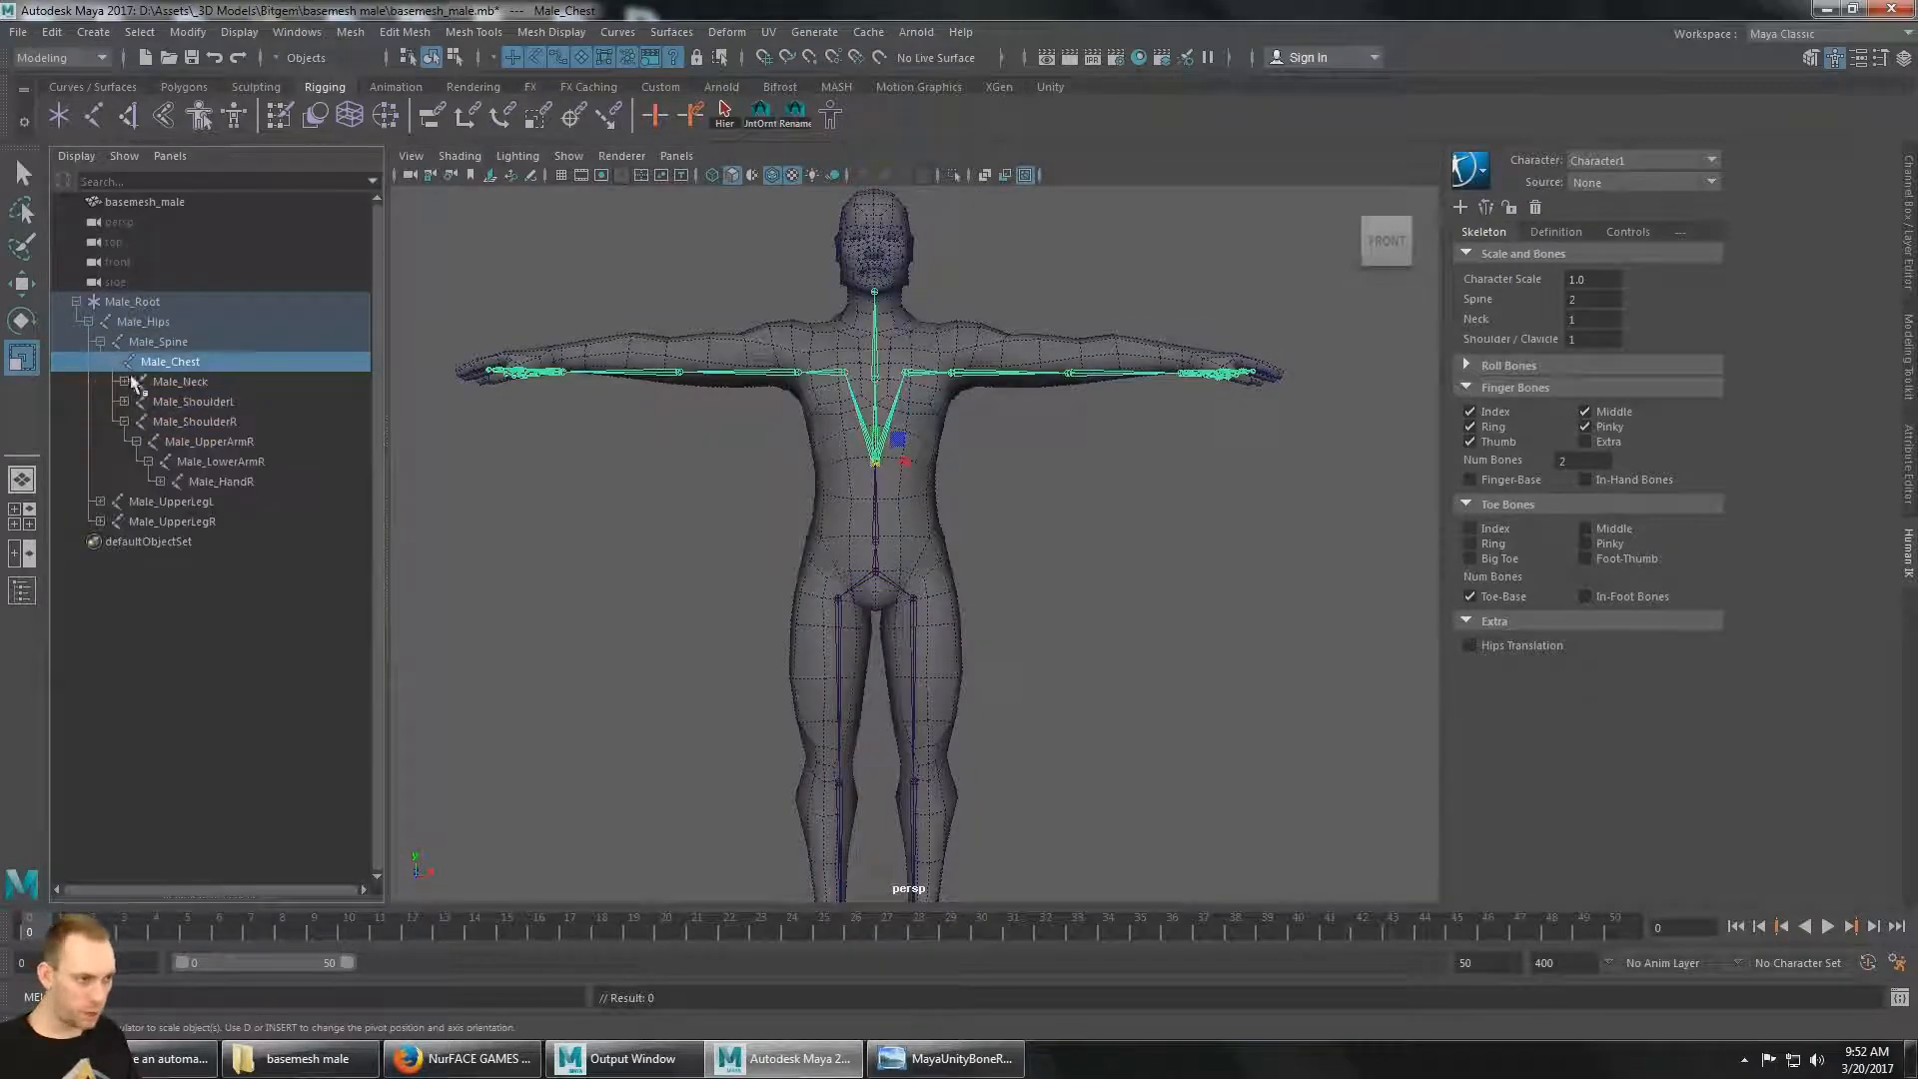
{"action": "scroll", "coordinate": [1022, 494], "scroll_direction": "up", "scroll_amount": 2}
{"action": "middle_click_drag", "start_coordinate": [1021, 493], "coordinate": [978, 516], "text": "alt"}
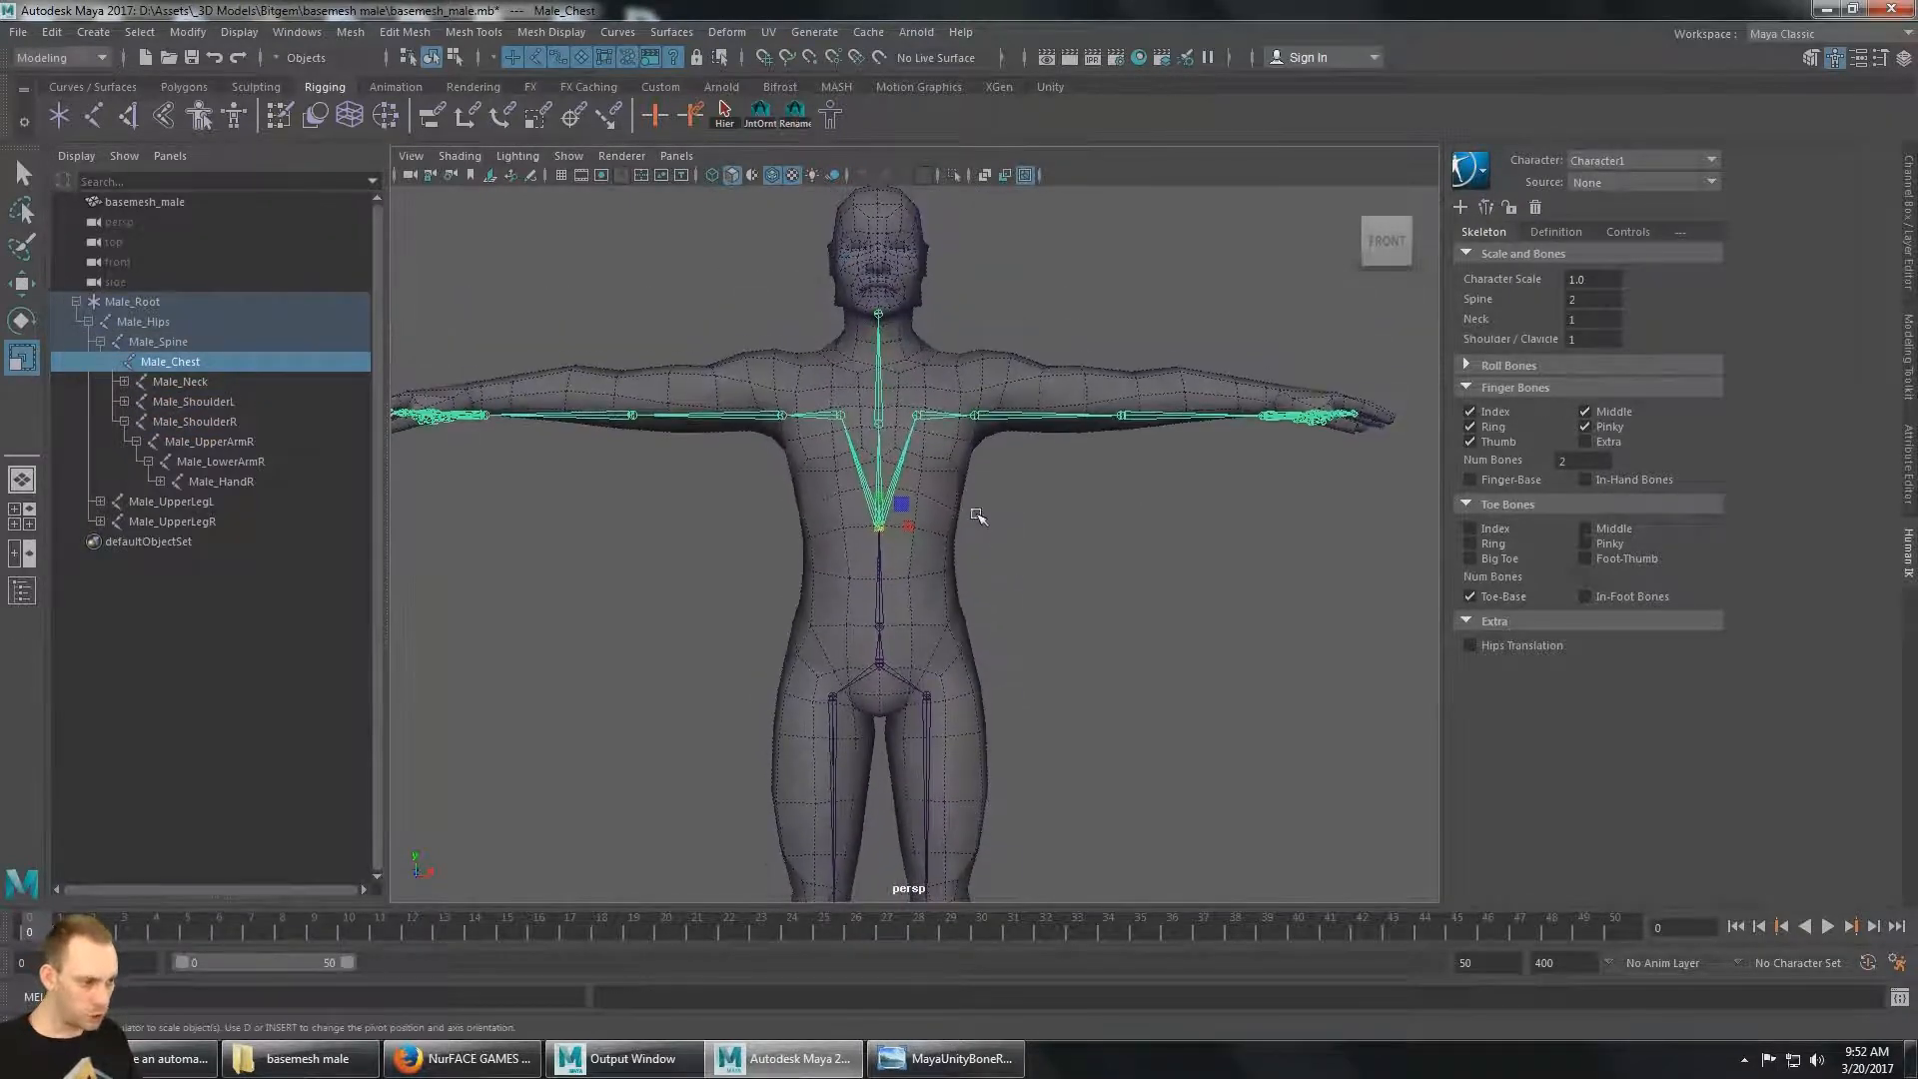
{"action": "left_click_drag", "start_coordinate": [937, 465], "coordinate": [889, 500], "text": "alt"}
{"action": "key", "text": "w"}
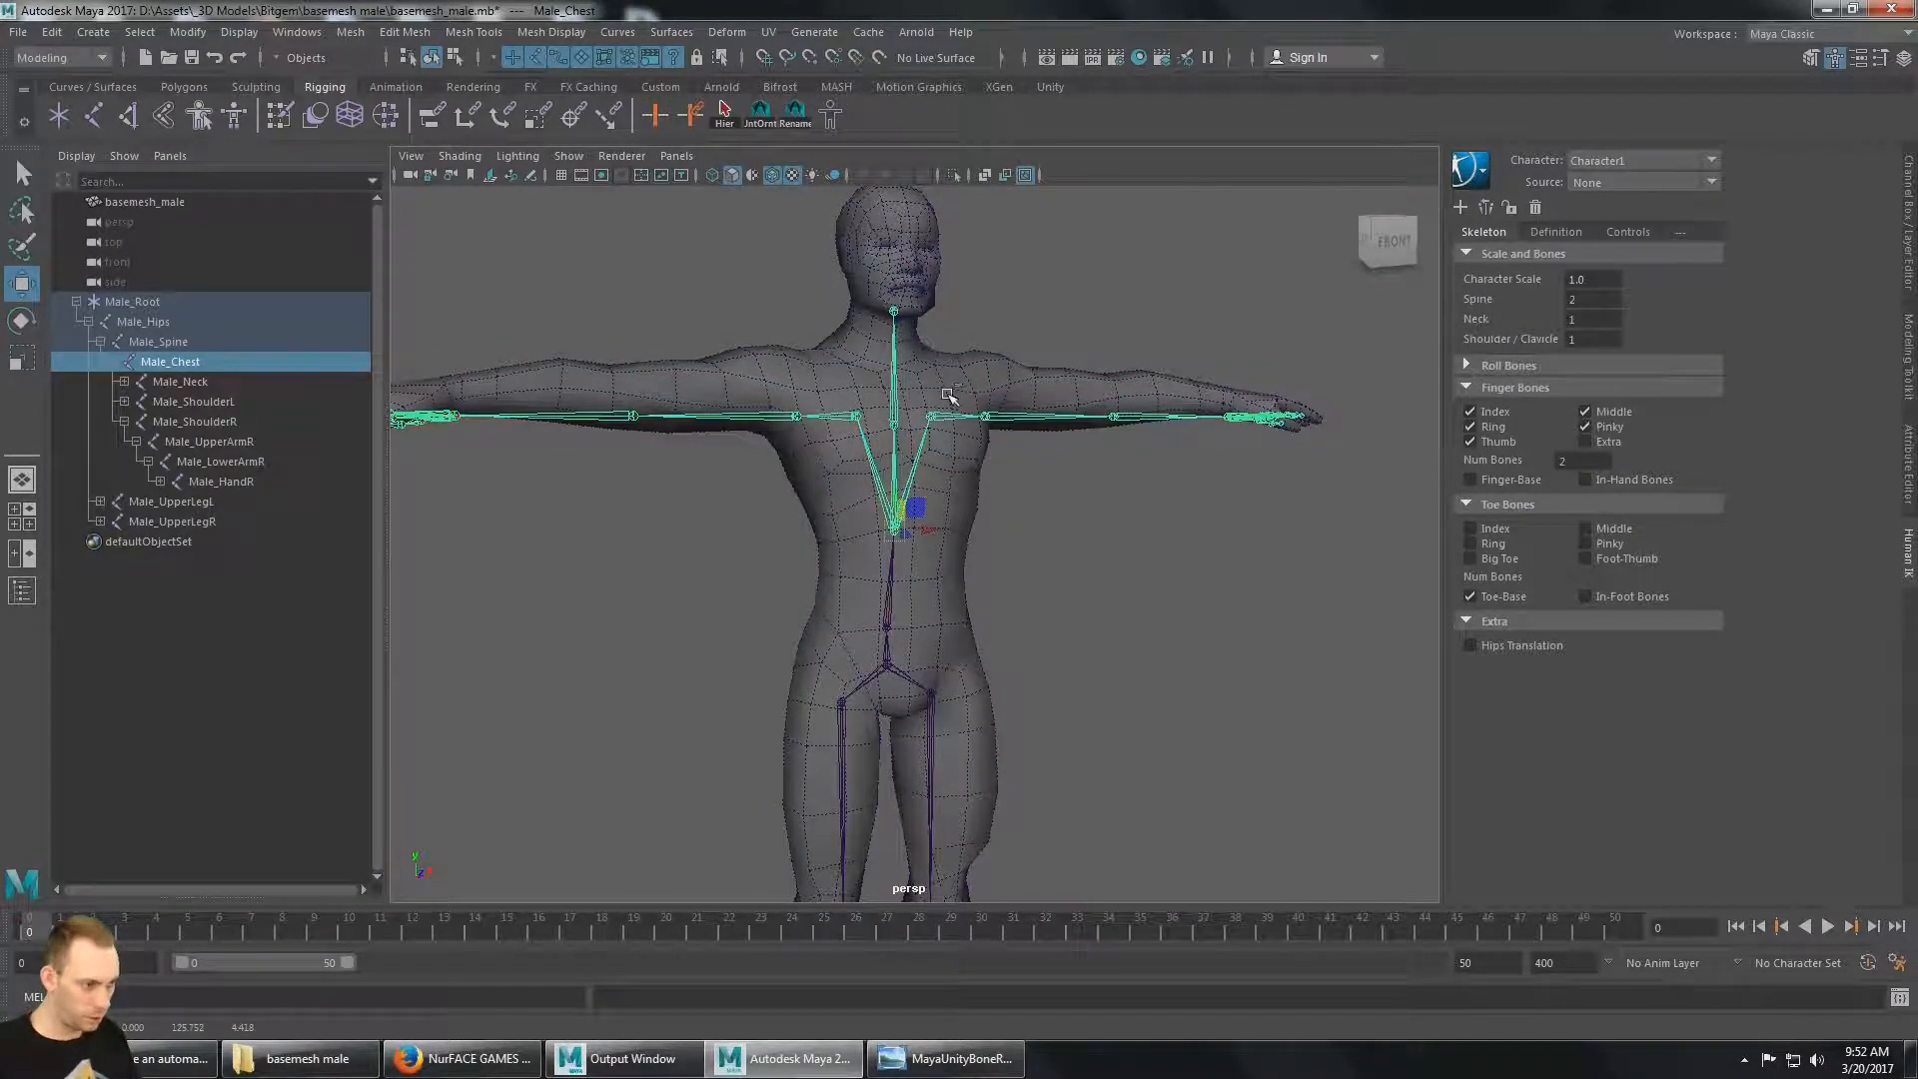
{"action": "left_click_drag", "start_coordinate": [949, 397], "coordinate": [904, 524], "text": "alt"}
{"action": "scroll", "coordinate": [887, 439], "scroll_direction": "up", "scroll_amount": 3}
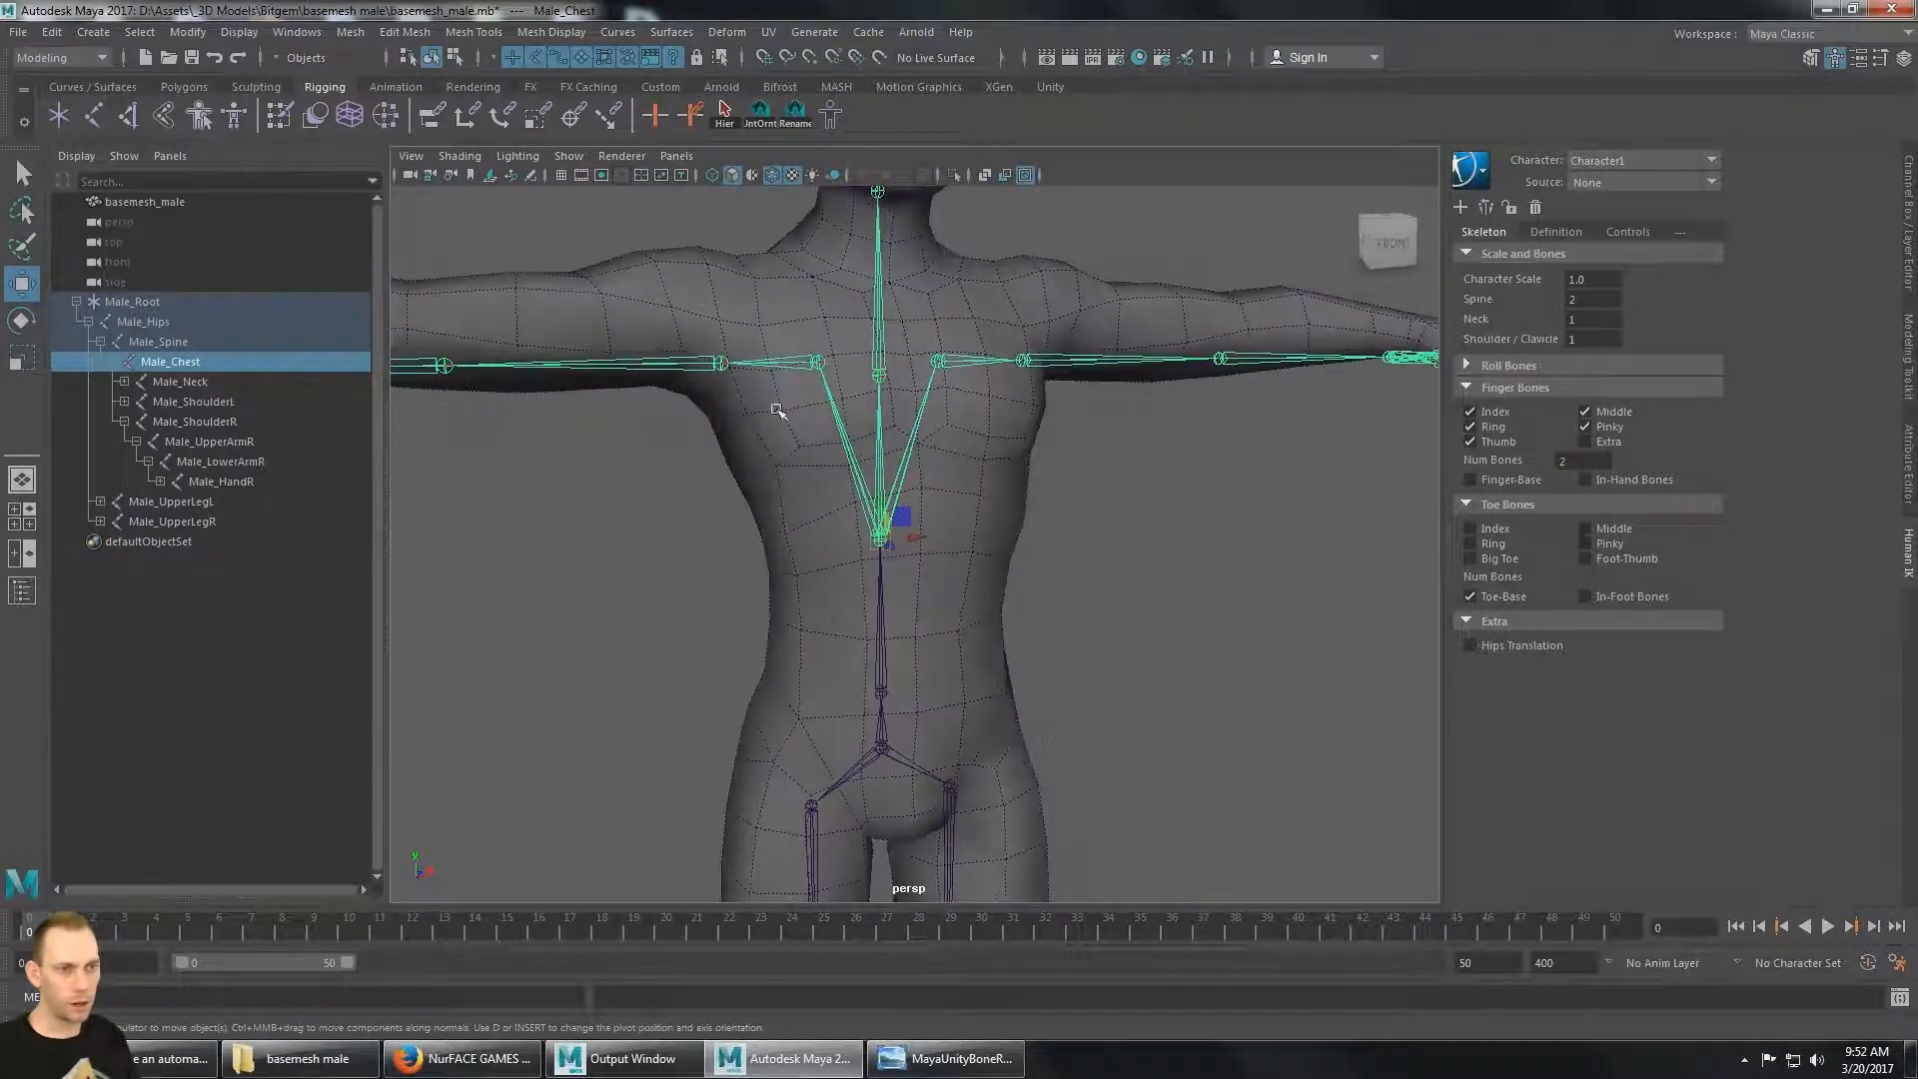
Open the manipulator display preferences and place the window so that the chest joint's manipulator stays in view.
{"action": "left_click", "coordinate": [185, 32]}
{"action": "left_click", "coordinate": [163, 33]}
{"action": "left_click", "coordinate": [312, 38]}
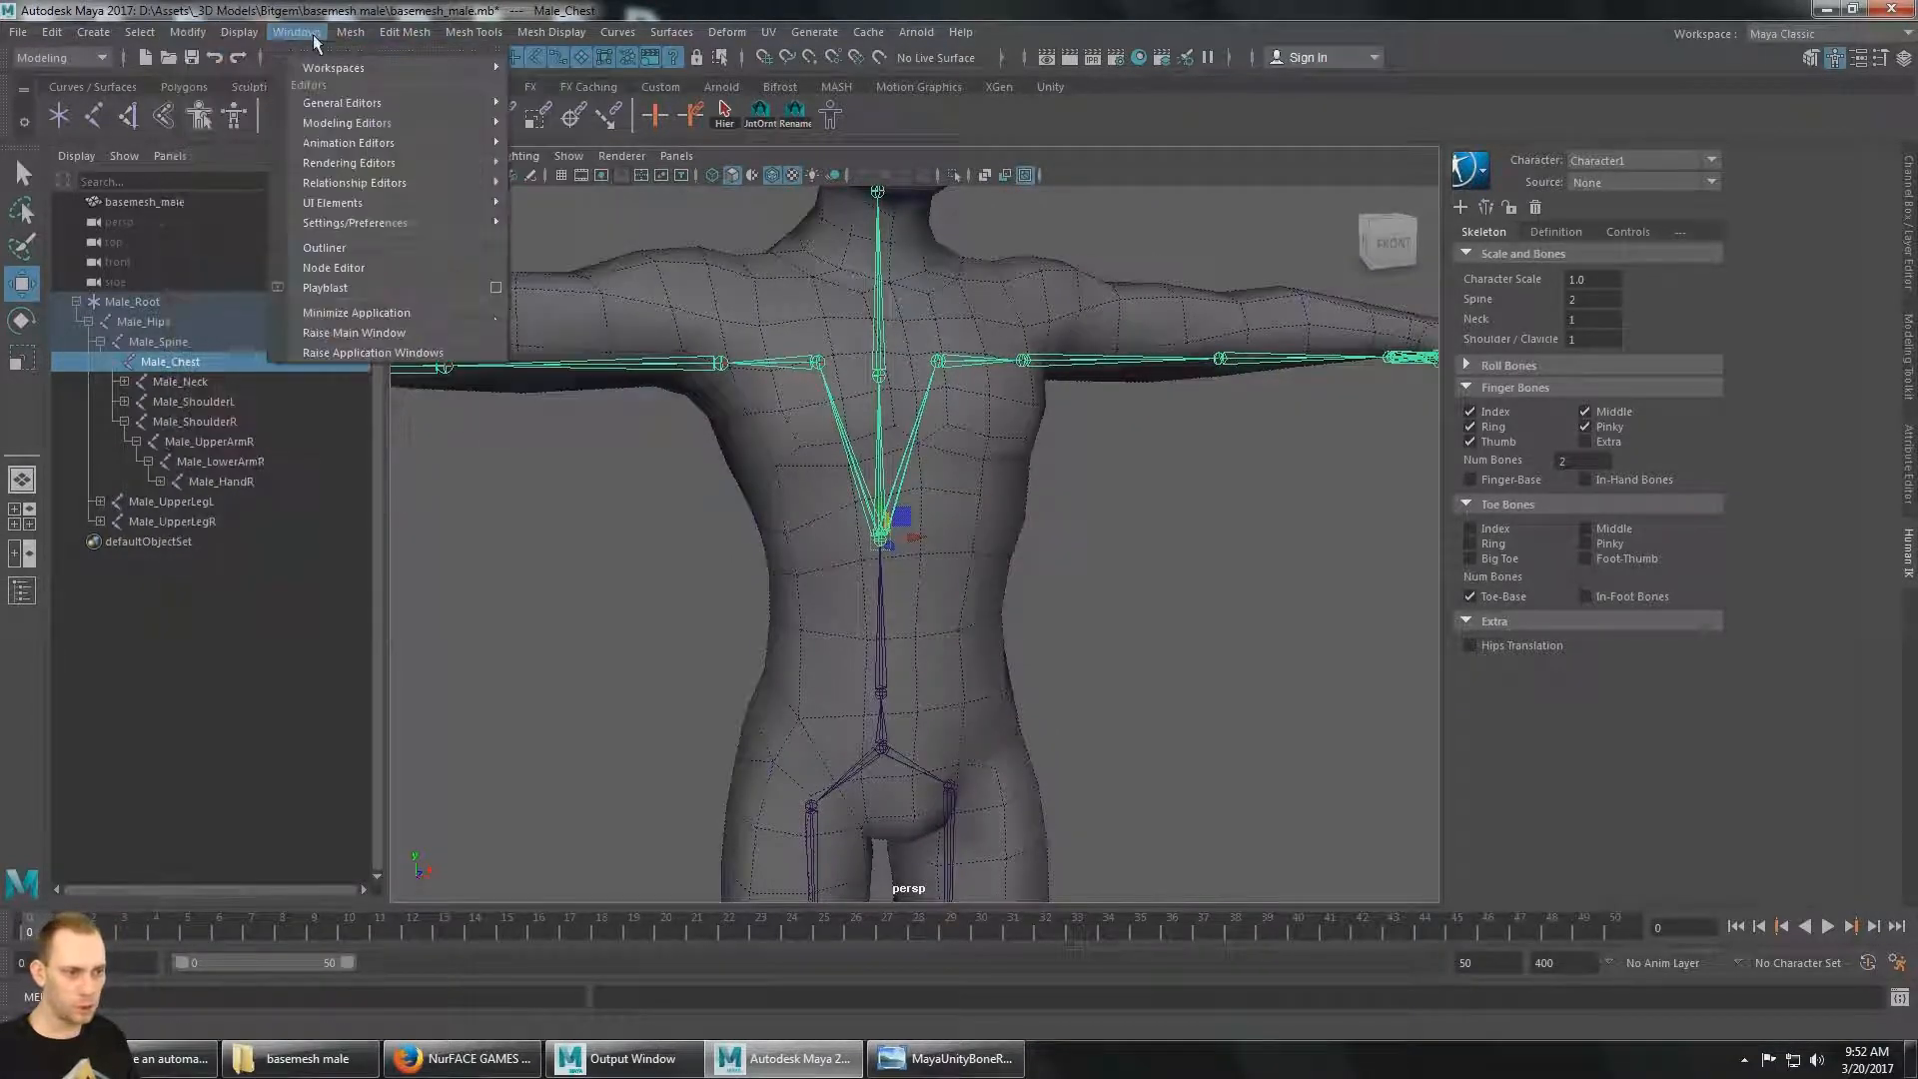
{"action": "left_click", "coordinate": [369, 248]}
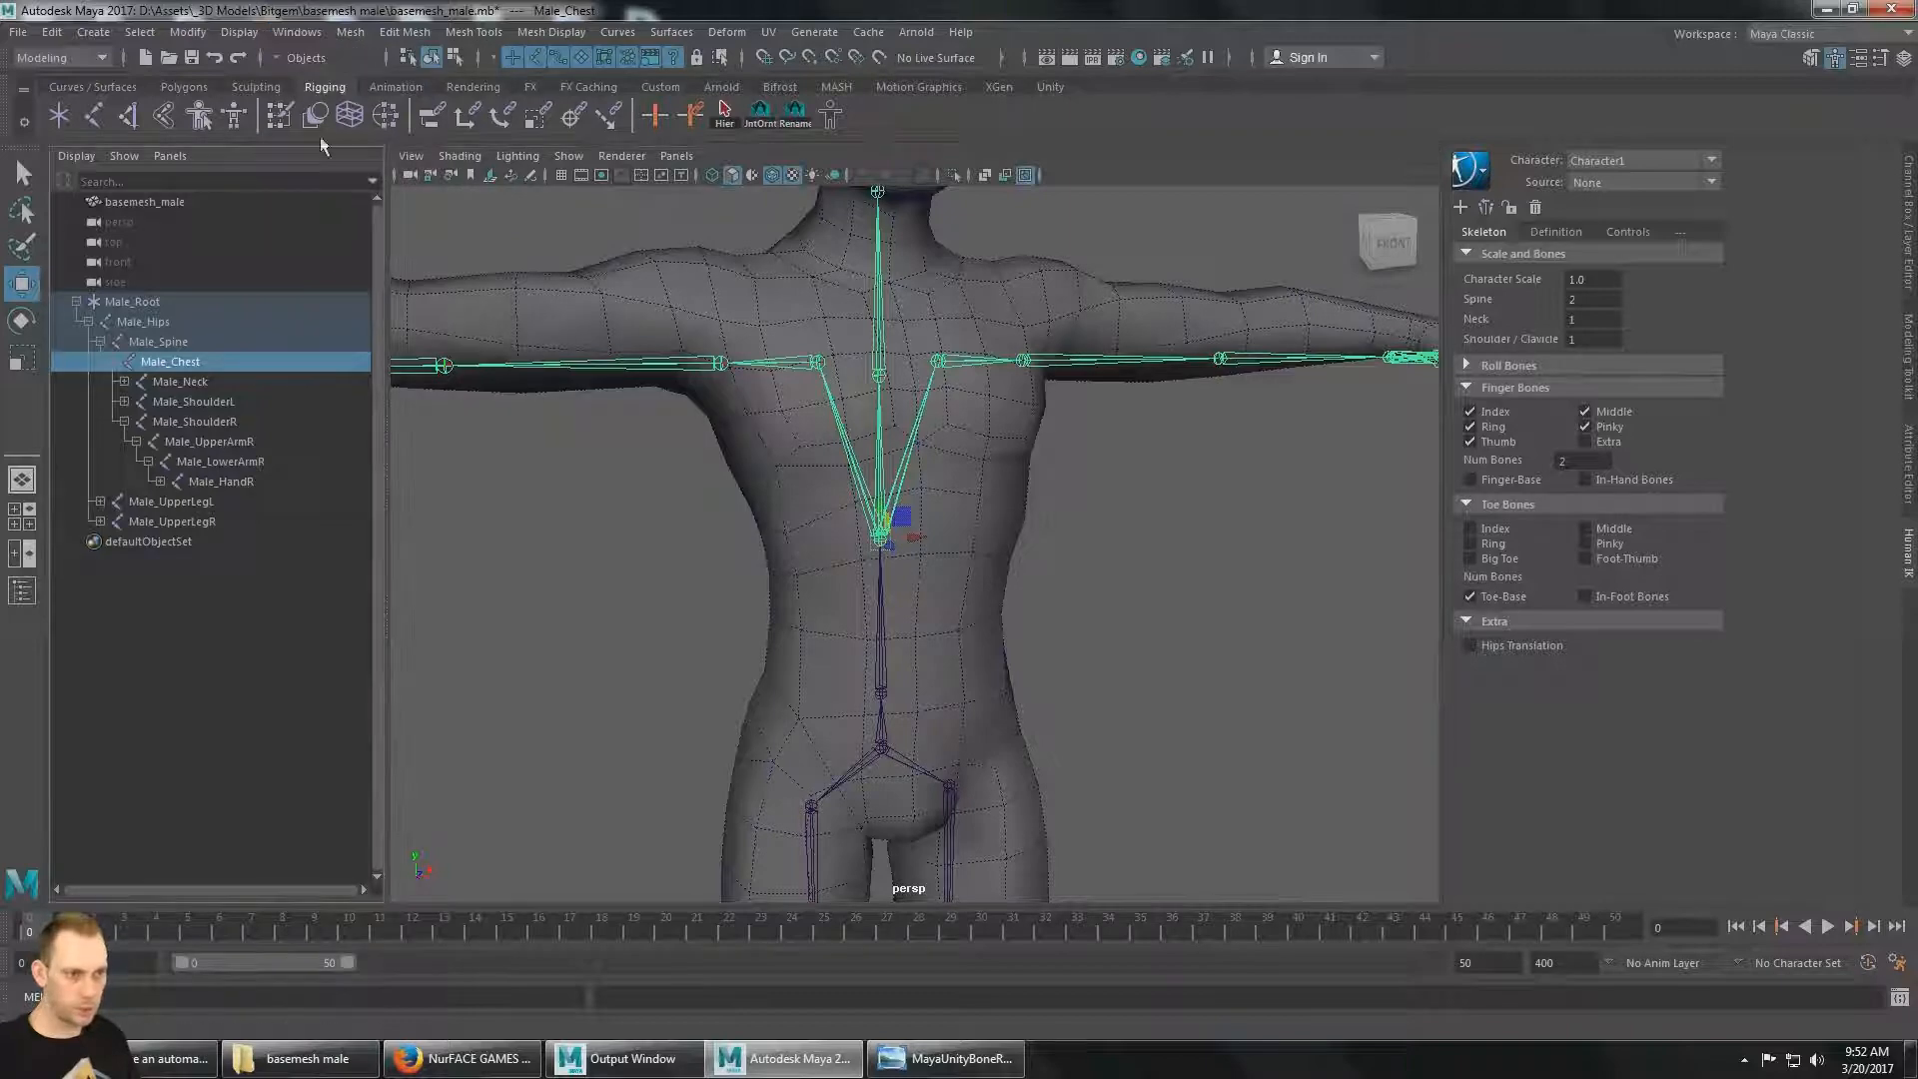
{"action": "left_click", "coordinate": [310, 36]}
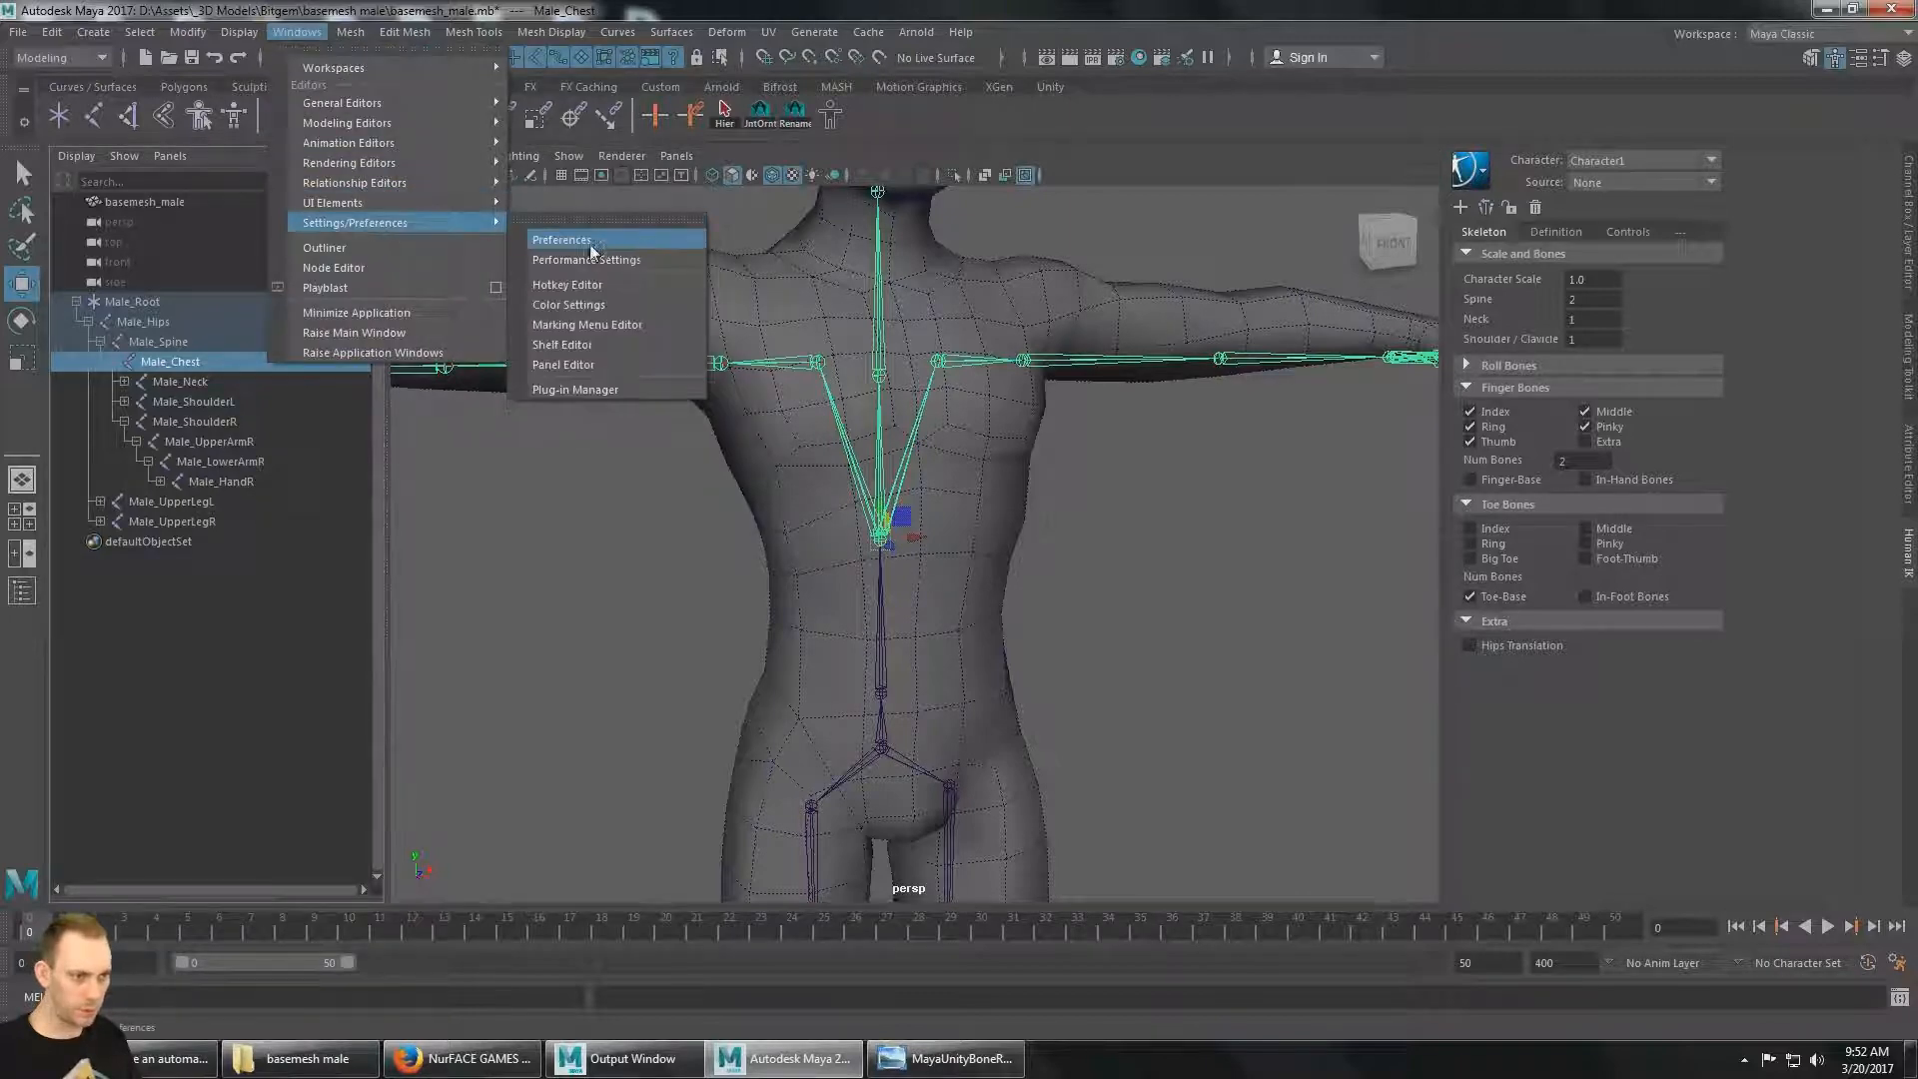
{"action": "left_click", "coordinate": [578, 244]}
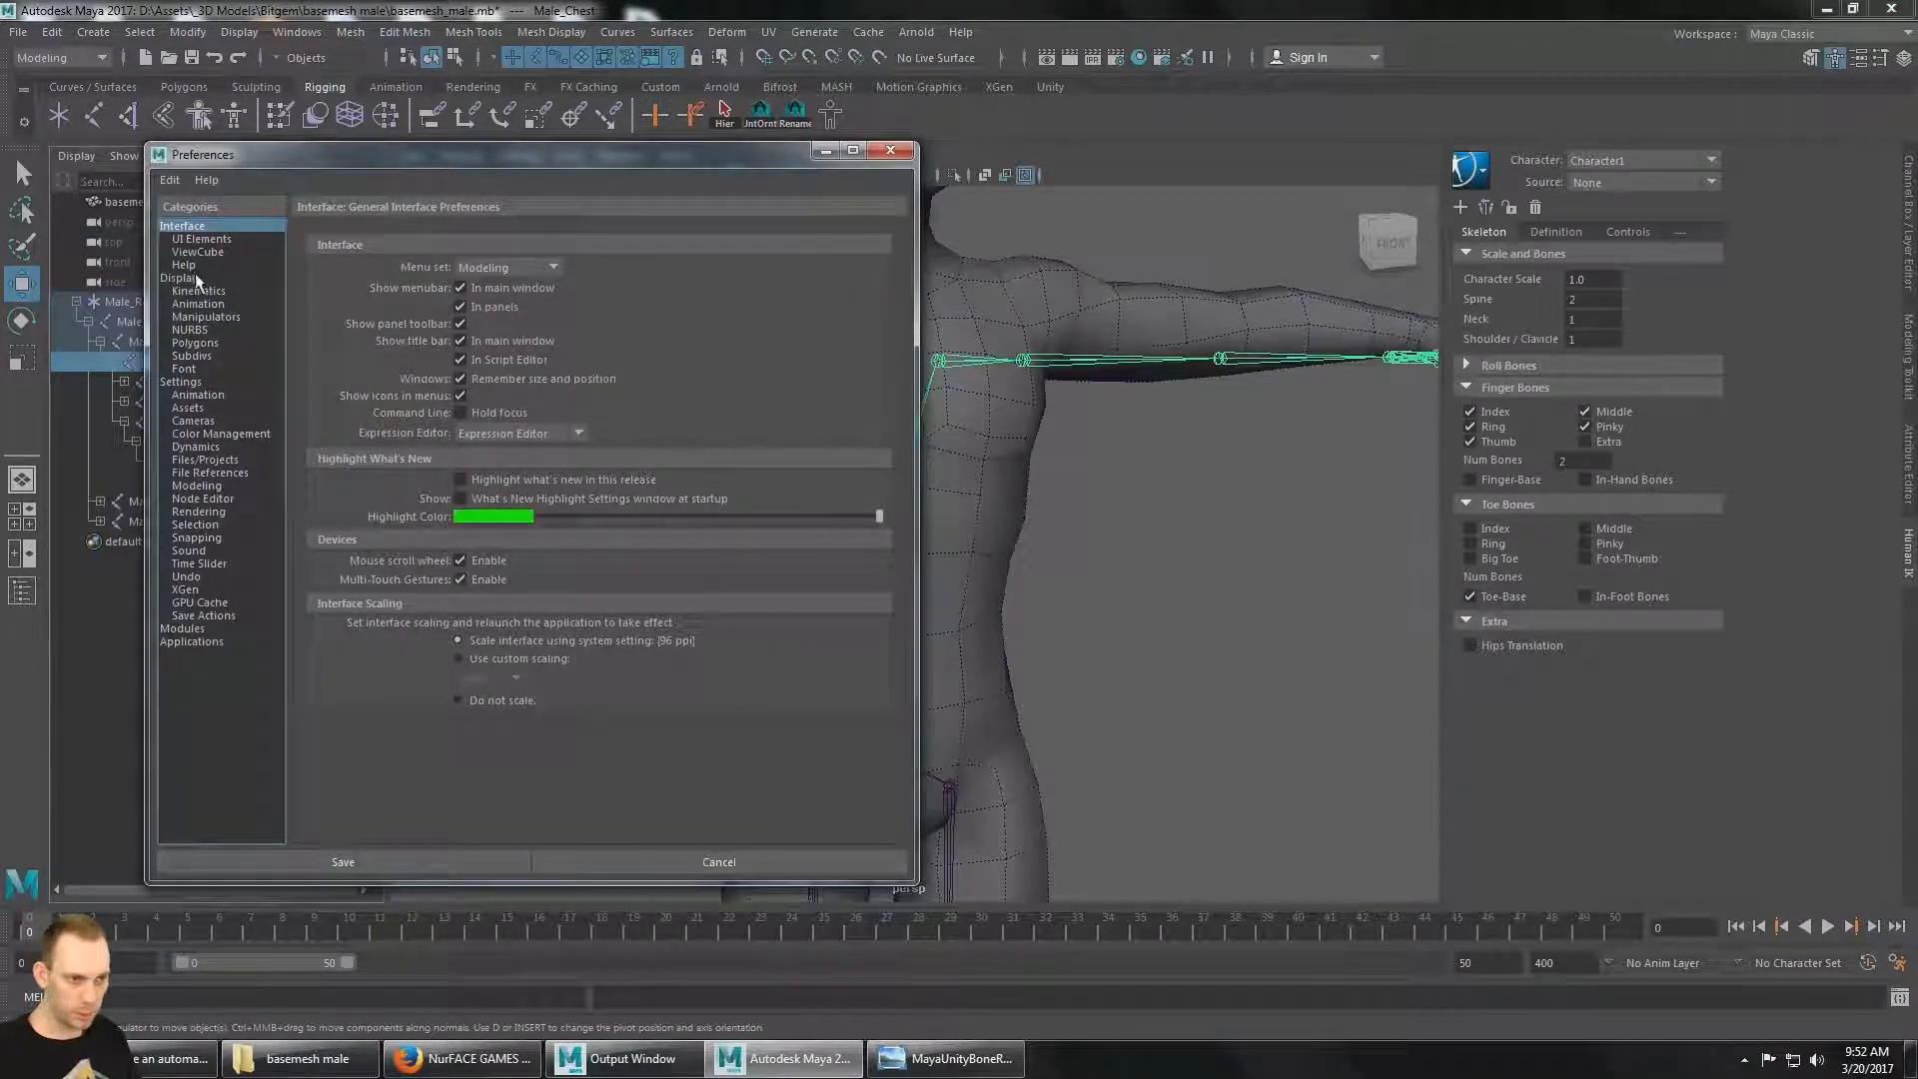
{"action": "left_click", "coordinate": [204, 317]}
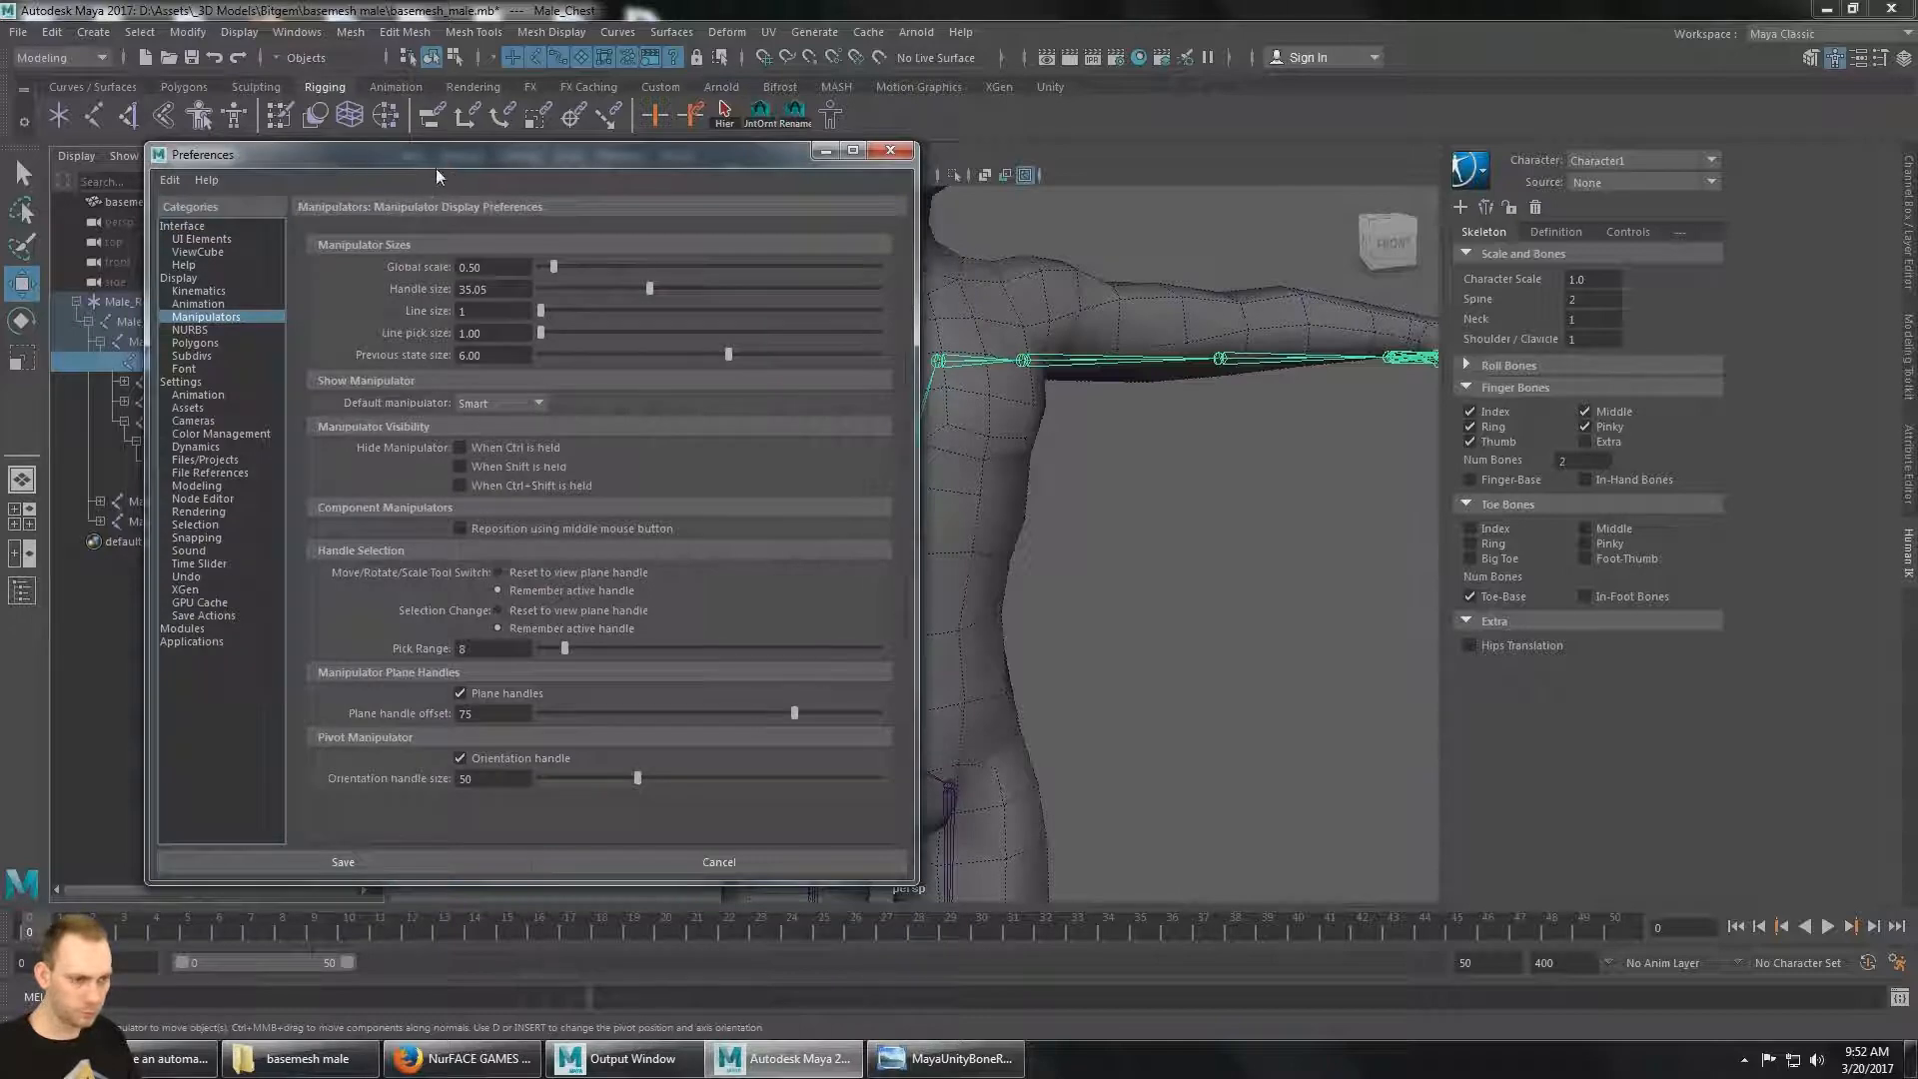
{"action": "left_click_drag", "start_coordinate": [435, 168], "coordinate": [290, 174]}
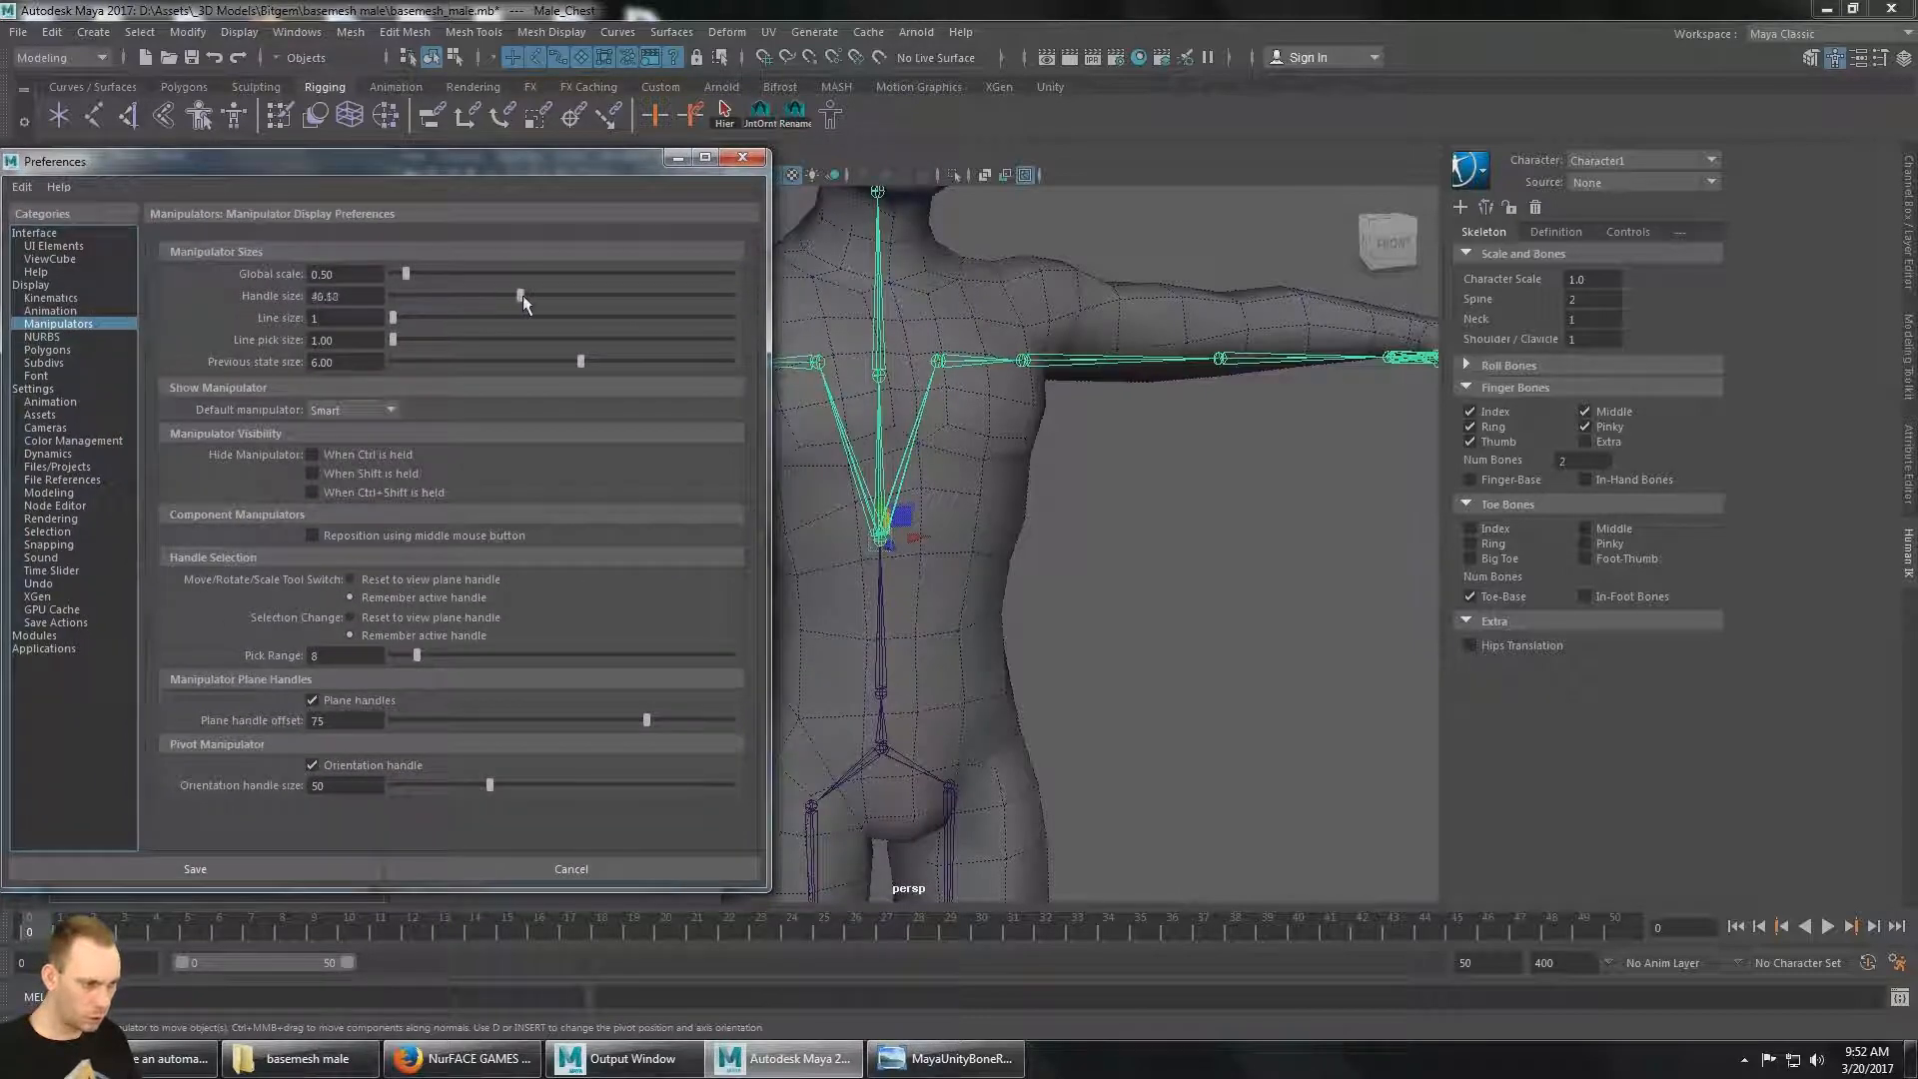
Set the manipulator global scale to 1.00 and the handle size to 40, and save the preferences.
{"action": "left_click_drag", "start_coordinate": [521, 288], "coordinate": [431, 285]}
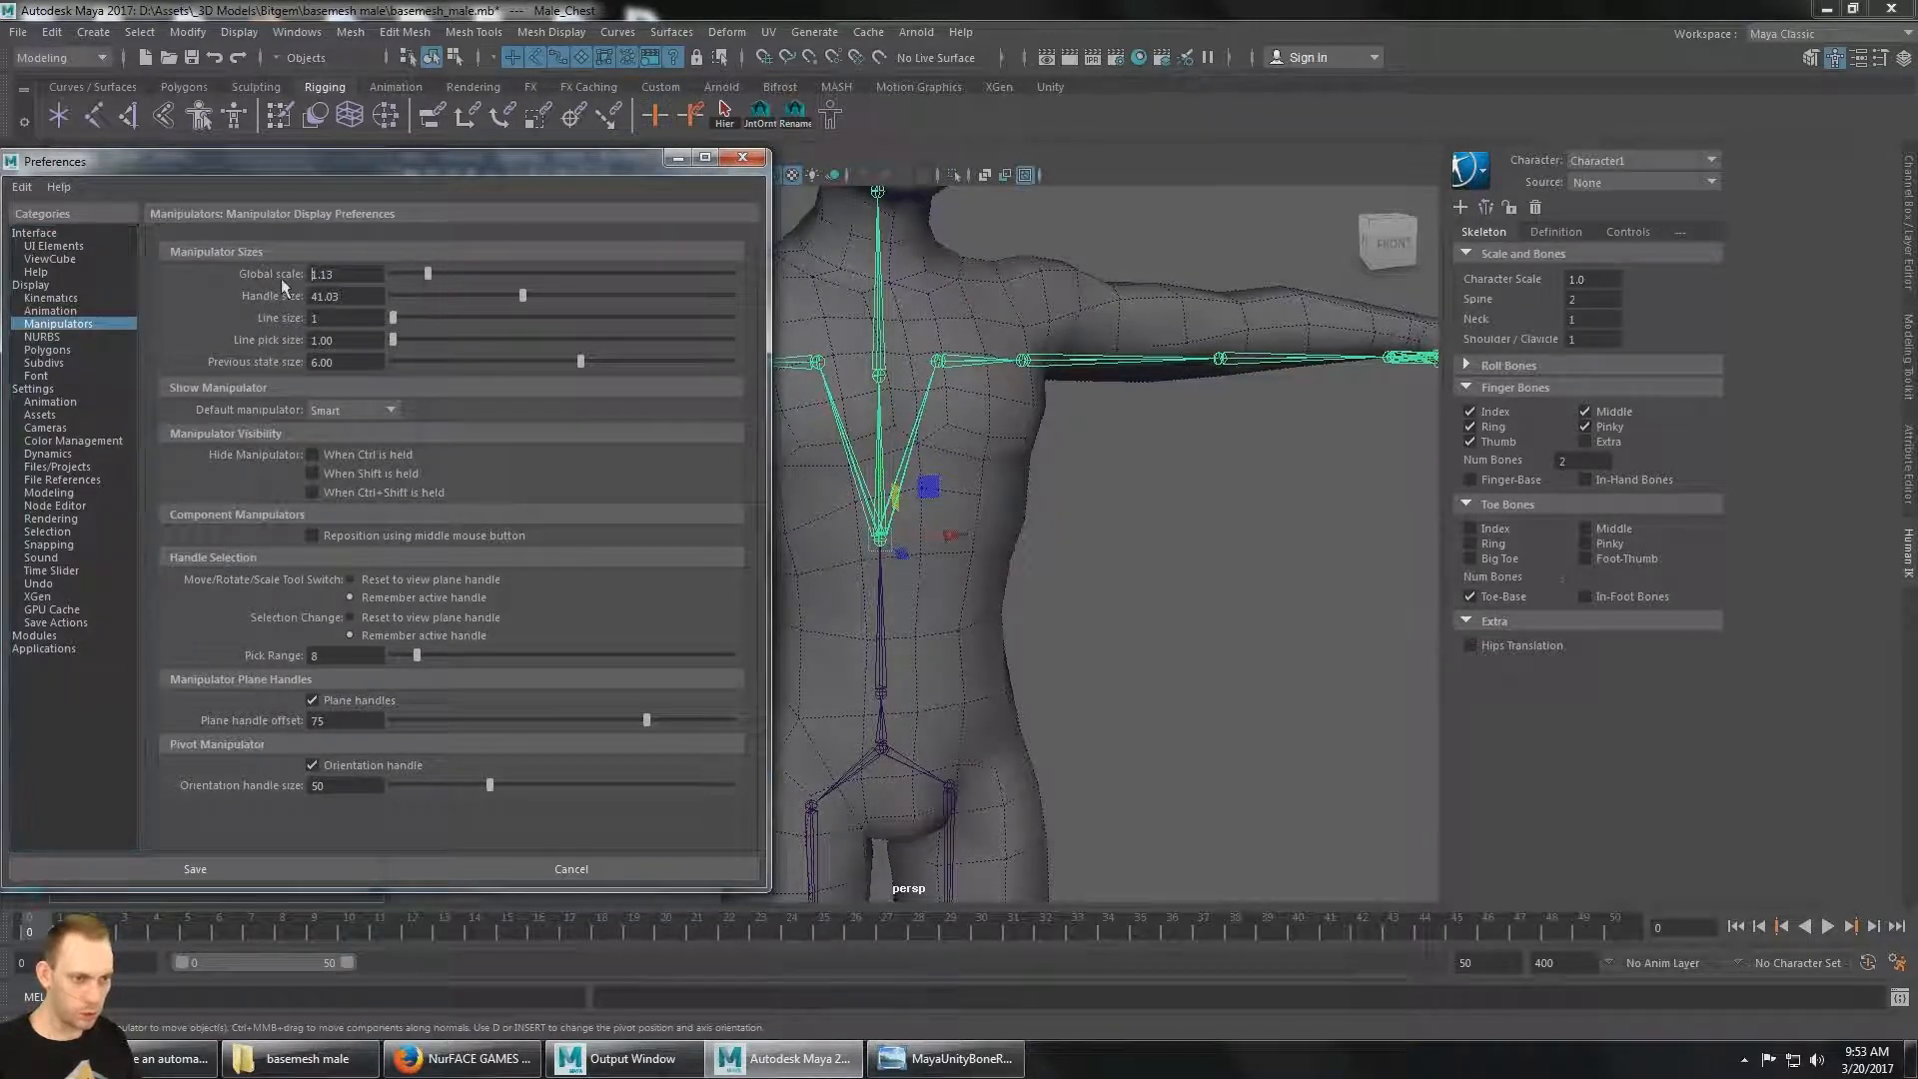
{"action": "left_click", "coordinate": [372, 274]}
{"action": "type", "text": "1"}
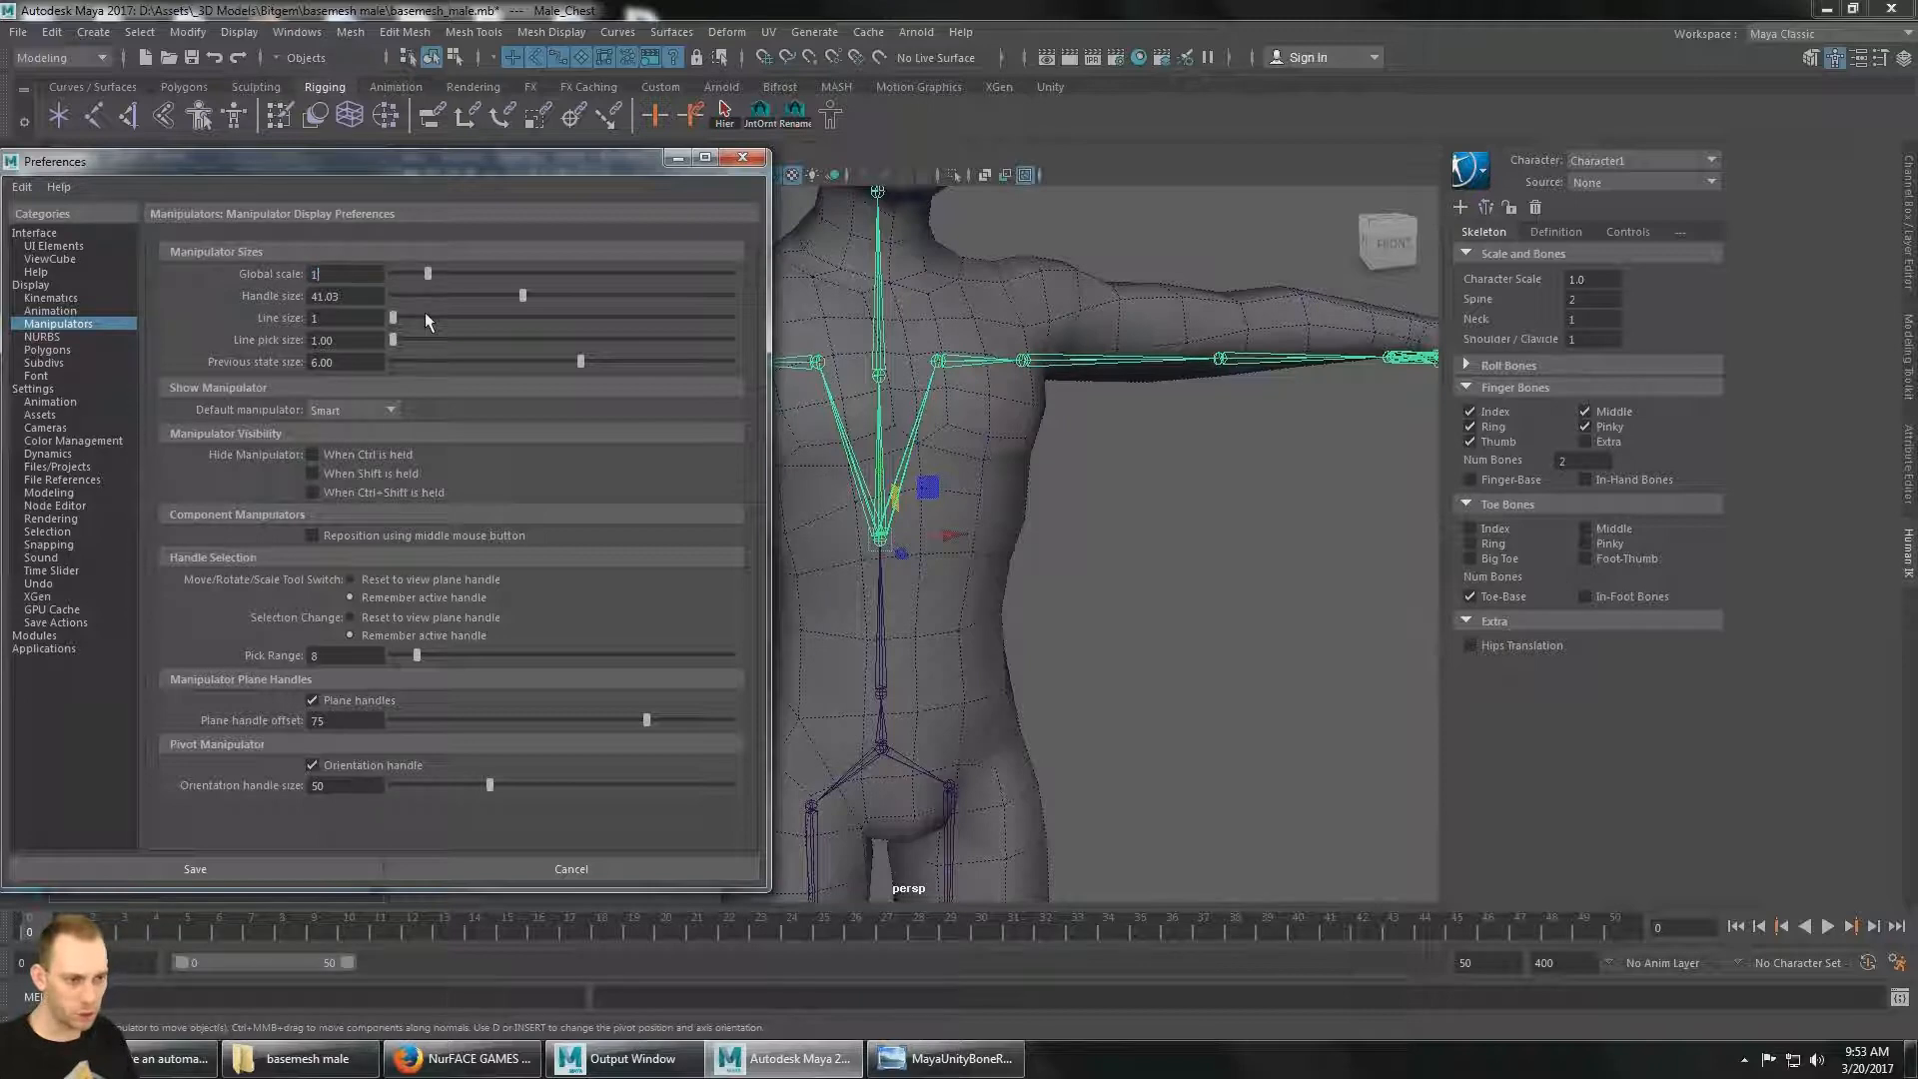
{"action": "key", "text": "Return"}
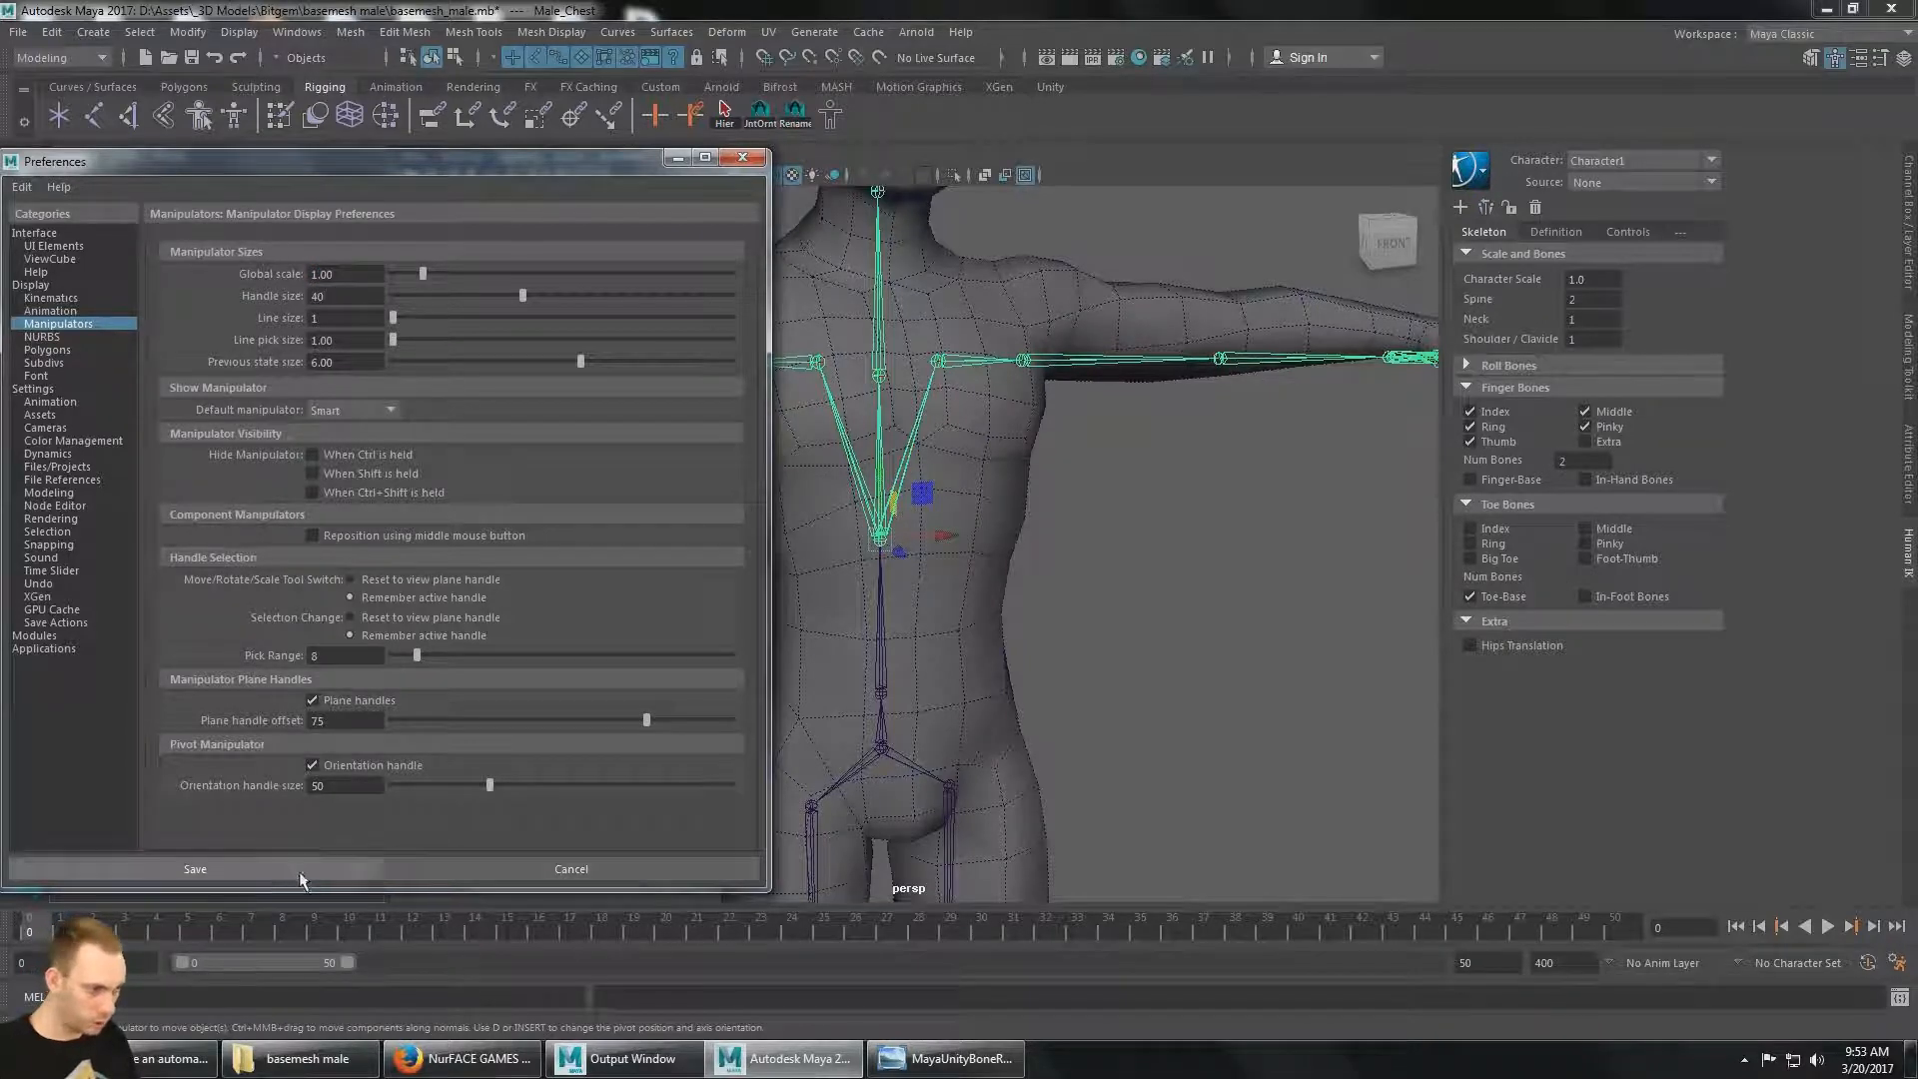
{"action": "left_click", "coordinate": [195, 868]}
Move the Male_Chest joint upward and slightly forward inside the torso, to about Y 130.9 and Z 5.
{"action": "left_click_drag", "start_coordinate": [1035, 479], "coordinate": [1009, 545], "text": "alt"}
{"action": "mouse_move", "coordinate": [897, 462]}
{"action": "left_mouse_down", "text": "alt"}
{"action": "mouse_move", "coordinate": [886, 441]}
{"action": "mouse_move", "coordinate": [929, 450]}
{"action": "left_mouse_up", "text": "alt"}
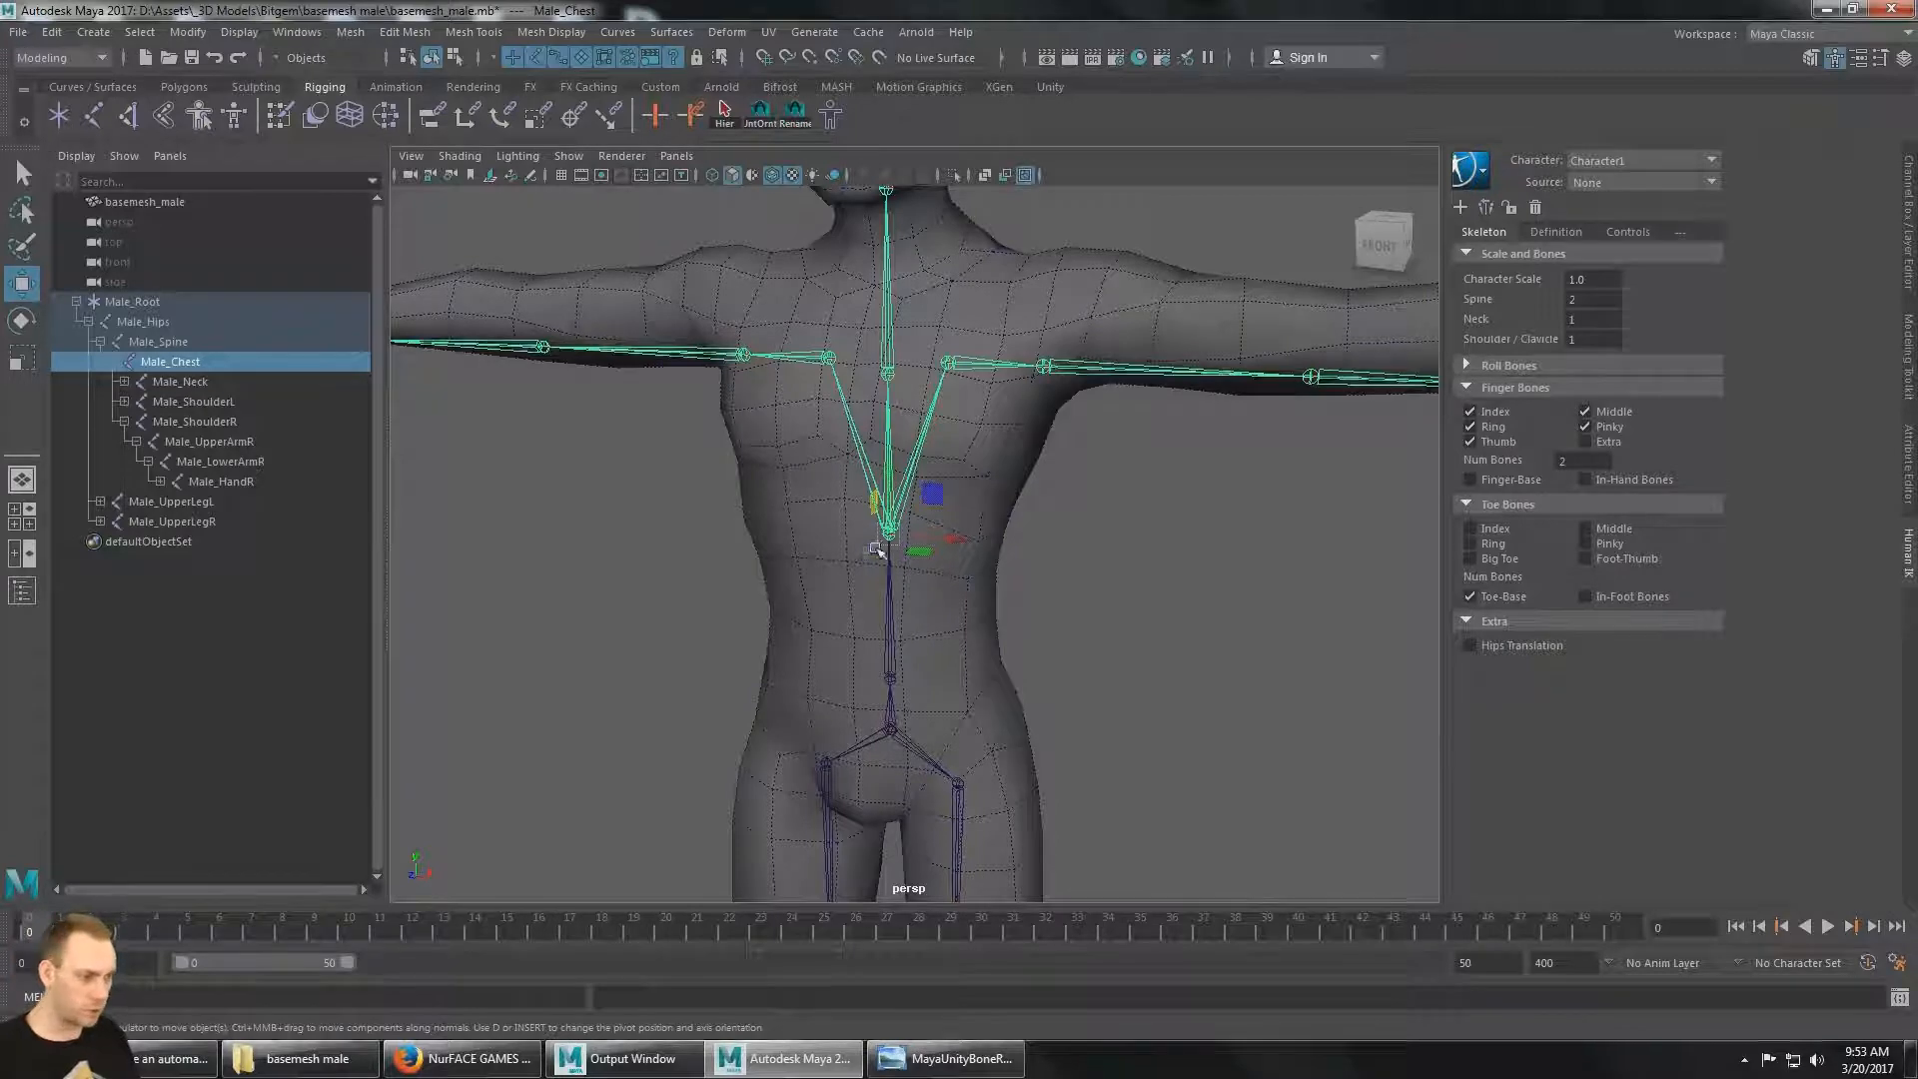
{"action": "left_click_drag", "start_coordinate": [908, 527], "coordinate": [893, 427], "text": "alt"}
{"action": "right_click_drag", "start_coordinate": [892, 426], "coordinate": [857, 461], "text": "alt"}
{"action": "middle_click_drag", "start_coordinate": [866, 464], "coordinate": [802, 458], "text": "alt"}
{"action": "left_click_drag", "start_coordinate": [802, 457], "coordinate": [837, 416], "text": "alt"}
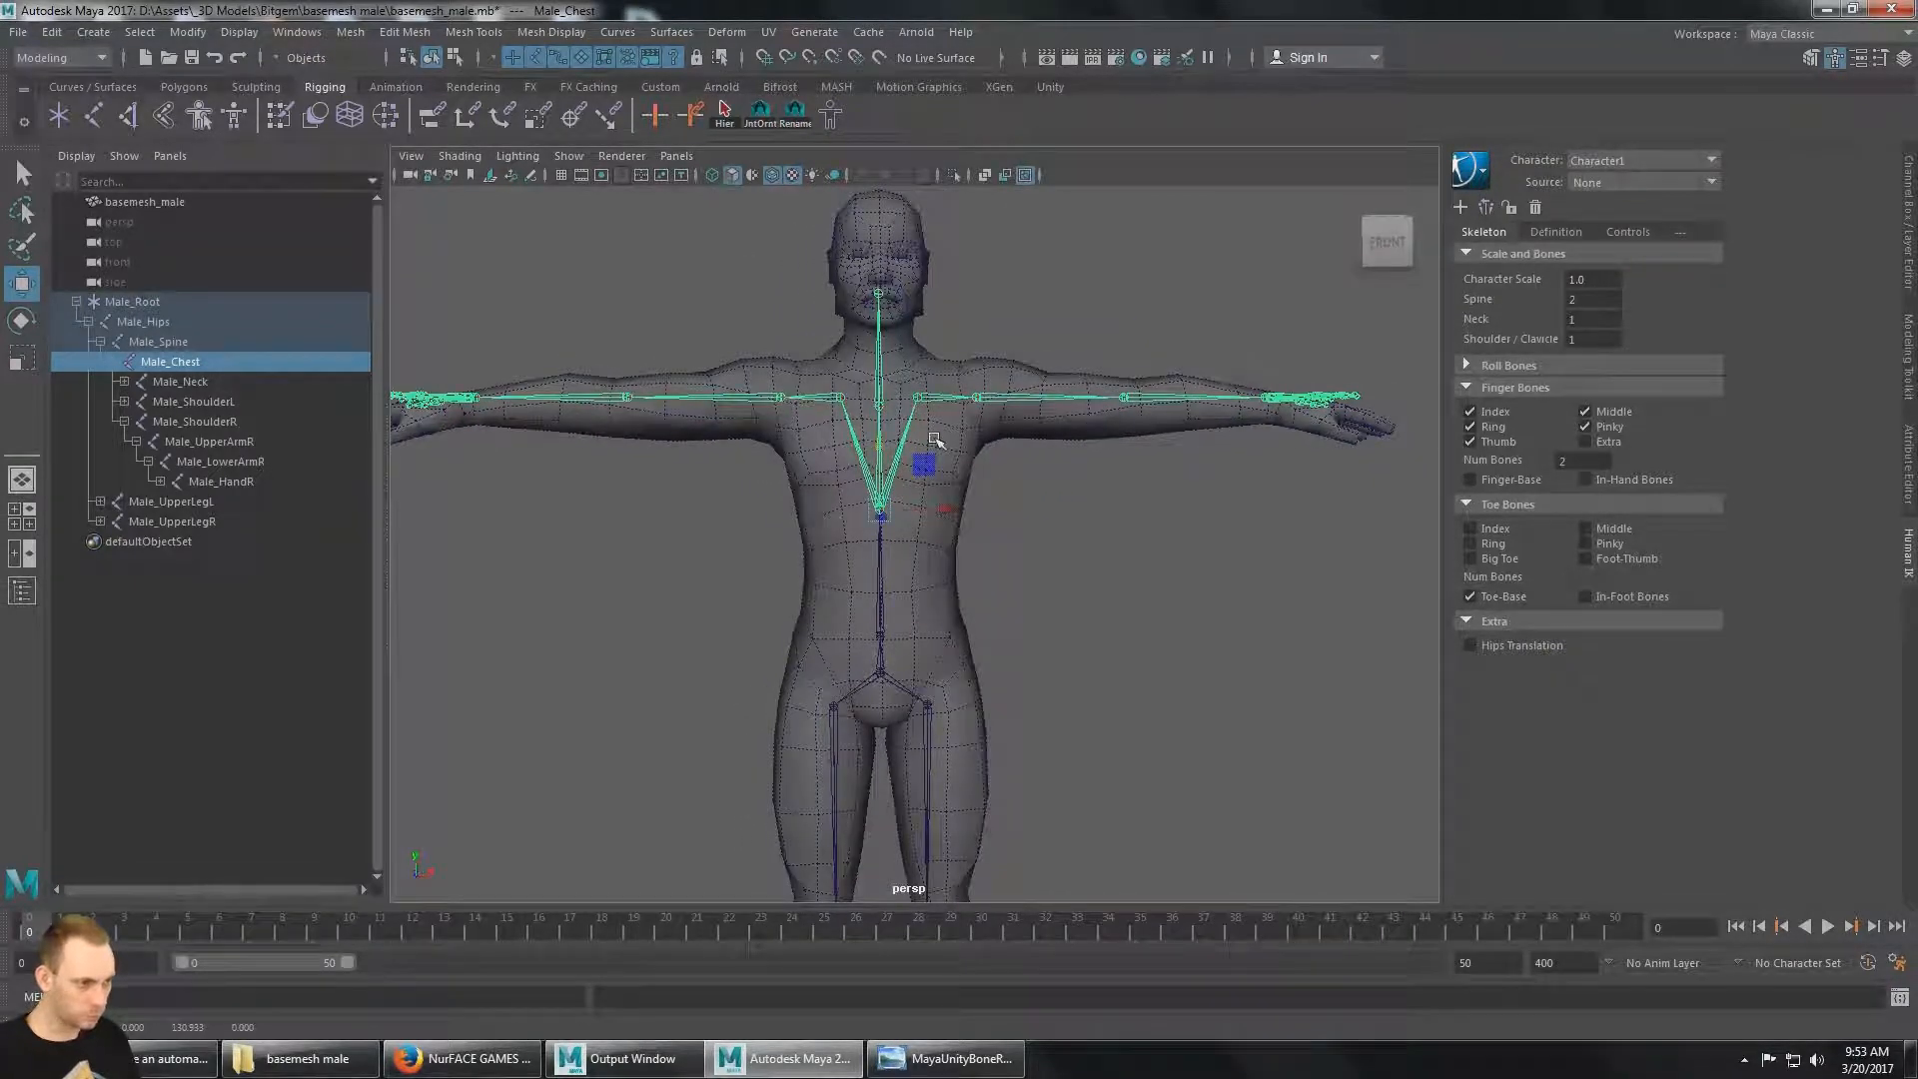
Raise the Male_Chest joint to about Y 131.5 and expand the Male_ShoulderL branch down to Male_HandL.
{"action": "left_click_drag", "start_coordinate": [878, 438], "coordinate": [884, 423]}
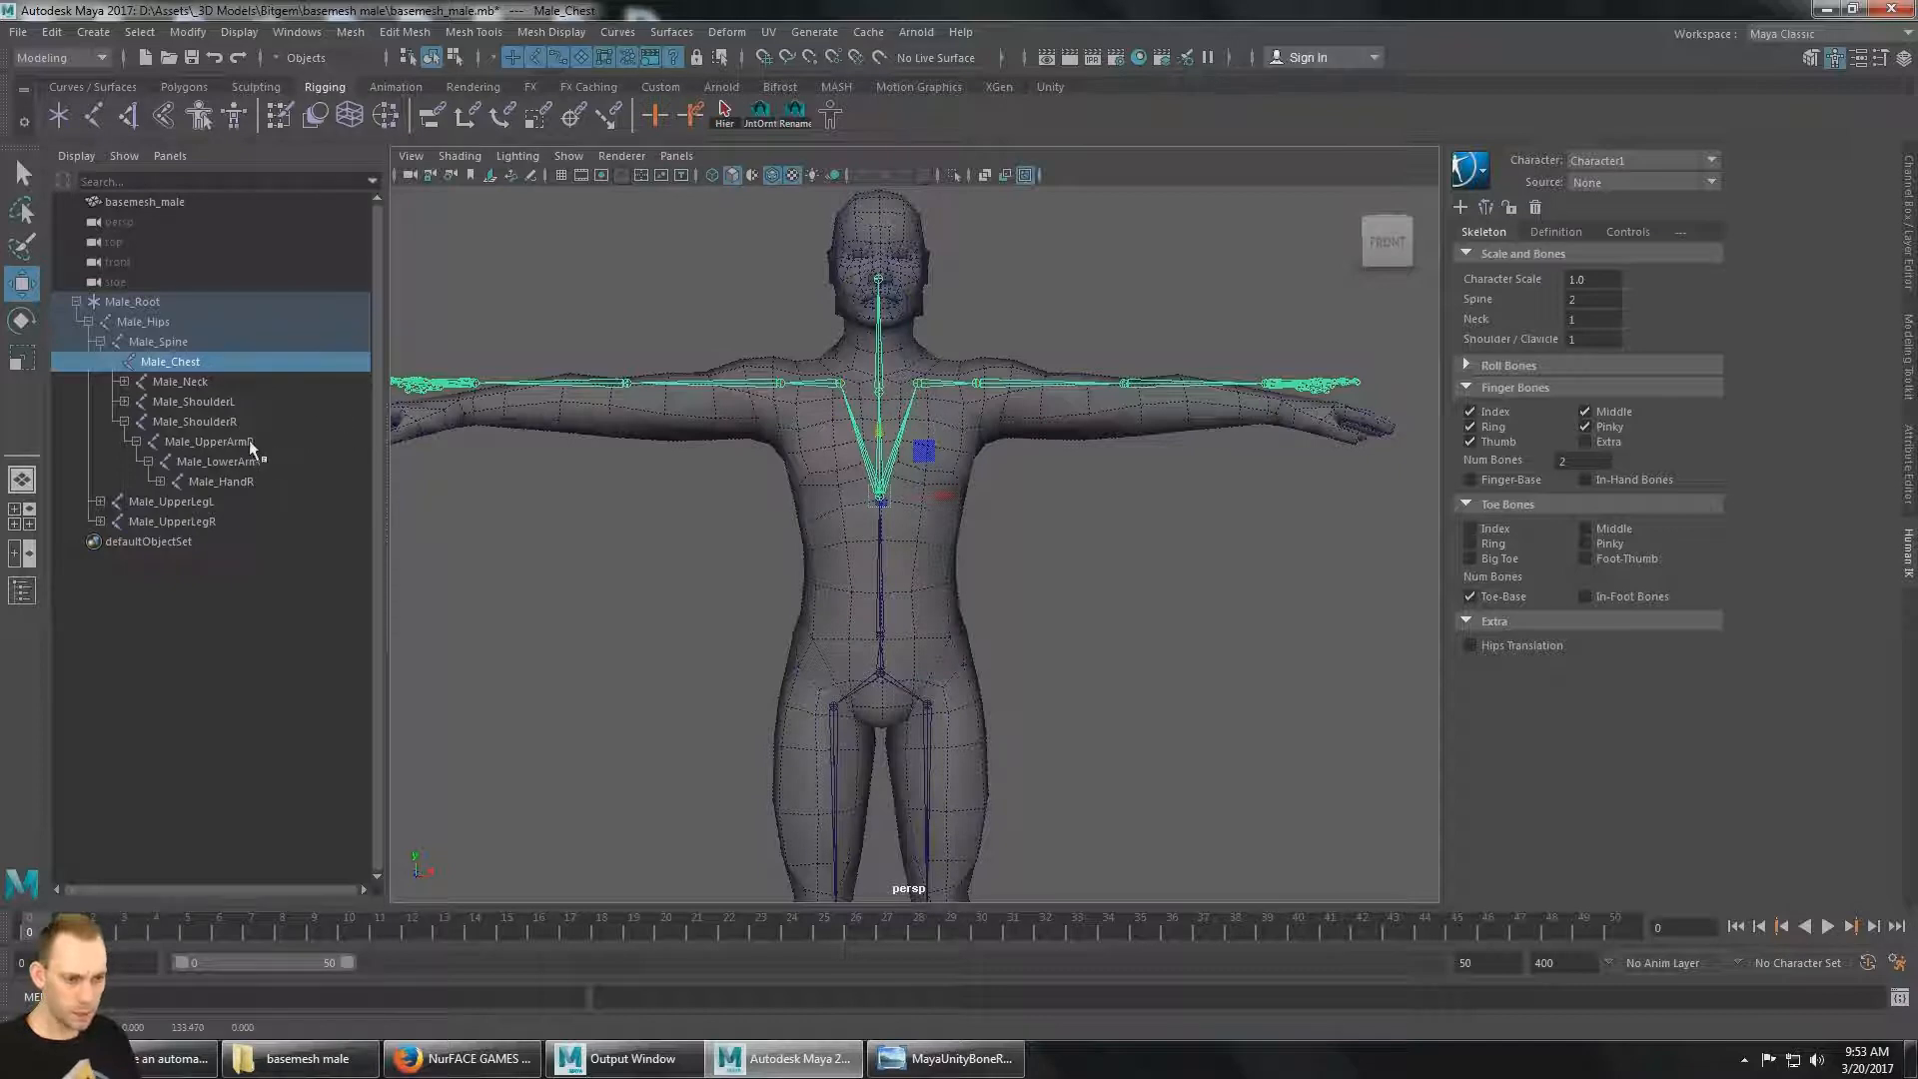
{"action": "left_click", "coordinate": [210, 441]}
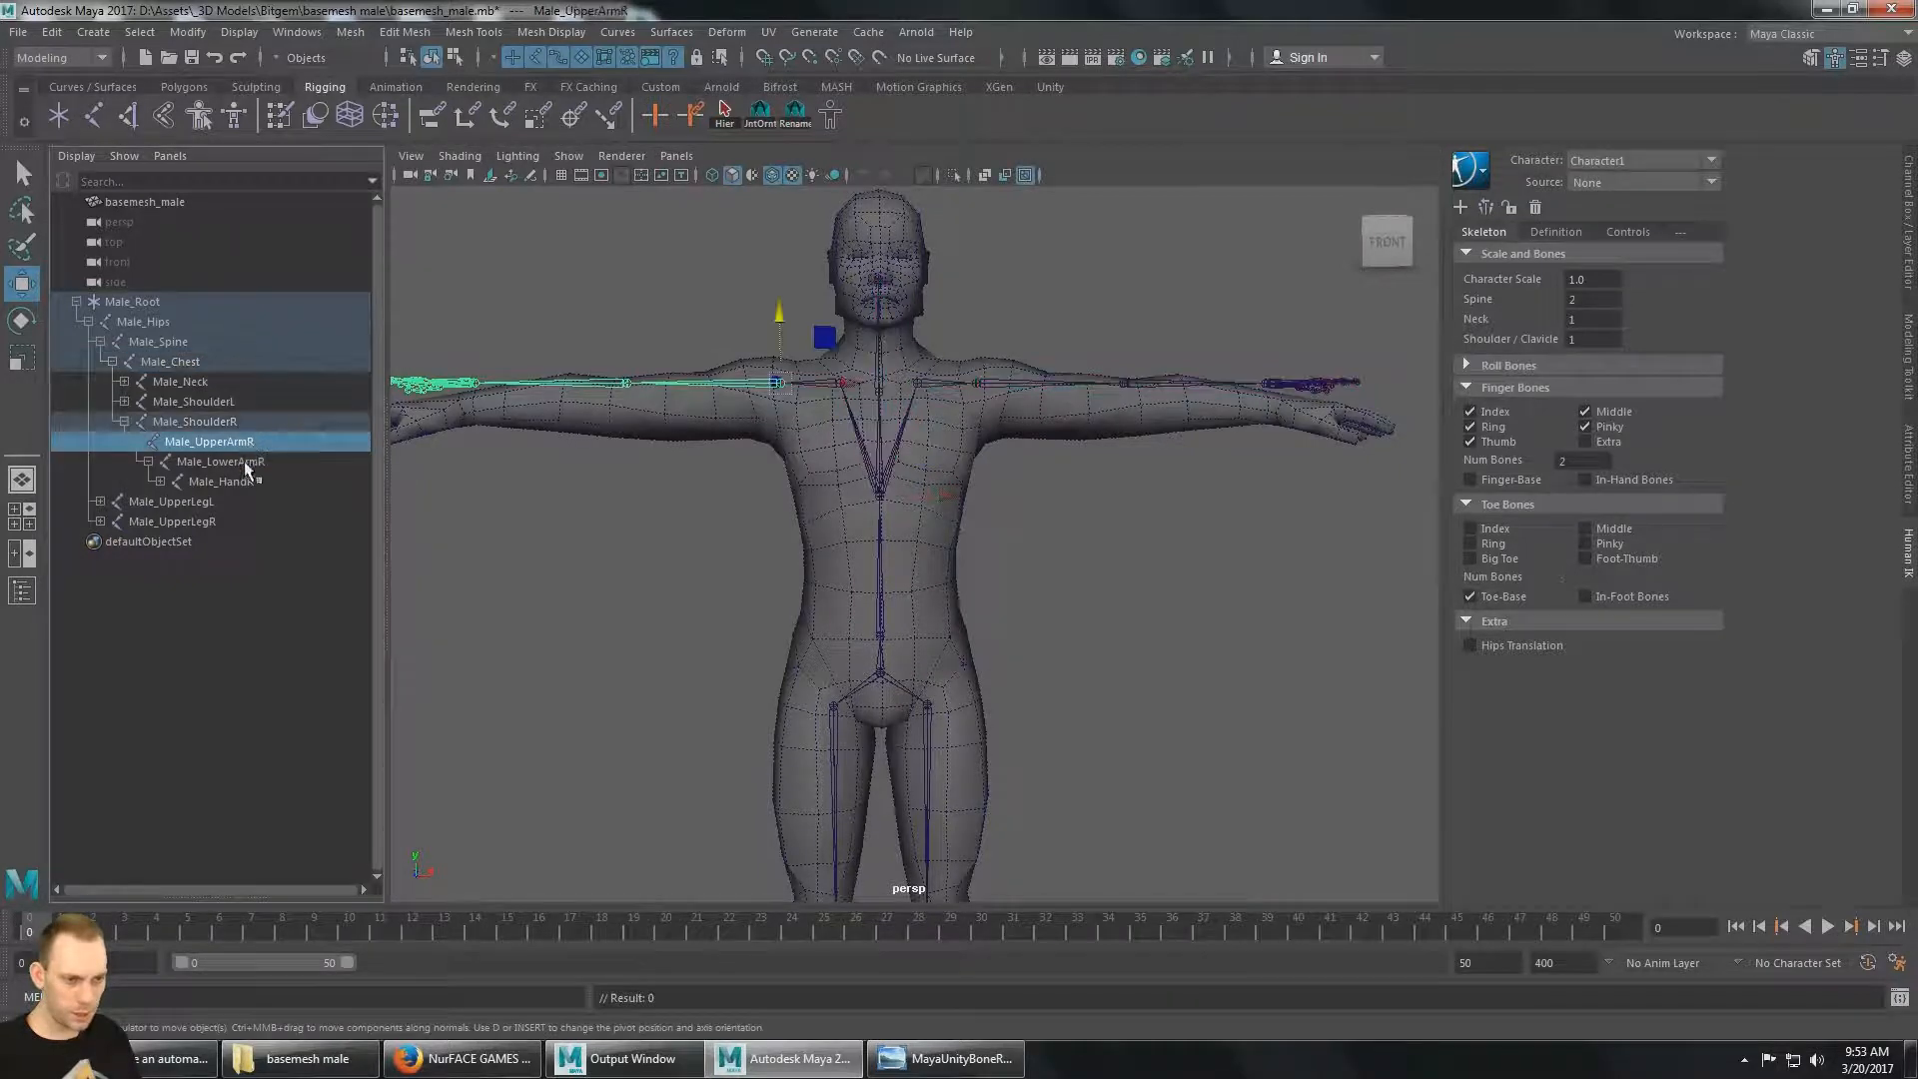
{"action": "left_click", "coordinate": [124, 401]}
{"action": "left_click", "coordinate": [136, 421]}
{"action": "left_click", "coordinate": [148, 442]}
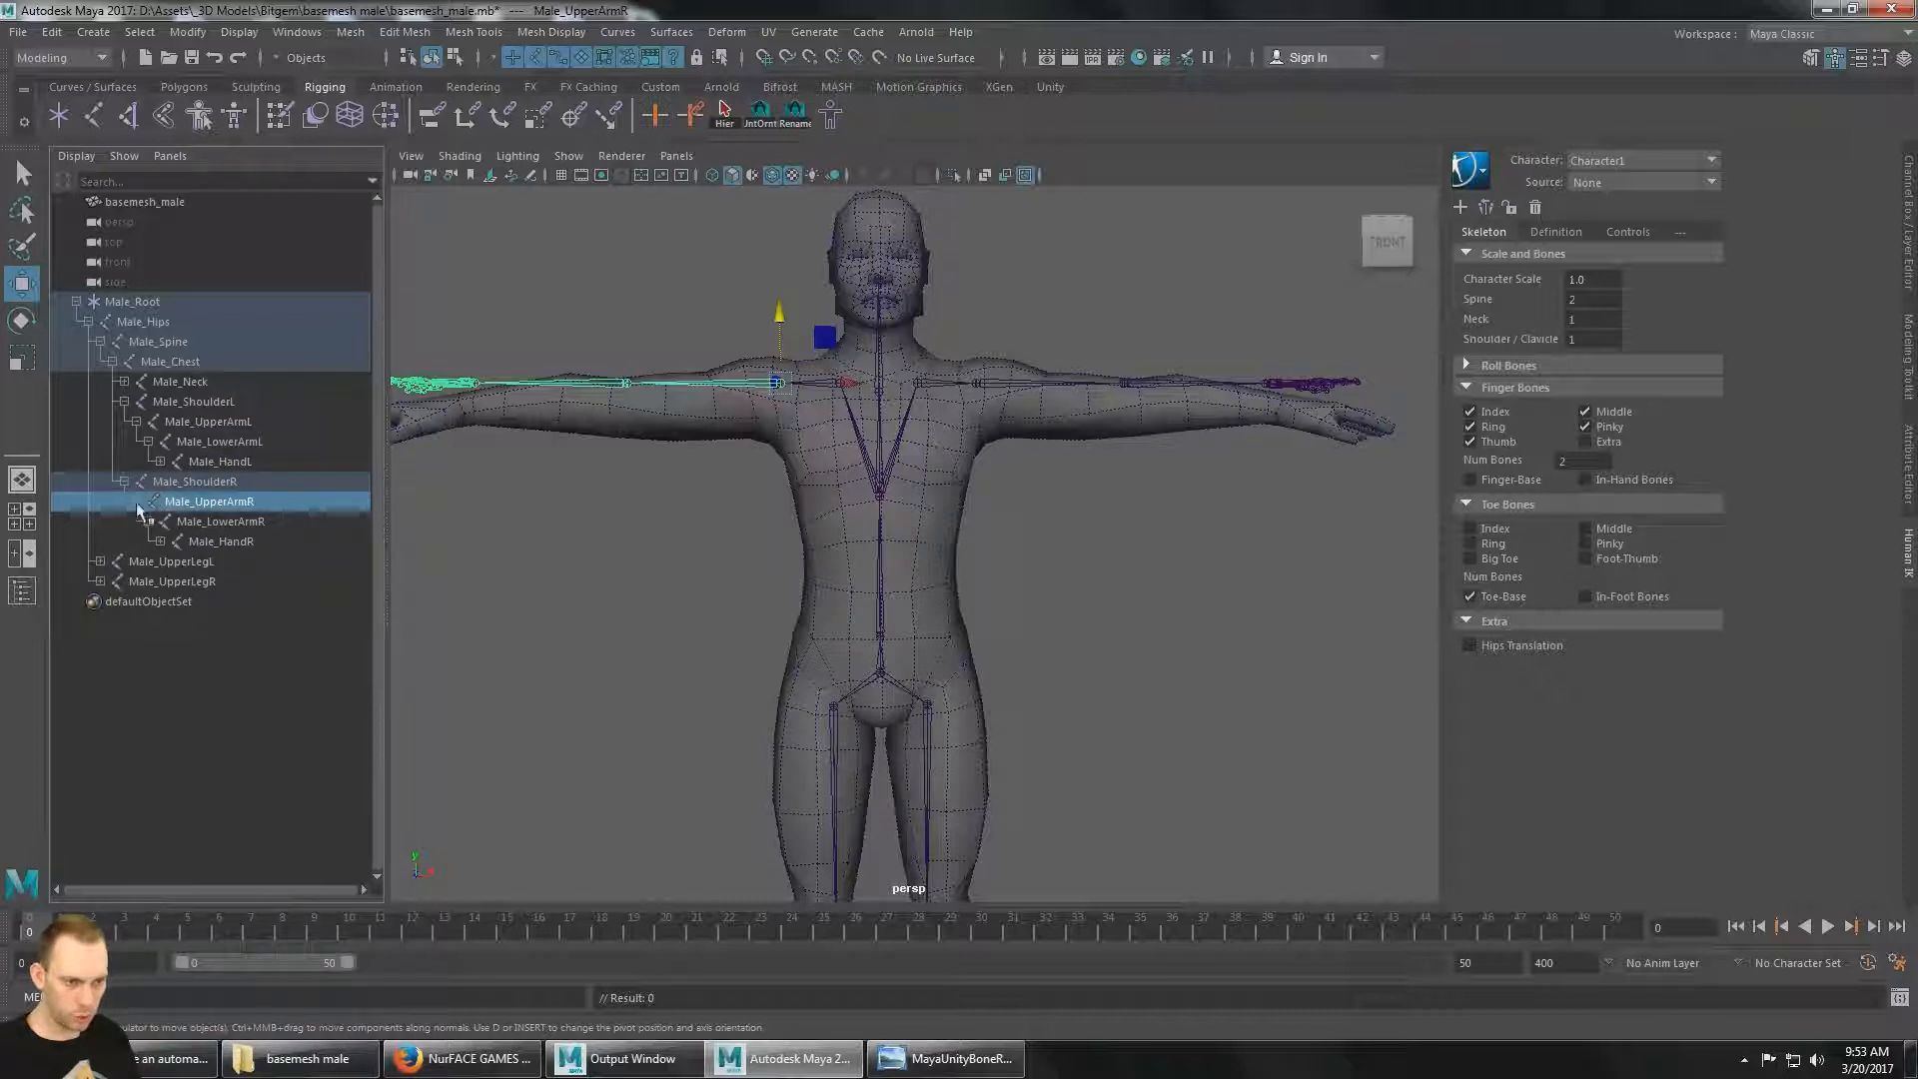
Select the right and left shoulder joints and Male_UpperArmR in turn to compare their positions on the body.
{"action": "left_click", "coordinate": [199, 481]}
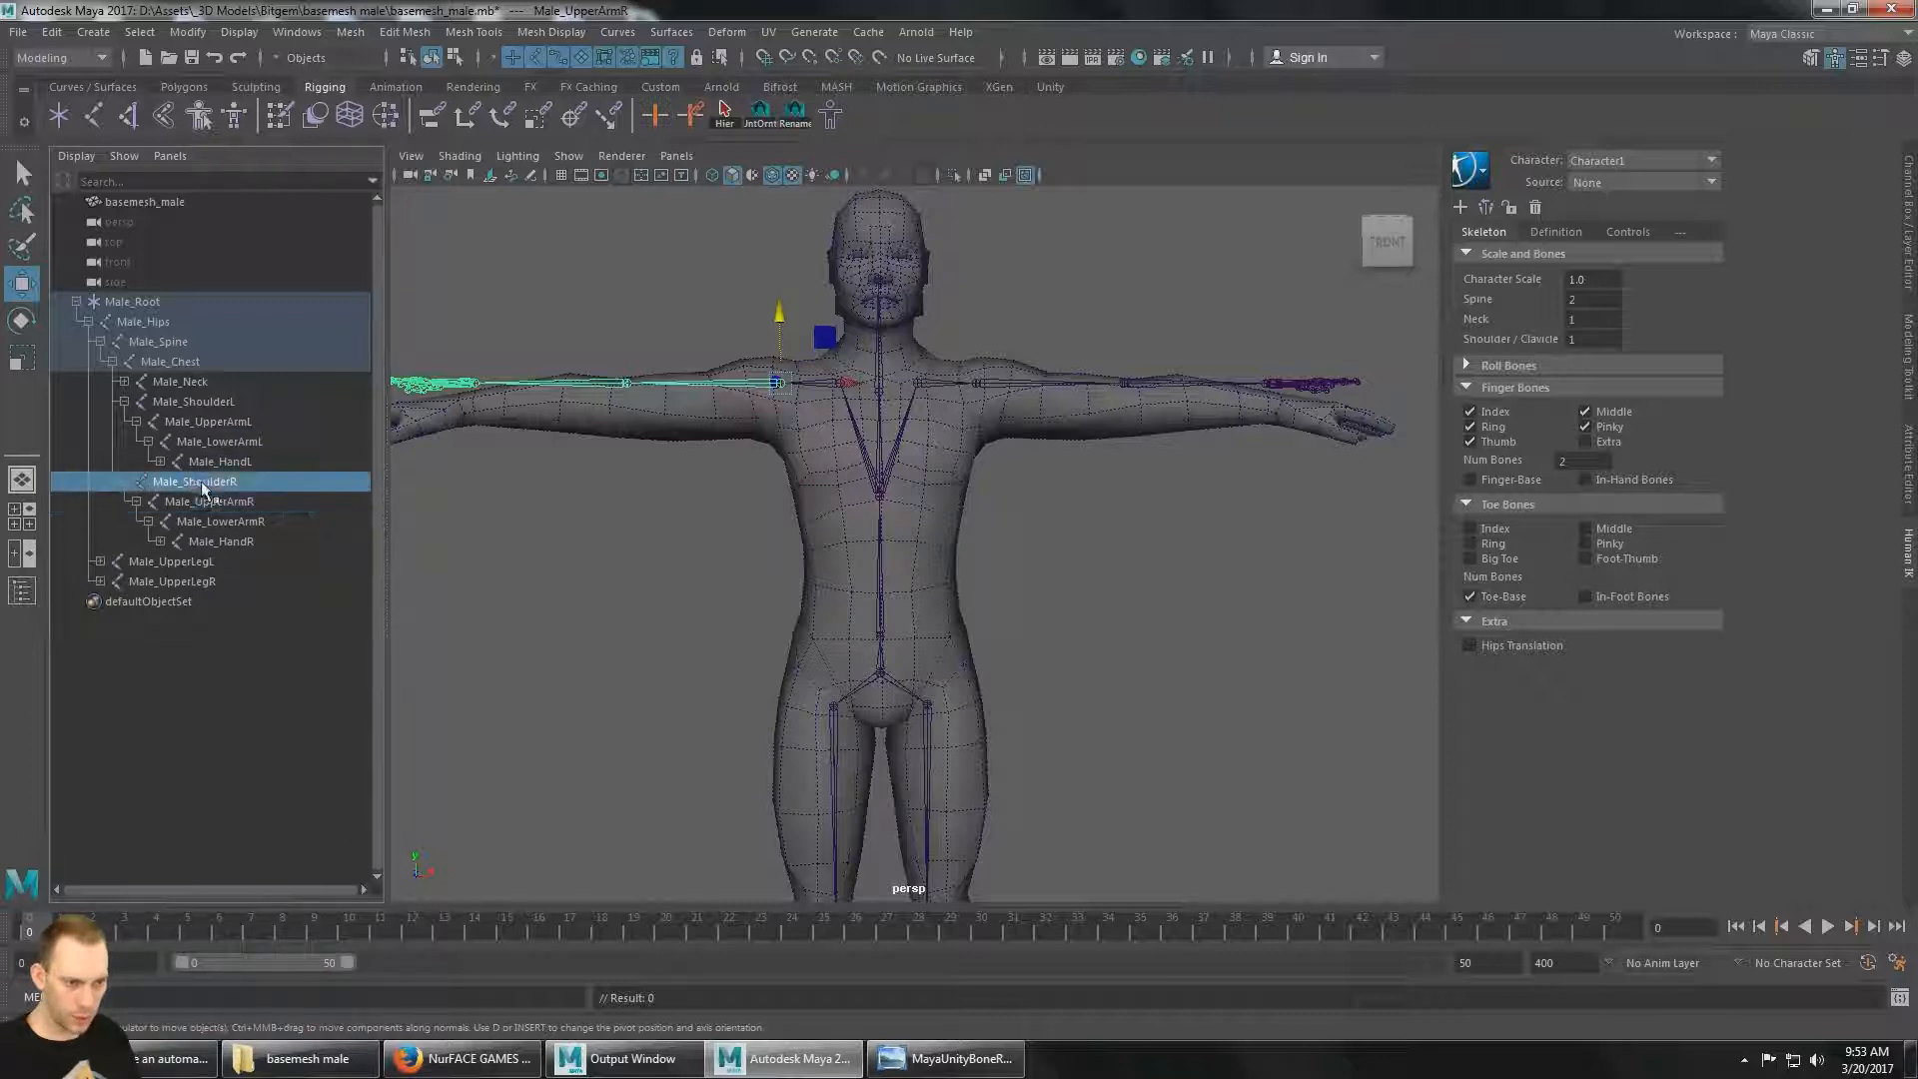
{"action": "left_click", "coordinate": [224, 397], "text": "ctrl"}
{"action": "left_click", "coordinate": [263, 484]}
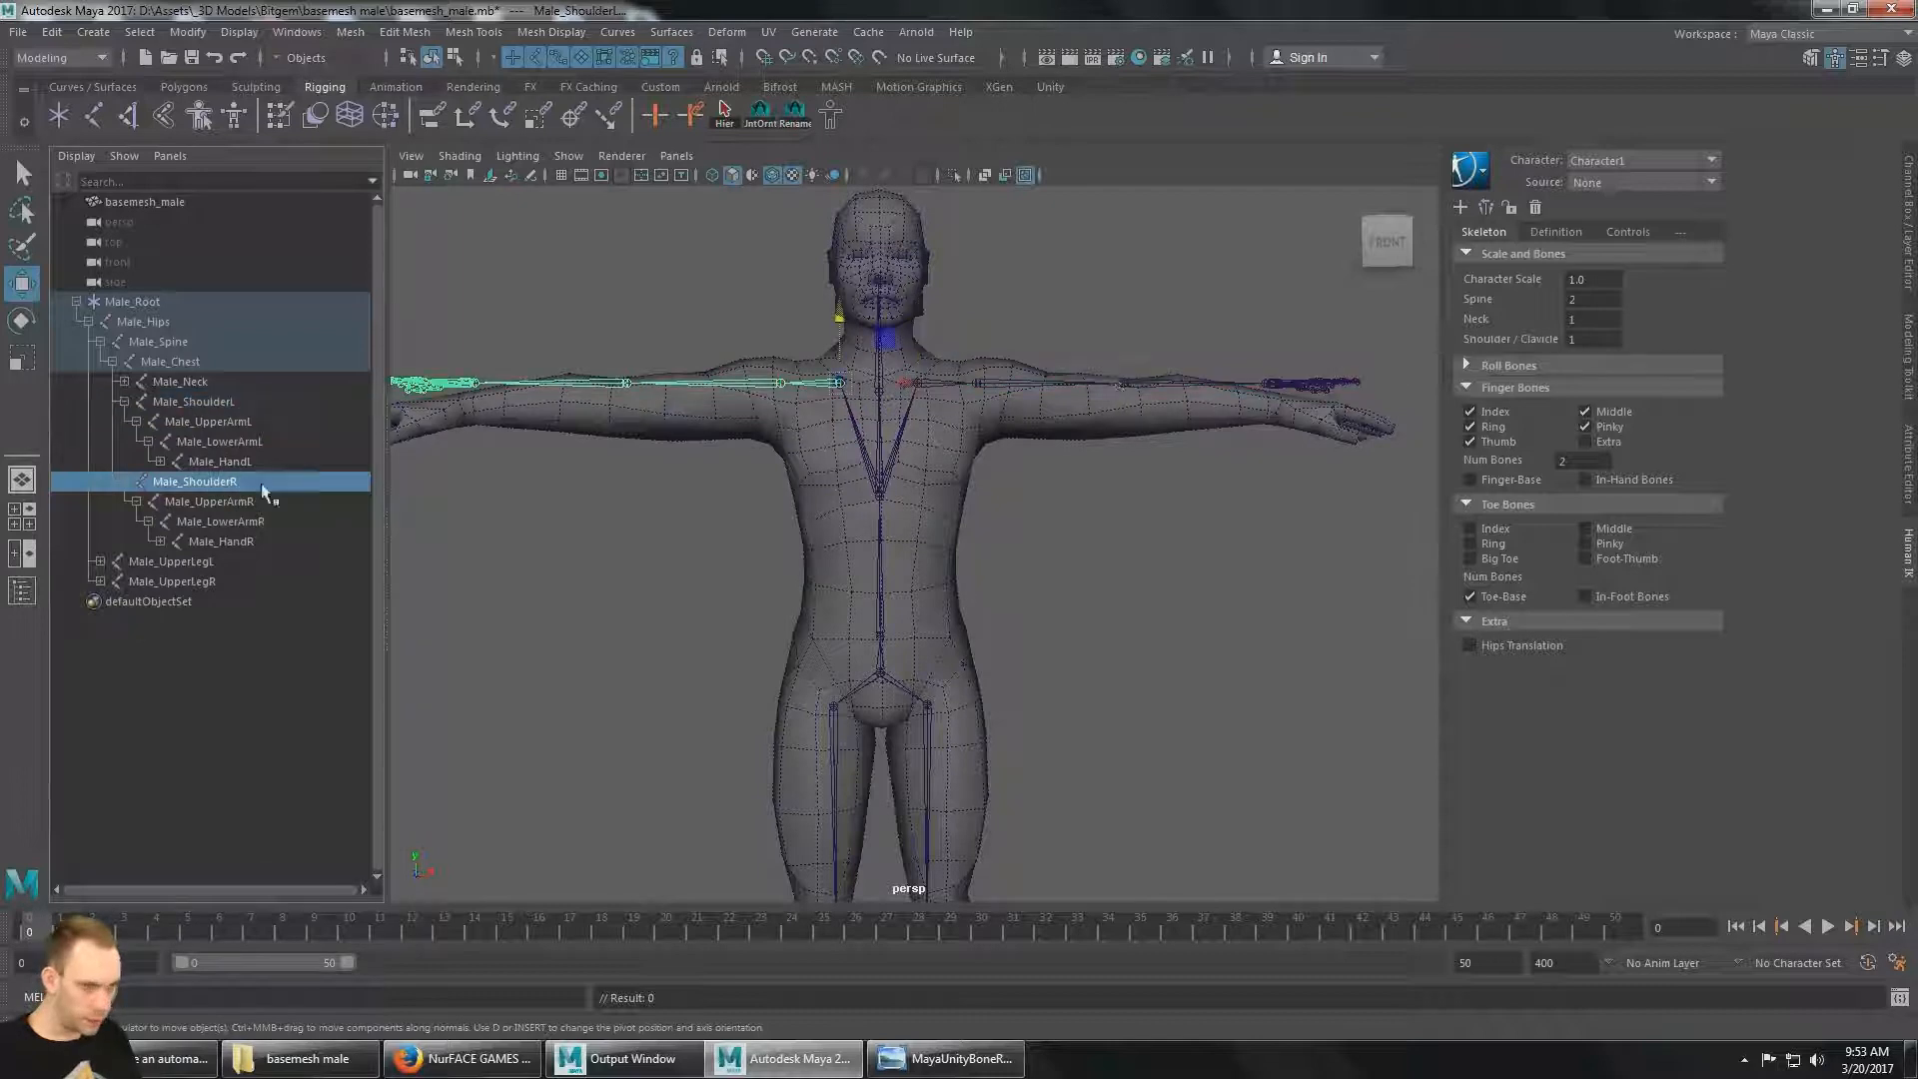
{"action": "left_click", "coordinate": [186, 499]}
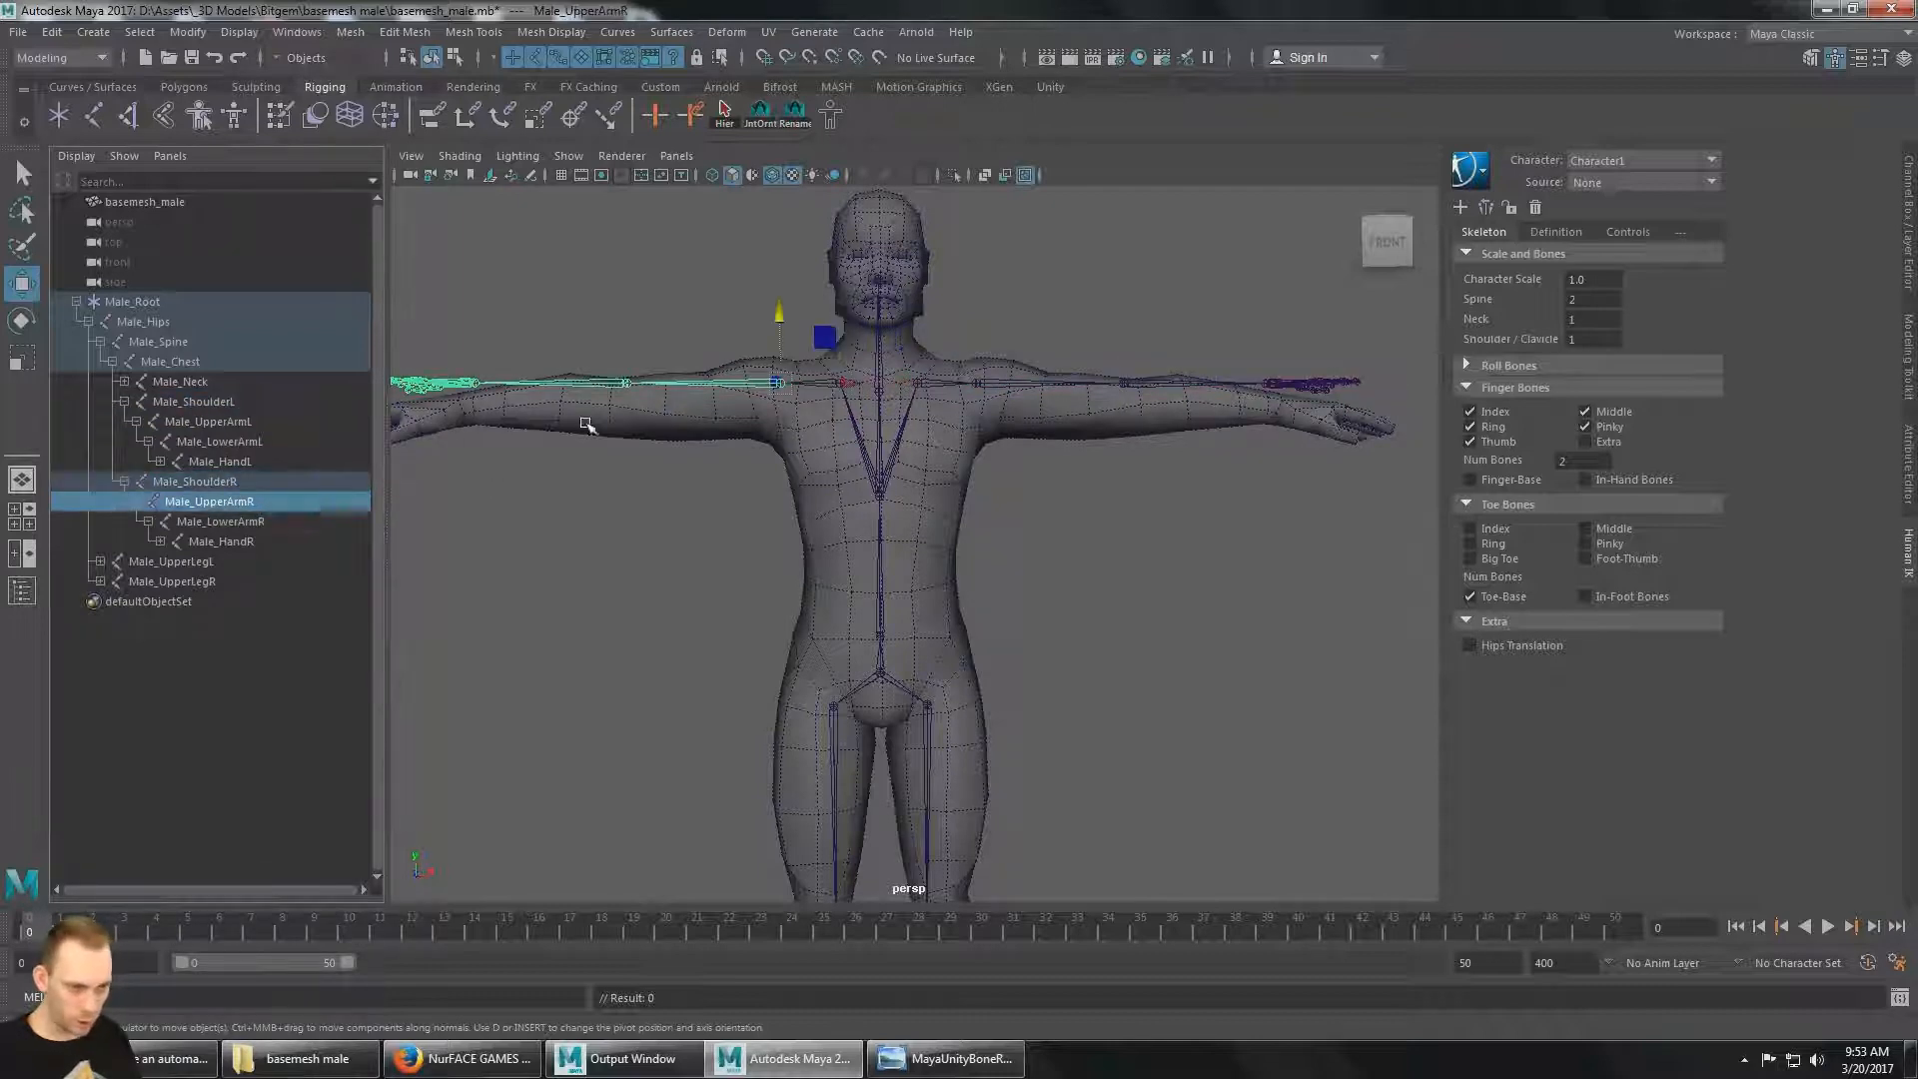
Slide the Male_UpperArmL joint outward into the shoulder, to about 13.8 in Translate X, and check it from front and back.
{"action": "left_click", "coordinate": [250, 422]}
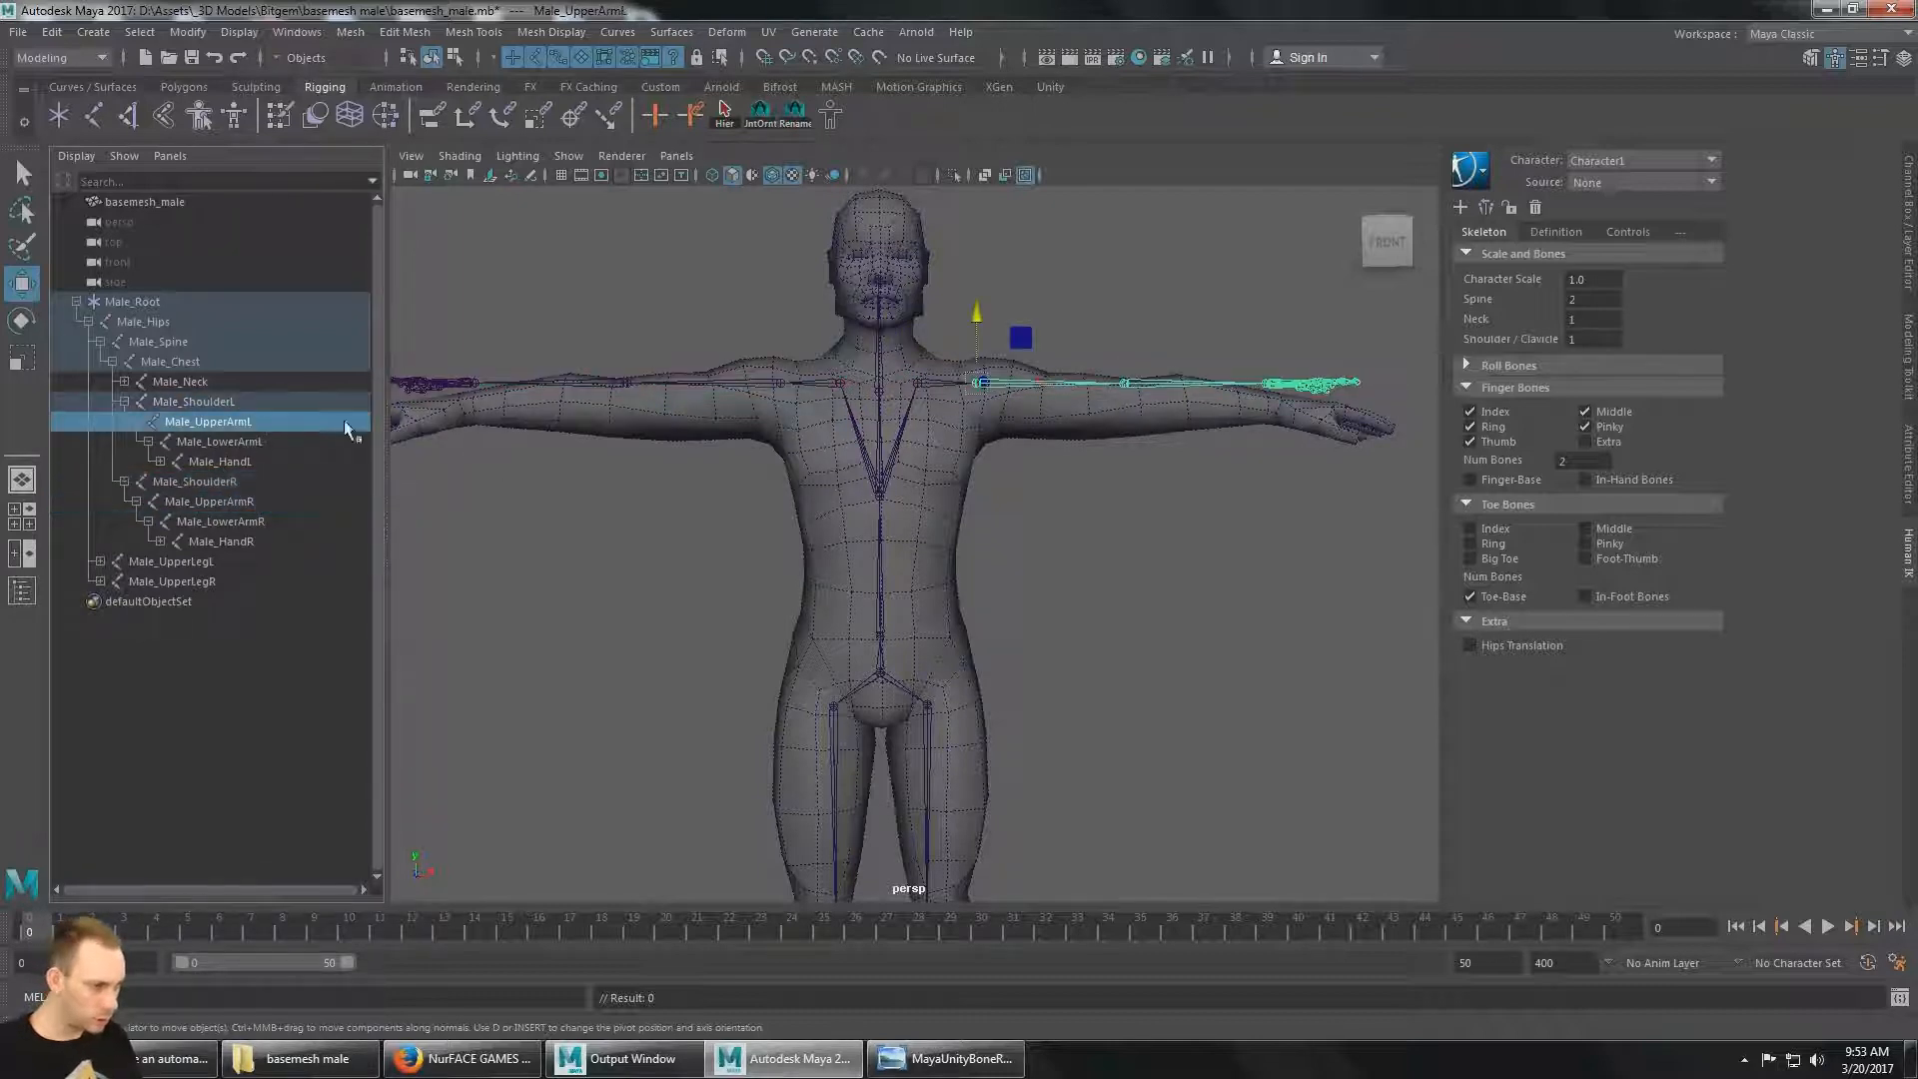
{"action": "scroll", "coordinate": [1079, 409], "scroll_direction": "up", "scroll_amount": 3}
{"action": "middle_click_drag", "start_coordinate": [1079, 409], "coordinate": [969, 465], "text": "alt"}
{"action": "left_click_drag", "start_coordinate": [968, 466], "coordinate": [967, 455], "text": "alt"}
{"action": "mouse_move", "coordinate": [967, 454]}
{"action": "middle_mouse_down", "text": "alt"}
{"action": "mouse_move", "coordinate": [940, 463]}
{"action": "mouse_move", "coordinate": [957, 457]}
{"action": "middle_mouse_up", "text": "alt"}
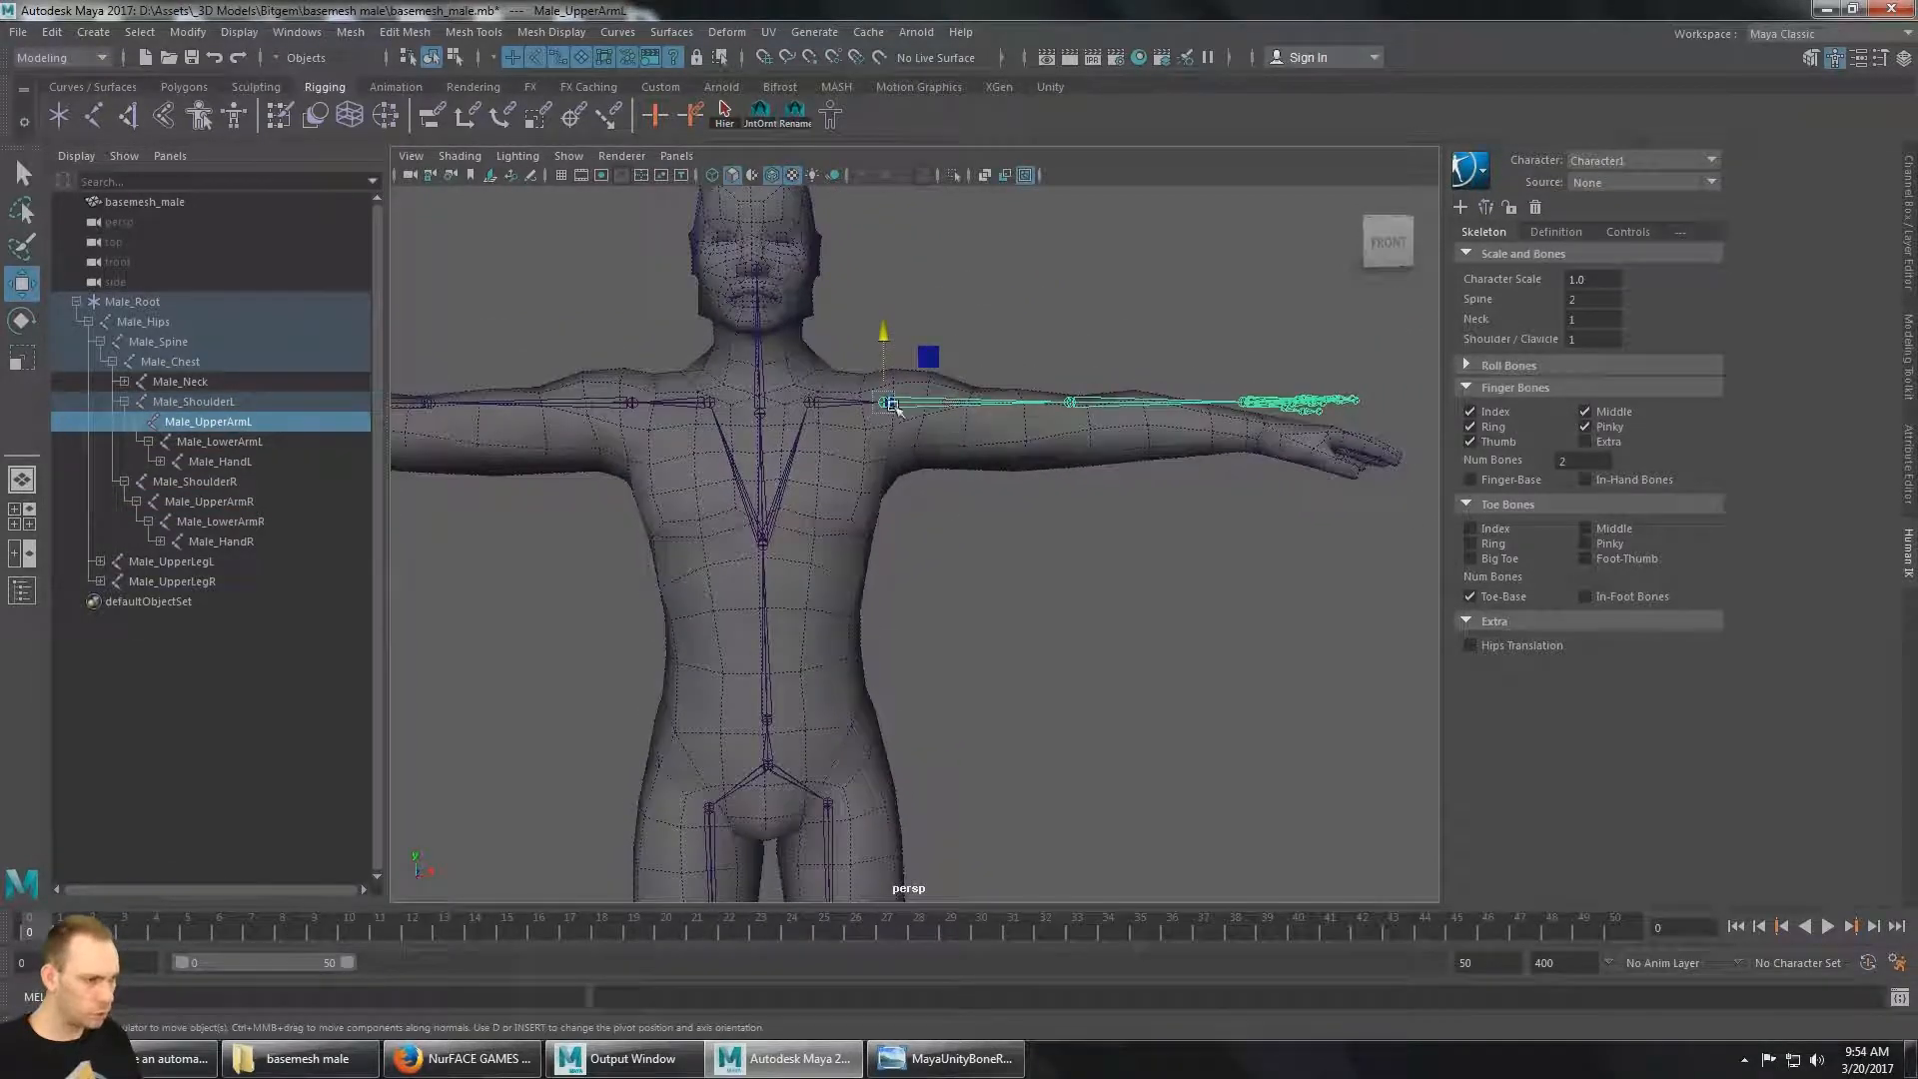
{"action": "left_click_drag", "start_coordinate": [909, 423], "coordinate": [985, 441], "text": "alt"}
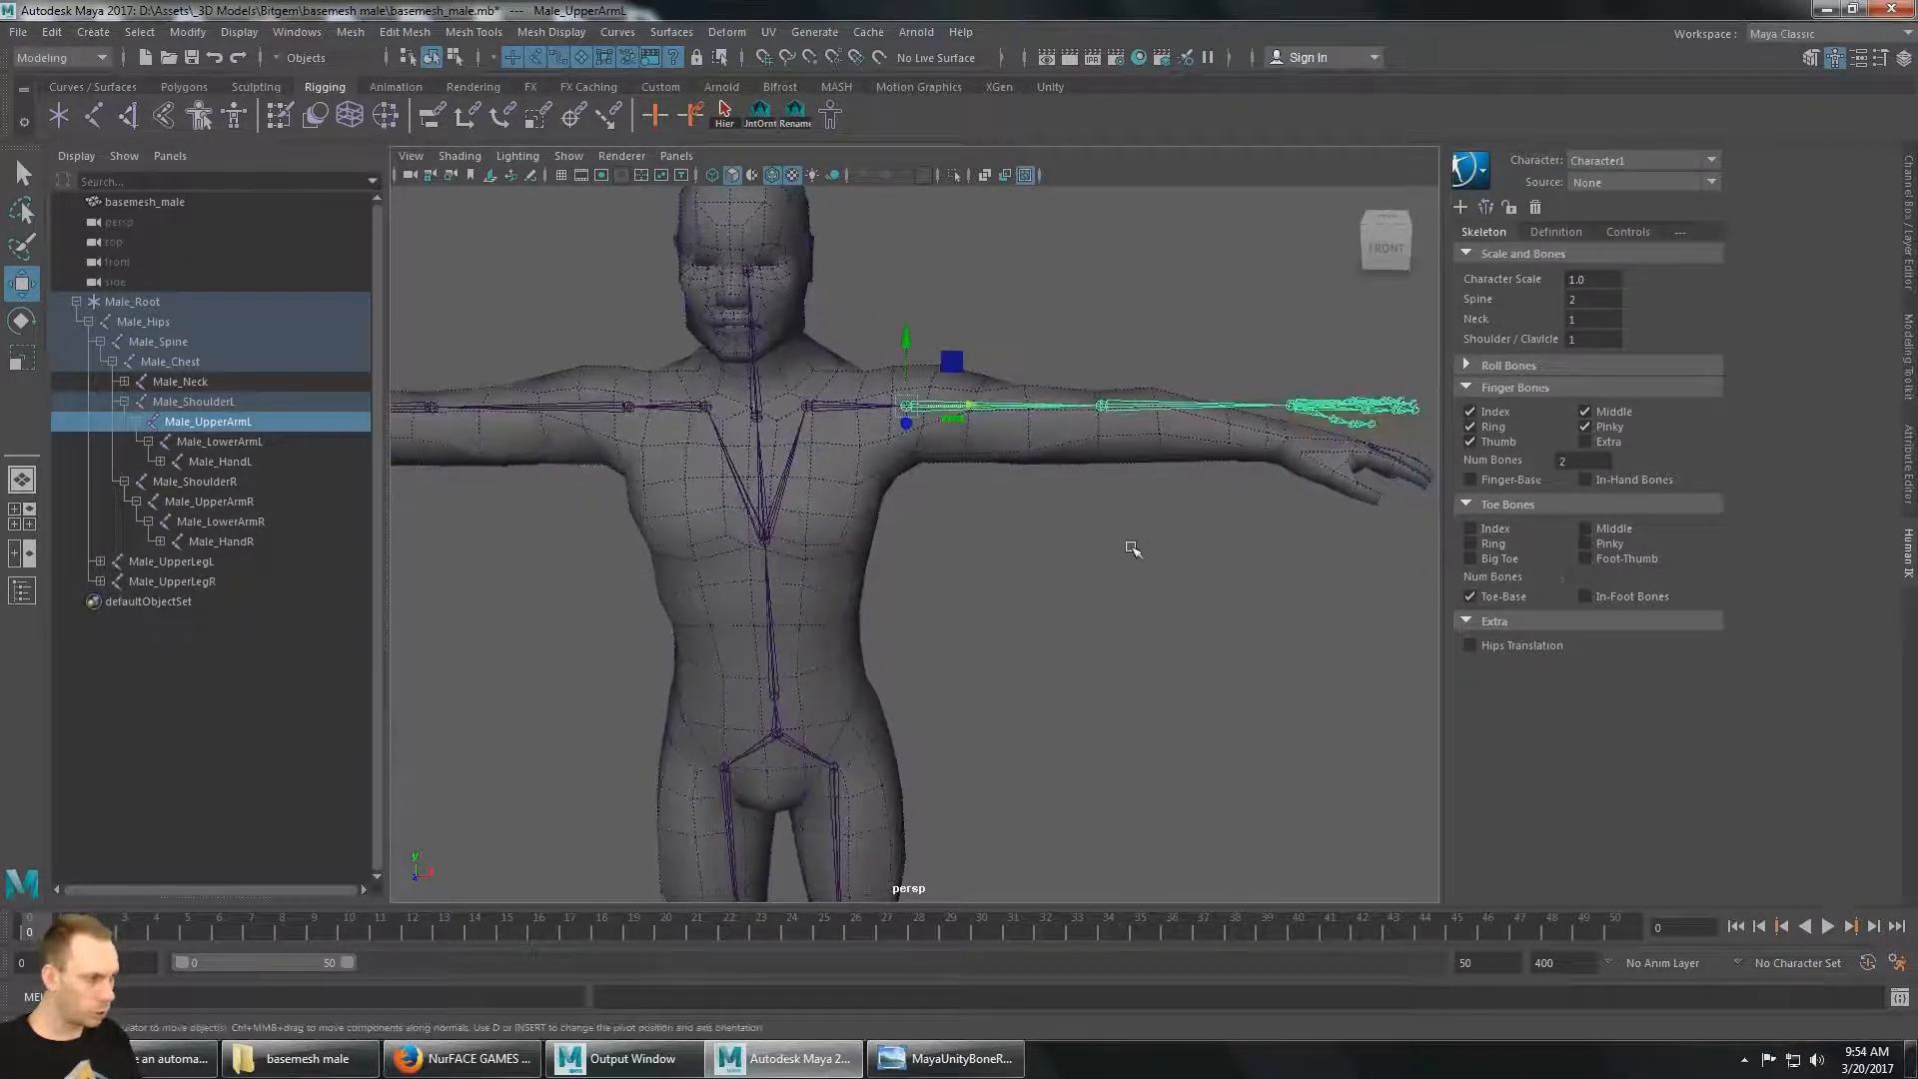
{"action": "left_click", "coordinate": [1386, 245]}
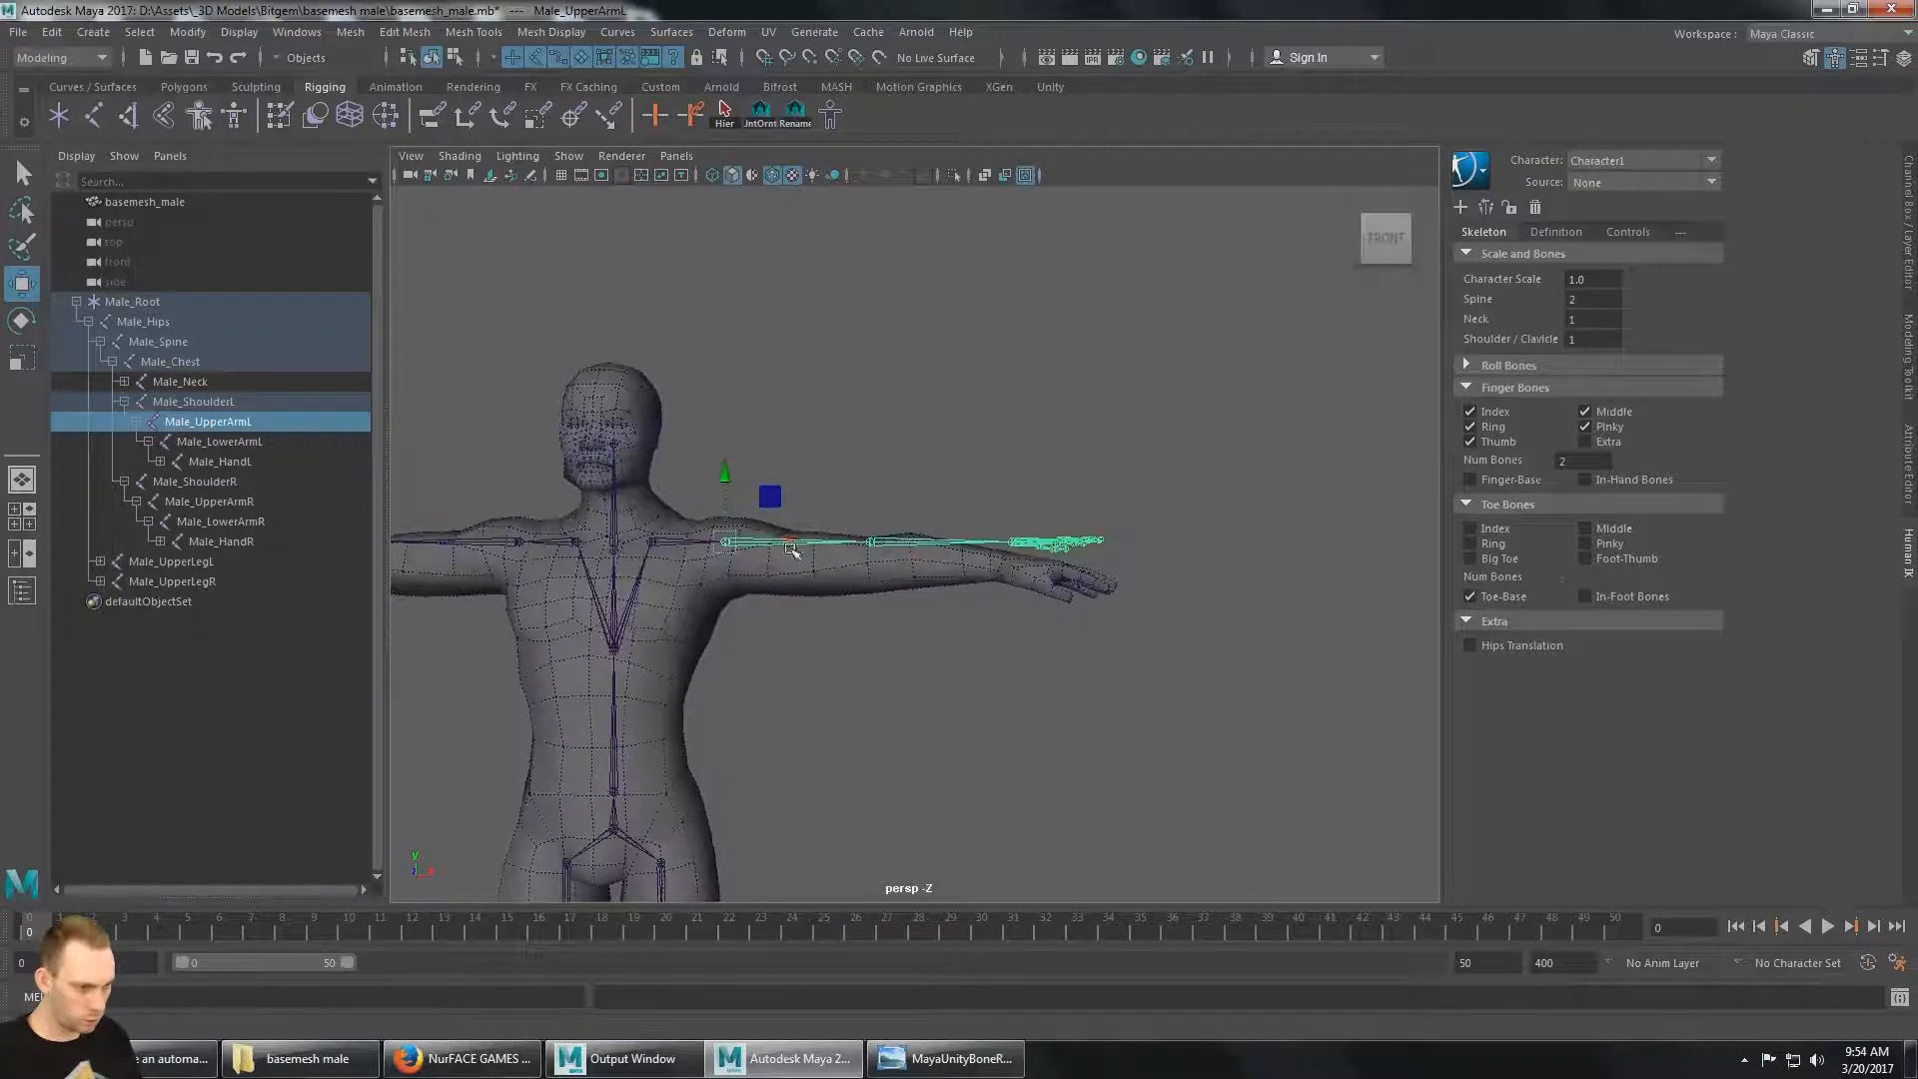
{"action": "right_click_drag", "start_coordinate": [737, 547], "coordinate": [1090, 663], "text": "alt"}
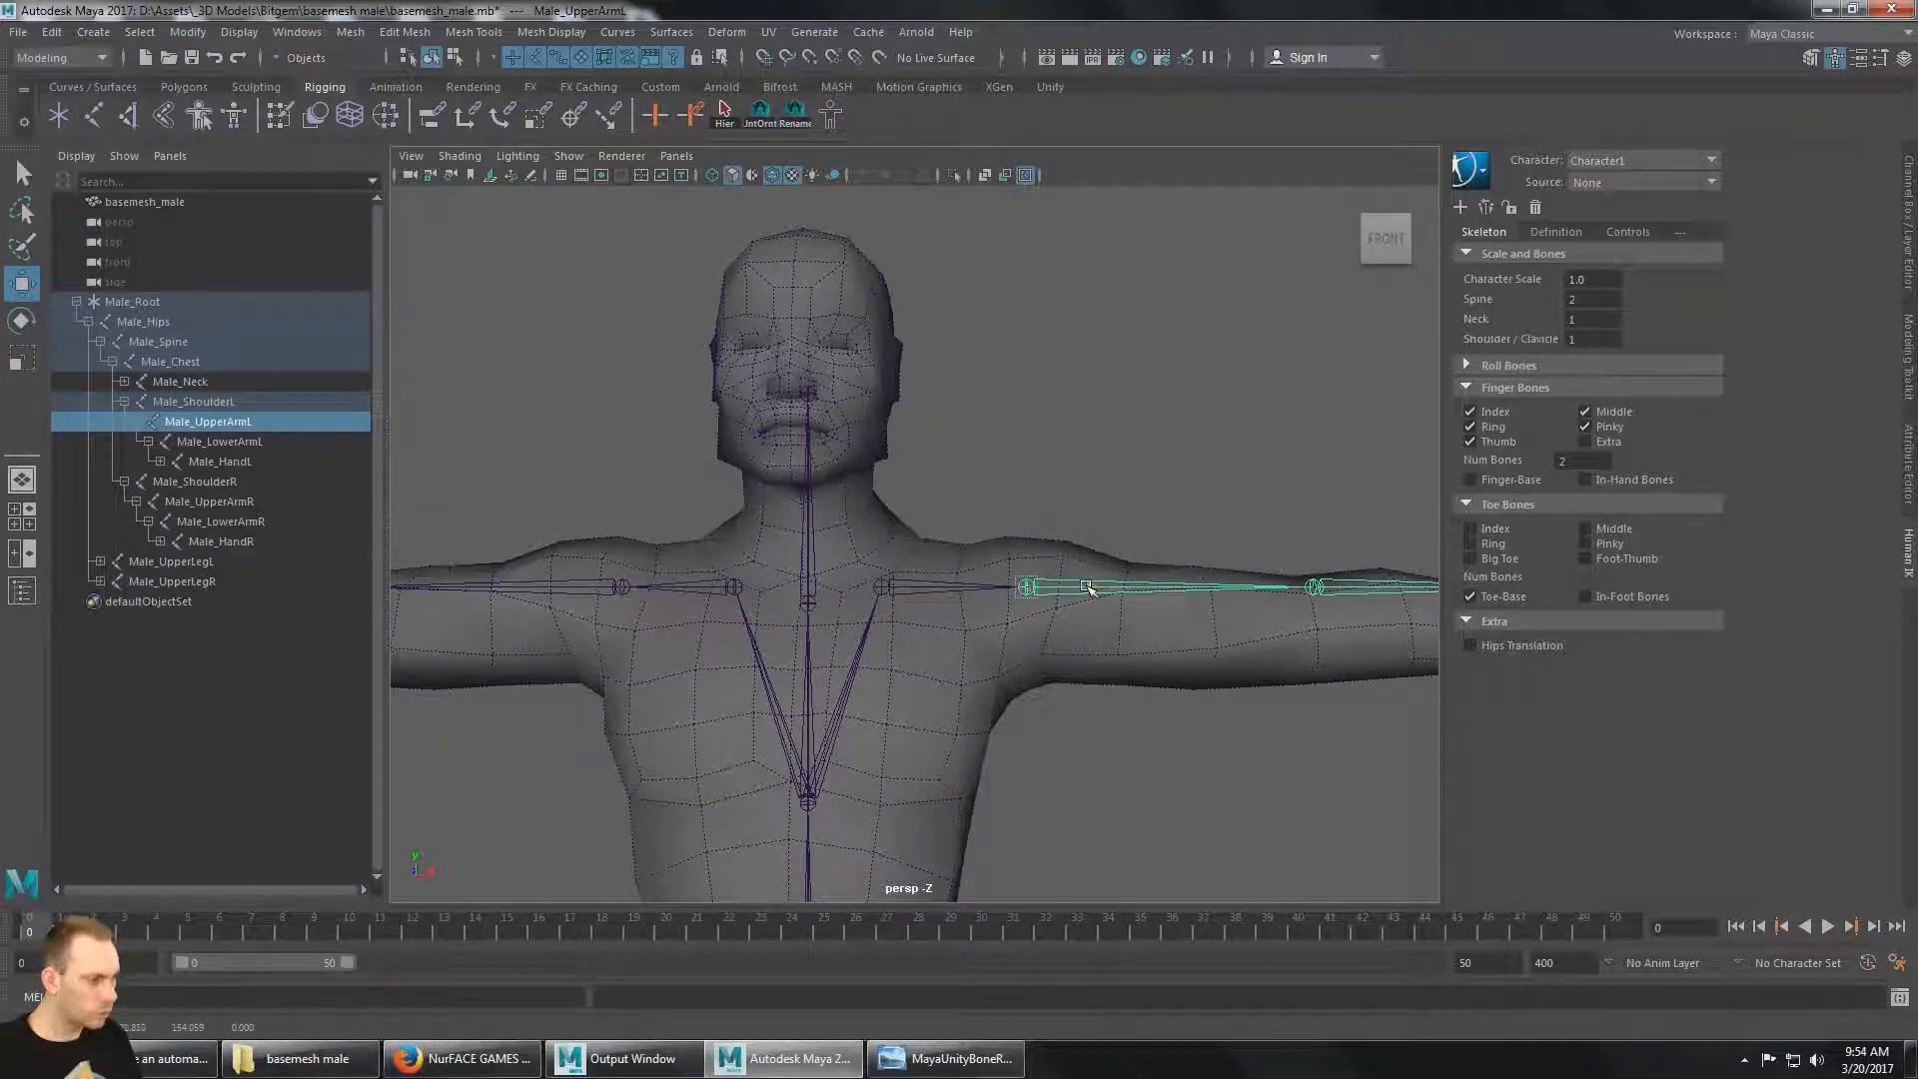
{"action": "left_click_drag", "start_coordinate": [1144, 597], "coordinate": [1219, 410], "text": "alt"}
{"action": "left_click", "coordinate": [1383, 240]}
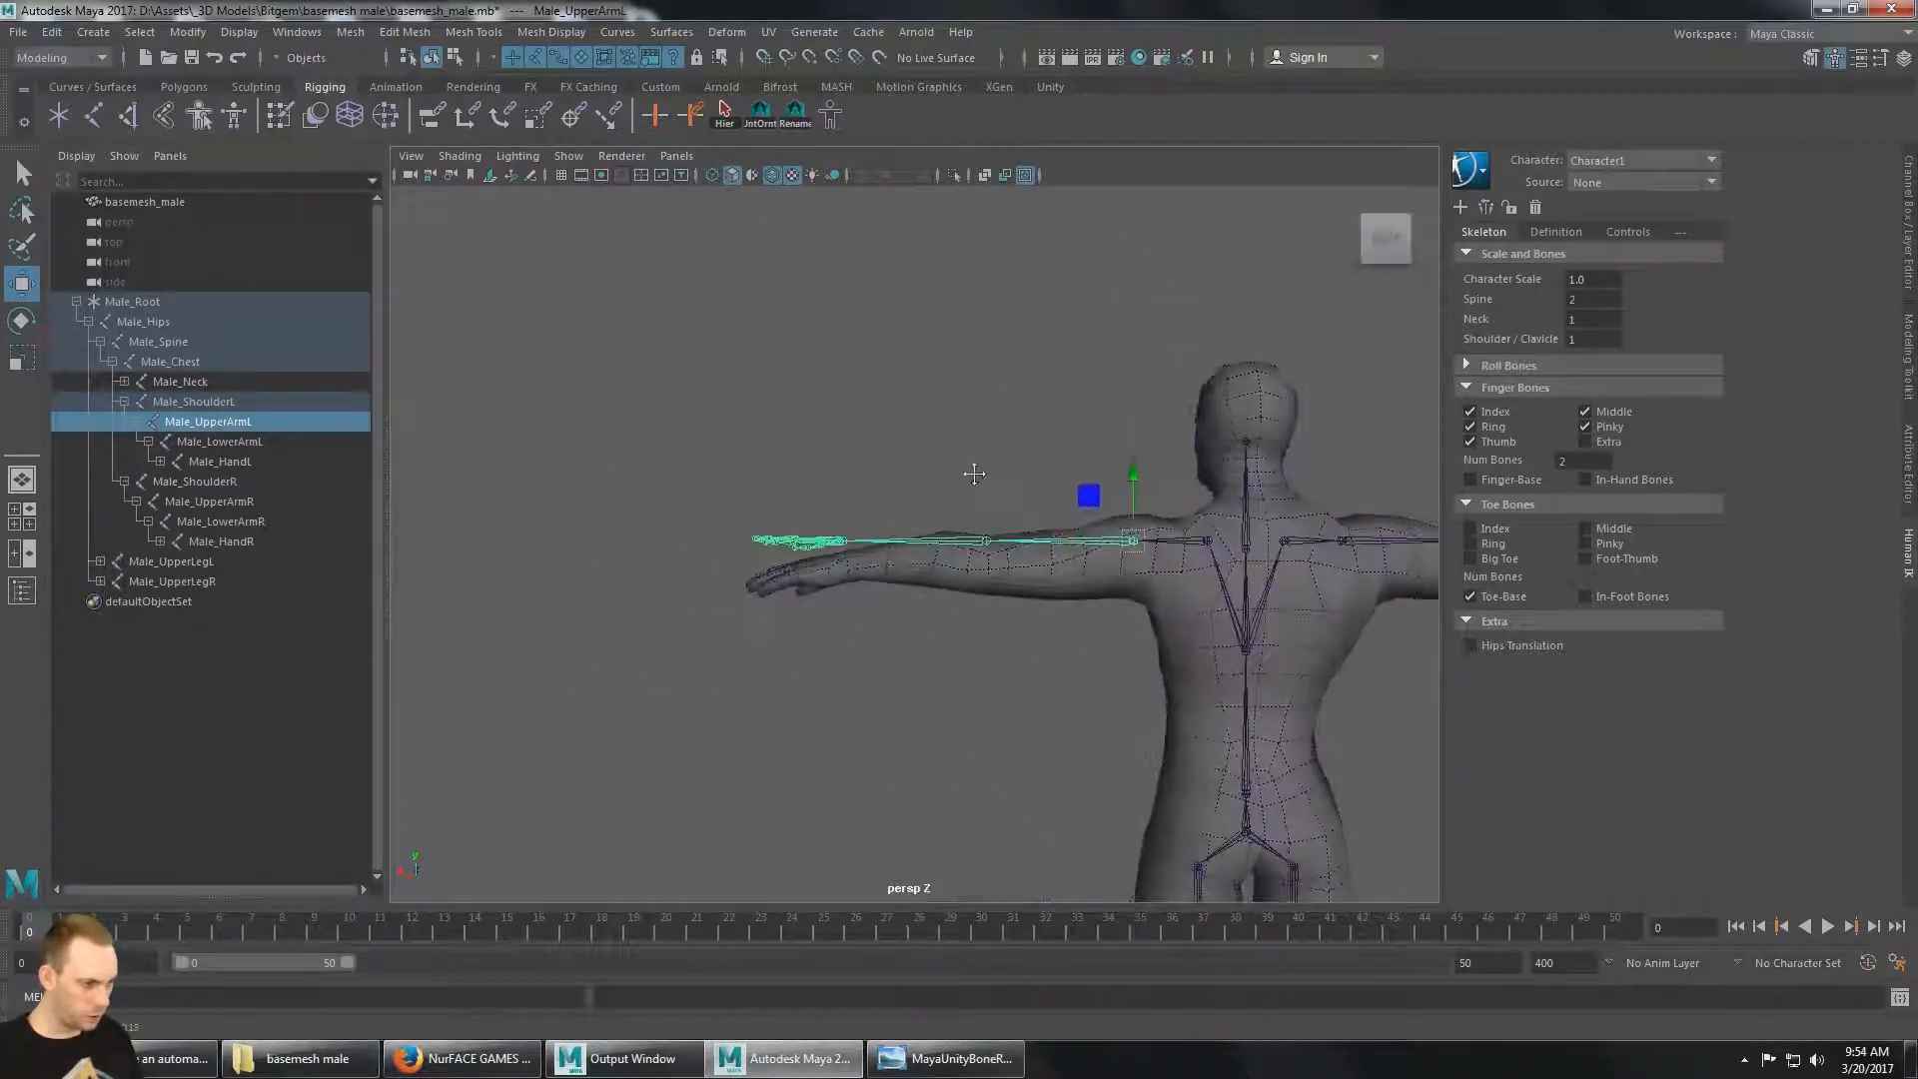
{"action": "middle_click_drag", "start_coordinate": [964, 471], "coordinate": [817, 401], "text": "alt"}
{"action": "left_click_drag", "start_coordinate": [816, 401], "coordinate": [1006, 423], "text": "alt"}
Set the Translate X of the Male_UpperArmL joint to exactly 14.
{"action": "left_click", "coordinate": [1908, 478]}
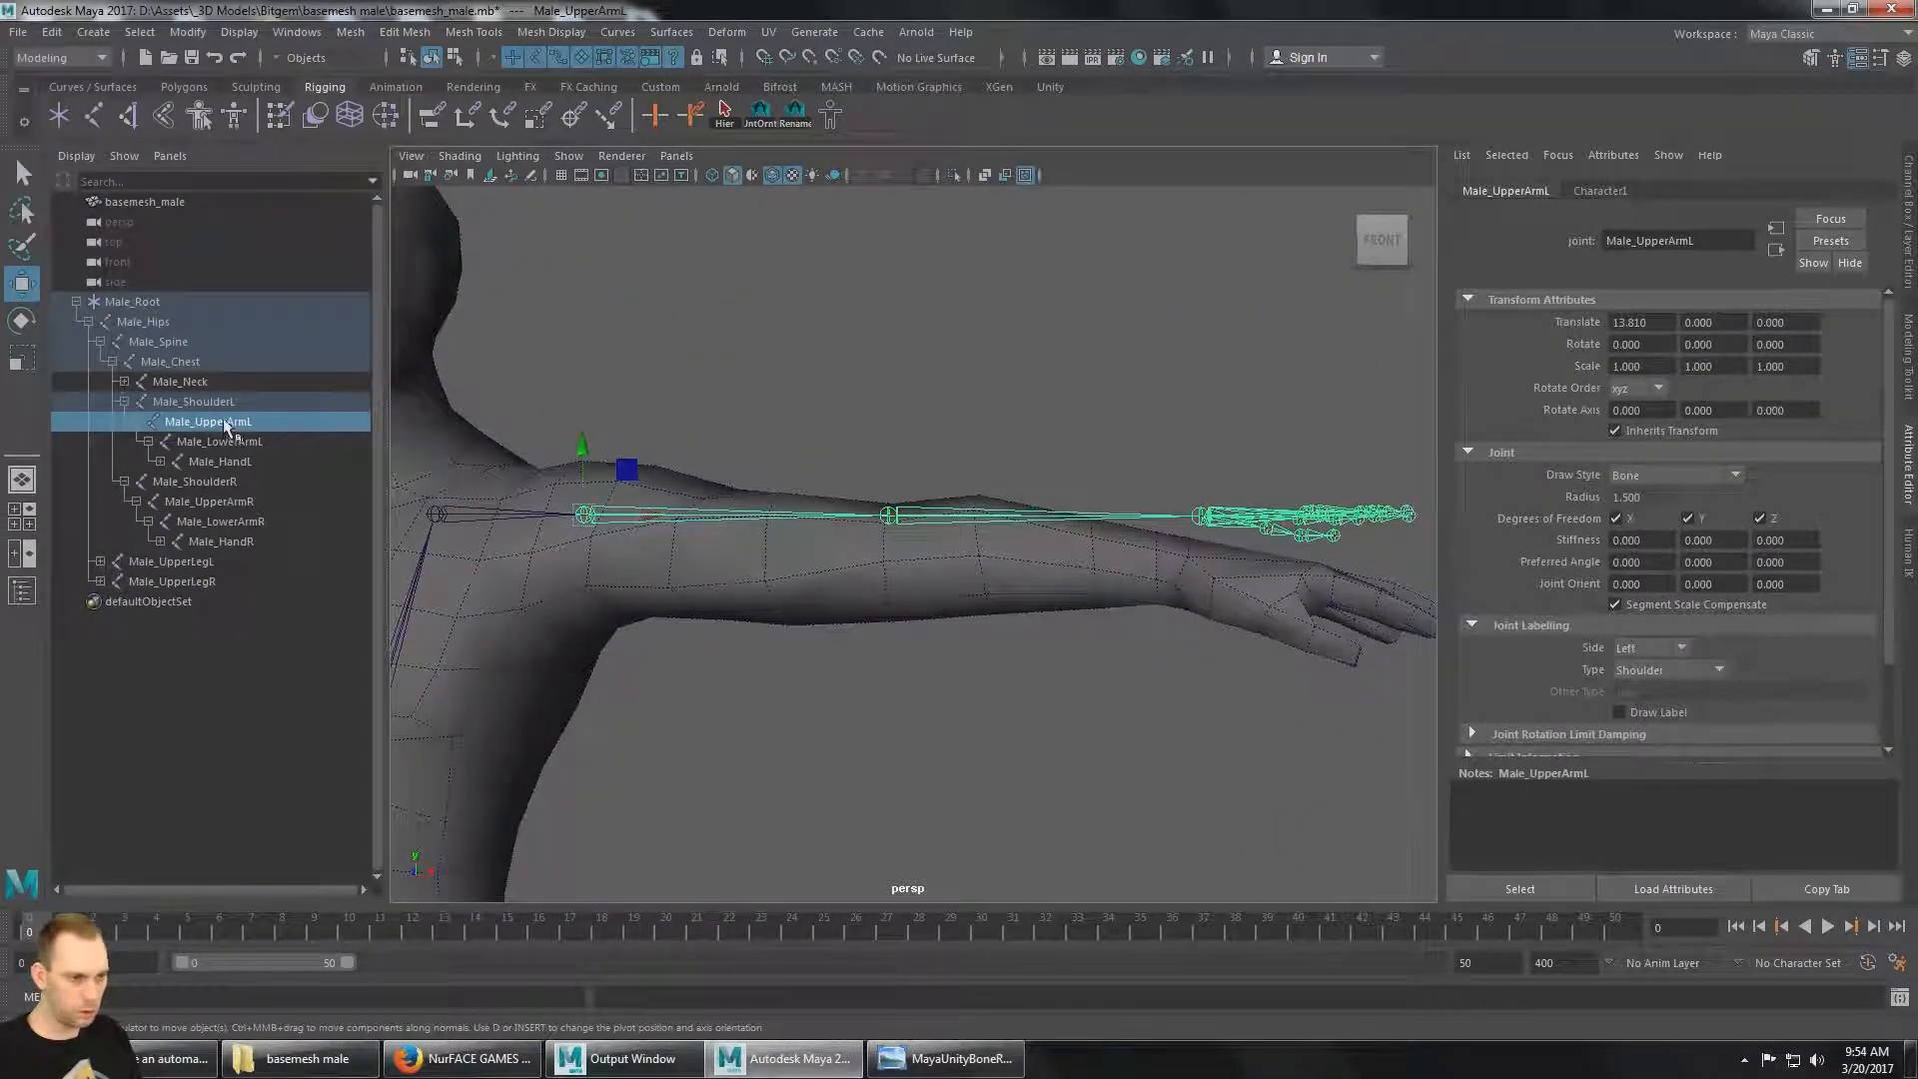
{"action": "left_click_drag", "start_coordinate": [778, 445], "coordinate": [906, 446], "text": "alt"}
{"action": "middle_click_drag", "start_coordinate": [907, 446], "coordinate": [1033, 415], "text": "alt"}
{"action": "left_click_drag", "start_coordinate": [1032, 416], "coordinate": [1049, 417], "text": "alt"}
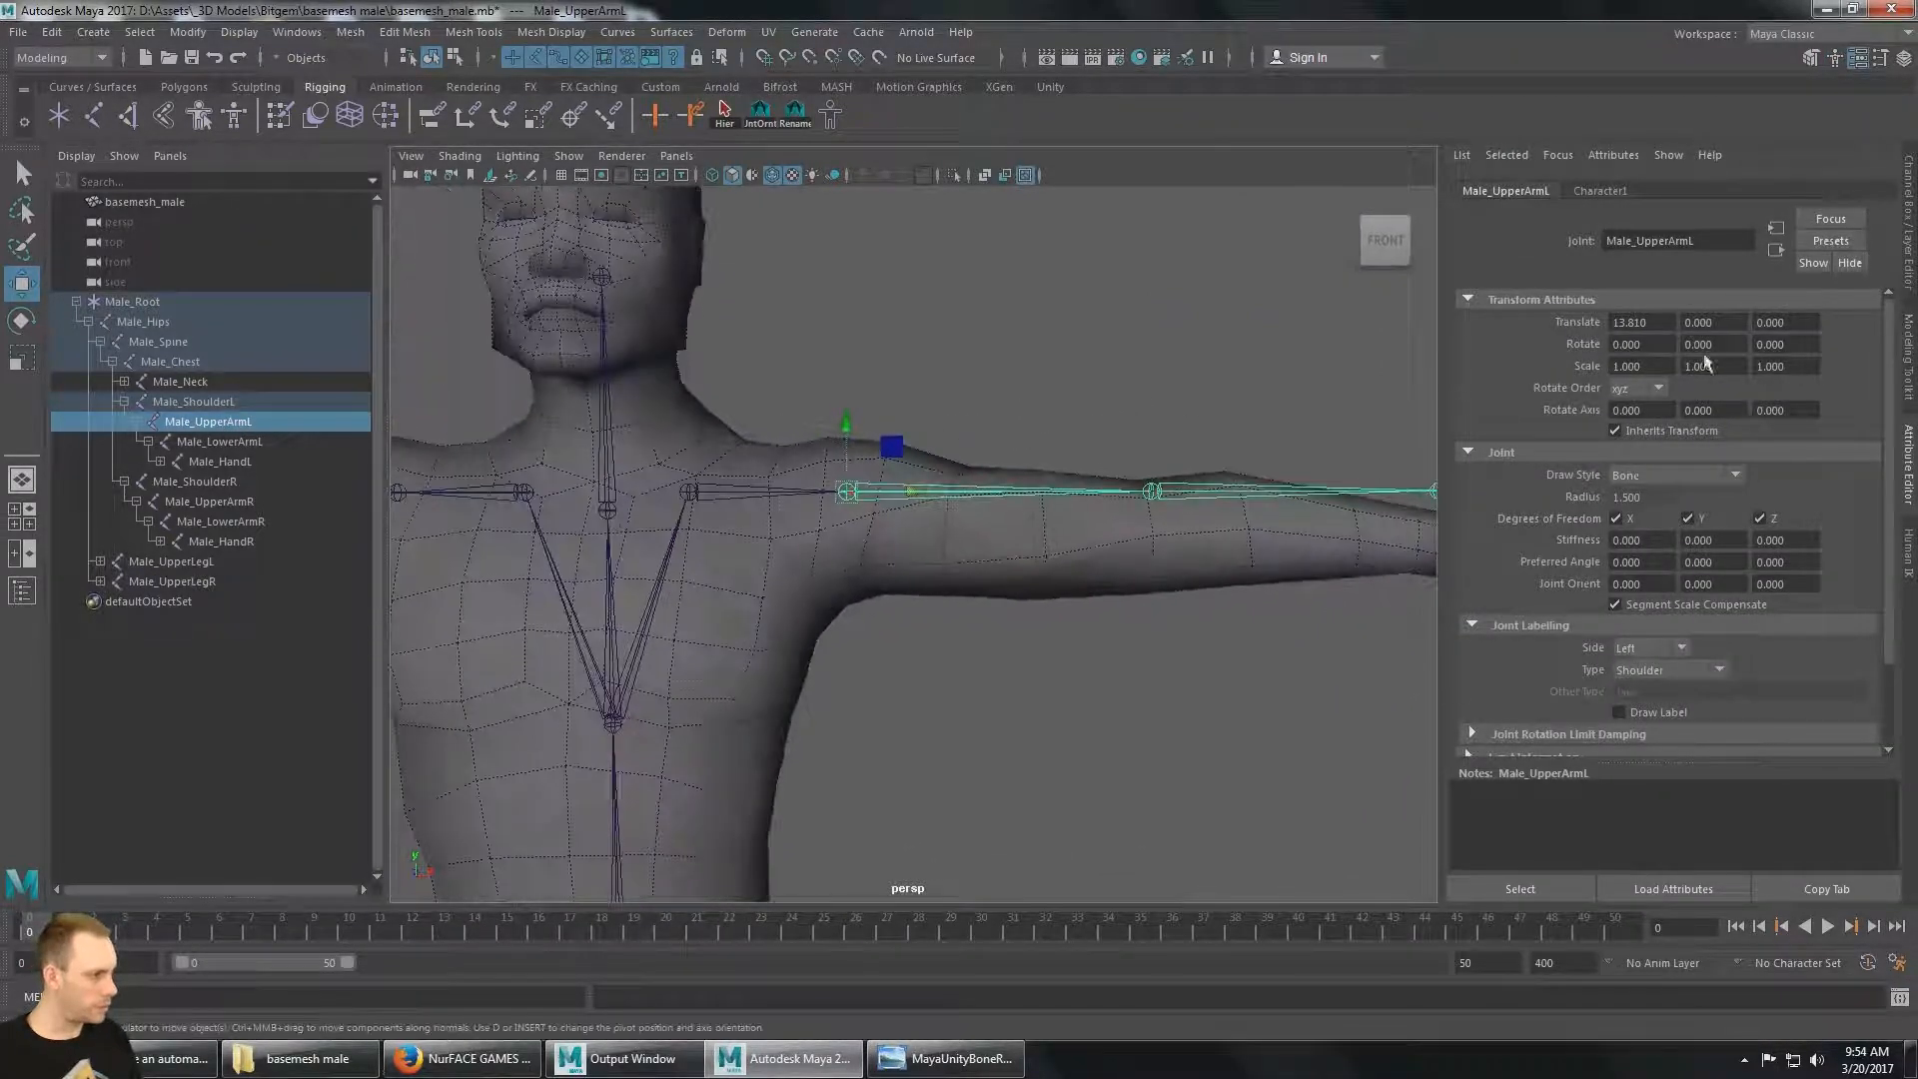
{"action": "type", "text": "14"}
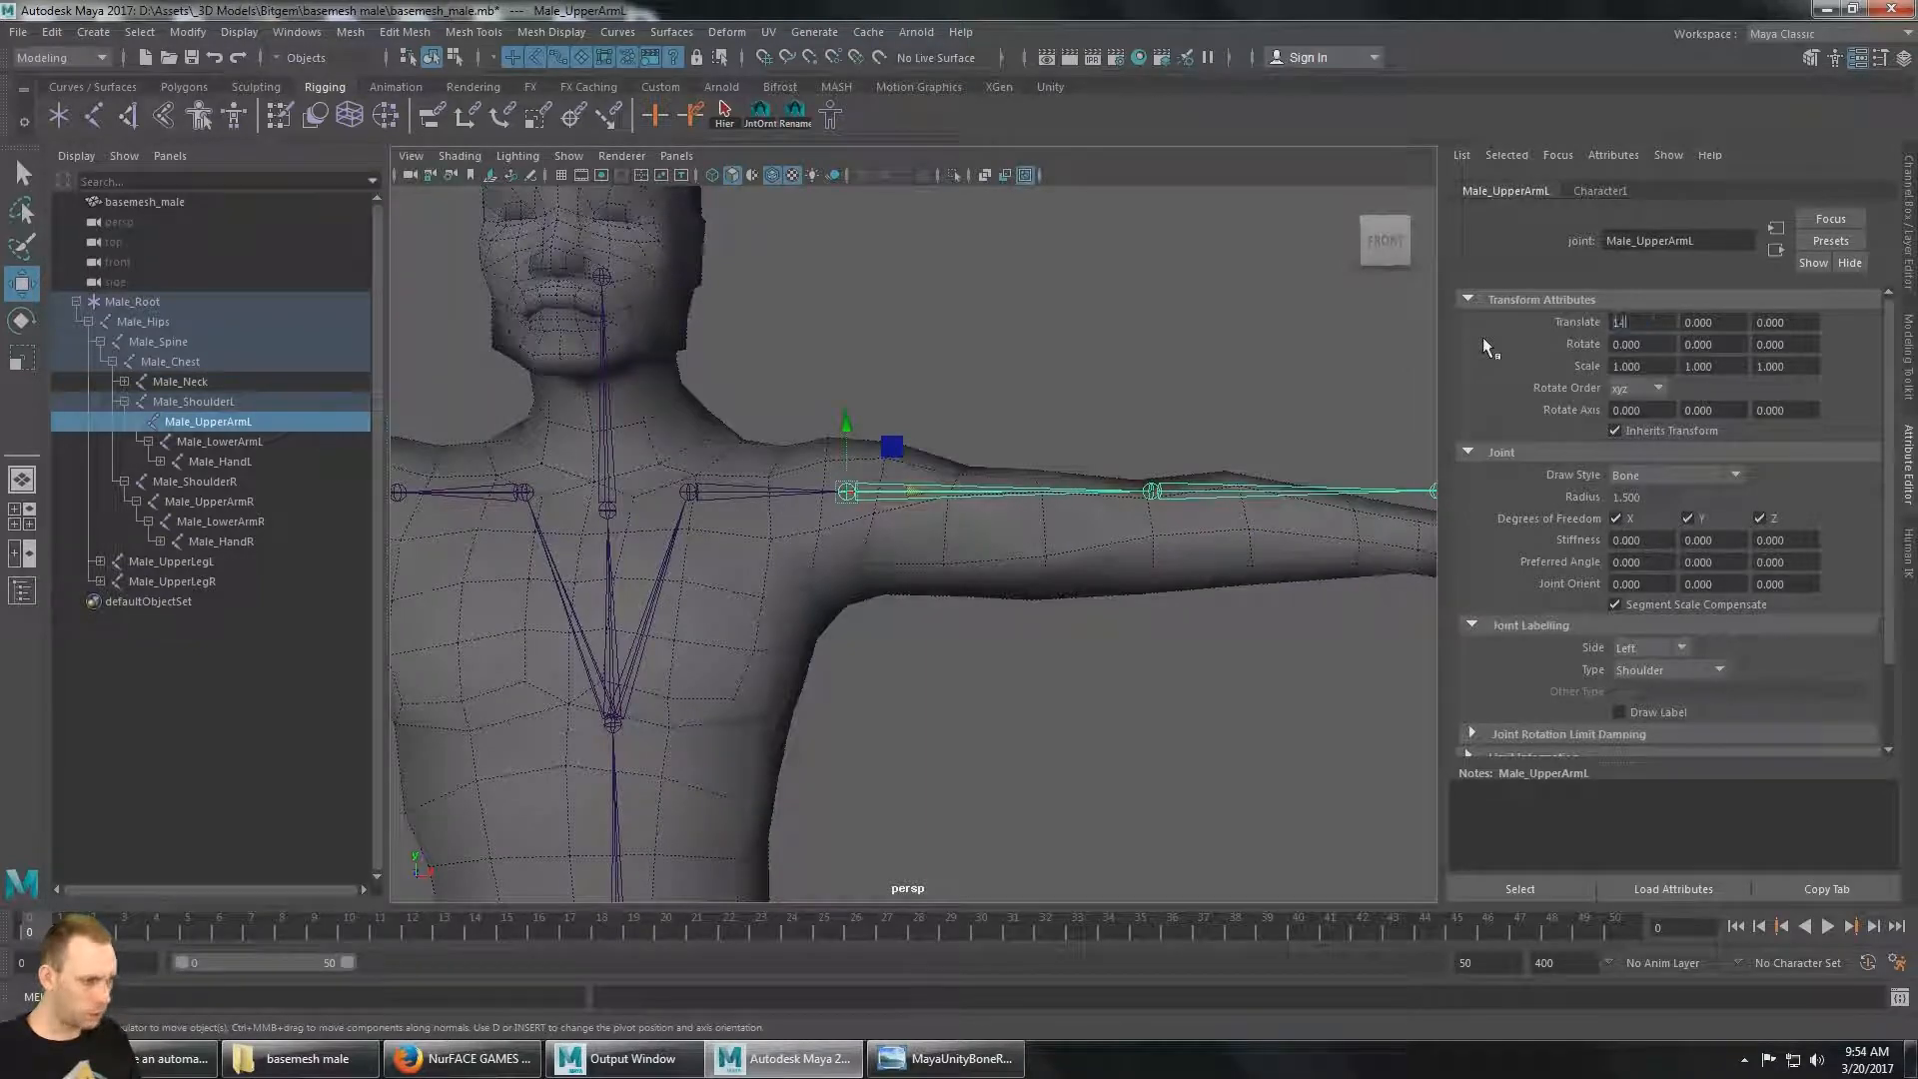
{"action": "key", "text": "Return"}
Mirror the offset on the right arm by setting the Translate X of Male_UpperArmR to -14.
{"action": "middle_click_drag", "start_coordinate": [1134, 419], "coordinate": [1392, 402], "text": "alt"}
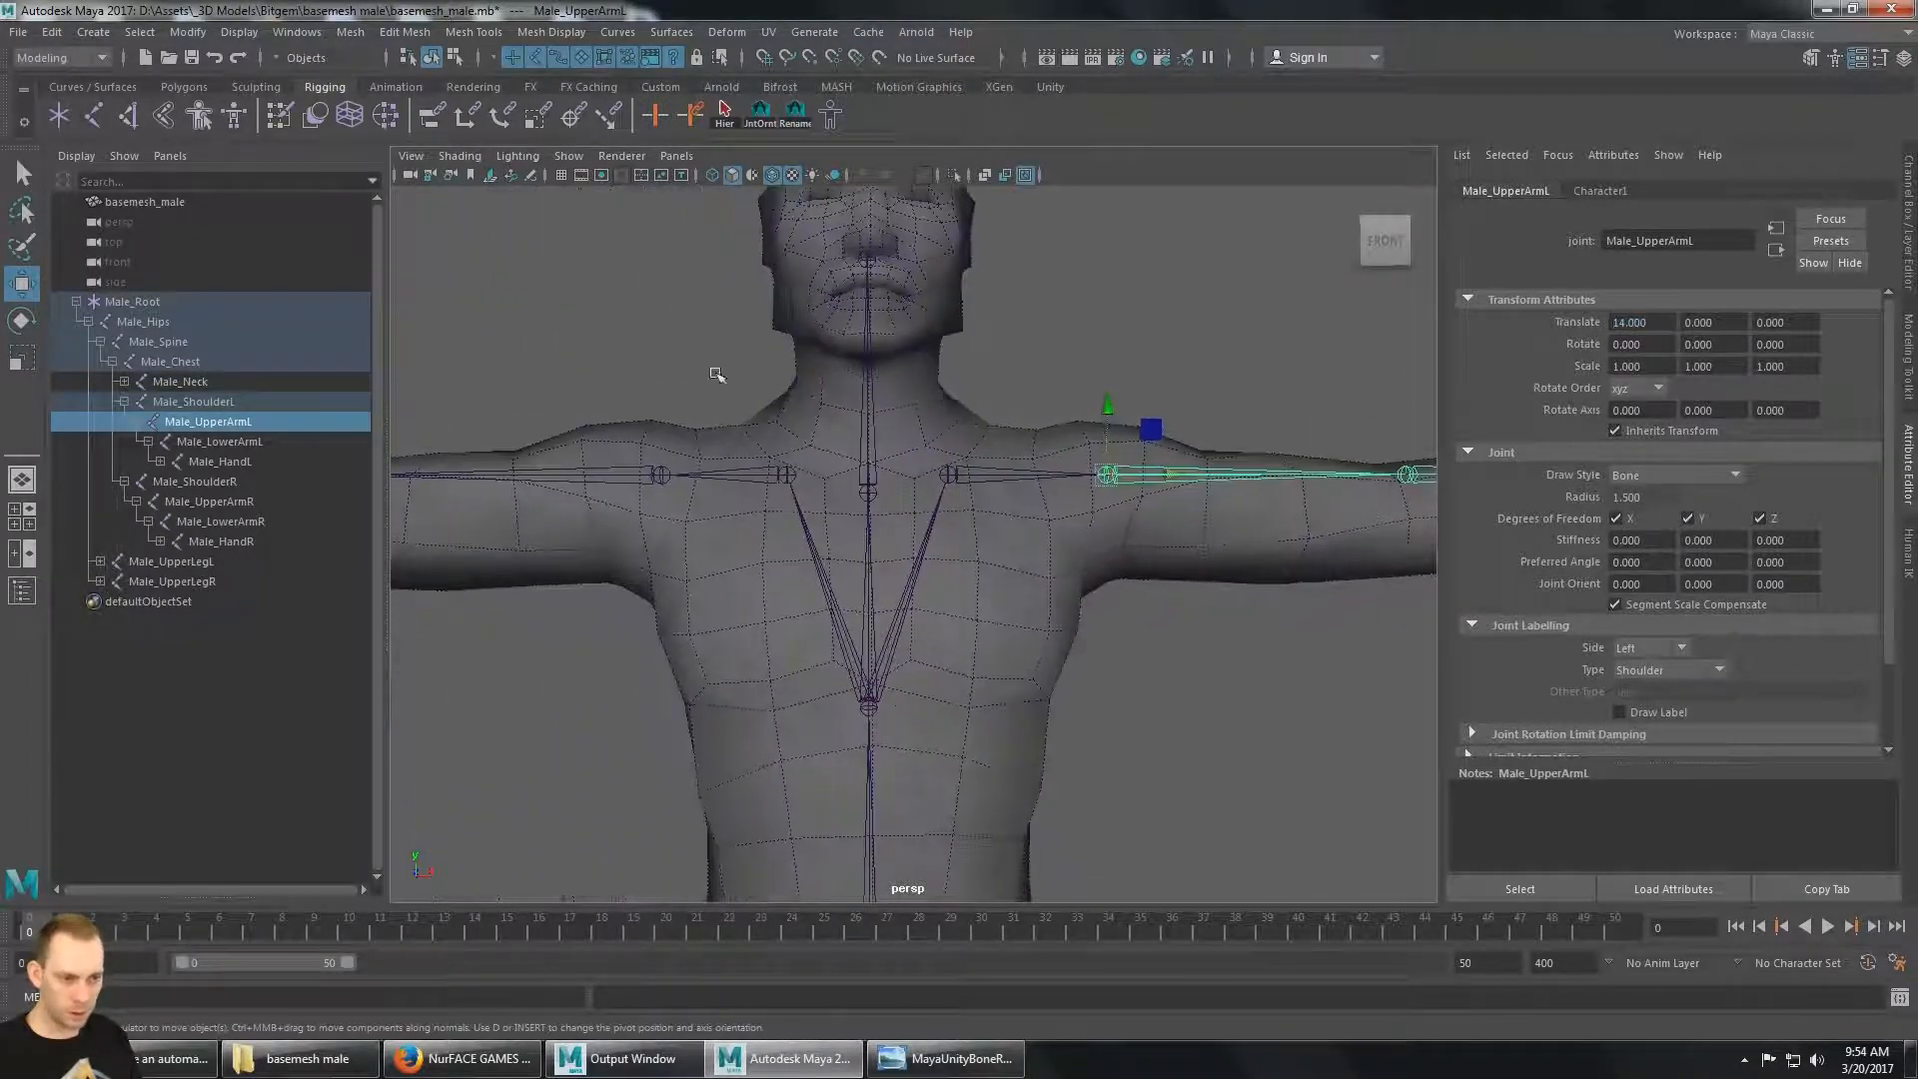
{"action": "left_click", "coordinate": [238, 503]}
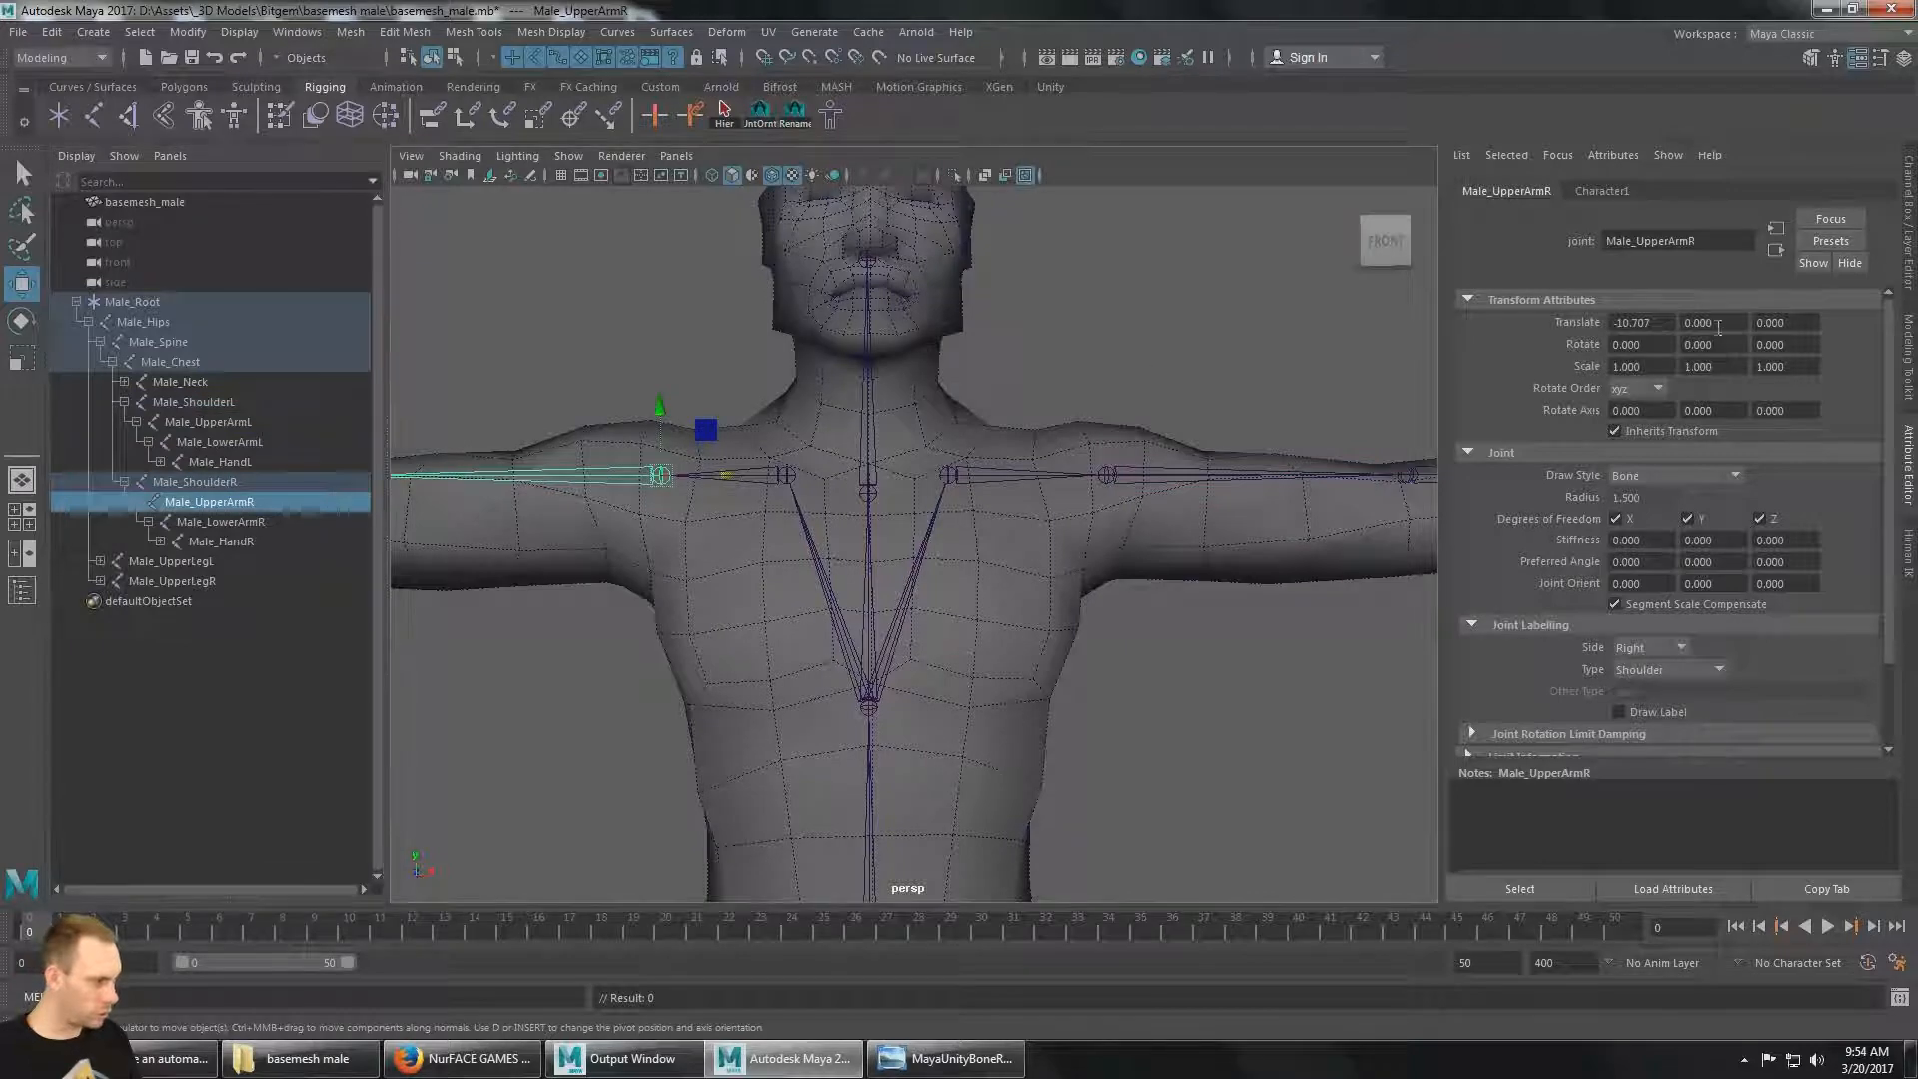
{"action": "double_click", "coordinate": [1652, 322]}
{"action": "type", "text": "-14"}
{"action": "key", "text": "Return"}
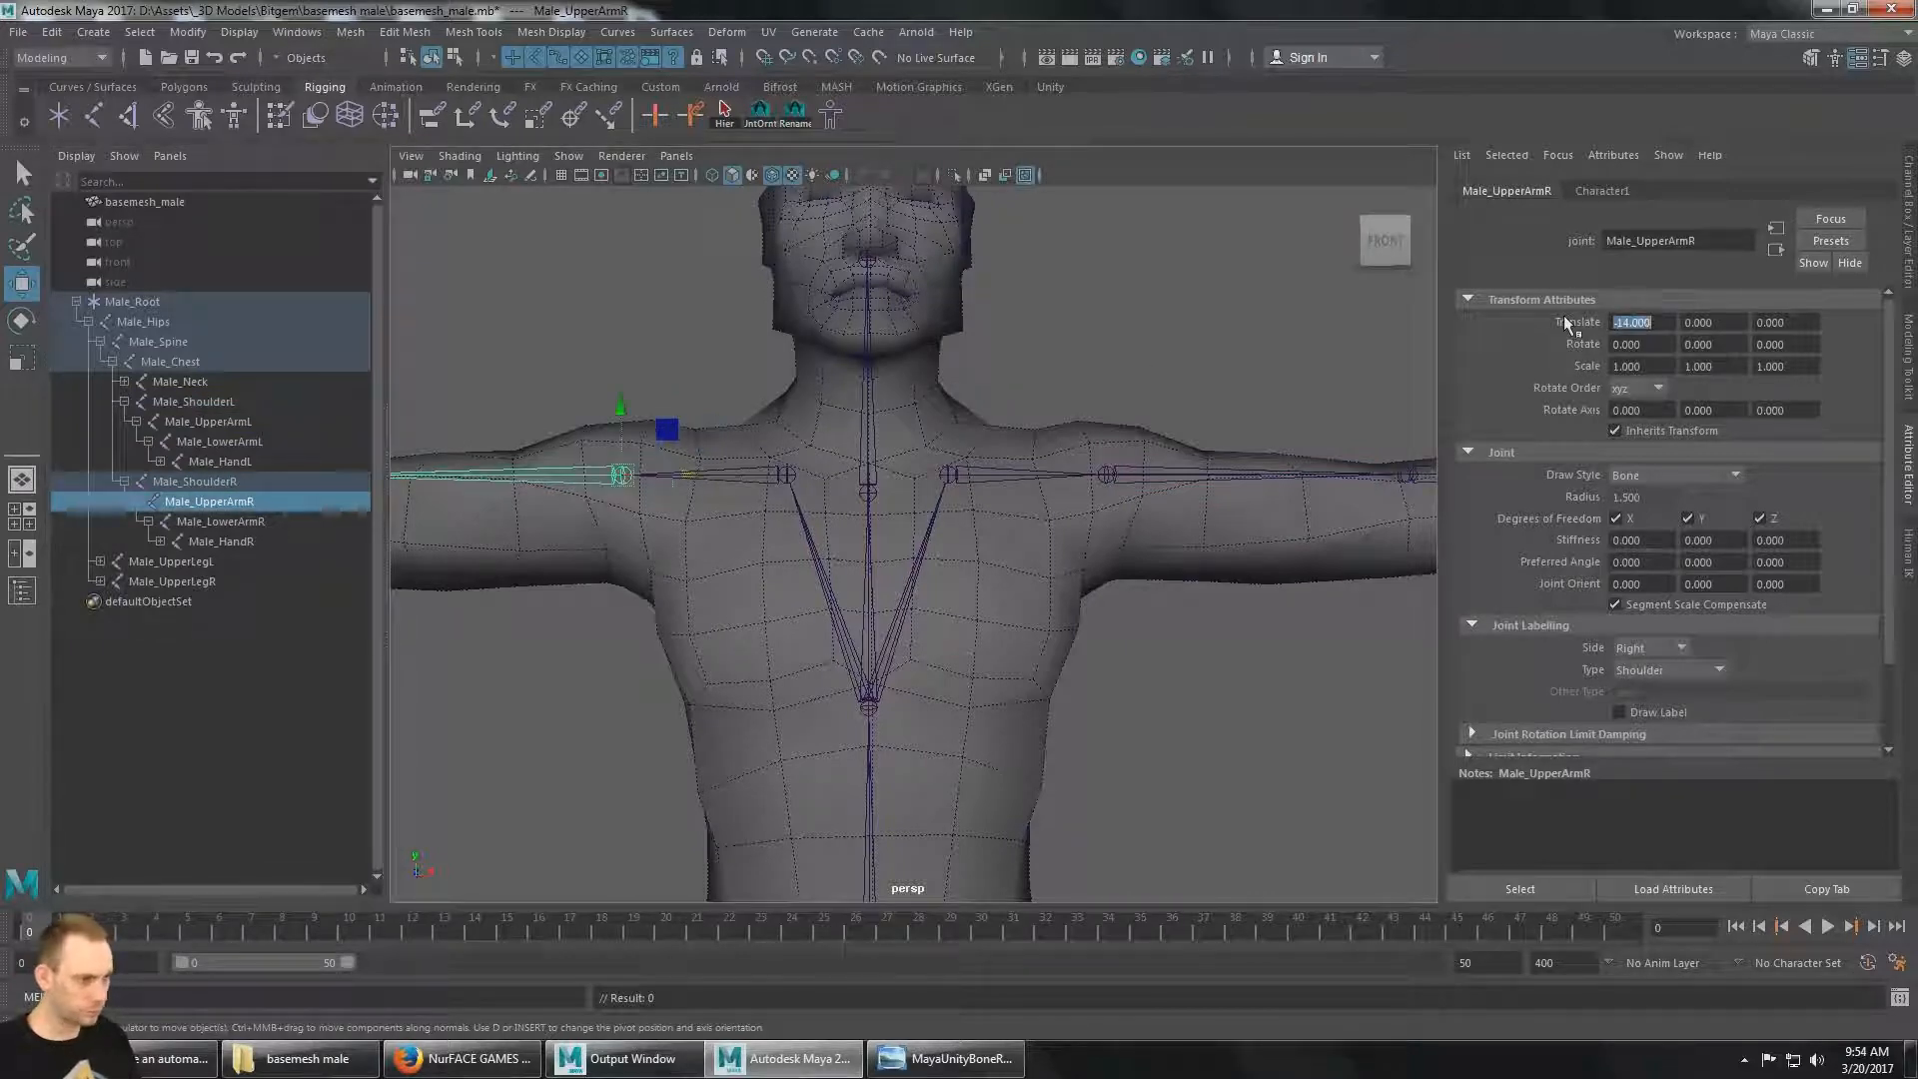
{"action": "scroll", "coordinate": [919, 594], "scroll_direction": "down", "scroll_amount": 5}
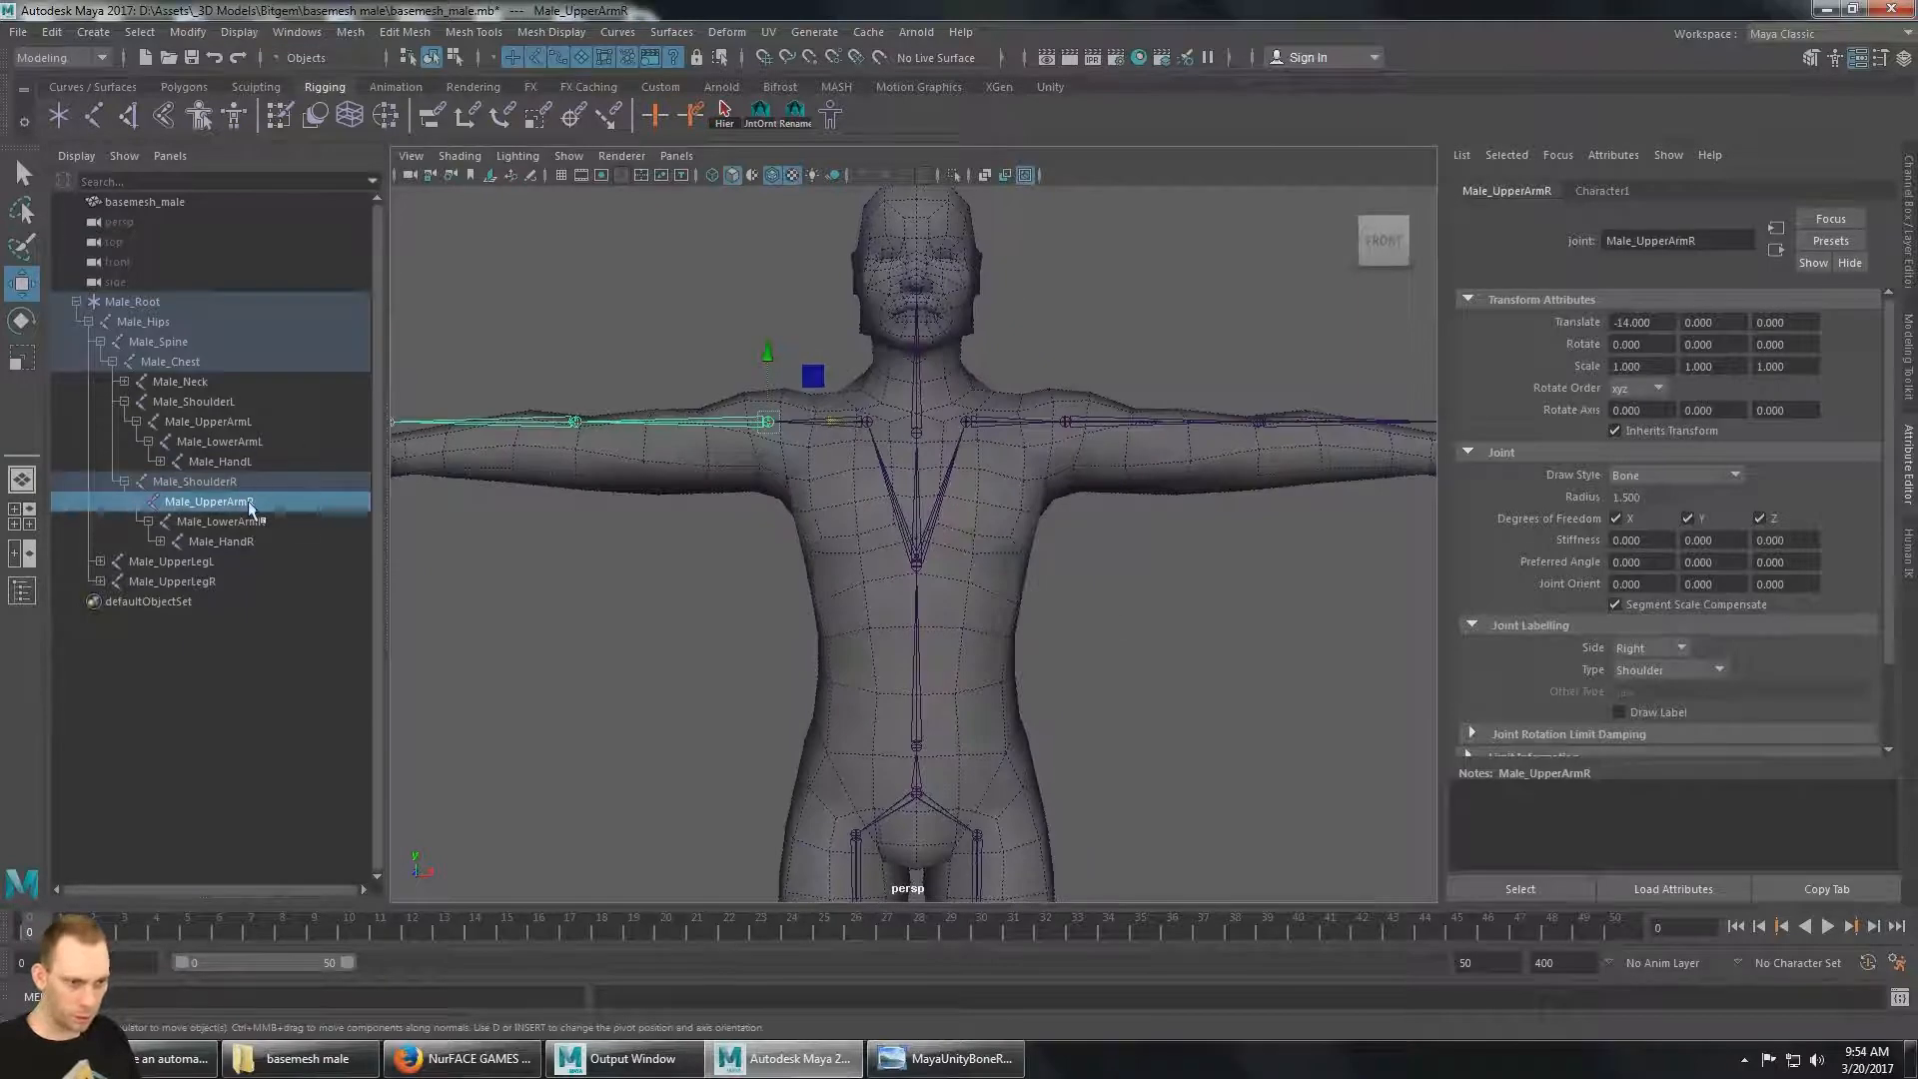
Expand the Male_Neck branch and raise the Male_Neck joint to the base of the neck, to about 27.2 in Translate X.
{"action": "left_click", "coordinate": [254, 421]}
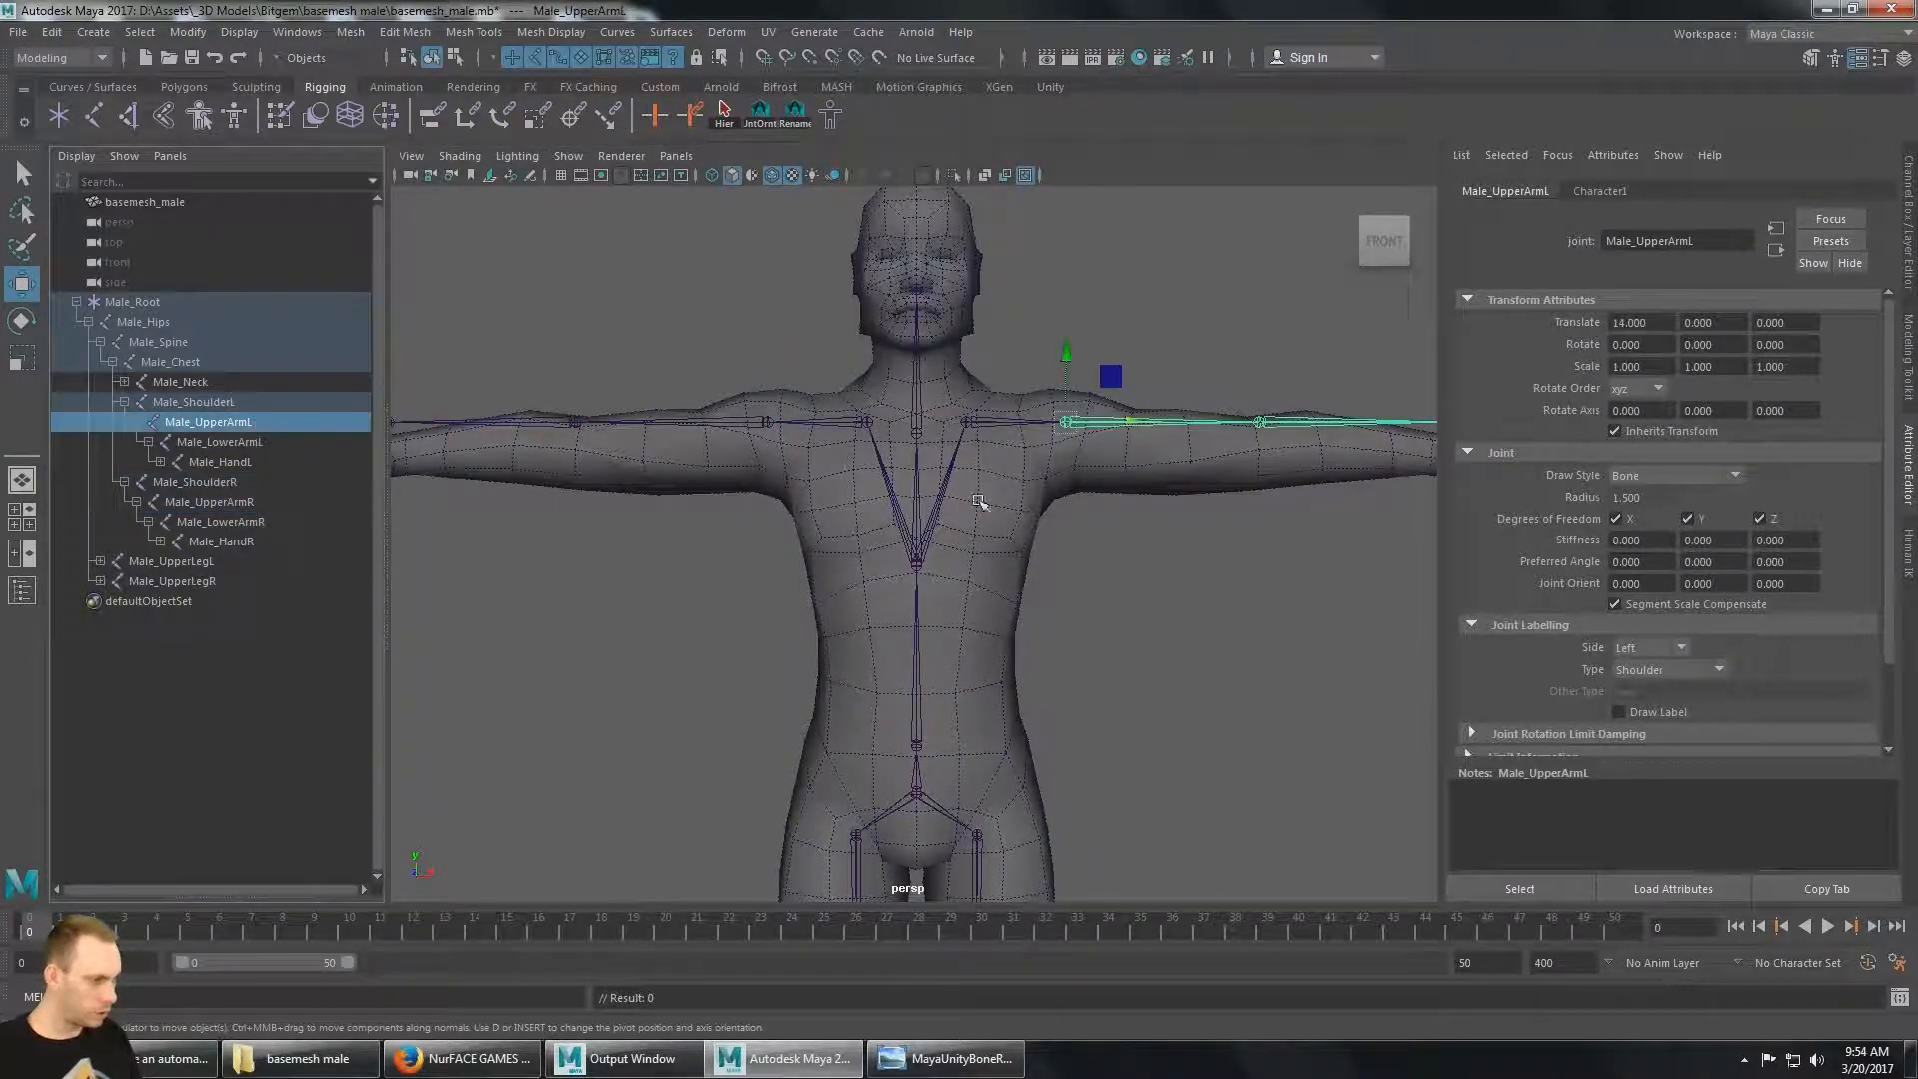
{"action": "left_click_drag", "start_coordinate": [978, 501], "coordinate": [1027, 530], "text": "alt"}
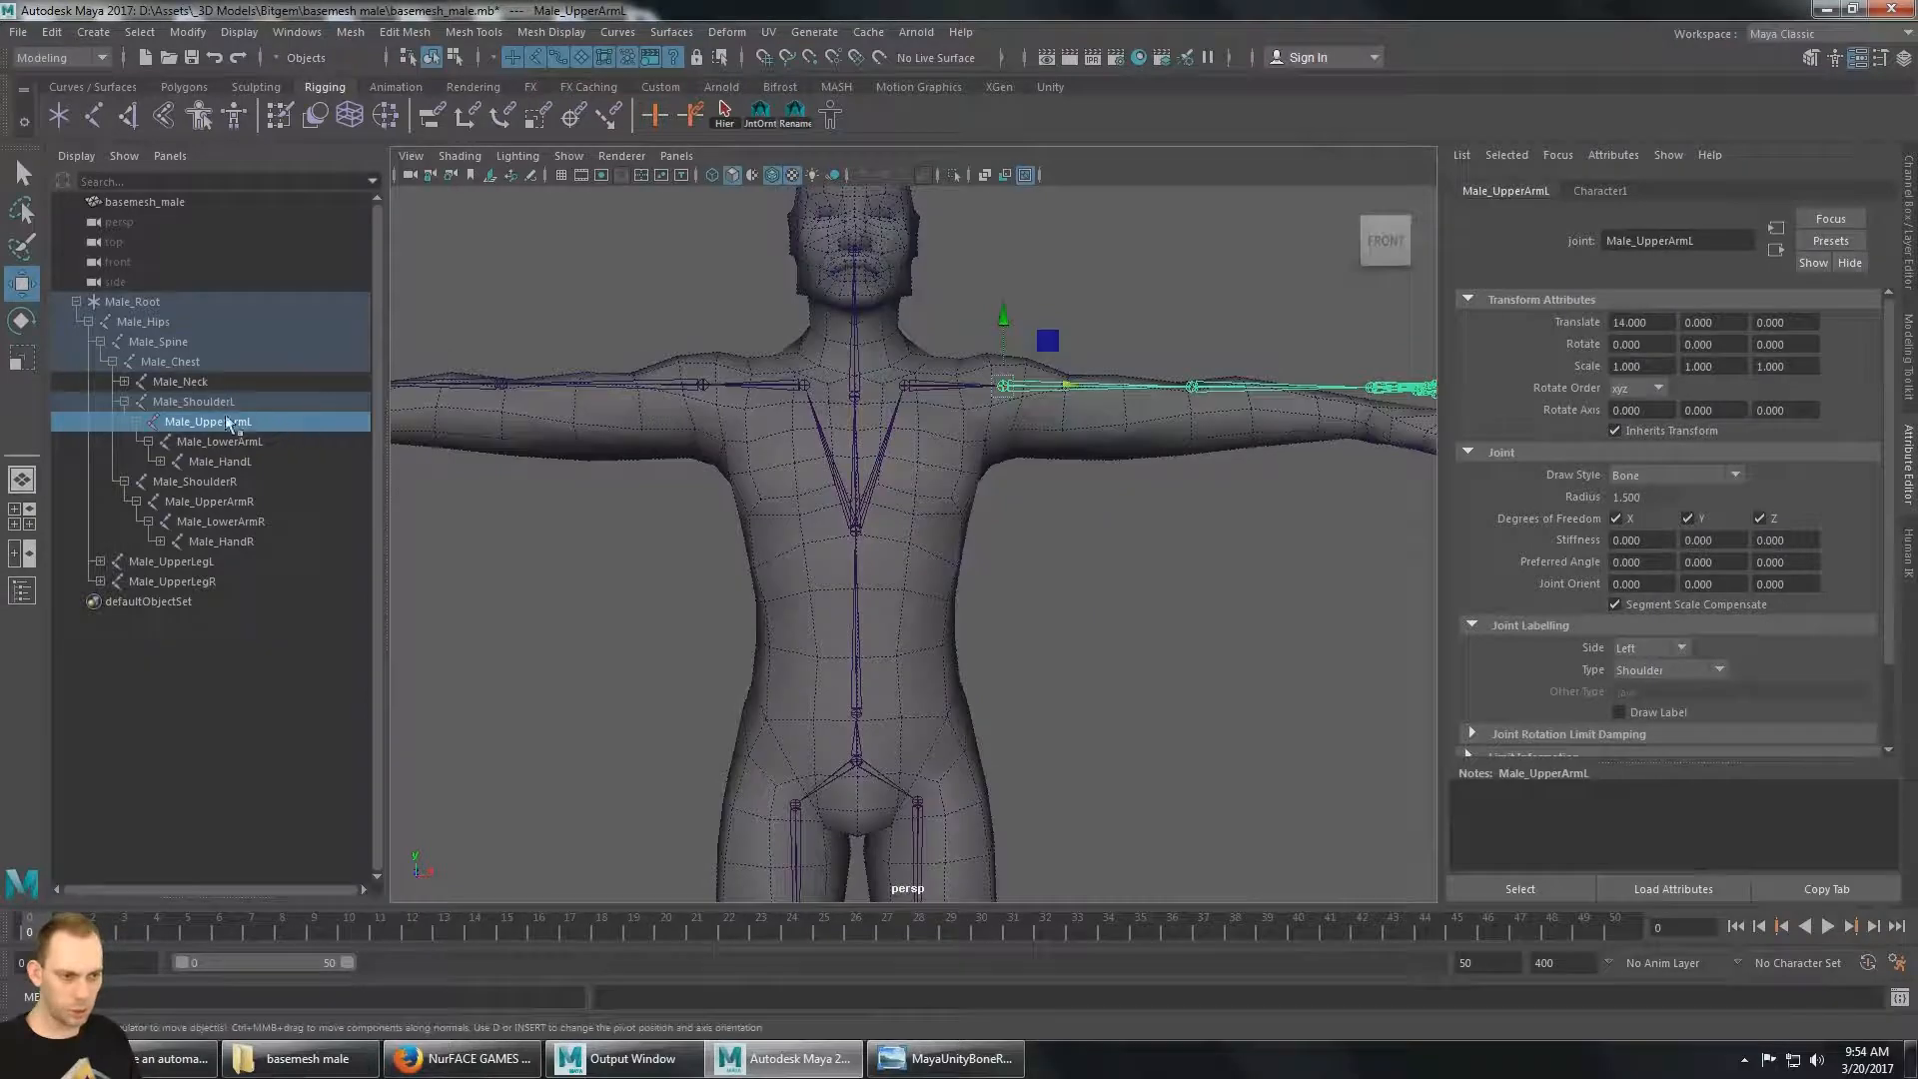
{"action": "left_click", "coordinate": [206, 380]}
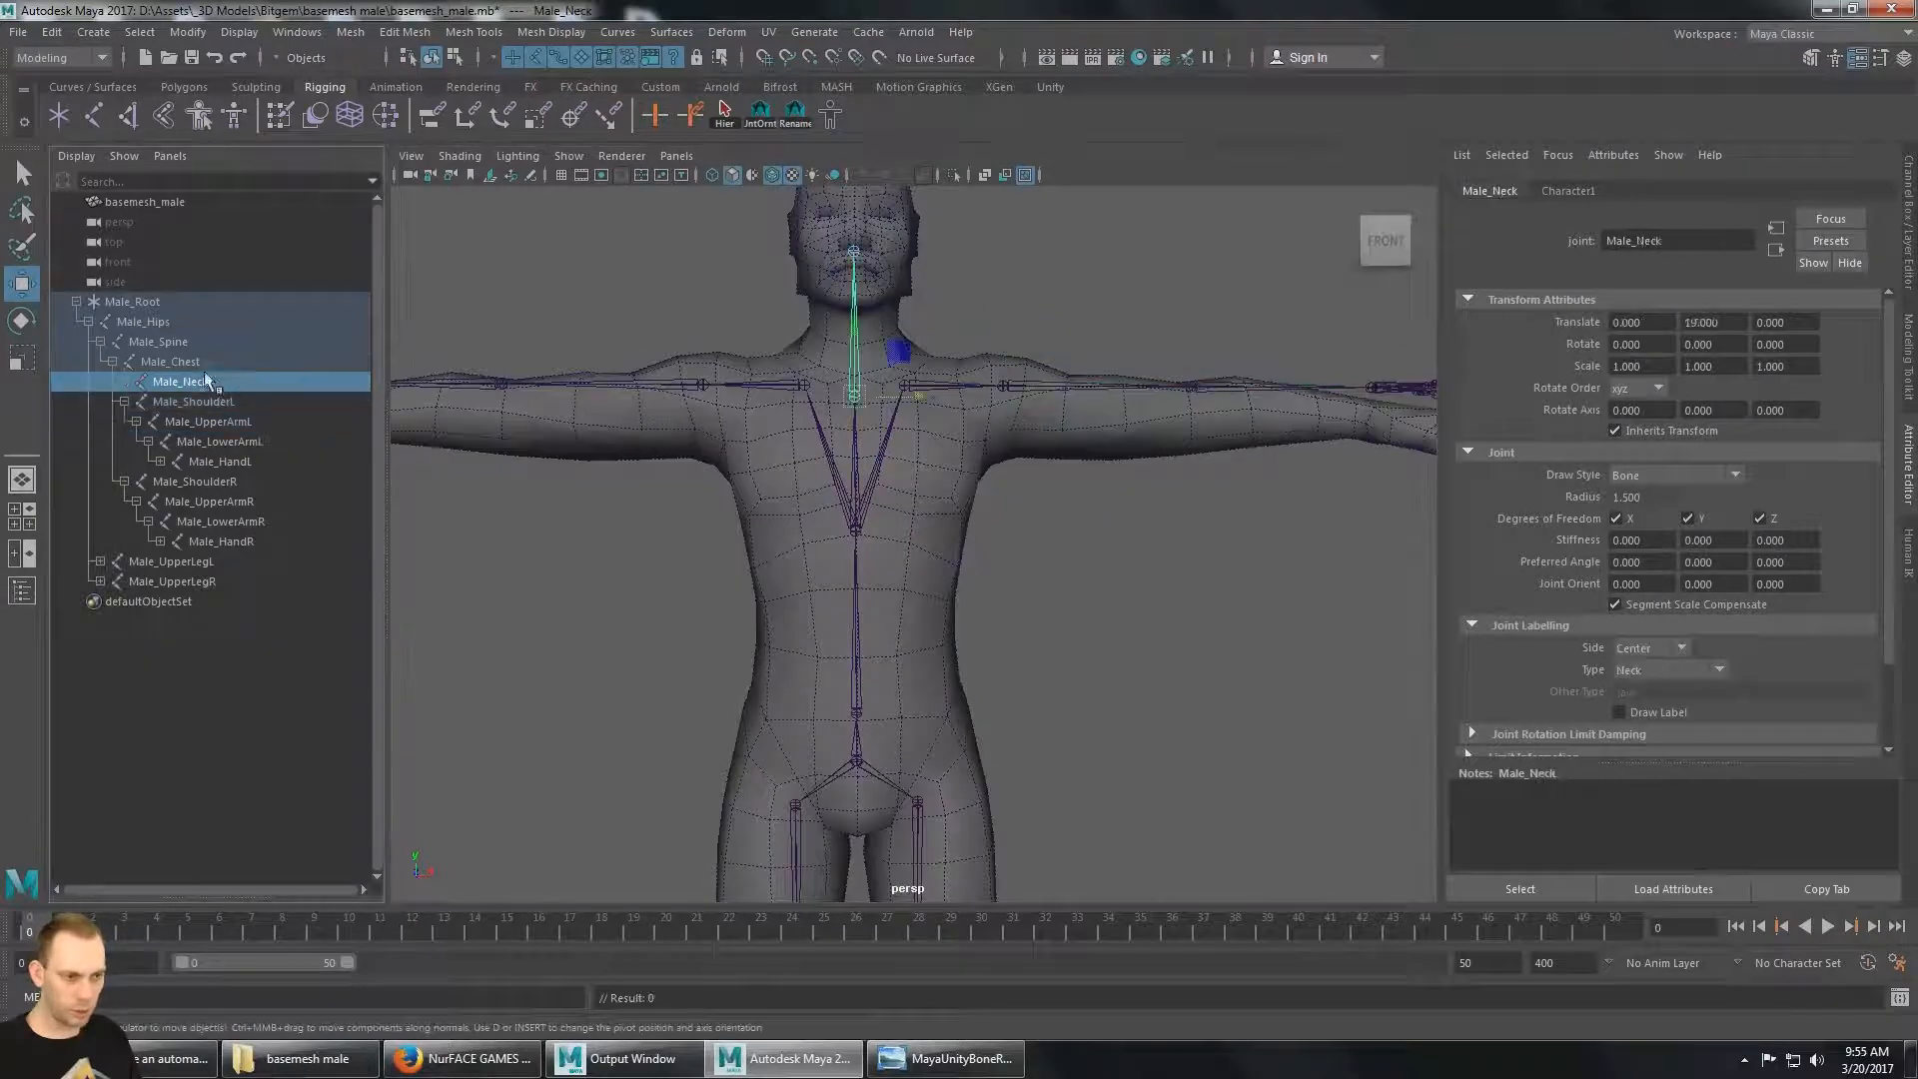
{"action": "left_click", "coordinate": [124, 381]}
{"action": "mouse_move", "coordinate": [882, 387]}
{"action": "left_mouse_down", "text": "alt"}
{"action": "mouse_move", "coordinate": [887, 440]}
{"action": "mouse_move", "coordinate": [909, 399]}
{"action": "mouse_move", "coordinate": [999, 368]}
{"action": "mouse_move", "coordinate": [919, 395]}
{"action": "left_mouse_up", "text": "alt"}
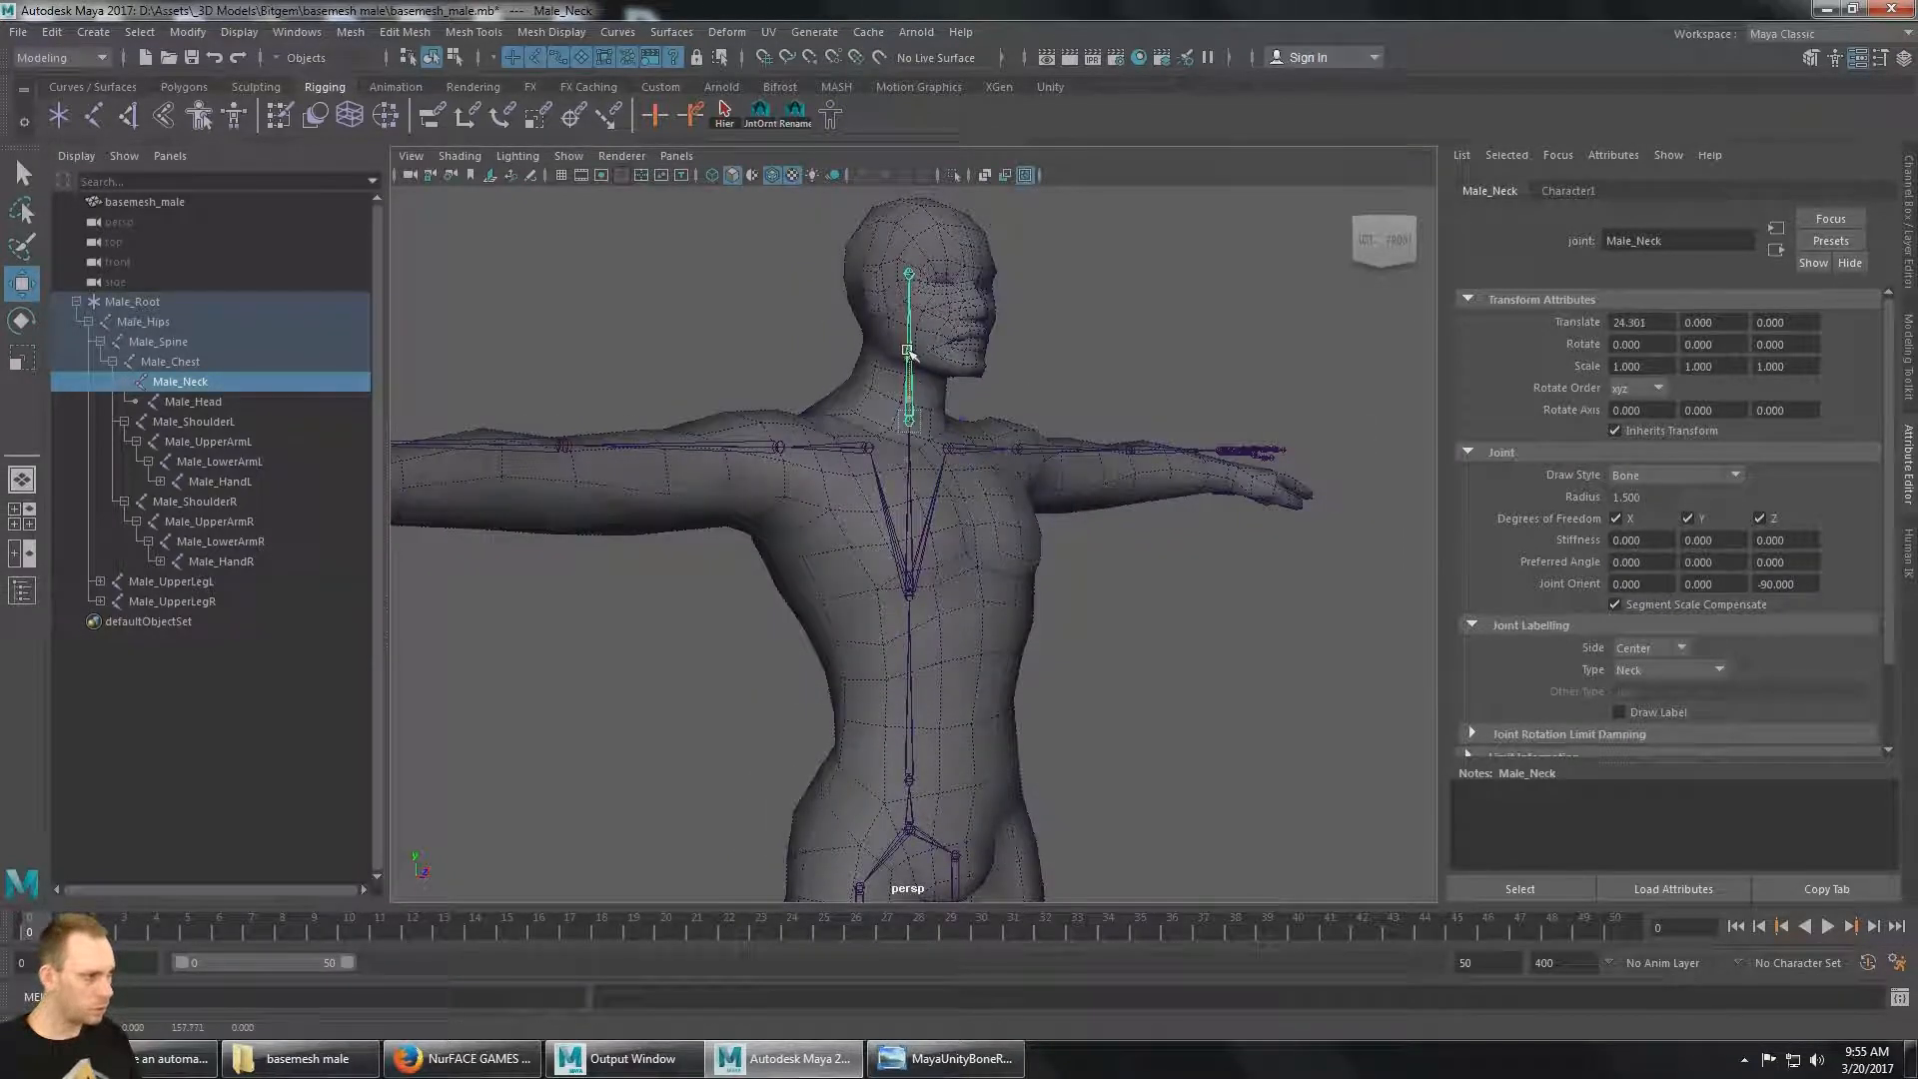
{"action": "left_click", "coordinate": [1367, 249]}
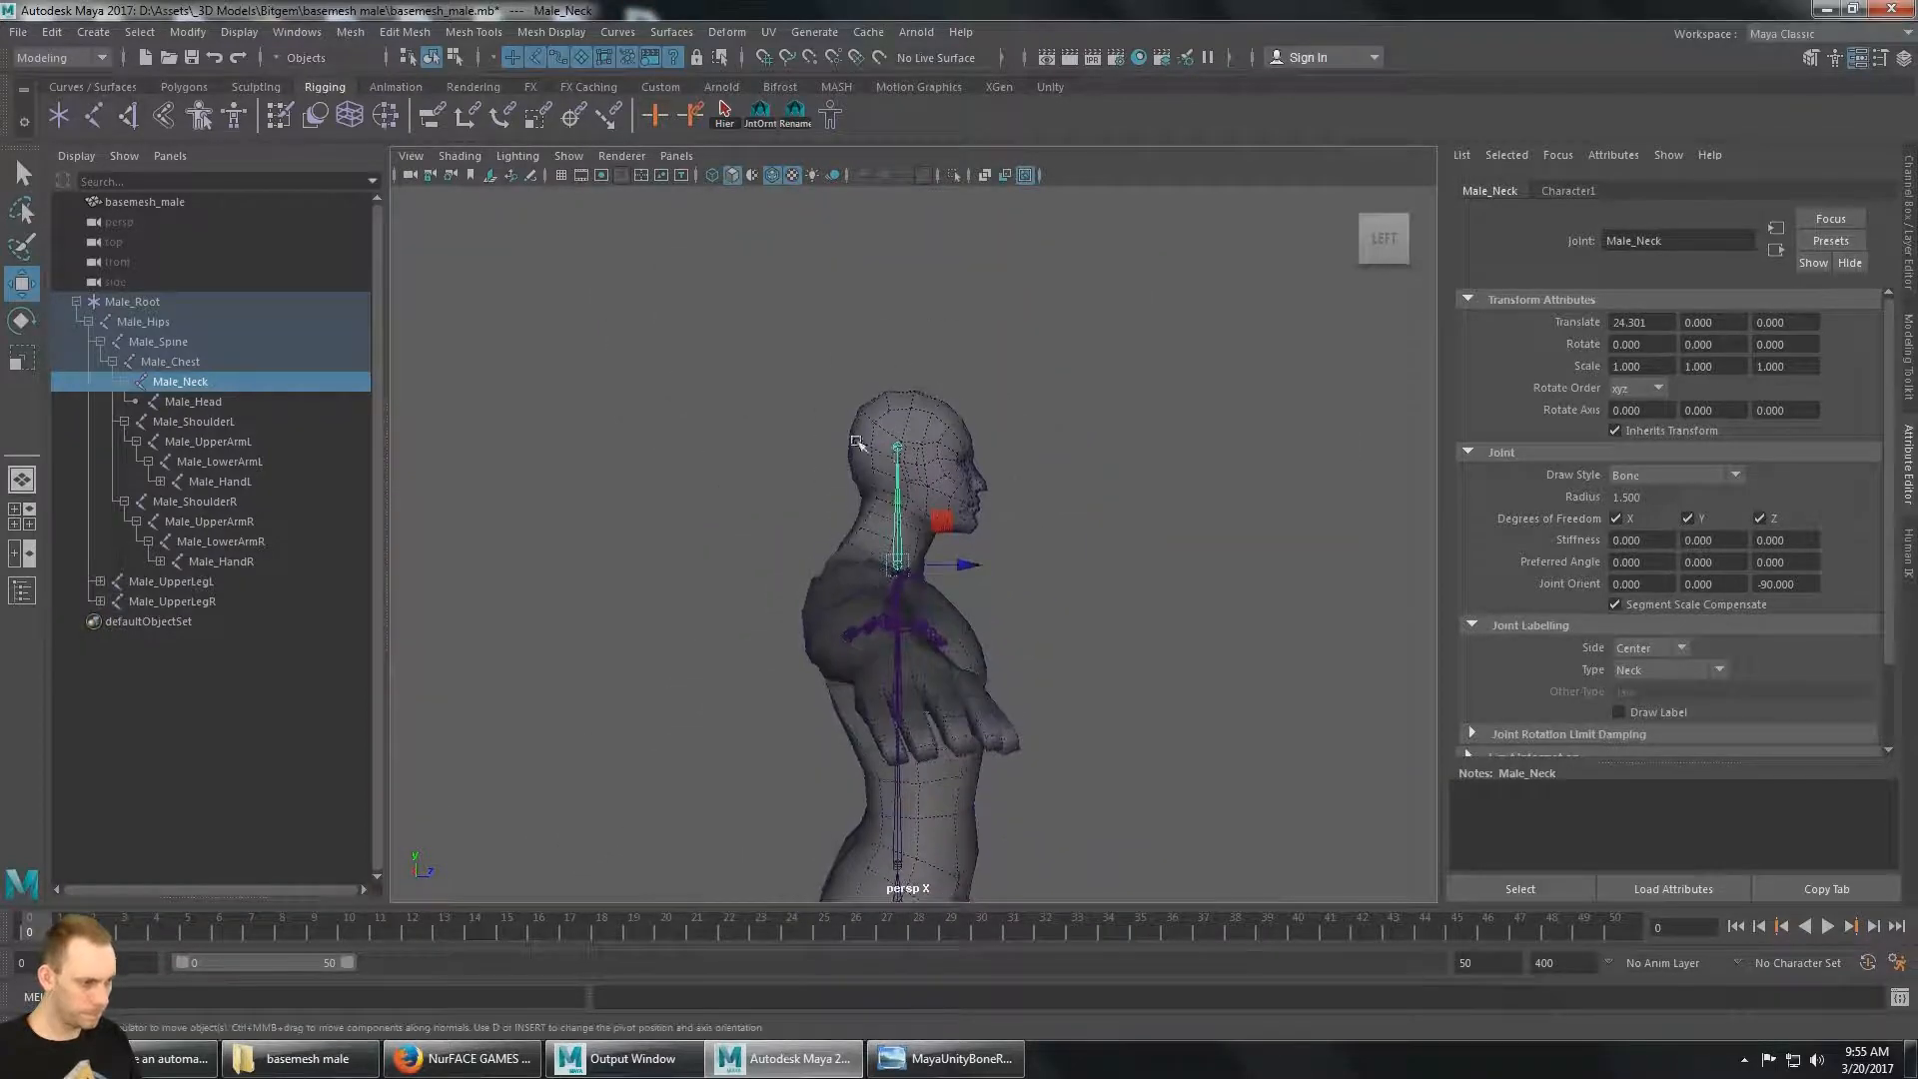
{"action": "left_click_drag", "start_coordinate": [902, 496], "coordinate": [903, 504]}
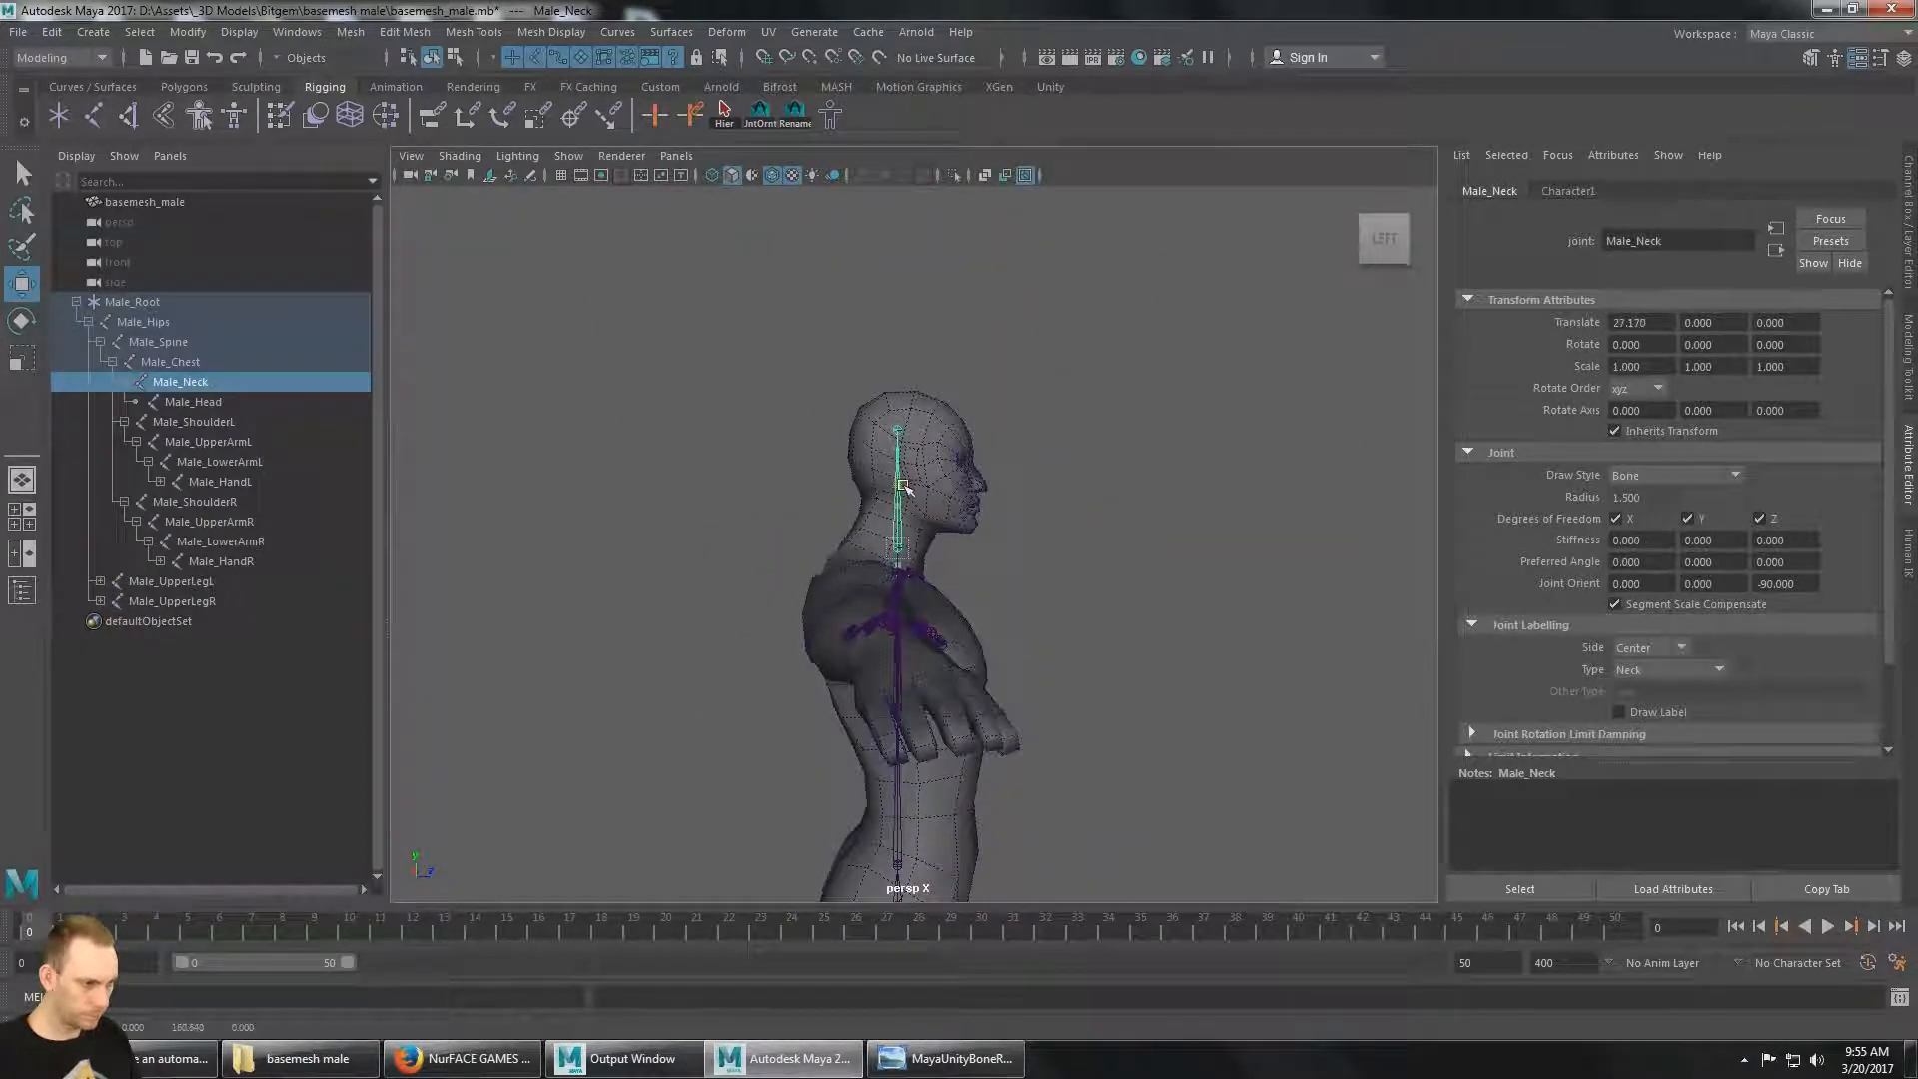
Examine how the neck and the whole skeleton sit inside the body from the side and the front.
{"action": "mouse_move", "coordinate": [1010, 598]}
{"action": "middle_mouse_down", "text": "alt"}
{"action": "mouse_move", "coordinate": [1006, 423]}
{"action": "mouse_move", "coordinate": [1000, 571]}
{"action": "middle_mouse_up", "text": "alt"}
{"action": "middle_click_drag", "start_coordinate": [999, 497], "coordinate": [980, 354], "text": "alt"}
{"action": "middle_click_drag", "start_coordinate": [1027, 771], "coordinate": [1011, 584], "text": "alt"}
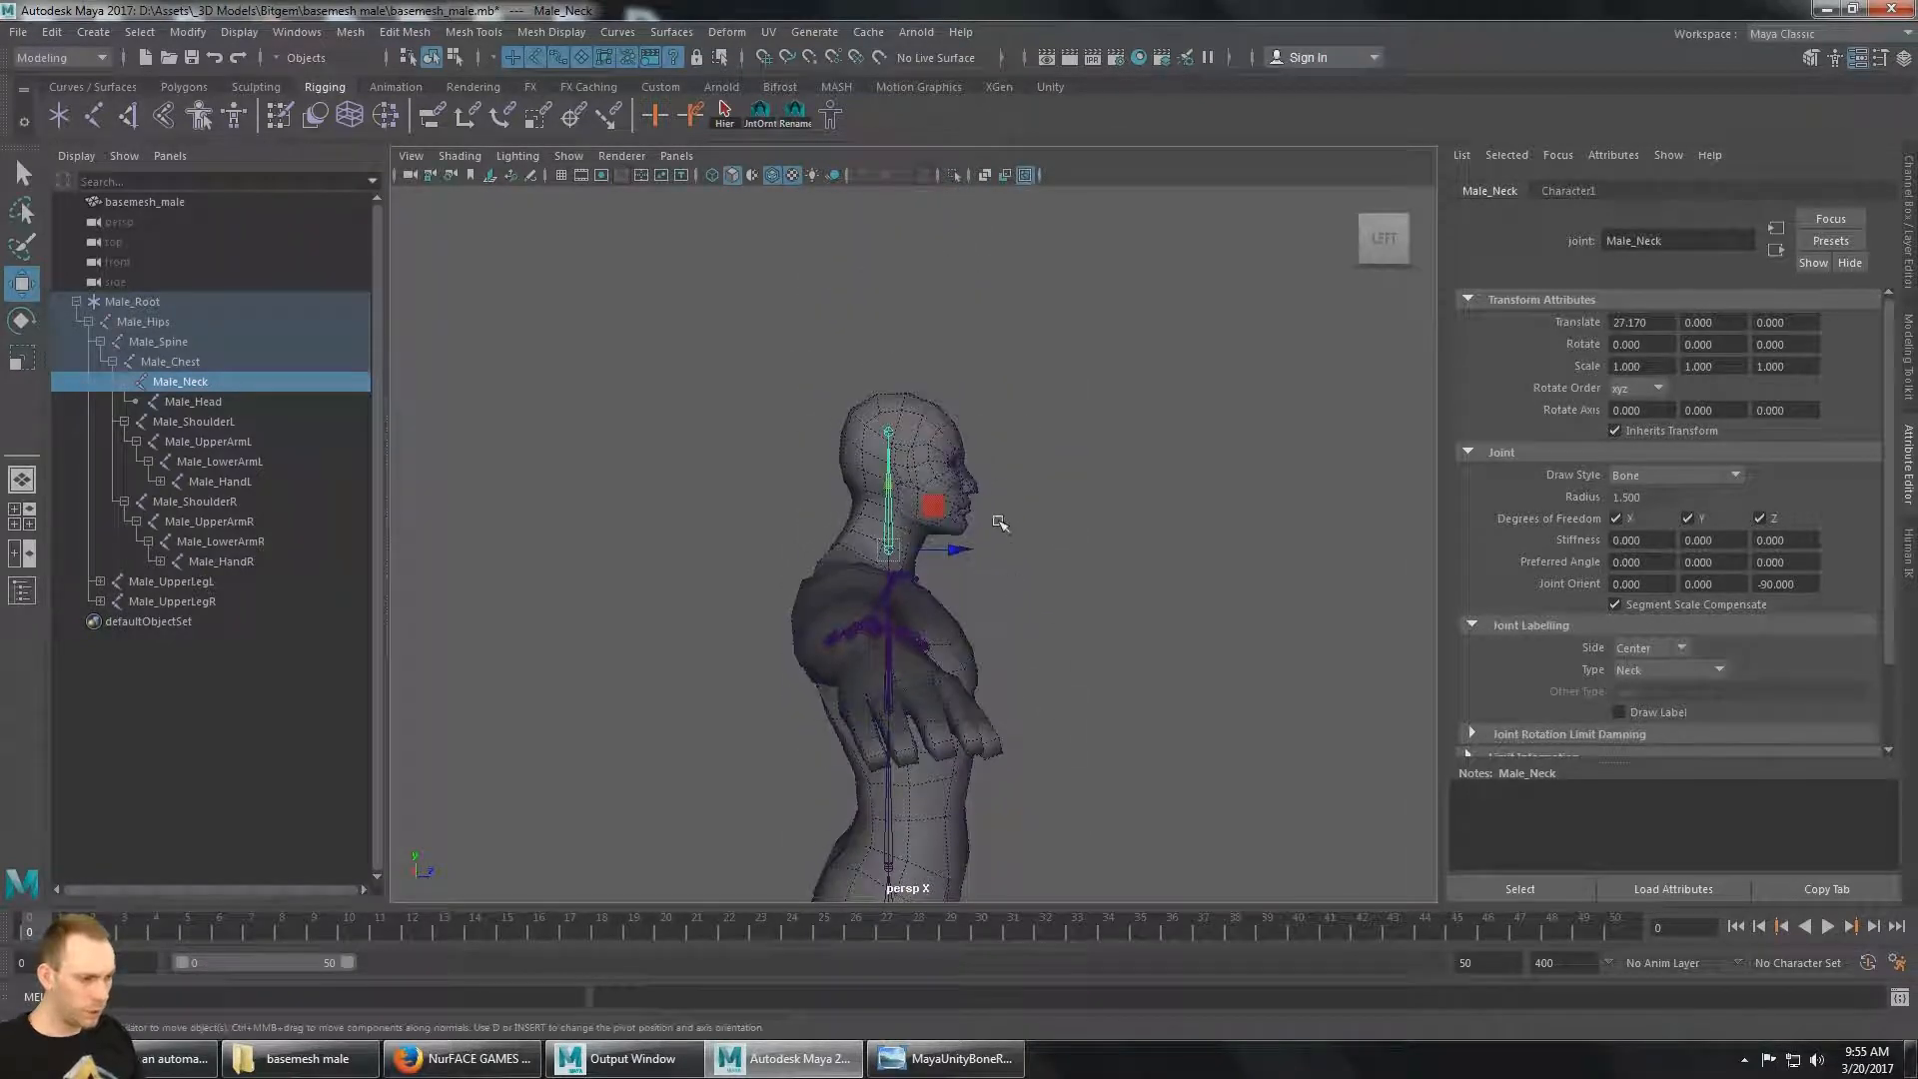
{"action": "middle_click_drag", "start_coordinate": [995, 497], "coordinate": [1002, 428], "text": "alt"}
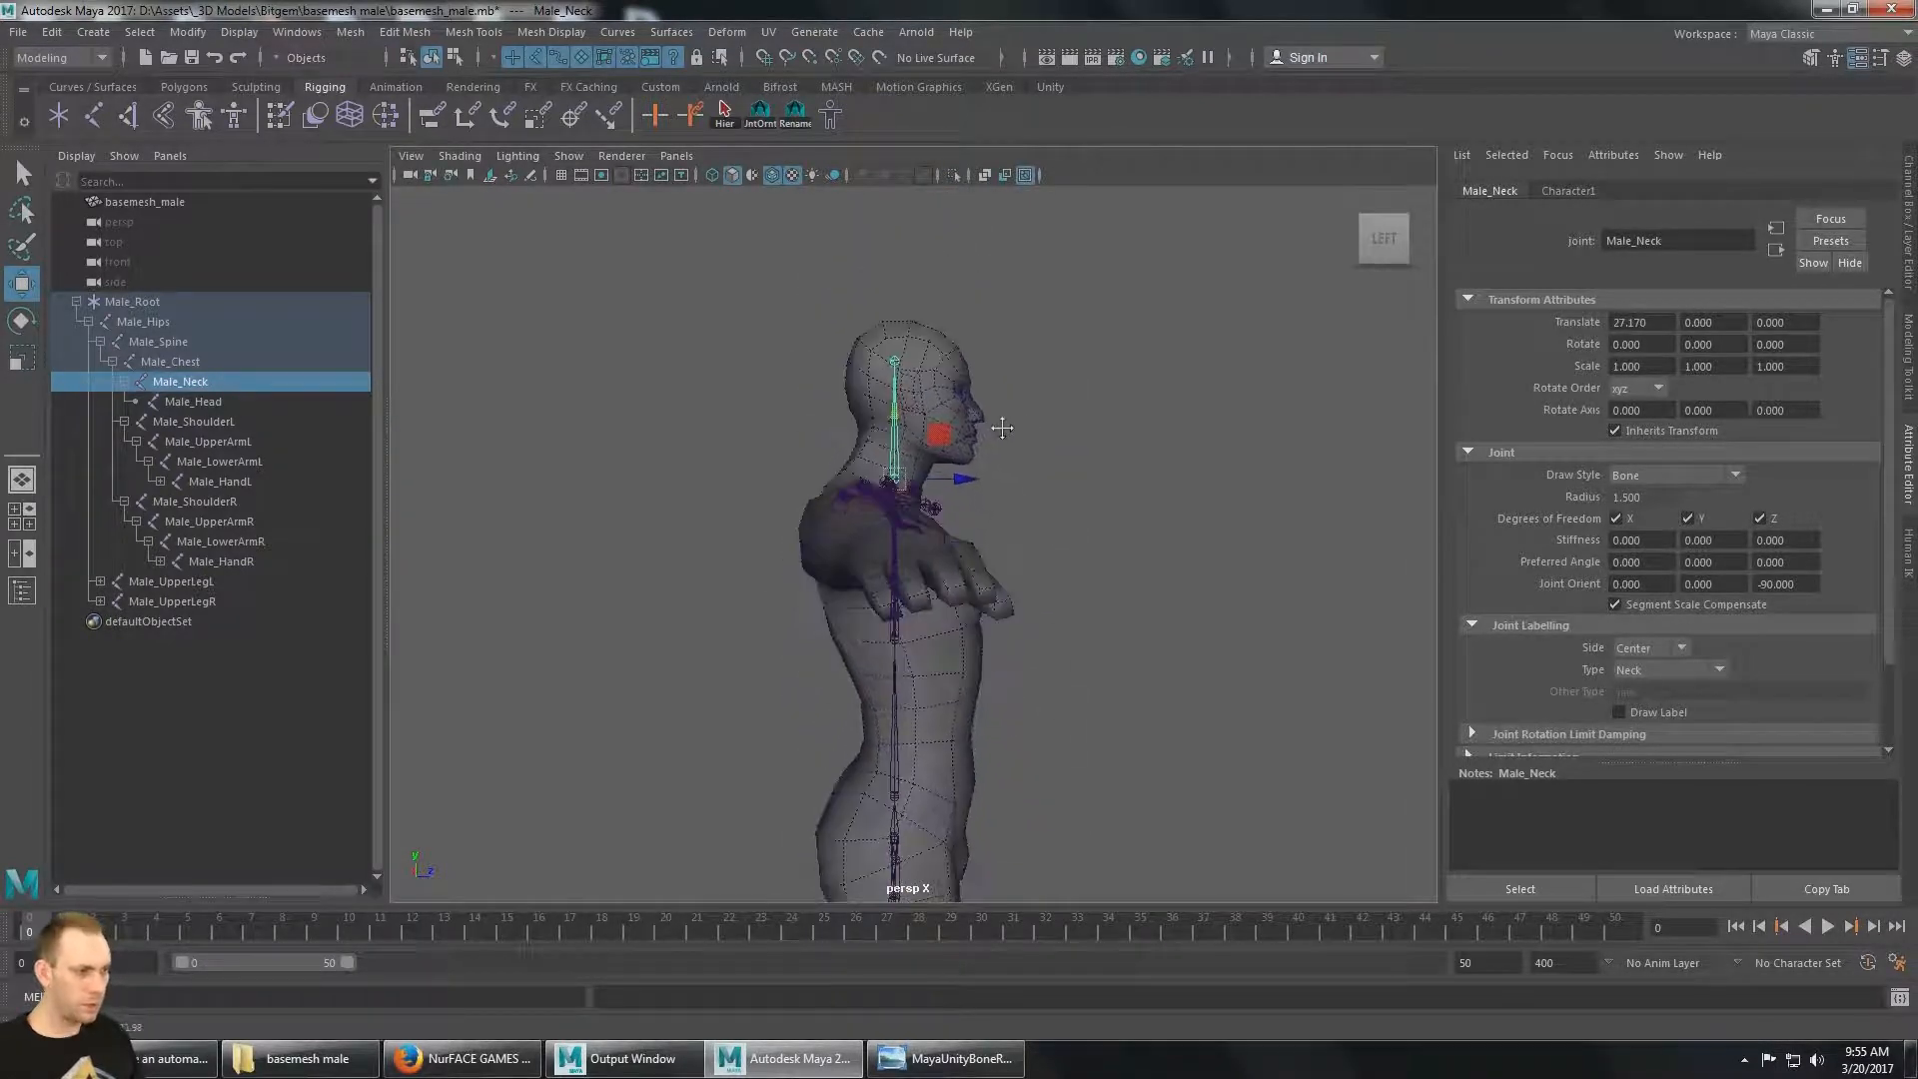
{"action": "left_click_drag", "start_coordinate": [1113, 506], "coordinate": [995, 542], "text": "alt"}
{"action": "scroll", "coordinate": [1002, 562], "scroll_direction": "down", "scroll_amount": 2}
{"action": "middle_click_drag", "start_coordinate": [1002, 565], "coordinate": [974, 408], "text": "alt"}
{"action": "scroll", "coordinate": [983, 400], "scroll_direction": "down", "scroll_amount": 4}
{"action": "left_click_drag", "start_coordinate": [967, 437], "coordinate": [870, 376], "text": "alt"}
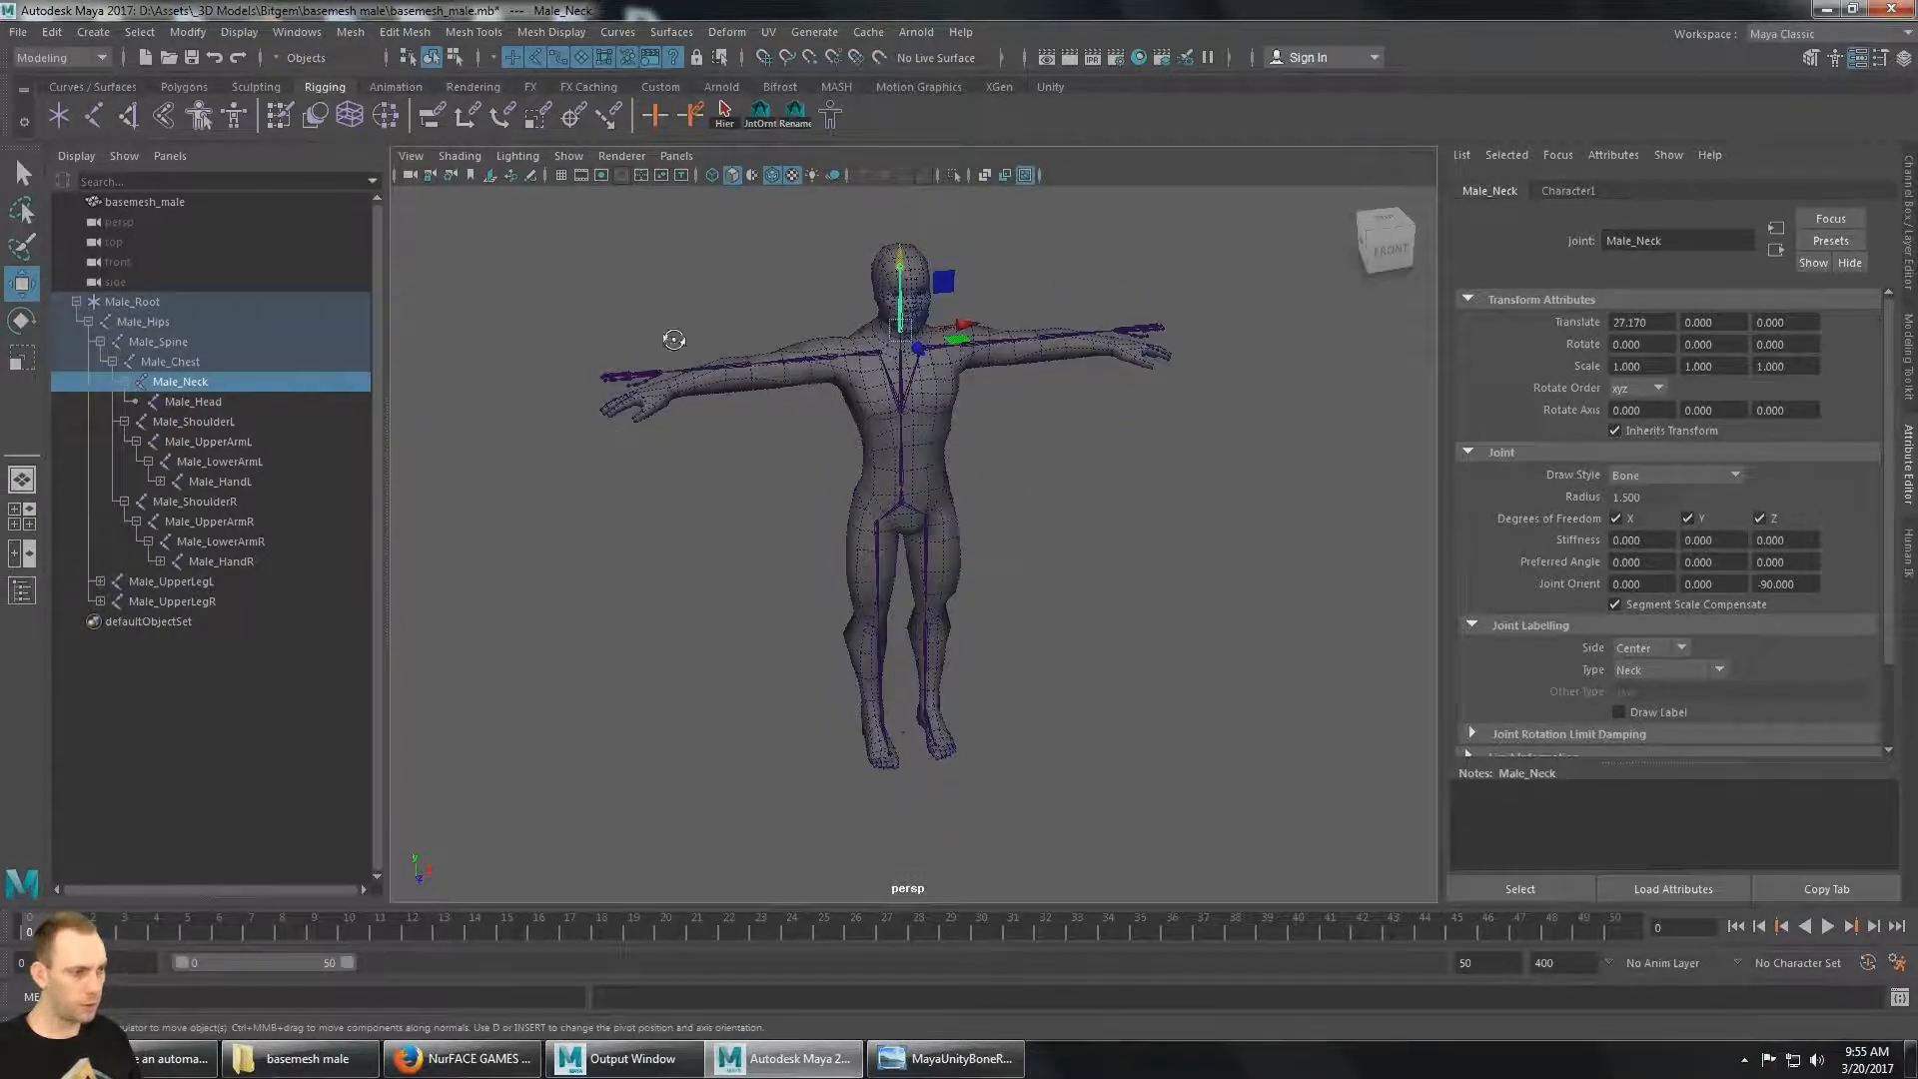
{"action": "left_click_drag", "start_coordinate": [675, 340], "coordinate": [934, 330], "text": "alt"}
Move the Male_Neck joint backward inside the neck, to about -2.6 in Translate Y.
{"action": "scroll", "coordinate": [1032, 321], "scroll_direction": "up", "scroll_amount": 5}
{"action": "middle_click_drag", "start_coordinate": [1032, 321], "coordinate": [1059, 492], "text": "alt"}
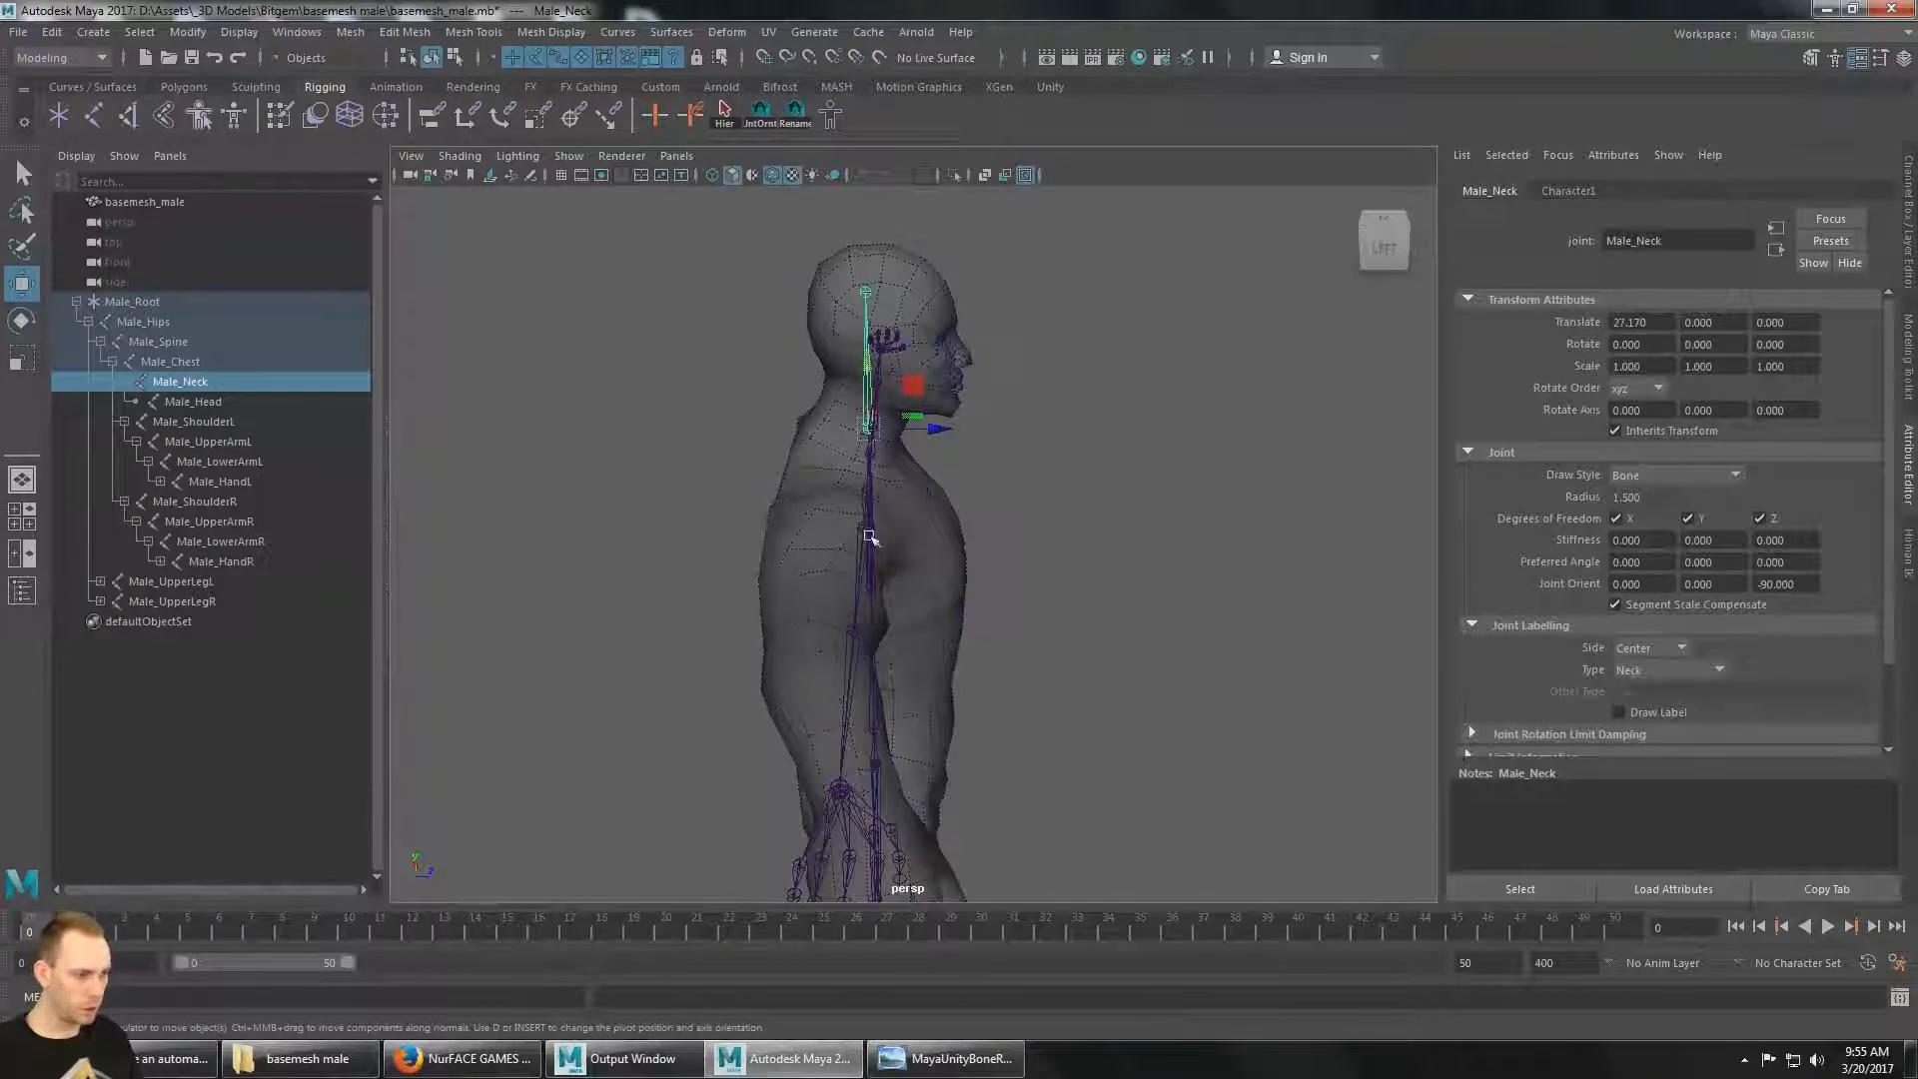
{"action": "left_click_drag", "start_coordinate": [870, 538], "coordinate": [934, 484], "text": "alt"}
{"action": "left_click_drag", "start_coordinate": [932, 475], "coordinate": [953, 421], "text": "alt"}
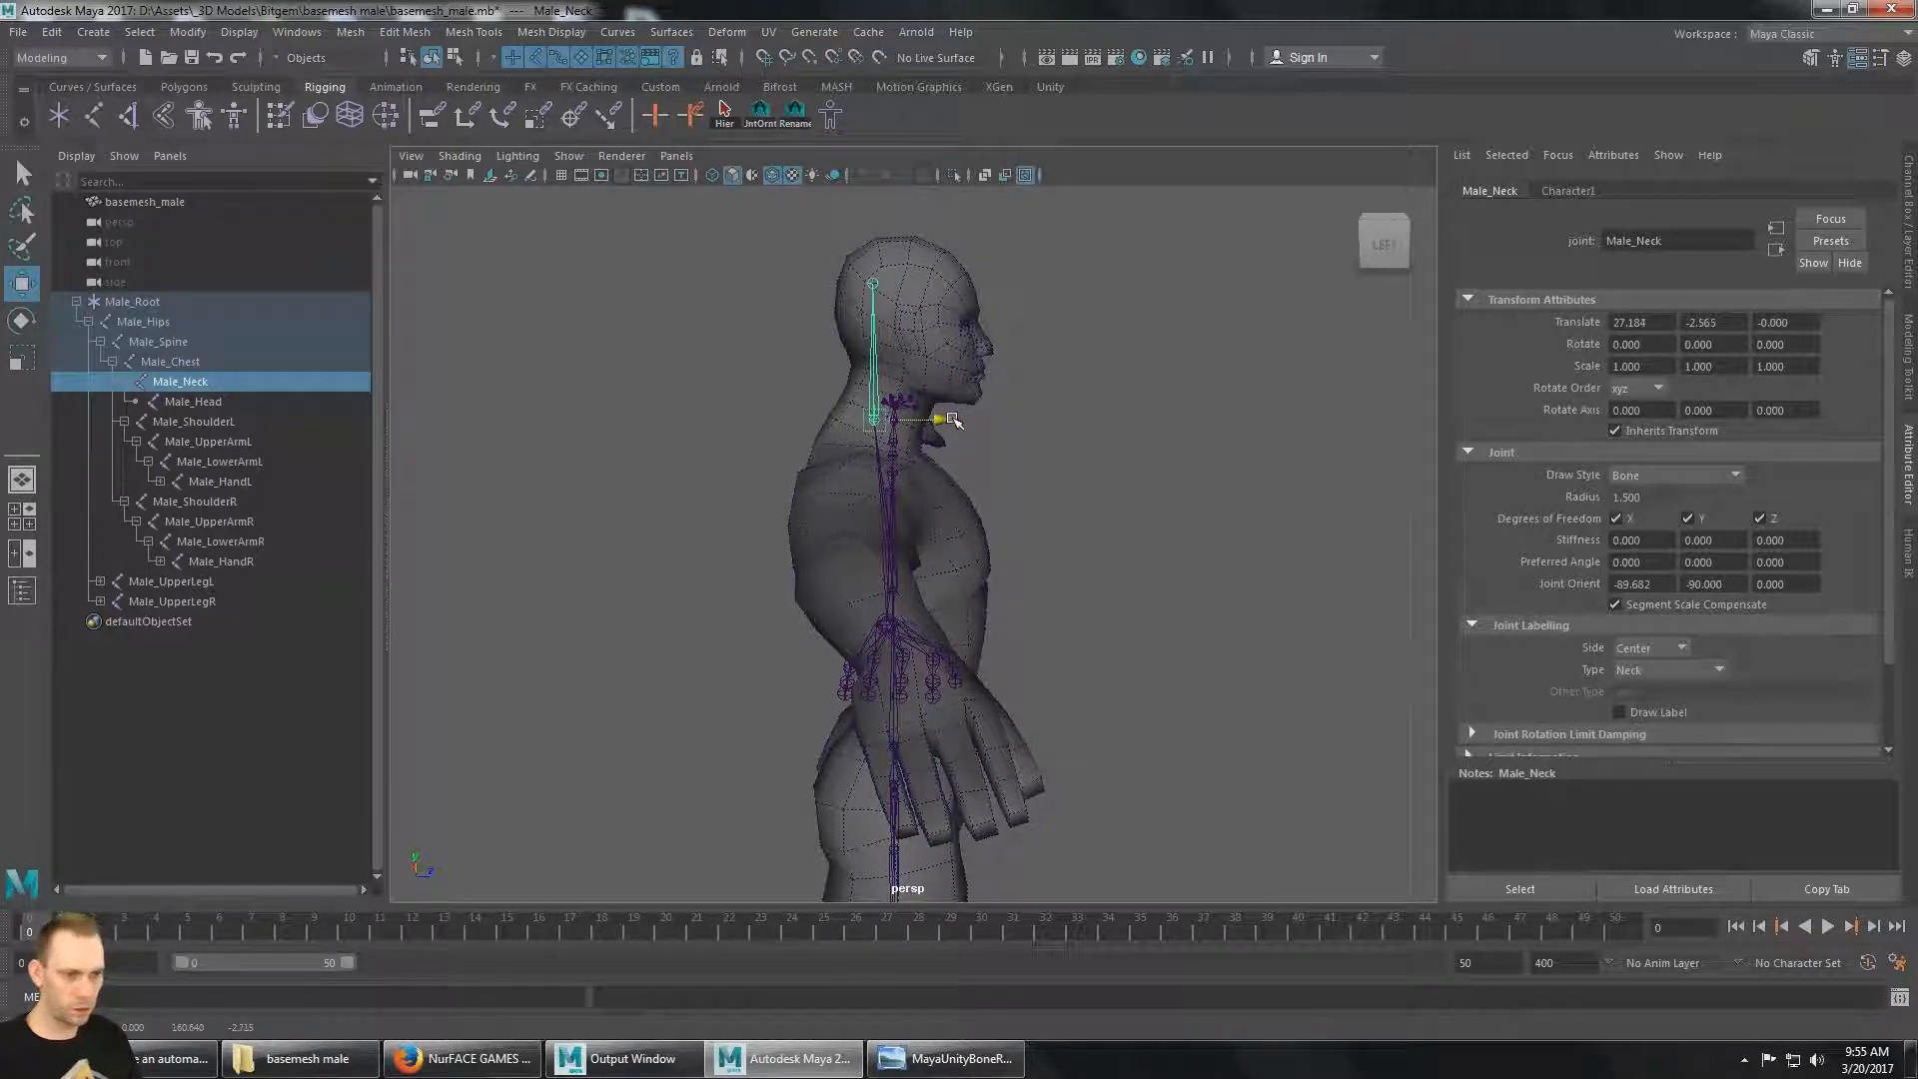
Lower the Male_Head joint to the base of the skull, about 12 units above the neck joint, and inspect it from the side.
{"action": "key", "text": "Down"}
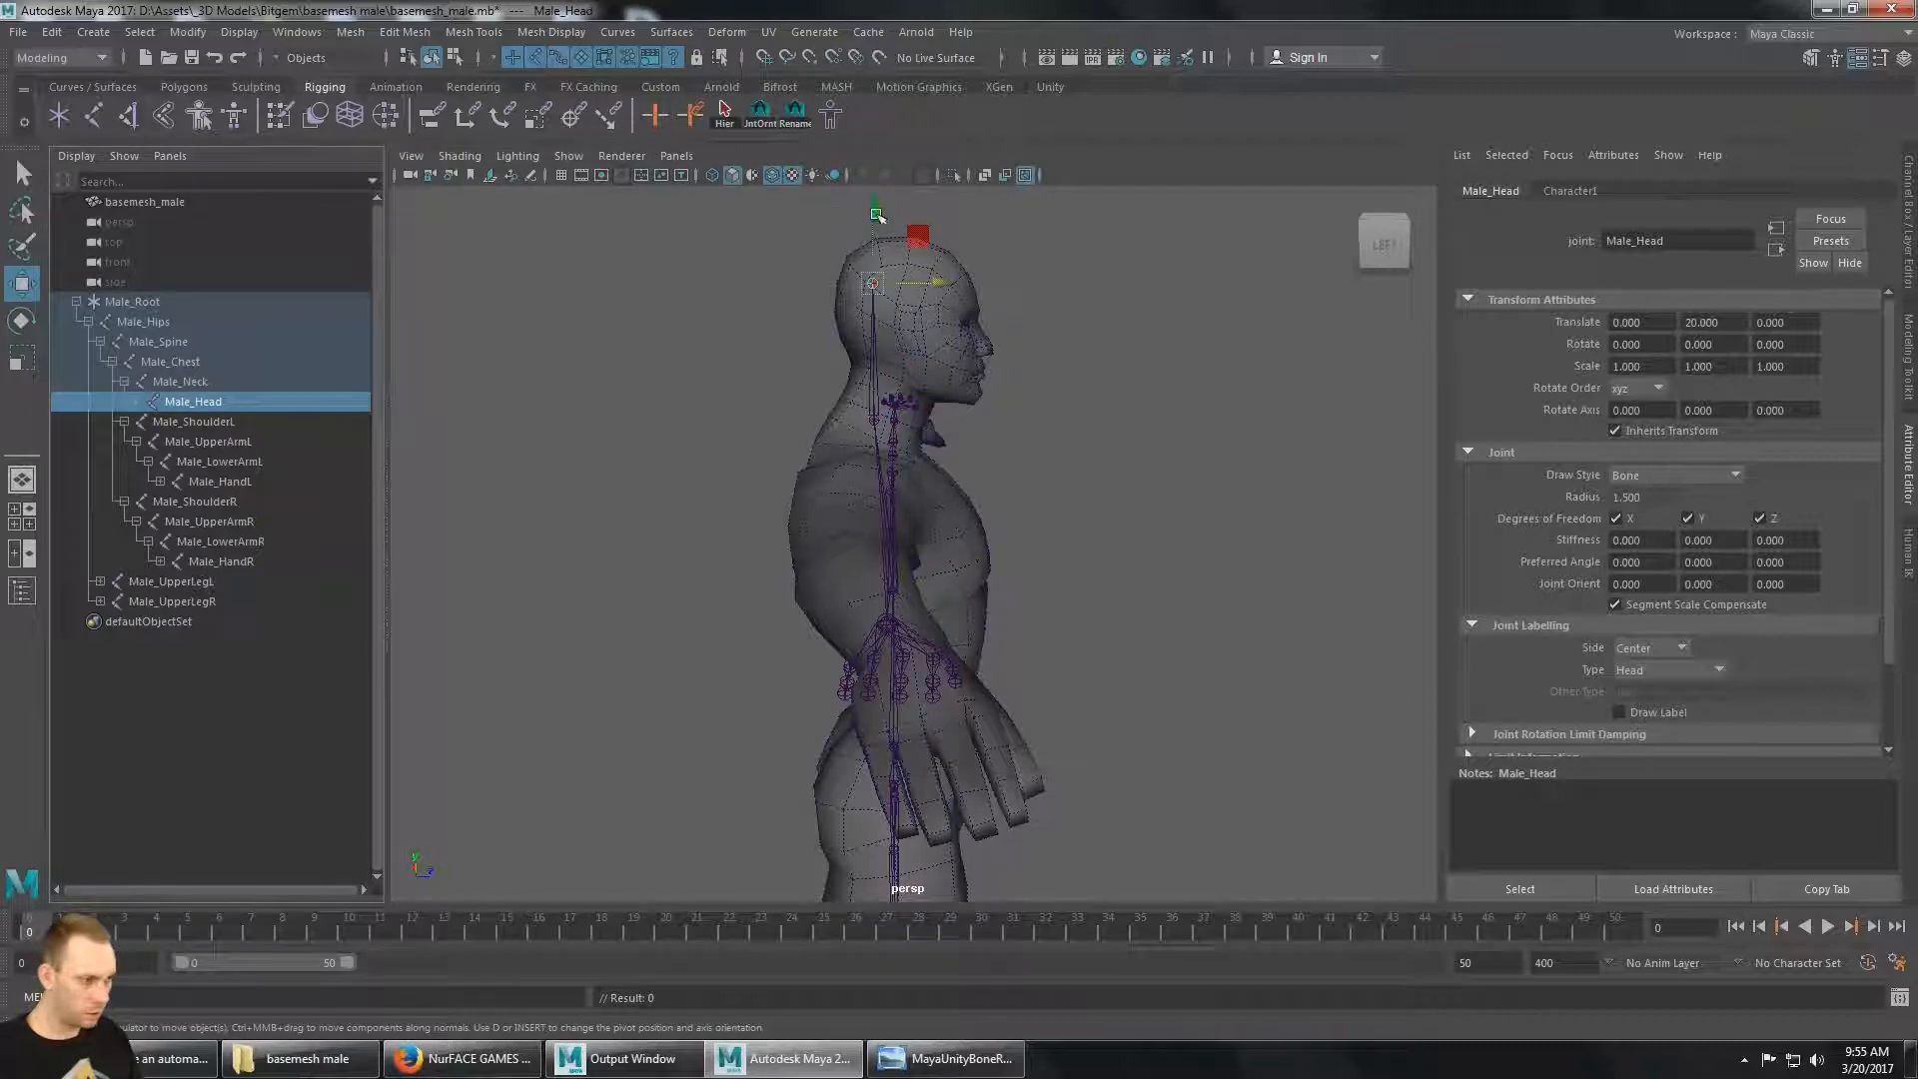
{"action": "key", "text": "space"}
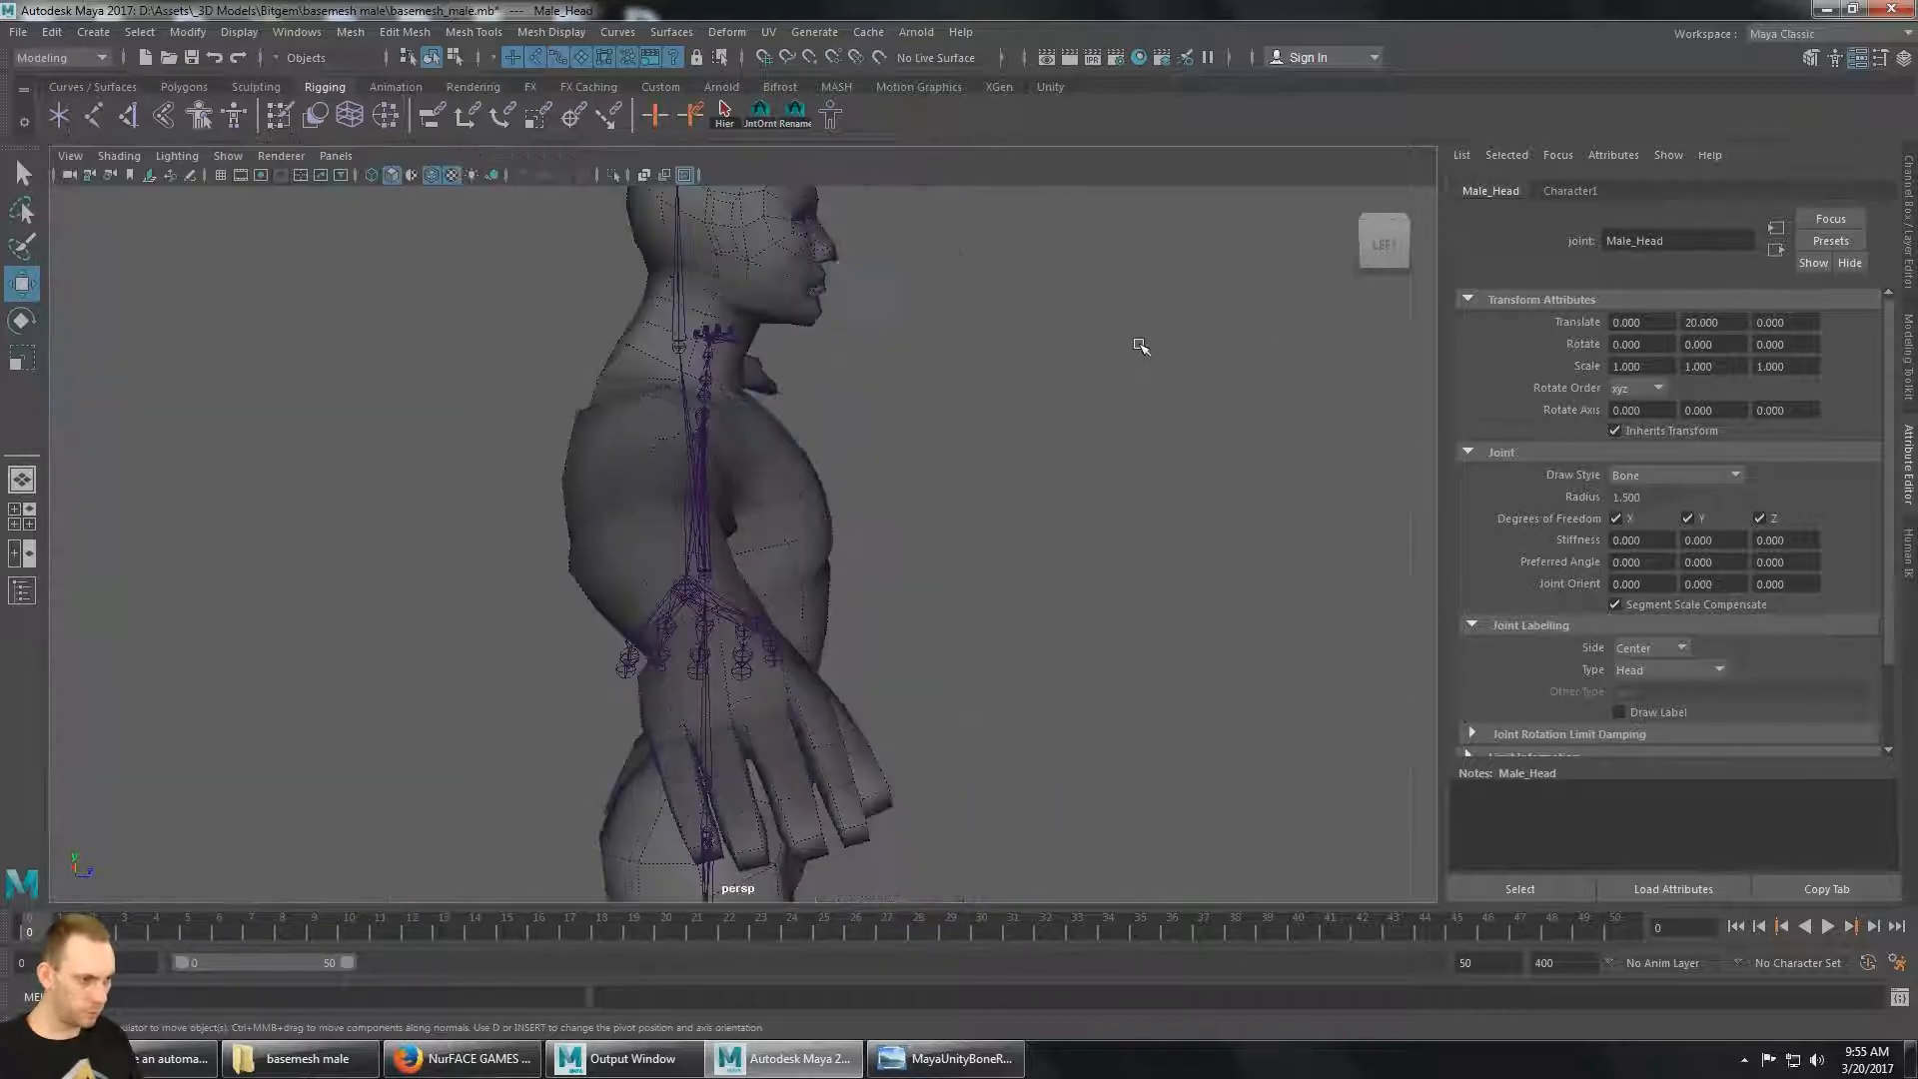
{"action": "key", "text": "space"}
{"action": "key", "text": "space"}
{"action": "key", "text": "space"}
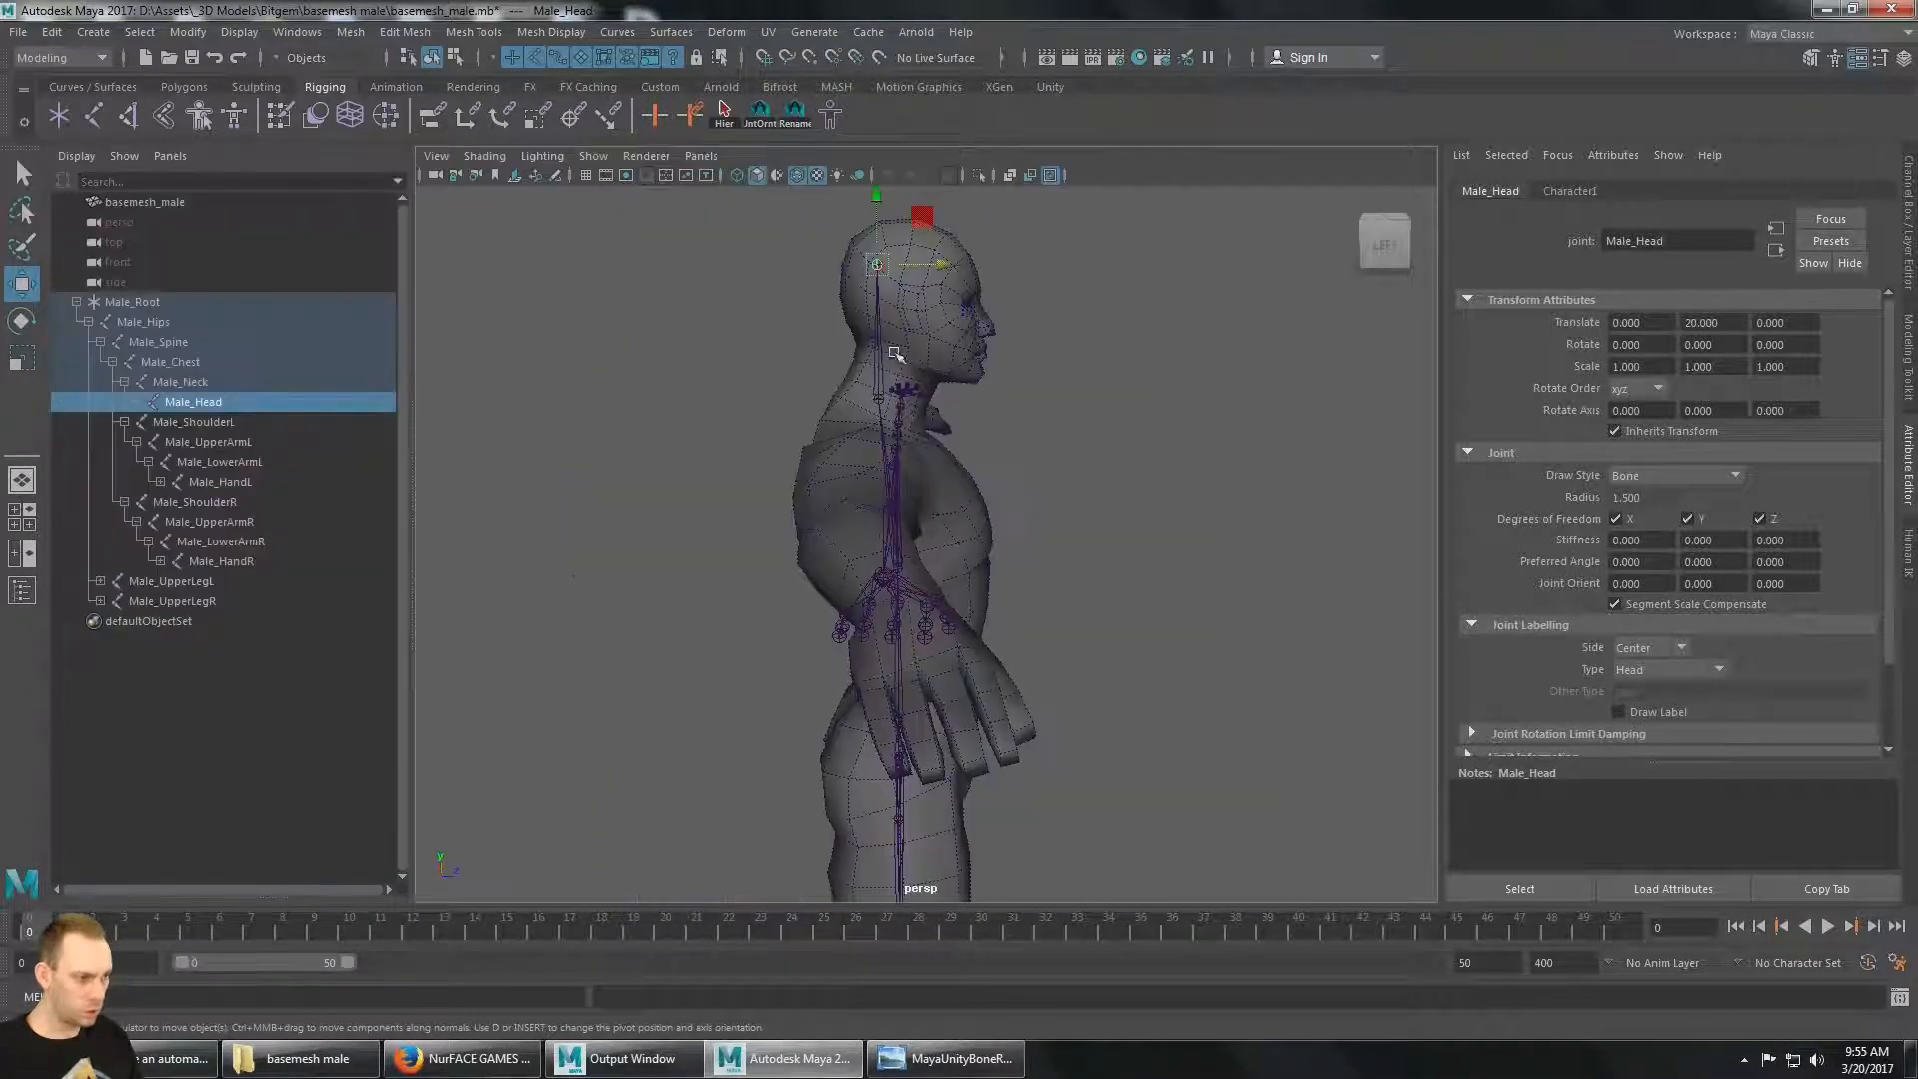
{"action": "left_click_drag", "start_coordinate": [908, 481], "coordinate": [917, 461], "text": "alt"}
{"action": "left_click_drag", "start_coordinate": [888, 309], "coordinate": [903, 357]}
{"action": "key", "text": "f"}
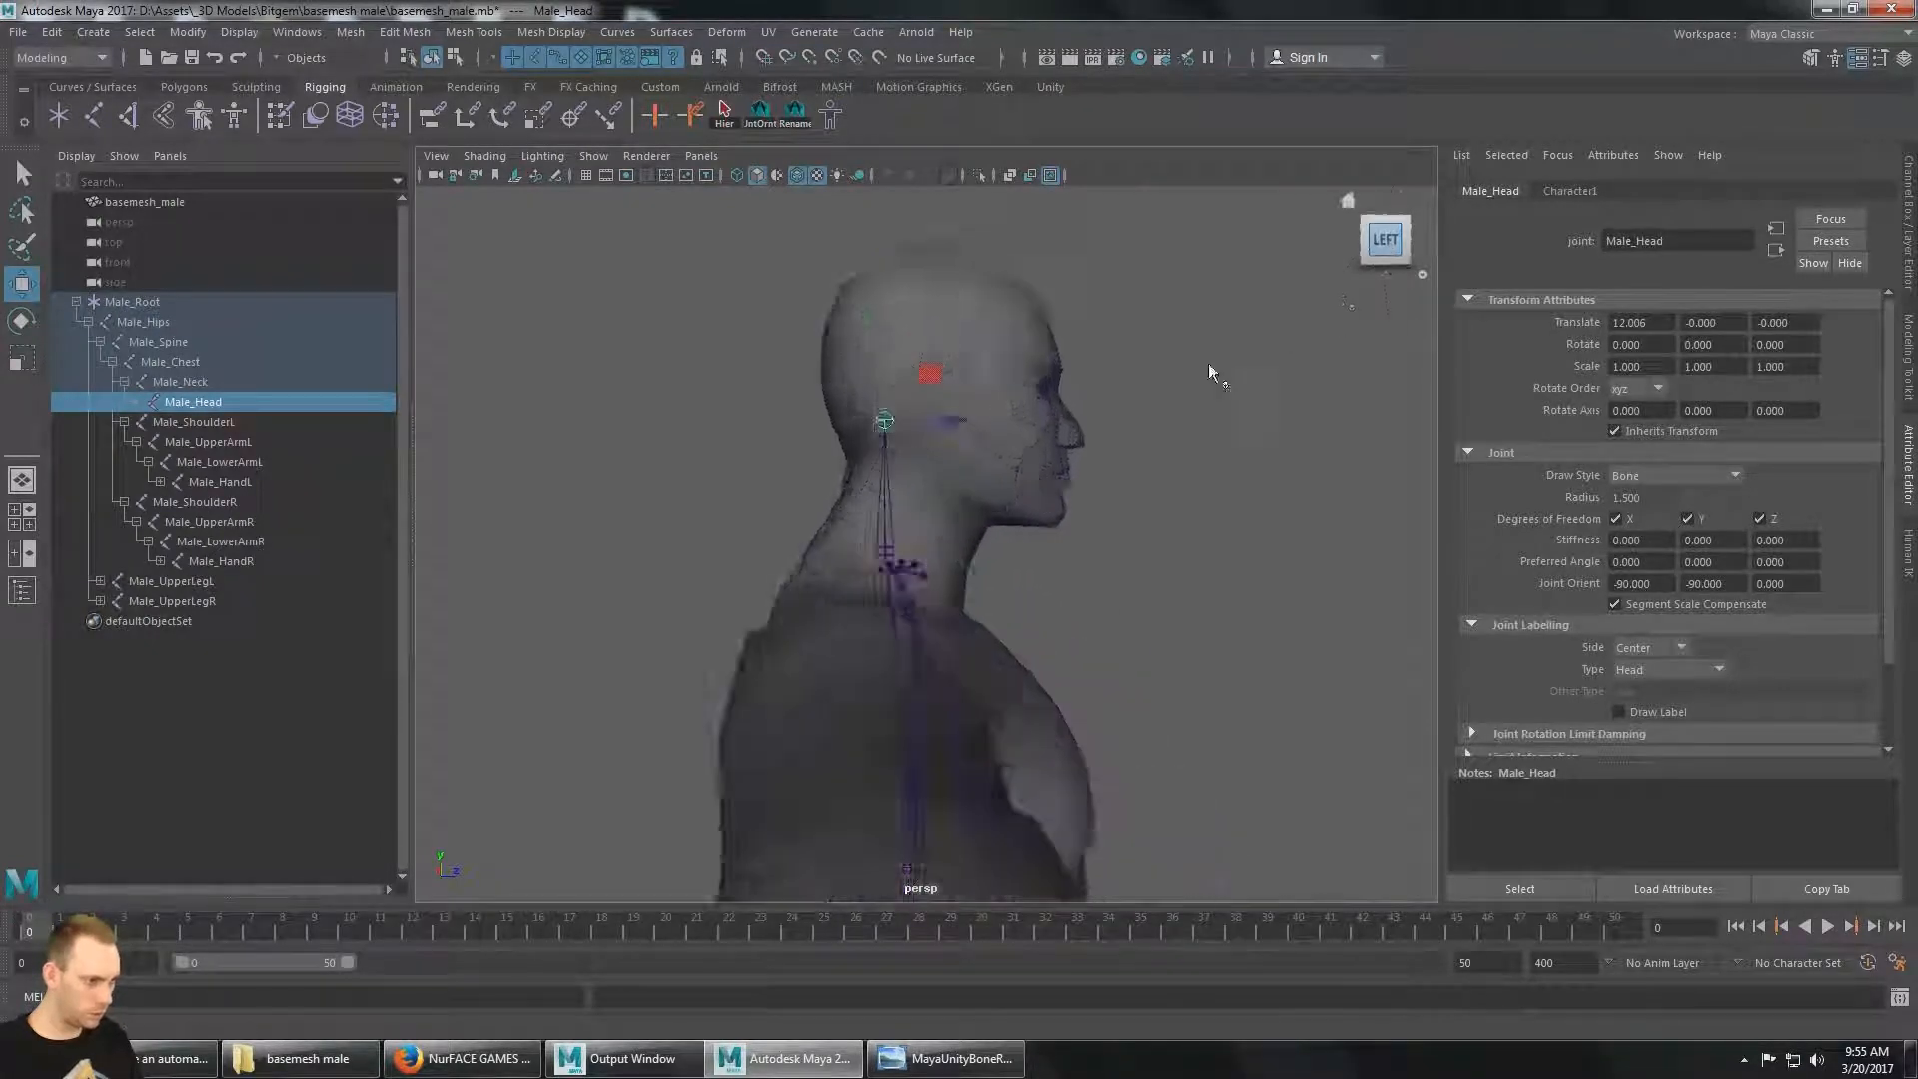
{"action": "scroll", "coordinate": [1179, 486], "scroll_direction": "down", "scroll_amount": 10}
{"action": "middle_click_drag", "start_coordinate": [1113, 501], "coordinate": [1037, 464], "text": "alt"}
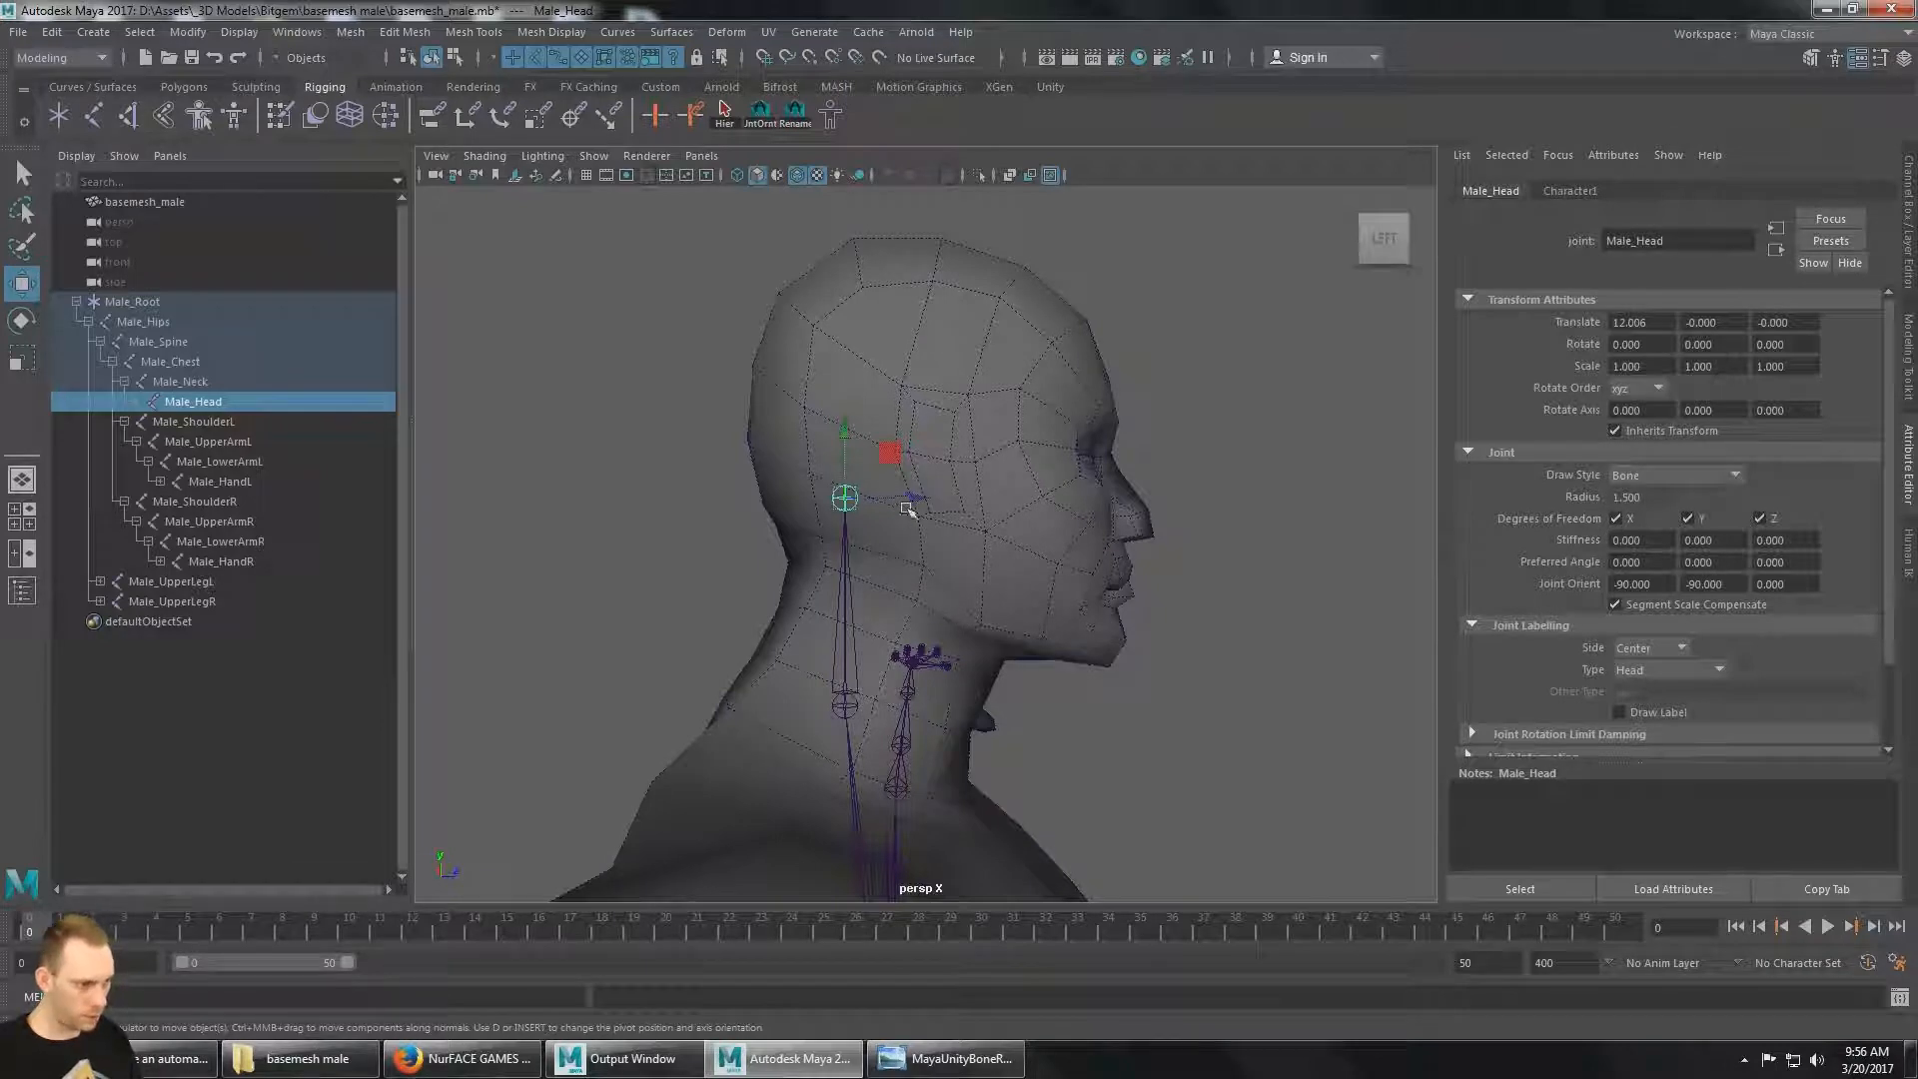
Move the Male_Head joint forward inside the skull, to about 11.65 in Translate X, and check it from the side.
{"action": "left_click_drag", "start_coordinate": [907, 509], "coordinate": [962, 513]}
{"action": "middle_click_drag", "start_coordinate": [937, 587], "coordinate": [998, 531], "text": "alt"}
{"action": "scroll", "coordinate": [999, 533], "scroll_direction": "down", "scroll_amount": 5}
{"action": "middle_click_drag", "start_coordinate": [1002, 600], "coordinate": [969, 422], "text": "alt"}
{"action": "left_click_drag", "start_coordinate": [968, 422], "coordinate": [955, 528], "text": "alt"}
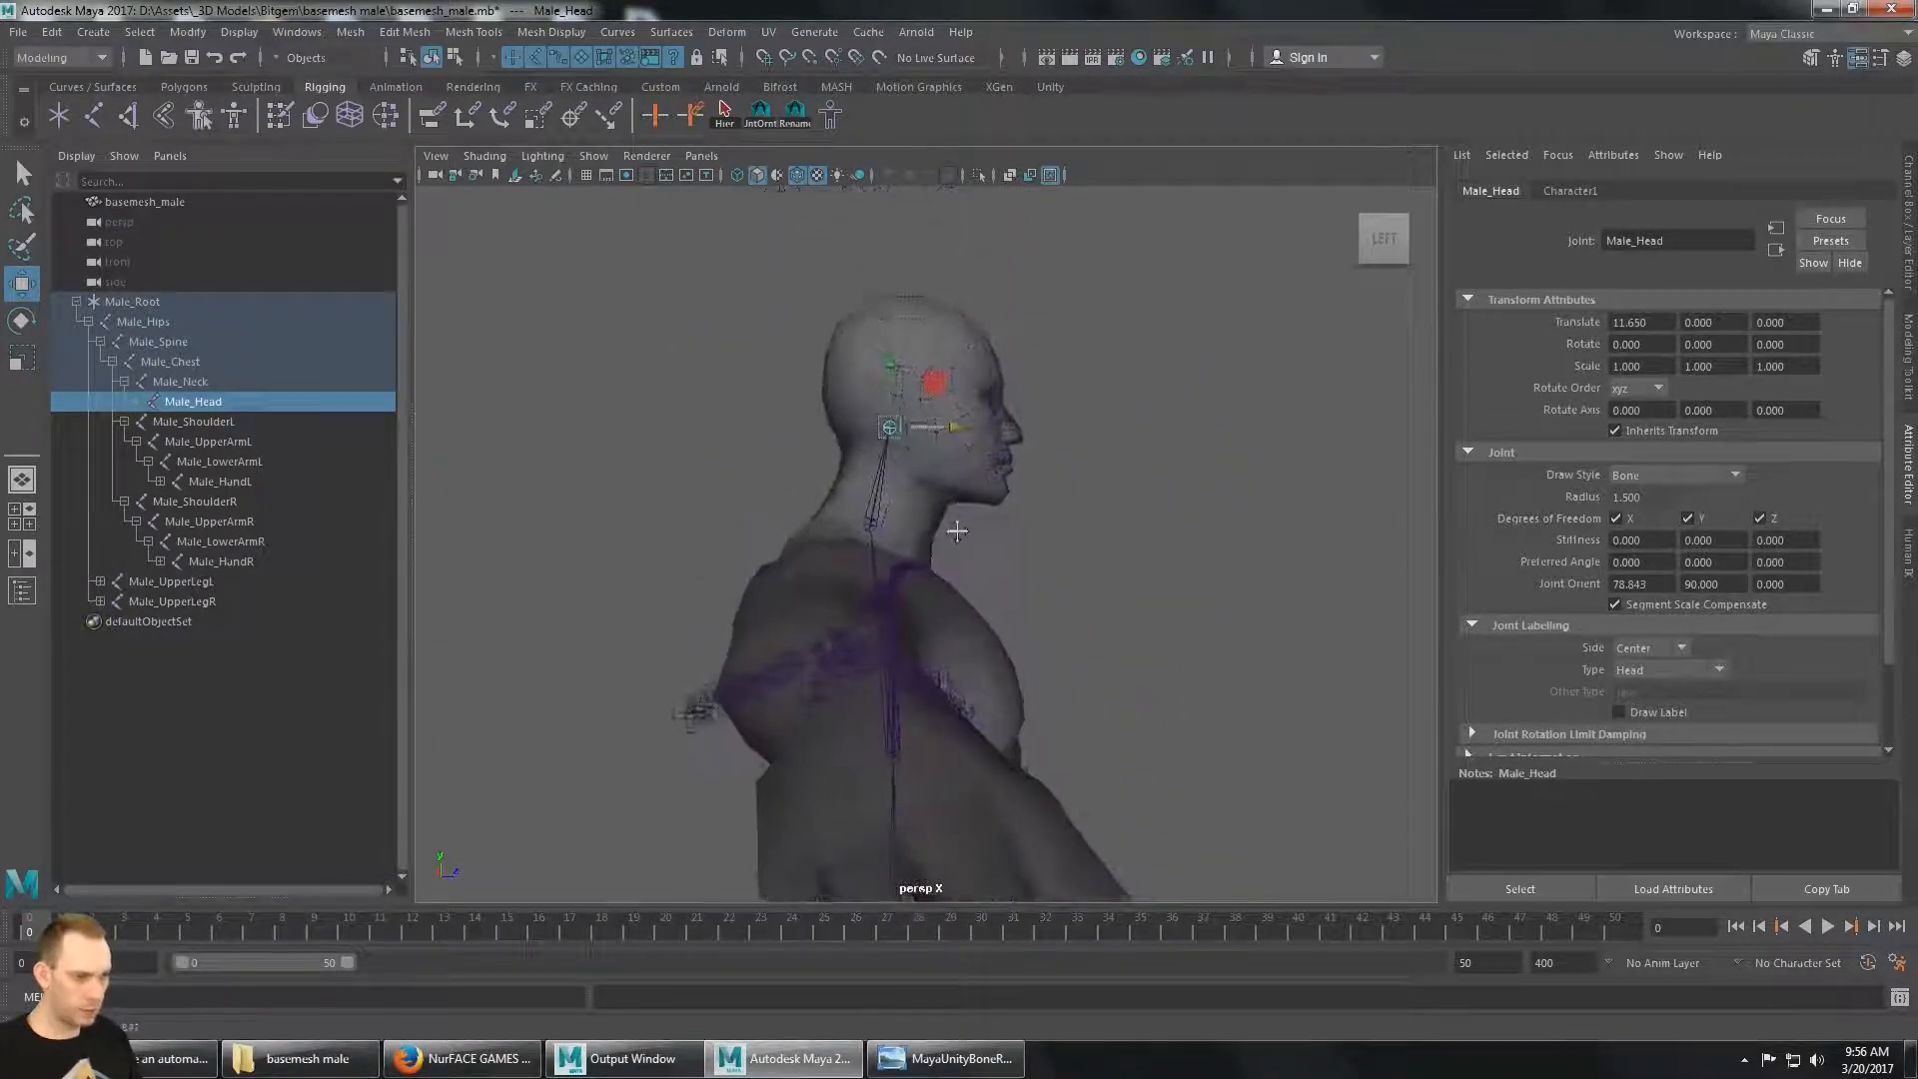
Try to nudge the Male_Neck joint slightly upward inside the neck.
{"action": "left_click", "coordinate": [210, 396]}
{"action": "key", "text": "Up"}
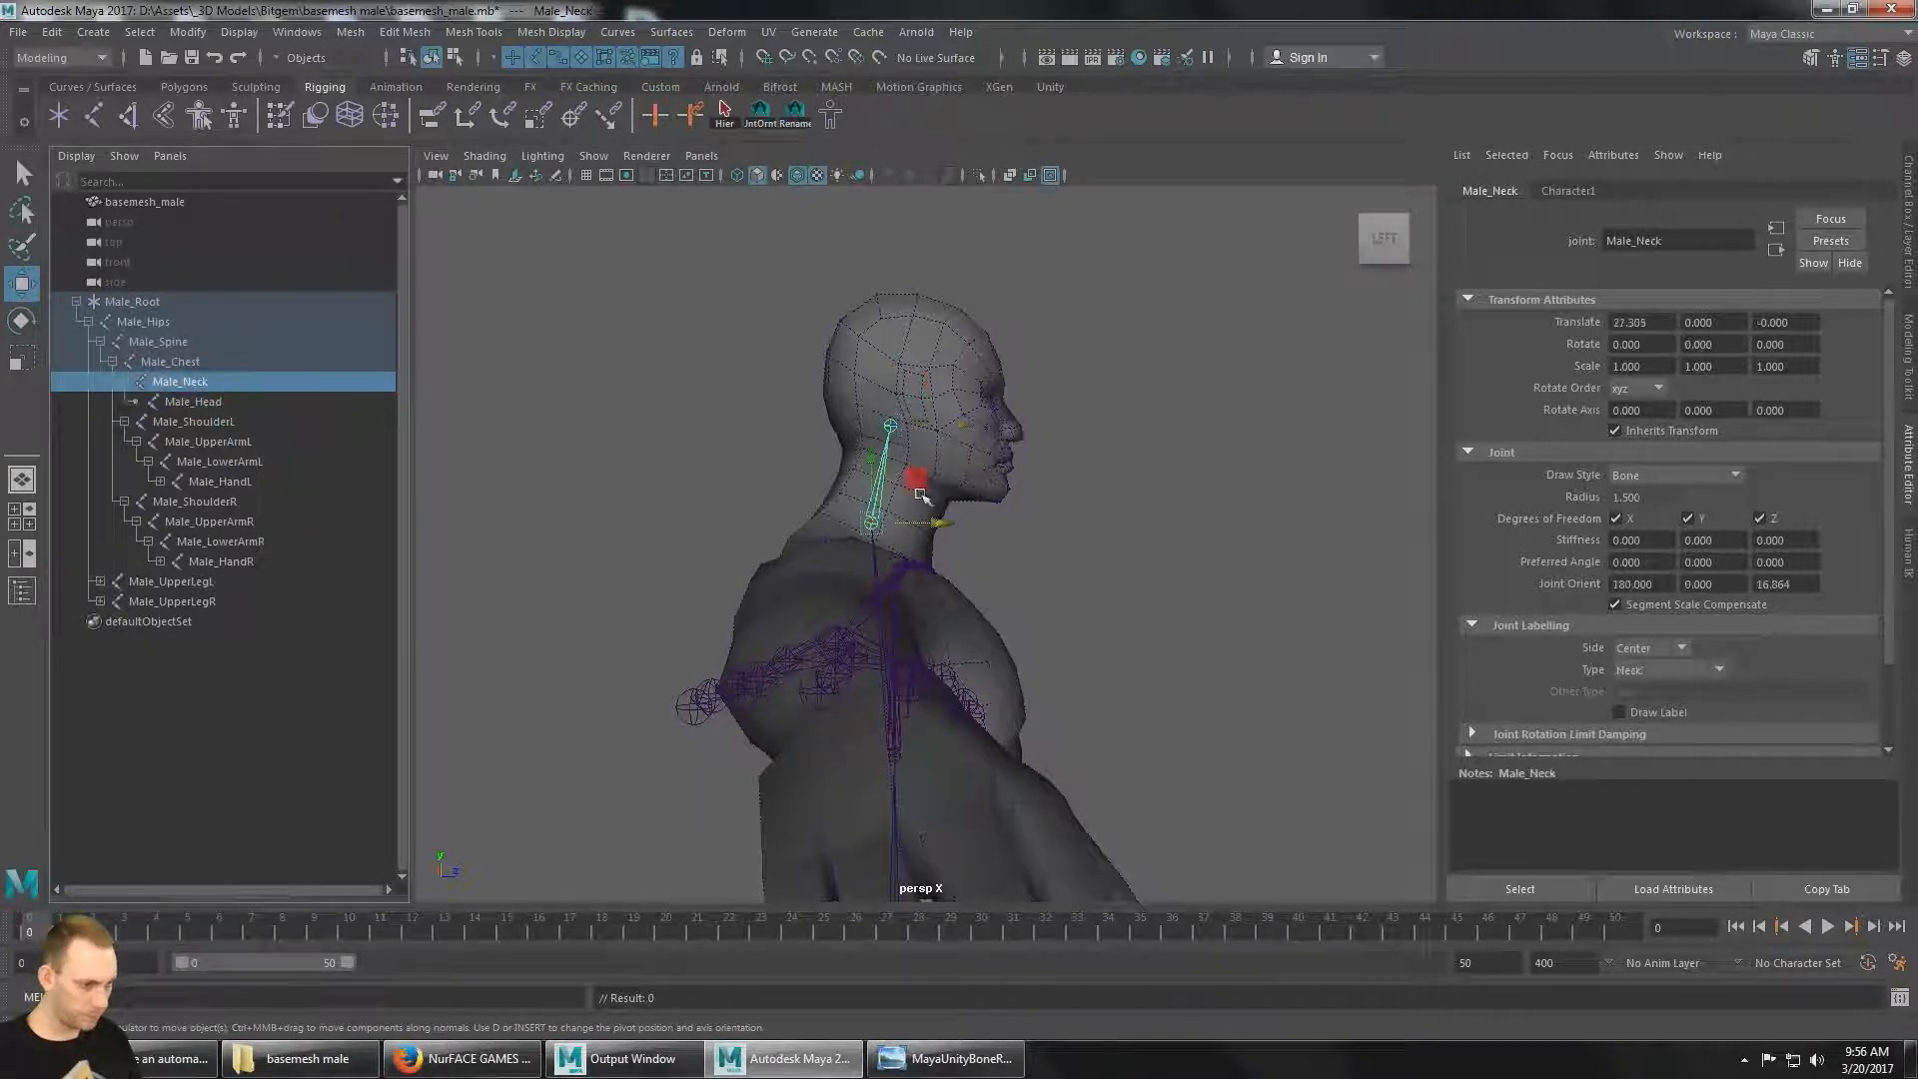
{"action": "left_click_drag", "start_coordinate": [870, 462], "coordinate": [871, 457]}
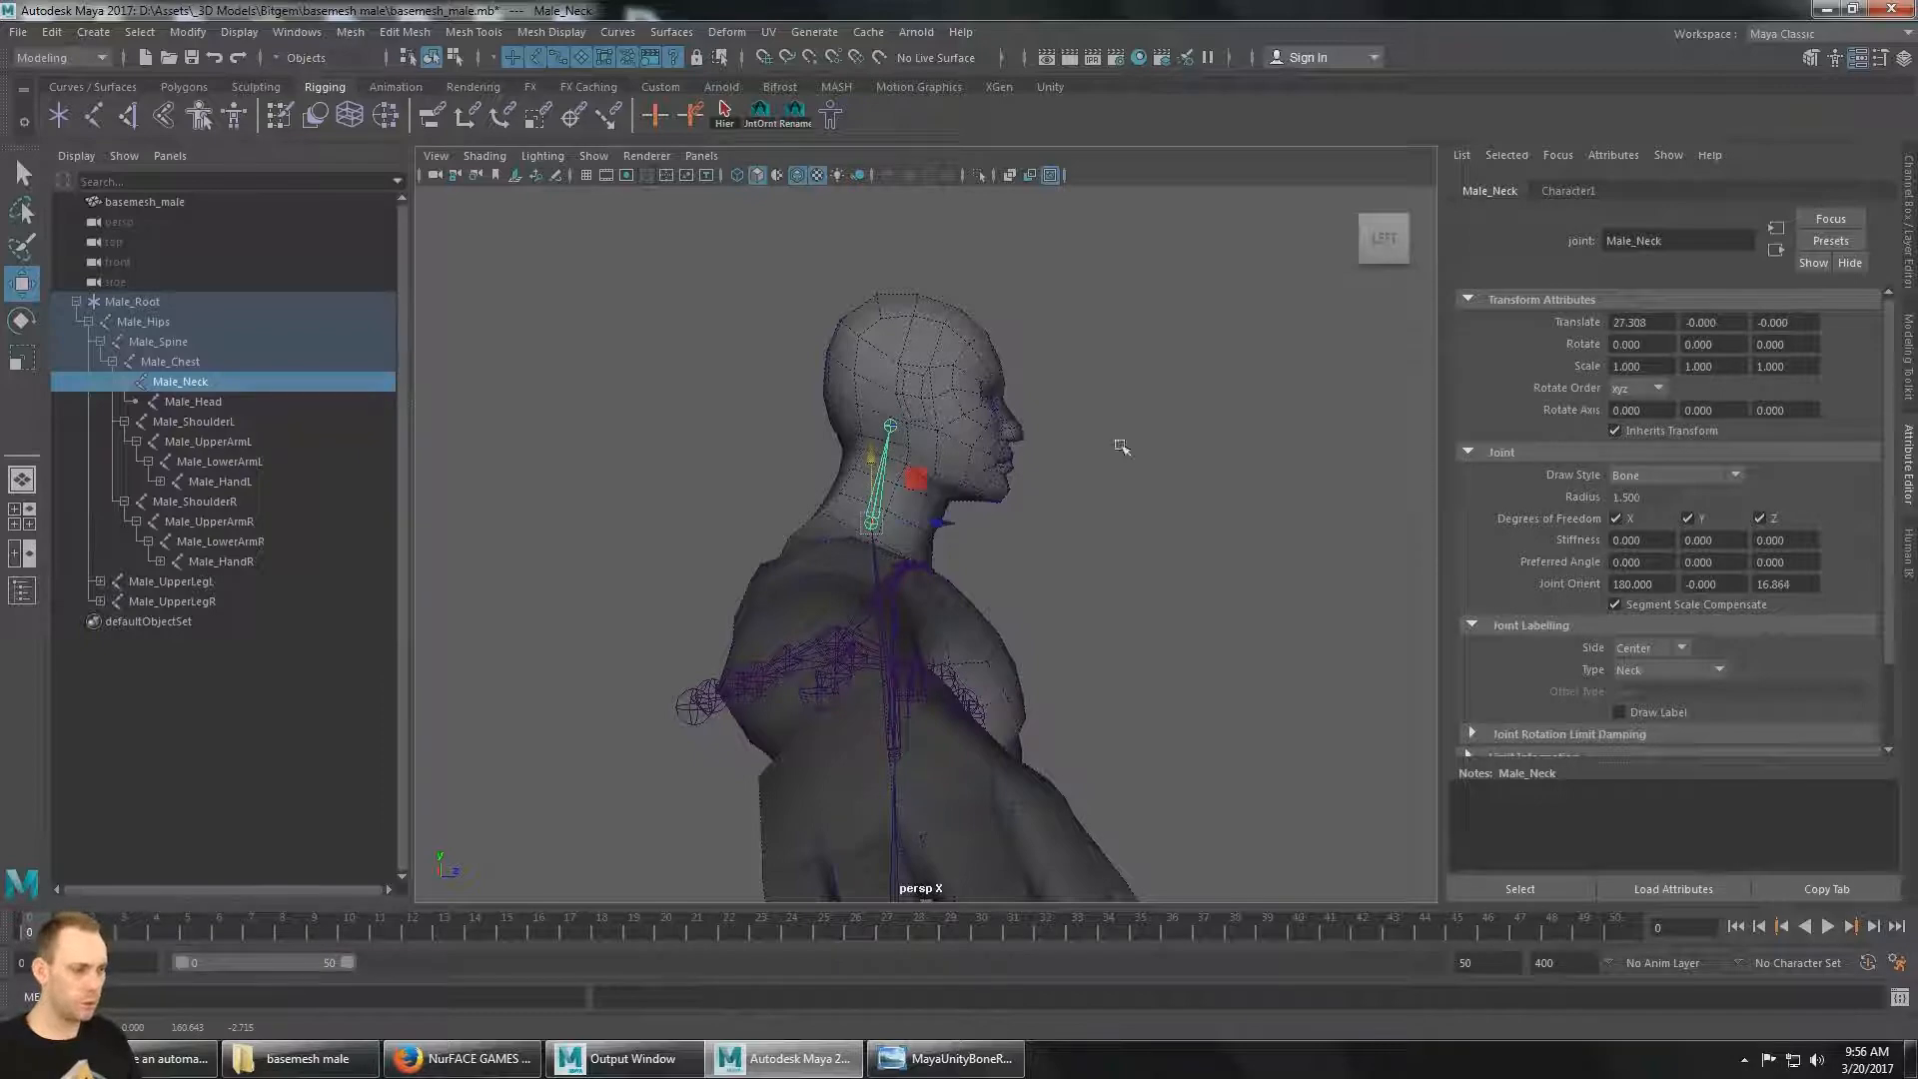
{"action": "key", "text": "ctrl+z"}
{"action": "middle_click_drag", "start_coordinate": [1091, 617], "coordinate": [1115, 672], "text": "alt"}
Select the Male_Chest joint, examine it from several angles, and look over the Move tool's settings.
{"action": "left_click", "coordinate": [204, 362]}
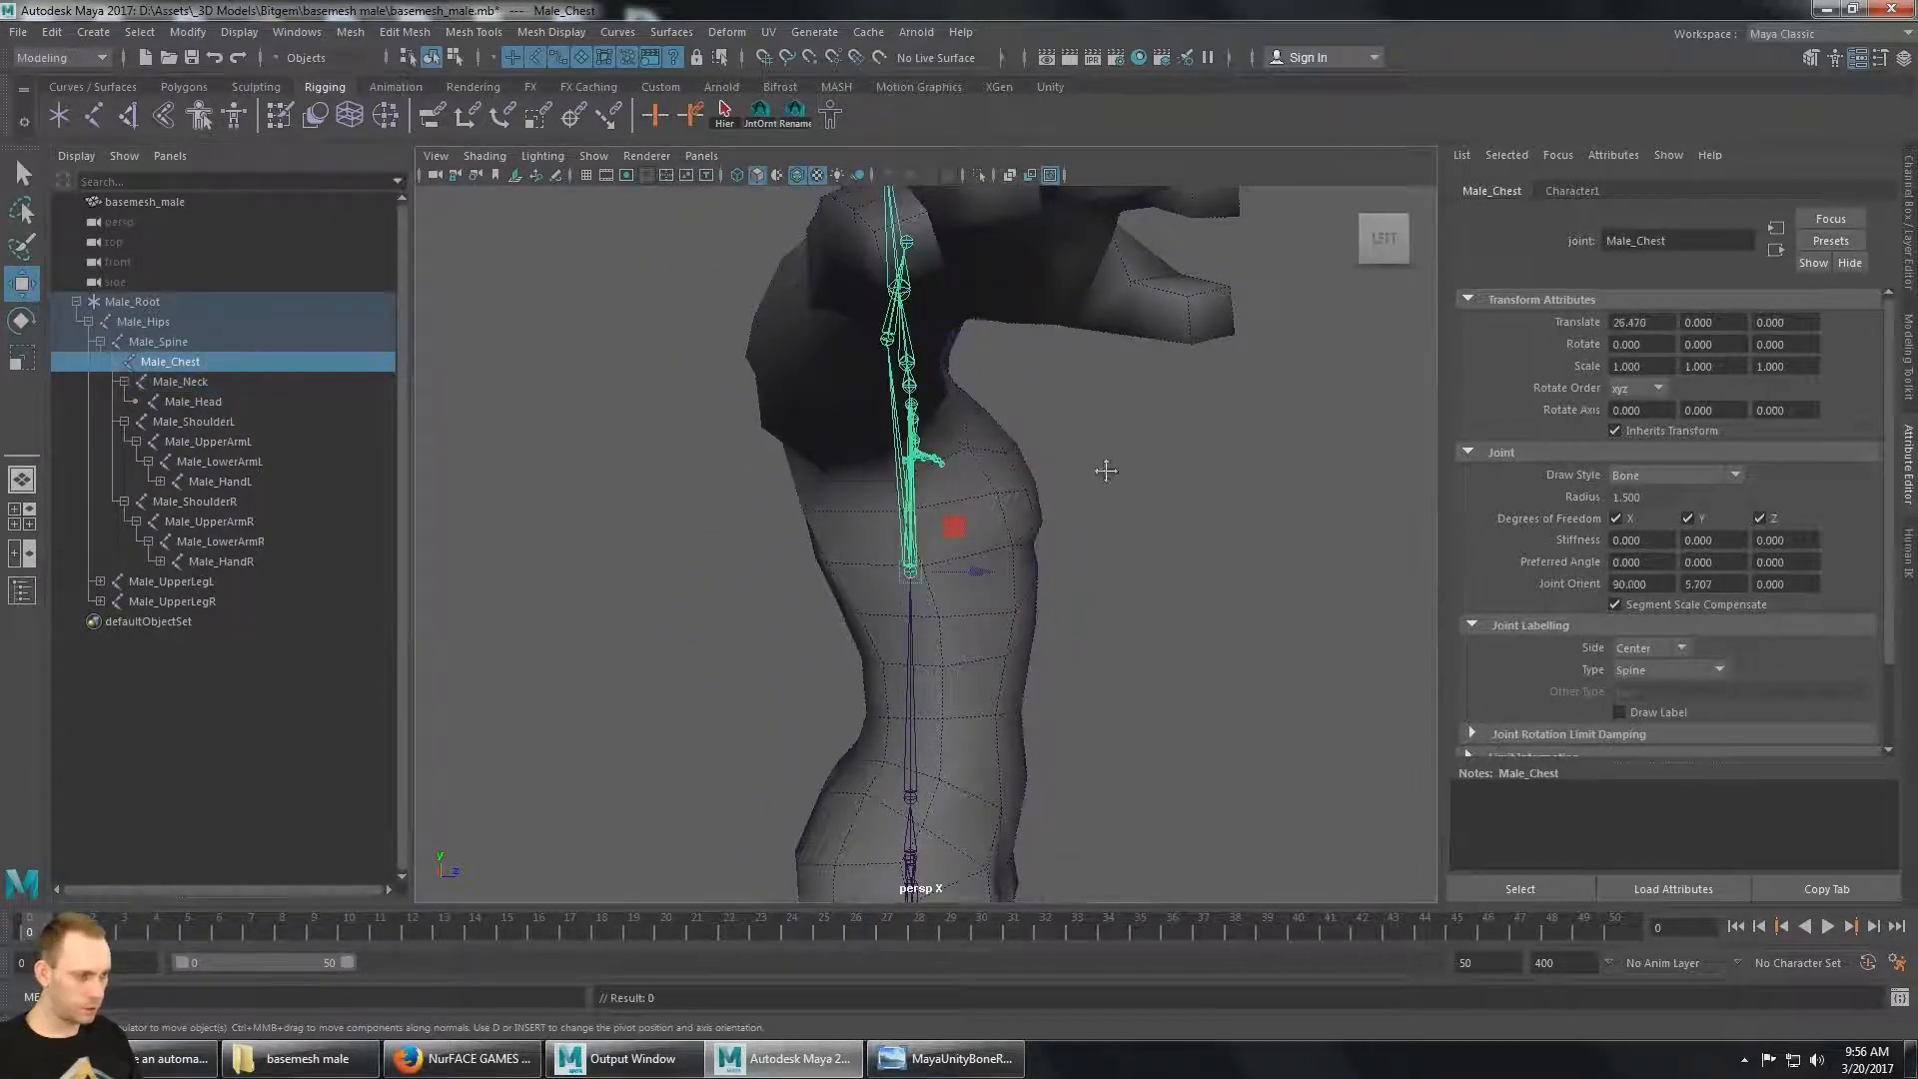
{"action": "middle_click_drag", "start_coordinate": [1105, 467], "coordinate": [1156, 471], "text": "alt"}
{"action": "left_click_drag", "start_coordinate": [1160, 471], "coordinate": [926, 468], "text": "alt"}
{"action": "left_click", "coordinate": [1399, 247]}
{"action": "scroll", "coordinate": [1005, 557], "scroll_direction": "up", "scroll_amount": 4}
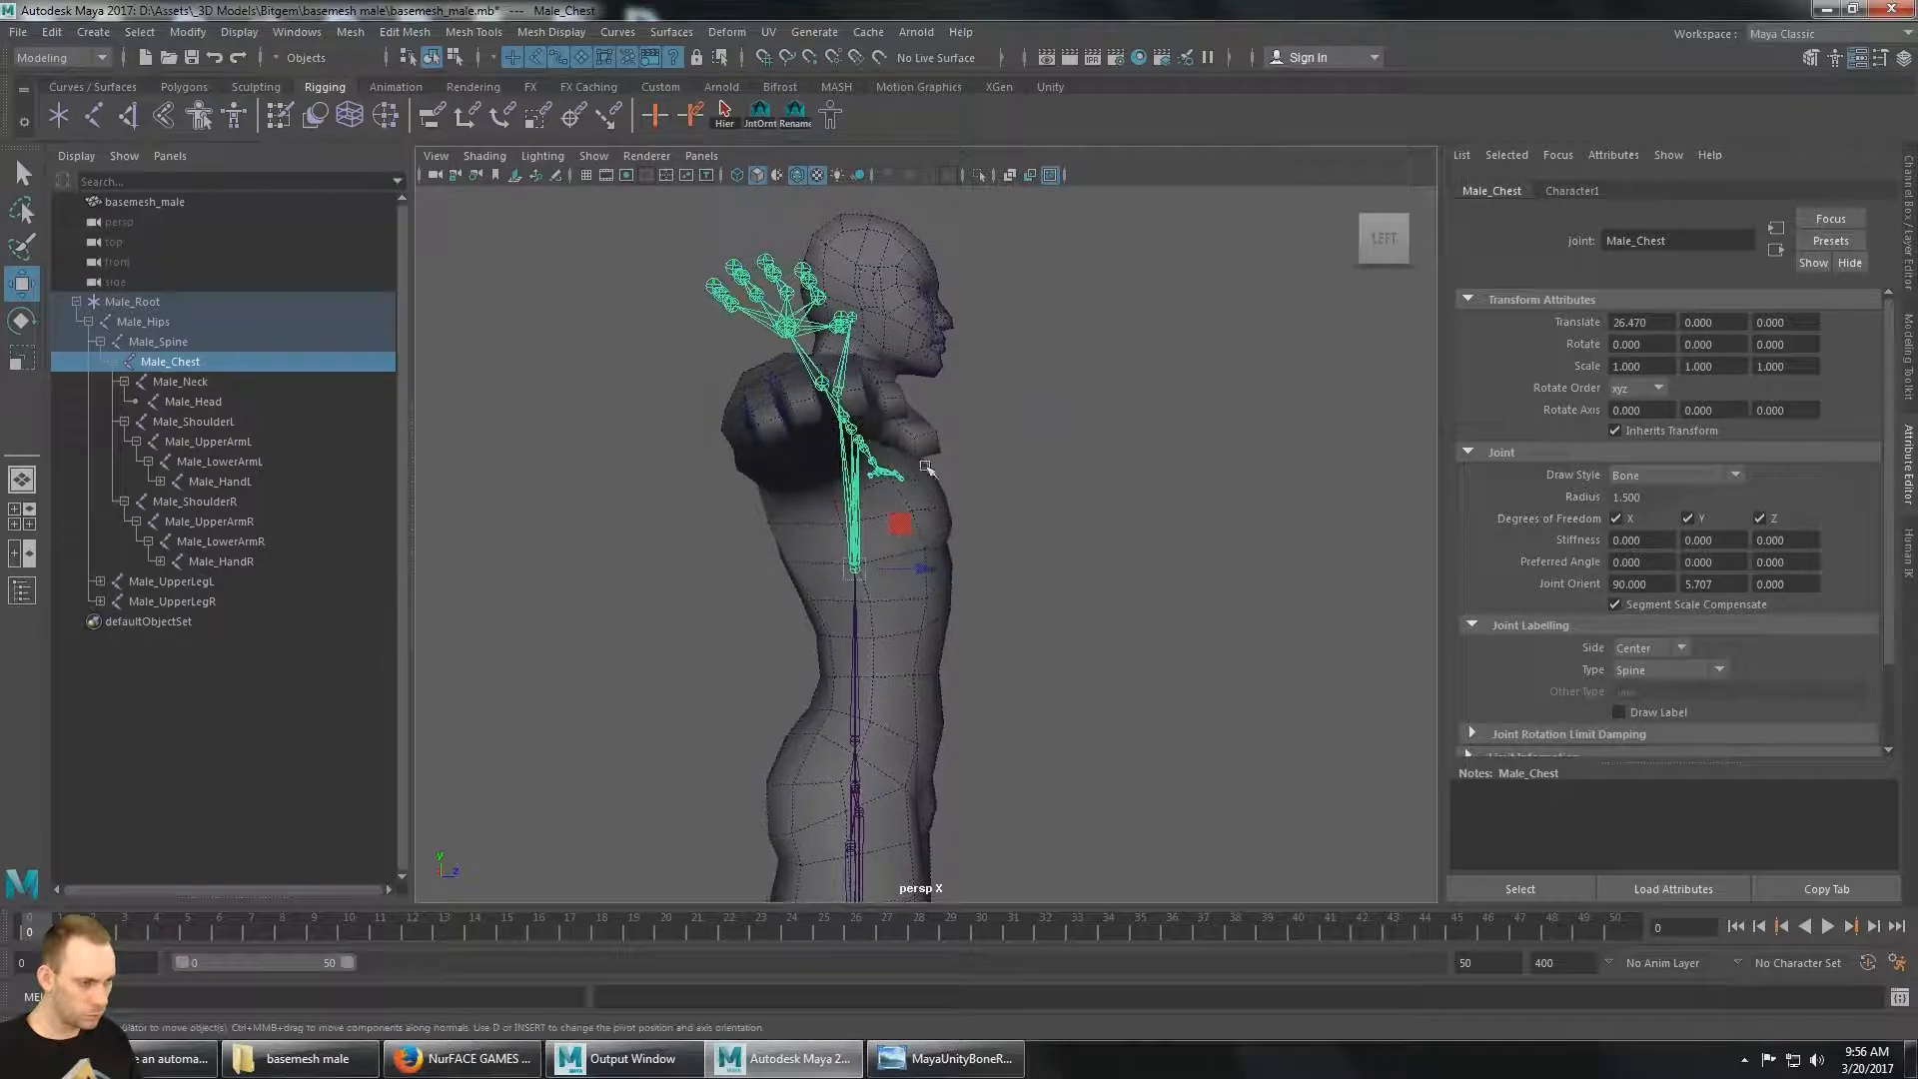
{"action": "left_click_drag", "start_coordinate": [1072, 505], "coordinate": [854, 500], "text": "alt"}
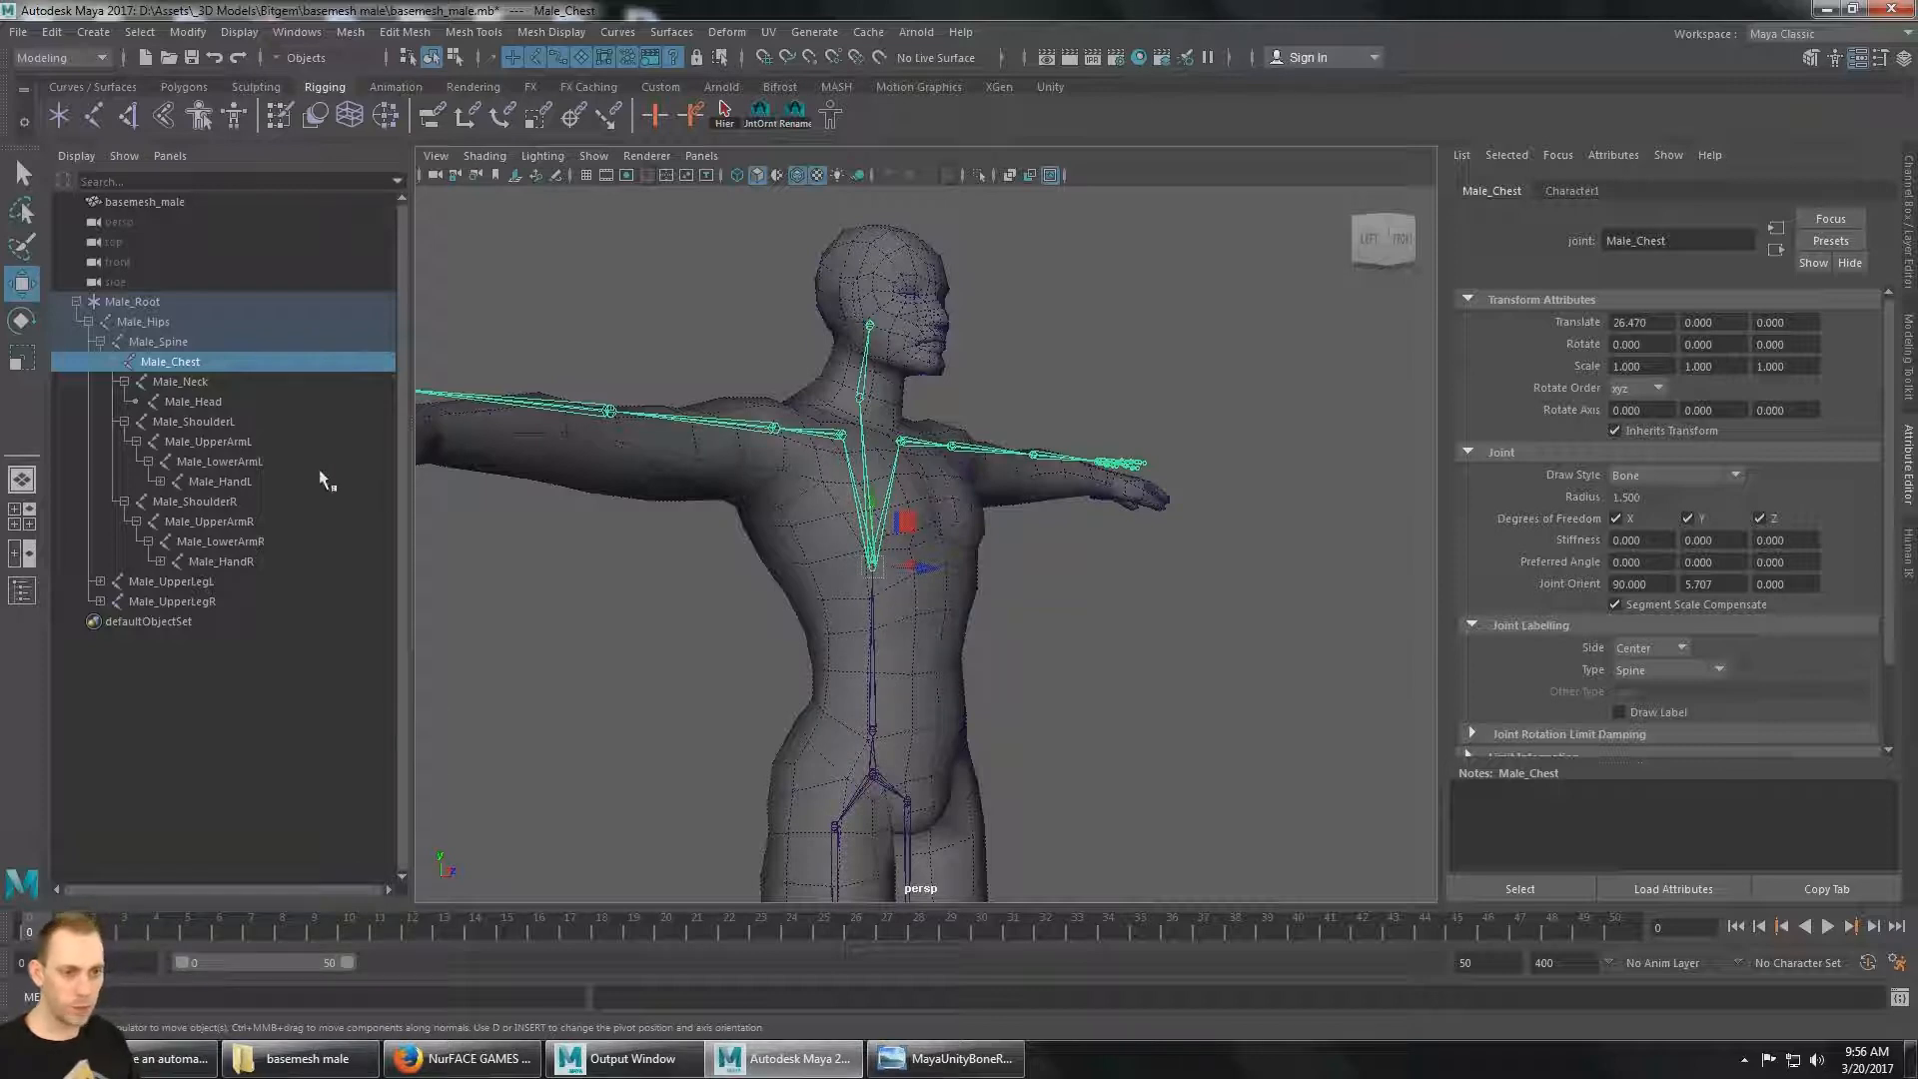
{"action": "double_click", "coordinate": [22, 285]}
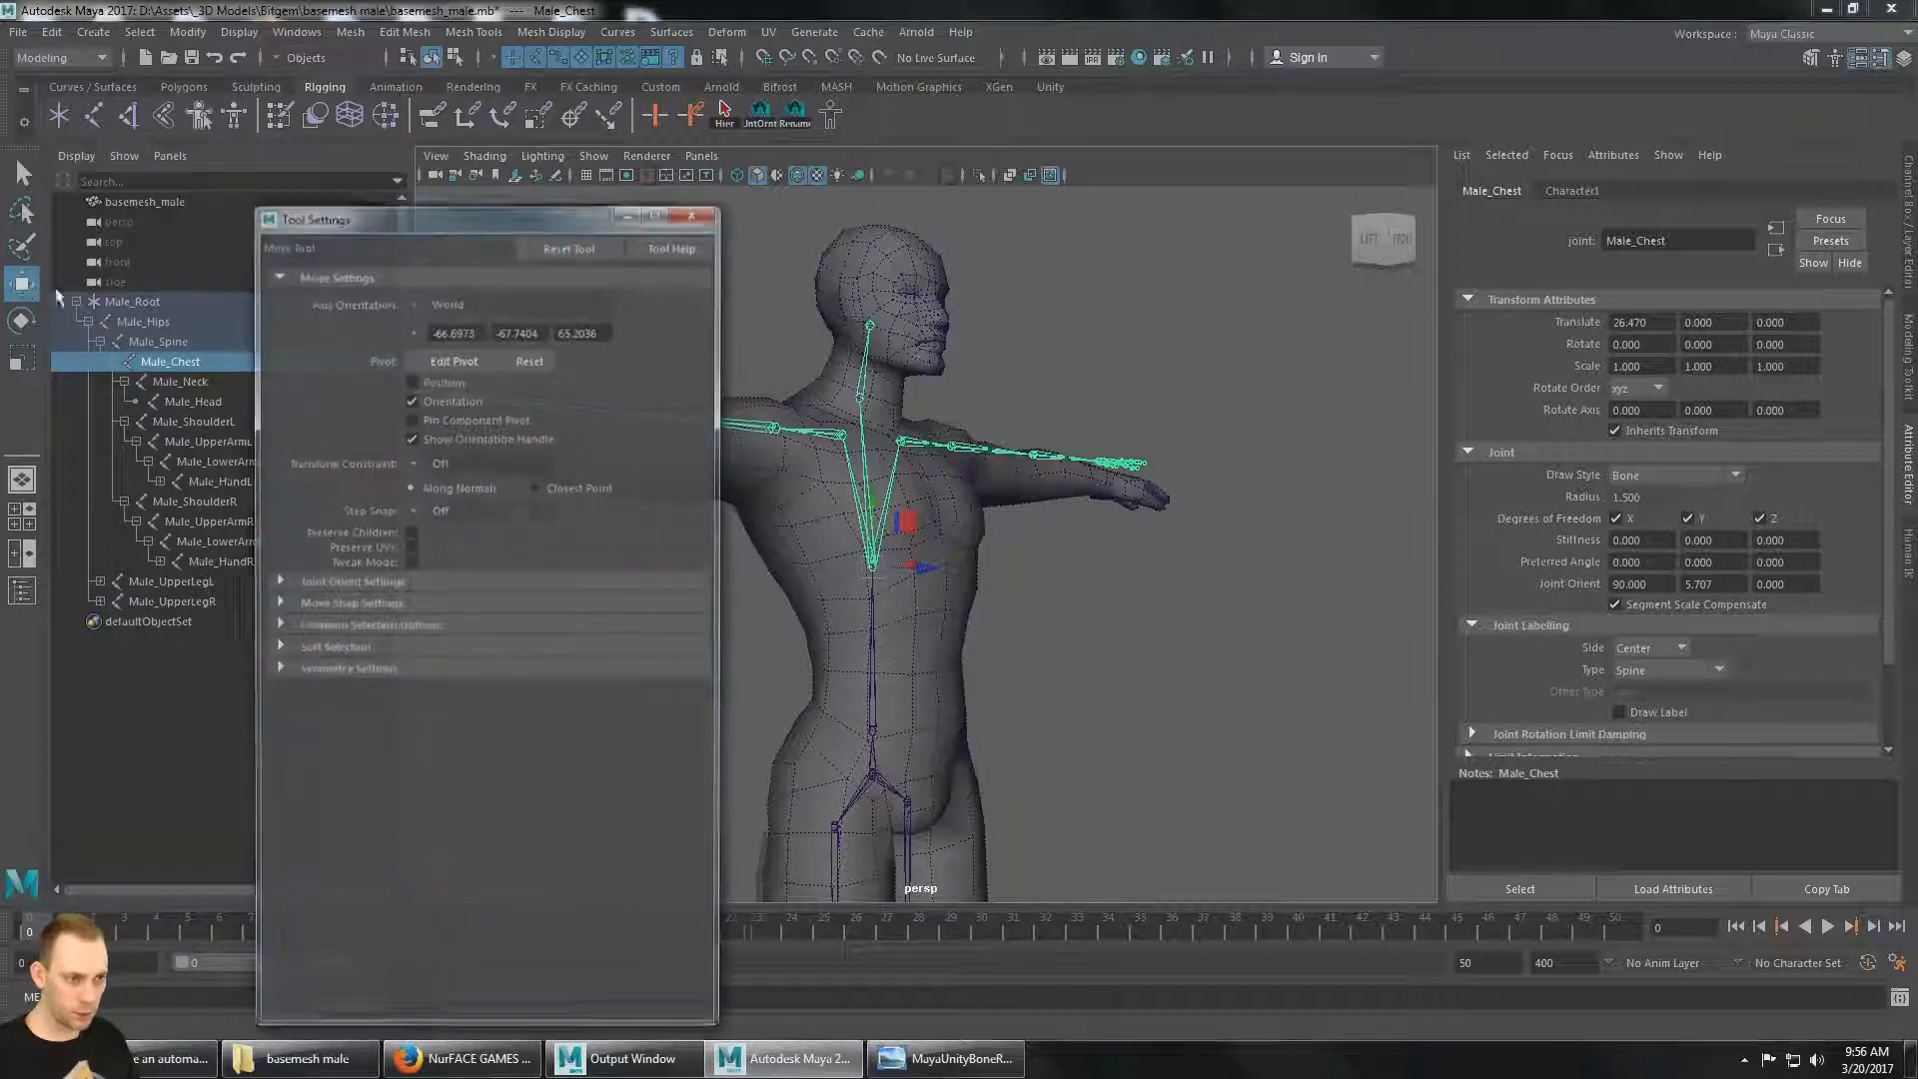
{"action": "left_click_drag", "start_coordinate": [613, 218], "coordinate": [396, 183]}
{"action": "left_click", "coordinate": [475, 176]}
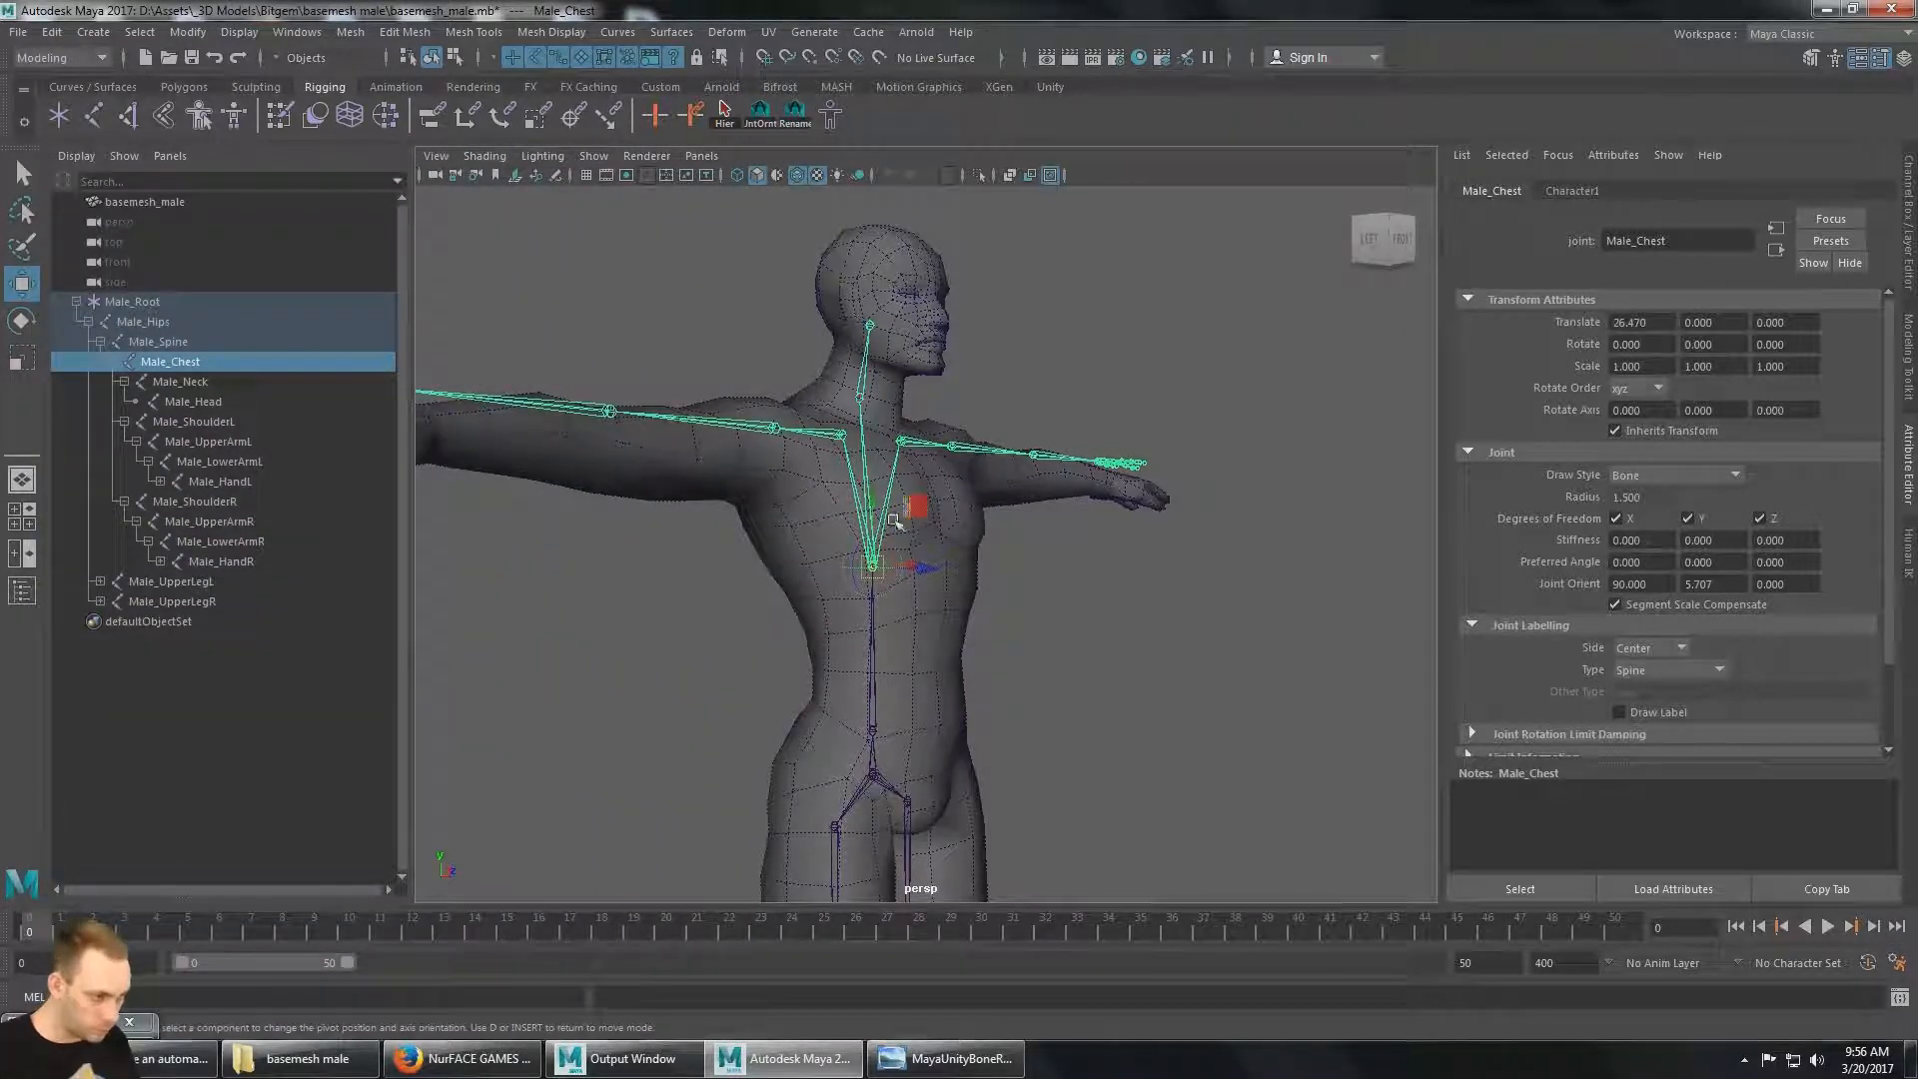
Move only the Male_Chest joint up and back, without its child joints, to about 42.6 in Translate X and -6.8 in Translate Z.
{"action": "key", "text": "d"}
{"action": "left_click_drag", "start_coordinate": [872, 501], "coordinate": [871, 462]}
{"action": "left_click_drag", "start_coordinate": [814, 620], "coordinate": [985, 618], "text": "alt"}
{"action": "left_click_drag", "start_coordinate": [1026, 557], "coordinate": [970, 586]}
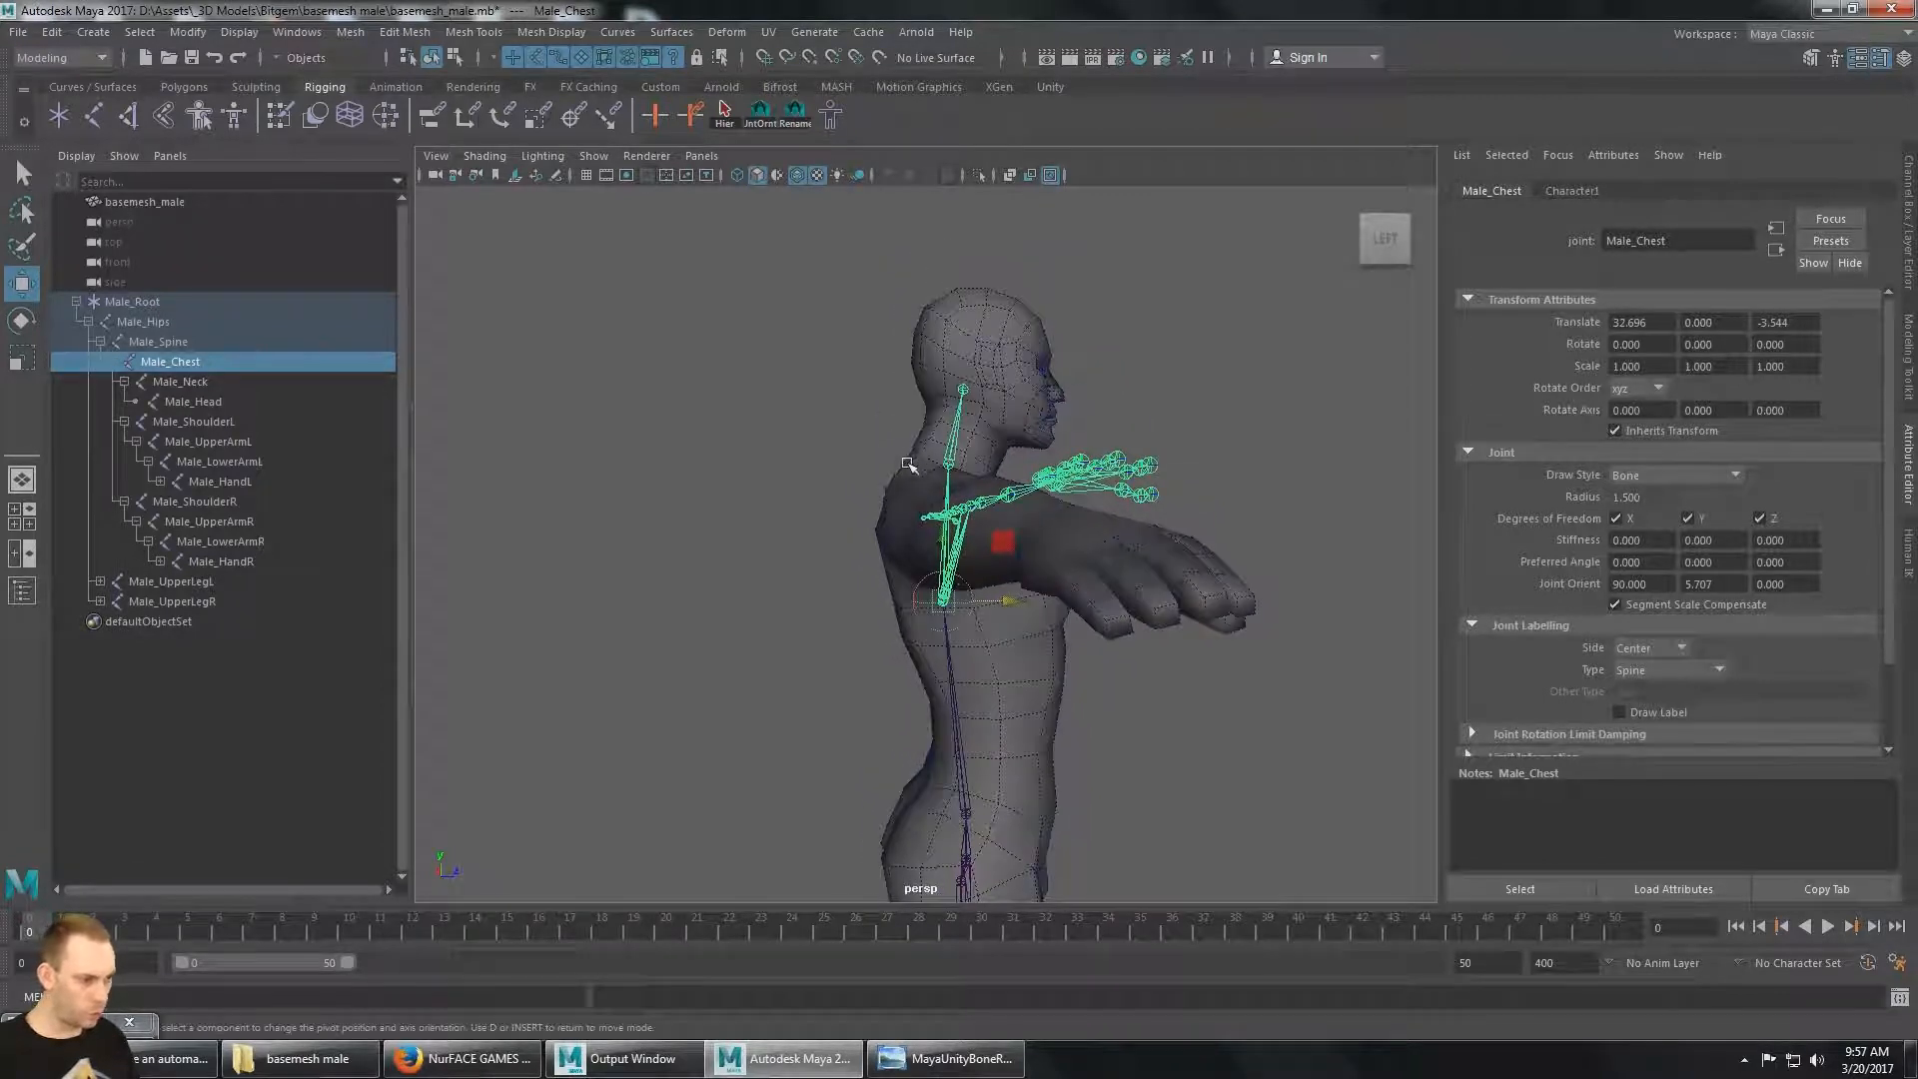
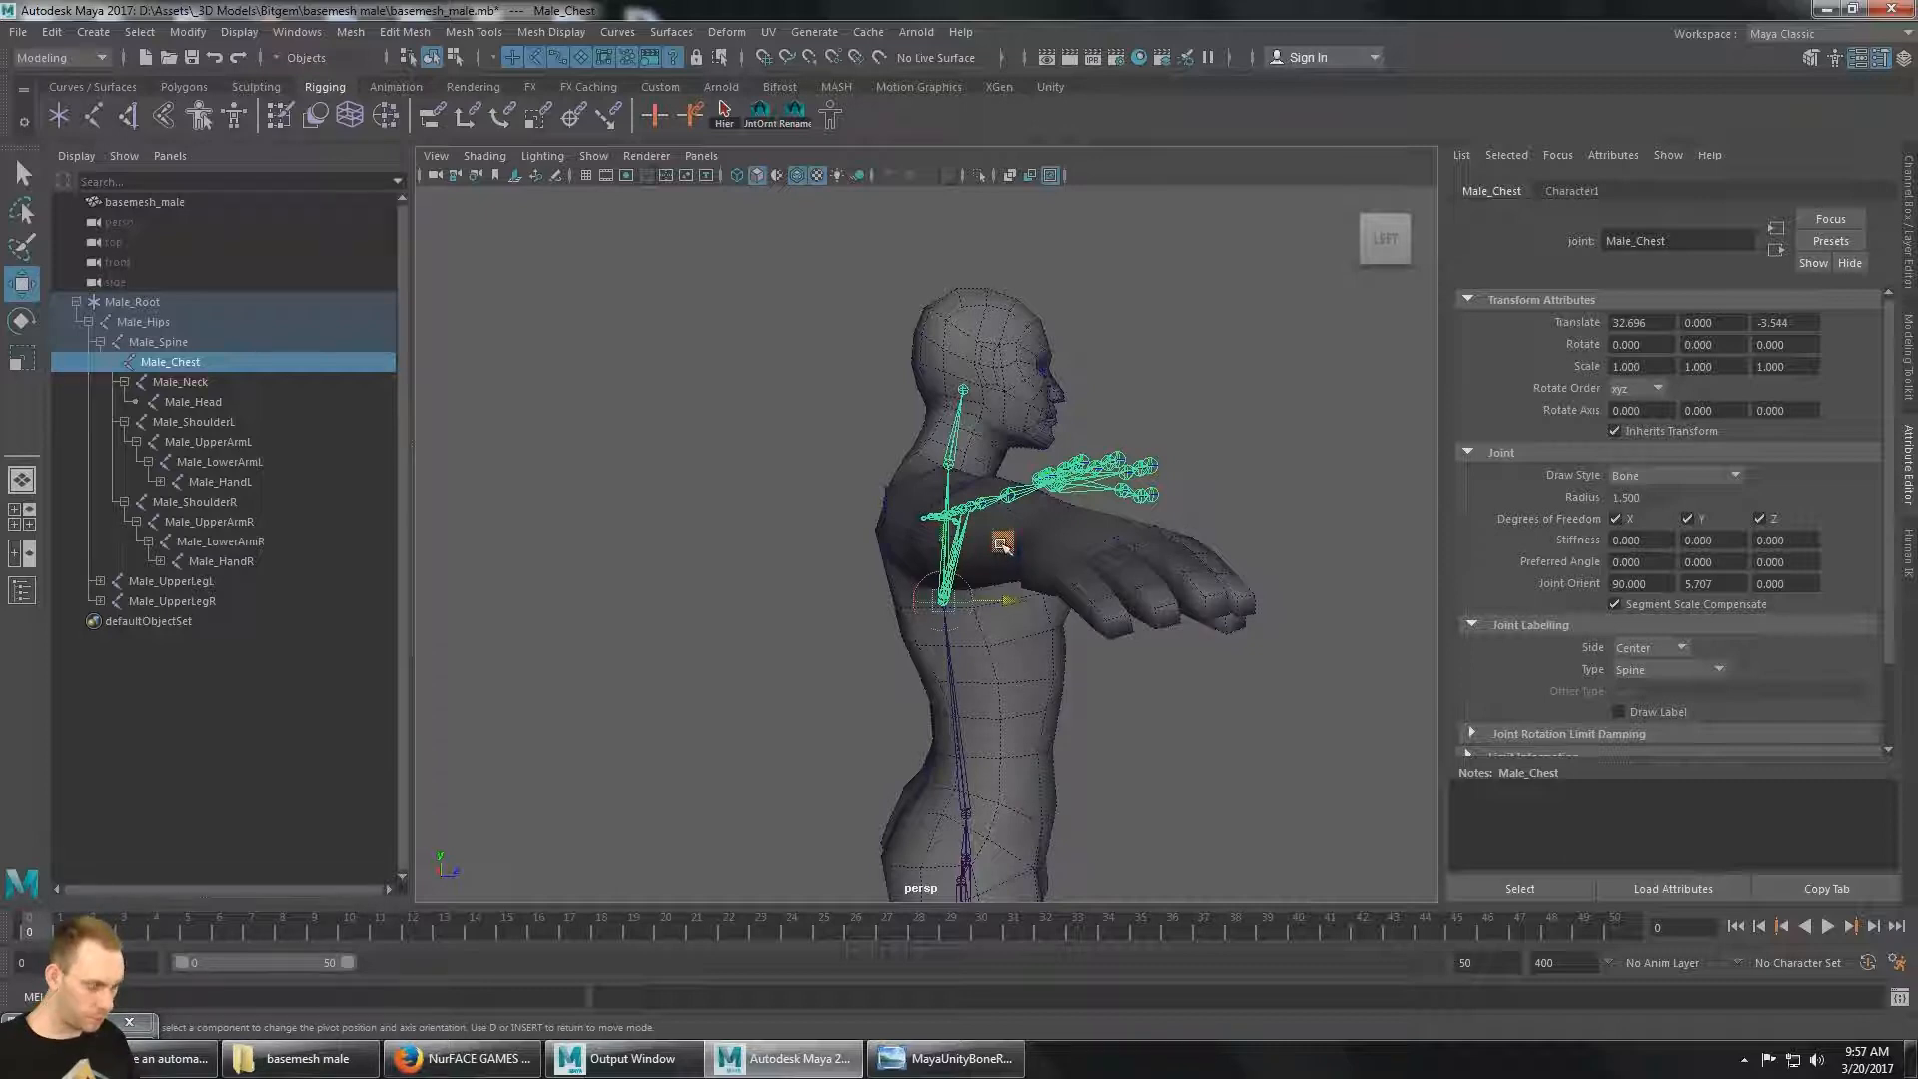
{"action": "left_click_drag", "start_coordinate": [1010, 542], "coordinate": [963, 477]}
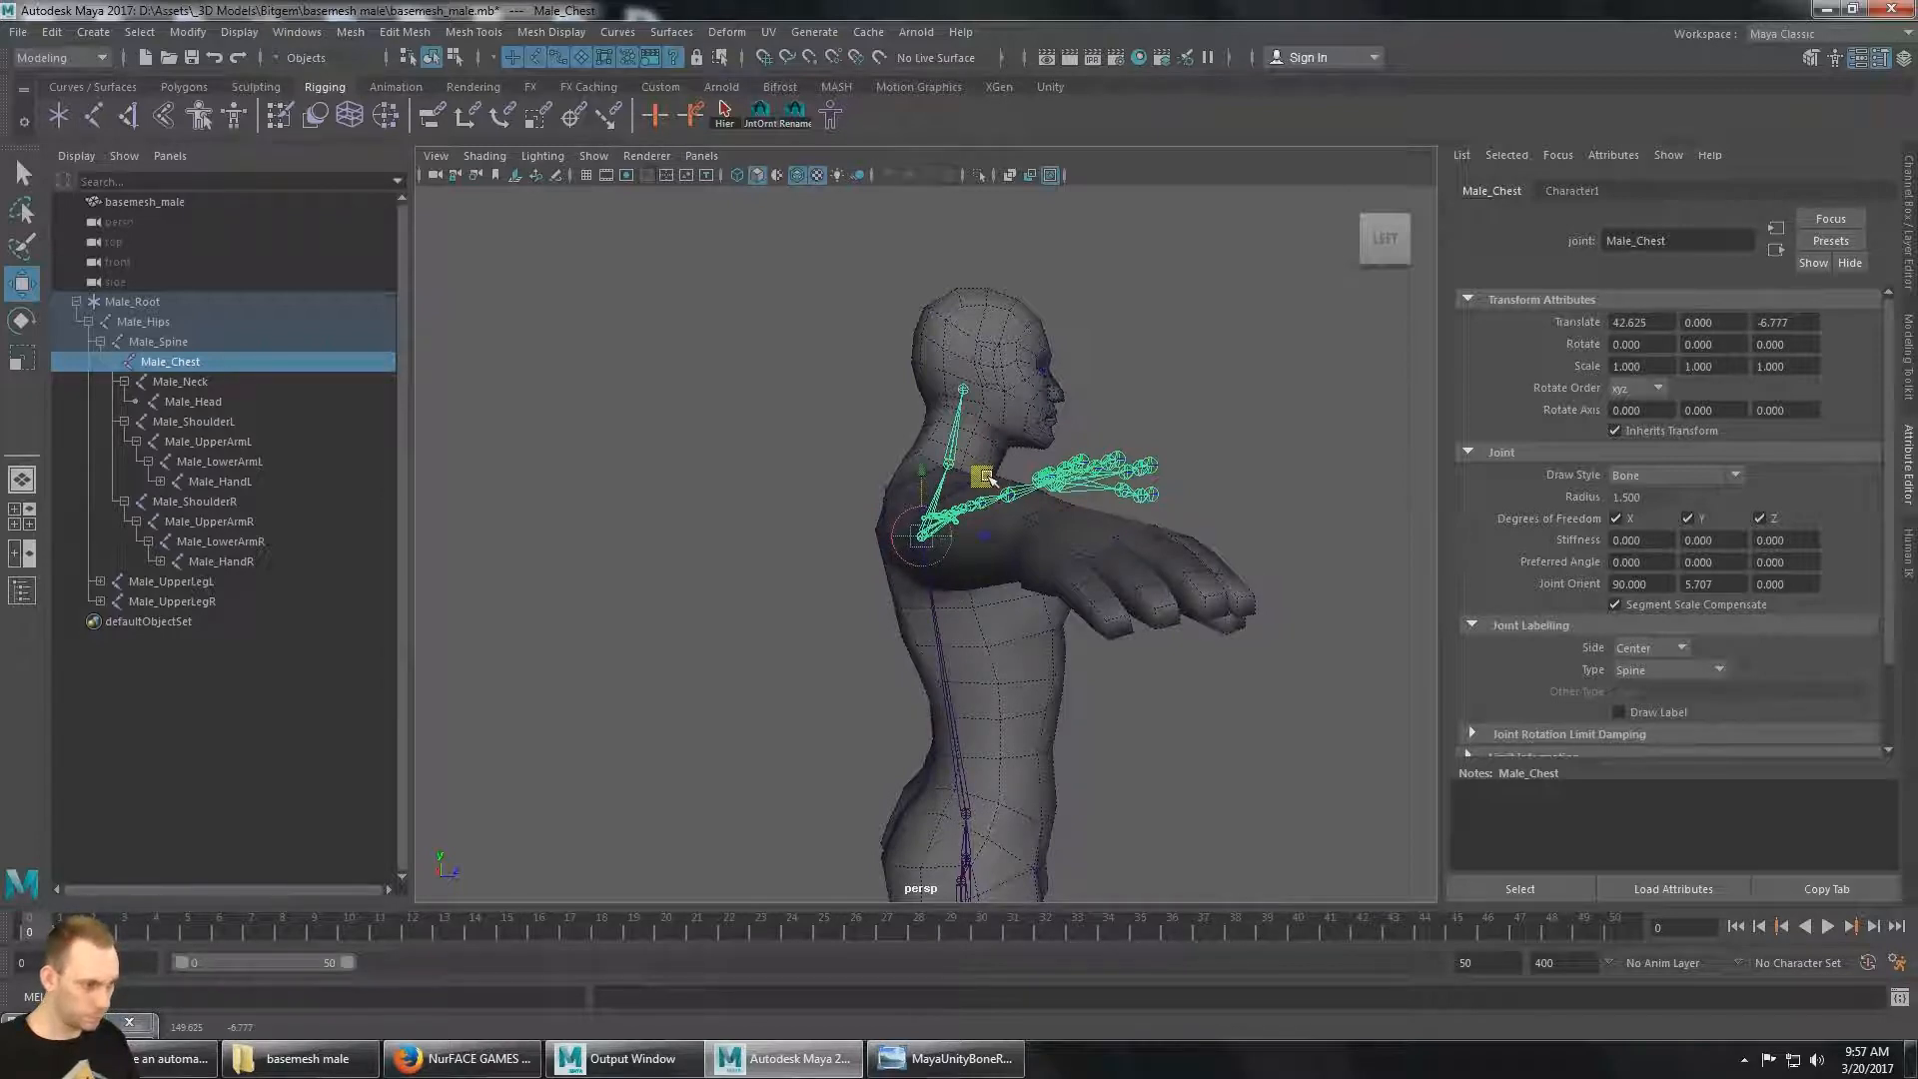
Select the Male_ShoulderR and Male_ShoulderL joints together.
{"action": "left_click_drag", "start_coordinate": [989, 480], "coordinate": [880, 635], "text": "alt"}
{"action": "left_click", "coordinate": [240, 500]}
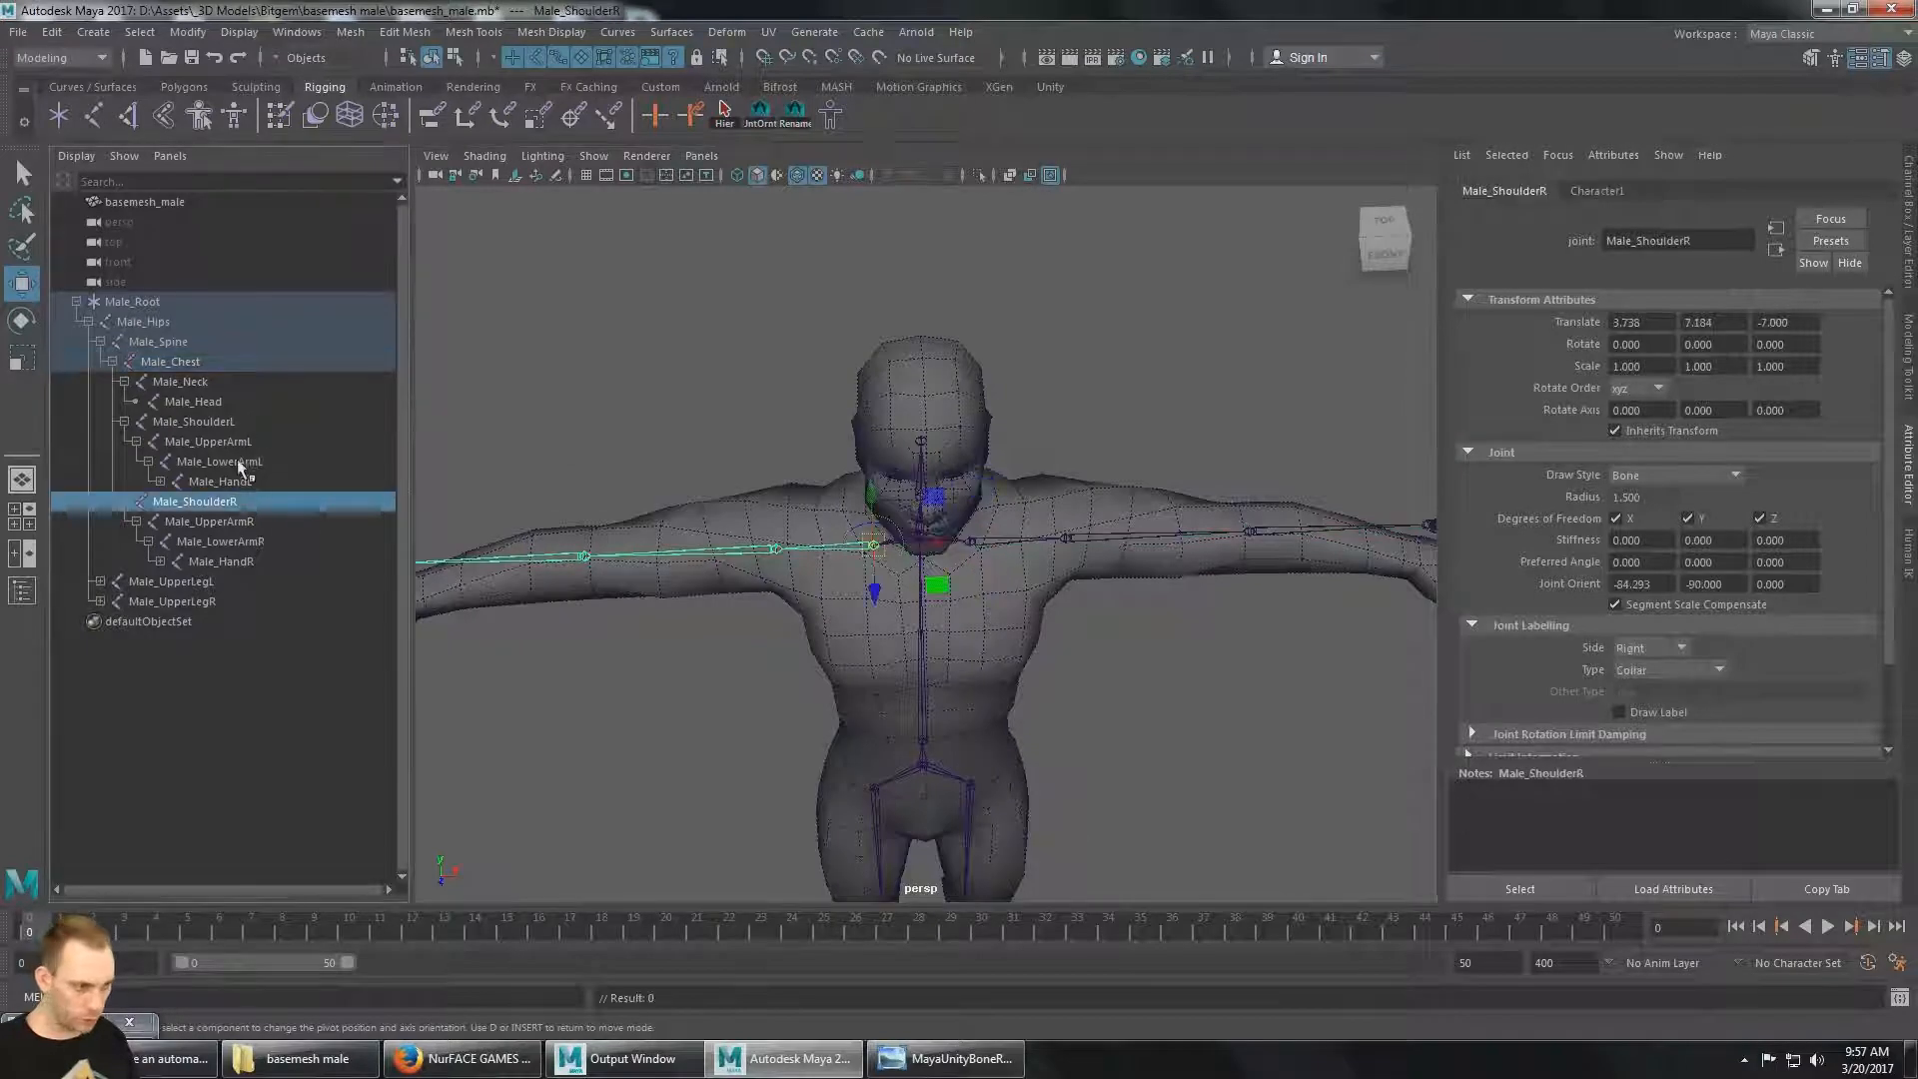
{"action": "left_click", "coordinate": [237, 420], "text": "ctrl"}
Try to shift both shoulder joints backward while viewing the body from above.
{"action": "left_click_drag", "start_coordinate": [985, 330], "coordinate": [984, 540], "text": "alt"}
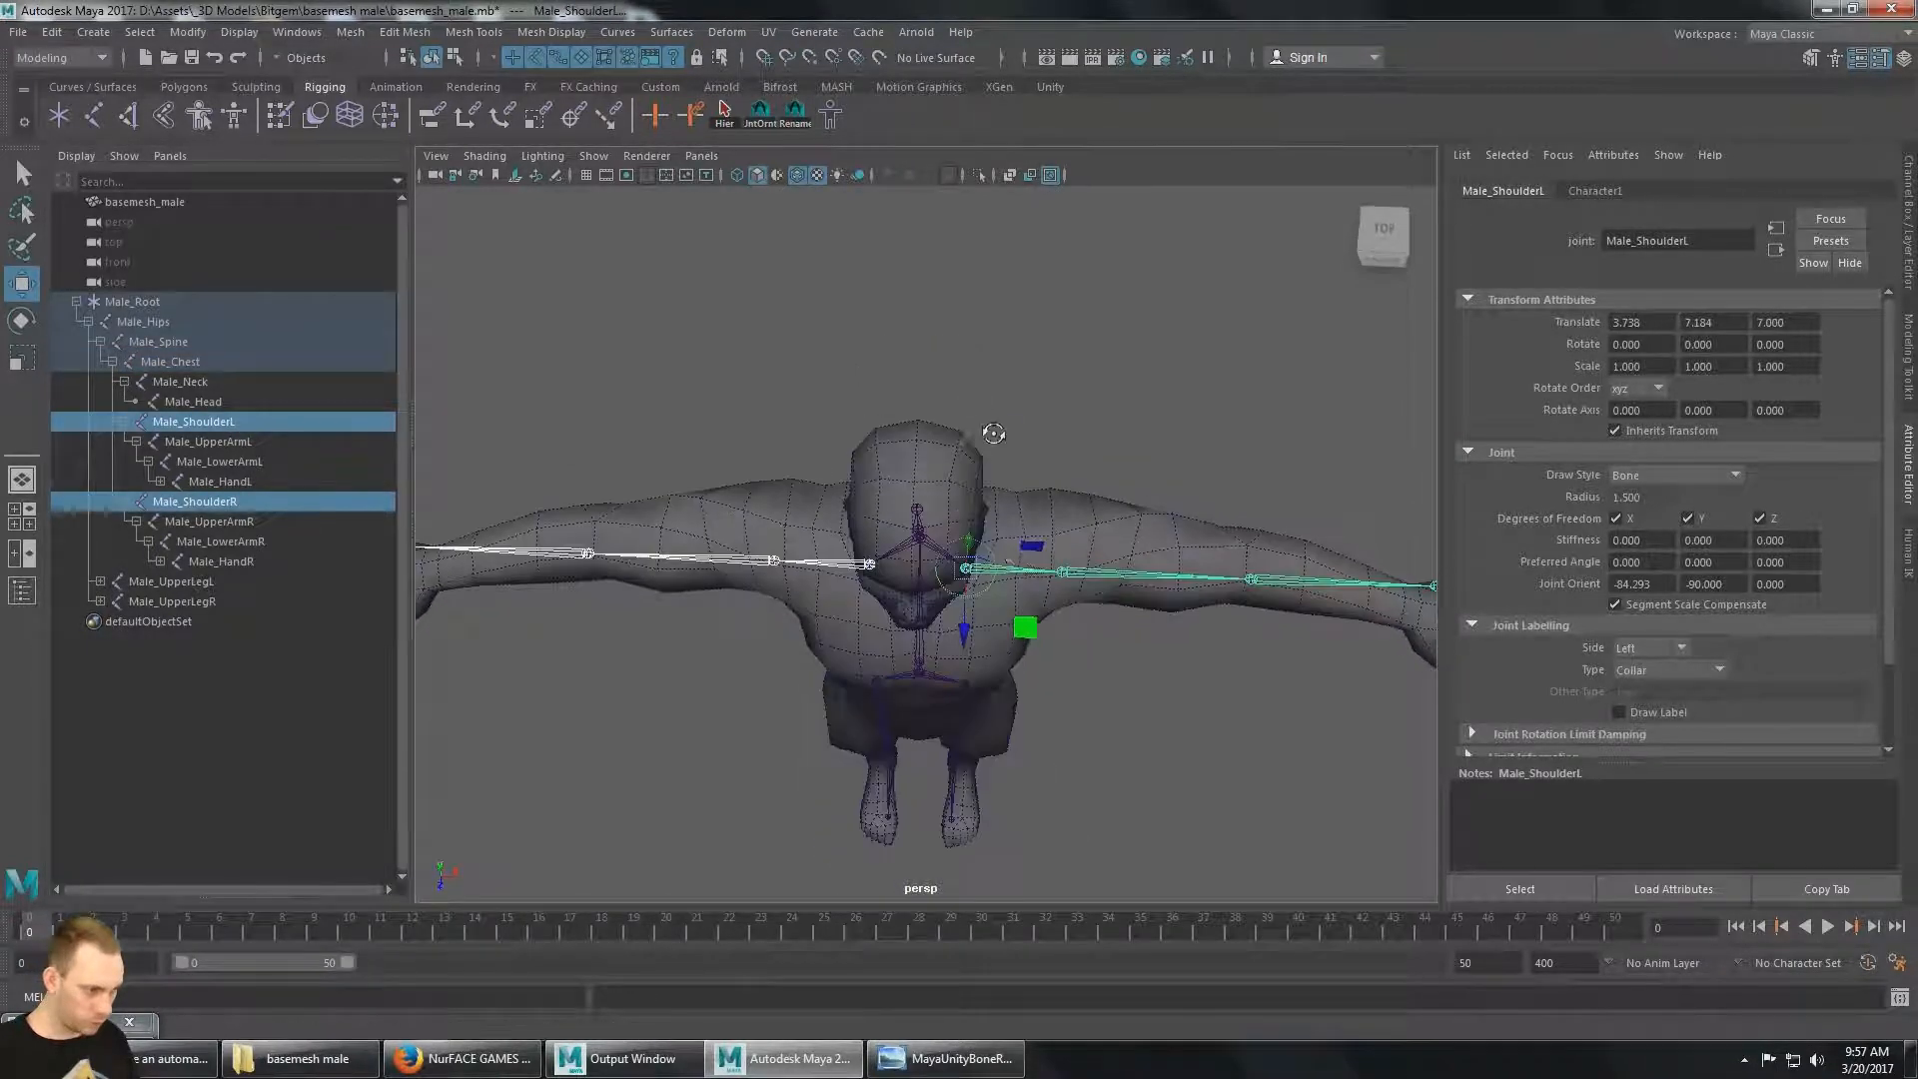
{"action": "left_click_drag", "start_coordinate": [963, 627], "coordinate": [1157, 480]}
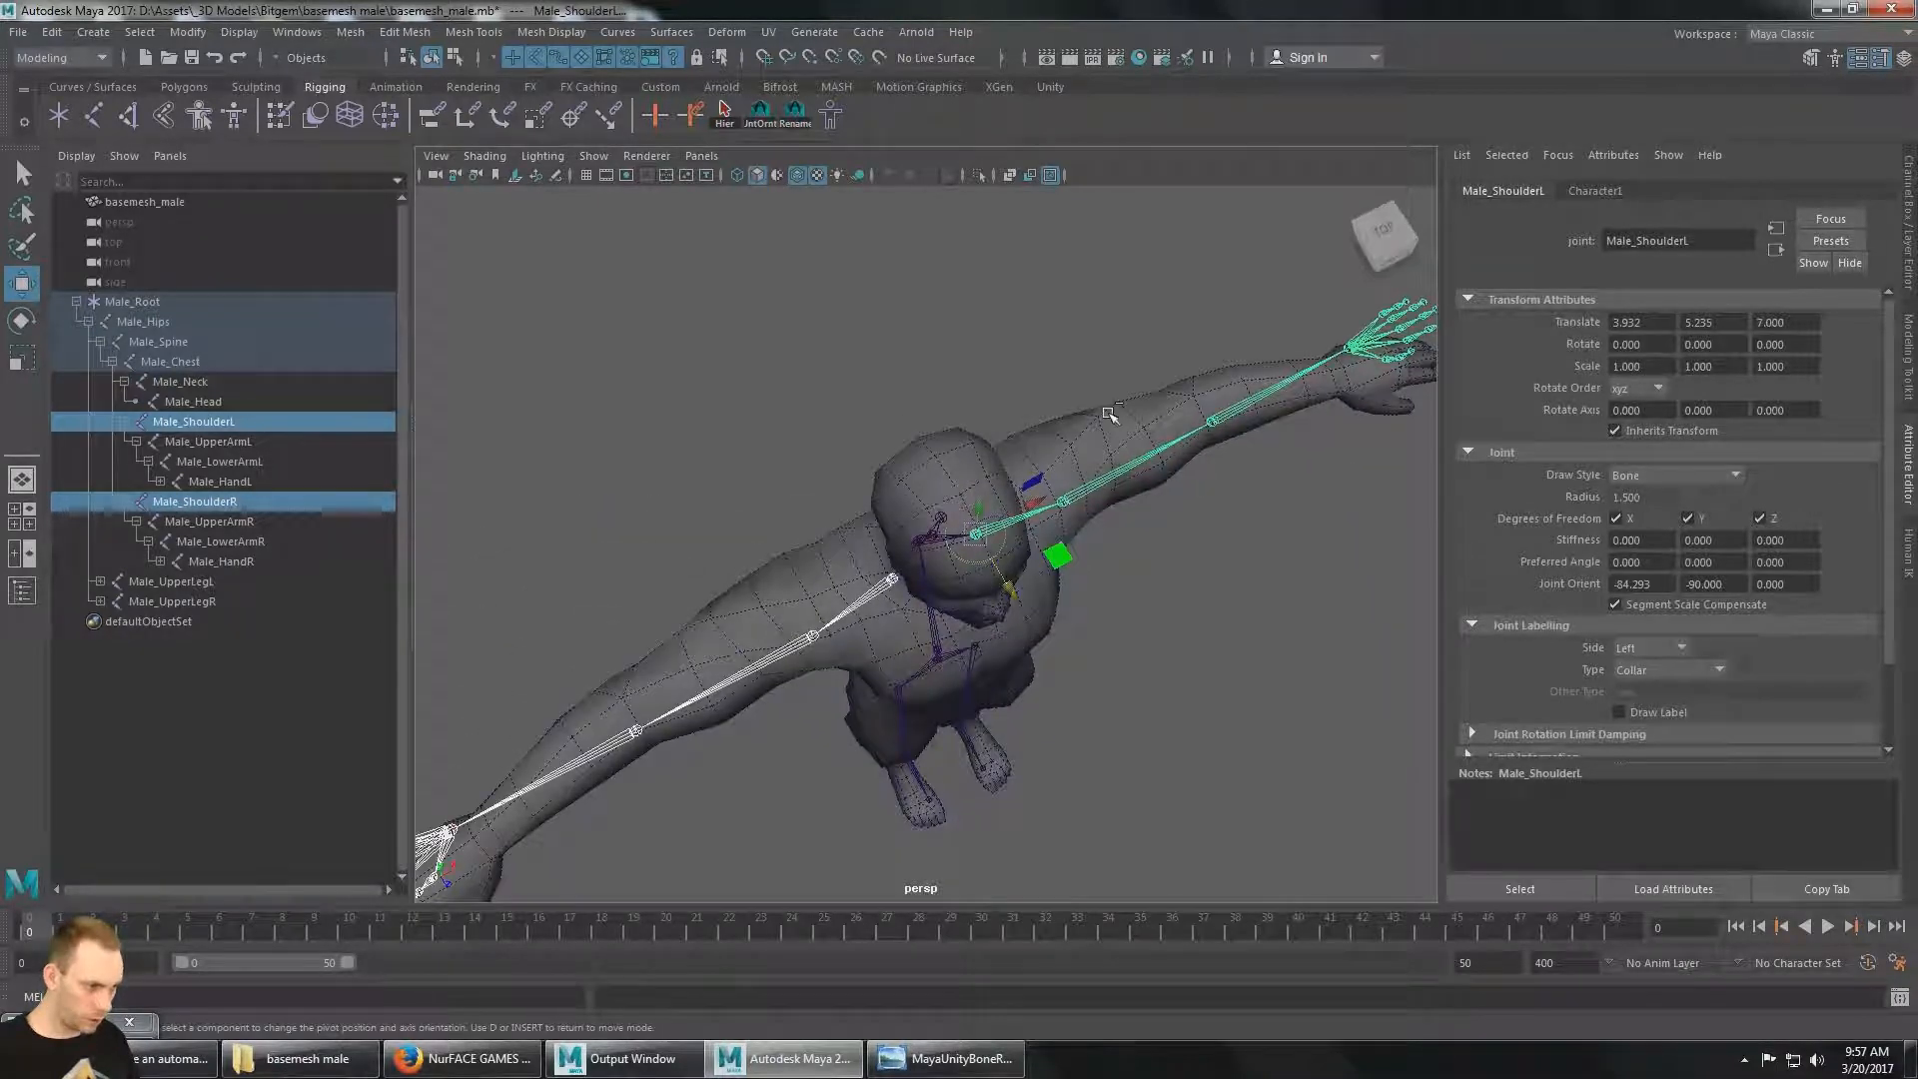
{"action": "key", "text": "ctrl+z"}
Shift both shoulder joints and their arm chains backward inside the body, bringing Male_ShoulderL to about 4.9 in Translate X and -0.35 in Translate Y.
{"action": "left_click_drag", "start_coordinate": [1117, 541], "coordinate": [1059, 480], "text": "alt"}
{"action": "key", "text": "d"}
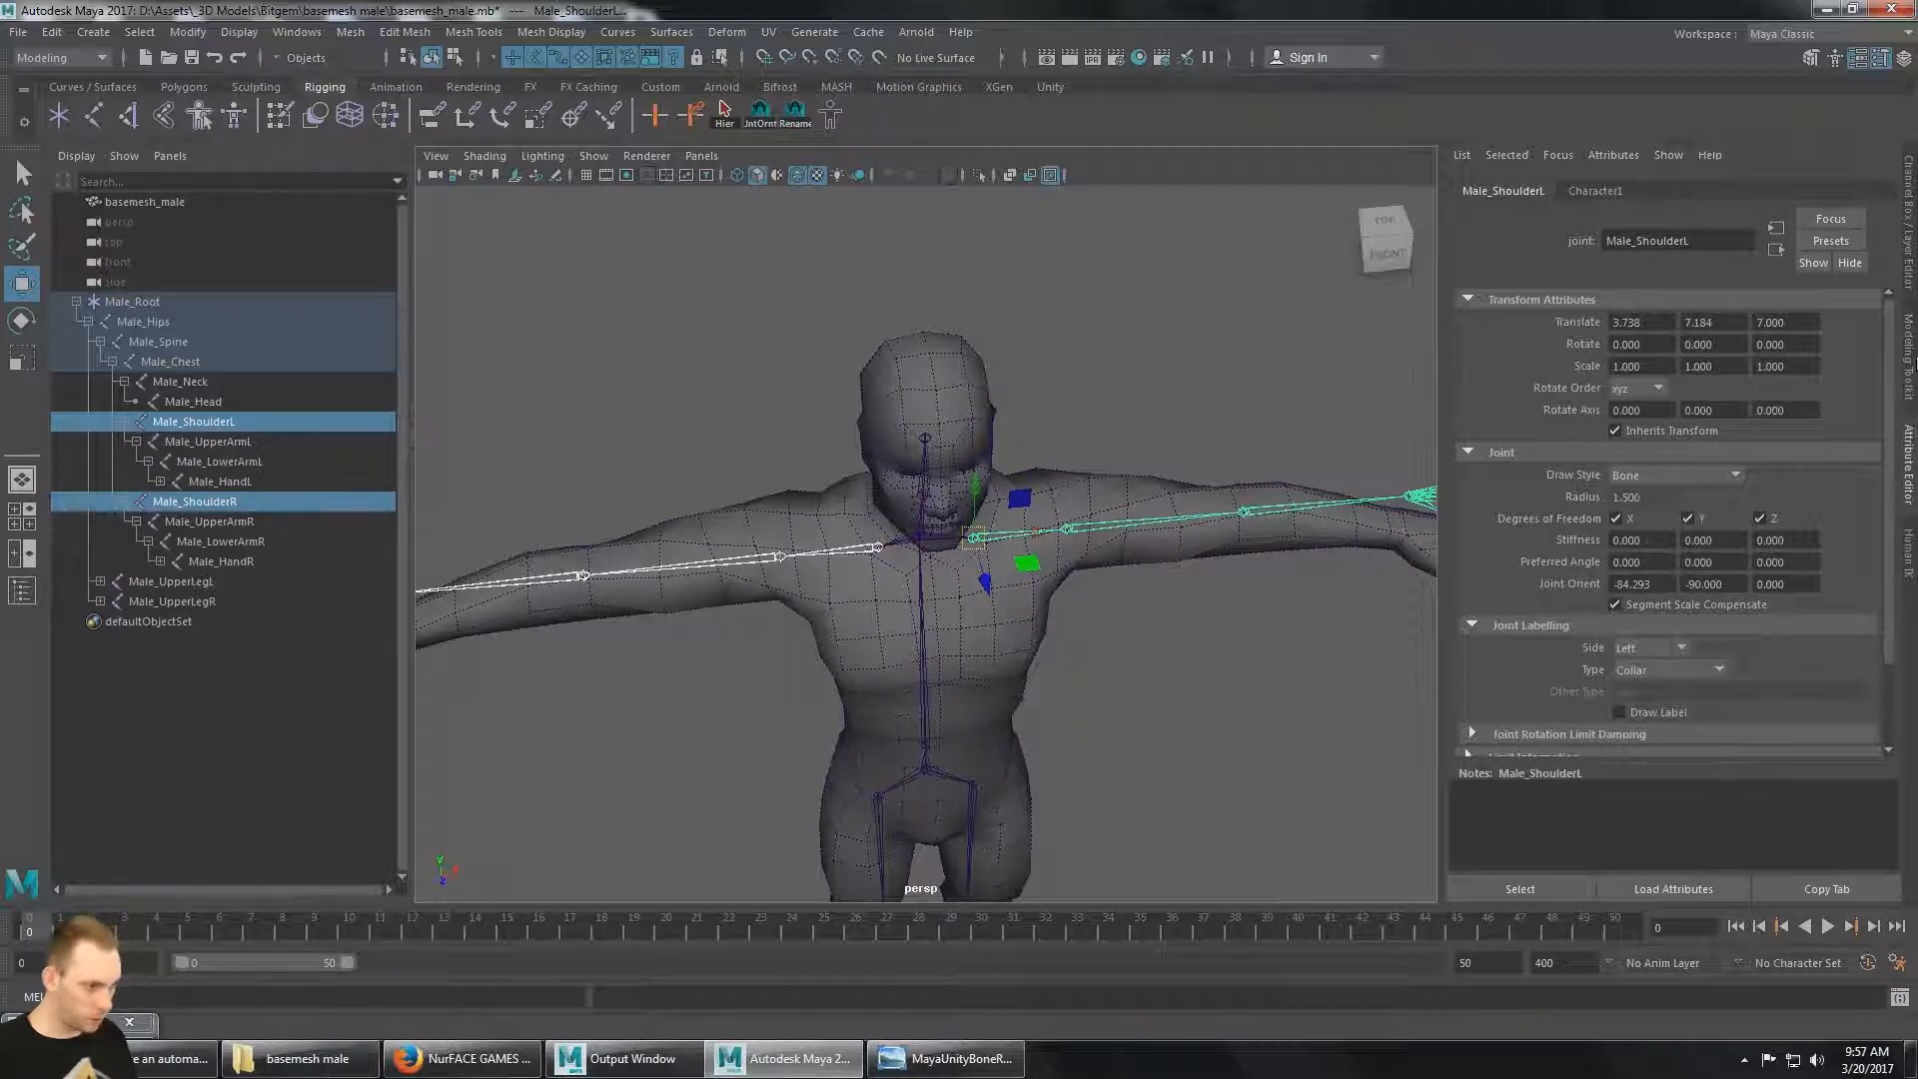
{"action": "left_click_drag", "start_coordinate": [1070, 462], "coordinate": [1049, 545], "text": "alt"}
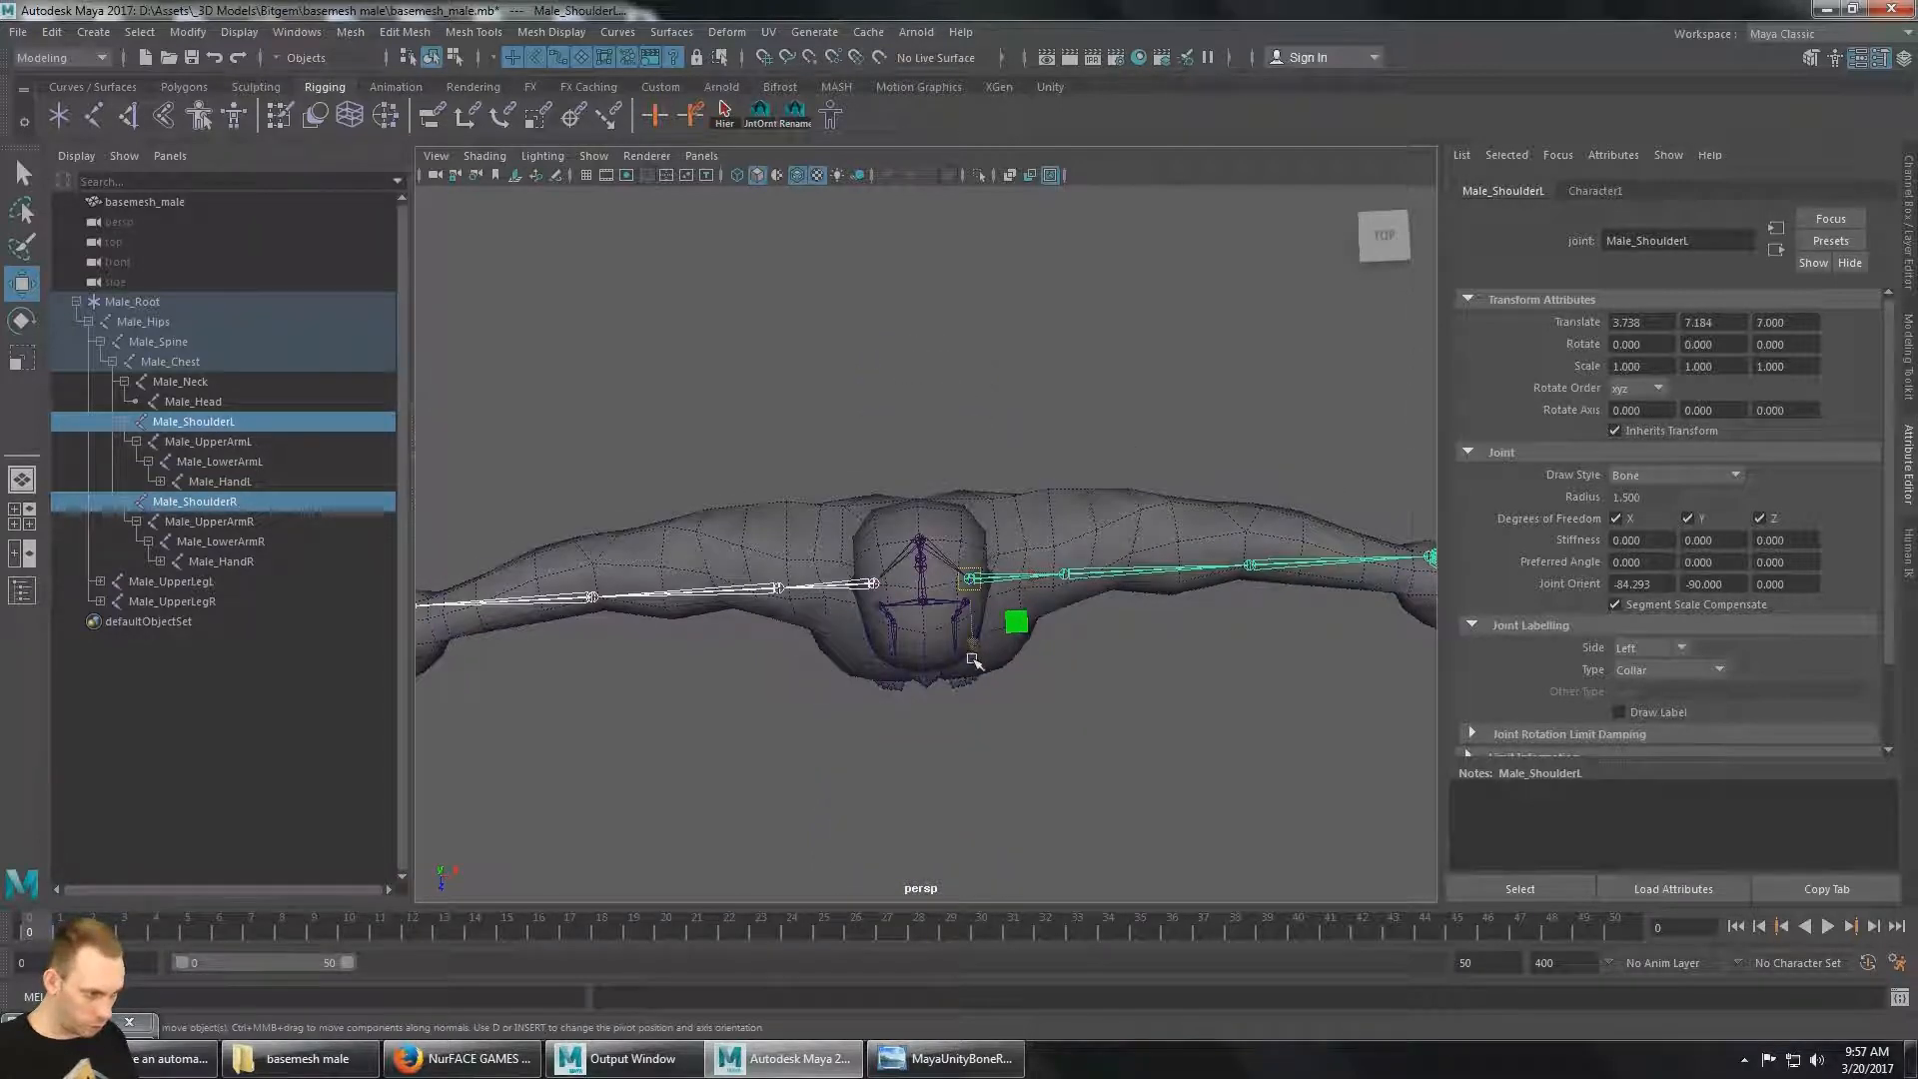
{"action": "left_click_drag", "start_coordinate": [971, 662], "coordinate": [1069, 632]}
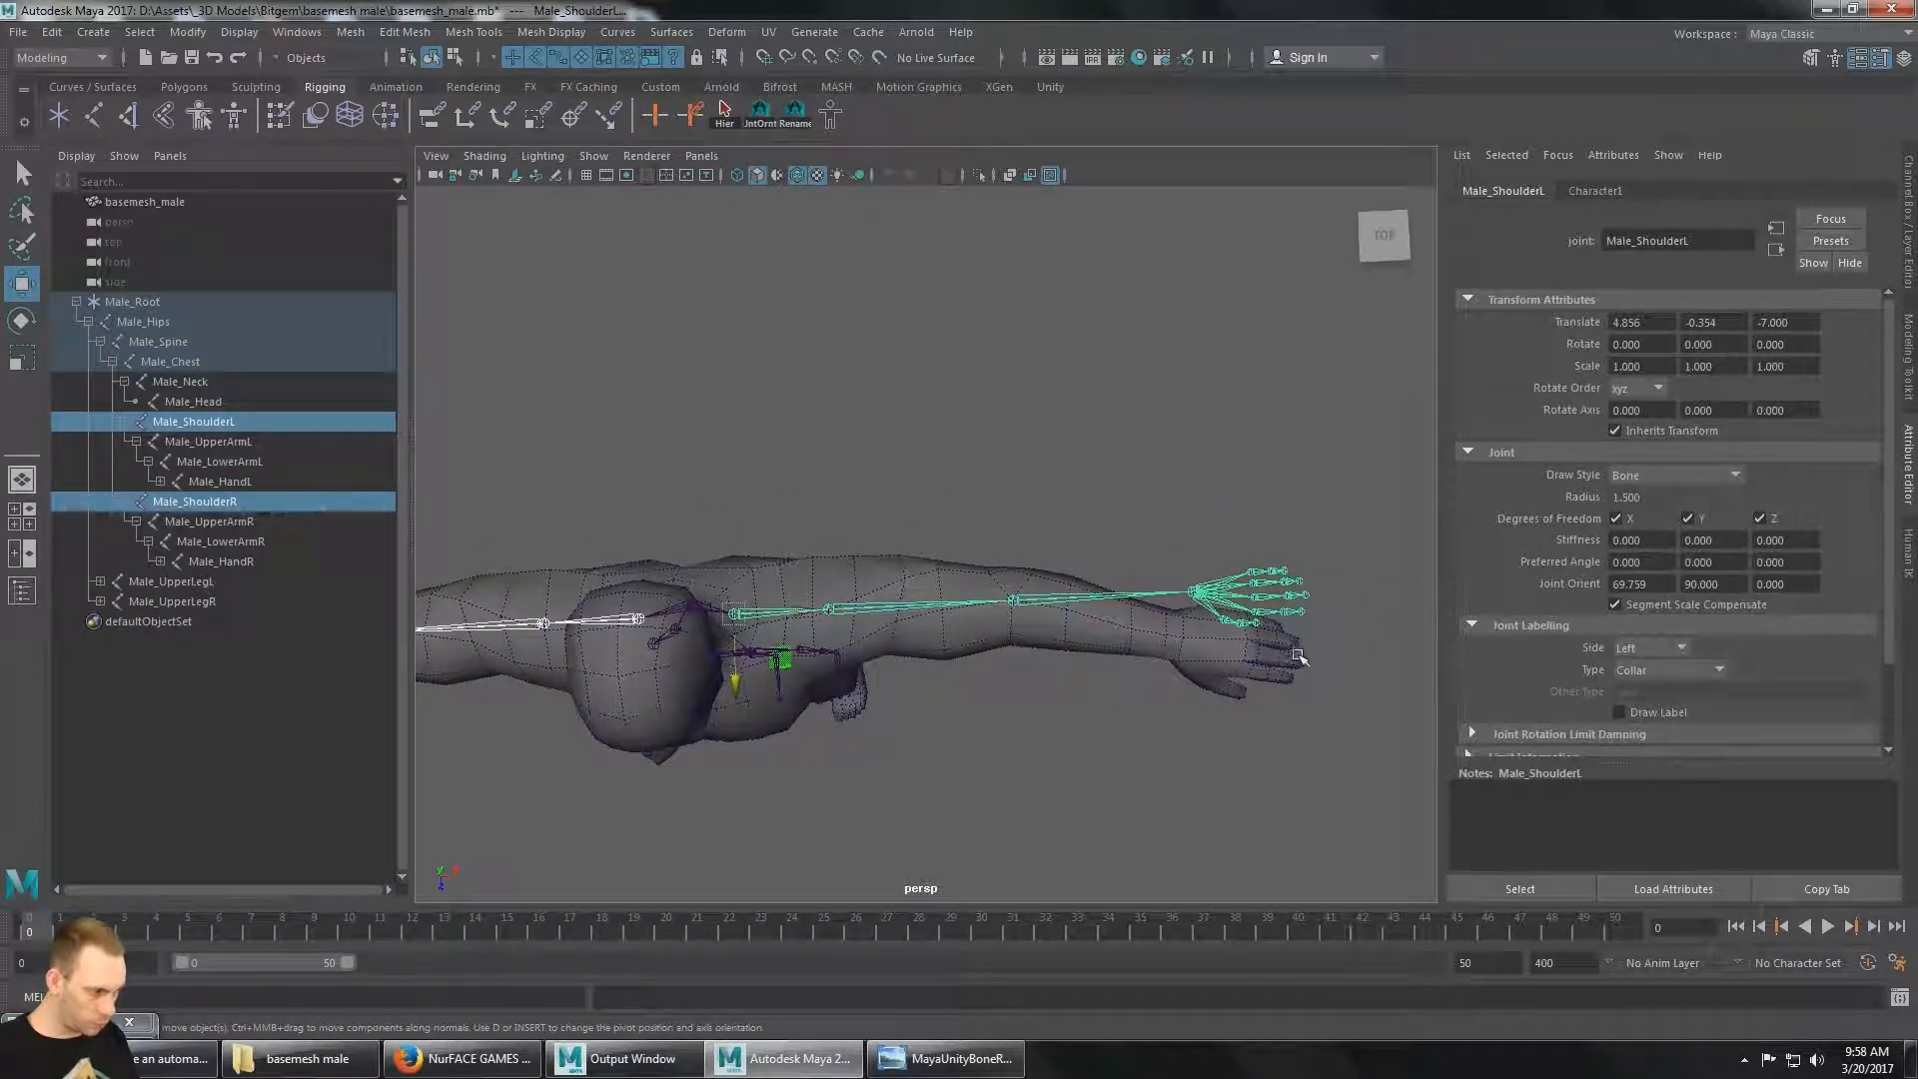
{"action": "left_click_drag", "start_coordinate": [868, 627], "coordinate": [919, 447], "text": "alt"}
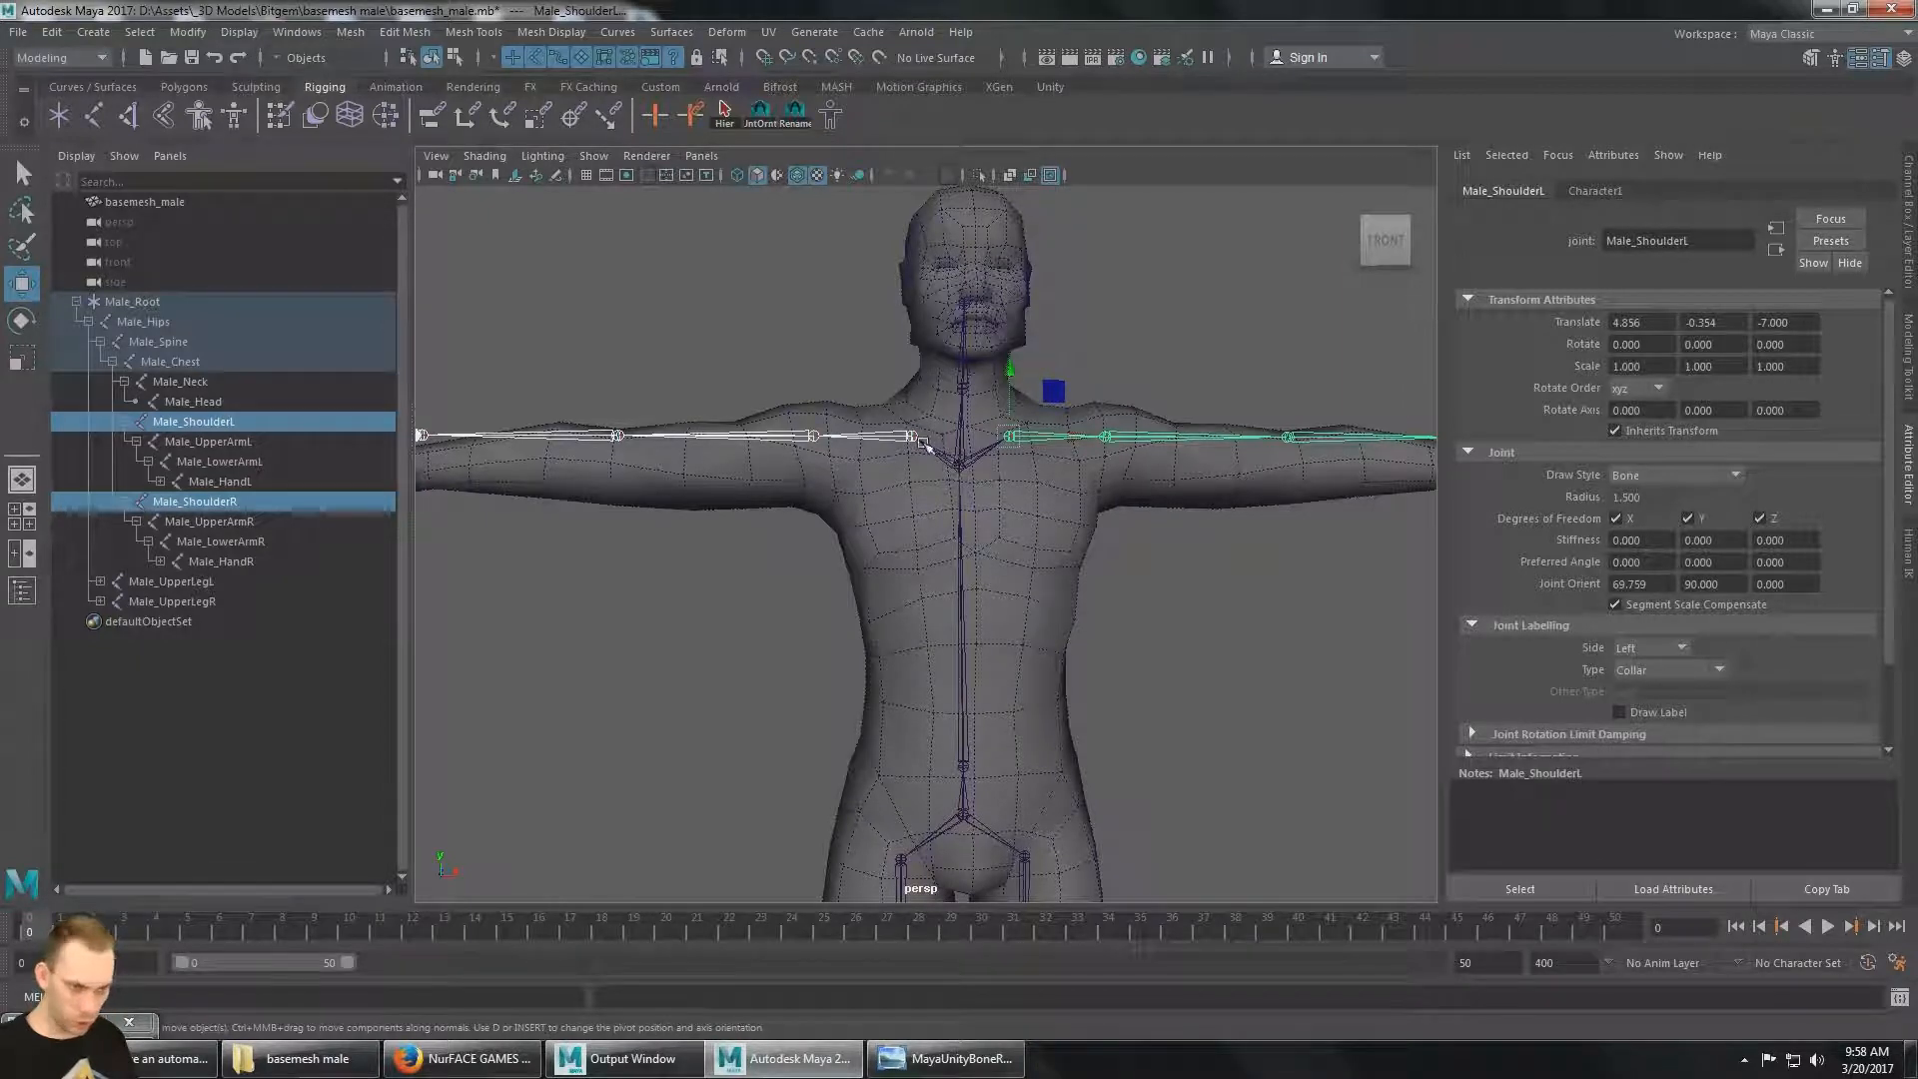
Move only the Male_Chest joint slightly down and forward, without its child joints, to about 38.7 in Translate X and -5.4 in Translate Z.
{"action": "left_click", "coordinate": [220, 384]}
{"action": "left_click", "coordinate": [211, 362]}
{"action": "left_click_drag", "start_coordinate": [879, 450], "coordinate": [1049, 415], "text": "alt"}
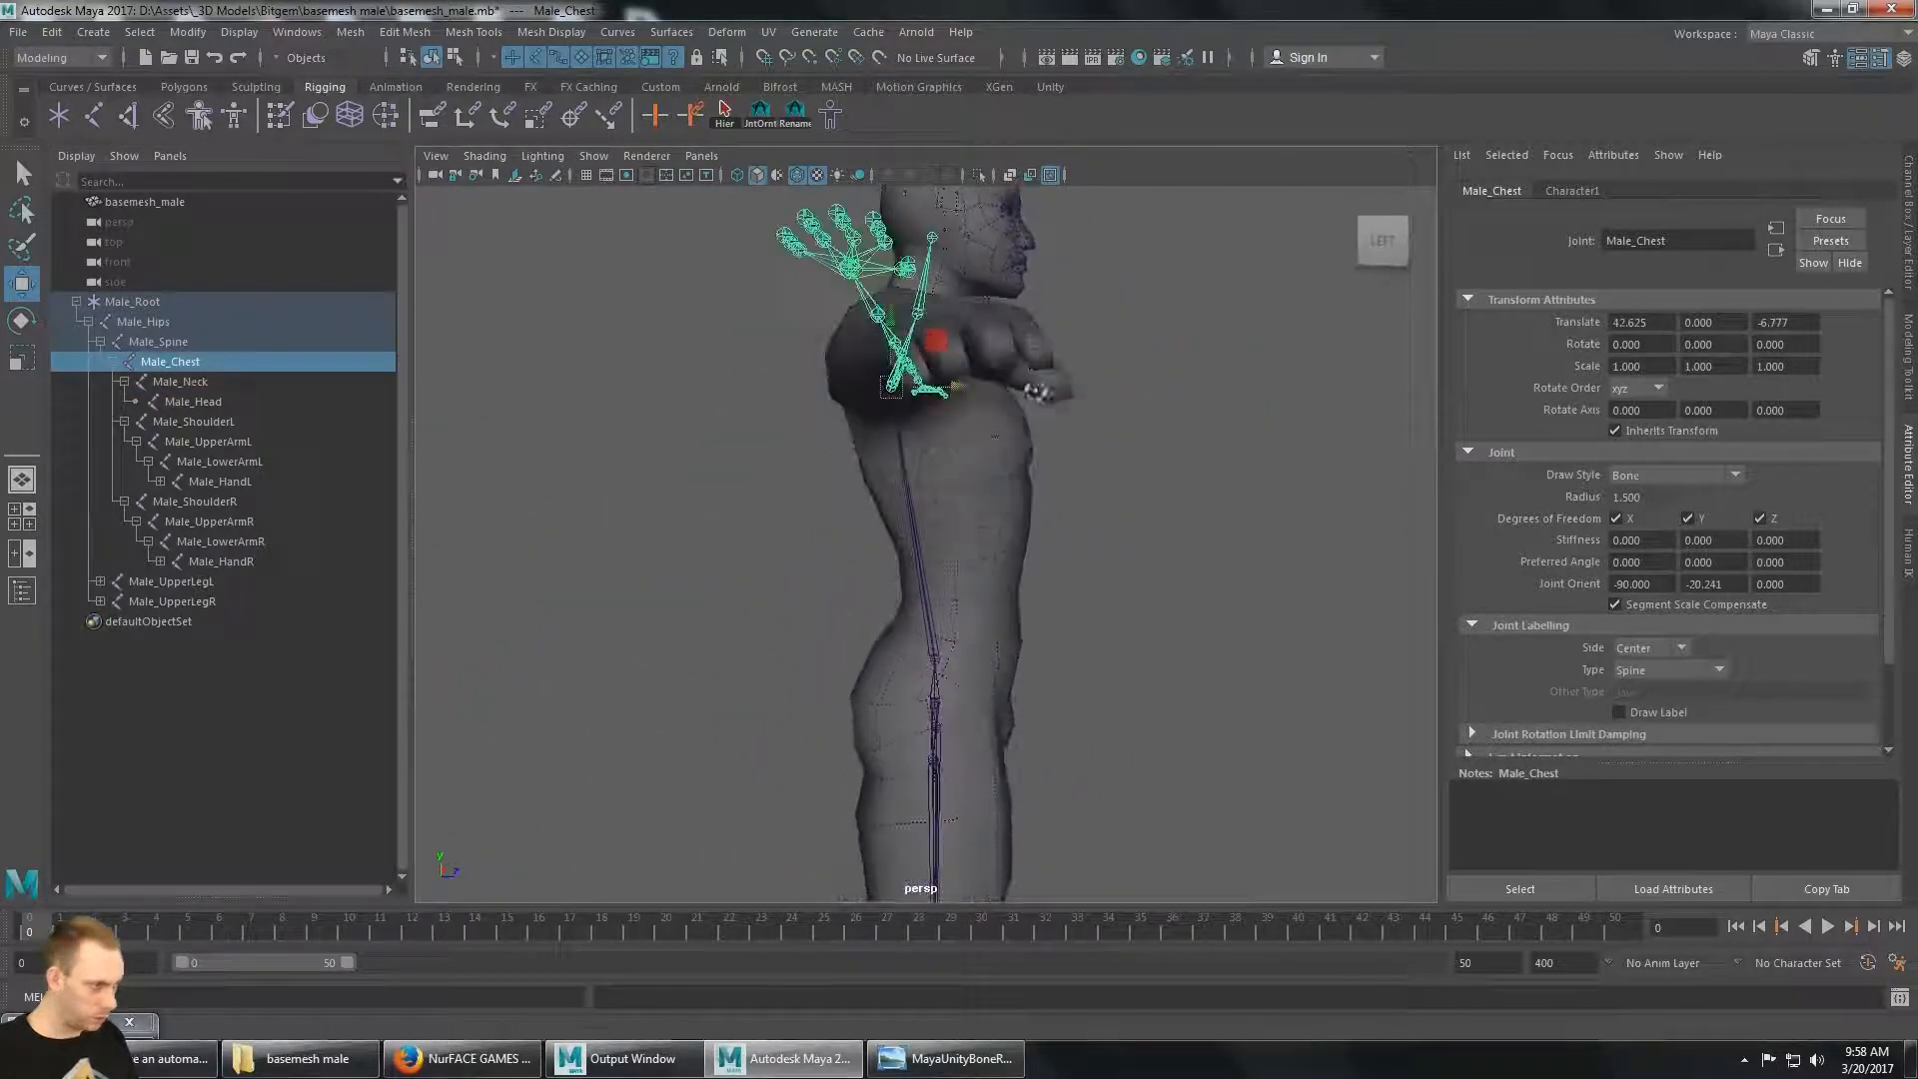
{"action": "left_click", "coordinate": [1385, 243]}
{"action": "scroll", "coordinate": [1009, 449], "scroll_direction": "up", "scroll_amount": 6}
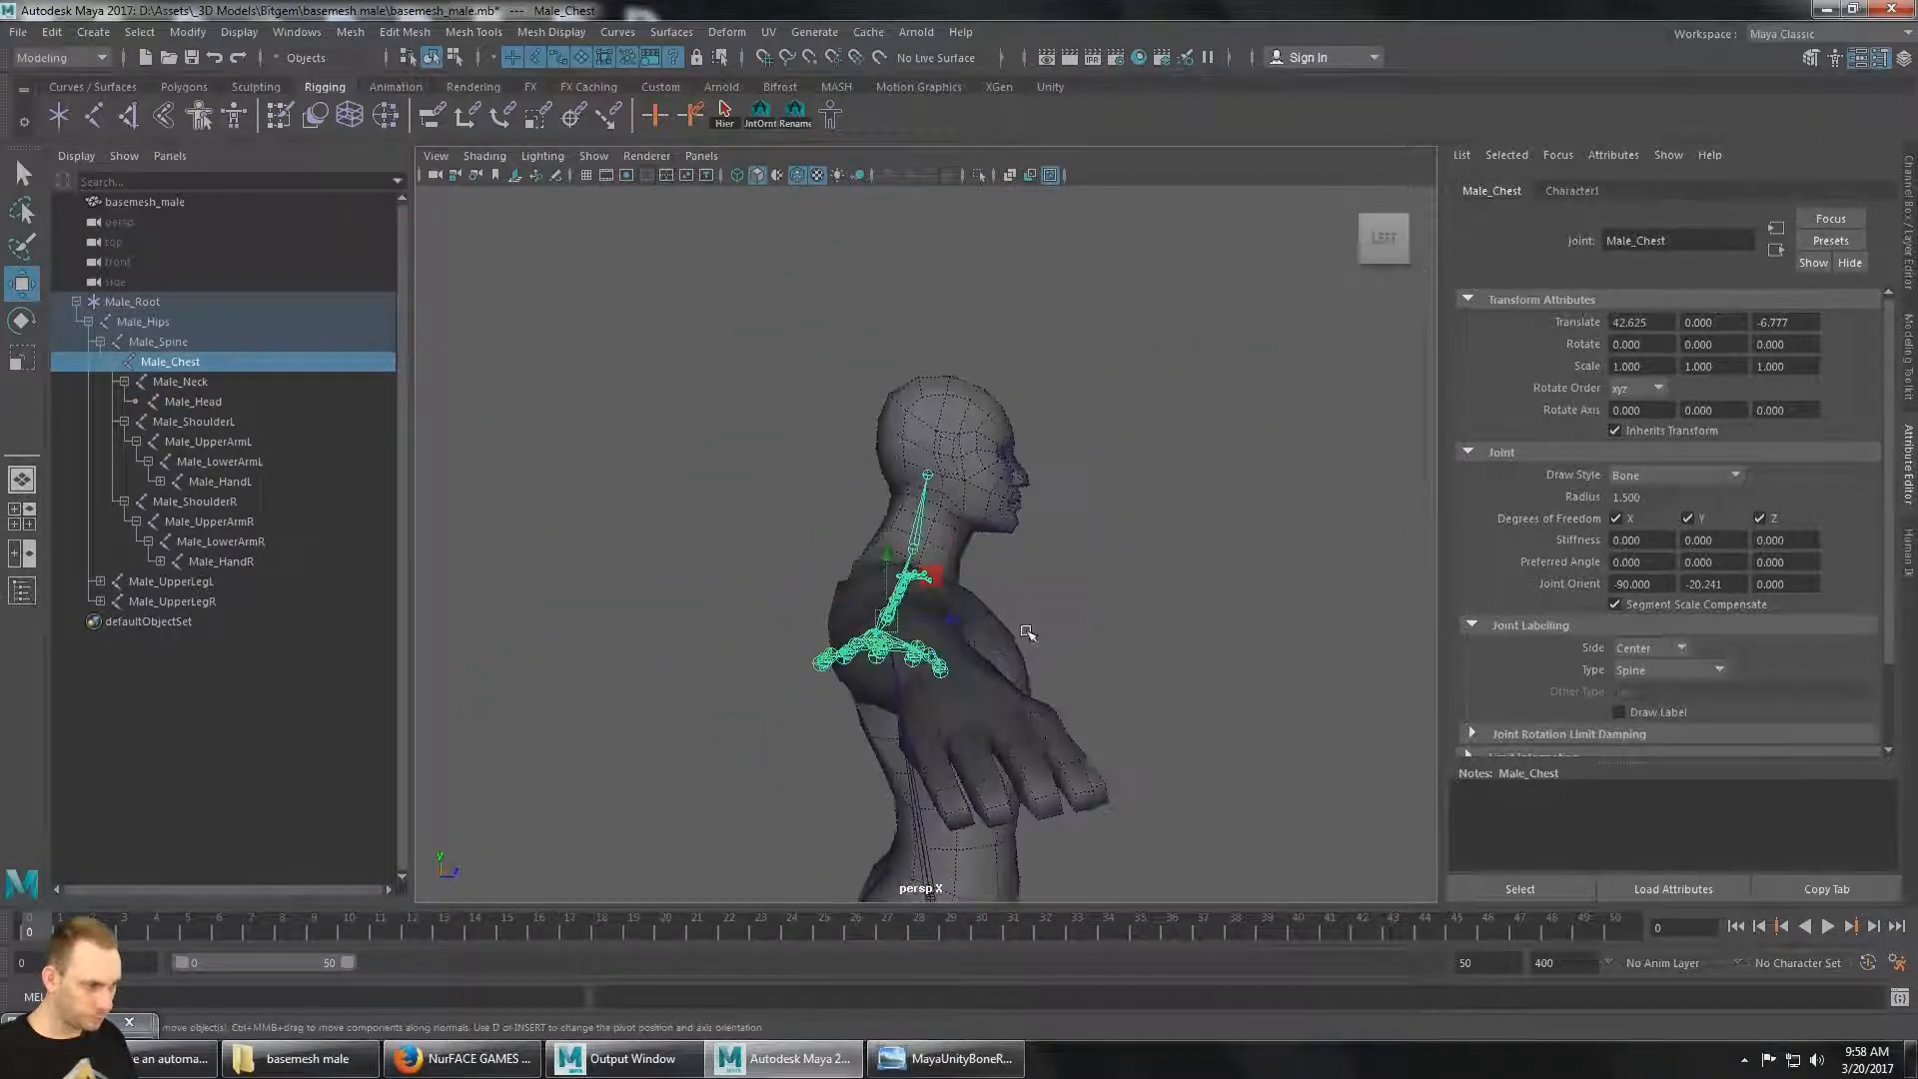
{"action": "middle_click_drag", "start_coordinate": [975, 443], "coordinate": [1018, 443], "text": "alt"}
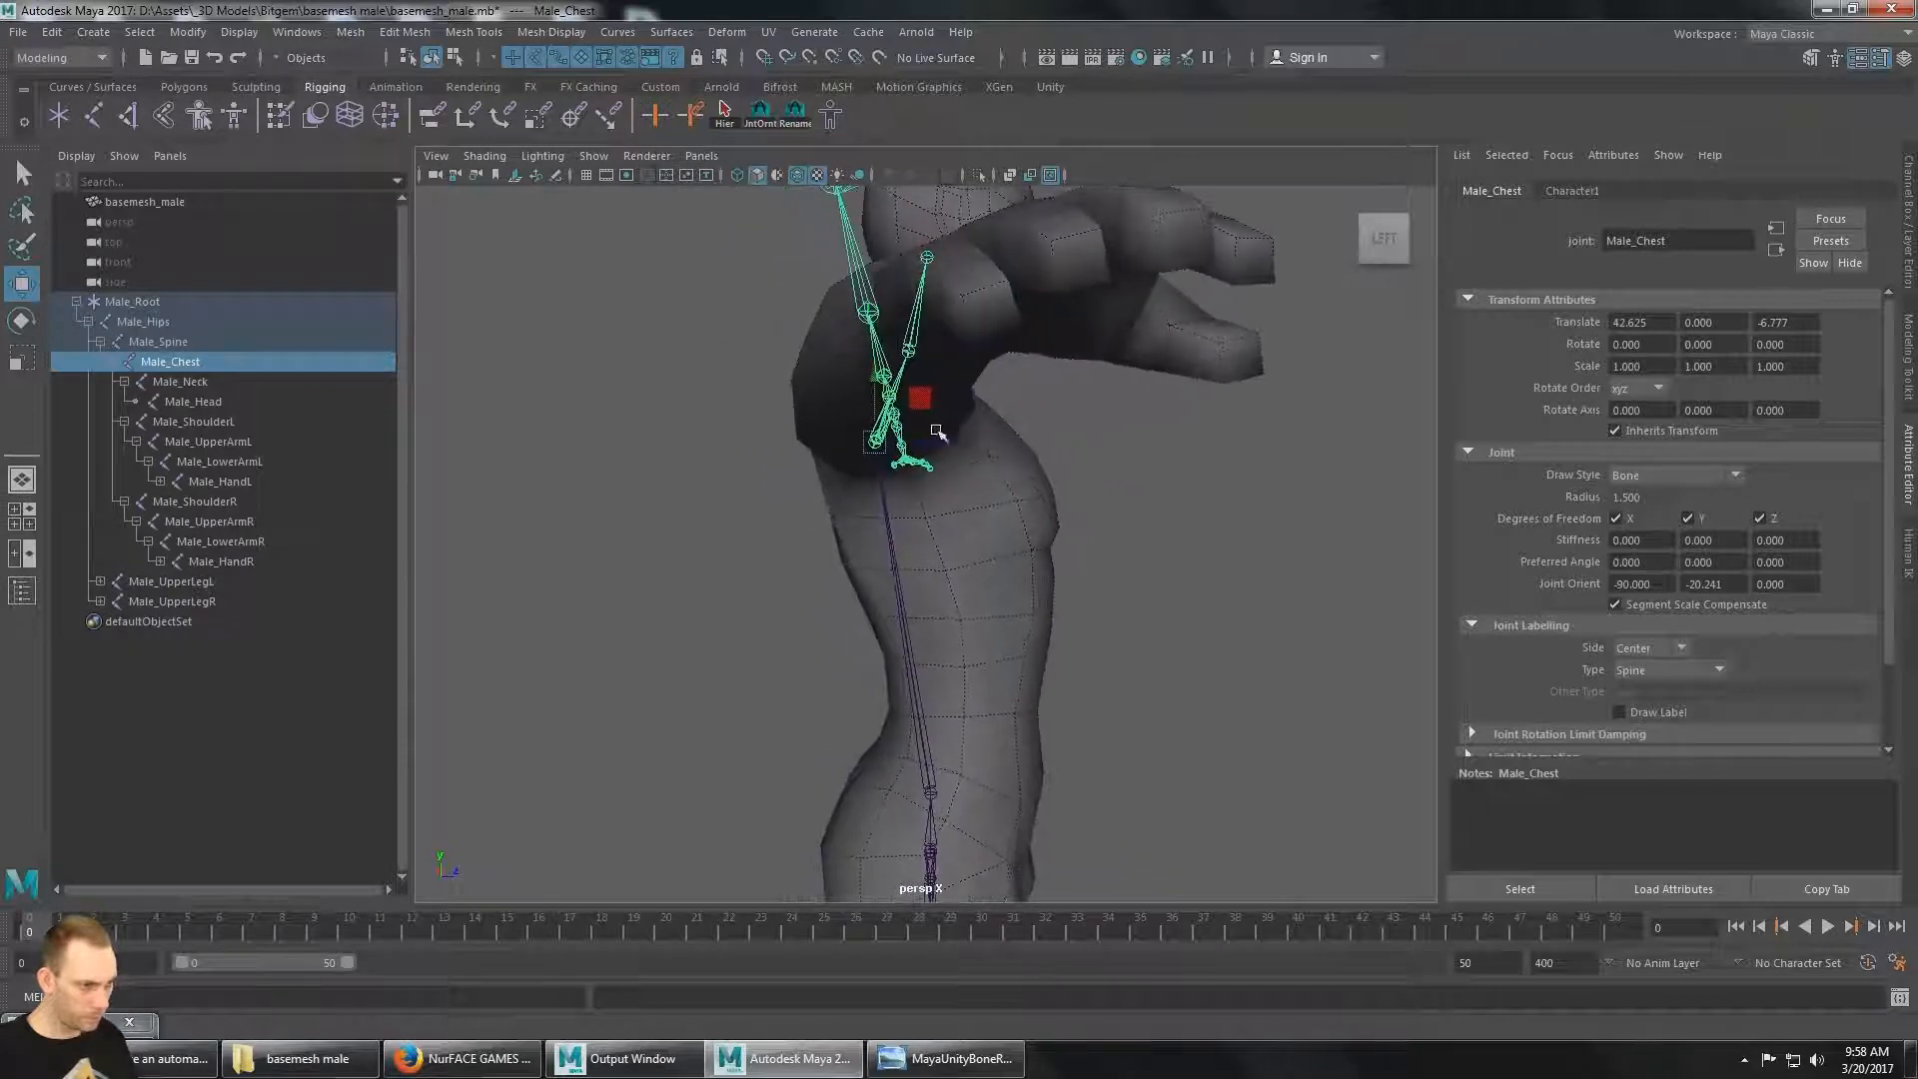
{"action": "left_click_drag", "start_coordinate": [921, 398], "coordinate": [934, 415]}
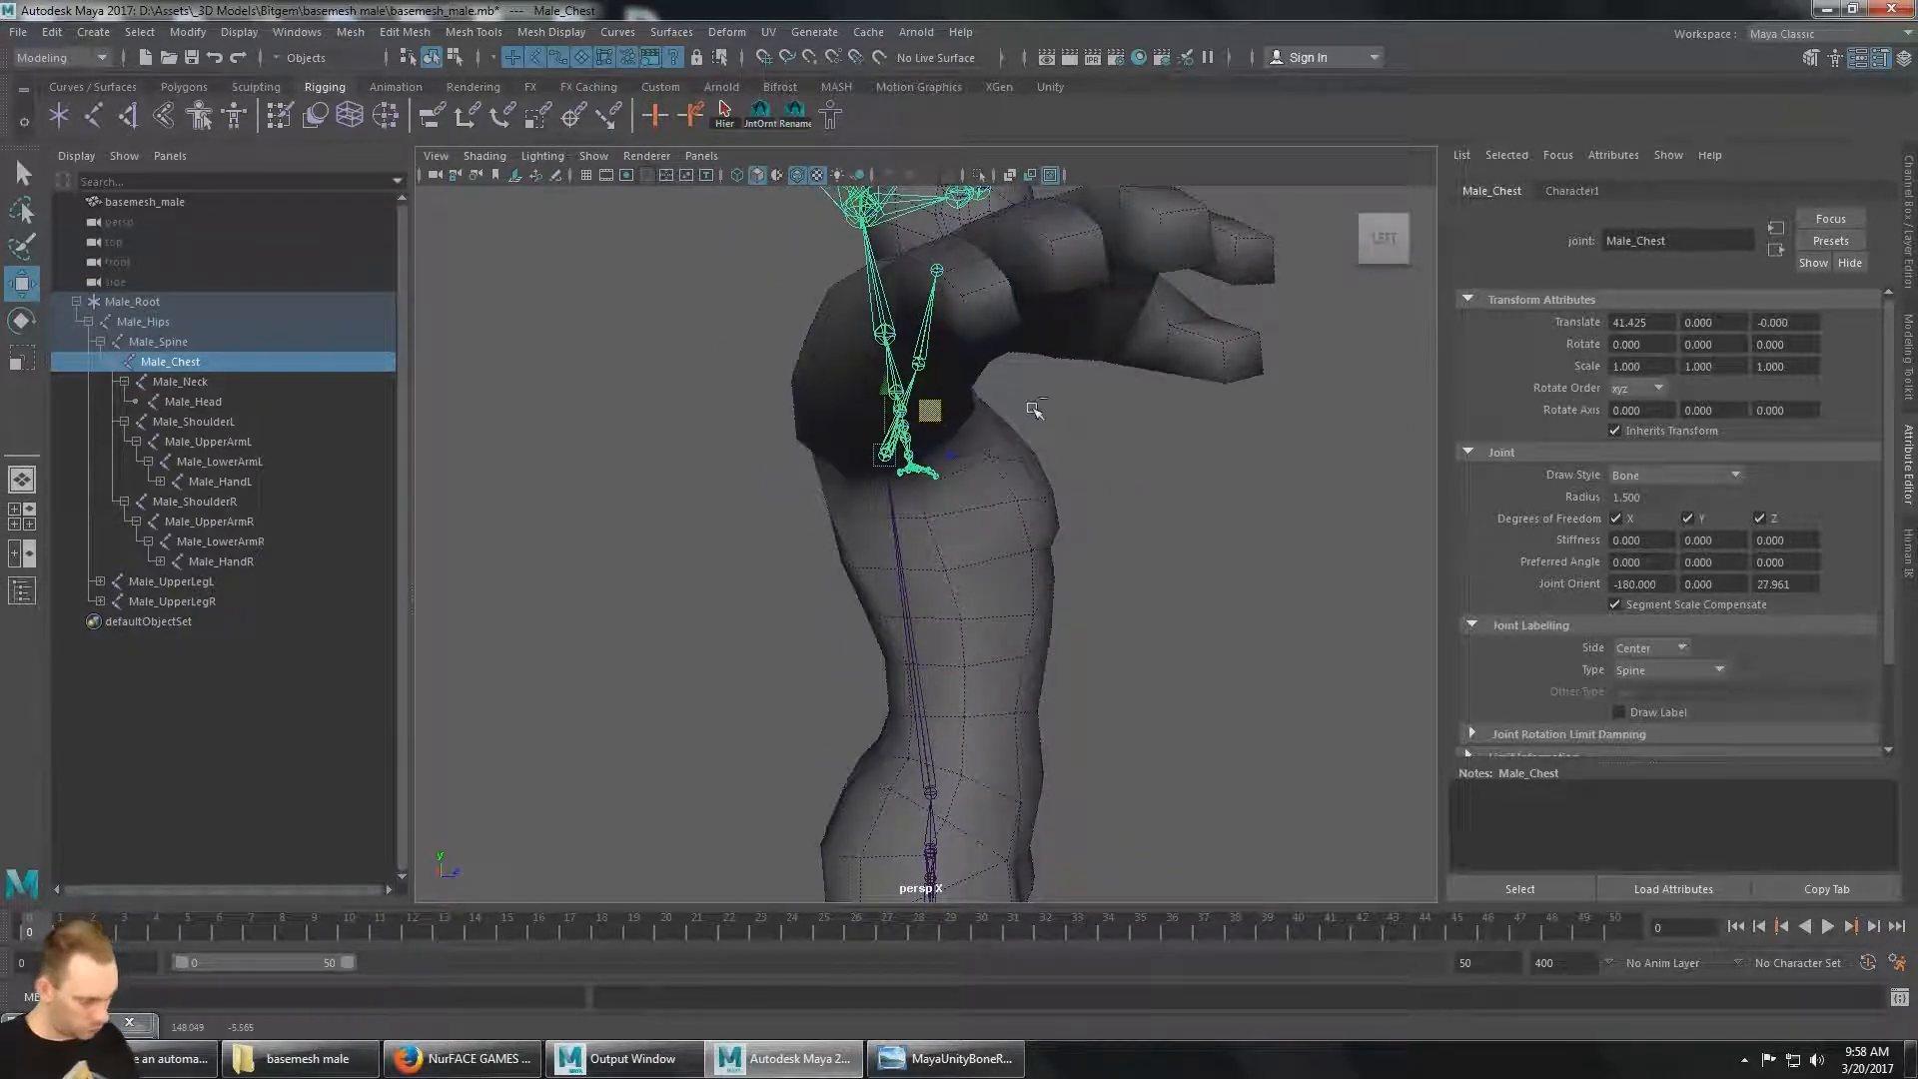
{"action": "key", "text": "ctrl+z"}
{"action": "key", "text": "d"}
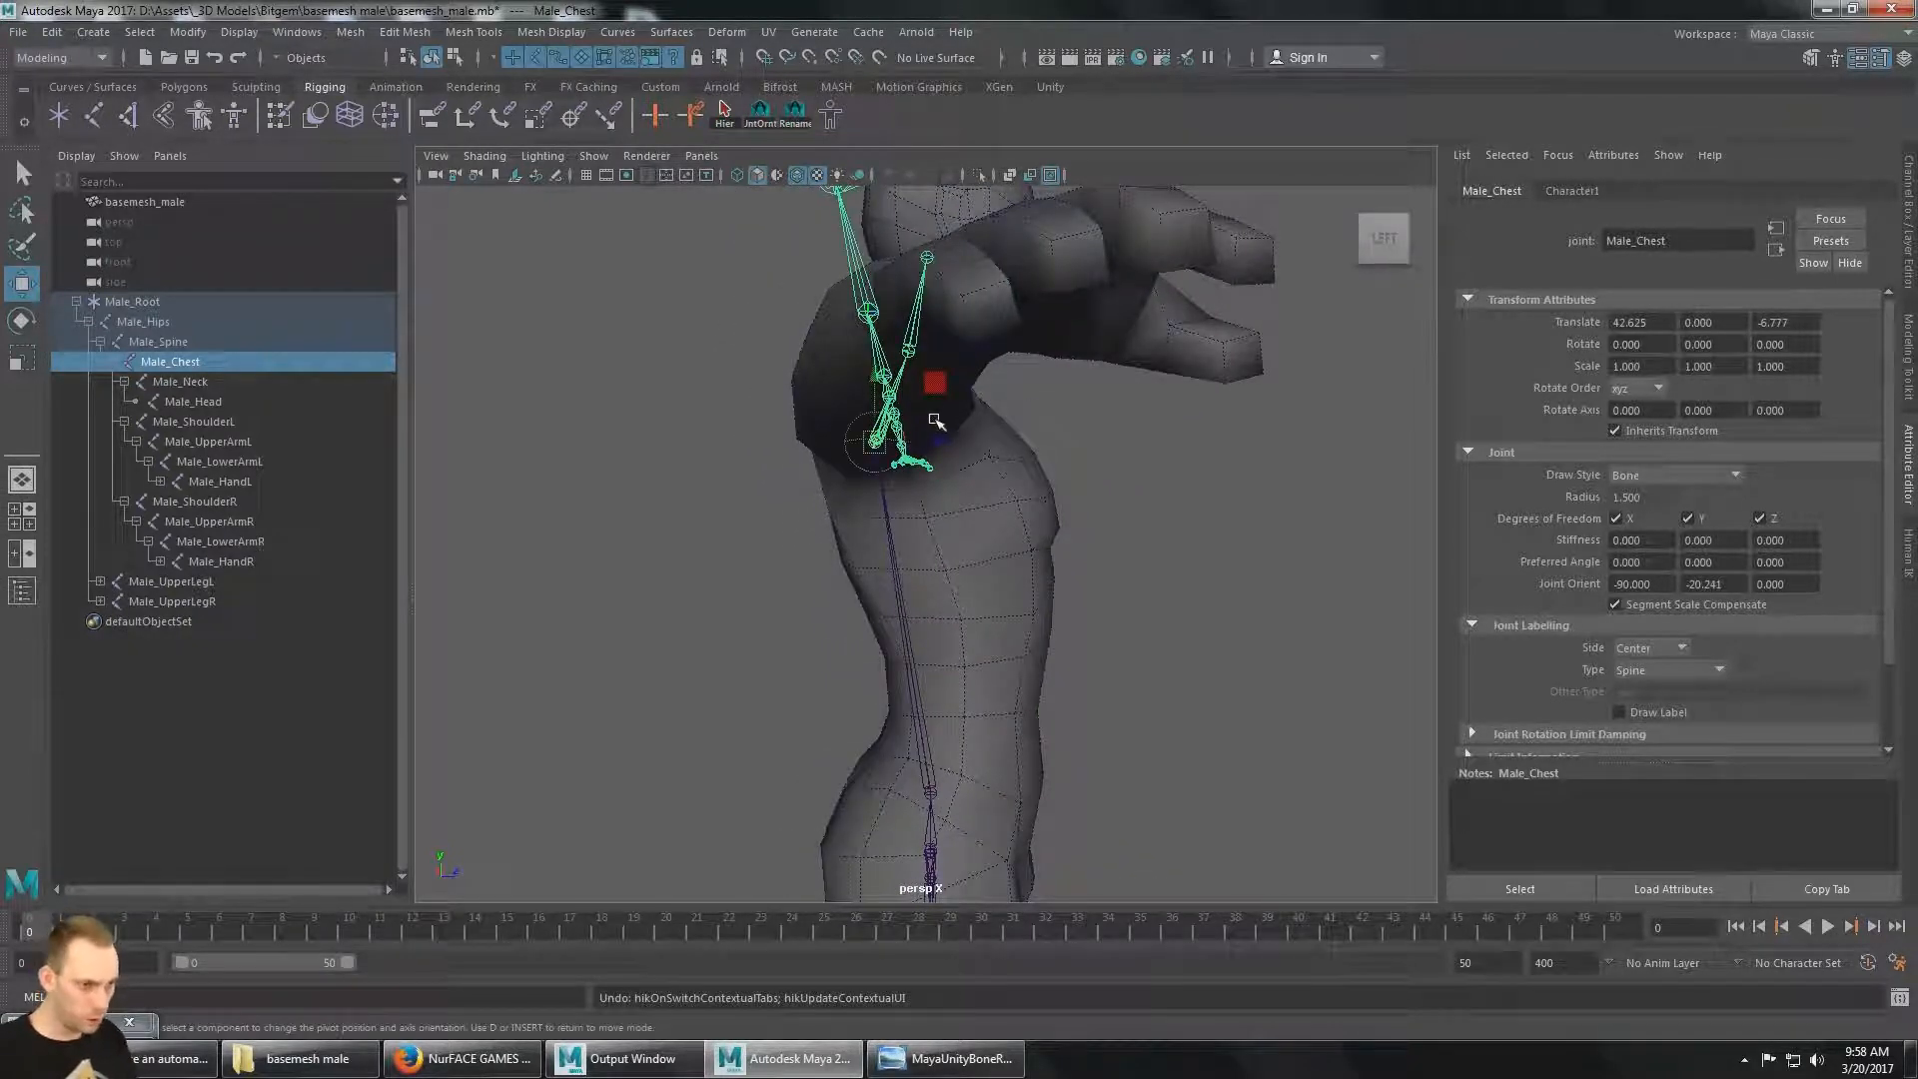
{"action": "left_click_drag", "start_coordinate": [940, 381], "coordinate": [946, 415]}
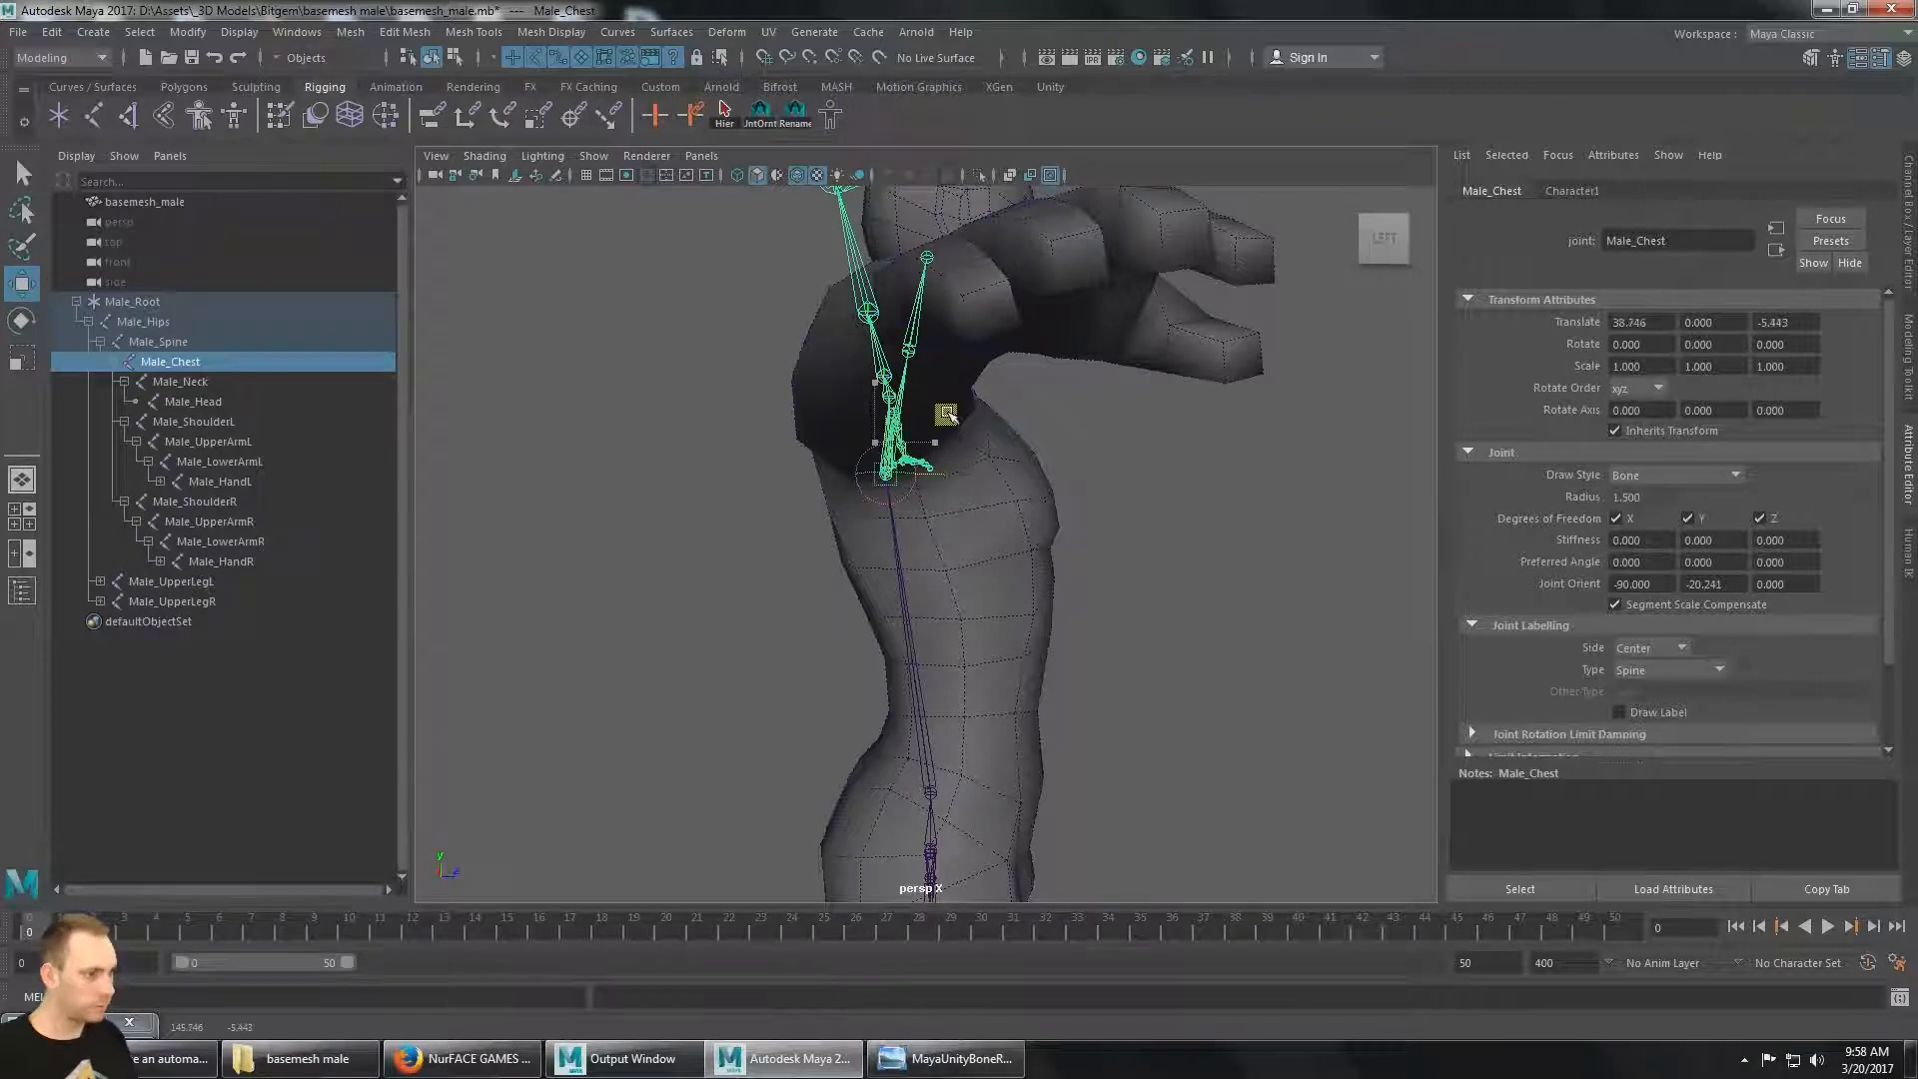
{"action": "left_click_drag", "start_coordinate": [1280, 396], "coordinate": [1024, 407], "text": "alt"}
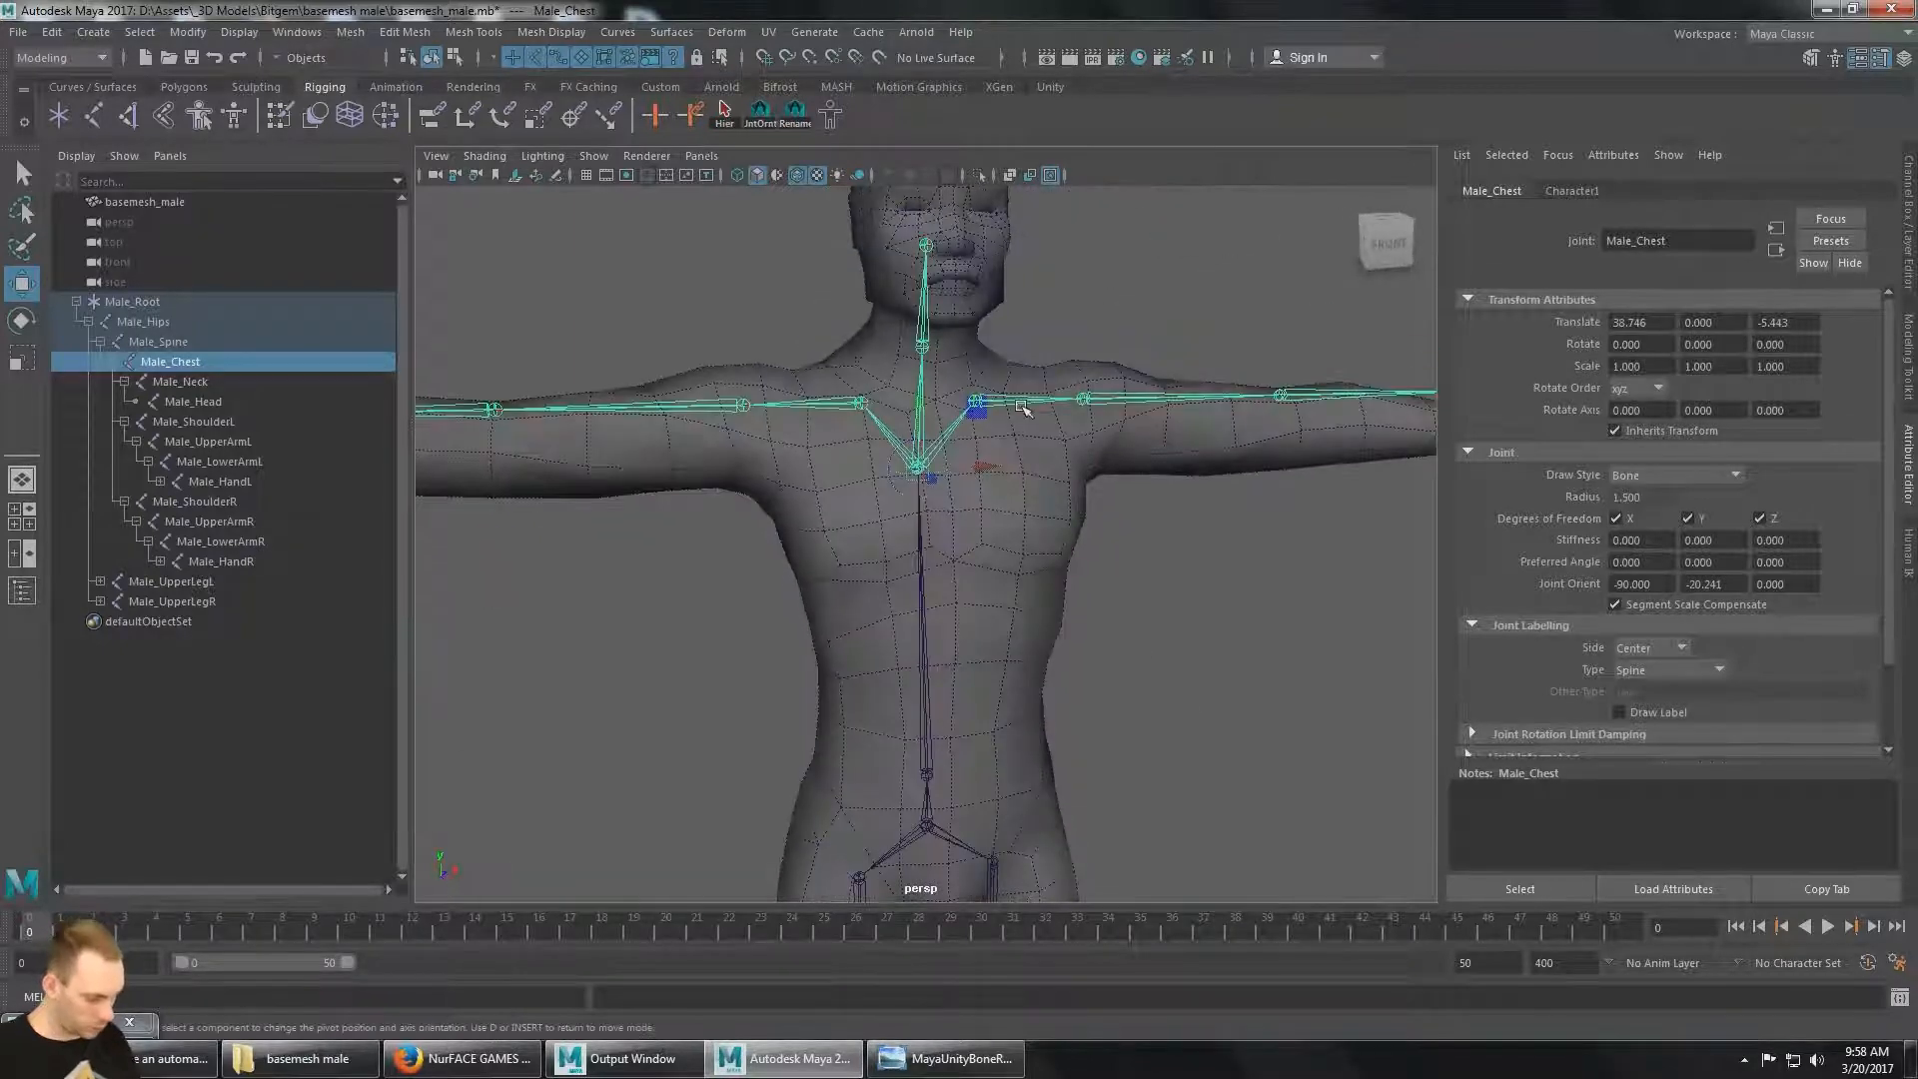
{"action": "key", "text": "Insert"}
Raise only the Male_Spine joint to the waist, without its child joints, to about 20.6 in Translate Y.
{"action": "left_click_drag", "start_coordinate": [1078, 502], "coordinate": [1069, 517], "text": "alt"}
{"action": "scroll", "coordinate": [1068, 518], "scroll_direction": "down", "scroll_amount": 4}
{"action": "middle_click_drag", "start_coordinate": [1068, 517], "coordinate": [987, 498], "text": "alt"}
{"action": "left_click_drag", "start_coordinate": [986, 498], "coordinate": [1099, 494], "text": "alt"}
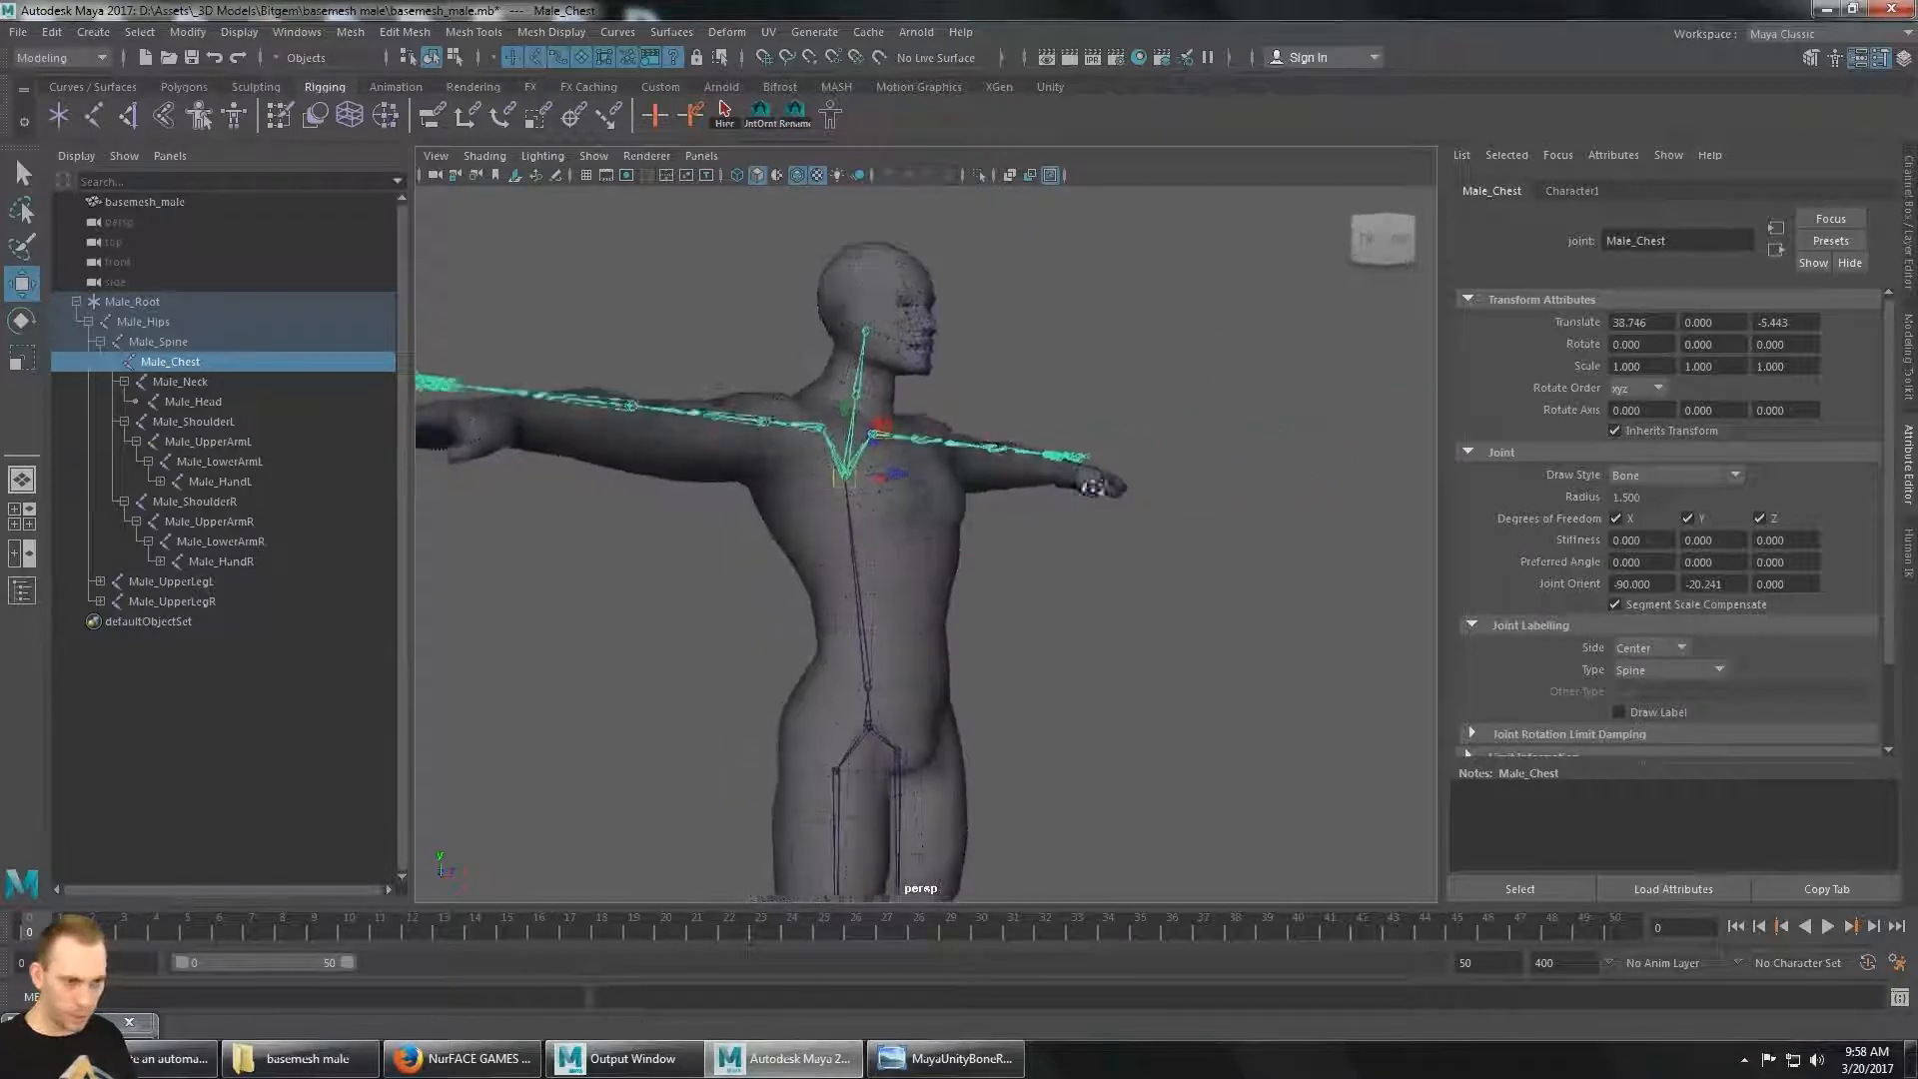
{"action": "left_click", "coordinate": [183, 345]}
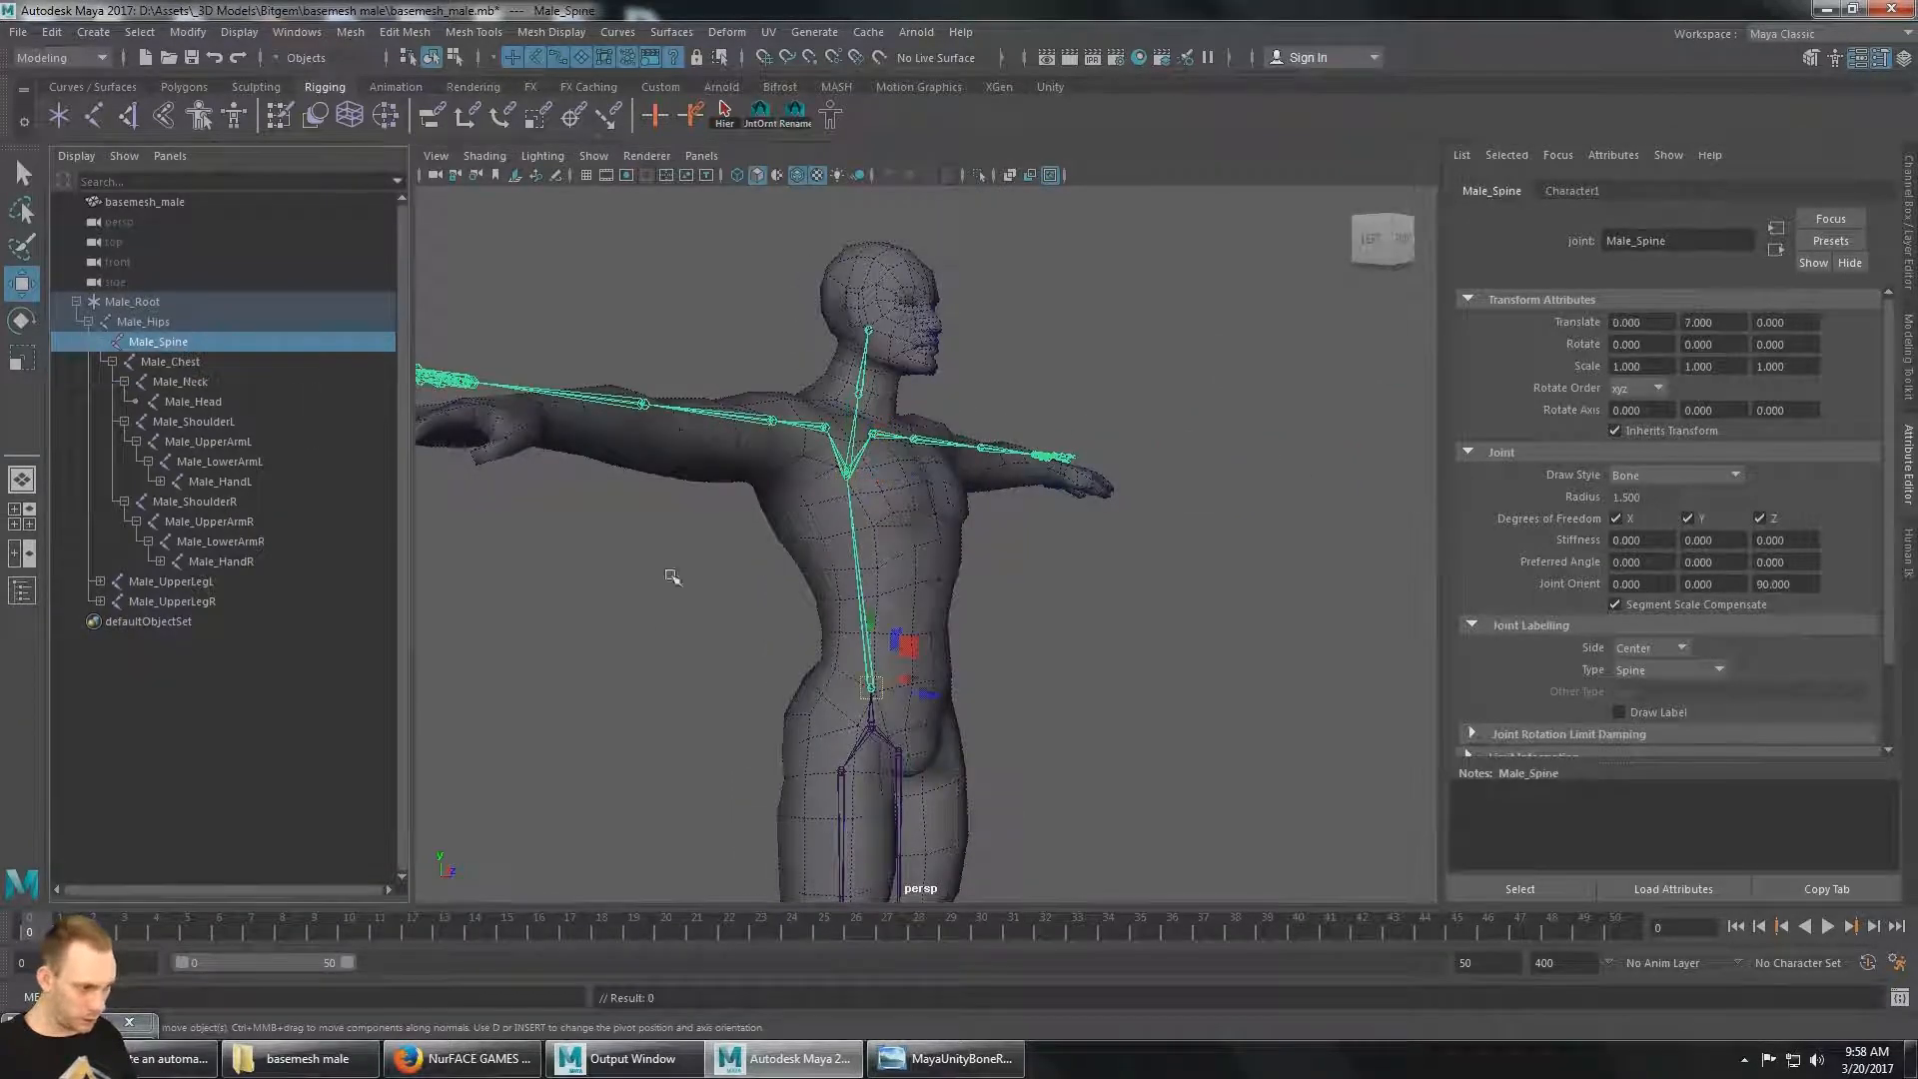
{"action": "left_click_drag", "start_coordinate": [673, 570], "coordinate": [800, 536], "text": "alt"}
{"action": "scroll", "coordinate": [961, 619], "scroll_direction": "up", "scroll_amount": 4}
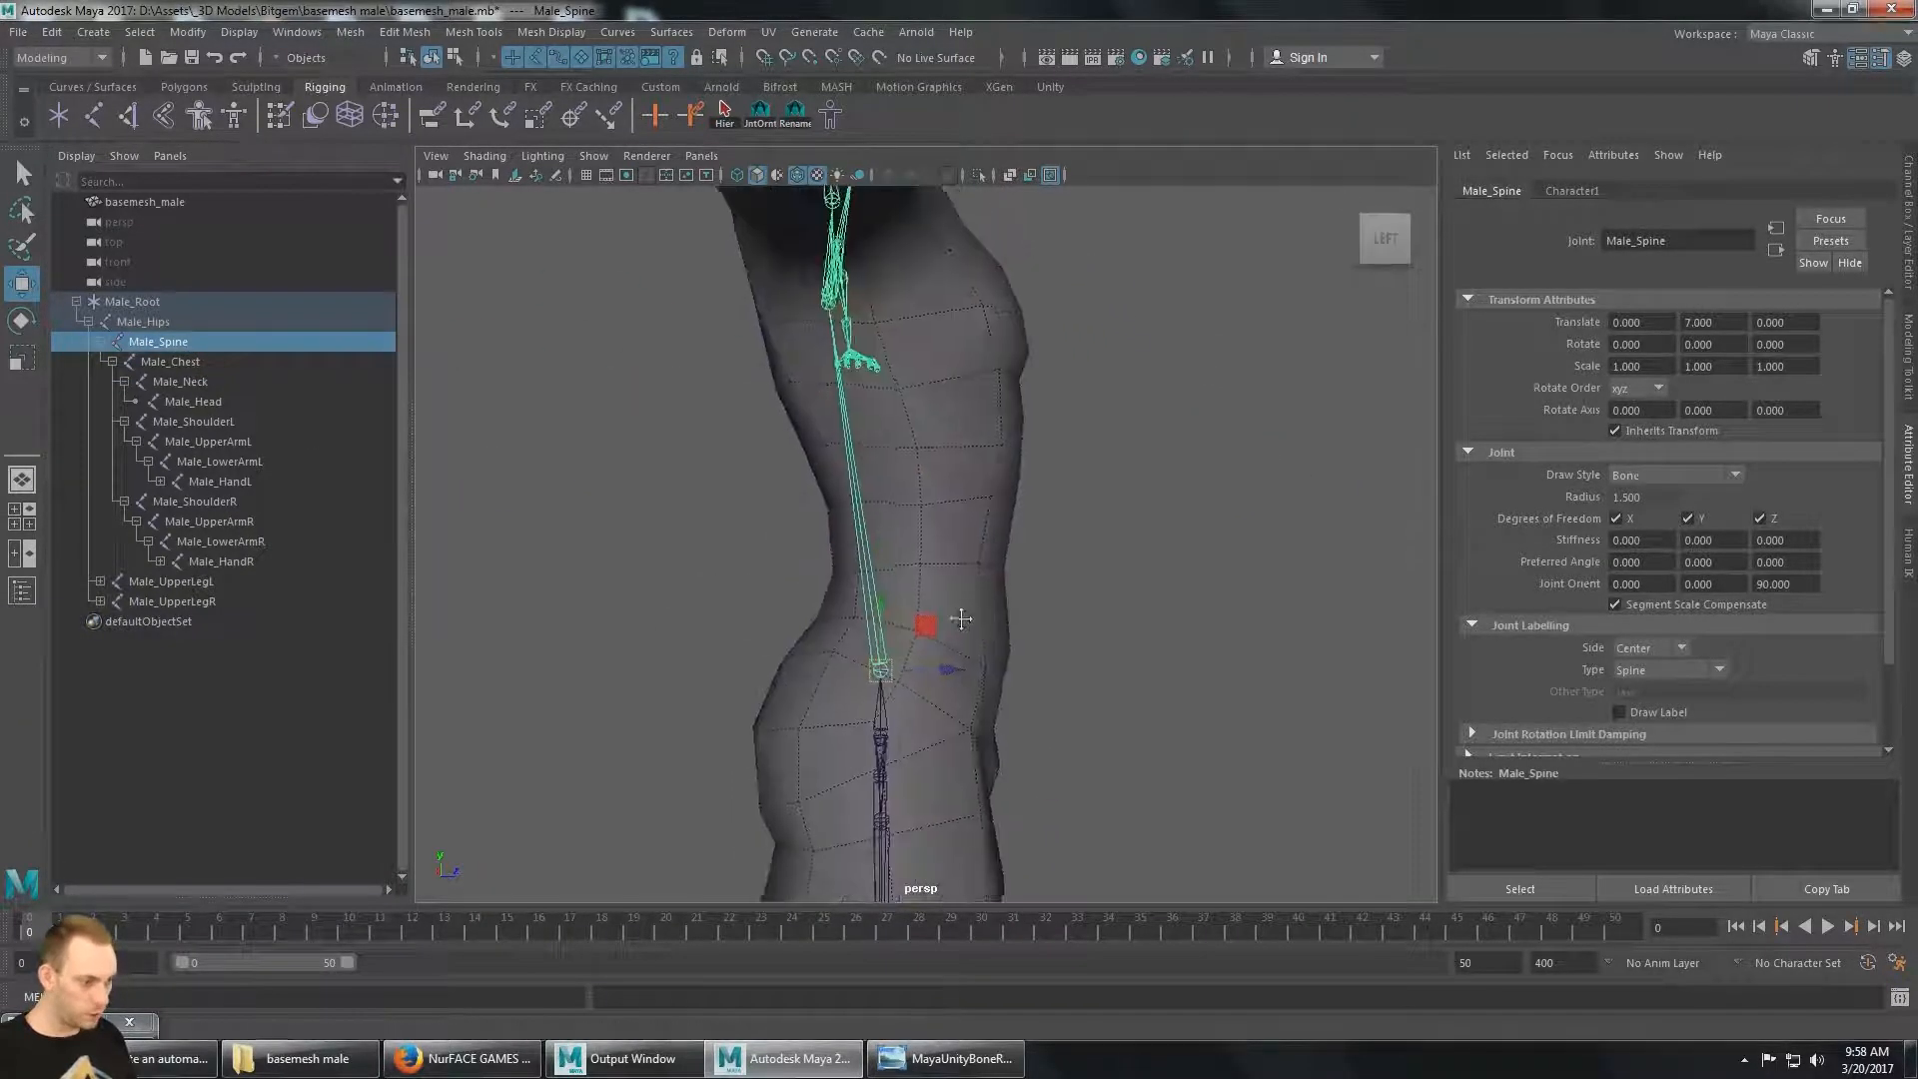
{"action": "middle_click_drag", "start_coordinate": [959, 620], "coordinate": [987, 658], "text": "alt"}
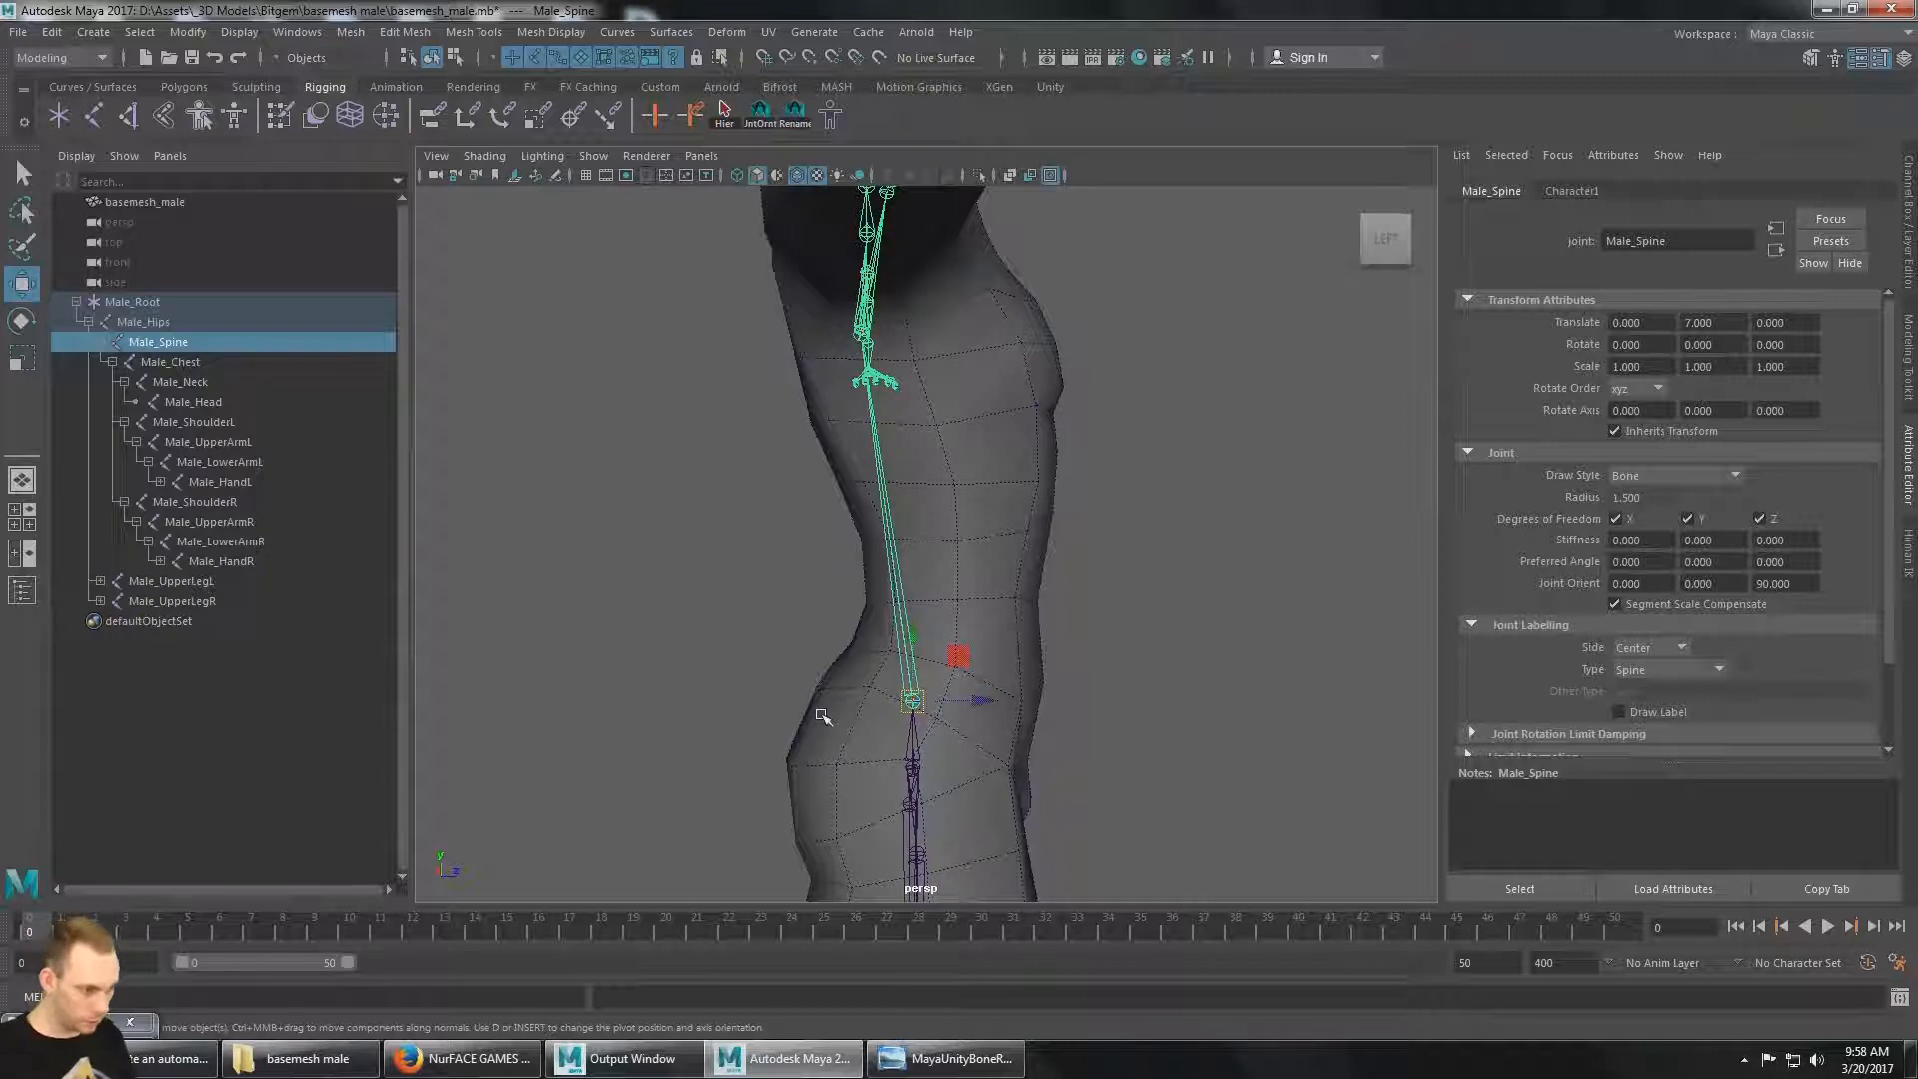
{"action": "key", "text": "d"}
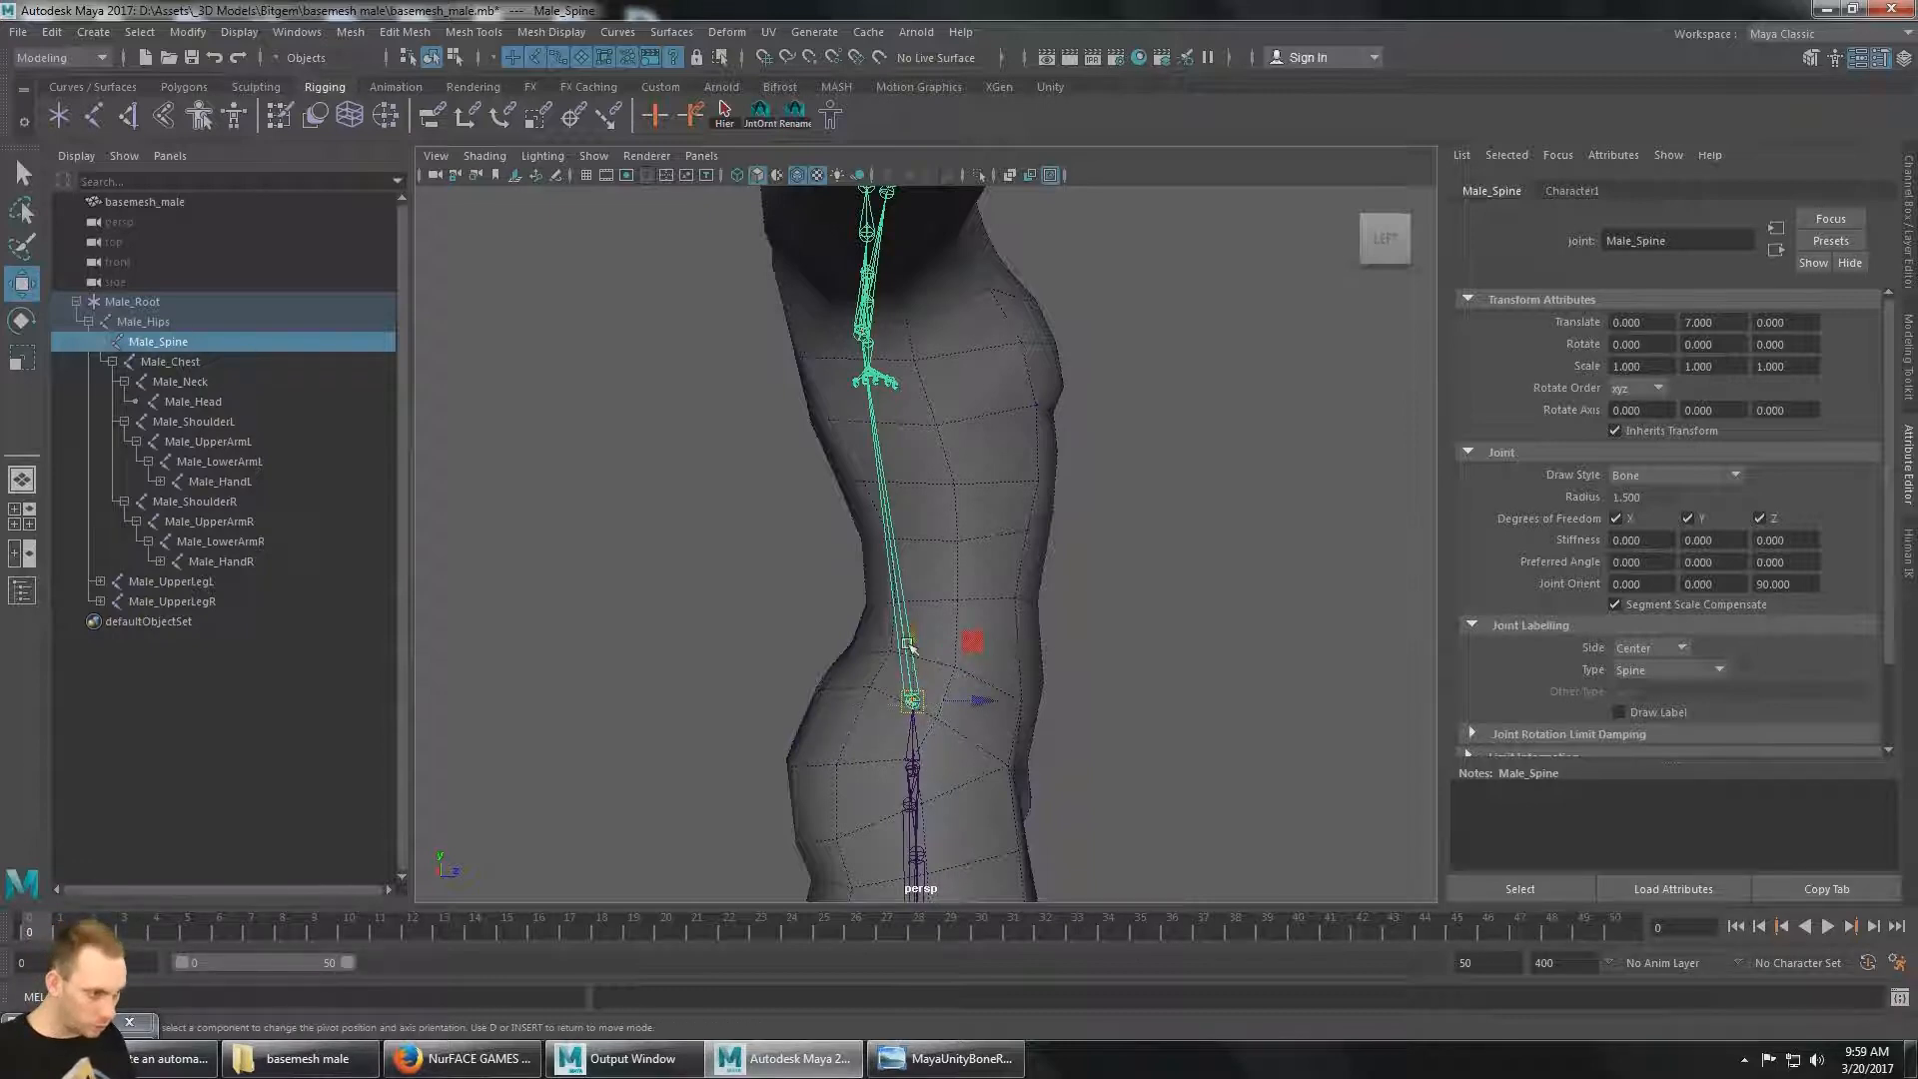
{"action": "left_click_drag", "start_coordinate": [911, 640], "coordinate": [891, 510]}
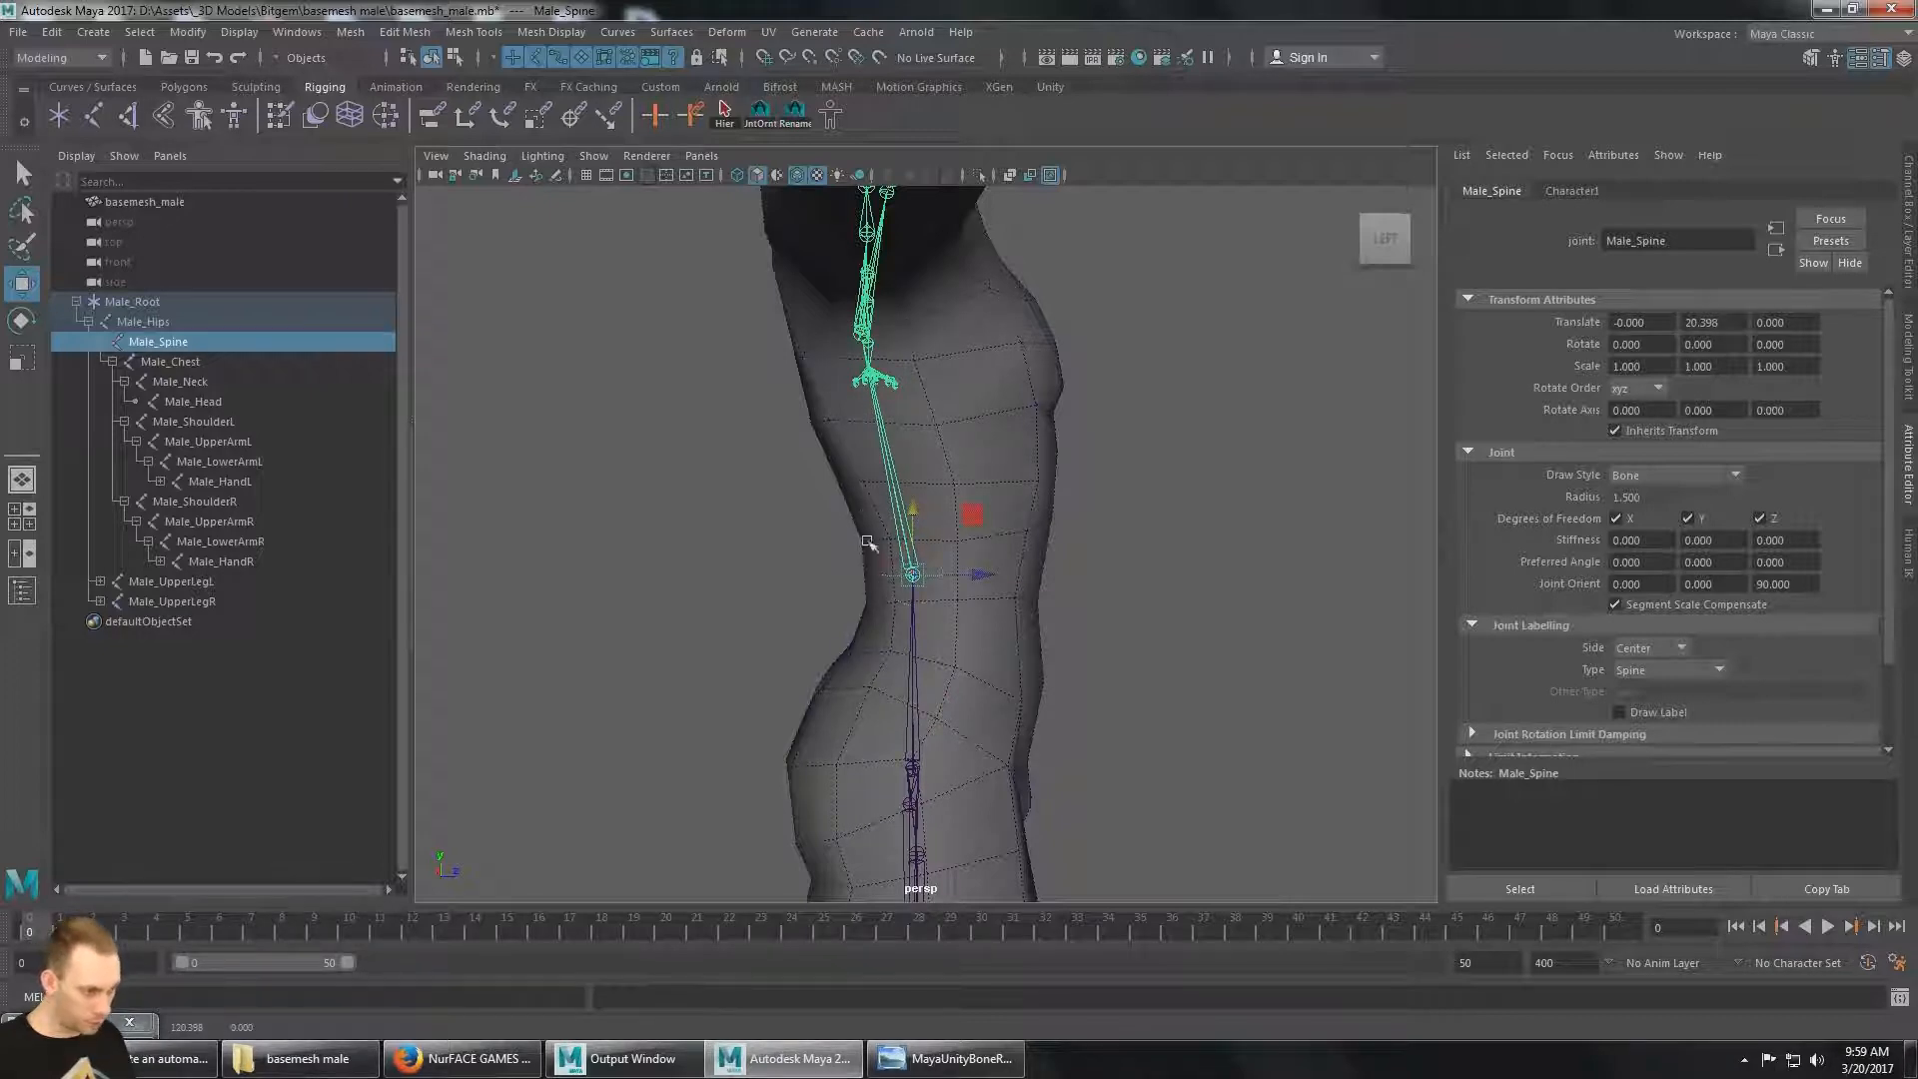
{"action": "left_click_drag", "start_coordinate": [912, 521], "coordinate": [913, 514]}
{"action": "mouse_move", "coordinate": [984, 605]}
{"action": "left_mouse_down", "text": "alt"}
{"action": "mouse_move", "coordinate": [835, 654]}
{"action": "mouse_move", "coordinate": [1062, 630]}
{"action": "mouse_move", "coordinate": [826, 633]}
{"action": "mouse_move", "coordinate": [1059, 617]}
{"action": "mouse_move", "coordinate": [860, 630]}
{"action": "mouse_move", "coordinate": [1040, 629]}
{"action": "mouse_move", "coordinate": [963, 599]}
{"action": "left_mouse_up", "text": "alt"}
Lower only the Male_Spine joint slightly, to about 17.4 in Translate Y, and check the skeleton from the front.
{"action": "key", "text": "d"}
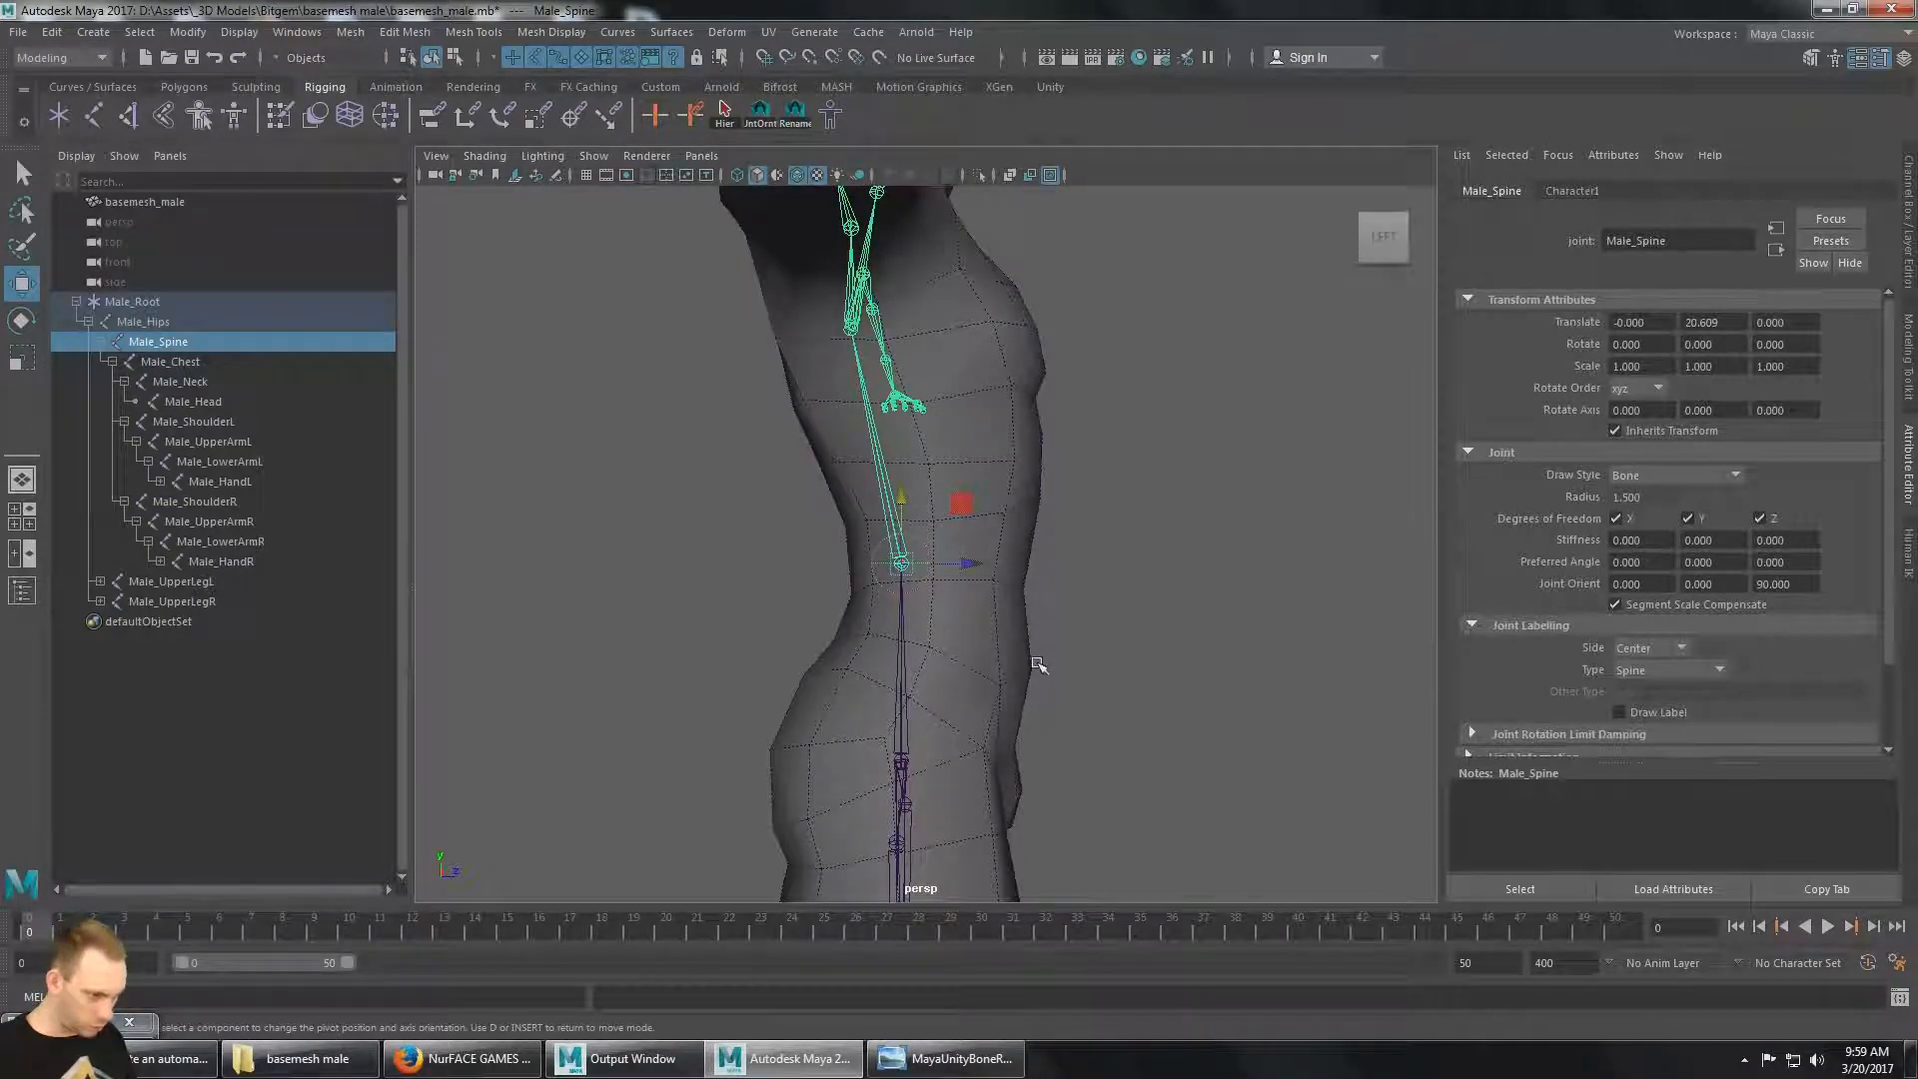
{"action": "left_click_drag", "start_coordinate": [902, 499], "coordinate": [902, 530]}
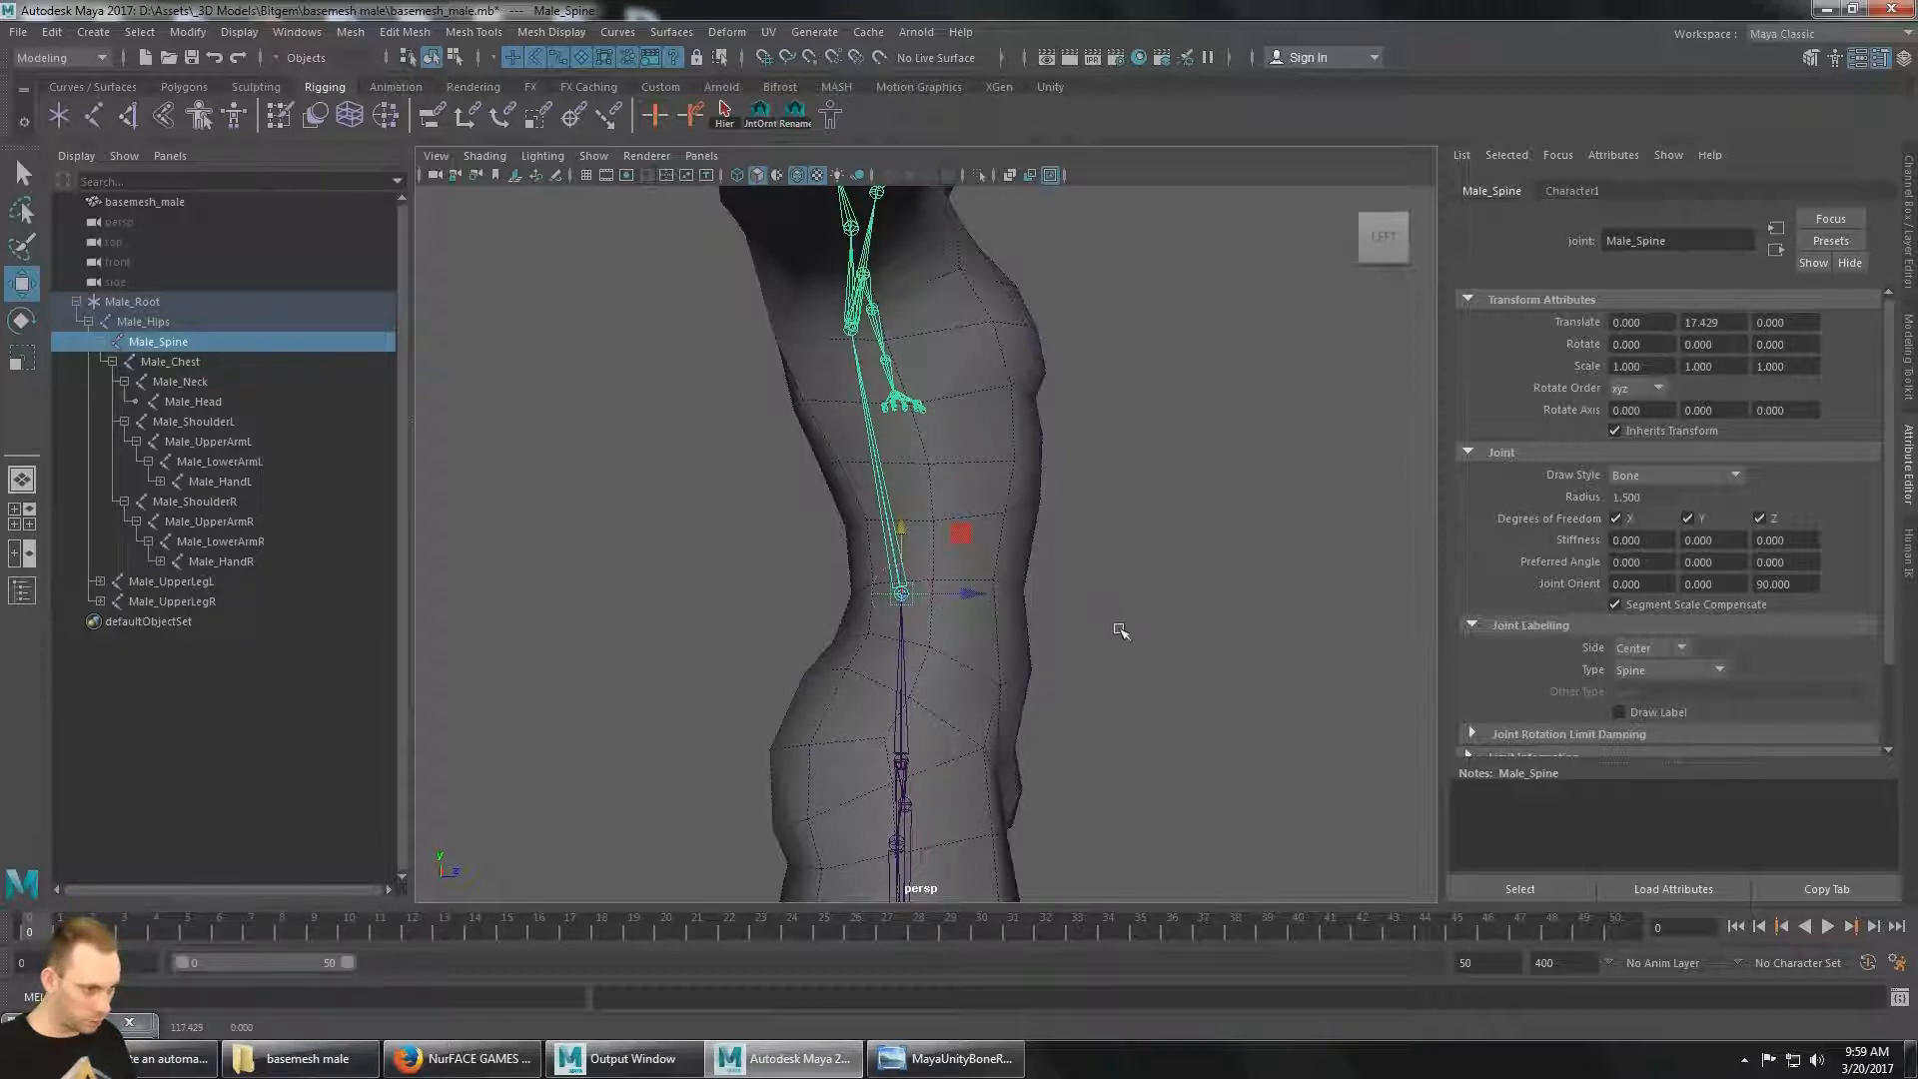
{"action": "left_click_drag", "start_coordinate": [1049, 629], "coordinate": [871, 653], "text": "alt"}
{"action": "scroll", "coordinate": [871, 653], "scroll_direction": "down", "scroll_amount": 6}
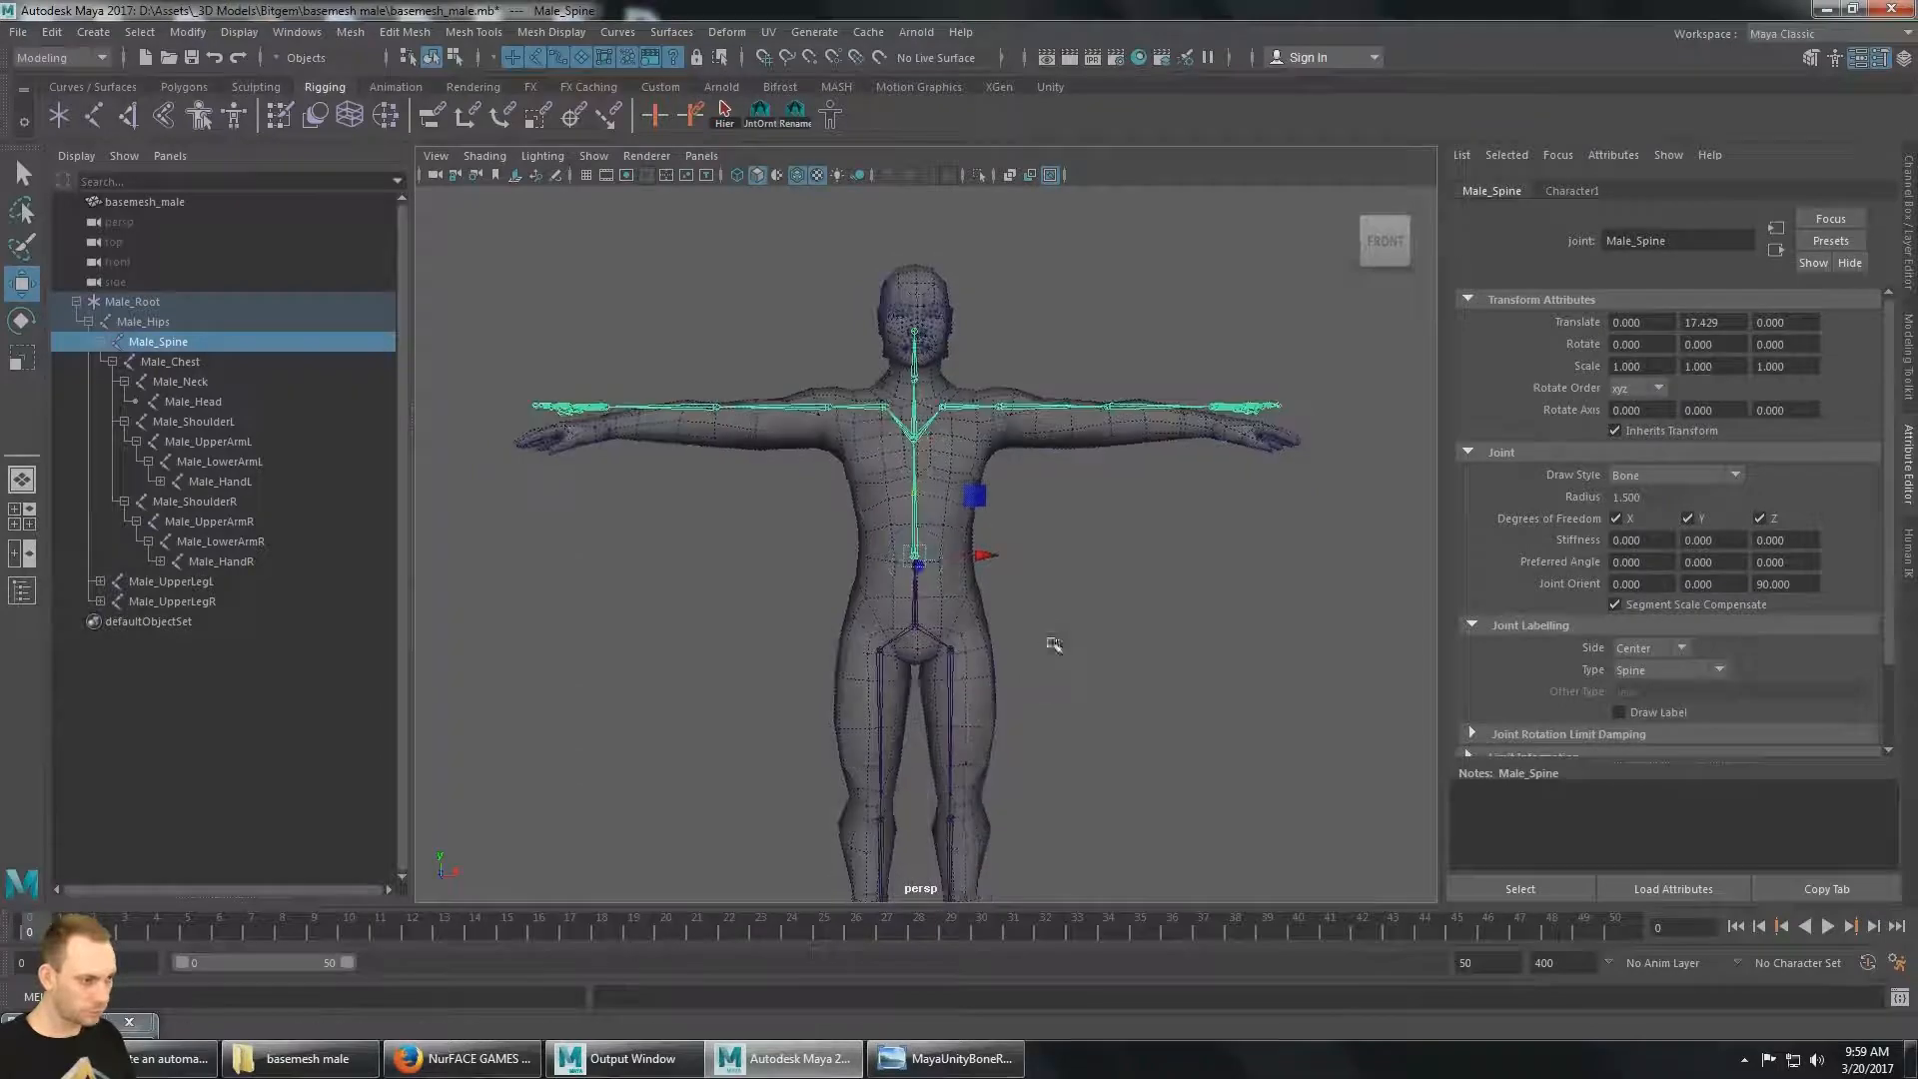
{"action": "middle_click_drag", "start_coordinate": [1041, 638], "coordinate": [1066, 484], "text": "alt"}
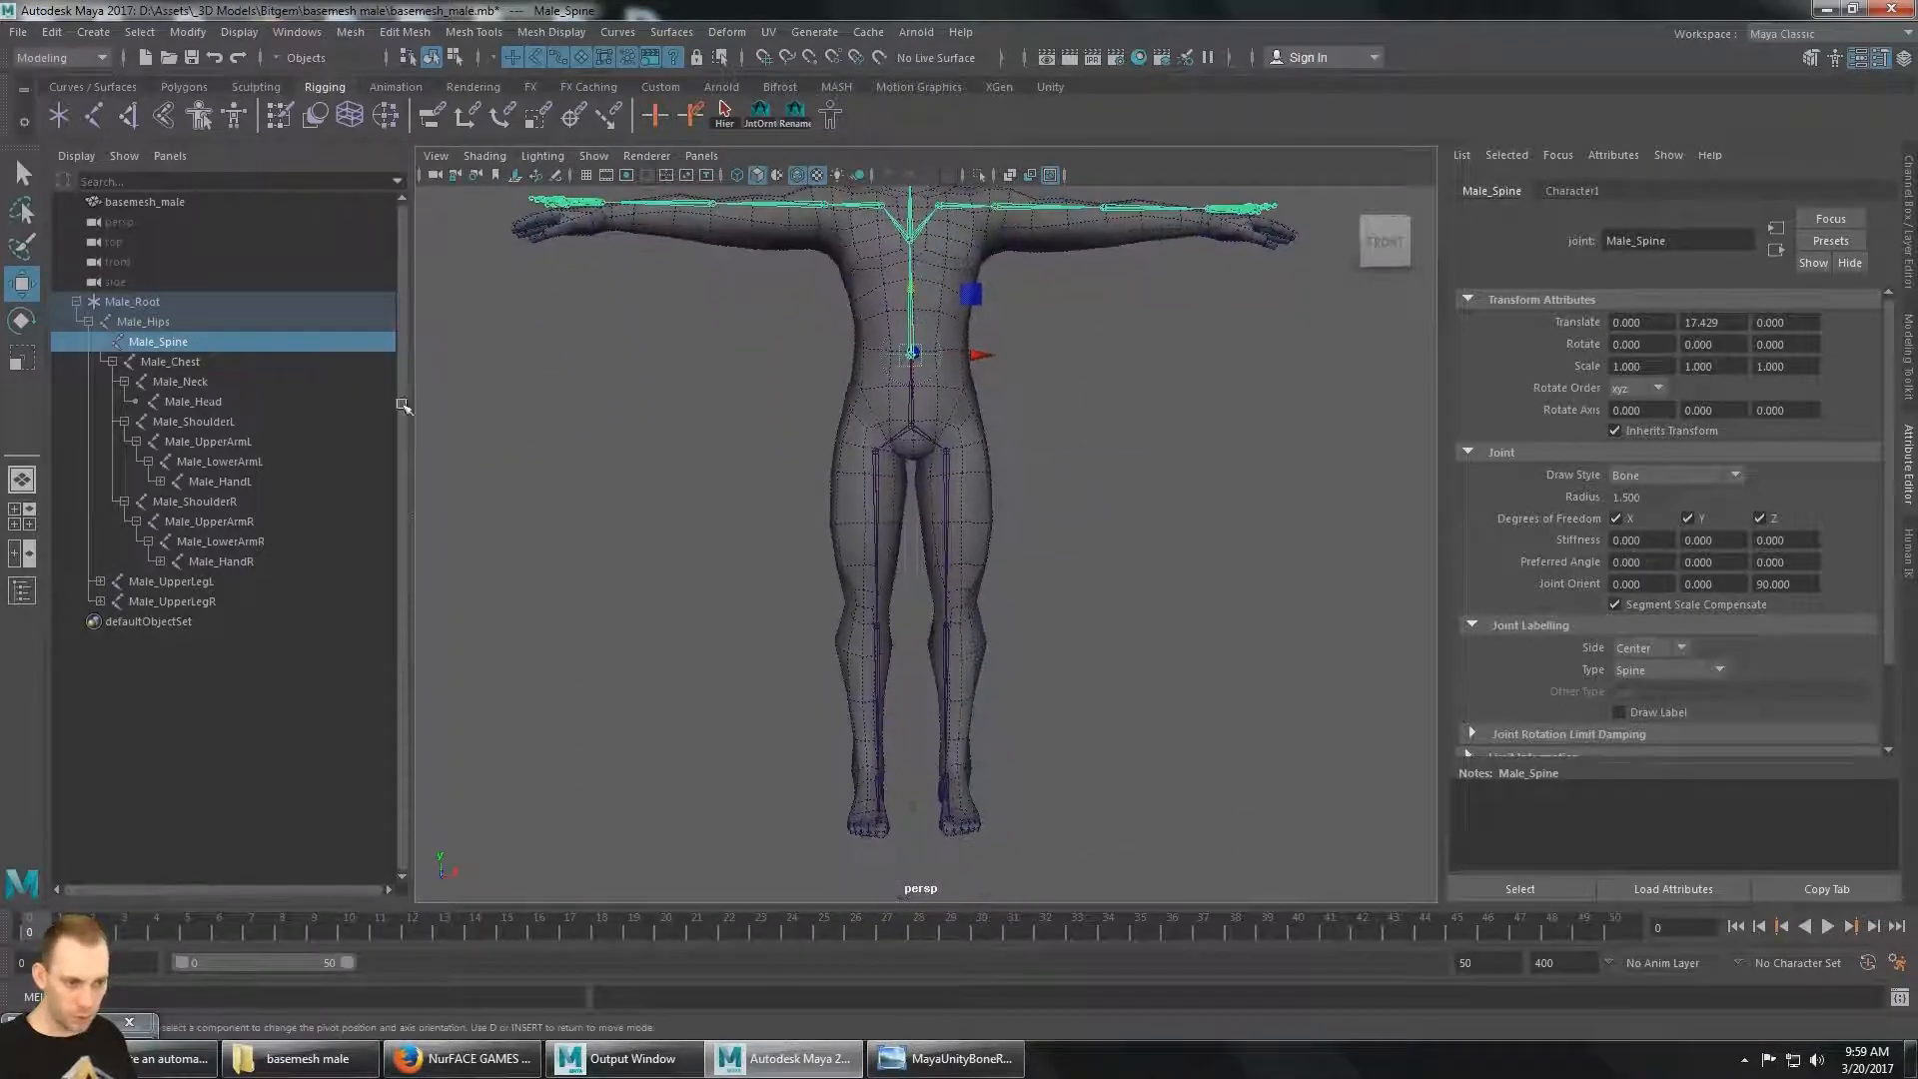
{"action": "left_click", "coordinate": [213, 503]}
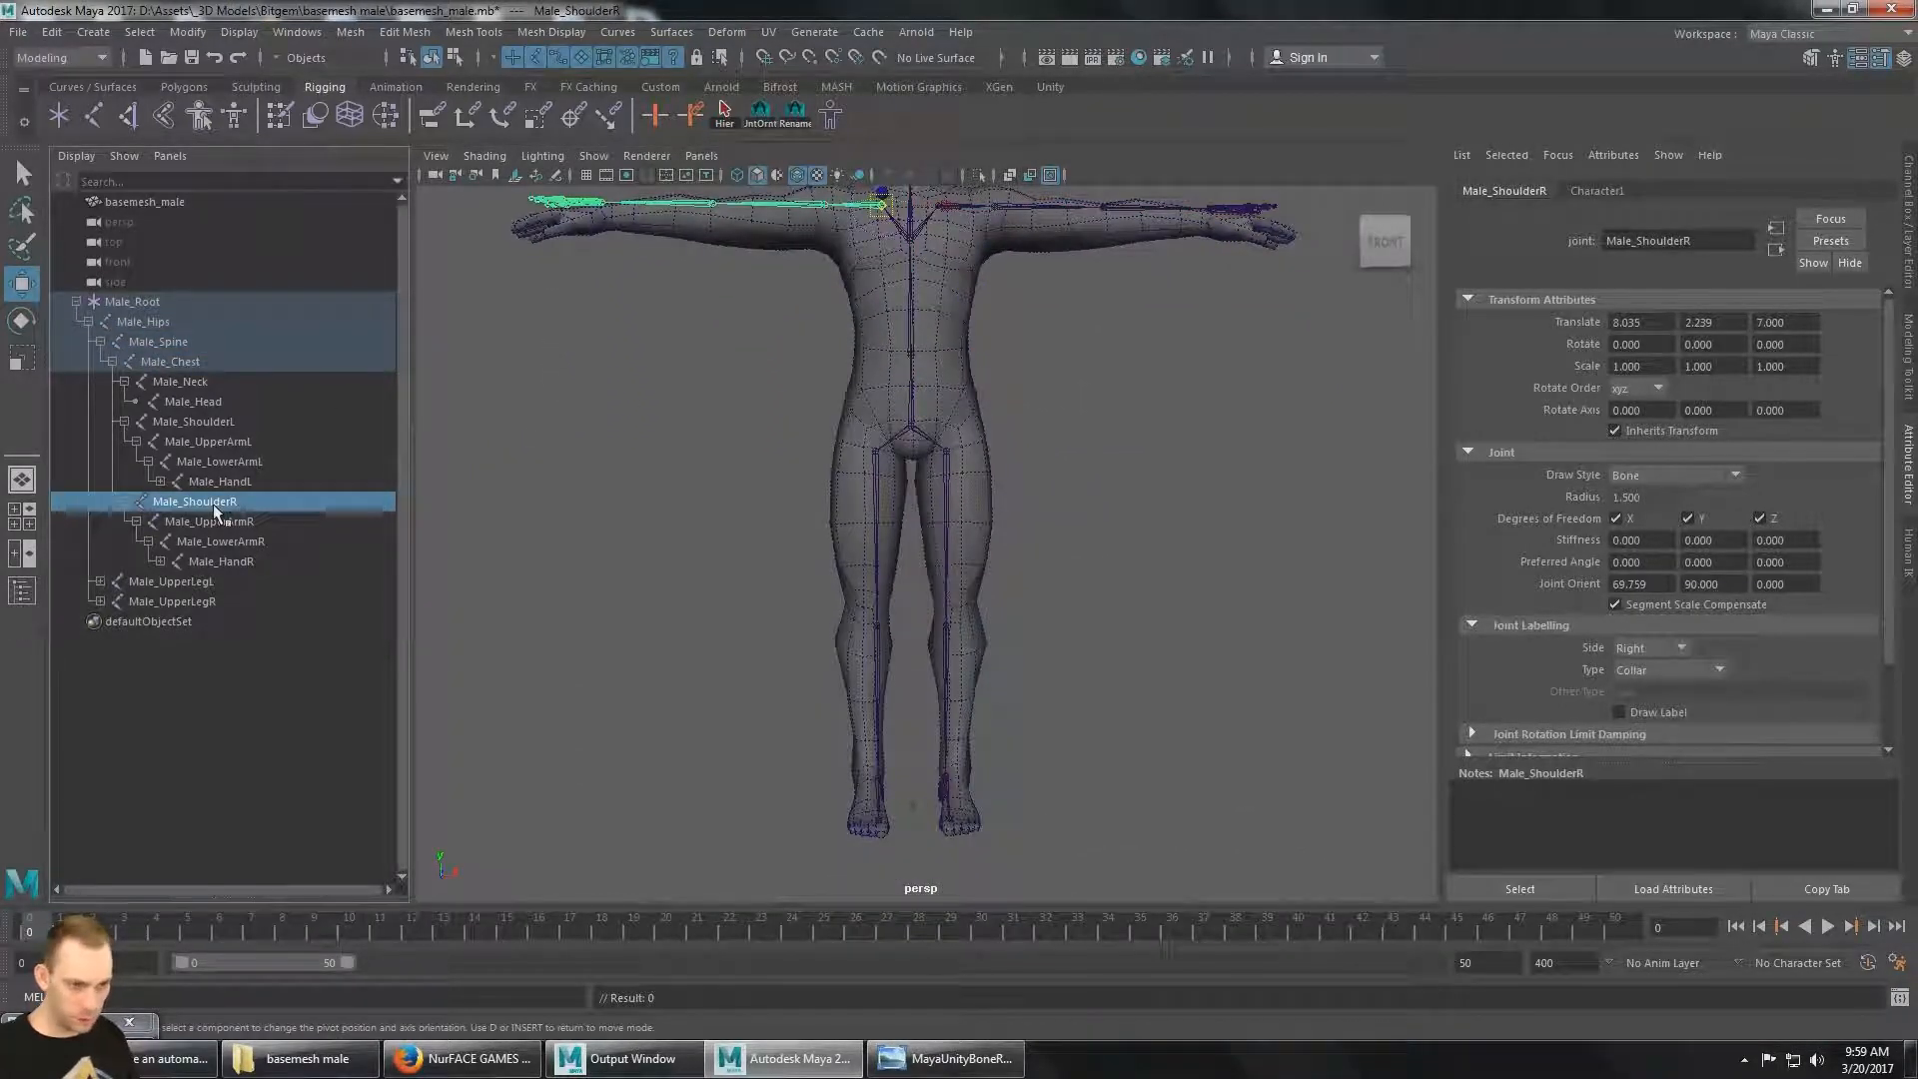
{"action": "left_click", "coordinate": [178, 325]}
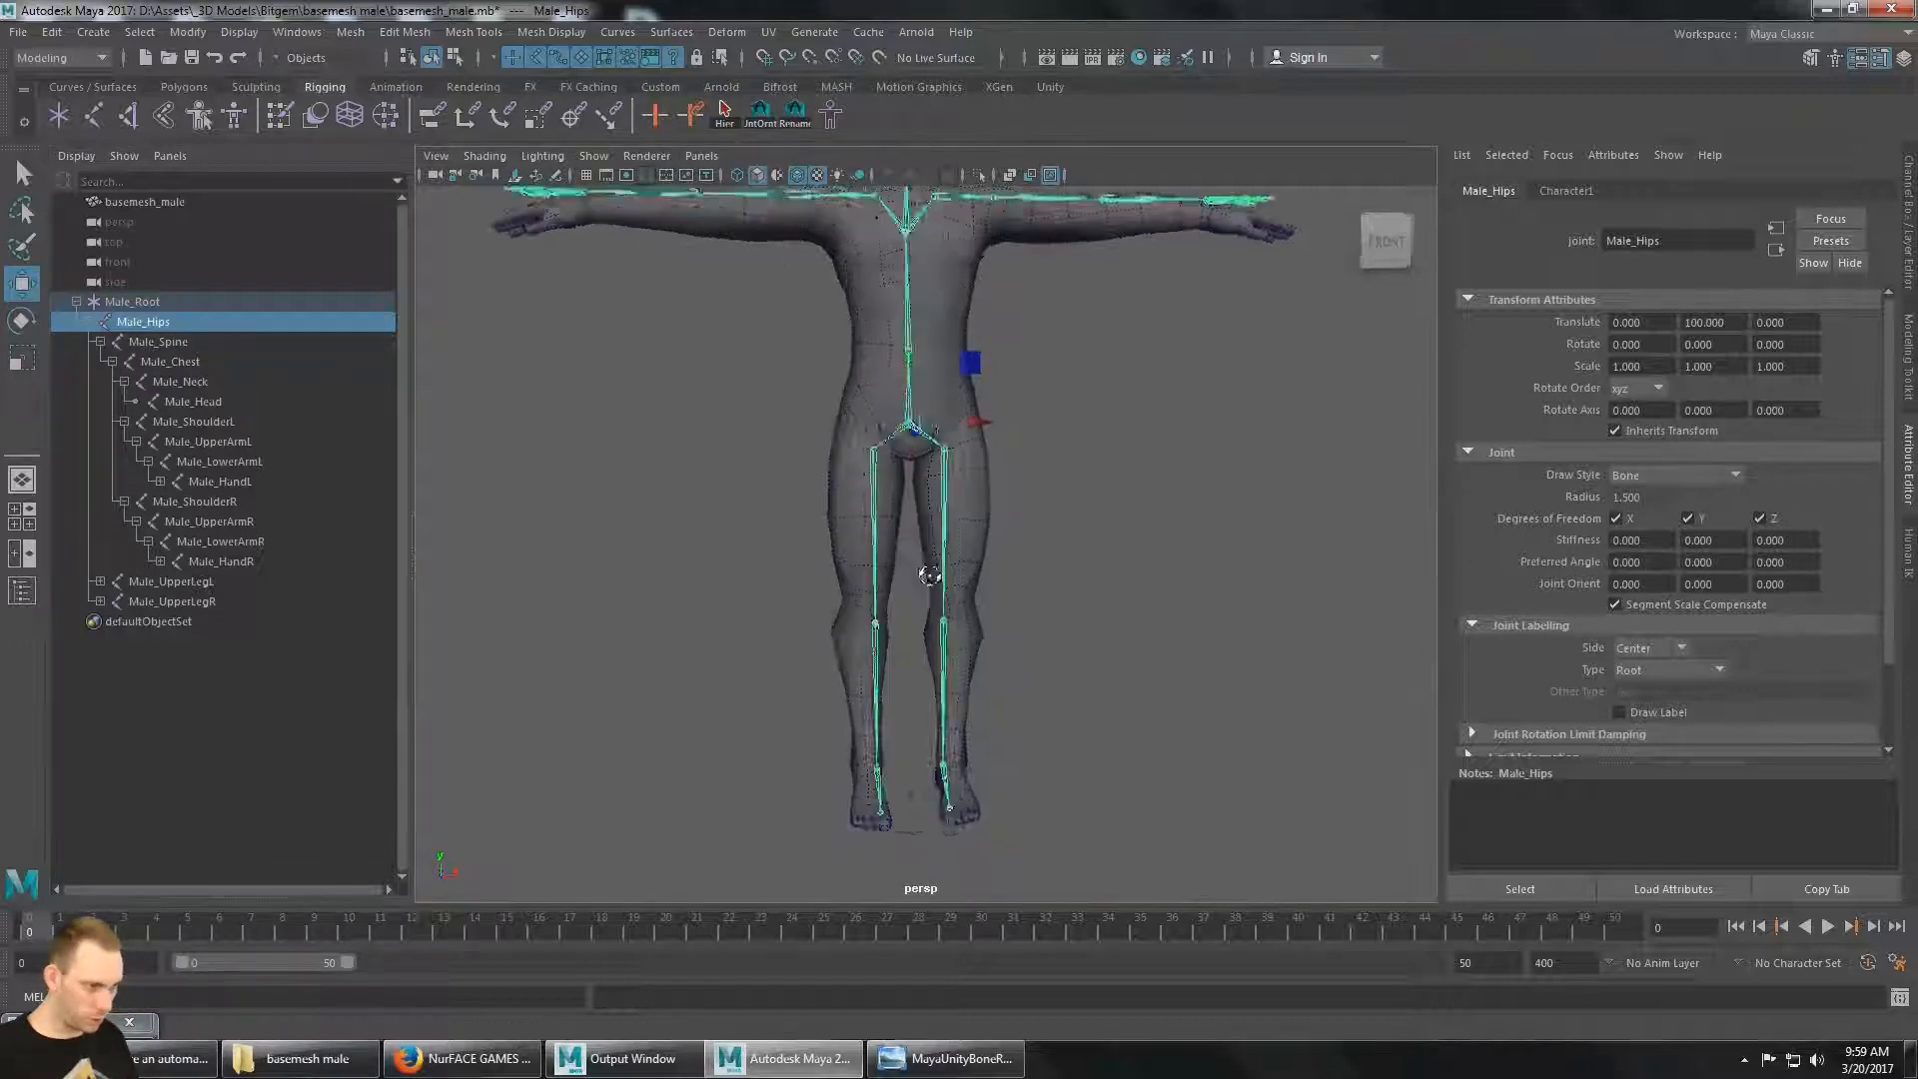
{"action": "left_click_drag", "start_coordinate": [999, 559], "coordinate": [916, 557], "text": "alt"}
{"action": "key", "text": "d"}
Move Male_UpperLegL outward with its whole leg chain, to about -11.6 in Translate Y, and check it from the front.
{"action": "left_click", "coordinate": [207, 581]}
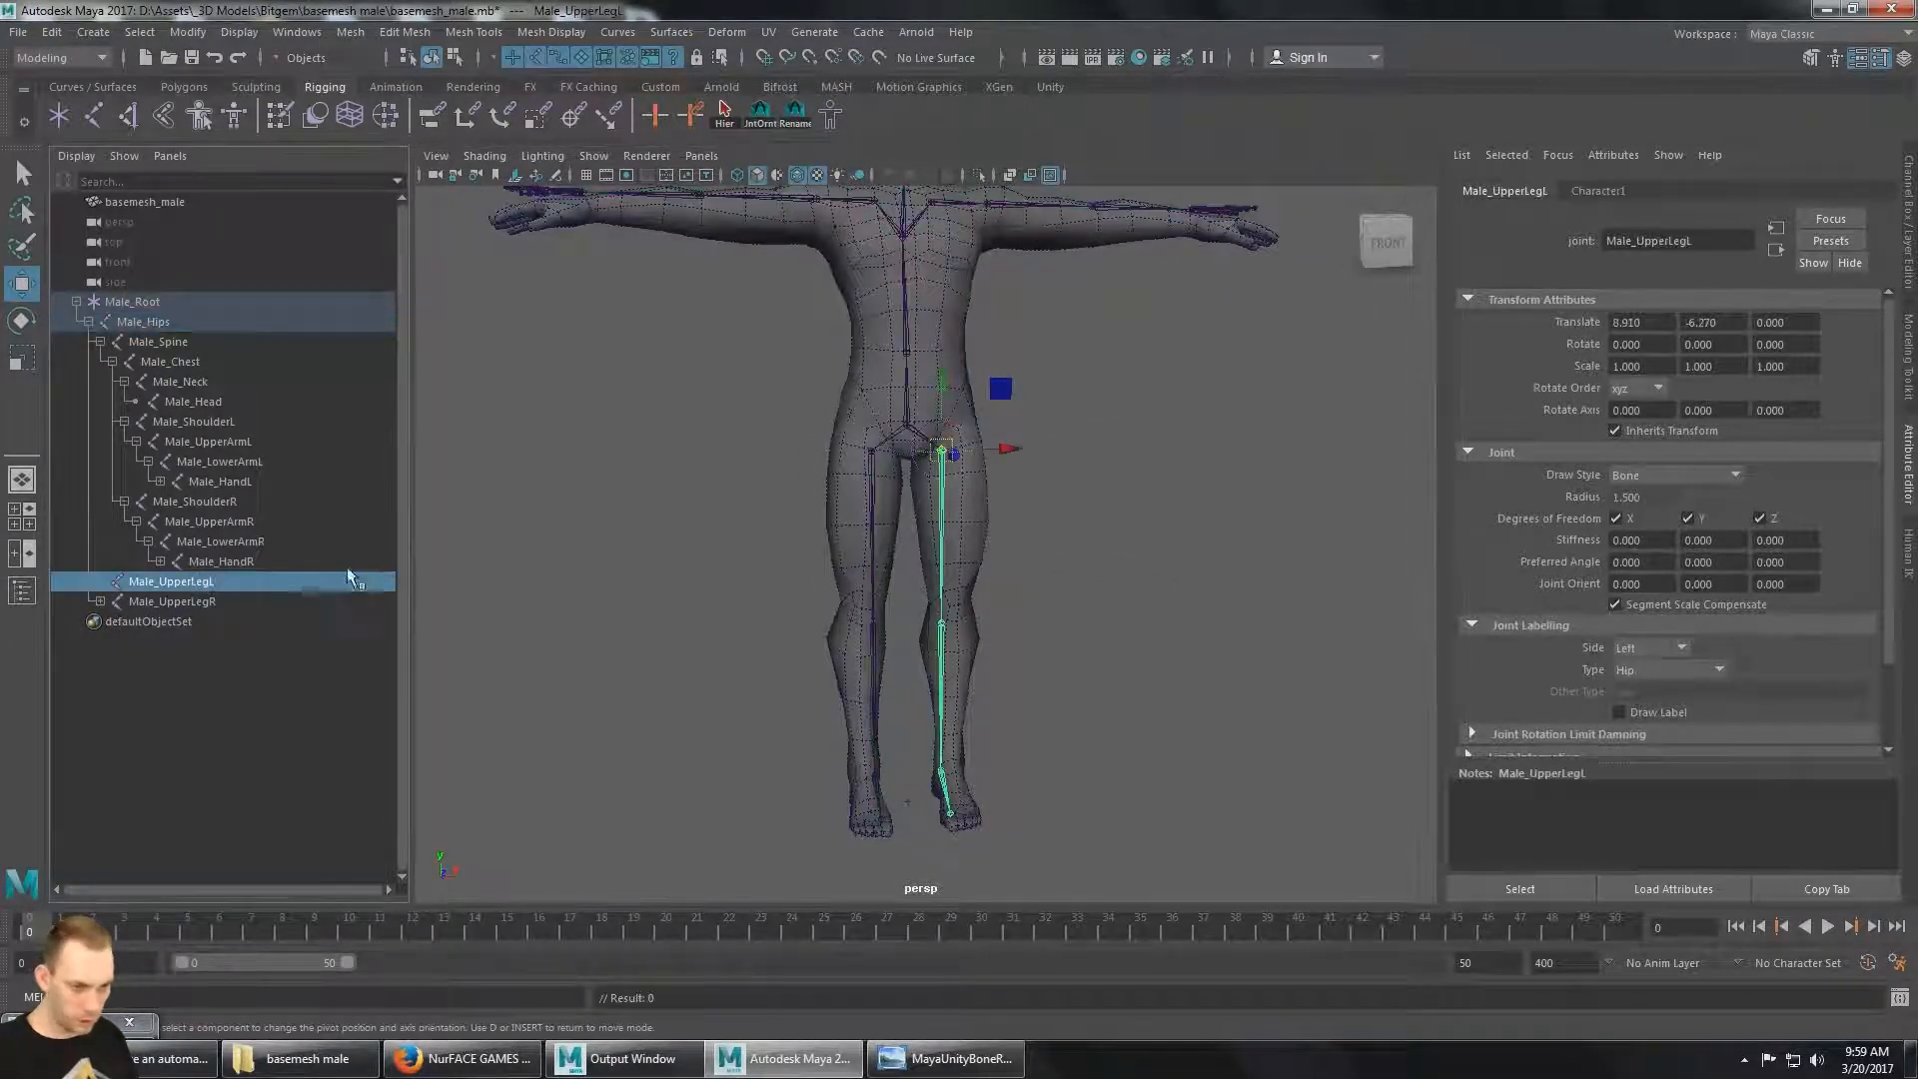
{"action": "key", "text": "f"}
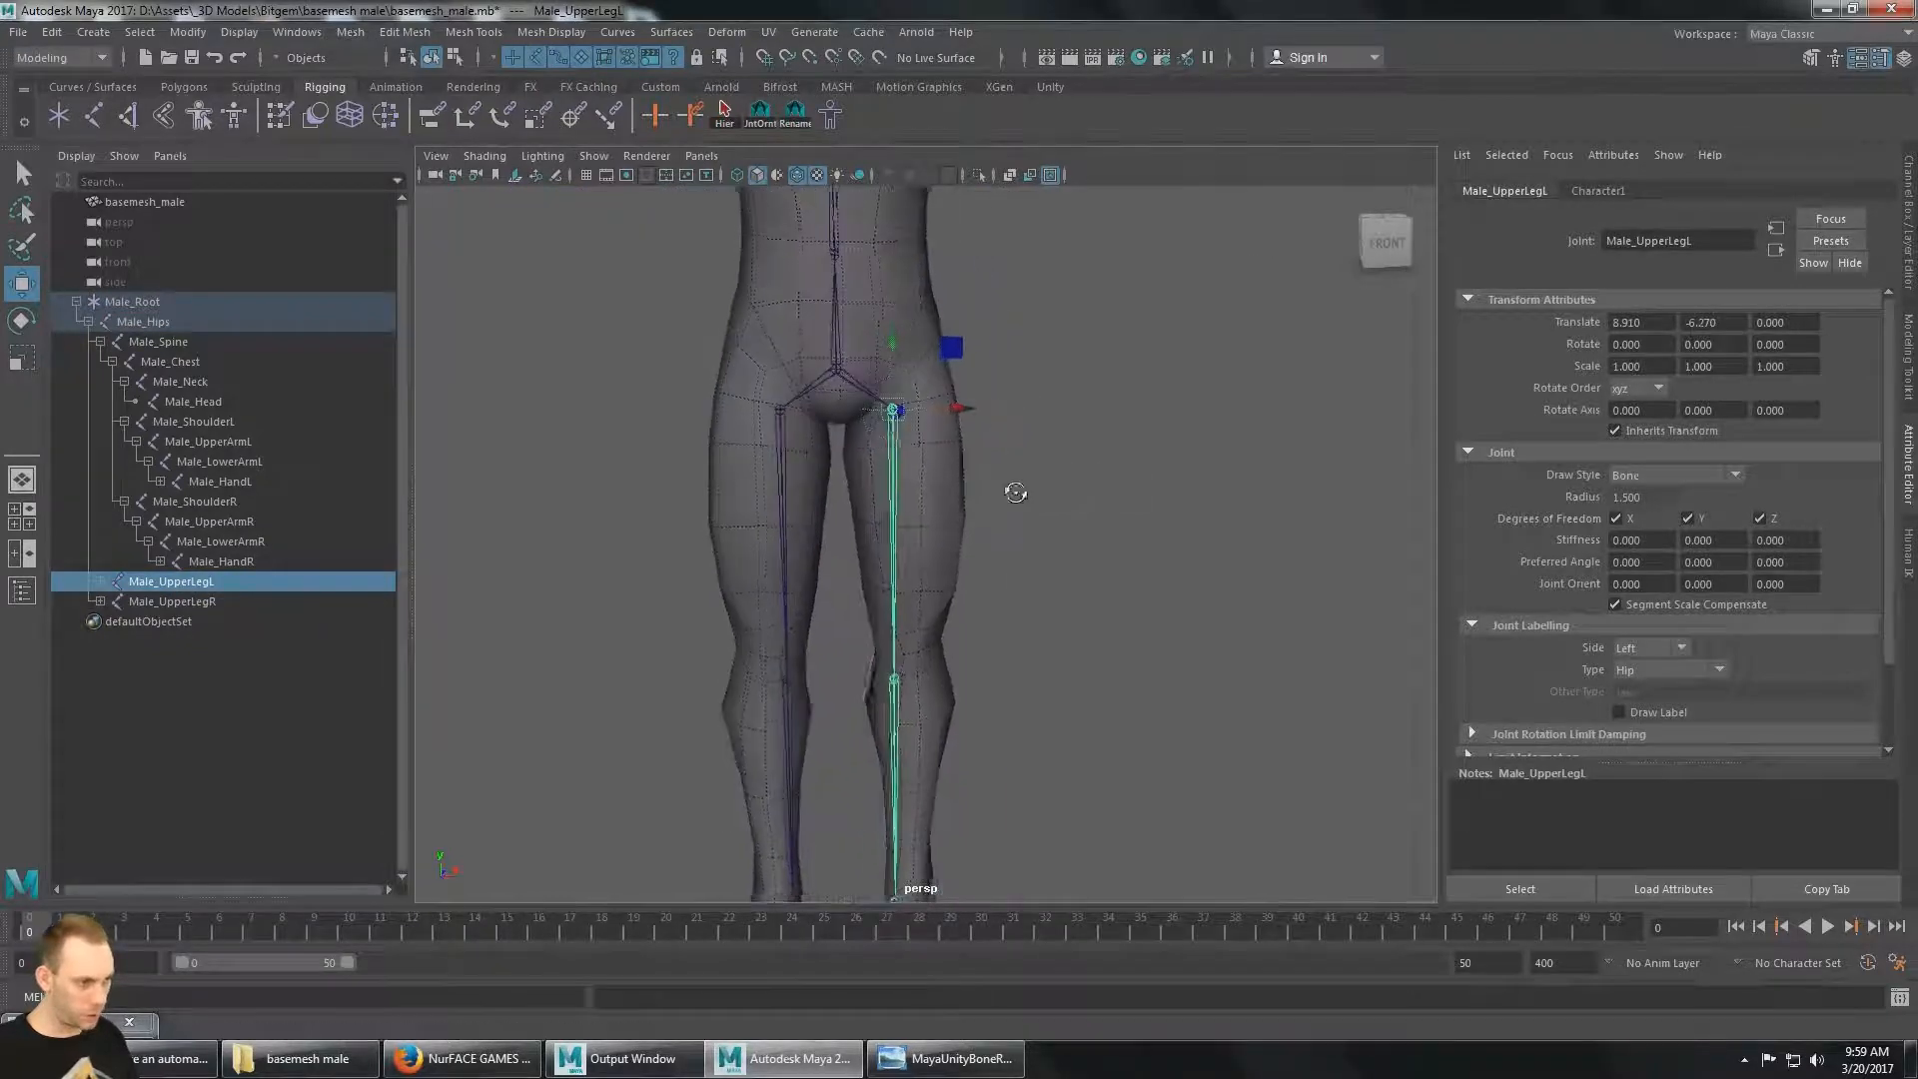
{"action": "scroll", "coordinate": [1001, 410], "scroll_direction": "down", "scroll_amount": 5}
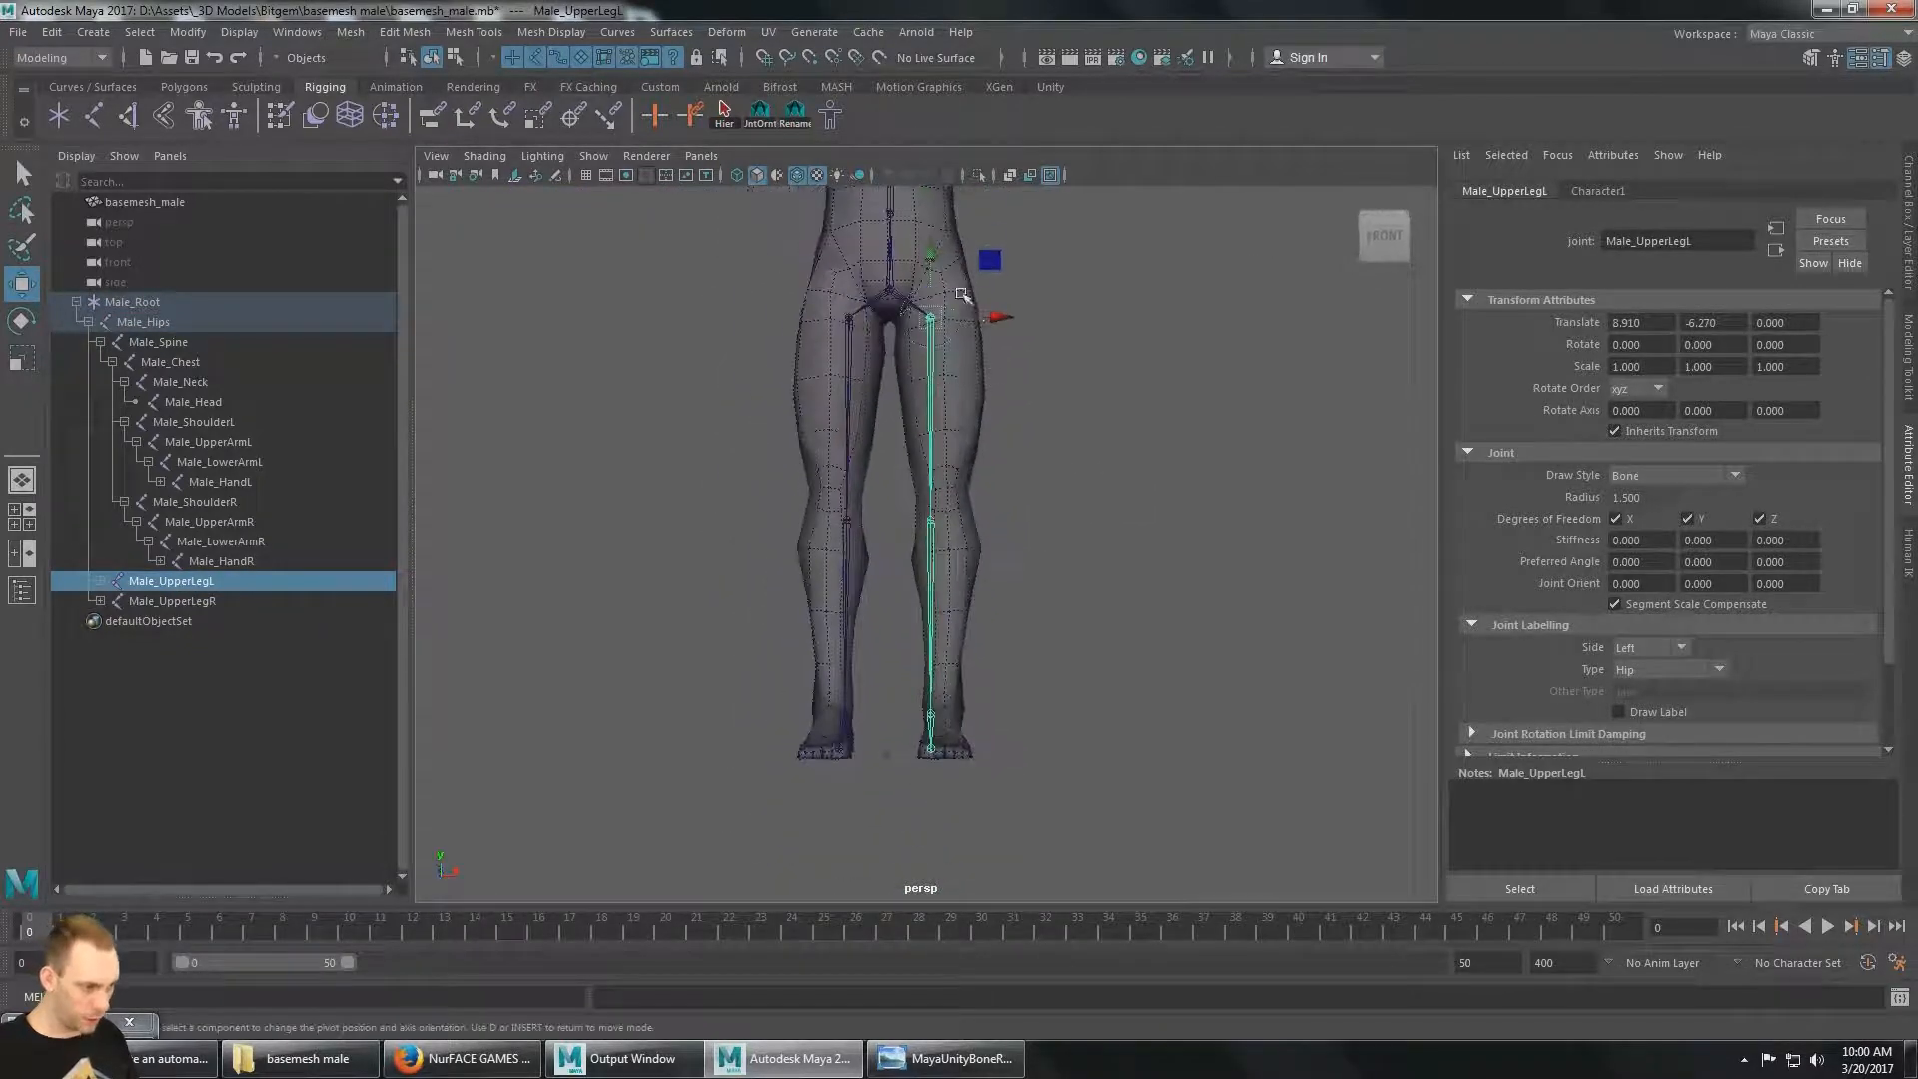
{"action": "middle_click_drag", "start_coordinate": [972, 600], "coordinate": [998, 679], "text": "alt"}
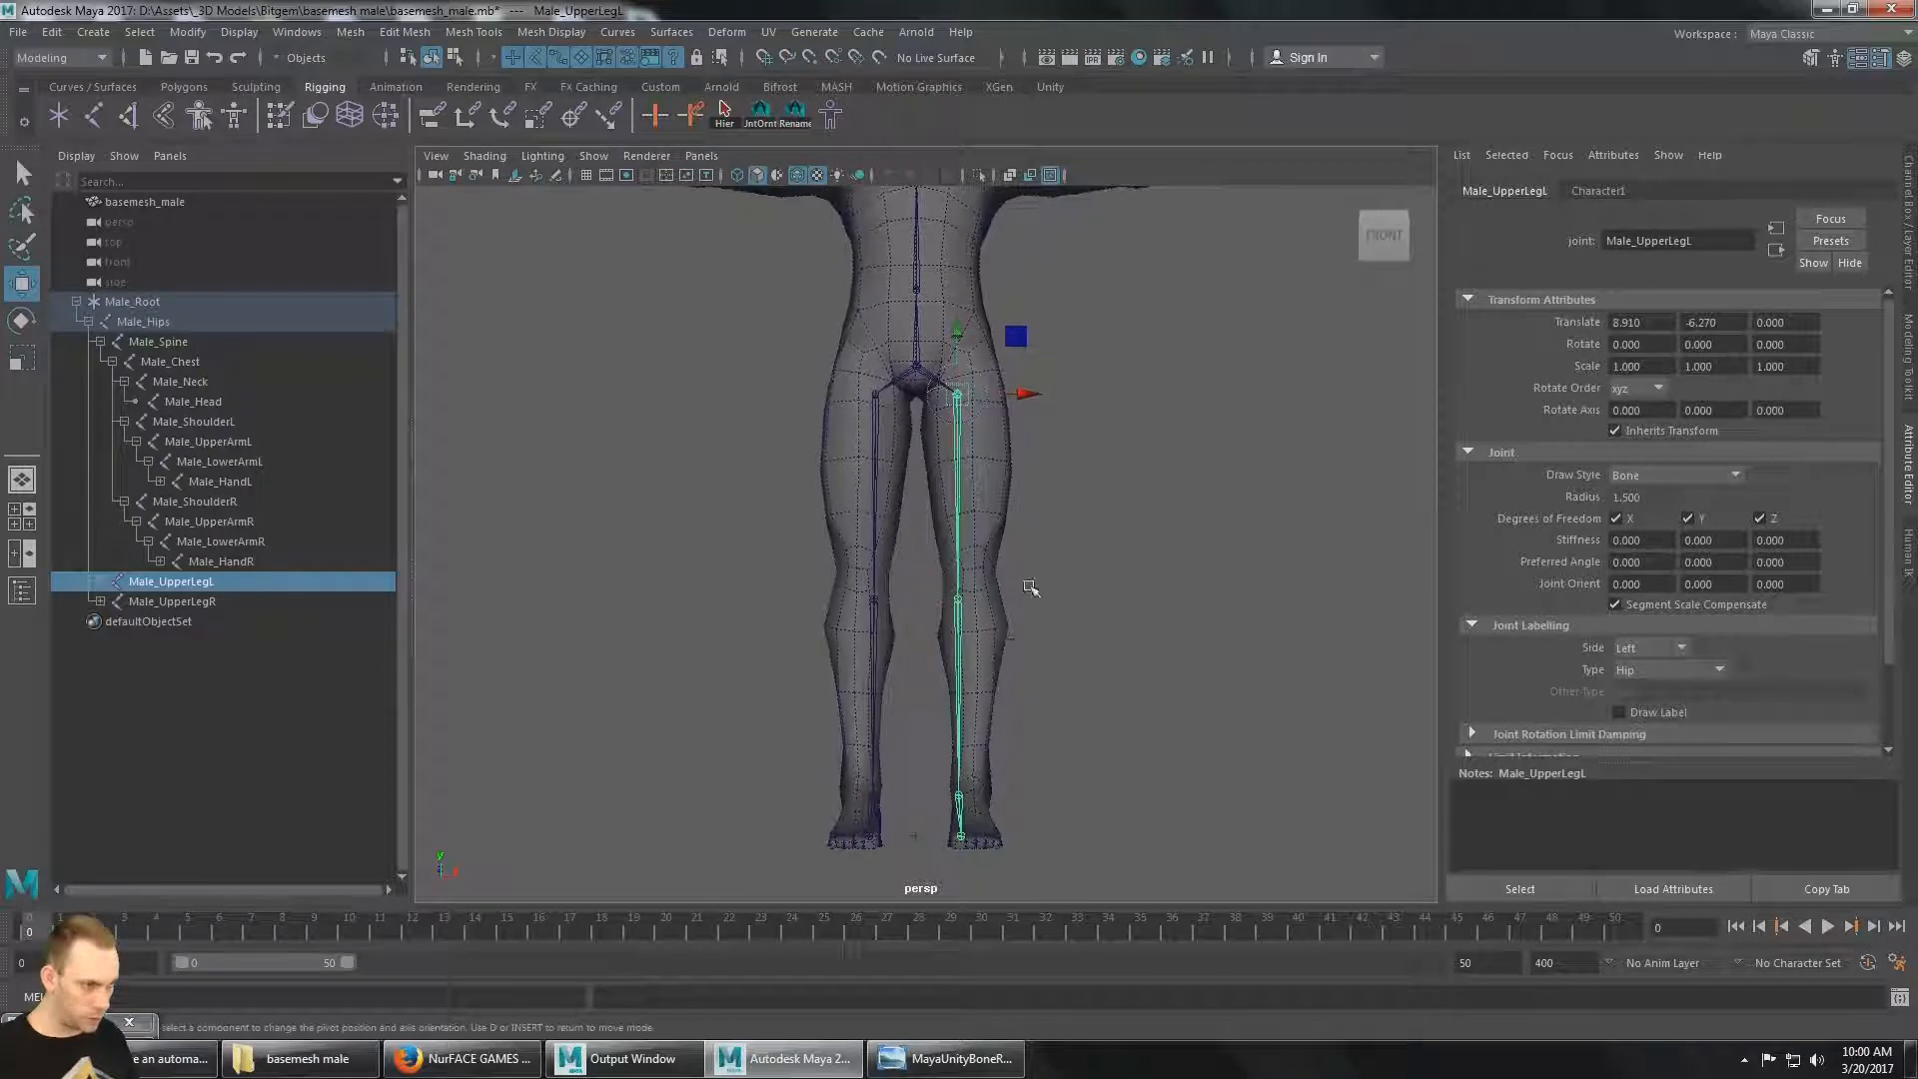
{"action": "left_click_drag", "start_coordinate": [1031, 587], "coordinate": [1033, 609], "text": "alt"}
{"action": "left_click_drag", "start_coordinate": [1028, 358], "coordinate": [1046, 357]}
{"action": "key", "text": "ctrl+z"}
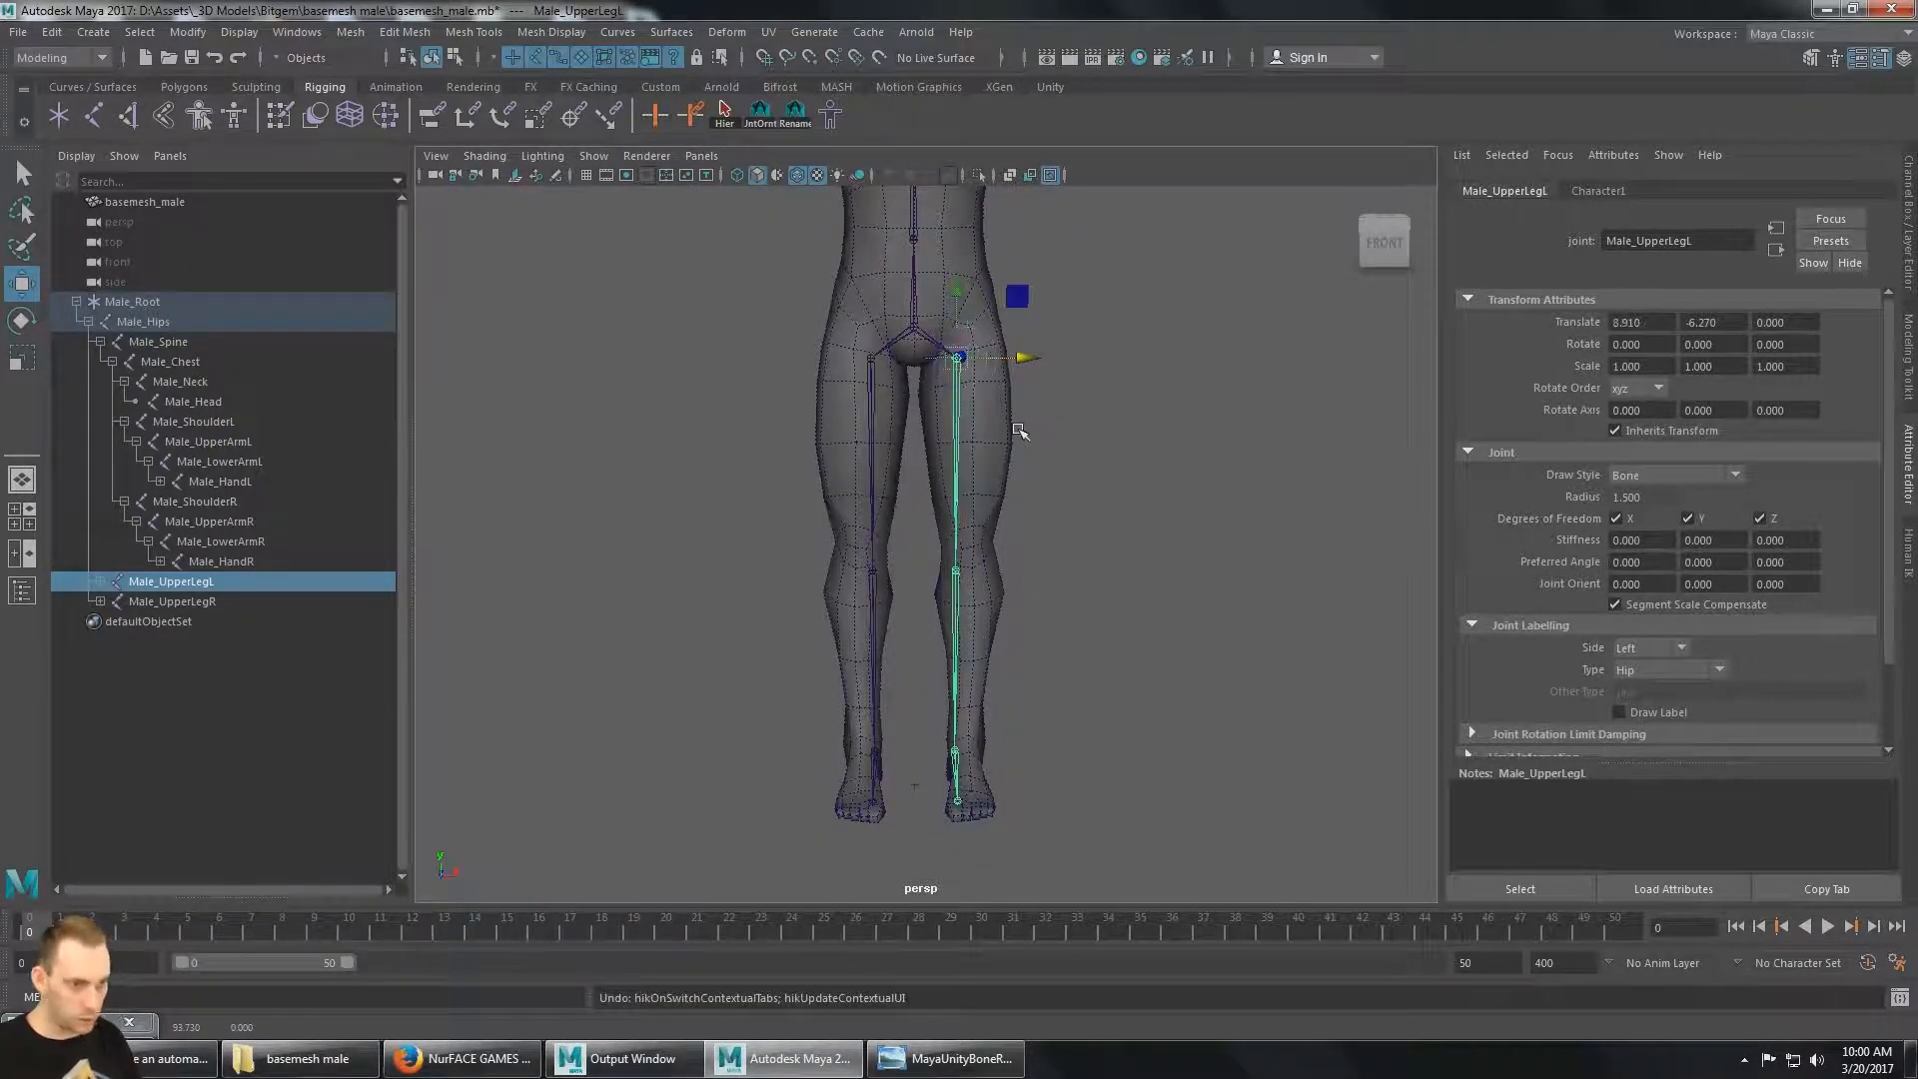
{"action": "key", "text": "w"}
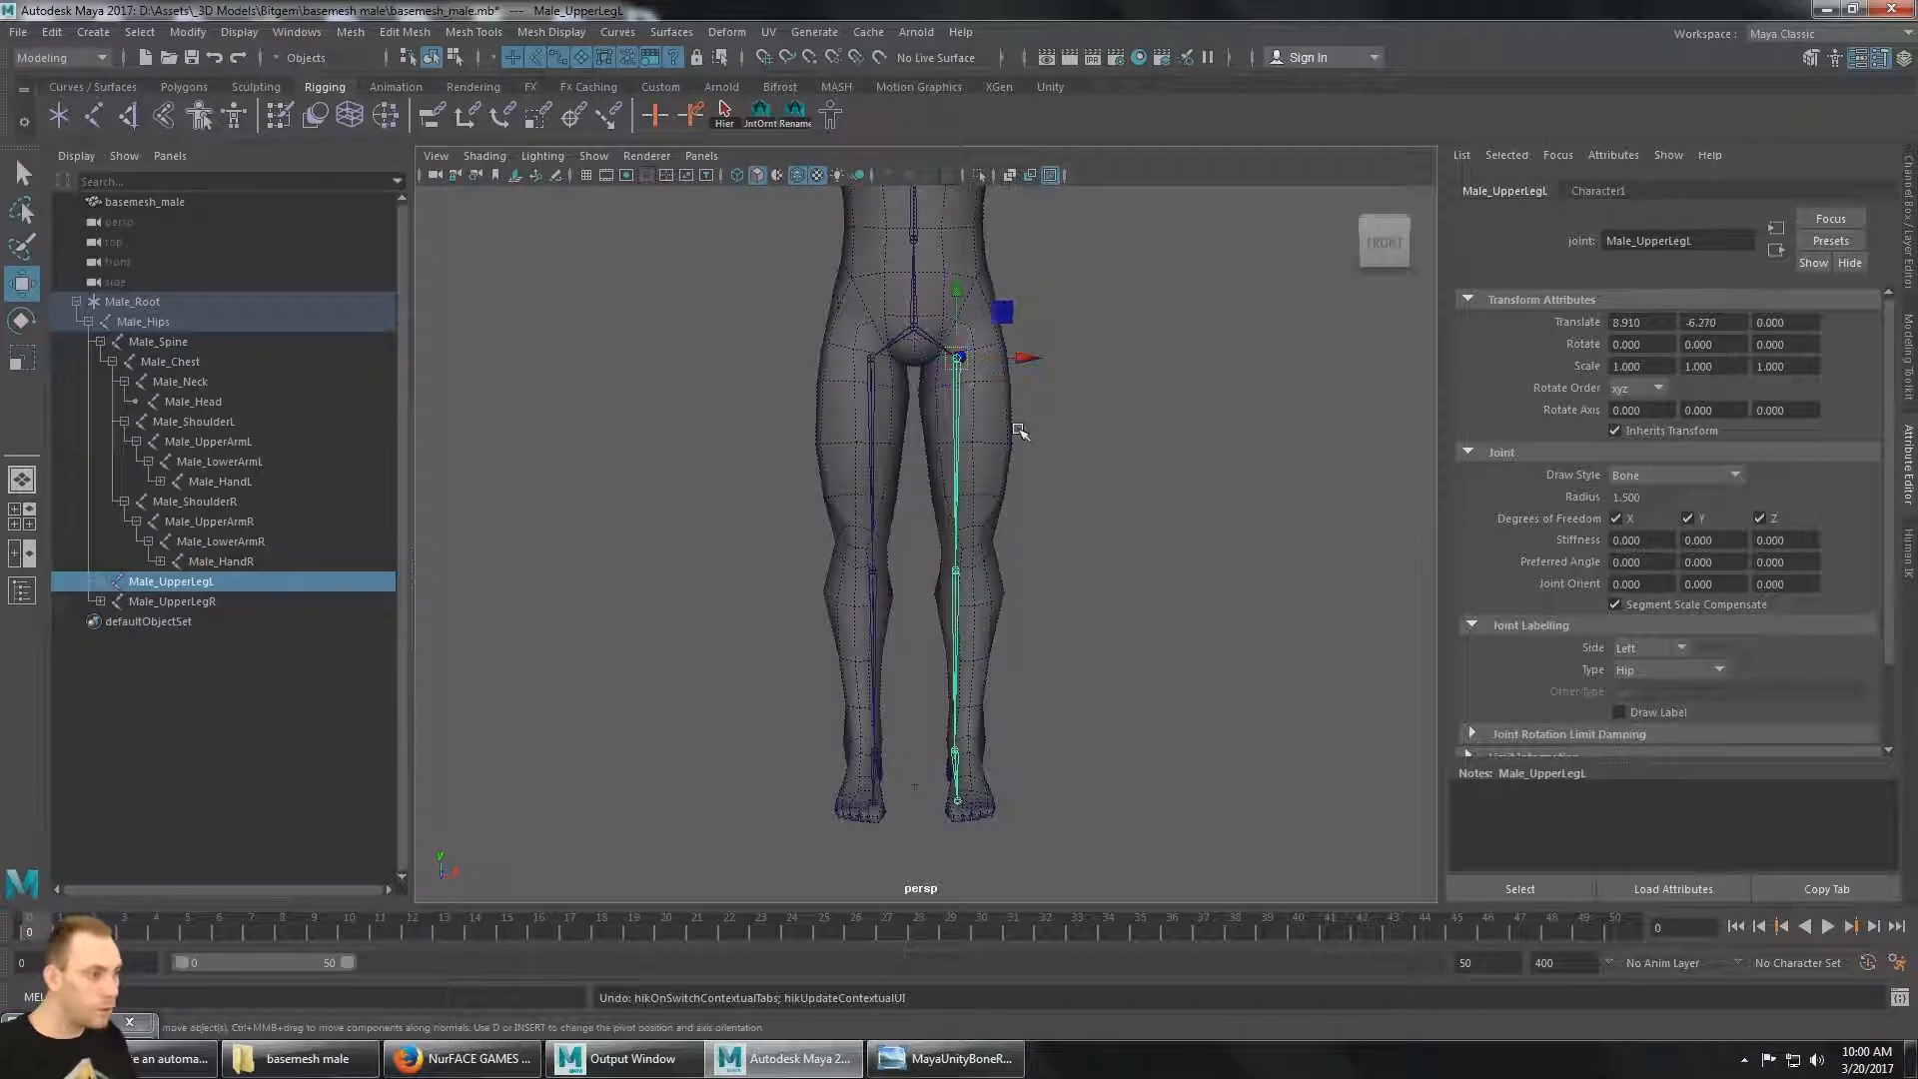
{"action": "left_click_drag", "start_coordinate": [1027, 356], "coordinate": [1046, 357]}
{"action": "left_click", "coordinate": [1384, 238]}
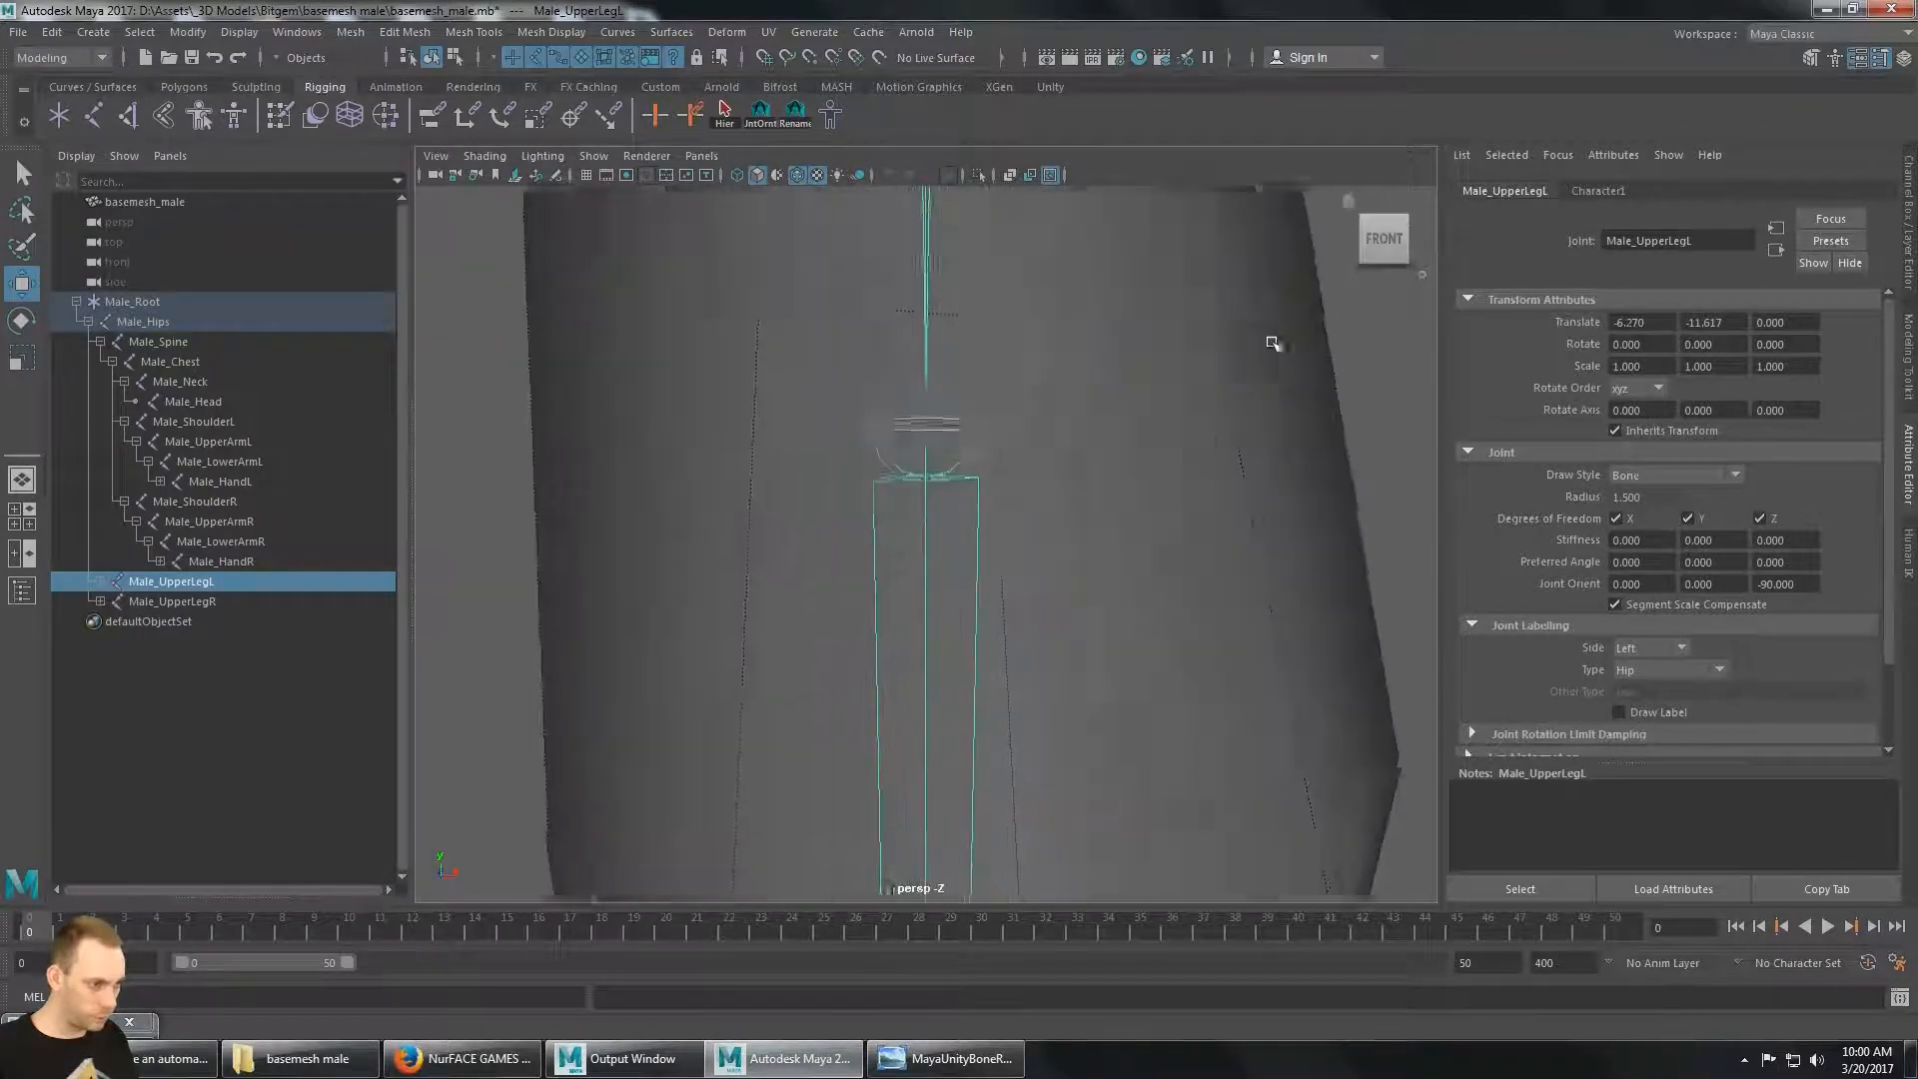
{"action": "scroll", "coordinate": [1272, 344], "scroll_direction": "down", "scroll_amount": 10}
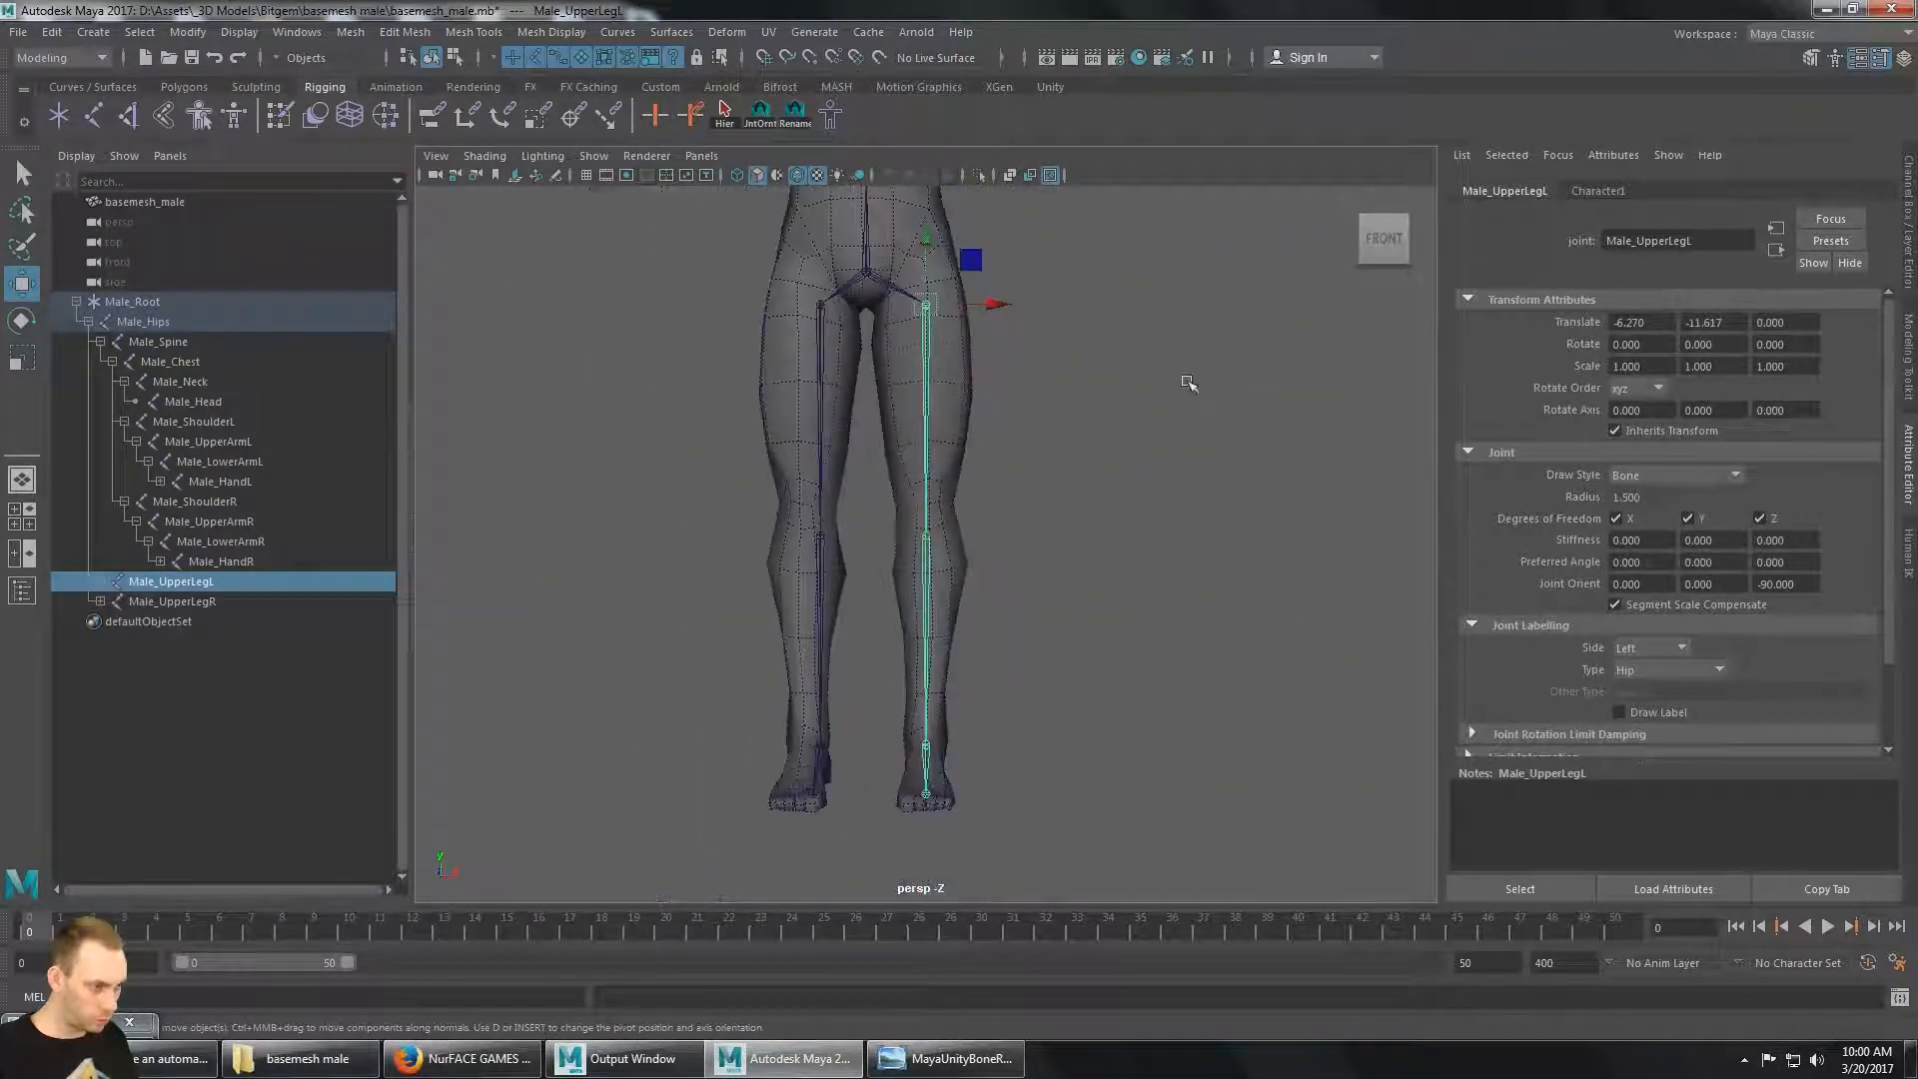
{"action": "middle_click_drag", "start_coordinate": [1187, 383], "coordinate": [1193, 394], "text": "alt"}
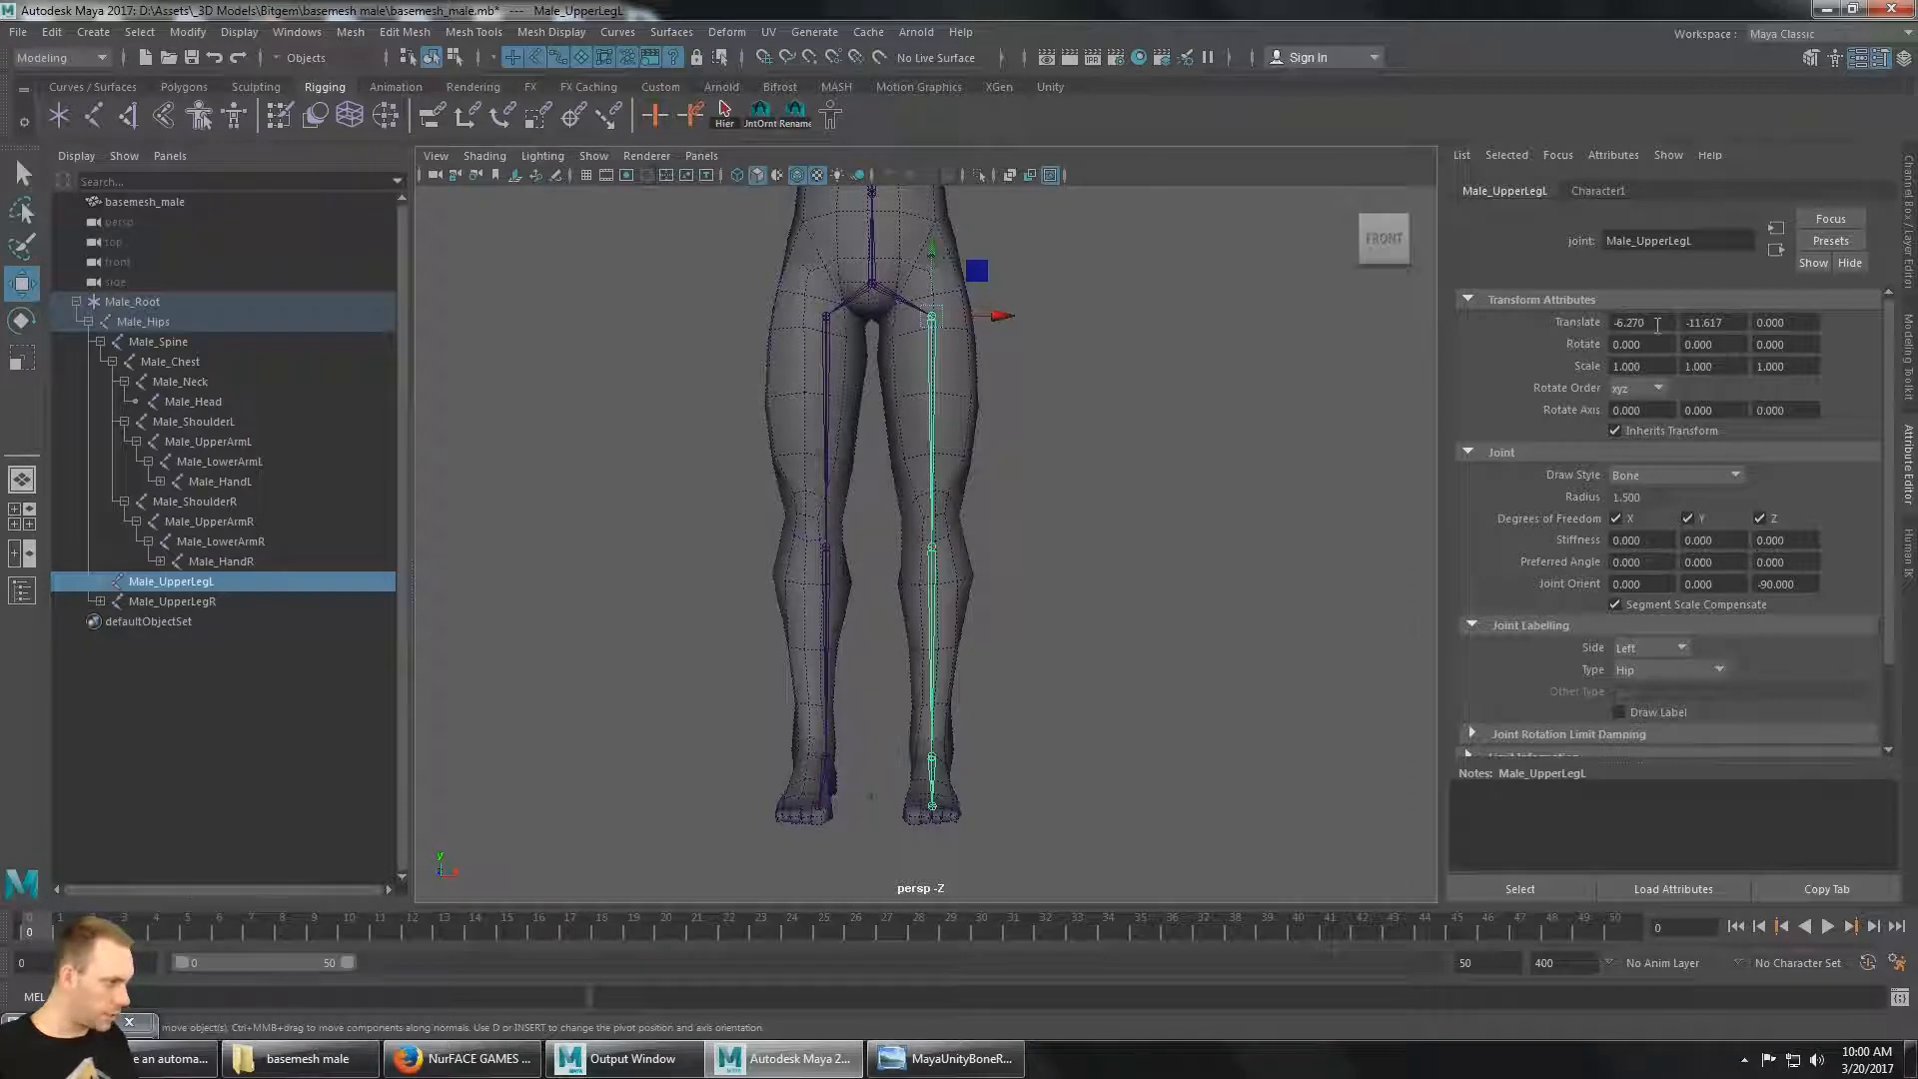
Set Male_UpperLegL's Translate X to -6 and Translate Y to -12.
{"action": "left_click_drag", "start_coordinate": [1662, 330], "coordinate": [1632, 328]}
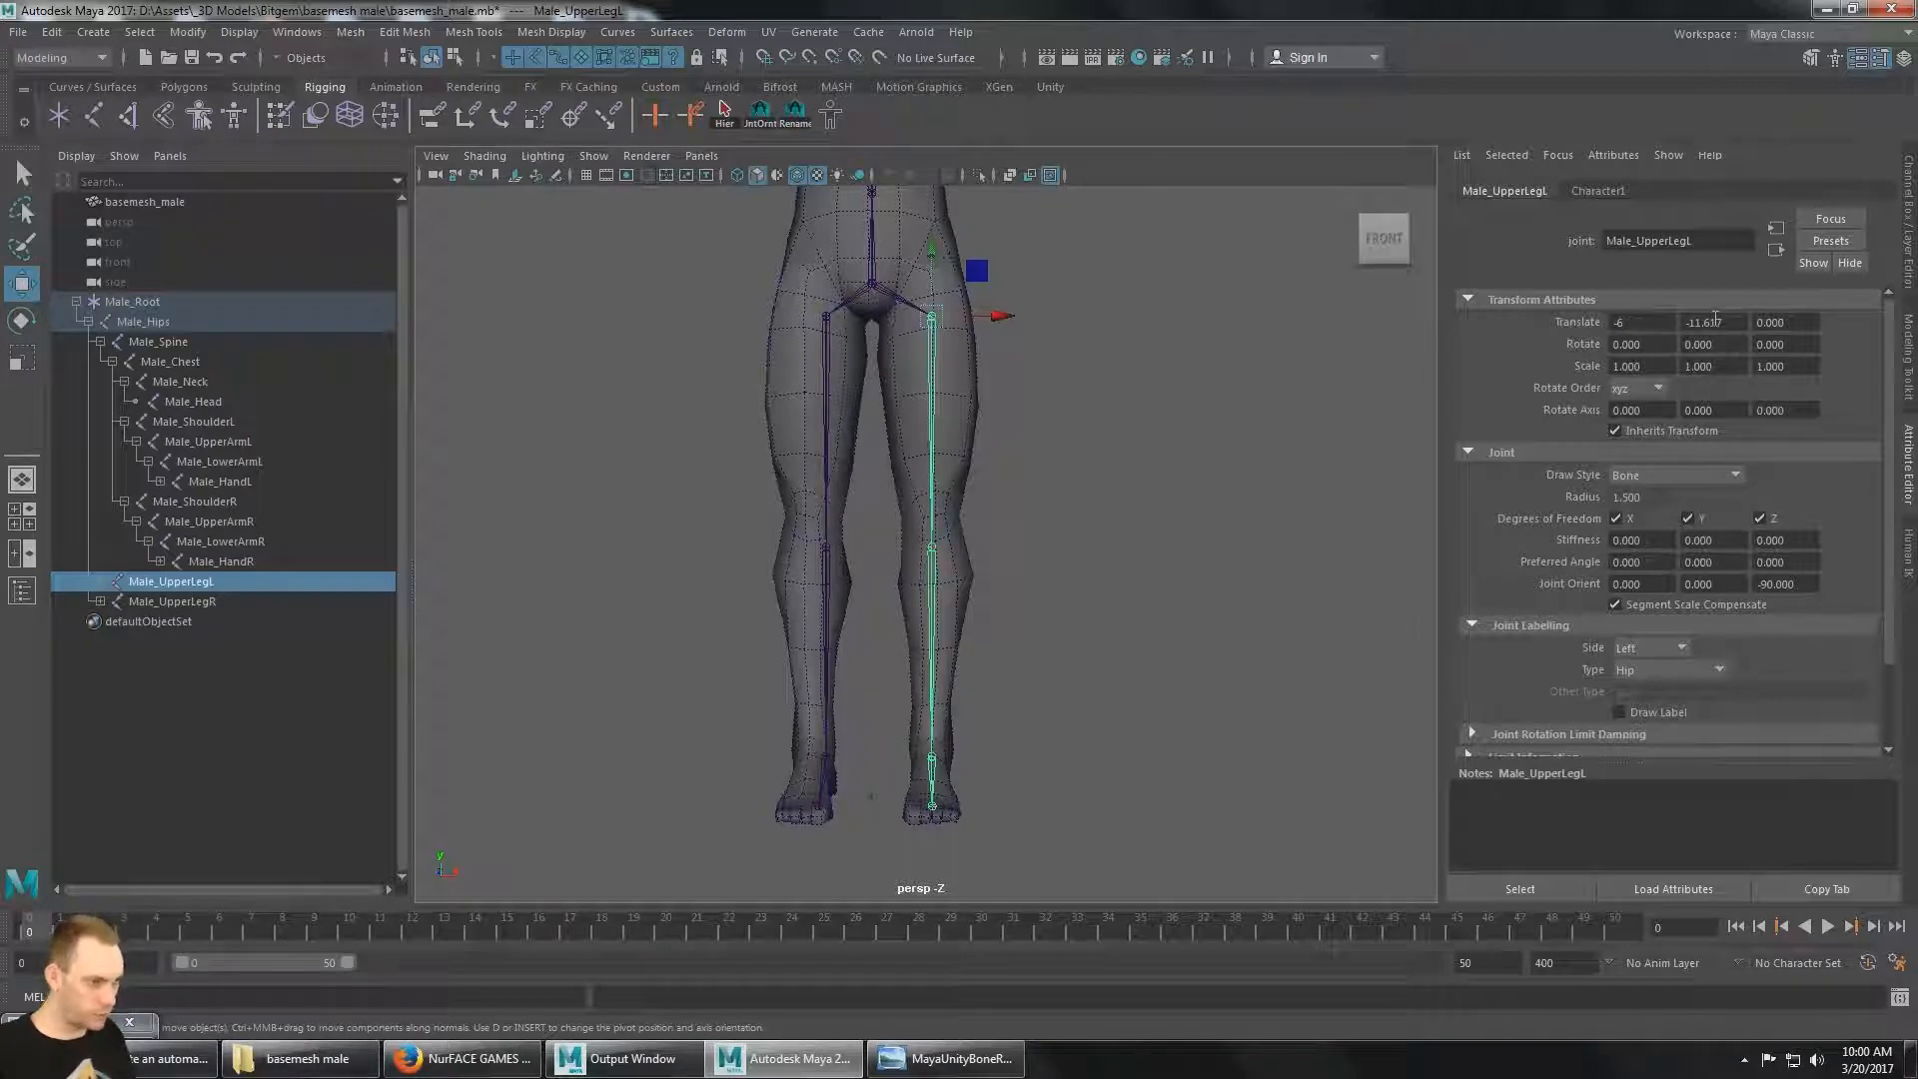
{"action": "key", "text": "Return"}
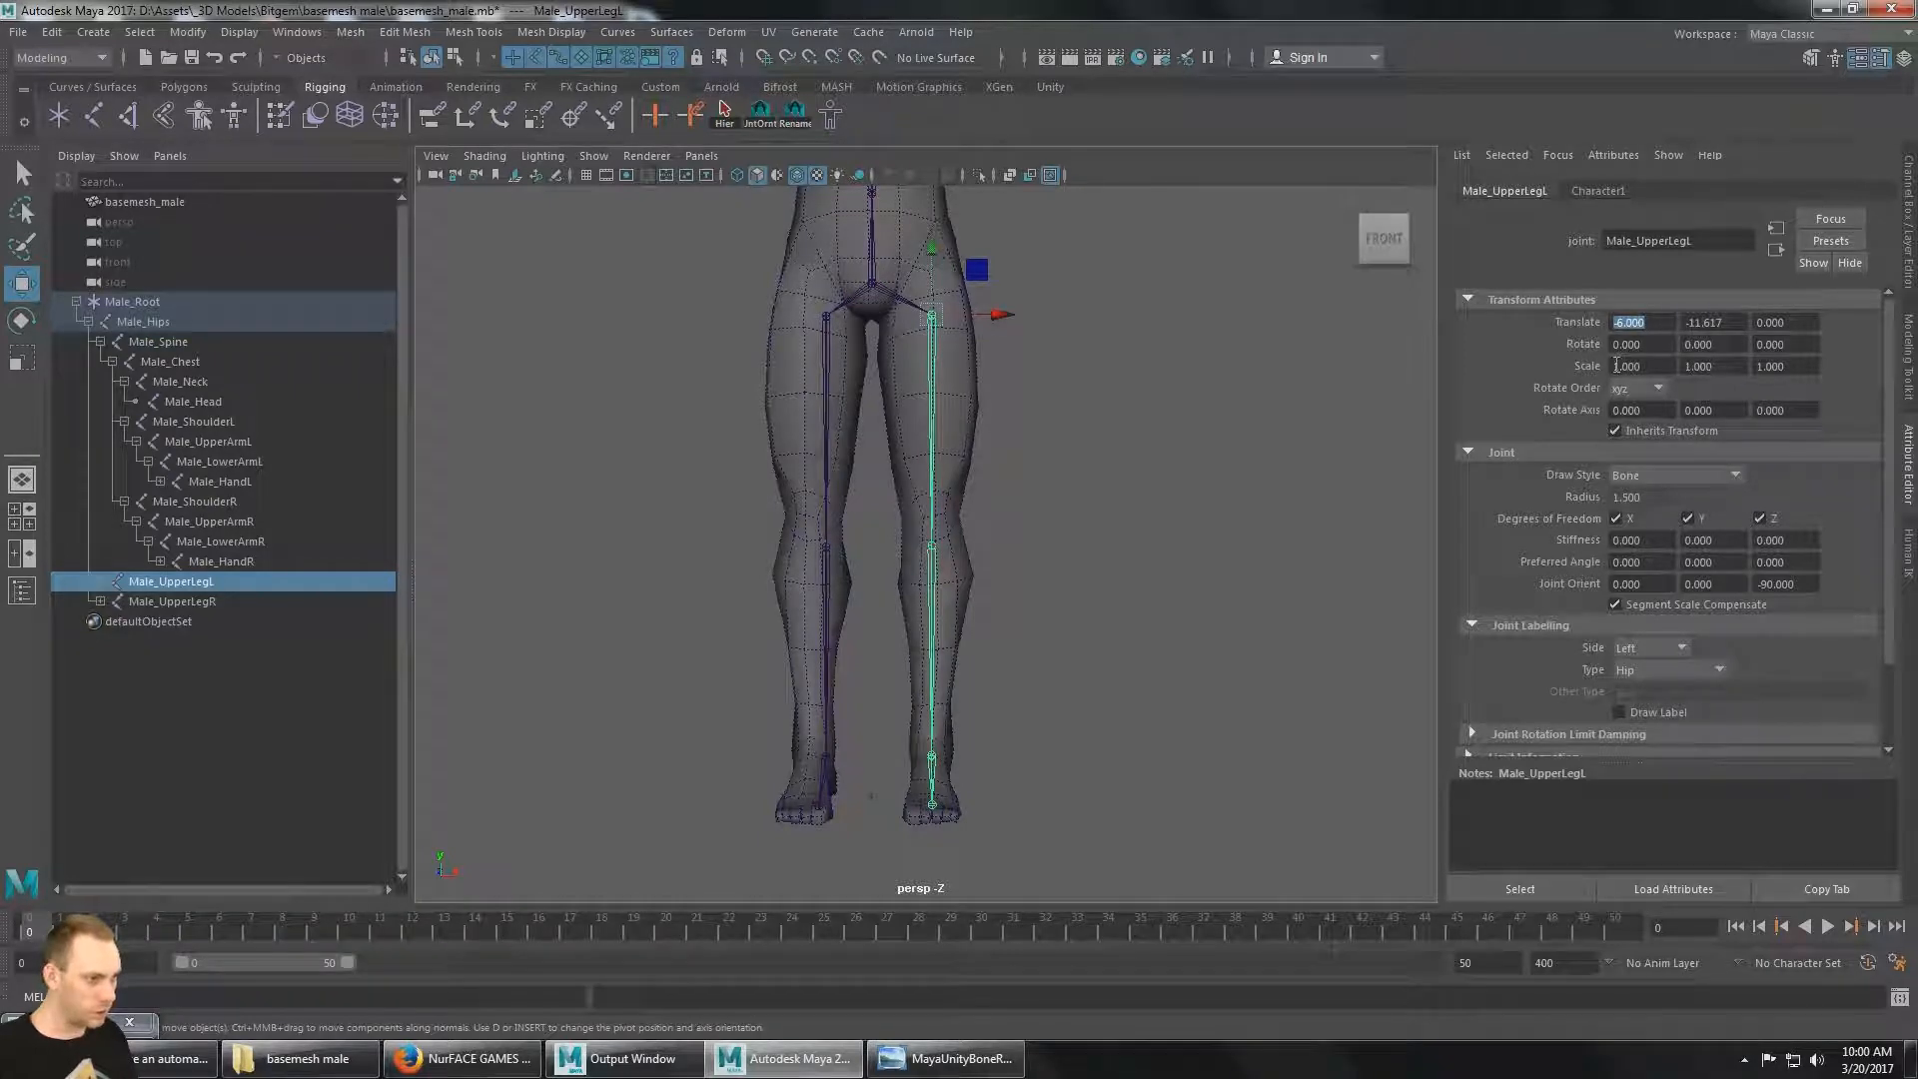
{"action": "left_click", "coordinate": [1731, 323]}
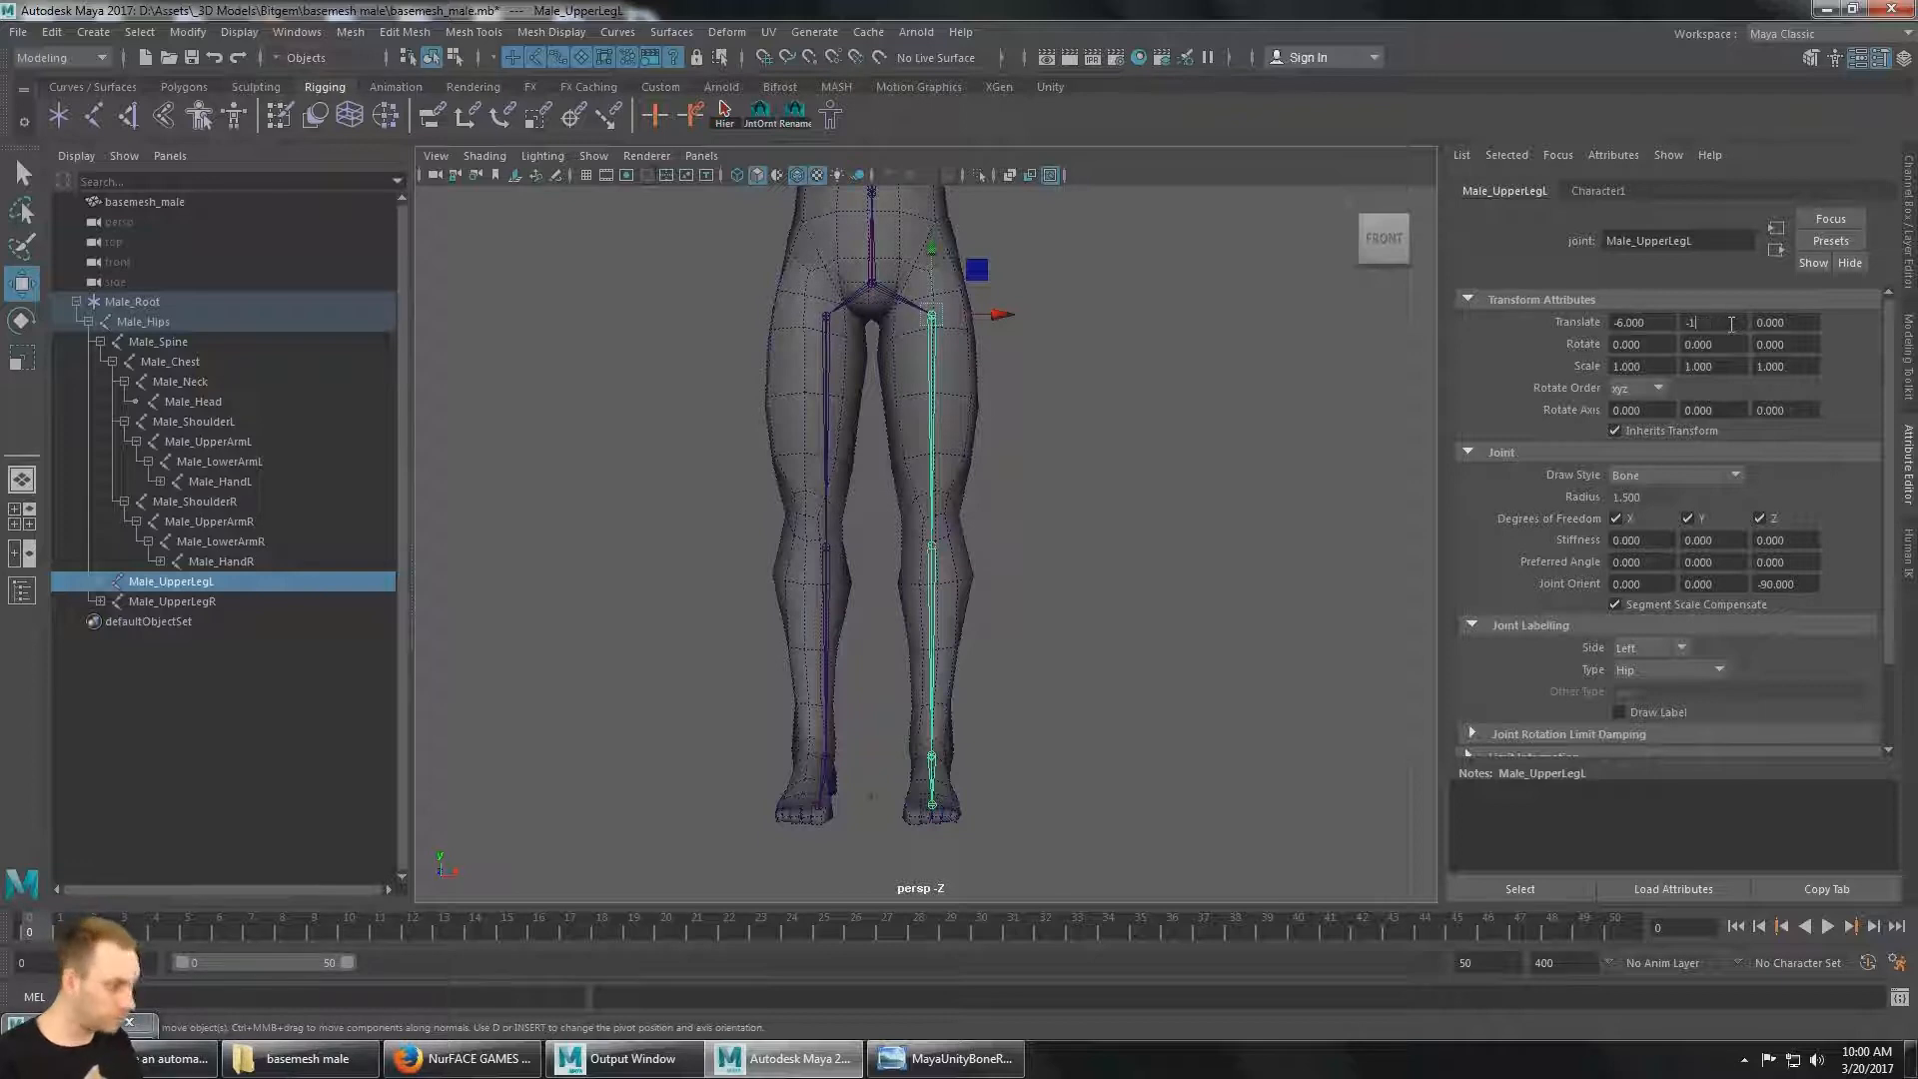
{"action": "type", "text": "-1"}
{"action": "key", "text": "BackSpace"}
{"action": "type", "text": "12"}
{"action": "key", "text": "Return"}
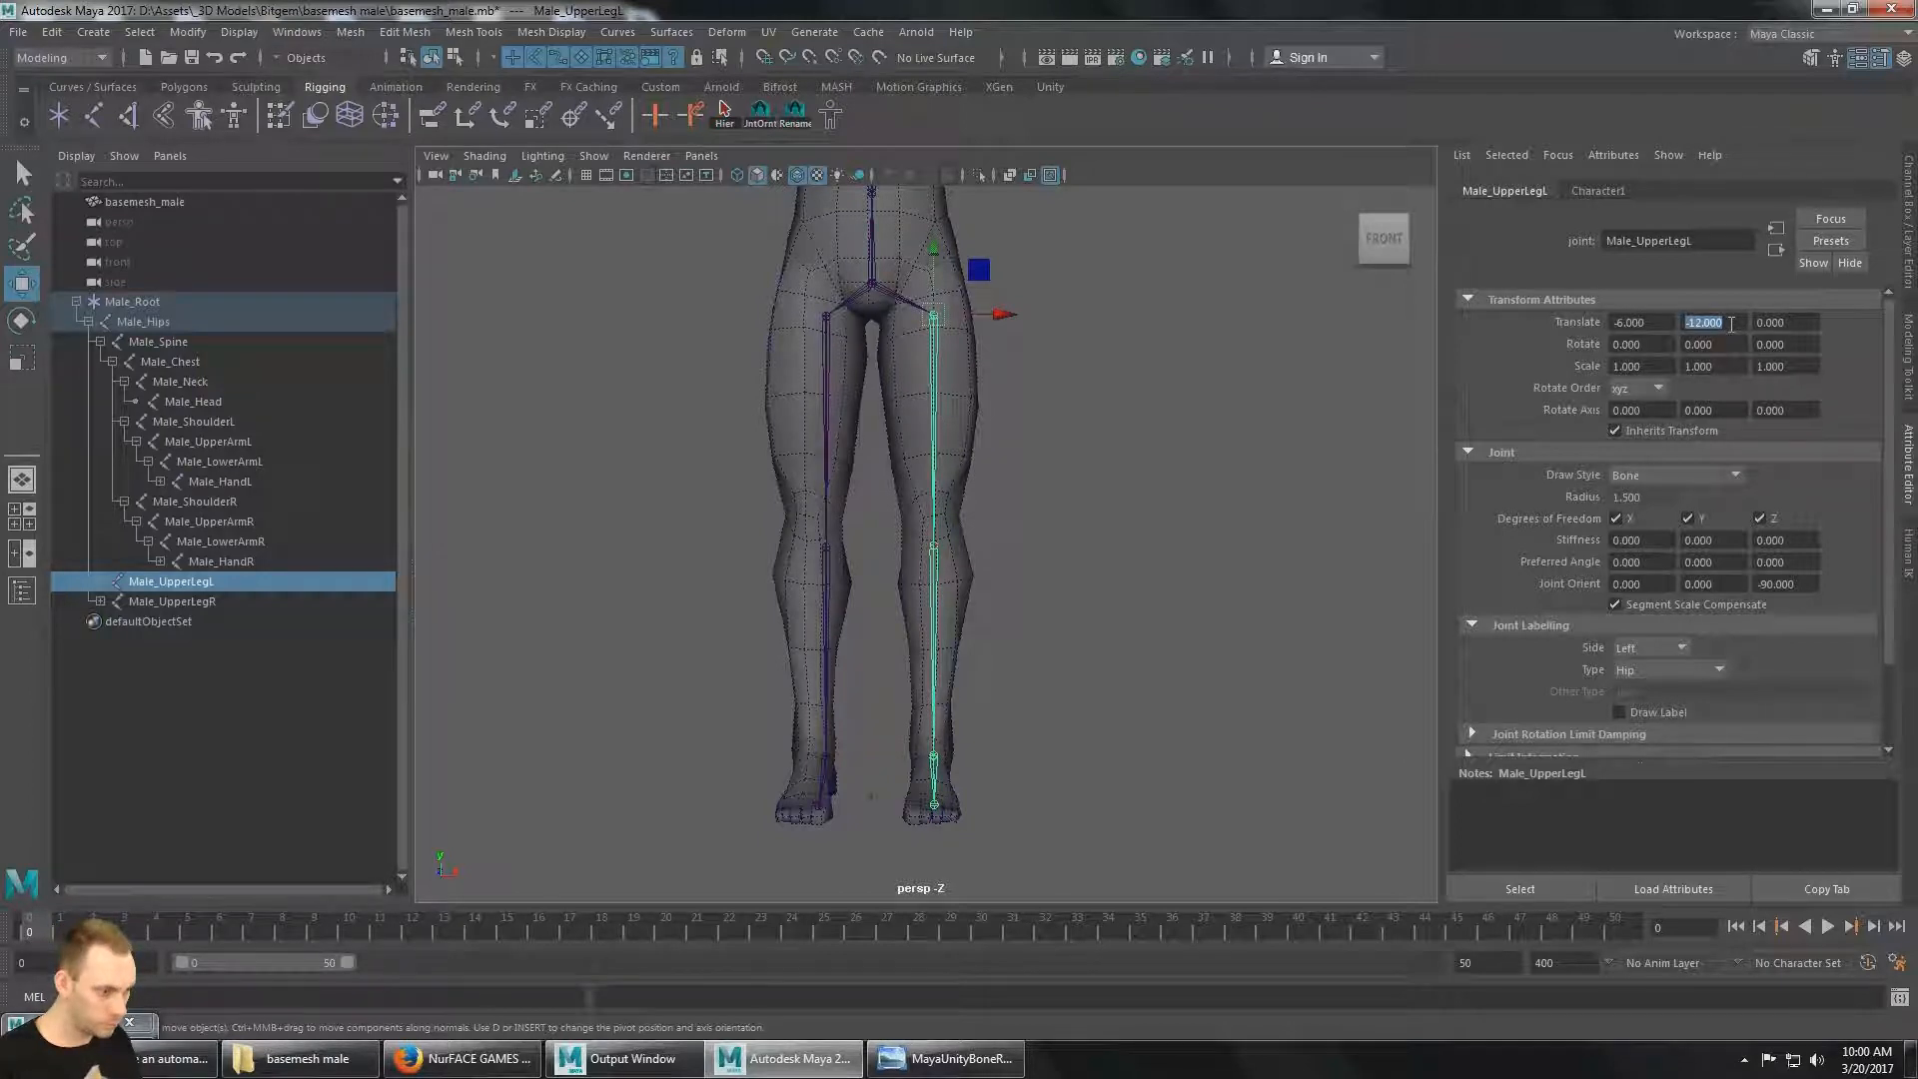
{"action": "left_click", "coordinate": [1668, 323]}
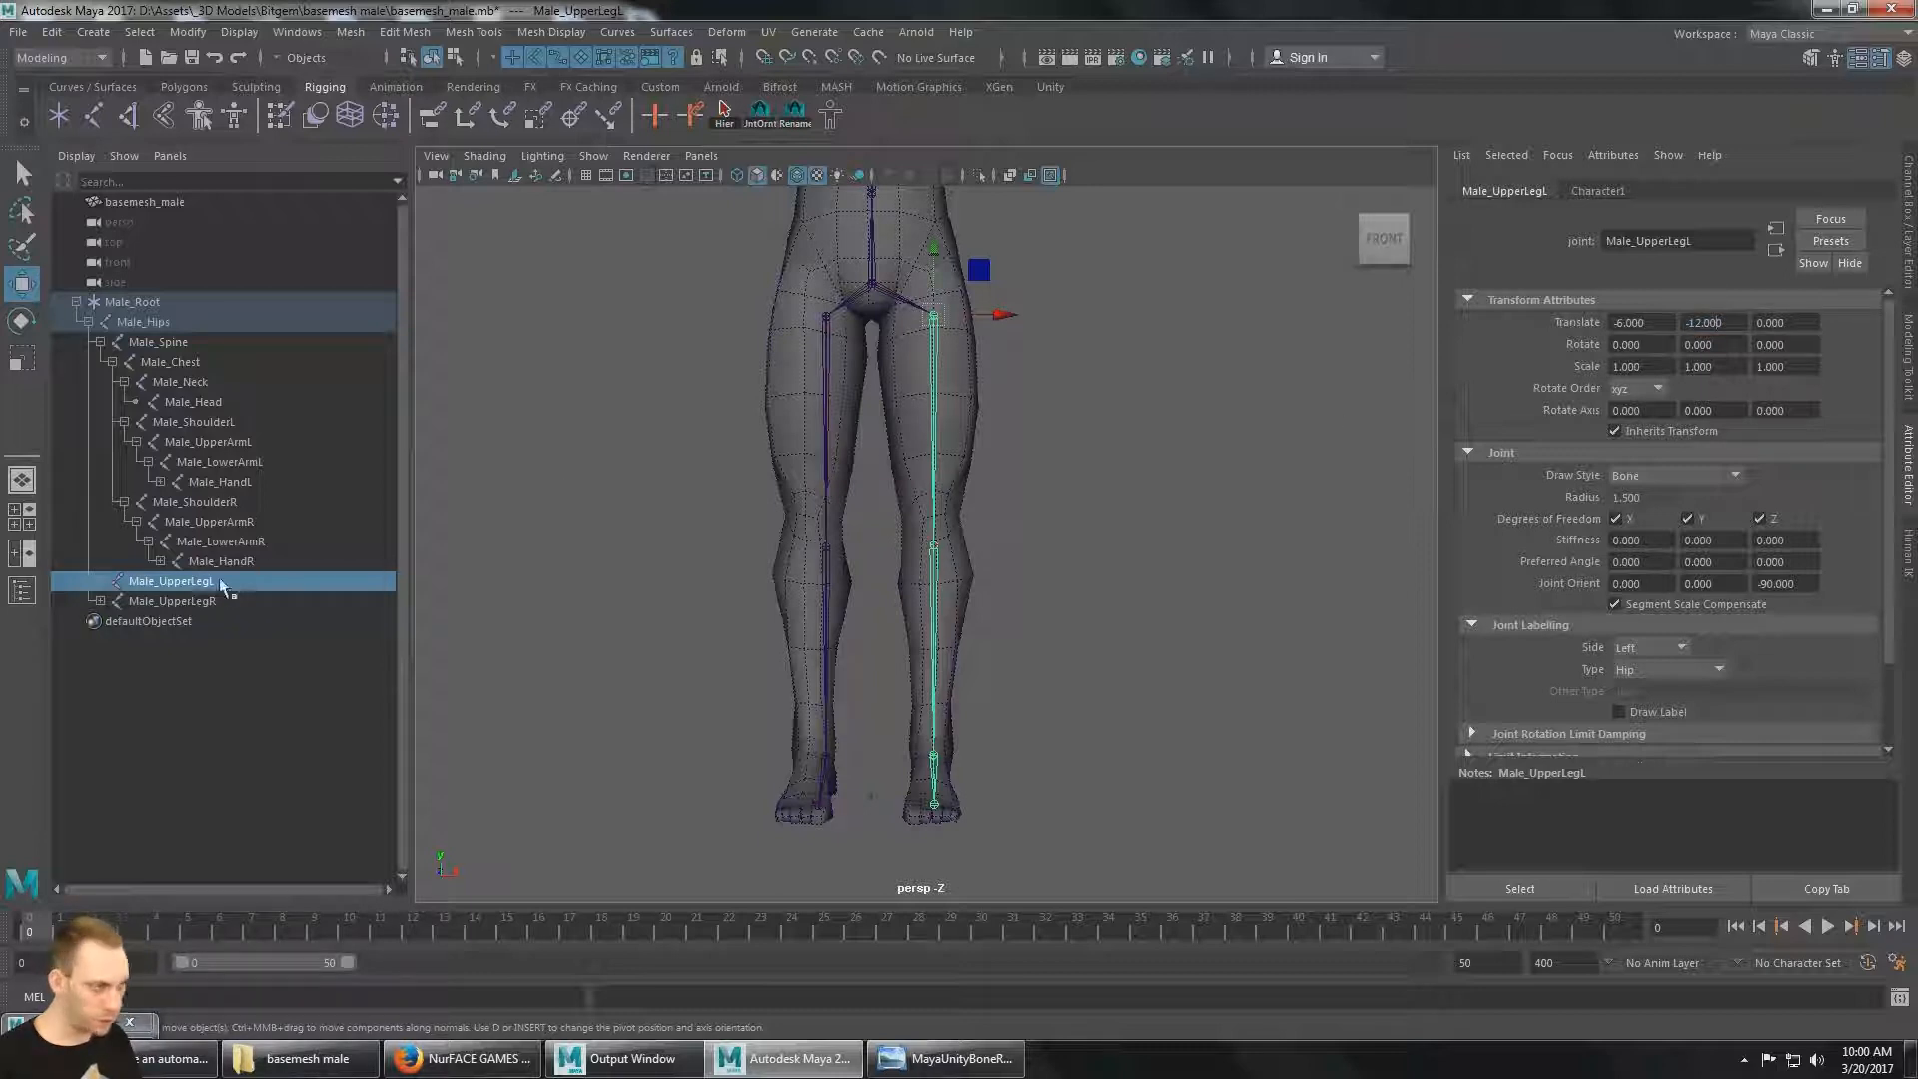
Set Male_UpperLegR's Translate X to -6 and Translate Y to 12.
{"action": "left_click", "coordinate": [192, 600]}
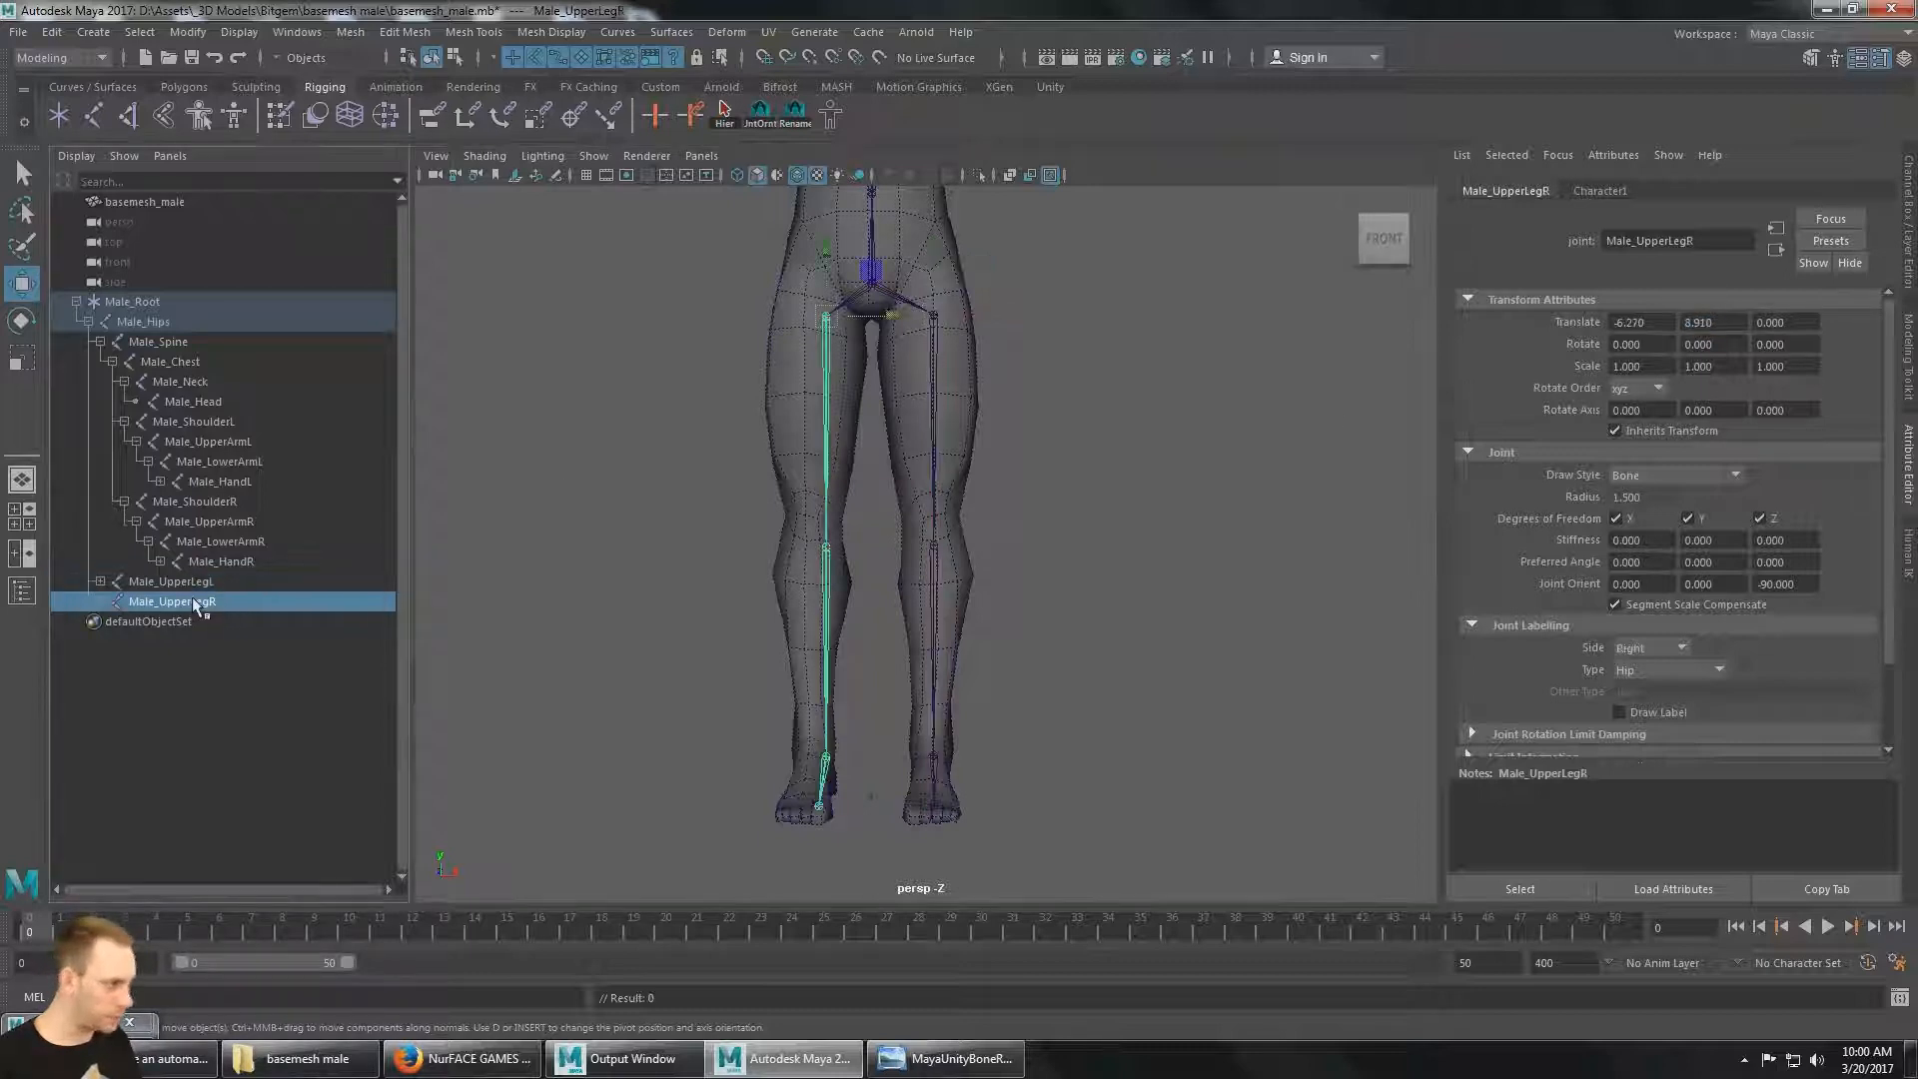
{"action": "left_click", "coordinate": [1652, 318]}
{"action": "type", "text": "-6"}
{"action": "key", "text": "Tab"}
{"action": "type", "text": "12"}
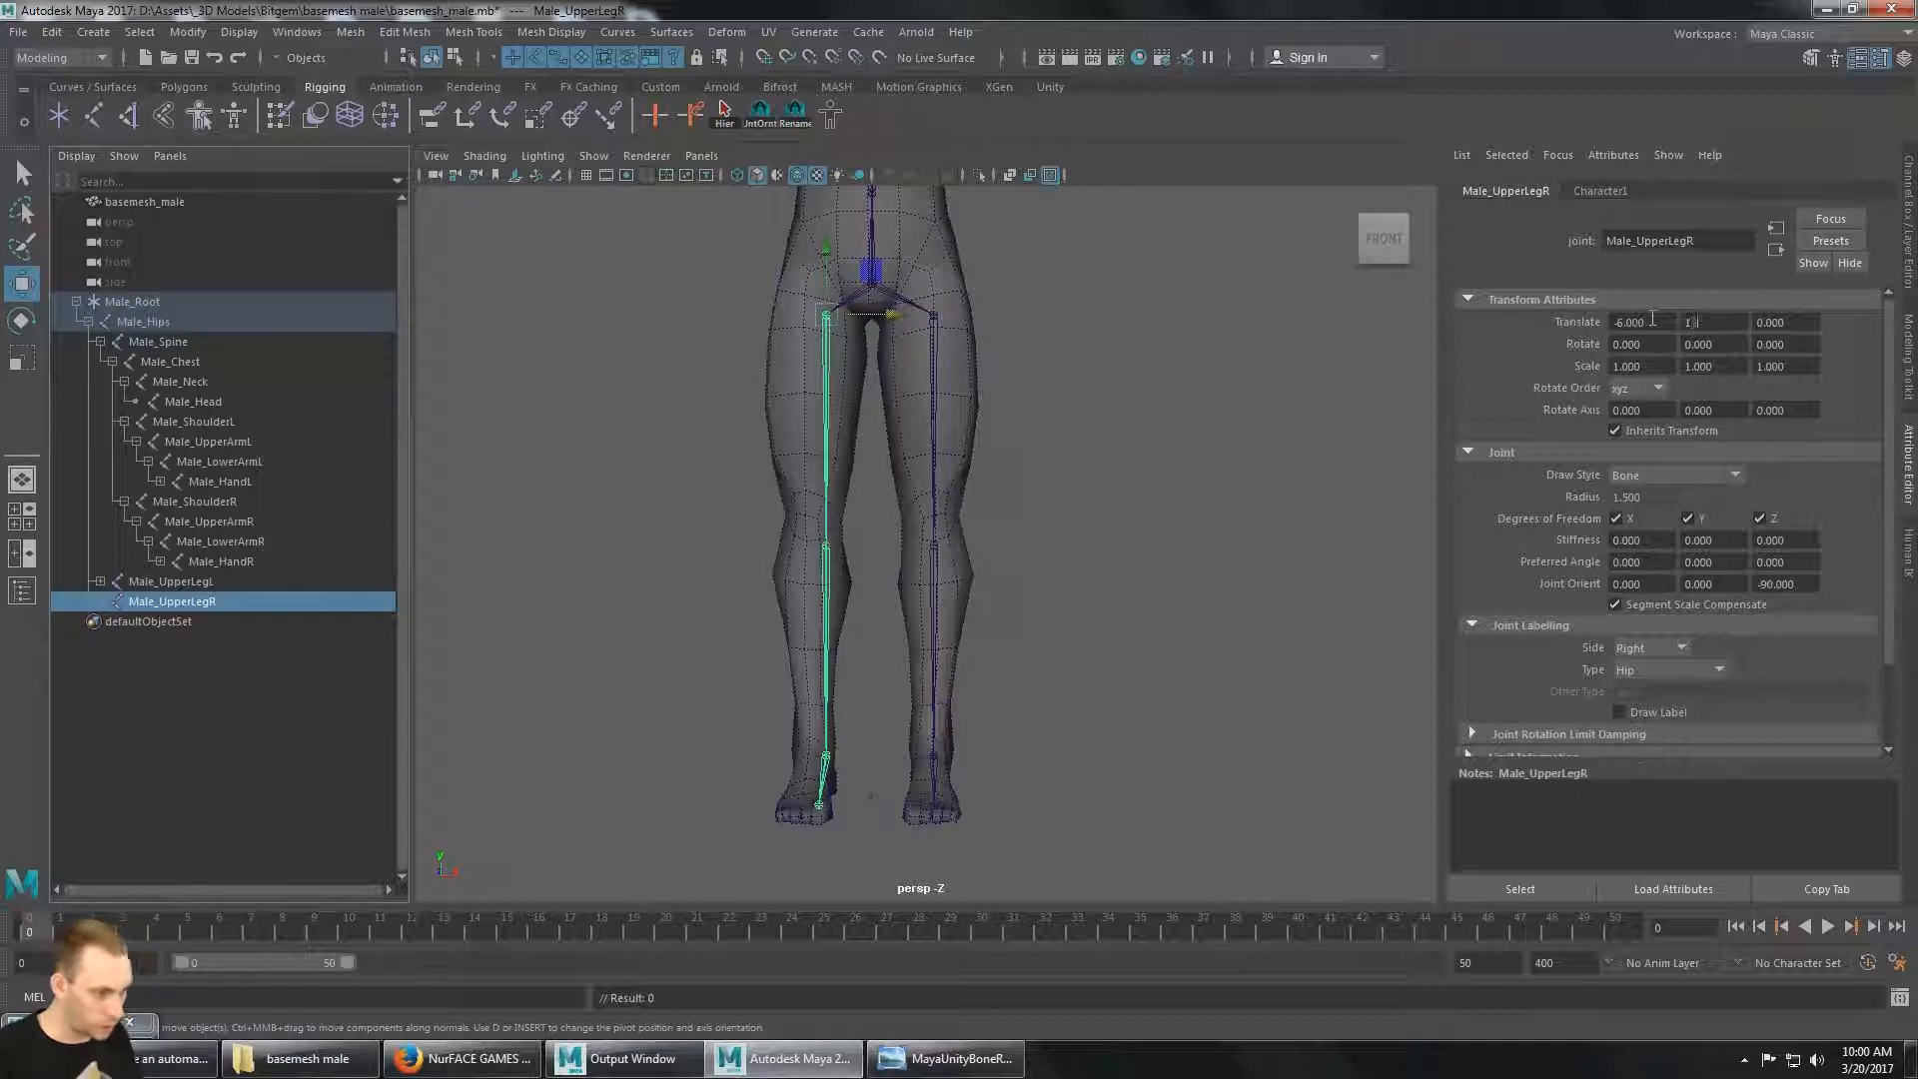
{"action": "key", "text": "Return"}
Raise only the Male_LowerLegL joint to the knee and slightly forward, without its child joints, to about -38.7 in Translate Y and 1.85 in Translate Z.
{"action": "middle_click_drag", "start_coordinate": [663, 530], "coordinate": [762, 552], "text": "alt"}
{"action": "left_click_drag", "start_coordinate": [763, 551], "coordinate": [916, 596], "text": "alt"}
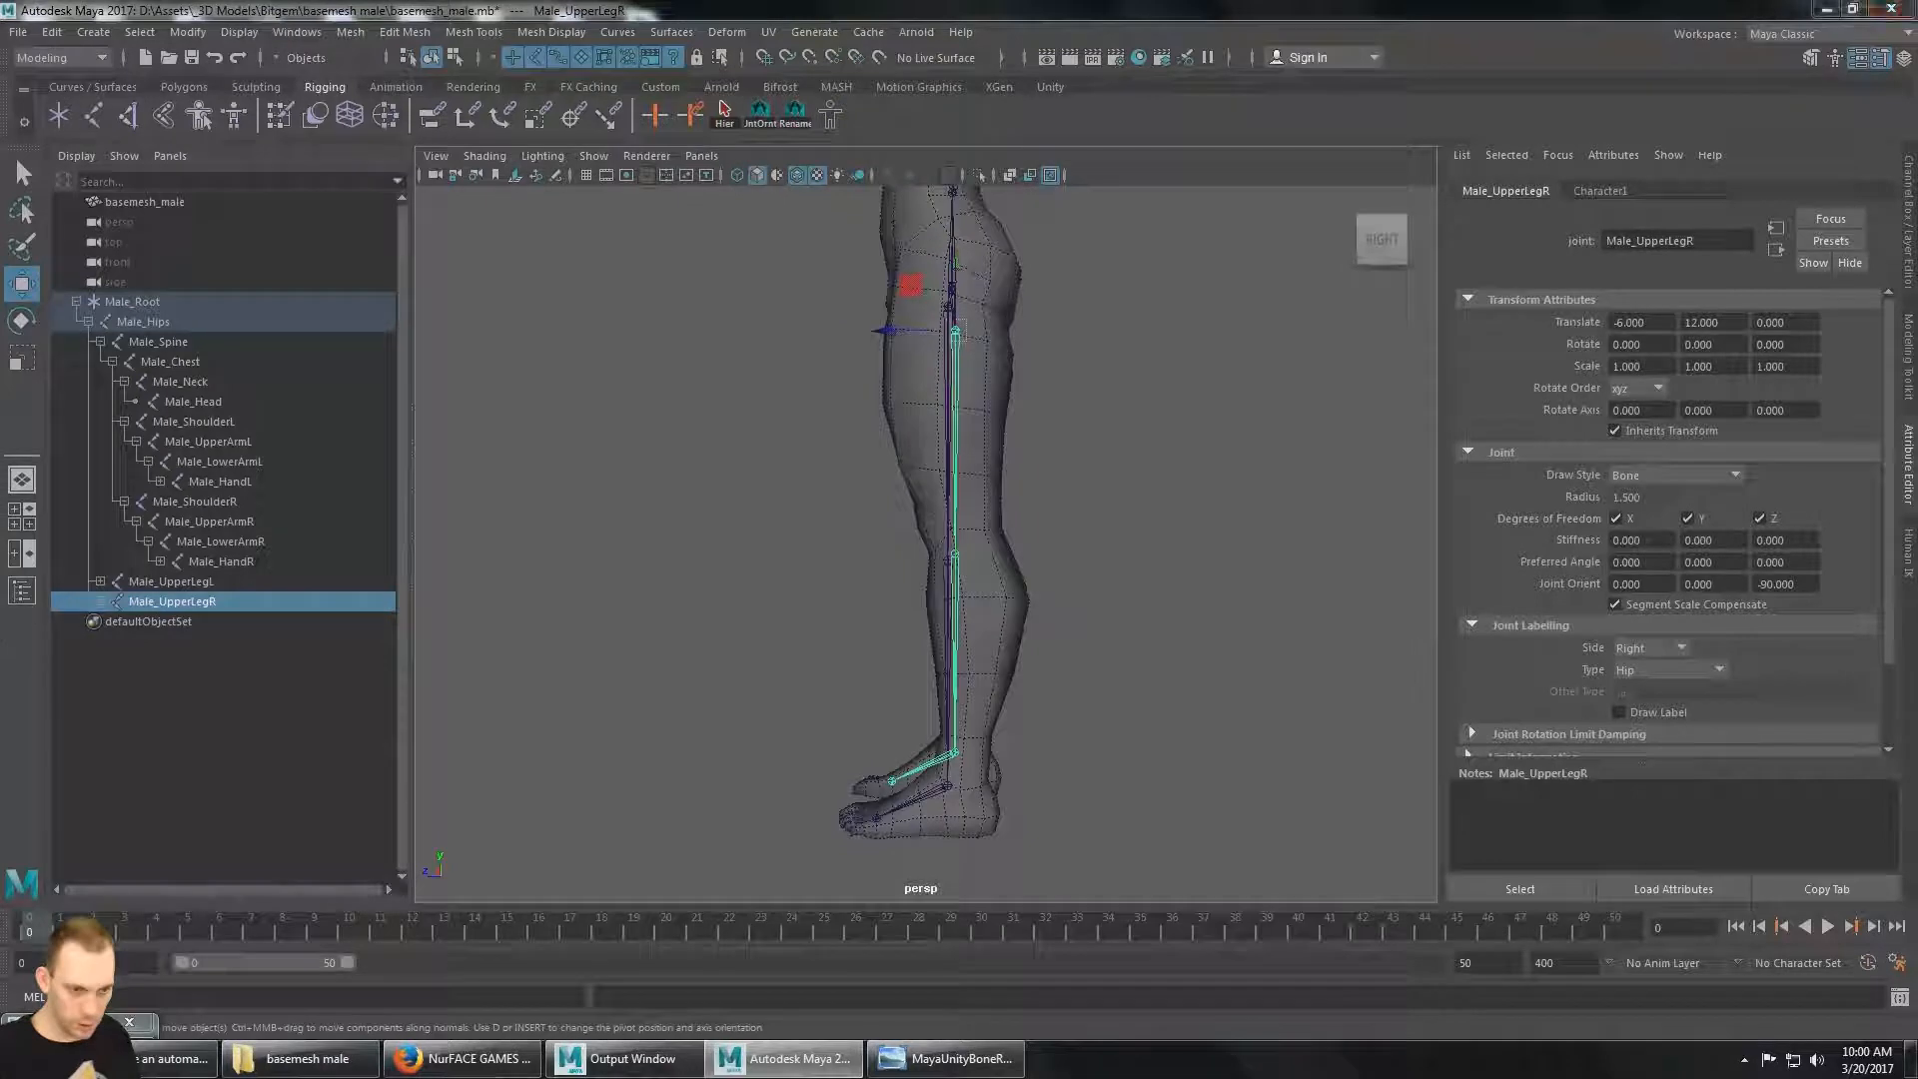
{"action": "left_click", "coordinate": [100, 580]}
{"action": "left_click", "coordinate": [160, 600]}
{"action": "left_click_drag", "start_coordinate": [772, 589], "coordinate": [810, 566], "text": "alt"}
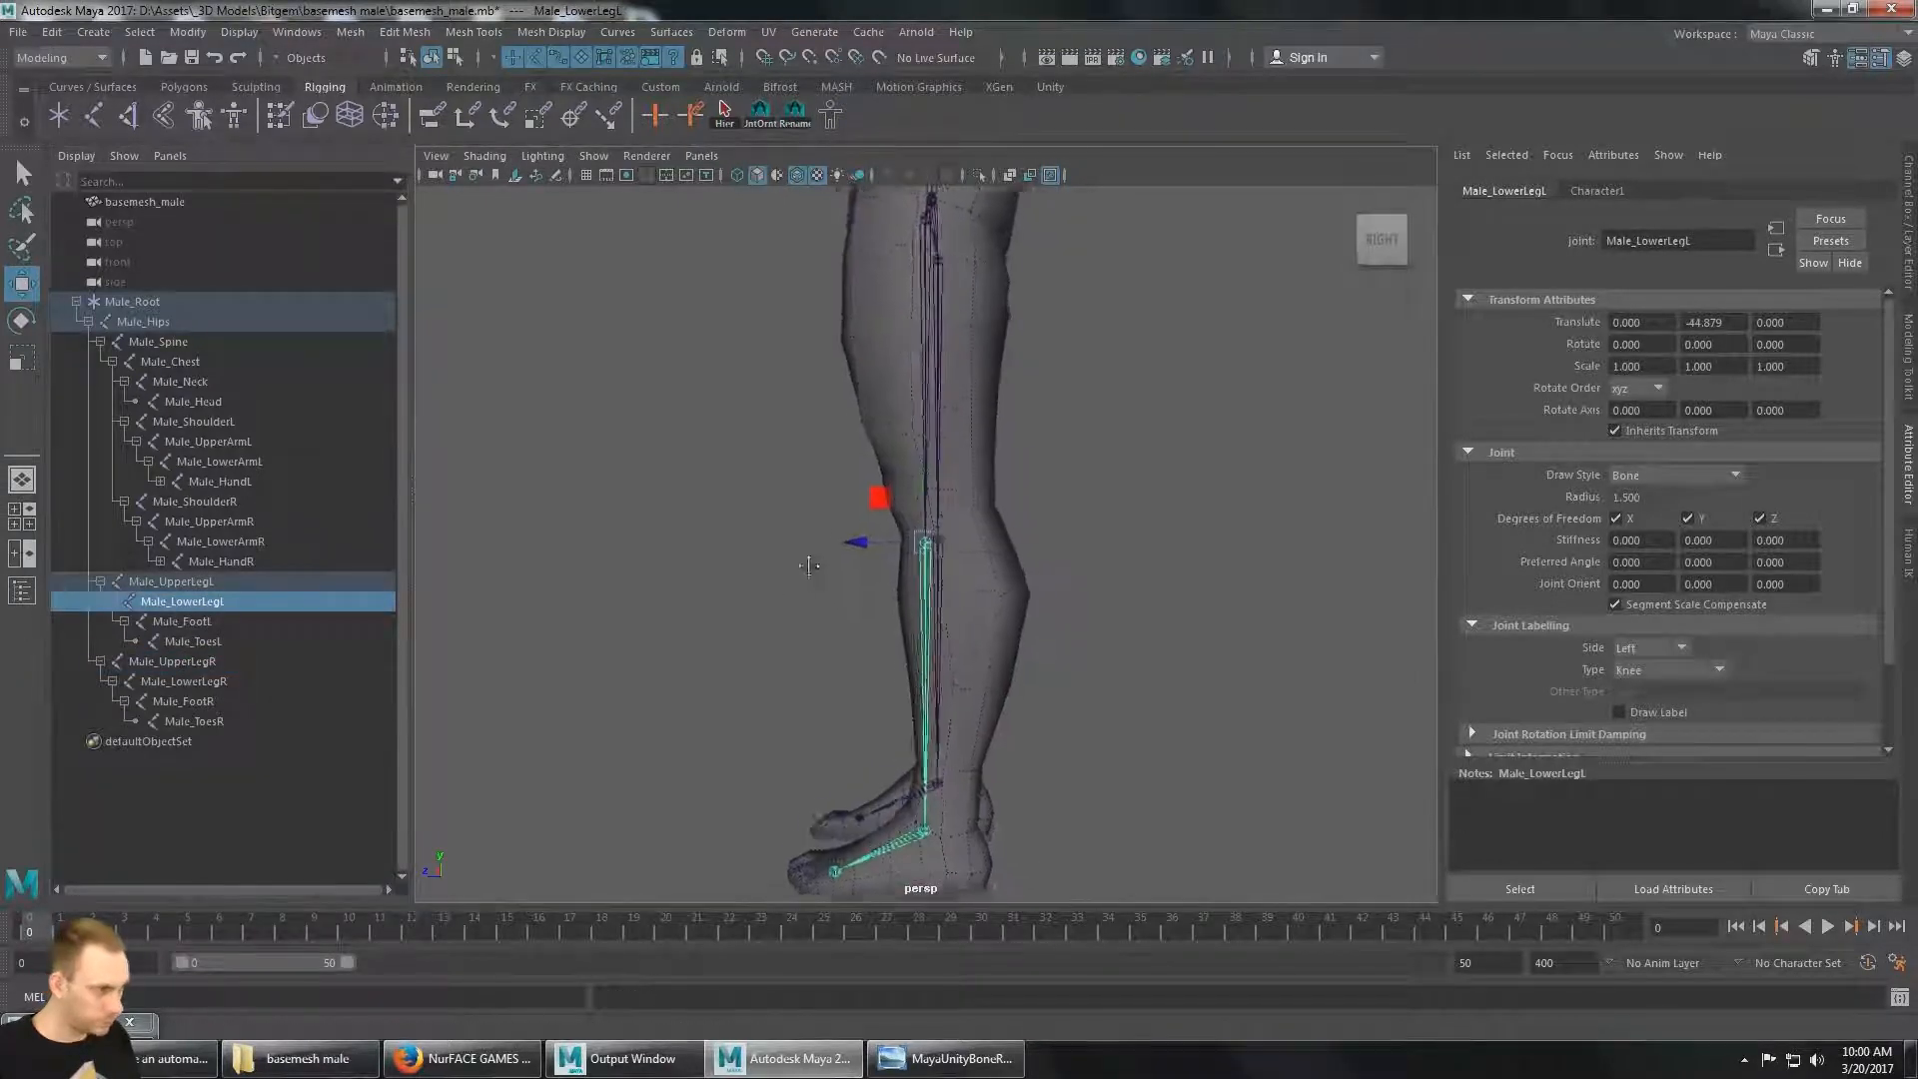
{"action": "left_click", "coordinate": [1379, 237]}
{"action": "right_click_drag", "start_coordinate": [859, 500], "coordinate": [1131, 504], "text": "alt"}
{"action": "scroll", "coordinate": [1148, 488], "scroll_direction": "down", "scroll_amount": 6}
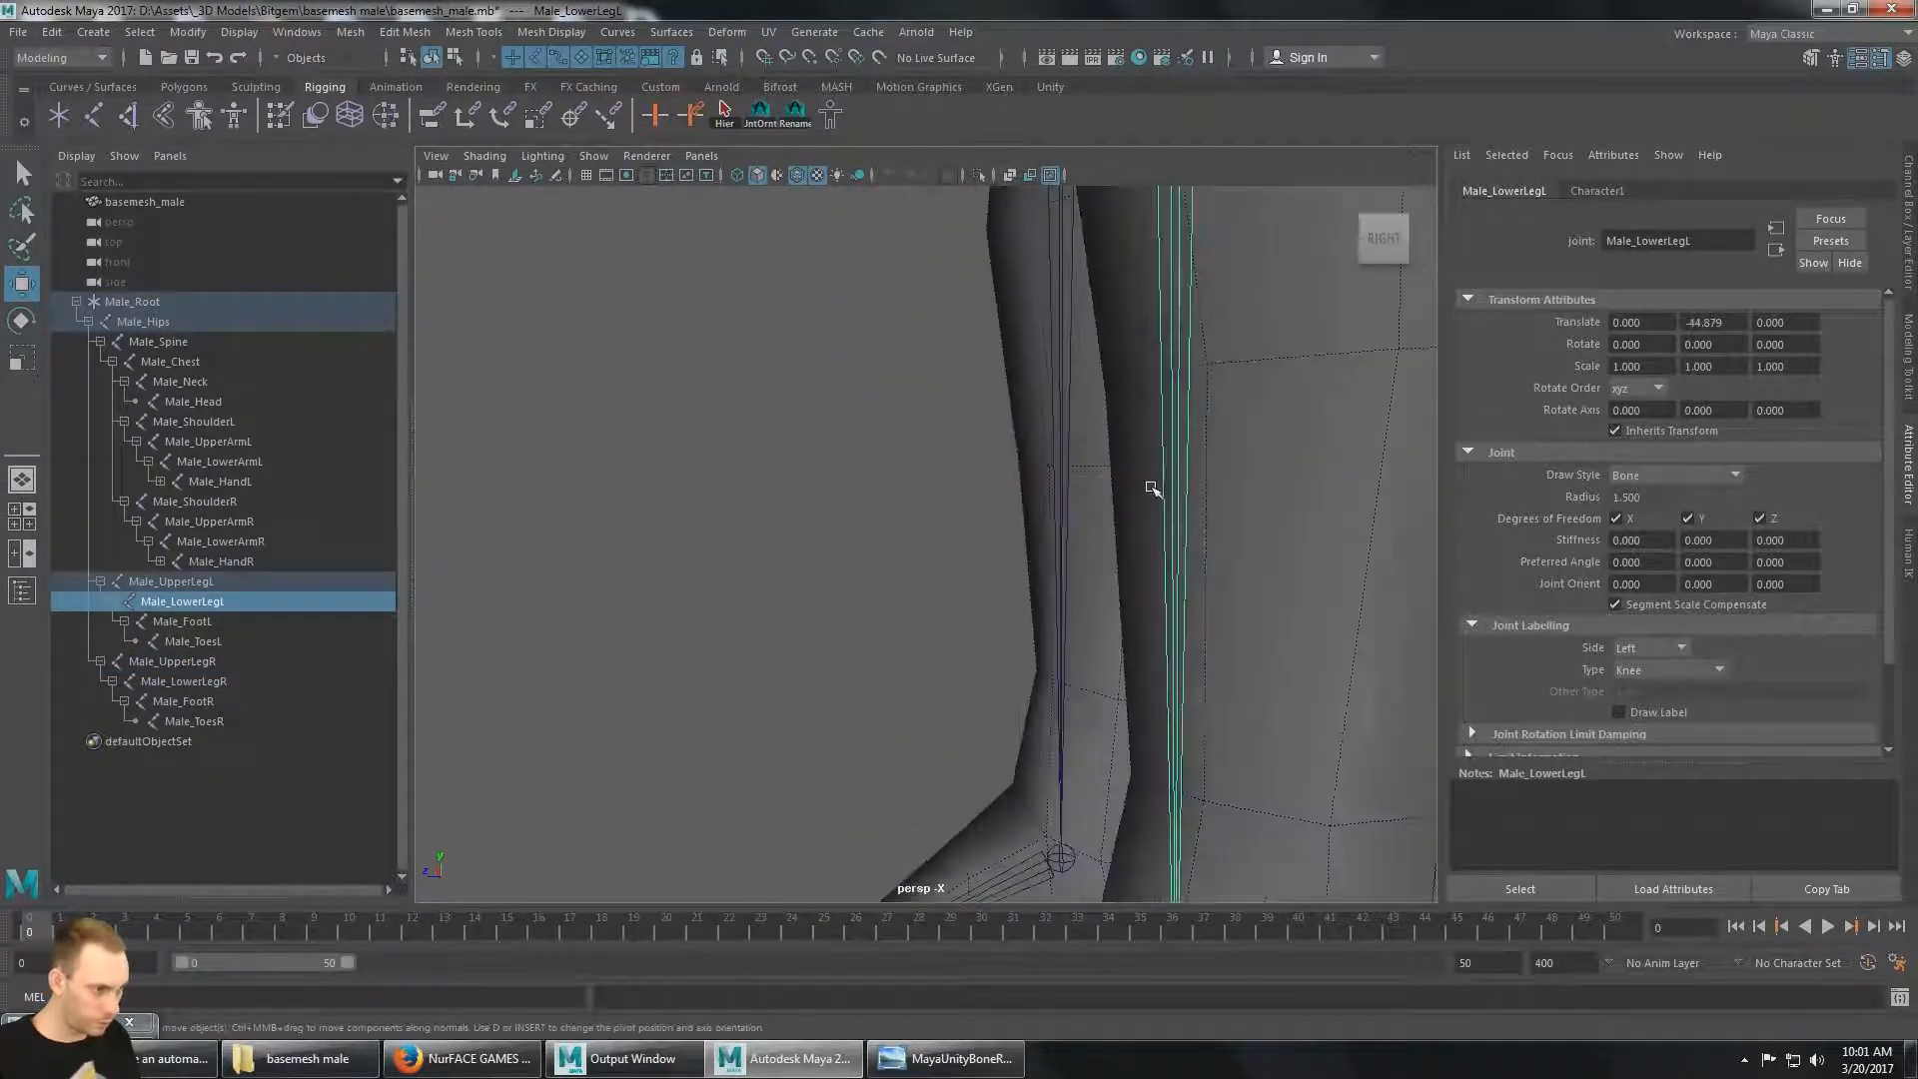
{"action": "middle_click_drag", "start_coordinate": [1148, 488], "coordinate": [1061, 660], "text": "alt"}
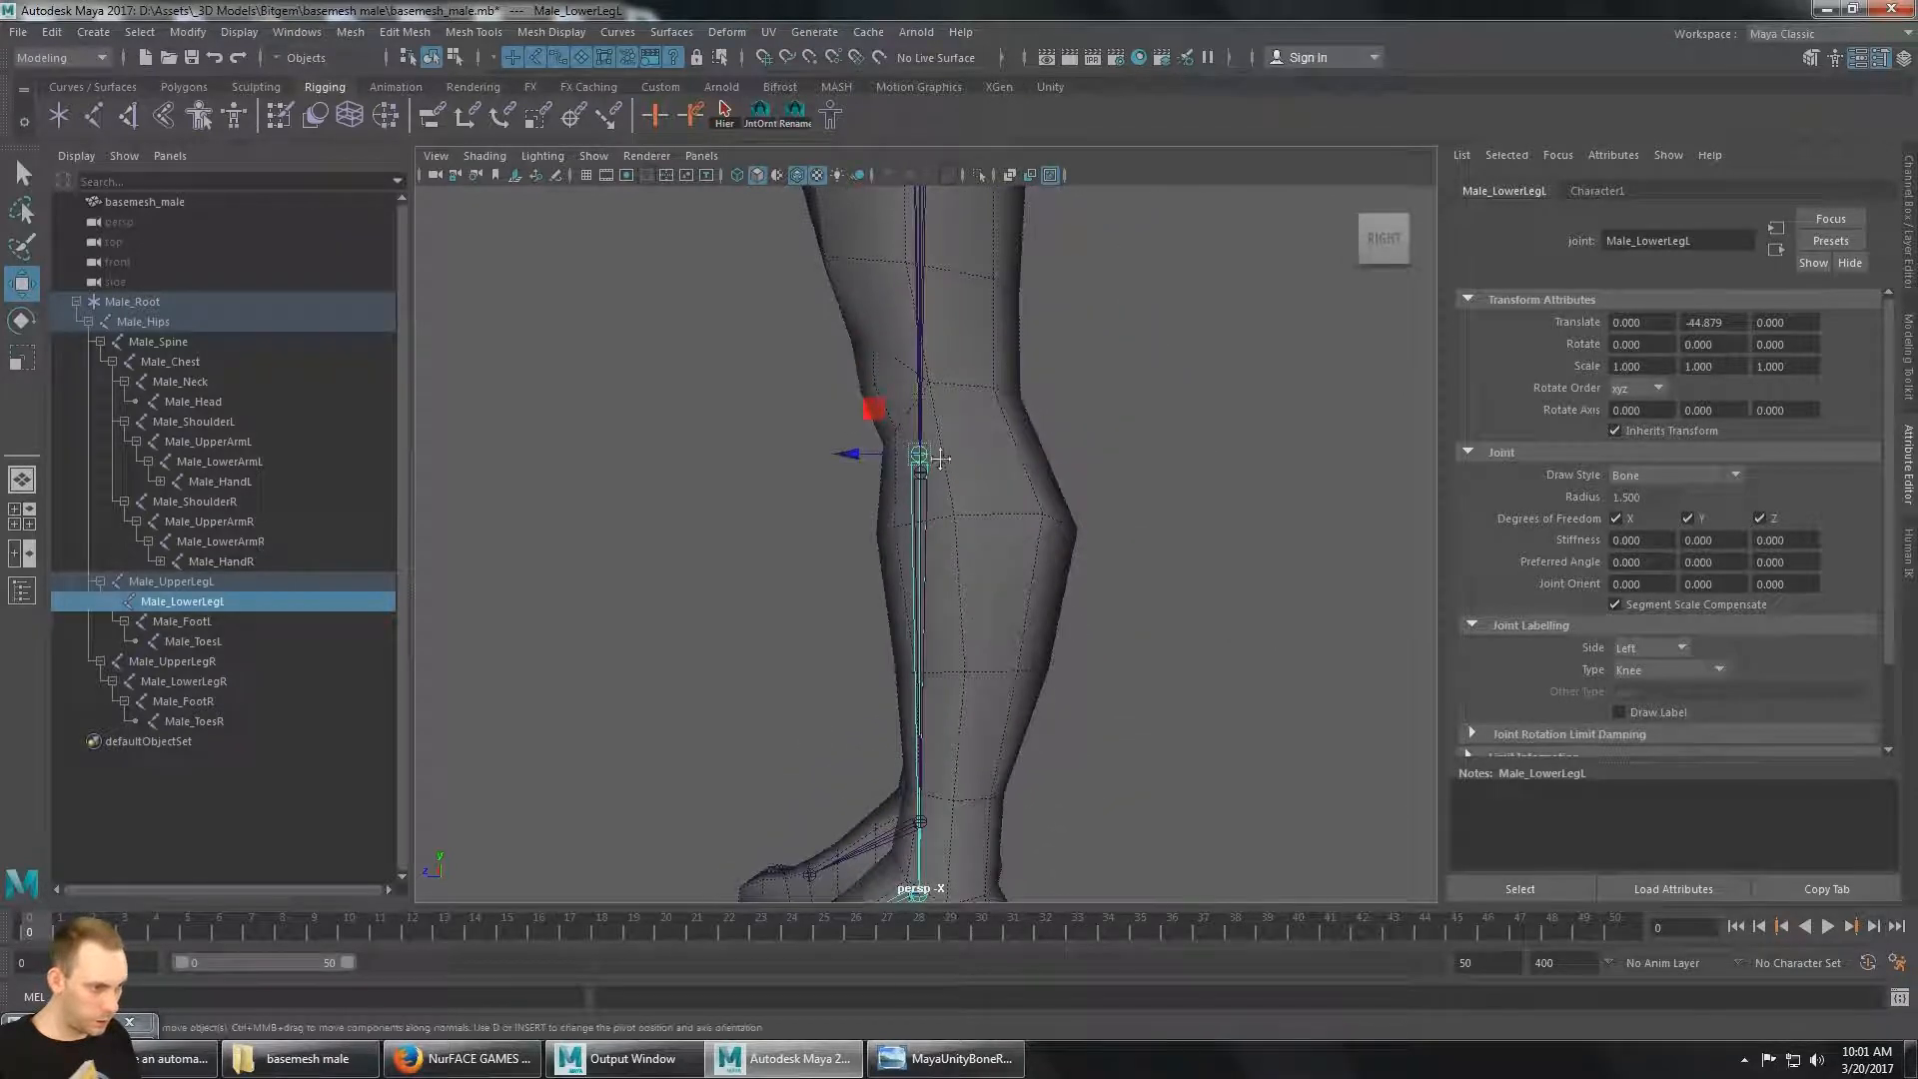
{"action": "middle_click_drag", "start_coordinate": [933, 455], "coordinate": [973, 514], "text": "alt"}
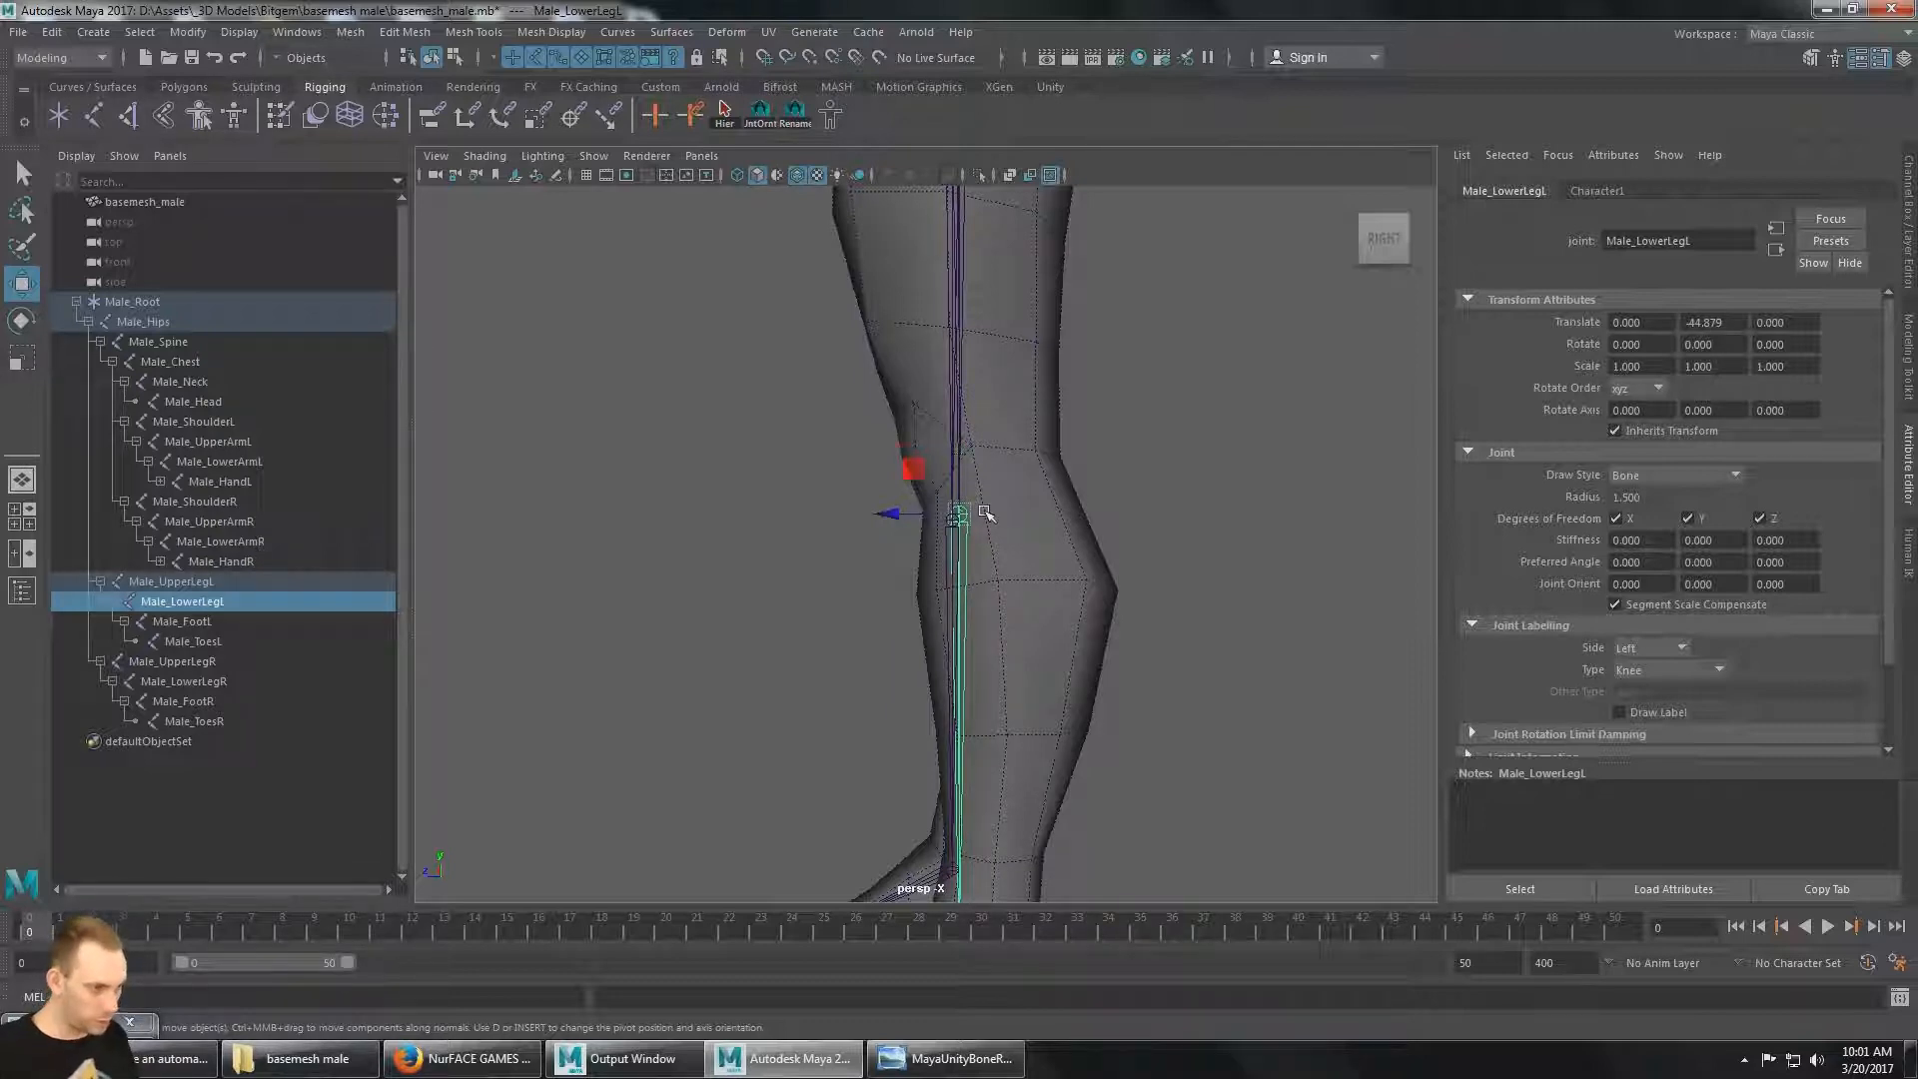
{"action": "key", "text": "d"}
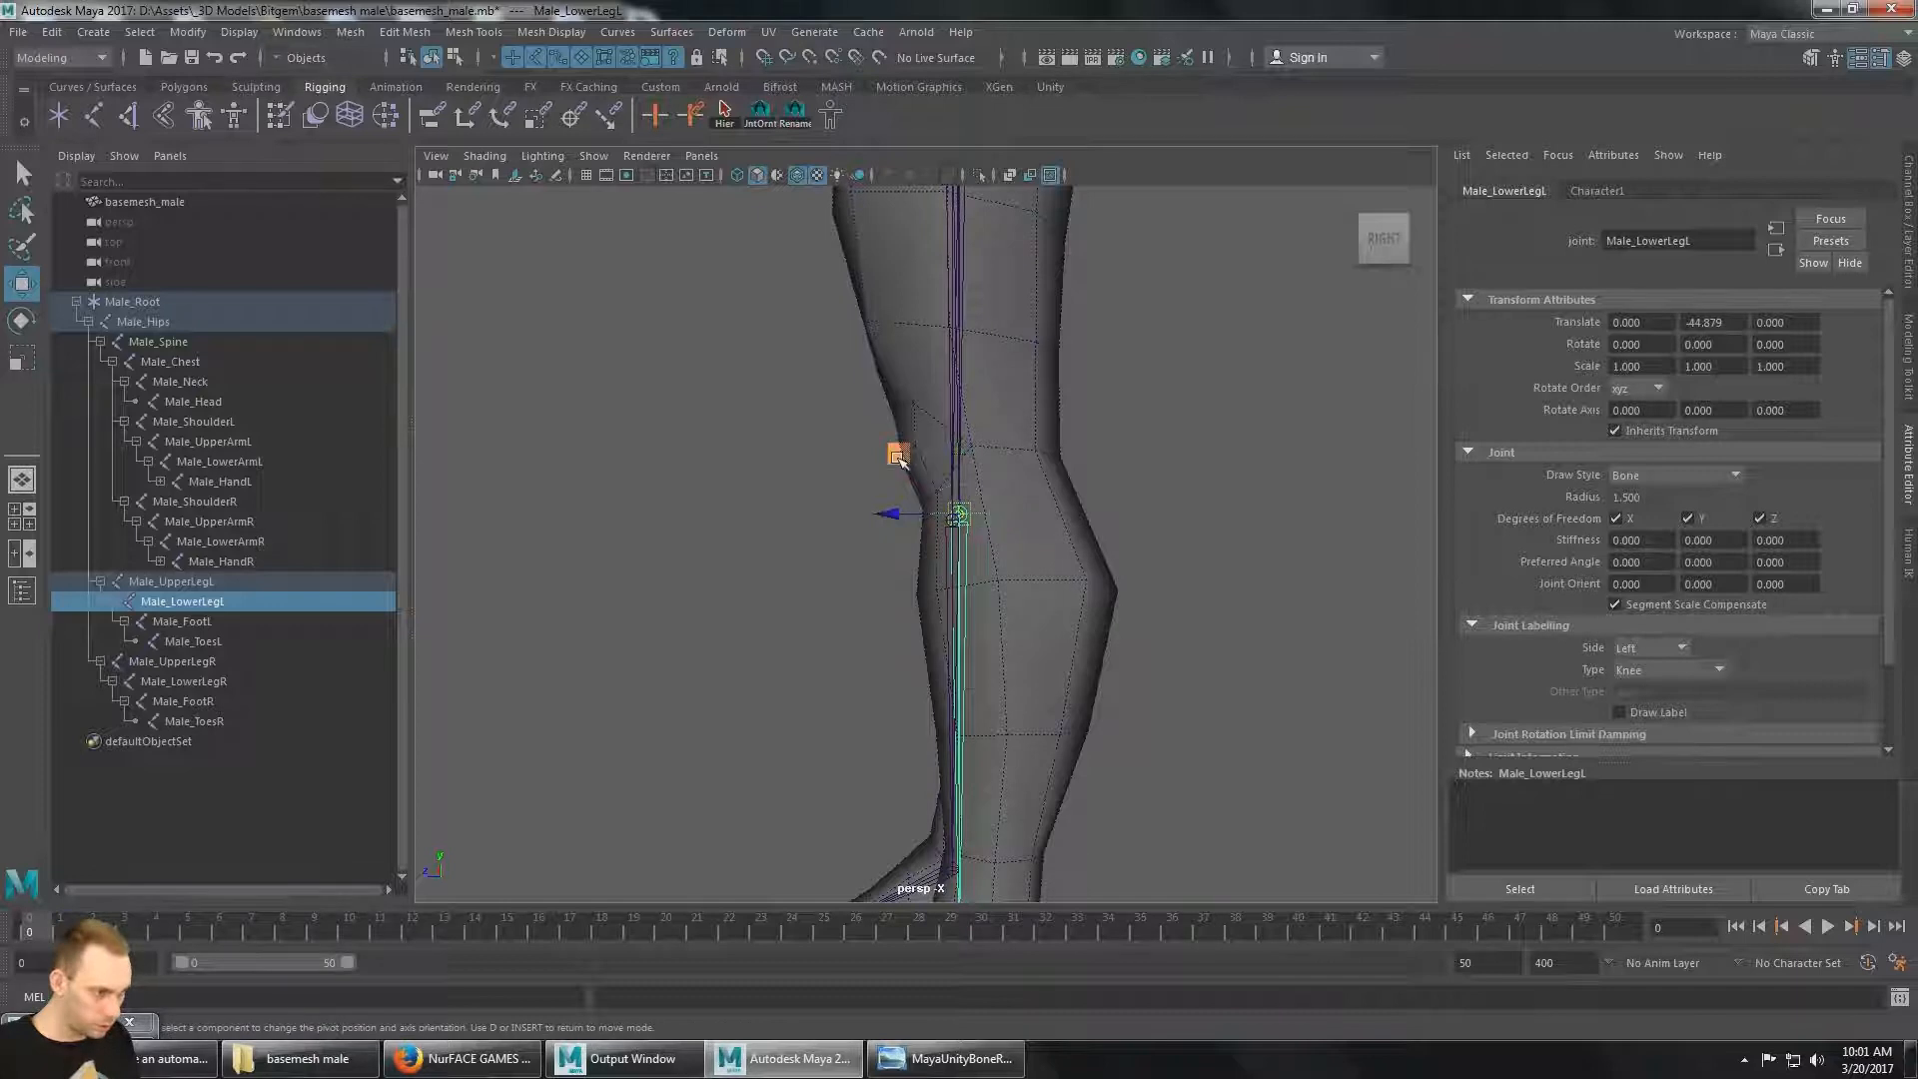
{"action": "left_click_drag", "start_coordinate": [899, 456], "coordinate": [881, 390]}
{"action": "middle_click_drag", "start_coordinate": [1140, 549], "coordinate": [1087, 465], "text": "alt"}
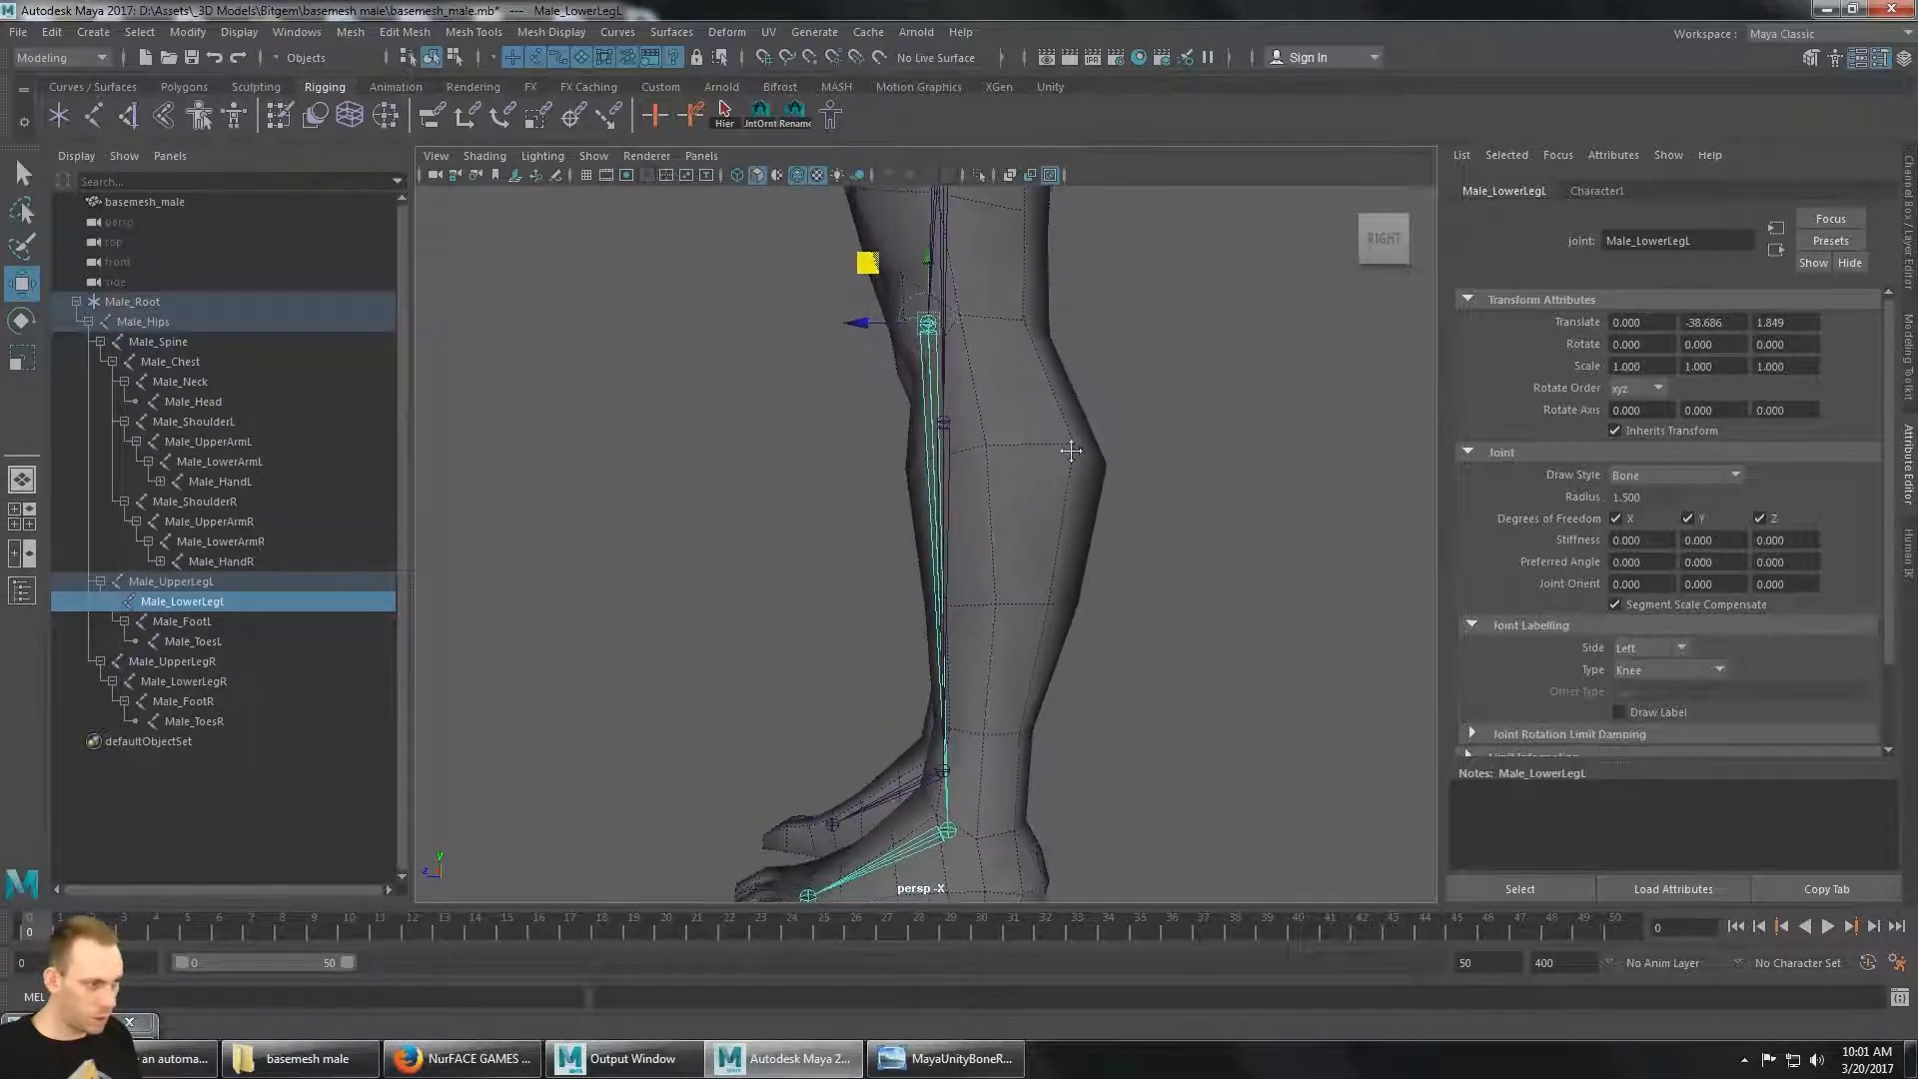
Show the HumanIK character definition and move only the Male_FootL joint backward toward the heel, without its toe joint.
{"action": "left_click", "coordinate": [1909, 556]}
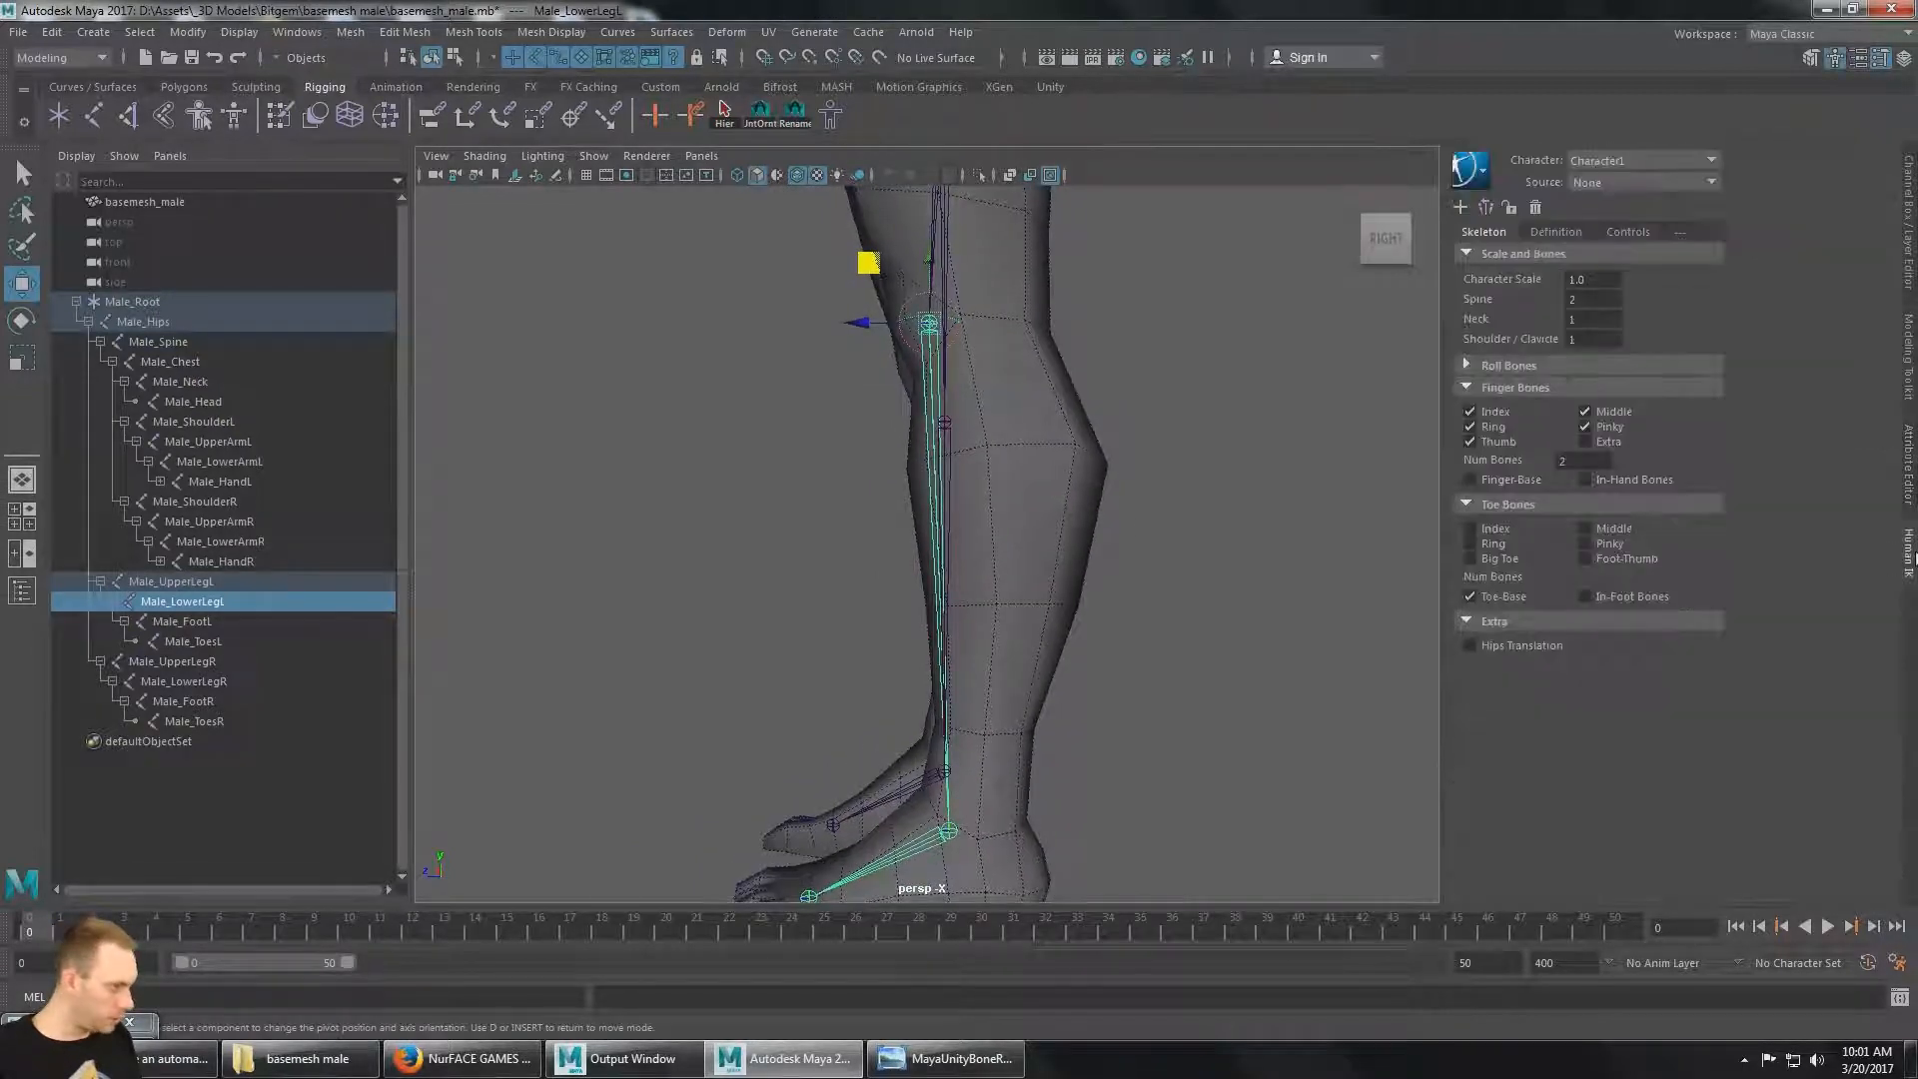
{"action": "left_click", "coordinate": [1556, 232]}
{"action": "middle_click_drag", "start_coordinate": [798, 486], "coordinate": [795, 431], "text": "alt"}
{"action": "left_click", "coordinate": [236, 621]}
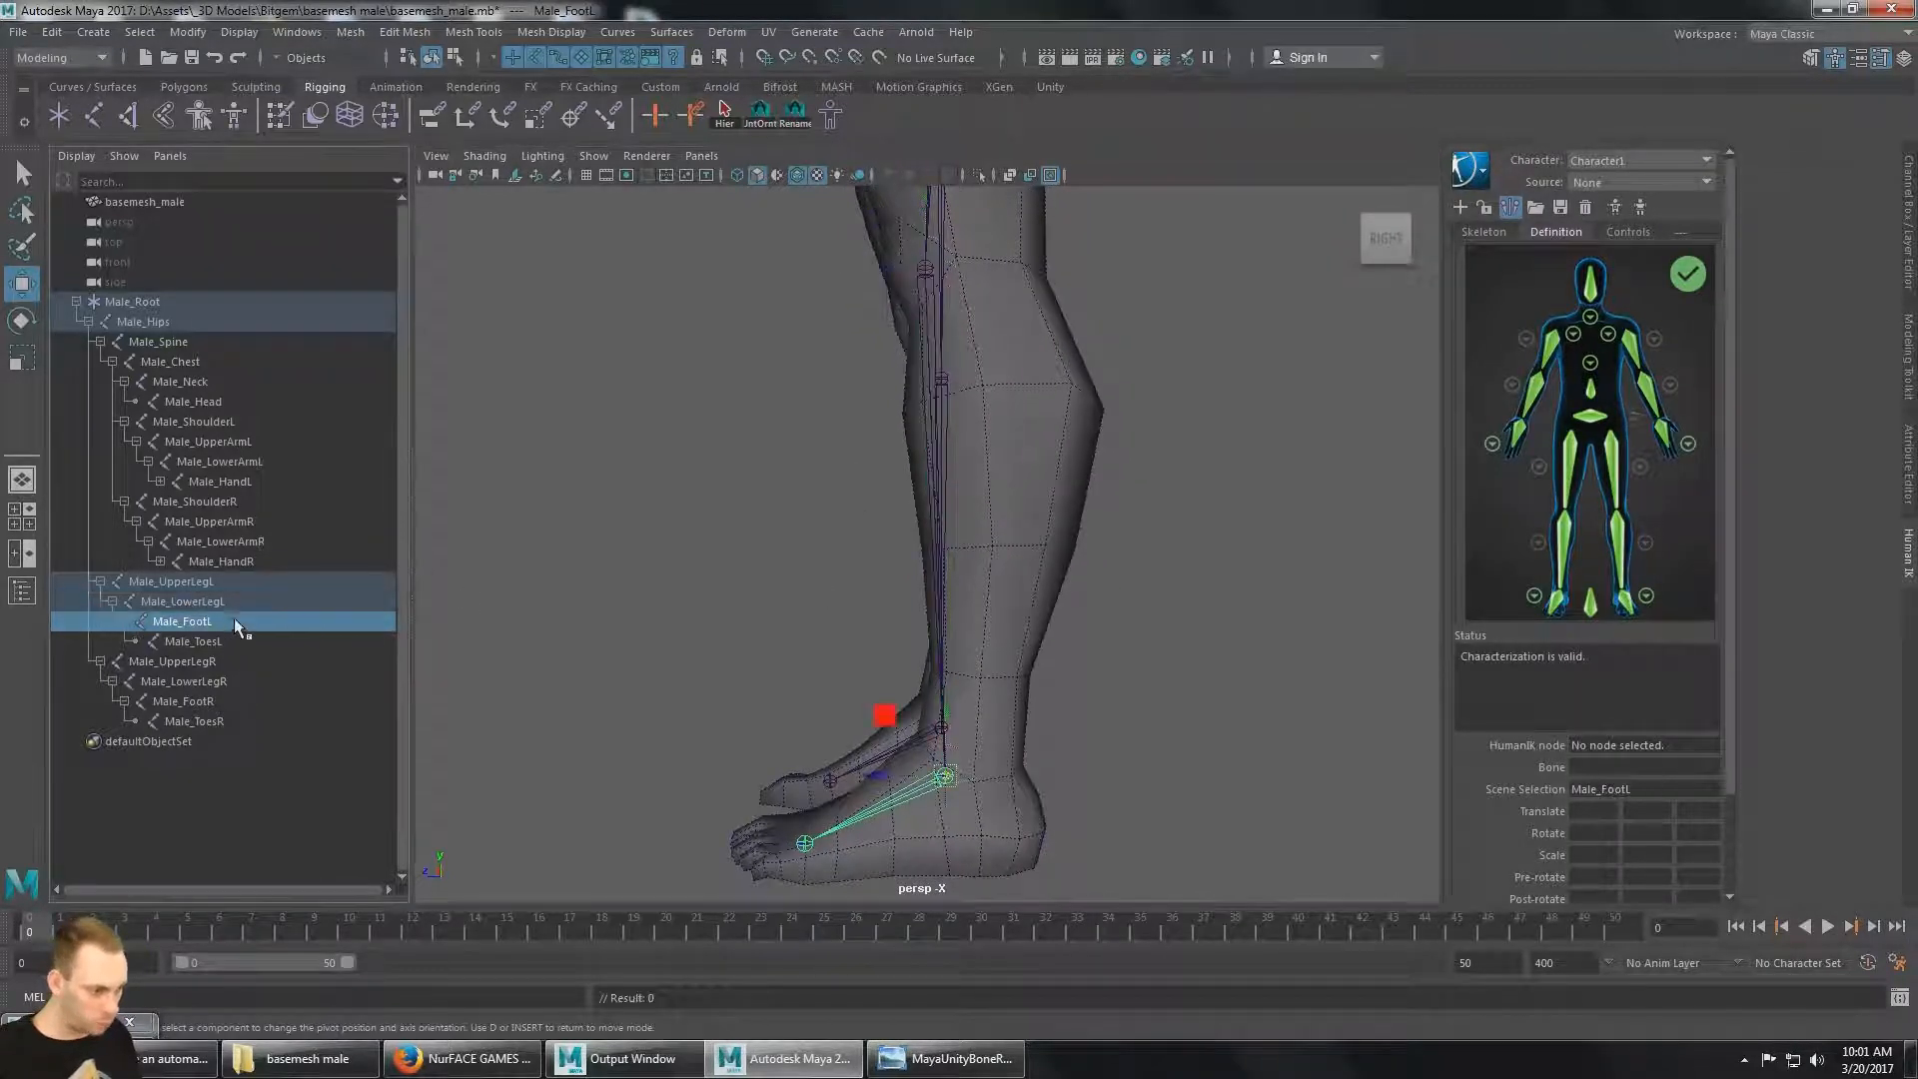
{"action": "middle_click_drag", "start_coordinate": [1003, 769], "coordinate": [931, 714], "text": "alt"}
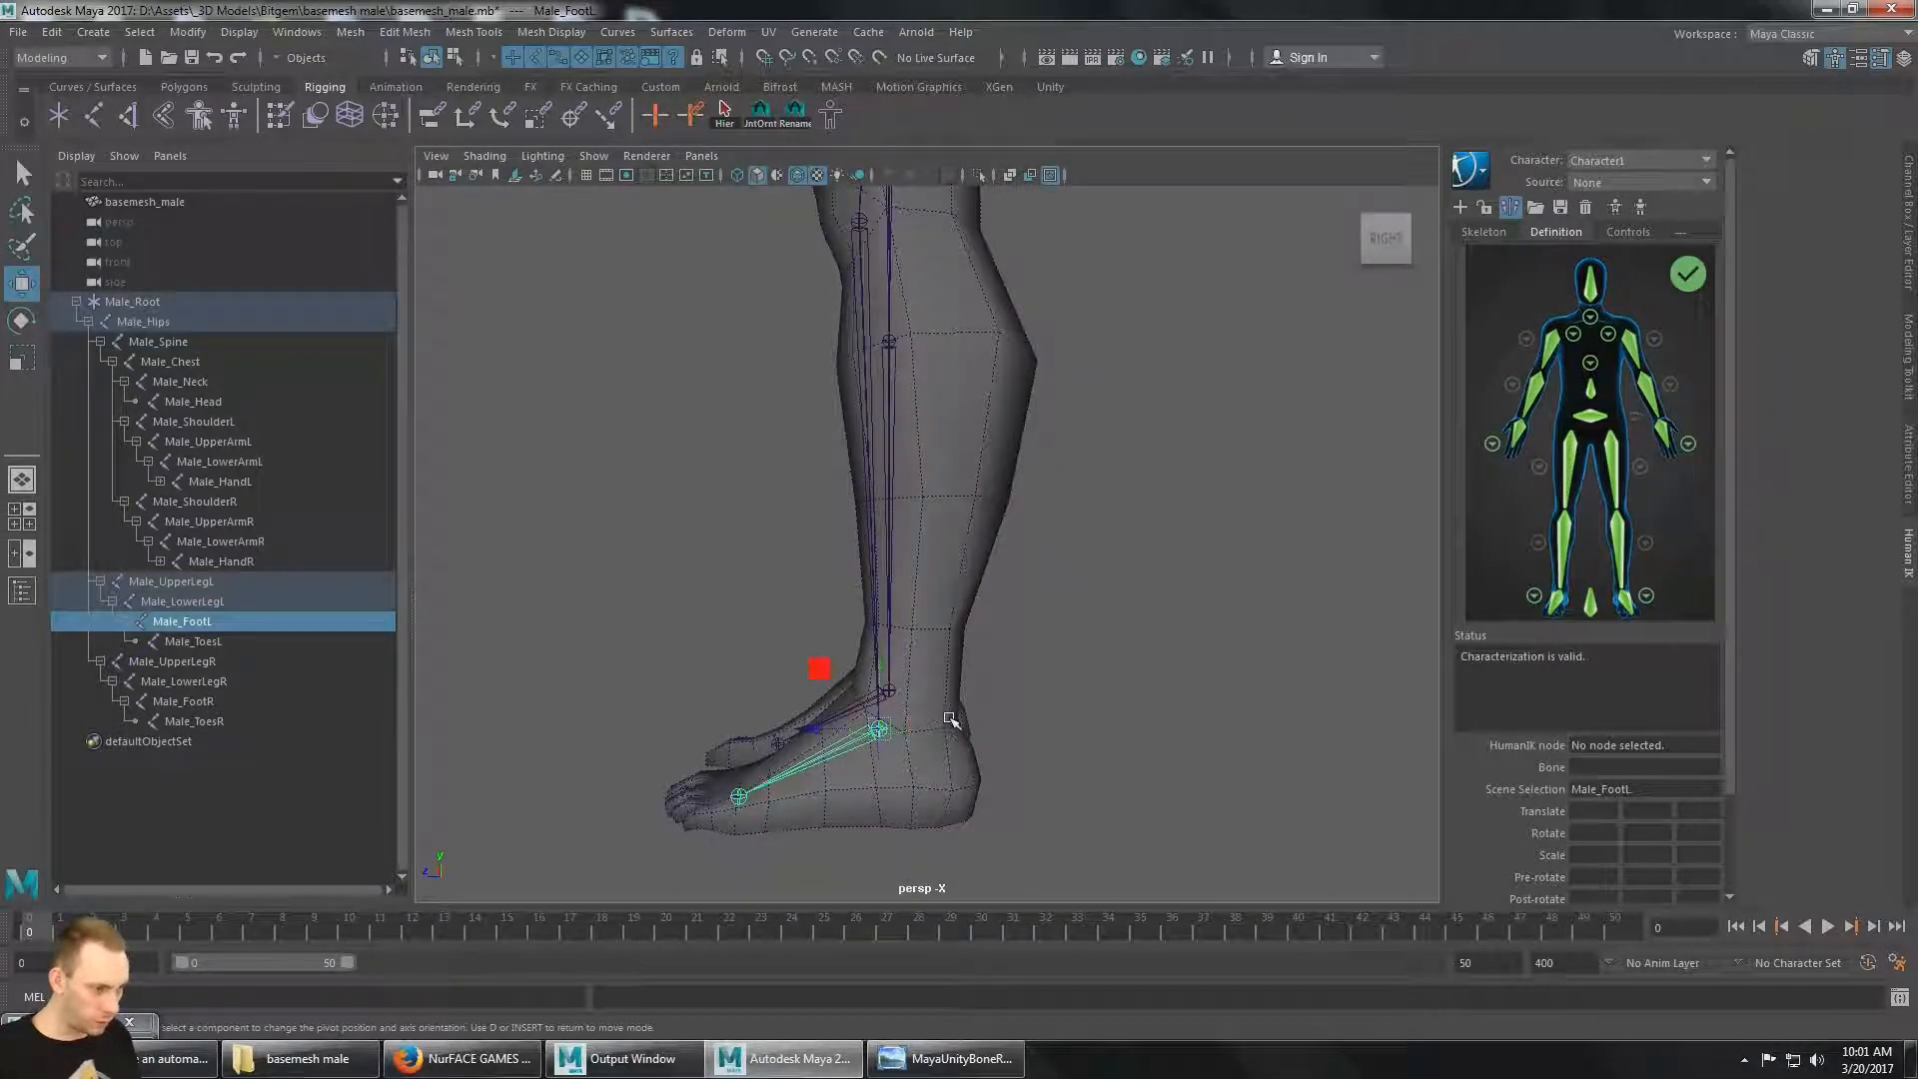
{"action": "mouse_move", "coordinate": [812, 734]}
{"action": "left_mouse_down"}
{"action": "mouse_move", "coordinate": [869, 718]}
{"action": "mouse_move", "coordinate": [1285, 730]}
{"action": "mouse_move", "coordinate": [578, 715]}
{"action": "mouse_move", "coordinate": [844, 732]}
{"action": "left_mouse_up"}
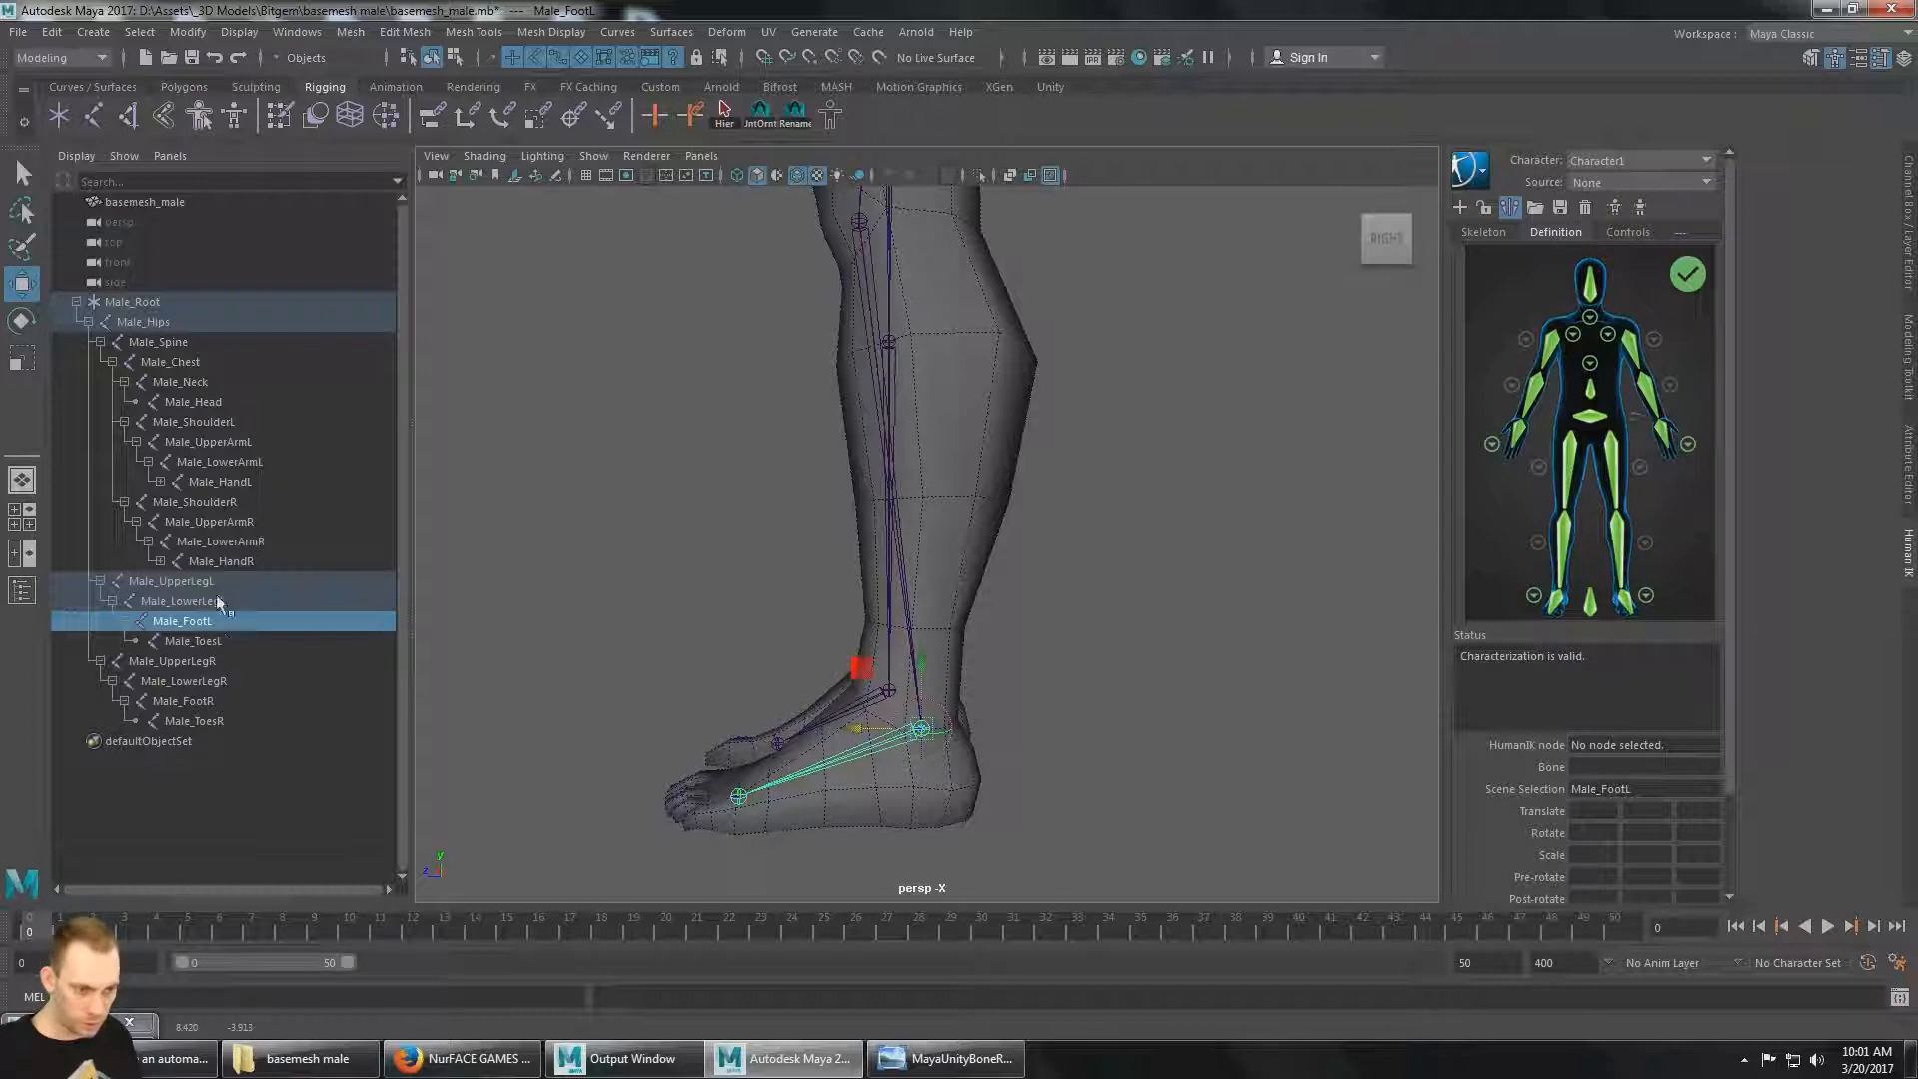
Try to shift the Male_FootR joint slightly forward with Male_LowerLegL also selected.
{"action": "left_click", "coordinate": [226, 638]}
{"action": "left_click", "coordinate": [211, 620]}
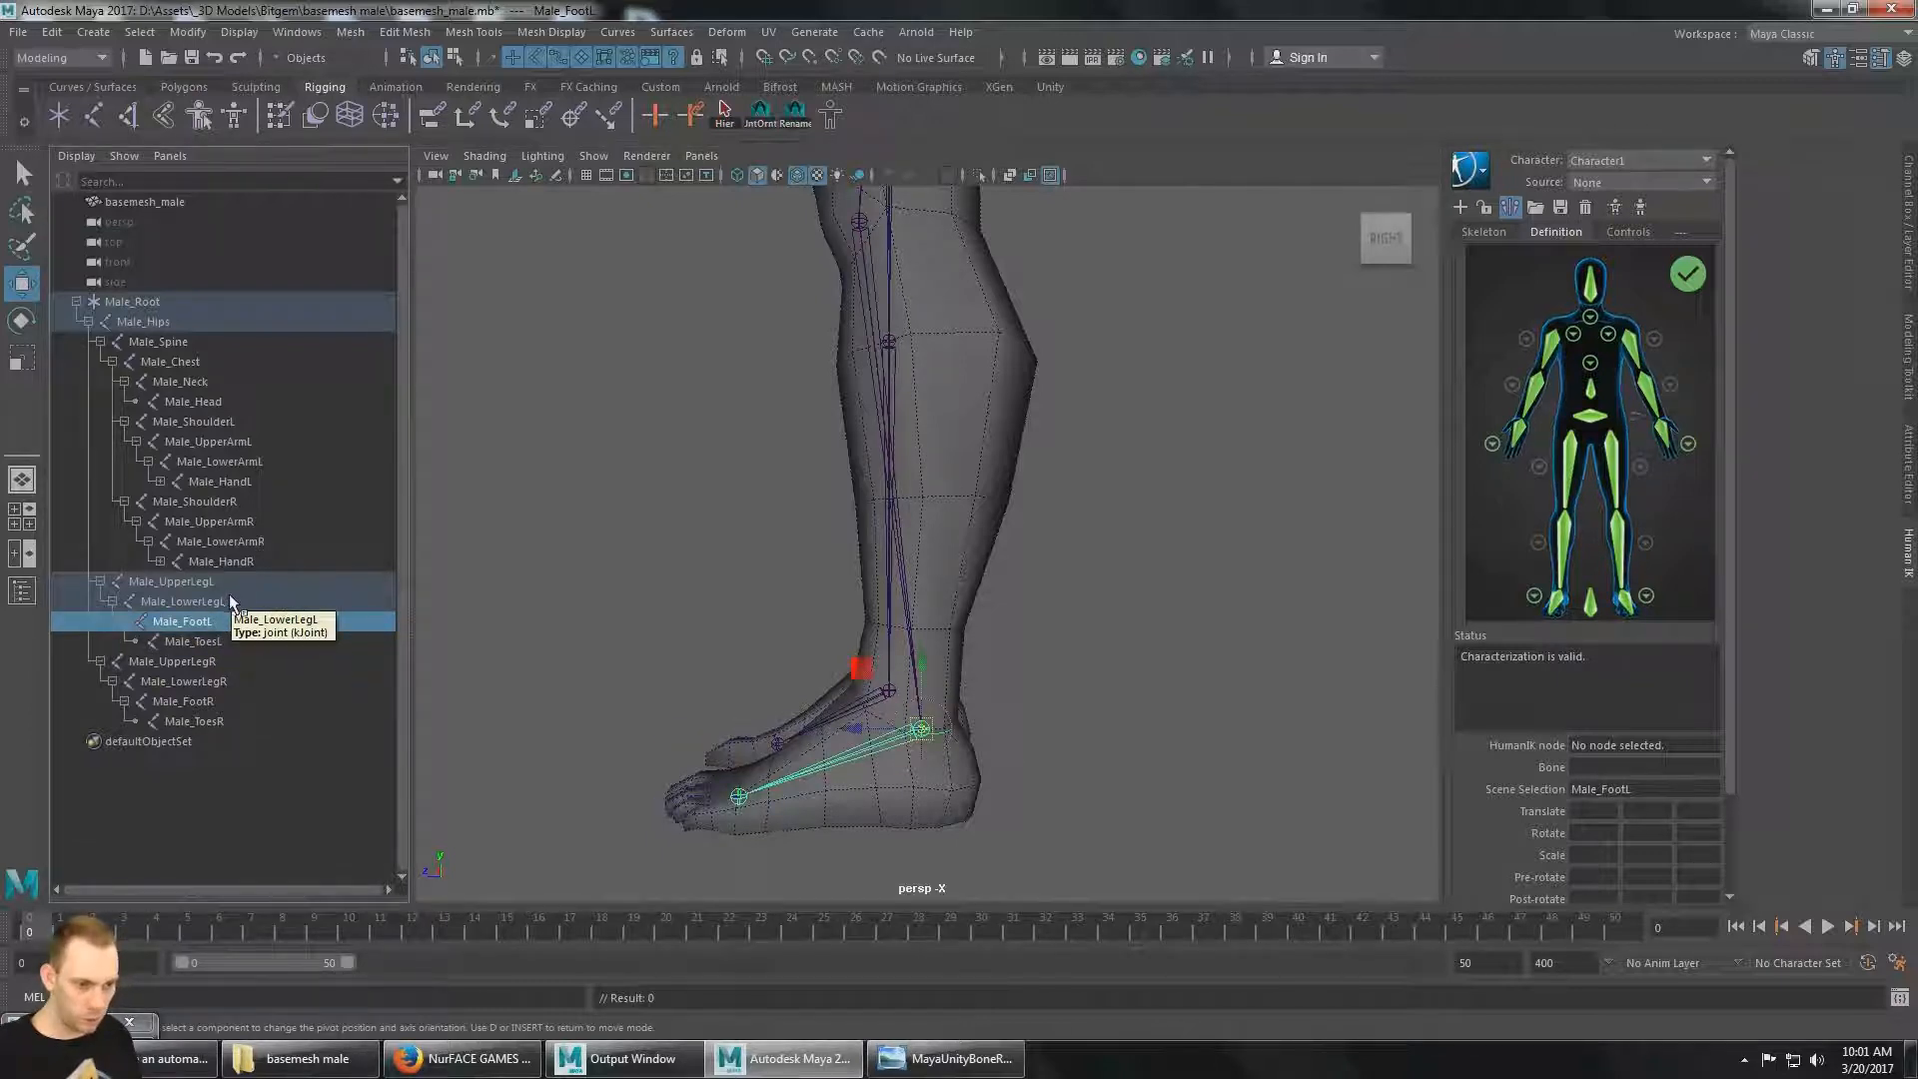
{"action": "left_click", "coordinate": [222, 603]}
{"action": "middle_click_drag", "start_coordinate": [1083, 496], "coordinate": [1124, 569], "text": "alt"}
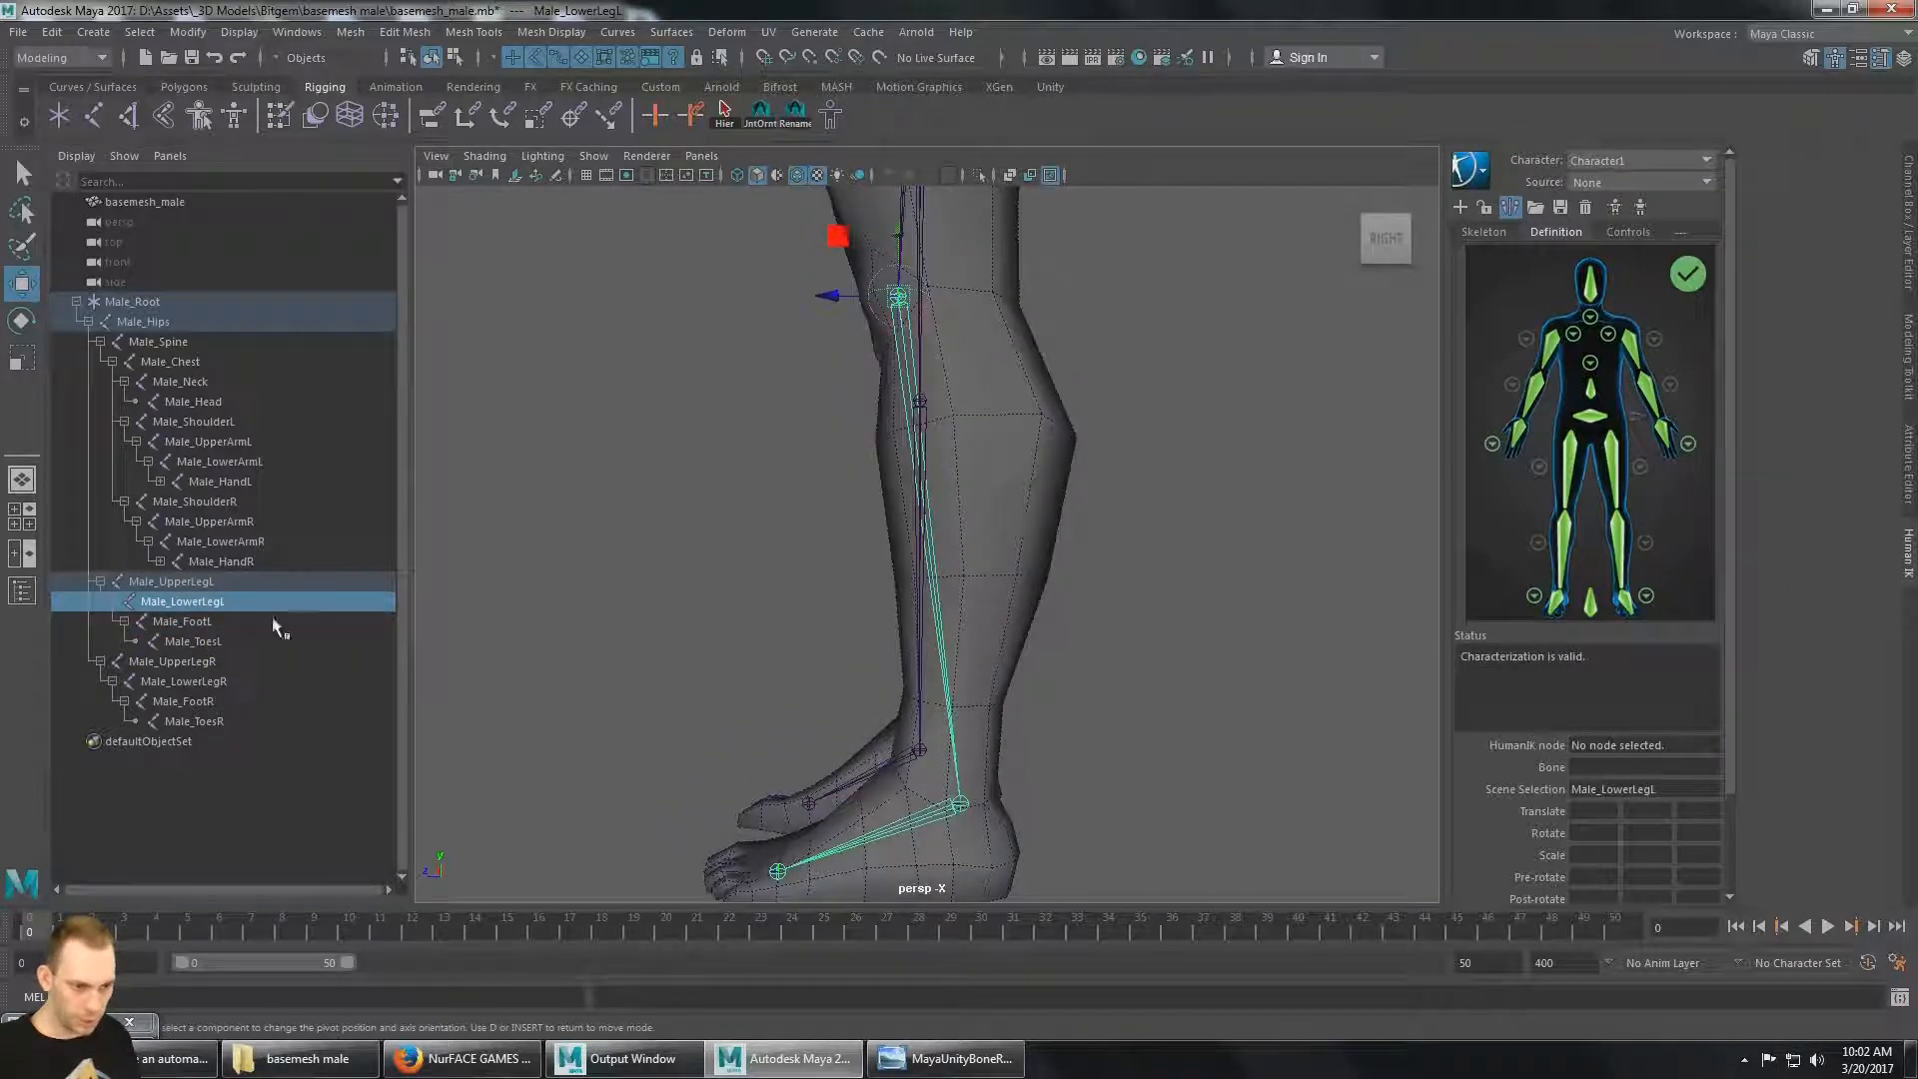
{"action": "left_click", "coordinate": [214, 701], "text": "ctrl"}
{"action": "mouse_move", "coordinate": [846, 752]}
{"action": "left_mouse_down"}
{"action": "mouse_move", "coordinate": [869, 753]}
{"action": "mouse_move", "coordinate": [830, 747]}
{"action": "left_mouse_up"}
{"action": "key", "text": "ctrl+z"}
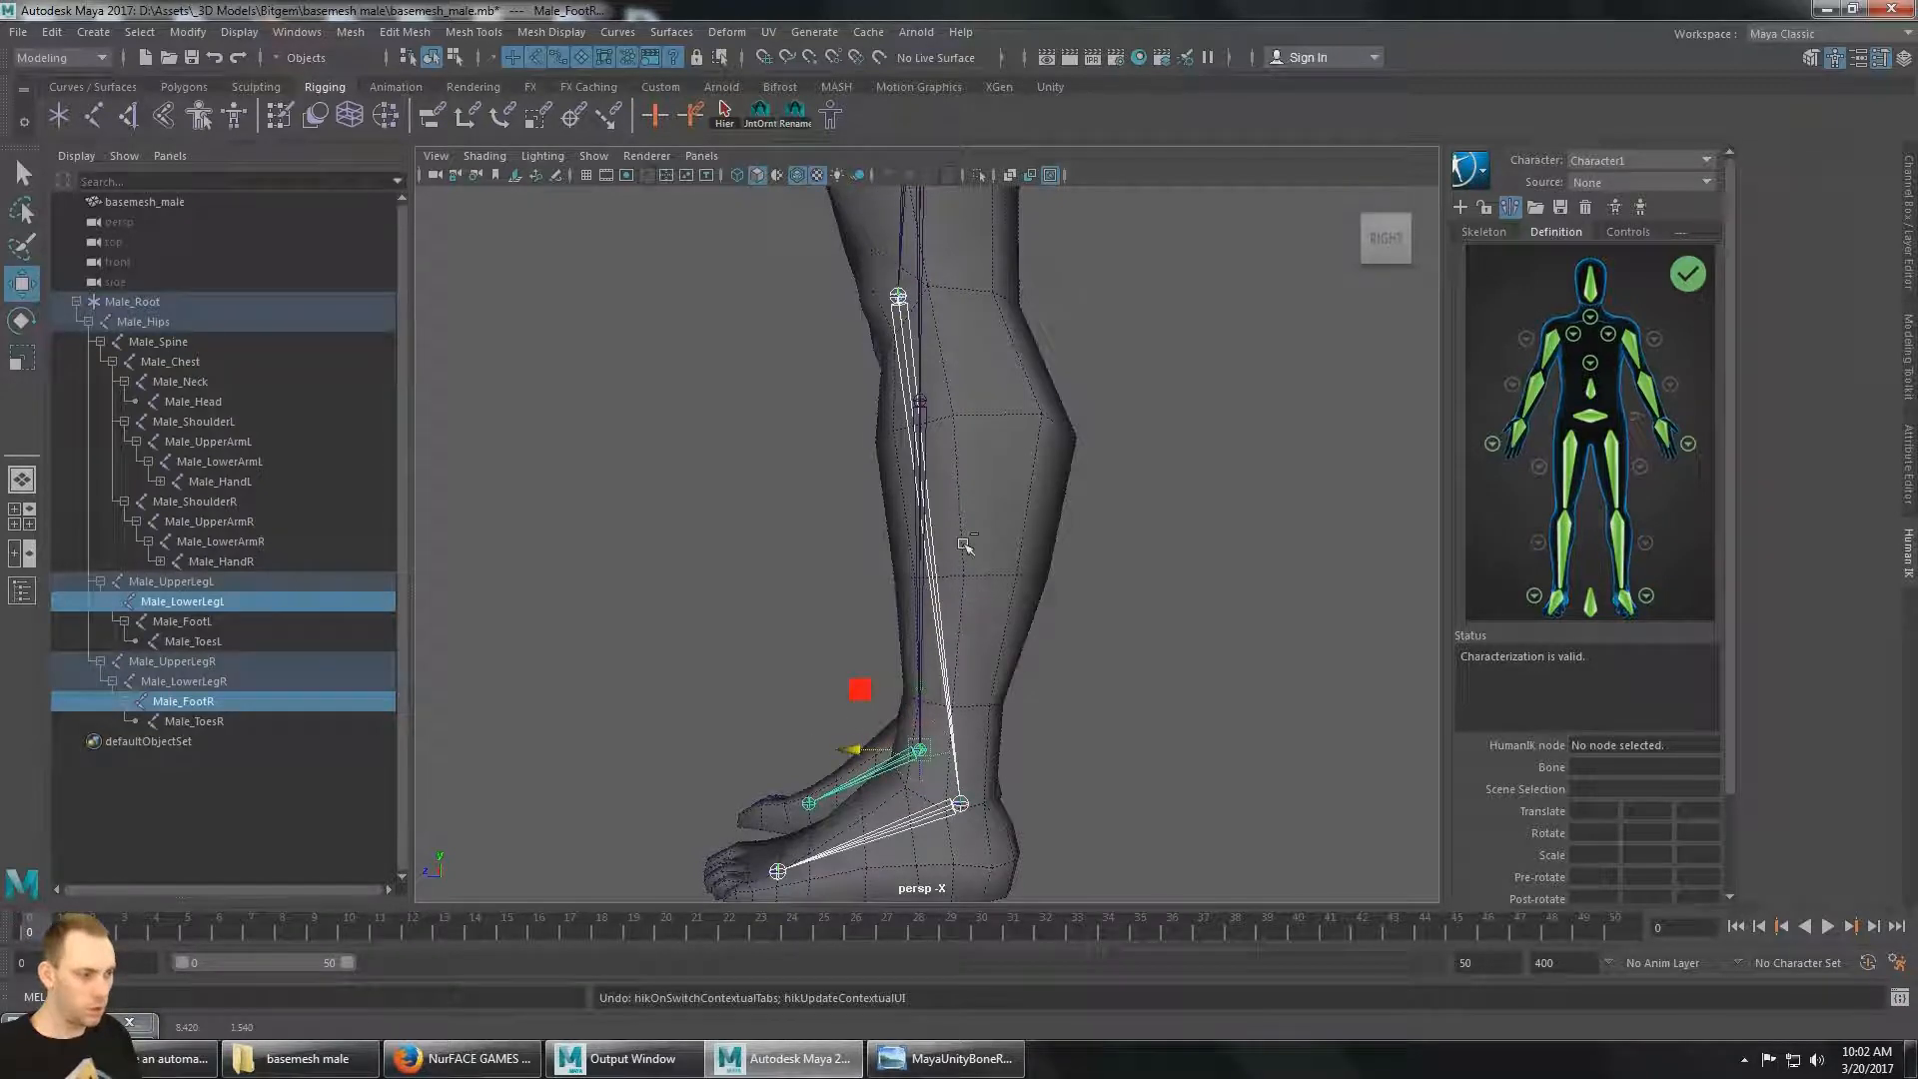
{"action": "key", "text": "ctrl+z"}
Display the transform attributes of the Male_LowerLegL joint to read its Translate values.
{"action": "left_click_drag", "start_coordinate": [965, 548], "coordinate": [938, 561], "text": "alt"}
{"action": "middle_click_drag", "start_coordinate": [938, 562], "coordinate": [881, 478], "text": "alt"}
{"action": "left_click_drag", "start_coordinate": [882, 478], "coordinate": [915, 519], "text": "alt"}
{"action": "middle_click_drag", "start_coordinate": [915, 519], "coordinate": [1077, 595], "text": "alt"}
{"action": "left_click", "coordinate": [218, 583]}
{"action": "left_click", "coordinate": [222, 602]}
{"action": "left_click", "coordinate": [1910, 494]}
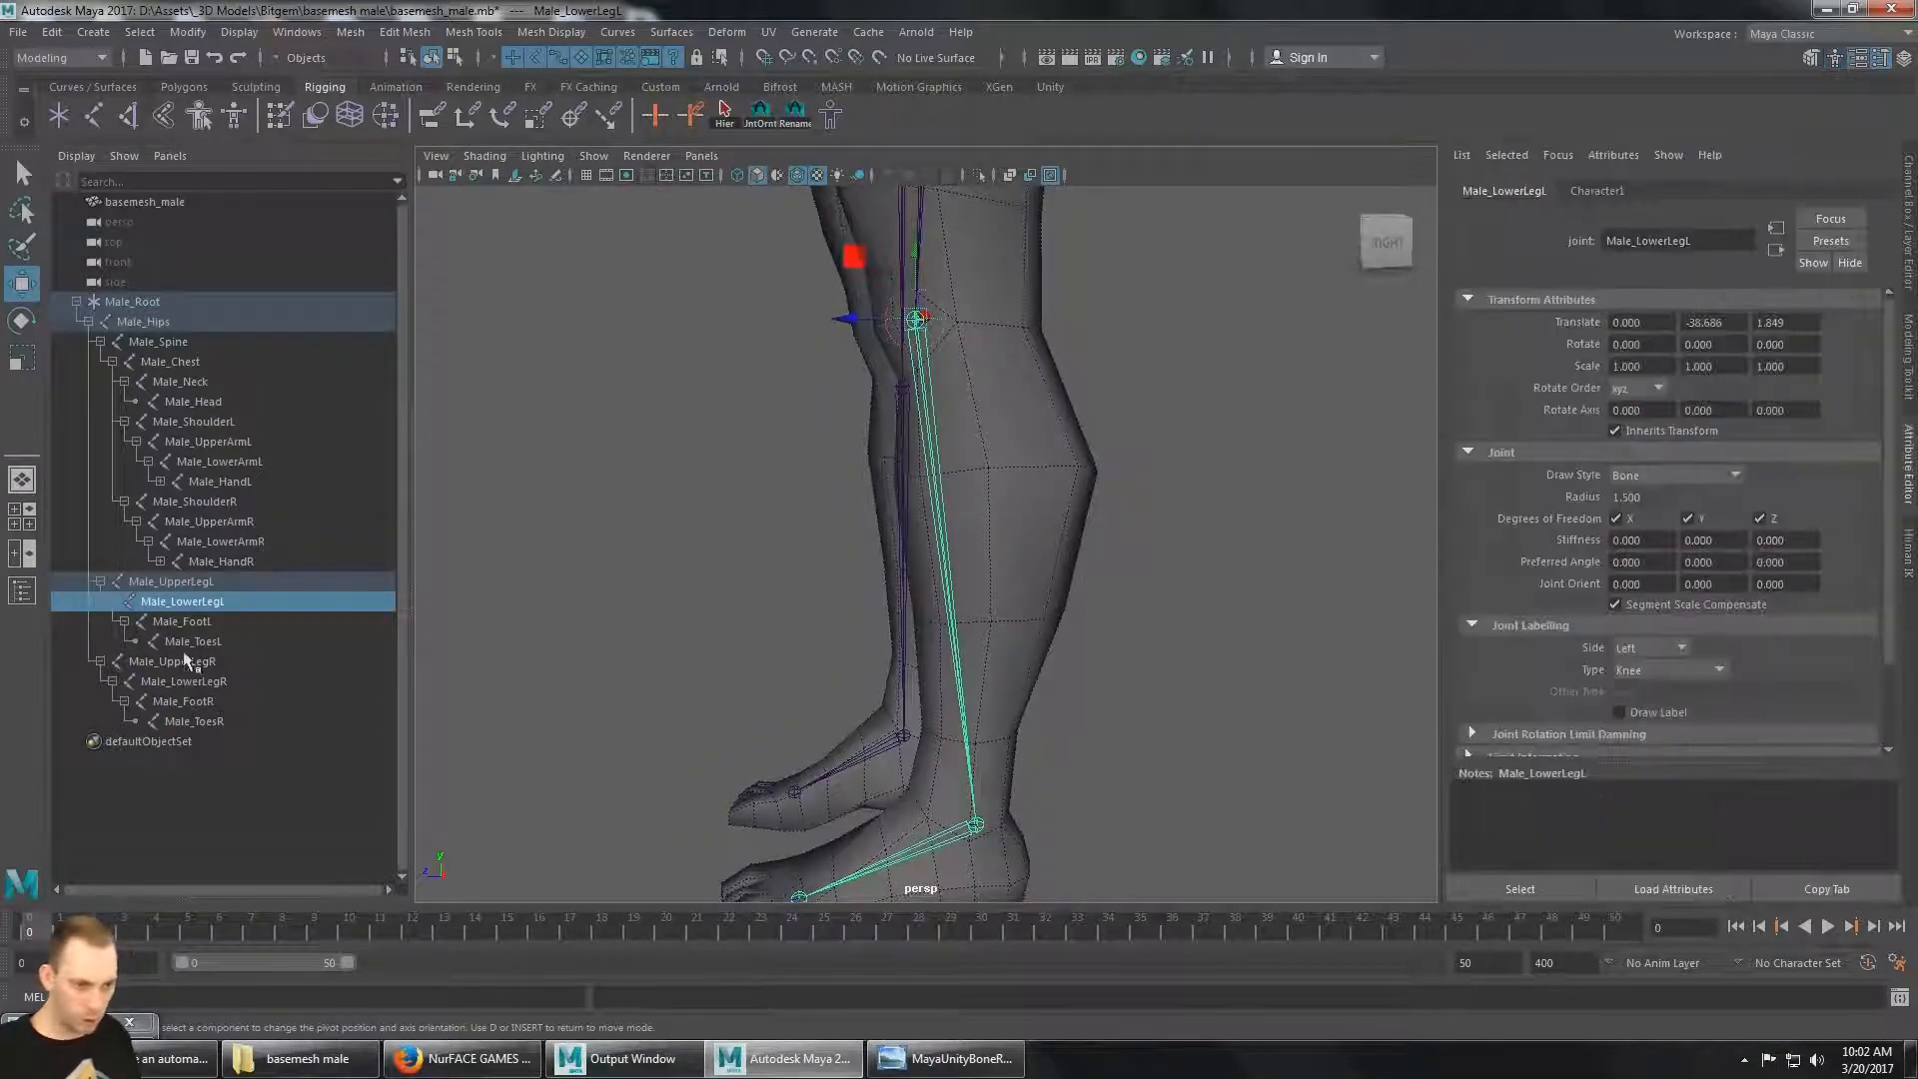
Set the Male_LowerLegL joint's Translate Y to -39 and Translate Z to 1.5.
{"action": "left_click", "coordinate": [236, 626]}
{"action": "left_click", "coordinate": [207, 602]}
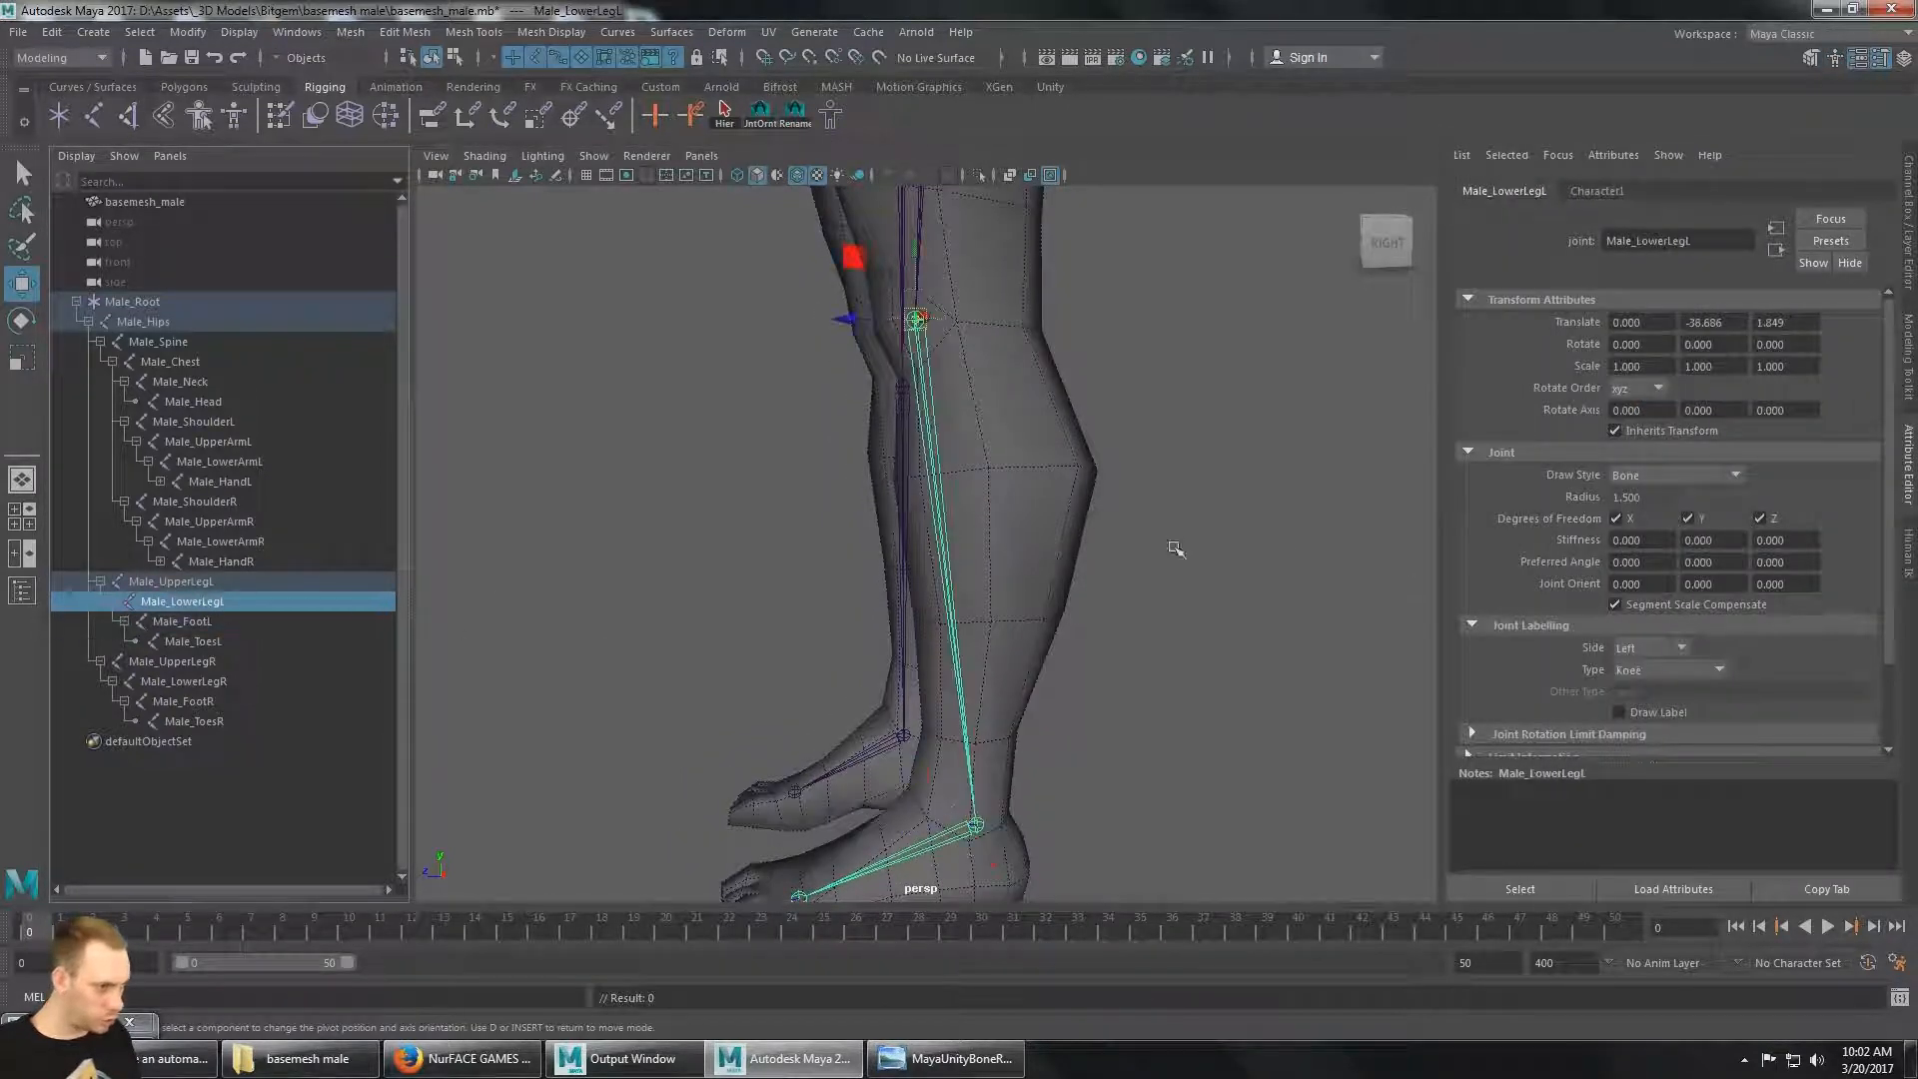
{"action": "middle_click_drag", "start_coordinate": [1276, 538], "coordinate": [1220, 513], "text": "alt"}
{"action": "left_click_drag", "start_coordinate": [1220, 512], "coordinate": [1179, 530], "text": "alt"}
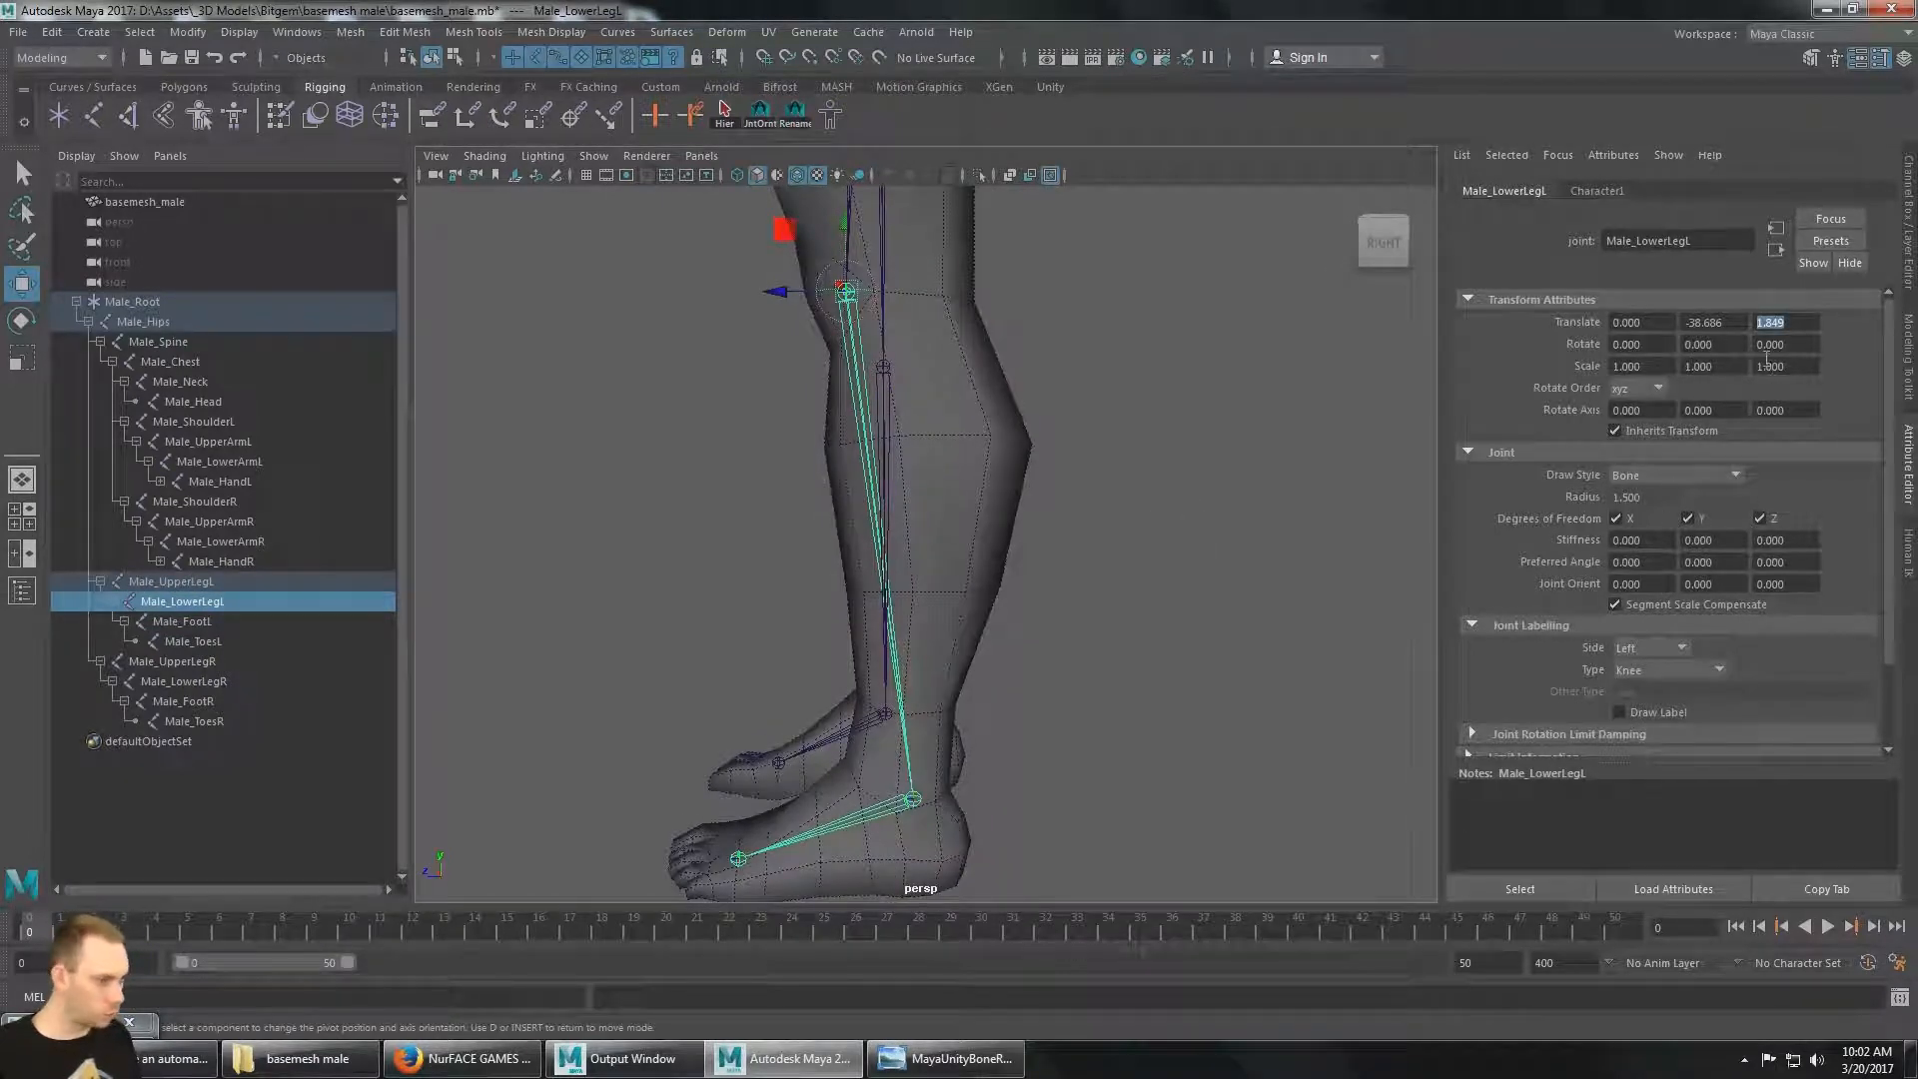
{"action": "type", "text": ".5"}
{"action": "key", "text": "Return"}
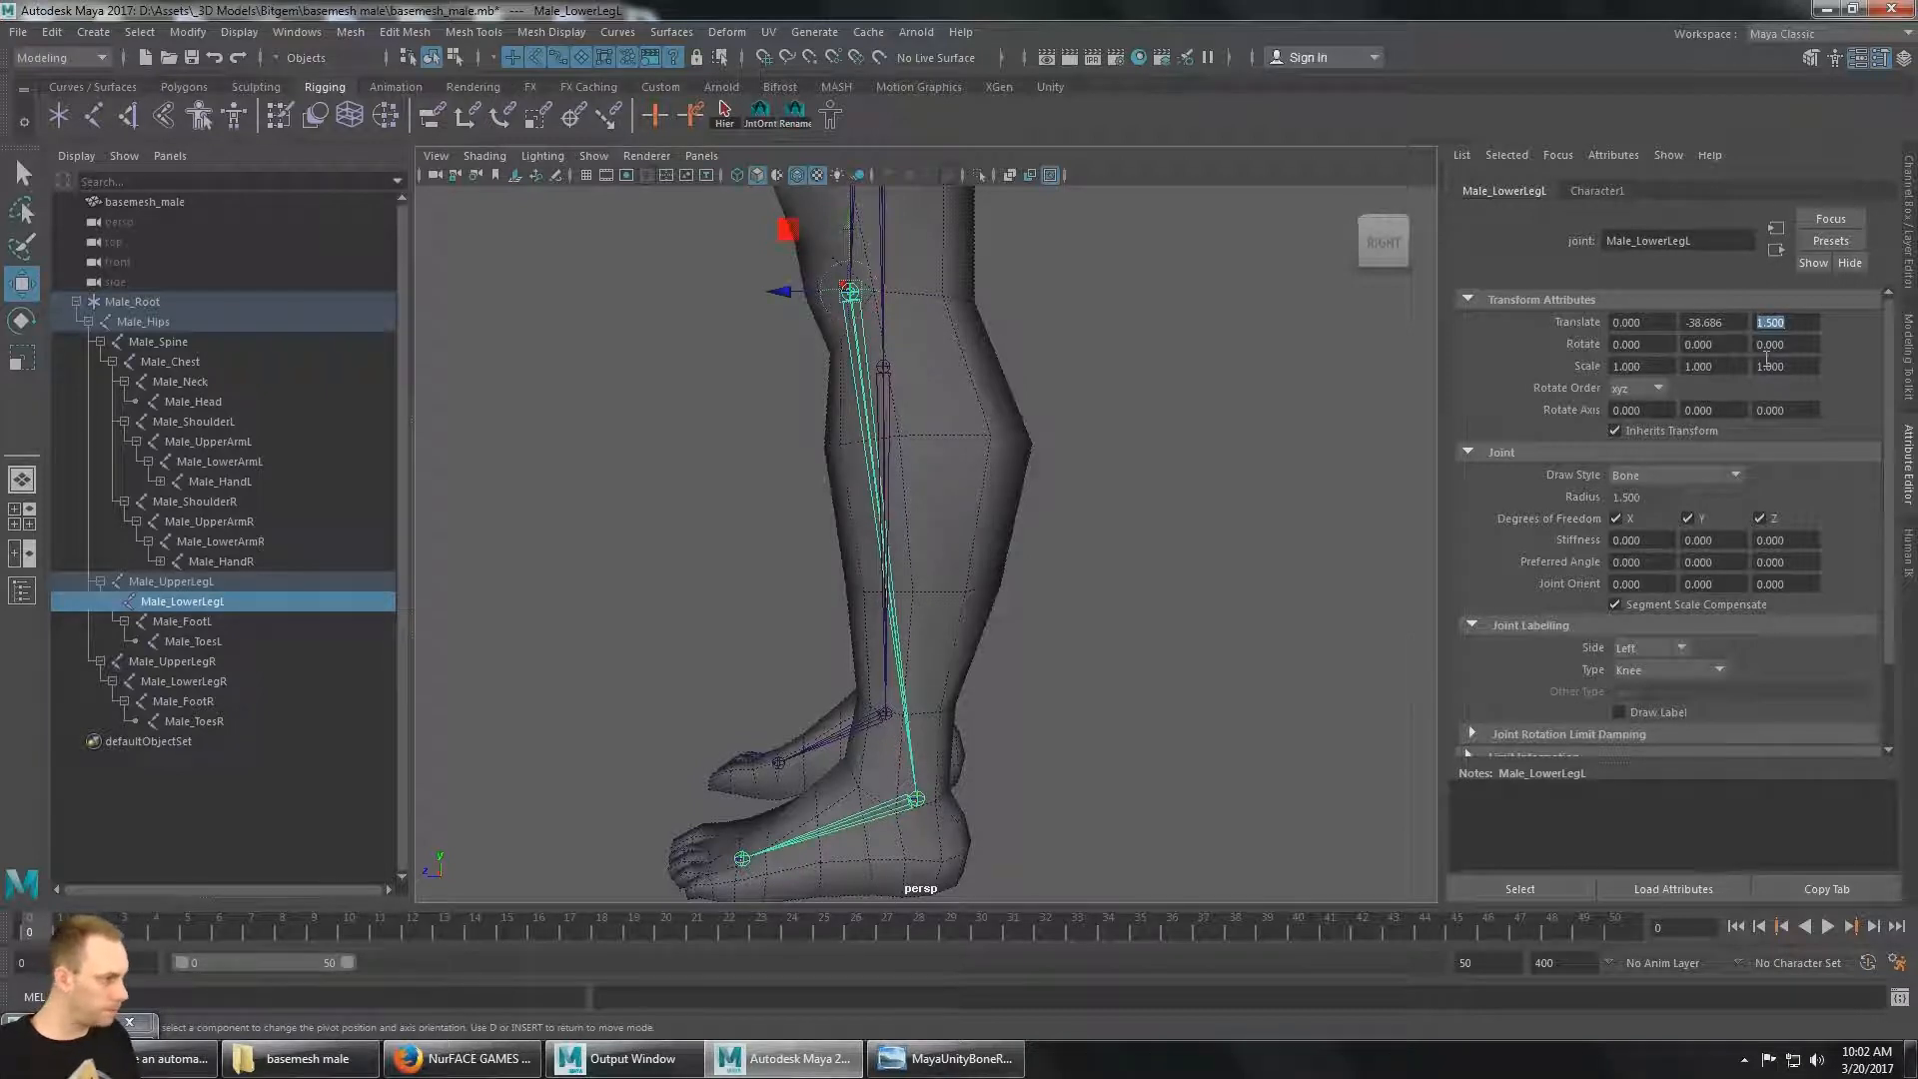
{"action": "left_click", "coordinate": [1735, 321]}
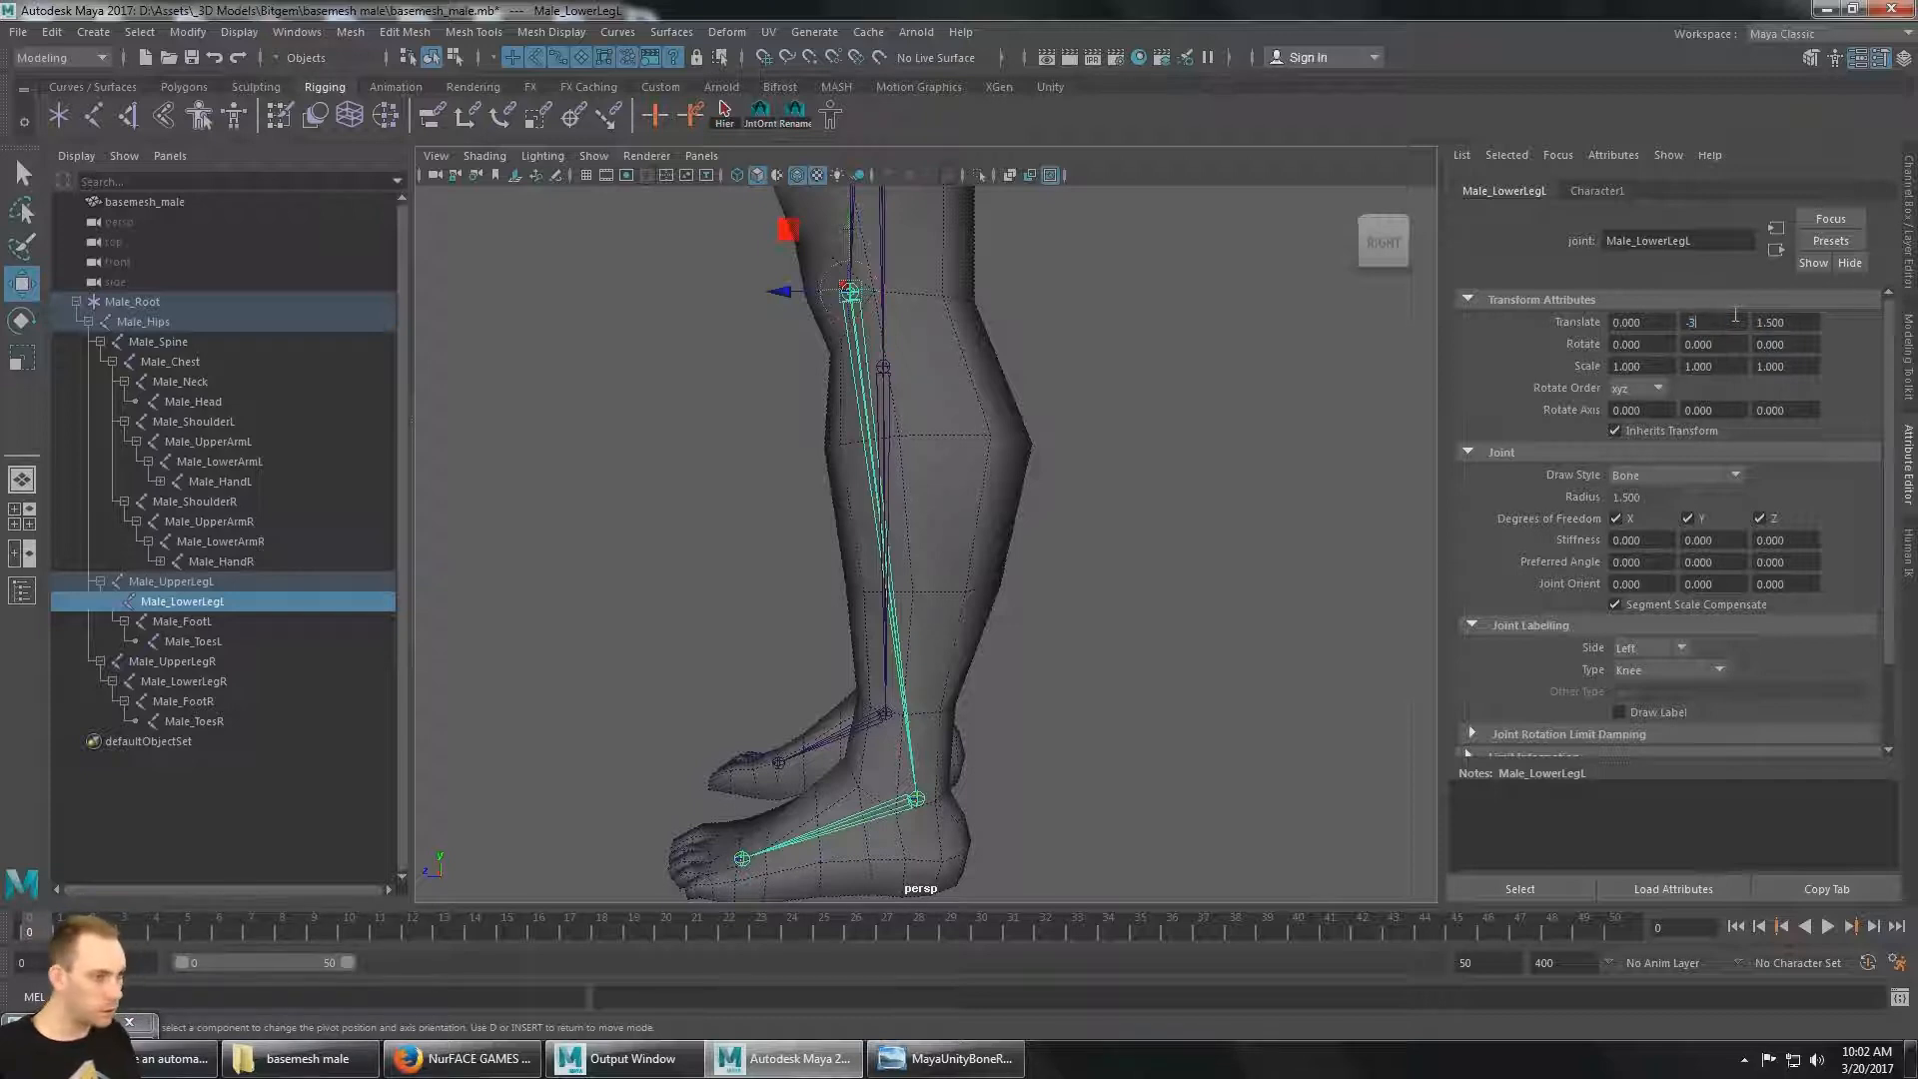
{"action": "type", "text": "-39"}
{"action": "key", "text": "Return"}
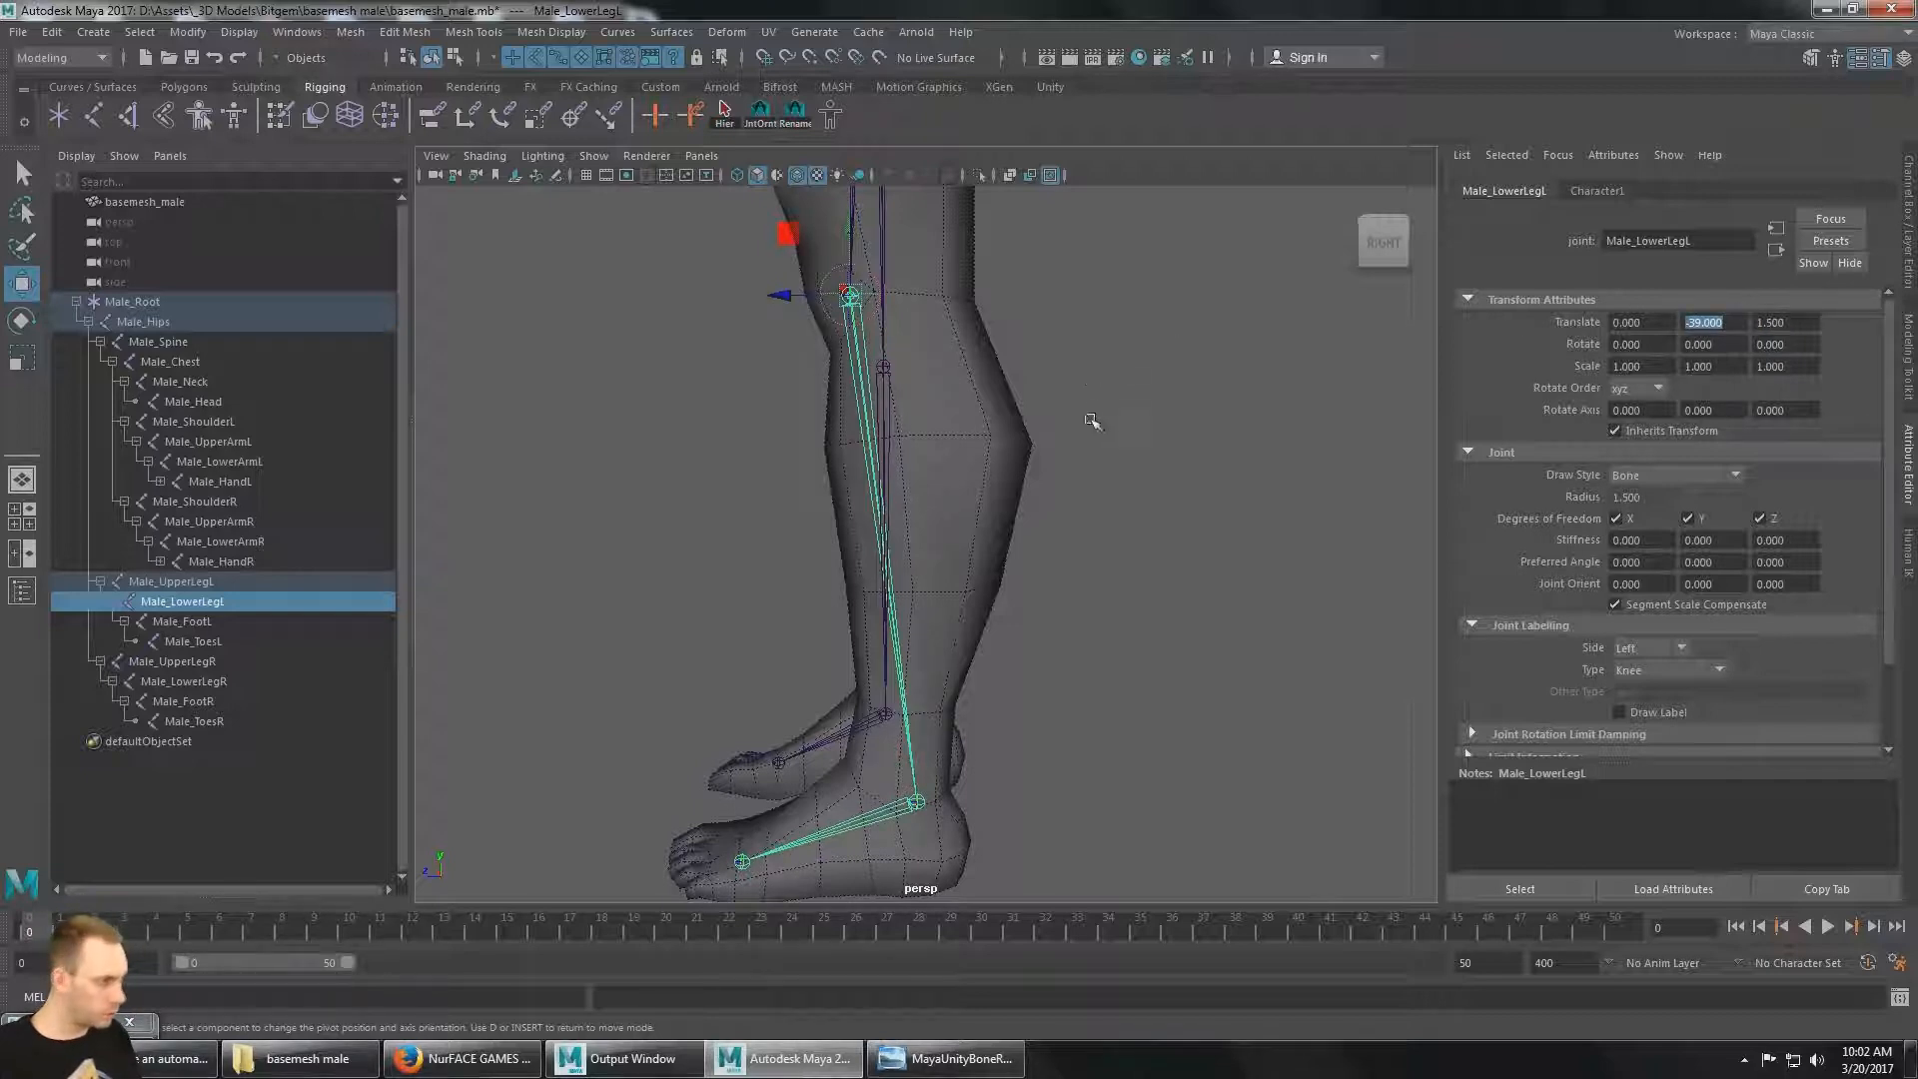
{"action": "middle_click_drag", "start_coordinate": [1092, 421], "coordinate": [1112, 416], "text": "alt"}
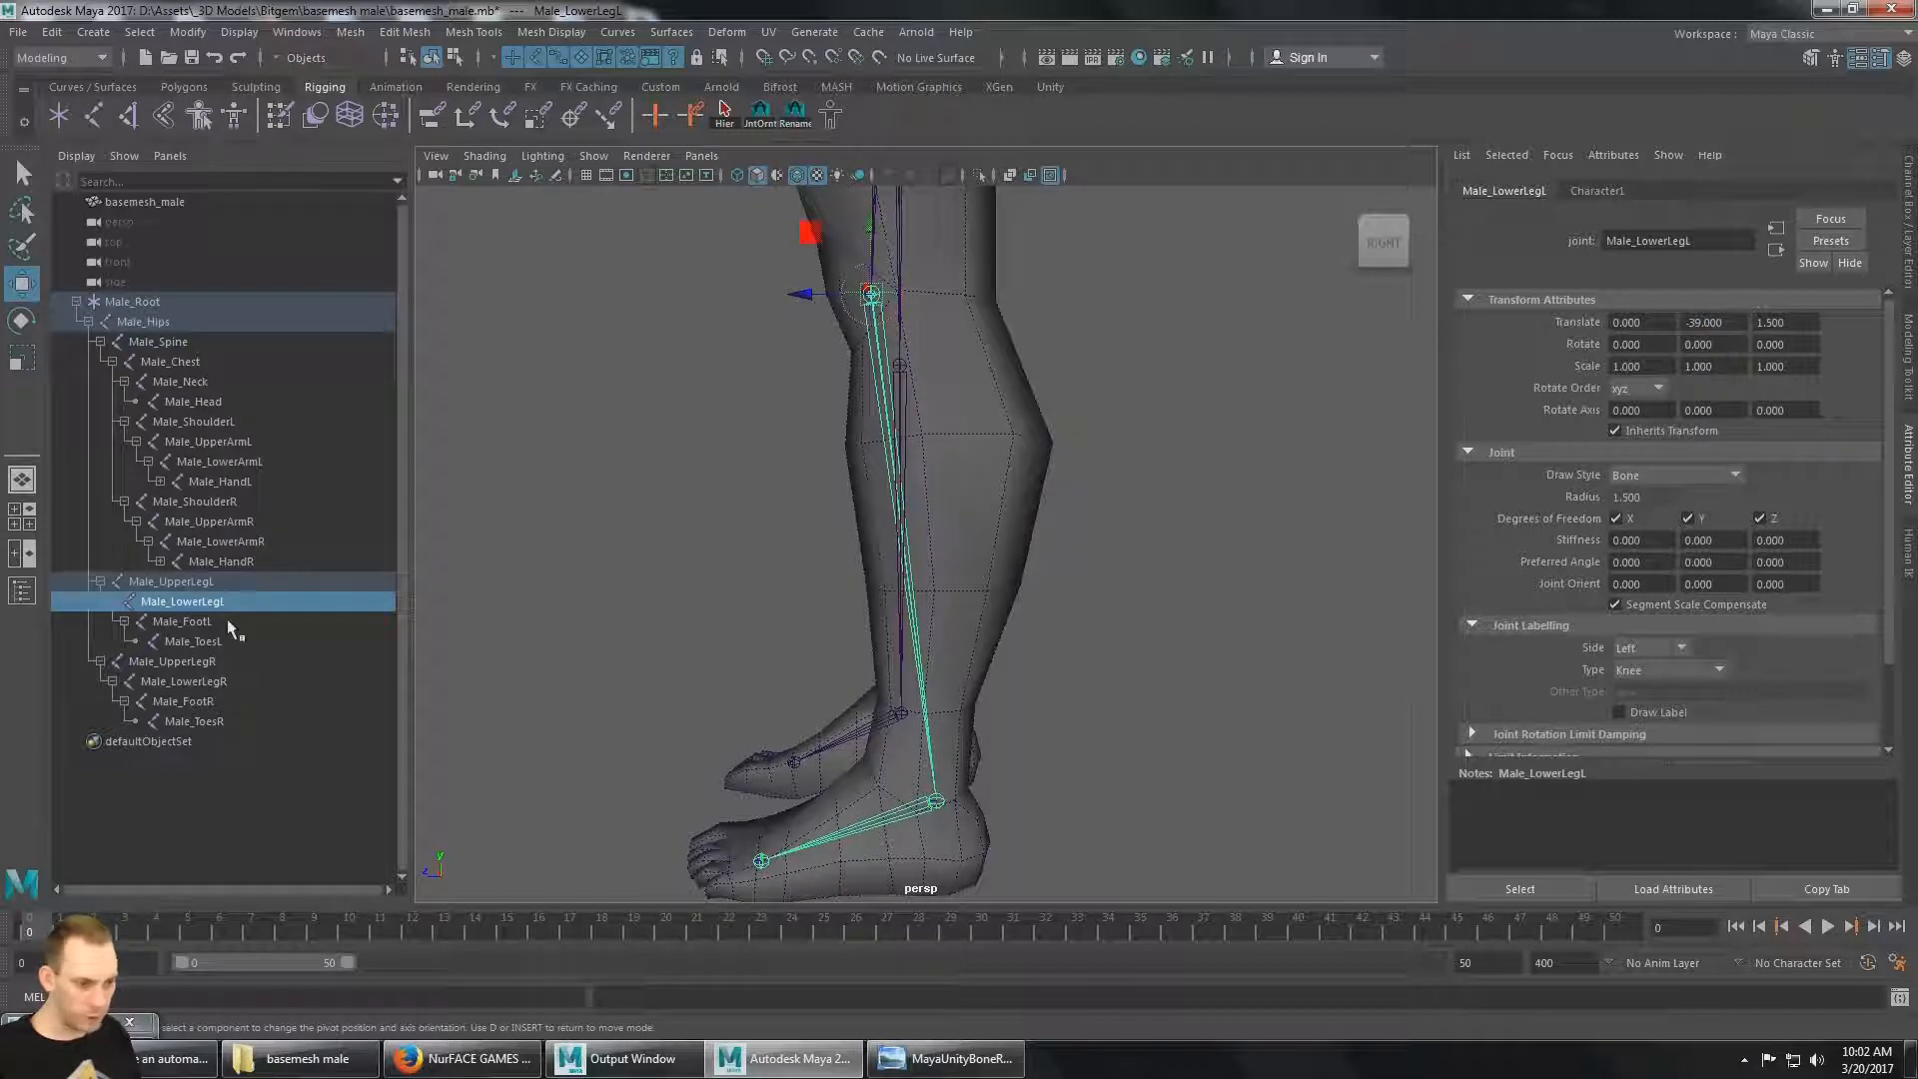
Set the Male_LowerLegR joint's Translate Y to -39 and Translate Z to 1.5.
{"action": "left_click", "coordinate": [214, 685]}
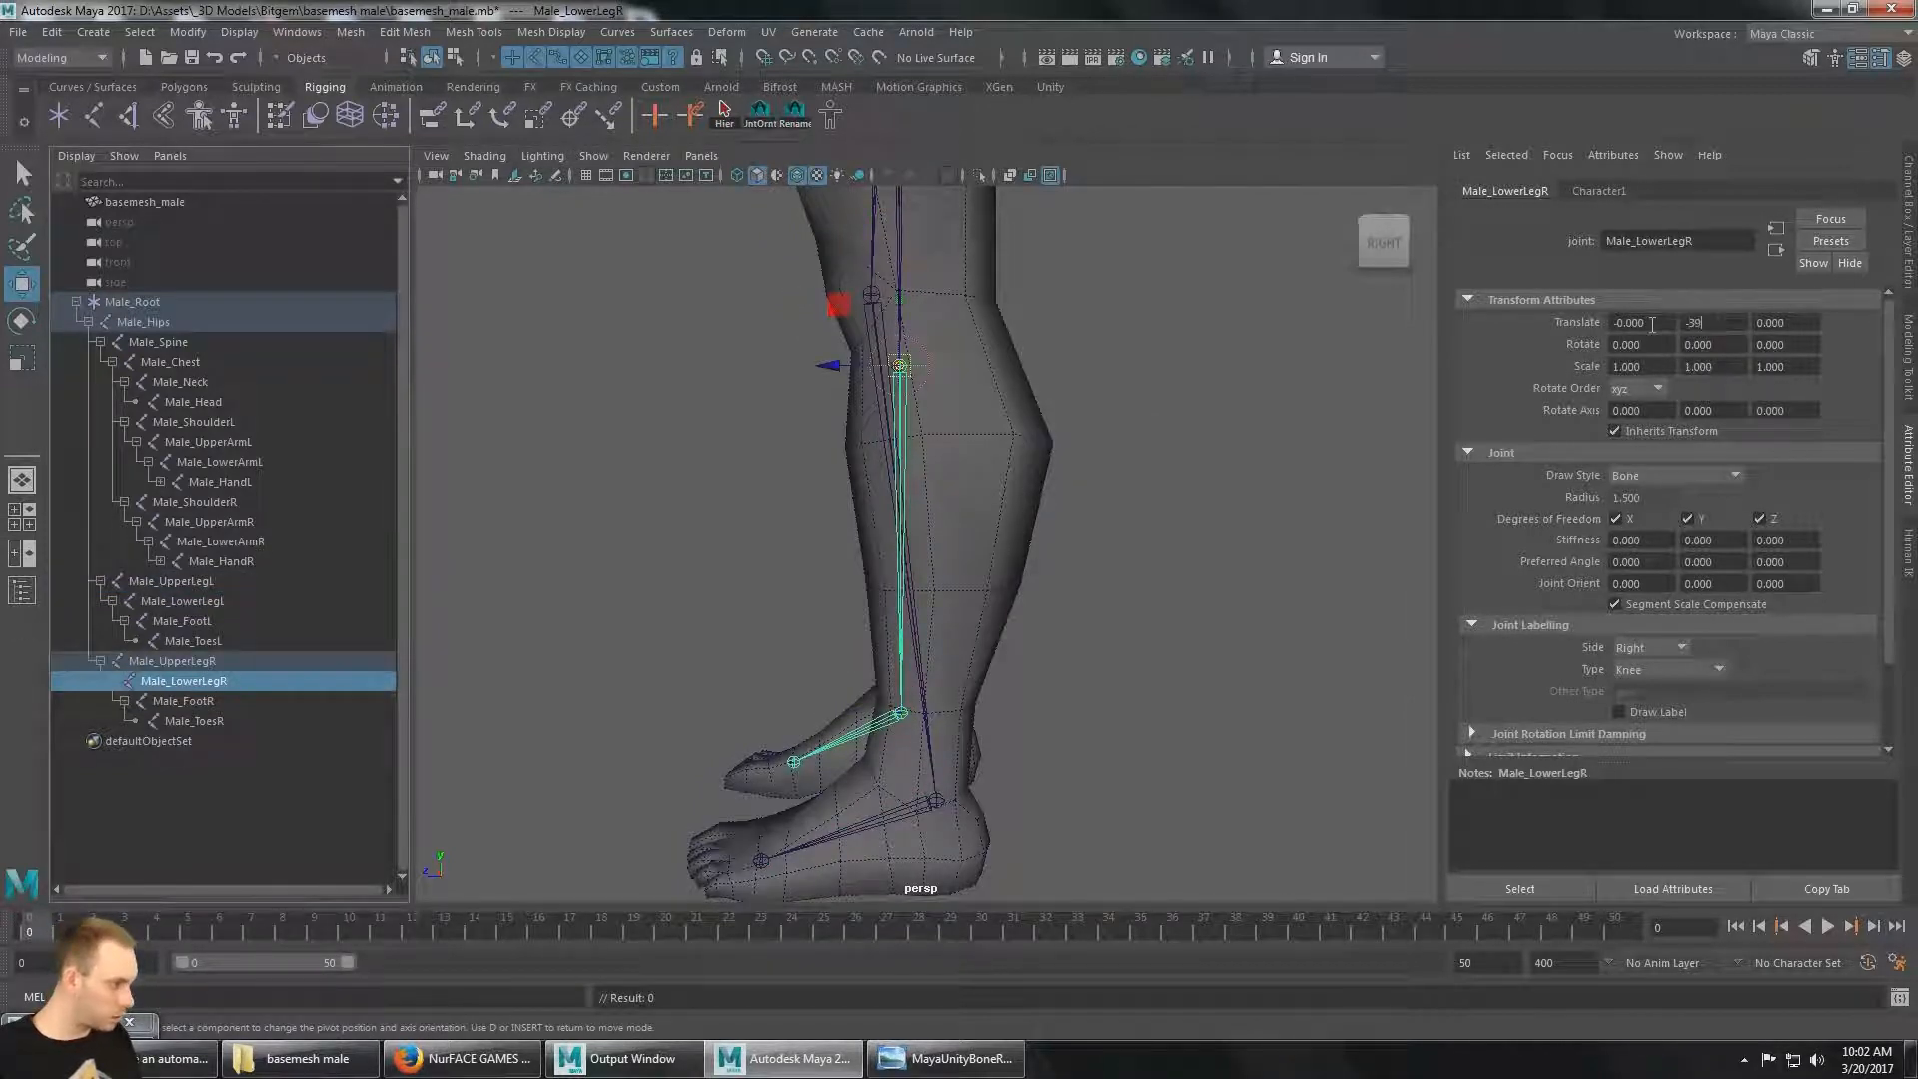
{"action": "type", "text": "-39"}
{"action": "key", "text": "Return"}
{"action": "key", "text": "Tab"}
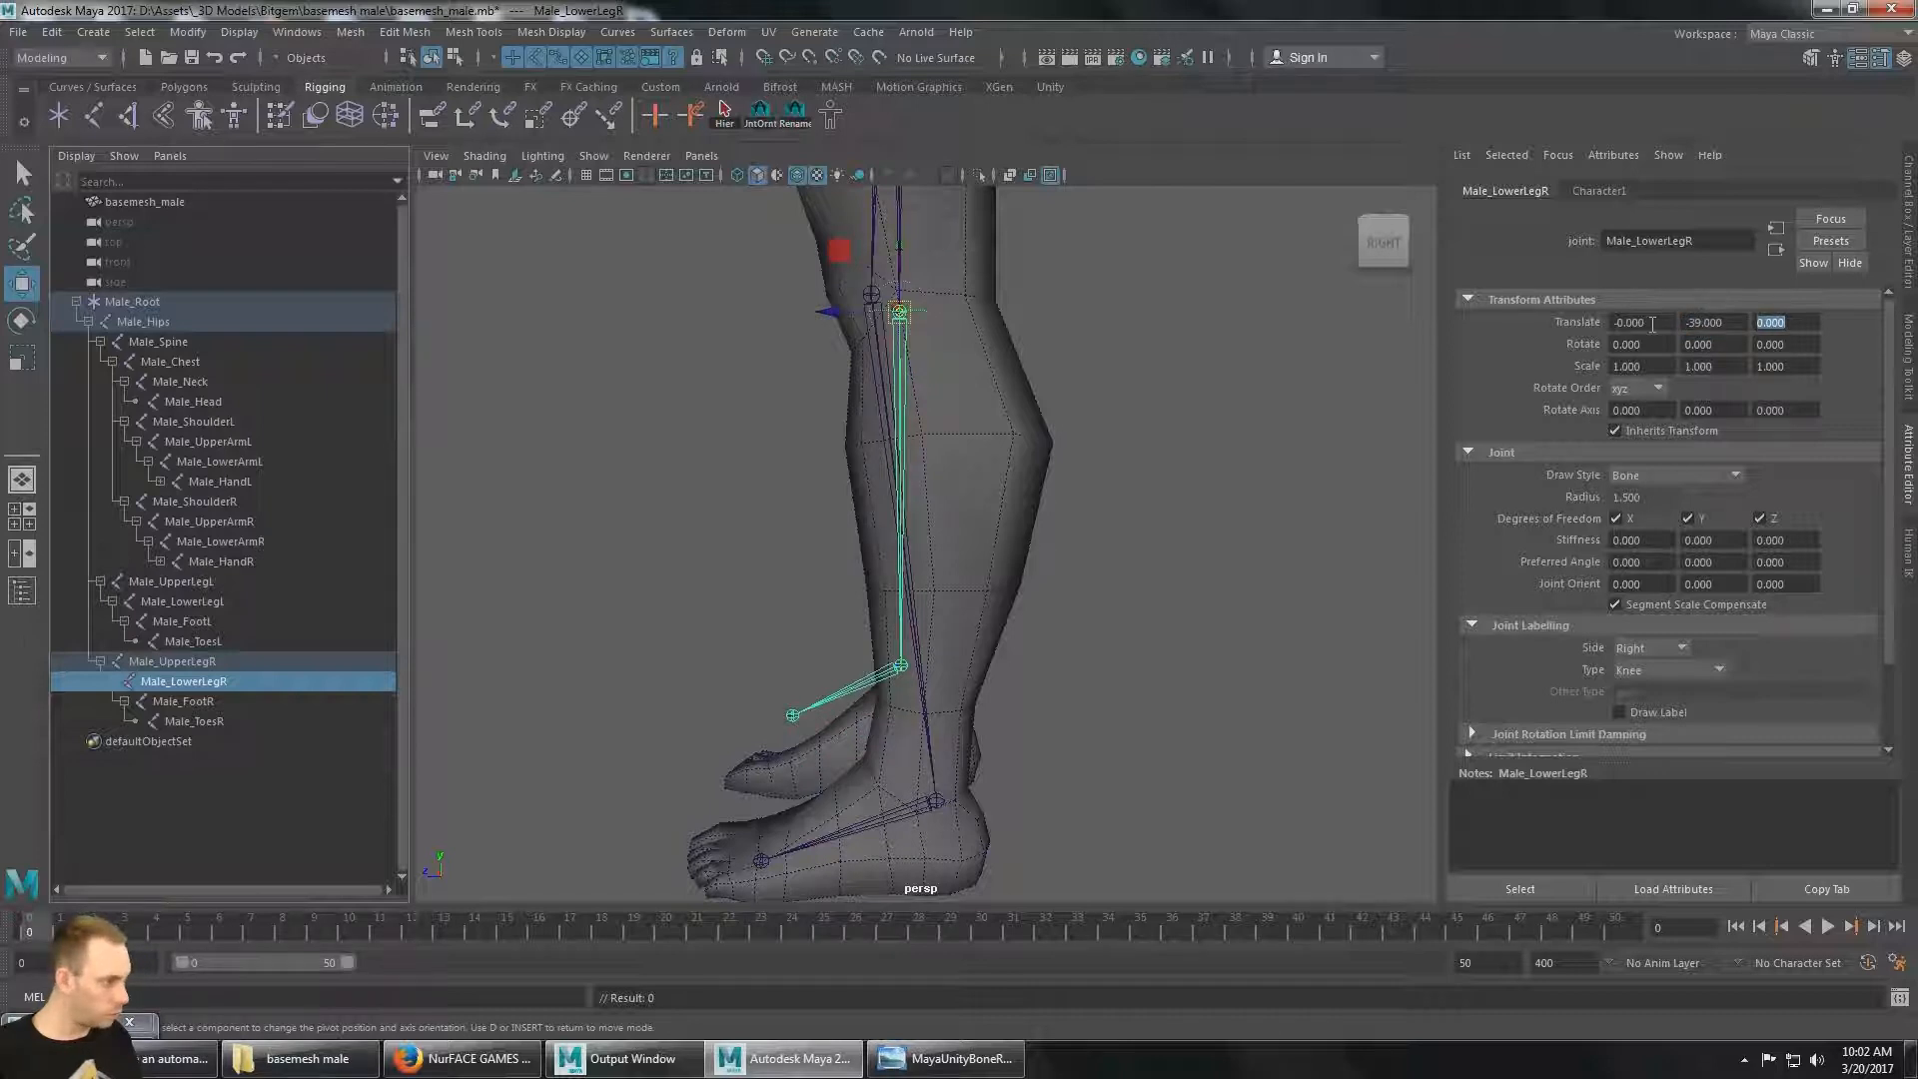
{"action": "type", "text": "1.5"}
{"action": "key", "text": "Return"}
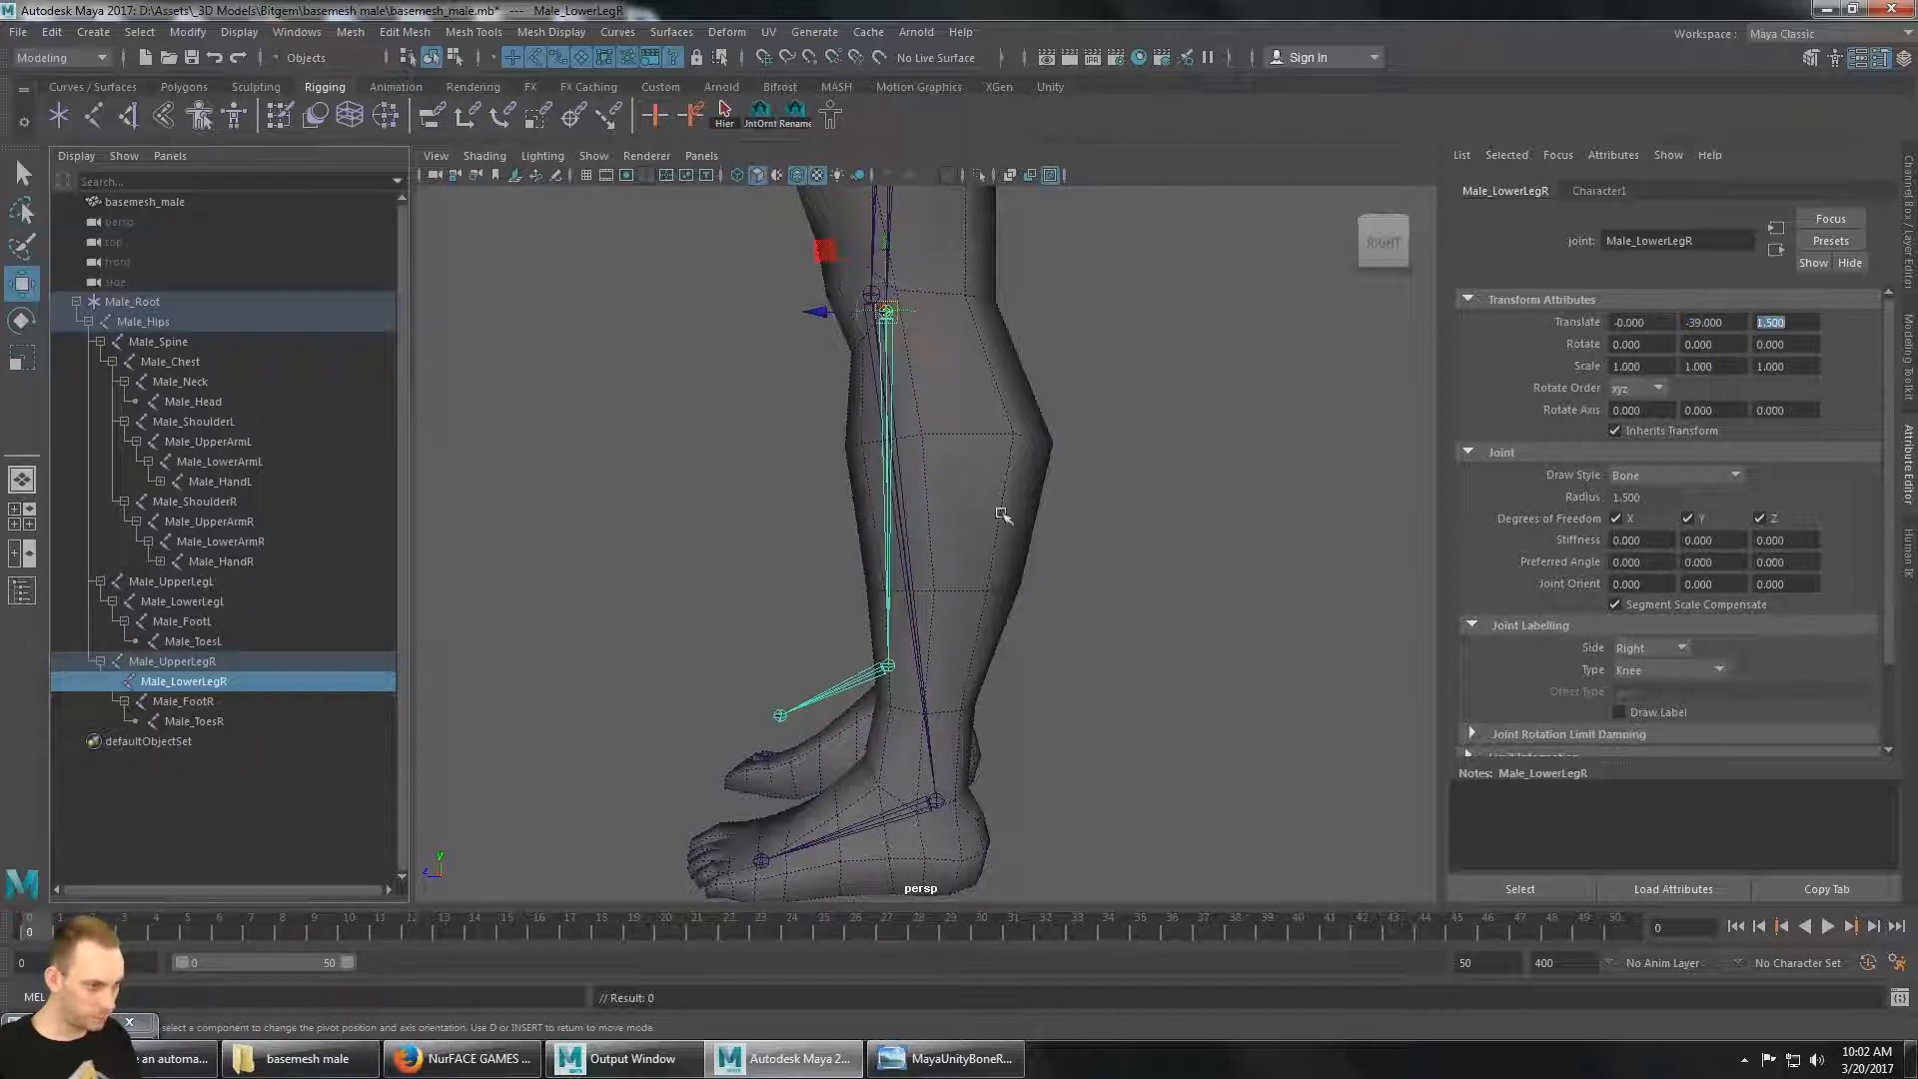
{"action": "left_click_drag", "start_coordinate": [1003, 515], "coordinate": [948, 683], "text": "alt"}
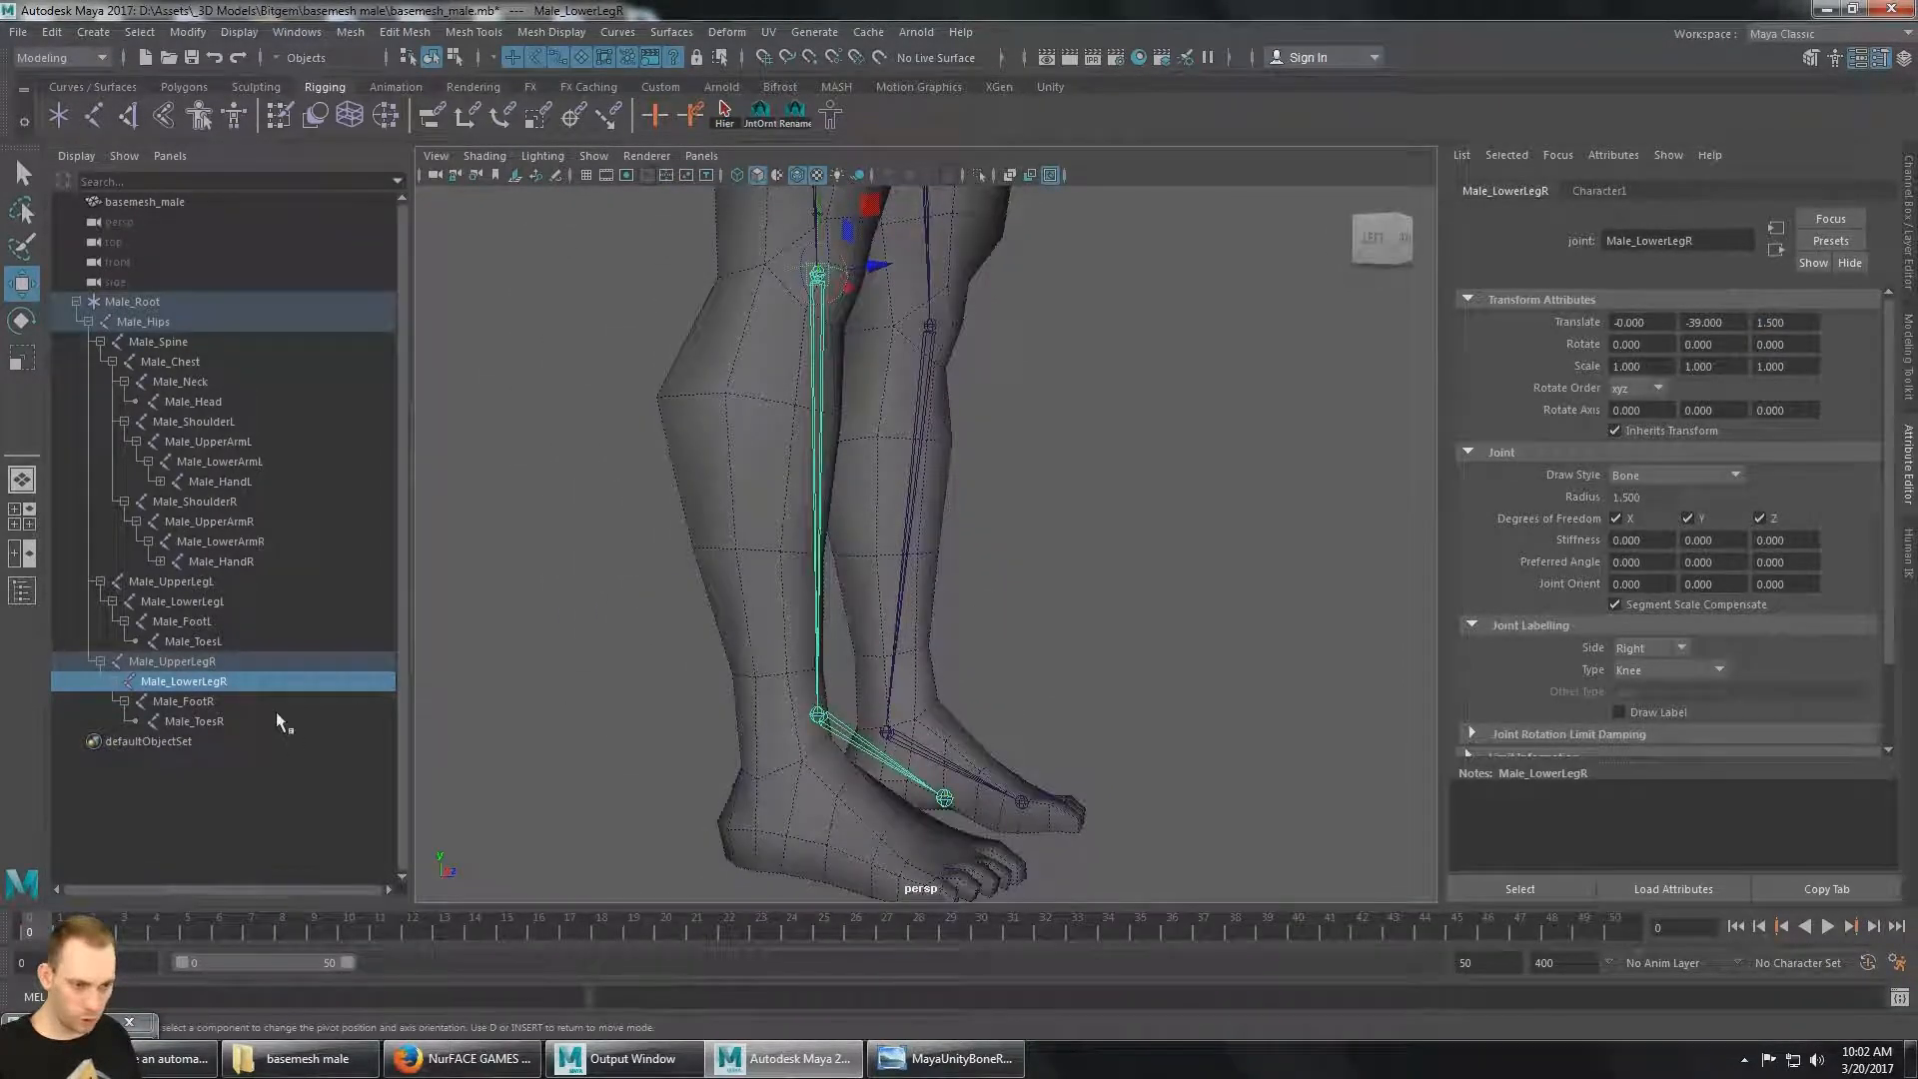
Set the Male_FootL joint's Translate Y to -47 and Translate Z to -6.
{"action": "left_click", "coordinate": [193, 642]}
{"action": "left_click", "coordinate": [215, 602]}
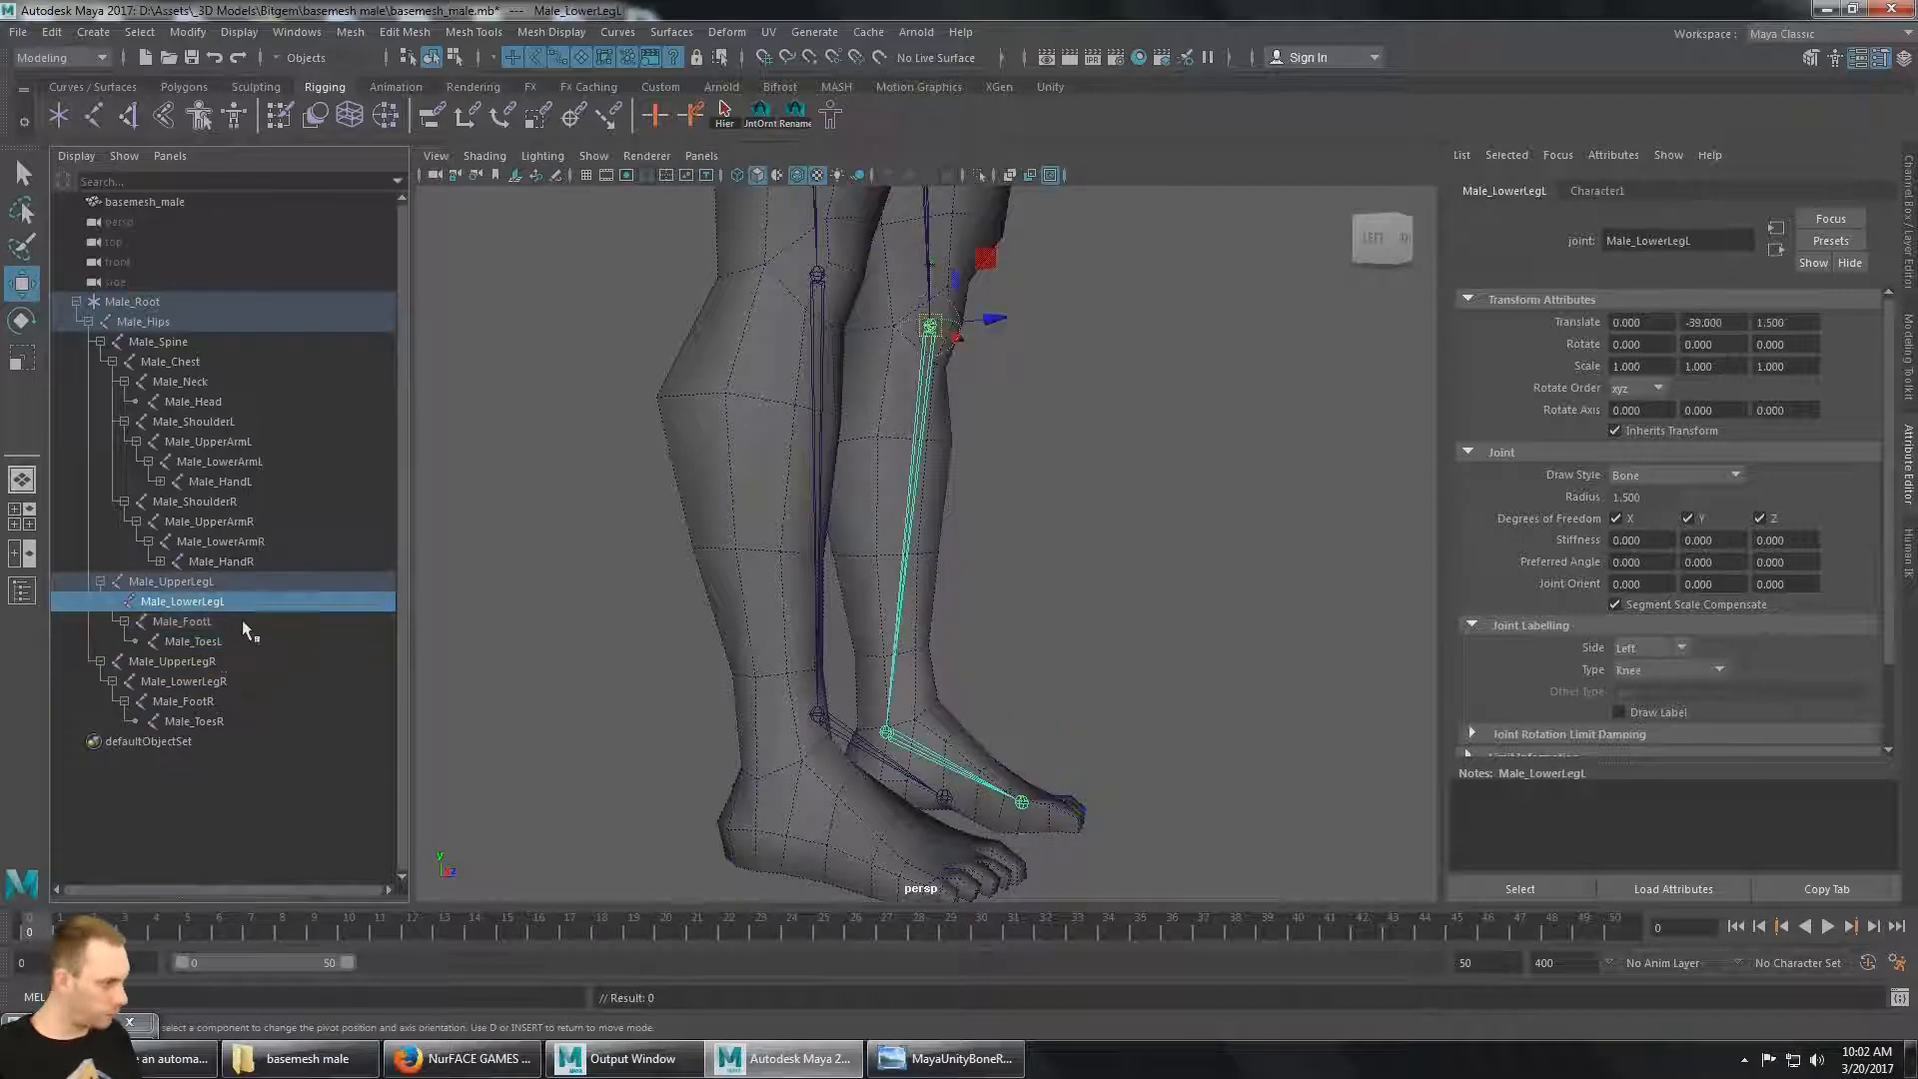
{"action": "left_click", "coordinate": [230, 621]}
{"action": "left_click_drag", "start_coordinate": [1739, 320], "coordinate": [1649, 323]}
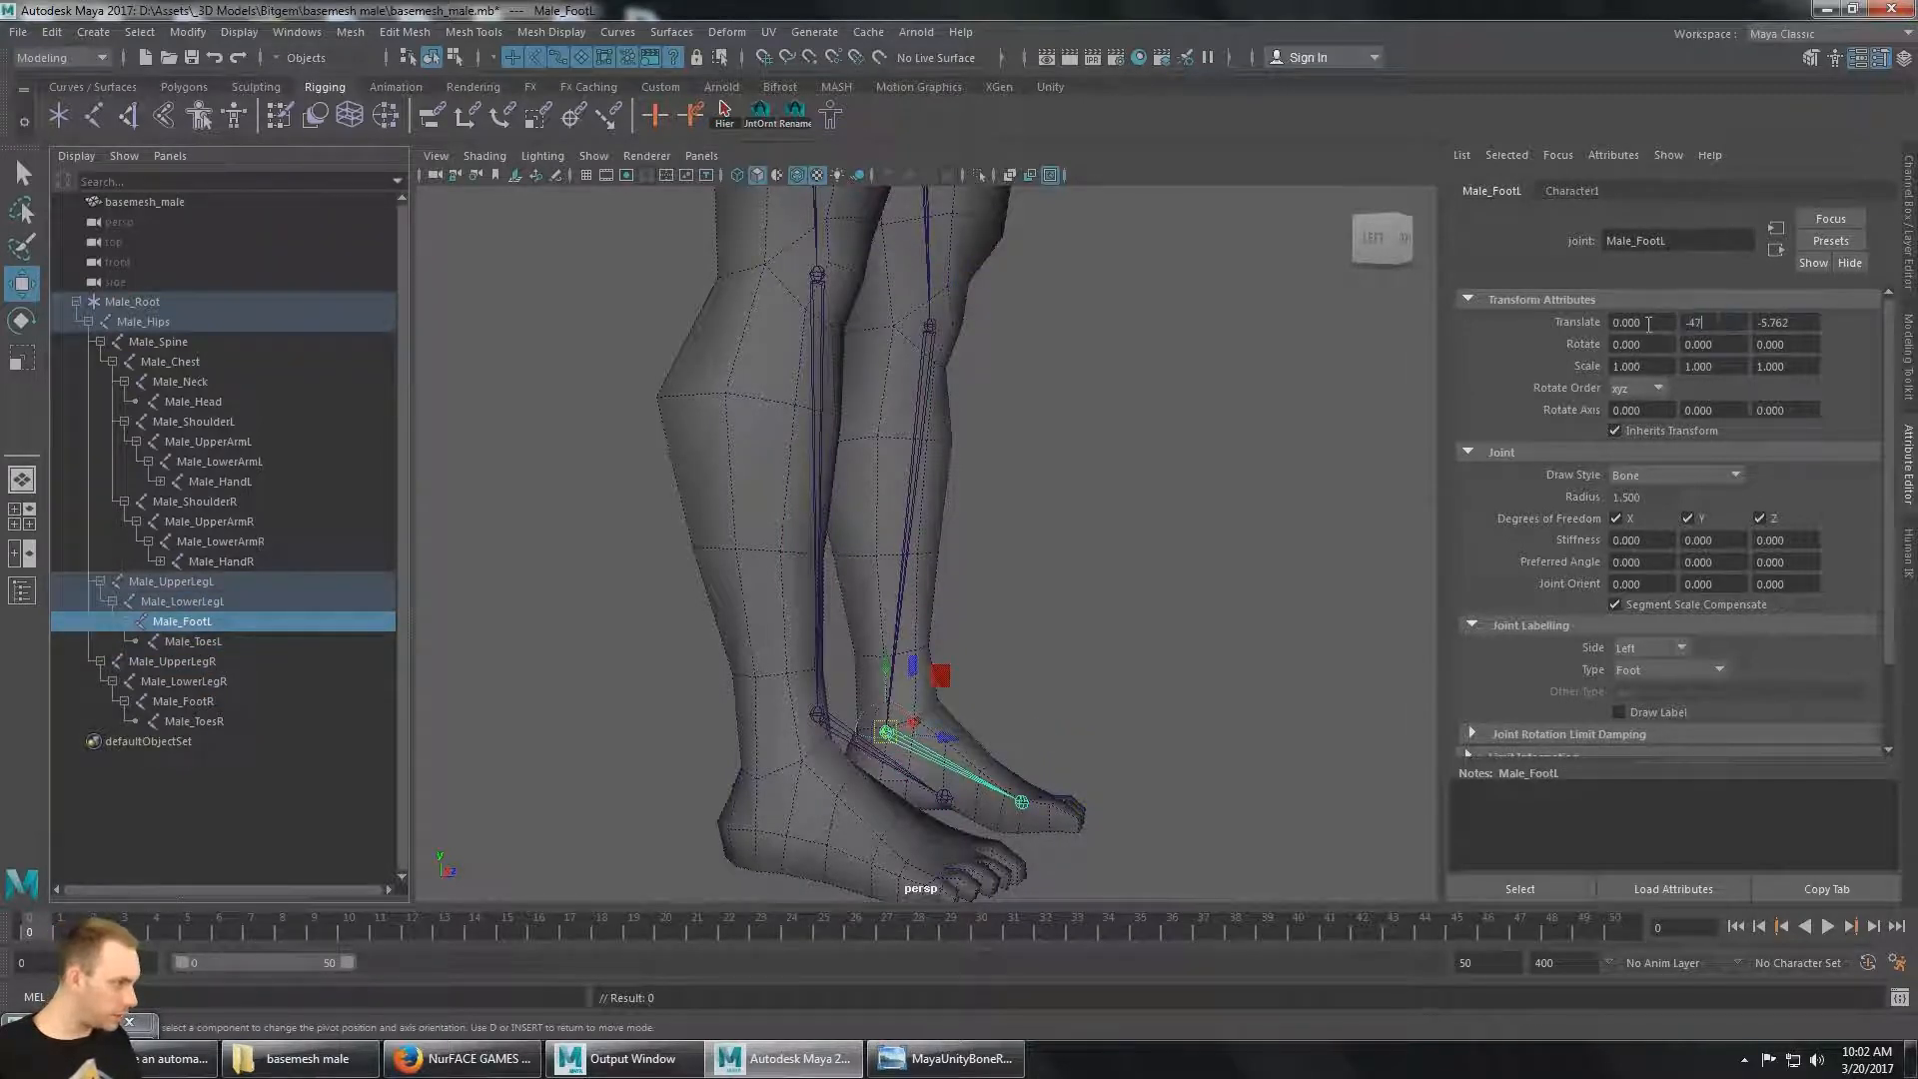
{"action": "key", "text": "Tab"}
{"action": "type", "text": "-6"}
{"action": "key", "text": "Return"}
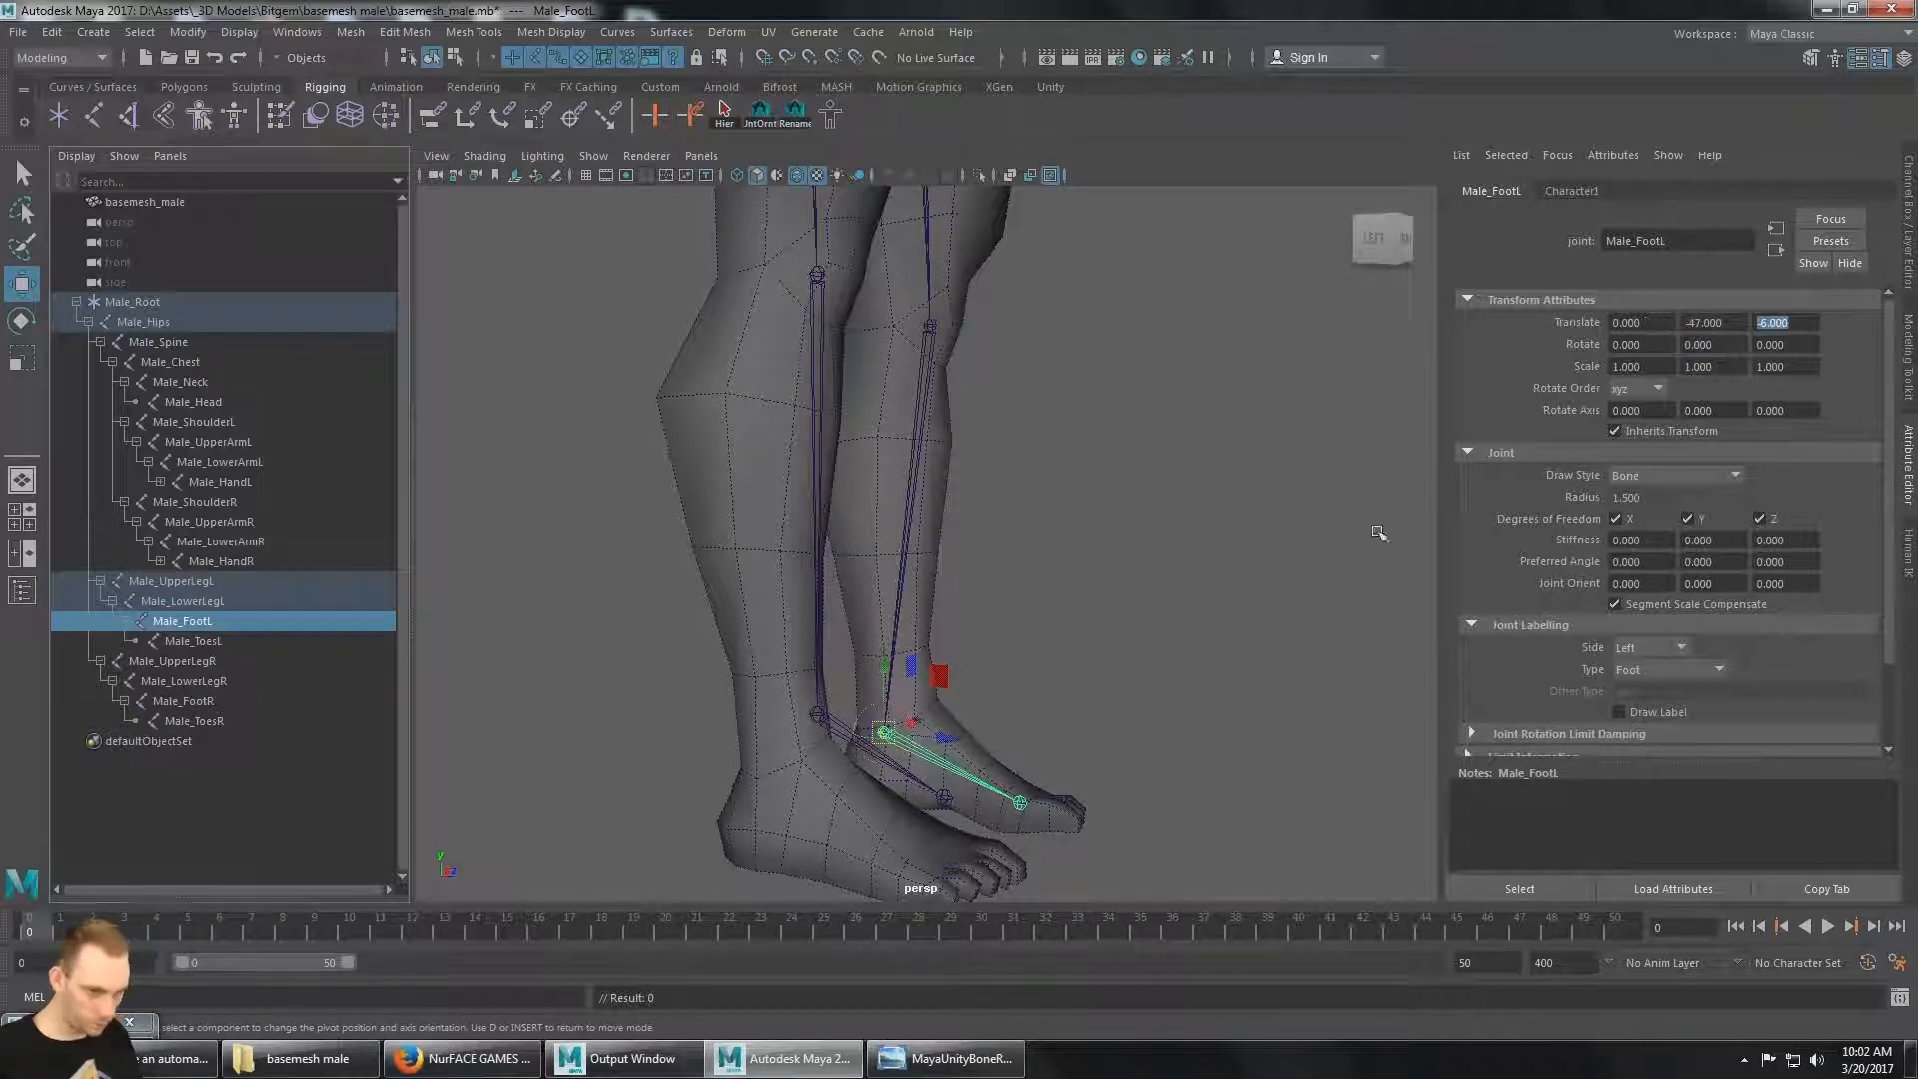
{"action": "left_click_drag", "start_coordinate": [1379, 534], "coordinate": [1165, 634], "text": "alt"}
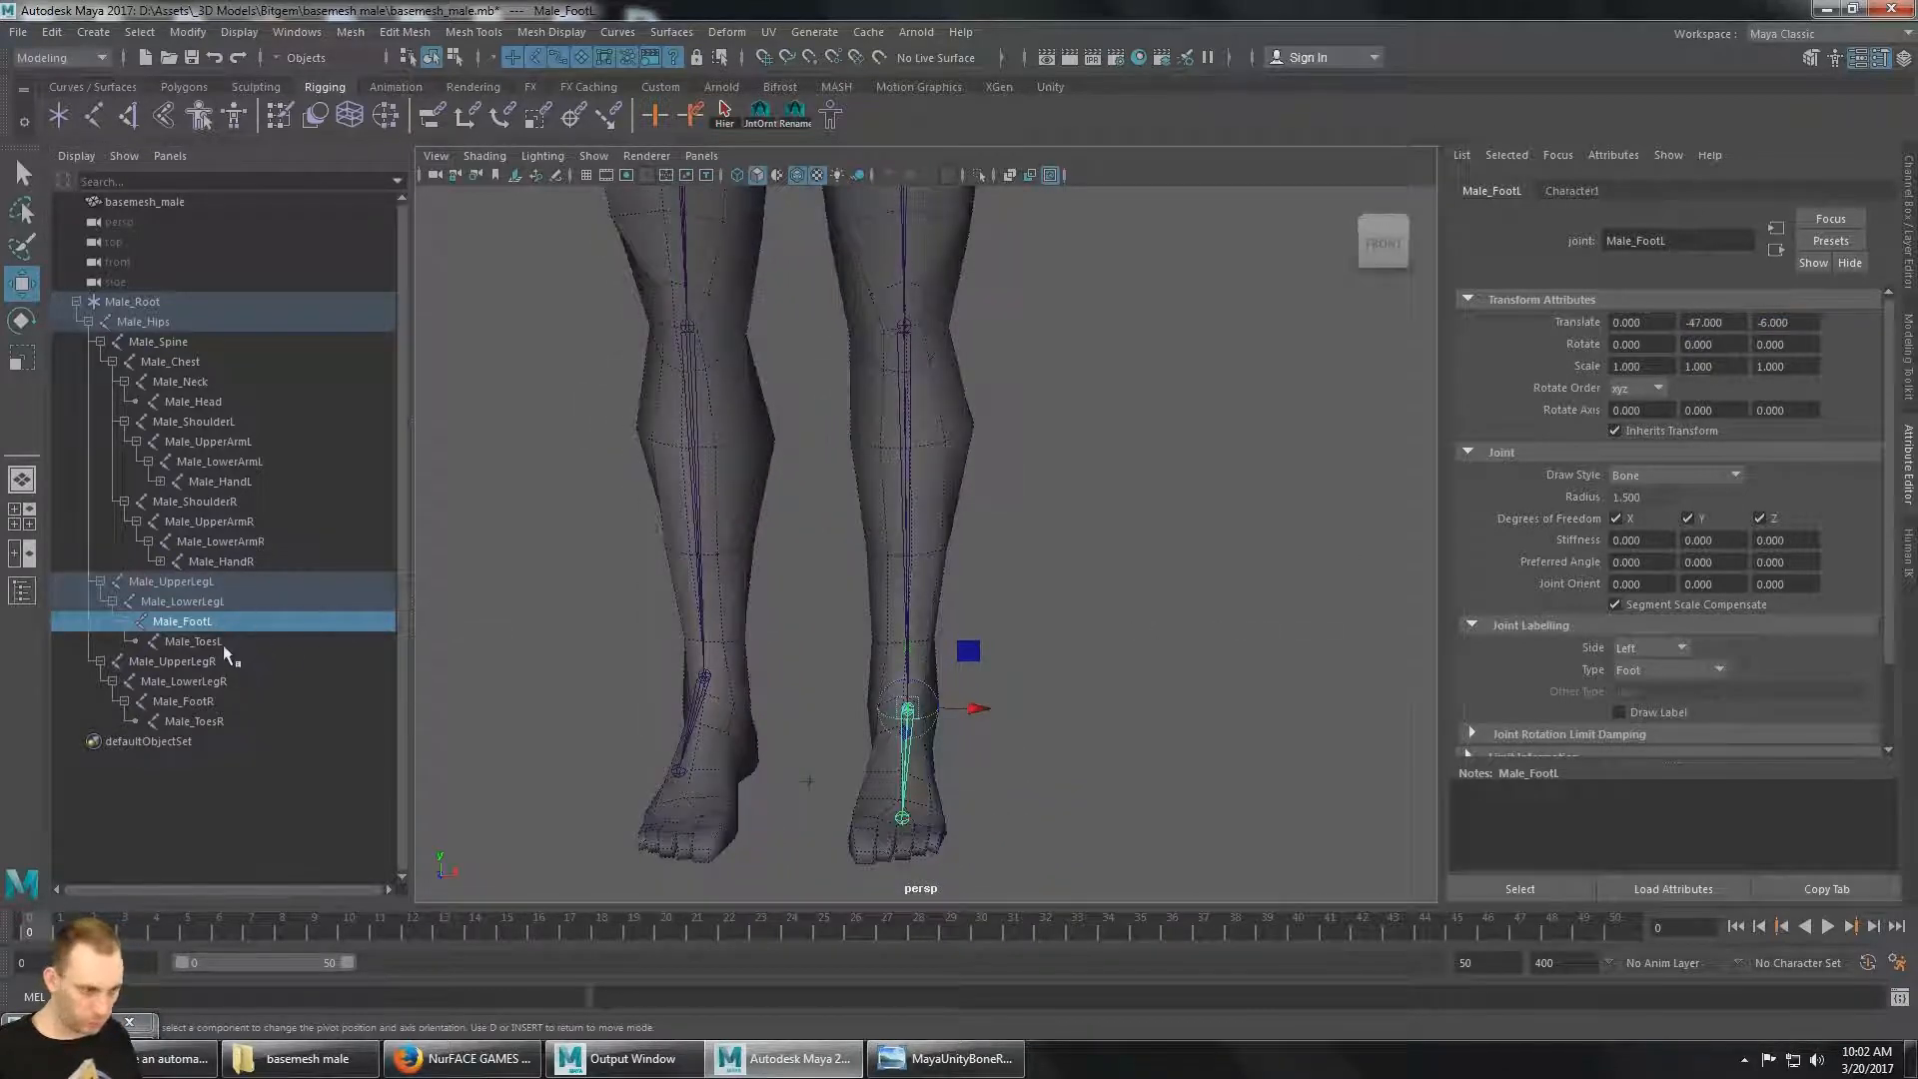
Set the Male_FootR joint's Translate Y to -47 and Translate Z to -6.
{"action": "left_click", "coordinate": [219, 702]}
{"action": "left_click_drag", "start_coordinate": [1734, 322], "coordinate": [1689, 320]}
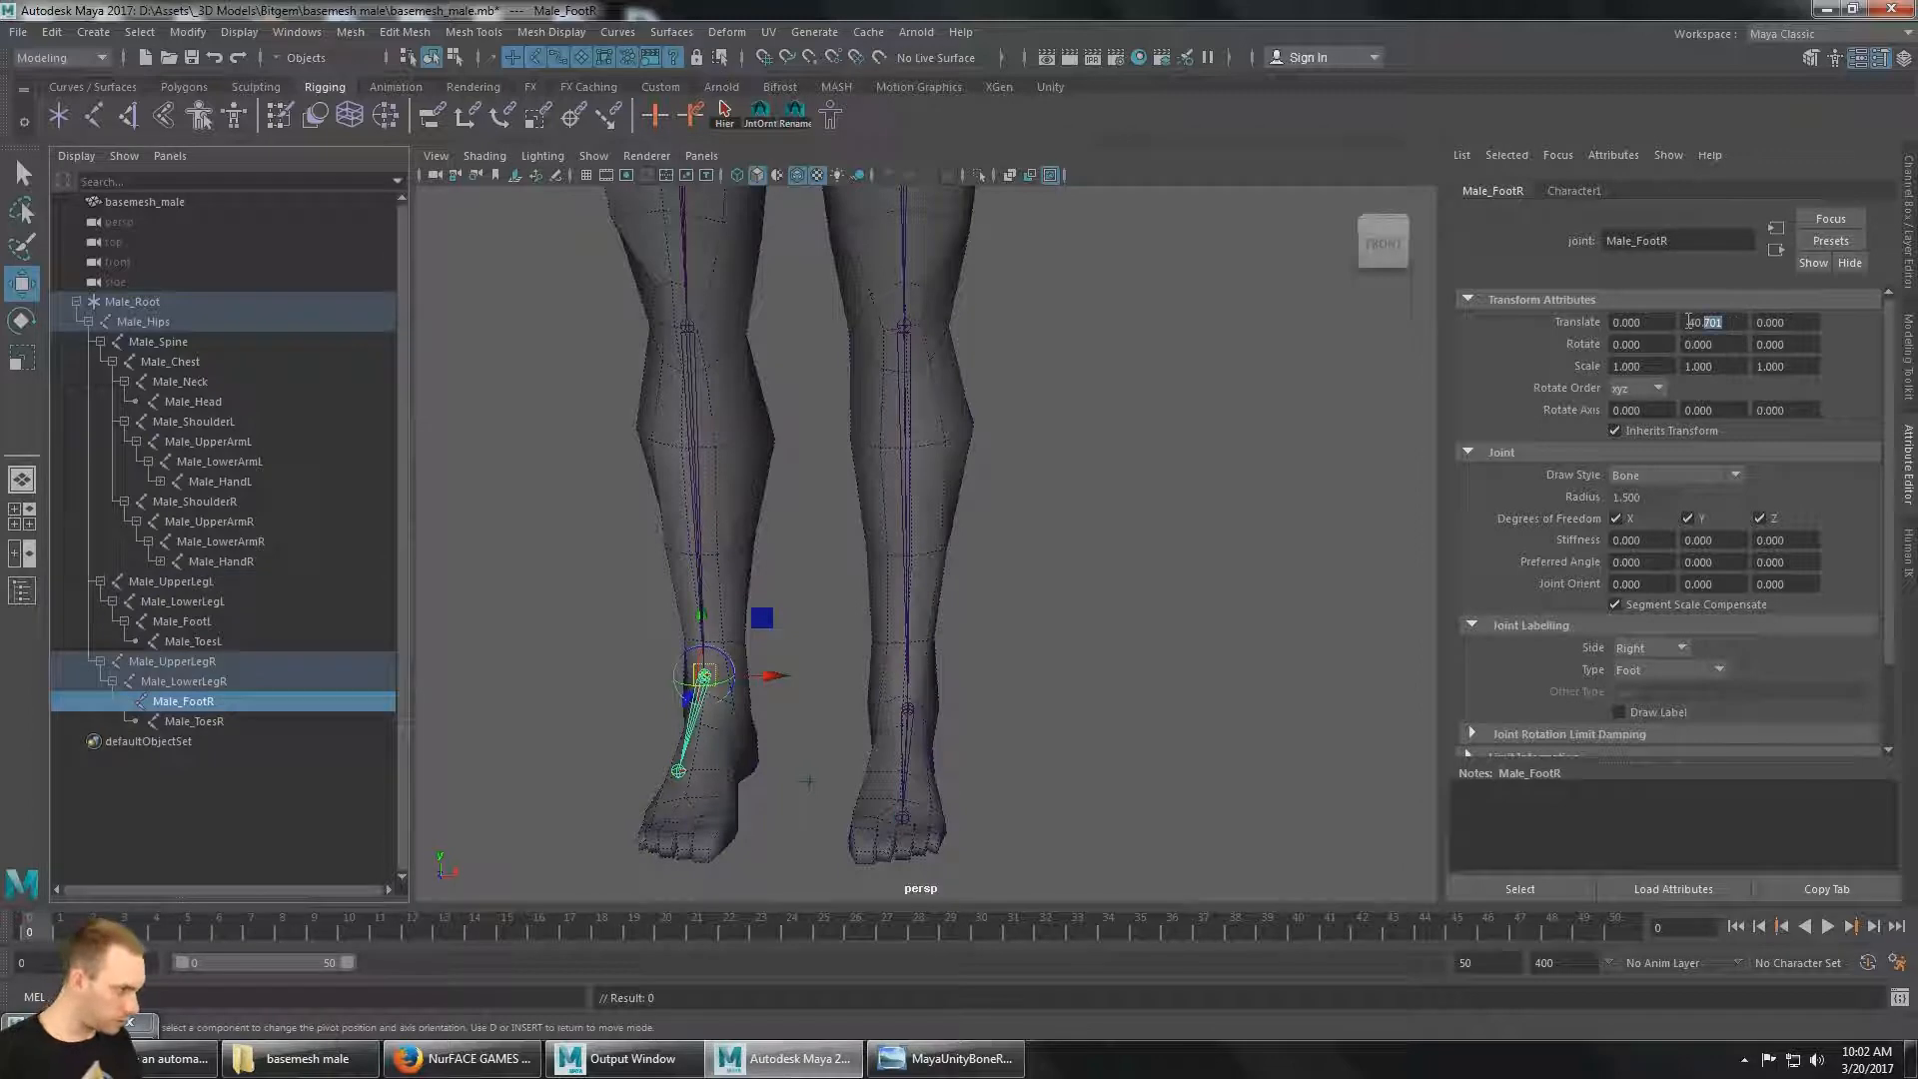
{"action": "type", "text": "47"}
{"action": "key", "text": "Tab"}
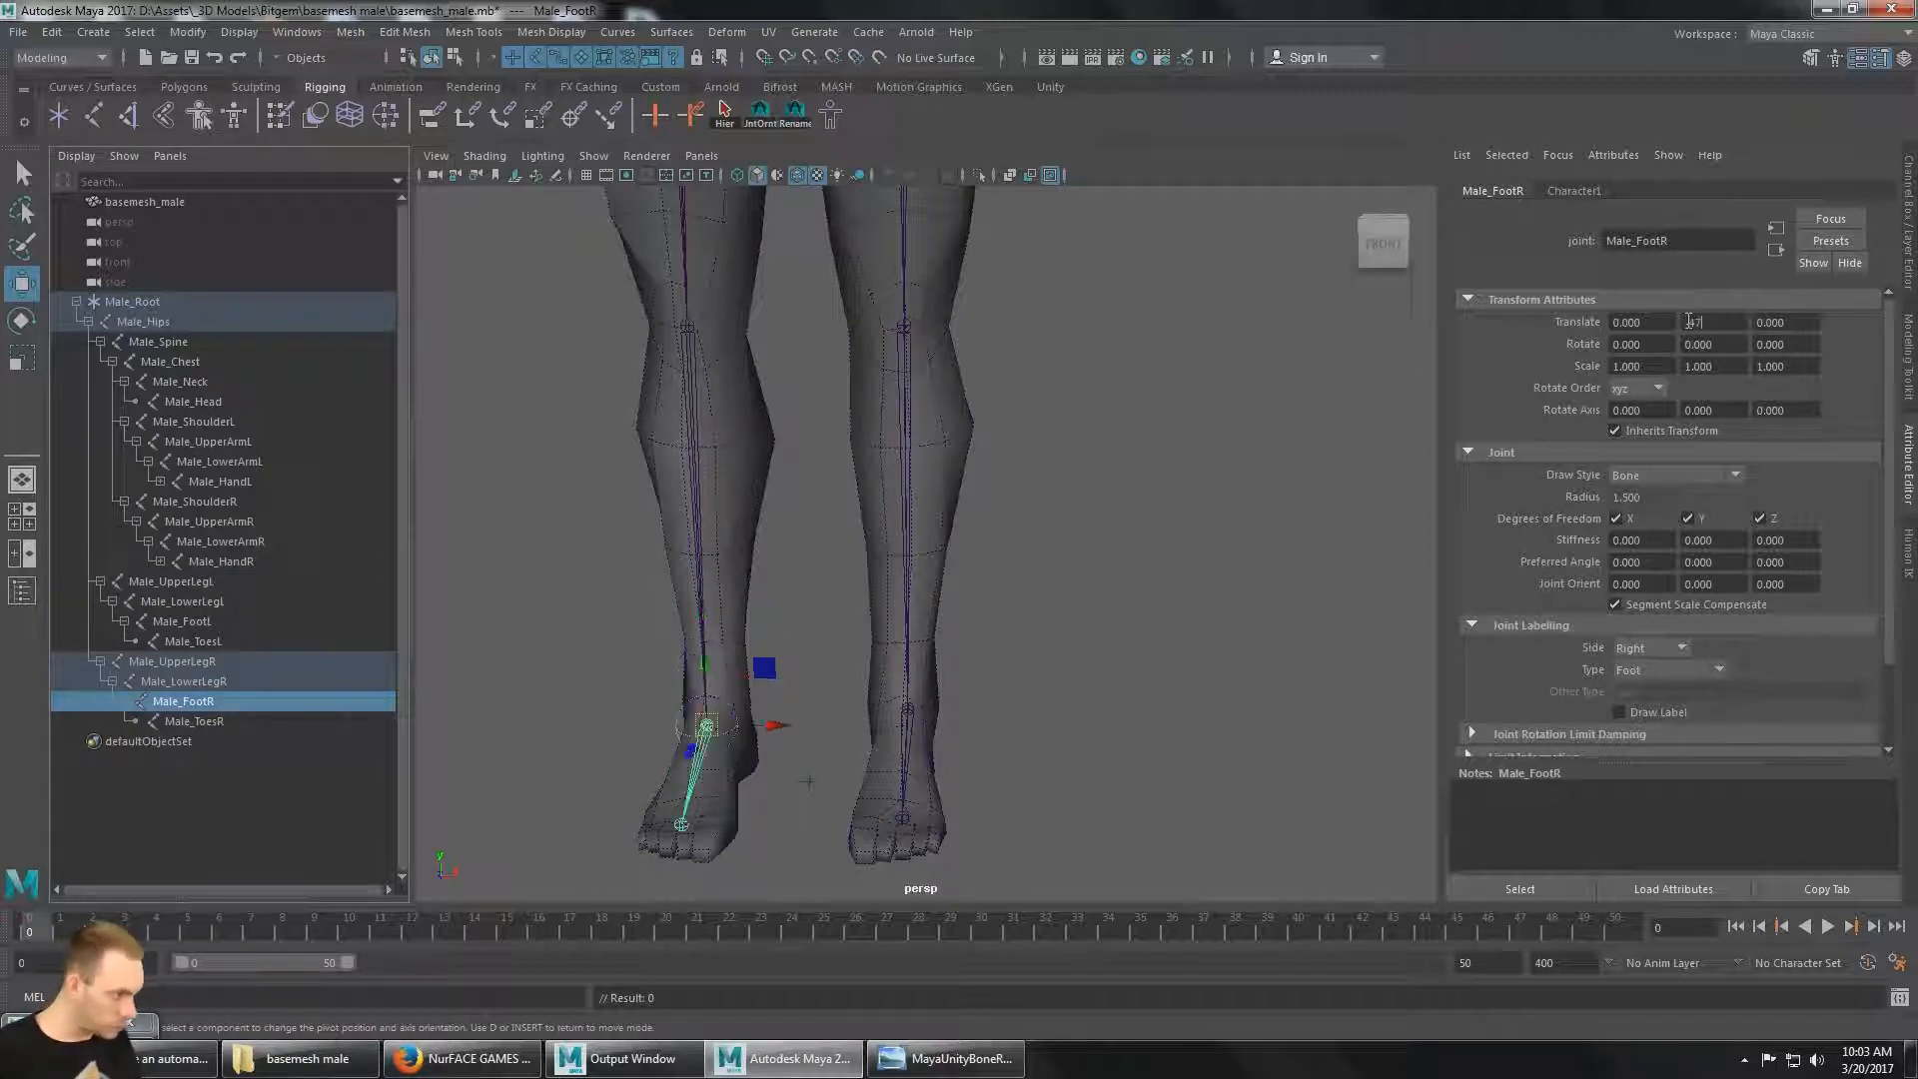
{"action": "type", "text": "-3"}
{"action": "key", "text": "BackSpace"}
{"action": "type", "text": "6"}
{"action": "key", "text": "Return"}
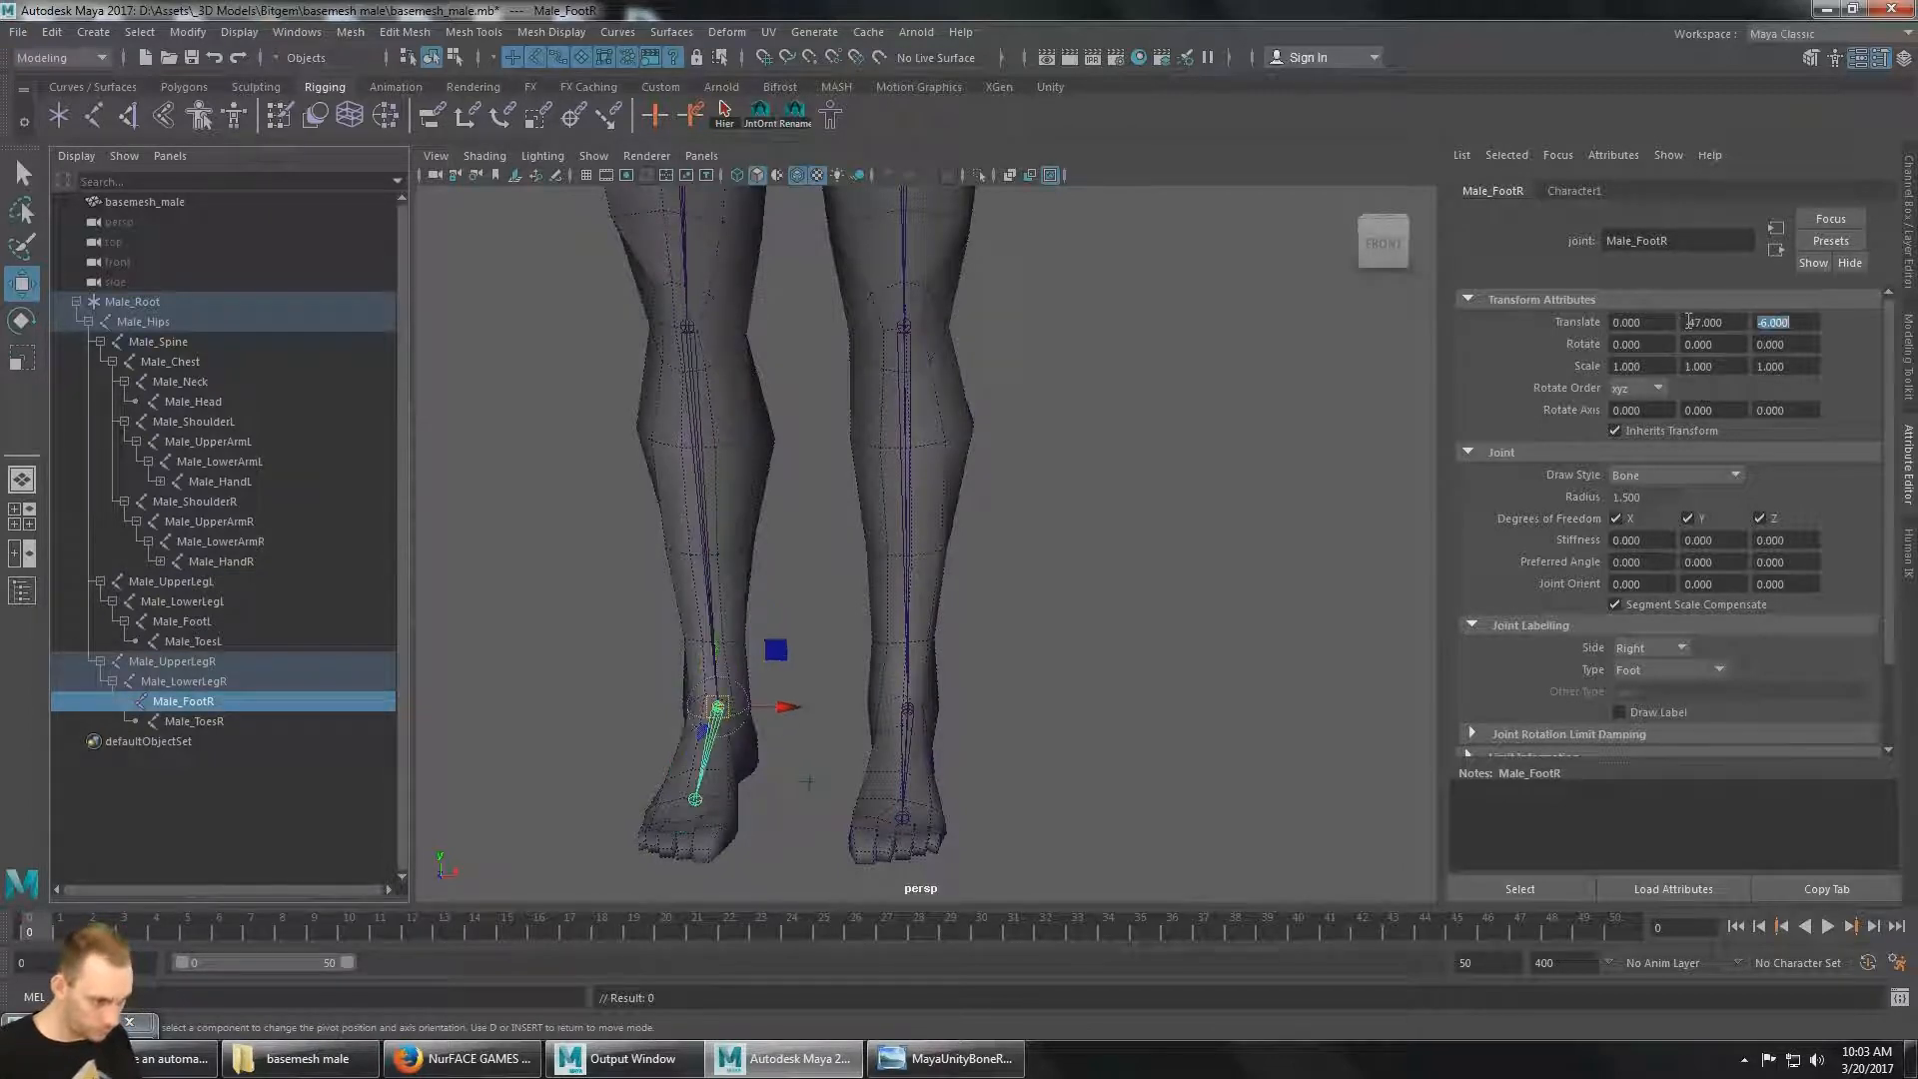
{"action": "left_click_drag", "start_coordinate": [1129, 639], "coordinate": [697, 718], "text": "alt"}
{"action": "key", "text": "d"}
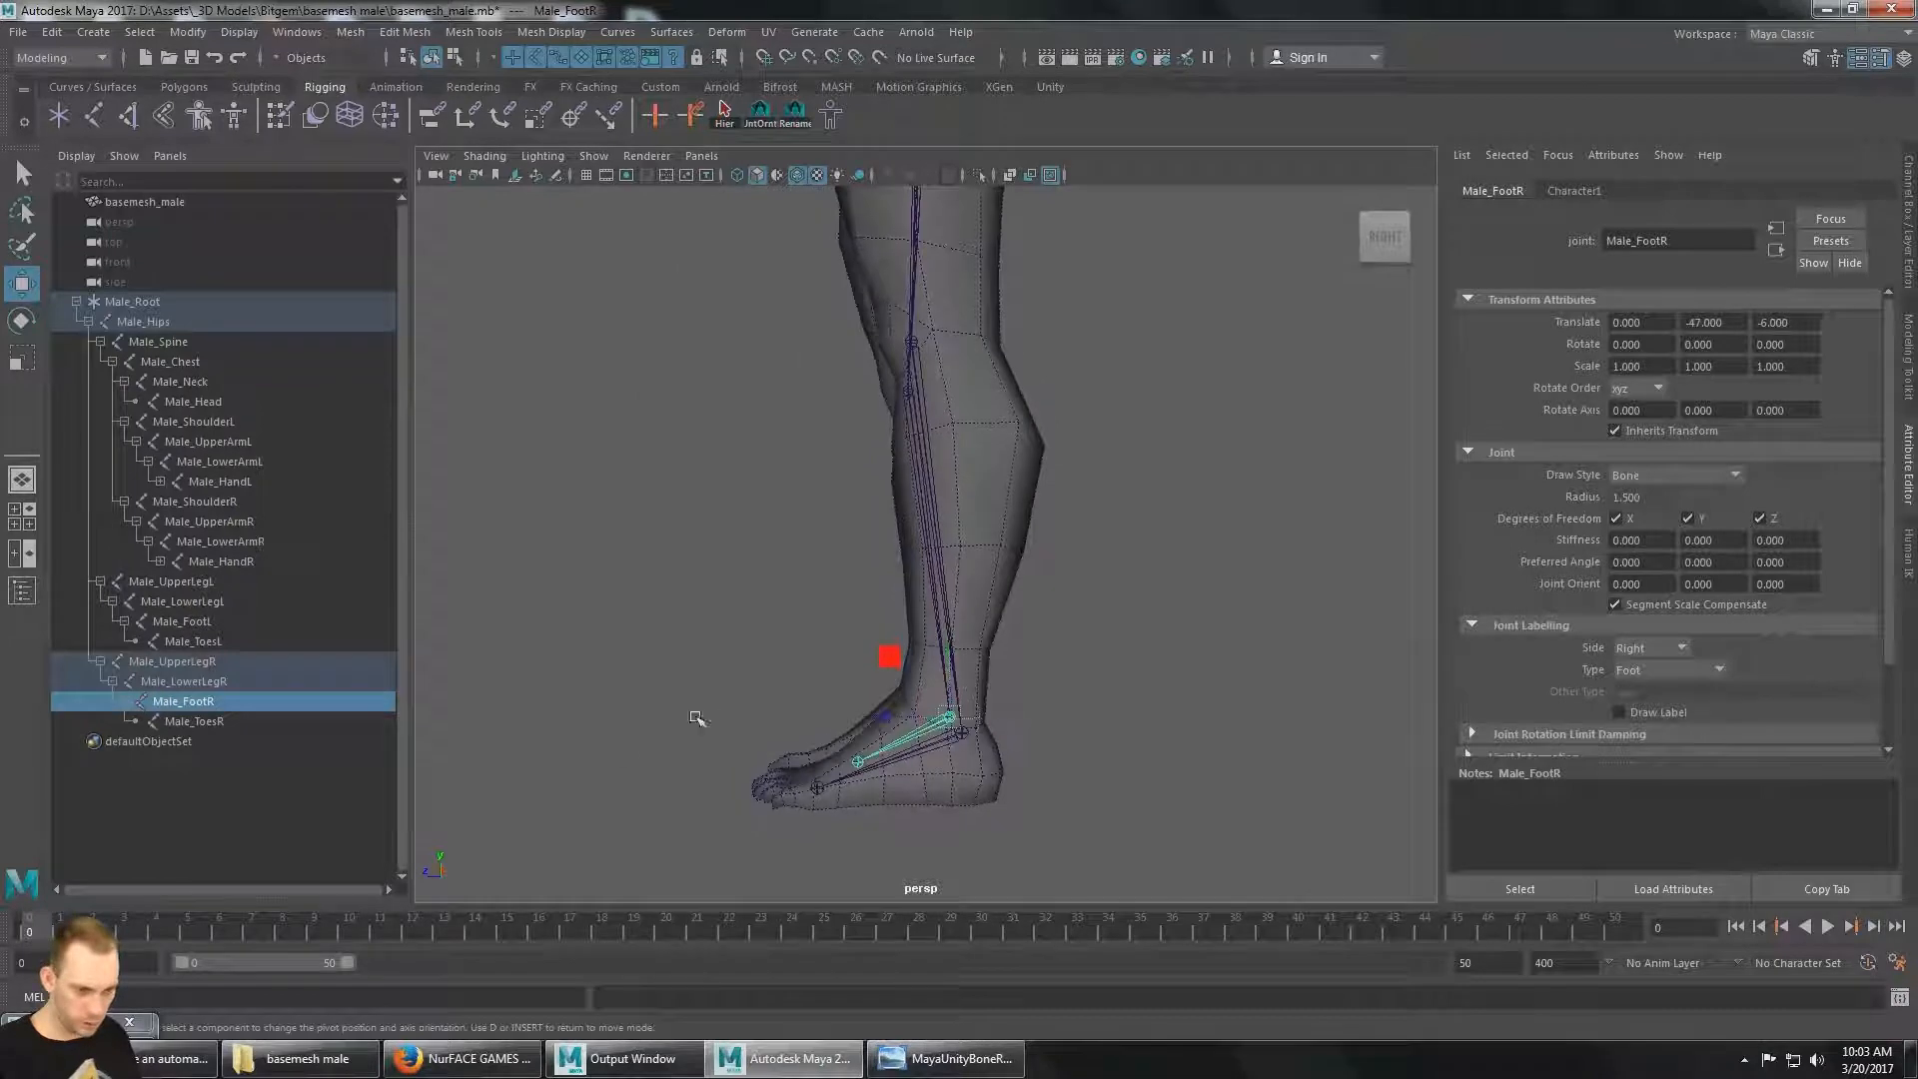
Set the Male_ToesL joint's Translate Y to -6 and Translate Z to 17.
{"action": "left_click", "coordinate": [197, 642]}
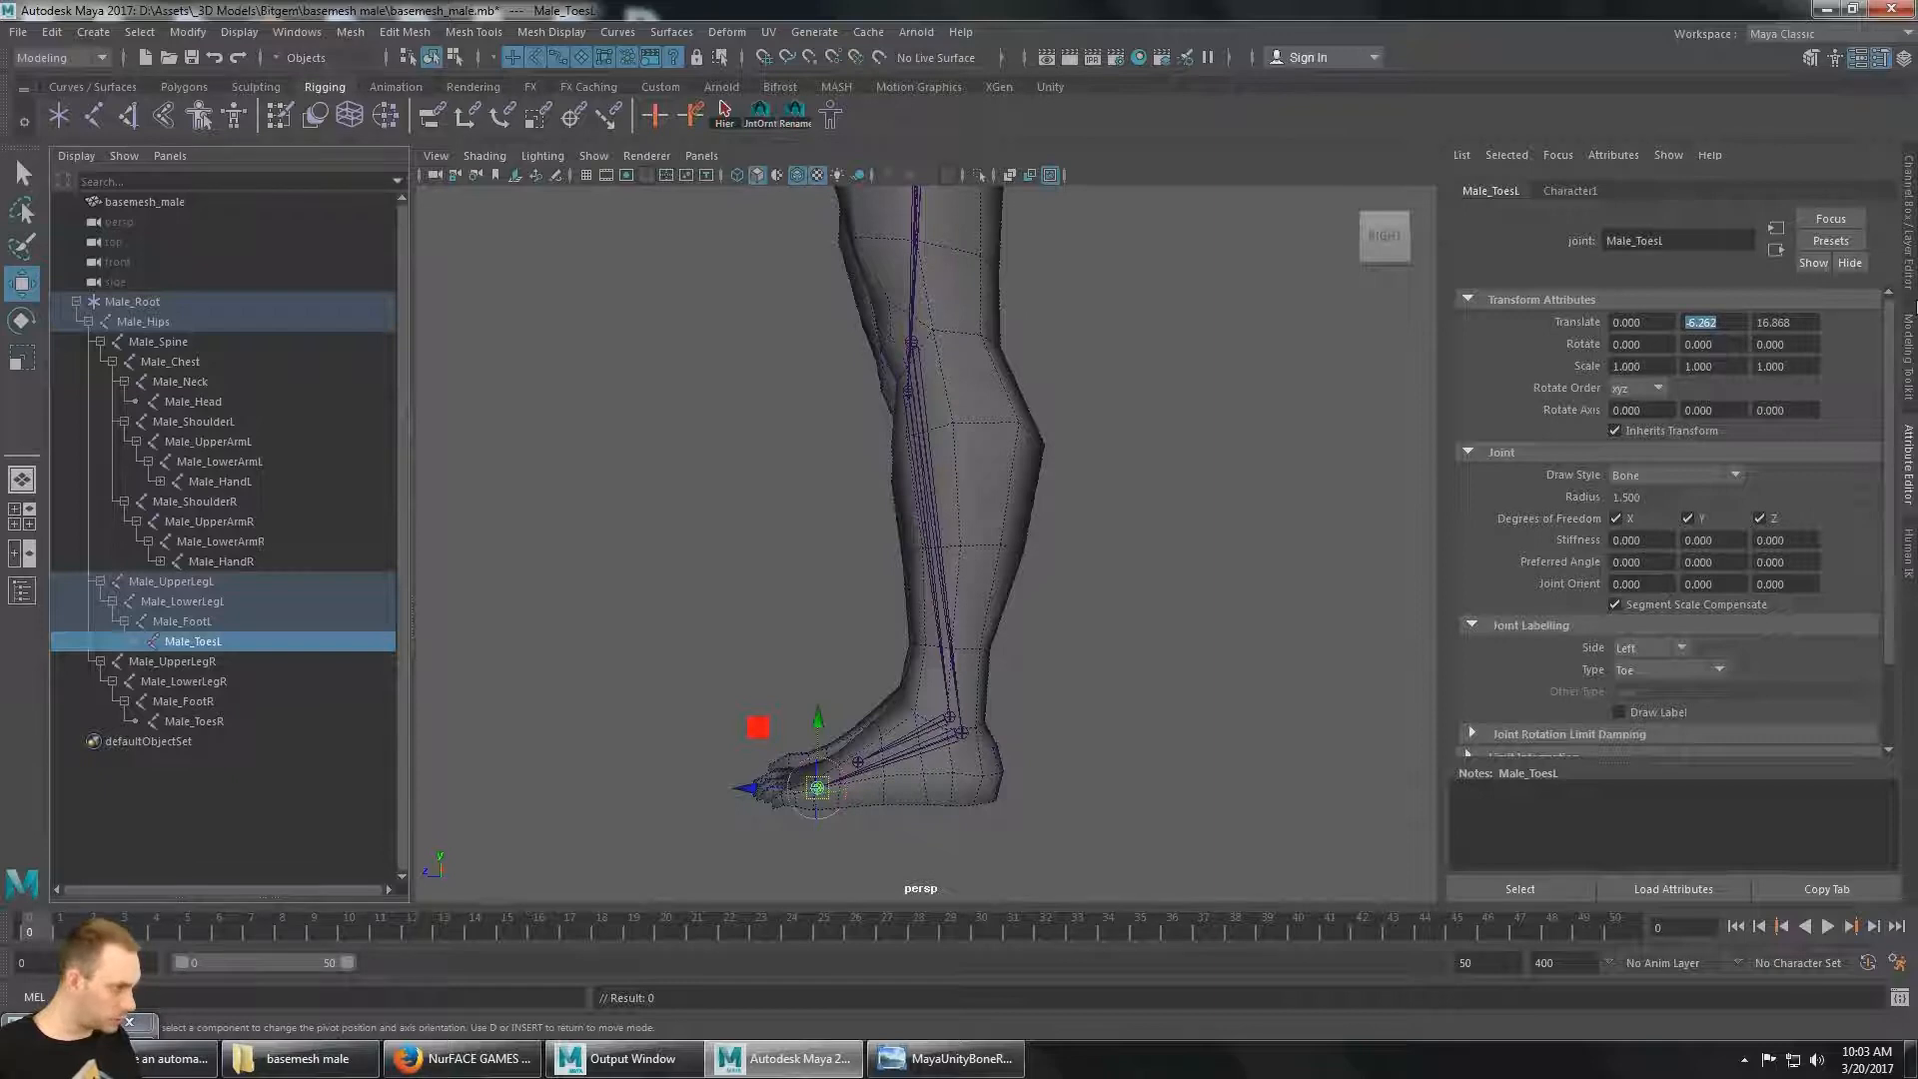
{"action": "type", "text": "-6"}
{"action": "key", "text": "Tab"}
{"action": "key", "text": "Return"}
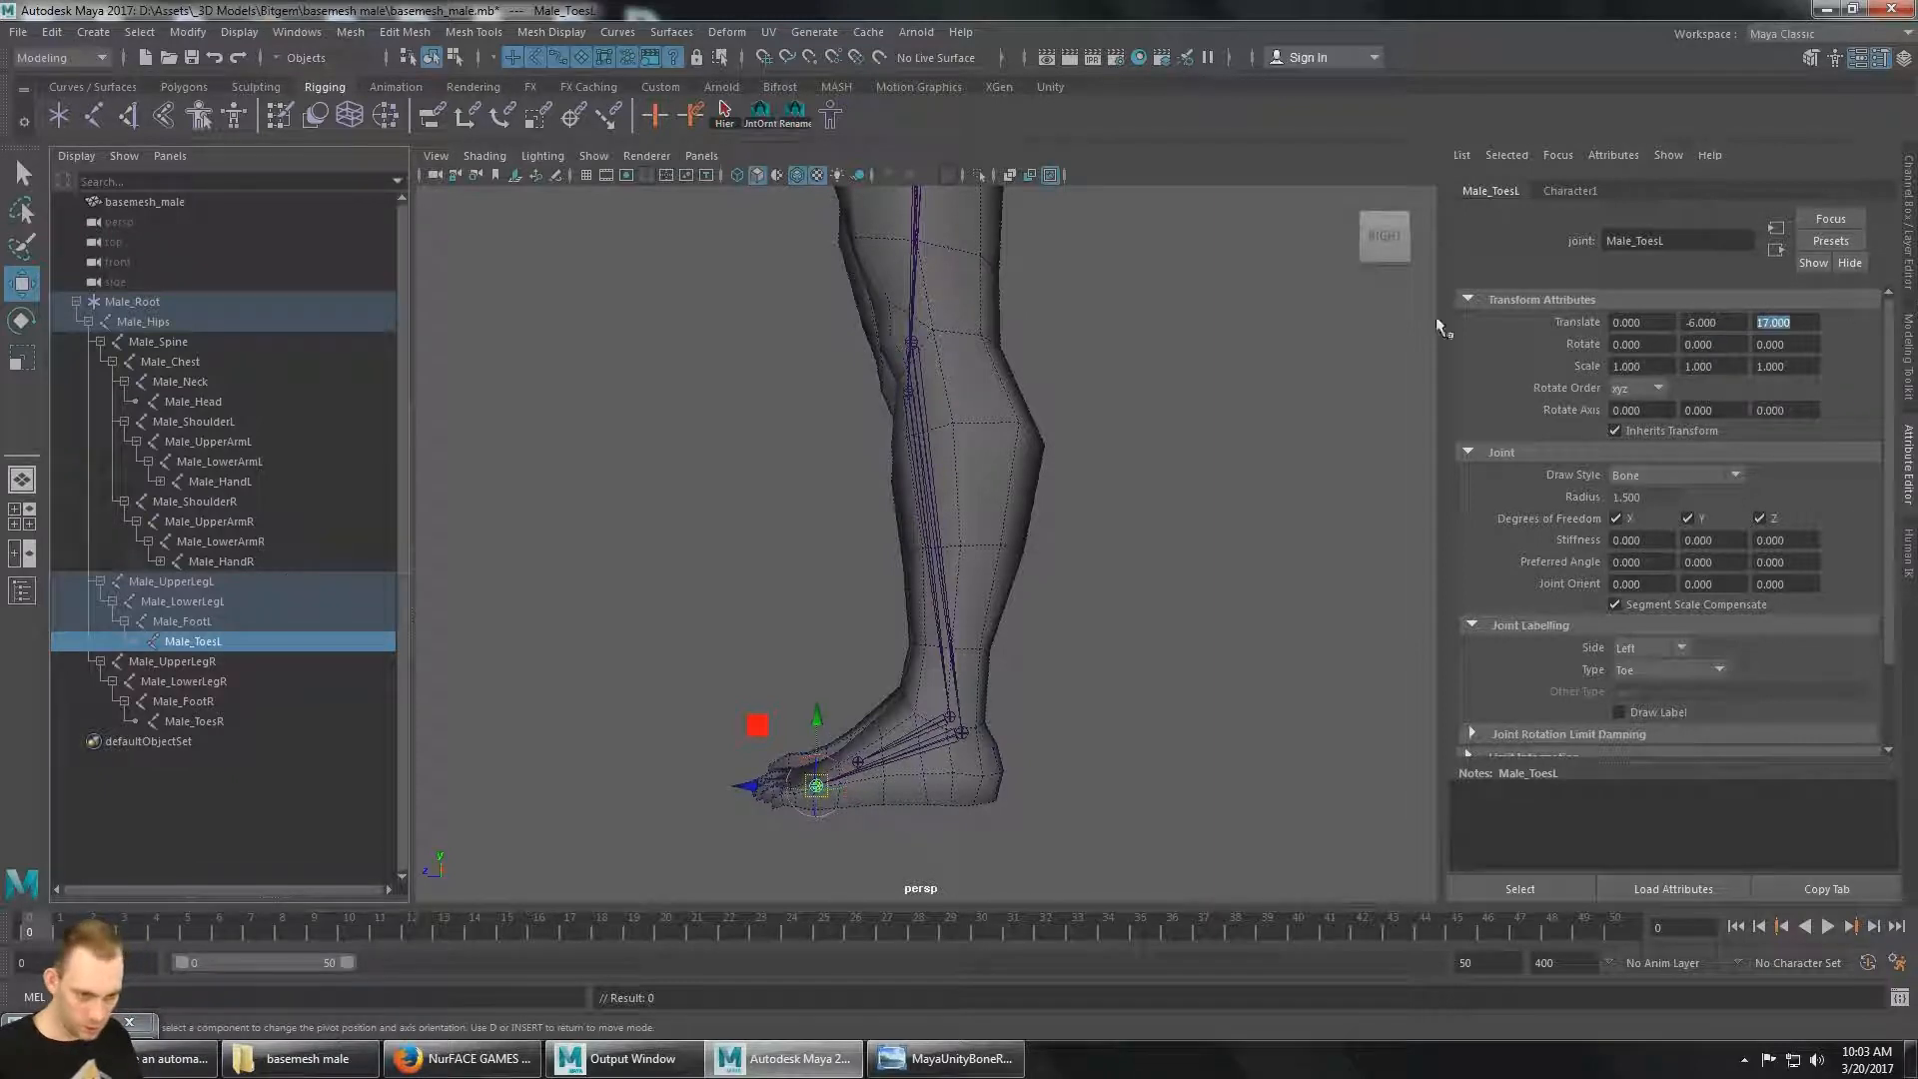
Set the Male_ToesR joint's Translate X to 0, Translate Y to -6 and Translate Z to 17.
{"action": "left_click", "coordinate": [224, 719]}
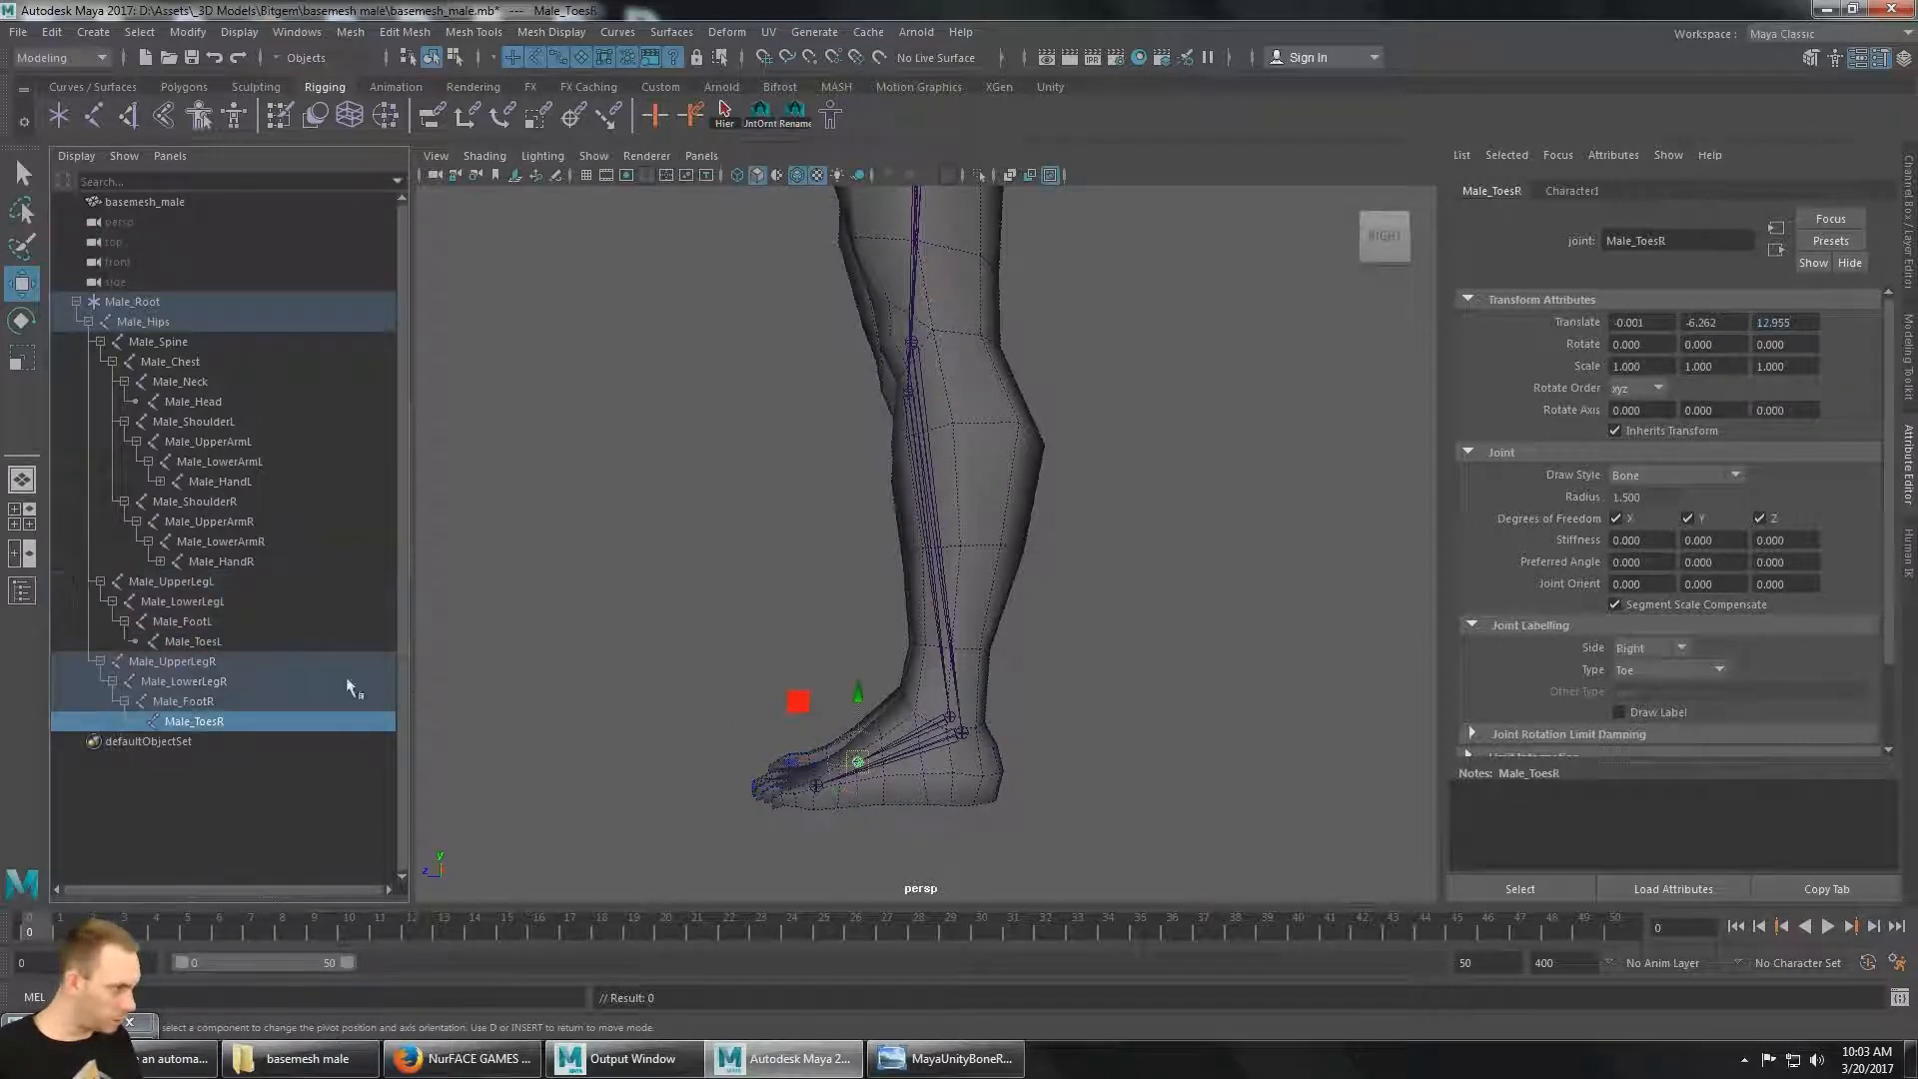
{"action": "double_click", "coordinate": [1665, 324]}
{"action": "type", "text": "0"}
{"action": "key", "text": "Tab"}
{"action": "type", "text": "-6"}
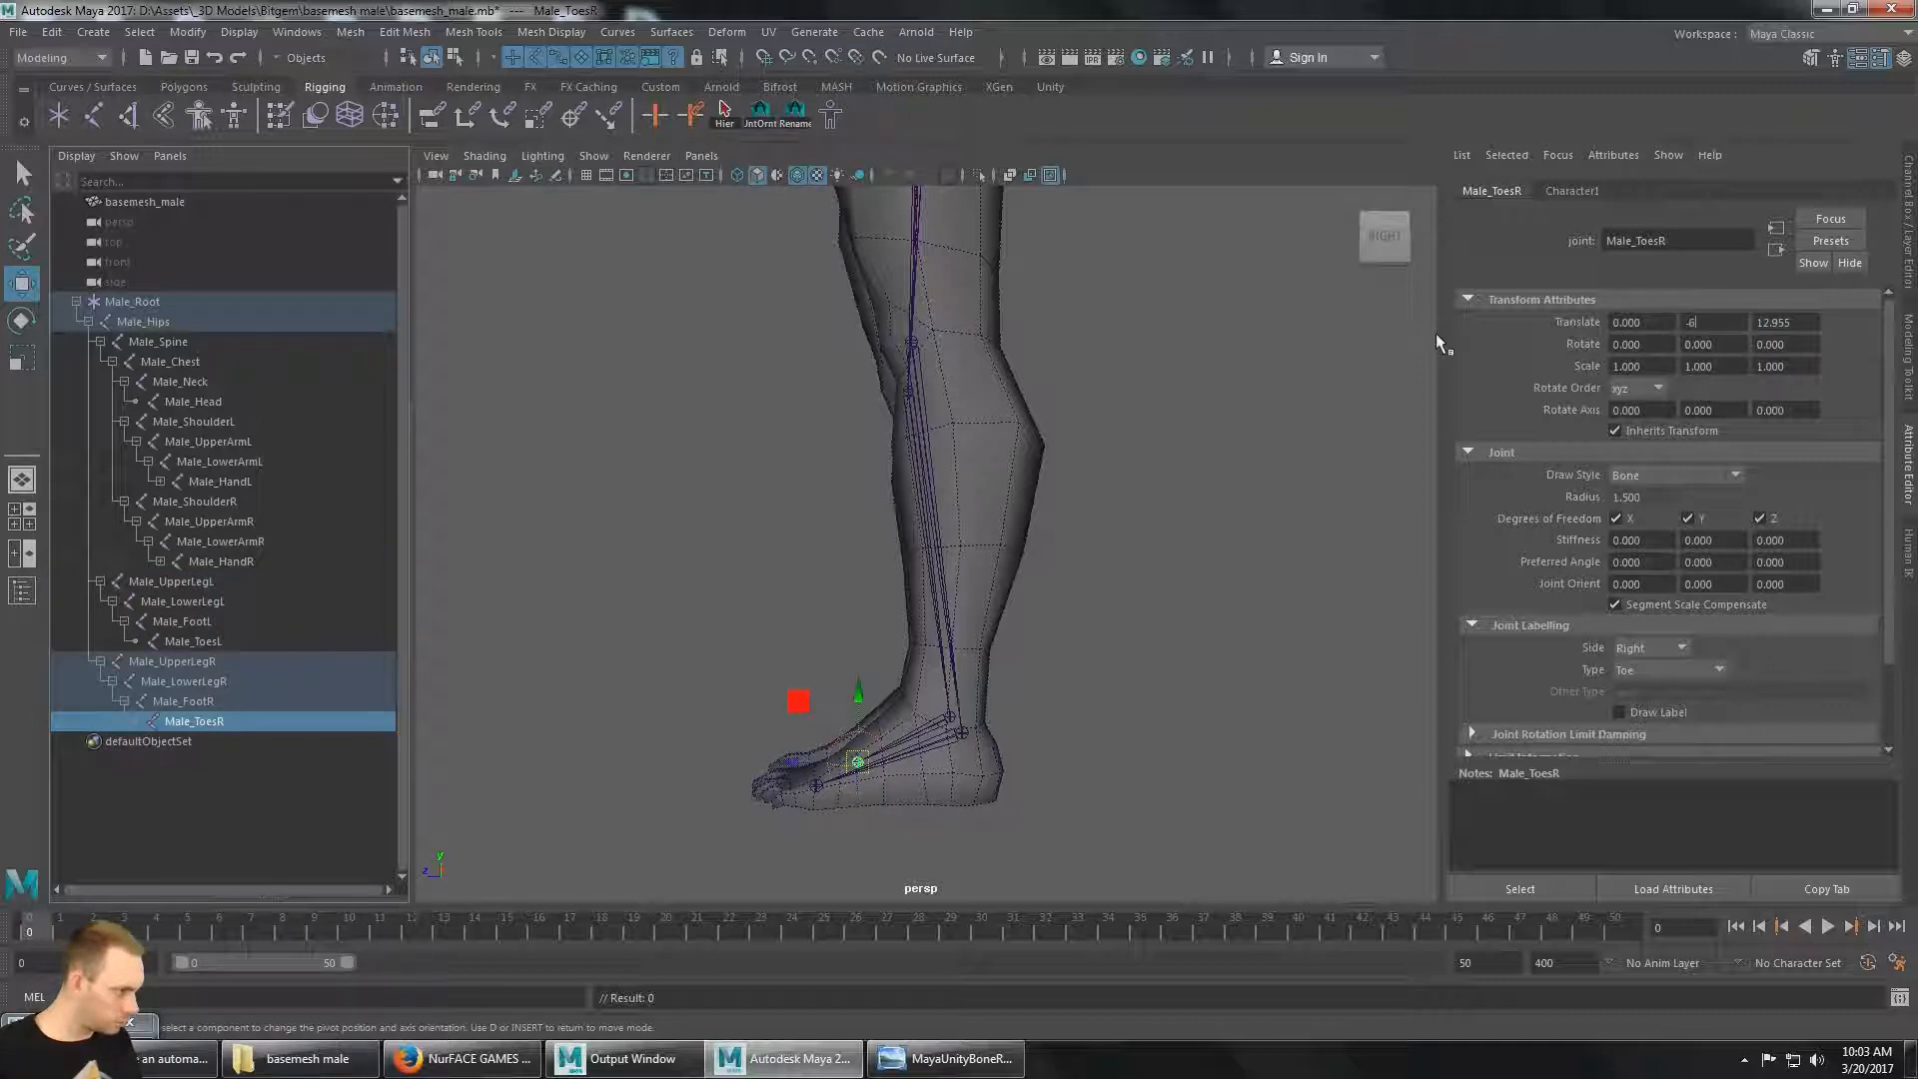
{"action": "key", "text": "Tab"}
{"action": "type", "text": "17"}
{"action": "key", "text": "Return"}
Examine the alignment of the knee, ankle and toe joints inside both legs from the side and the front.
{"action": "left_click_drag", "start_coordinate": [859, 560], "coordinate": [812, 577], "text": "alt"}
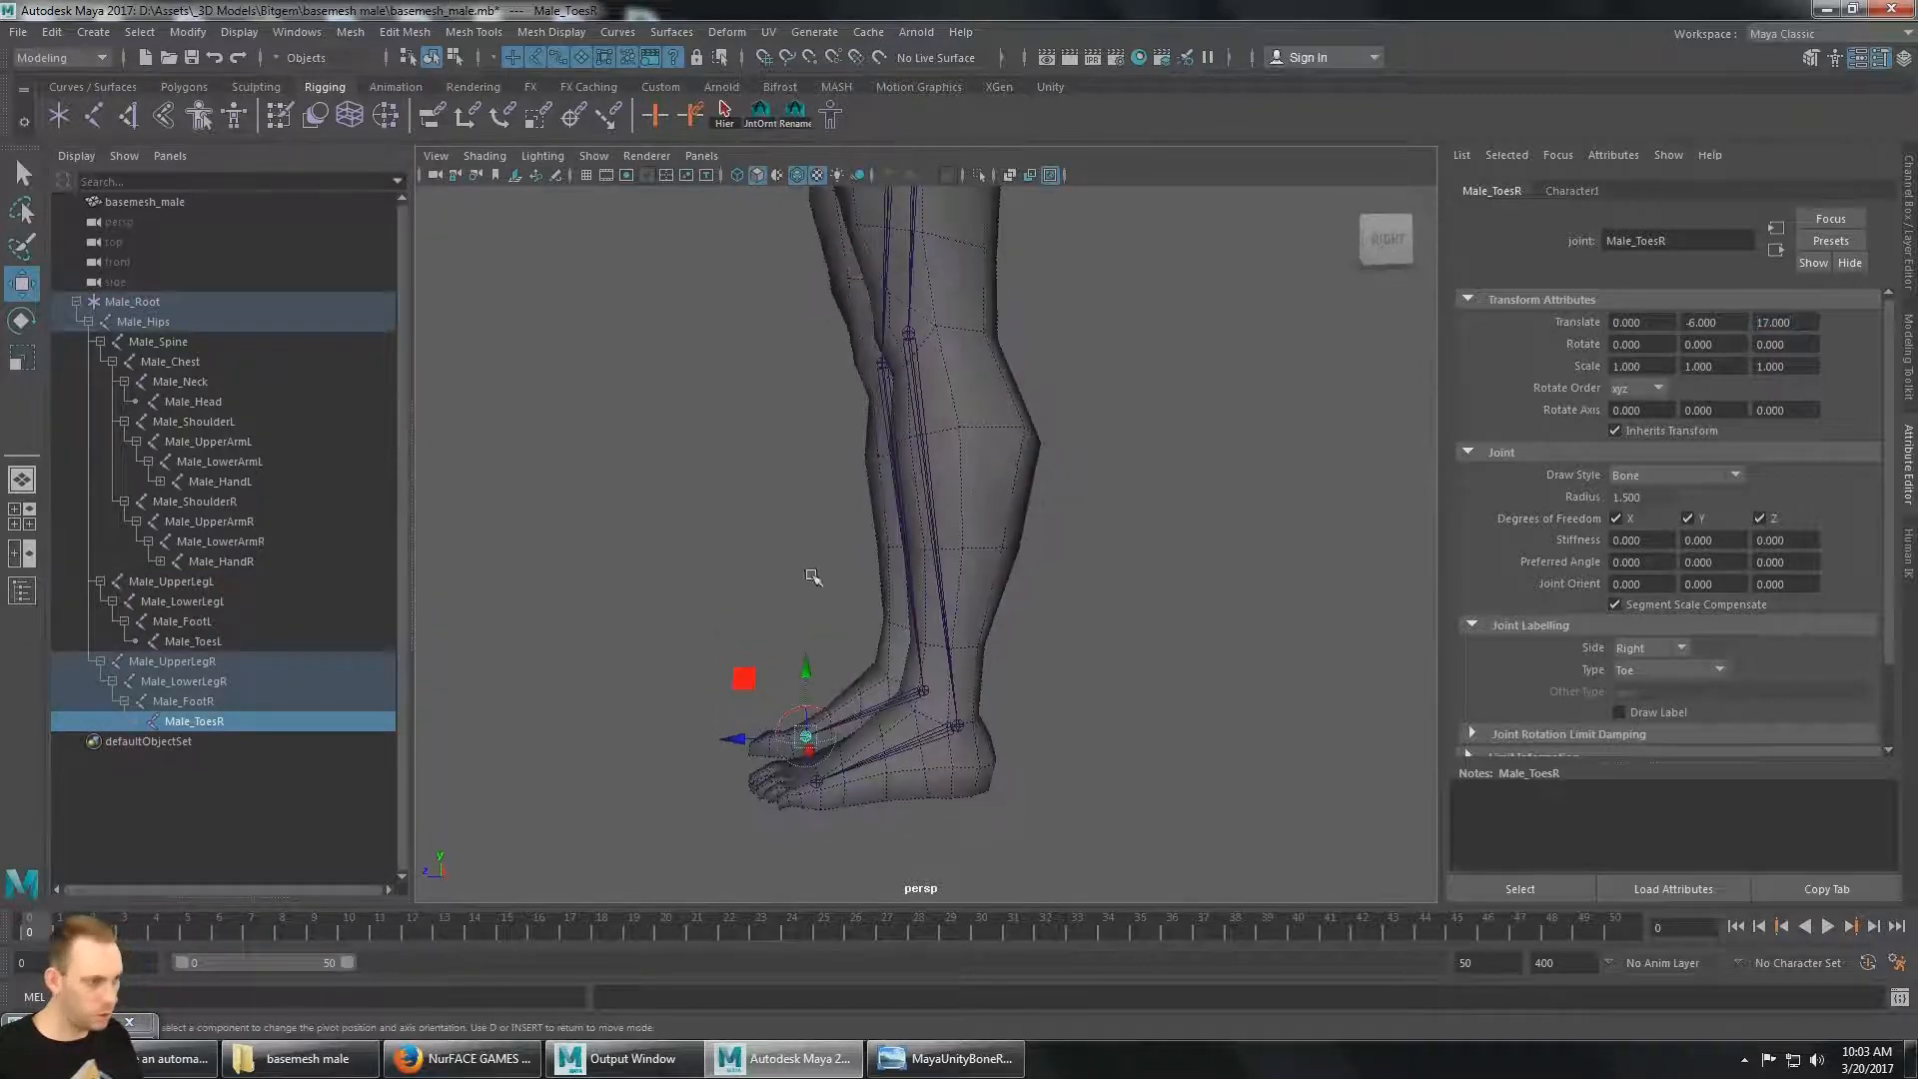
{"action": "left_click_drag", "start_coordinate": [1207, 424], "coordinate": [1178, 429], "text": "alt"}
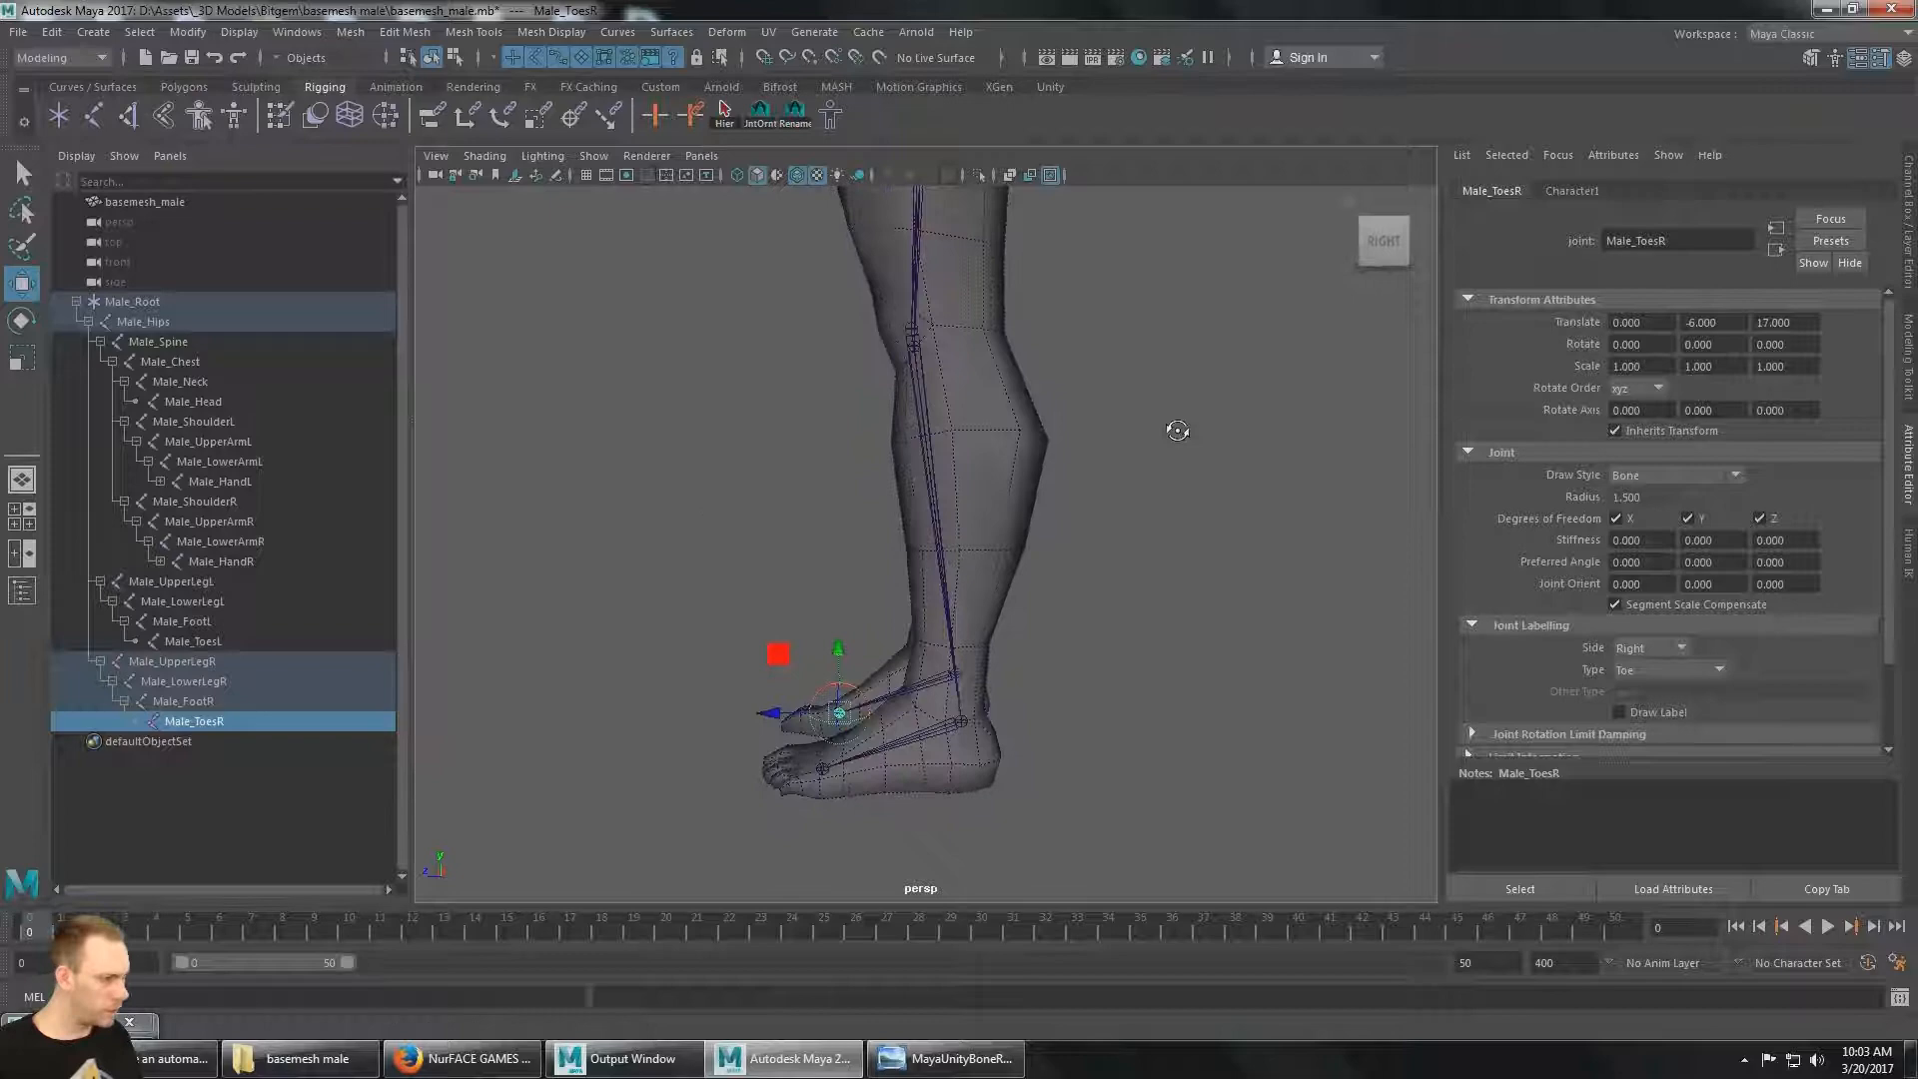
{"action": "left_click", "coordinate": [1394, 255]}
{"action": "key", "text": "f"}
{"action": "scroll", "coordinate": [1203, 566], "scroll_direction": "down", "scroll_amount": 4}
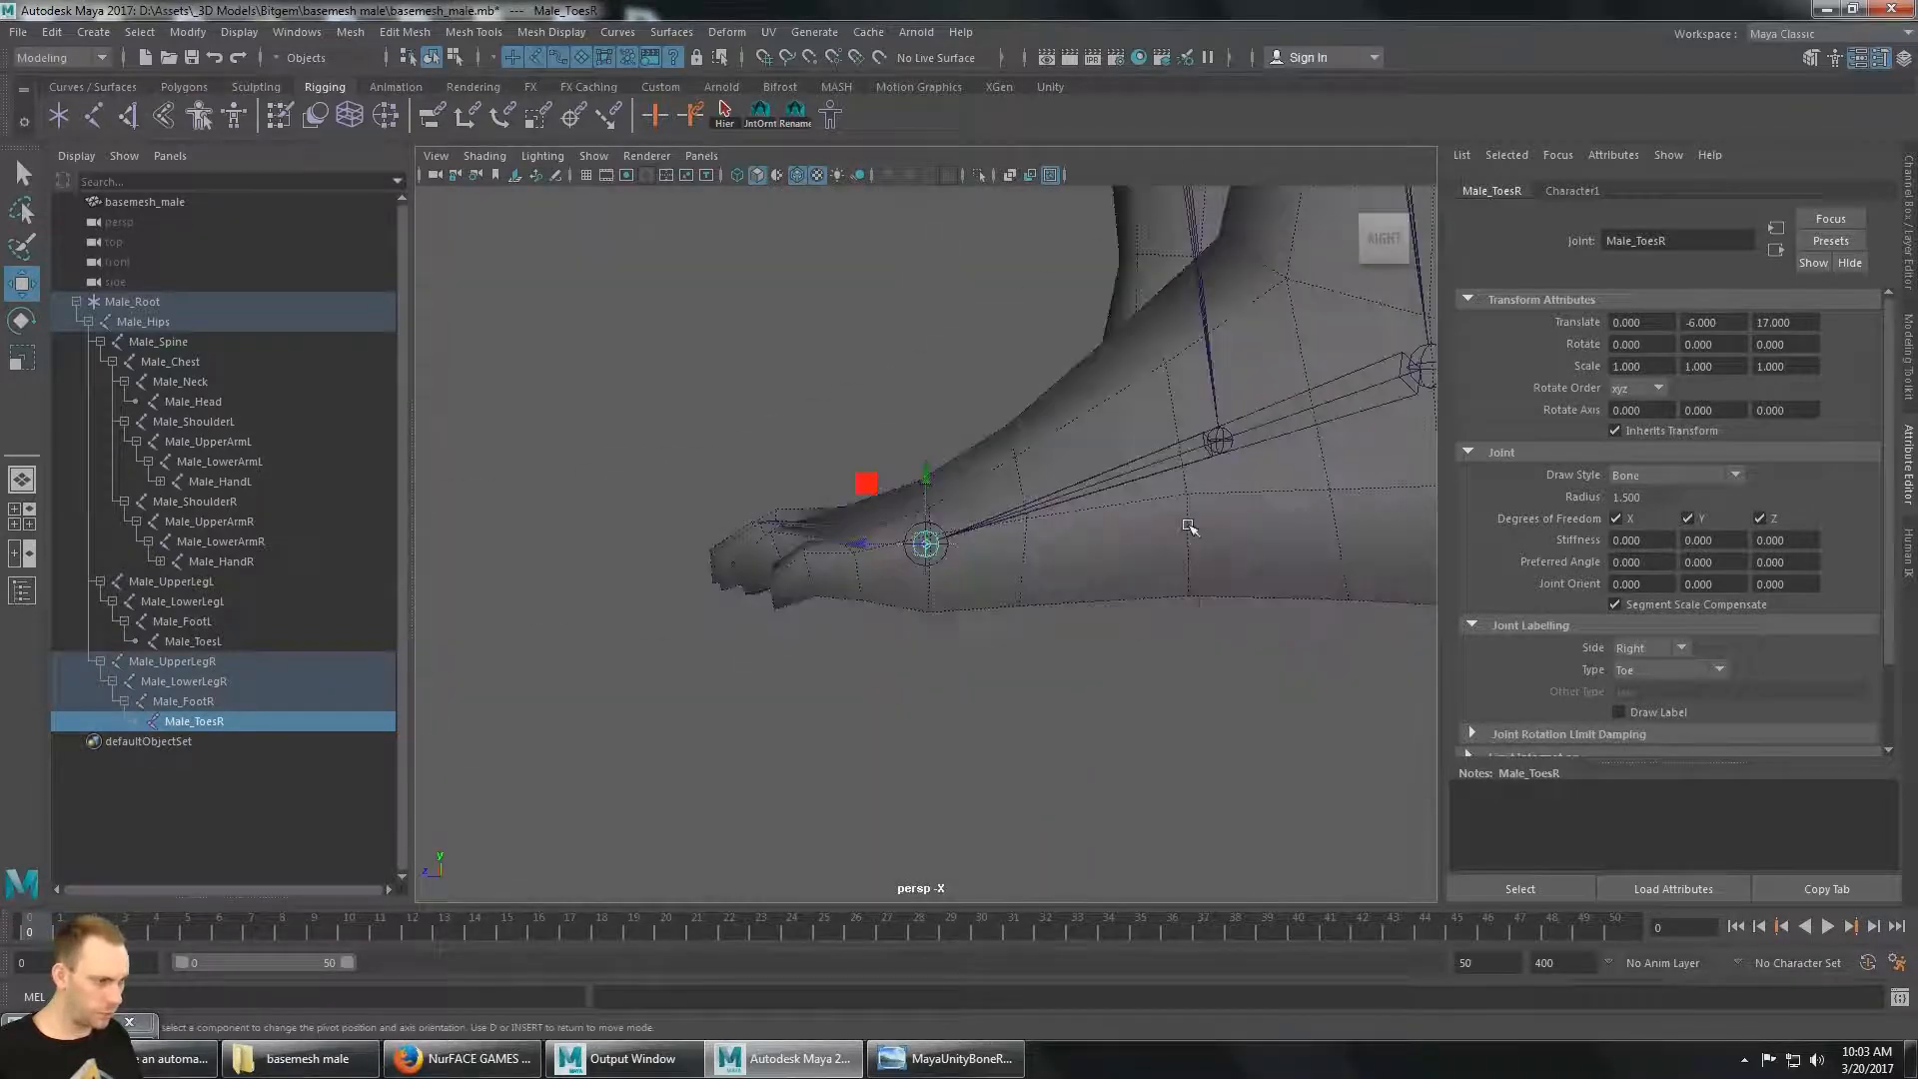
{"action": "scroll", "coordinate": [1189, 528], "scroll_direction": "down", "scroll_amount": 5}
{"action": "mouse_move", "coordinate": [1181, 530]}
{"action": "middle_mouse_down", "text": "alt"}
{"action": "mouse_move", "coordinate": [1046, 556]}
{"action": "mouse_move", "coordinate": [1059, 664]}
{"action": "middle_mouse_up", "text": "alt"}
{"action": "middle_click_drag", "start_coordinate": [1044, 568], "coordinate": [1032, 680], "text": "alt"}
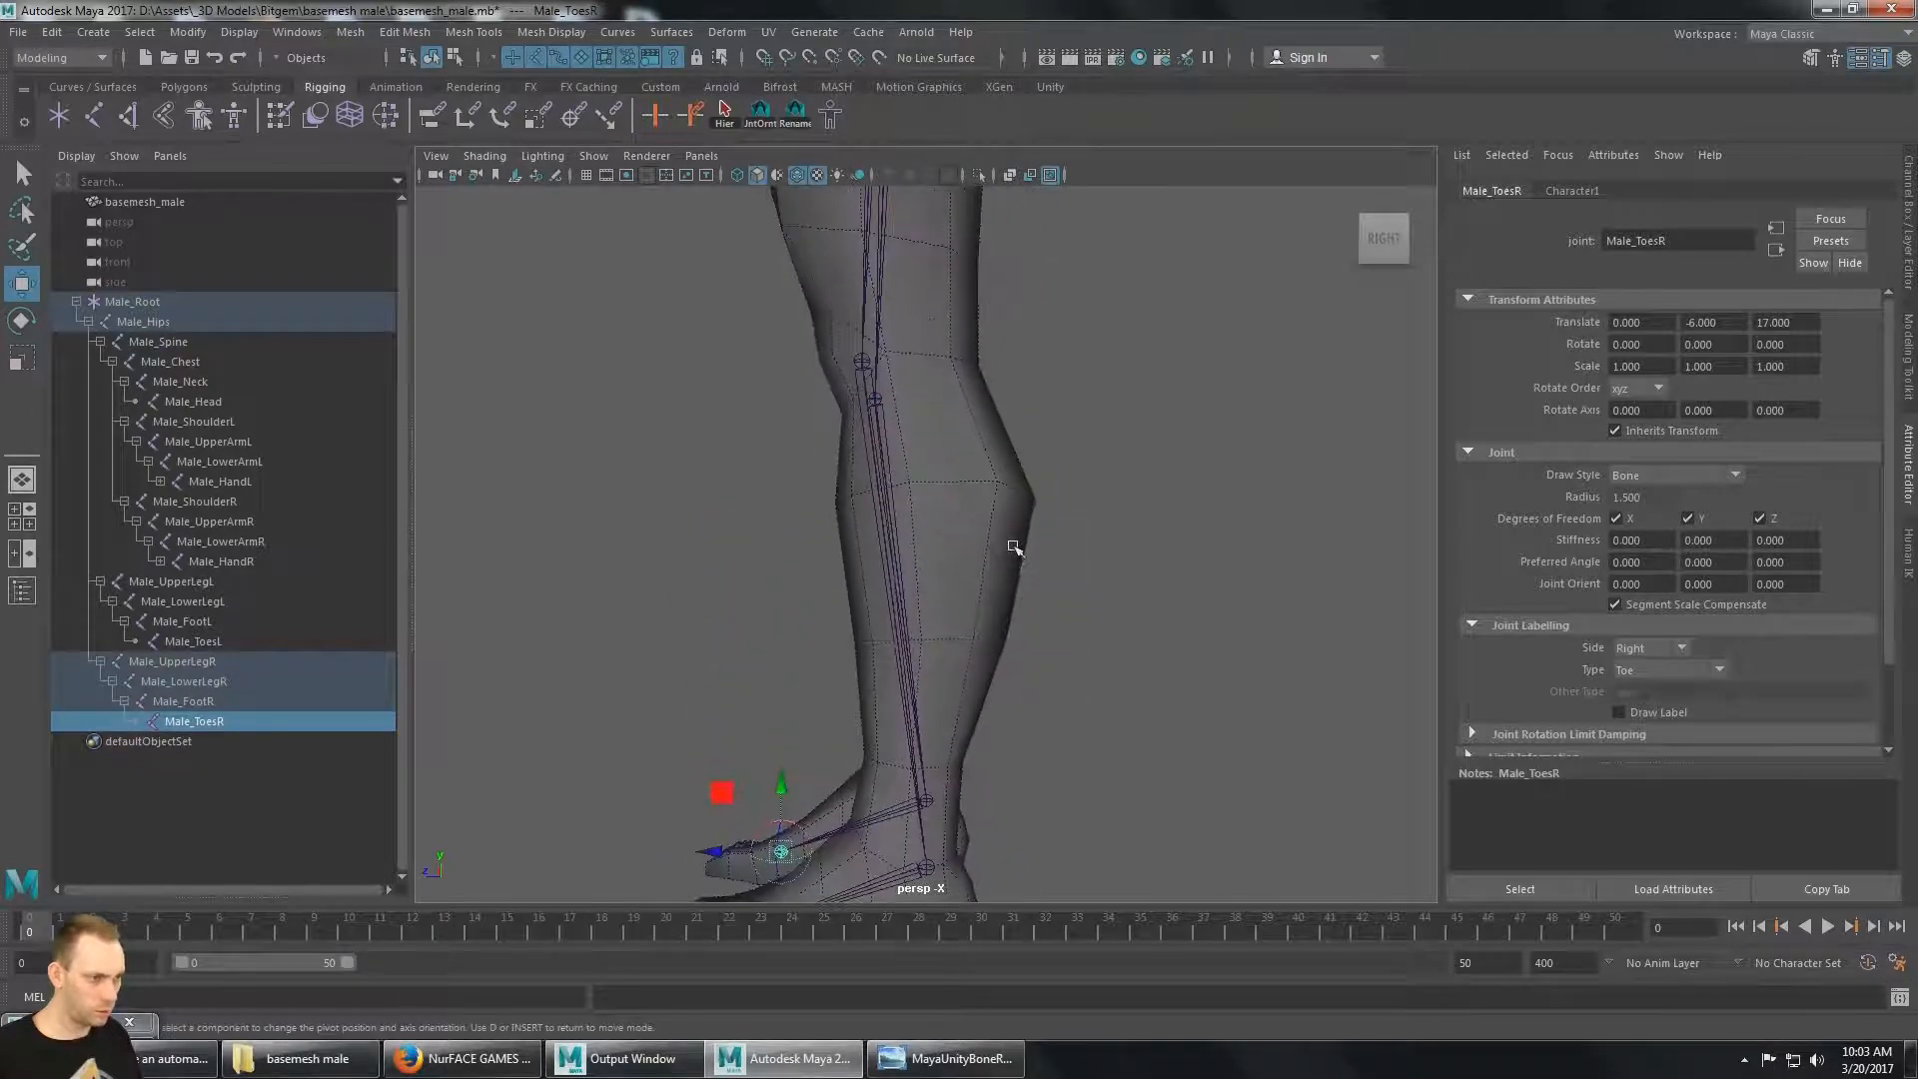
{"action": "left_click_drag", "start_coordinate": [1014, 548], "coordinate": [1195, 567], "text": "alt"}
{"action": "middle_click_drag", "start_coordinate": [1194, 567], "coordinate": [976, 556], "text": "alt"}
{"action": "key", "text": "d"}
{"action": "left_click", "coordinate": [1165, 634]}
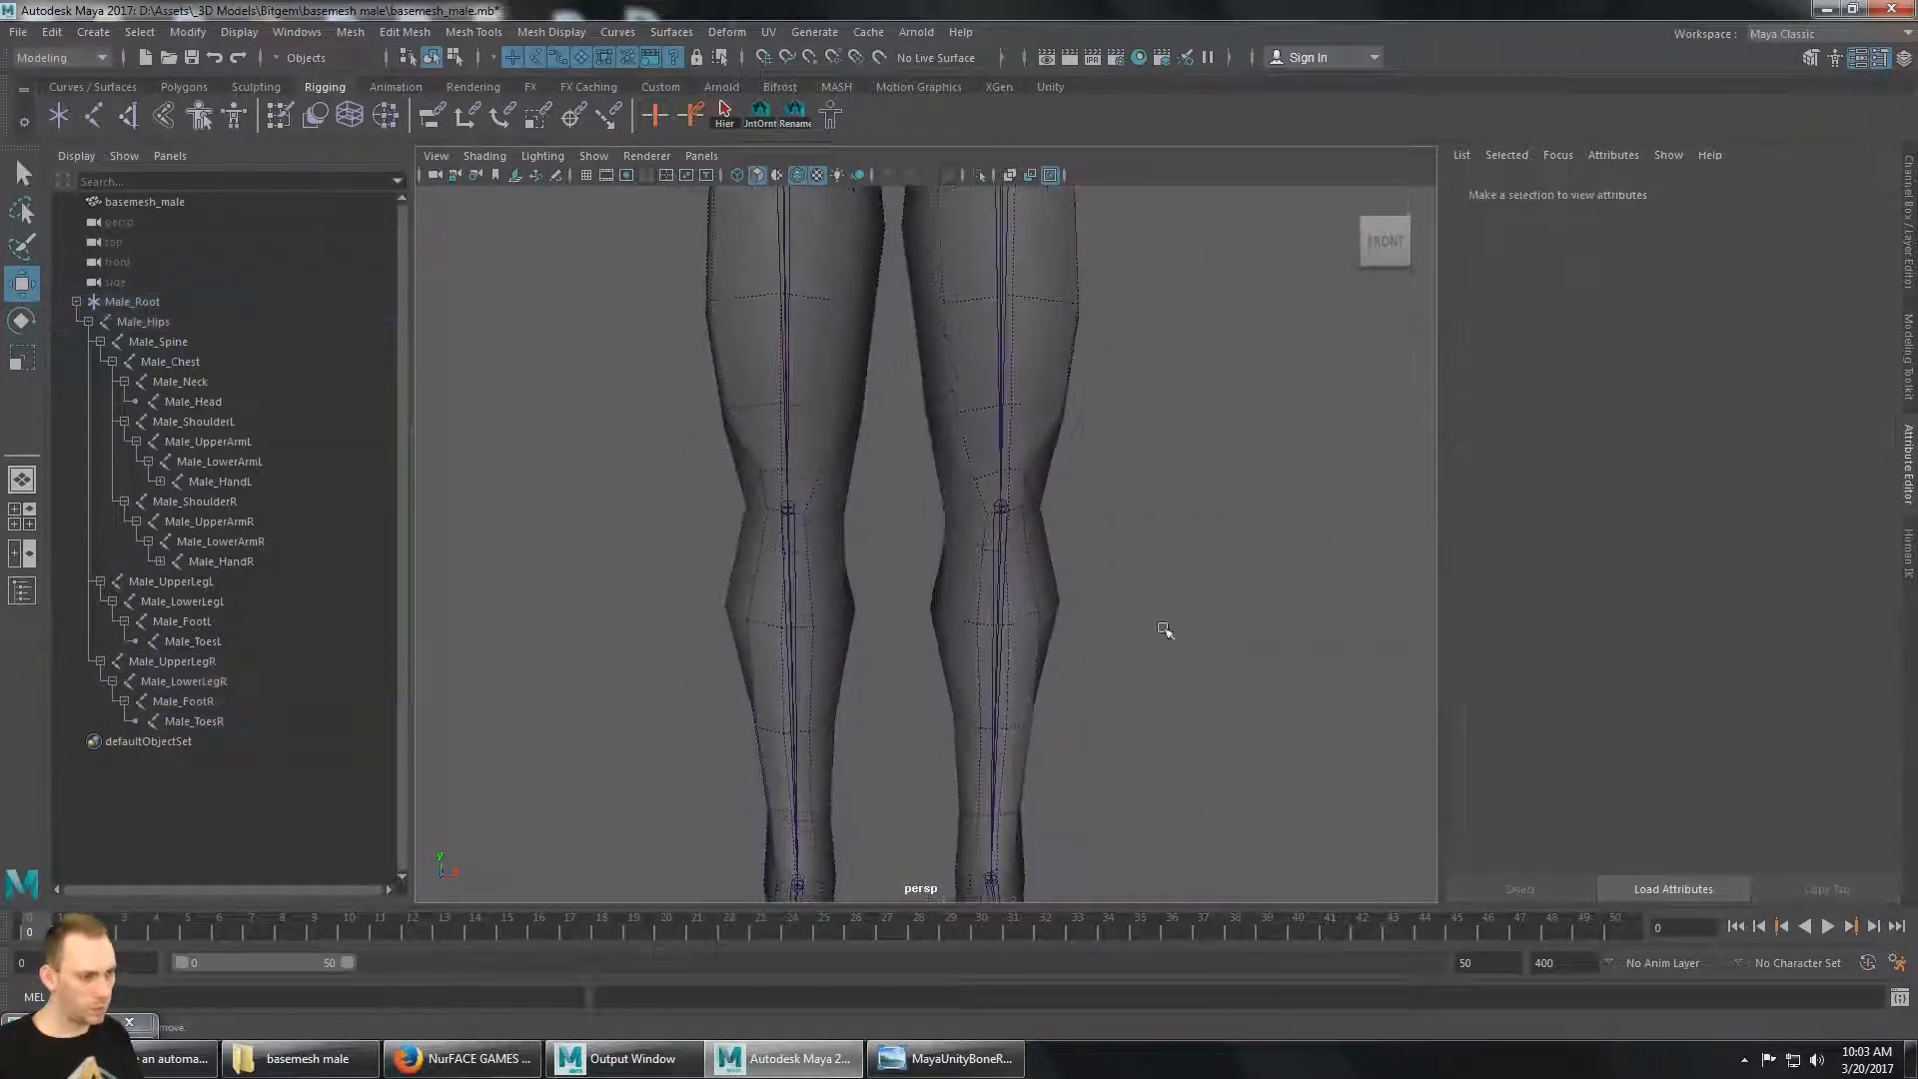
{"action": "left_click_drag", "start_coordinate": [1165, 634], "coordinate": [1032, 531], "text": "alt"}
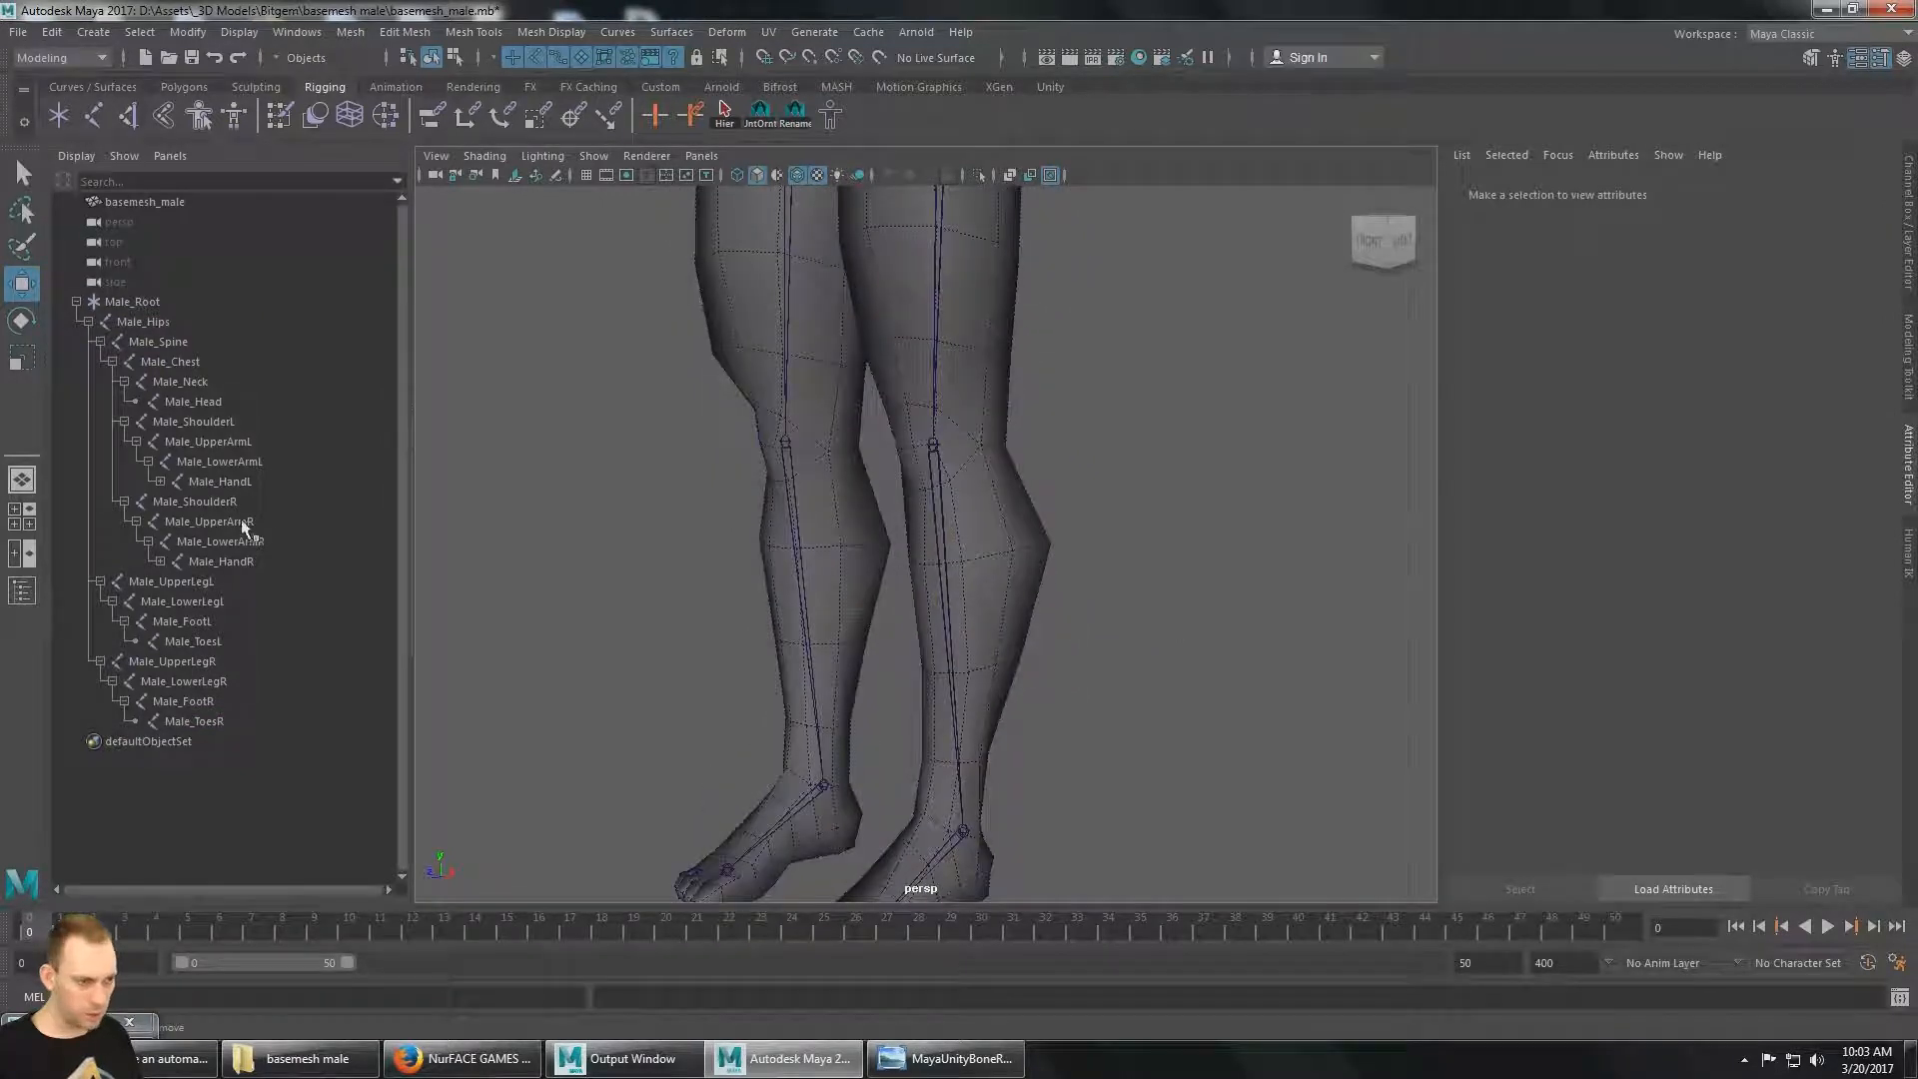
Try to move the Male_LowerLegL and Male_LowerLegR joints together slightly toward the back of the legs.
{"action": "left_click", "coordinate": [227, 501]}
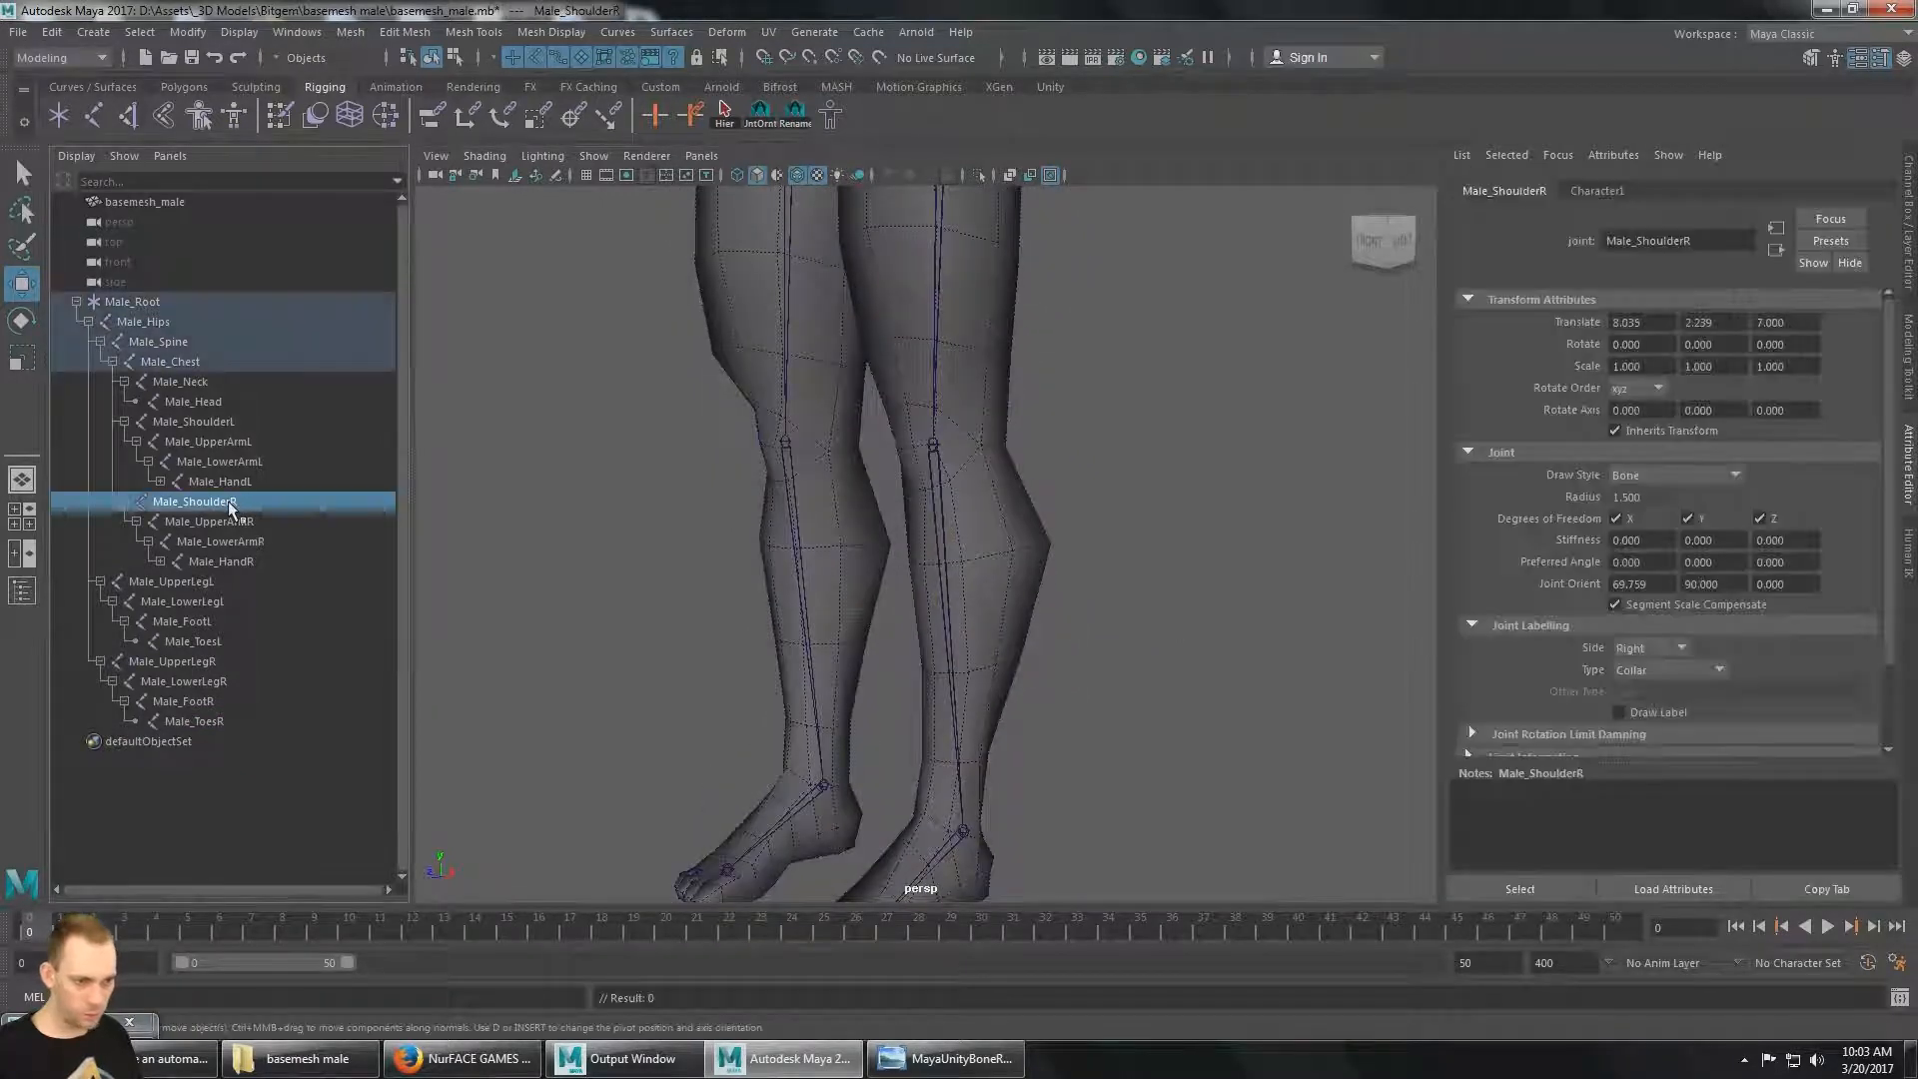
{"action": "left_click", "coordinate": [218, 599]}
{"action": "left_click", "coordinate": [182, 682], "text": "ctrl"}
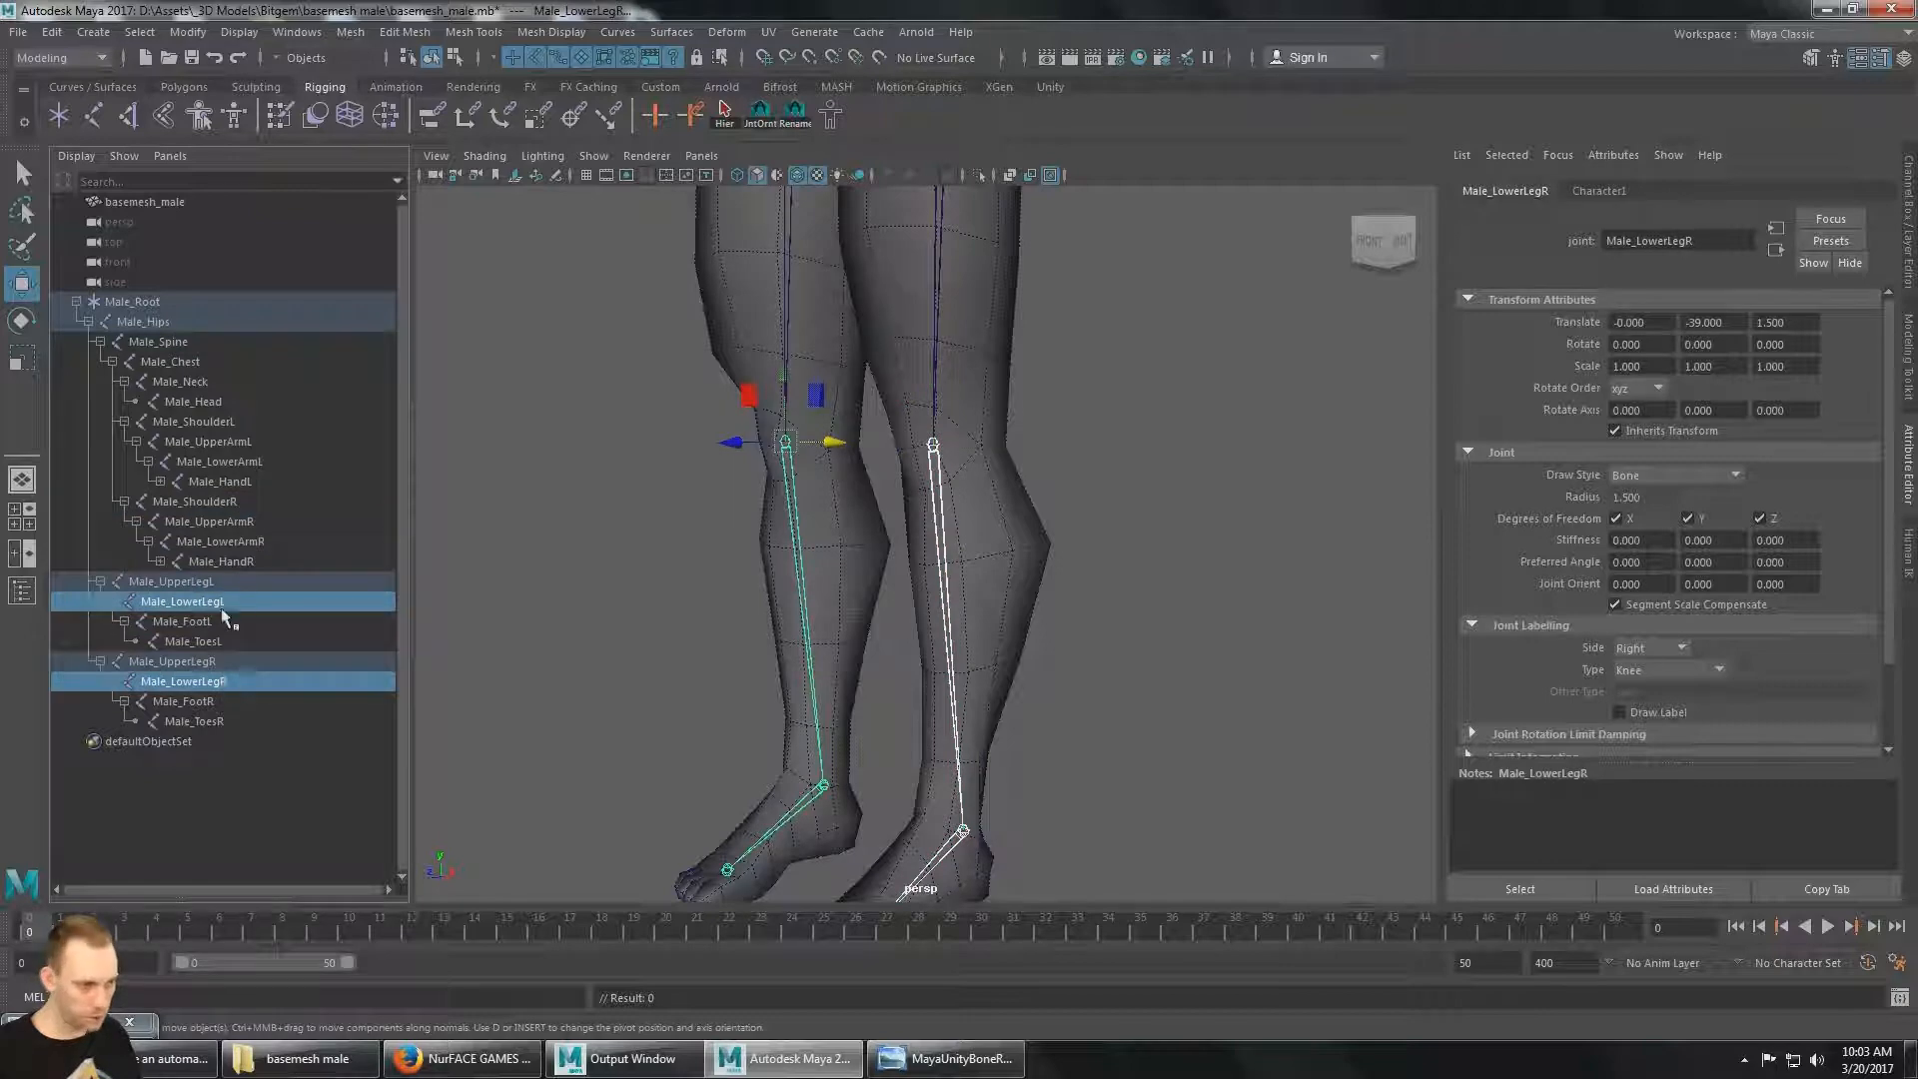
{"action": "left_click_drag", "start_coordinate": [1069, 580], "coordinate": [1006, 523], "text": "alt"}
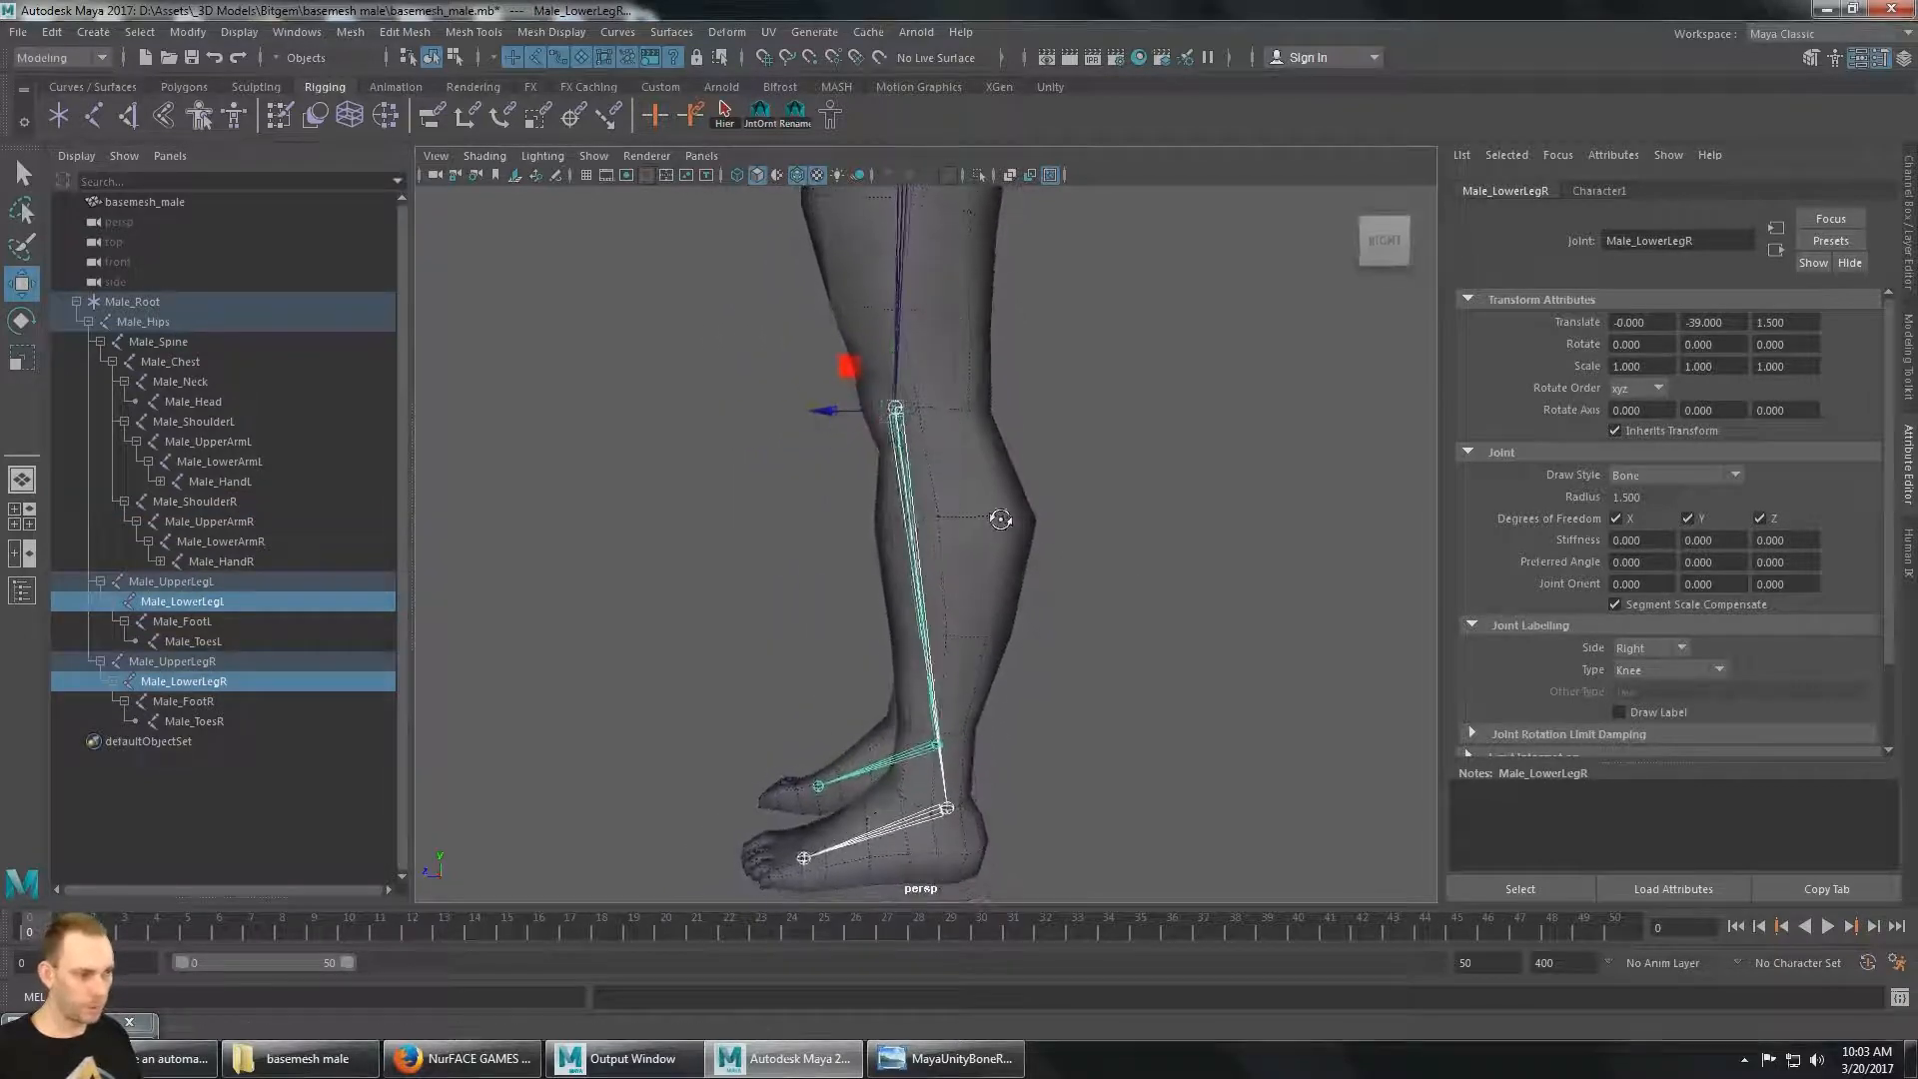
{"action": "left_click_drag", "start_coordinate": [838, 415], "coordinate": [847, 408]}
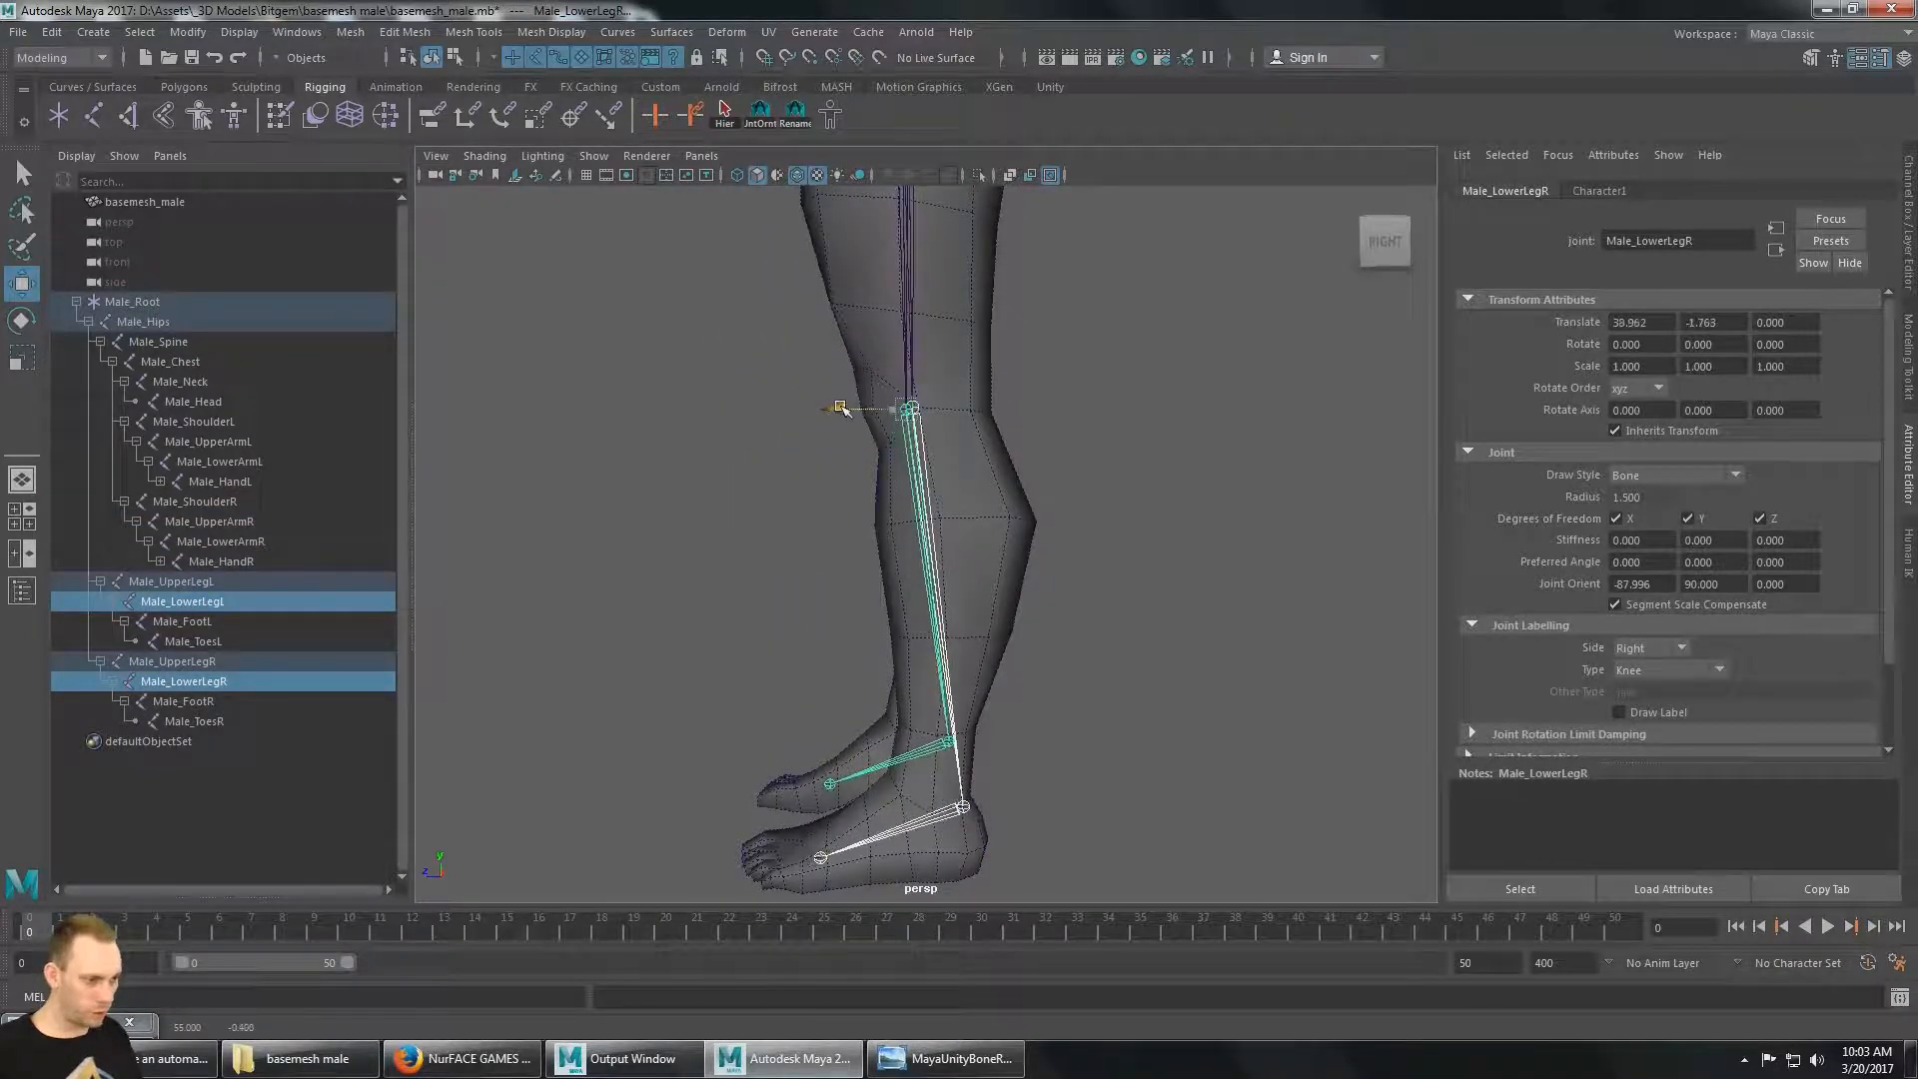
{"action": "key", "text": "ctrl+z"}
{"action": "left_click_drag", "start_coordinate": [716, 474], "coordinate": [786, 507], "text": "alt"}
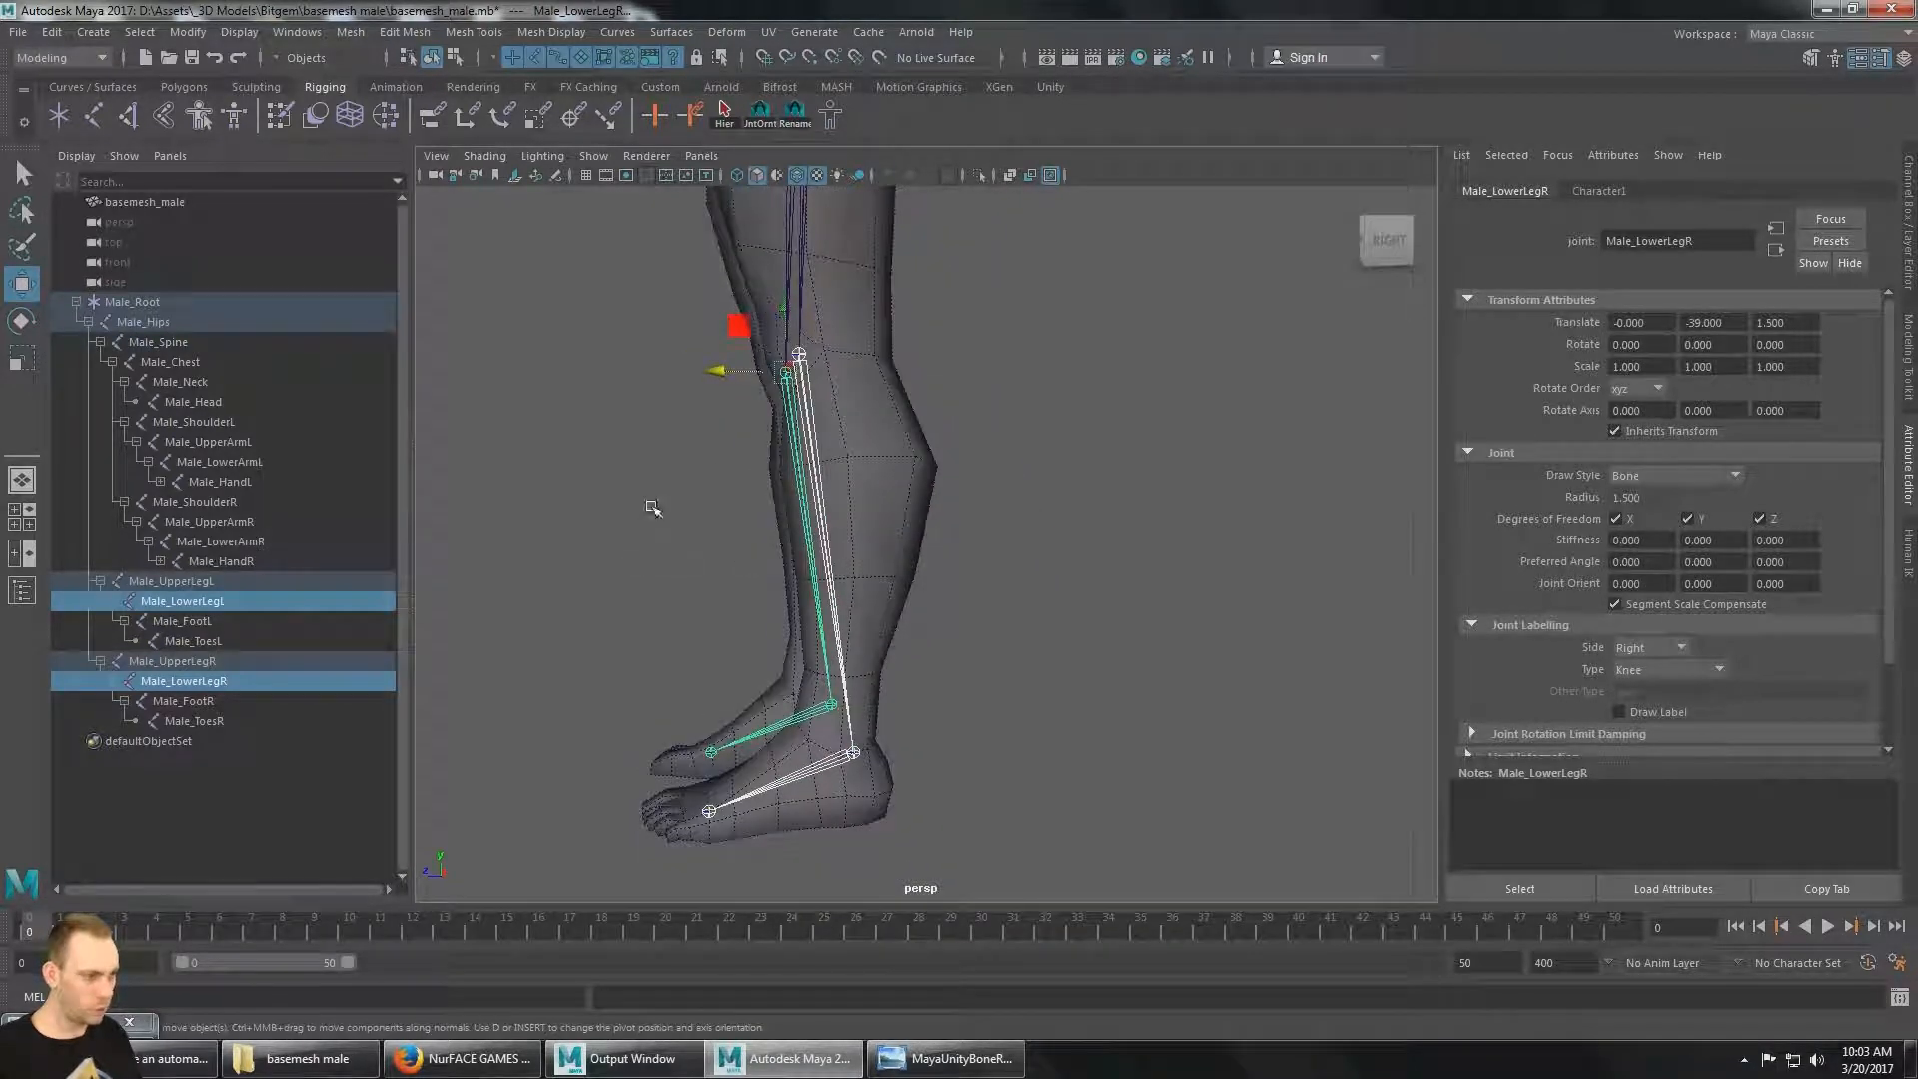
Clear the selection and examine the whole skeleton inside the body mesh from the front.
{"action": "left_click", "coordinate": [656, 507]}
{"action": "scroll", "coordinate": [656, 508], "scroll_direction": "down", "scroll_amount": 5}
{"action": "left_click_drag", "start_coordinate": [655, 520], "coordinate": [968, 515], "text": "alt"}
{"action": "middle_click_drag", "start_coordinate": [1193, 446], "coordinate": [1199, 549], "text": "alt"}
{"action": "left_click_drag", "start_coordinate": [1199, 549], "coordinate": [1178, 514], "text": "alt"}
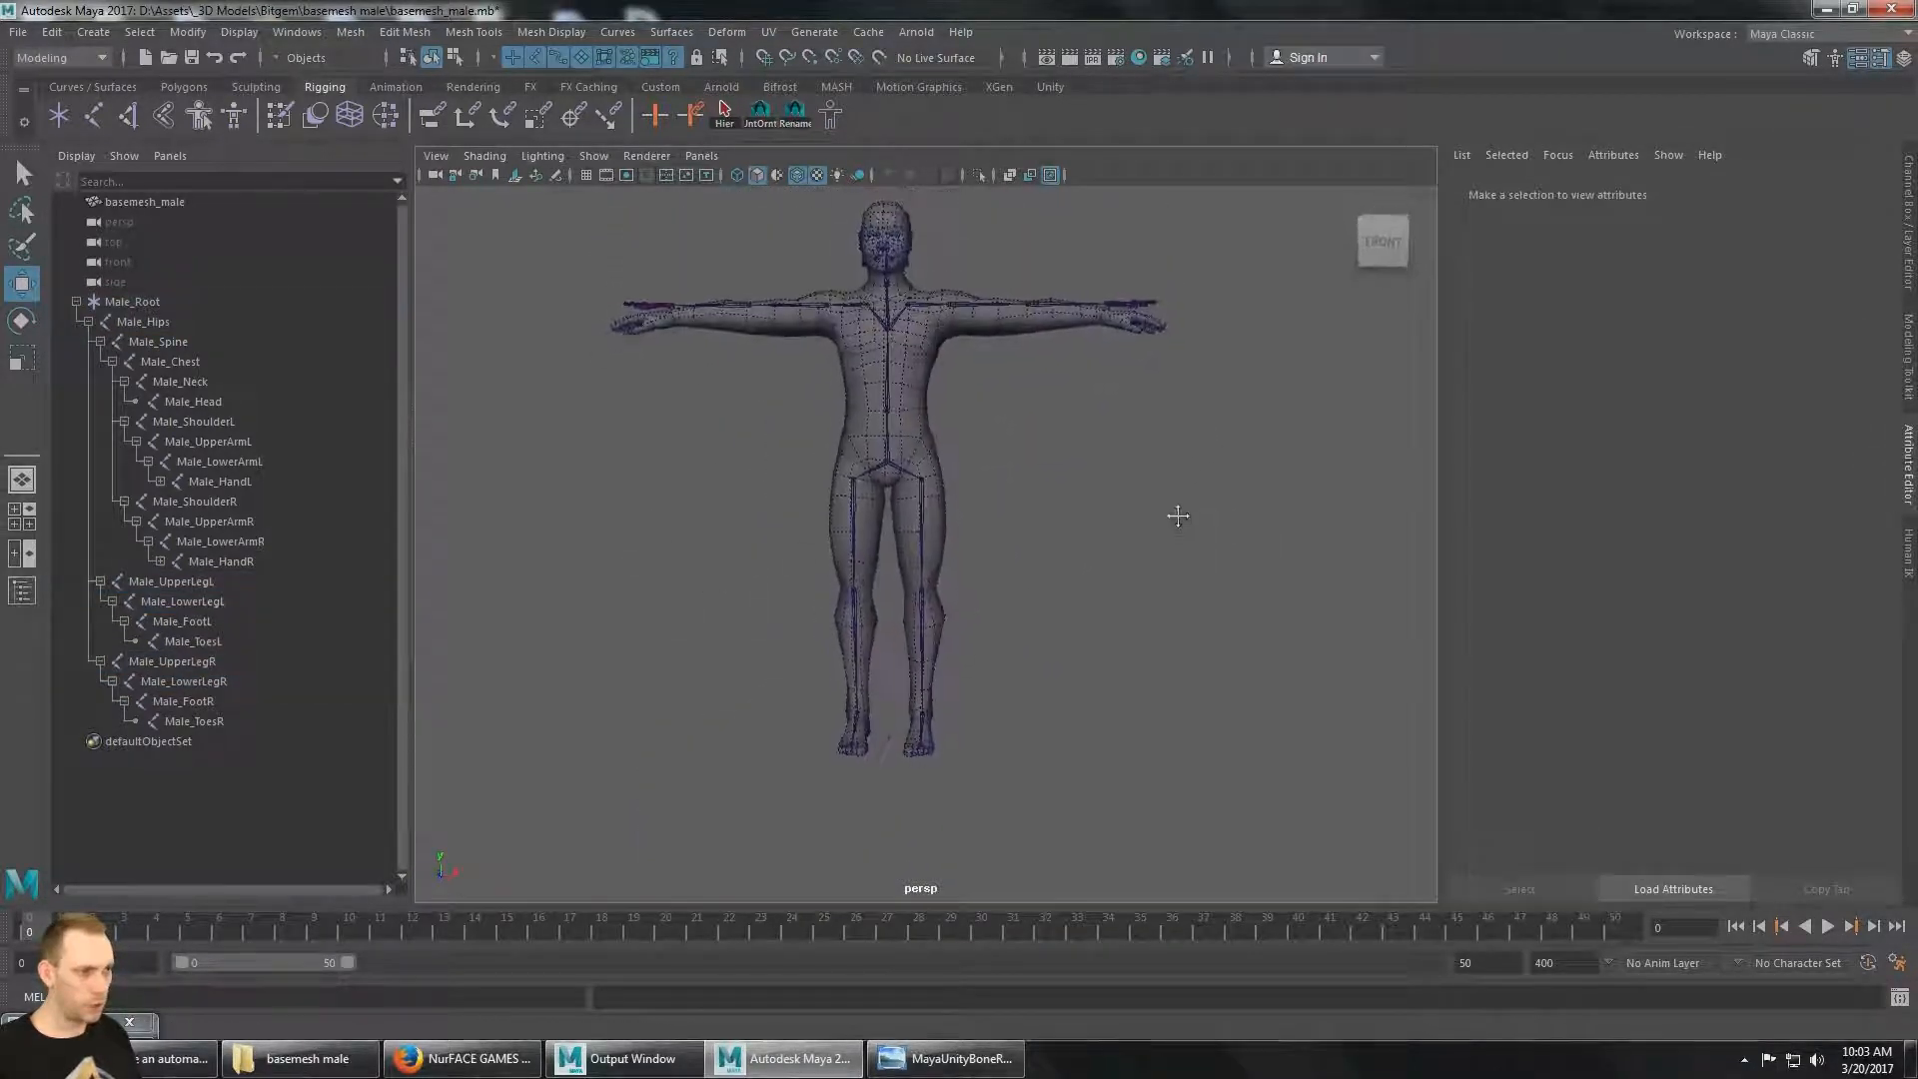
{"action": "middle_click_drag", "start_coordinate": [1178, 514], "coordinate": [1225, 549], "text": "alt"}
{"action": "left_click_drag", "start_coordinate": [1225, 549], "coordinate": [1213, 553], "text": "alt"}
{"action": "mouse_move", "coordinate": [1179, 547]}
{"action": "middle_mouse_down", "text": "alt"}
{"action": "mouse_move", "coordinate": [1190, 523]}
{"action": "mouse_move", "coordinate": [1149, 555]}
{"action": "middle_mouse_up", "text": "alt"}
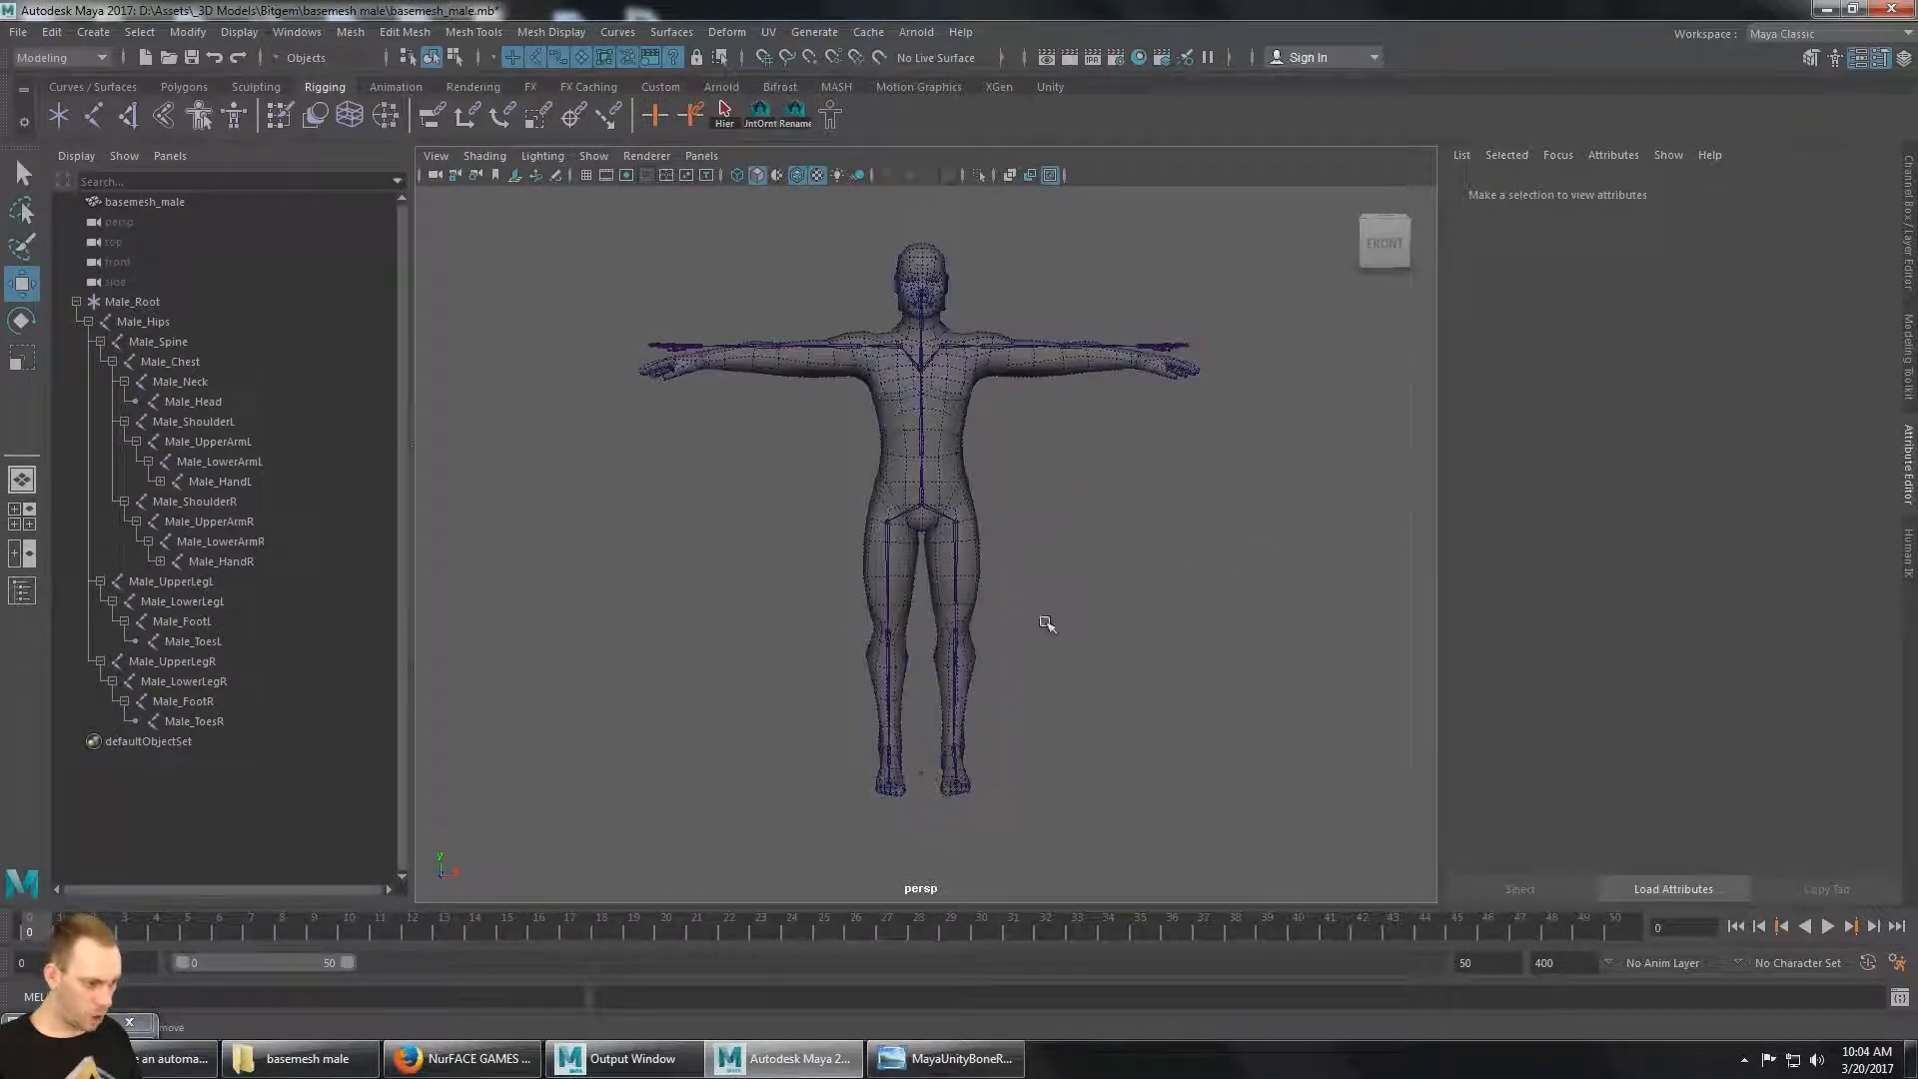
Examine how the hip, knee, ankle and toe joints sit inside the legs from the side and the front.
{"action": "left_click_drag", "start_coordinate": [1046, 624], "coordinate": [779, 625], "text": "alt"}
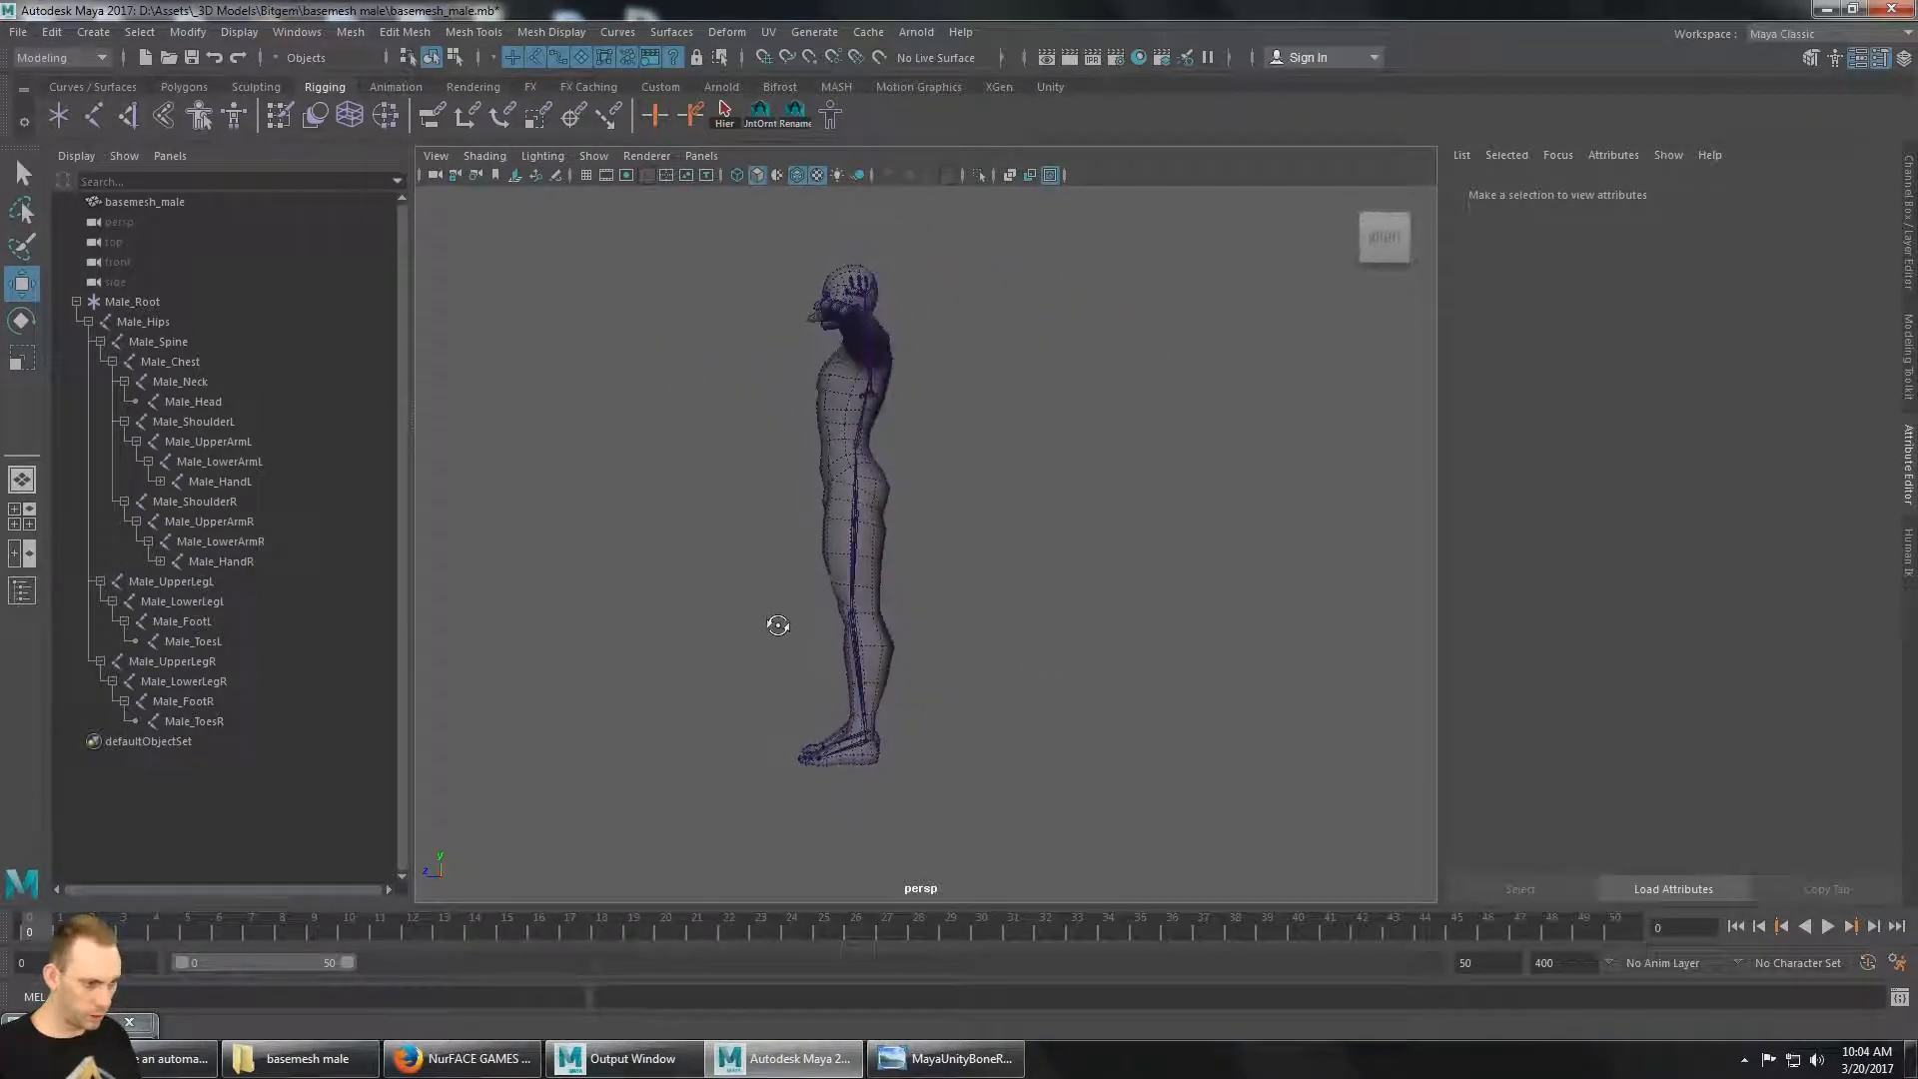
{"action": "scroll", "coordinate": [790, 634], "scroll_direction": "up", "scroll_amount": 5}
{"action": "middle_click_drag", "start_coordinate": [806, 642], "coordinate": [959, 450], "text": "alt"}
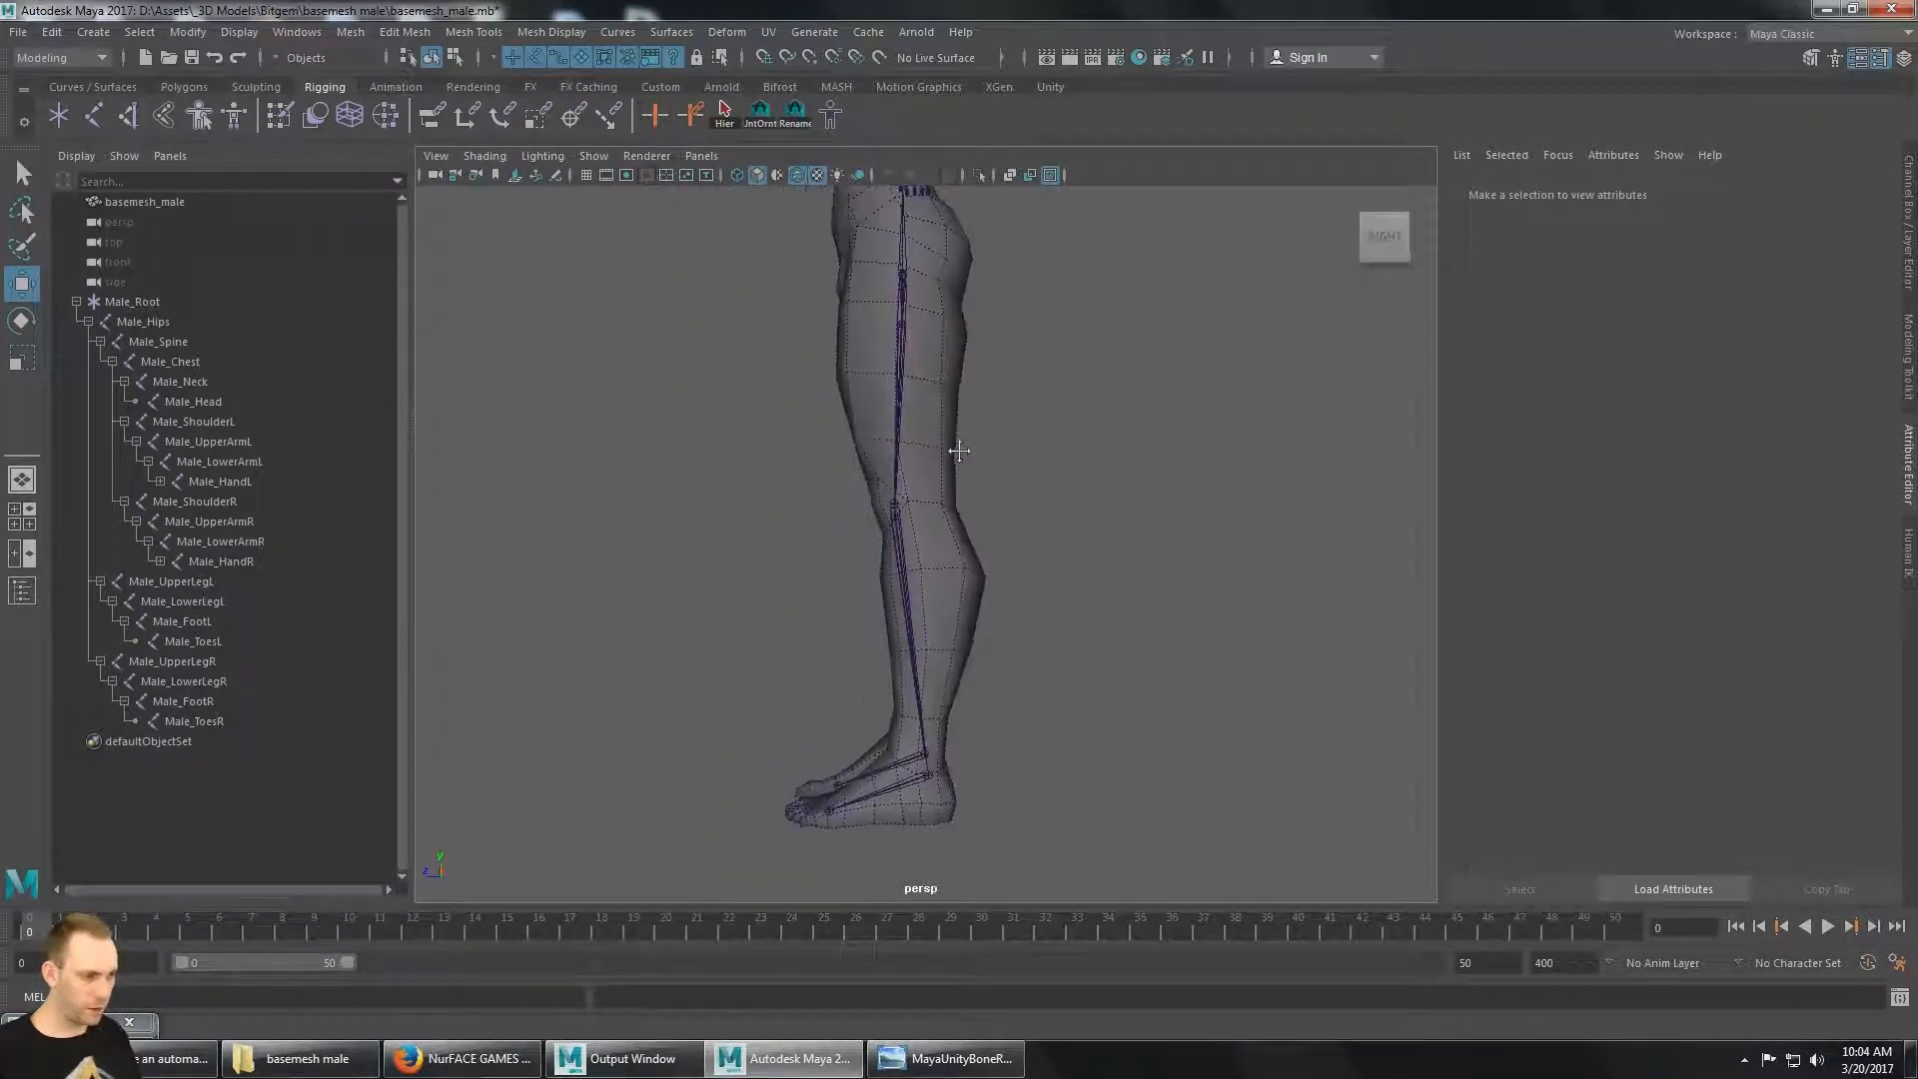
{"action": "middle_click_drag", "start_coordinate": [963, 654], "coordinate": [1047, 617], "text": "alt"}
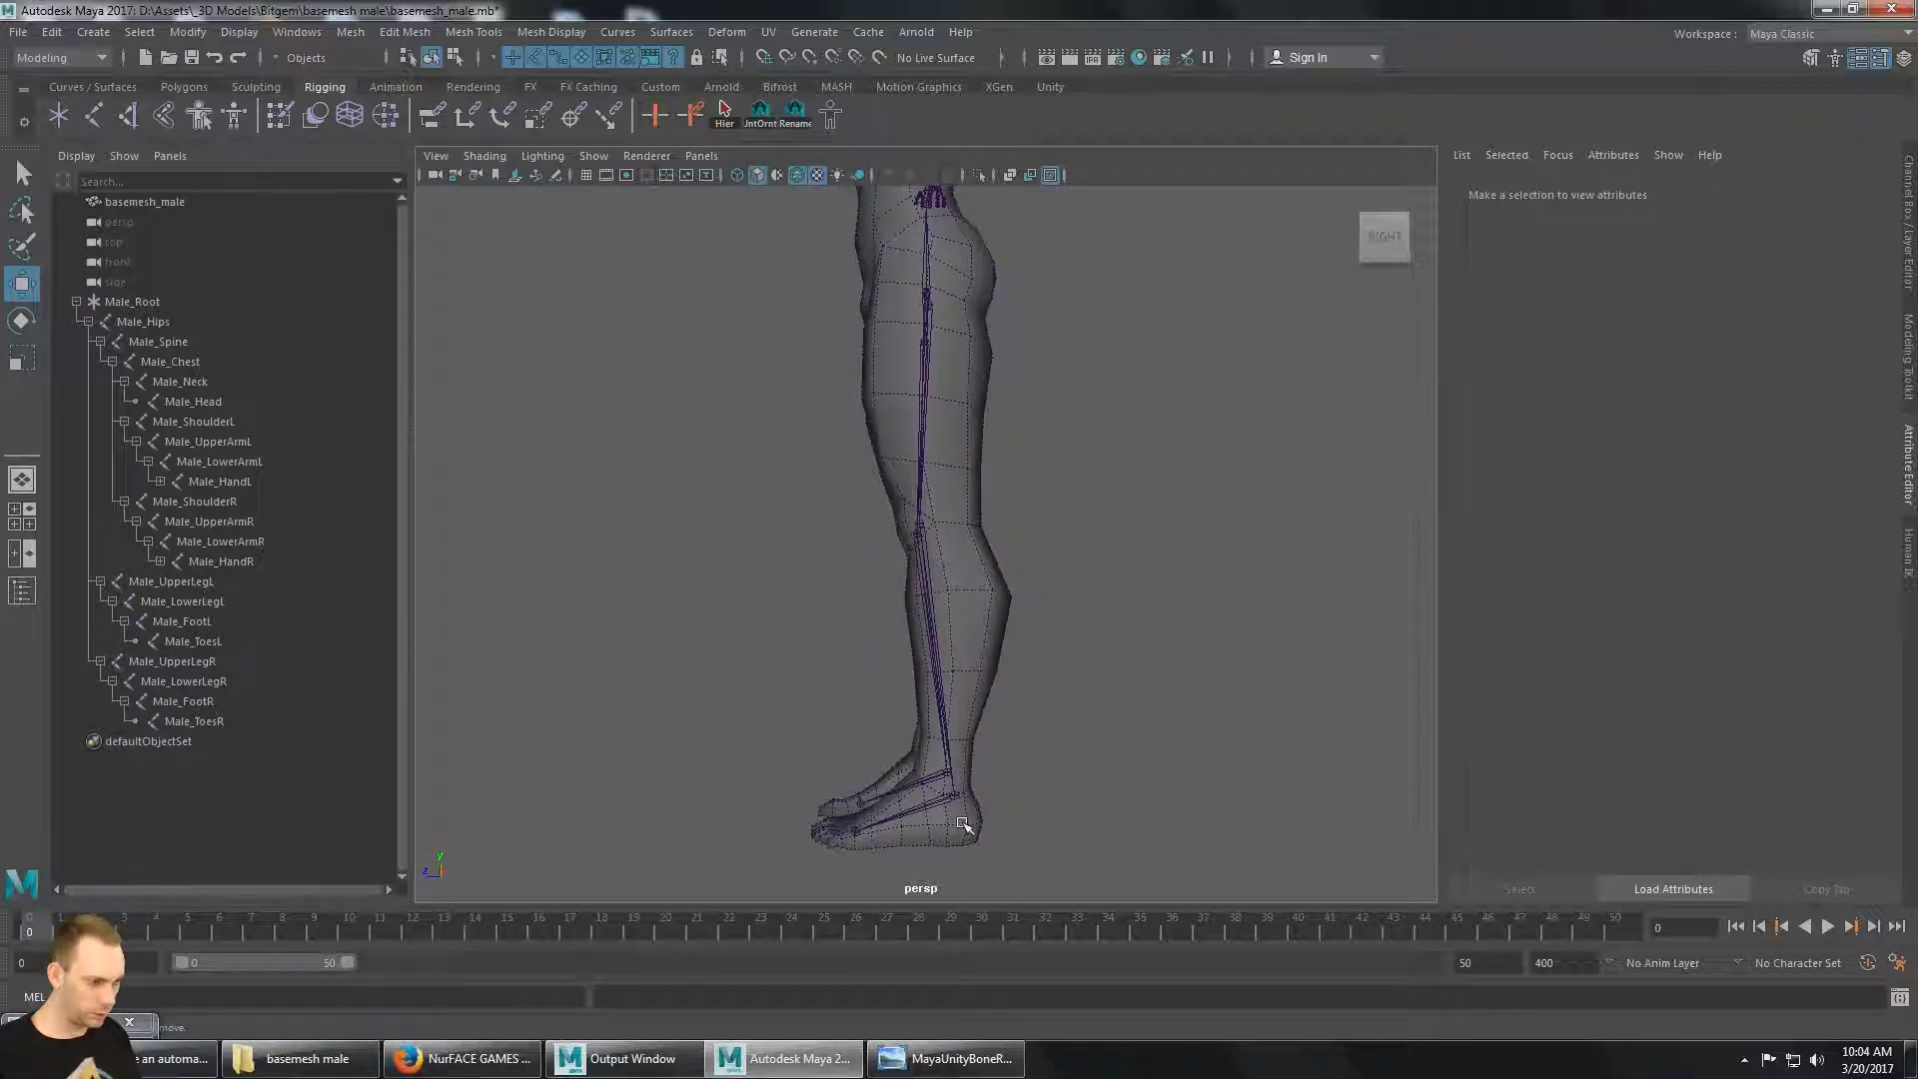
{"action": "left_click_drag", "start_coordinate": [985, 587], "coordinate": [1006, 629], "text": "alt"}
{"action": "middle_click_drag", "start_coordinate": [1007, 630], "coordinate": [928, 665], "text": "alt"}
{"action": "mouse_move", "coordinate": [911, 645]}
{"action": "left_mouse_down", "text": "alt"}
{"action": "mouse_move", "coordinate": [896, 630]}
{"action": "mouse_move", "coordinate": [1010, 698]}
{"action": "mouse_move", "coordinate": [1070, 770]}
{"action": "mouse_move", "coordinate": [1331, 730]}
{"action": "mouse_move", "coordinate": [856, 736]}
{"action": "mouse_move", "coordinate": [912, 736]}
{"action": "mouse_move", "coordinate": [835, 672]}
{"action": "mouse_move", "coordinate": [928, 675]}
{"action": "left_mouse_up", "text": "alt"}
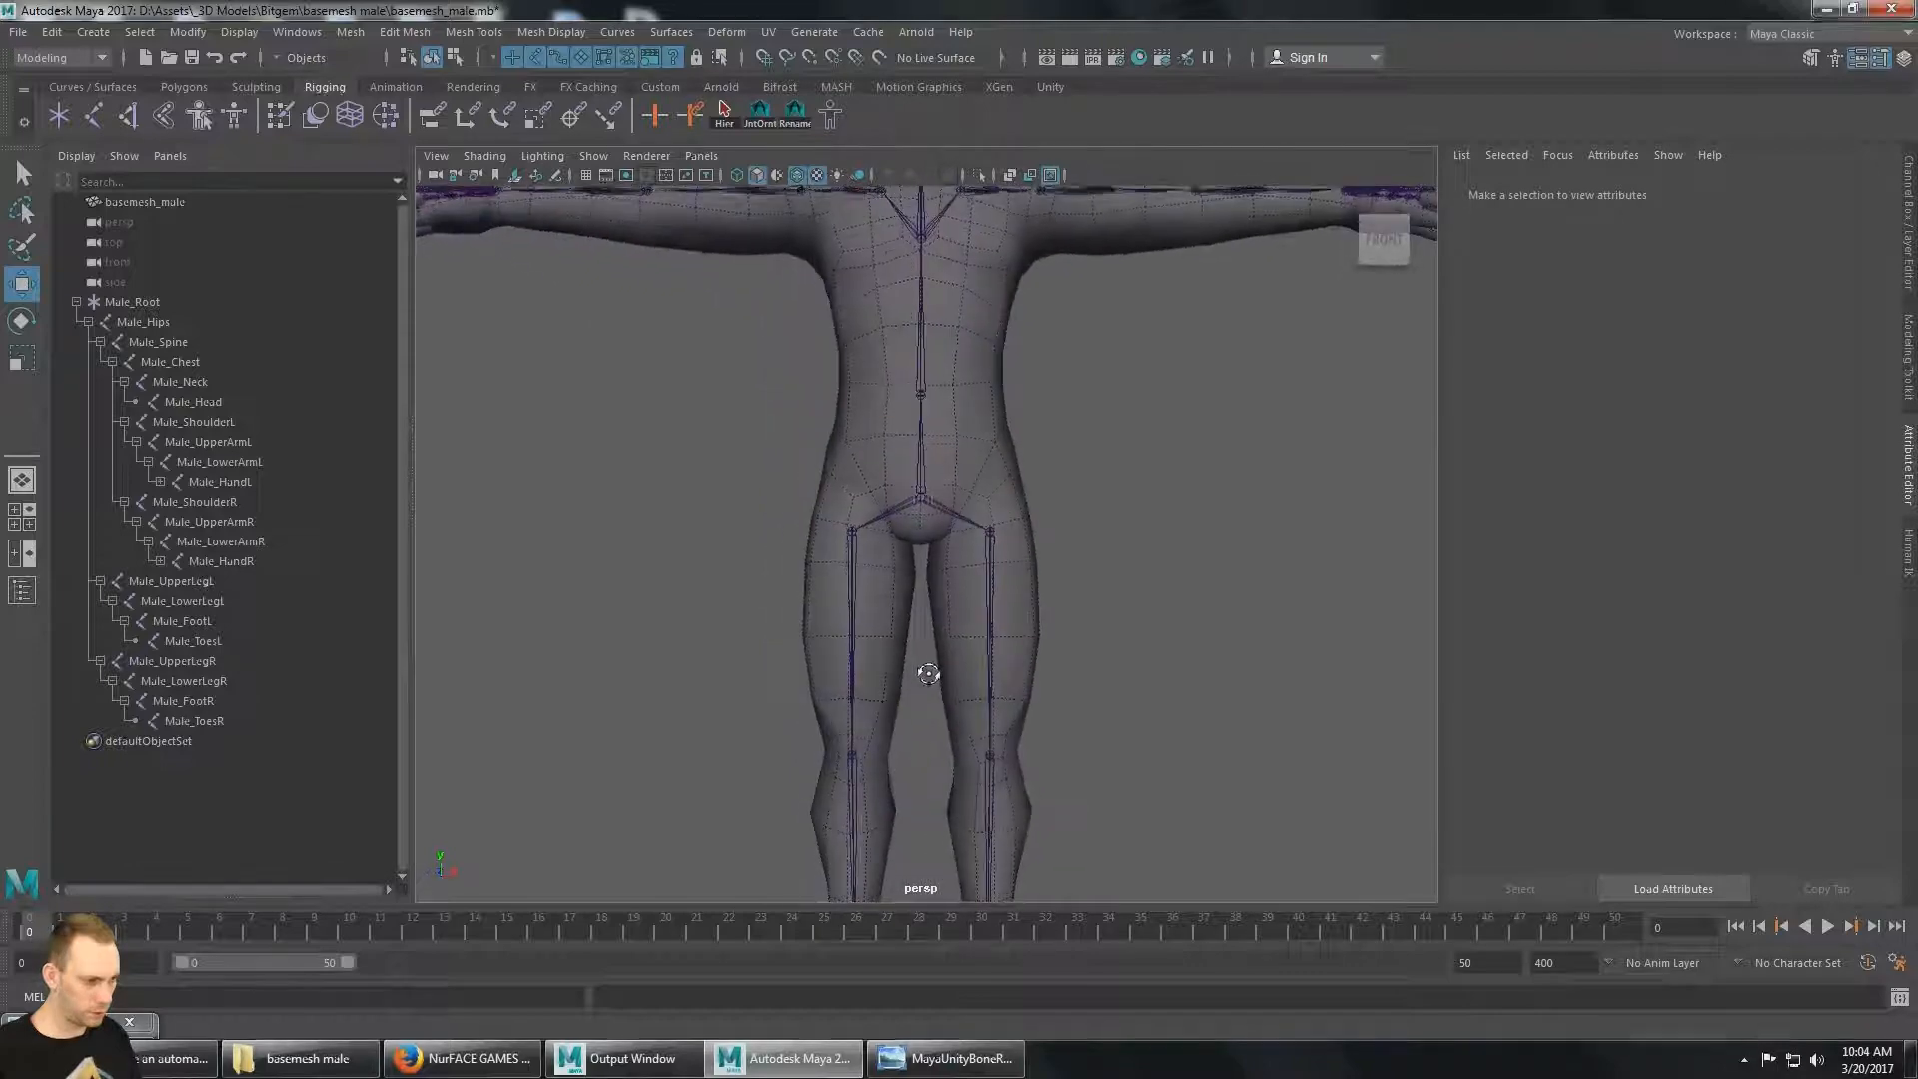
{"action": "right_click_drag", "start_coordinate": [921, 664], "coordinate": [931, 490], "text": "alt"}
{"action": "left_click_drag", "start_coordinate": [958, 437], "coordinate": [982, 487], "text": "alt"}
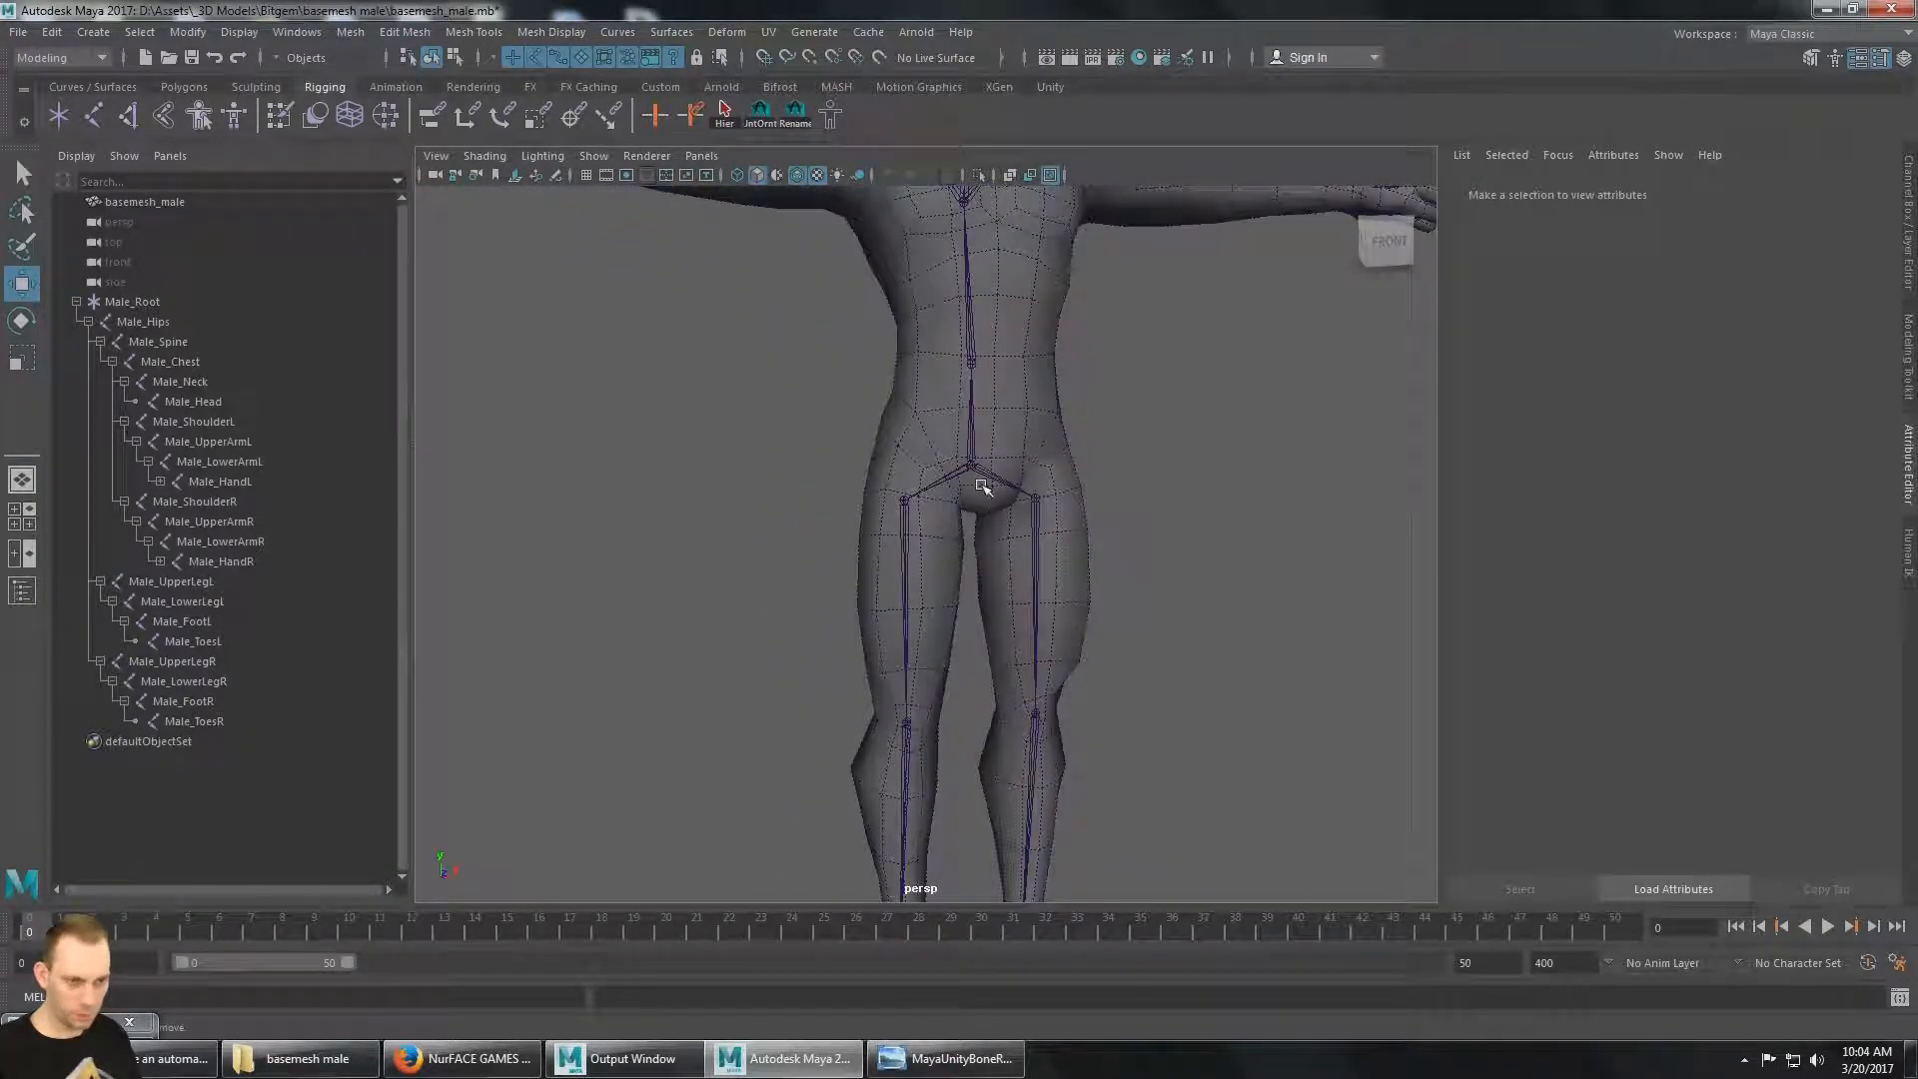
Raise the Male_Hips, Male_UpperLegL and Male_UpperLegR joints together slightly in the pelvis without moving their child joints.
{"action": "left_click", "coordinate": [183, 326]}
{"action": "left_click_drag", "start_coordinate": [1109, 411], "coordinate": [993, 429], "text": "alt"}
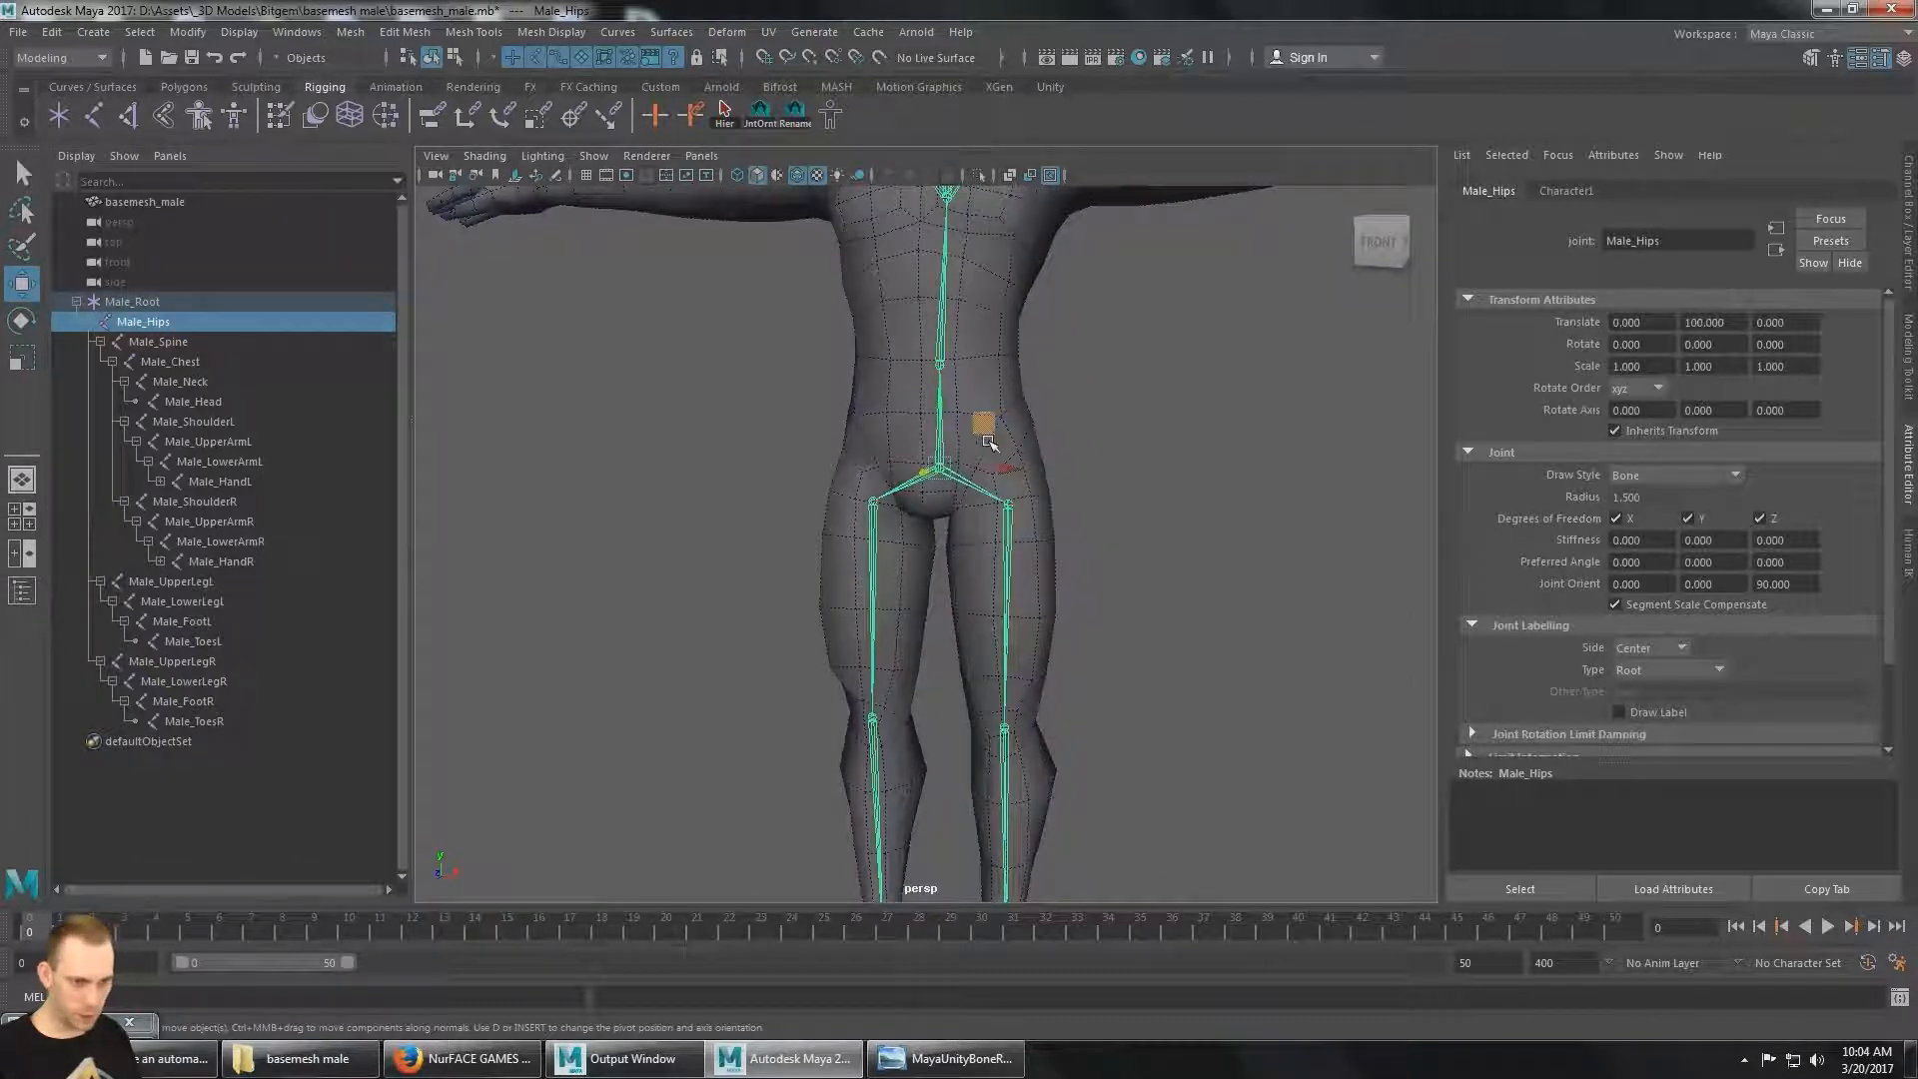
{"action": "left_click", "coordinate": [218, 660], "text": "ctrl"}
{"action": "left_click", "coordinate": [208, 585], "text": "ctrl"}
{"action": "left_click_drag", "start_coordinate": [928, 440], "coordinate": [939, 436], "text": "alt"}
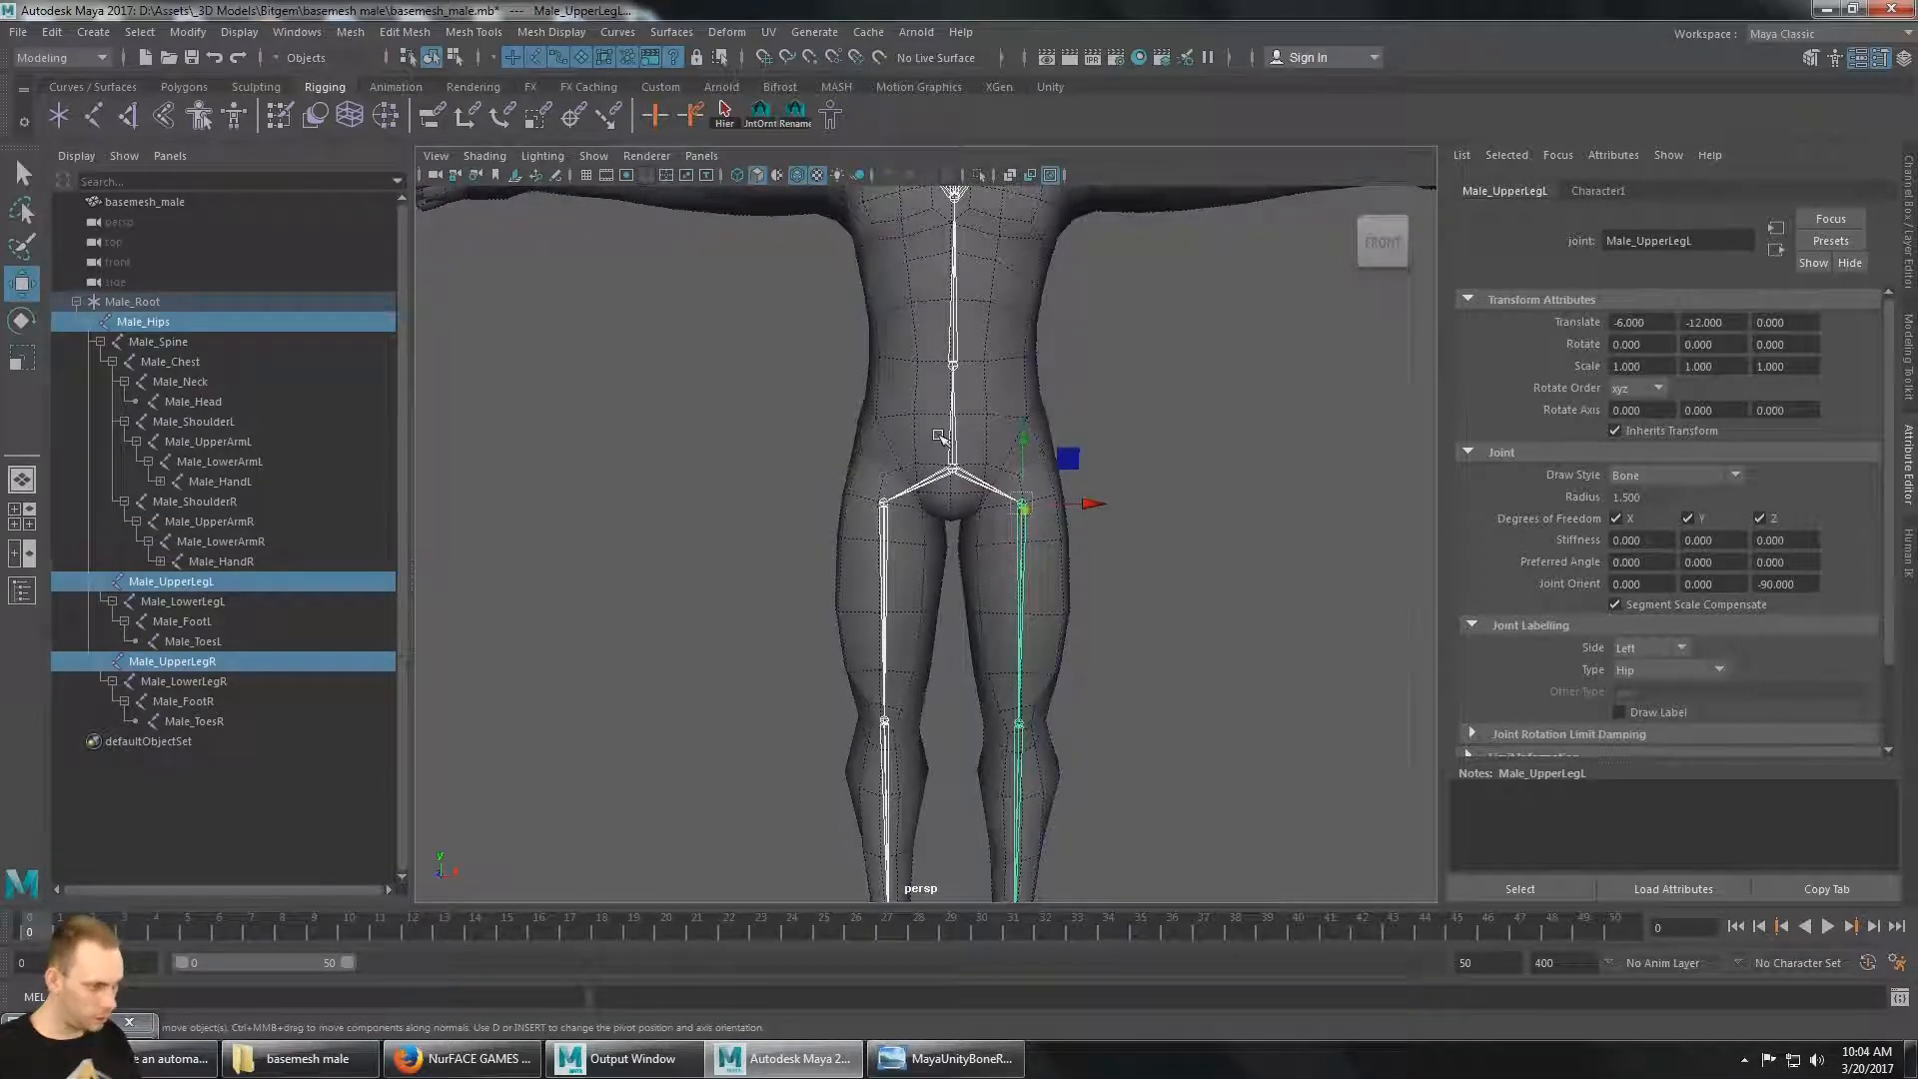
{"action": "key", "text": "d"}
{"action": "left_click_drag", "start_coordinate": [1022, 437], "coordinate": [1028, 419]}
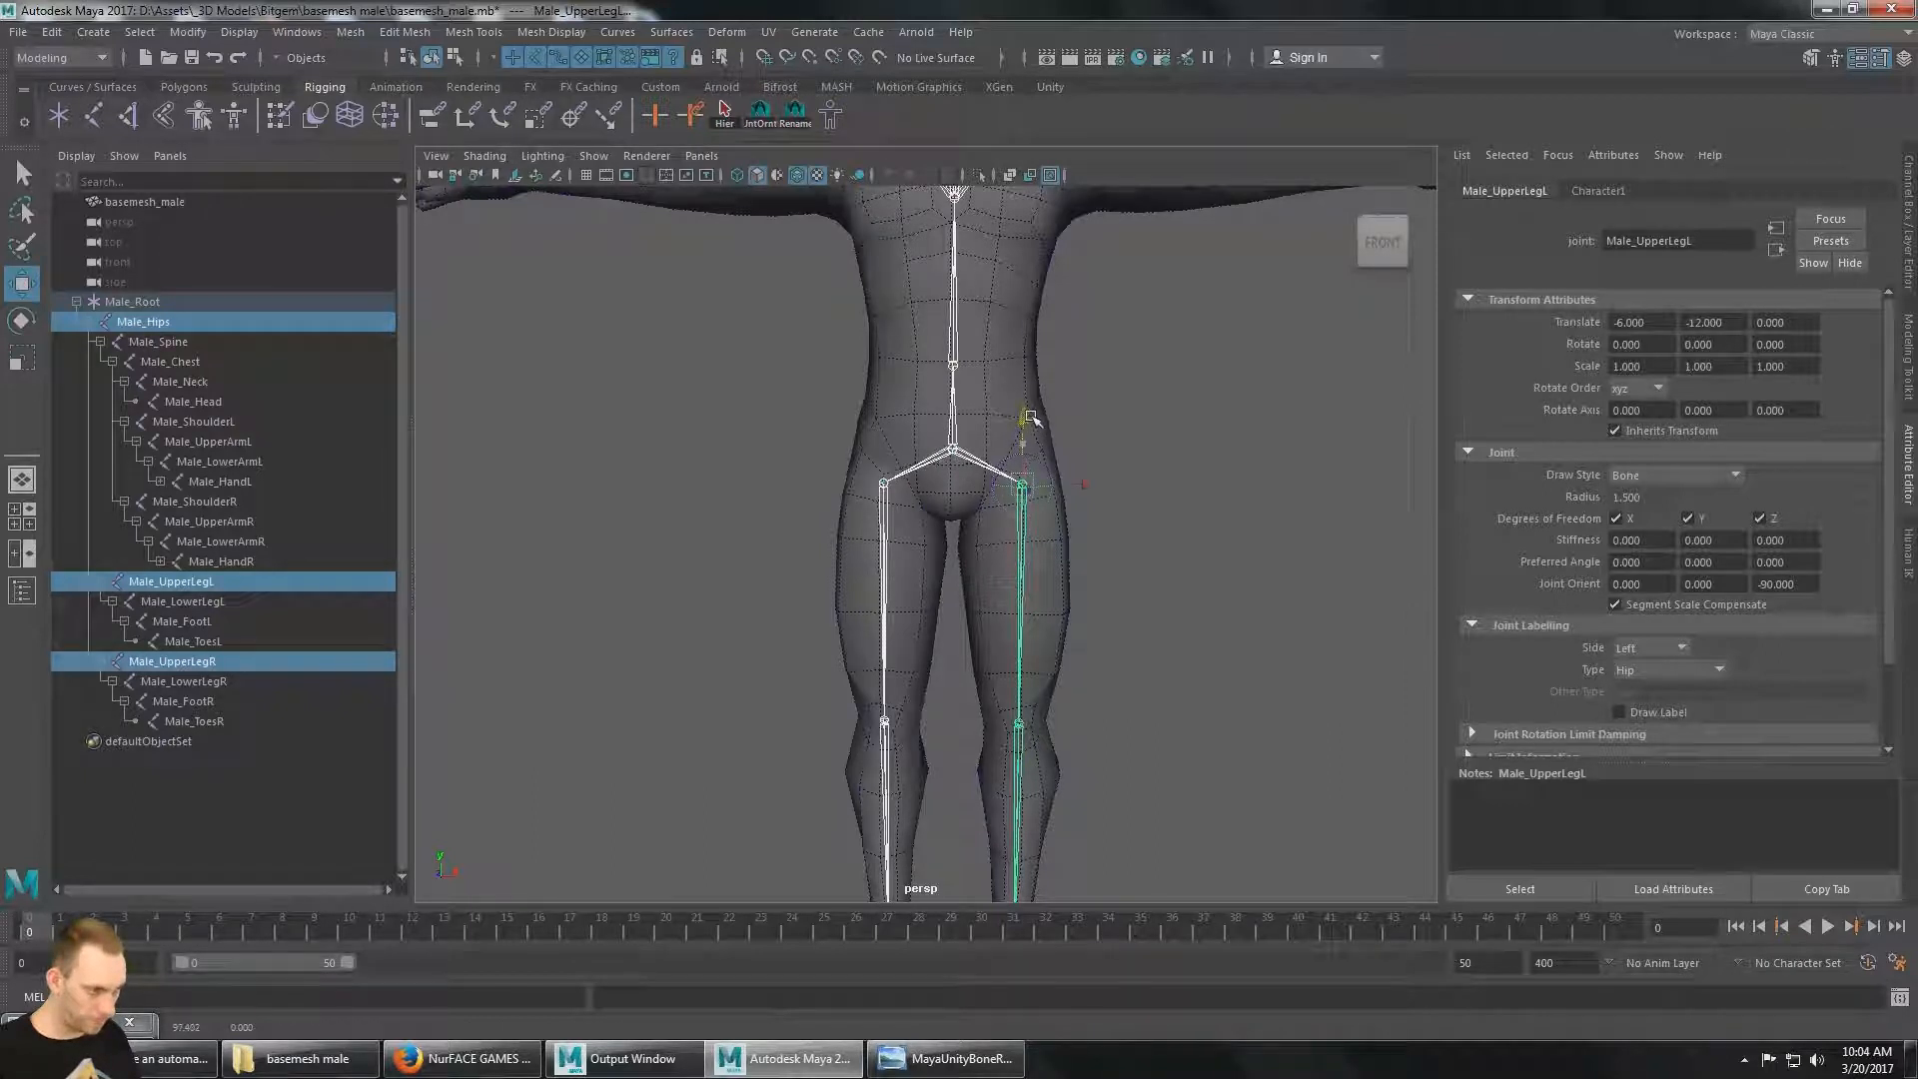
Nudge the hips and both upper leg joints a little higher and check their position from the side and front.
{"action": "left_click_drag", "start_coordinate": [1029, 419], "coordinate": [1225, 430], "text": "alt"}
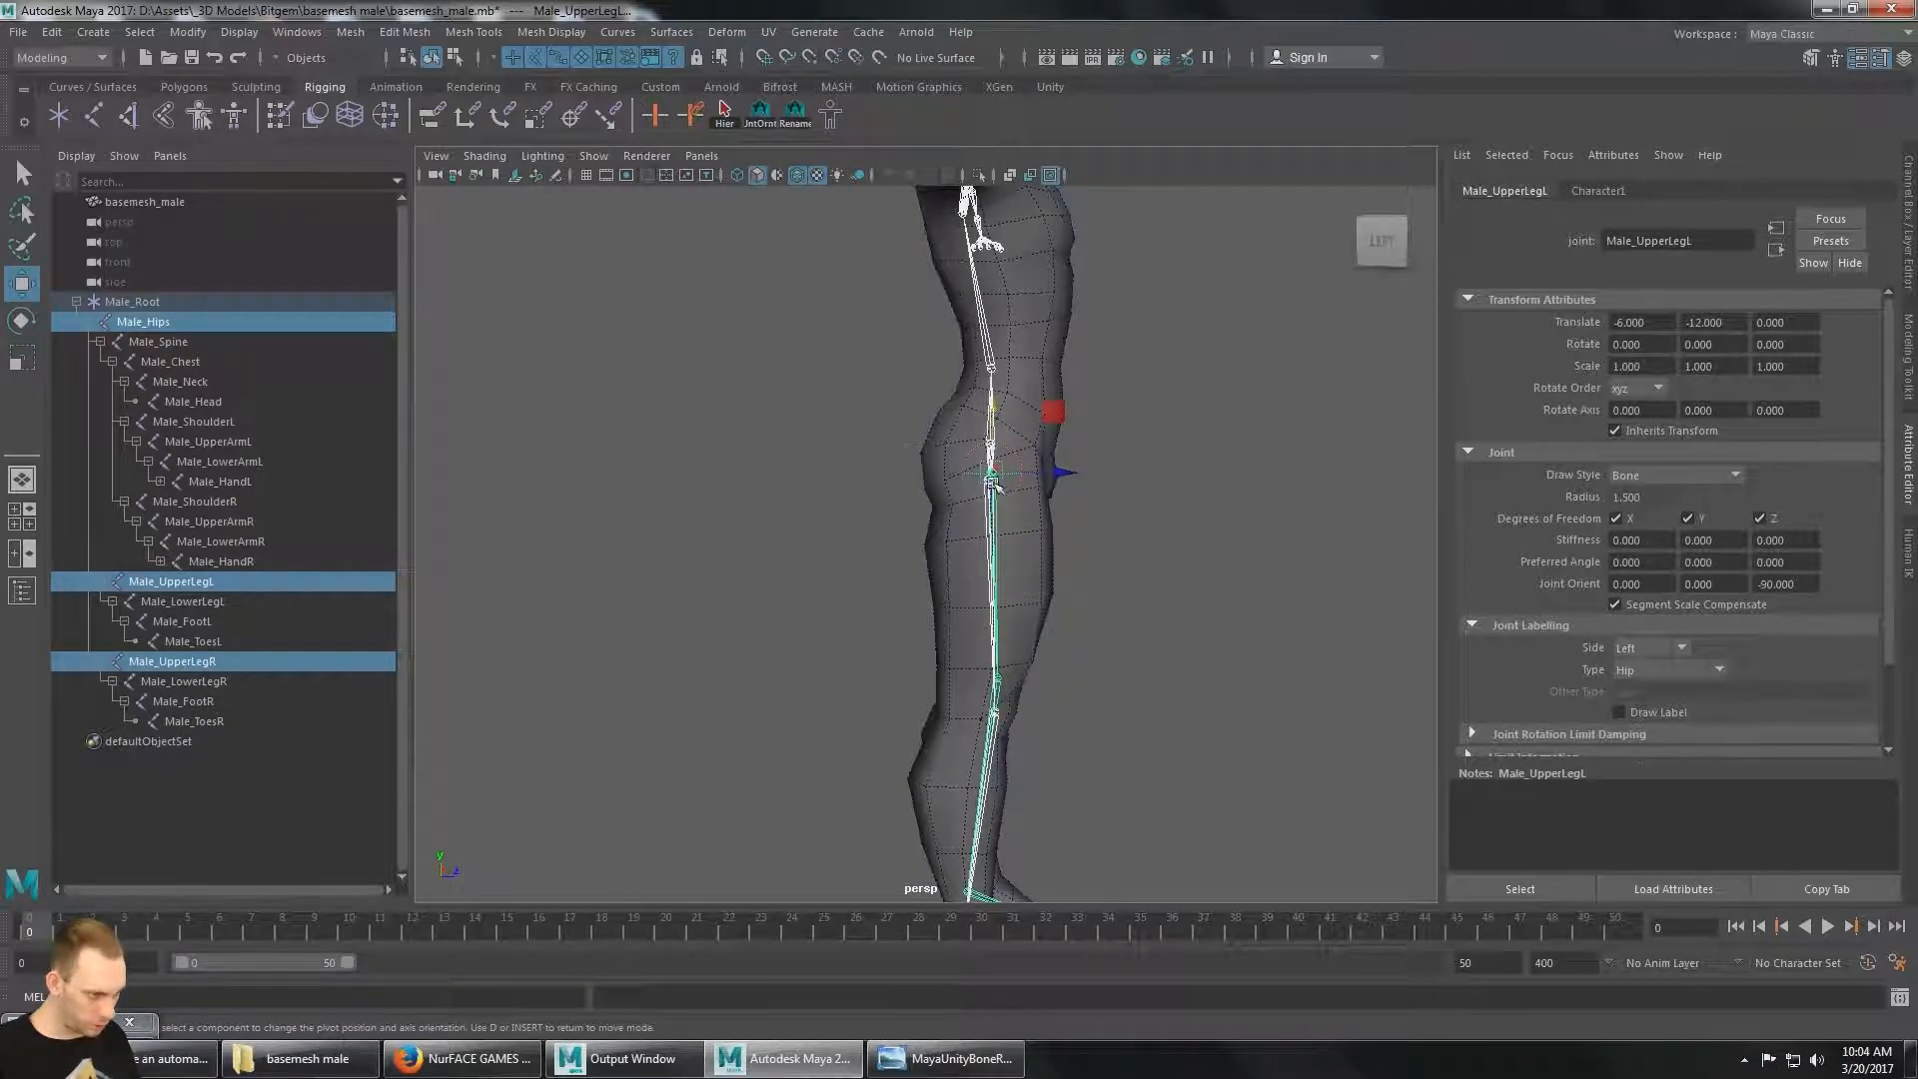
{"action": "left_click_drag", "start_coordinate": [992, 405], "coordinate": [992, 400]}
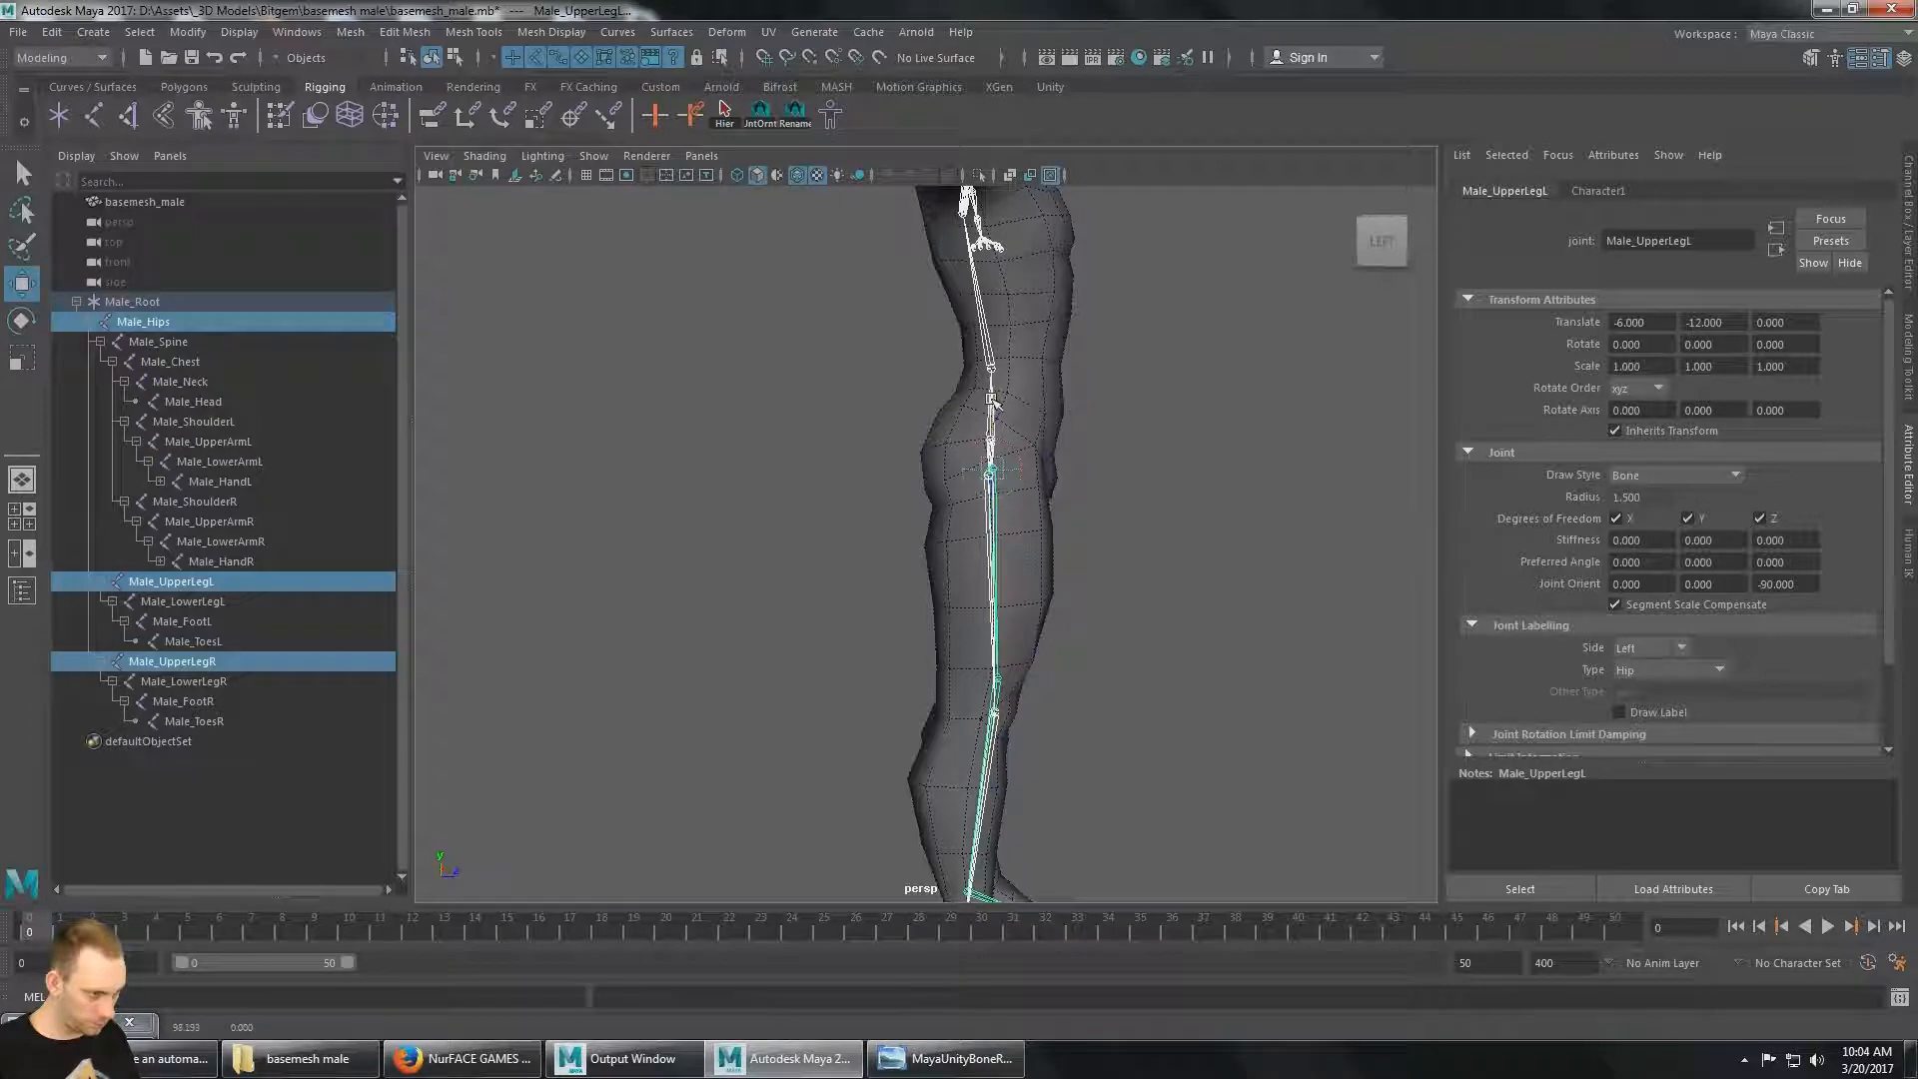
{"action": "left_click_drag", "start_coordinate": [1118, 382], "coordinate": [972, 395], "text": "alt"}
{"action": "middle_click_drag", "start_coordinate": [1009, 384], "coordinate": [1040, 416], "text": "alt"}
{"action": "left_click_drag", "start_coordinate": [1041, 415], "coordinate": [1037, 413], "text": "alt"}
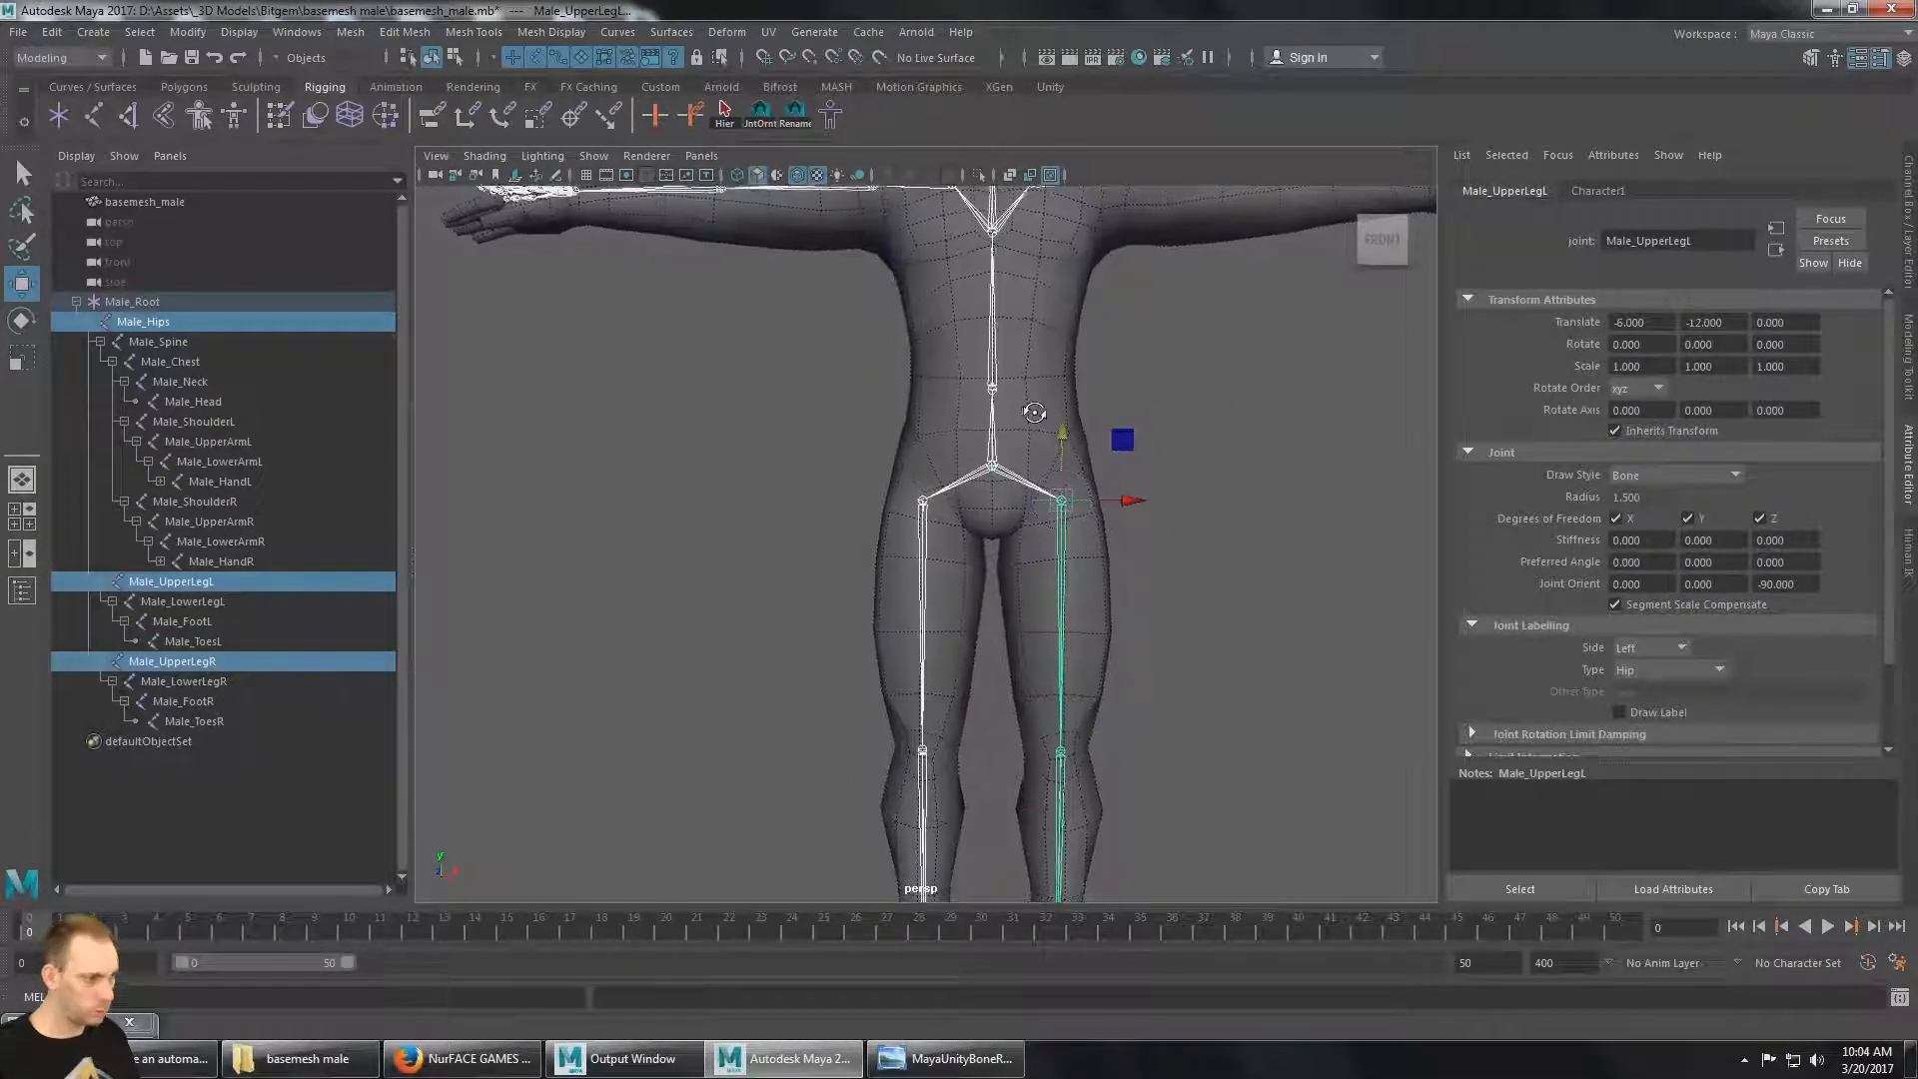
{"action": "scroll", "coordinate": [1105, 414], "scroll_direction": "down", "scroll_amount": 5}
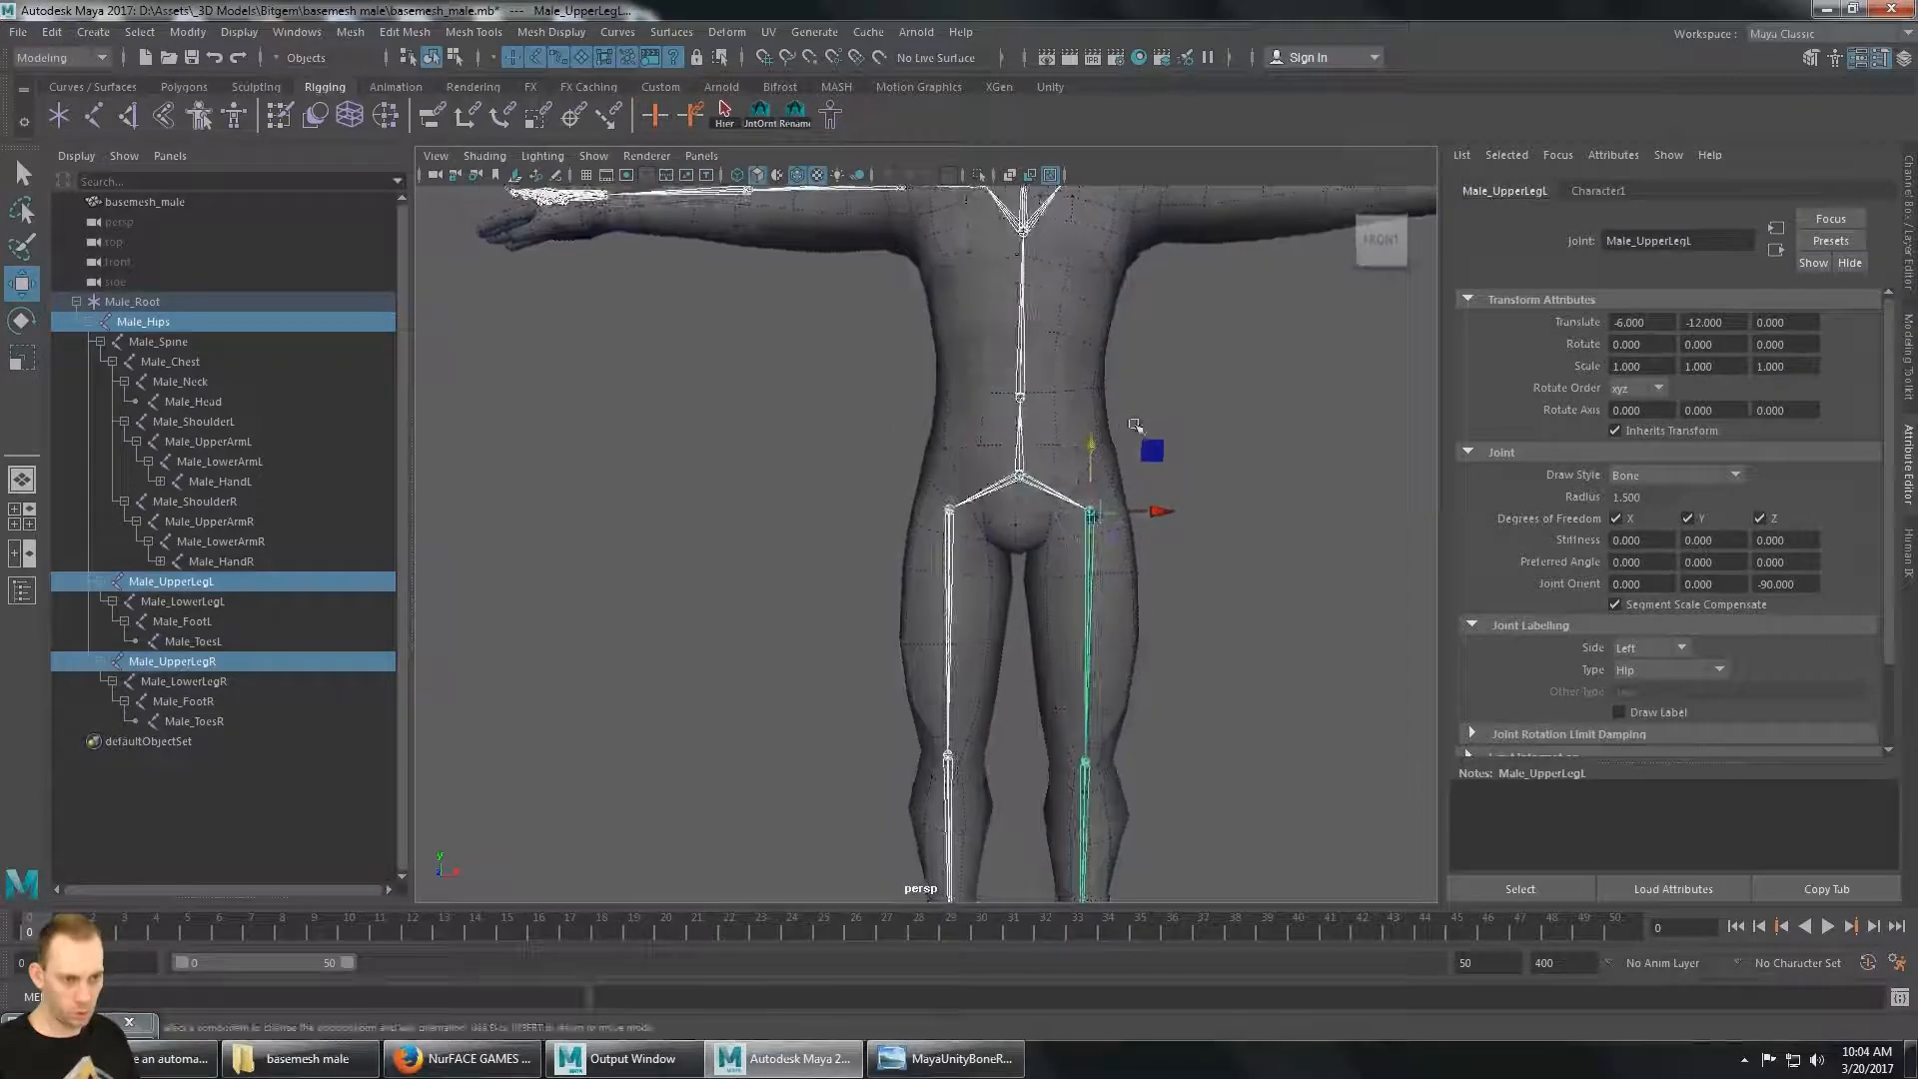
Clear the selection and examine the line of the leg joints inside the mesh from the side.
{"action": "left_click", "coordinate": [160, 302]}
{"action": "left_click", "coordinate": [855, 590]}
{"action": "mouse_move", "coordinate": [855, 591]}
{"action": "left_mouse_down", "text": "alt"}
{"action": "mouse_move", "coordinate": [869, 556]}
{"action": "mouse_move", "coordinate": [845, 592]}
{"action": "left_mouse_up", "text": "alt"}
{"action": "mouse_move", "coordinate": [998, 479]}
{"action": "middle_mouse_down", "text": "alt"}
{"action": "mouse_move", "coordinate": [1028, 476]}
{"action": "mouse_move", "coordinate": [1037, 552]}
{"action": "mouse_move", "coordinate": [1040, 523]}
{"action": "mouse_move", "coordinate": [1070, 543]}
{"action": "mouse_move", "coordinate": [1064, 521]}
{"action": "middle_mouse_up", "text": "alt"}
{"action": "scroll", "coordinate": [1010, 472], "scroll_direction": "up", "scroll_amount": 2}
{"action": "left_click_drag", "start_coordinate": [1061, 486], "coordinate": [843, 490], "text": "alt"}
{"action": "middle_click_drag", "start_coordinate": [859, 498], "coordinate": [927, 354], "text": "alt"}
{"action": "left_click_drag", "start_coordinate": [927, 355], "coordinate": [929, 424], "text": "alt"}
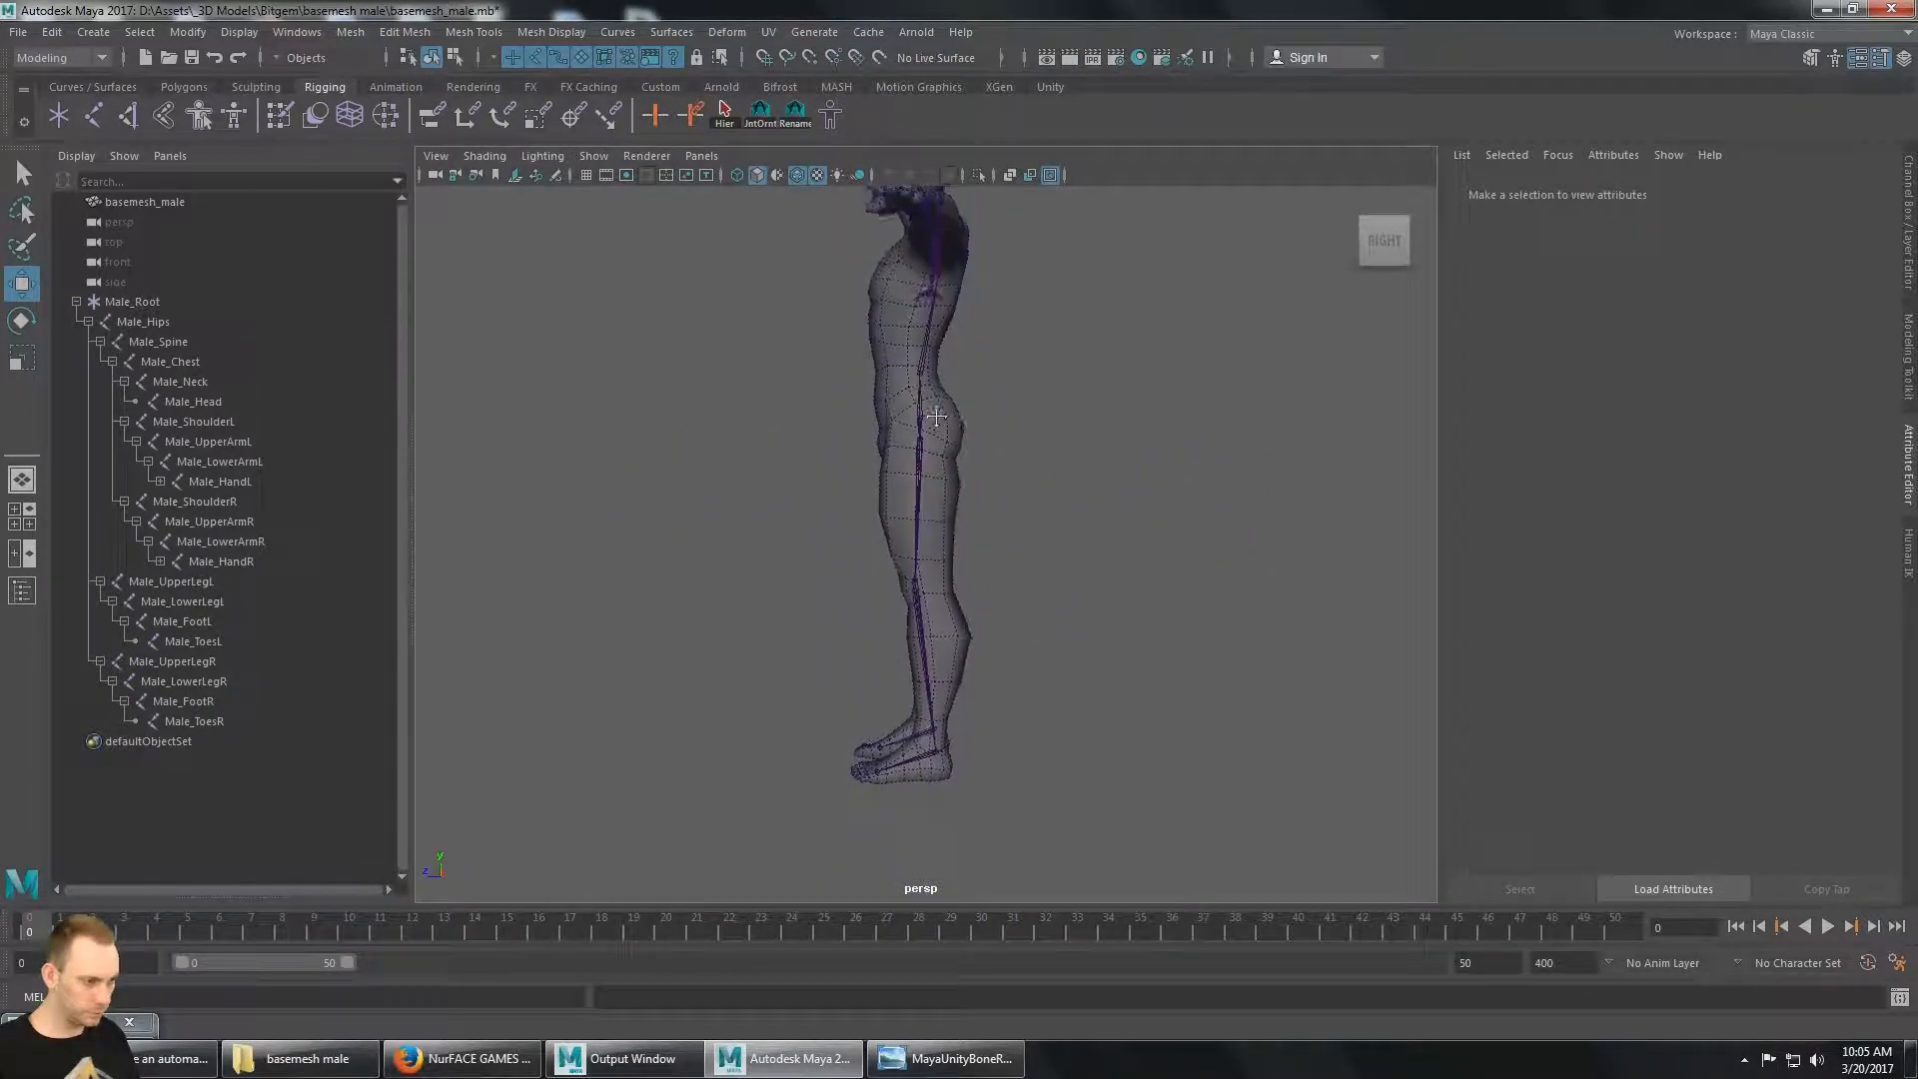
{"action": "middle_click_drag", "start_coordinate": [932, 484], "coordinate": [937, 458], "text": "alt"}
{"action": "left_click_drag", "start_coordinate": [938, 459], "coordinate": [958, 460], "text": "alt"}
{"action": "scroll", "coordinate": [961, 462], "scroll_direction": "up", "scroll_amount": 4}
{"action": "middle_click_drag", "start_coordinate": [974, 441], "coordinate": [985, 361], "text": "alt"}
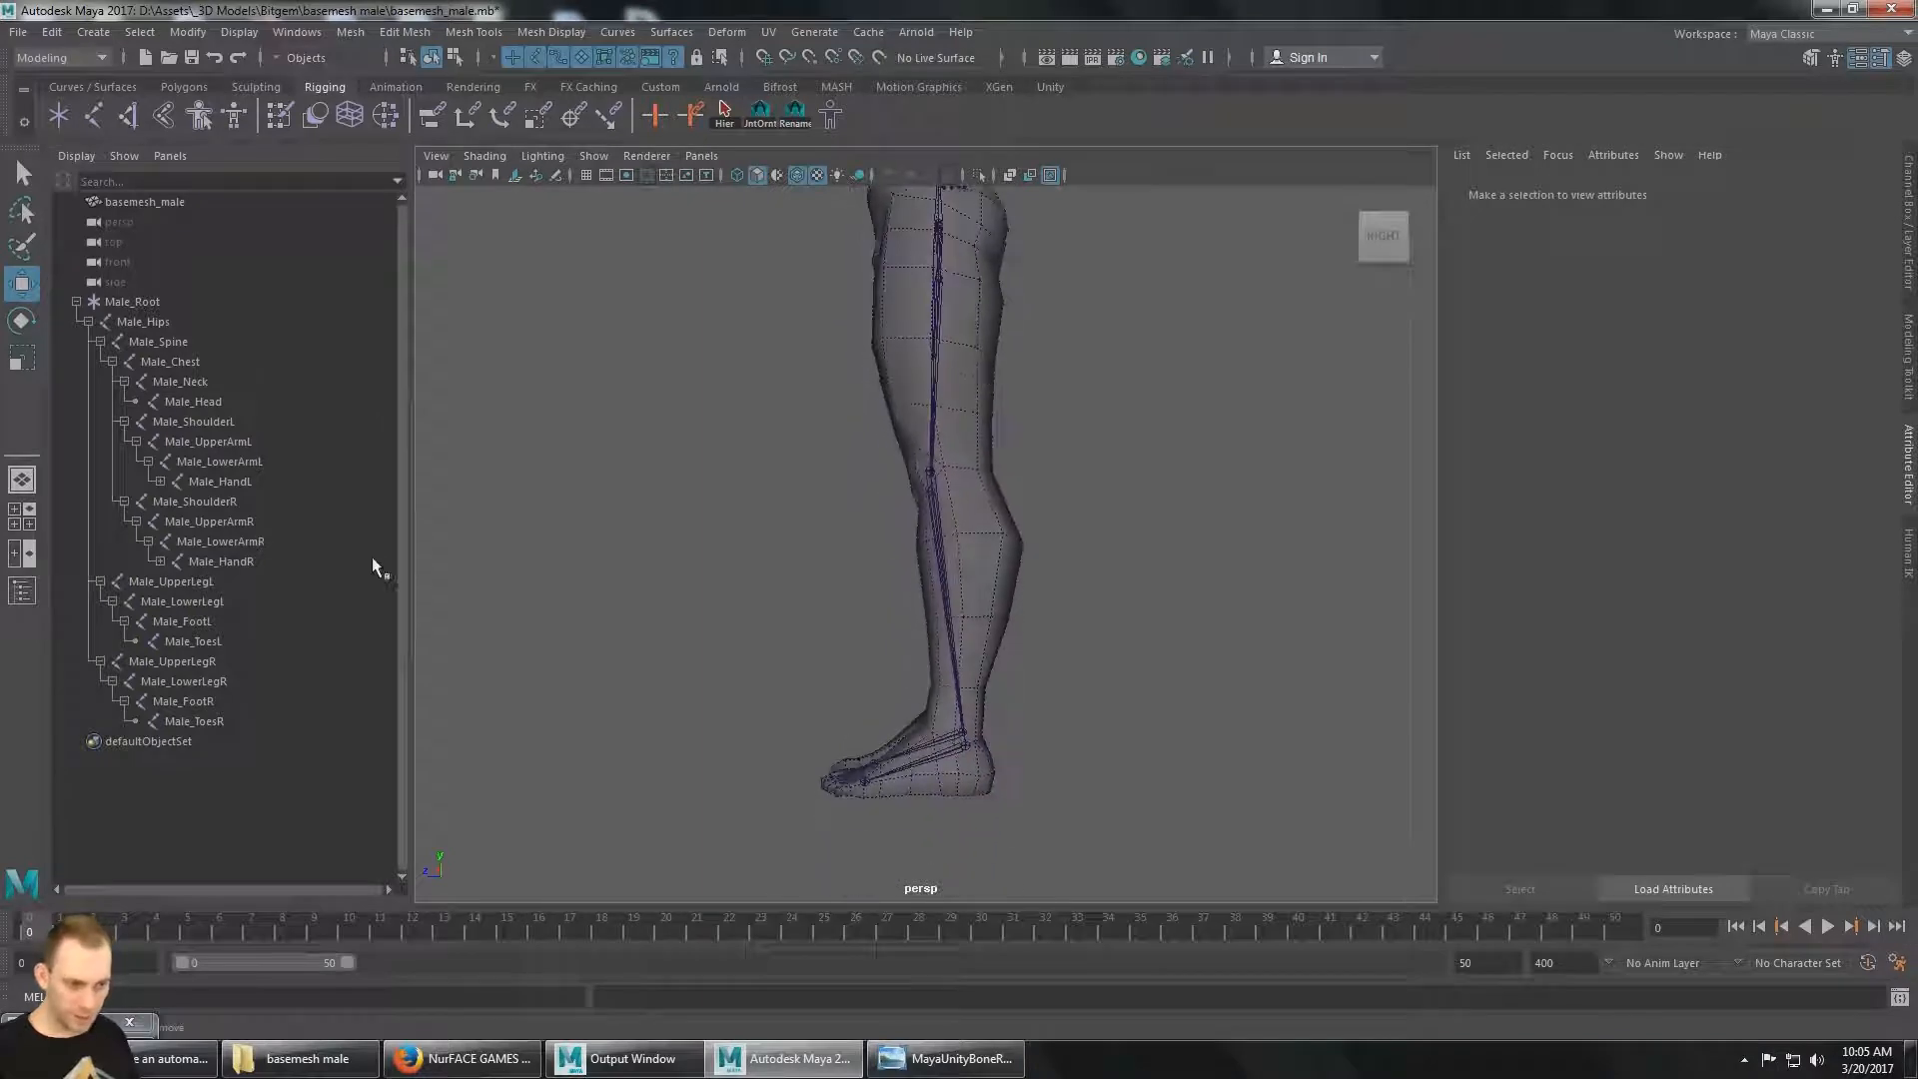
Inspect the transform values of the Male_FootL, Male_UpperLegL and Male_UpperLegR joints.
{"action": "left_click", "coordinate": [243, 506]}
{"action": "left_click", "coordinate": [236, 543]}
{"action": "left_click", "coordinate": [222, 645]}
{"action": "left_click", "coordinate": [215, 620]}
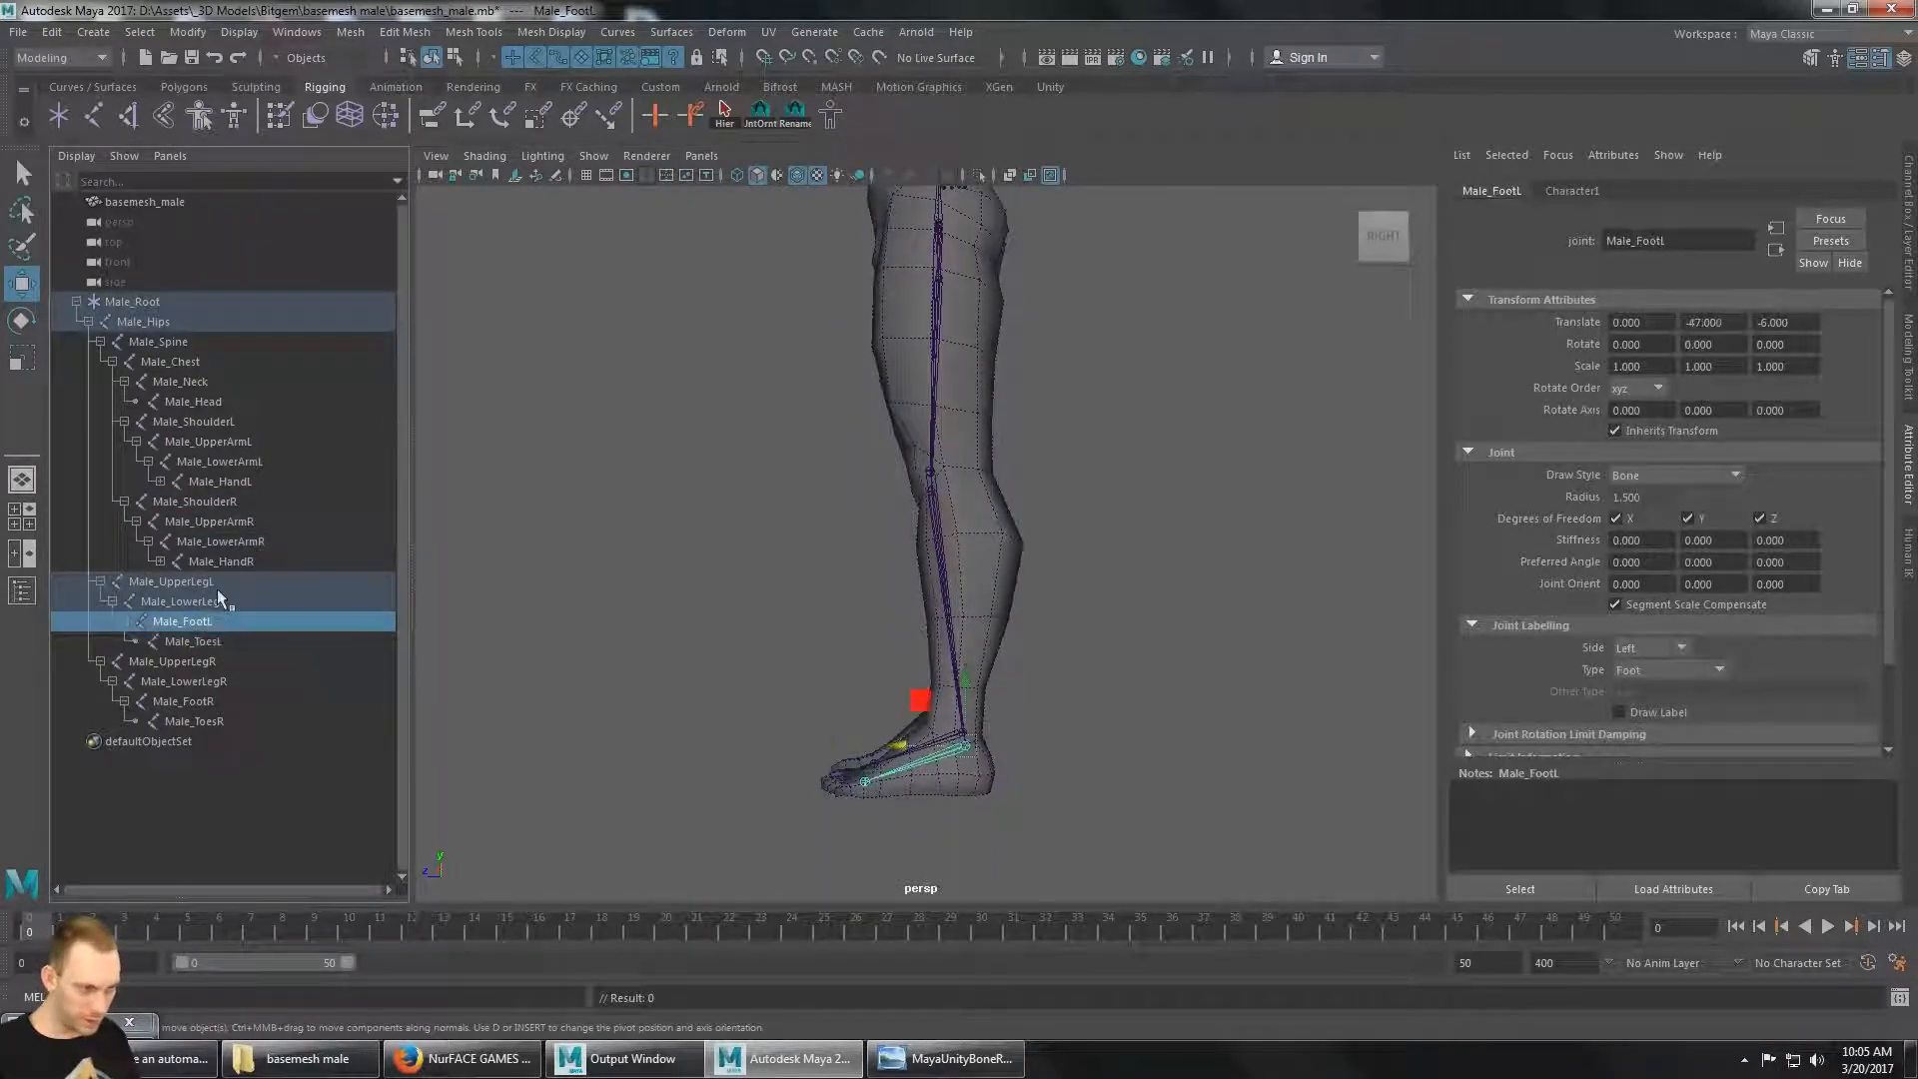
{"action": "left_click", "coordinate": [218, 586]}
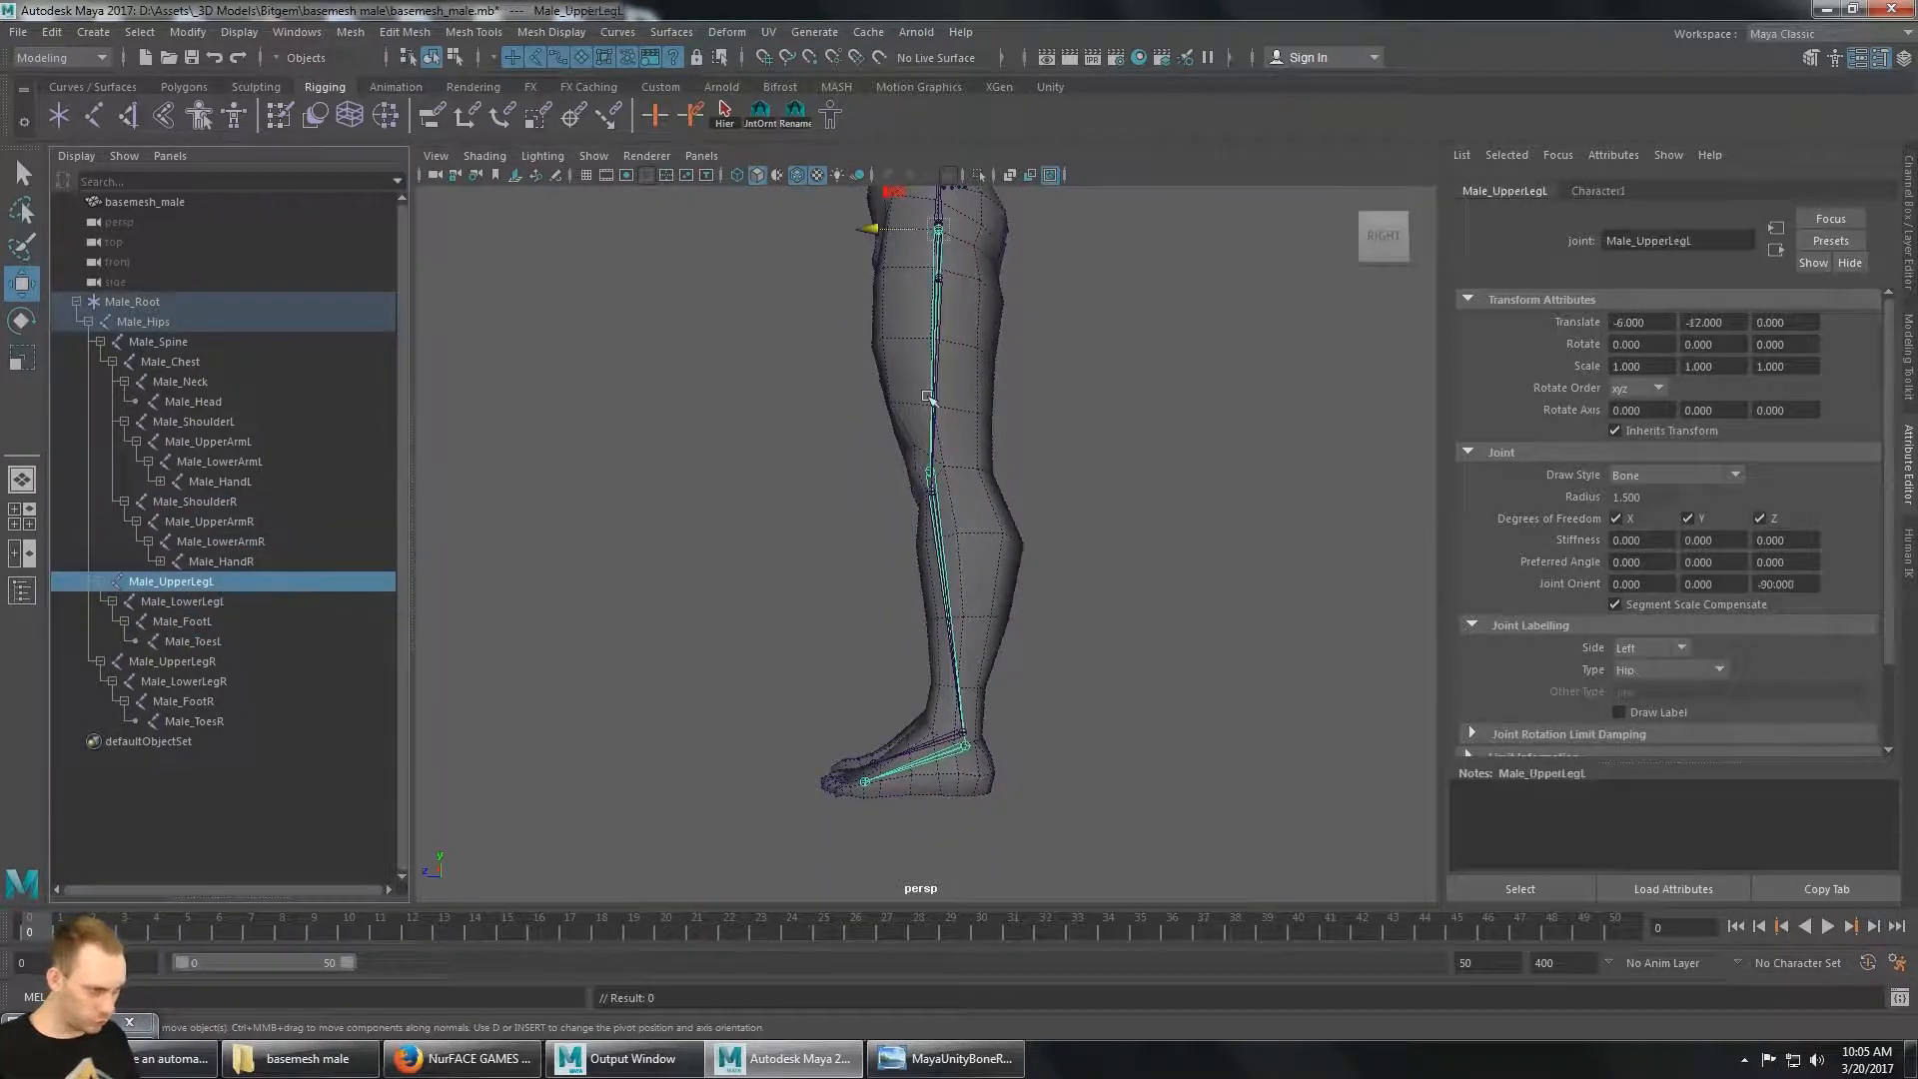
{"action": "left_click", "coordinate": [280, 660]}
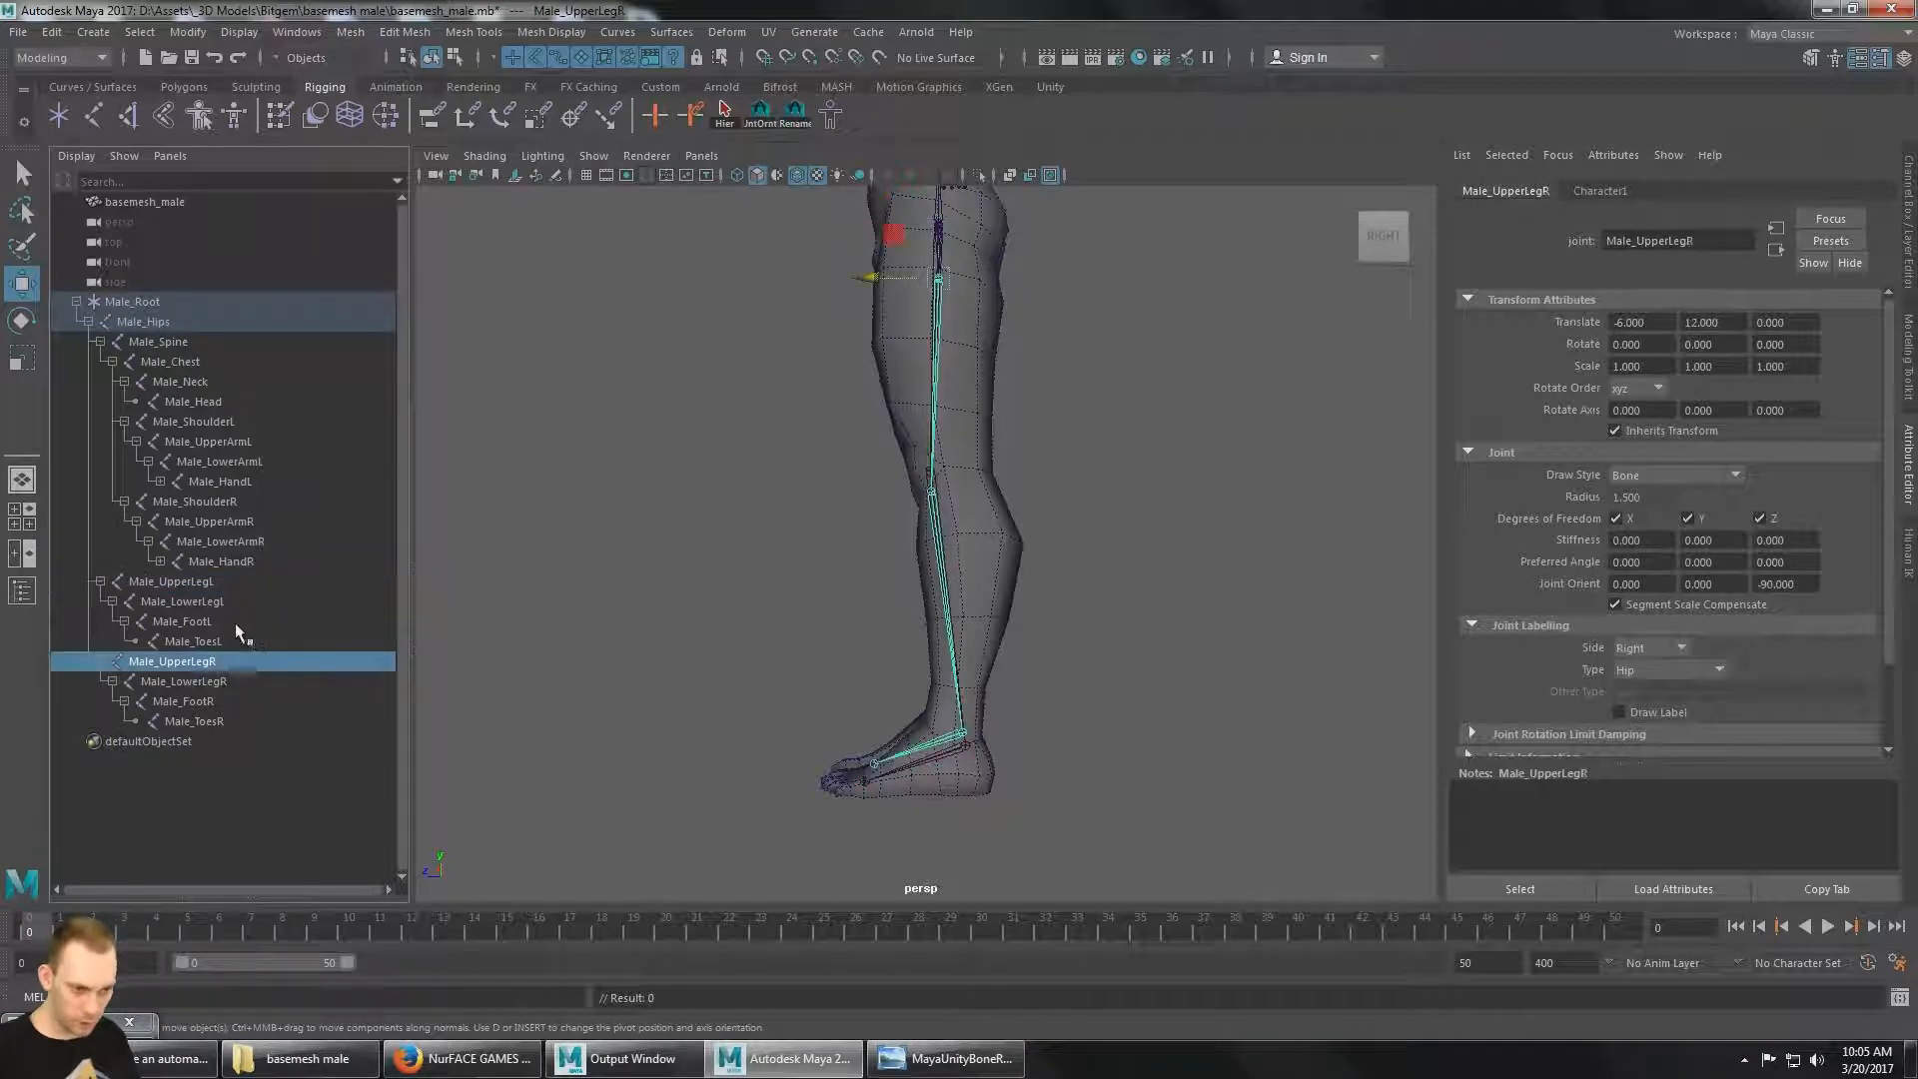
Move Male_LowerLegL and Male_LowerLegR together toward the back of the knees without their child joints, to a Translate Z of about -0.28.
{"action": "left_click", "coordinate": [213, 602]}
{"action": "left_click", "coordinate": [222, 680], "text": "ctrl"}
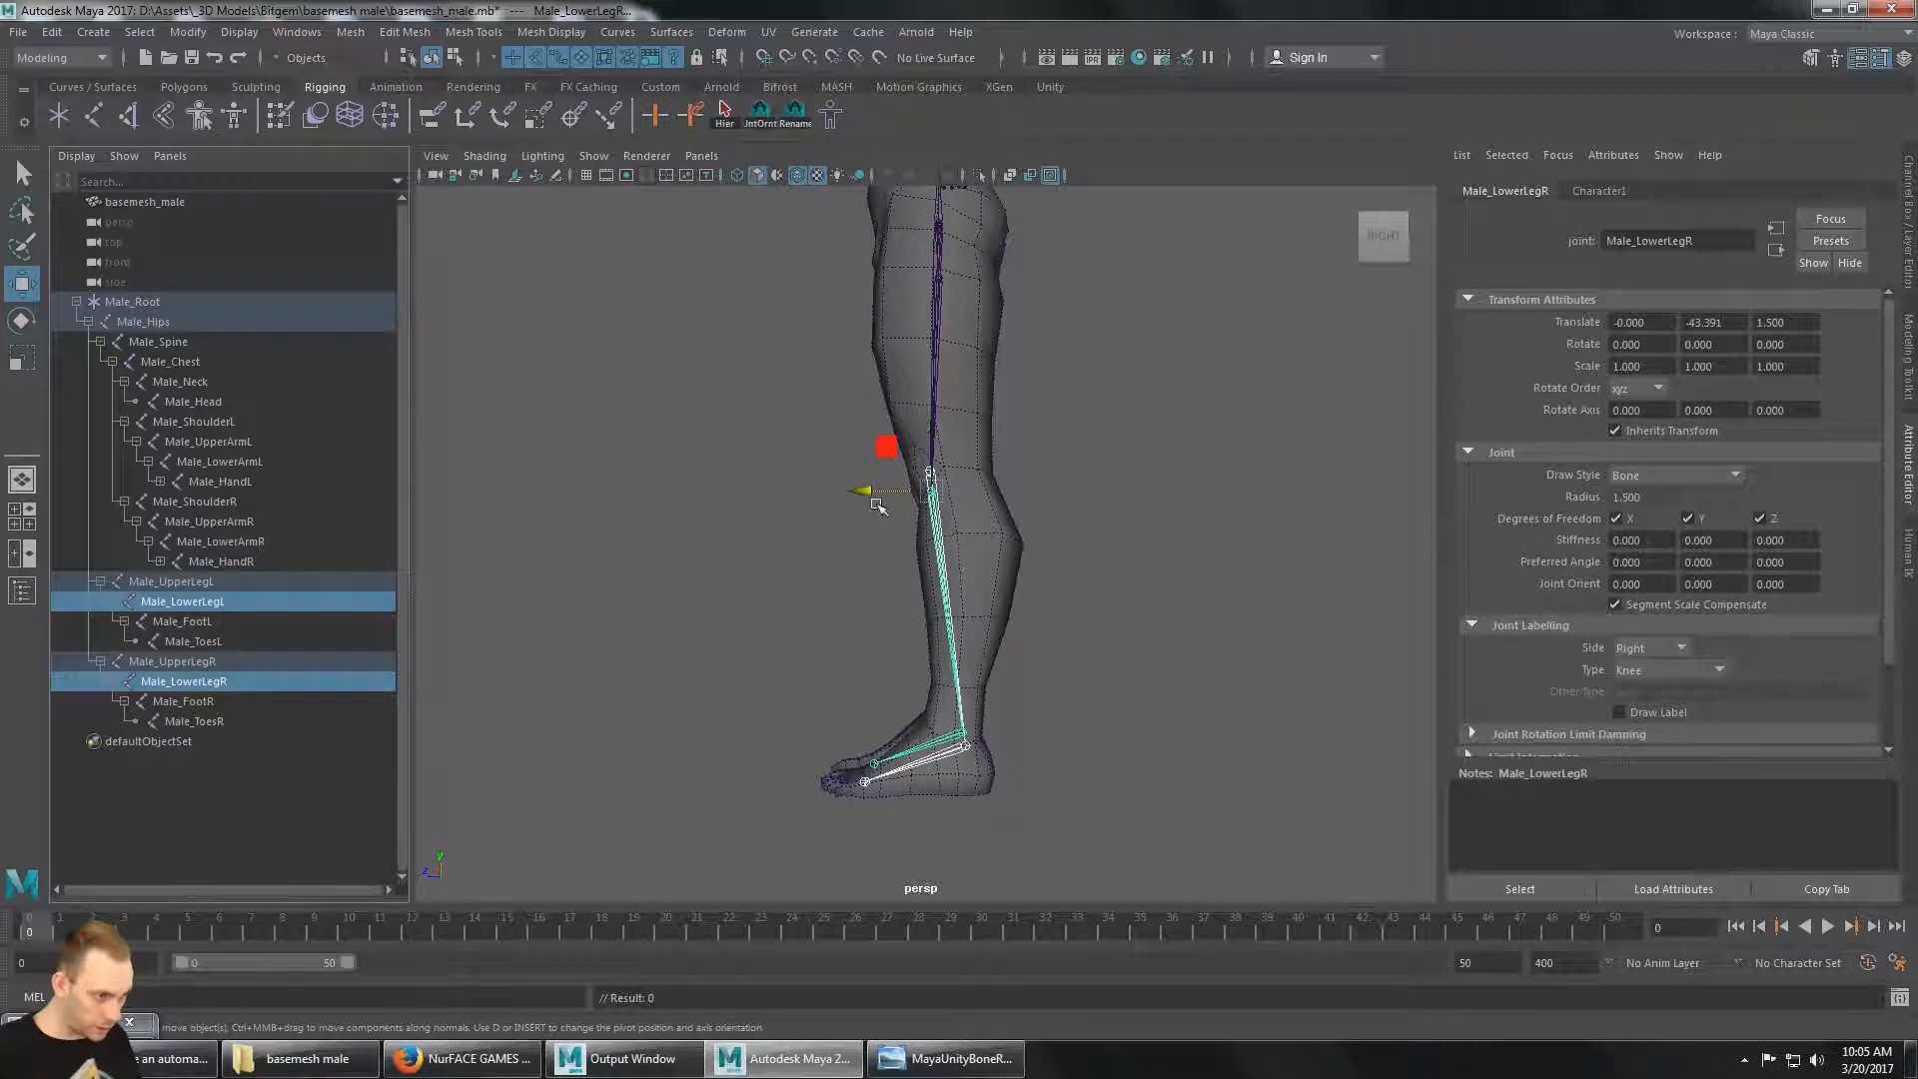
{"action": "left_click_drag", "start_coordinate": [863, 492], "coordinate": [866, 490]}
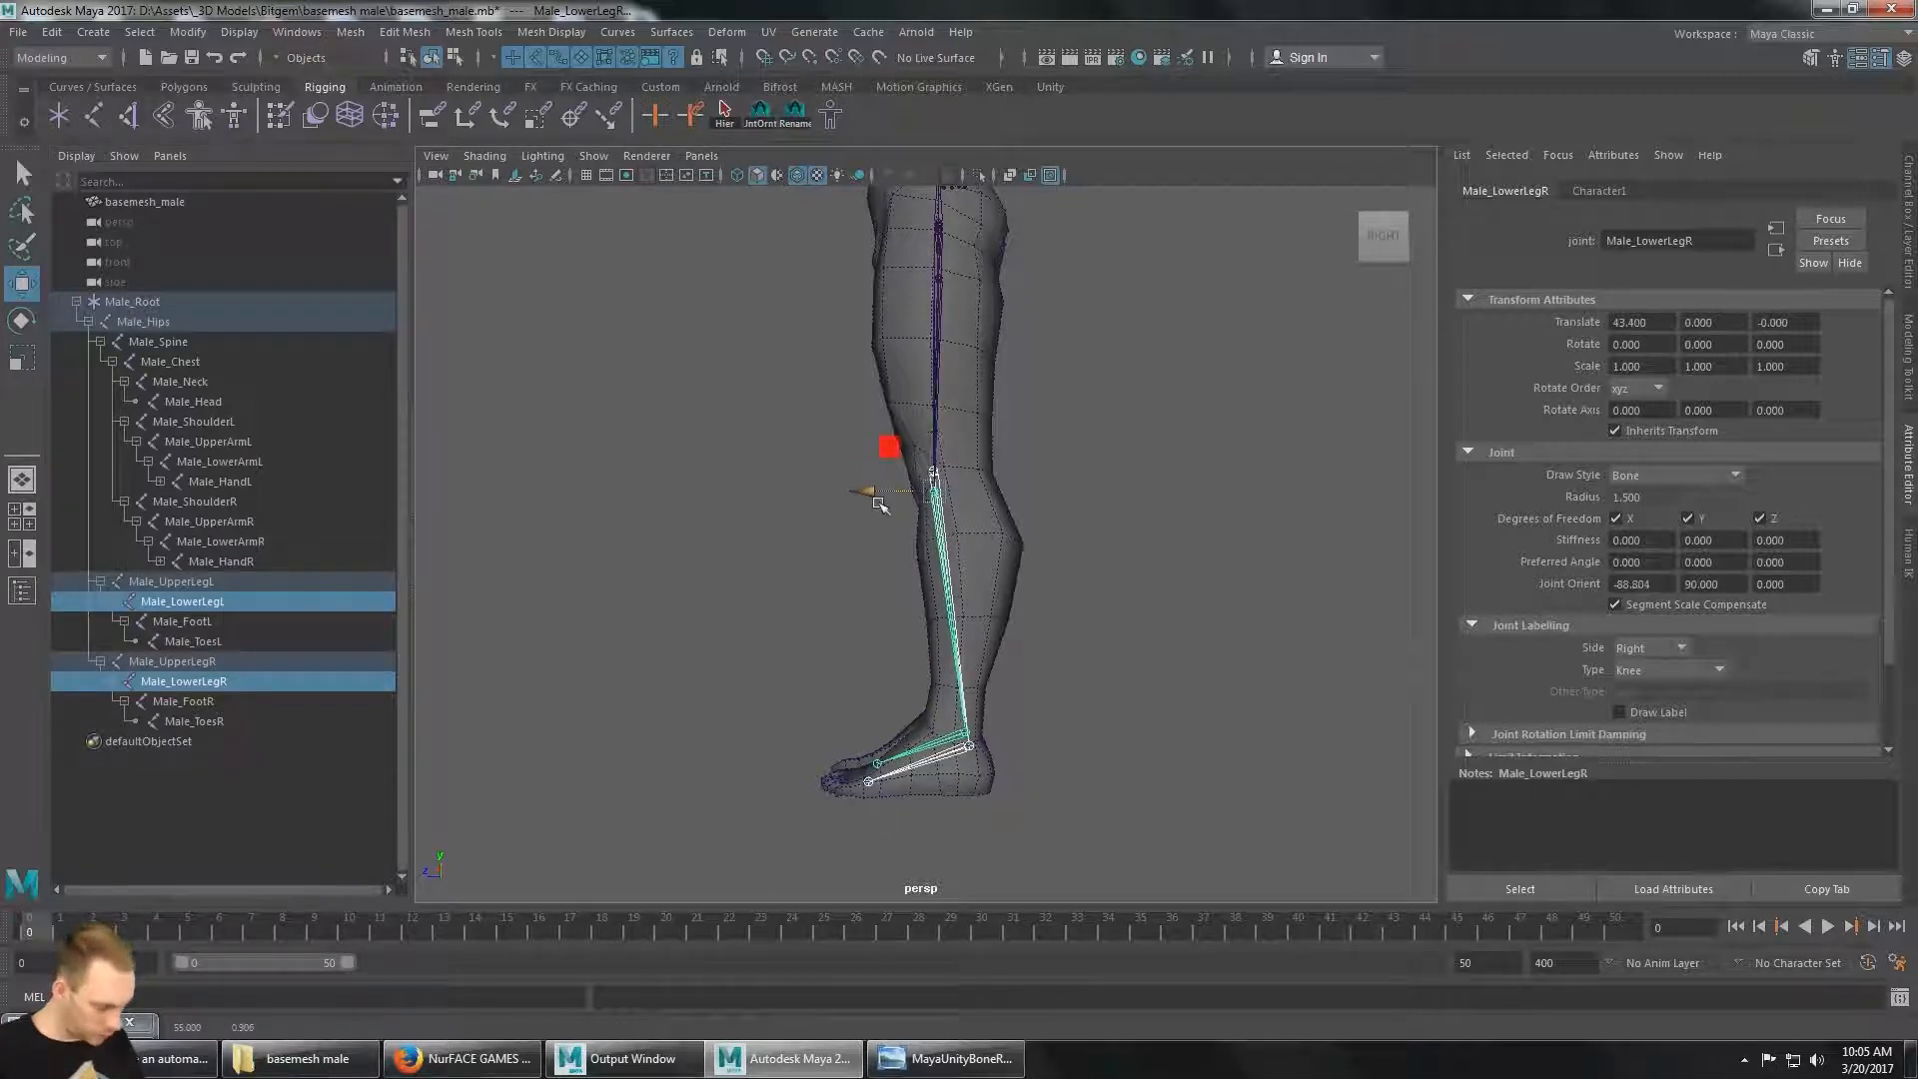
{"action": "key", "text": "ctrl+z"}
{"action": "key", "text": "d"}
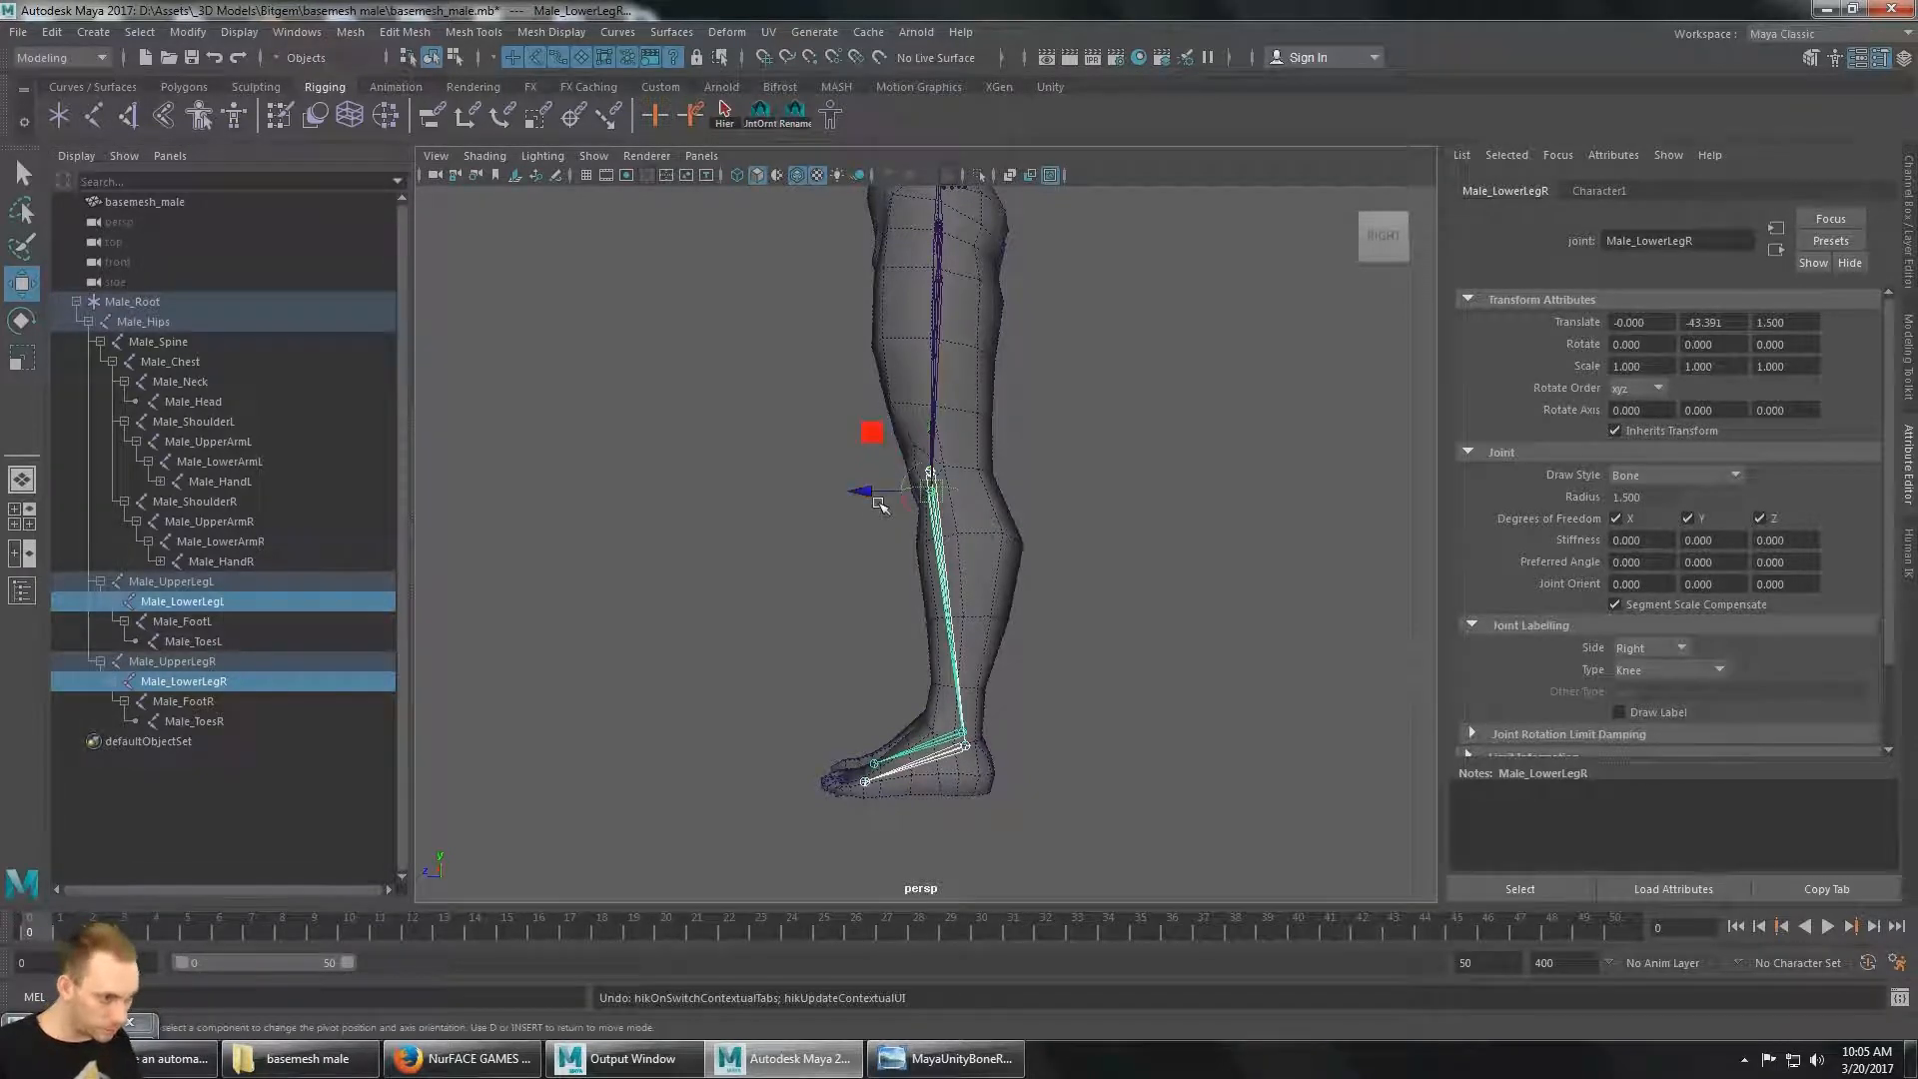
{"action": "left_click_drag", "start_coordinate": [857, 492], "coordinate": [868, 489]}
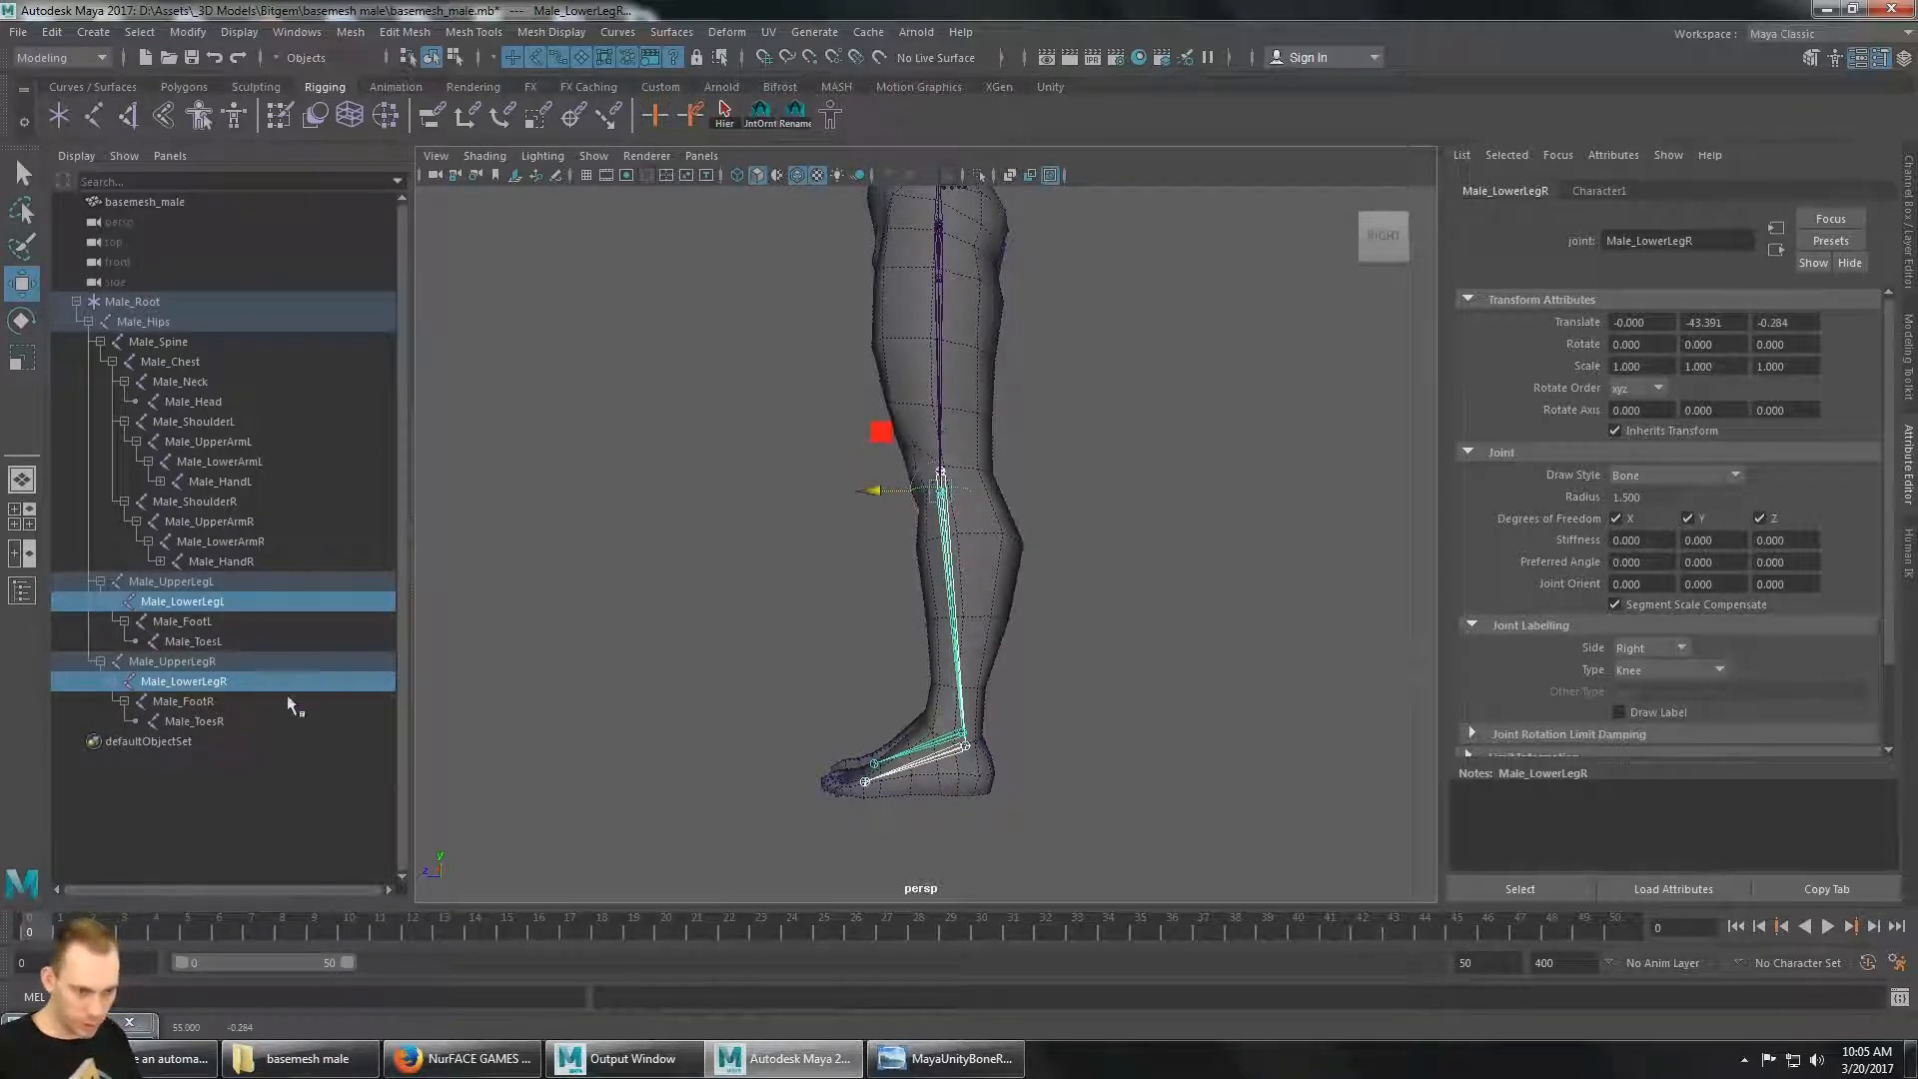
Move Male_FootL and Male_FootR together slightly forward without their child joints, and frame the whole skeleton from Male_Root.
{"action": "key", "text": "Down"}
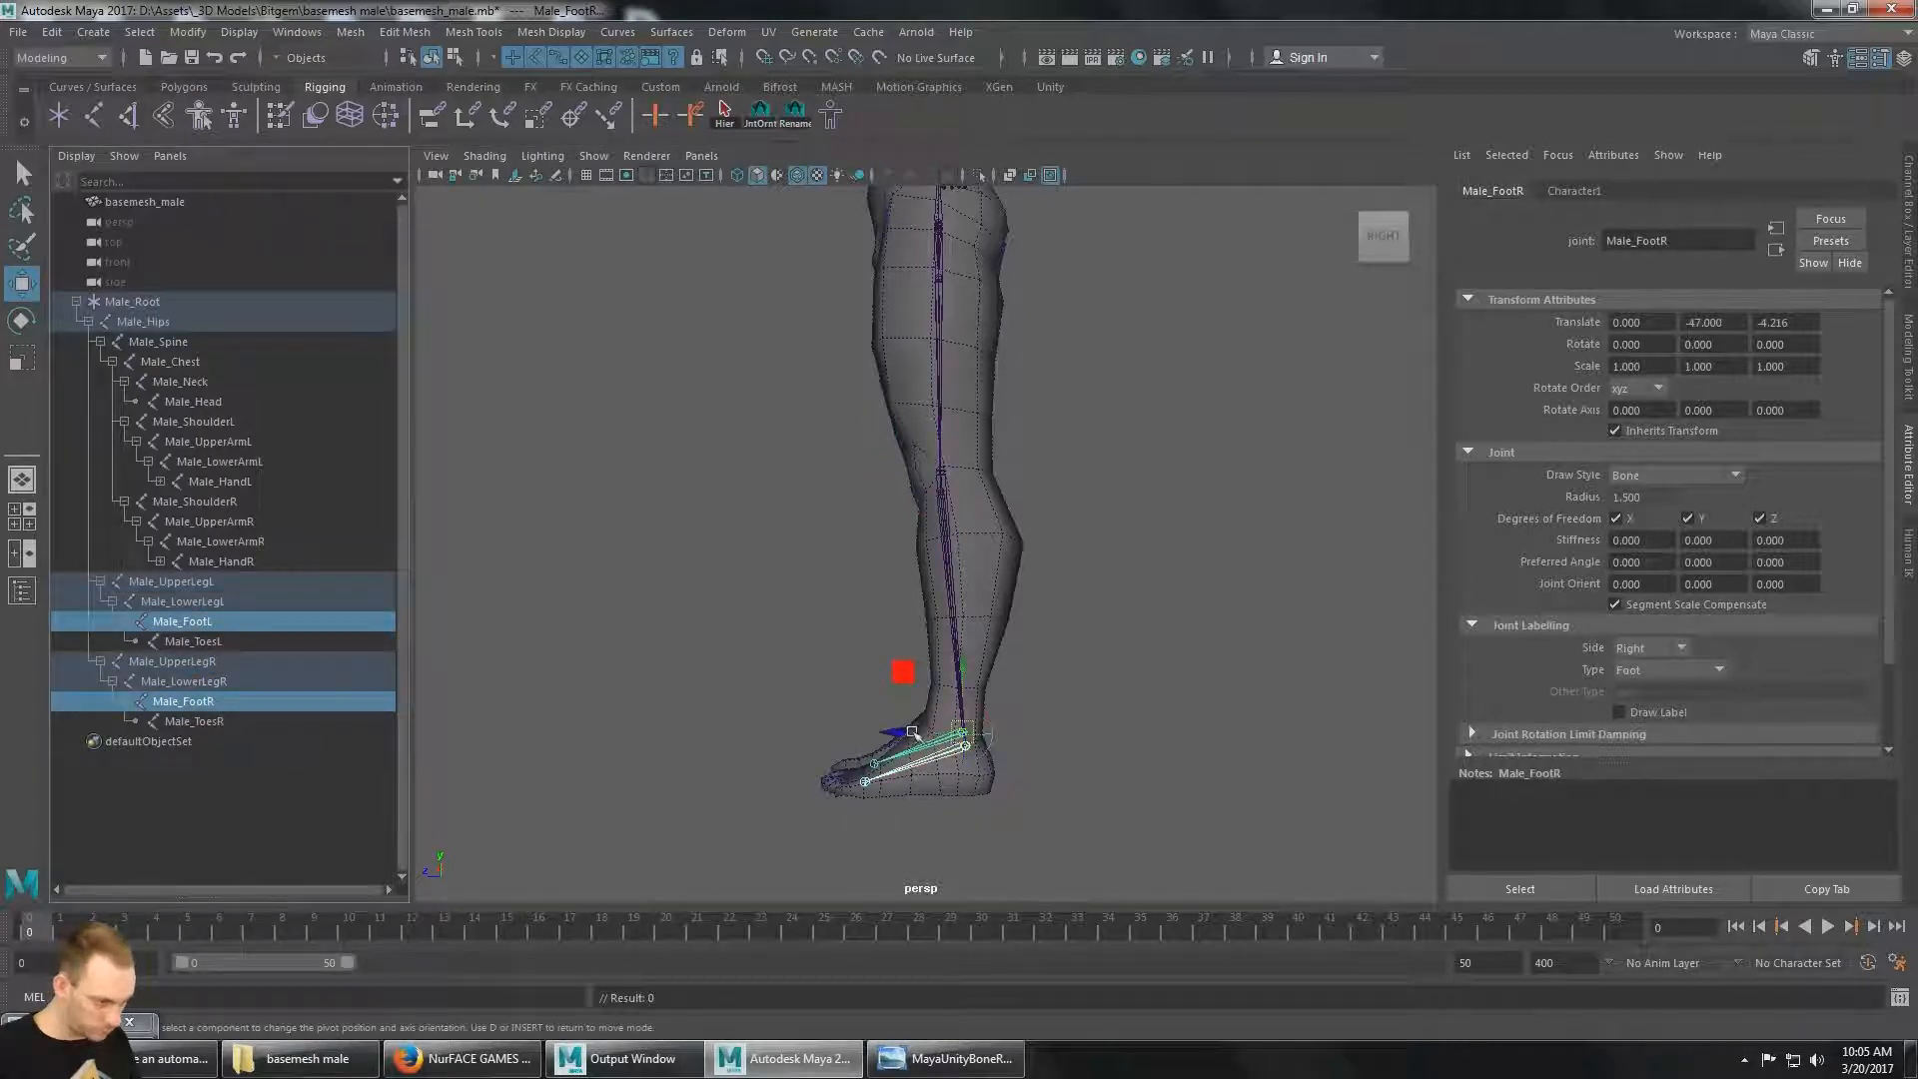
{"action": "left_click_drag", "start_coordinate": [901, 731], "coordinate": [895, 732]}
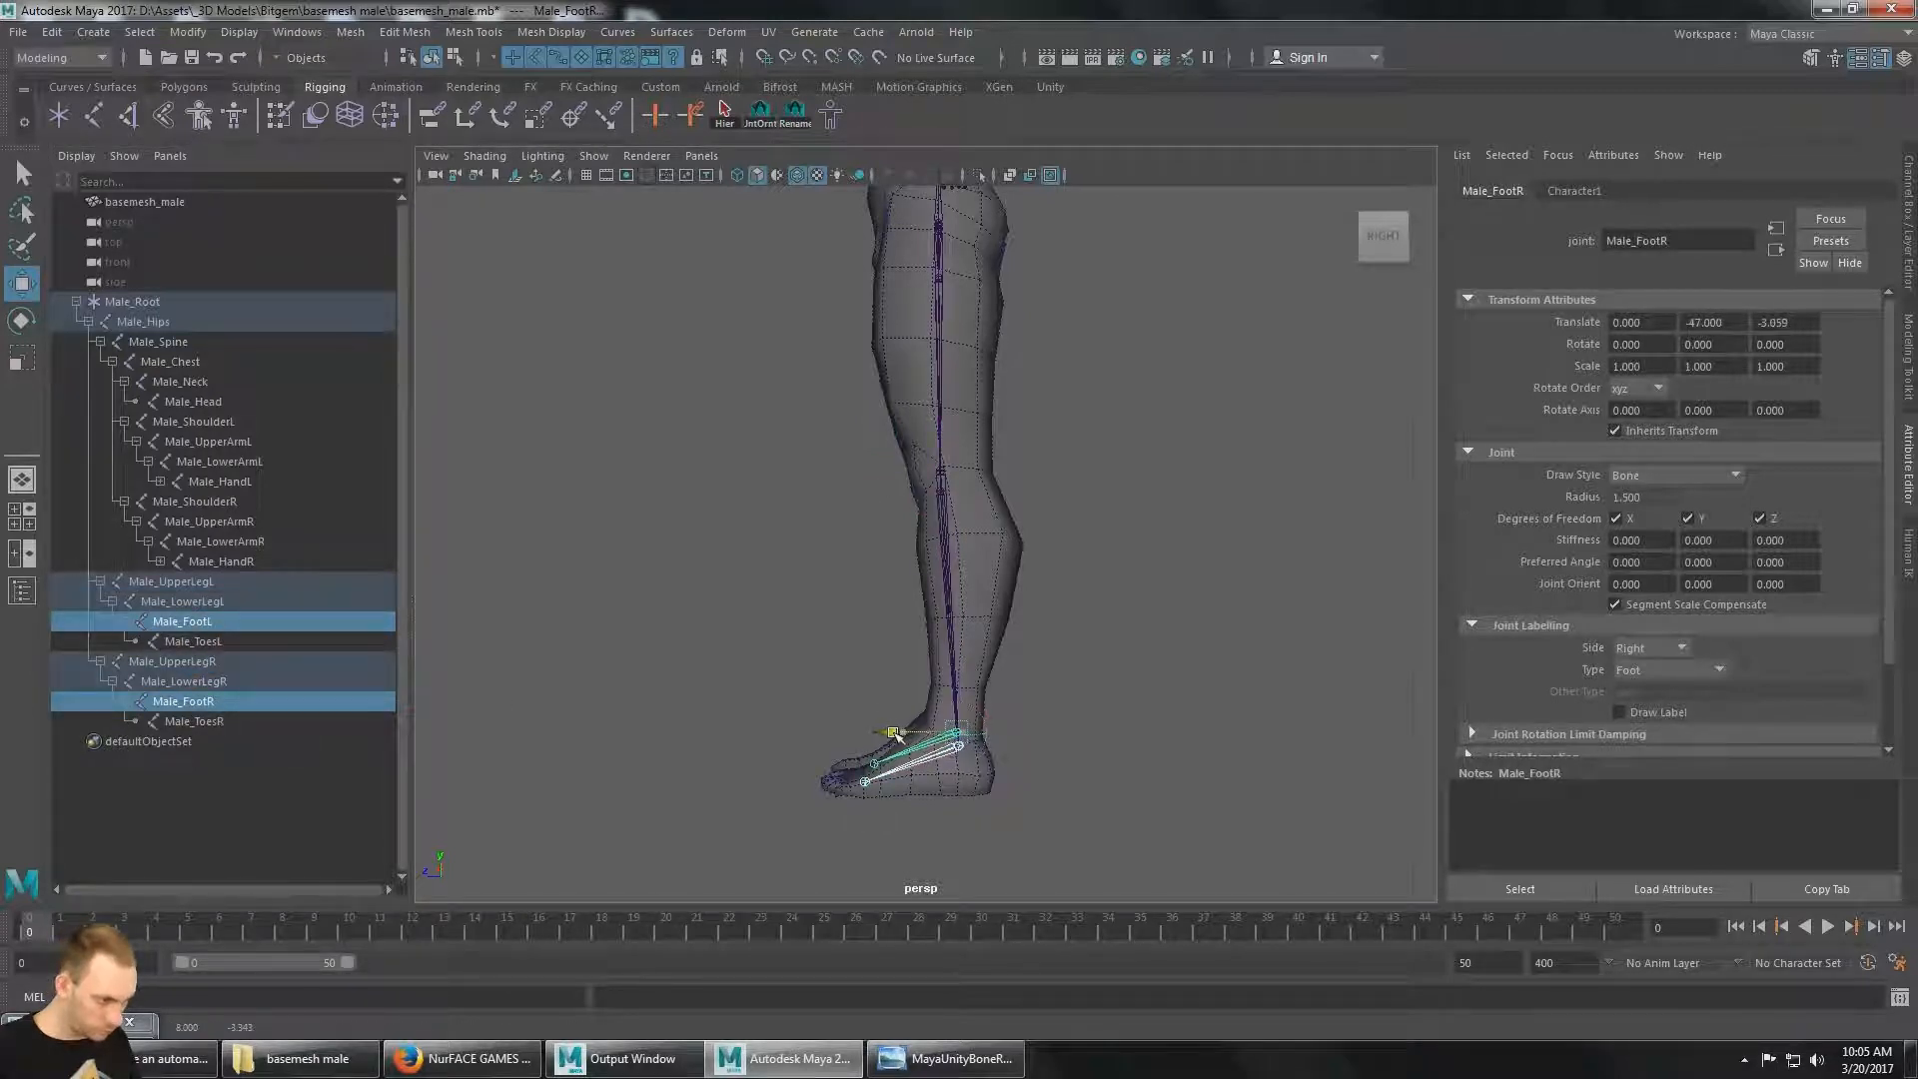
{"action": "left_click", "coordinate": [214, 301]}
{"action": "key", "text": "f"}
{"action": "left_click_drag", "start_coordinate": [788, 480], "coordinate": [1149, 560], "text": "alt"}
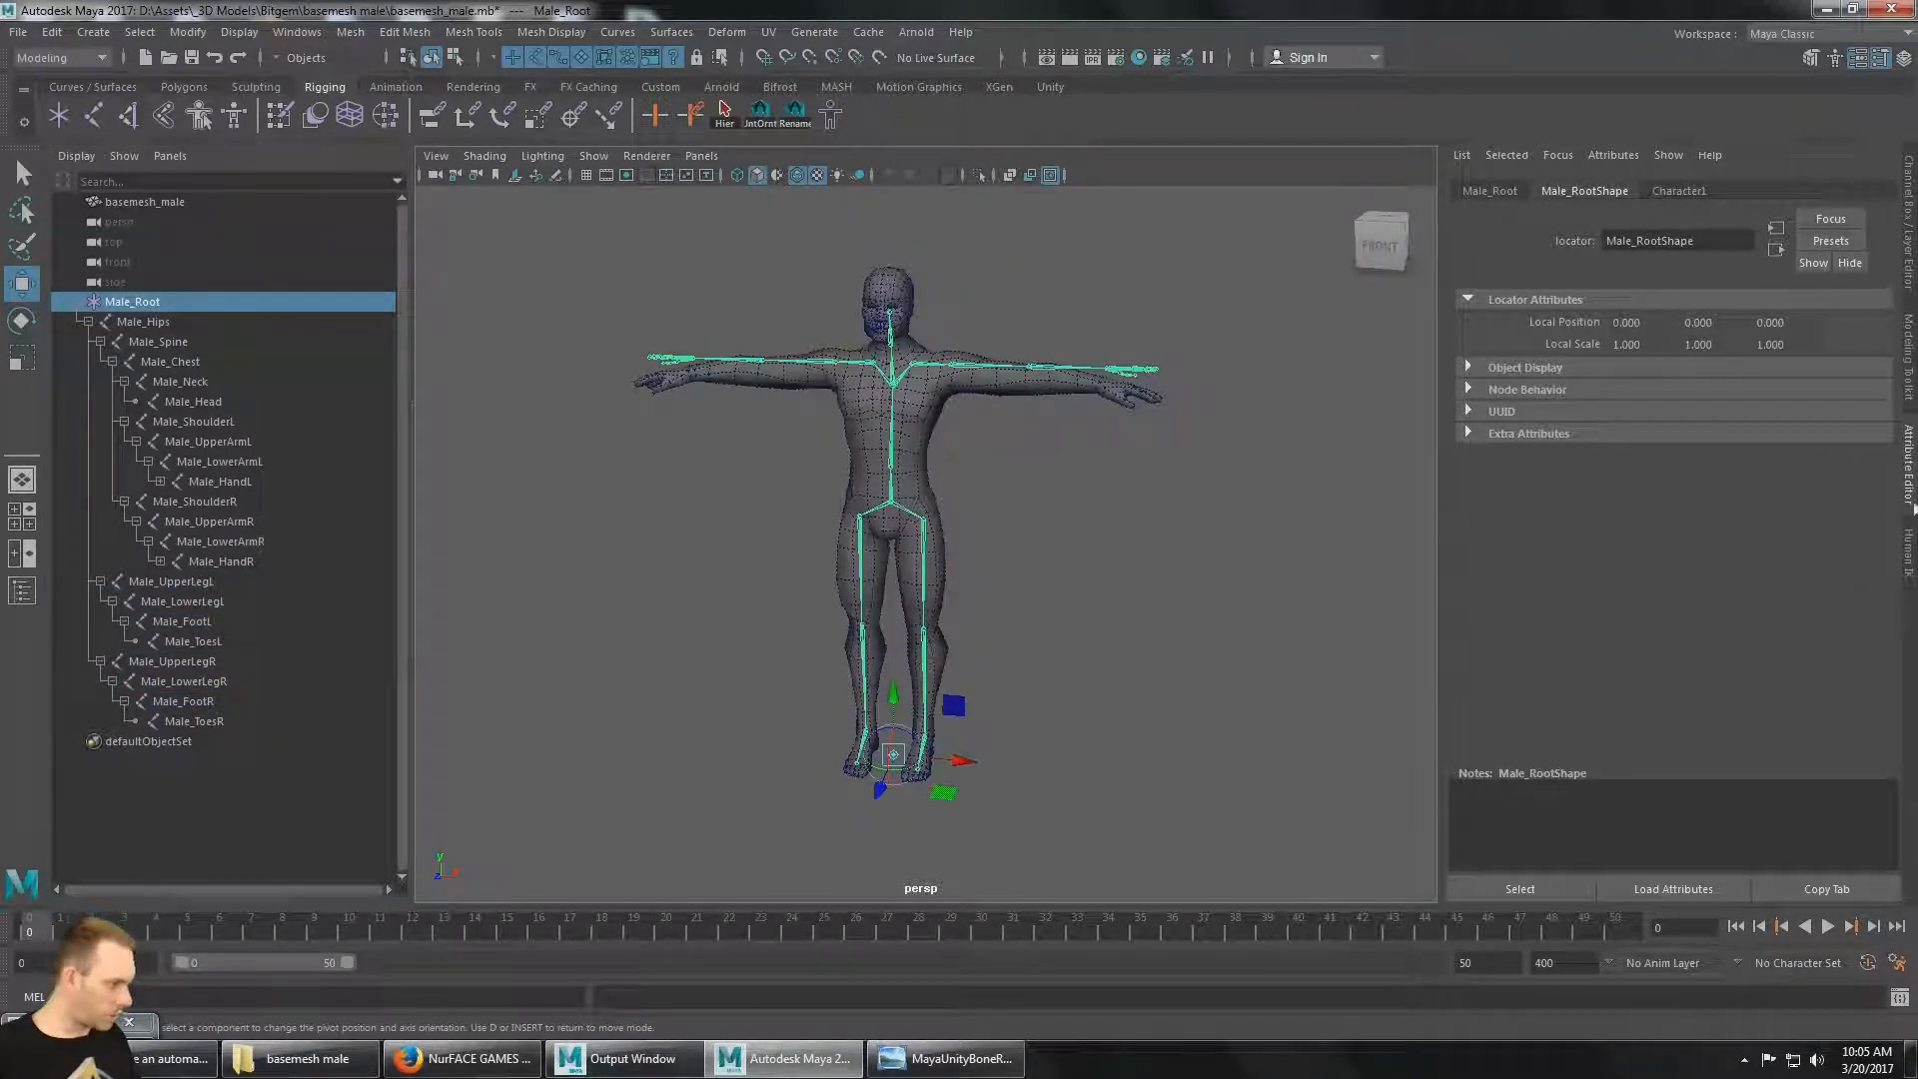
Show the HumanIK definition of Character1 and select the basemesh_male mesh in a front view.
{"action": "left_click", "coordinate": [1909, 558]}
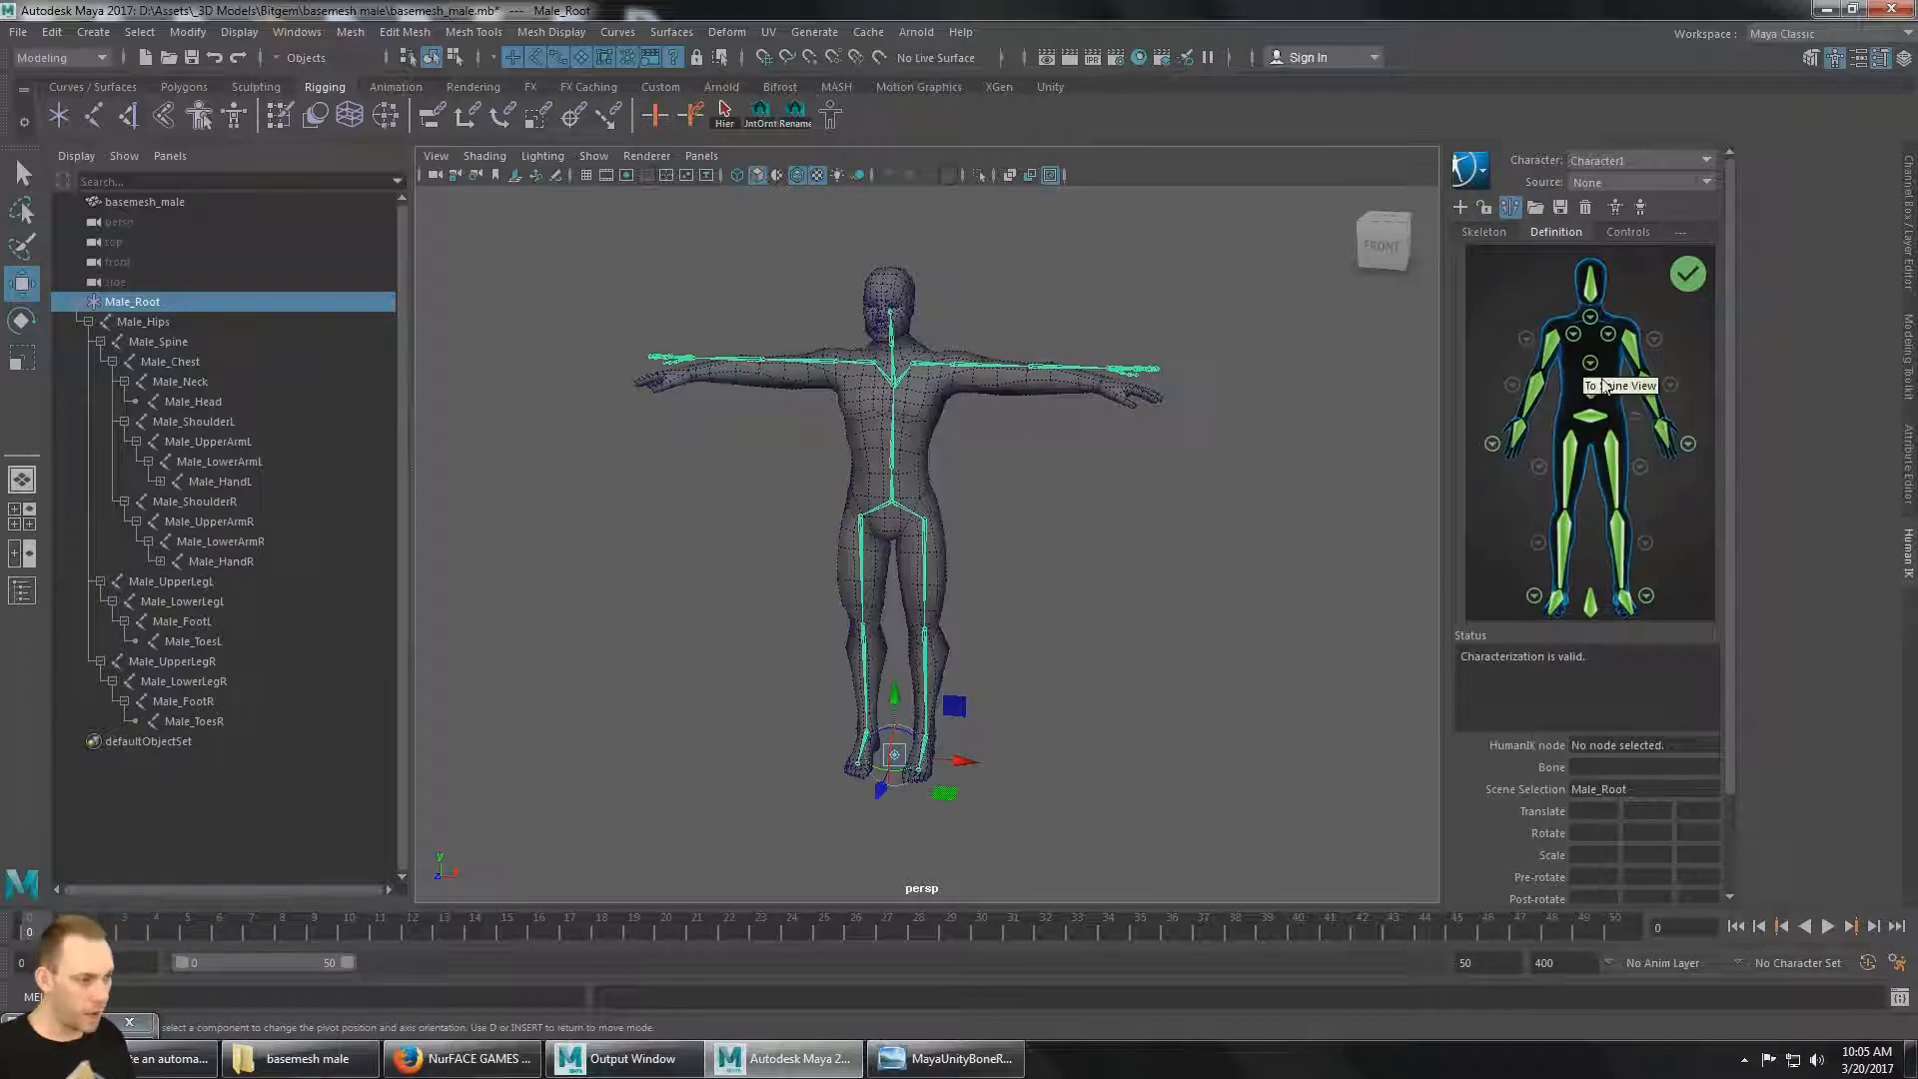
{"action": "left_click", "coordinate": [1383, 245]}
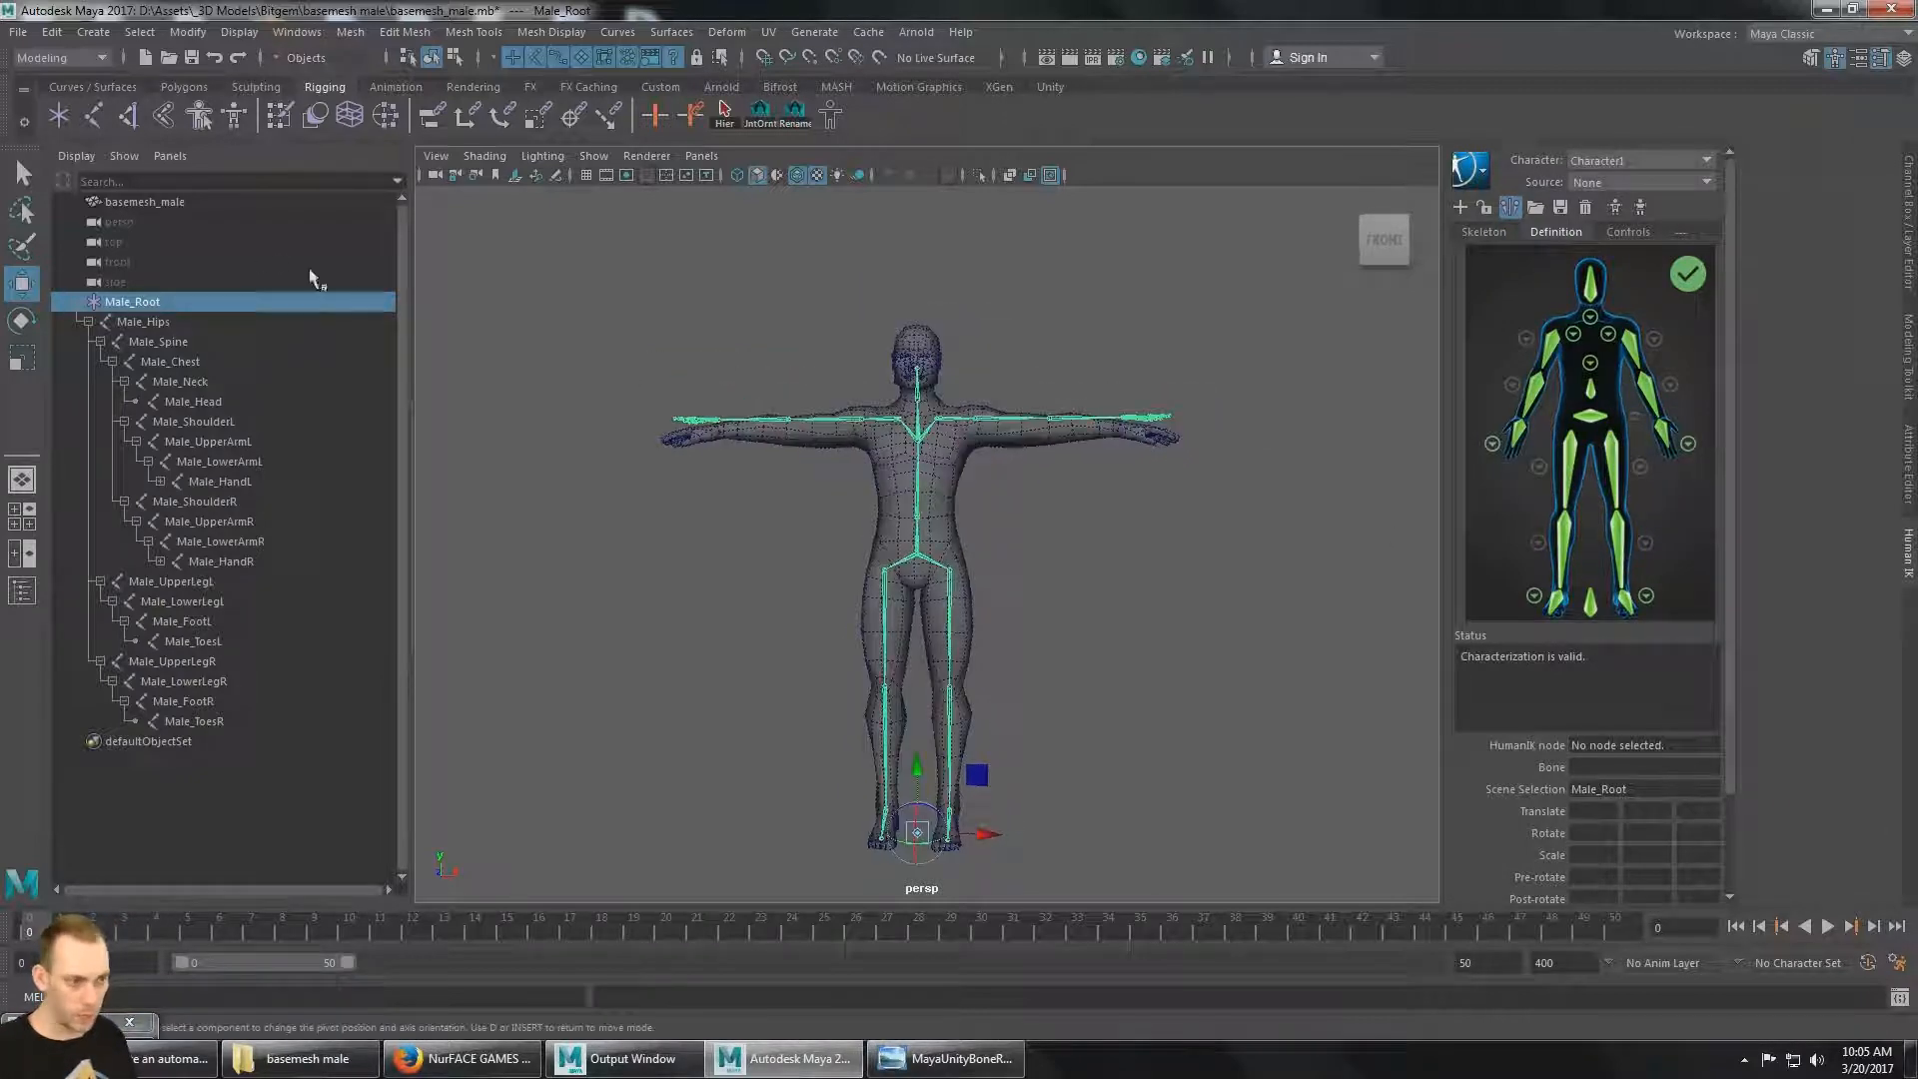
{"action": "left_click", "coordinate": [190, 201]}
{"action": "middle_click_drag", "start_coordinate": [1129, 487], "coordinate": [1100, 465], "text": "alt"}
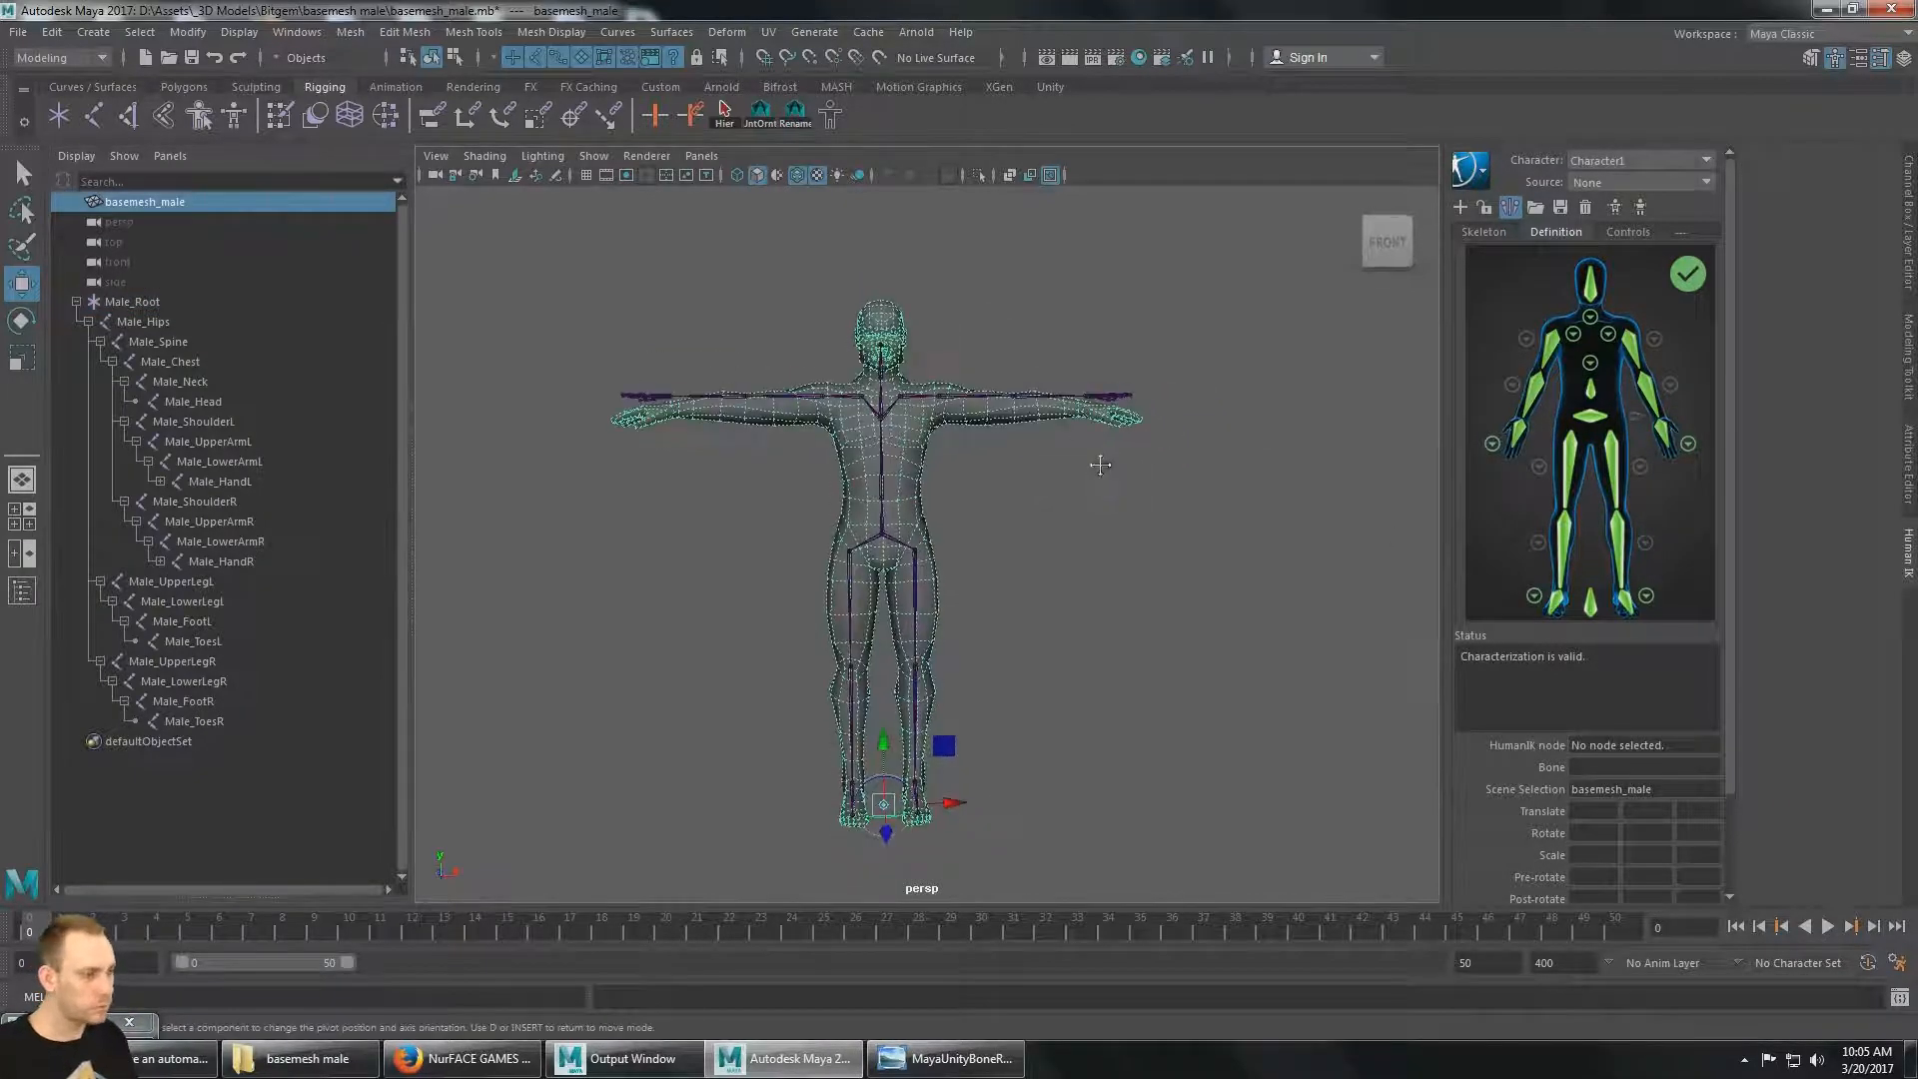
{"action": "left_click_drag", "start_coordinate": [1101, 465], "coordinate": [1020, 558], "text": "alt"}
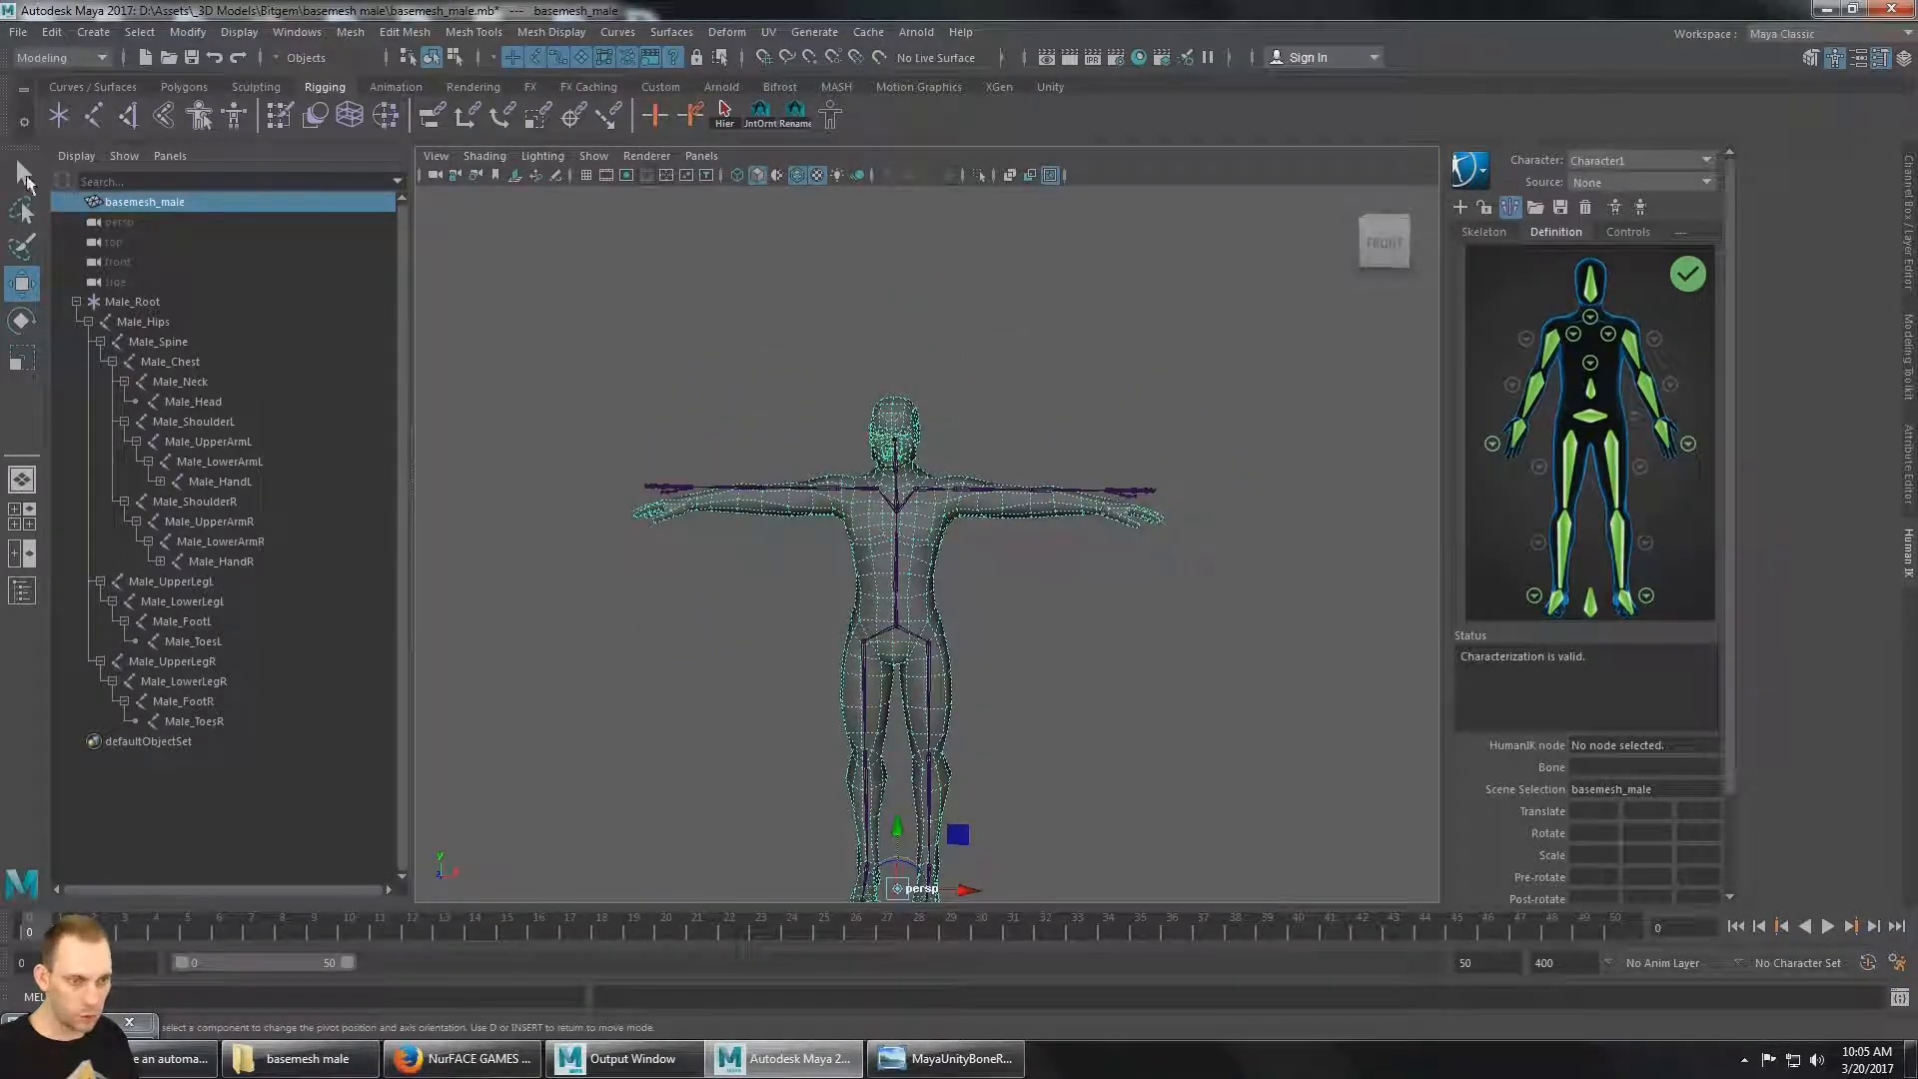
Open the Select tool's settings and turn on Soft Select.
{"action": "left_click", "coordinate": [22, 175]}
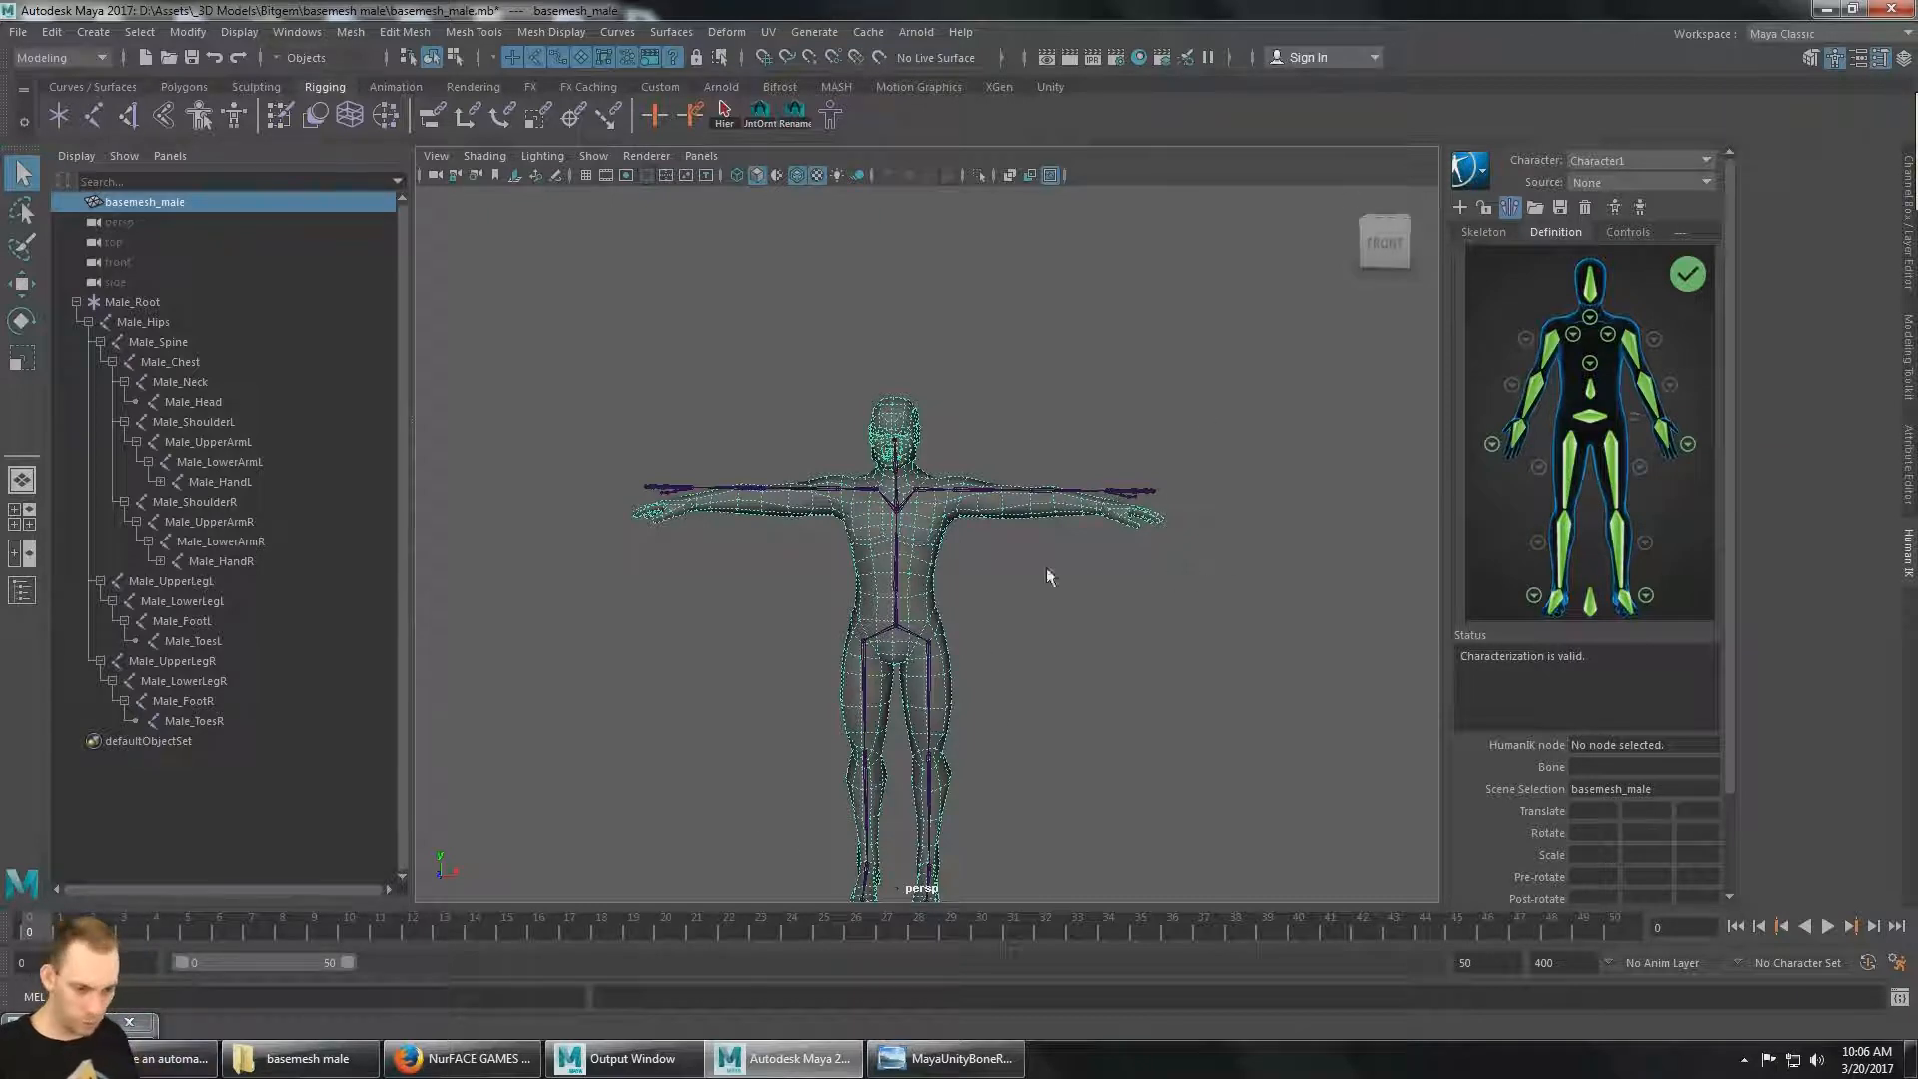
{"action": "left_click", "coordinate": [128, 1026]}
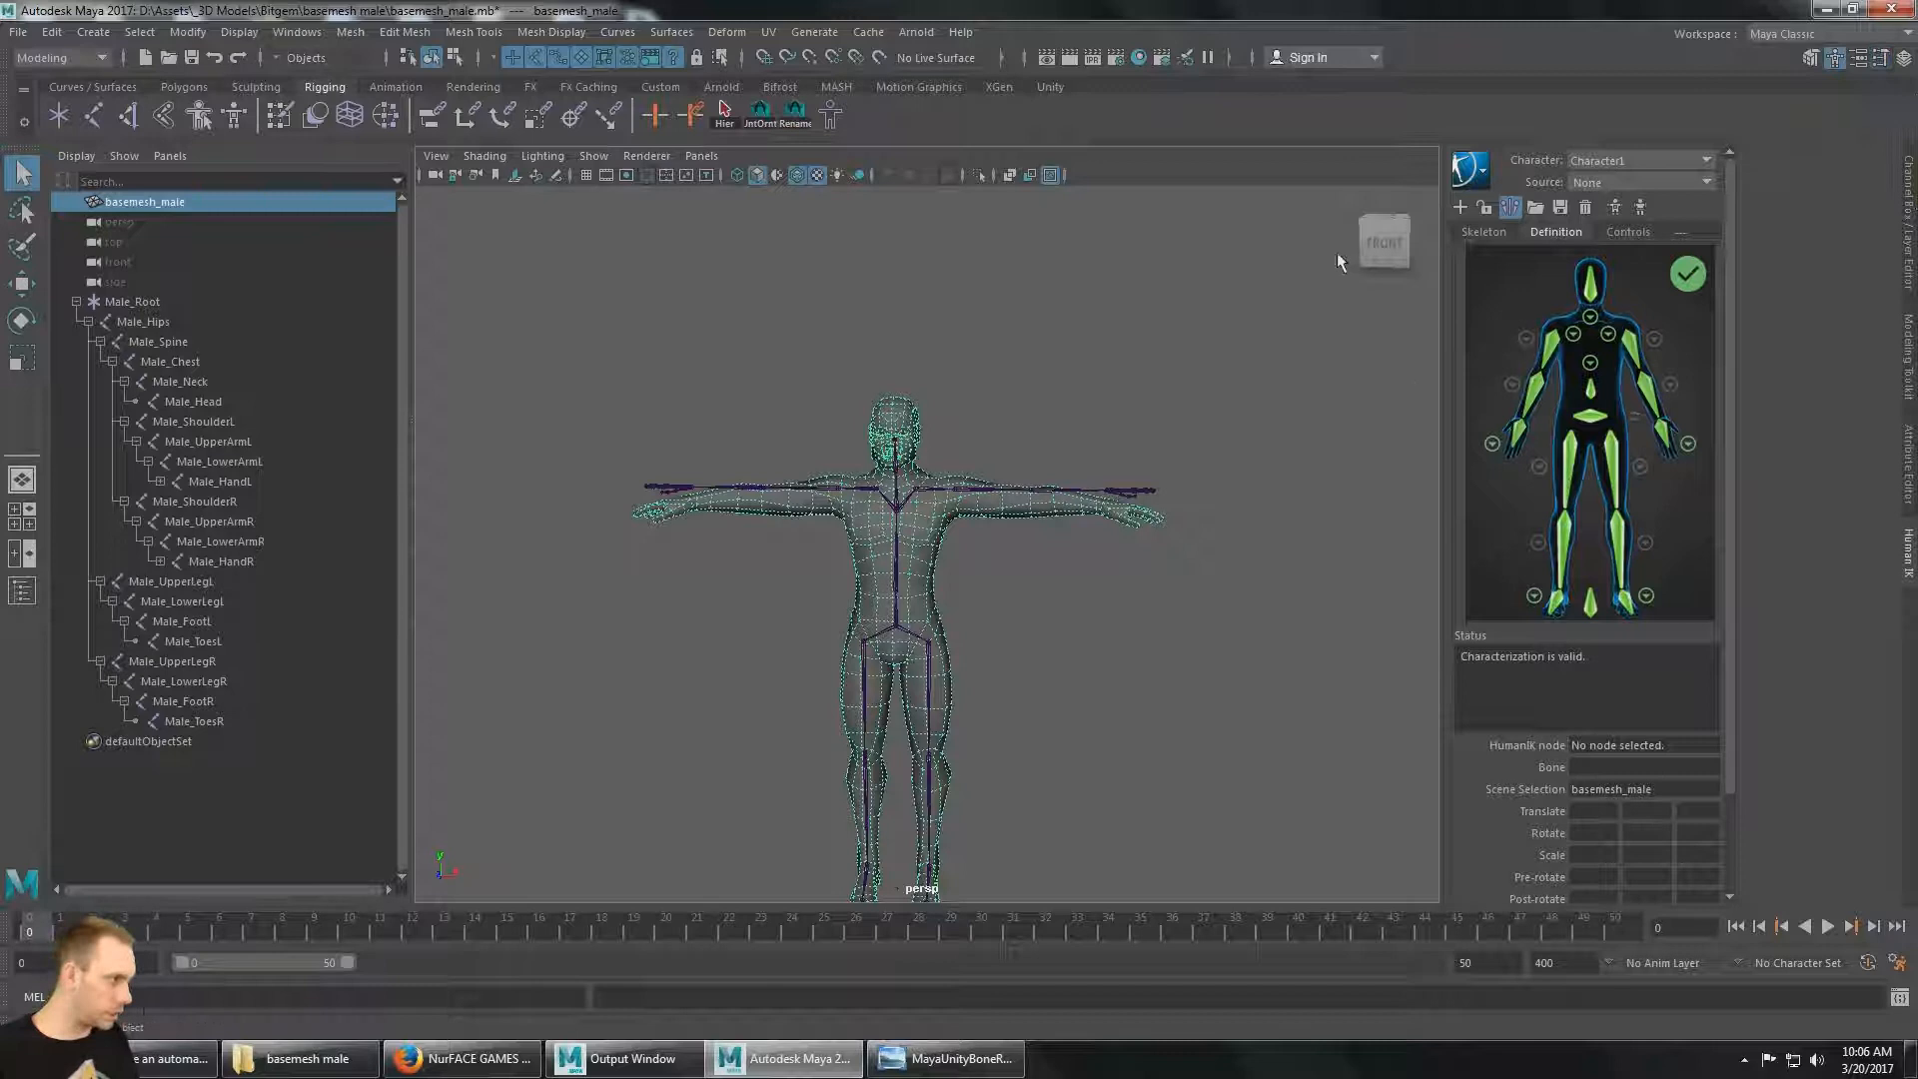
{"action": "left_click", "coordinate": [1882, 58]}
{"action": "left_click_drag", "start_coordinate": [220, 217], "coordinate": [192, 152]}
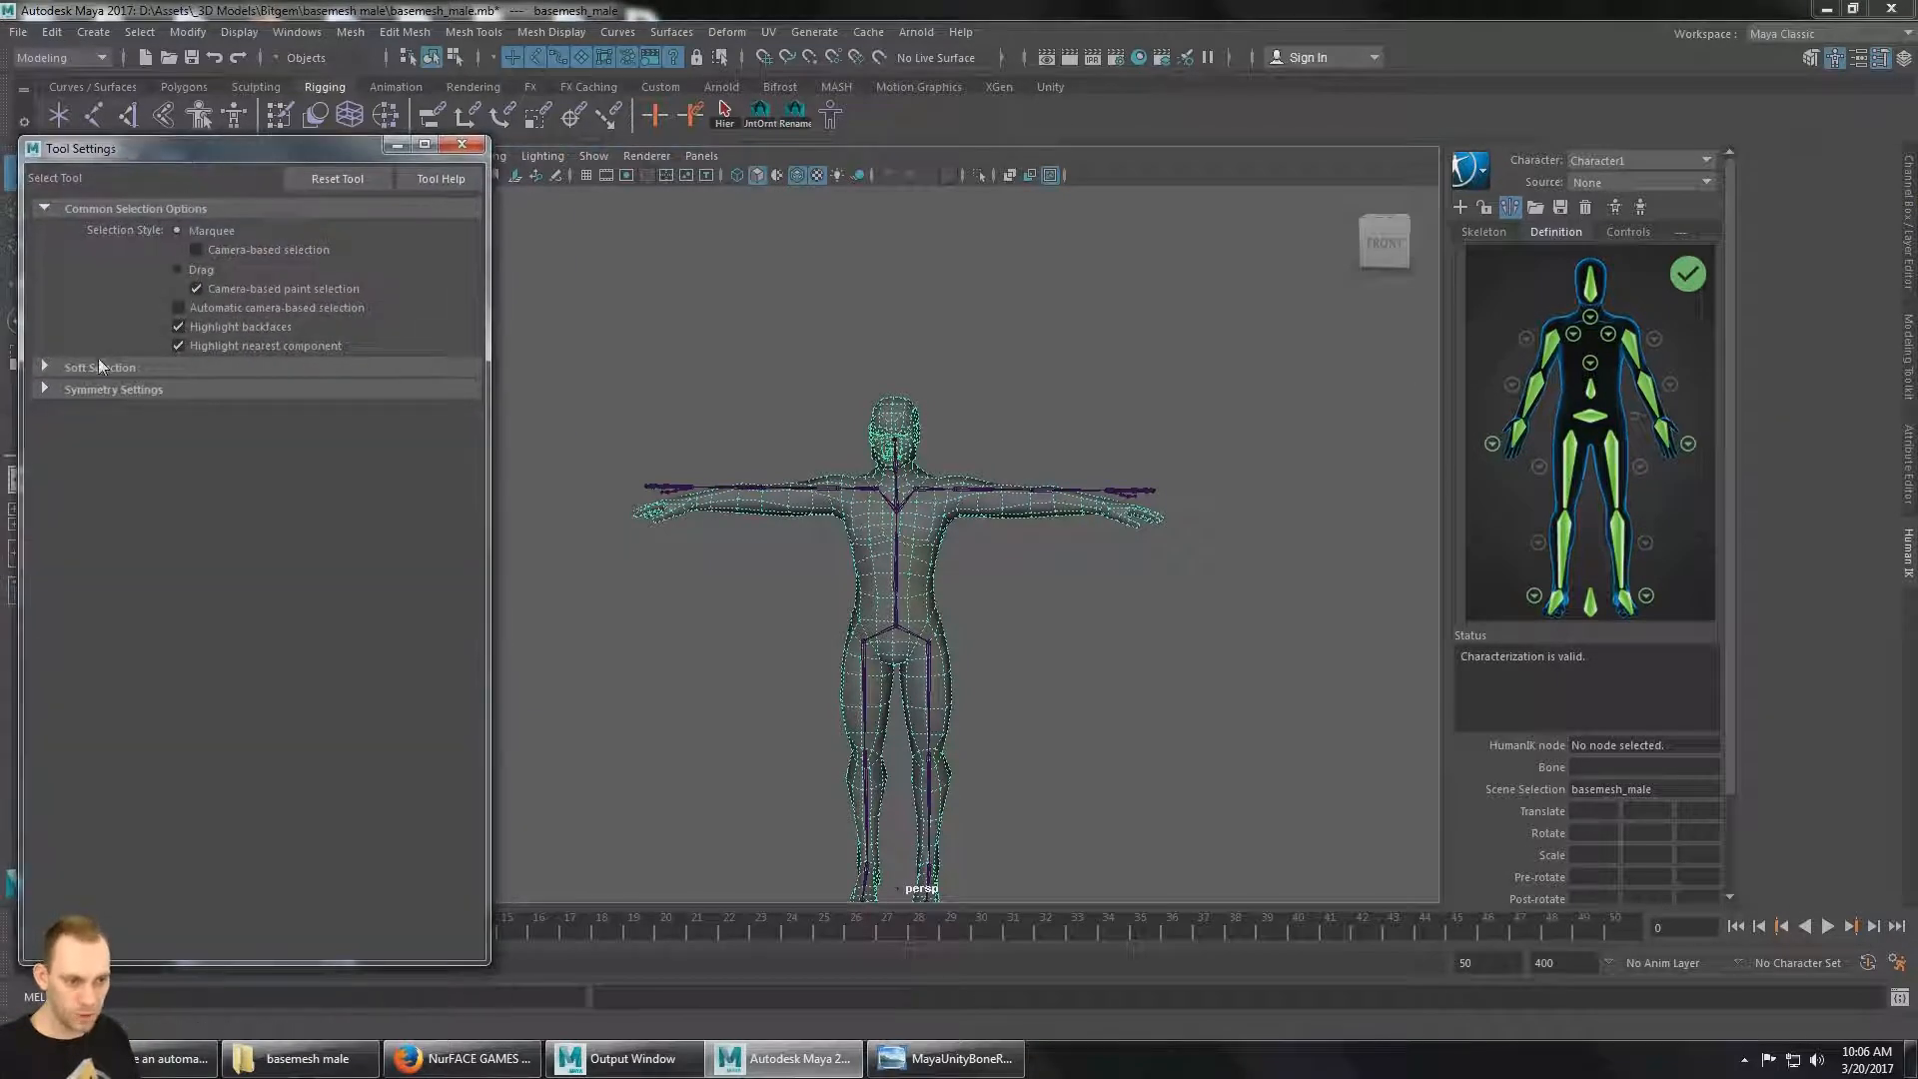
{"action": "left_click", "coordinate": [43, 368]}
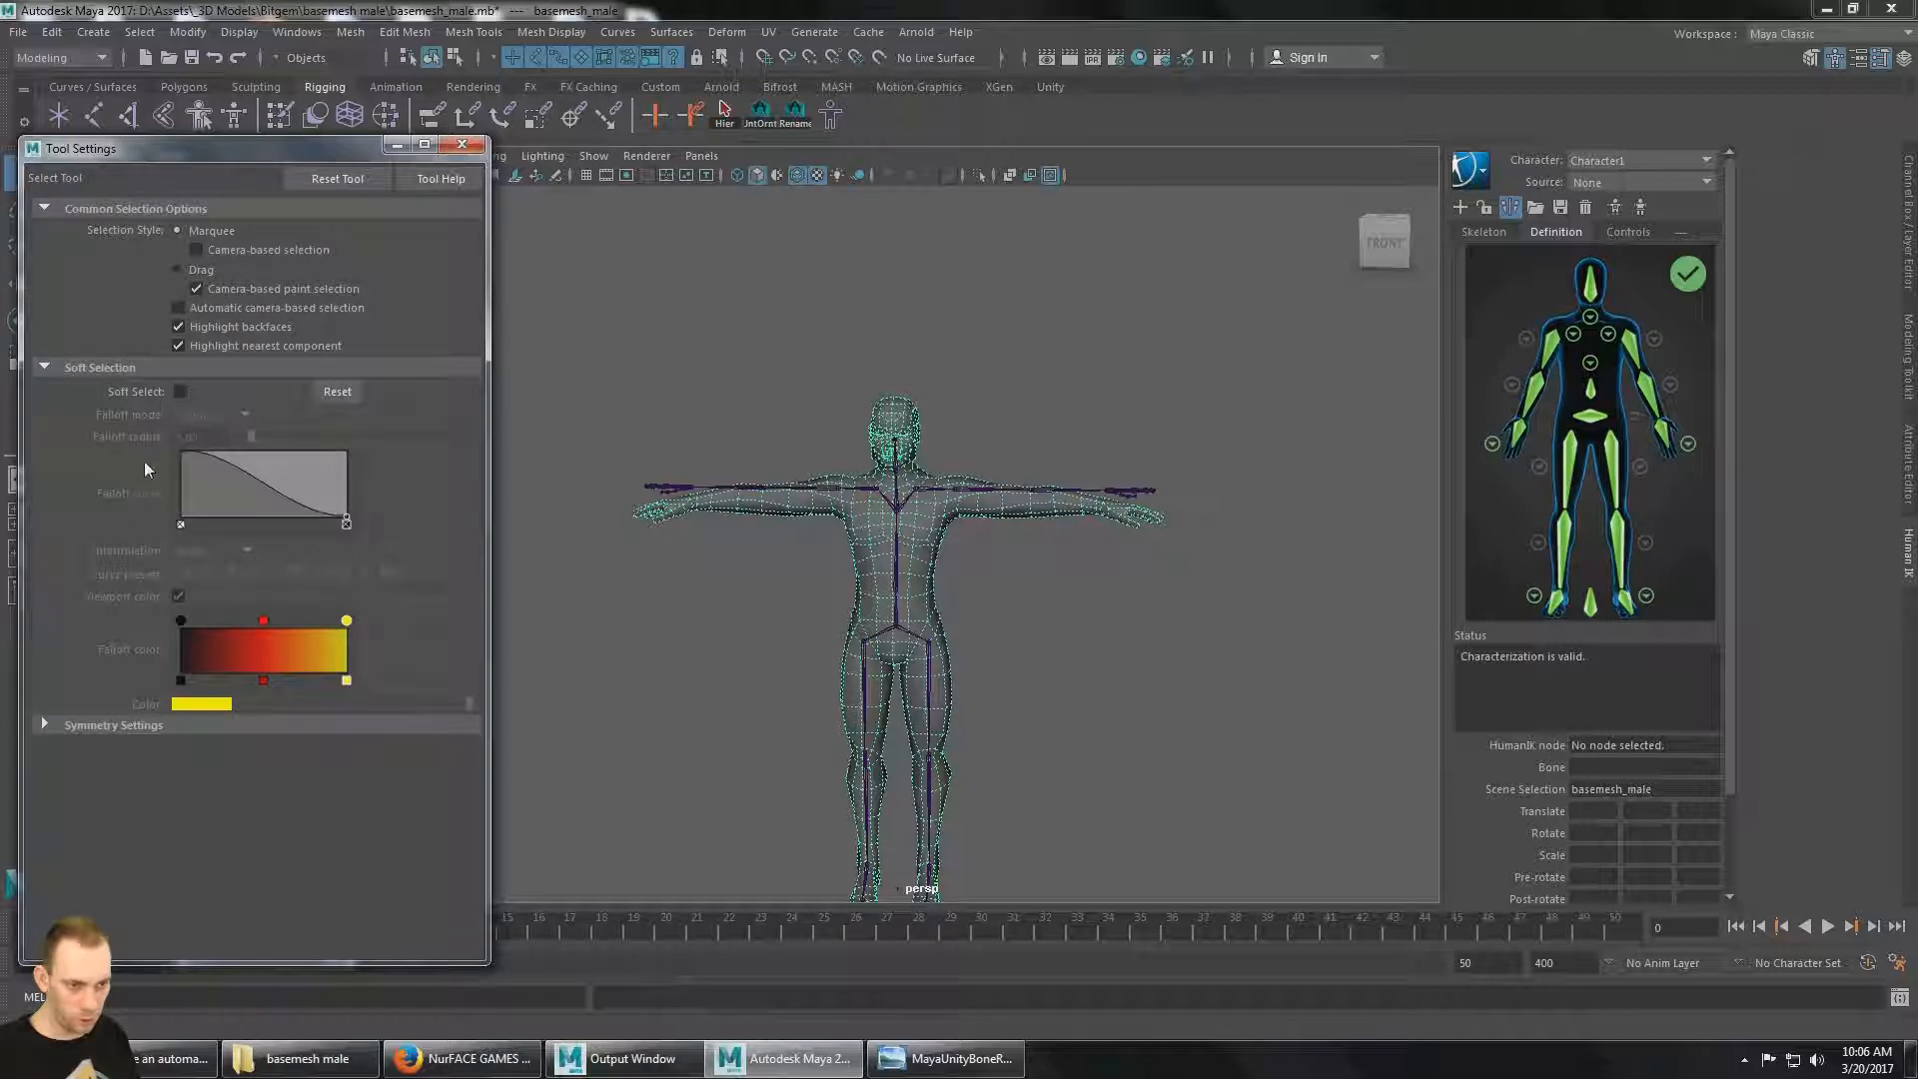
{"action": "left_click", "coordinate": [180, 392]}
Set the Select tool's symmetry to Object X.
{"action": "left_click", "coordinate": [43, 725]}
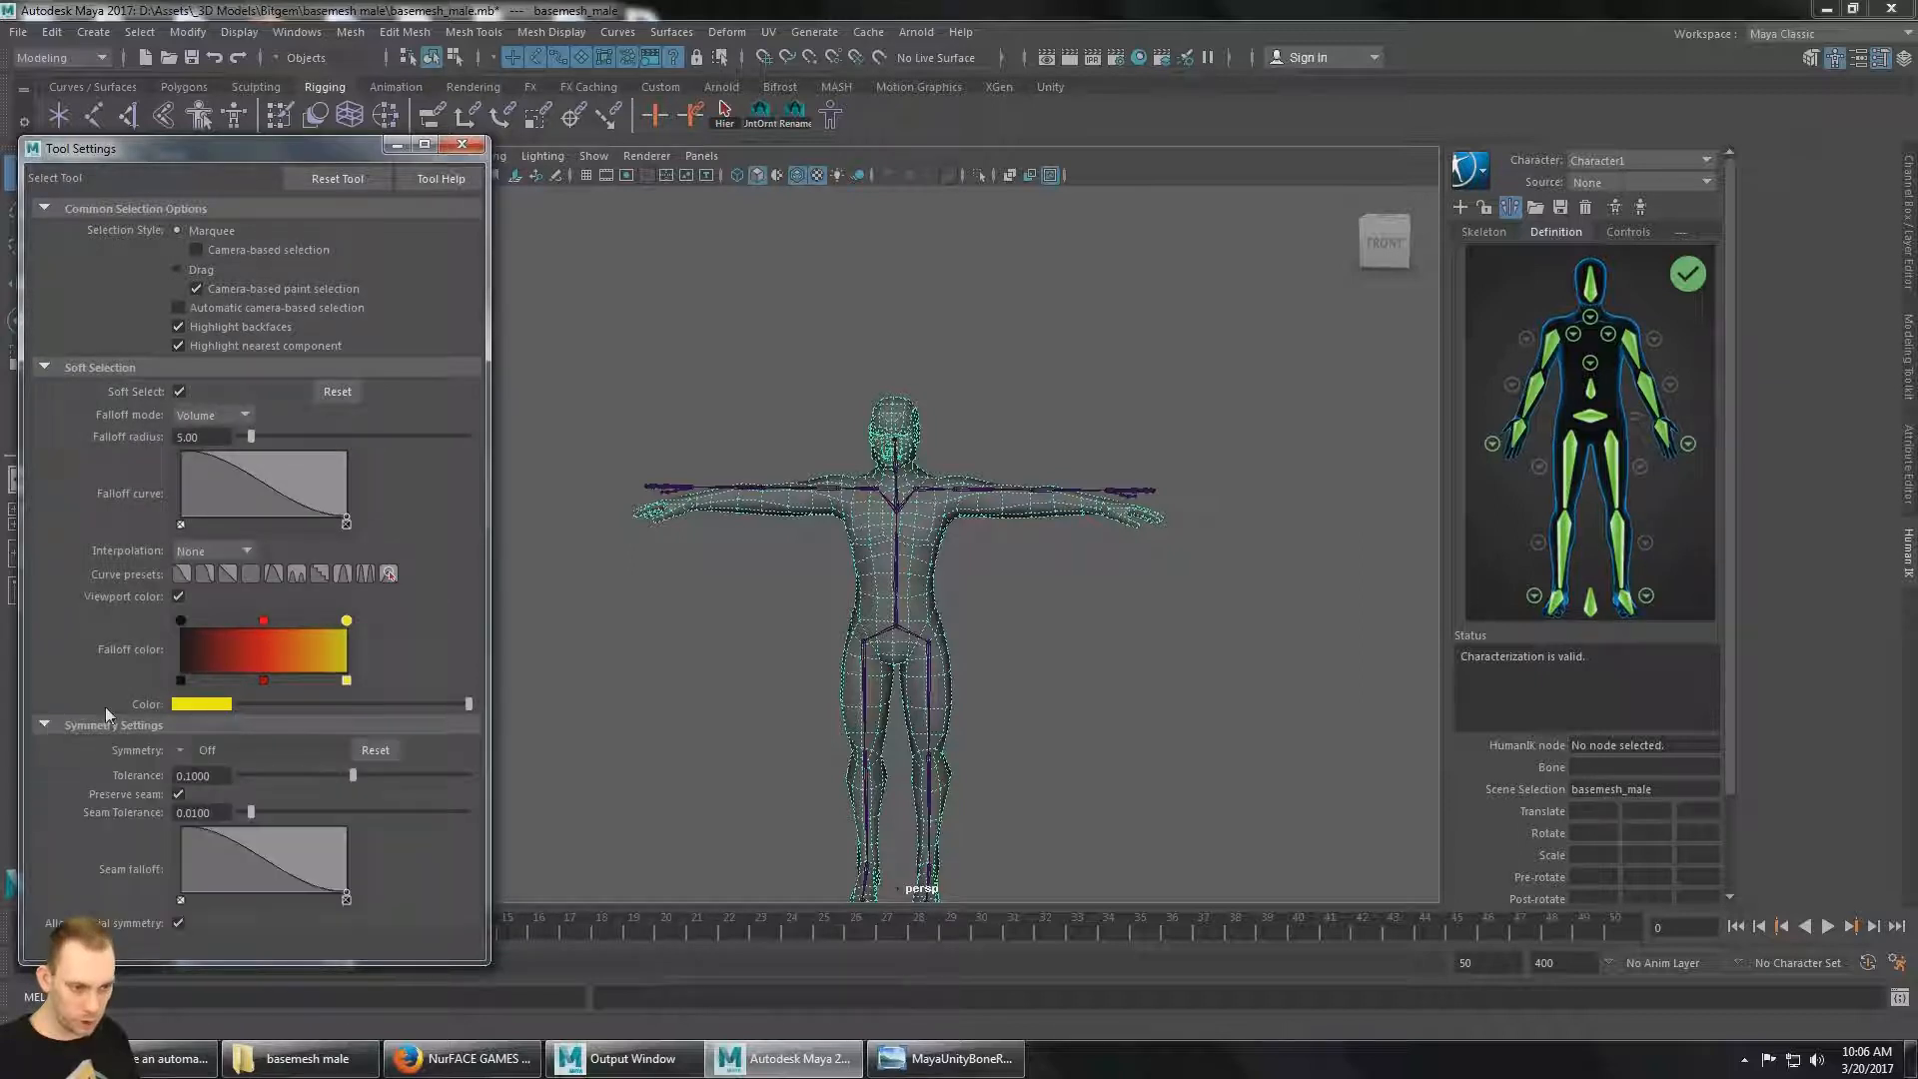
{"action": "left_click", "coordinate": [207, 751]}
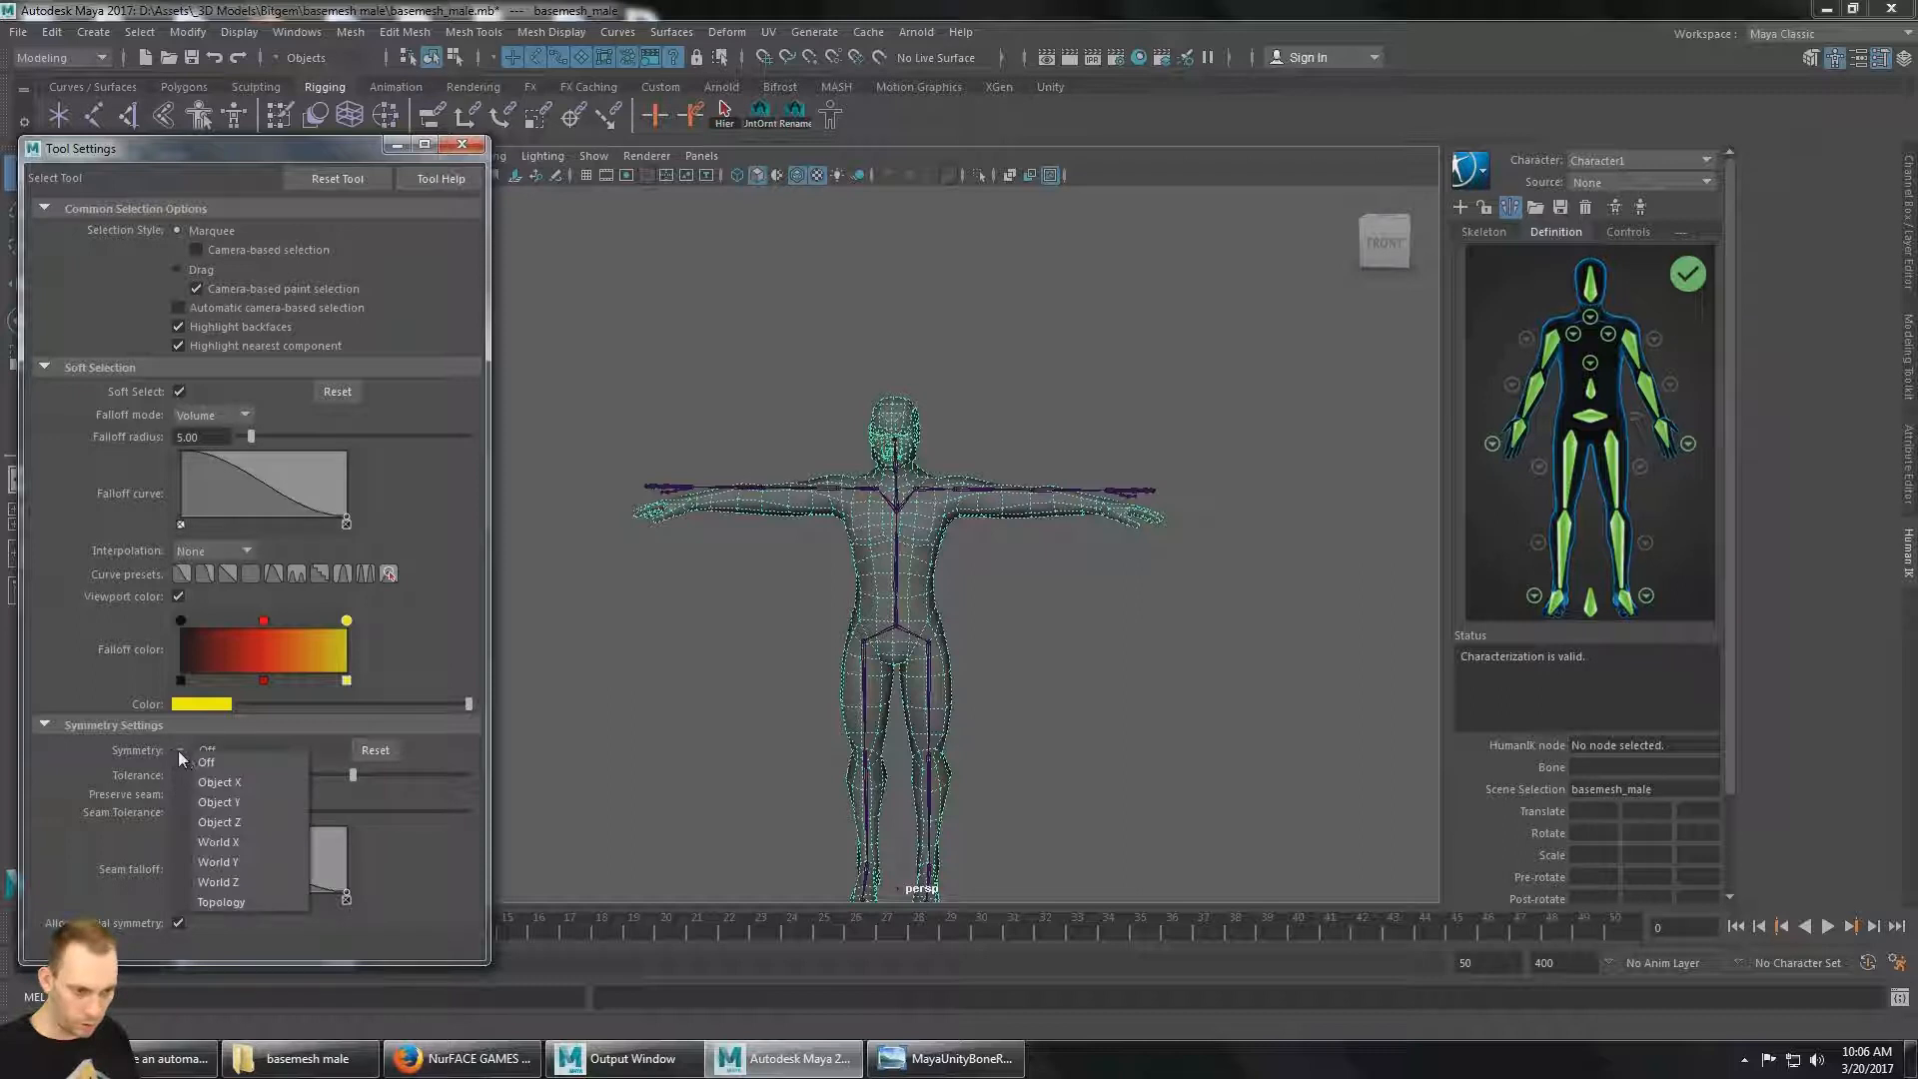
{"action": "left_click", "coordinate": [240, 782]}
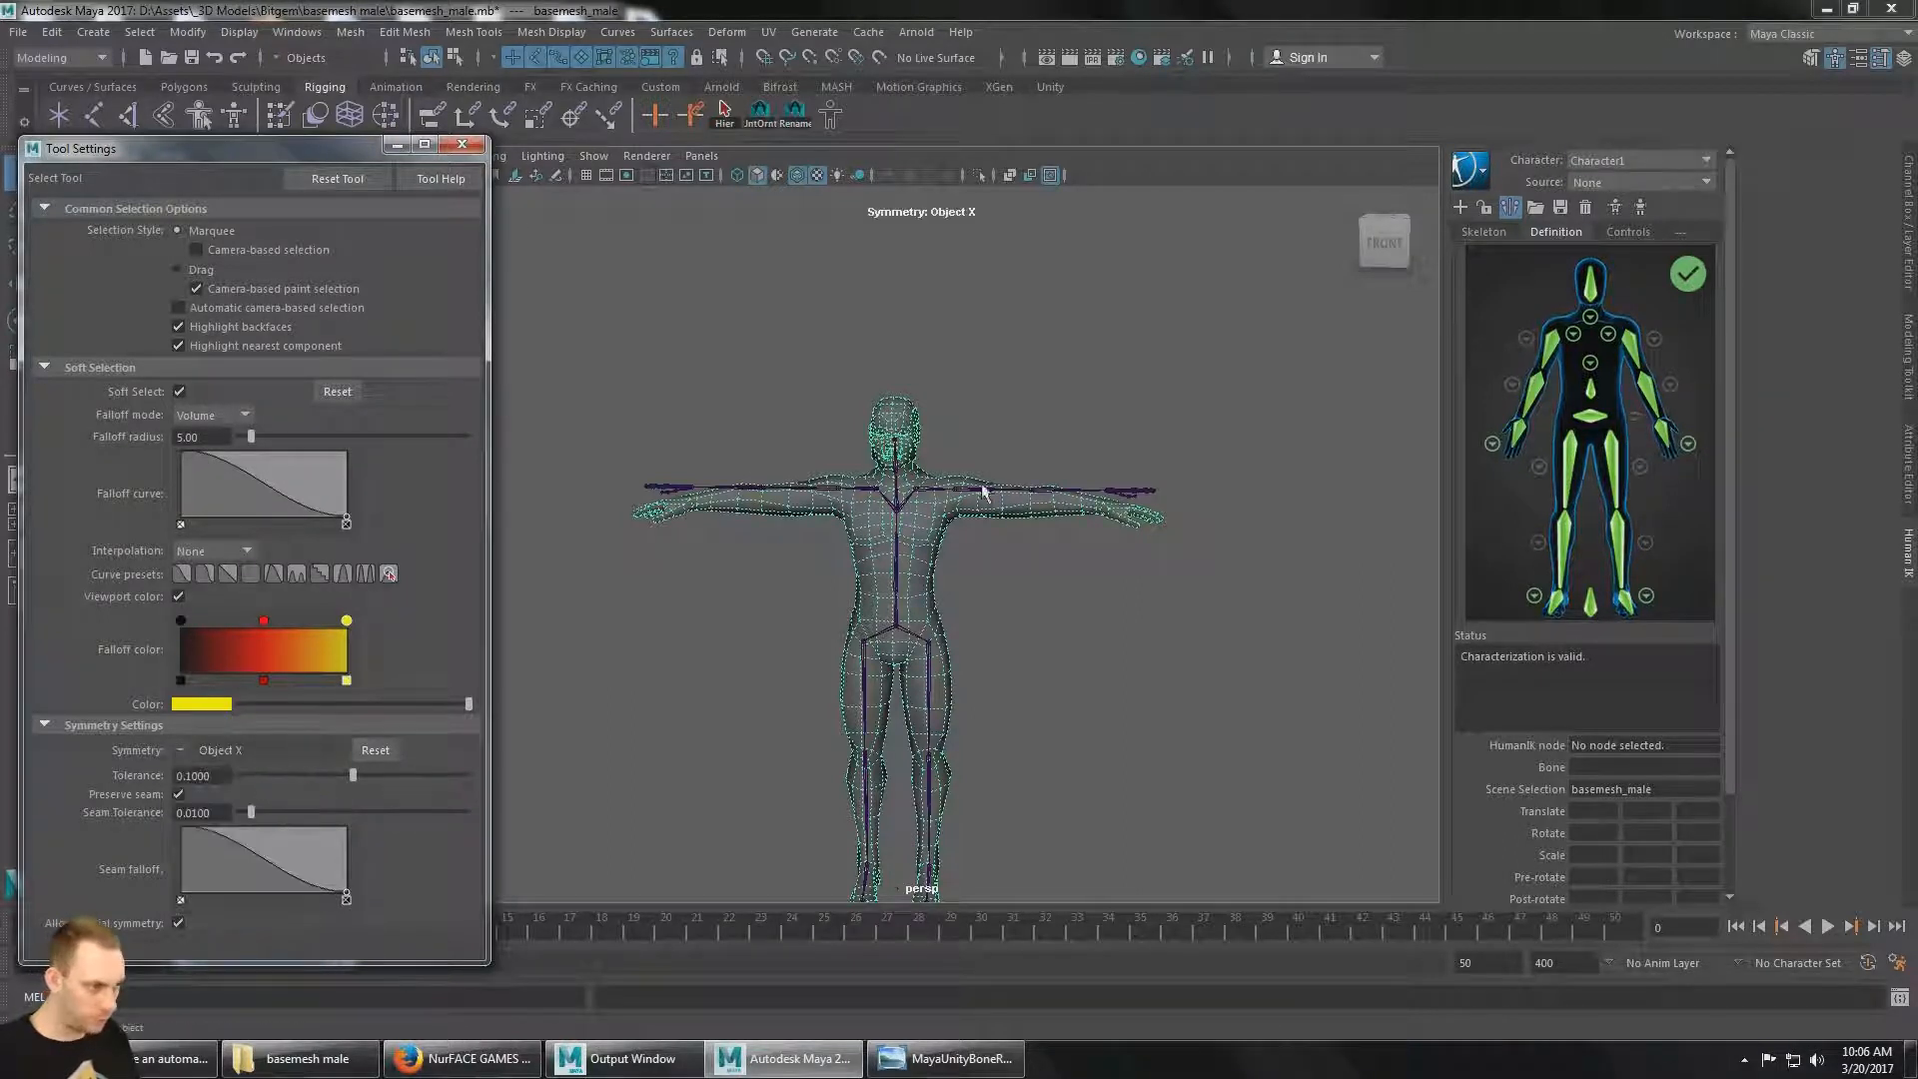
Deselect the base mesh and switch to component selection with the point component masks turned on.
{"action": "left_click_drag", "start_coordinate": [1198, 566], "coordinate": [1219, 590], "text": "alt"}
{"action": "left_click", "coordinate": [1184, 608]}
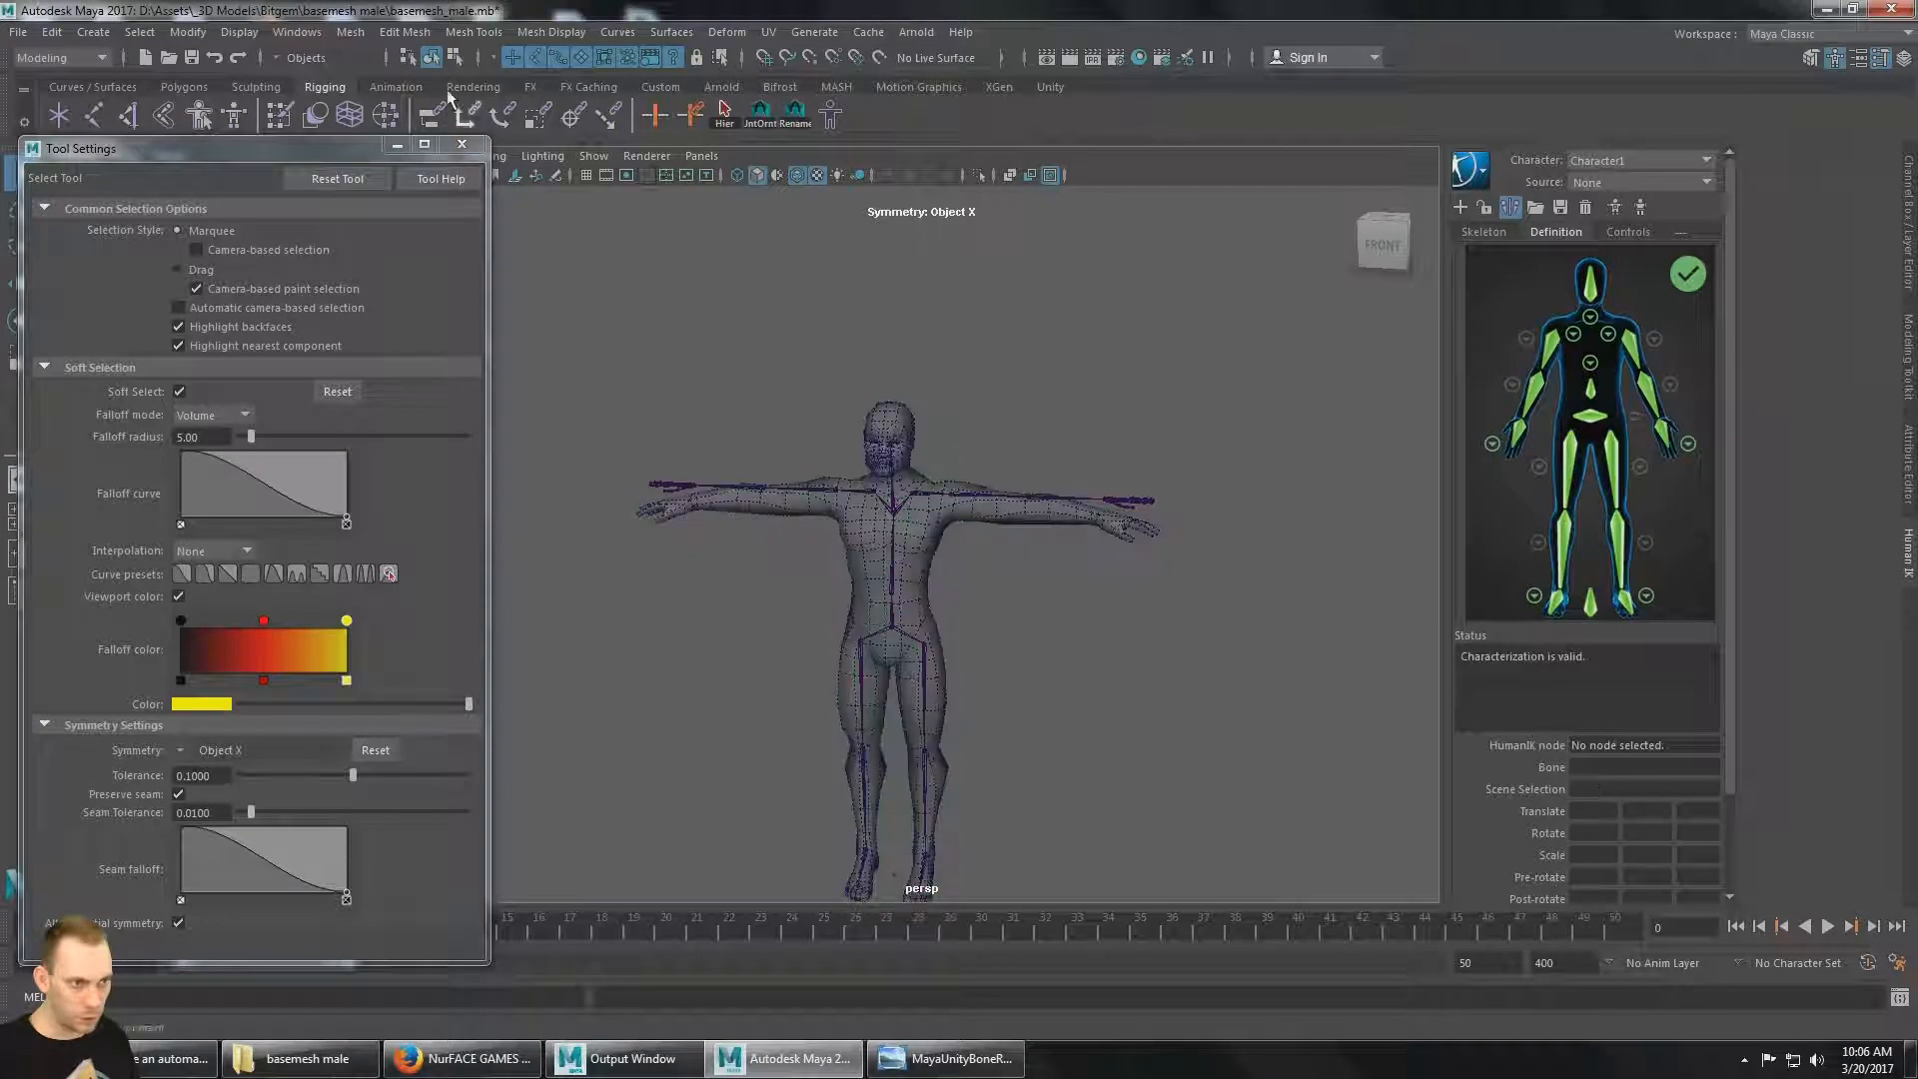
{"action": "left_click", "coordinate": [455, 57]}
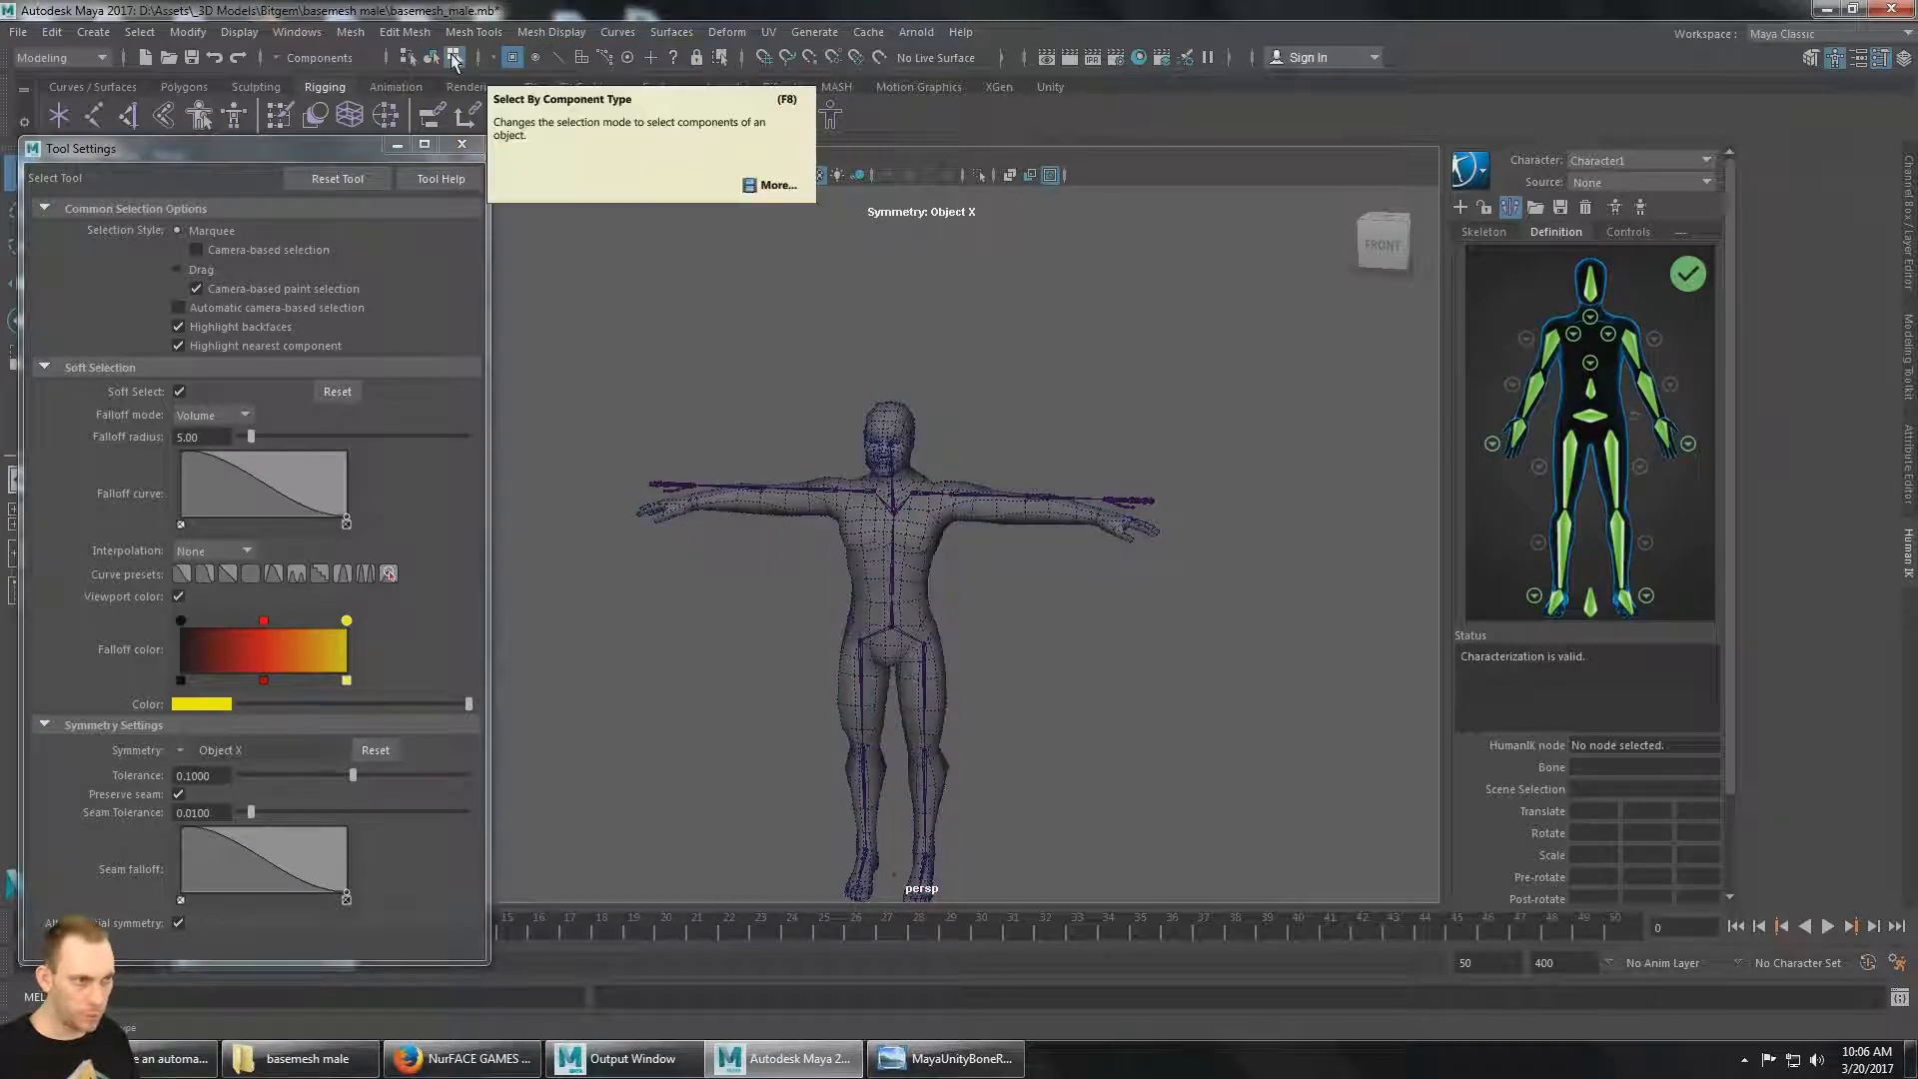
{"action": "left_click", "coordinate": [541, 62]}
{"action": "left_click_drag", "start_coordinate": [702, 200], "coordinate": [751, 331], "text": "alt"}
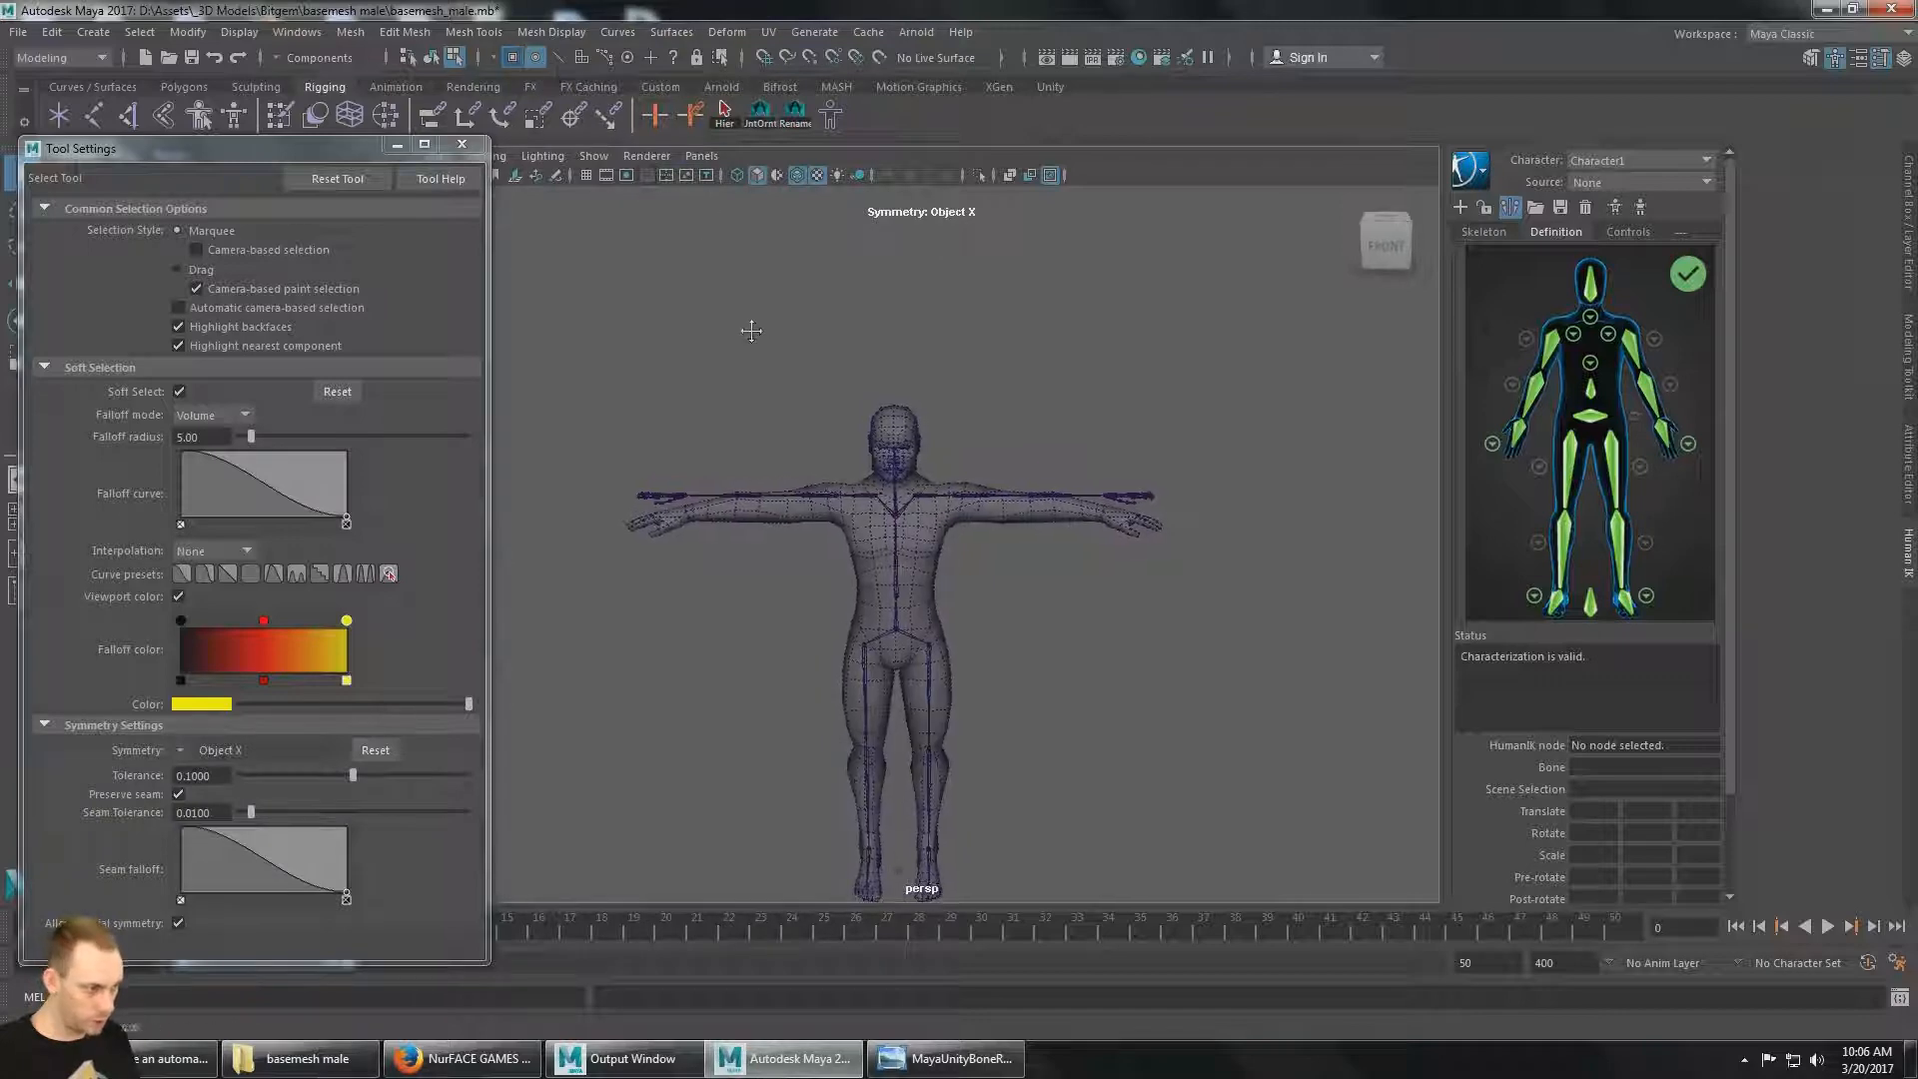
Try to select the components of the character's left arm and hand with a marquee.
{"action": "right_click_drag", "start_coordinate": [752, 330], "coordinate": [1229, 549], "text": "alt"}
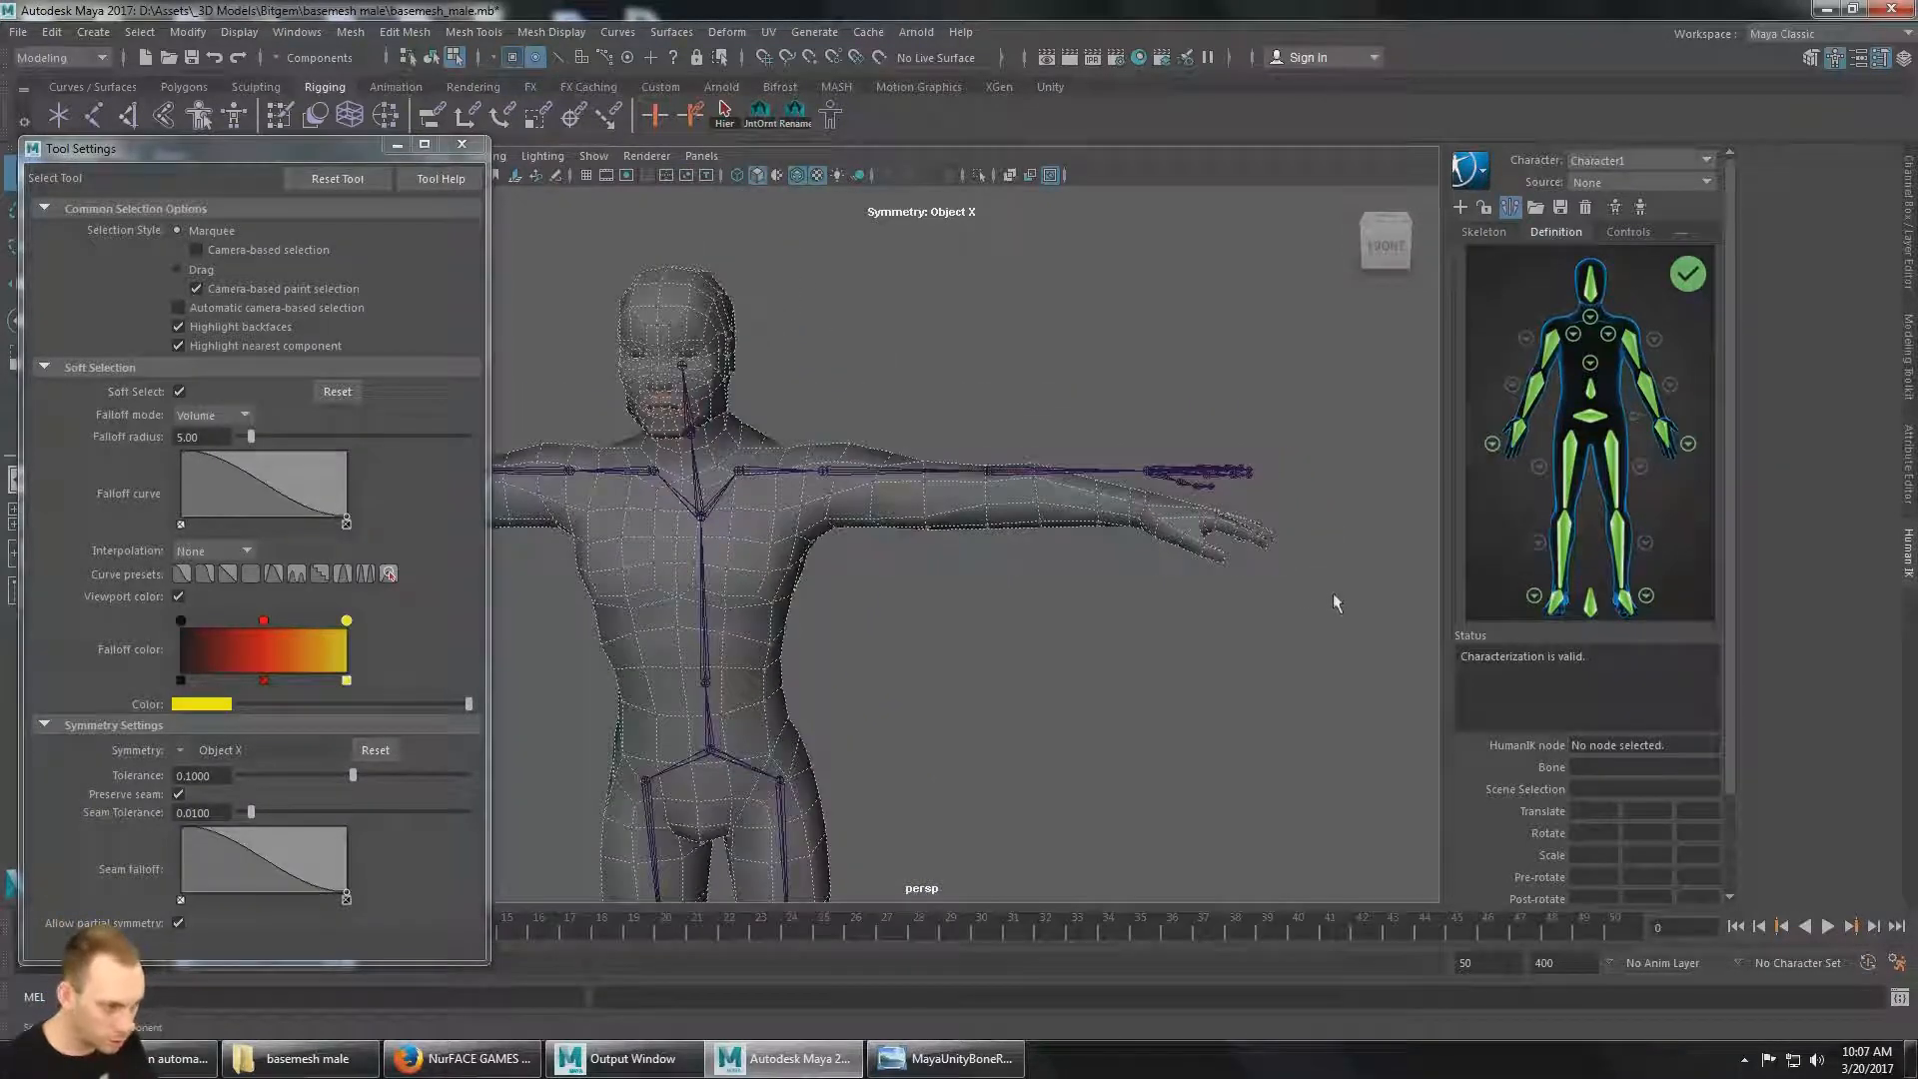
{"action": "left_click_drag", "start_coordinate": [991, 401], "coordinate": [876, 346]}
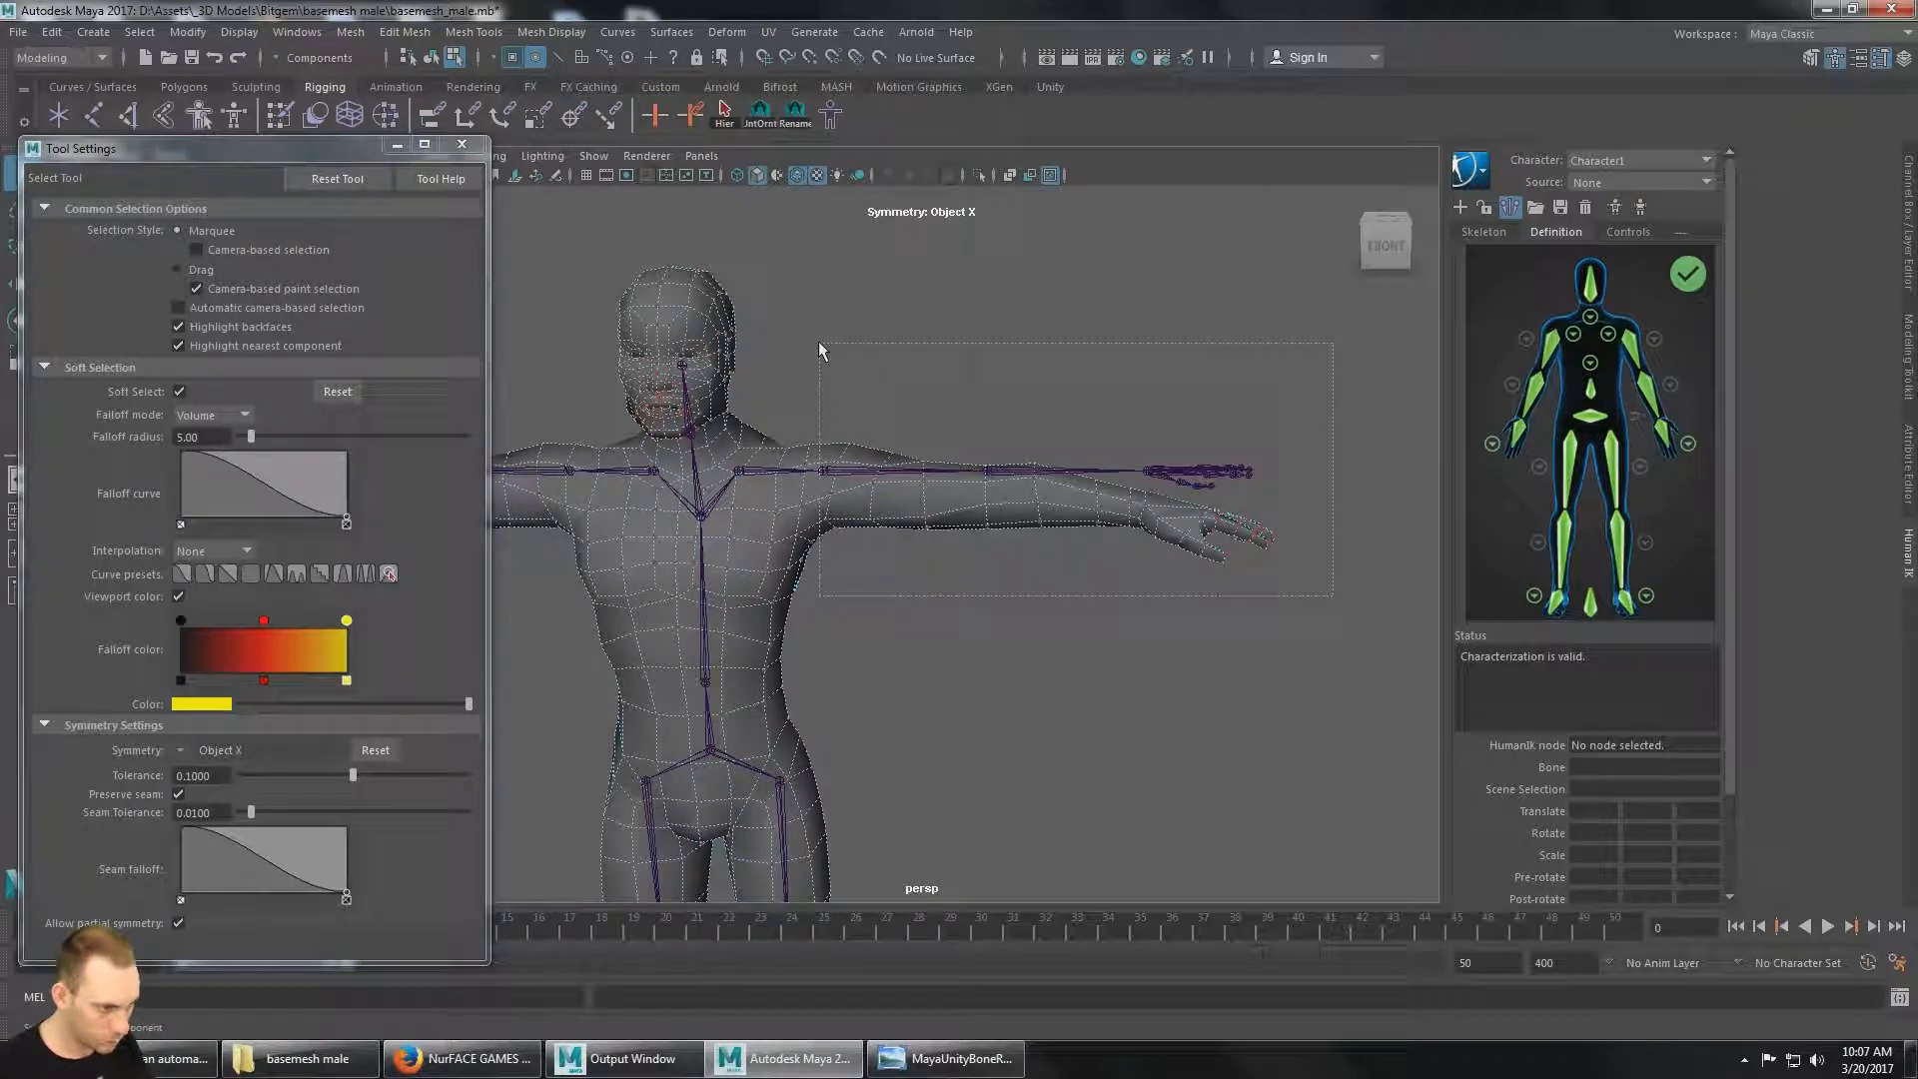
{"action": "left_click_drag", "start_coordinate": [818, 342], "coordinate": [950, 657]}
{"action": "left_click_drag", "start_coordinate": [950, 656], "coordinate": [972, 652], "text": "alt"}
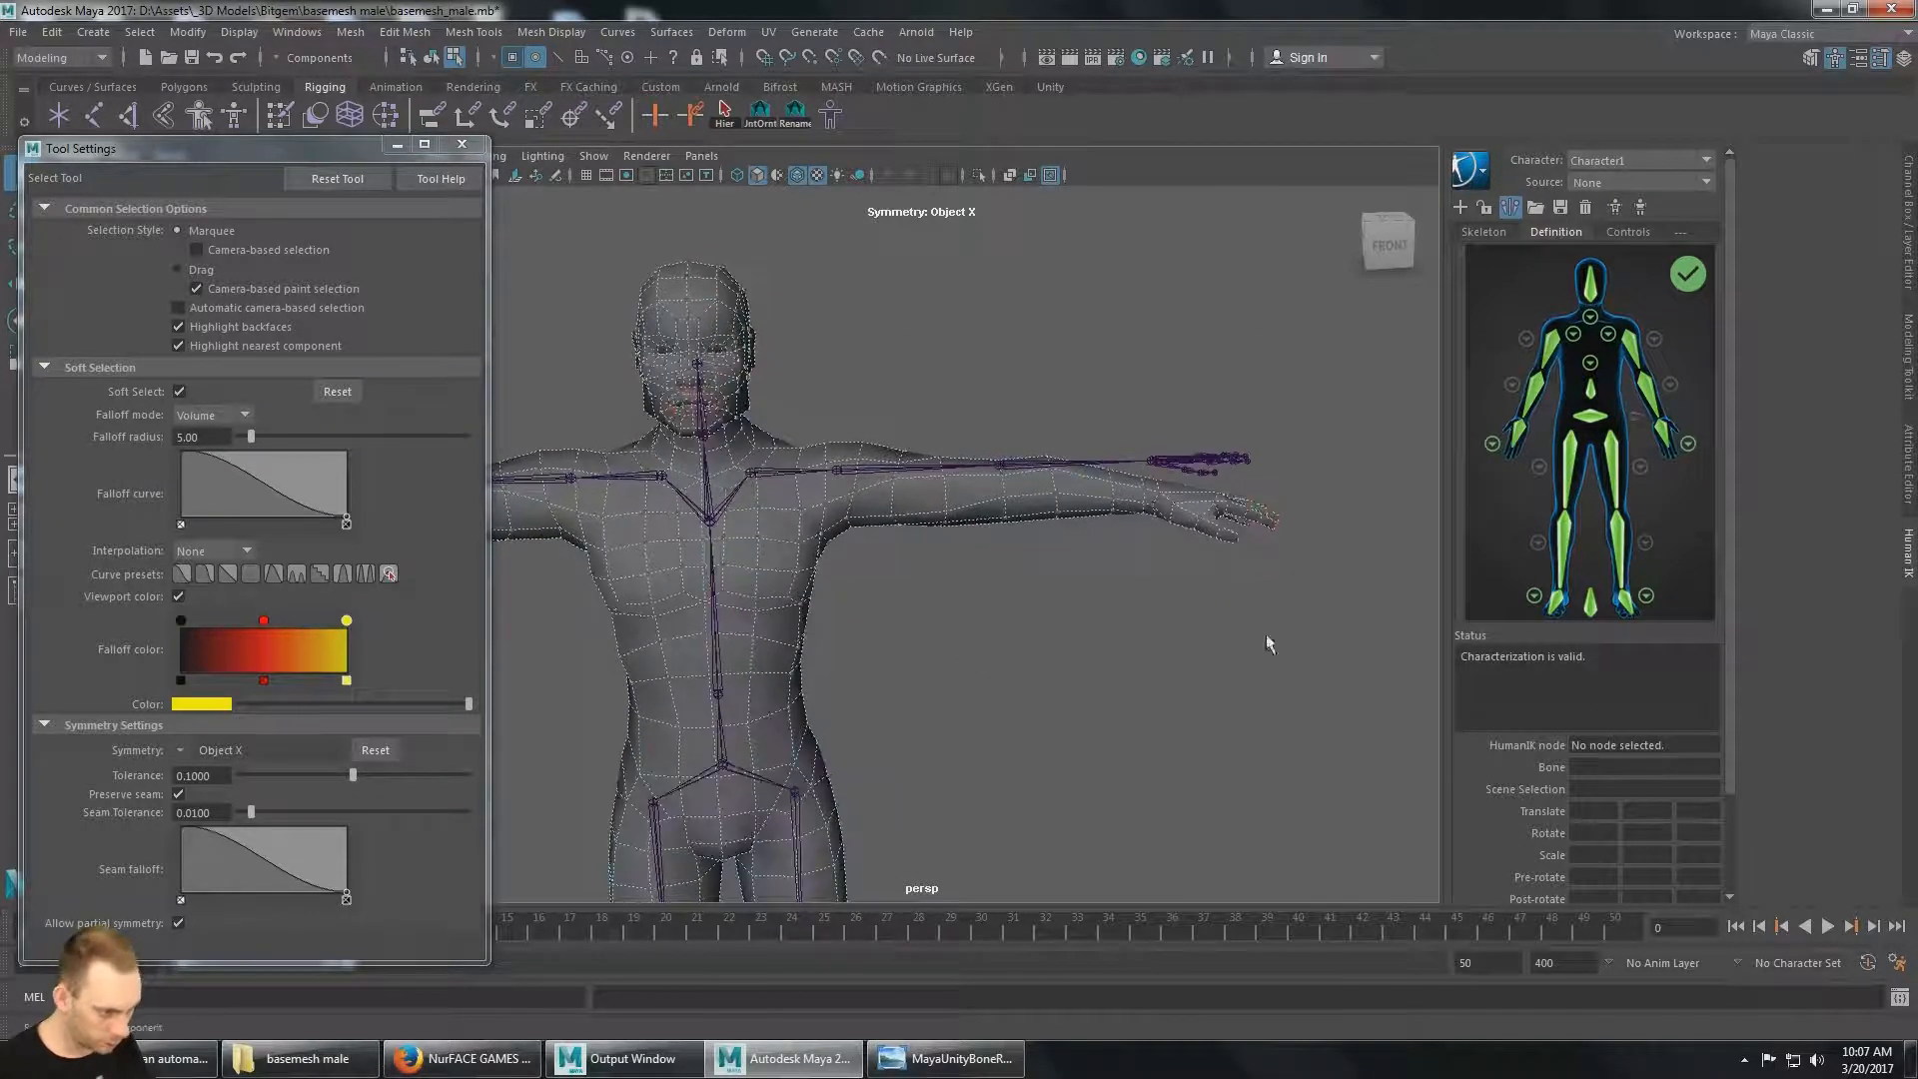
{"action": "left_click_drag", "start_coordinate": [1370, 642], "coordinate": [840, 343]}
{"action": "left_click_drag", "start_coordinate": [919, 408], "coordinate": [792, 478], "text": "alt"}
{"action": "right_click_drag", "start_coordinate": [1039, 420], "coordinate": [1007, 602], "text": "alt"}
{"action": "left_click_drag", "start_coordinate": [1007, 603], "coordinate": [1148, 587], "text": "alt"}
Activate the Rotate tool and move its settings window so the toolbox is uncovered.
{"action": "key", "text": "e"}
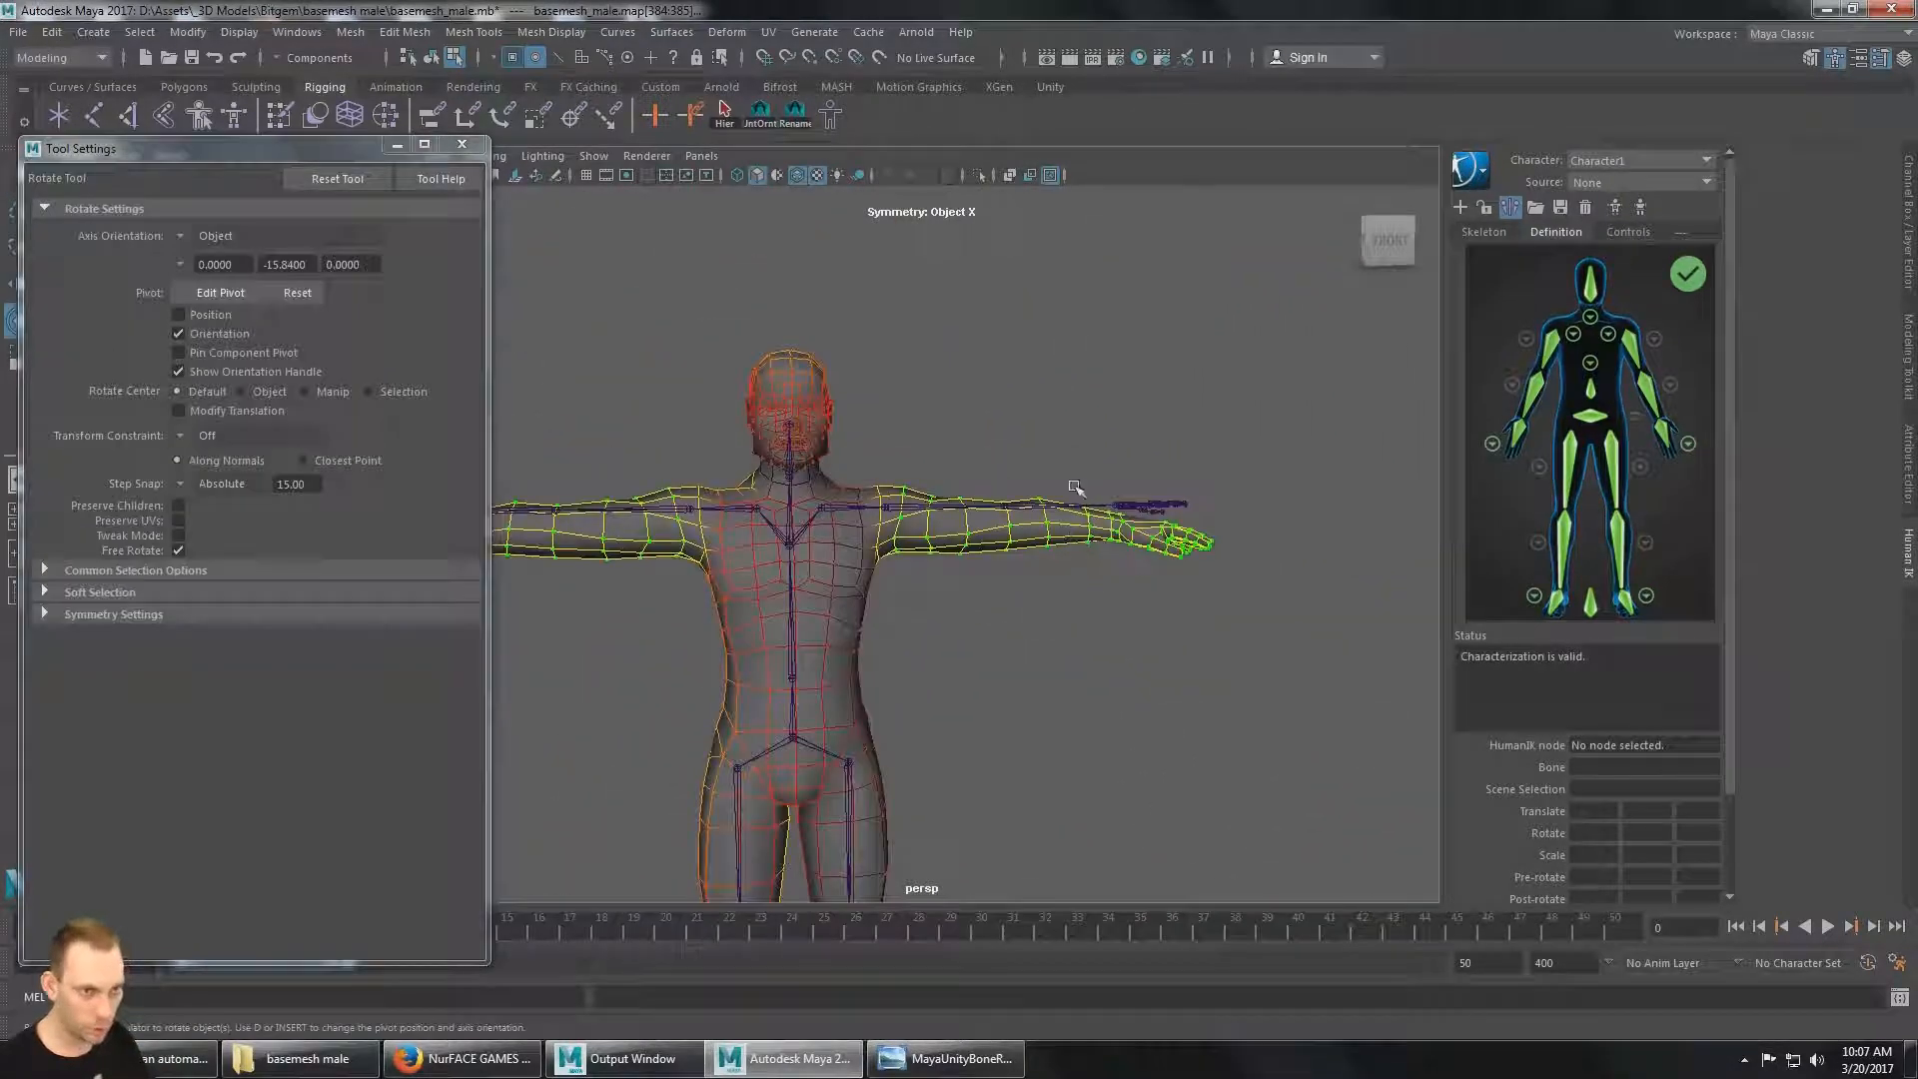
{"action": "left_click_drag", "start_coordinate": [322, 148], "coordinate": [282, 172]}
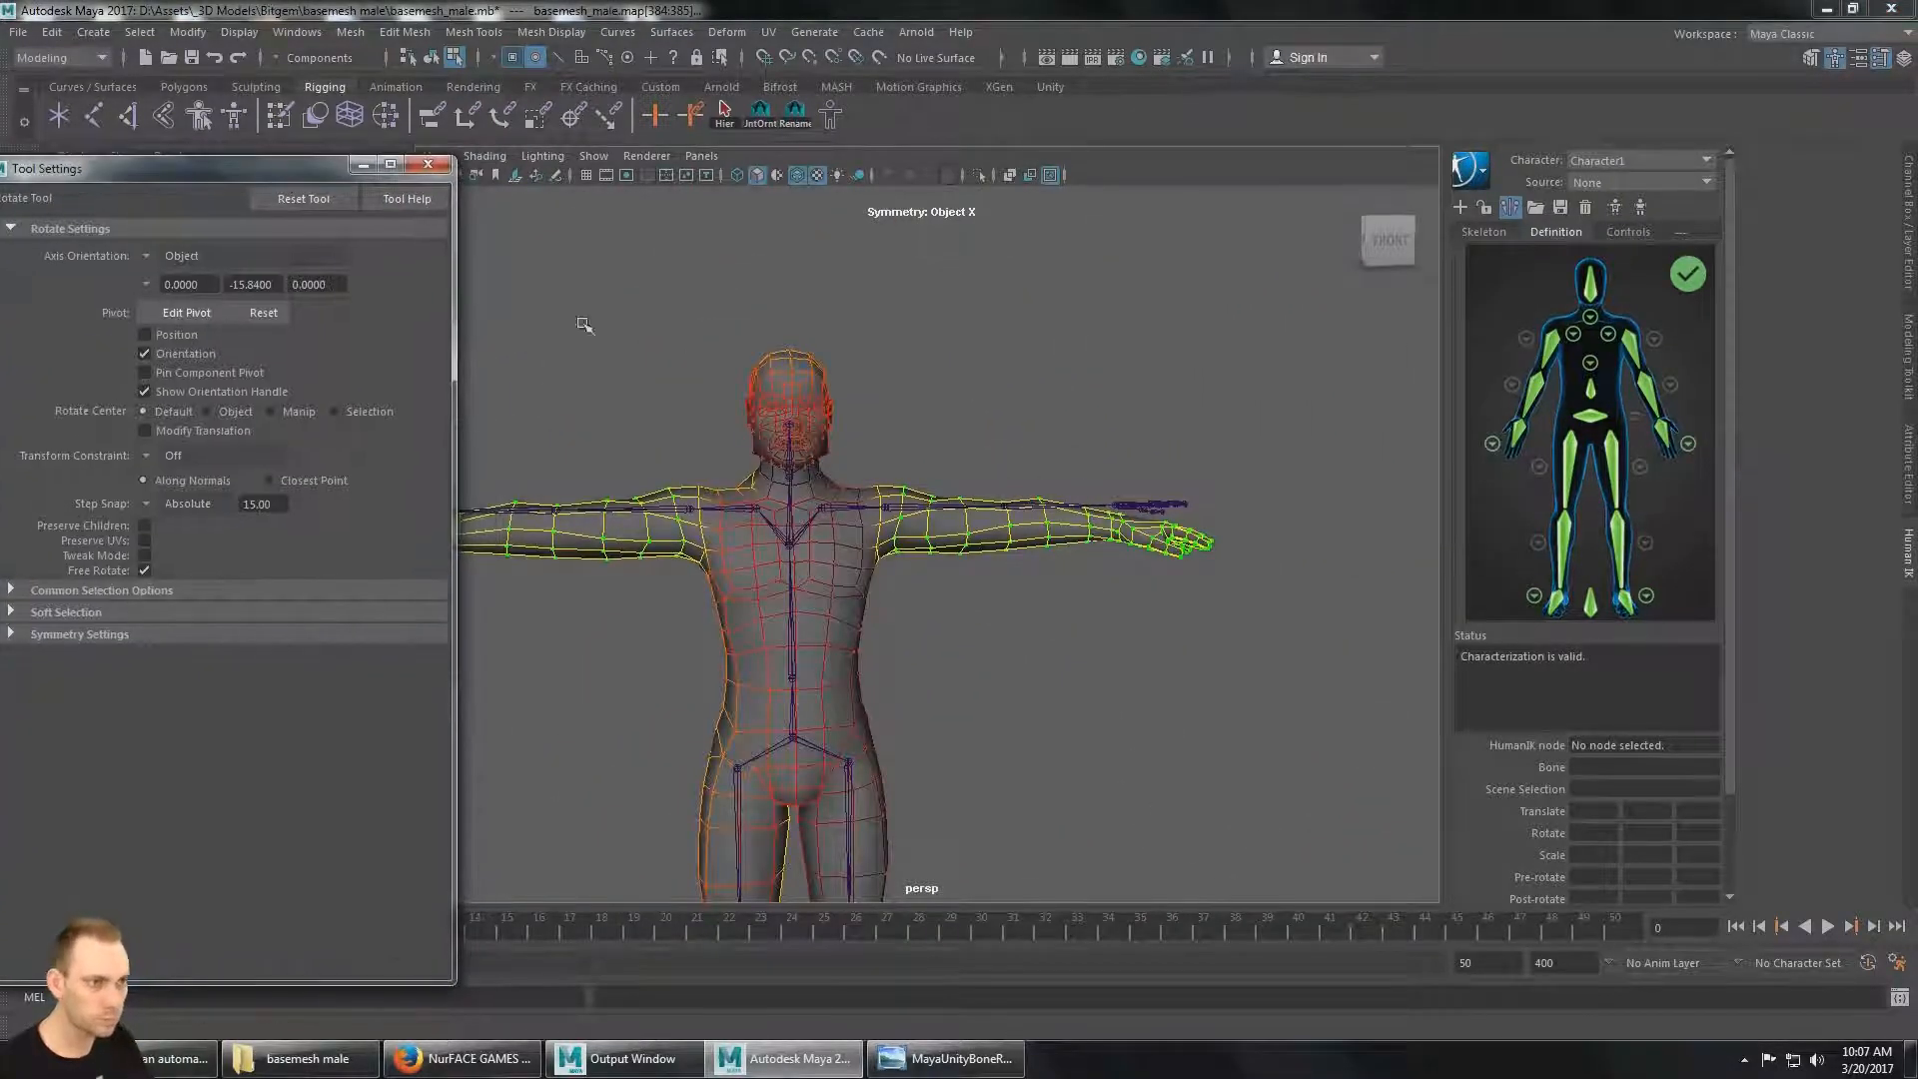
{"action": "left_click_drag", "start_coordinate": [804, 260], "coordinate": [1060, 385], "text": "alt"}
{"action": "middle_click_drag", "start_coordinate": [1059, 385], "coordinate": [1018, 288], "text": "alt"}
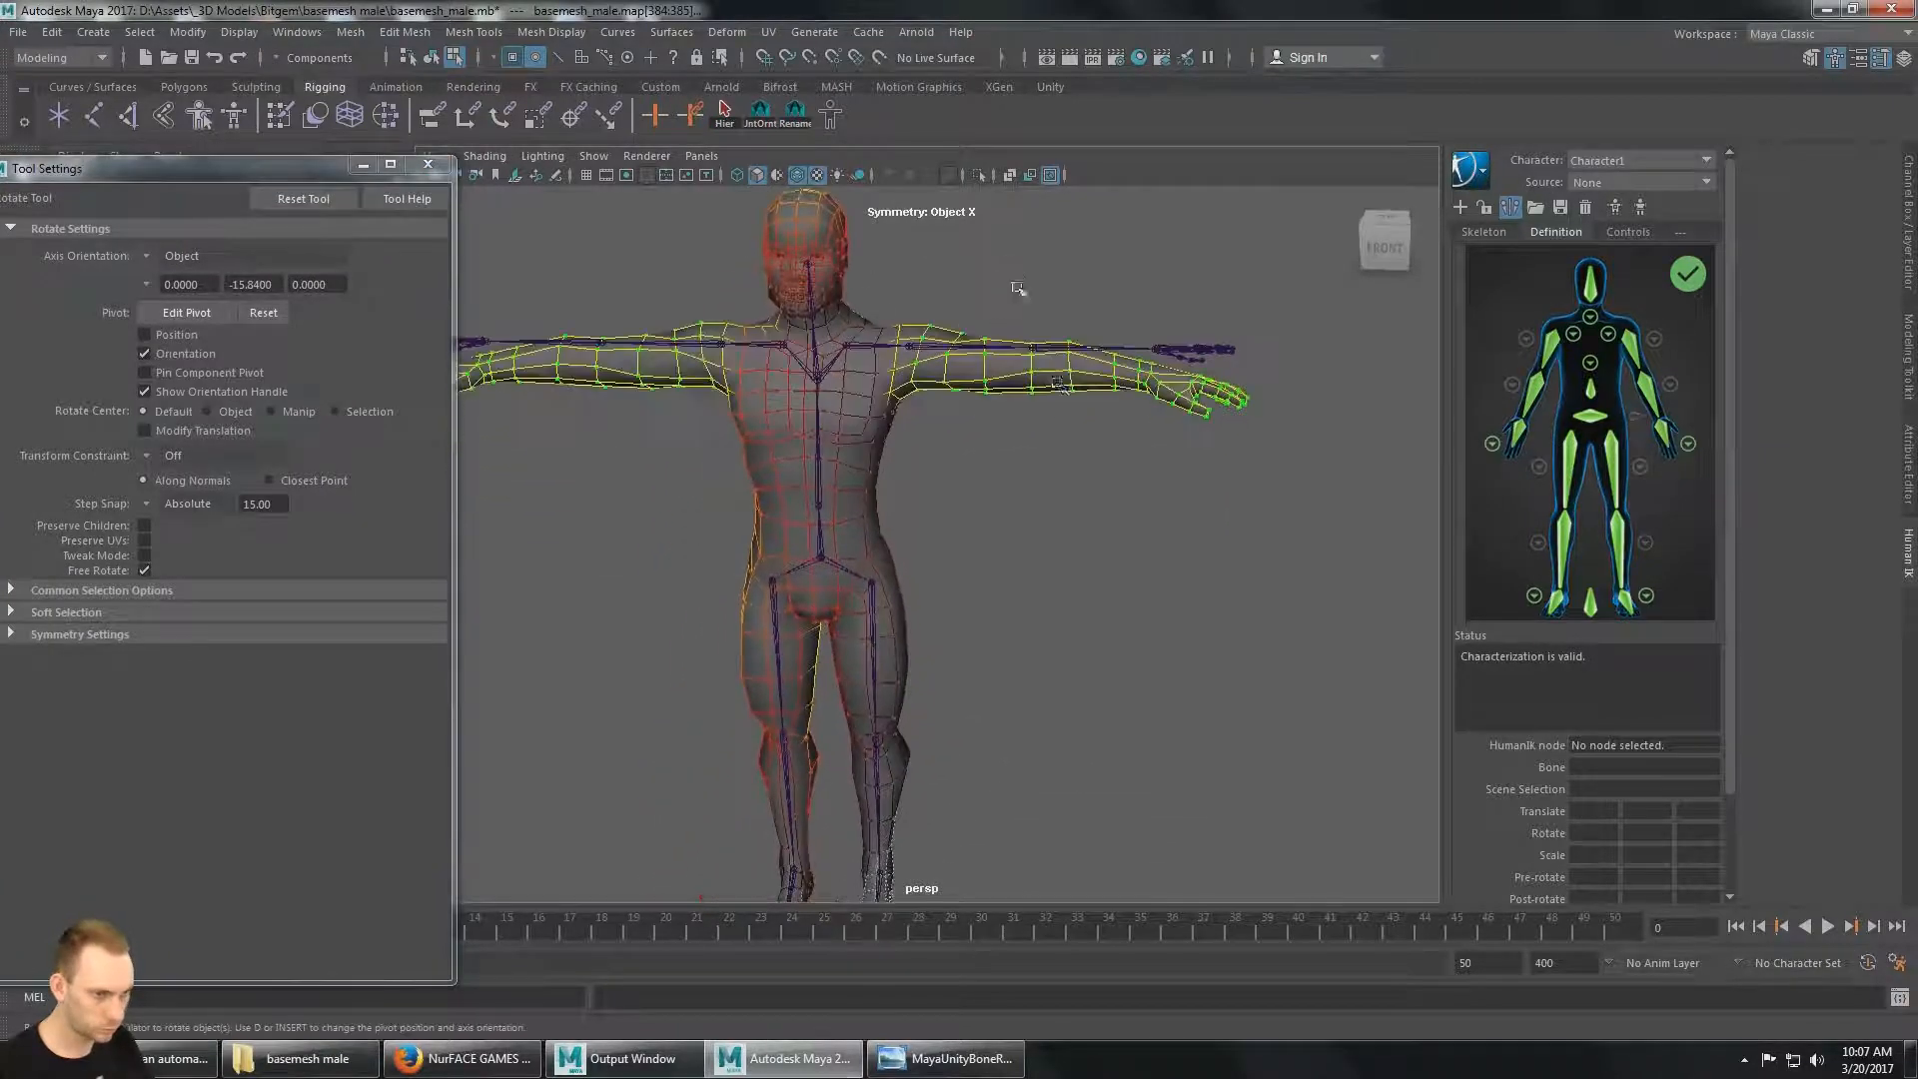
{"action": "scroll", "coordinate": [1017, 287], "scroll_direction": "down", "scroll_amount": 3}
{"action": "left_click_drag", "start_coordinate": [167, 178], "coordinate": [232, 190]}
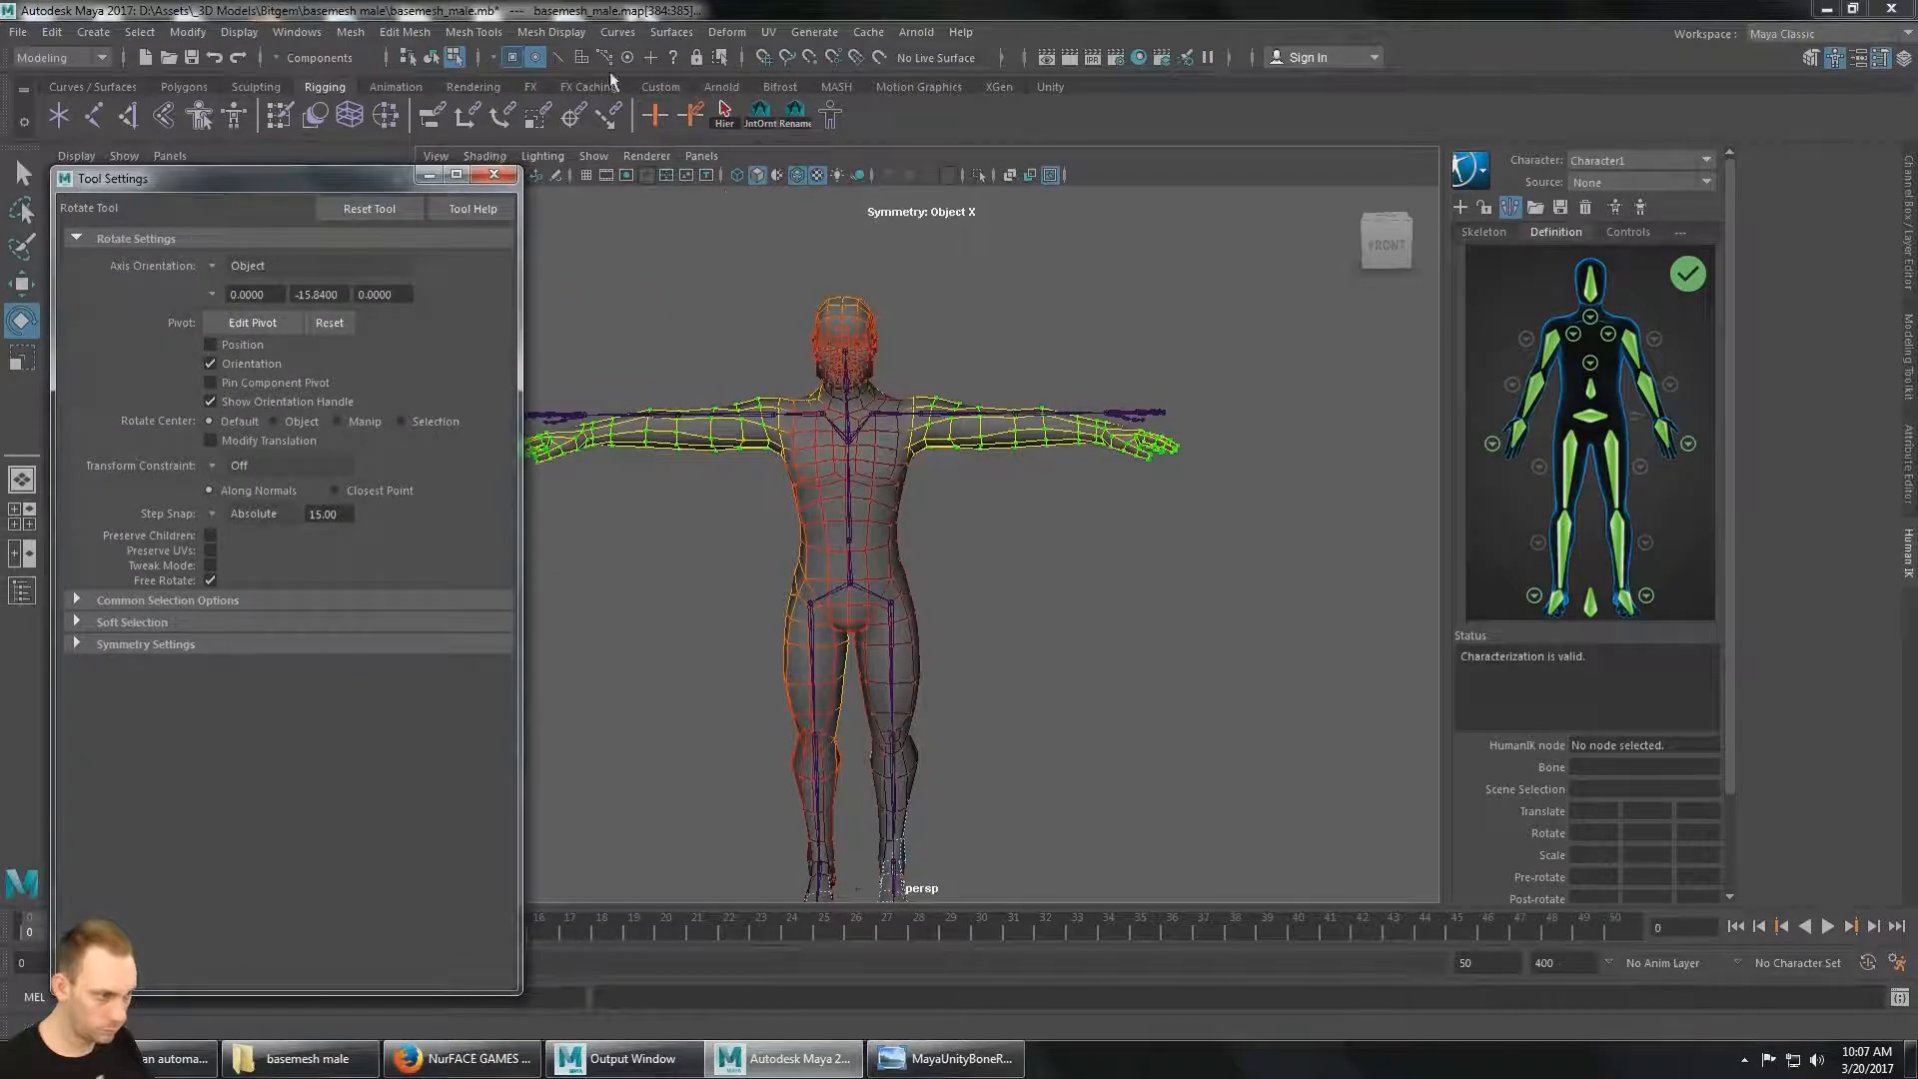
Make the component mask pick vertices and symmetrically select the arm vertices from the shoulder to the fingertips.
{"action": "left_click_drag", "start_coordinate": [984, 455], "coordinate": [1024, 459], "text": "alt"}
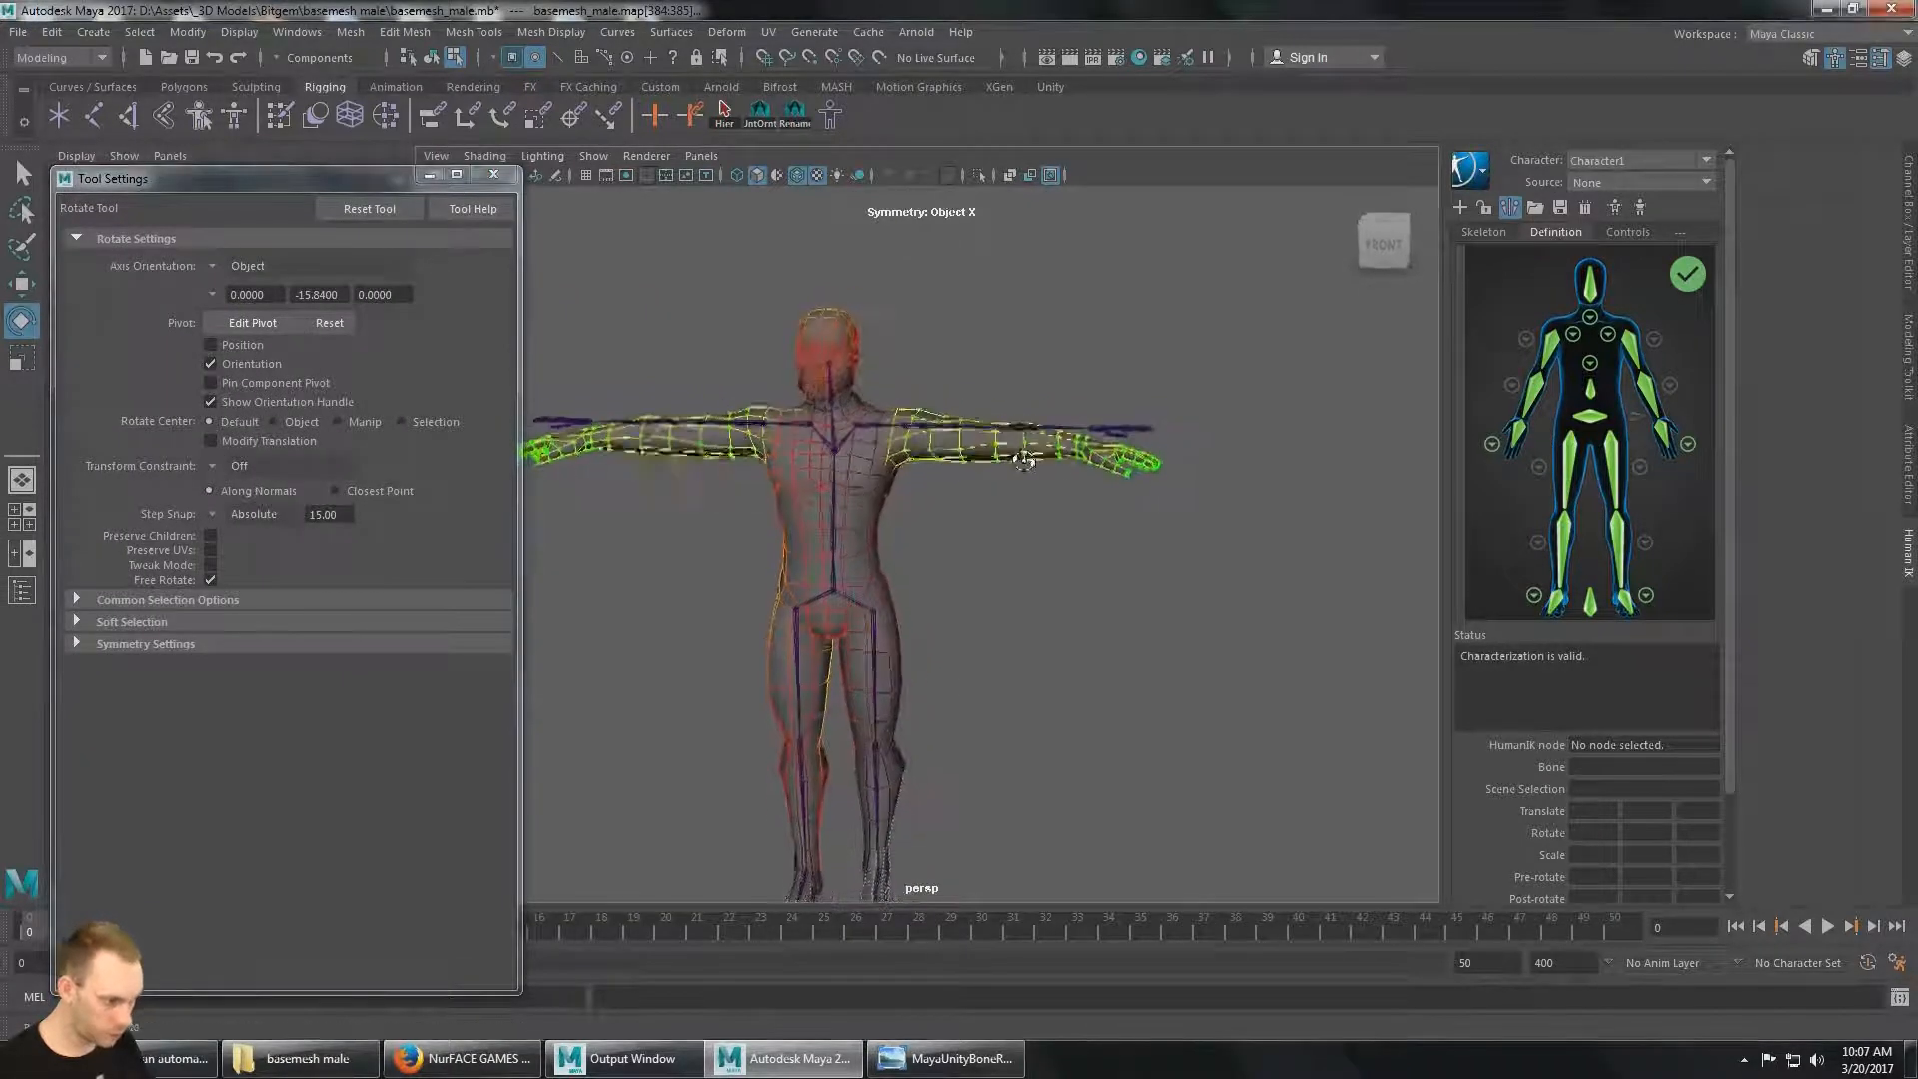
{"action": "left_click_drag", "start_coordinate": [1004, 540], "coordinate": [987, 530], "text": "alt"}
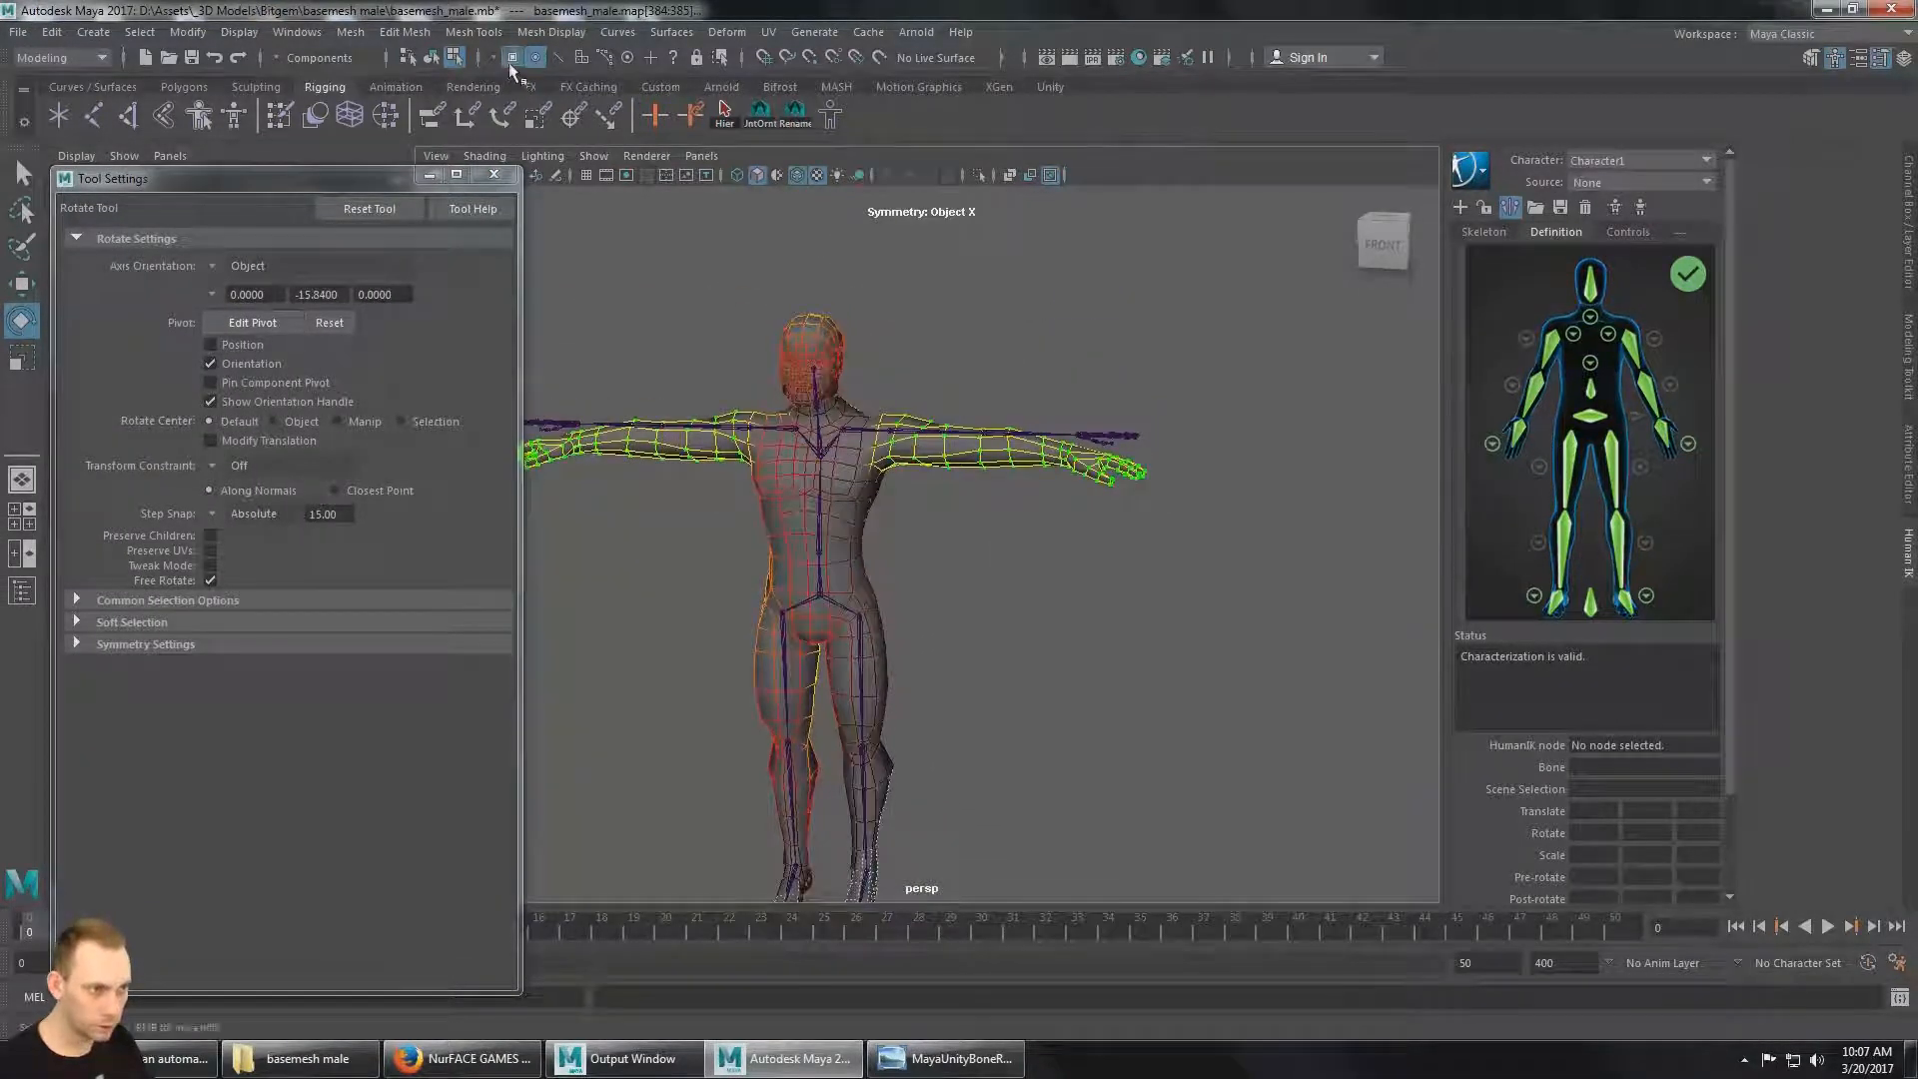
{"action": "left_click", "coordinate": [536, 58]}
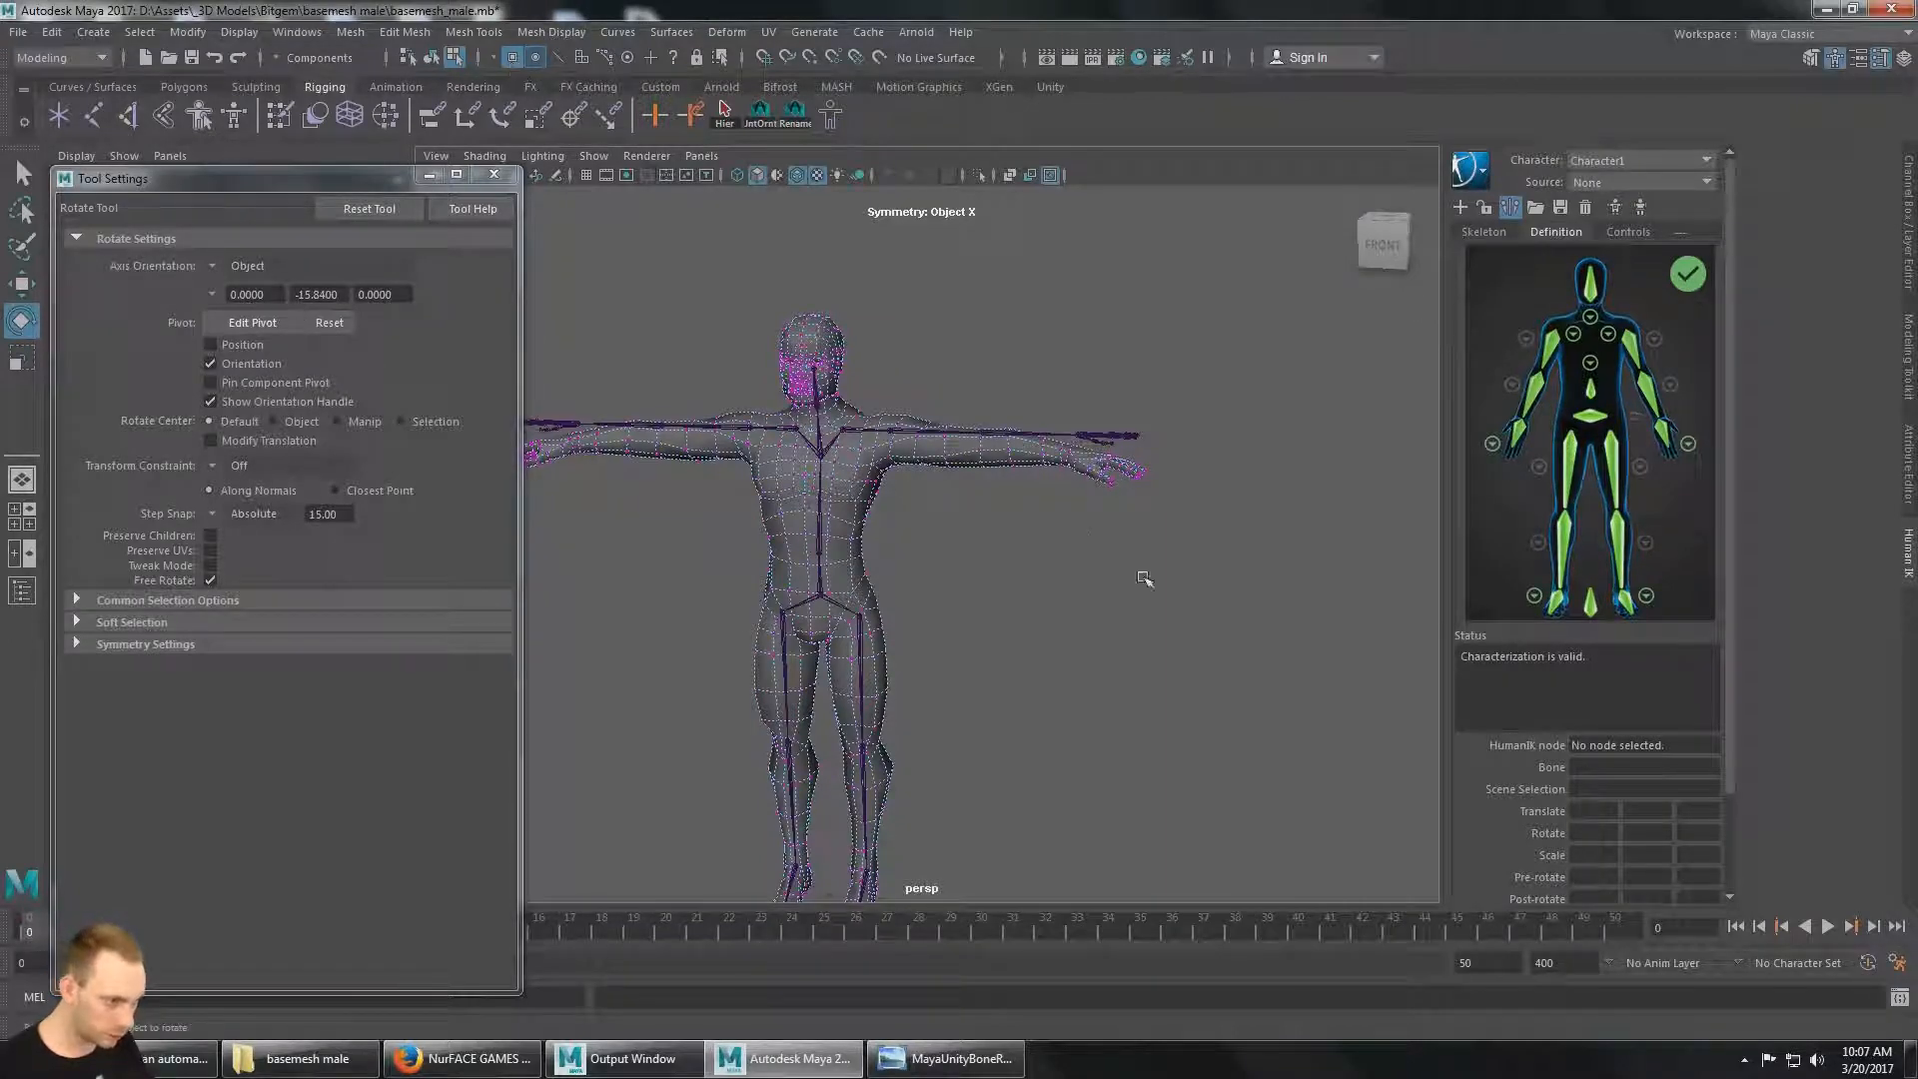
{"action": "left_click_drag", "start_coordinate": [969, 370], "coordinate": [915, 350]}
{"action": "left_click_drag", "start_coordinate": [1050, 396], "coordinate": [1075, 399], "text": "alt"}
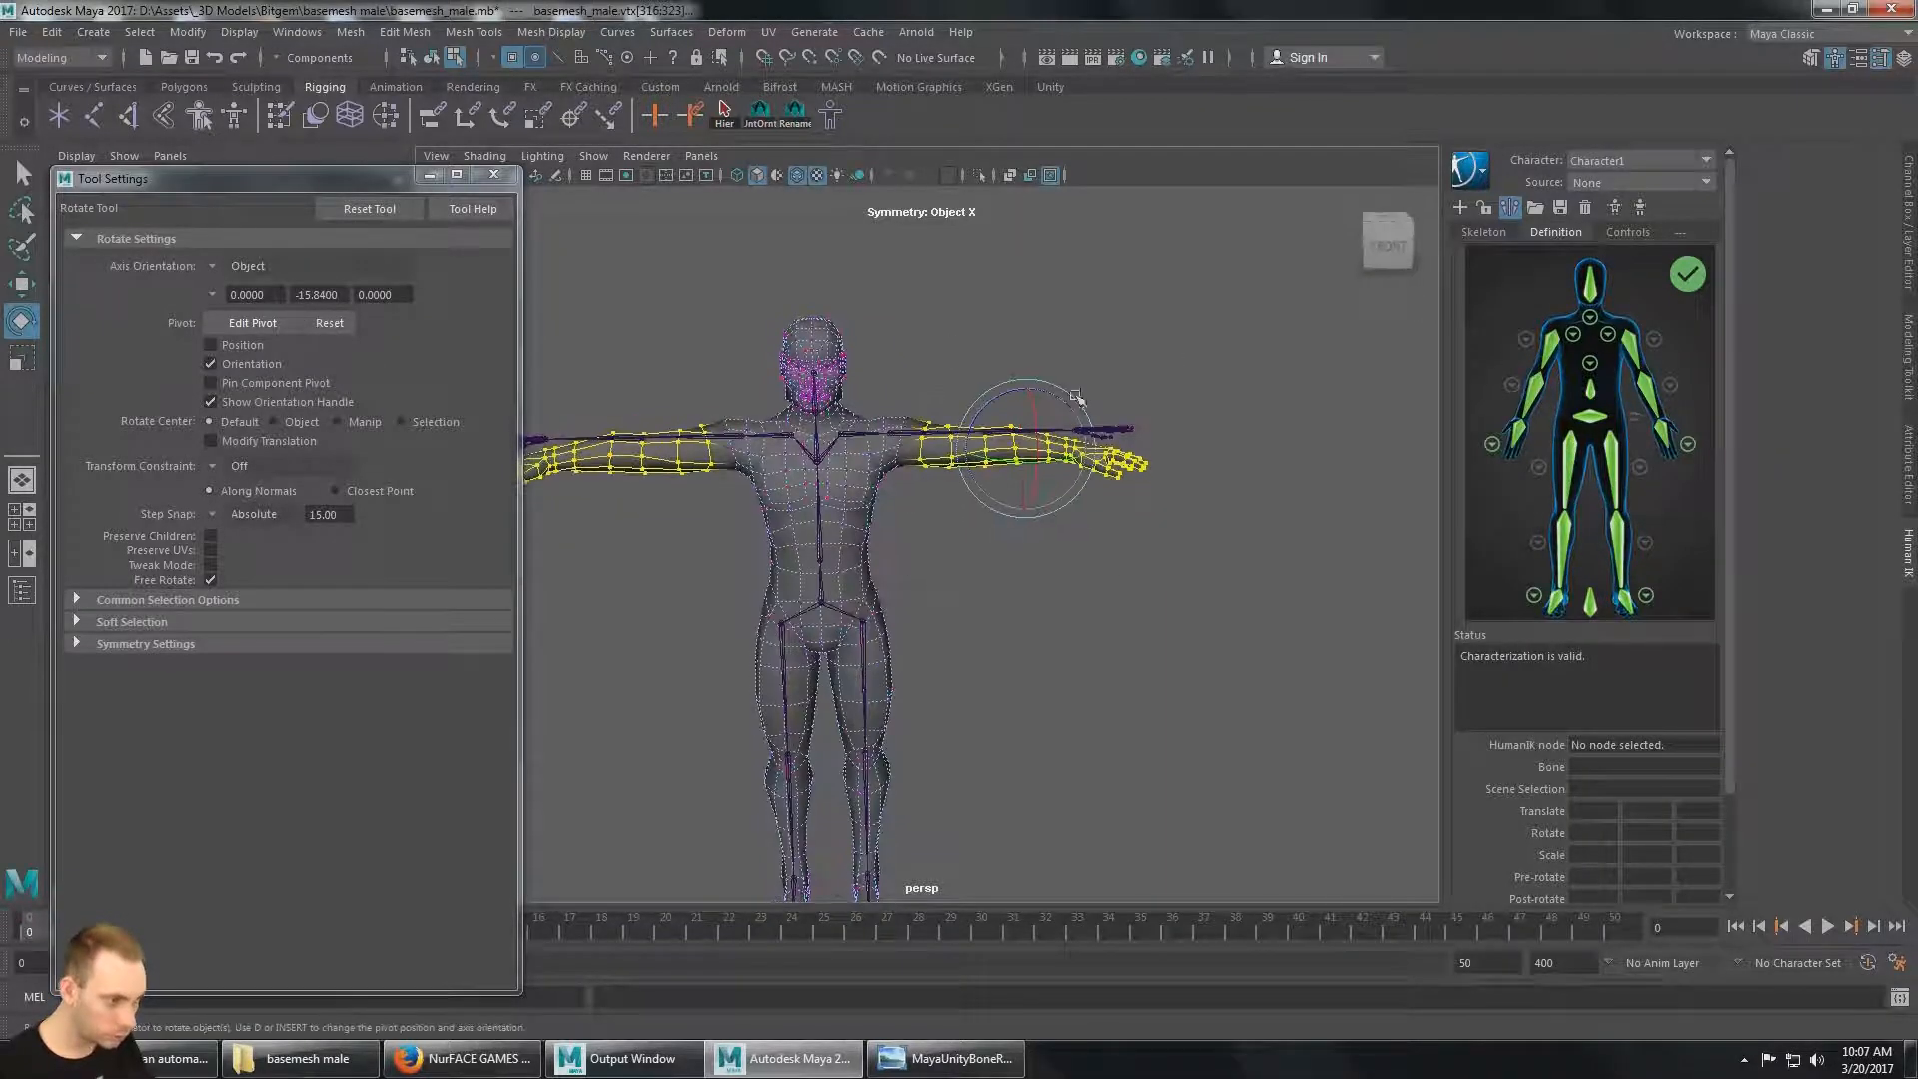
{"action": "scroll", "coordinate": [1155, 490], "scroll_direction": "up", "scroll_amount": 3}
{"action": "scroll", "coordinate": [1154, 490], "scroll_direction": "up", "scroll_amount": 5}
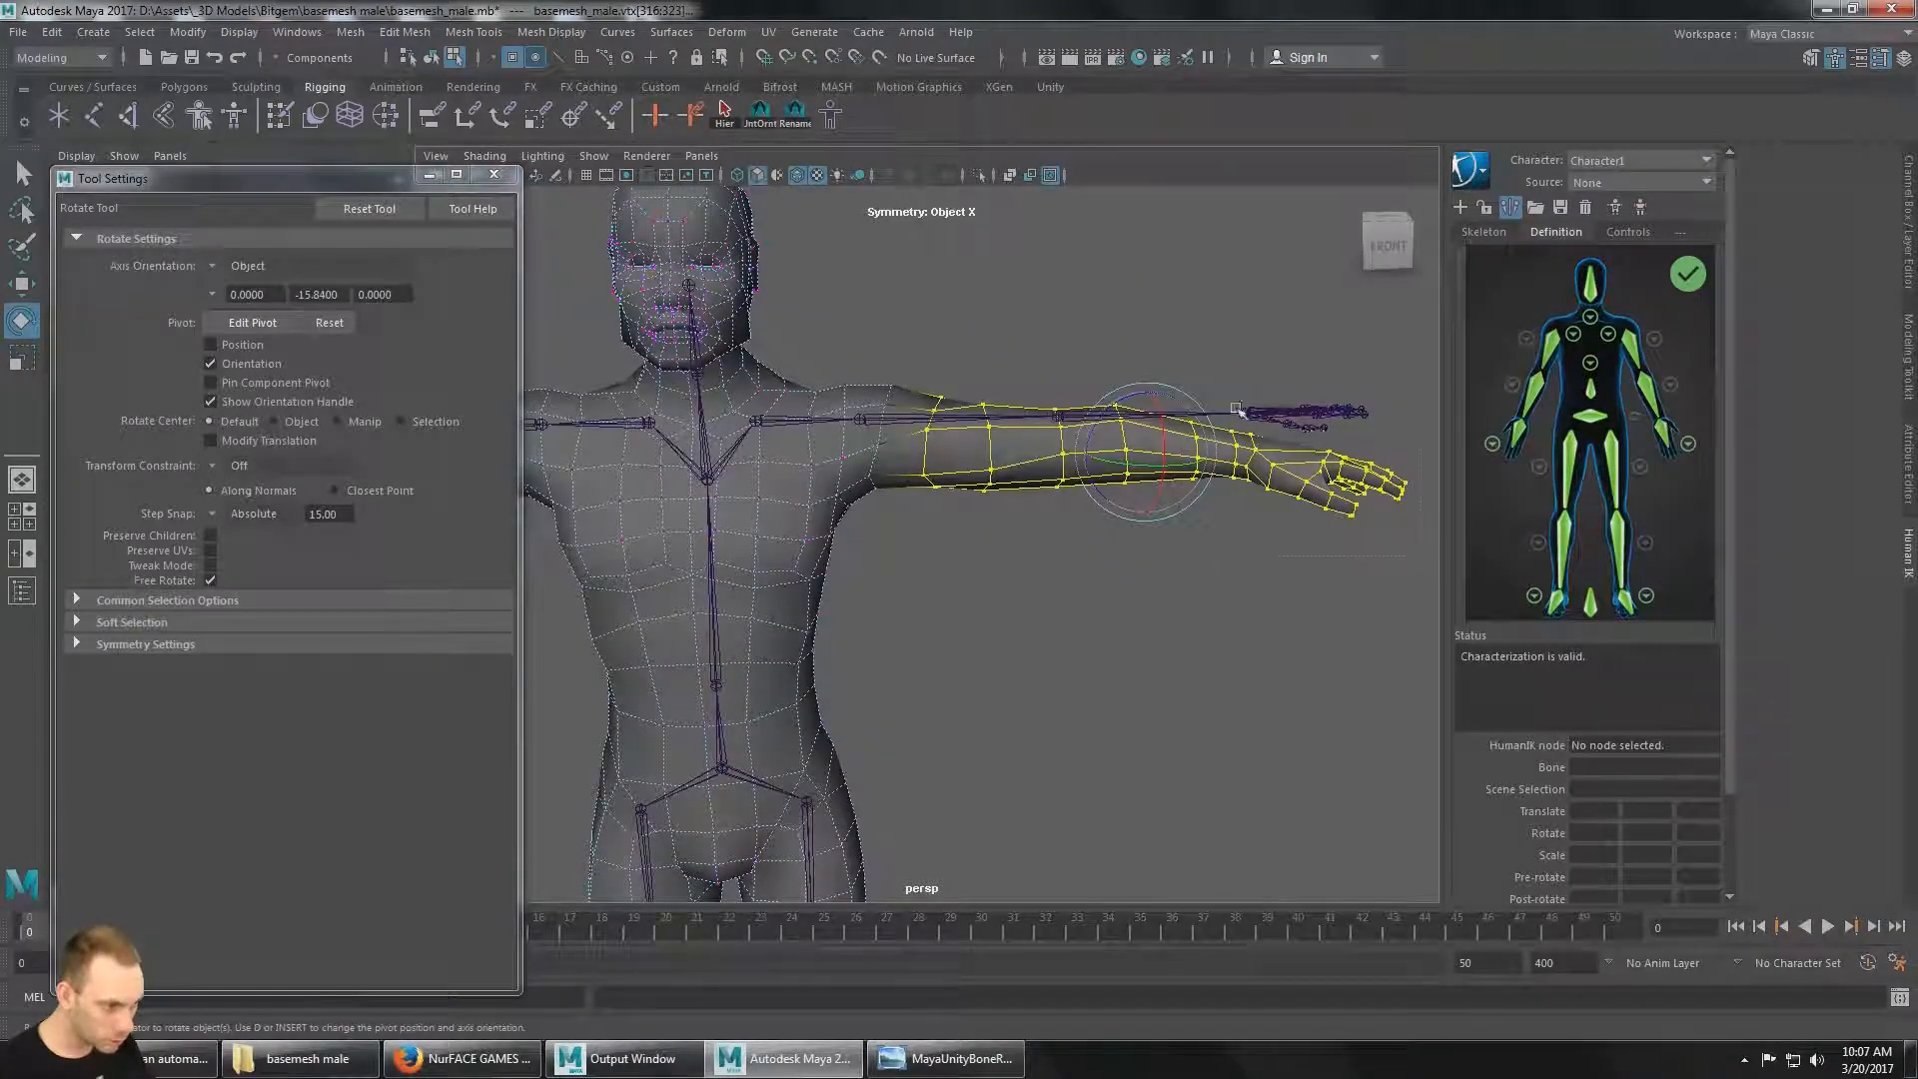
{"action": "left_click_drag", "start_coordinate": [859, 300], "coordinate": [1199, 469], "text": "alt"}
Check the Rotate tool's Soft Selection settings and look closely at the selected arm vertices.
{"action": "left_click", "coordinate": [78, 621]}
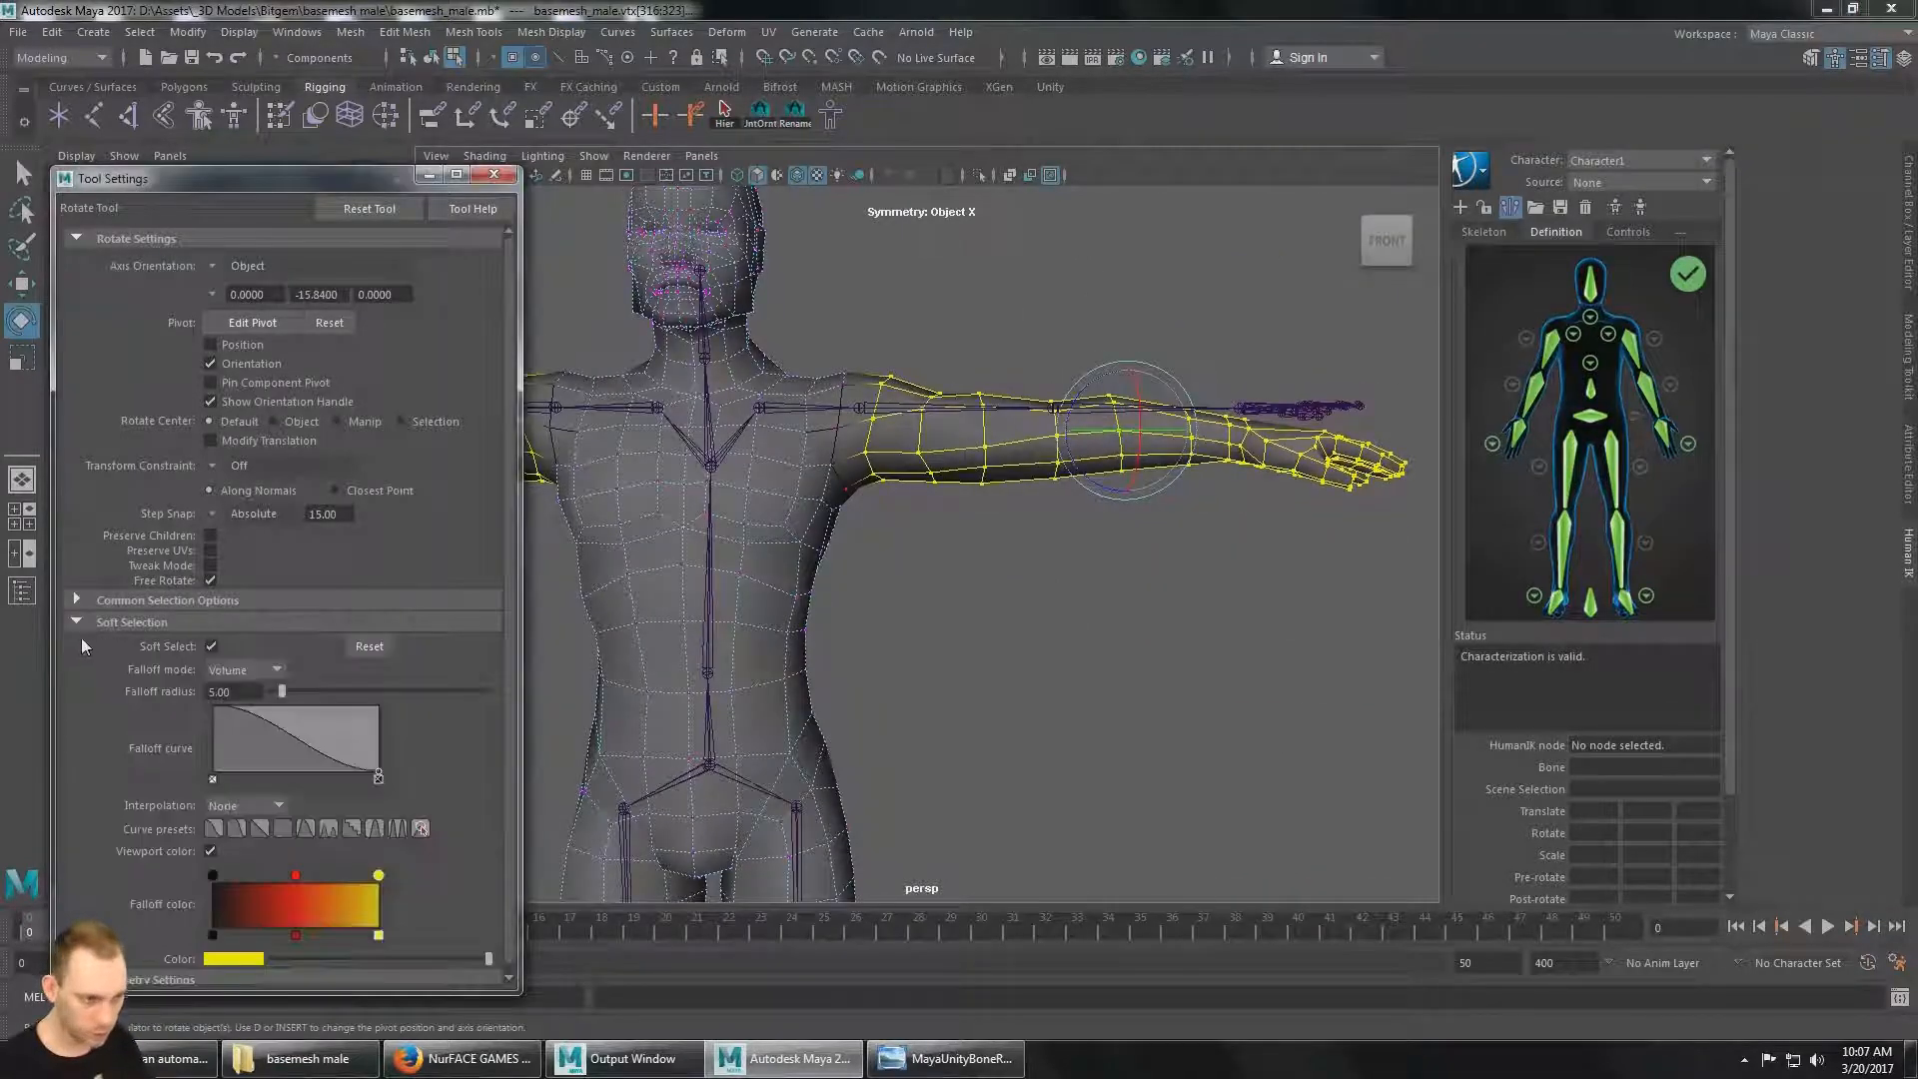
{"action": "left_click", "coordinate": [76, 617]}
{"action": "scroll", "coordinate": [1060, 440], "scroll_direction": "down", "scroll_amount": 3}
{"action": "middle_click_drag", "start_coordinate": [1065, 439], "coordinate": [1064, 507], "text": "alt"}
{"action": "scroll", "coordinate": [1064, 506], "scroll_direction": "up", "scroll_amount": 3}
{"action": "left_click_drag", "start_coordinate": [1064, 507], "coordinate": [1059, 509], "text": "alt"}
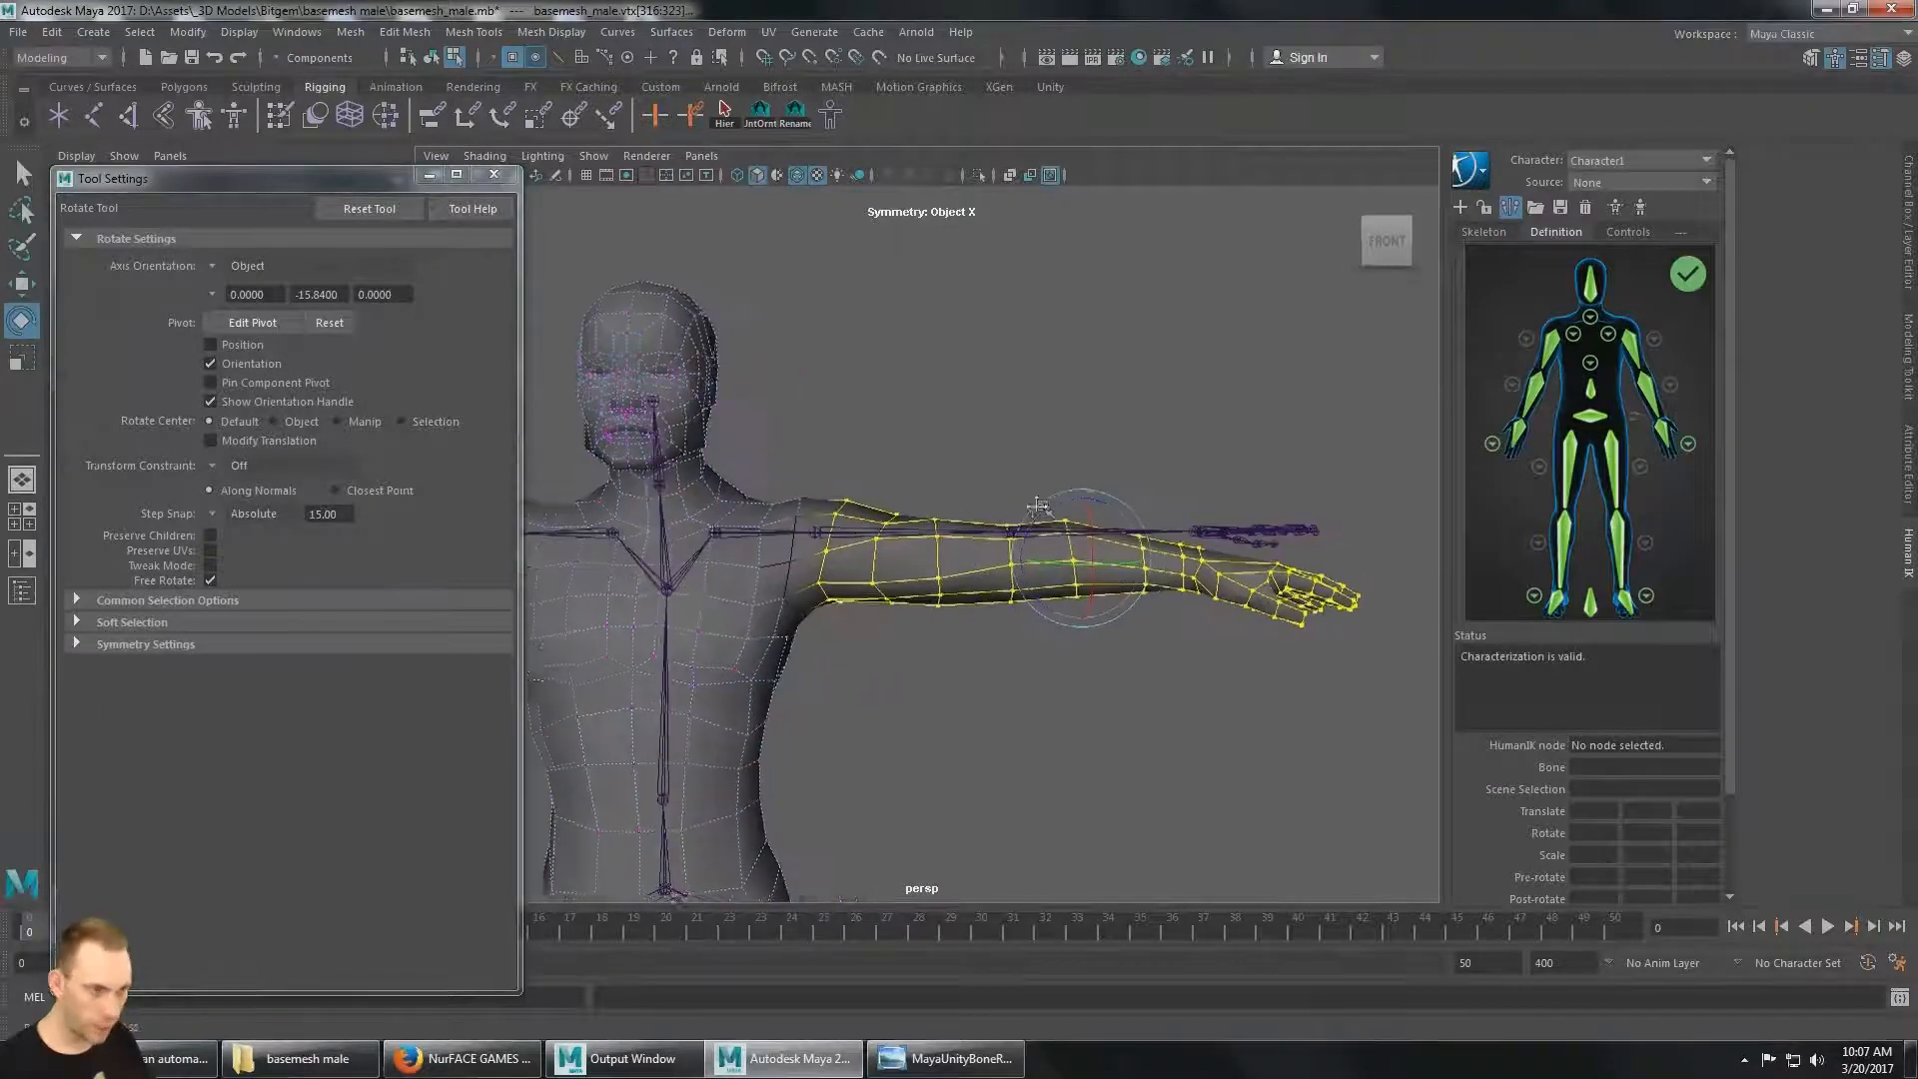
{"action": "middle_click_drag", "start_coordinate": [1002, 497], "coordinate": [1044, 490], "text": "alt"}
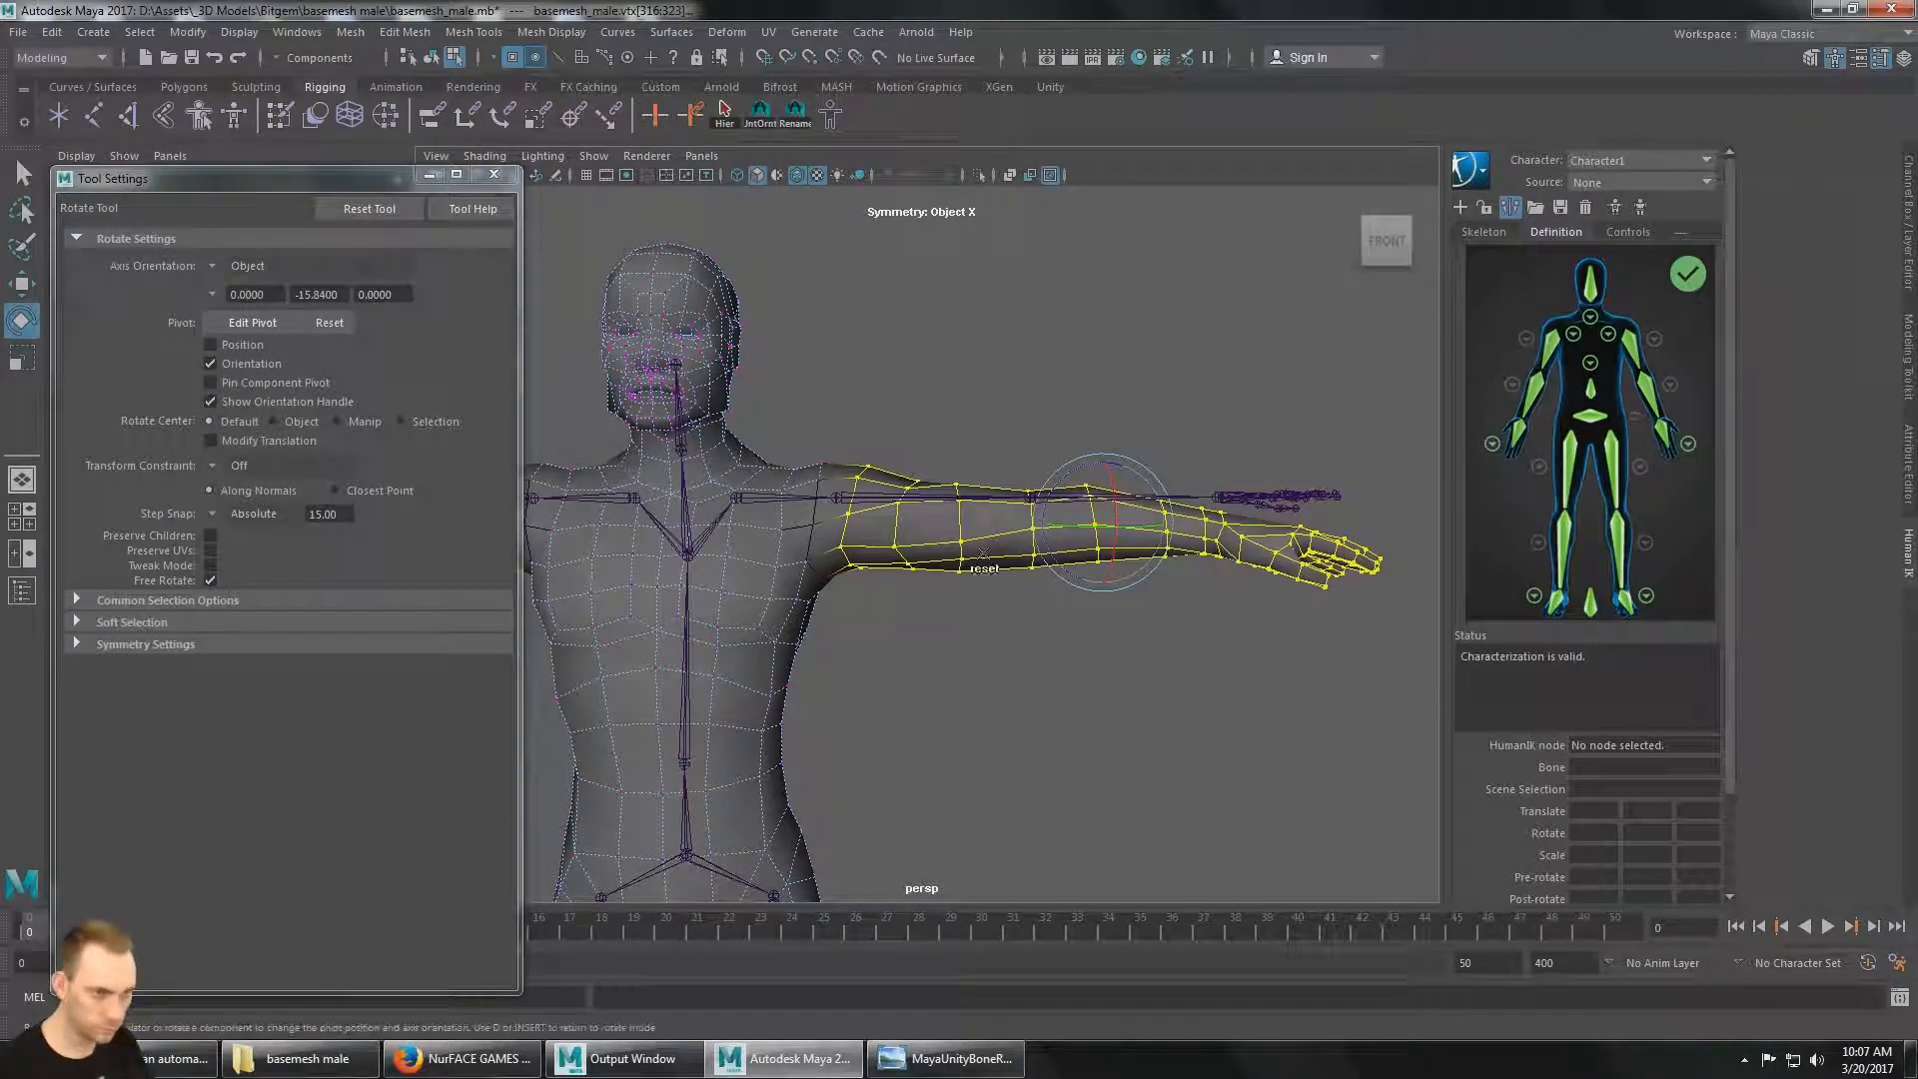
Edit the rotation pivot of the selected arm vertices, moving it inward and up to the shoulder, and leave pivot editing.
{"action": "key", "text": "d"}
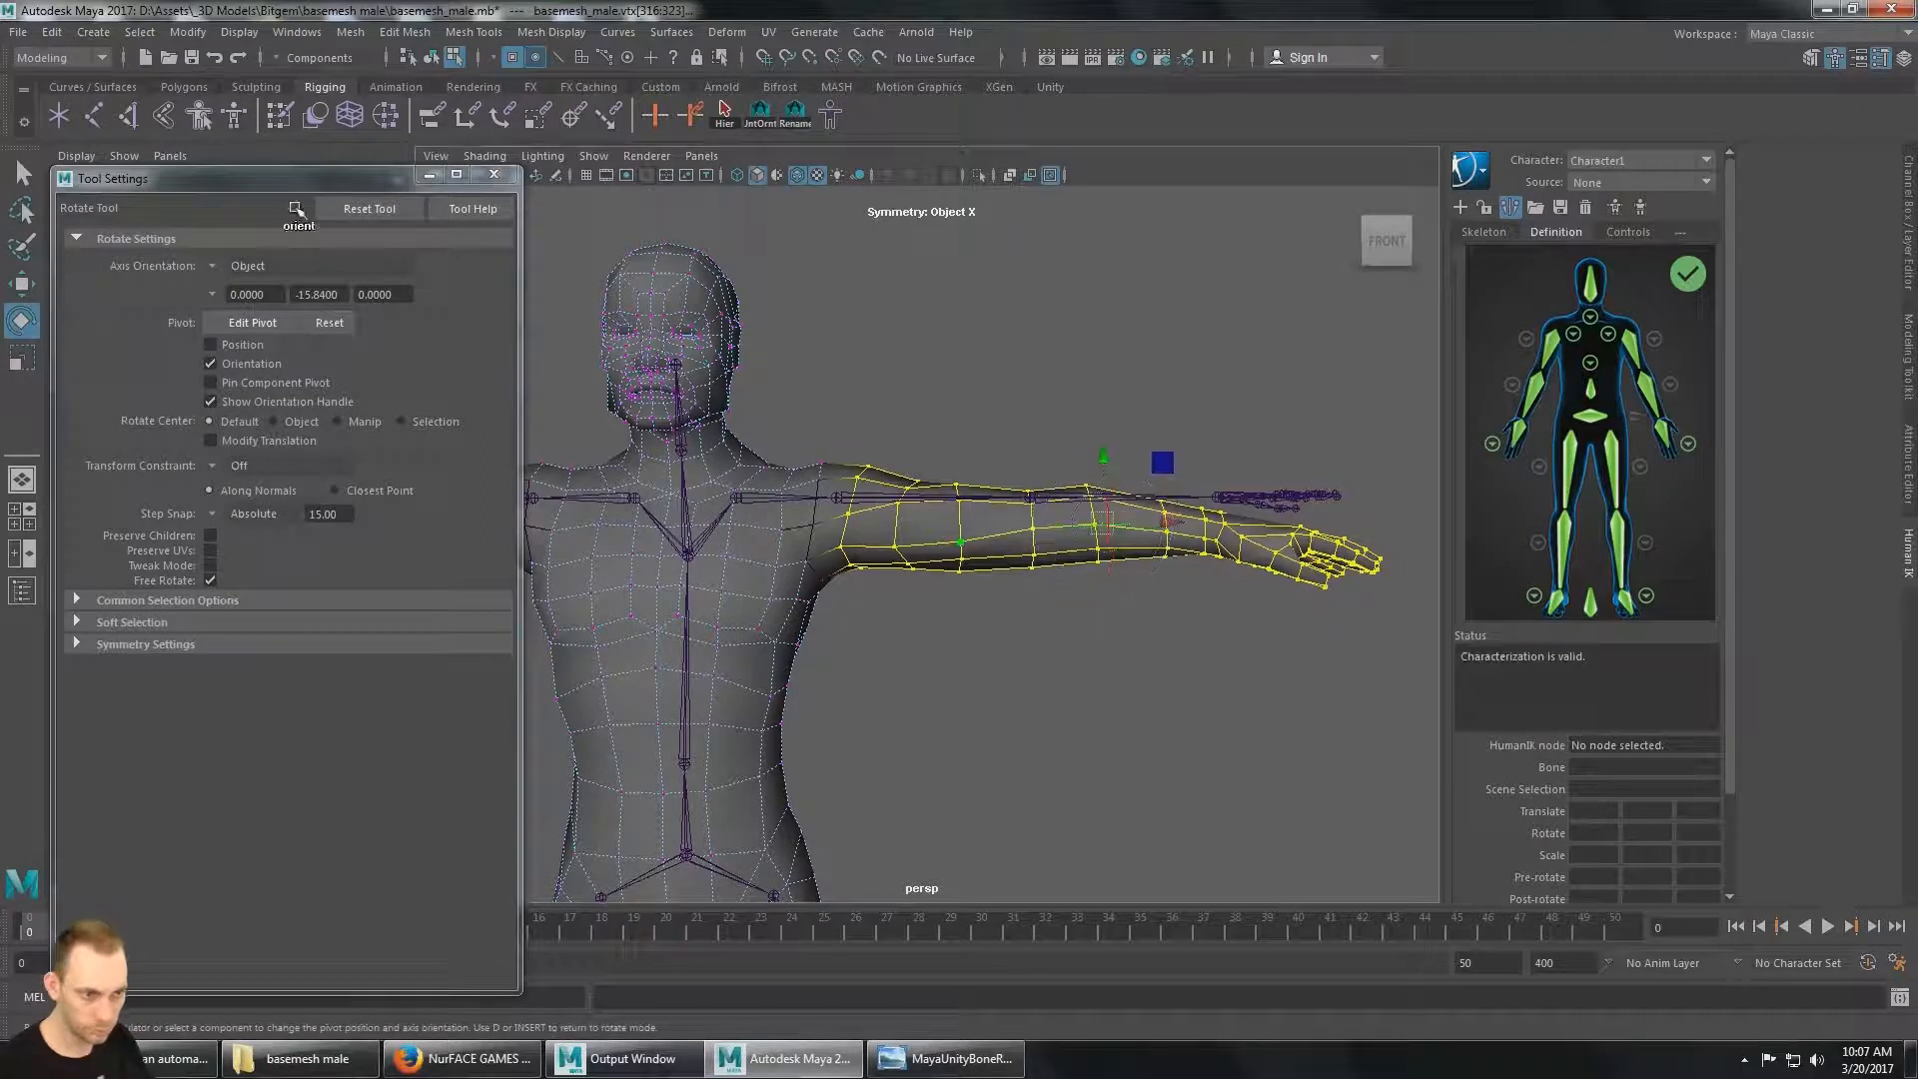
{"action": "left_click", "coordinate": [257, 326]}
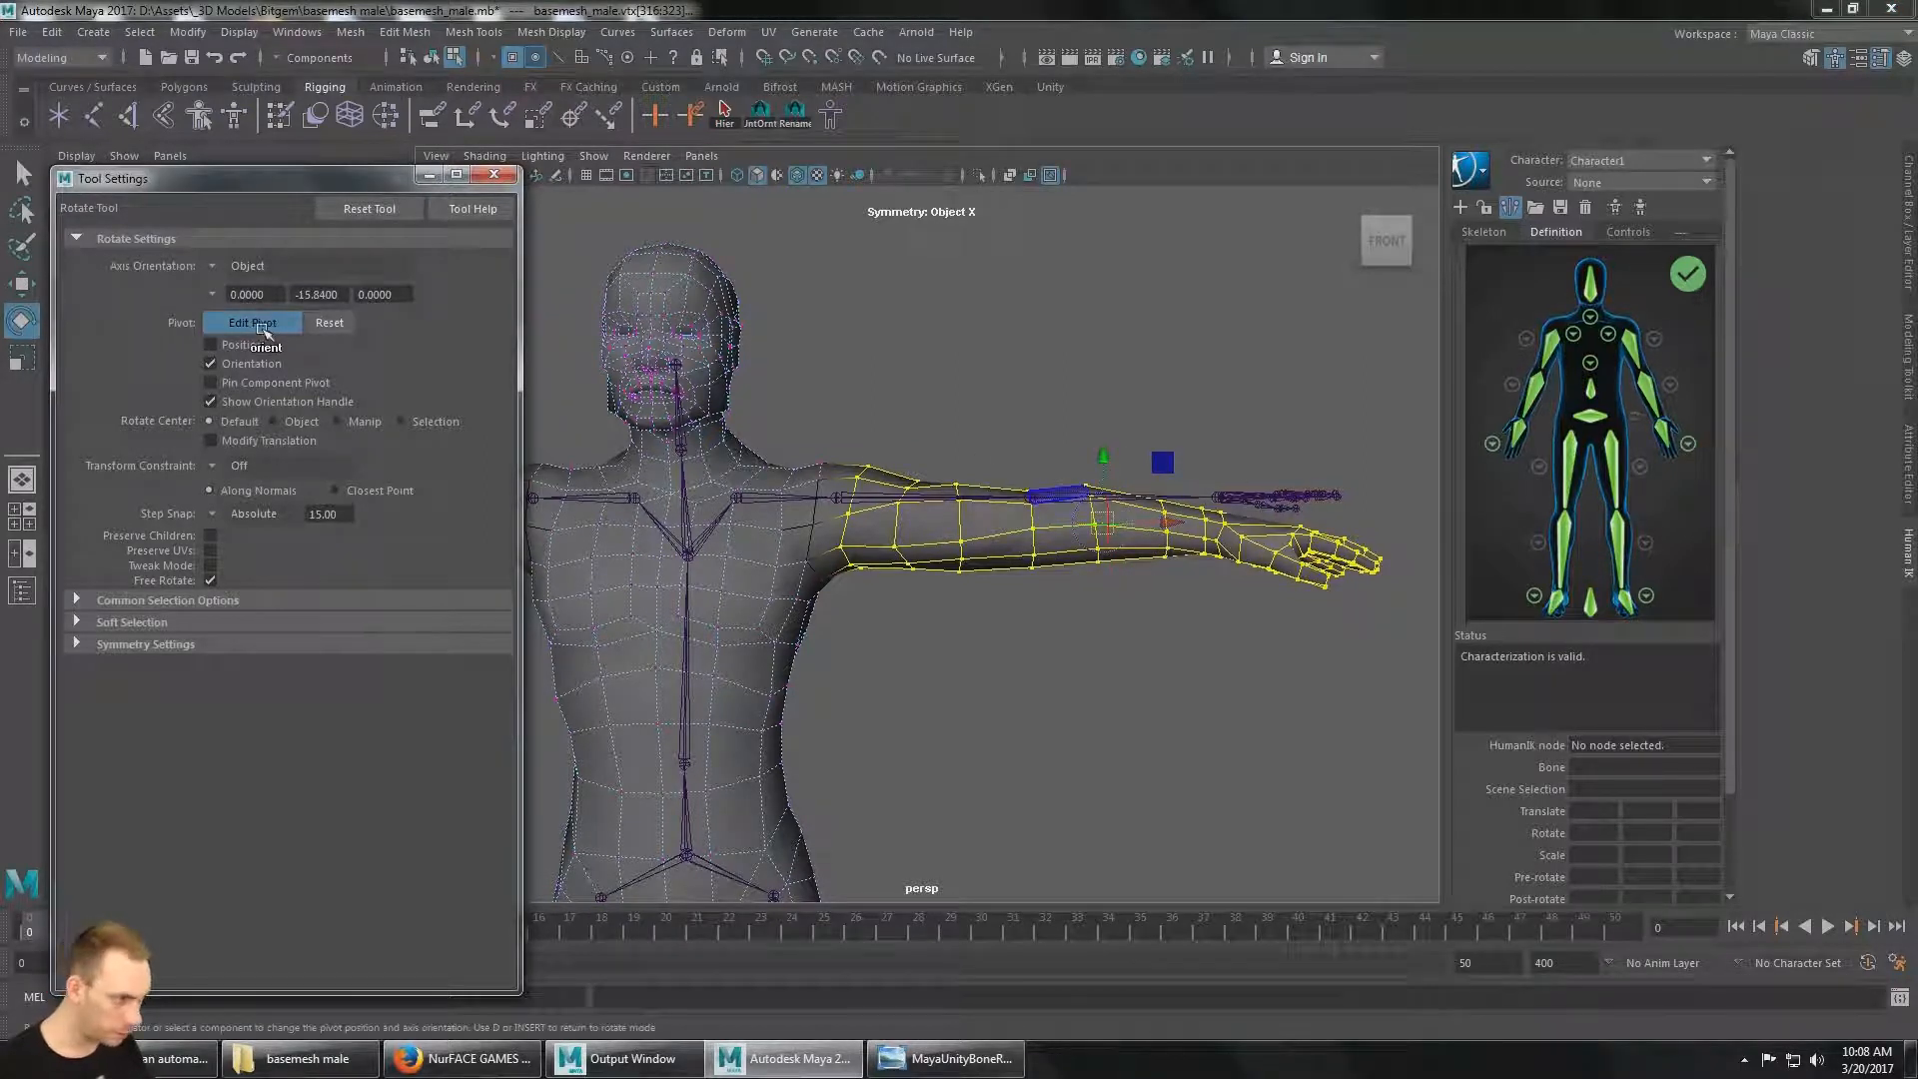
{"action": "left_click_drag", "start_coordinate": [1169, 523], "coordinate": [927, 515]}
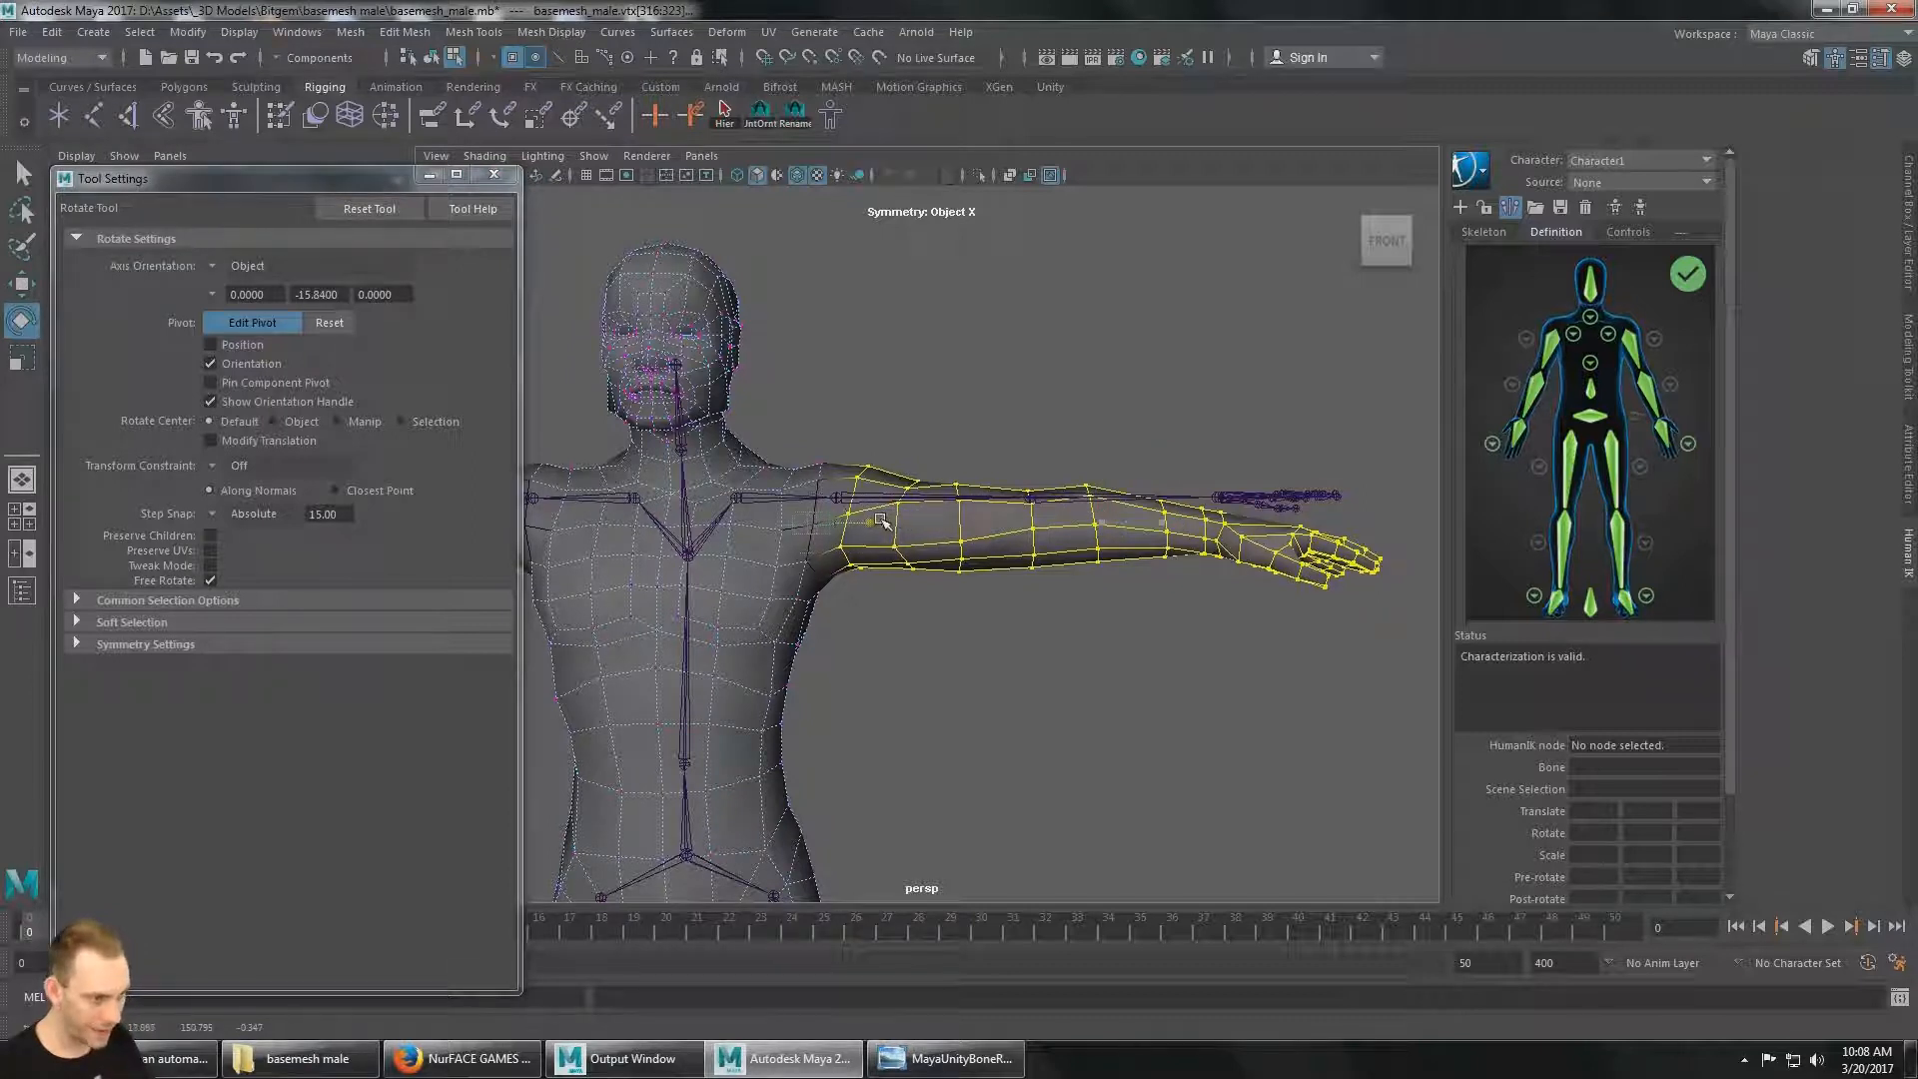
{"action": "left_click_drag", "start_coordinate": [906, 512], "coordinate": [899, 510]}
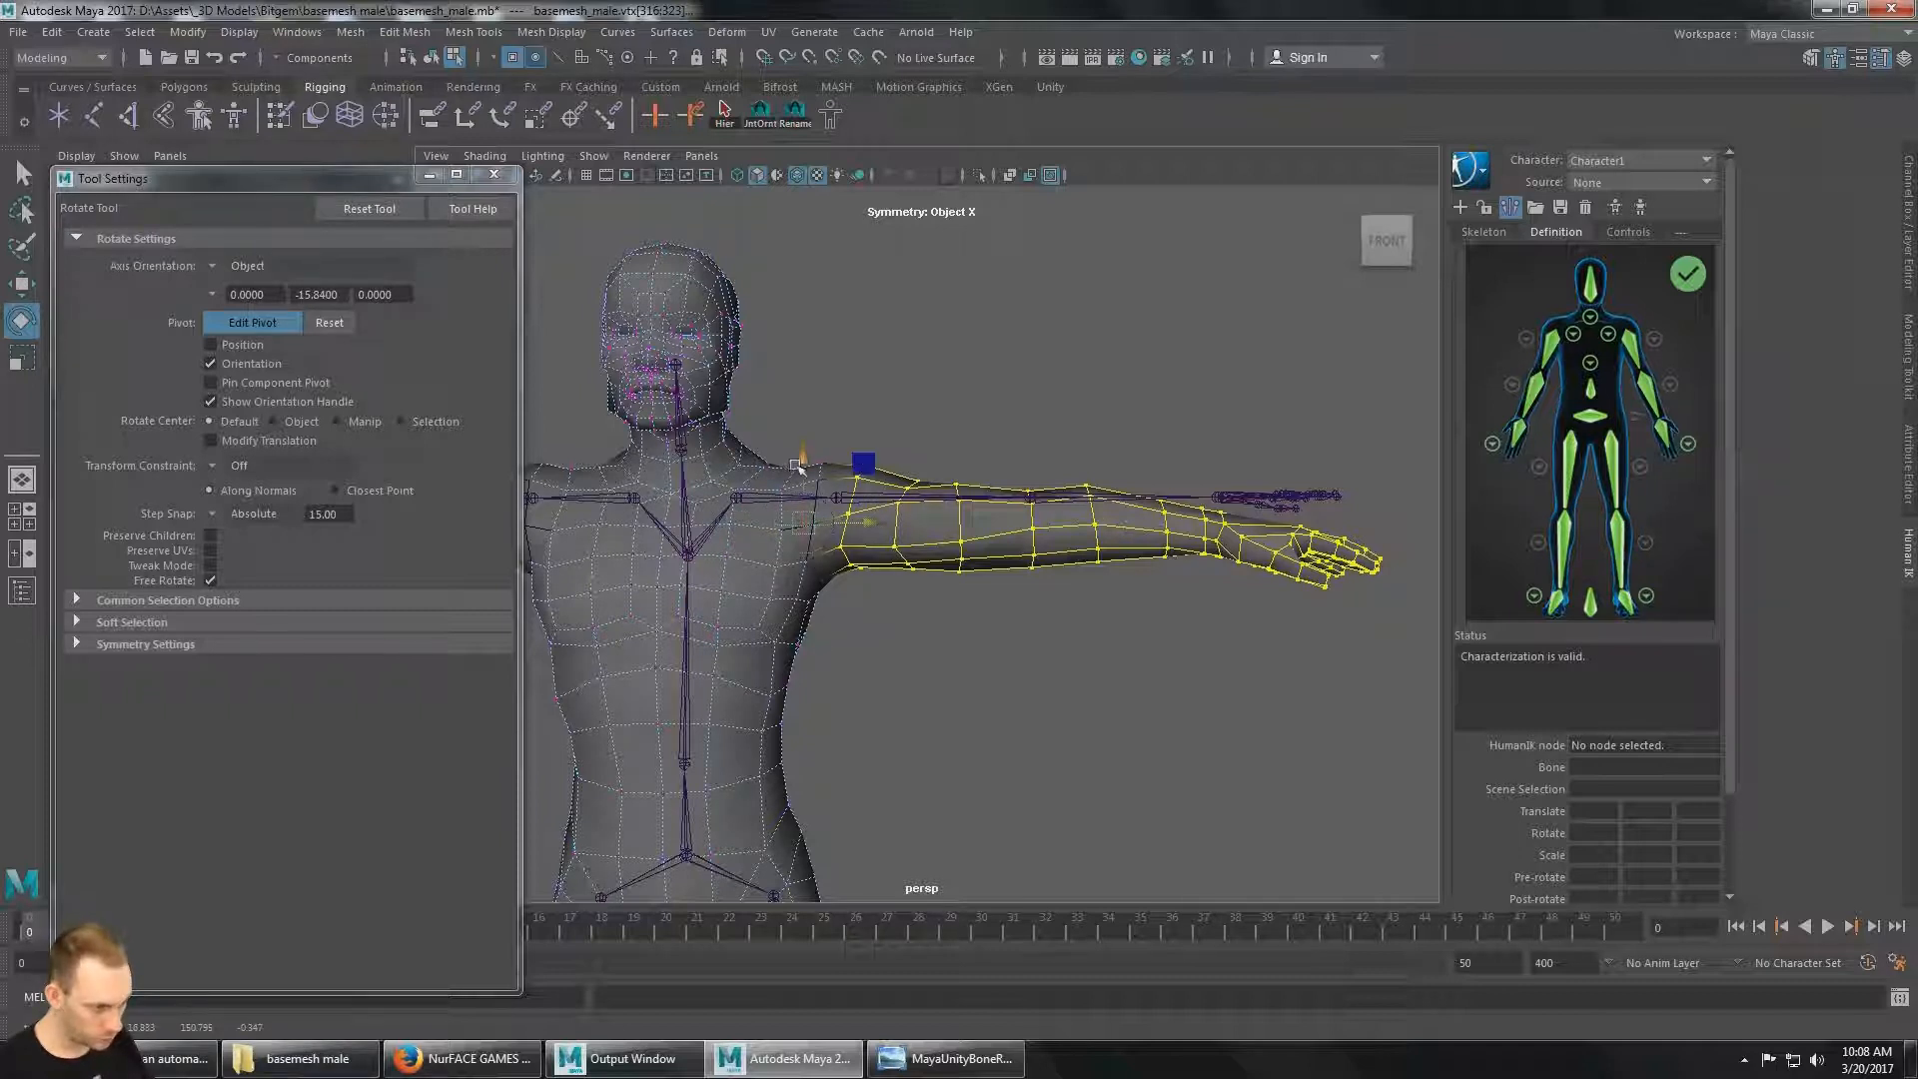
{"action": "left_click_drag", "start_coordinate": [796, 466], "coordinate": [807, 437]}
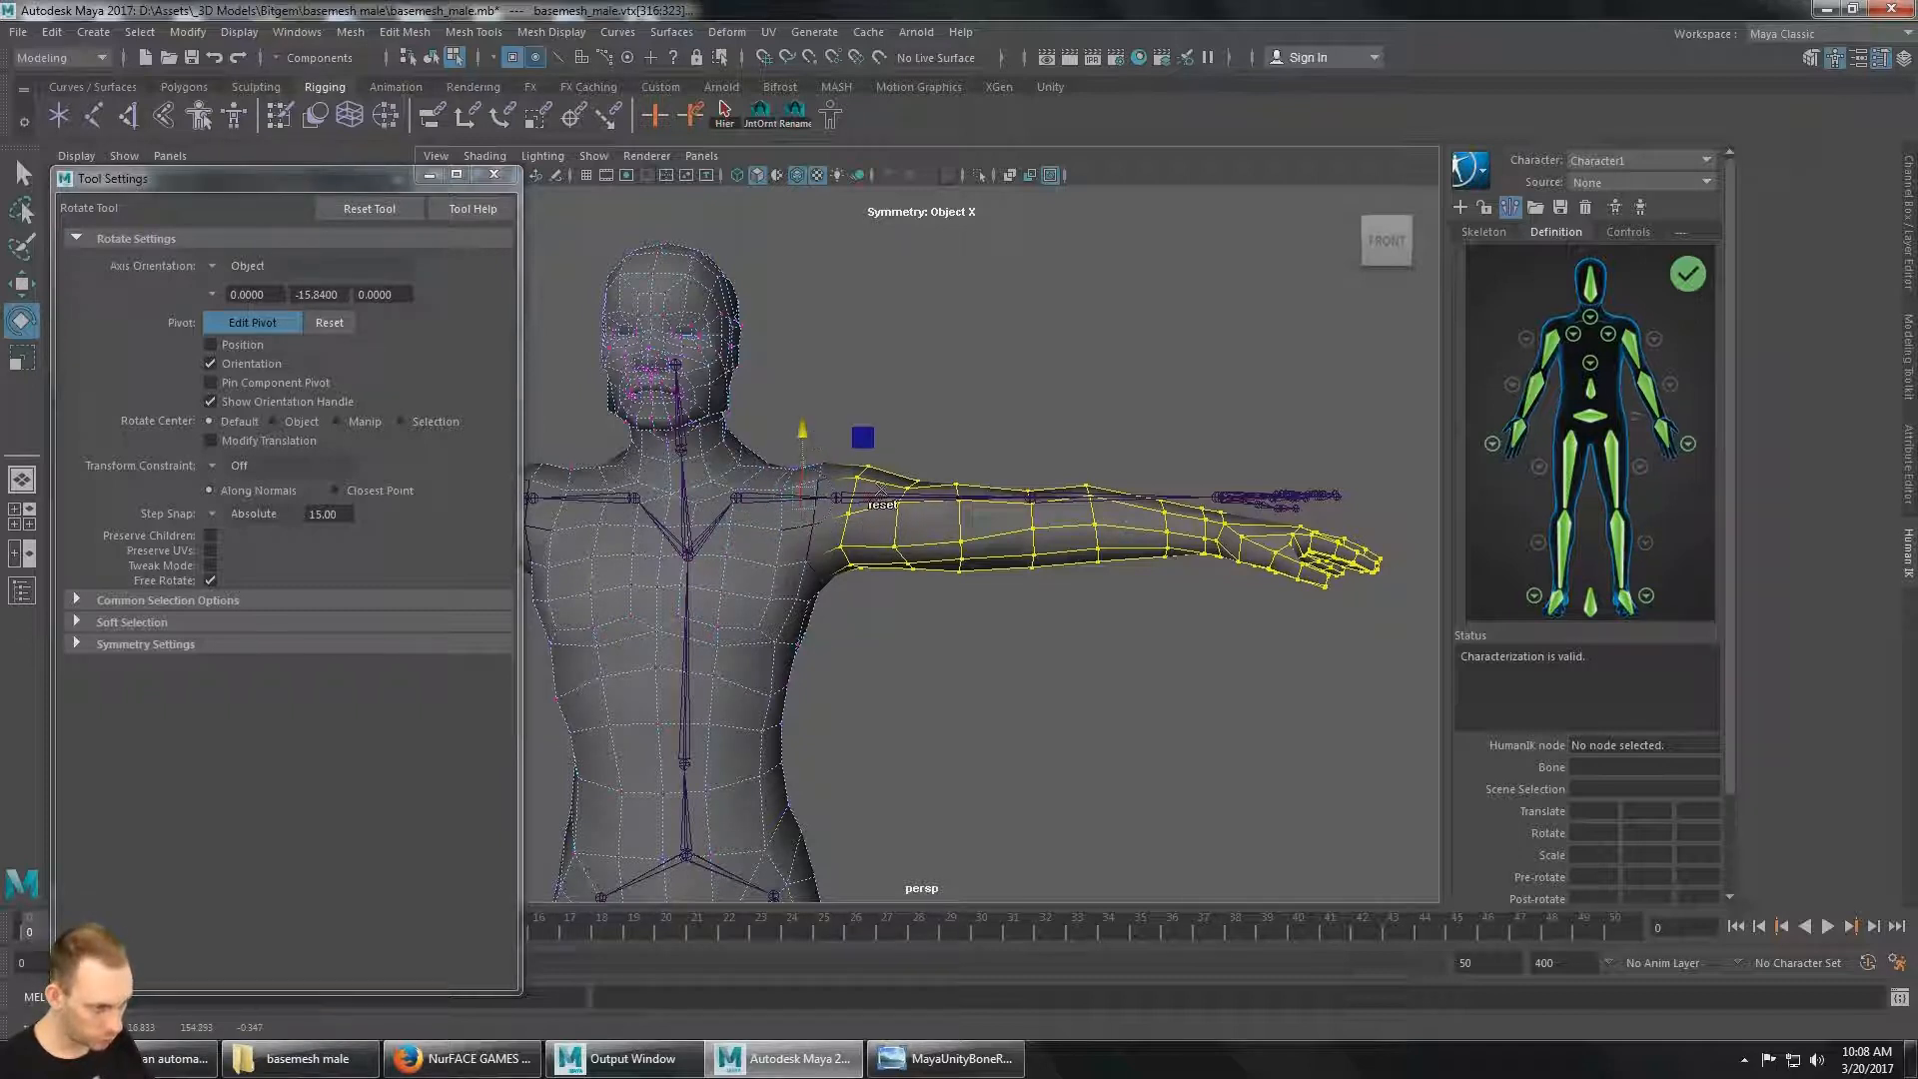
{"action": "left_click_drag", "start_coordinate": [812, 487], "coordinate": [831, 606], "text": "alt"}
{"action": "left_click_drag", "start_coordinate": [979, 489], "coordinate": [798, 641], "text": "alt"}
{"action": "left_click_drag", "start_coordinate": [1035, 632], "coordinate": [1131, 443], "text": "alt"}
{"action": "left_click", "coordinate": [251, 321]}
Turn the Rotate tool's Step Snap off and rotate the arm vertices slightly upward in a front view toward the arm joints.
{"action": "left_click", "coordinate": [1383, 243]}
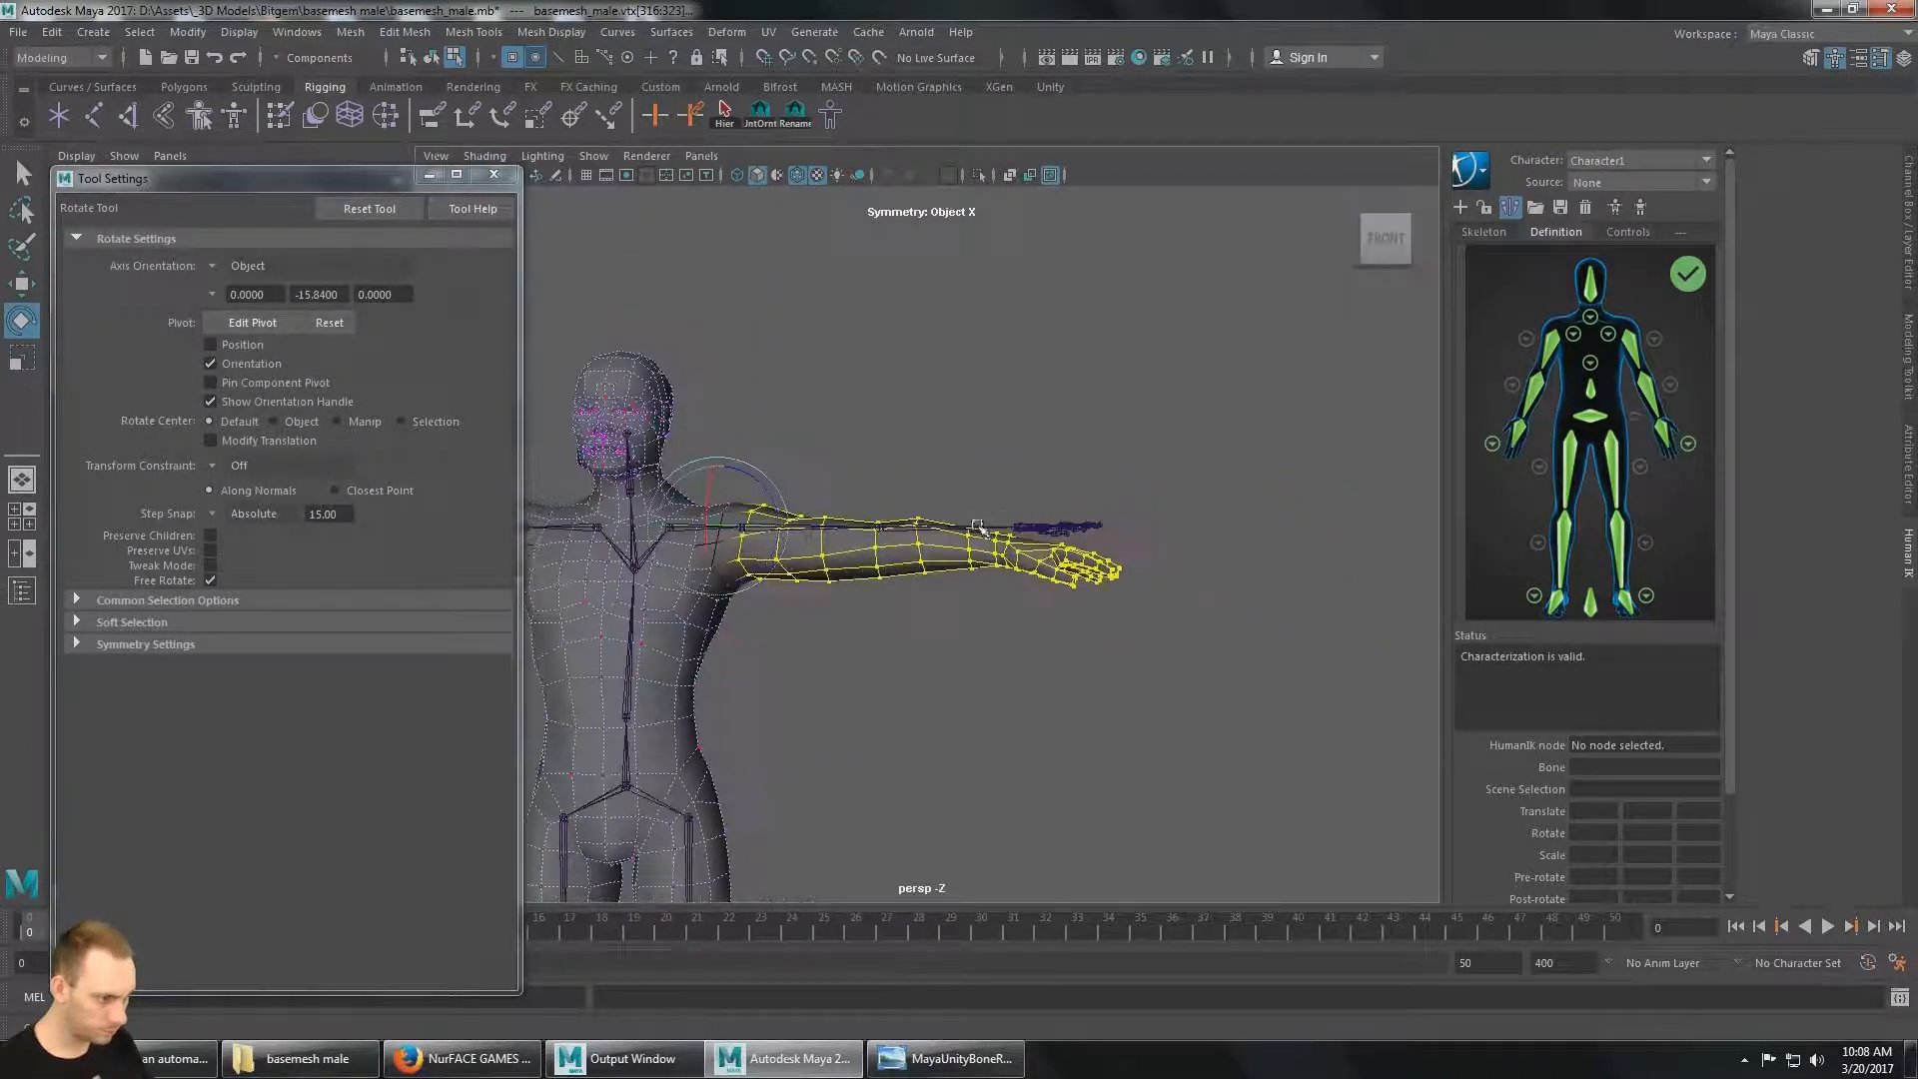
{"action": "middle_click_drag", "start_coordinate": [978, 526], "coordinate": [1066, 517], "text": "alt"}
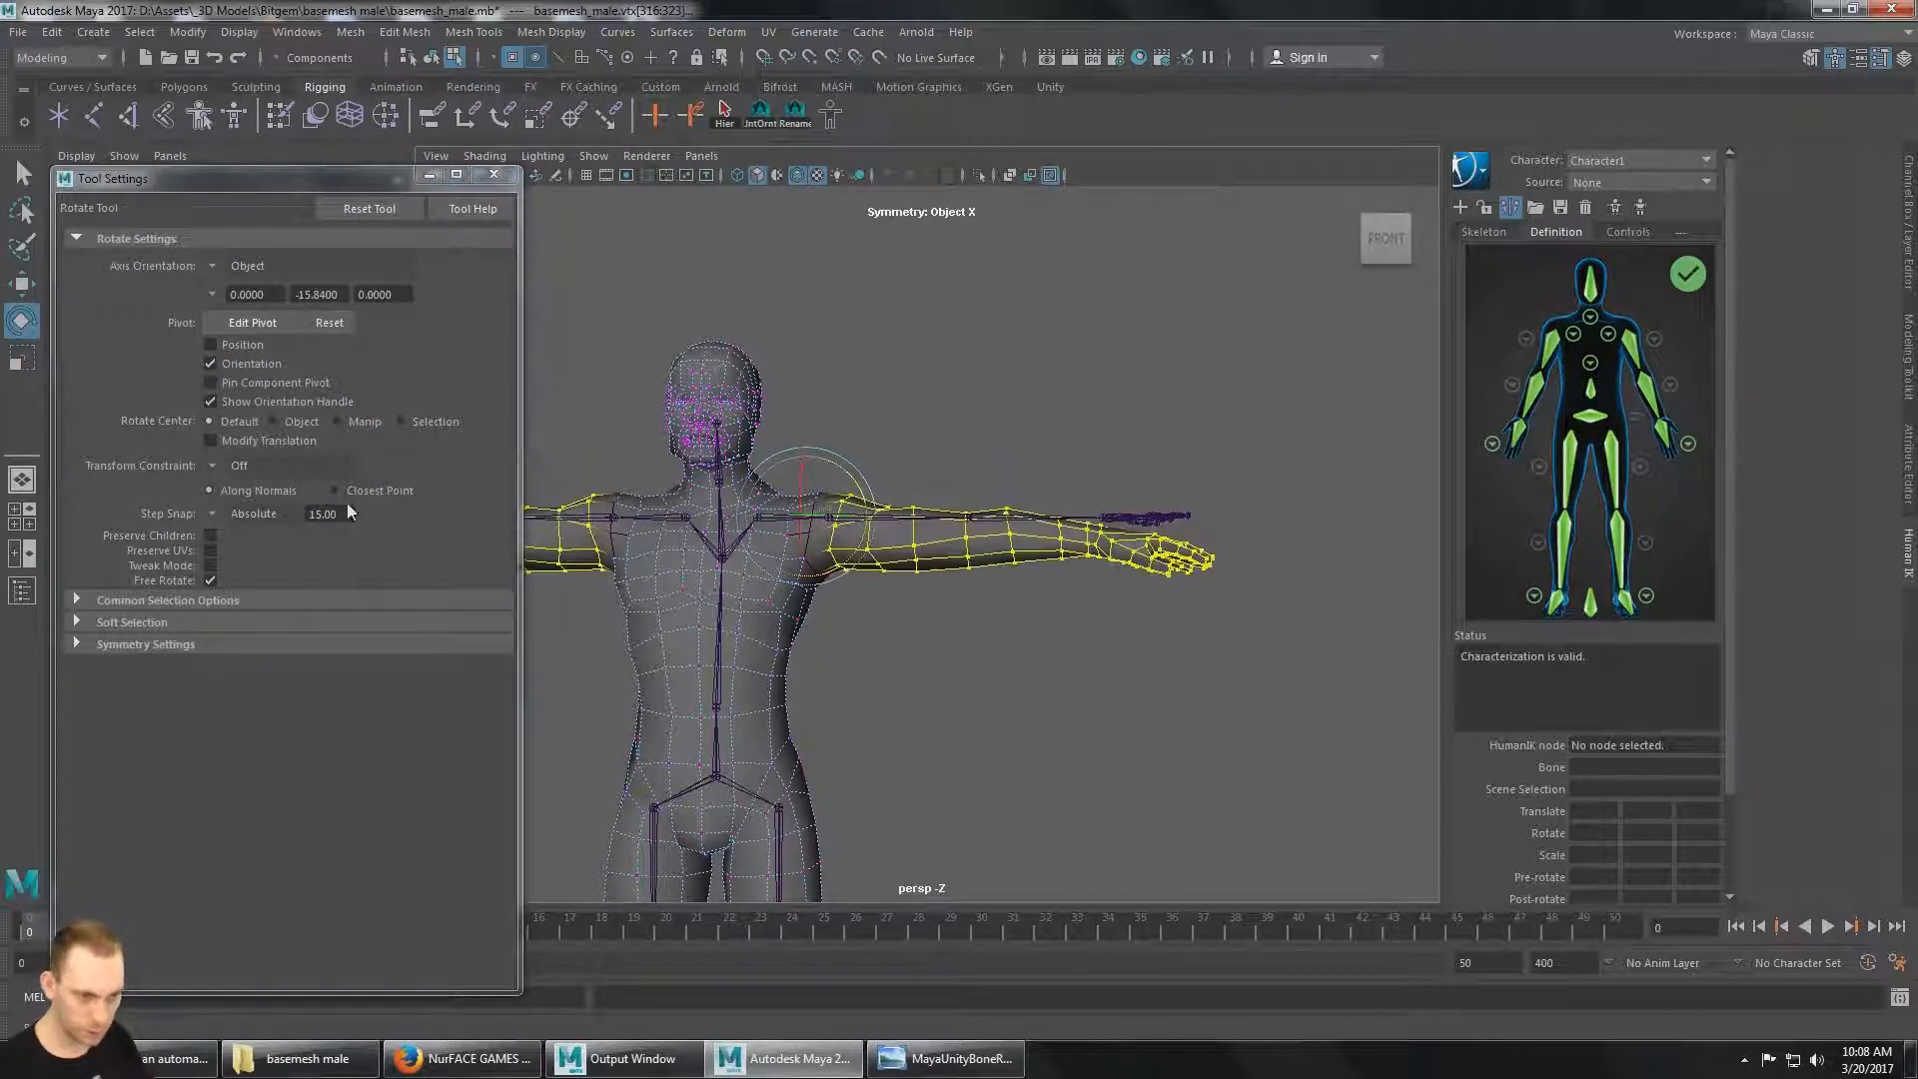
{"action": "left_click", "coordinate": [273, 515]}
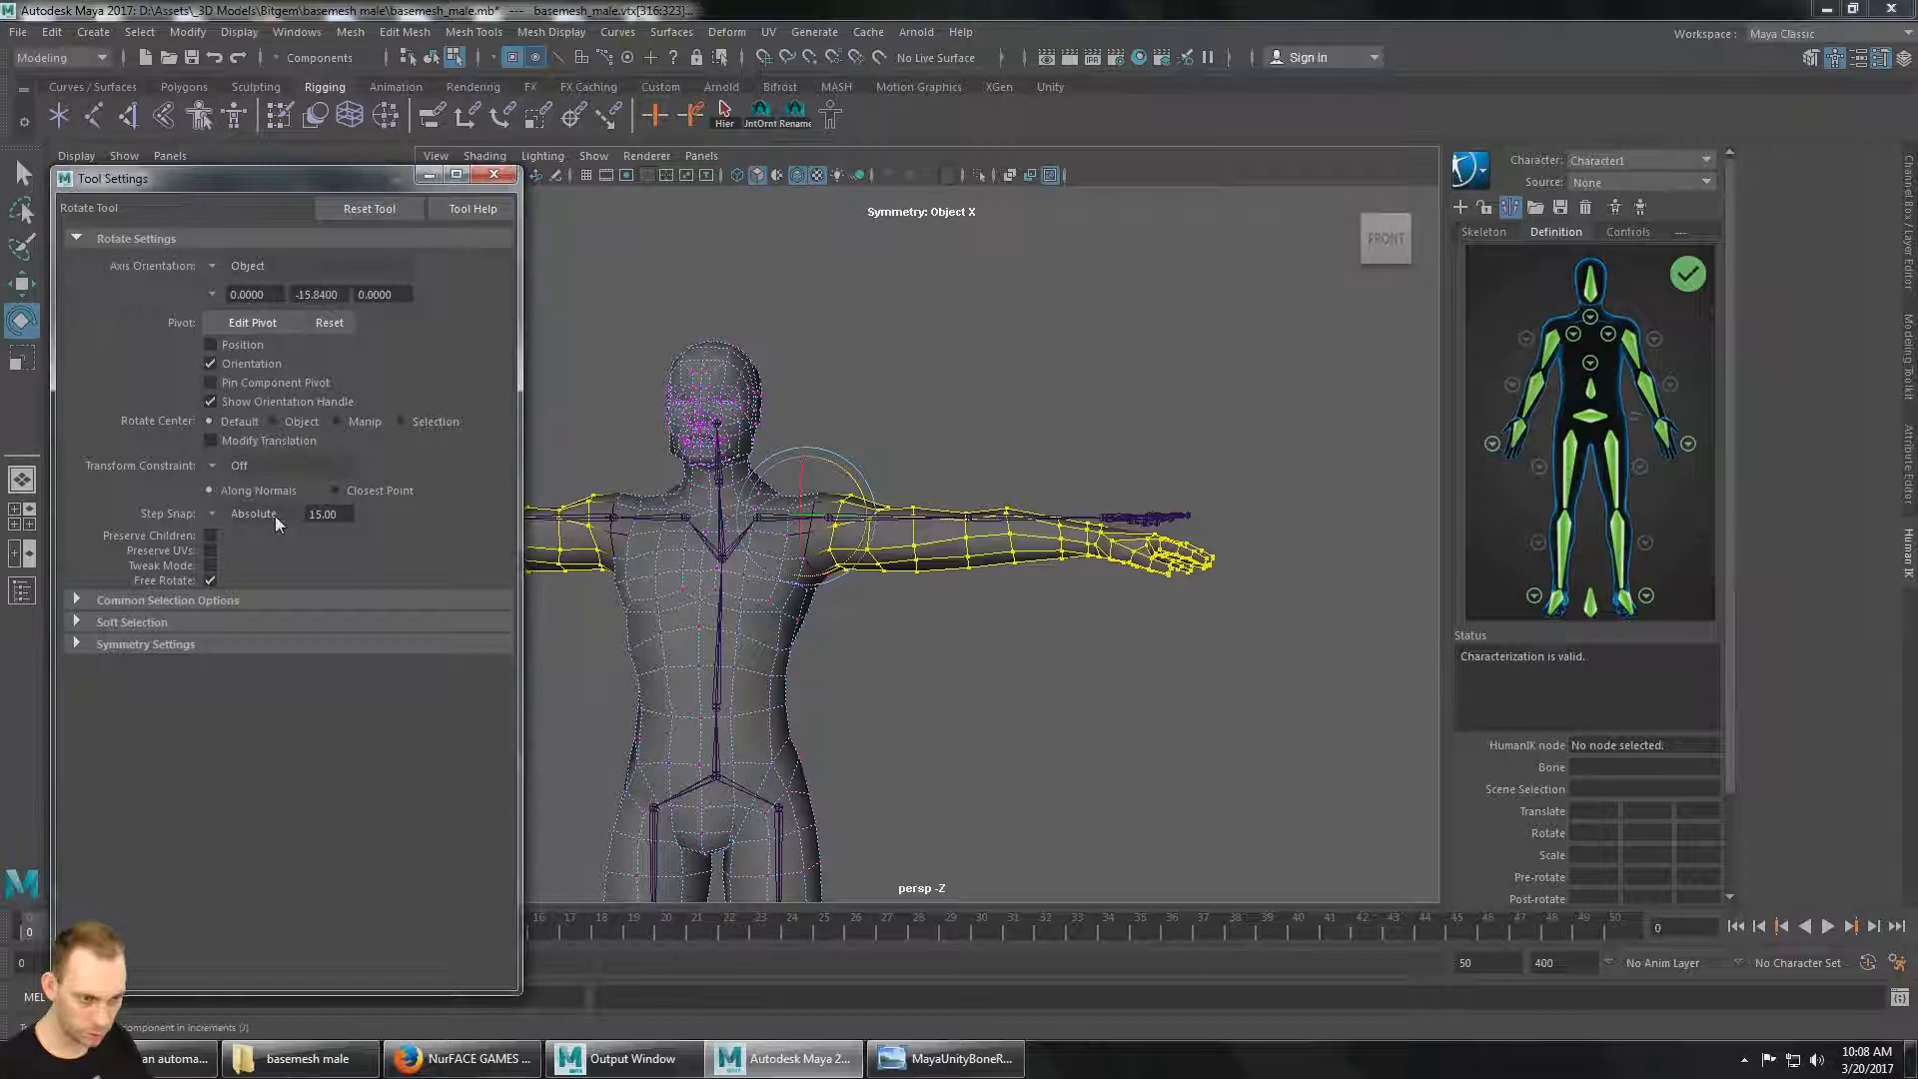
{"action": "left_click", "coordinate": [219, 513]}
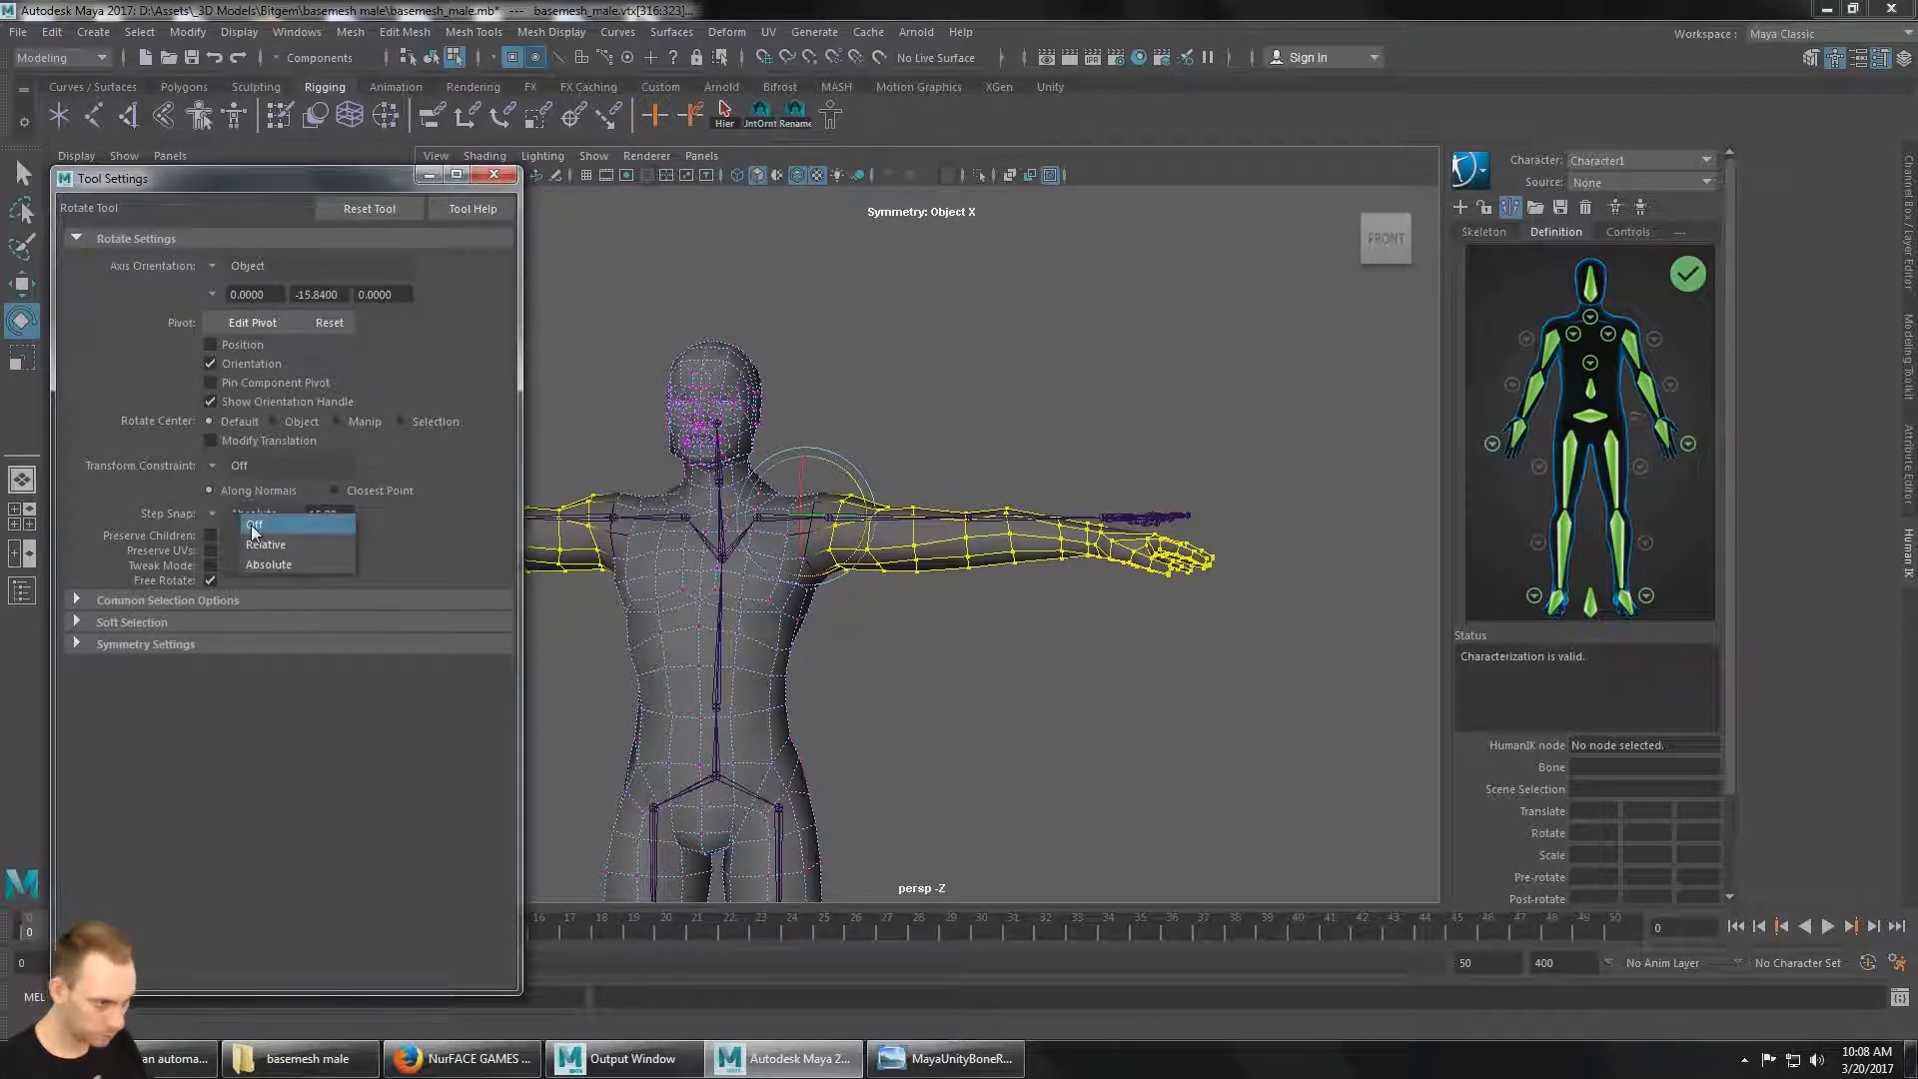
{"action": "left_click", "coordinate": [258, 524]}
{"action": "left_click_drag", "start_coordinate": [859, 500], "coordinate": [867, 490]}
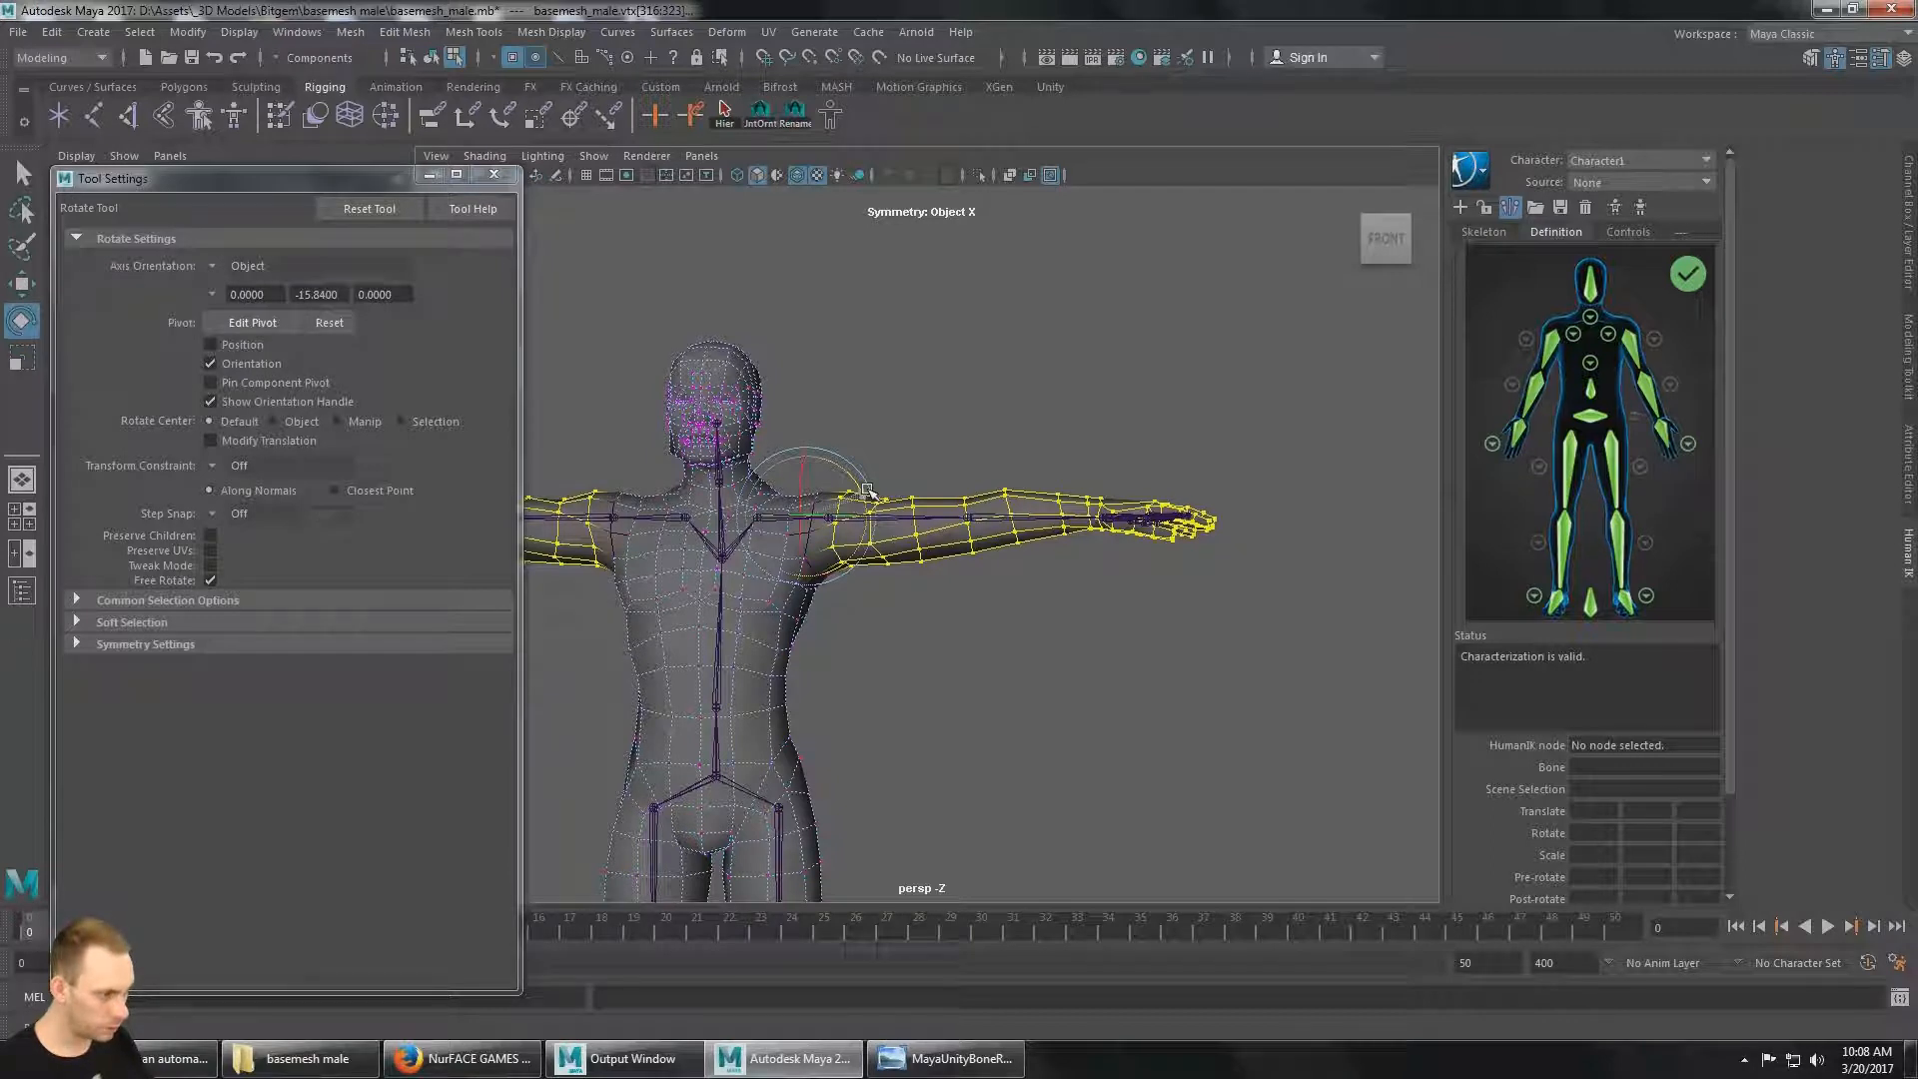
{"action": "left_click_drag", "start_coordinate": [867, 490], "coordinate": [889, 482]}
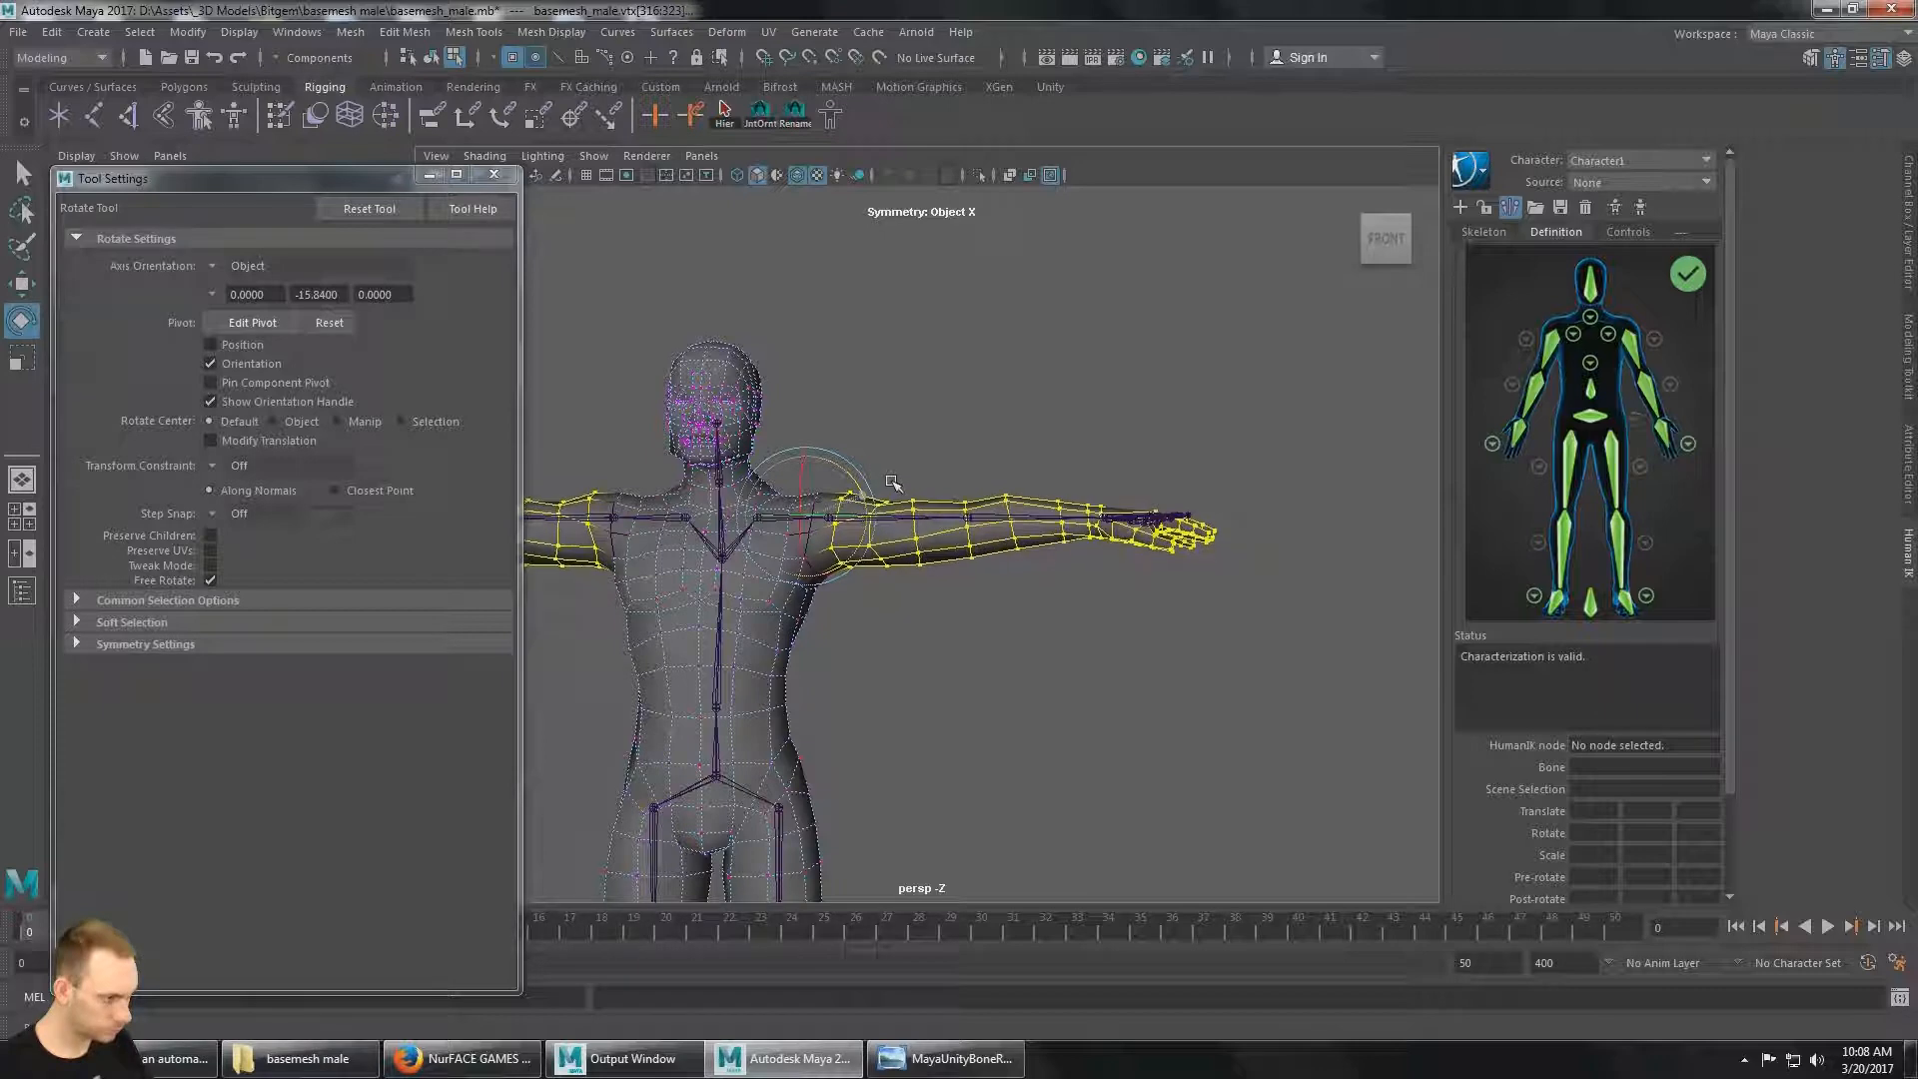
Compare the hand with its joints, and rotate the arm vertices slightly further upward about the shoulder from a back view.
{"action": "middle_click_drag", "start_coordinate": [1323, 516], "coordinate": [963, 576], "text": "alt"}
{"action": "scroll", "coordinate": [1251, 546], "scroll_direction": "up", "scroll_amount": 5}
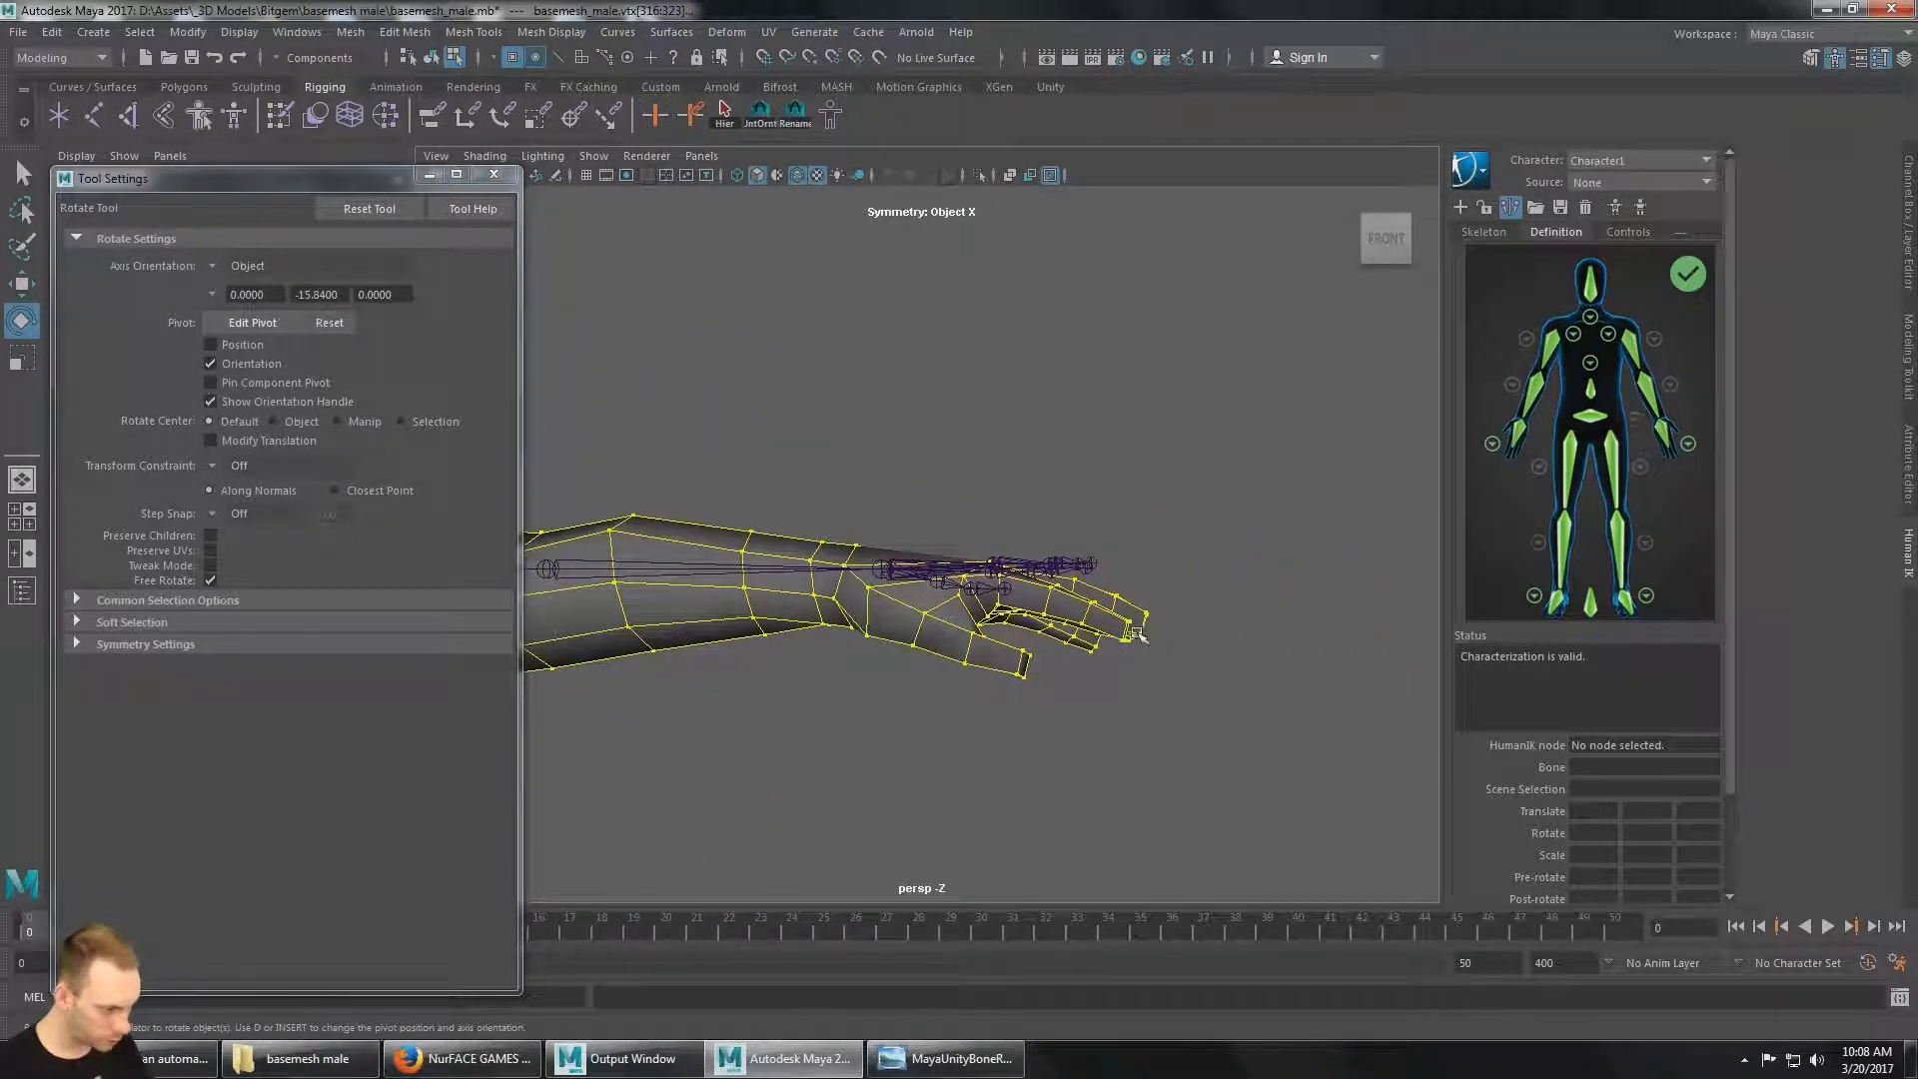
{"action": "left_click_drag", "start_coordinate": [1135, 580], "coordinate": [1140, 616], "text": "alt"}
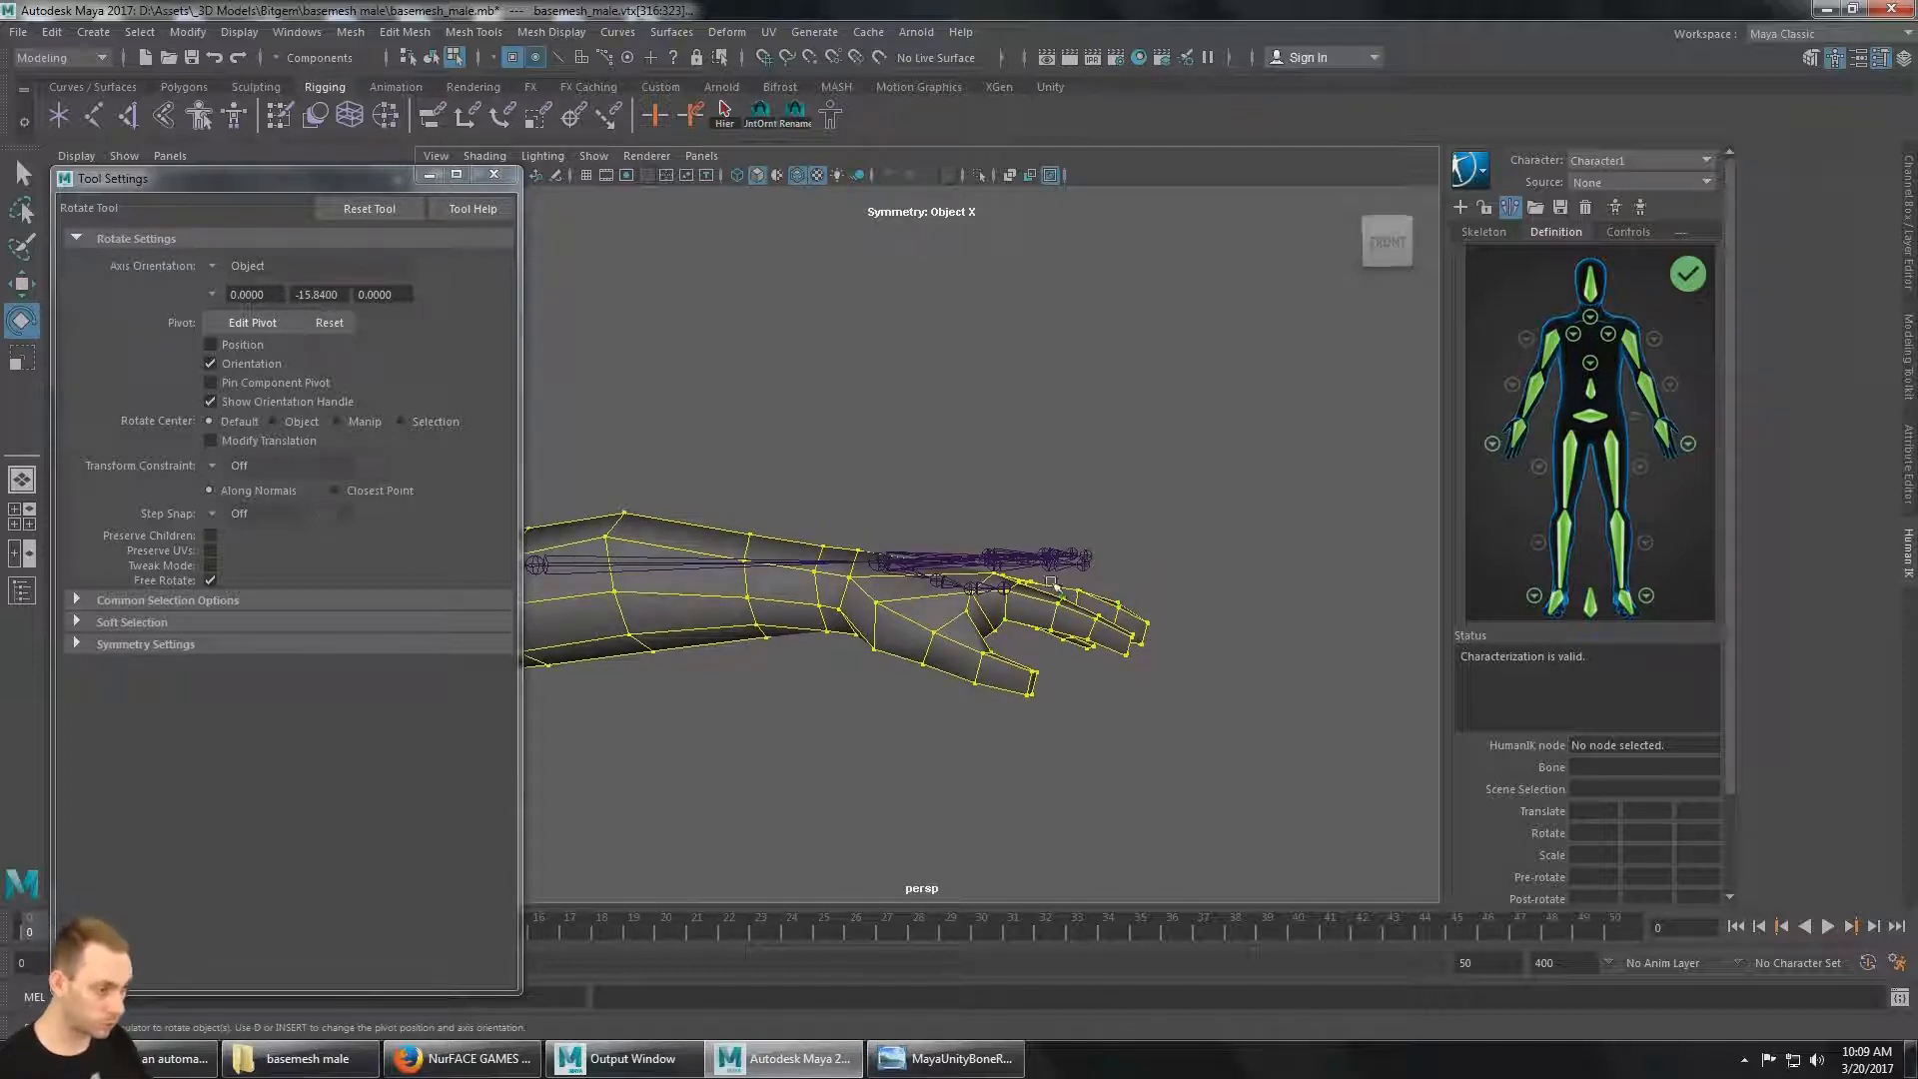
{"action": "middle_click_drag", "start_coordinate": [1053, 558], "coordinate": [1097, 506], "text": "alt"}
{"action": "scroll", "coordinate": [1087, 550], "scroll_direction": "up", "scroll_amount": 3}
{"action": "middle_click_drag", "start_coordinate": [929, 528], "coordinate": [990, 492], "text": "alt"}
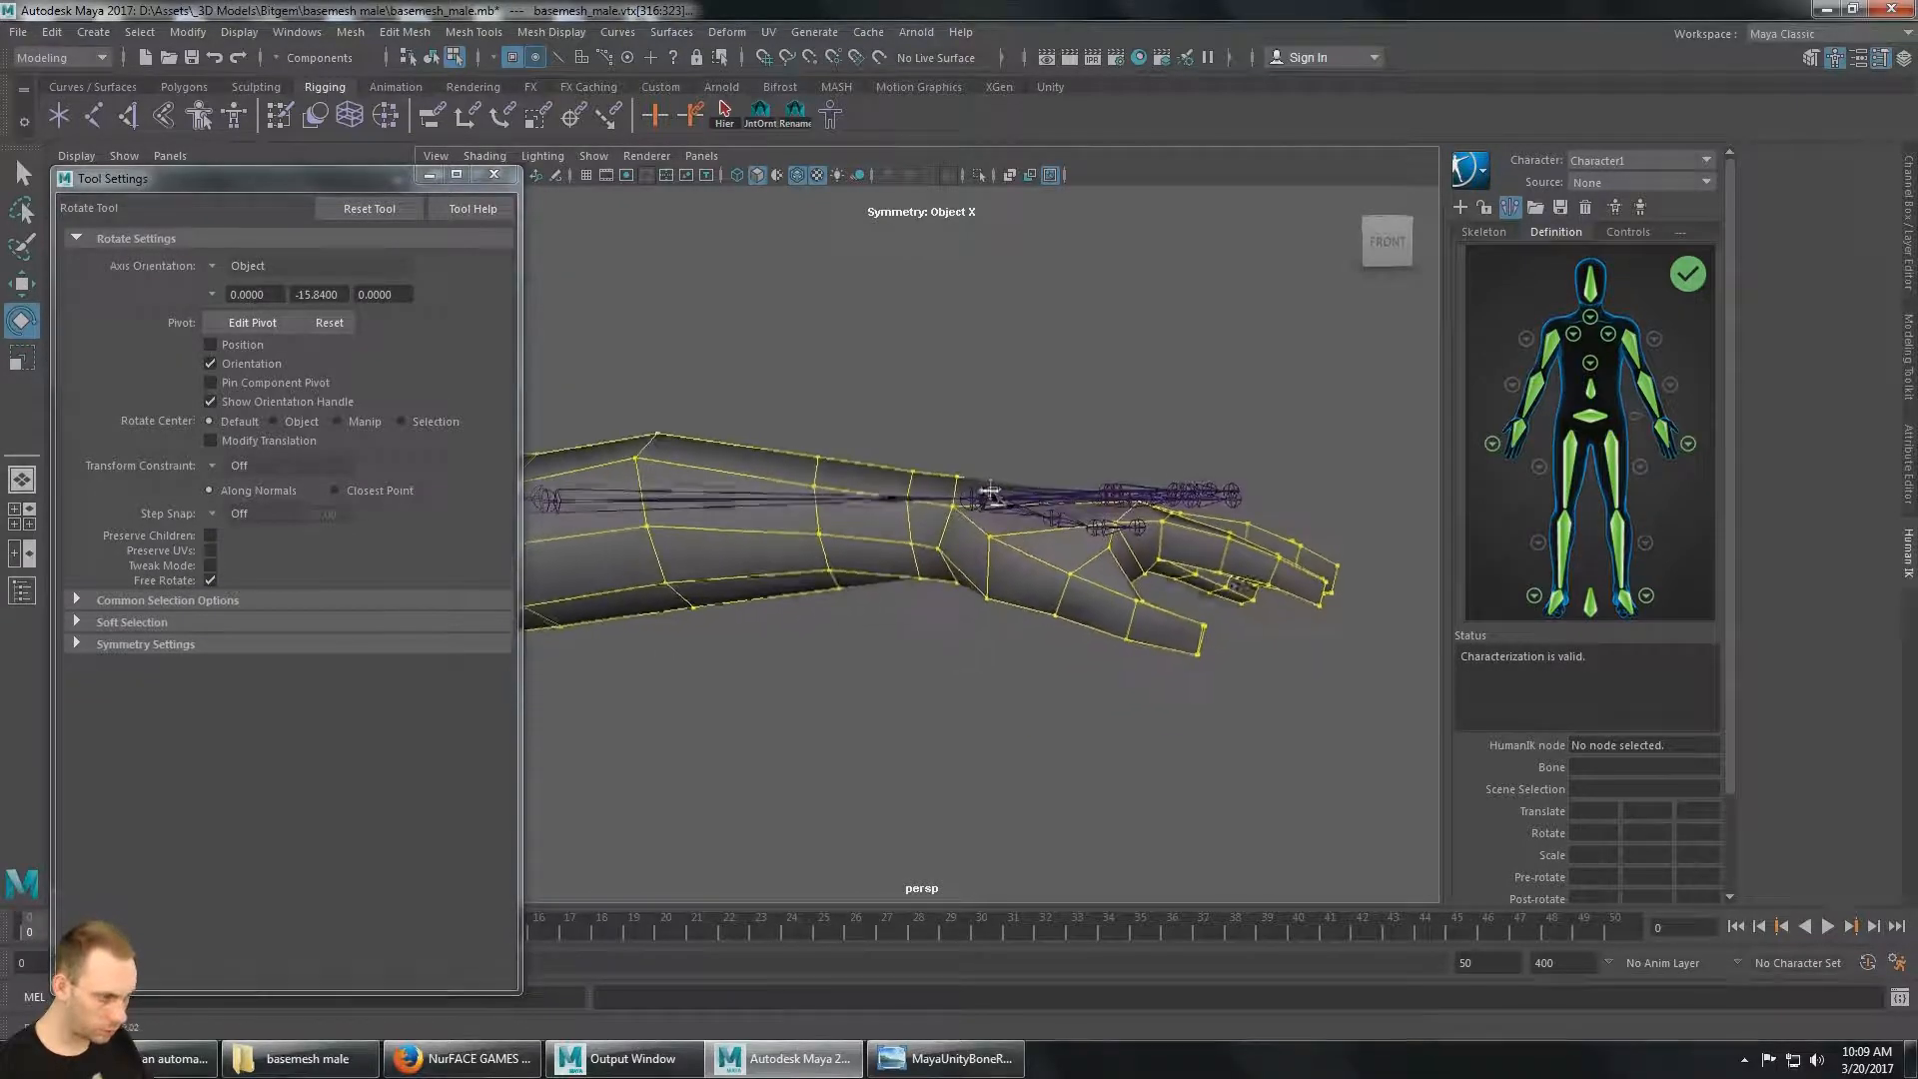
{"action": "middle_click_drag", "start_coordinate": [854, 535], "coordinate": [1247, 520], "text": "alt"}
{"action": "left_click_drag", "start_coordinate": [1247, 520], "coordinate": [1144, 574], "text": "alt"}
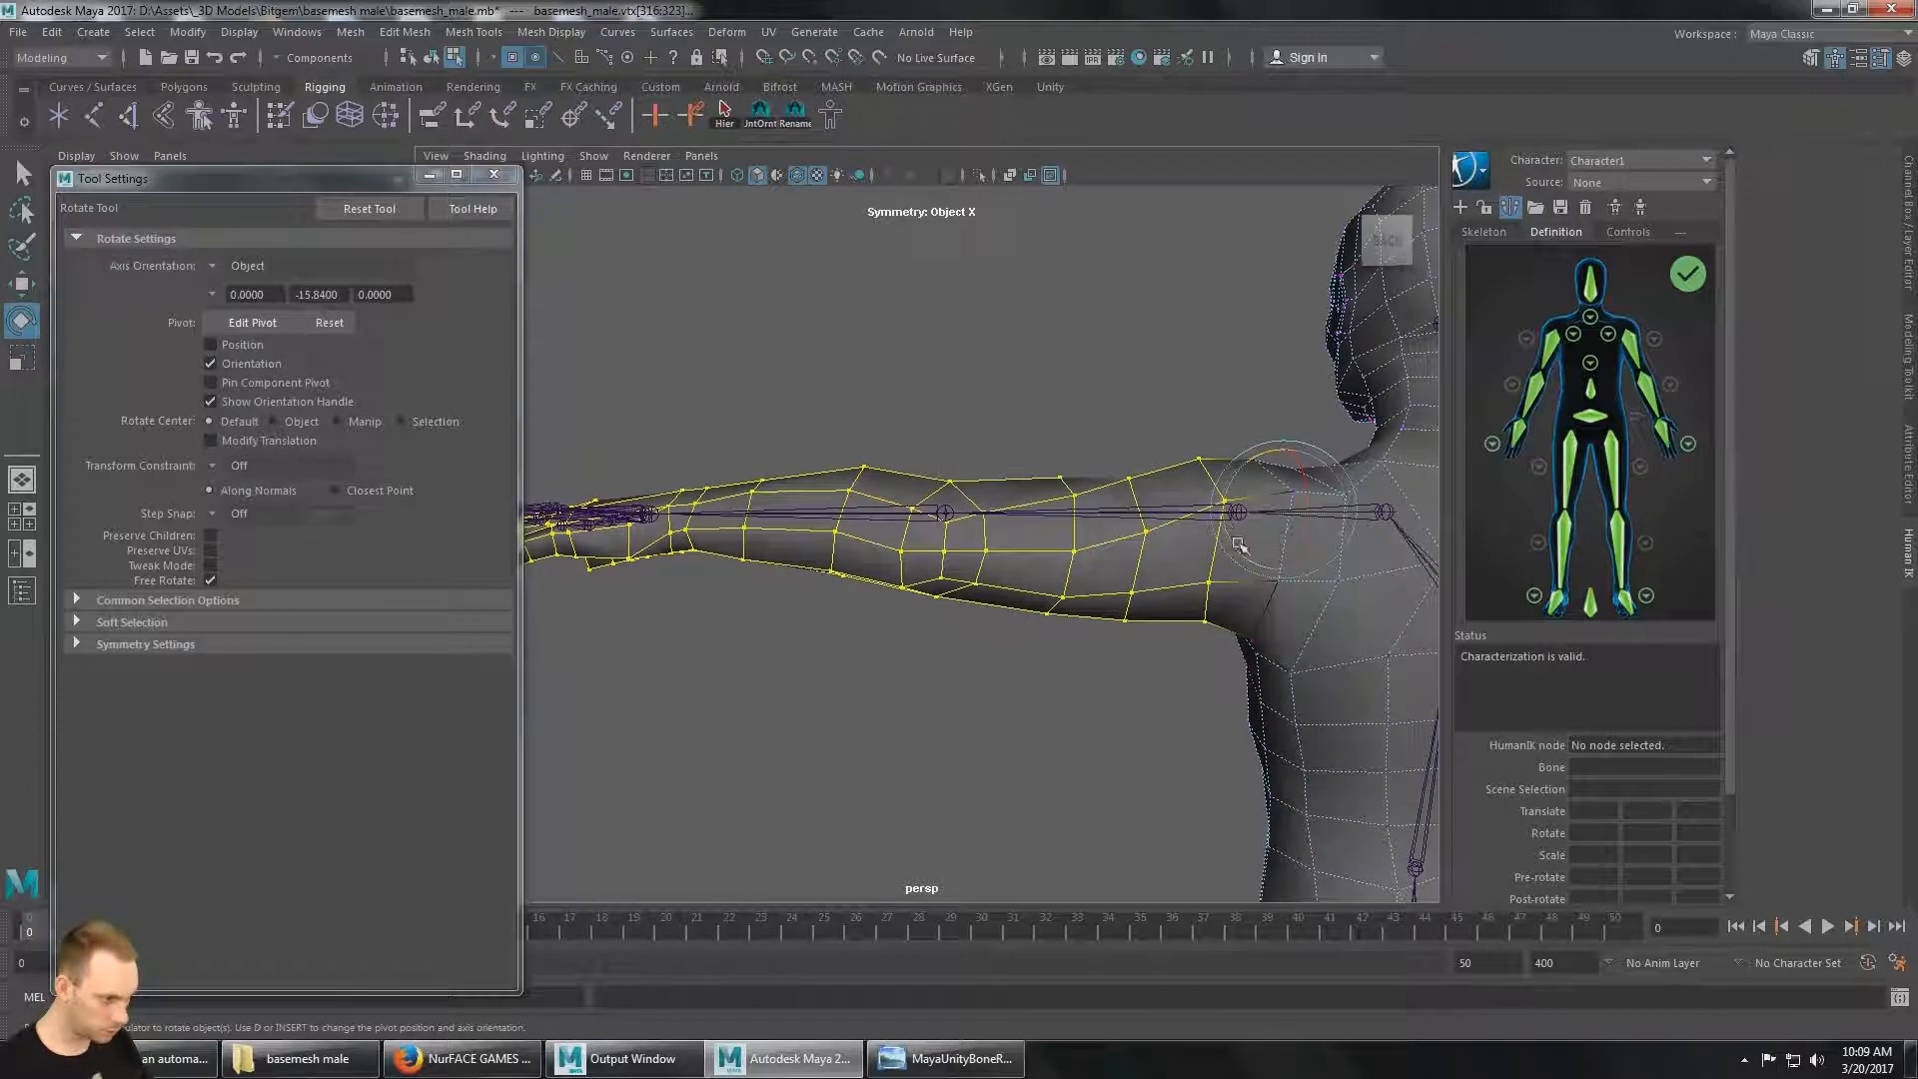
{"action": "left_click_drag", "start_coordinate": [1244, 554], "coordinate": [1246, 555]}
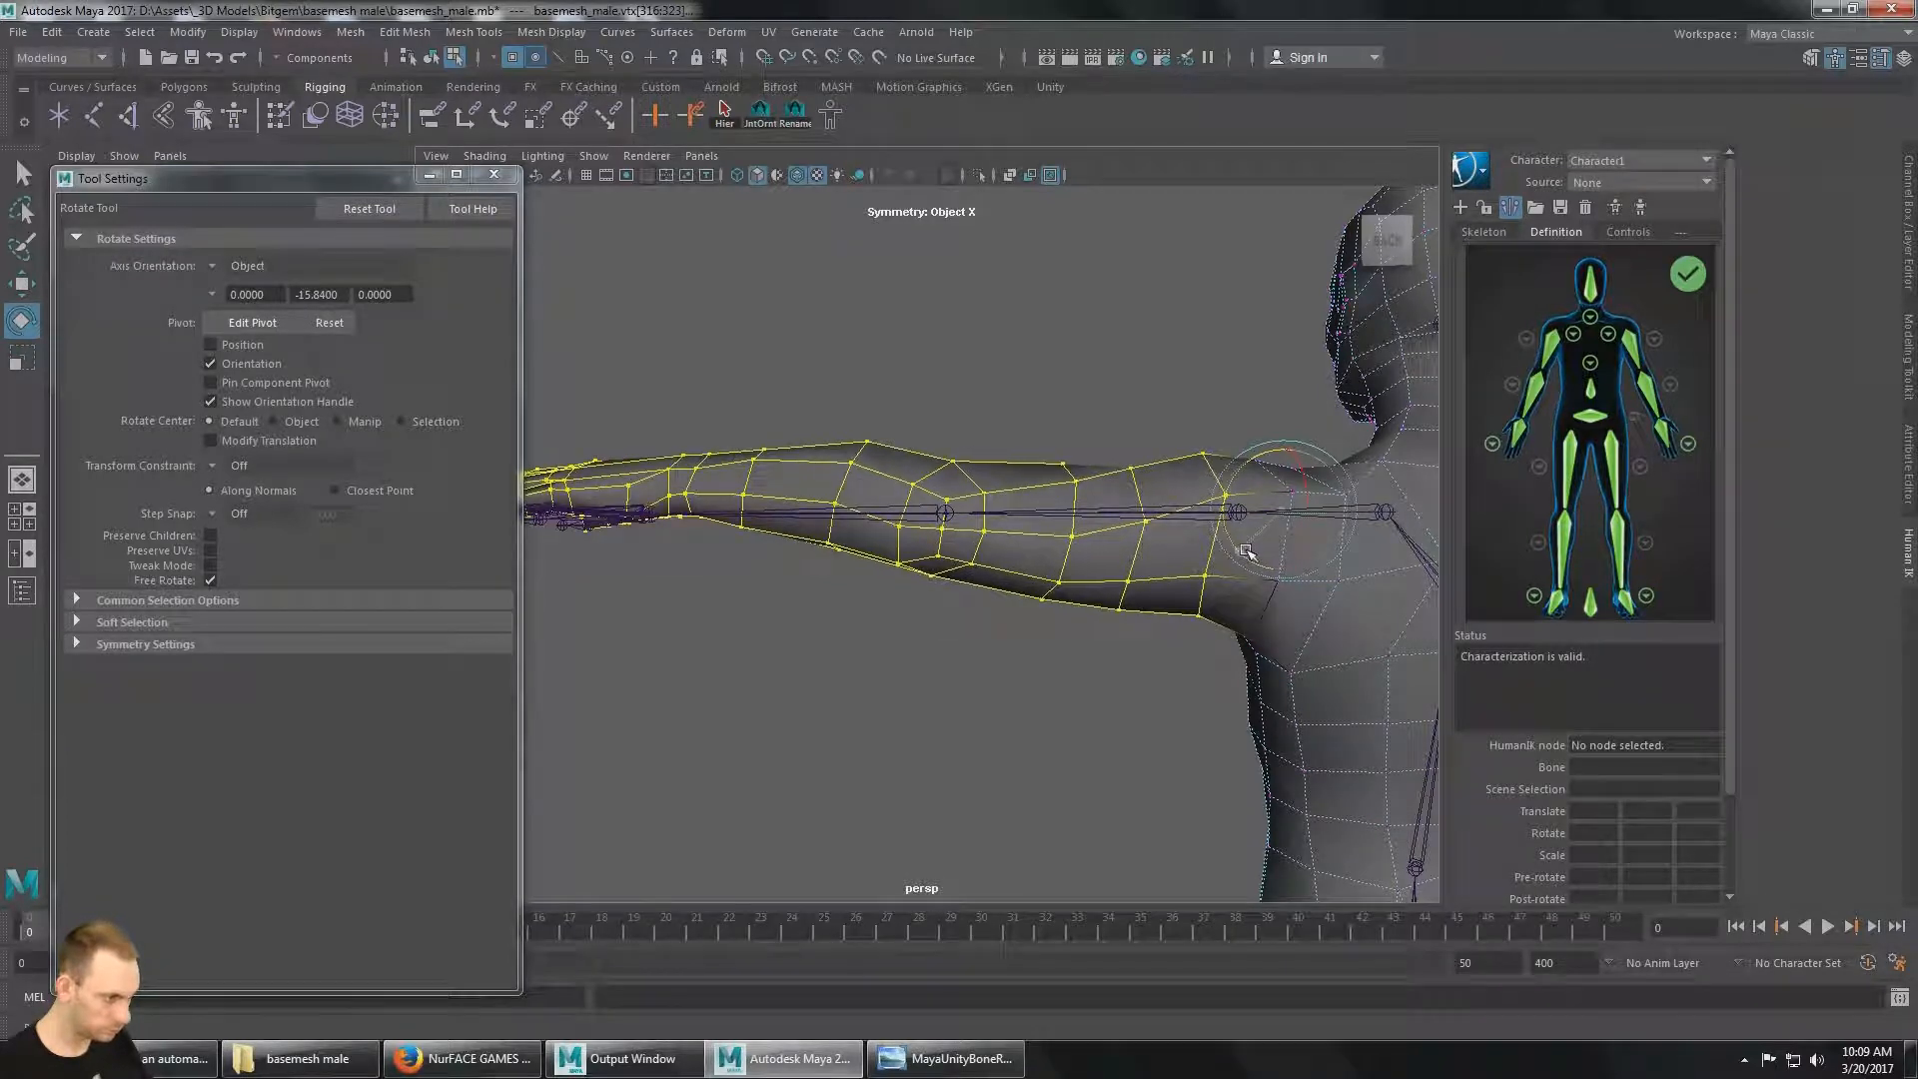
{"action": "left_click_drag", "start_coordinate": [1246, 552], "coordinate": [1225, 498], "text": "alt"}
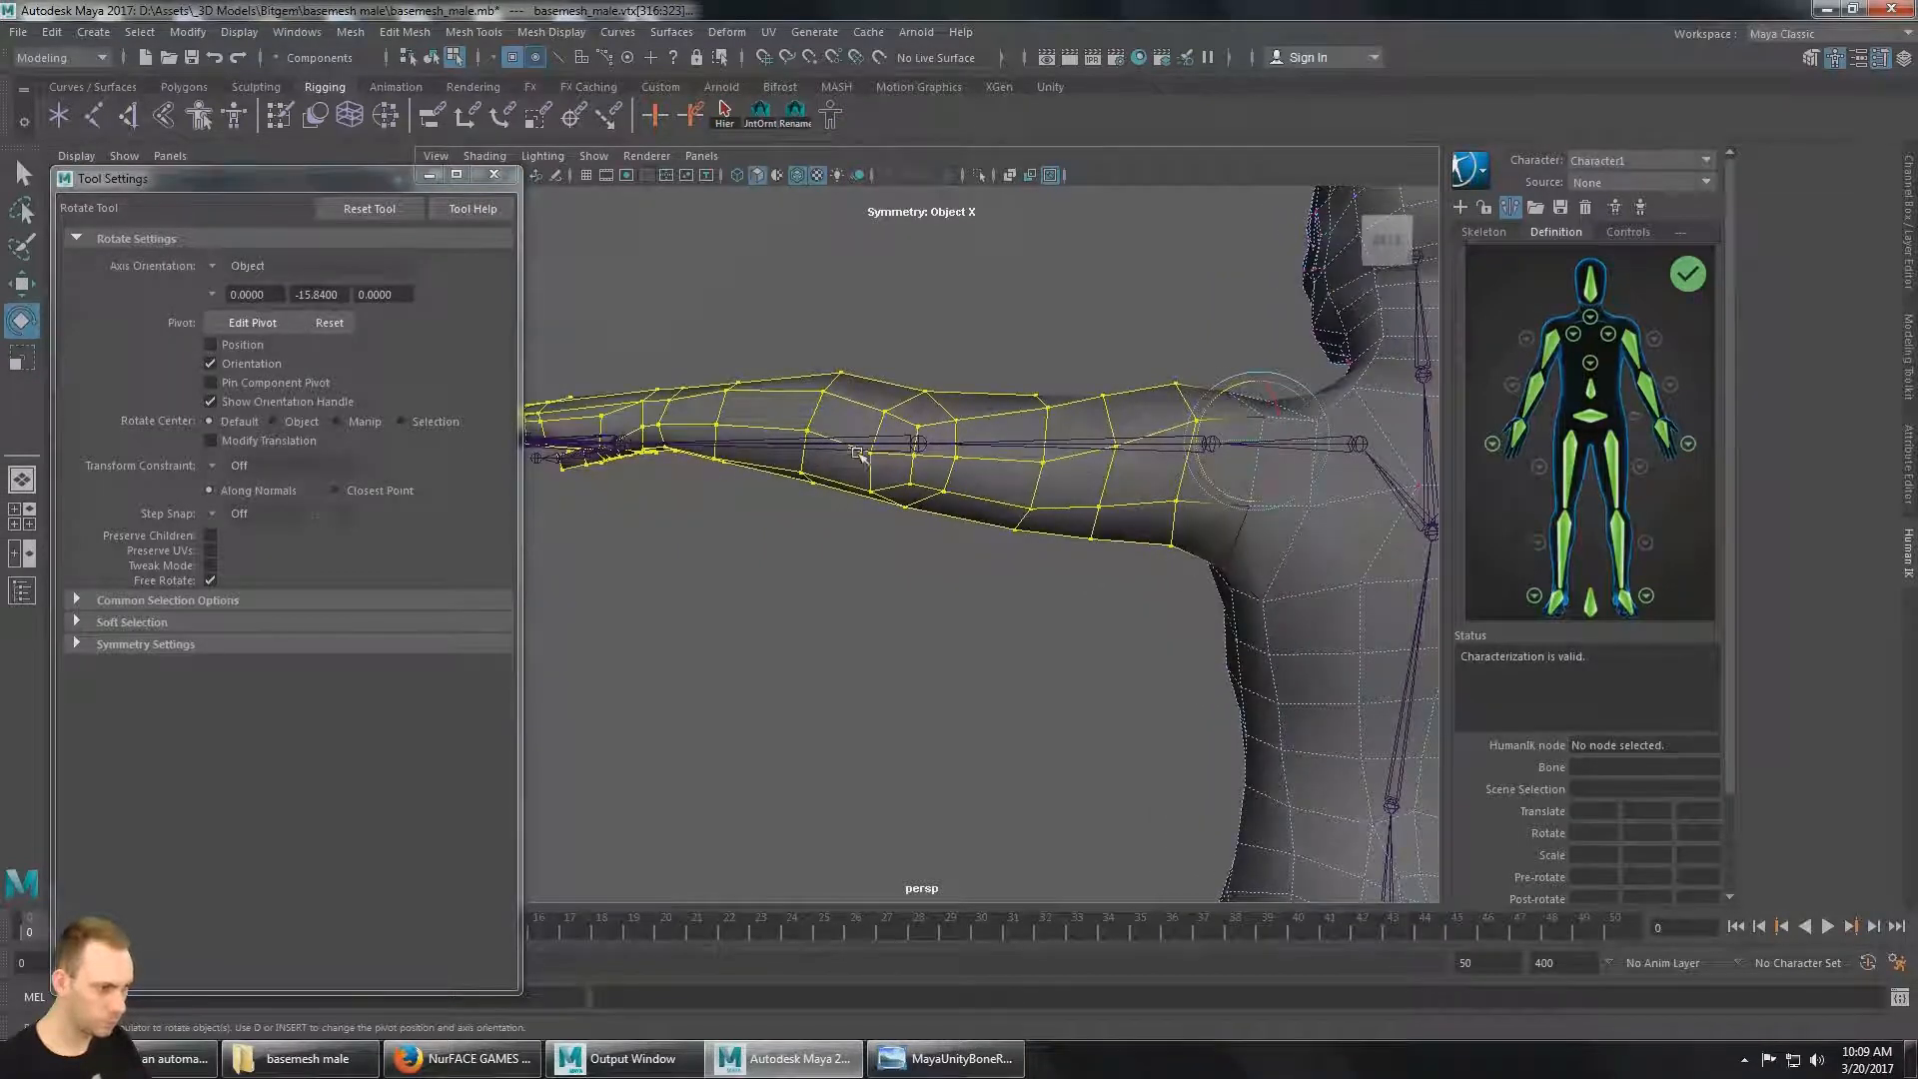
Compare the arm mesh with its joints and reduce the vertex selection to the forearms and hands with the Select tool.
{"action": "left_click_drag", "start_coordinate": [859, 455], "coordinate": [623, 473], "text": "alt"}
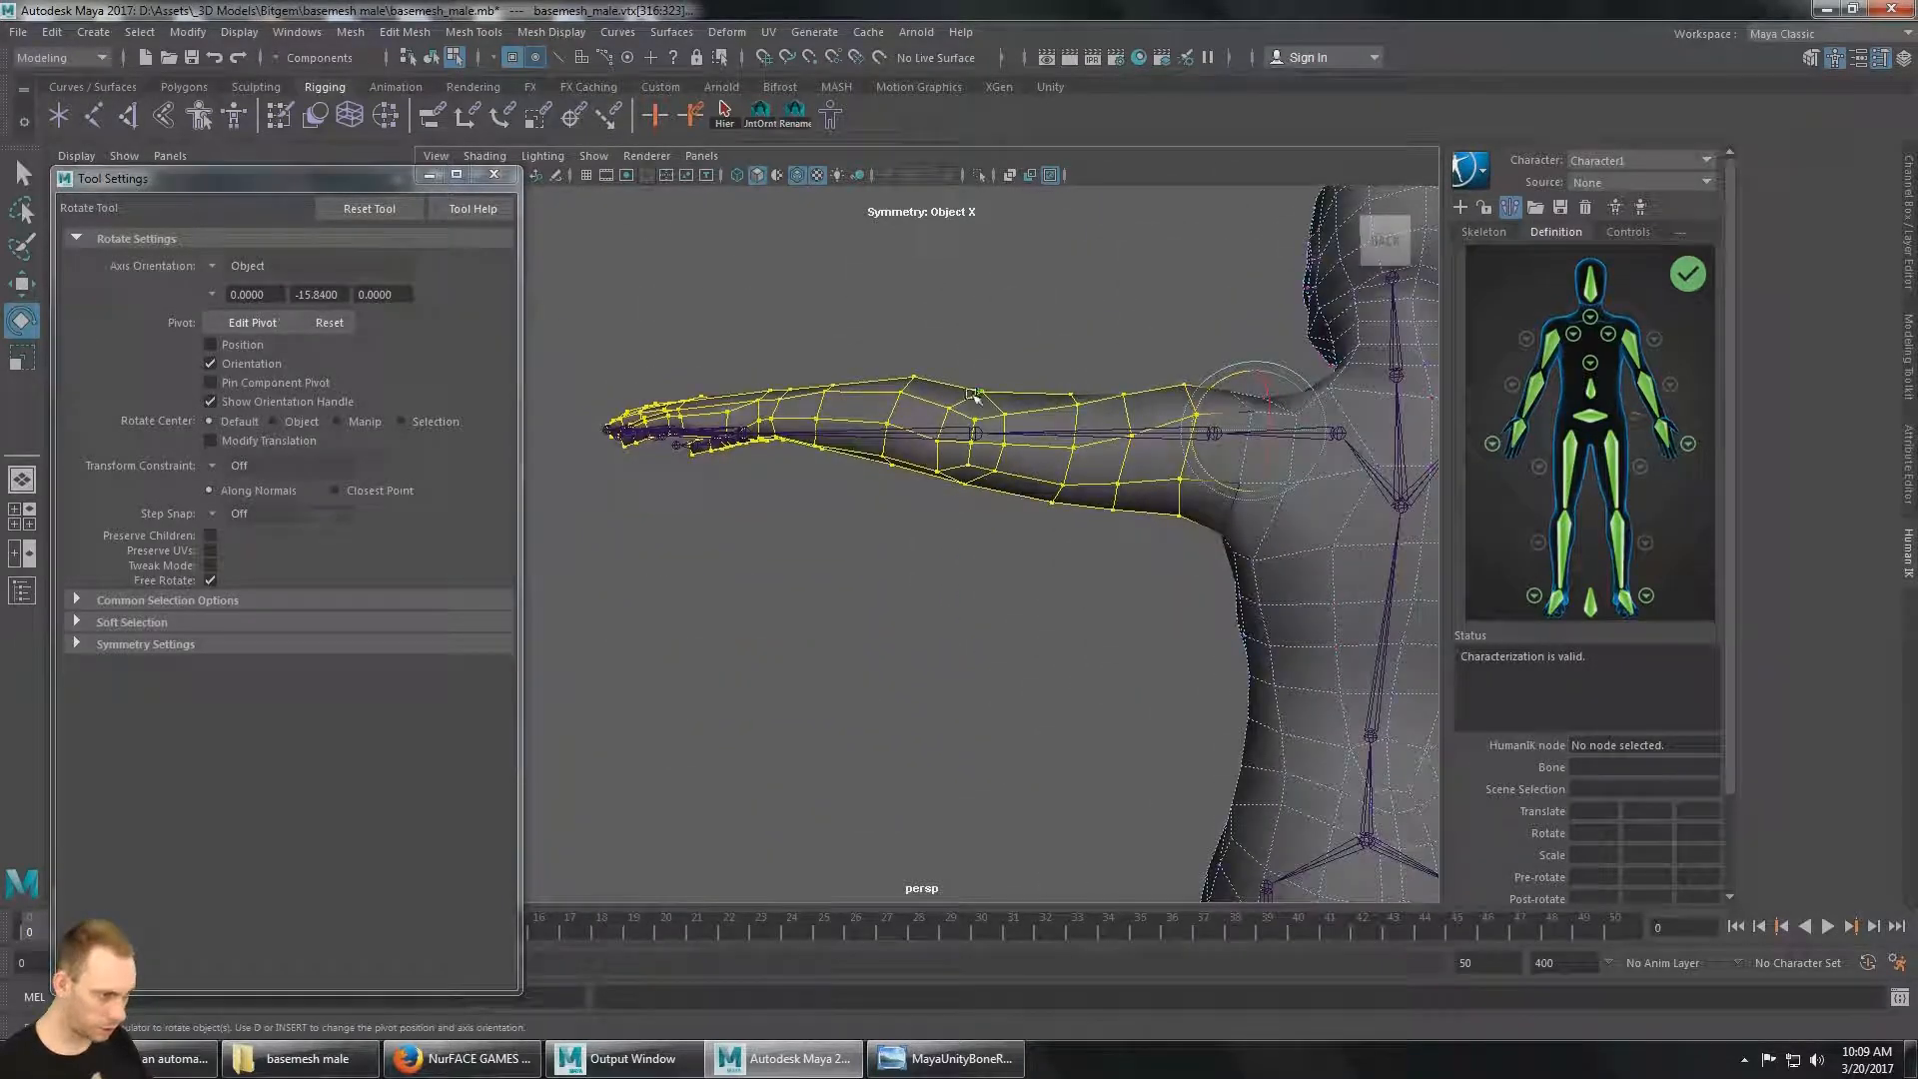
{"action": "left_click_drag", "start_coordinate": [844, 388], "coordinate": [1035, 566], "text": "alt"}
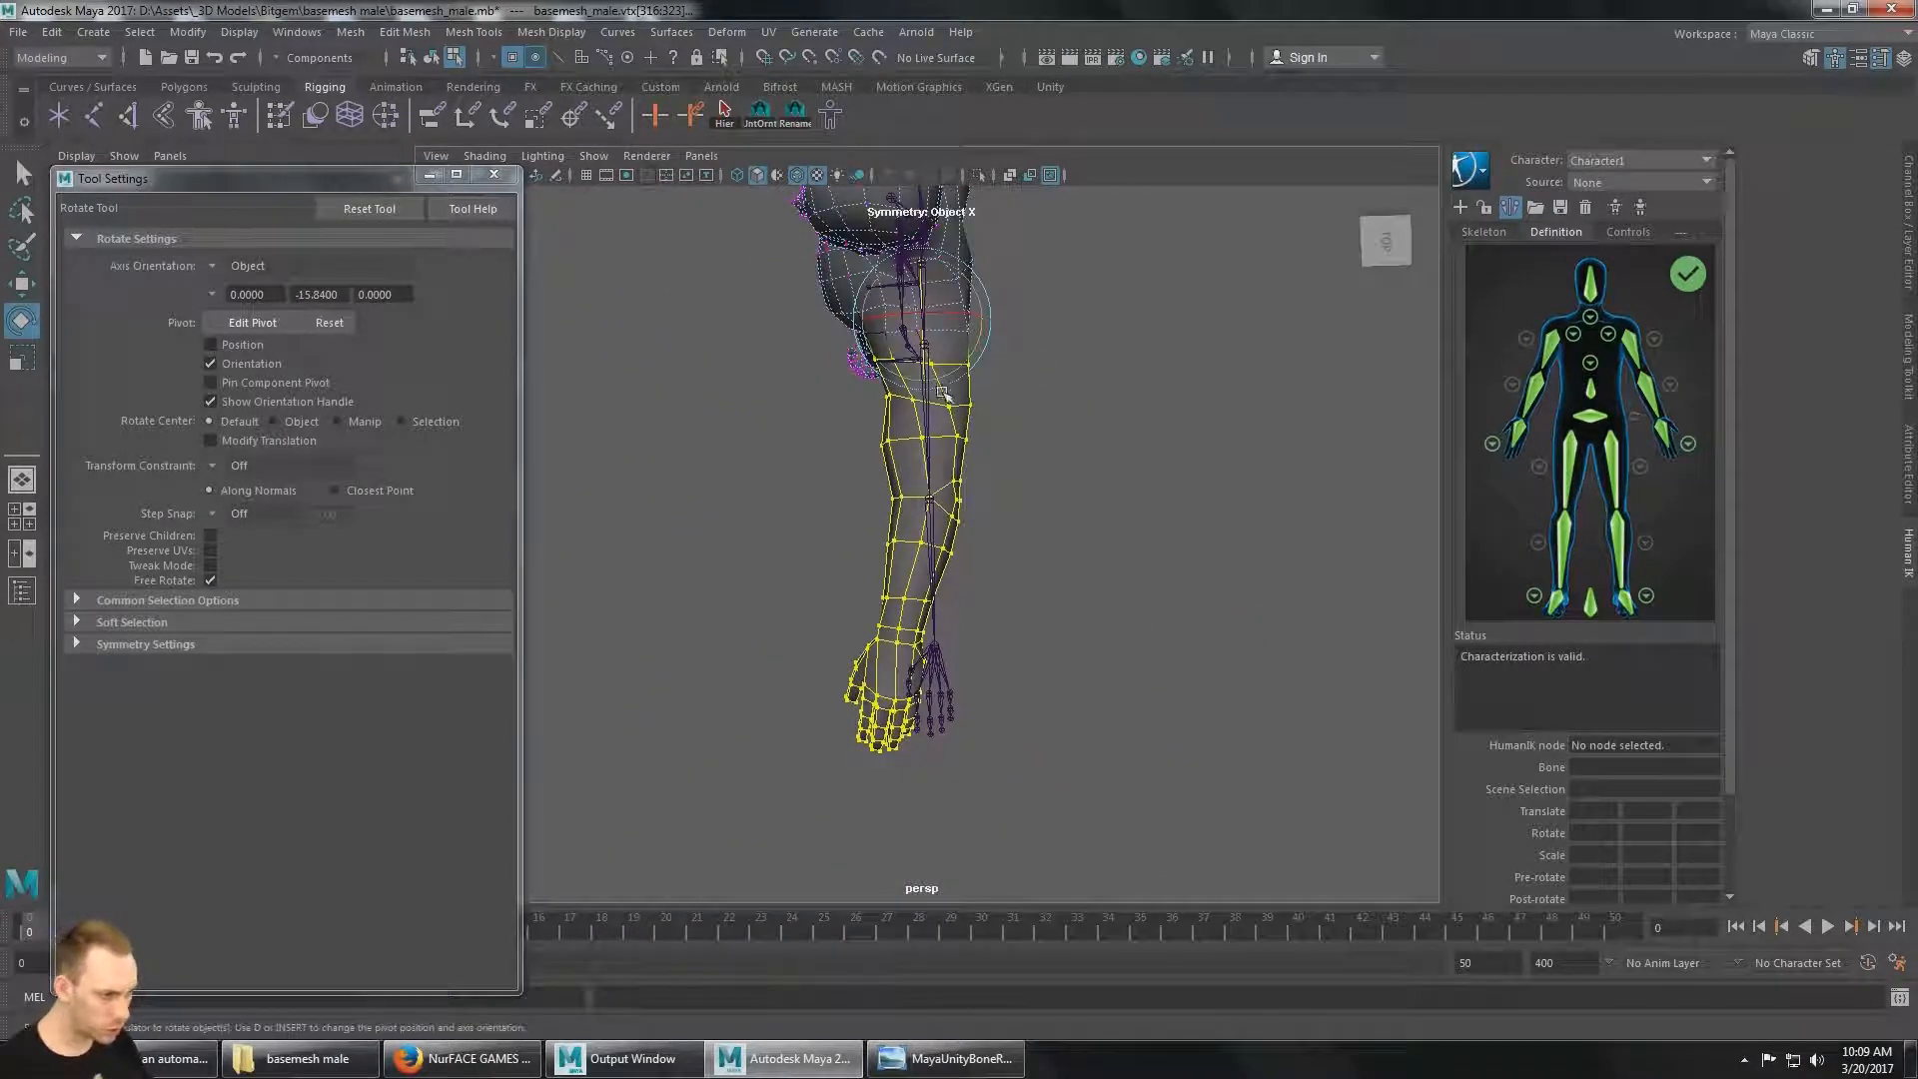
{"action": "left_click_drag", "start_coordinate": [907, 377], "coordinate": [906, 378]}
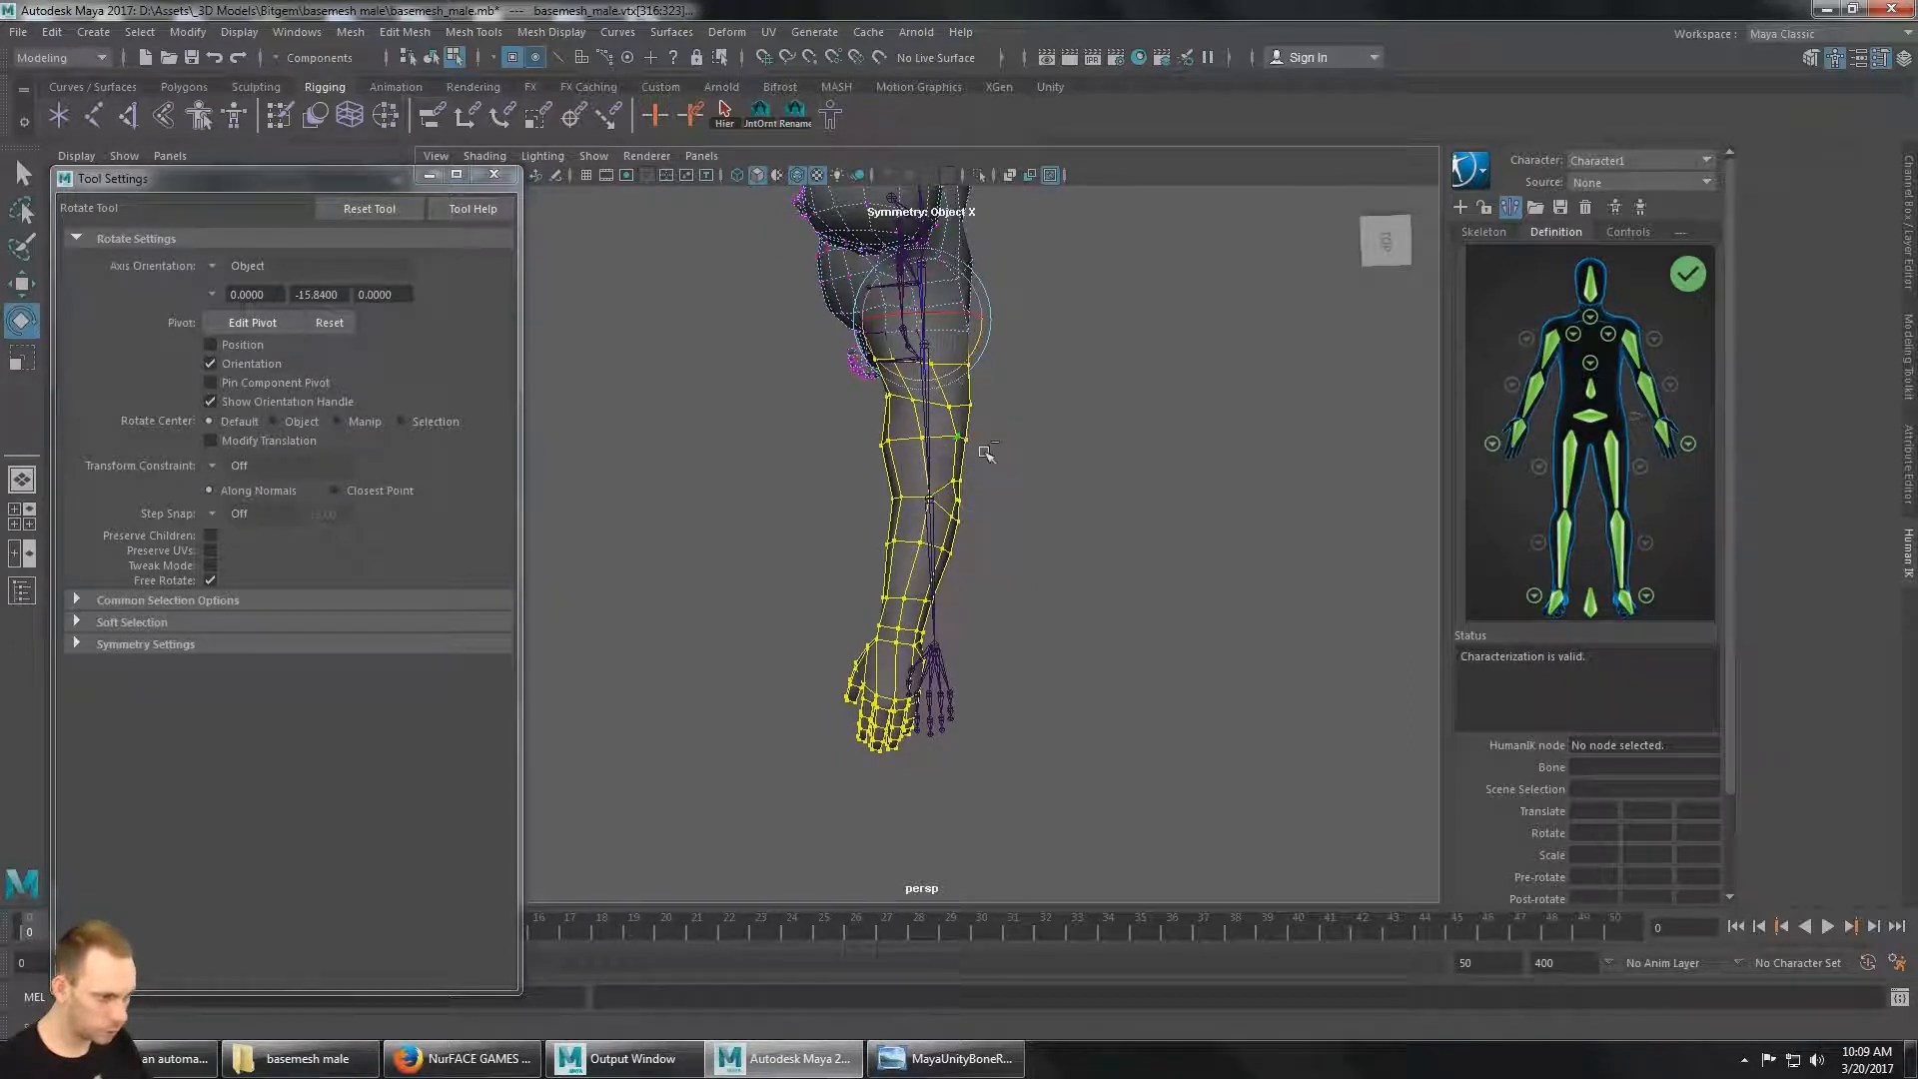
{"action": "left_click_drag", "start_coordinate": [993, 497], "coordinate": [429, 278], "text": "alt"}
{"action": "key", "text": "q"}
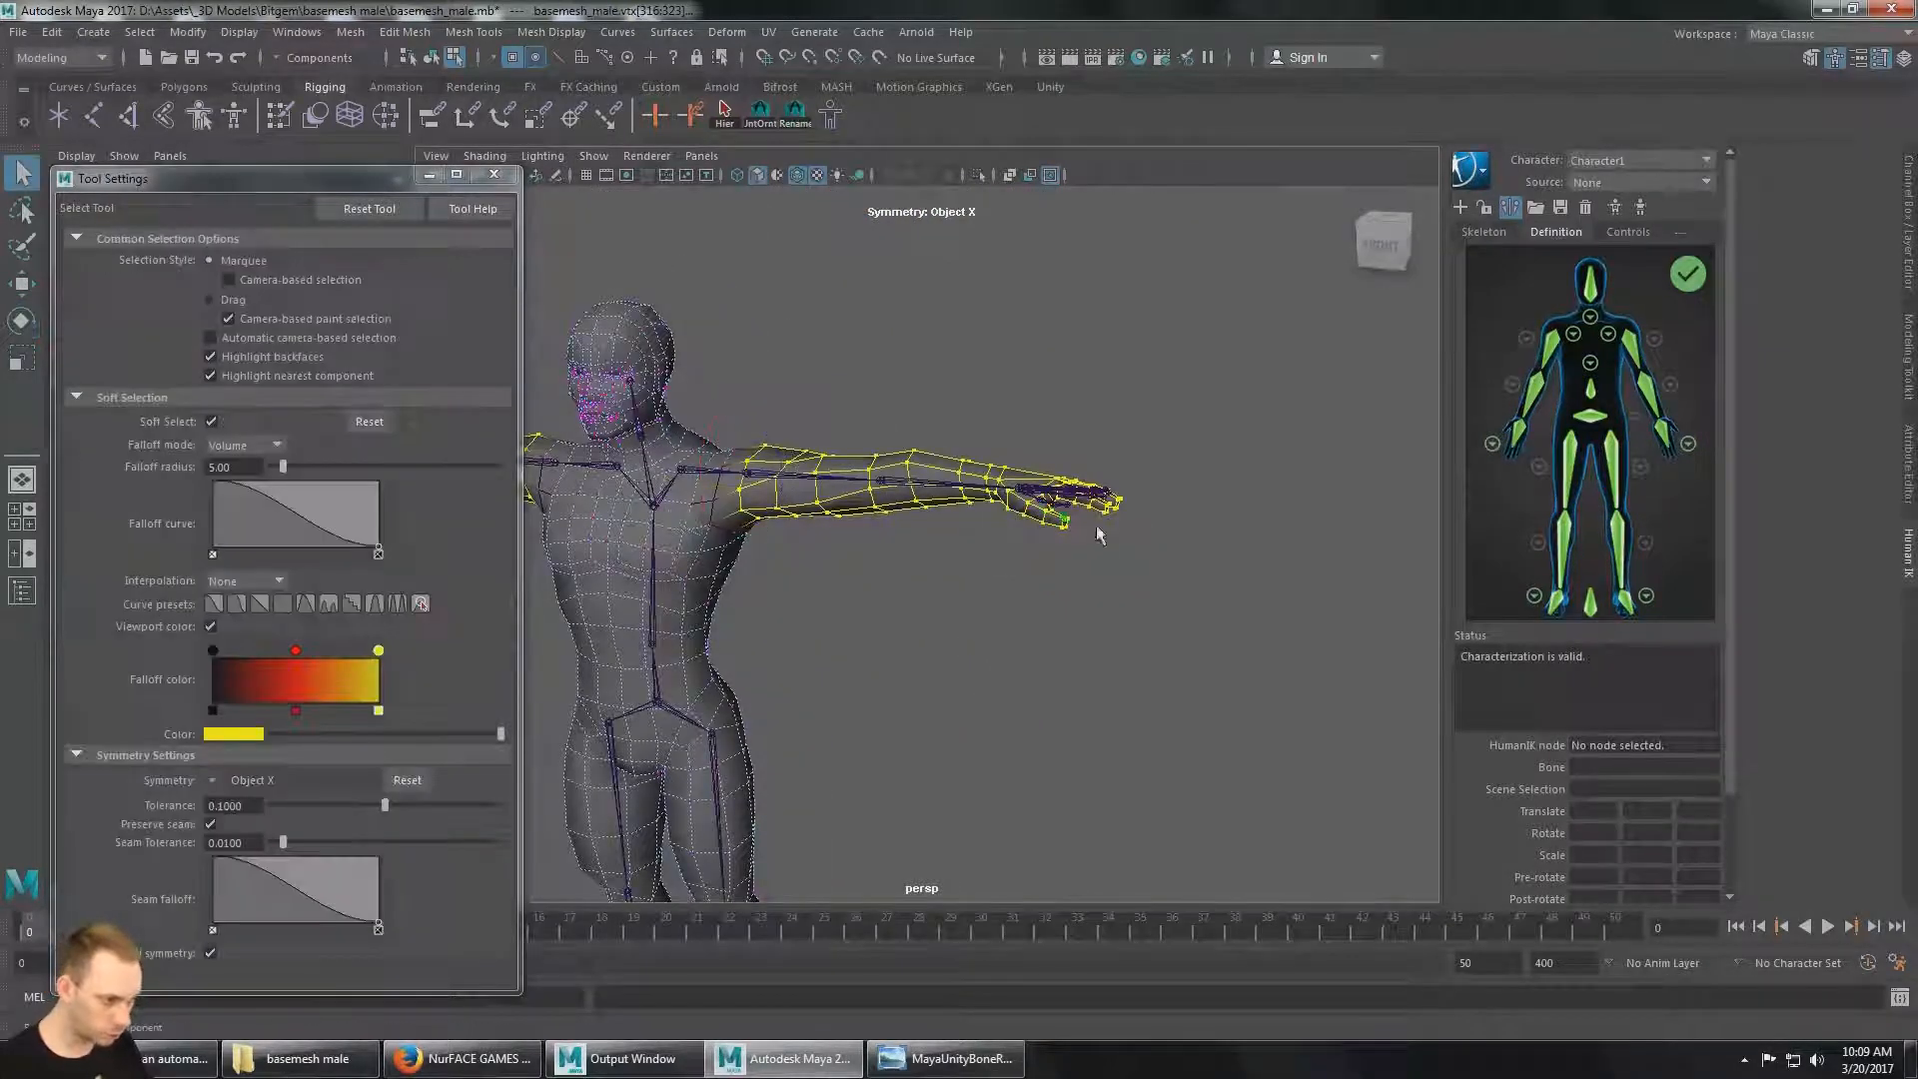
{"action": "left_click_drag", "start_coordinate": [1148, 574], "coordinate": [1212, 640], "text": "alt"}
{"action": "mouse_move", "coordinate": [879, 380]}
{"action": "left_mouse_down"}
{"action": "mouse_move", "coordinate": [903, 382]}
{"action": "mouse_move", "coordinate": [894, 525]}
{"action": "mouse_move", "coordinate": [1101, 597]}
{"action": "mouse_move", "coordinate": [915, 417]}
{"action": "mouse_move", "coordinate": [1010, 464]}
{"action": "mouse_move", "coordinate": [900, 410]}
{"action": "left_mouse_up"}
Activate the Rotate tool and move the forearm vertices' rotation pivot inward along the arm to the elbow.
{"action": "key", "text": "e"}
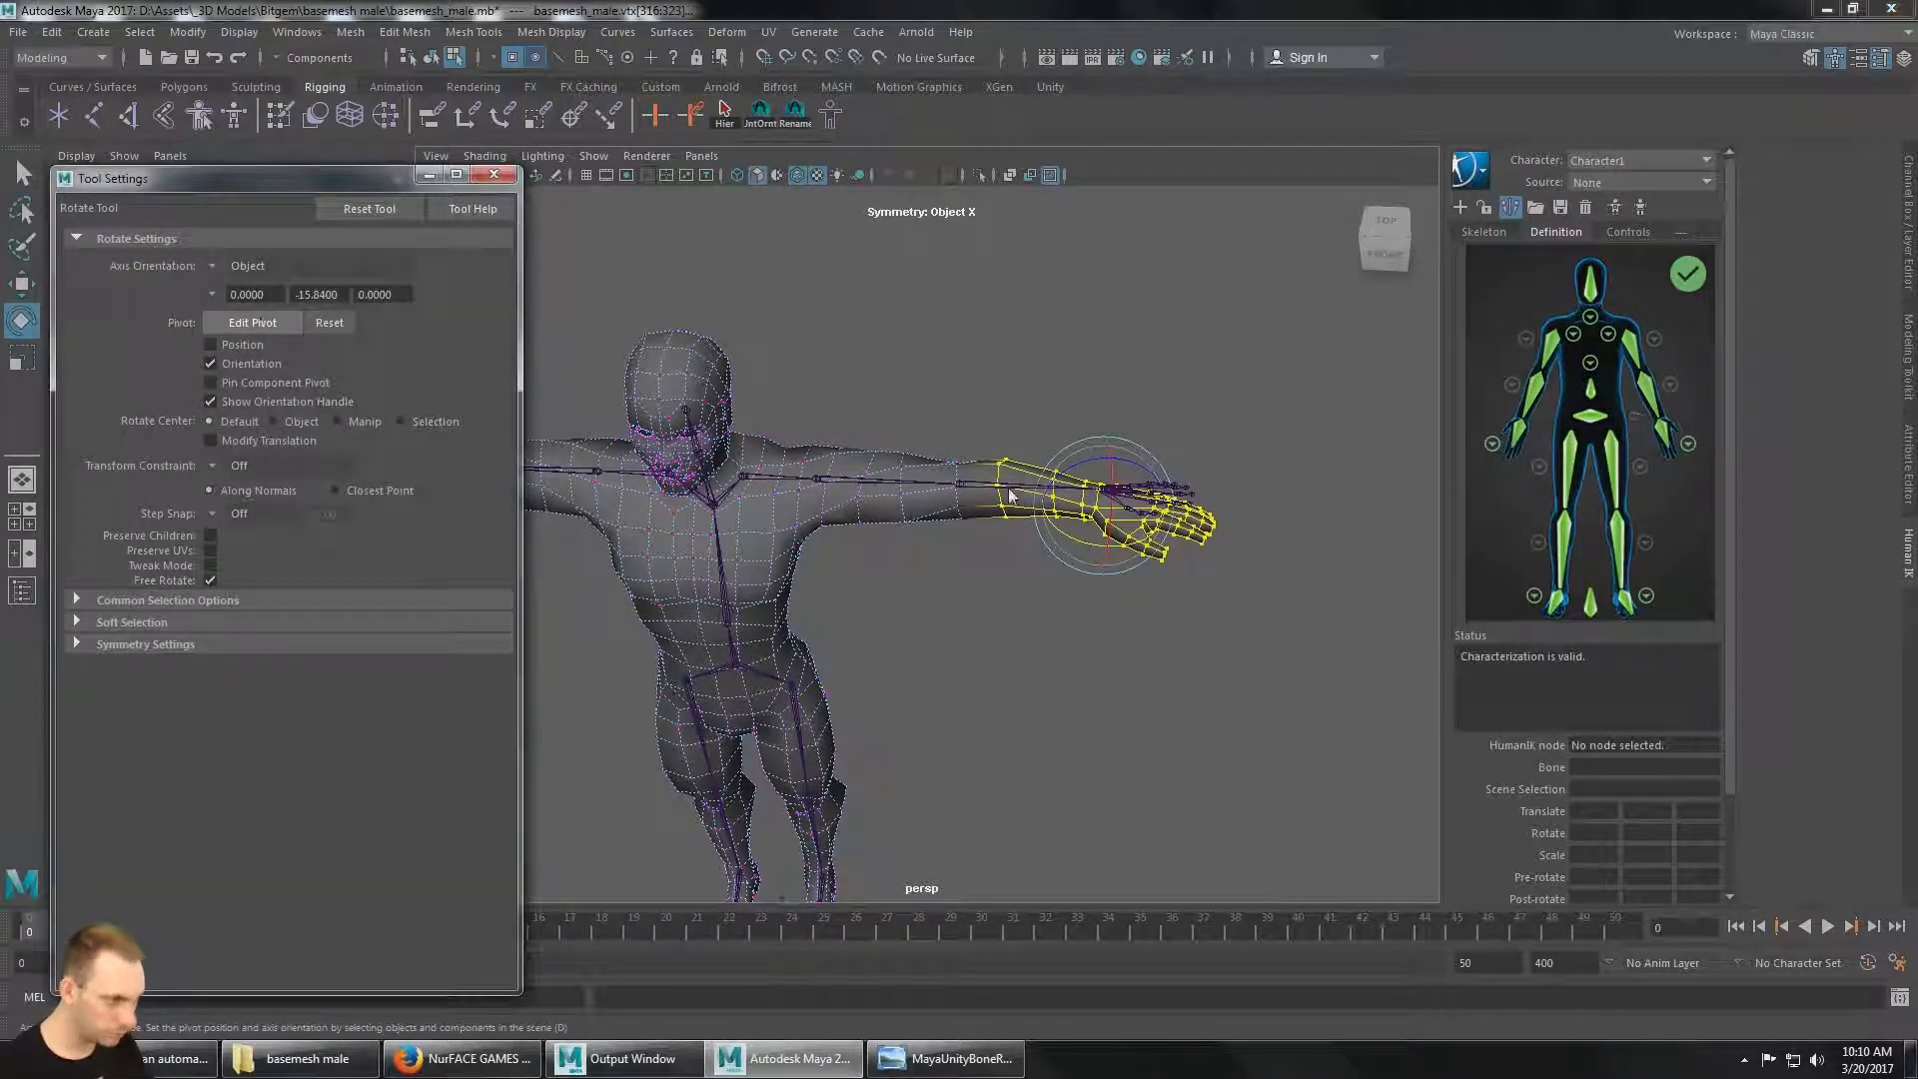
{"action": "key", "text": "d"}
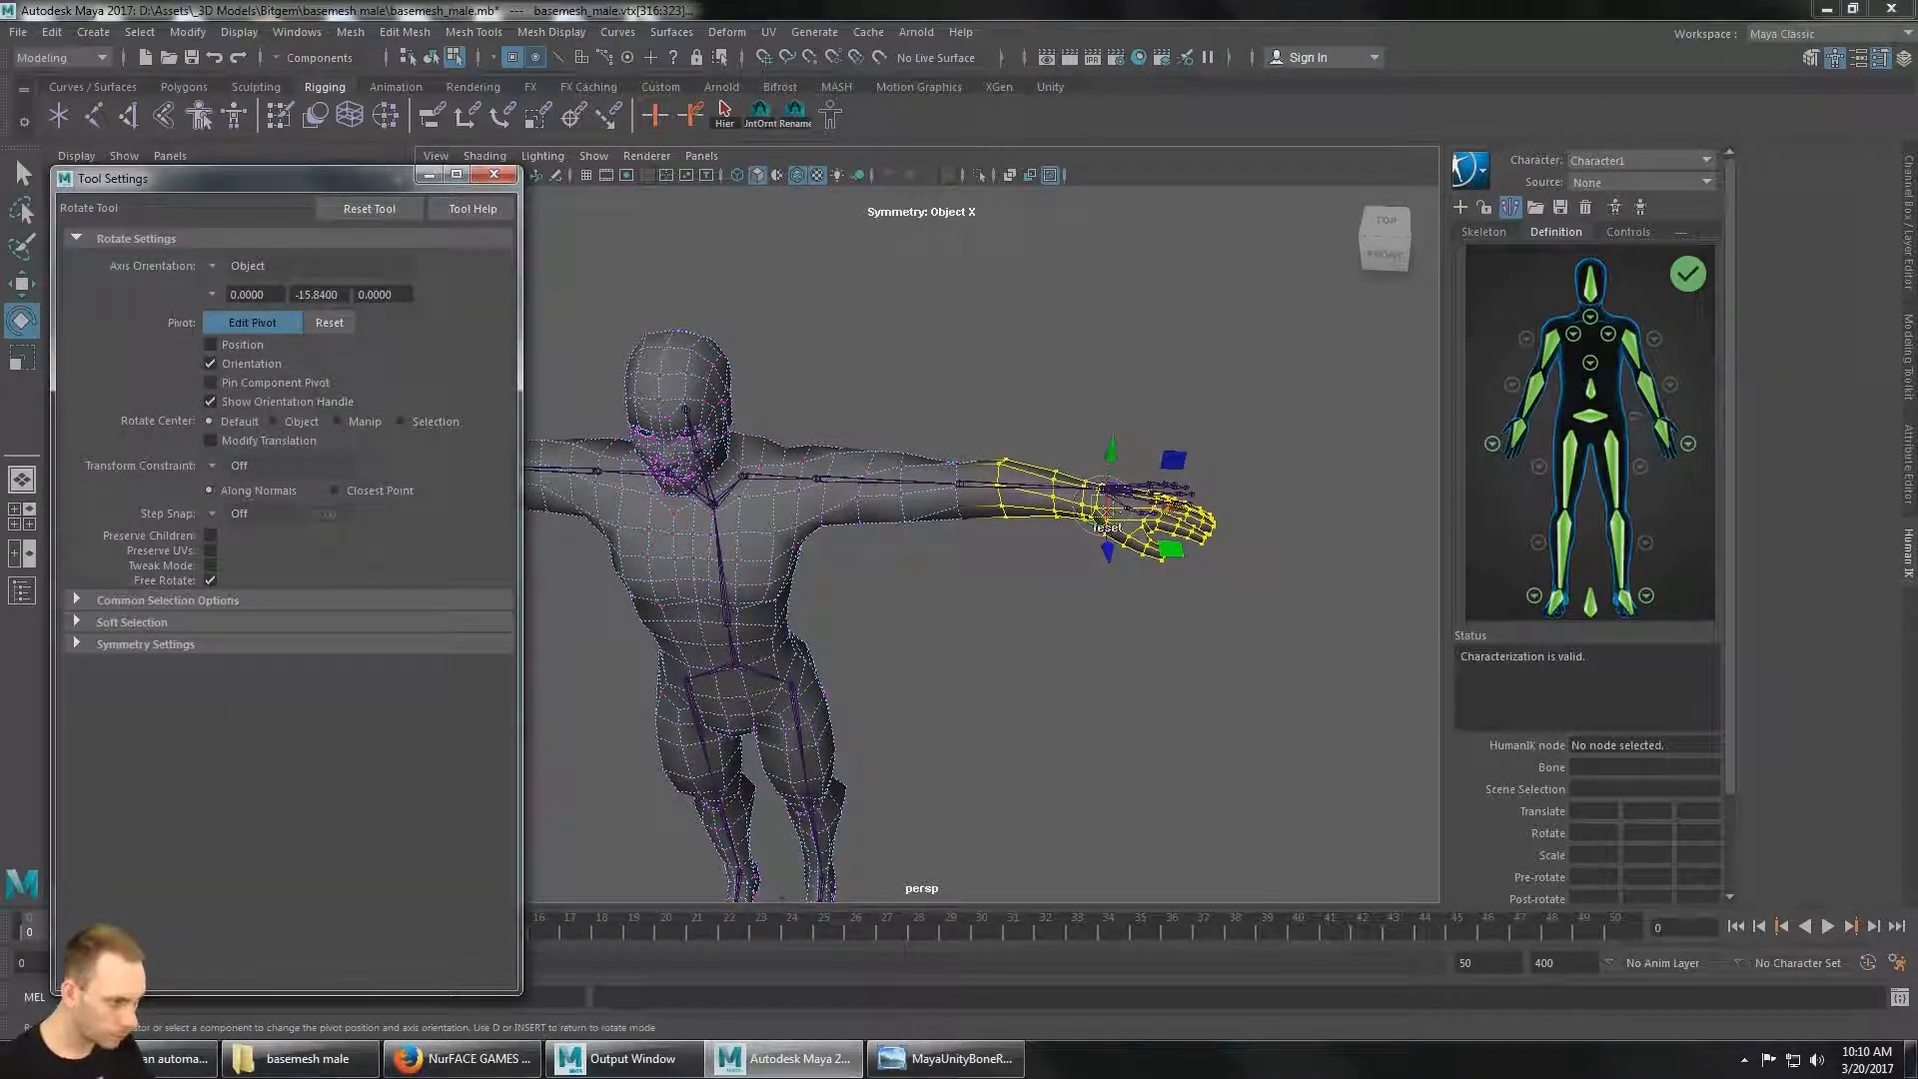
{"action": "left_click_drag", "start_coordinate": [1111, 524], "coordinate": [1145, 439], "text": "alt"}
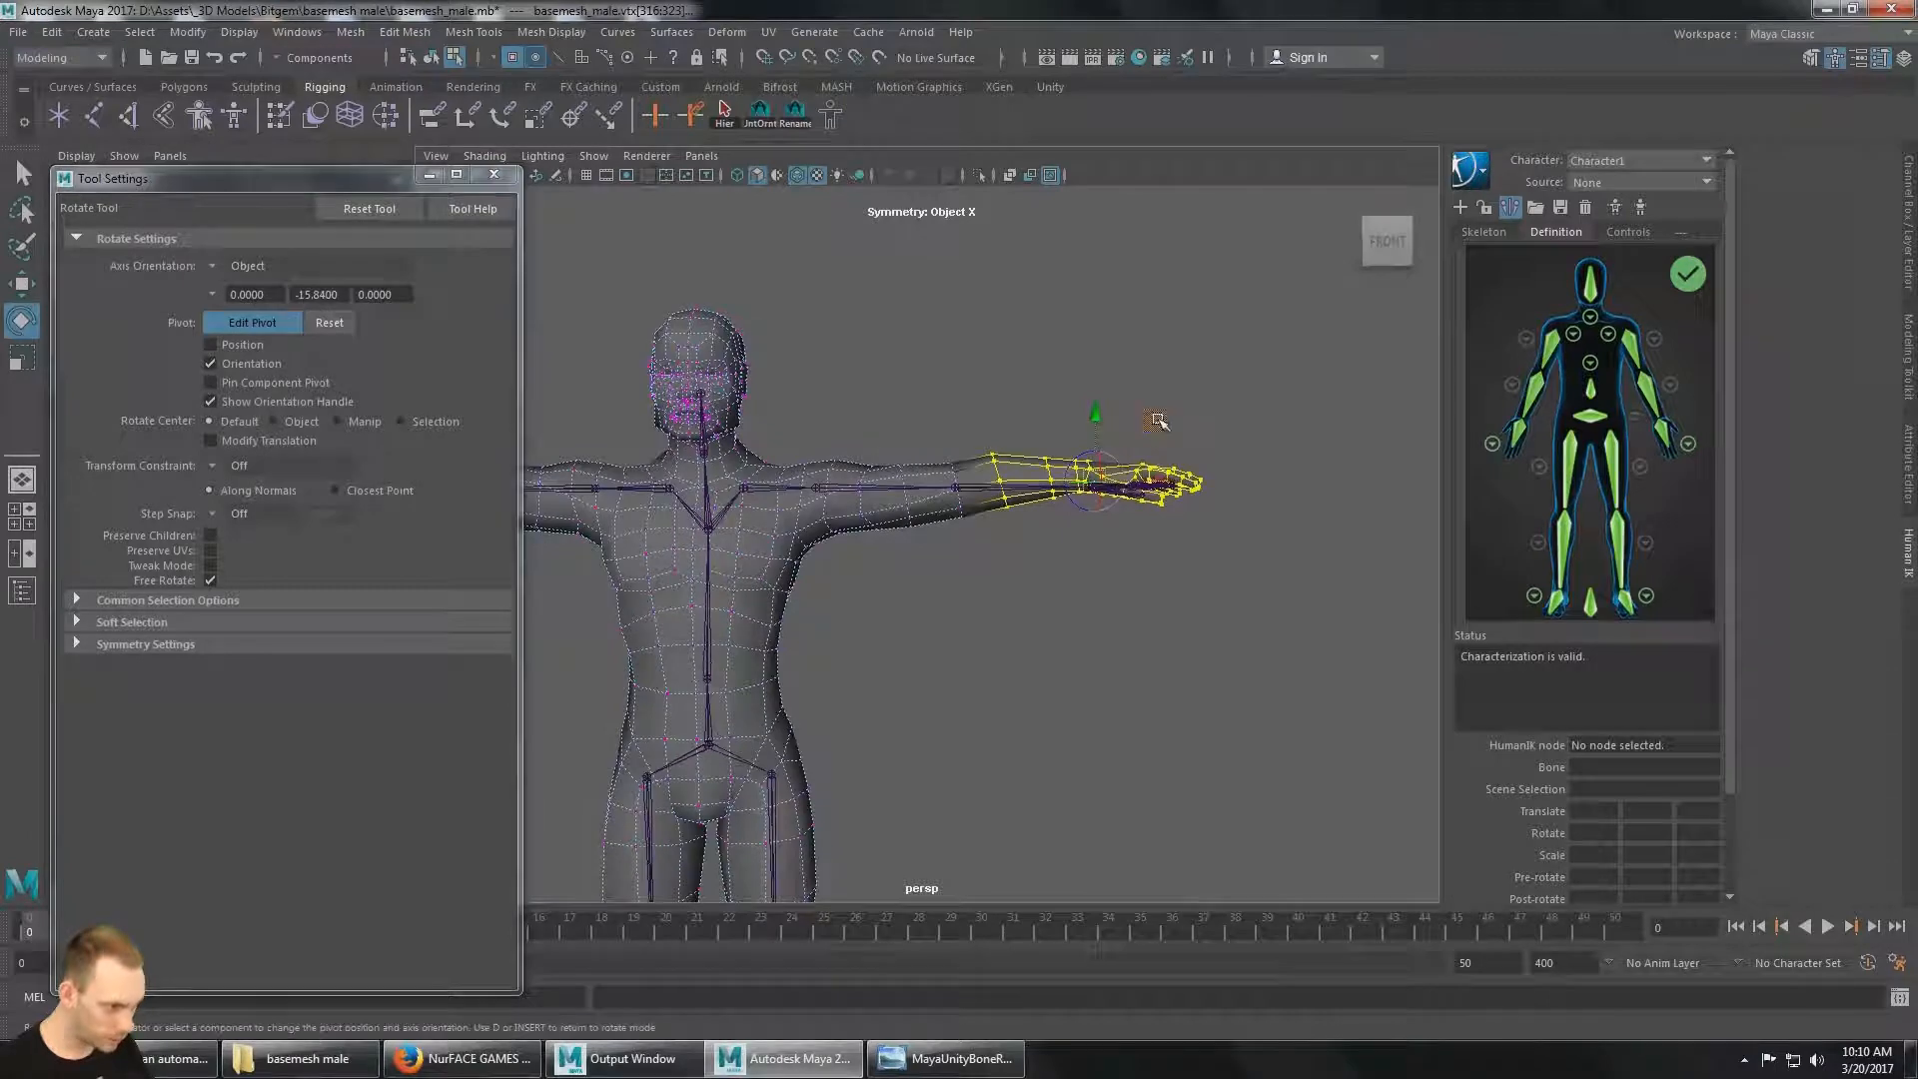
{"action": "middle_click_drag", "start_coordinate": [1157, 421], "coordinate": [1019, 428]}
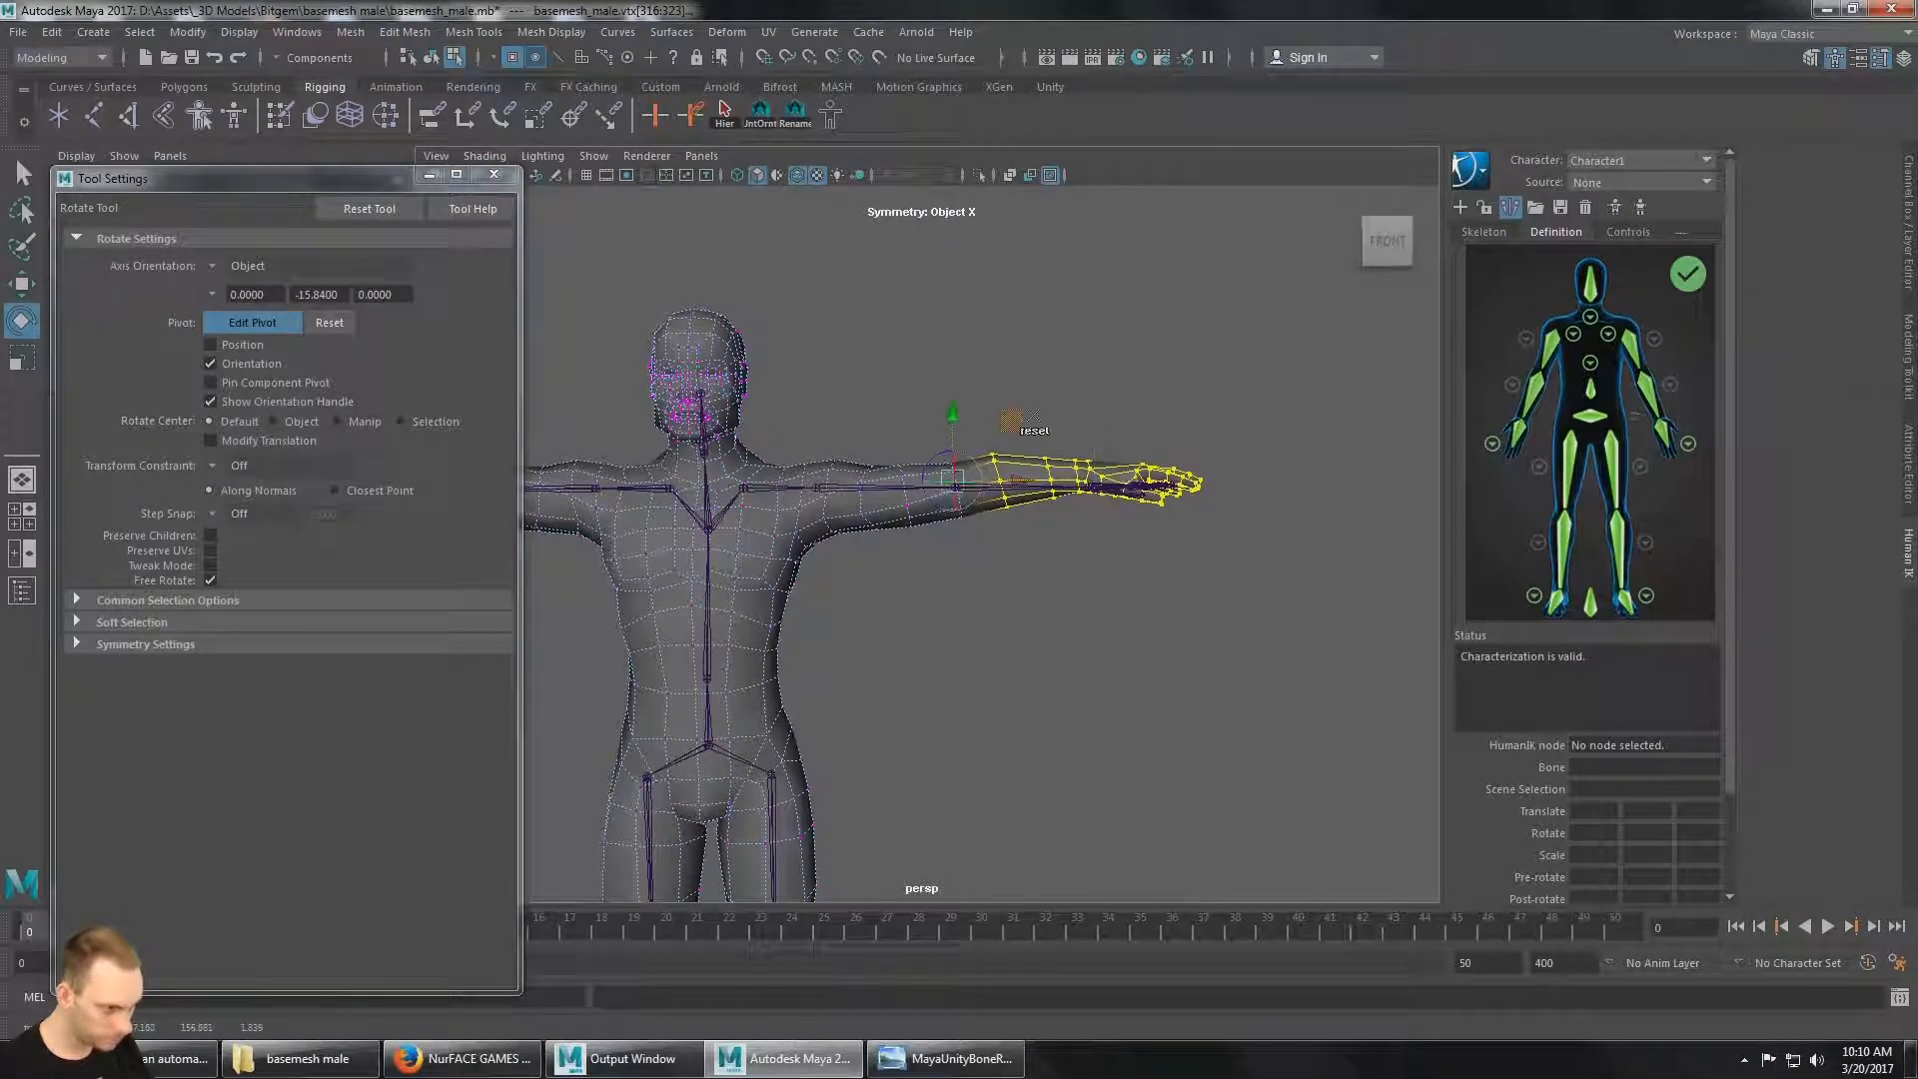
Shift the forearm vertices' rotation pivot backward toward the elbow joint, check it in a top view, and leave pivot editing.
{"action": "left_click_drag", "start_coordinate": [1017, 427], "coordinate": [880, 548], "text": "alt"}
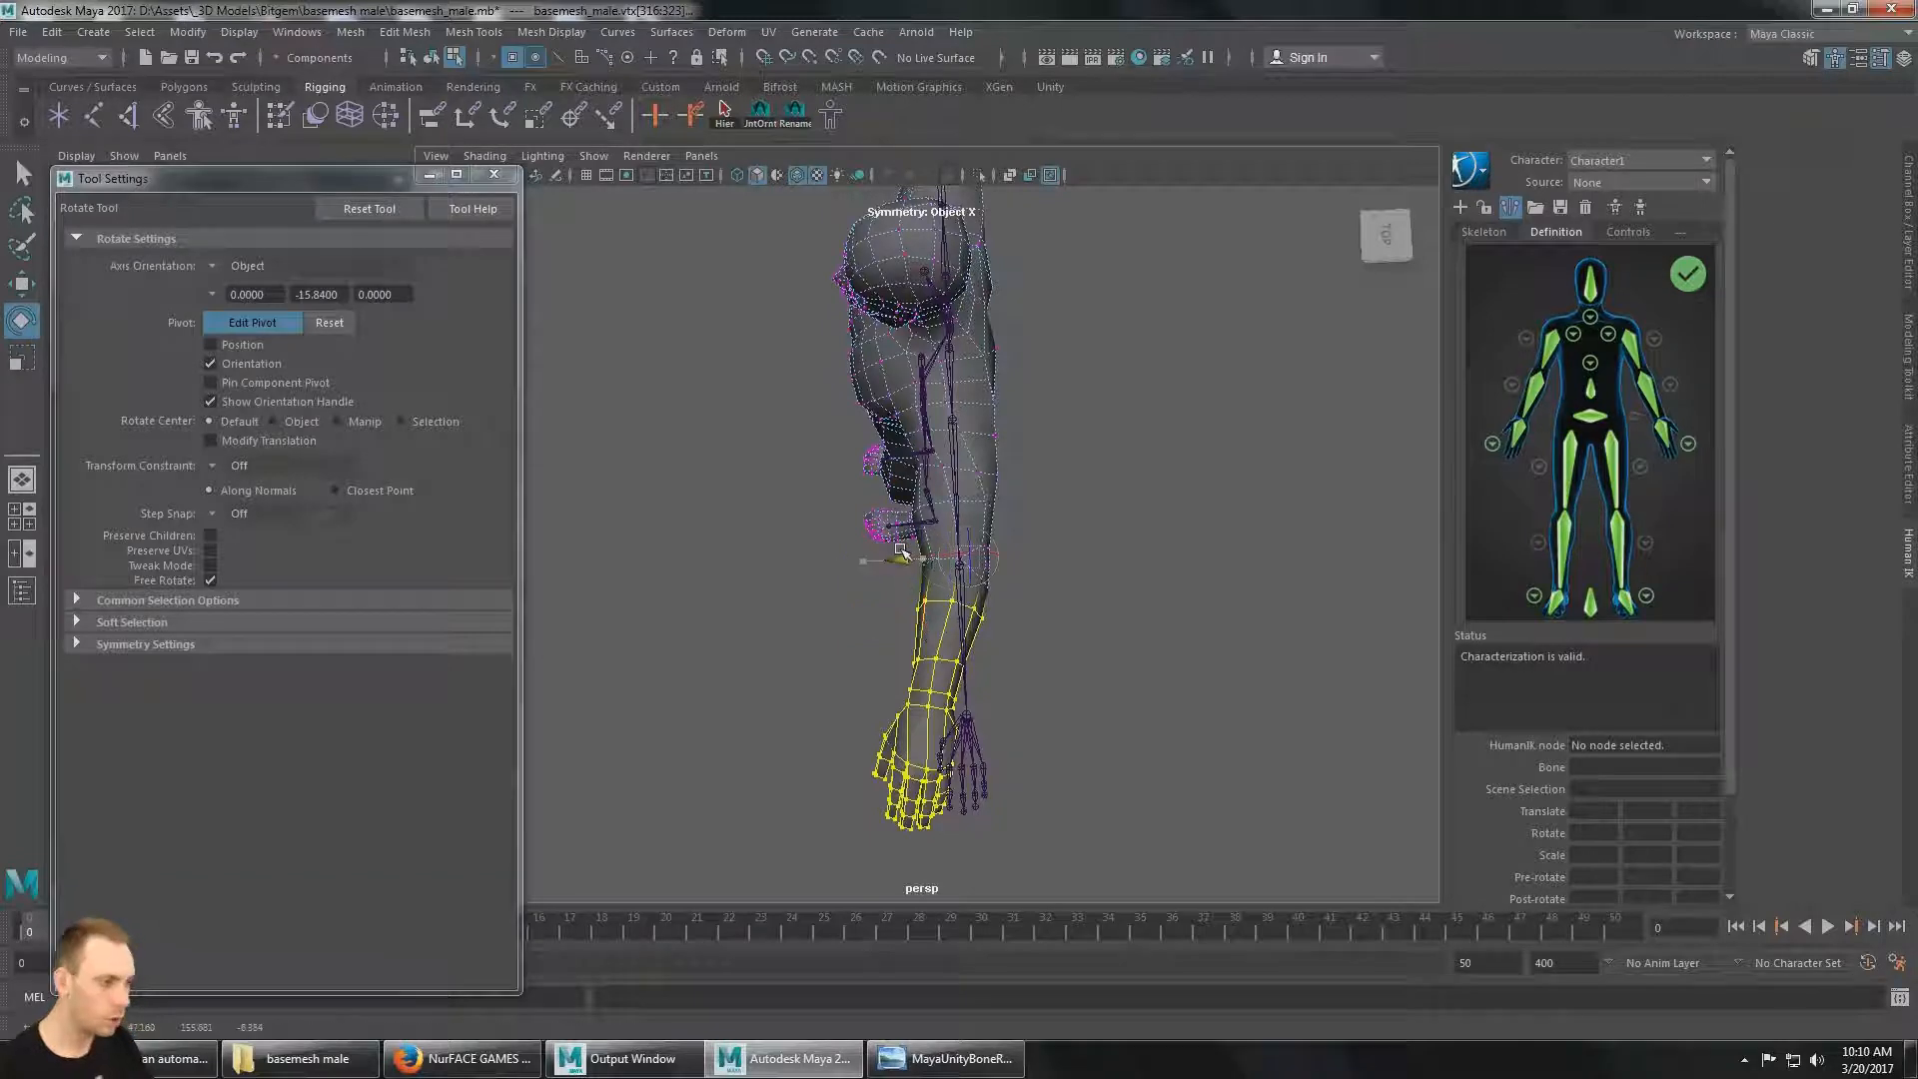
{"action": "left_click_drag", "start_coordinate": [1091, 575], "coordinate": [1032, 415], "text": "alt"}
{"action": "left_click_drag", "start_coordinate": [985, 504], "coordinate": [1015, 417], "text": "alt"}
{"action": "left_click_drag", "start_coordinate": [1089, 650], "coordinate": [1119, 599], "text": "alt"}
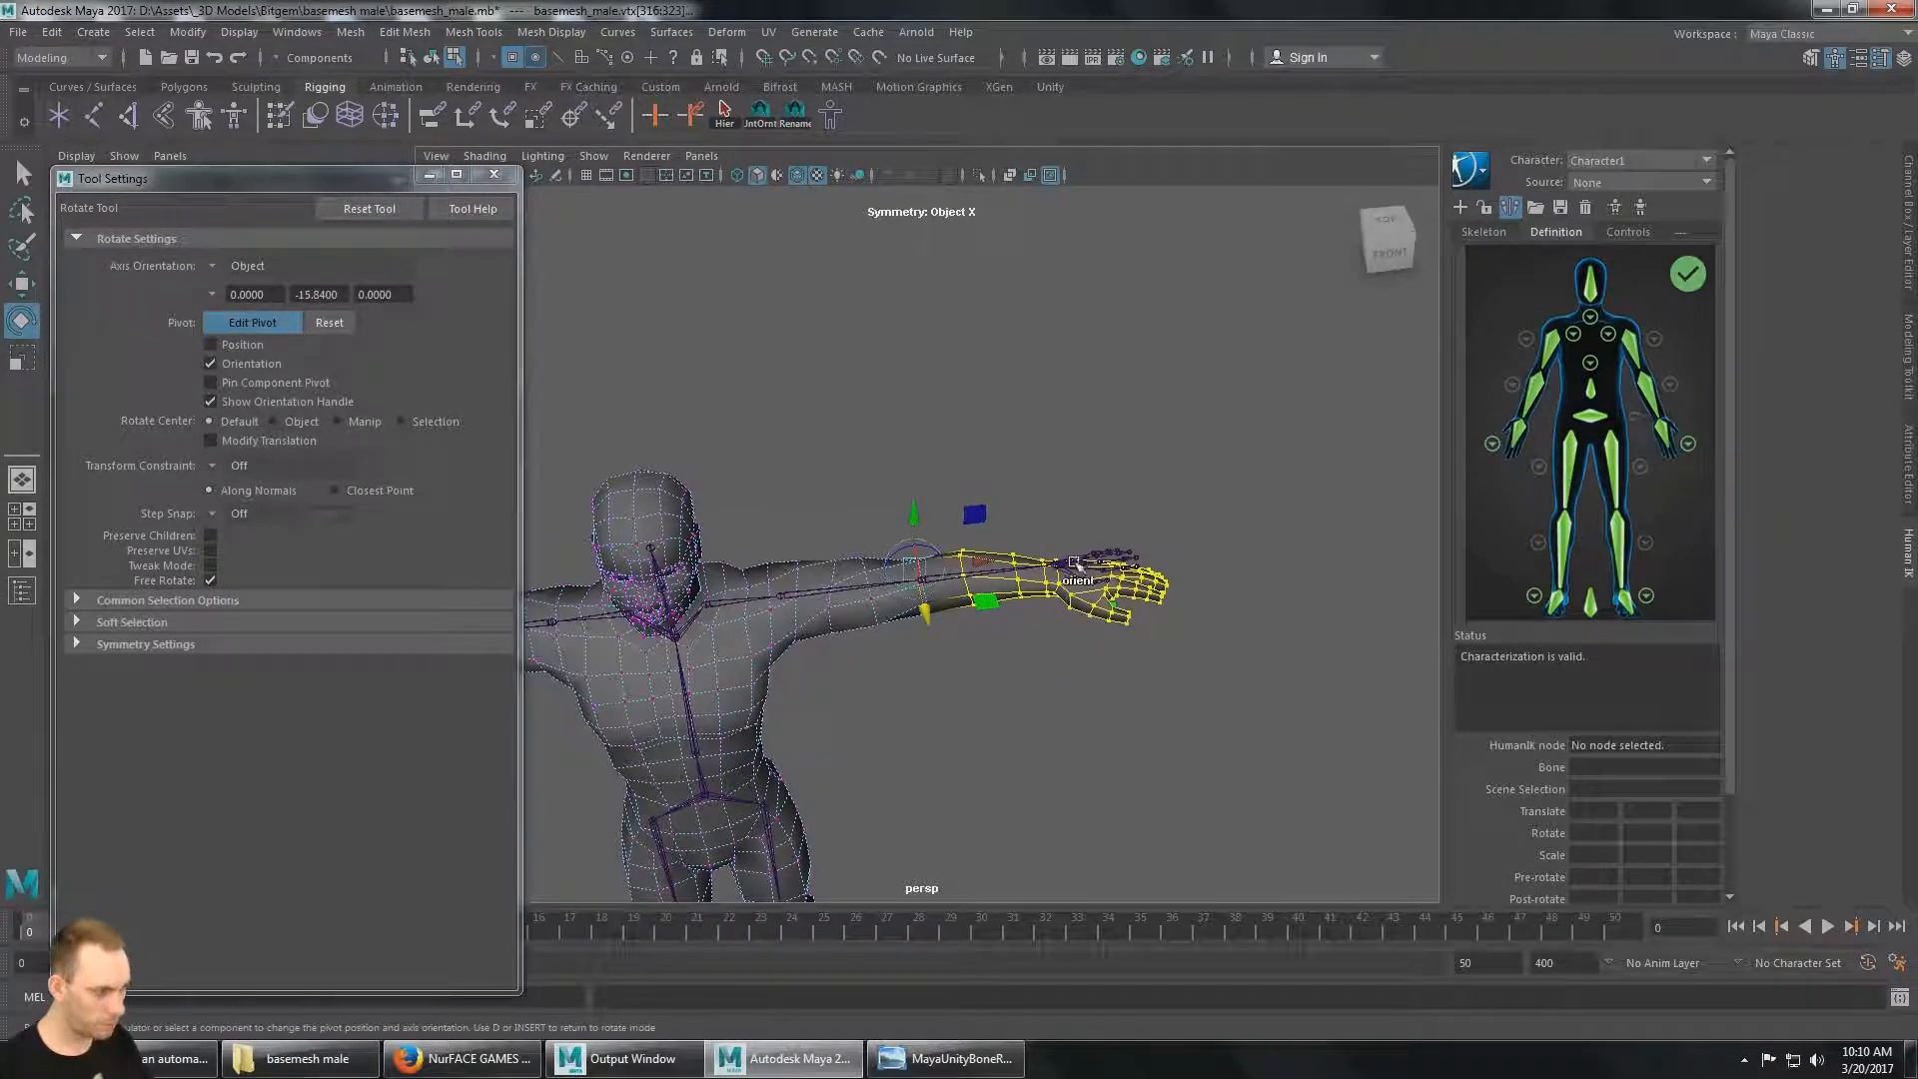
{"action": "left_click_drag", "start_coordinate": [1068, 507], "coordinate": [1073, 537], "text": "alt"}
{"action": "left_click", "coordinate": [1387, 232]}
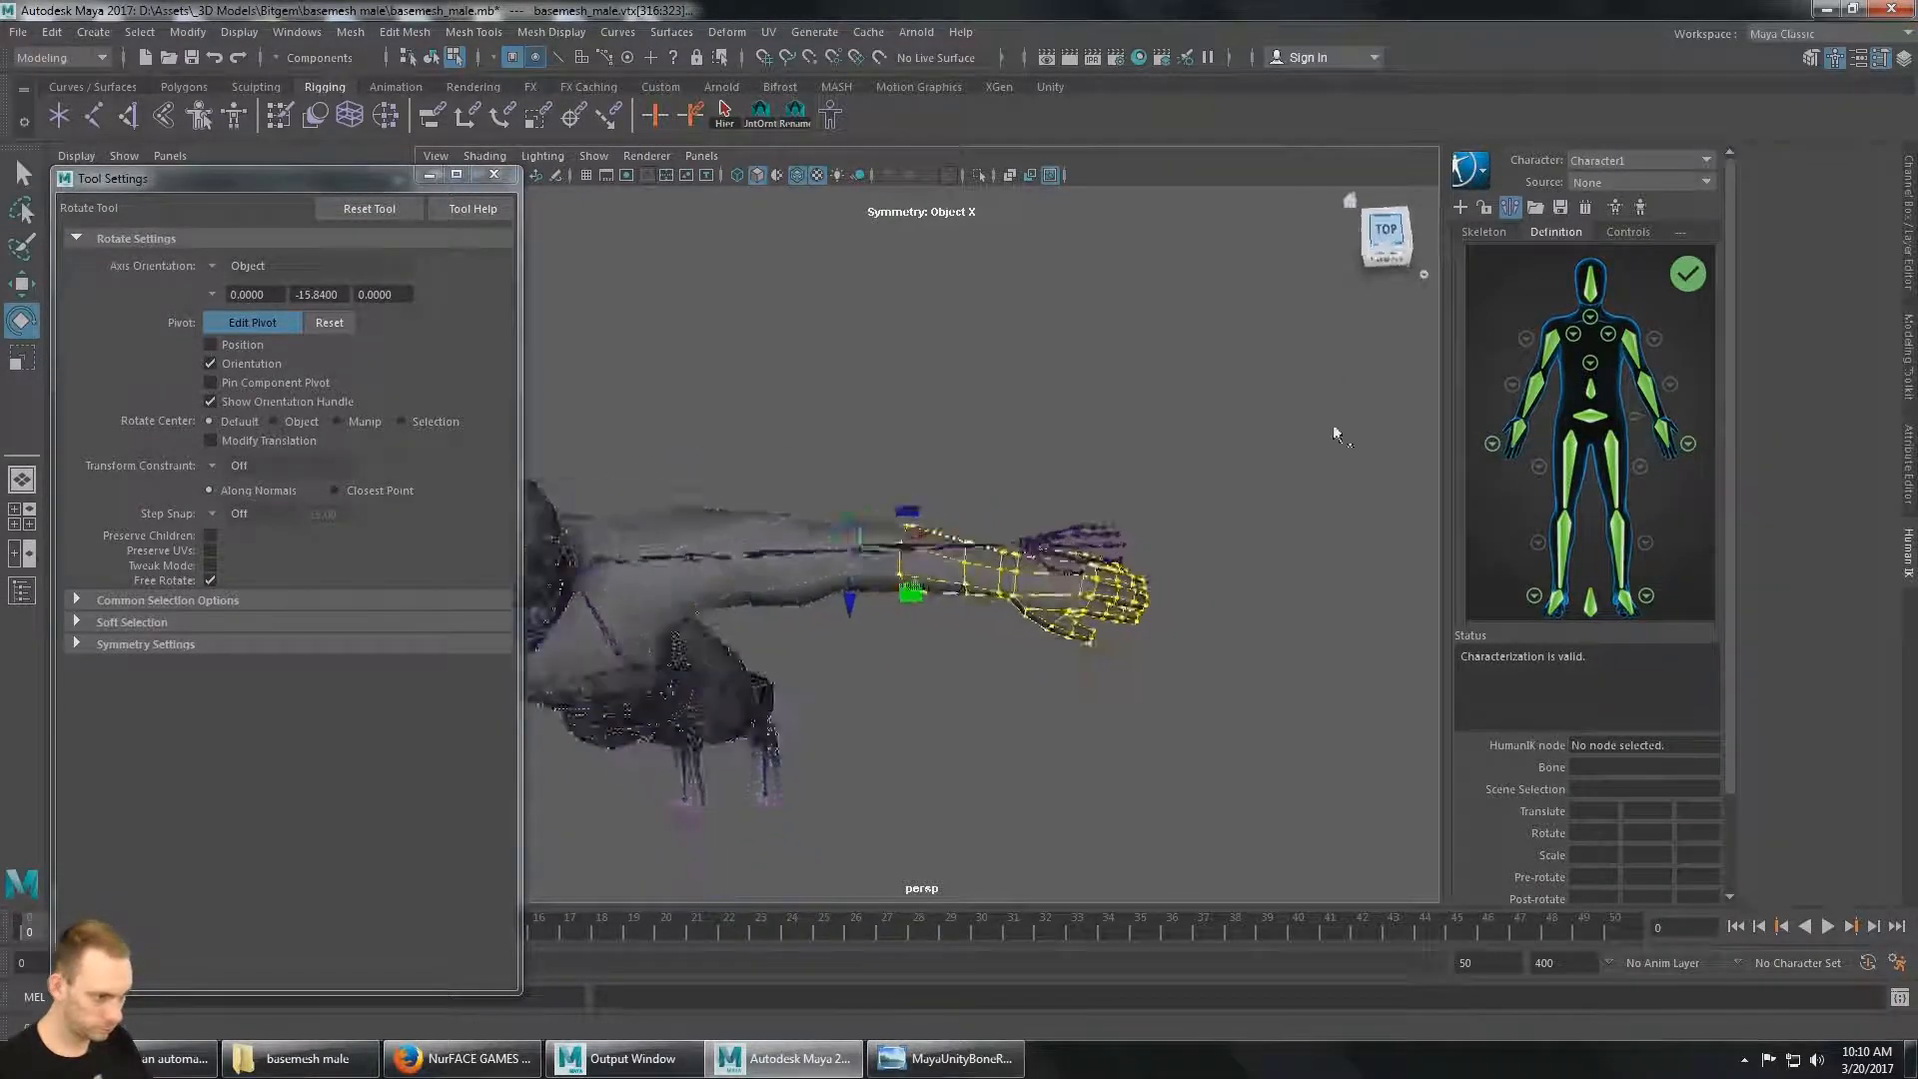
{"action": "middle_click_drag", "start_coordinate": [877, 435], "coordinate": [1053, 550], "text": "alt"}
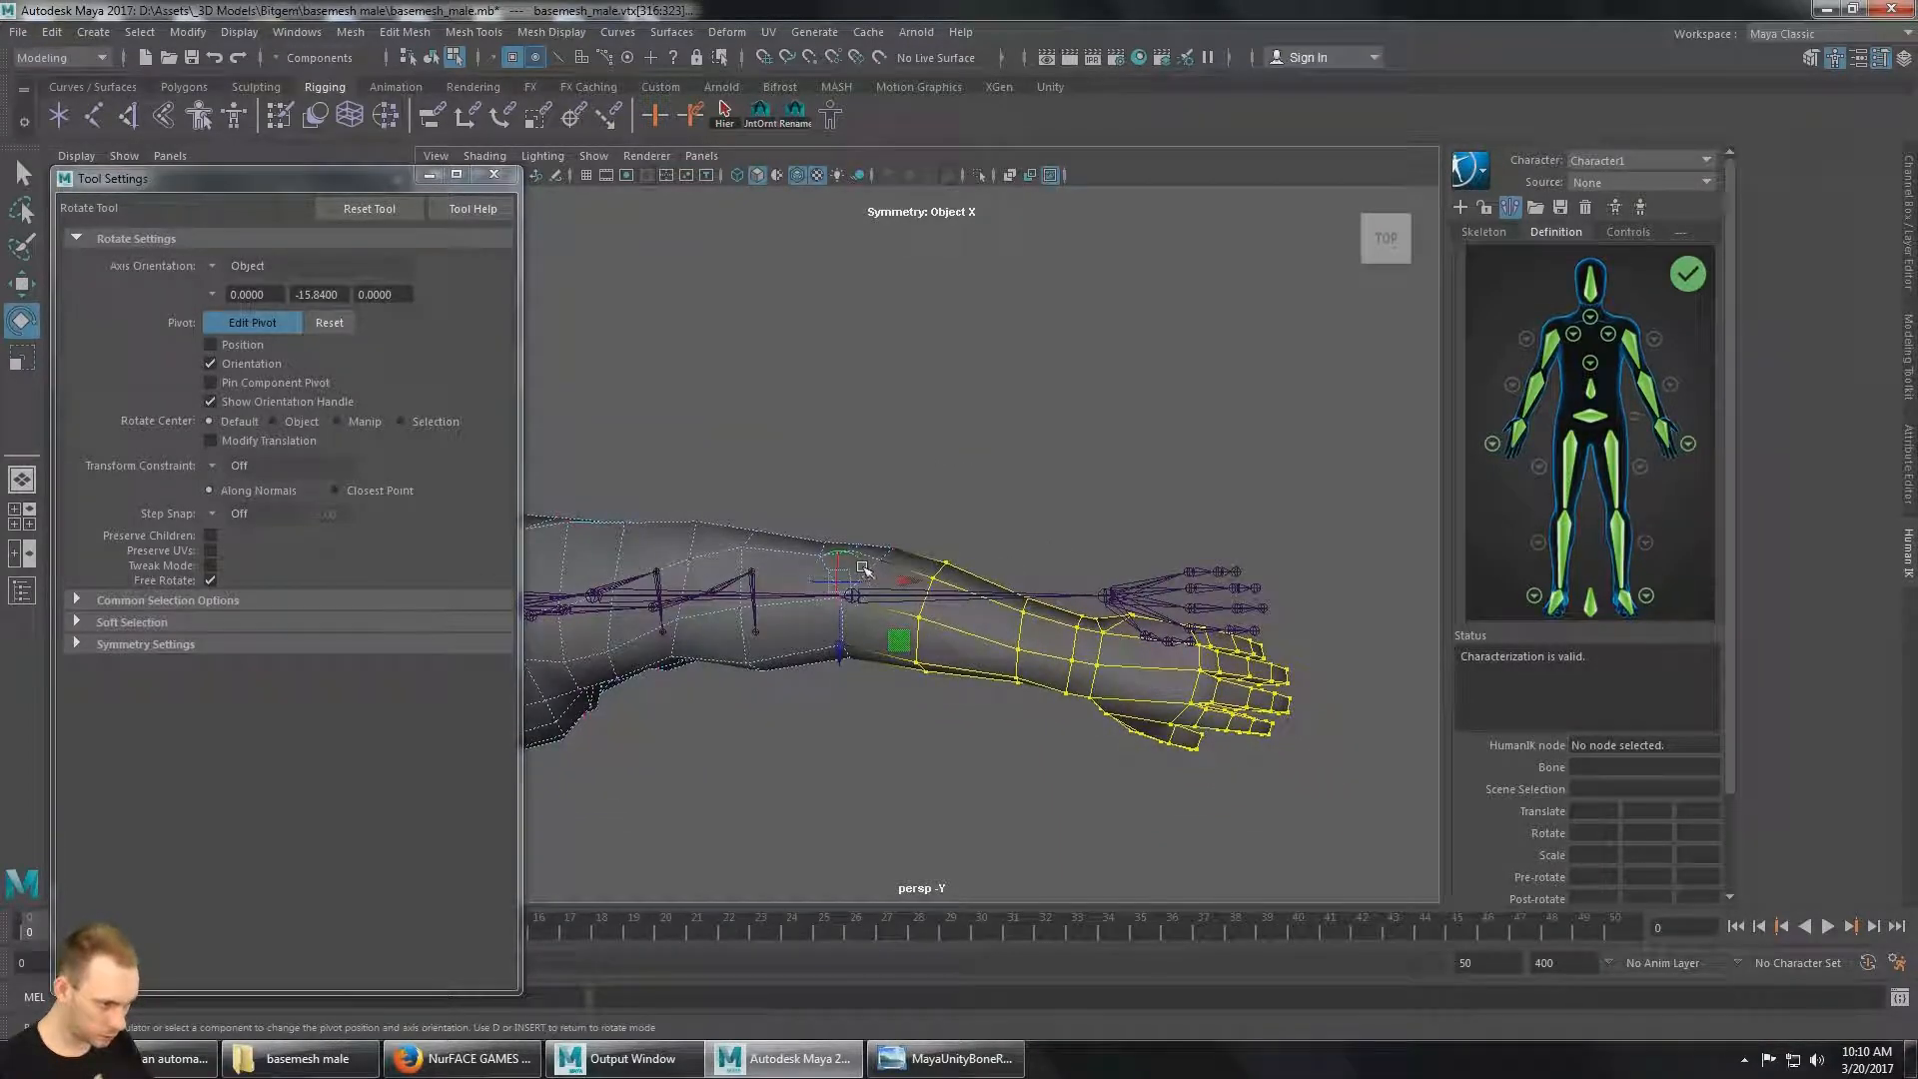
{"action": "left_click", "coordinate": [249, 322]}
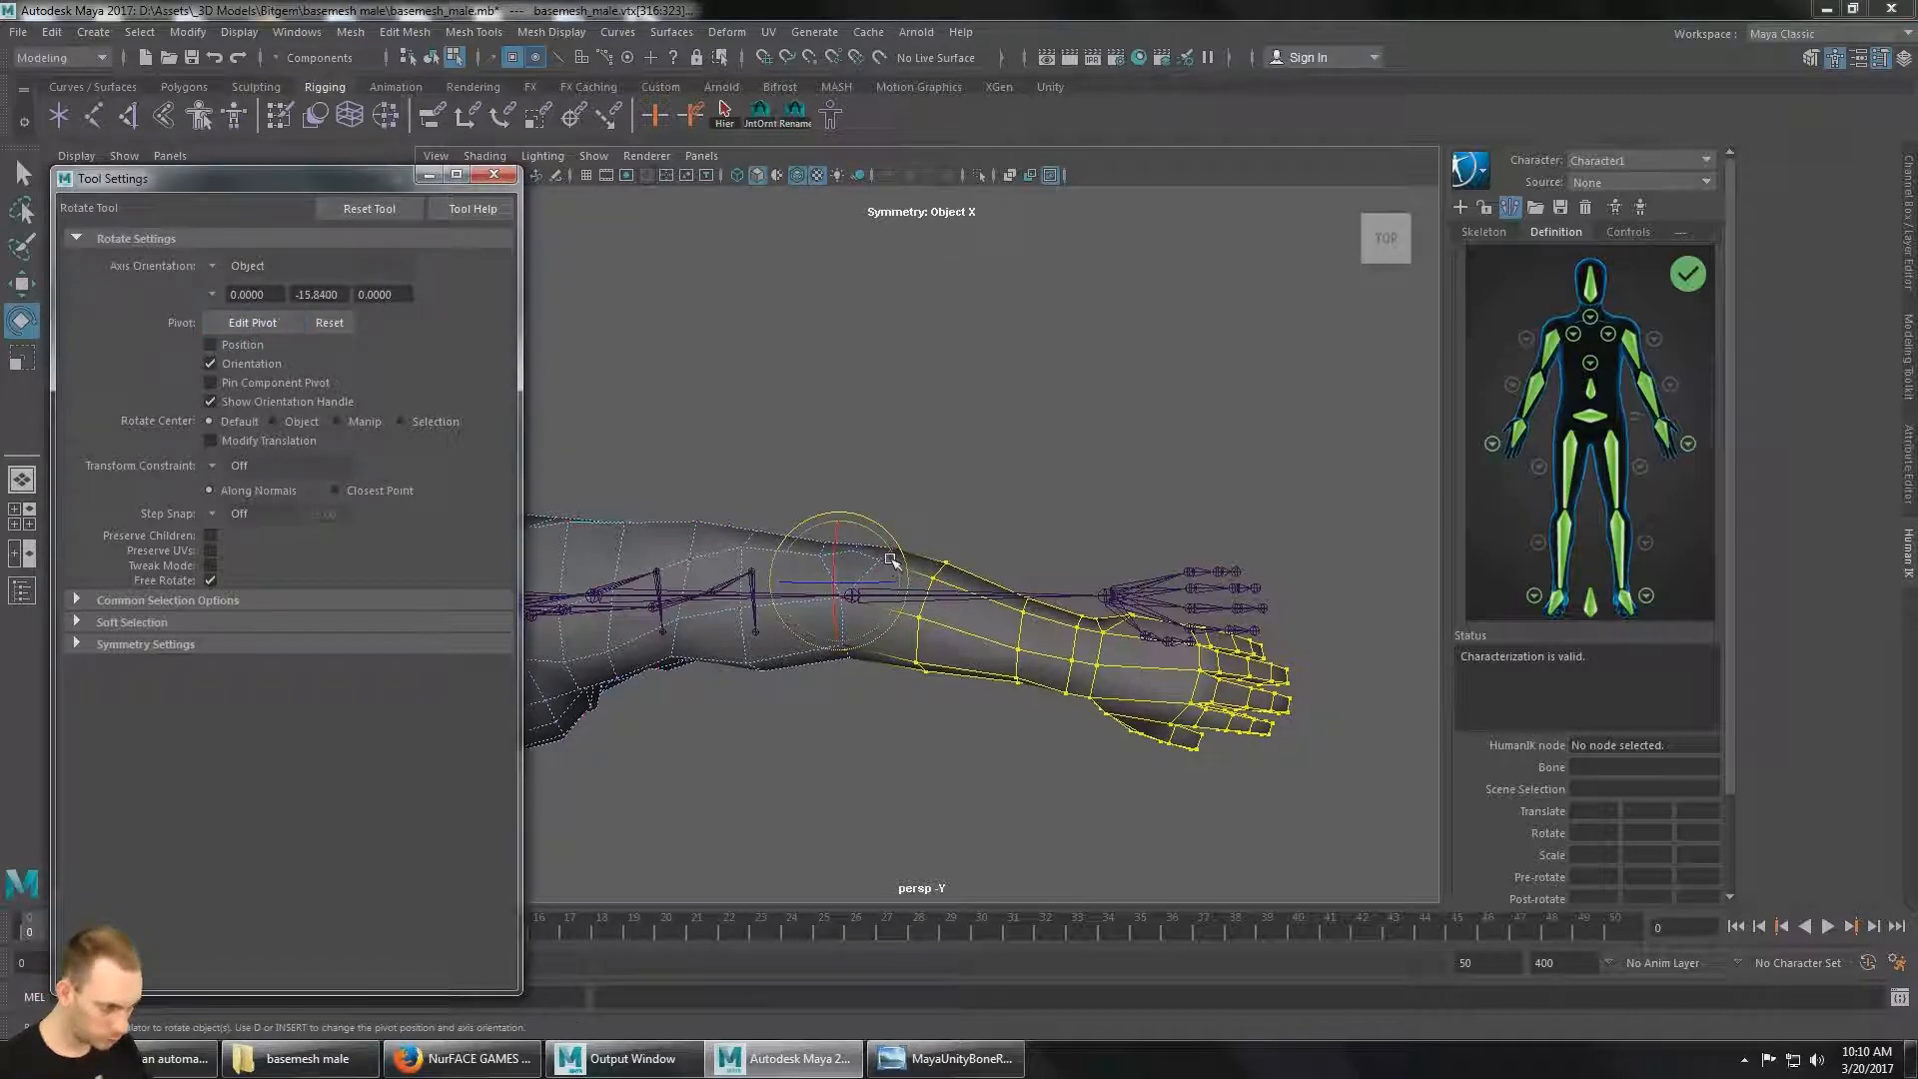
Rotate the forearm and hand vertices backward about the elbow in a top view so they follow the forearm and hand joints.
{"action": "left_click_drag", "start_coordinate": [898, 570], "coordinate": [898, 542], "text": "alt"}
{"action": "middle_click_drag", "start_coordinate": [933, 545], "coordinate": [1127, 448], "text": "alt"}
{"action": "right_click_drag", "start_coordinate": [1127, 448], "coordinate": [986, 542], "text": "alt"}
{"action": "middle_click_drag", "start_coordinate": [986, 542], "coordinate": [932, 497], "text": "alt"}
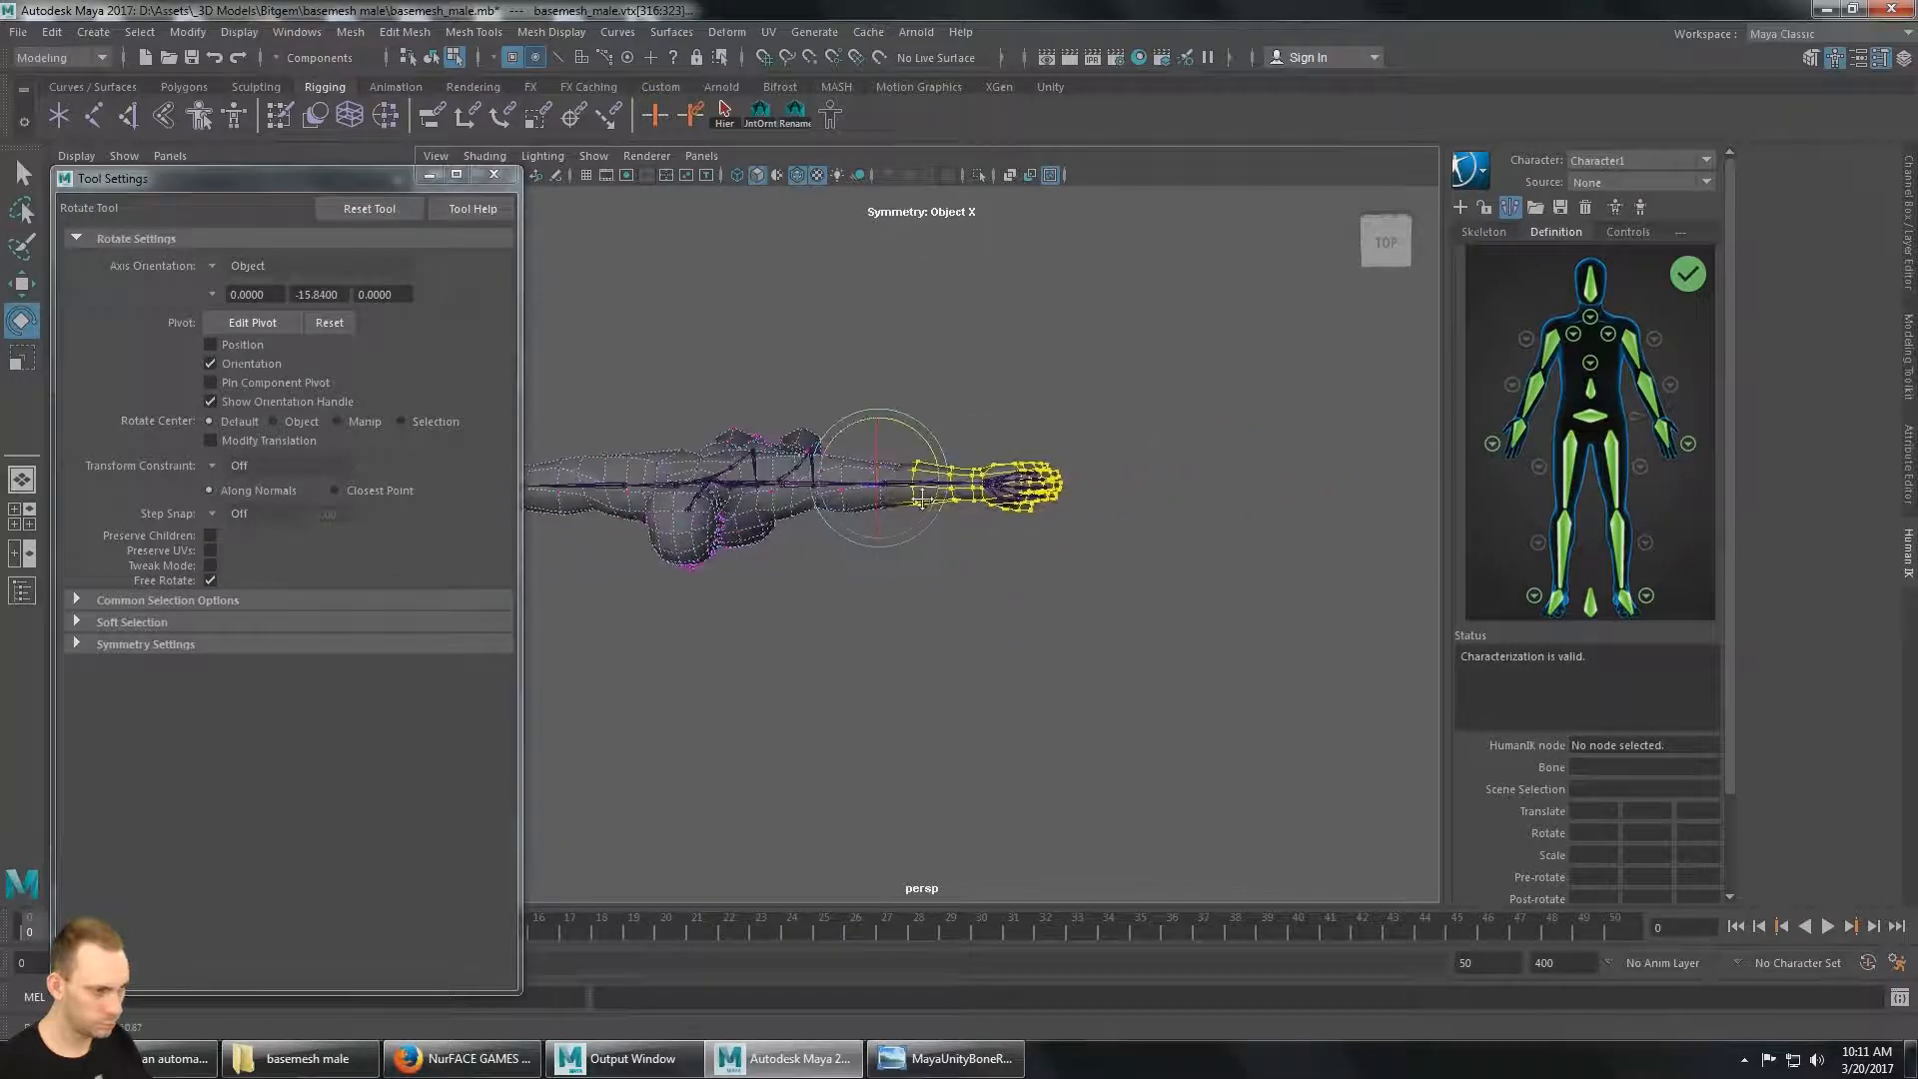
{"action": "right_click_drag", "start_coordinate": [932, 497], "coordinate": [1003, 492], "text": "alt"}
{"action": "middle_click_drag", "start_coordinate": [1002, 493], "coordinate": [1052, 566], "text": "alt"}
{"action": "left_click_drag", "start_coordinate": [1019, 595], "coordinate": [1064, 601], "text": "alt"}
{"action": "middle_click_drag", "start_coordinate": [1064, 600], "coordinate": [911, 468], "text": "alt"}
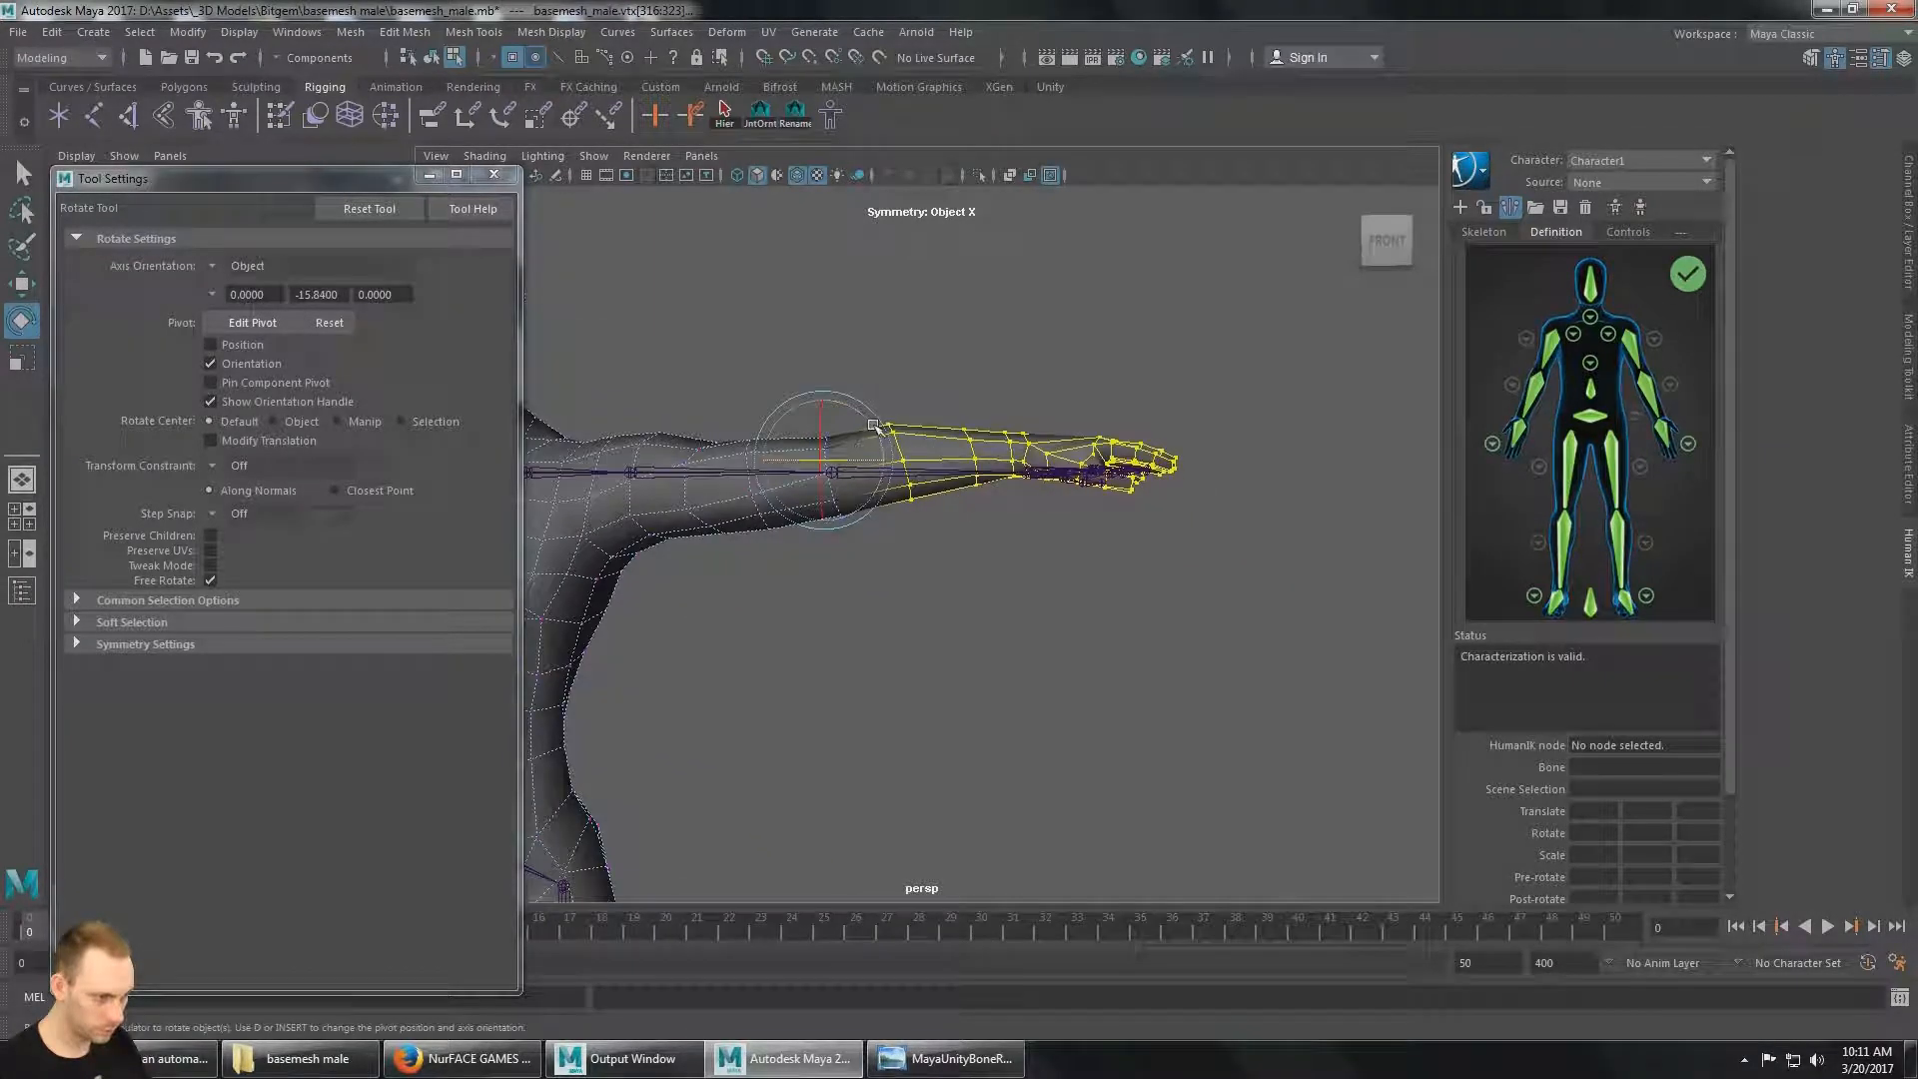
Try rotating the forearm and hand vertices down and up about the elbow in a front view, and undo the last rotation.
{"action": "left_click_drag", "start_coordinate": [874, 425], "coordinate": [876, 428]}
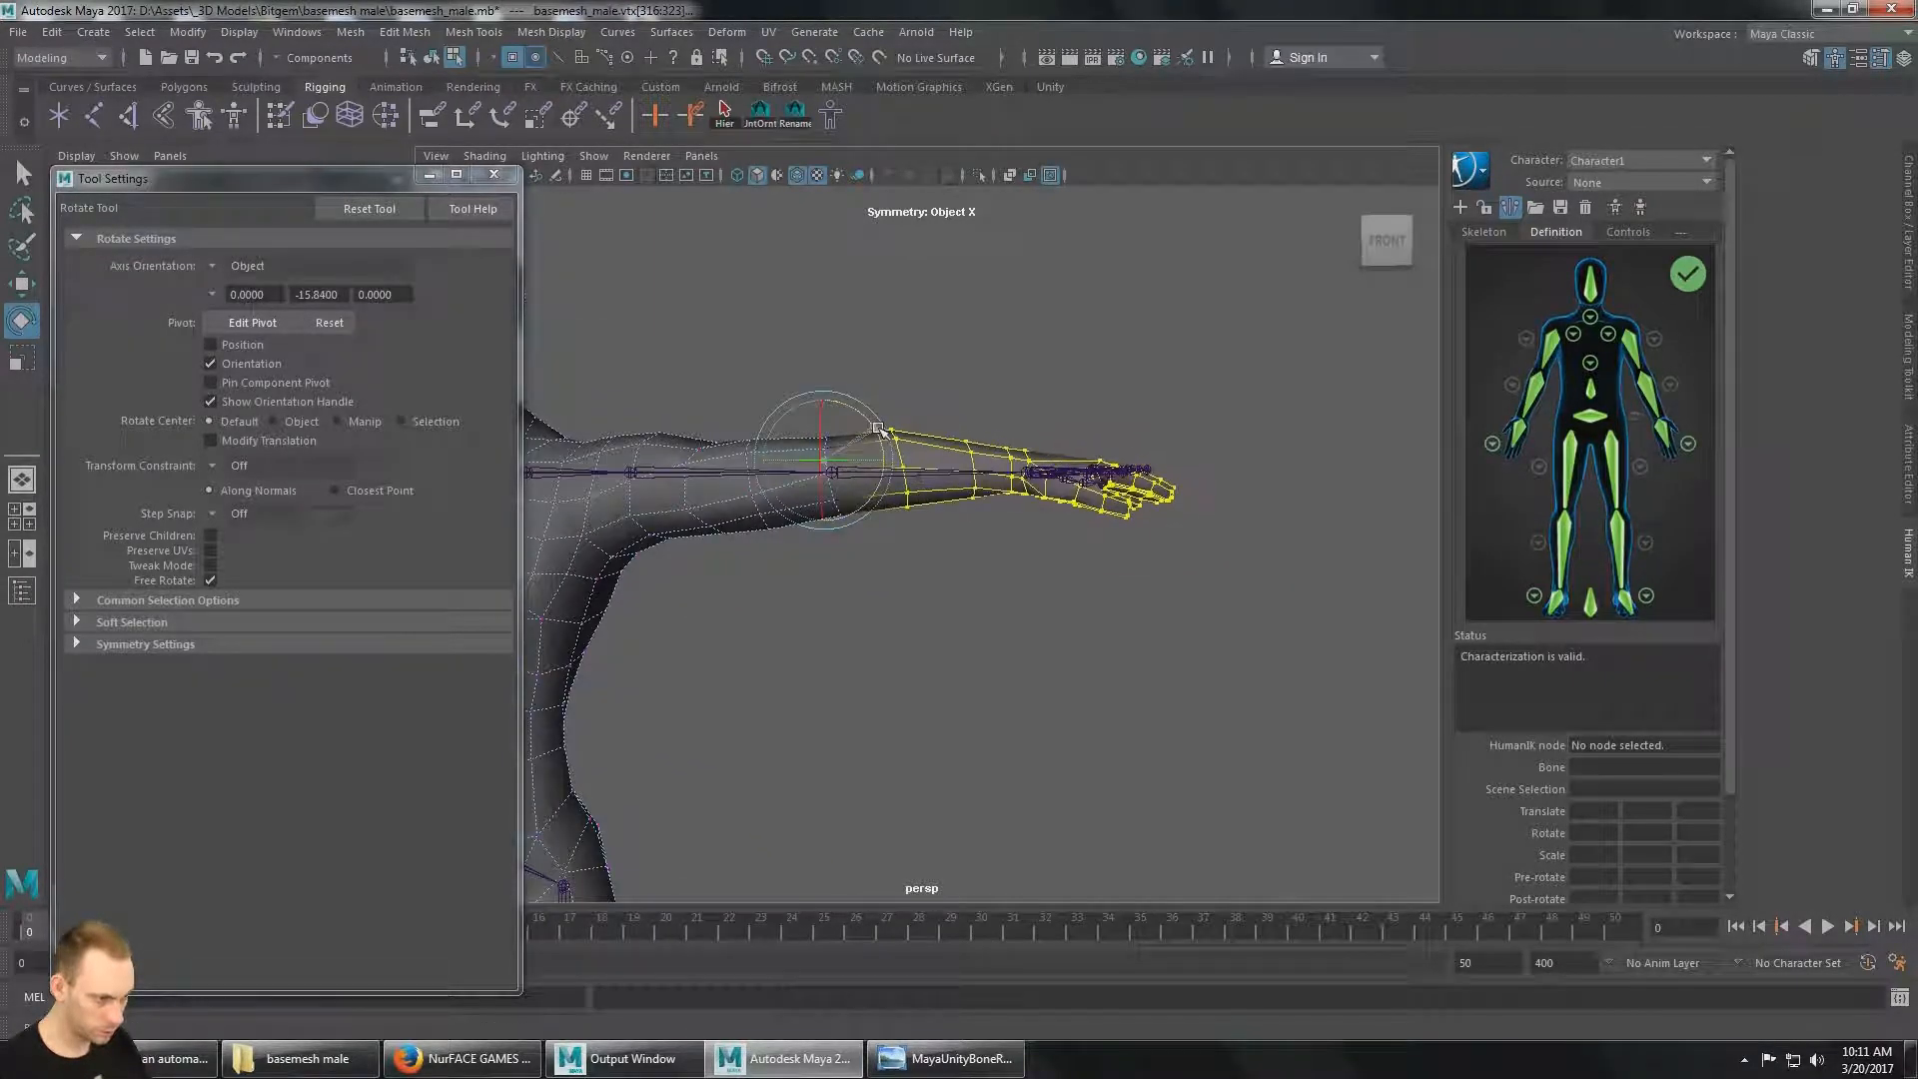
{"action": "left_click_drag", "start_coordinate": [883, 432], "coordinate": [1045, 429]}
{"action": "middle_click_drag", "start_coordinate": [1045, 430], "coordinate": [1041, 407], "text": "alt"}
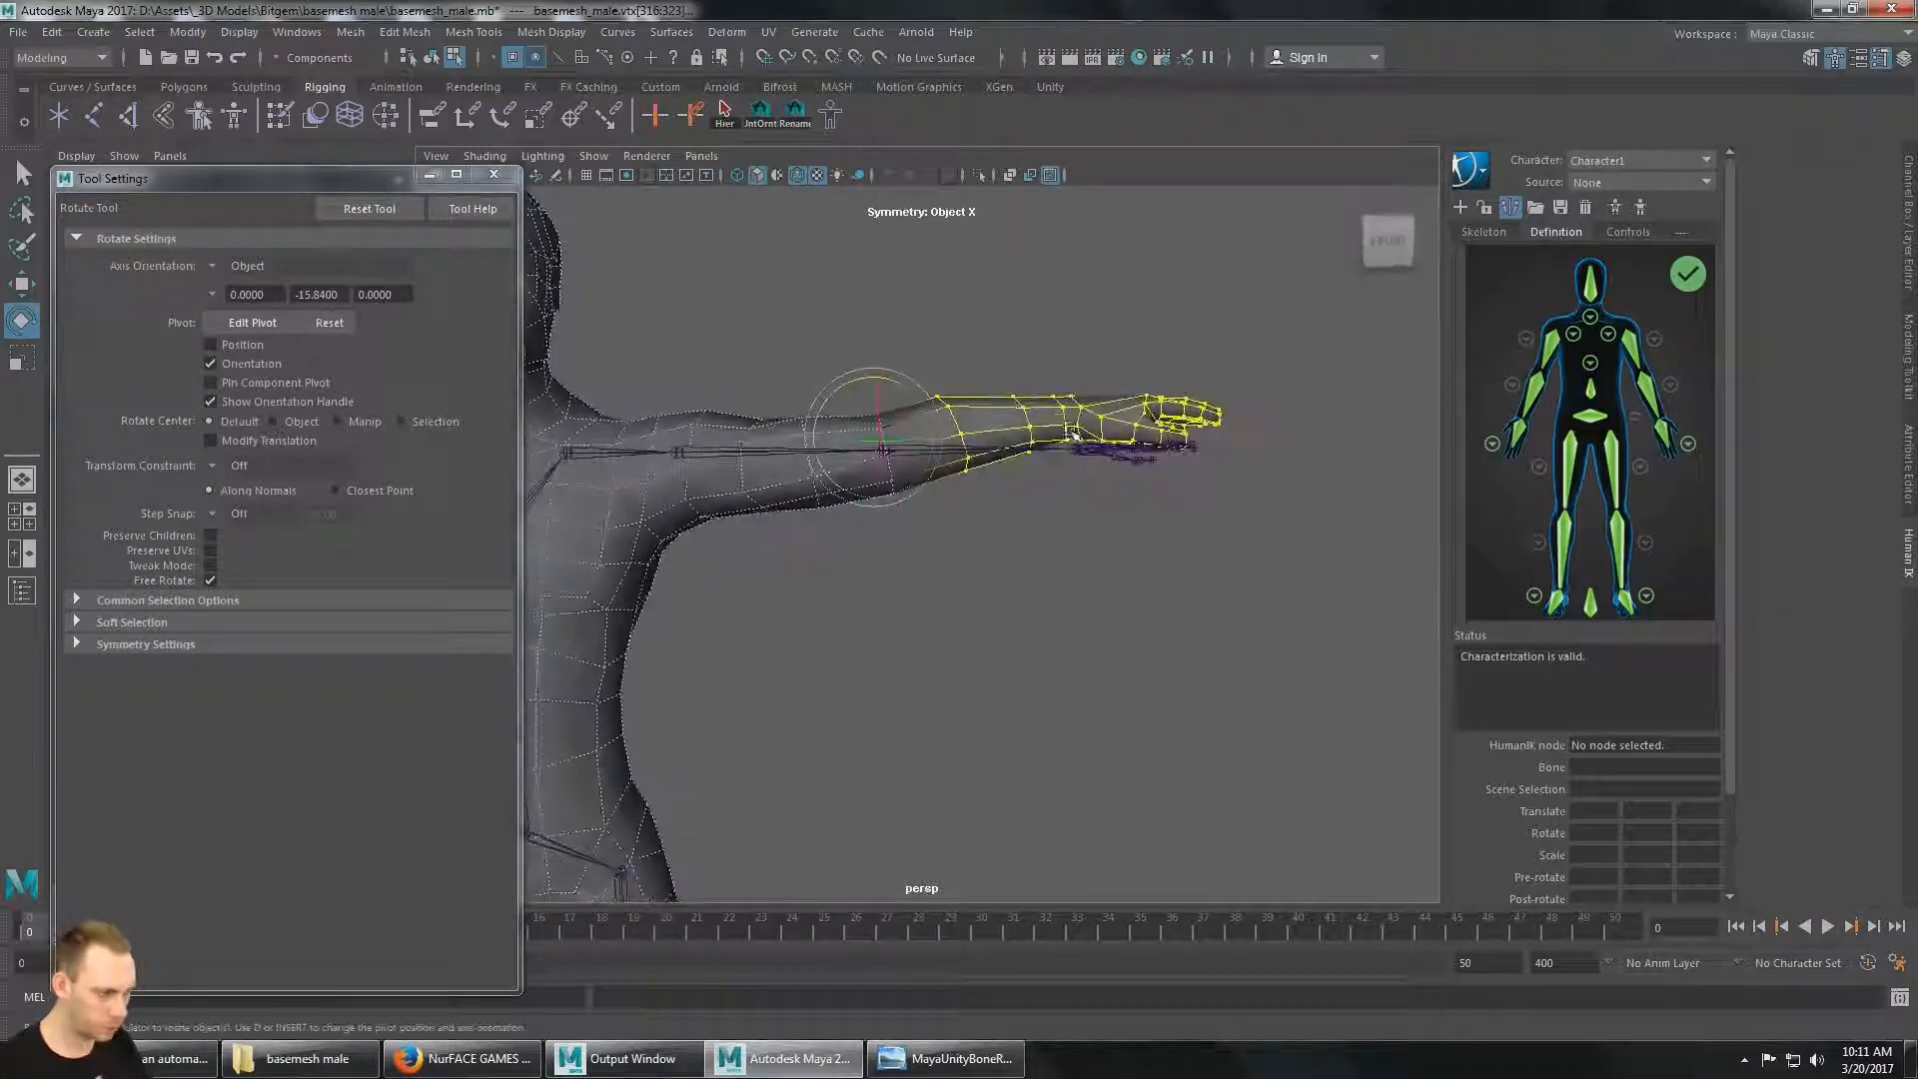
{"action": "key", "text": "ctrl+z"}
{"action": "left_click_drag", "start_coordinate": [1039, 407], "coordinate": [1098, 346], "text": "alt"}
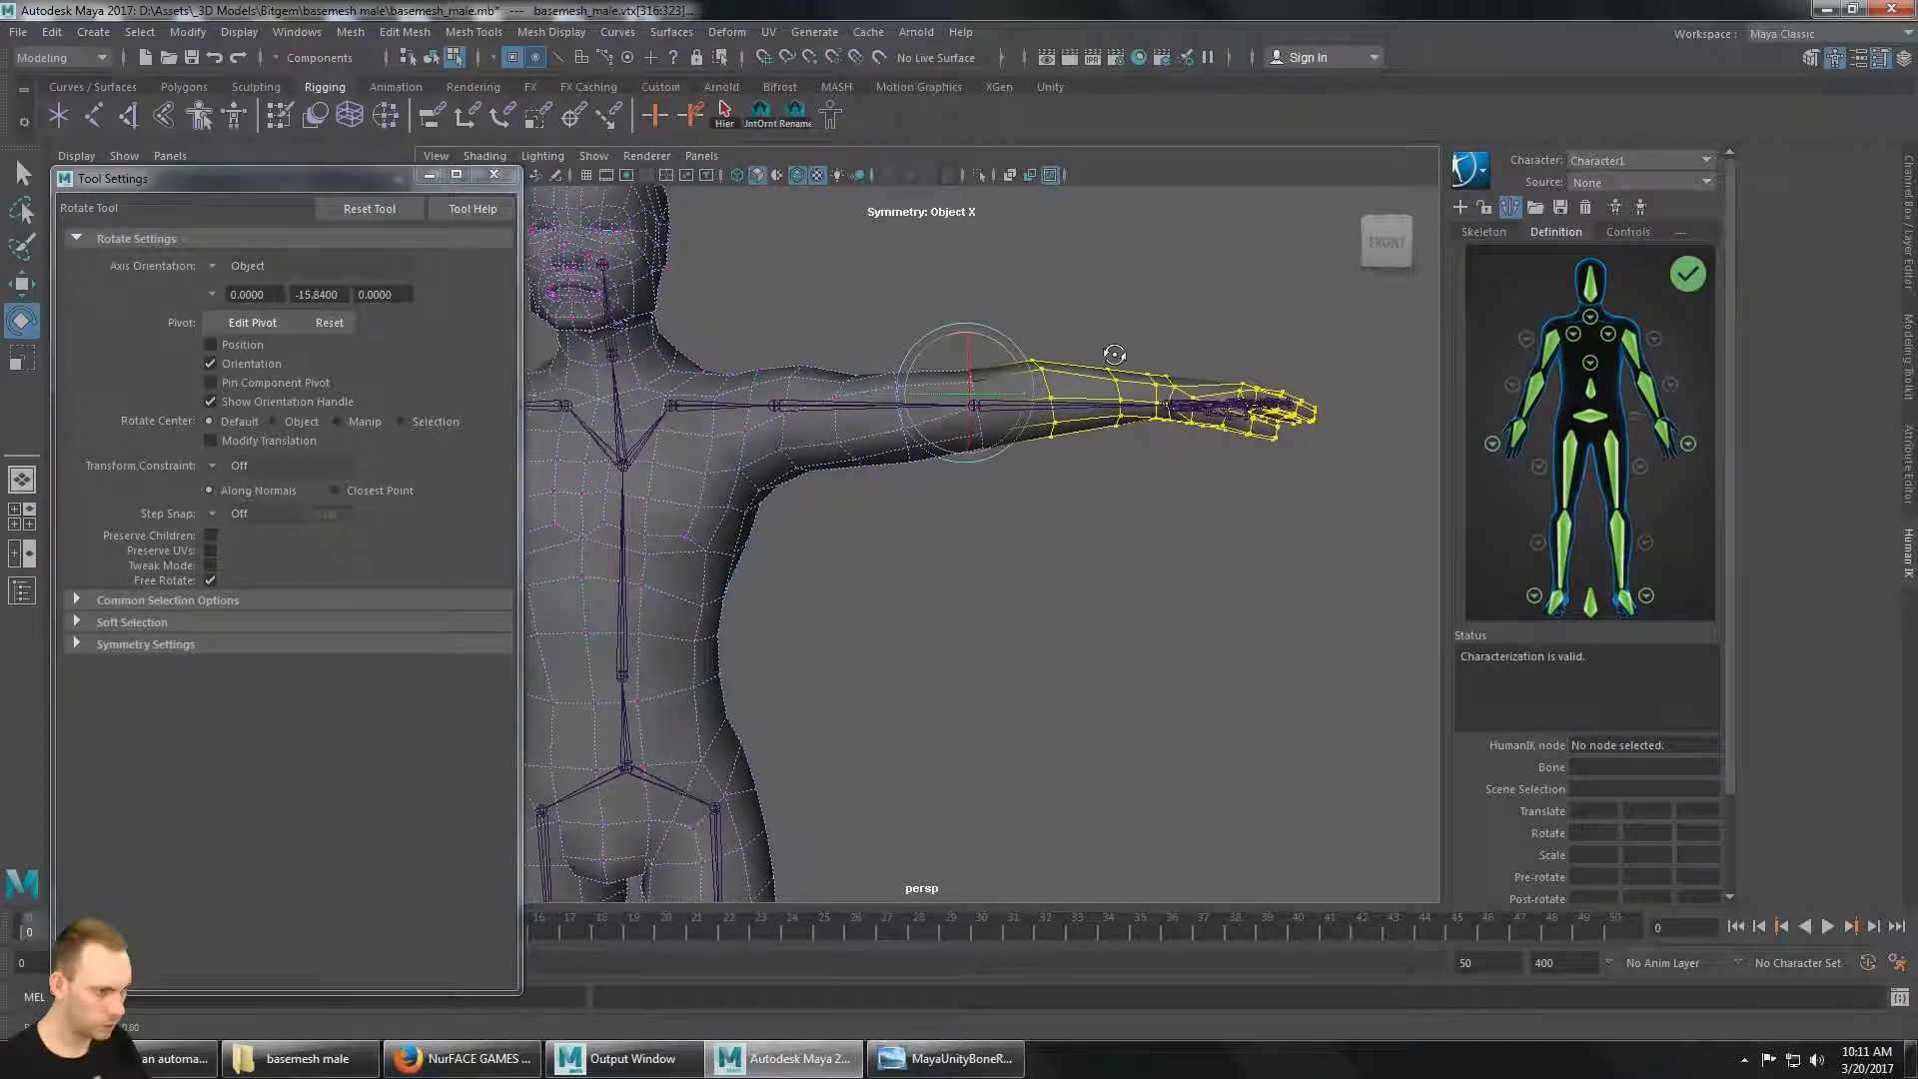
Rotate the forearm and hand vertices slightly downward about the elbow in a front view to center the forearm on its joints.
{"action": "left_click_drag", "start_coordinate": [1115, 355], "coordinate": [1046, 375], "text": "alt"}
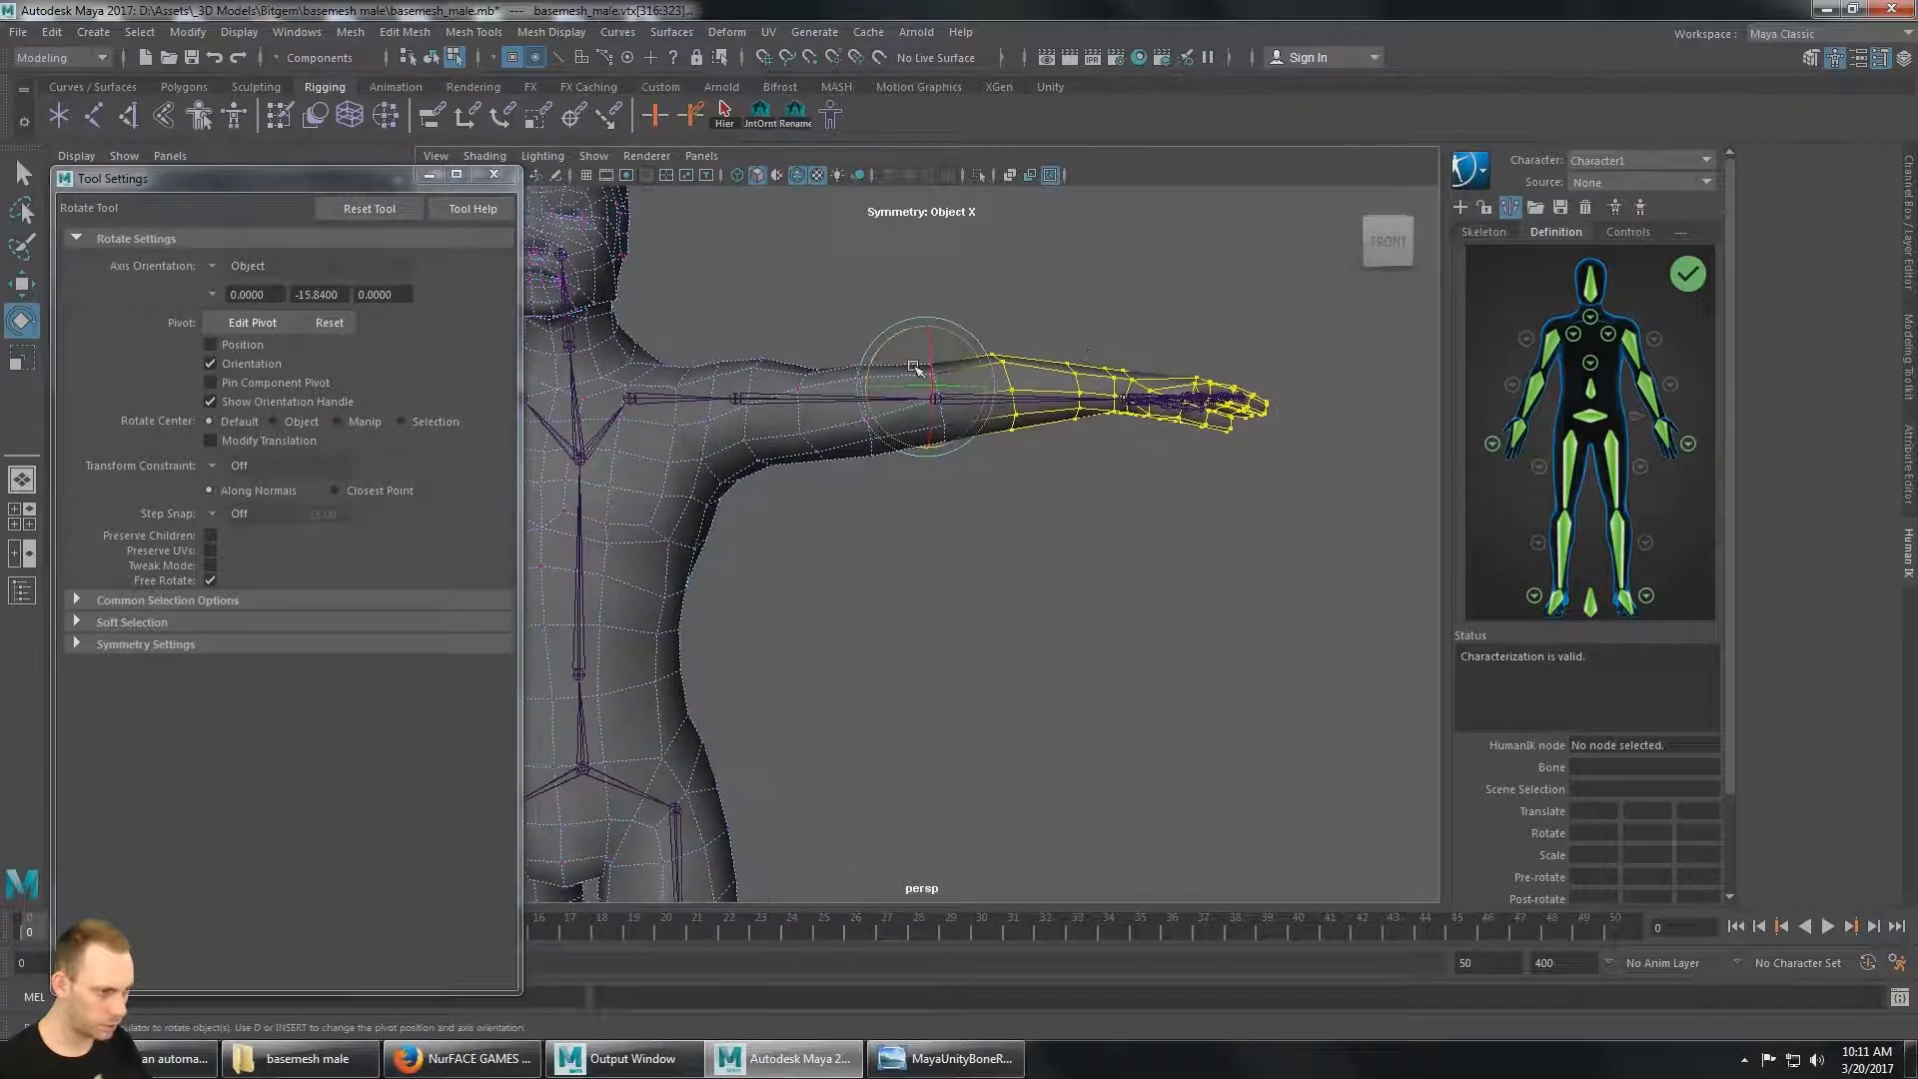
{"action": "left_click_drag", "start_coordinate": [929, 465], "coordinate": [777, 378], "text": "alt"}
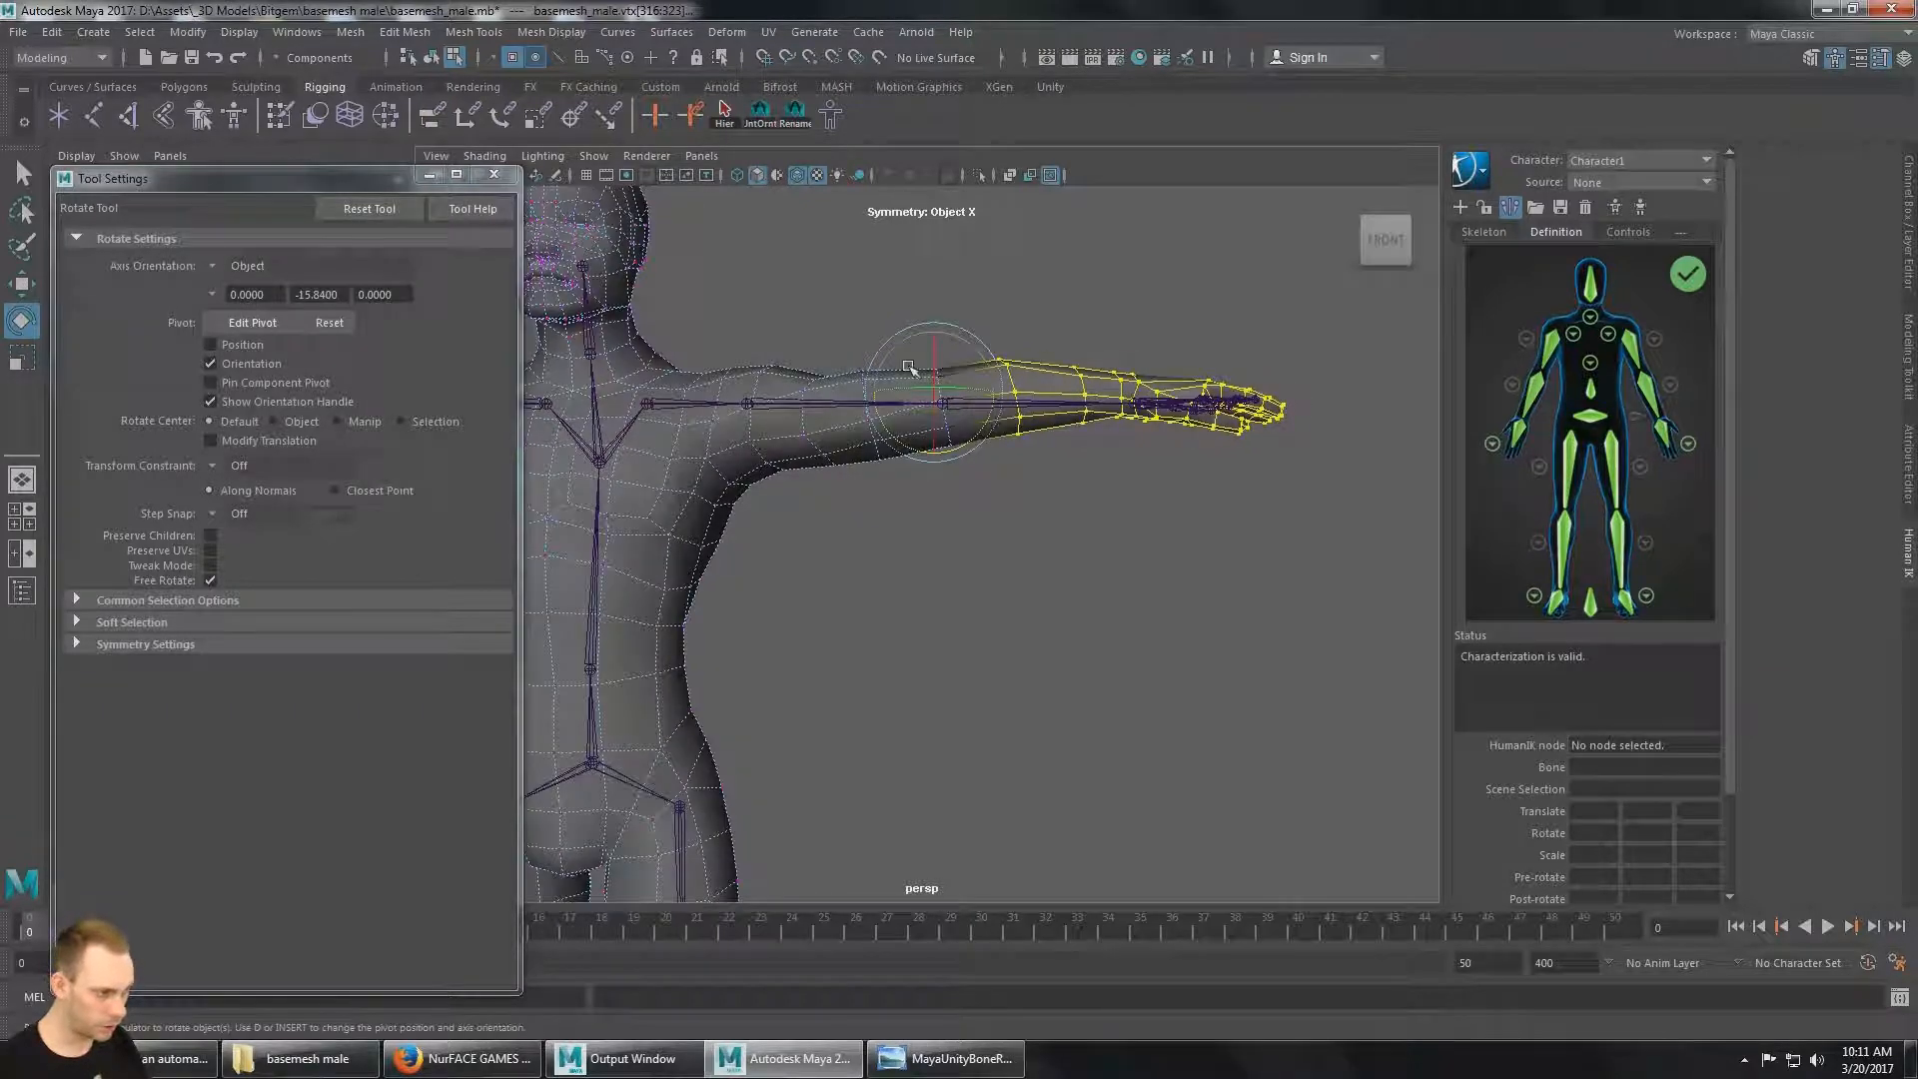
{"action": "left_click_drag", "start_coordinate": [1132, 356], "coordinate": [1004, 342], "text": "alt"}
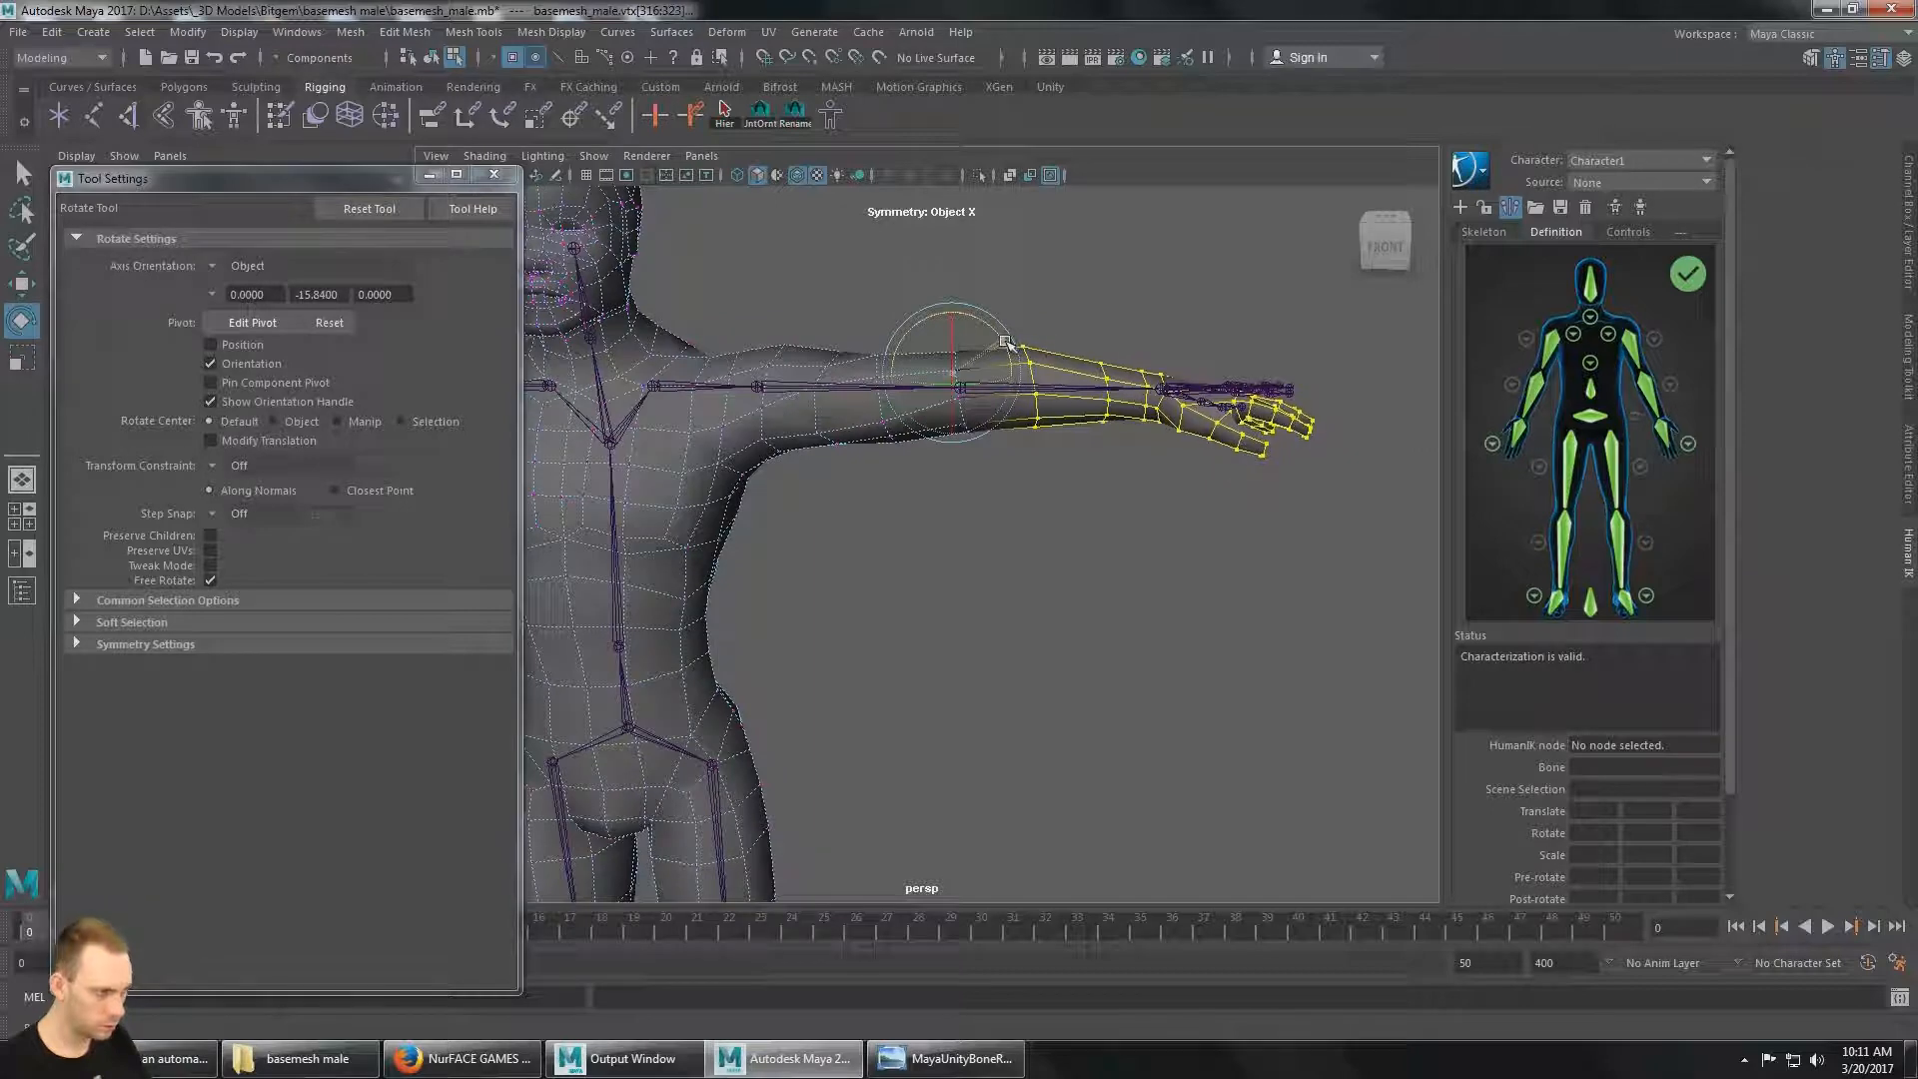
{"action": "mouse_move", "coordinate": [1144, 380]}
{"action": "left_mouse_down", "text": "alt"}
{"action": "mouse_move", "coordinate": [1148, 348]}
{"action": "mouse_move", "coordinate": [1143, 363]}
{"action": "left_mouse_up", "text": "alt"}
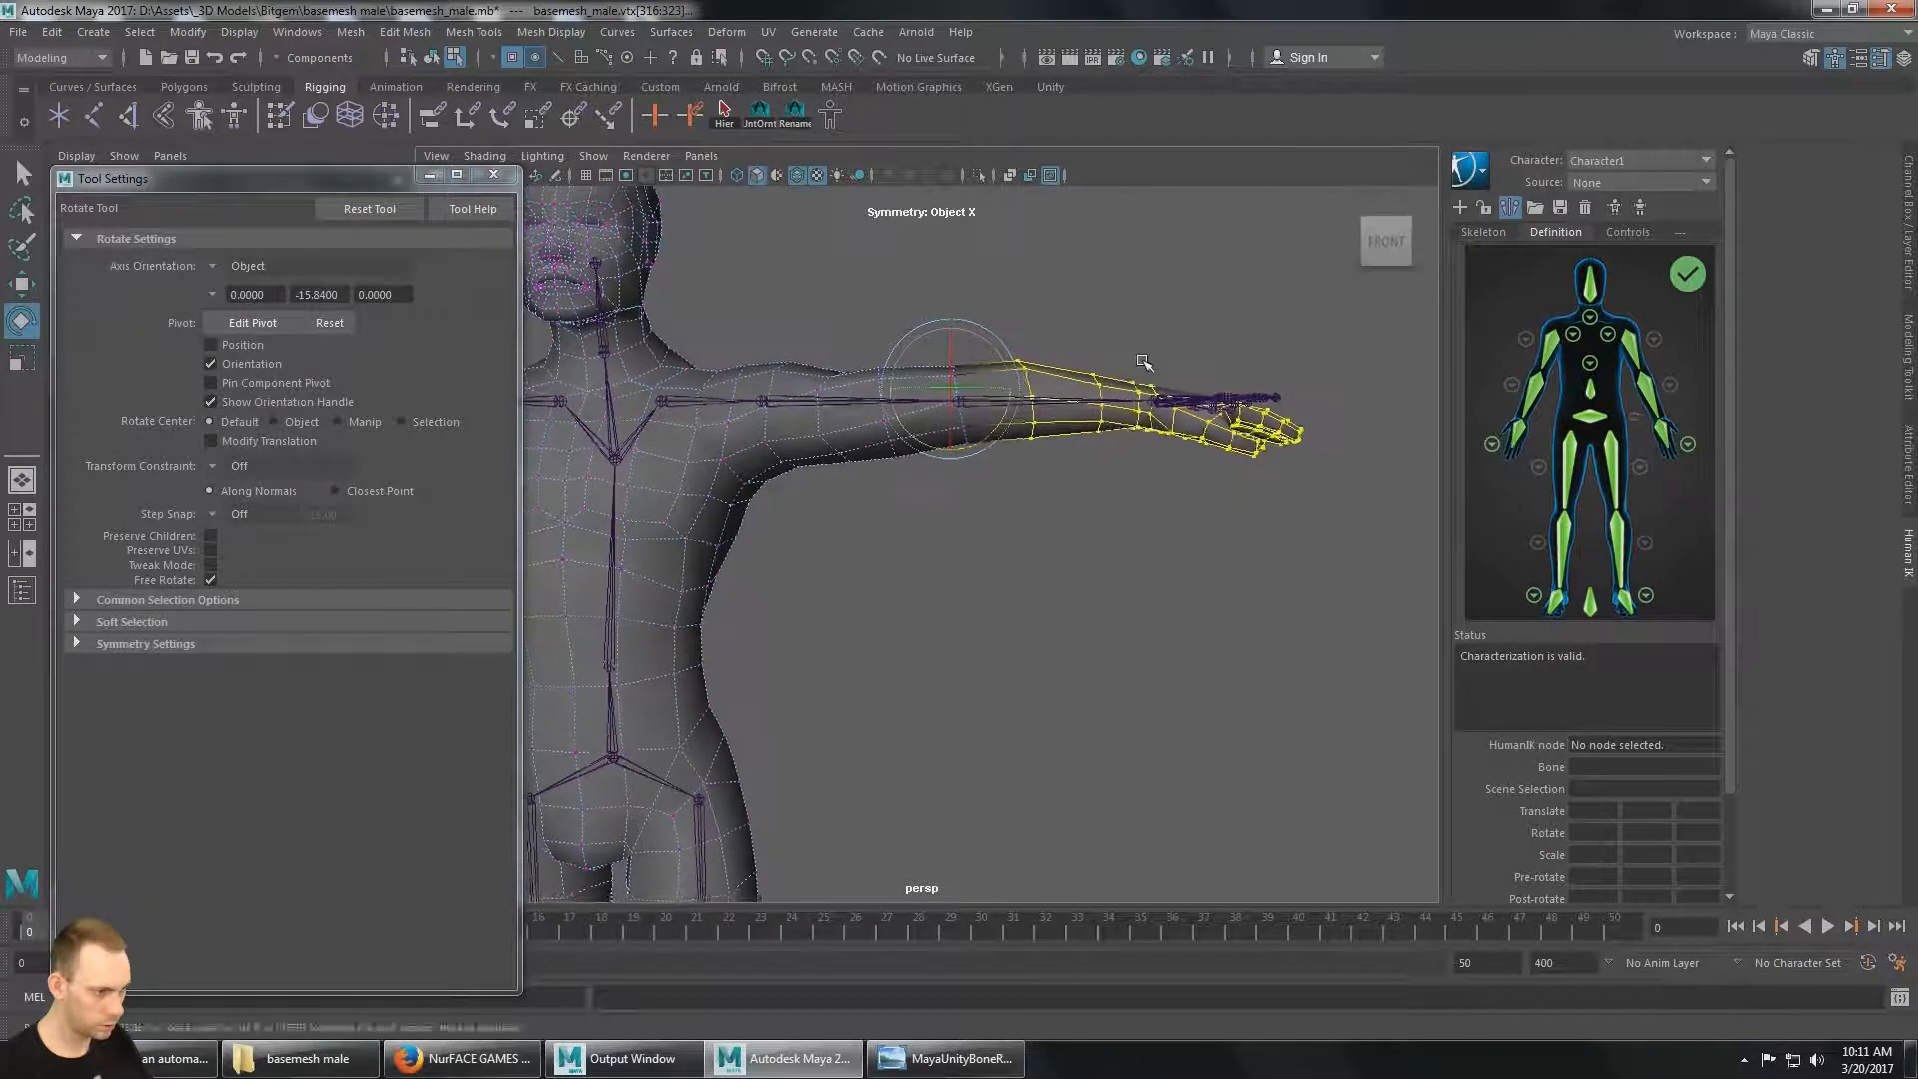
{"action": "middle_click_drag", "start_coordinate": [1142, 356], "coordinate": [1225, 372], "text": "alt"}
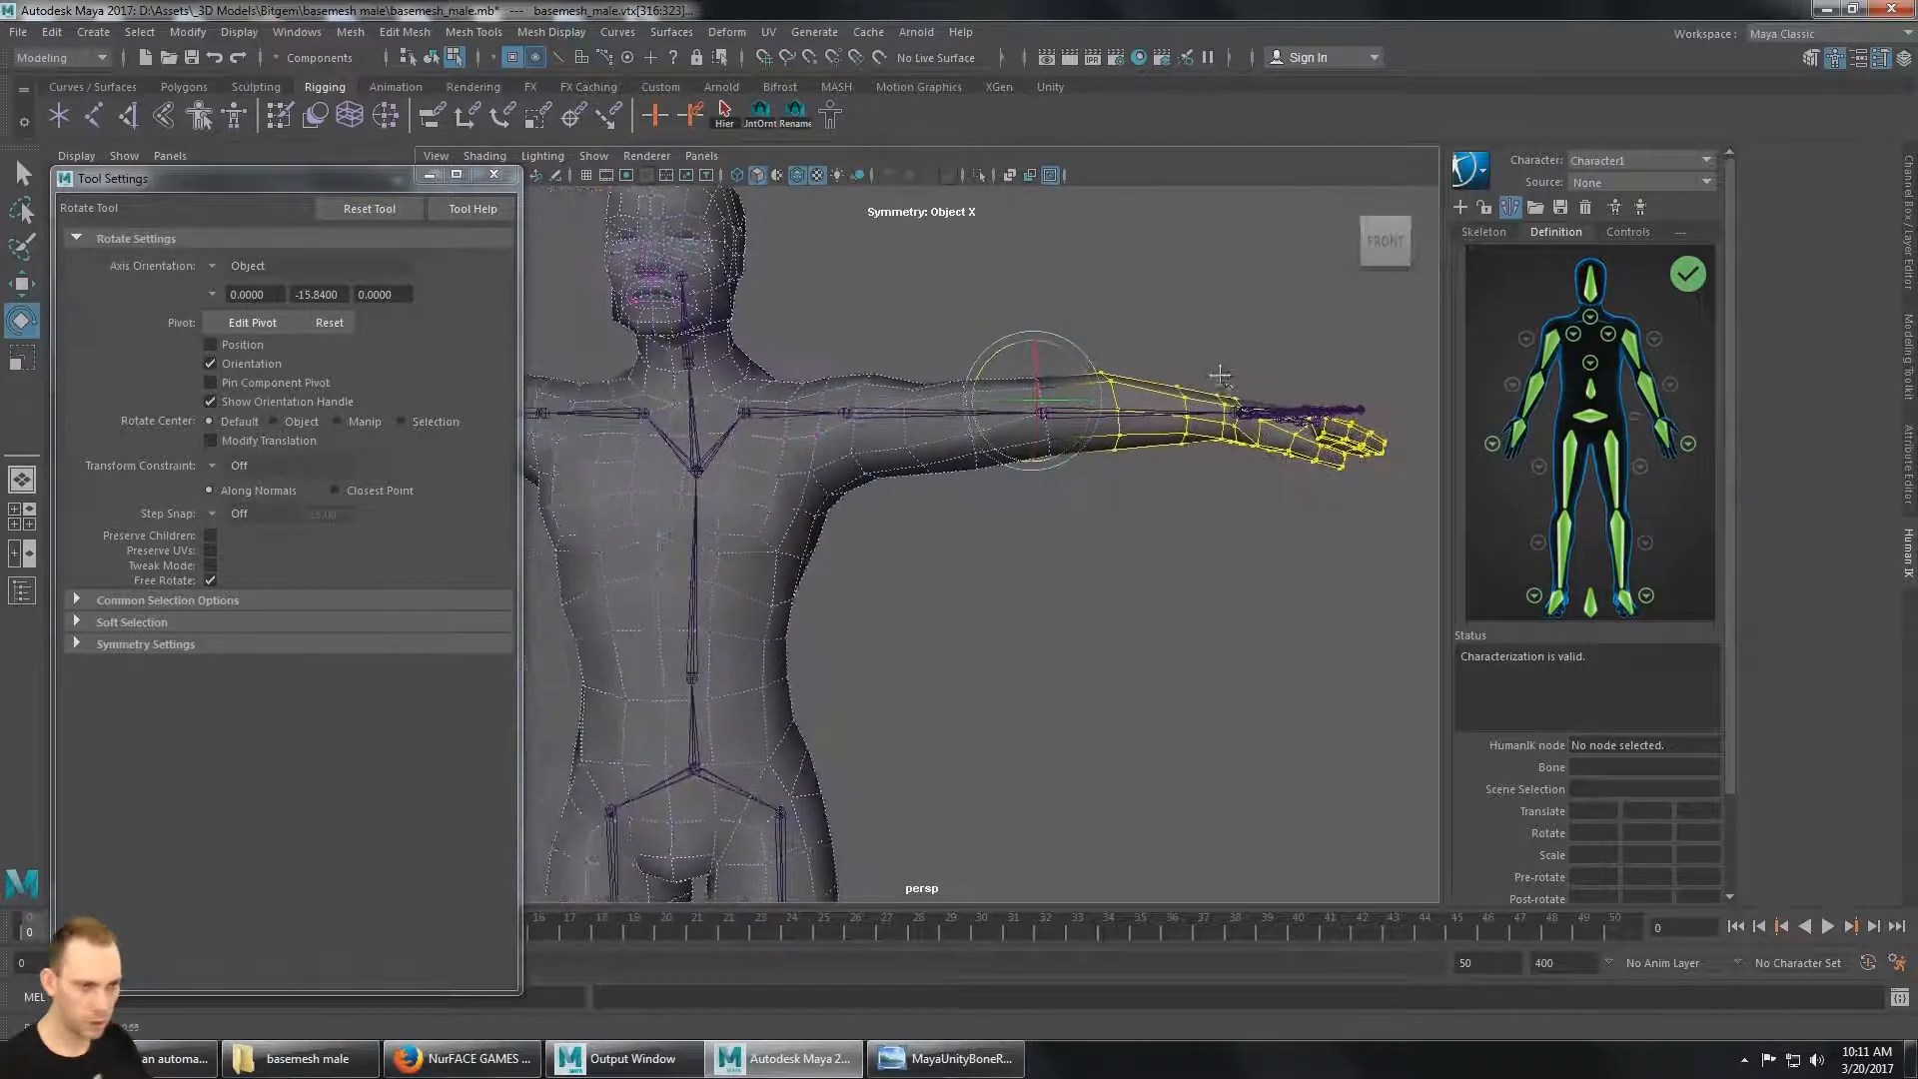
Move the forearm vertices' rotation pivot inward to the shoulder, leave pivot editing, and rotate the vertices very slightly about it.
{"action": "left_click", "coordinate": [253, 323]}
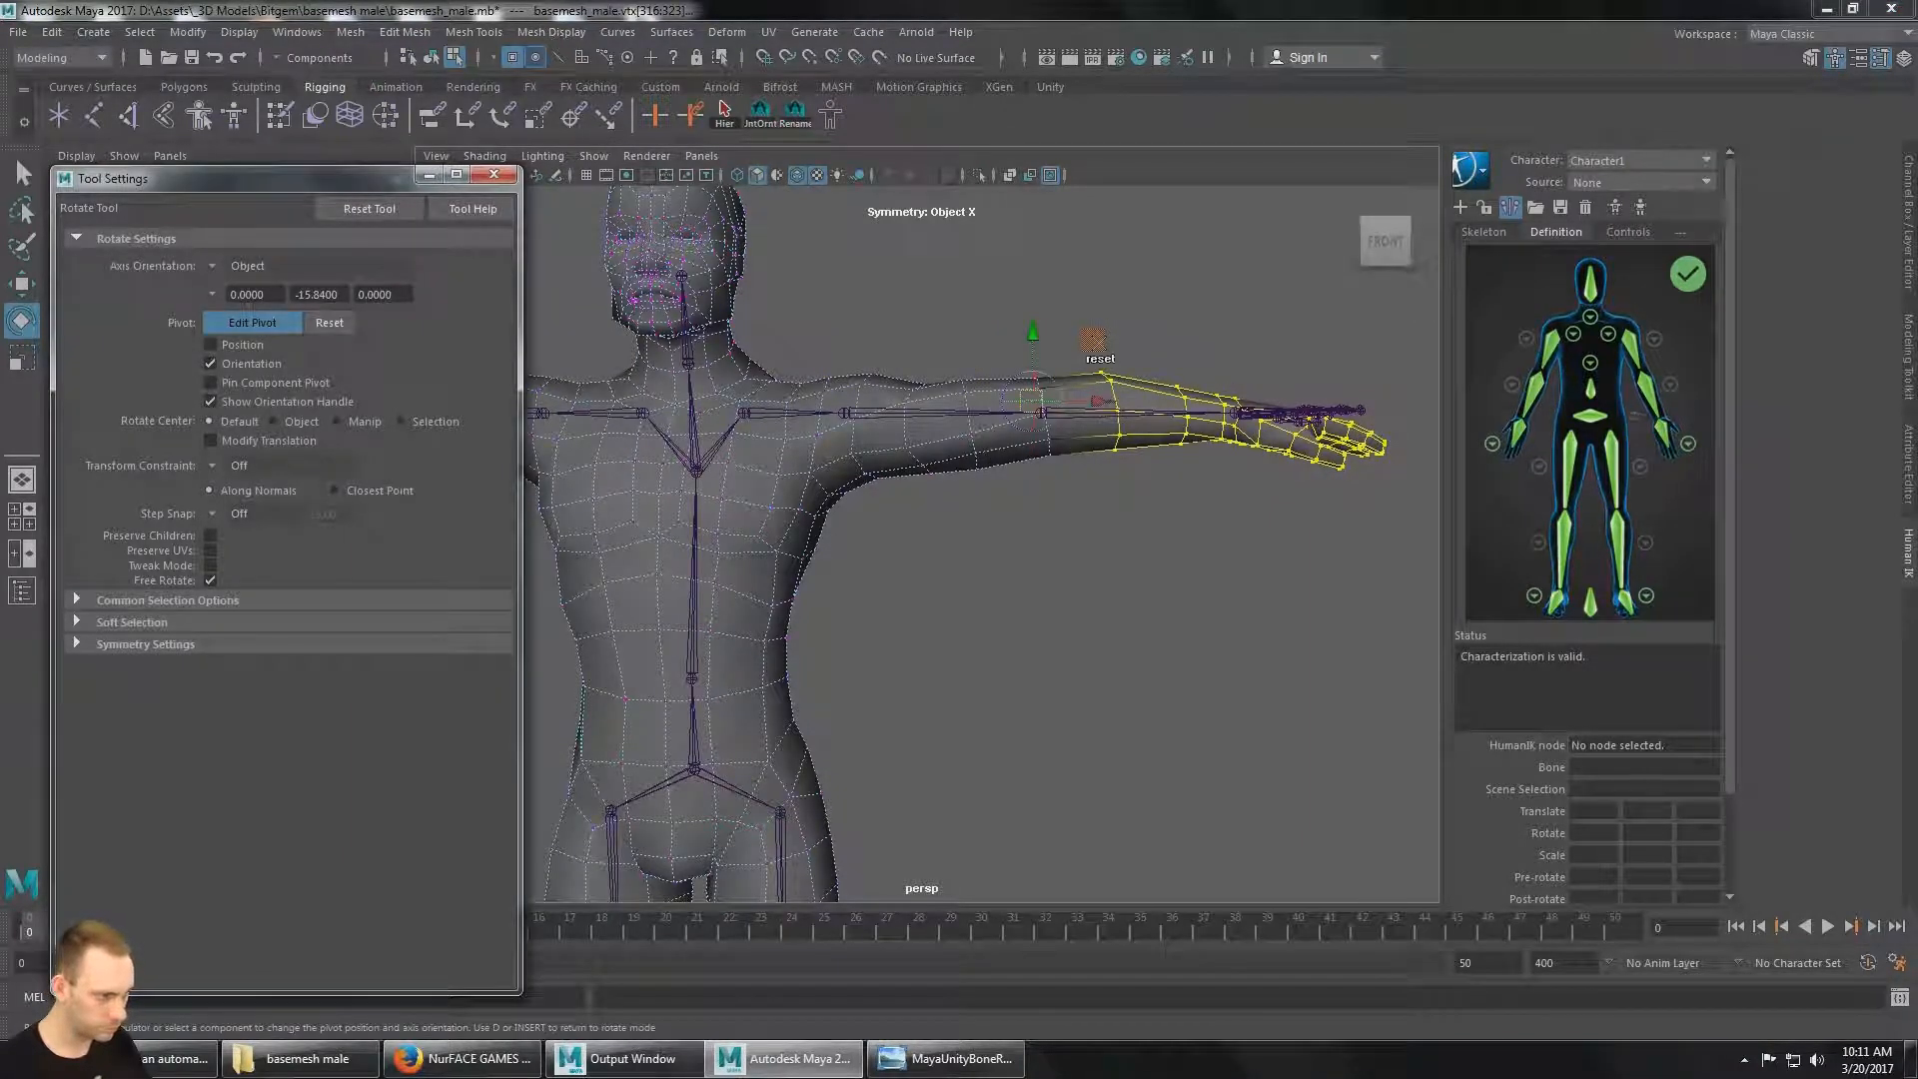
{"action": "left_click_drag", "start_coordinate": [1094, 343], "coordinate": [889, 344]}
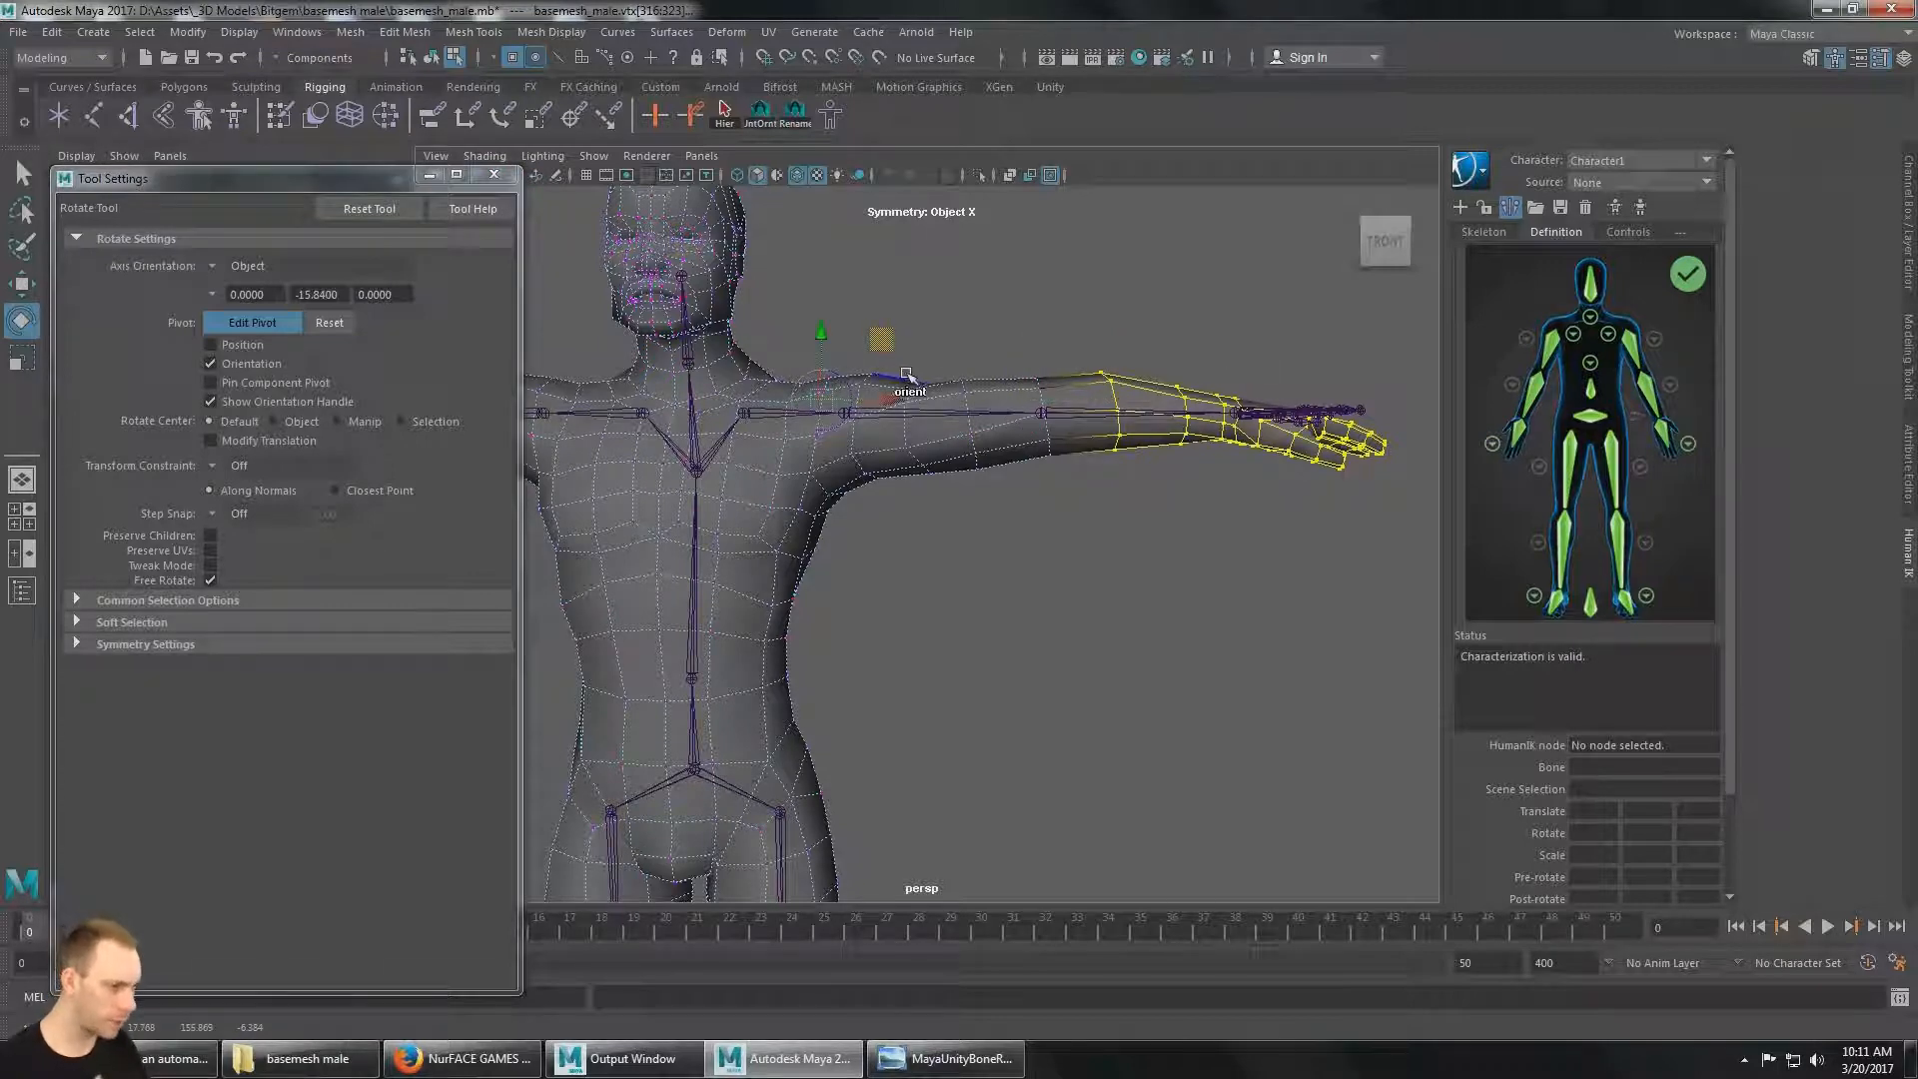
{"action": "left_click_drag", "start_coordinate": [963, 378], "coordinate": [868, 375], "text": "alt"}
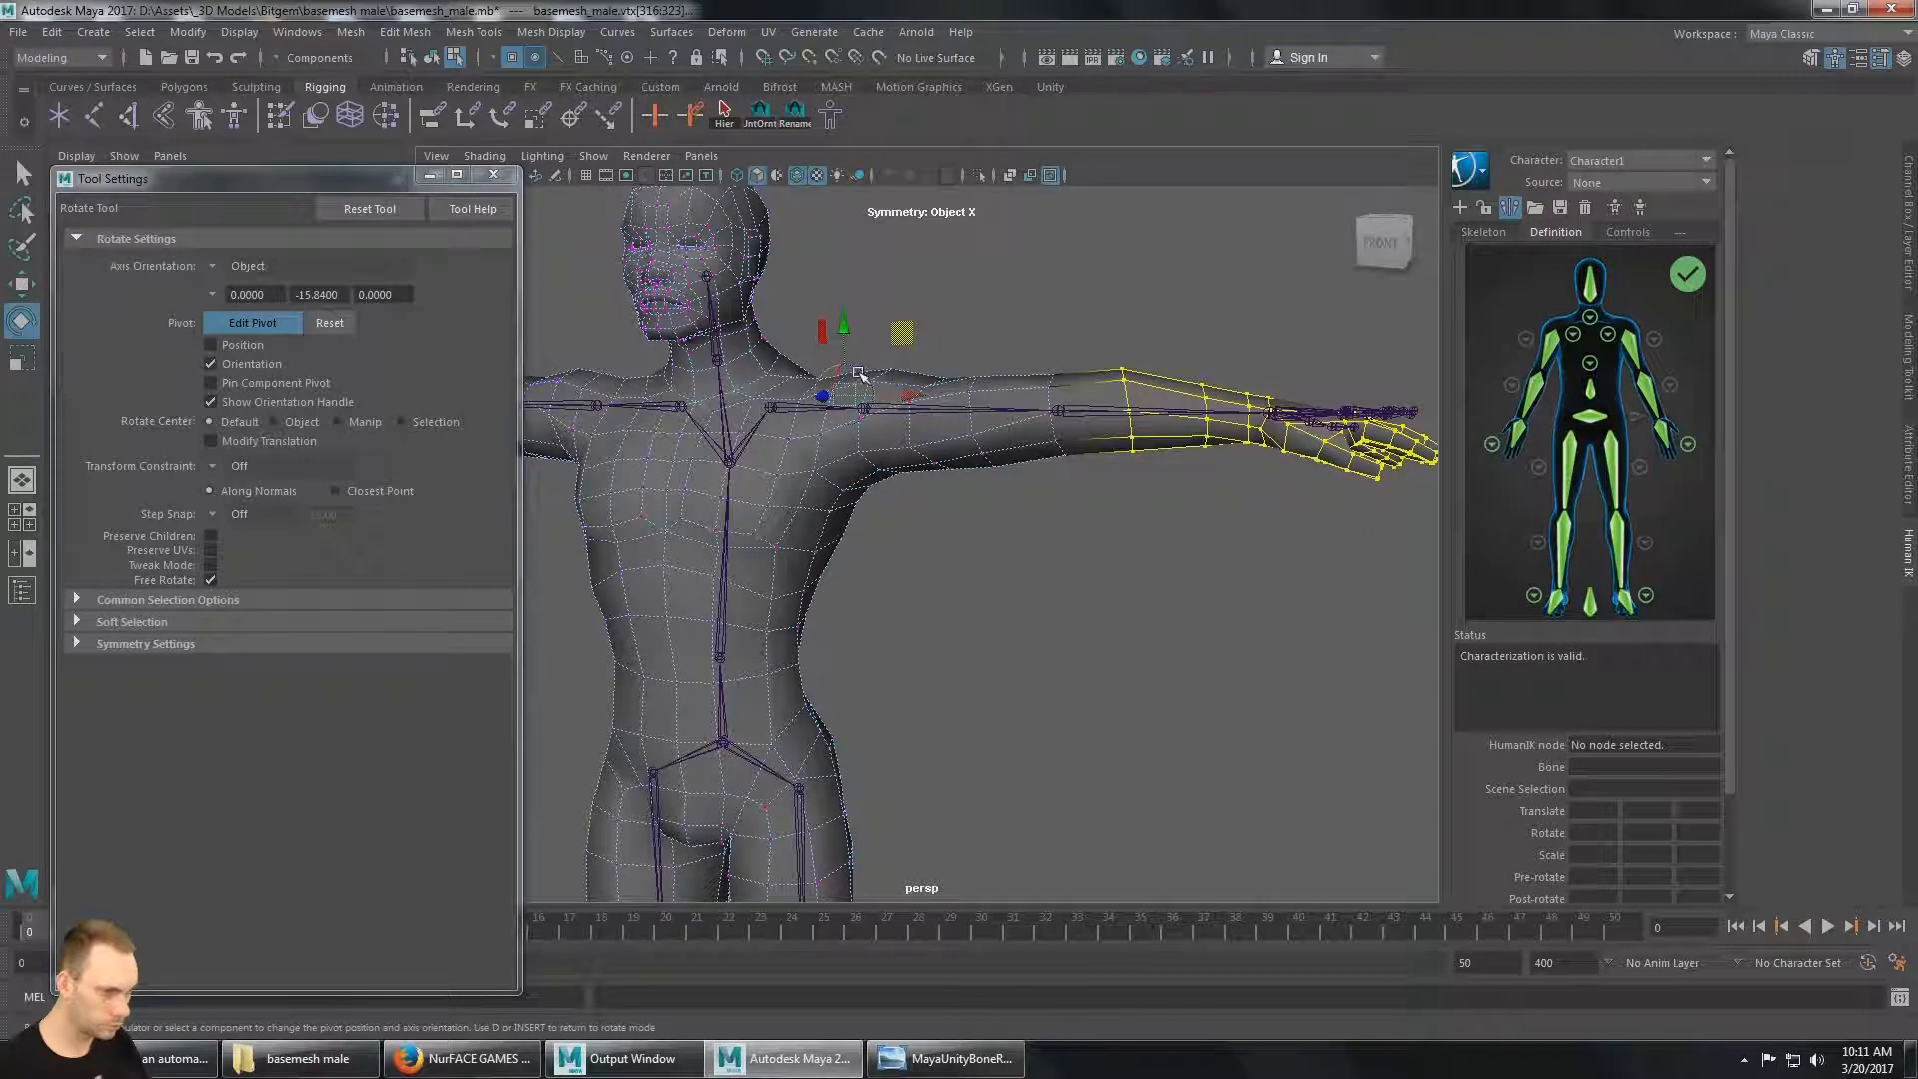
{"action": "left_click", "coordinate": [264, 325]}
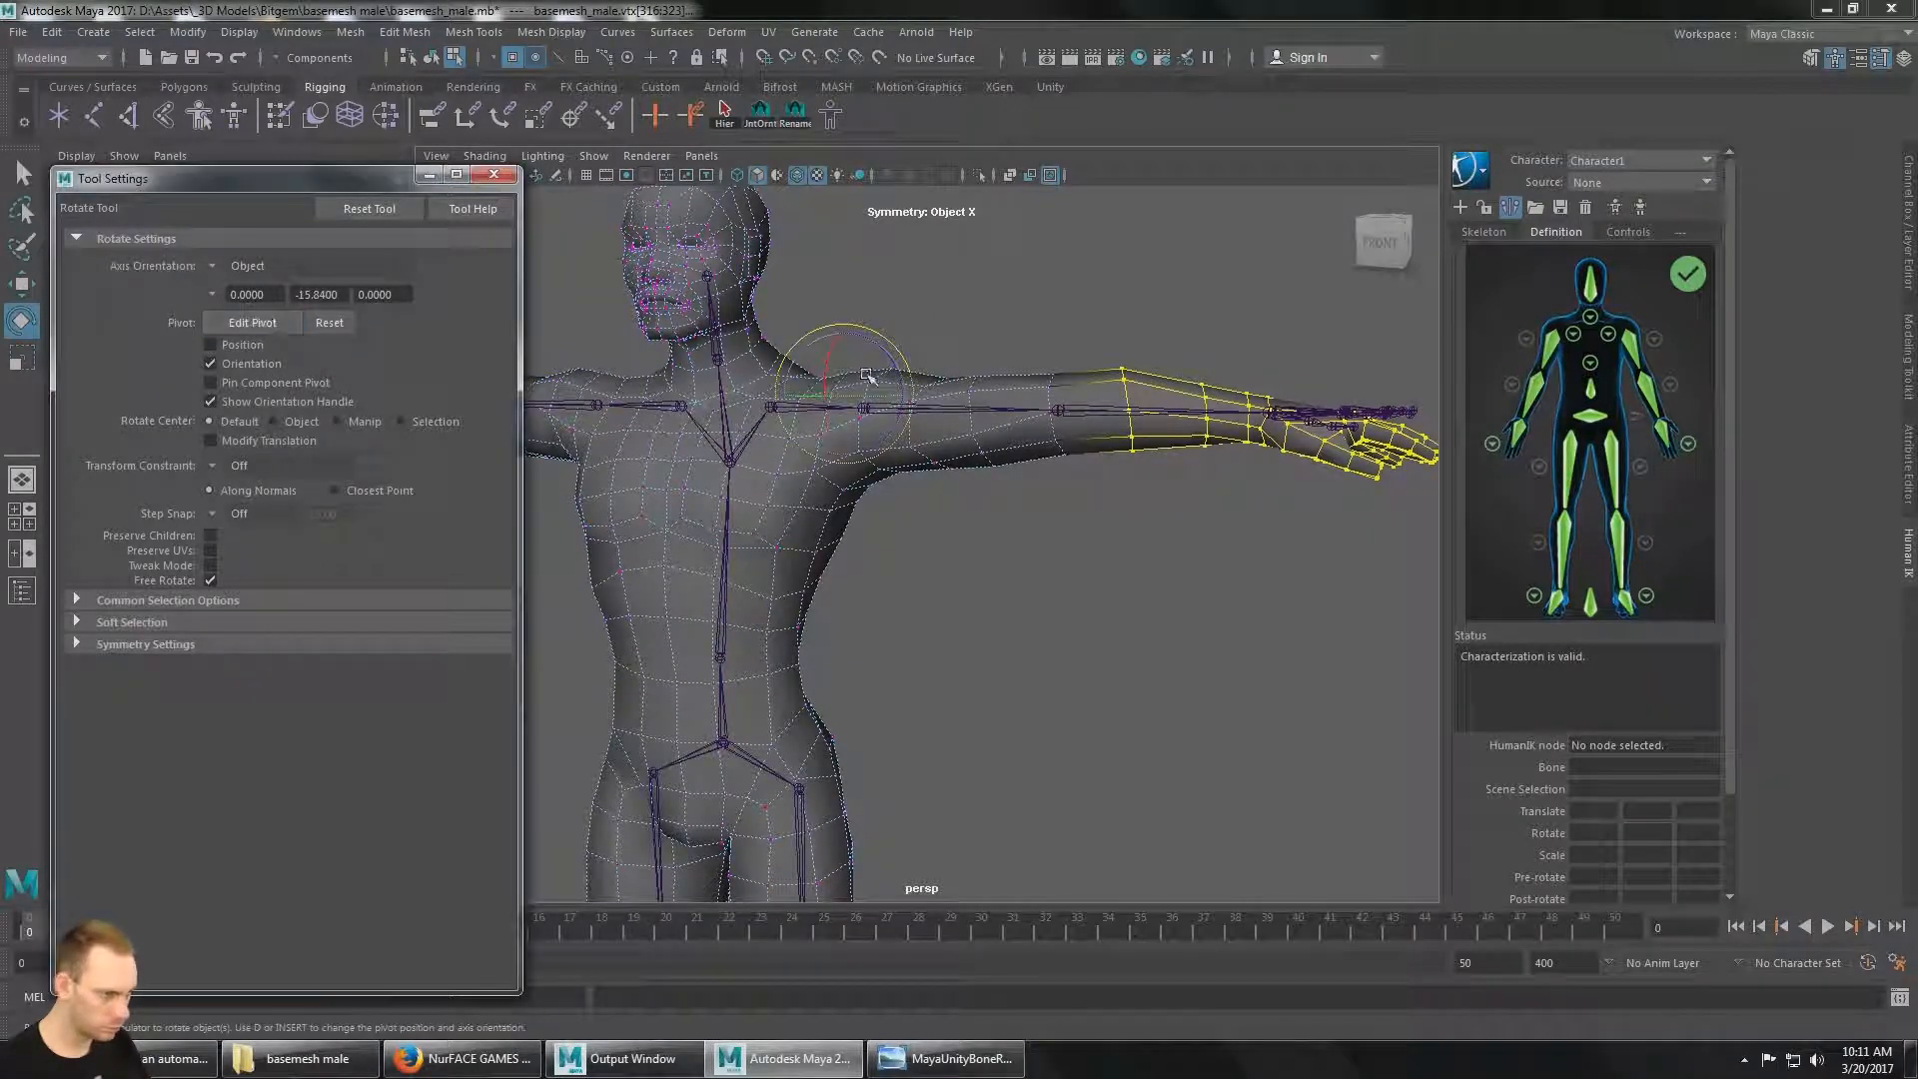
{"action": "left_click_drag", "start_coordinate": [887, 365], "coordinate": [904, 360]}
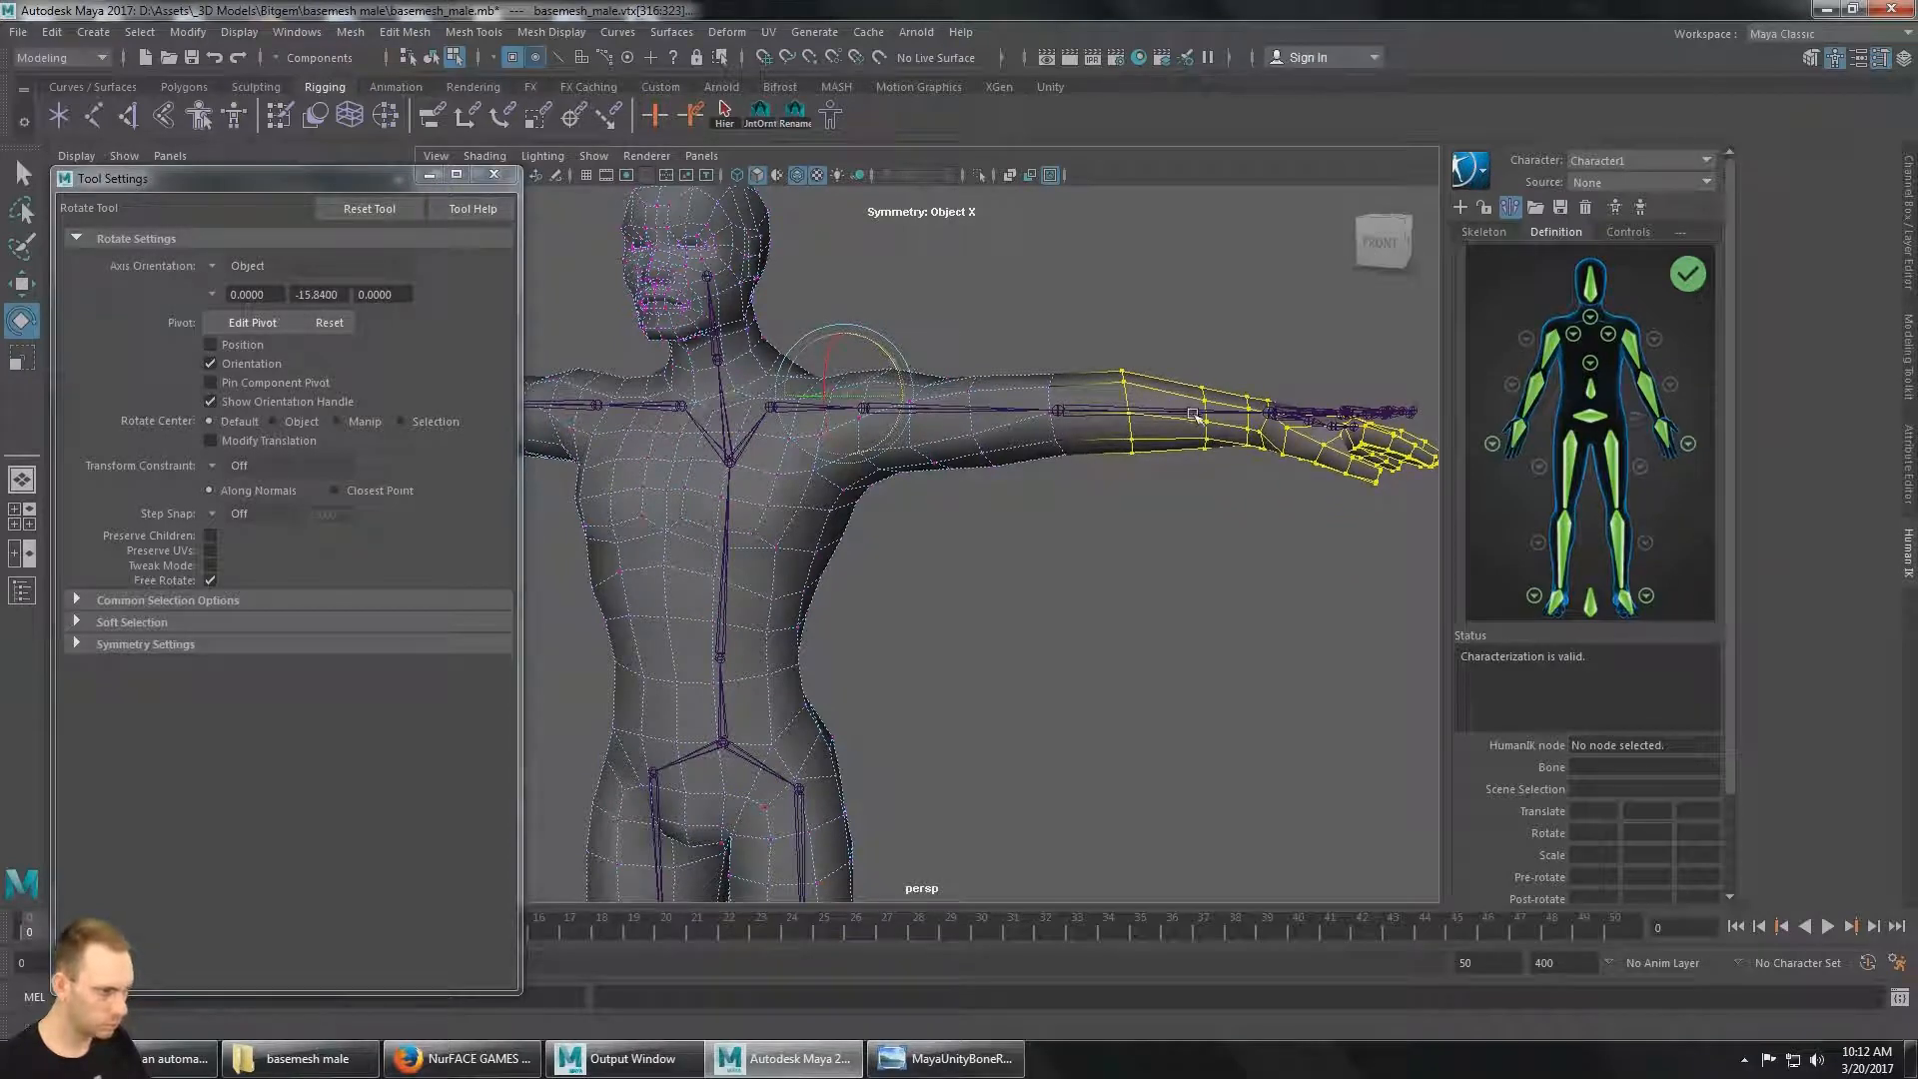
{"action": "mouse_move", "coordinate": [1193, 414]}
{"action": "left_mouse_down", "text": "alt"}
{"action": "mouse_move", "coordinate": [1239, 426]}
{"action": "mouse_move", "coordinate": [1227, 408]}
{"action": "left_mouse_up", "text": "alt"}
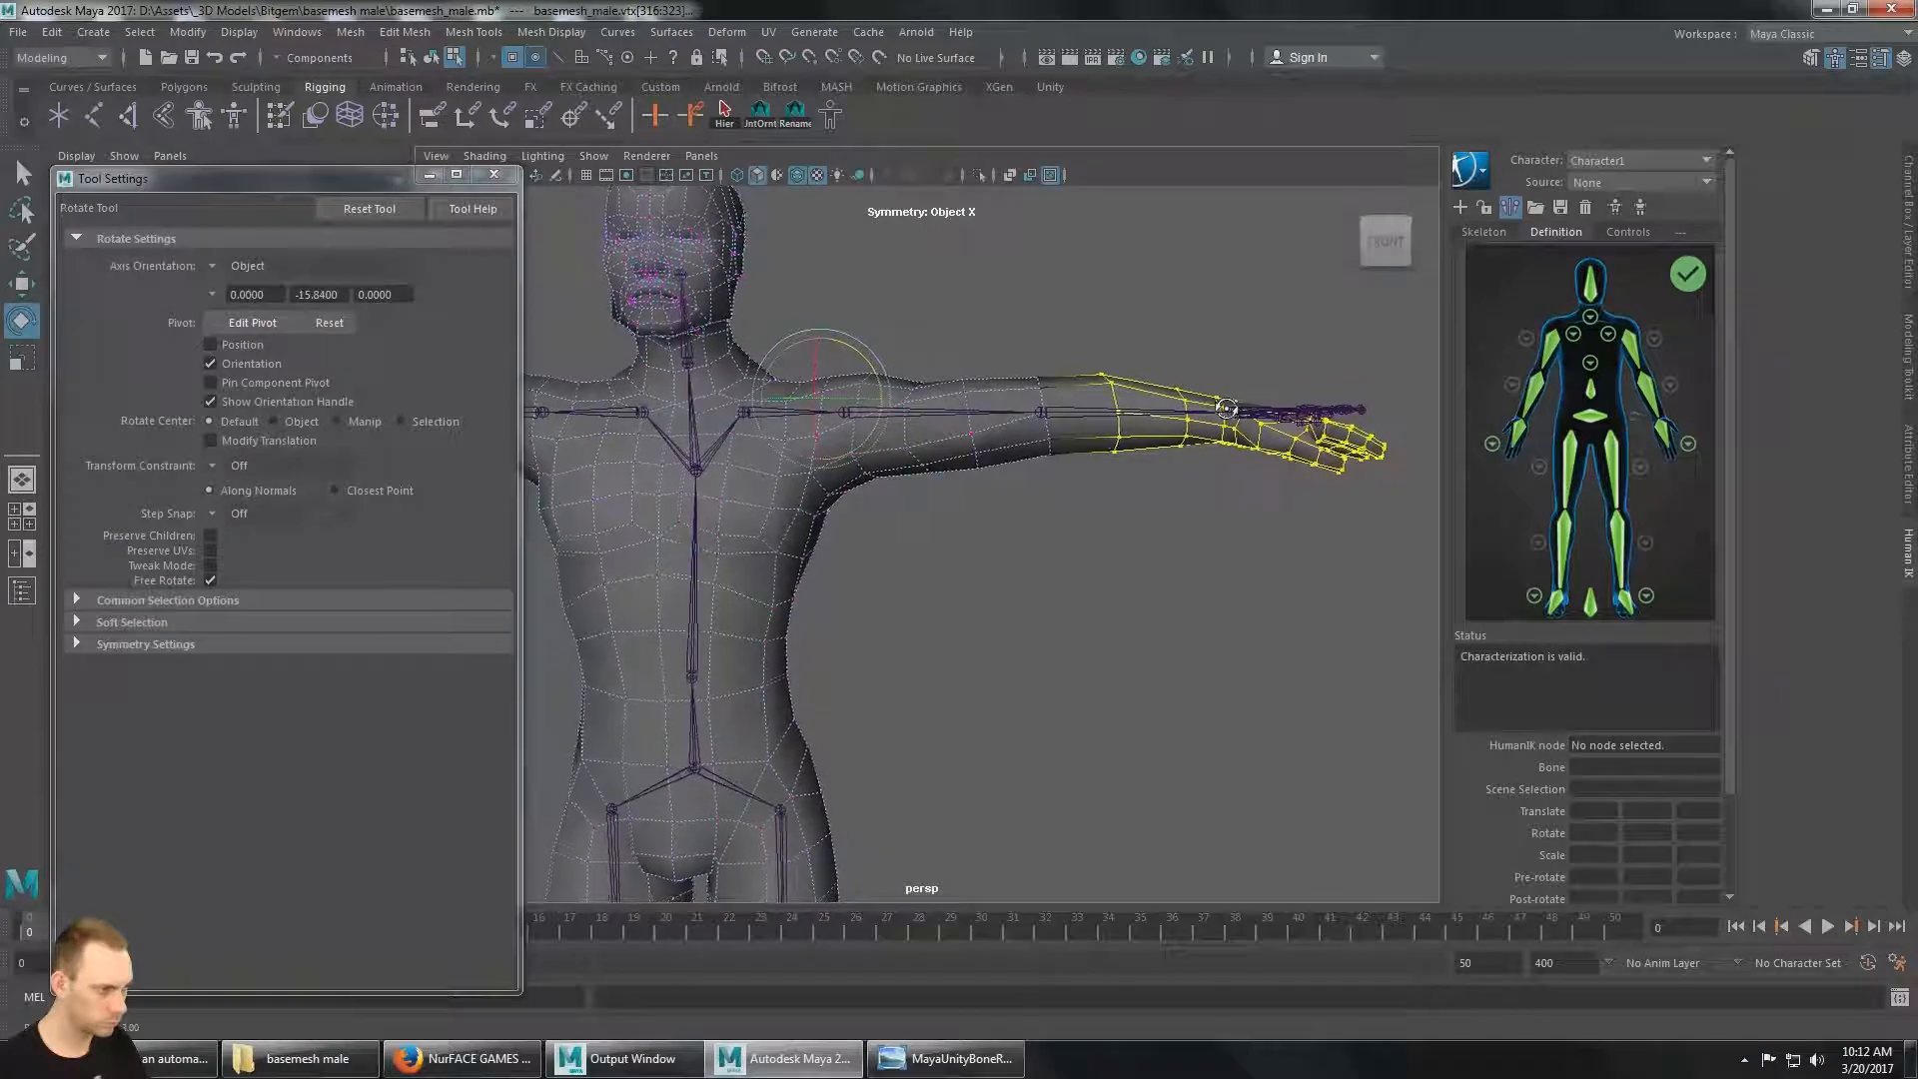
{"action": "middle_click_drag", "start_coordinate": [1227, 408], "coordinate": [1081, 411], "text": "alt"}
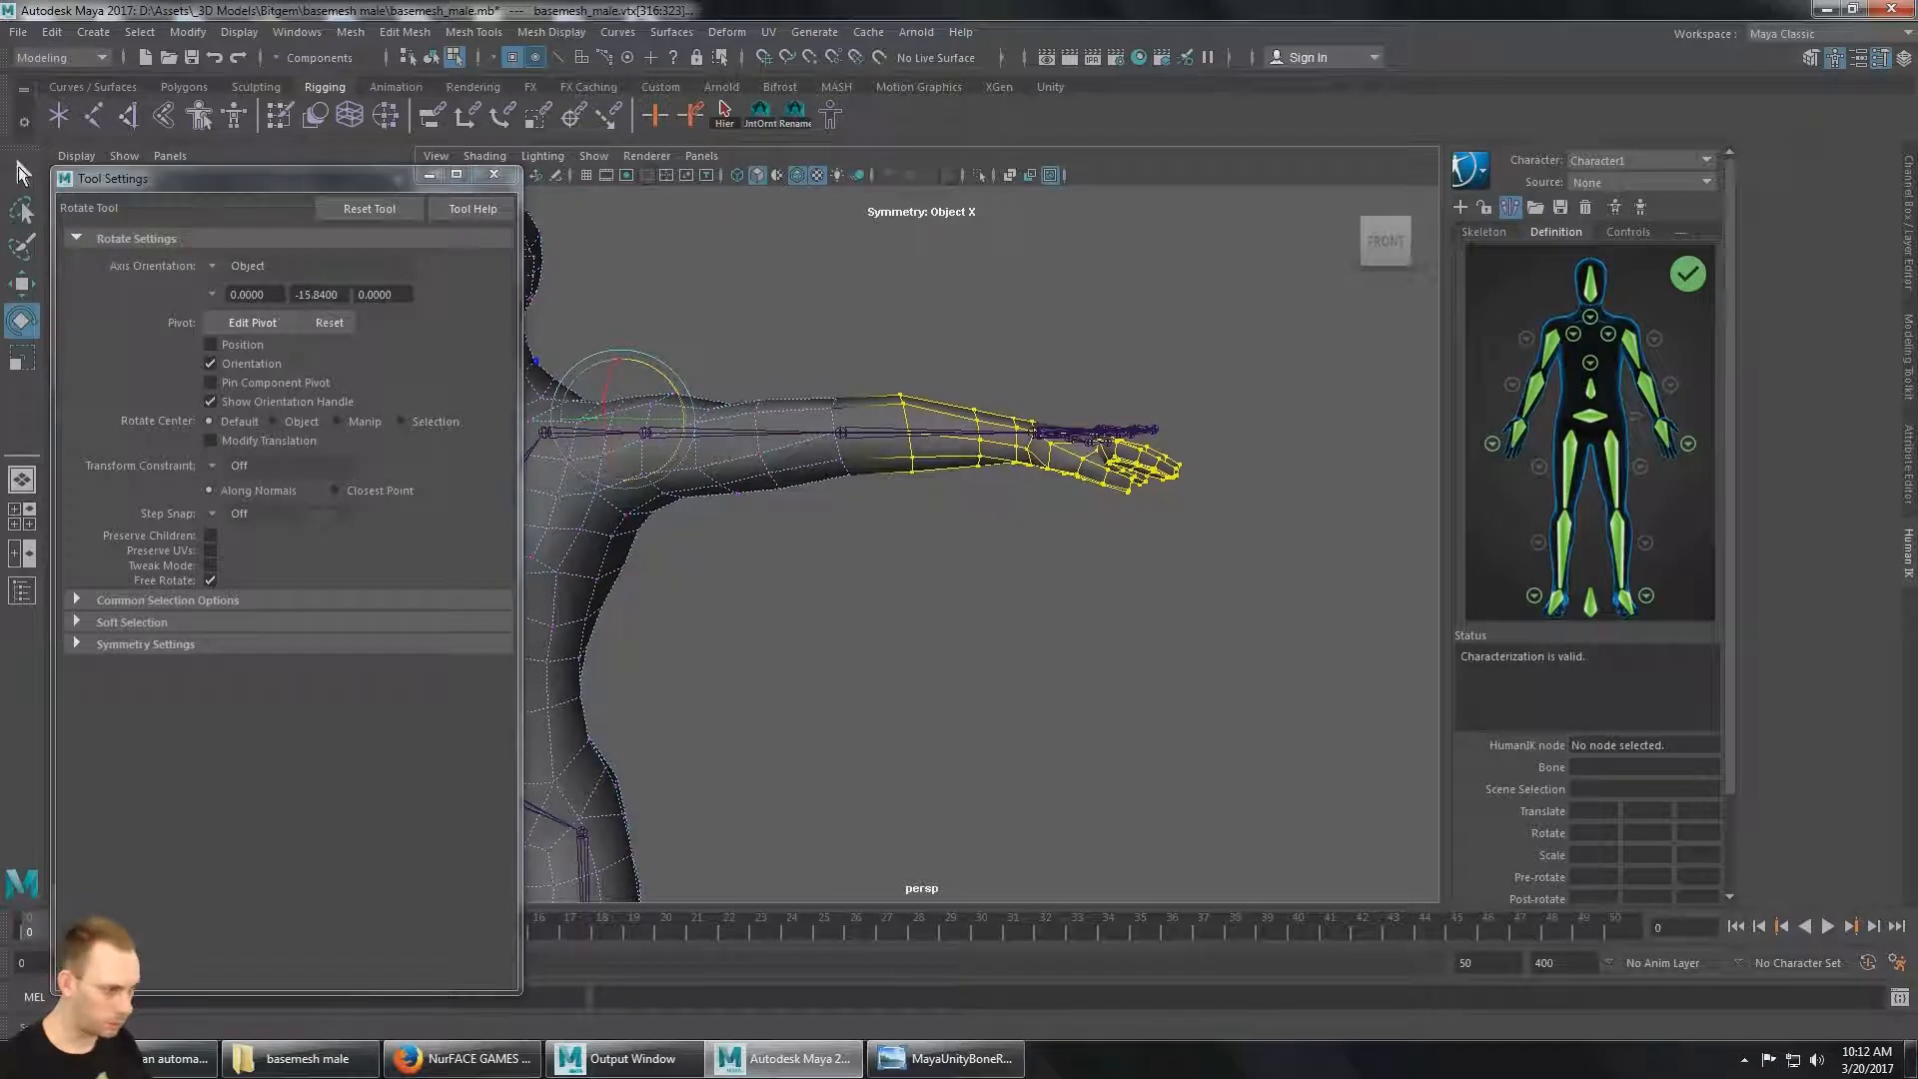
Reduce the selection to the hand vertices with the Select tool.
{"action": "left_click", "coordinate": [22, 174]}
{"action": "left_click_drag", "start_coordinate": [1349, 484], "coordinate": [1142, 577], "text": "alt"}
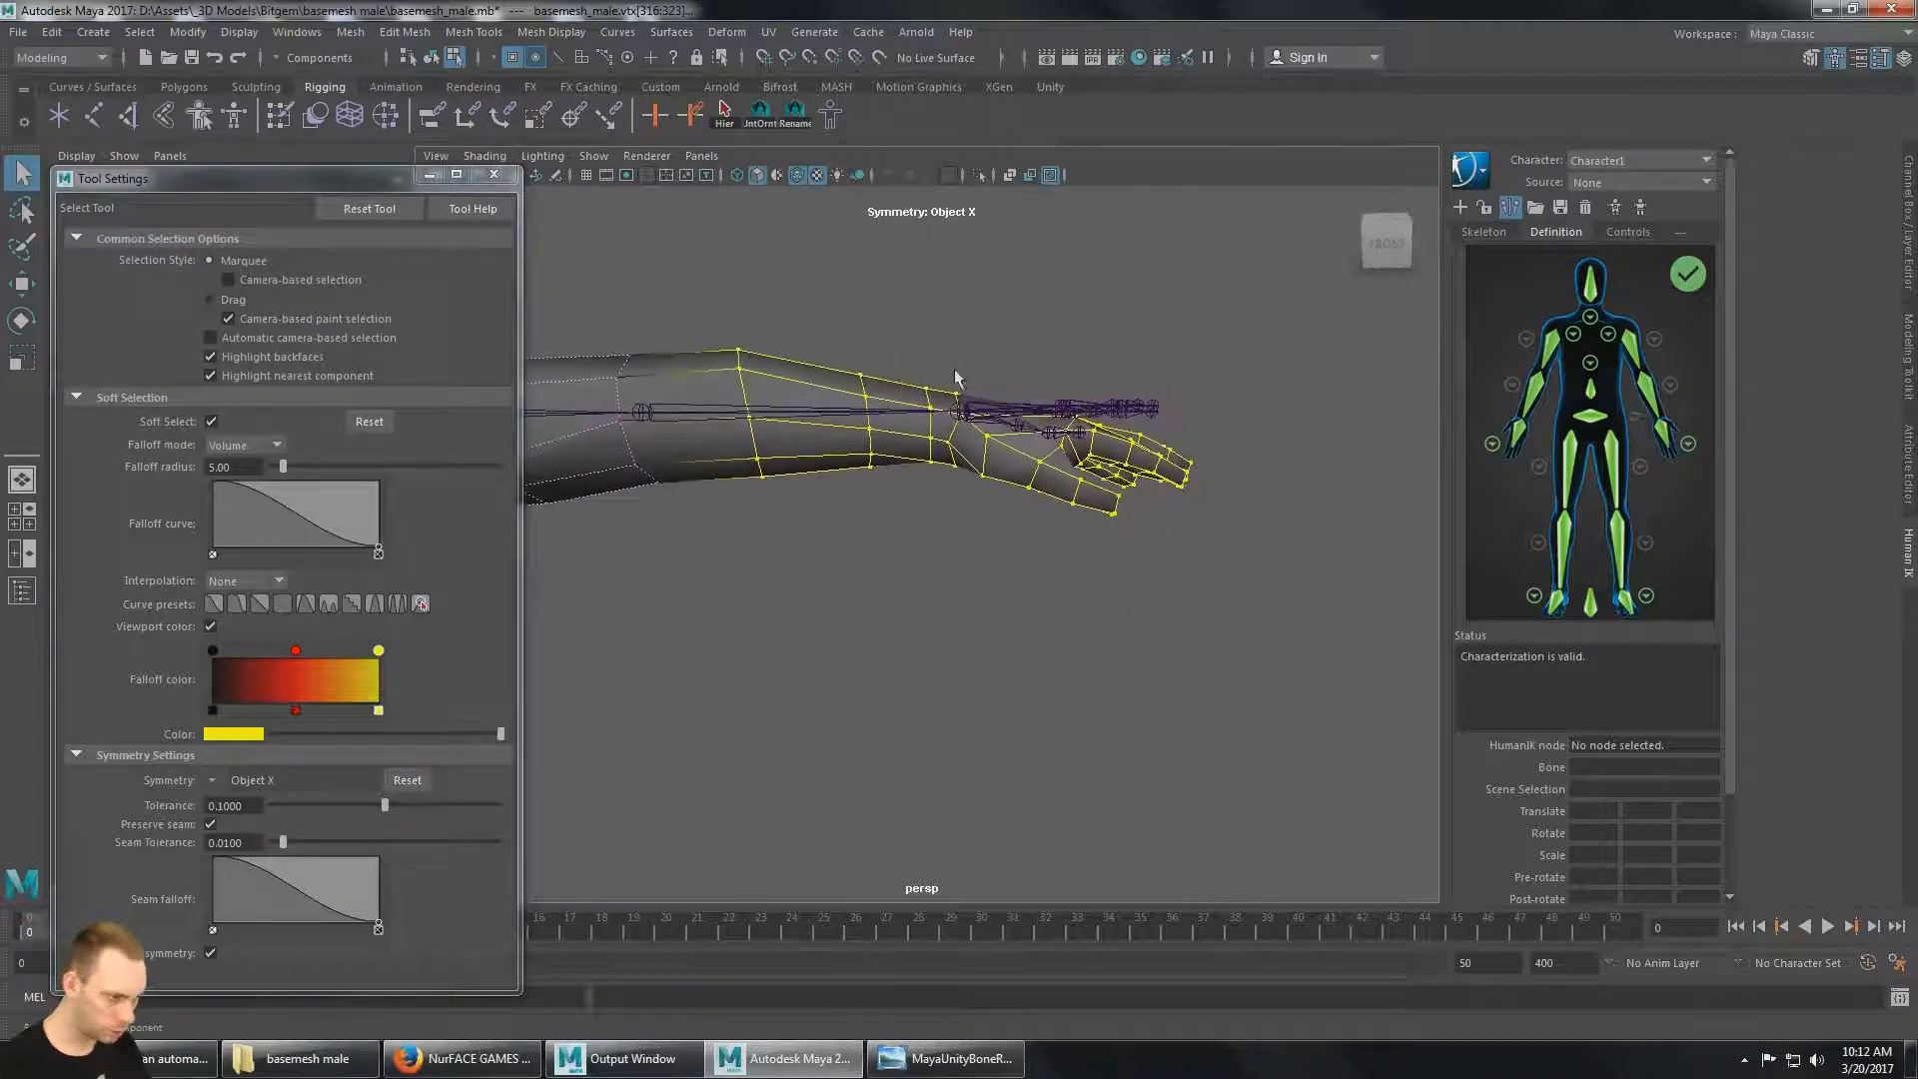
{"action": "left_click_drag", "start_coordinate": [1222, 655], "coordinate": [1104, 612]}
{"action": "left_click_drag", "start_coordinate": [851, 686], "coordinate": [1138, 620], "text": "alt"}
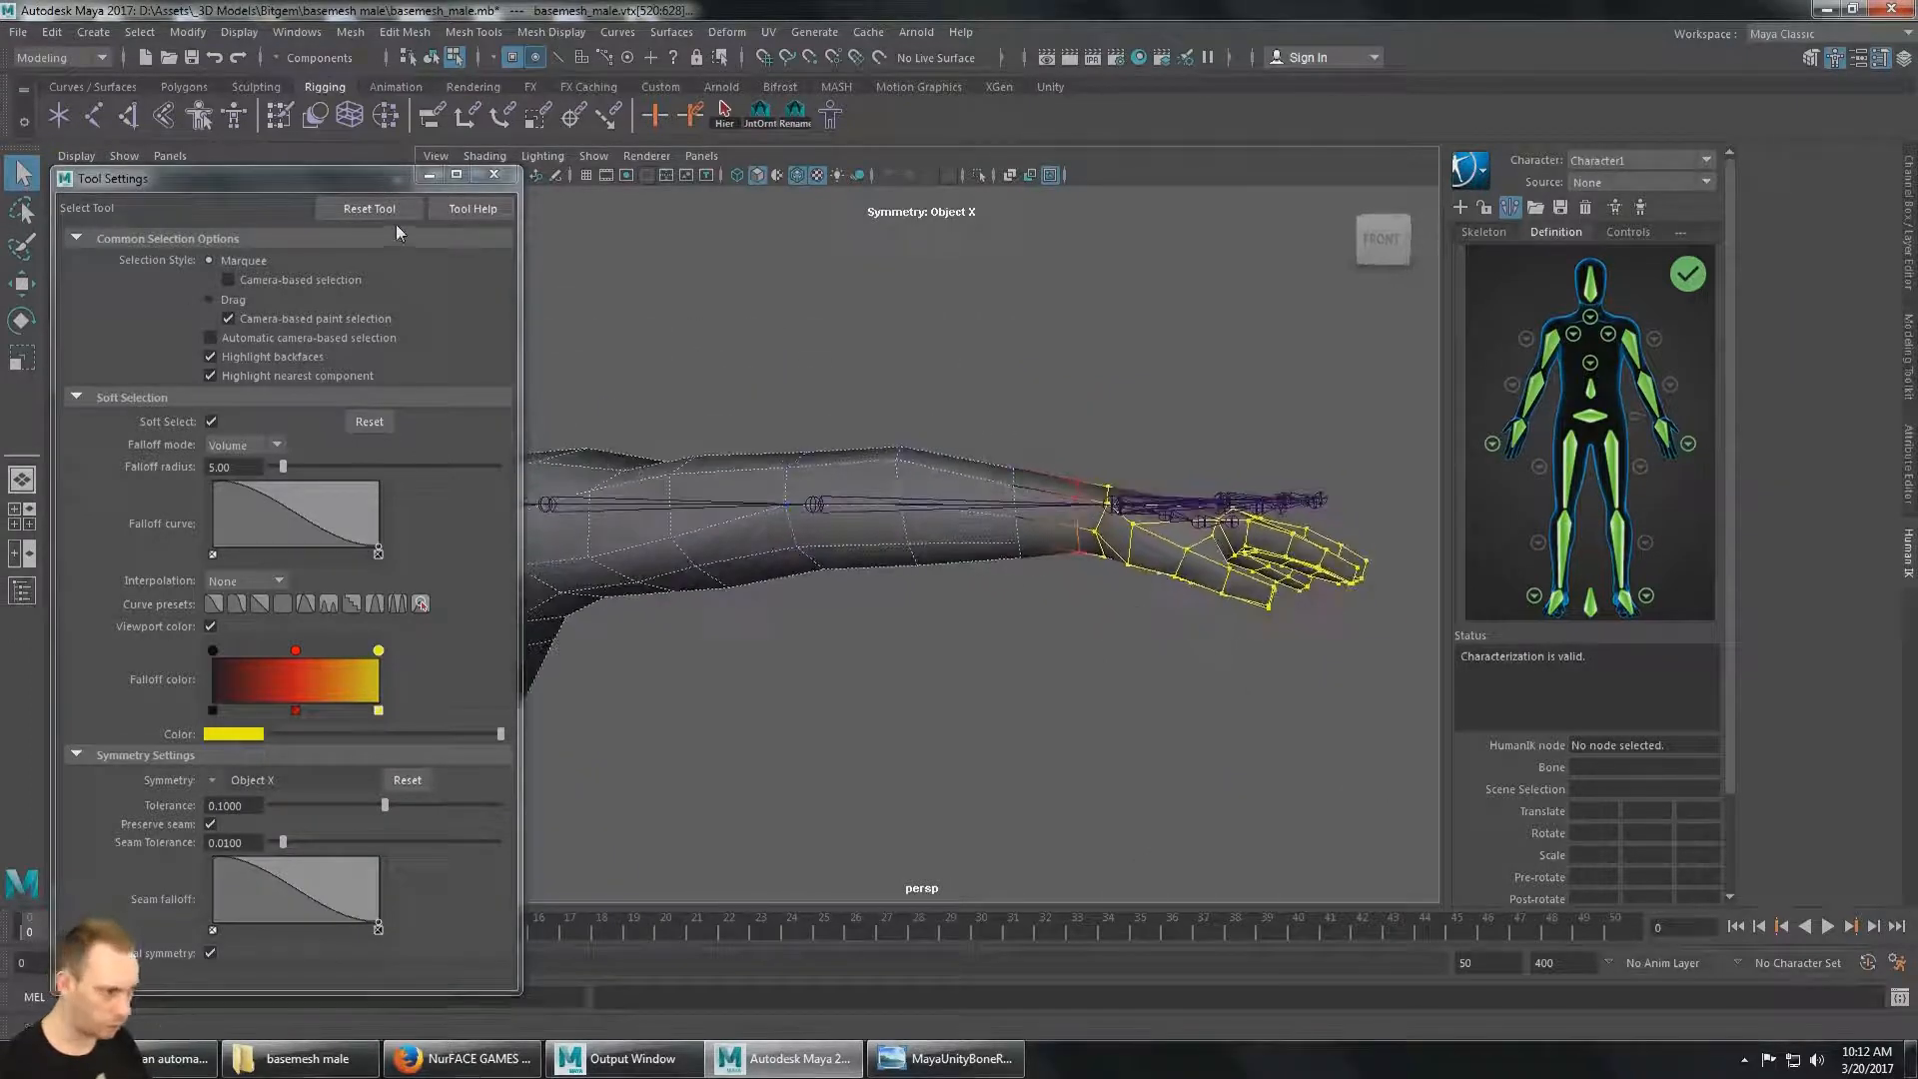
Edit the hand vertices' rotation pivot and move it to the middle of the wrist, adjusting it in top and front views.
{"action": "key", "text": "e"}
{"action": "left_click_drag", "start_coordinate": [1199, 500], "coordinate": [1254, 509], "text": "alt"}
{"action": "left_click_drag", "start_coordinate": [986, 420], "coordinate": [1150, 551], "text": "alt"}
{"action": "key", "text": "d"}
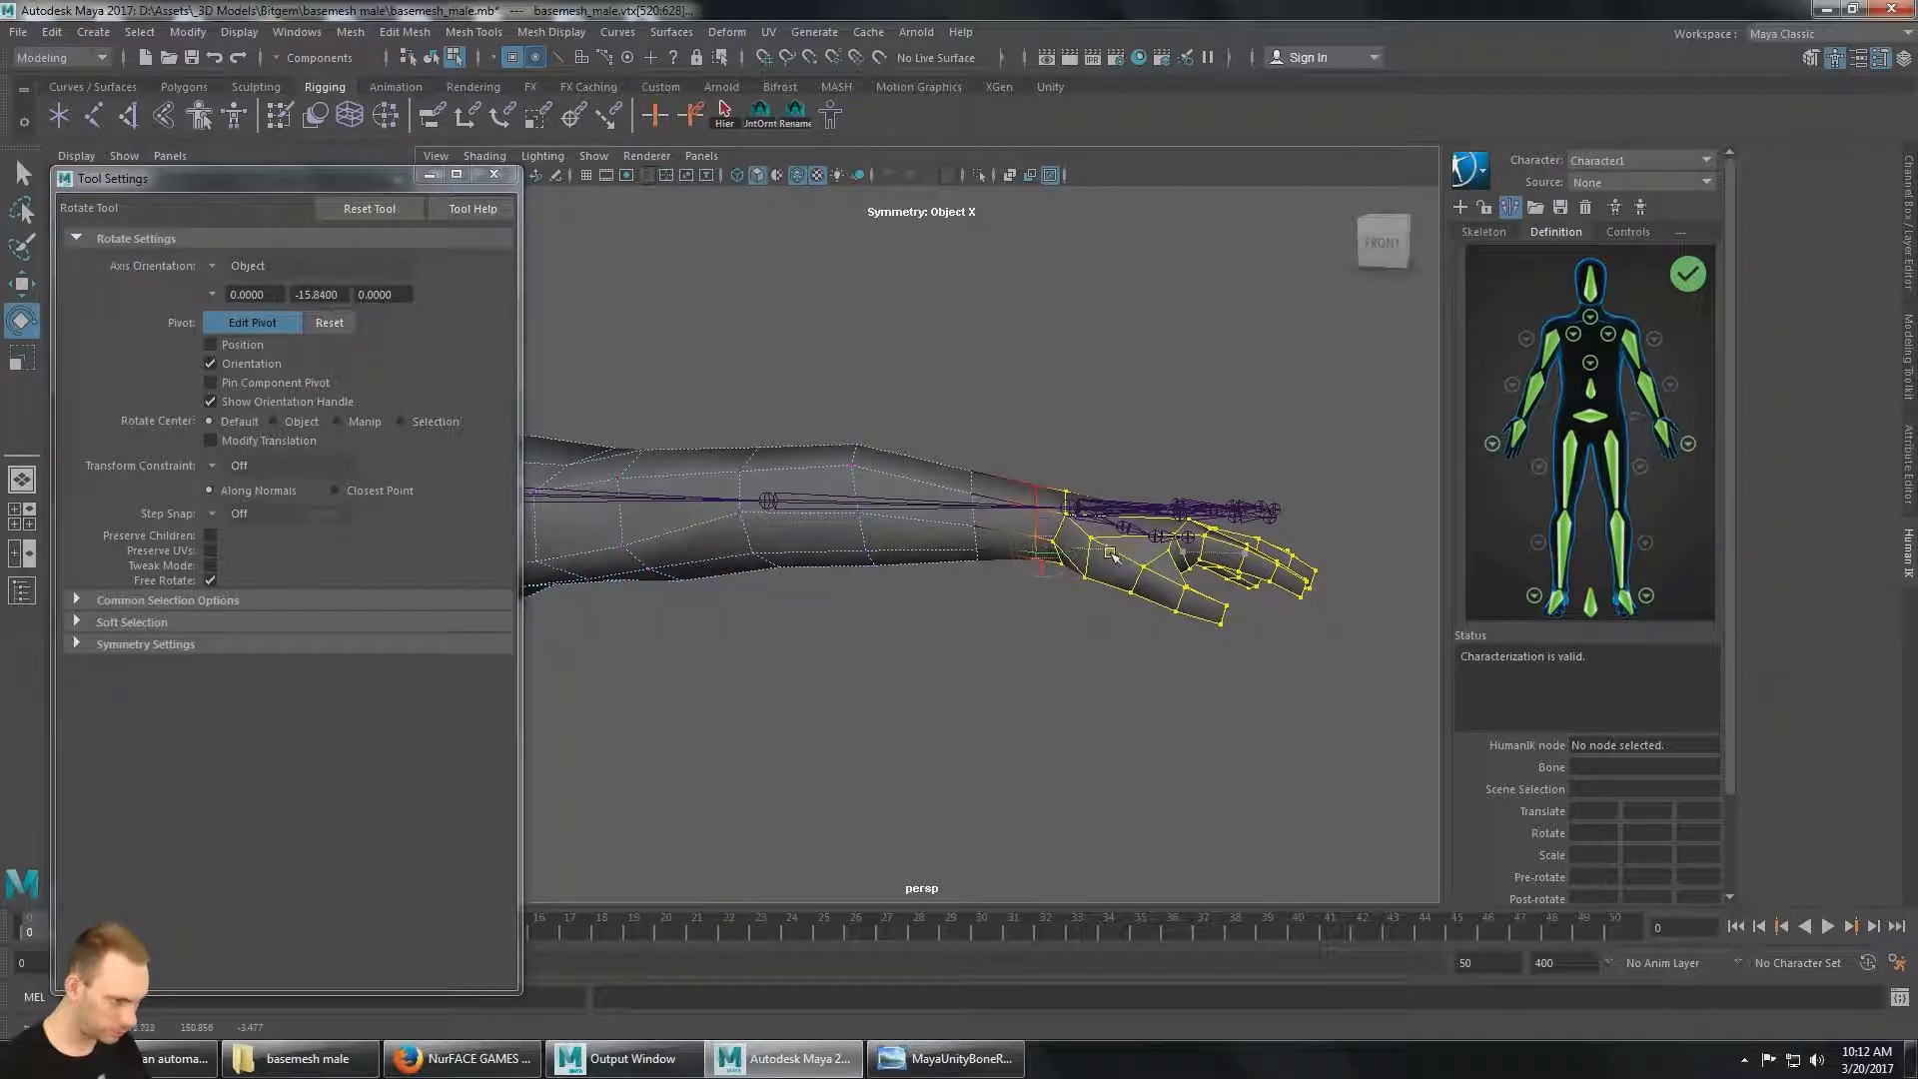
{"action": "left_click_drag", "start_coordinate": [1033, 470], "coordinate": [887, 617]}
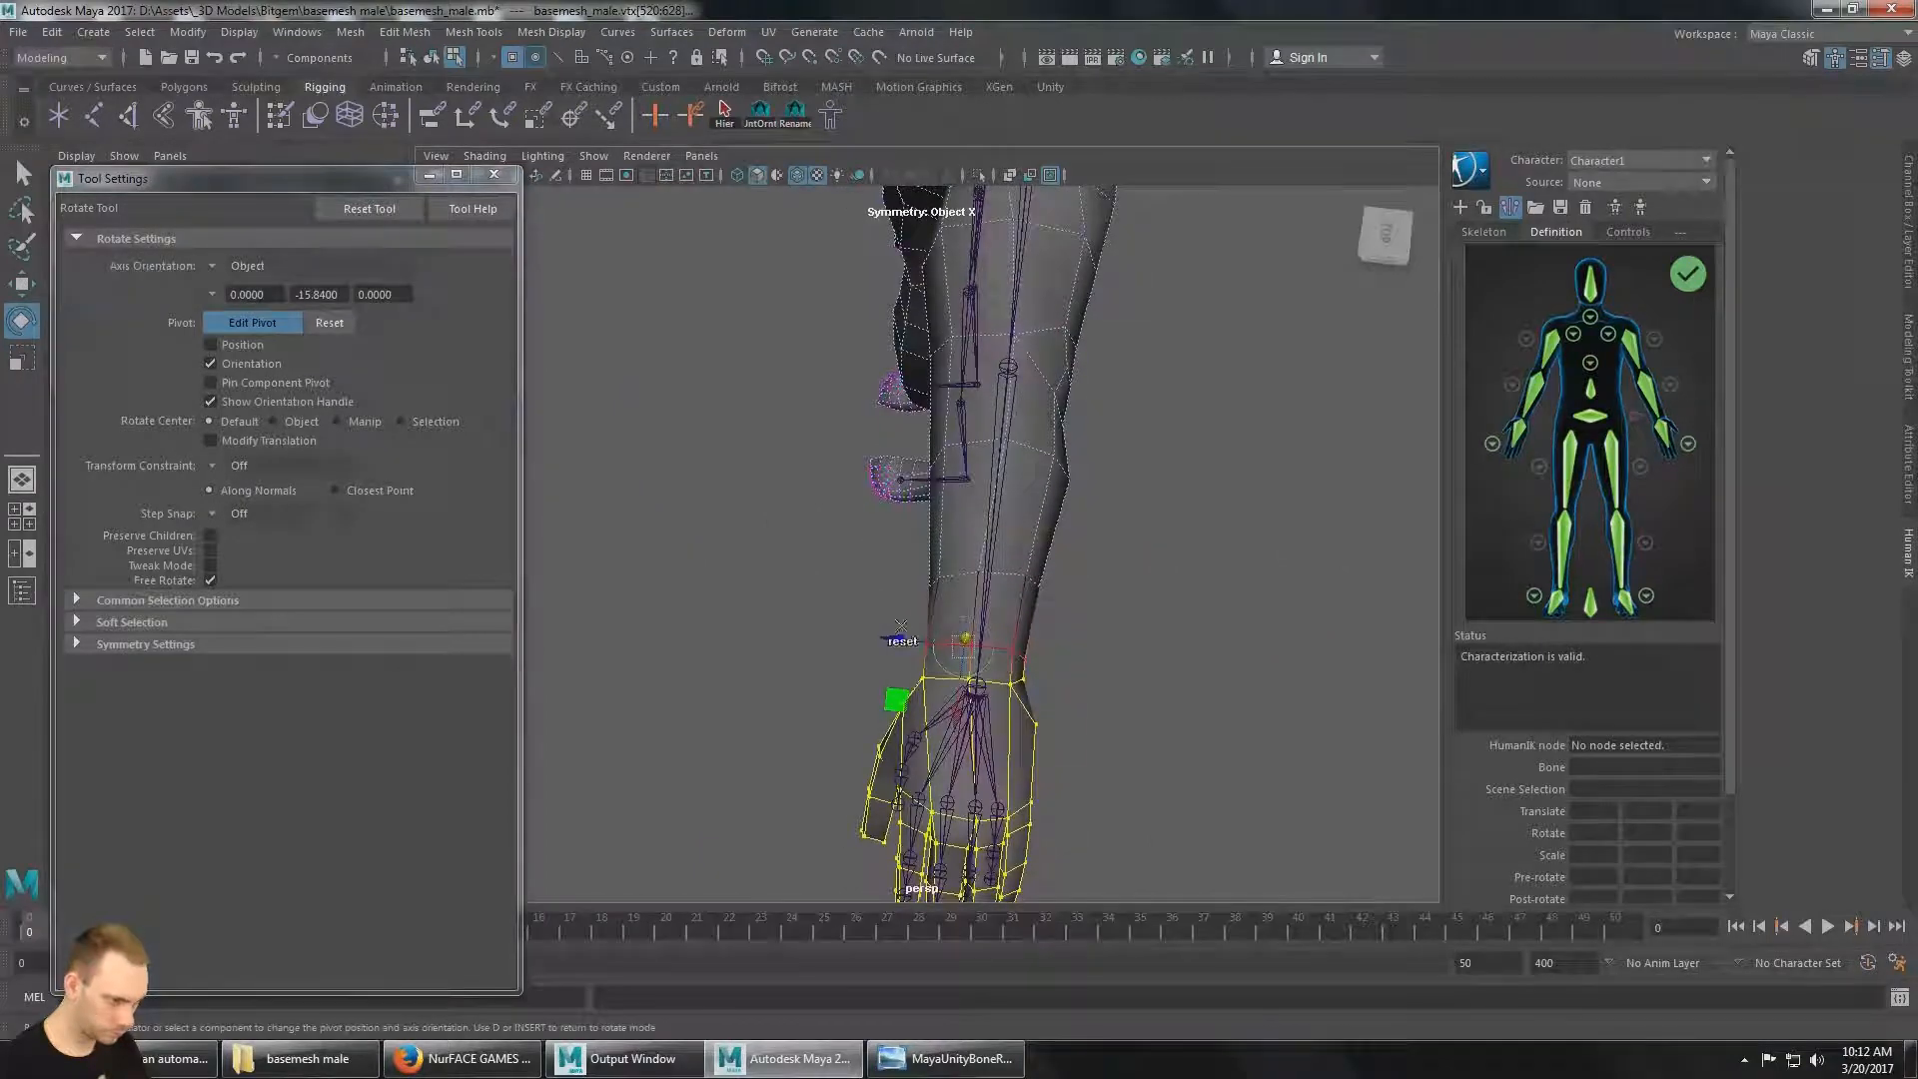
{"action": "left_click", "coordinate": [846, 608]}
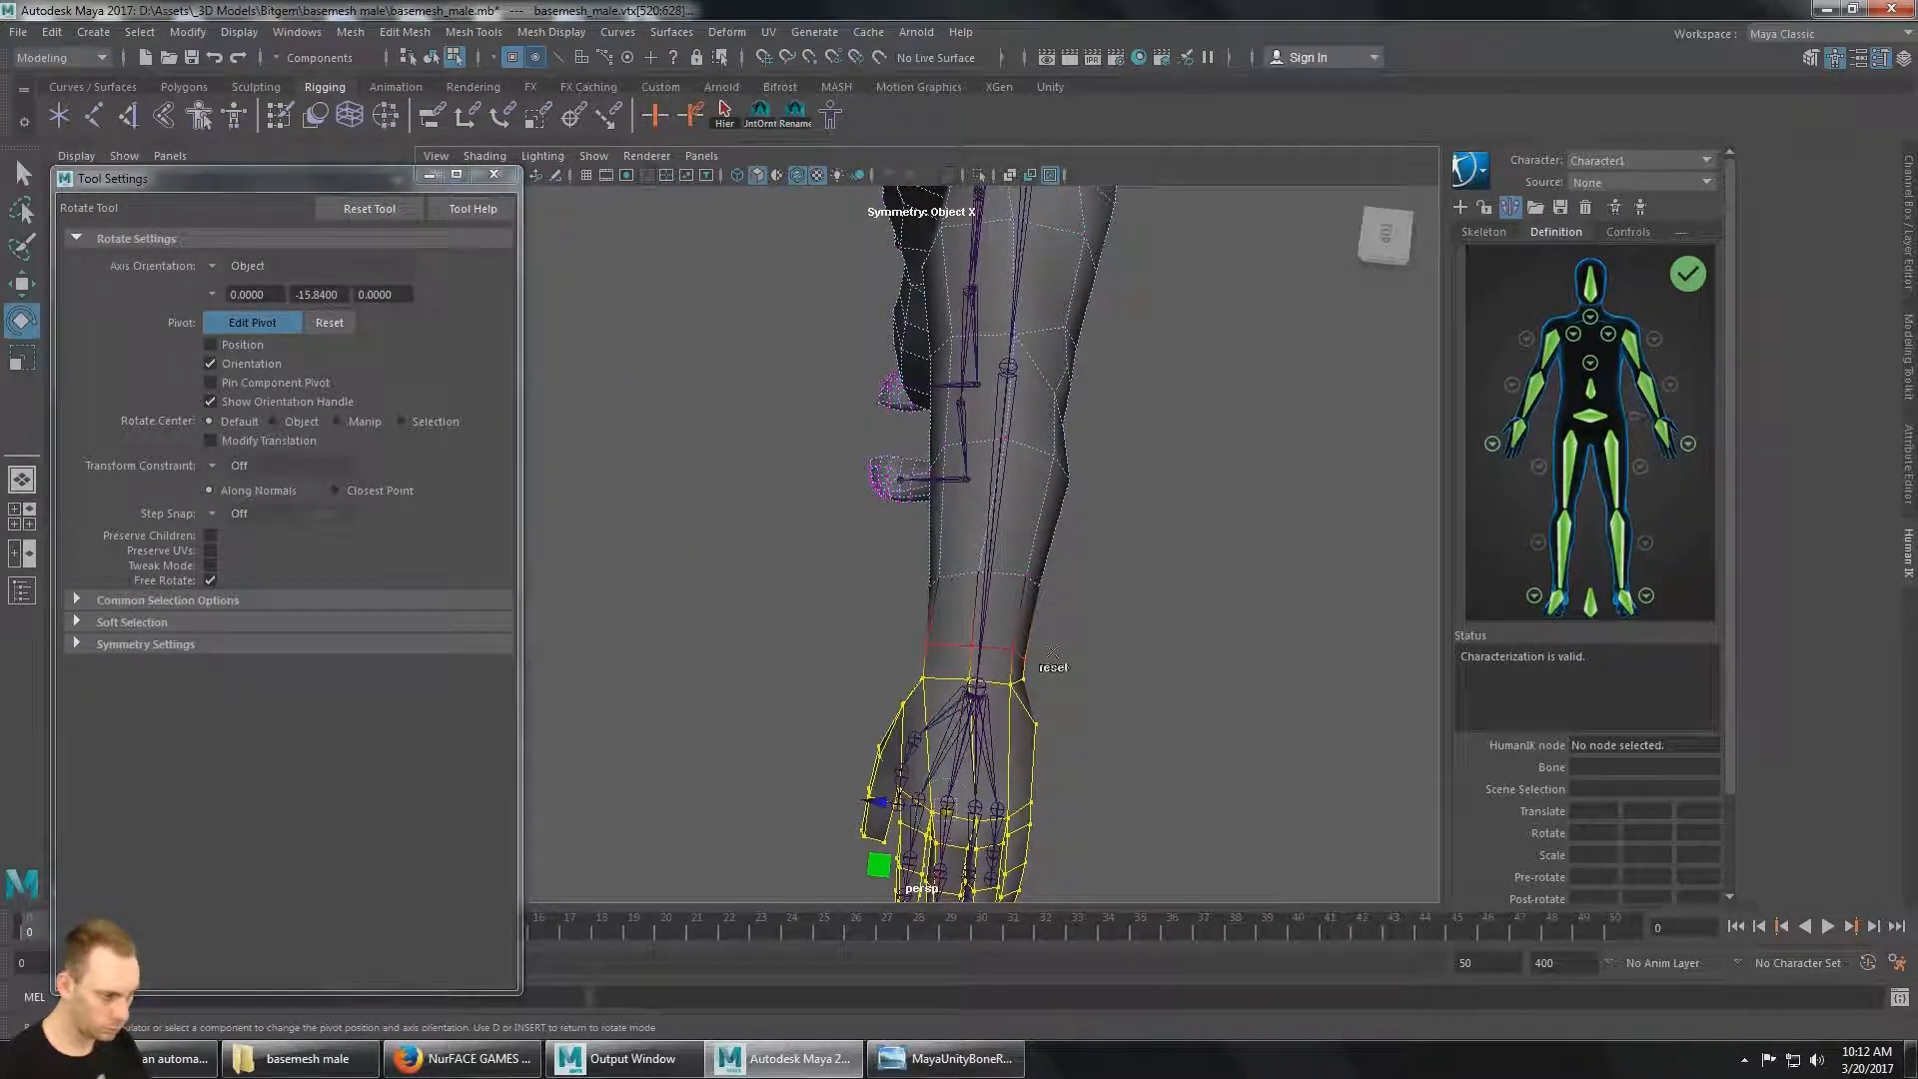
{"action": "middle_click_drag", "start_coordinate": [998, 833], "coordinate": [968, 690], "text": "alt"}
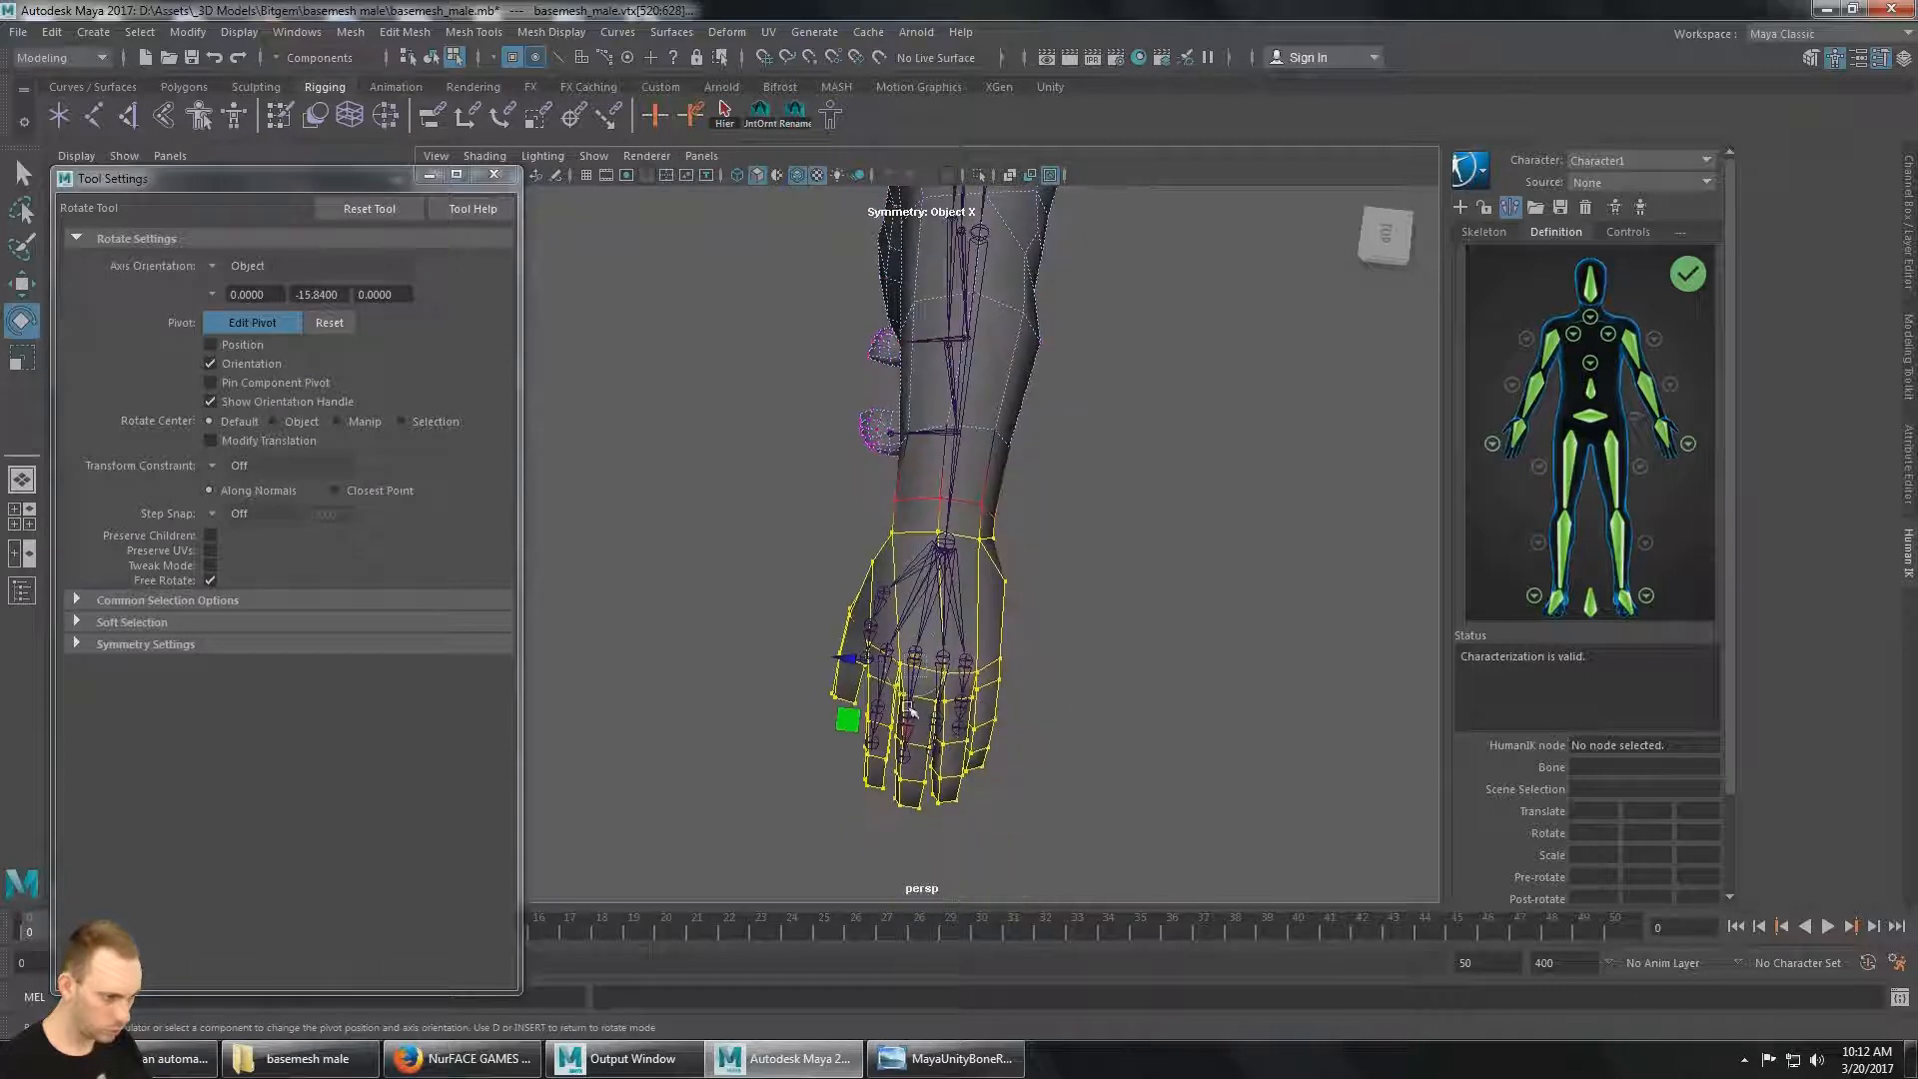
{"action": "left_click_drag", "start_coordinate": [851, 733], "coordinate": [959, 527]}
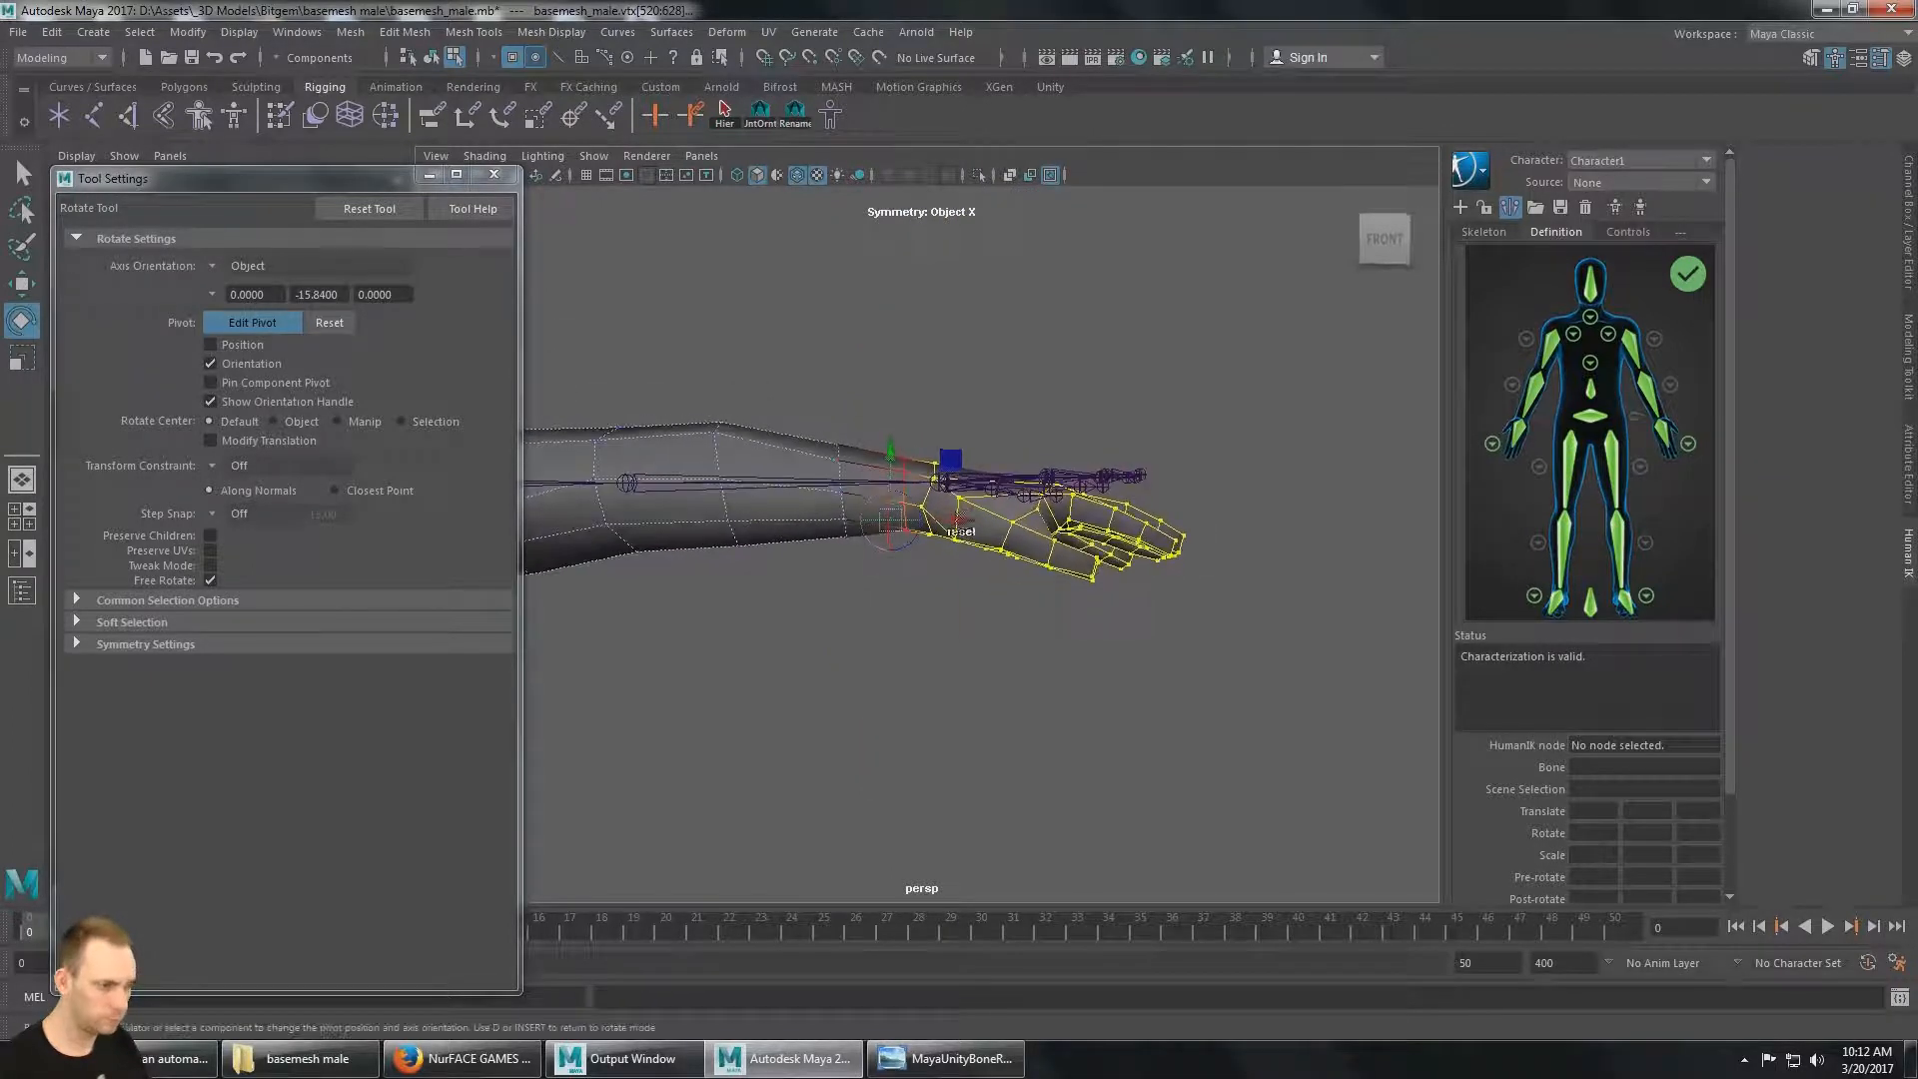
{"action": "left_click_drag", "start_coordinate": [887, 456], "coordinate": [892, 457]}
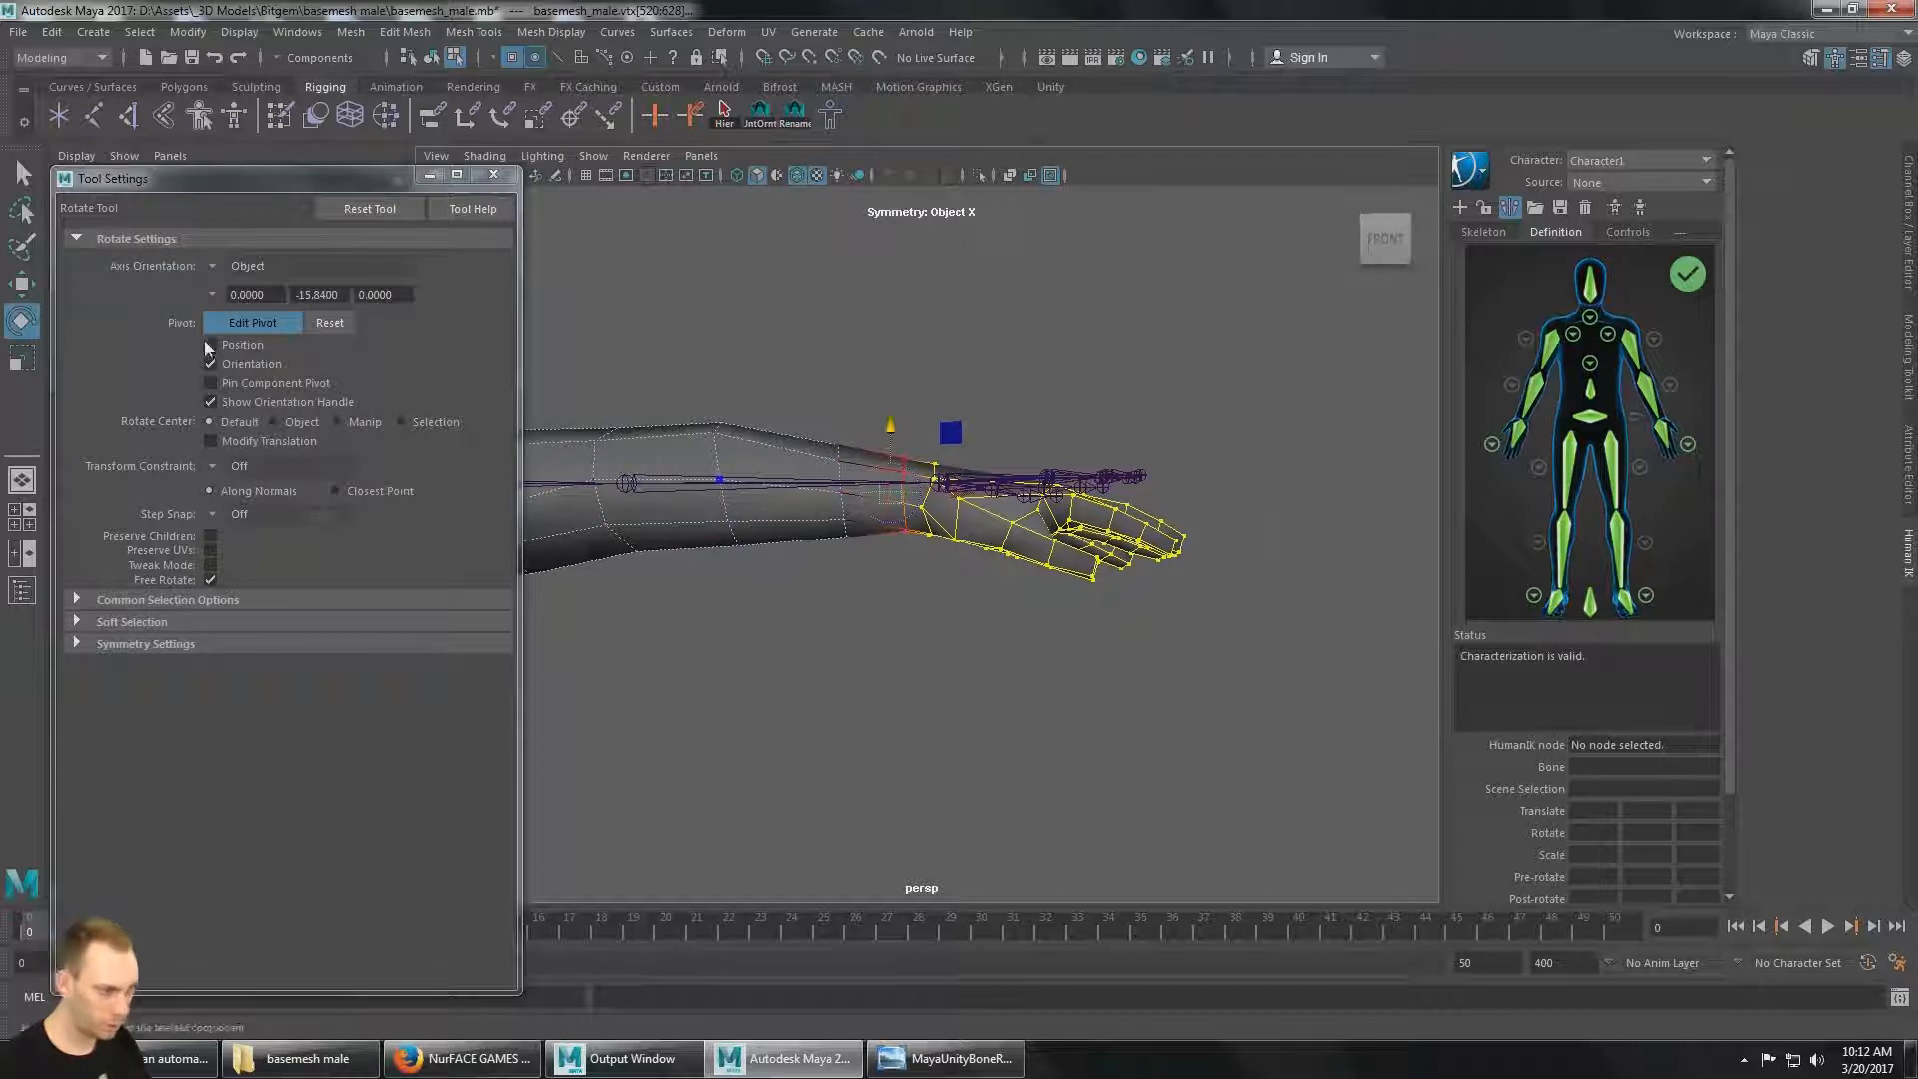
Leave pivot editing and rotate the hand vertices slightly upward about the wrist to bring the hand in line with its joints.
{"action": "left_click", "coordinate": [240, 321]}
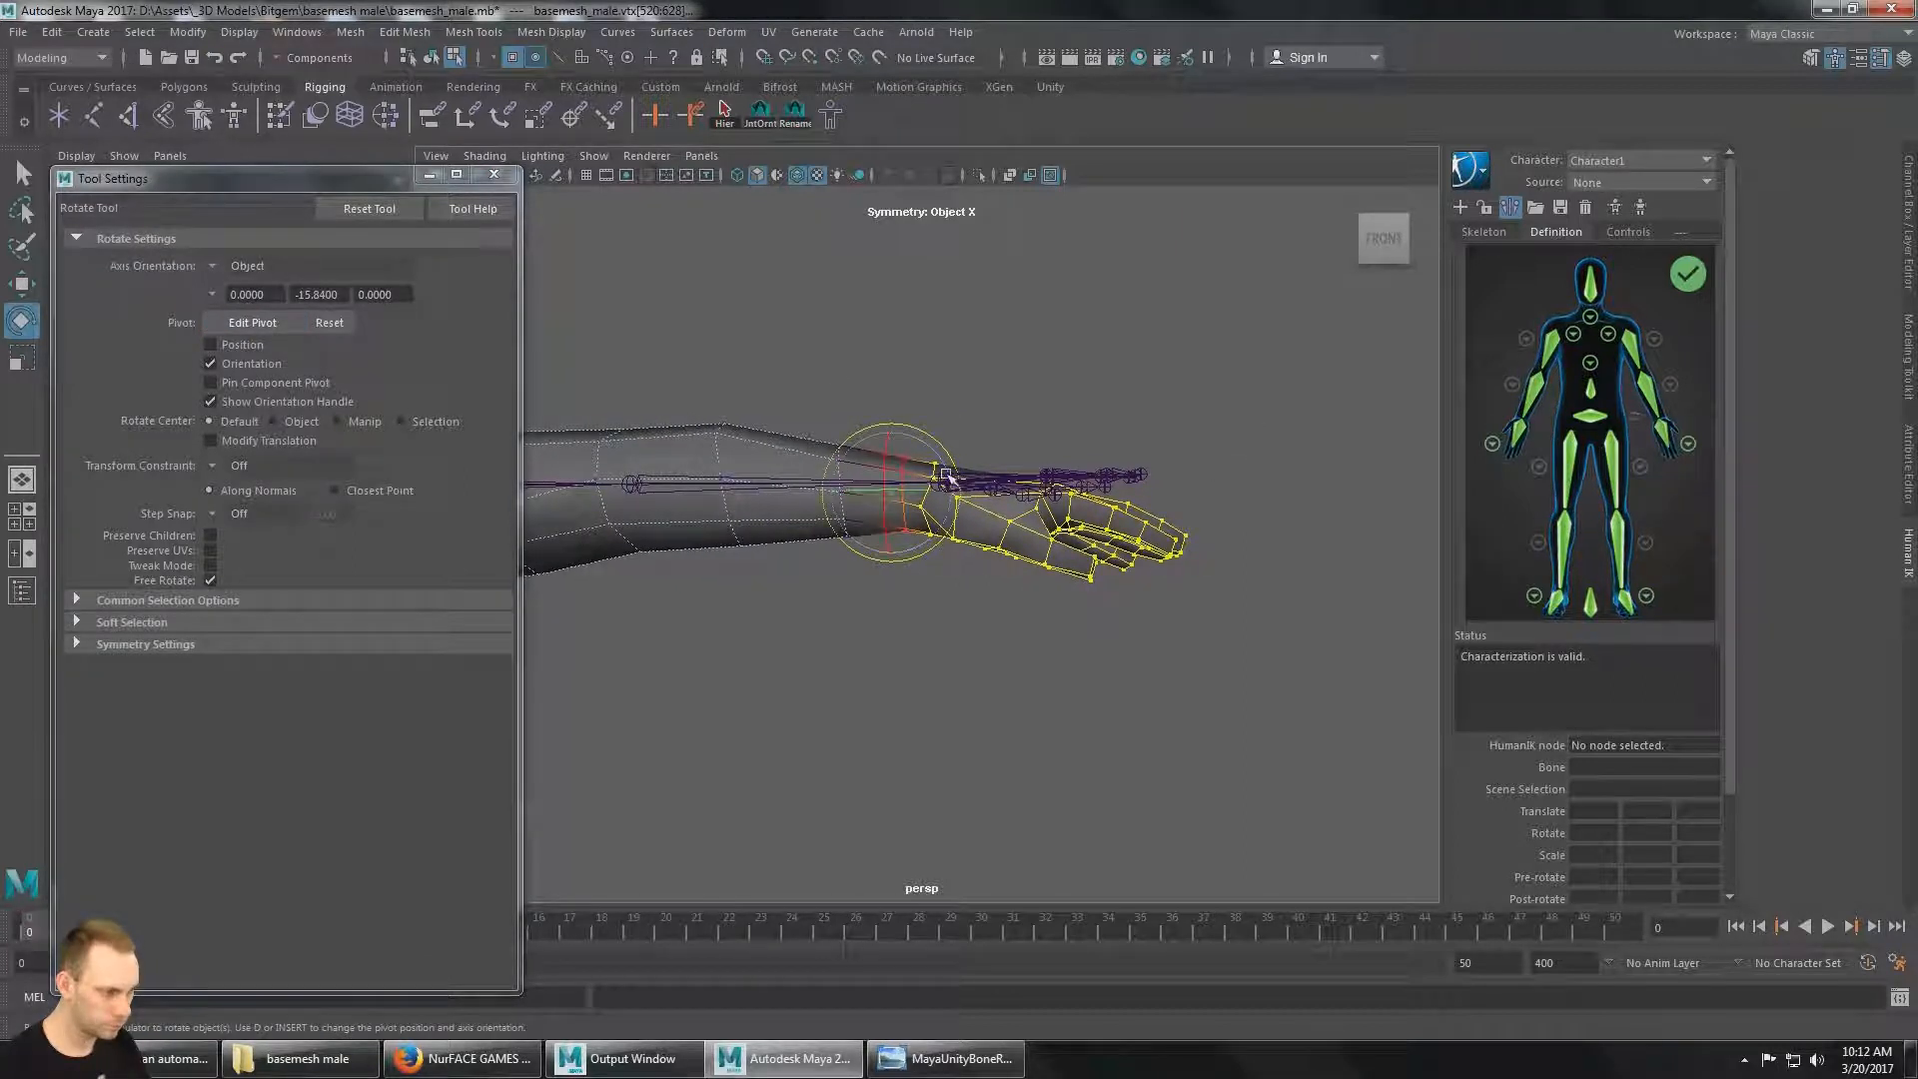
{"action": "left_click_drag", "start_coordinate": [947, 478], "coordinate": [952, 469]}
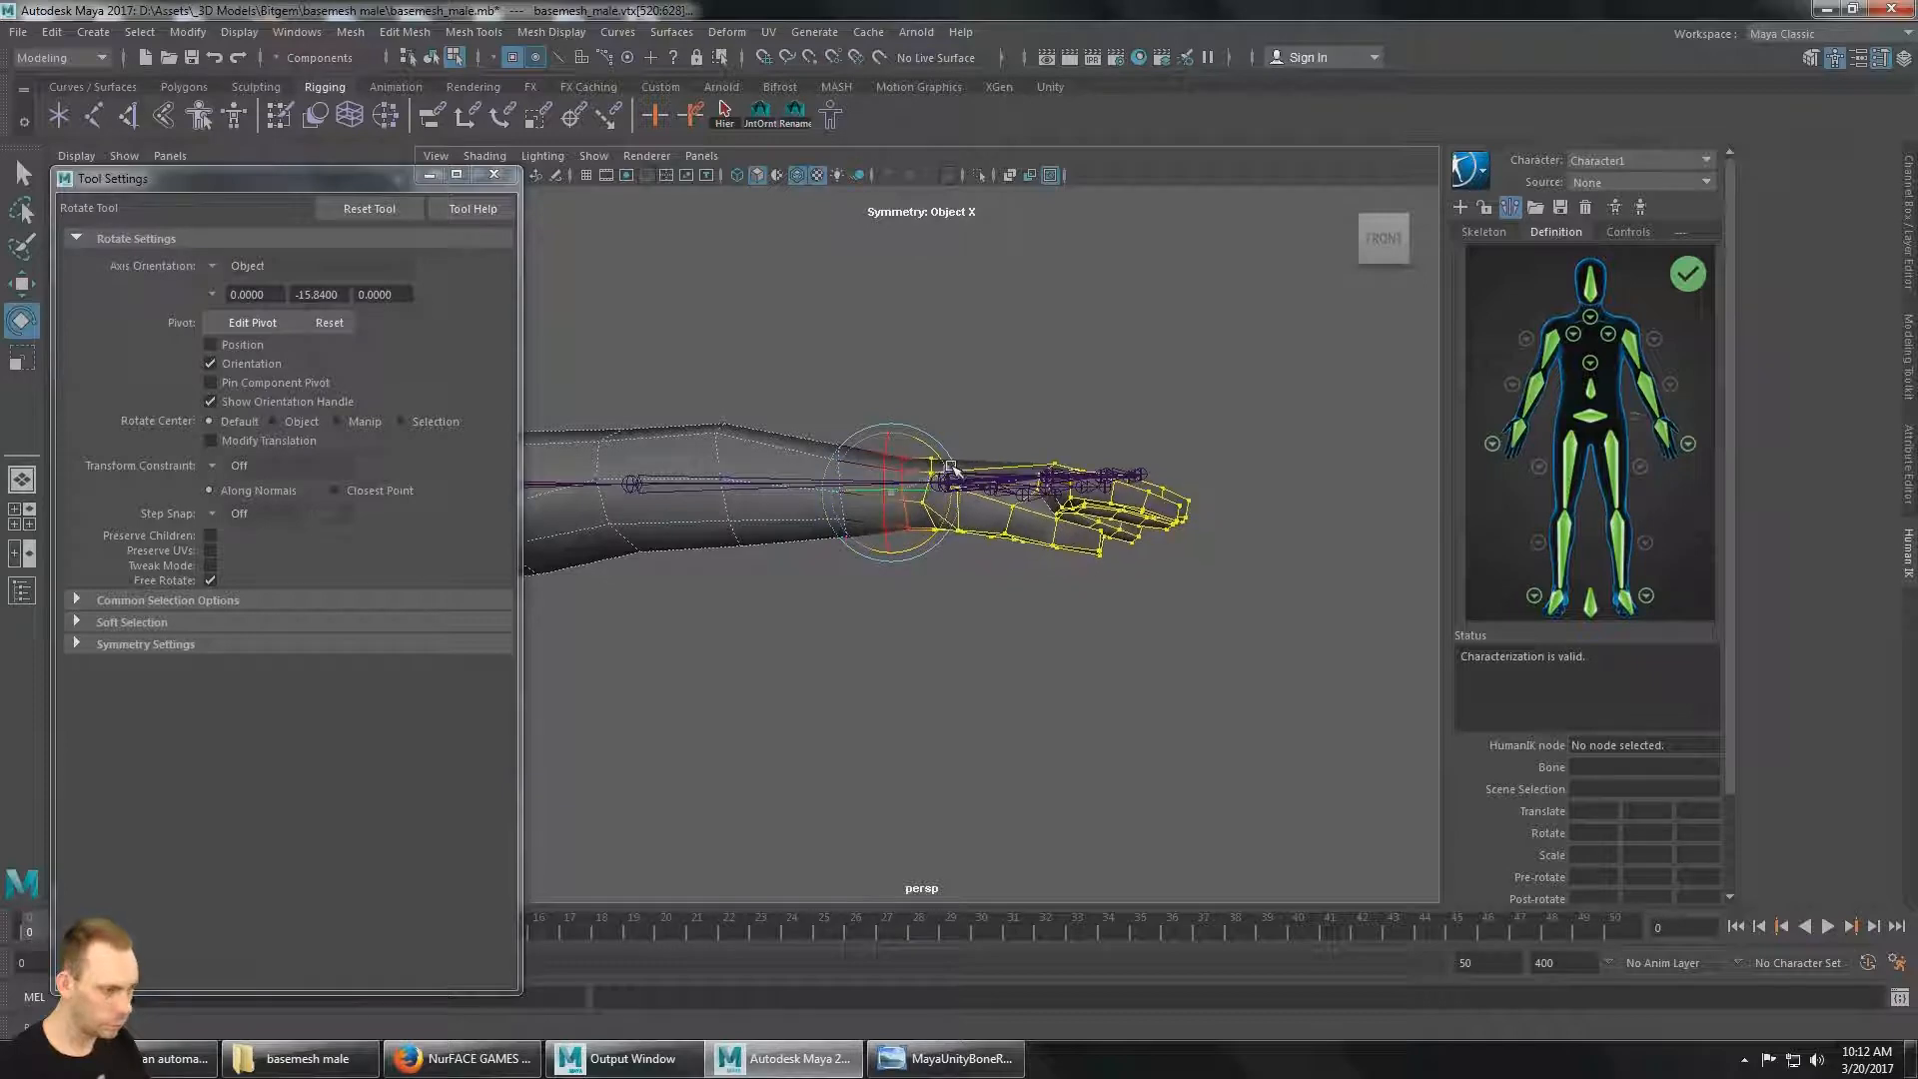
{"action": "left_click_drag", "start_coordinate": [1088, 416], "coordinate": [1178, 450], "text": "alt"}
{"action": "scroll", "coordinate": [1149, 497], "scroll_direction": "up", "scroll_amount": 2}
{"action": "middle_click_drag", "start_coordinate": [1147, 496], "coordinate": [1106, 625], "text": "alt"}
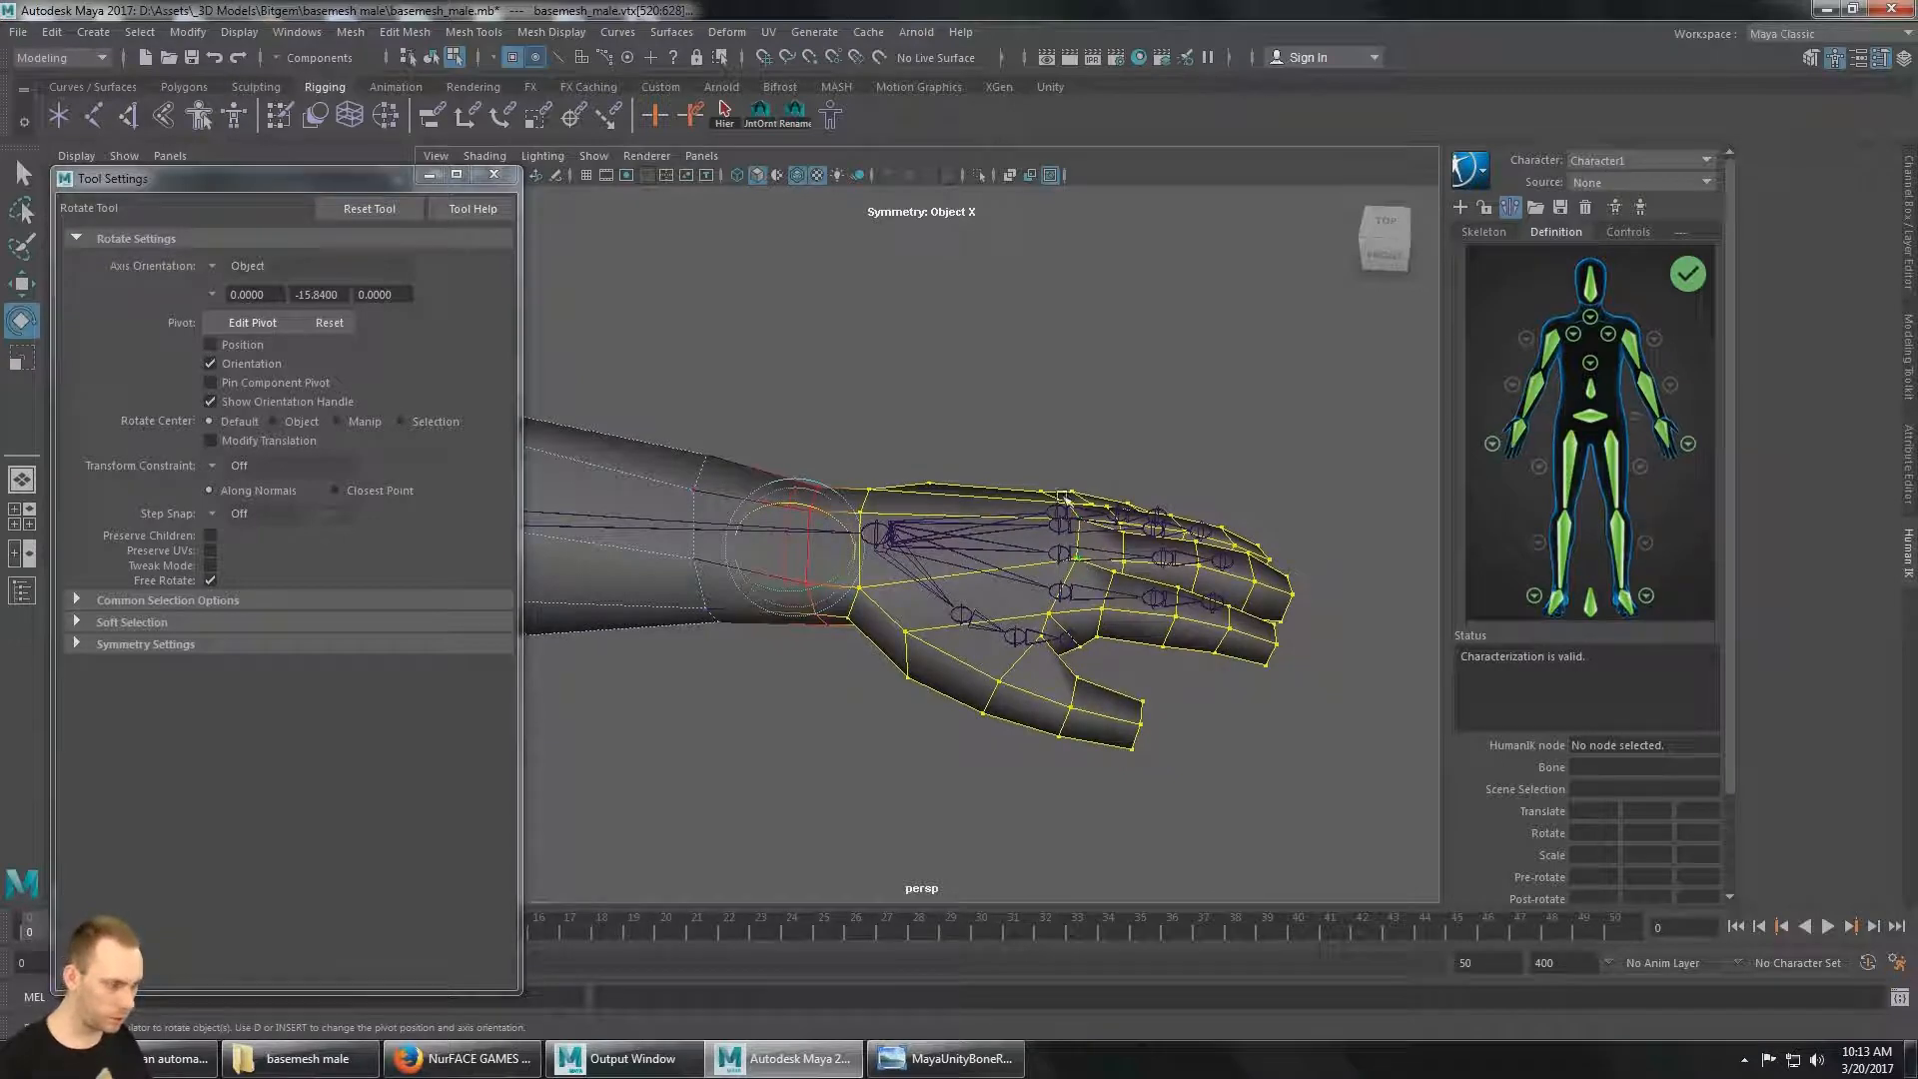
{"action": "left_click_drag", "start_coordinate": [1082, 518], "coordinate": [1047, 570], "text": "alt"}
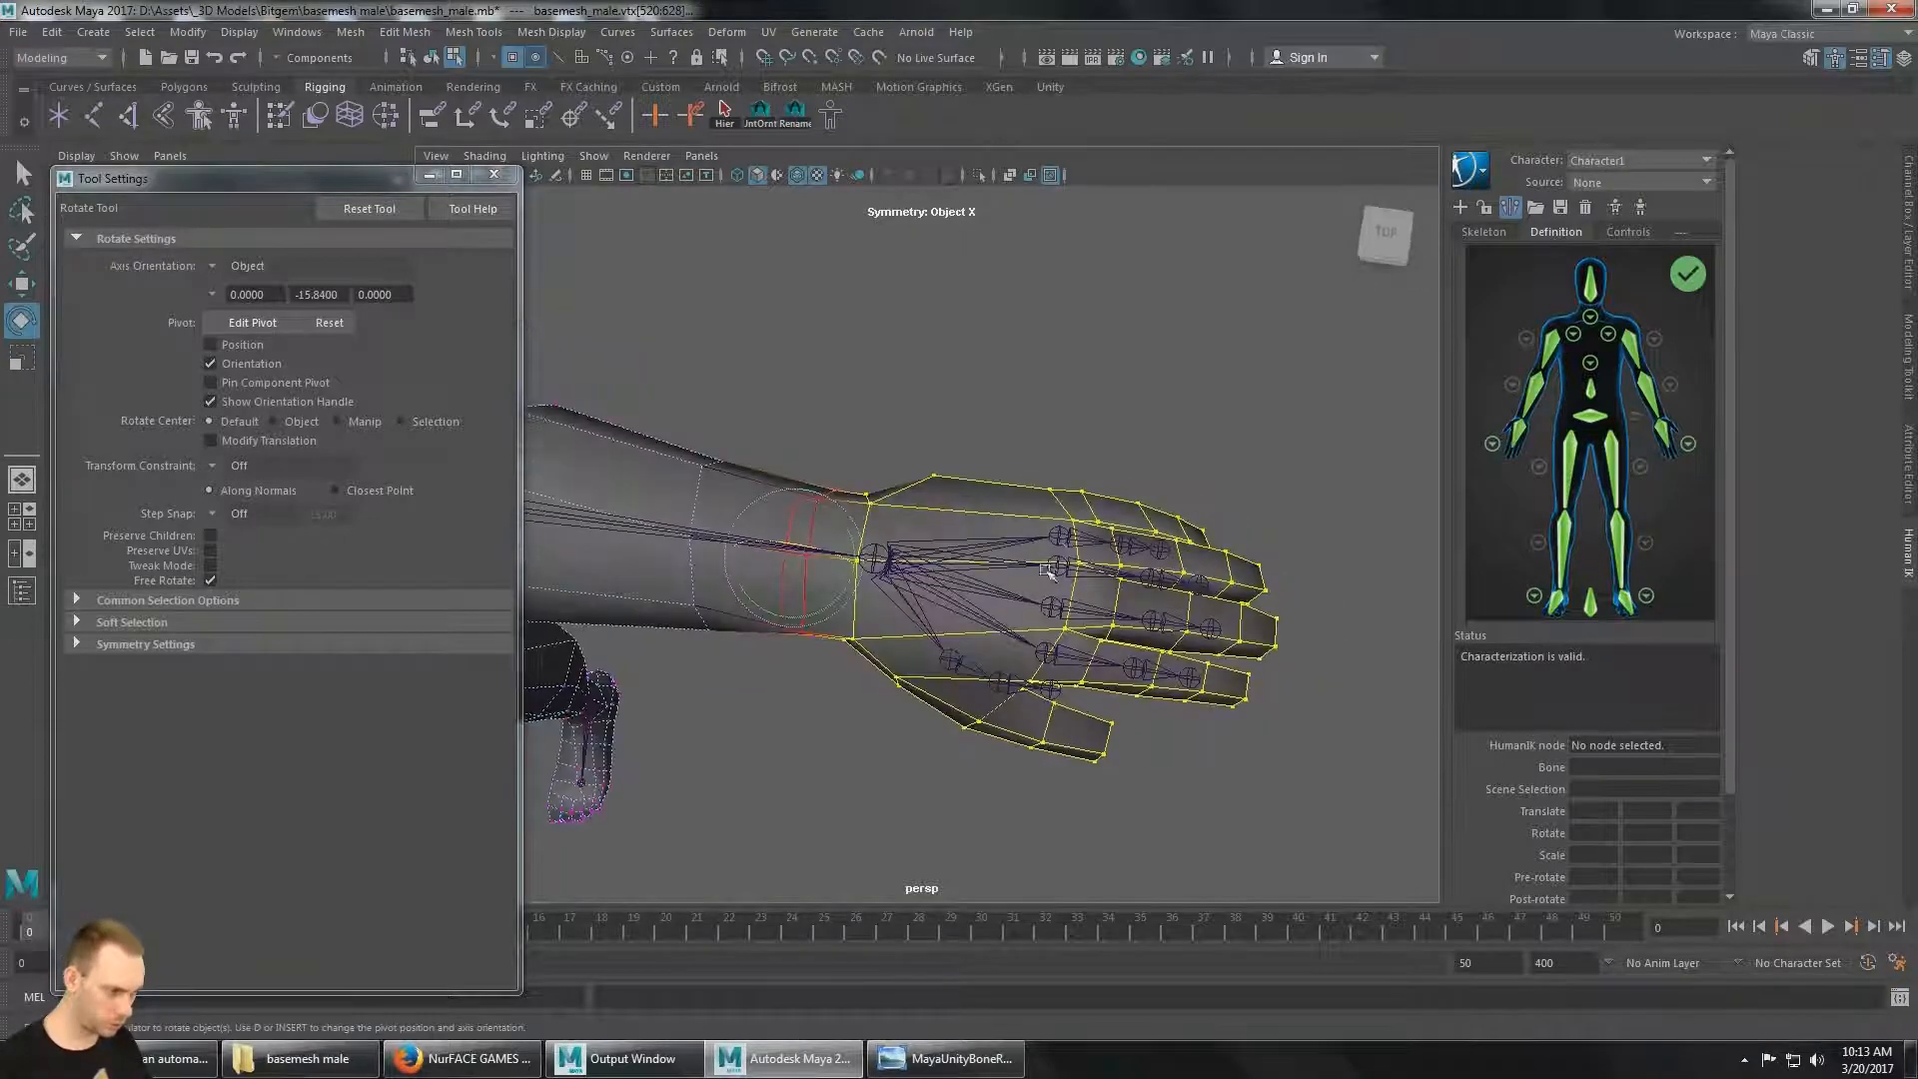
{"action": "middle_click_drag", "start_coordinate": [1067, 553], "coordinate": [992, 487], "text": "alt"}
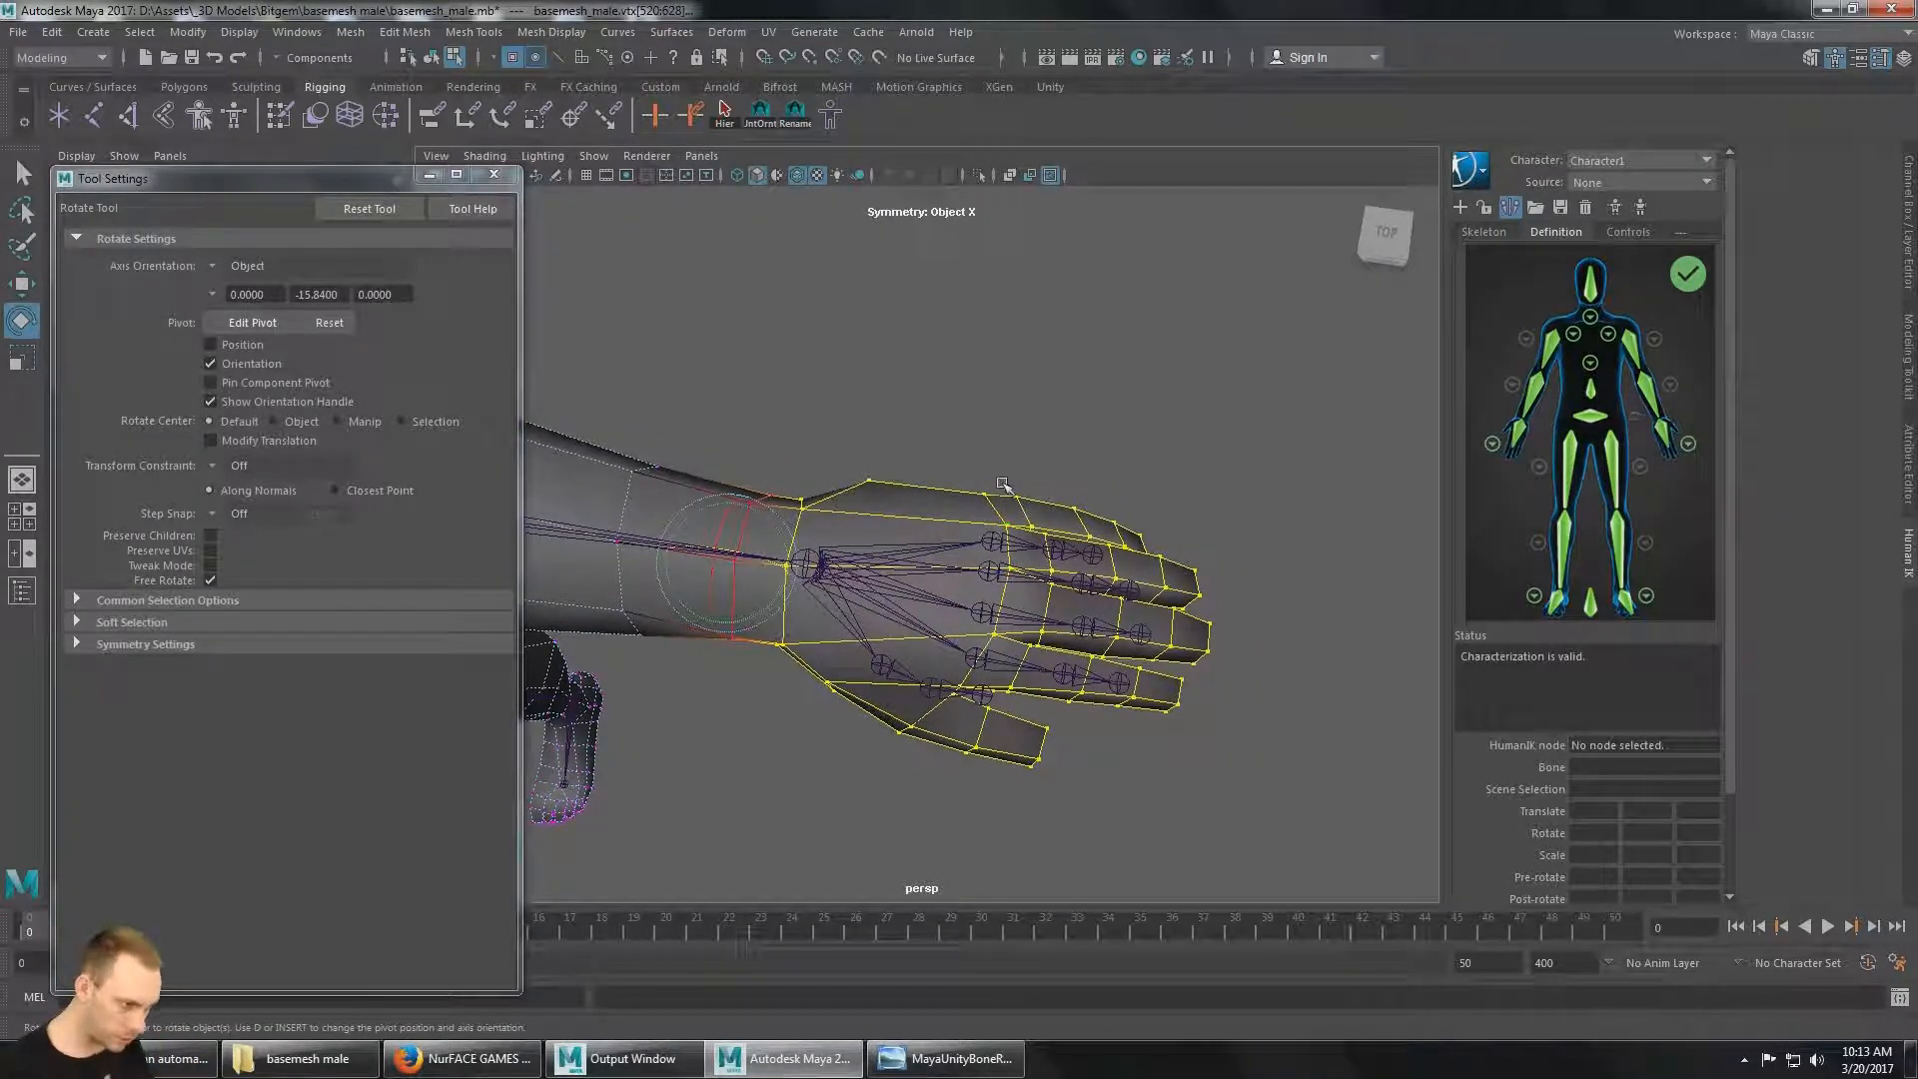
{"action": "left_click_drag", "start_coordinate": [1034, 557], "coordinate": [930, 672], "text": "alt"}
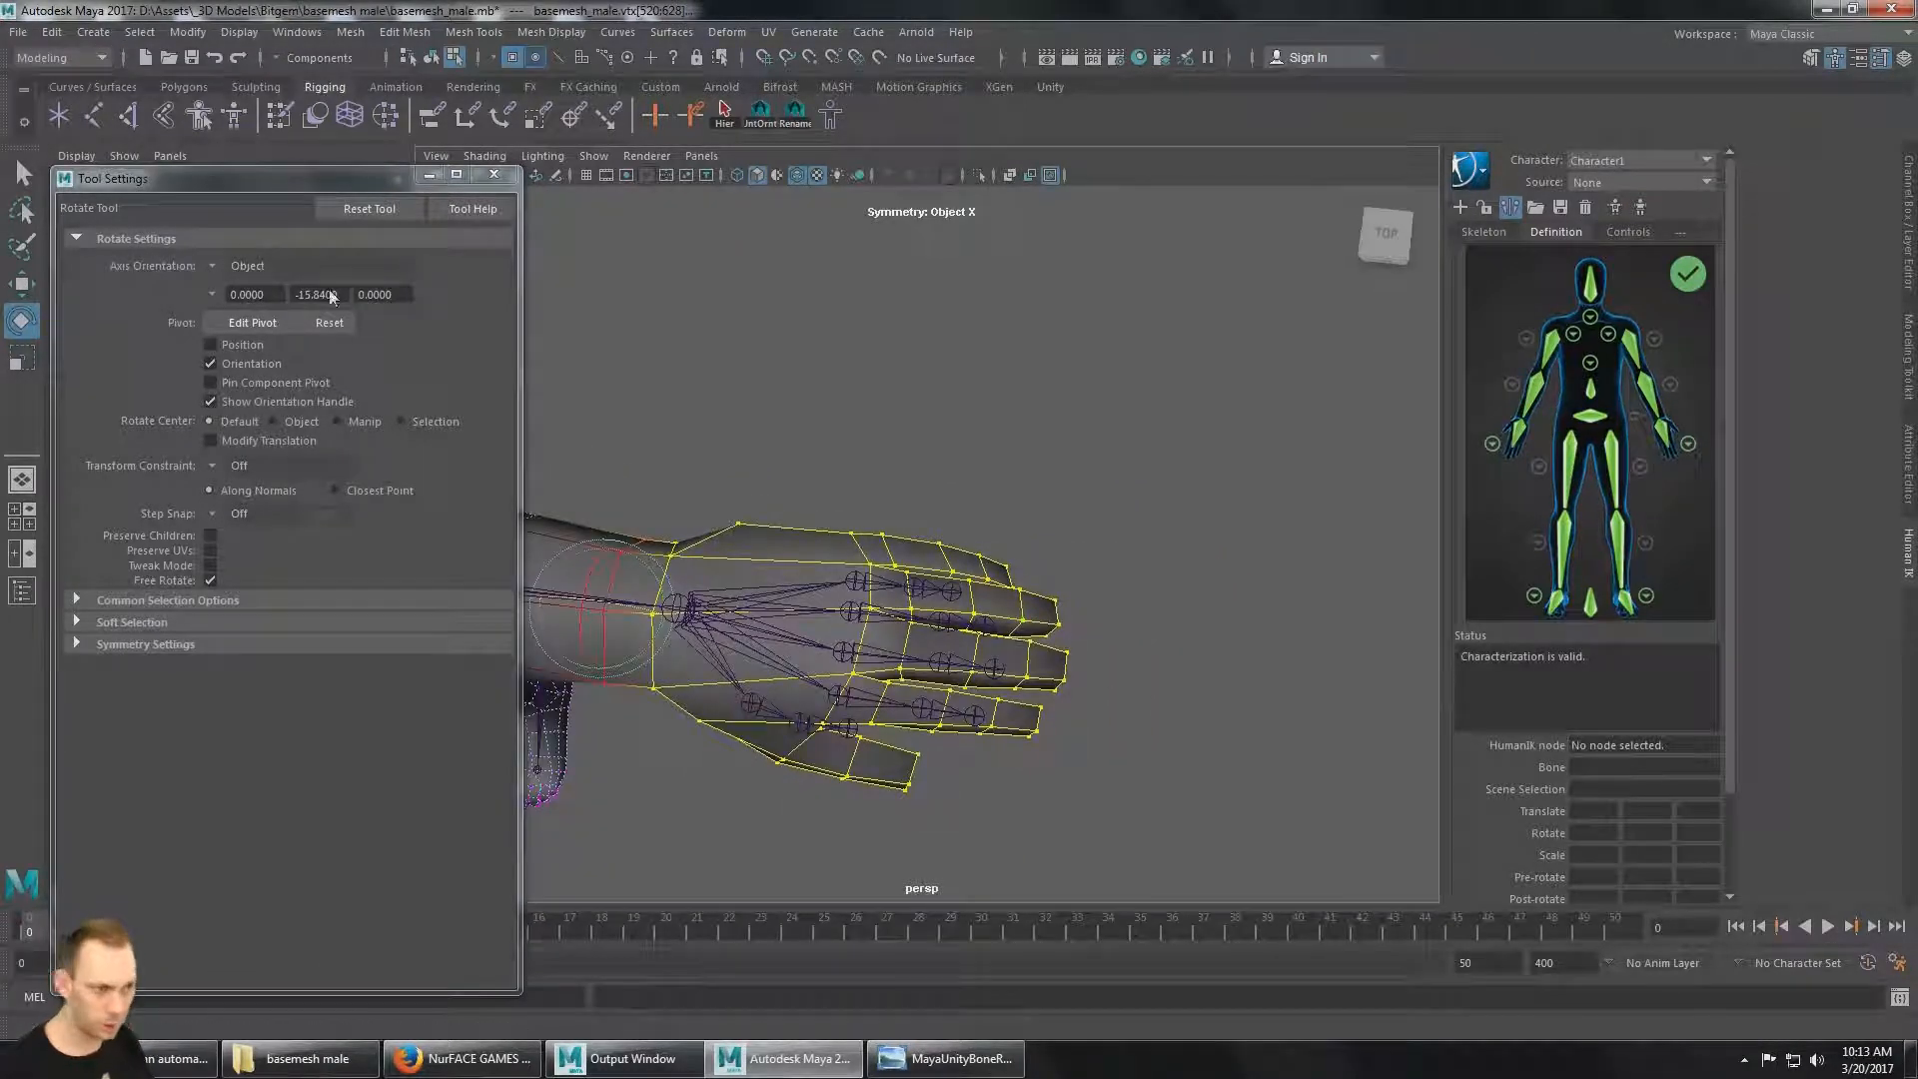
Select only the vertices of the four fingers with the Select tool, leaving out the palm and thumb.
{"action": "left_click", "coordinate": [24, 175]}
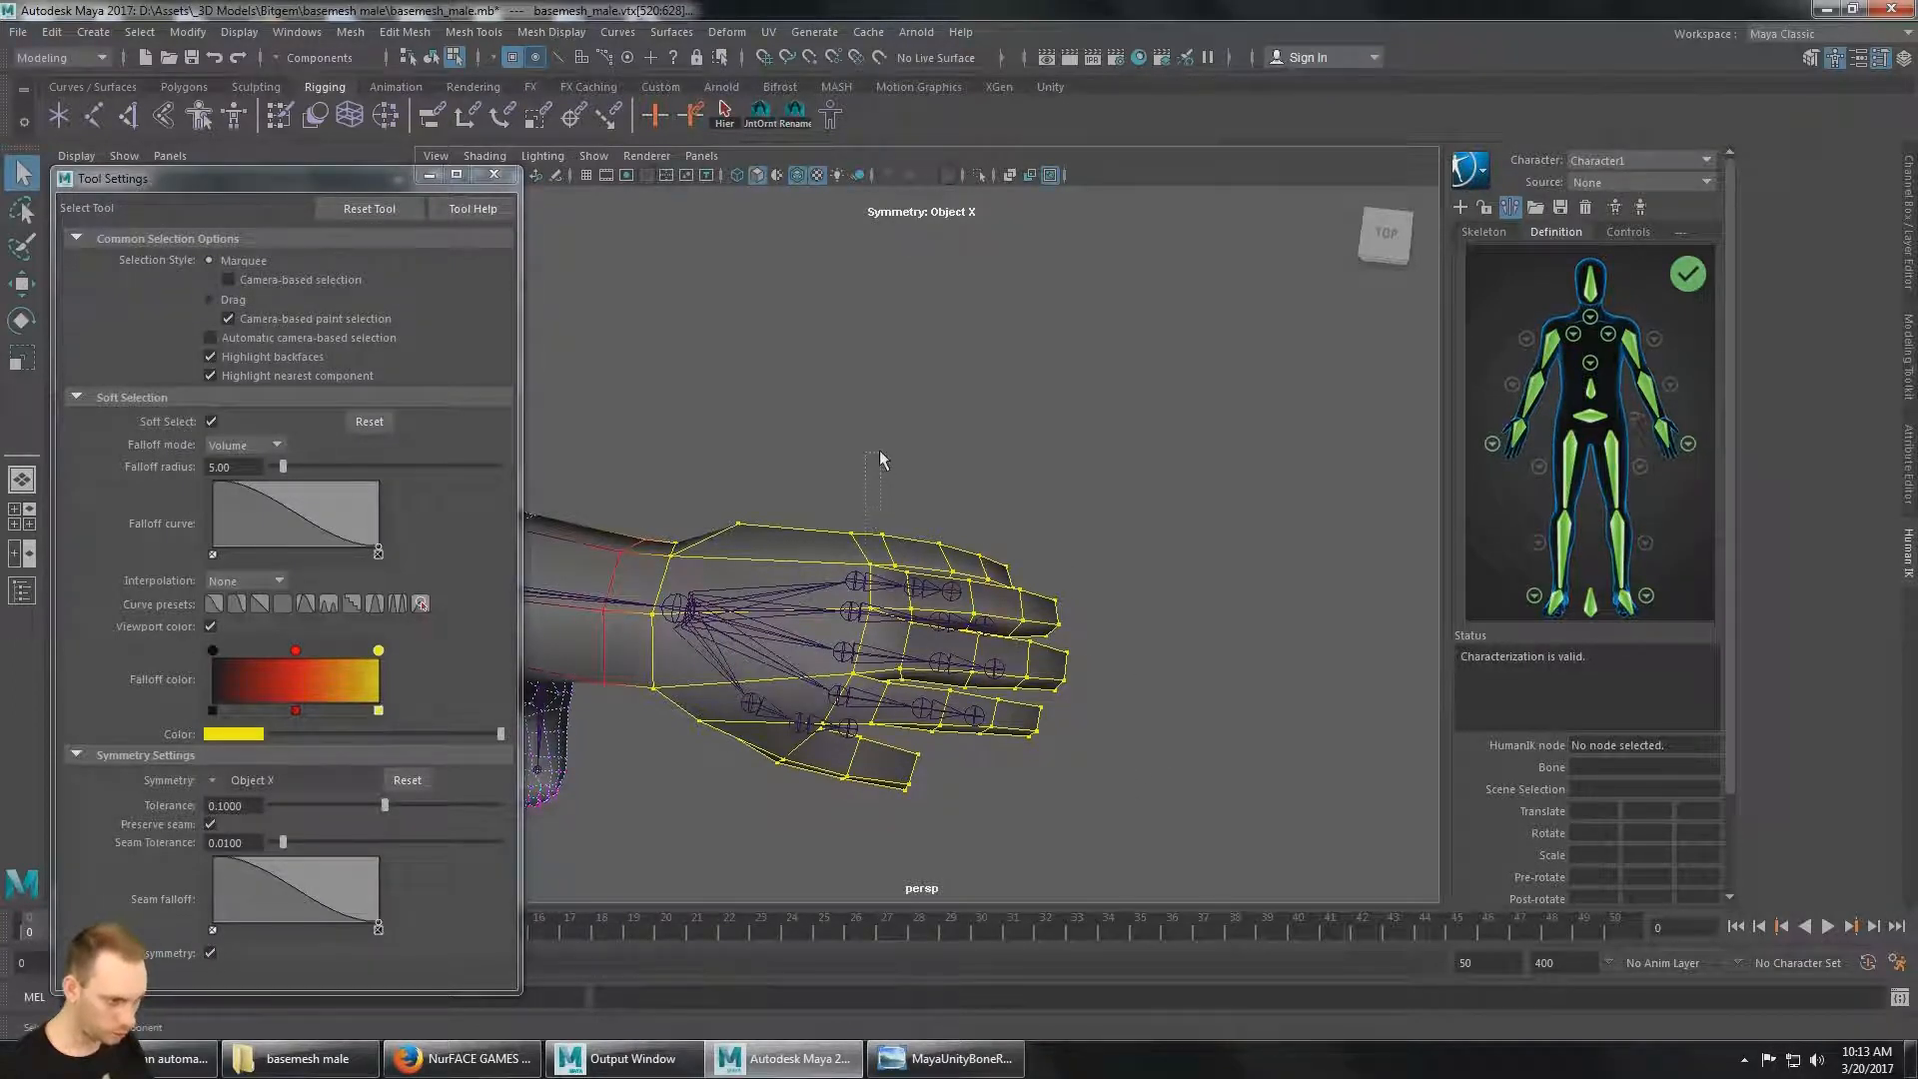
{"action": "left_click_drag", "start_coordinate": [921, 495], "coordinate": [941, 499]}
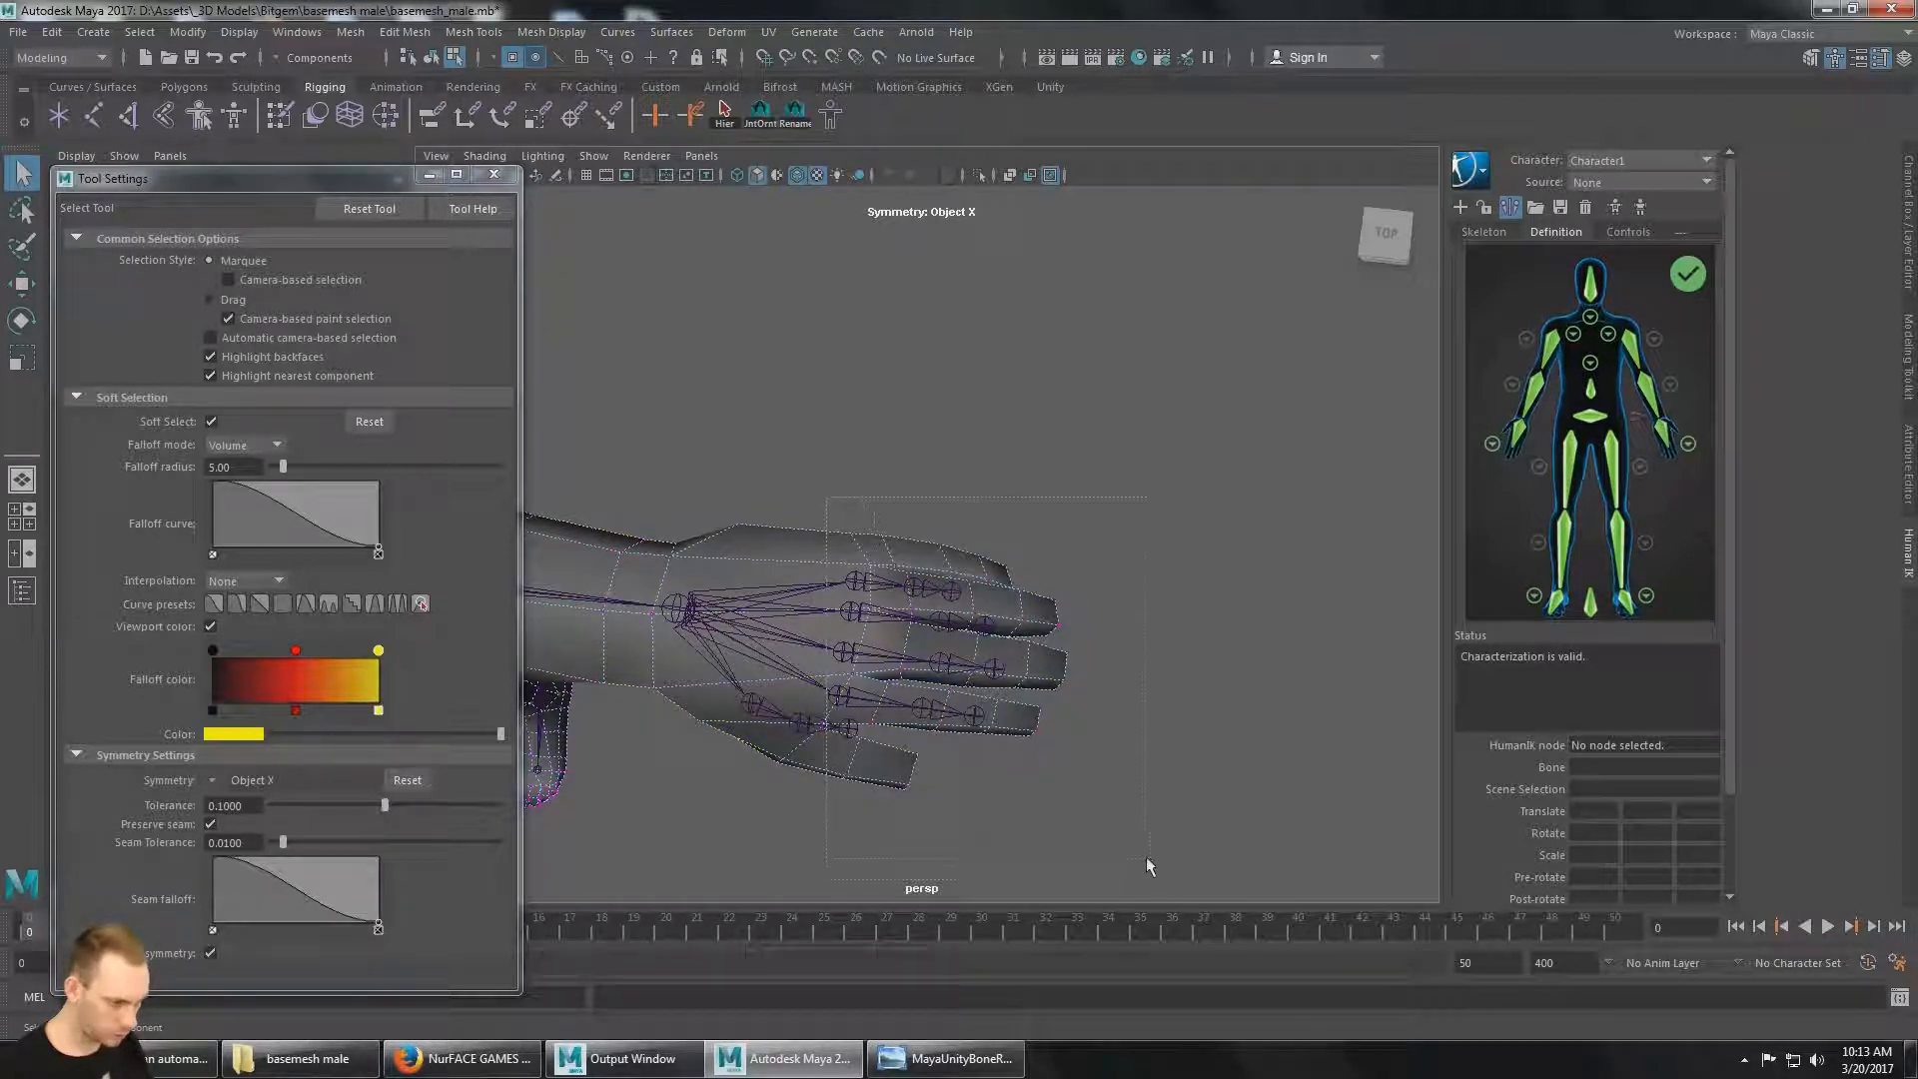
{"action": "left_click_drag", "start_coordinate": [1150, 865], "coordinate": [1149, 863]}
{"action": "left_click_drag", "start_coordinate": [1000, 750], "coordinate": [739, 632], "text": "alt"}
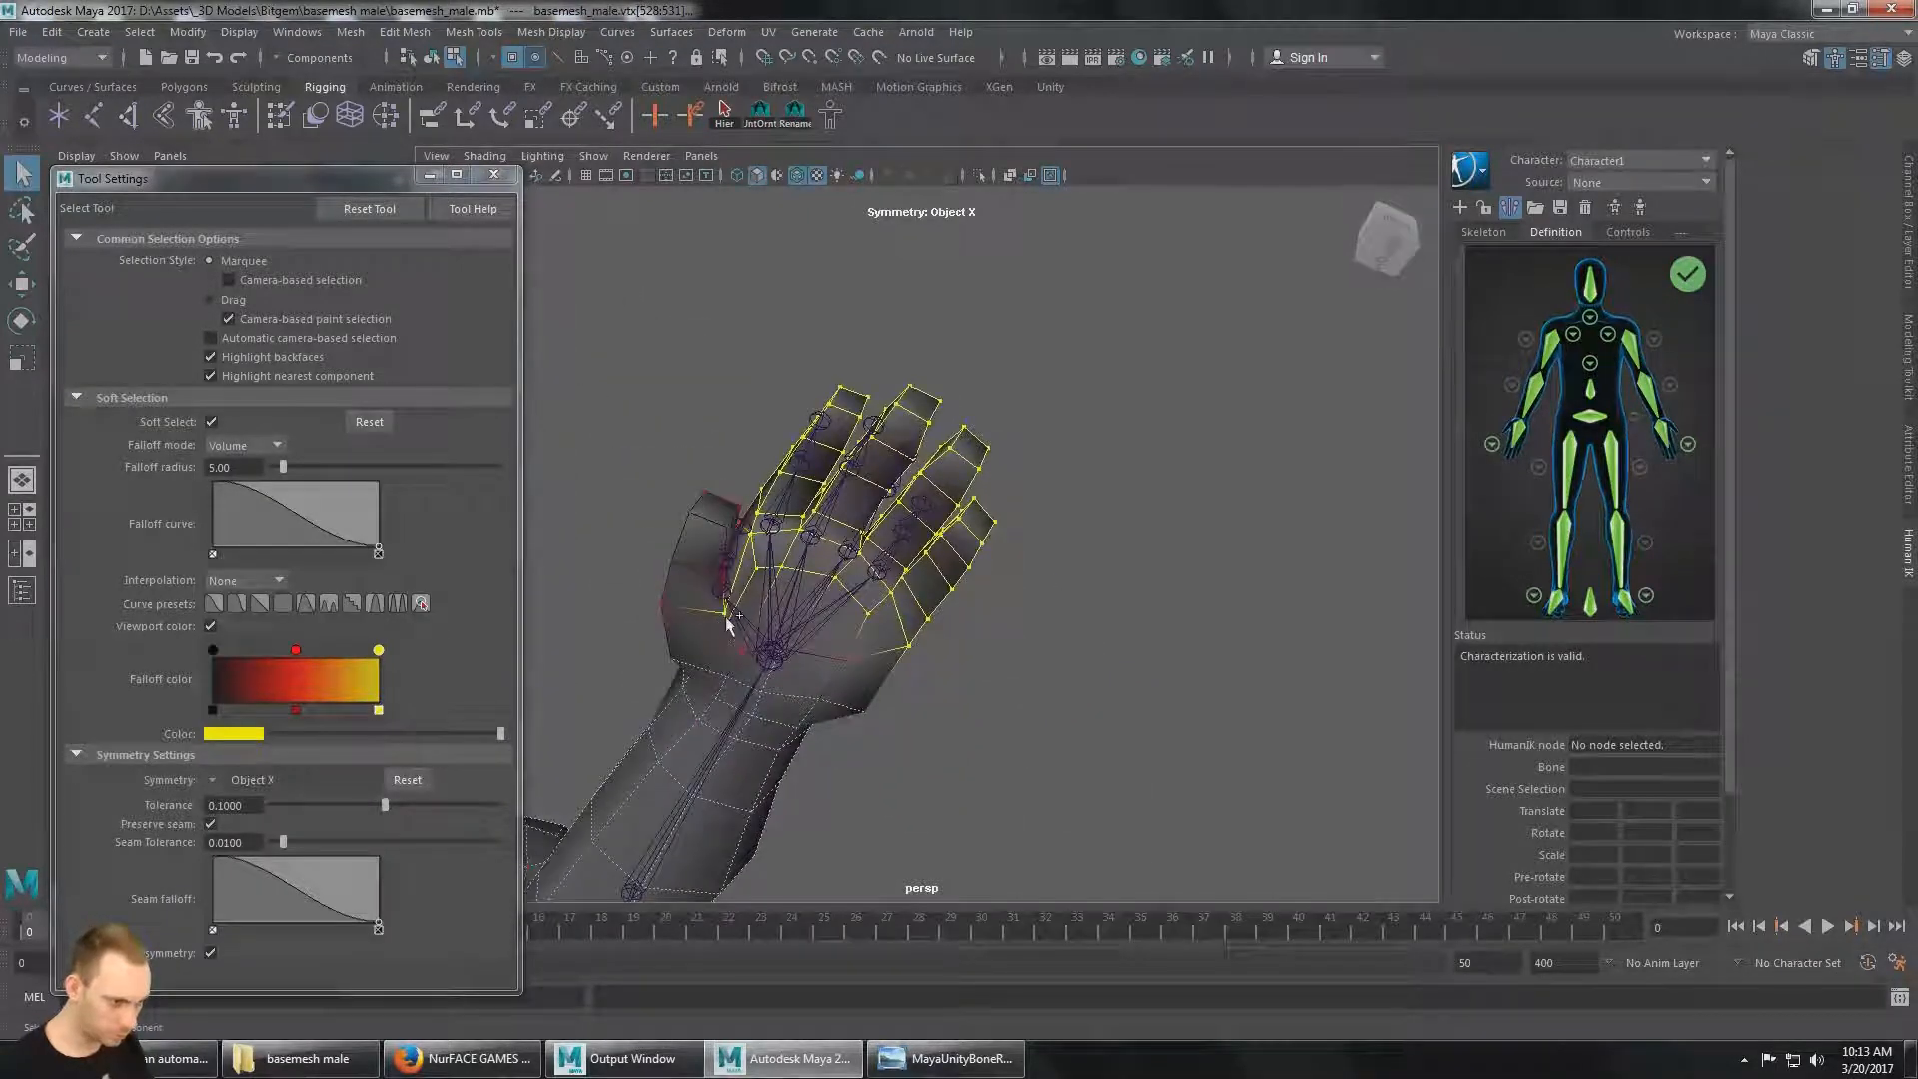
{"action": "left_click_drag", "start_coordinate": [889, 569], "coordinate": [774, 605], "text": "alt"}
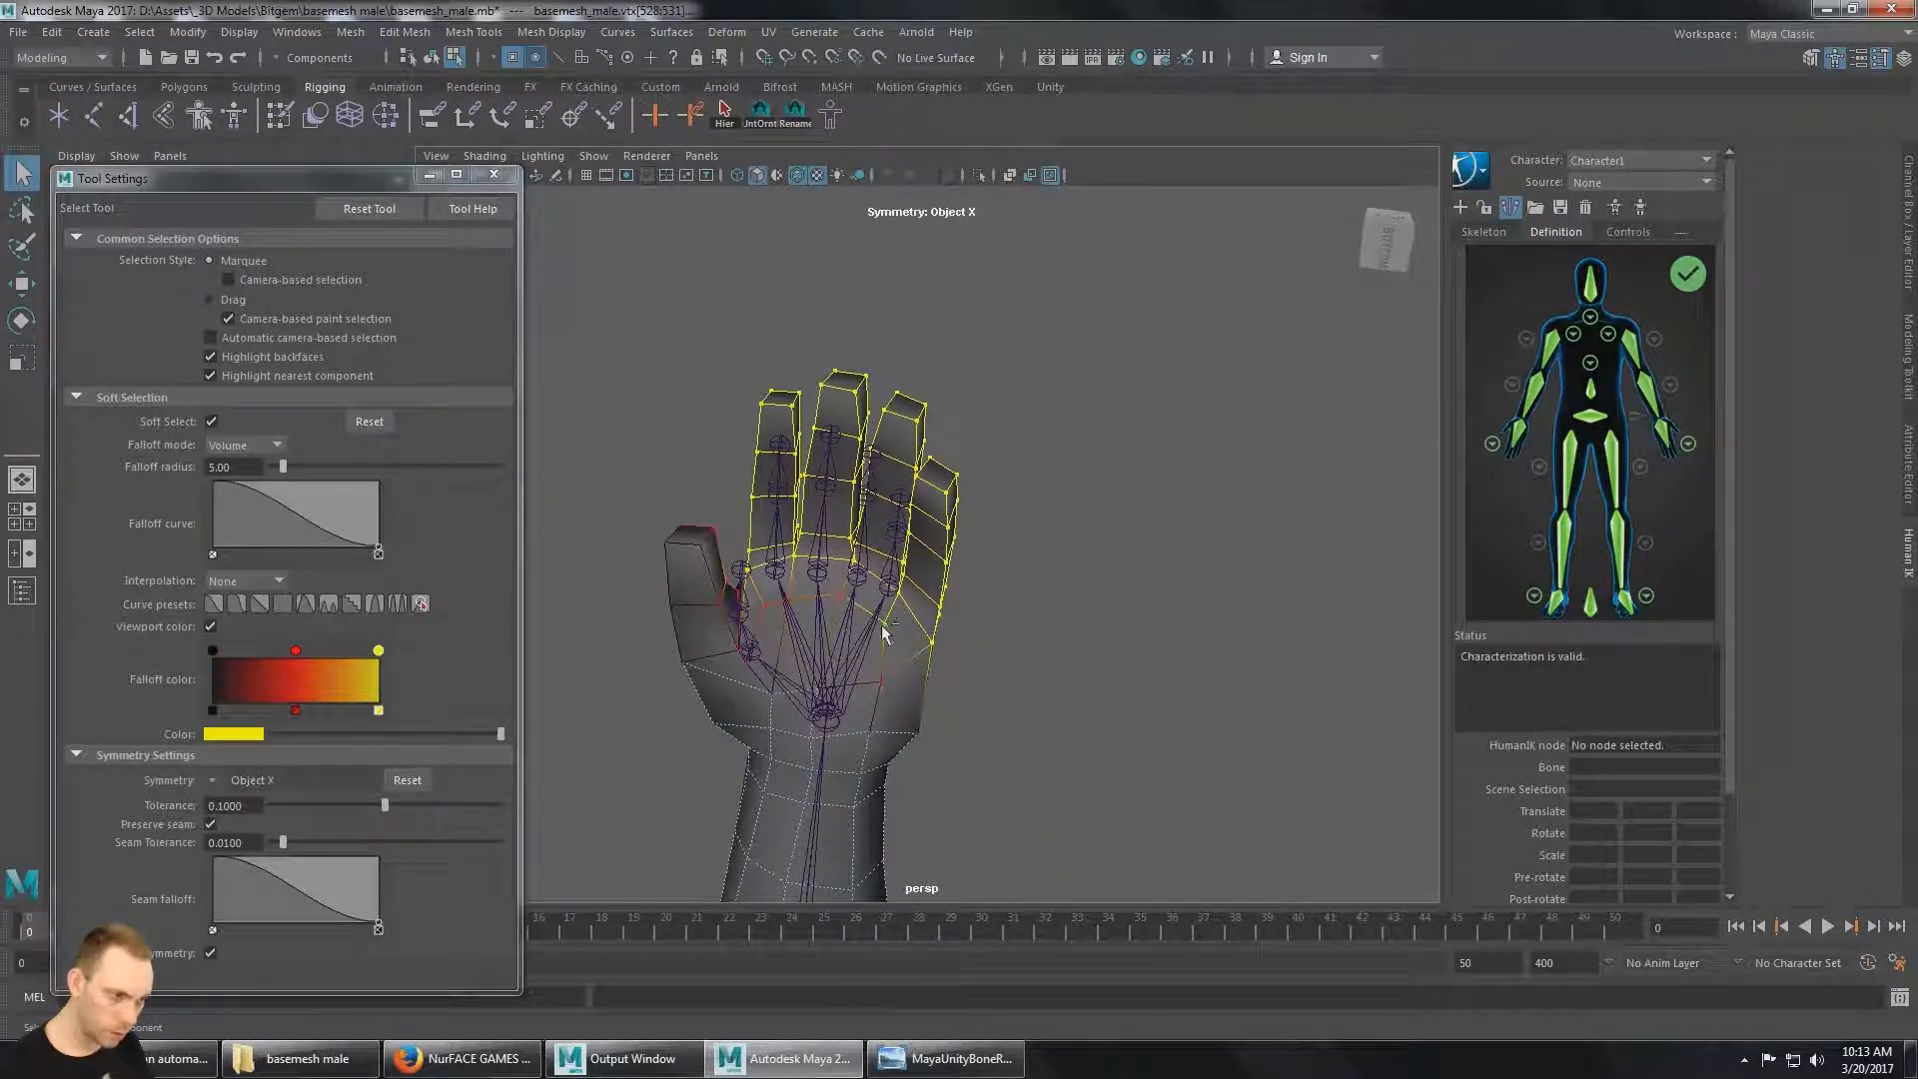
{"action": "left_click_drag", "start_coordinate": [931, 622], "coordinate": [834, 640], "text": "alt"}
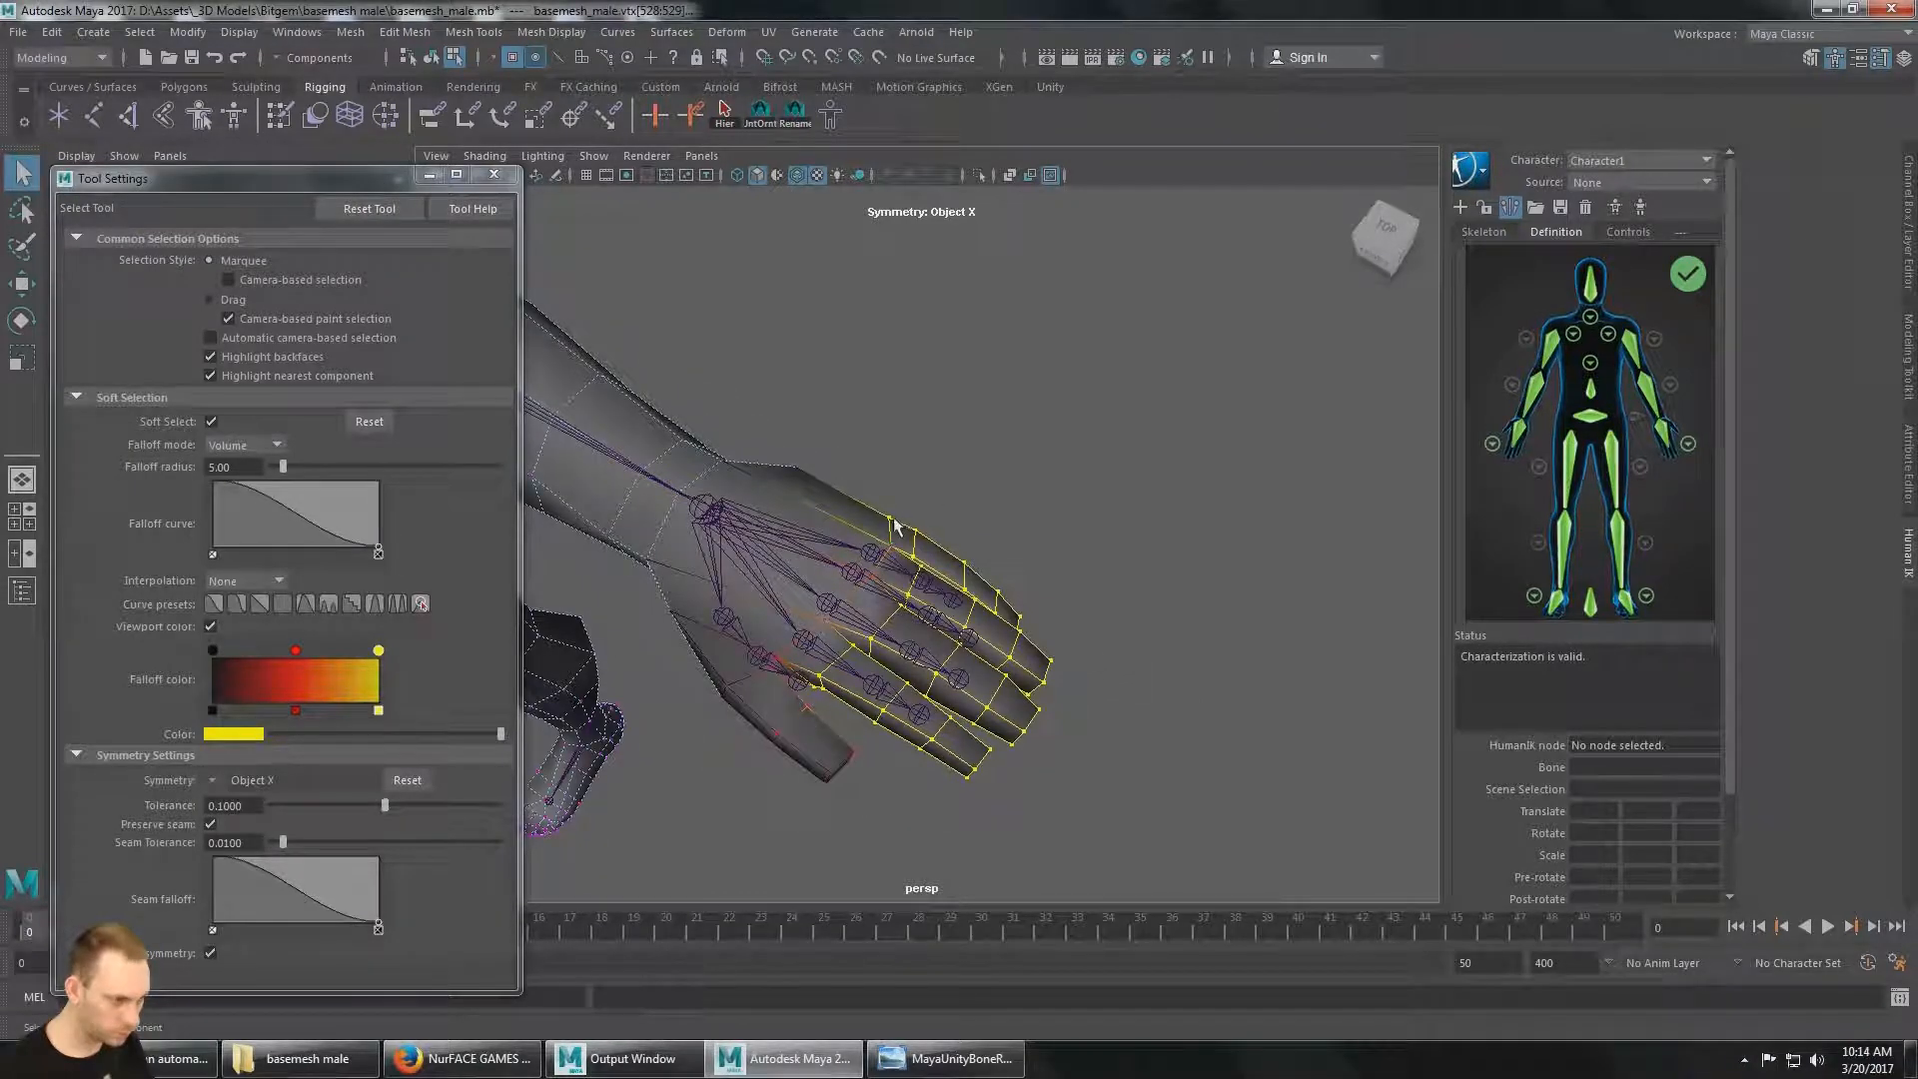
{"action": "left_click_drag", "start_coordinate": [896, 526], "coordinate": [1002, 562], "text": "alt"}
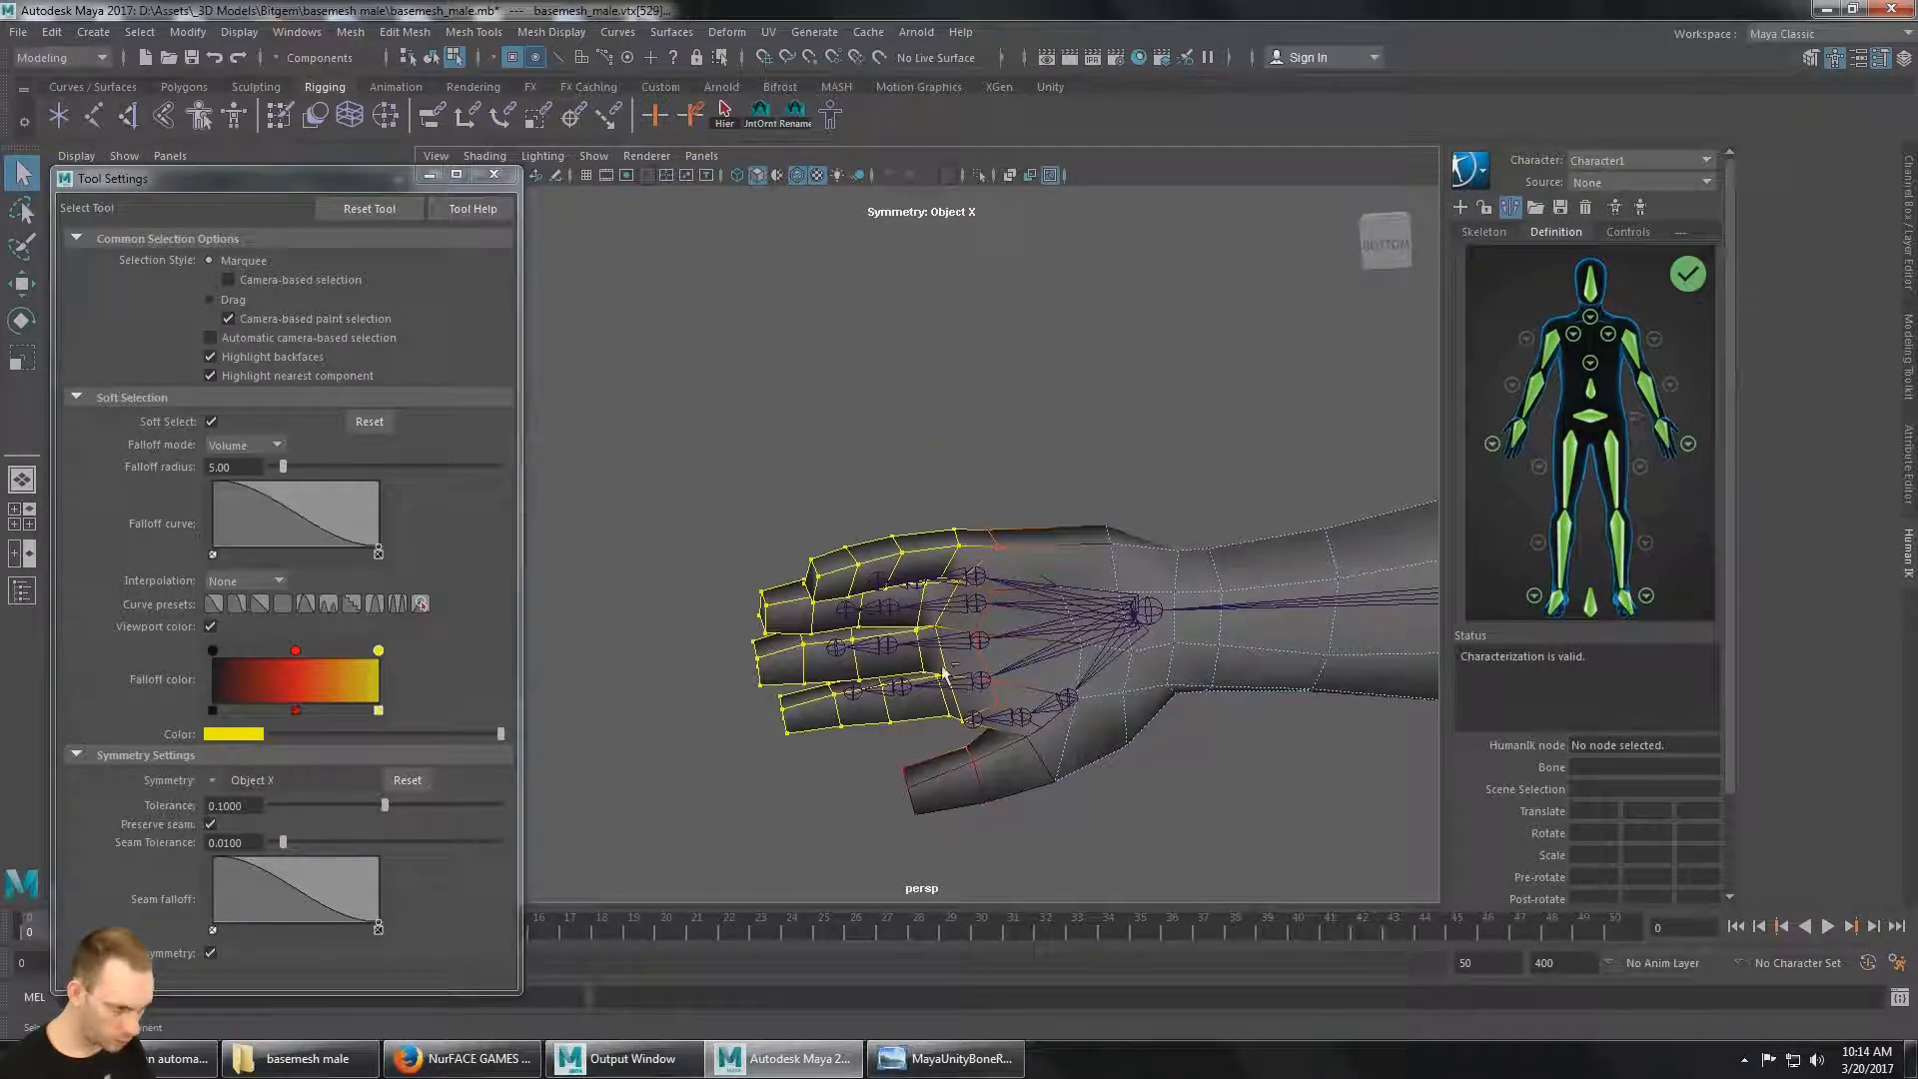
{"action": "left_click_drag", "start_coordinate": [966, 729], "coordinate": [952, 630], "text": "alt"}
Move the finger vertices' rotation pivot back to the knuckle joints at the base of the fingers.
{"action": "key", "text": "e"}
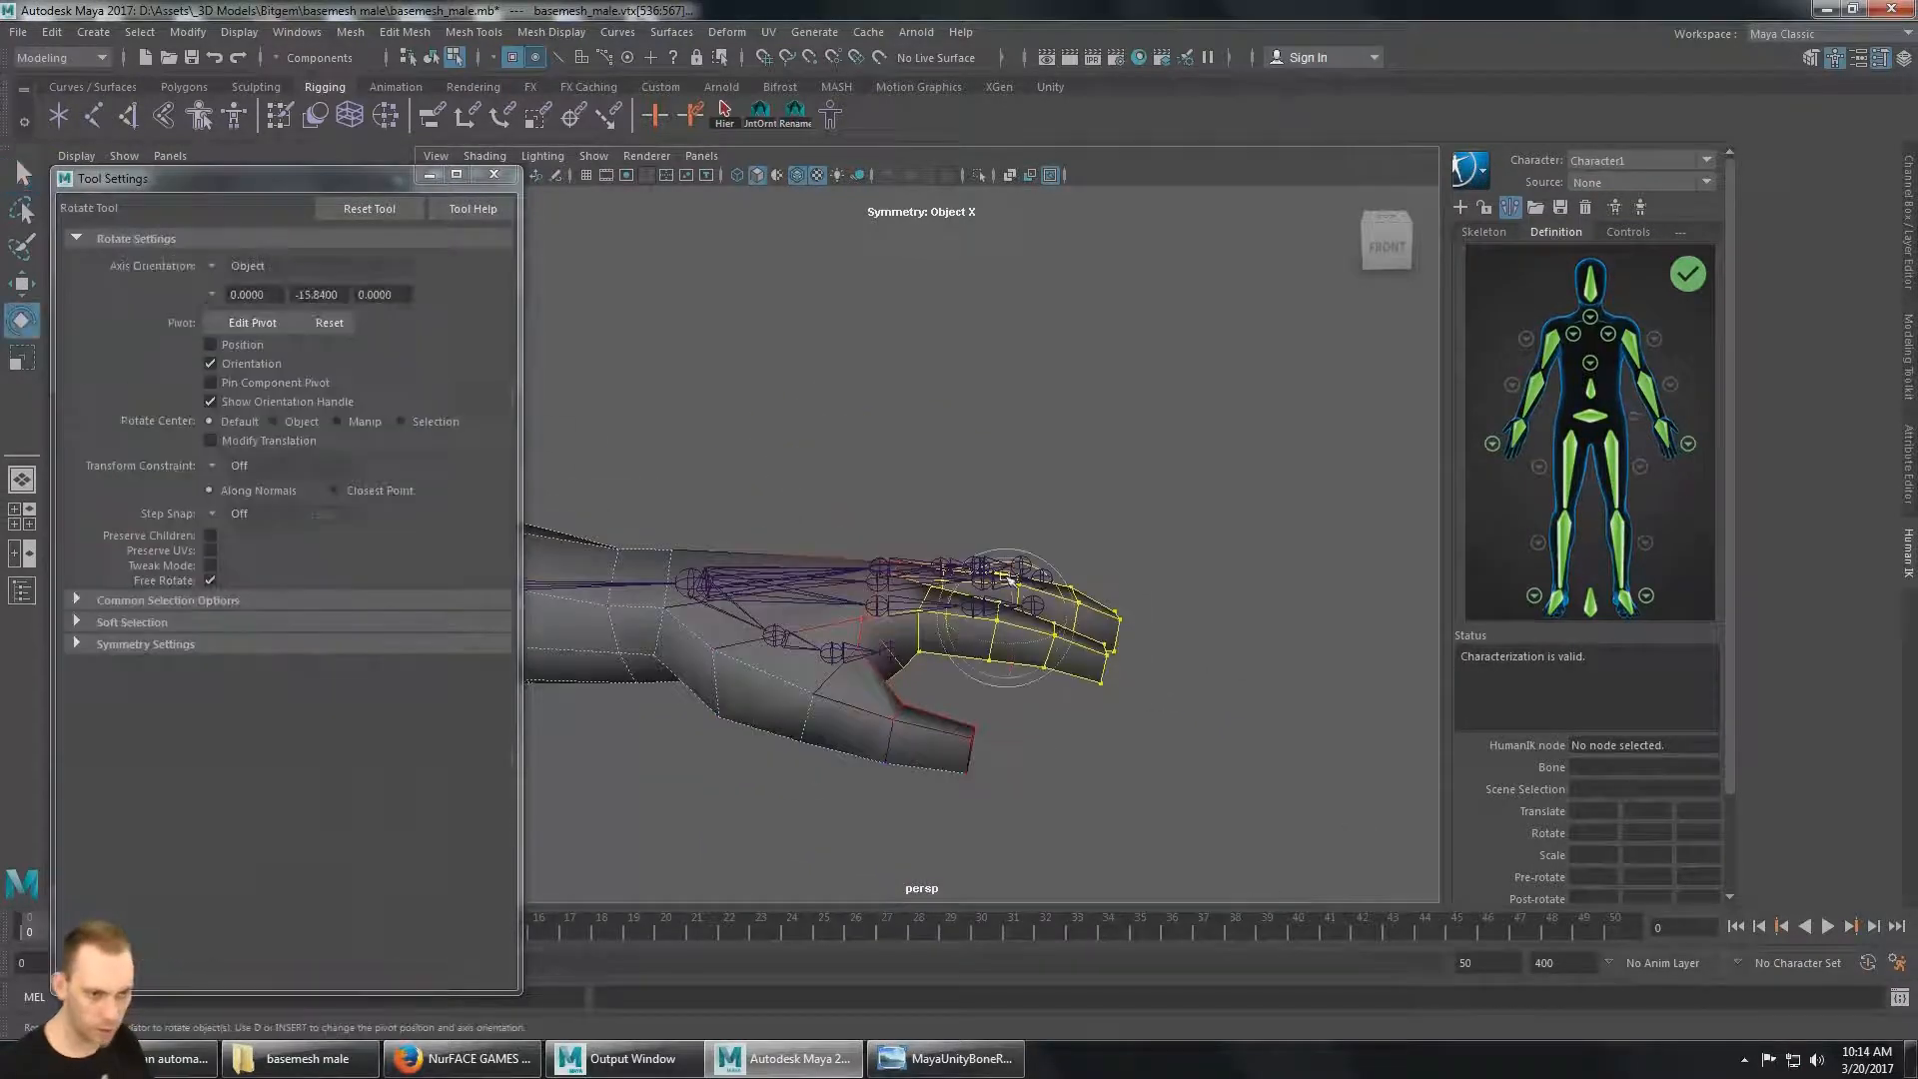
{"action": "left_click", "coordinate": [248, 323]}
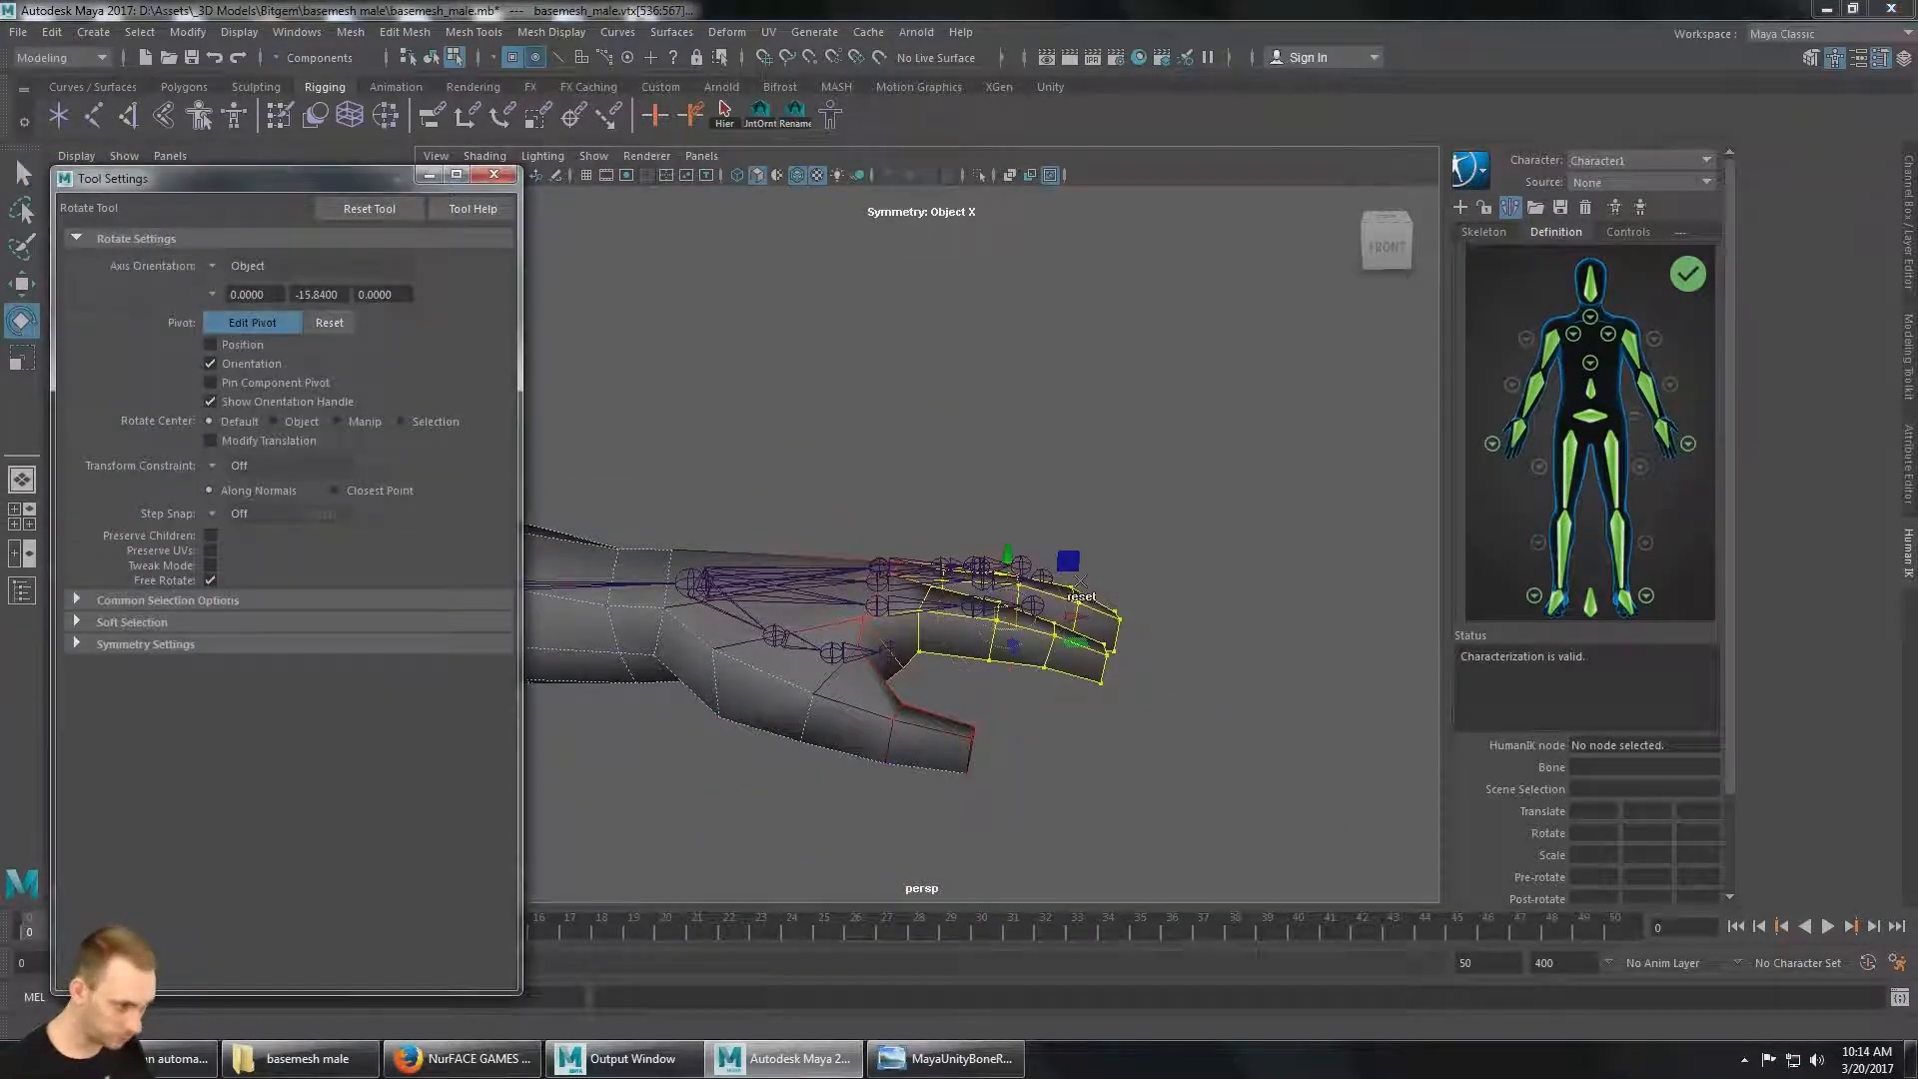
{"action": "left_click_drag", "start_coordinate": [1102, 570], "coordinate": [1078, 596], "text": "alt"}
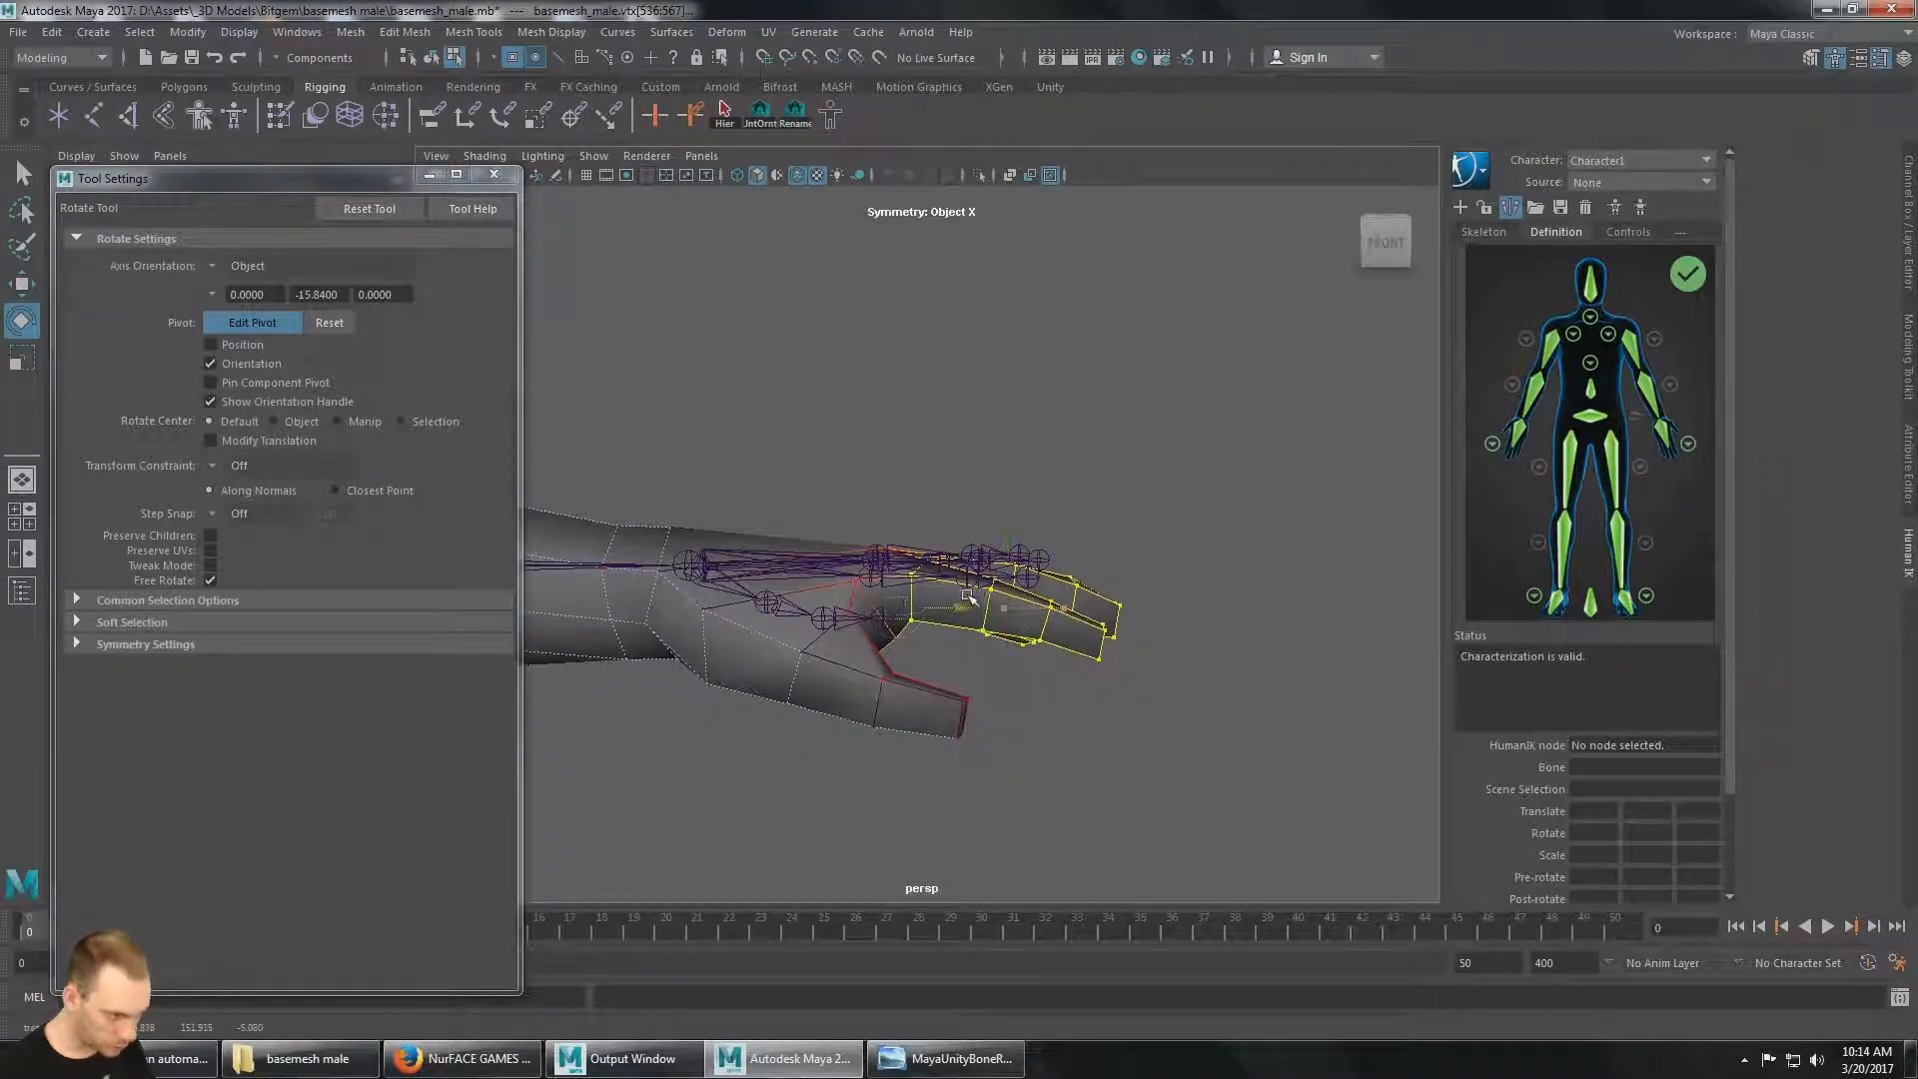
{"action": "left_click_drag", "start_coordinate": [954, 598], "coordinate": [880, 496], "text": "alt"}
{"action": "left_click_drag", "start_coordinate": [949, 544], "coordinate": [1059, 550], "text": "alt"}
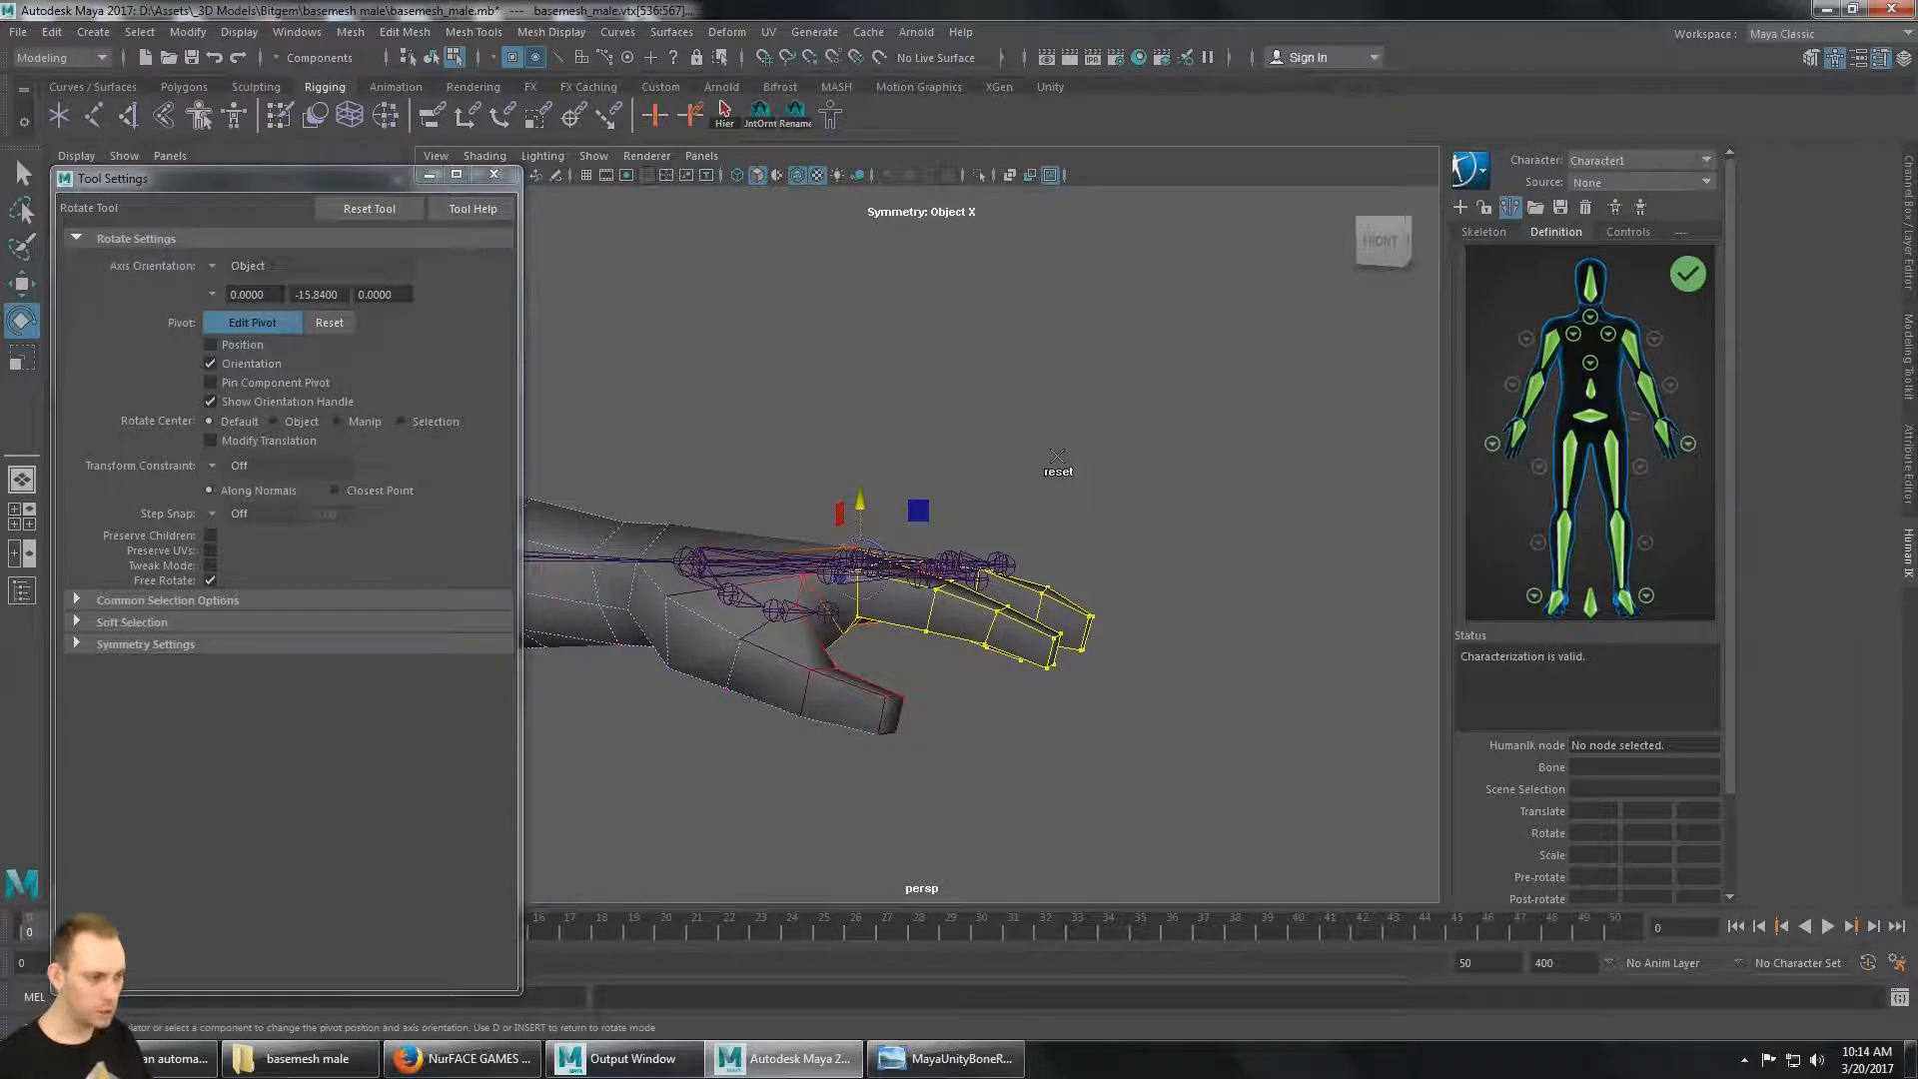
{"action": "left_click_drag", "start_coordinate": [1057, 457], "coordinate": [1037, 559], "text": "alt"}
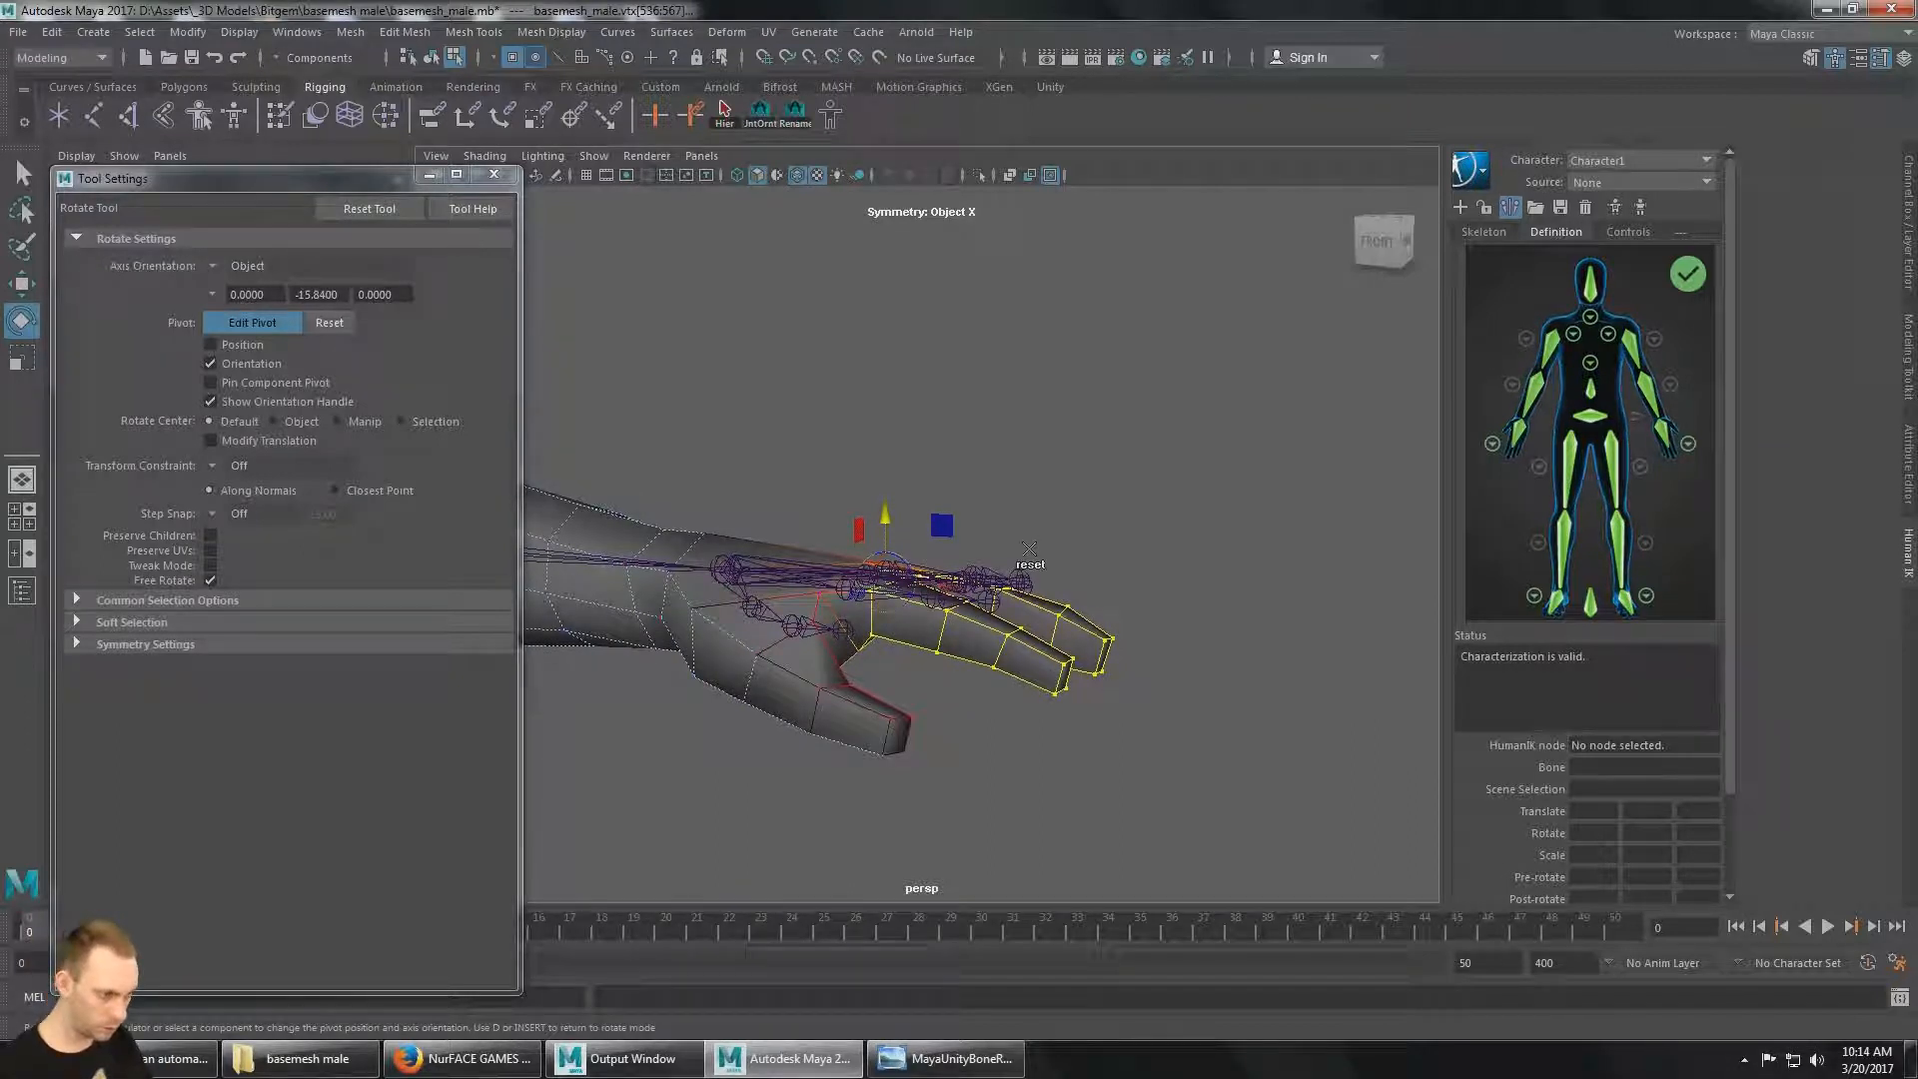
Leave pivot editing and rotate the four fingers' vertices slightly upward about the knuckles in a front view.
{"action": "key", "text": "alt+grave"}
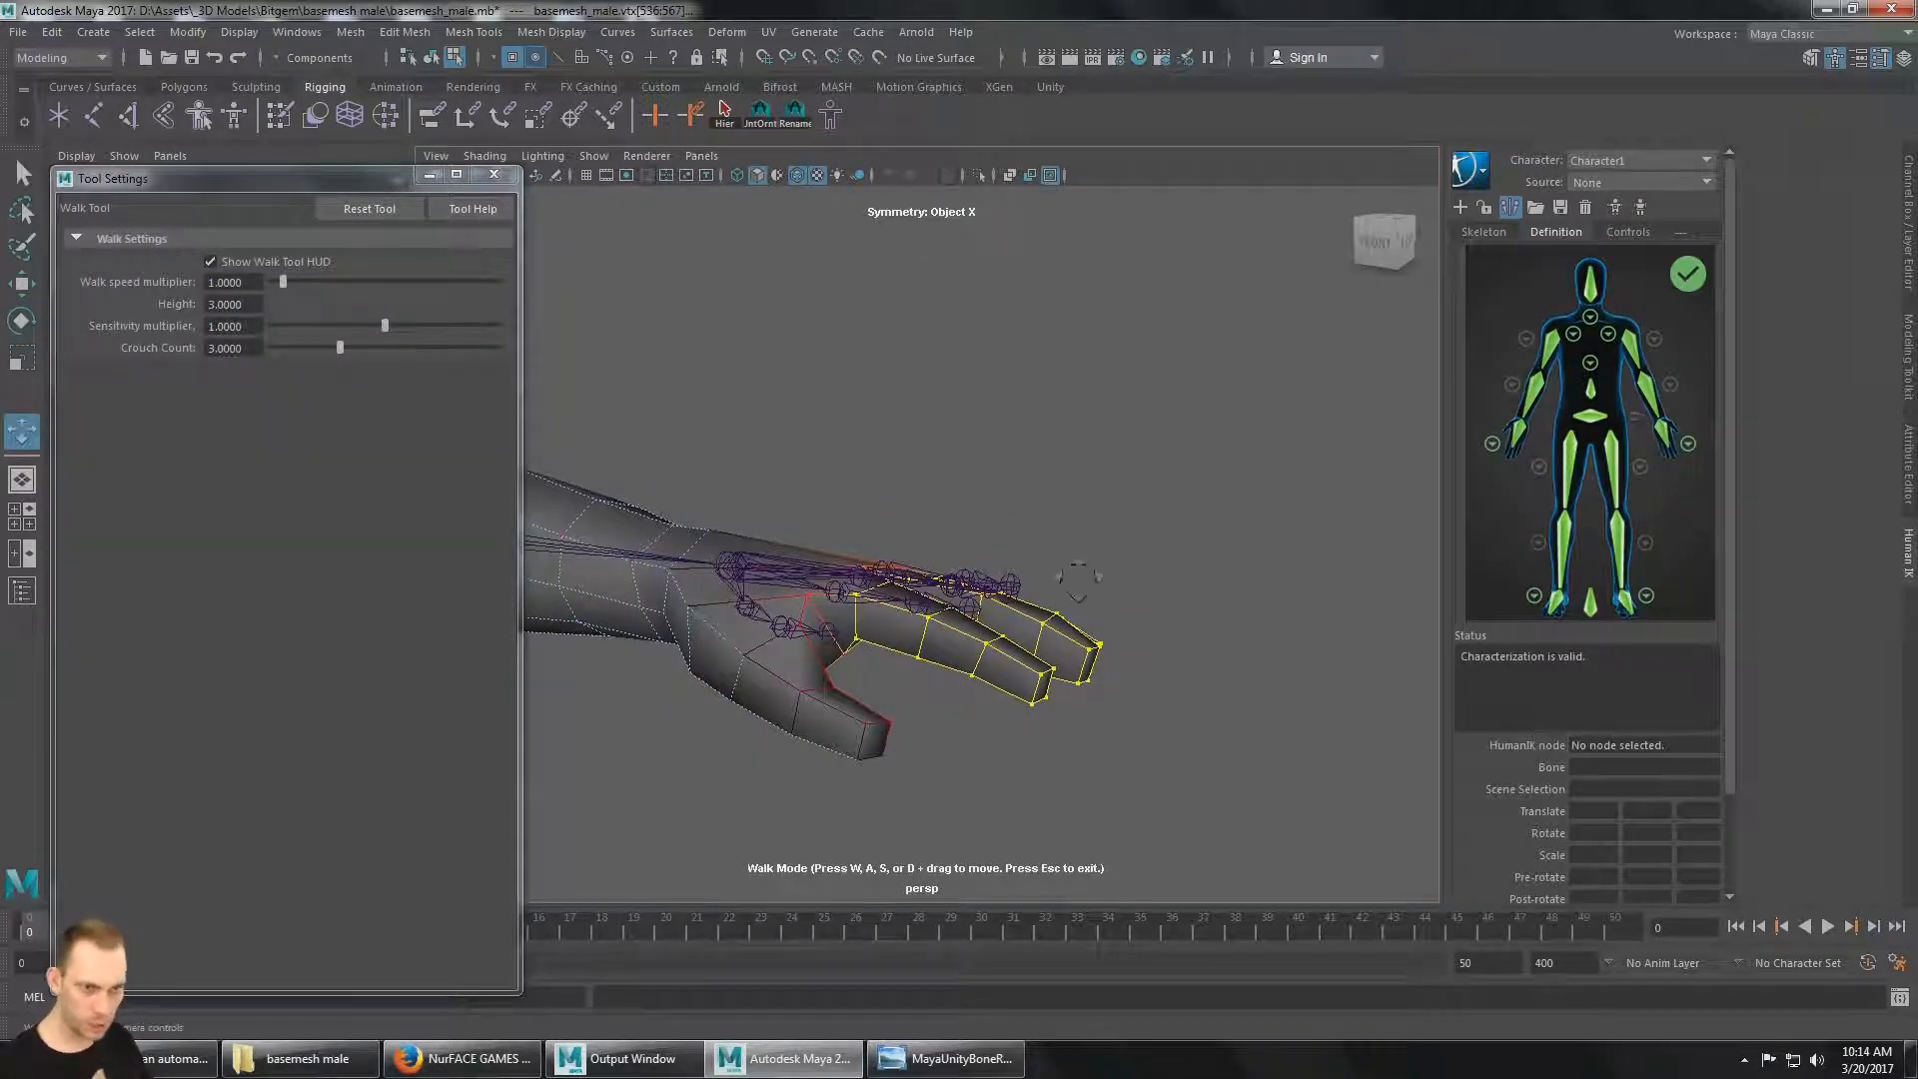
{"action": "left_click", "coordinate": [20, 177]}
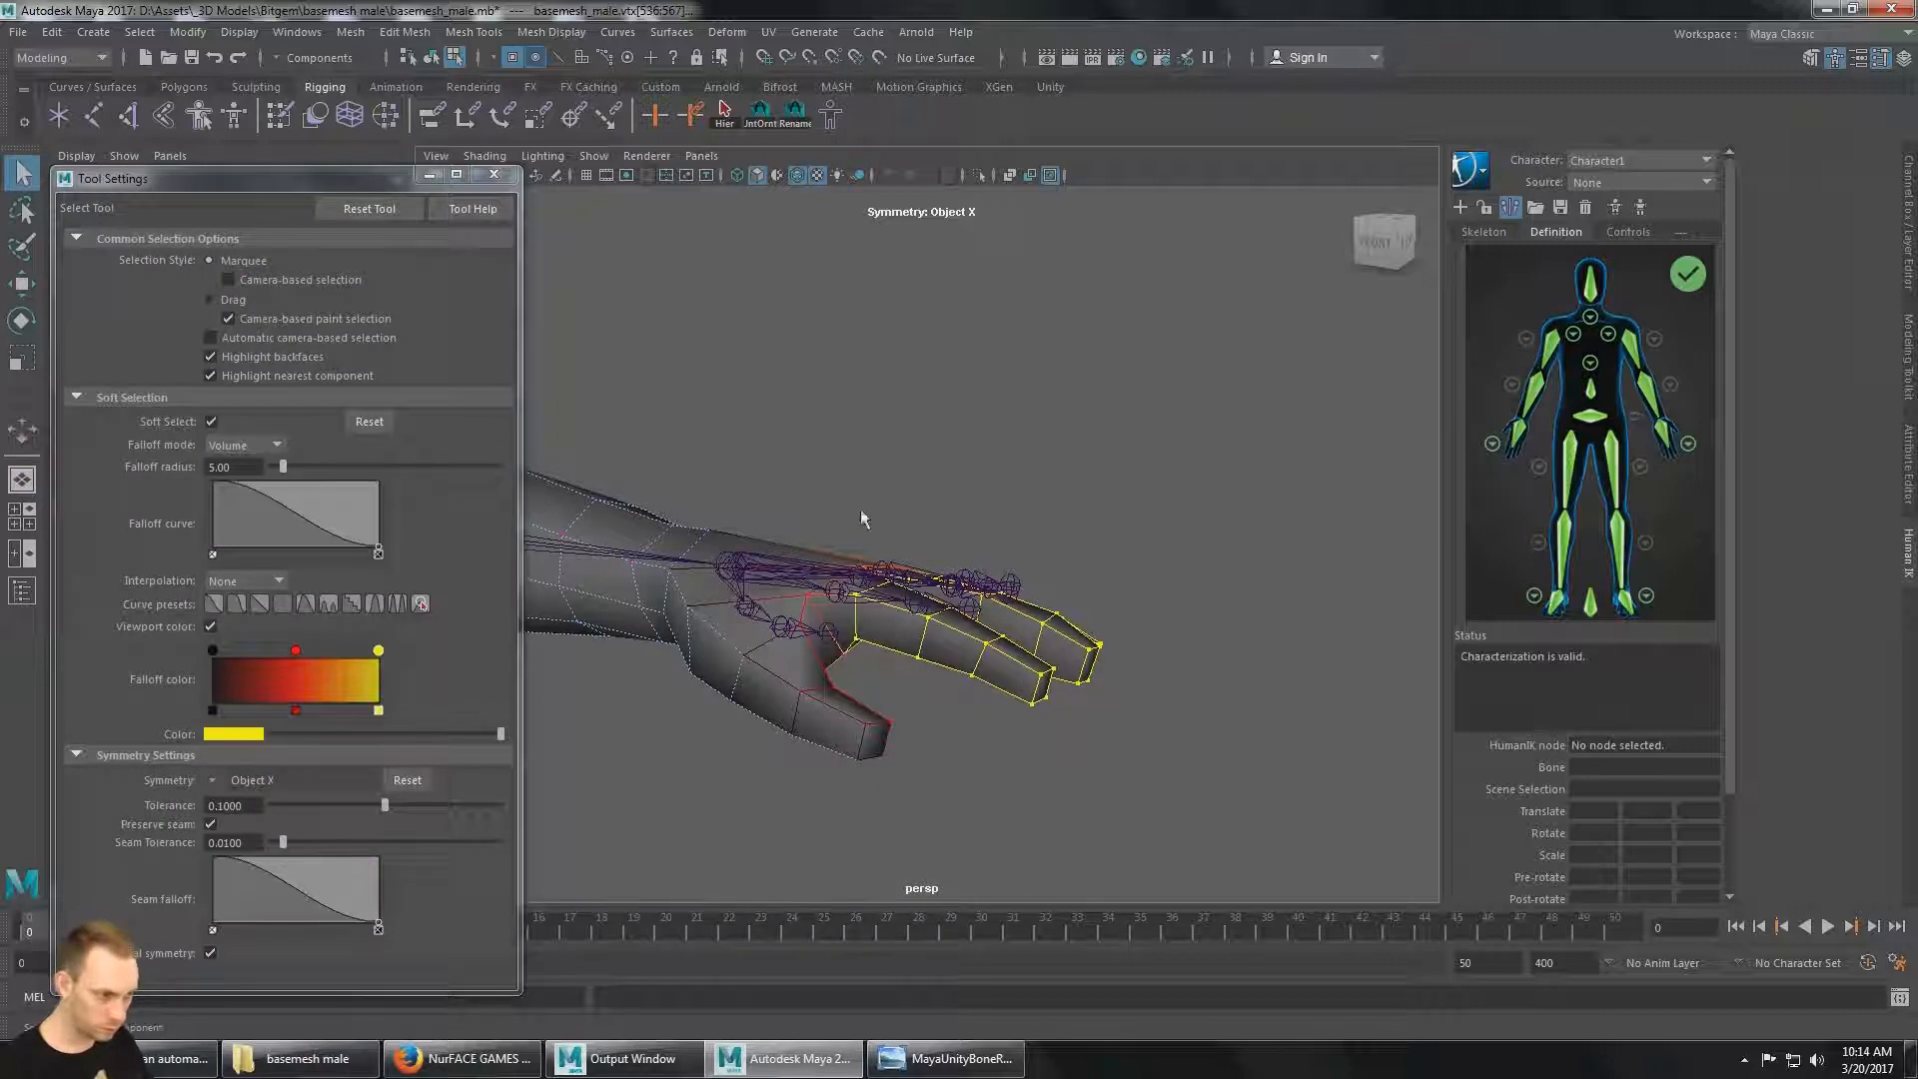
{"action": "key", "text": "e"}
{"action": "left_click_drag", "start_coordinate": [1000, 555], "coordinate": [1073, 541], "text": "alt"}
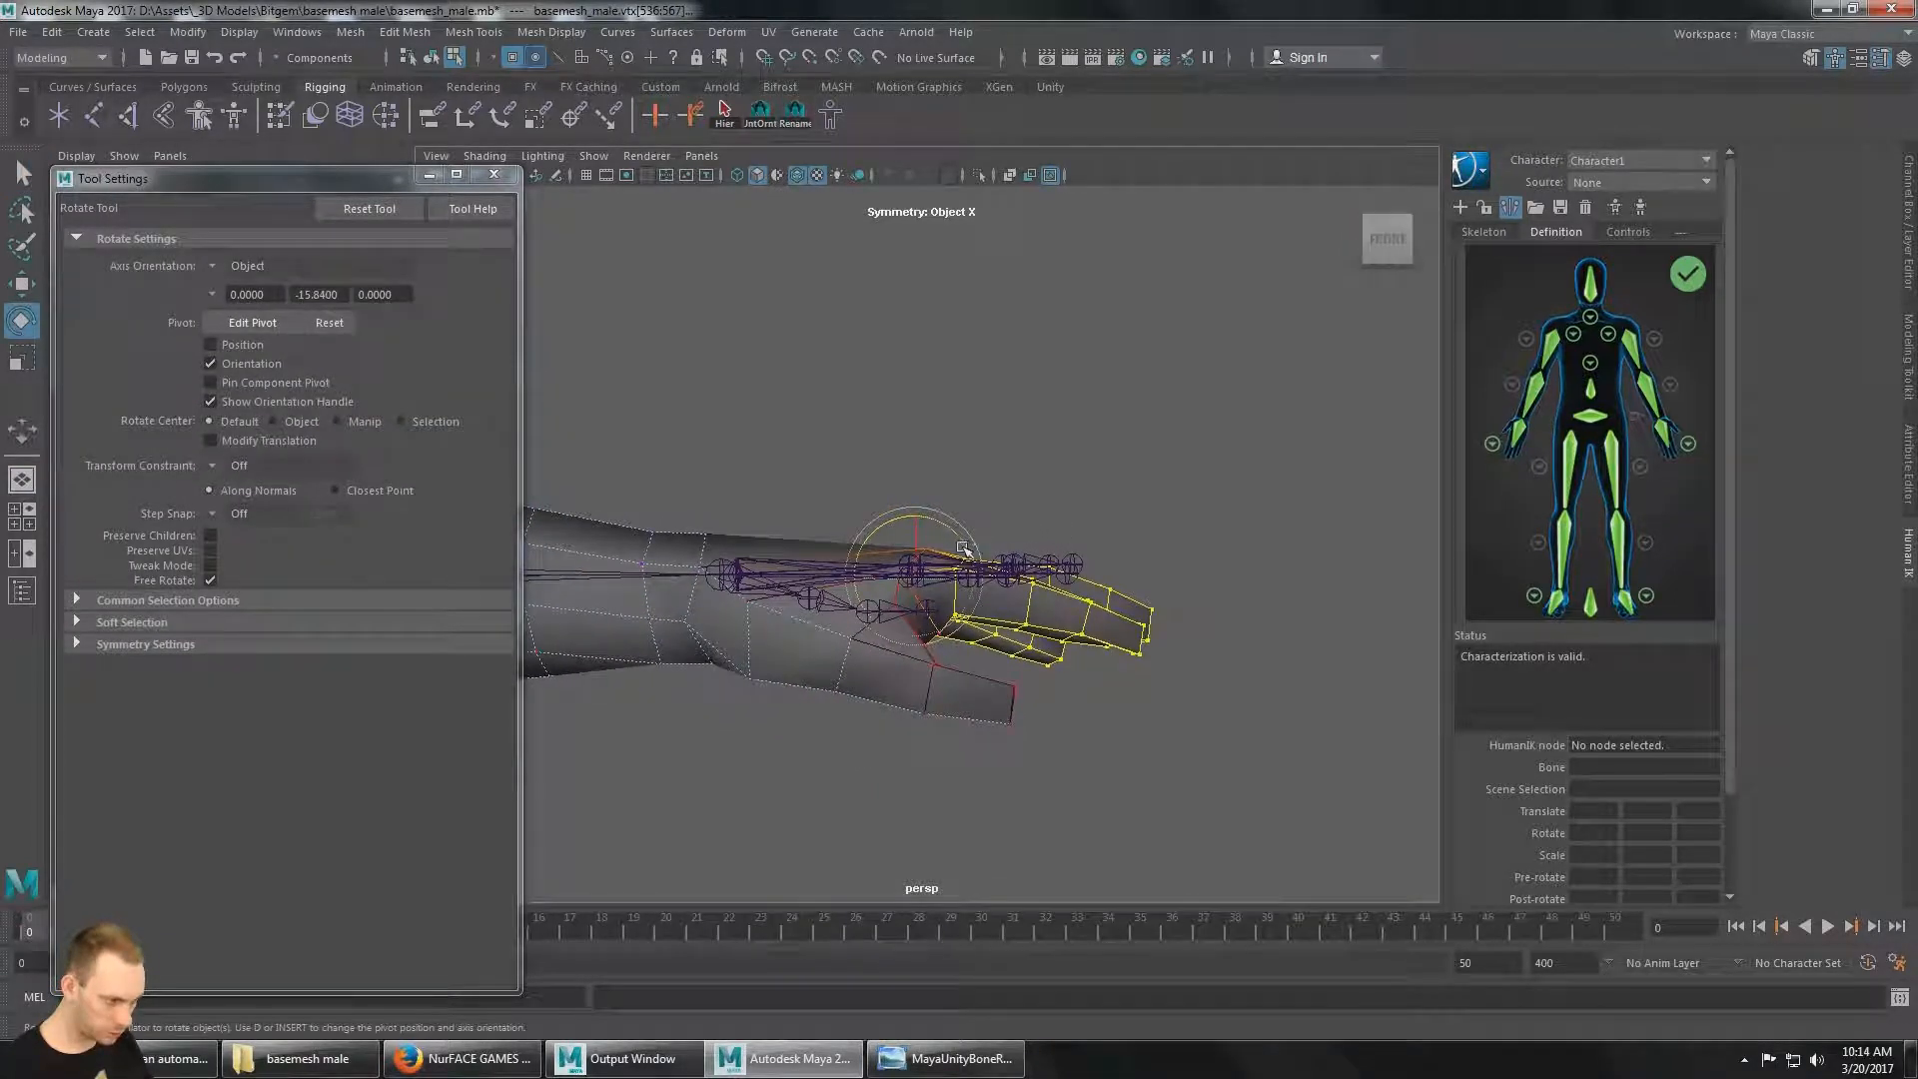
{"action": "left_click_drag", "start_coordinate": [965, 549], "coordinate": [967, 531]}
{"action": "left_click_drag", "start_coordinate": [1171, 549], "coordinate": [849, 560], "text": "alt"}
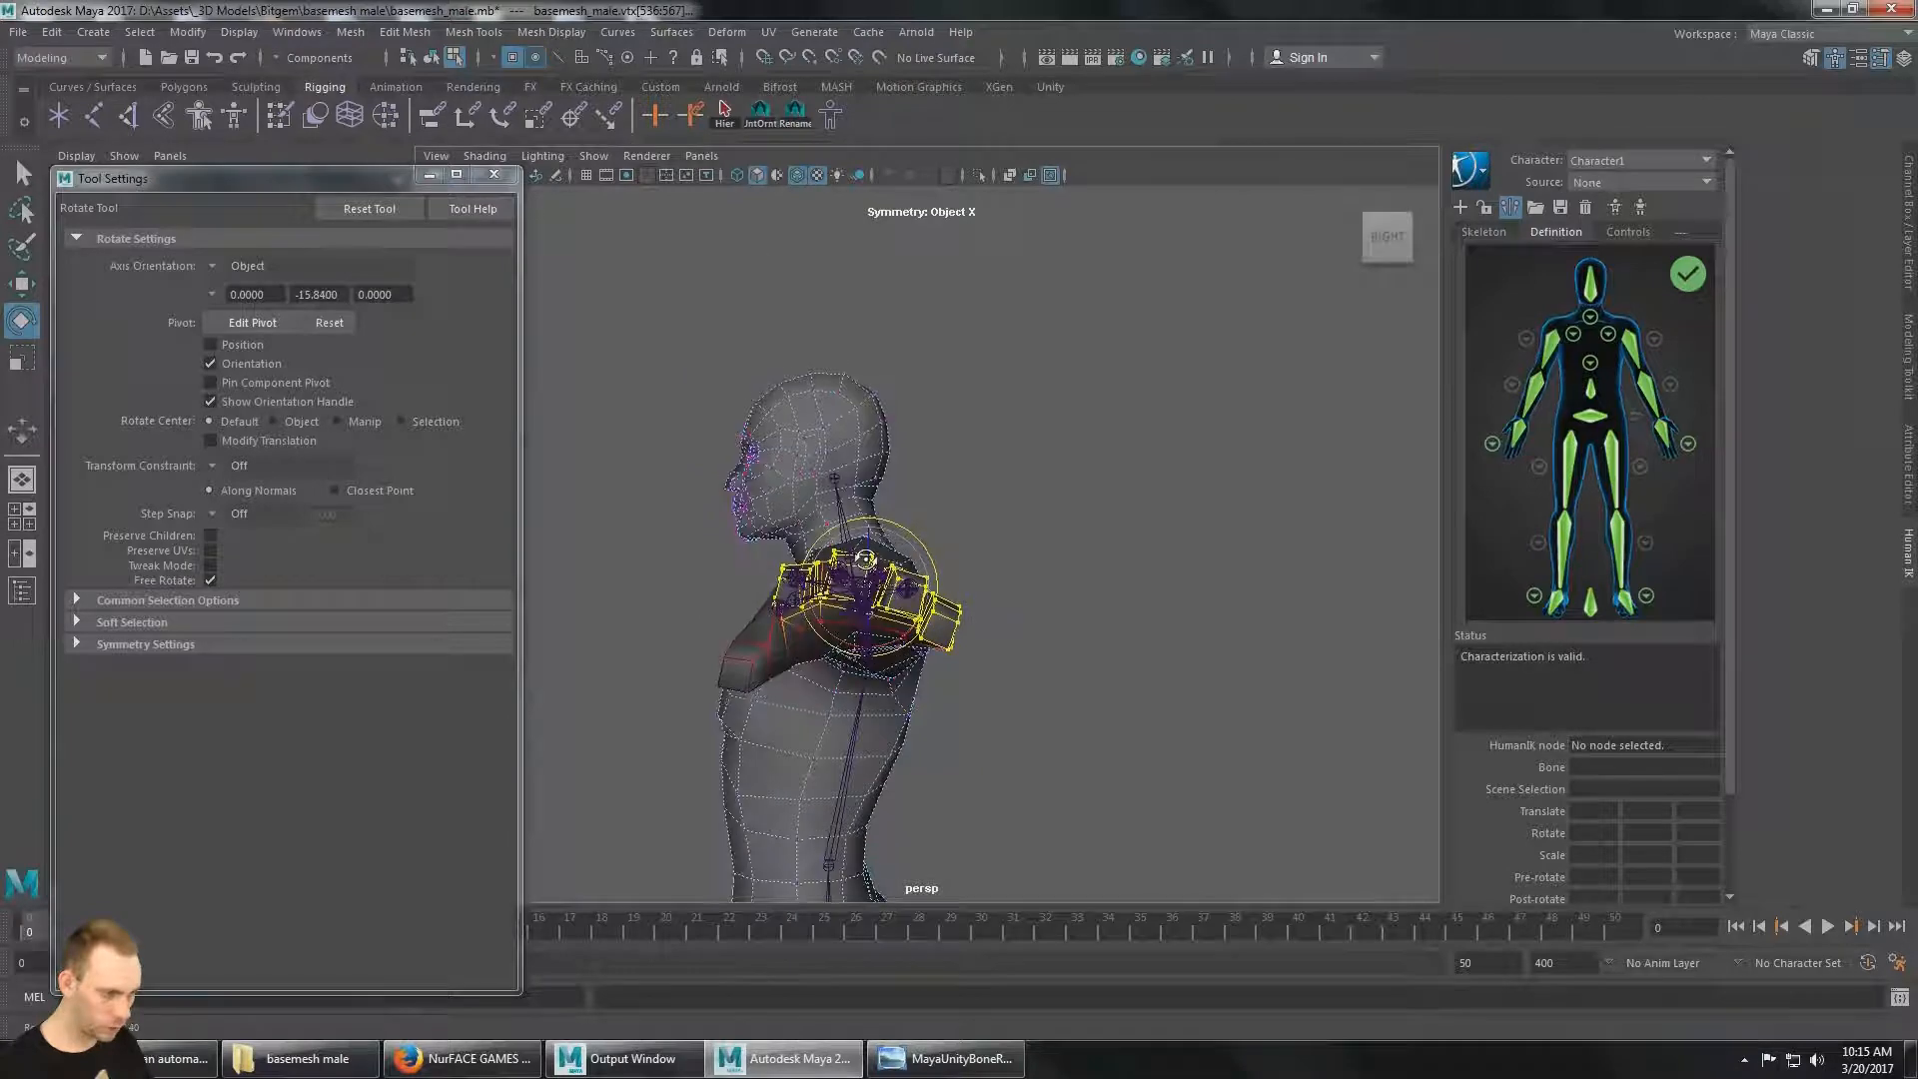
Clear the finger selection and select only the little finger's vertices with the Select tool.
{"action": "left_click", "coordinate": [1267, 513]}
{"action": "left_click_drag", "start_coordinate": [1103, 530], "coordinate": [856, 694], "text": "alt"}
{"action": "scroll", "coordinate": [849, 680], "scroll_direction": "up", "scroll_amount": 4}
{"action": "left_click", "coordinate": [722, 643]}
{"action": "key", "text": "q"}
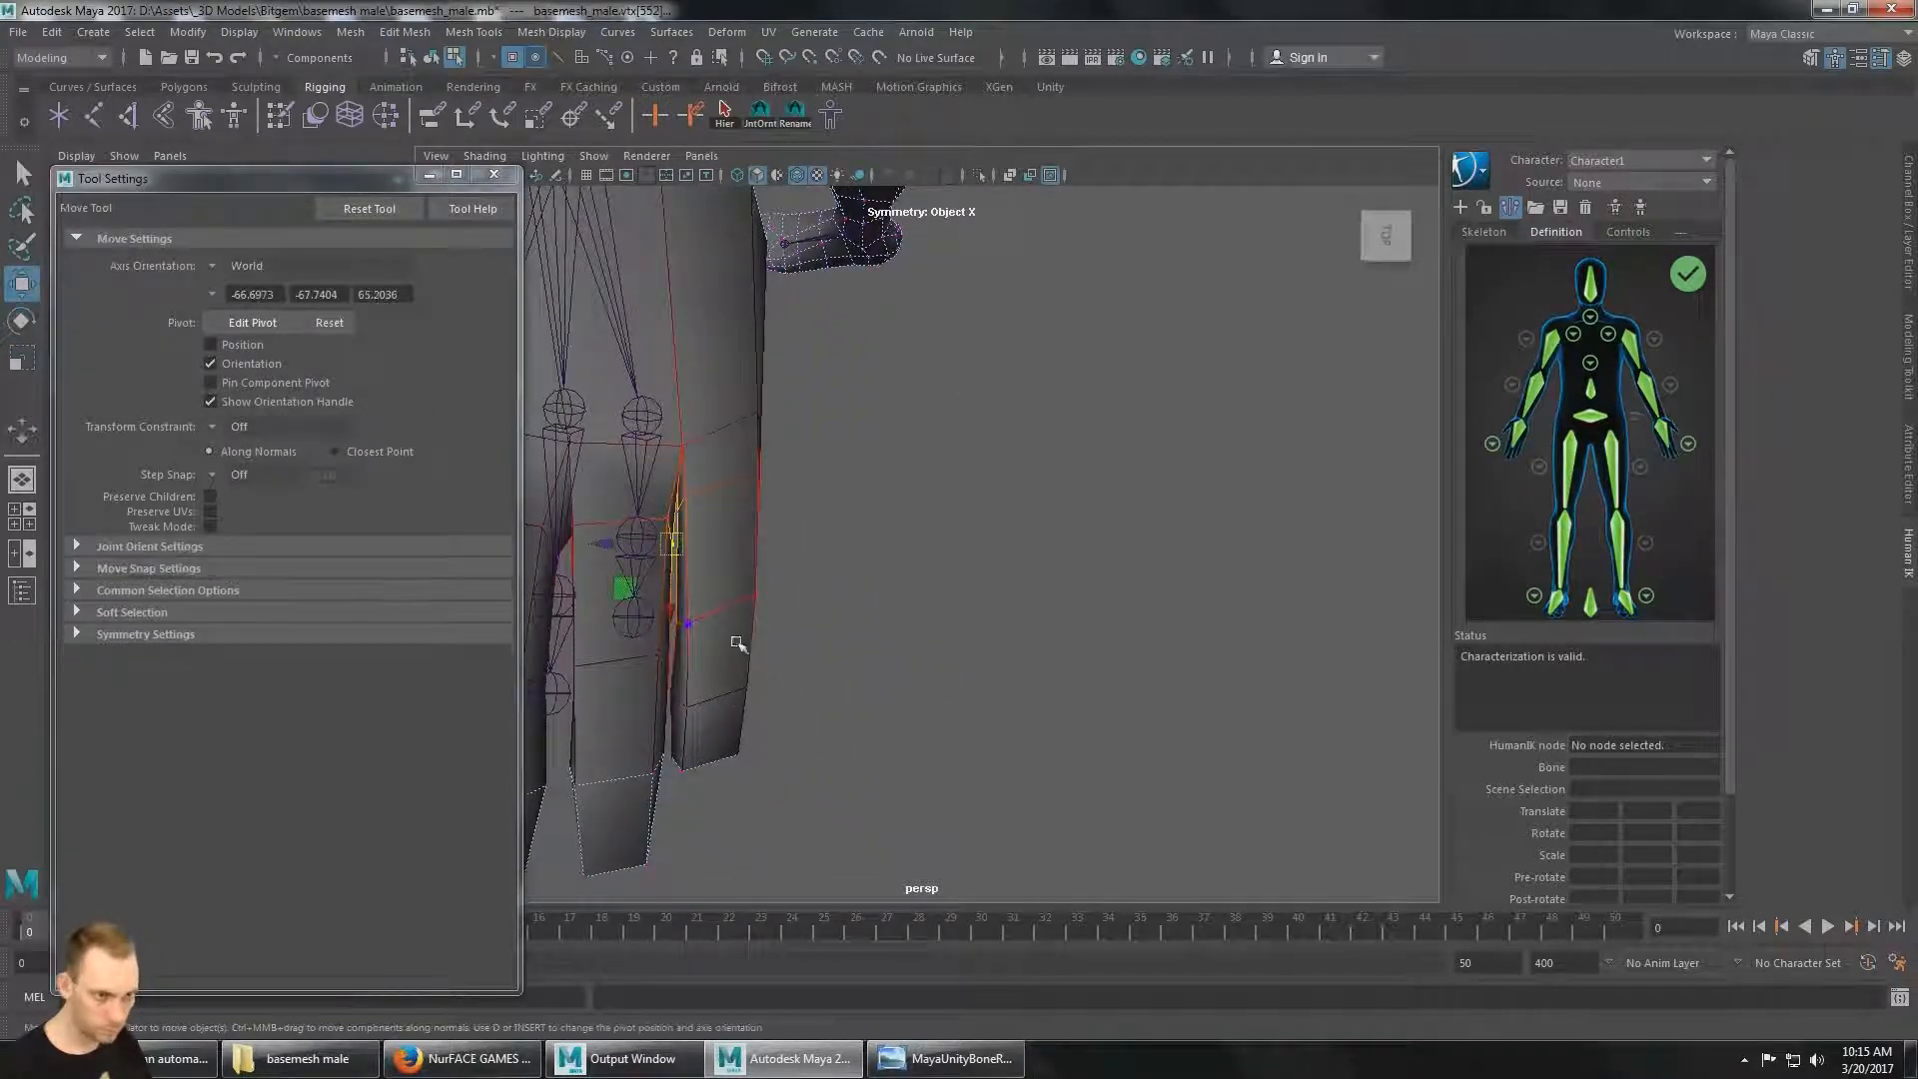
{"action": "left_click_drag", "start_coordinate": [670, 623], "coordinate": [668, 583]}
{"action": "left_click", "coordinate": [688, 491], "text": "shift"}
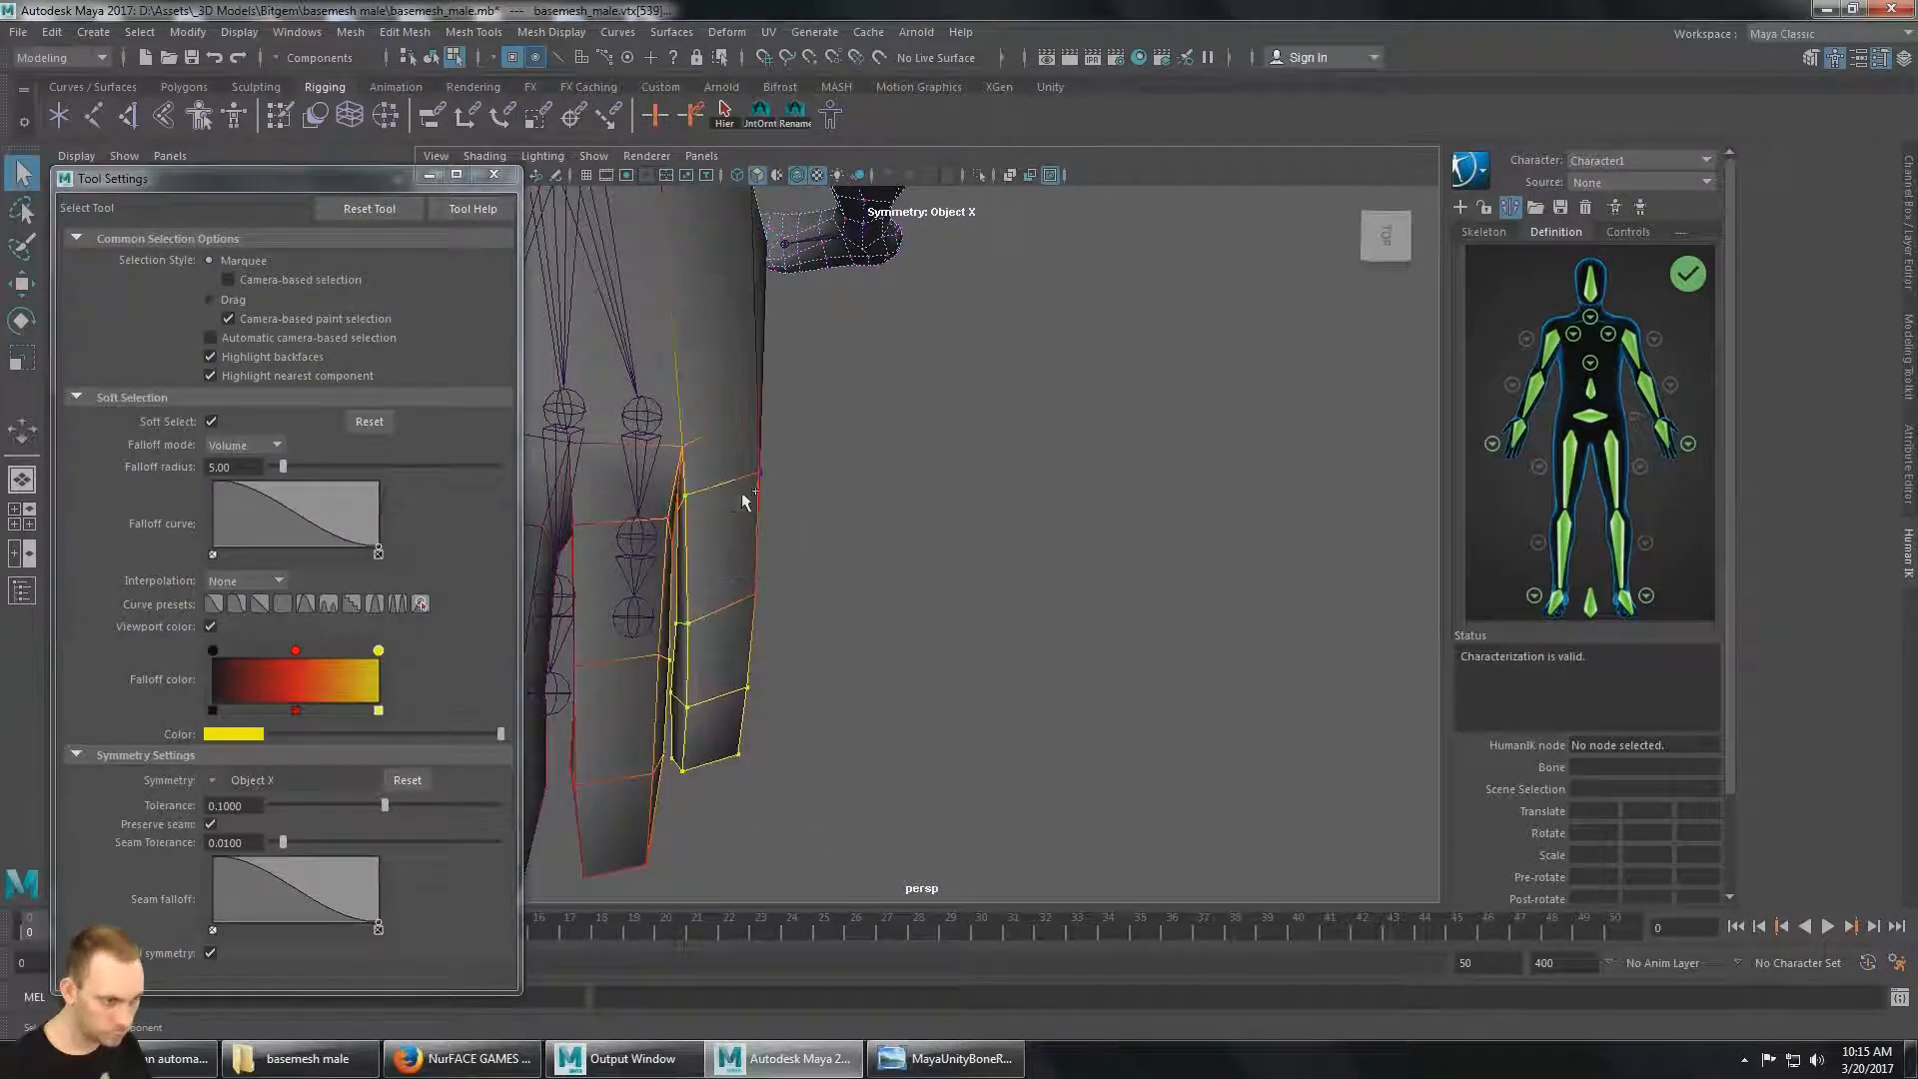
{"action": "left_click", "coordinate": [758, 477], "text": "shift"}
{"action": "left_click_drag", "start_coordinate": [756, 495], "coordinate": [800, 456], "text": "alt"}
Activate the Rotate tool on the little finger's vertices and turn off soft selection.
{"action": "key", "text": "e"}
{"action": "left_click_drag", "start_coordinate": [972, 534], "coordinate": [877, 454], "text": "alt"}
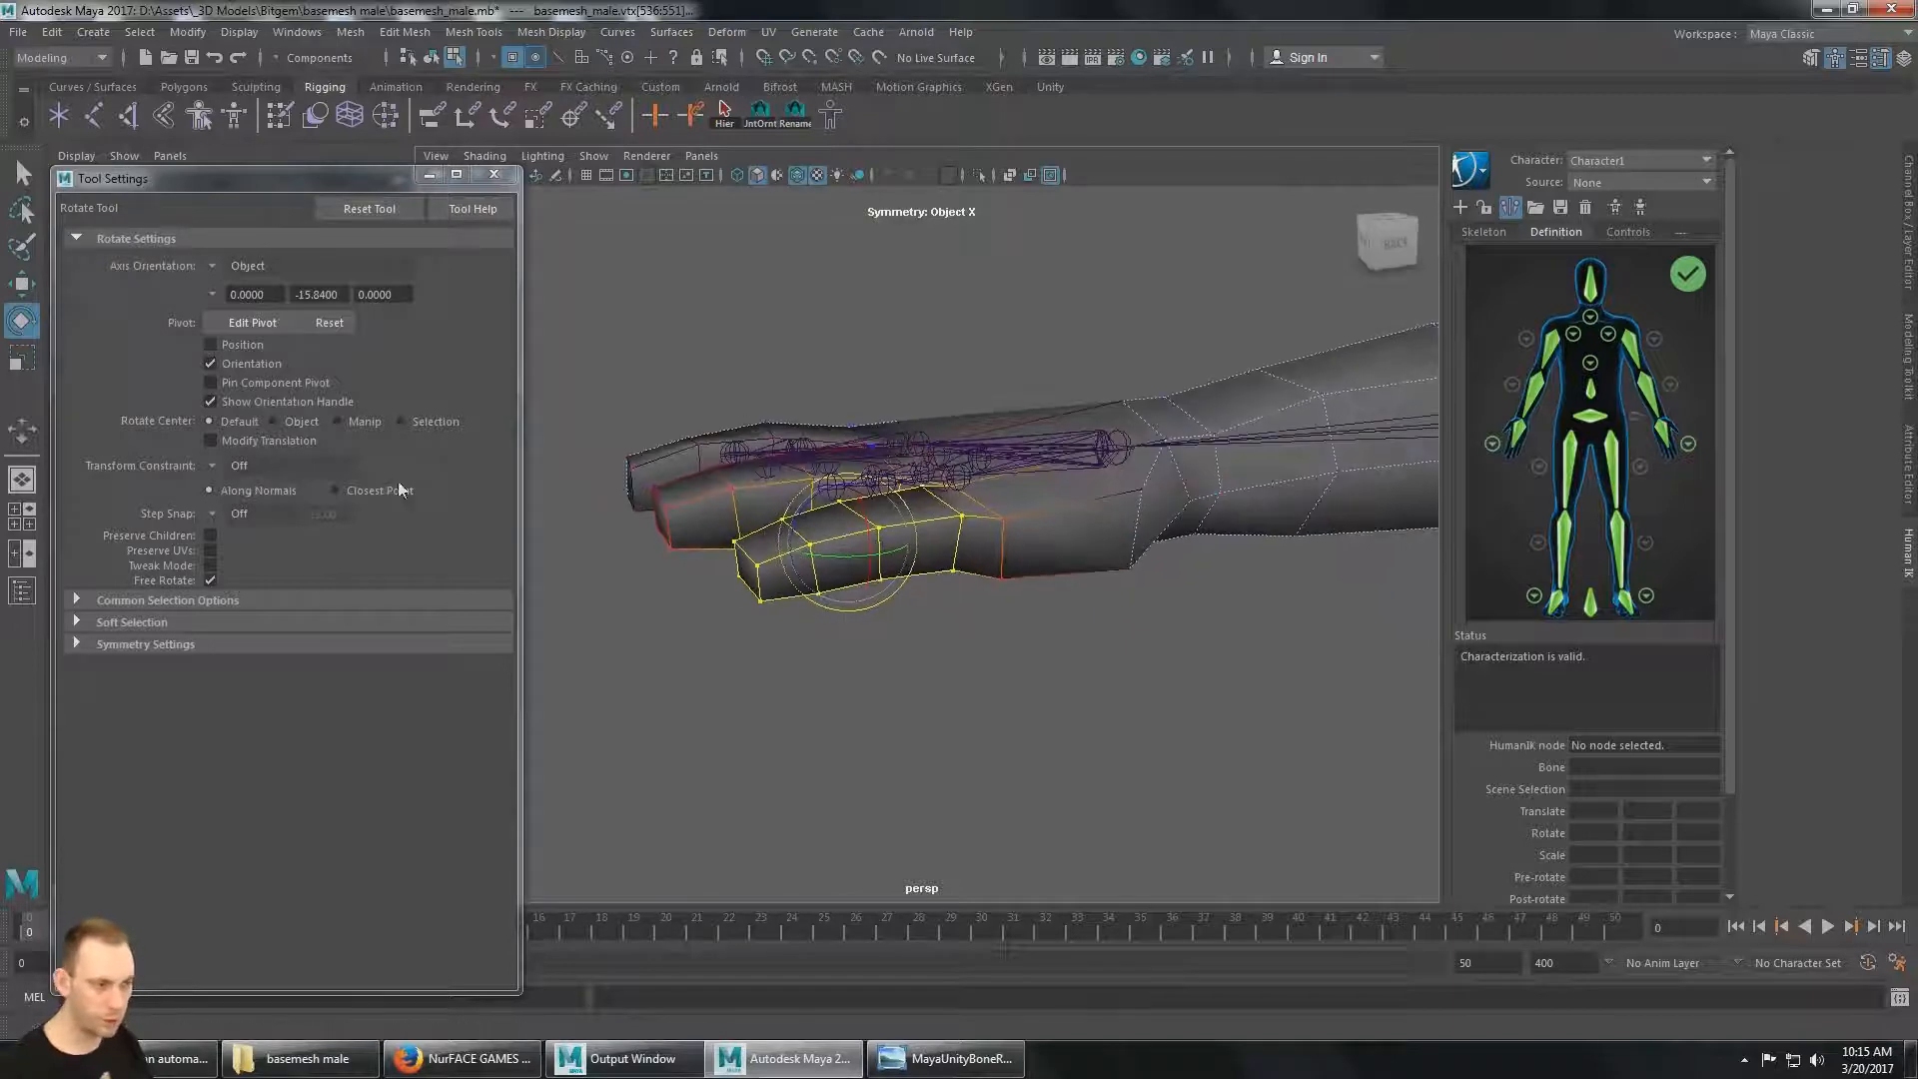
{"action": "left_click", "coordinate": [77, 623]}
{"action": "left_click", "coordinate": [212, 647]}
{"action": "mouse_move", "coordinate": [870, 455]}
{"action": "left_mouse_down", "text": "alt"}
{"action": "mouse_move", "coordinate": [902, 500]}
{"action": "mouse_move", "coordinate": [856, 458]}
{"action": "left_mouse_up", "text": "alt"}
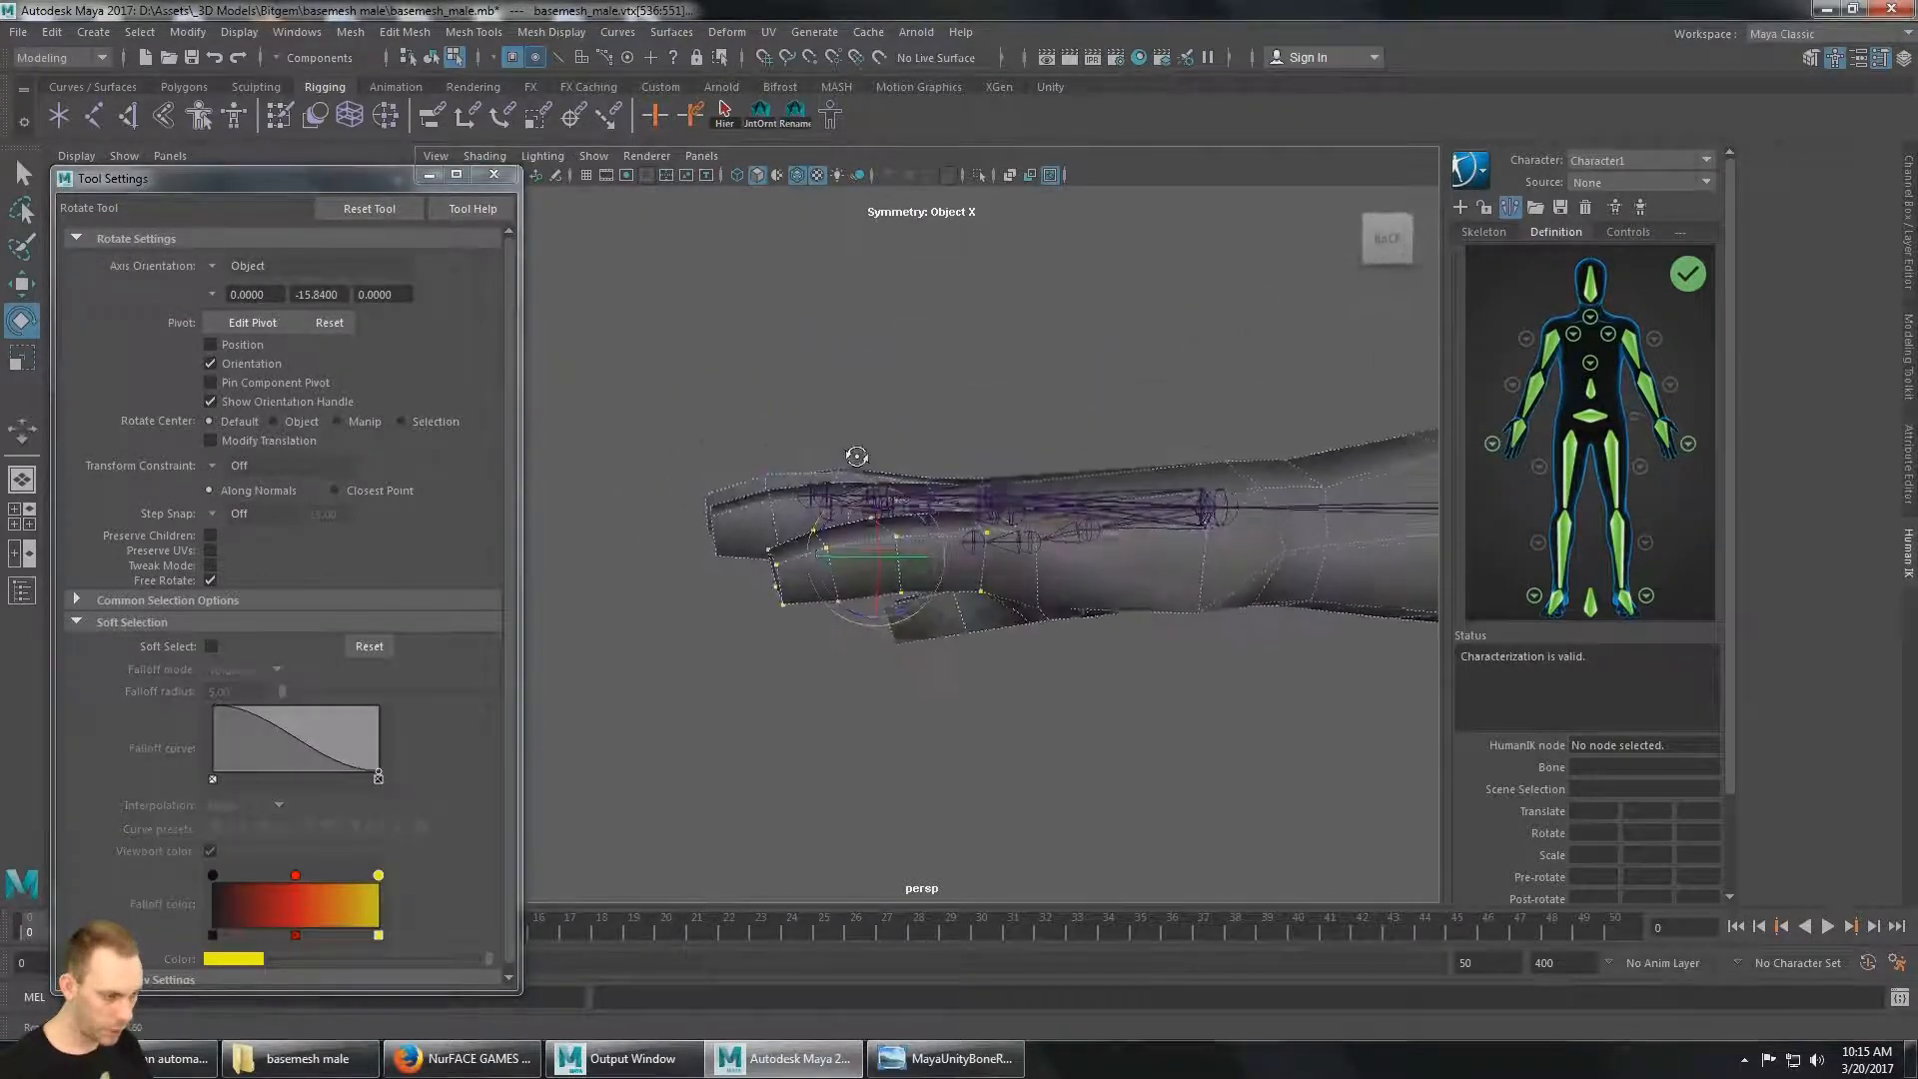
Undo the last change to the little finger and rotate its vertices slightly upward in a back view.
{"action": "left_click_drag", "start_coordinate": [856, 525], "coordinate": [831, 618], "text": "alt"}
{"action": "key", "text": "ctrl+z"}
{"action": "left_click_drag", "start_coordinate": [871, 415], "coordinate": [876, 463], "text": "alt"}
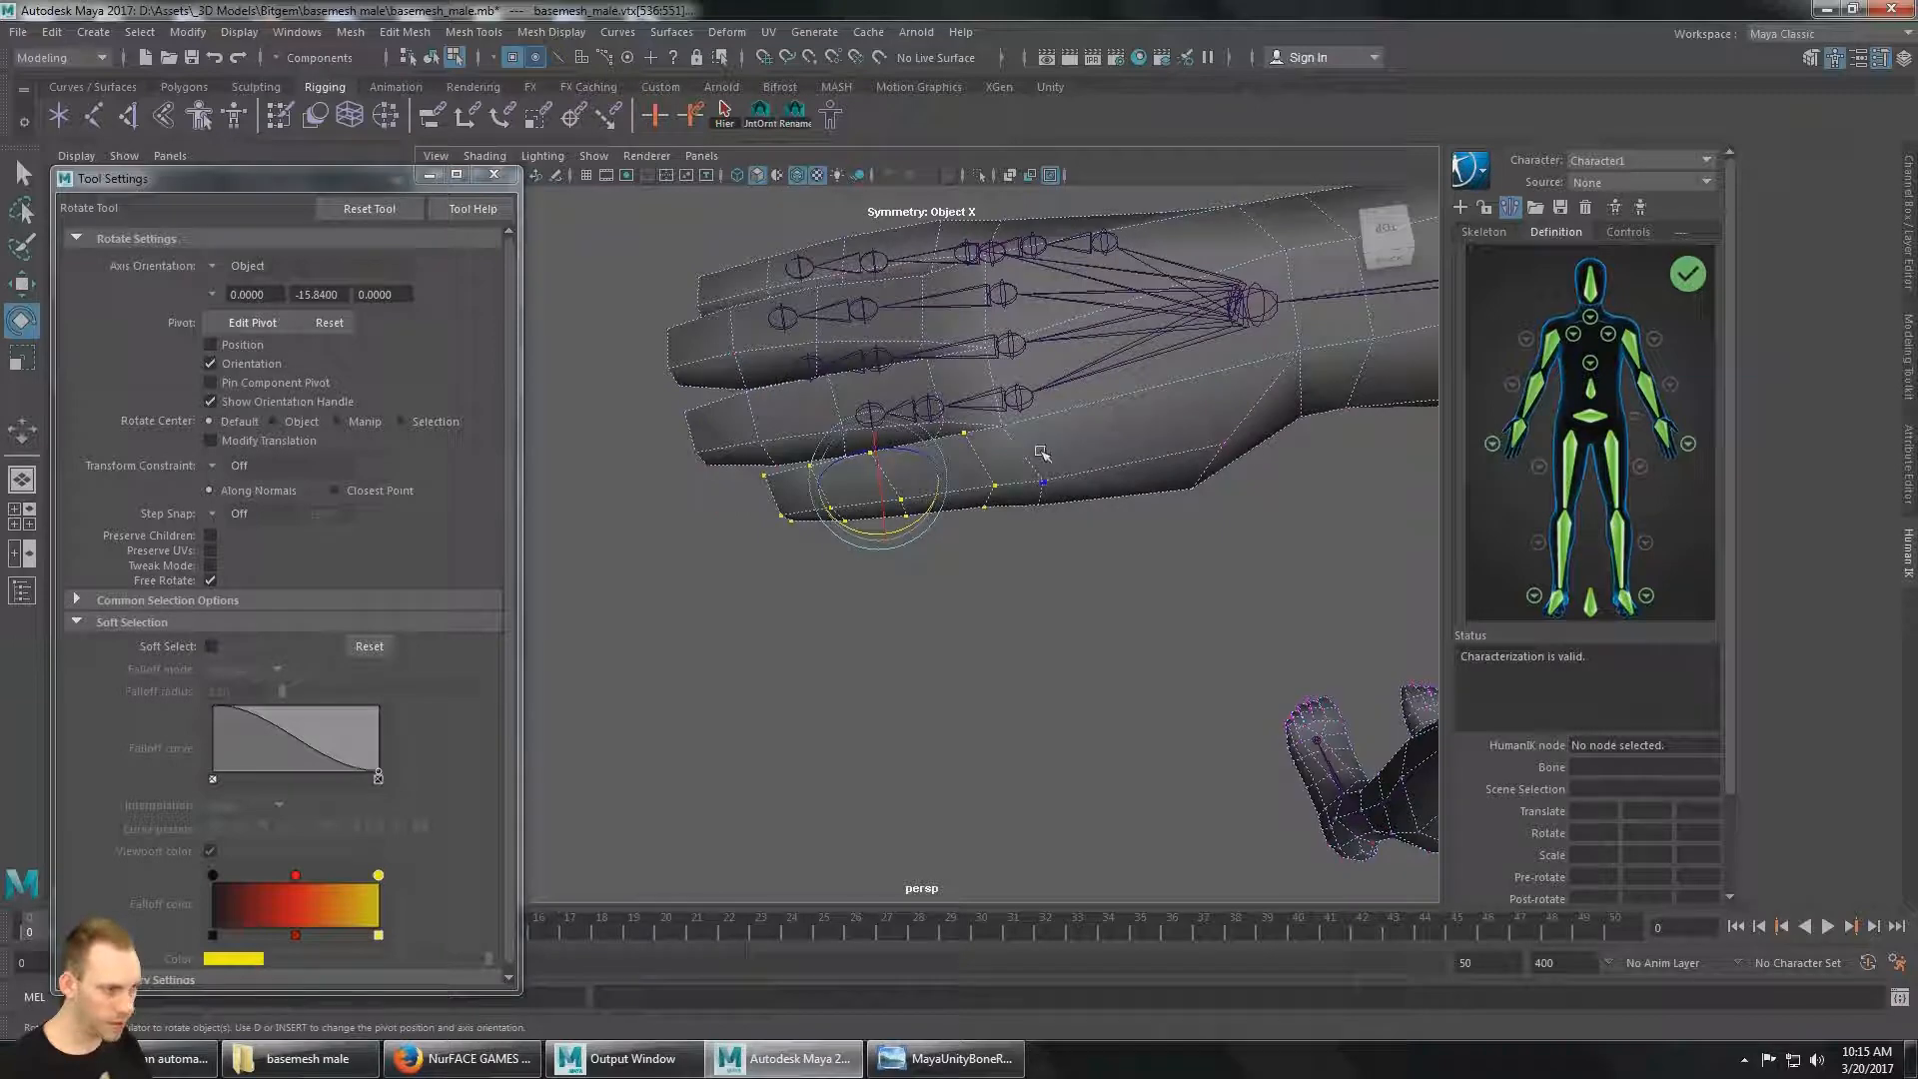
{"action": "left_click_drag", "start_coordinate": [1039, 455], "coordinate": [929, 398], "text": "alt"}
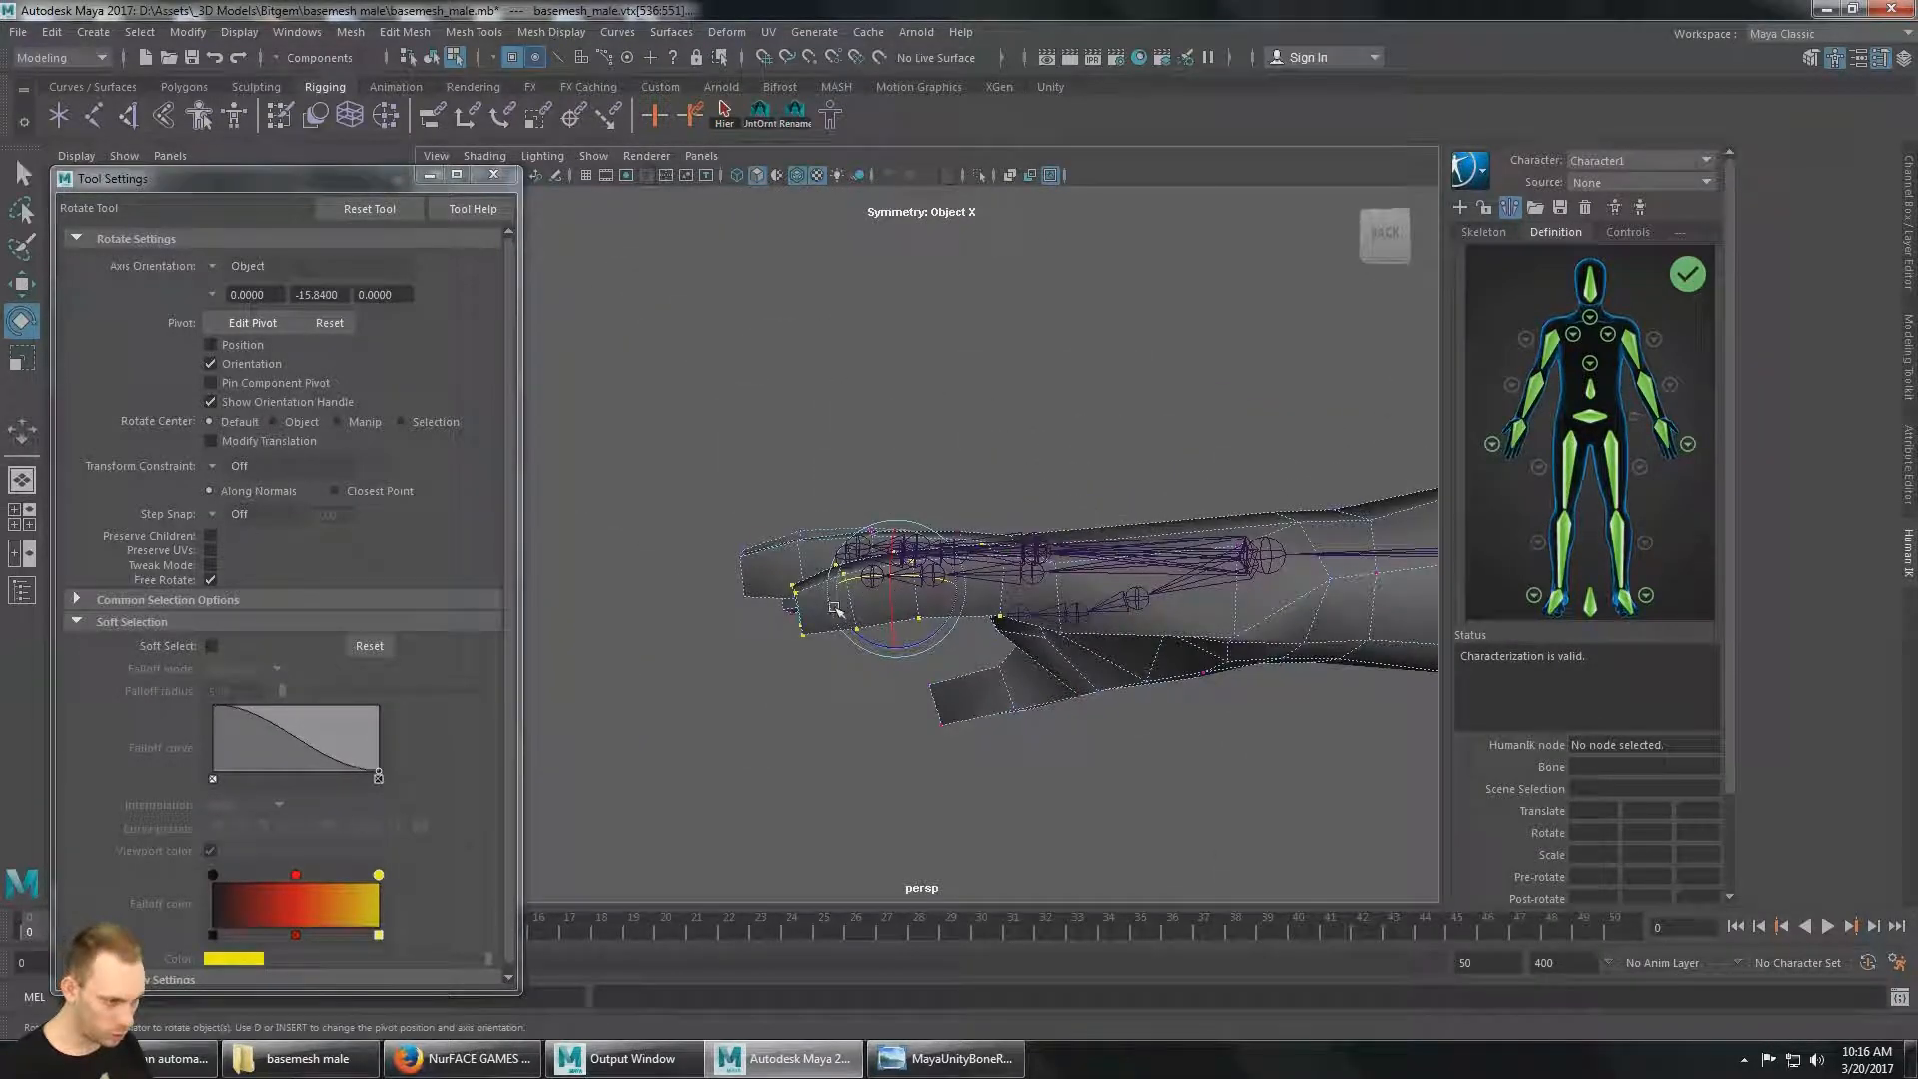
{"action": "left_click_drag", "start_coordinate": [835, 608], "coordinate": [844, 592], "text": "alt"}
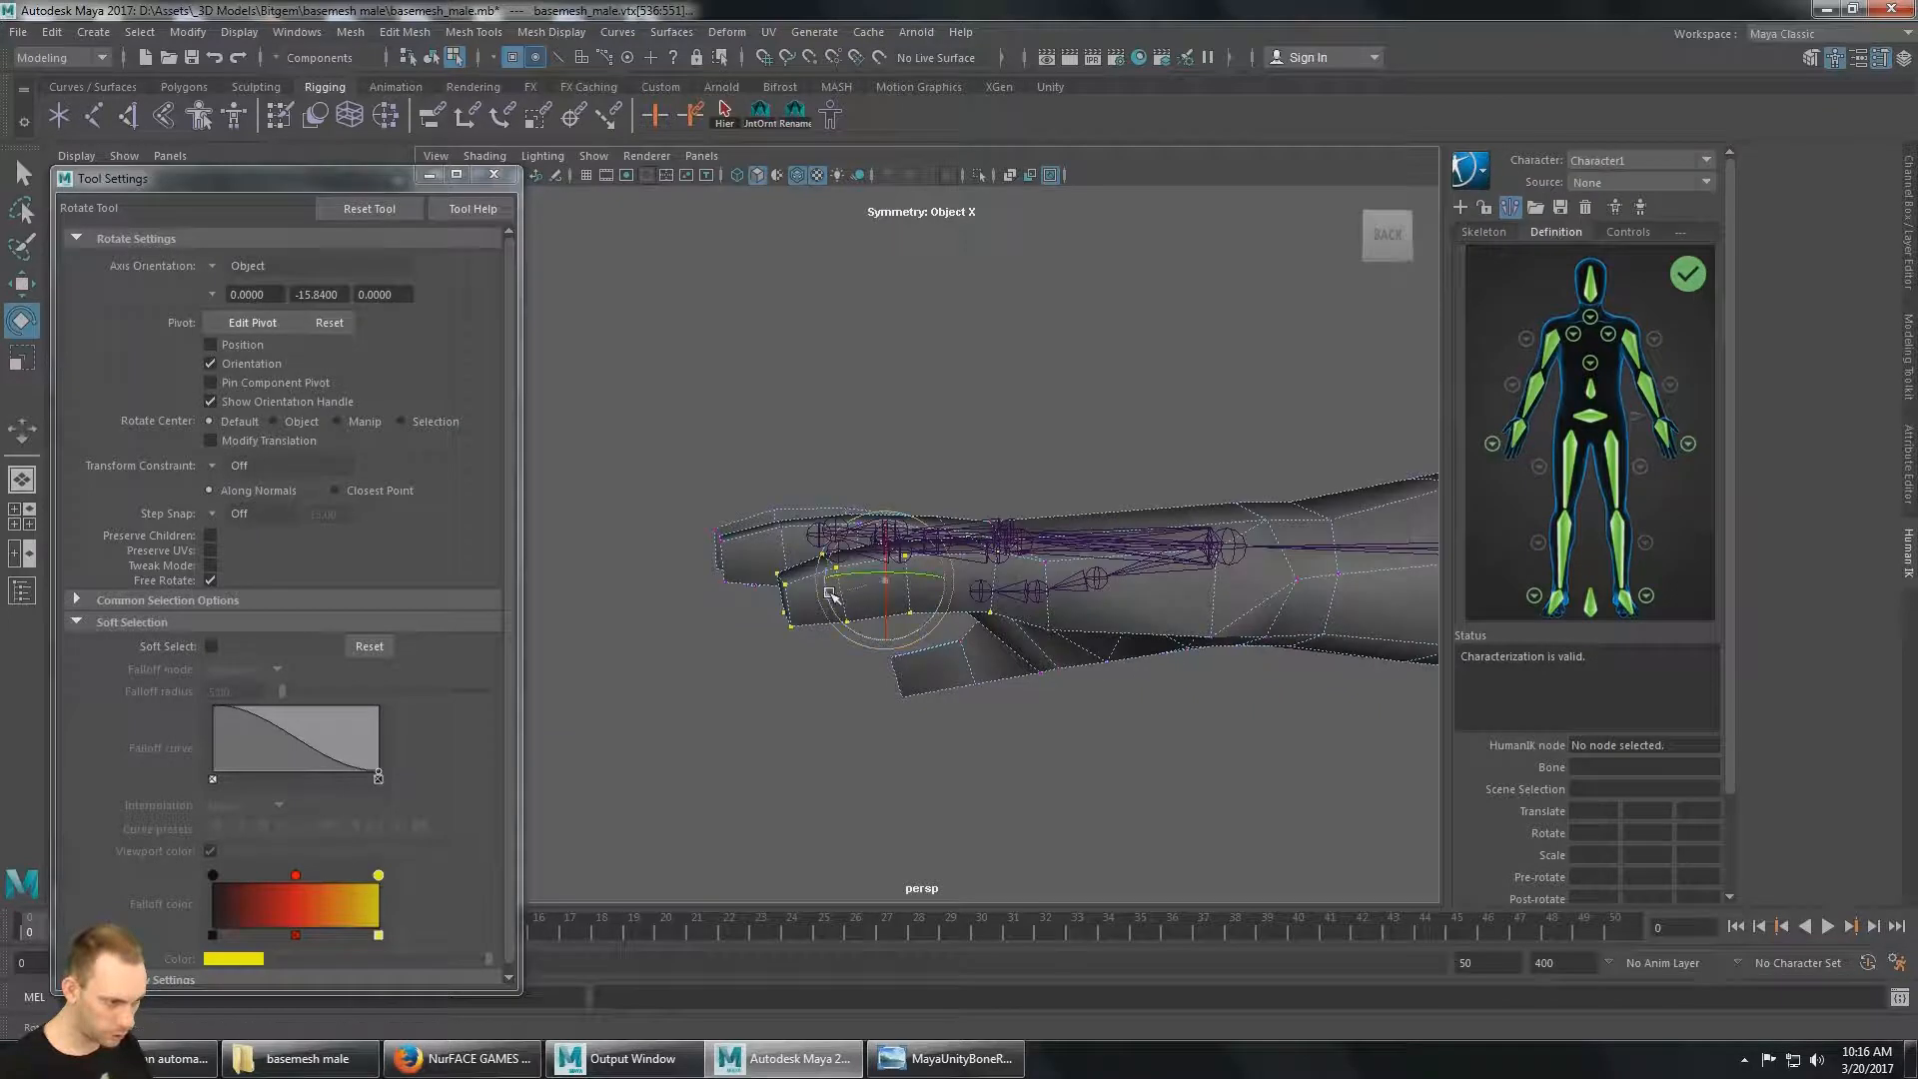
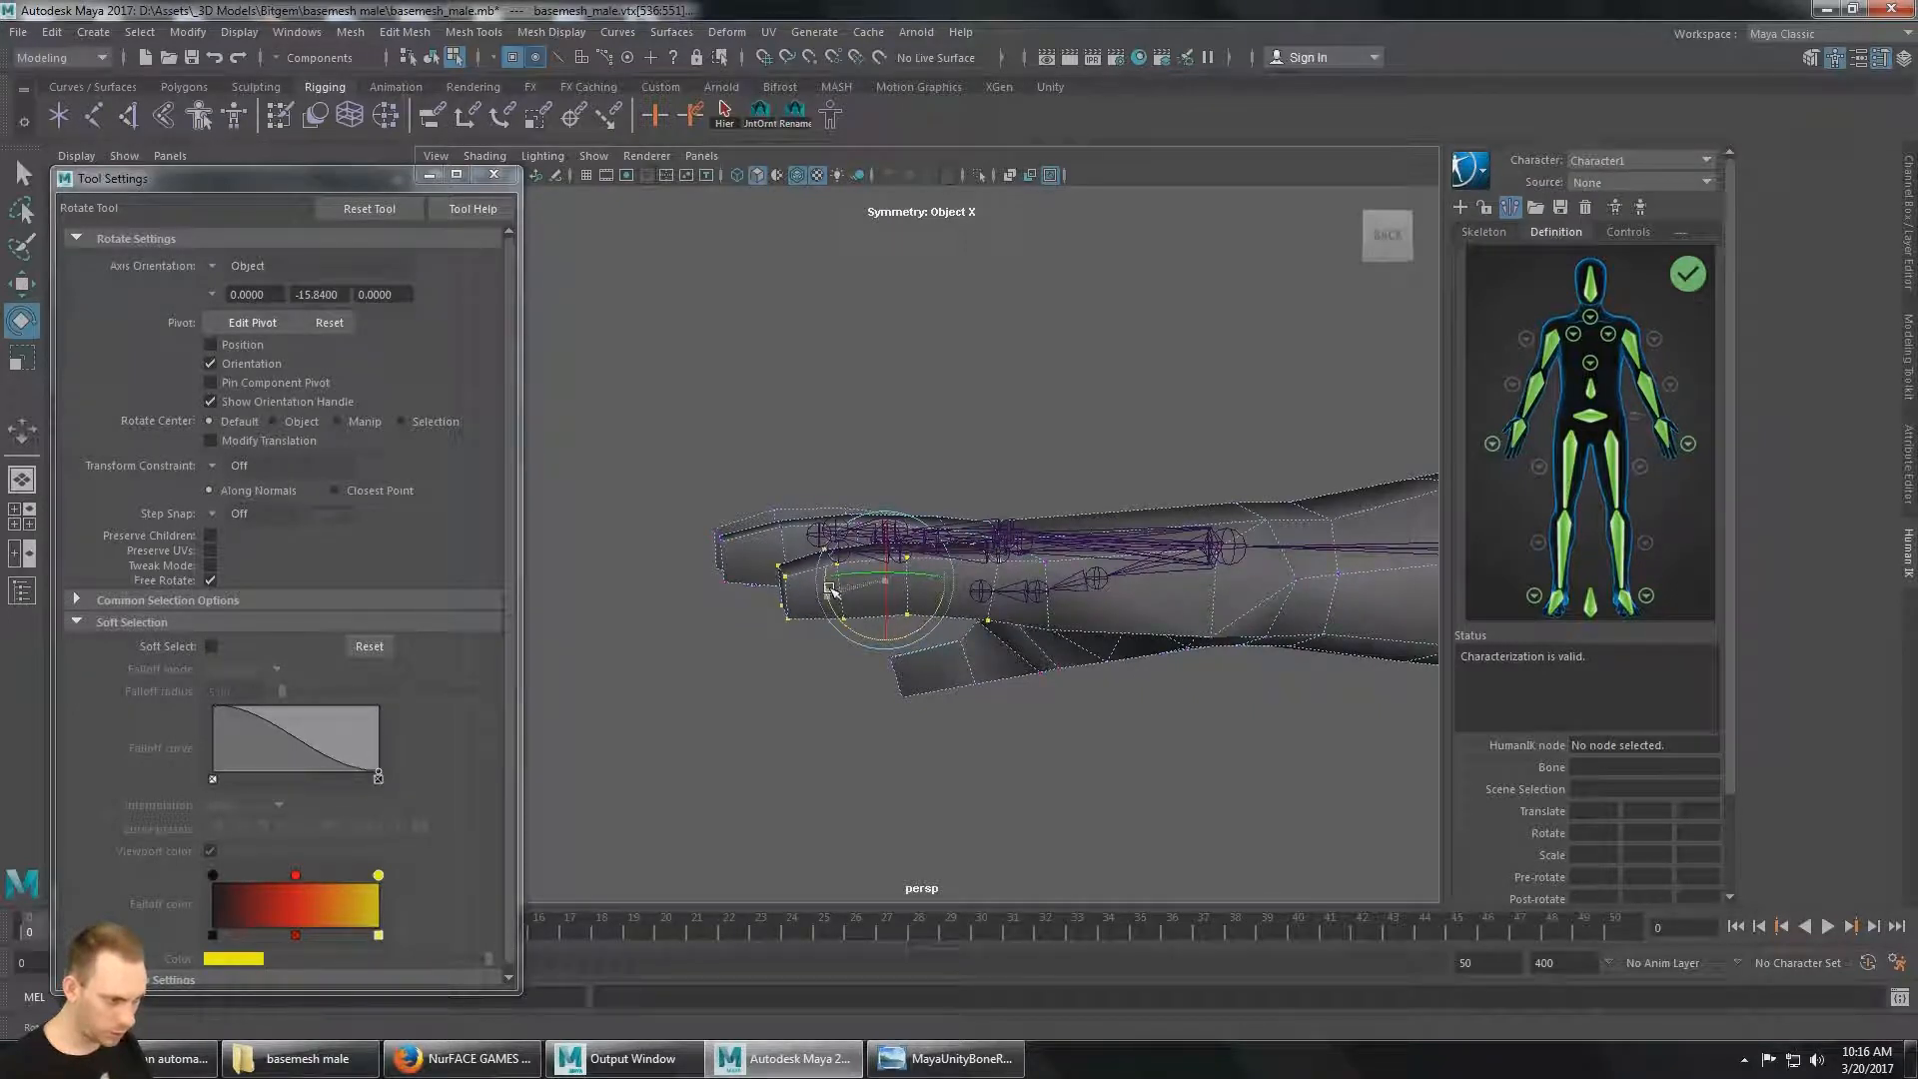
Move the little finger's vertices slightly upward in the back view with the Move tool.
{"action": "key", "text": "w"}
{"action": "left_click_drag", "start_coordinate": [893, 517], "coordinate": [893, 520]}
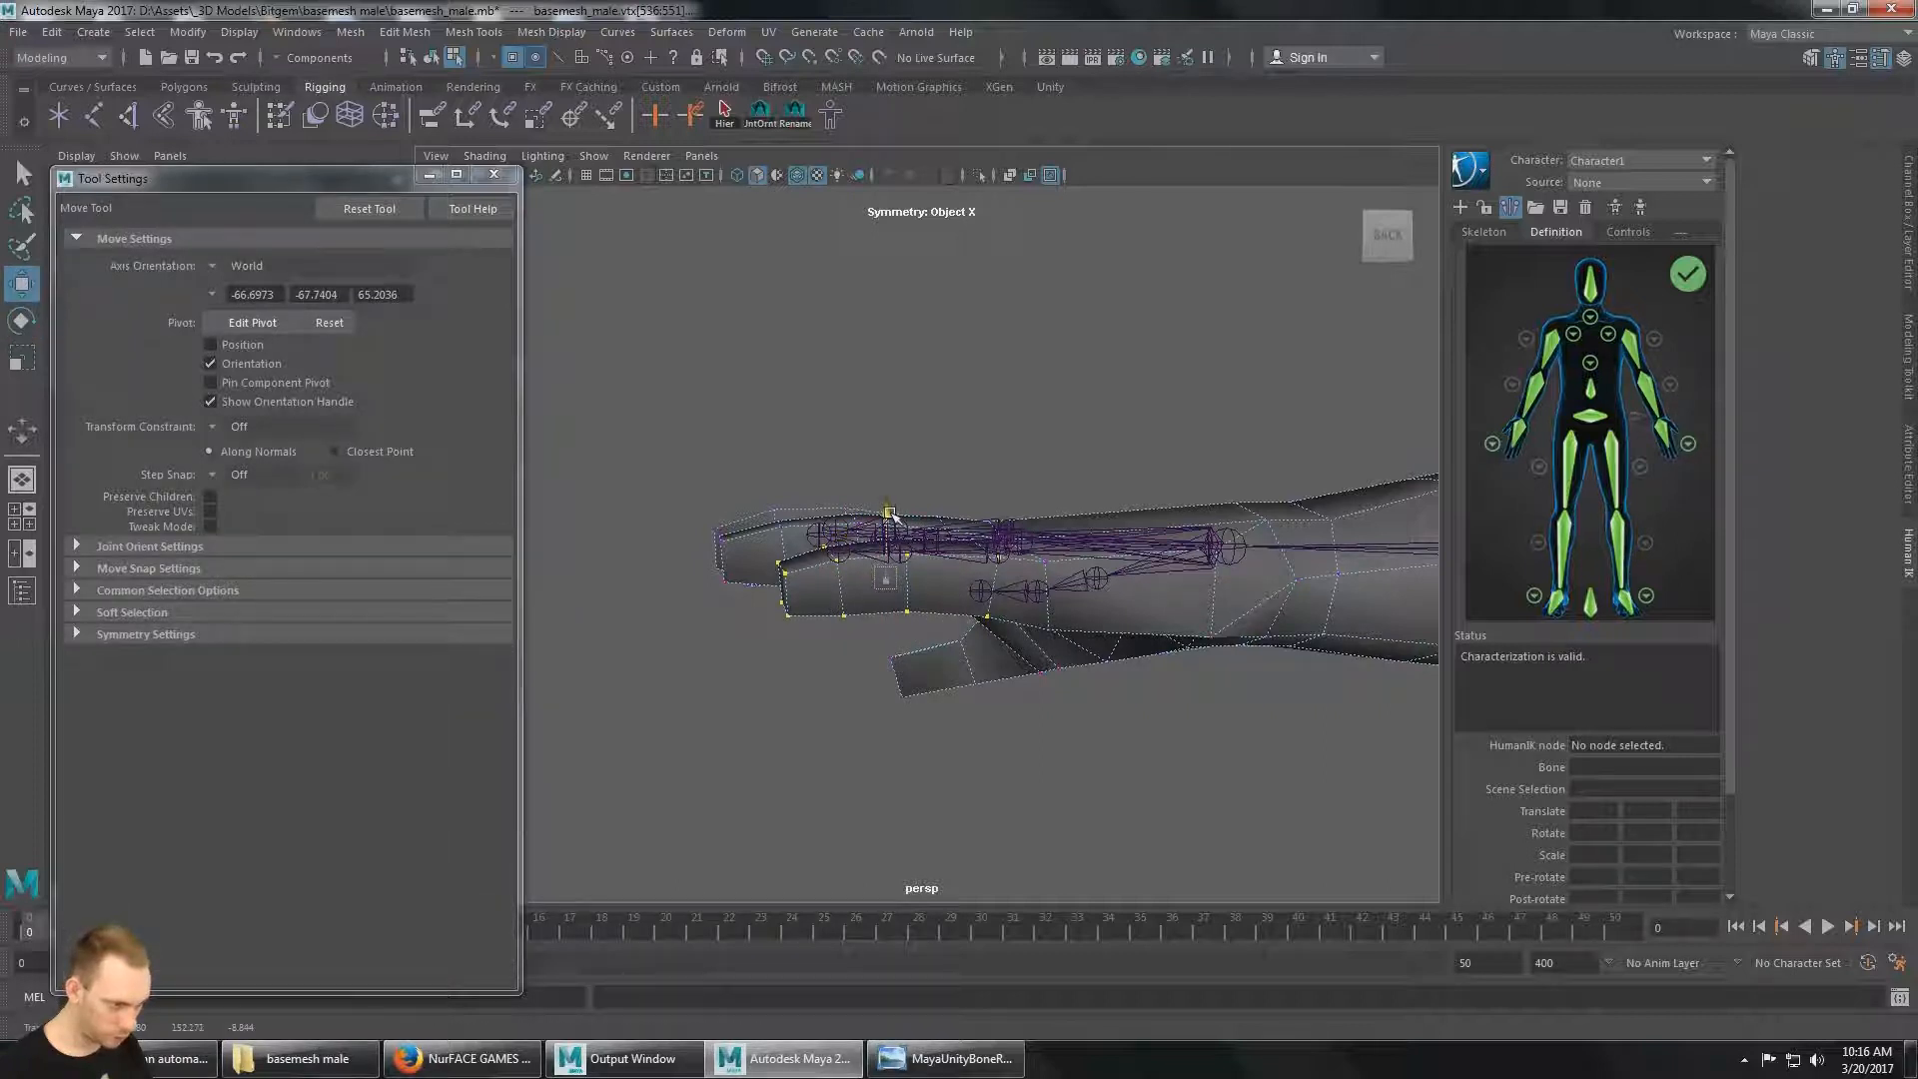
{"action": "left_click_drag", "start_coordinate": [892, 518], "coordinate": [1154, 597], "text": "alt"}
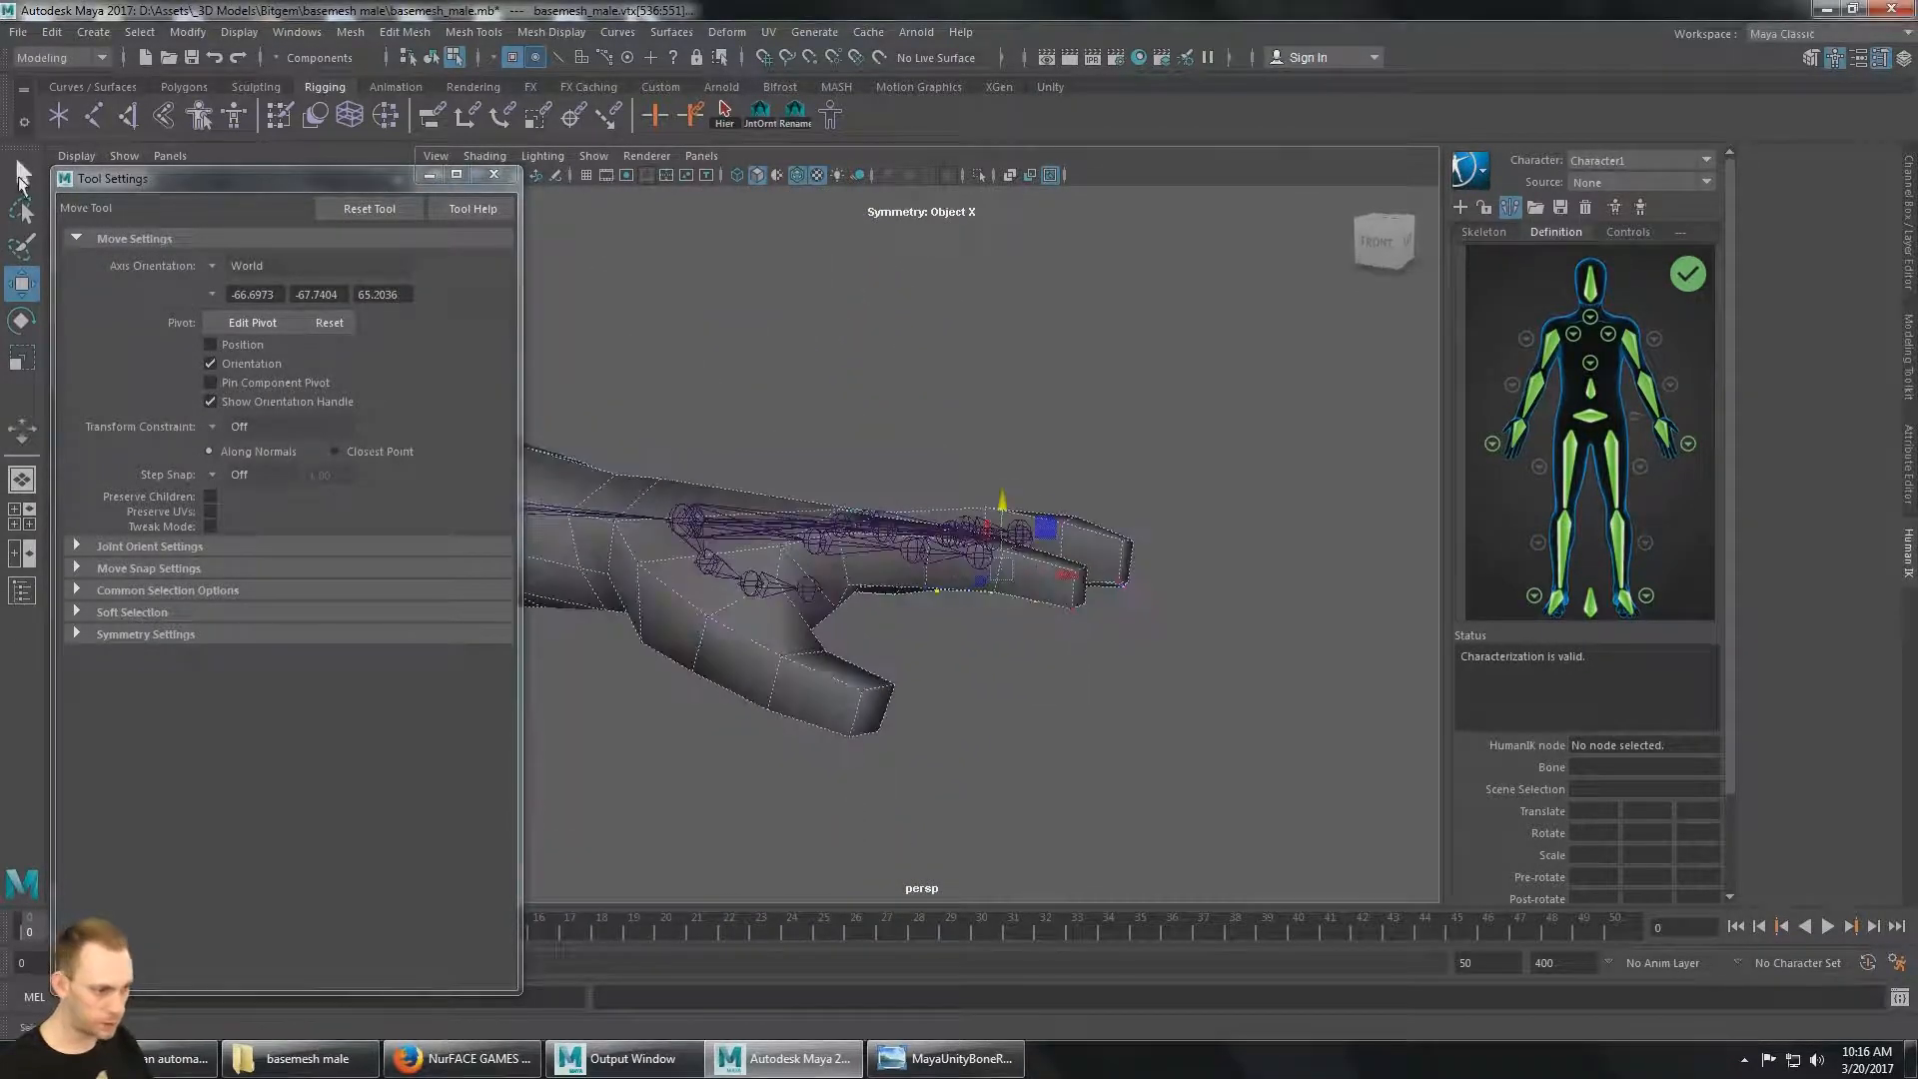
Select all of the hand's vertices from the wrist to the fingertips and turn on soft selection.
{"action": "left_click", "coordinate": [20, 178]}
{"action": "left_click_drag", "start_coordinate": [801, 433], "coordinate": [1059, 529], "text": "alt"}
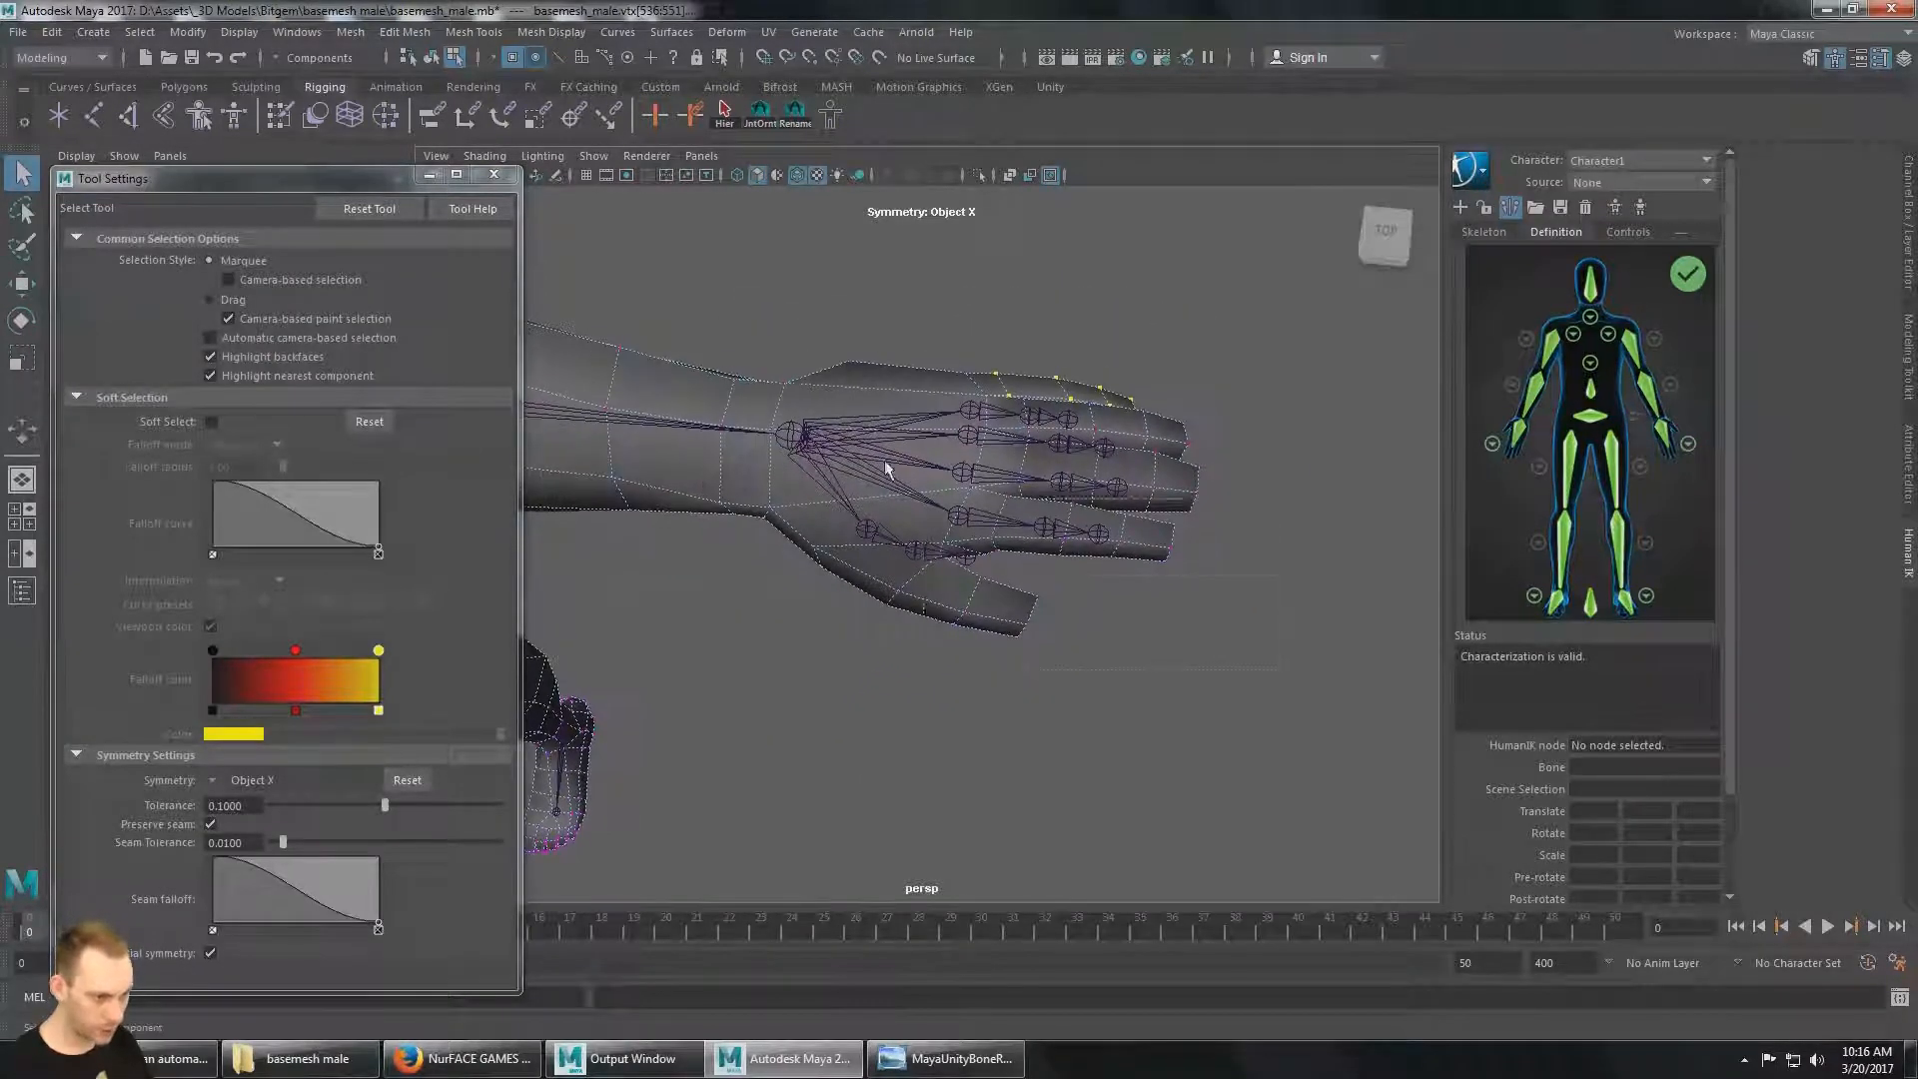
{"action": "left_click_drag", "start_coordinate": [788, 410], "coordinate": [770, 364], "text": "alt"}
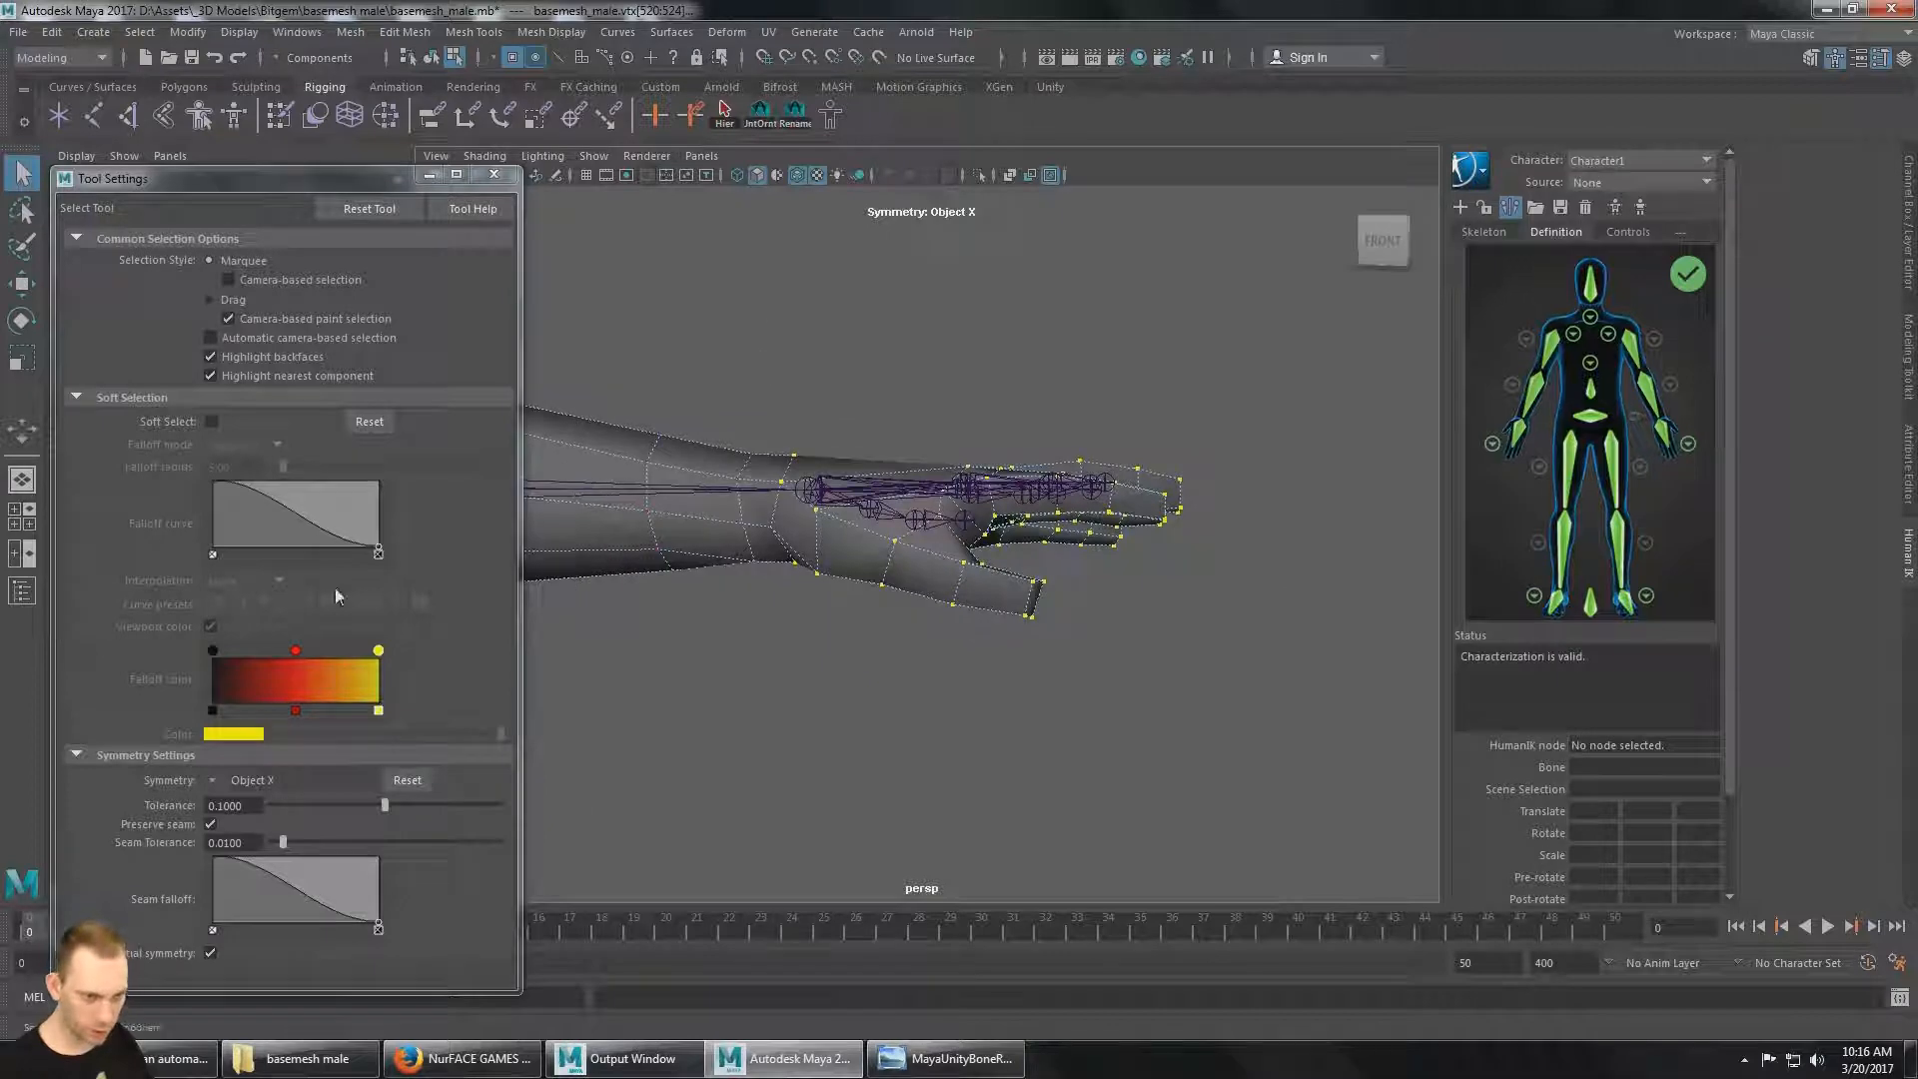
{"action": "left_click", "coordinate": [211, 421]}
{"action": "left_click_drag", "start_coordinate": [939, 479], "coordinate": [1007, 532], "text": "alt"}
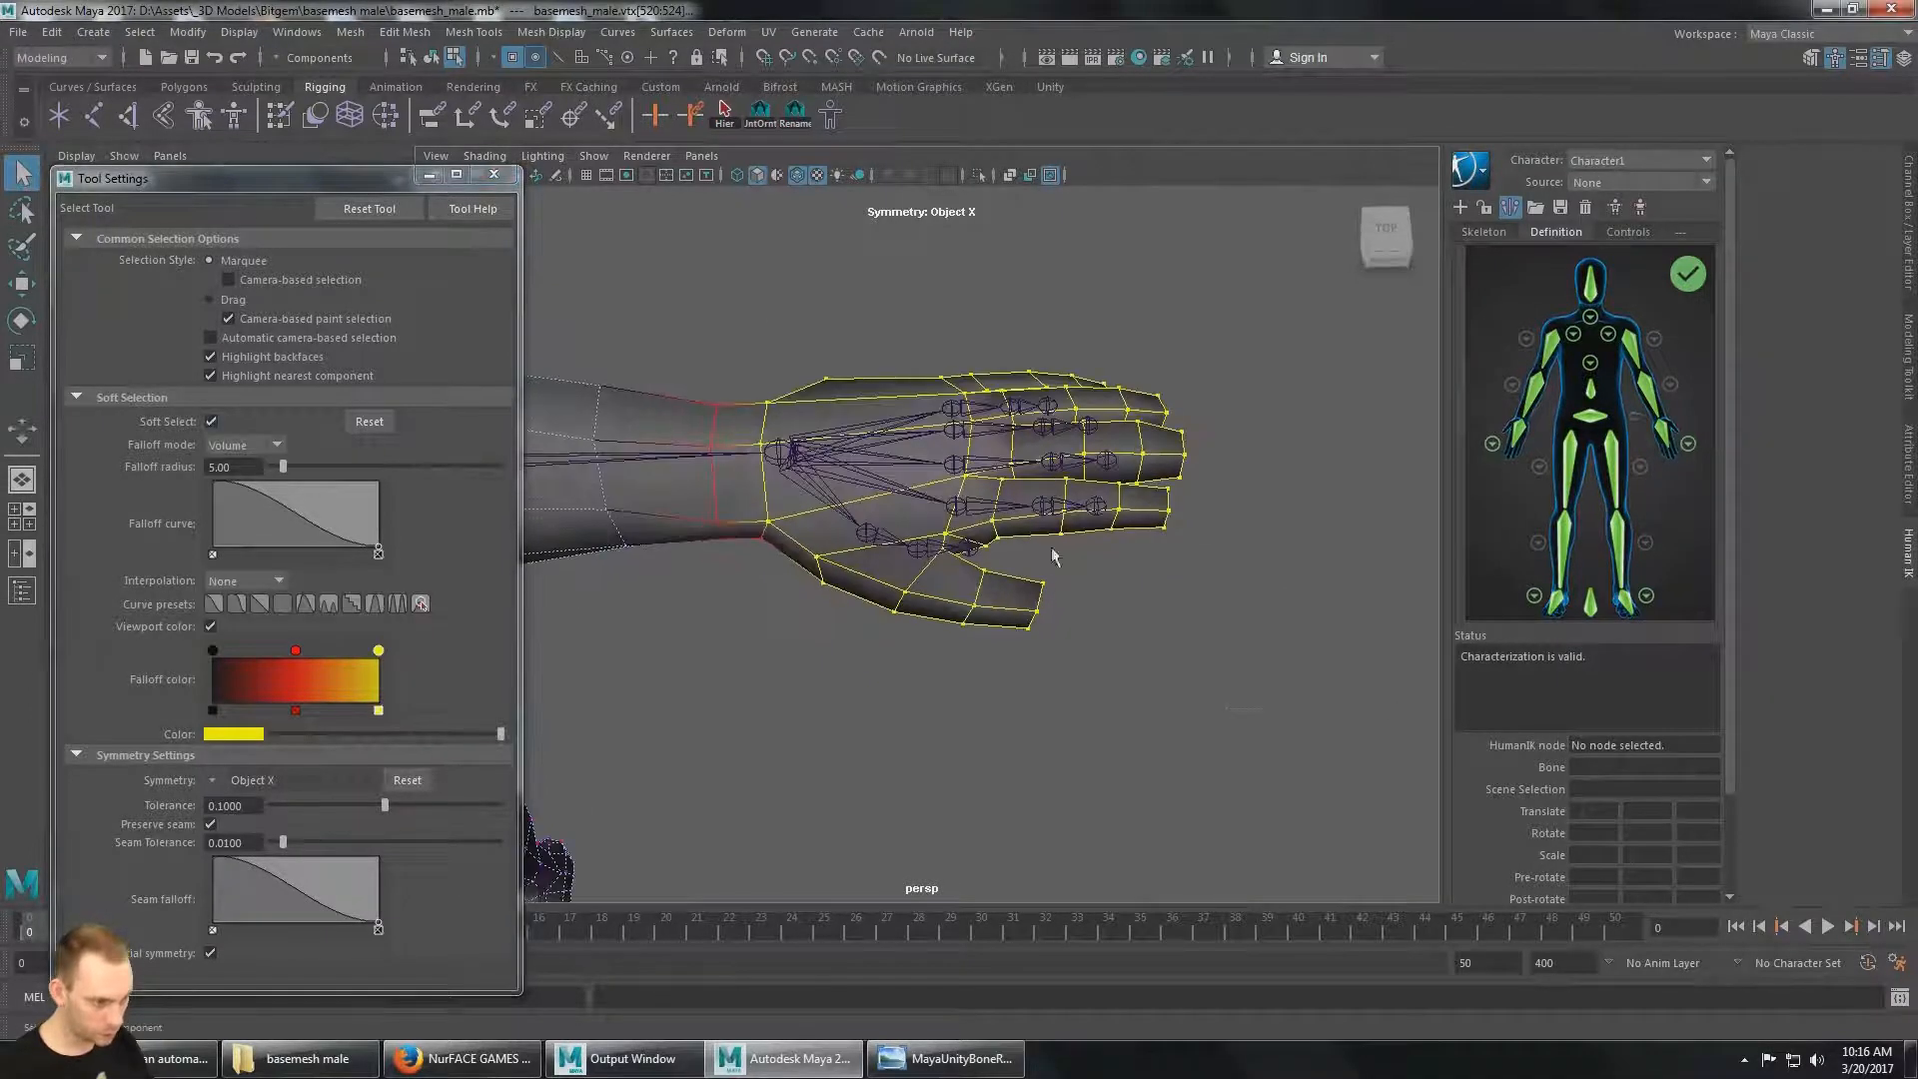
{"action": "left_click_drag", "start_coordinate": [757, 340], "coordinate": [866, 458], "text": "alt"}
Activate the Rotate tool on the hand's vertices and place its pivot on the wrist joint.
{"action": "key", "text": "e"}
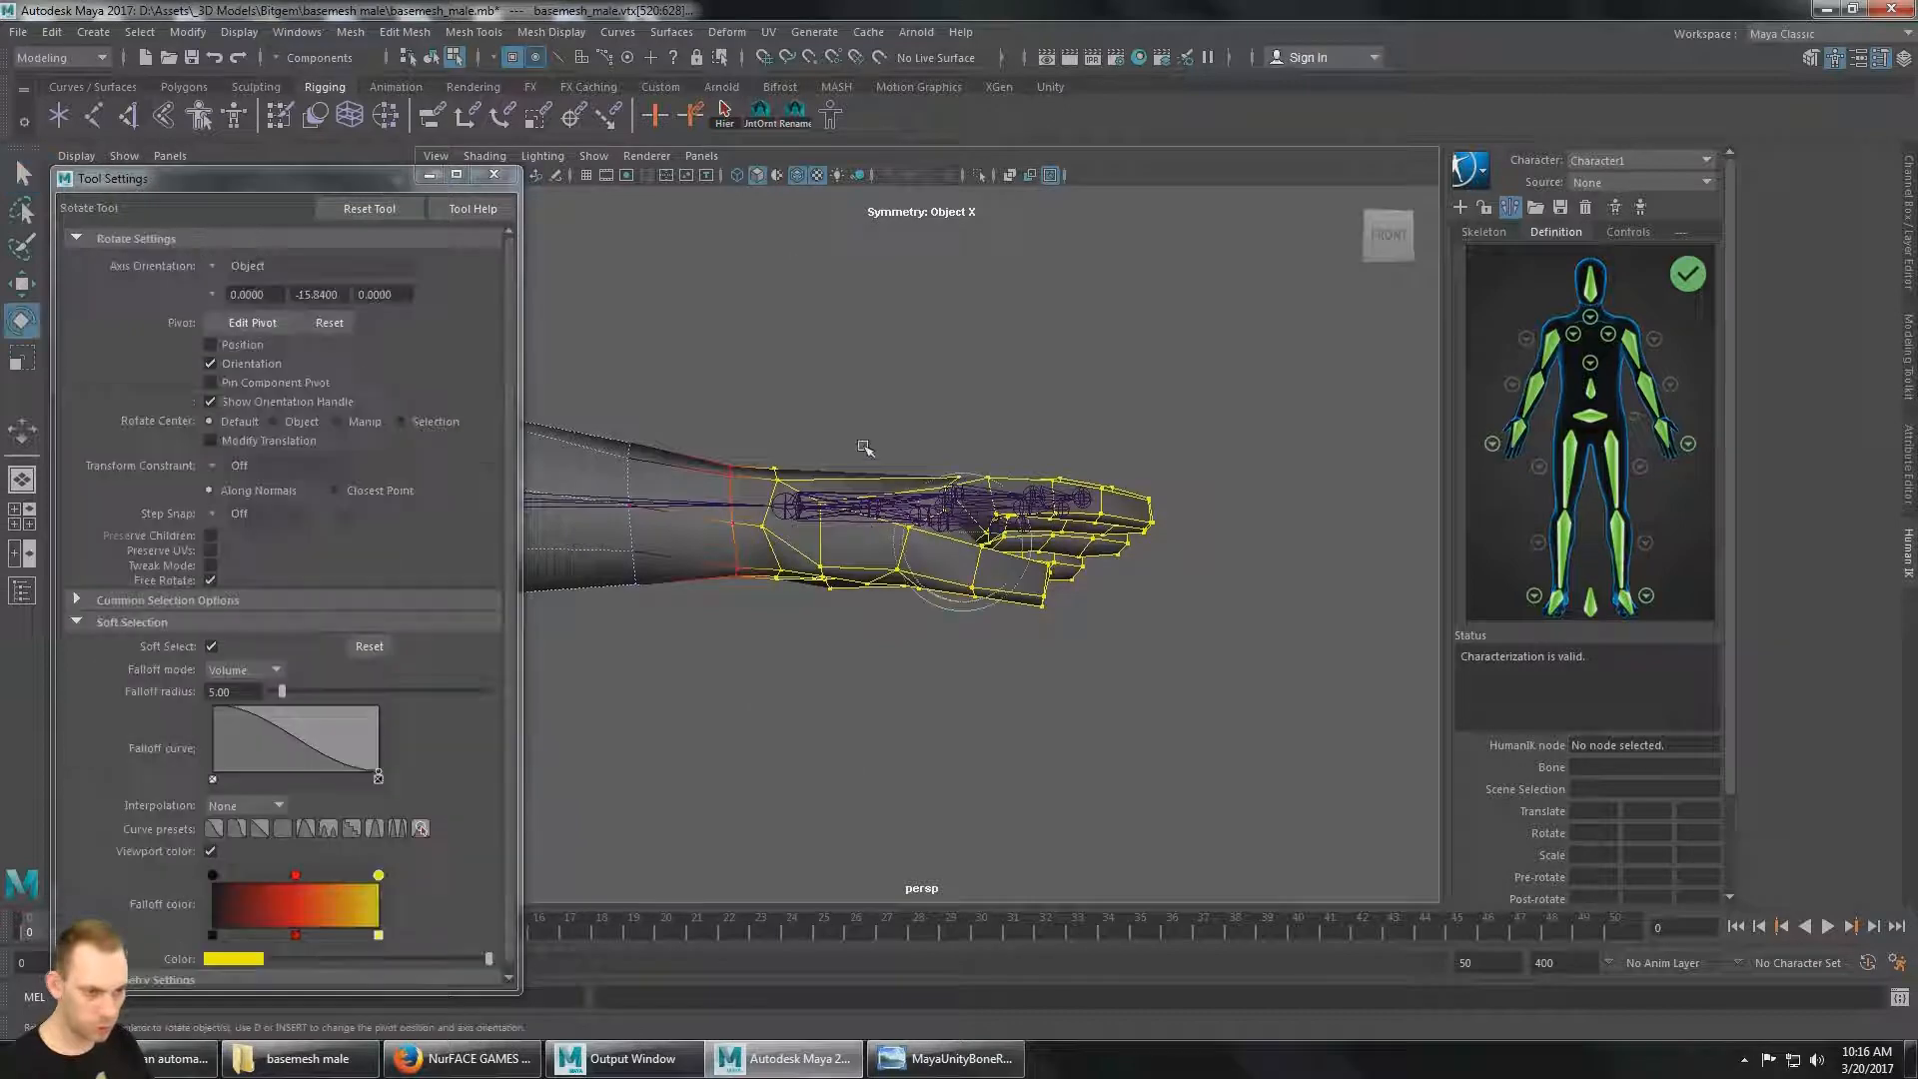
{"action": "left_click", "coordinate": [261, 326]}
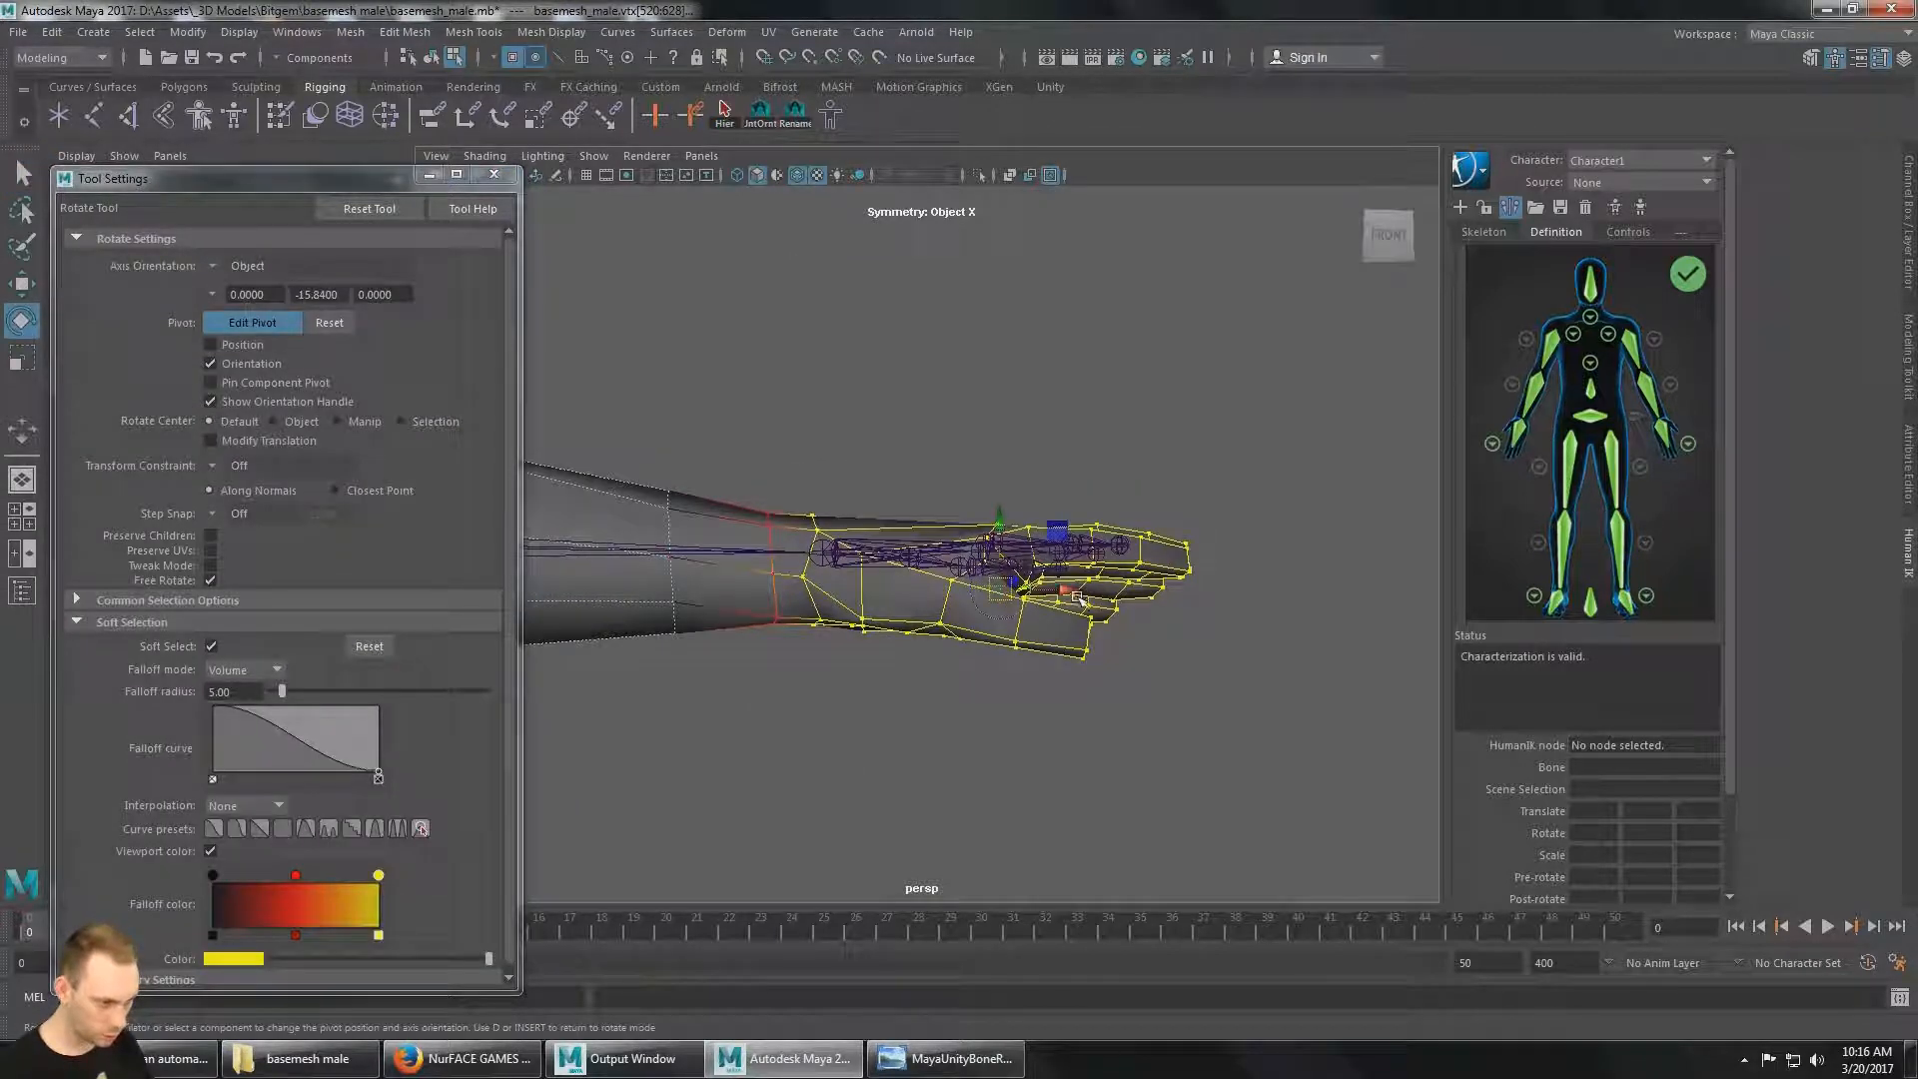
{"action": "left_click", "coordinate": [865, 560]}
{"action": "left_click_drag", "start_coordinate": [914, 467], "coordinate": [1044, 540], "text": "alt"}
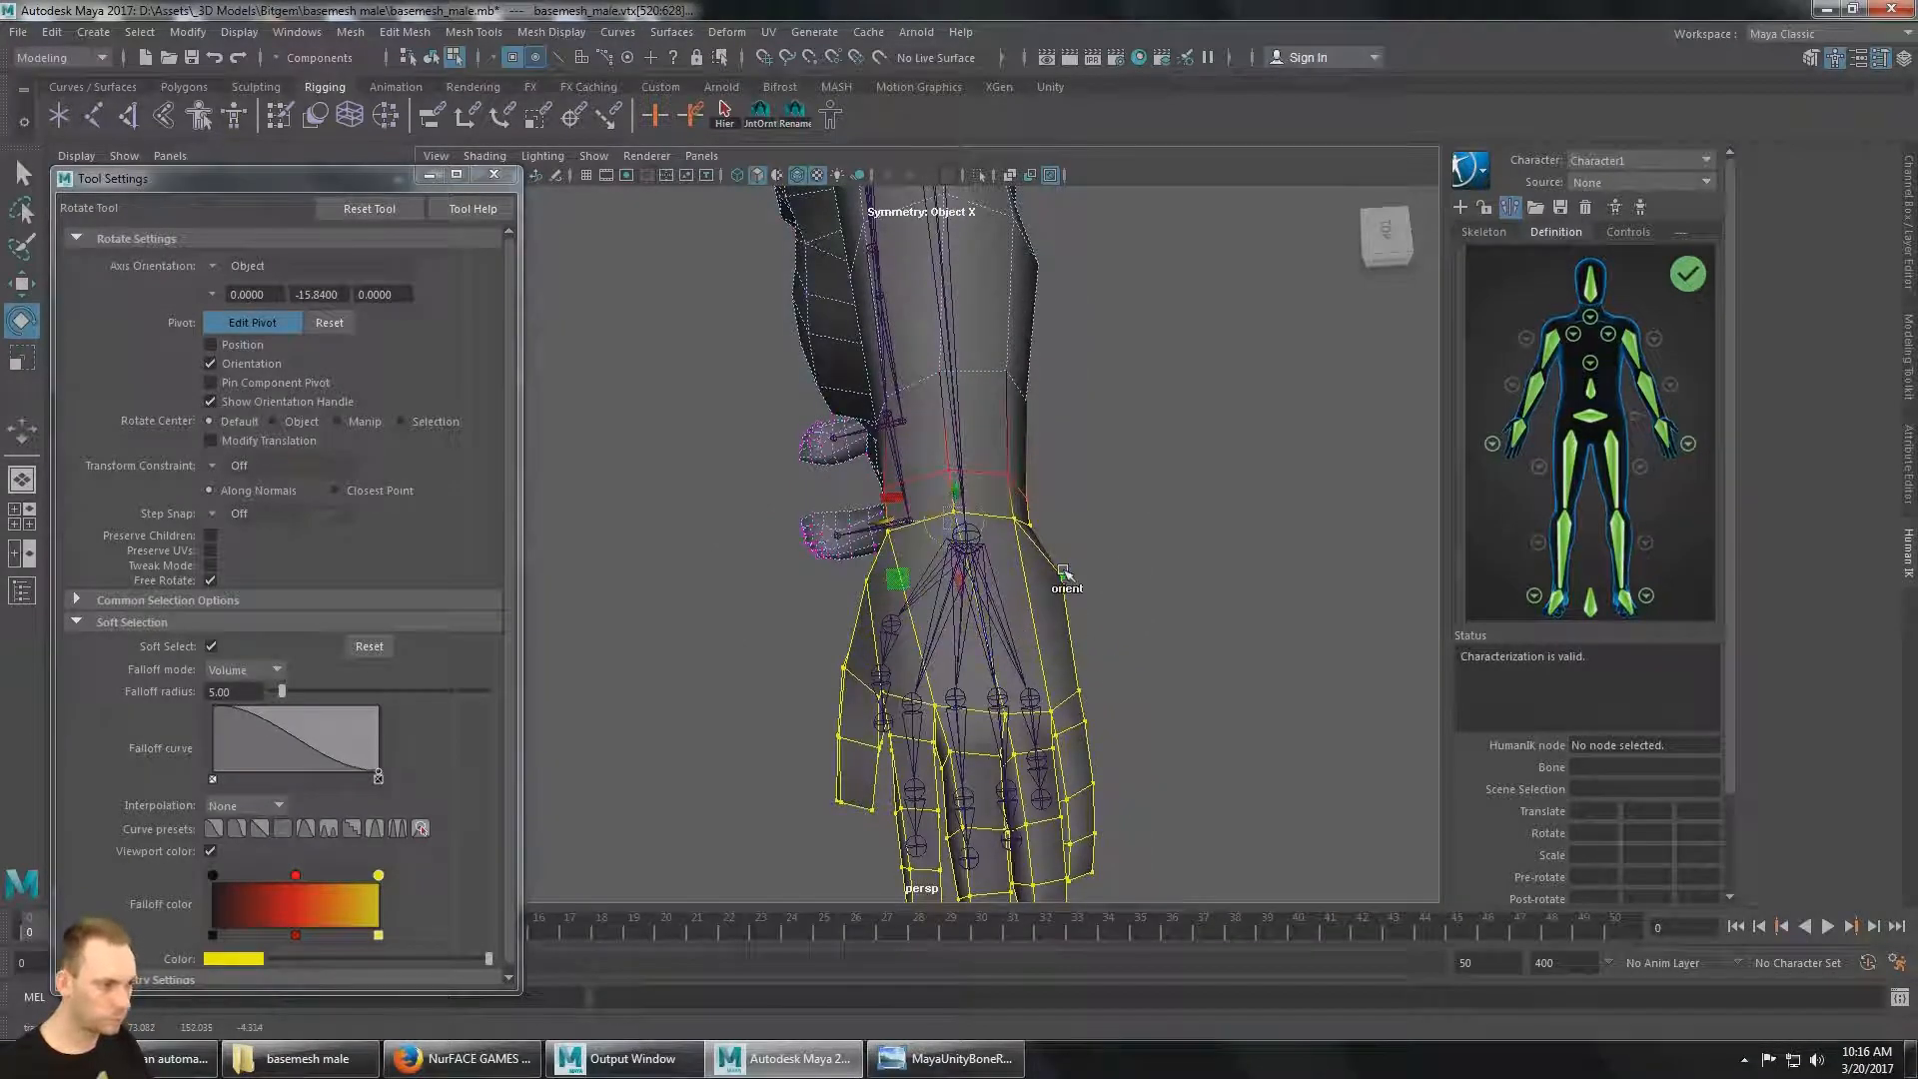
{"action": "left_click_drag", "start_coordinate": [1072, 626], "coordinate": [1119, 647], "text": "alt"}
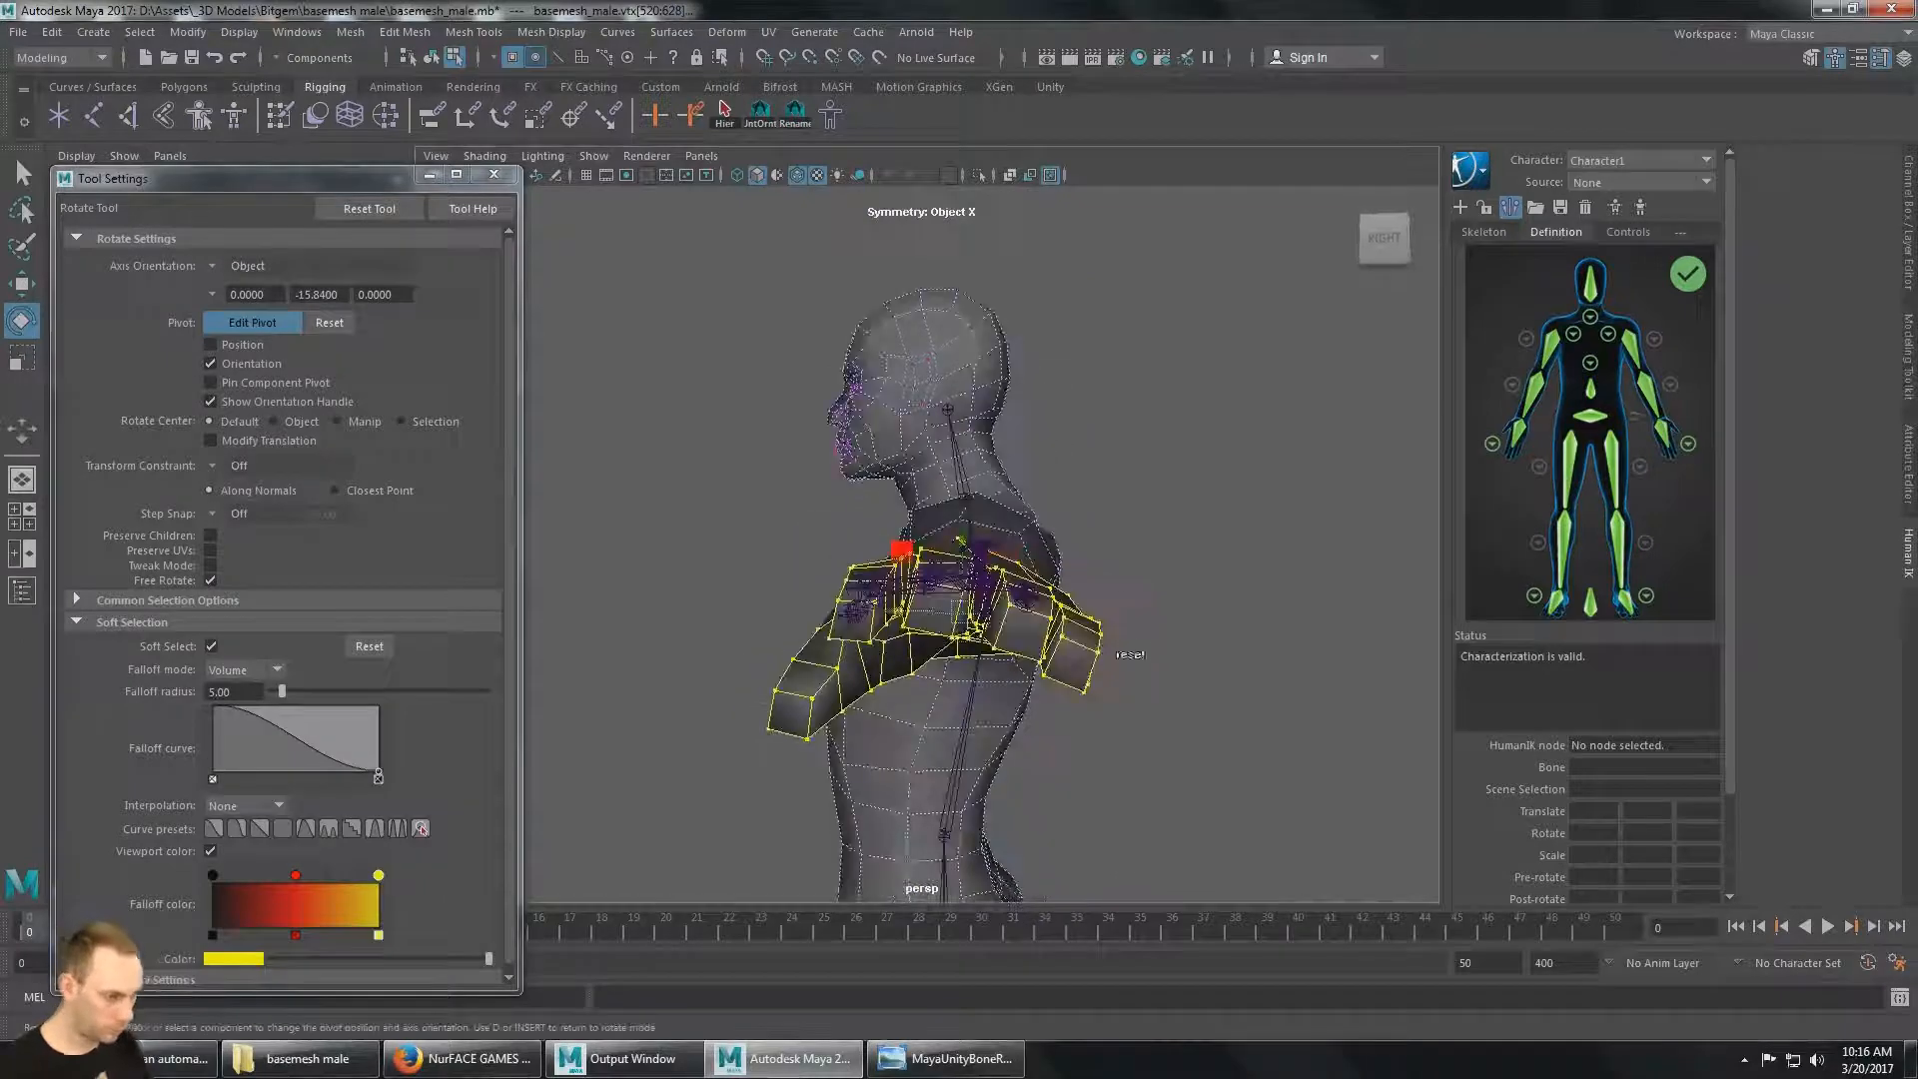
Leave pivot editing and rotate the hand's vertices about the forearm axis to level the fingers with their joints.
{"action": "left_click", "coordinate": [235, 324]}
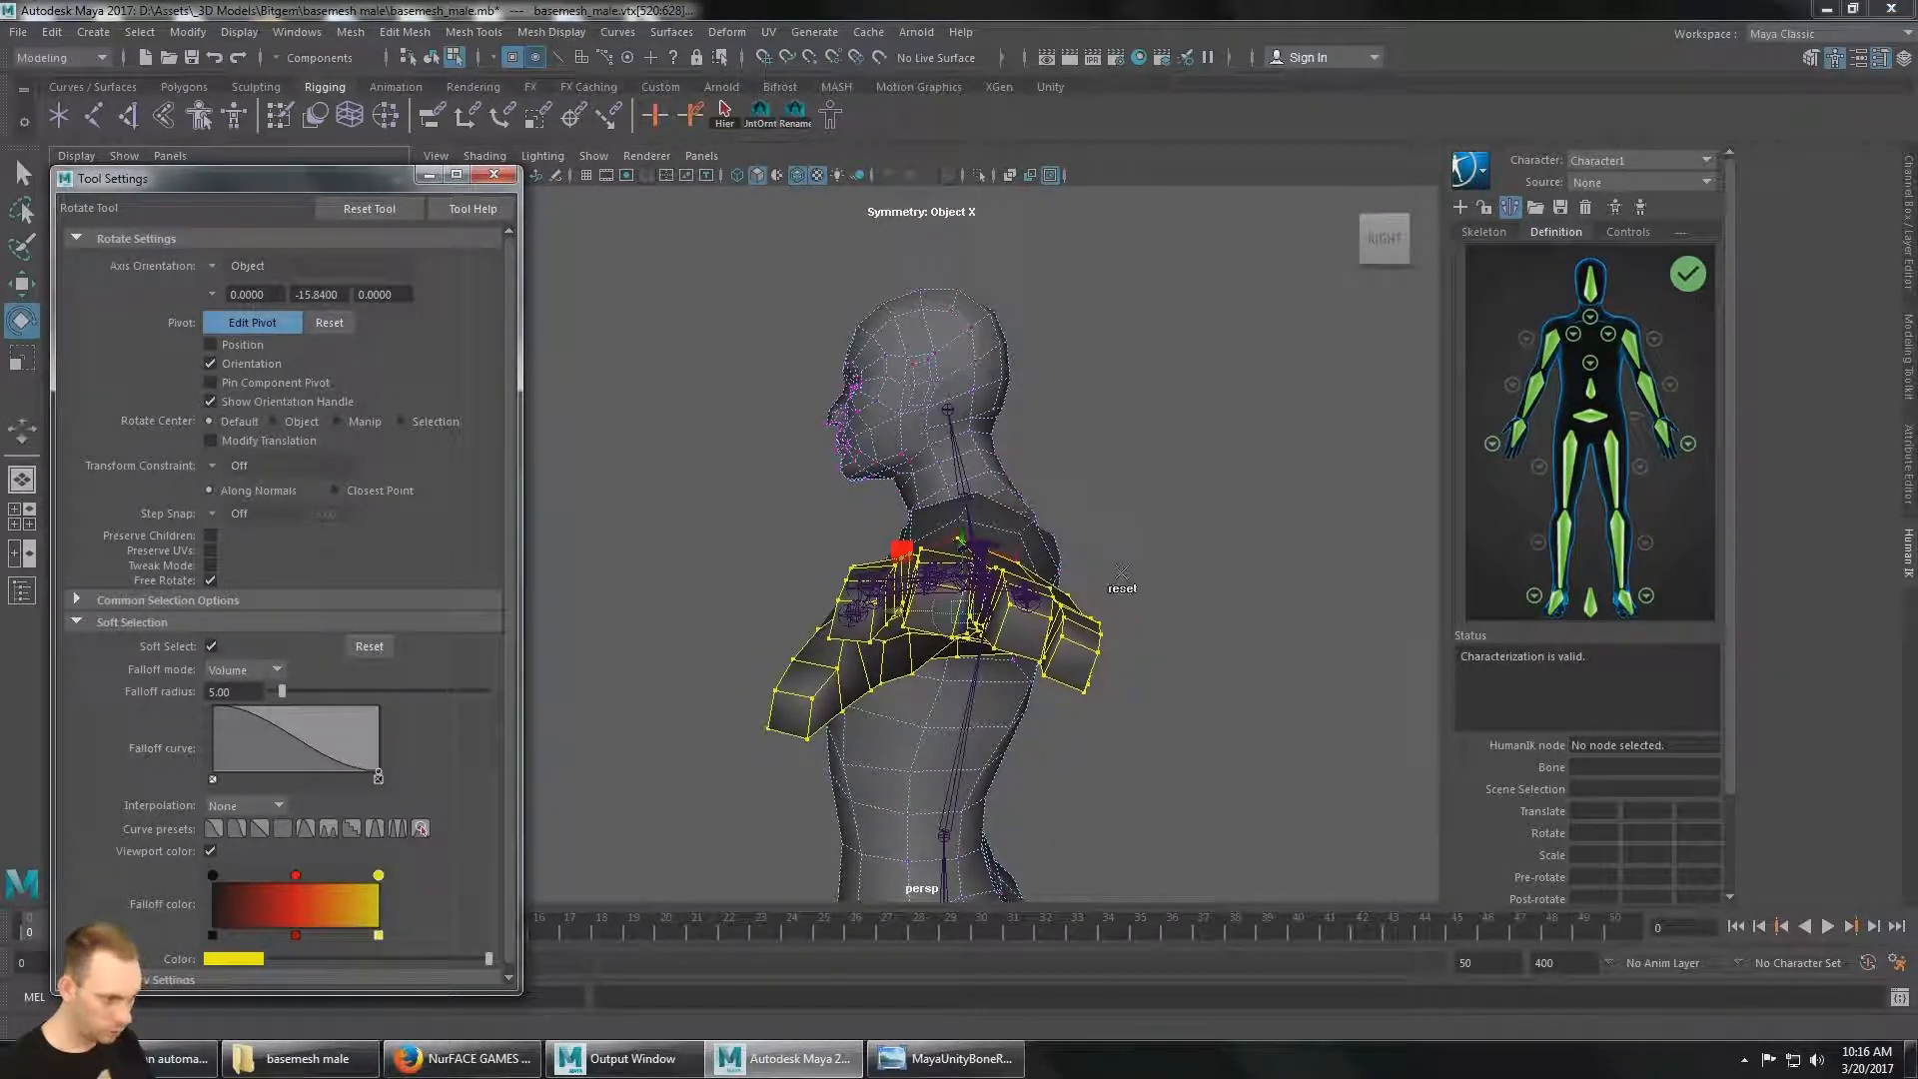
{"action": "left_click", "coordinate": [260, 323]}
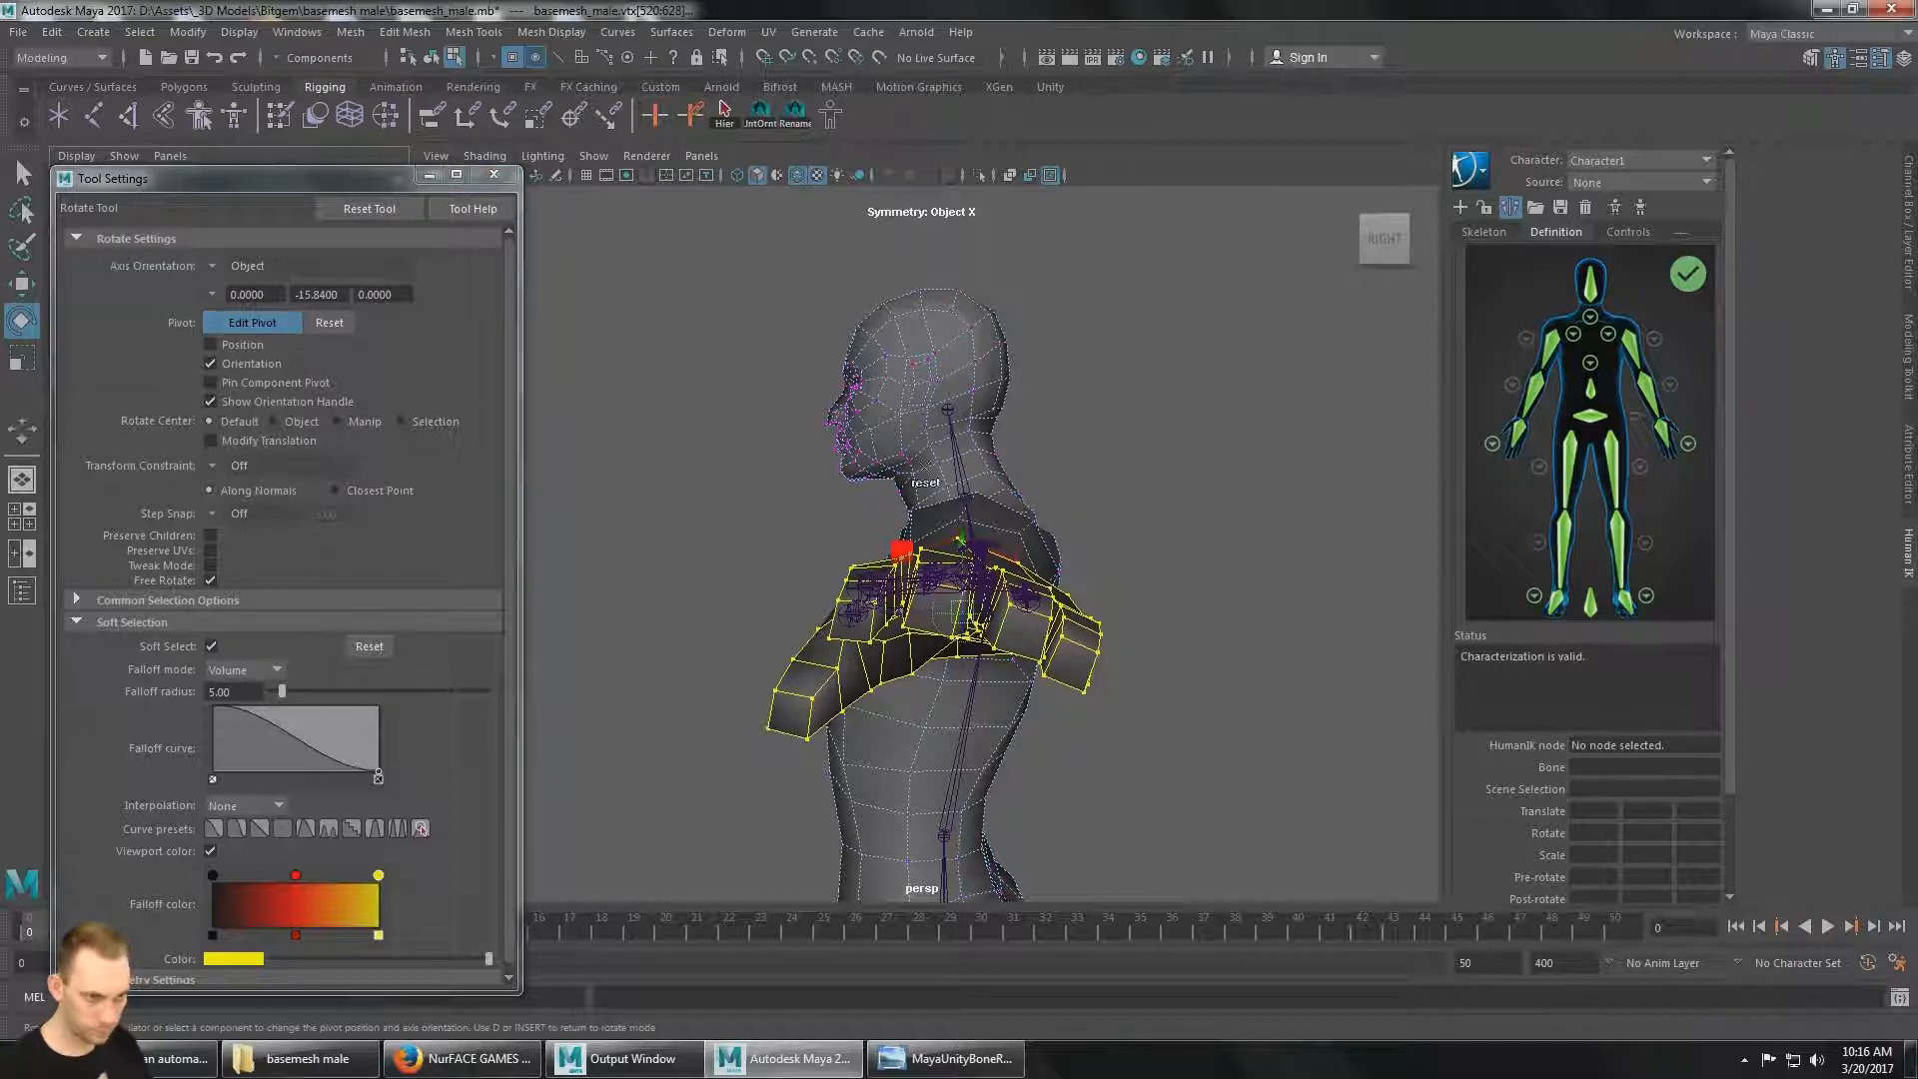
{"action": "left_click_drag", "start_coordinate": [1209, 541], "coordinate": [1141, 566], "text": "alt"}
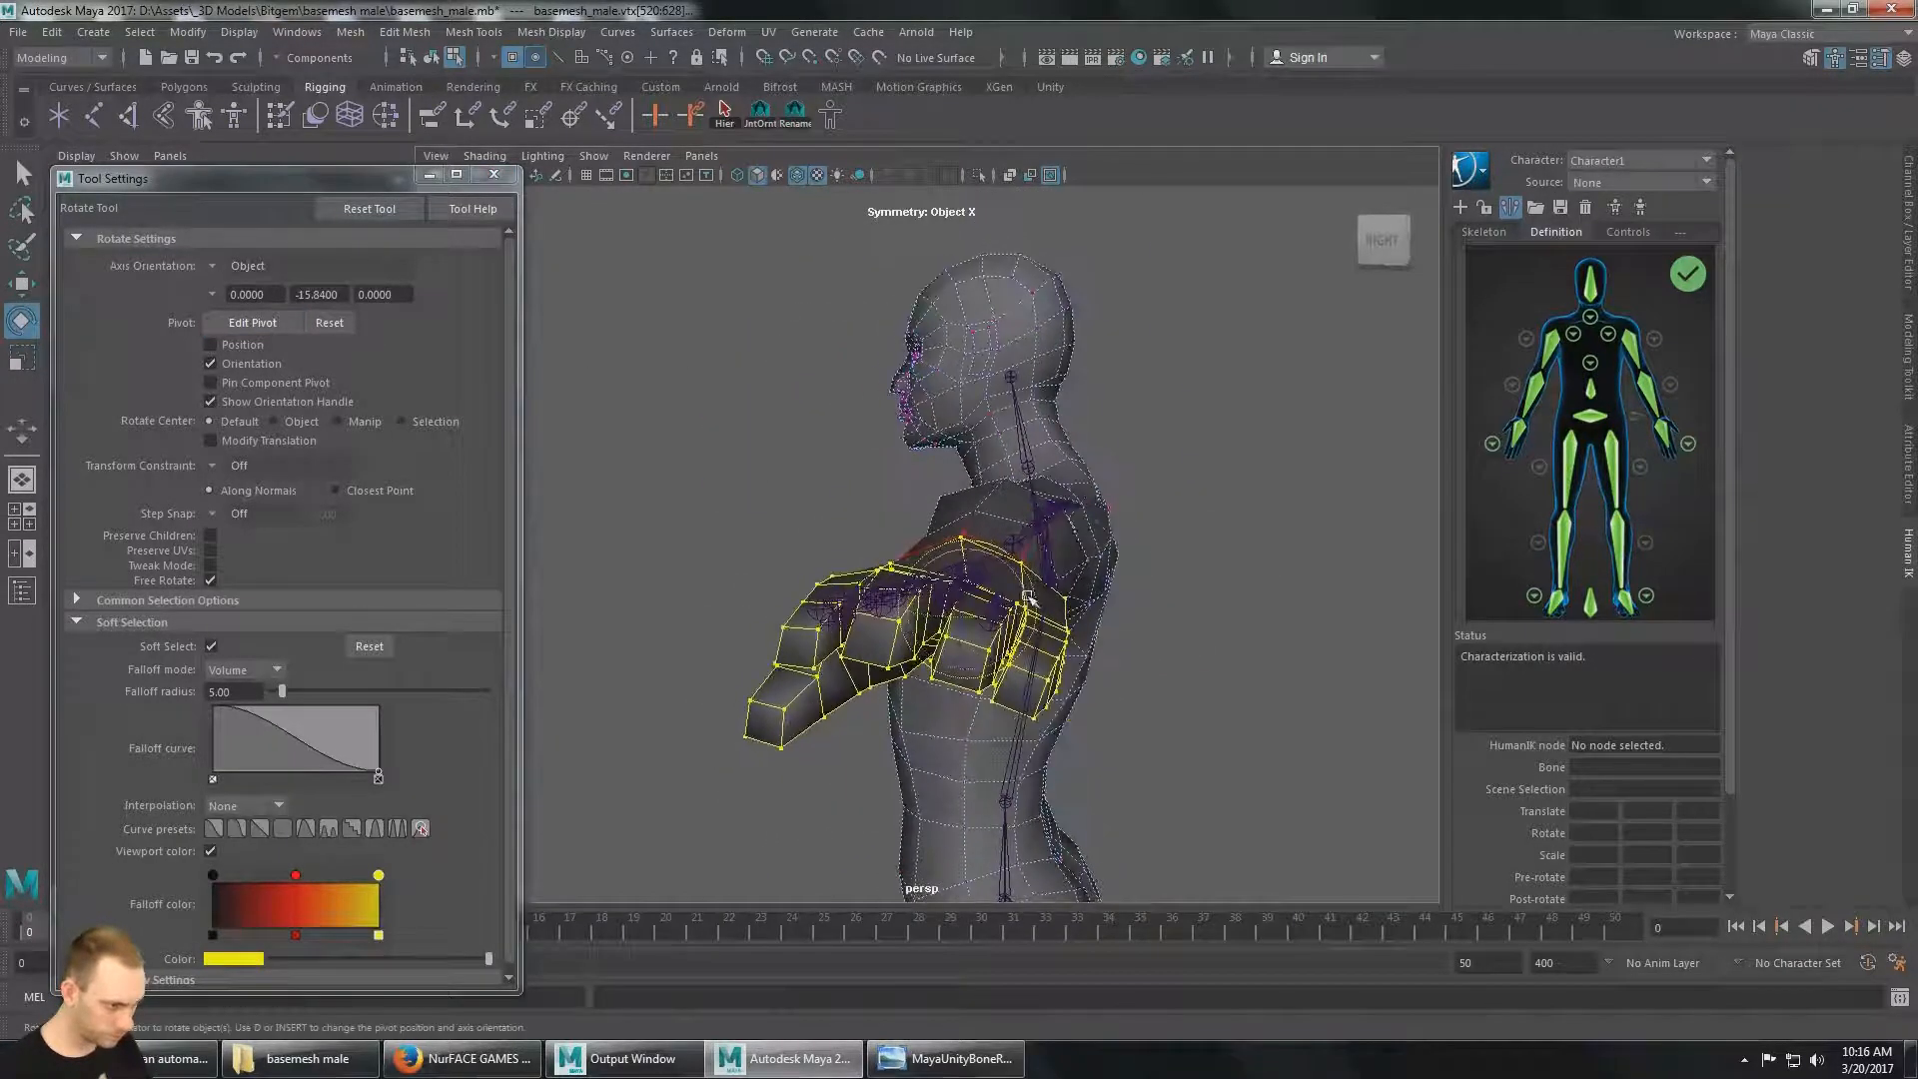
{"action": "left_click_drag", "start_coordinate": [1025, 597], "coordinate": [1162, 580]}
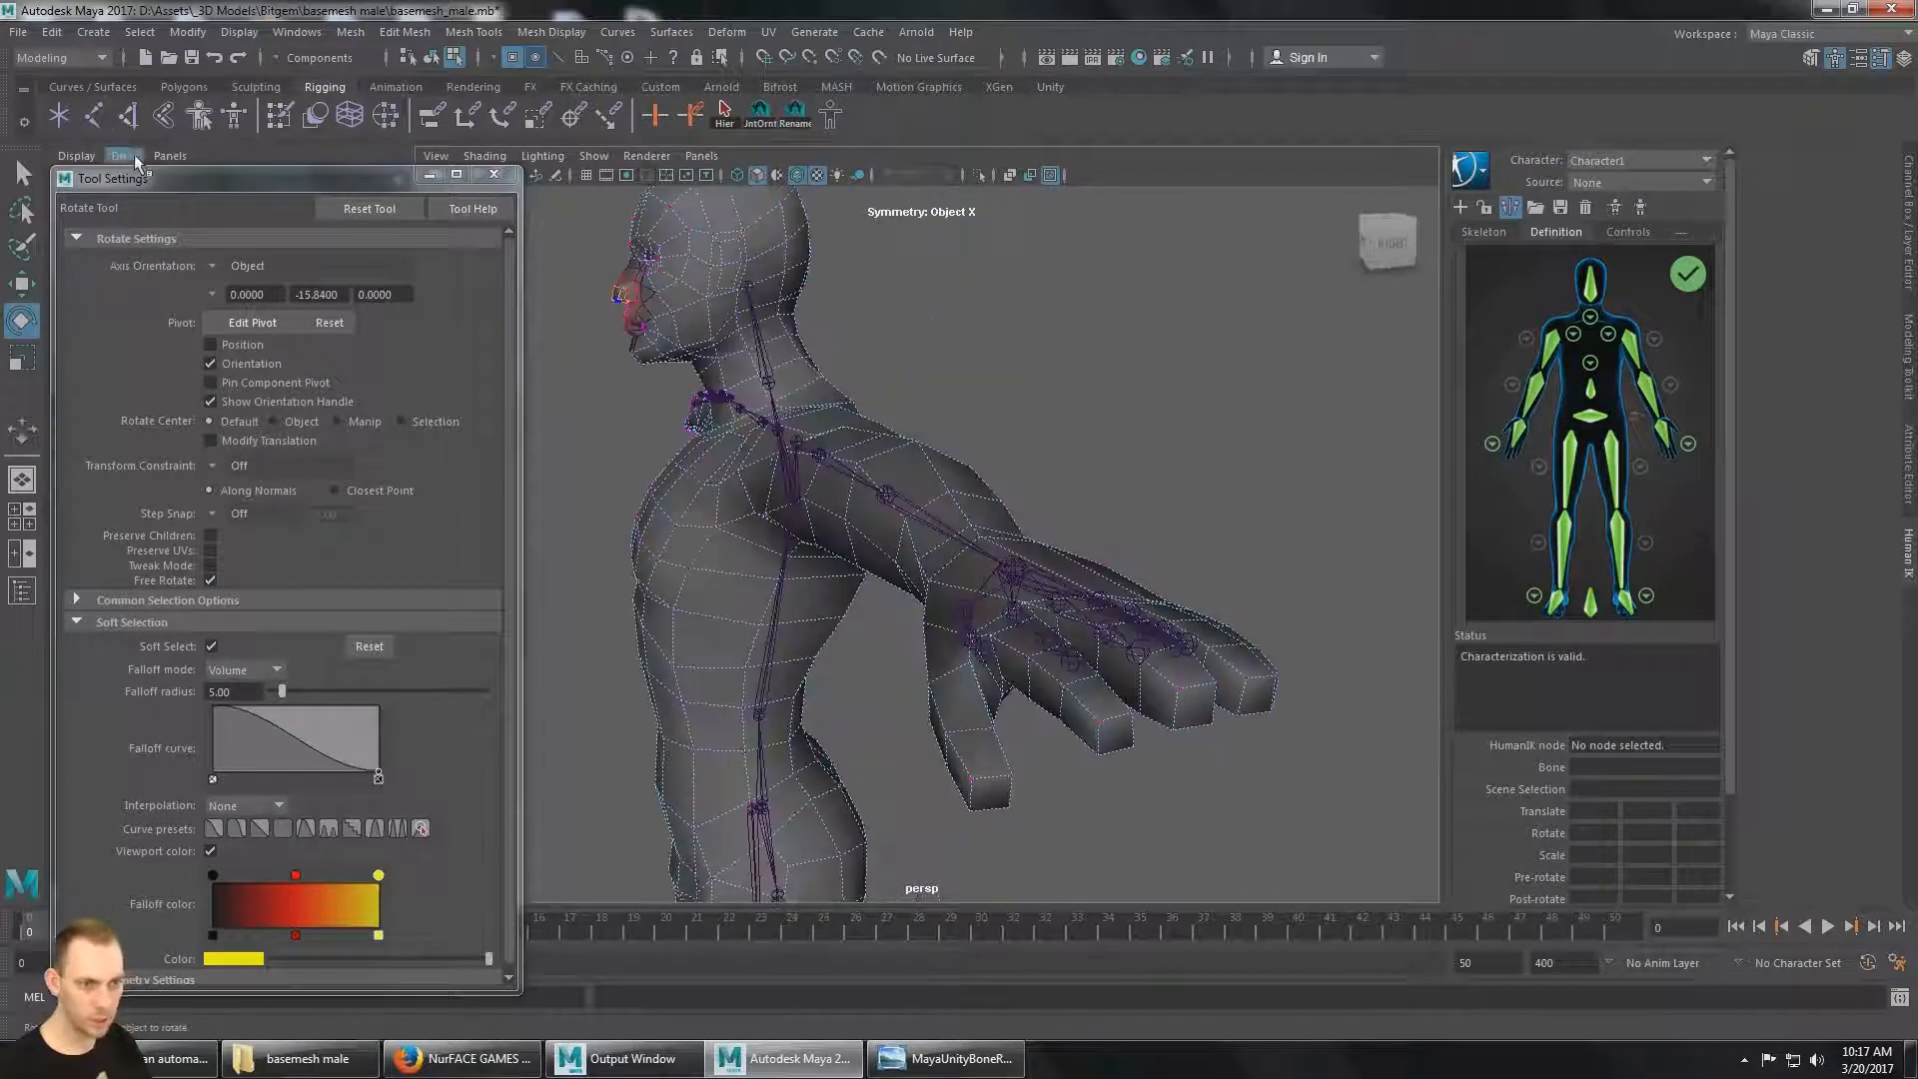
Turn off soft selection, select only the index finger's vertices and activate the Rotate tool on them.
{"action": "left_click", "coordinate": [22, 173]}
{"action": "left_click_drag", "start_coordinate": [1179, 575], "coordinate": [1088, 699], "text": "alt"}
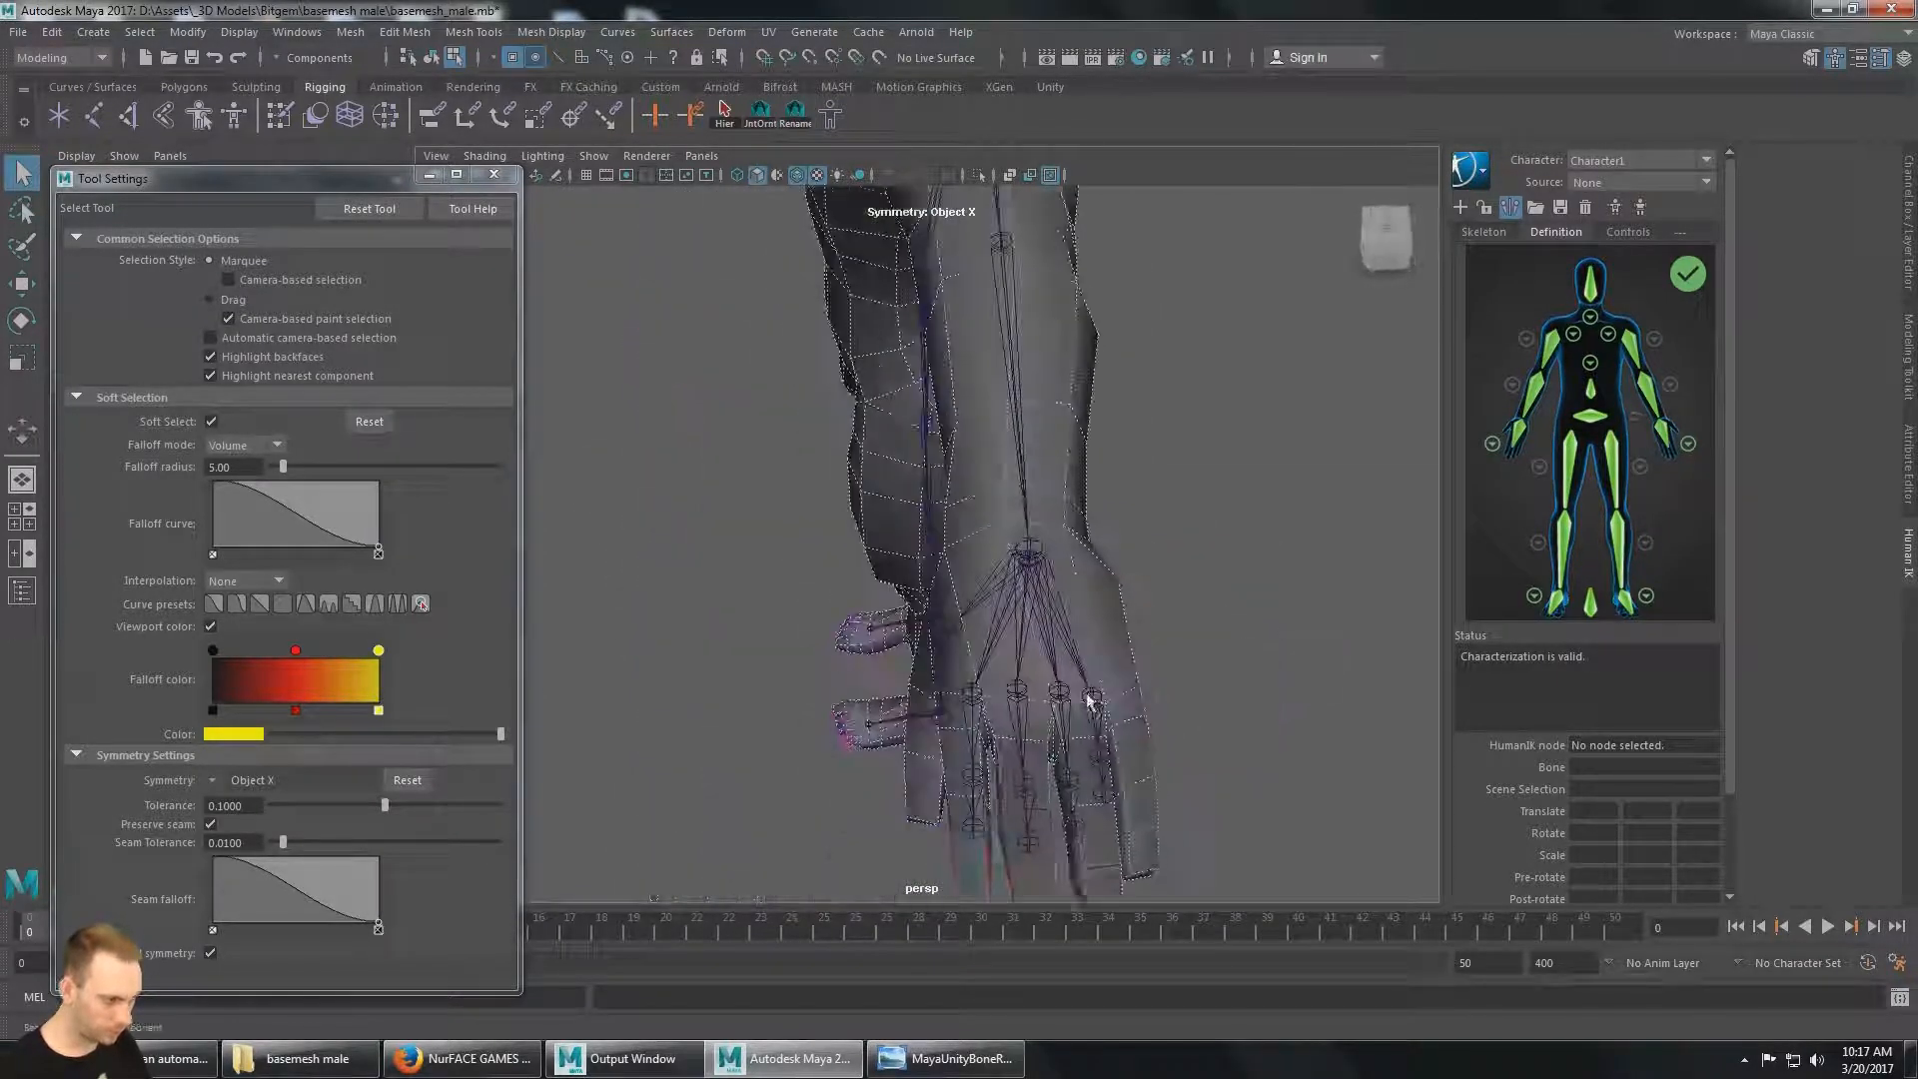
{"action": "middle_click_drag", "start_coordinate": [1088, 699], "coordinate": [1009, 525], "text": "alt"}
{"action": "scroll", "coordinate": [949, 649], "scroll_direction": "up", "scroll_amount": 2}
{"action": "key", "text": "b"}
{"action": "left_click_drag", "start_coordinate": [1139, 685], "coordinate": [1032, 665], "text": "alt"}
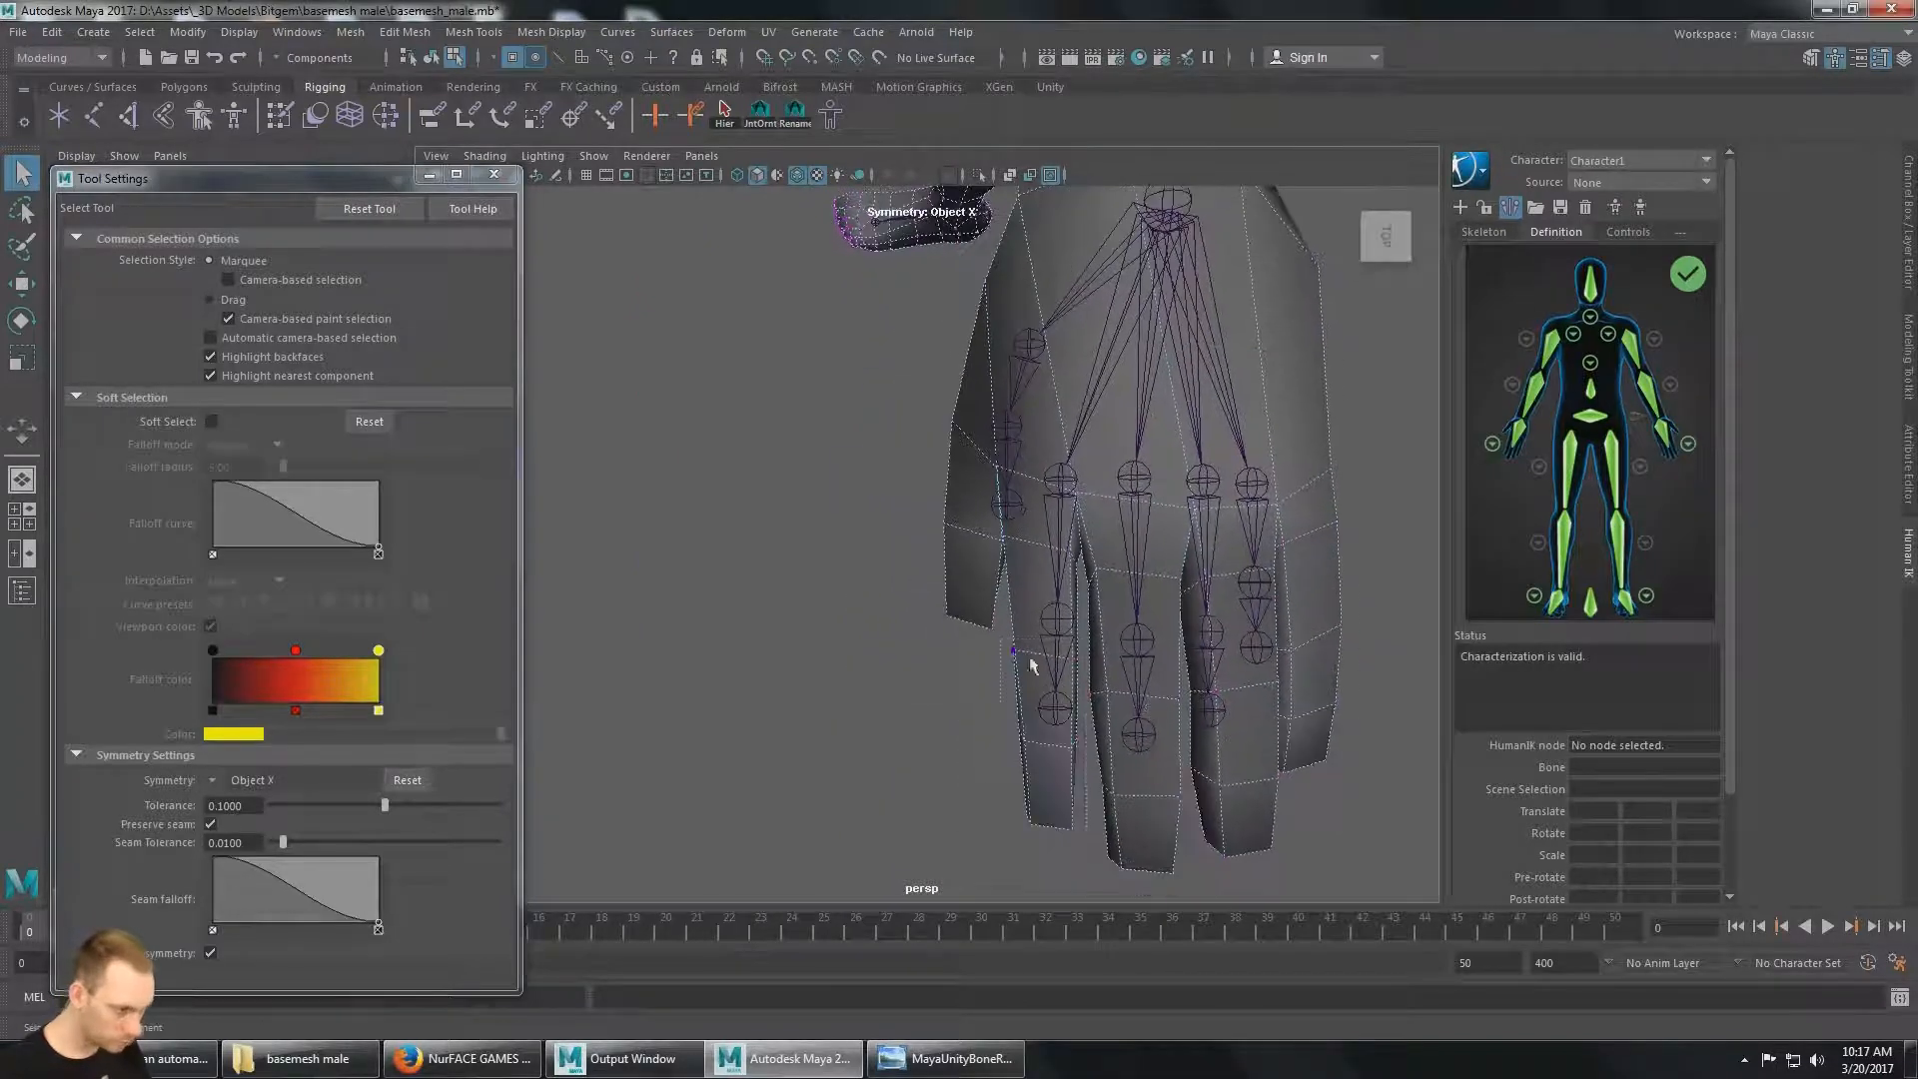
{"action": "left_click_drag", "start_coordinate": [1087, 863], "coordinate": [1089, 866]}
{"action": "left_click_drag", "start_coordinate": [1091, 693], "coordinate": [1012, 512], "text": "alt"}
{"action": "key", "text": "w"}
{"action": "key", "text": "e"}
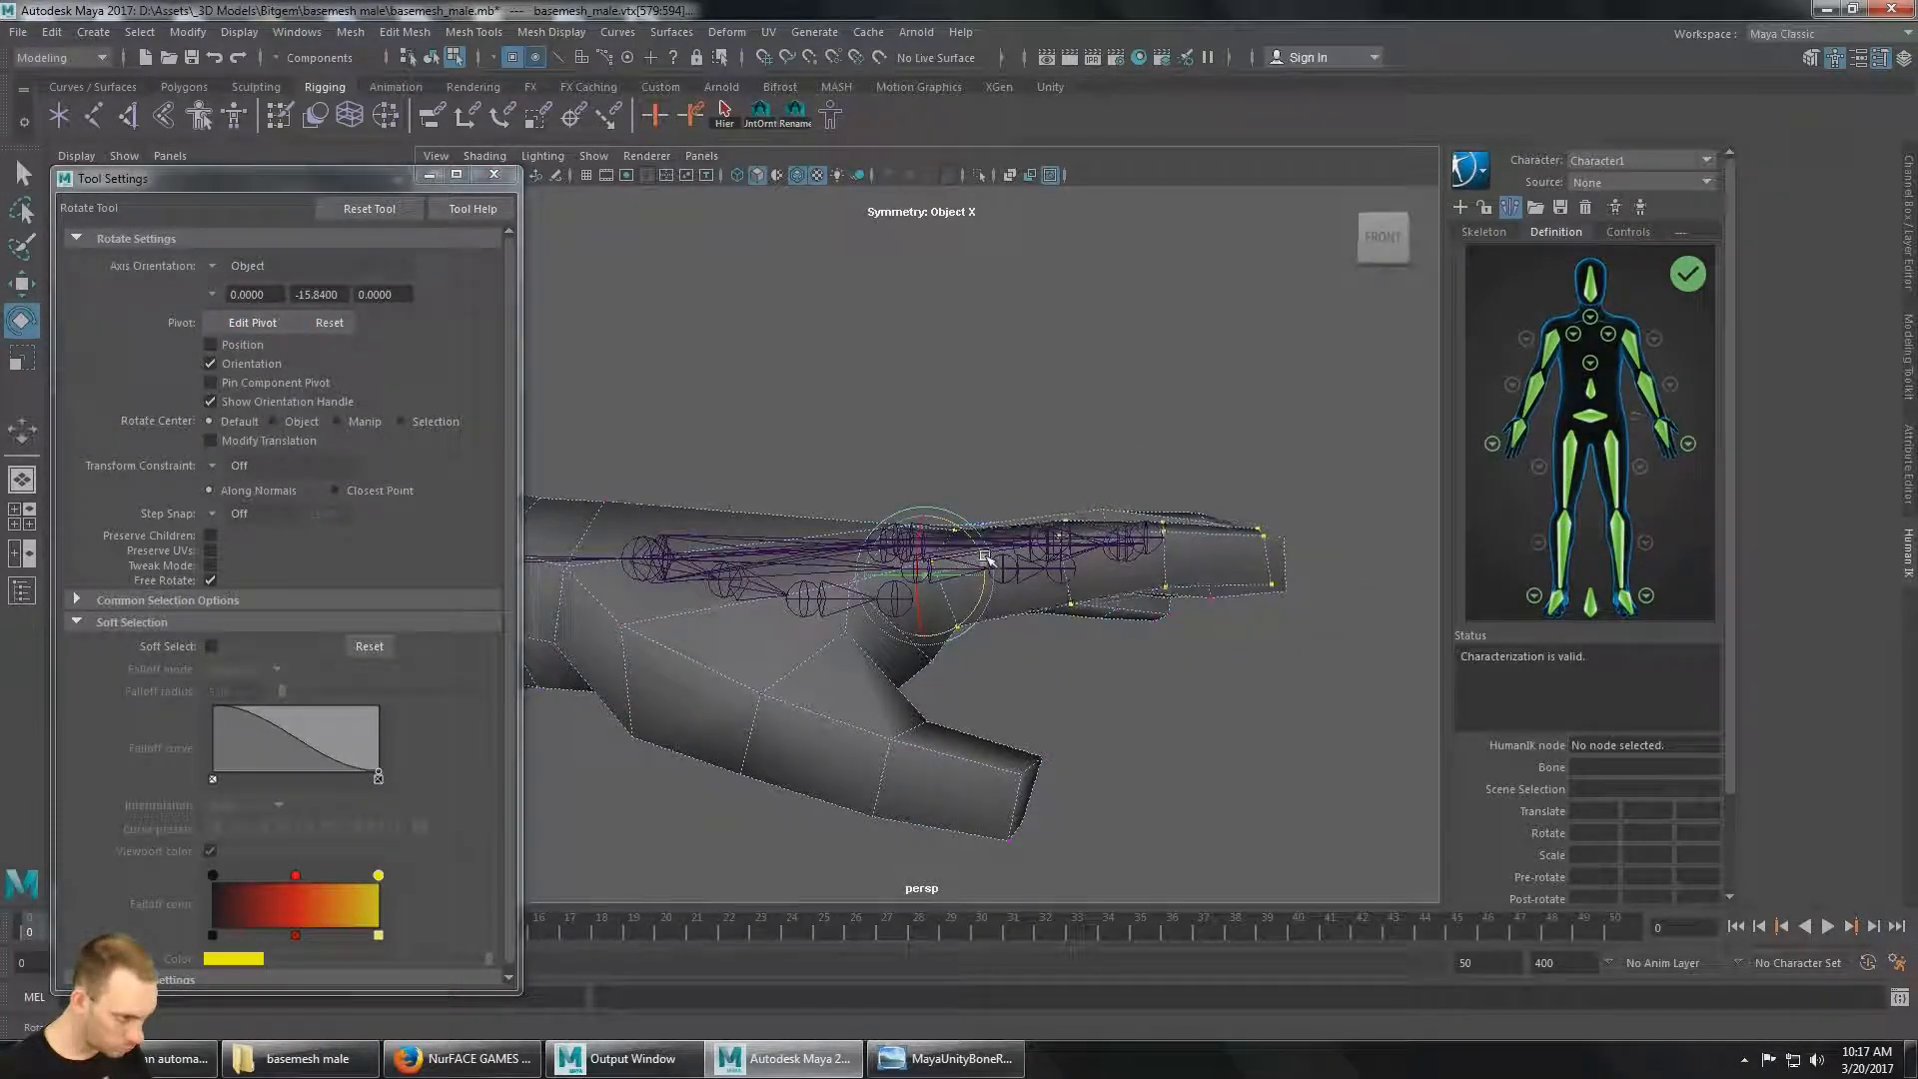
Replace the index finger selection with the little finger's outer vertices, refining it from several angles.
{"action": "left_click_drag", "start_coordinate": [988, 558], "coordinate": [911, 602], "text": "alt"}
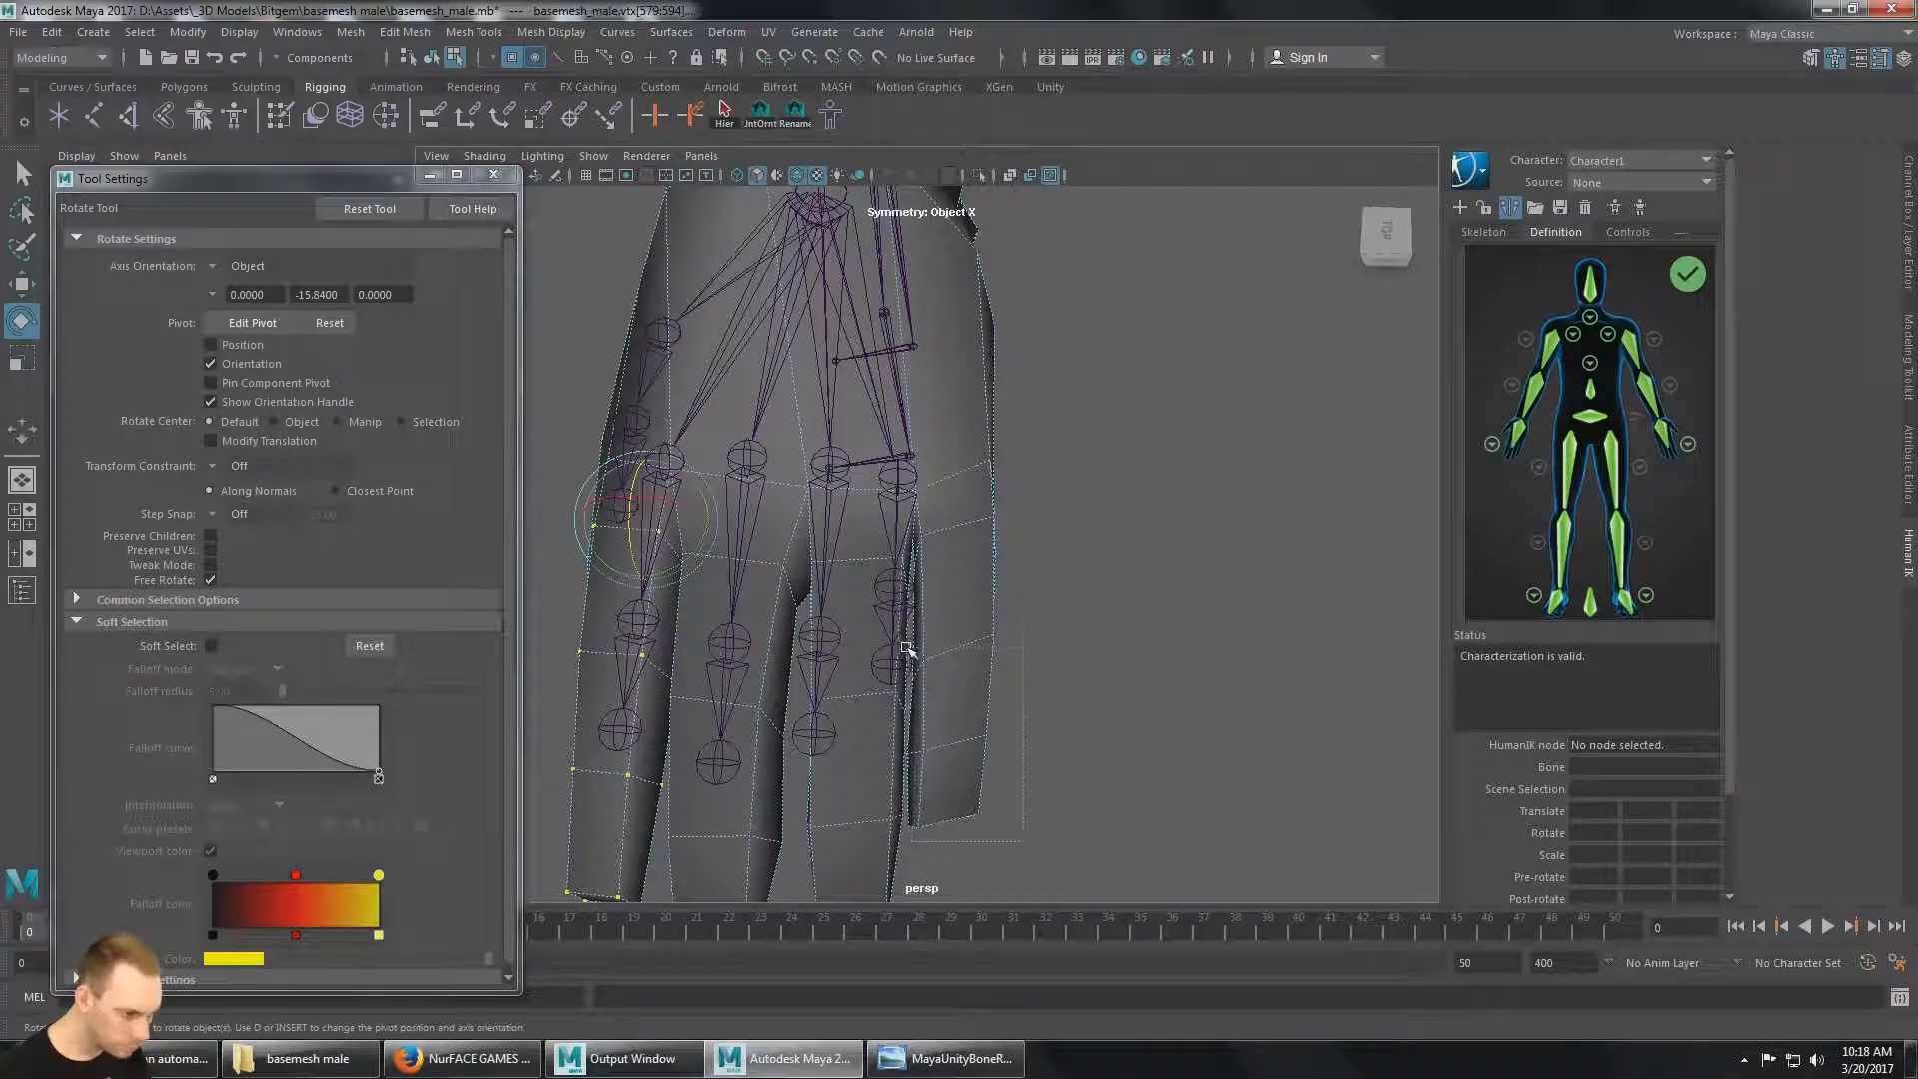
{"action": "key", "text": "w"}
{"action": "left_click_drag", "start_coordinate": [1003, 725], "coordinate": [904, 471], "text": "alt"}
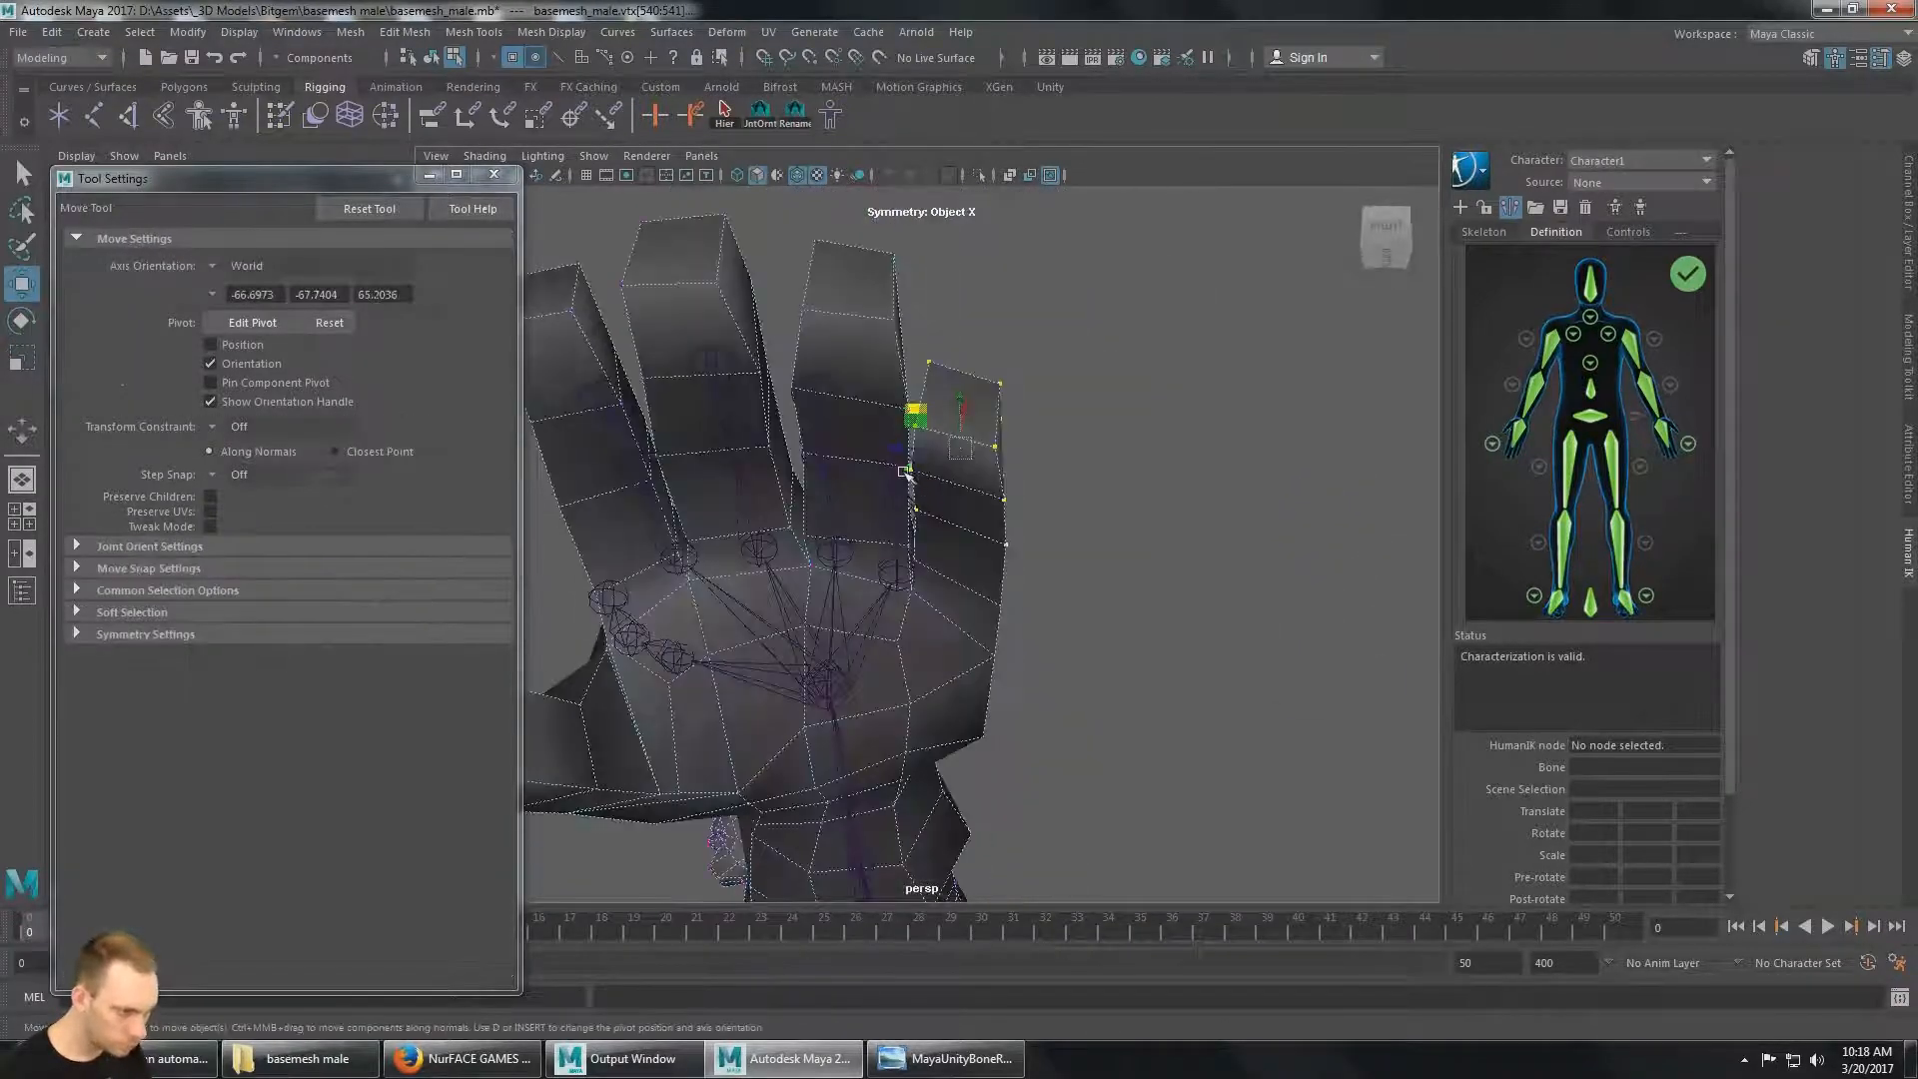
{"action": "right_click_drag", "start_coordinate": [903, 471], "coordinate": [1054, 676], "text": "alt"}
{"action": "left_click", "coordinate": [1062, 676], "text": "shift"}
{"action": "left_click_drag", "start_coordinate": [1062, 675], "coordinate": [1225, 639], "text": "alt"}
{"action": "key", "text": "e"}
{"action": "key", "text": "w"}
{"action": "left_click", "coordinate": [1228, 640], "text": "ctrl"}
{"action": "left_click", "coordinate": [1187, 728], "text": "ctrl"}
{"action": "left_click_drag", "start_coordinate": [1187, 727], "coordinate": [1296, 646], "text": "alt"}
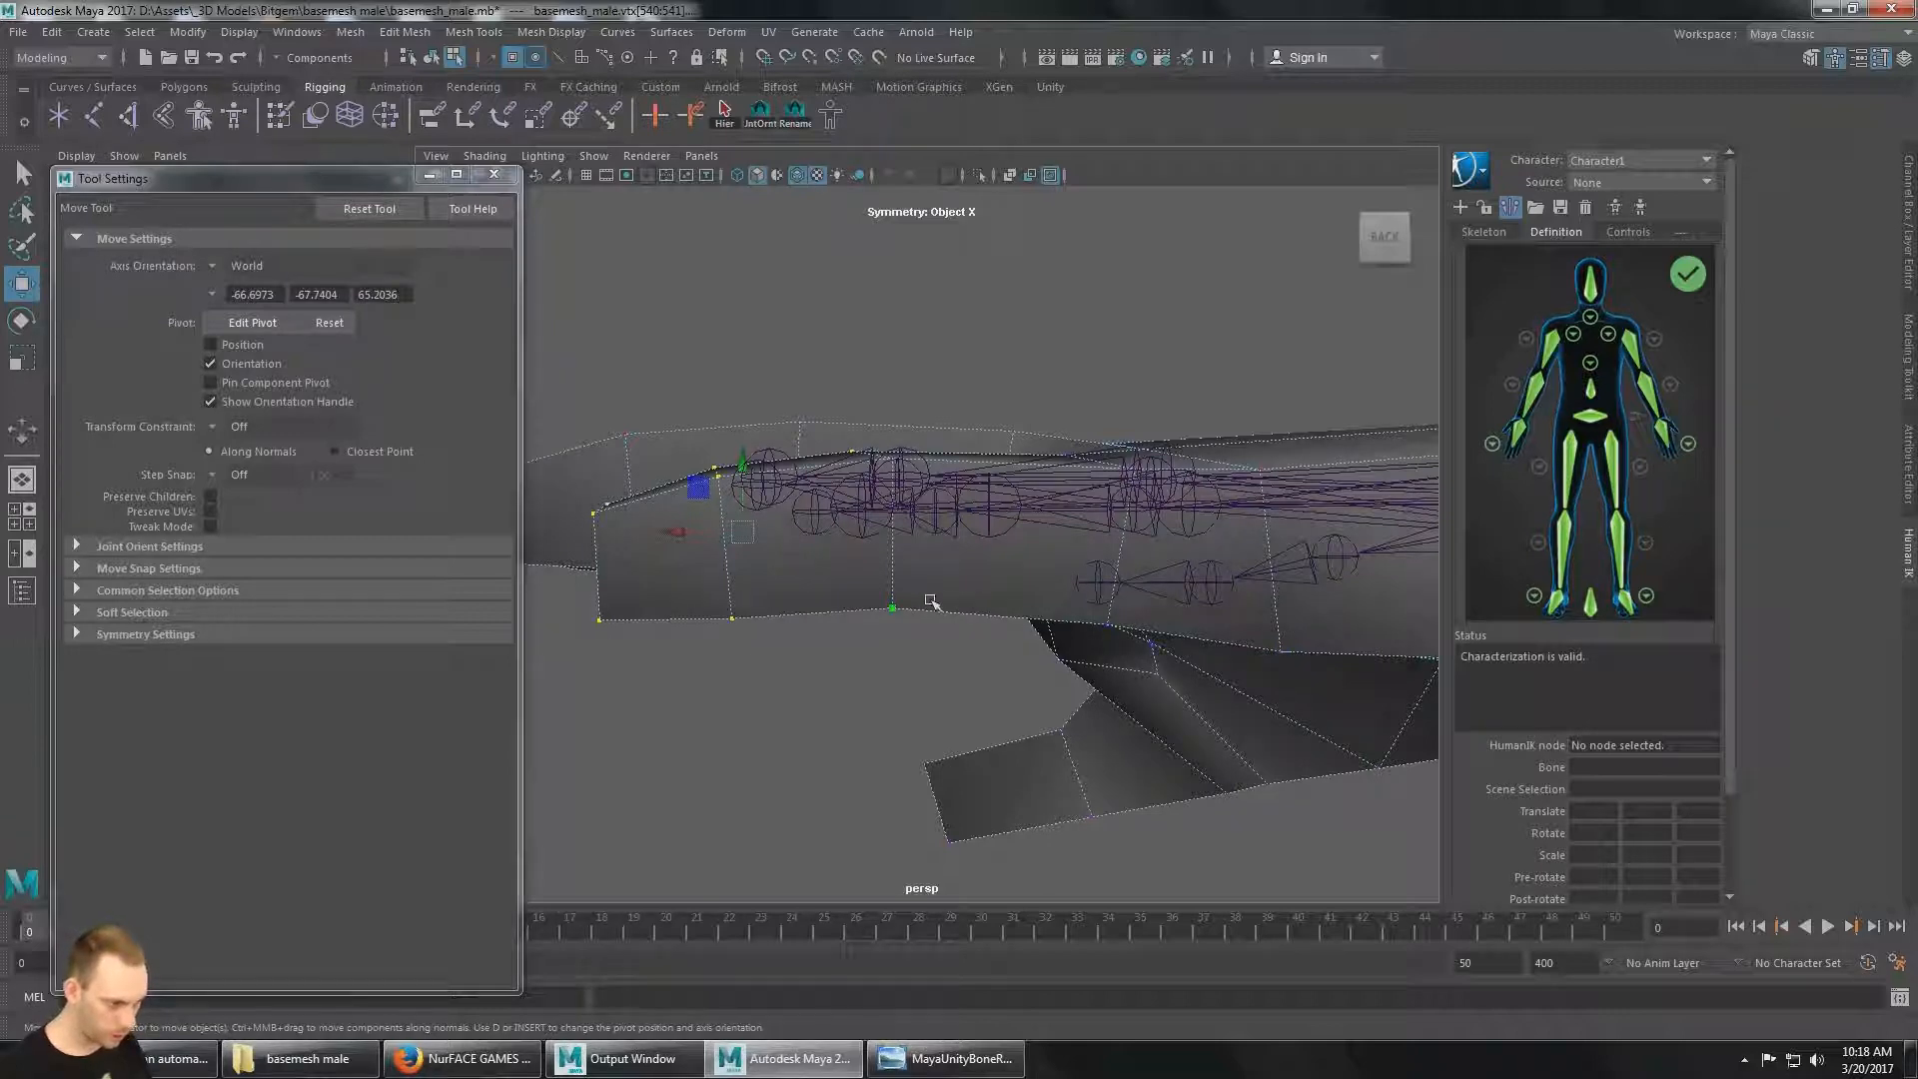
Move the rotation pivot back along the little finger toward its base and rotate the selected finger vertices about it.
{"action": "left_click_drag", "start_coordinate": [920, 603], "coordinate": [1009, 642], "text": "alt"}
{"action": "middle_click_drag", "start_coordinate": [879, 633], "coordinate": [1096, 536], "text": "alt"}
{"action": "key", "text": "e"}
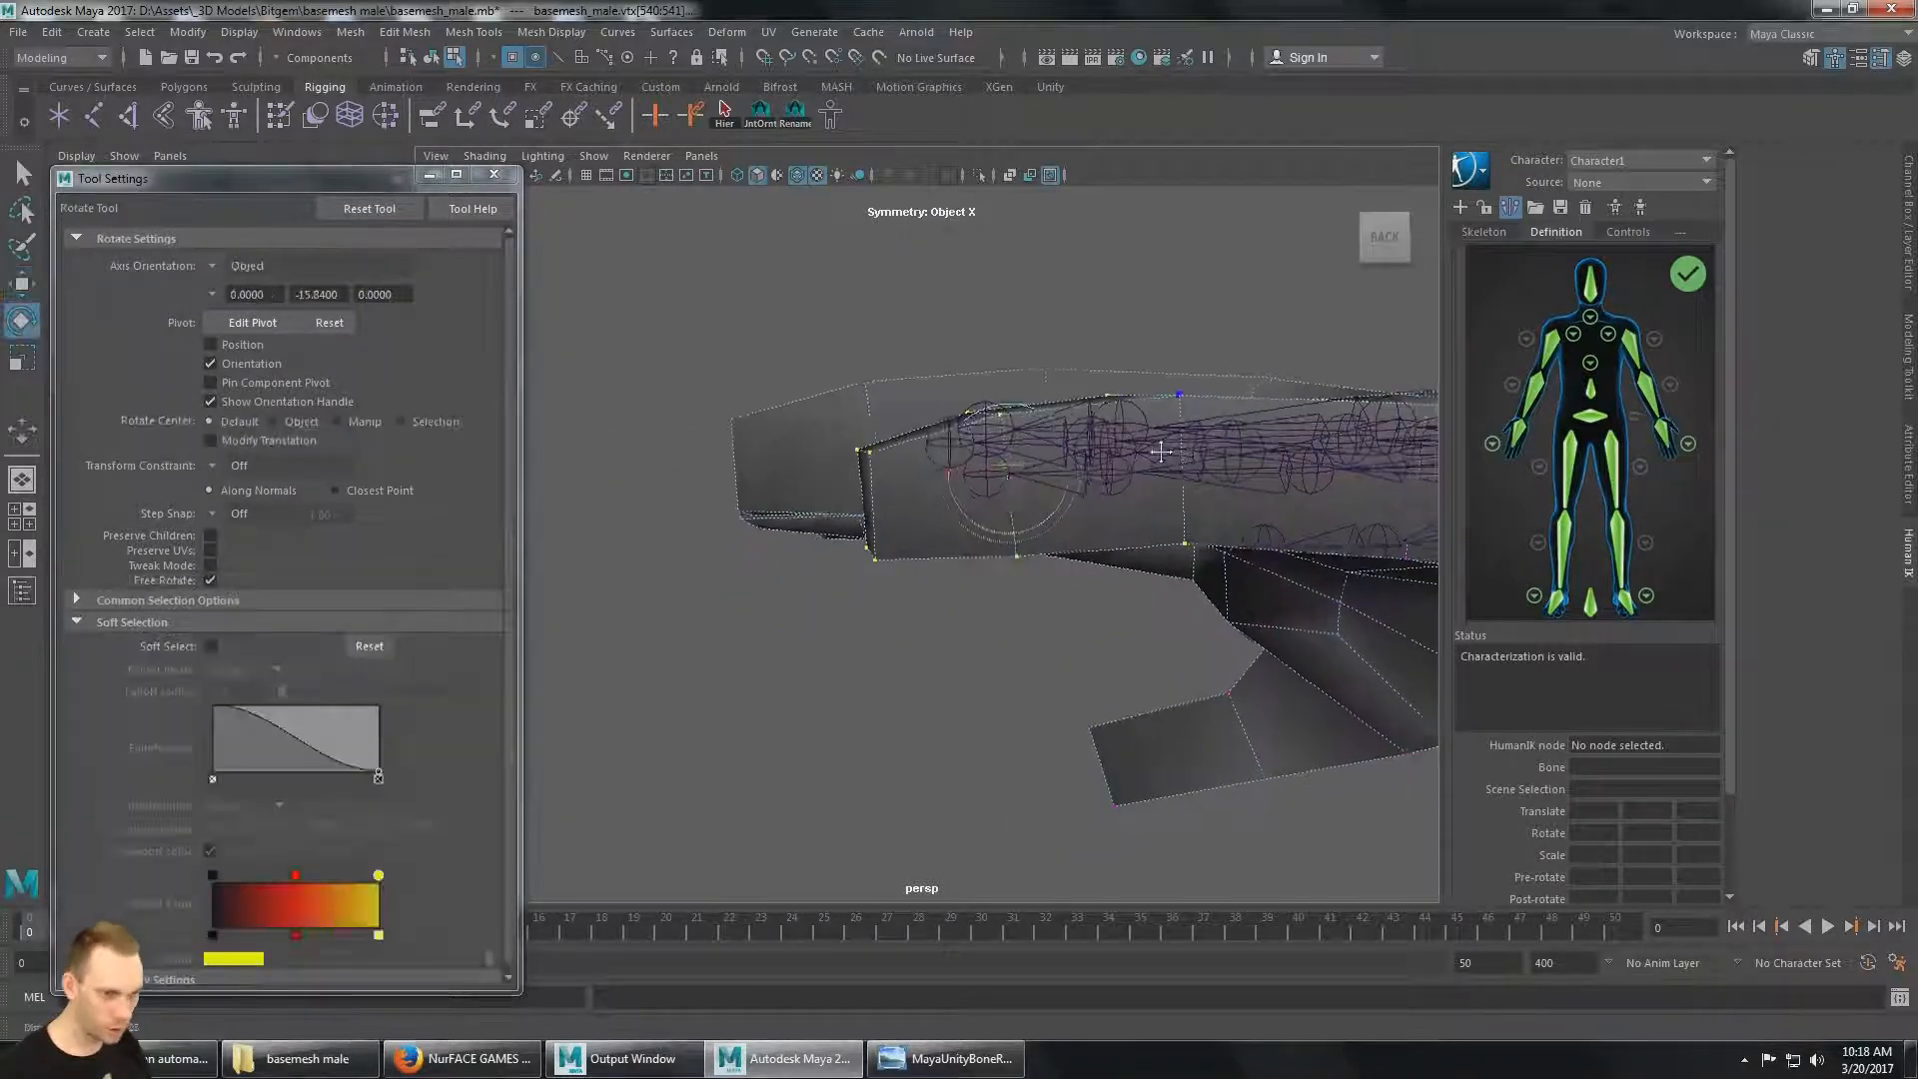
{"action": "middle_click_drag", "start_coordinate": [1161, 452], "coordinate": [1058, 465], "text": "alt"}
{"action": "left_click", "coordinate": [278, 320]}
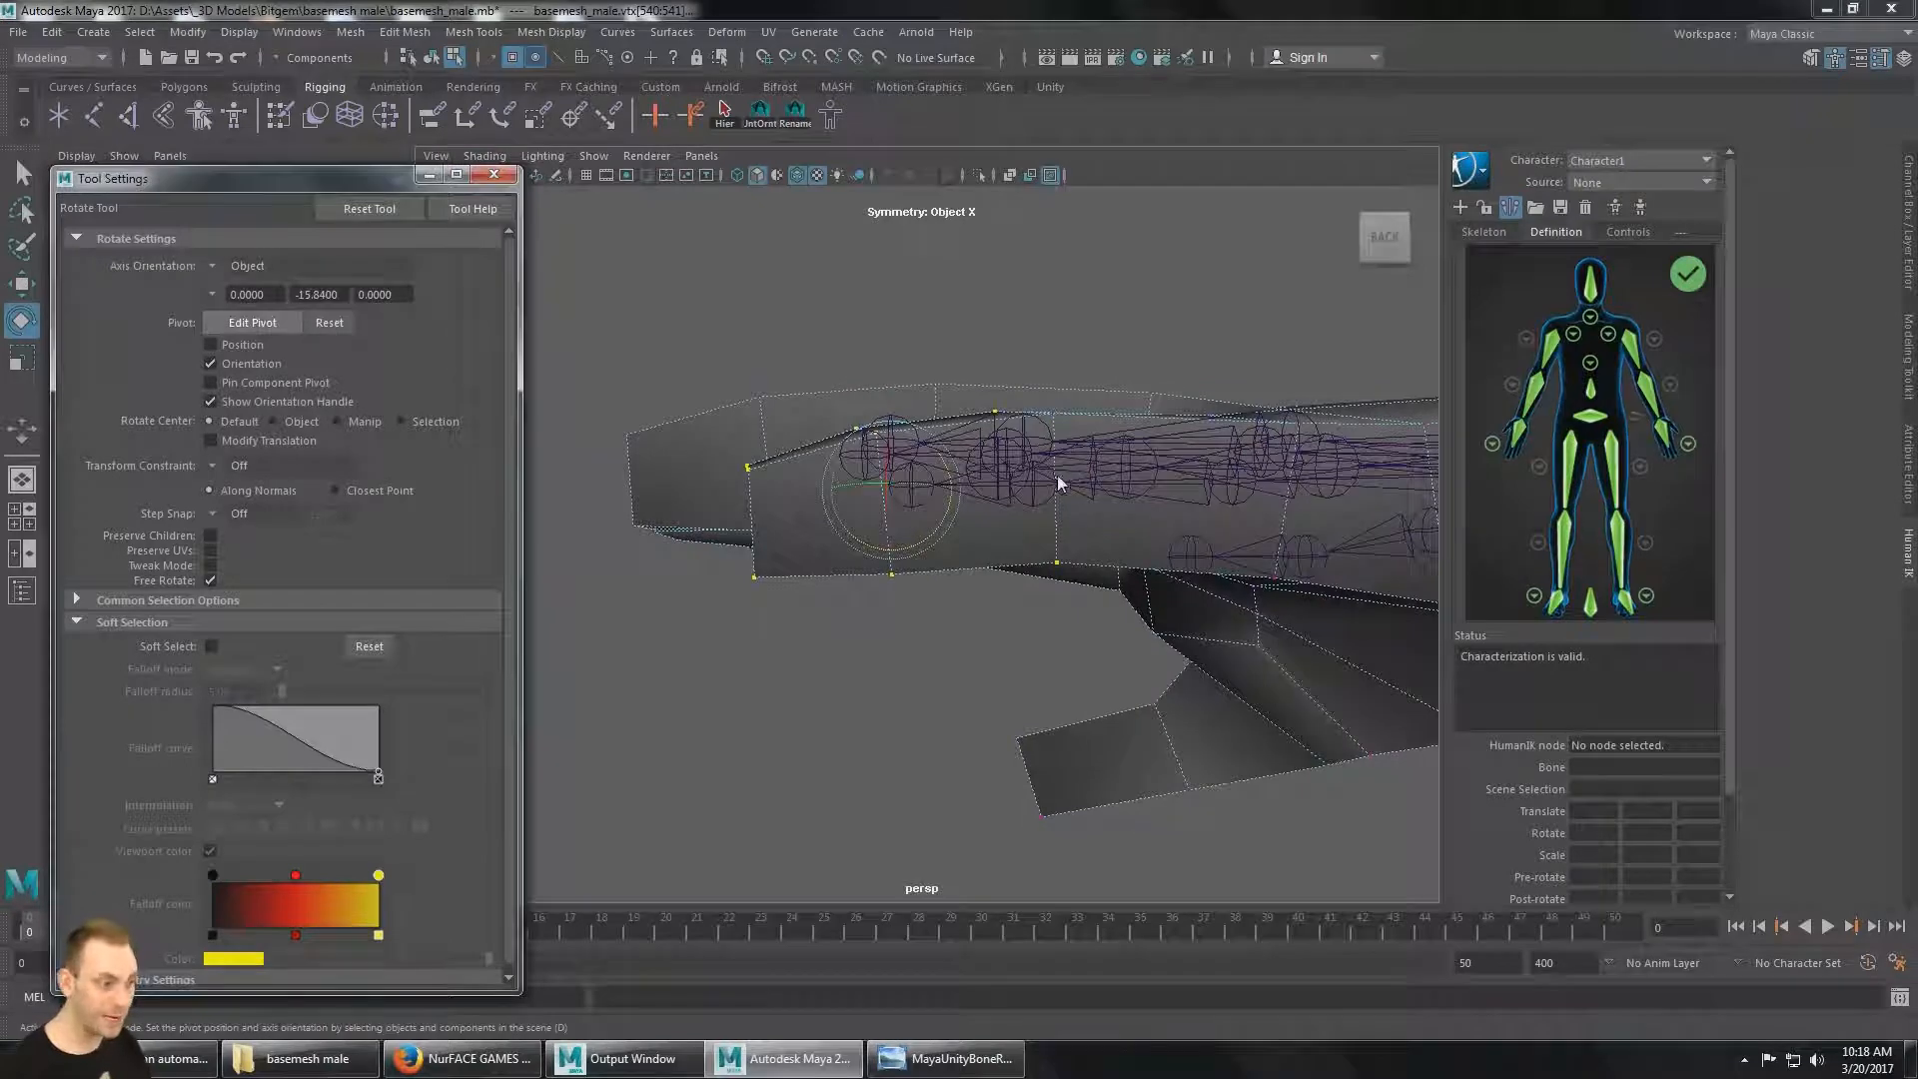
{"action": "key", "text": "d"}
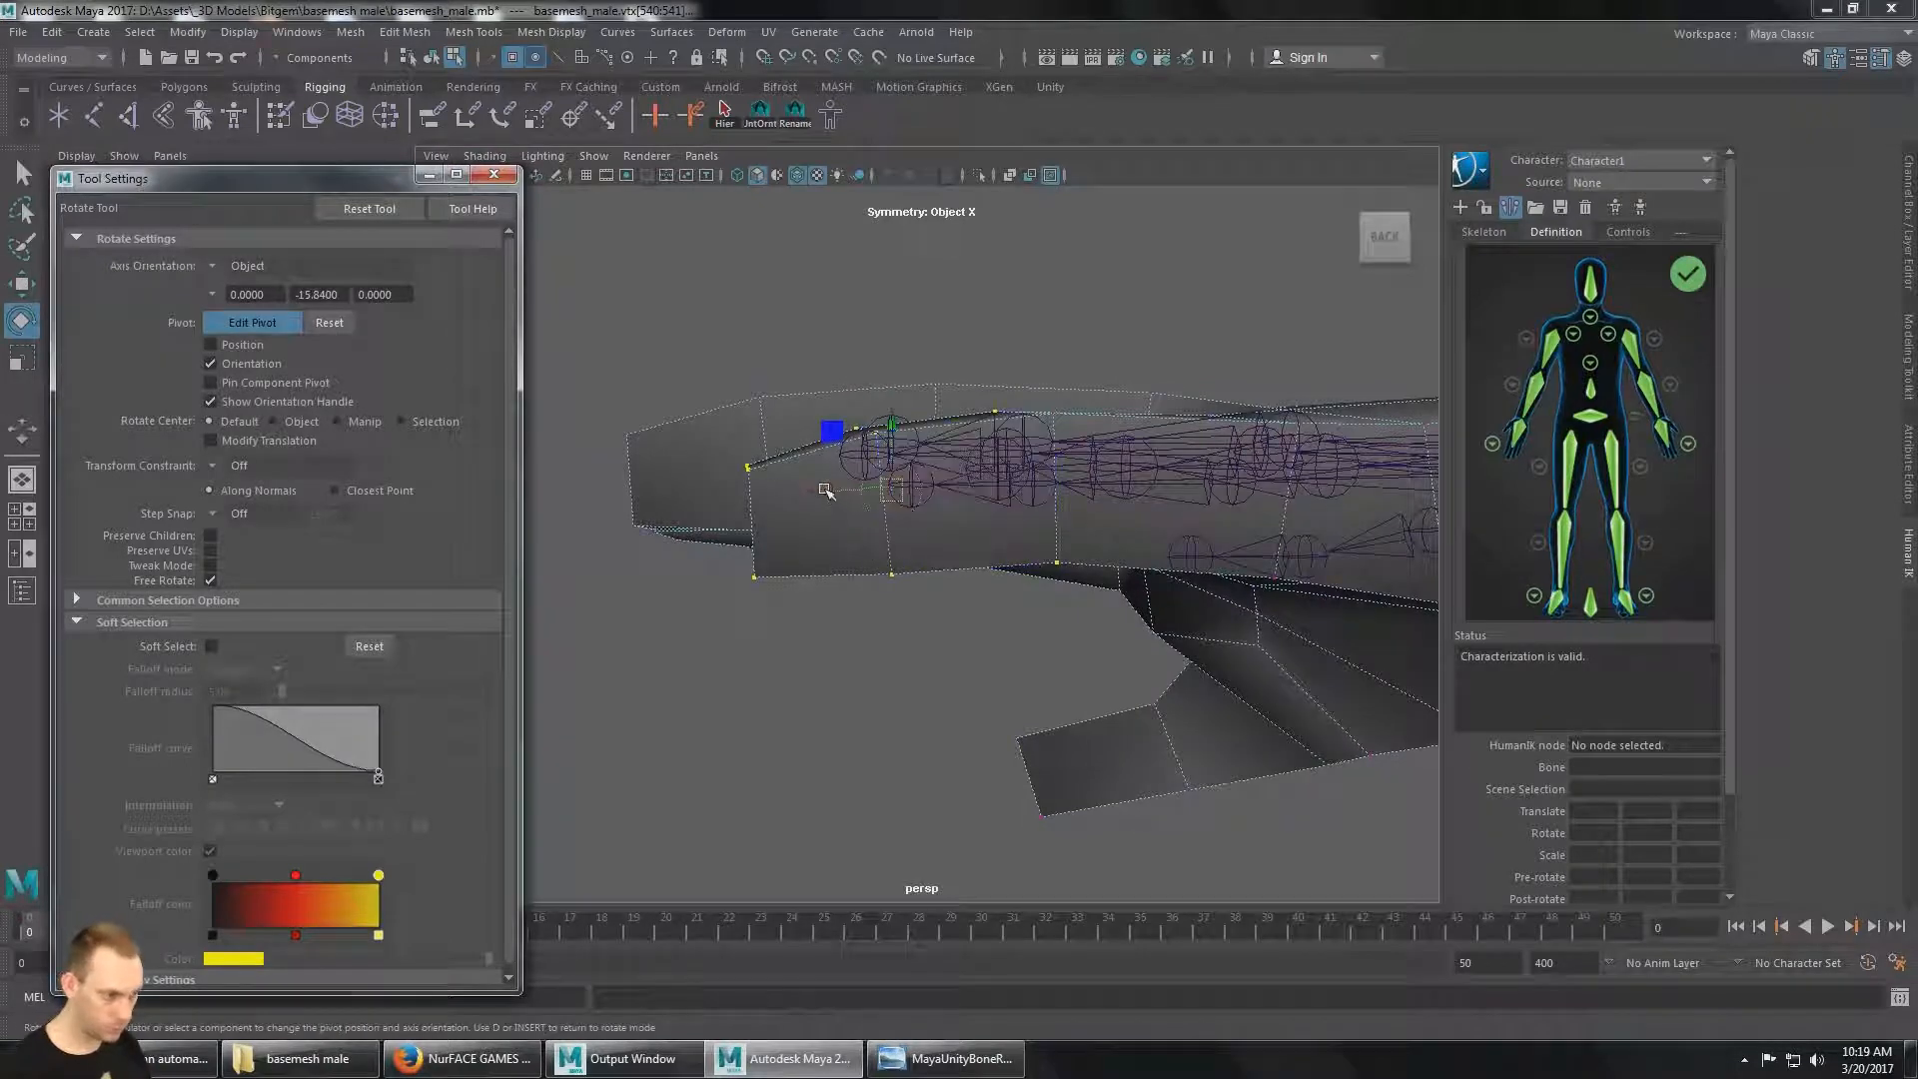
{"action": "left_click_drag", "start_coordinate": [827, 489], "coordinate": [979, 496]}
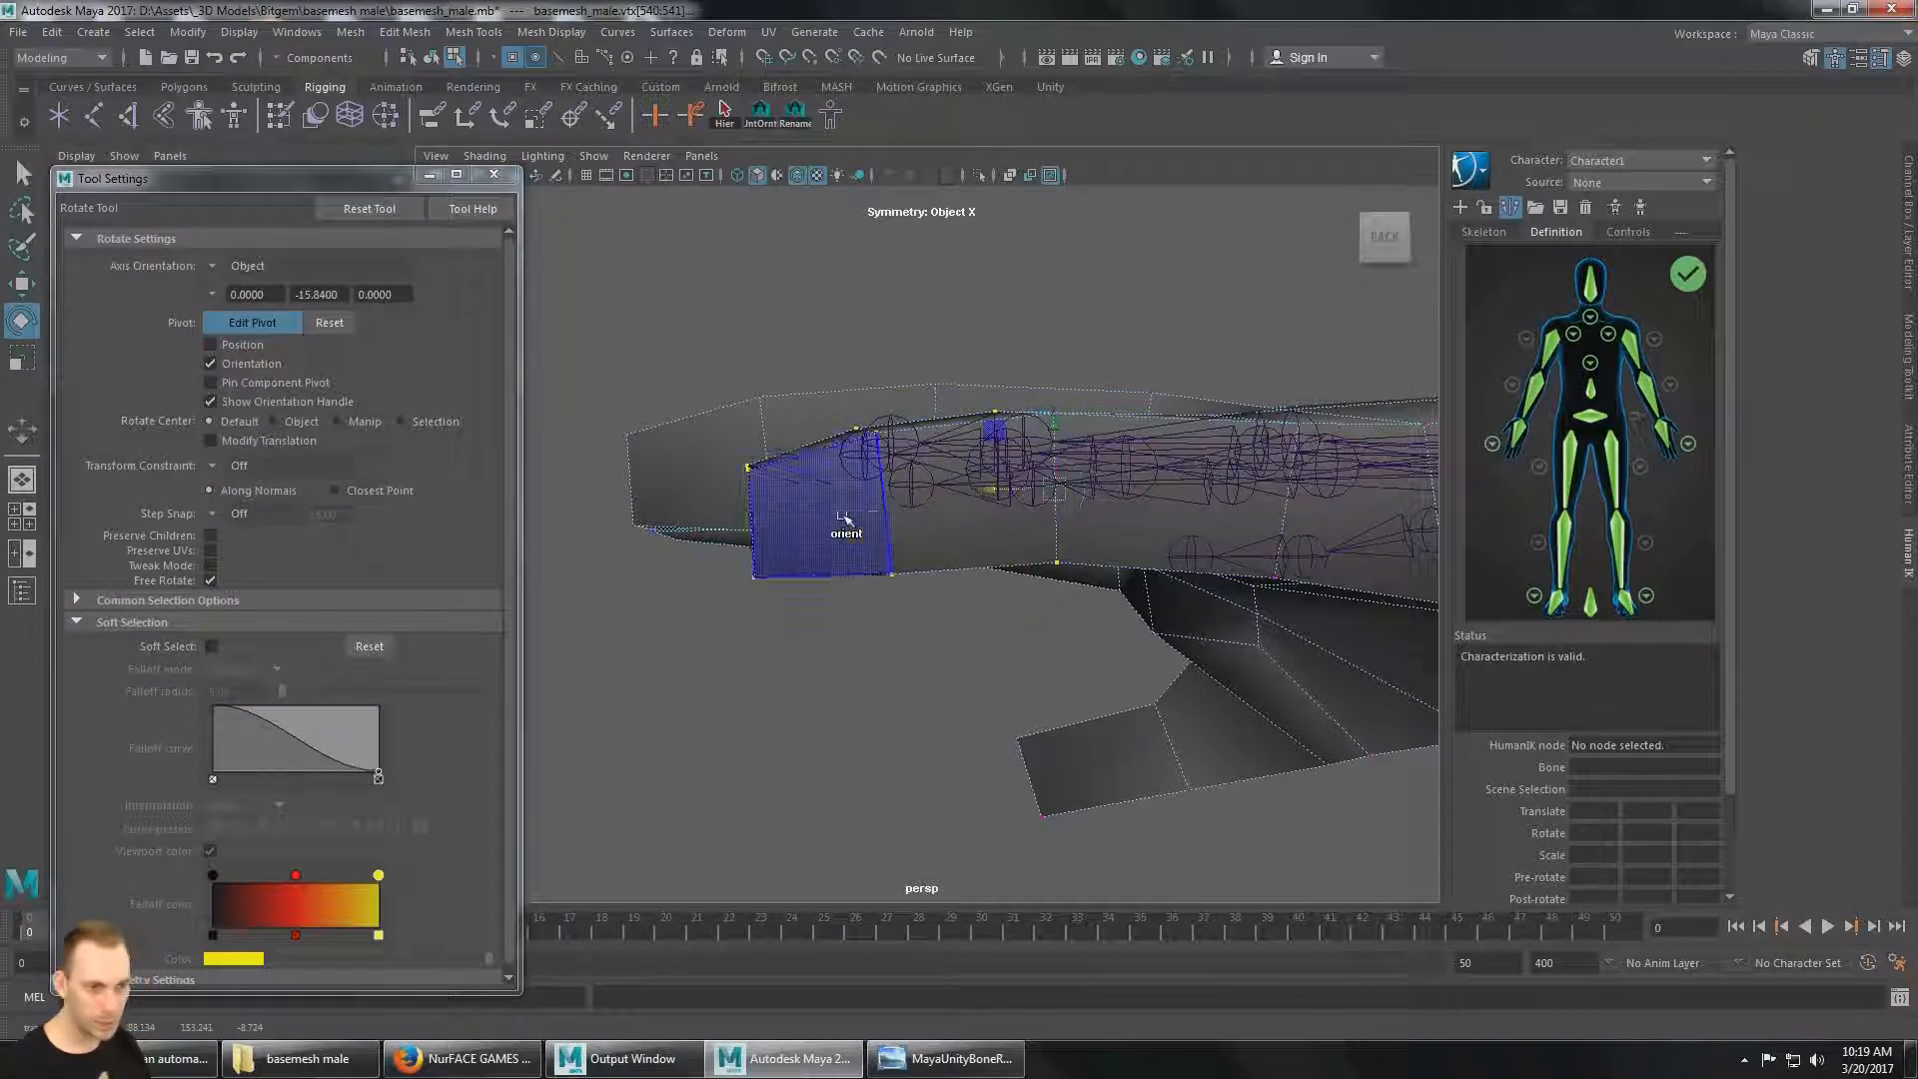
{"action": "key", "text": "d"}
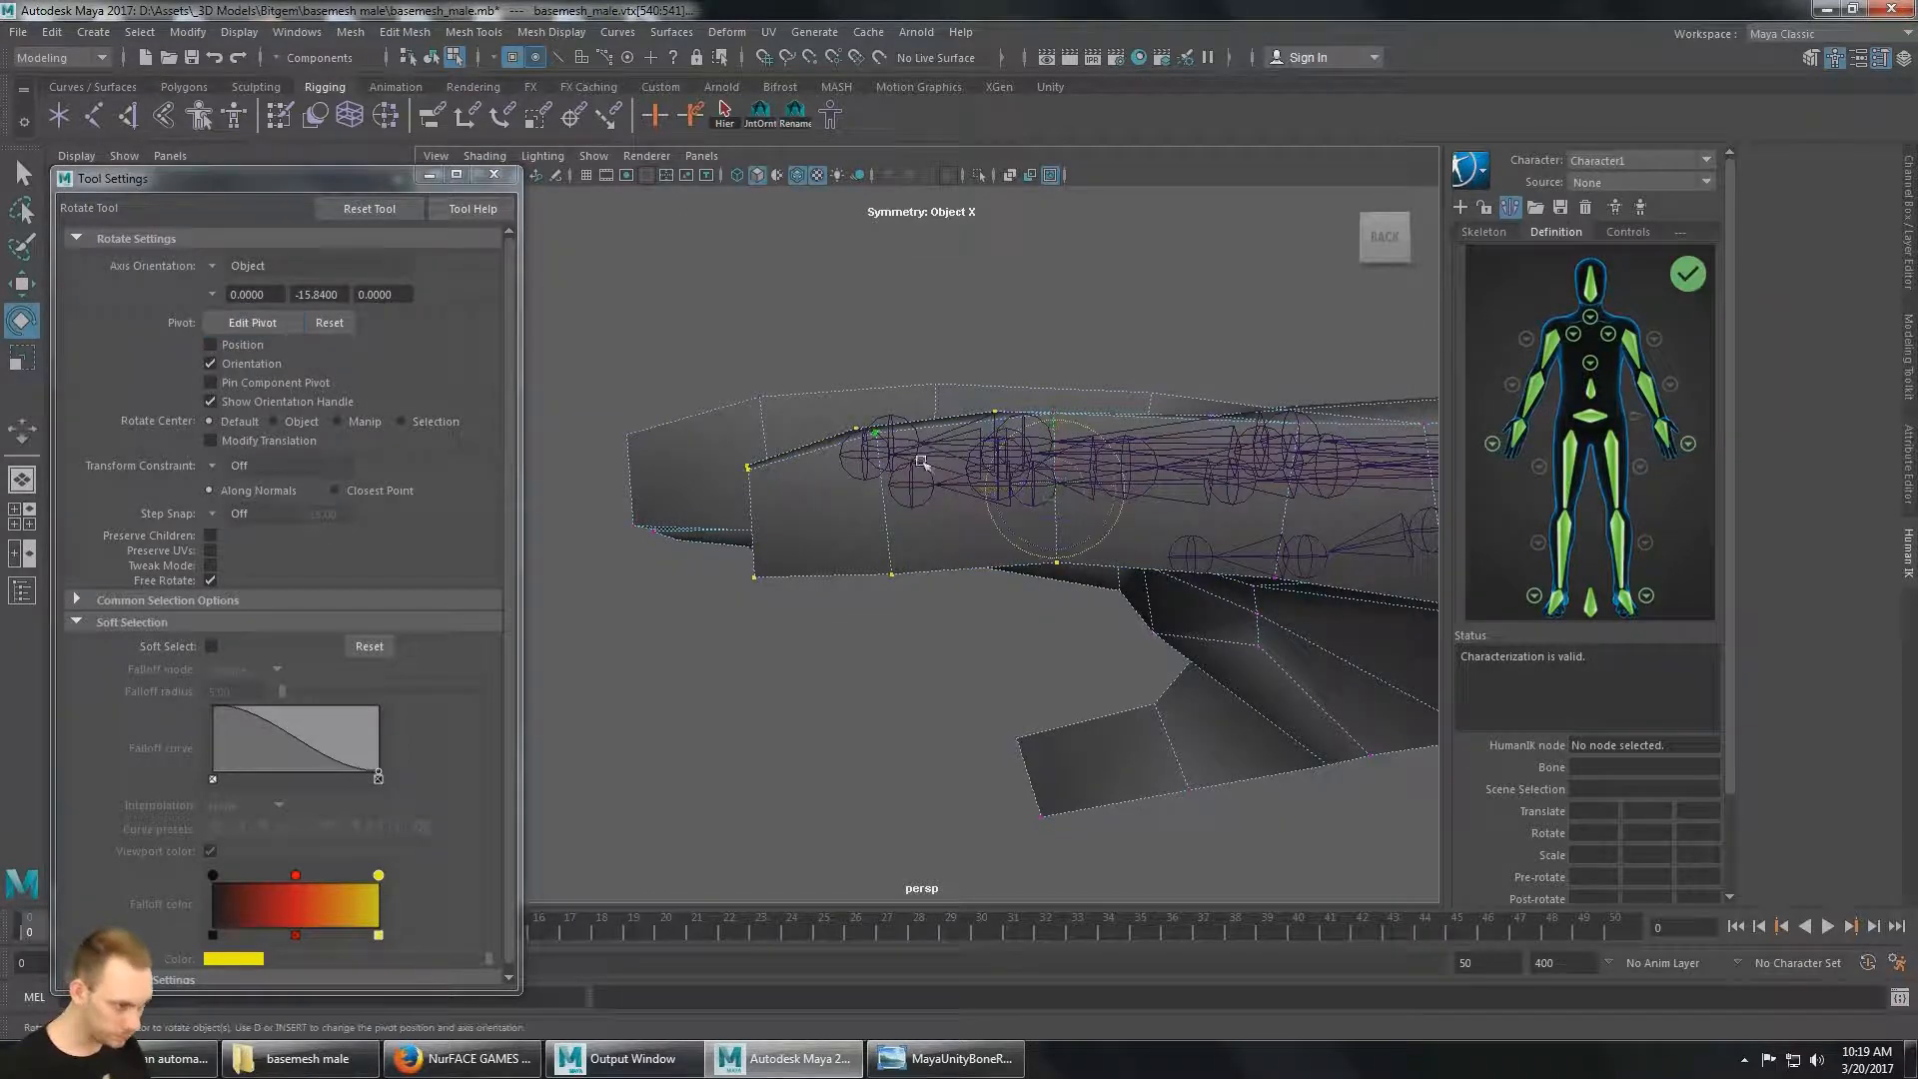
{"action": "left_click_drag", "start_coordinate": [1000, 507], "coordinate": [1033, 530]}
Extend the selection to the little finger's base vertices and activate the Move tool on them.
{"action": "key", "text": "q"}
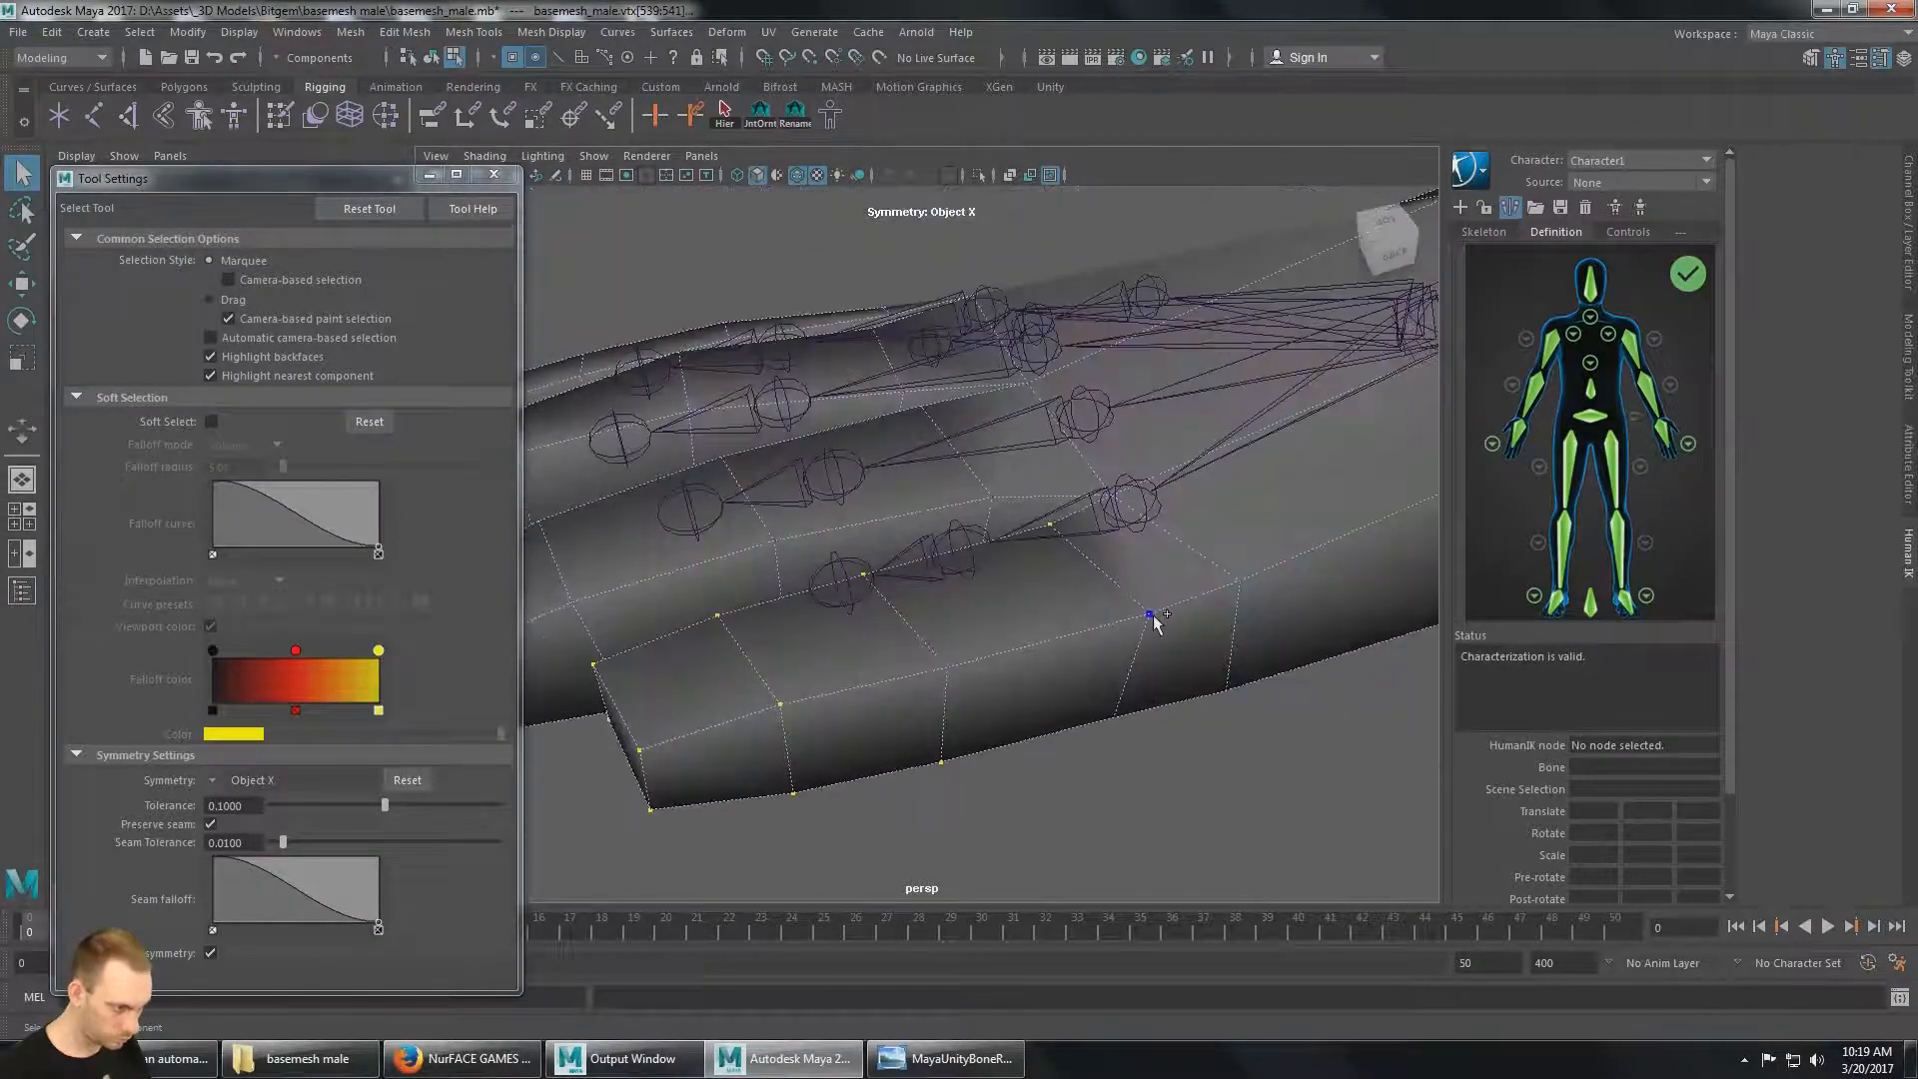
{"action": "mouse_move", "coordinate": [1155, 623]}
{"action": "left_mouse_down", "text": "alt"}
{"action": "mouse_move", "coordinate": [1084, 557]}
{"action": "mouse_move", "coordinate": [1095, 644]}
{"action": "mouse_move", "coordinate": [1179, 599]}
{"action": "left_mouse_up", "text": "alt"}
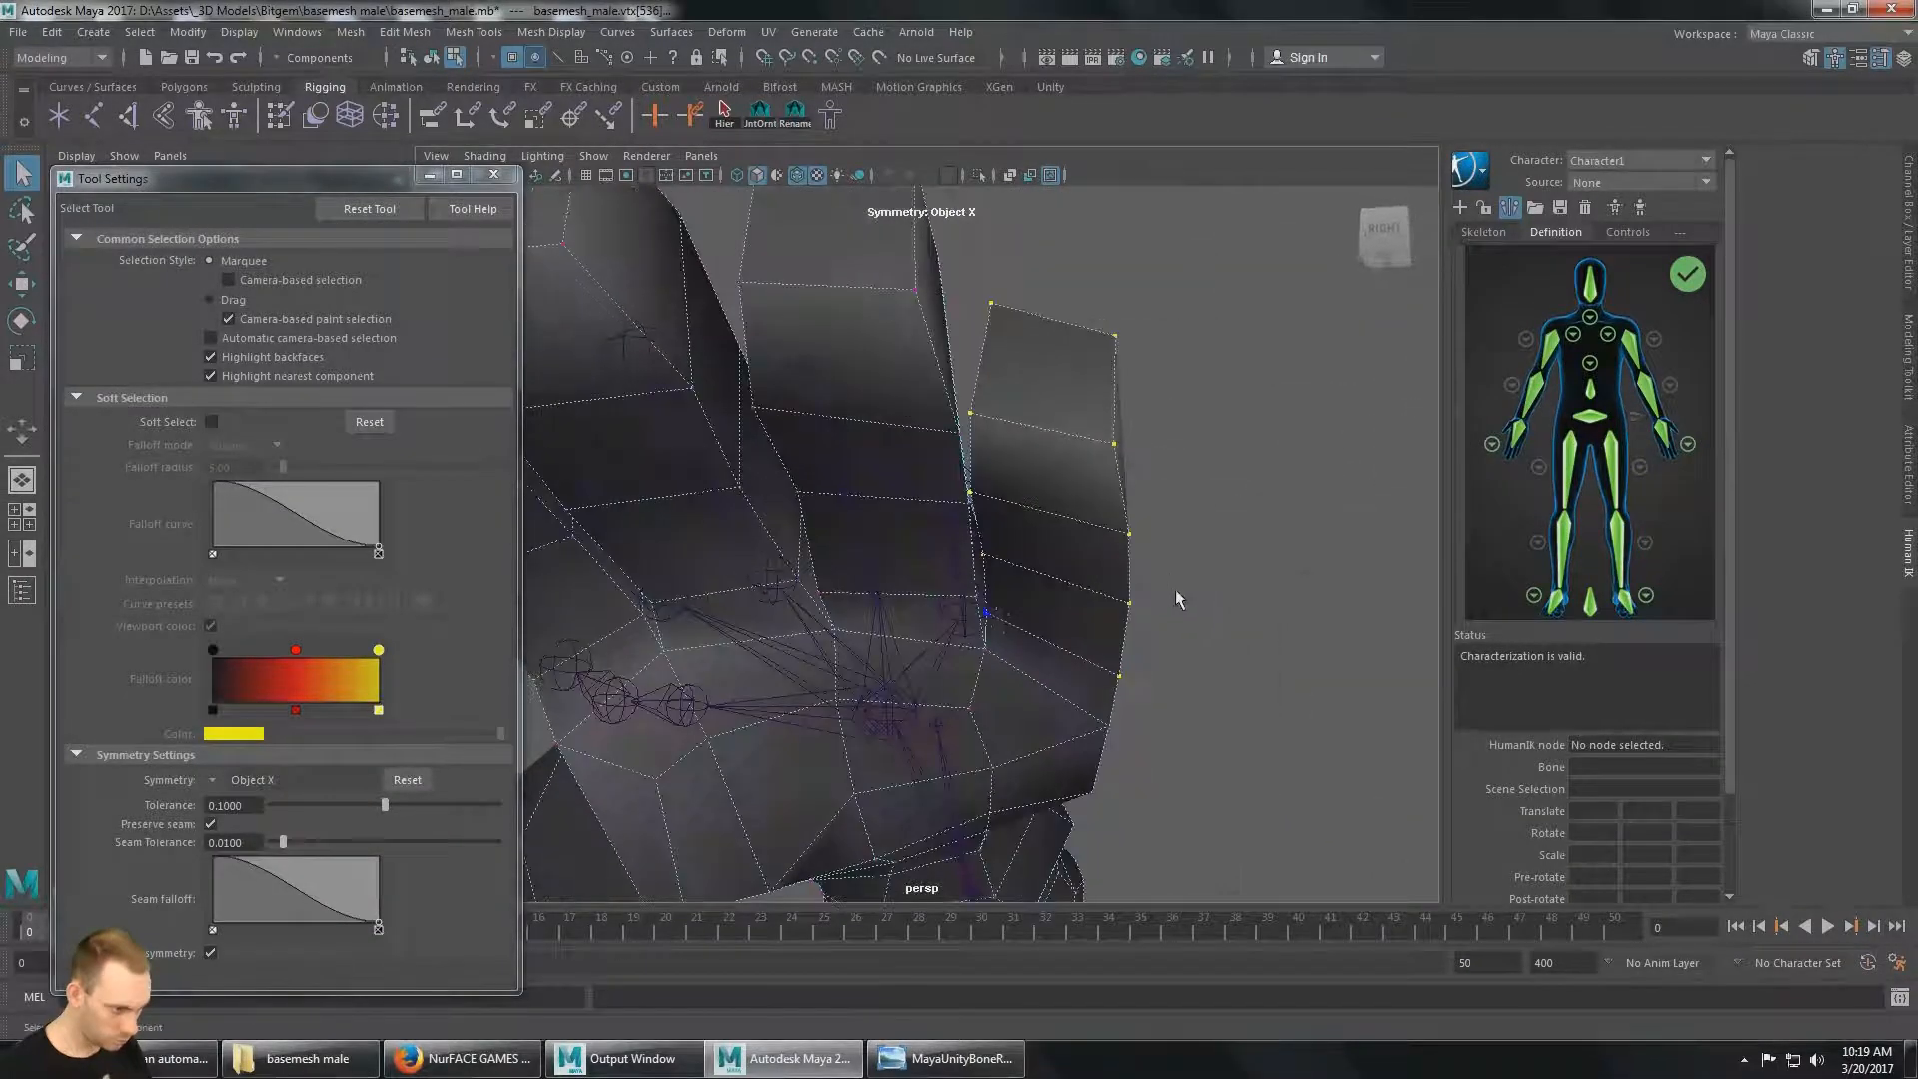
{"action": "left_click_drag", "start_coordinate": [997, 622], "coordinate": [1212, 544], "text": "alt"}
{"action": "key", "text": "w"}
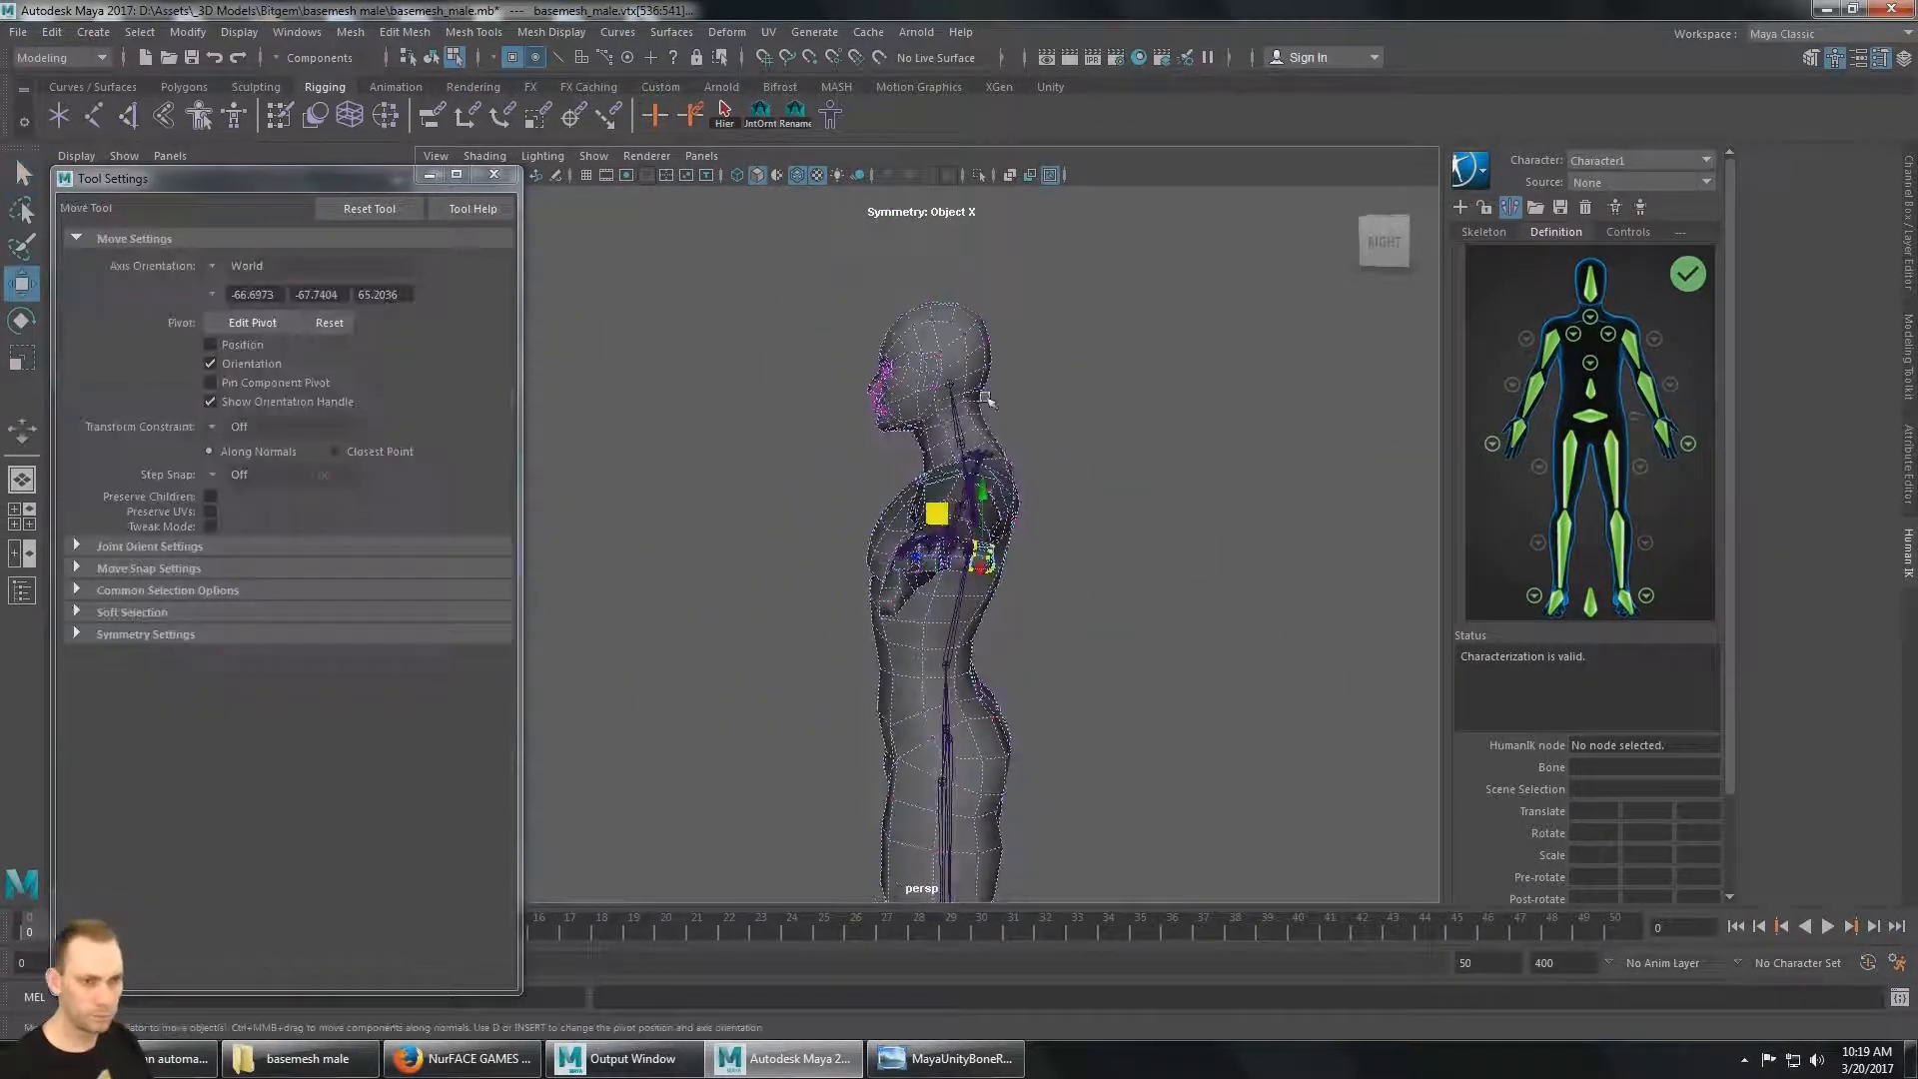
Clear the vertex selection with the Select tool and close the Tool Settings window.
{"action": "left_click", "coordinate": [18, 170]}
{"action": "left_click", "coordinate": [794, 422]}
{"action": "left_click_drag", "start_coordinate": [785, 490], "coordinate": [1117, 486], "text": "alt"}
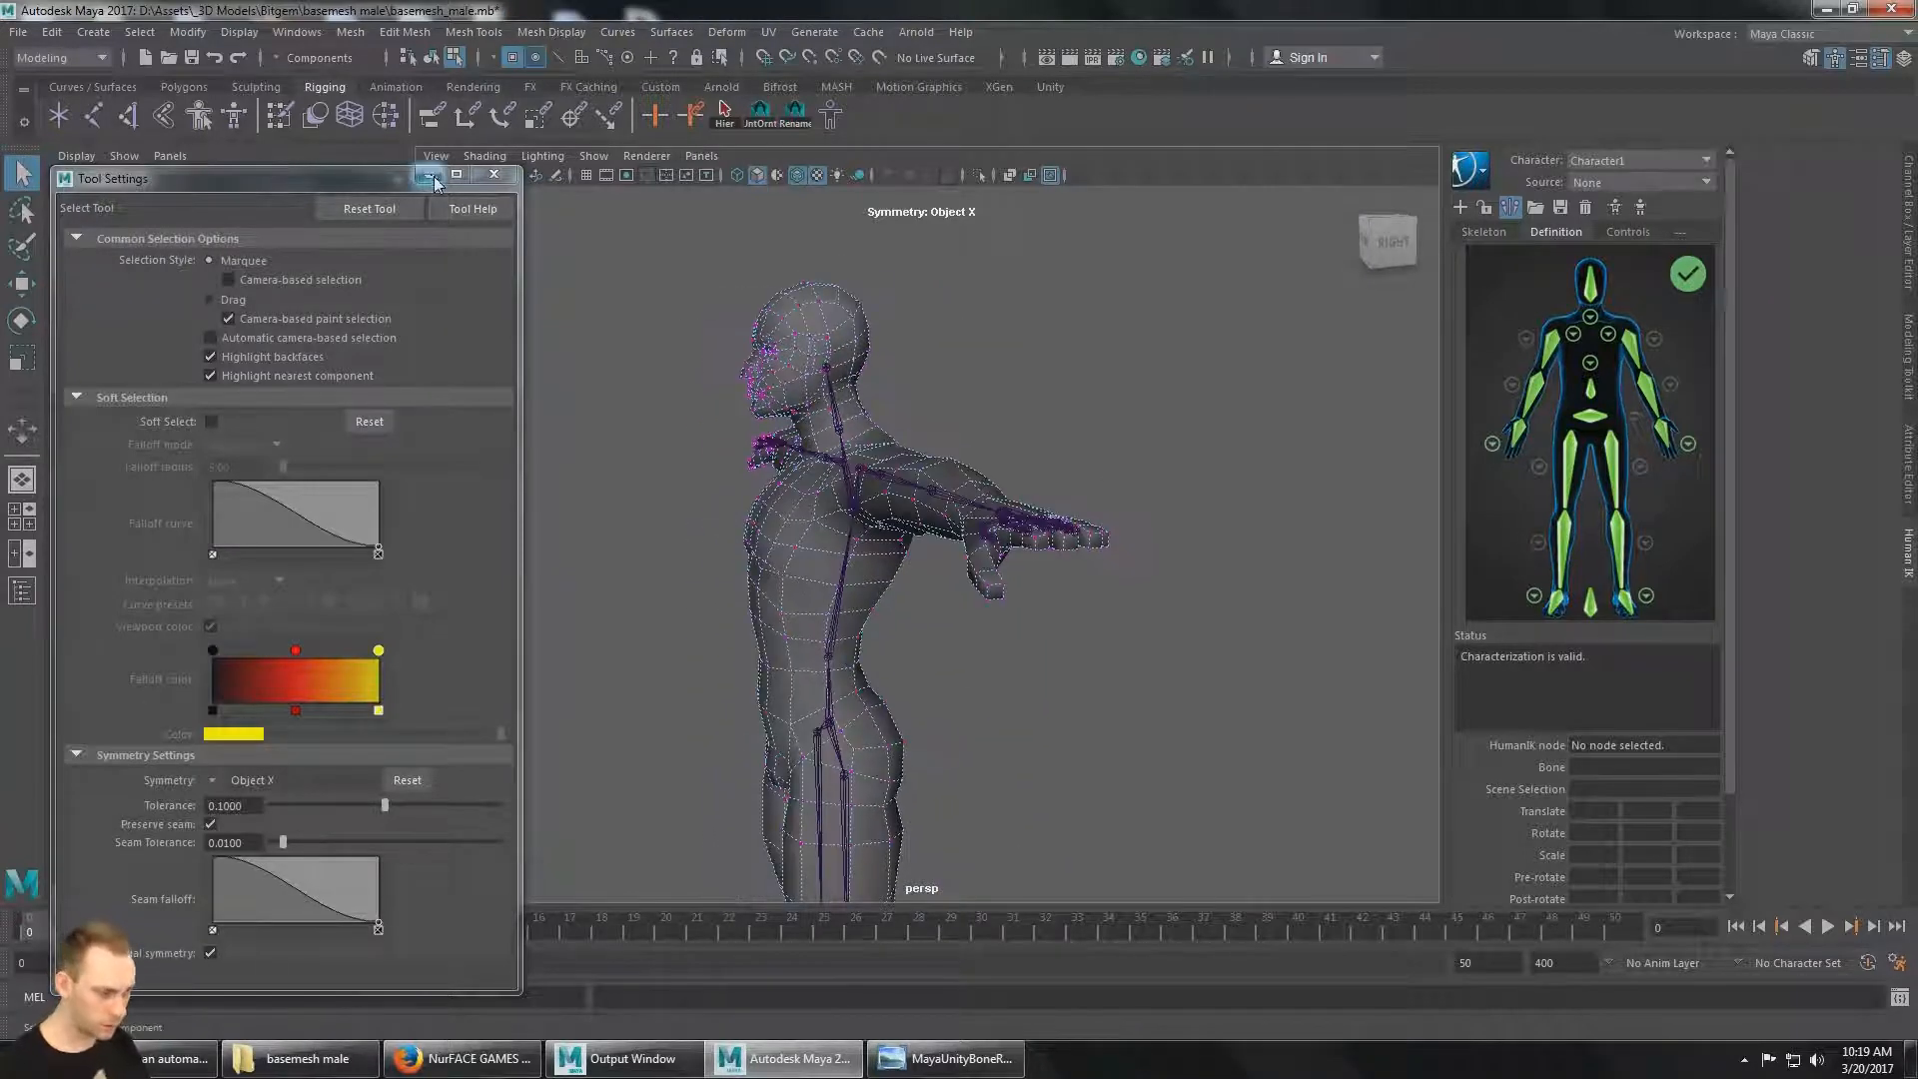
{"action": "left_click", "coordinate": [494, 175]}
Inspect how the body, arms and fingers line up with the skeleton from the front, the side and above.
{"action": "left_click_drag", "start_coordinate": [939, 445], "coordinate": [1148, 478], "text": "alt"}
{"action": "right_click_drag", "start_coordinate": [1148, 478], "coordinate": [1014, 600], "text": "alt"}
{"action": "middle_click_drag", "start_coordinate": [1014, 600], "coordinate": [1130, 524], "text": "alt"}
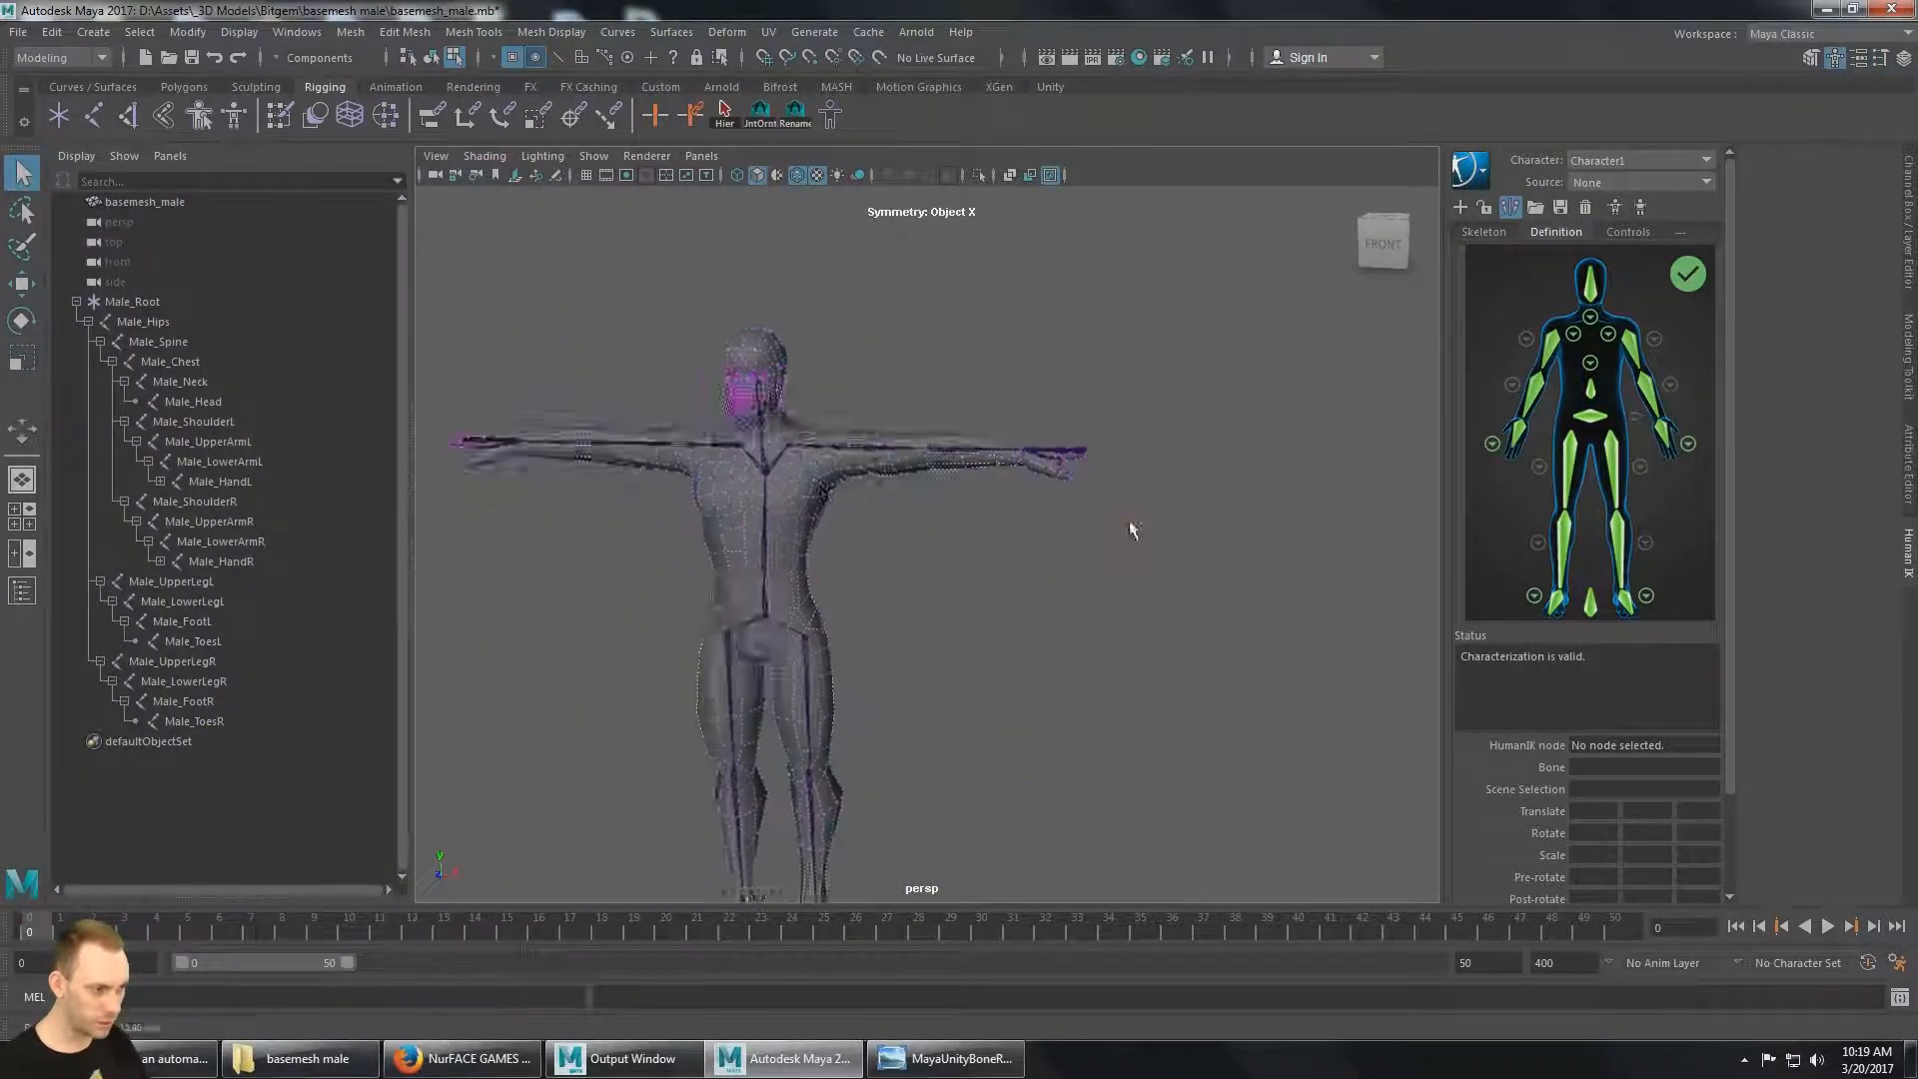
{"action": "left_click_drag", "start_coordinate": [1132, 529], "coordinate": [805, 519], "text": "alt"}
{"action": "right_click_drag", "start_coordinate": [805, 519], "coordinate": [892, 524], "text": "alt"}
{"action": "middle_click_drag", "start_coordinate": [892, 523], "coordinate": [933, 626], "text": "alt"}
{"action": "left_click_drag", "start_coordinate": [934, 626], "coordinate": [1223, 629], "text": "alt"}
{"action": "scroll", "coordinate": [932, 600], "scroll_direction": "up", "scroll_amount": 5}
{"action": "scroll", "coordinate": [954, 597], "scroll_direction": "down", "scroll_amount": 3}
{"action": "middle_click_drag", "start_coordinate": [1223, 629], "coordinate": [1066, 630], "text": "alt"}
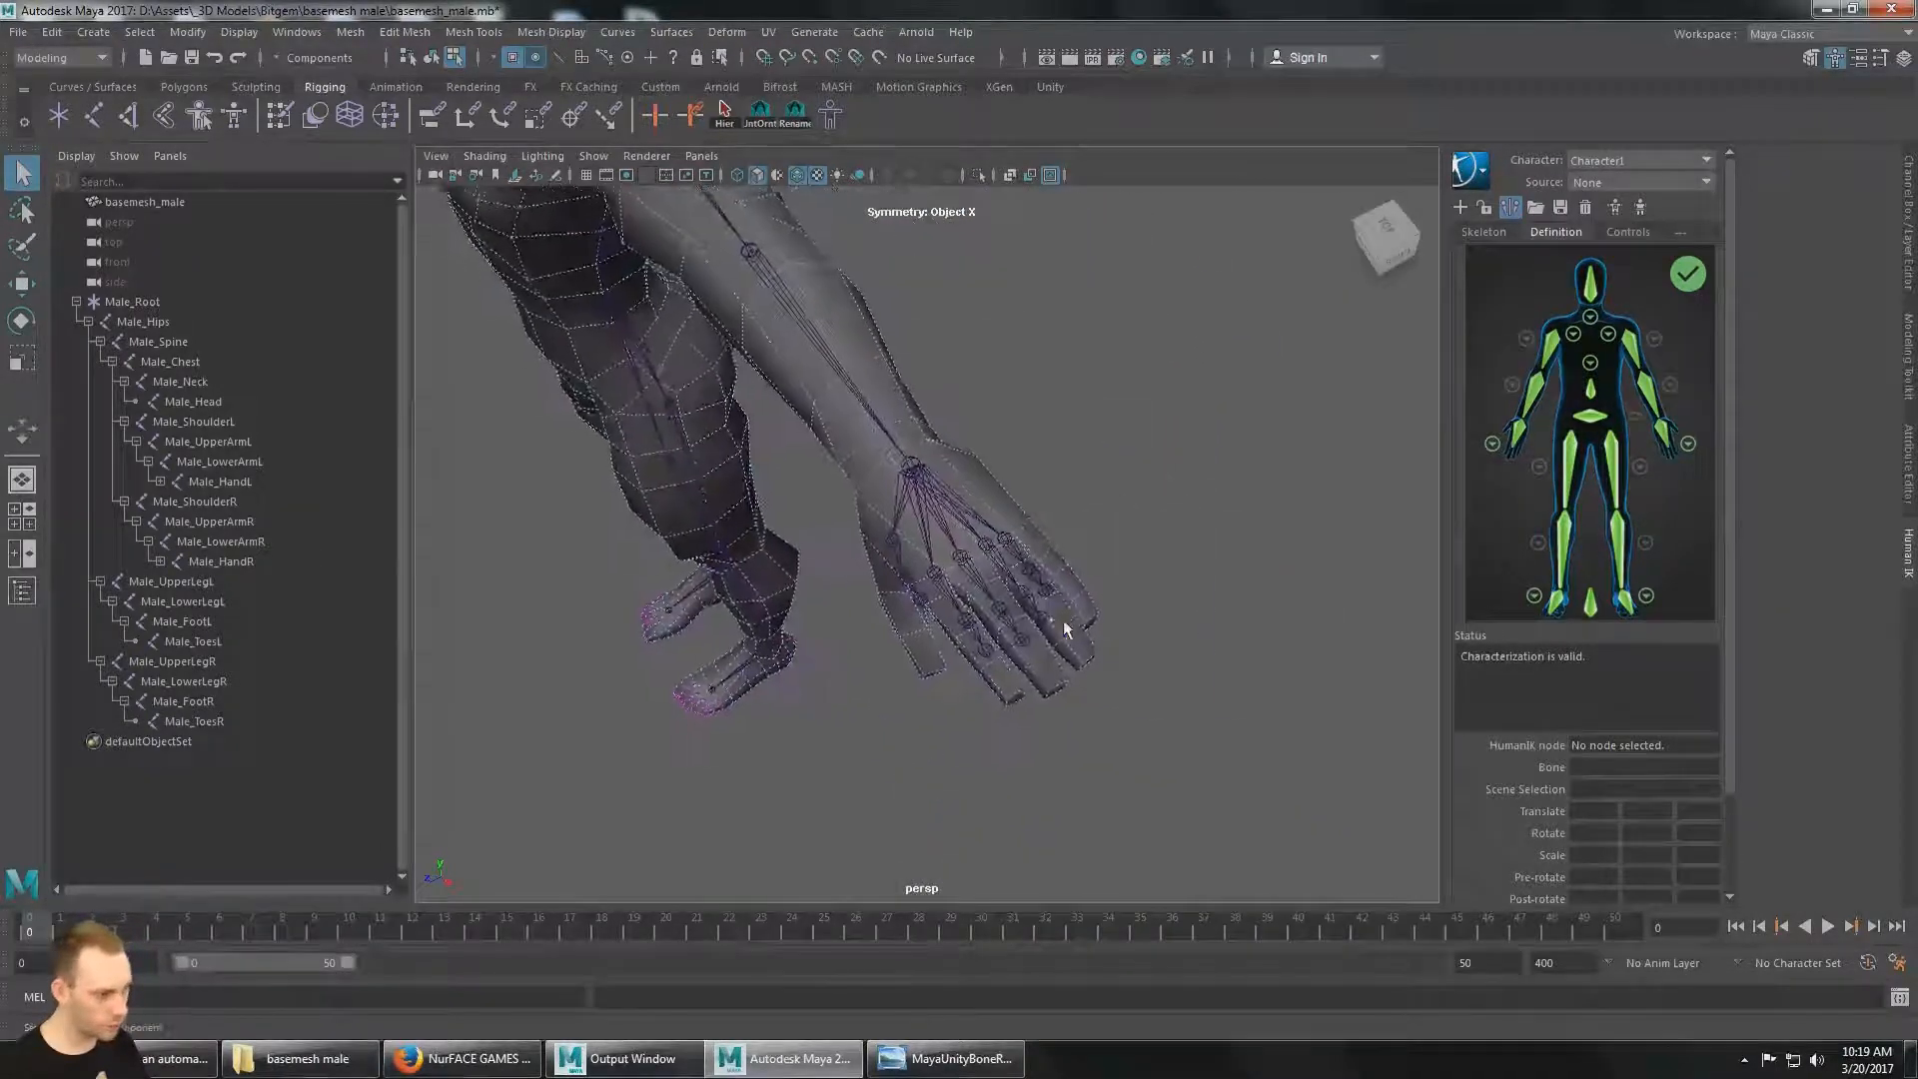
{"action": "scroll", "coordinate": [1073, 622], "scroll_direction": "up", "scroll_amount": 3}
{"action": "left_click_drag", "start_coordinate": [1075, 621], "coordinate": [979, 606], "text": "alt"}
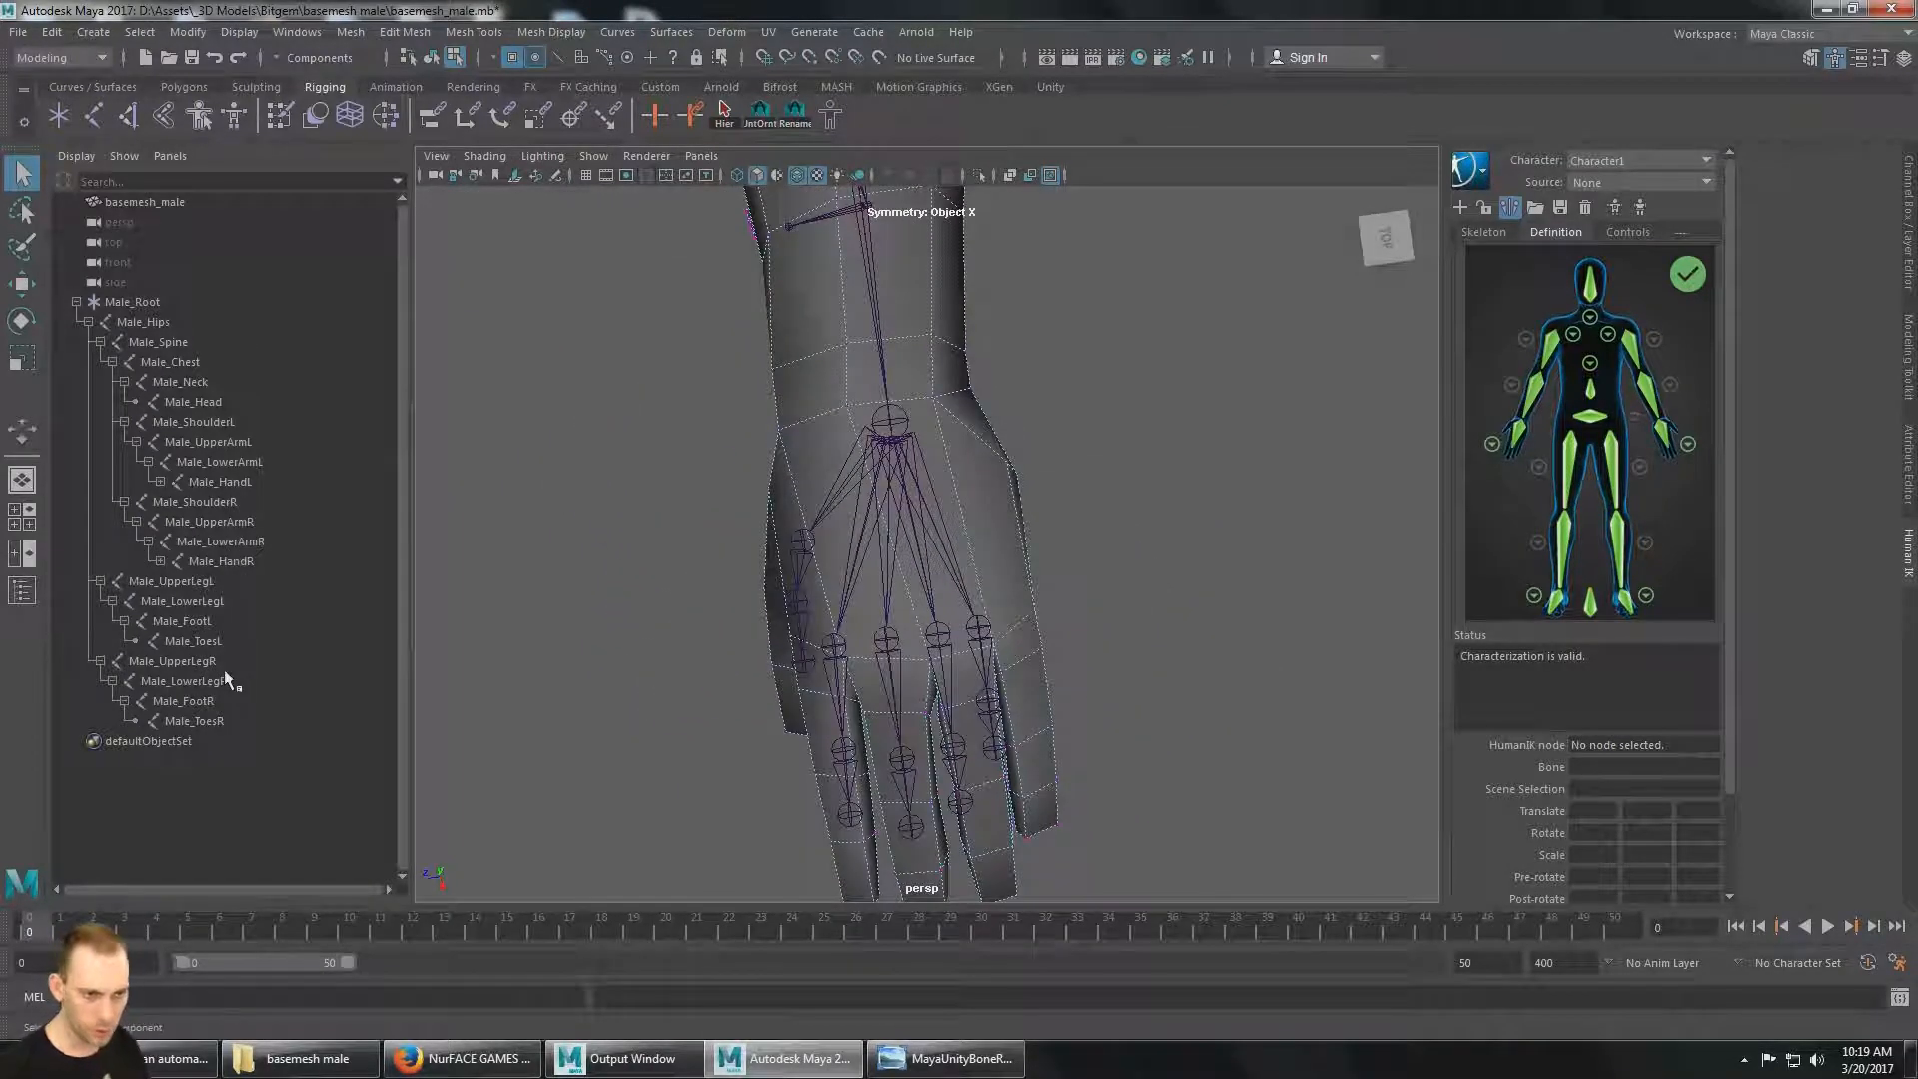
Expand the Male_HandL and Male_HandR joints in the hierarchy and select the Male_HandLThumb1 joint.
{"action": "left_click", "coordinate": [212, 422]}
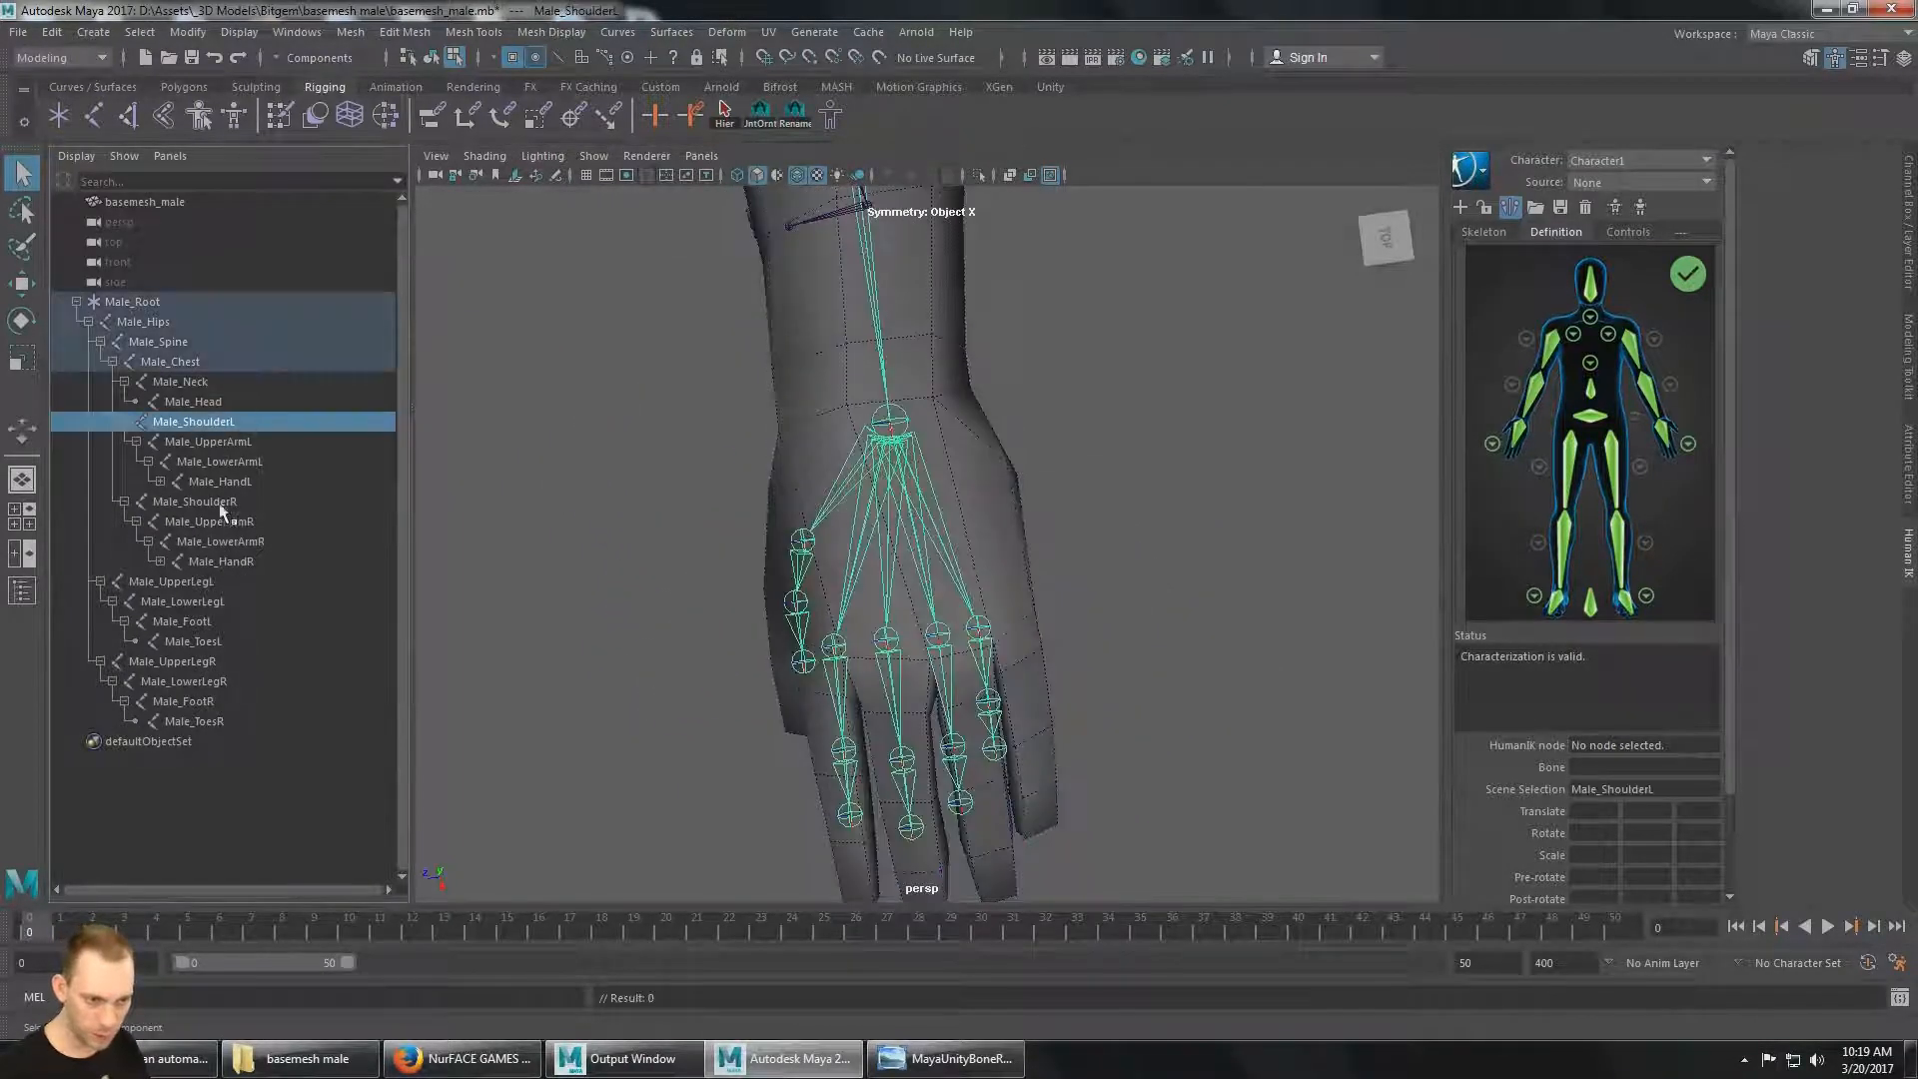
{"action": "left_click", "coordinate": [258, 502]}
{"action": "left_click", "coordinate": [234, 560]}
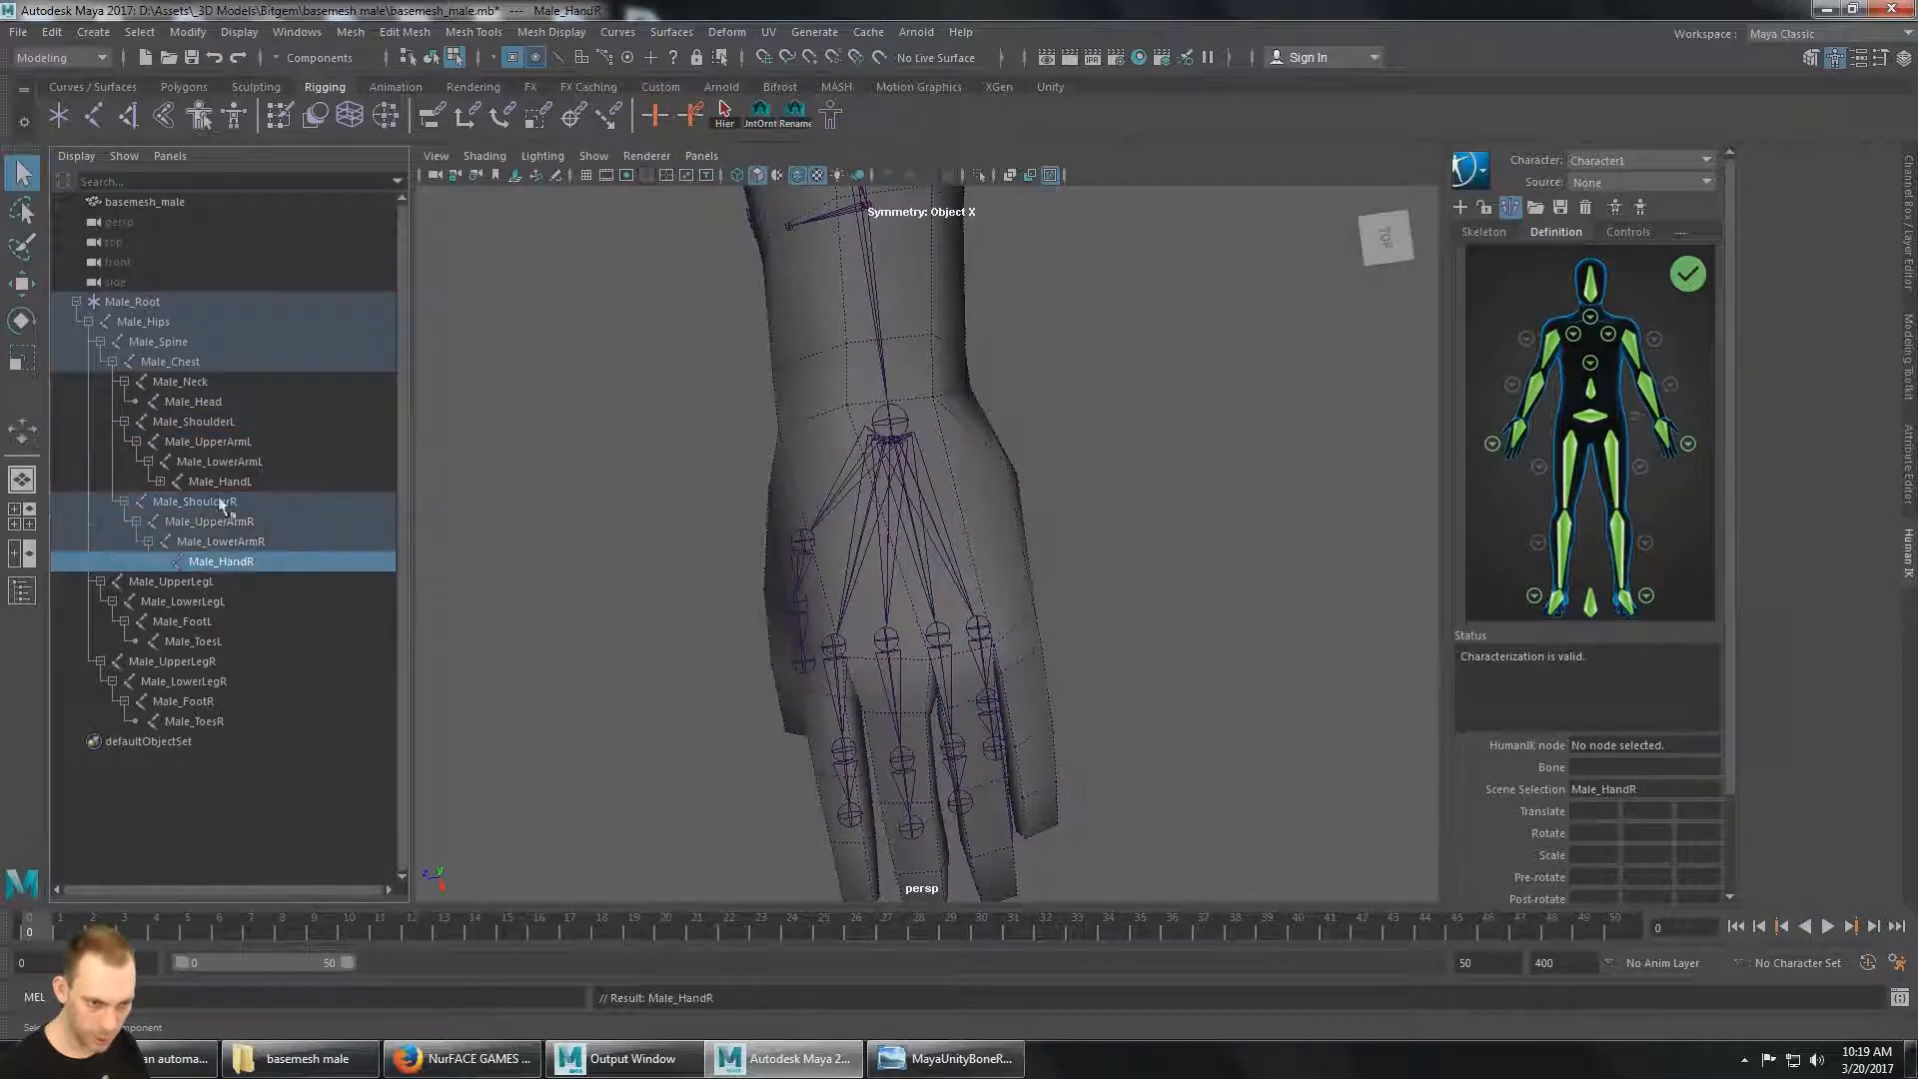
{"action": "left_click", "coordinate": [159, 482]}
{"action": "left_click", "coordinate": [158, 662]}
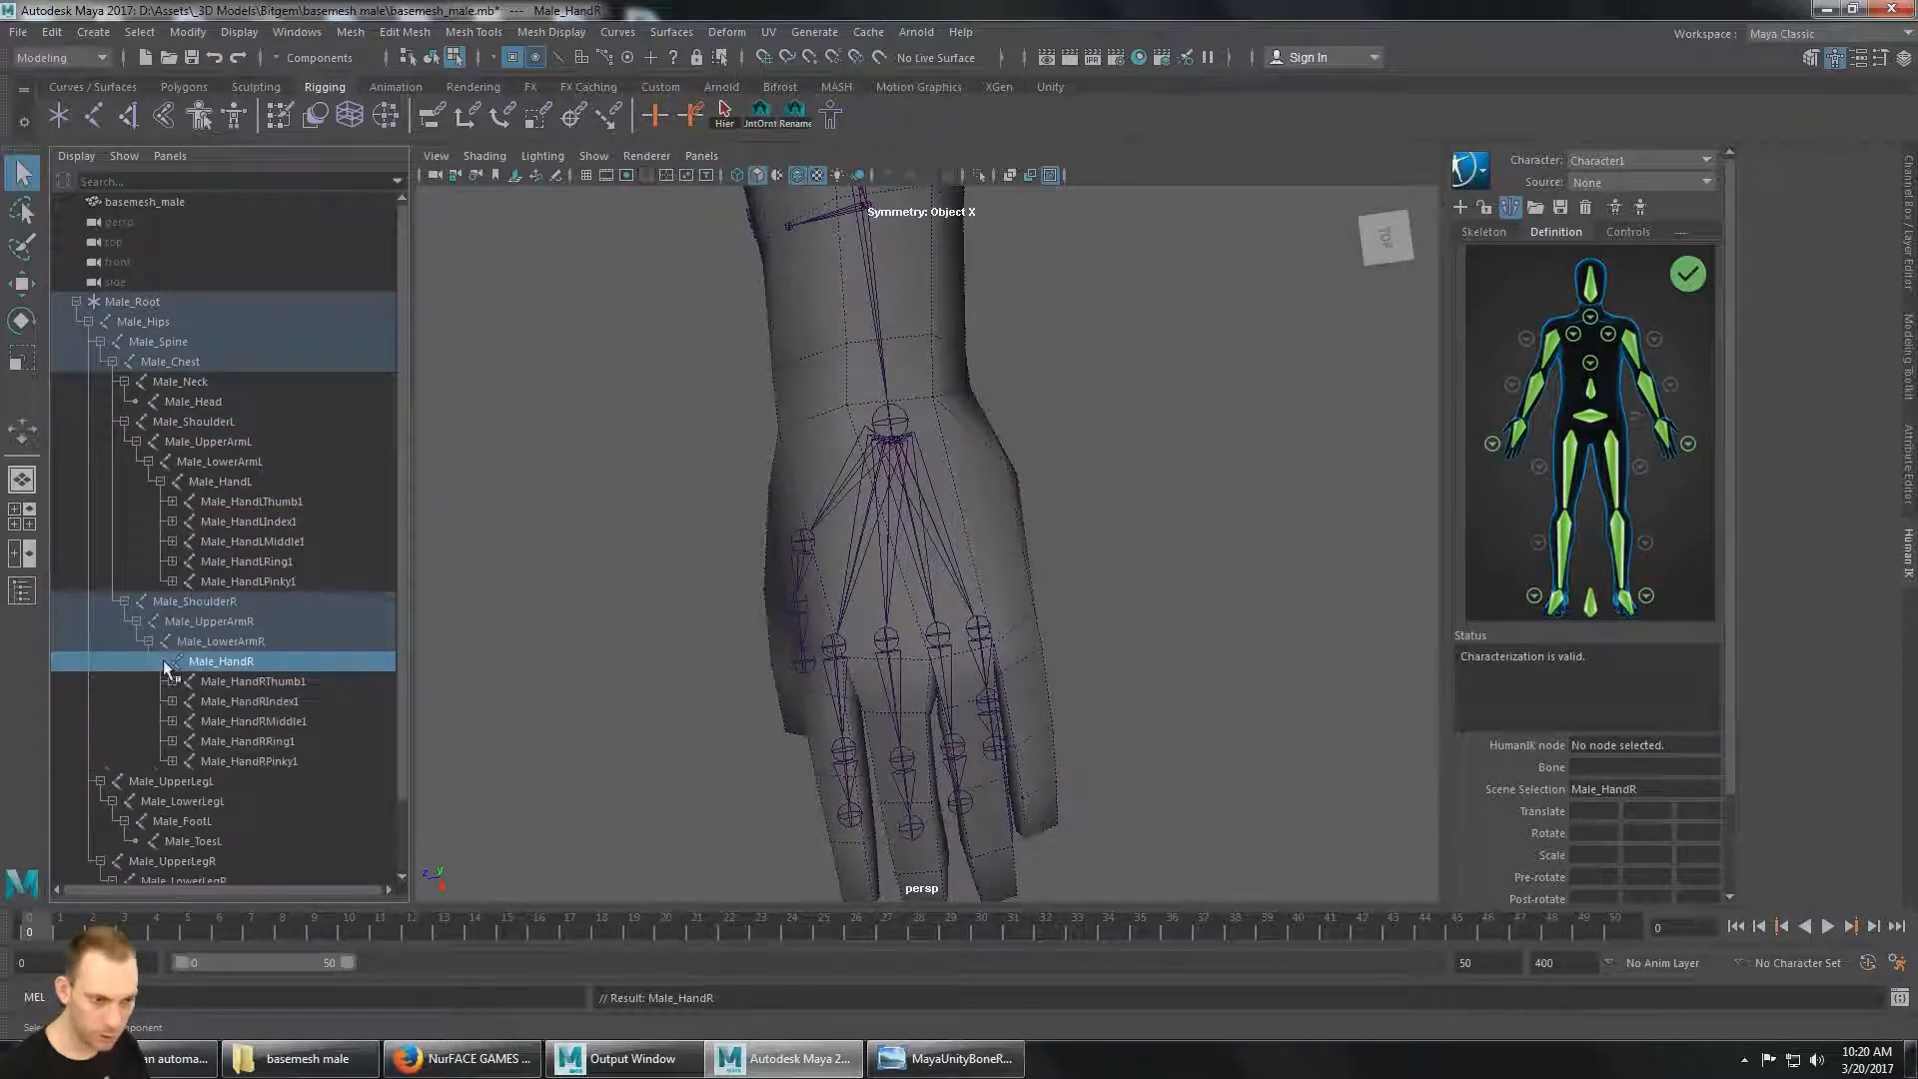
{"action": "left_click", "coordinate": [277, 501]}
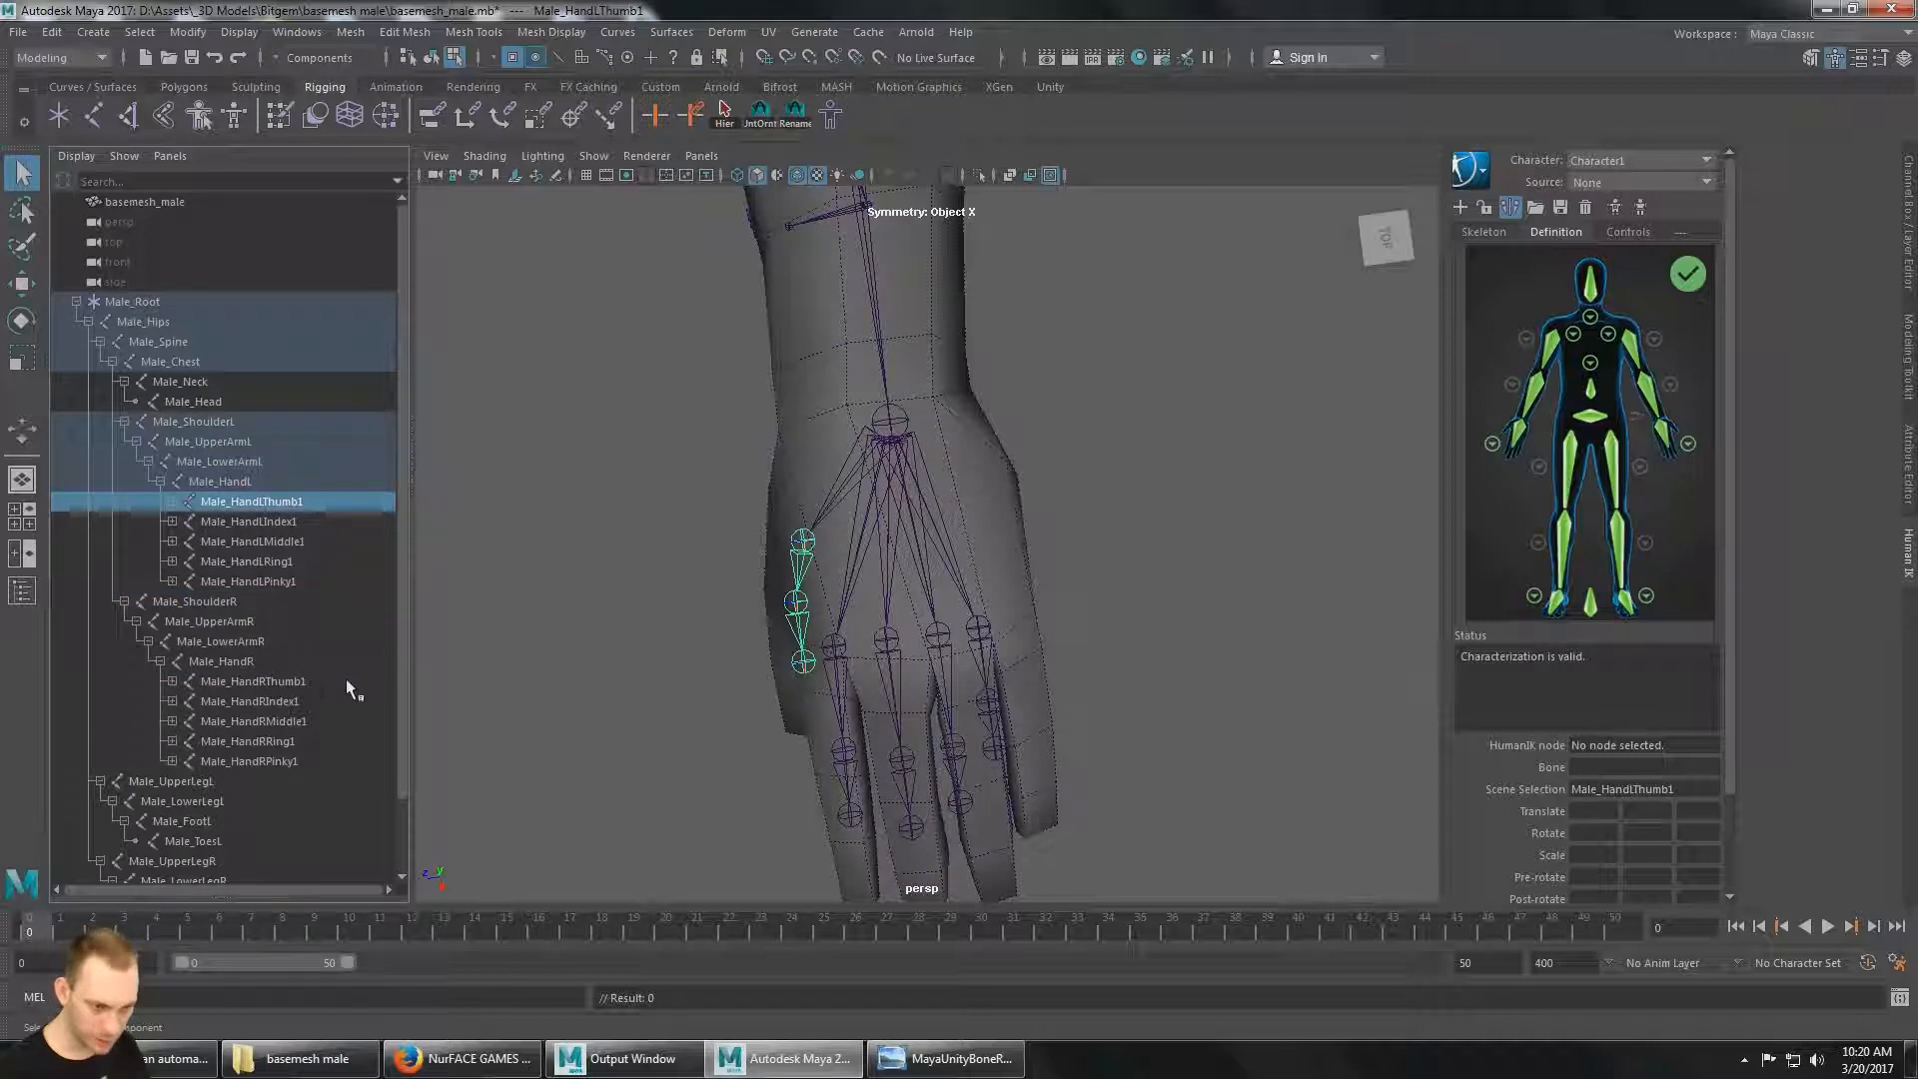
Select the Male_HandLPinky1 and Male_HandRPinky1 joints and move them outward toward the centre of the little finger.
{"action": "left_click", "coordinate": [304, 701]}
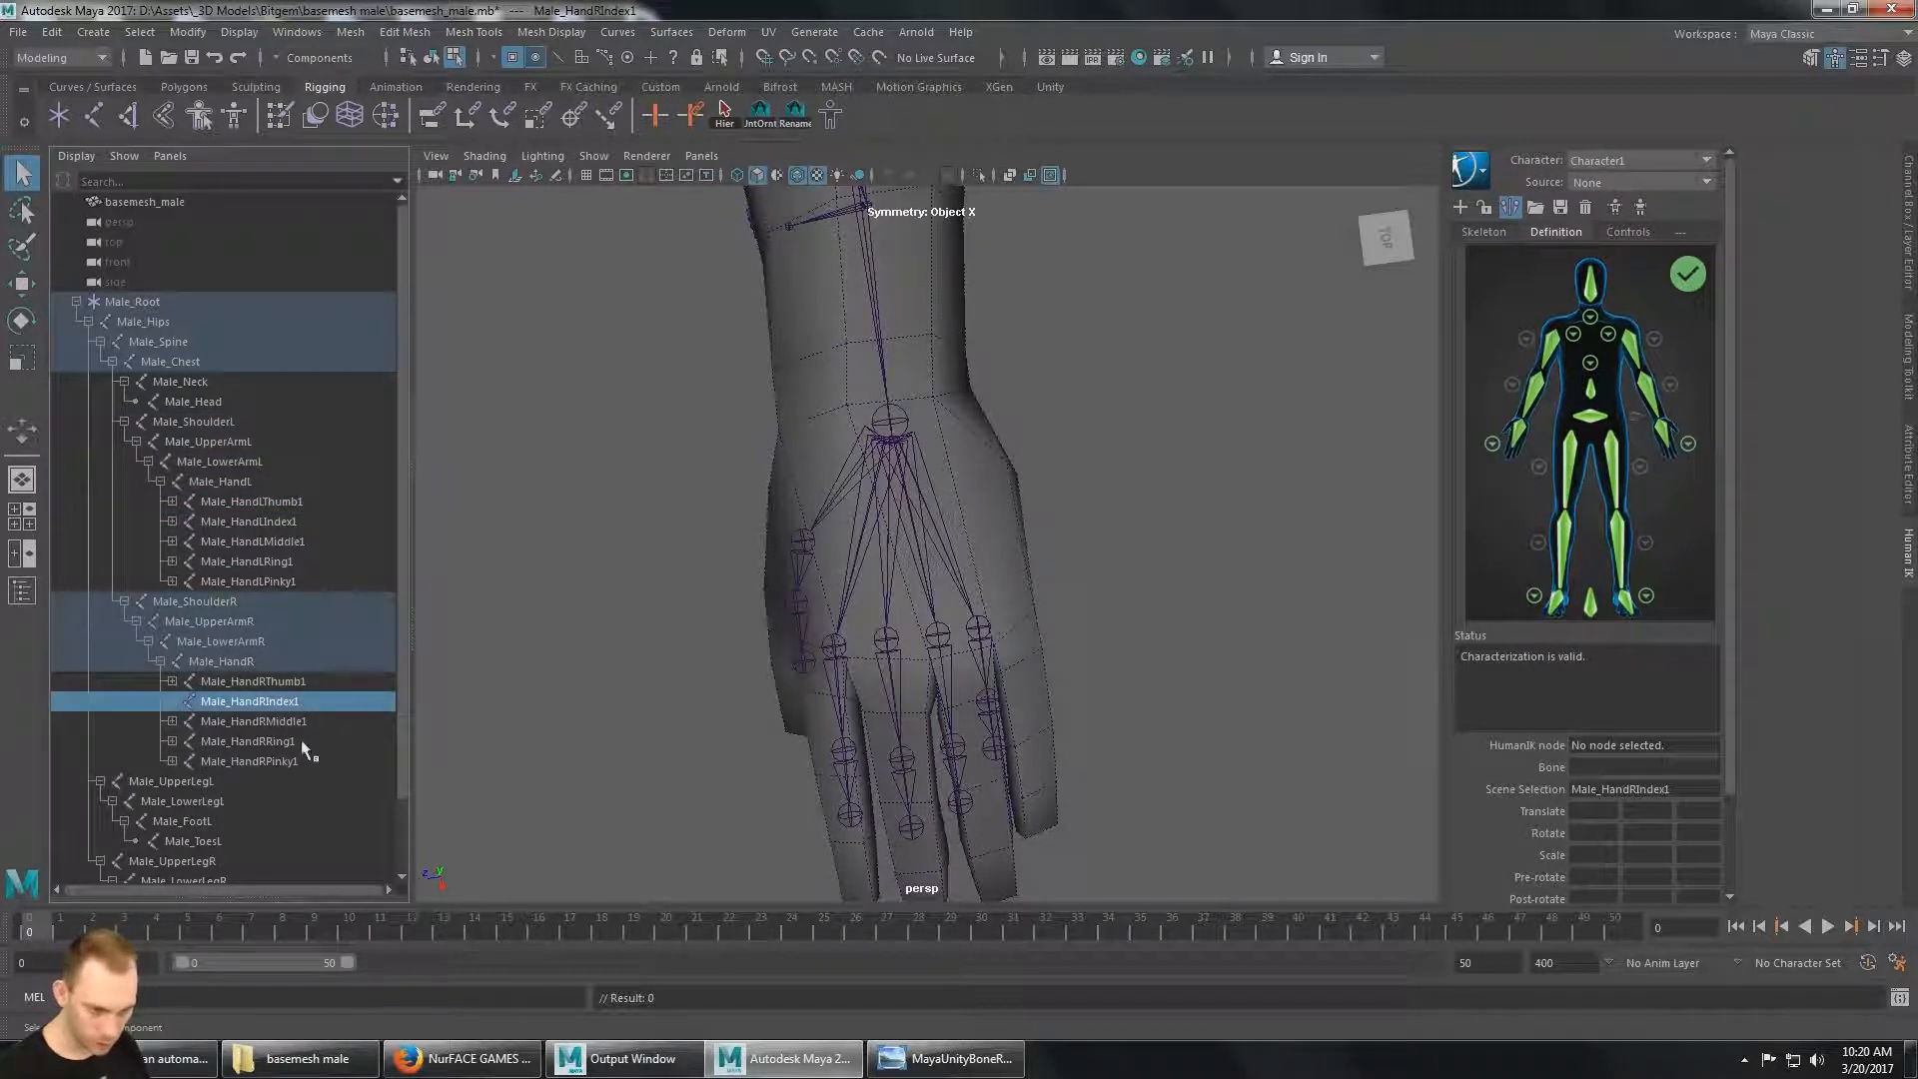
{"action": "left_click", "coordinate": [290, 760]}
{"action": "left_click", "coordinate": [285, 580], "text": "ctrl"}
{"action": "left_click_drag", "start_coordinate": [1109, 694], "coordinate": [1056, 679], "text": "alt"}
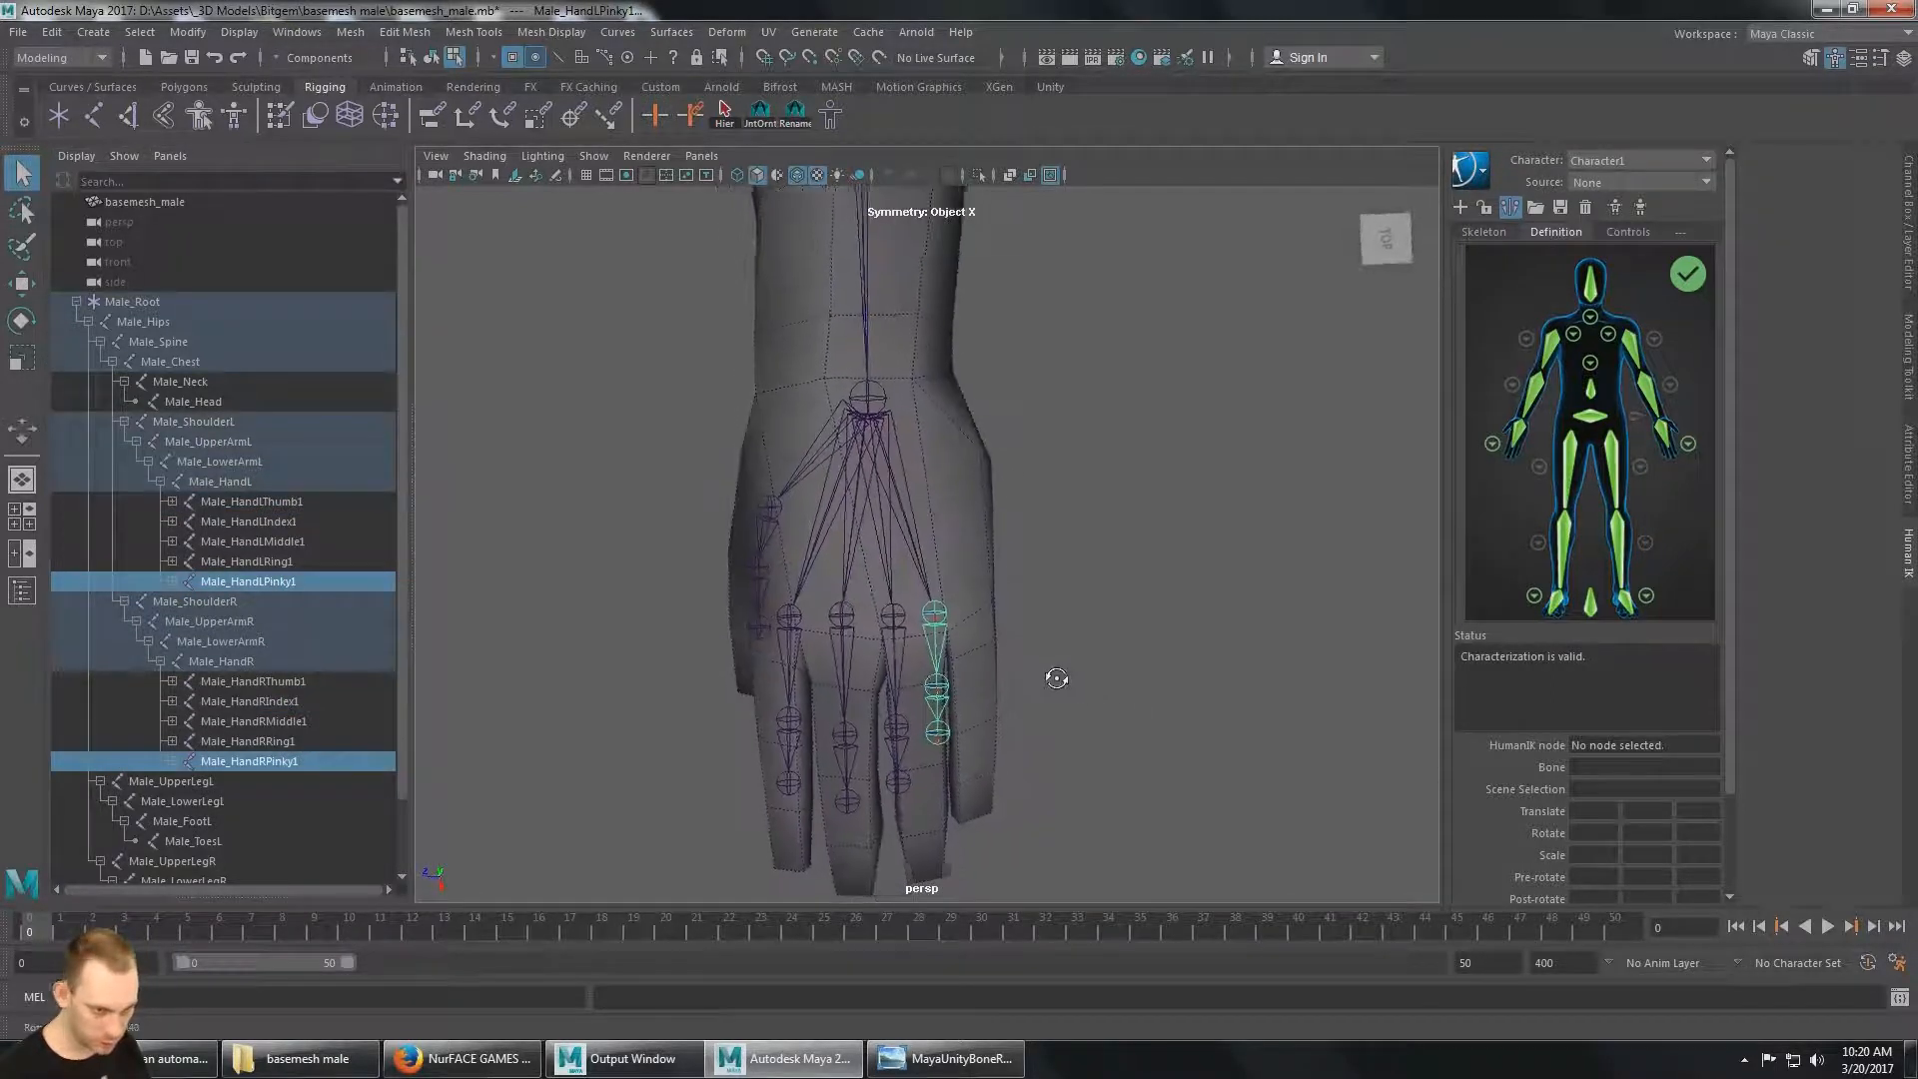
{"action": "key", "text": "w"}
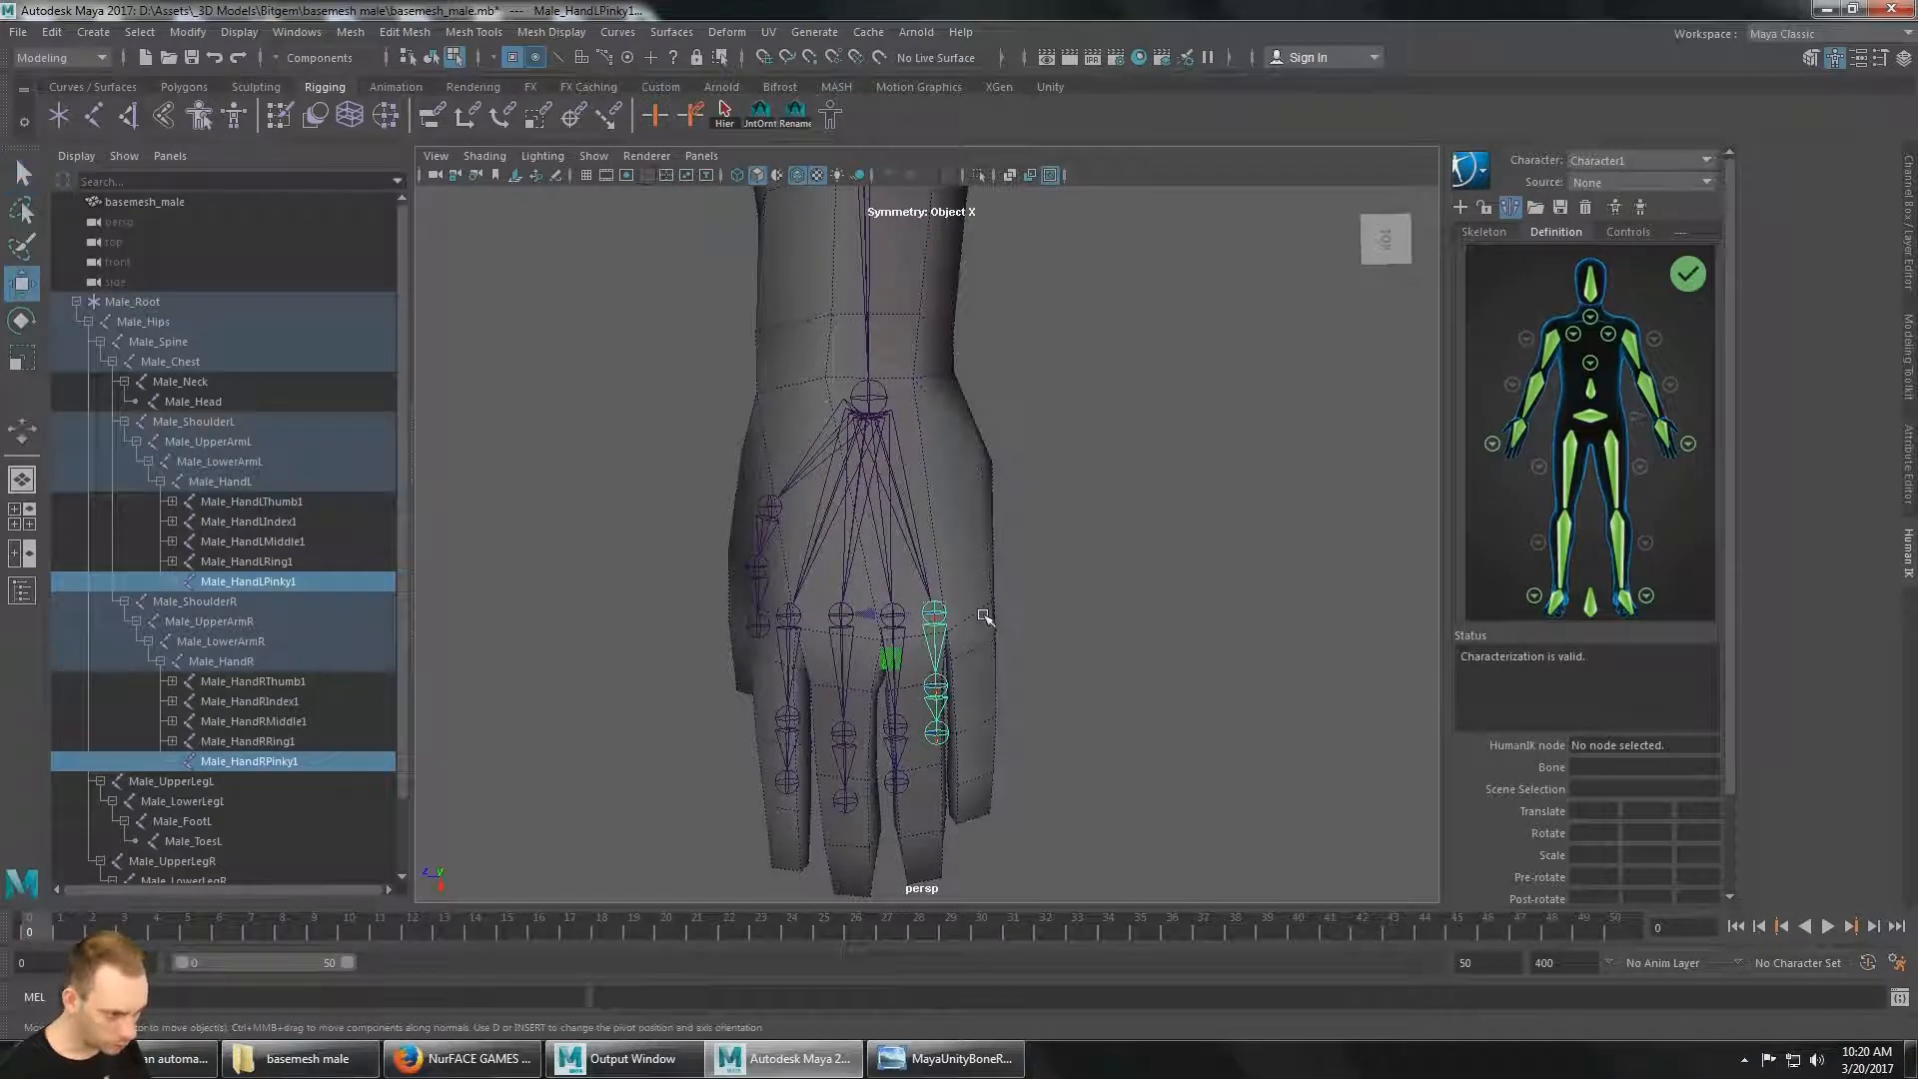
{"action": "left_click_drag", "start_coordinate": [984, 616], "coordinate": [861, 616], "text": "alt"}
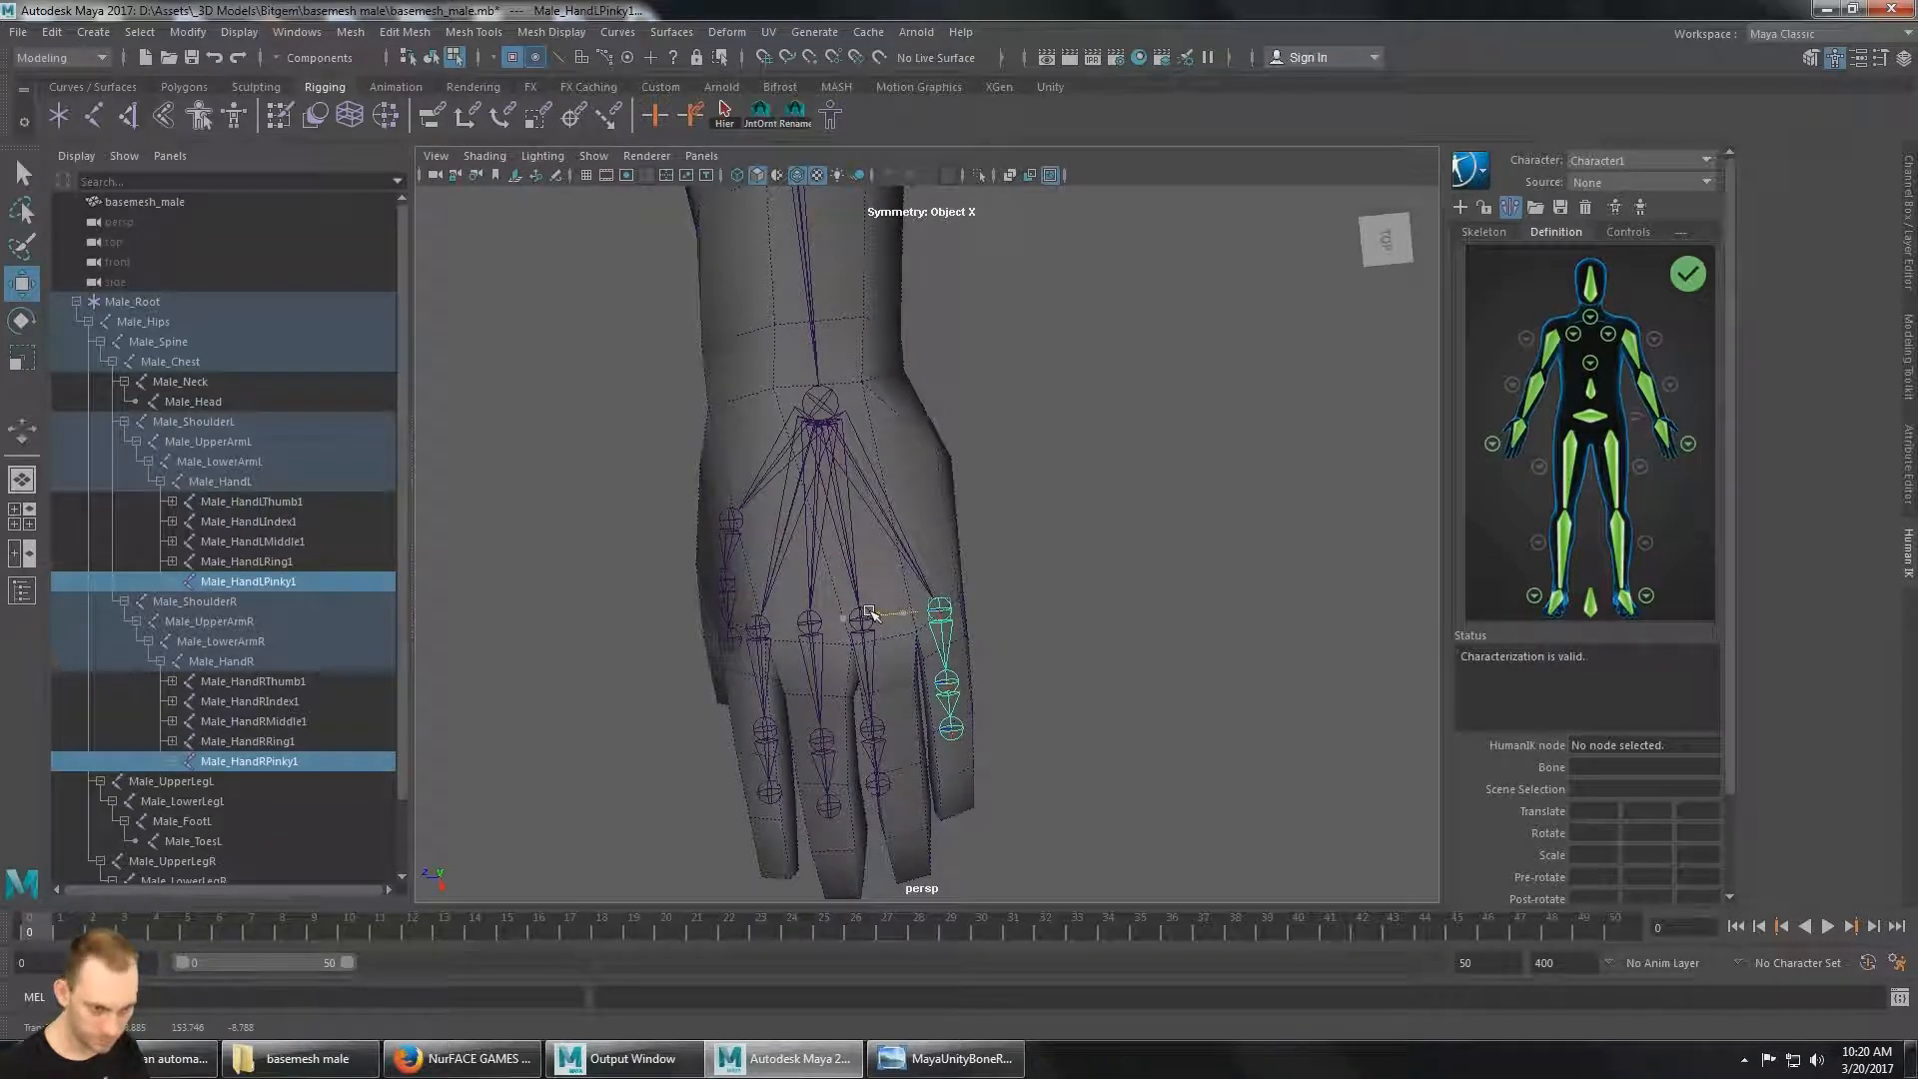
Expand the little finger joint chains of both hands in the hierarchy down to Male_HandLPinky3 and Male_HandRPinky3.
{"action": "left_click", "coordinate": [176, 579]}
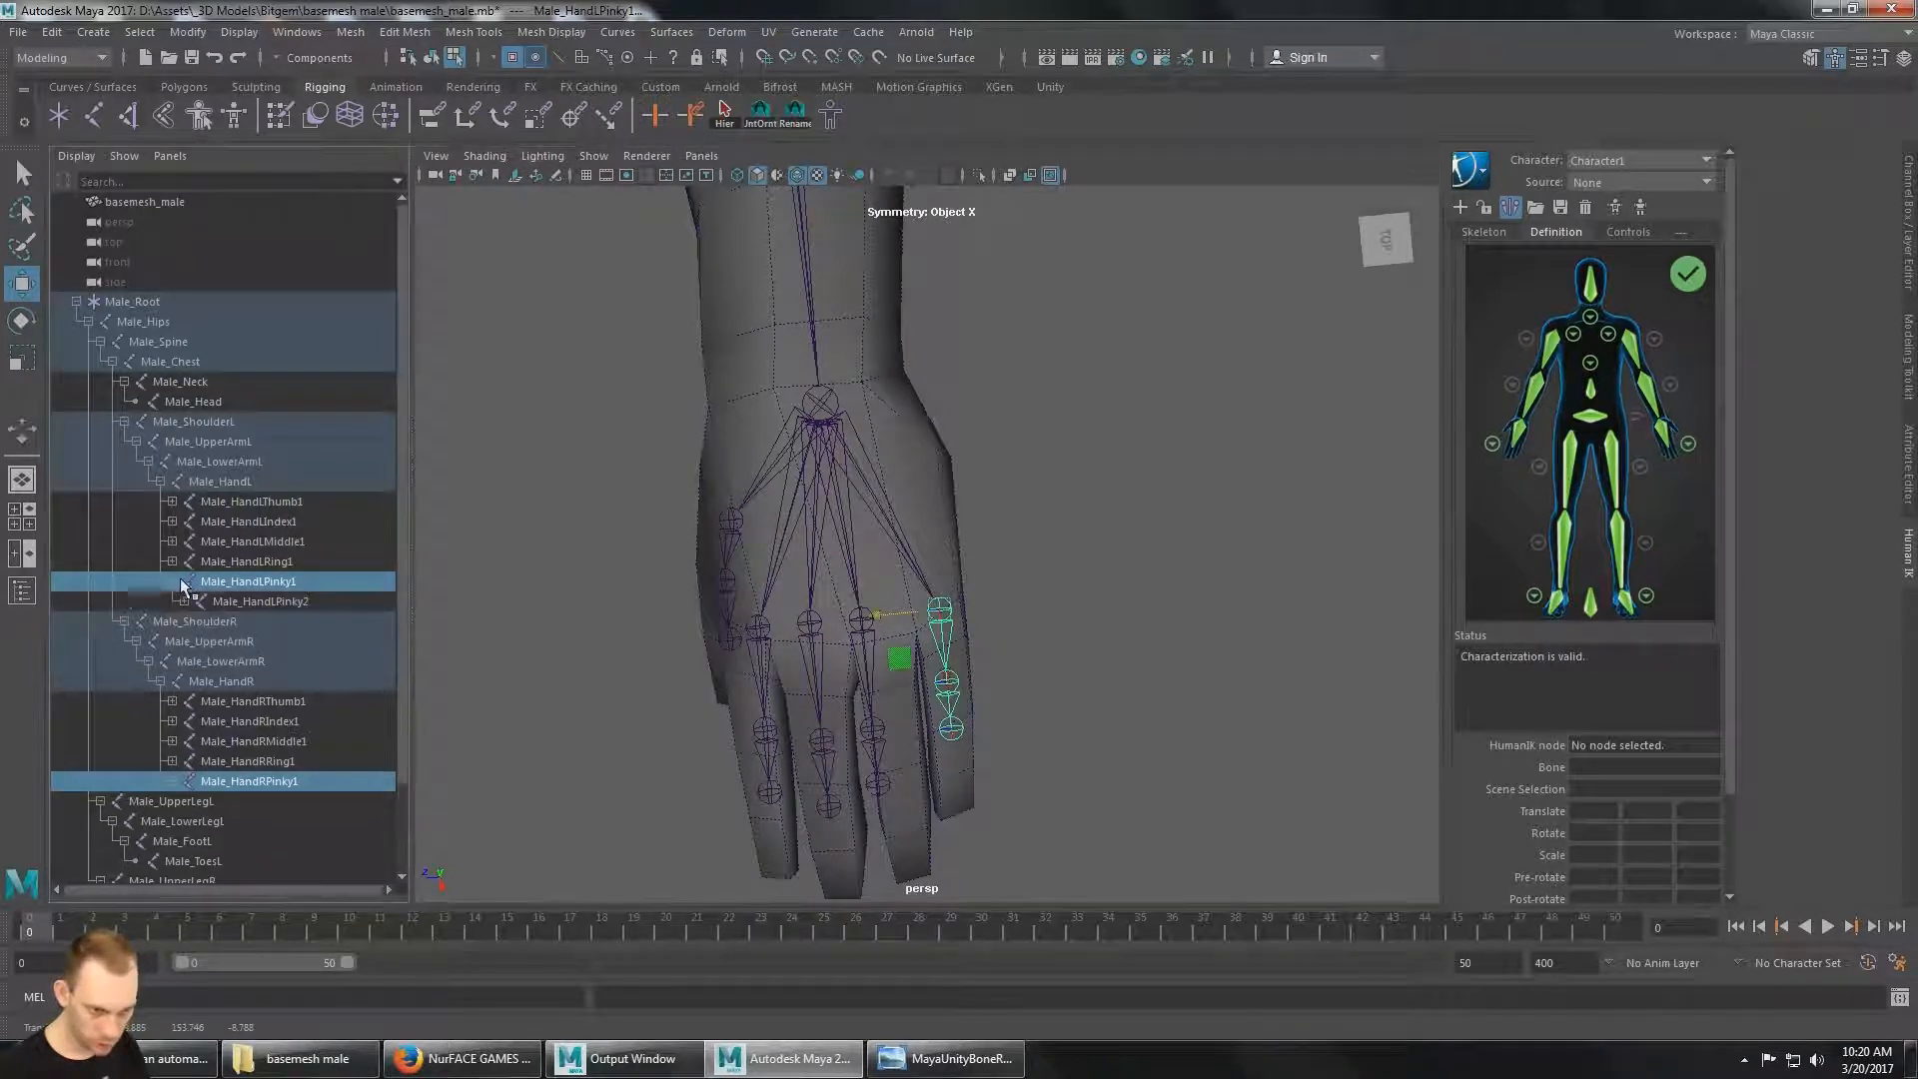
{"action": "left_click", "coordinate": [176, 780]}
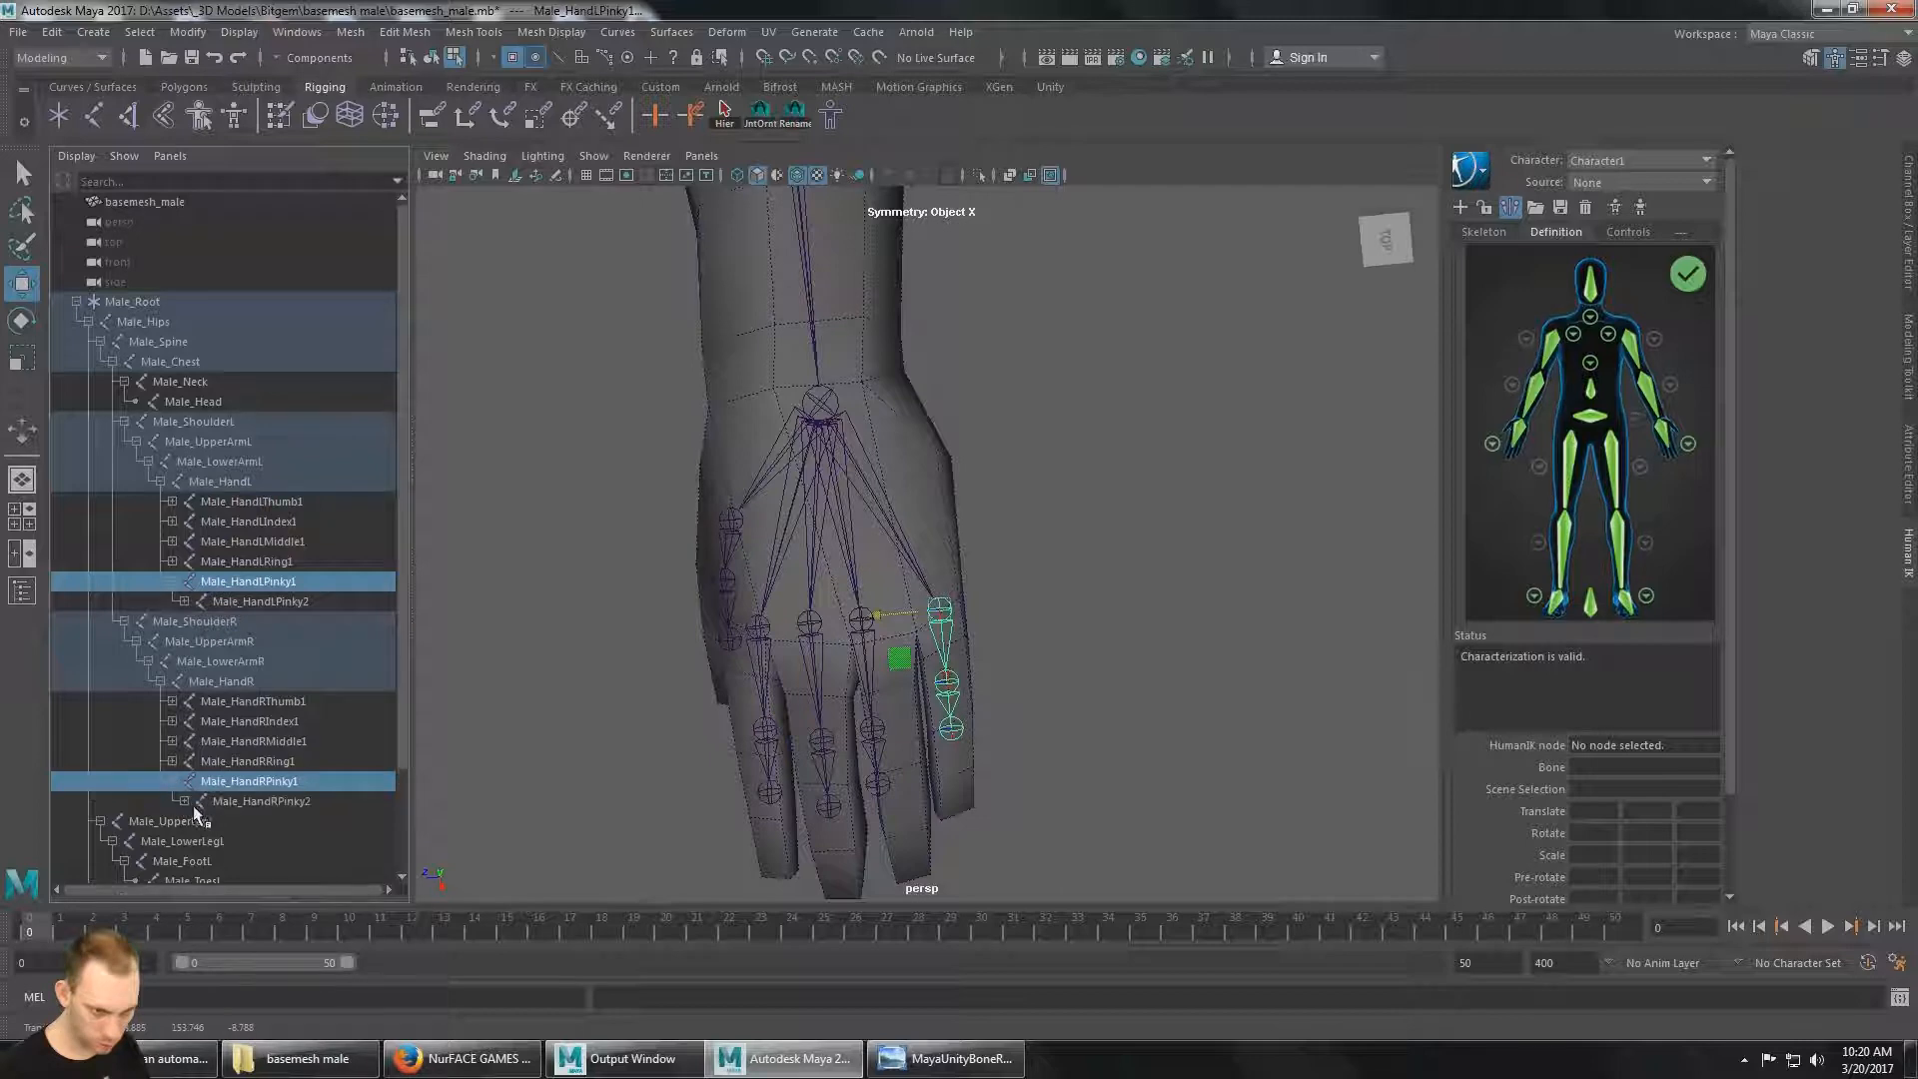
{"action": "left_click", "coordinate": [186, 801]}
{"action": "left_click", "coordinate": [184, 602]}
{"action": "scroll", "coordinate": [200, 607], "scroll_direction": "down", "scroll_amount": 3}
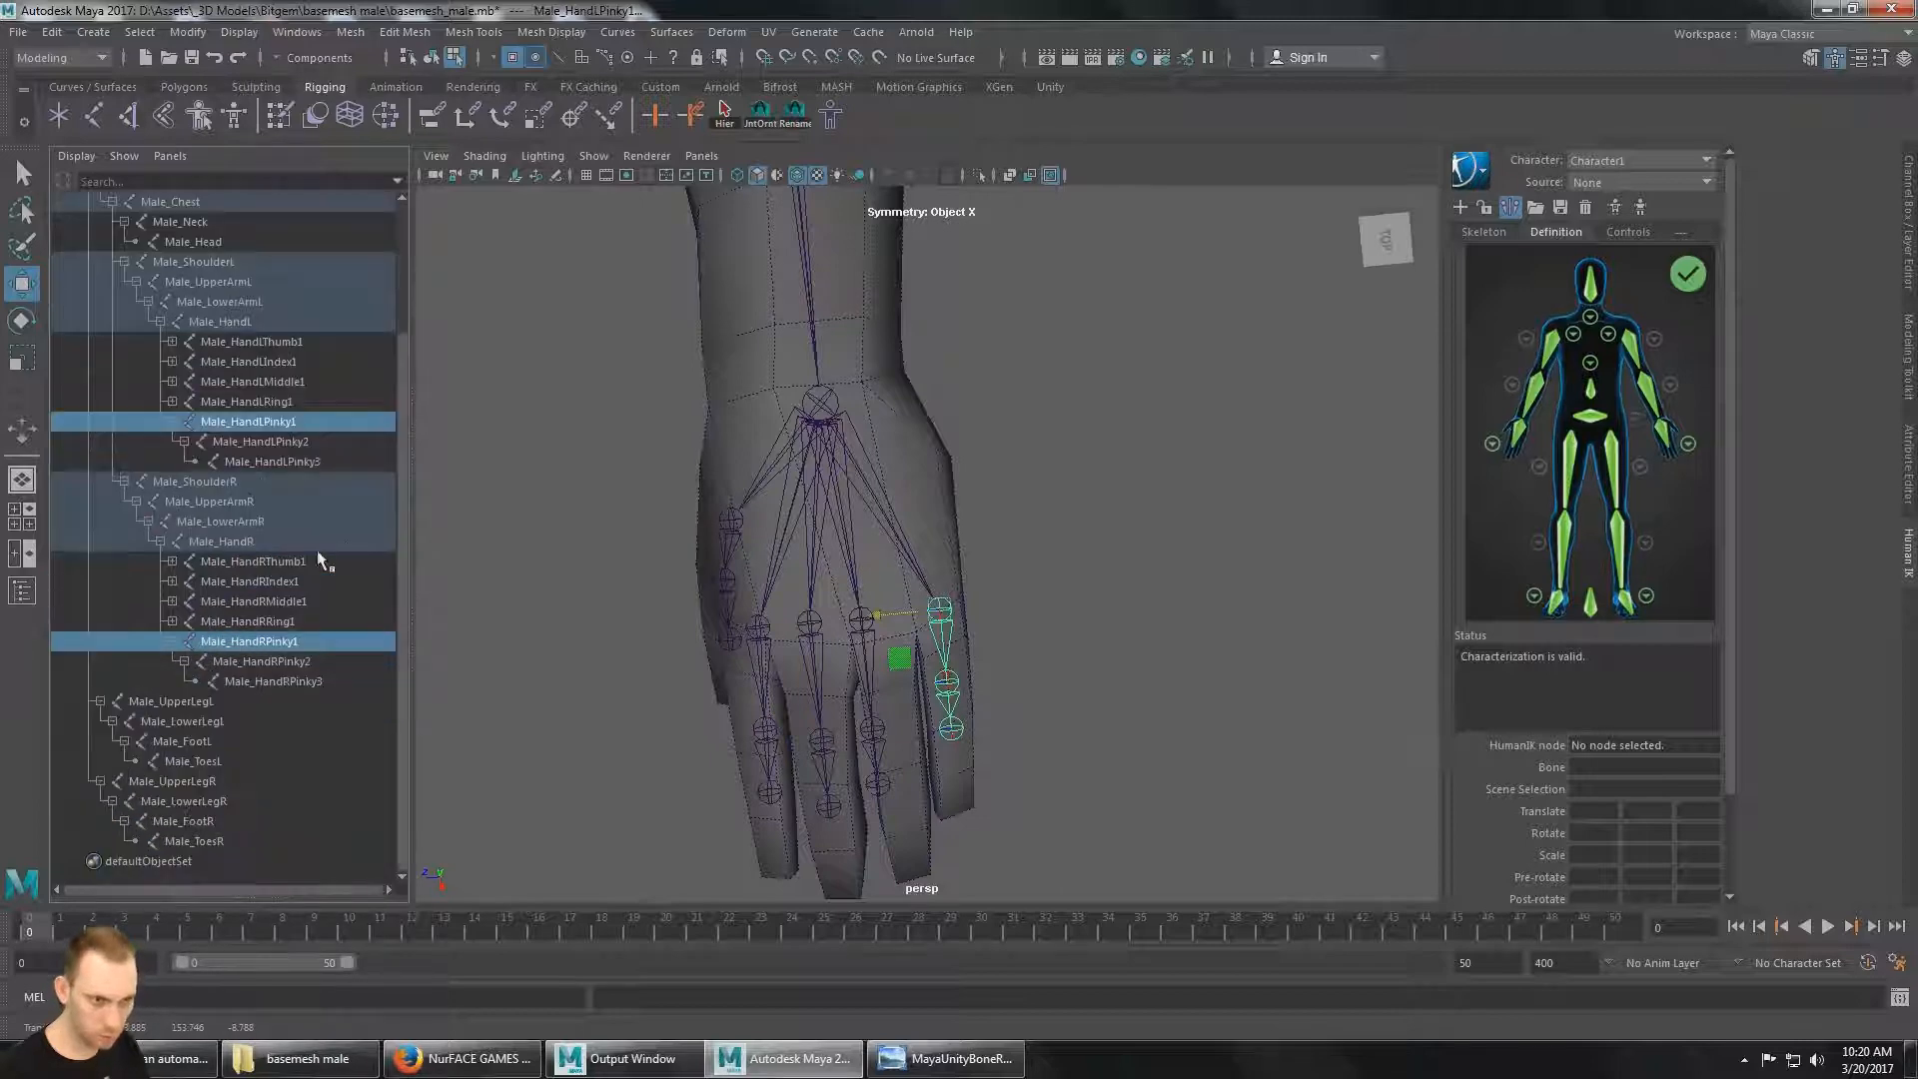
Select the Male_HandLPinky2 joint and examine the little finger joints against the mesh, both close up and with the whole upper body.
{"action": "left_click", "coordinate": [295, 443]}
{"action": "left_click_drag", "start_coordinate": [742, 553], "coordinate": [728, 565], "text": "alt"}
{"action": "middle_click_drag", "start_coordinate": [861, 597], "coordinate": [805, 575], "text": "alt"}
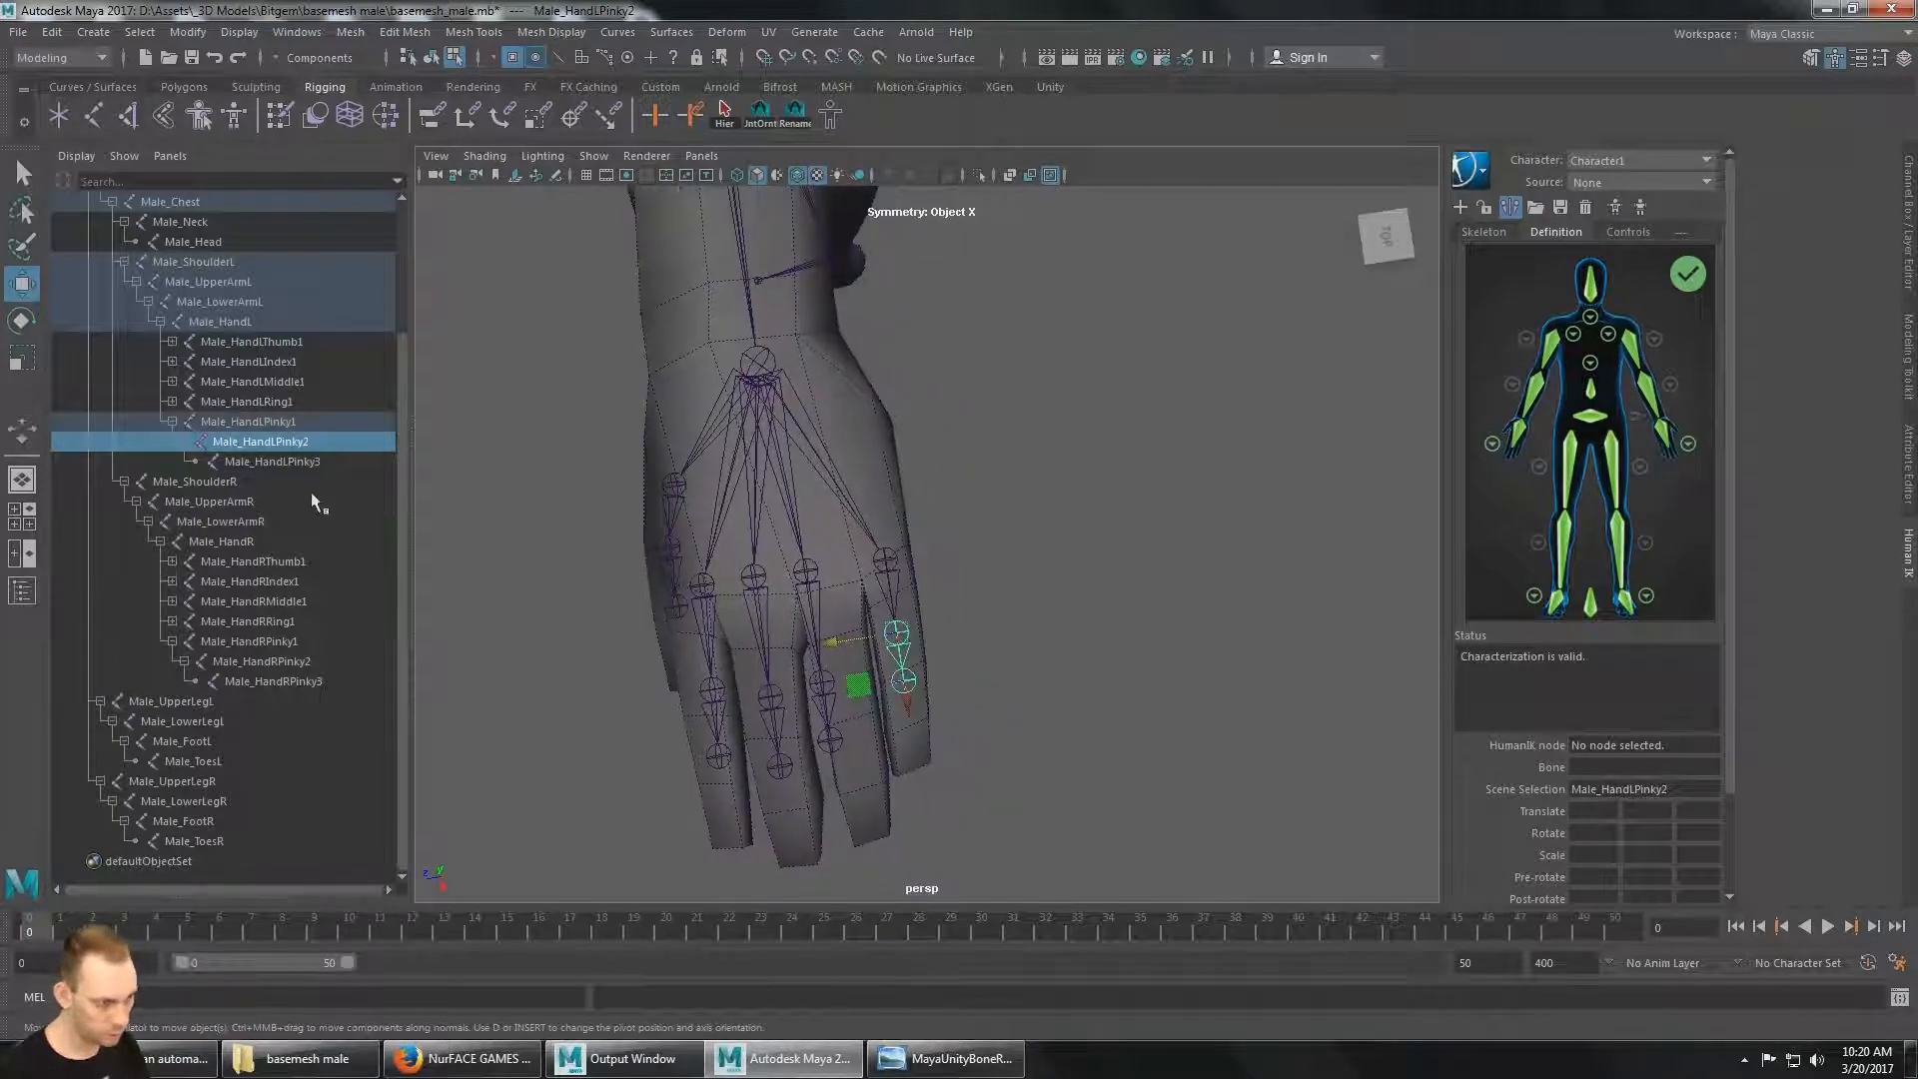
{"action": "left_click_drag", "start_coordinate": [868, 512], "coordinate": [849, 519], "text": "alt"}
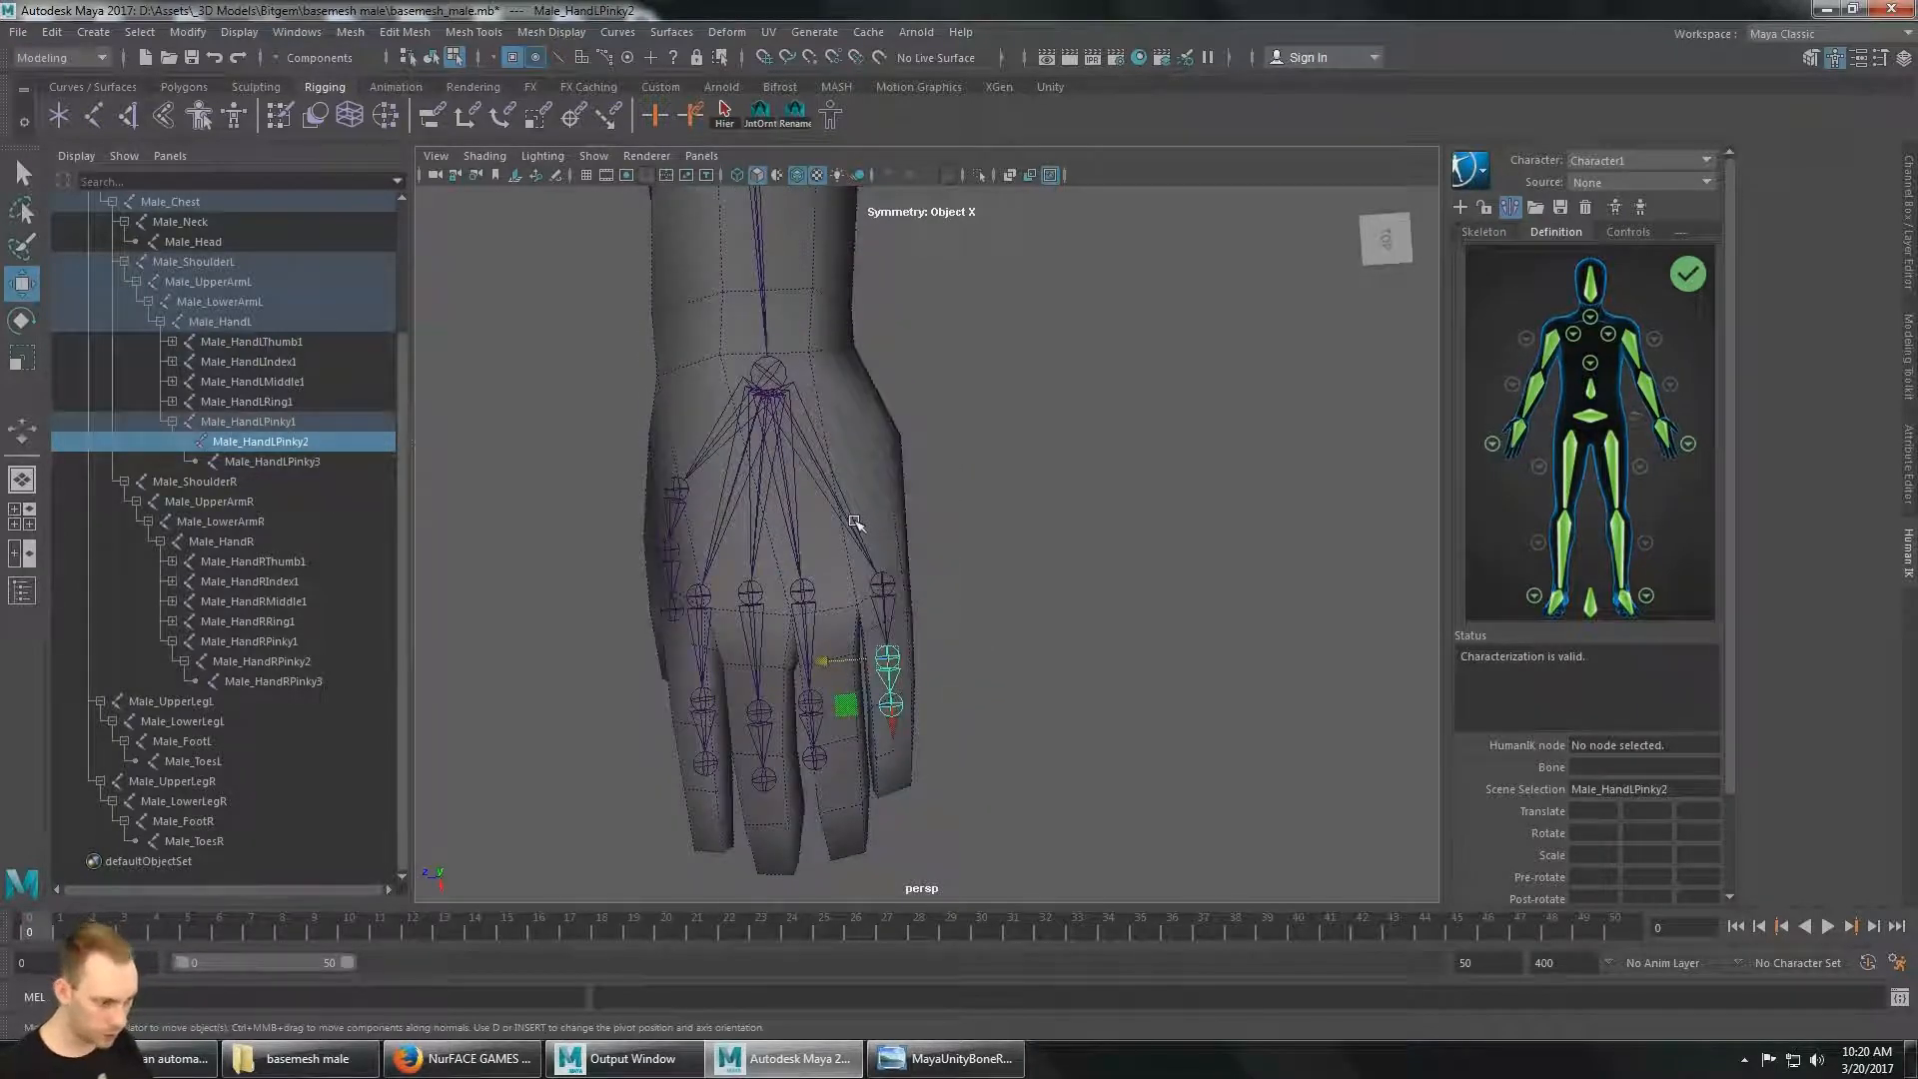
{"action": "left_click_drag", "start_coordinate": [913, 712], "coordinate": [562, 449], "text": "alt"}
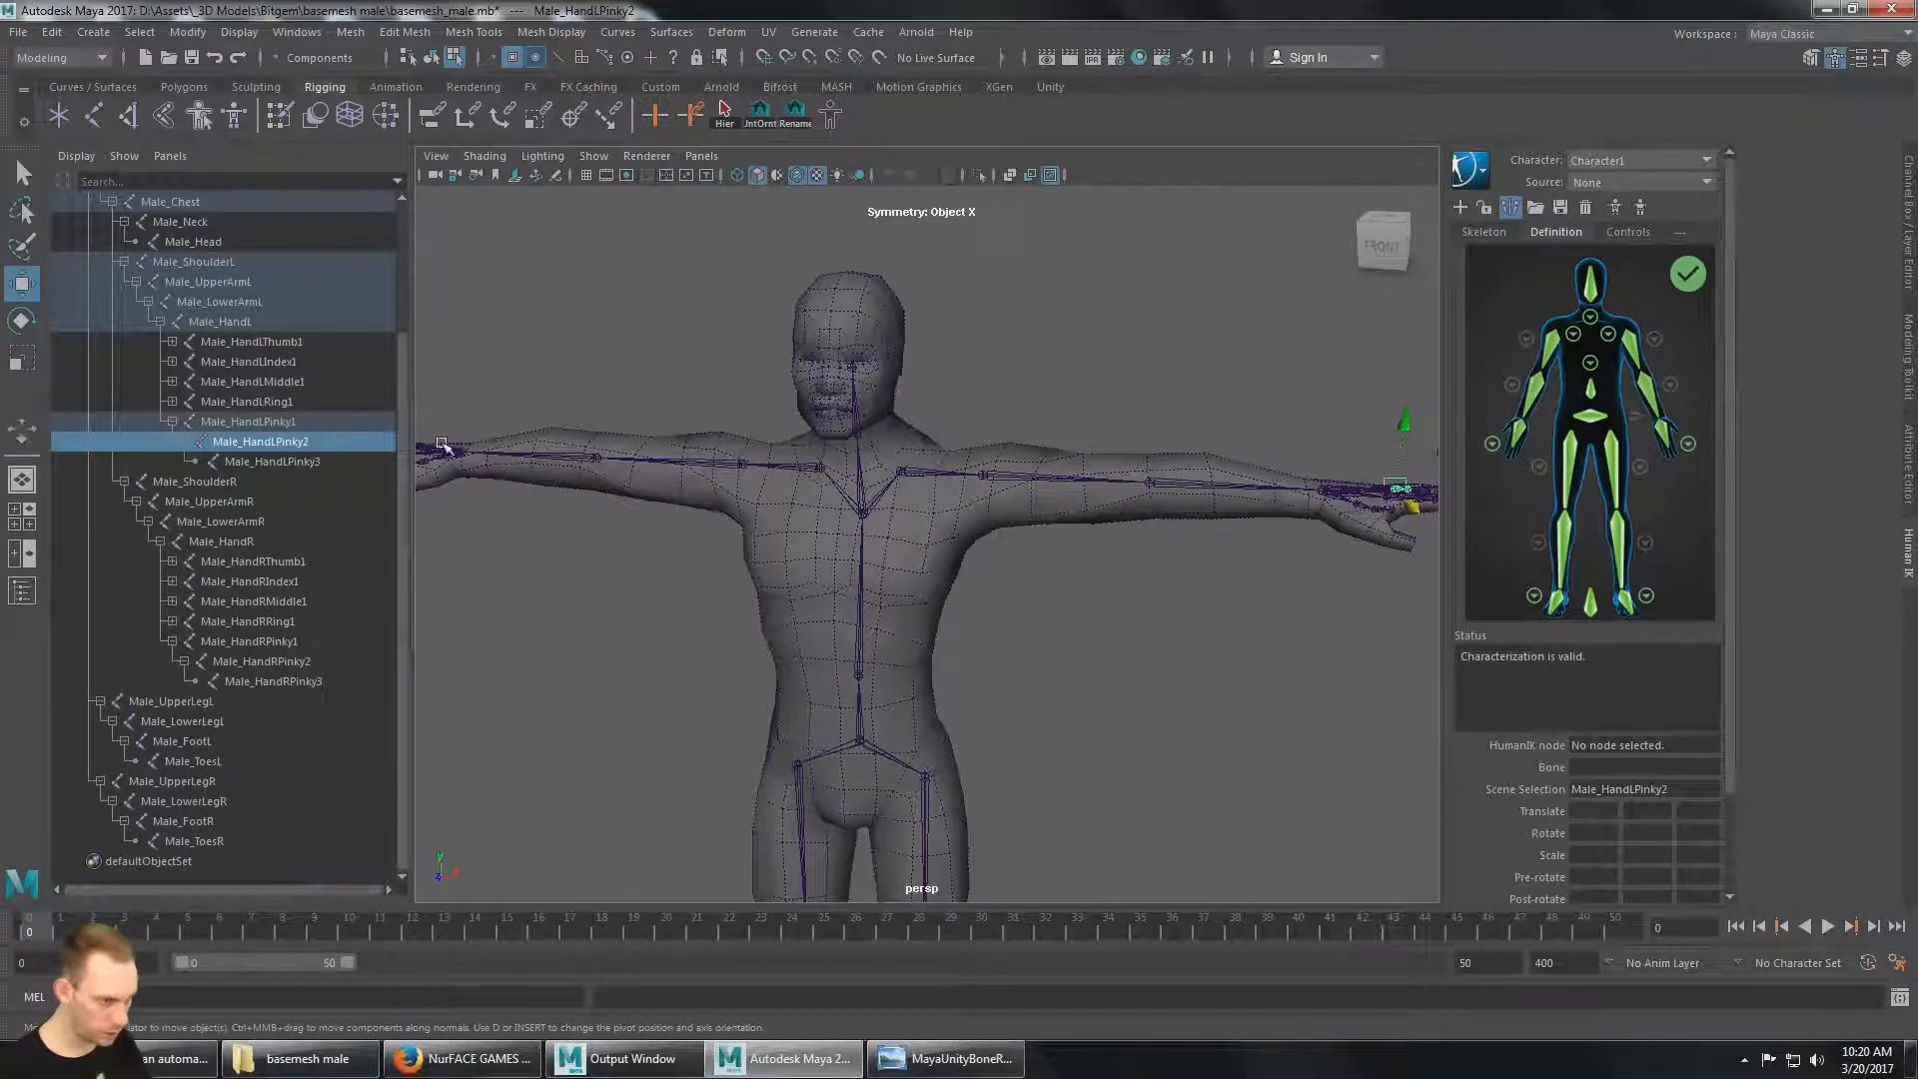
{"action": "left_click_drag", "start_coordinate": [845, 438], "coordinate": [1048, 377], "text": "alt"}
{"action": "scroll", "coordinate": [1212, 523], "scroll_direction": "up", "scroll_amount": 4}
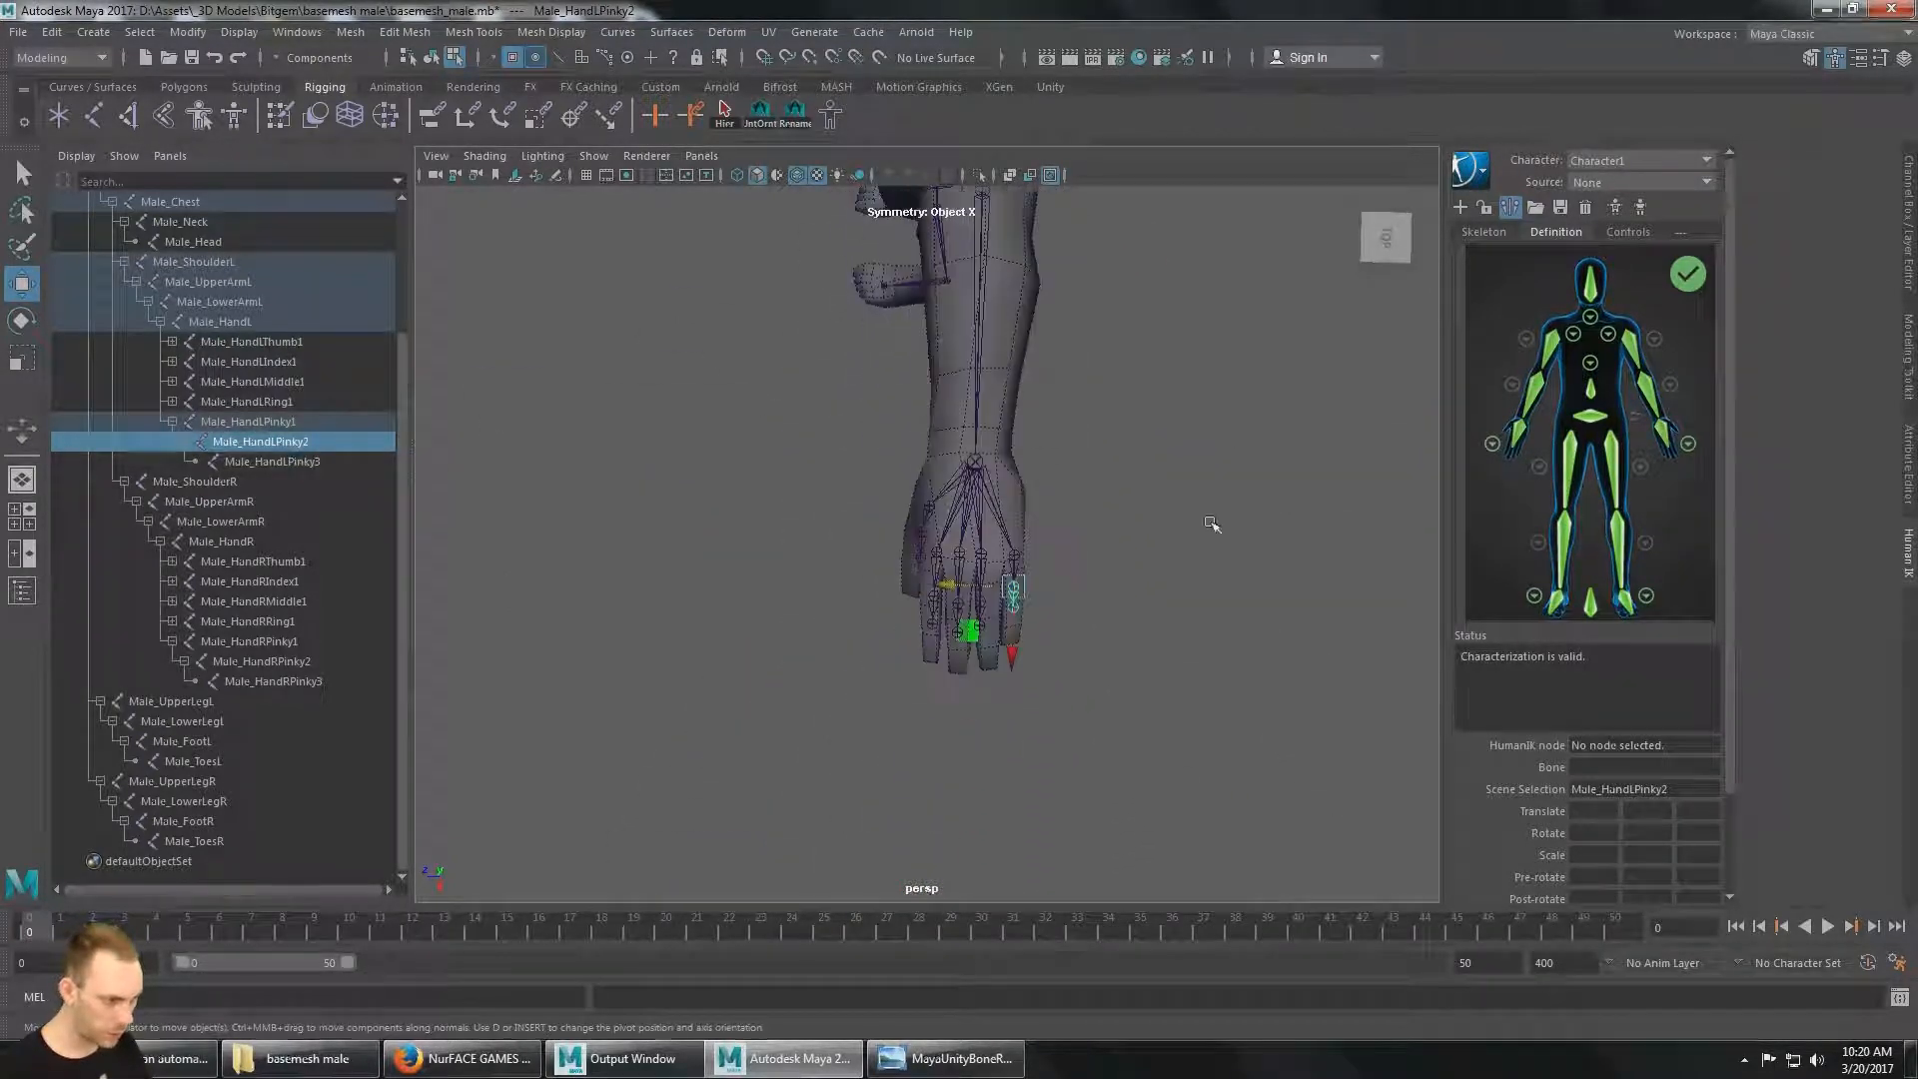
{"action": "middle_click_drag", "start_coordinate": [1212, 523], "coordinate": [1059, 542], "text": "alt"}
{"action": "scroll", "coordinate": [1100, 516], "scroll_direction": "up", "scroll_amount": 4}
{"action": "scroll", "coordinate": [1094, 454], "scroll_direction": "up", "scroll_amount": 3}
{"action": "scroll", "coordinate": [1094, 454], "scroll_direction": "up", "scroll_amount": 4}
{"action": "scroll", "coordinate": [1117, 507], "scroll_direction": "down", "scroll_amount": 4}
Select the Male_HandLPinky1 joint and move it toward the fingertip, onto the little finger's base knuckle.
{"action": "key", "text": "Up"}
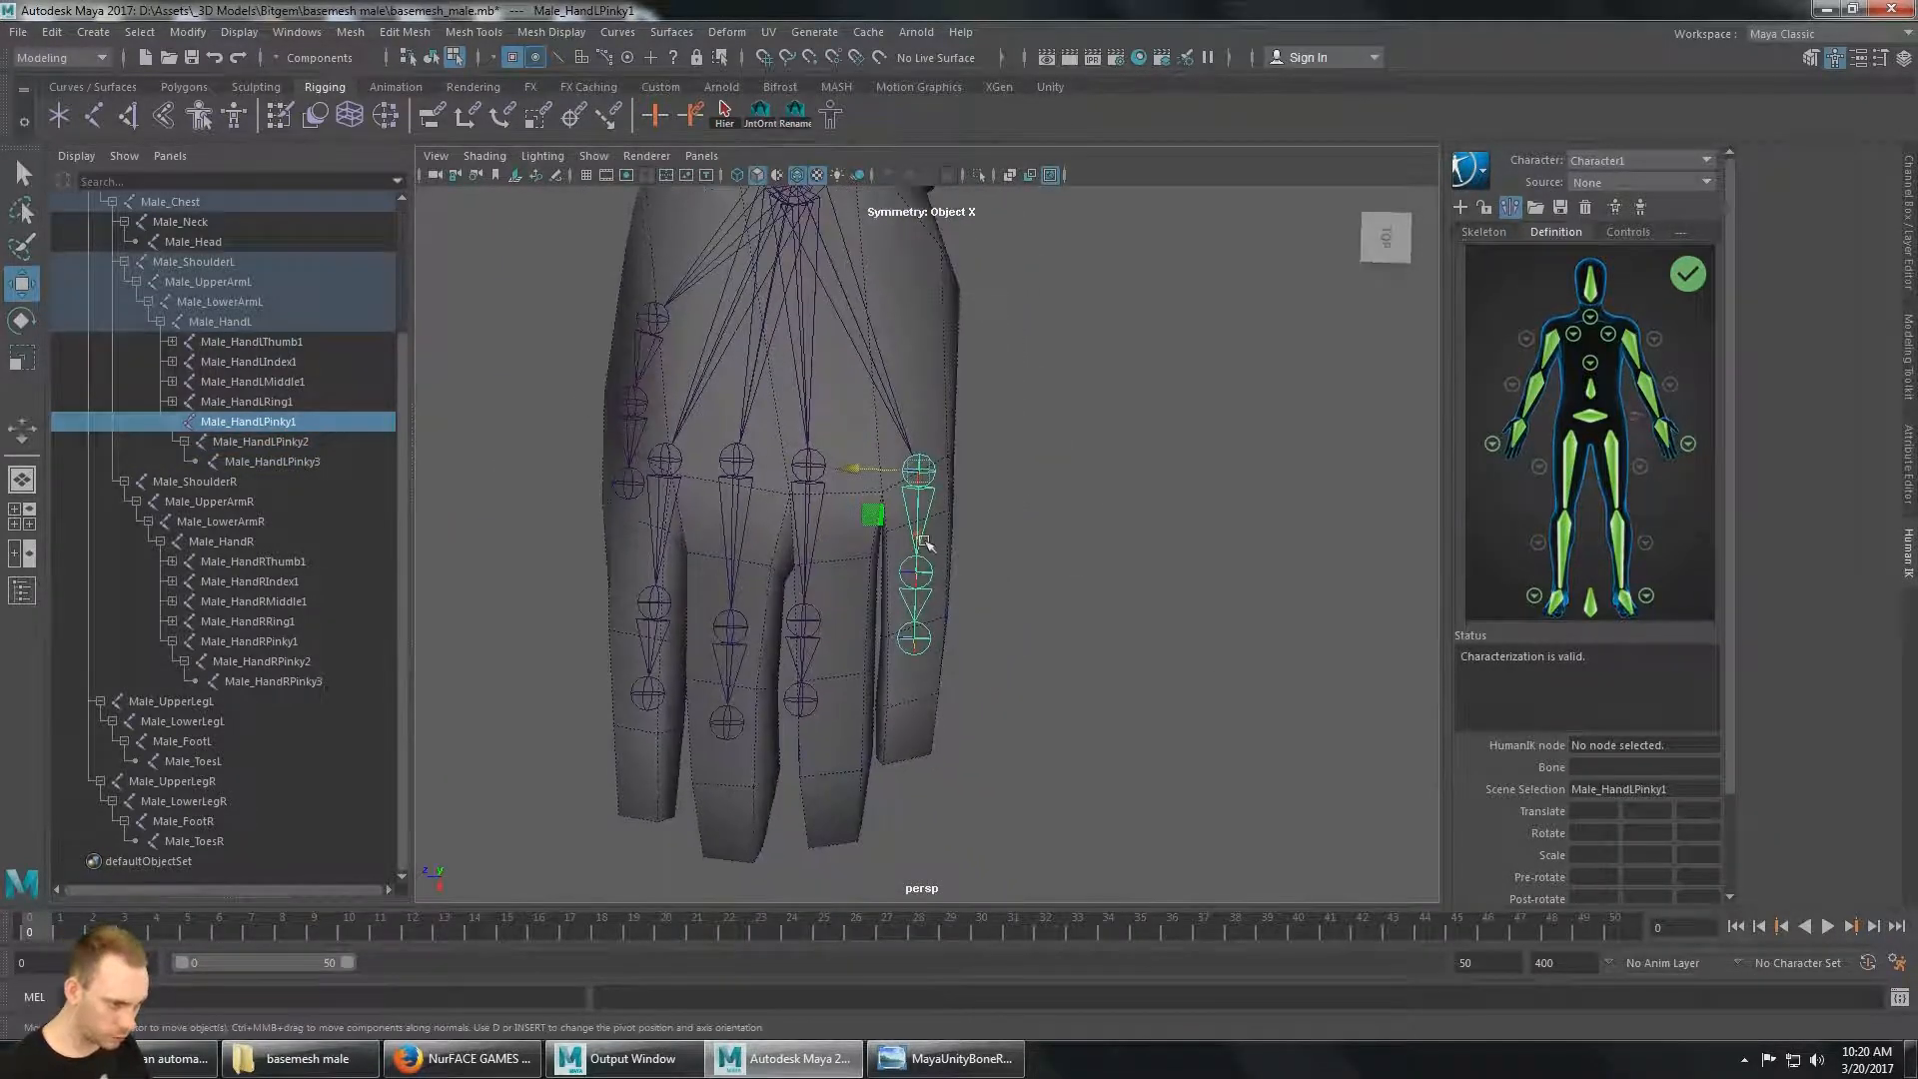
{"action": "left_click_drag", "start_coordinate": [923, 541], "coordinate": [938, 563]}
{"action": "mouse_move", "coordinate": [938, 563]}
{"action": "middle_mouse_down", "text": "alt"}
{"action": "mouse_move", "coordinate": [993, 531]}
{"action": "mouse_move", "coordinate": [969, 551]}
{"action": "middle_mouse_up", "text": "alt"}
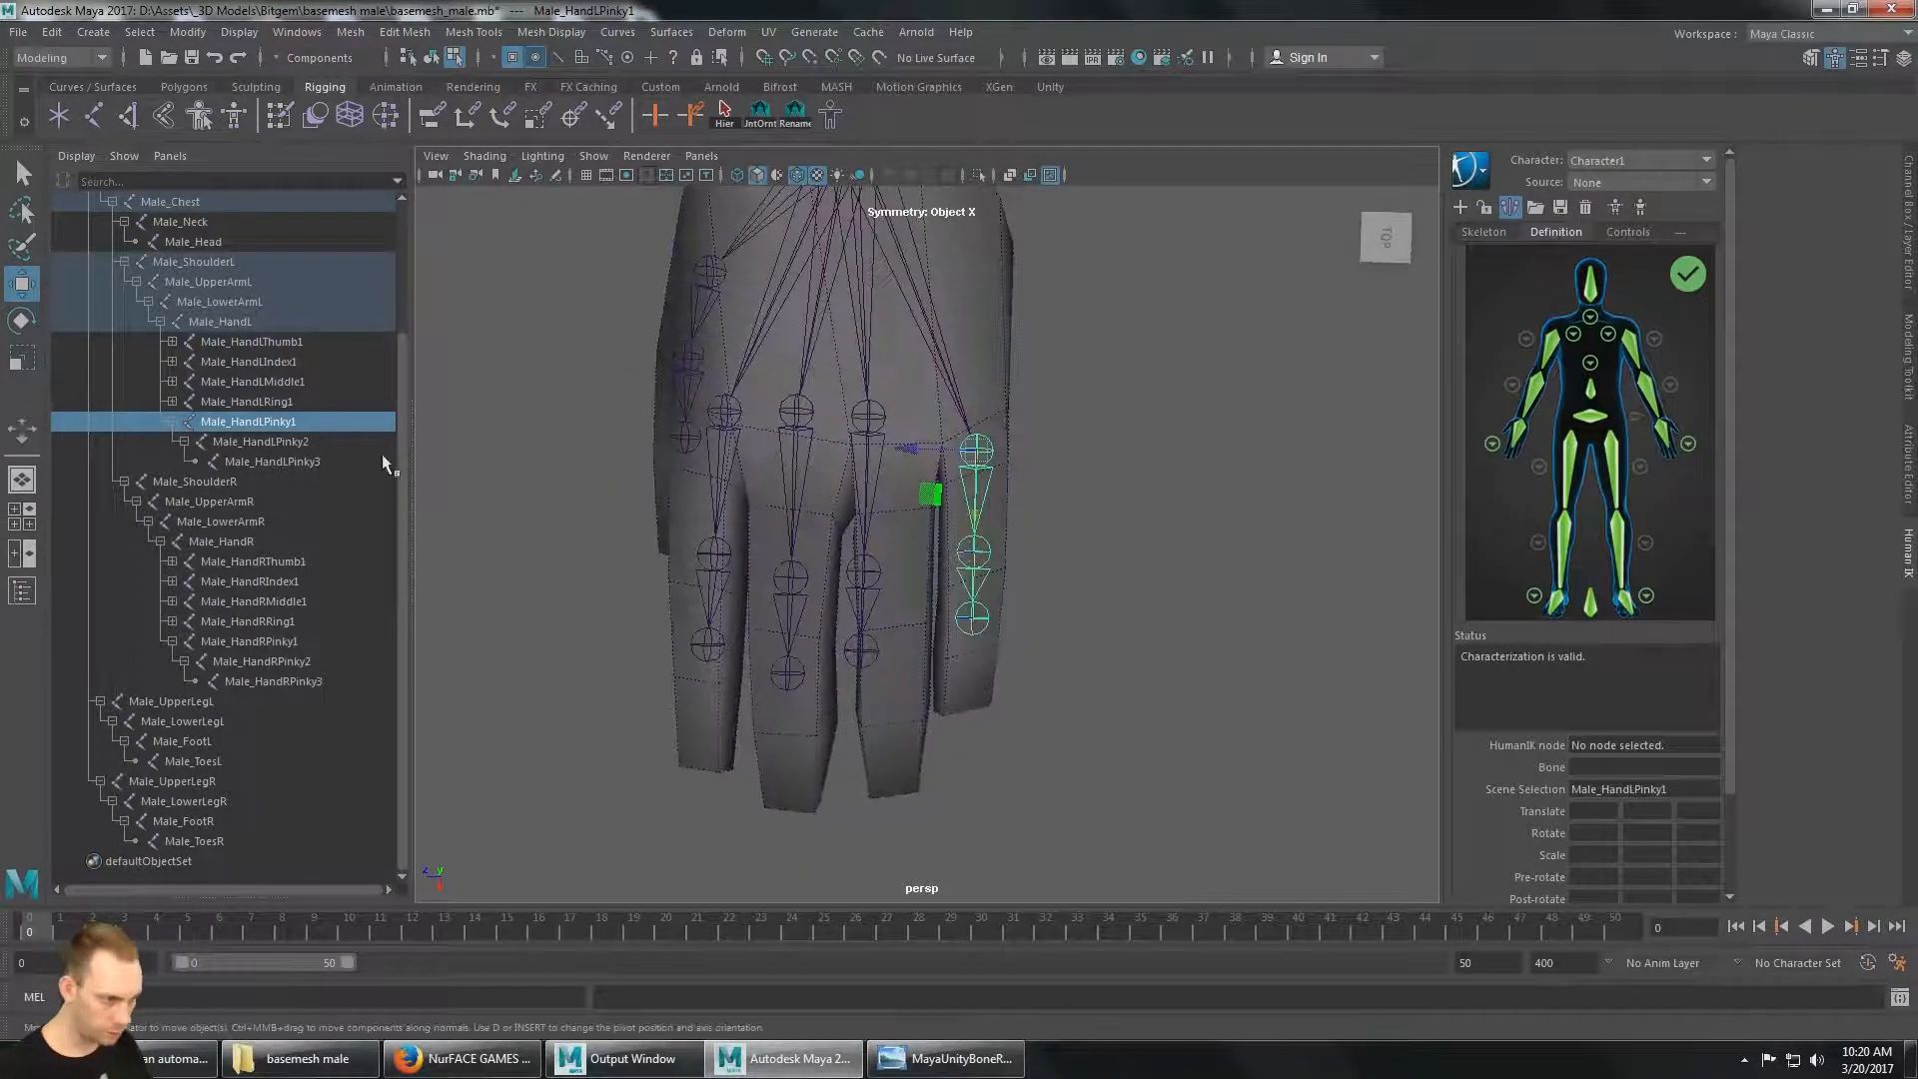
Move the Male_HandLPinky2 and Male_HandLPinky3 joints toward the fingertip to match the little finger's edge loops.
{"action": "left_click", "coordinate": [308, 445]}
{"action": "middle_click_drag", "start_coordinate": [1105, 509], "coordinate": [1072, 501], "text": "alt"}
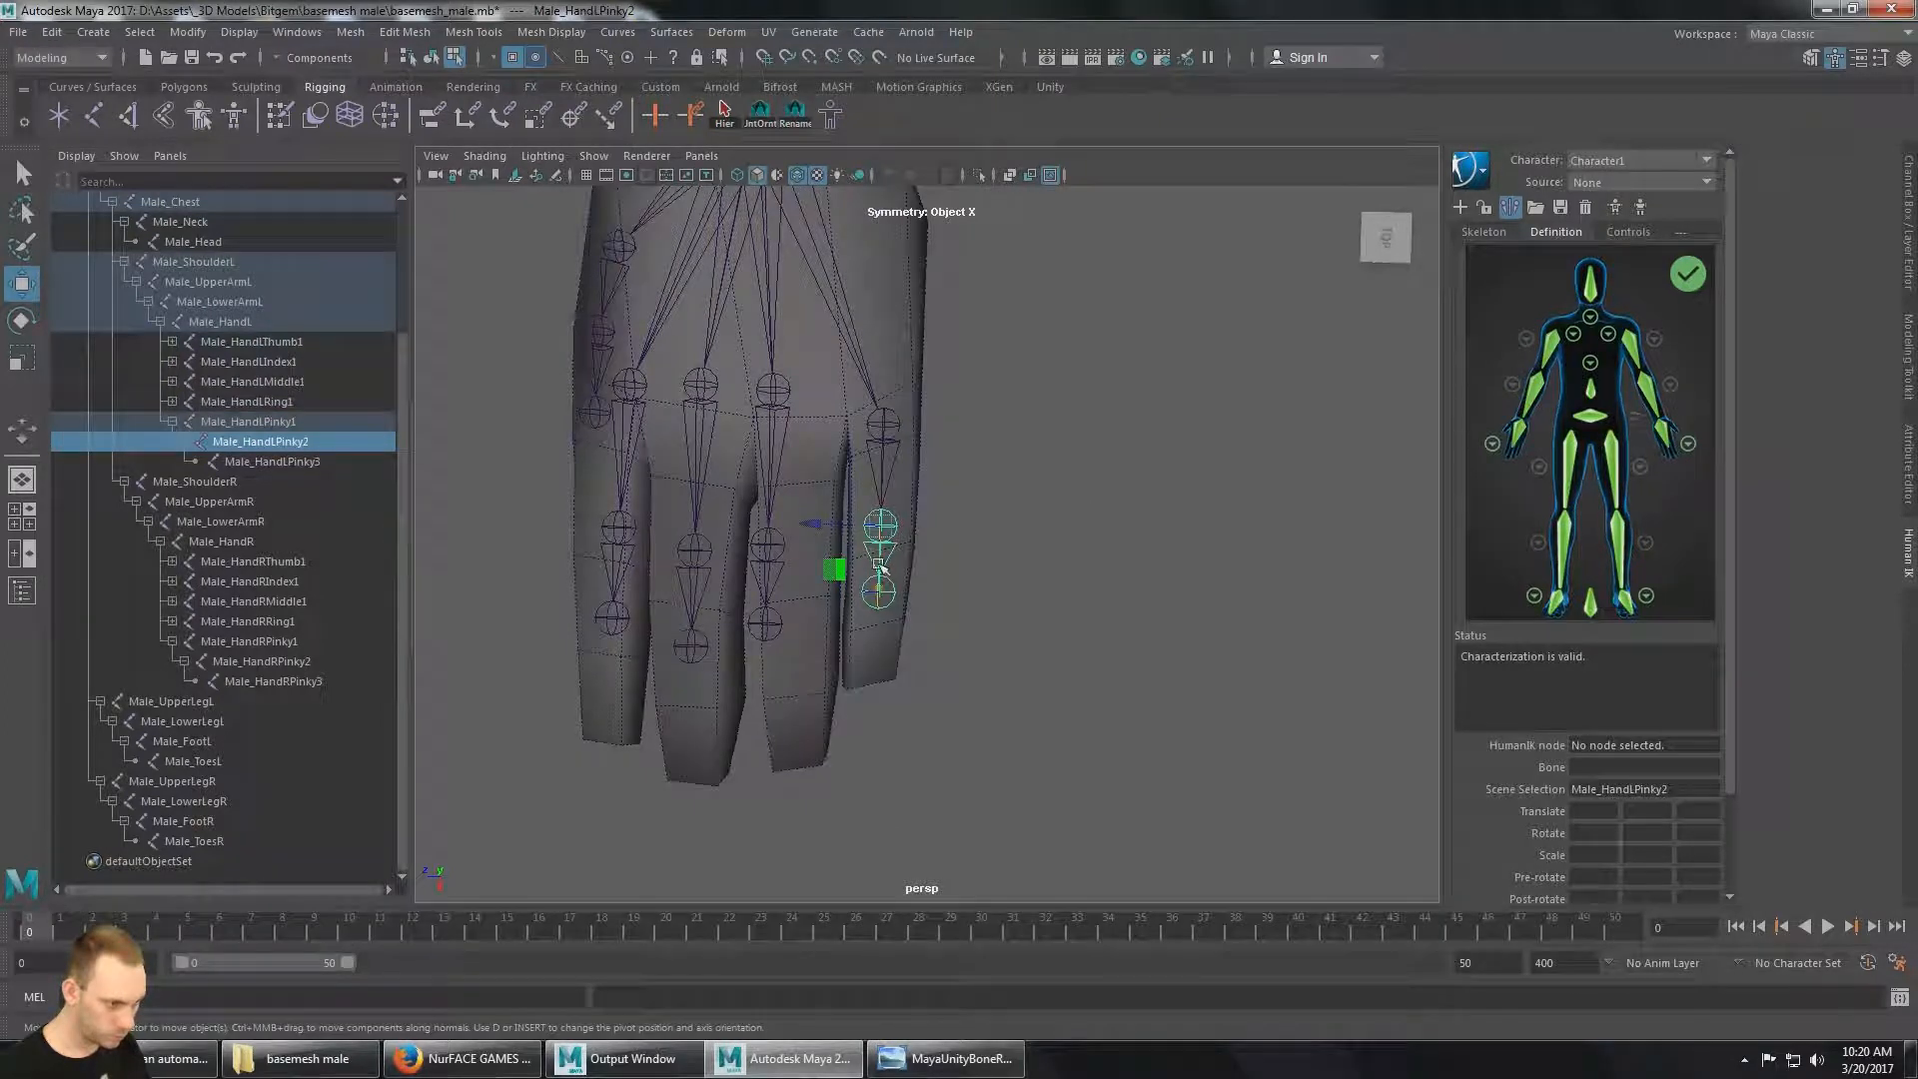
{"action": "left_click_drag", "start_coordinate": [880, 578], "coordinate": [880, 592]}
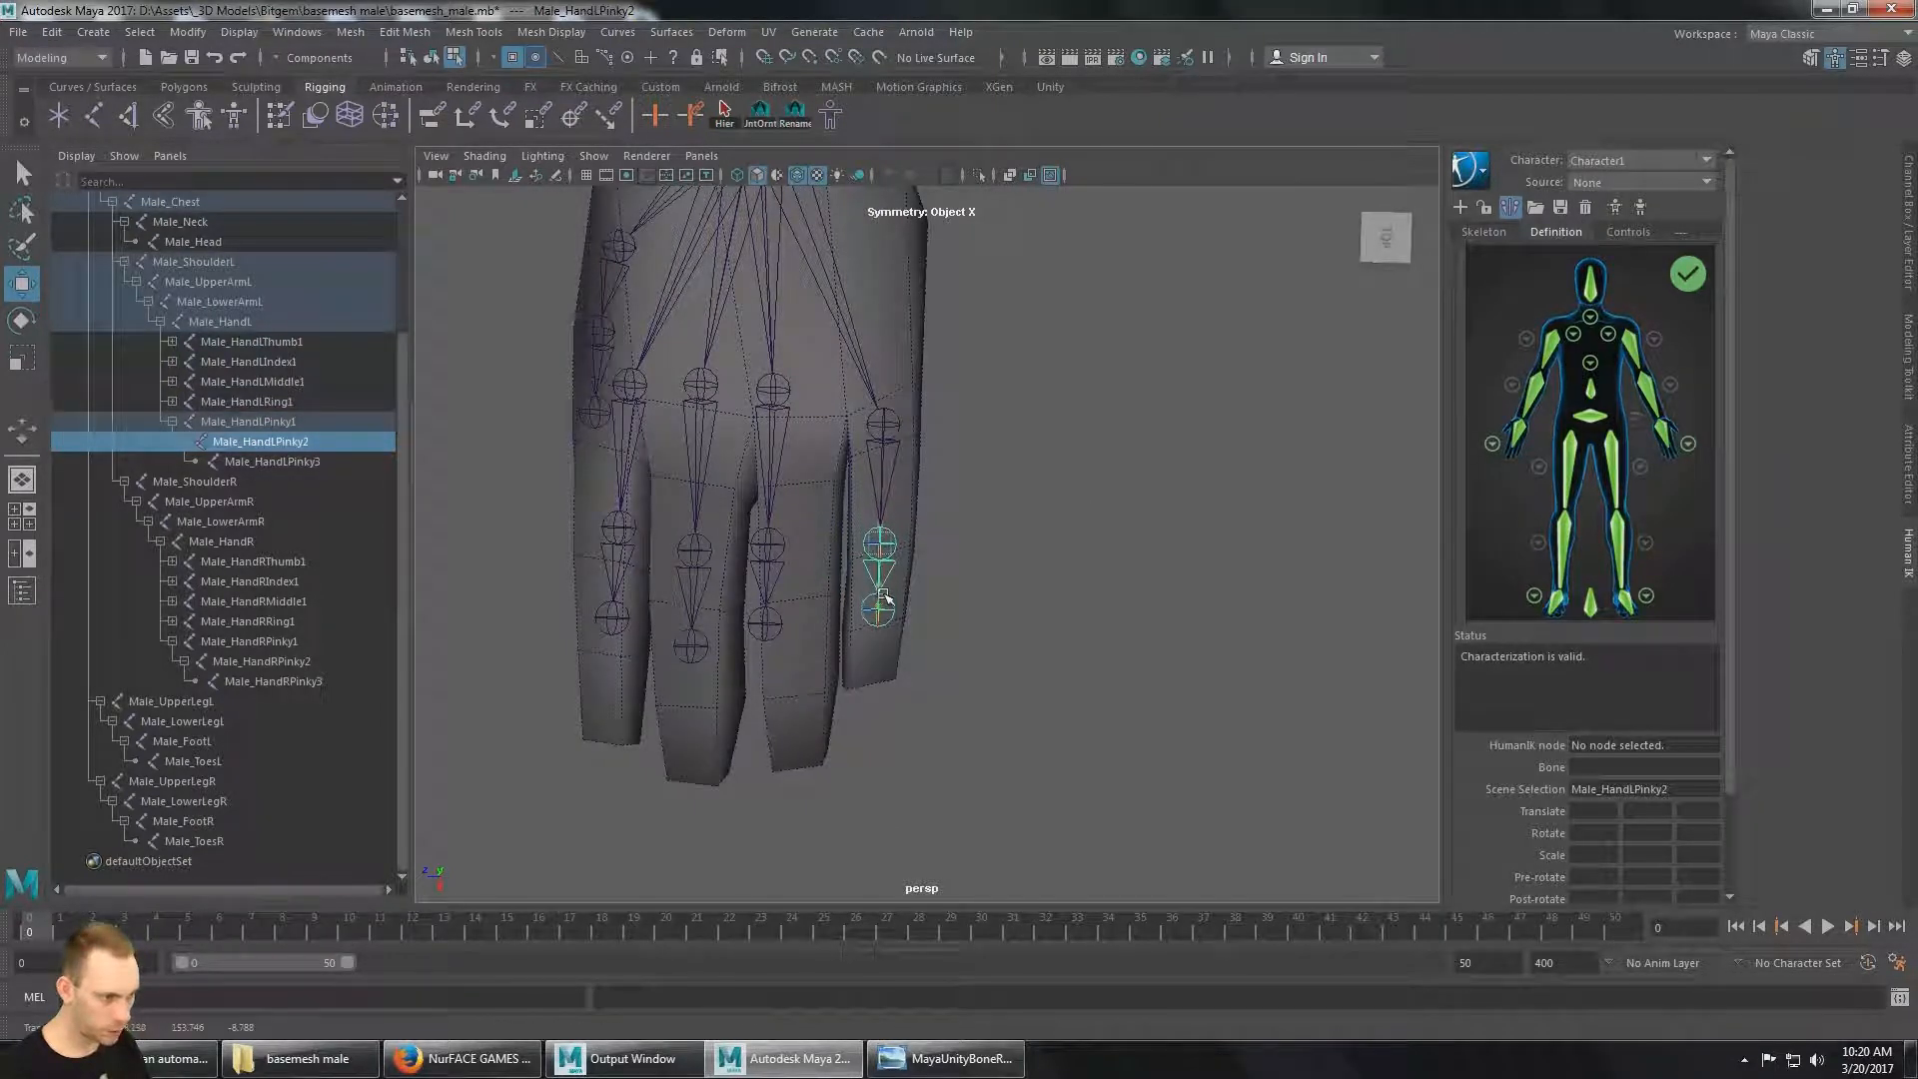
{"action": "left_click", "coordinate": [309, 468]}
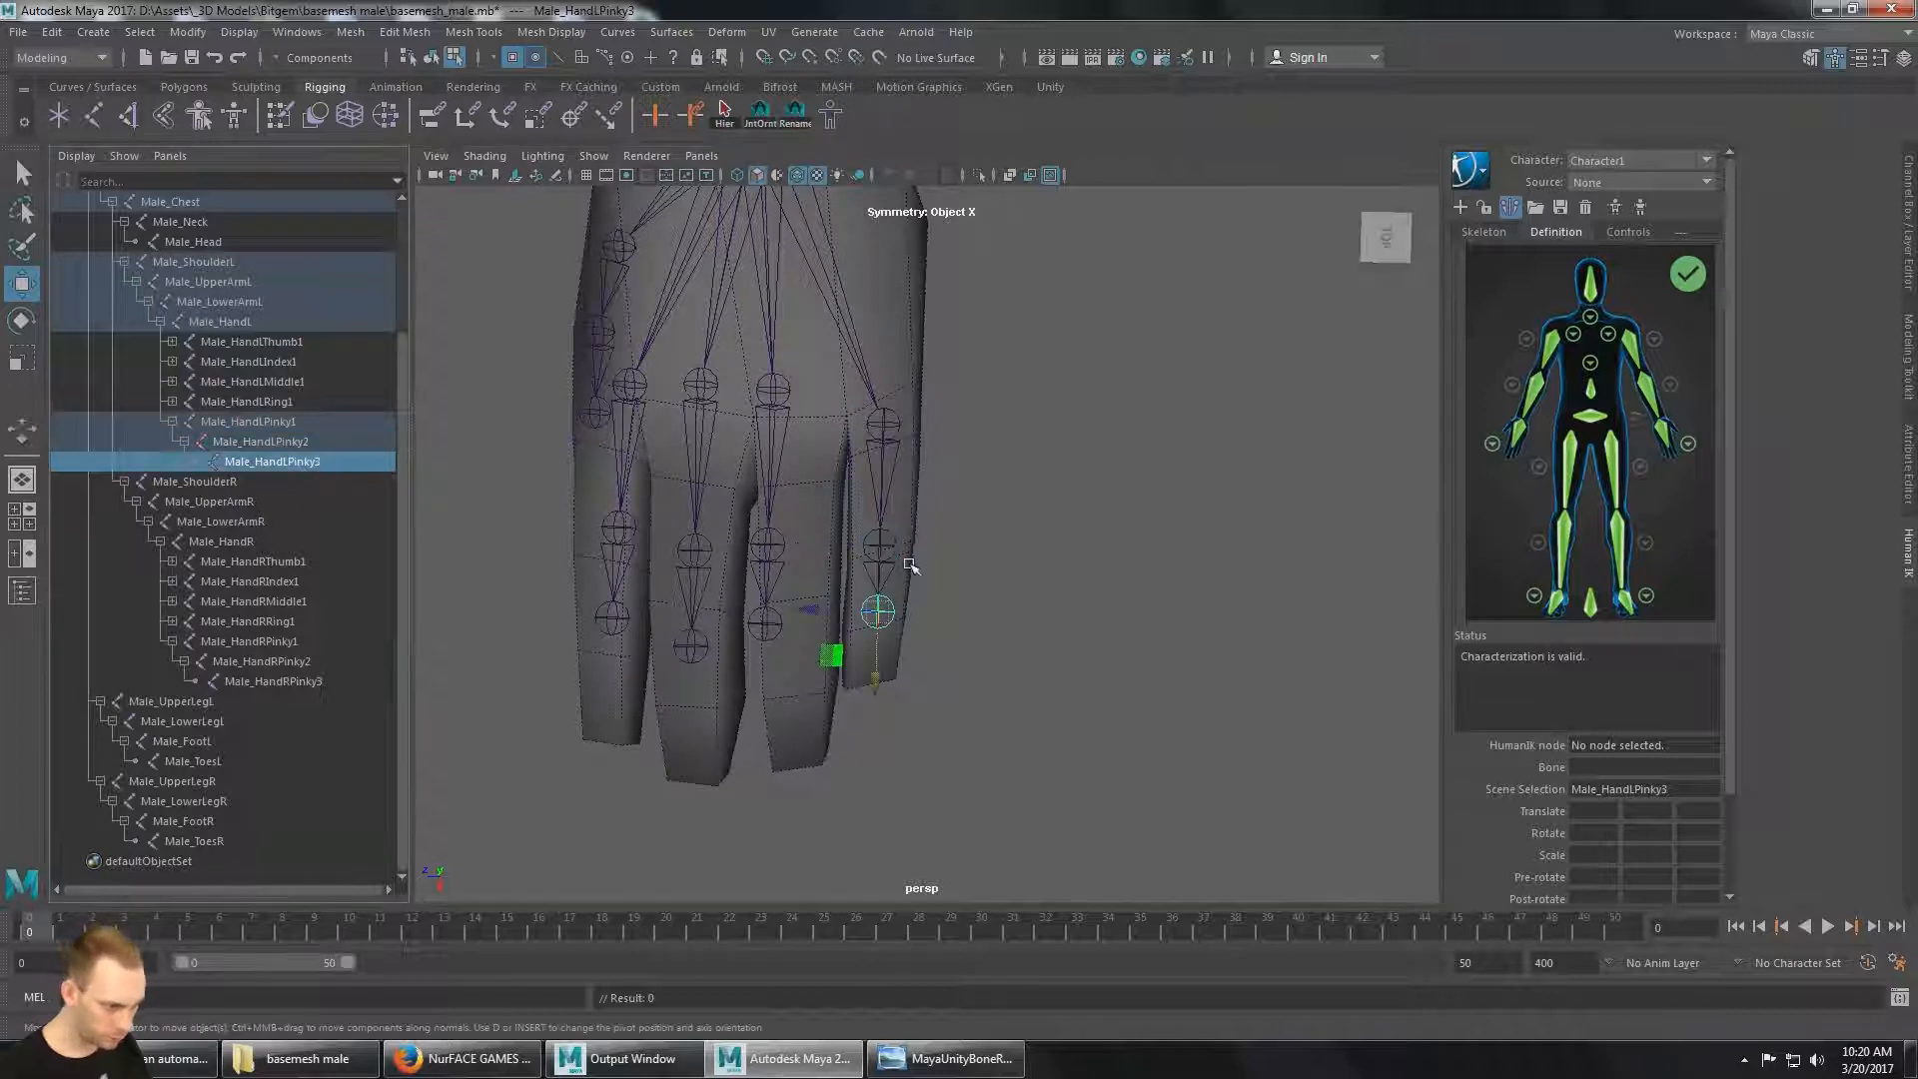
{"action": "left_click_drag", "start_coordinate": [877, 680], "coordinate": [878, 688]}
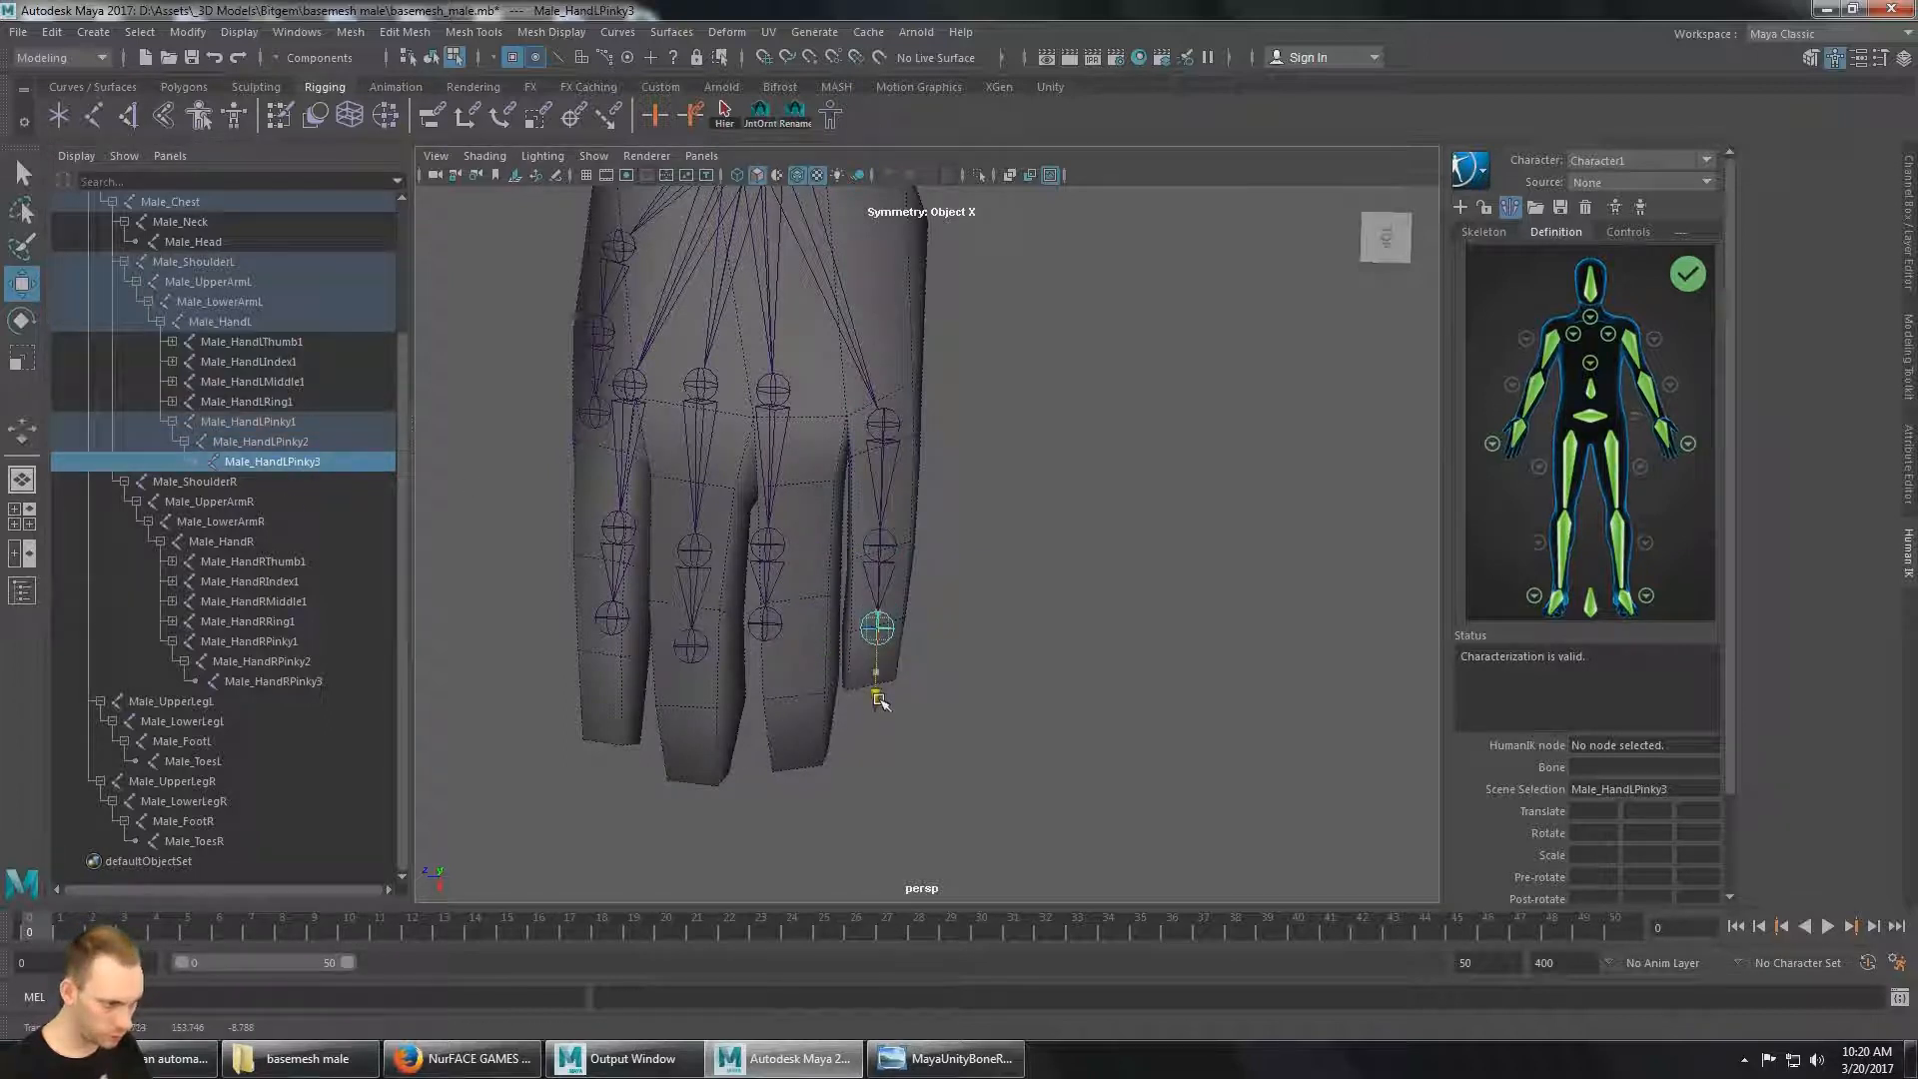
{"action": "left_click_drag", "start_coordinate": [889, 699], "coordinate": [979, 689], "text": "alt"}
Expand the Male_HandLRing1 chain and move its base joint outward and down onto the ring finger's knuckle.
{"action": "left_click", "coordinate": [282, 422]}
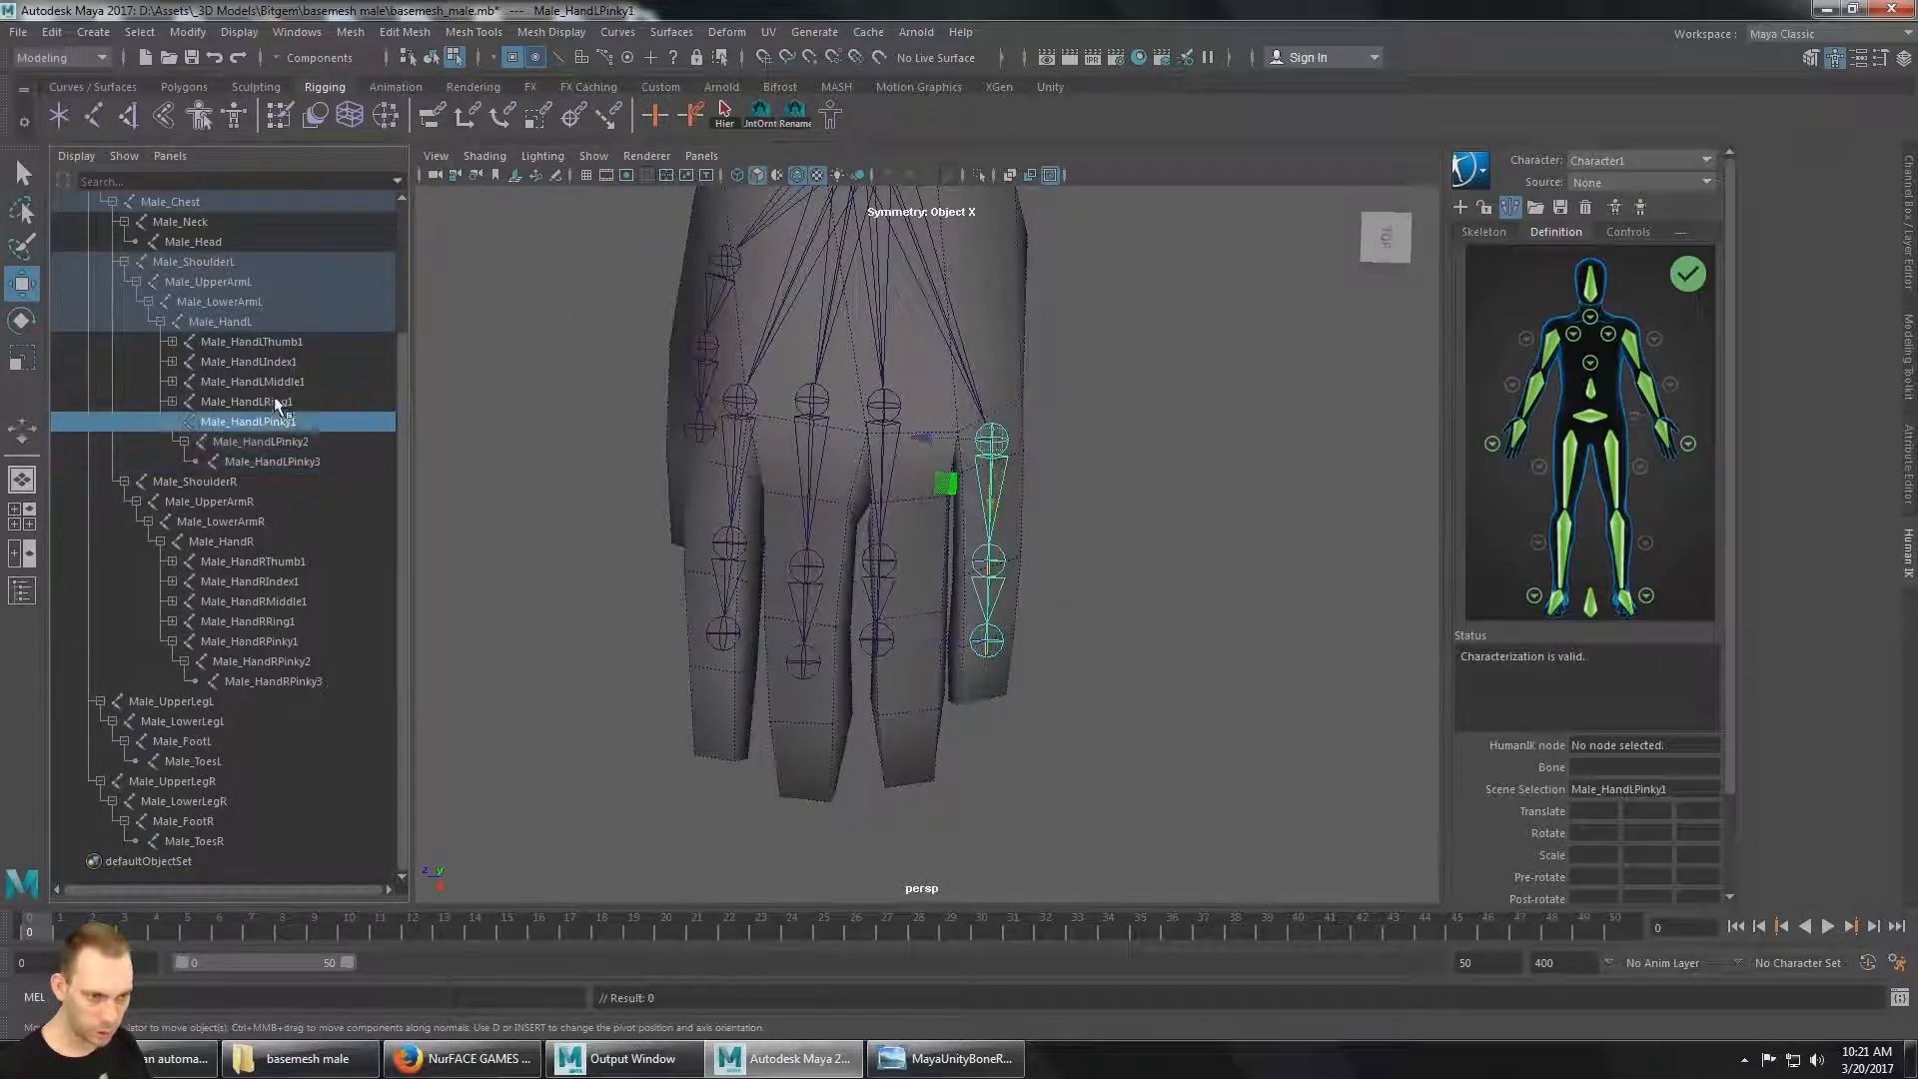
{"action": "key", "text": "Up"}
{"action": "key", "text": "Right"}
{"action": "left_click", "coordinate": [184, 422]}
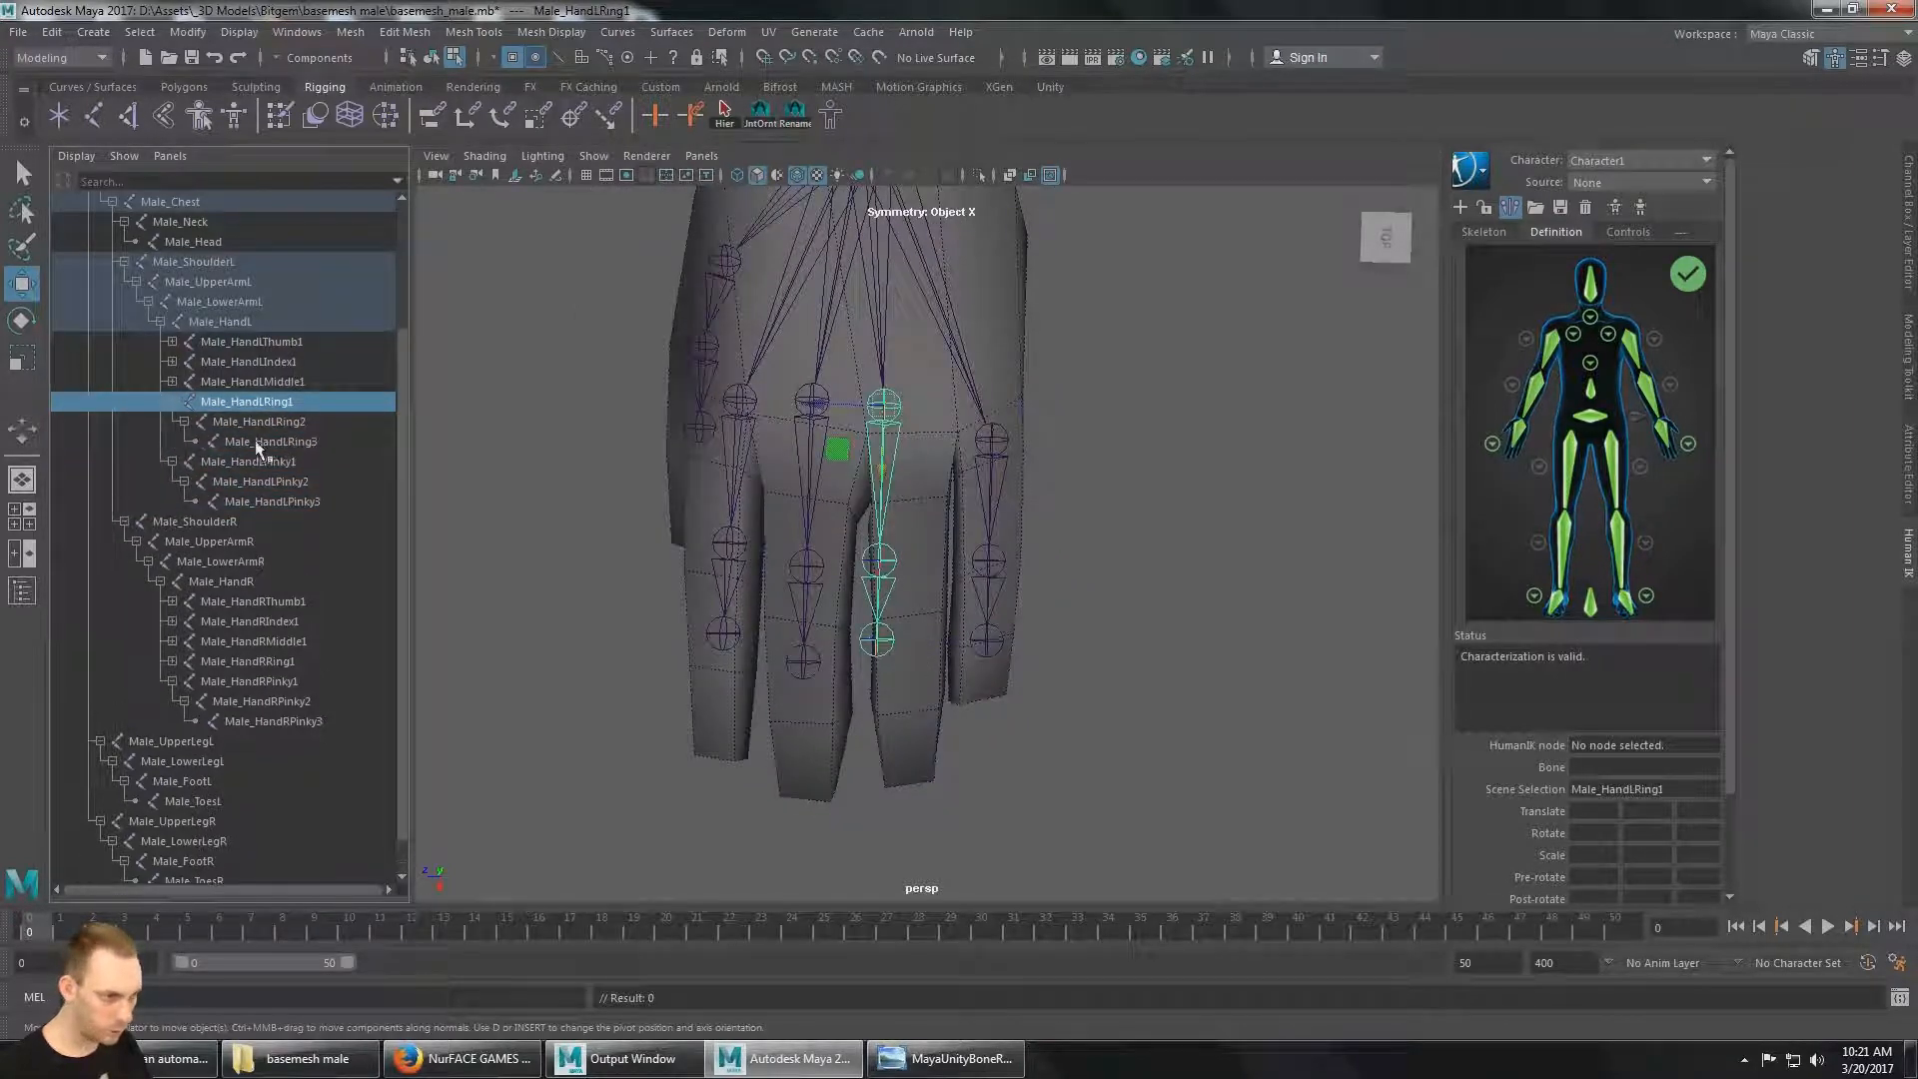
{"action": "left_click_drag", "start_coordinate": [995, 451], "coordinate": [957, 467], "text": "alt"}
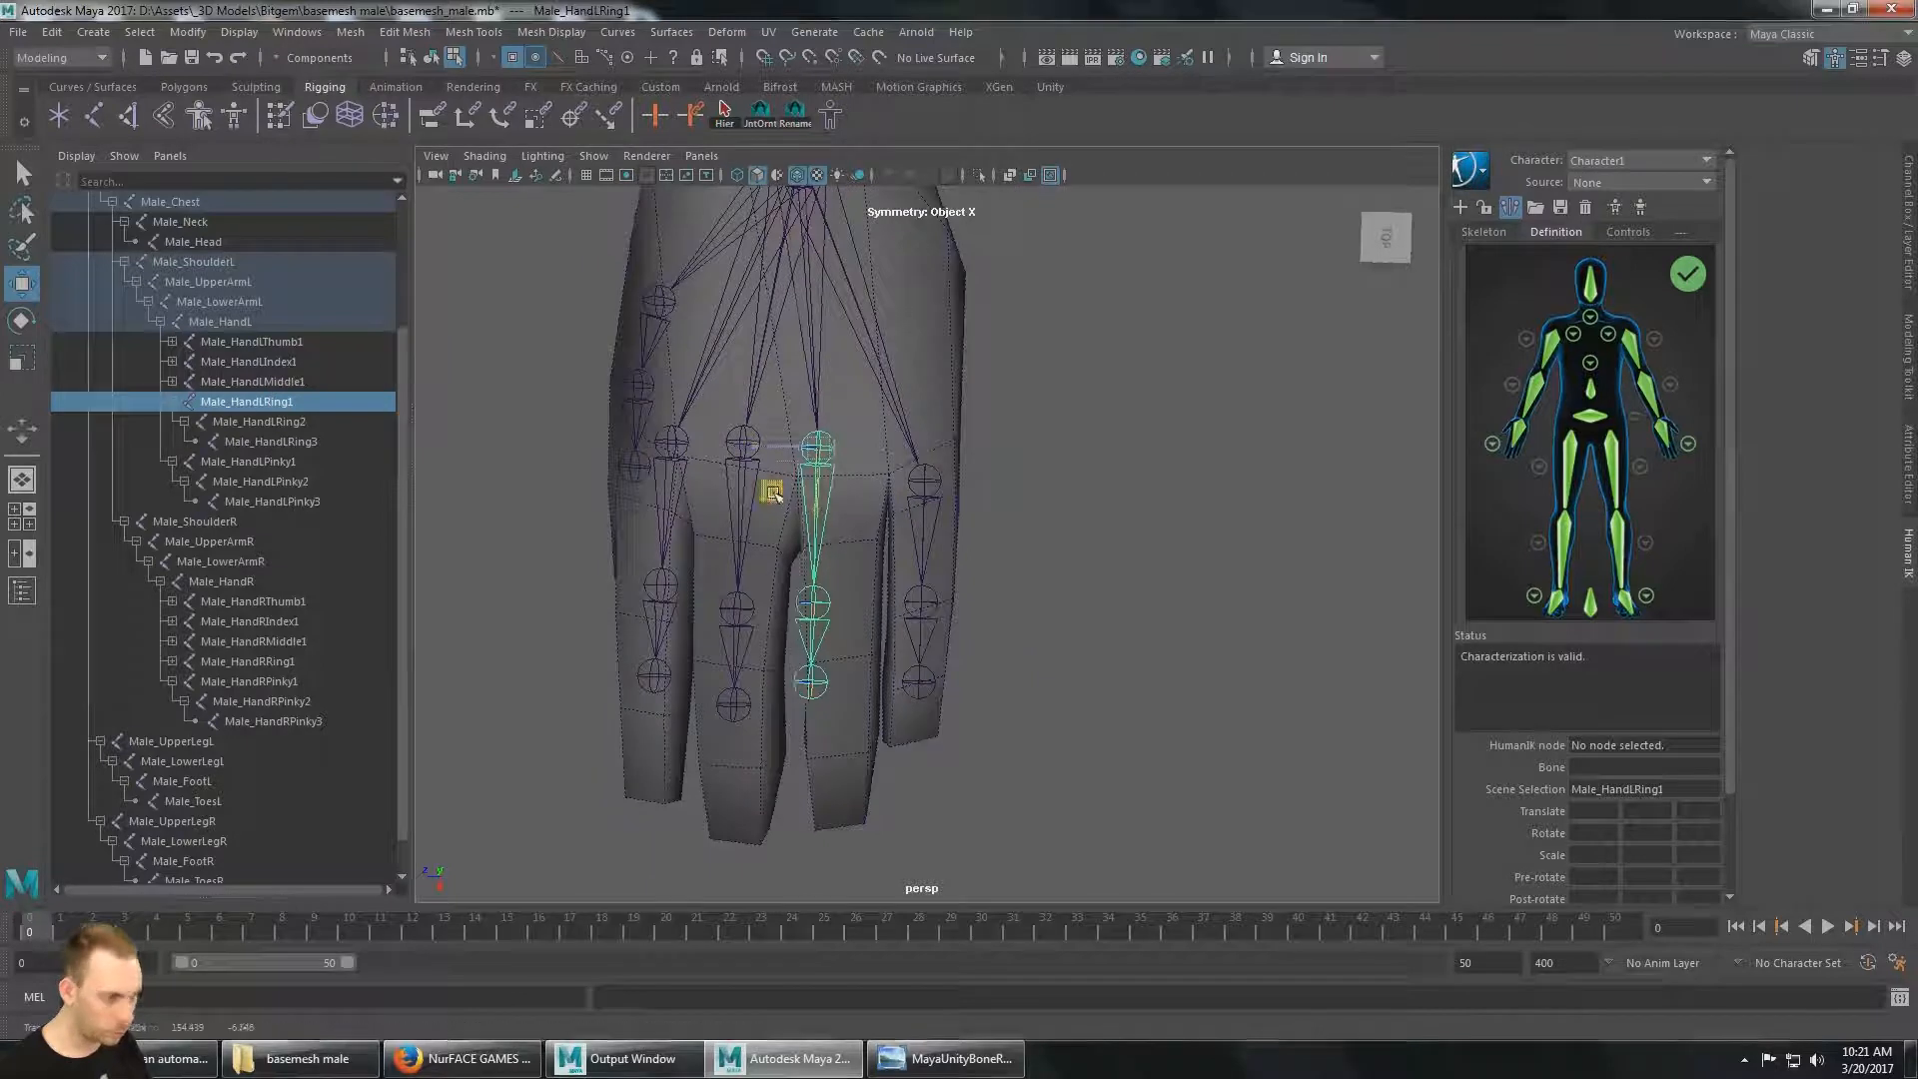
{"action": "left_click_drag", "start_coordinate": [766, 488], "coordinate": [793, 539]}
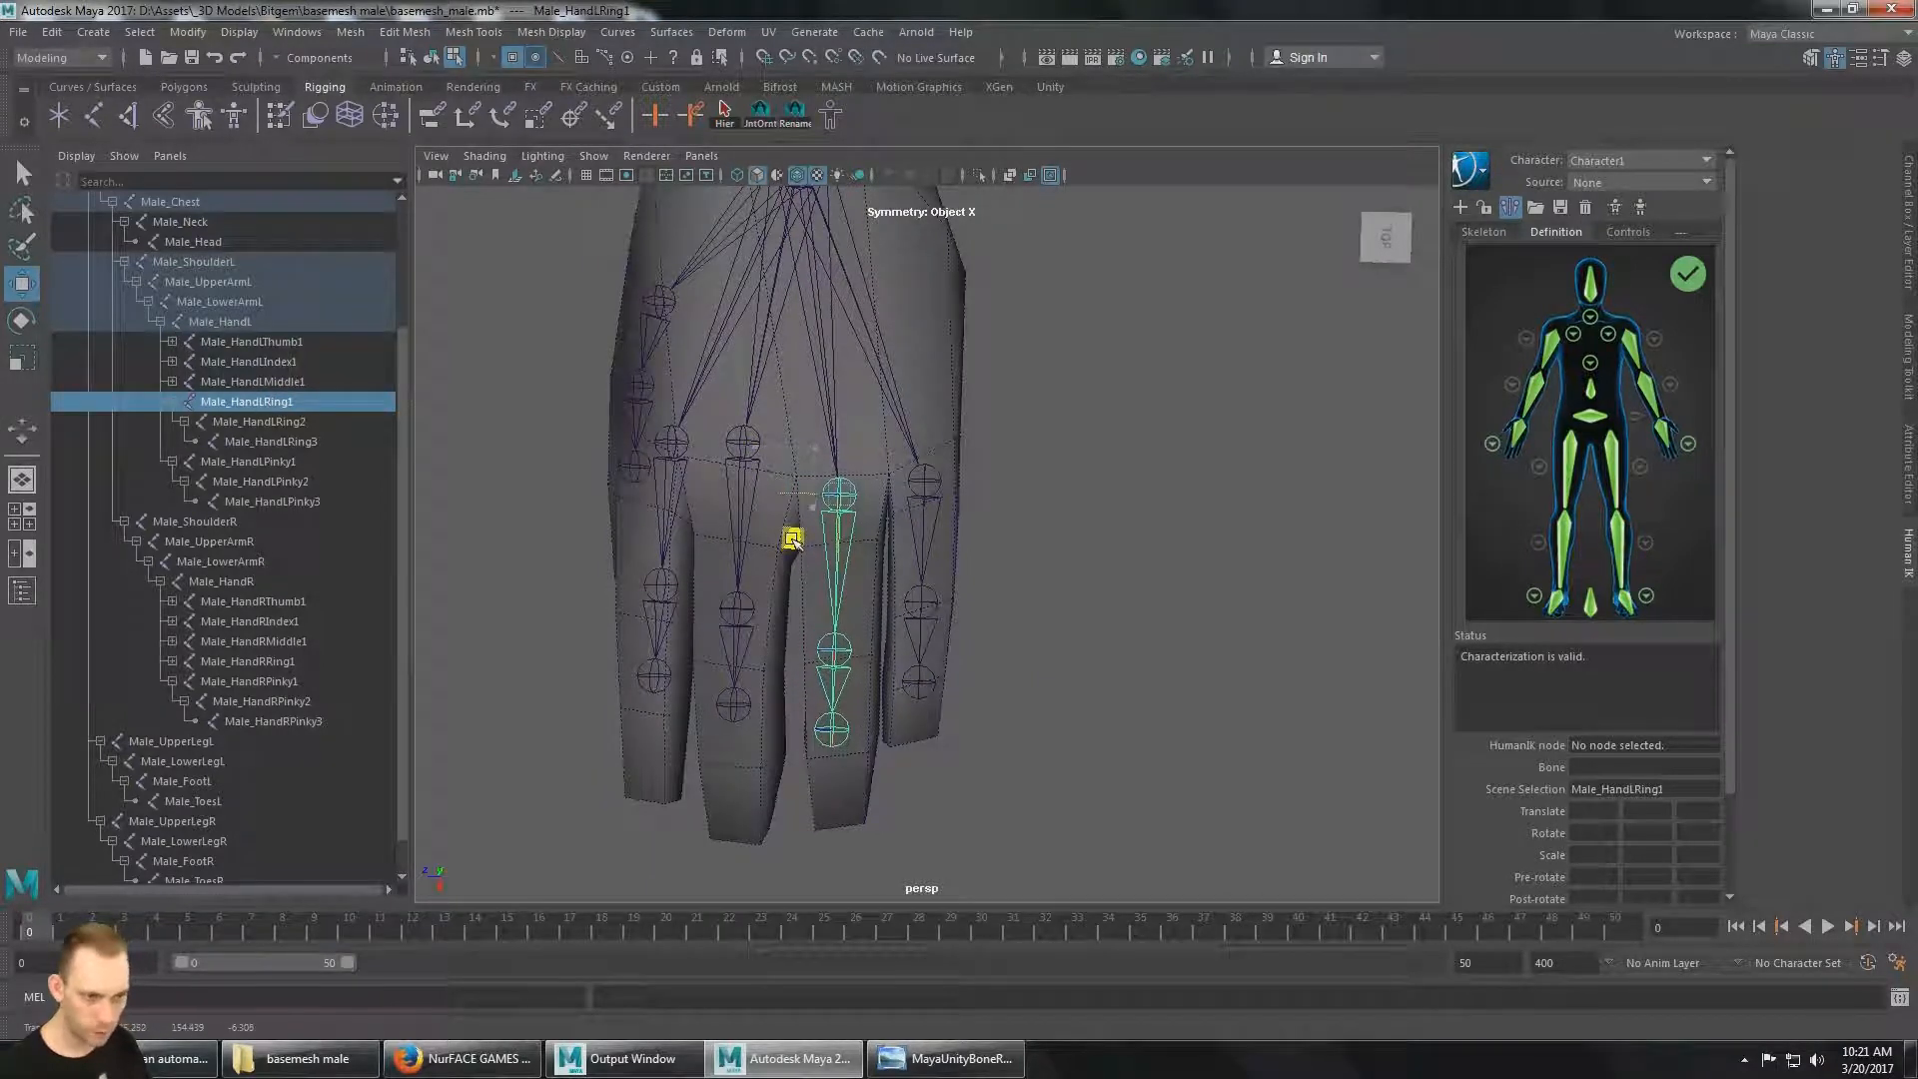
Move the Male_HandLRing2 and Male_HandLRing3 joints onto the matching edge loops along the ring finger's centre.
{"action": "left_click", "coordinate": [264, 422]}
{"action": "mouse_move", "coordinate": [793, 687]}
{"action": "left_mouse_down"}
{"action": "mouse_move", "coordinate": [789, 671]}
{"action": "mouse_move", "coordinate": [793, 703]}
{"action": "left_mouse_up"}
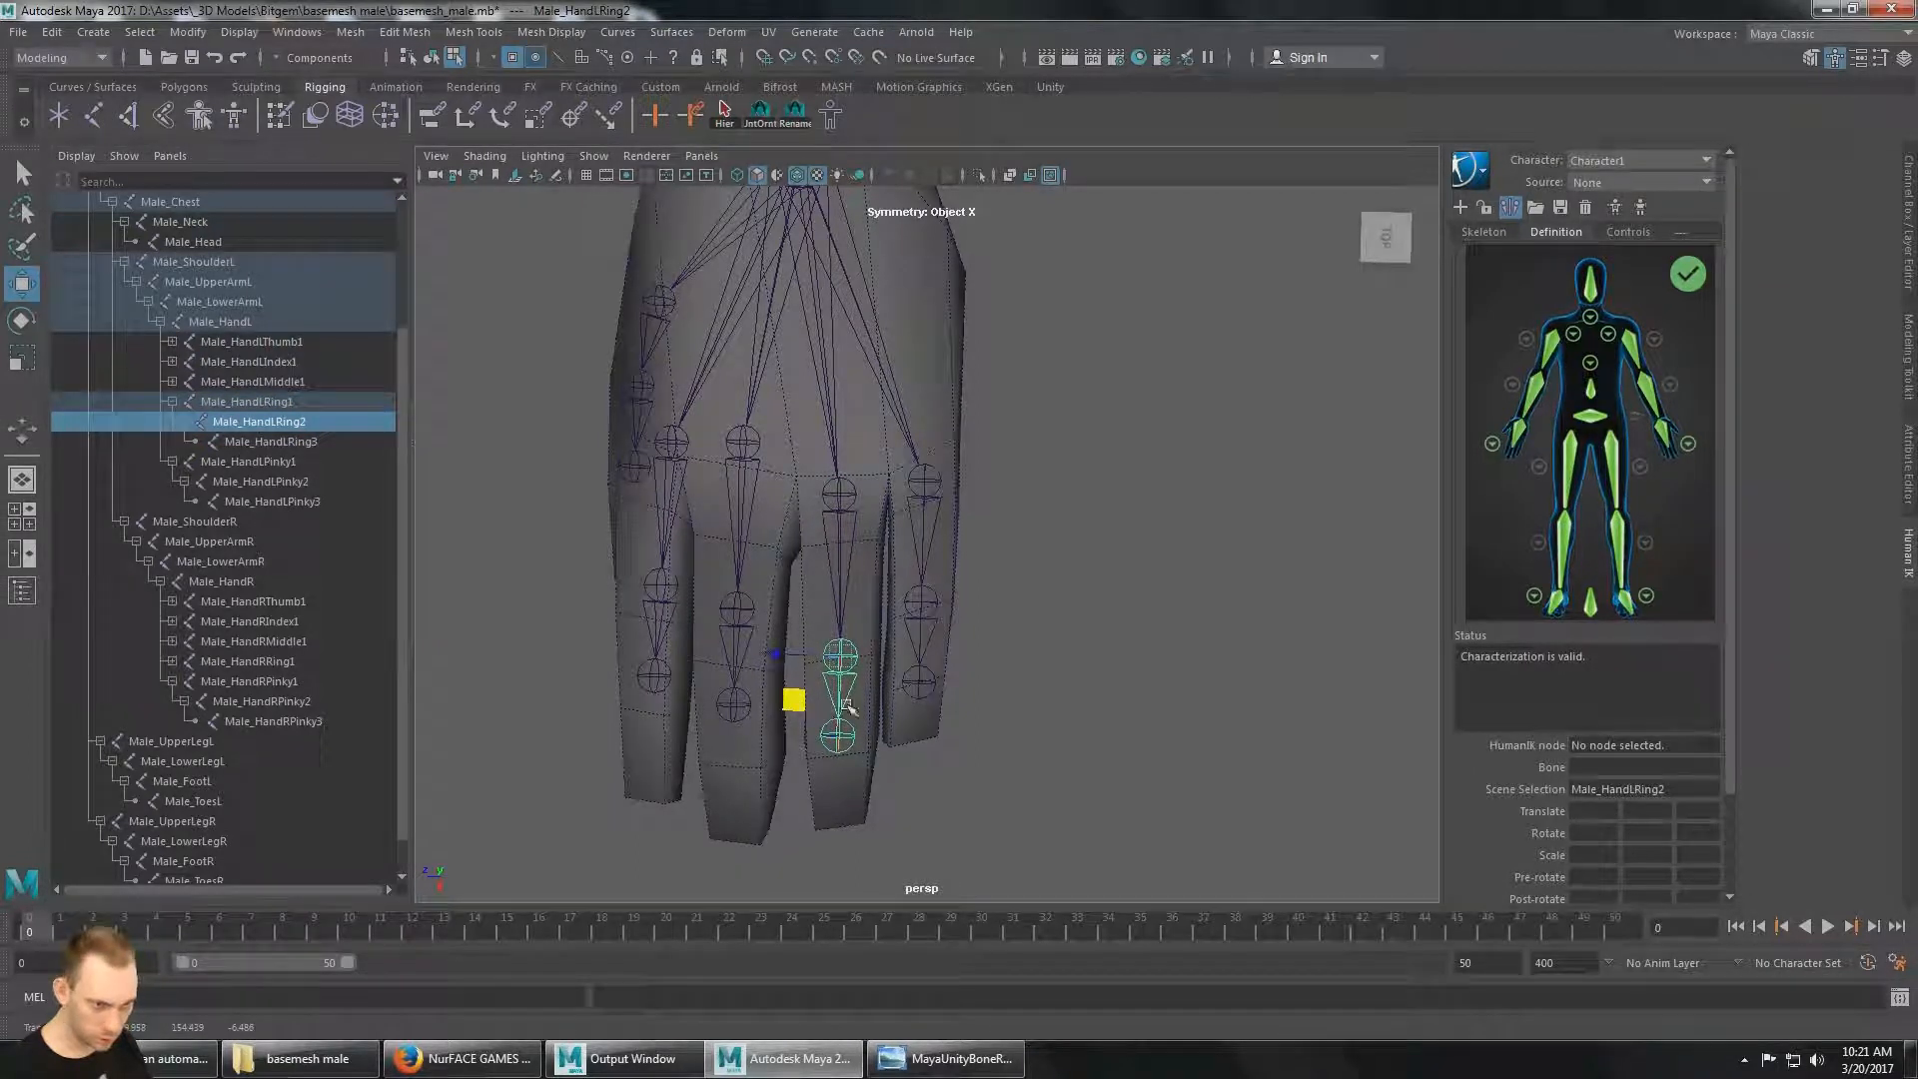
{"action": "left_click", "coordinate": [285, 441]}
{"action": "left_click_drag", "start_coordinate": [791, 779], "coordinate": [689, 799]}
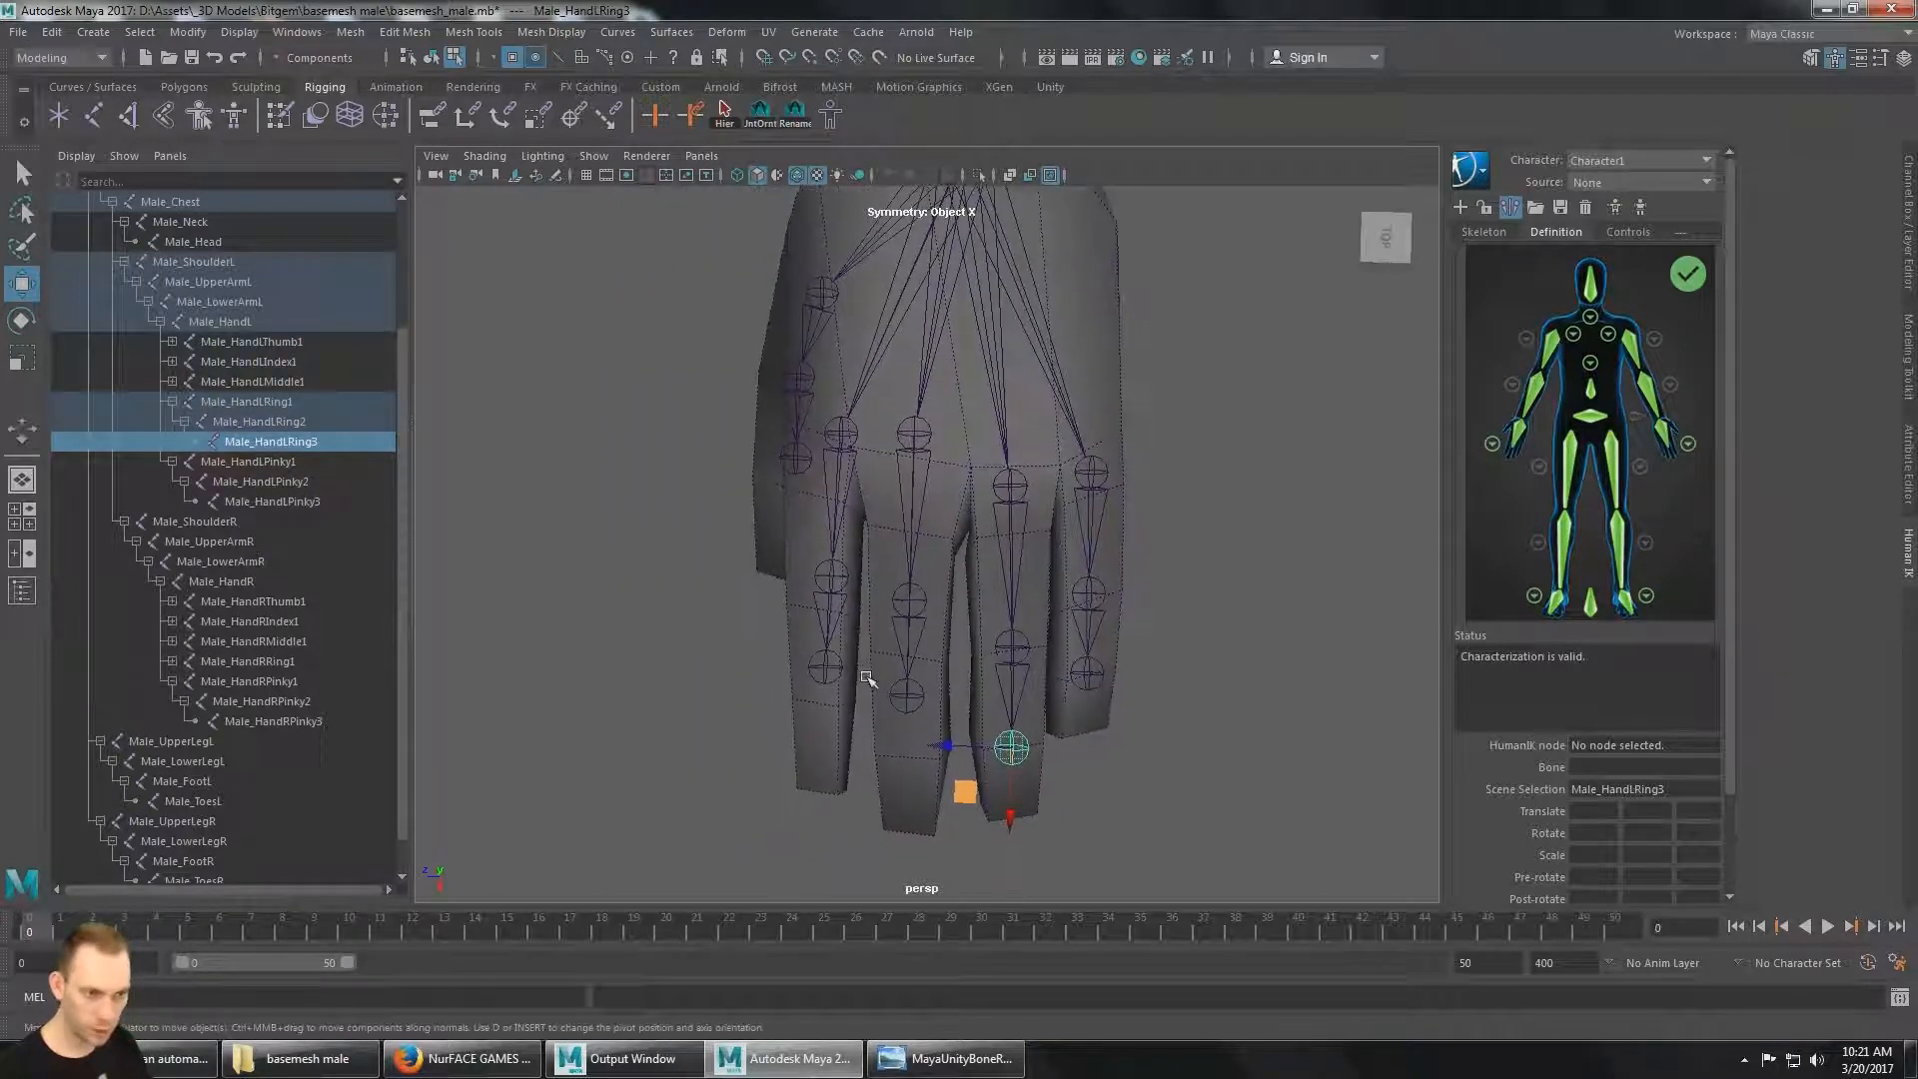
Reposition the Male_HandLMiddle1, Male_HandLMiddle2 and Male_HandLMiddle3 joints to line up with the middle finger's knuckle edge loops.
{"action": "left_click", "coordinate": [217, 383]}
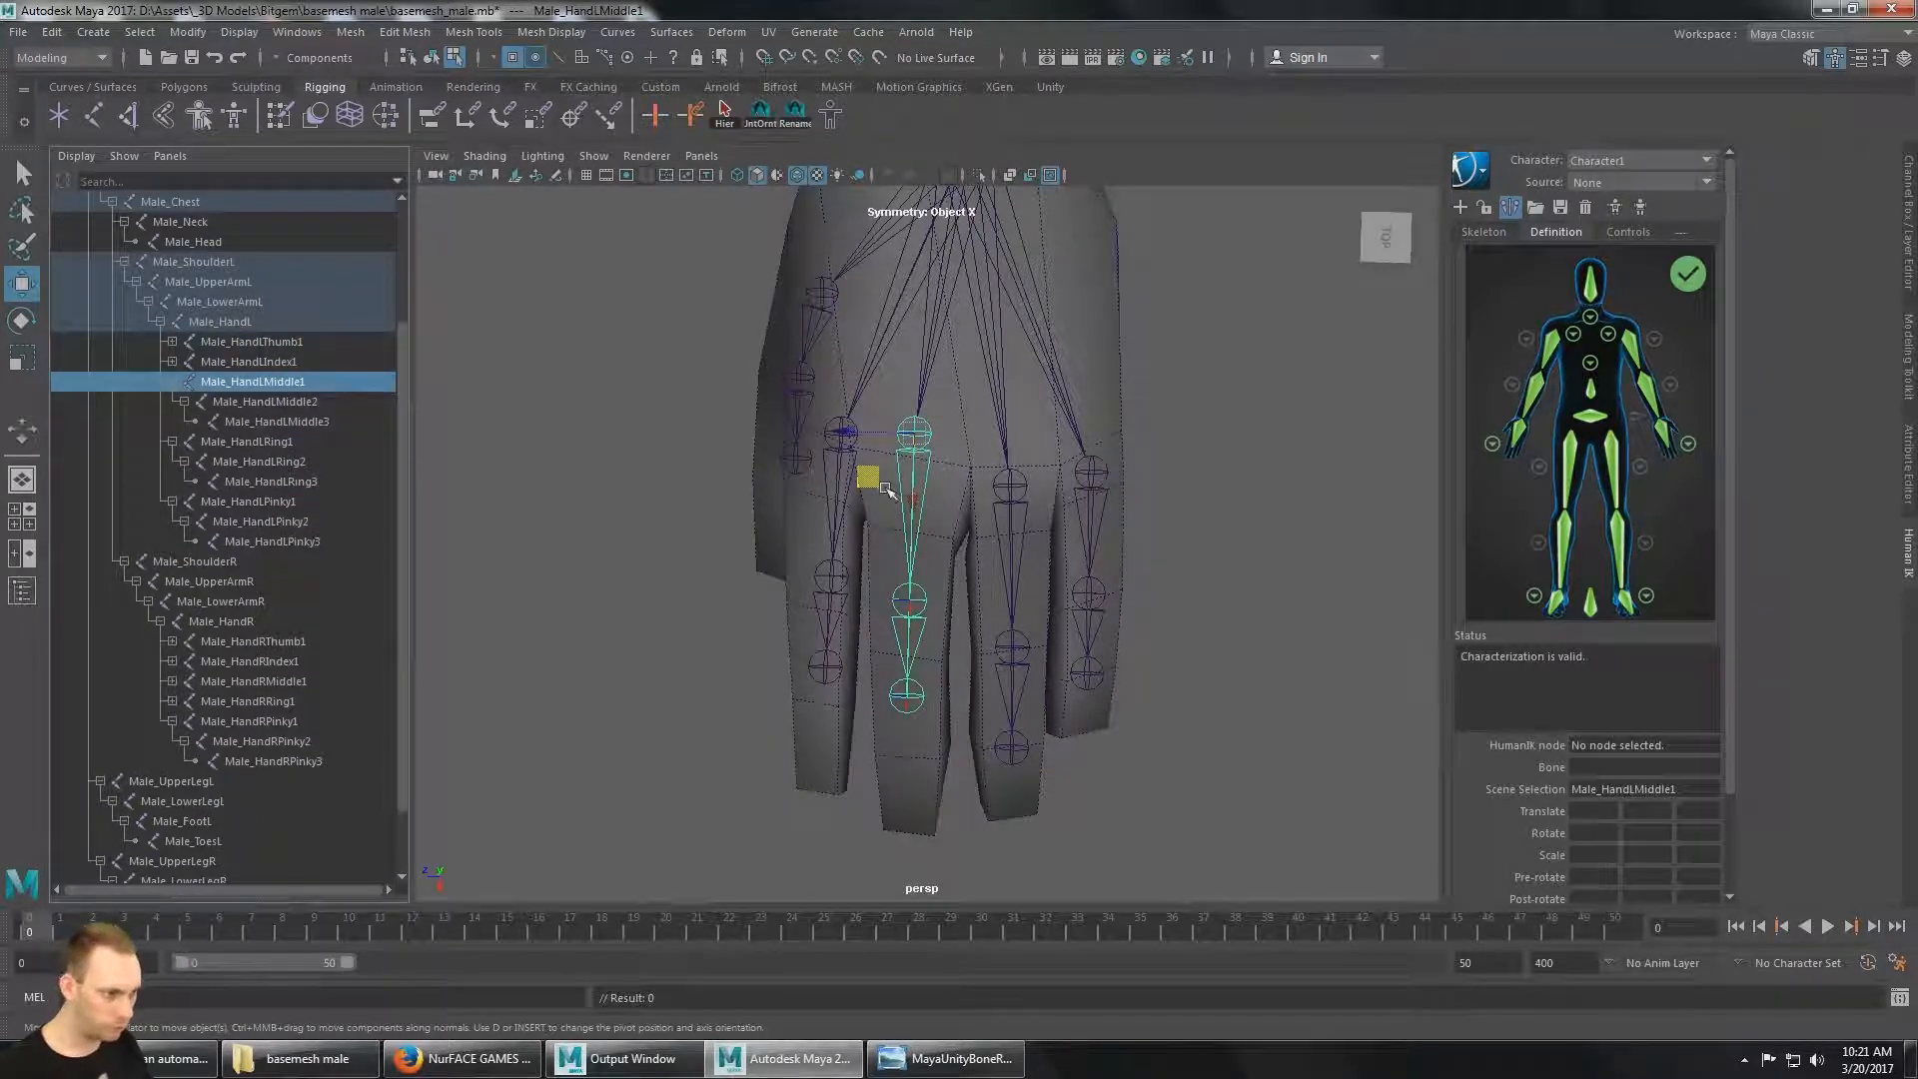
{"action": "left_click_drag", "start_coordinate": [887, 490], "coordinate": [881, 540]}
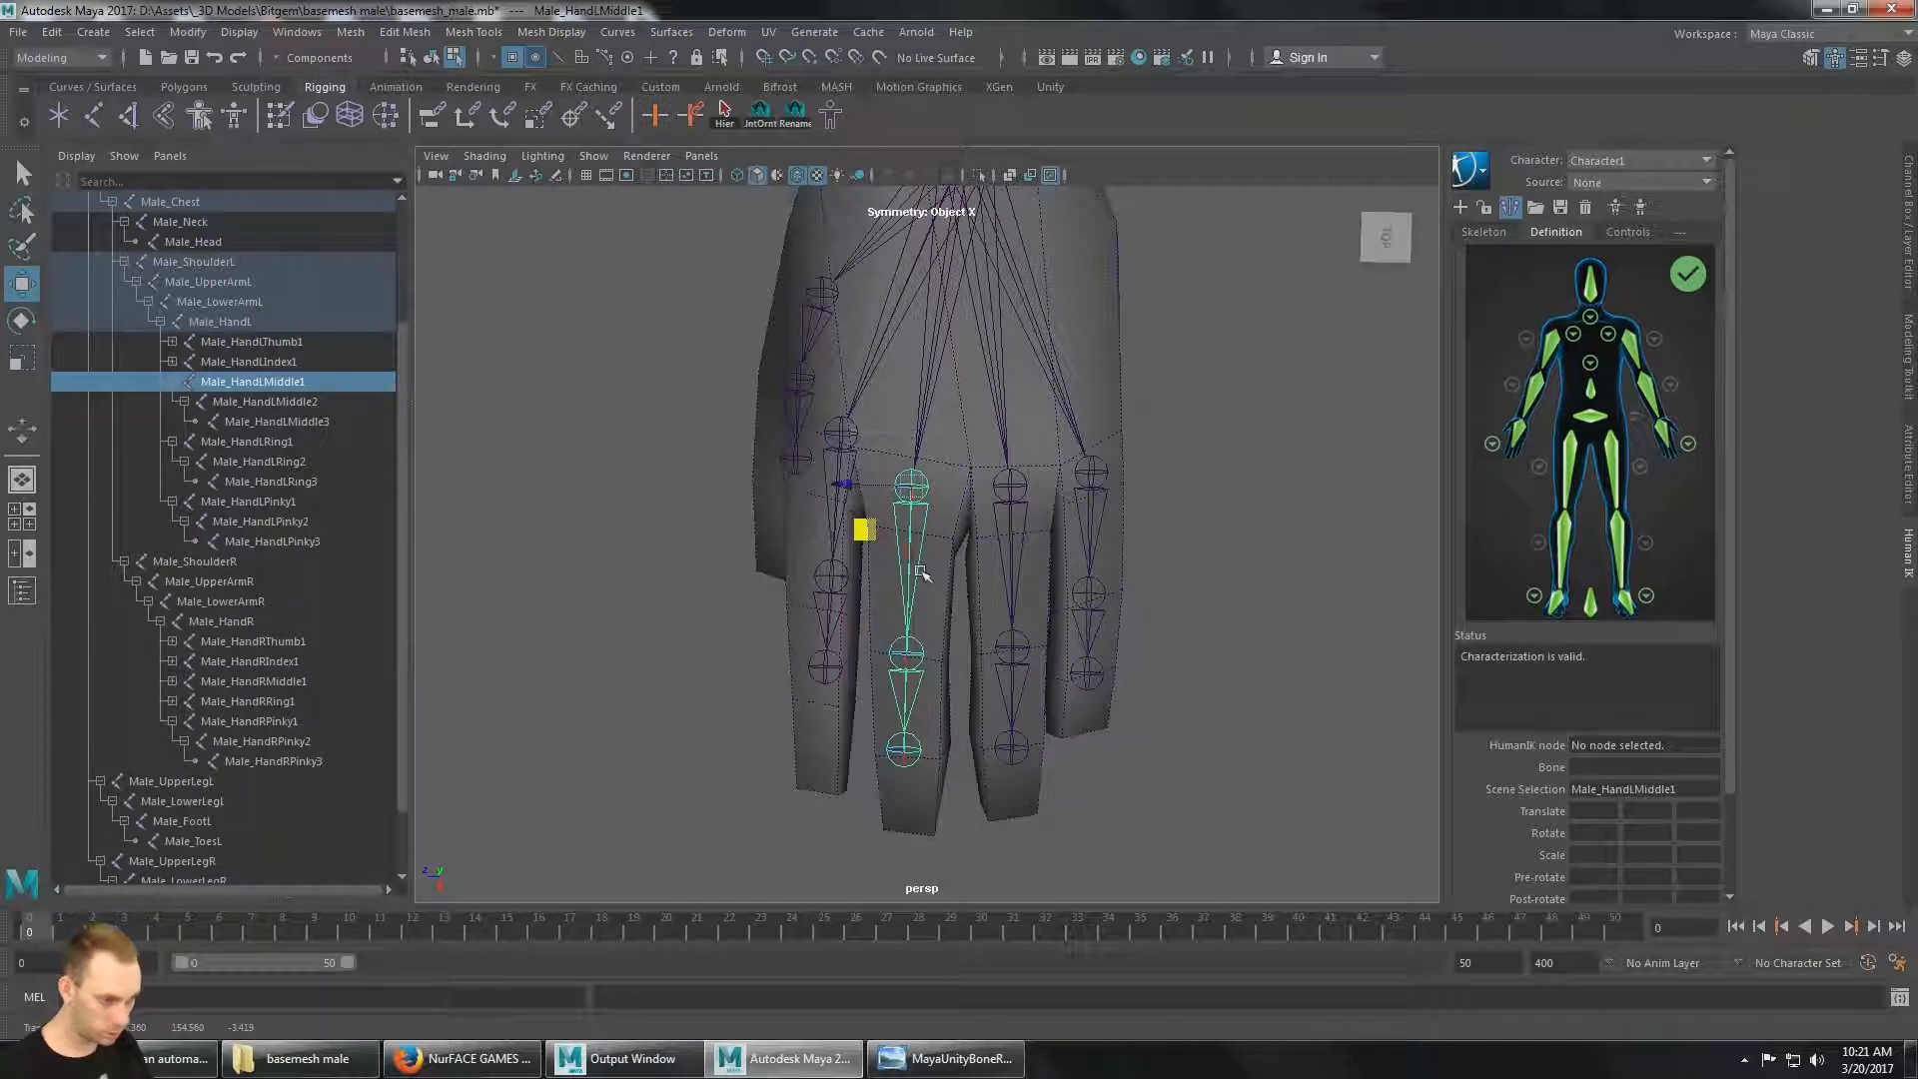
{"action": "left_click", "coordinate": [294, 404]}
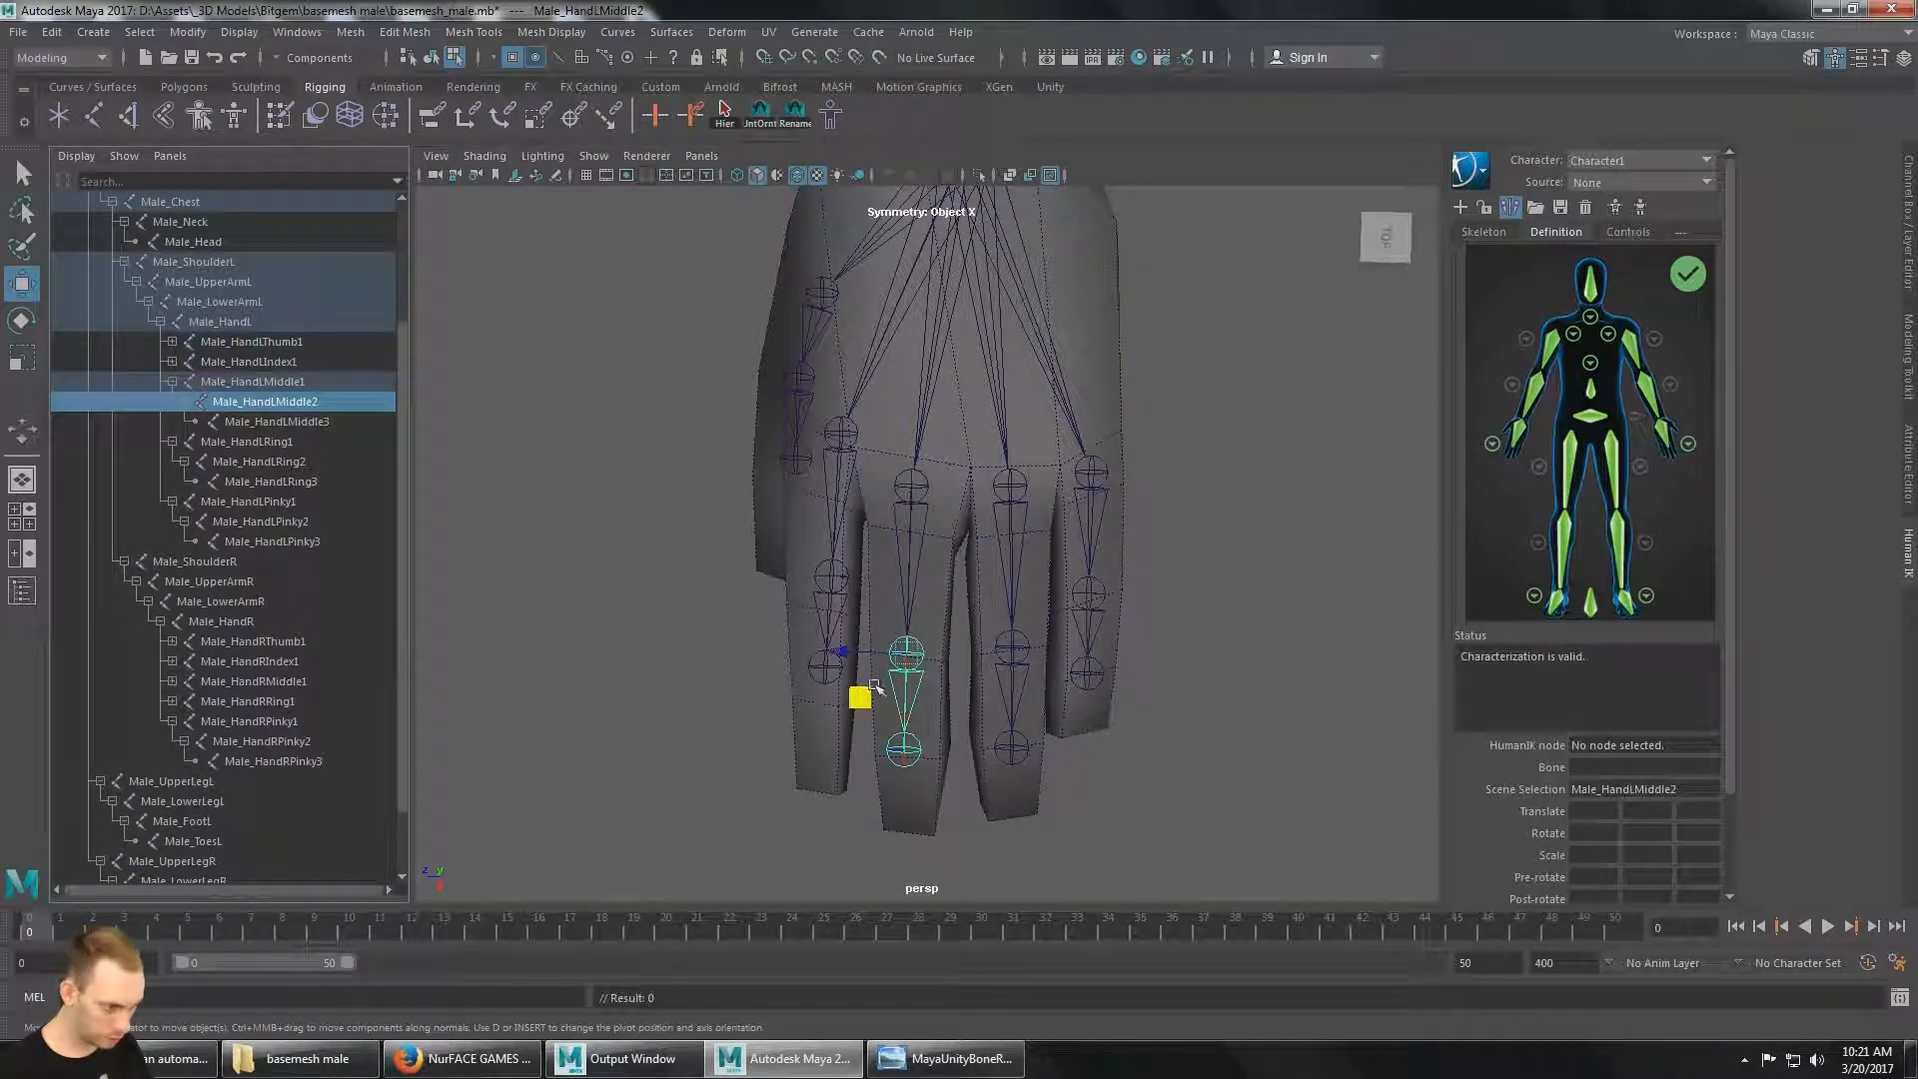
{"action": "left_click_drag", "start_coordinate": [857, 703], "coordinate": [861, 699]}
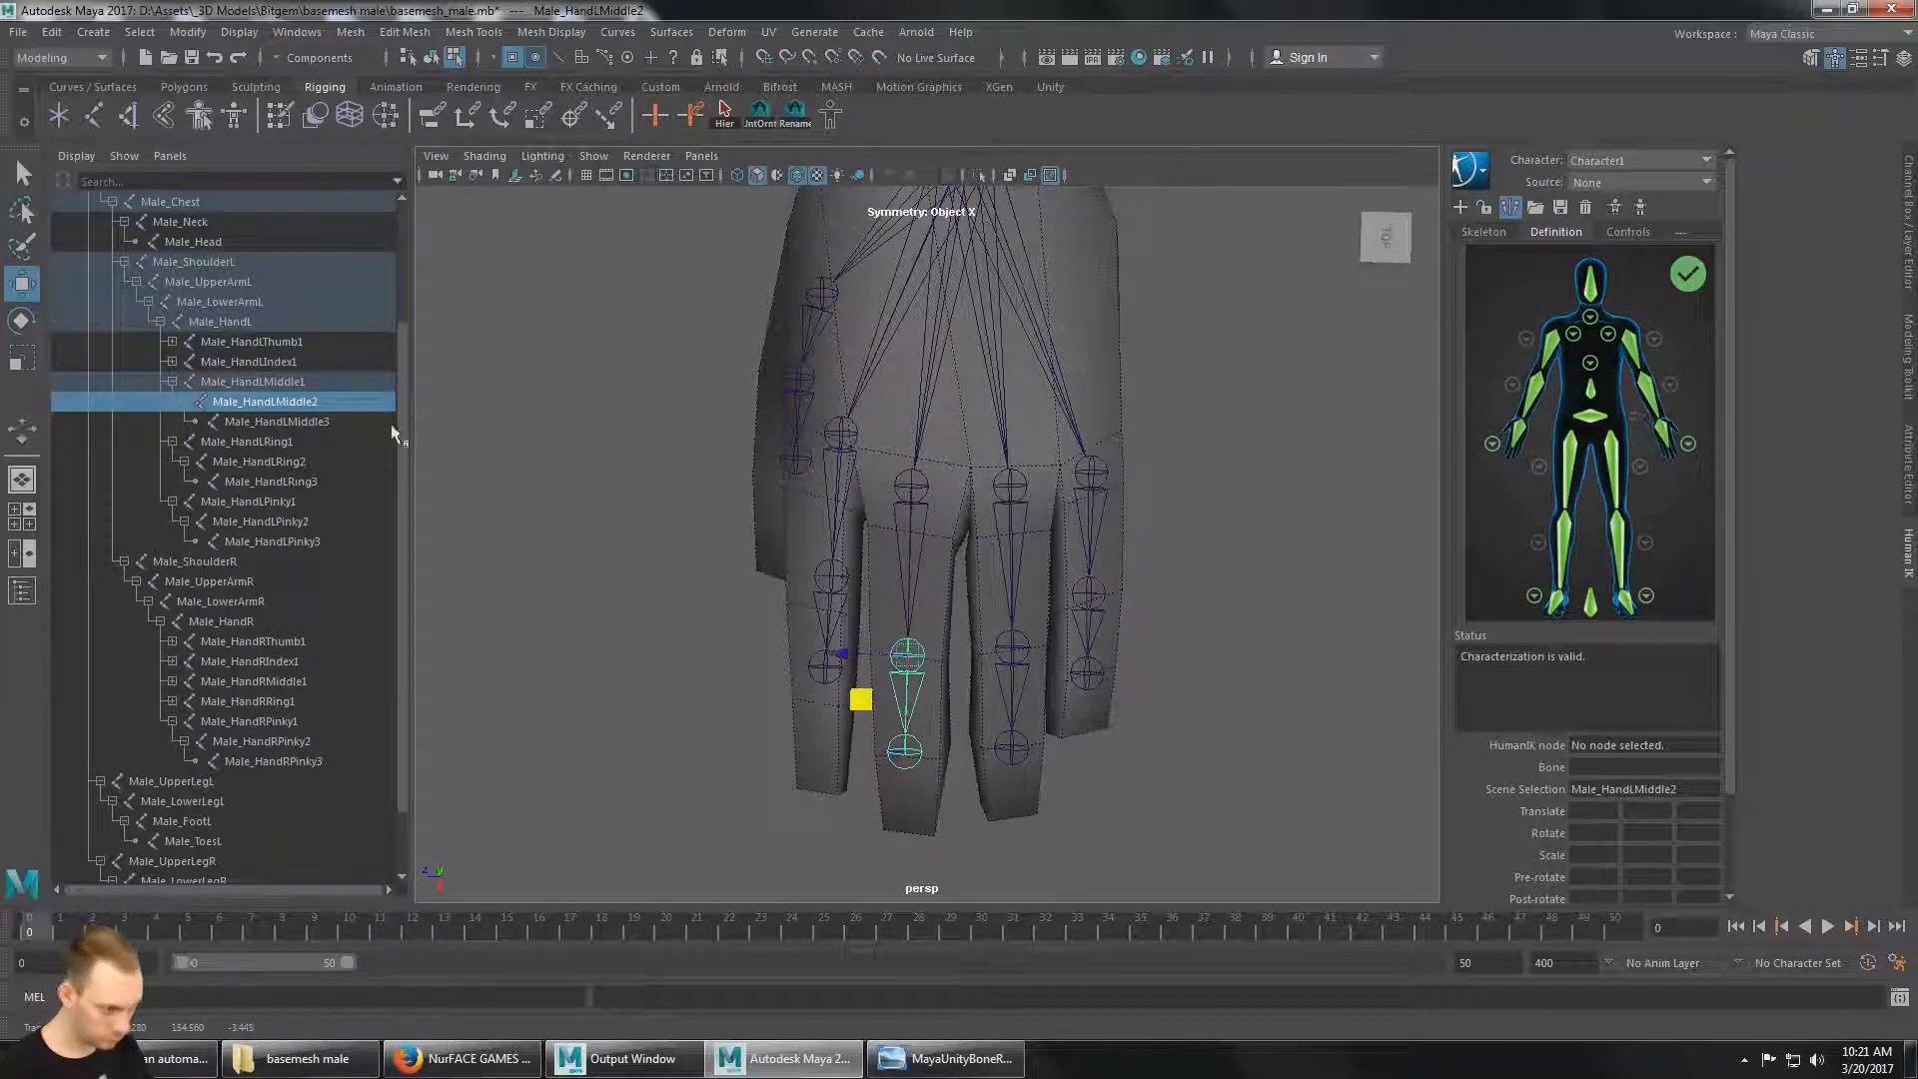
{"action": "left_click", "coordinate": [392, 426]}
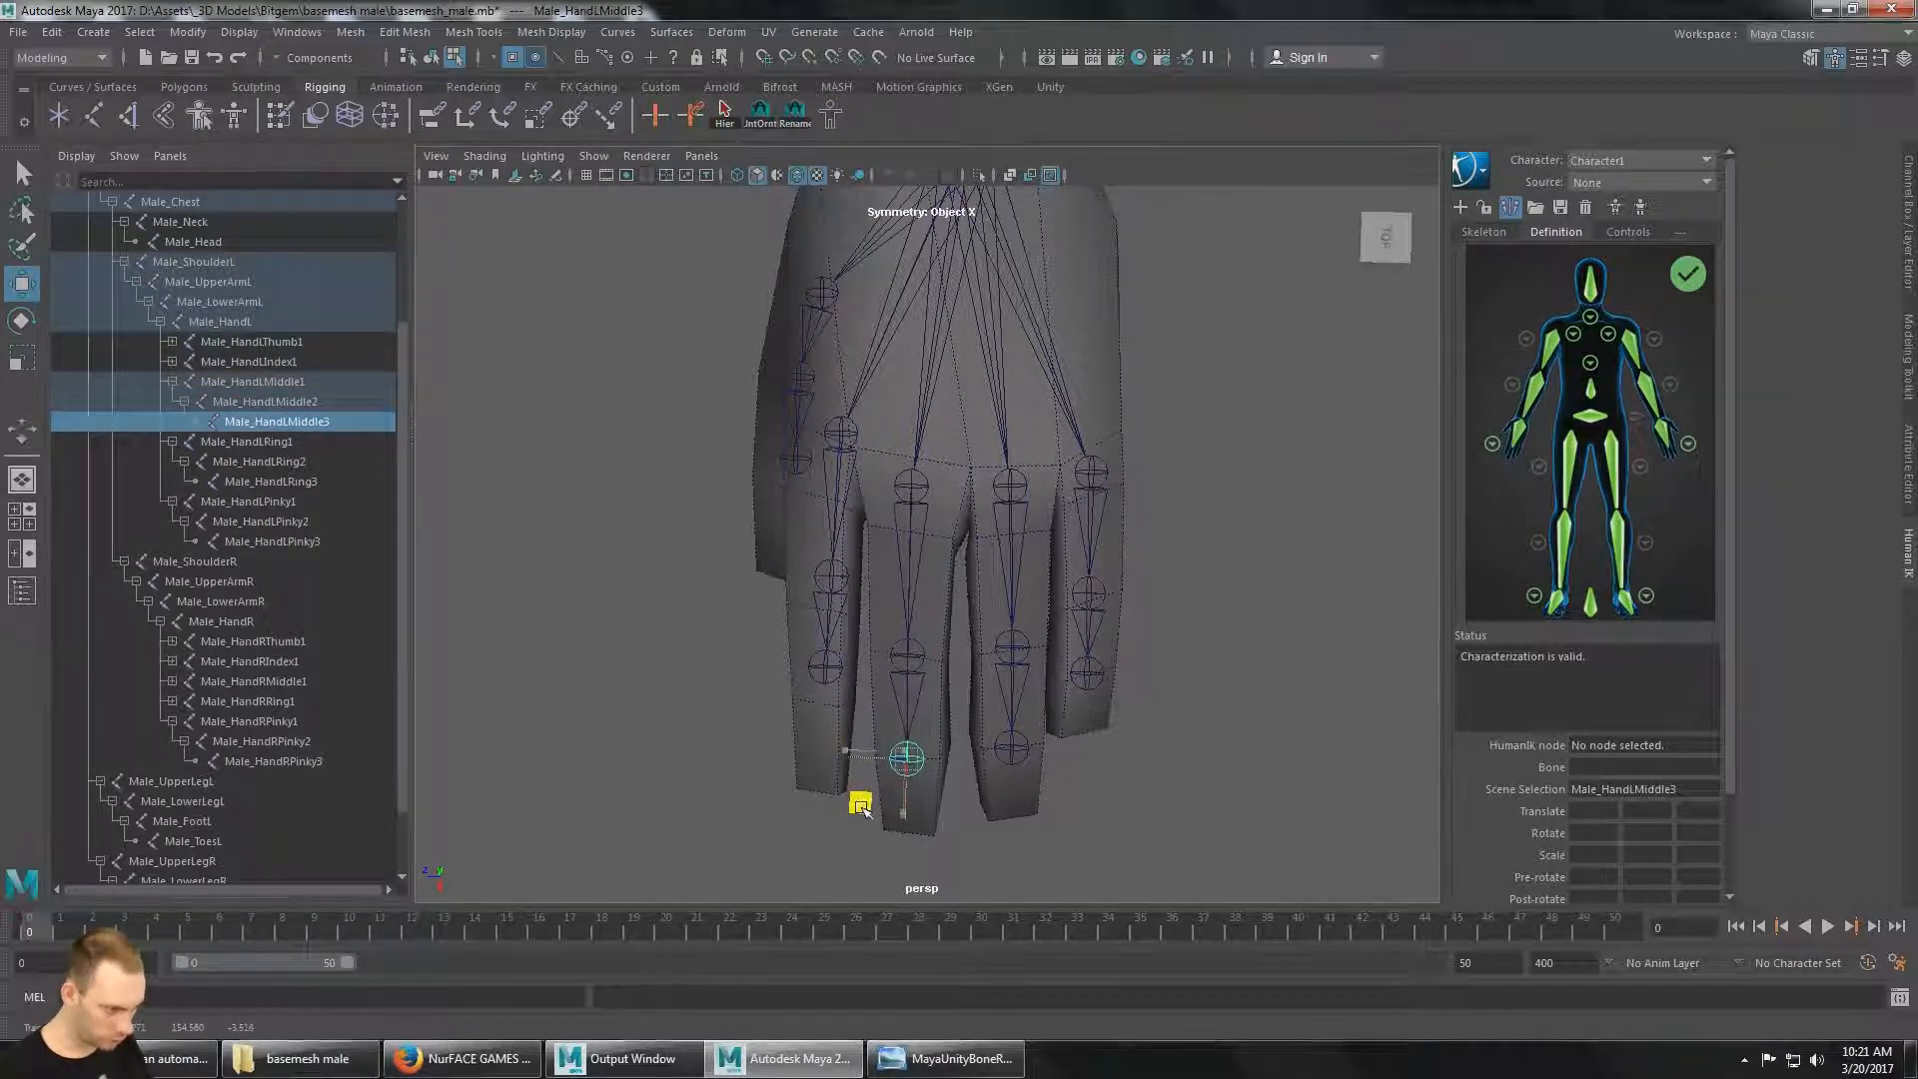
{"action": "left_click_drag", "start_coordinate": [859, 802], "coordinate": [861, 806]}
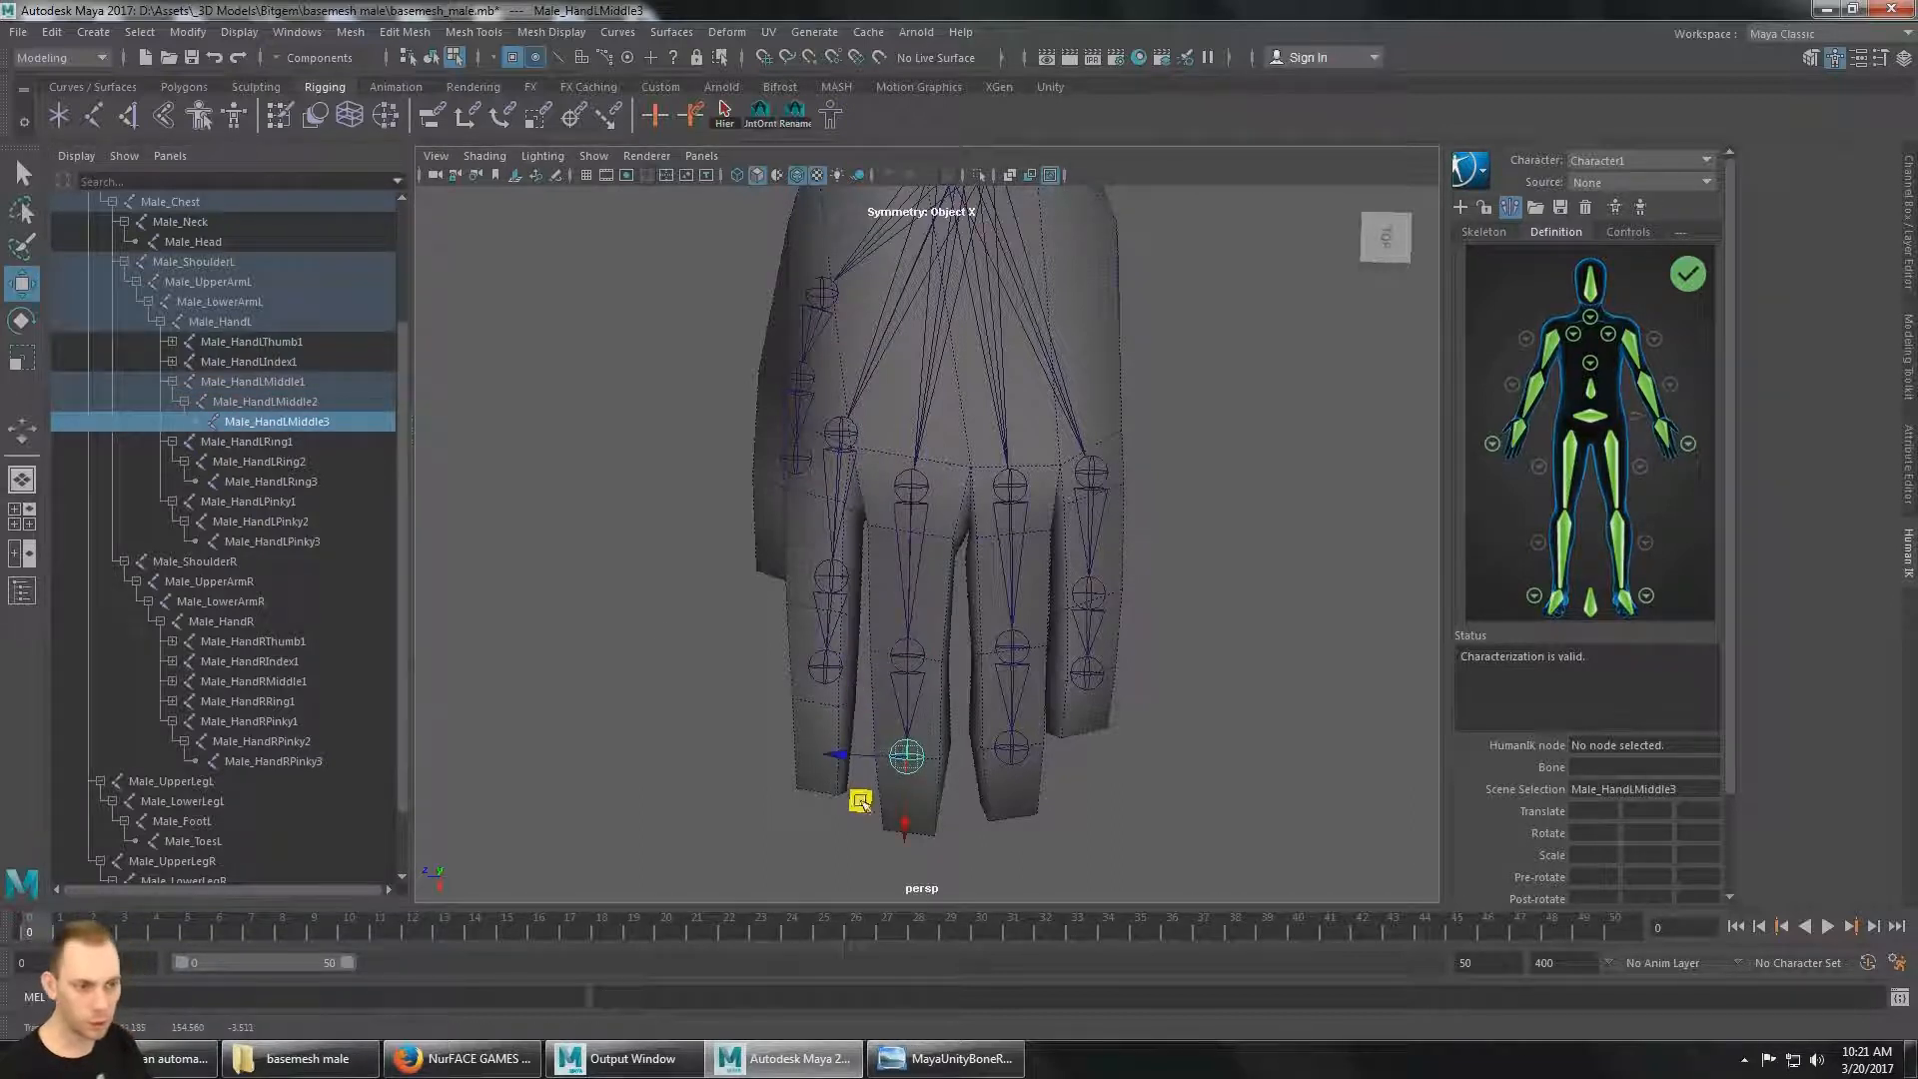
Expand the Male_HandLIndex1 joint and move it toward the fingertip, onto the index finger's base knuckle.
{"action": "left_click", "coordinate": [229, 362]}
{"action": "left_click", "coordinate": [172, 362]}
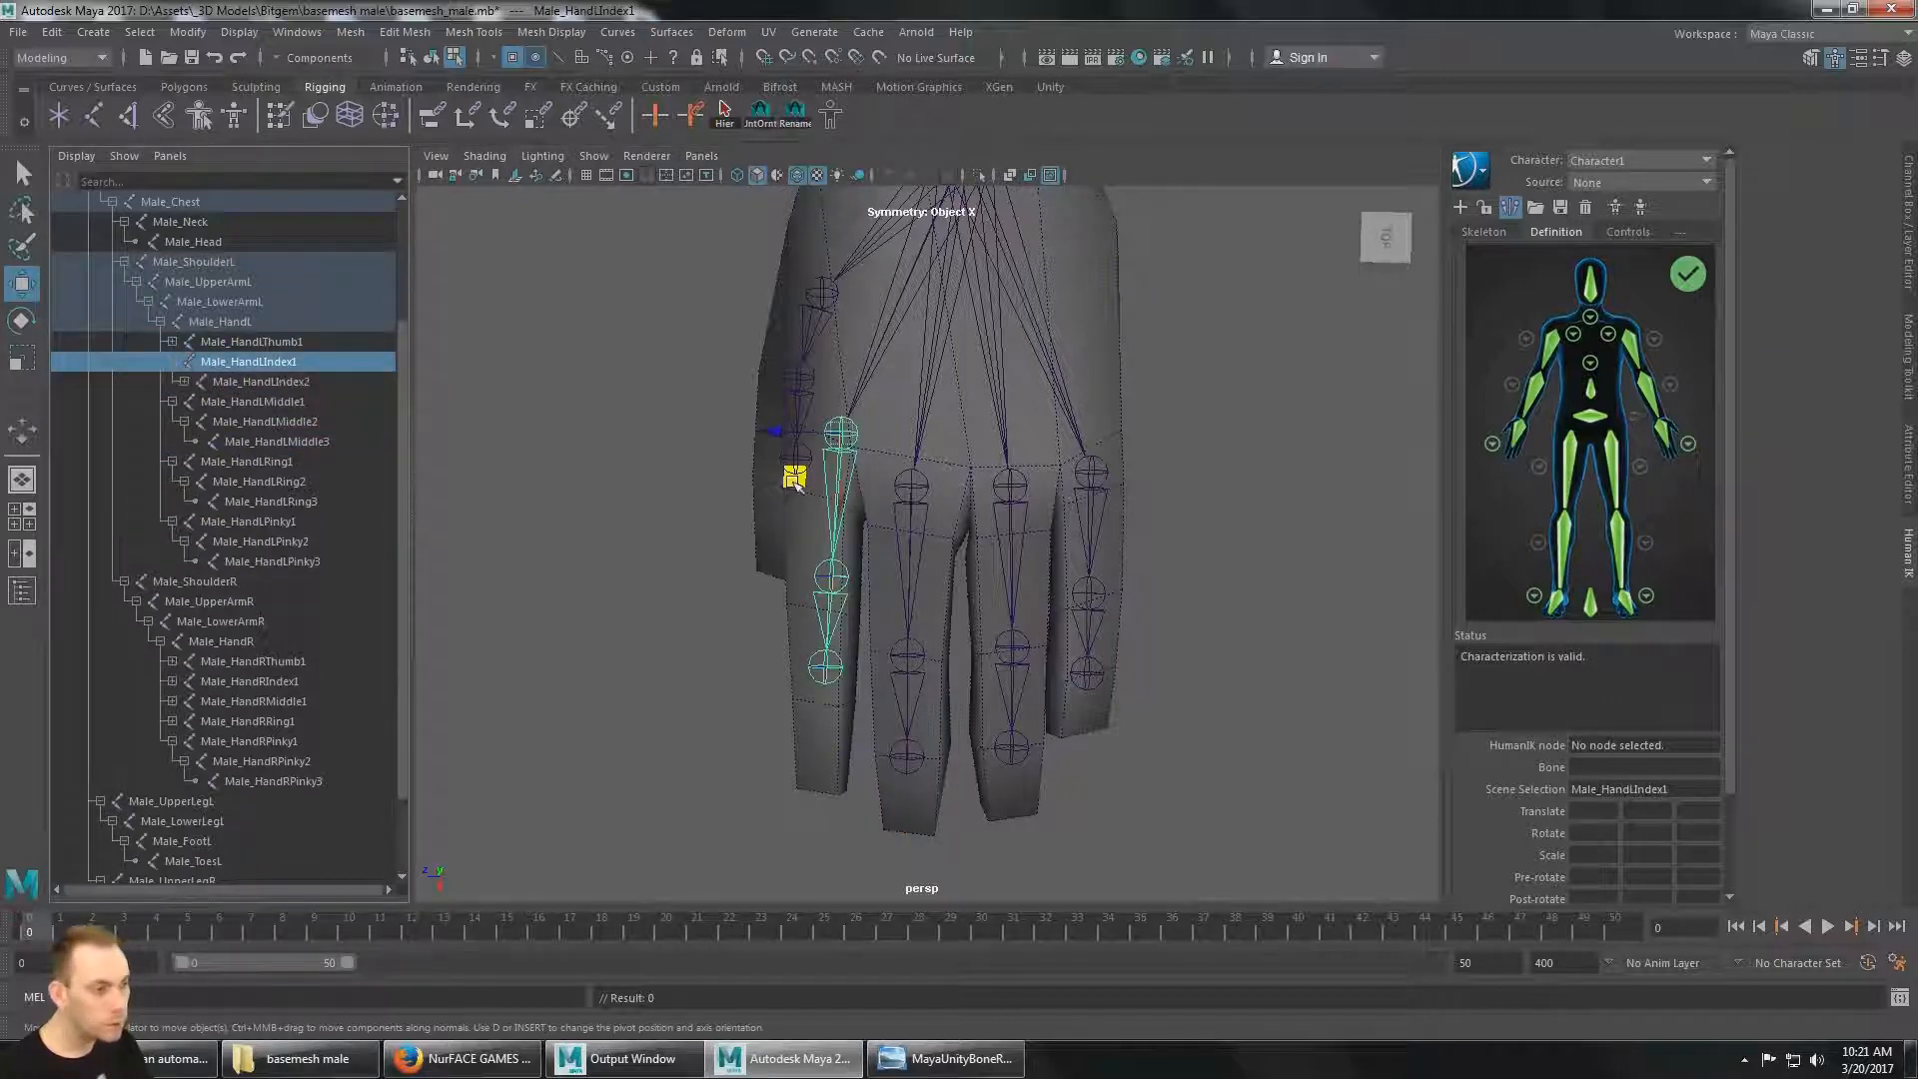
{"action": "left_click_drag", "start_coordinate": [867, 470], "coordinate": [974, 487], "text": "alt"}
{"action": "middle_click_drag", "start_coordinate": [973, 487], "coordinate": [942, 487], "text": "alt"}
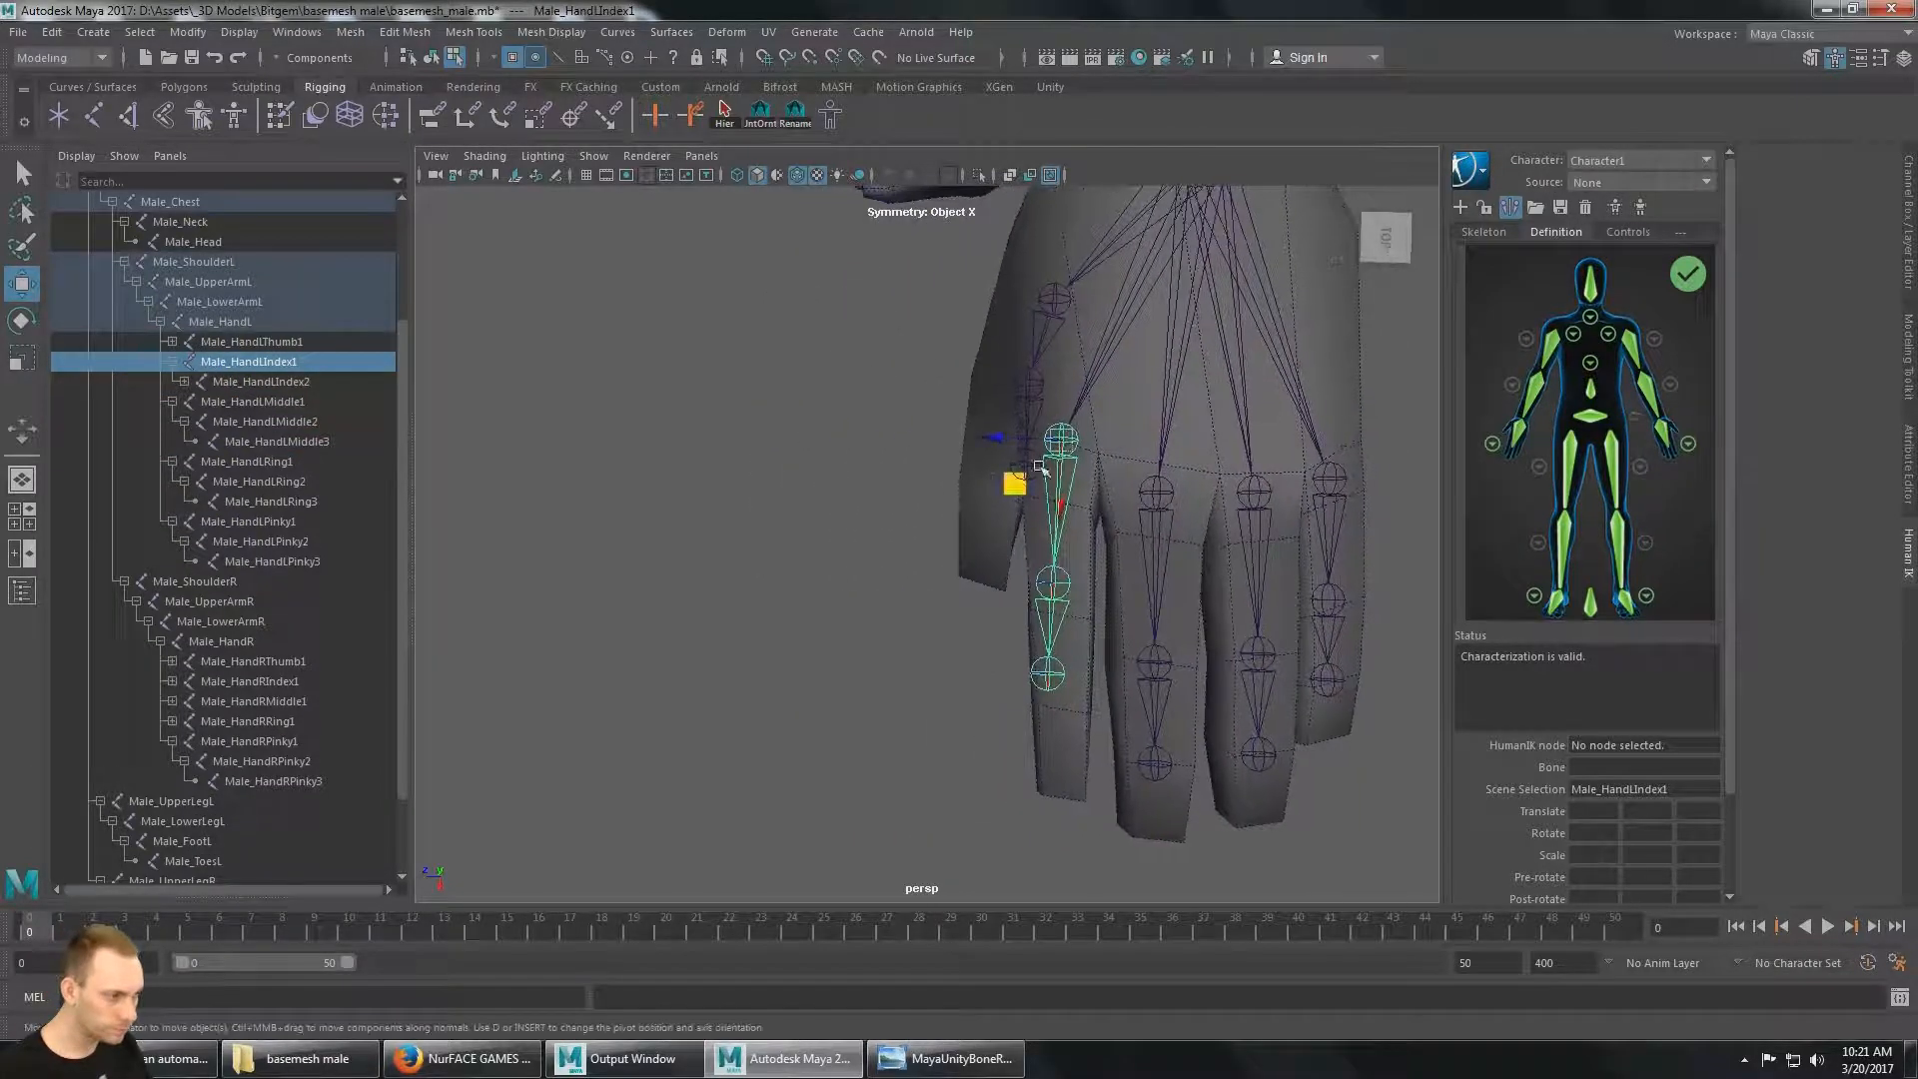
{"action": "left_click_drag", "start_coordinate": [1016, 476], "coordinate": [1016, 505]}
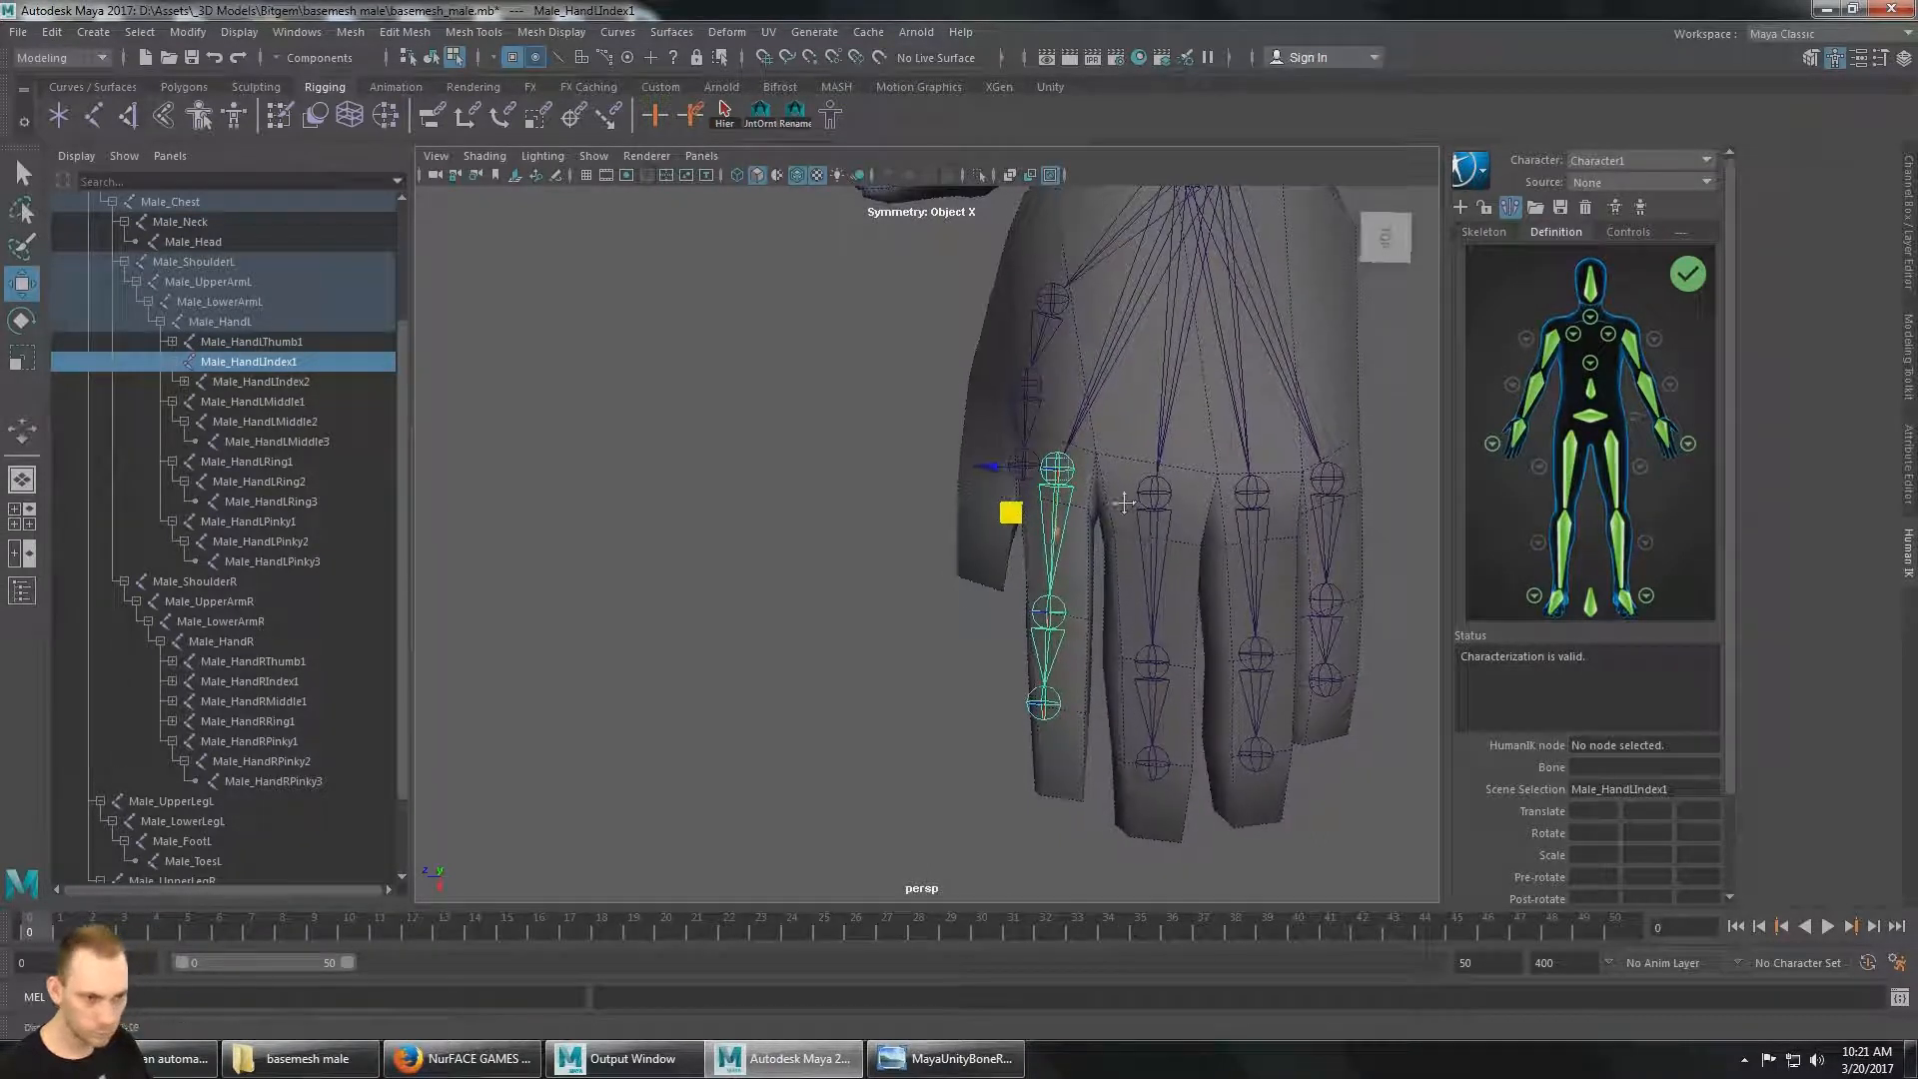
{"action": "middle_click_drag", "start_coordinate": [1122, 501], "coordinate": [1085, 509], "text": "alt"}
Move the Male_HandLIndex2 joint to the centre of the index finger at its middle knuckle and keep it selected.
{"action": "left_click", "coordinate": [295, 383]}
{"action": "middle_click_drag", "start_coordinate": [958, 514], "coordinate": [934, 506], "text": "alt"}
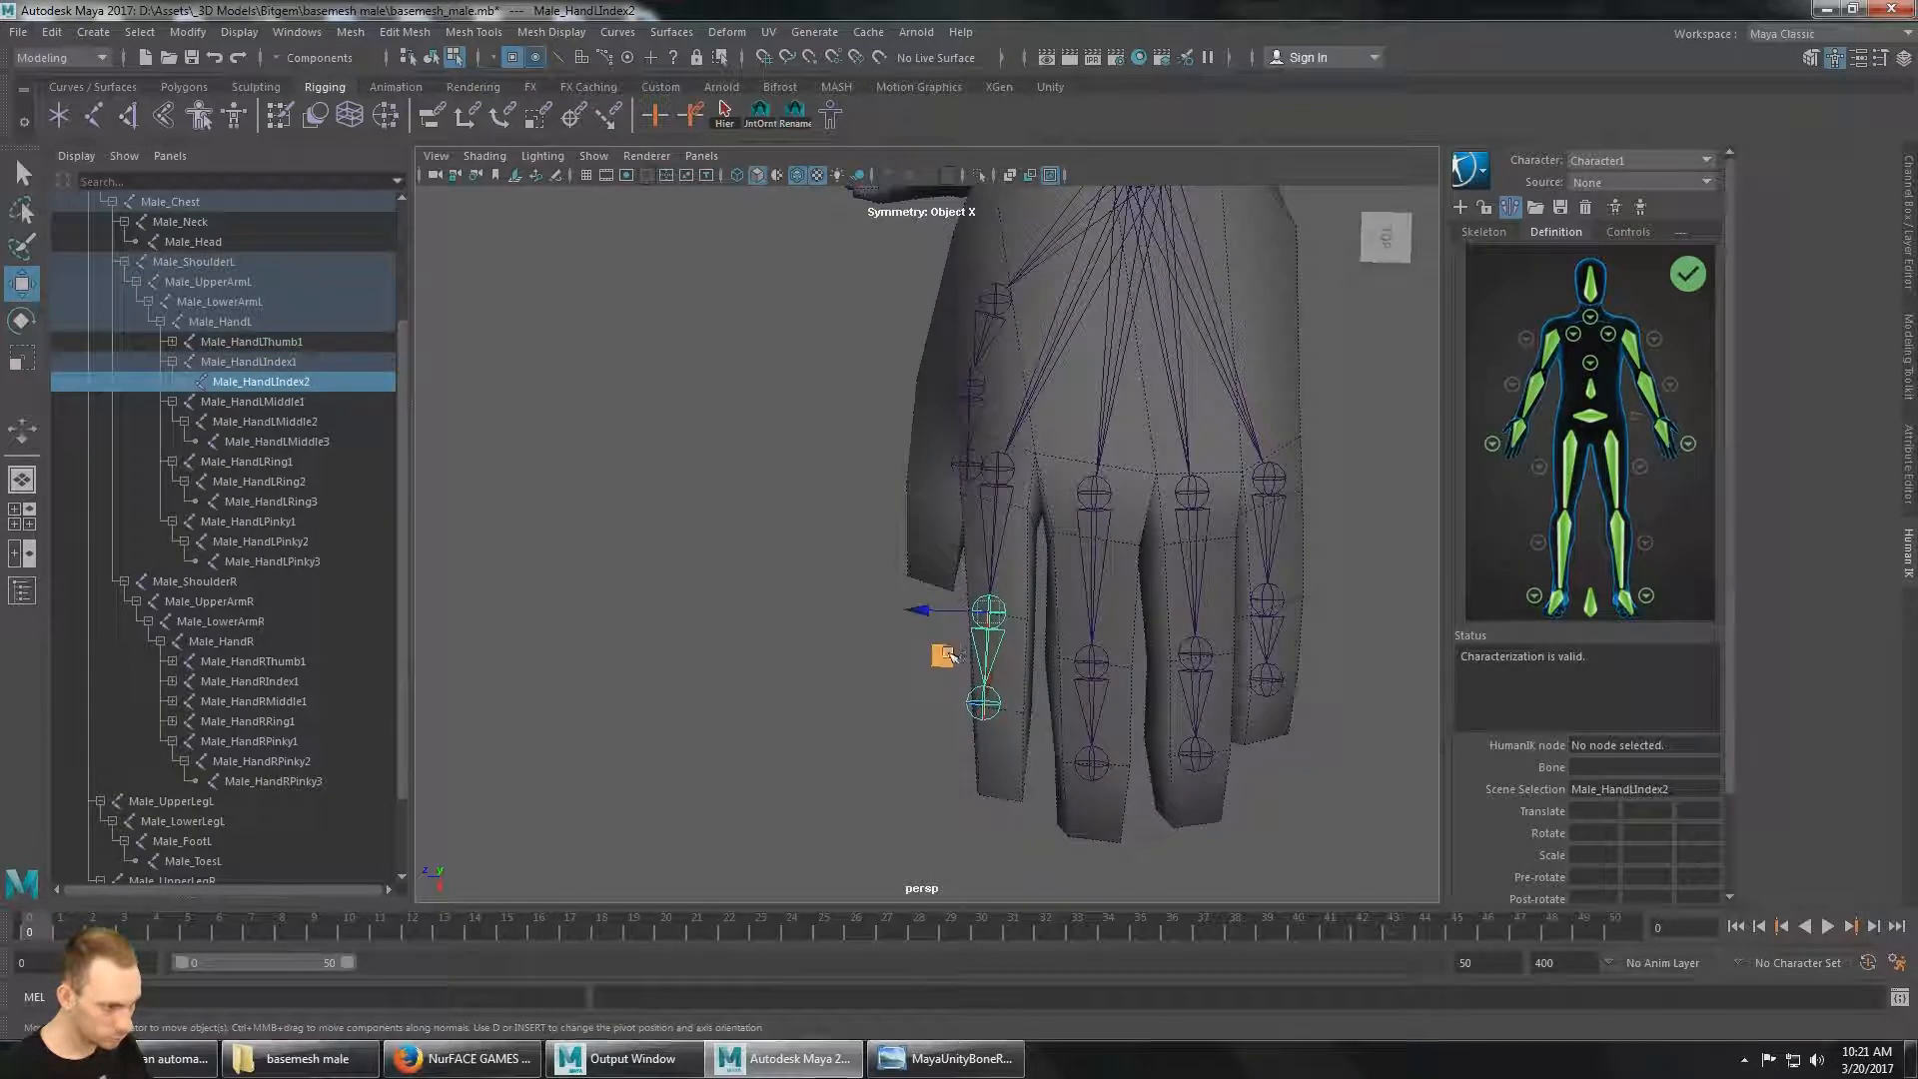
{"action": "left_click_drag", "start_coordinate": [946, 656], "coordinate": [952, 661]}
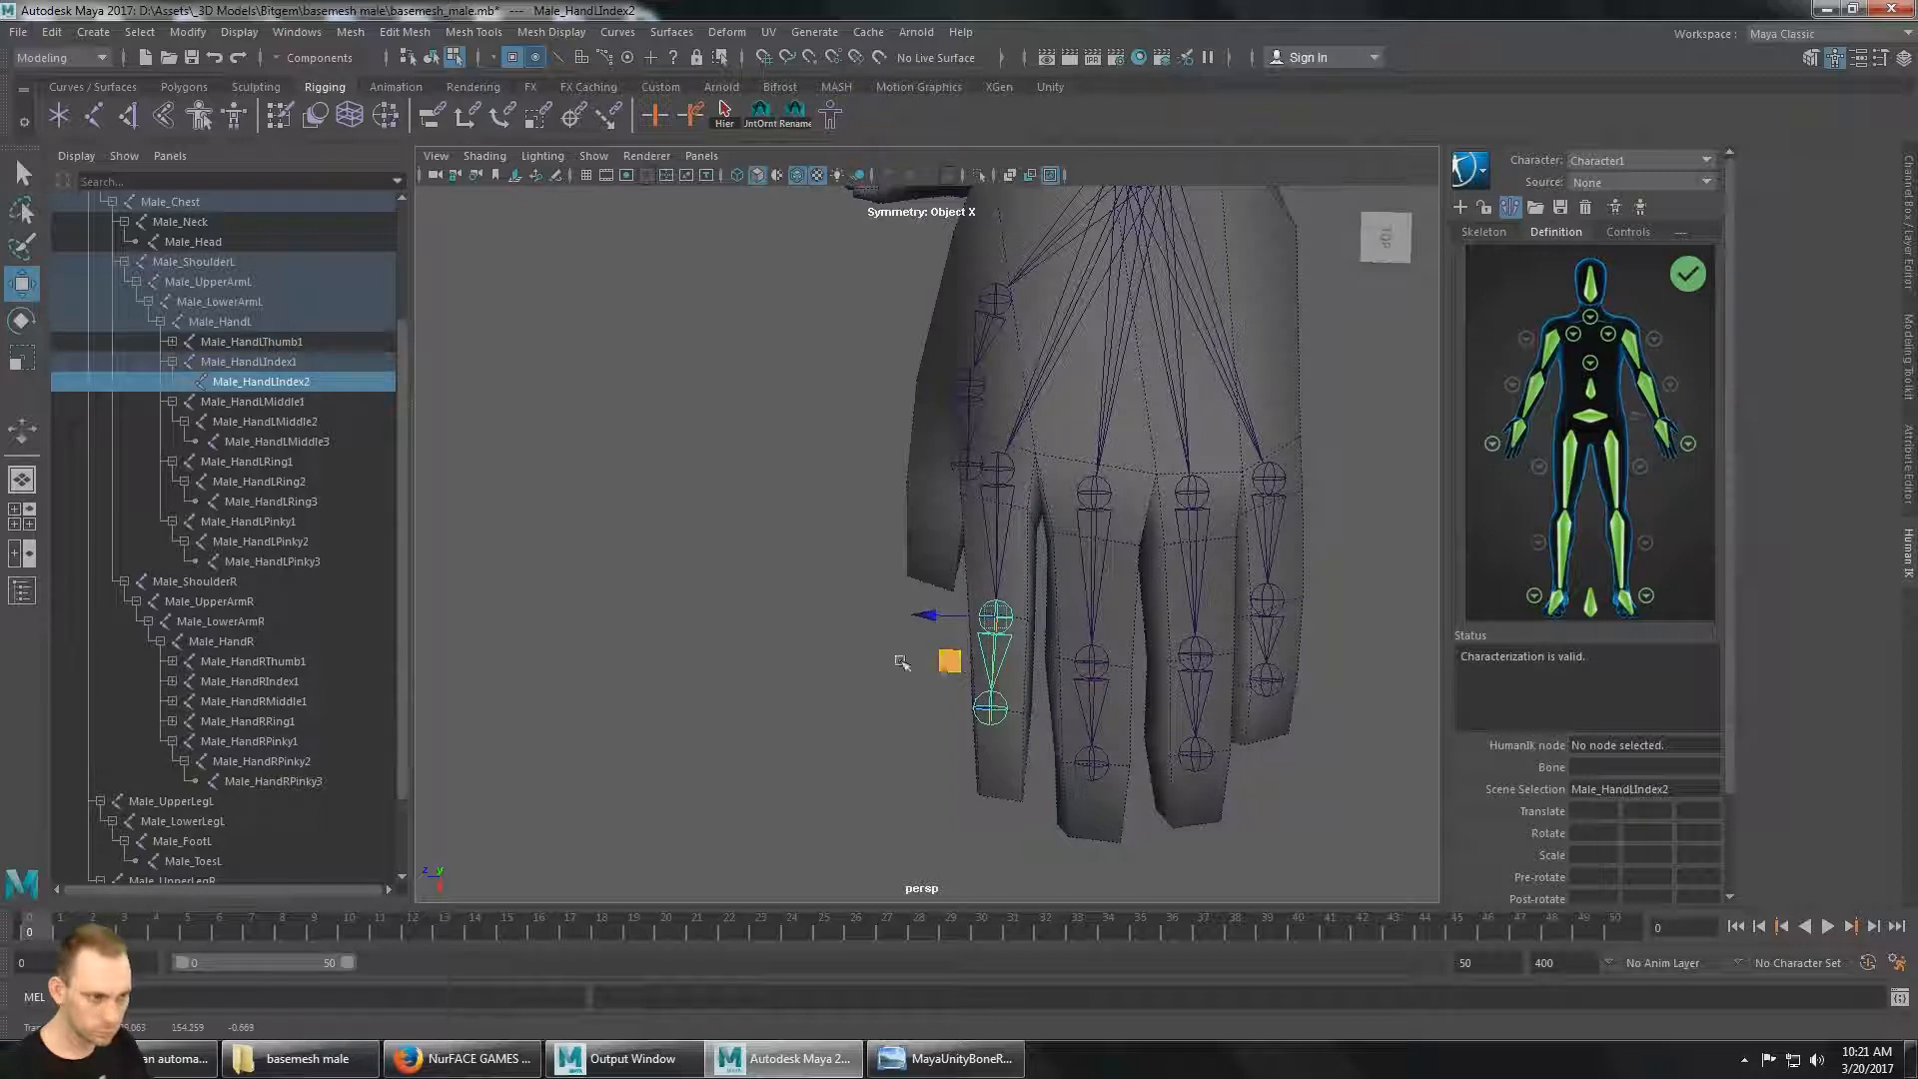
{"action": "left_click", "coordinate": [291, 403]}
{"action": "left_click", "coordinate": [246, 383]}
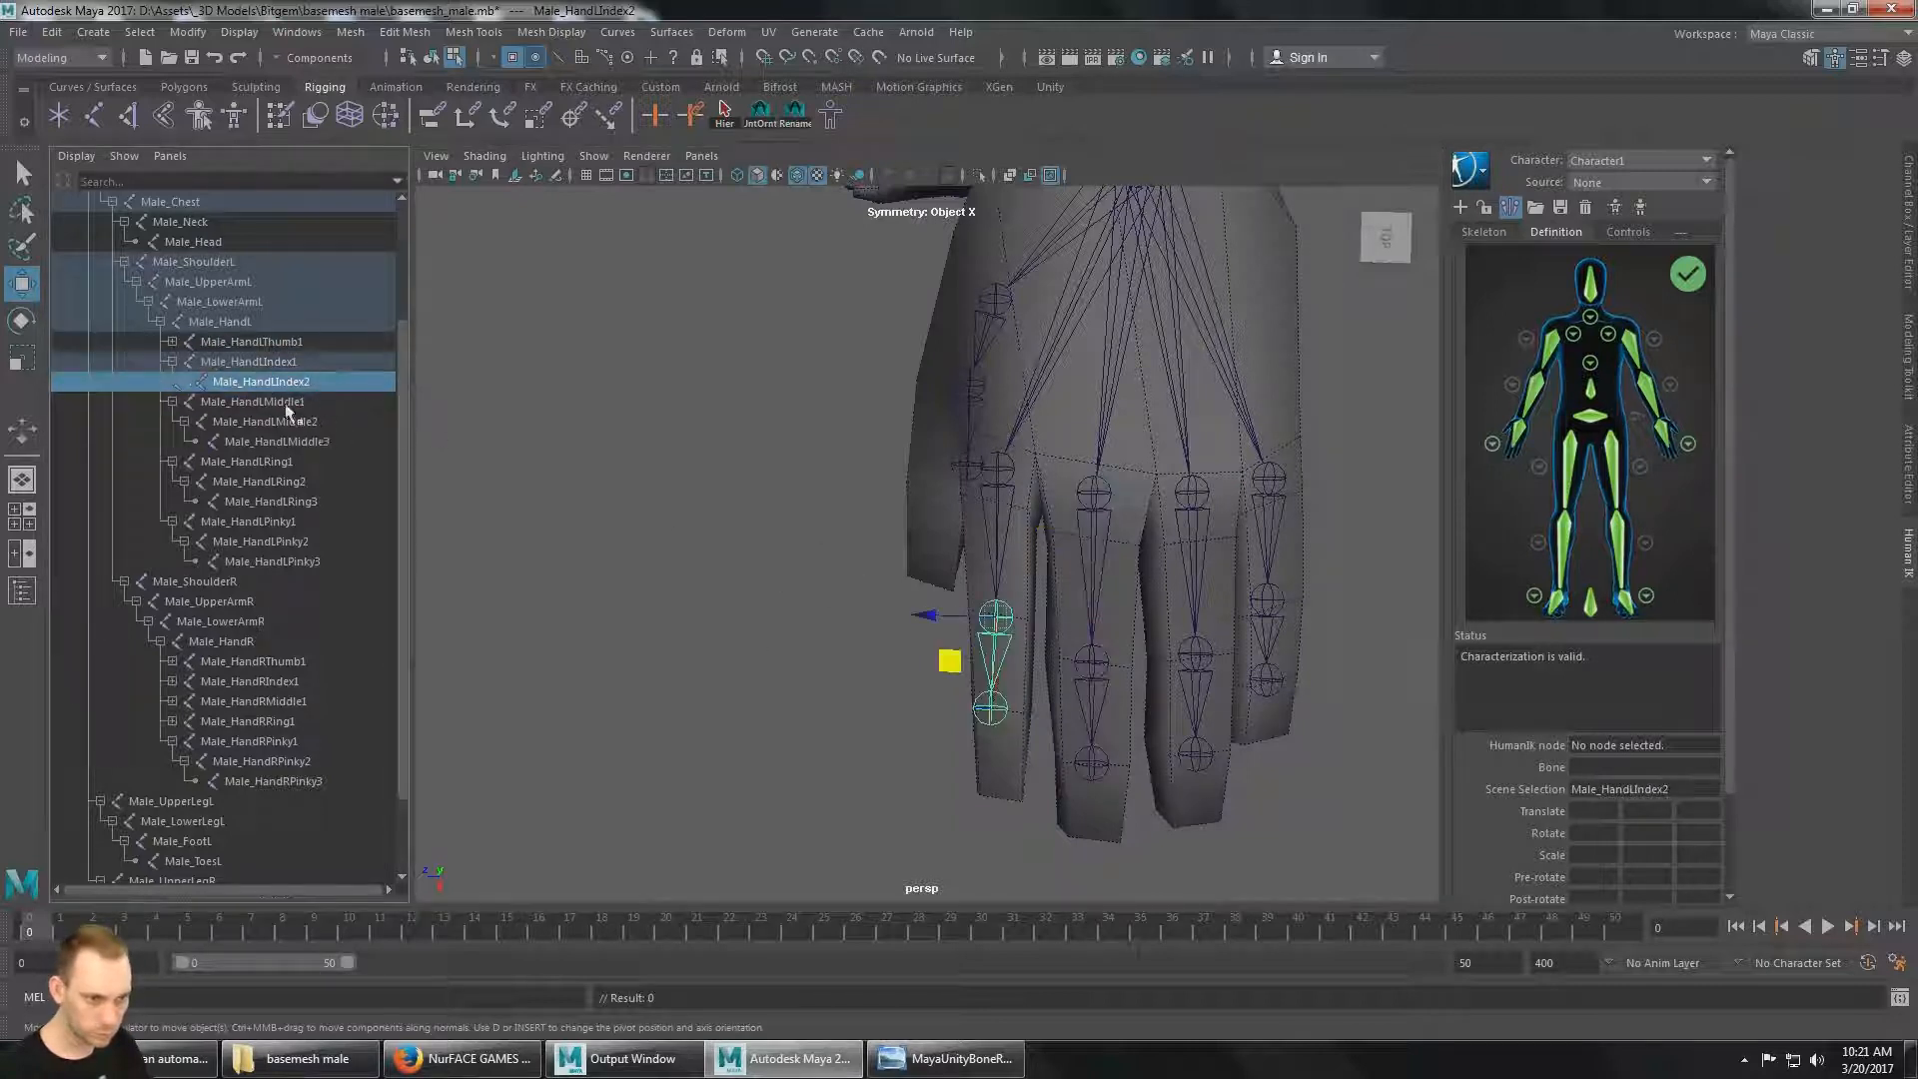
Nudge the Male_HandLIndex3 joint onto the index finger's outermost knuckle and check its placement in the hand.
{"action": "key", "text": "Down"}
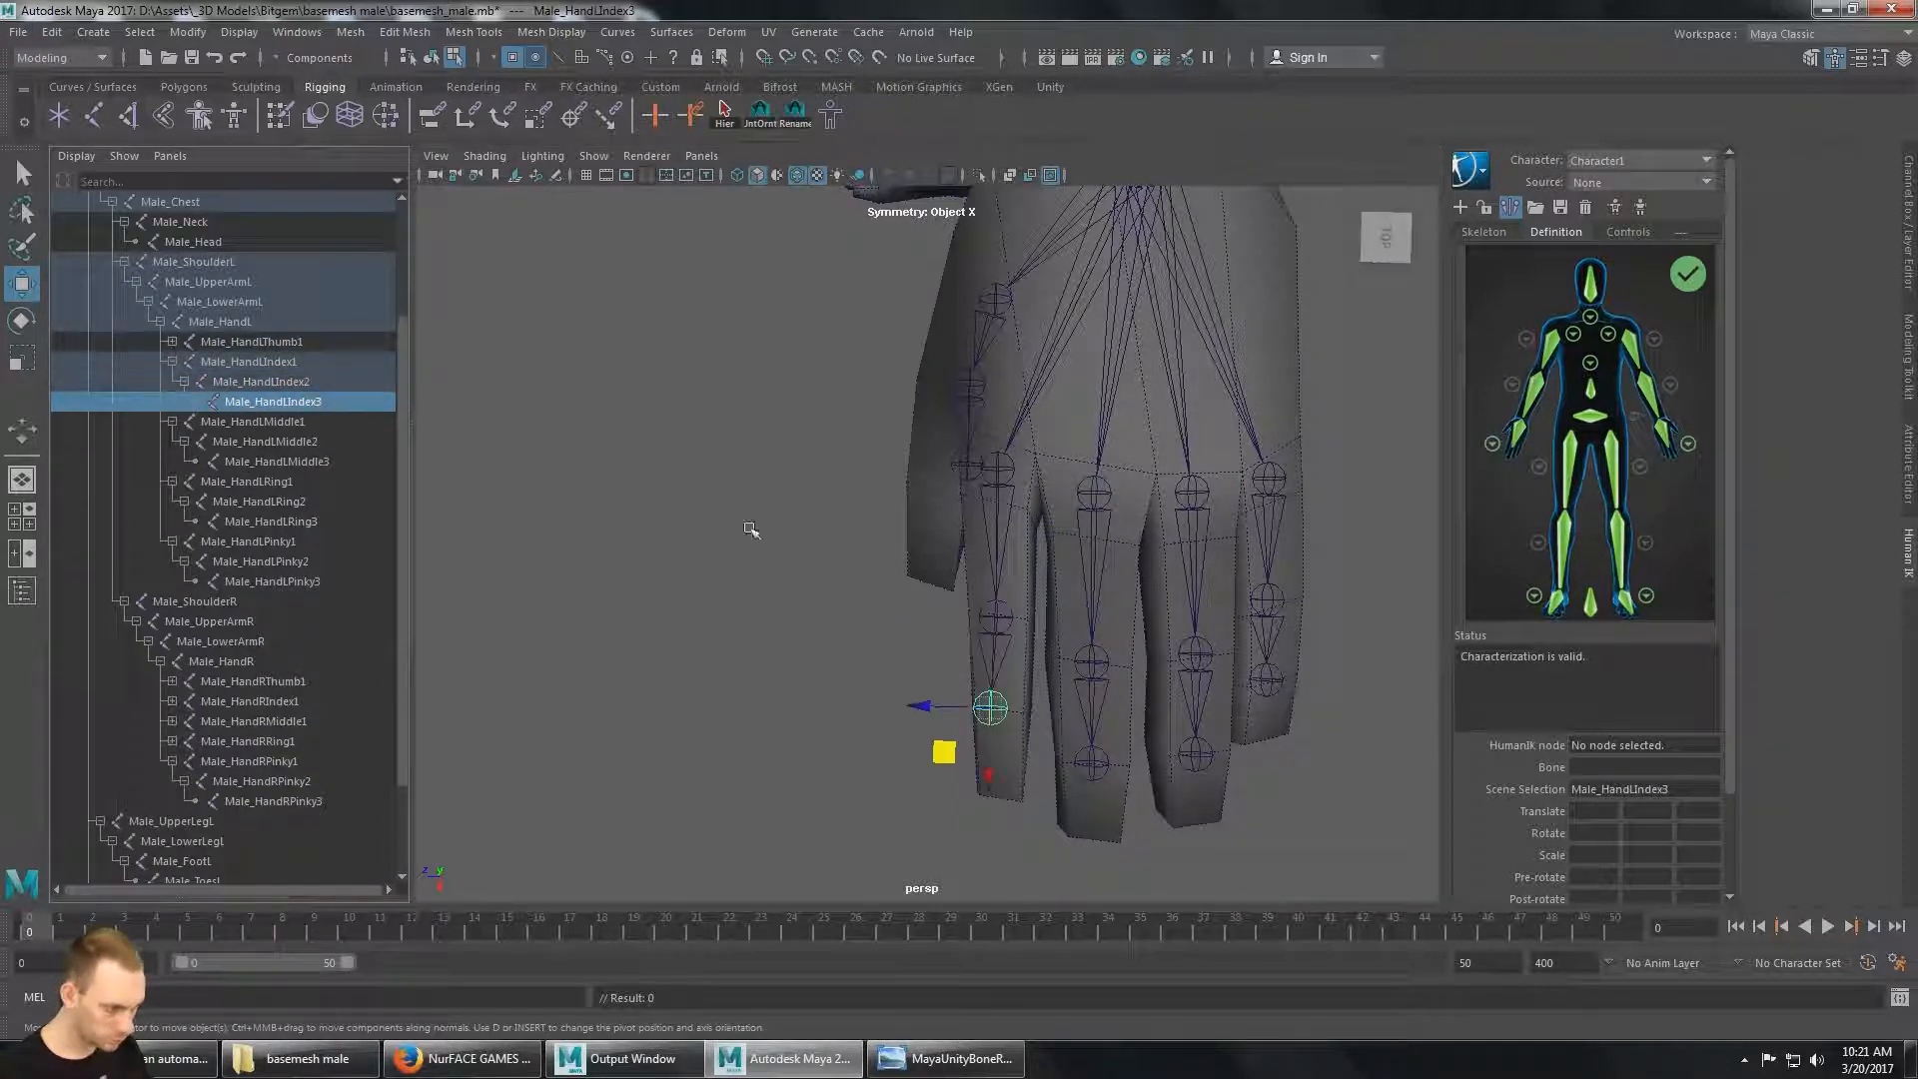
{"action": "left_click_drag", "start_coordinate": [958, 747], "coordinate": [960, 760]}
{"action": "middle_click_drag", "start_coordinate": [1180, 491], "coordinate": [1152, 613], "text": "alt"}
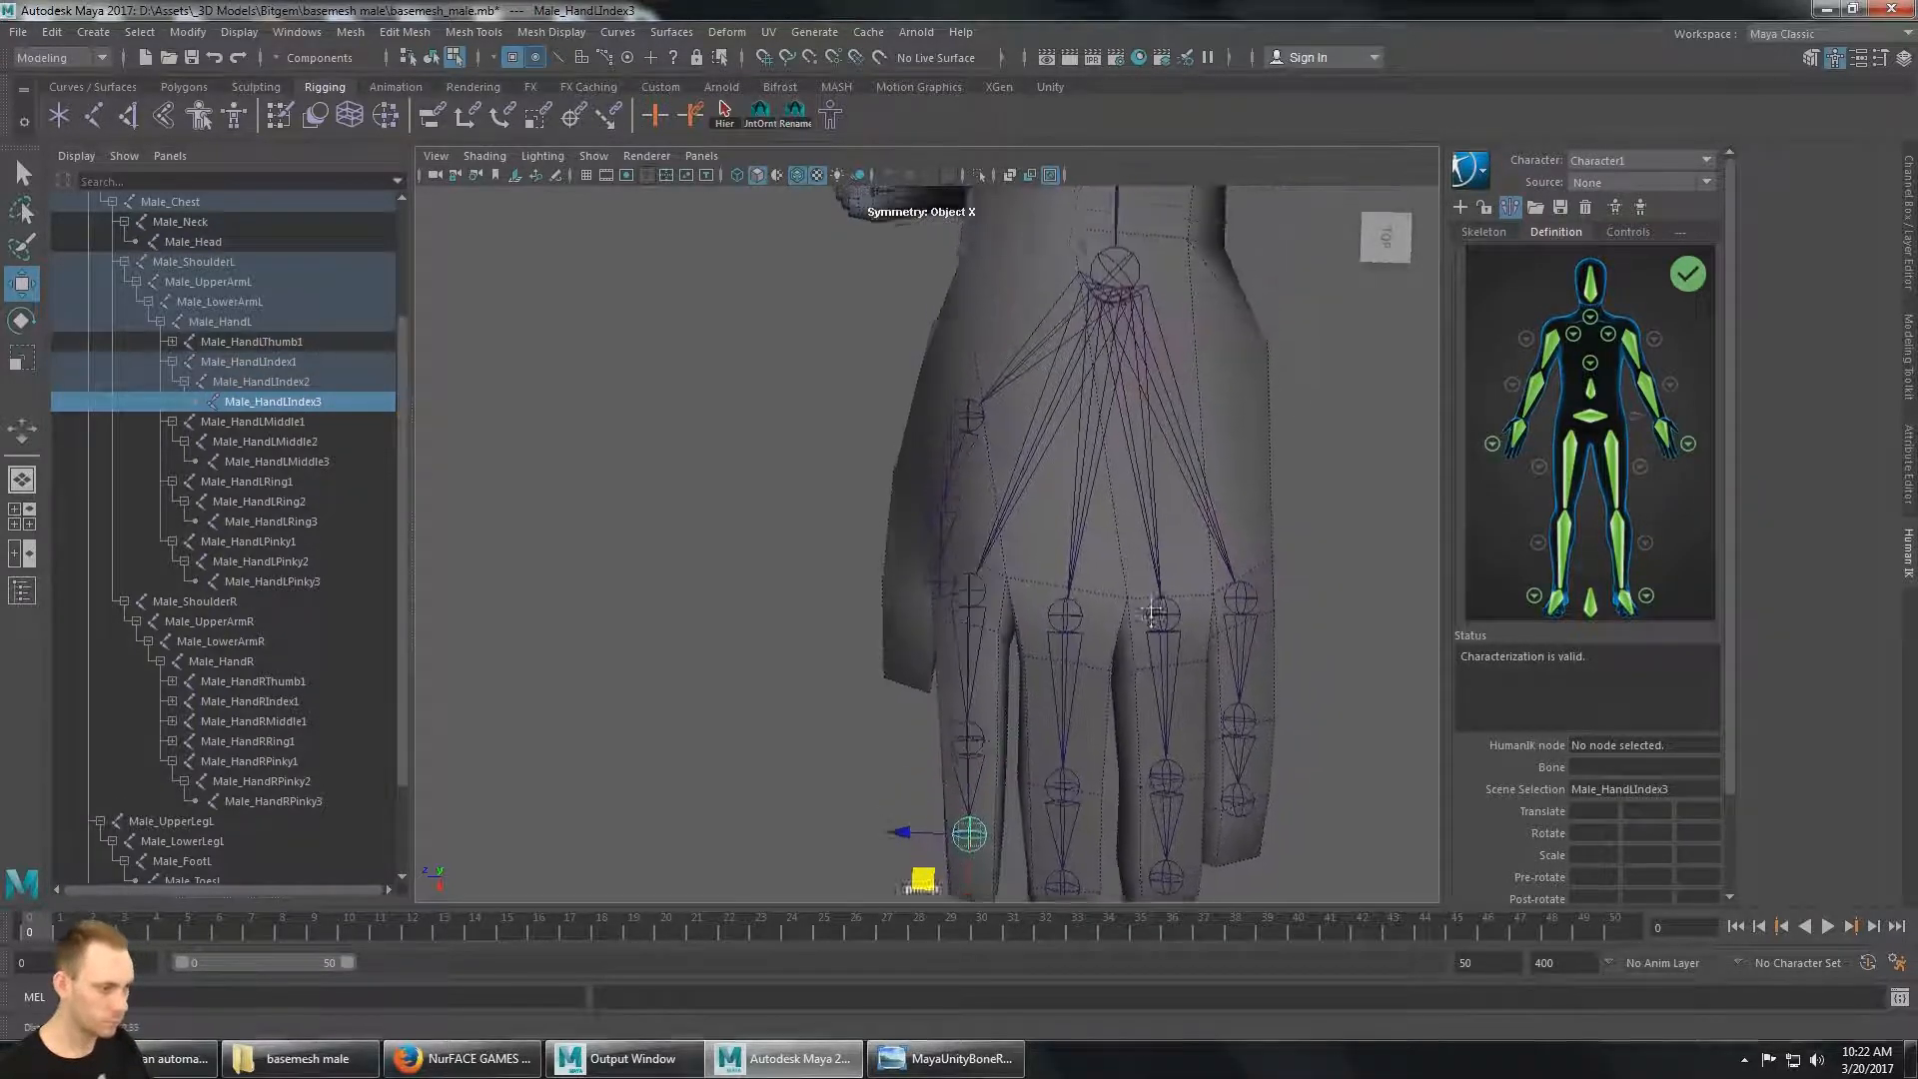
{"action": "left_click_drag", "start_coordinate": [1152, 613], "coordinate": [1249, 530], "text": "alt"}
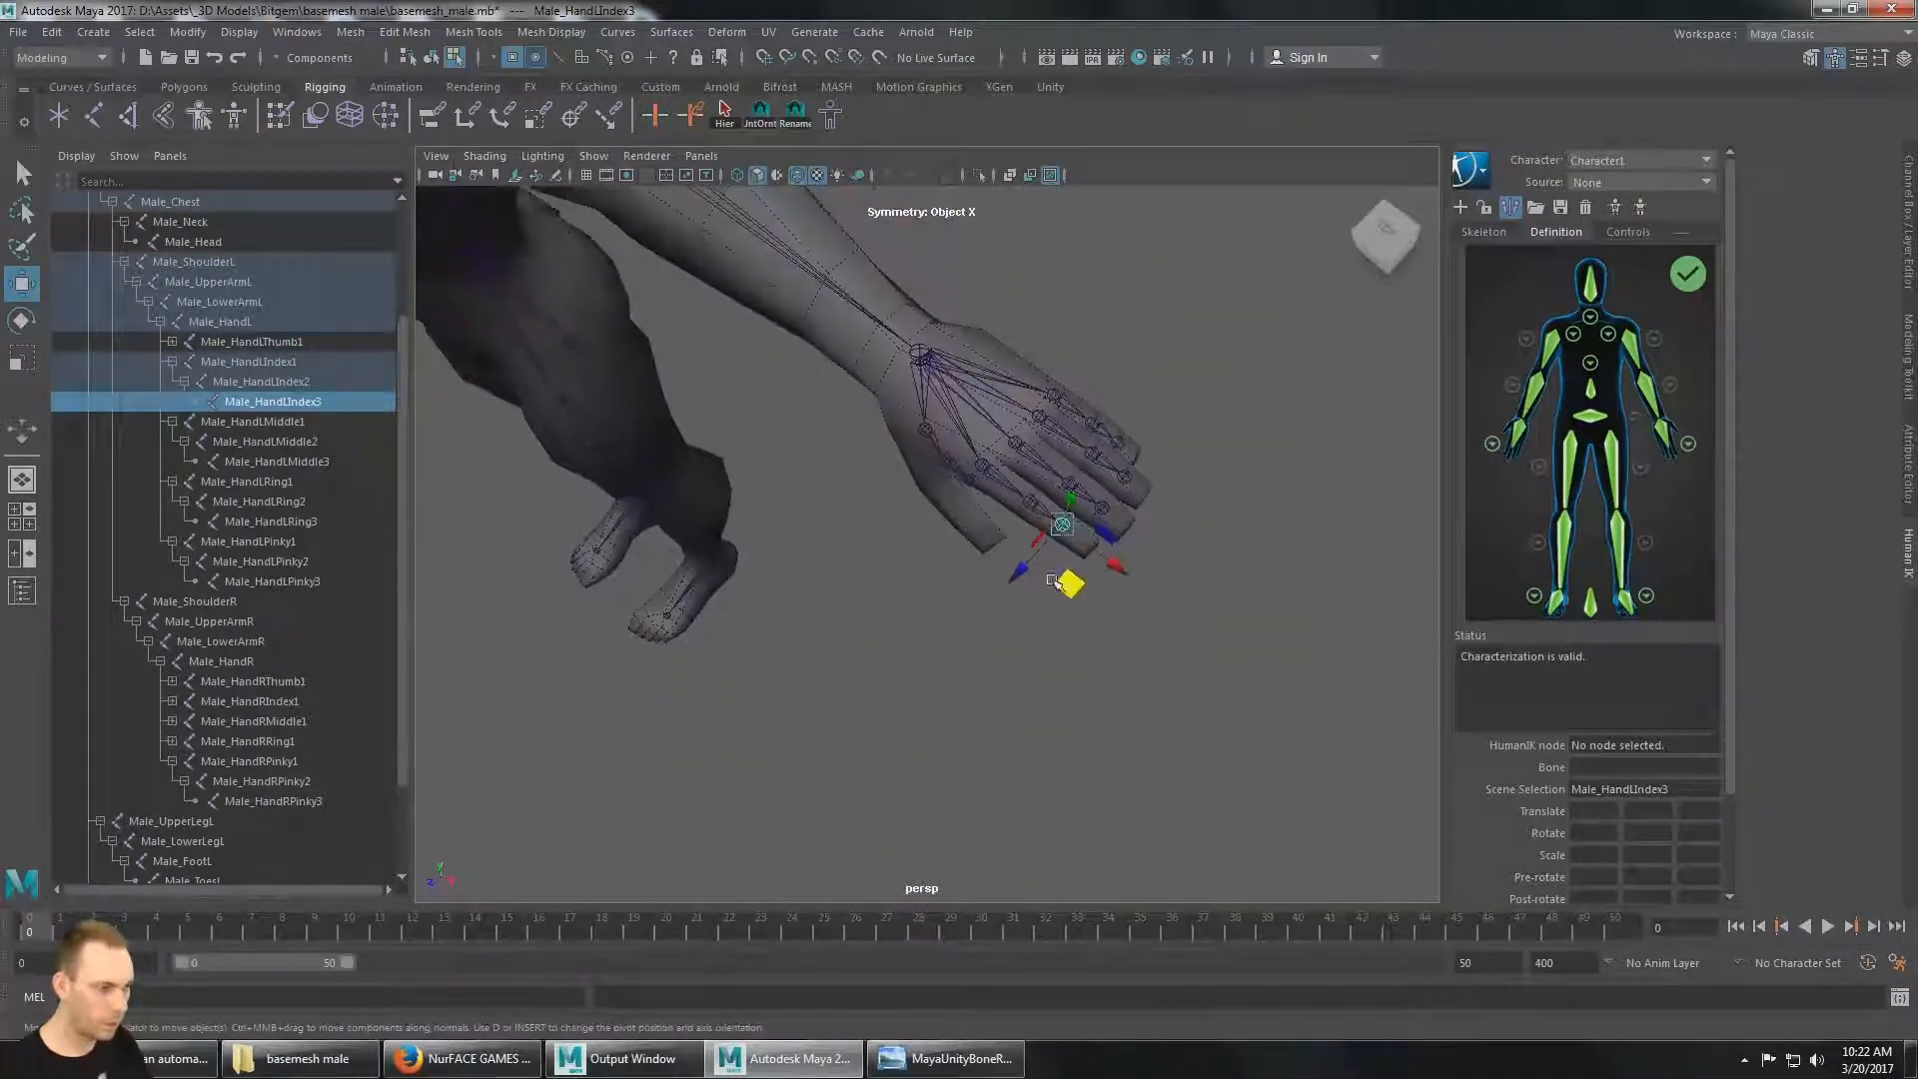
{"action": "left_click_drag", "start_coordinate": [1052, 580], "coordinate": [1099, 555], "text": "alt"}
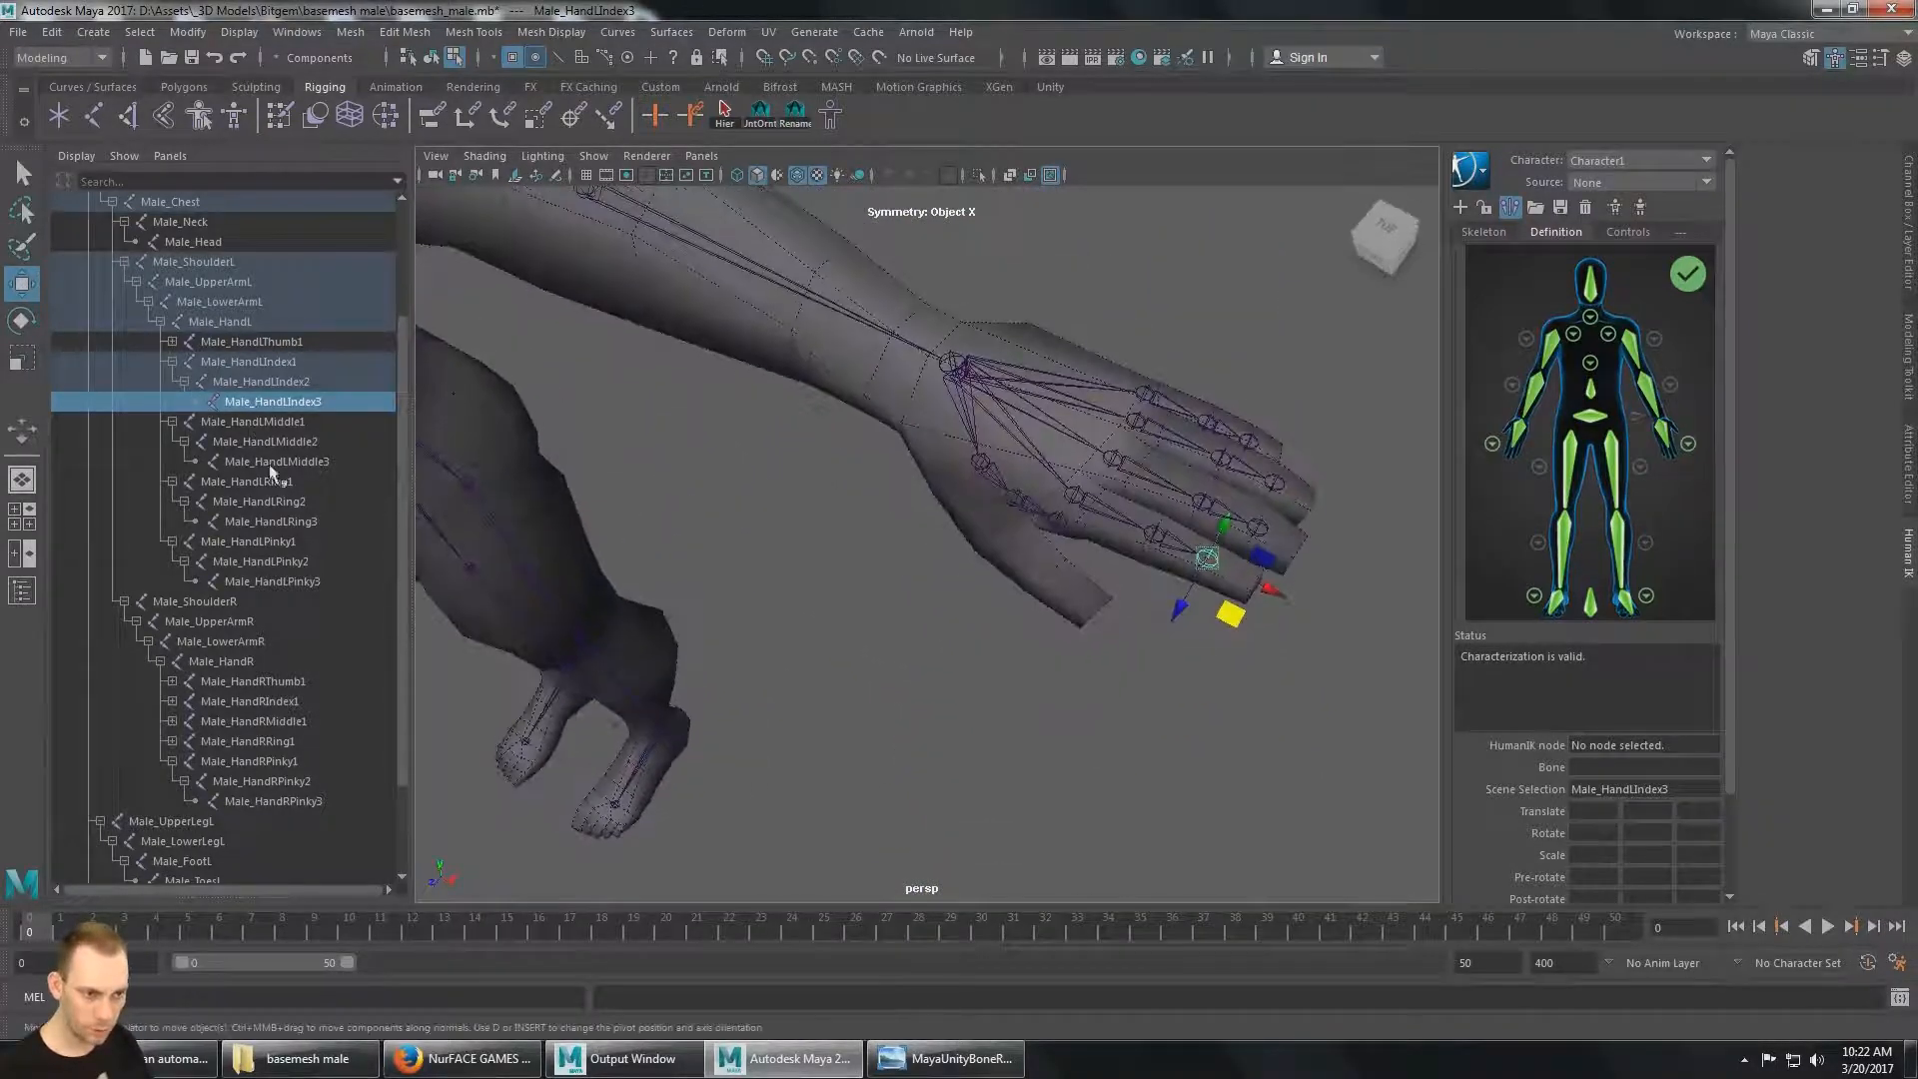
Expand the left thumb's joint chain and move the Male_HandLThumb1 joint back toward the wrist, at the thumb's base.
{"action": "left_click", "coordinate": [245, 342]}
{"action": "left_click", "coordinate": [171, 342]}
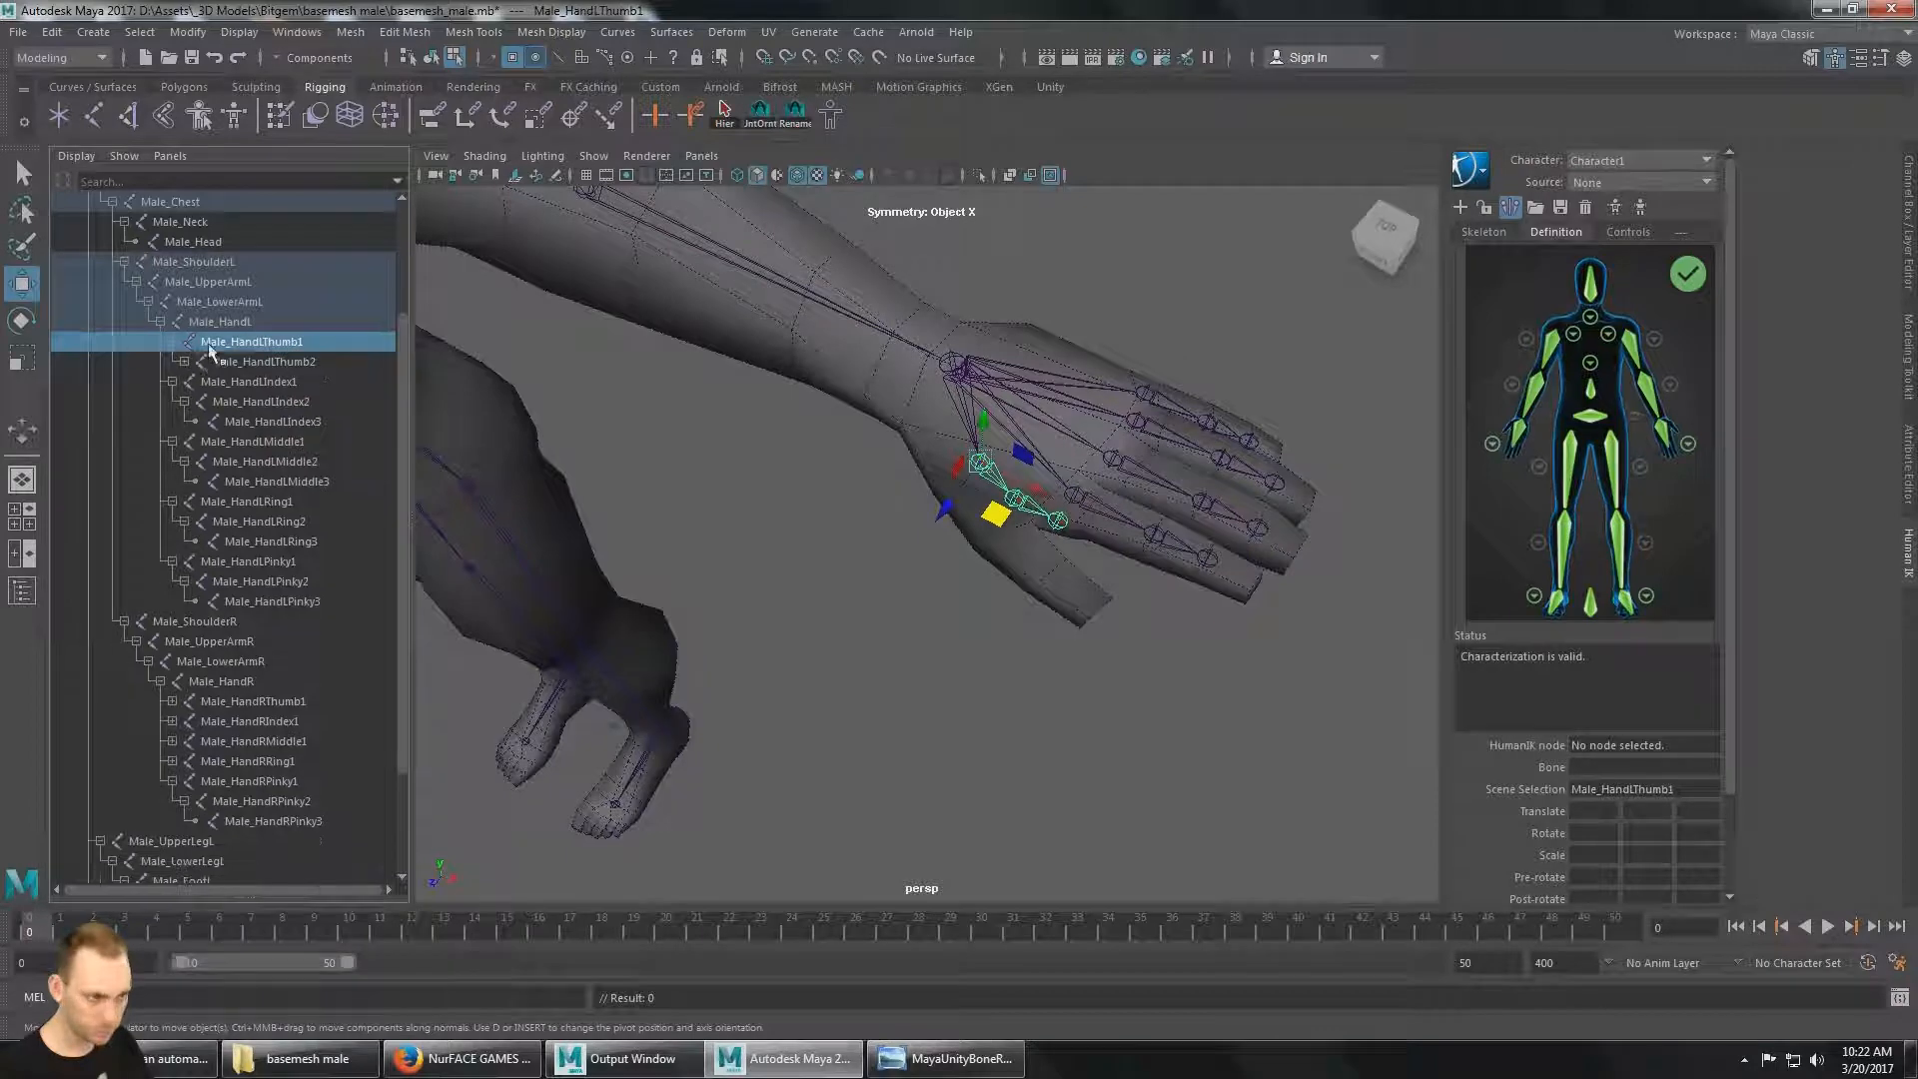
{"action": "left_click", "coordinate": [184, 362]}
{"action": "left_click_drag", "start_coordinate": [433, 358], "coordinate": [1012, 474], "text": "alt"}
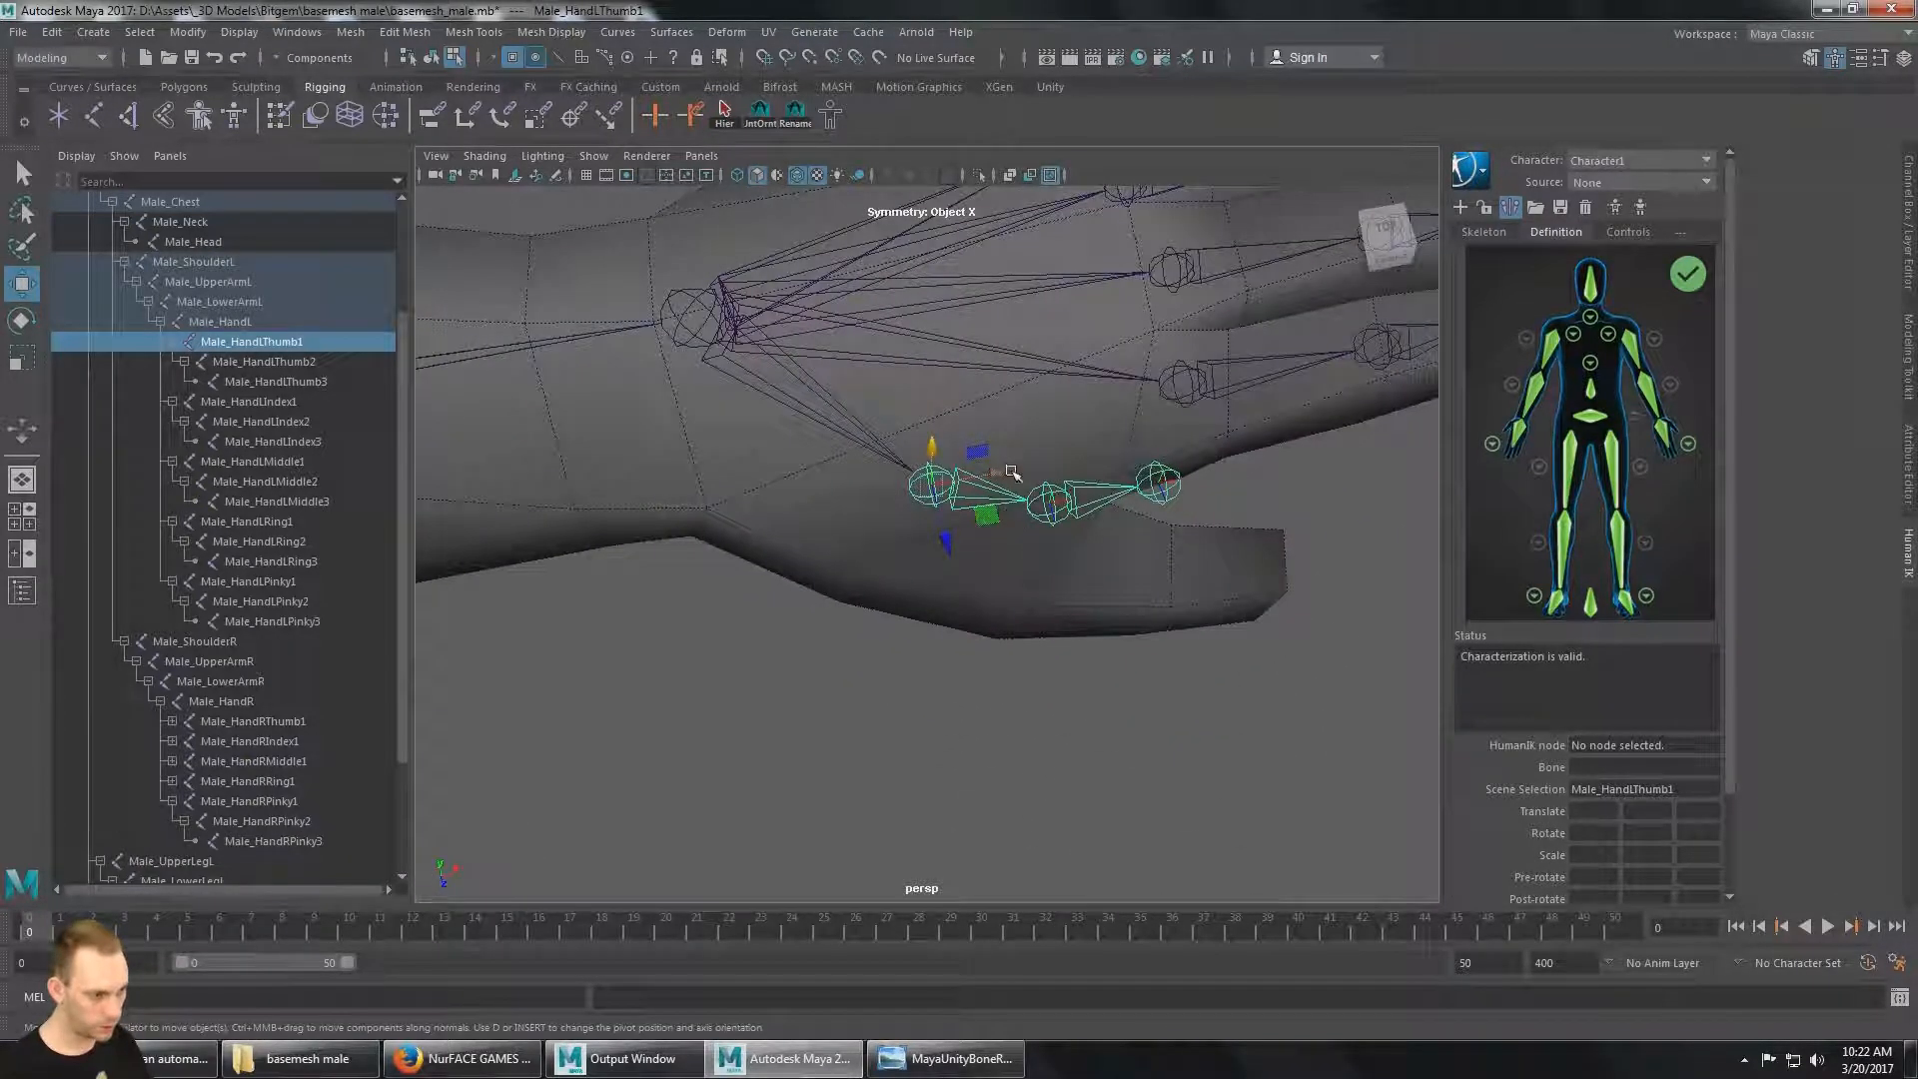
{"action": "middle_click_drag", "start_coordinate": [1012, 473], "coordinate": [889, 474]}
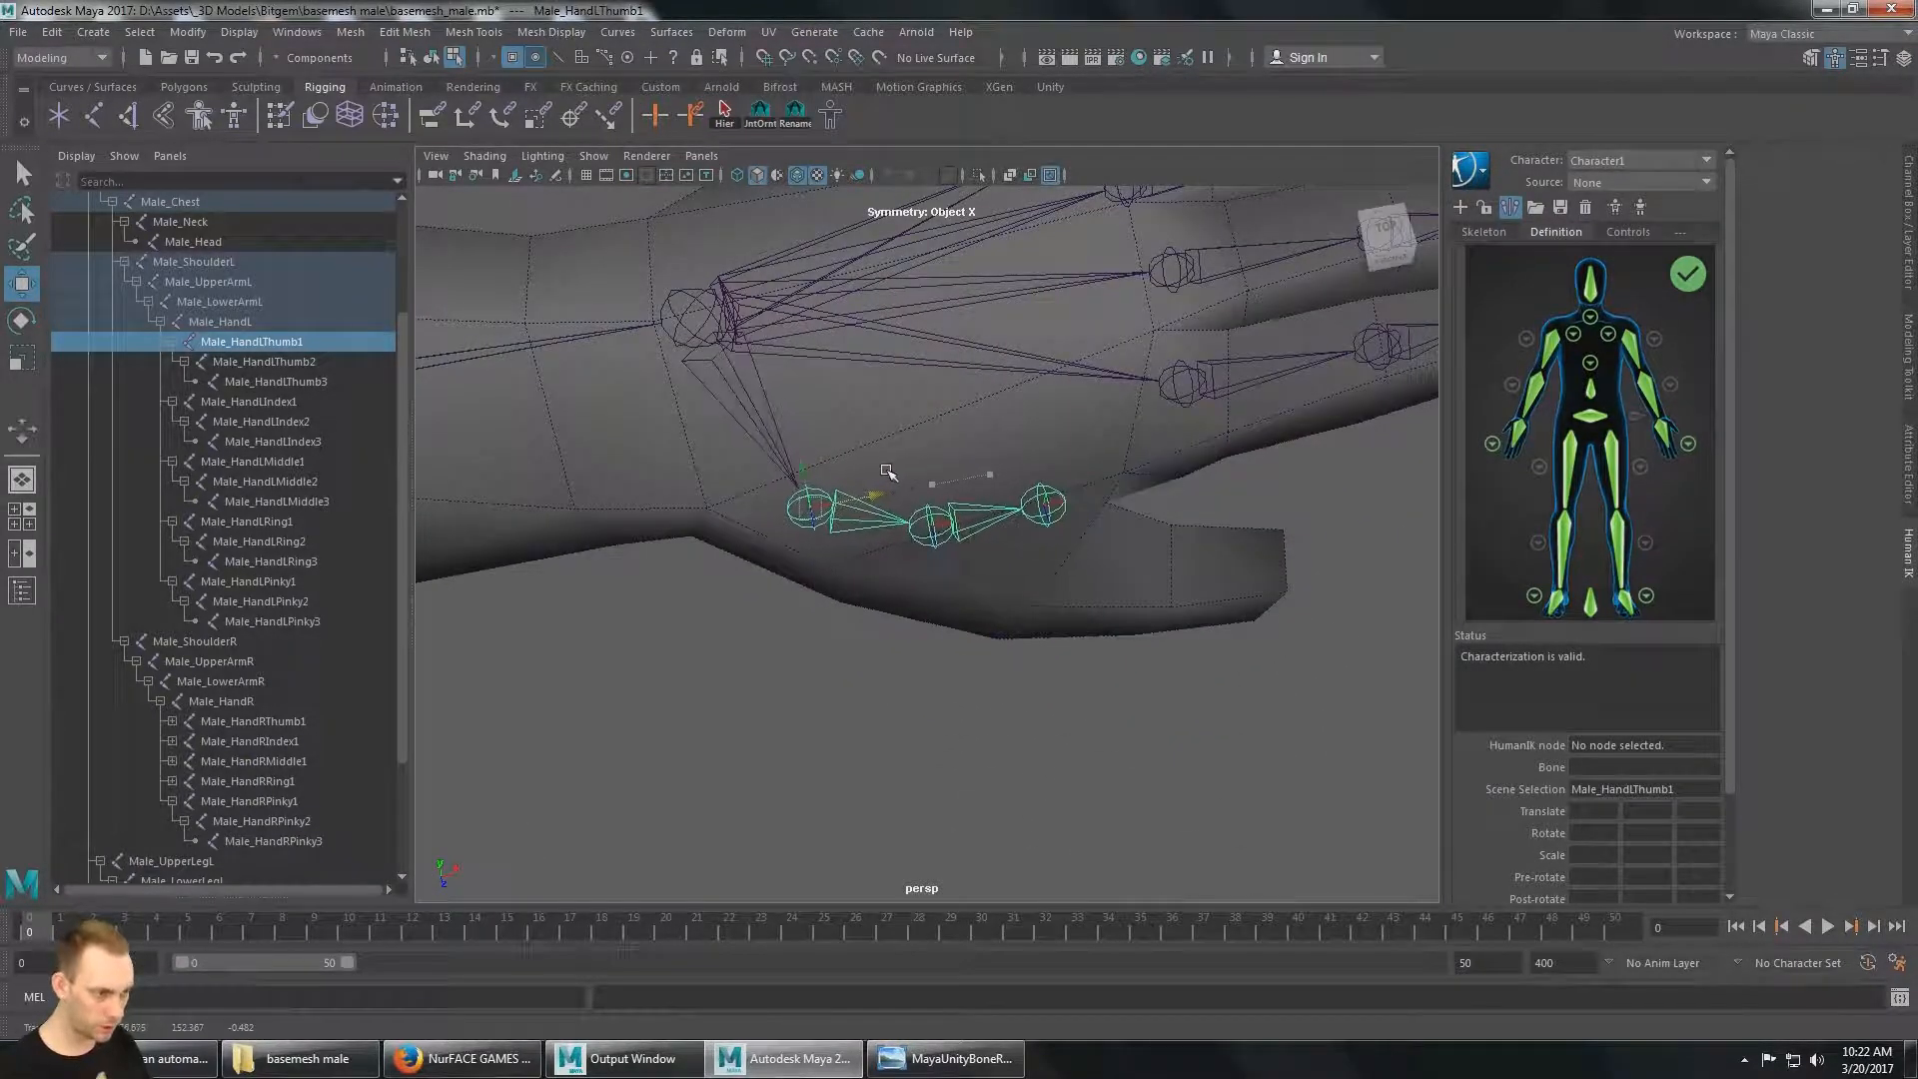
{"action": "left_click_drag", "start_coordinate": [888, 473], "coordinate": [752, 584], "text": "alt"}
Reposition the Male_HandLThumb2 and Male_HandLThumb3 joints inside the thumb so they line up with its knuckle edge loops.
{"action": "left_click", "coordinate": [275, 363]}
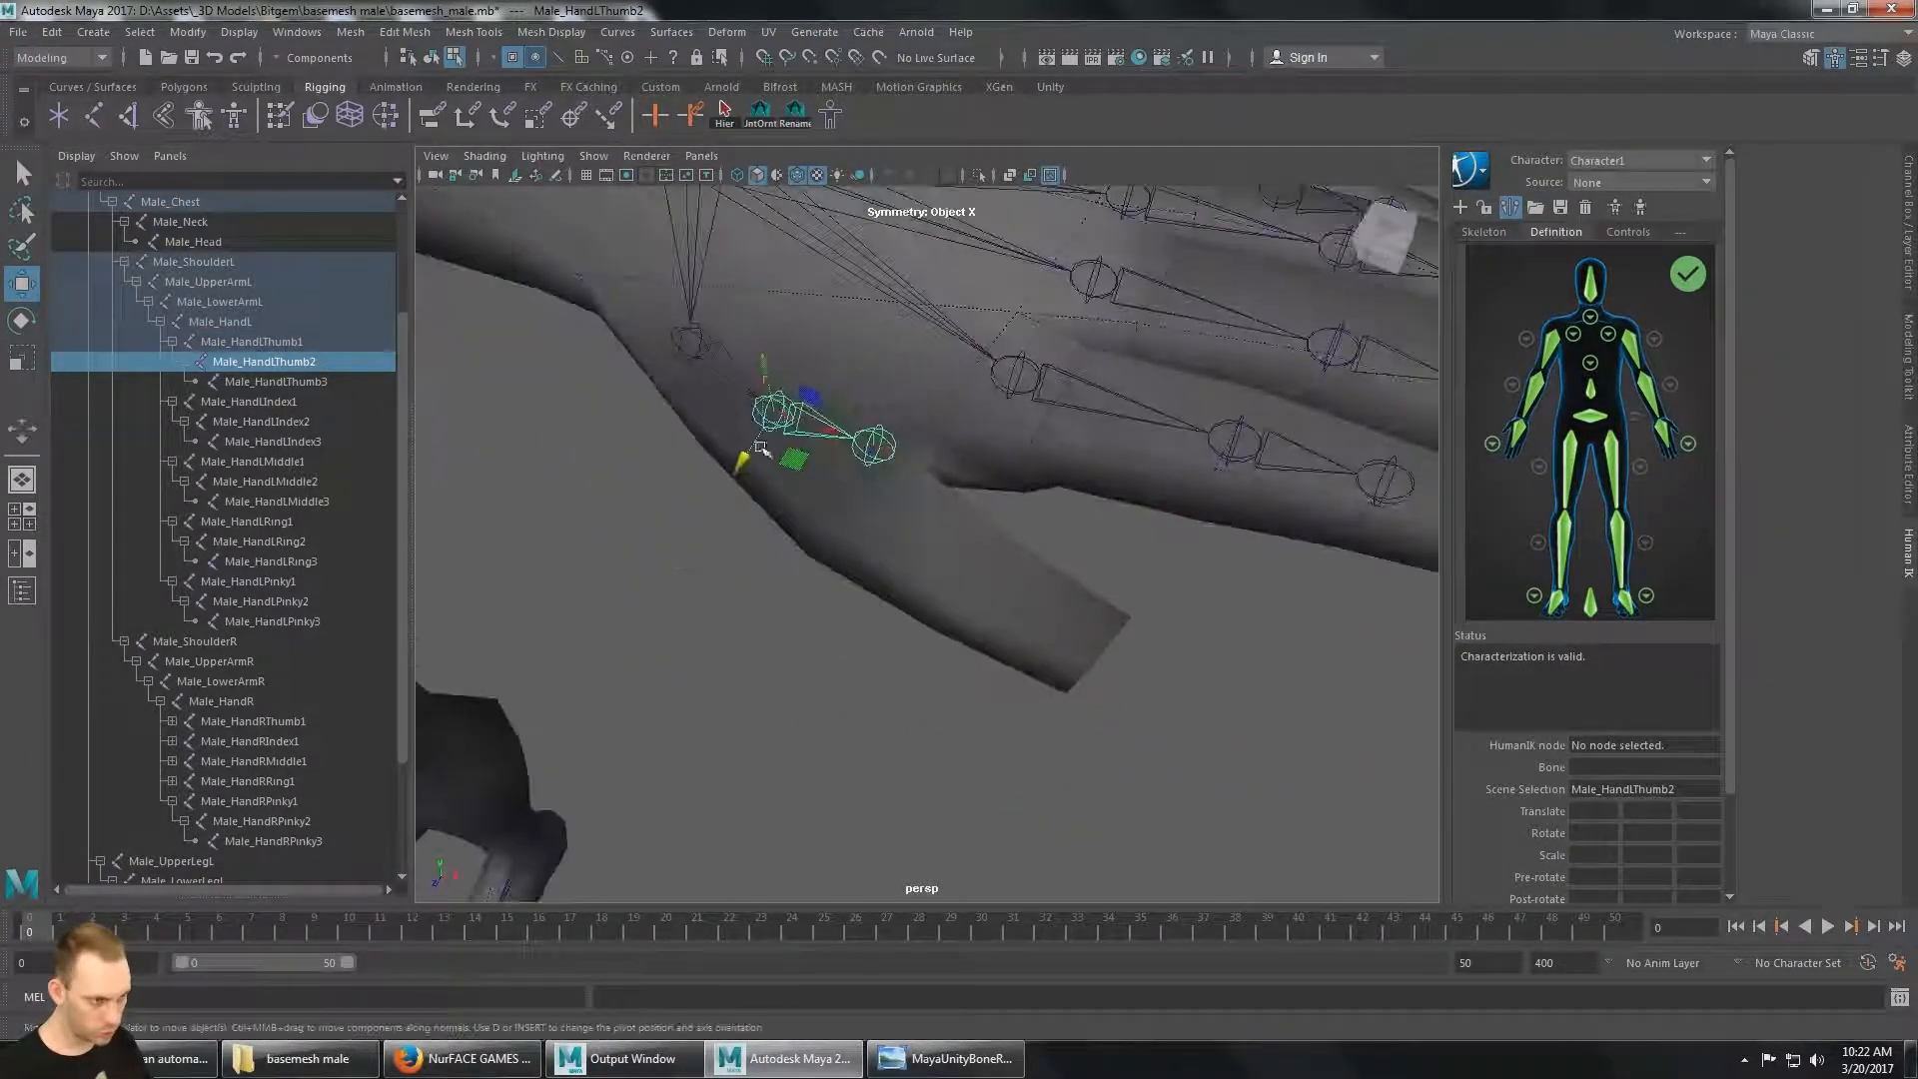
{"action": "left_click_drag", "start_coordinate": [754, 488], "coordinate": [1028, 474], "text": "alt"}
{"action": "key", "text": "Down"}
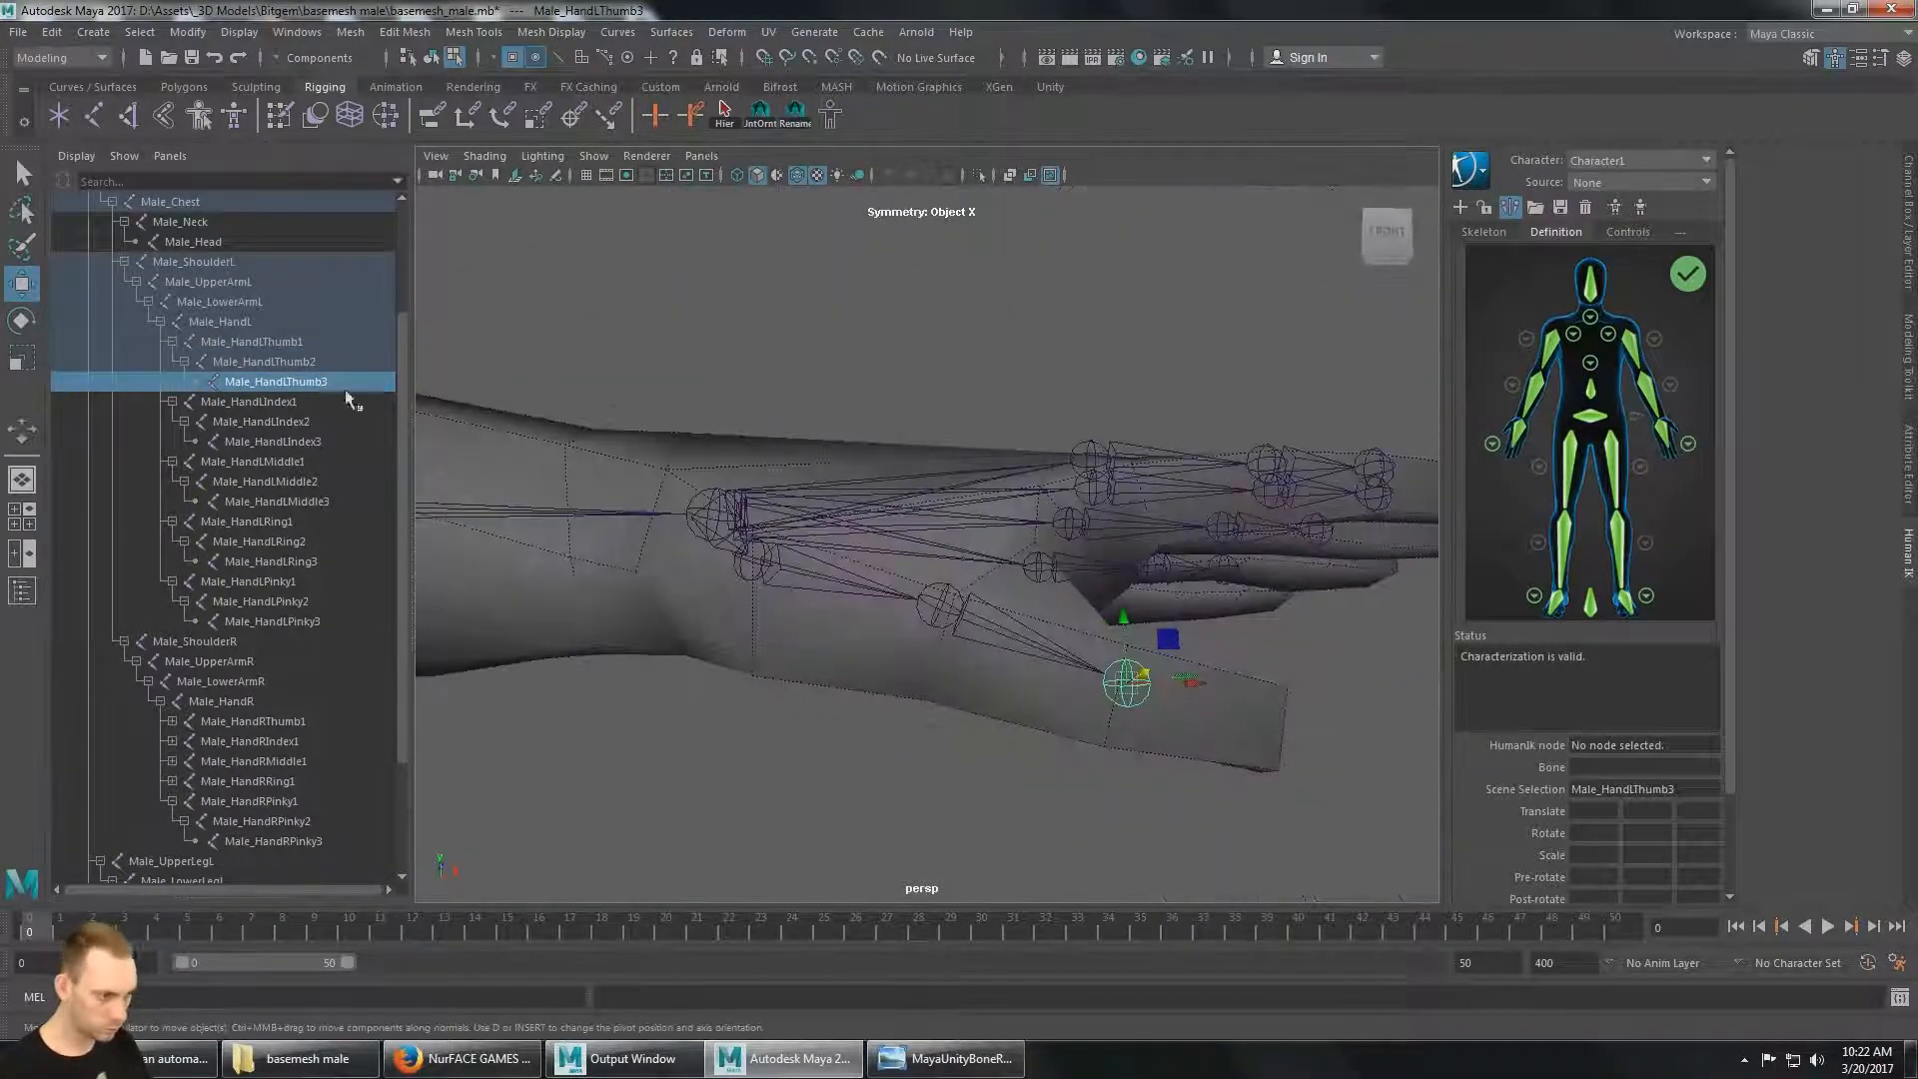
{"action": "left_click", "coordinate": [289, 364]}
{"action": "left_click_drag", "start_coordinate": [942, 543], "coordinate": [942, 587]}
{"action": "left_click", "coordinate": [253, 386]}
{"action": "left_click_drag", "start_coordinate": [1130, 652], "coordinate": [1132, 637]}
Refine the Male_HandLThumb1 joint's position at the thumb base, check the thumb chain and clear the selection.
{"action": "left_click", "coordinate": [252, 342]}
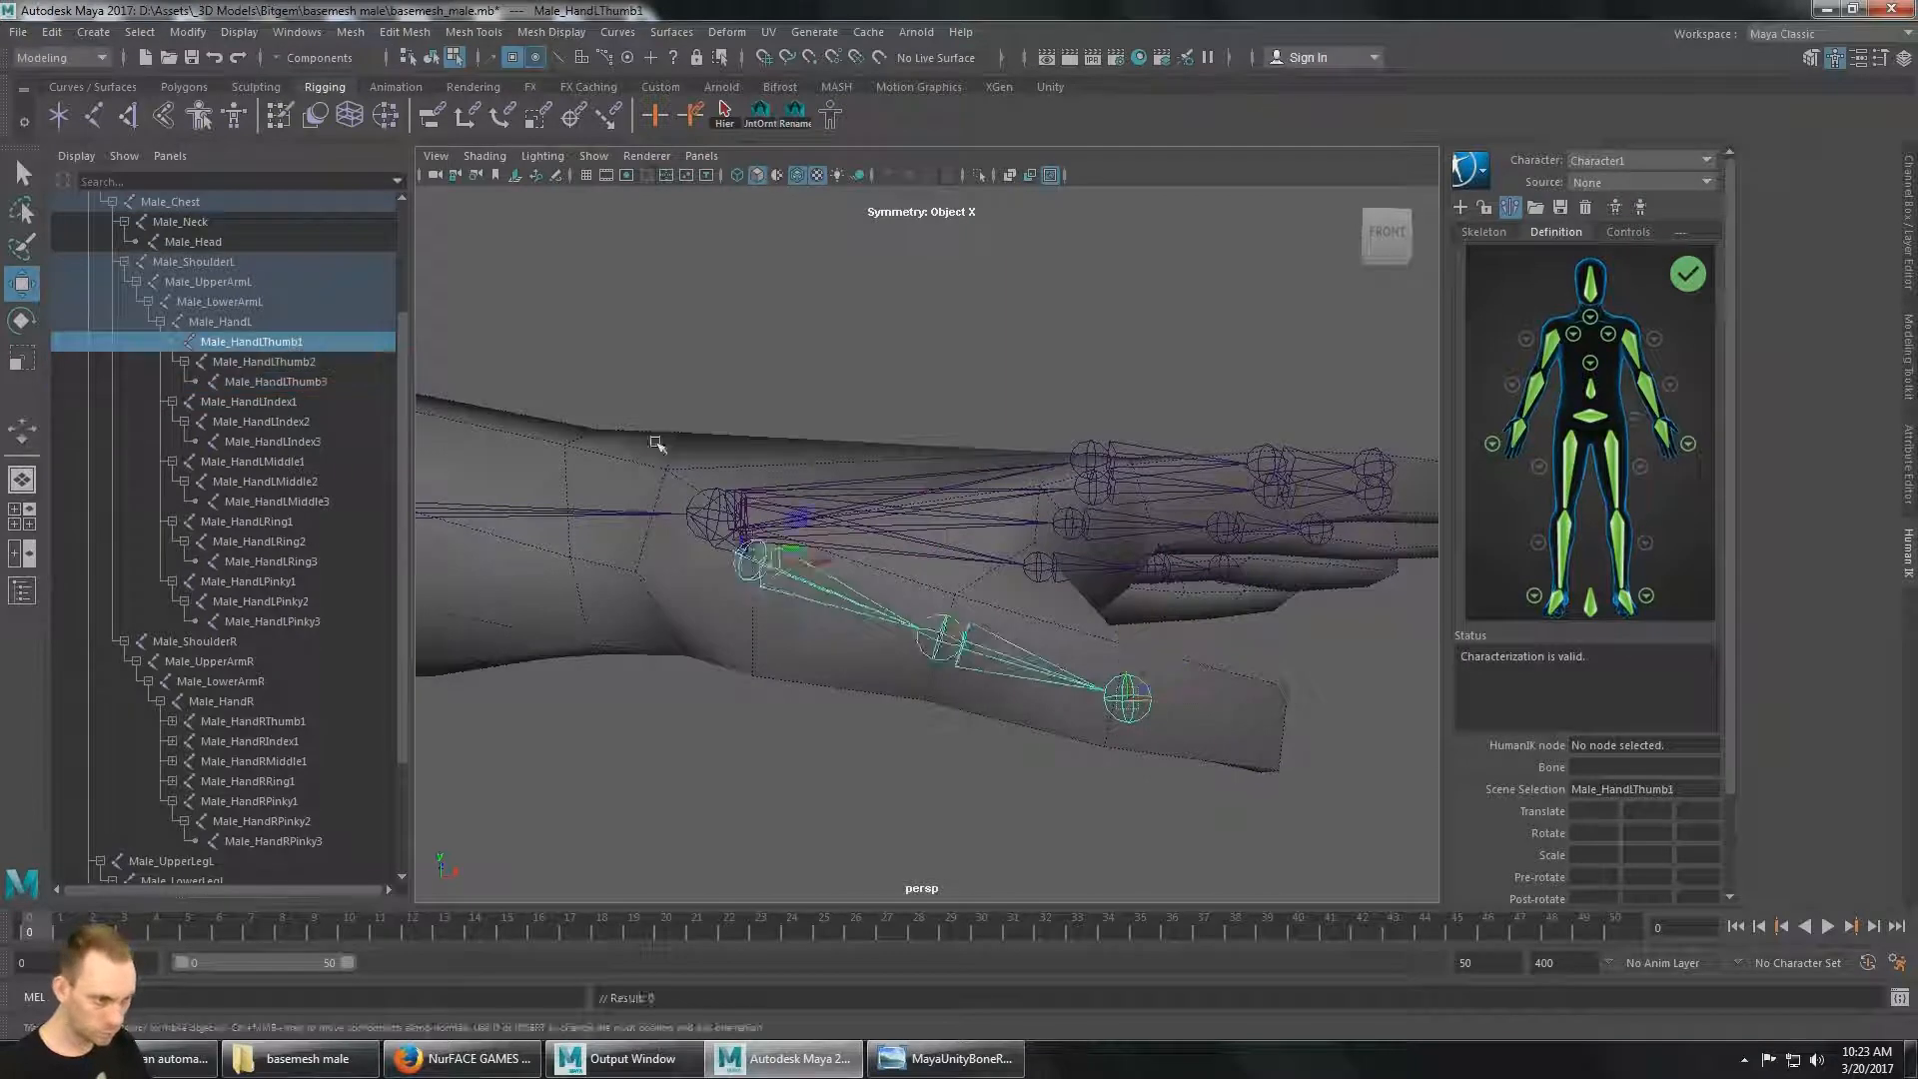
{"action": "left_click_drag", "start_coordinate": [660, 441], "coordinate": [698, 479], "text": "alt"}
{"action": "left_click_drag", "start_coordinate": [716, 508], "coordinate": [716, 539]}
{"action": "left_click_drag", "start_coordinate": [820, 610], "coordinate": [884, 479], "text": "alt"}
{"action": "left_click_drag", "start_coordinate": [817, 392], "coordinate": [700, 499]}
{"action": "left_click", "coordinate": [264, 362]}
{"action": "left_click_drag", "start_coordinate": [805, 549], "coordinate": [982, 516], "text": "alt"}
{"action": "left_click", "coordinate": [1029, 591]}
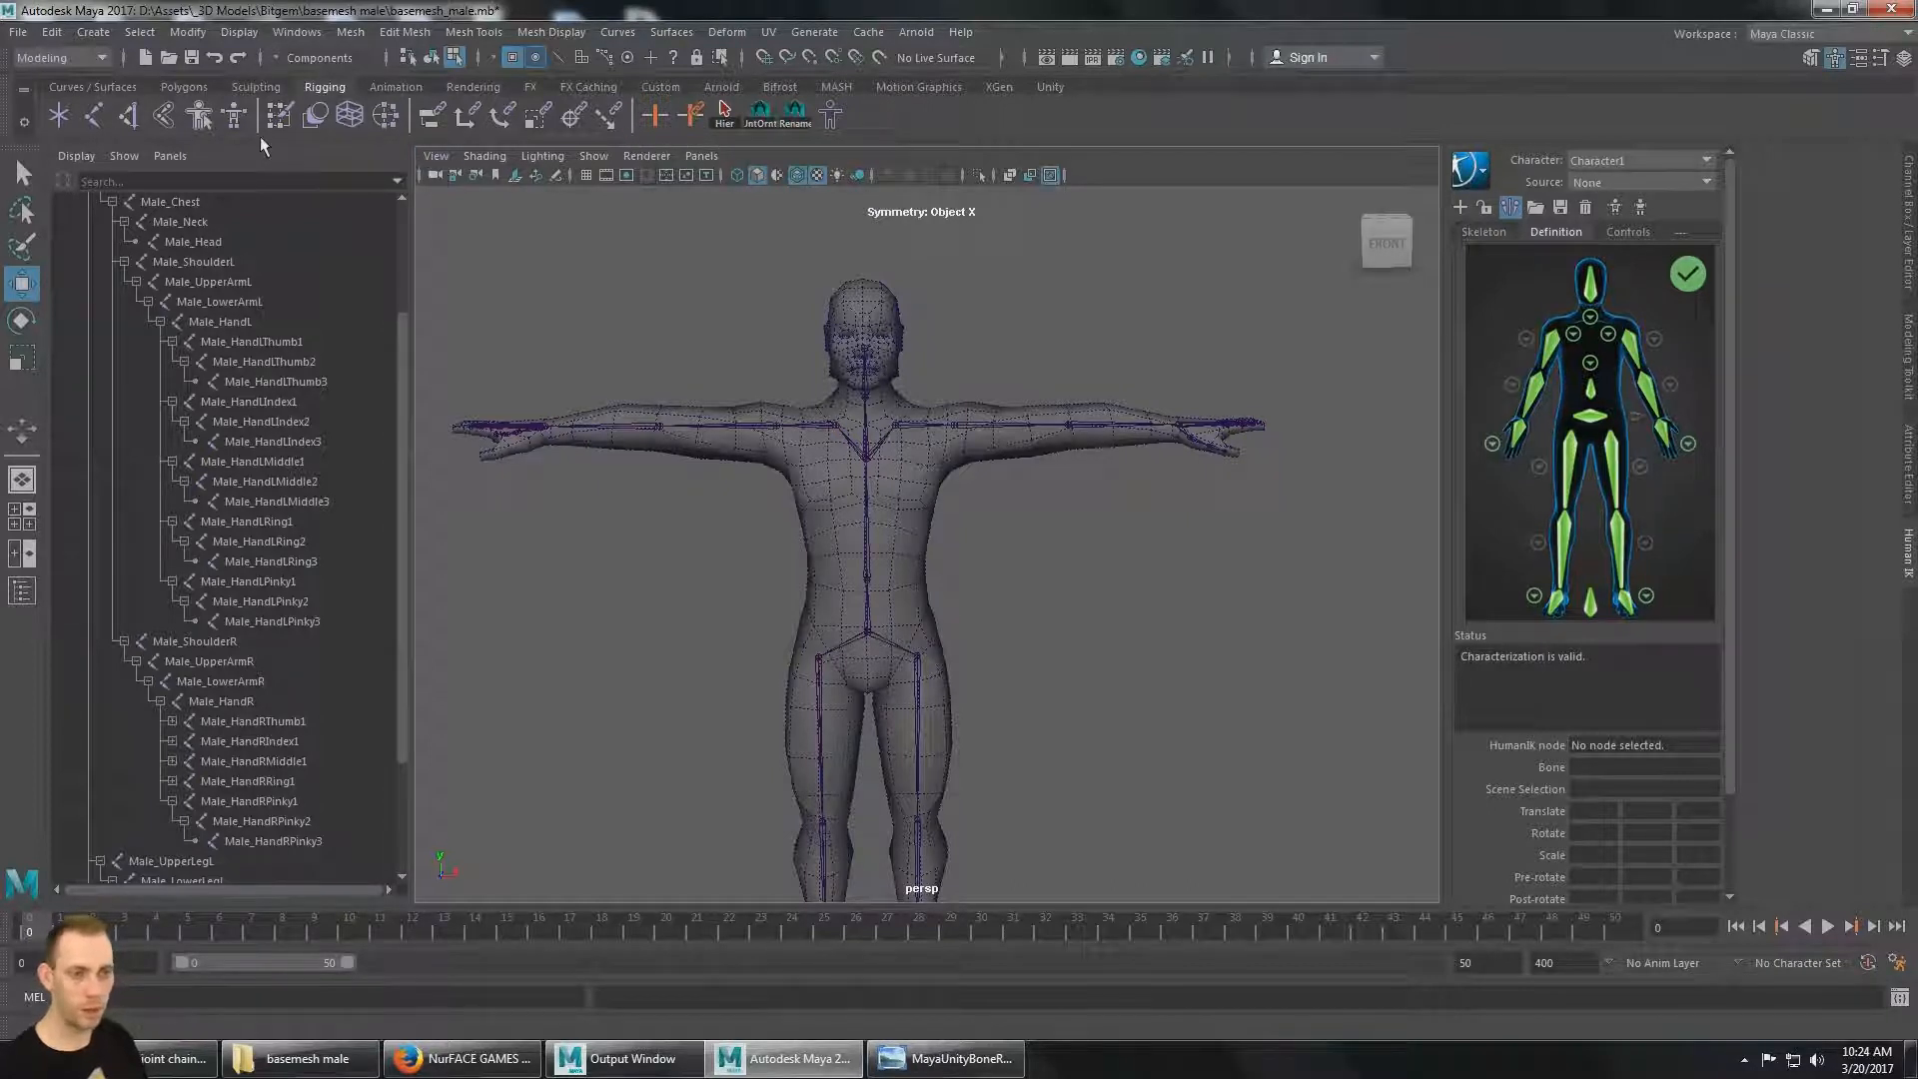
Switch to the Rigging menu set and open the Mirror Joints options, keeping the joint hierarchy in view.
{"action": "left_click", "coordinate": [99, 58]}
{"action": "left_click", "coordinate": [77, 104]}
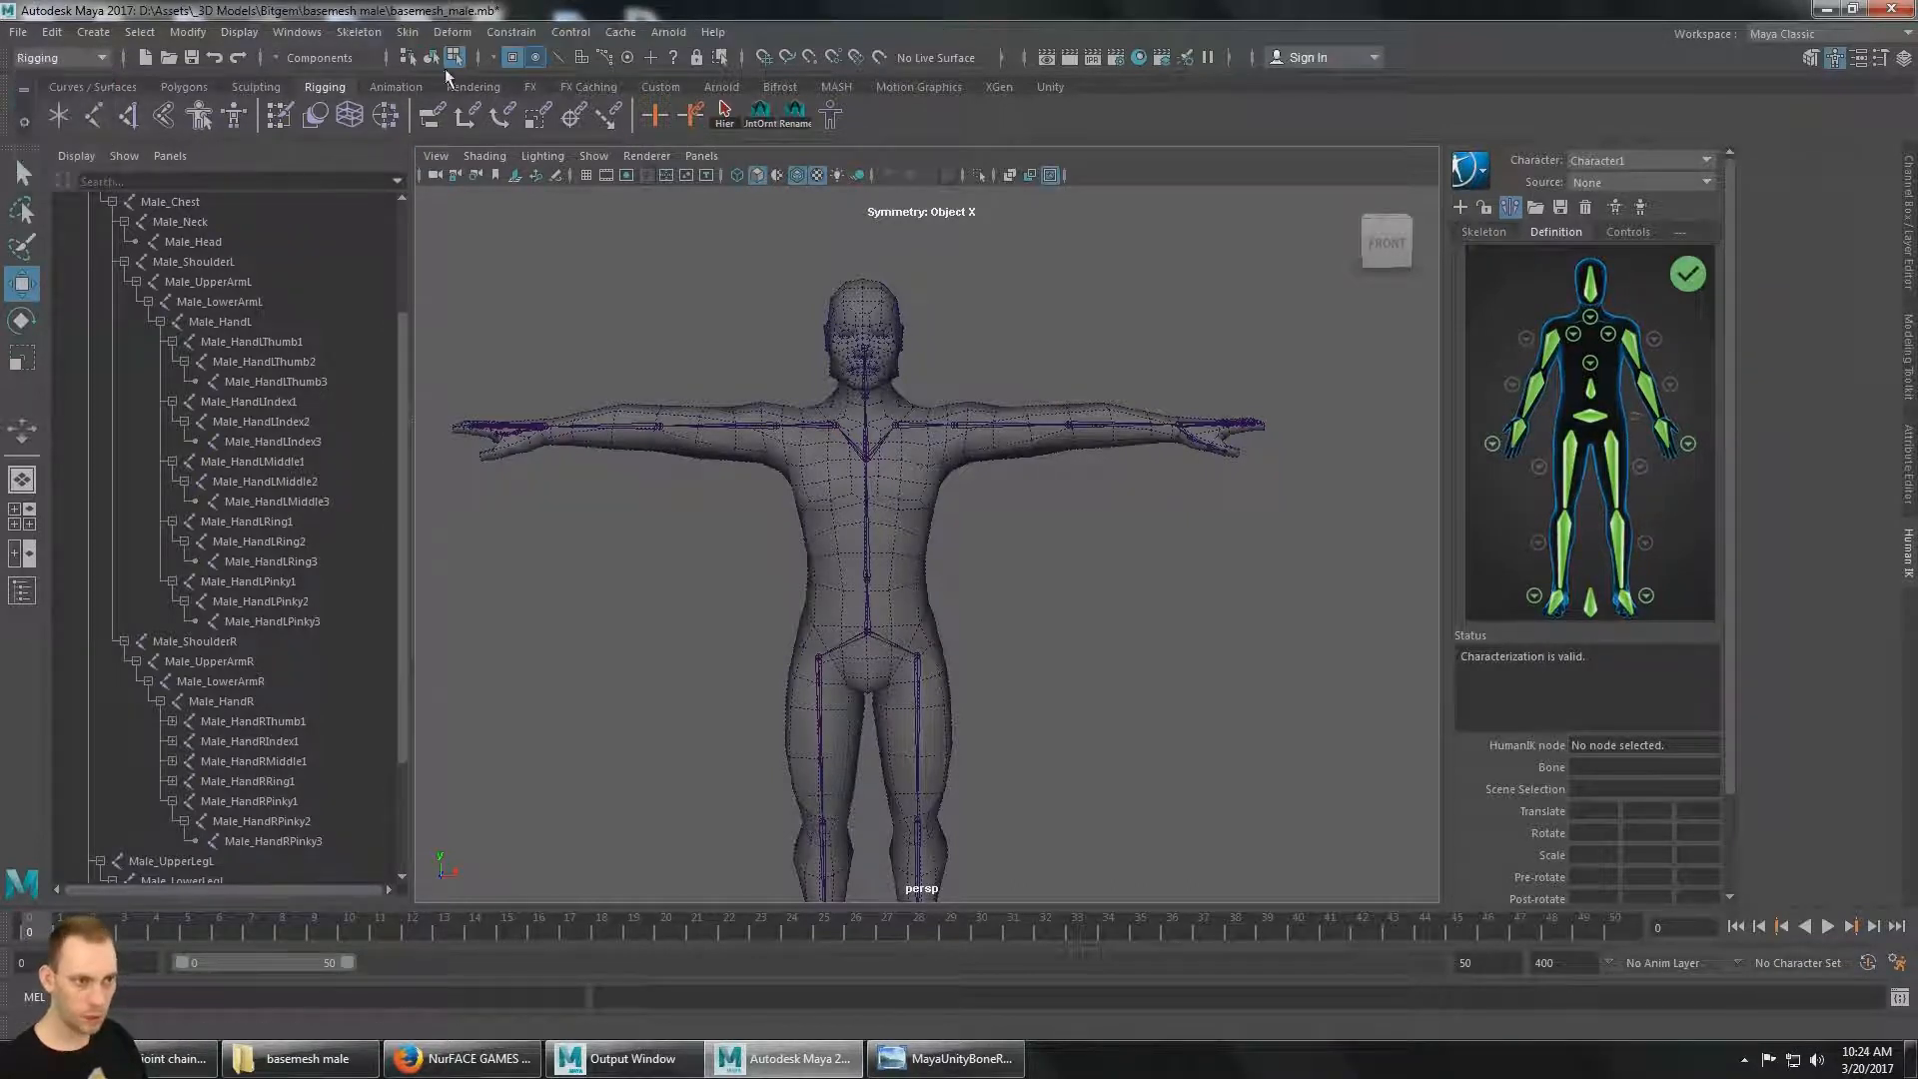
{"action": "left_click", "coordinate": [360, 34]}
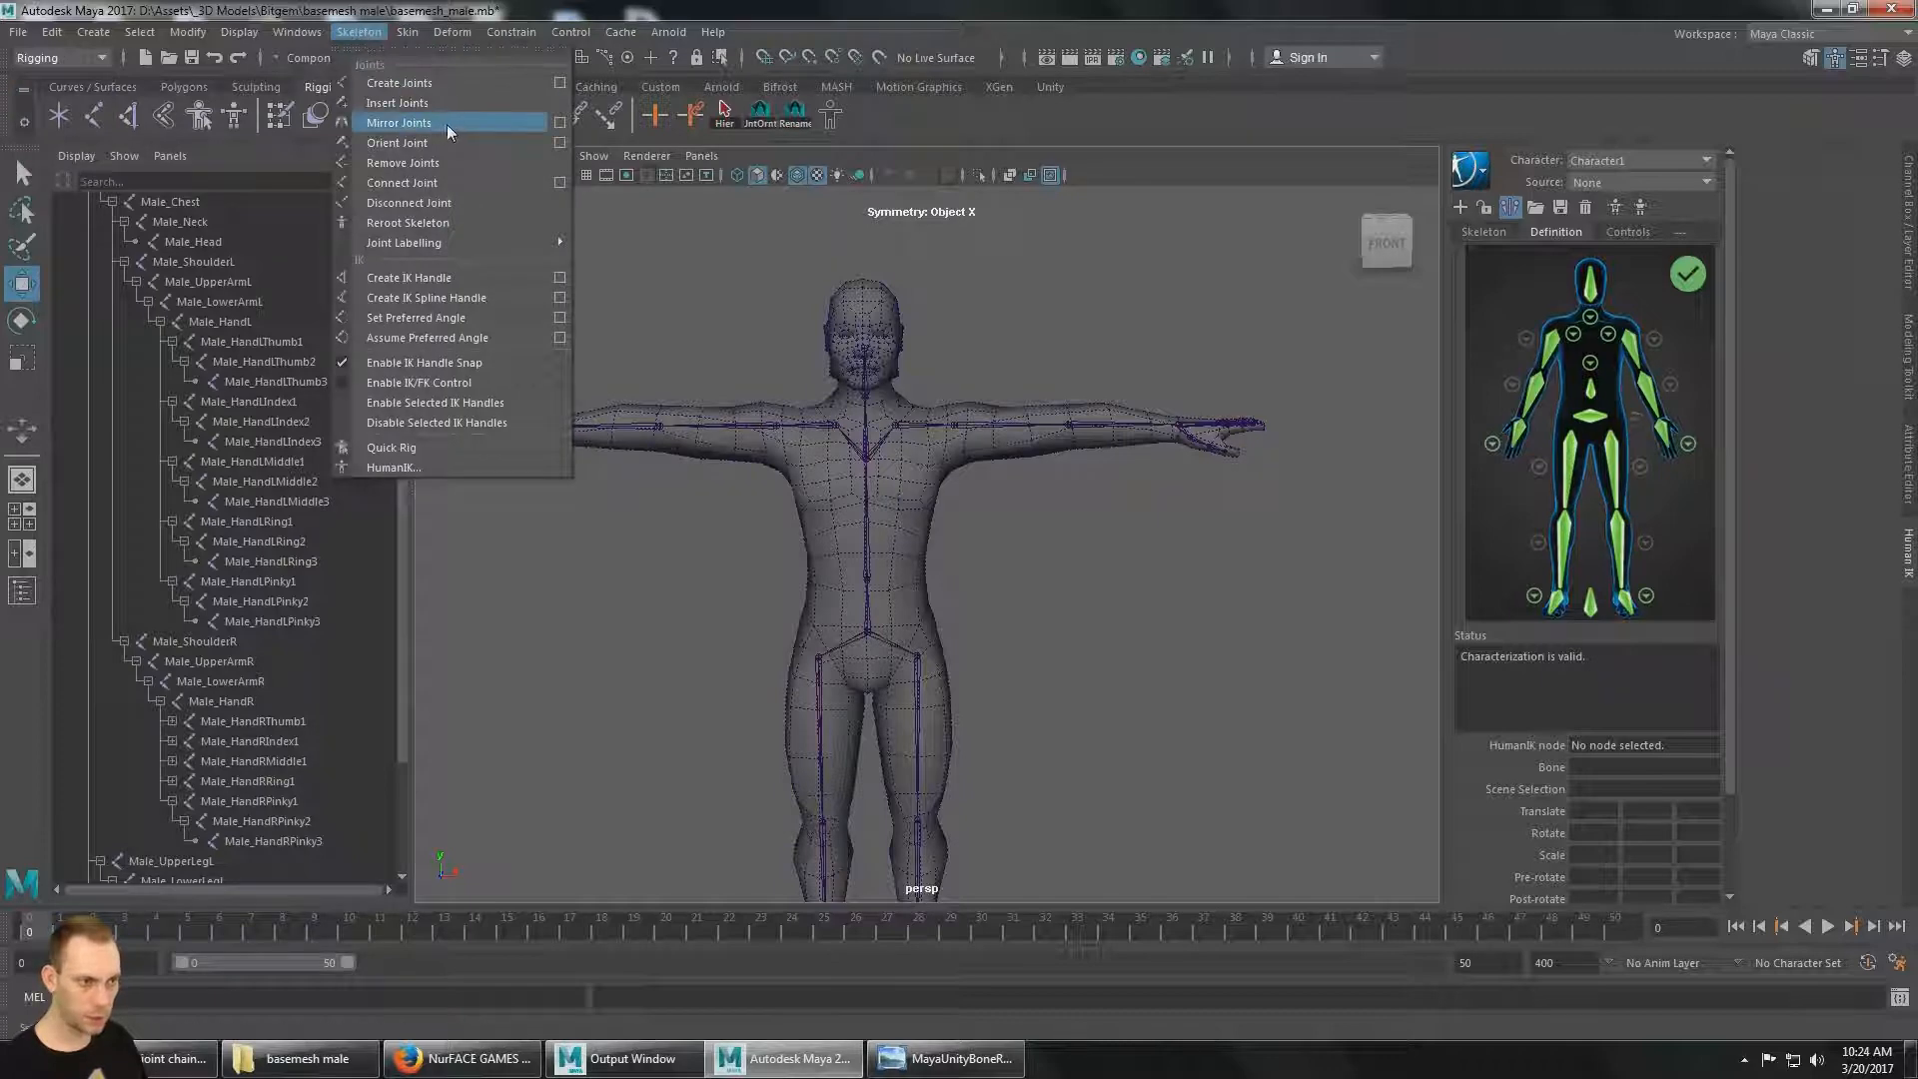
{"action": "left_click", "coordinate": [561, 123]}
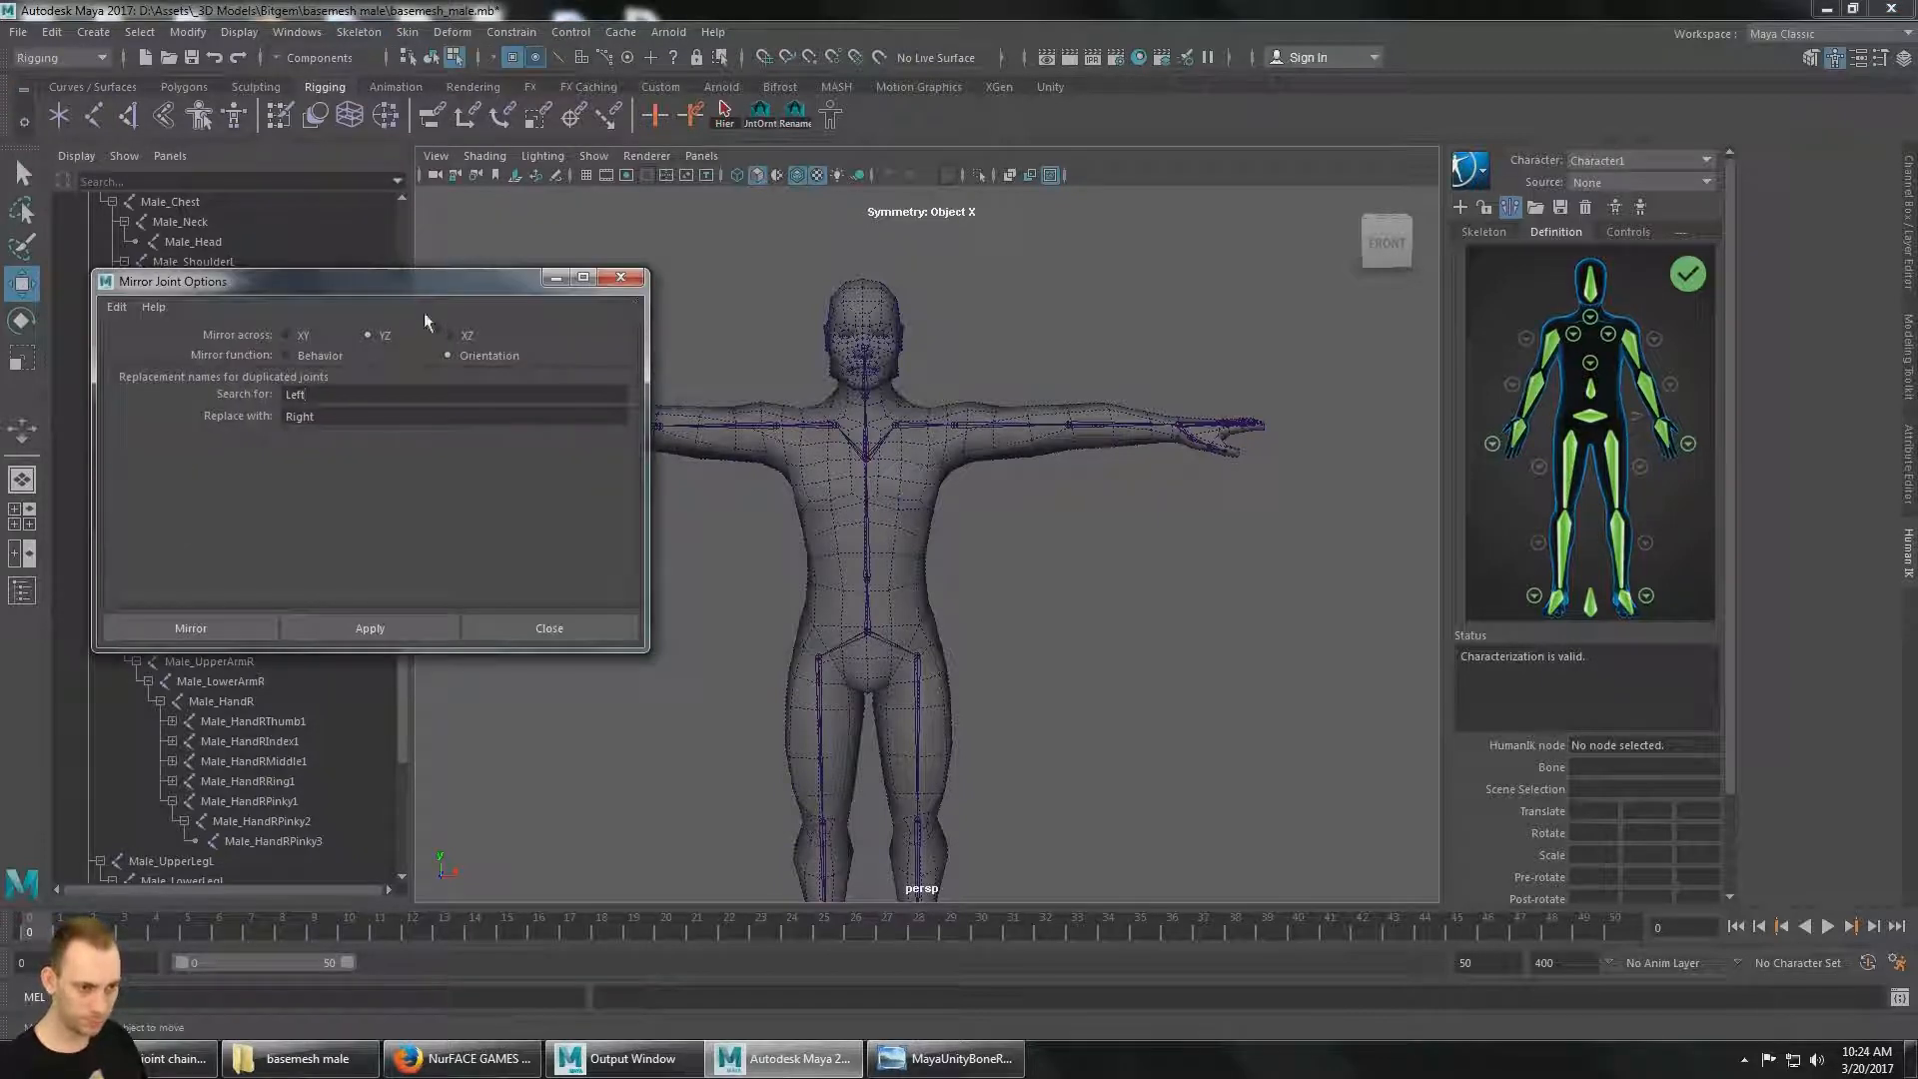
{"action": "left_click_drag", "start_coordinate": [386, 285], "coordinate": [741, 158]}
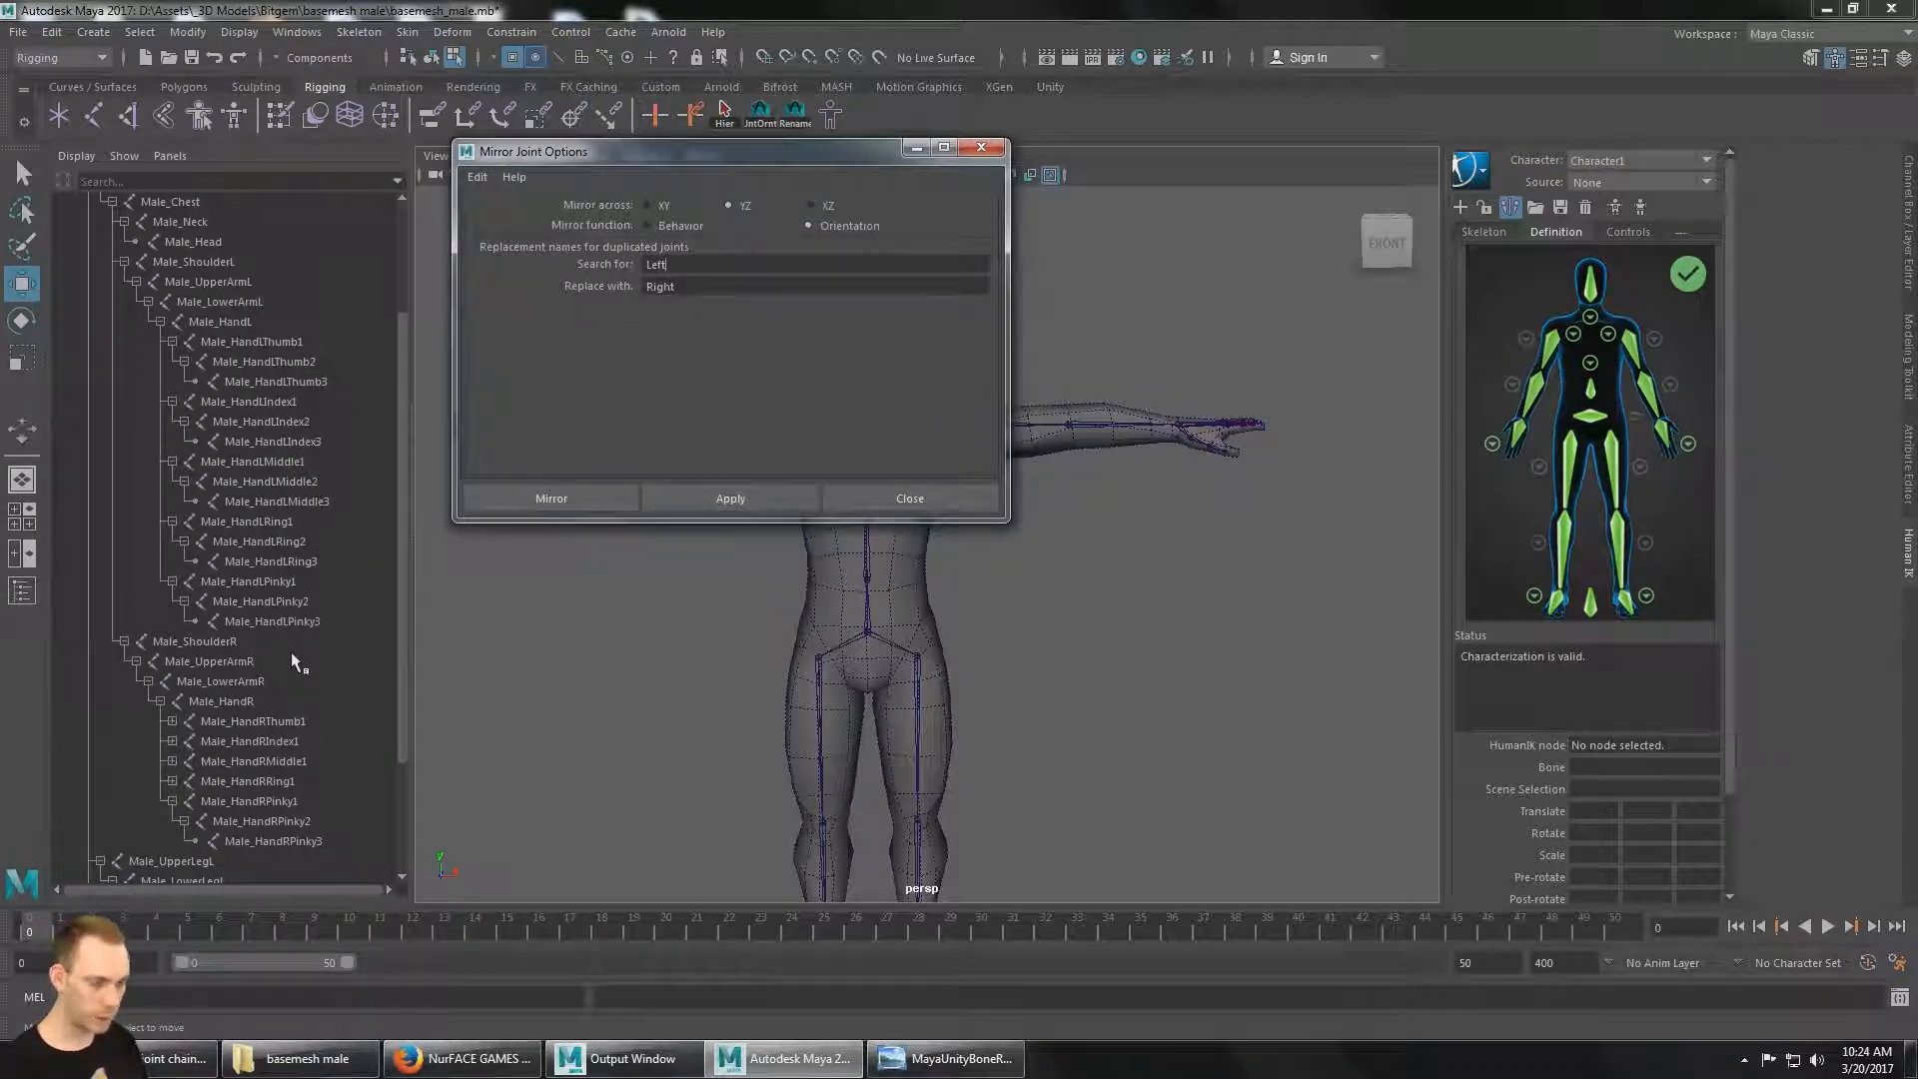
{"action": "left_click_drag", "start_coordinate": [770, 153], "coordinate": [654, 180]}
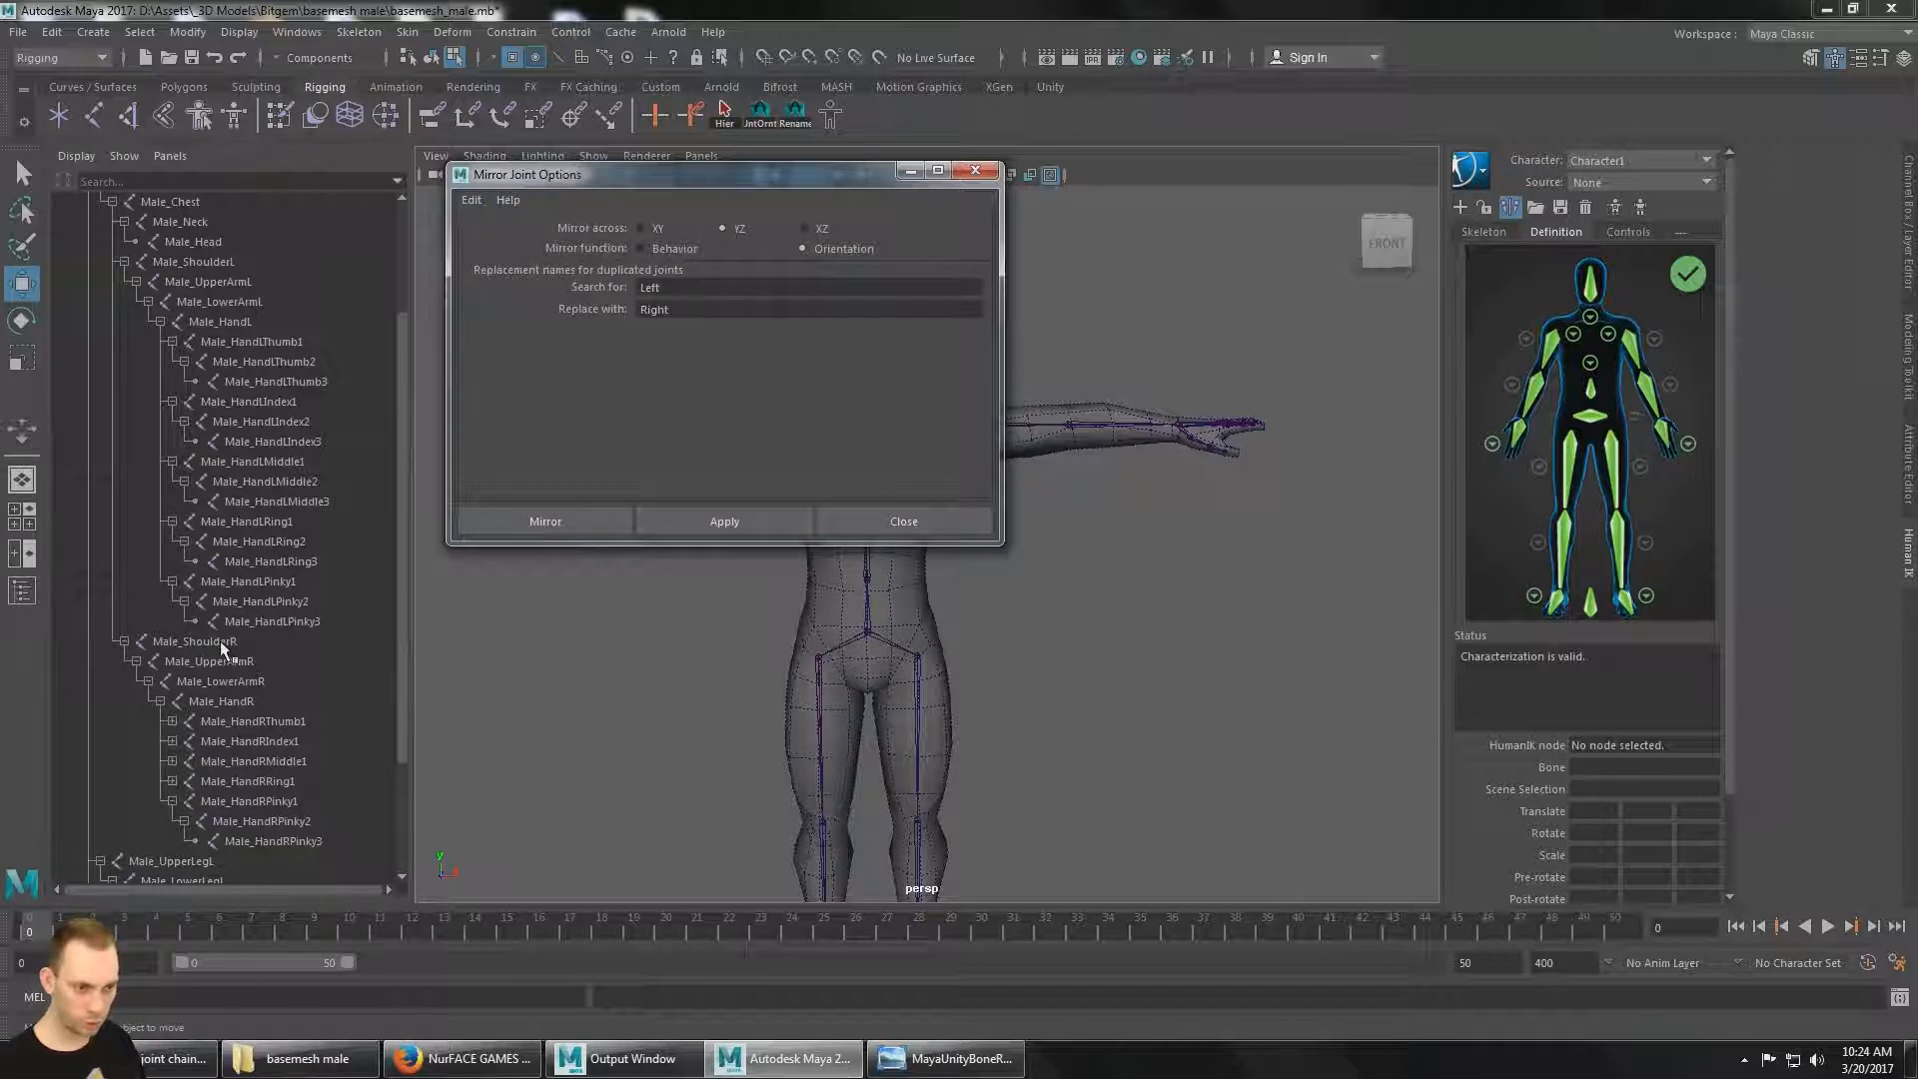
Set Mirror Joints to replace L with R in duplicated names and try mirroring the Male_ShoulderL chain across YZ with Orientation.
{"action": "left_click", "coordinate": [219, 261]}
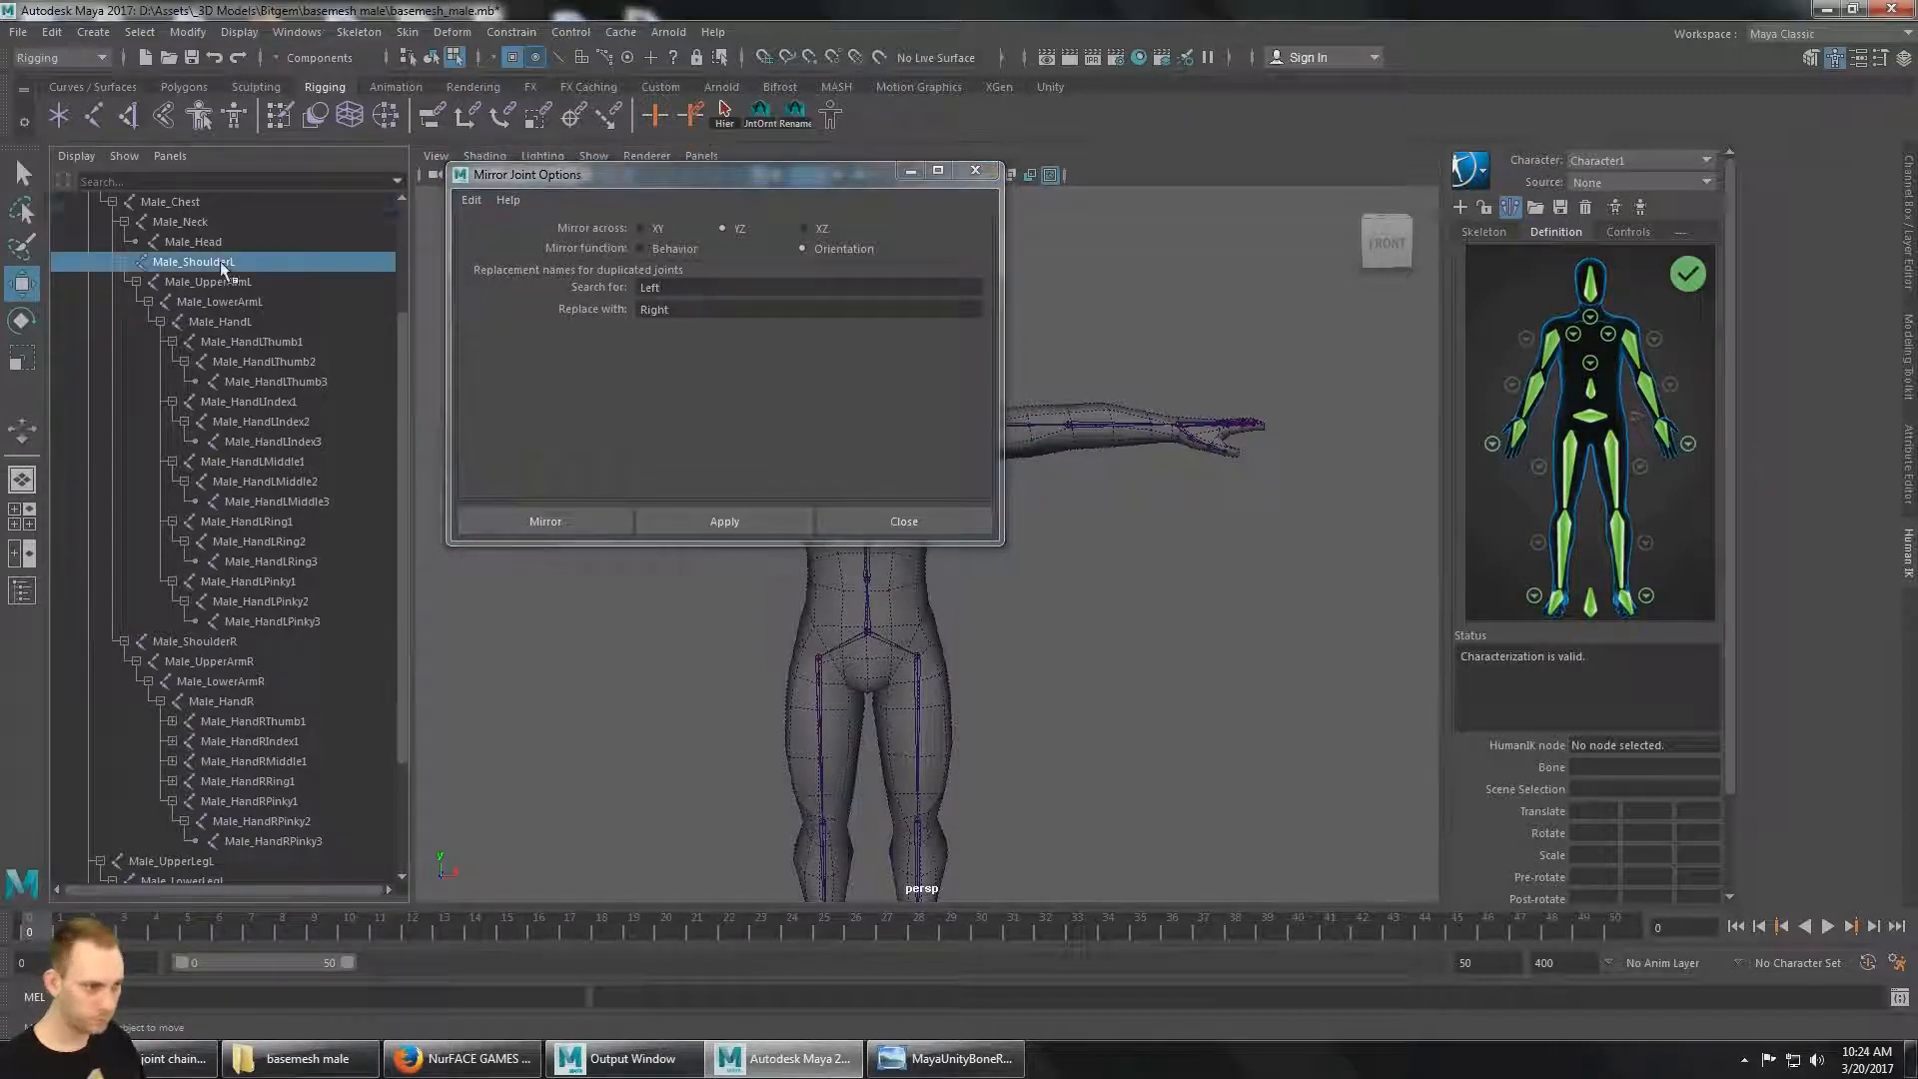
{"action": "left_click_drag", "start_coordinate": [754, 183], "coordinate": [403, 218]}
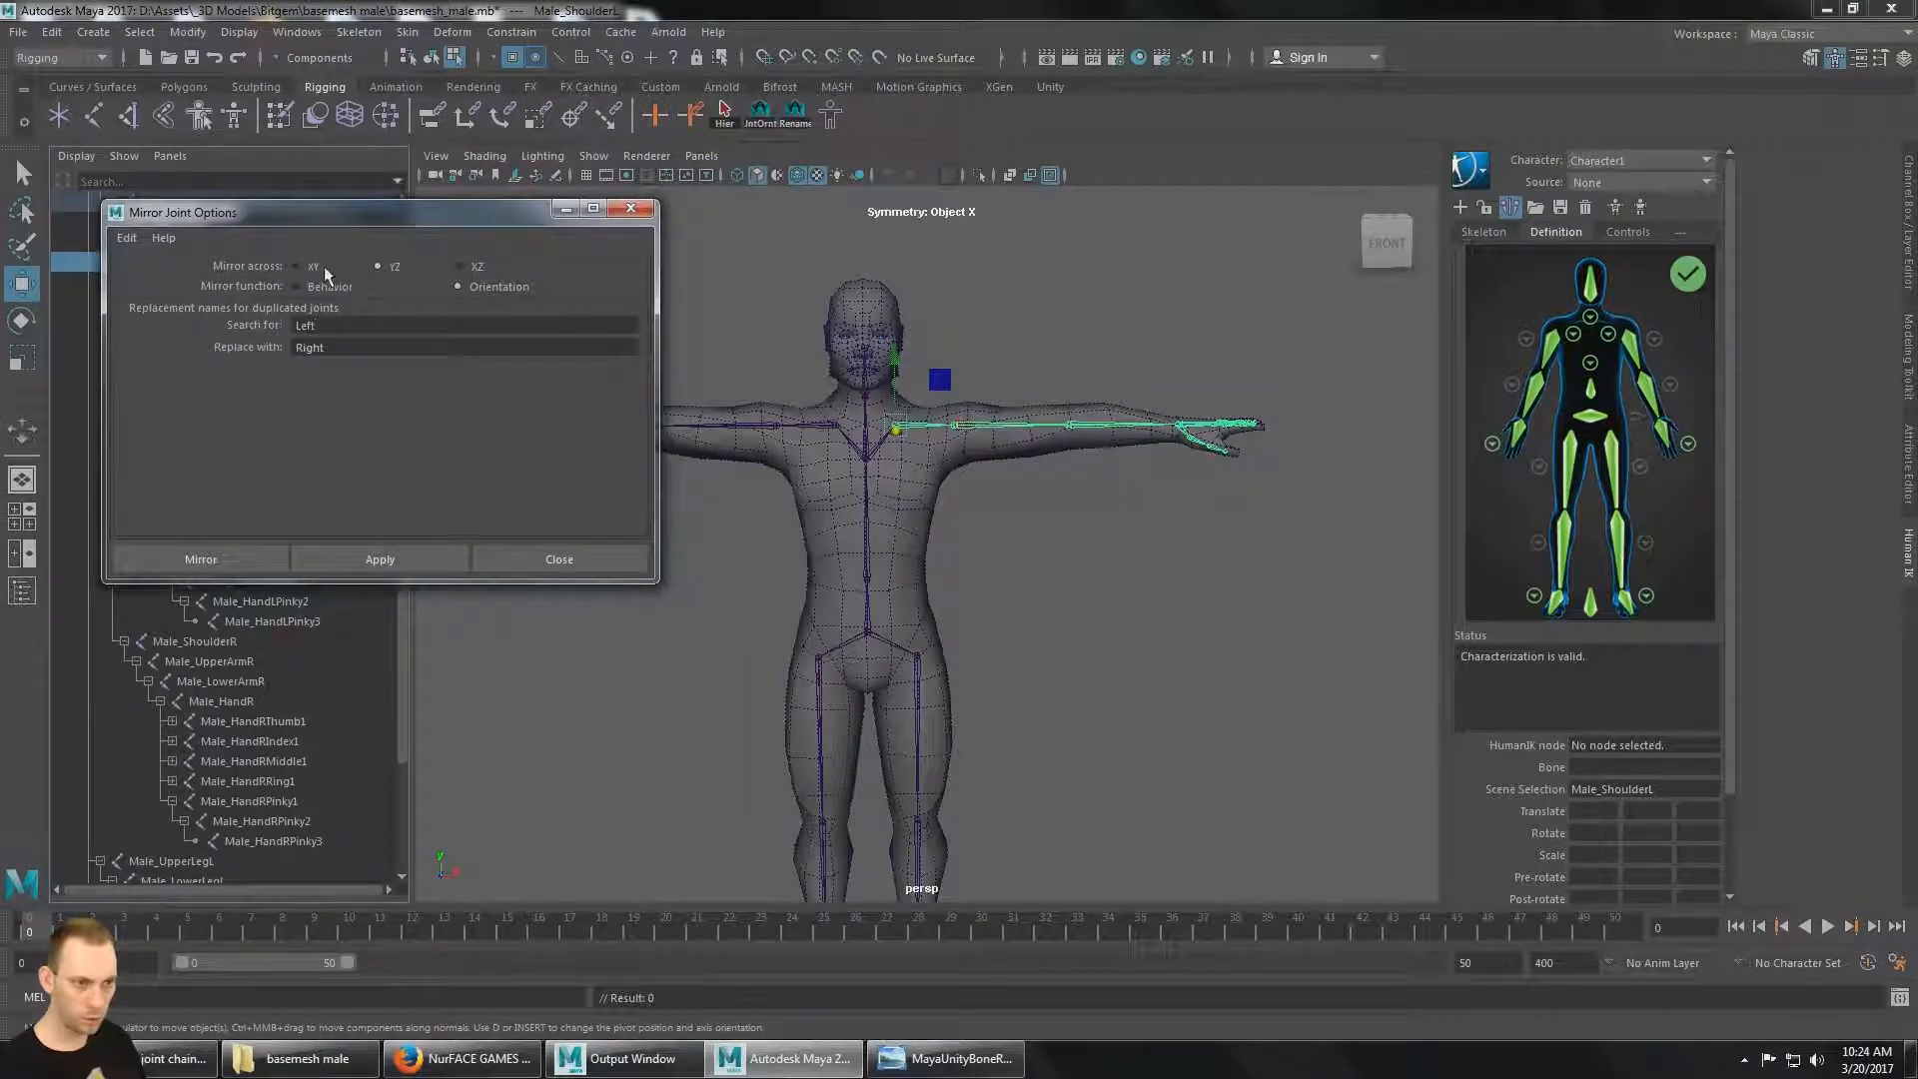
{"action": "left_click", "coordinate": [373, 352]}
{"action": "key", "text": "BackSpace"}
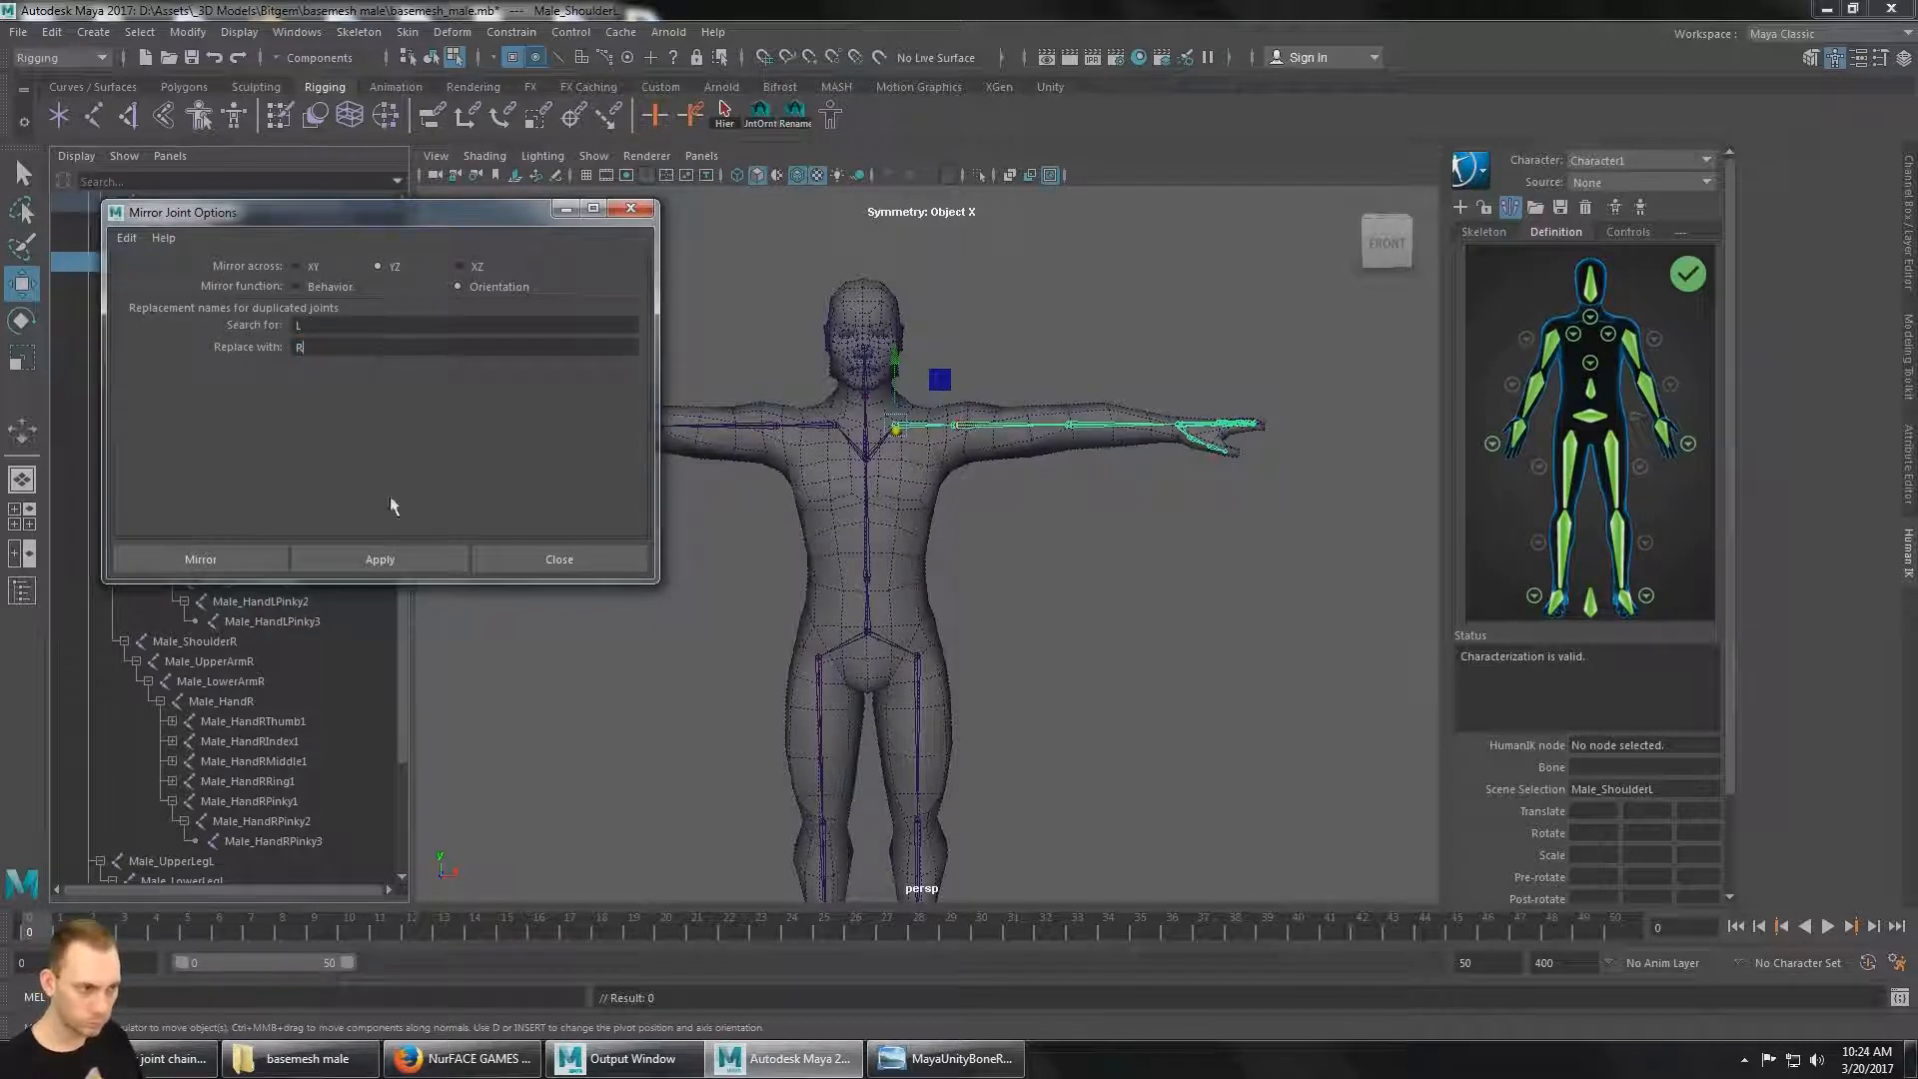
{"action": "left_click_drag", "start_coordinate": [379, 224], "coordinate": [1478, 147]}
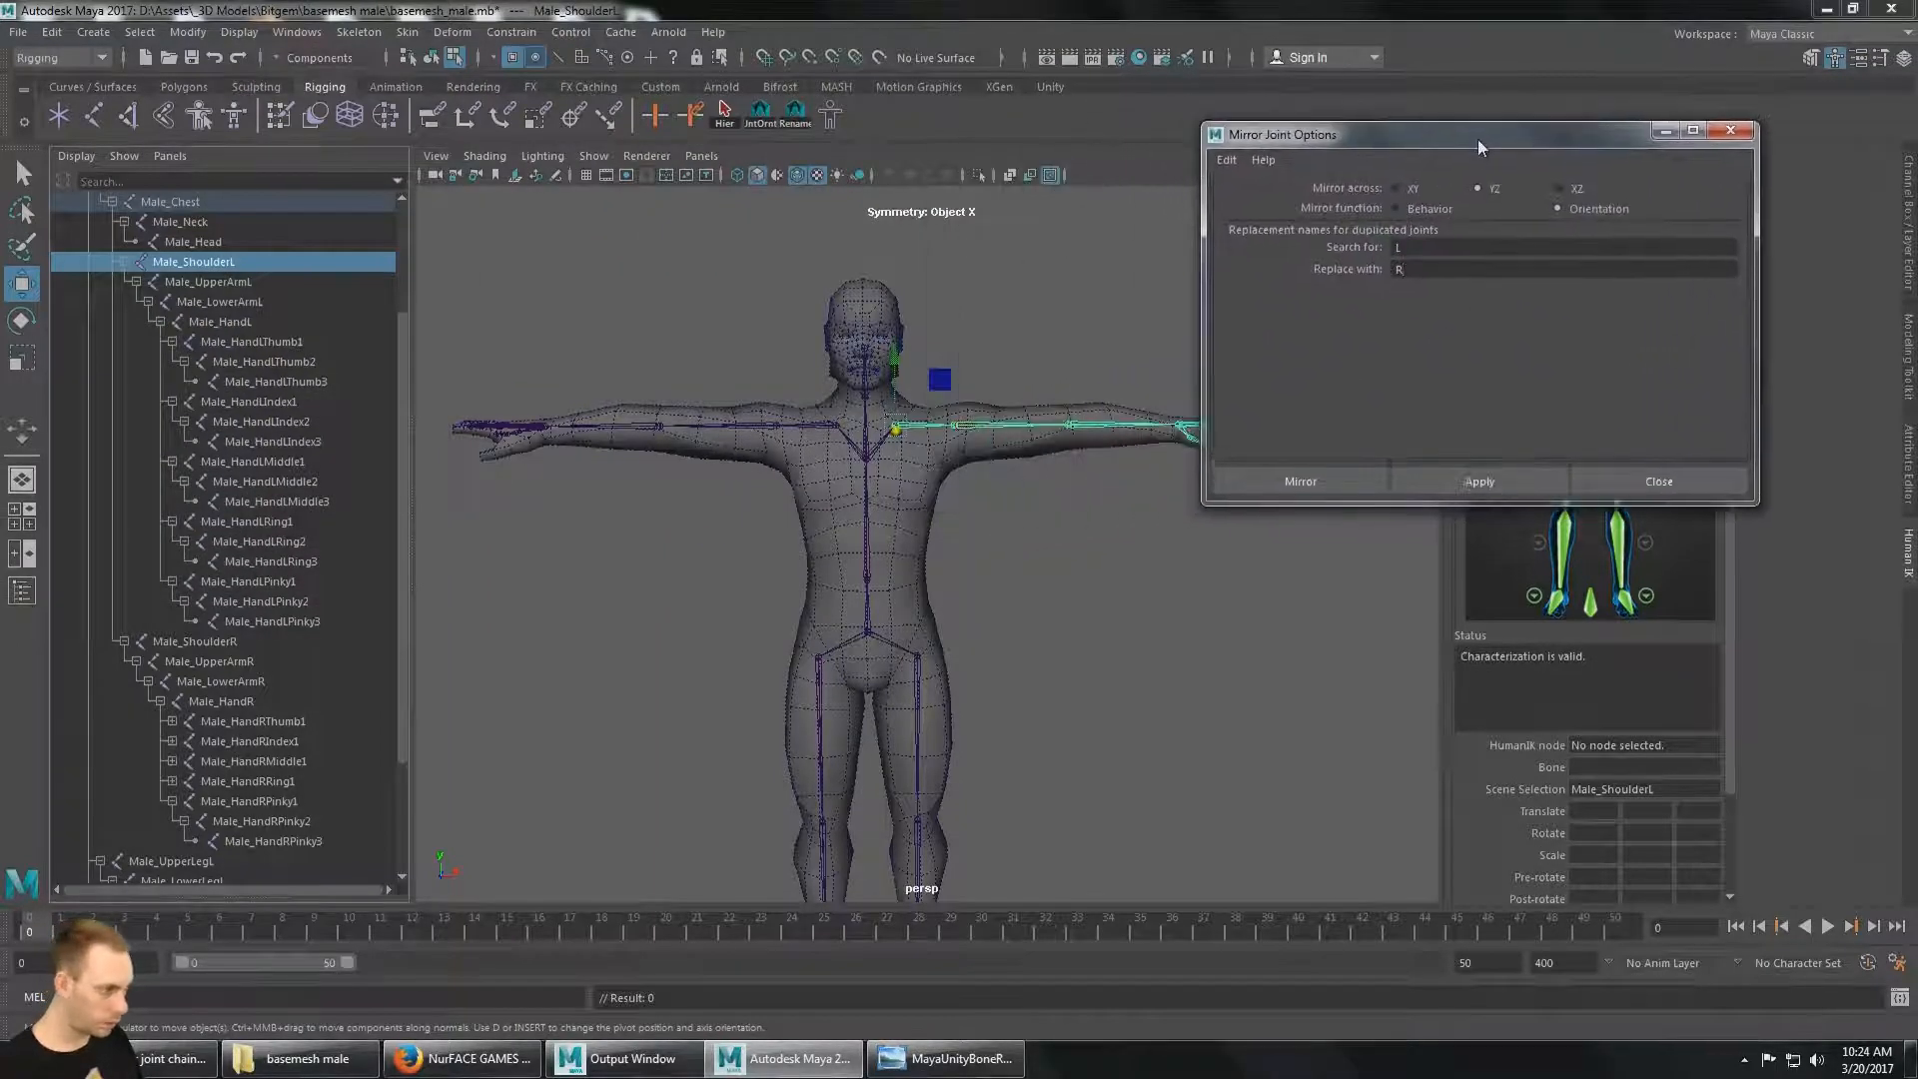
{"action": "left_click", "coordinate": [1366, 485]}
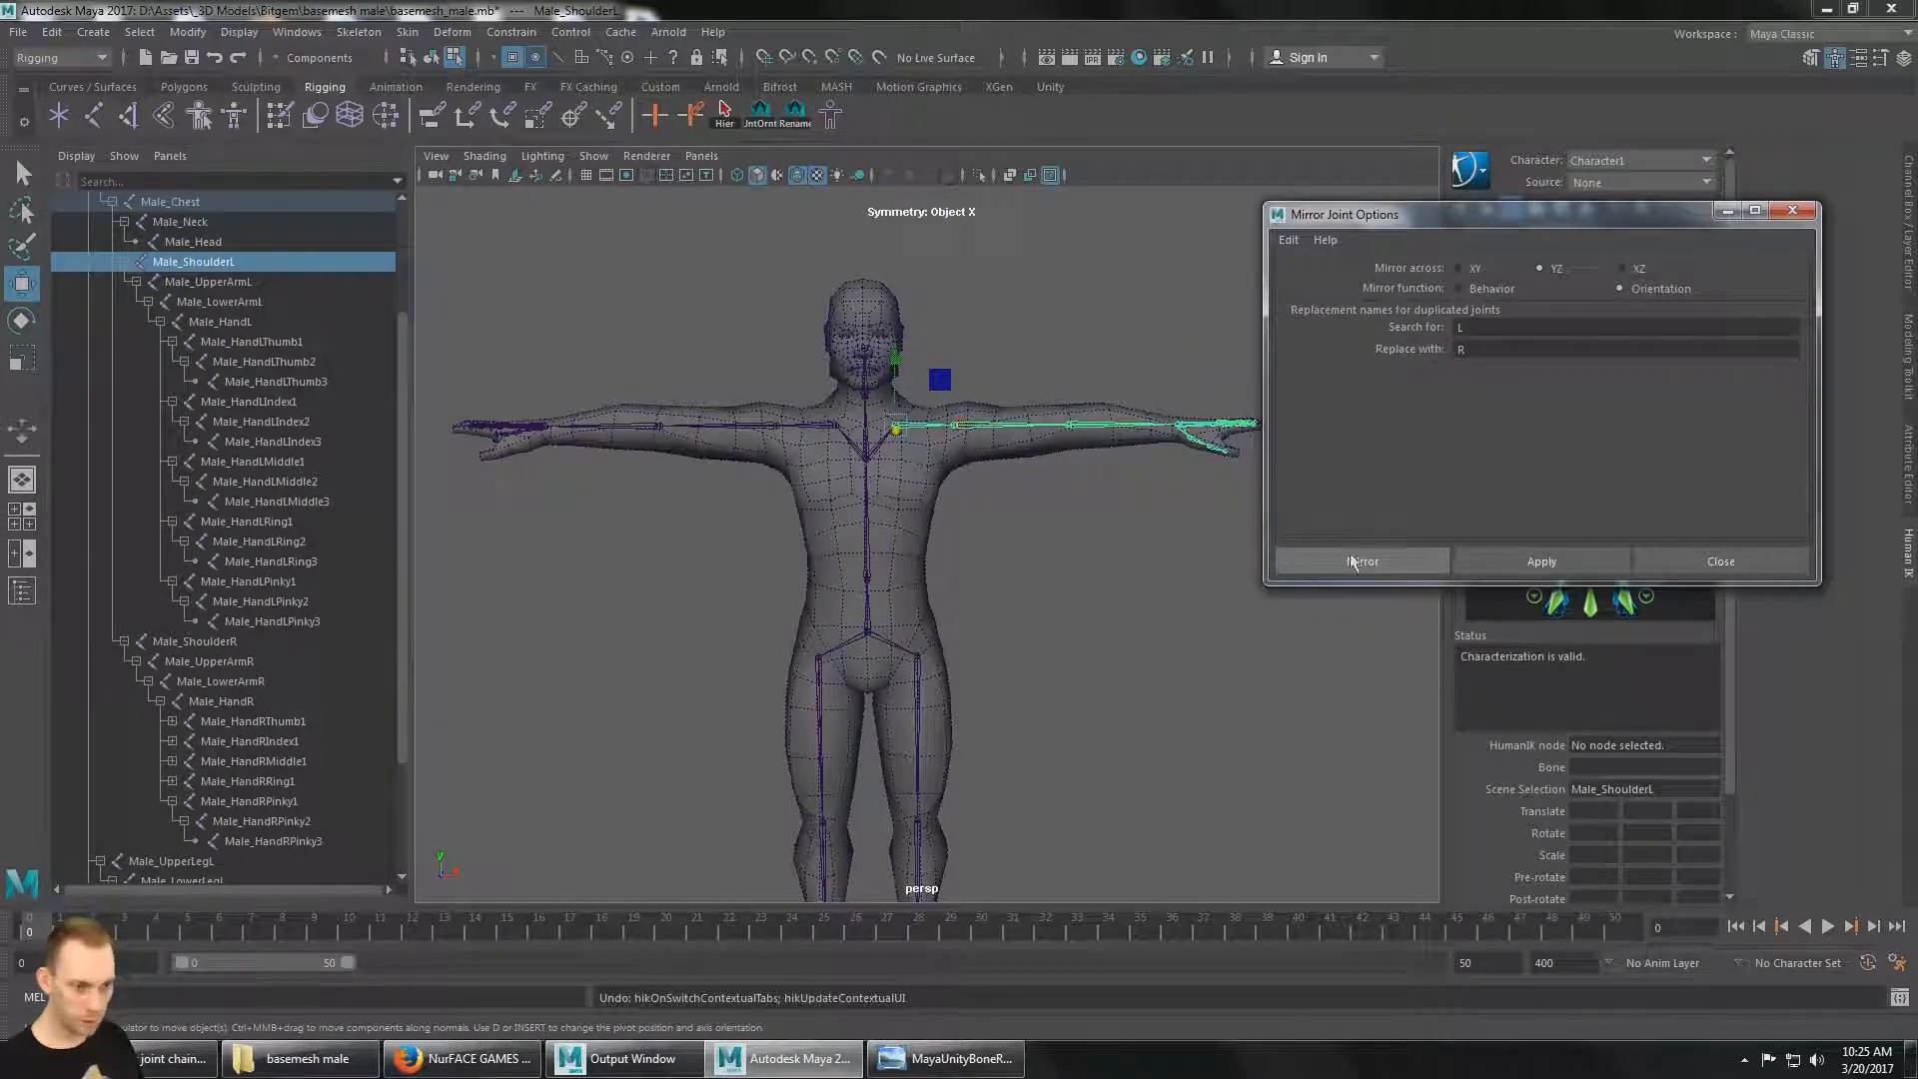
Delete the Male_ShoulderR chain and mirror the Male_ShoulderL chain across YZ to rebuild the right arm.
{"action": "left_click", "coordinate": [238, 649]}
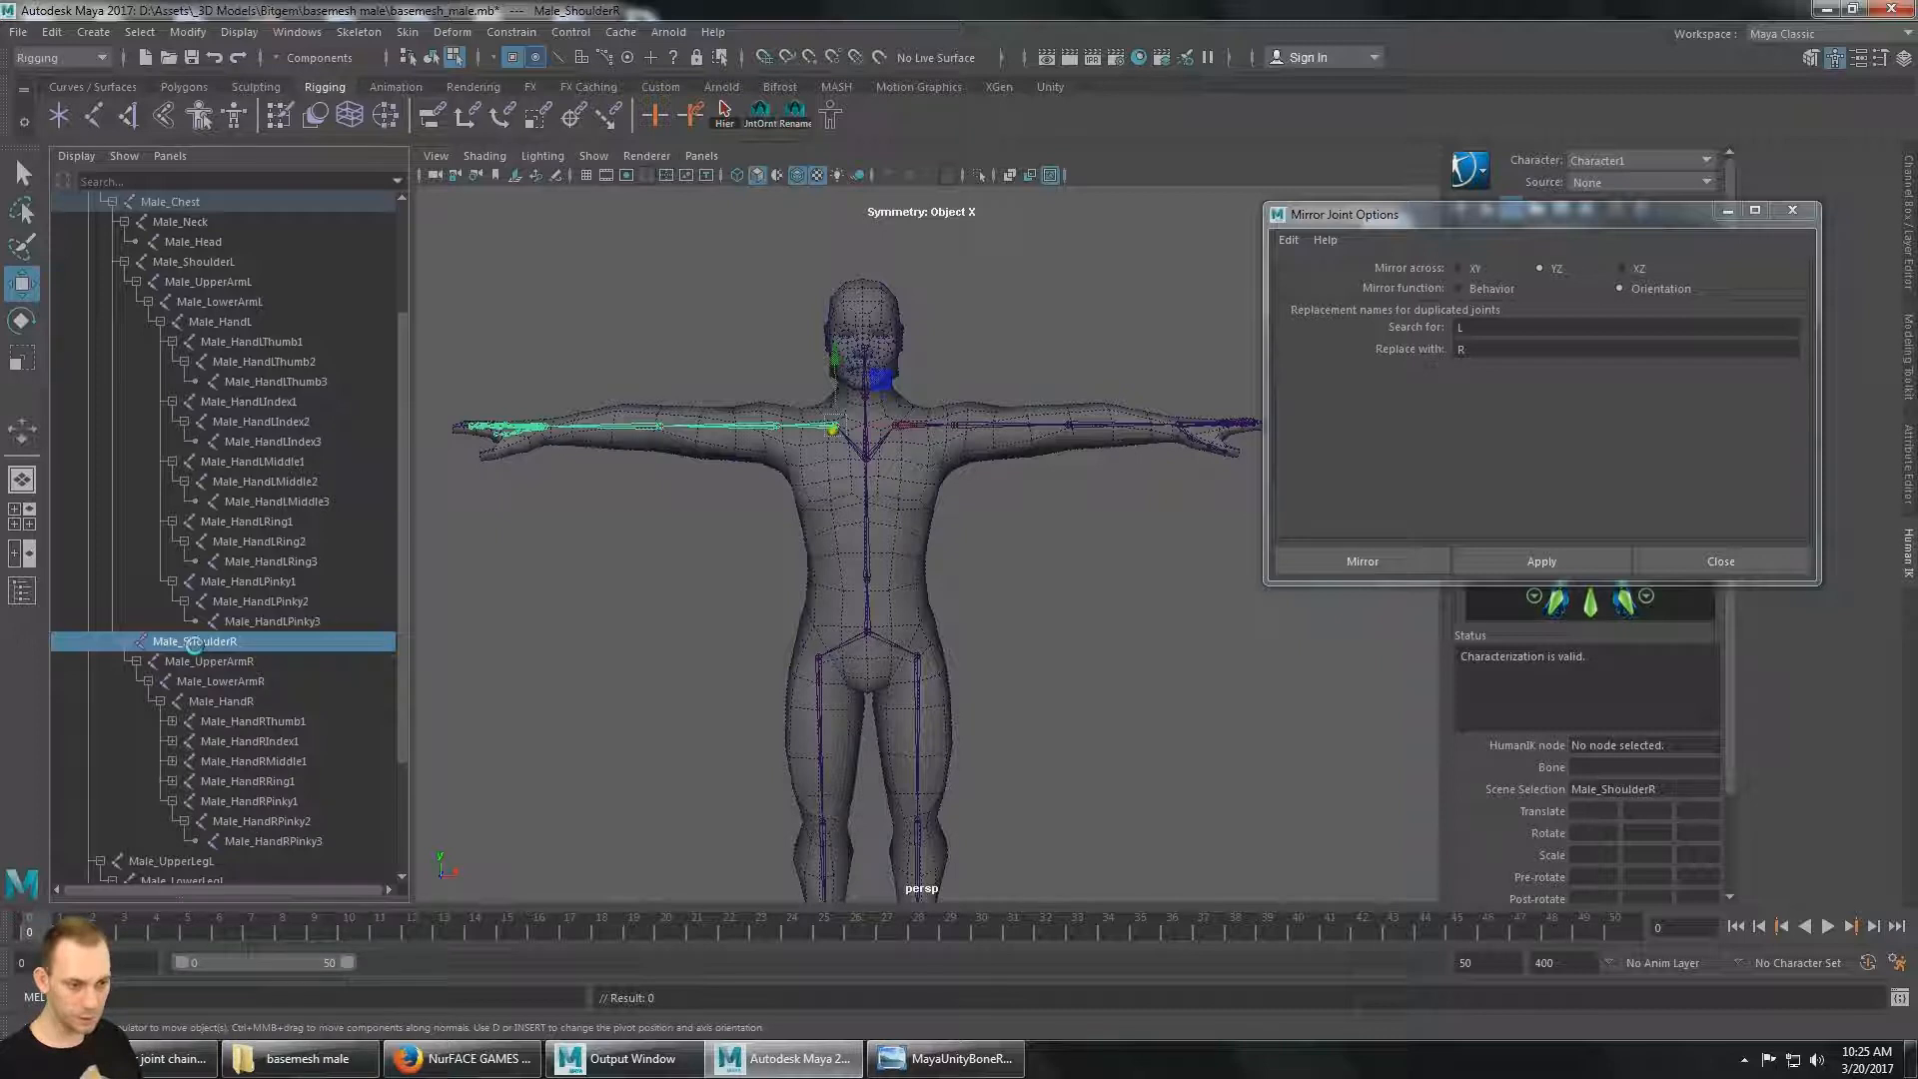
{"action": "key", "text": "Delete"}
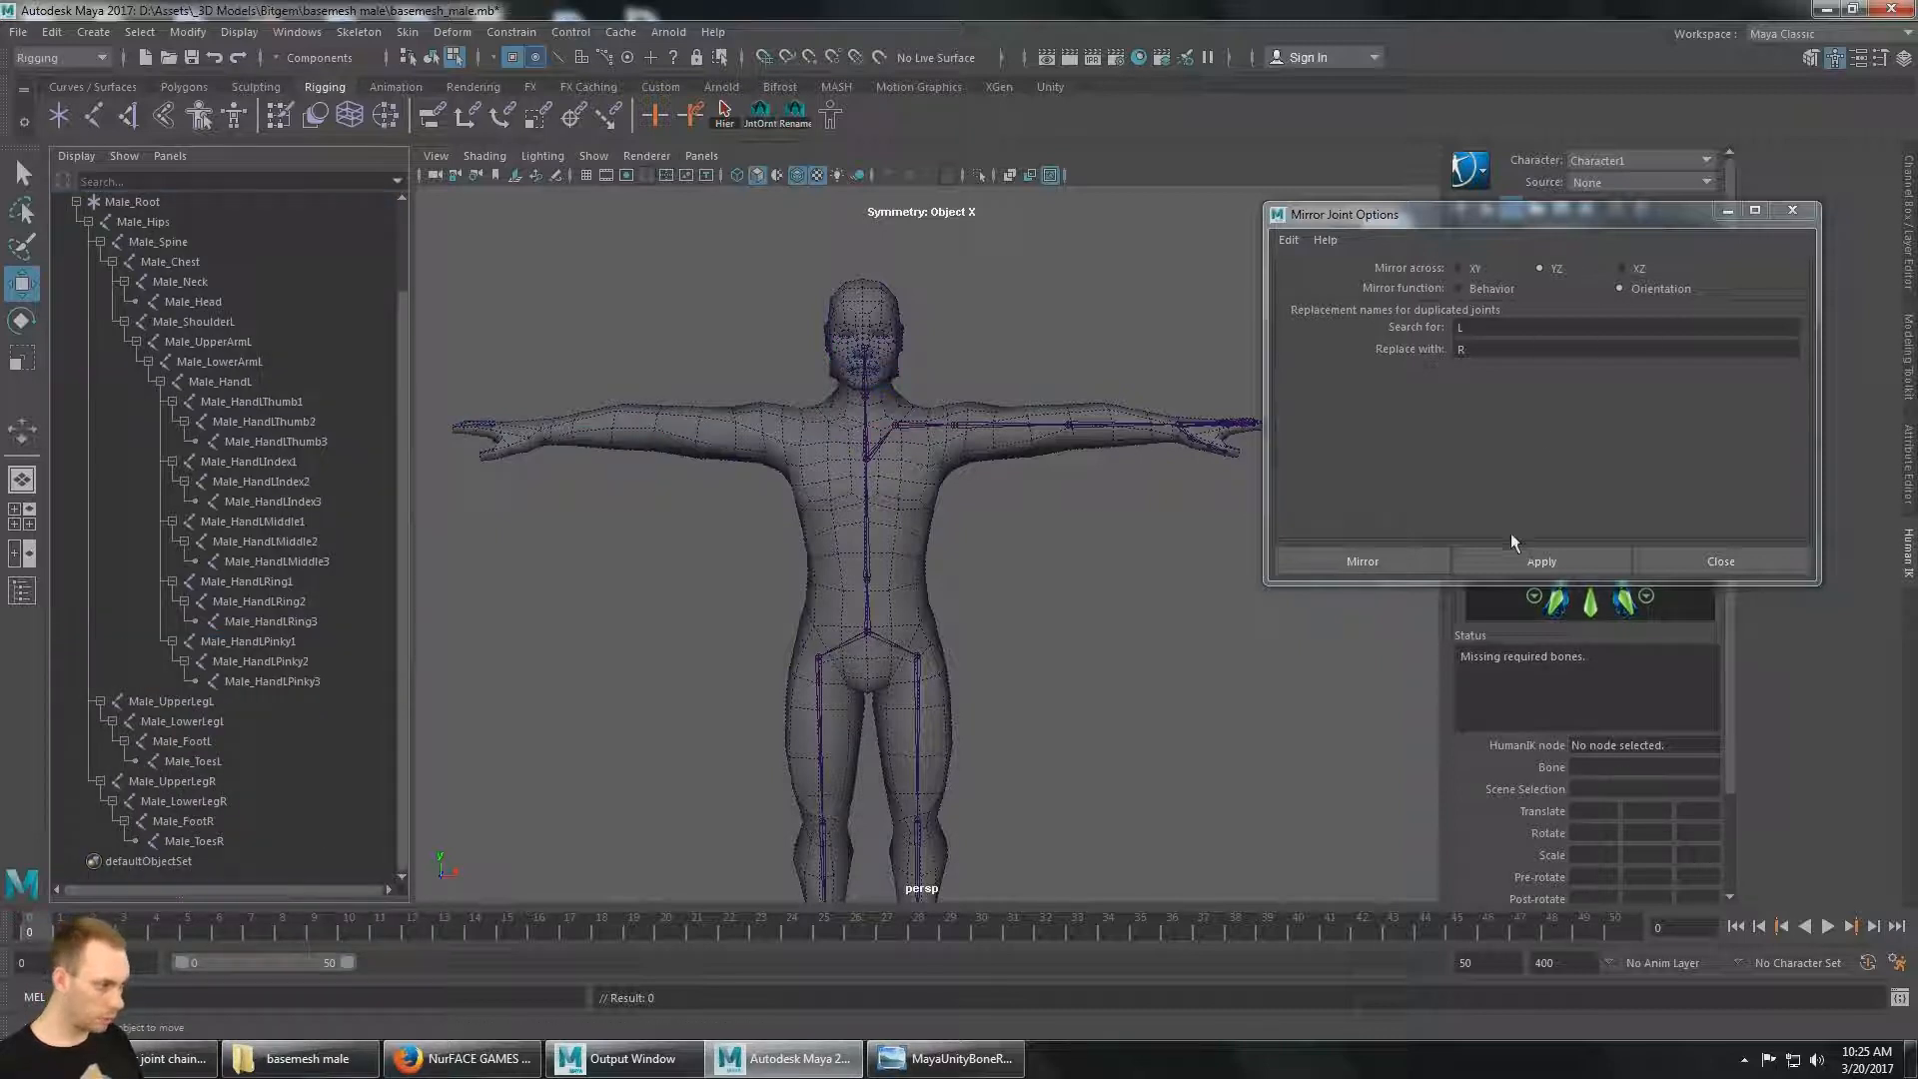
{"action": "left_click", "coordinate": [1406, 563]}
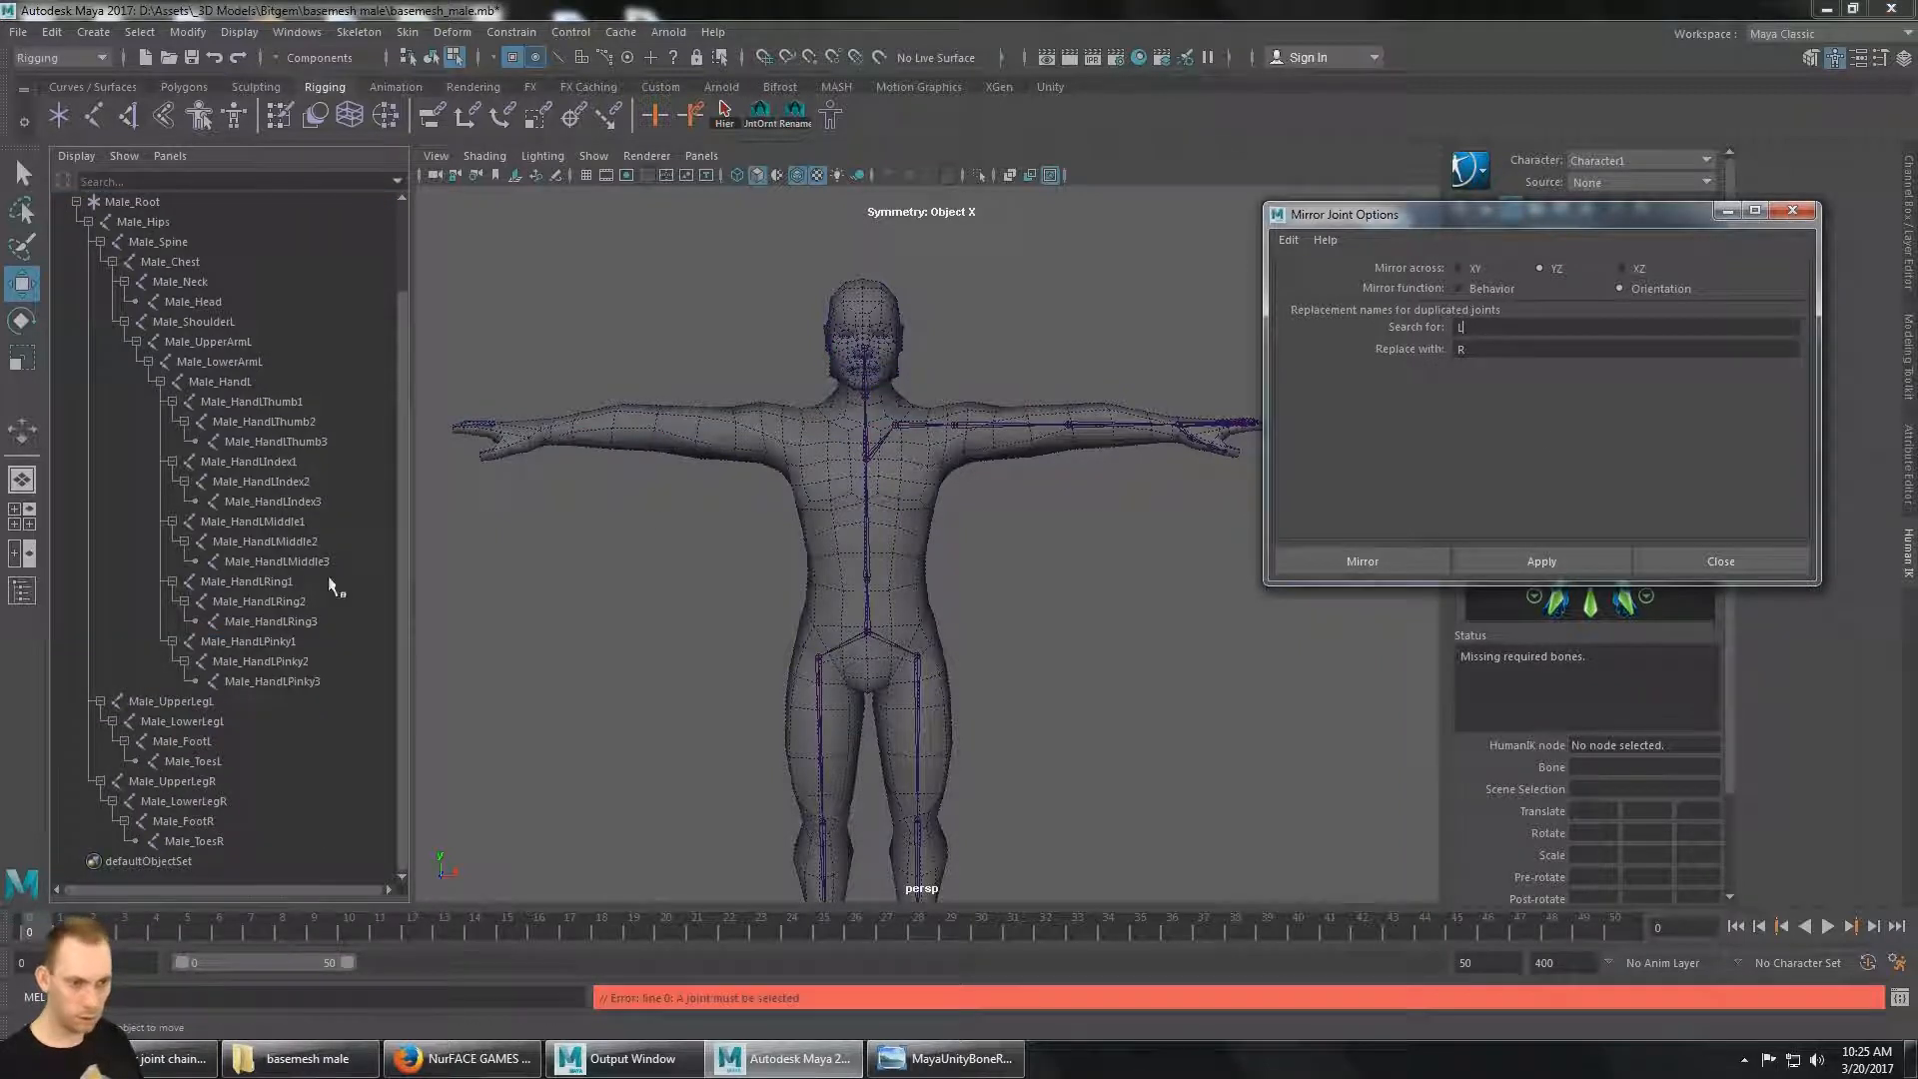
{"action": "left_click", "coordinate": [230, 386]}
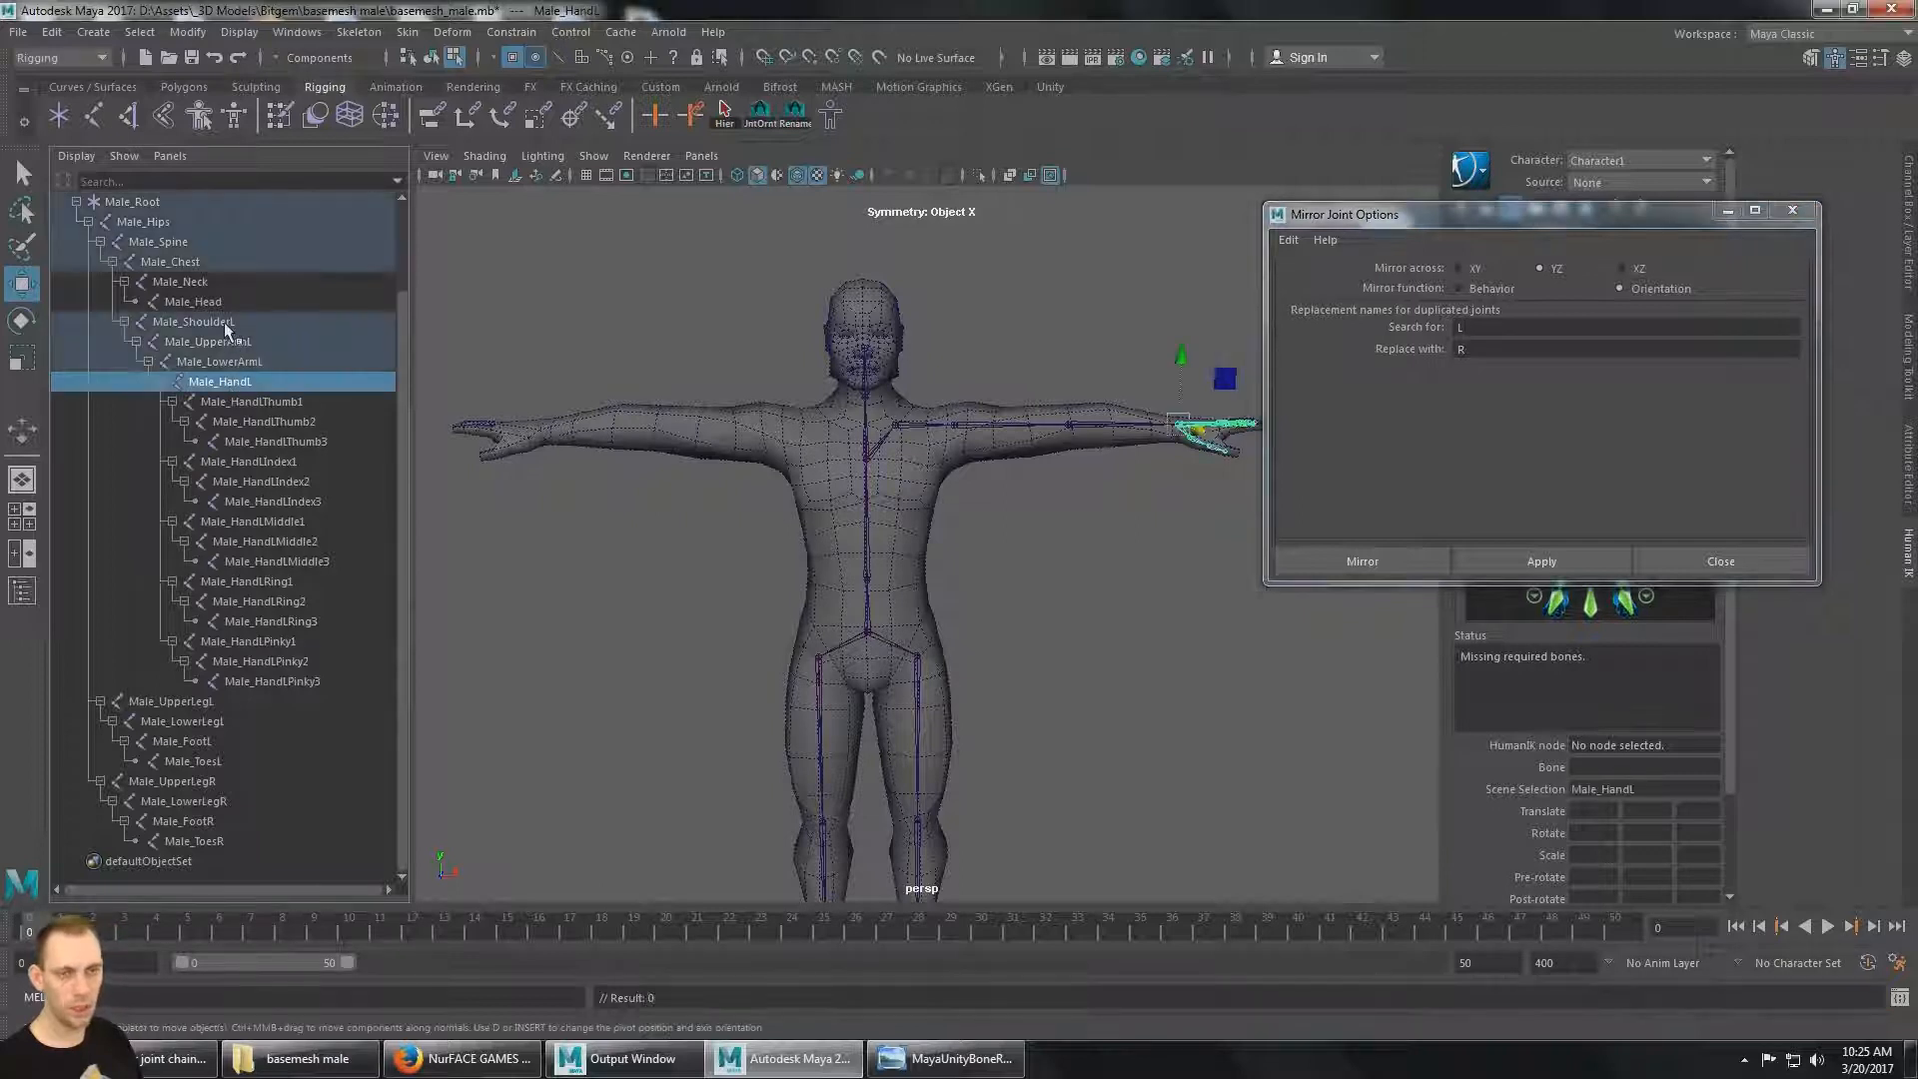
{"action": "left_click", "coordinate": [226, 324]}
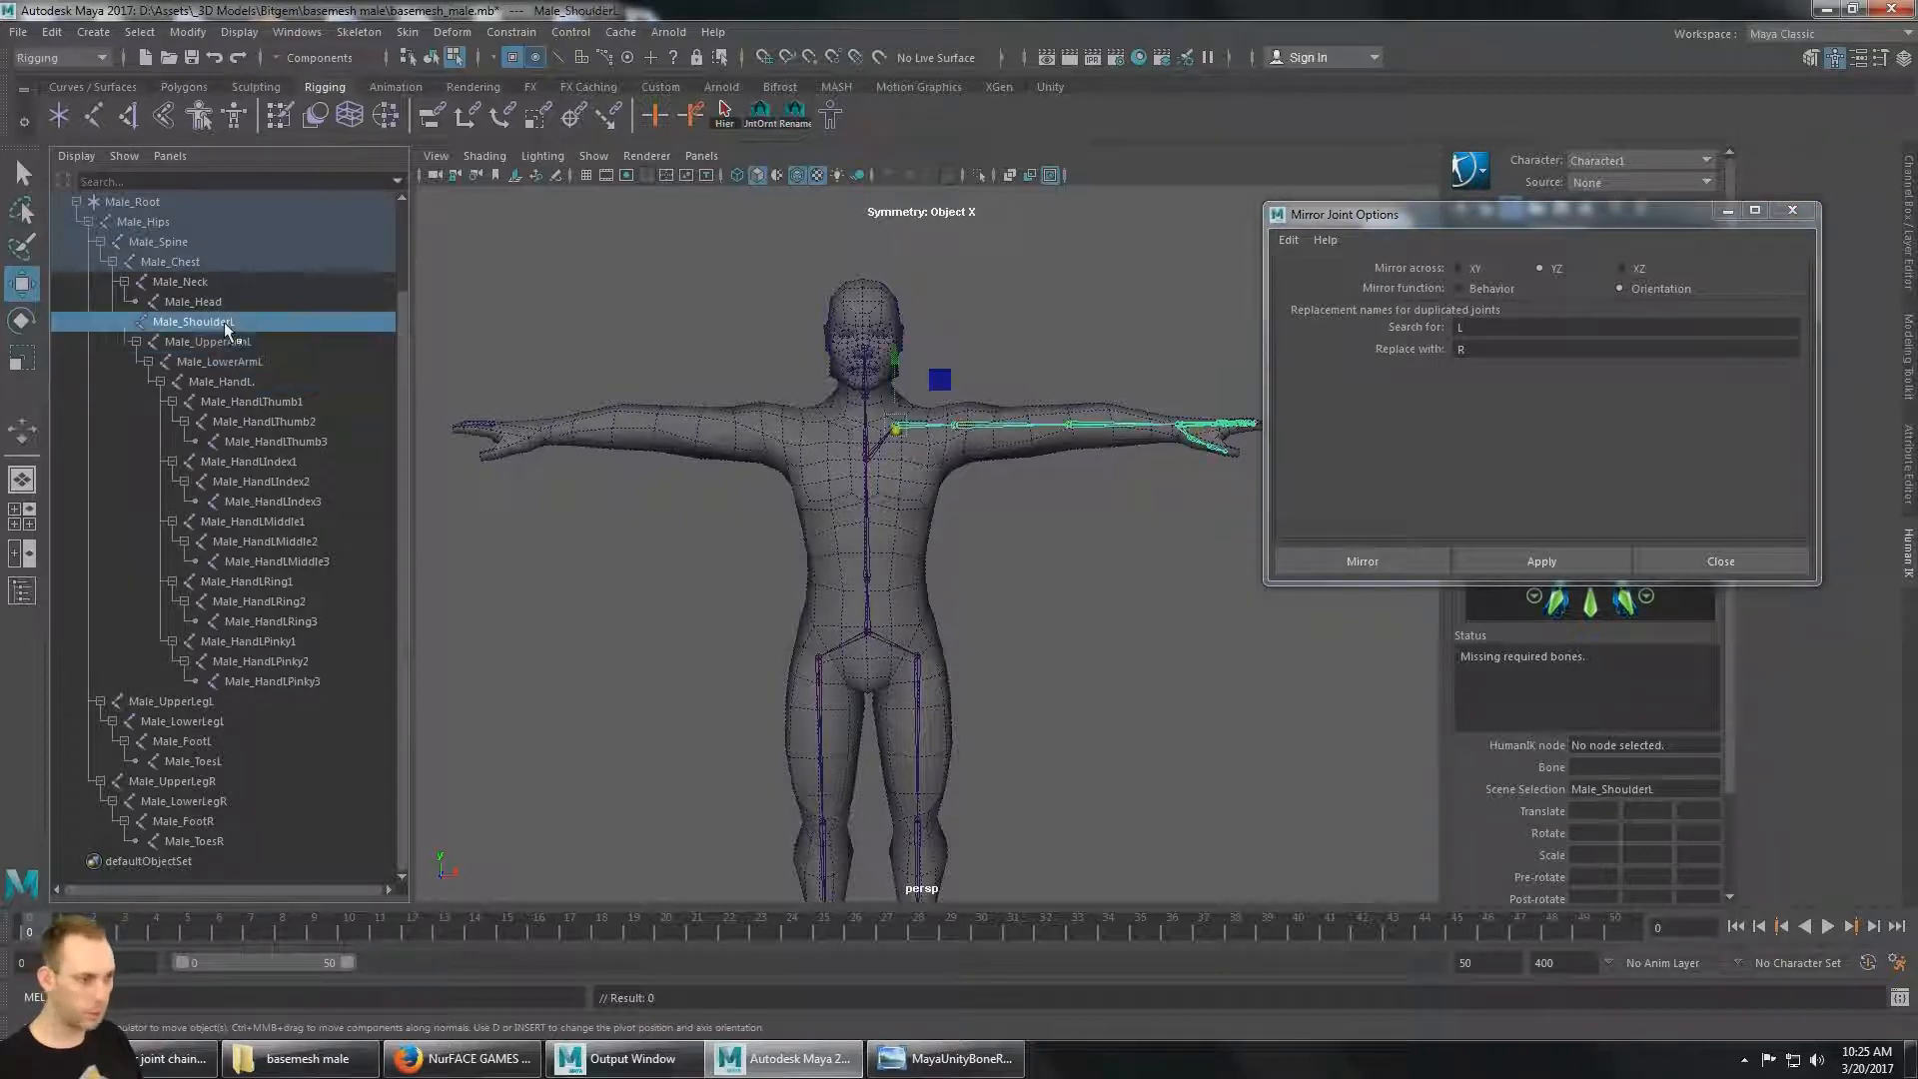
{"action": "left_click", "coordinate": [1352, 562]}
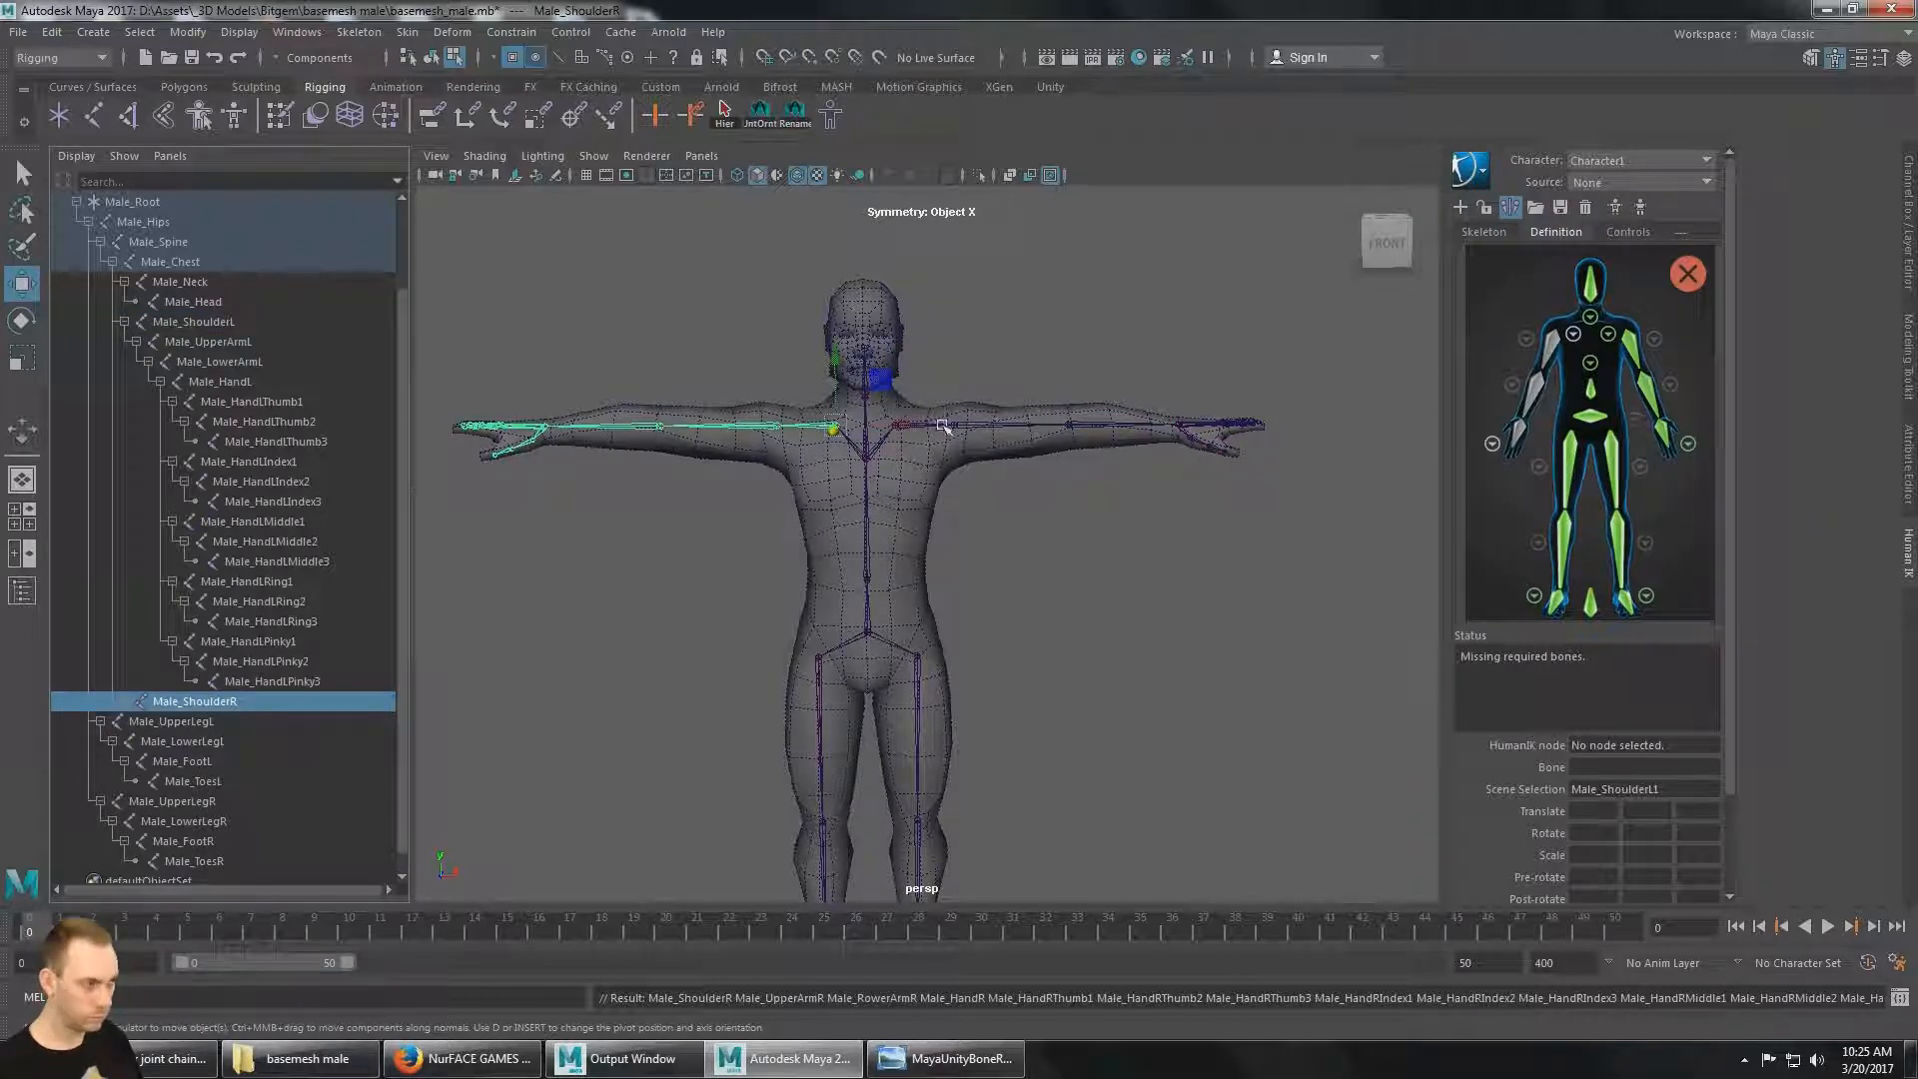
Undo the arm mirroring and the deletion of the original Male_ShoulderR chain.
{"action": "left_click_drag", "start_coordinate": [943, 427], "coordinate": [968, 441], "text": "alt"}
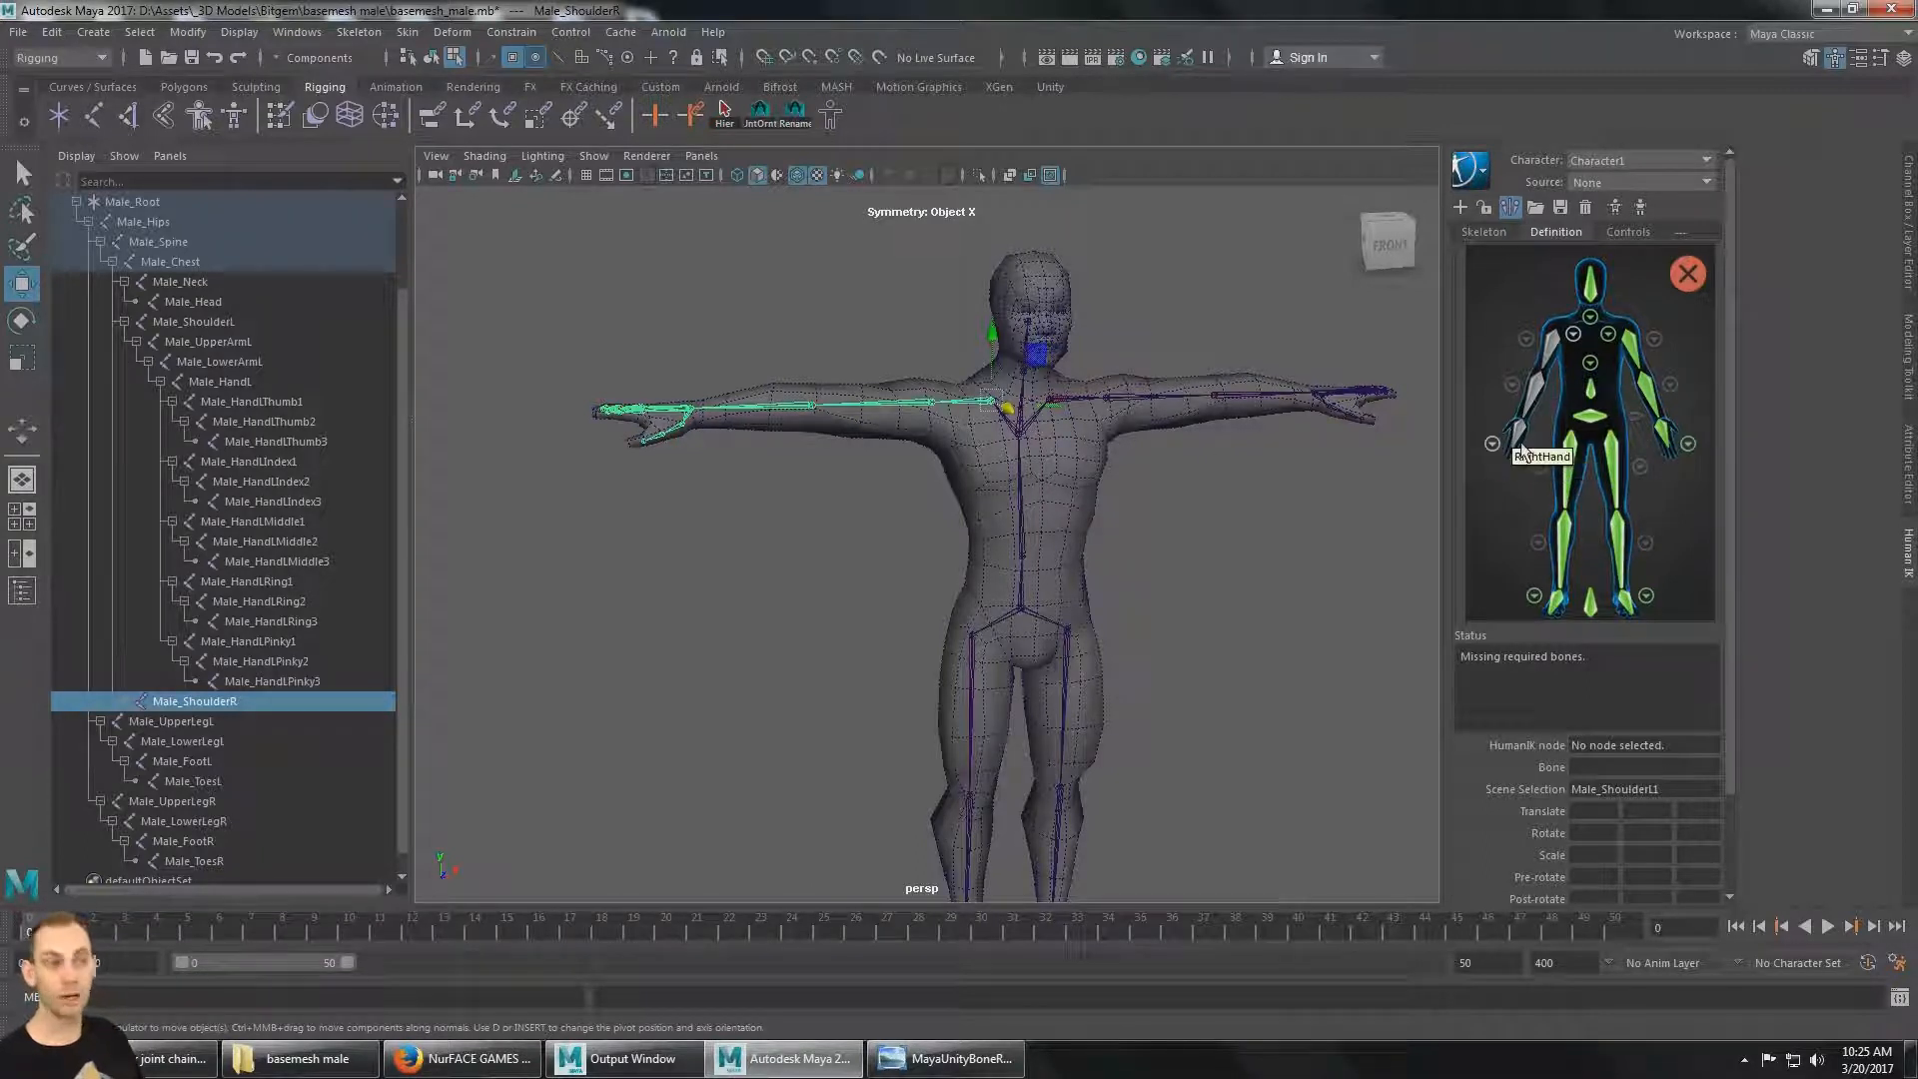
{"action": "key", "text": "ctrl+z"}
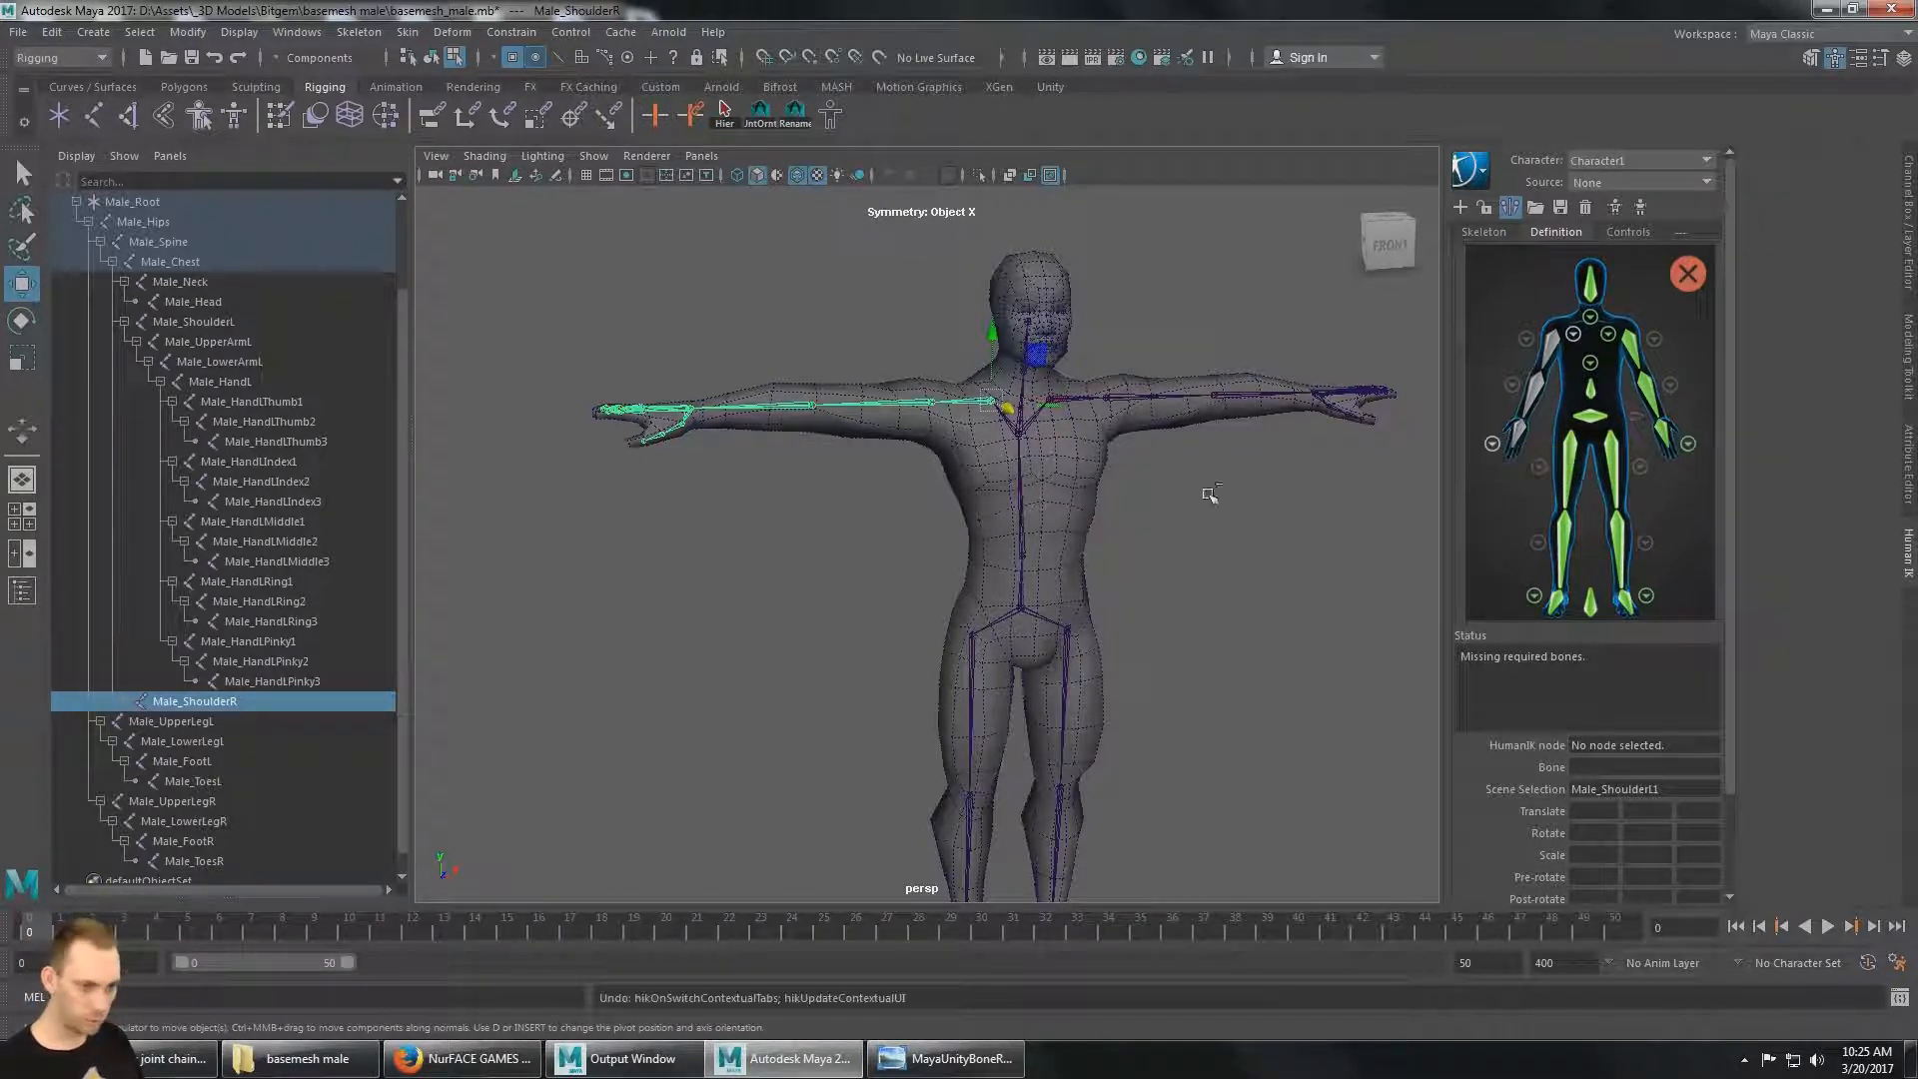
{"action": "key", "text": "ctrl+z"}
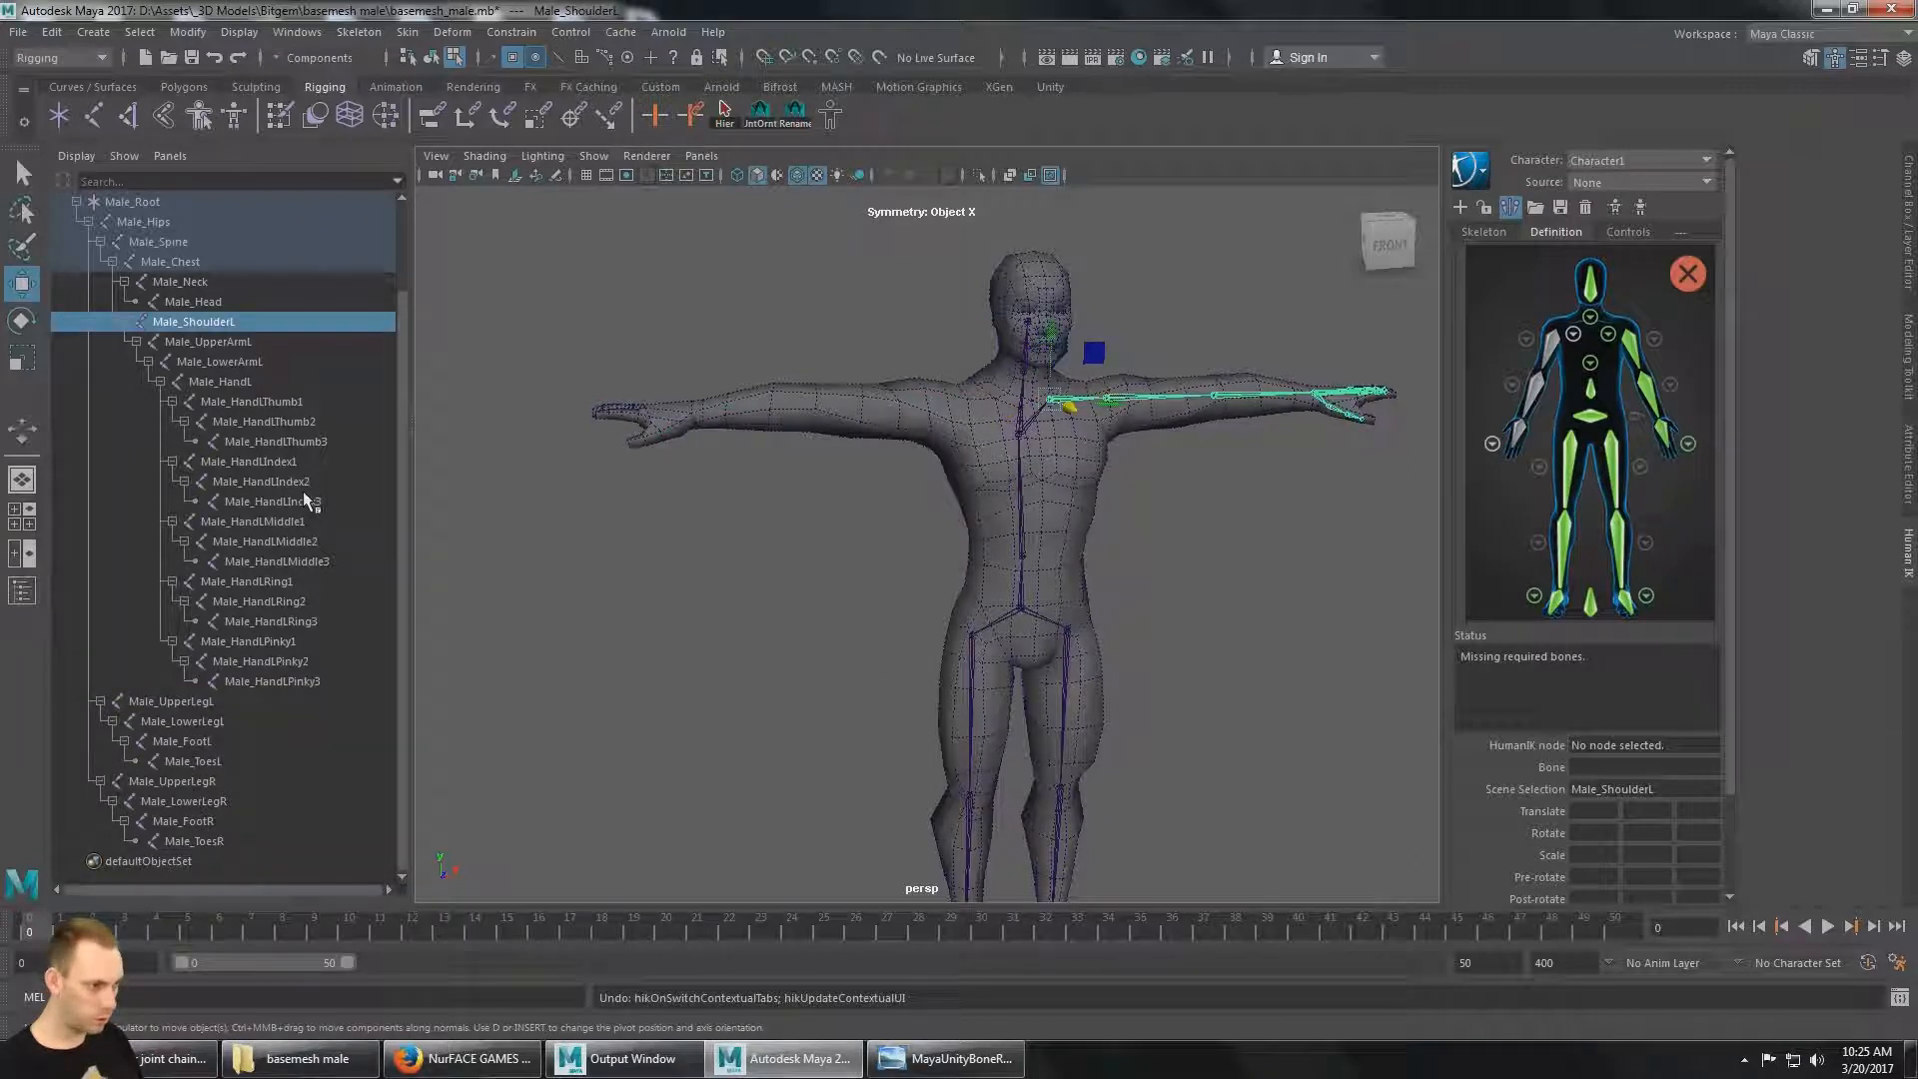
{"action": "key", "text": "ctrl+z"}
{"action": "key", "text": "ctrl+z"}
{"action": "key", "text": "ctrl+z"}
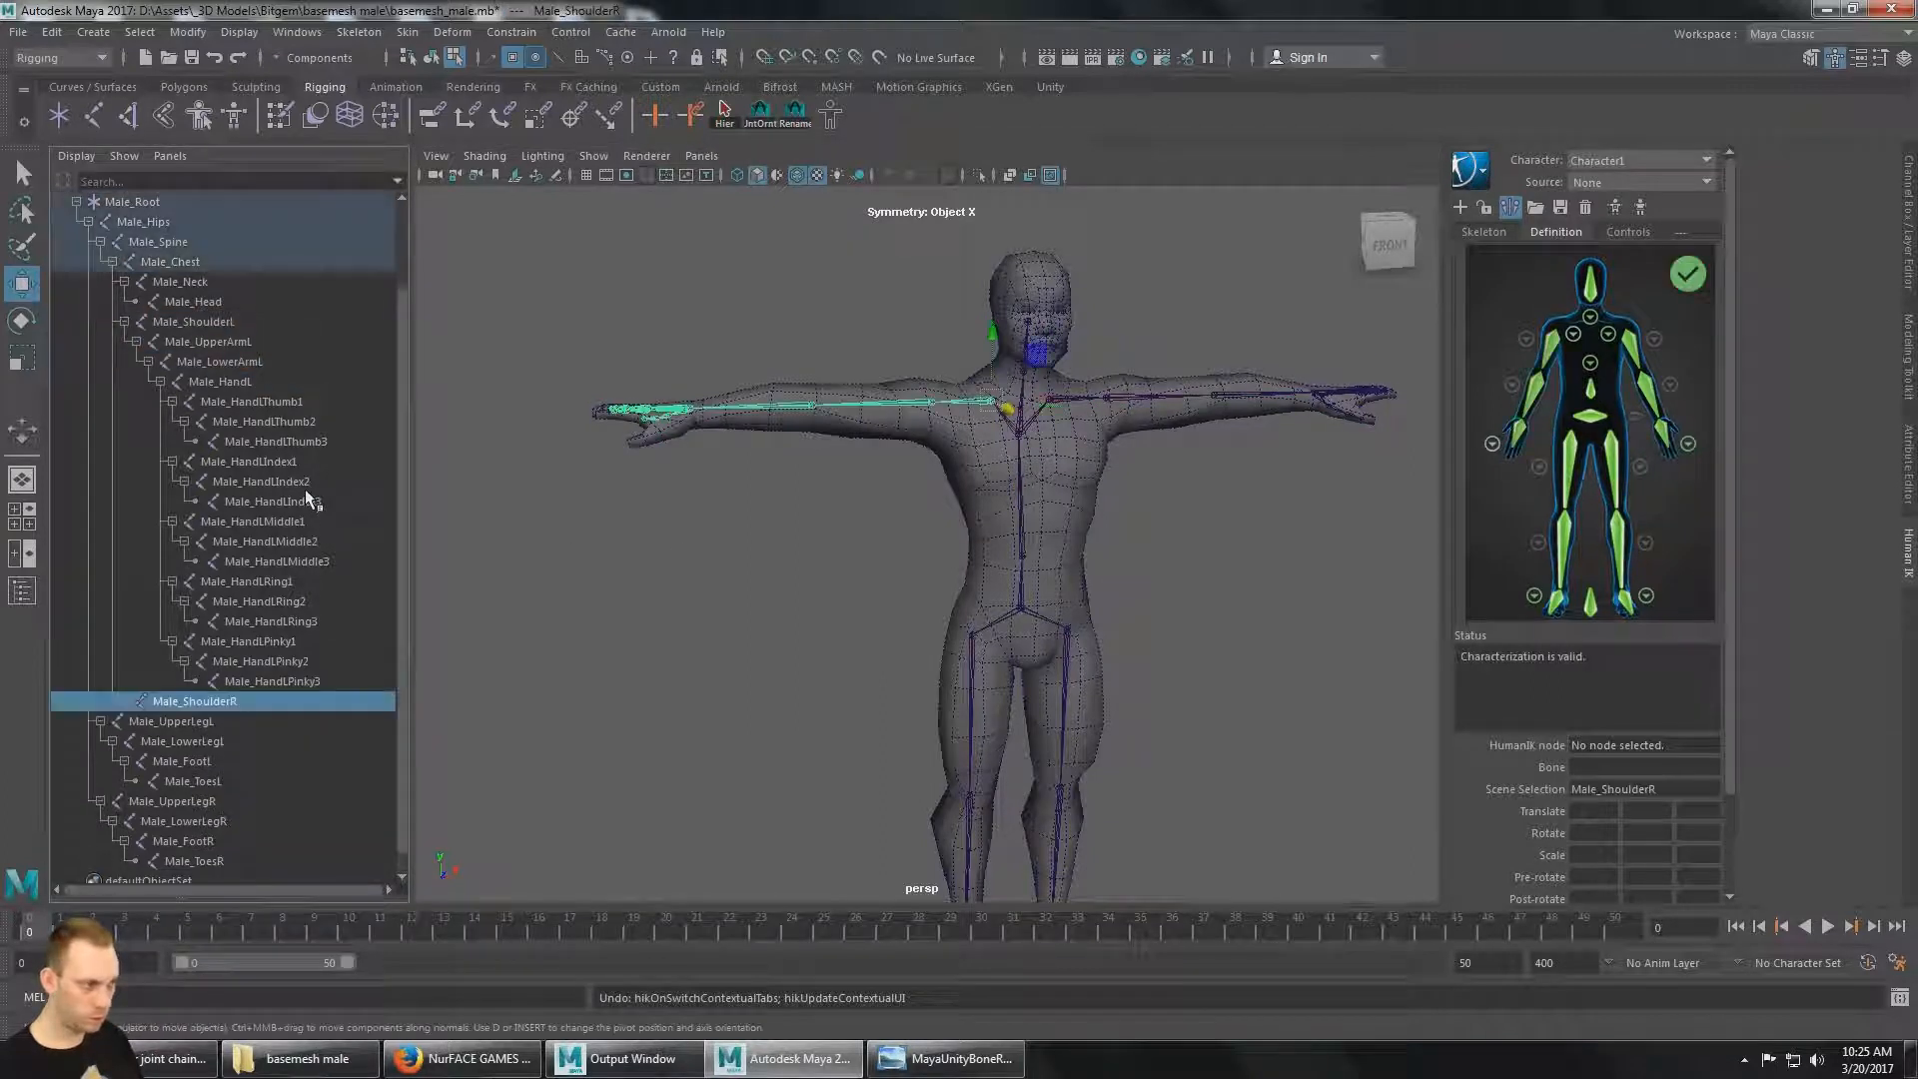
Save the HumanIK skeleton definition as a template named MecanimAutoSkel, keeping the Male_ prefix.
{"action": "left_click", "coordinate": [1562, 208]}
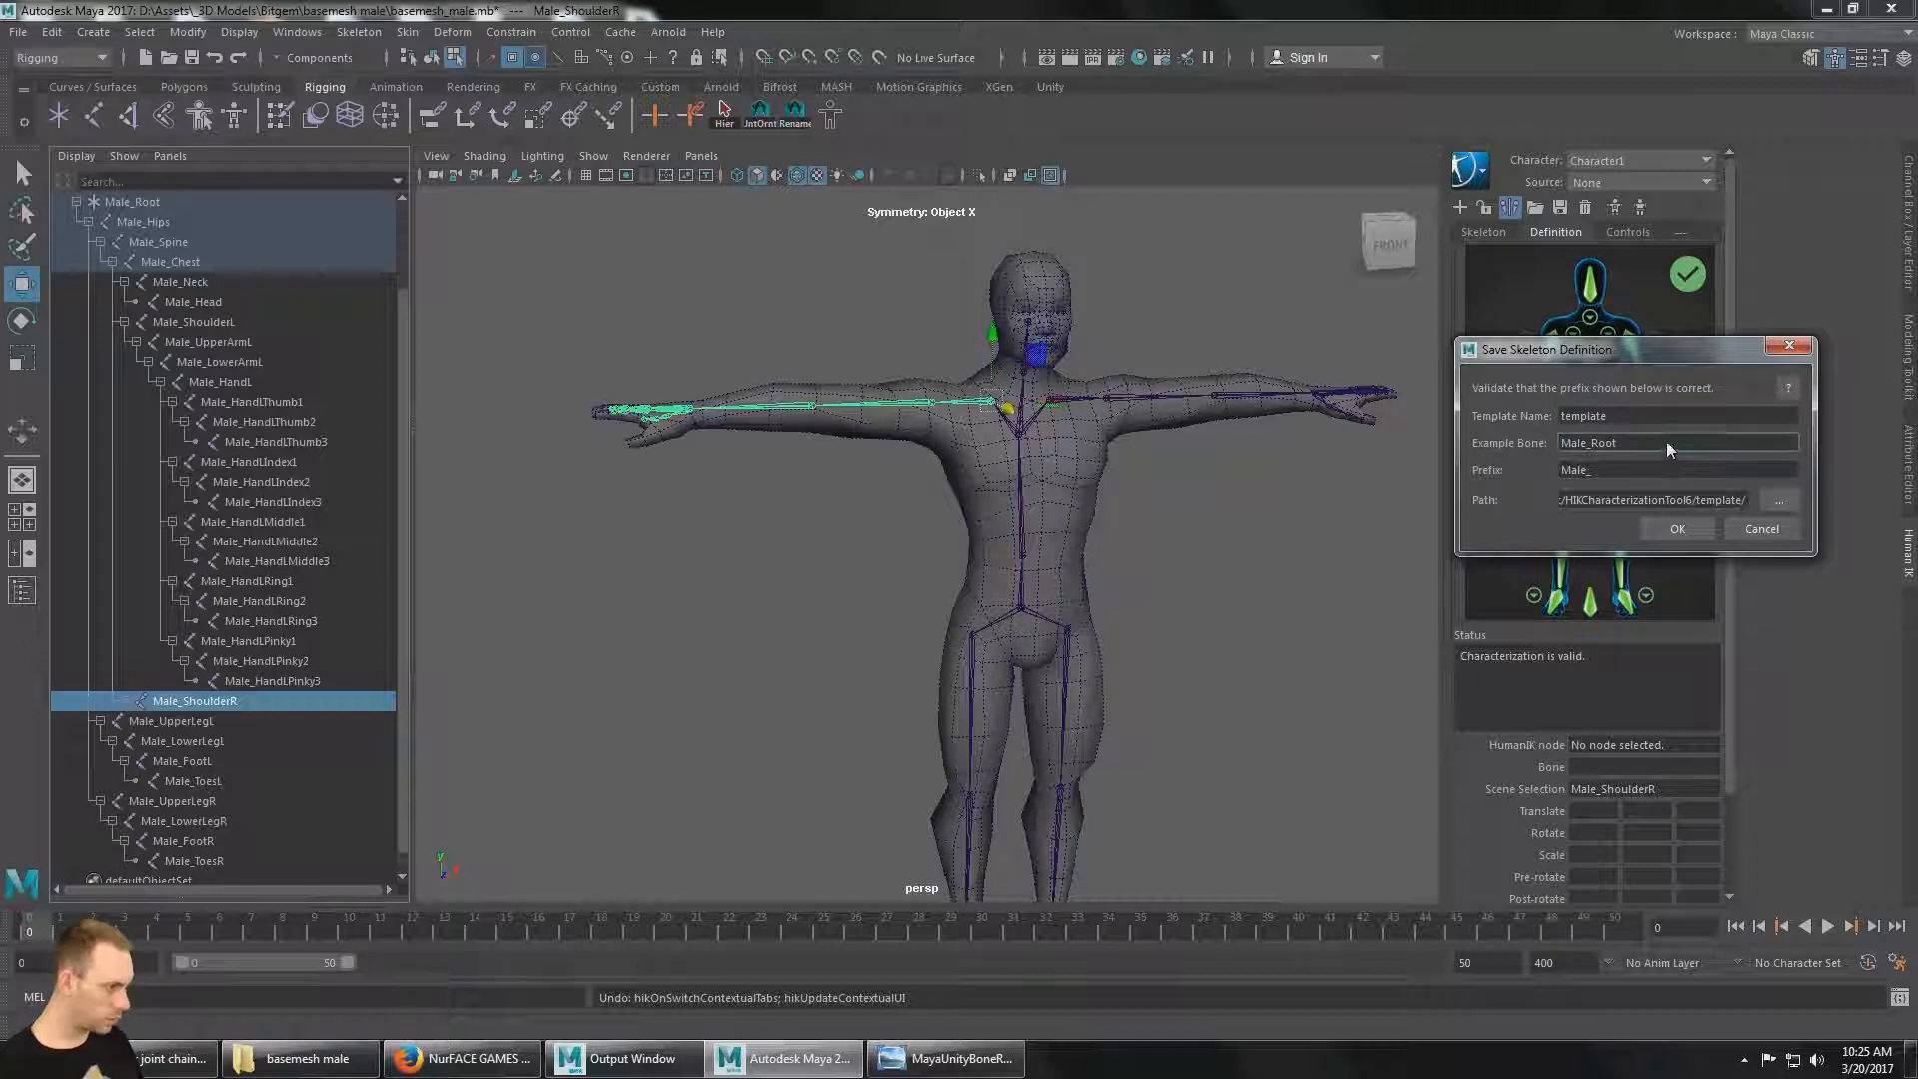
{"action": "left_click", "coordinate": [1641, 413]}
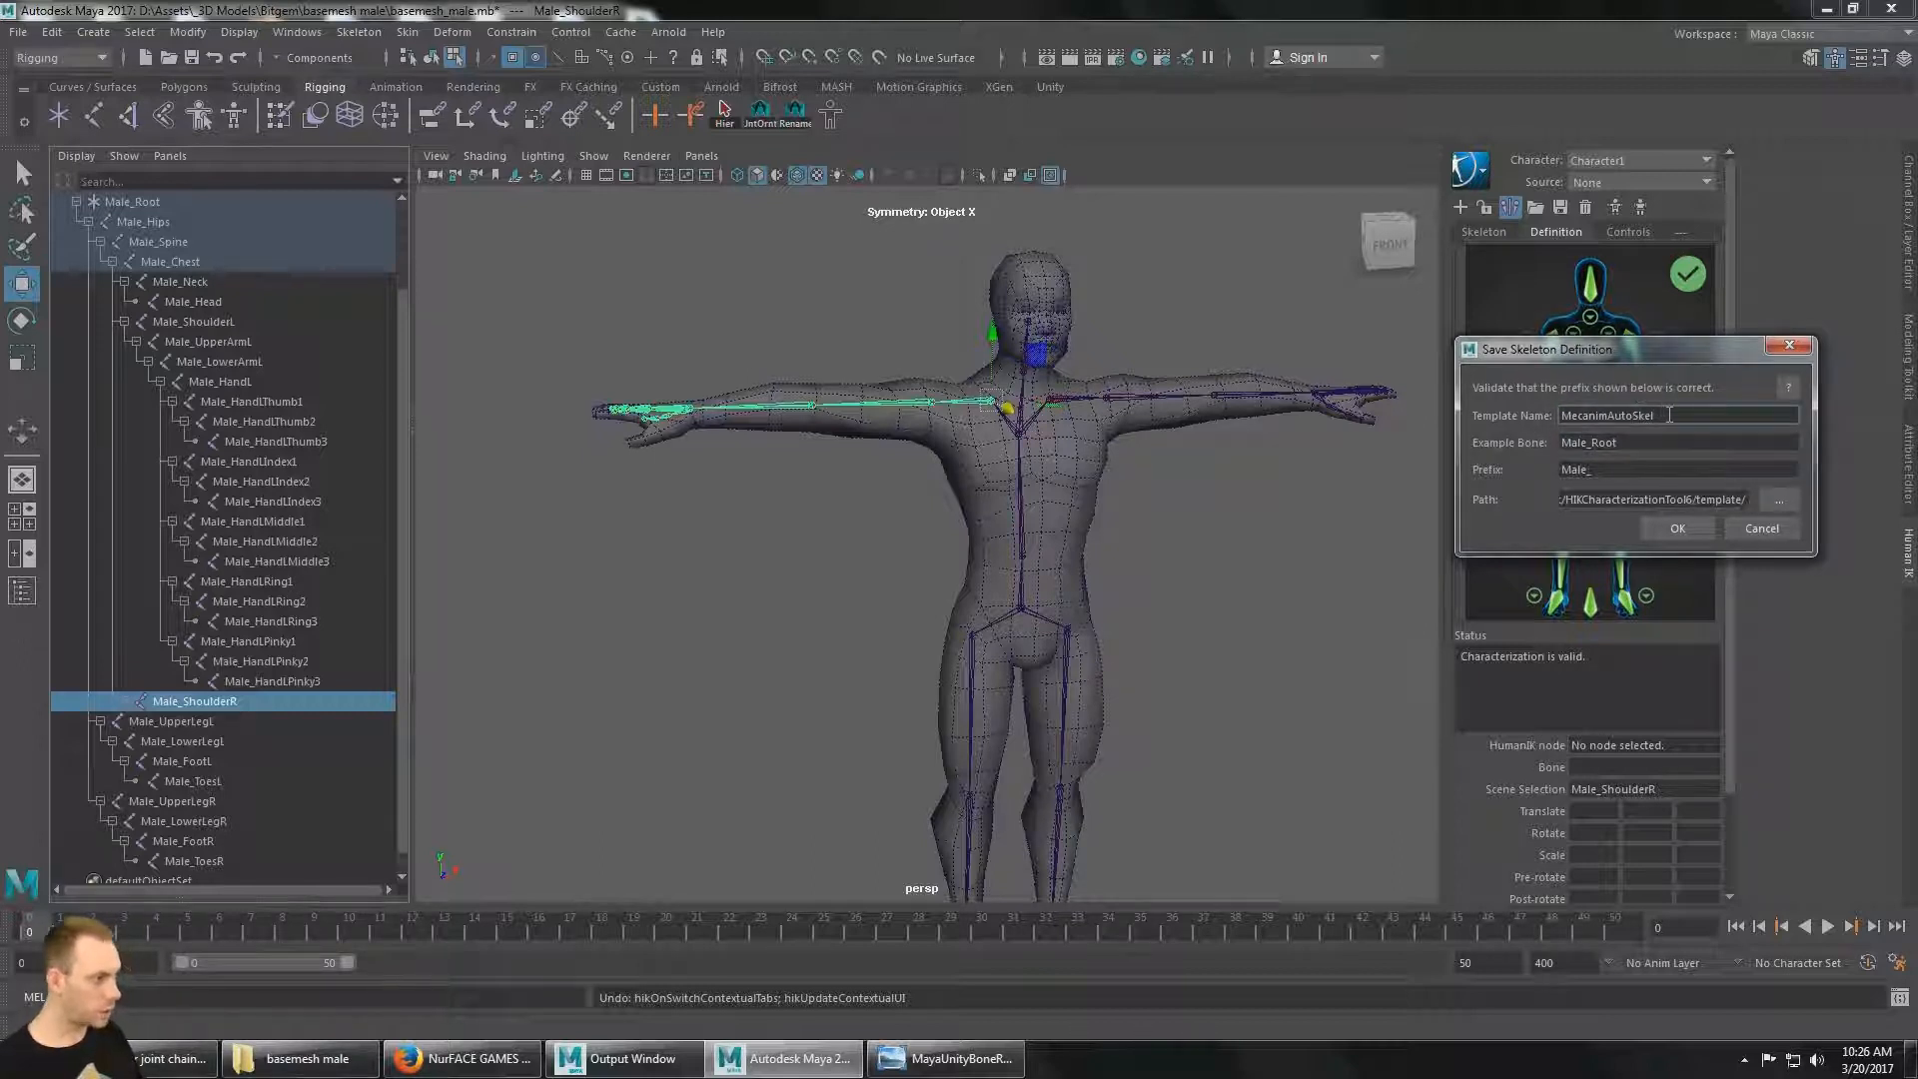
{"action": "left_click", "coordinate": [1687, 531]}
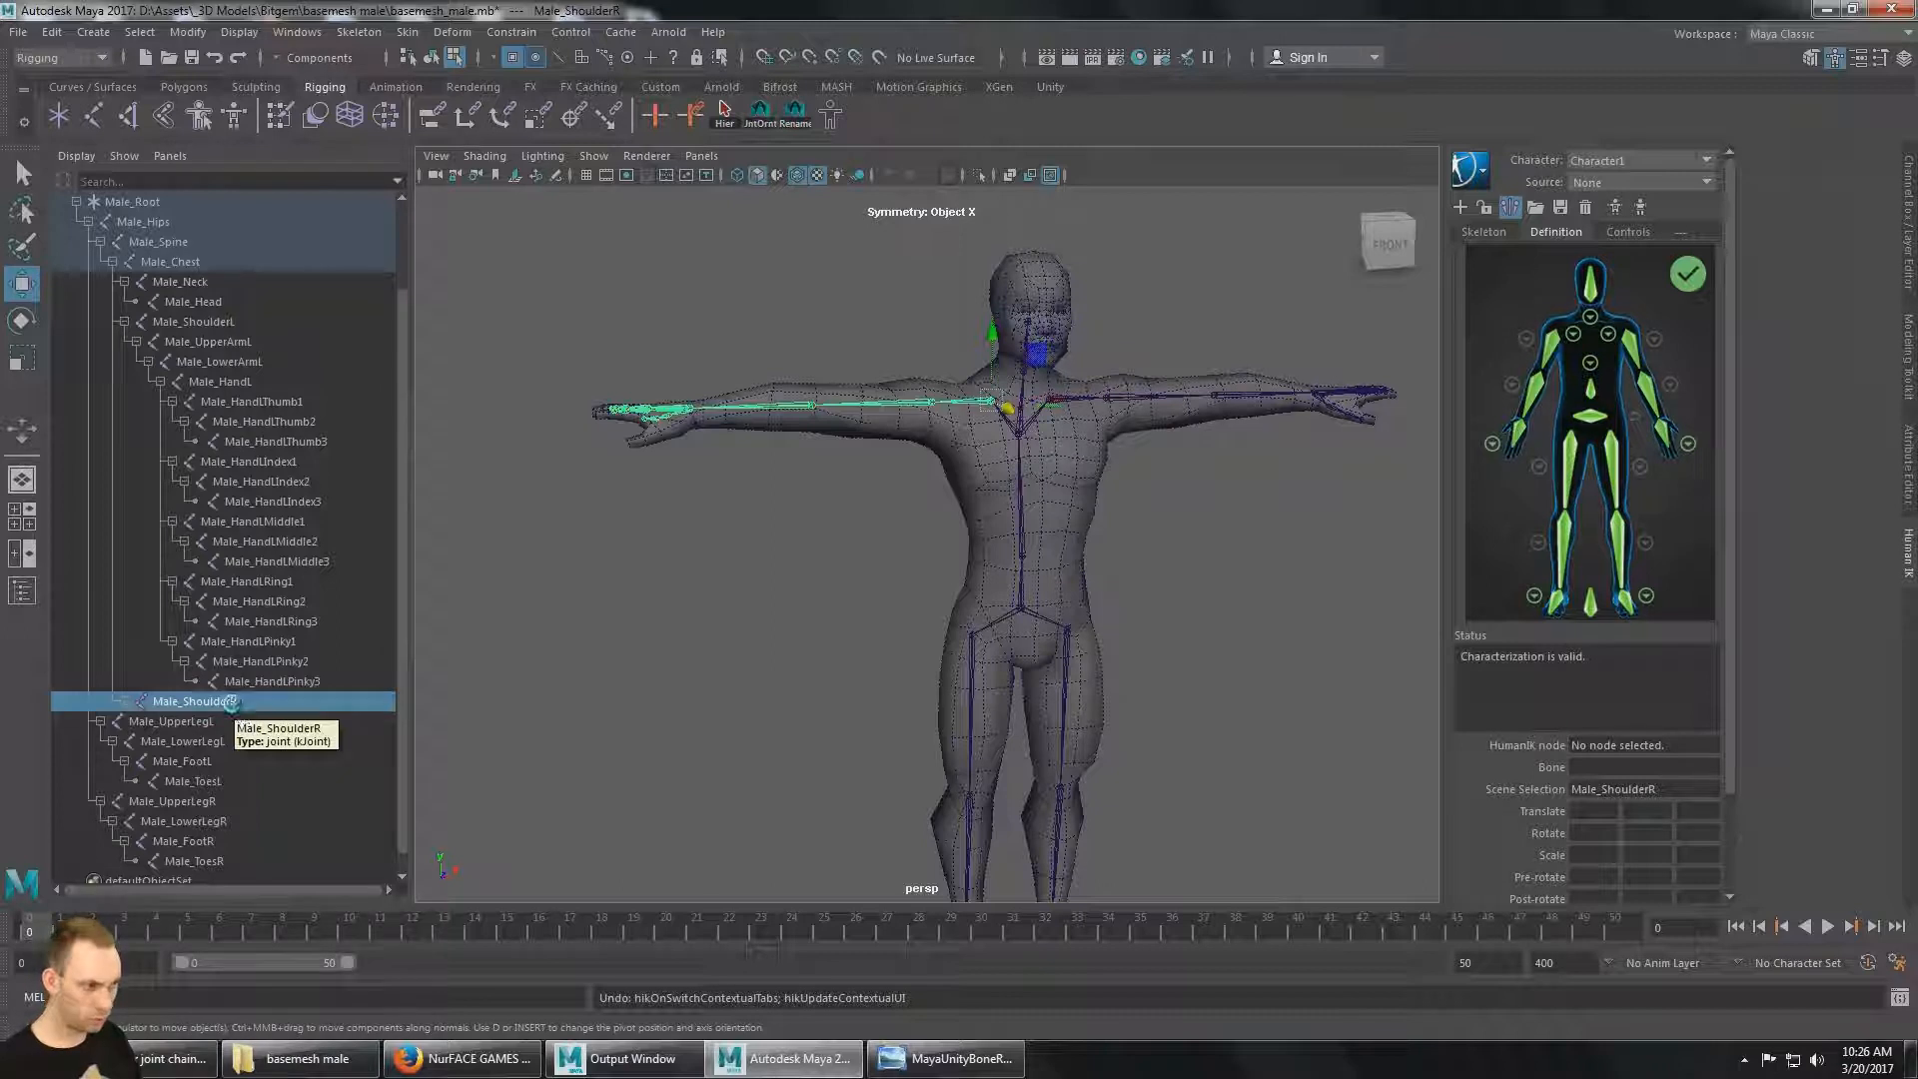
Delete the Male_ShoulderR joint chain from the skeleton.
{"action": "key", "text": "Delete"}
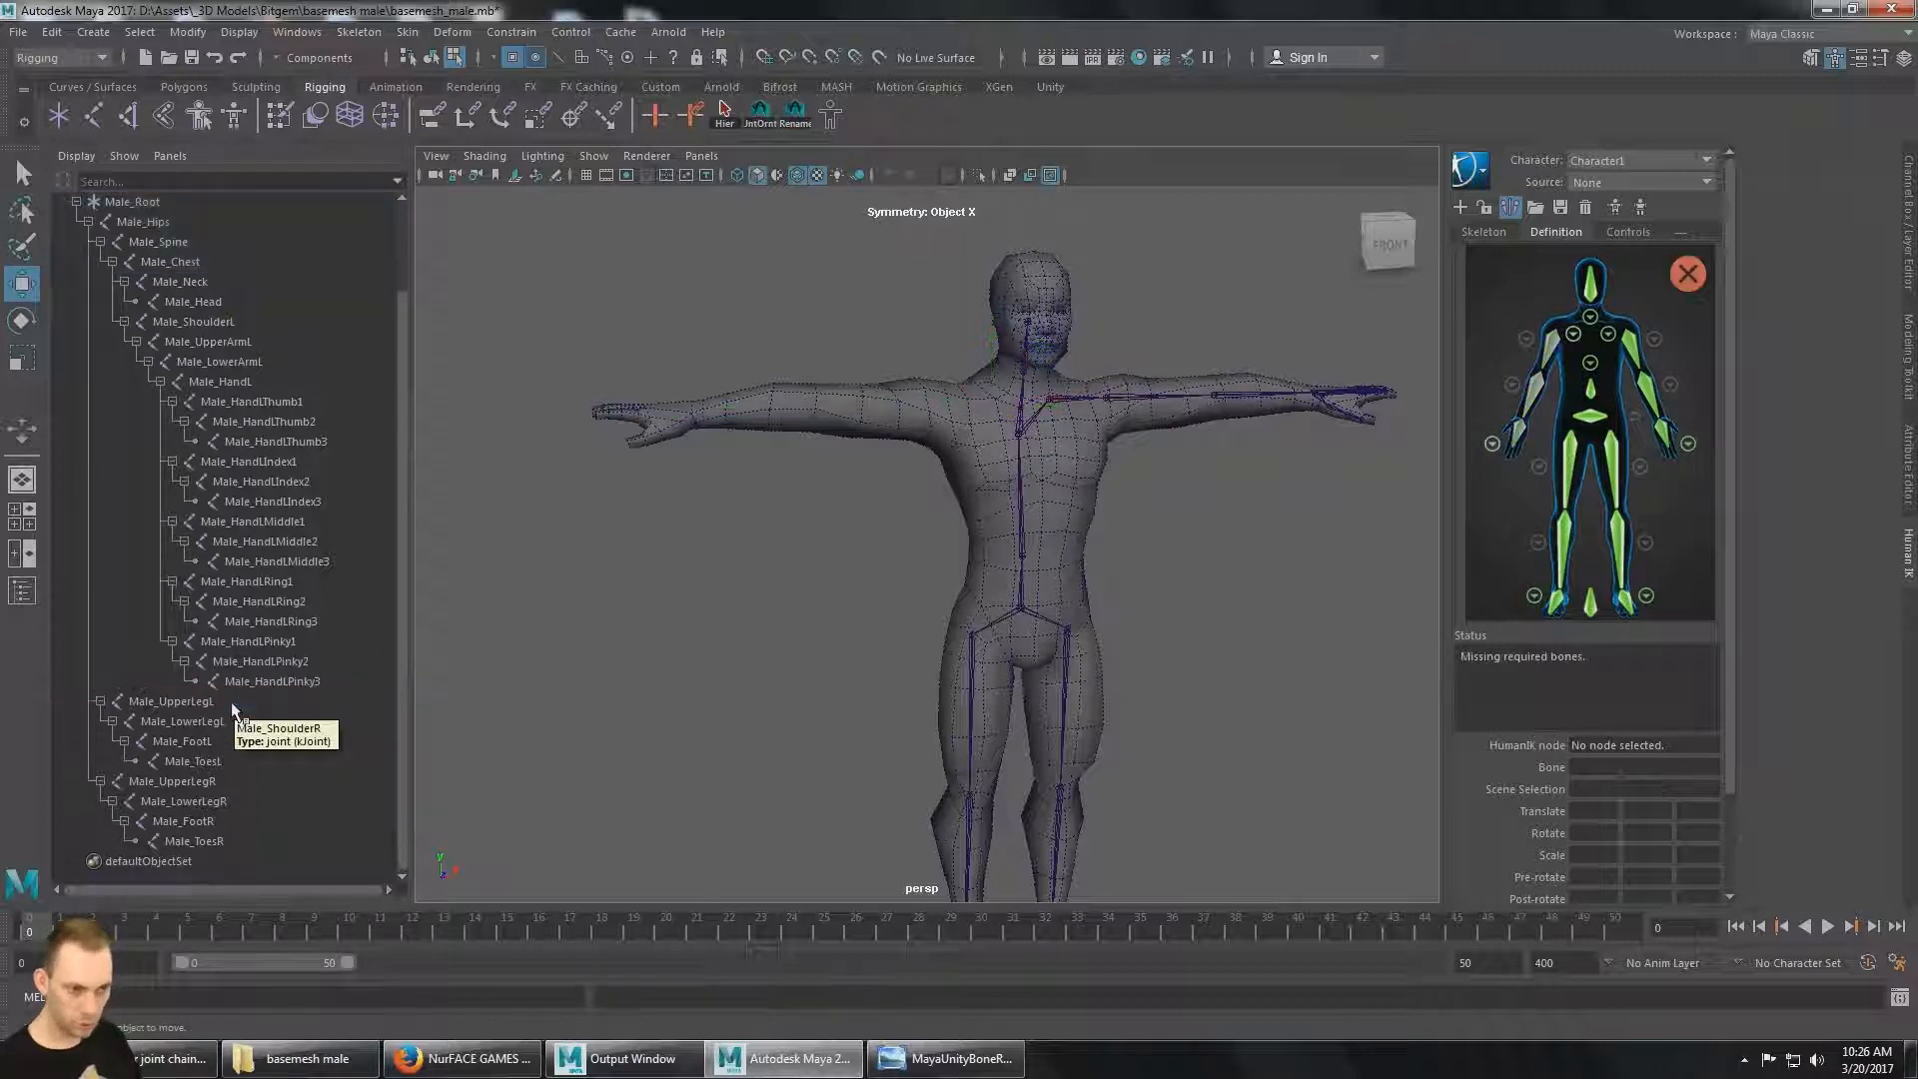
Mirror the Male_ShoulderL chain across YZ using the Orientation function, replacing L with R in the duplicated joint names.
{"action": "left_click", "coordinate": [205, 322]}
{"action": "left_click", "coordinate": [359, 32]}
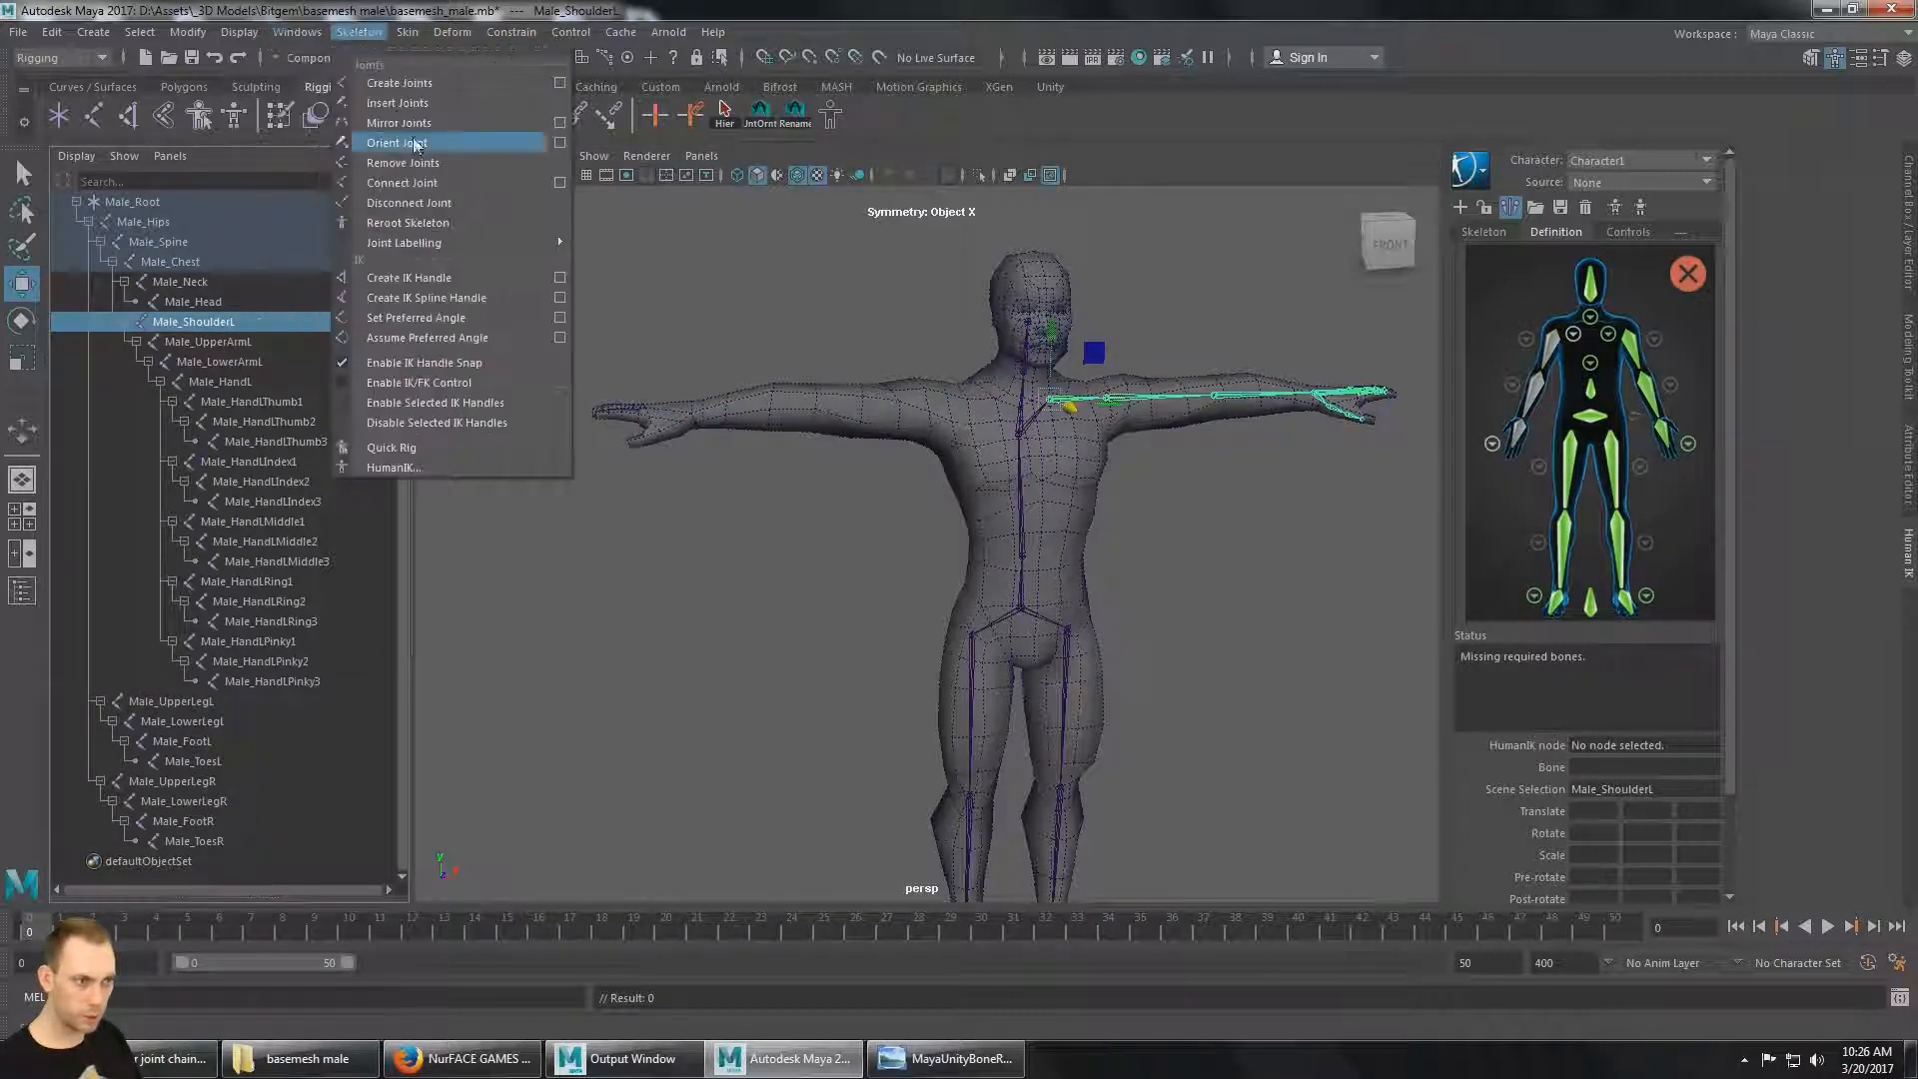
{"action": "left_click", "coordinate": [565, 124]}
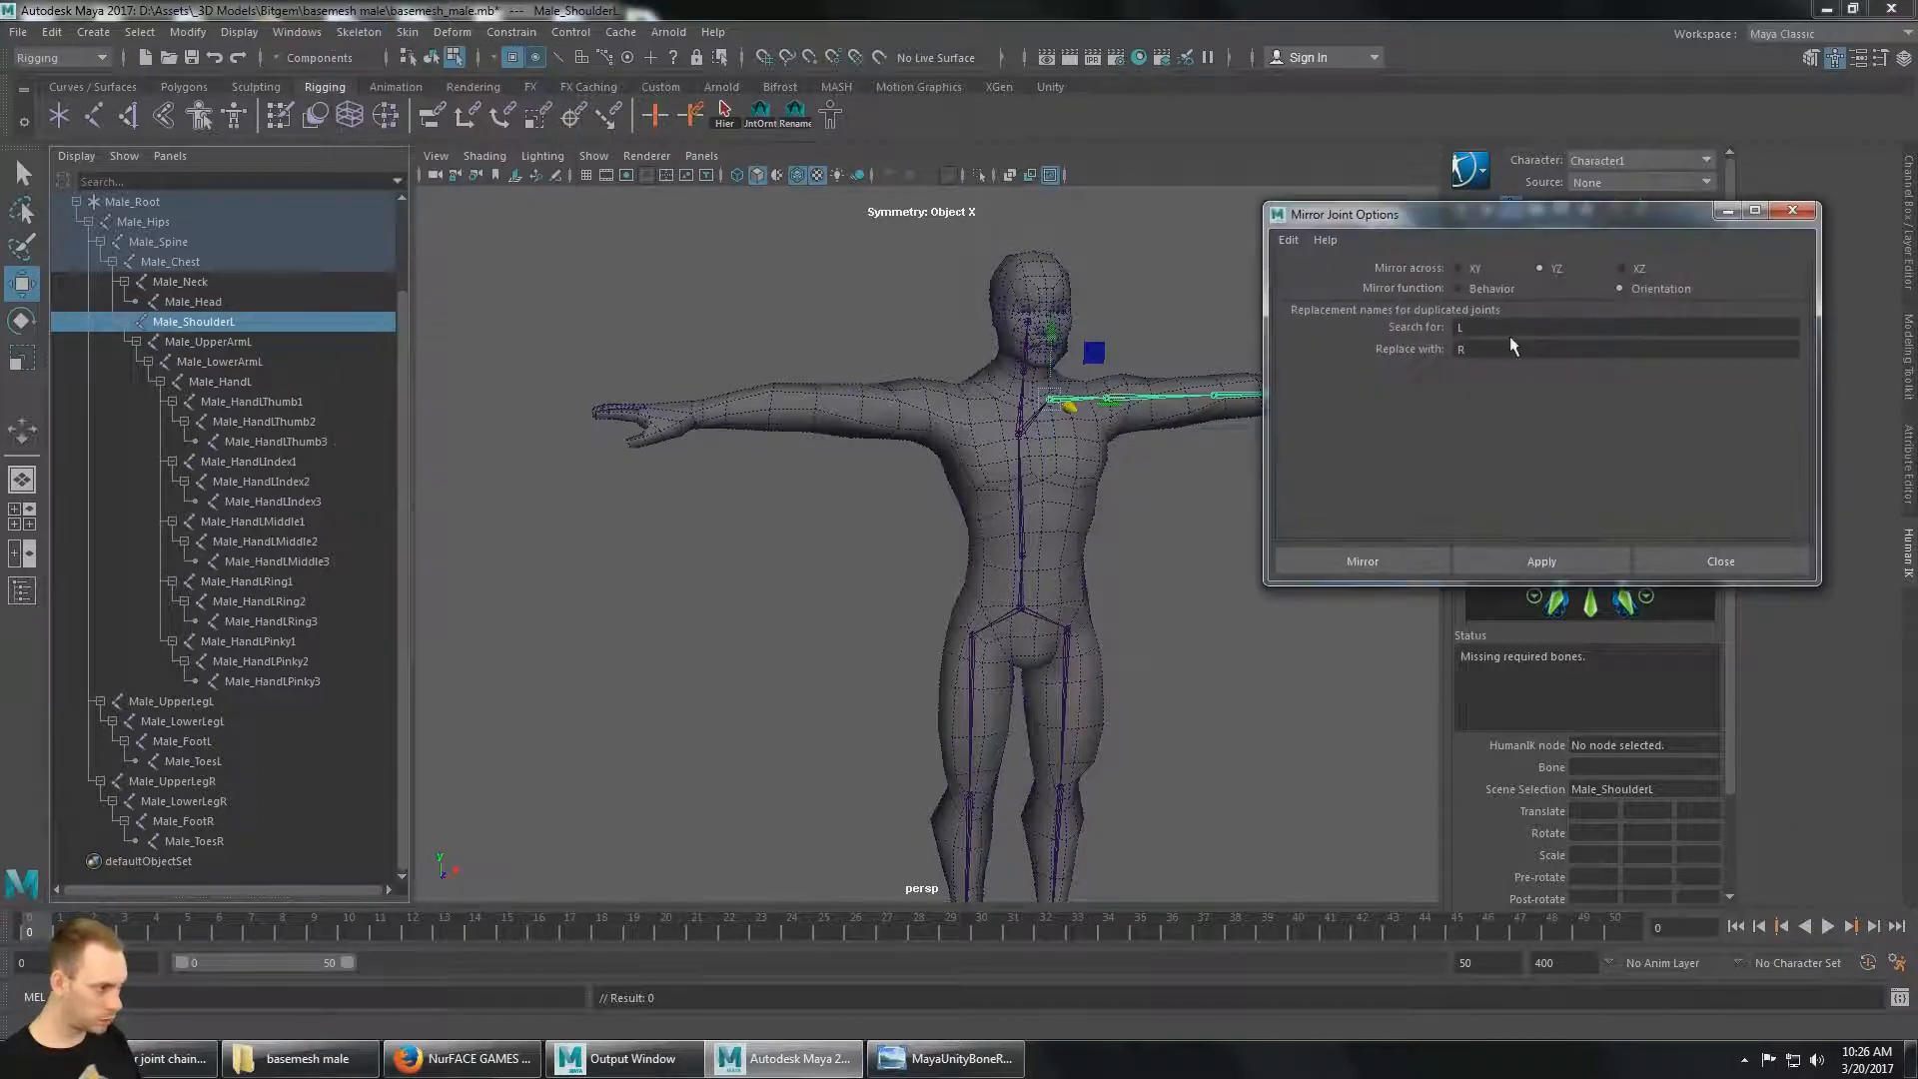
{"action": "left_click", "coordinate": [1379, 568]}
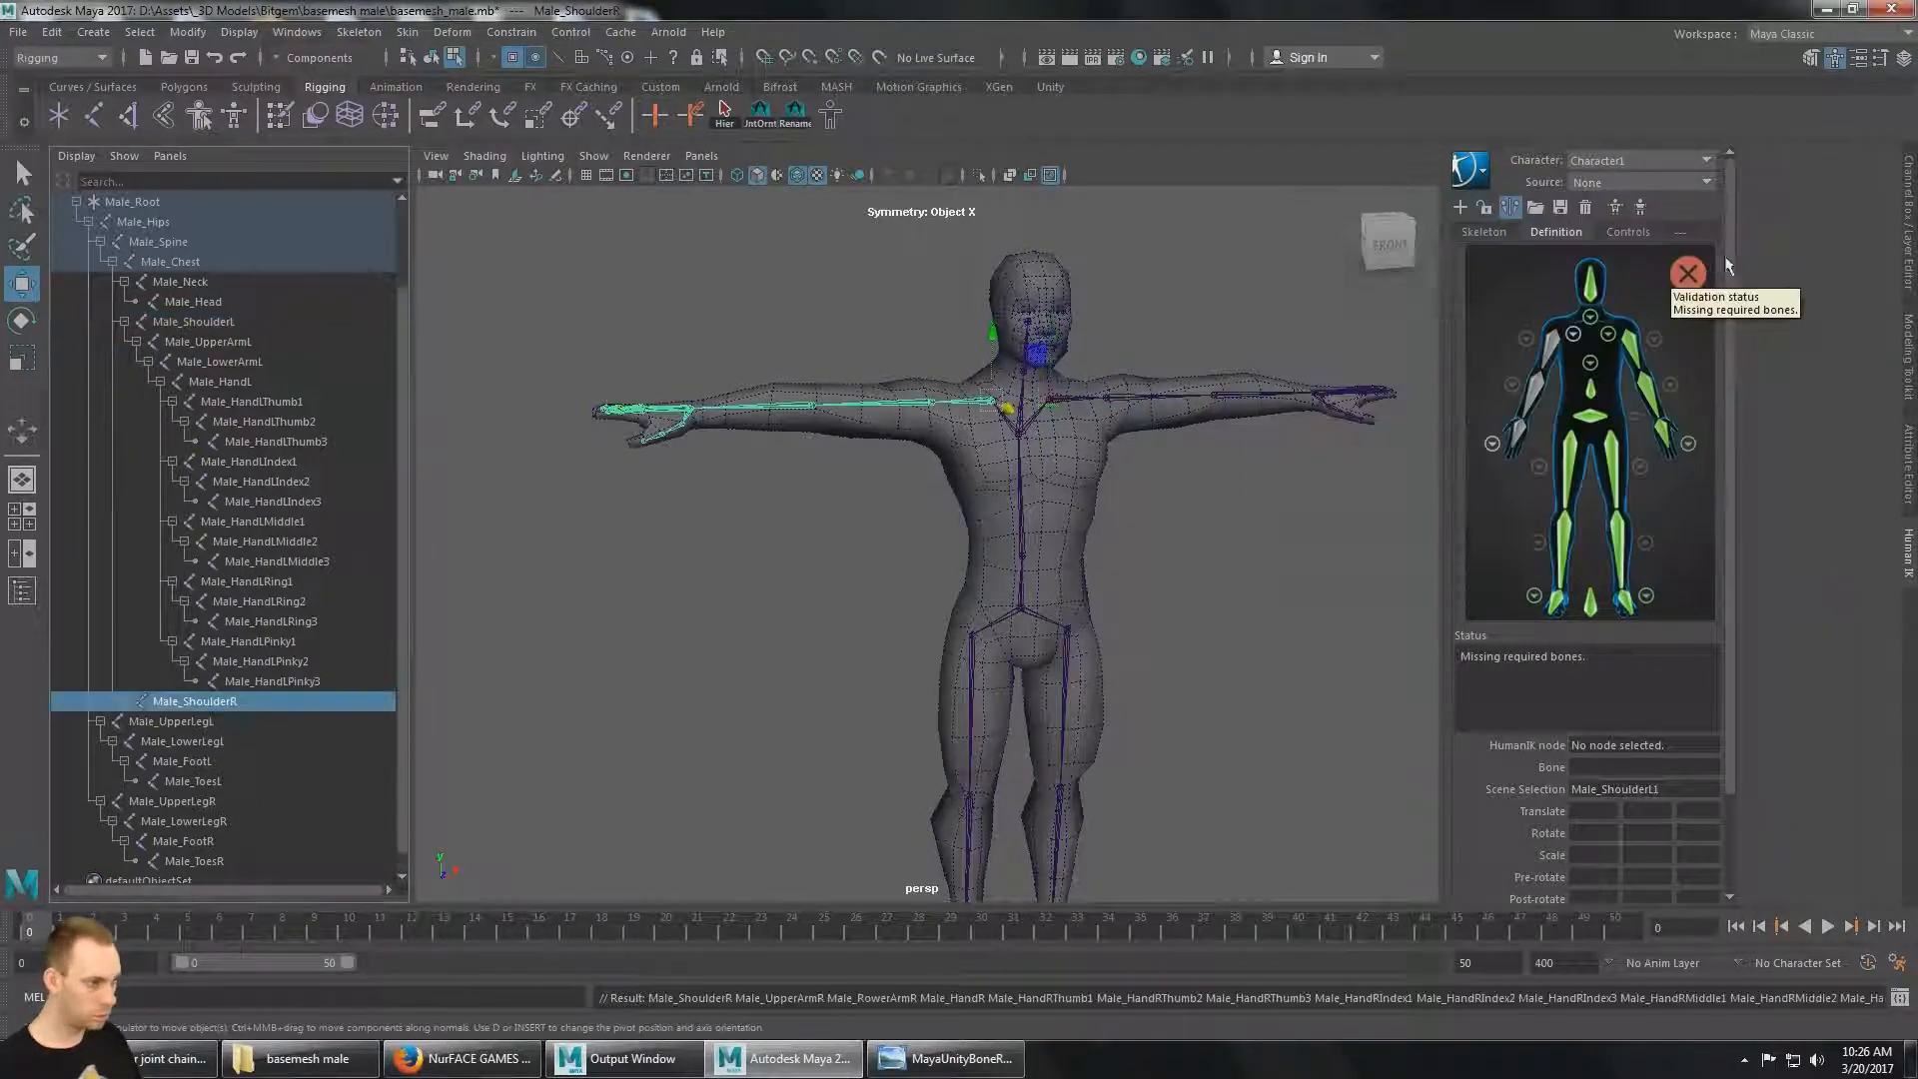
Expand the mirrored Male_ShoulderR chain and rename the Male_RowerArmR joint to Male_LowerArmR.
{"action": "left_click", "coordinate": [124, 703]}
{"action": "left_click", "coordinate": [137, 721]}
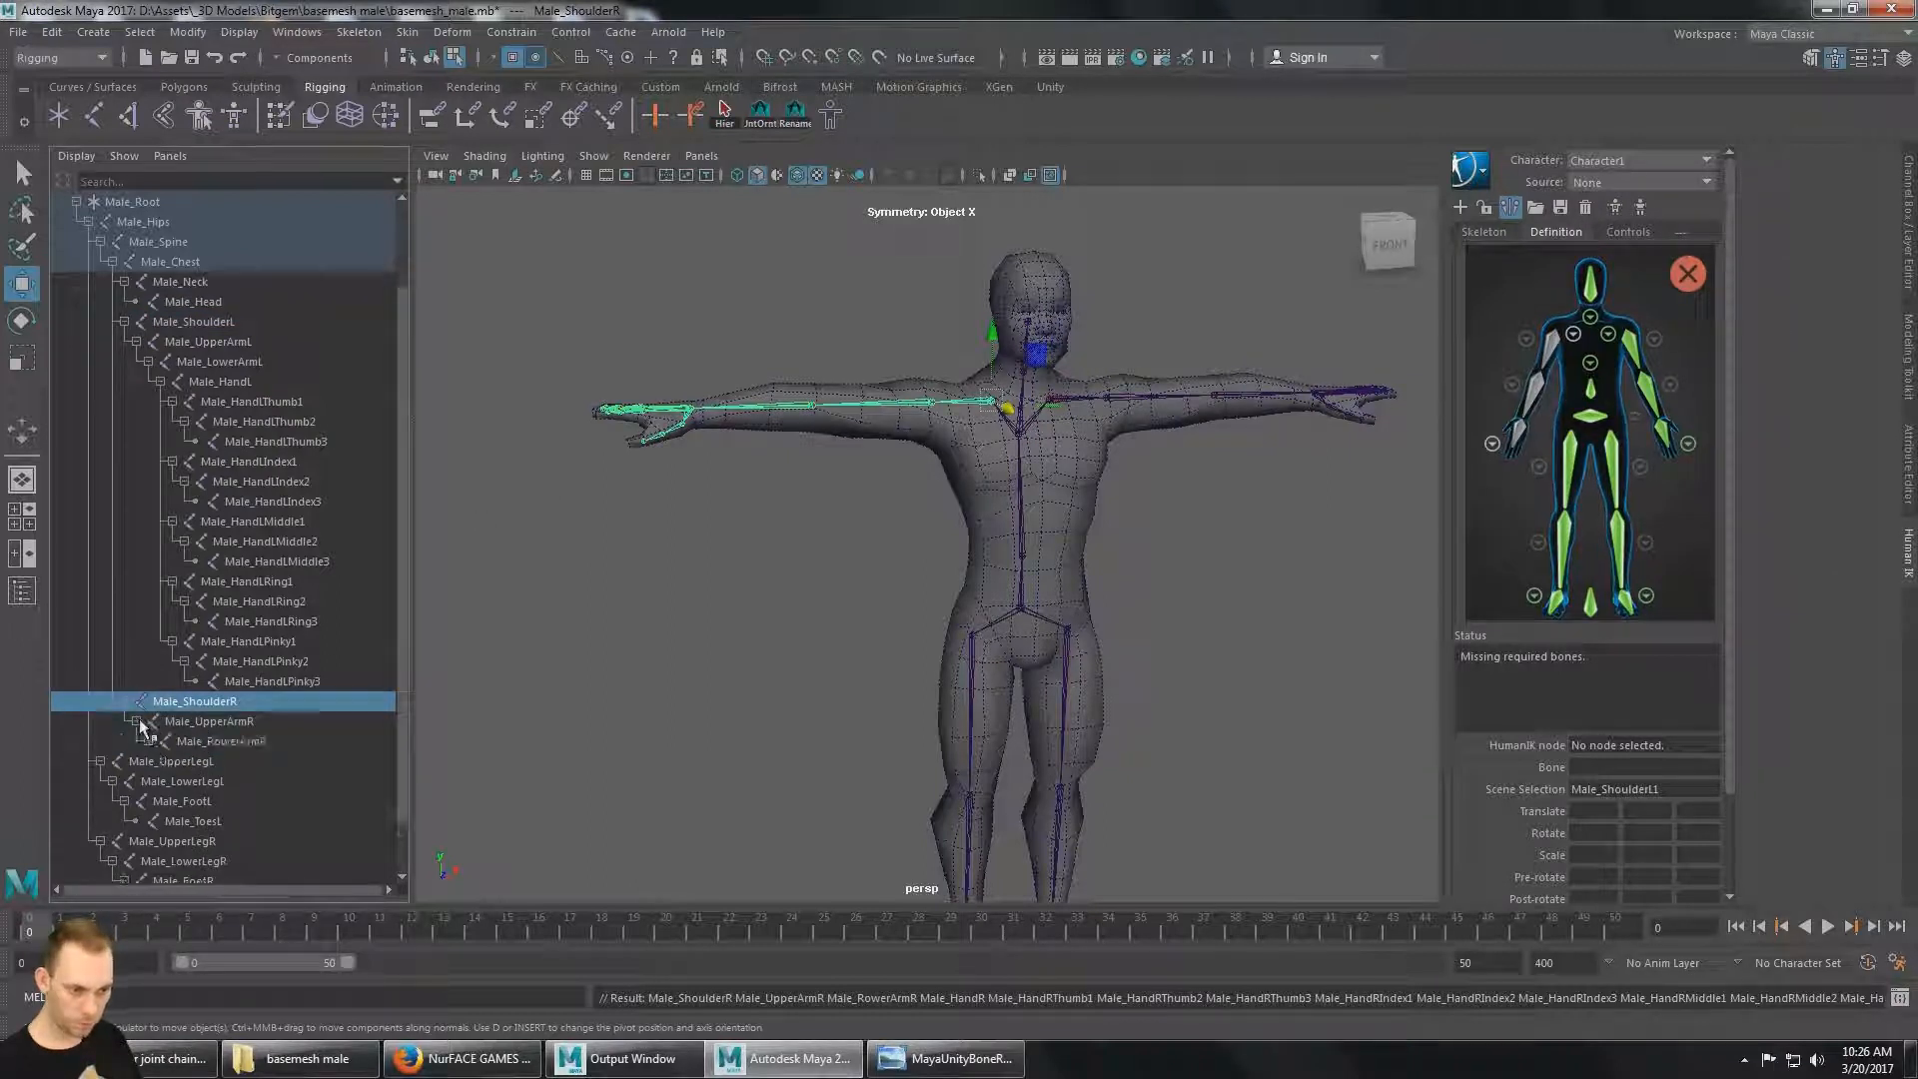
{"action": "left_click", "coordinate": [148, 742]}
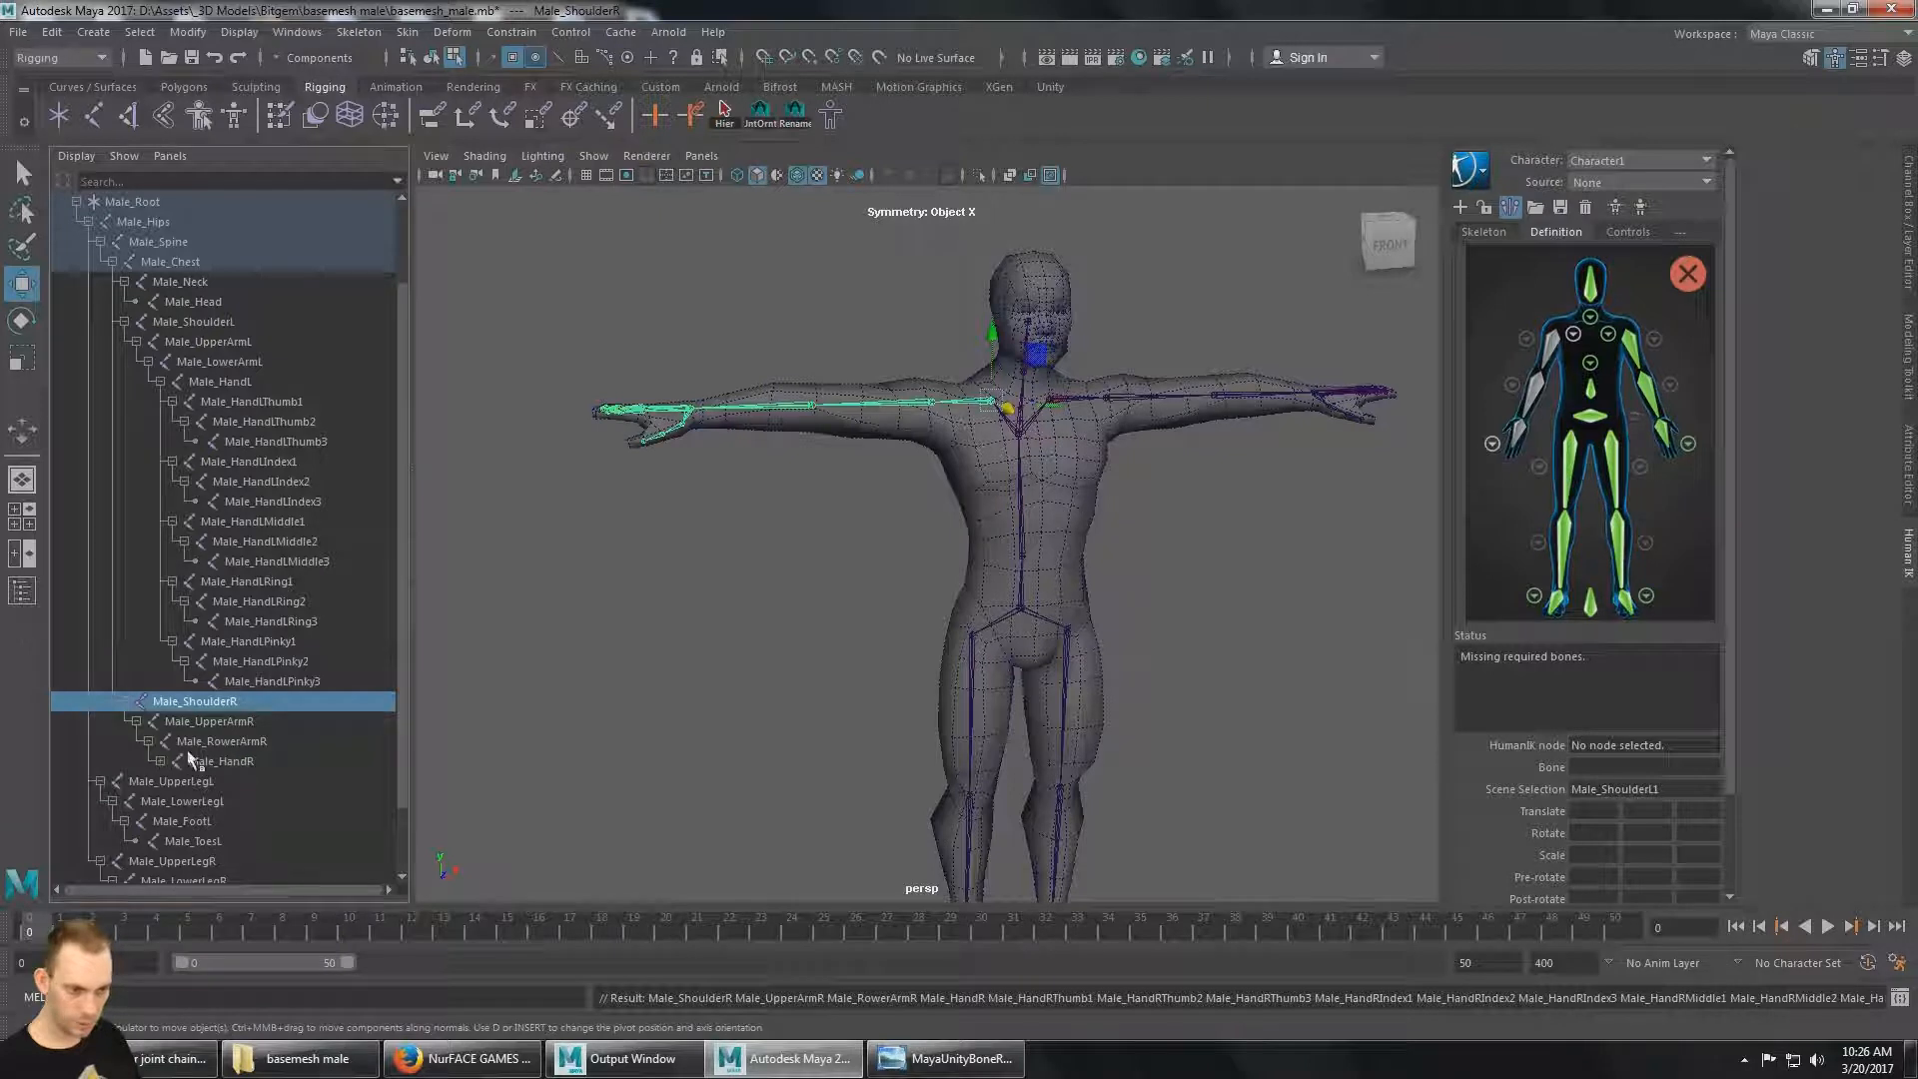
{"action": "left_click", "coordinate": [245, 746]}
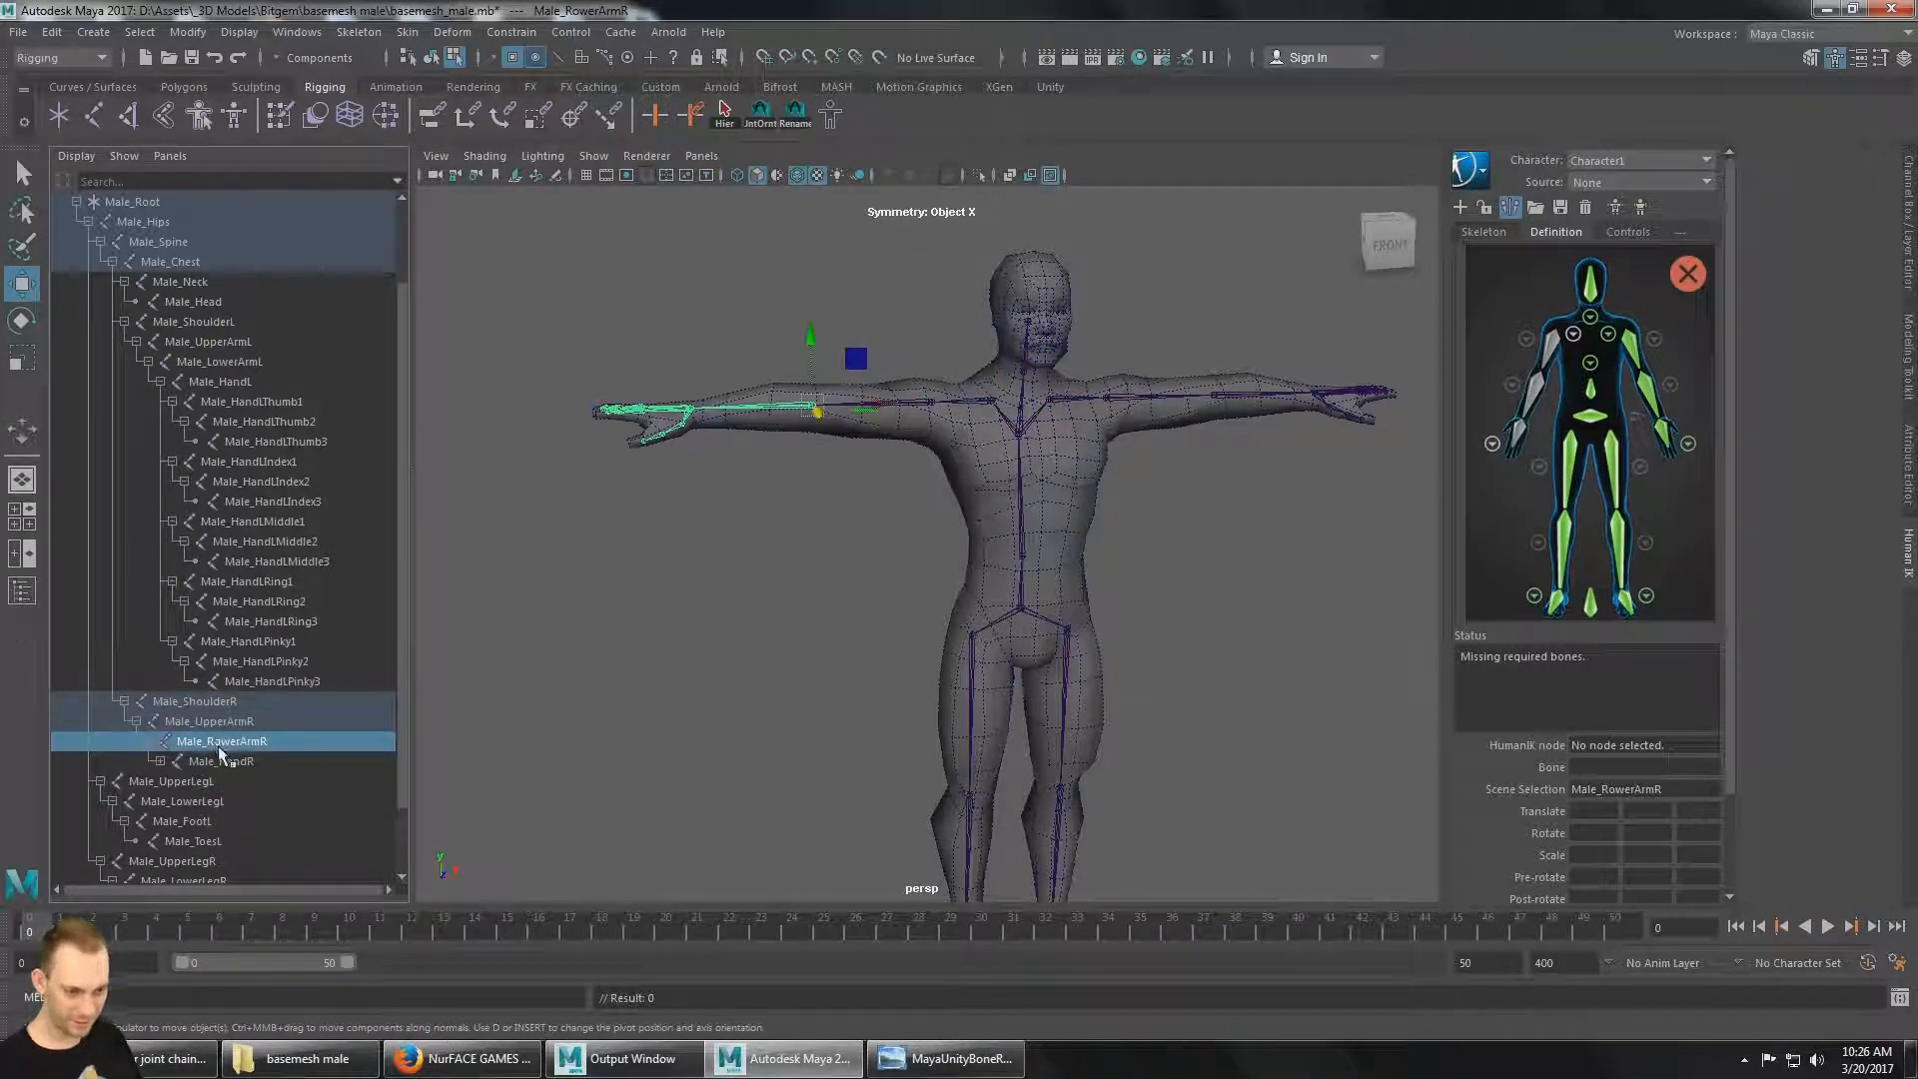
{"action": "double_click", "coordinate": [219, 748]}
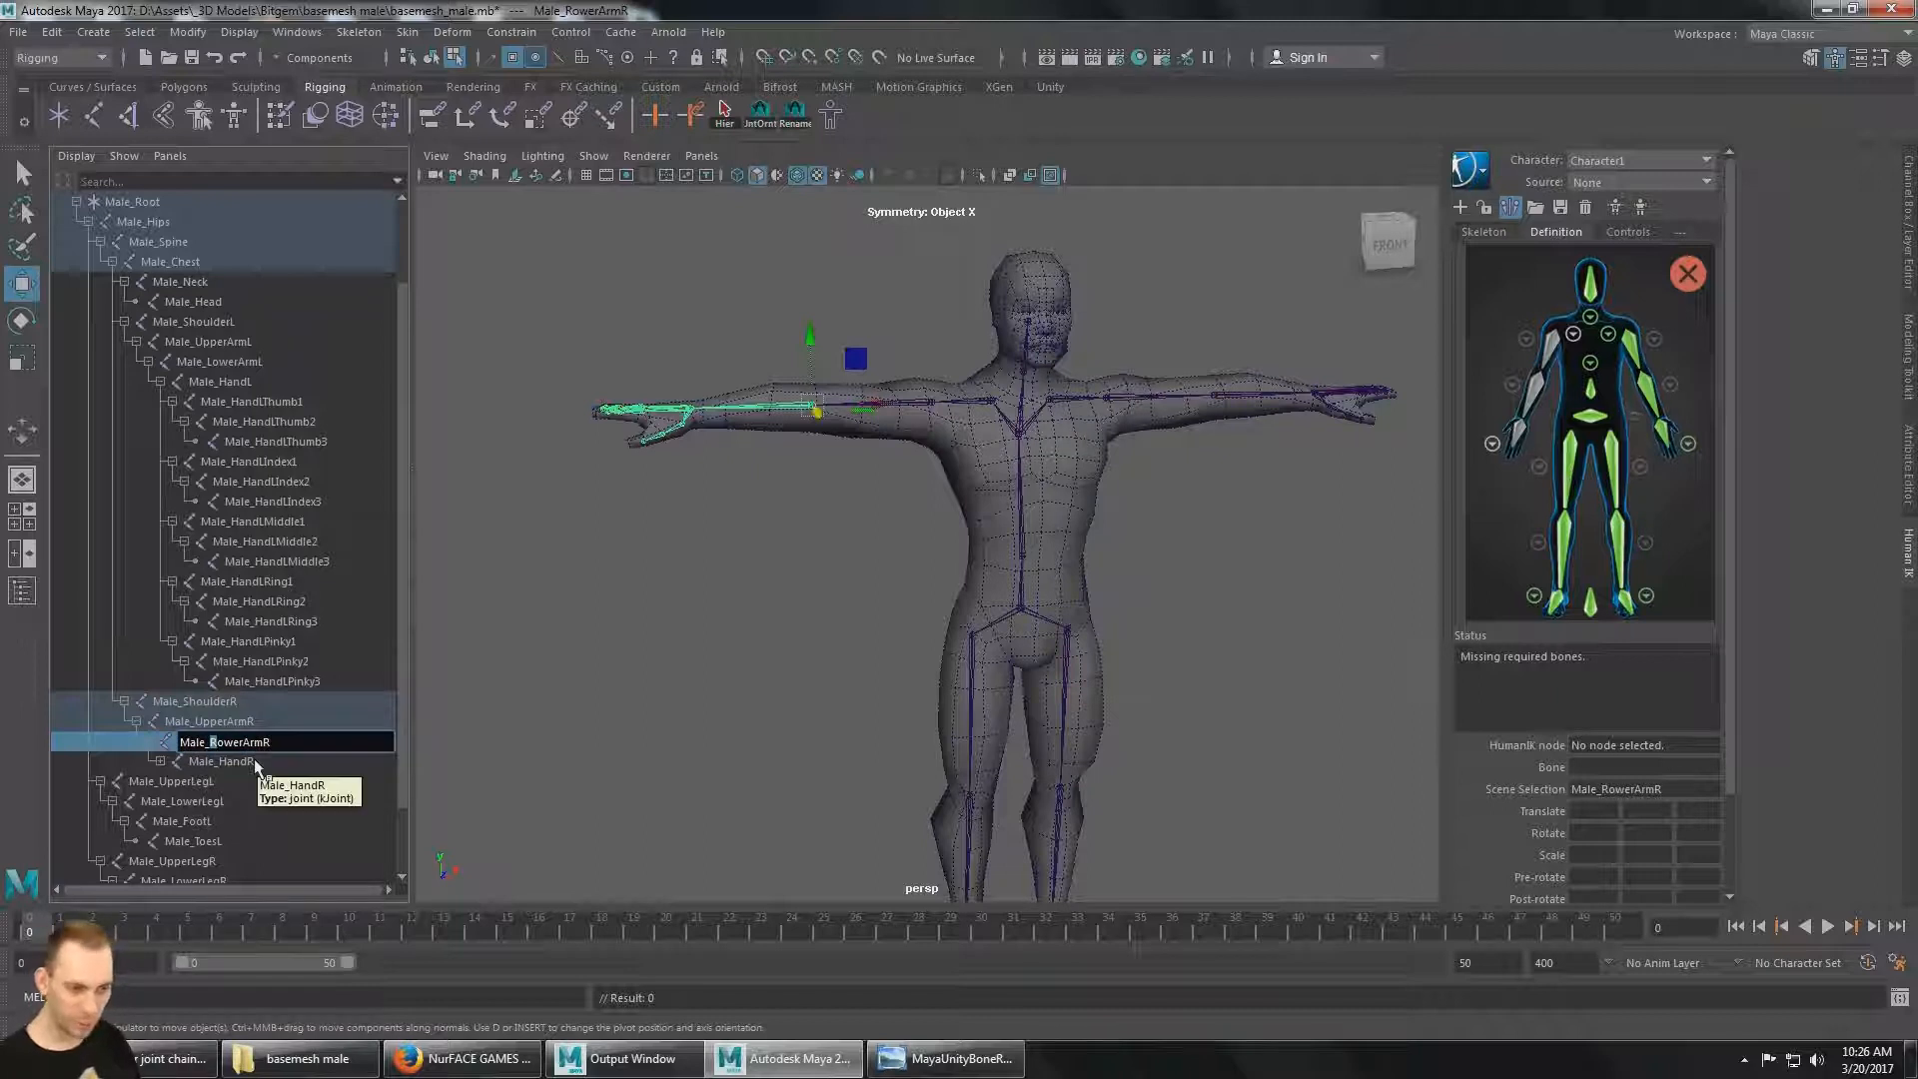
{"action": "key", "text": "Return"}
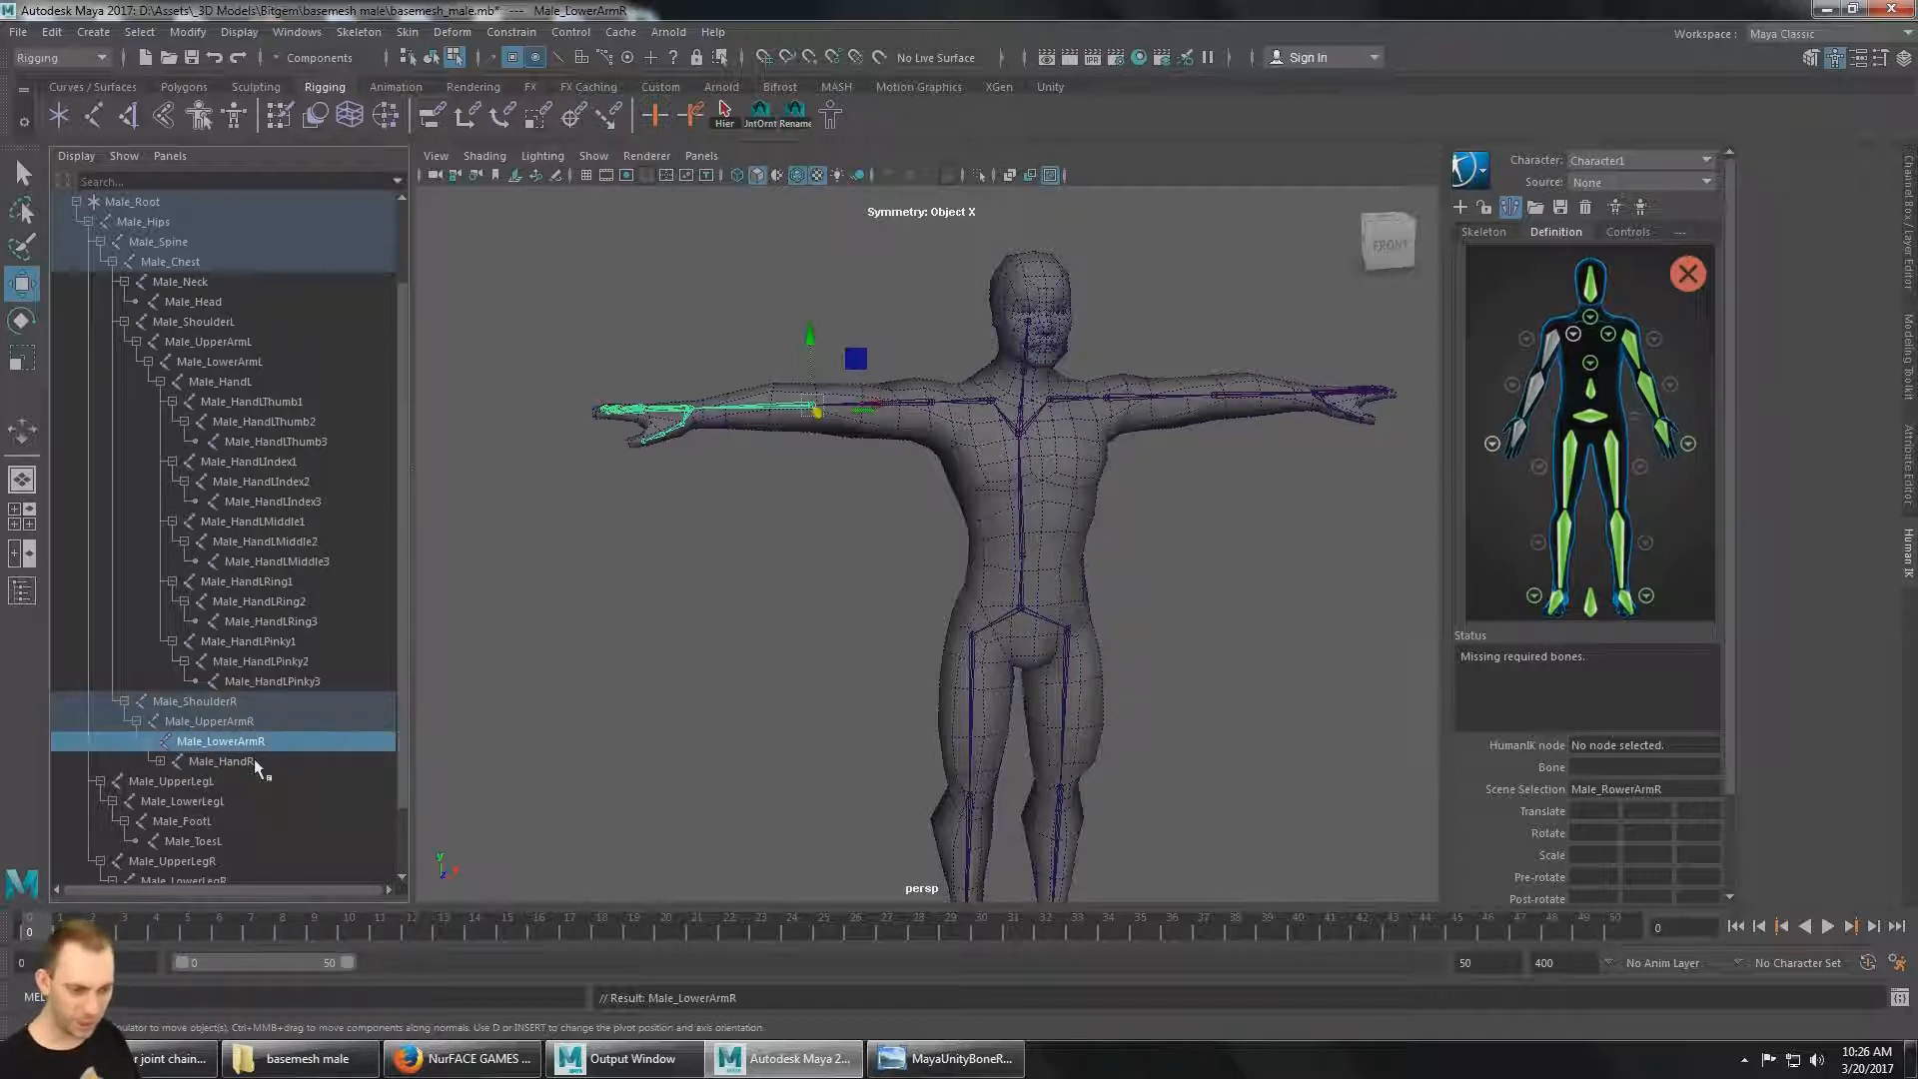
Check the names of the mirrored finger joints under Male_HandR.
{"action": "left_click", "coordinate": [224, 759]}
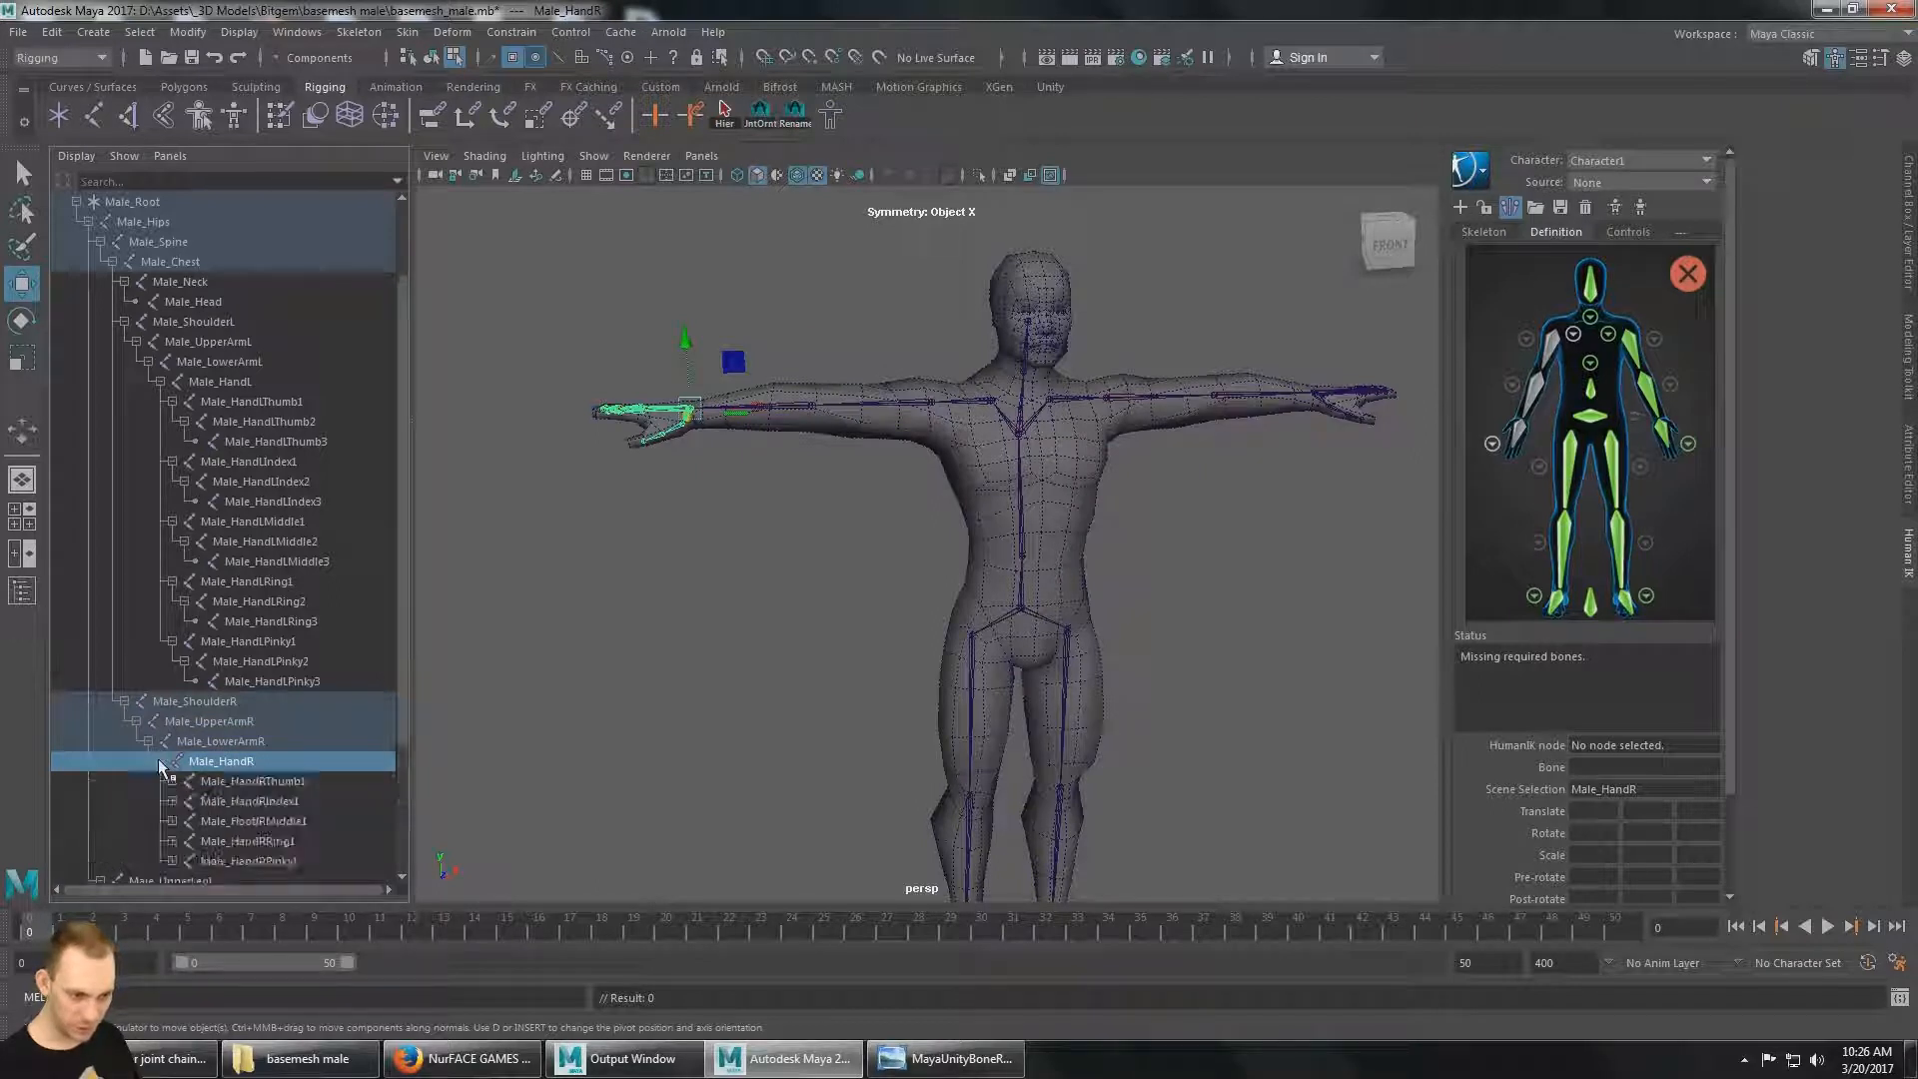
{"action": "left_click", "coordinate": [159, 761]}
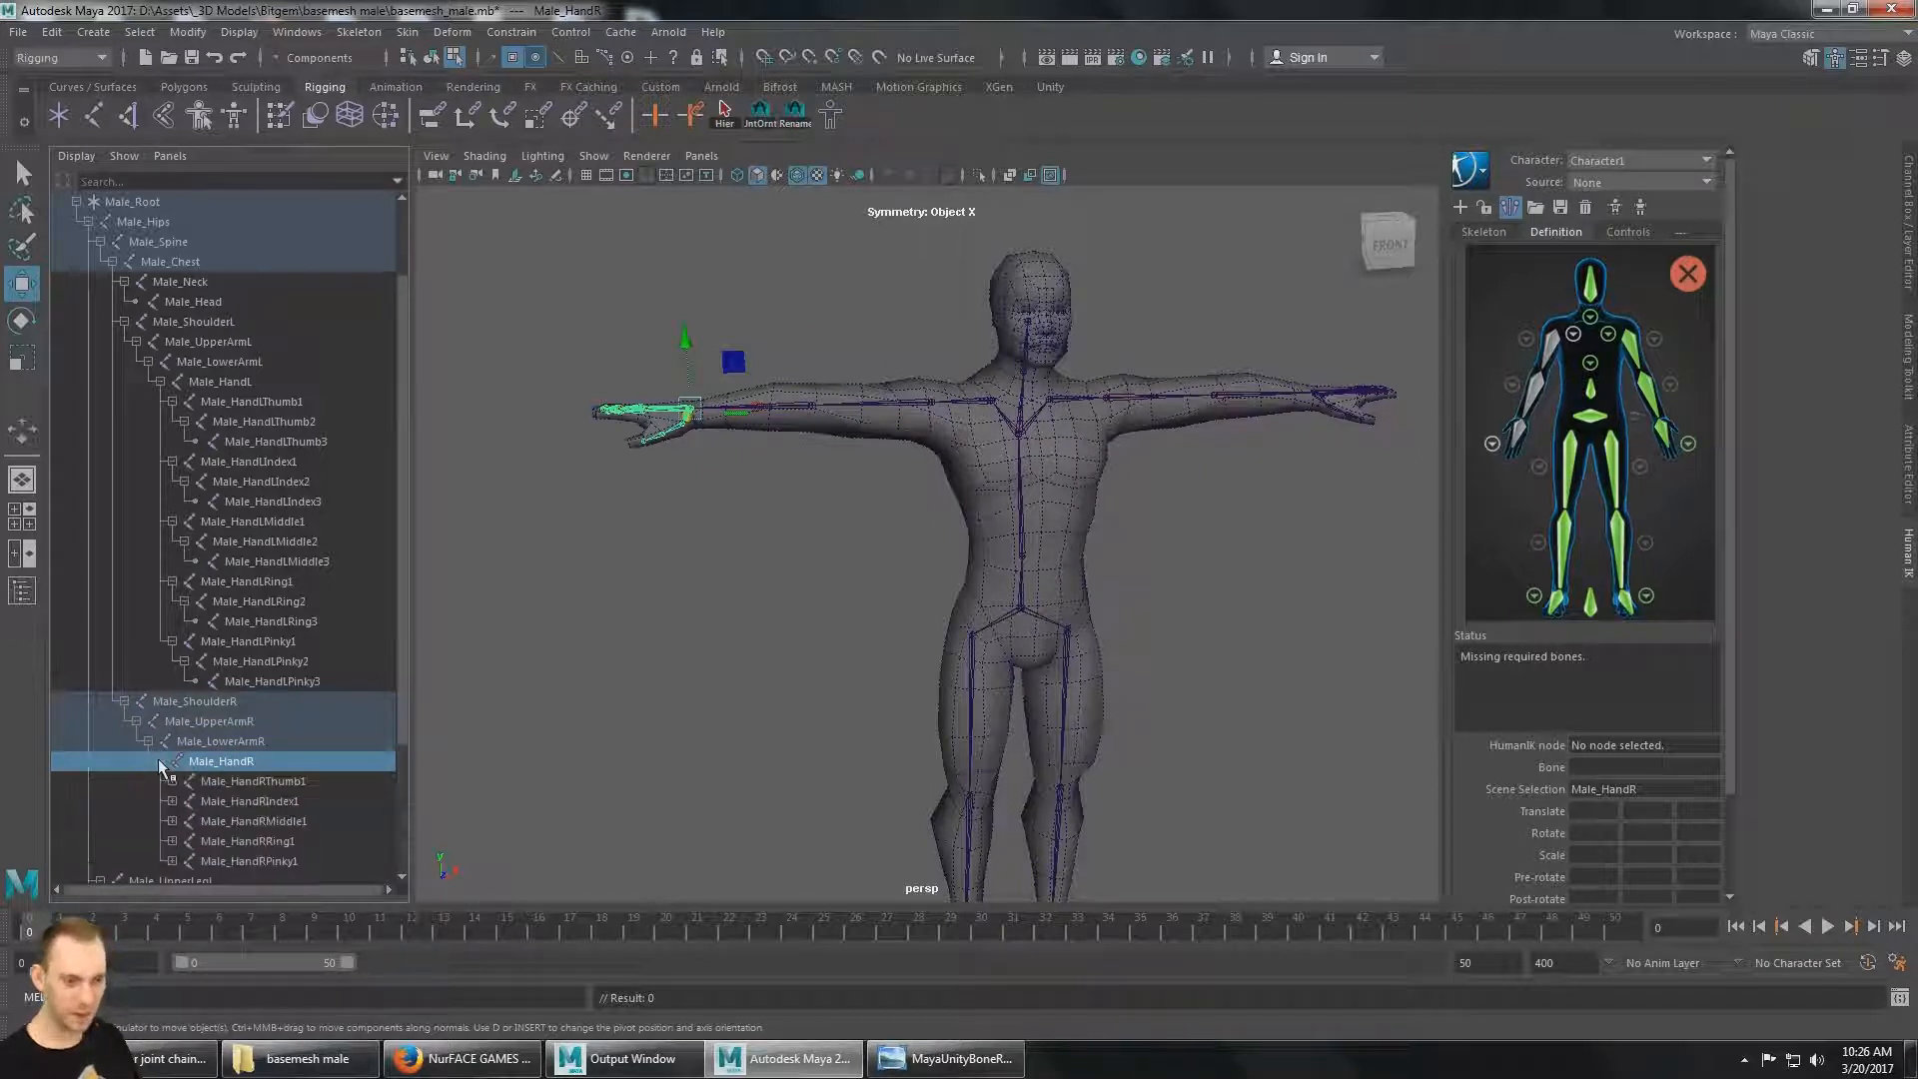
{"action": "left_click", "coordinate": [255, 781]}
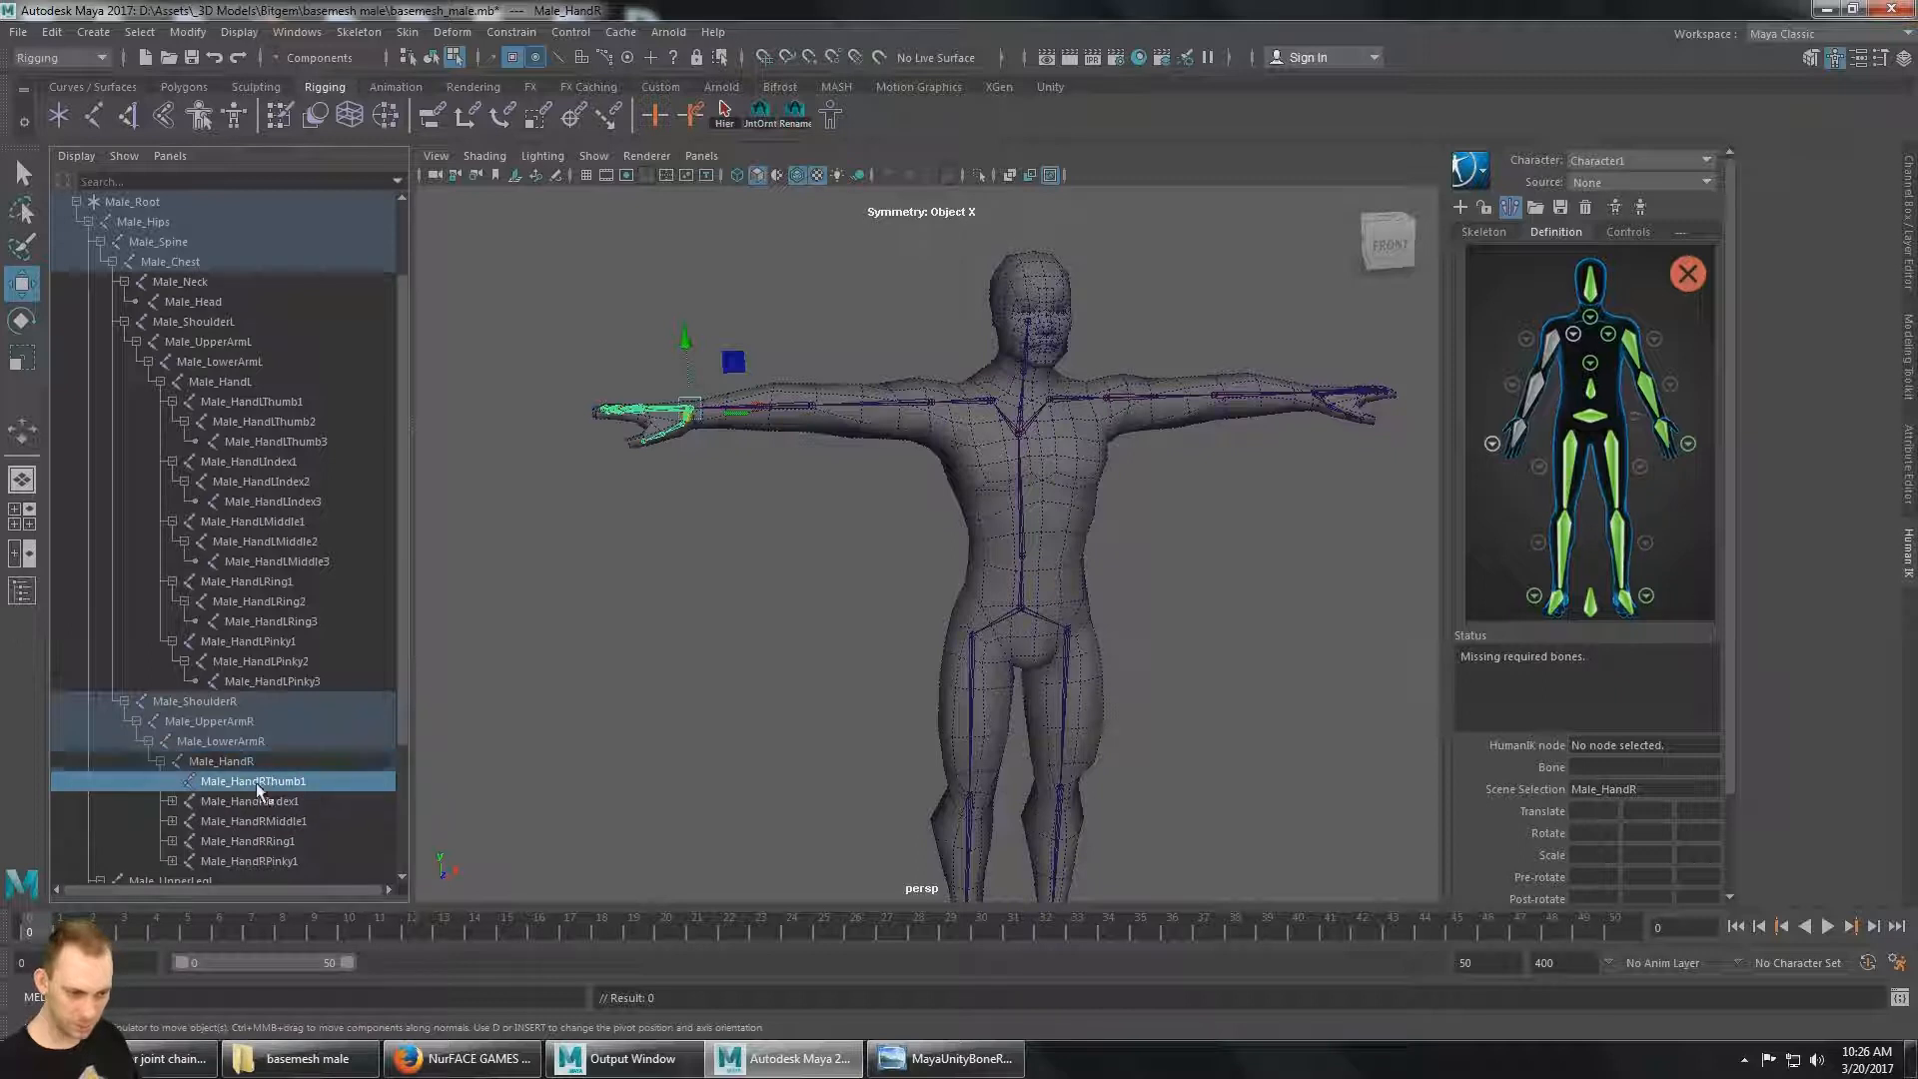
{"action": "left_click", "coordinate": [268, 821]}
{"action": "left_click", "coordinate": [261, 861]}
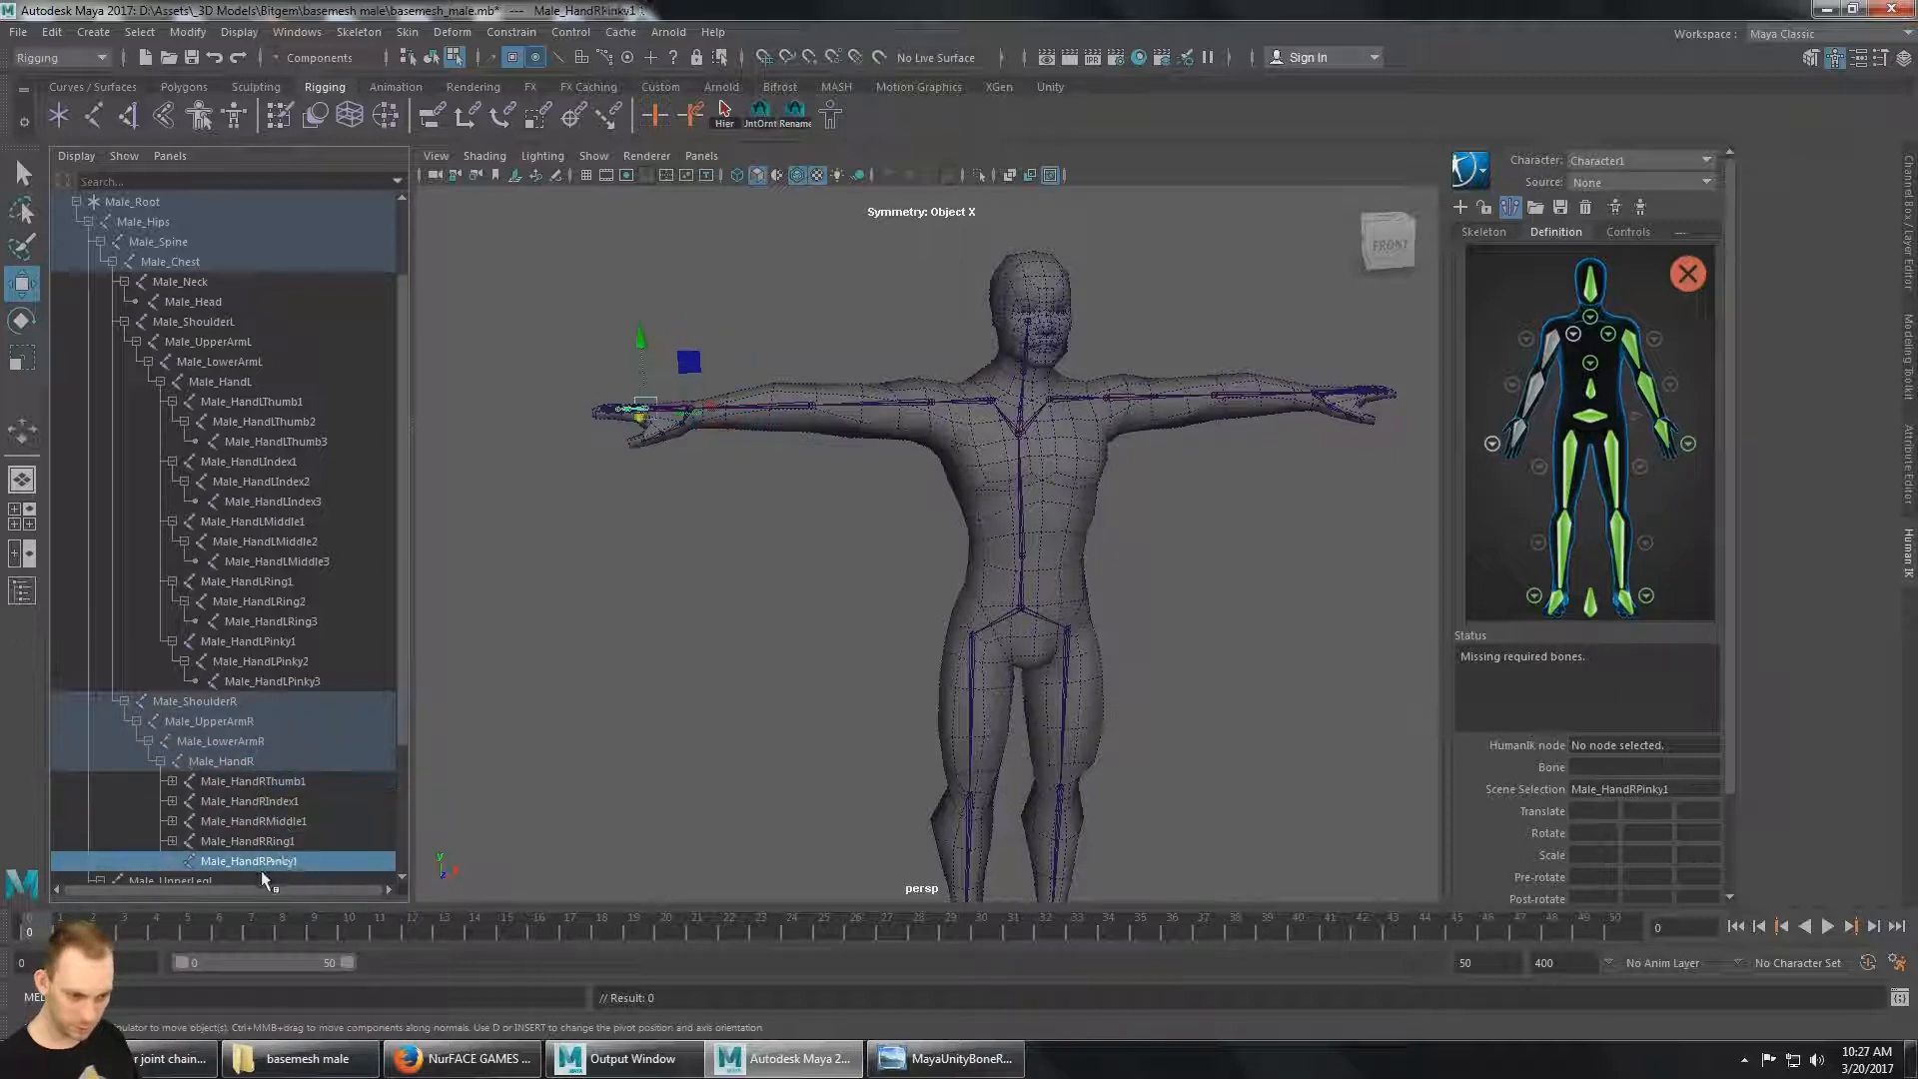
Load the MecanimAutoSkel skeleton definition template, matching all bones with the Male_ prefix.
{"action": "left_click", "coordinate": [319, 703]}
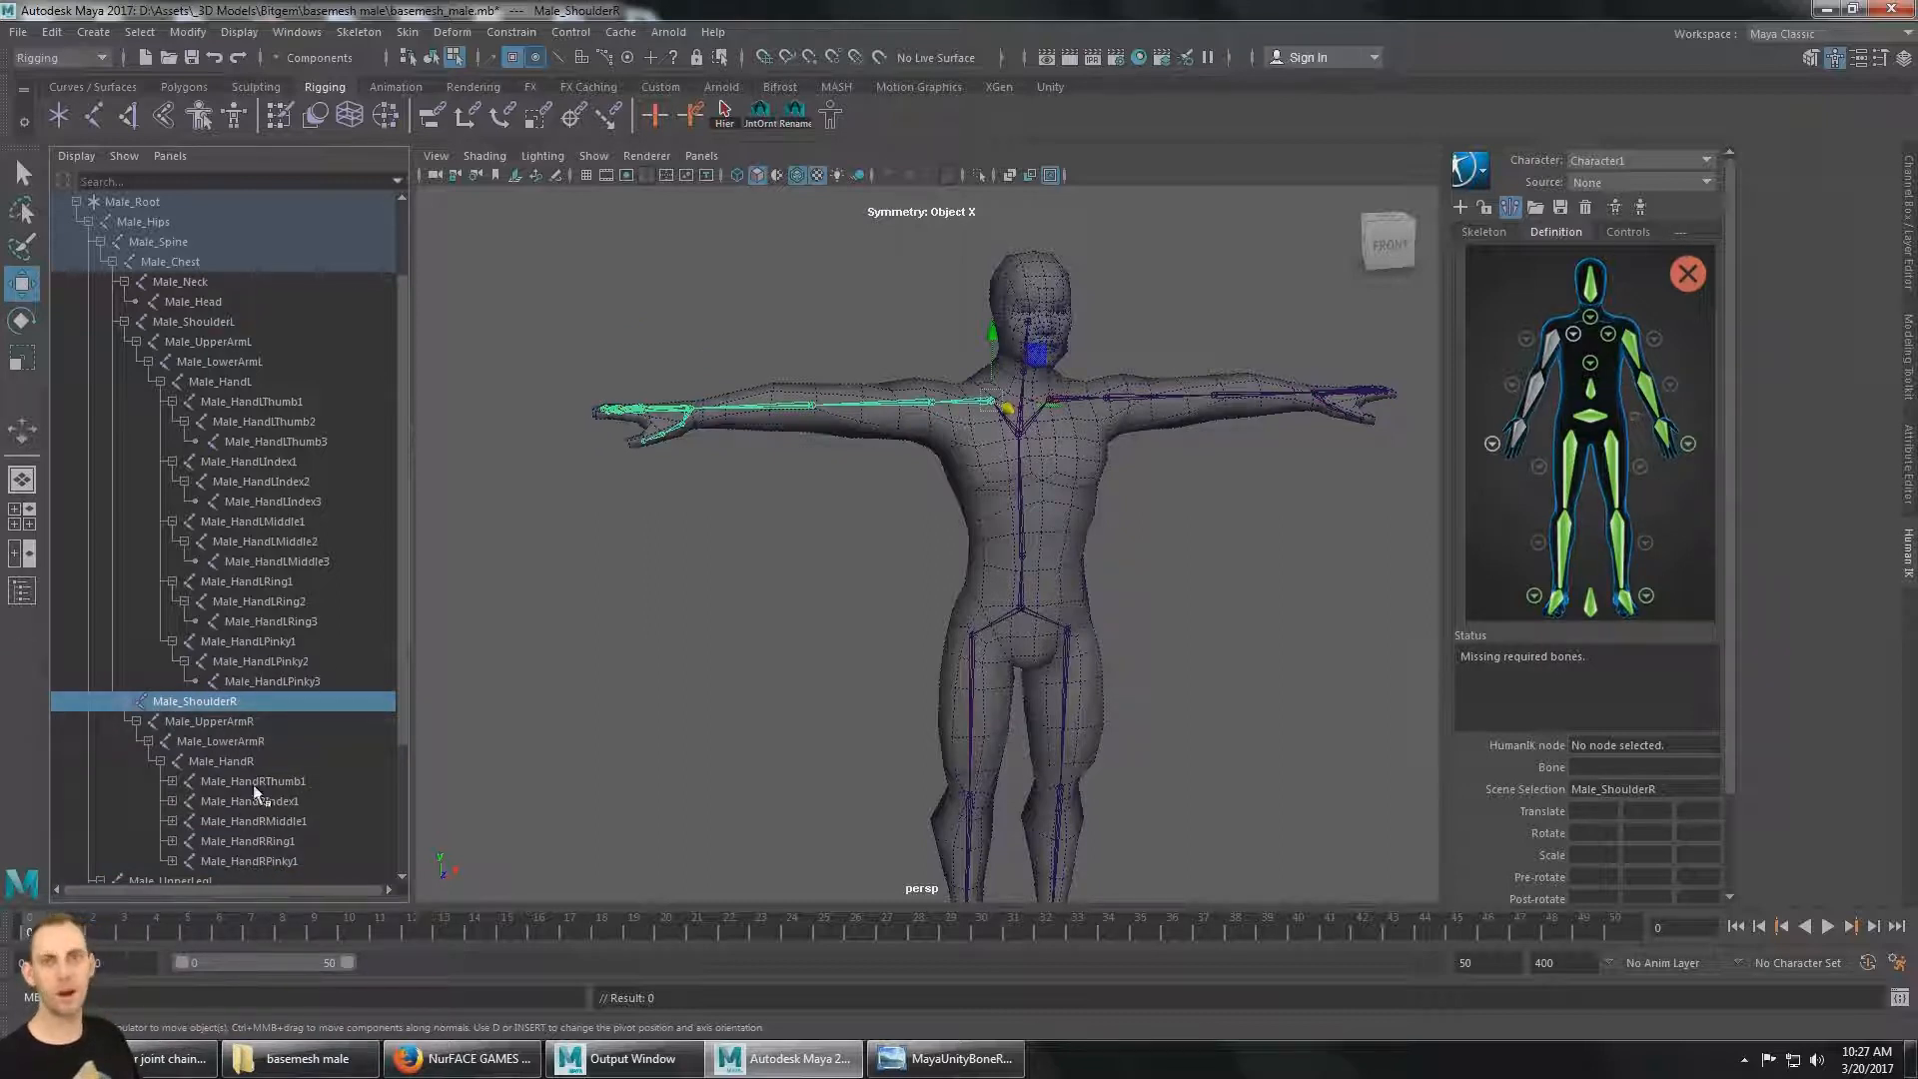
{"action": "left_click", "coordinate": [1544, 211]}
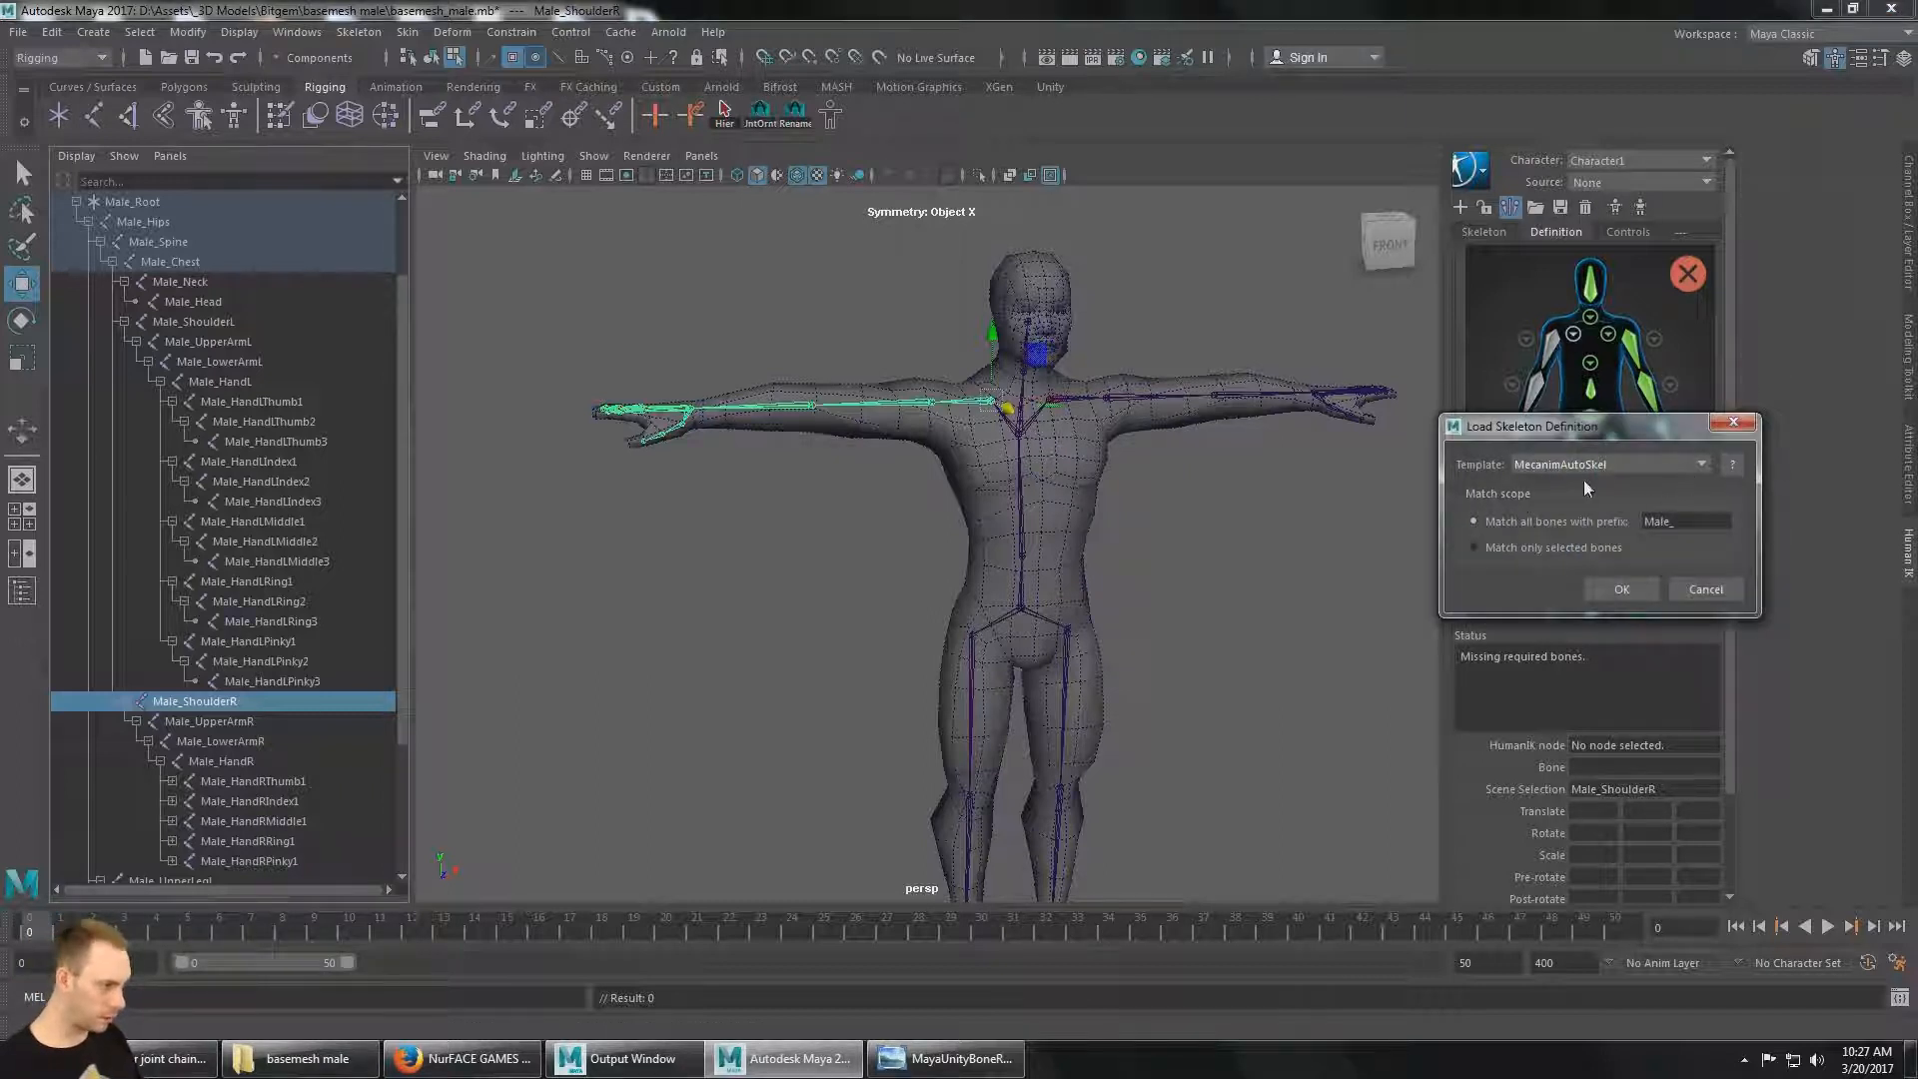
{"action": "left_click", "coordinate": [1621, 588]}
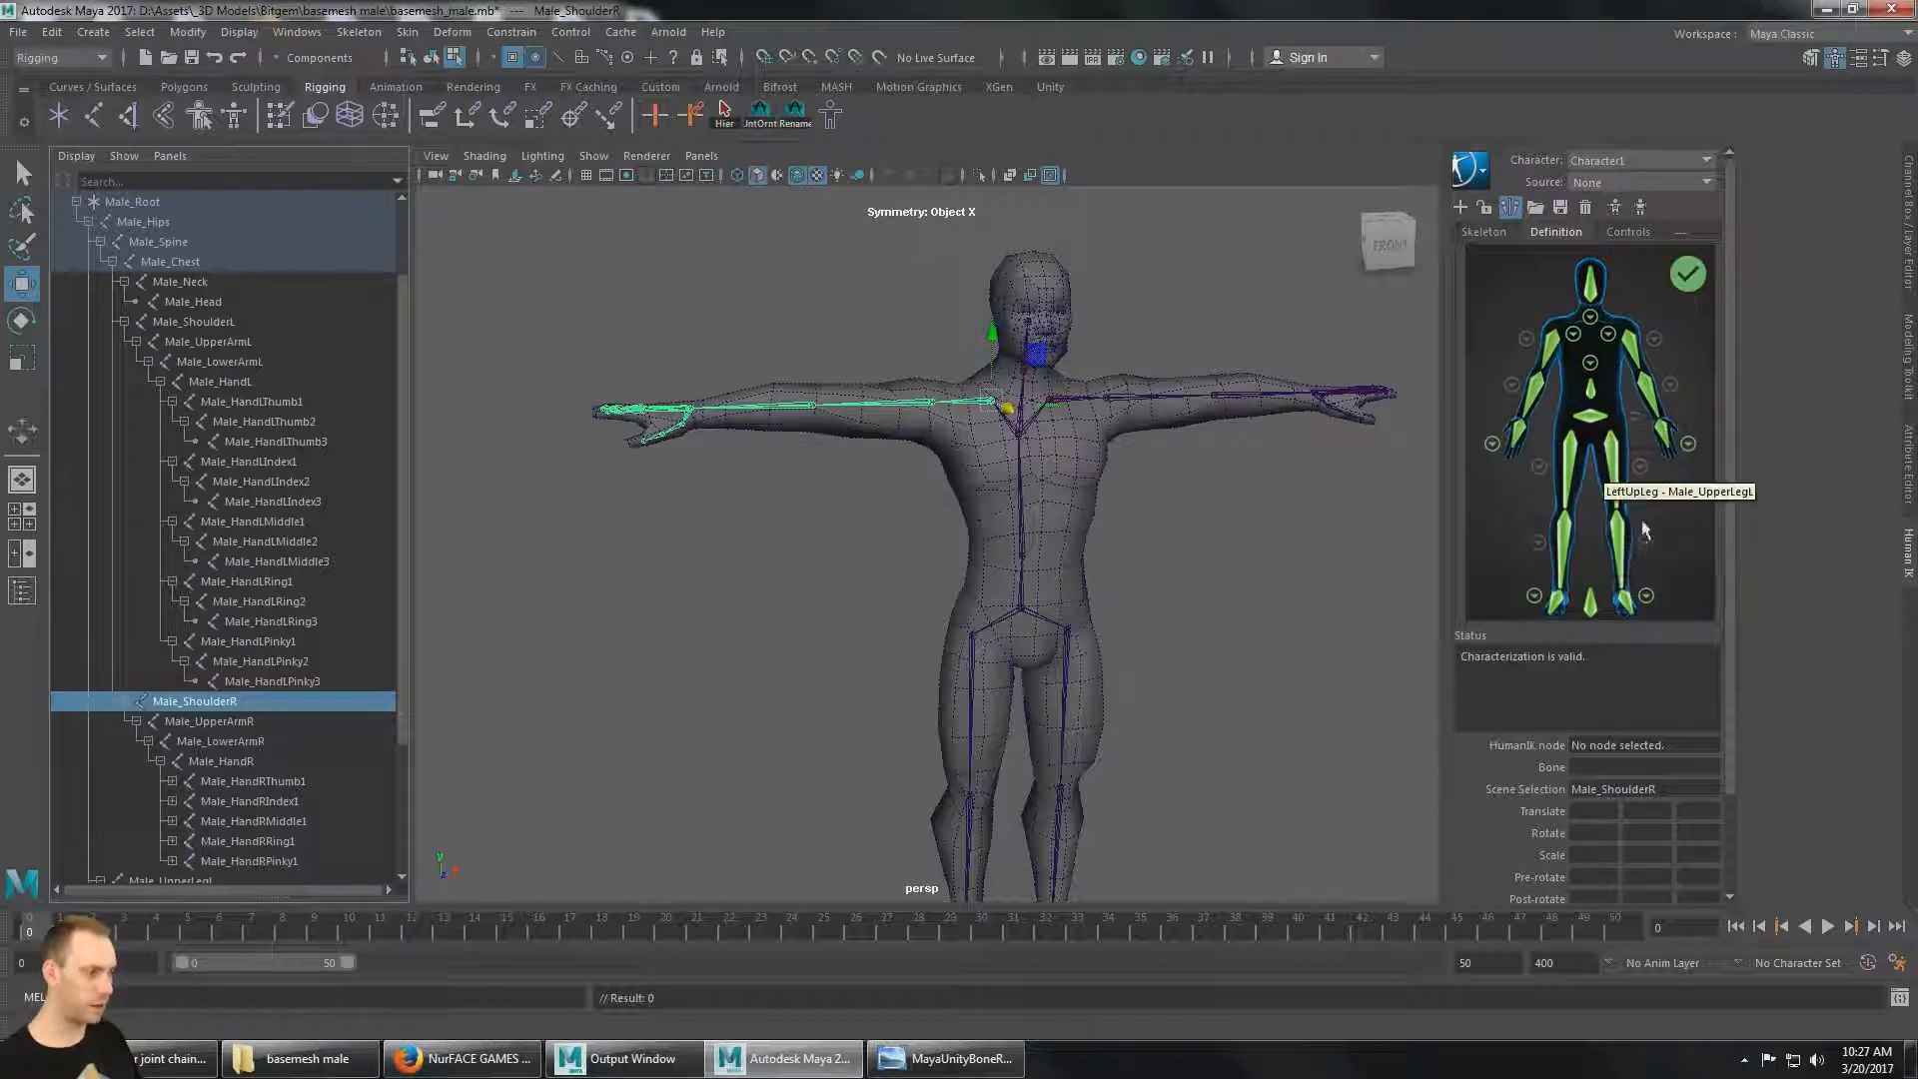
Try moving the Male_HandRThumb1 and Male_HandLThumb1 joints together away from the hands.
{"action": "left_click_drag", "start_coordinate": [983, 480], "coordinate": [1124, 602], "text": "alt"}
{"action": "middle_click_drag", "start_coordinate": [1124, 601], "coordinate": [1098, 473], "text": "alt"}
{"action": "scroll", "coordinate": [1032, 604], "scroll_direction": "up", "scroll_amount": 4}
{"action": "left_click_drag", "start_coordinate": [1098, 473], "coordinate": [659, 634], "text": "alt"}
{"action": "scroll", "coordinate": [300, 665], "scroll_direction": "down", "scroll_amount": 3}
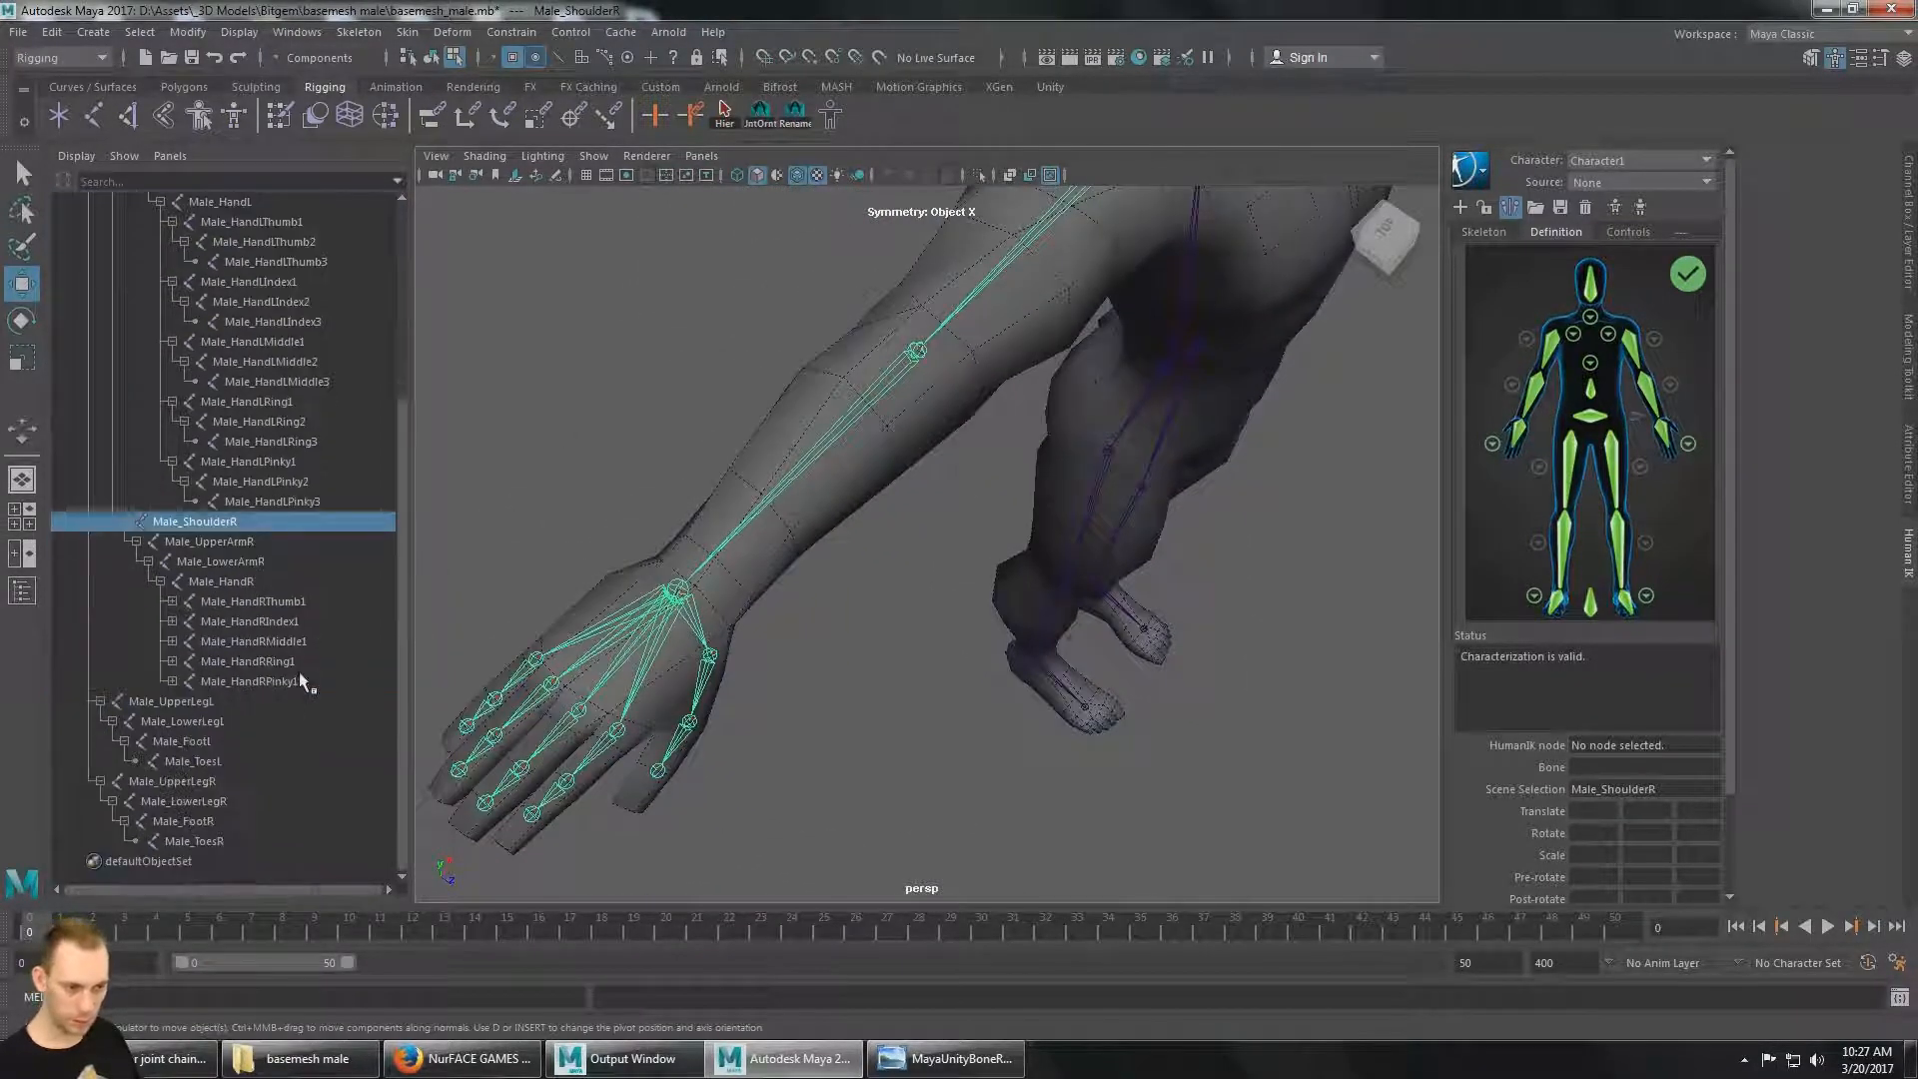
{"action": "left_click", "coordinate": [292, 624]}
{"action": "left_click", "coordinate": [284, 604]}
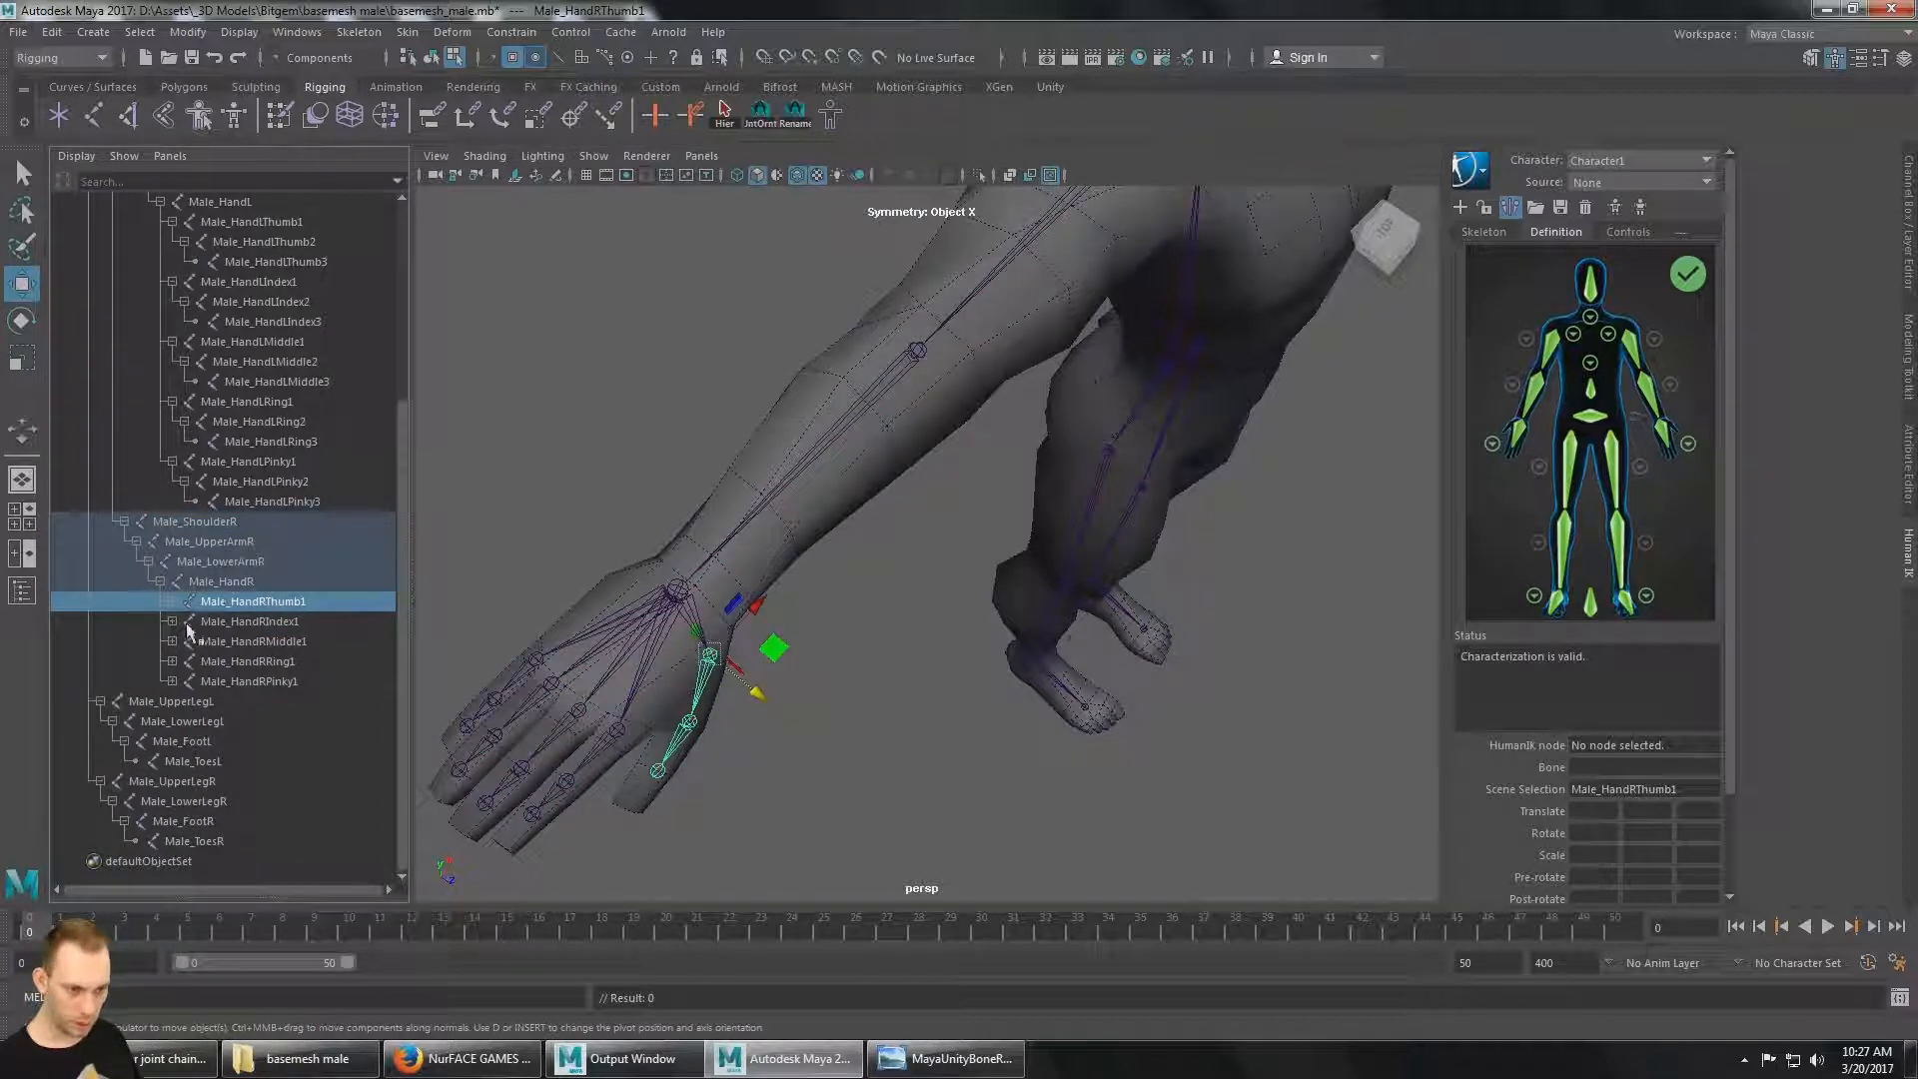
{"action": "left_click", "coordinate": [256, 220], "text": "ctrl"}
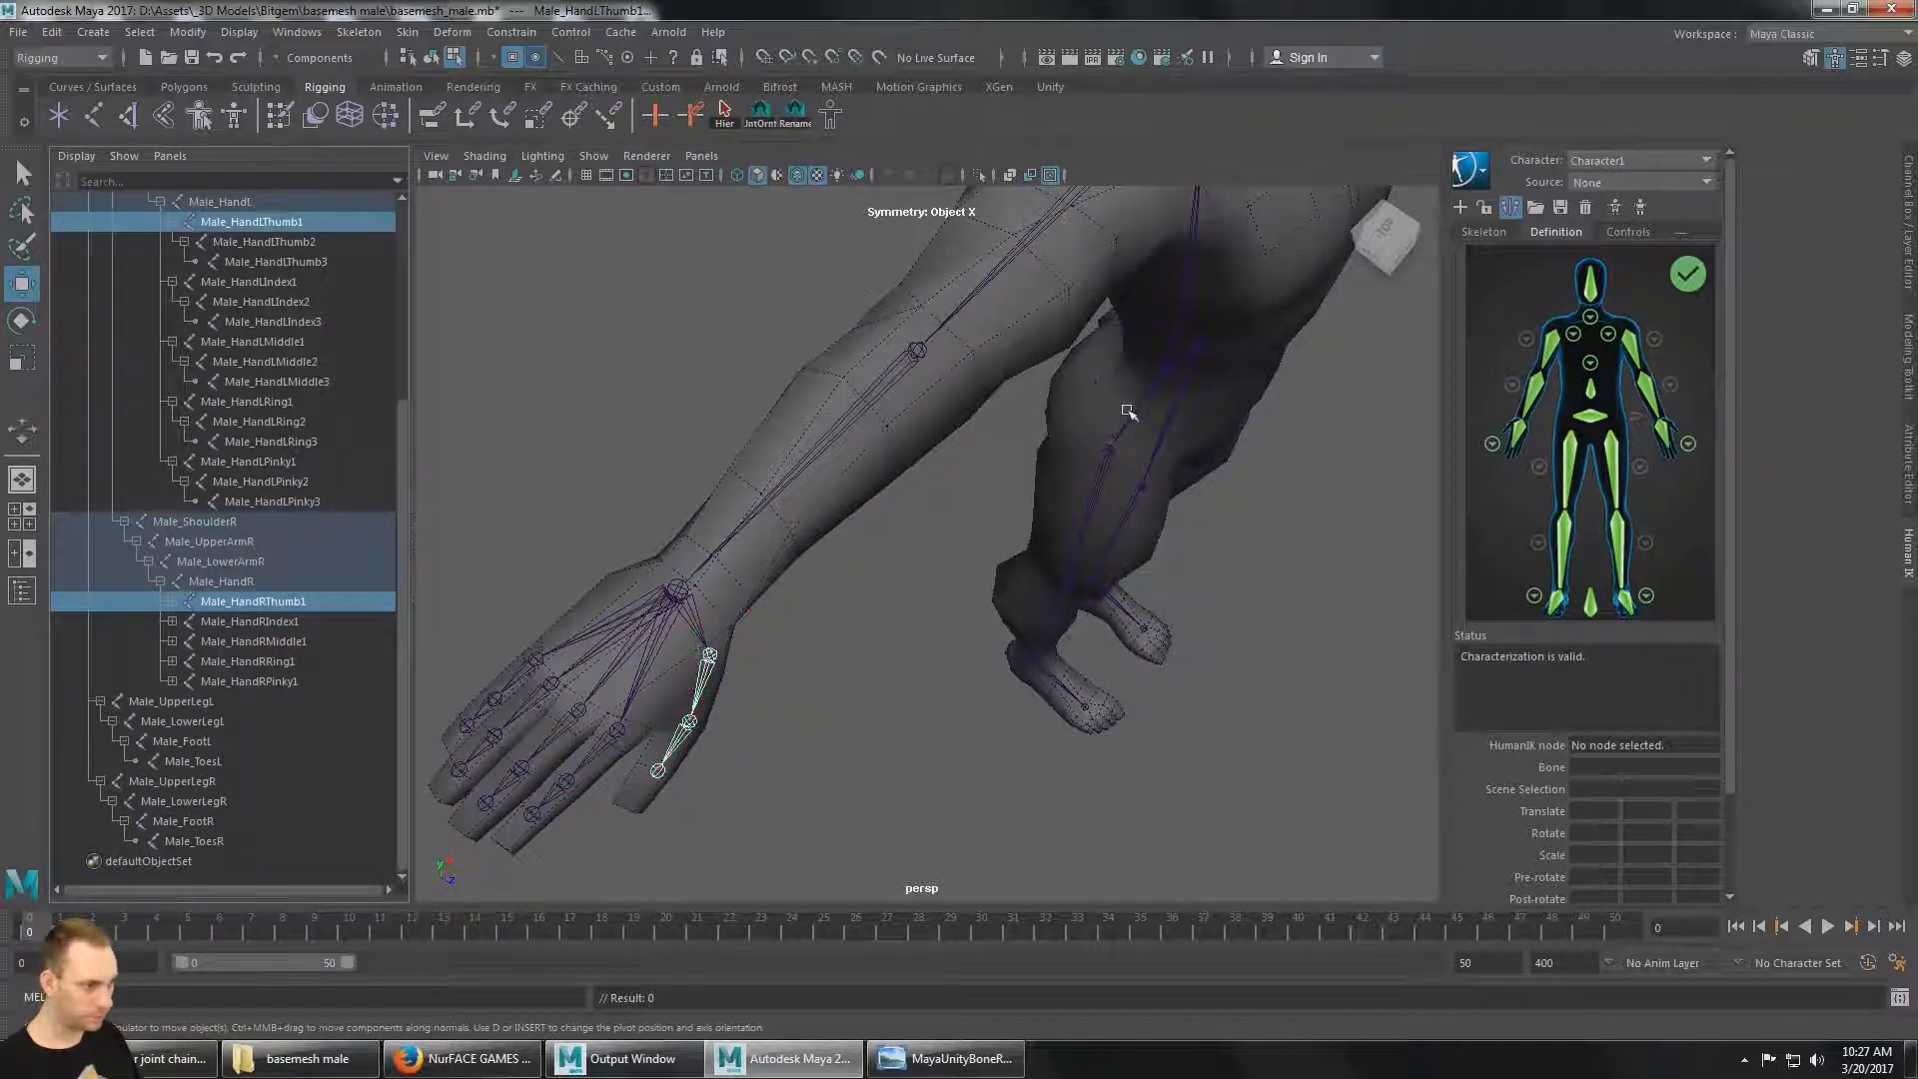
{"action": "key", "text": "f"}
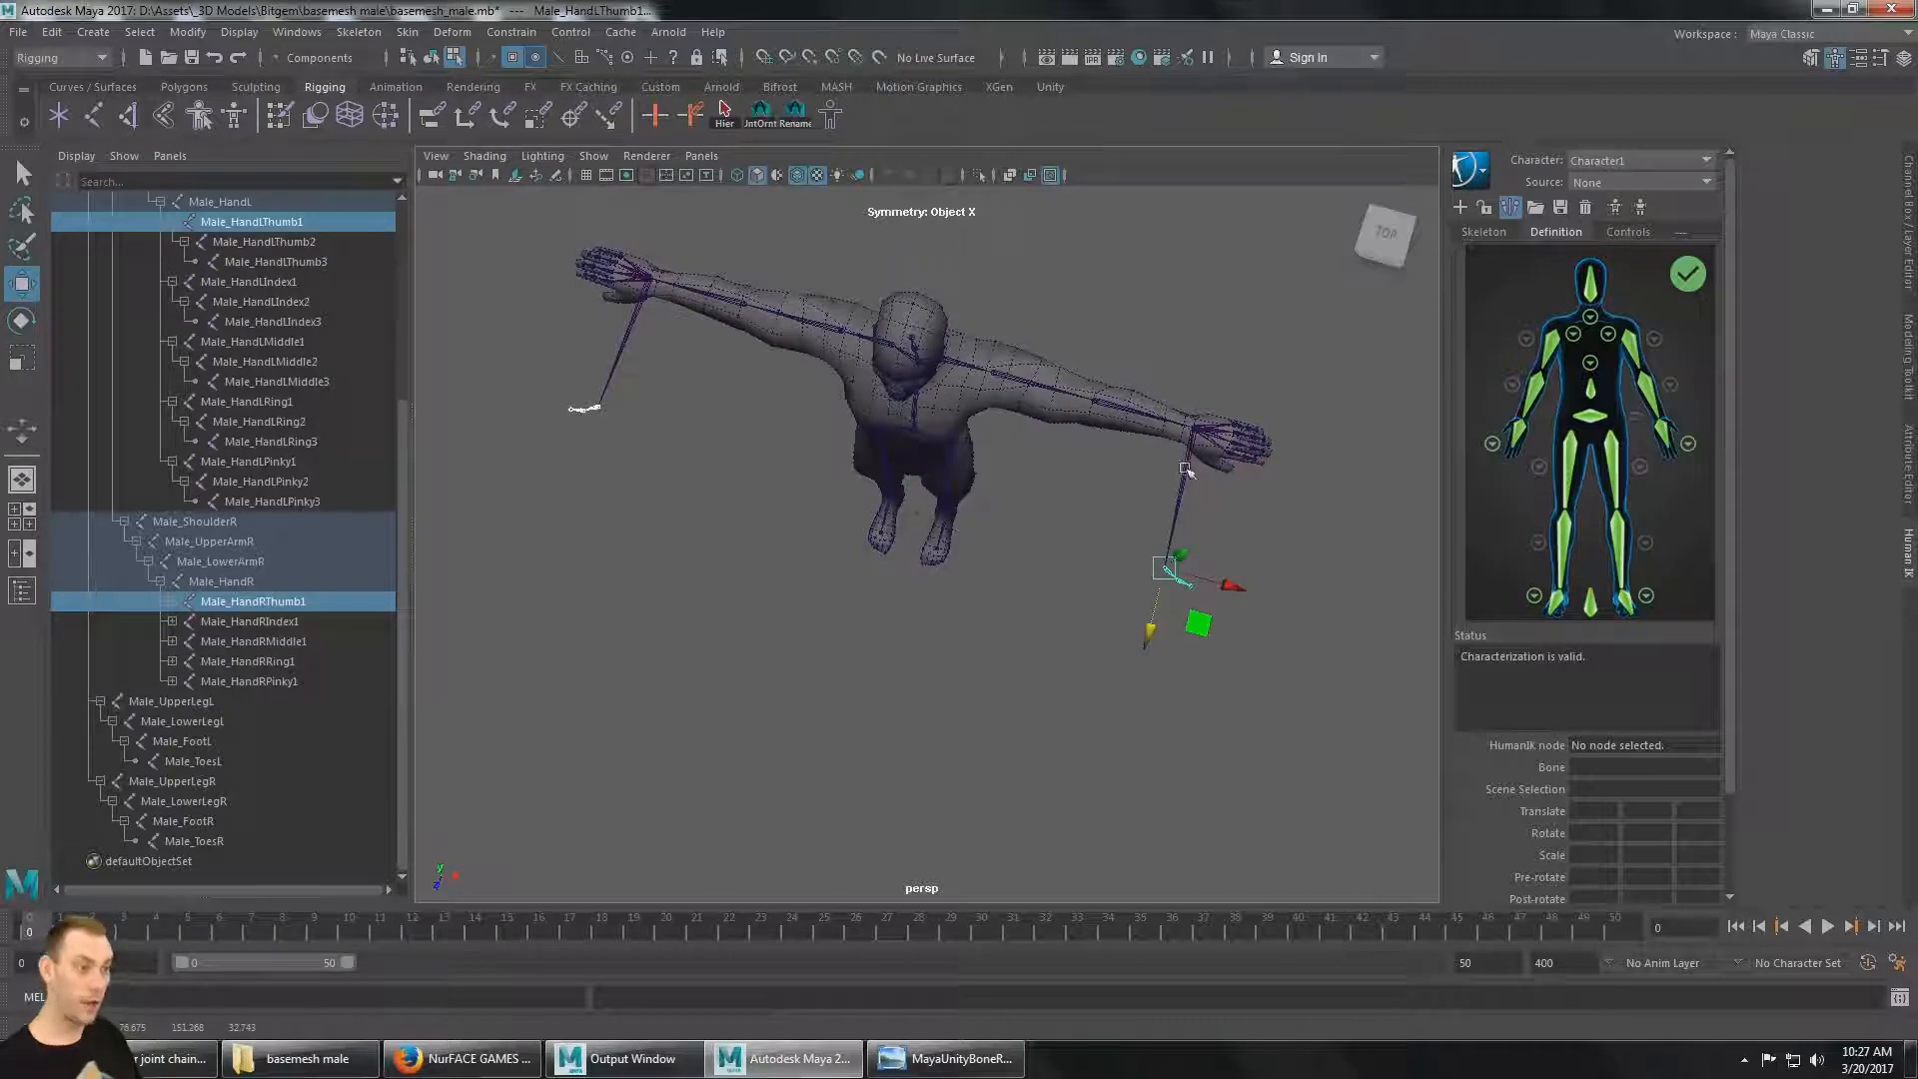
{"action": "key", "text": "ctrl+z"}
Inspect the left hand's thumb joints up close and the whole skeleton's fit inside the body from the front.
{"action": "middle_click_drag", "start_coordinate": [1271, 436], "coordinate": [892, 556], "text": "alt"}
{"action": "scroll", "coordinate": [1059, 490], "scroll_direction": "up", "scroll_amount": 6}
{"action": "left_click_drag", "start_coordinate": [891, 556], "coordinate": [896, 493], "text": "alt"}
{"action": "scroll", "coordinate": [897, 494], "scroll_direction": "up", "scroll_amount": 5}
{"action": "middle_click_drag", "start_coordinate": [896, 494], "coordinate": [981, 584], "text": "alt"}
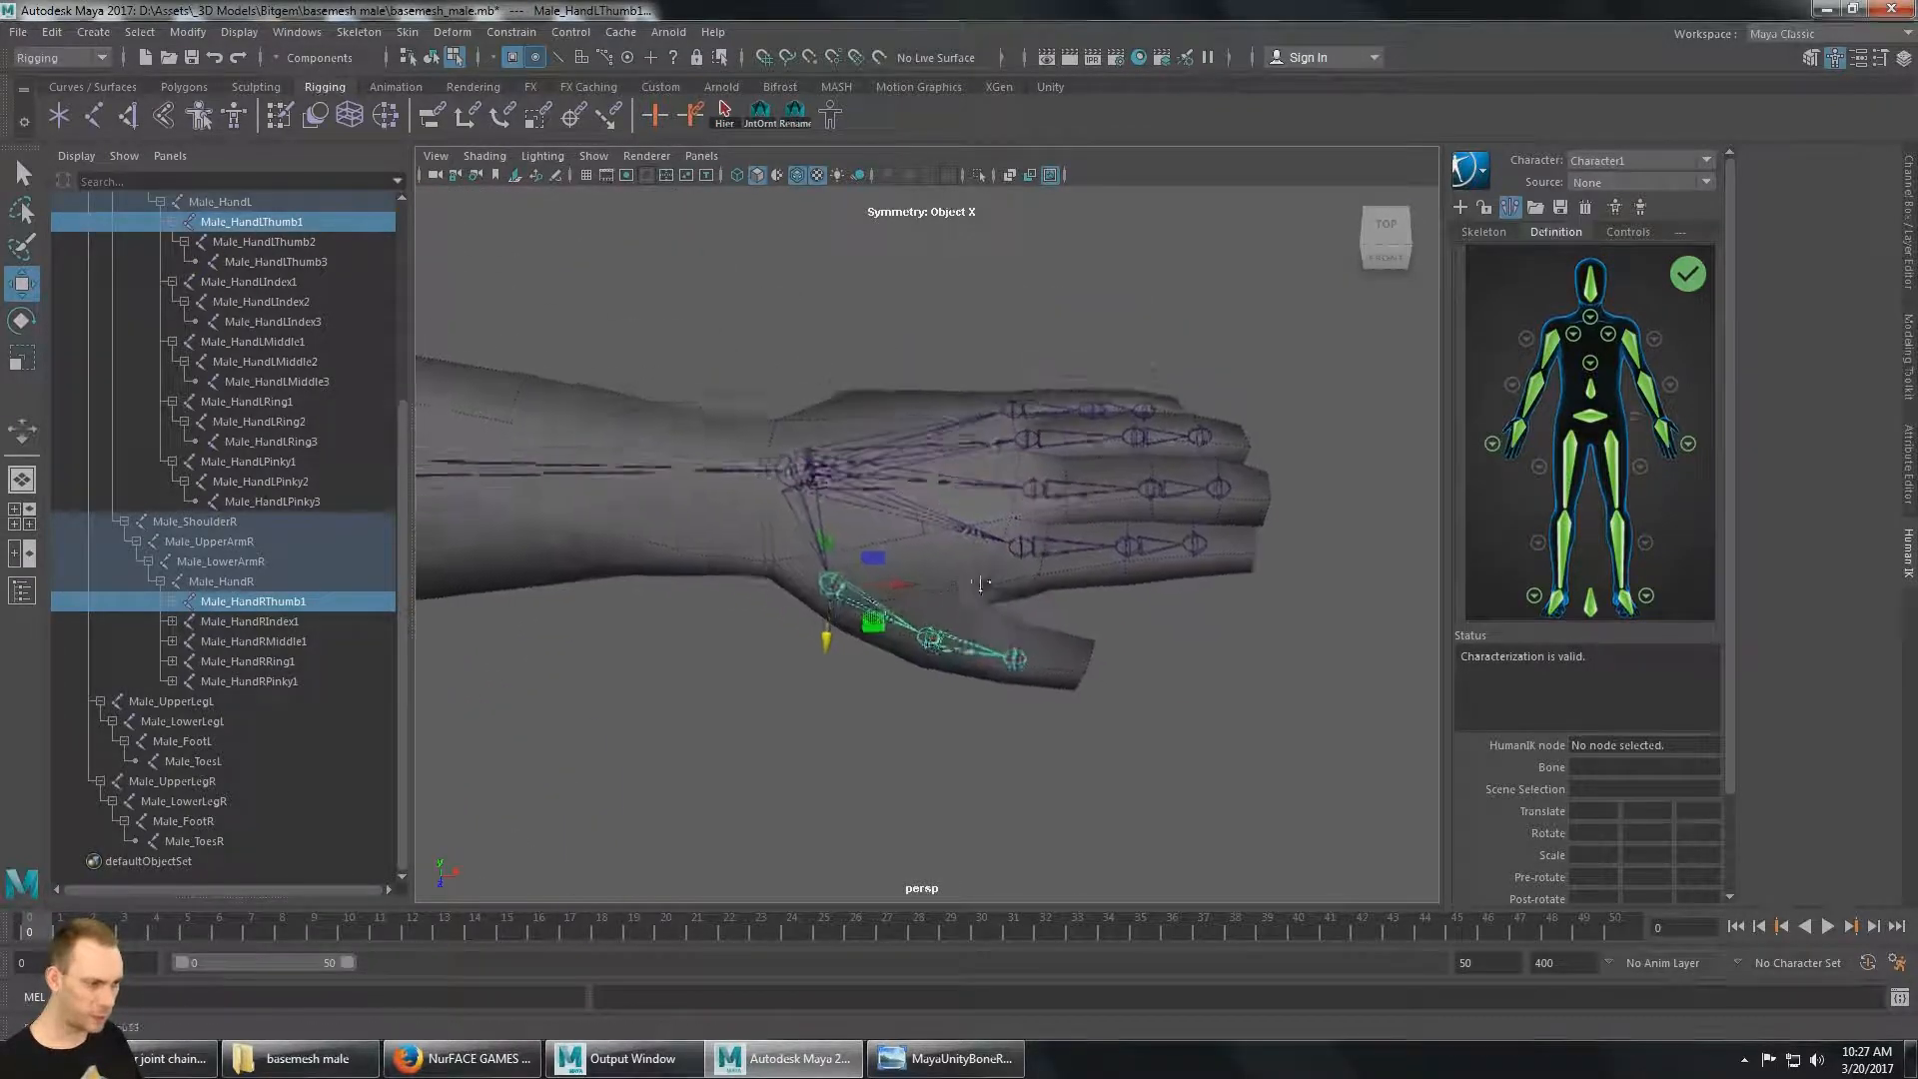
{"action": "left_click_drag", "start_coordinate": [981, 583], "coordinate": [901, 505], "text": "alt"}
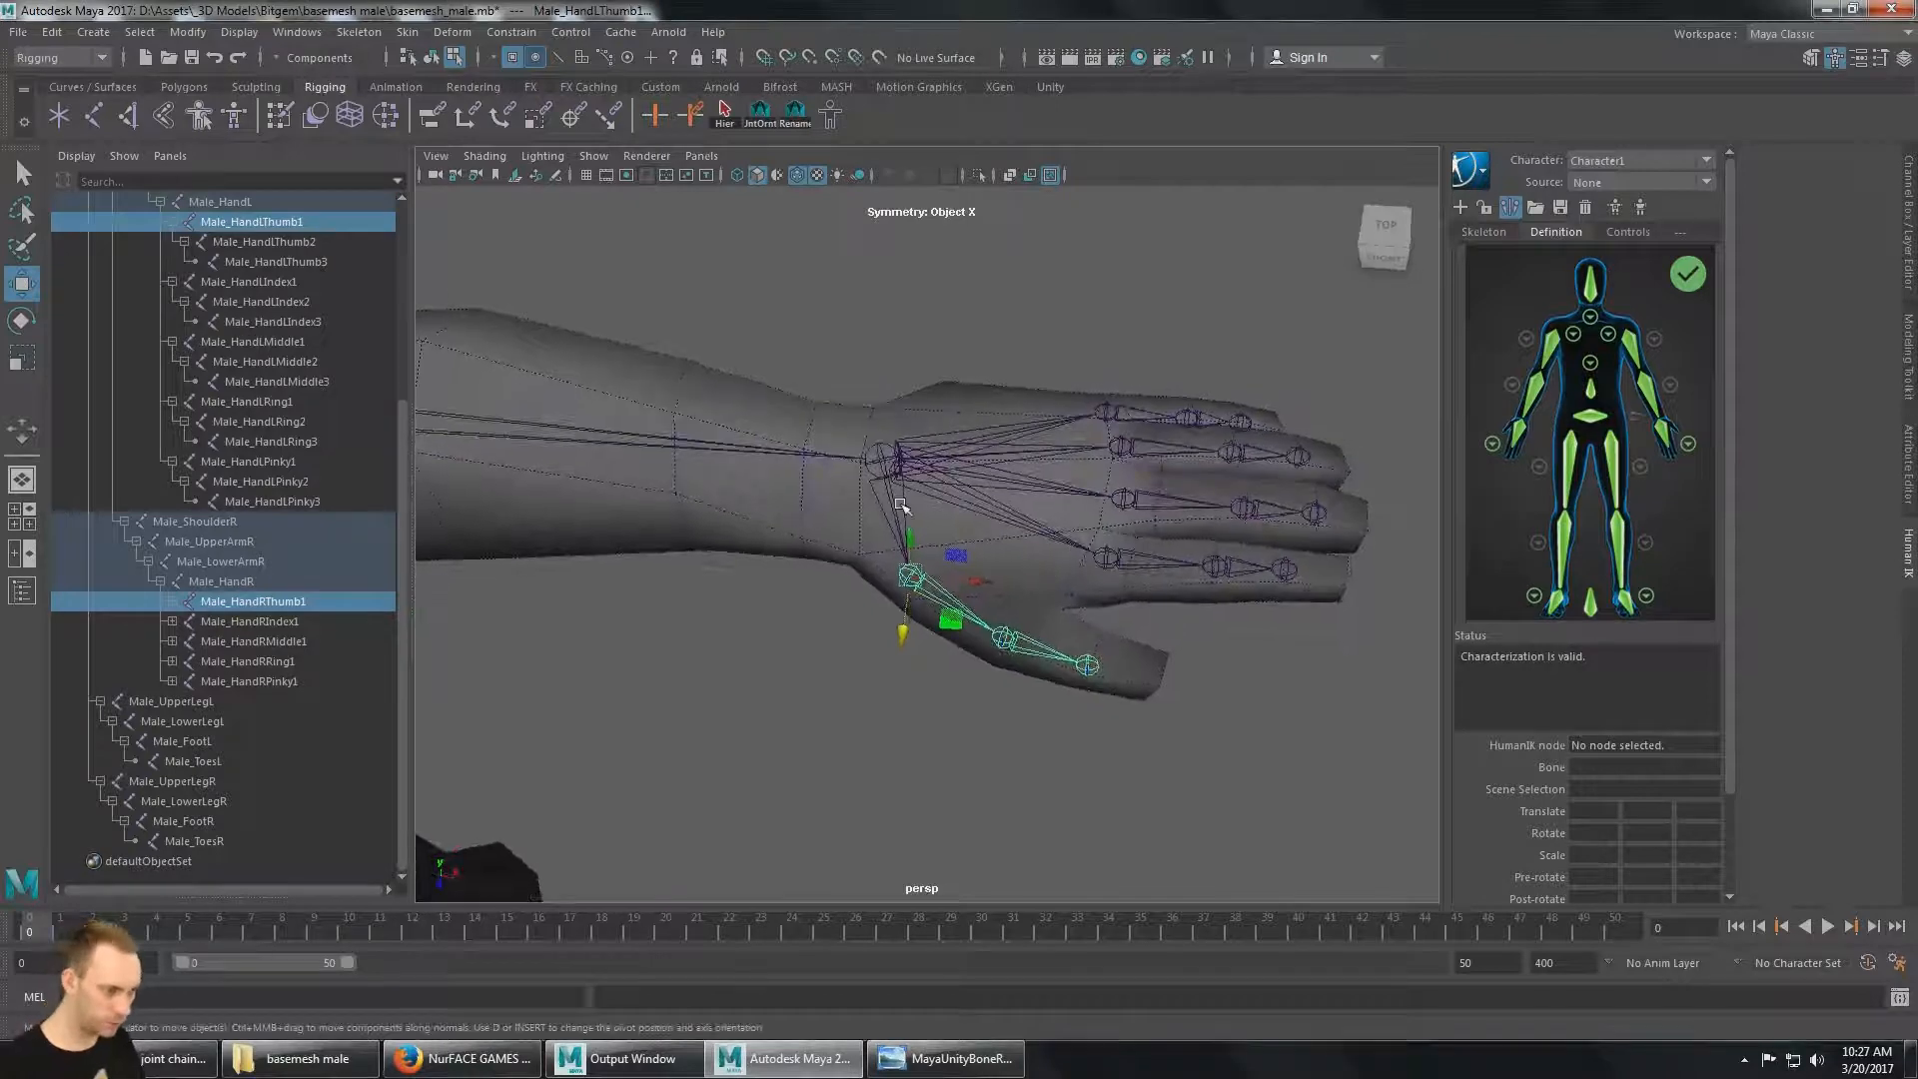
{"action": "key", "text": "d"}
{"action": "left_click_drag", "start_coordinate": [906, 639], "coordinate": [980, 633], "text": "alt"}
{"action": "left_click", "coordinate": [863, 629]}
{"action": "scroll", "coordinate": [889, 659], "scroll_direction": "down", "scroll_amount": 12}
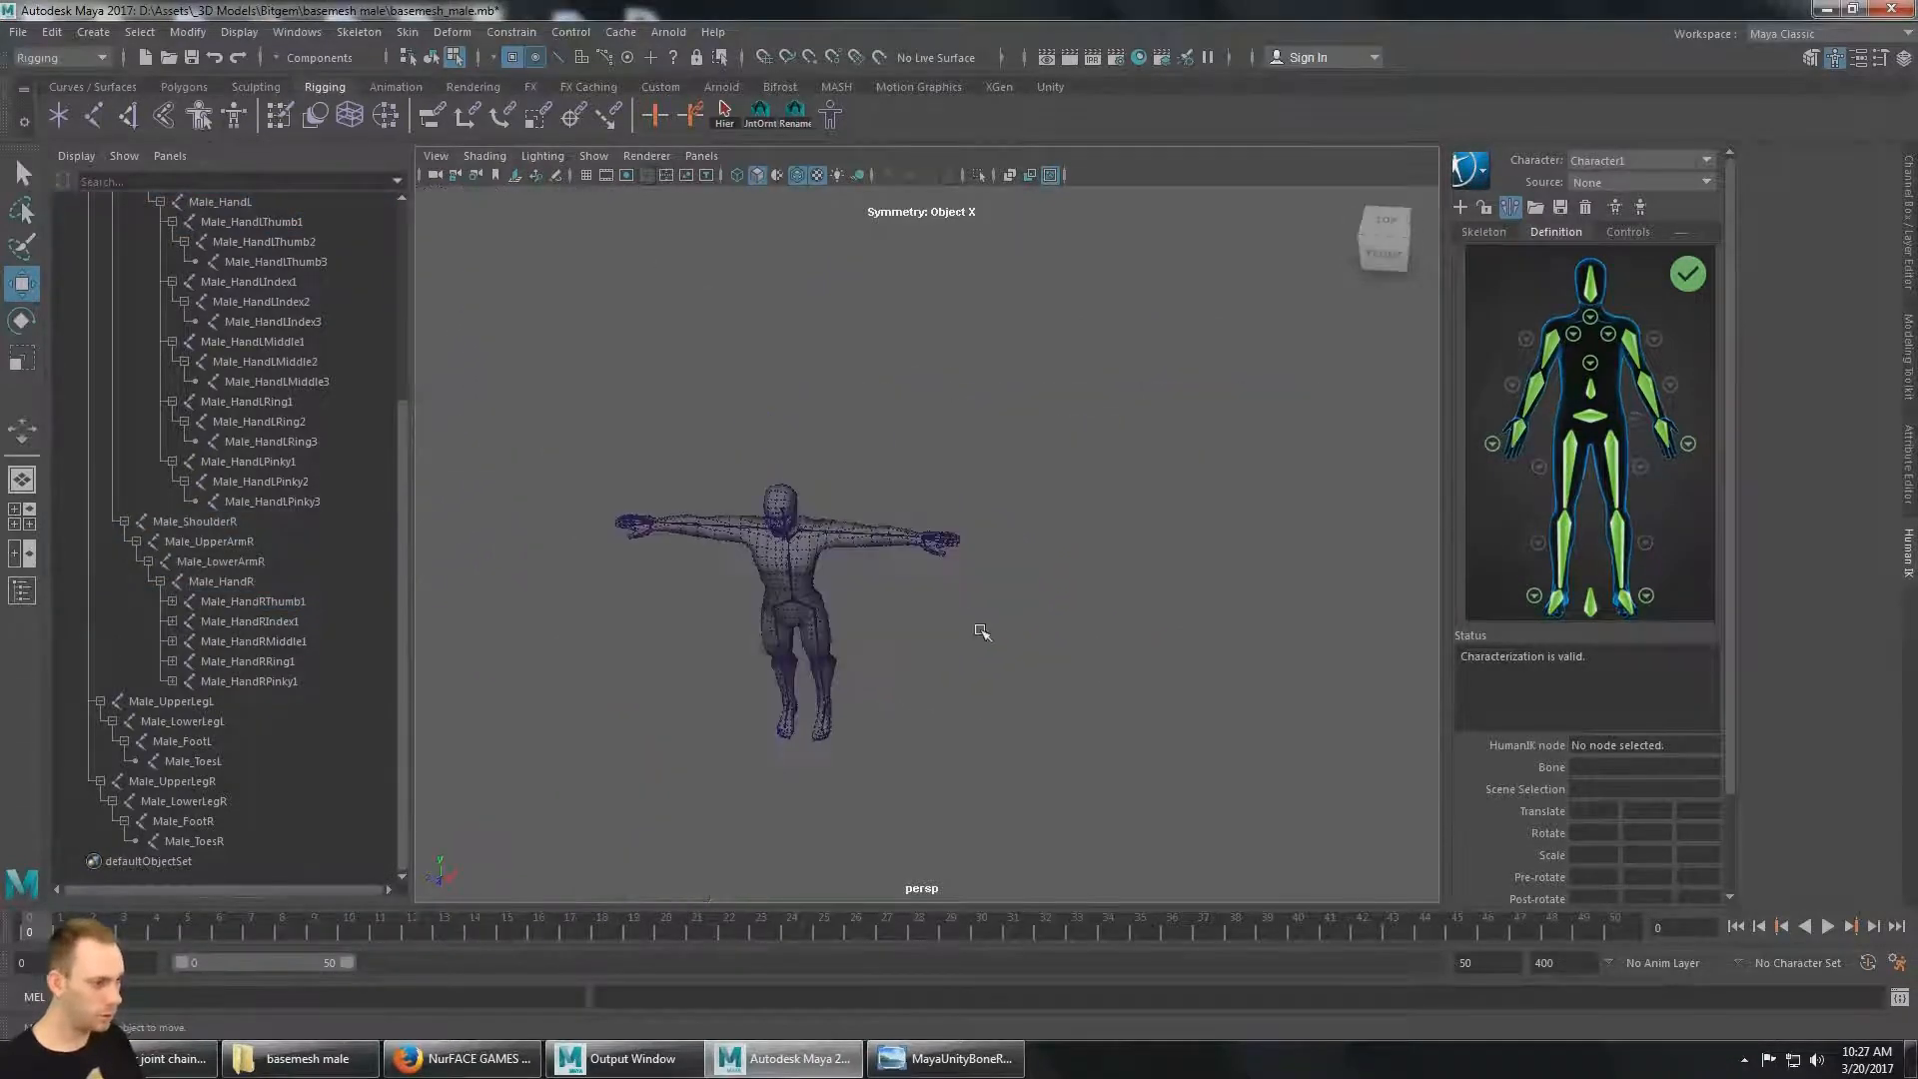
{"action": "middle_click_drag", "start_coordinate": [980, 634], "coordinate": [1114, 530], "text": "alt"}
{"action": "scroll", "coordinate": [1001, 536], "scroll_direction": "up", "scroll_amount": 5}
{"action": "mouse_move", "coordinate": [1114, 530]}
{"action": "left_mouse_down", "text": "alt"}
{"action": "mouse_move", "coordinate": [1096, 506]}
{"action": "mouse_move", "coordinate": [1114, 519]}
{"action": "left_mouse_up", "text": "alt"}
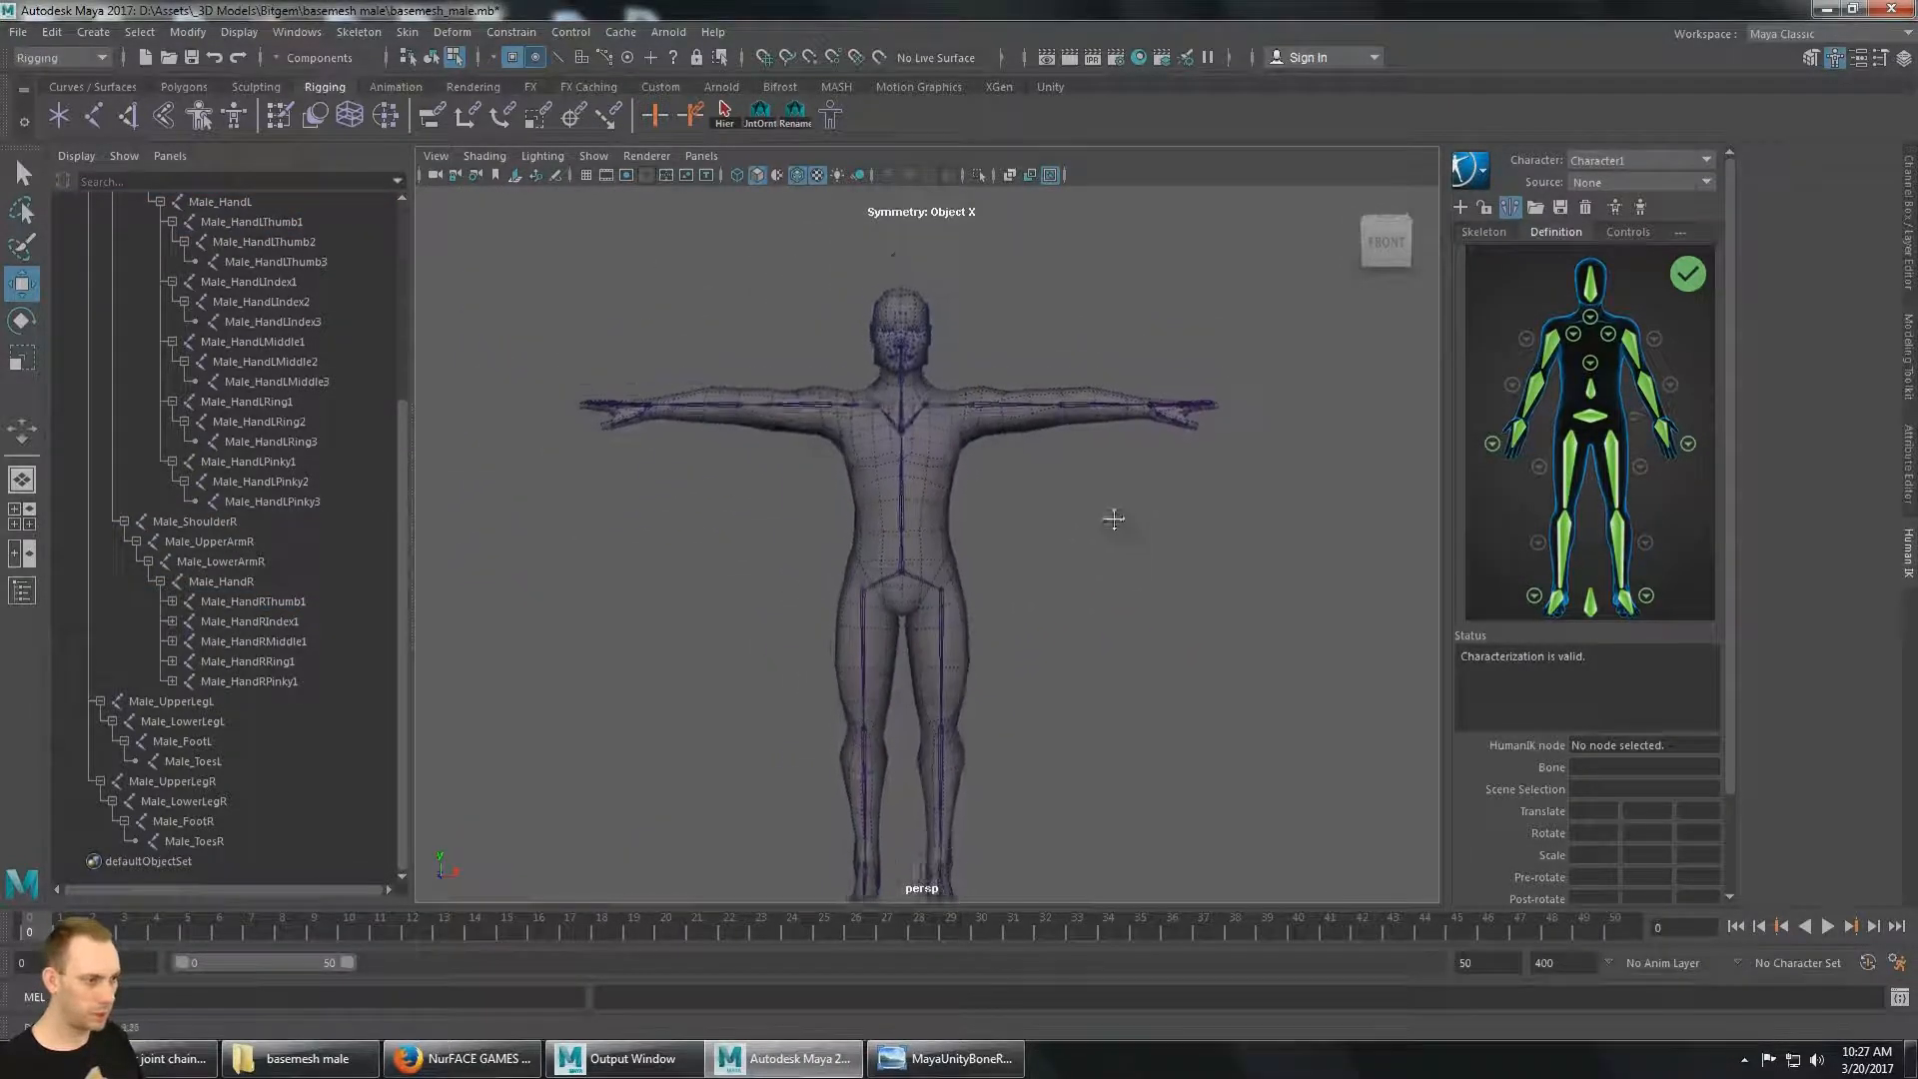
{"action": "middle_click_drag", "start_coordinate": [1113, 518], "coordinate": [1105, 463], "text": "alt"}
{"action": "scroll", "coordinate": [1129, 443], "scroll_direction": "down", "scroll_amount": 3}
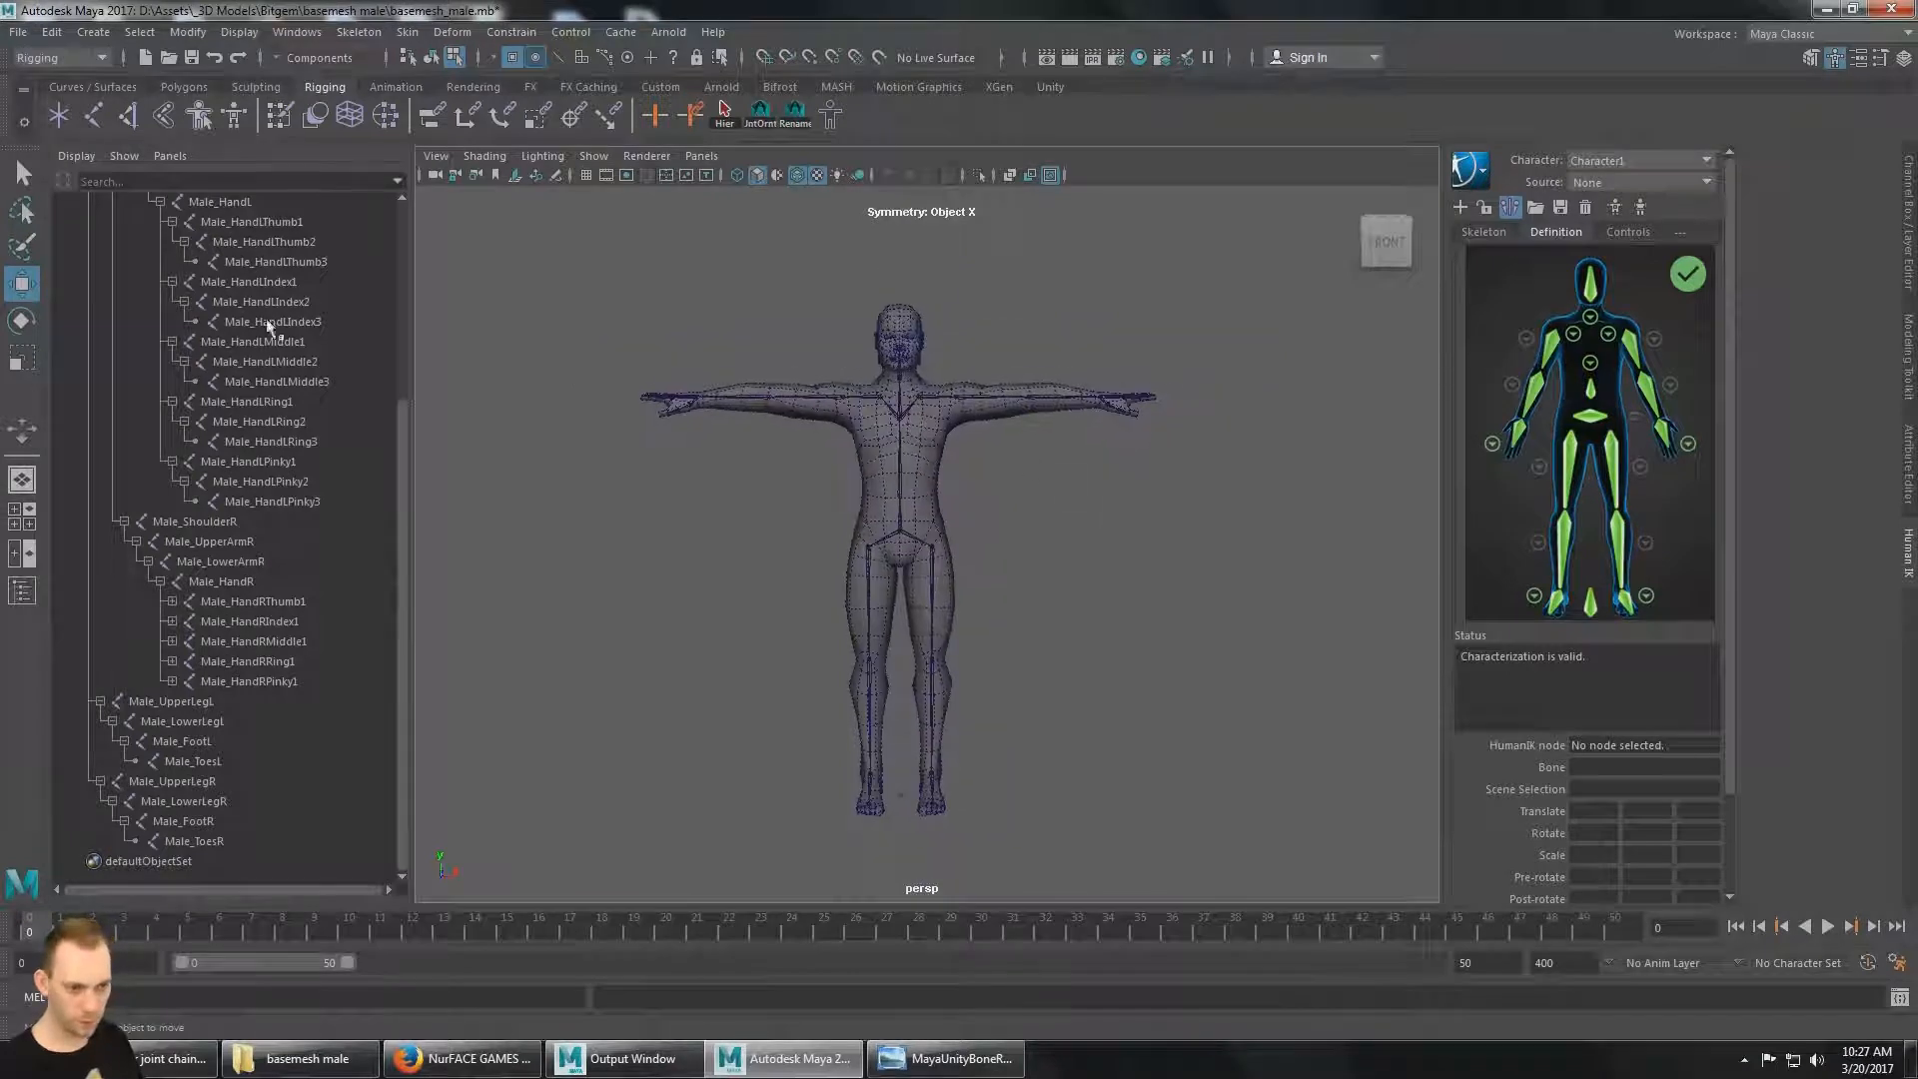
Select the entire joint hierarchy under Male_Root and show every joint's local axes with cometJointOrient.
{"action": "scroll", "coordinate": [270, 400], "scroll_direction": "up", "scroll_amount": 5}
{"action": "left_click", "coordinate": [76, 301]}
{"action": "left_click", "coordinate": [150, 303]}
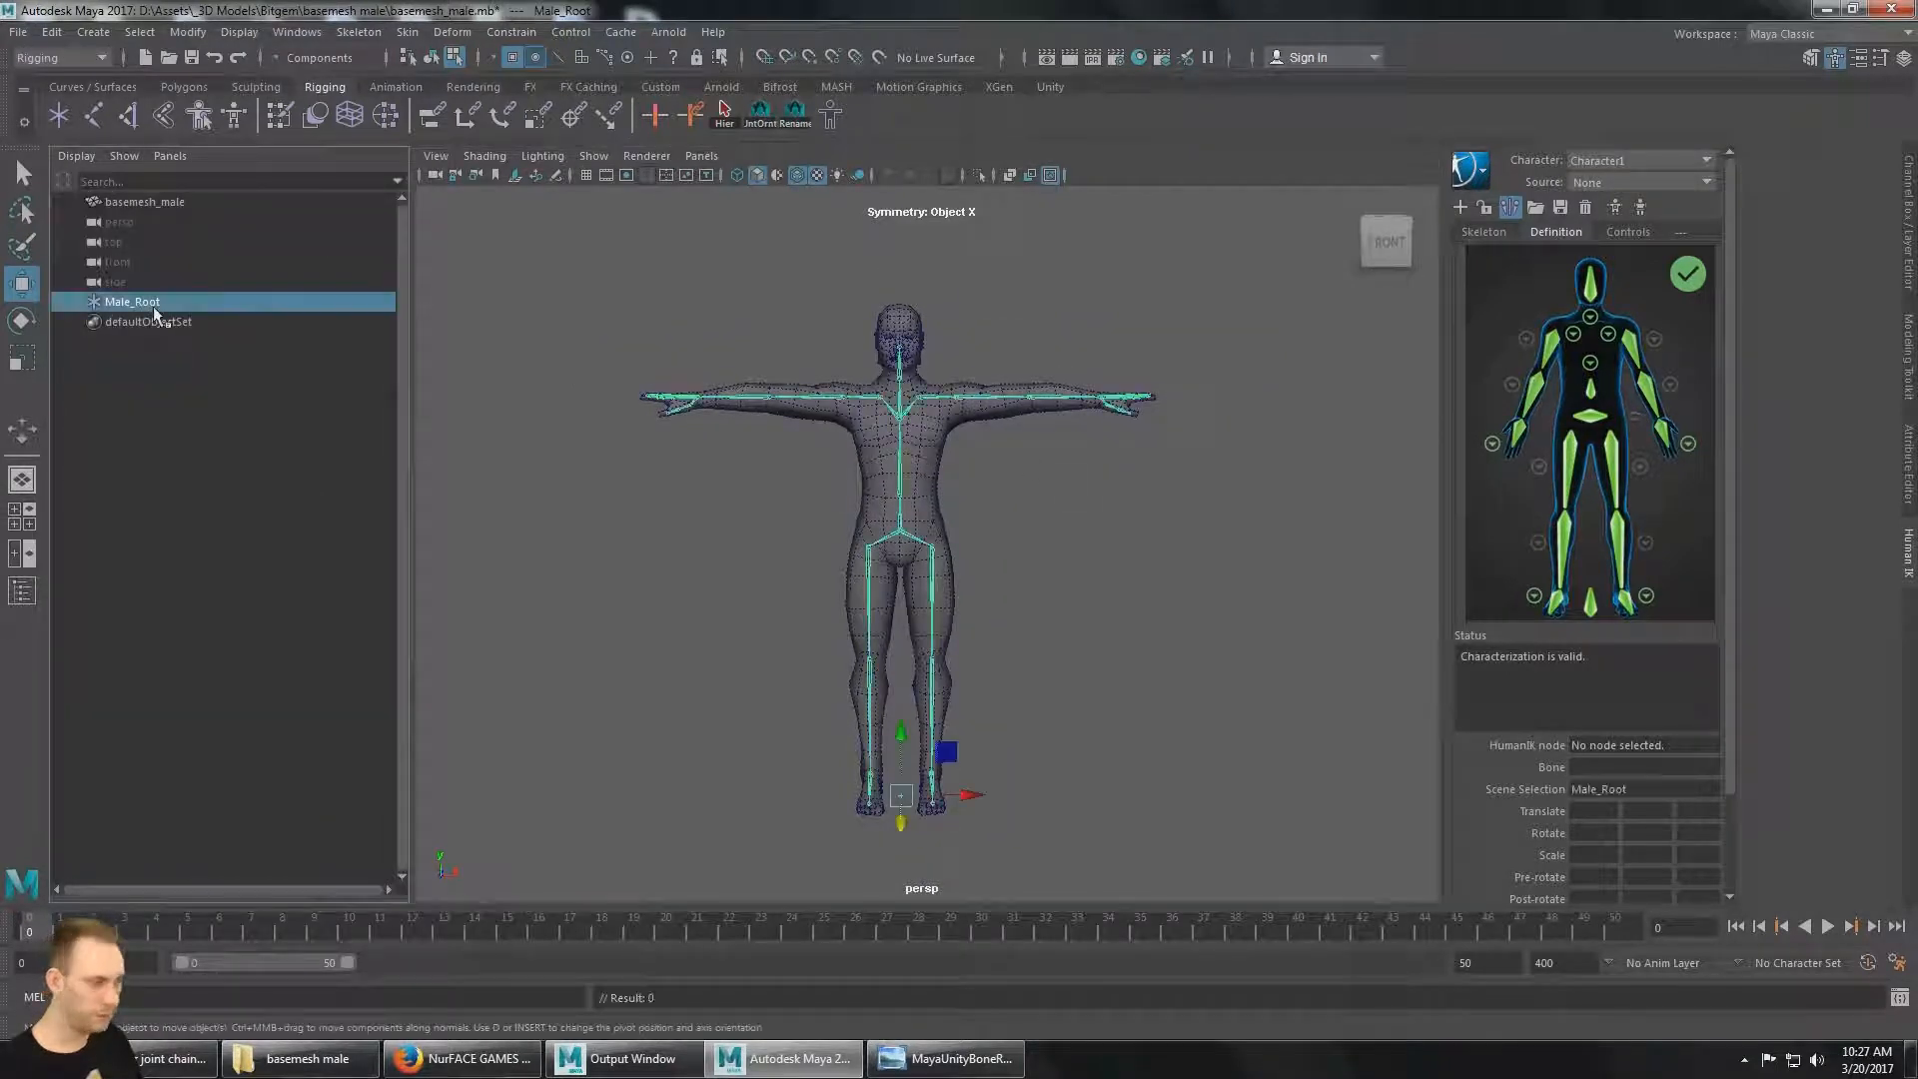
{"action": "mouse_move", "coordinate": [1296, 454]}
{"action": "left_mouse_down", "text": "alt"}
{"action": "mouse_move", "coordinate": [1182, 454]}
{"action": "mouse_move", "coordinate": [1299, 458]}
{"action": "left_mouse_up", "text": "alt"}
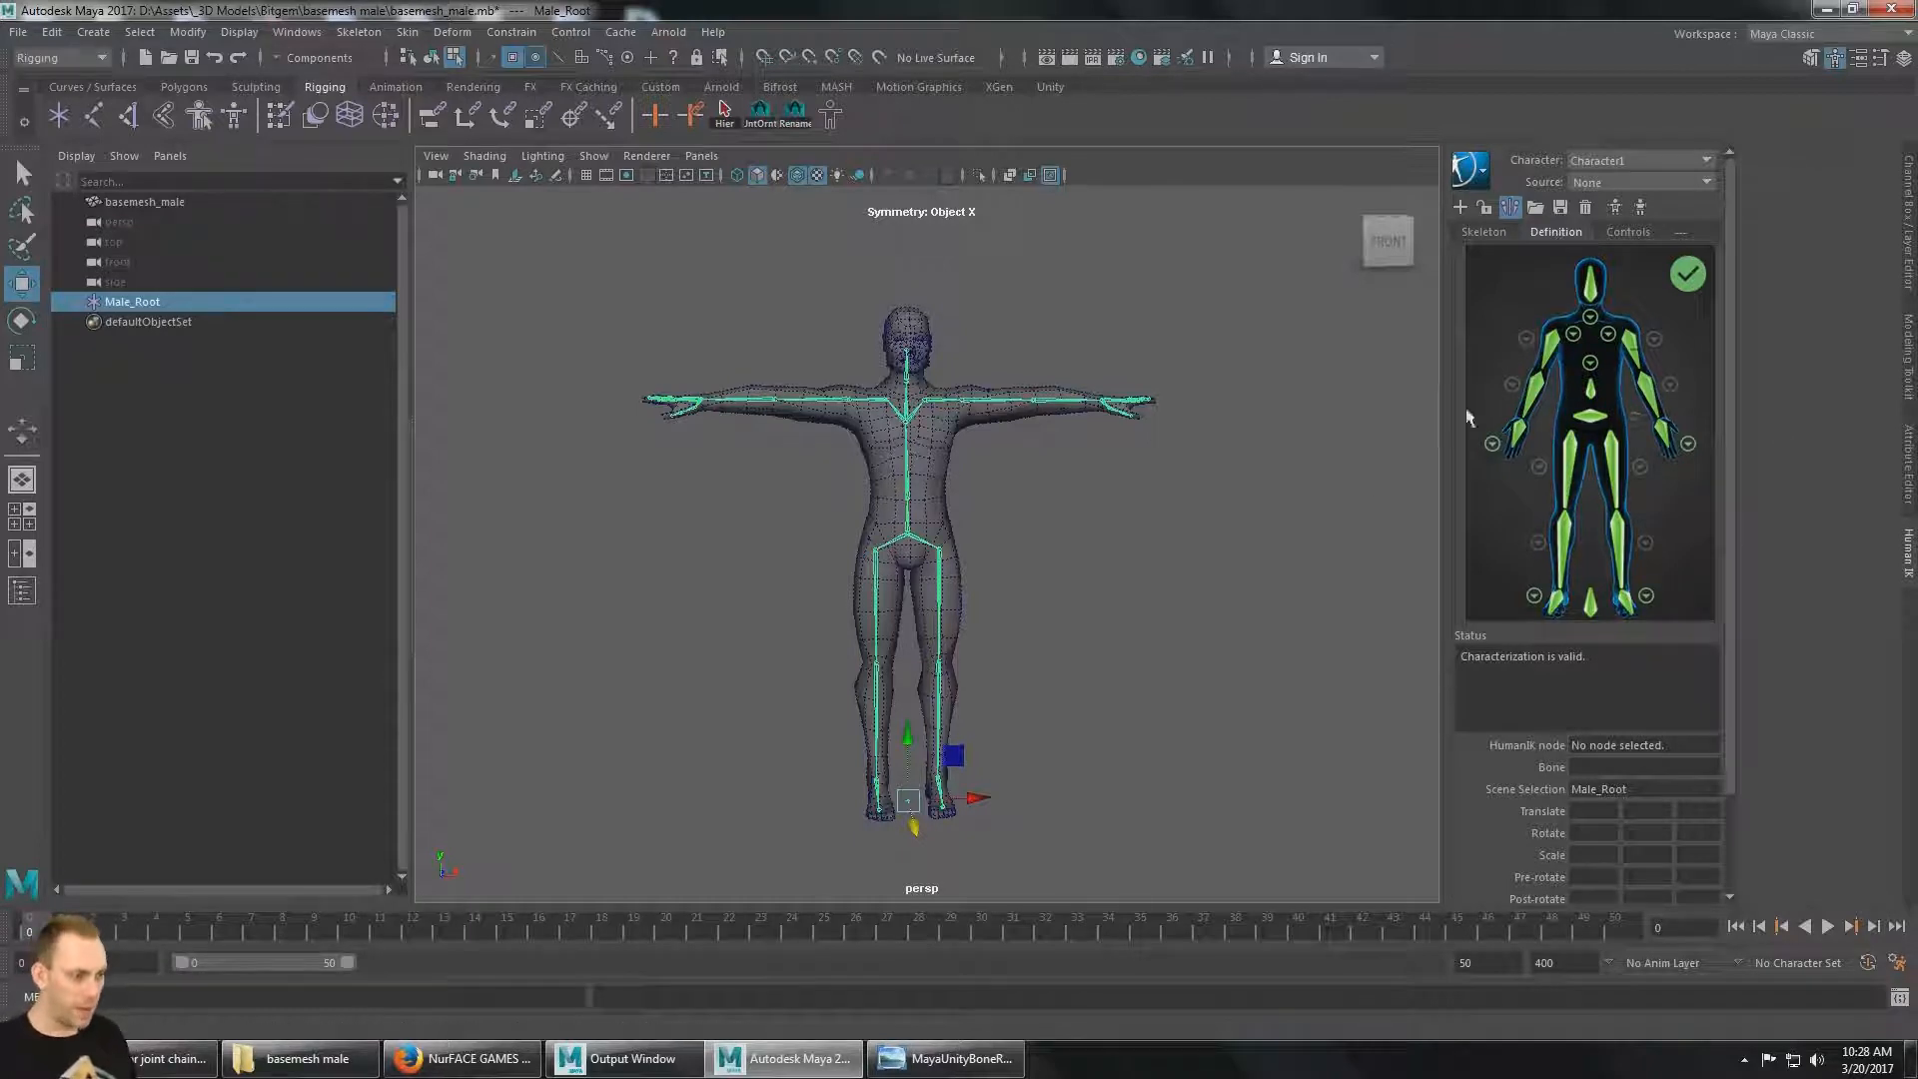
{"action": "left_click_drag", "start_coordinate": [1092, 506], "coordinate": [900, 501], "text": "alt"}
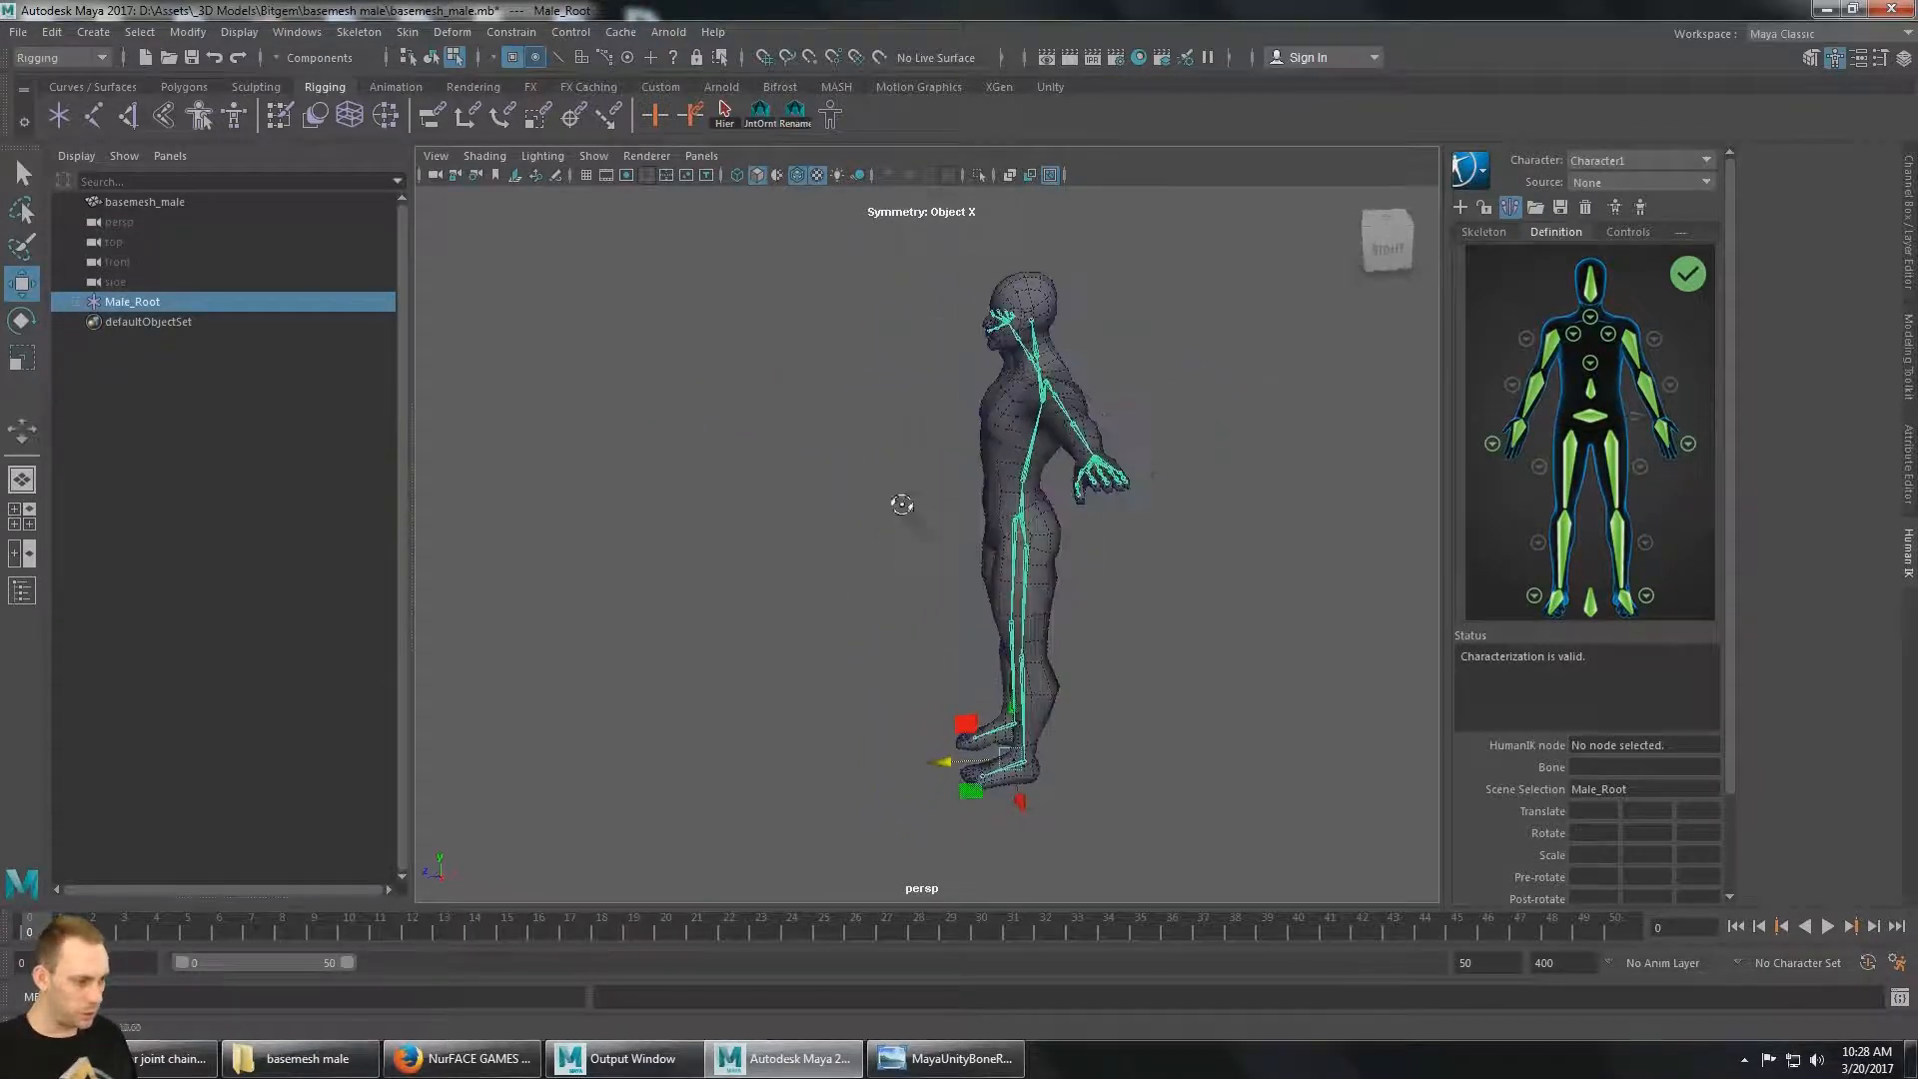
{"action": "left_click_drag", "start_coordinate": [1136, 544], "coordinate": [1010, 569], "text": "alt"}
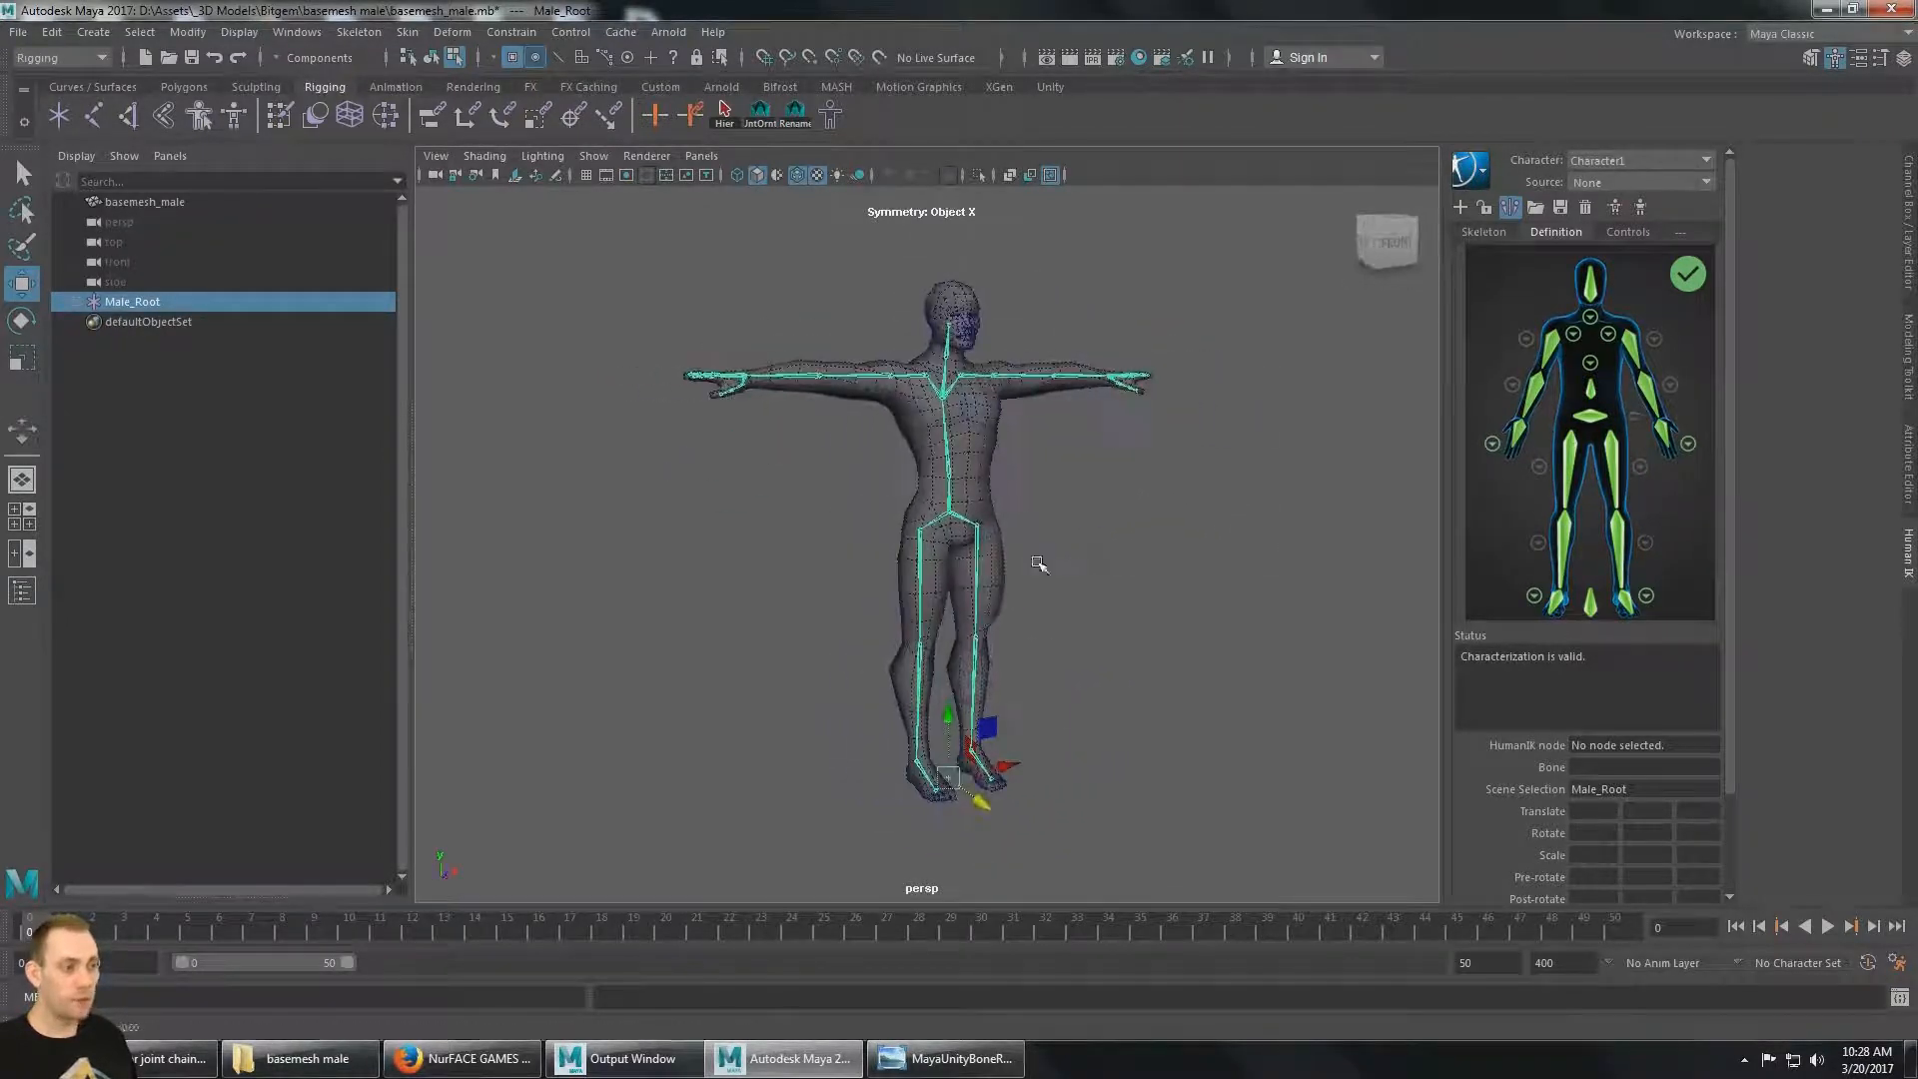
{"action": "left_click", "coordinate": [761, 112]}
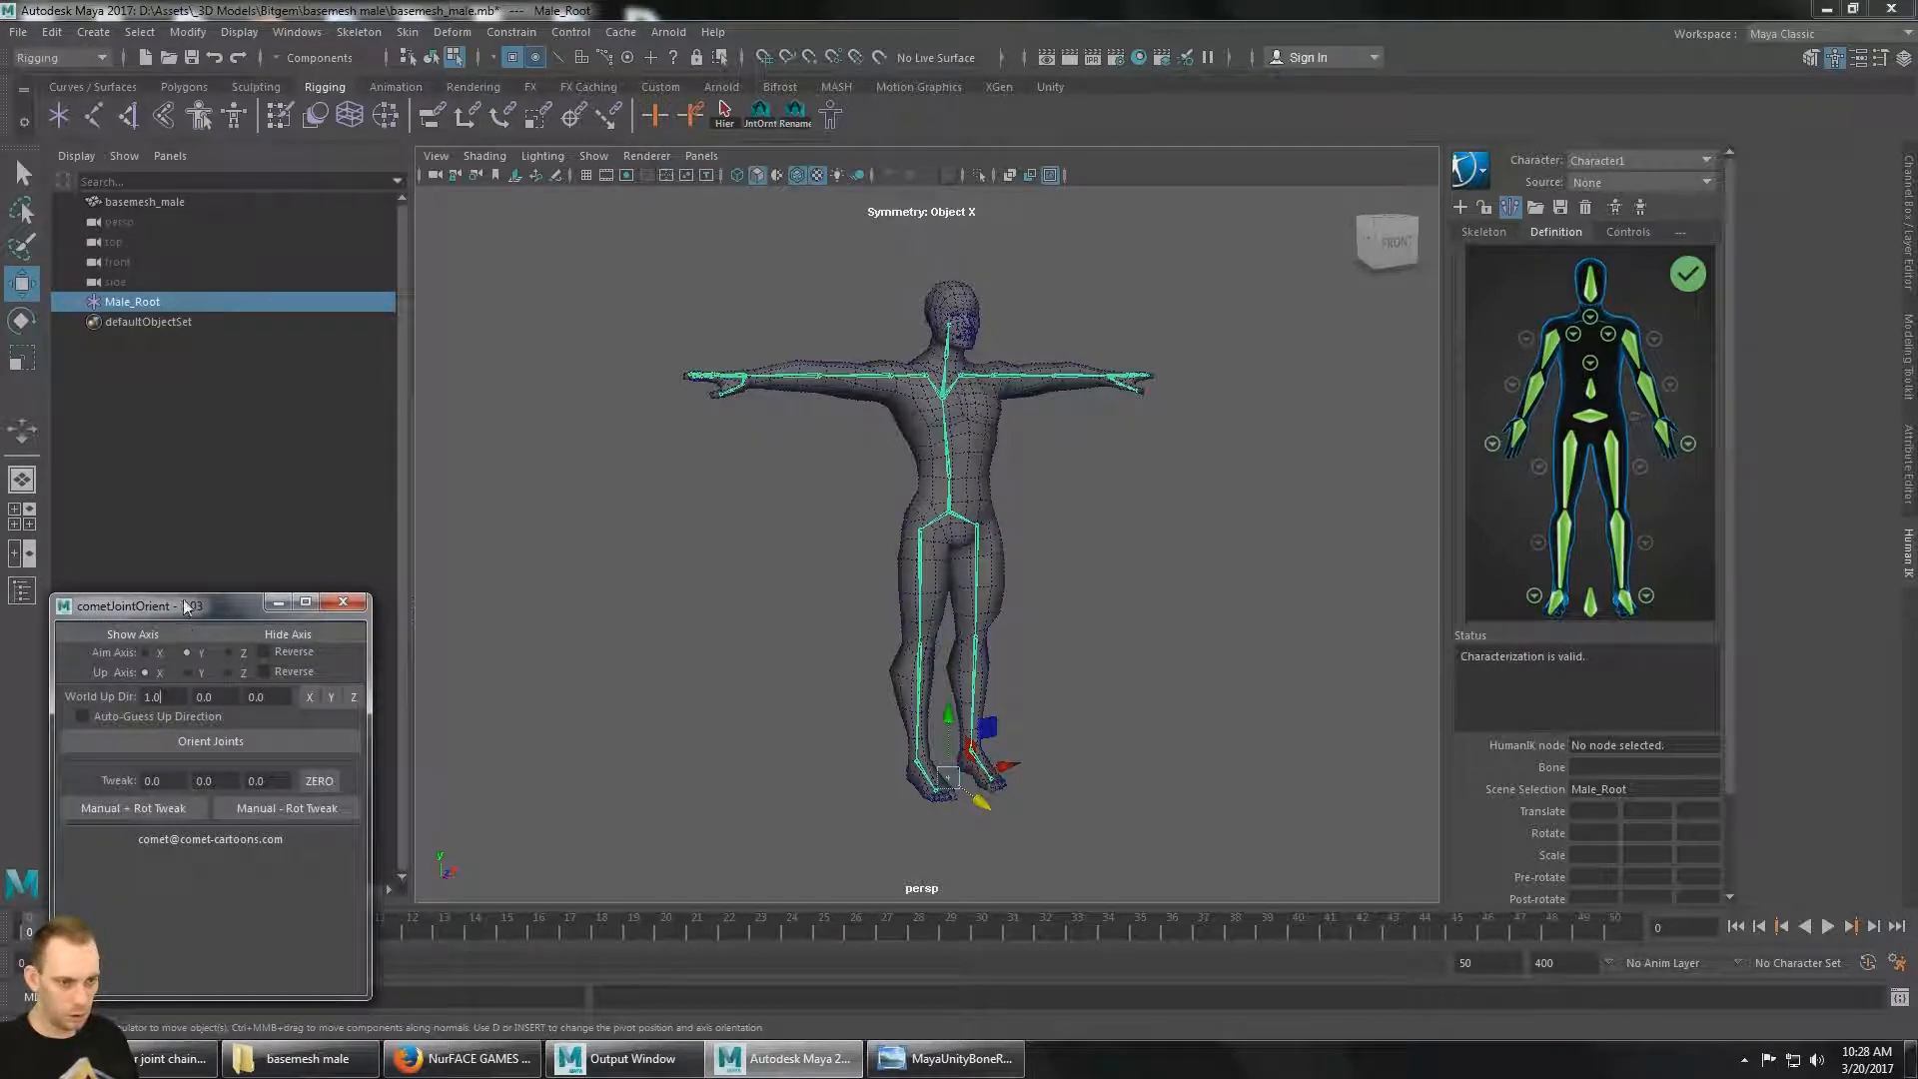
{"action": "left_click_drag", "start_coordinate": [181, 620], "coordinate": [197, 552]}
{"action": "left_click", "coordinate": [710, 196]}
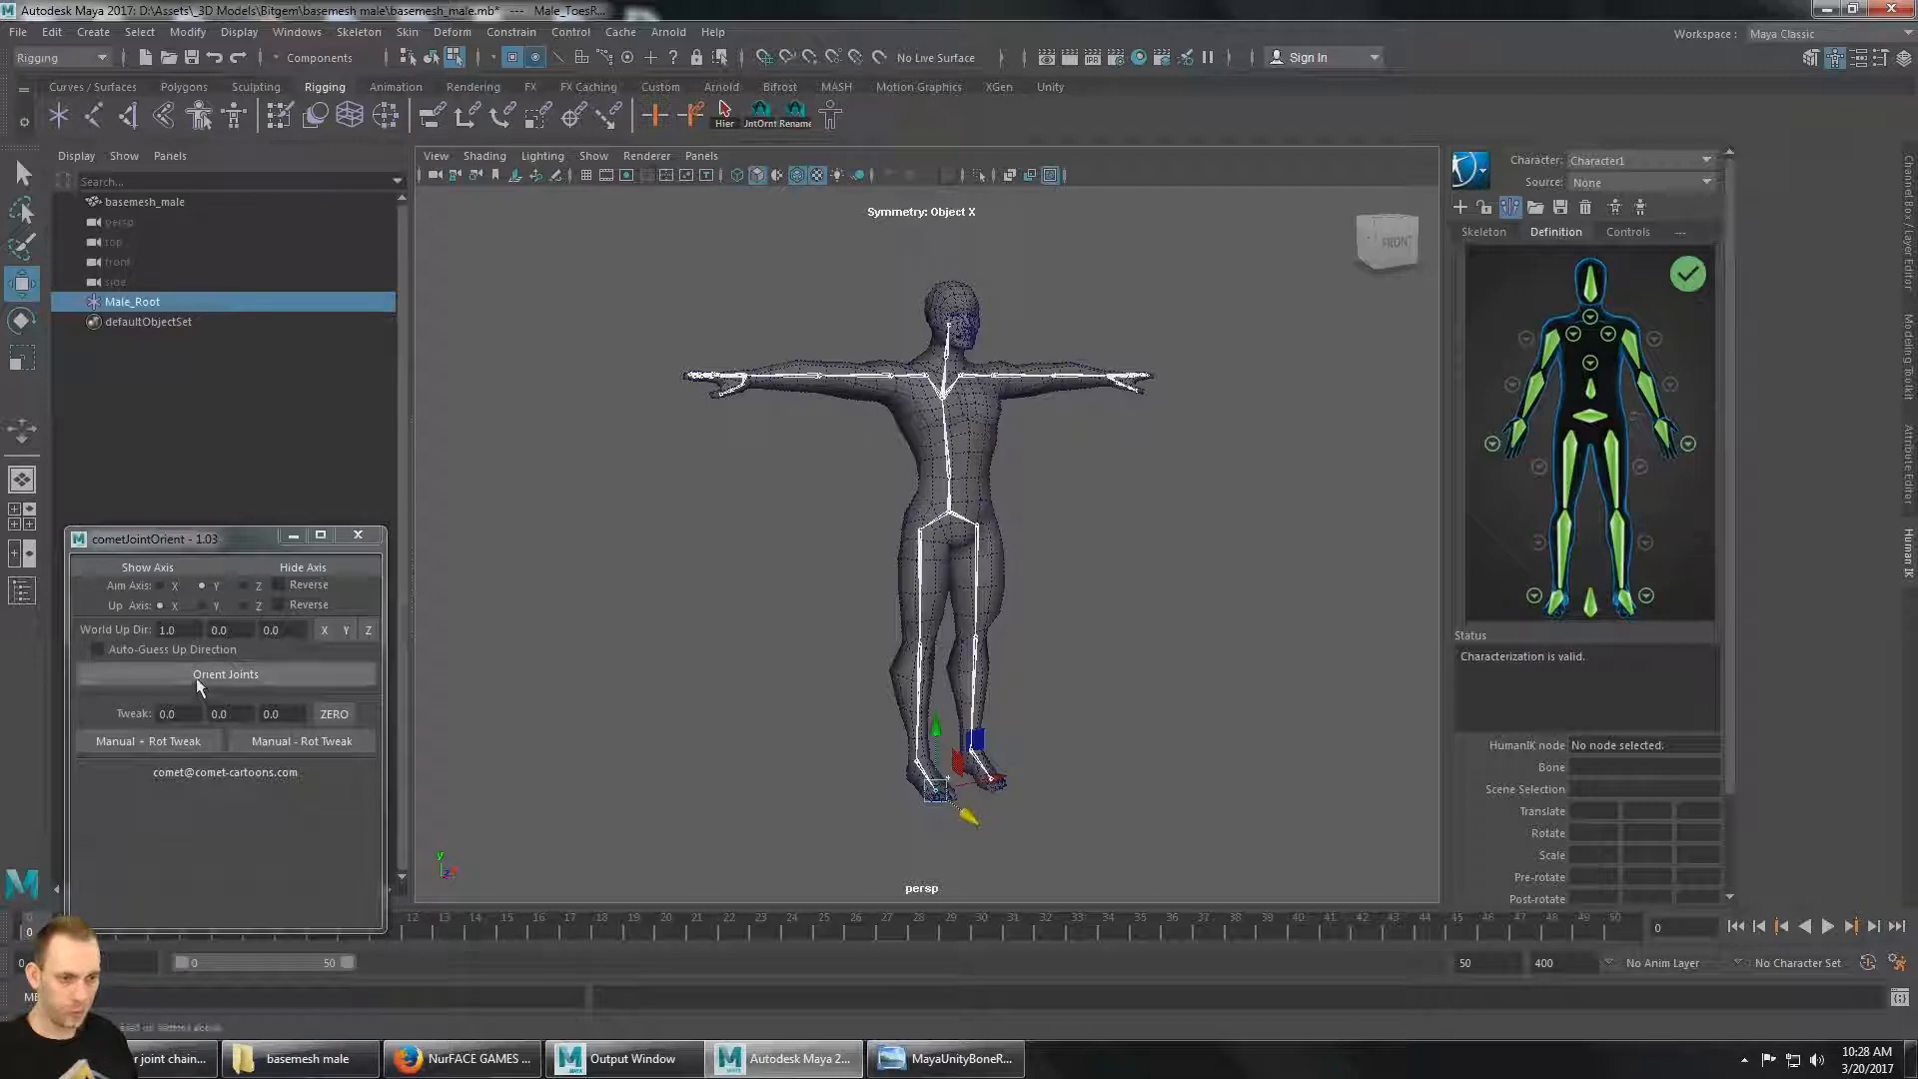
{"action": "left_click", "coordinate": [160, 567]}
Expand the full Male_Root hierarchy, select Male_HandL, and collapse its five finger chains in the outliner.
{"action": "left_click_drag", "start_coordinate": [544, 469], "coordinate": [910, 565], "text": "alt"}
{"action": "right_click_drag", "start_coordinate": [911, 566], "coordinate": [1014, 680], "text": "alt"}
{"action": "left_click_drag", "start_coordinate": [1014, 679], "coordinate": [1174, 684], "text": "alt"}
{"action": "left_click_drag", "start_coordinate": [549, 582], "coordinate": [1025, 627], "text": "alt"}
{"action": "left_click", "coordinate": [84, 302], "text": "shift"}
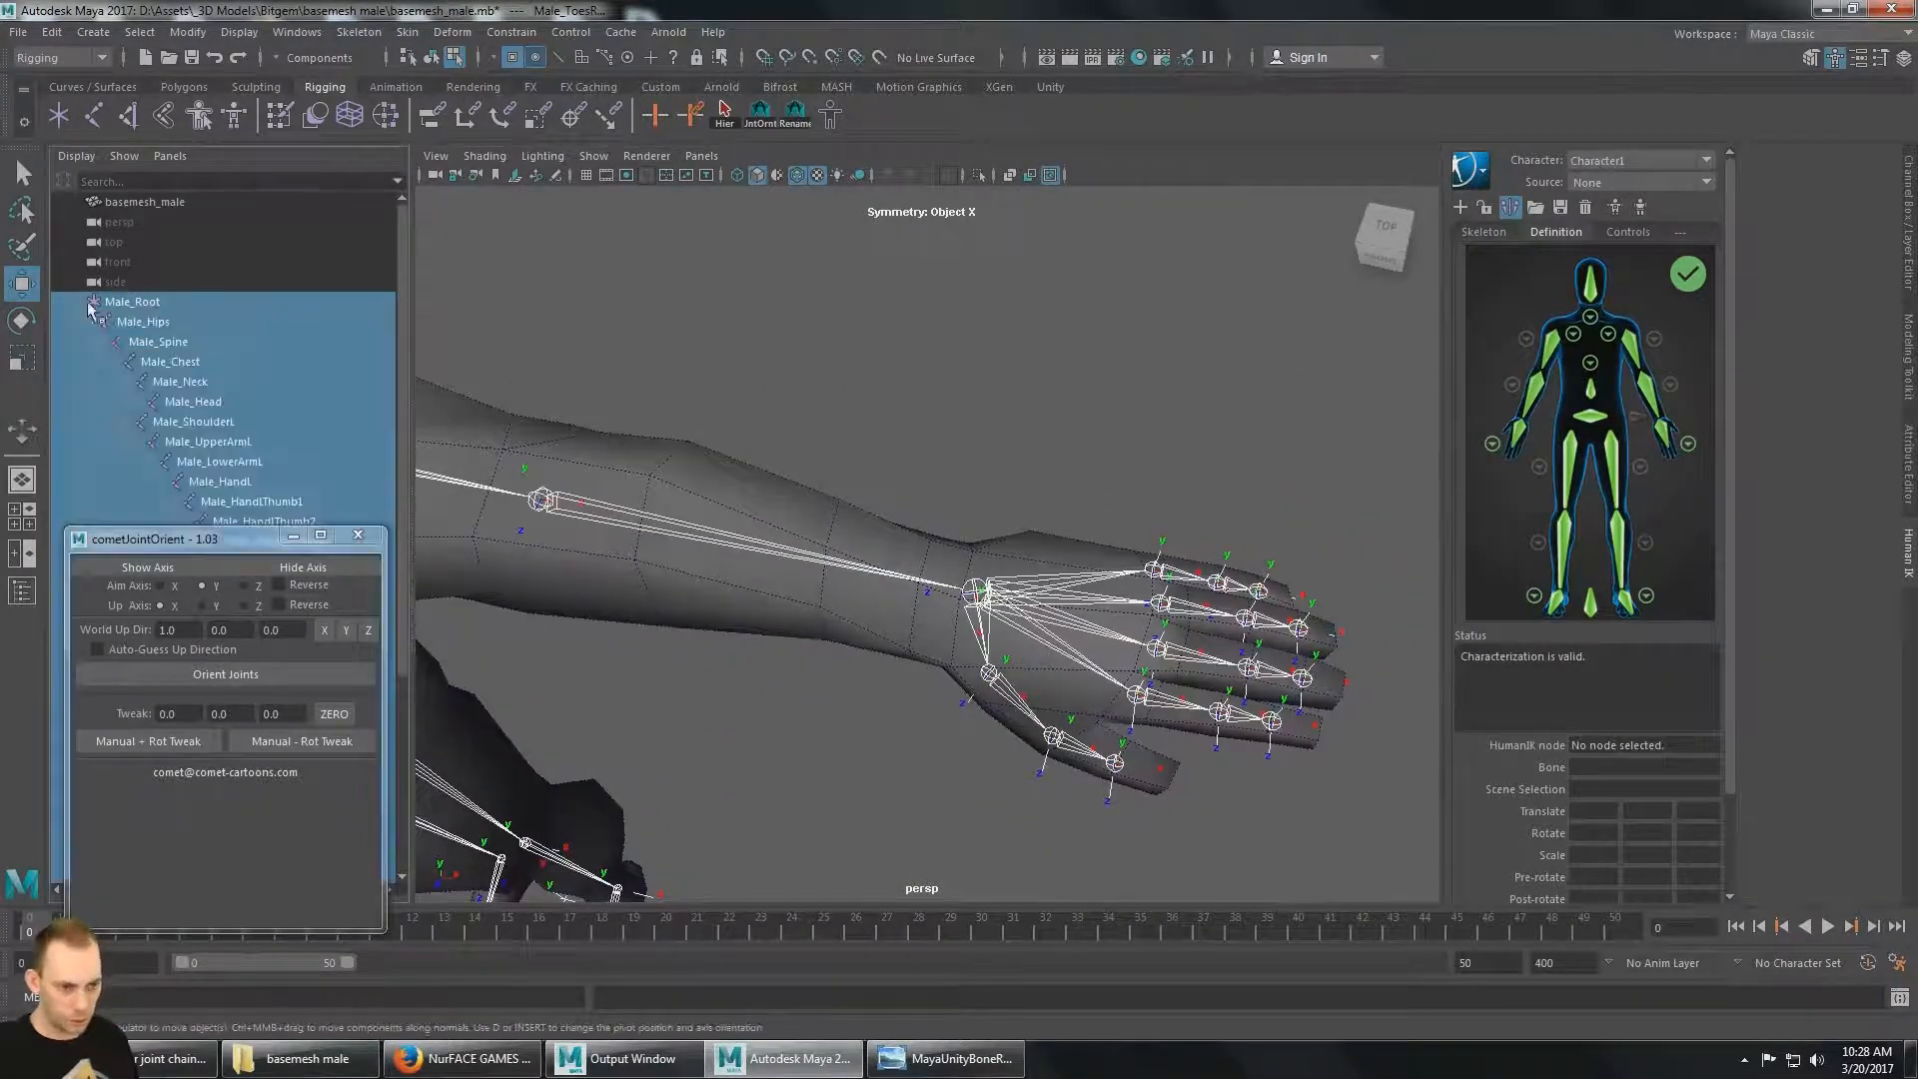
{"action": "left_click", "coordinate": [236, 481]}
{"action": "left_click", "coordinate": [172, 501]}
{"action": "left_click", "coordinate": [172, 521]}
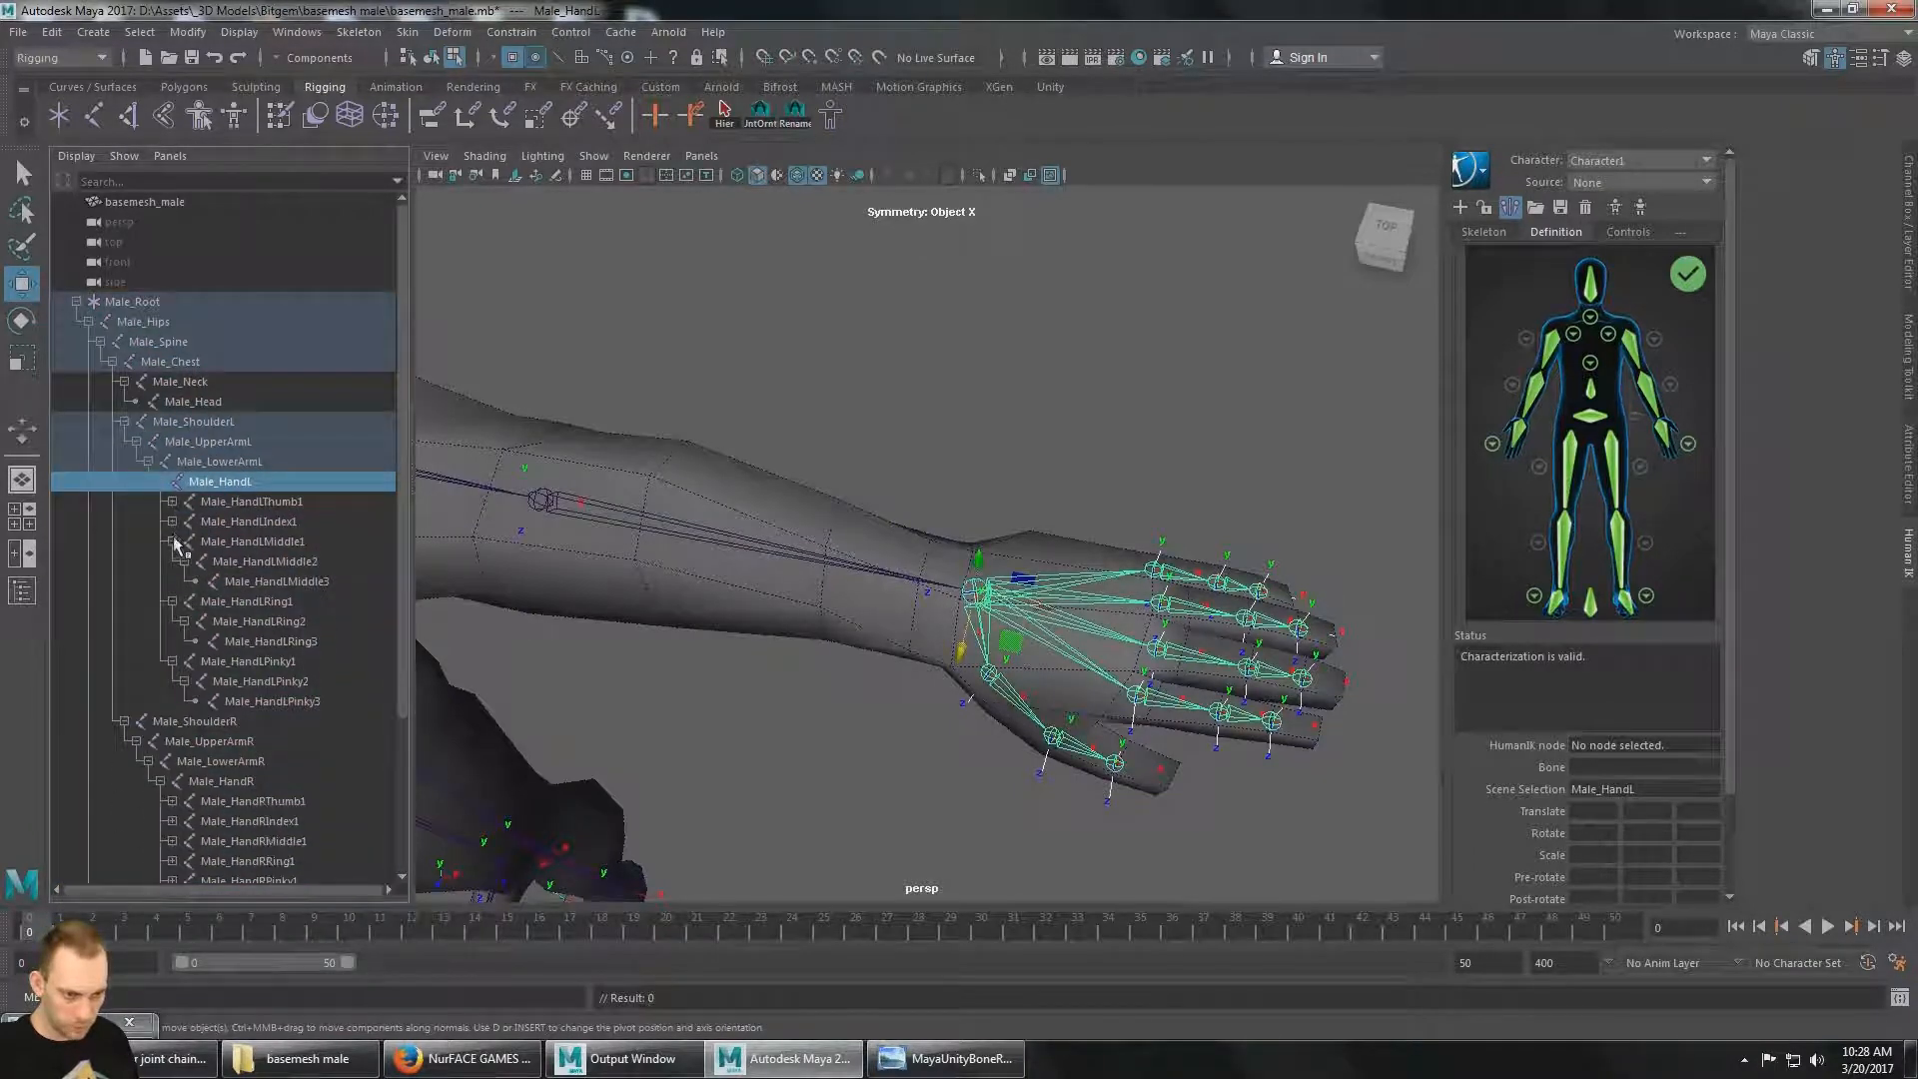
{"action": "left_click", "coordinate": [172, 541]}
{"action": "left_click", "coordinate": [172, 562]}
{"action": "left_click", "coordinate": [172, 581]}
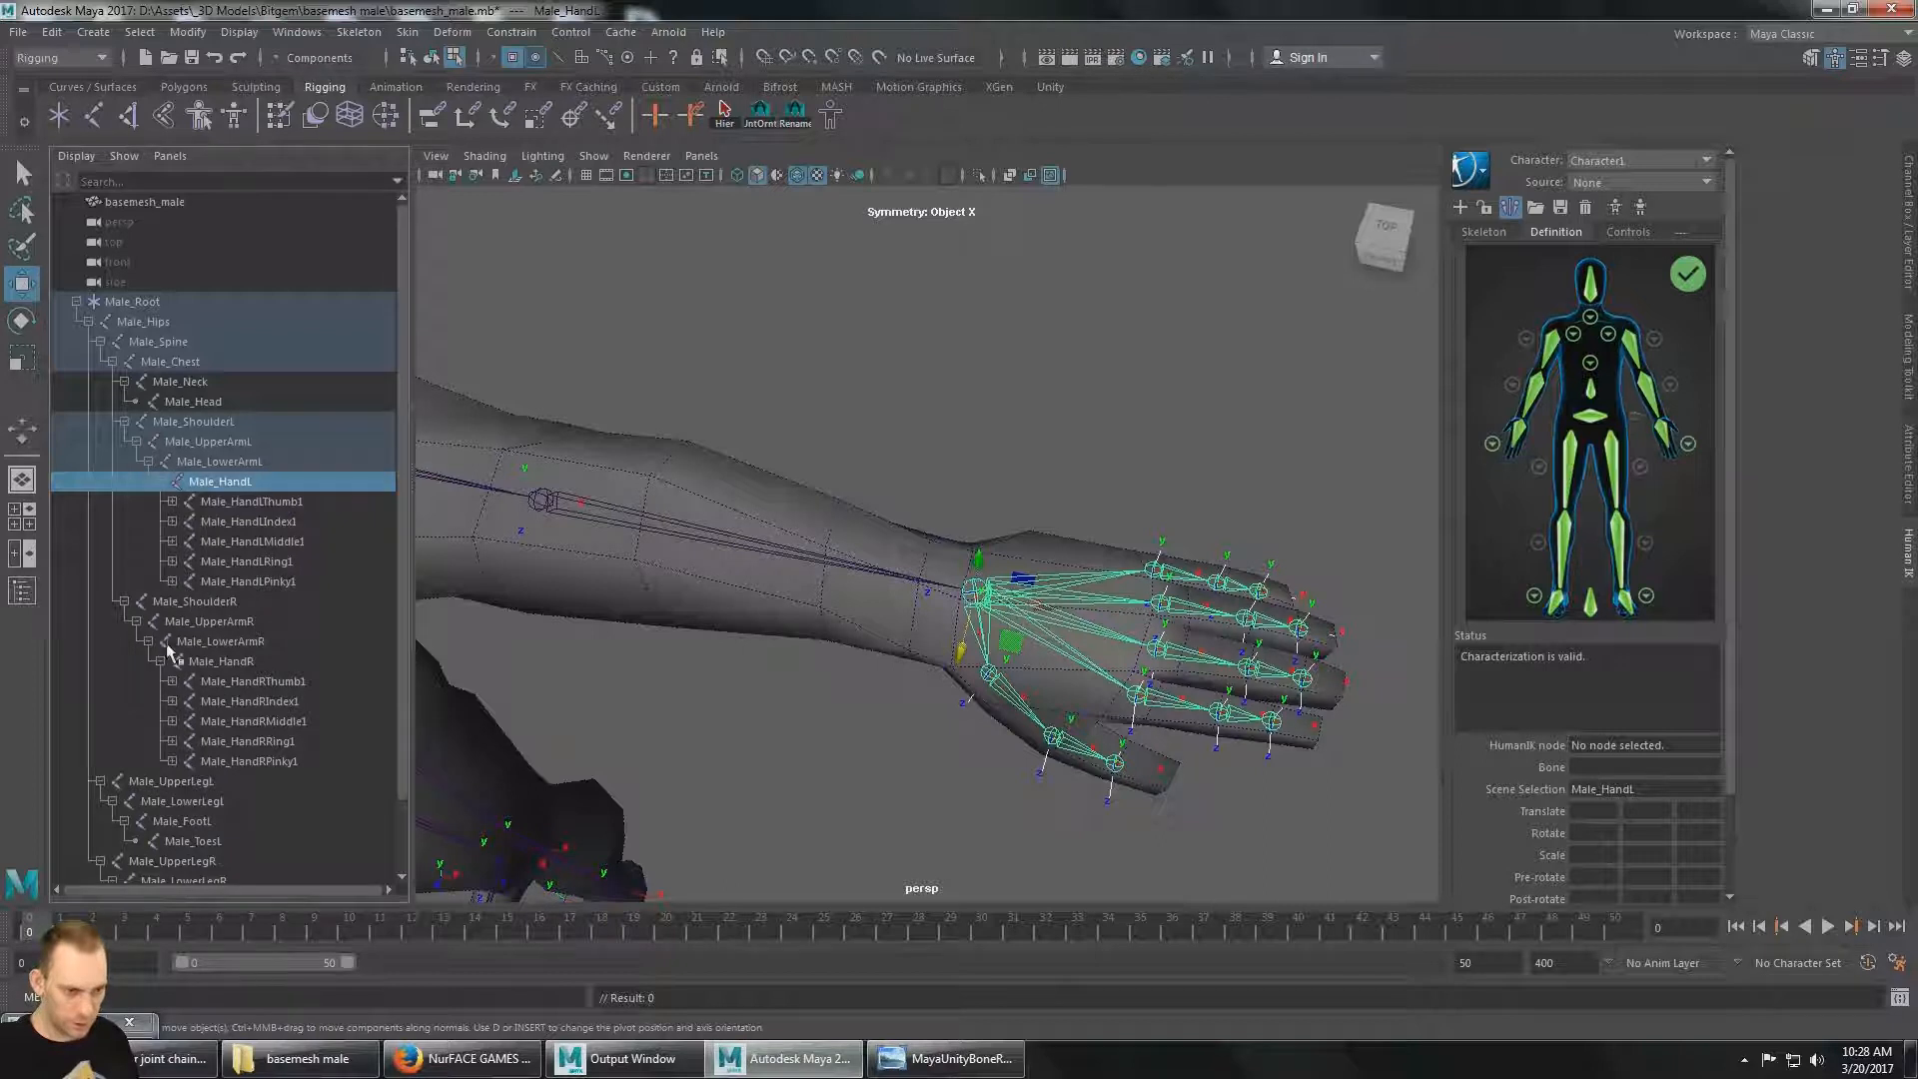
Unparent the five left finger chains, thumb to pinky, from Male_HandL to the top level above Male_Root.
{"action": "key", "text": "Down"}
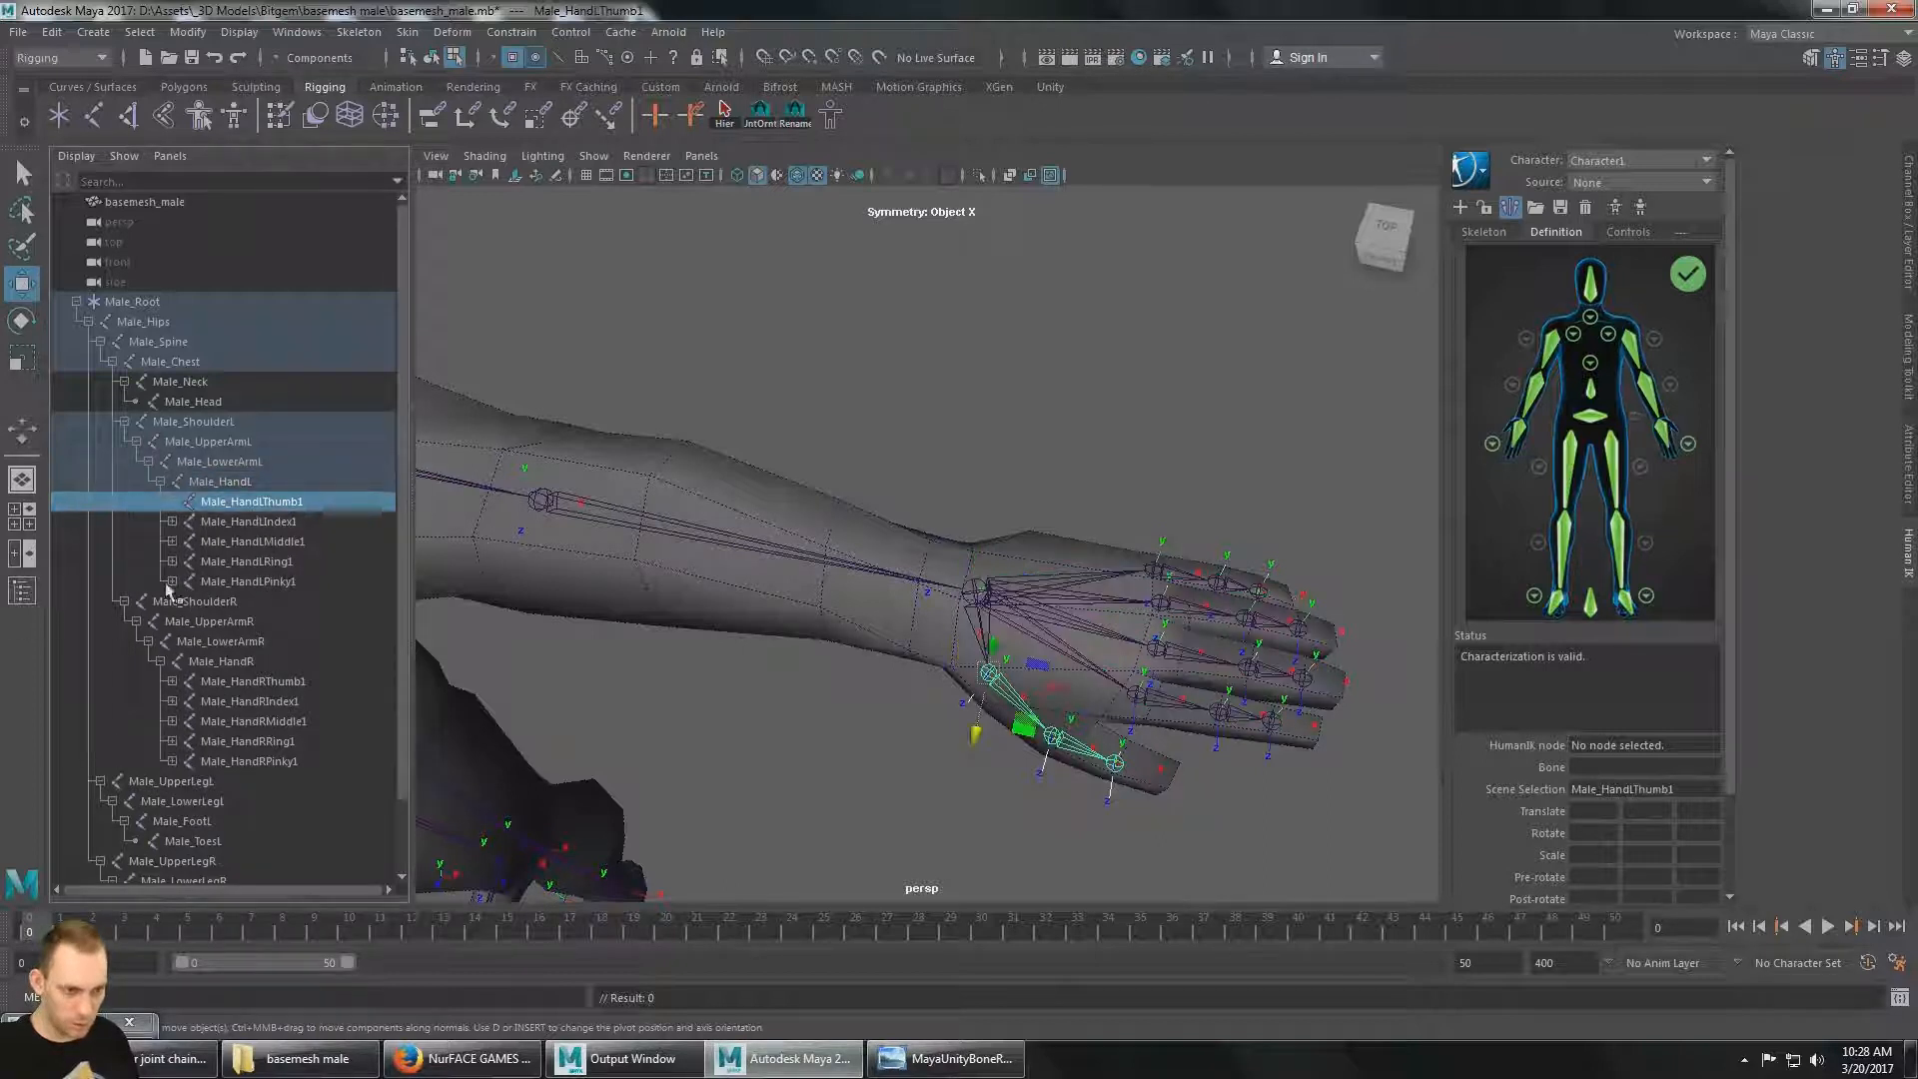
{"action": "scroll", "coordinate": [233, 525], "scroll_direction": "down", "scroll_amount": 2}
{"action": "left_click", "coordinate": [266, 502], "text": "shift"}
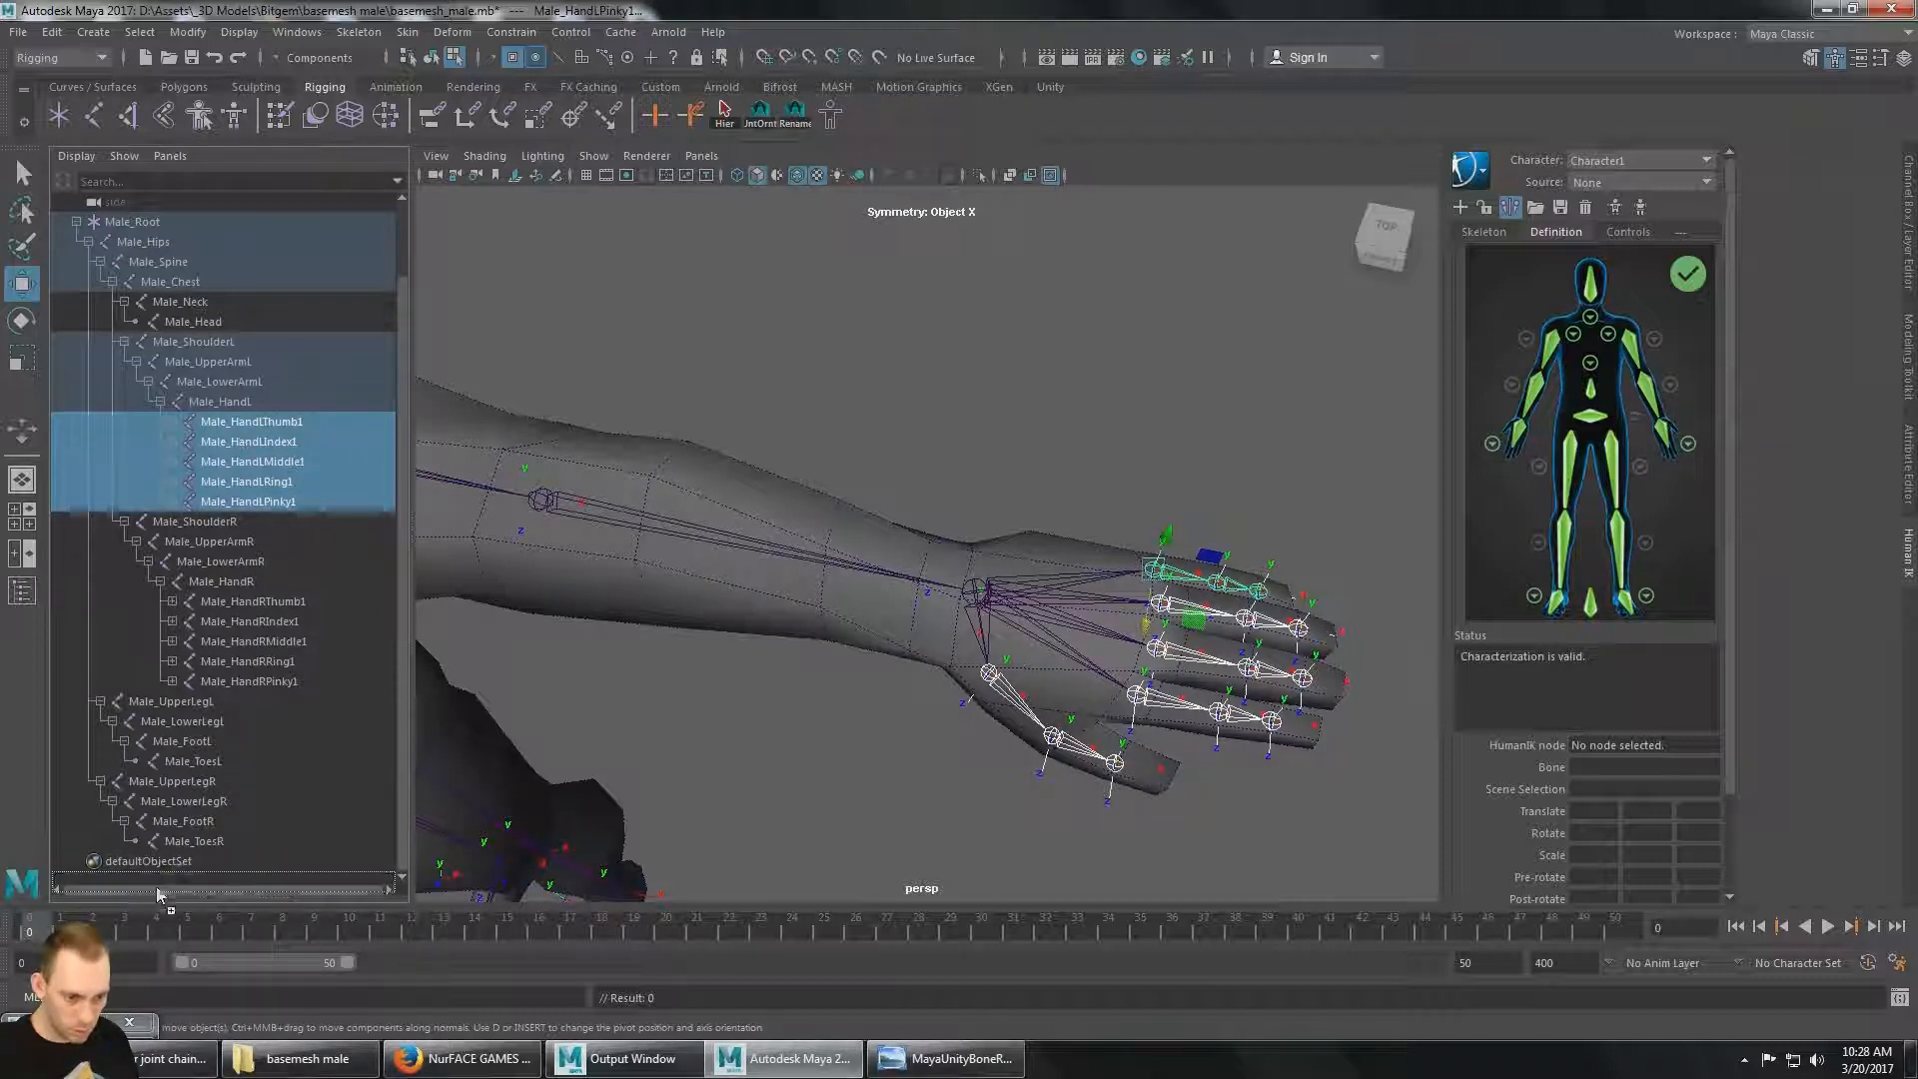
{"action": "middle_click_drag", "start_coordinate": [166, 848], "coordinate": [160, 856]}
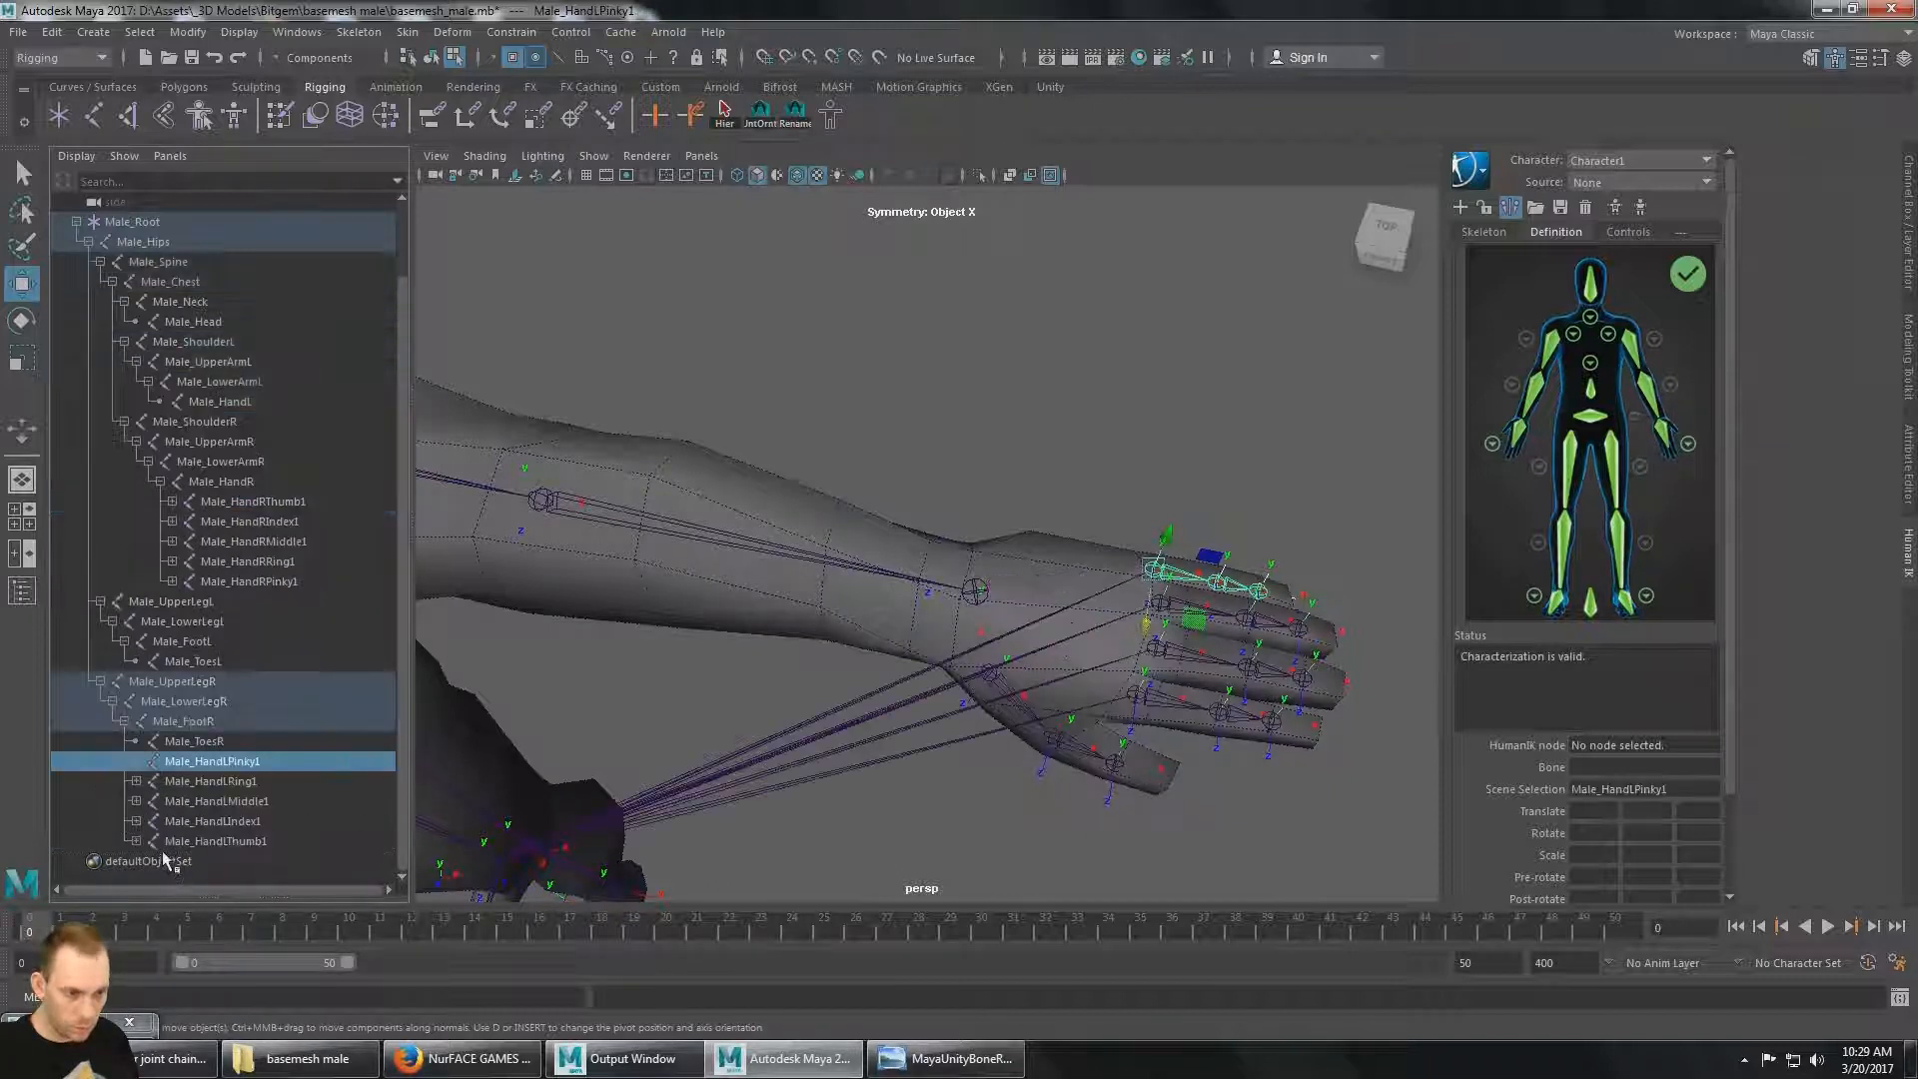
{"action": "key", "text": "ctrl+z"}
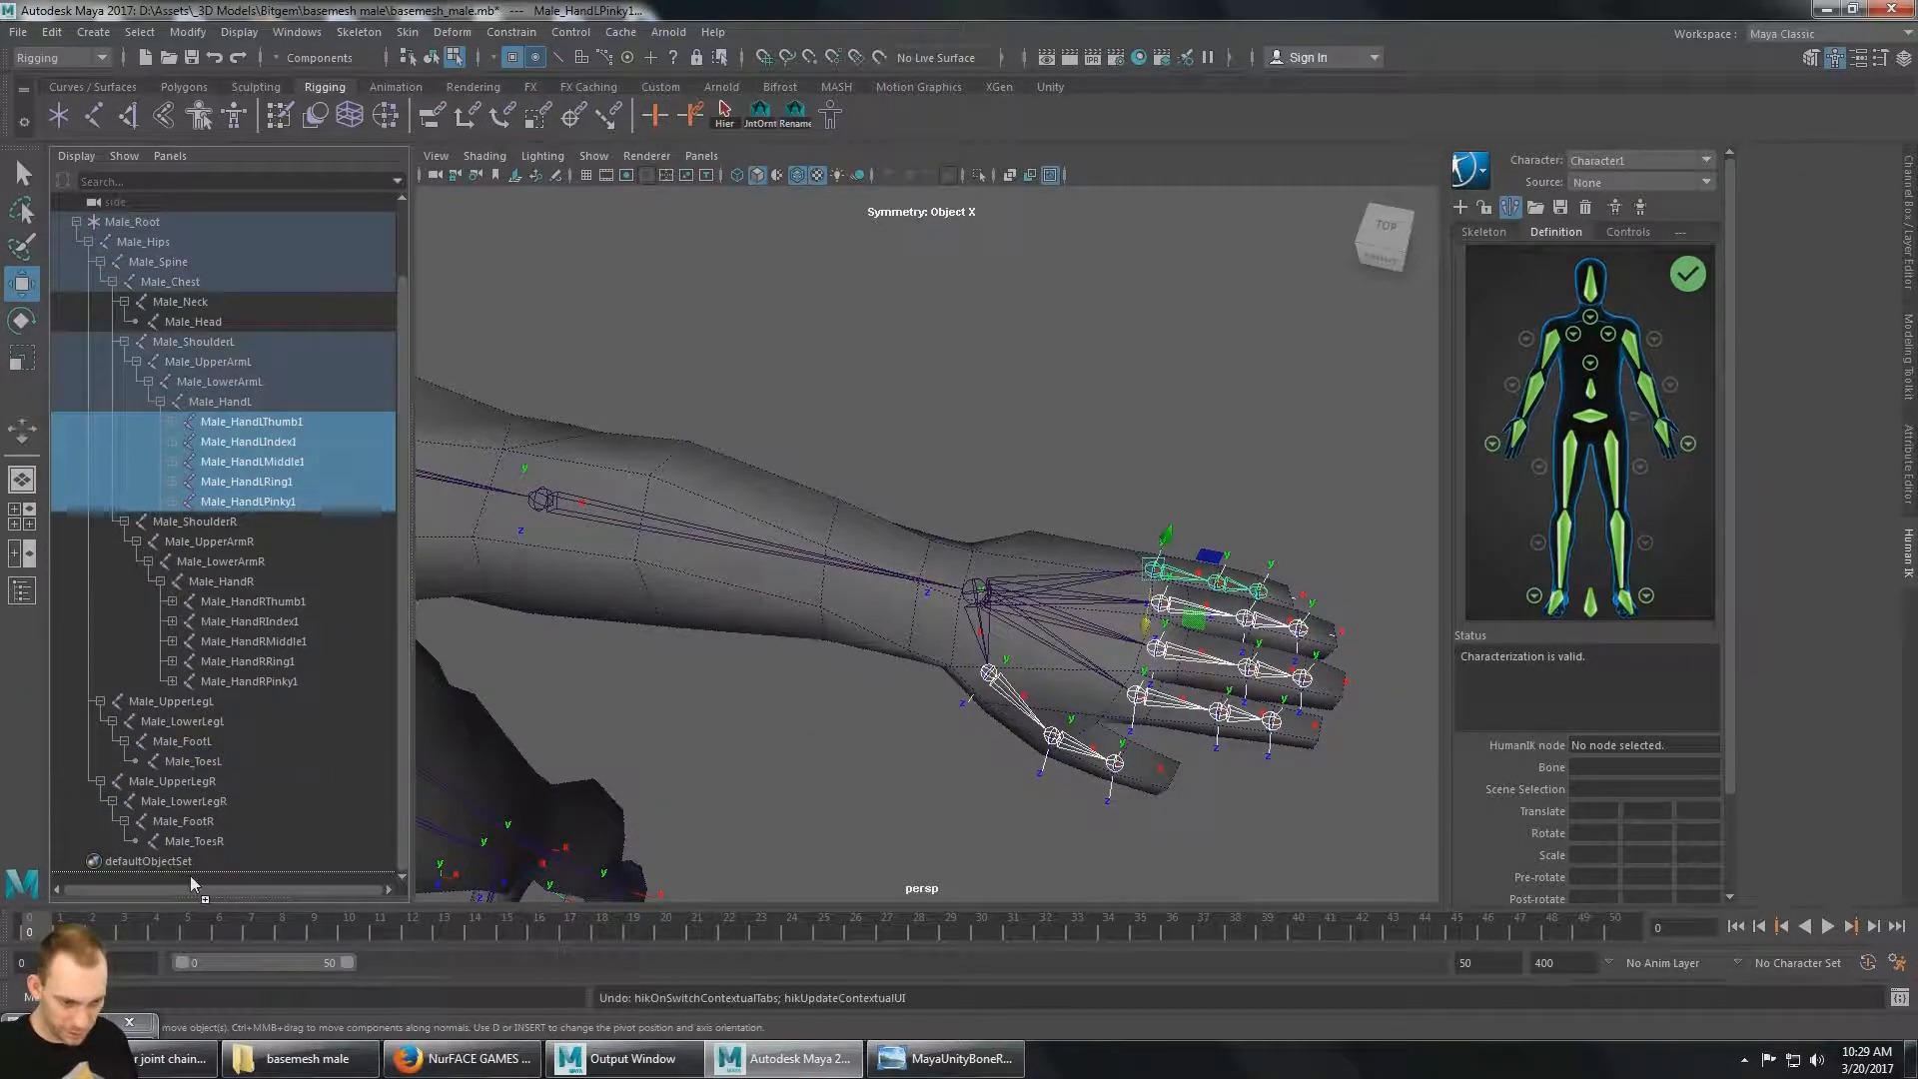
{"action": "scroll", "coordinate": [215, 472], "scroll_direction": "up", "scroll_amount": 2}
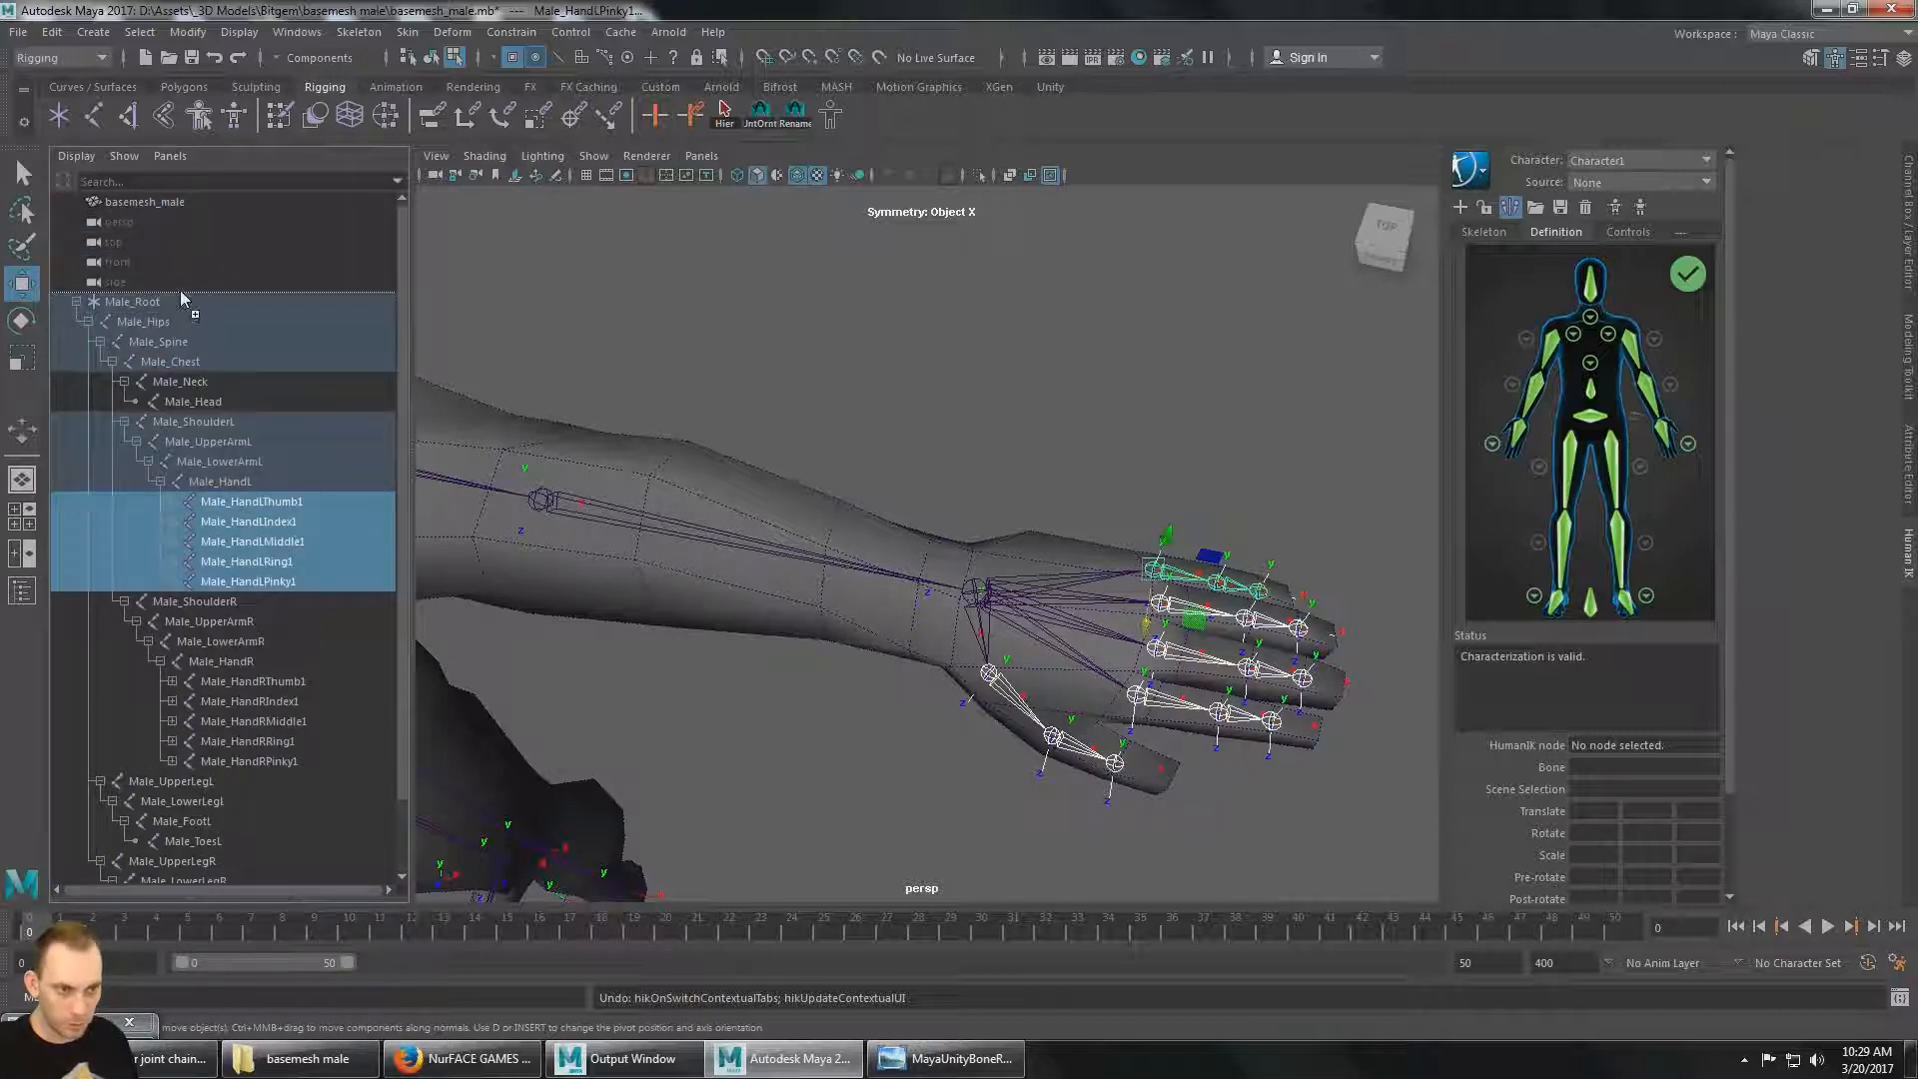
{"action": "left_click_drag", "start_coordinate": [181, 291], "coordinate": [179, 289]}
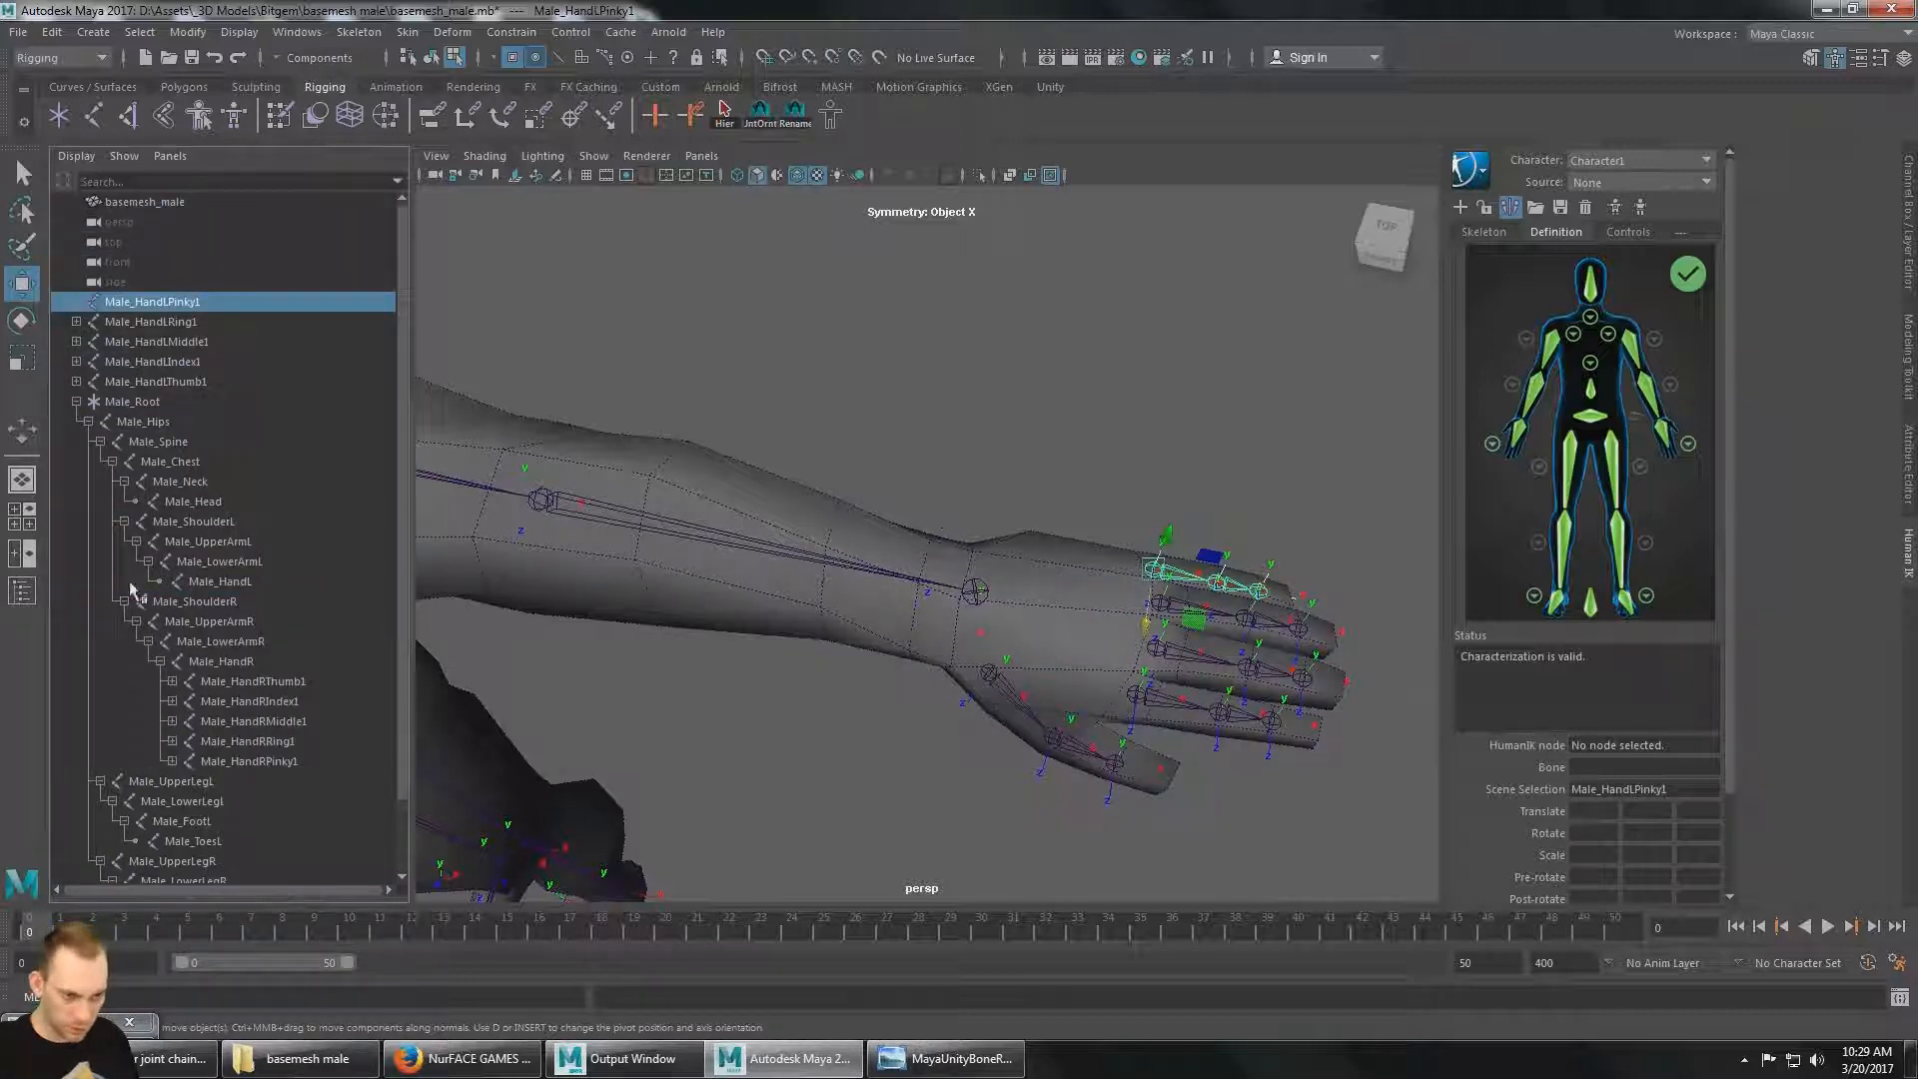
Set the joint orient of Male_HandL to 0, 0, 0.
{"action": "left_click", "coordinate": [222, 661]}
{"action": "left_click", "coordinate": [220, 582]}
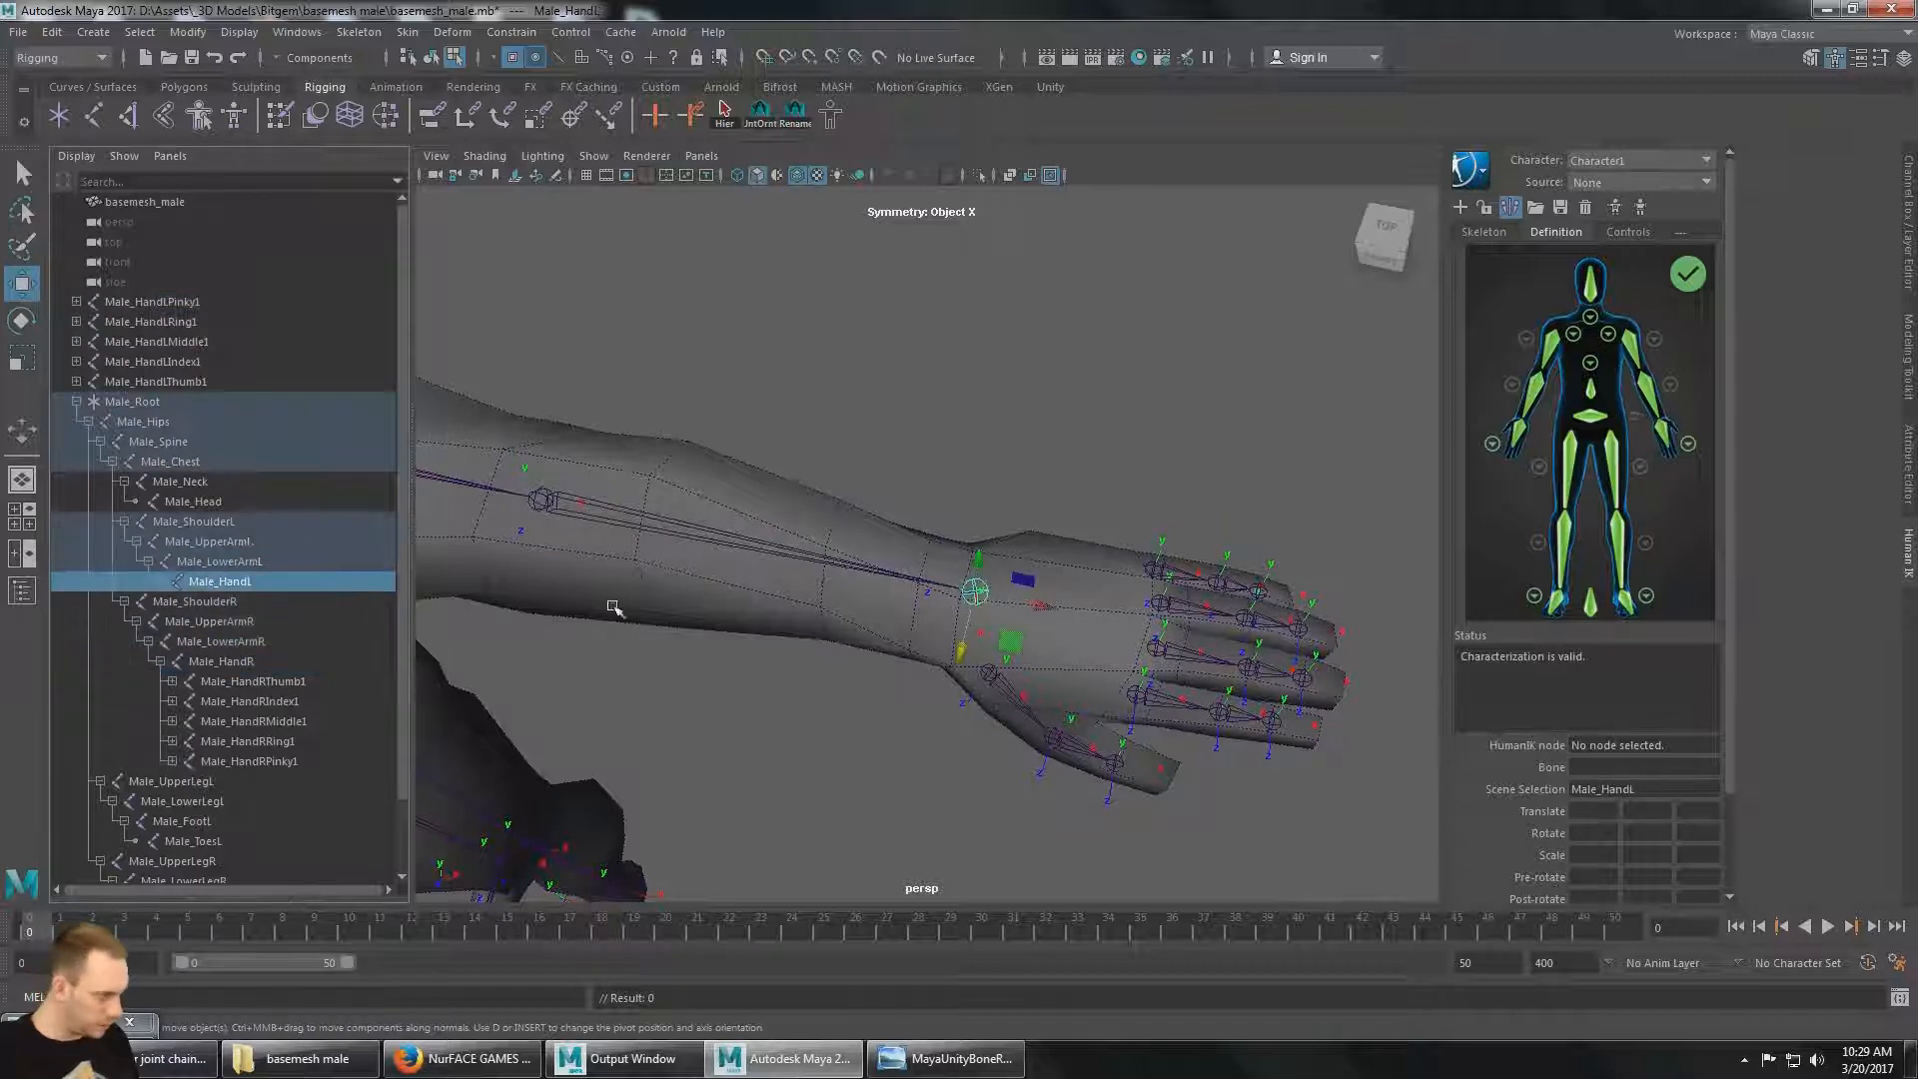
{"action": "left_click", "coordinate": [1909, 465]}
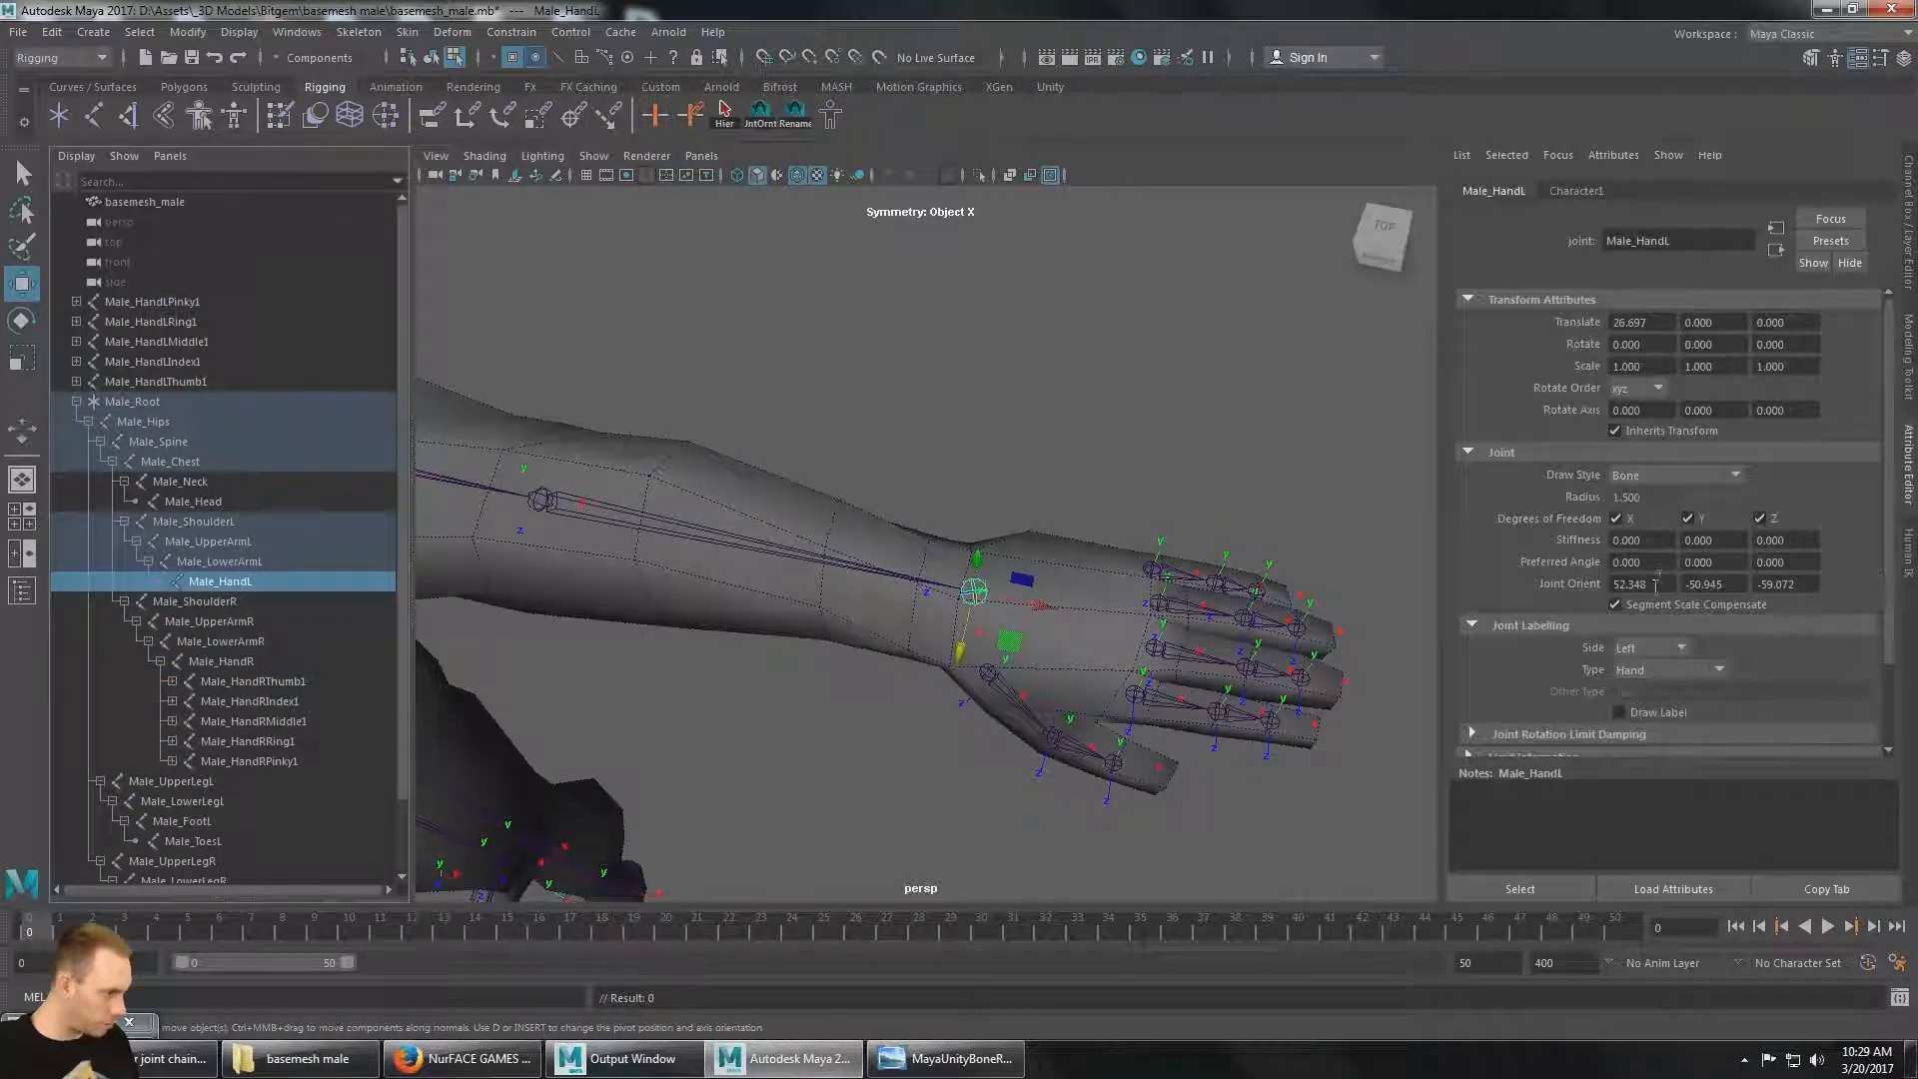
{"action": "left_click_drag", "start_coordinate": [1656, 585], "coordinate": [1612, 581]}
{"action": "type", "text": "0"}
{"action": "key", "text": "Tab"}
{"action": "type", "text": "0"}
{"action": "key", "text": "Tab"}
{"action": "type", "text": "0"}
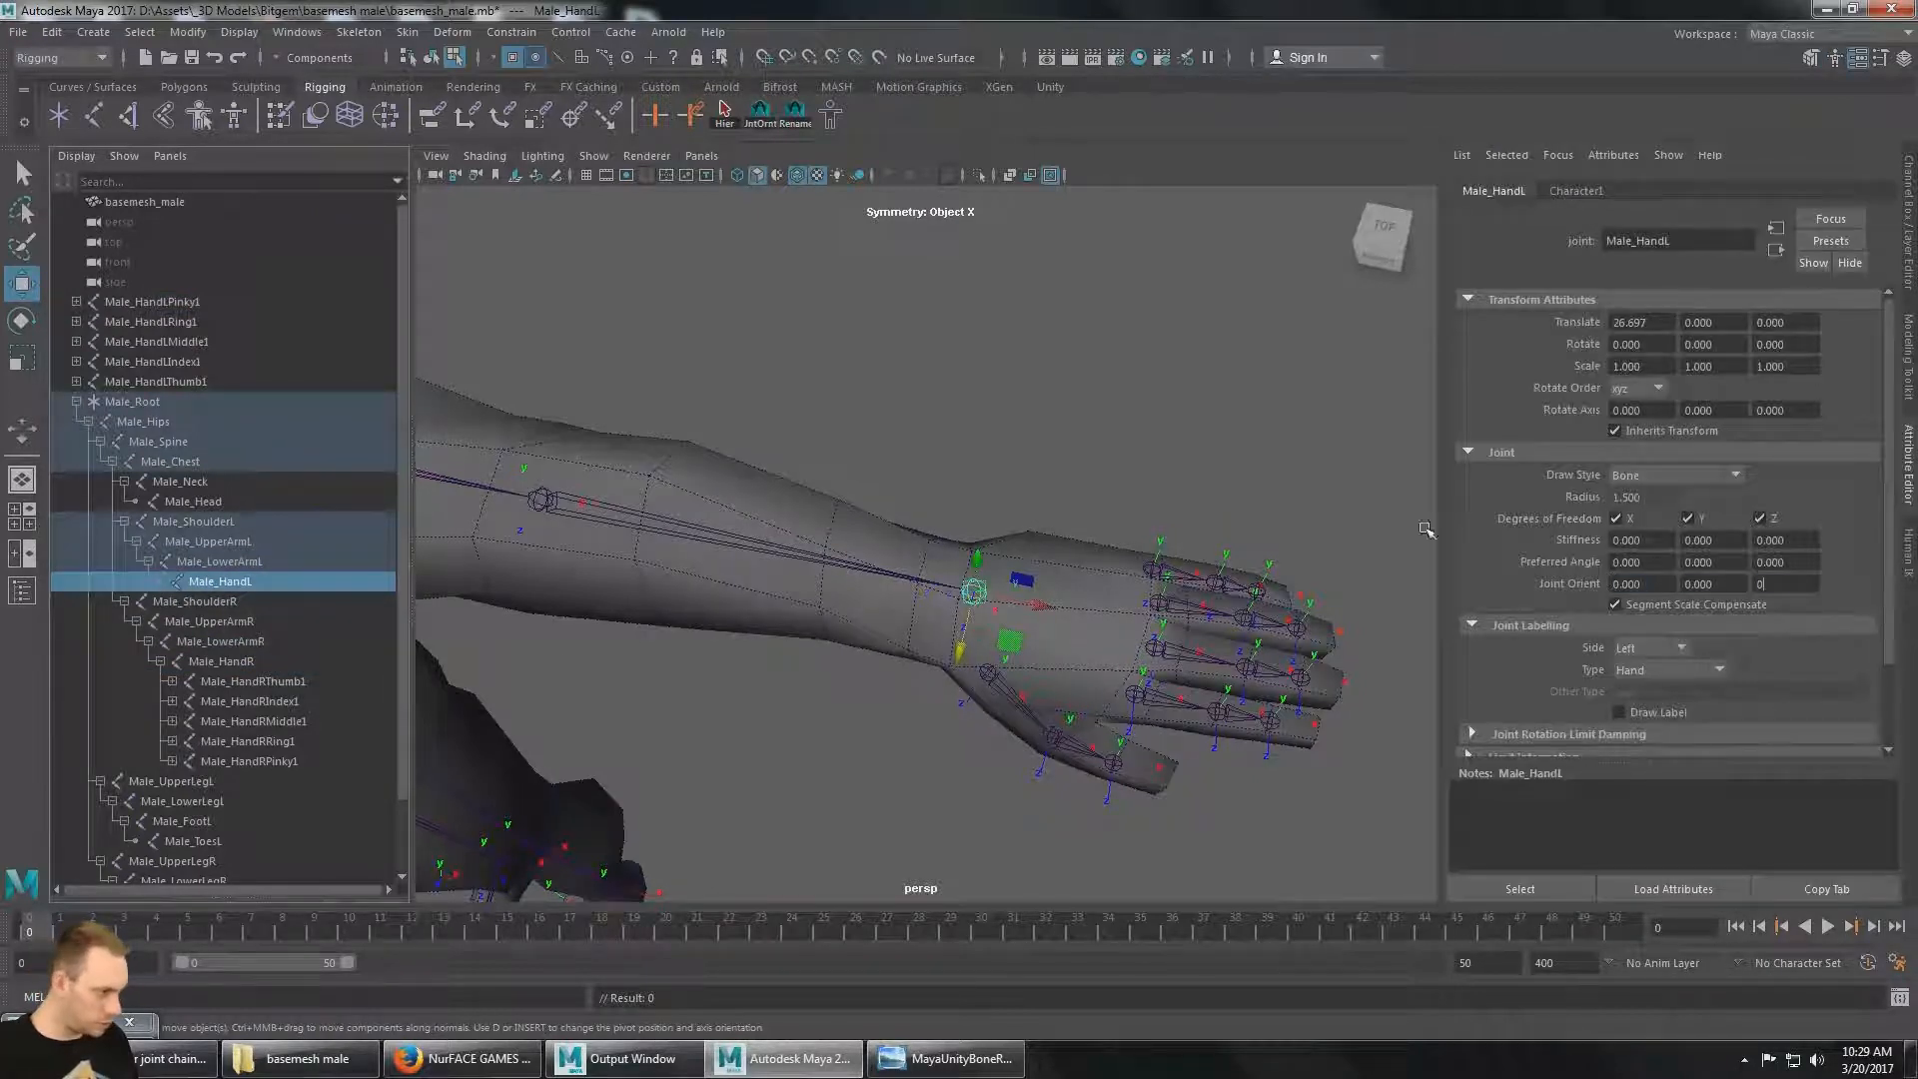
{"action": "key", "text": "Return"}
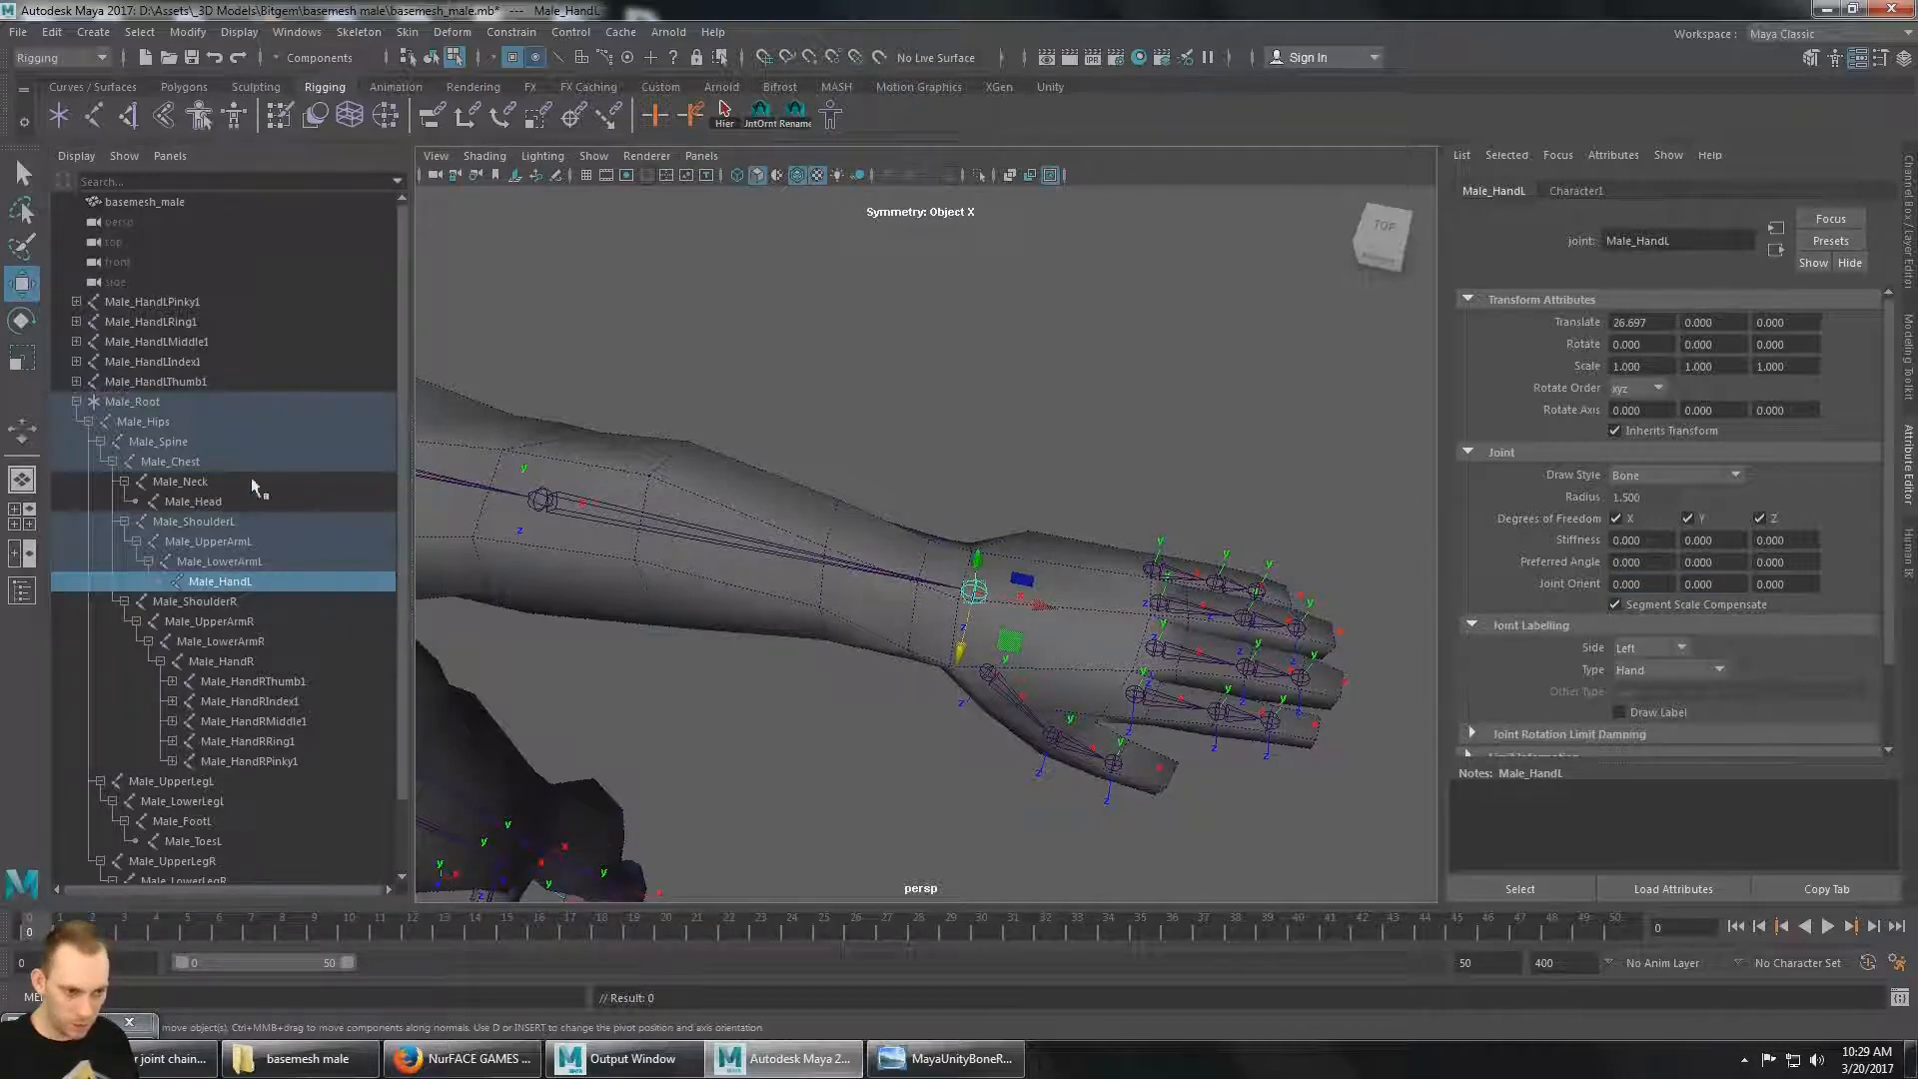
Parent the five detached left finger chains back under Male_HandL.
{"action": "left_click", "coordinate": [185, 302]}
{"action": "left_click", "coordinate": [188, 381], "text": "shift"}
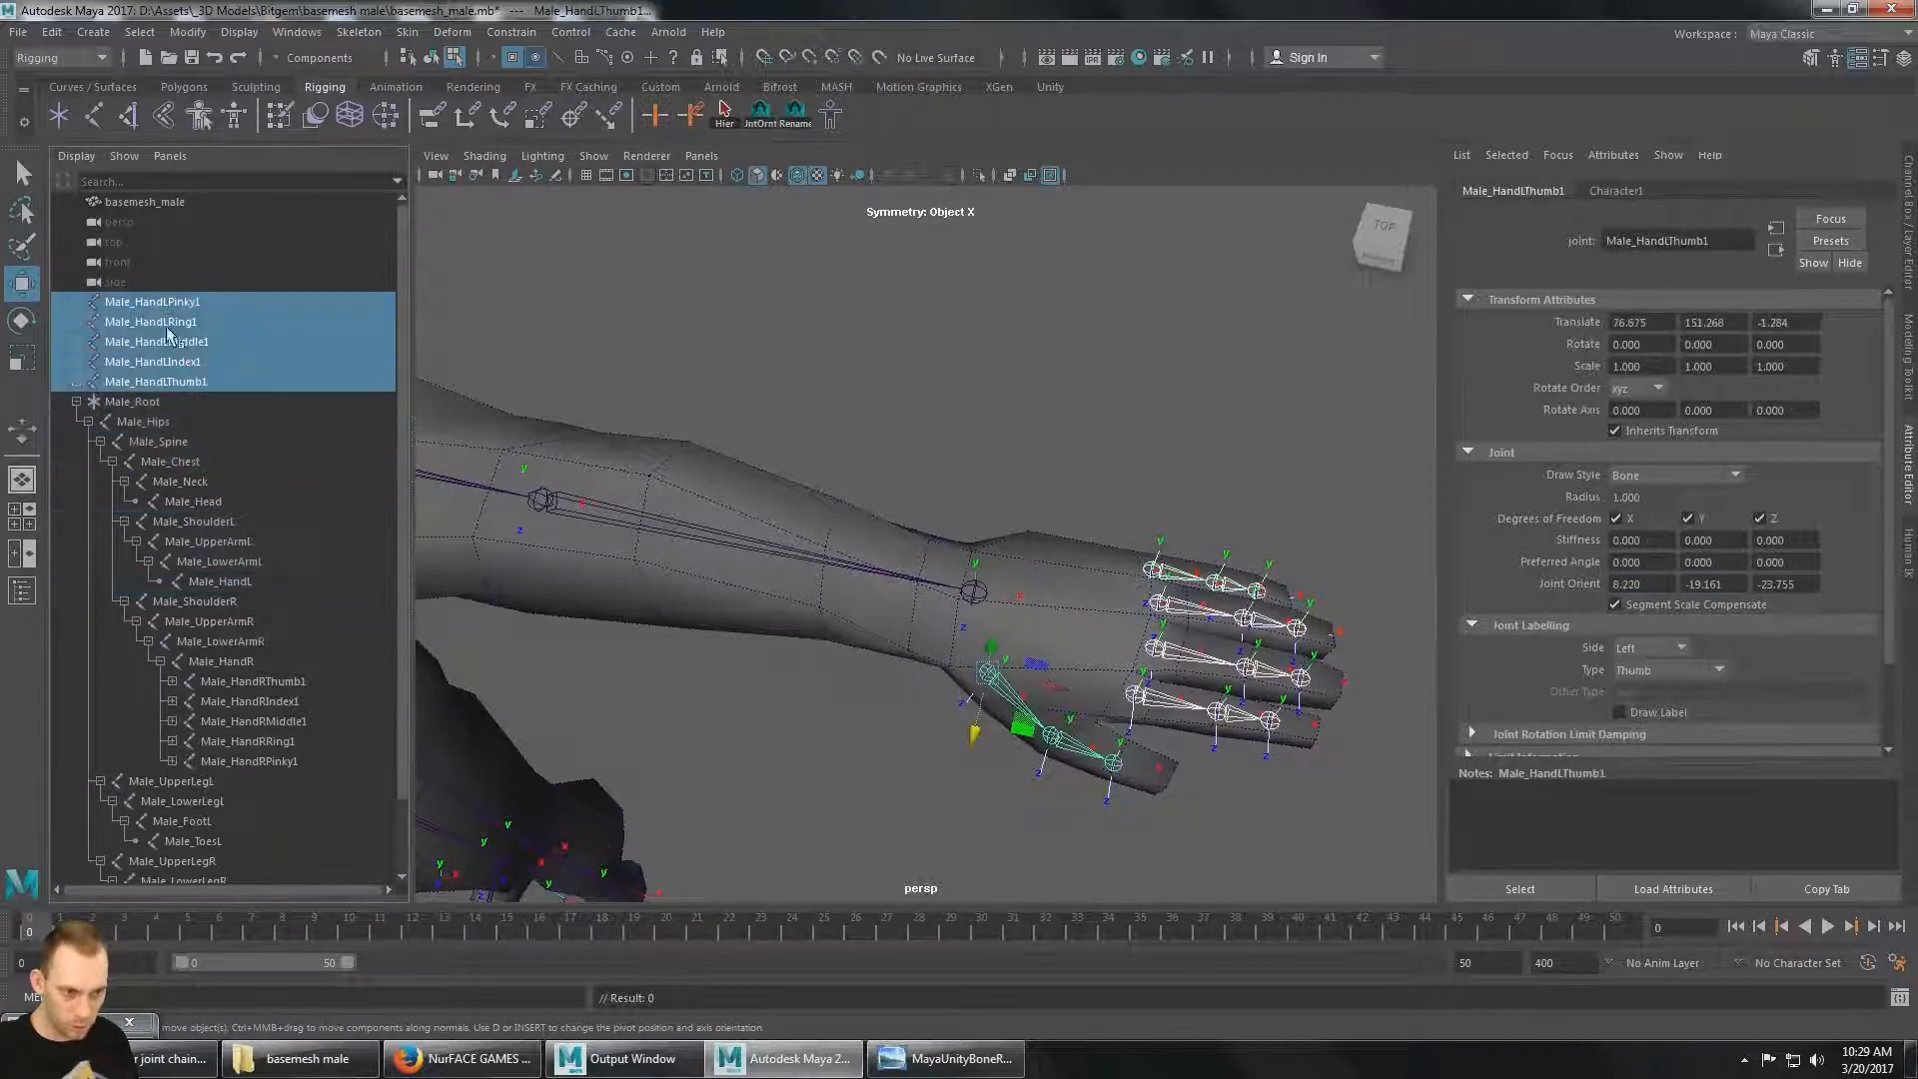
{"action": "mouse_move", "coordinate": [248, 617]}
{"action": "middle_mouse_down"}
{"action": "mouse_move", "coordinate": [243, 511]}
{"action": "mouse_move", "coordinate": [244, 580]}
{"action": "middle_mouse_up"}
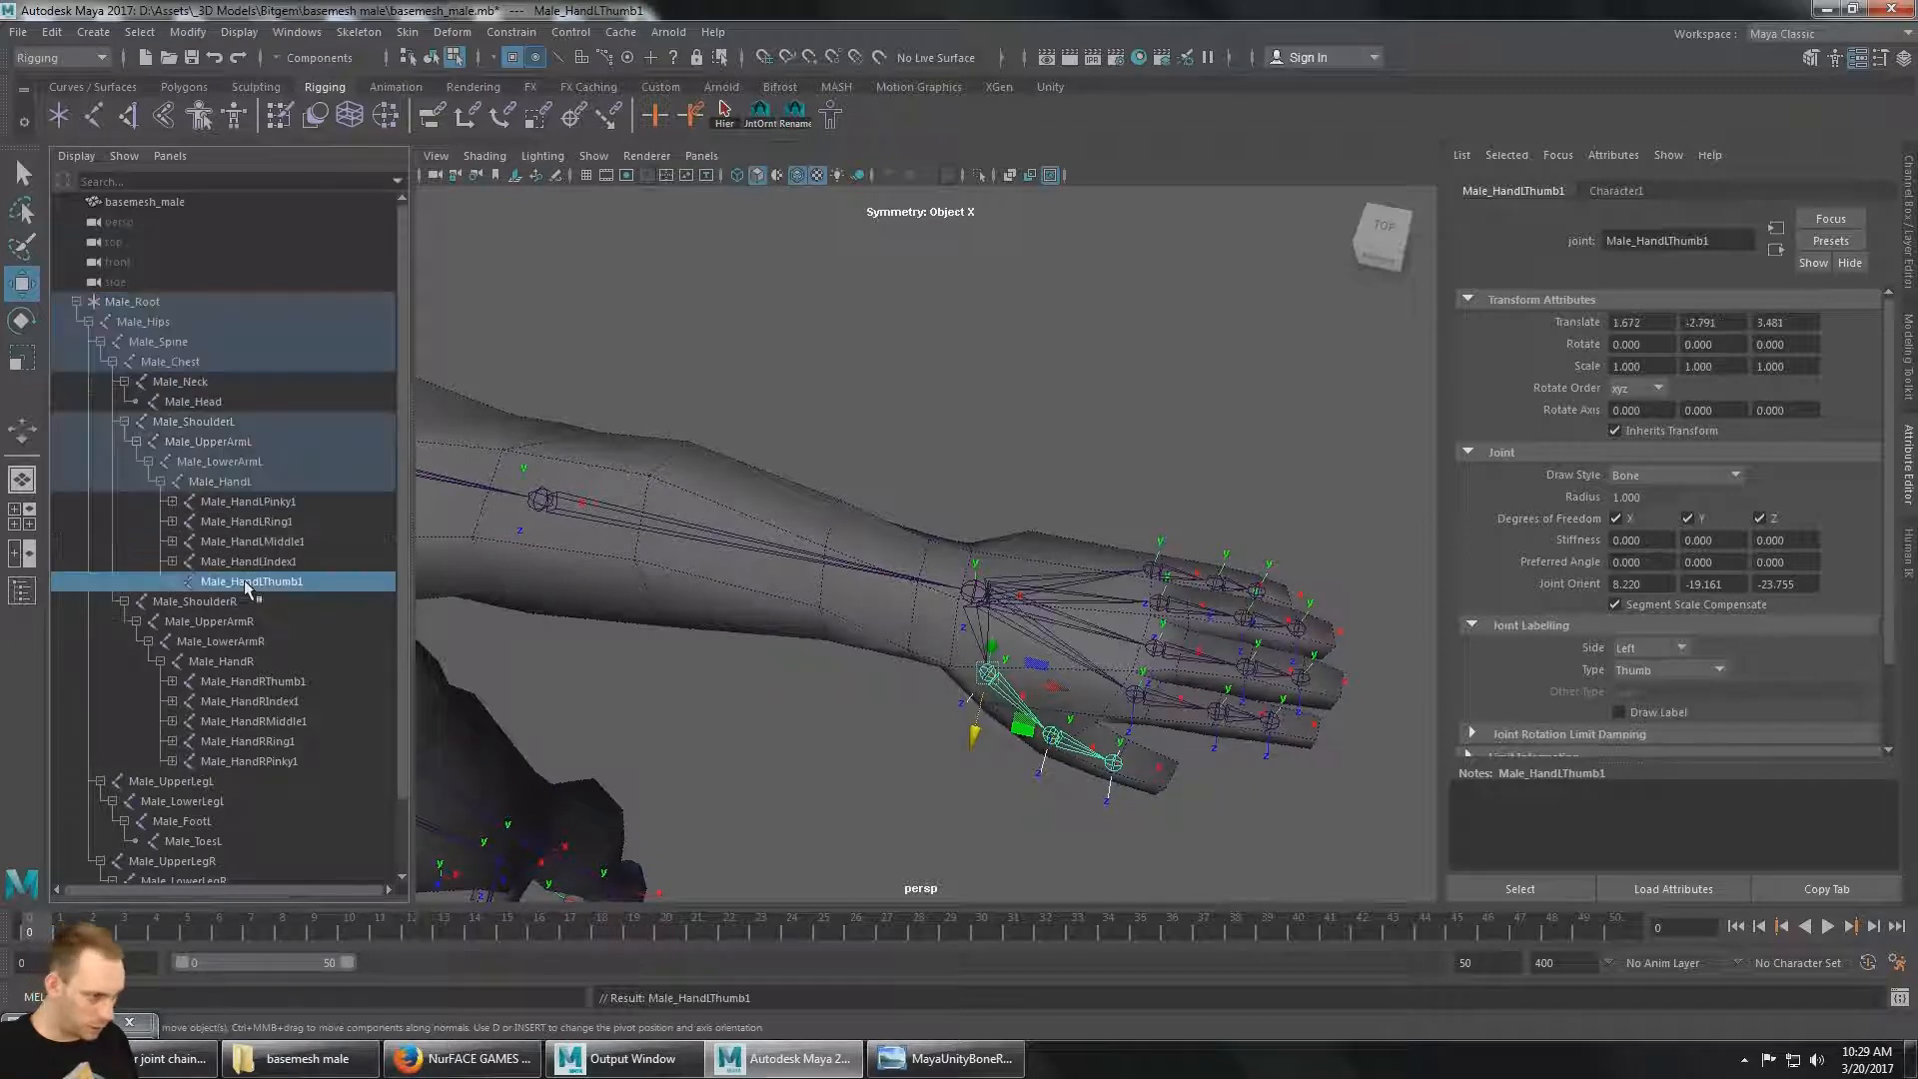
{"action": "left_click", "coordinate": [388, 582]}
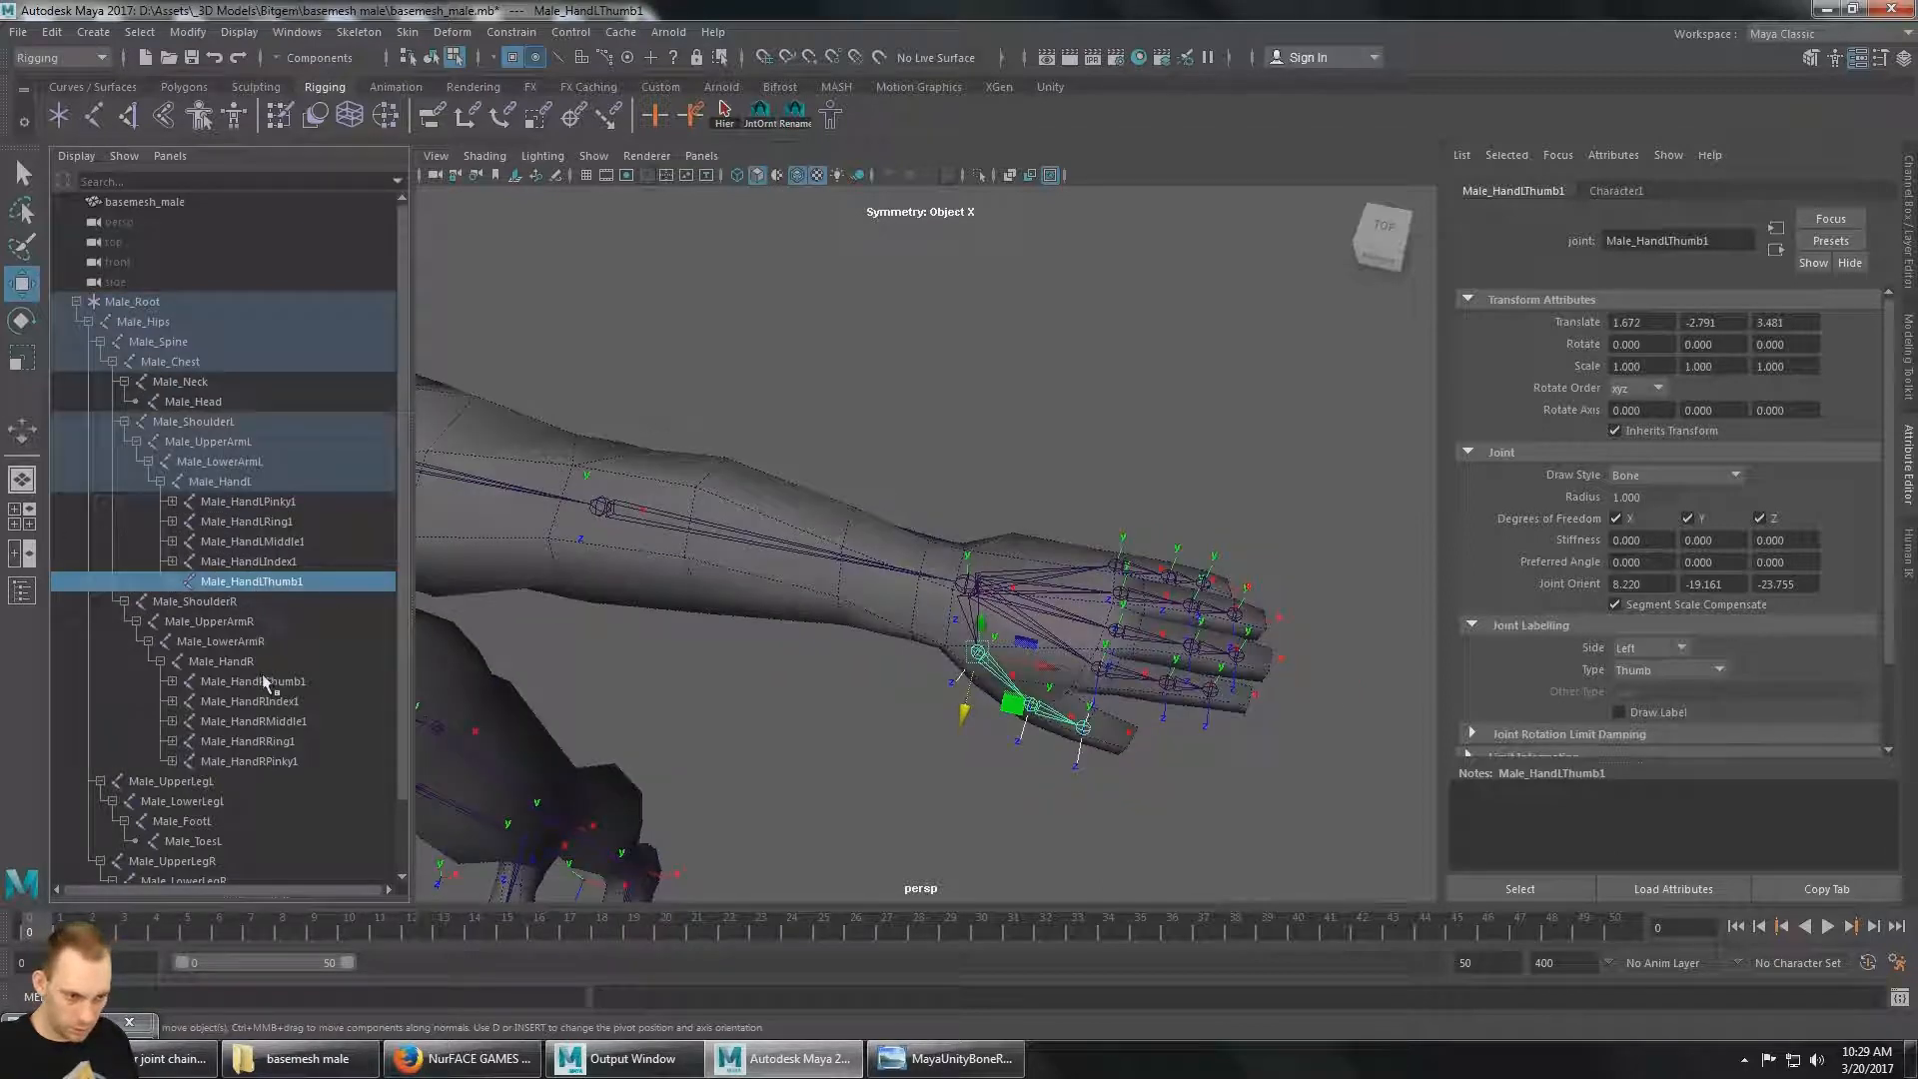
Unparent the five right finger chains from Male_HandR to the top level above Male_Root.
{"action": "left_click", "coordinate": [262, 680]}
{"action": "left_click", "coordinate": [274, 760], "text": "shift"}
{"action": "middle_click_drag", "start_coordinate": [940, 509], "coordinate": [1631, 514], "text": "alt"}
{"action": "middle_click_drag", "start_coordinate": [559, 490], "coordinate": [1288, 619], "text": "alt"}
{"action": "right_click_drag", "start_coordinate": [899, 582], "coordinate": [999, 582], "text": "alt"}
{"action": "middle_click_drag", "start_coordinate": [884, 539], "coordinate": [946, 638], "text": "alt"}
{"action": "right_click_drag", "start_coordinate": [946, 638], "coordinate": [942, 728], "text": "alt"}
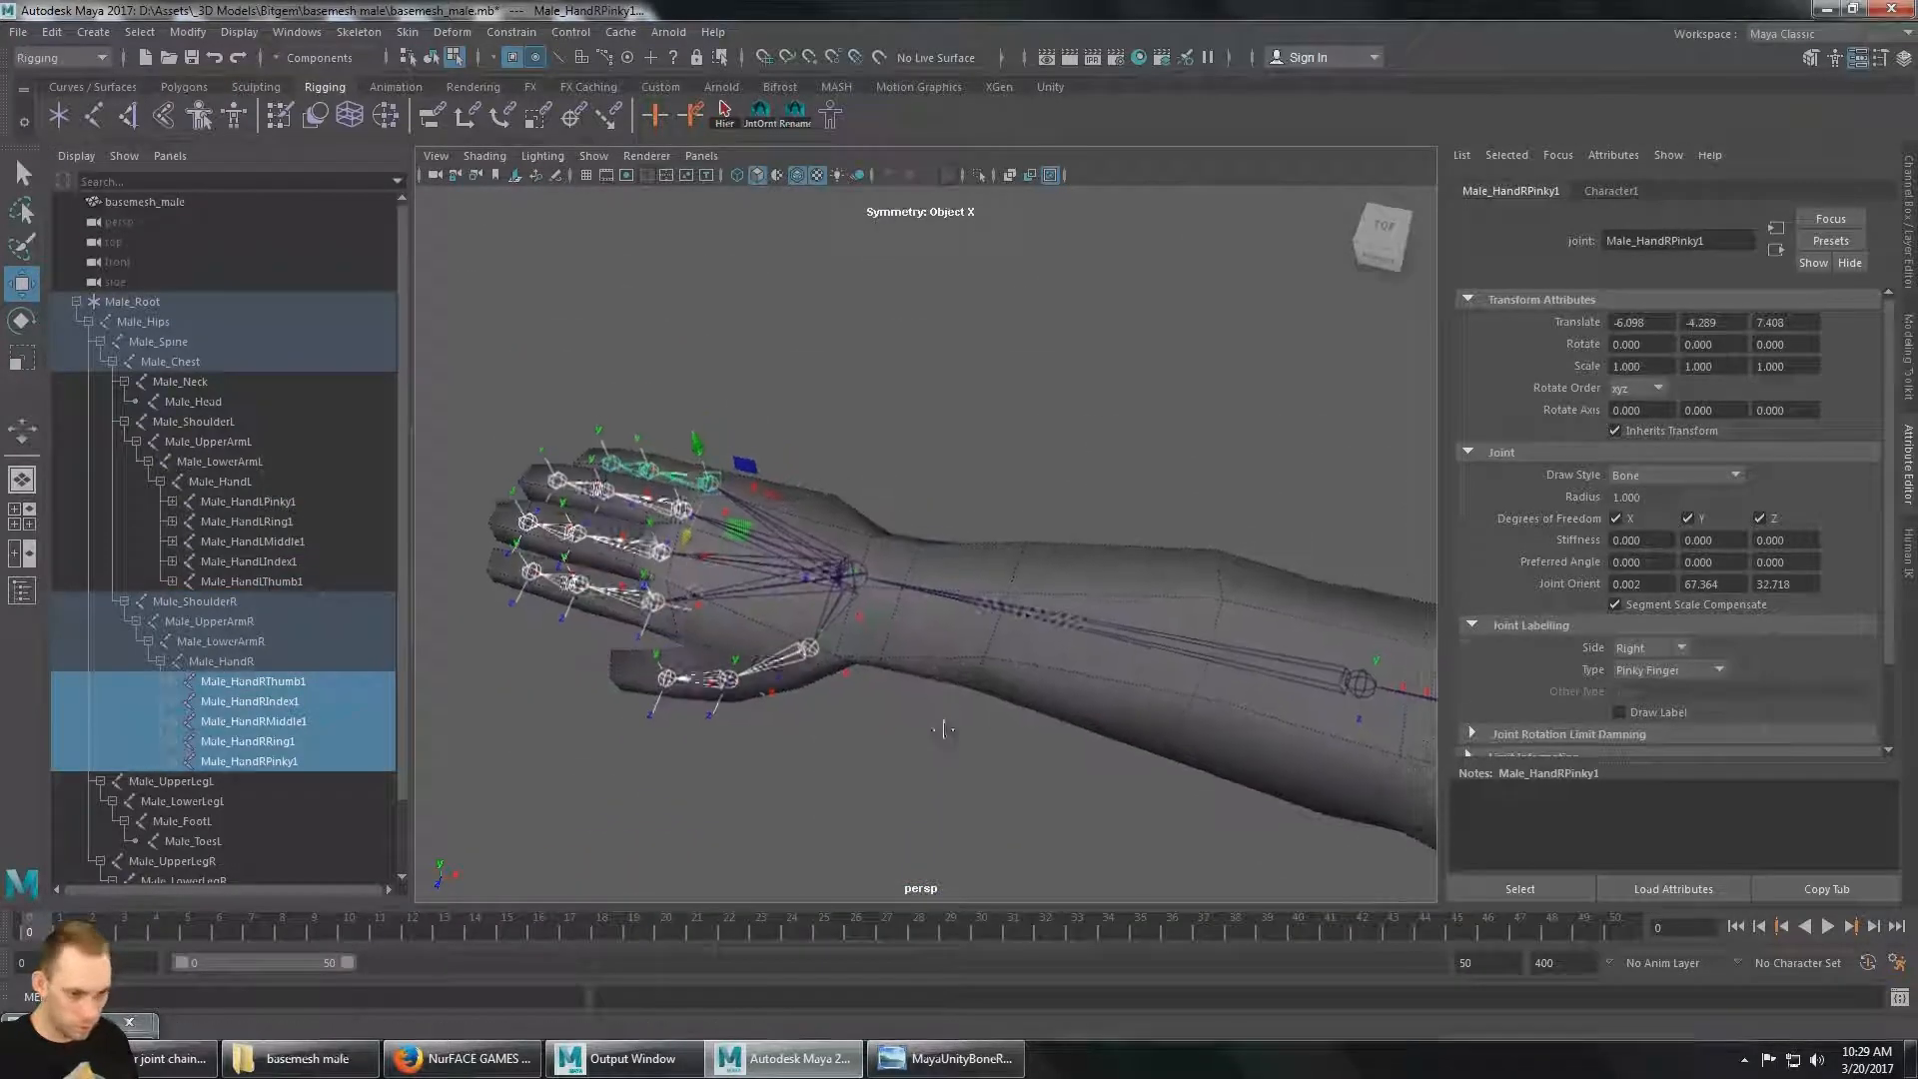
{"action": "middle_click_drag", "start_coordinate": [942, 728], "coordinate": [973, 734], "text": "alt"}
{"action": "middle_click_drag", "start_coordinate": [300, 692], "coordinate": [273, 562]}
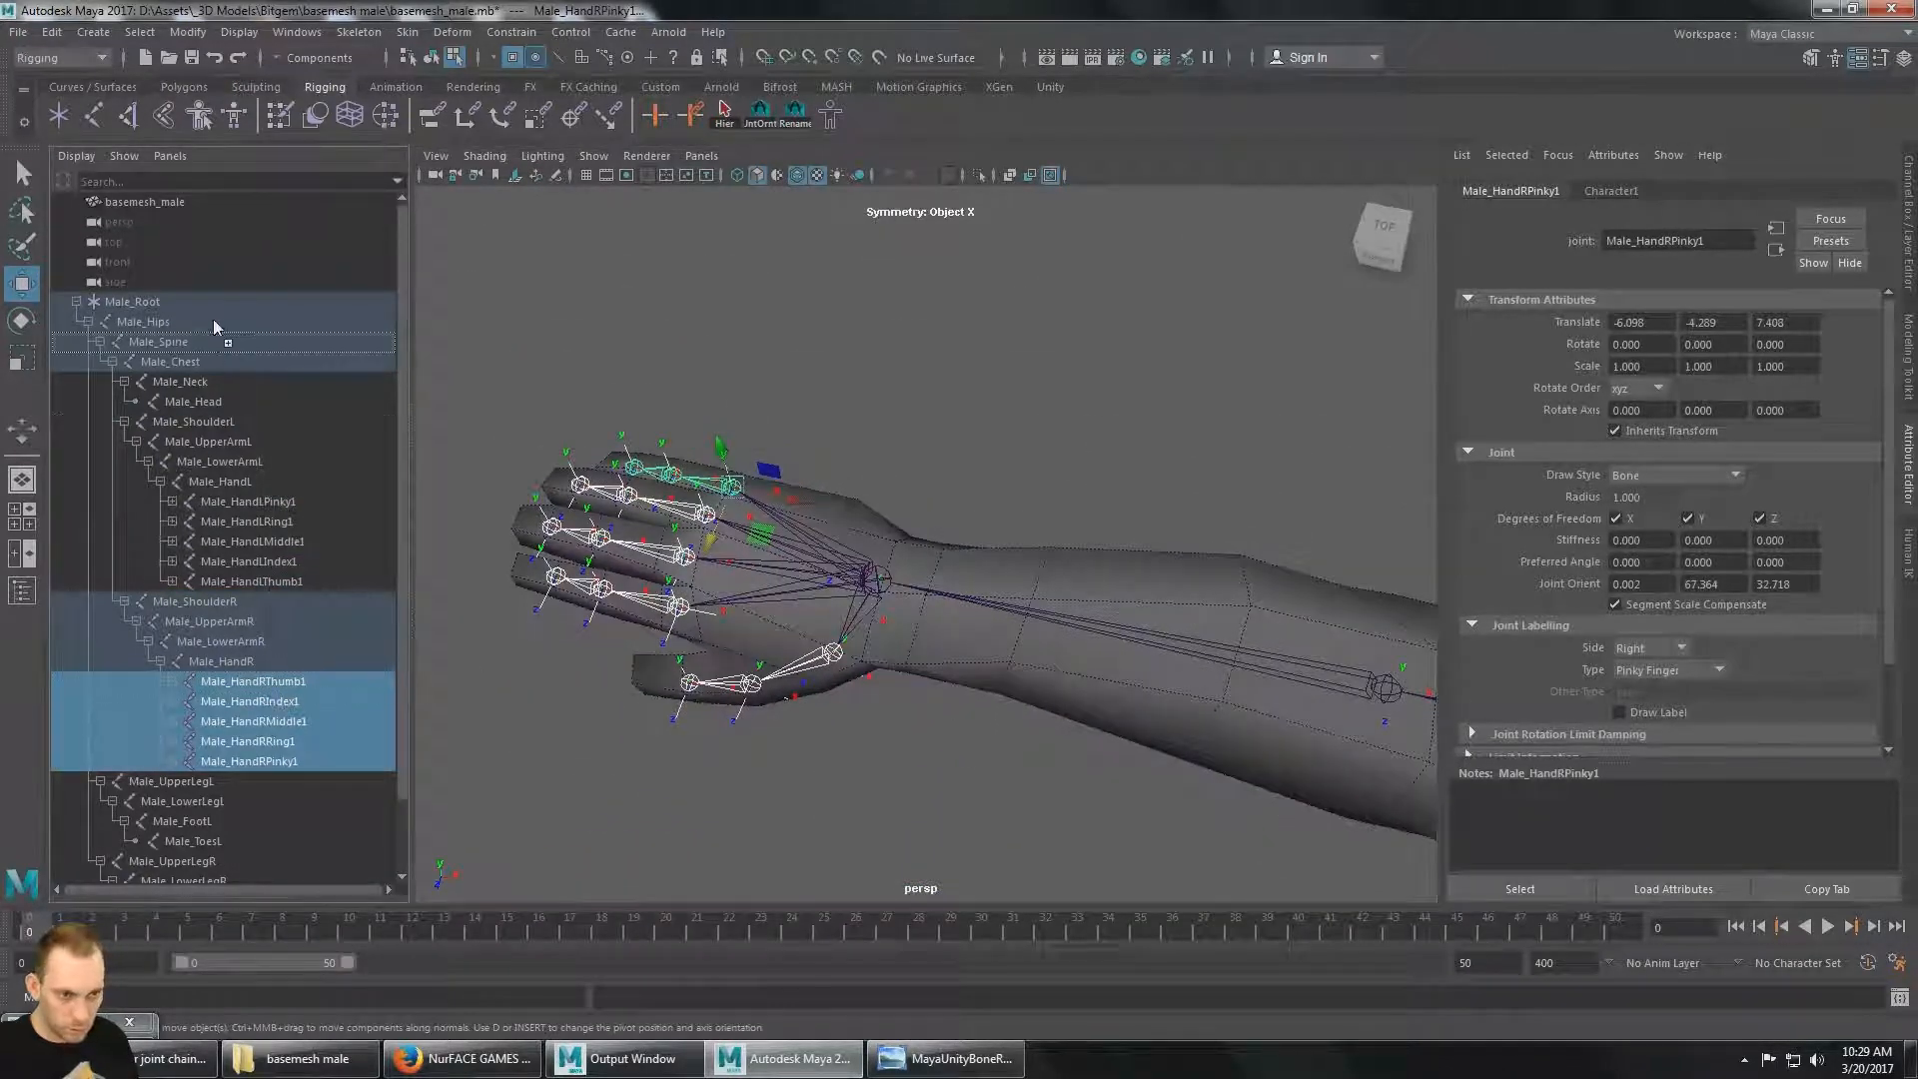
{"action": "middle_click_drag", "start_coordinate": [213, 320], "coordinate": [182, 291]}
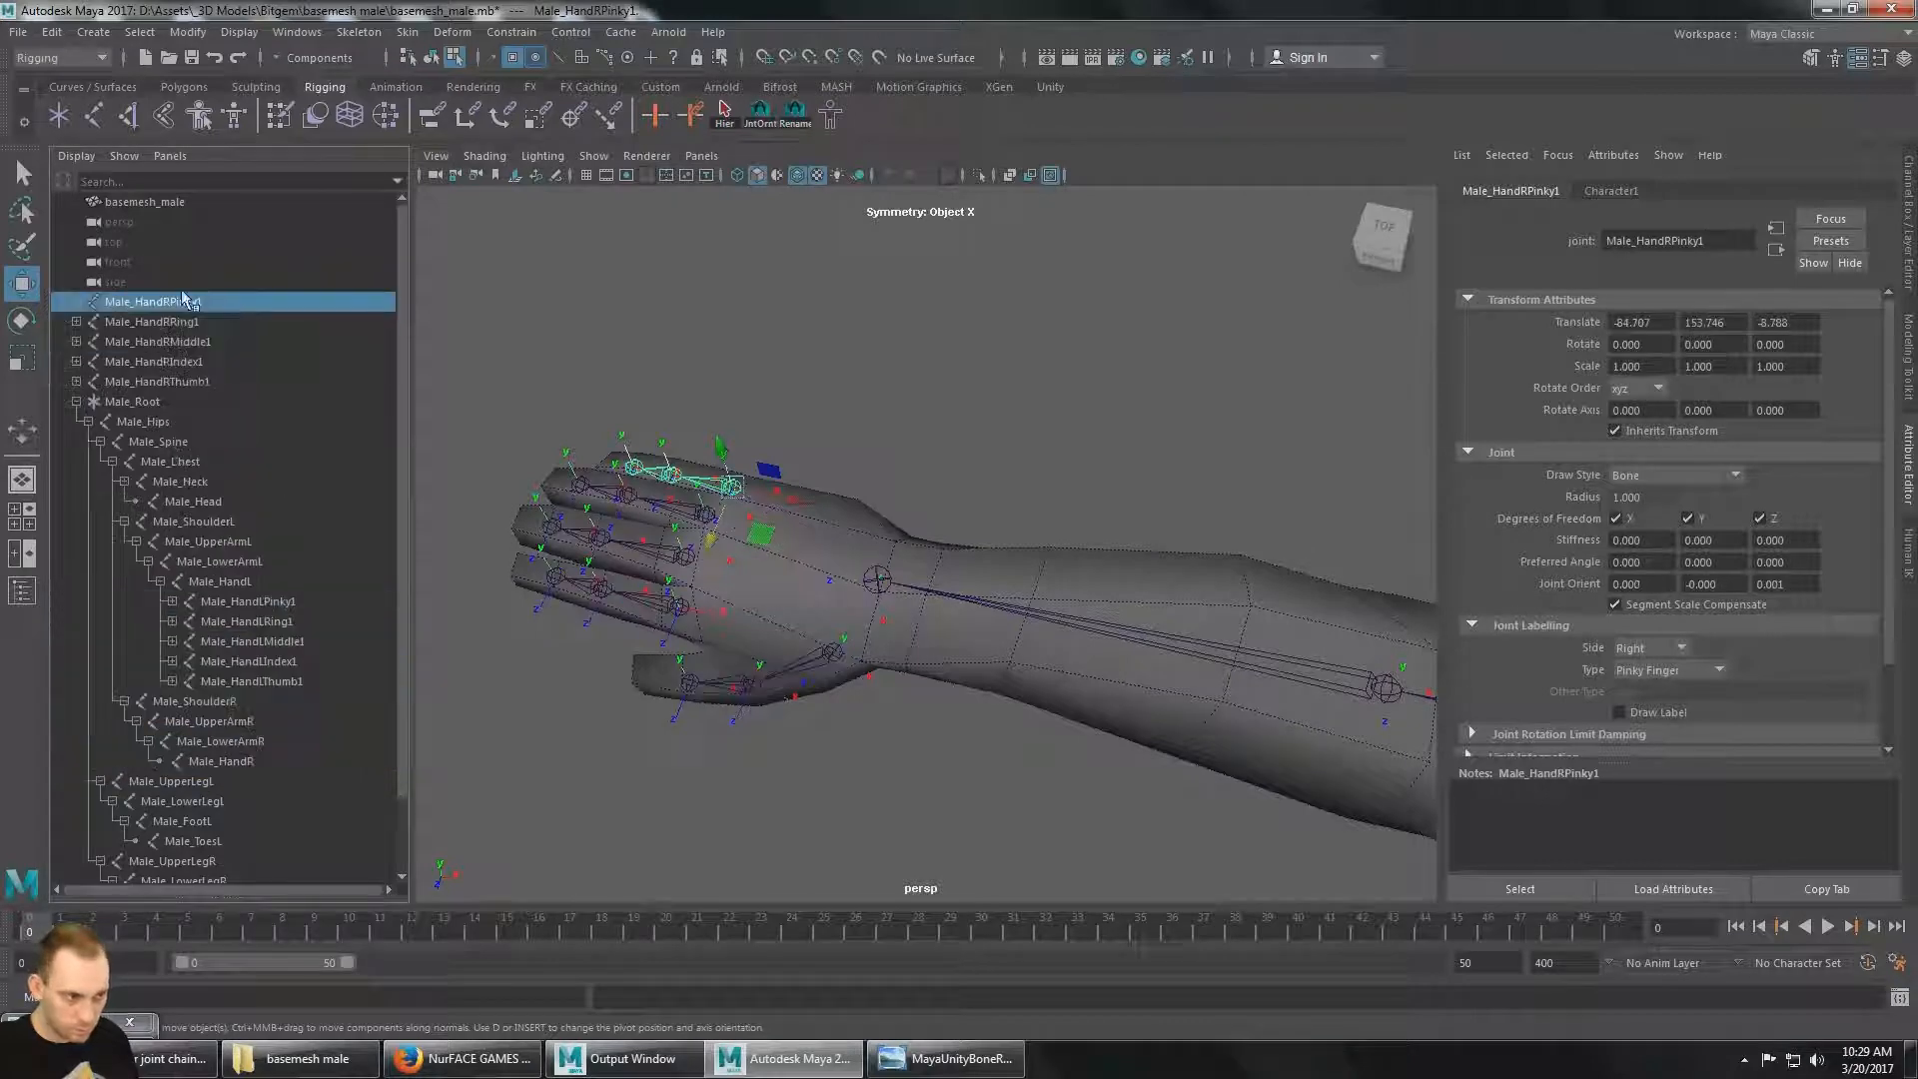
Set the joint orient of Male_HandR to 0, 0, 0.
{"action": "left_click", "coordinate": [249, 758]}
{"action": "type", "text": "0"}
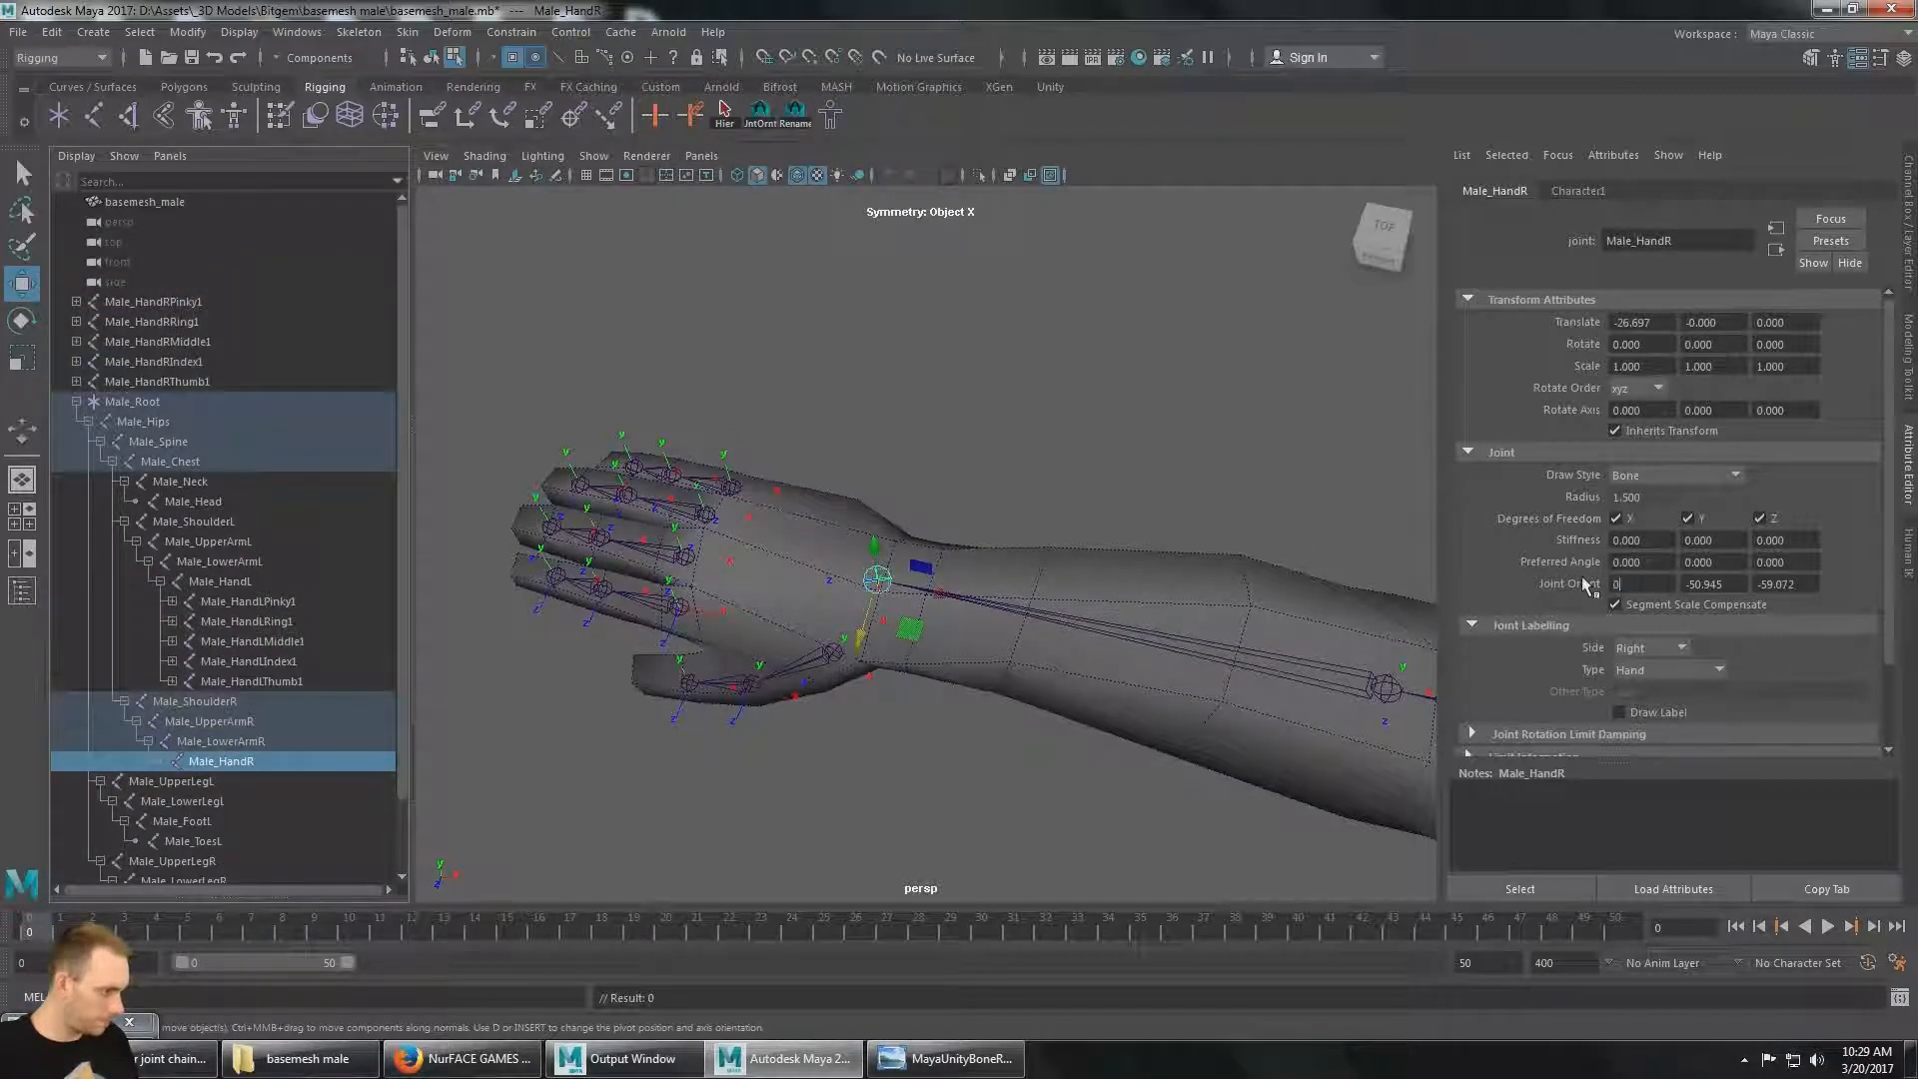
{"action": "key", "text": "Tab"}
{"action": "type", "text": "0"}
{"action": "key", "text": "Tab"}
{"action": "type", "text": "0"}
{"action": "left_click_drag", "start_coordinate": [898, 577], "coordinate": [891, 576], "text": "alt"}
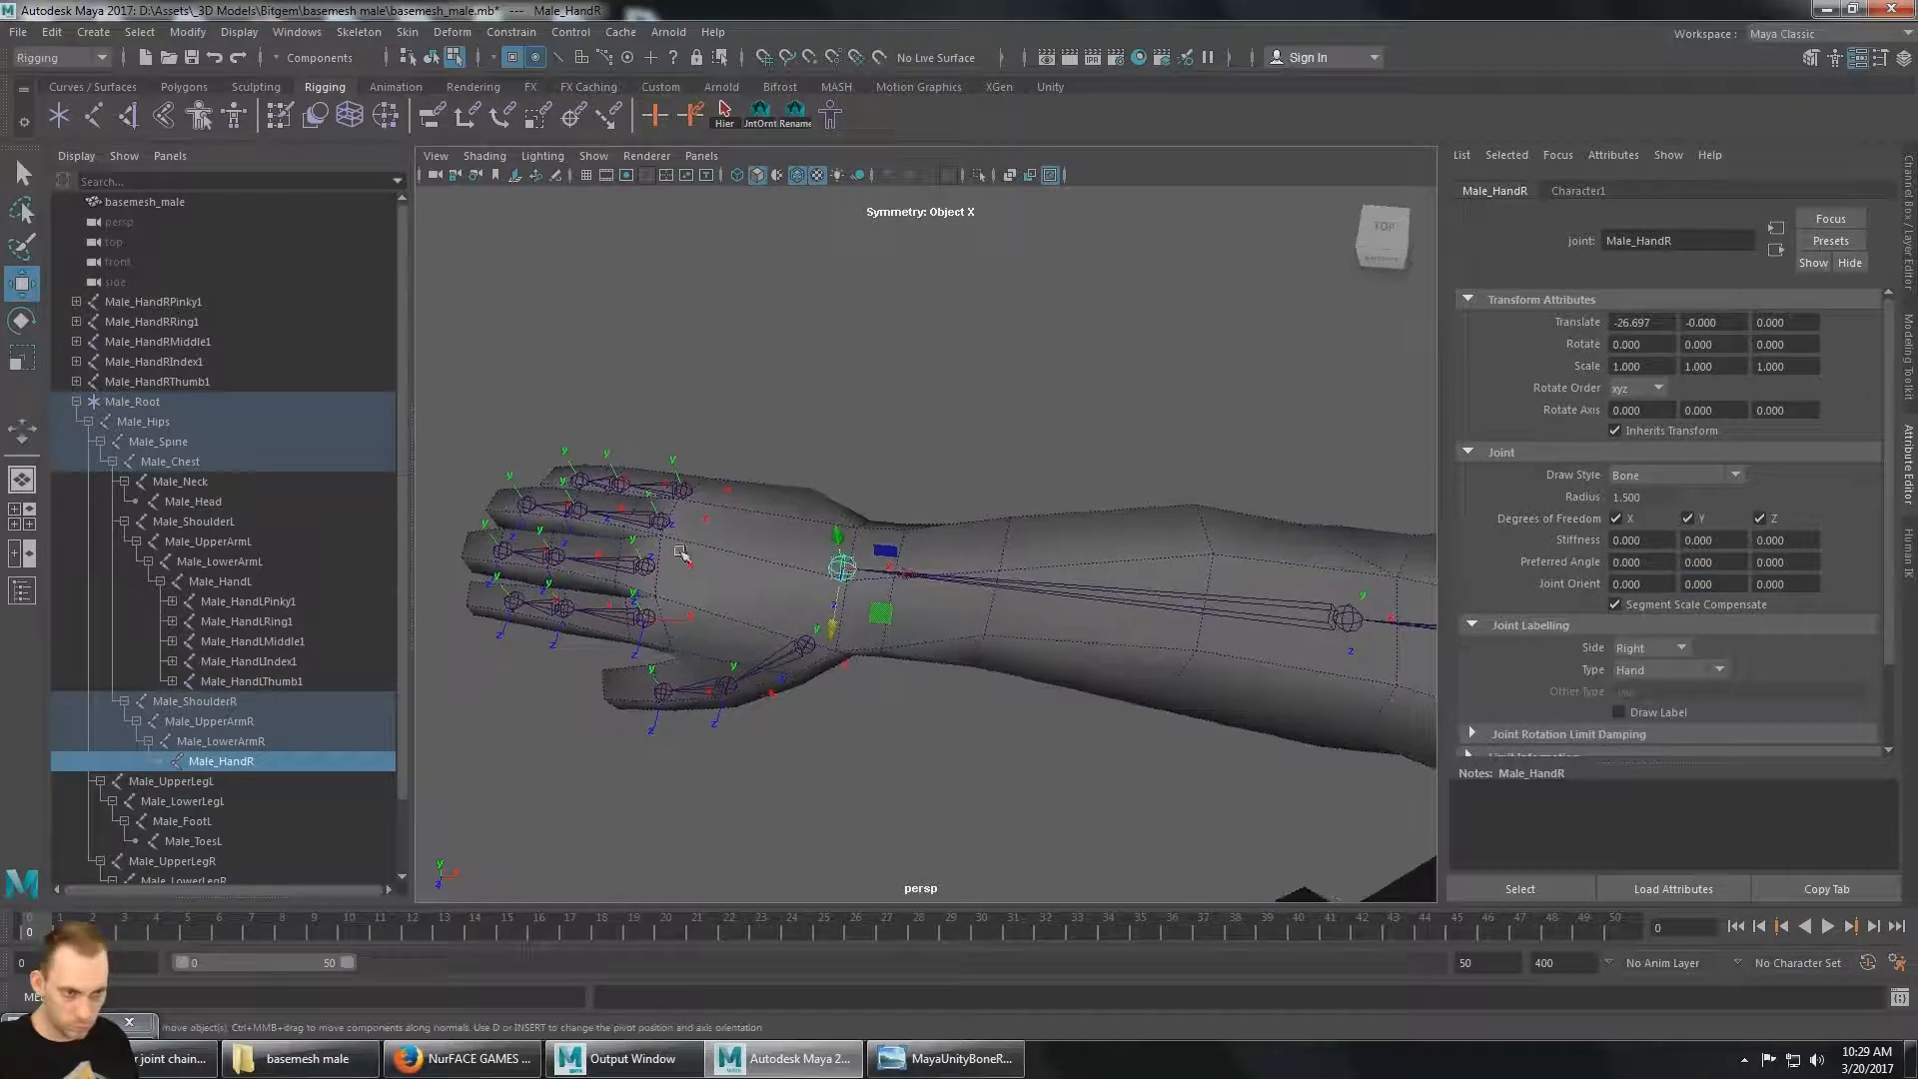
Parent the five detached right finger chains back under Male_HandR.
{"action": "left_click", "coordinate": [188, 303]}
{"action": "left_click", "coordinate": [189, 378], "text": "shift"}
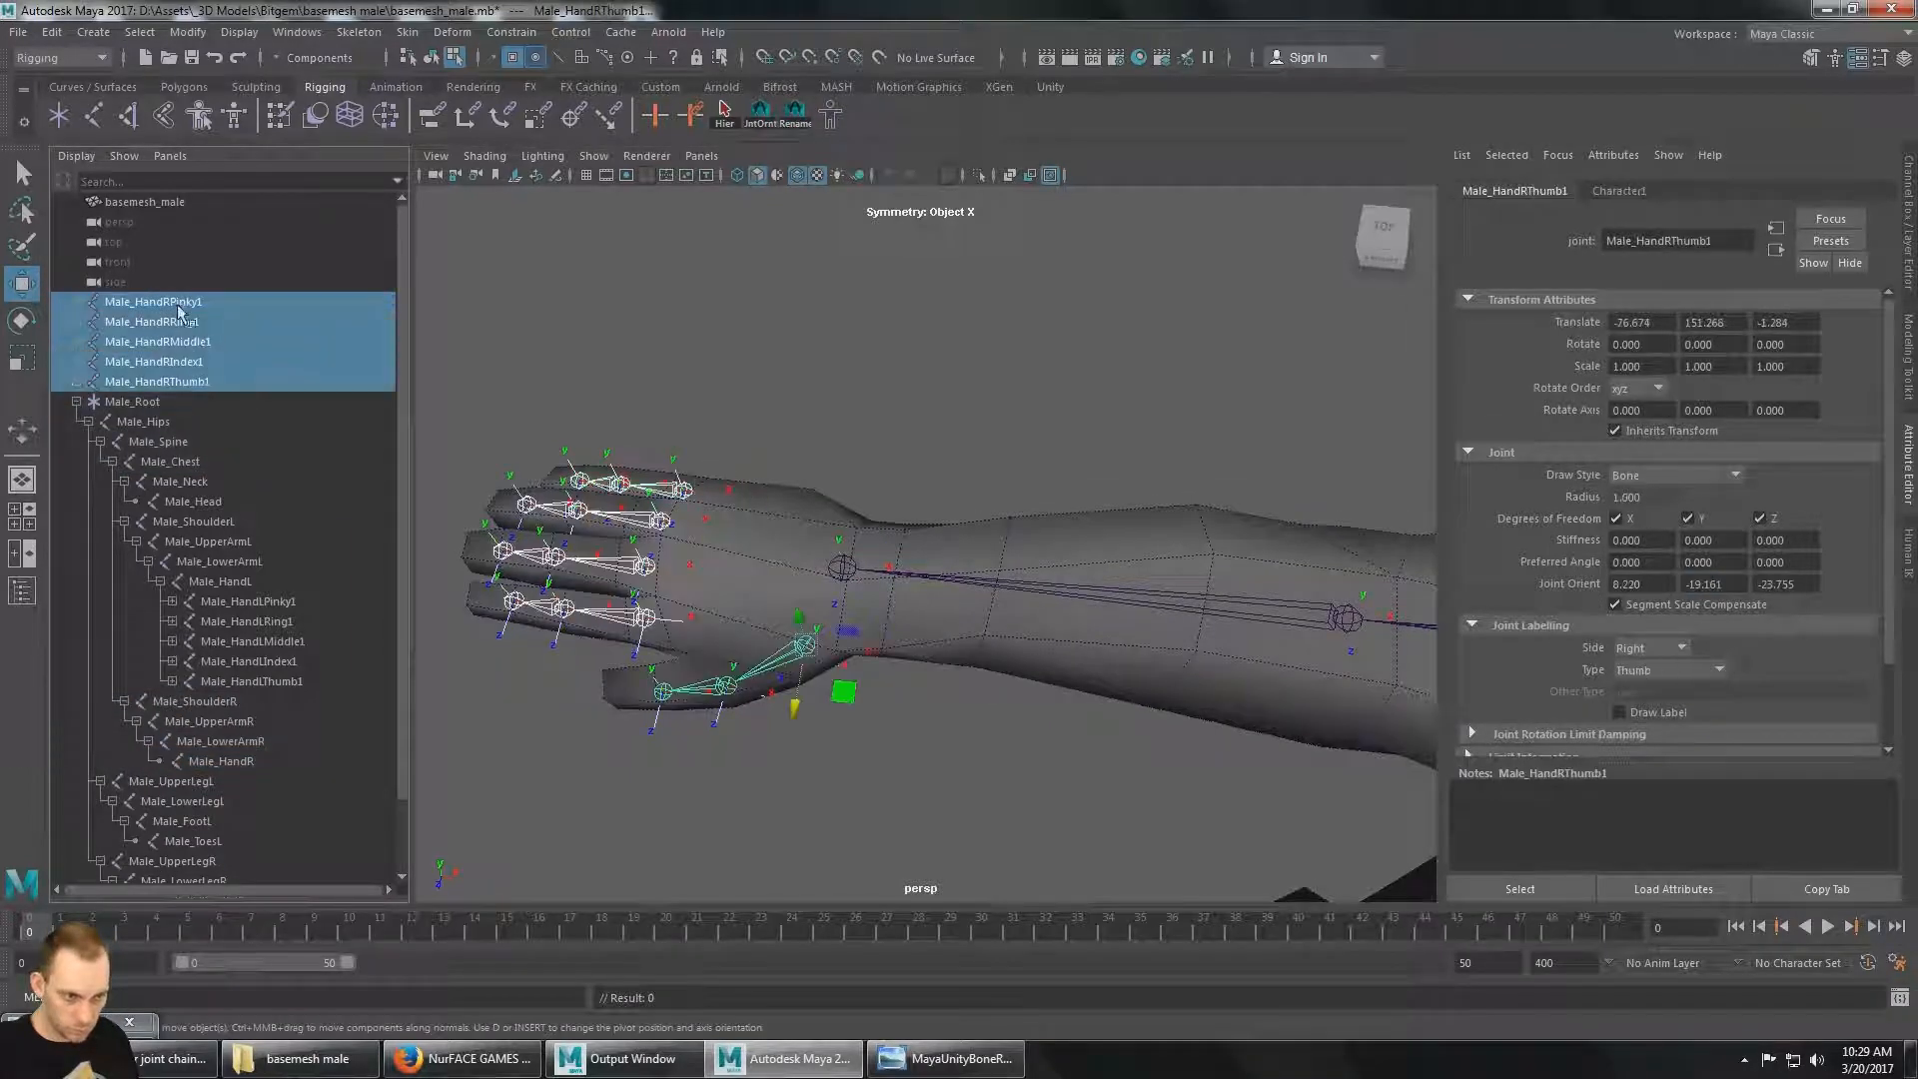
{"action": "middle_click_drag", "start_coordinate": [280, 764], "coordinate": [242, 763]}
Examine the joint axes of the hands, arms, torso, legs and feet from several angles.
{"action": "left_click_drag", "start_coordinate": [799, 505], "coordinate": [918, 491], "text": "alt"}
{"action": "scroll", "coordinate": [835, 509], "scroll_direction": "down", "scroll_amount": 4}
{"action": "left_click", "coordinate": [959, 562]}
{"action": "key", "text": "a"}
{"action": "left_click_drag", "start_coordinate": [749, 459], "coordinate": [1006, 483], "text": "alt"}
{"action": "scroll", "coordinate": [756, 514], "scroll_direction": "up", "scroll_amount": 3}
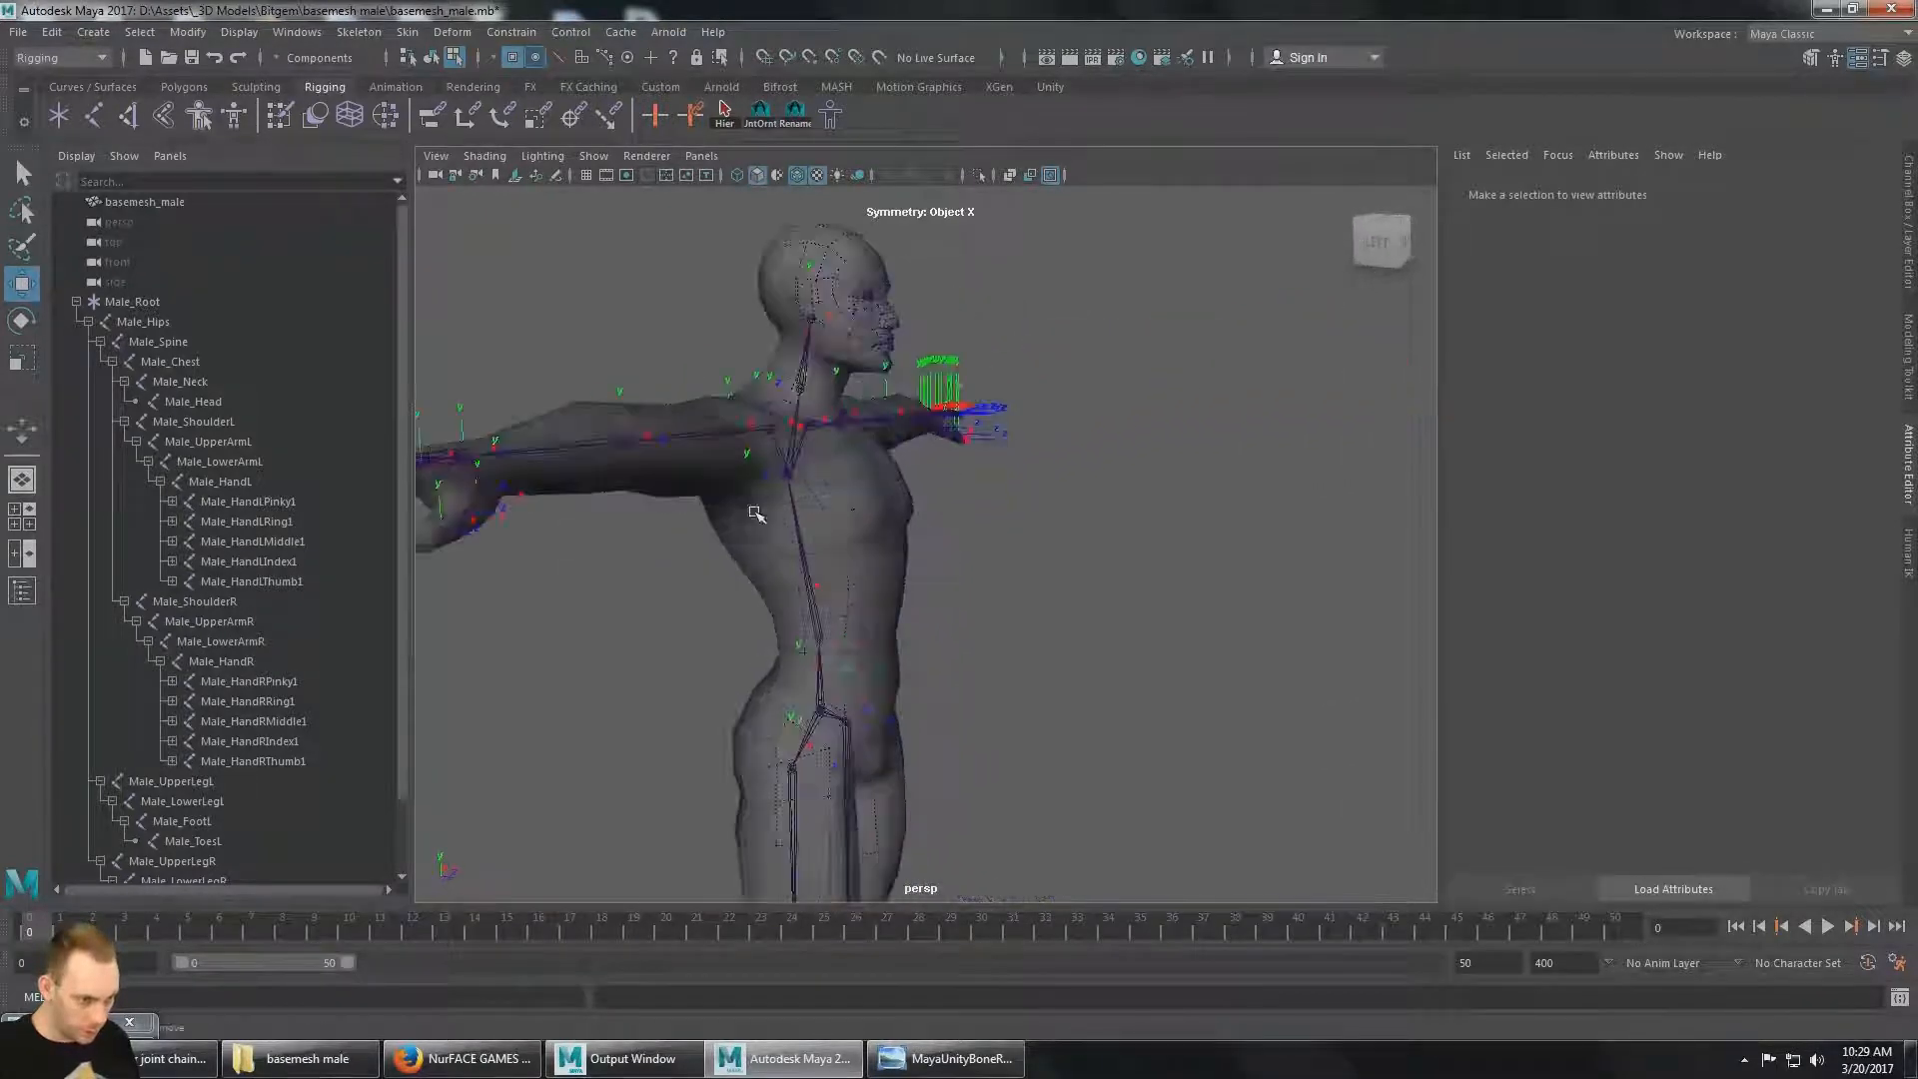
{"action": "left_click_drag", "start_coordinate": [756, 514], "coordinate": [715, 524], "text": "alt"}
{"action": "left_click_drag", "start_coordinate": [877, 575], "coordinate": [788, 579], "text": "alt"}
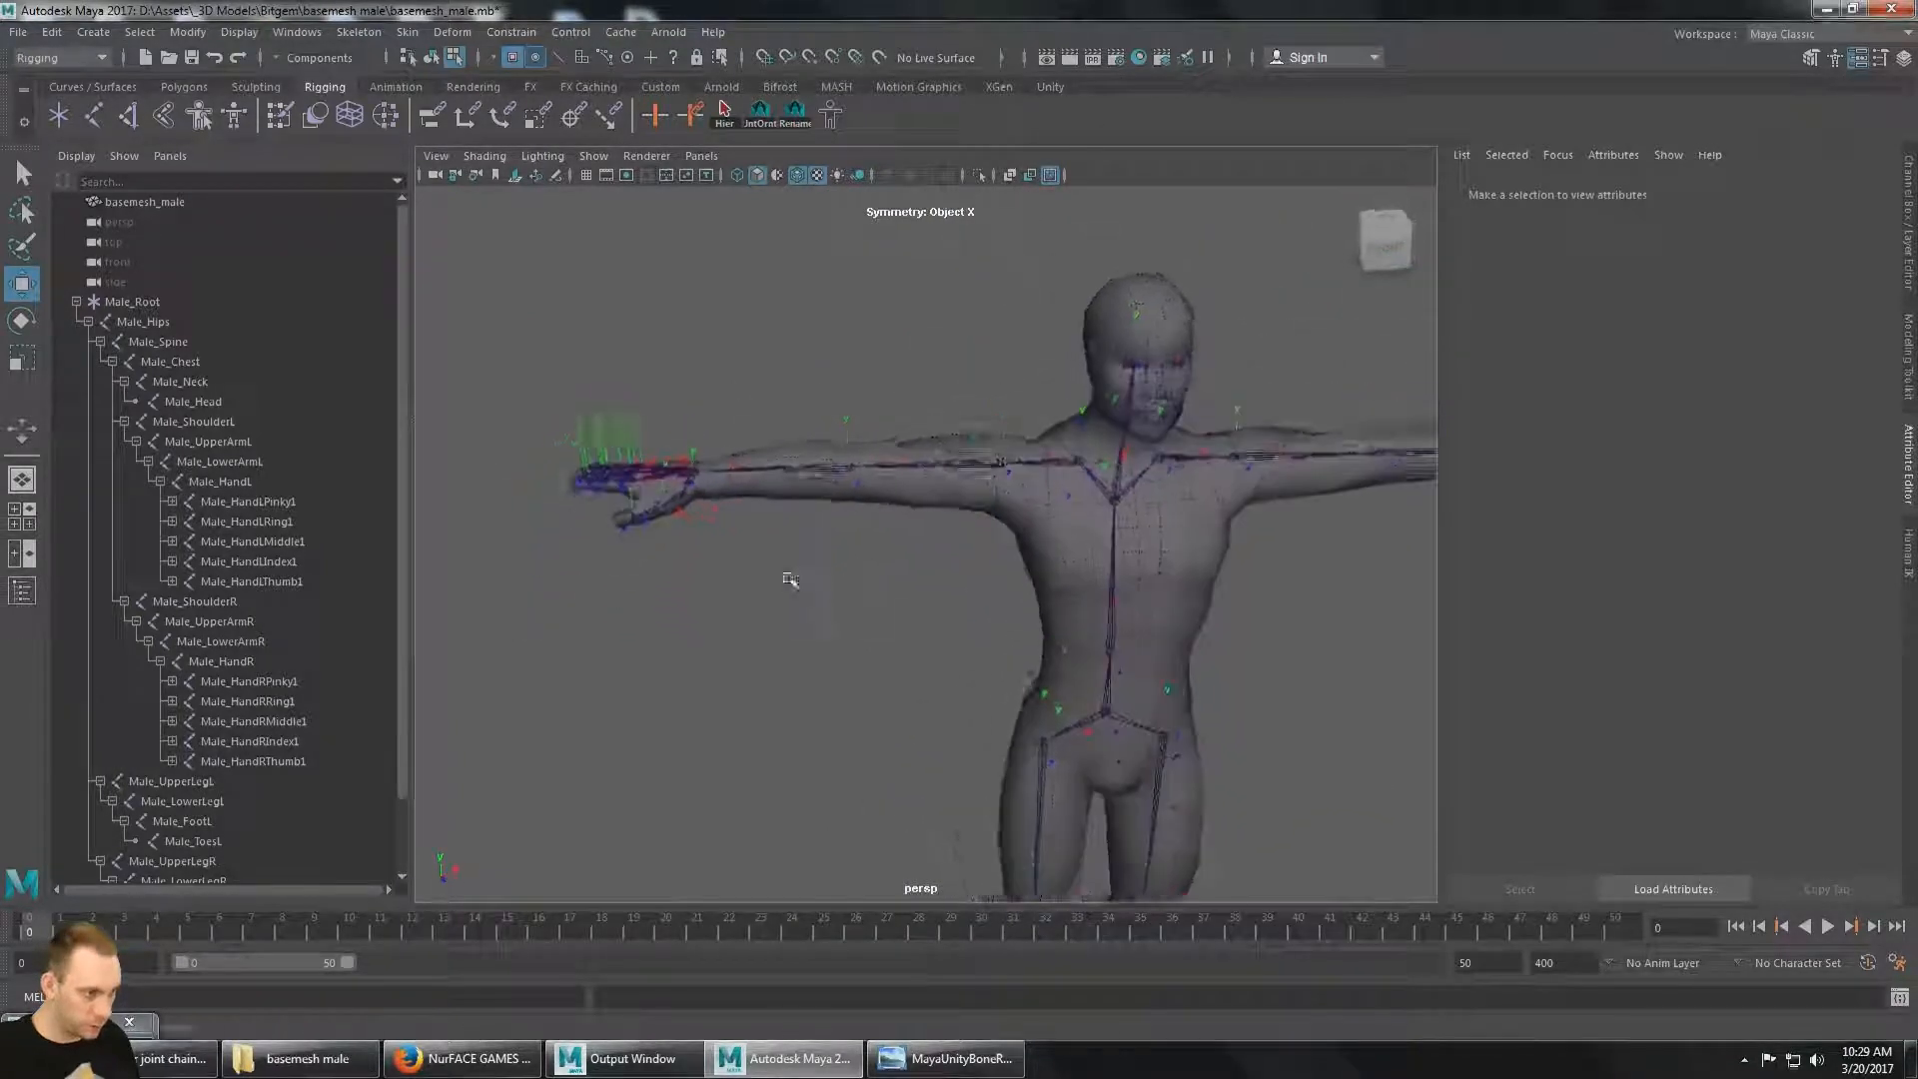
{"action": "middle_click_drag", "start_coordinate": [788, 578], "coordinate": [699, 582], "text": "alt"}
{"action": "middle_click_drag", "start_coordinate": [950, 536], "coordinate": [915, 557], "text": "alt"}
{"action": "left_click_drag", "start_coordinate": [916, 557], "coordinate": [1019, 505], "text": "alt"}
{"action": "scroll", "coordinate": [1020, 506], "scroll_direction": "down", "scroll_amount": 2}
{"action": "middle_click_drag", "start_coordinate": [1020, 506], "coordinate": [998, 466], "text": "alt"}
{"action": "left_click_drag", "start_coordinate": [999, 467], "coordinate": [944, 454], "text": "alt"}
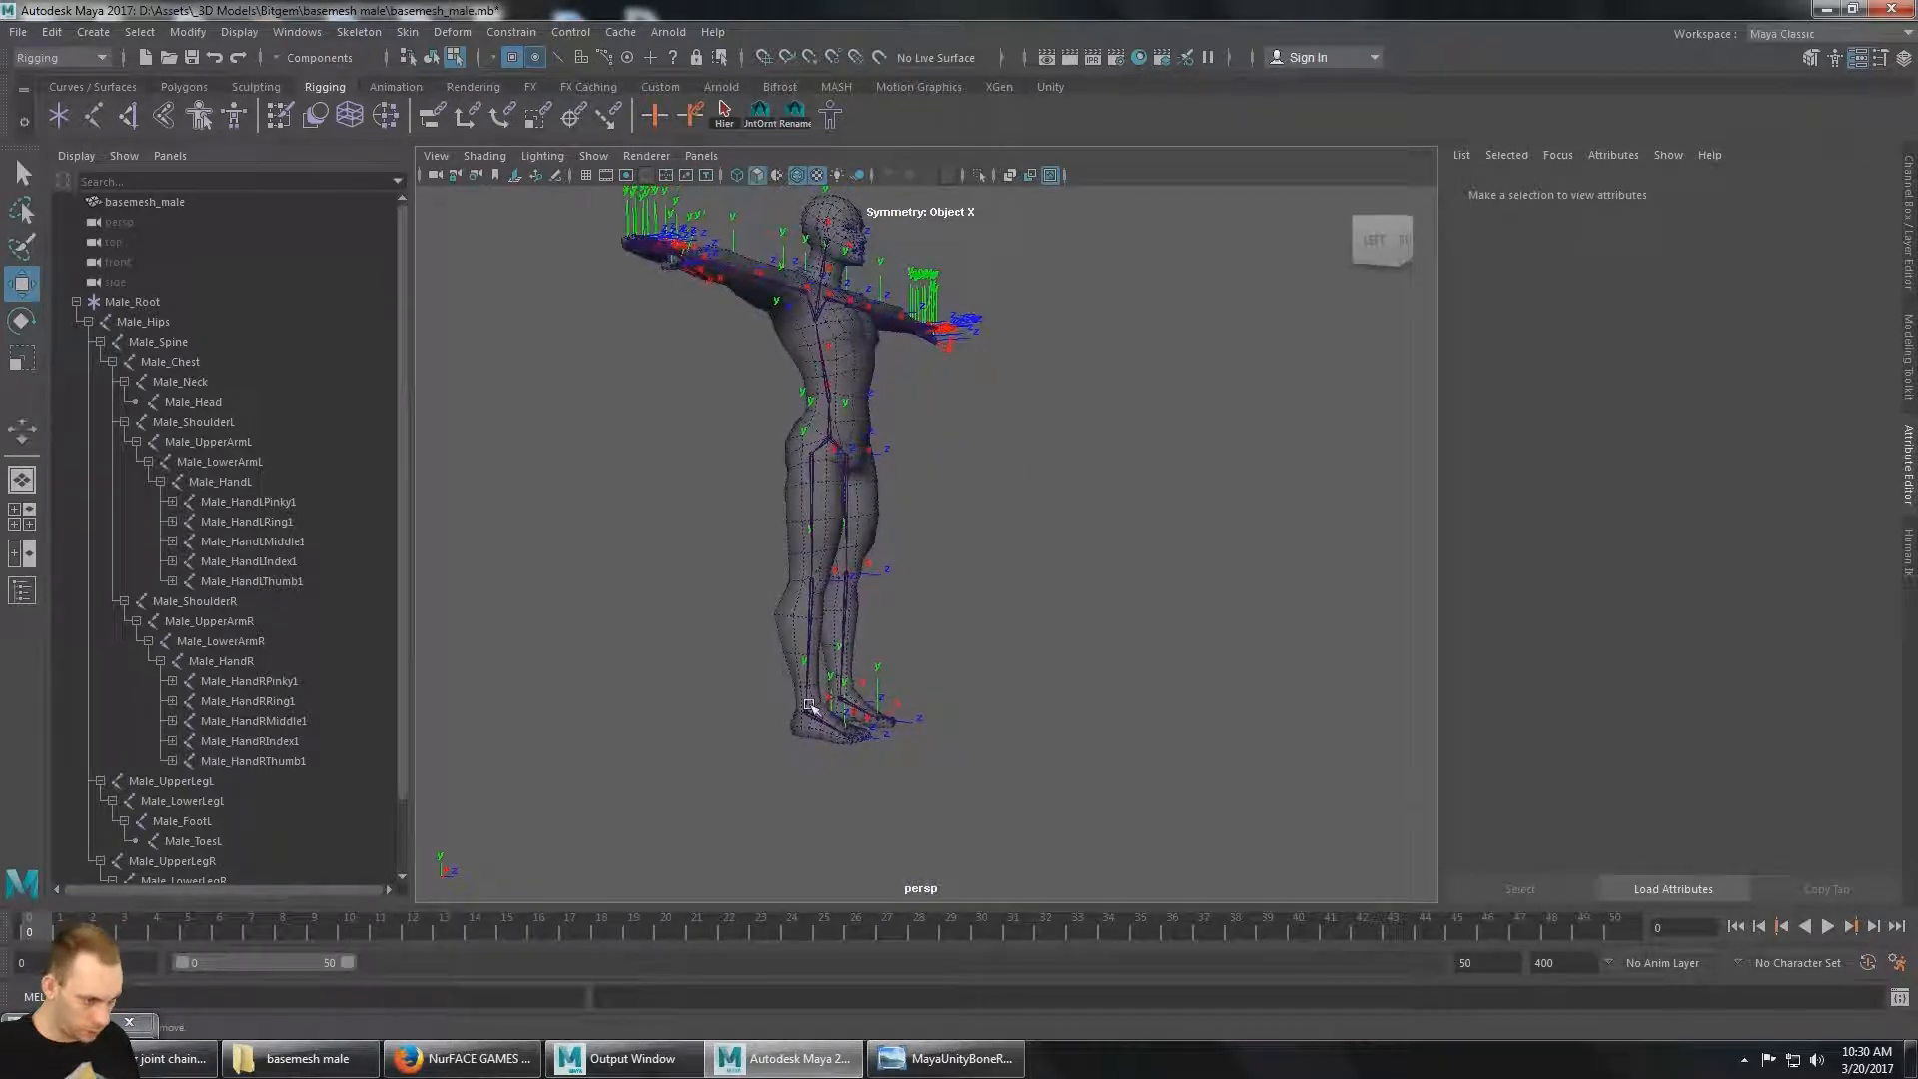
{"action": "scroll", "coordinate": [867, 674], "scroll_direction": "up", "scroll_amount": 4}
{"action": "middle_click_drag", "start_coordinate": [896, 656], "coordinate": [980, 548], "text": "alt"}
{"action": "scroll", "coordinate": [980, 548], "scroll_direction": "down", "scroll_amount": 2}
{"action": "left_click_drag", "start_coordinate": [980, 549], "coordinate": [924, 582], "text": "alt"}
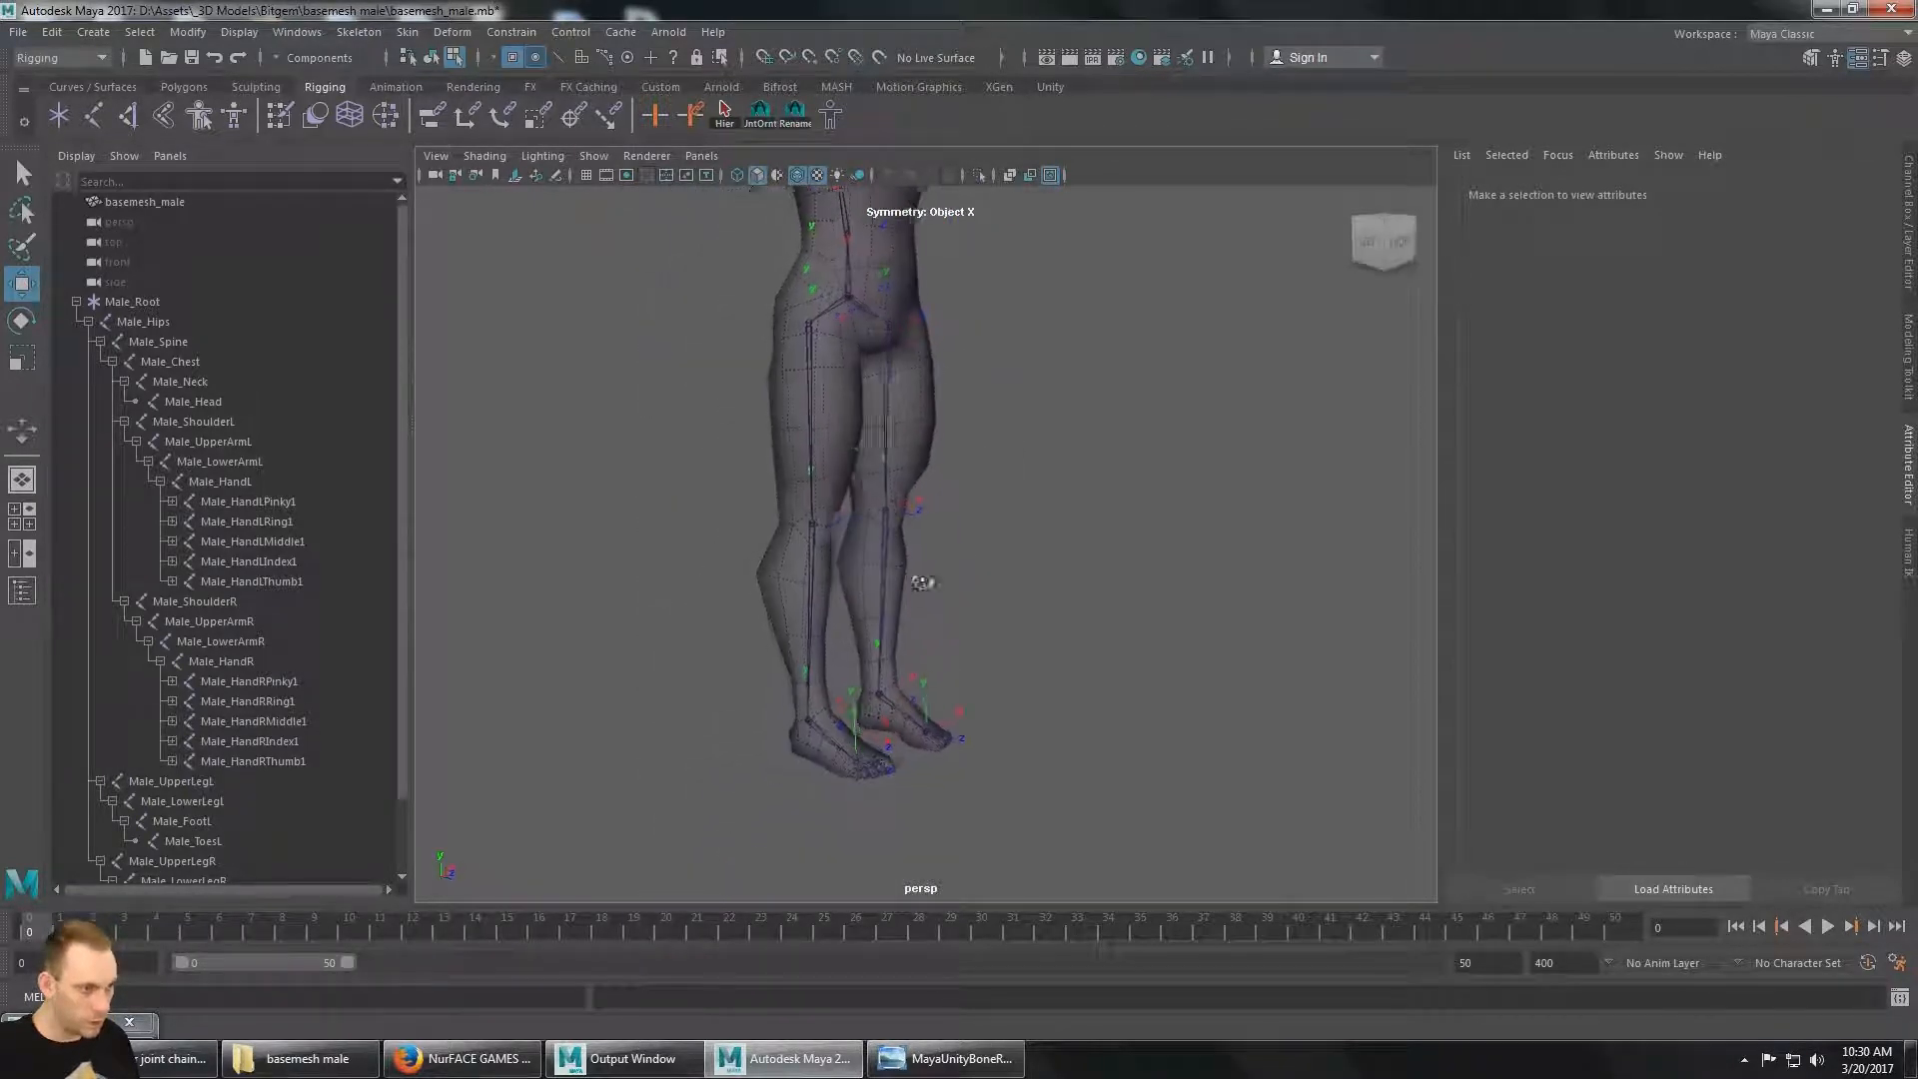
{"action": "scroll", "coordinate": [826, 523], "scroll_direction": "down", "scroll_amount": 8}
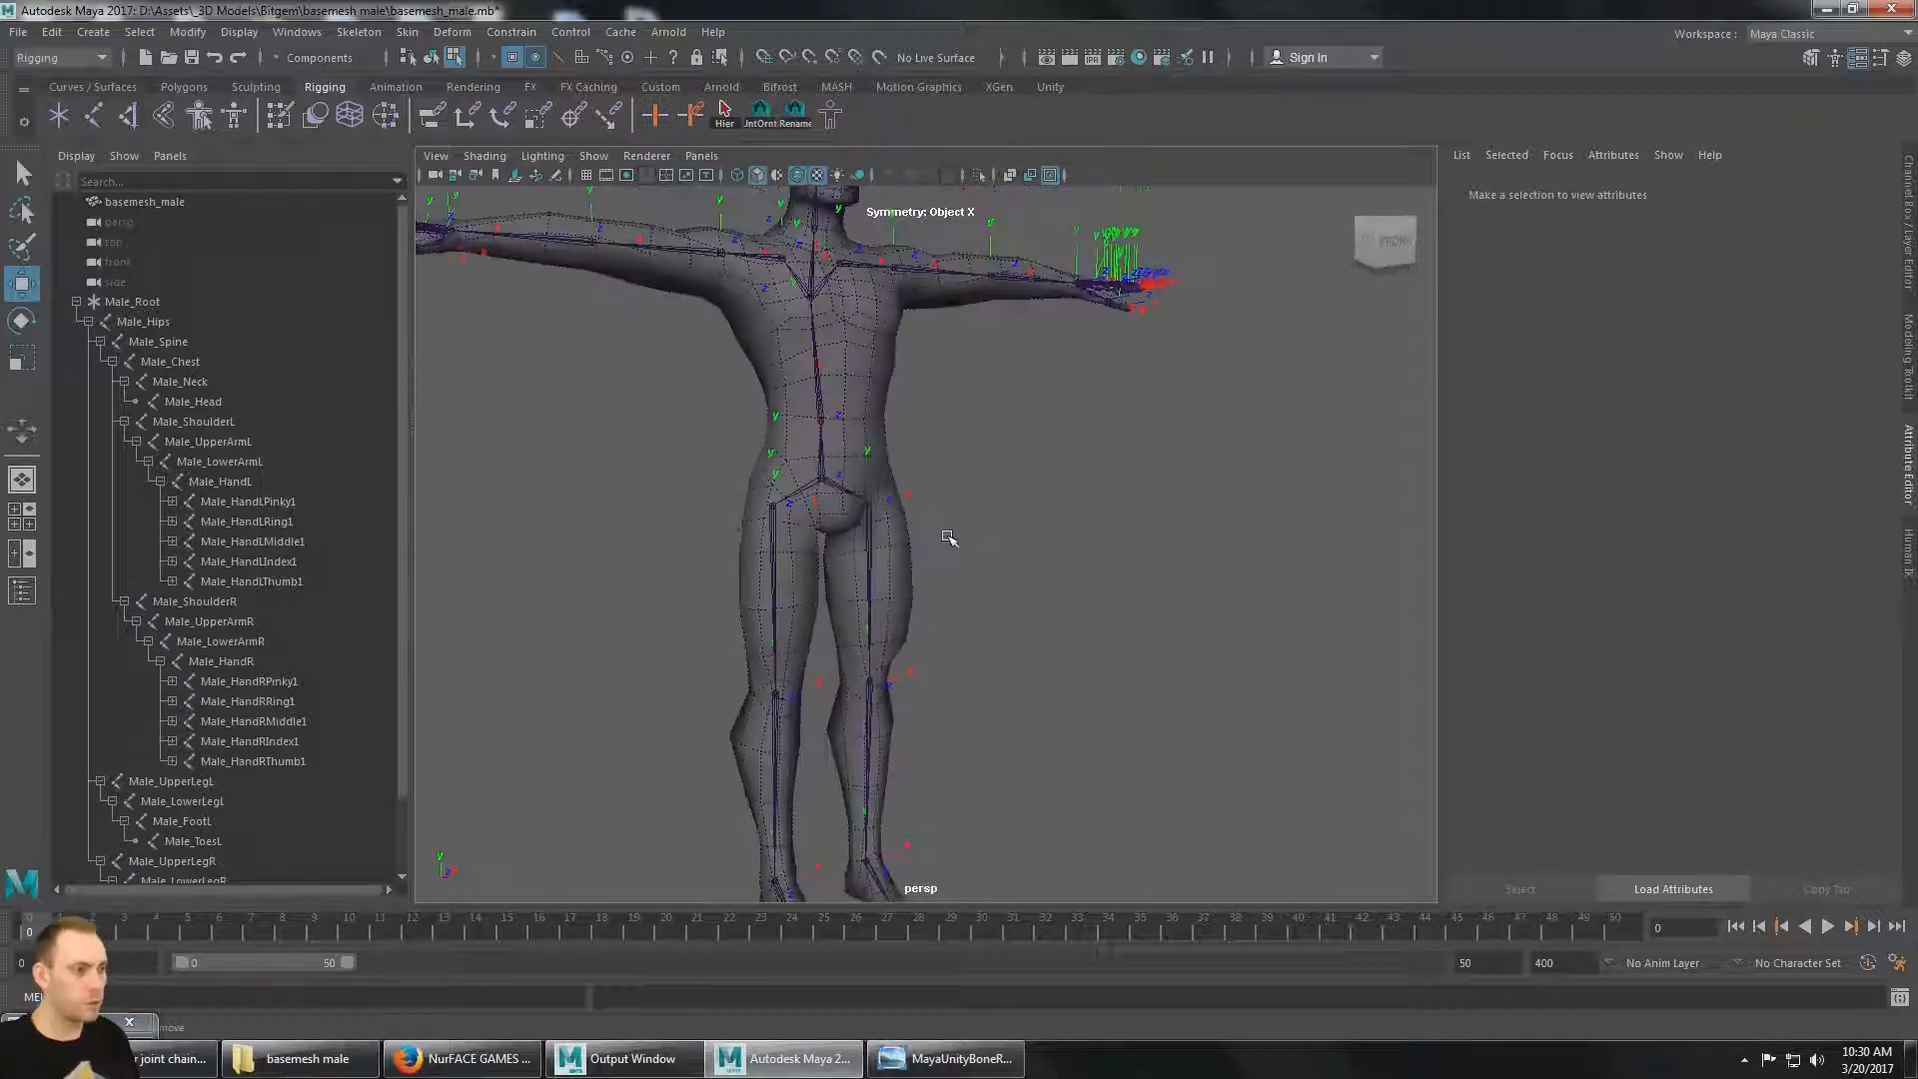
Select the entire joint hierarchy under Male_Root, hide every joint's local axes with cometJointOrient, and clear the selection.
{"action": "left_click_drag", "start_coordinate": [928, 541], "coordinate": [1220, 757], "text": "alt"}
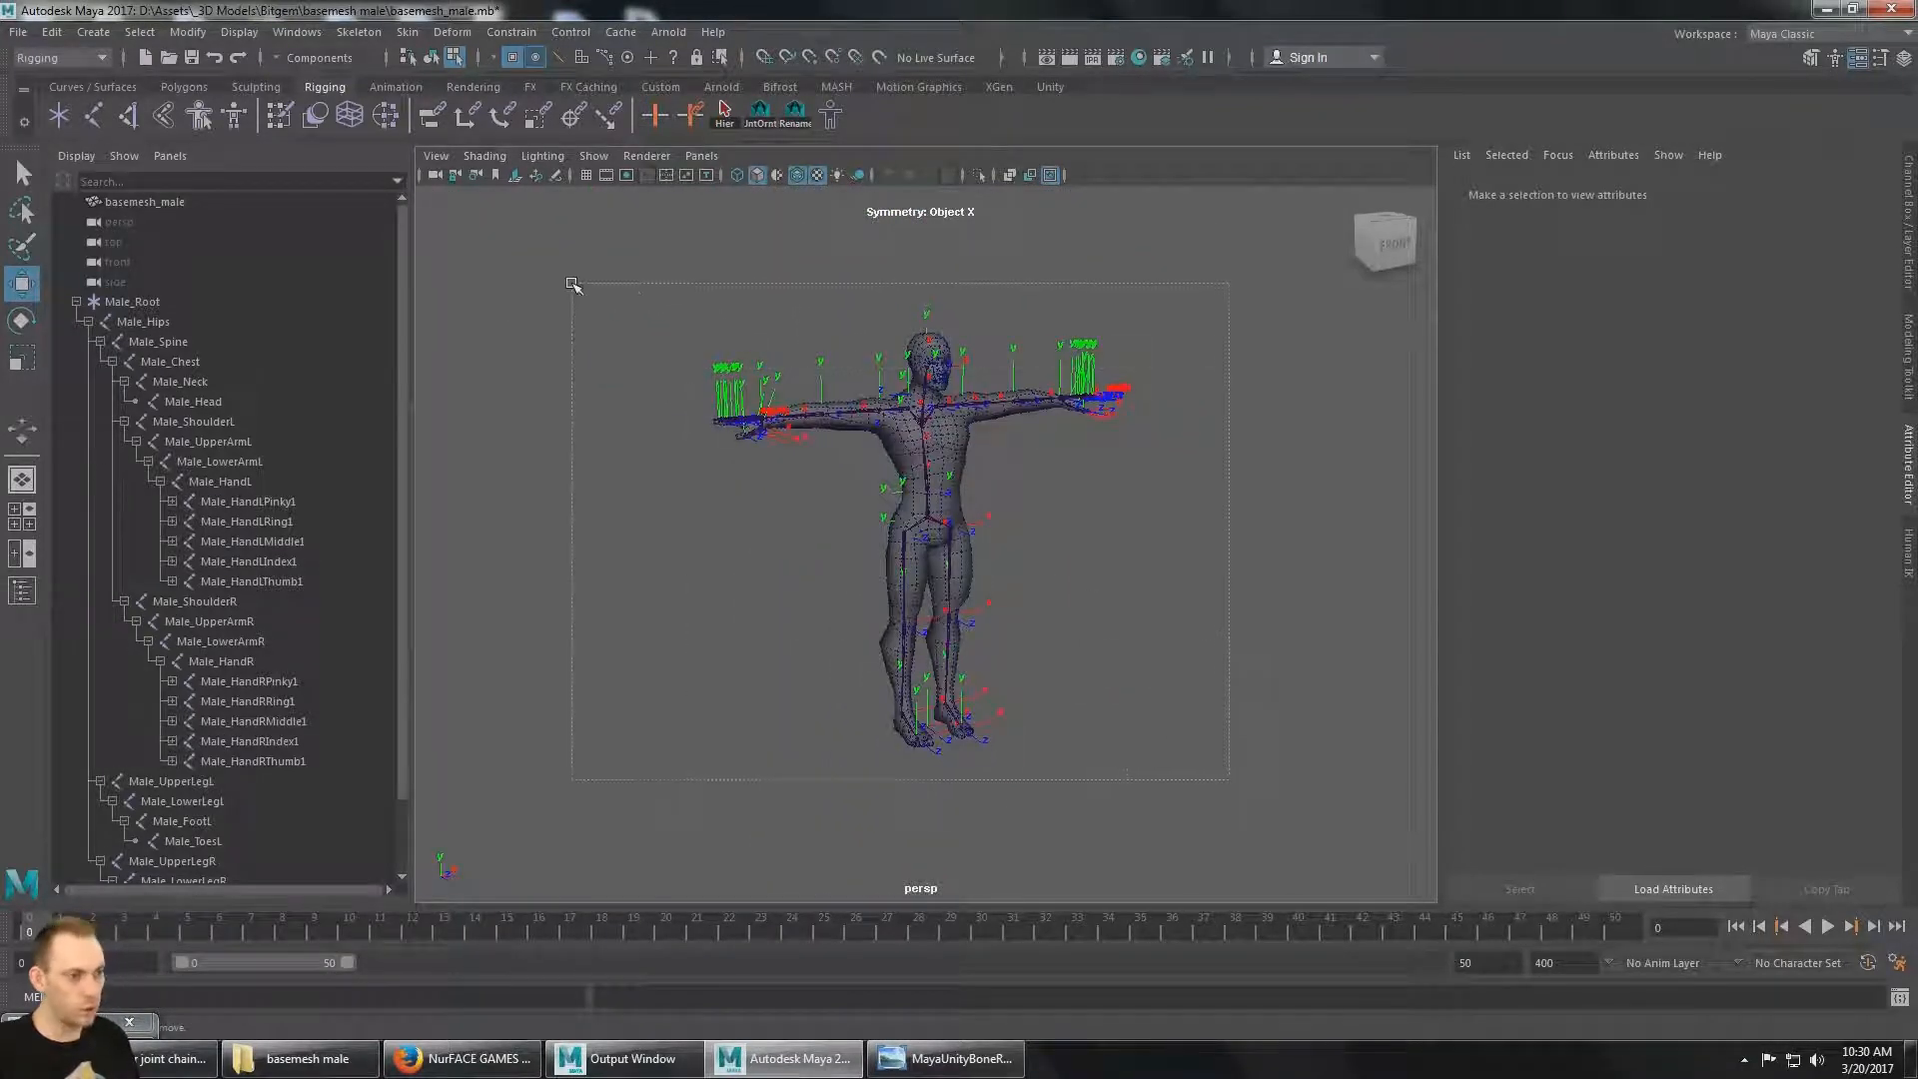
{"action": "left_click", "coordinate": [154, 300]}
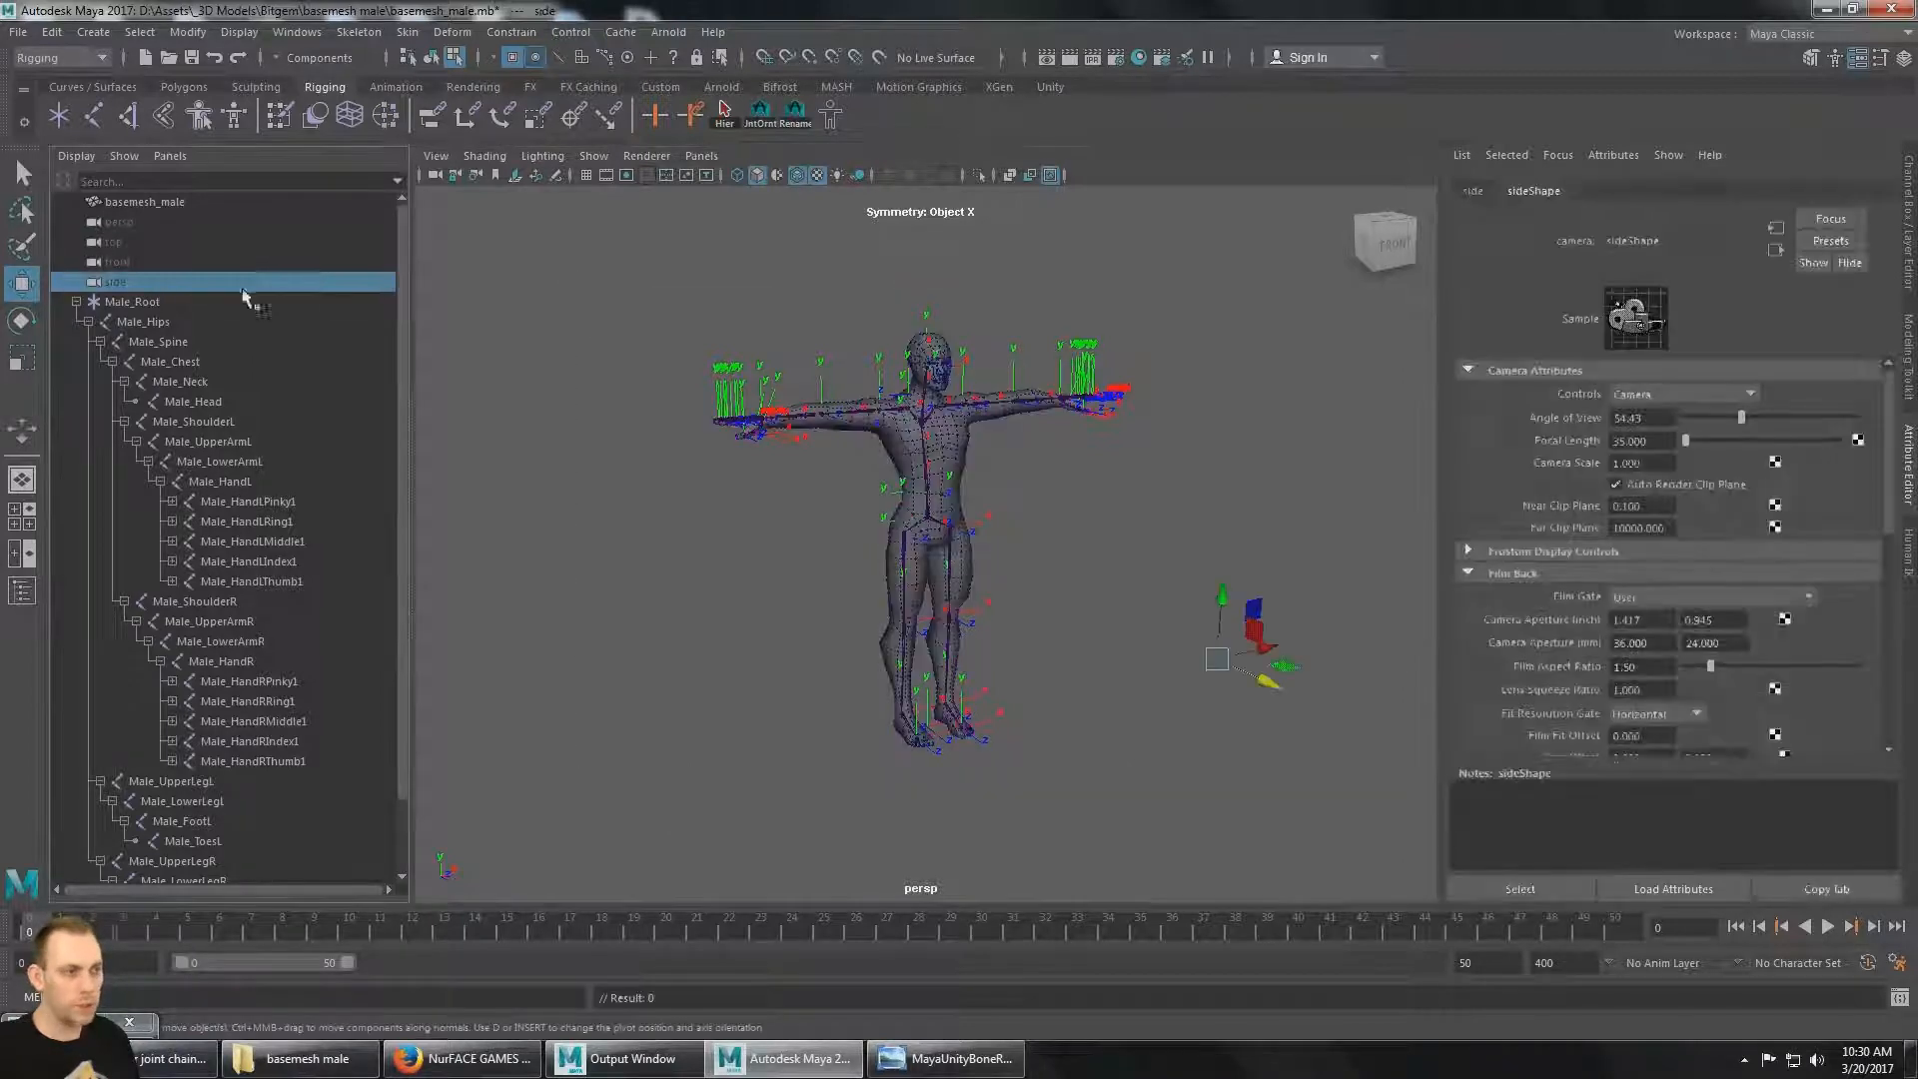
{"action": "left_click", "coordinate": [724, 112]}
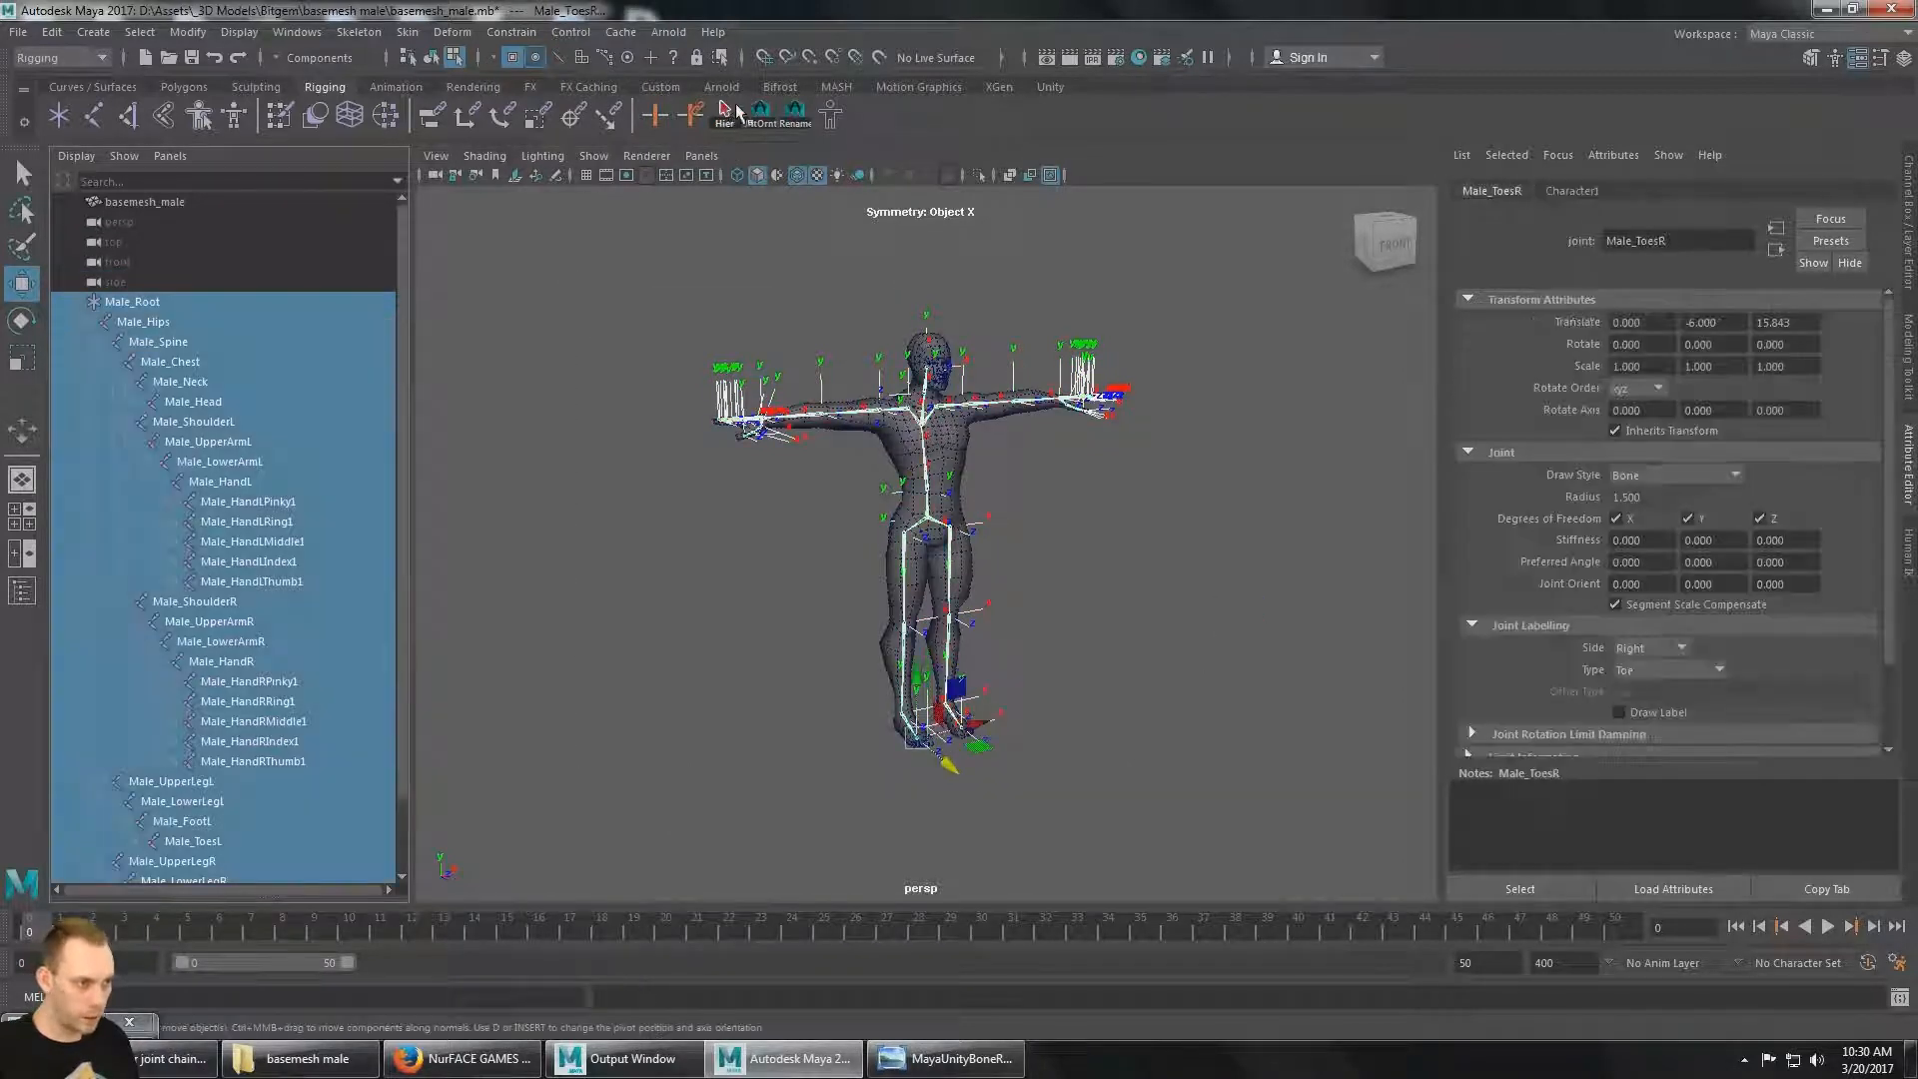
{"action": "left_click", "coordinate": [759, 112]}
{"action": "left_click", "coordinate": [327, 578]}
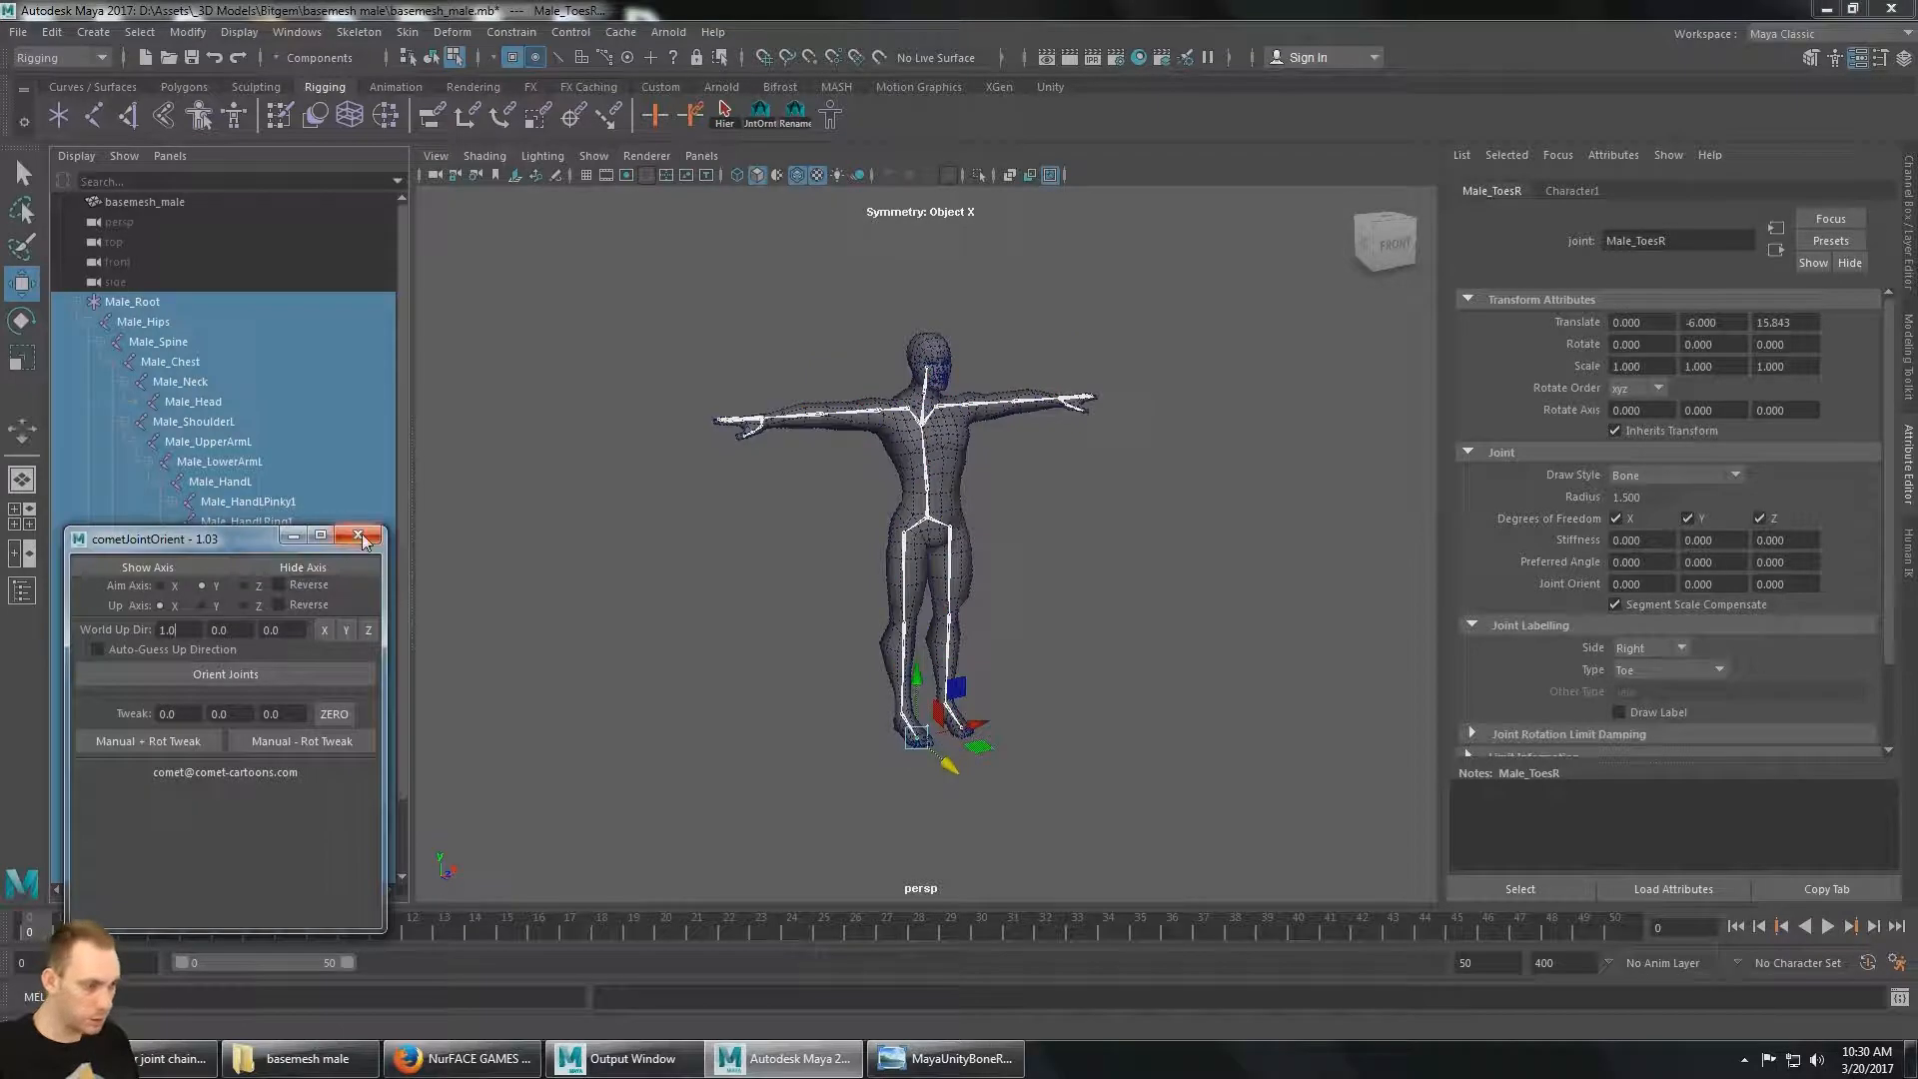
{"action": "left_click", "coordinate": [358, 535]}
{"action": "left_click", "coordinate": [672, 446]}
Select Male_Root and collapse its whole joint hierarchy in the outliner.
{"action": "left_click_drag", "start_coordinate": [750, 539], "coordinate": [709, 532], "text": "alt"}
{"action": "mouse_move", "coordinate": [709, 533]}
{"action": "middle_mouse_down", "text": "alt"}
{"action": "mouse_move", "coordinate": [678, 557]}
{"action": "mouse_move", "coordinate": [705, 539]}
{"action": "middle_mouse_up", "text": "alt"}
{"action": "scroll", "coordinate": [708, 574], "scroll_direction": "up", "scroll_amount": 5}
{"action": "scroll", "coordinate": [706, 576], "scroll_direction": "down", "scroll_amount": 3}
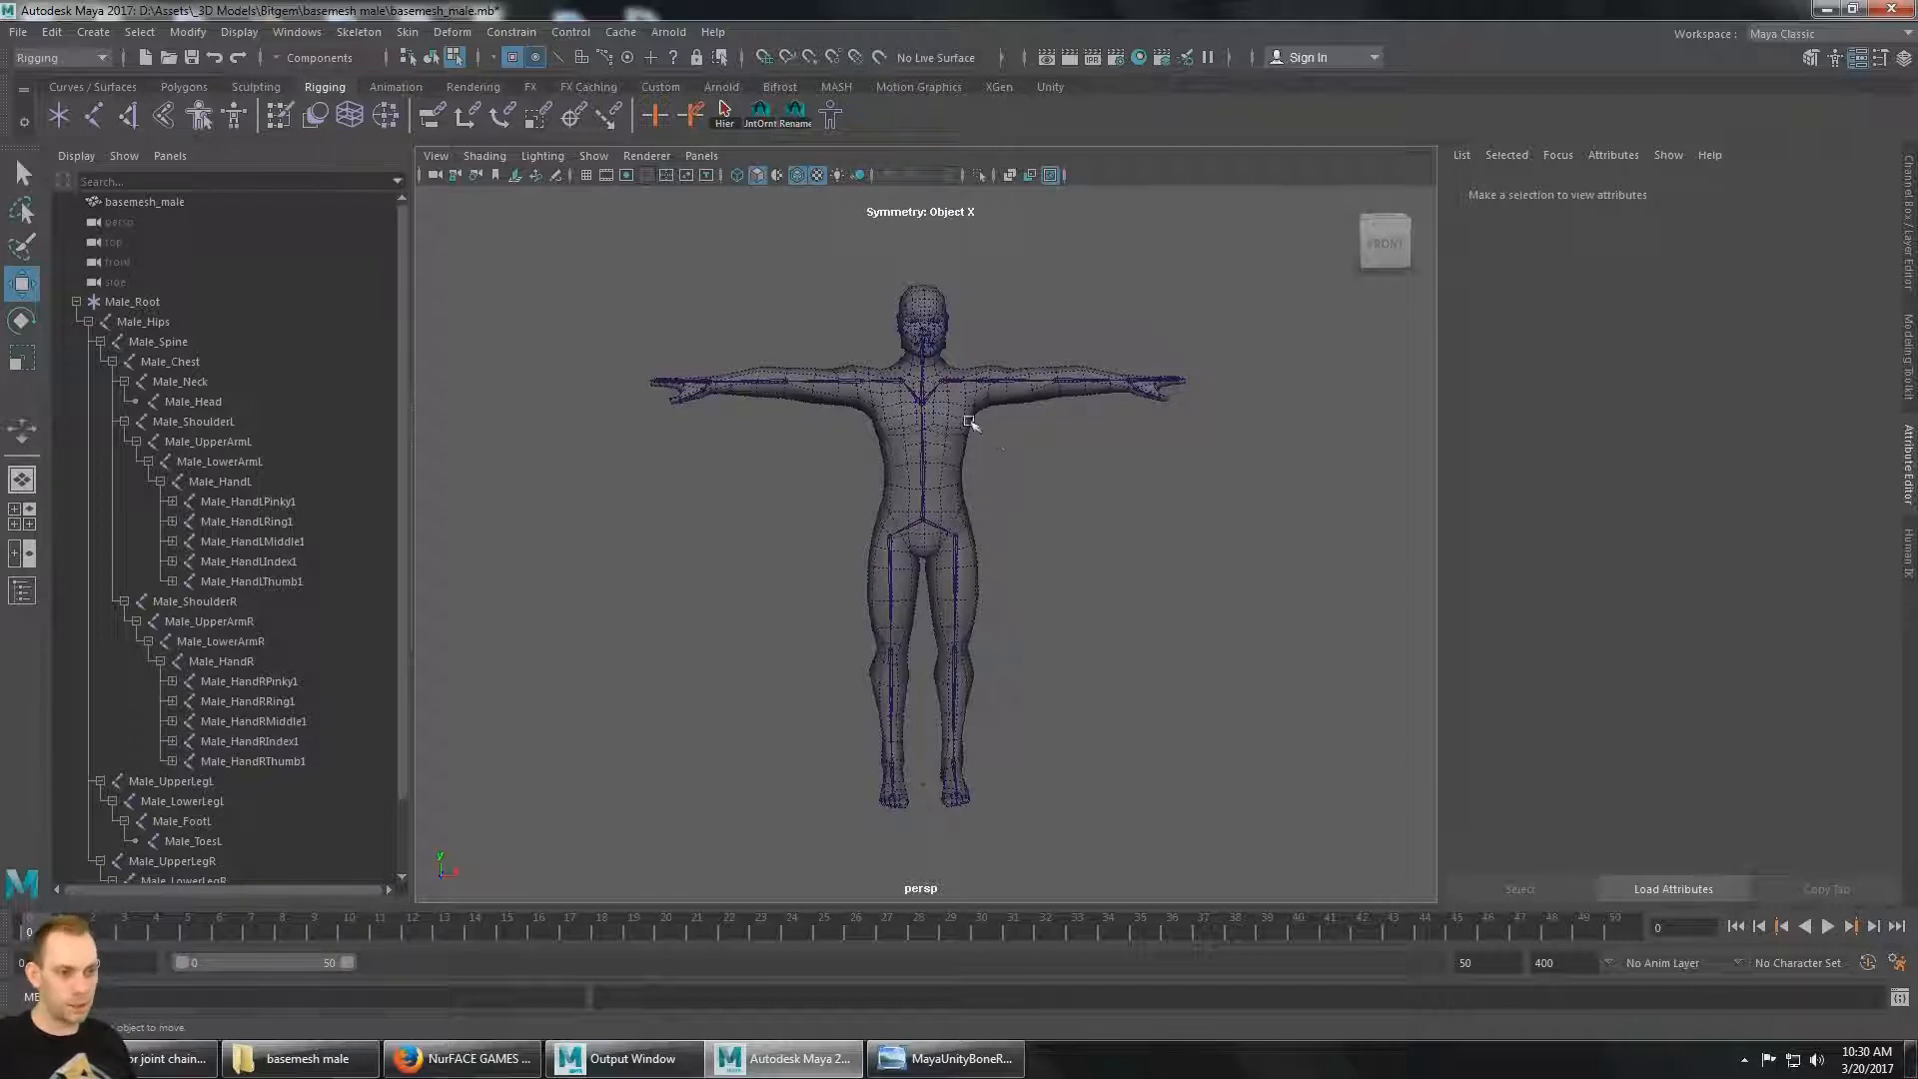
{"action": "left_click", "coordinate": [140, 302]}
{"action": "left_click", "coordinate": [148, 202]}
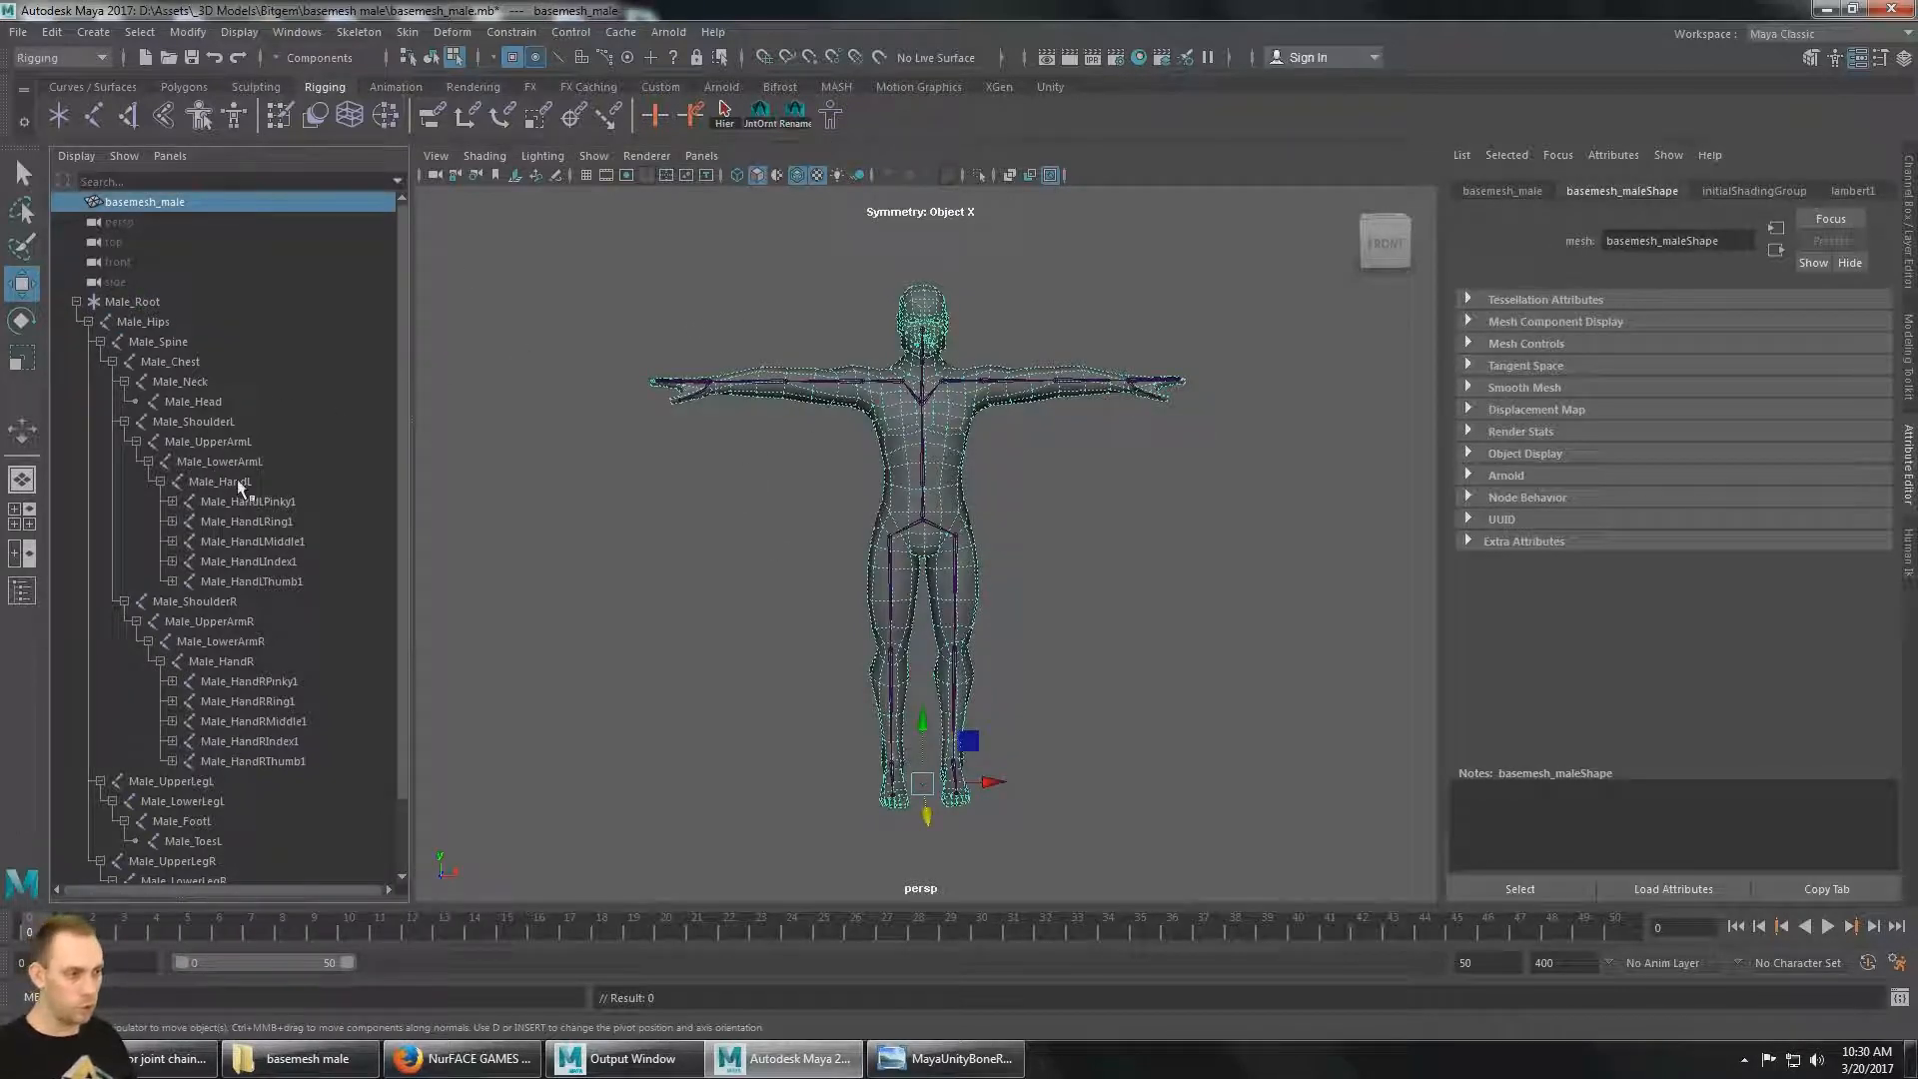
{"action": "left_click", "coordinate": [130, 302]}
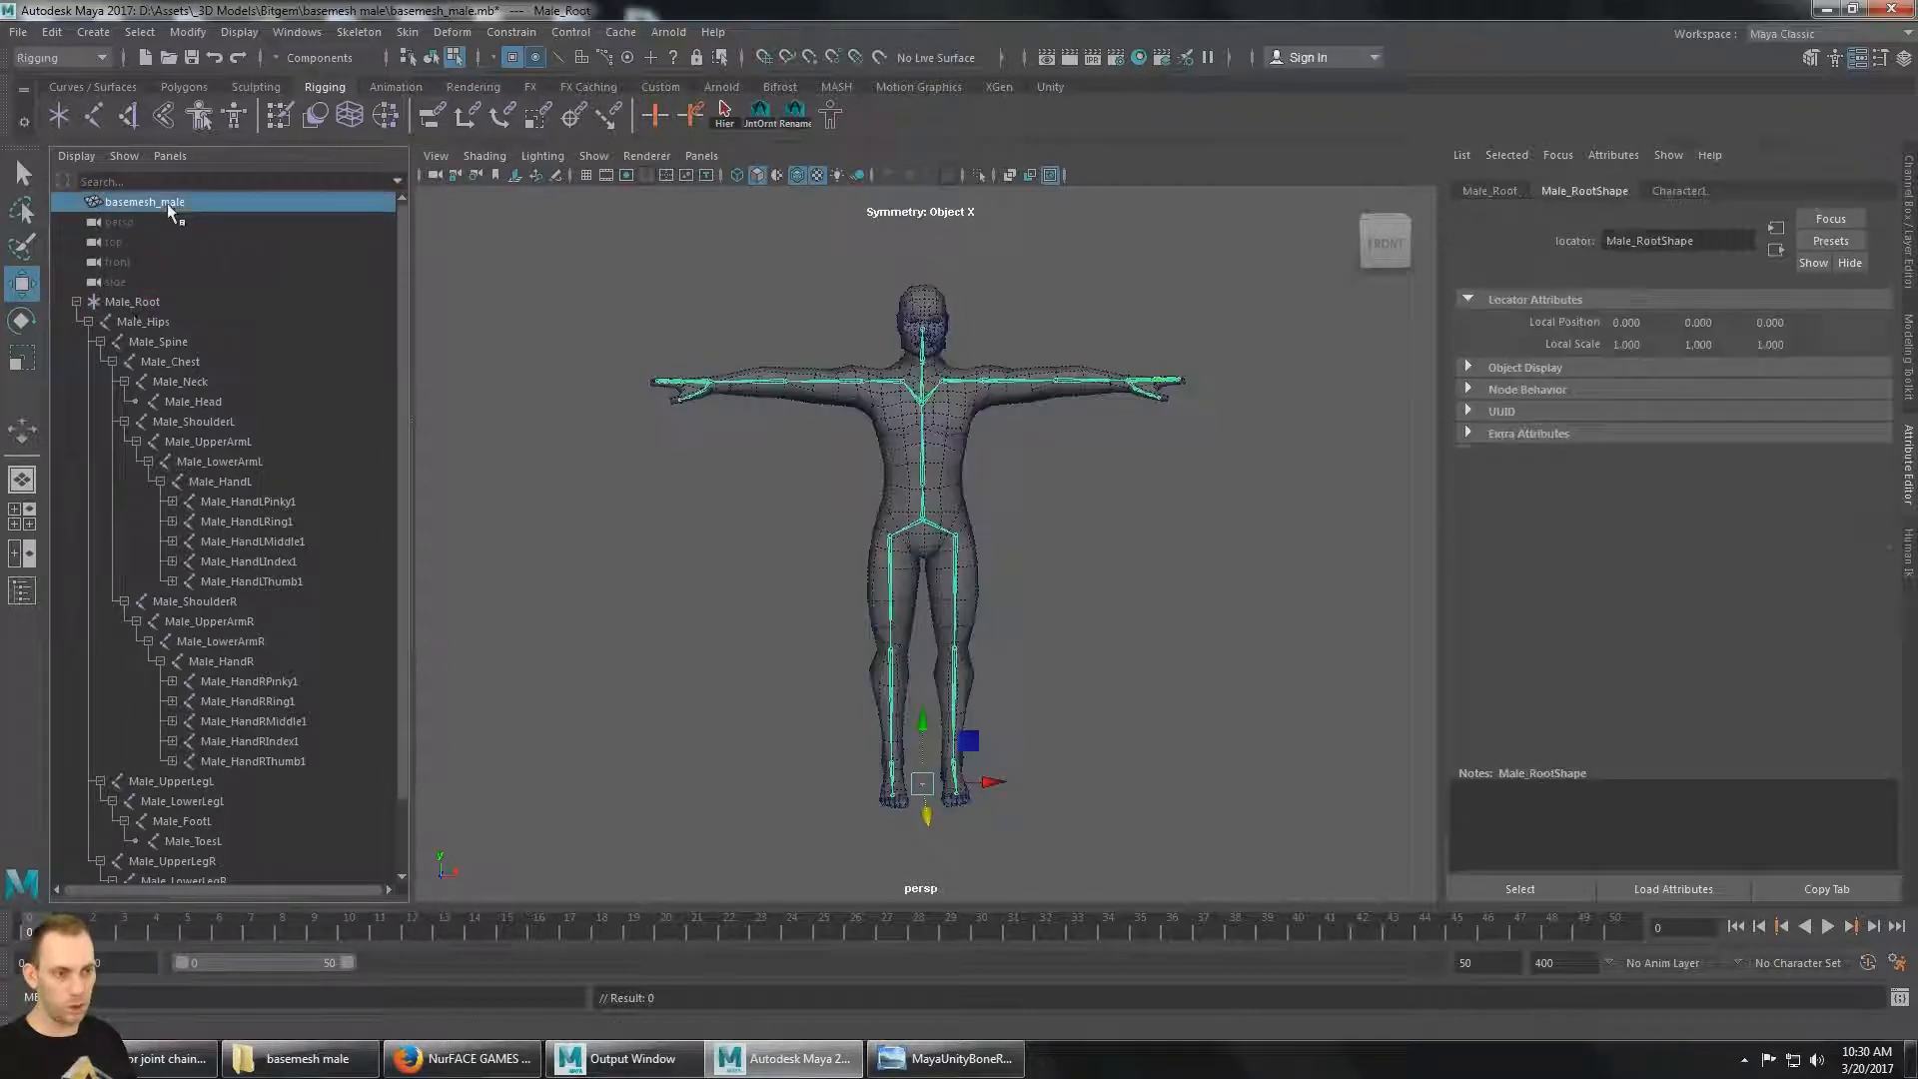
{"action": "left_click", "coordinate": [160, 202]}
{"action": "left_click", "coordinate": [130, 303]}
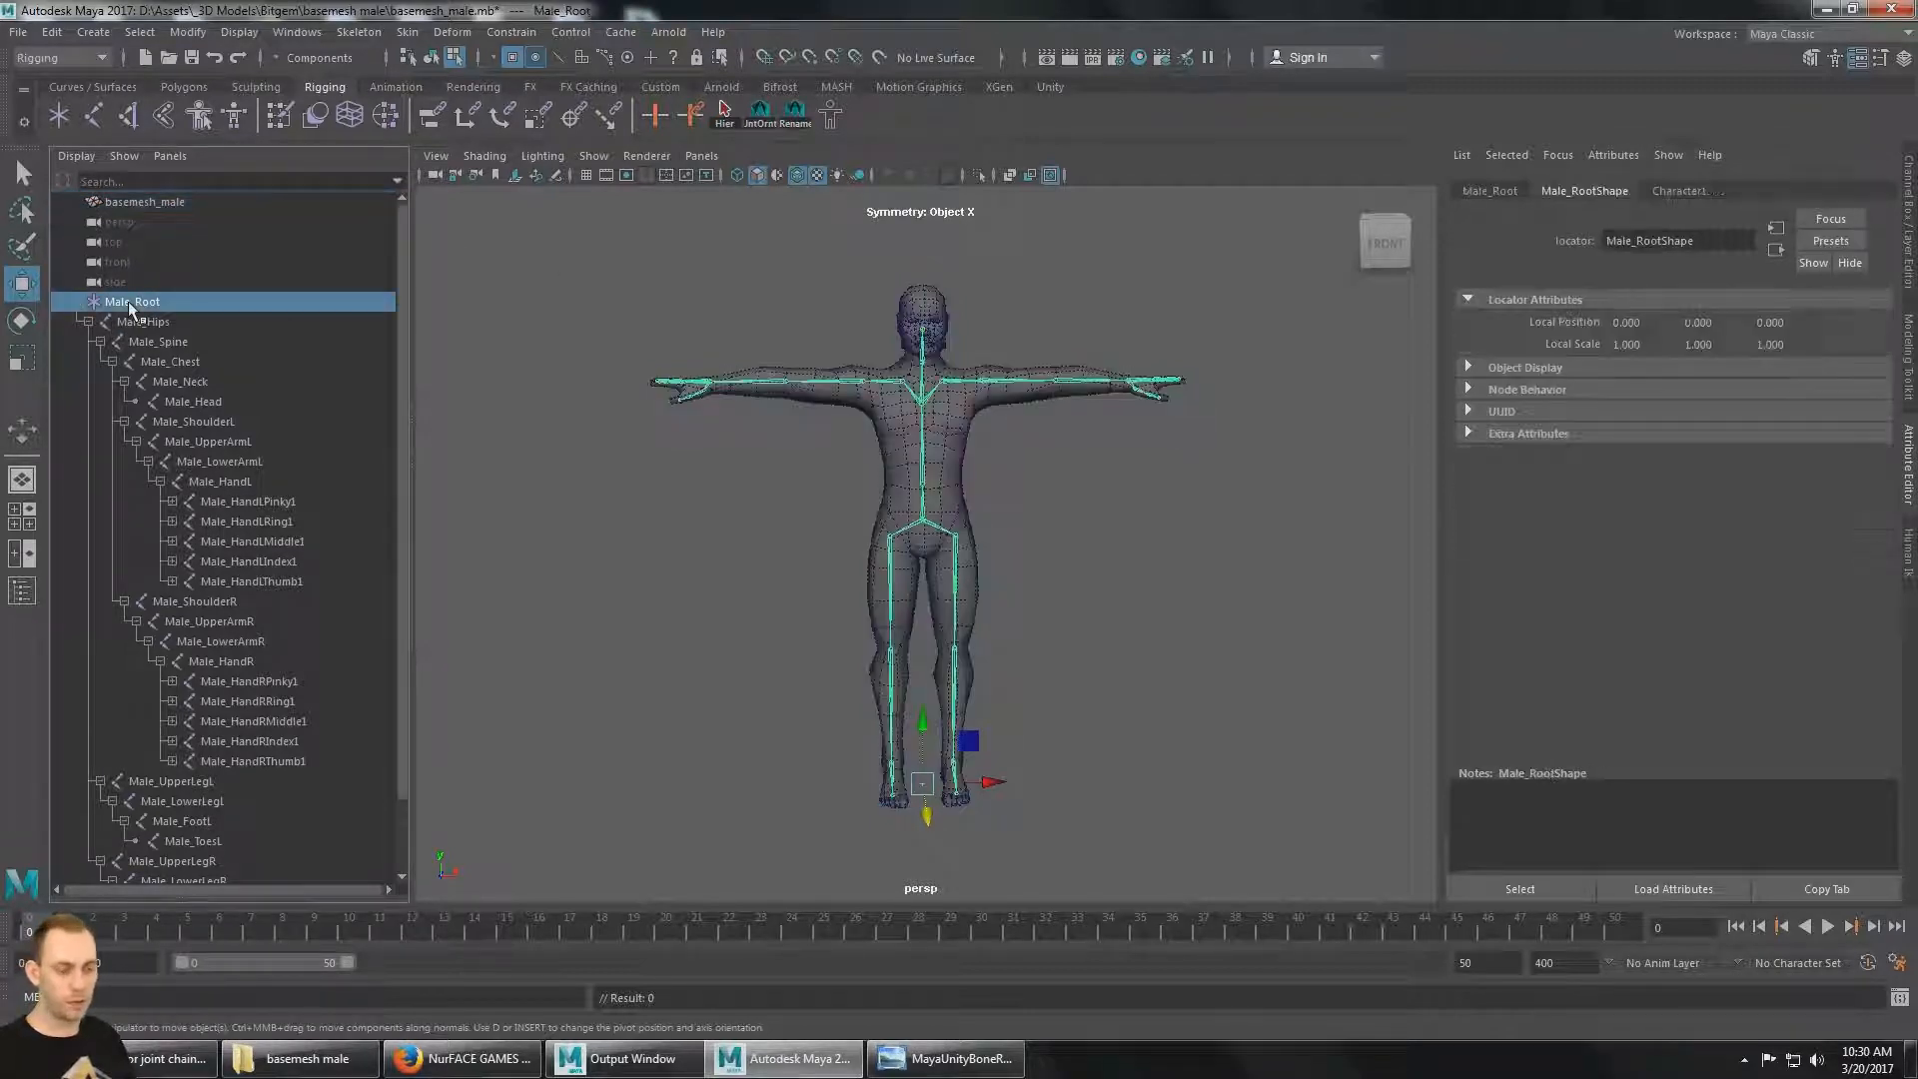
{"action": "left_click", "coordinate": [77, 301]}
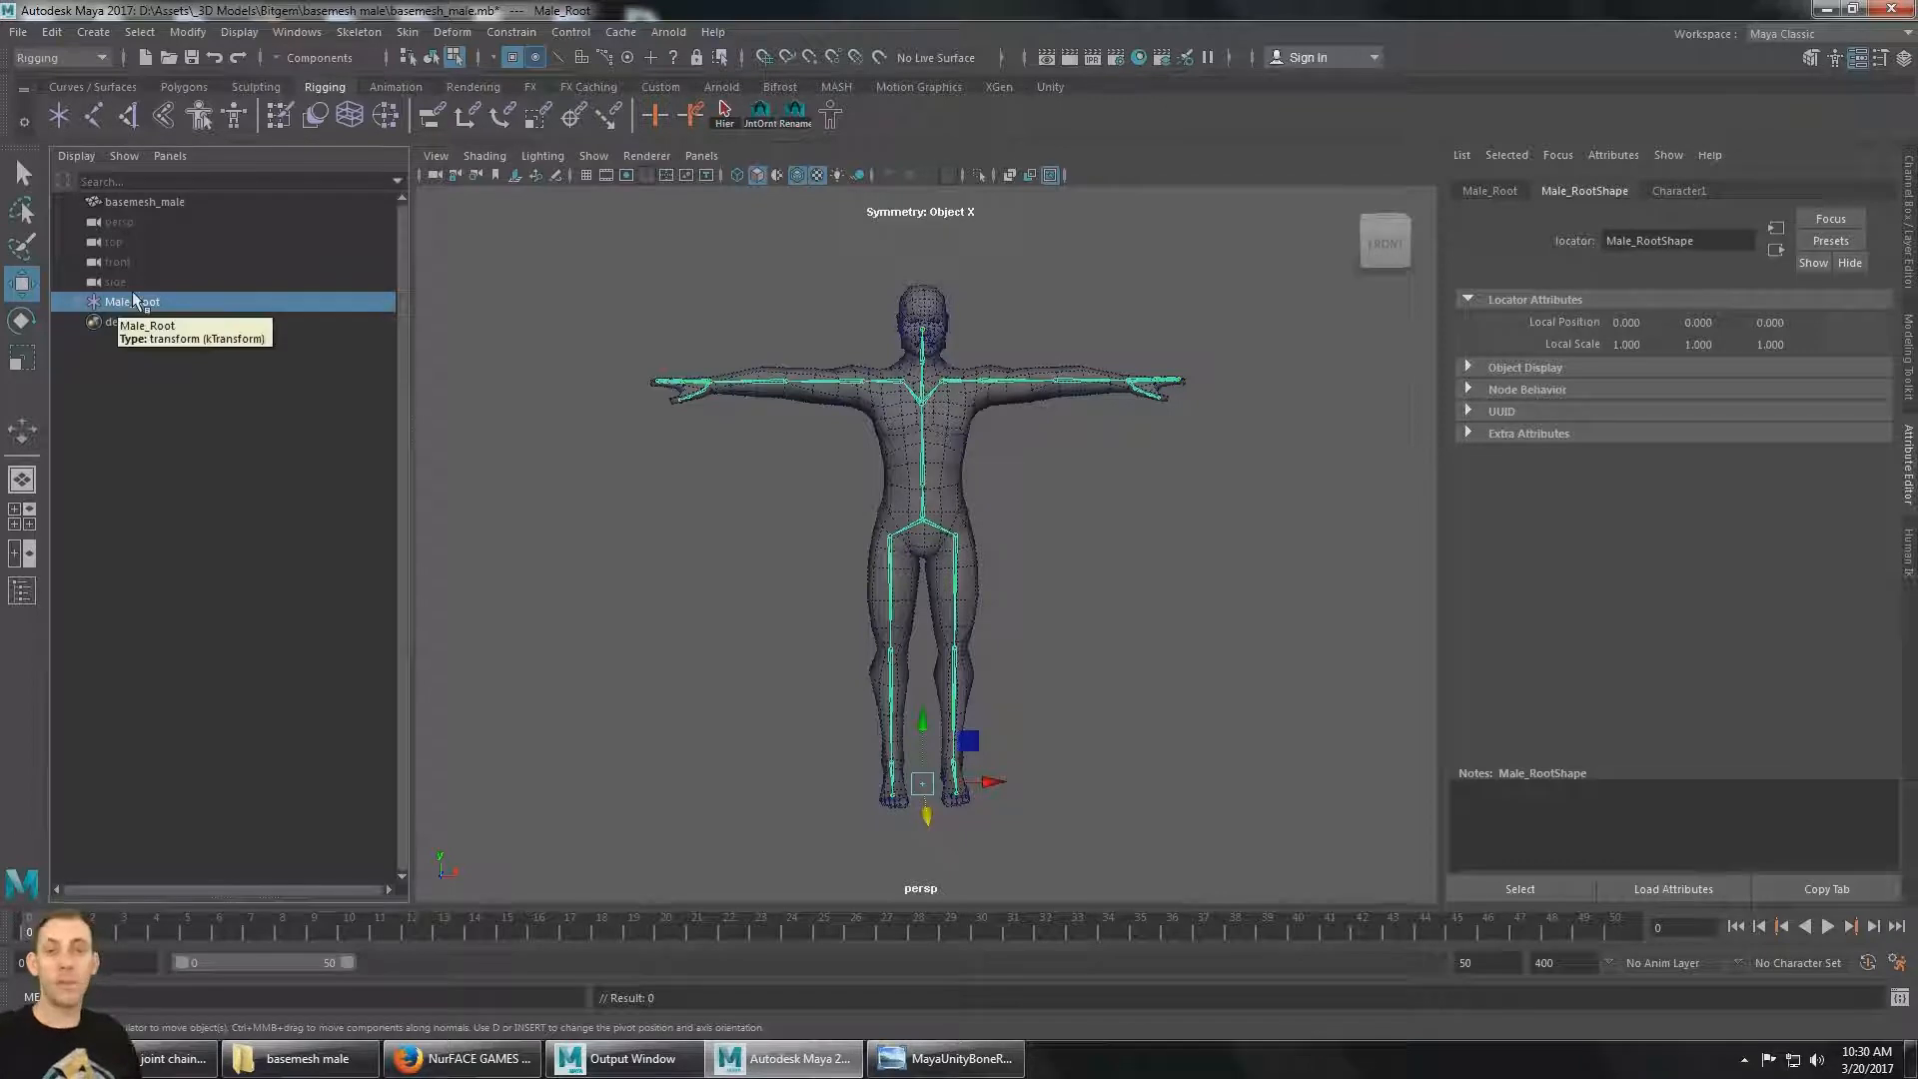